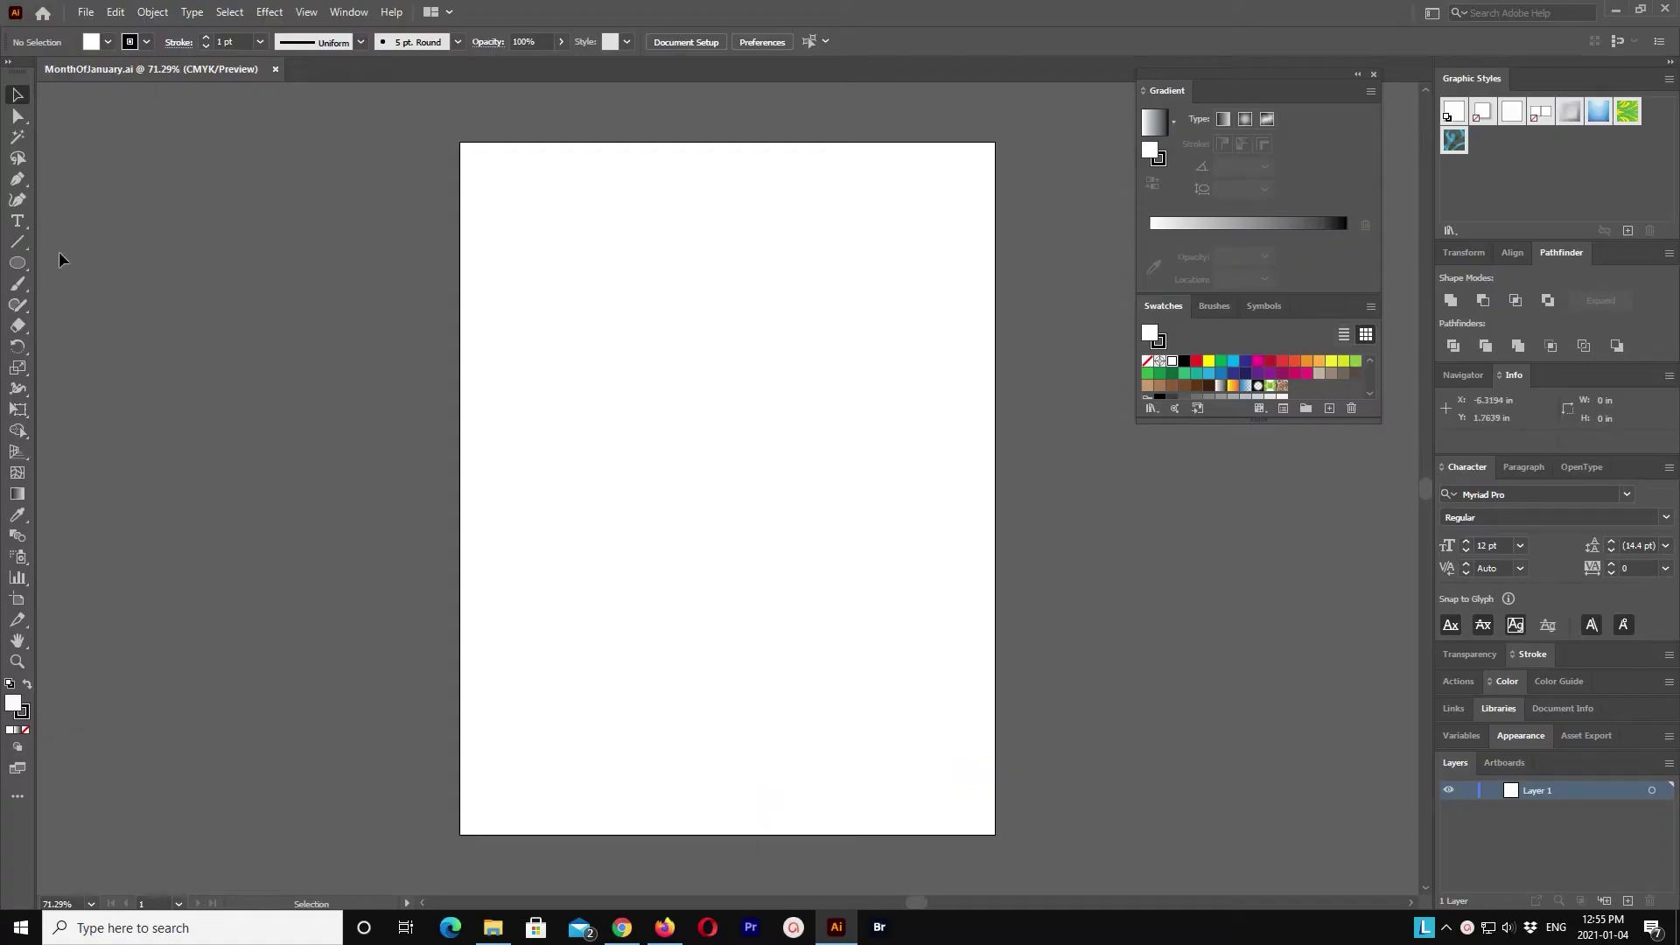
# Step: Draw a long horizontal line across the artboard and a text area just above it
pyautogui.press('\\')
pyautogui.moveTo(523, 562); pyautogui.dragTo(967, 563)
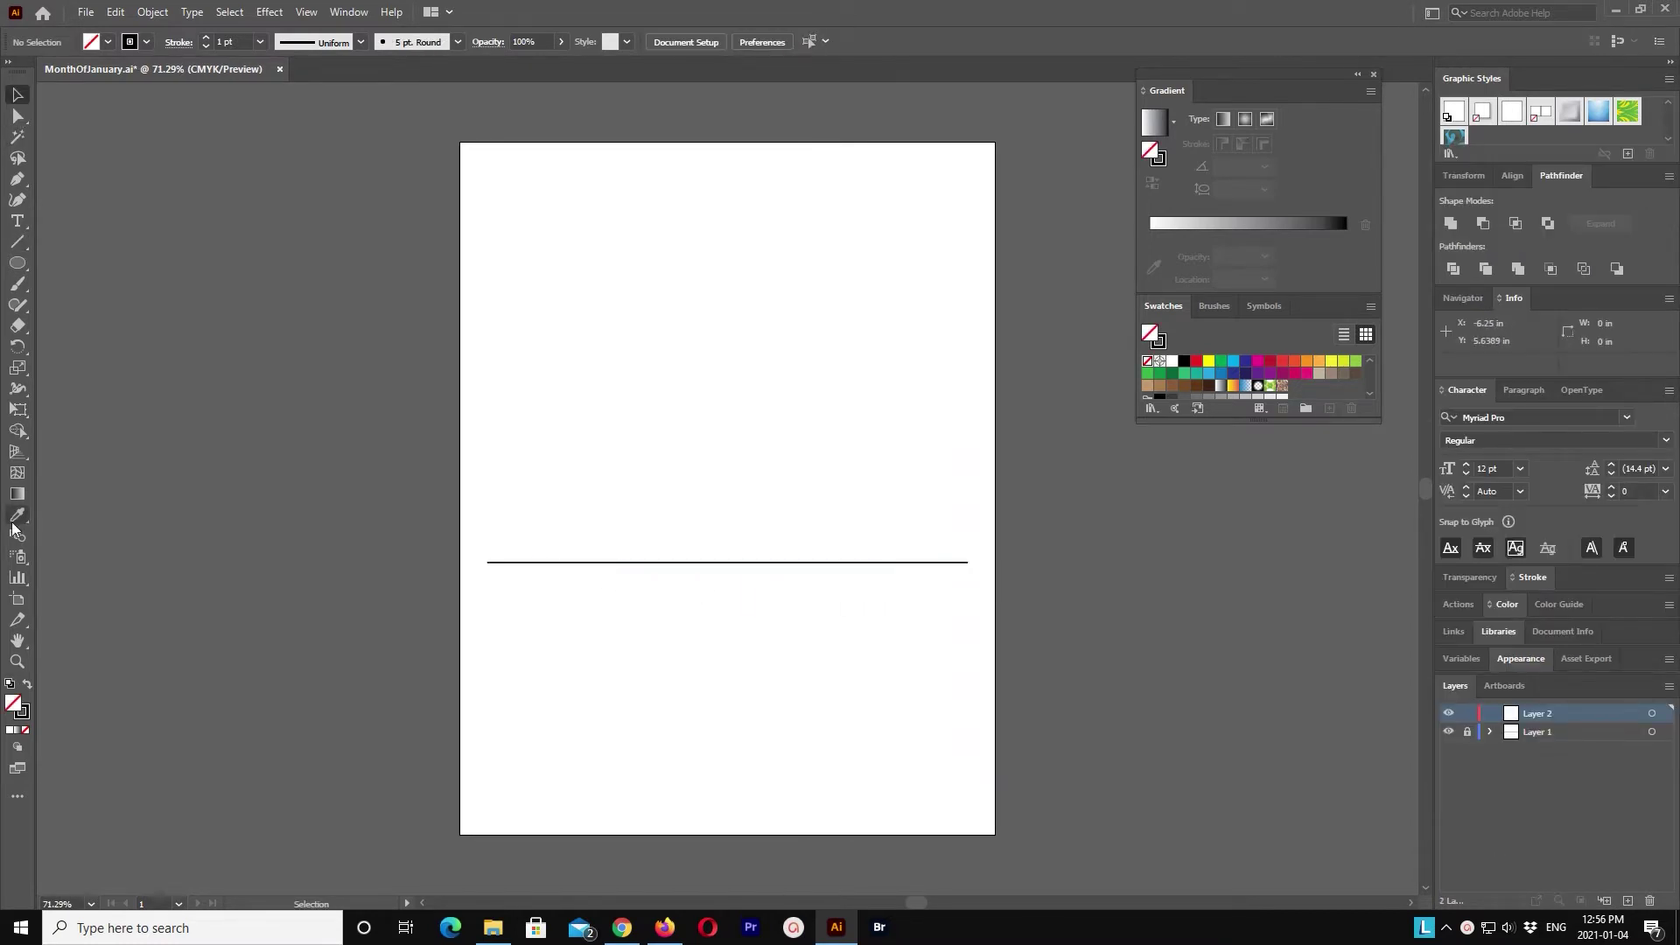
pyautogui.click(17, 228)
pyautogui.moveTo(472, 421); pyautogui.dragTo(987, 560)
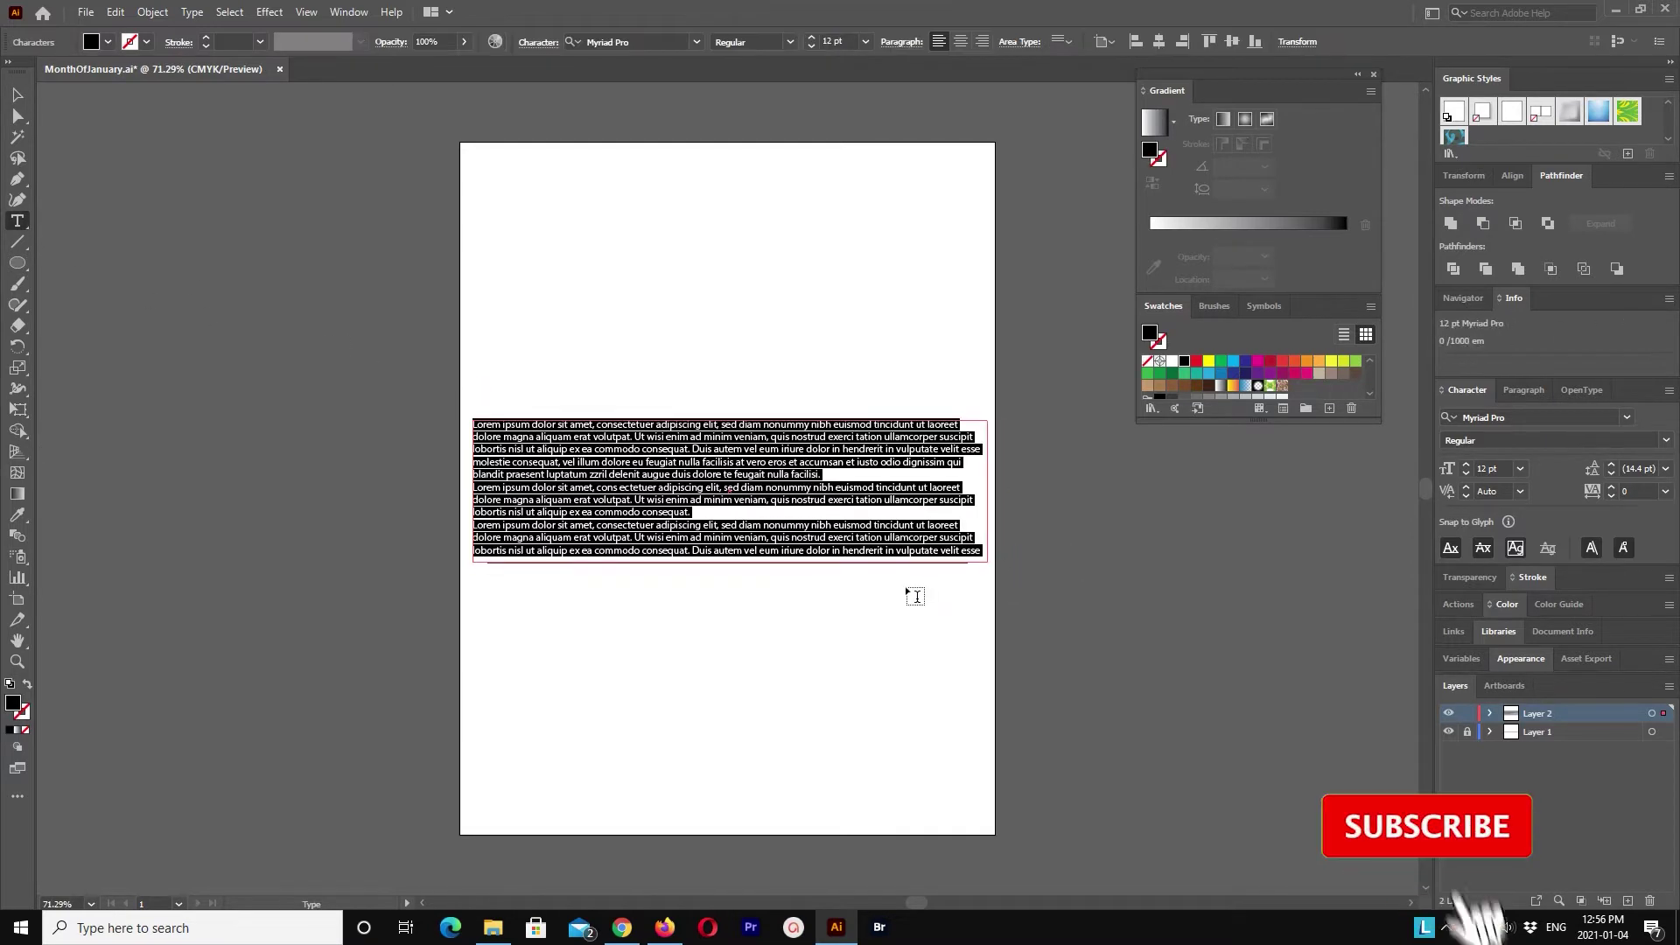
# Step: Enter JANUARY in capitals in the text area and select it for font changes
pyautogui.write('January')
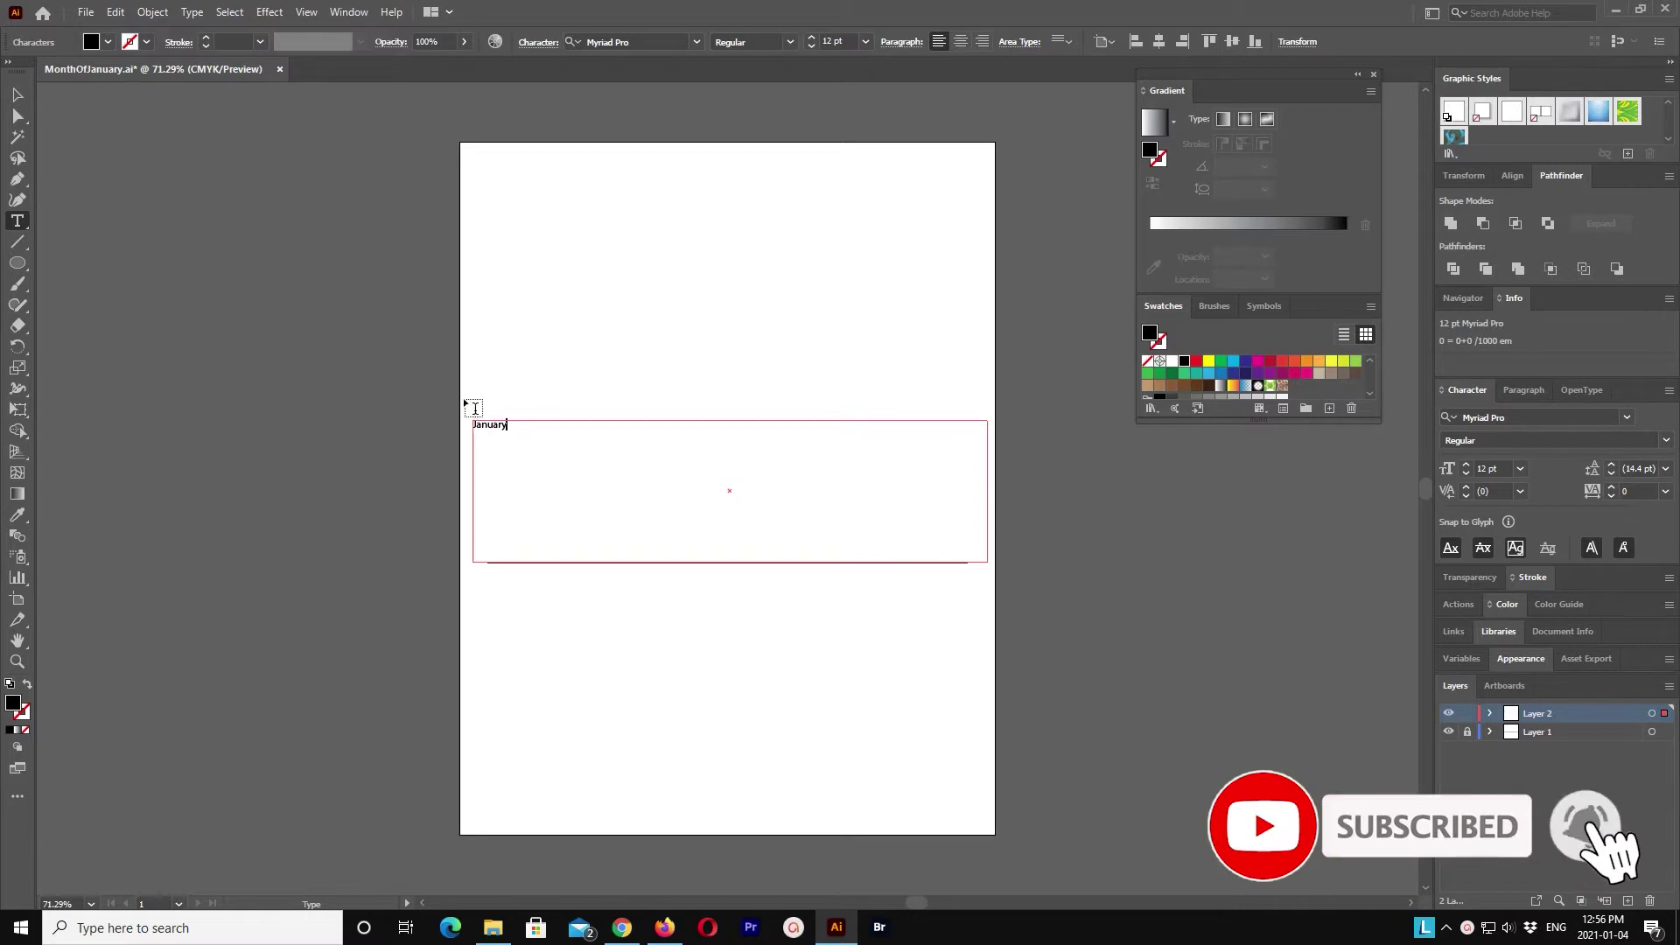
pyautogui.hotkey('ctrl', 'a')
pyautogui.write('Jan')
pyautogui.hotkey('ctrl', 'a')
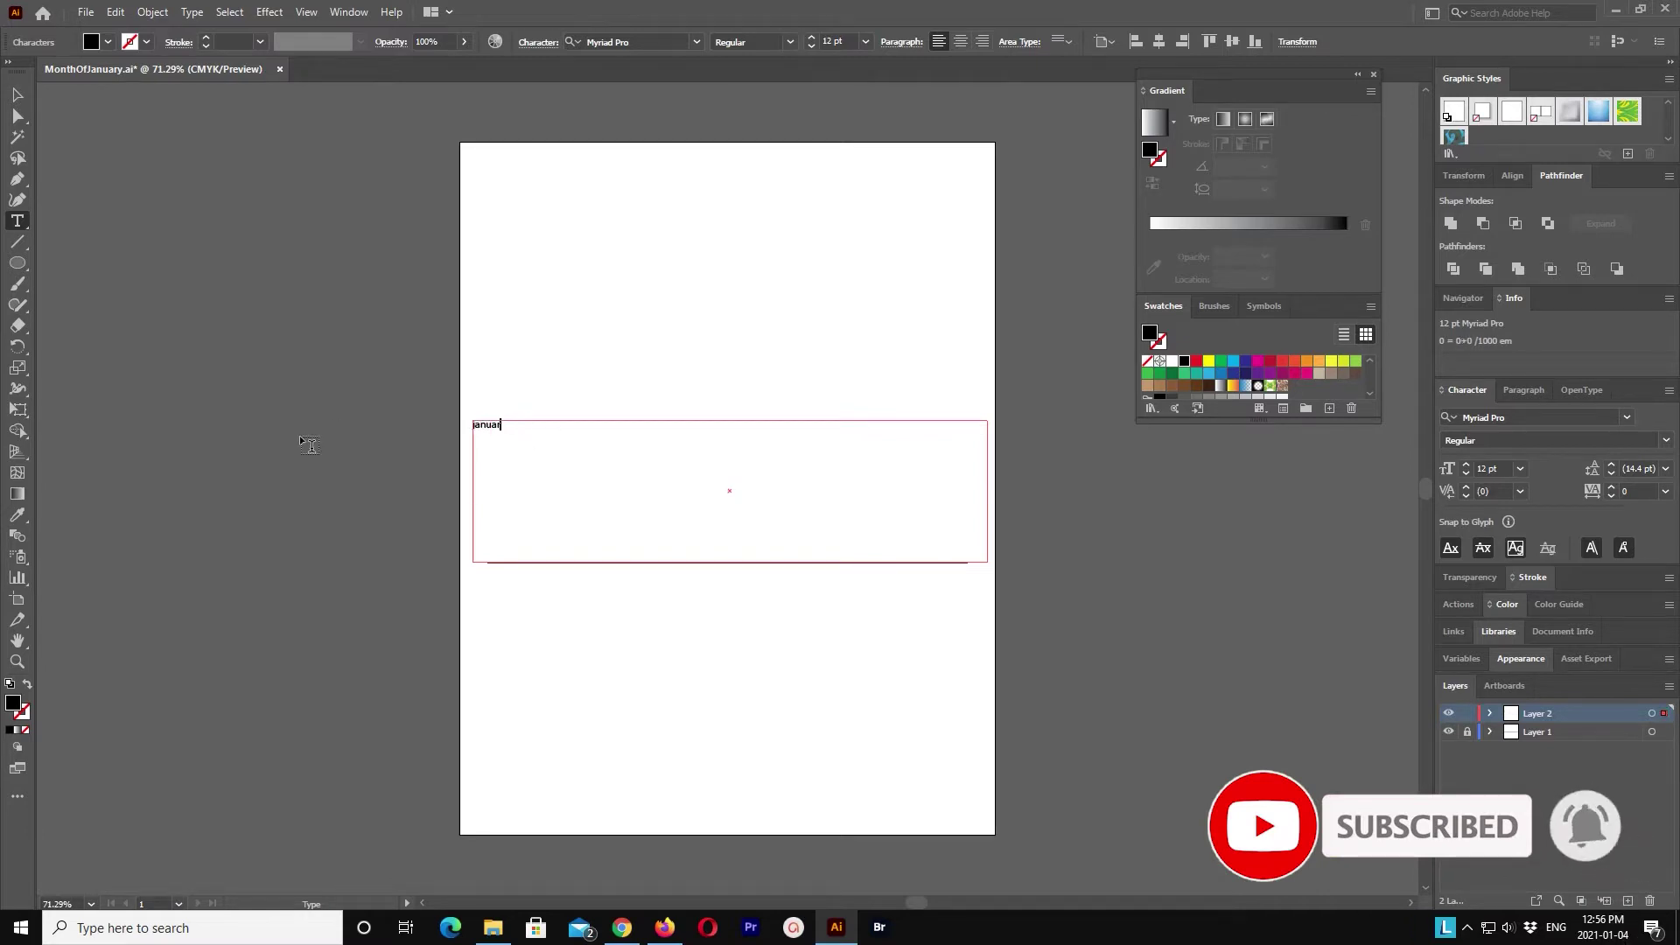
pyautogui.press('BackSpace')
pyautogui.write('JANUARY')
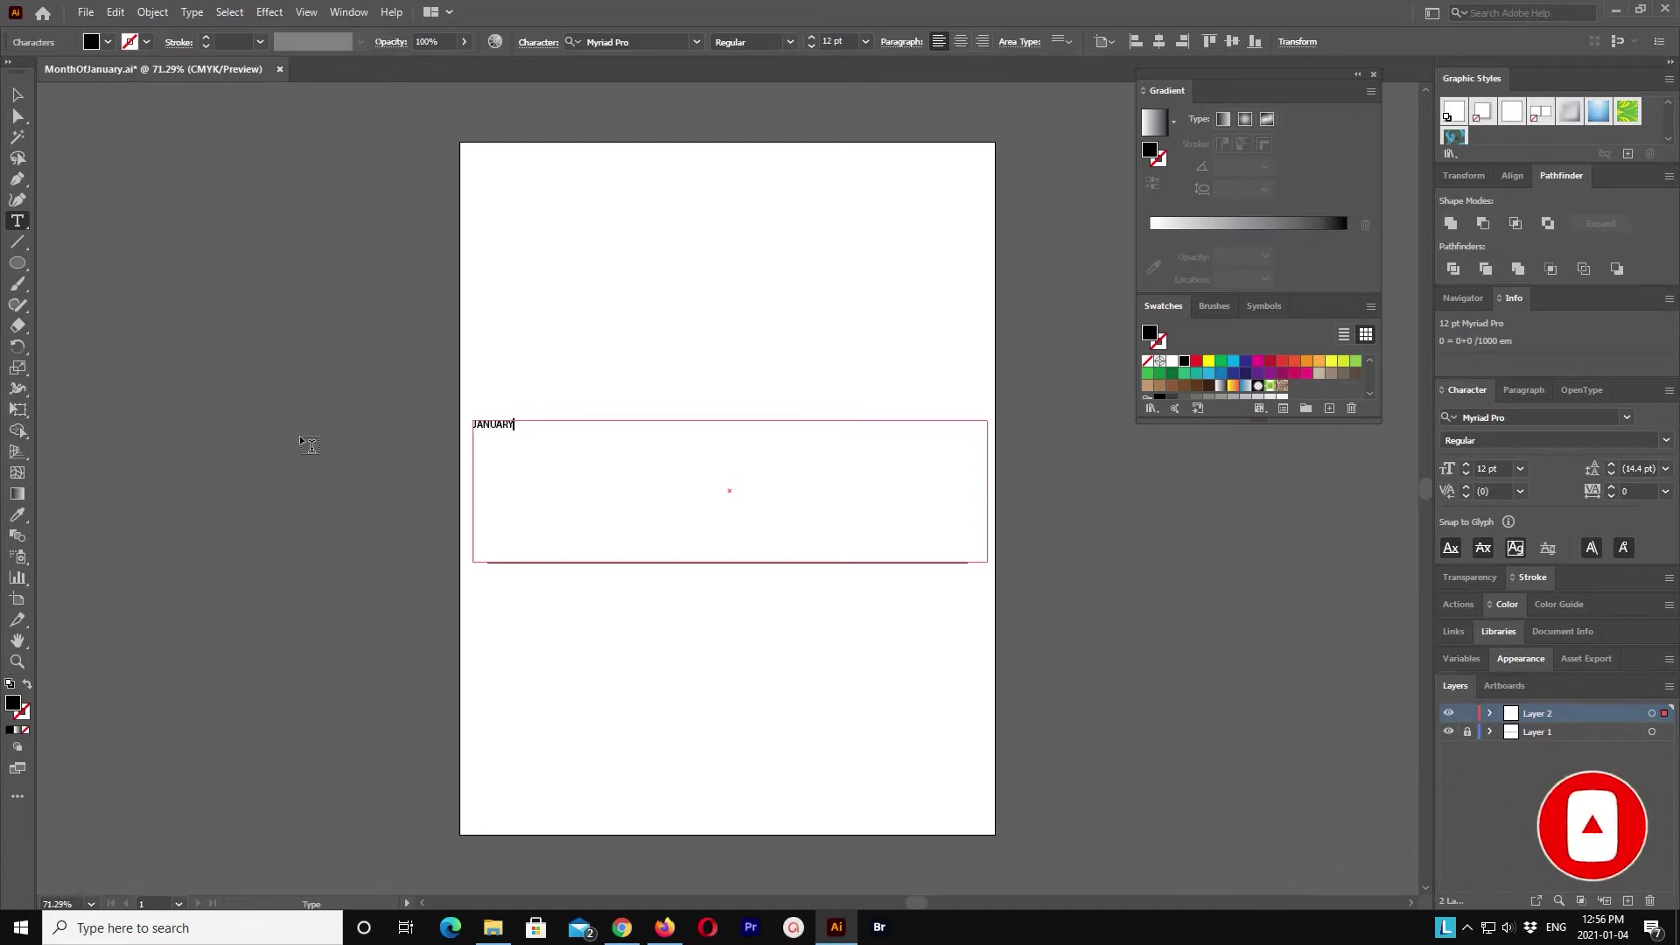
pyautogui.hotkey('ctrl', 'a')
pyautogui.click(702, 40)
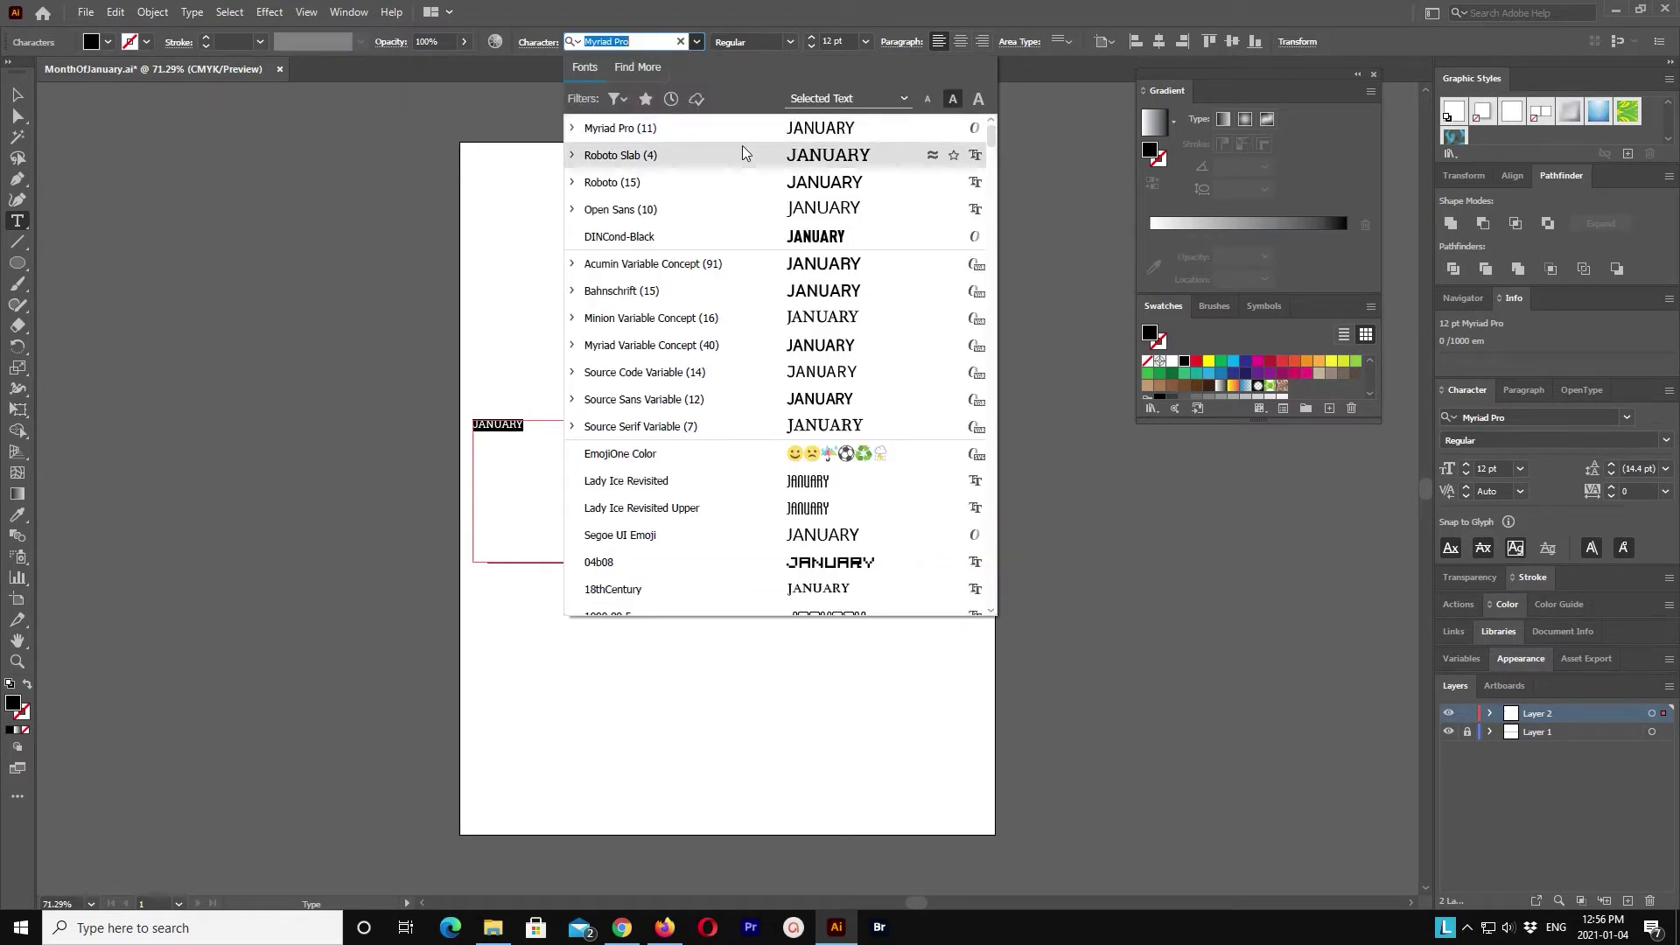
# Step: Set JANUARY in Roboto Bold, trying 100 pt before settling on 90 pt
pyautogui.click(738, 182)
pyautogui.click(790, 41)
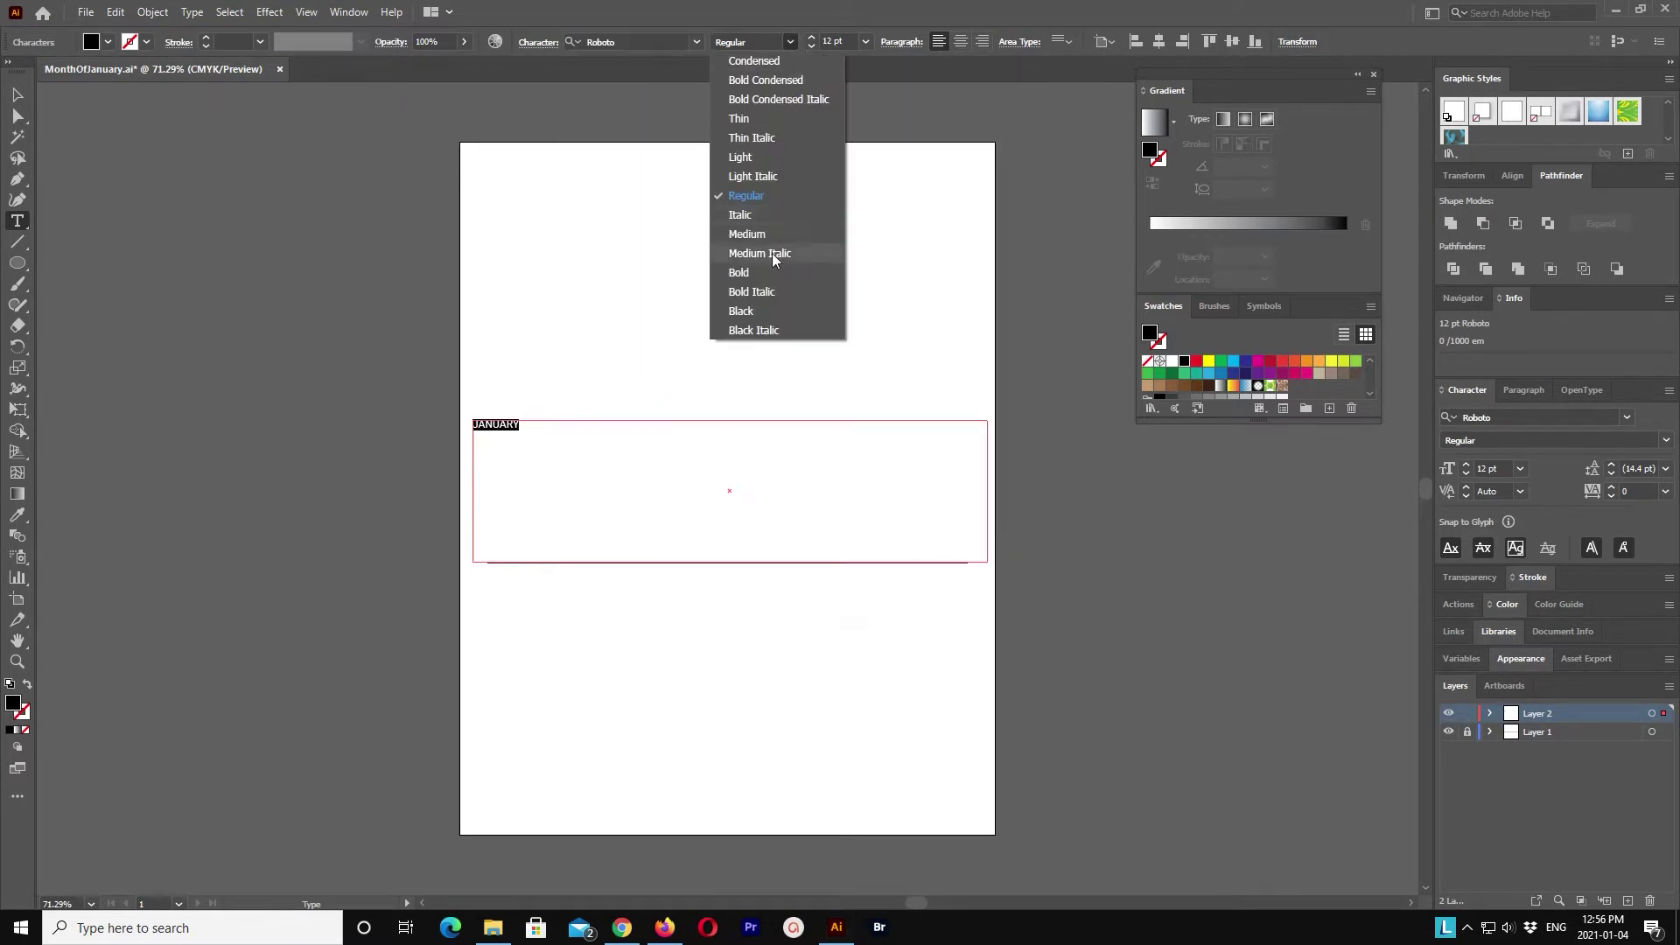
pyautogui.click(740, 277)
pyautogui.write('100')
pyautogui.press('Return')
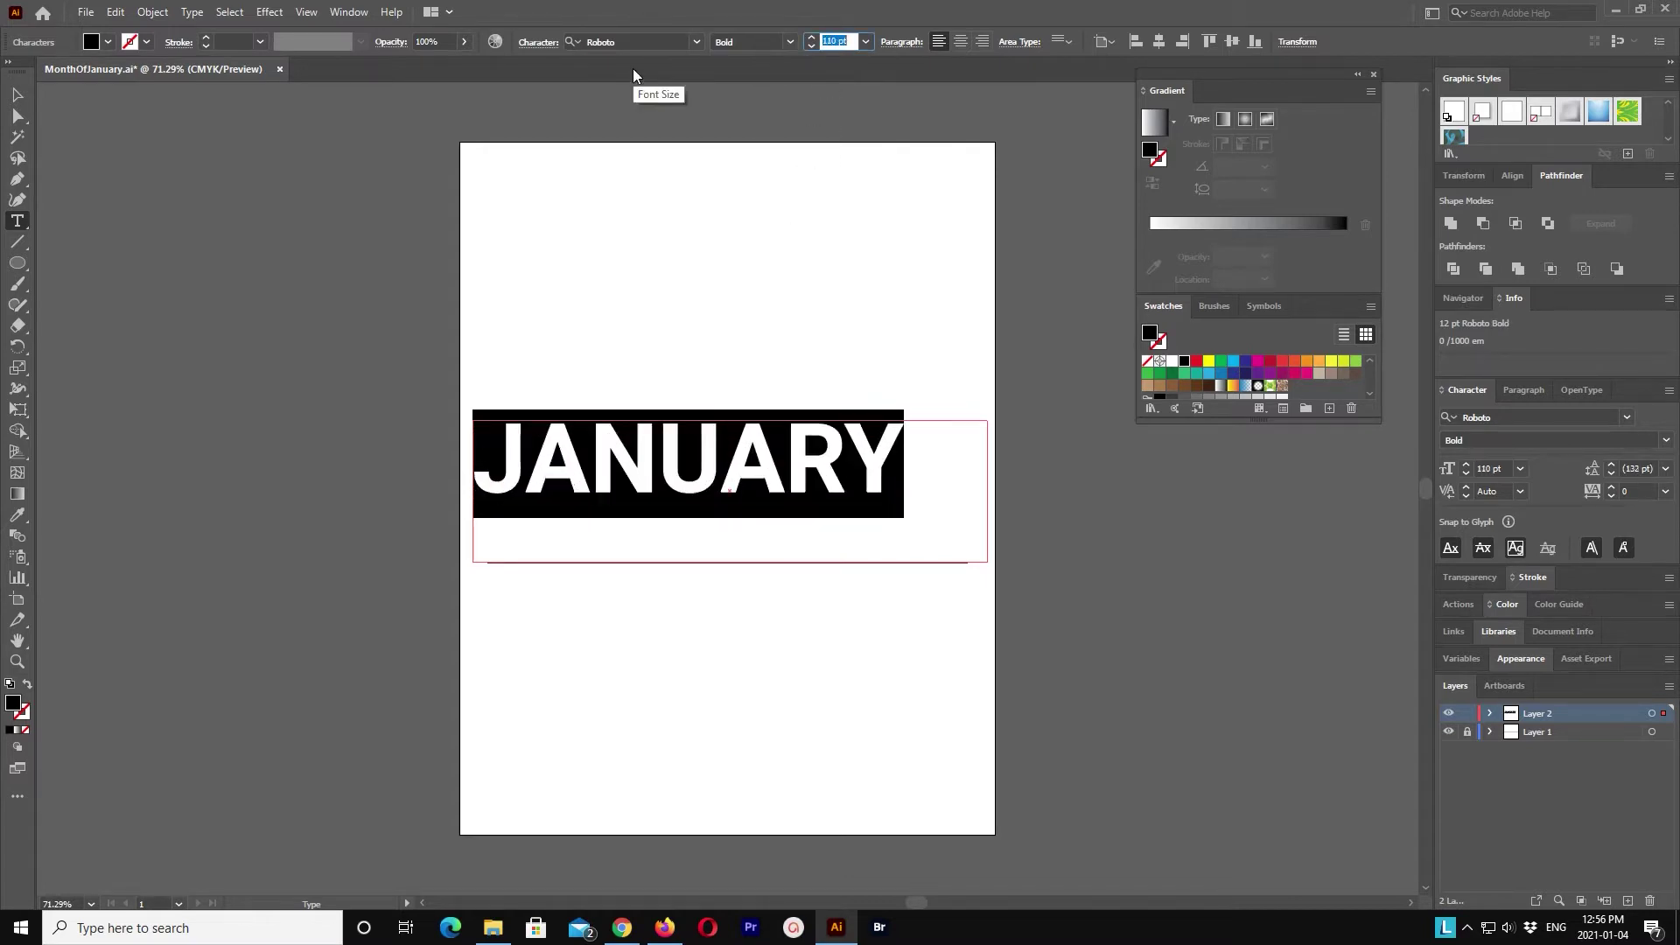
pyautogui.write('90')
pyautogui.press('Return')
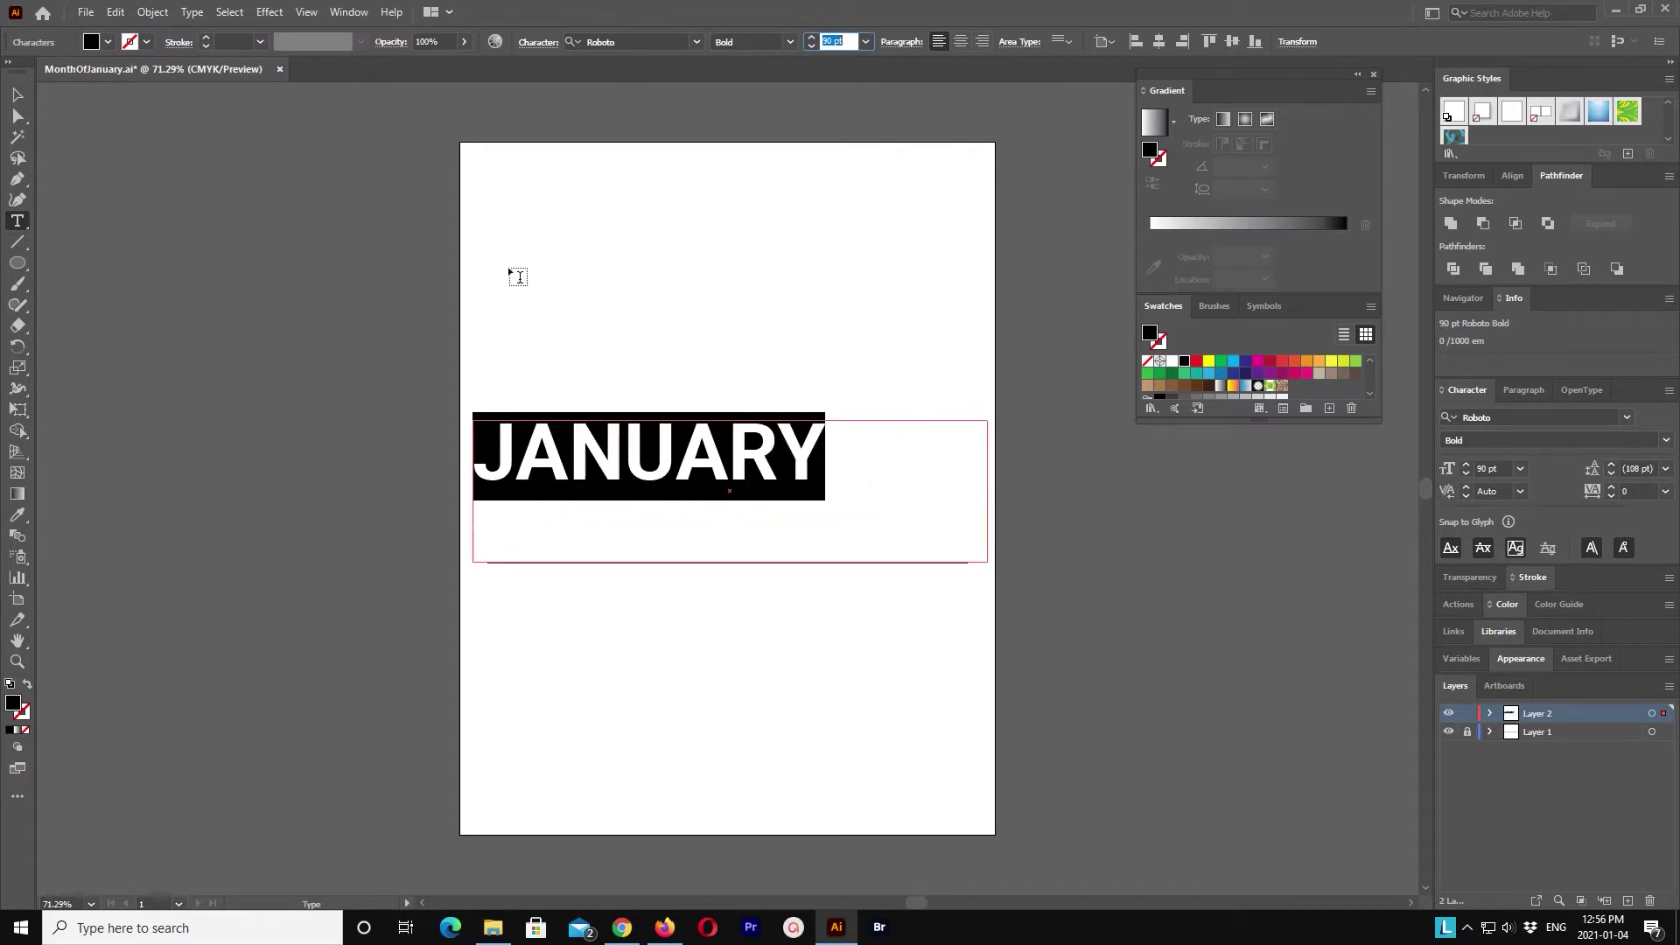
pyautogui.click(17, 95)
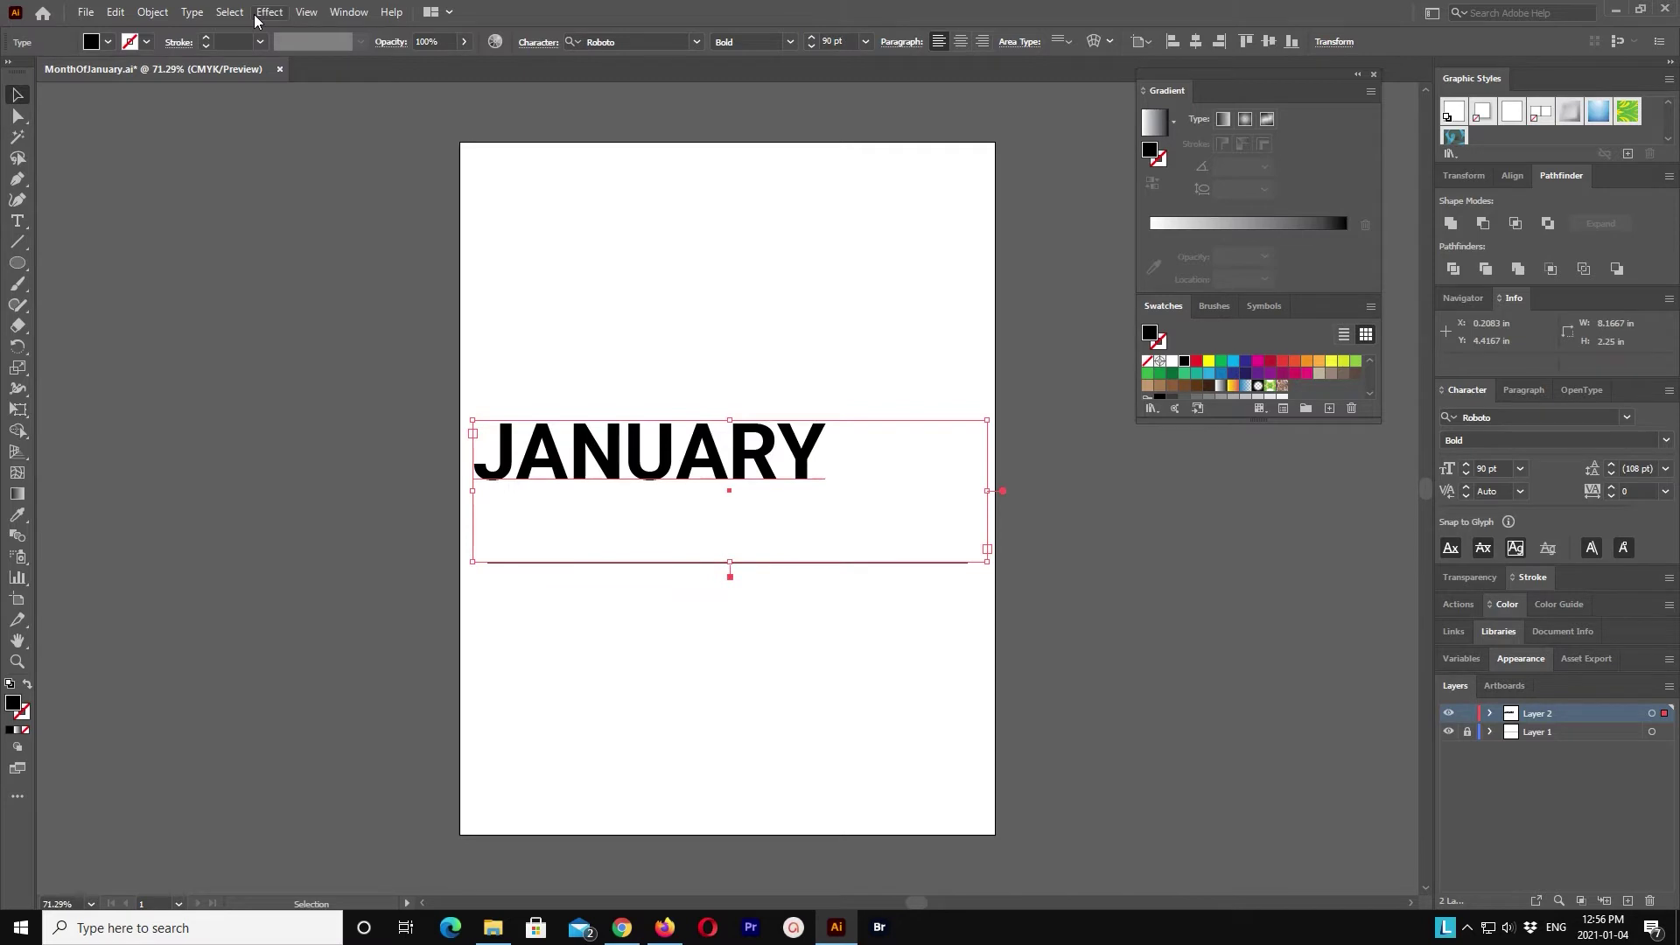
# Step: Show the OpenType panel and switch to the Essentials workspace
pyautogui.click(340, 11)
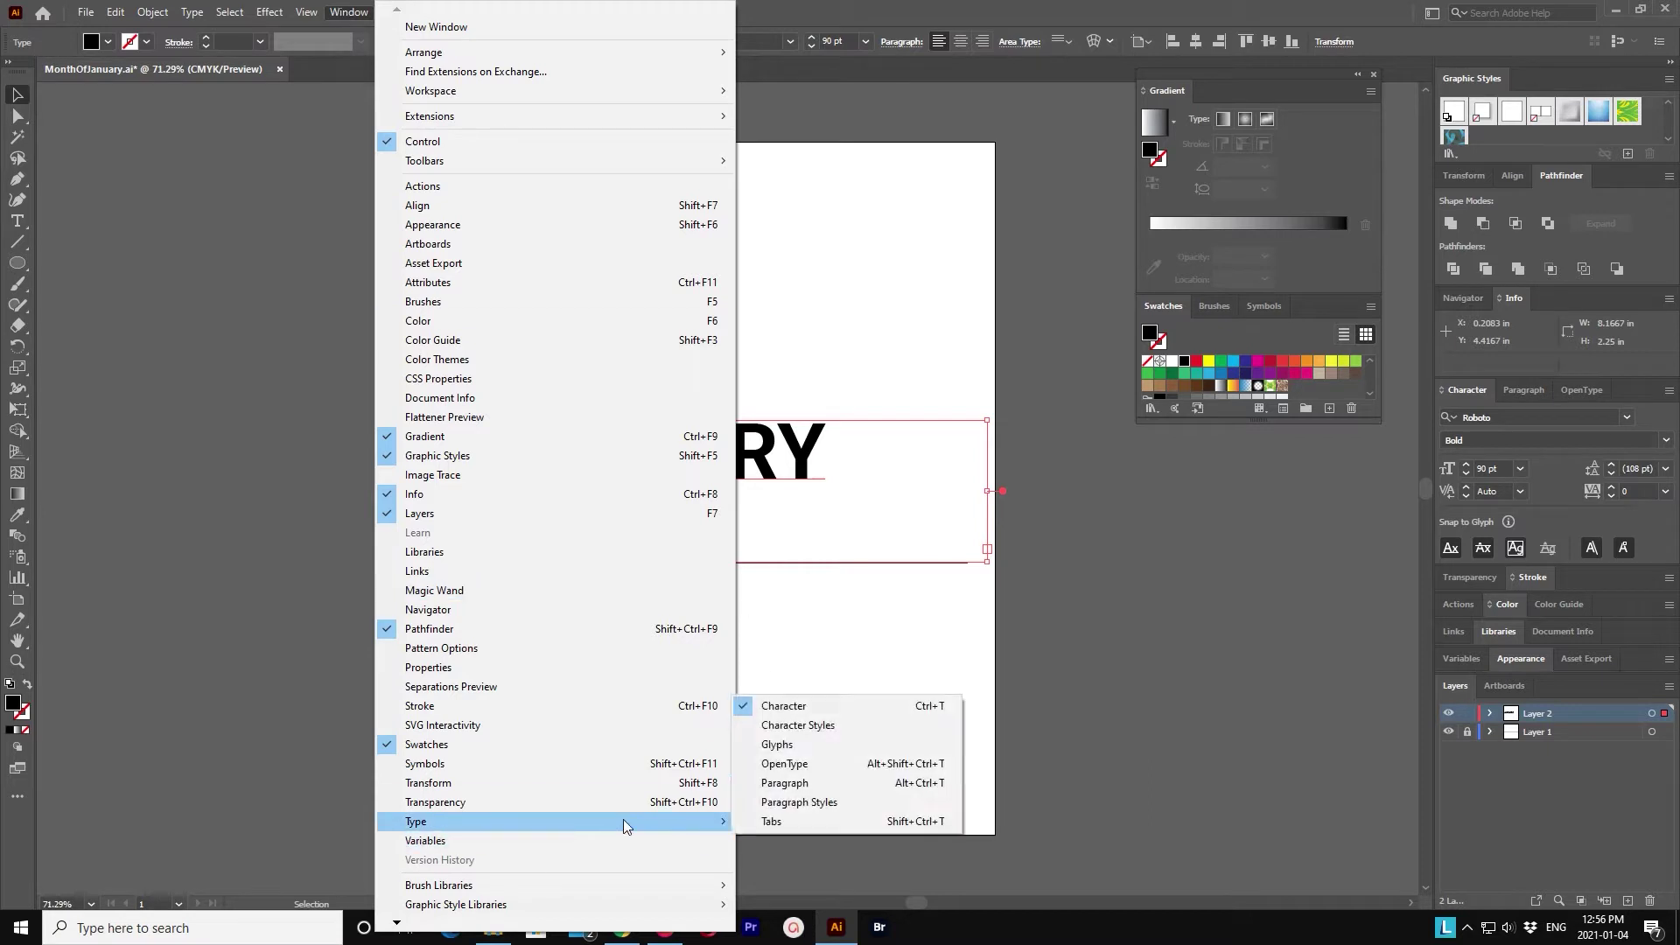
pyautogui.moveTo(551, 821)
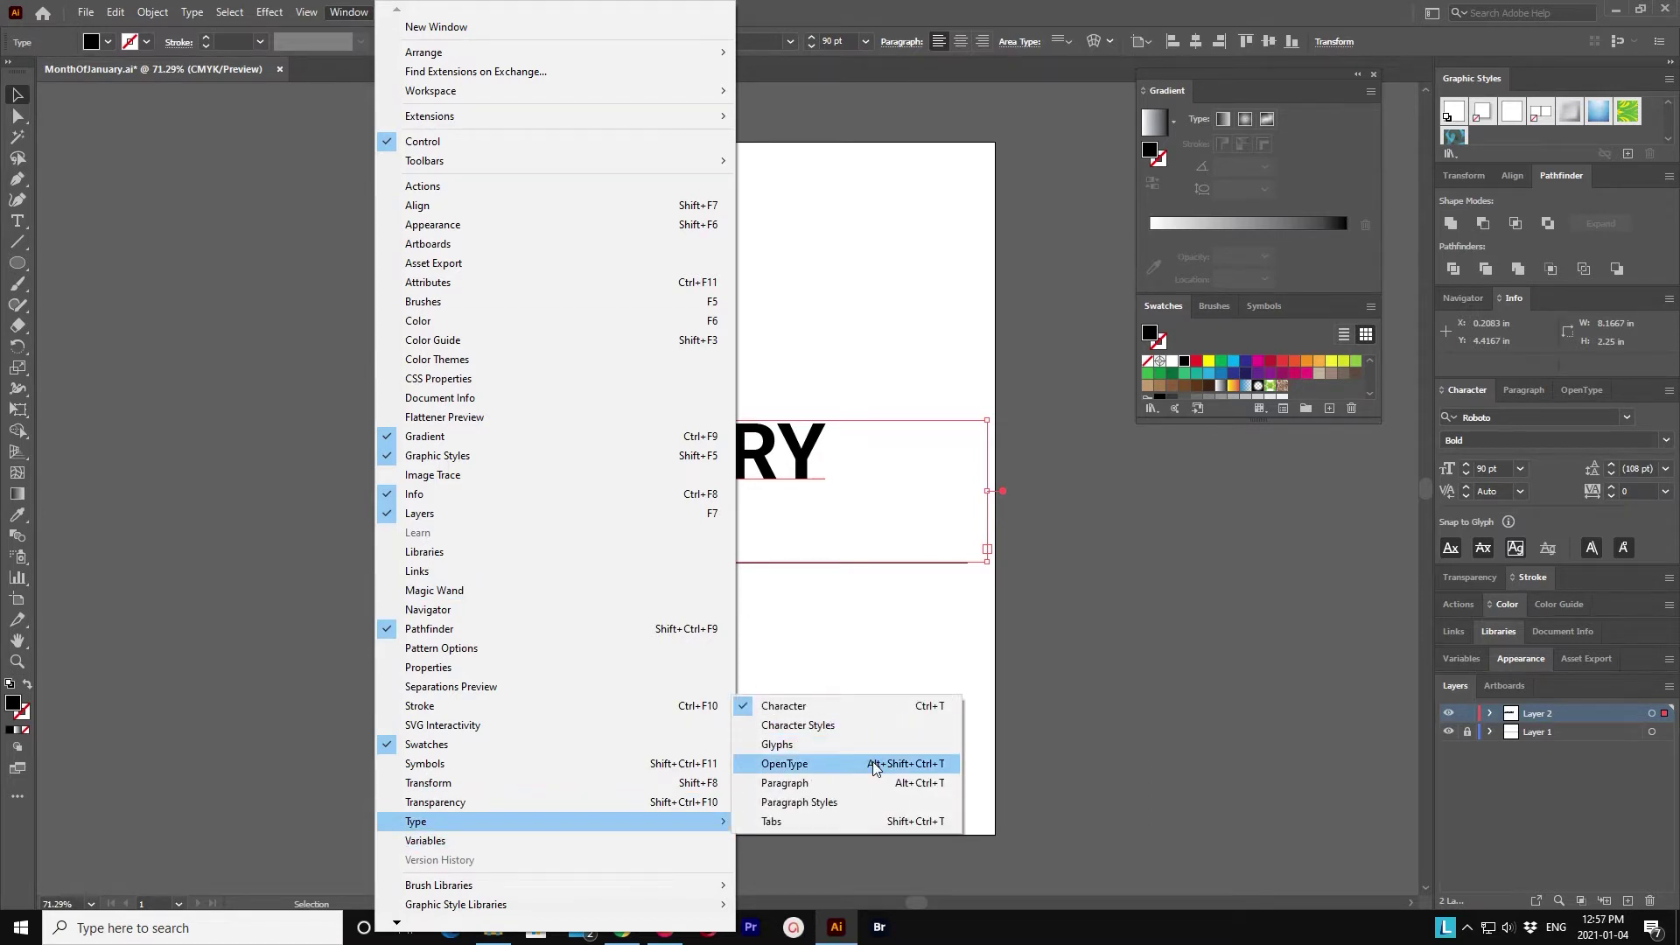
pyautogui.click(874, 767)
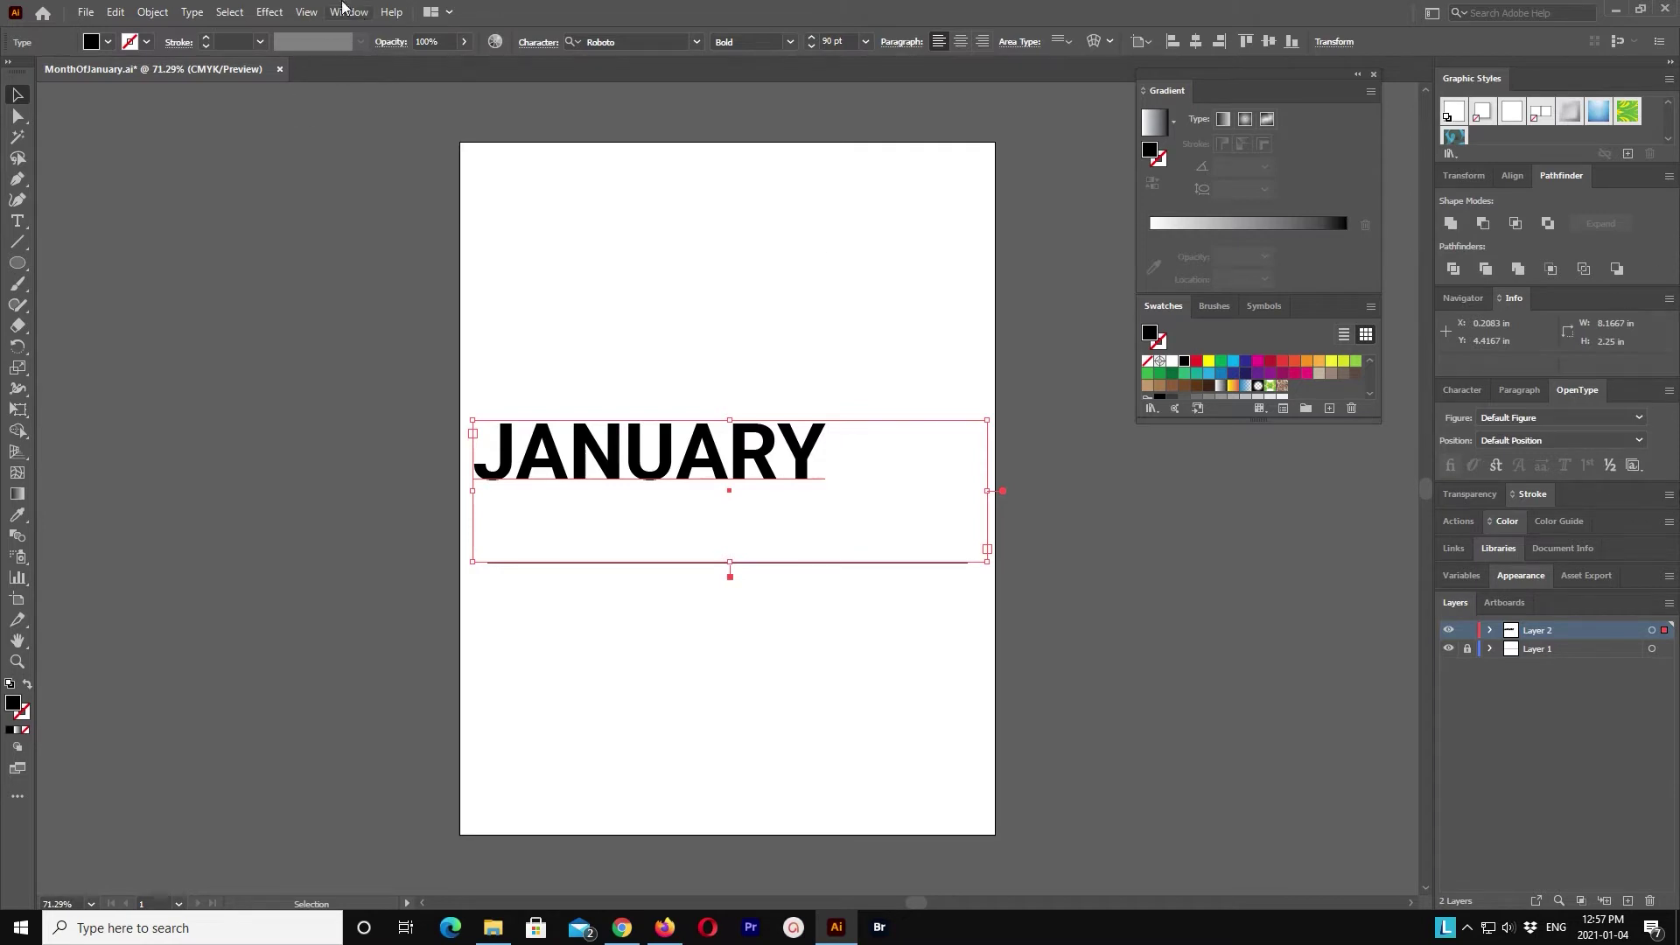
pyautogui.click(350, 12)
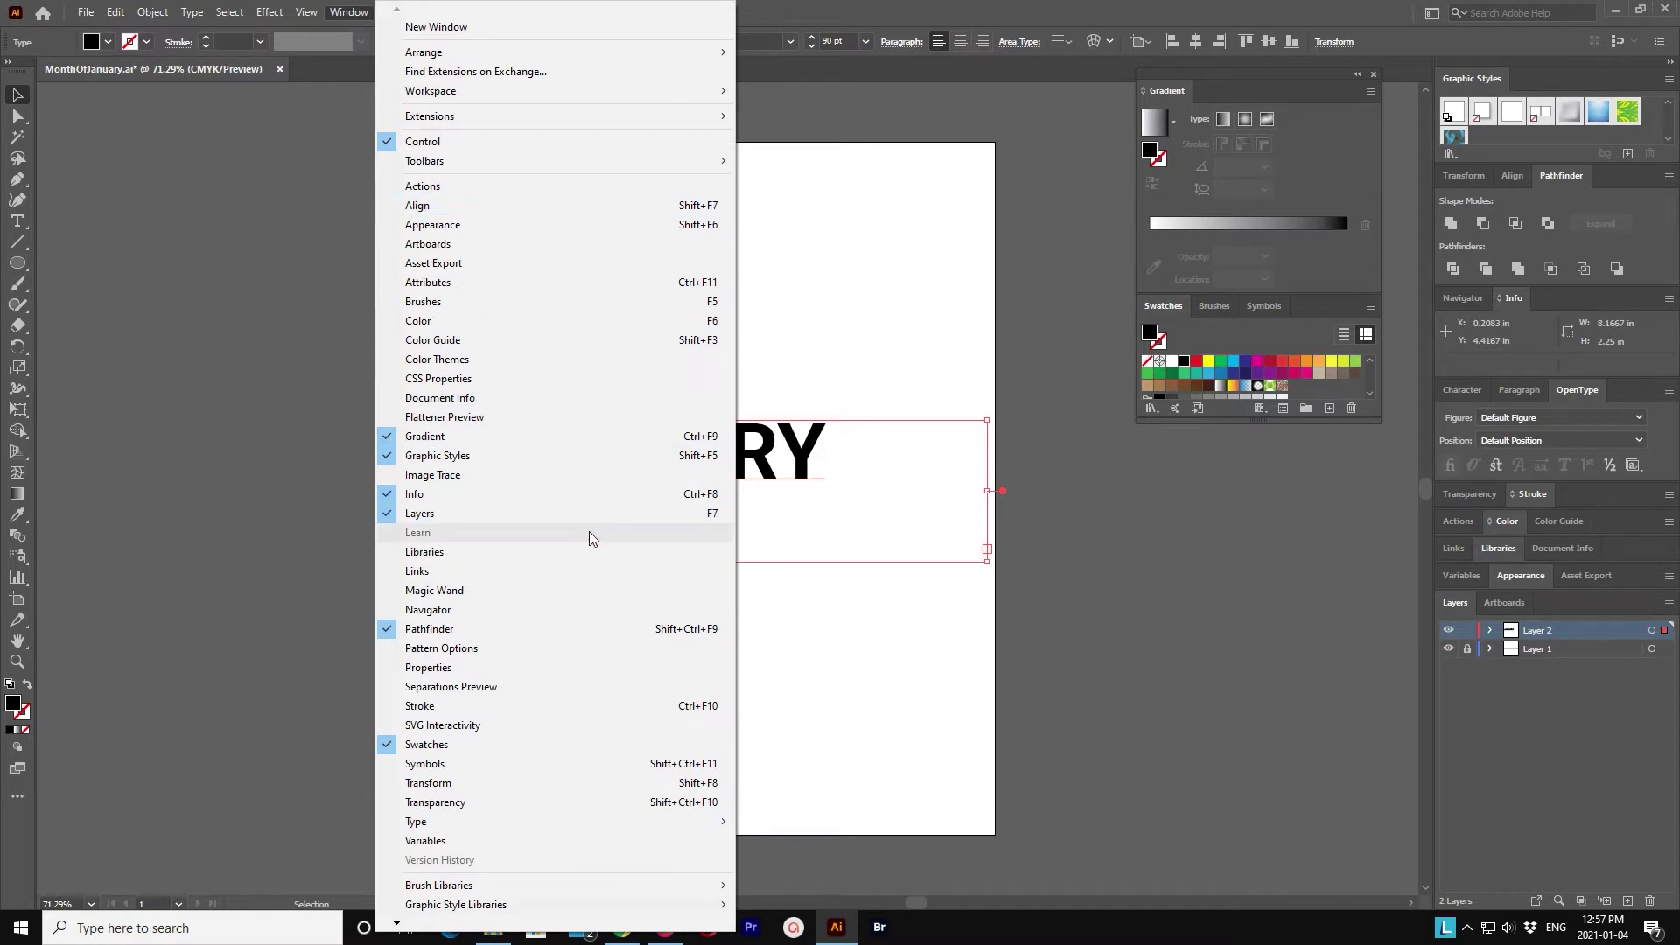
pyautogui.moveTo(430, 91)
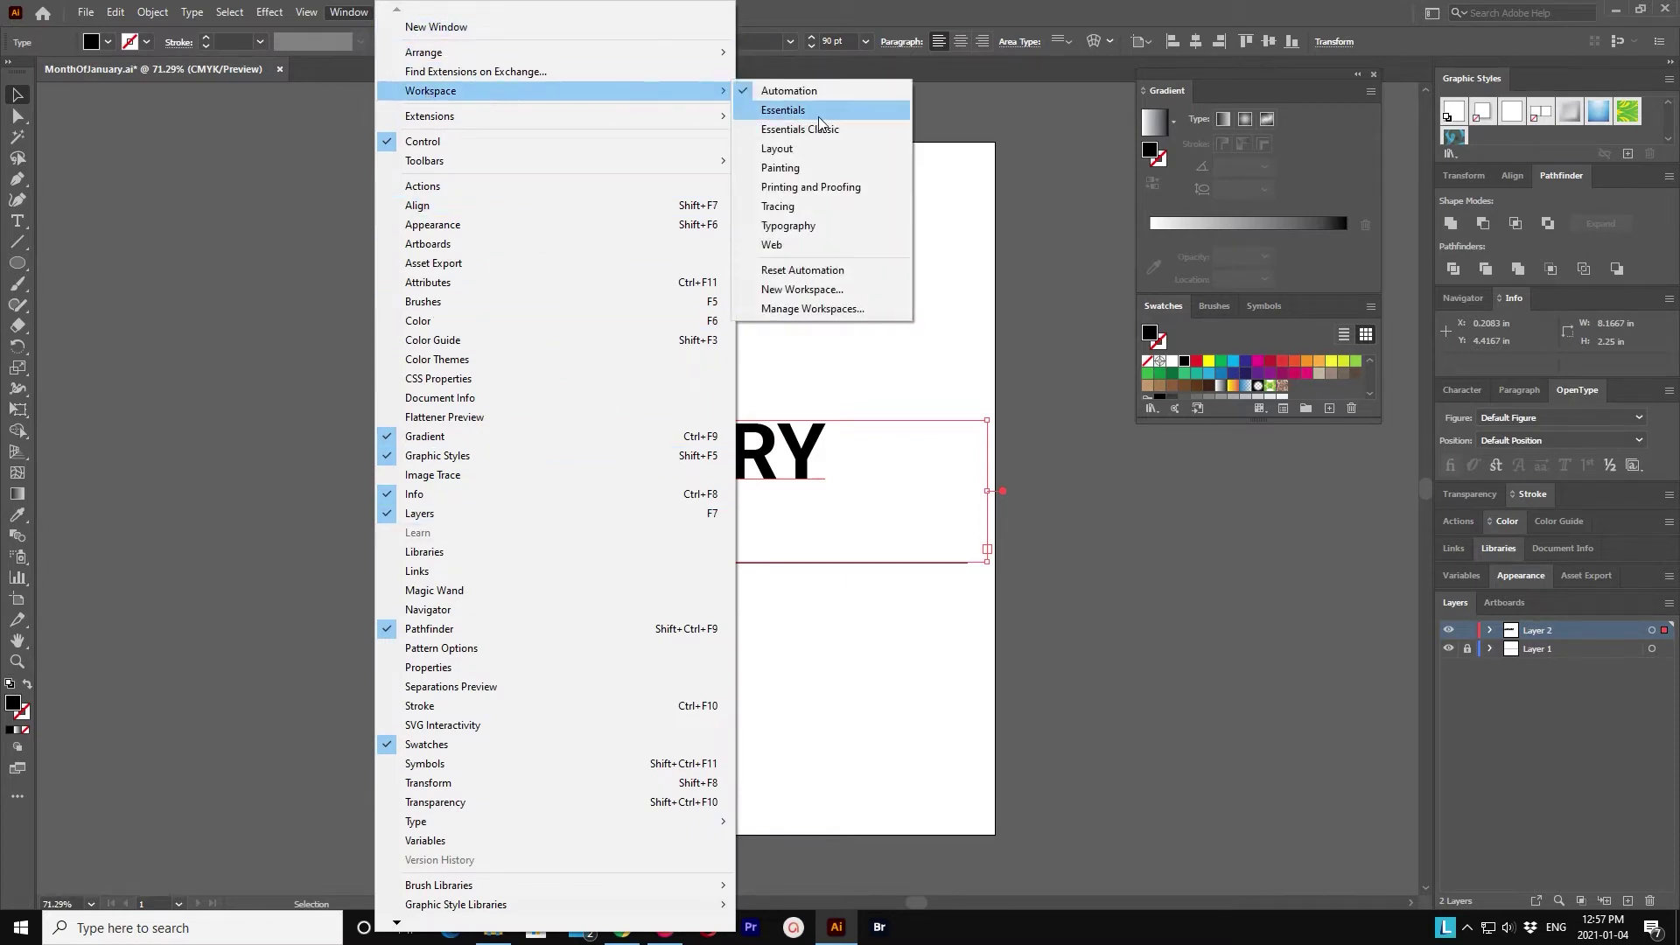
pyautogui.click(818, 118)
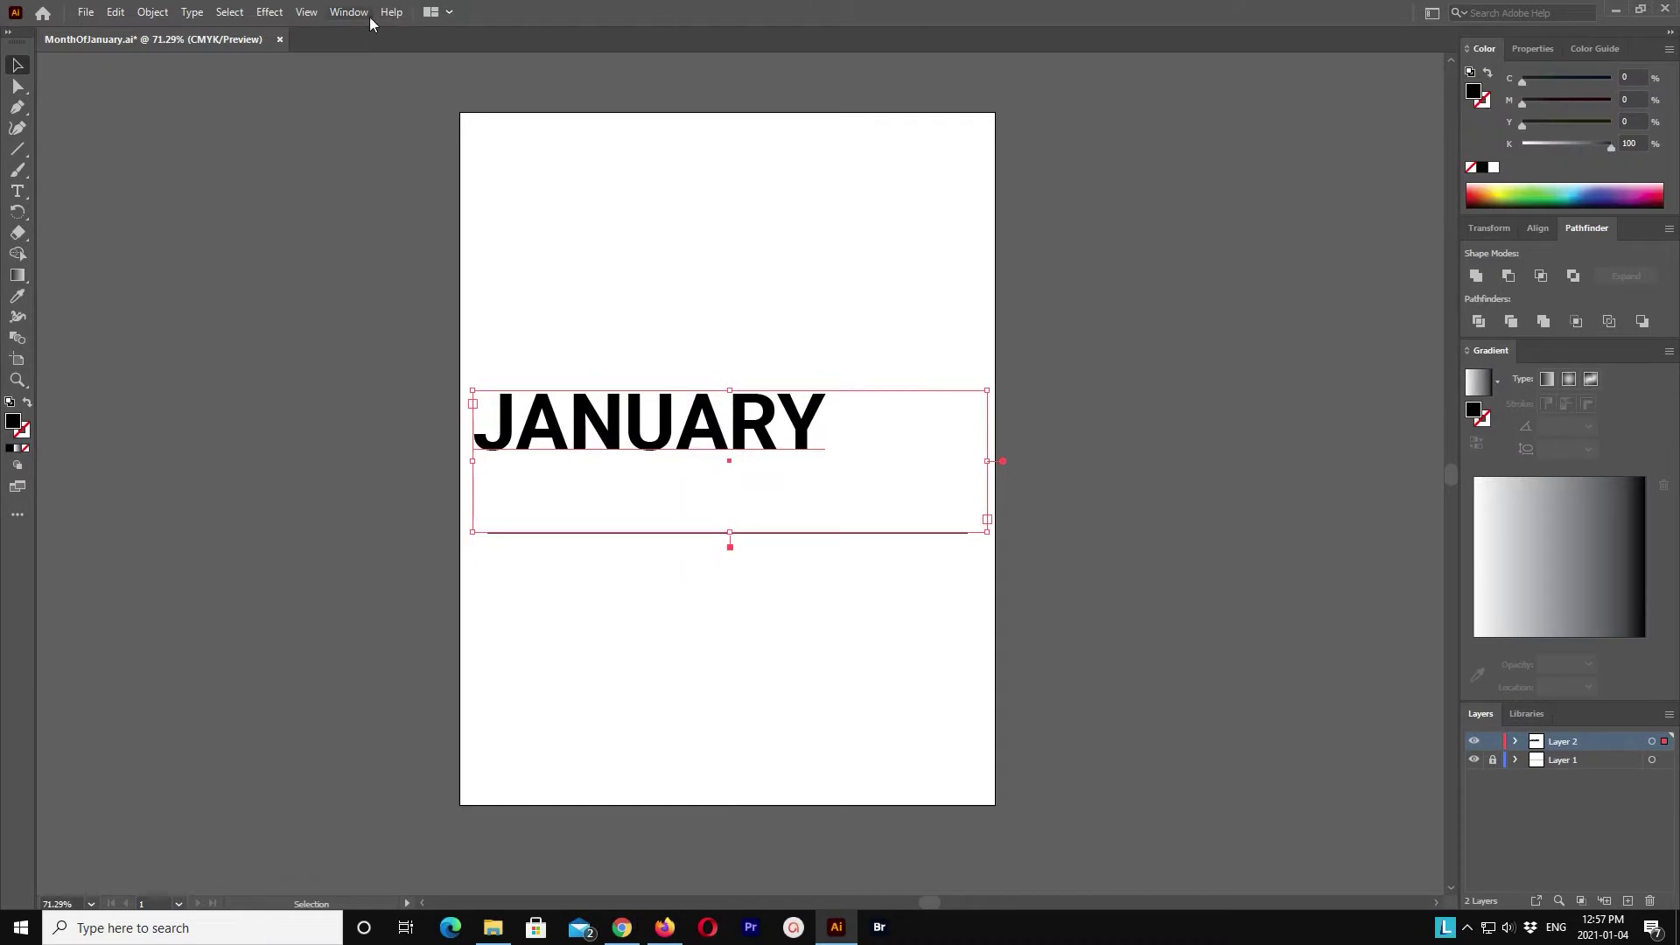
# Step: Switch to the Painting workspace and close the floating Celebration symbols panel
pyautogui.click(10, 516)
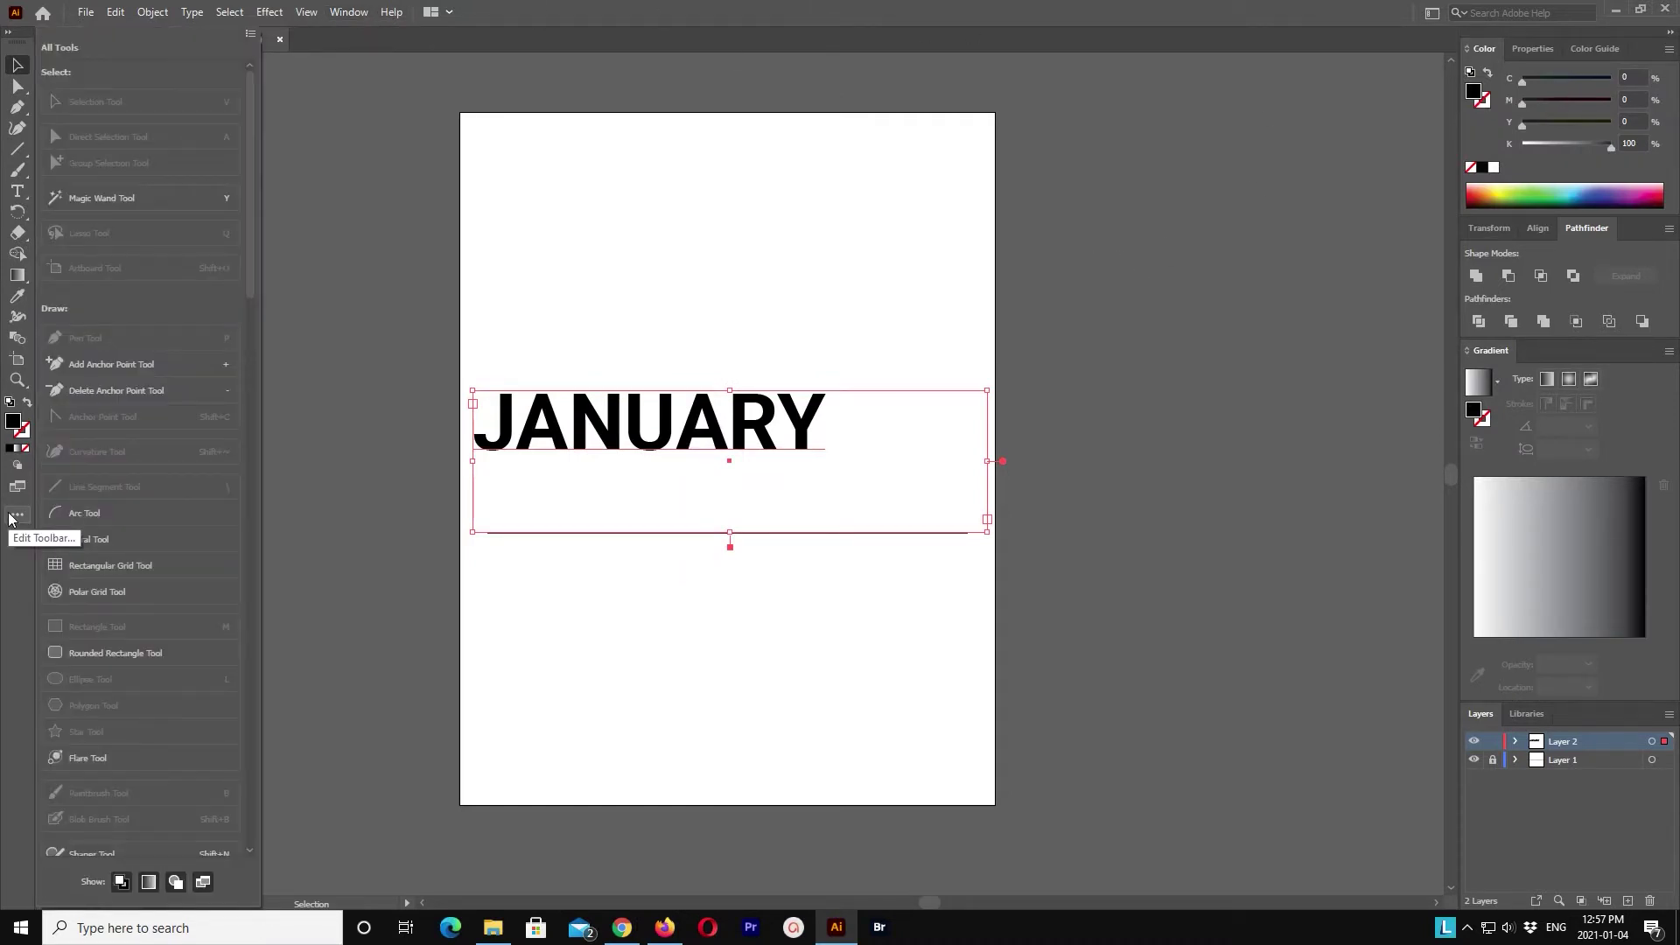
pyautogui.click(349, 12)
pyautogui.moveTo(551, 91)
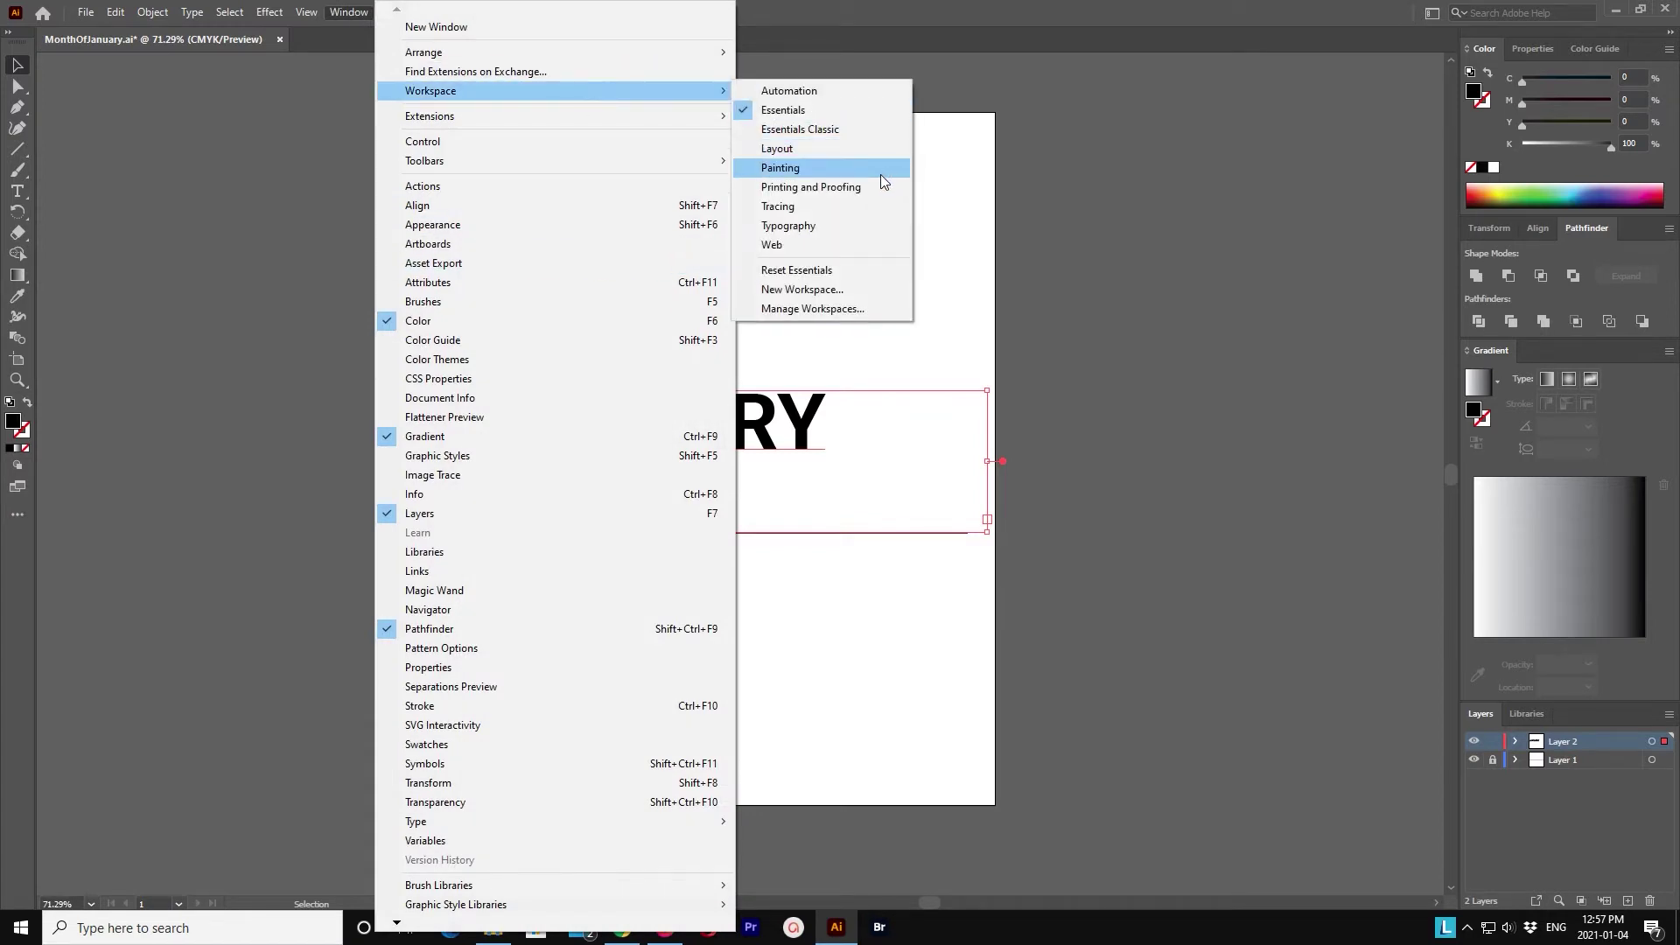
pyautogui.click(879, 169)
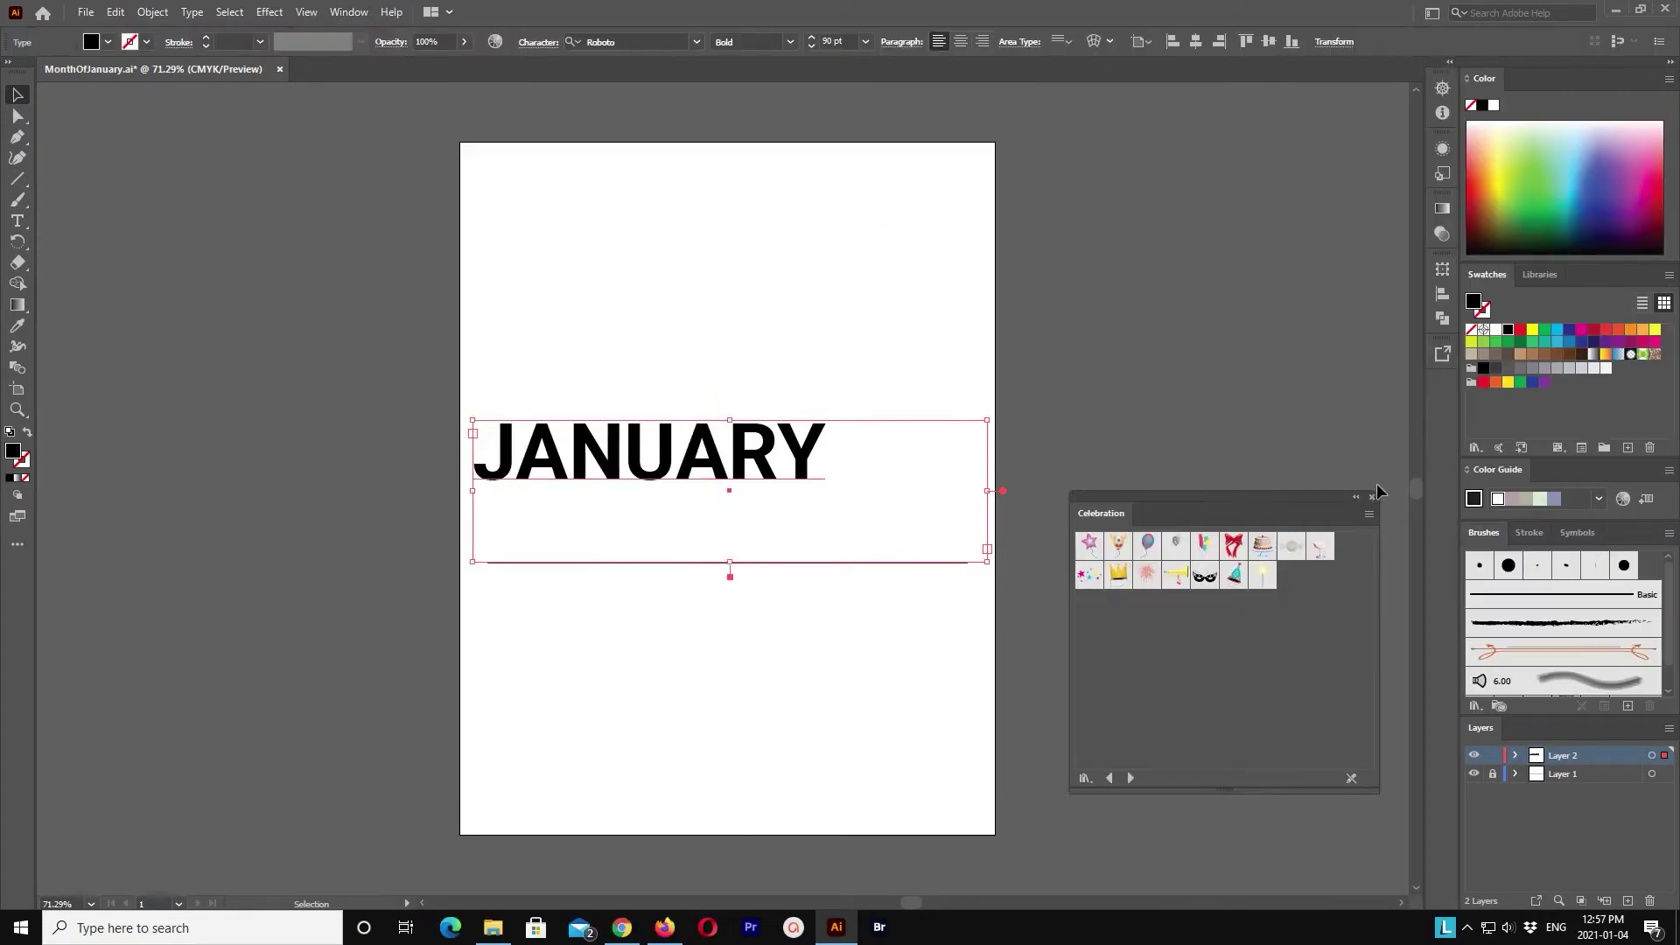
pyautogui.click(1373, 497)
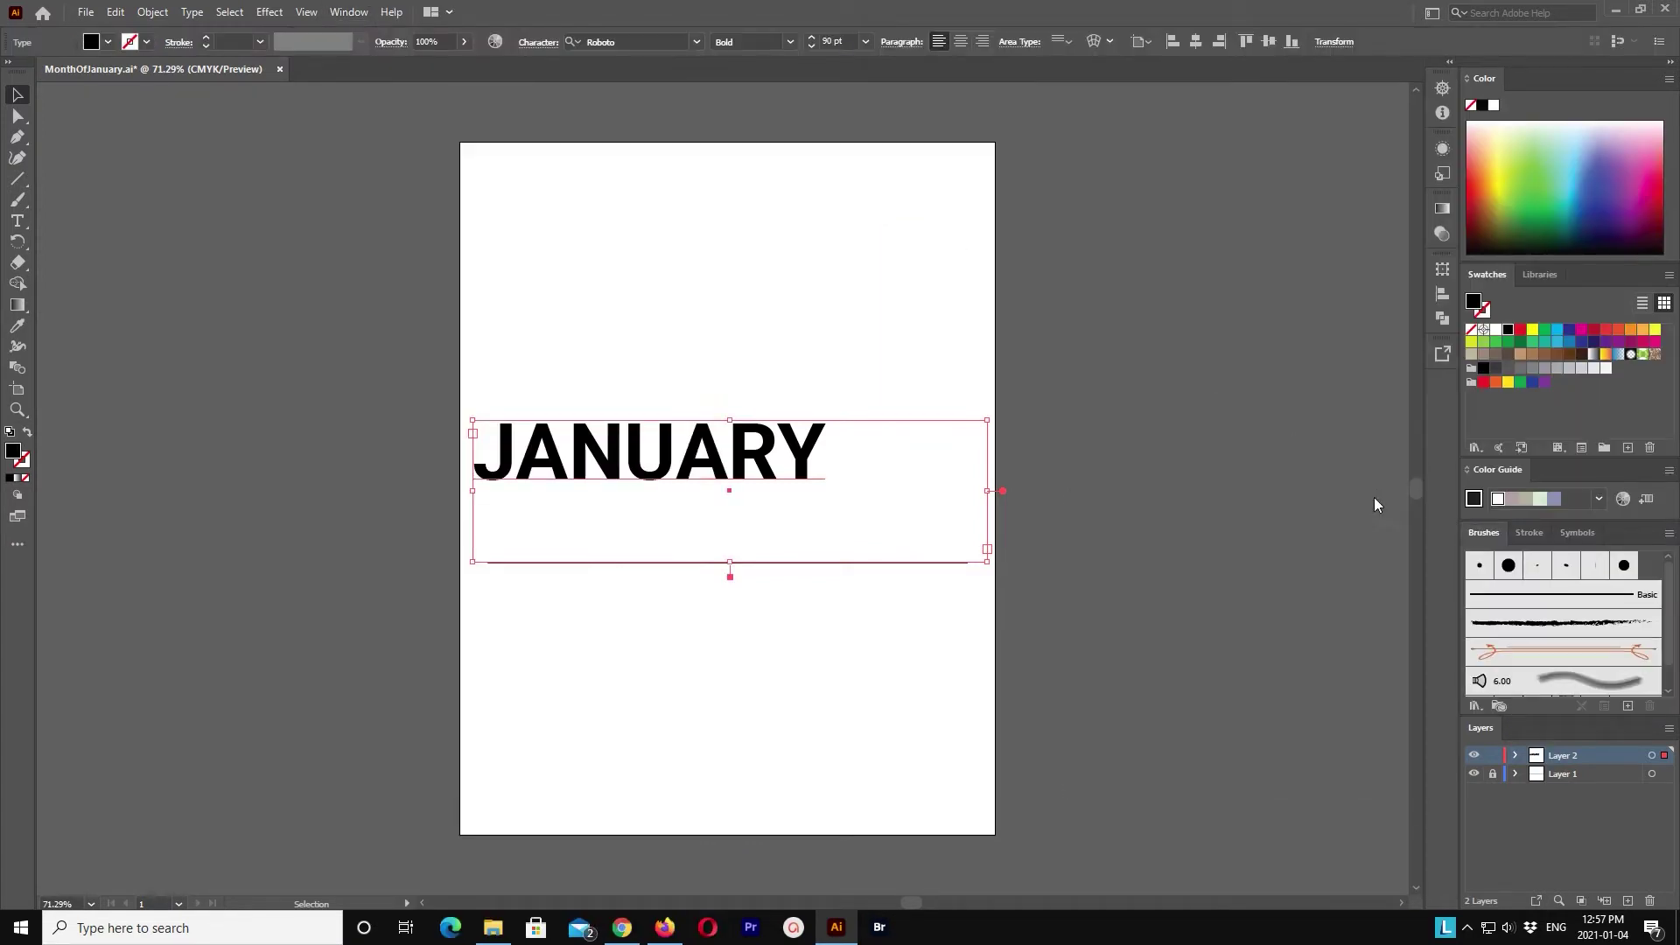
pyautogui.click(17, 545)
# Step: Change JANUARY's font to Roboto Slab, then browse the Envelope Distort and Type menus
pyautogui.click(697, 42)
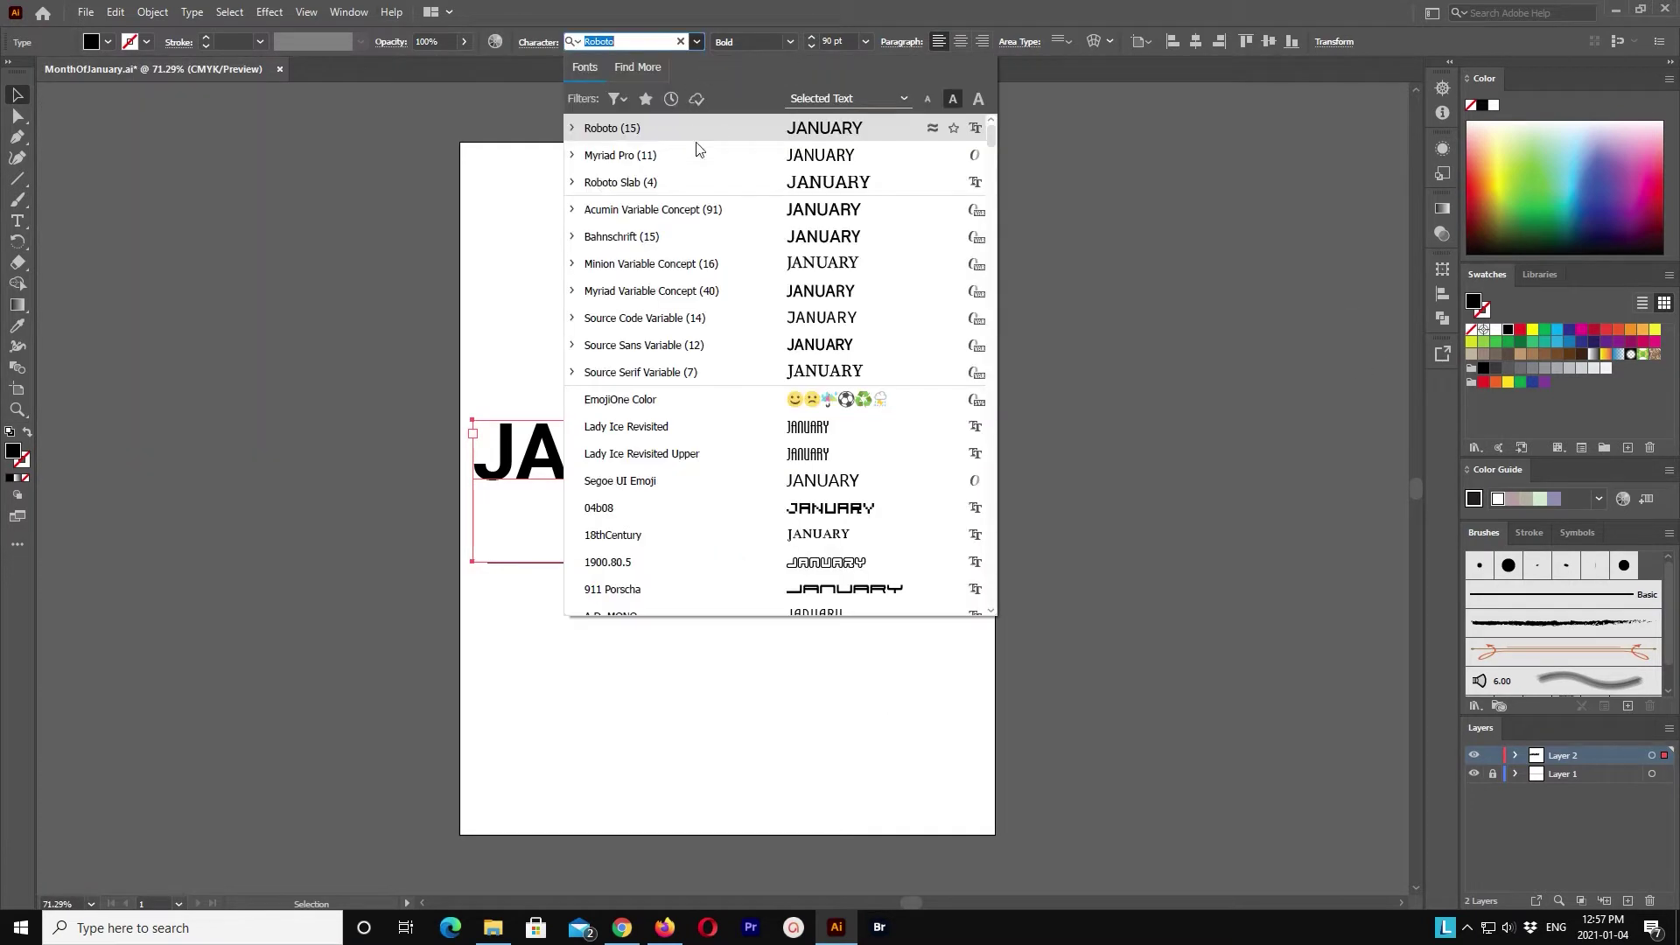
pyautogui.click(708, 184)
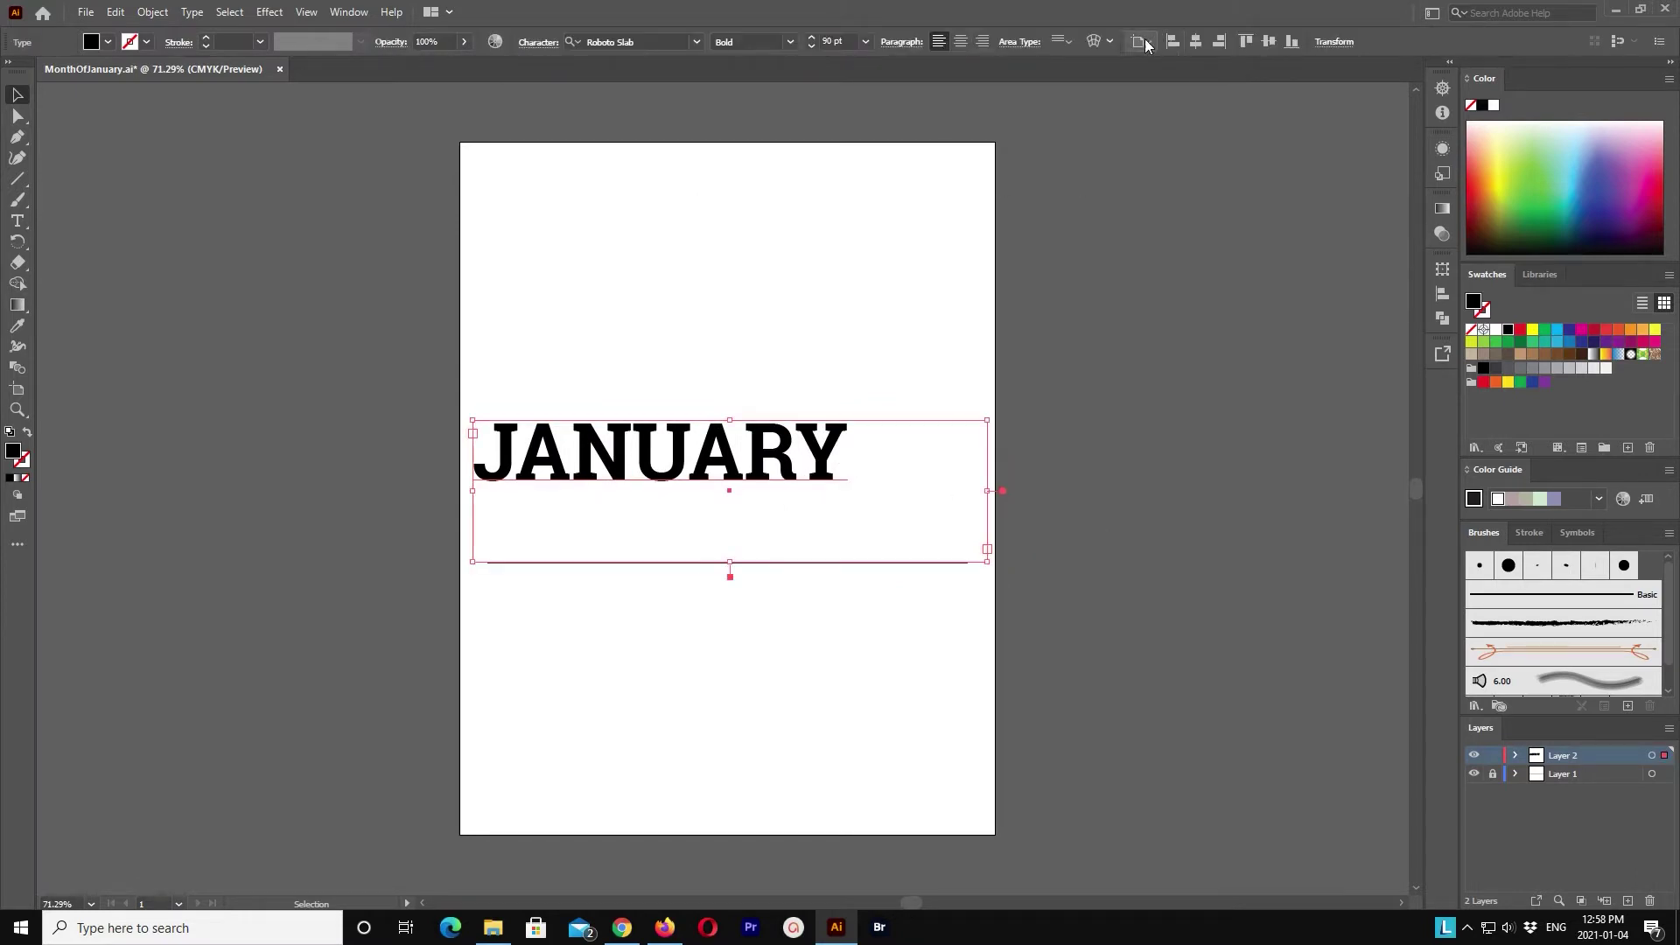
pyautogui.click(1111, 43)
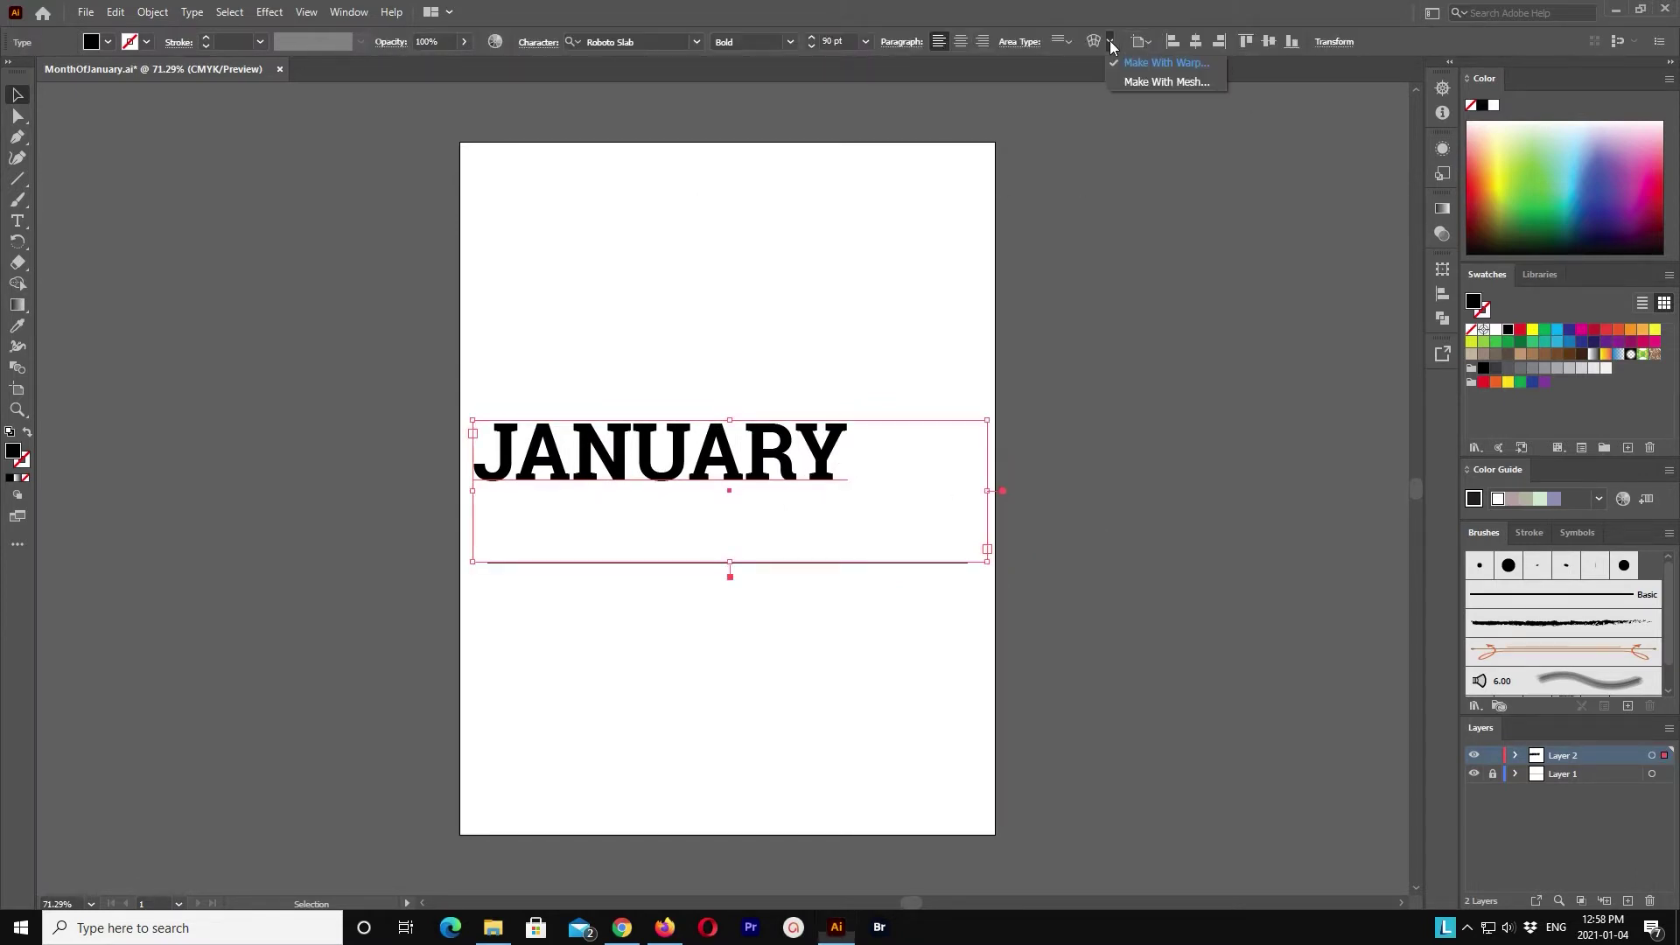
pyautogui.press('Escape')
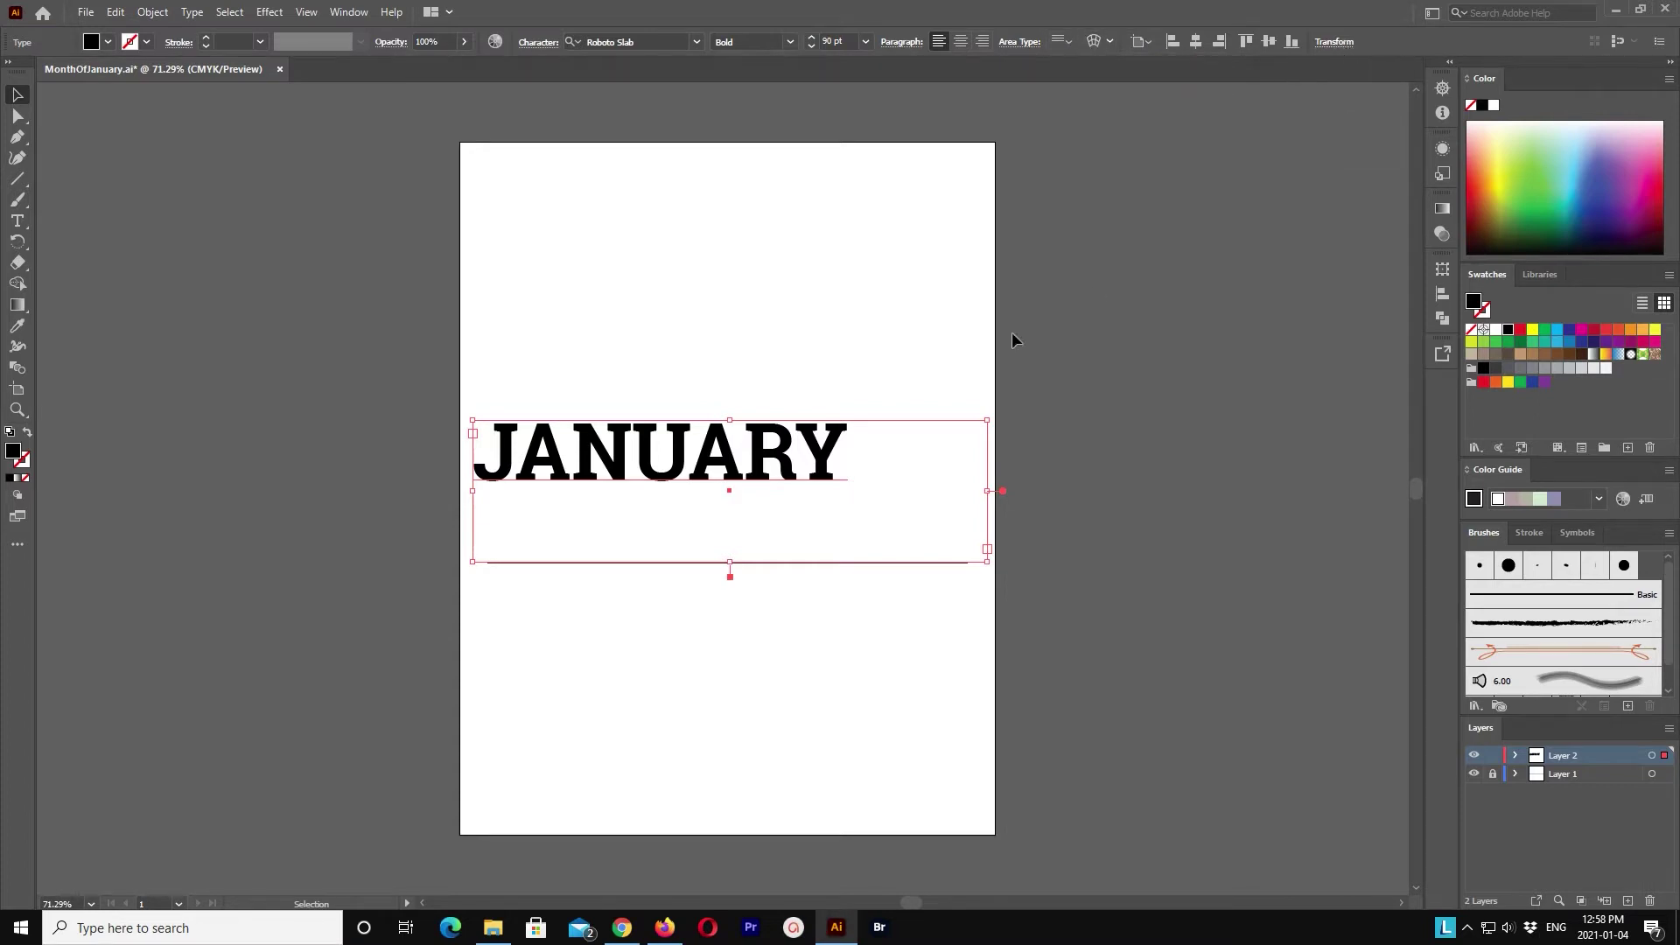
pyautogui.click(190, 12)
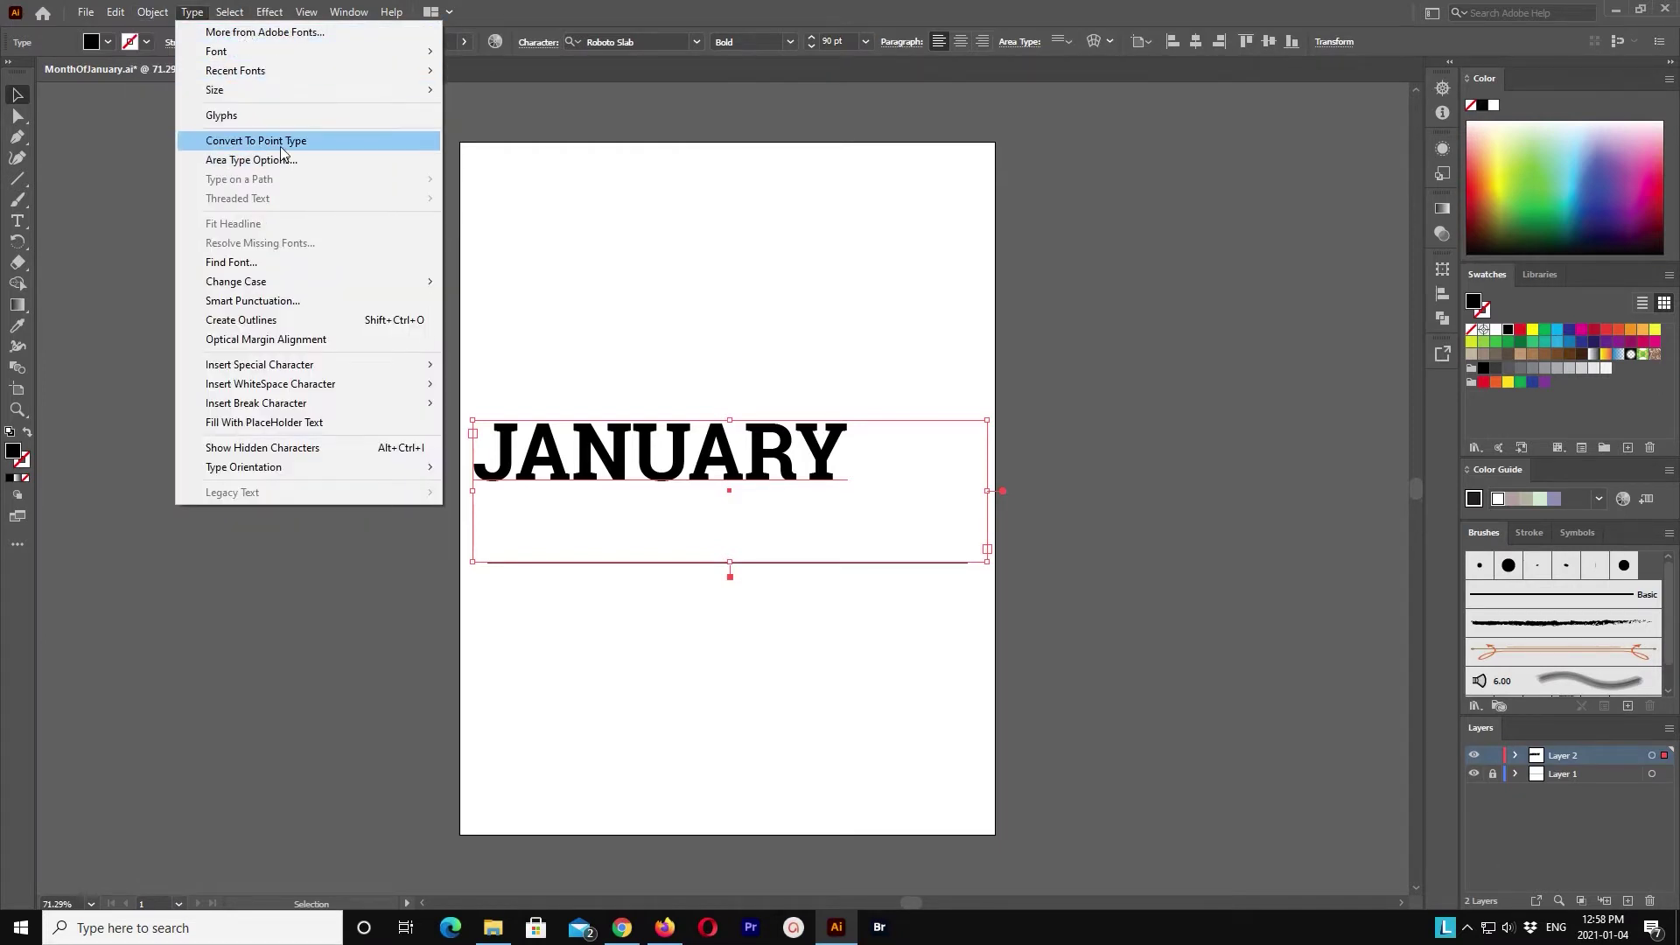
pyautogui.click(281, 159)
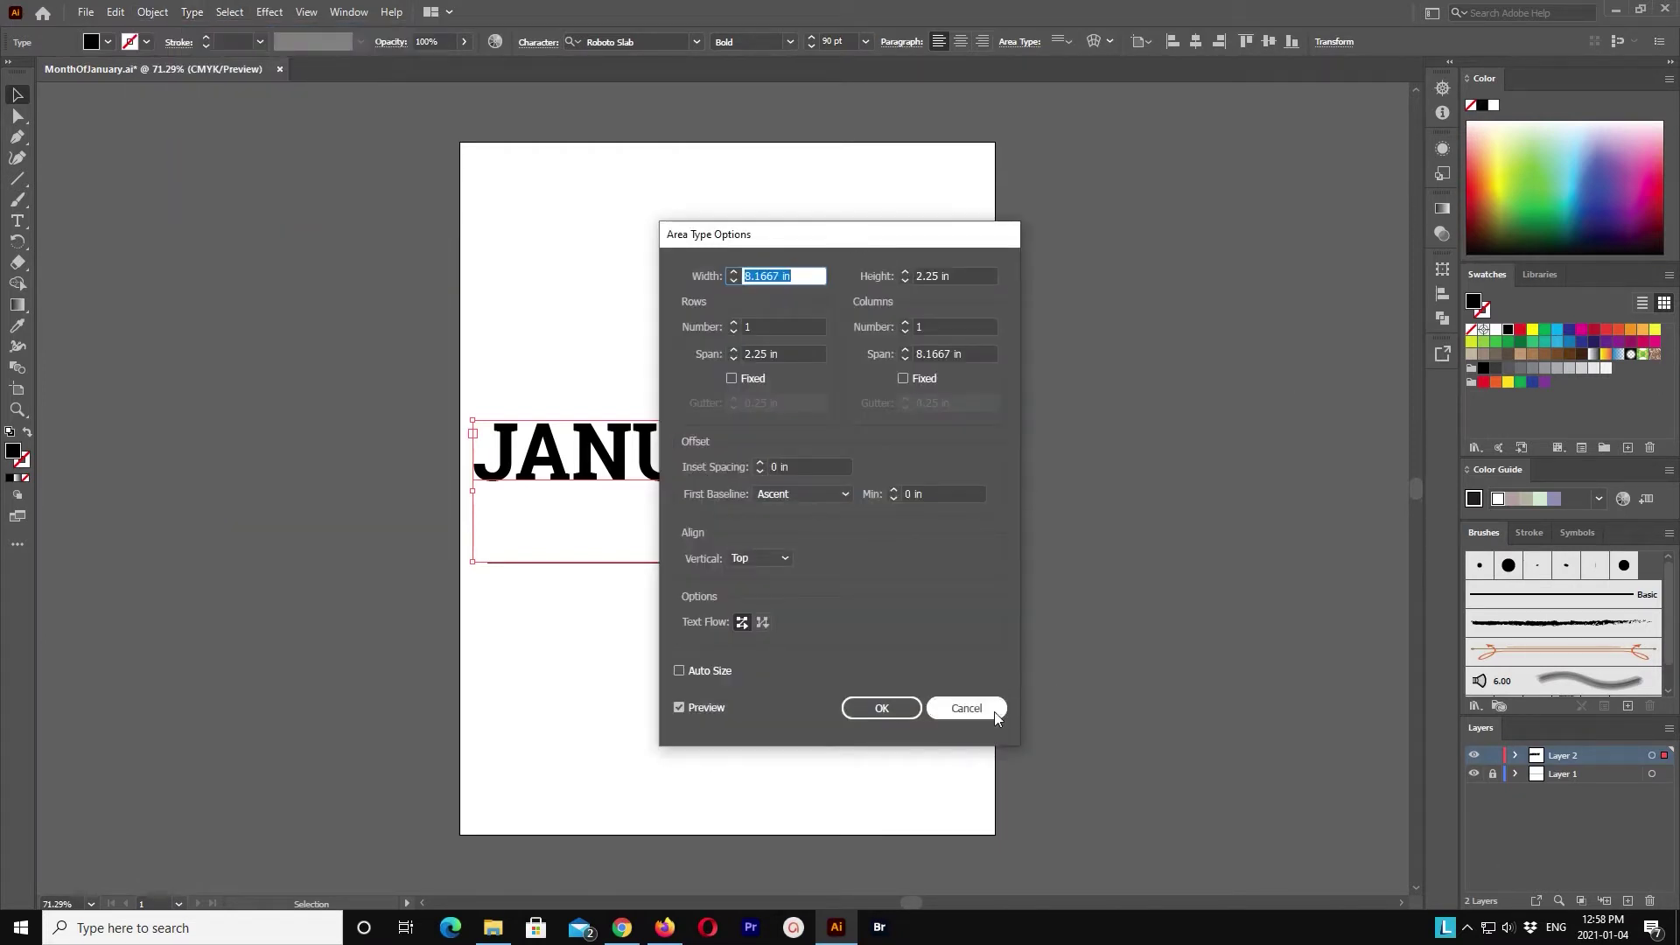
pyautogui.click(954, 711)
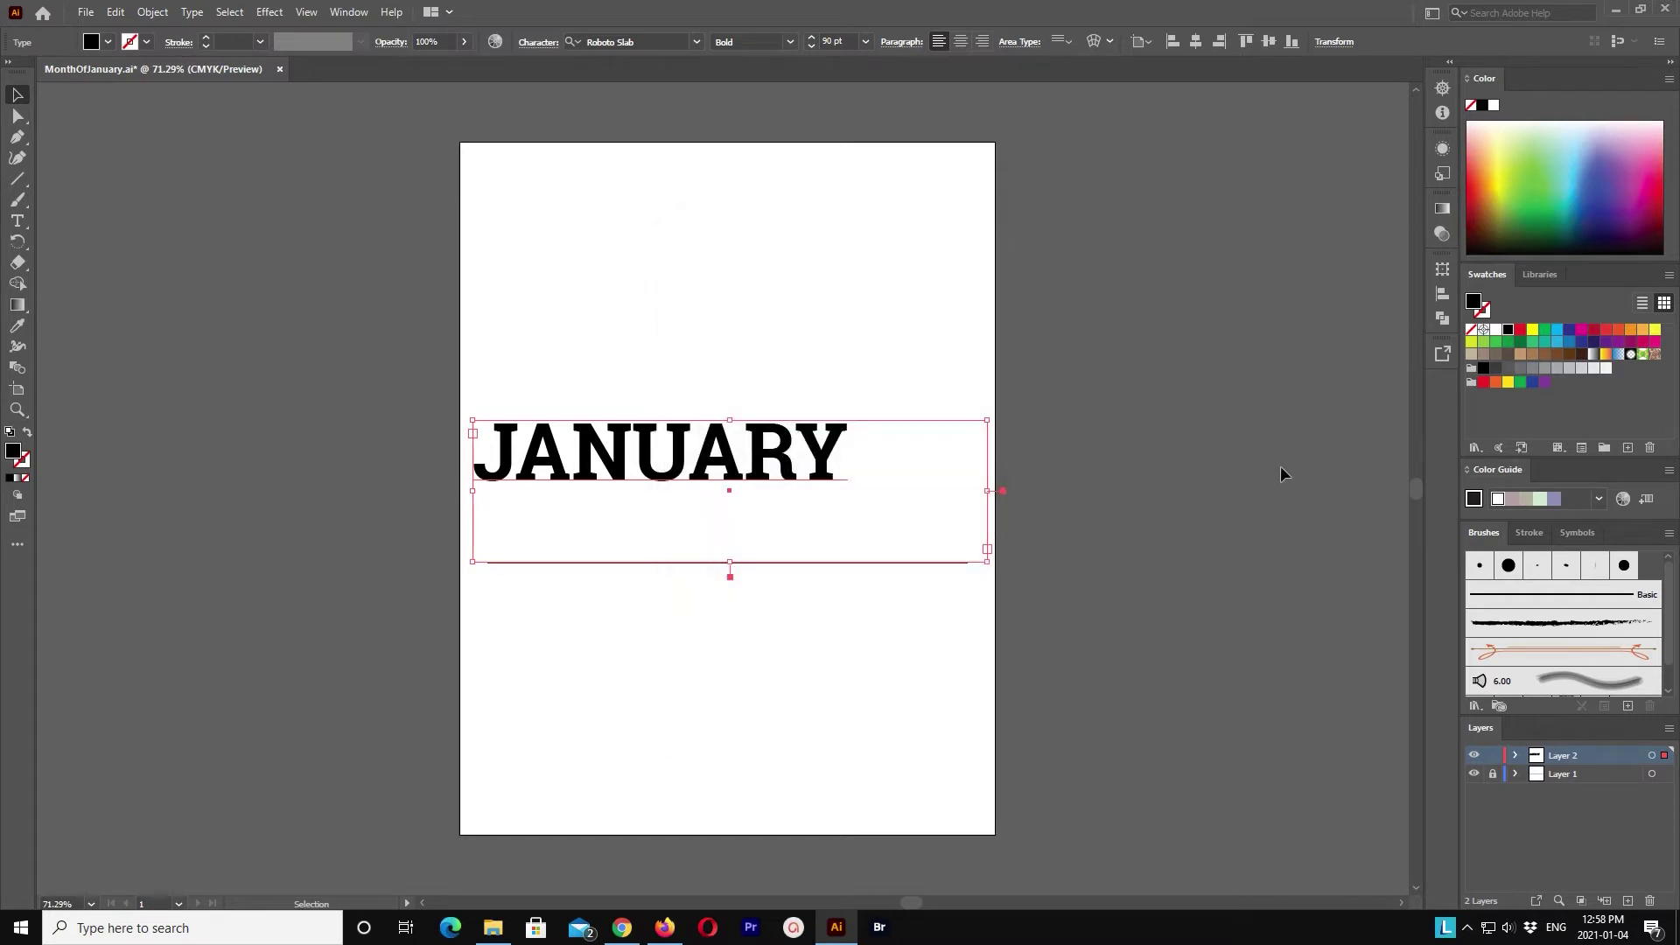
pyautogui.click(1442, 88)
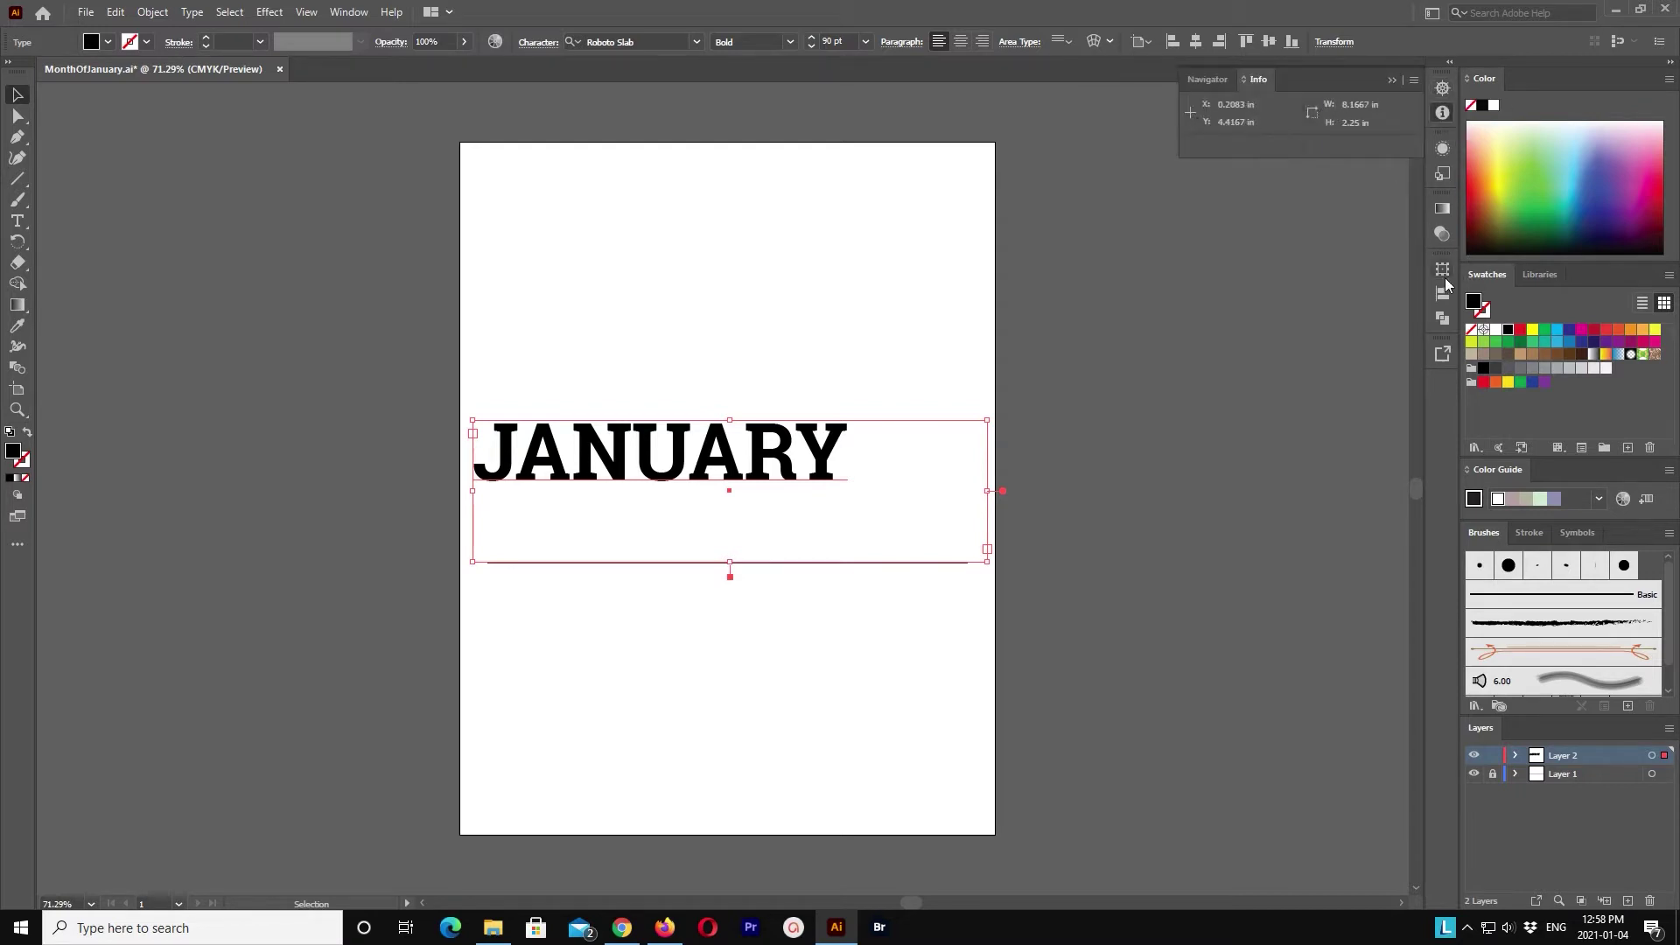
pyautogui.click(1444, 279)
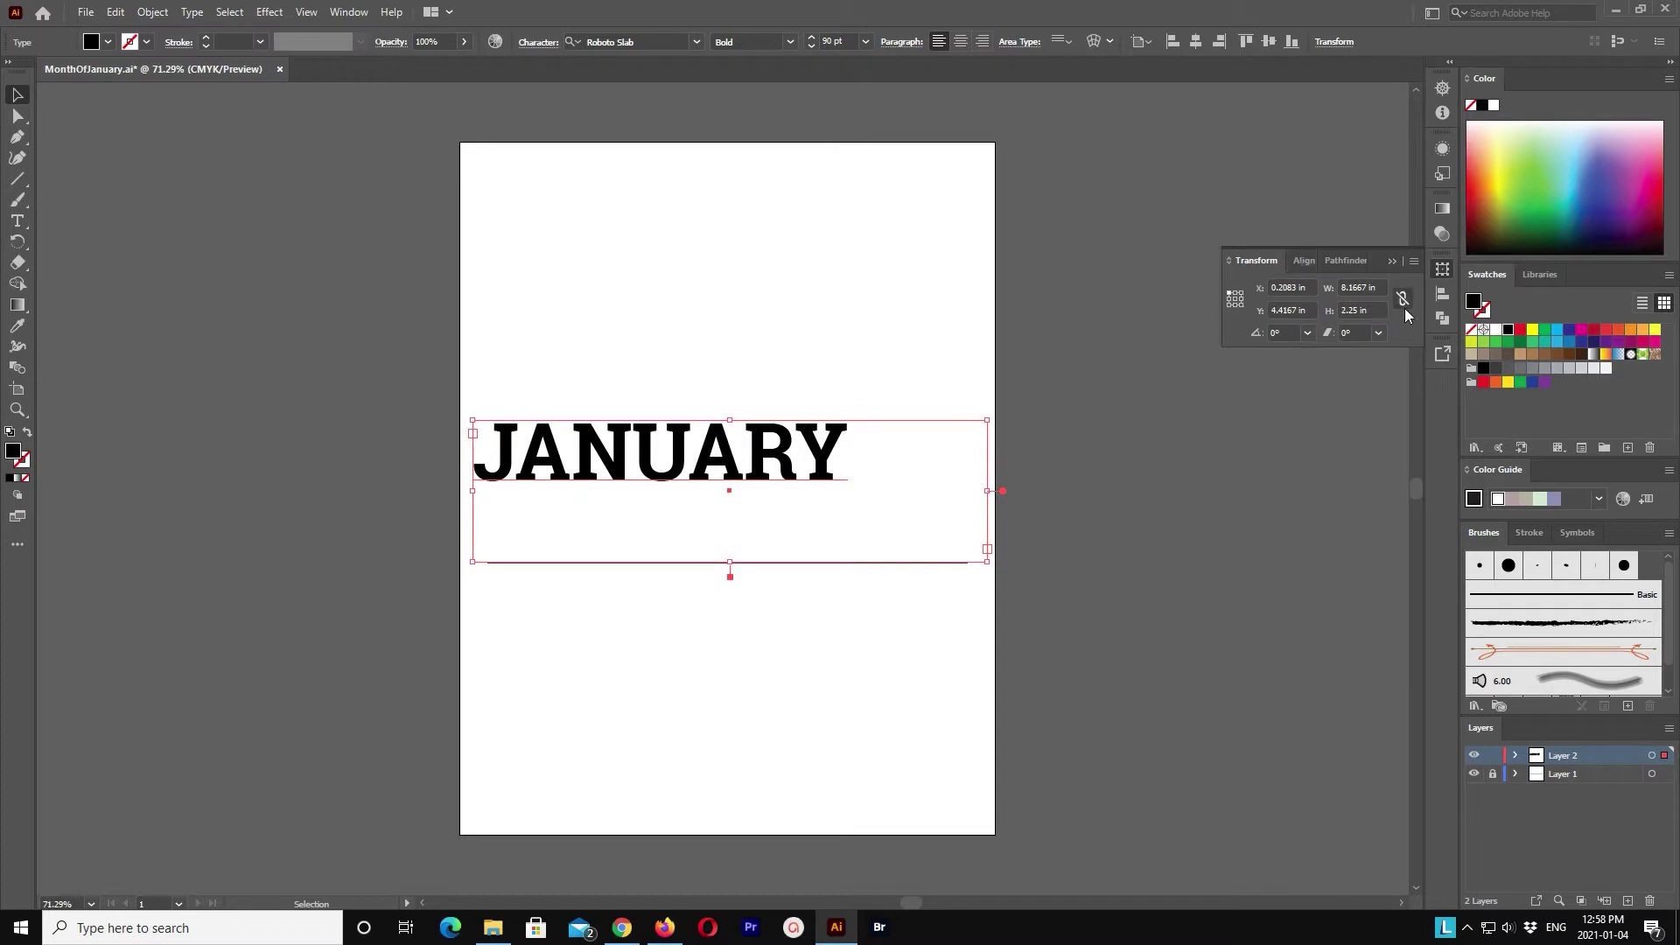
pyautogui.click(1304, 260)
pyautogui.click(1346, 261)
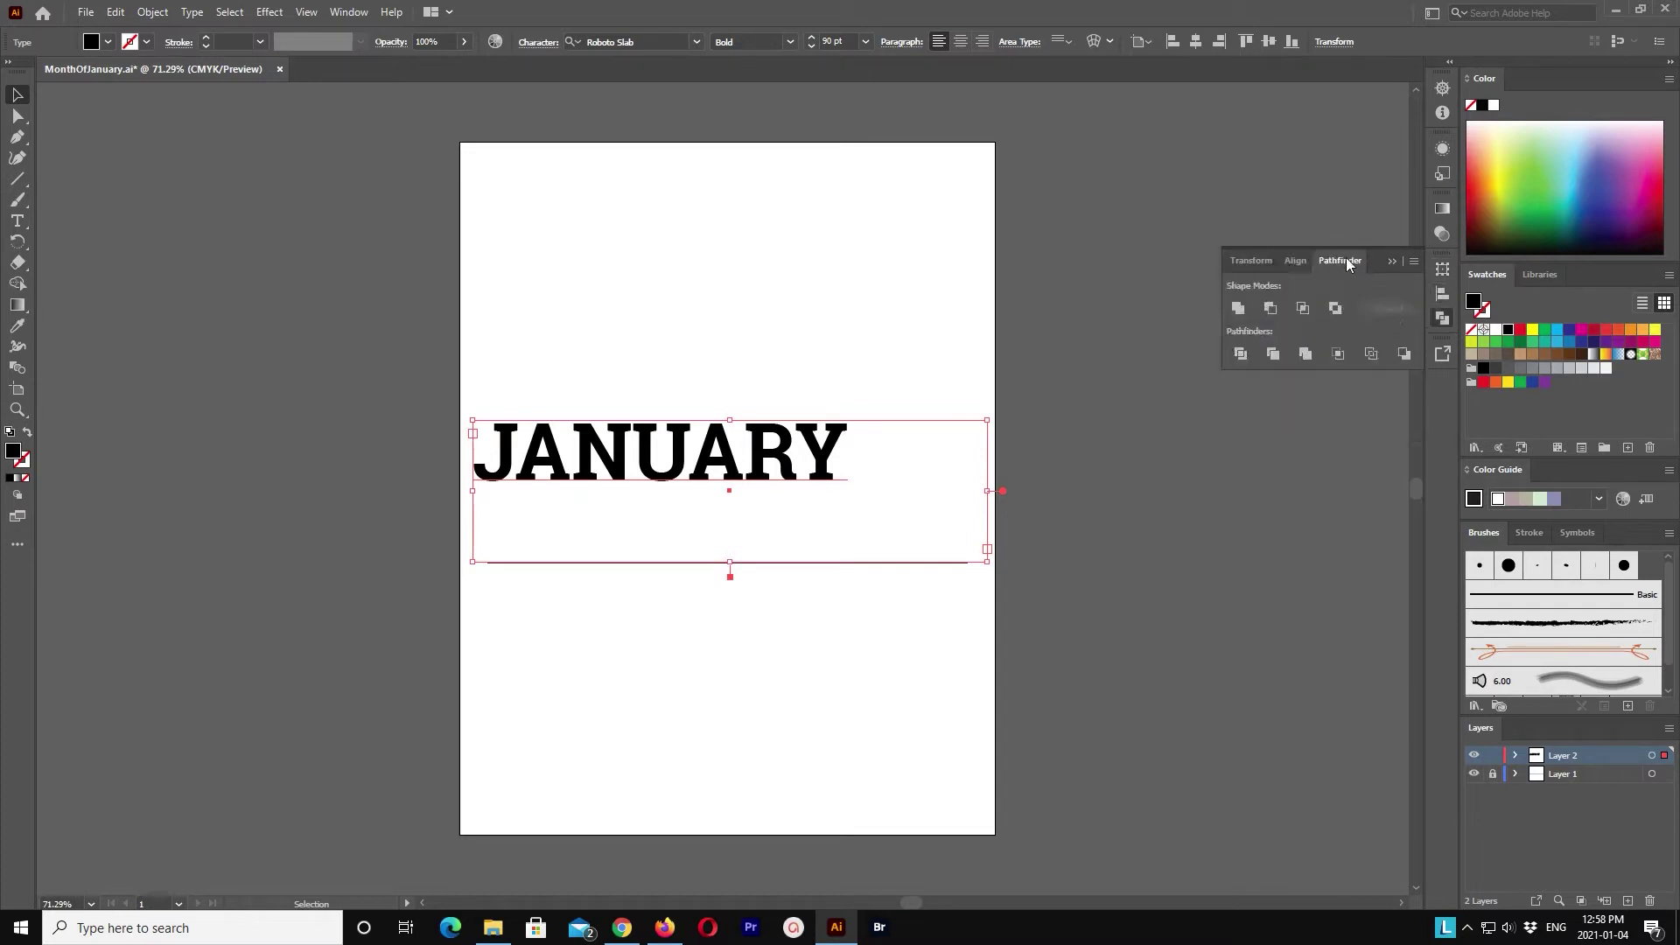
pyautogui.click(1443, 294)
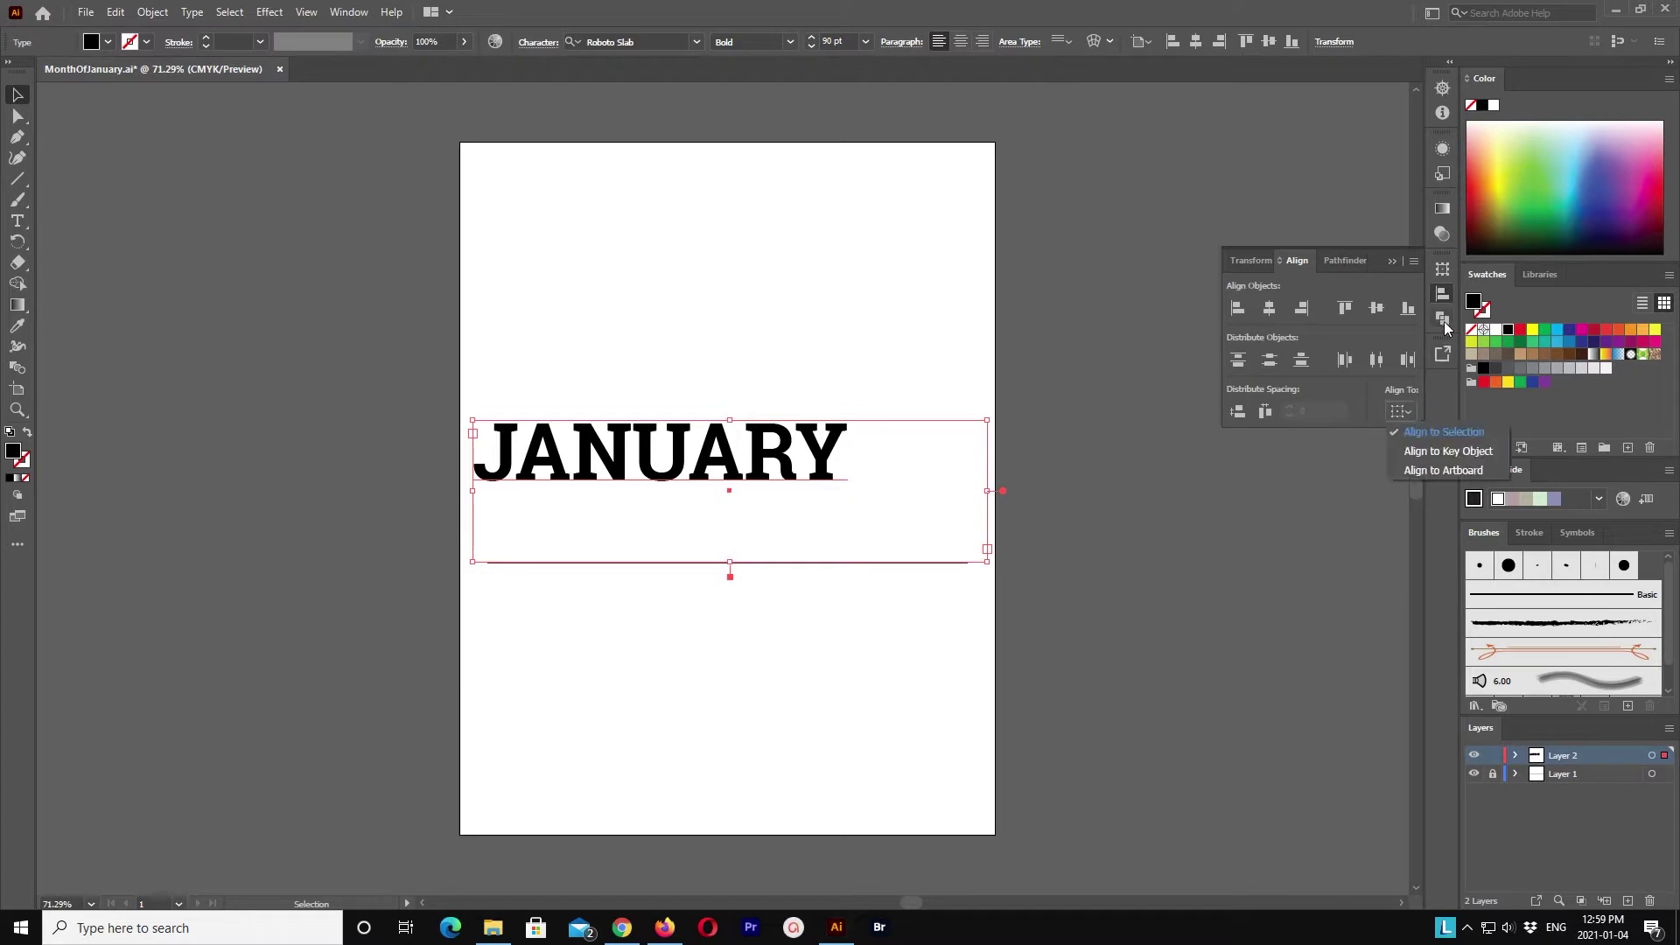
pyautogui.click(1444, 320)
pyautogui.click(1450, 354)
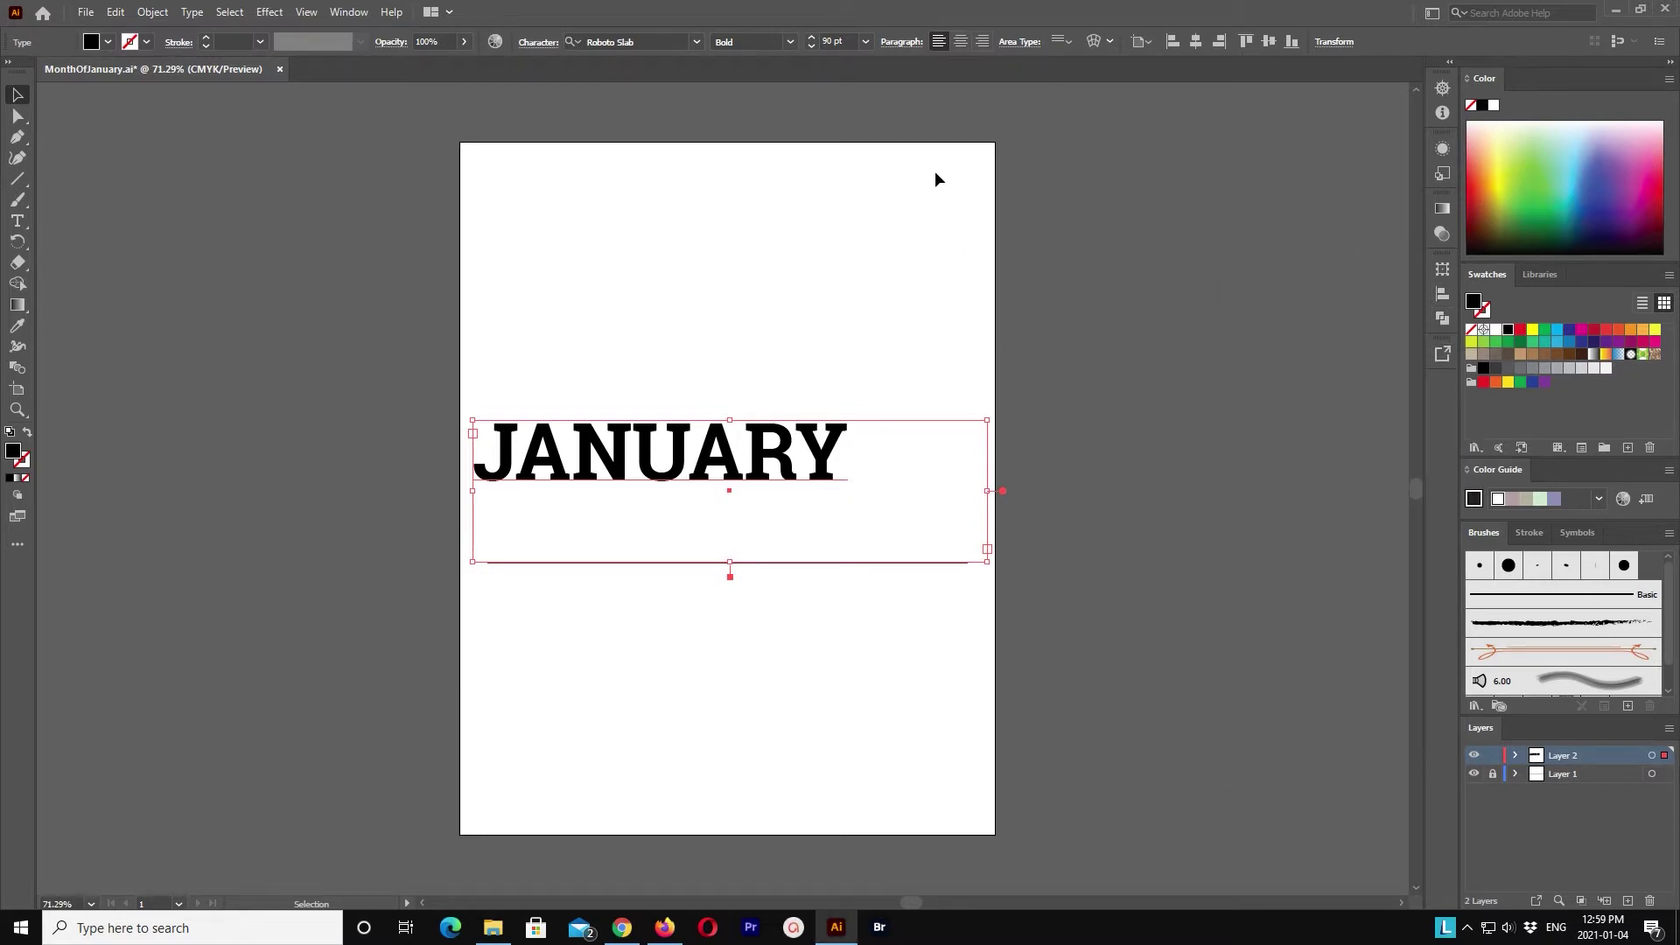
# Step: Turn on Auto Size in the Area Type Options for the JANUARY text box
pyautogui.click(239, 16)
pyautogui.moveTo(191, 12)
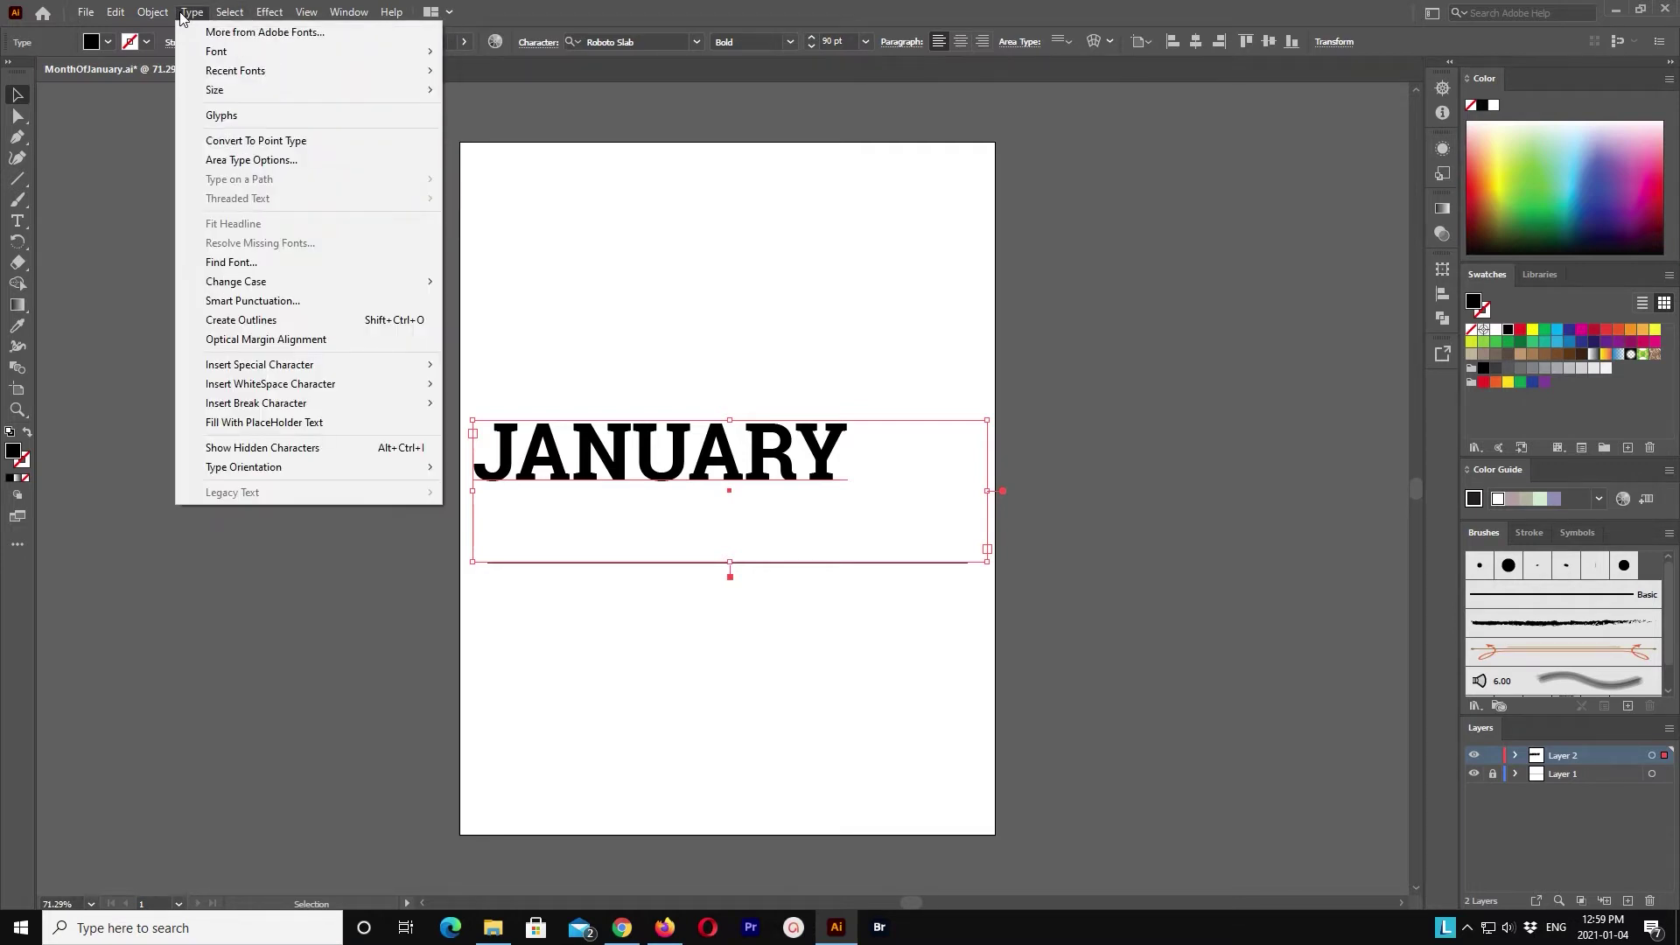
pyautogui.click(361, 160)
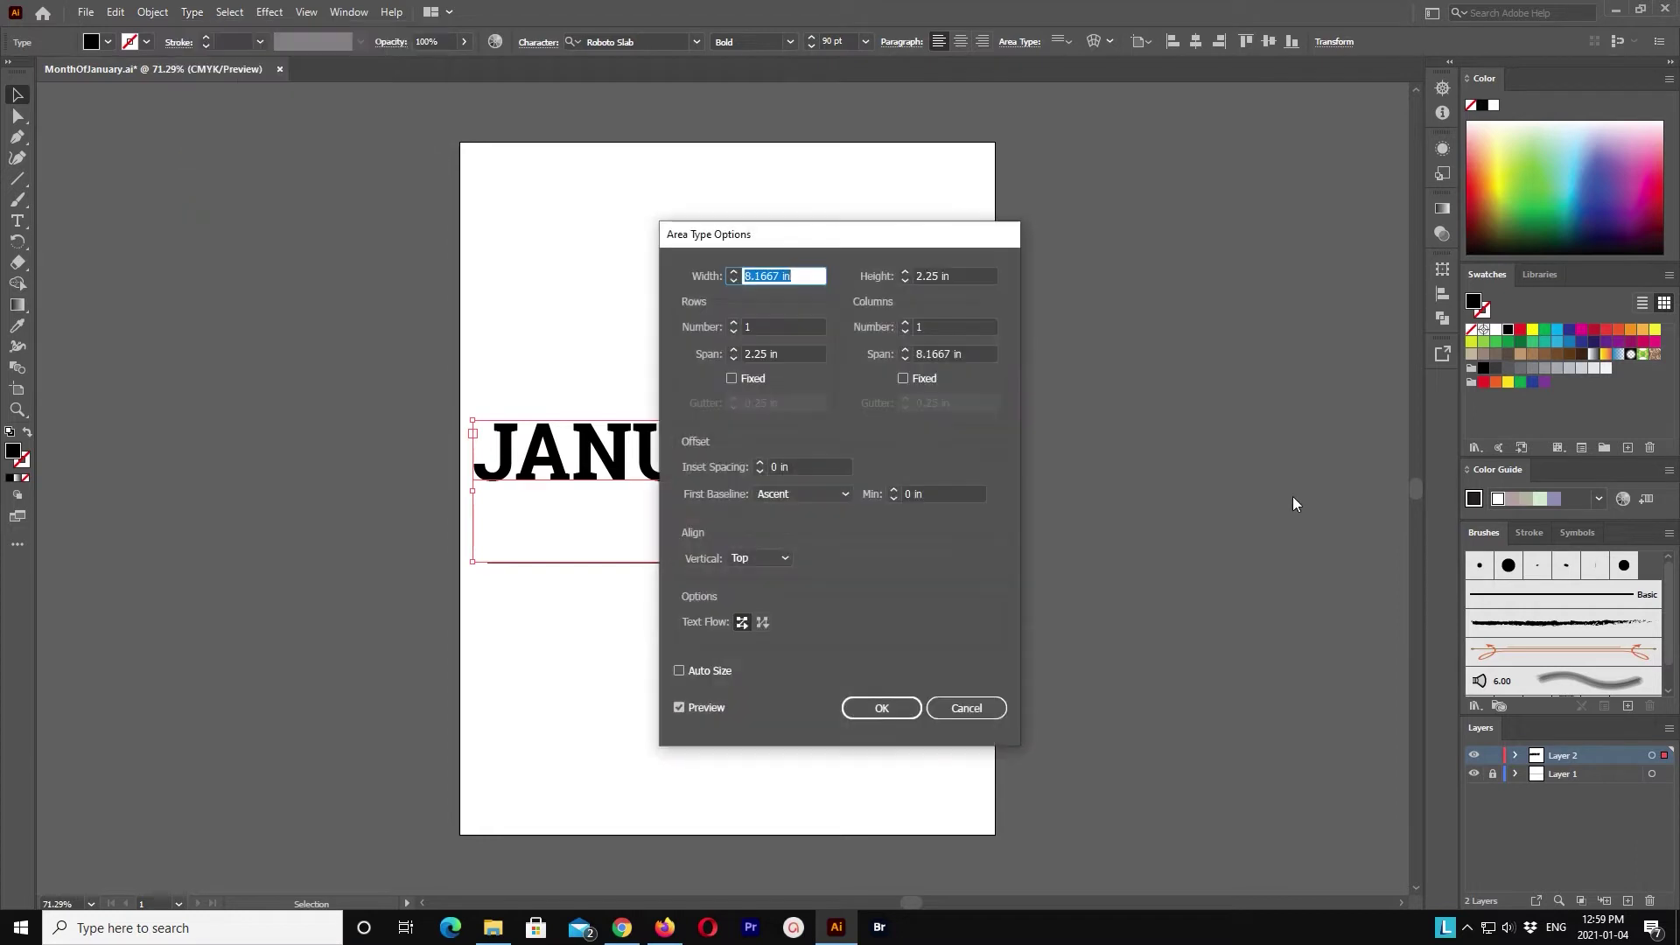
pyautogui.click(718, 671)
pyautogui.click(879, 708)
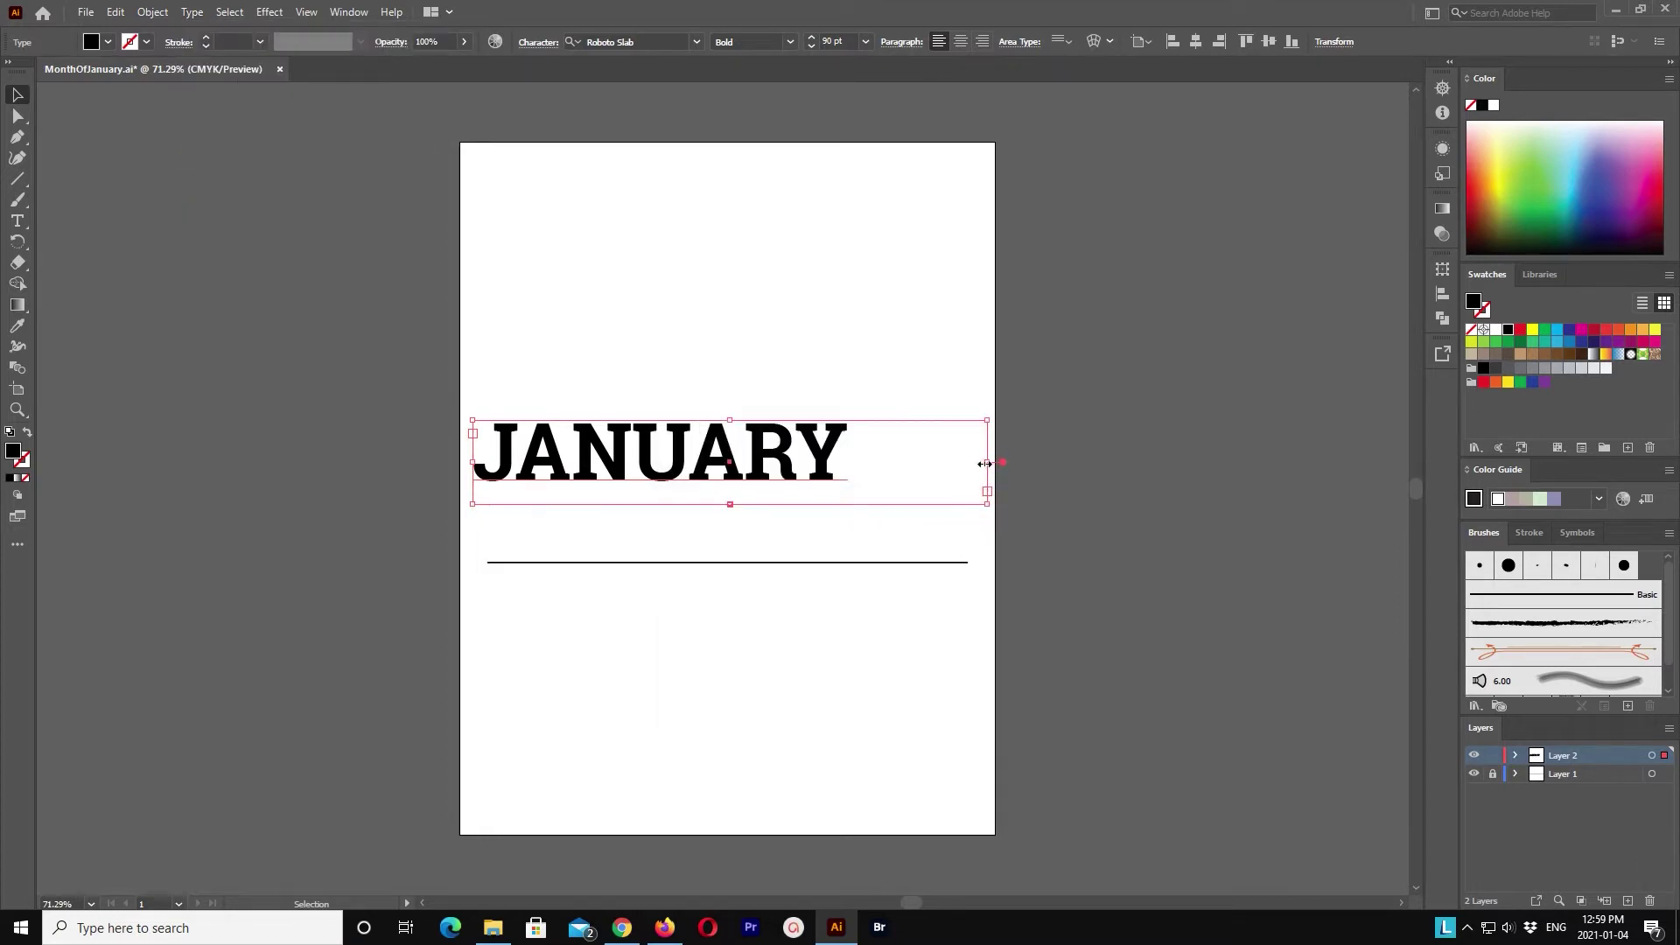
# Step: Narrow the text box to one line and move JANUARY down onto the horizontal line
pyautogui.moveTo(988, 462); pyautogui.dragTo(849, 473)
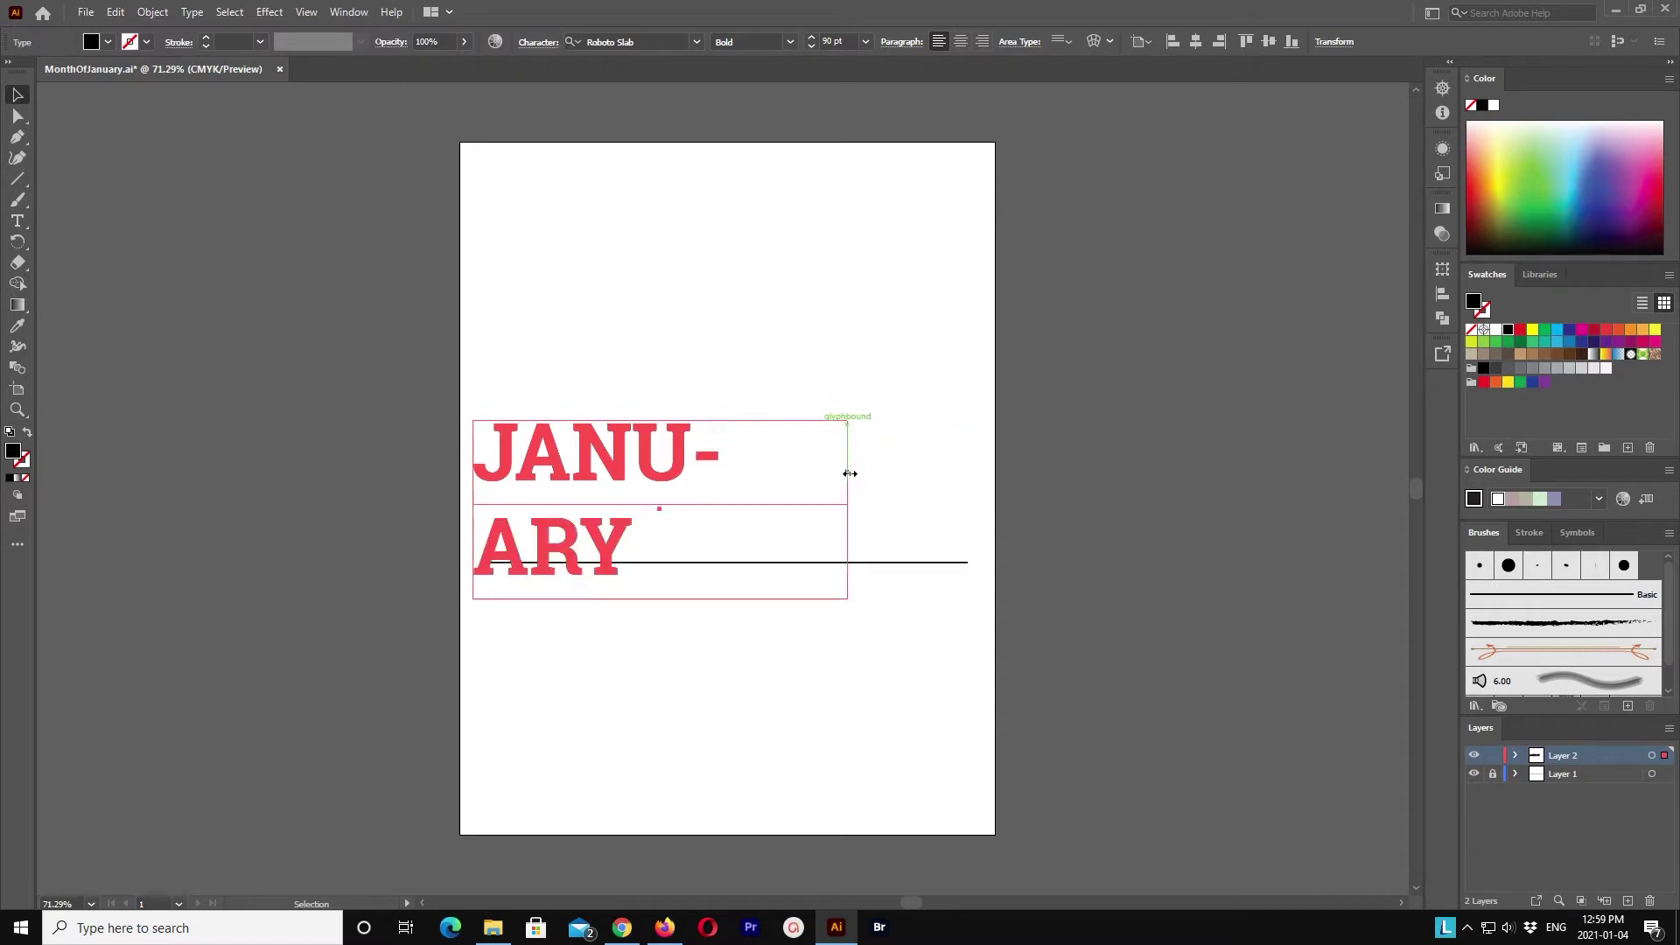
pyautogui.moveTo(853, 473); pyautogui.dragTo(856, 473)
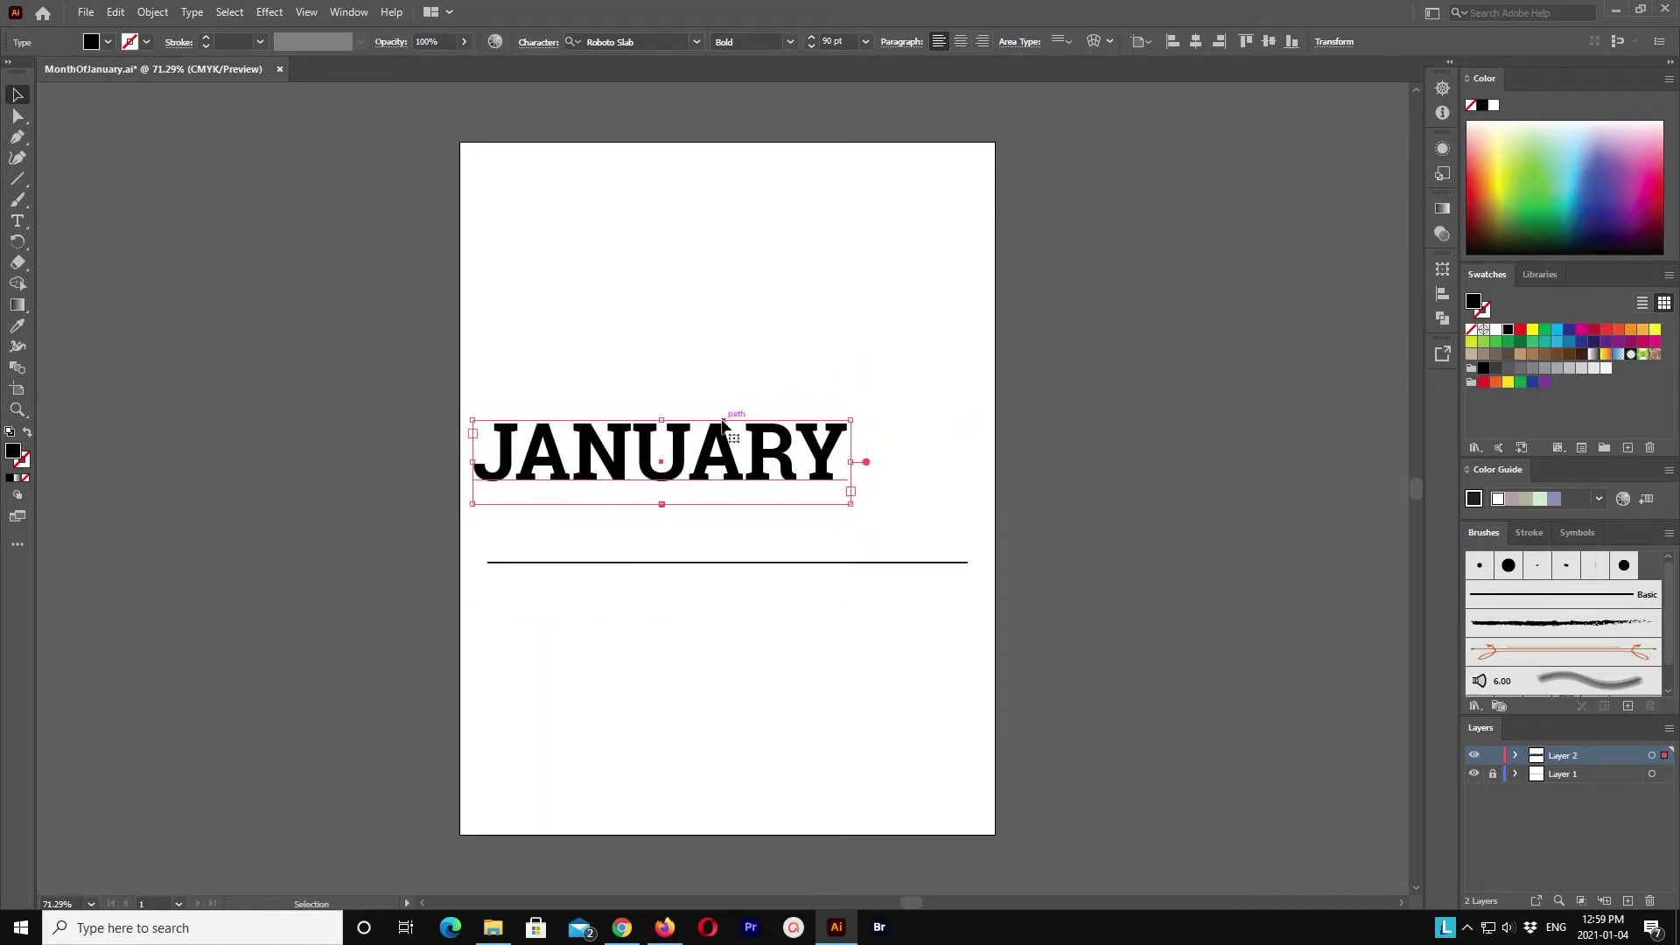
pyautogui.moveTo(741, 460)
pyautogui.mouseDown()
pyautogui.moveTo(801, 506)
pyautogui.moveTo(794, 526)
pyautogui.mouseUp()
pyautogui.click(1104, 617)
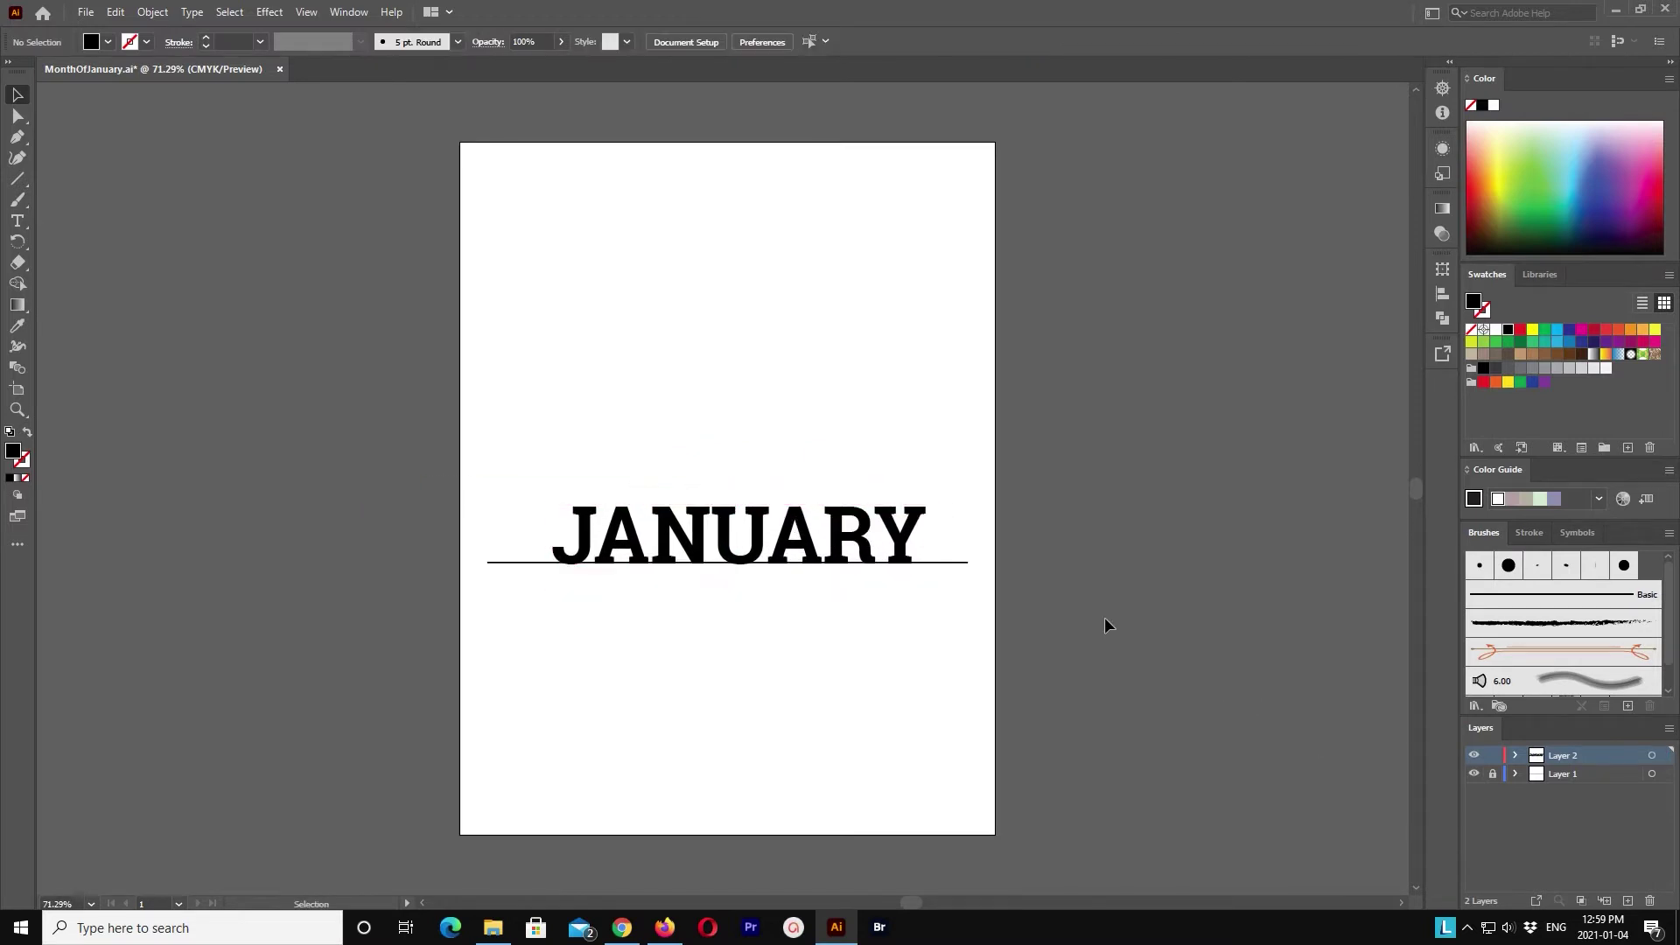
pyautogui.click(831, 551)
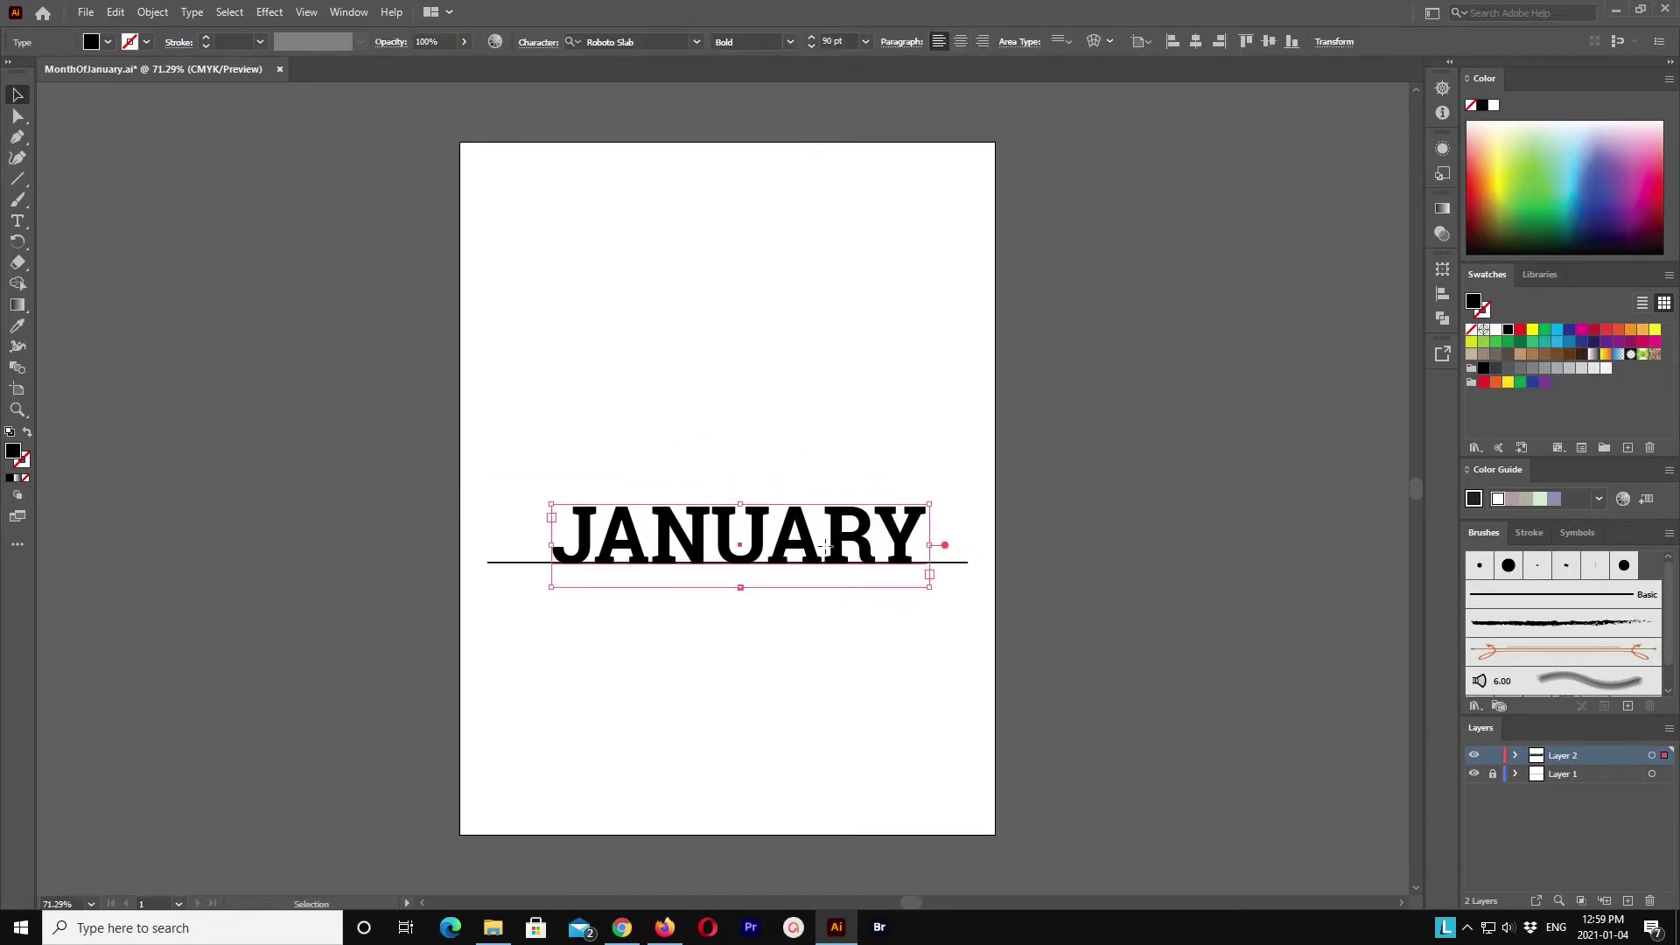
# Step: Change JANUARY from Roboto Slab Bold to Roboto Black
pyautogui.click(696, 42)
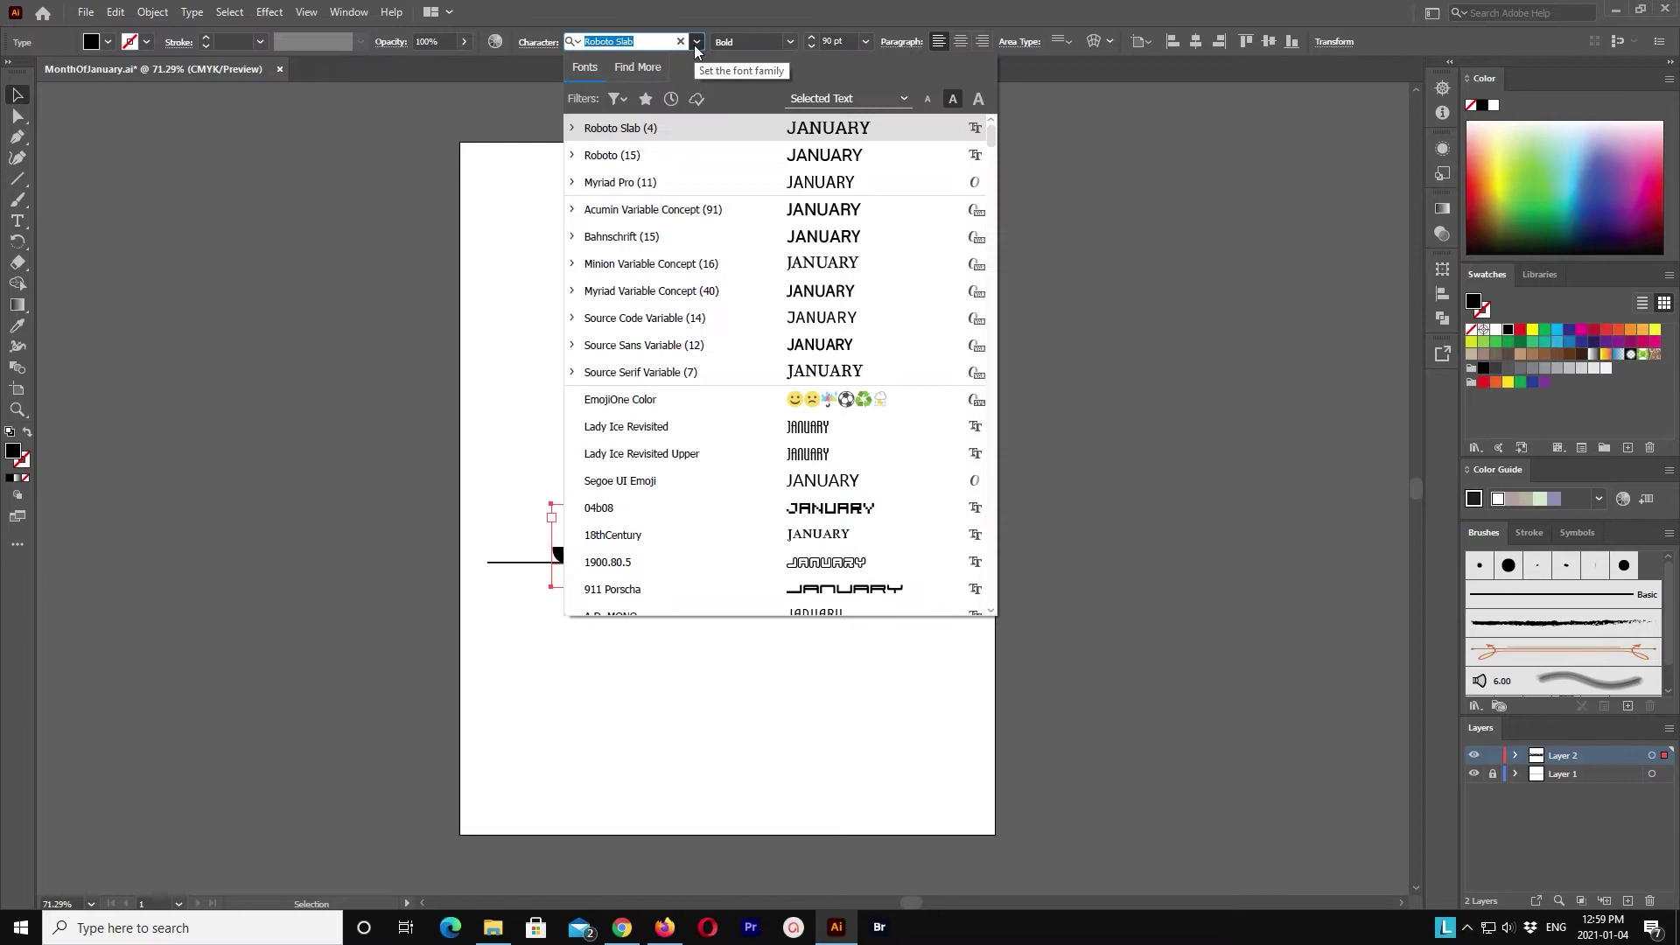
pyautogui.click(790, 42)
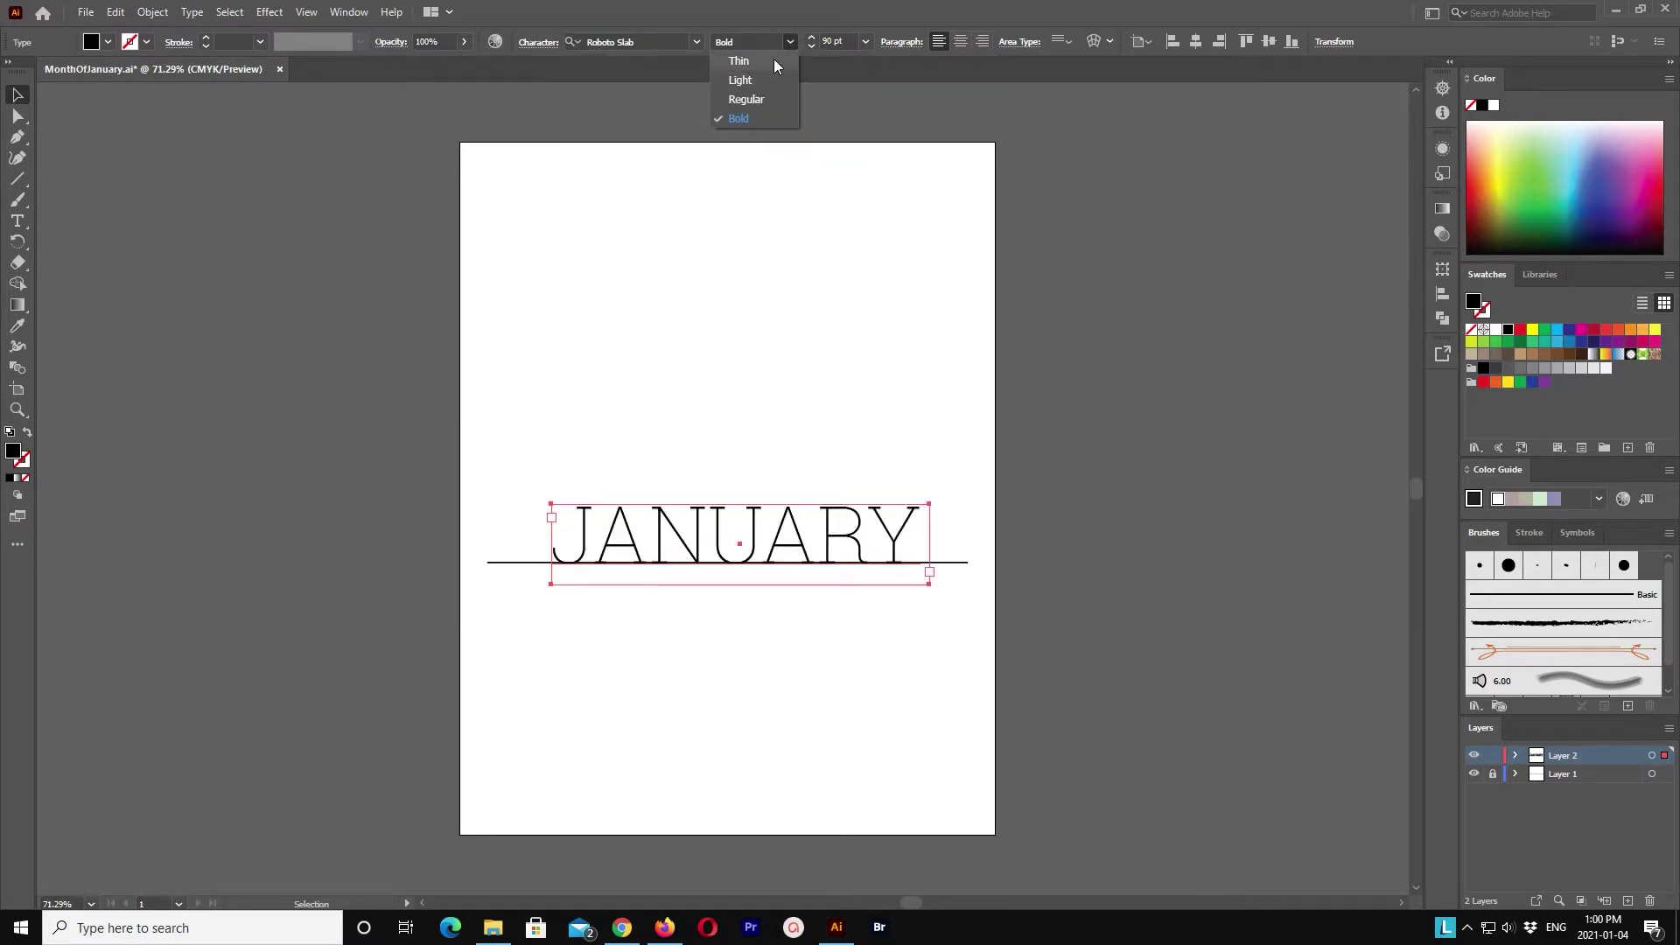
pyautogui.click(837, 87)
pyautogui.click(697, 42)
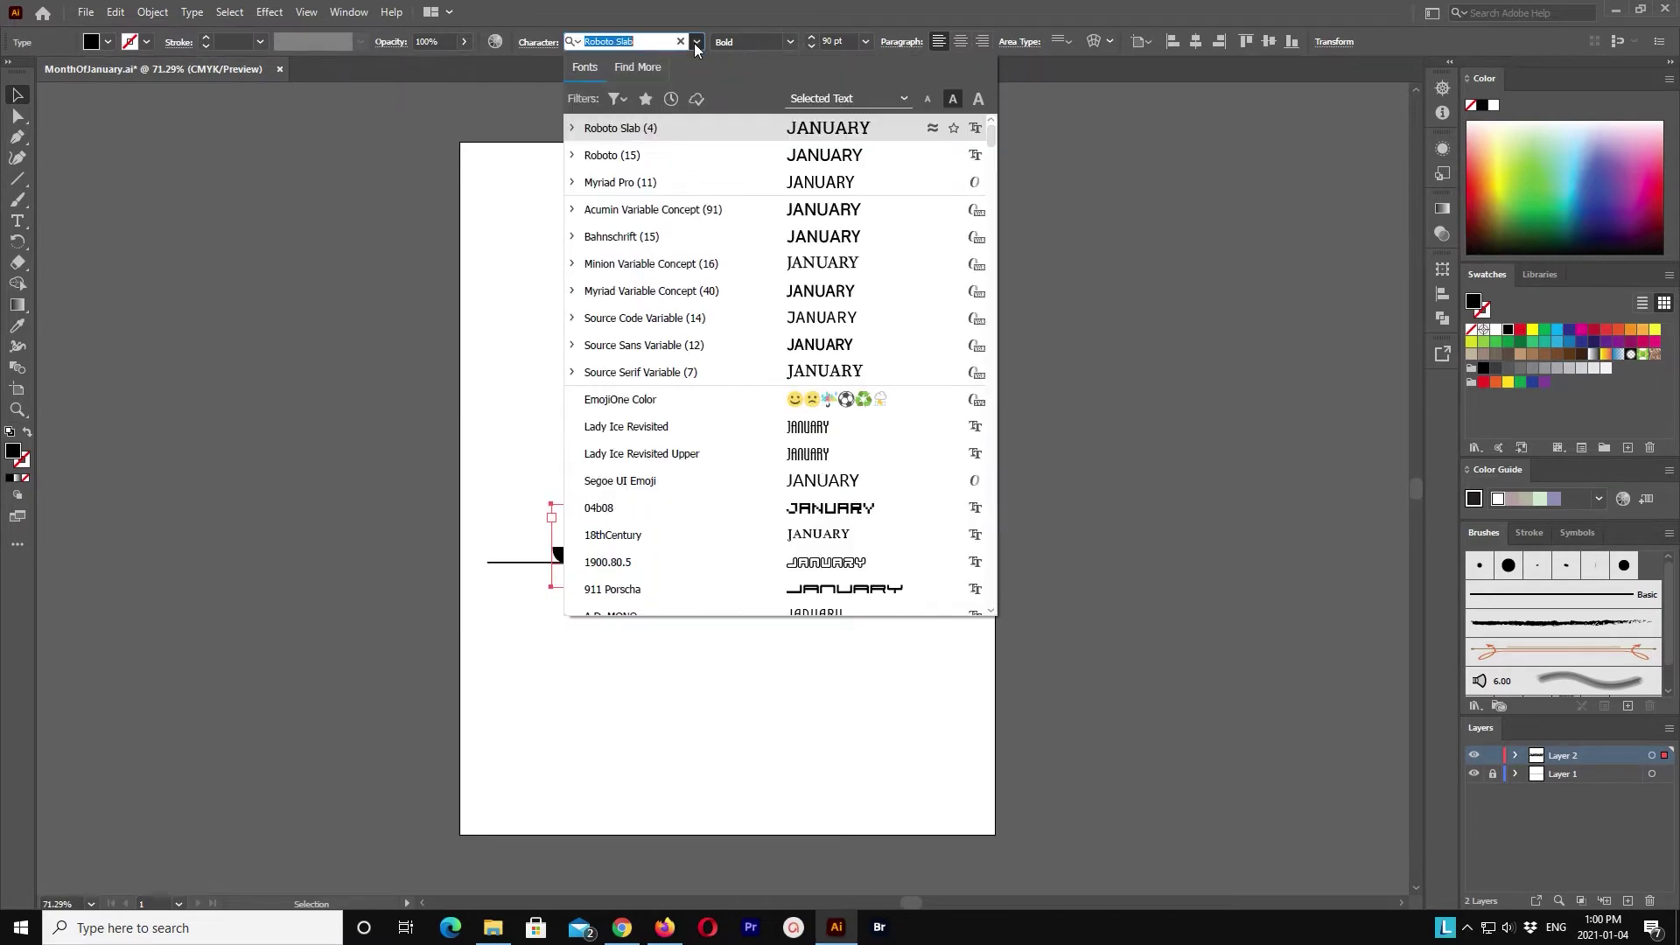
pyautogui.click(727, 162)
pyautogui.click(790, 42)
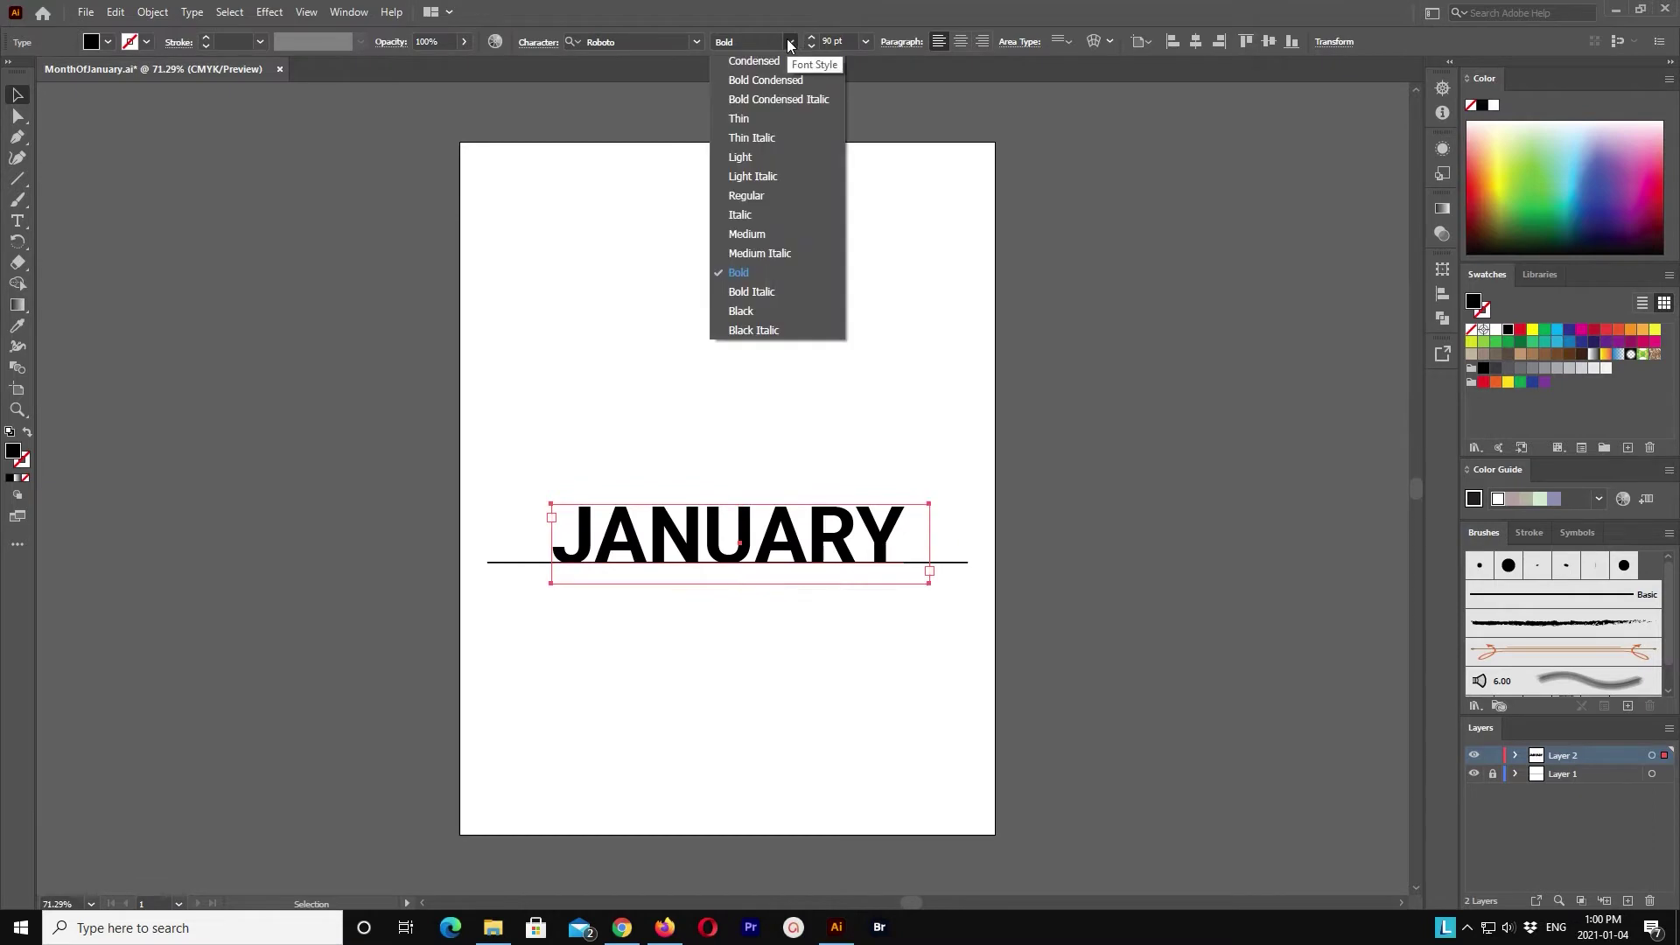
pyautogui.click(763, 312)
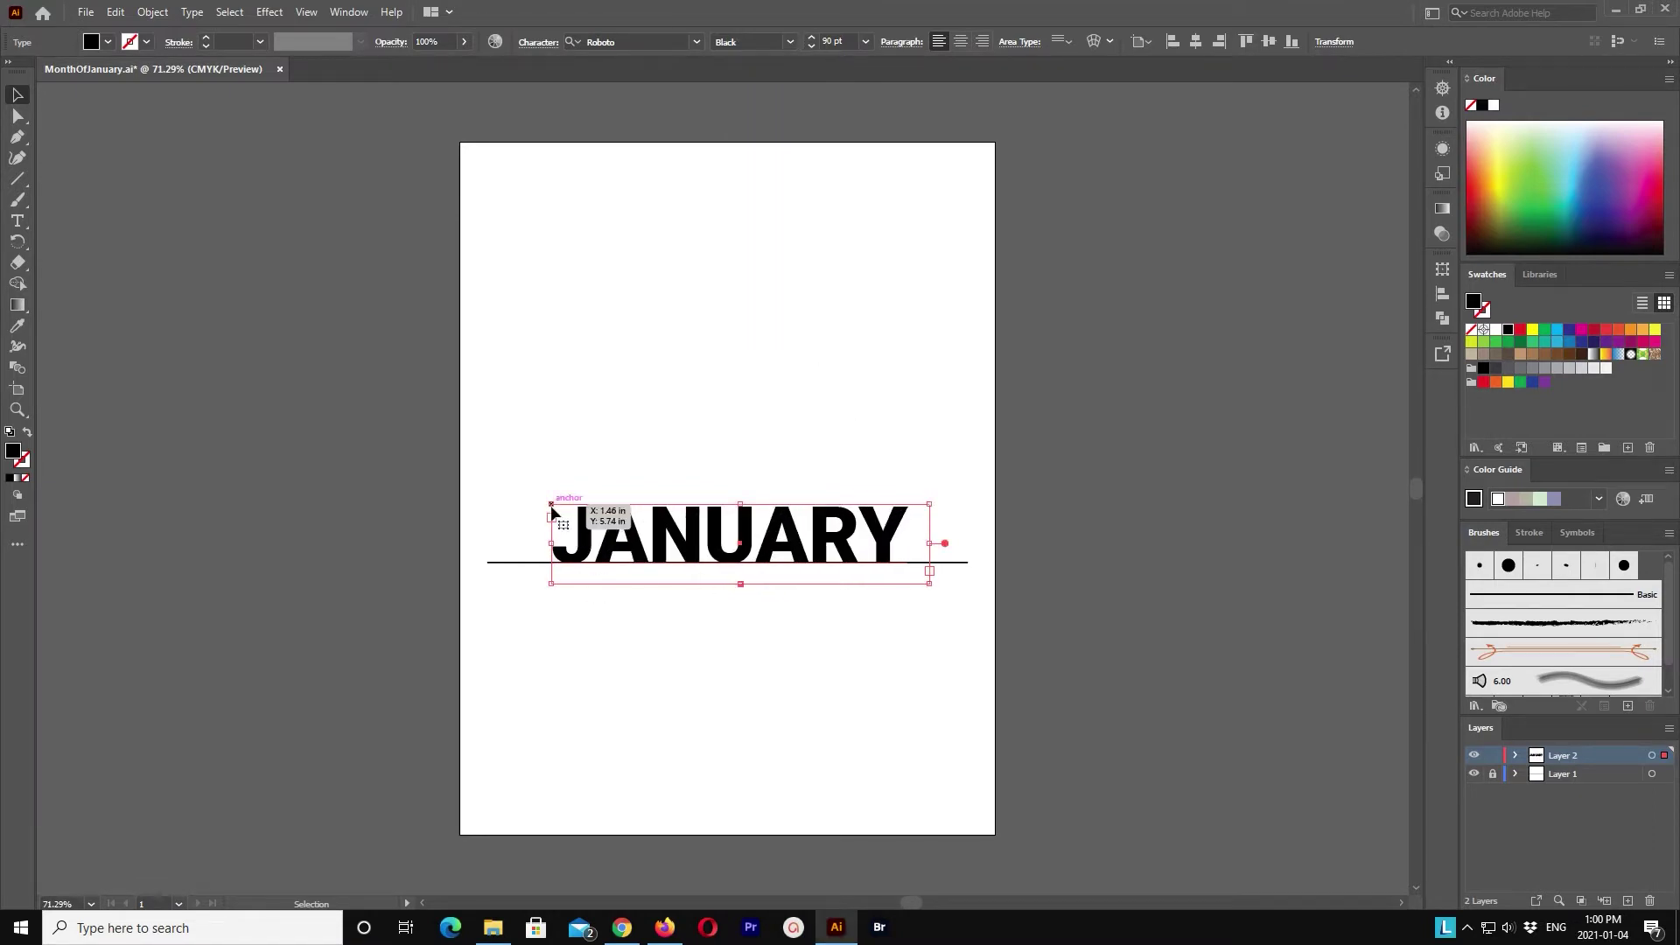
# Step: Enlarge JANUARY to 115 pt and shift it over the line
pyautogui.moveTo(552, 512); pyautogui.dragTo(468, 494)
pyautogui.click(838, 41)
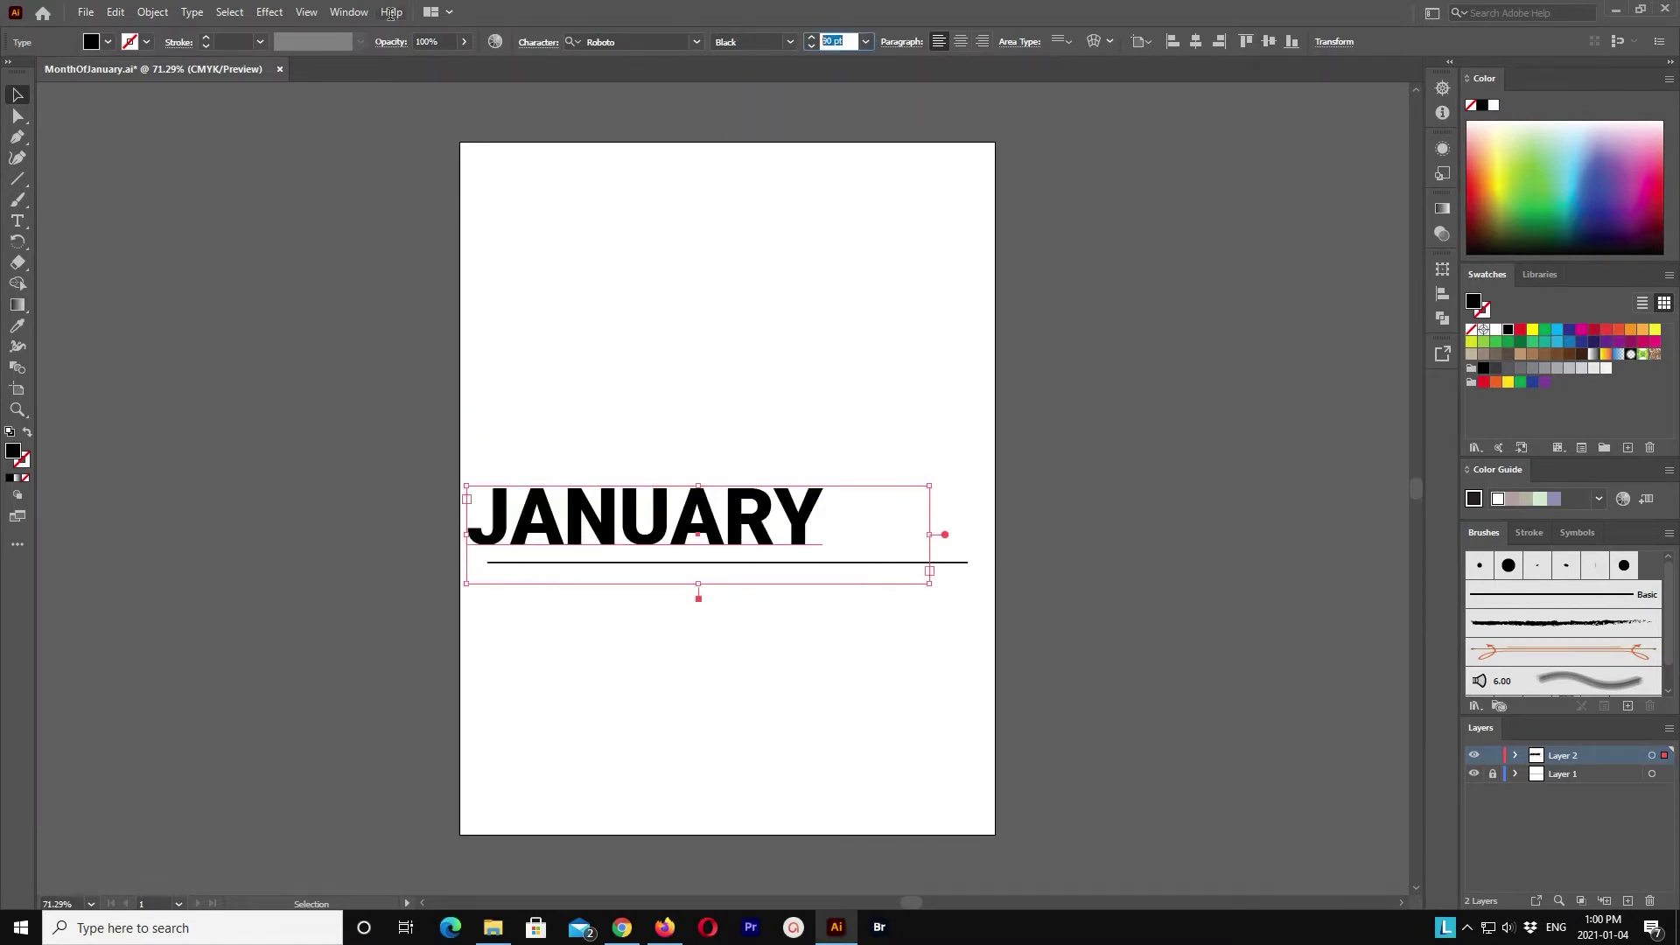
pyautogui.write('115')
pyautogui.press('Return')
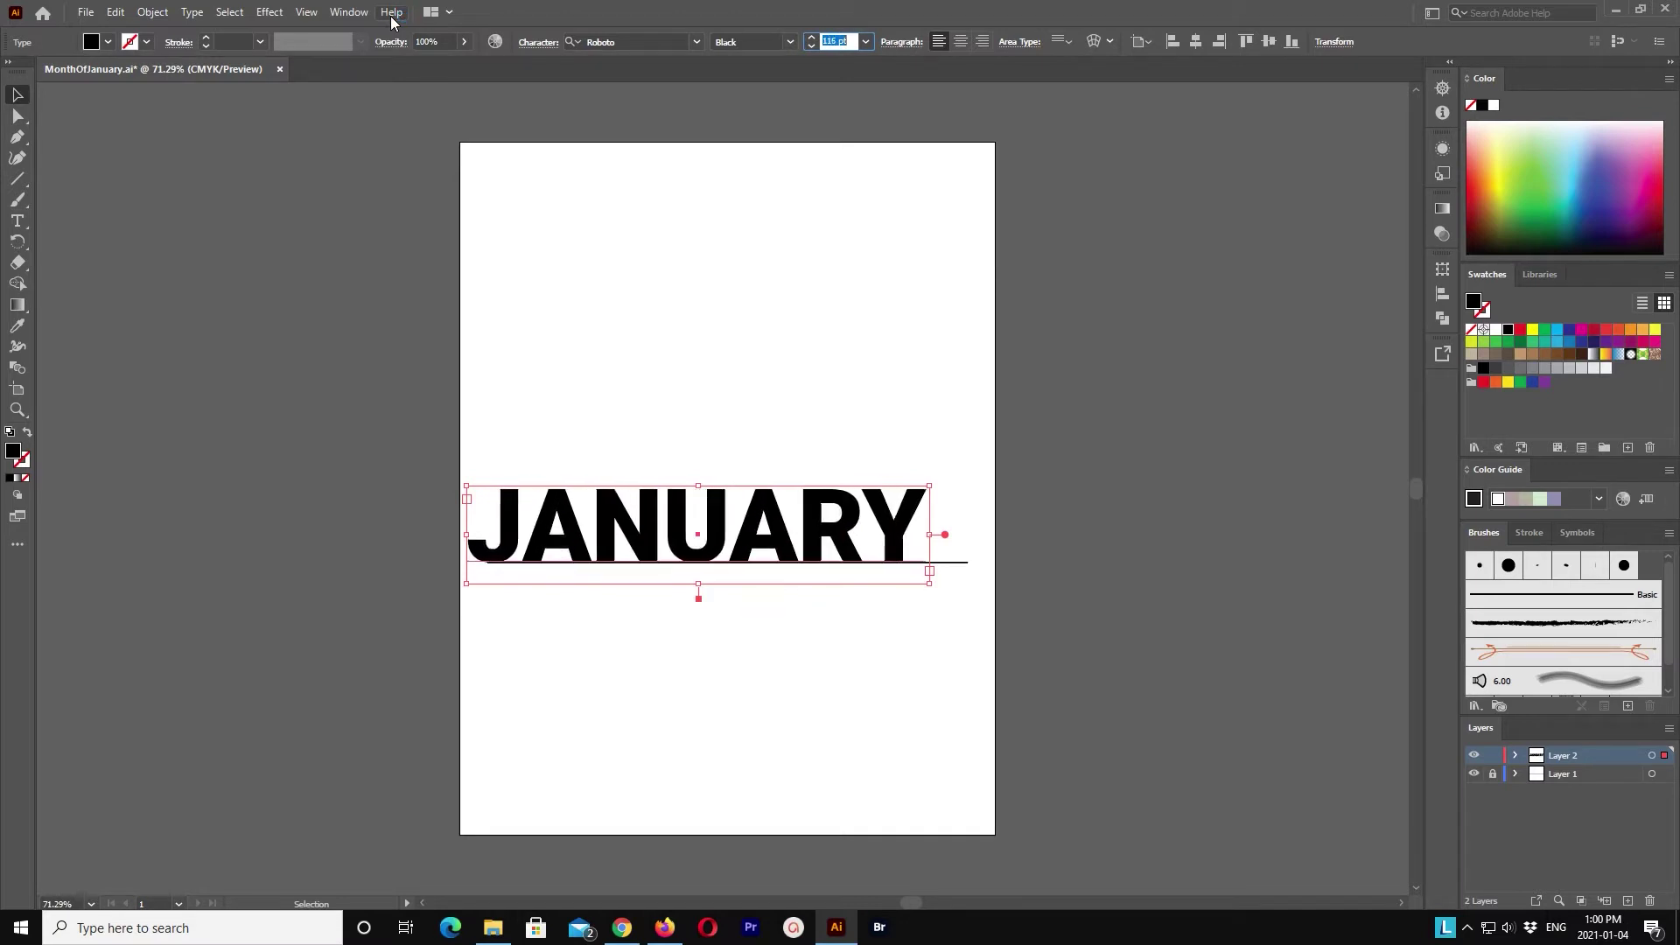
pyautogui.click(525, 382)
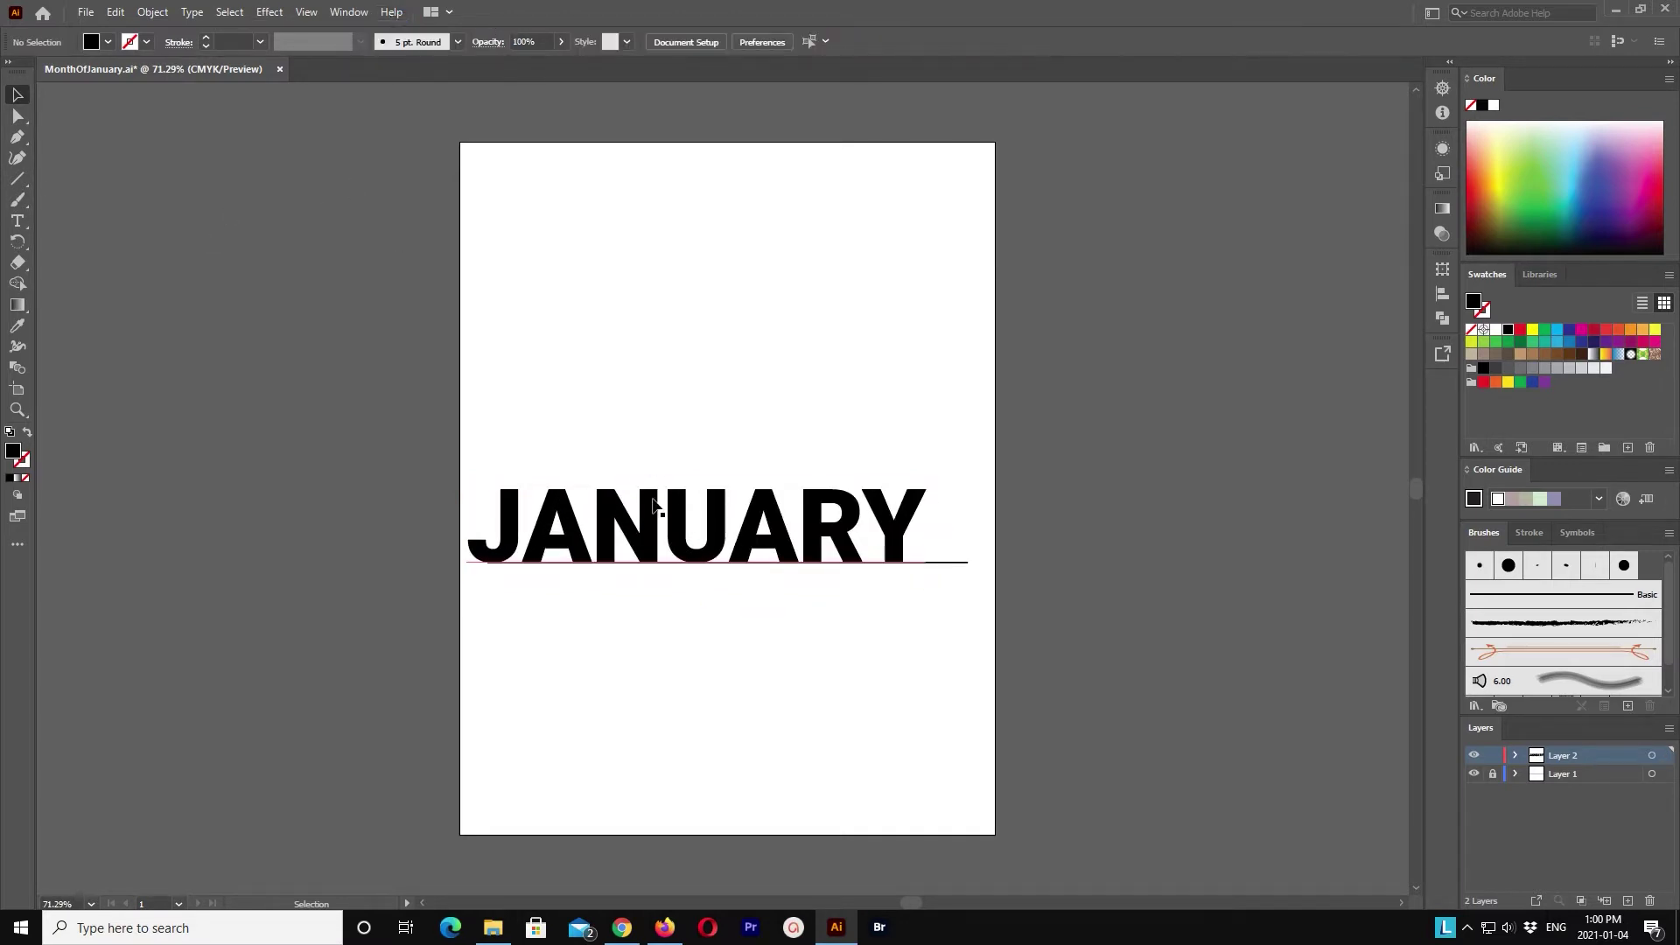
pyautogui.moveTo(653, 505); pyautogui.dragTo(691, 505)
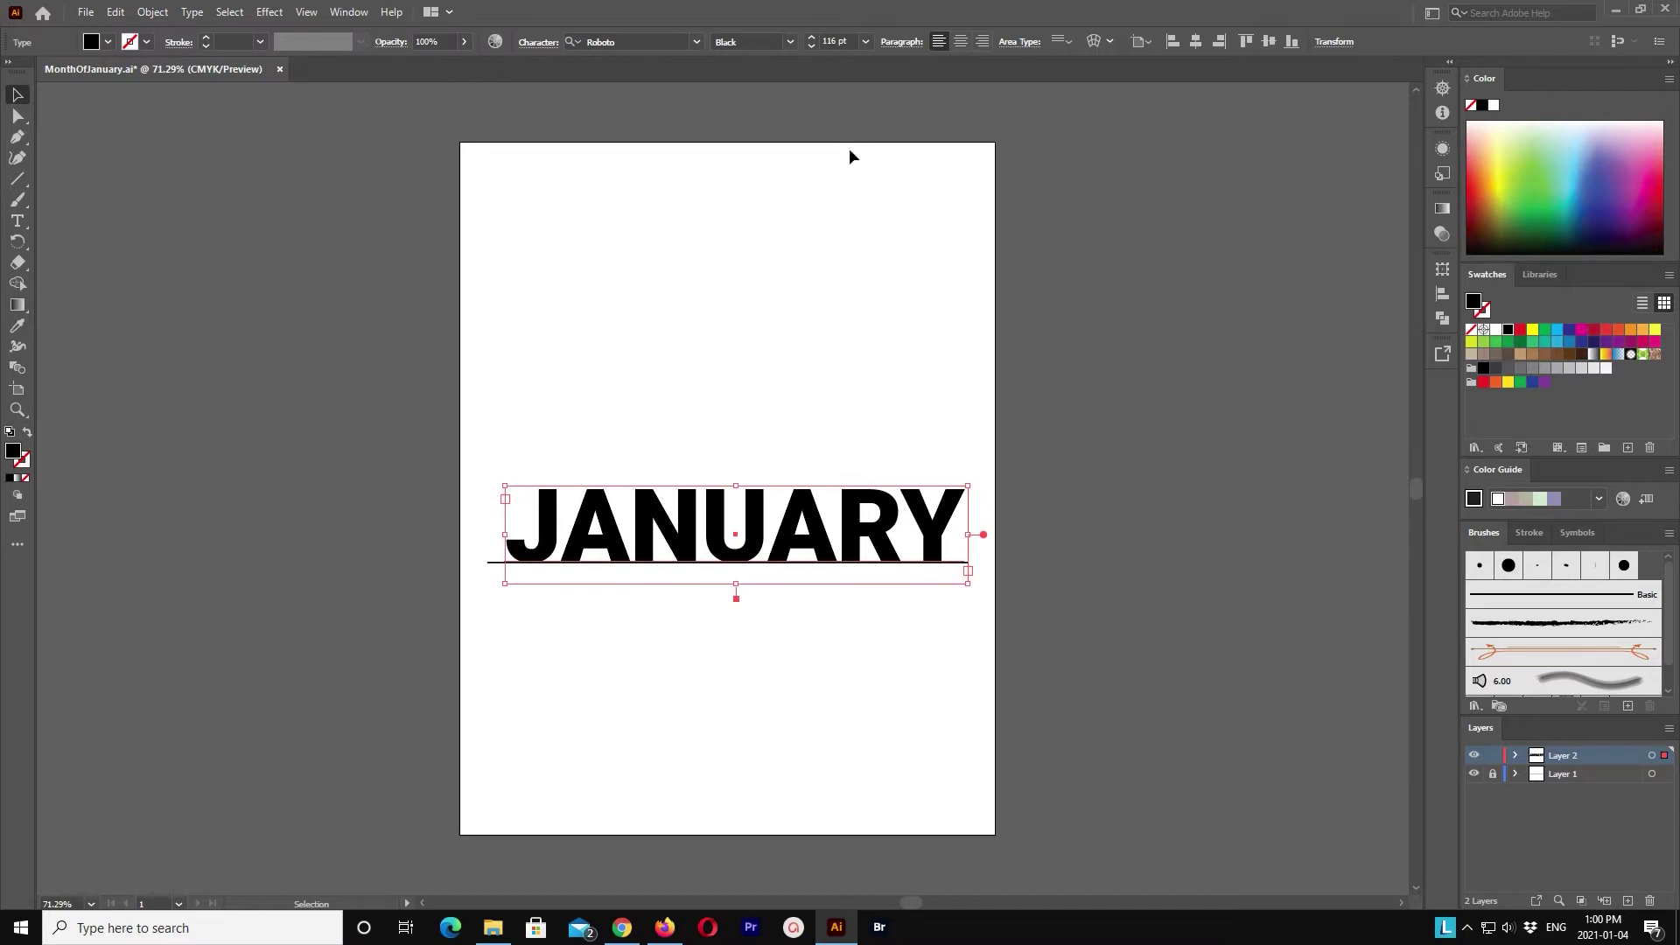
pyautogui.click(496, 568)
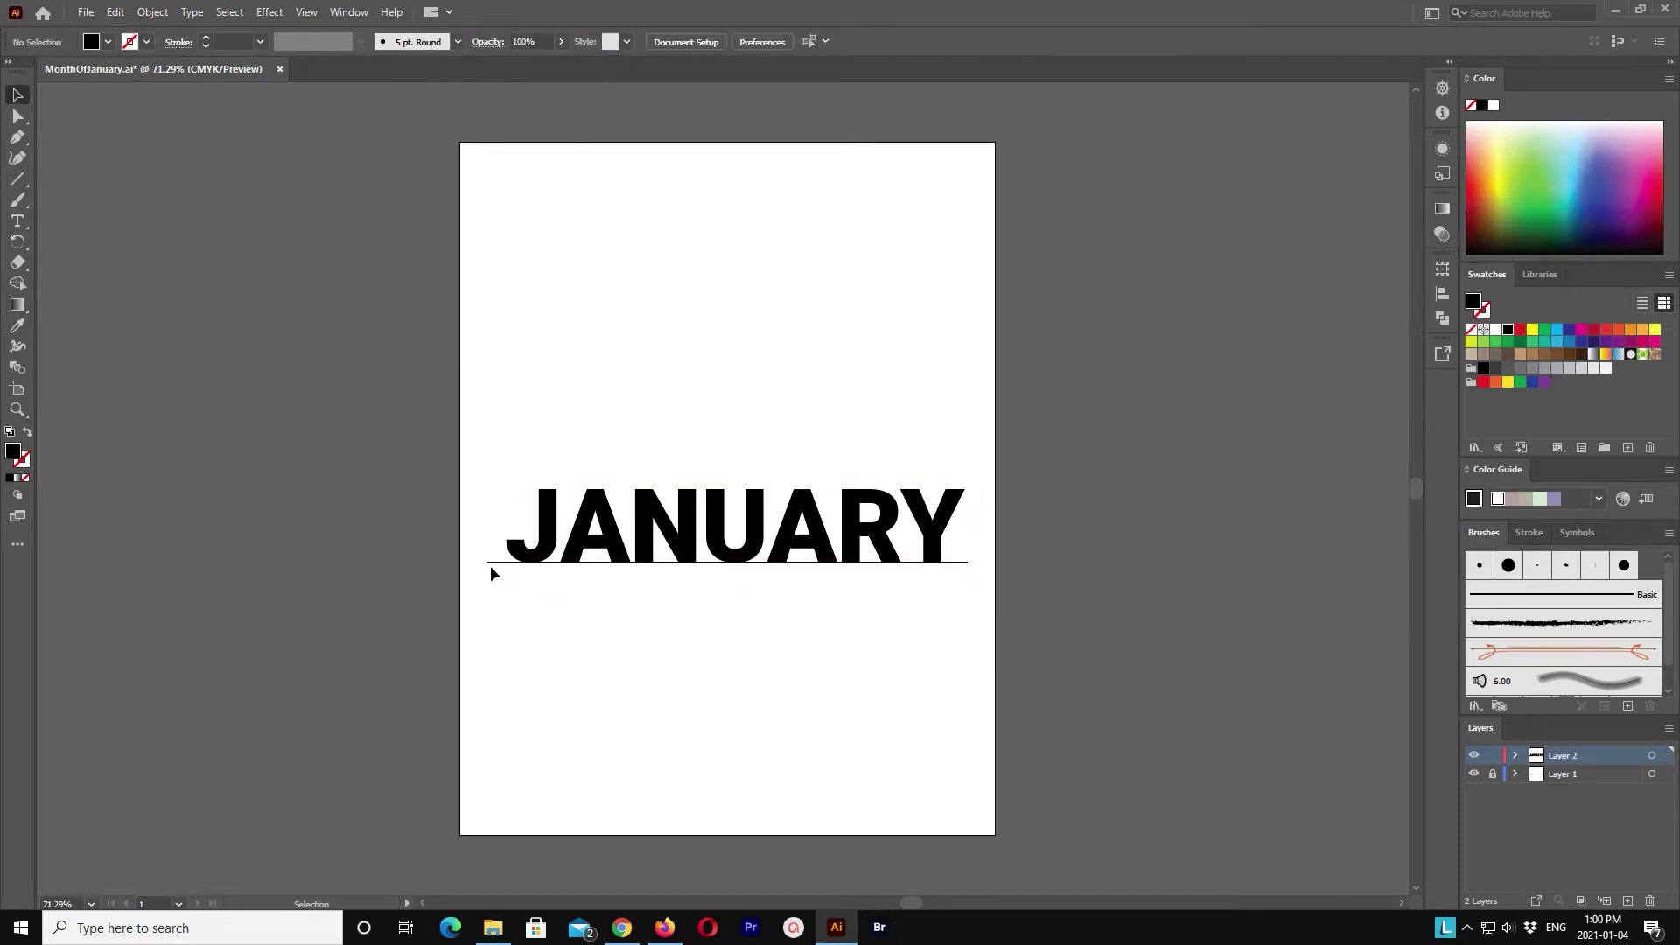
# Step: Centre JANUARY horizontally over the underline, resize its box, and reduce it to 93 pt
pyautogui.hotkey('ctrl', 'a')
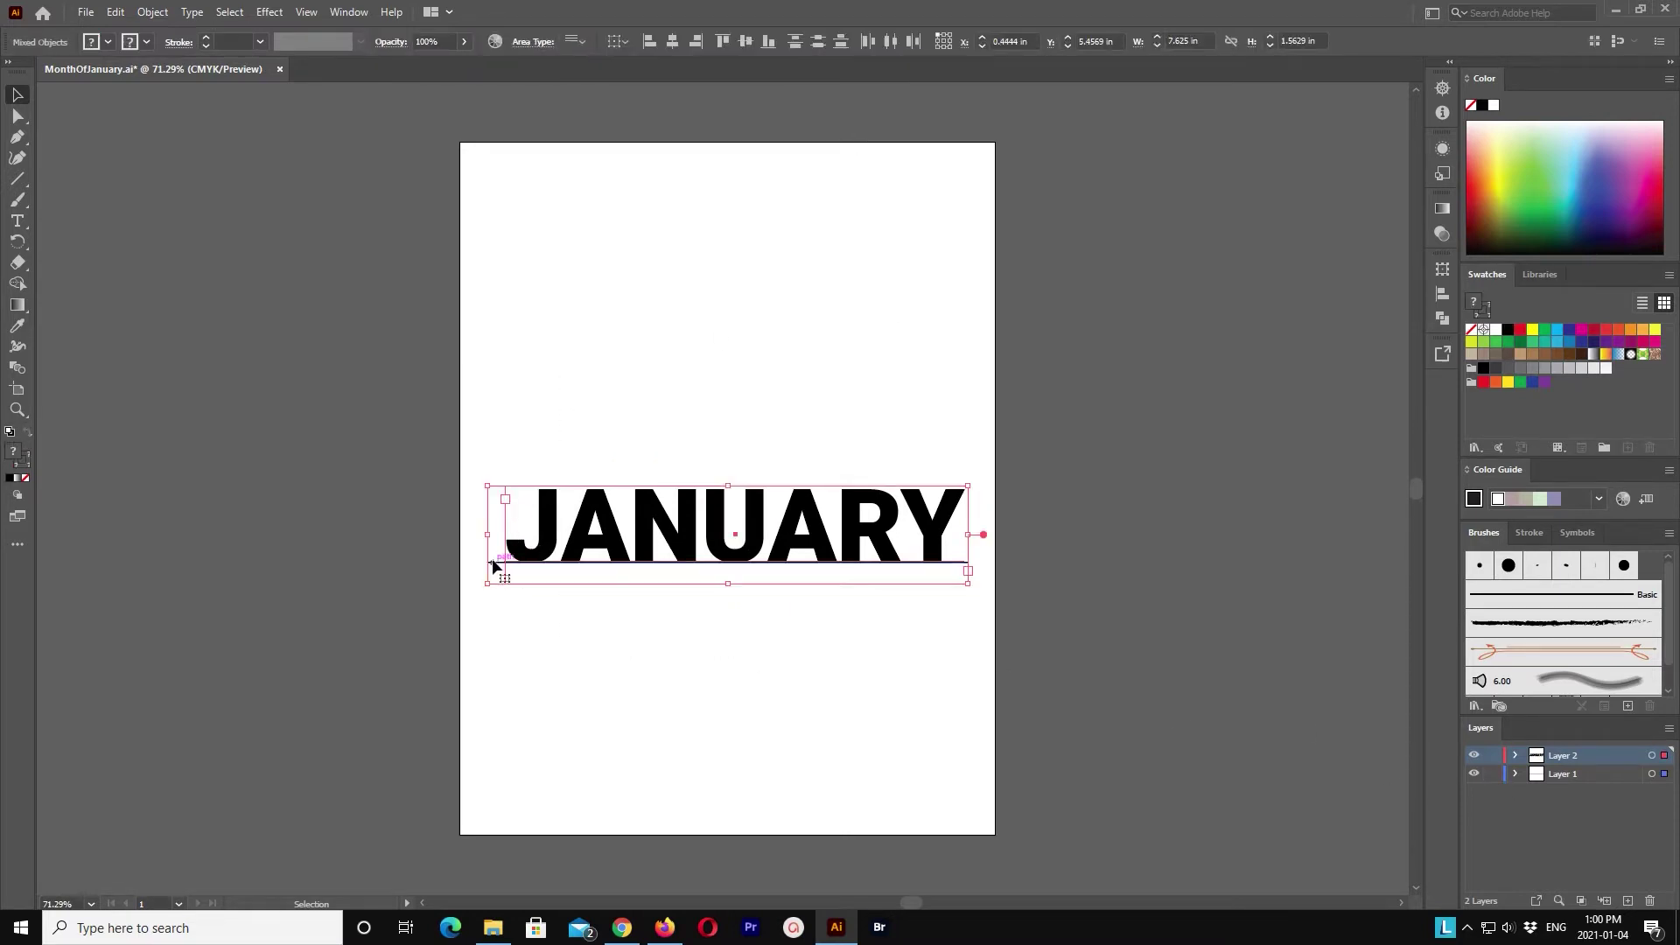
pyautogui.click(714, 44)
pyautogui.click(749, 317)
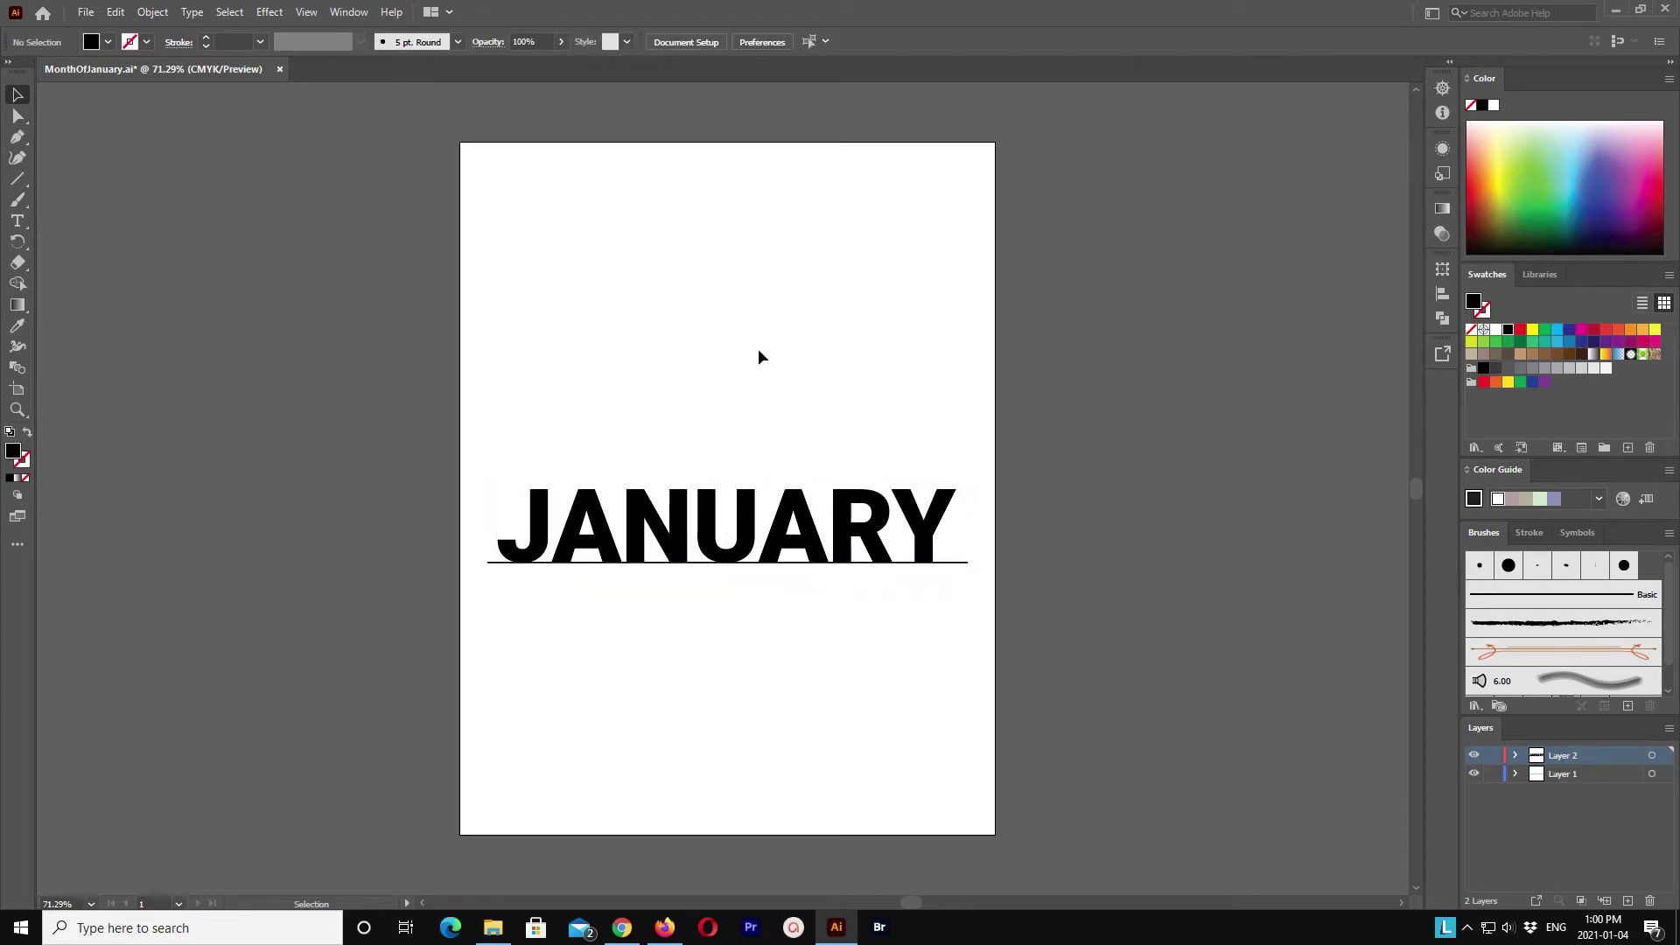
pyautogui.click(726, 525)
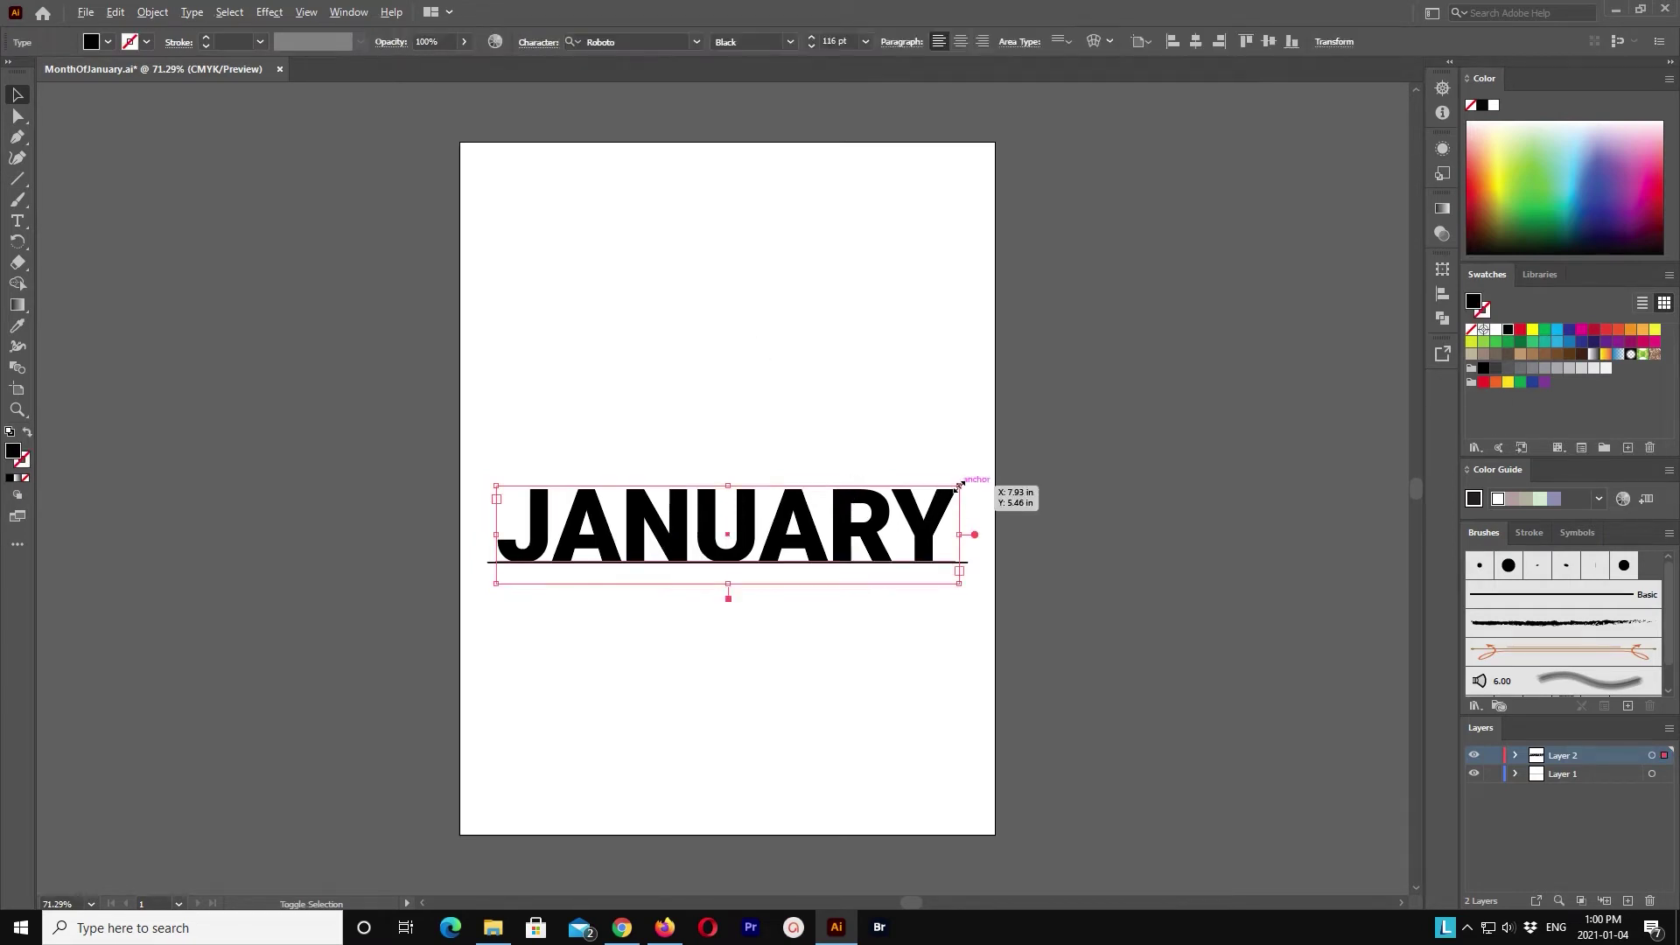
pyautogui.moveTo(970, 489)
pyautogui.mouseDown()
pyautogui.moveTo(933, 498)
pyautogui.moveTo(963, 488)
pyautogui.mouseUp()
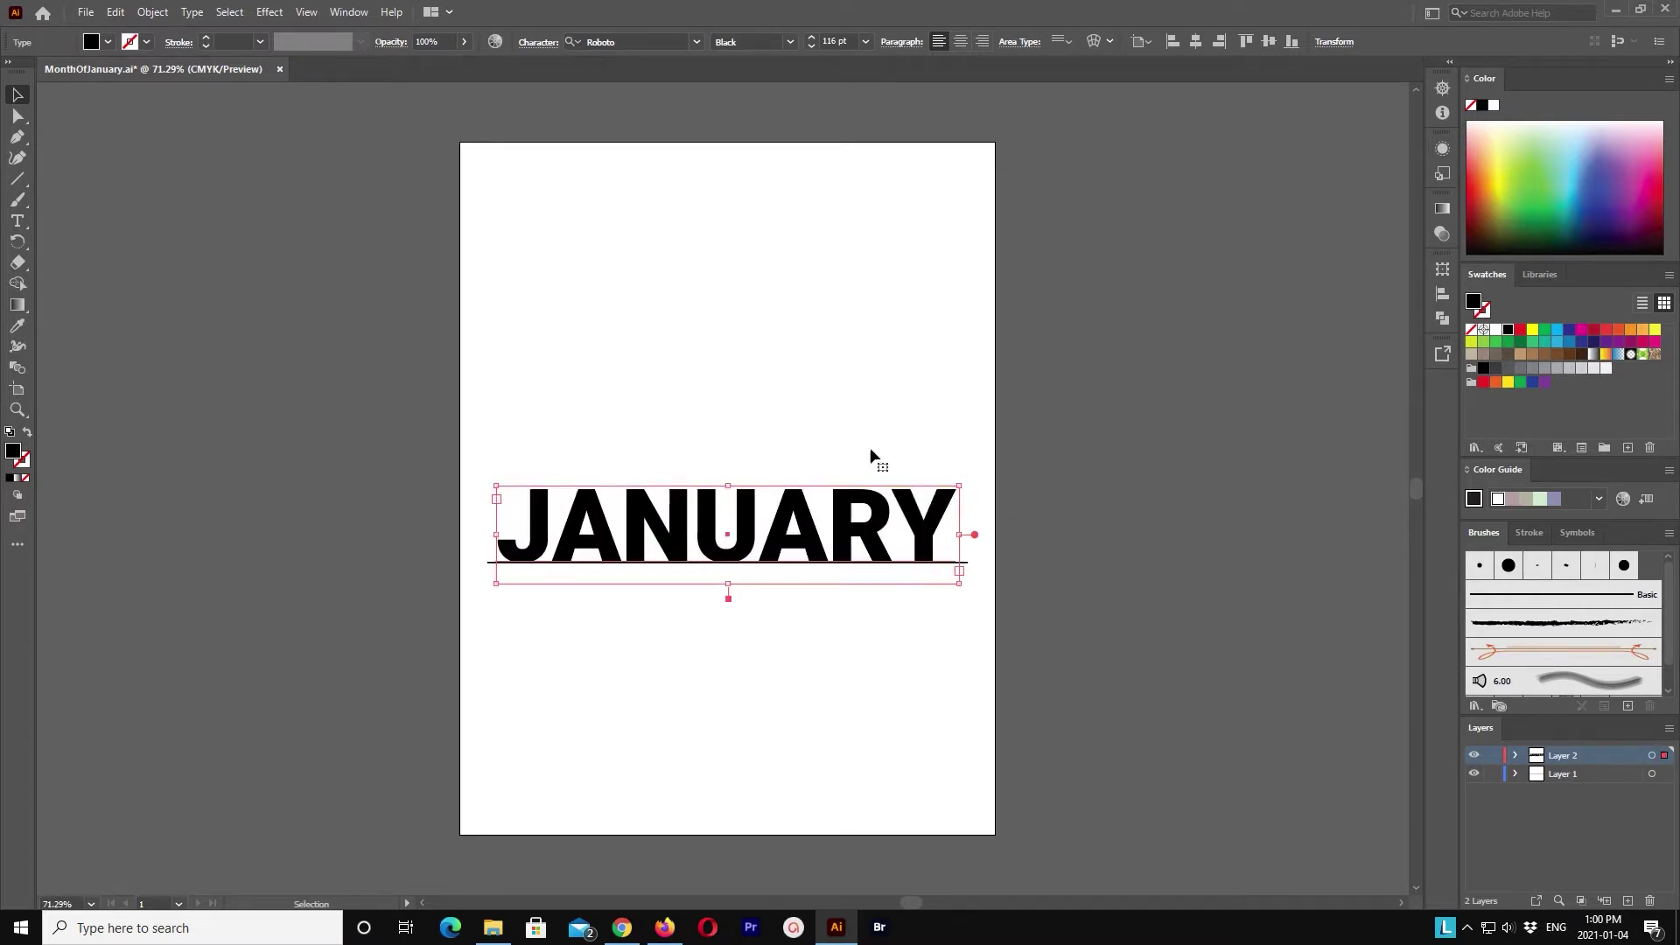
pyautogui.click(812, 47)
pyautogui.write('93')
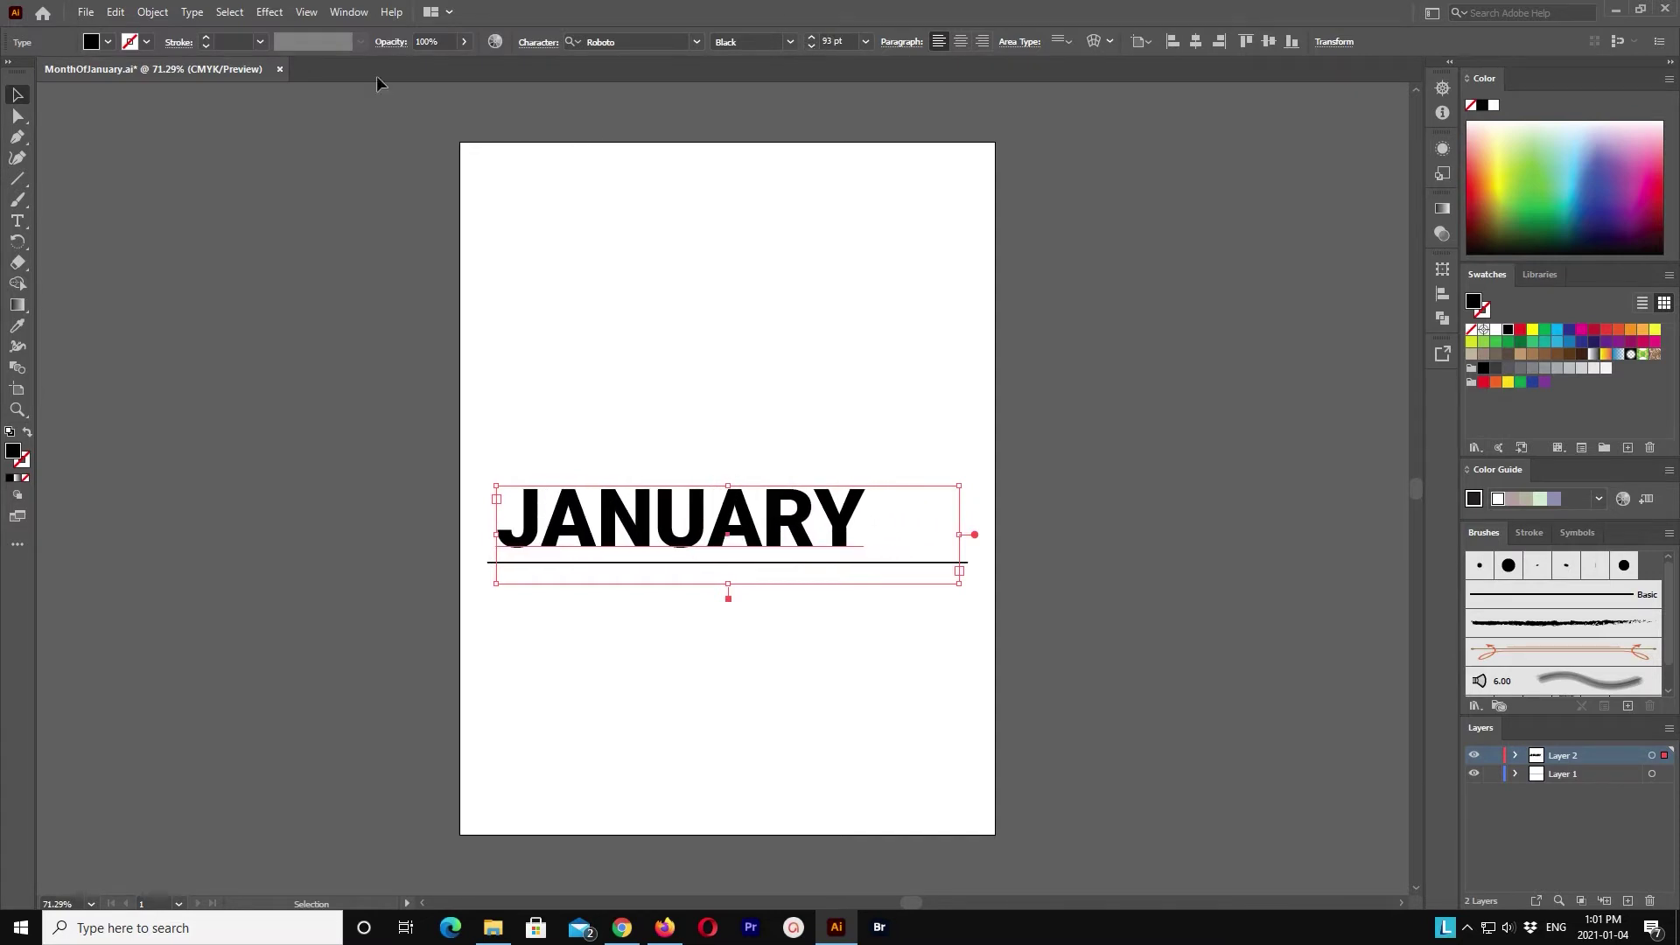
# Step: Enable Auto Size in Area Type Options and recentre JANUARY on the underline
pyautogui.click(230, 12)
pyautogui.click(191, 11)
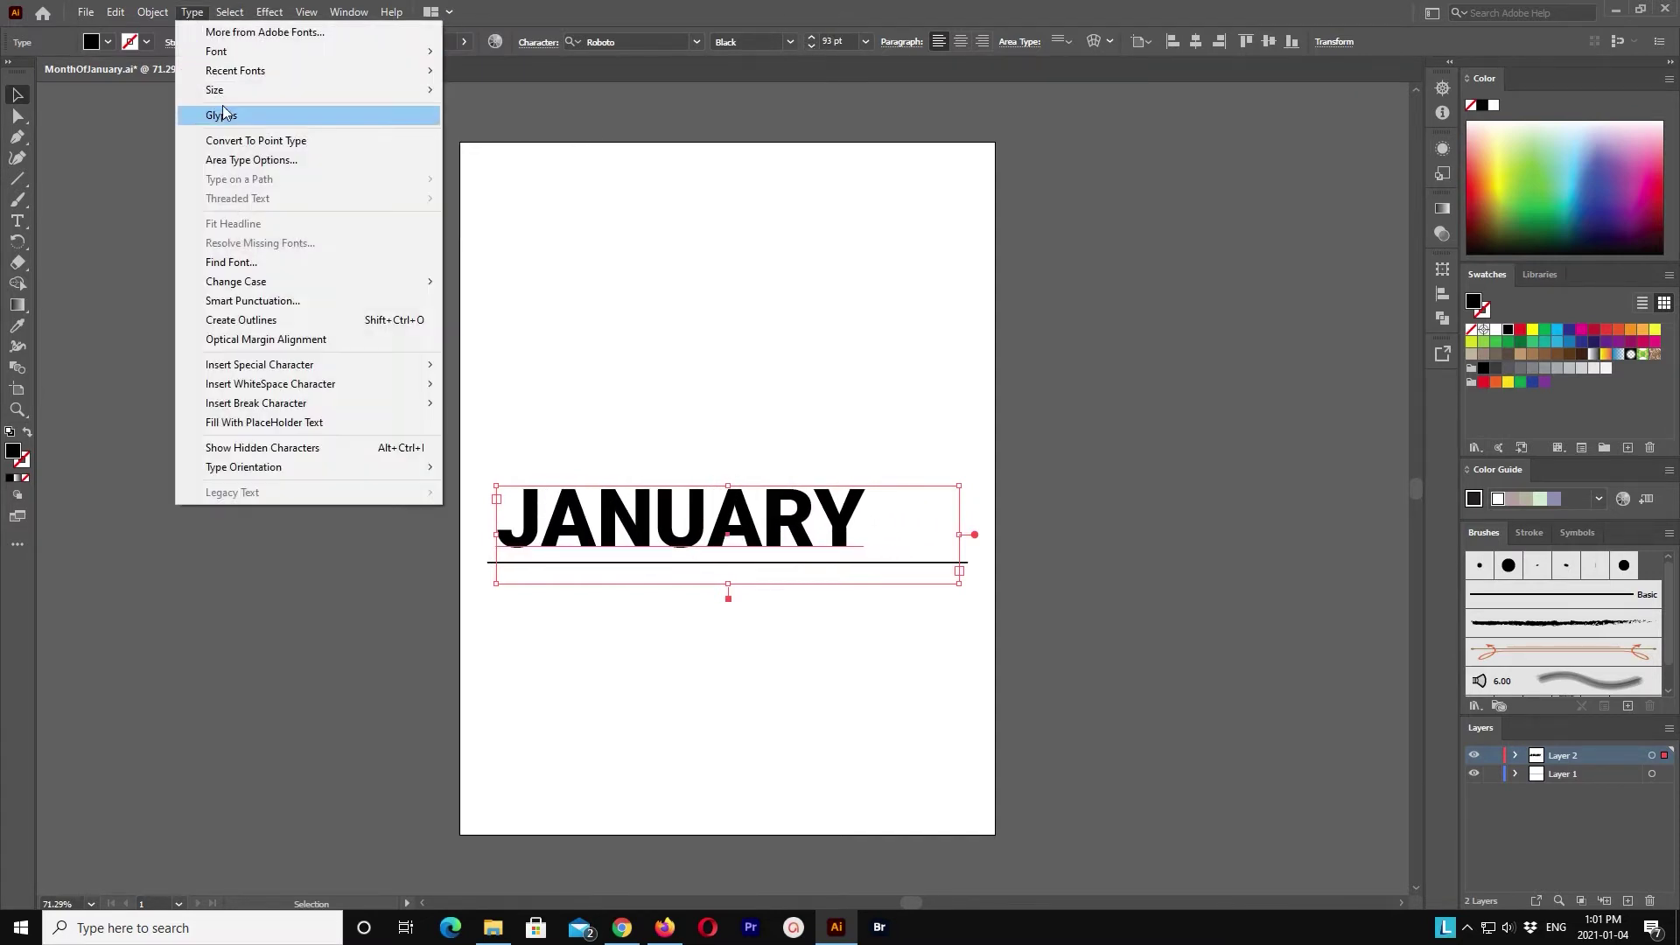
pyautogui.click(263, 160)
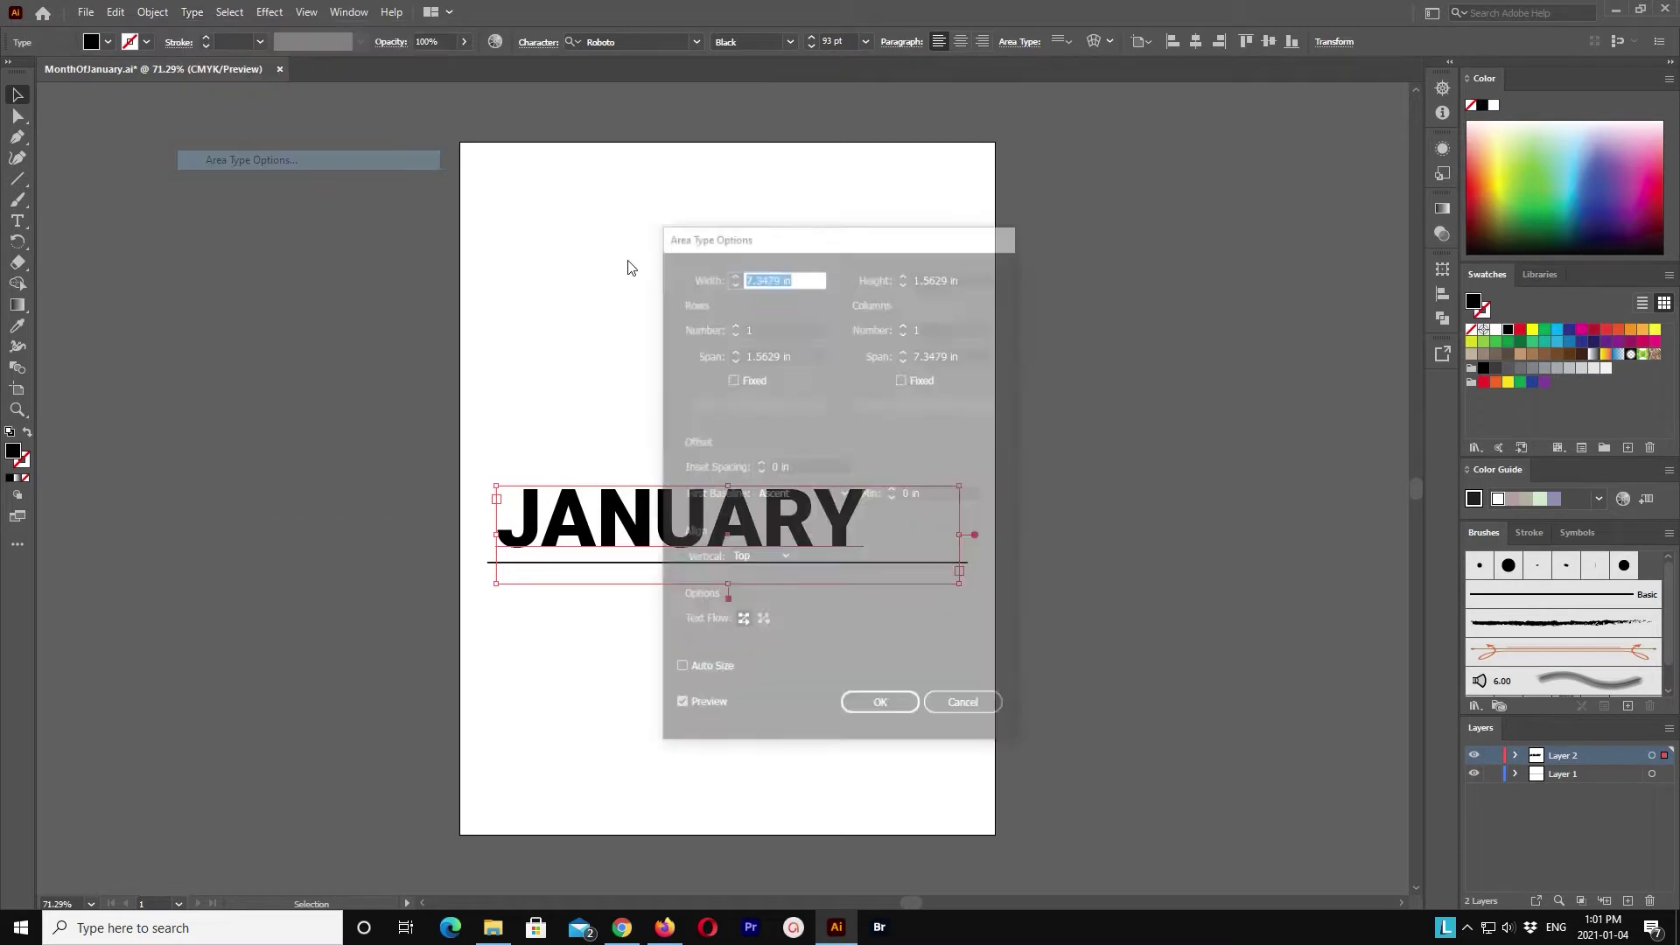
pyautogui.click(722, 672)
pyautogui.moveTo(830, 236); pyautogui.dragTo(1158, 206)
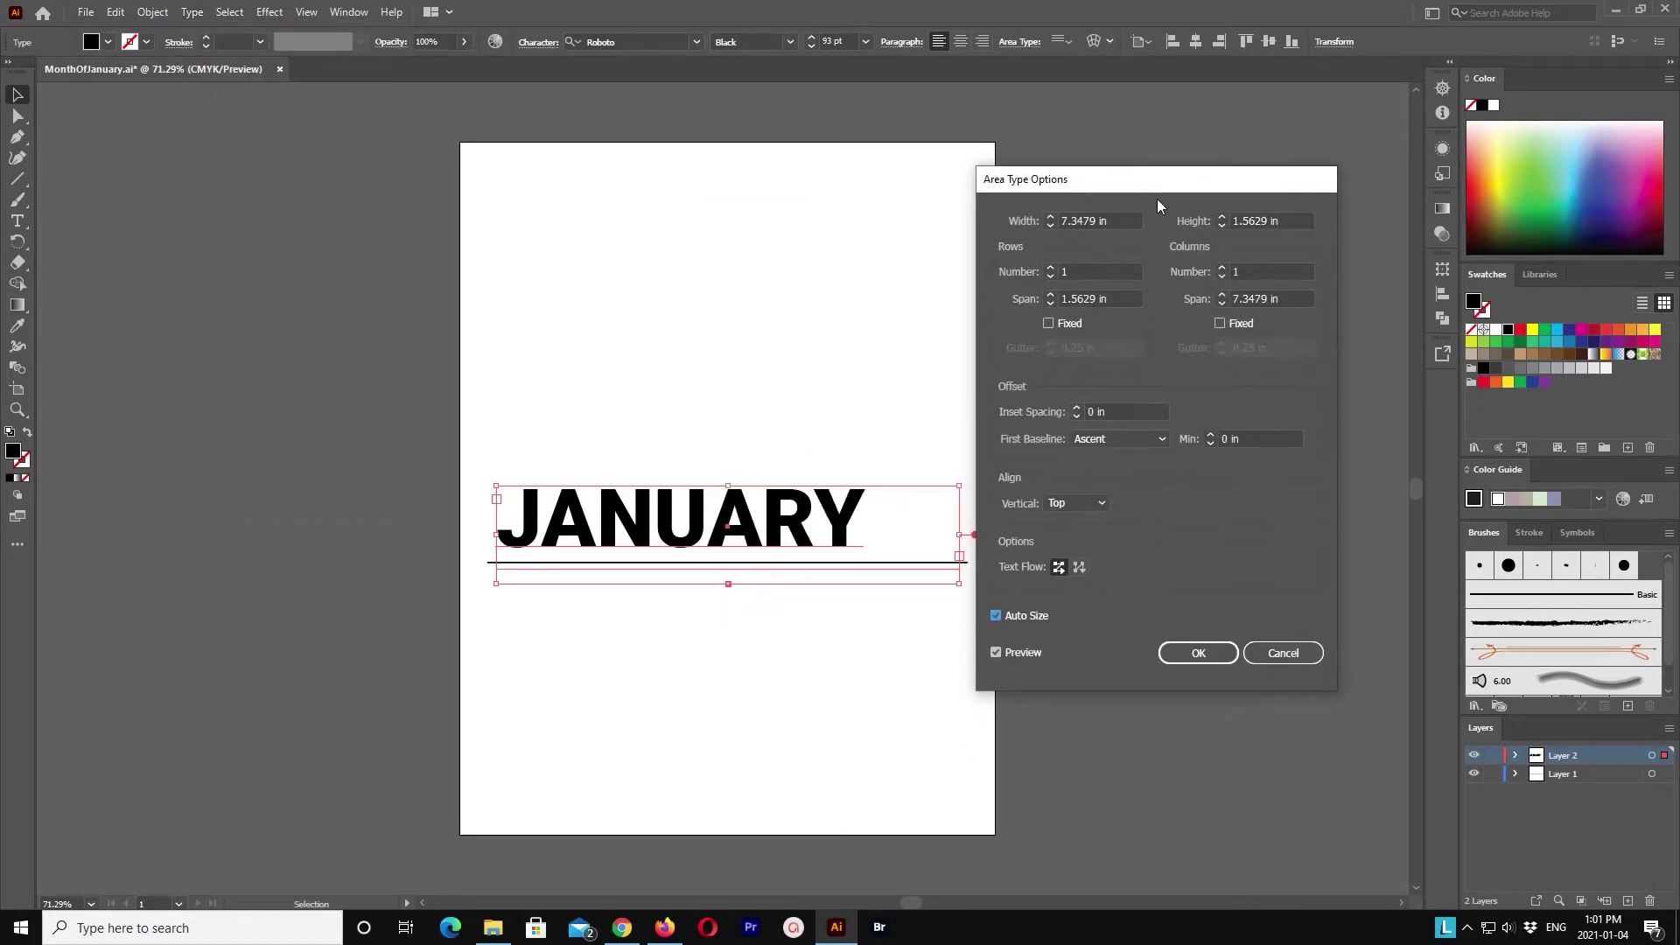
pyautogui.click(1191, 655)
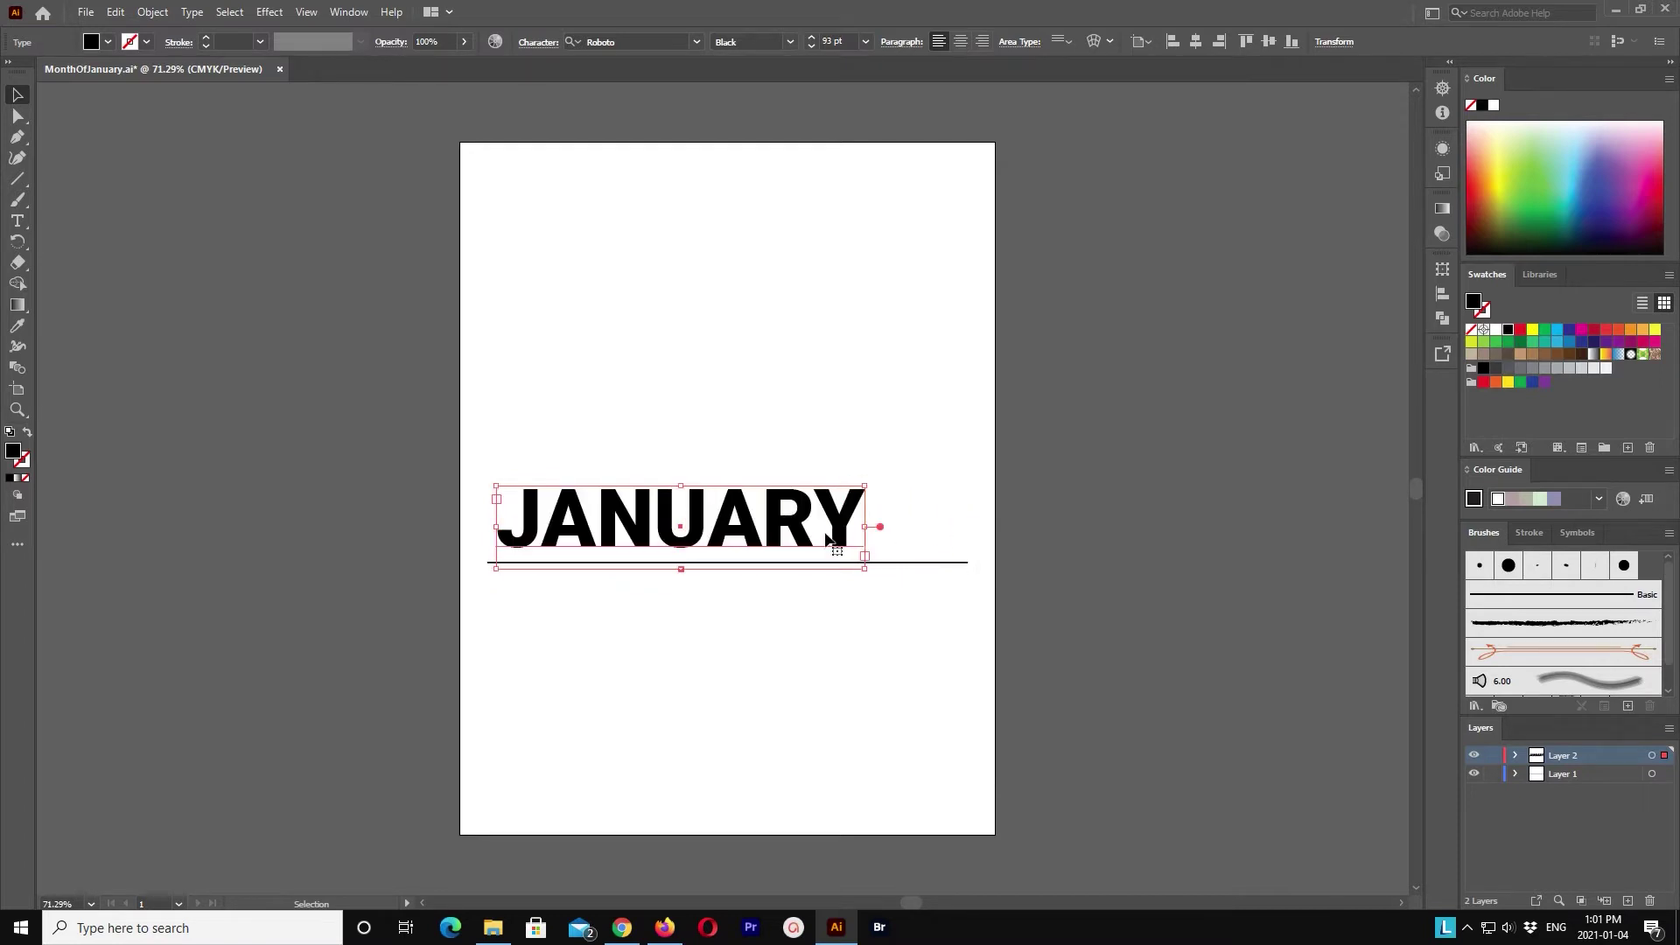
pyautogui.moveTo(825, 536); pyautogui.dragTo(858, 554)
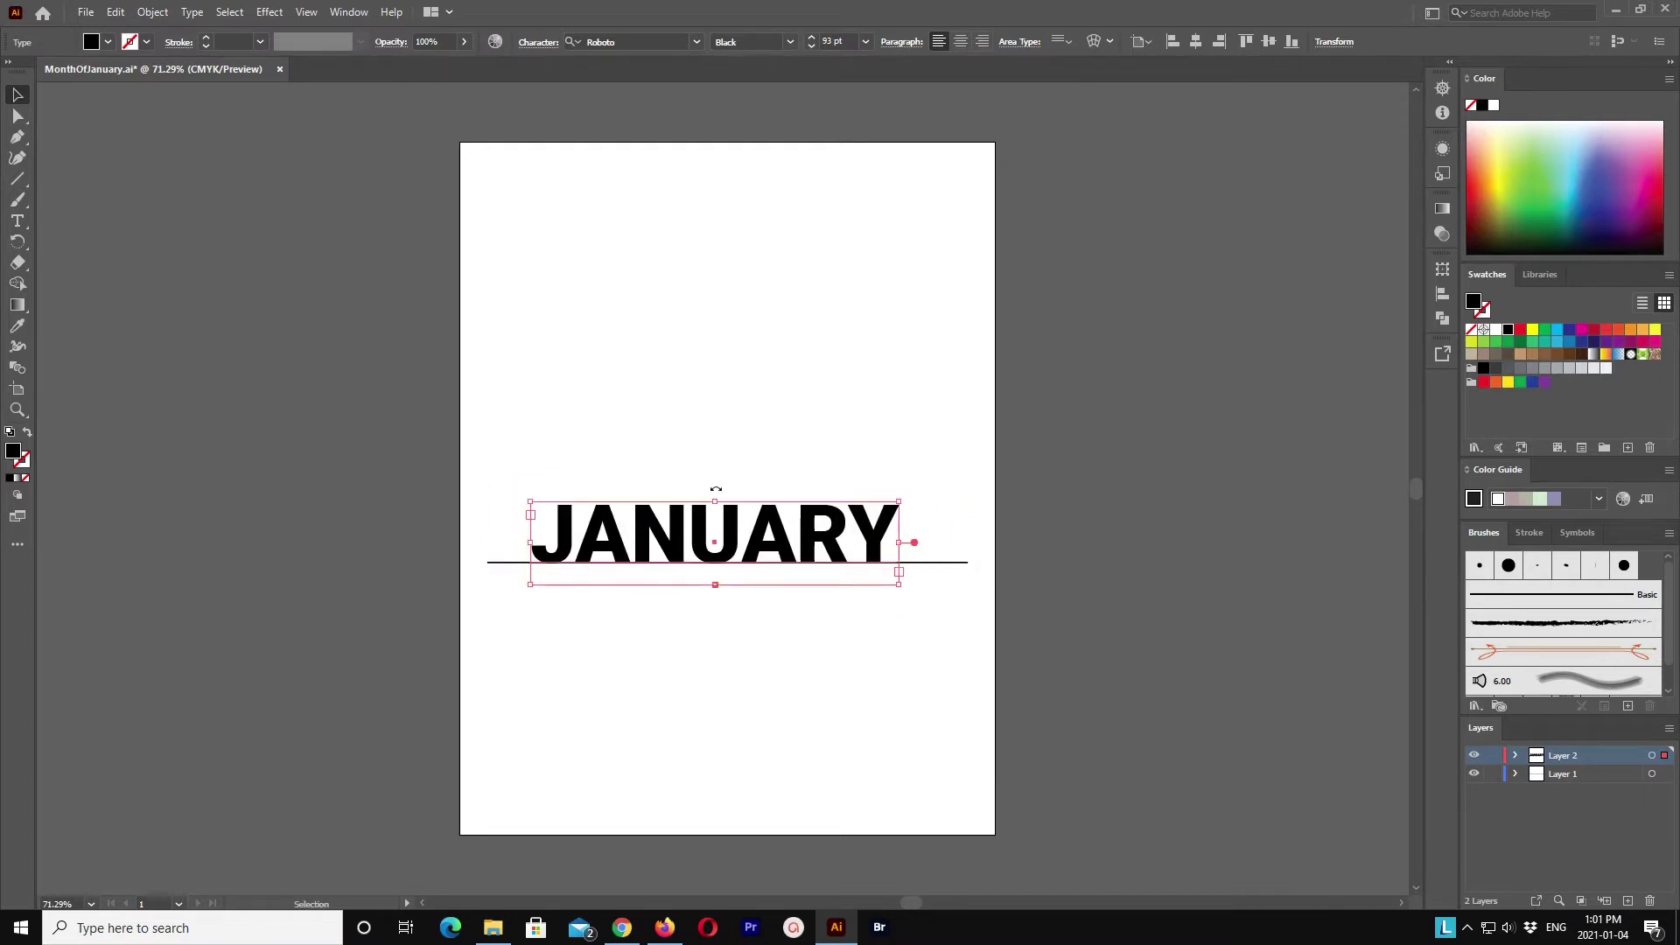
pyautogui.tripleClick(789, 529)
# Step: Open the Character panel, nudge JANUARY's size up, then undo back to a one-line size
pyautogui.click(306, 11)
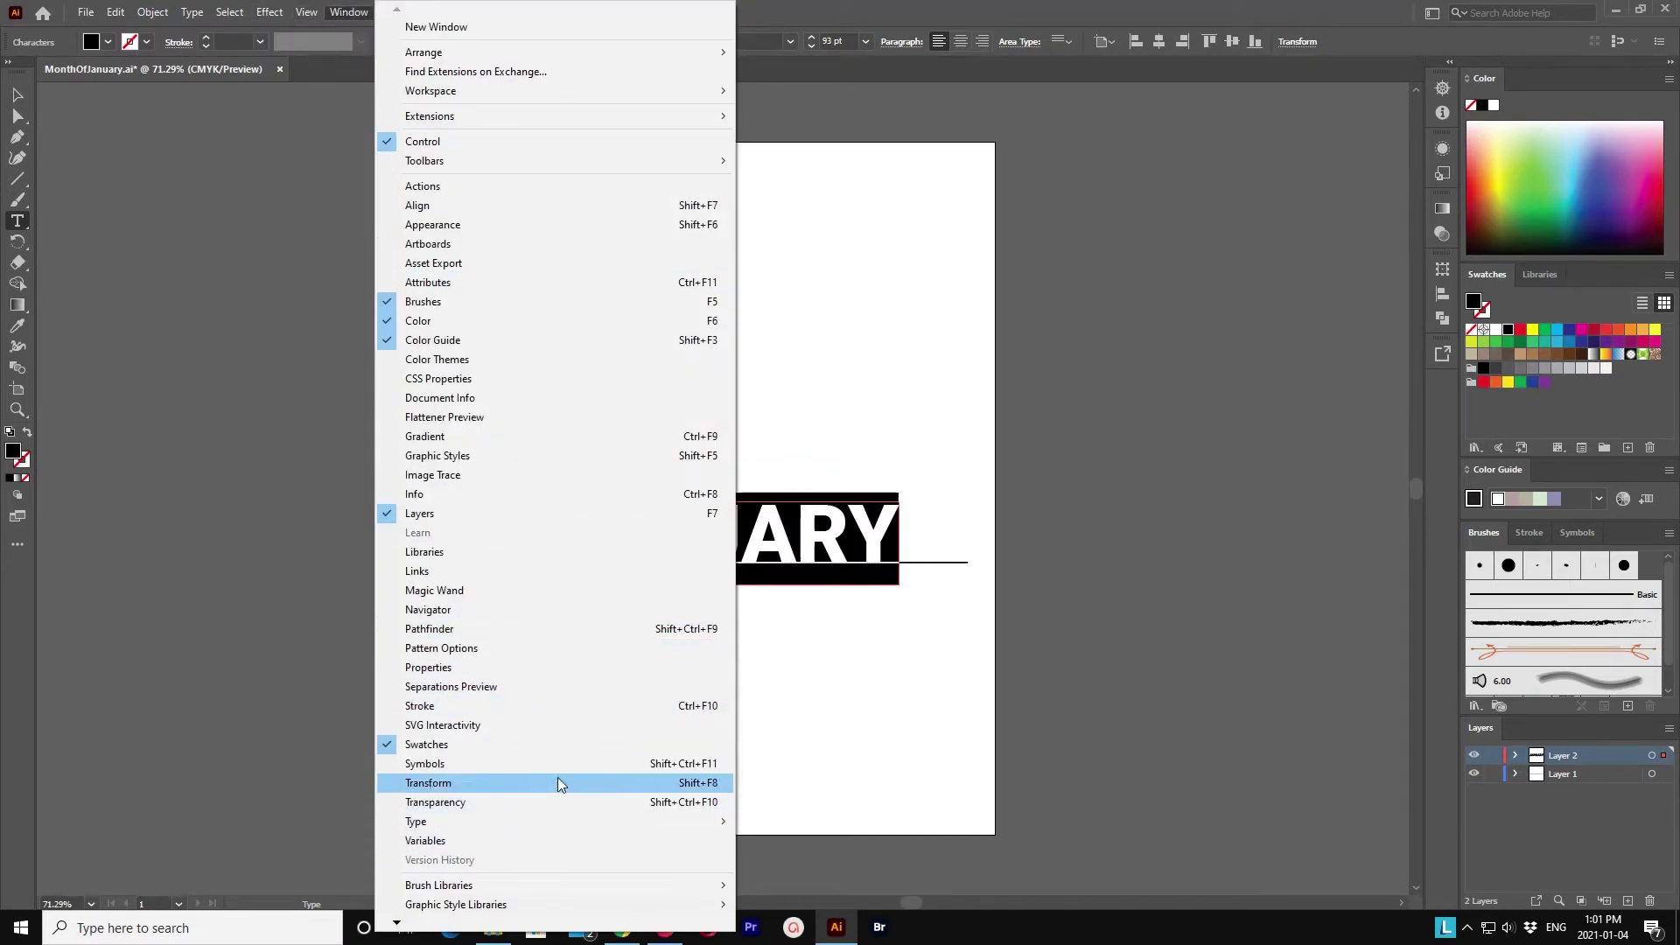
pyautogui.moveTo(433, 822)
pyautogui.click(910, 701)
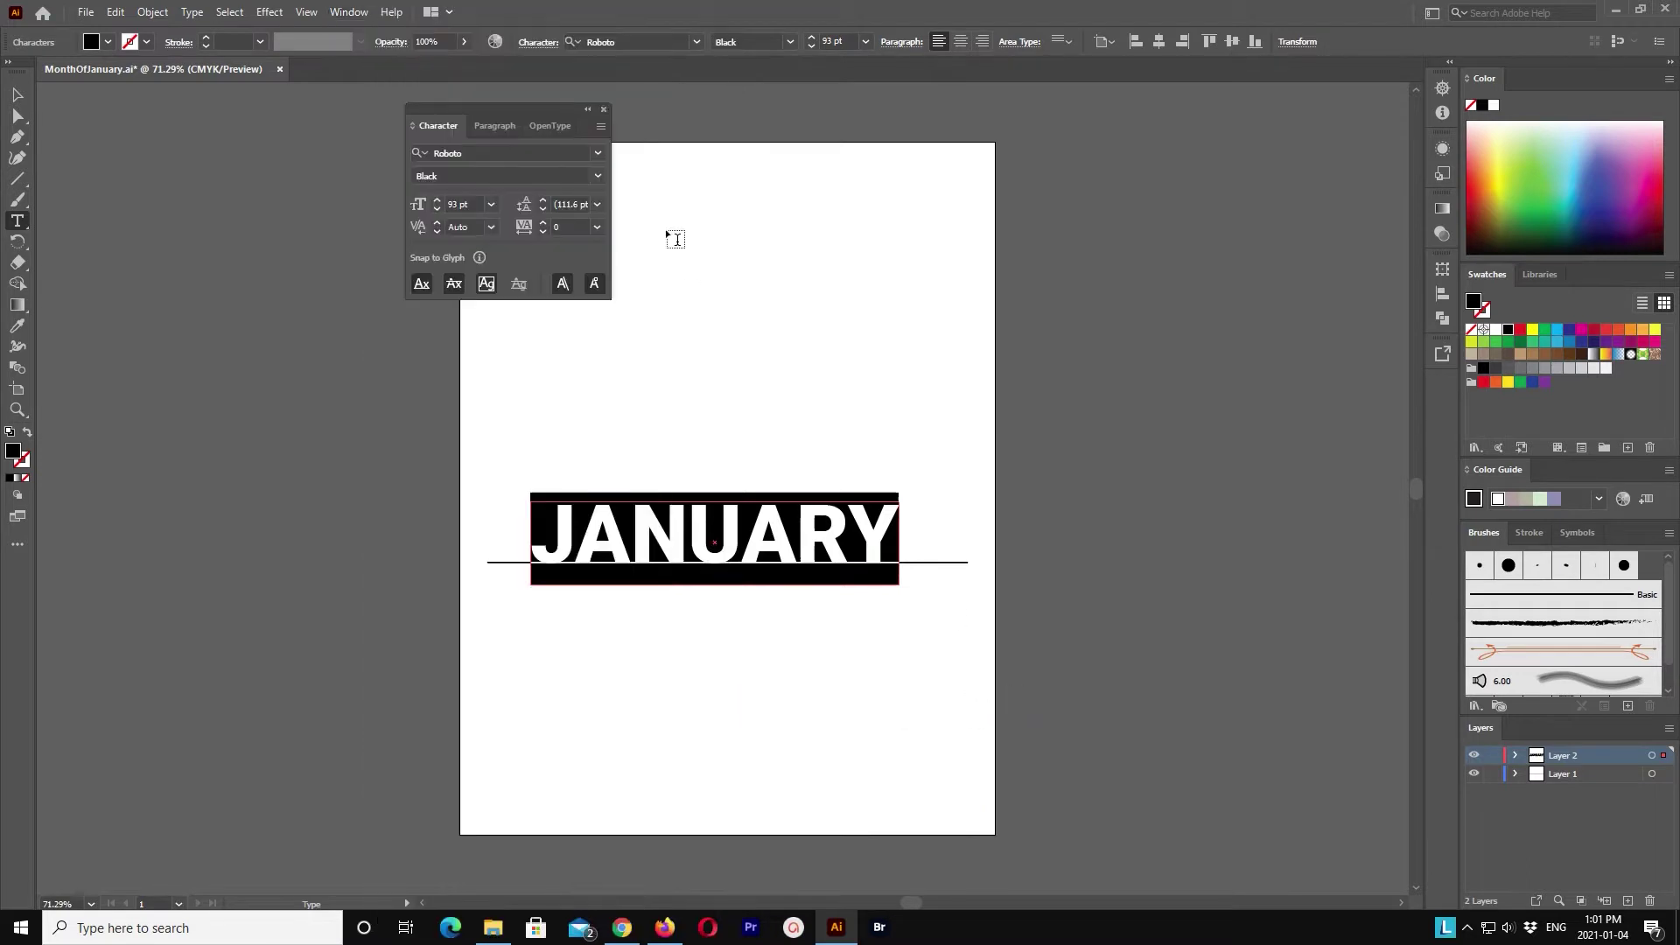
pyautogui.moveTo(516, 120); pyautogui.dragTo(1302, 136)
pyautogui.click(1251, 220)
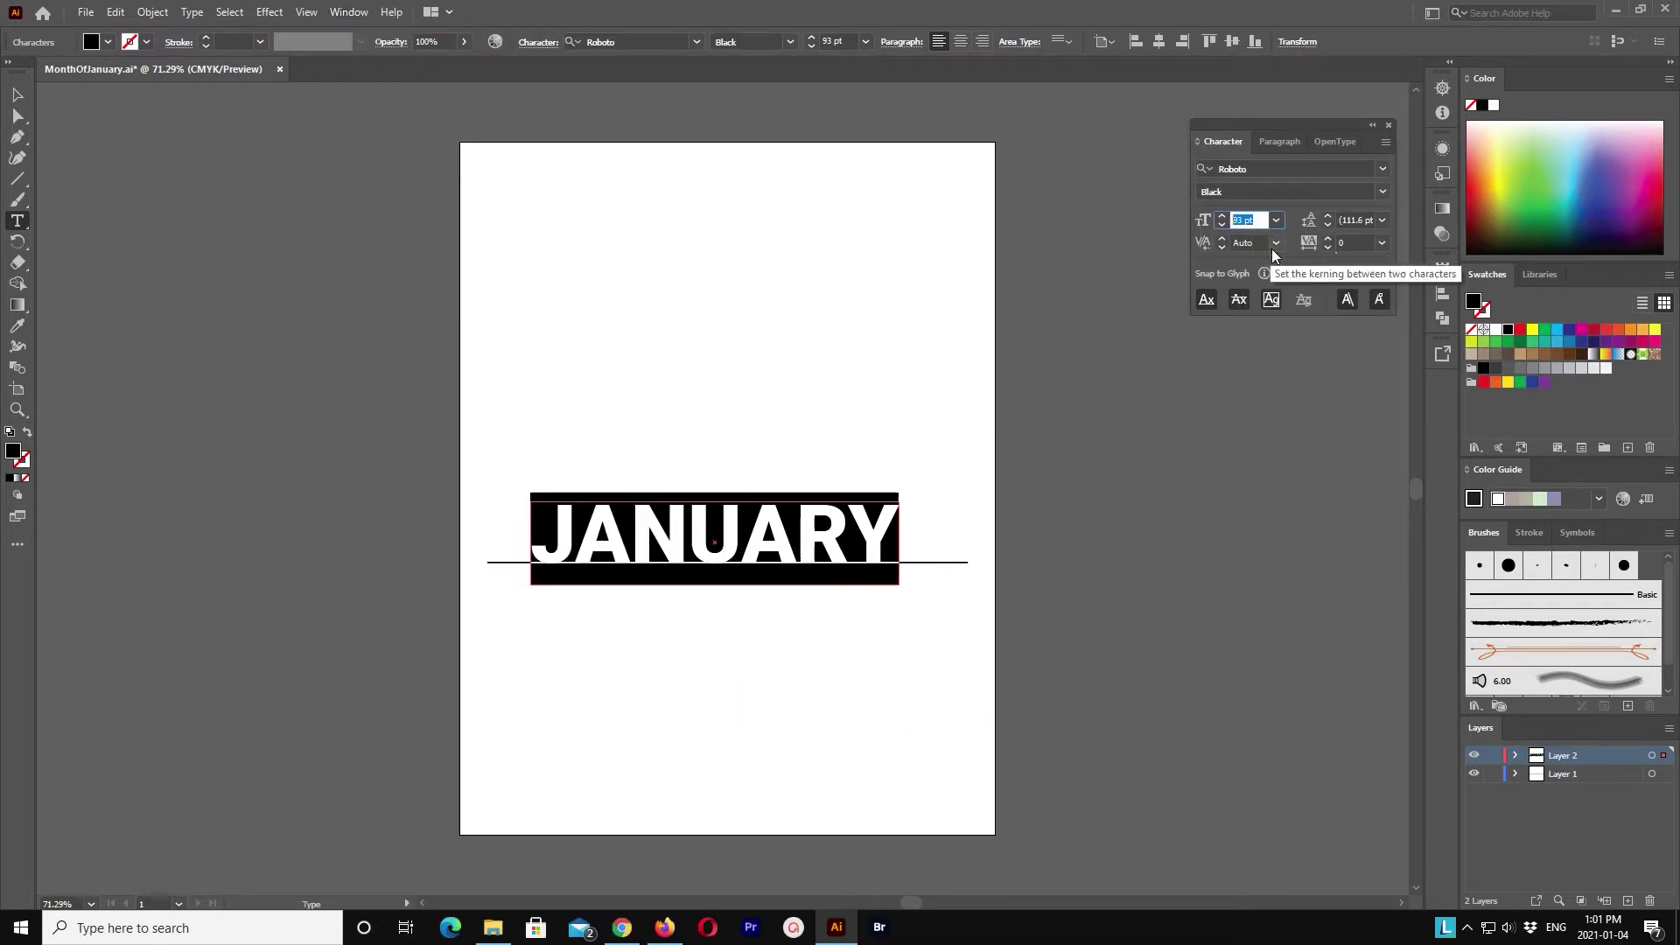
pyautogui.click(1383, 221)
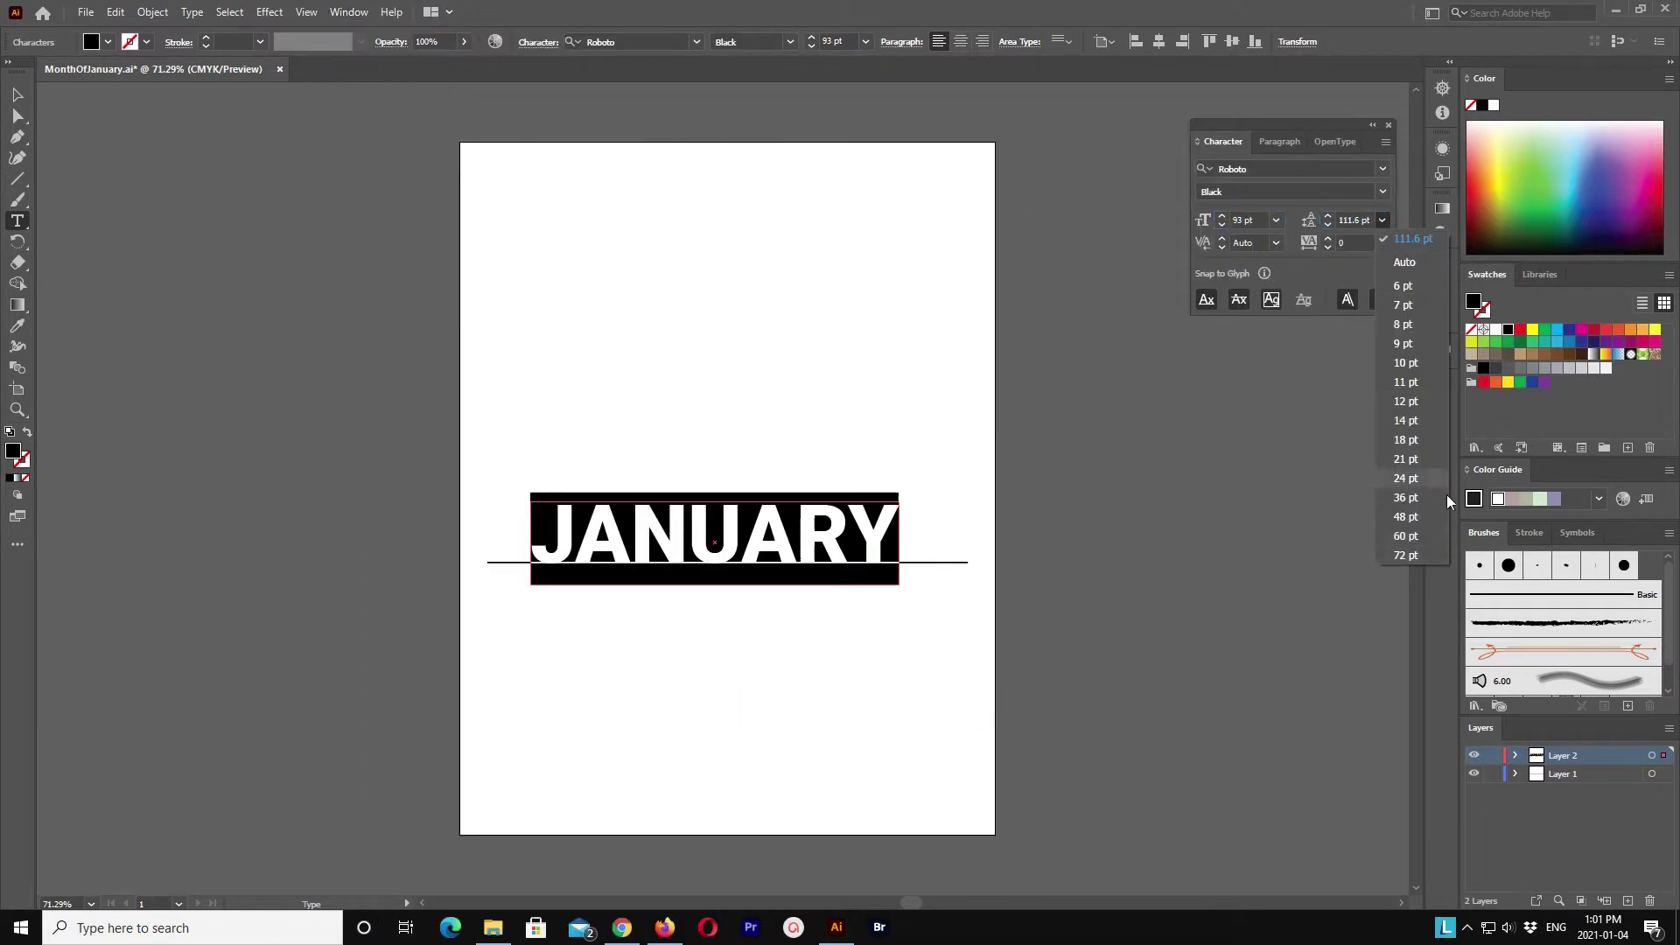
pyautogui.press('Escape')
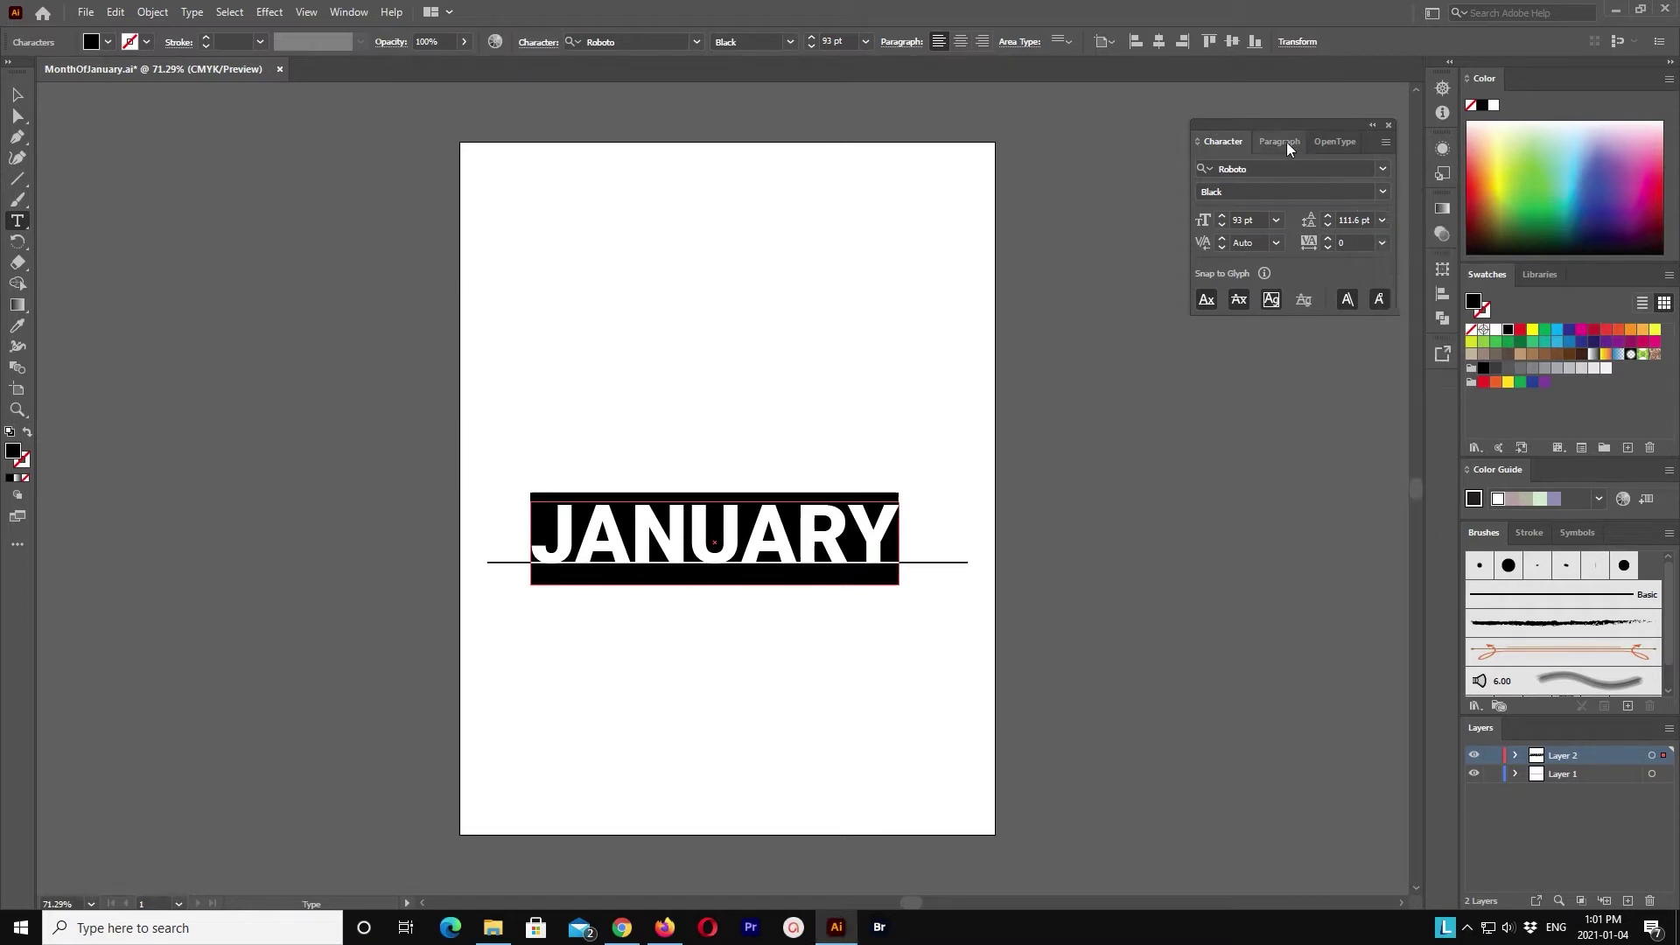
pyautogui.press('Up')
pyautogui.press('Up')
pyautogui.press('Up')
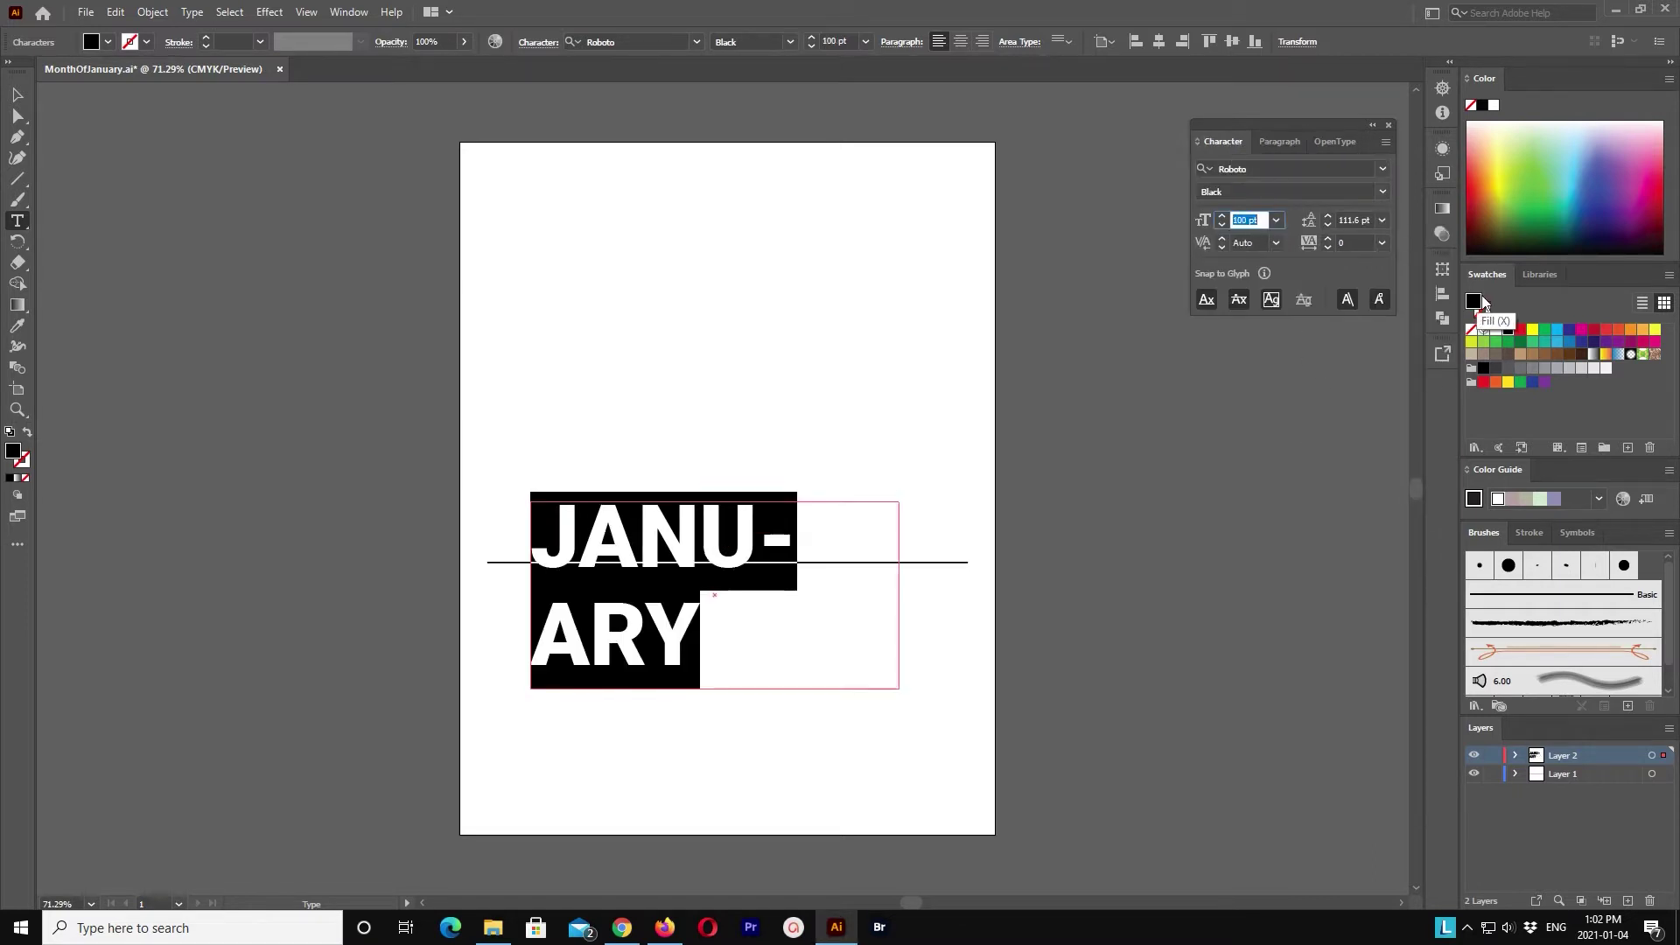
pyautogui.press('Up')
pyautogui.press('Up')
pyautogui.press('Up')
pyautogui.press('Up')
pyautogui.press('Up')
pyautogui.press('Up')
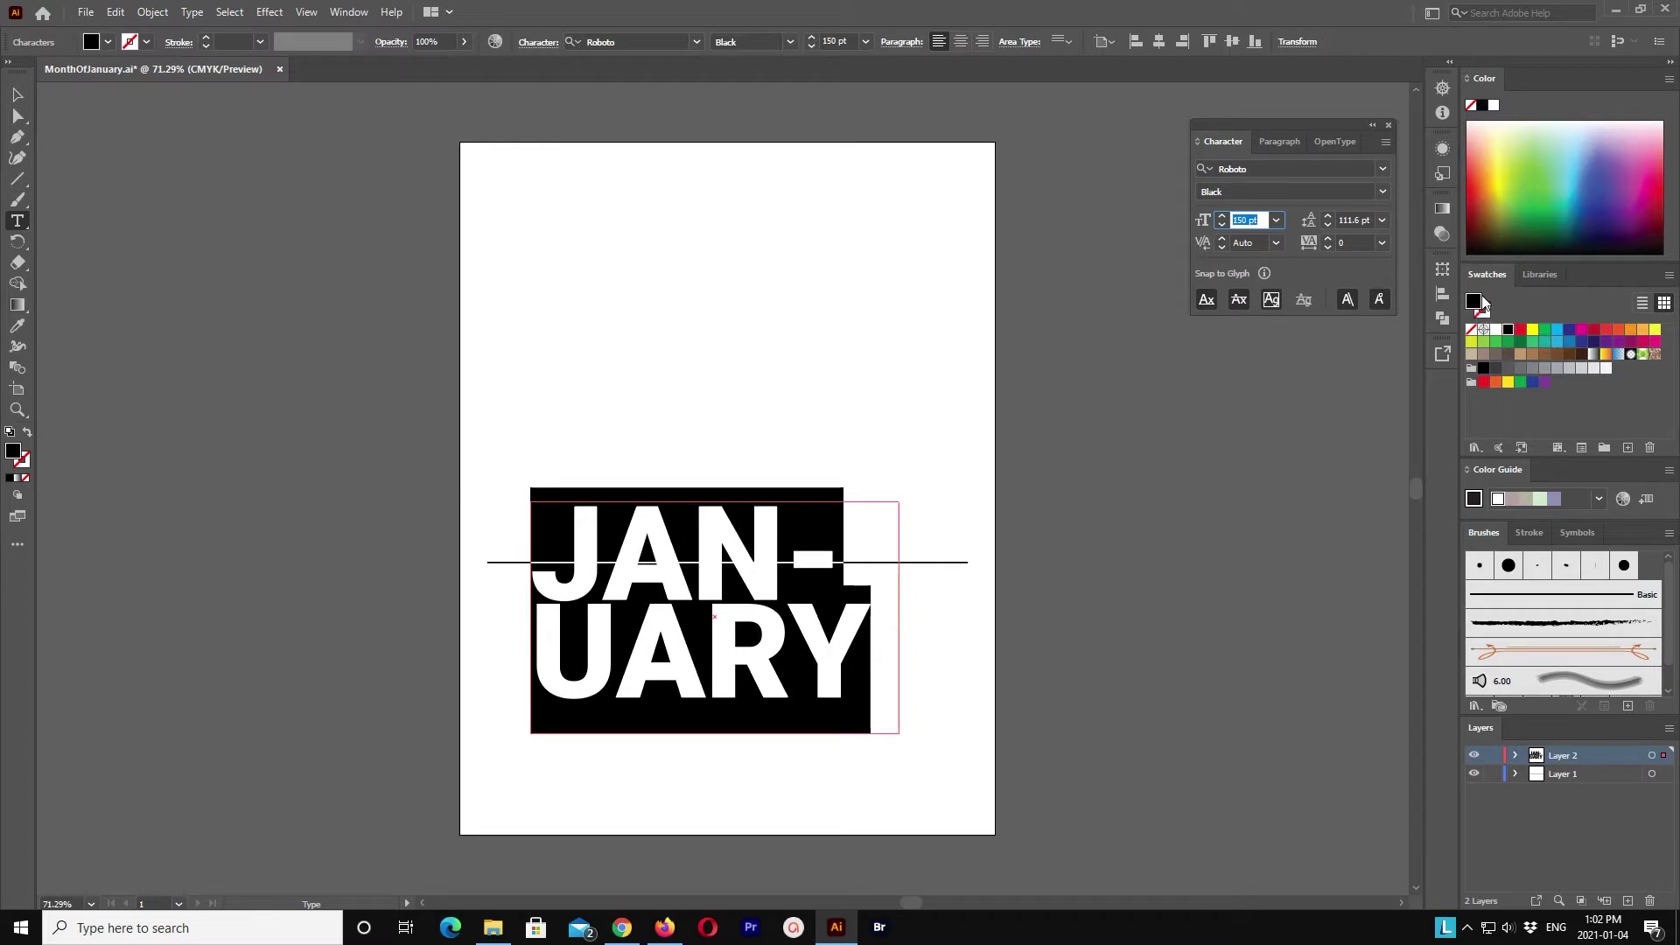
pyautogui.press('Escape')
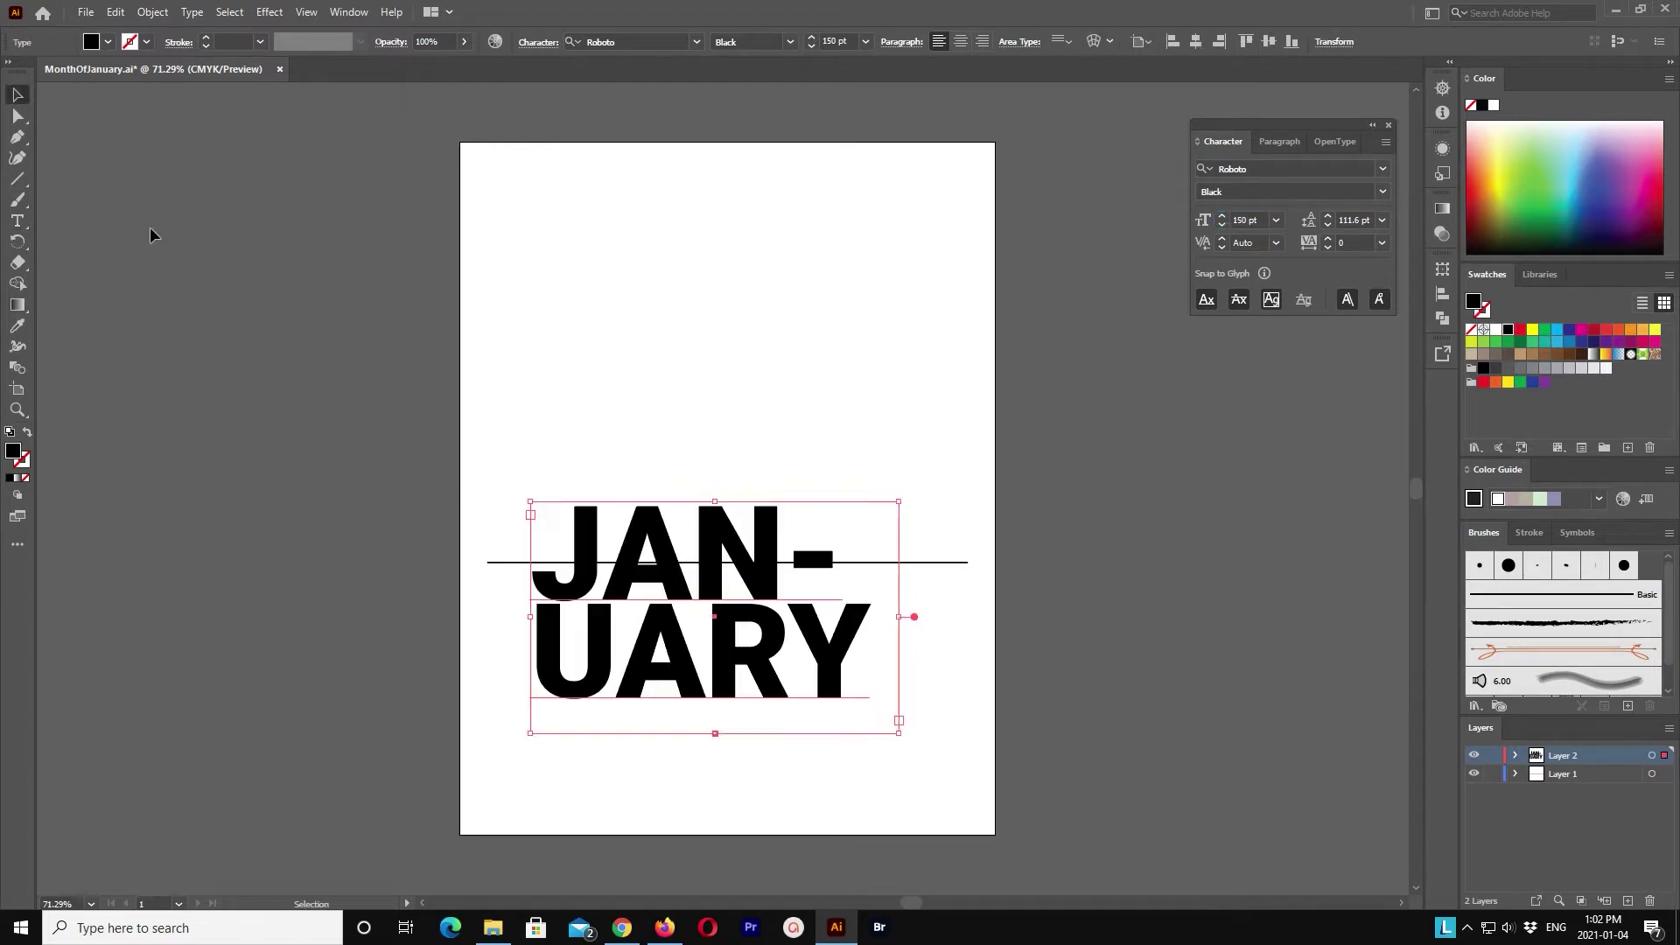
pyautogui.hotkey('ctrl', 'z')
pyautogui.hotkey('ctrl', 'z')
pyautogui.hotkey('ctrl', 'z')
pyautogui.hotkey('ctrl', 'z')
pyautogui.hotkey('ctrl', 'z')
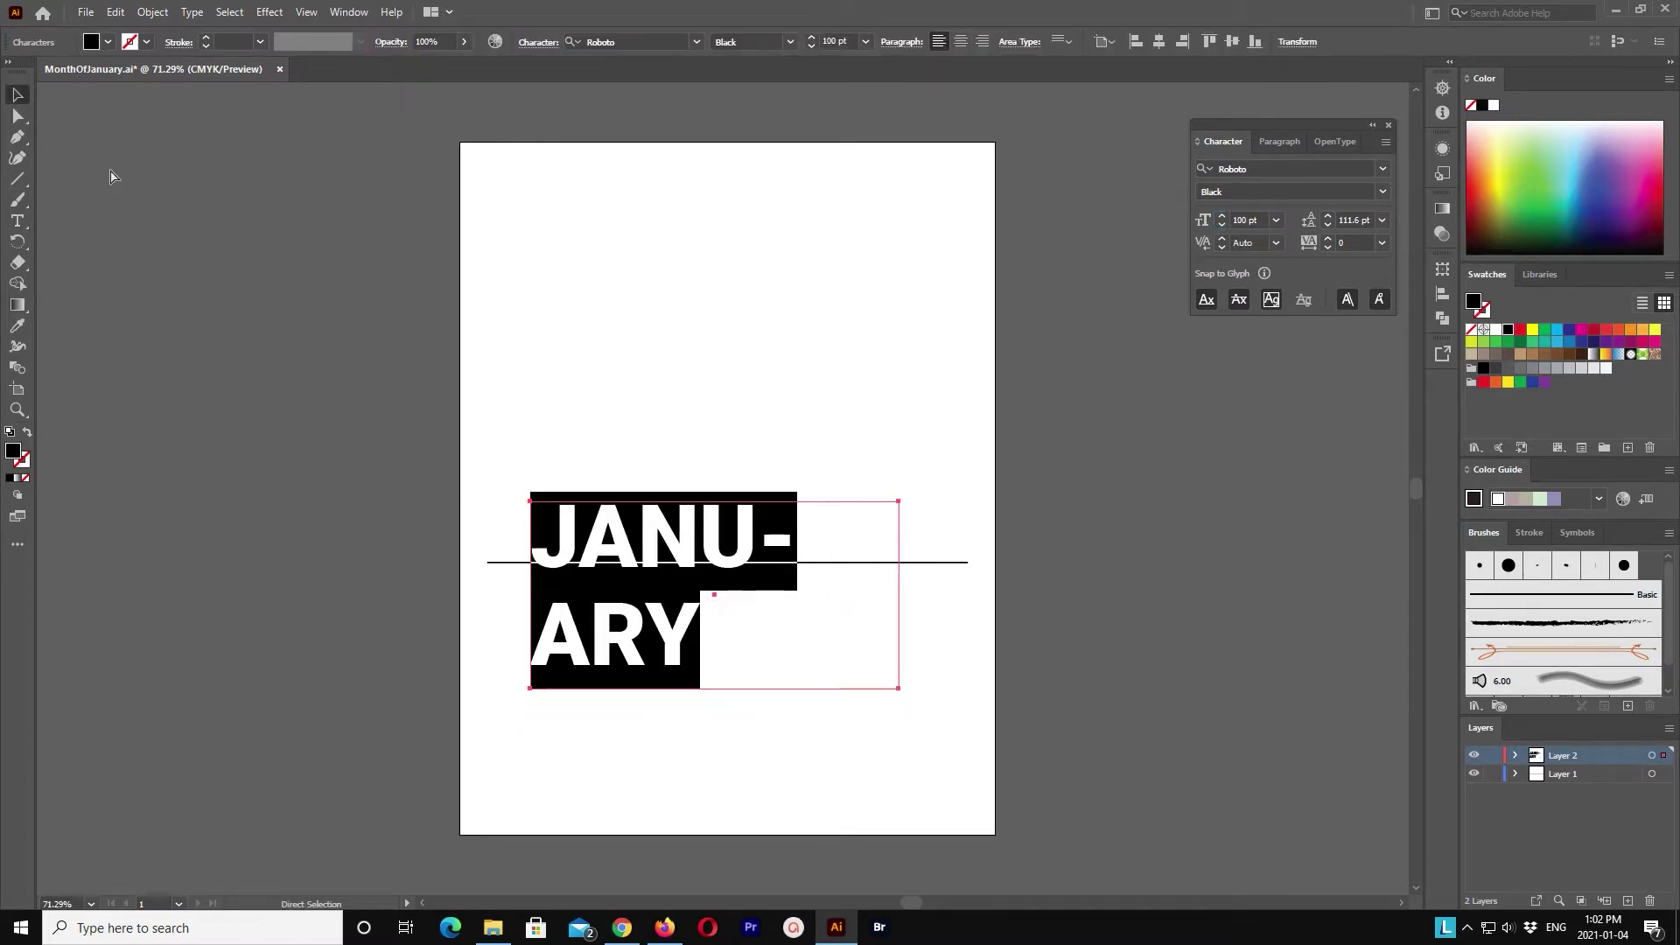
pyautogui.hotkey('ctrl', 'z')
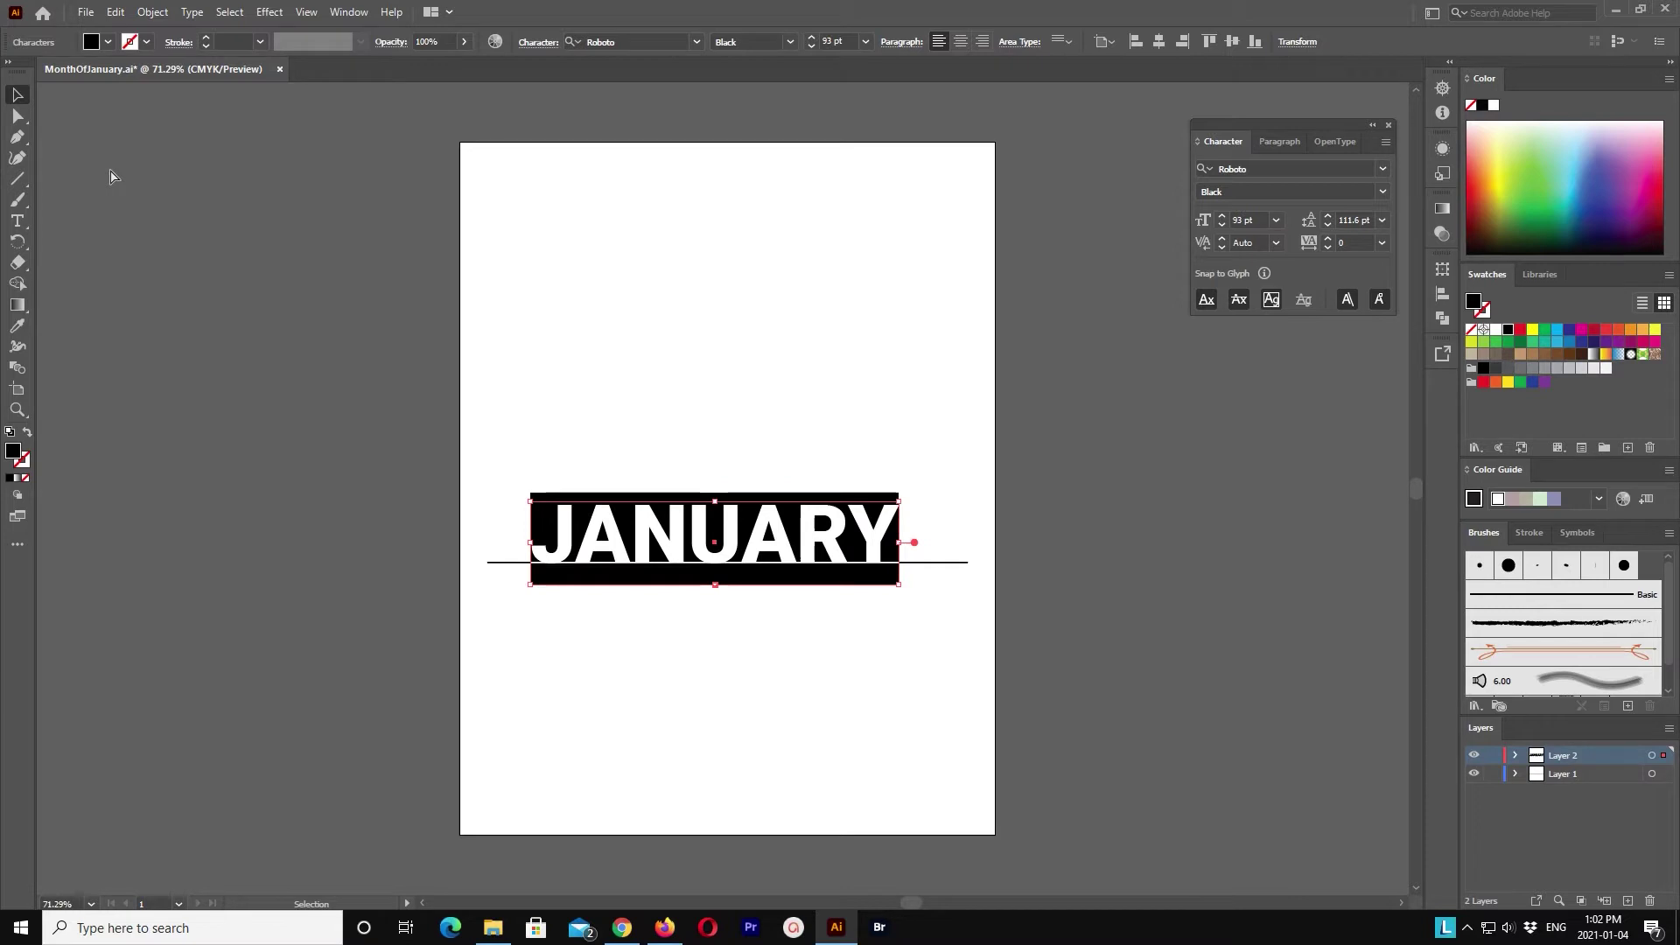
# Step: Move JANUARY up out of the way and delete the straight underline
pyautogui.click(869, 624)
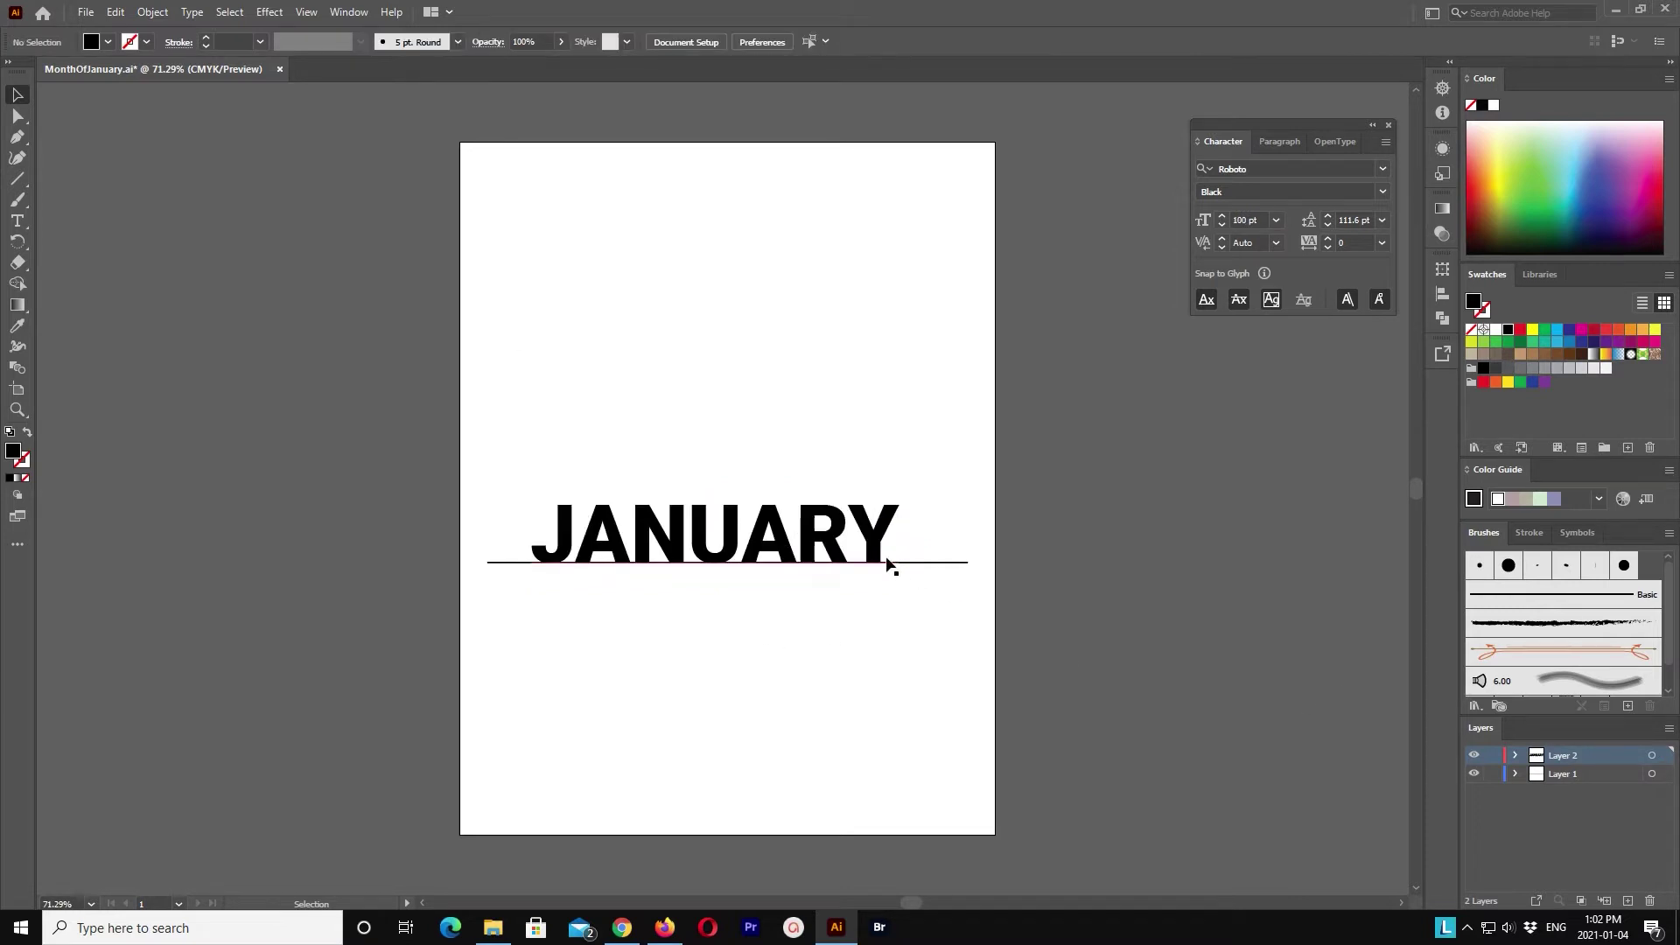
pyautogui.moveTo(893, 555); pyautogui.dragTo(885, 274)
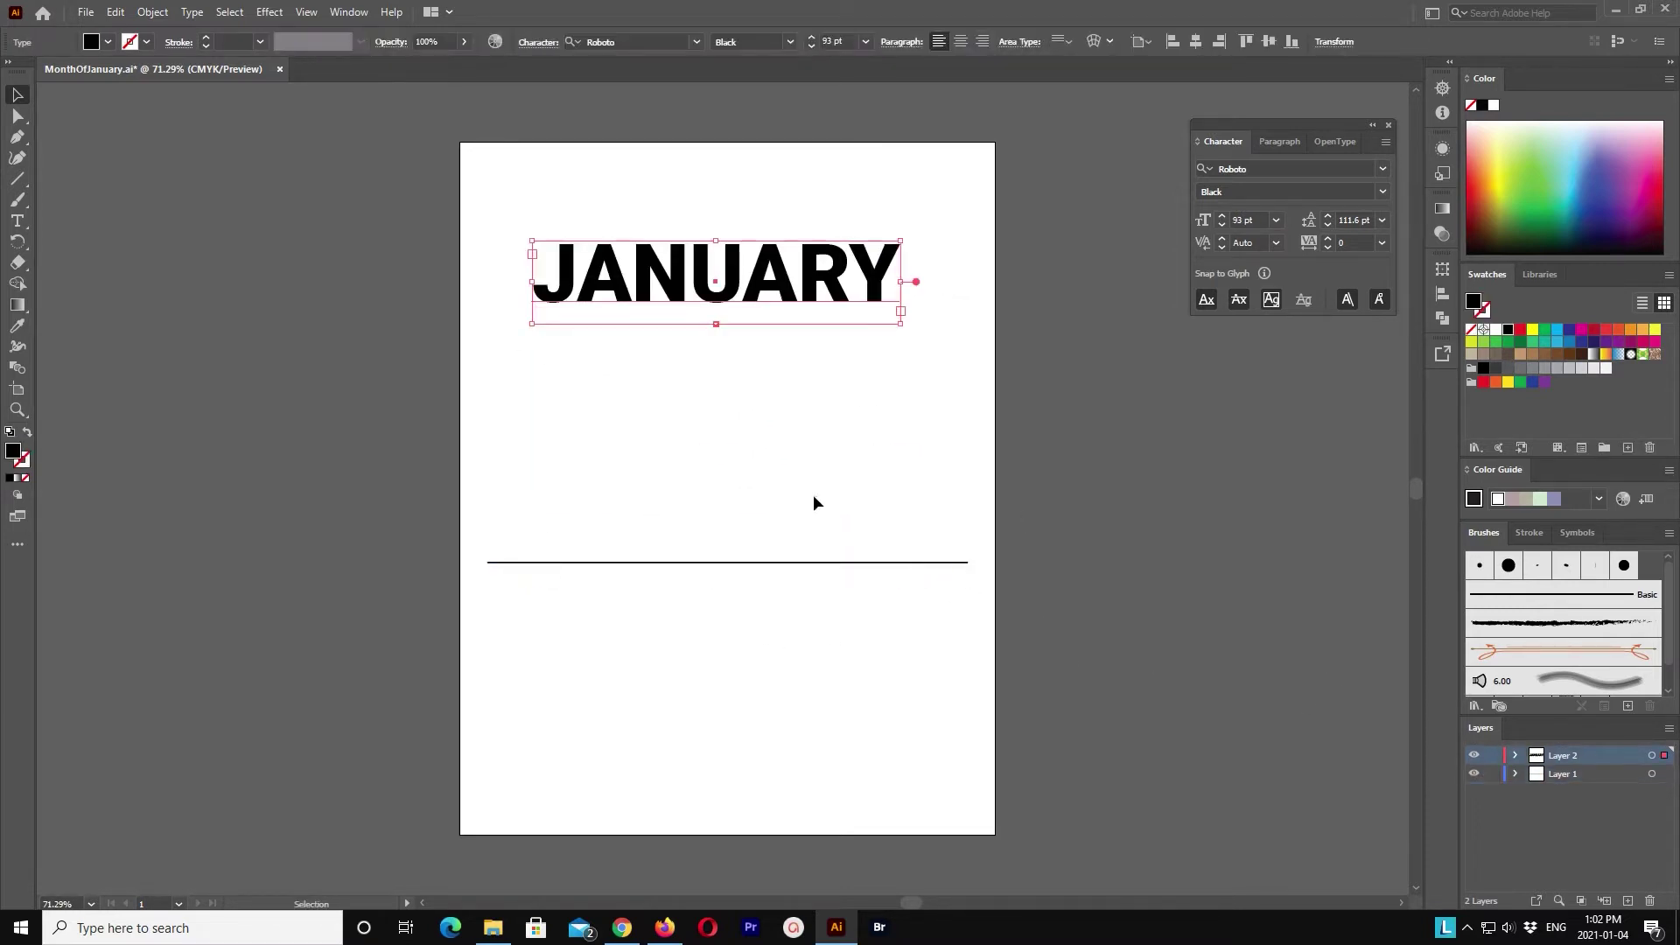
pyautogui.click(933, 562)
pyautogui.press('Delete')
# Step: Draw a wavy line across the page with the Pen tool and move JANUARY back onto it
pyautogui.press('p')
pyautogui.click(490, 555)
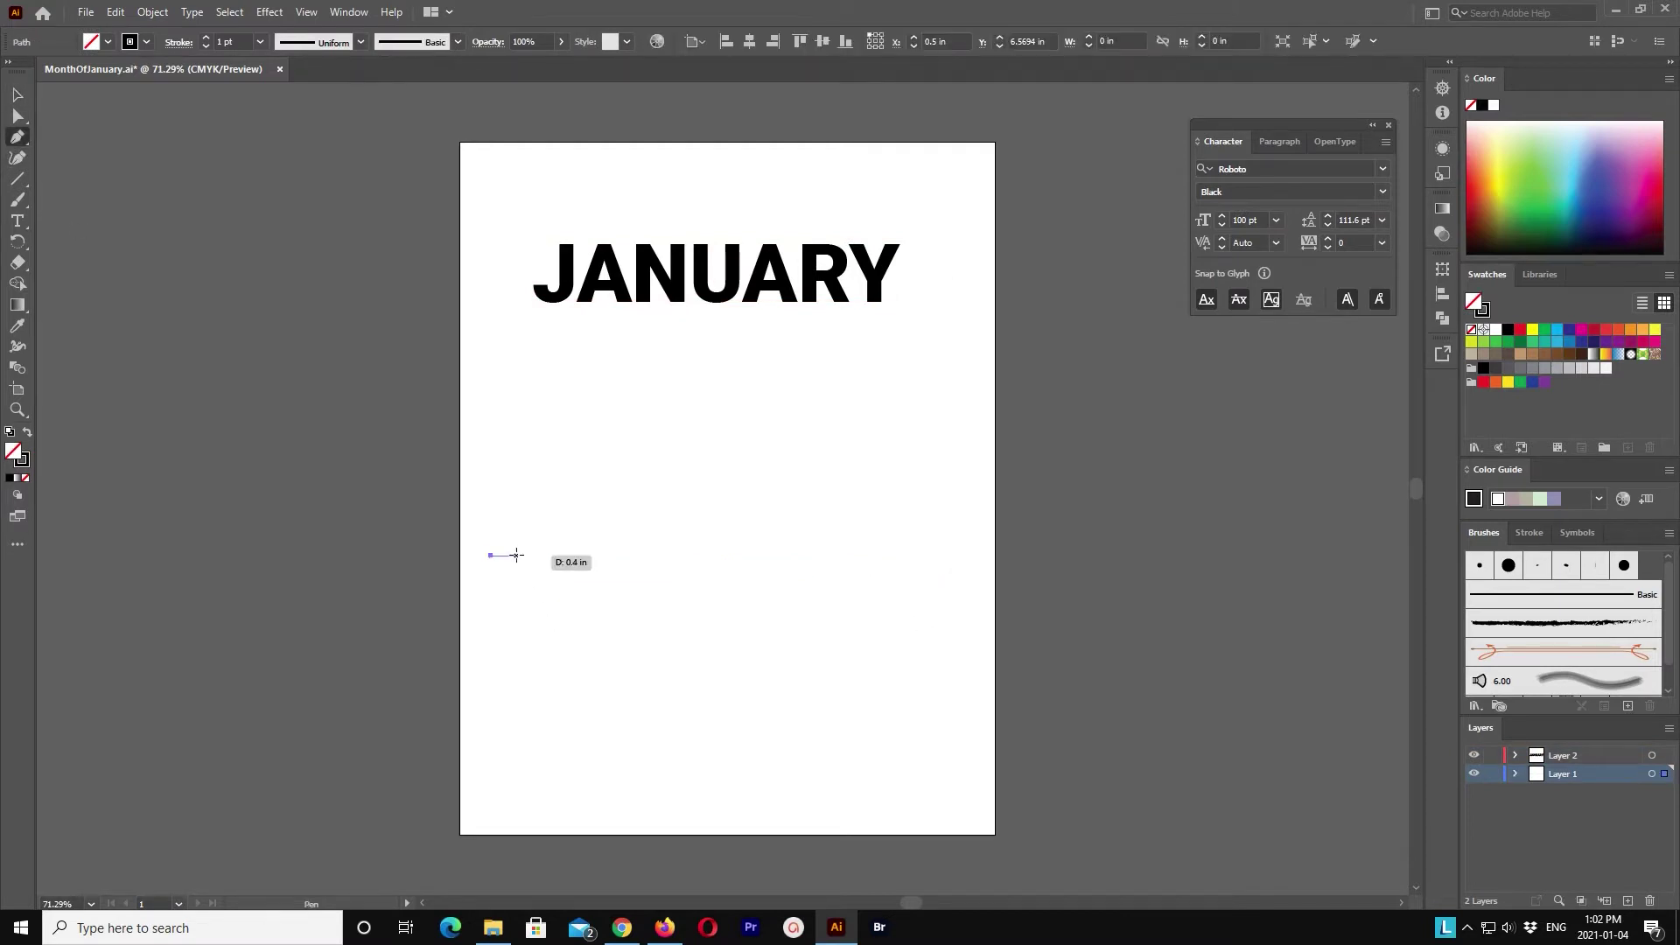
pyautogui.moveTo(573, 555); pyautogui.dragTo(679, 556)
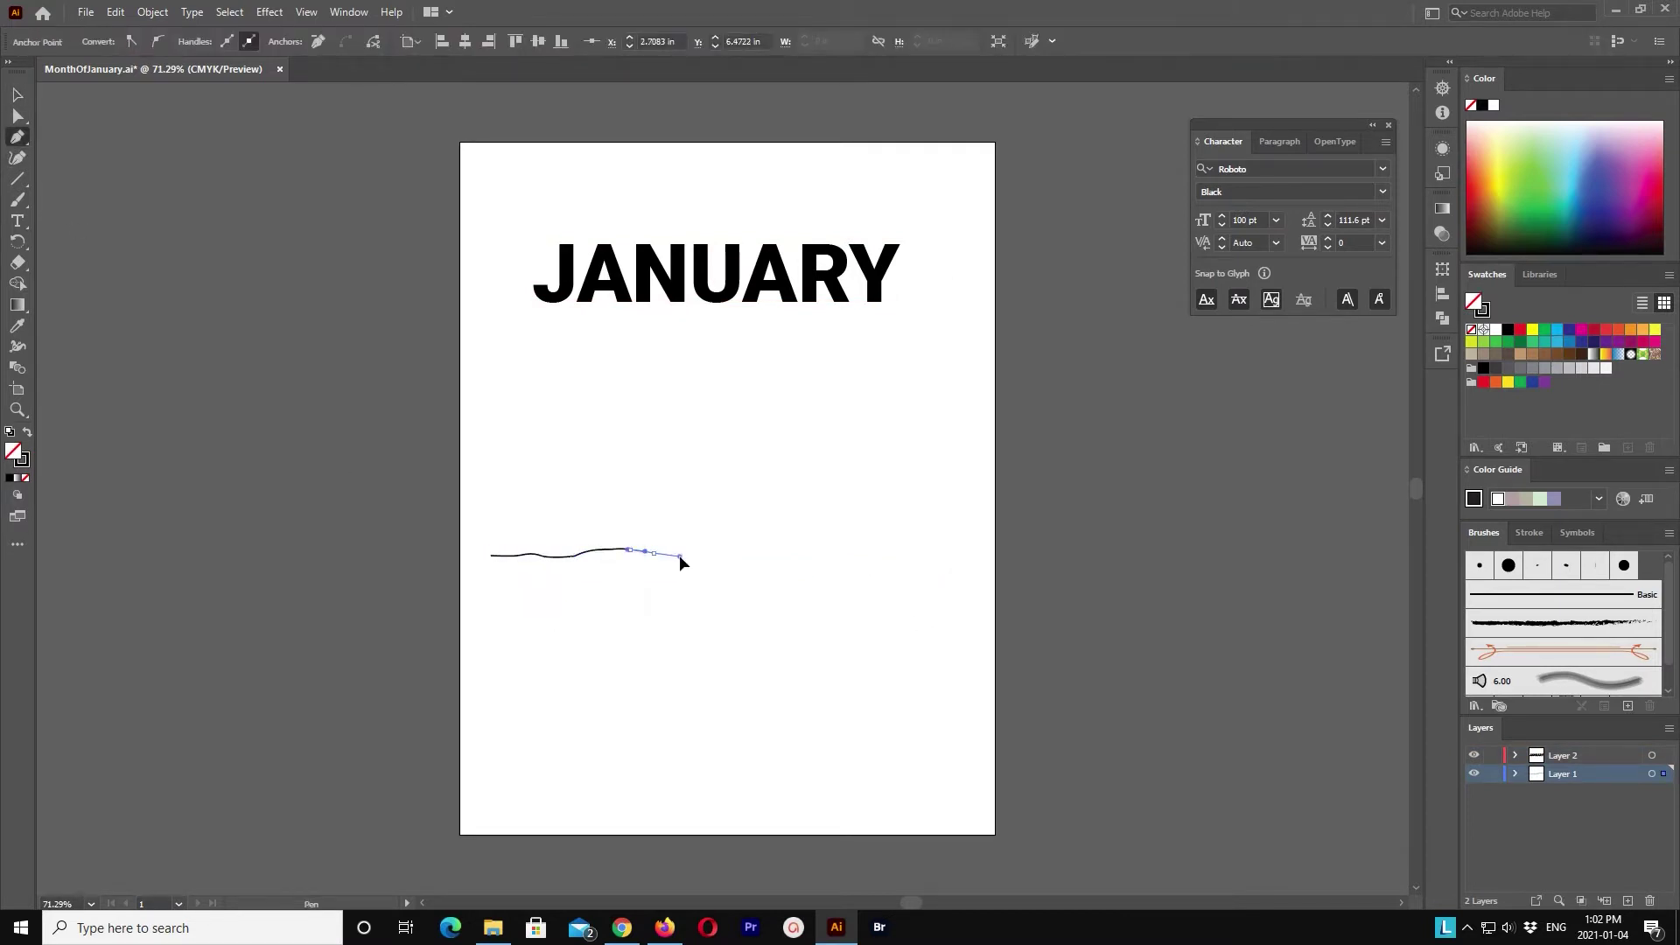
pyautogui.moveTo(928, 547); pyautogui.dragTo(975, 543)
pyautogui.click(18, 95)
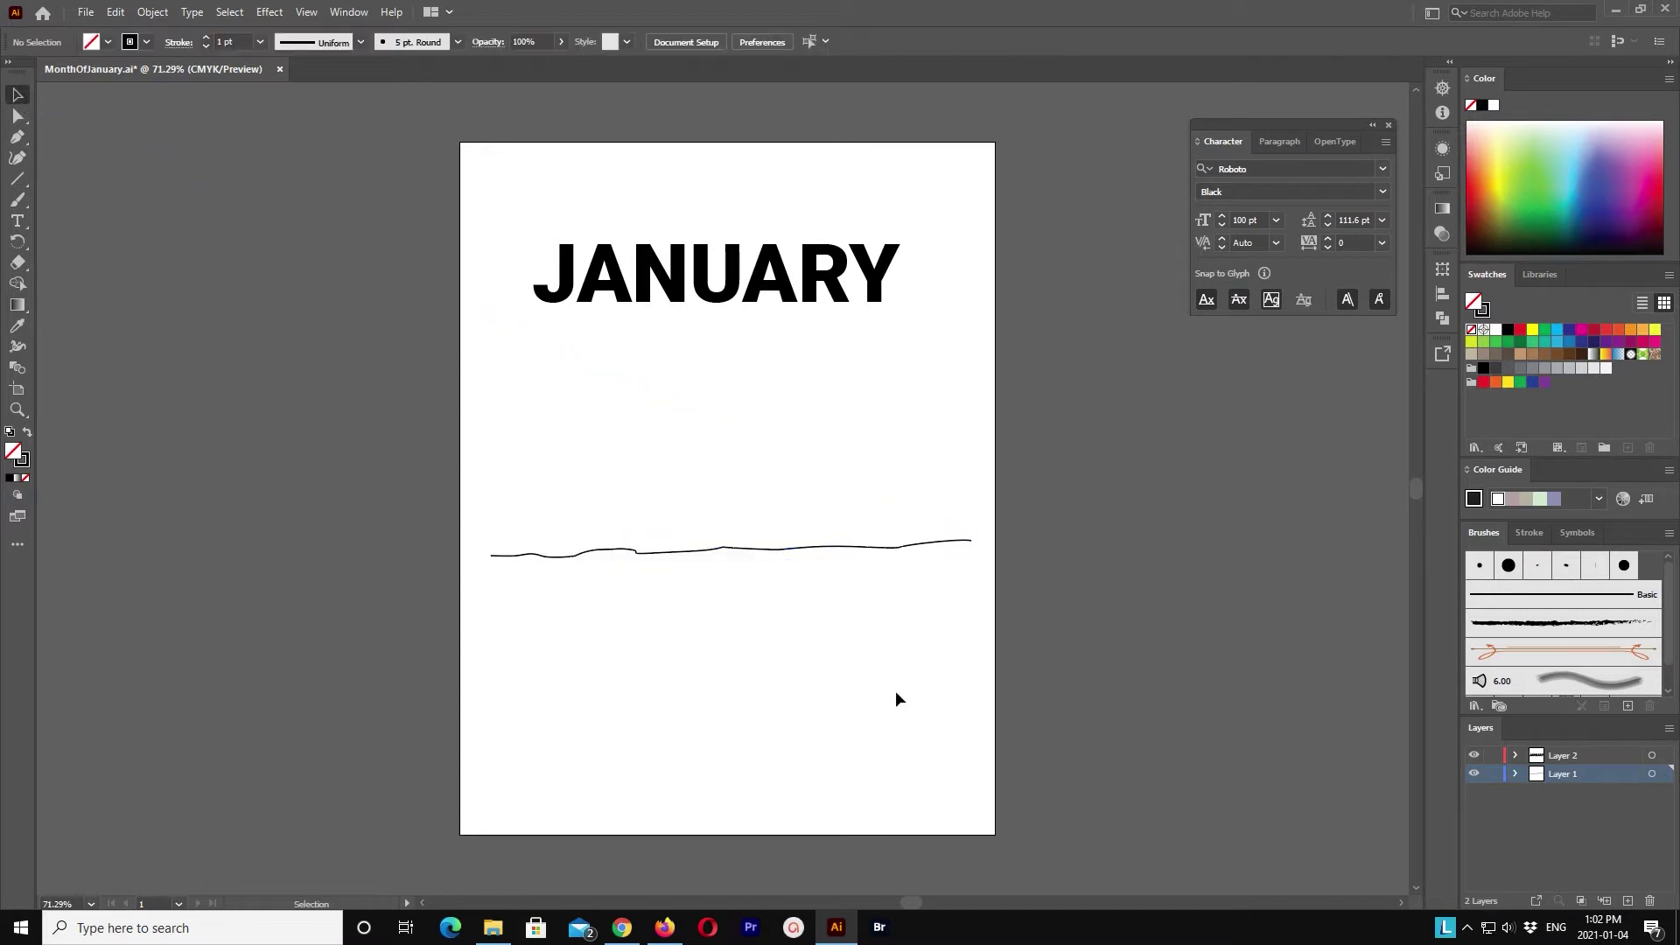
pyautogui.moveTo(859, 487); pyautogui.dragTo(963, 611)
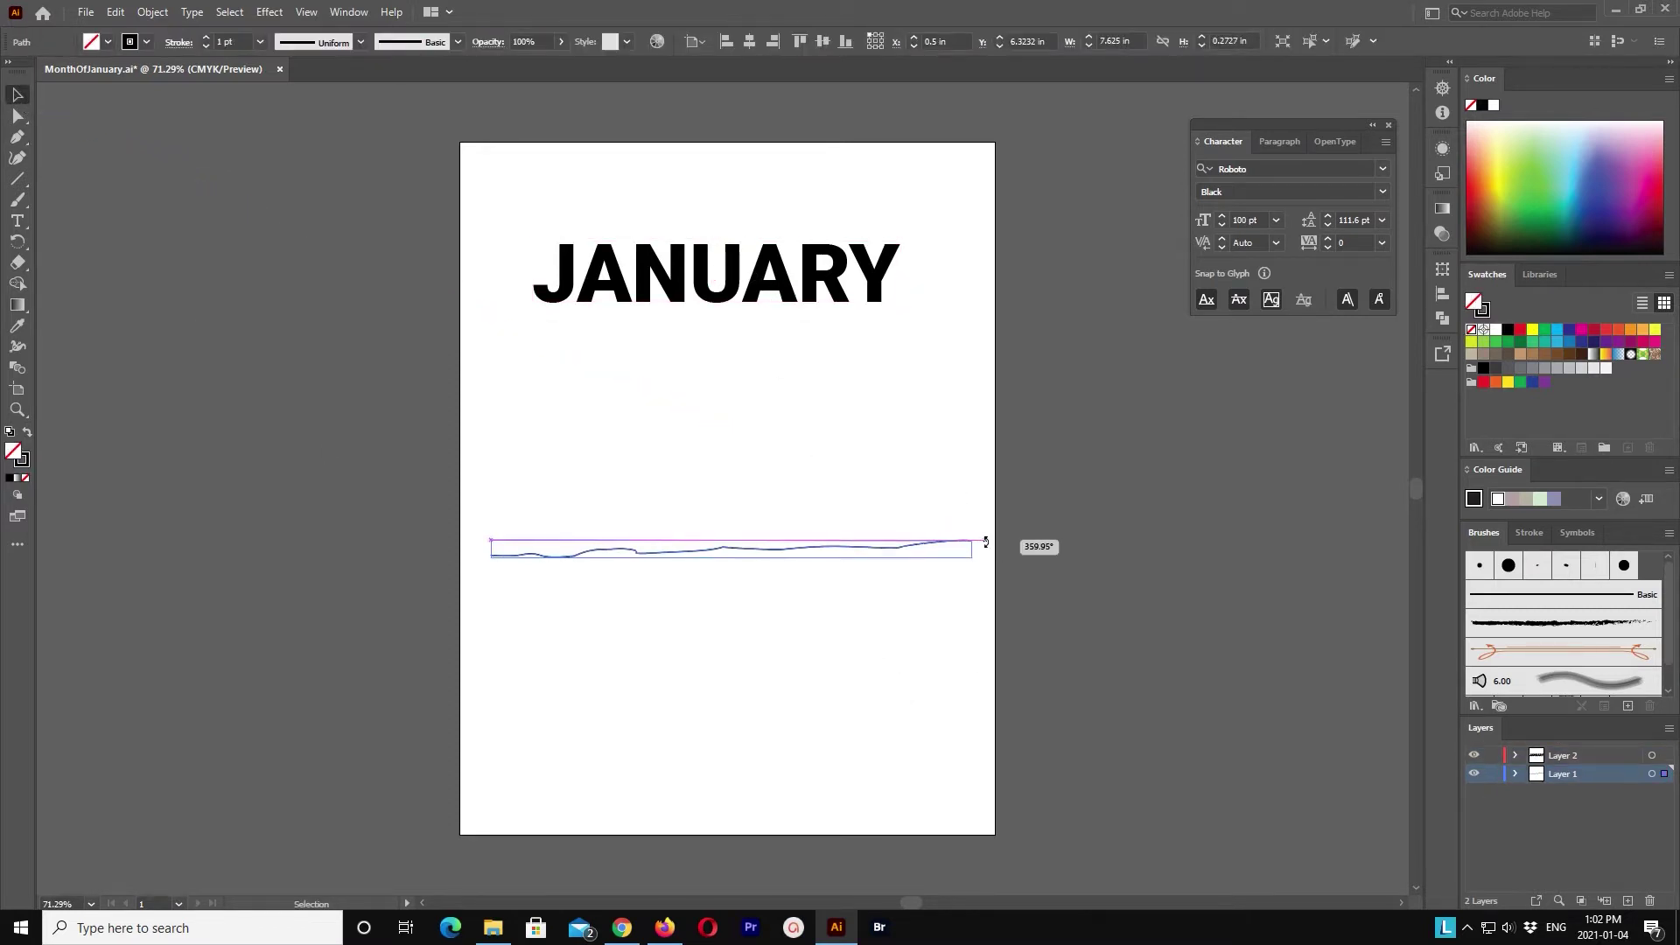
pyautogui.click(1055, 517)
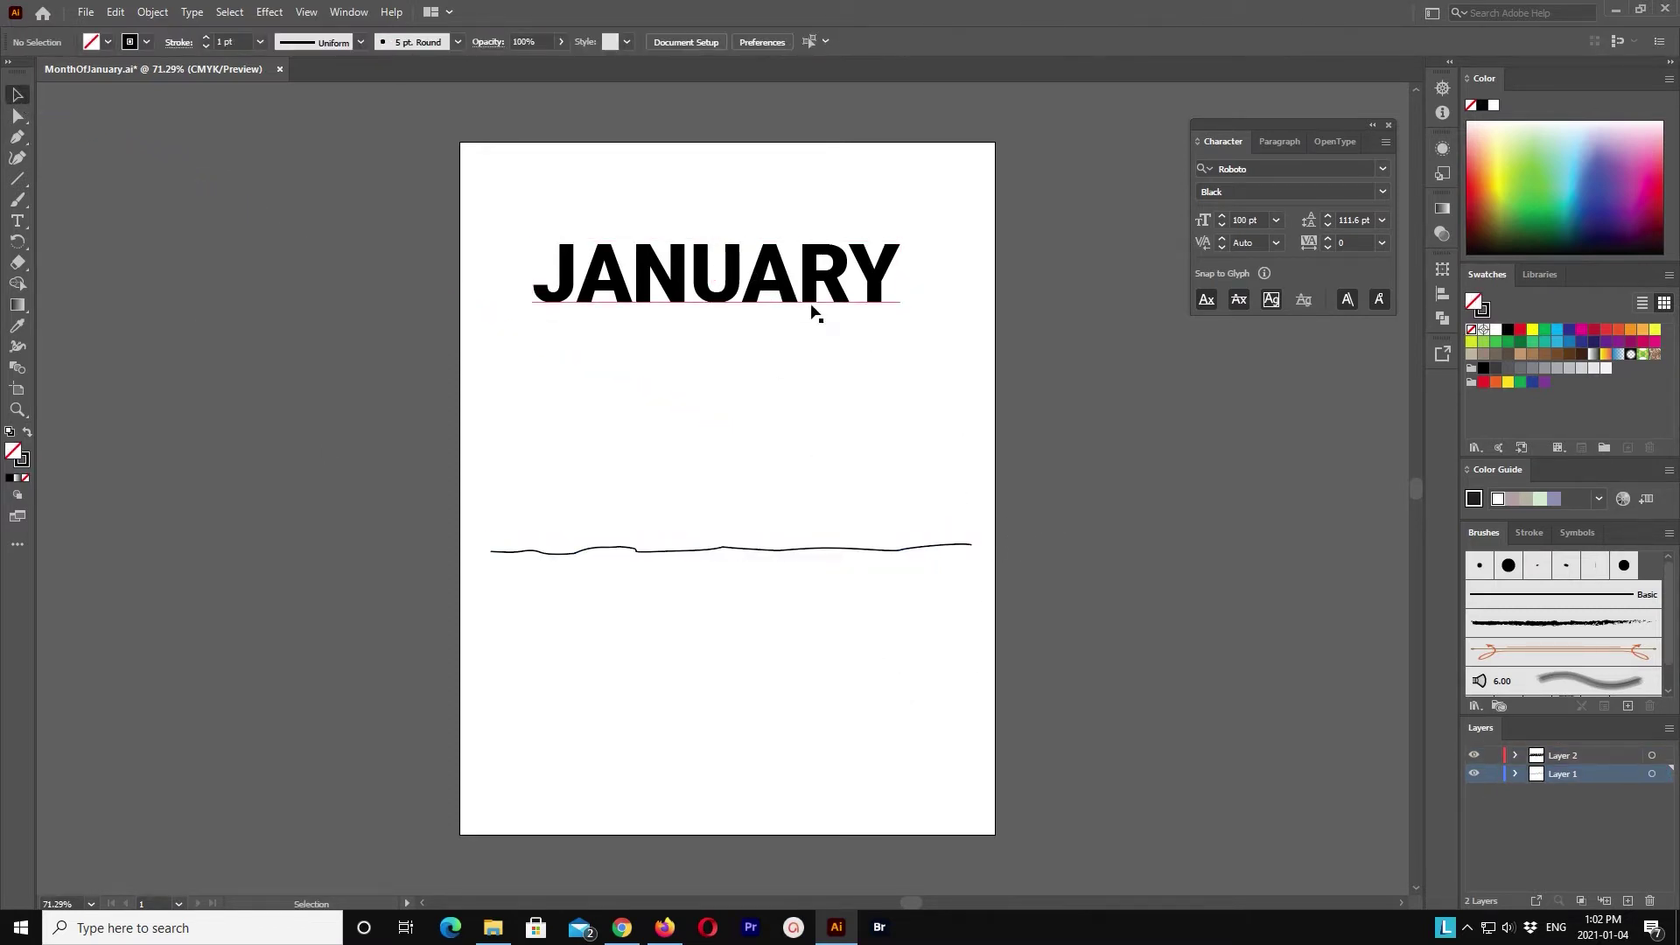
pyautogui.moveTo(812, 302); pyautogui.dragTo(807, 415)
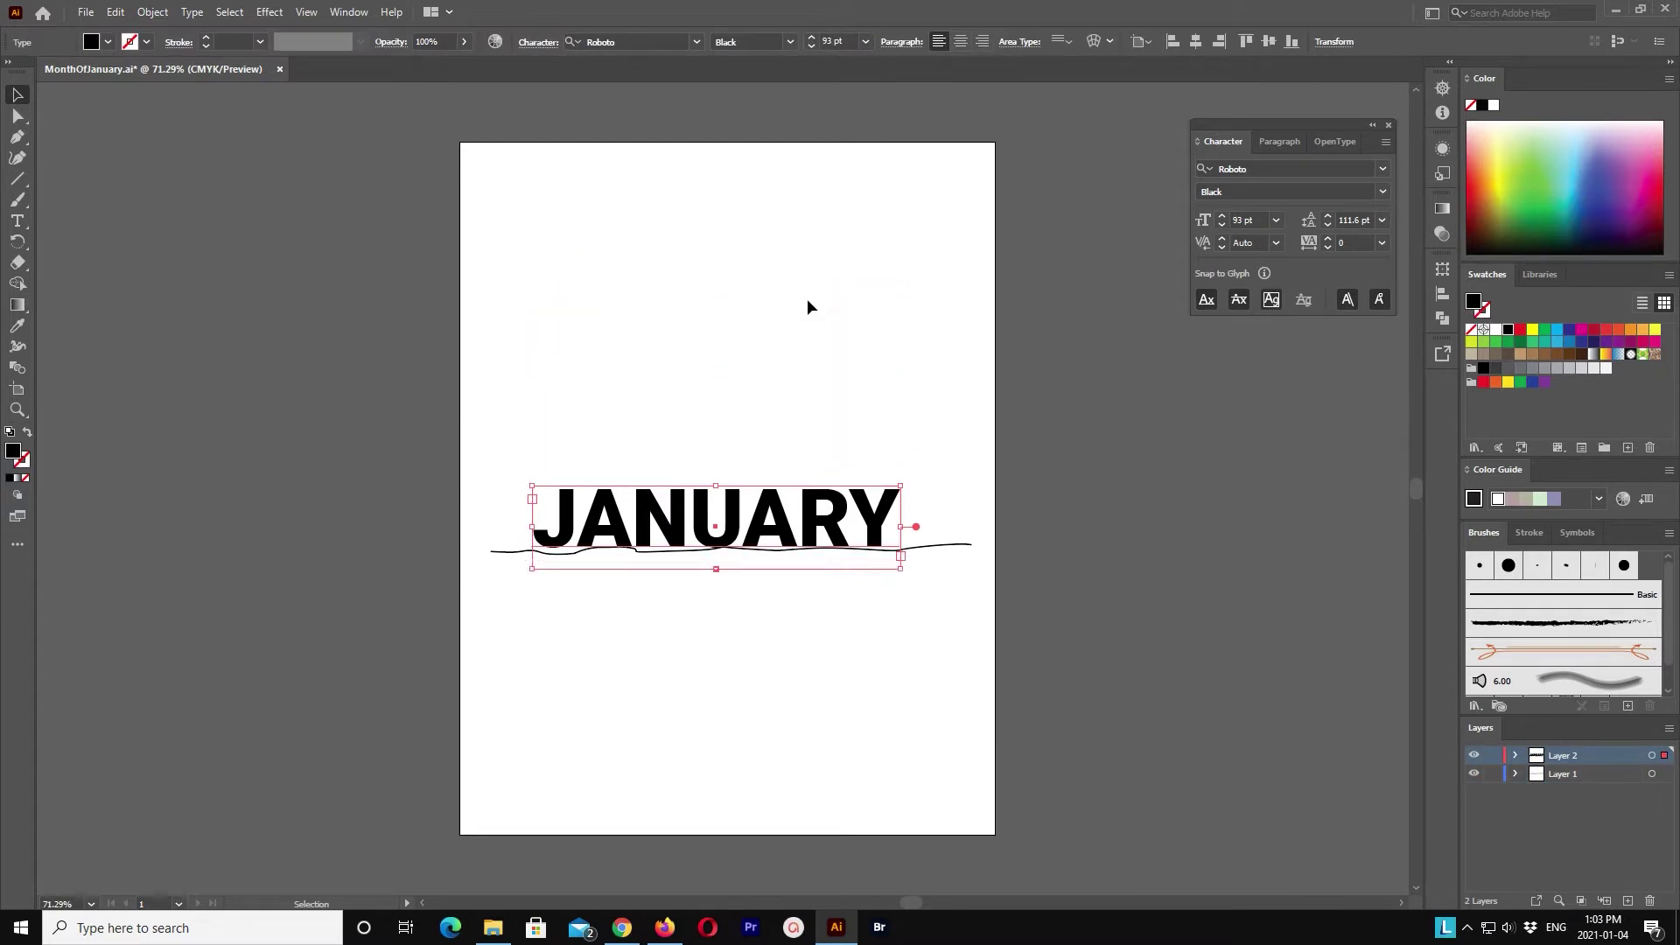
# Step: Move JANUARY onto the wavy line and try Open Sans ExtraBold with a wider frame
pyautogui.moveTo(807, 297); pyautogui.dragTo(807, 433)
pyautogui.press('Down')
pyautogui.press('Down')
pyautogui.press('Down')
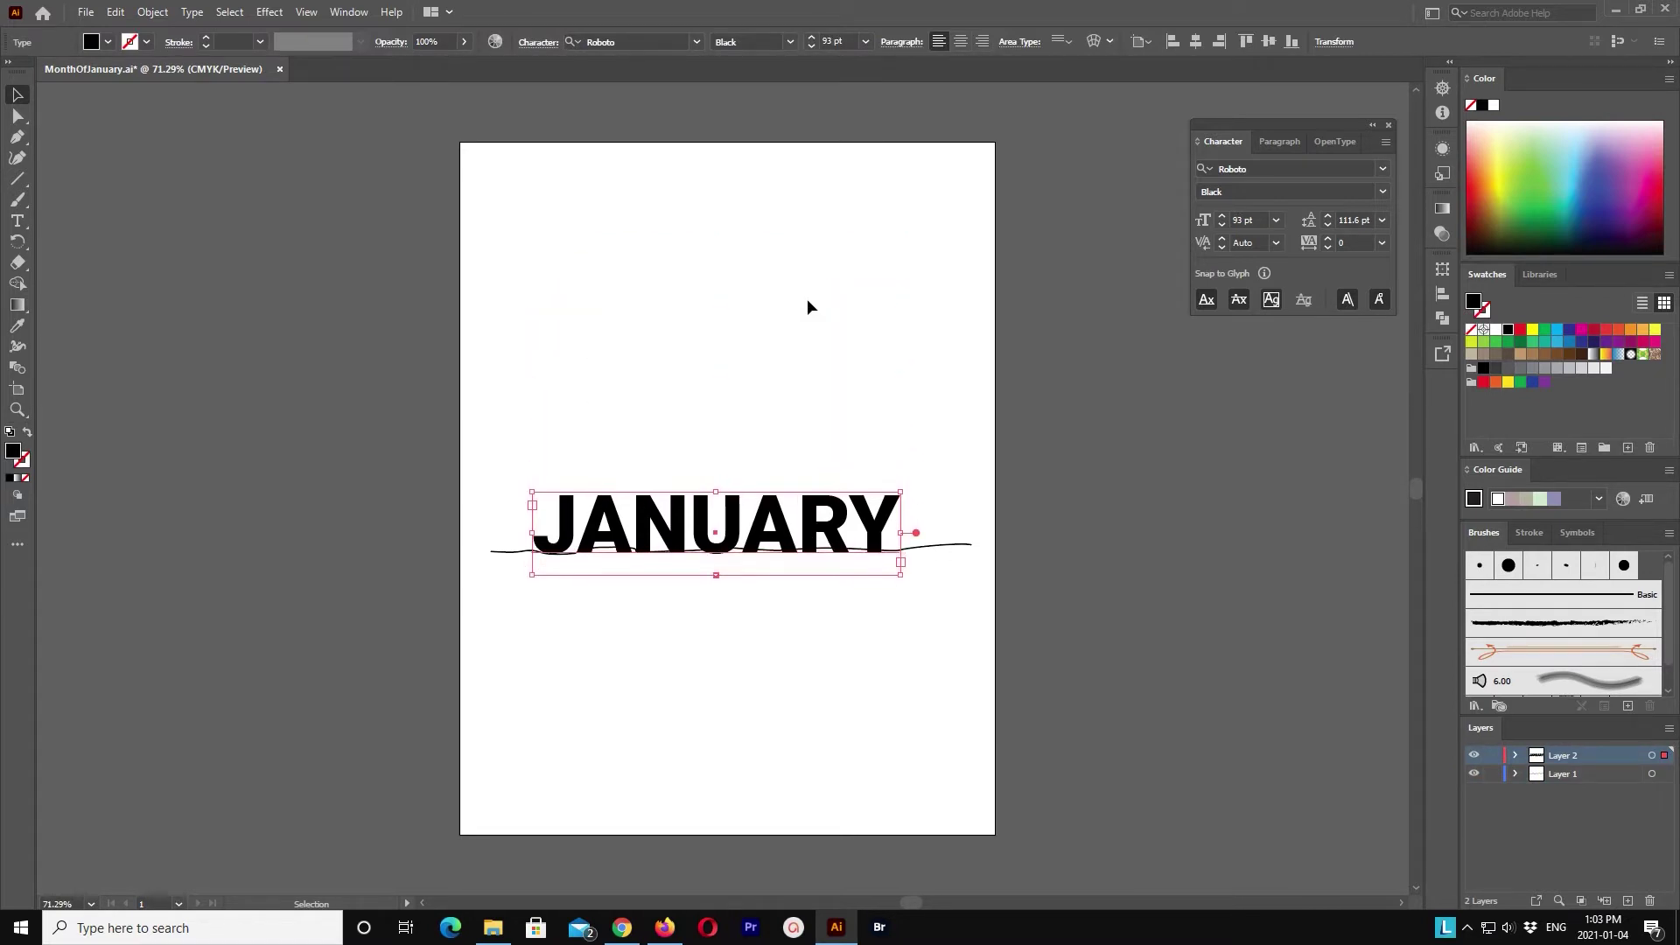
pyautogui.click(698, 41)
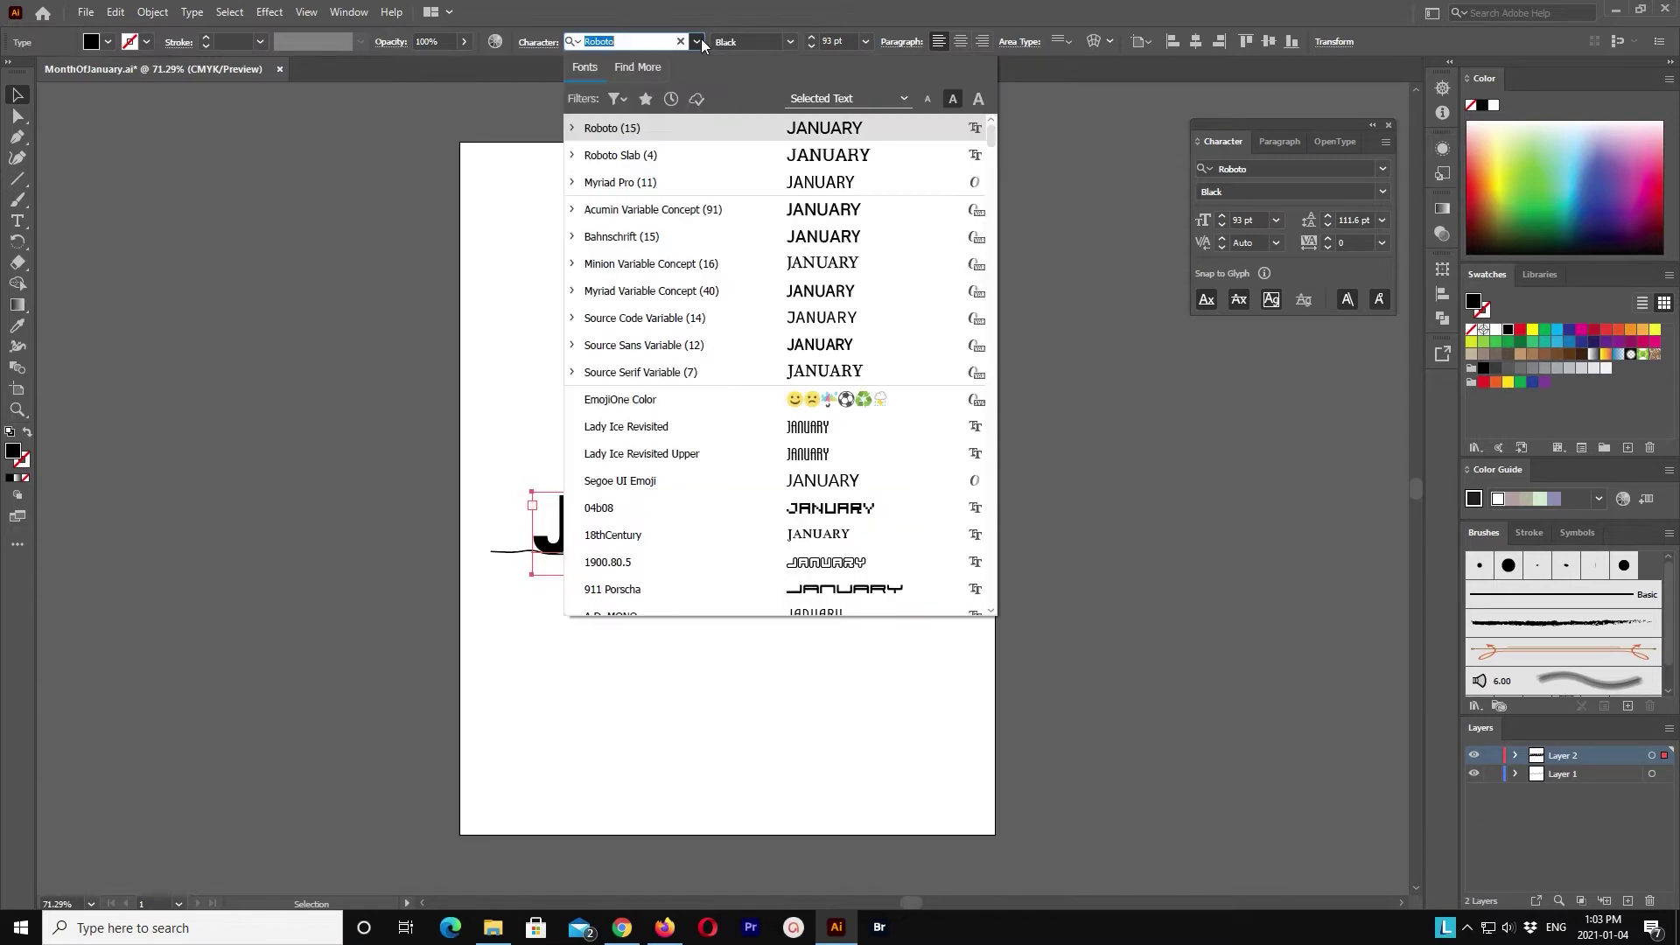
pyautogui.write('OPE')
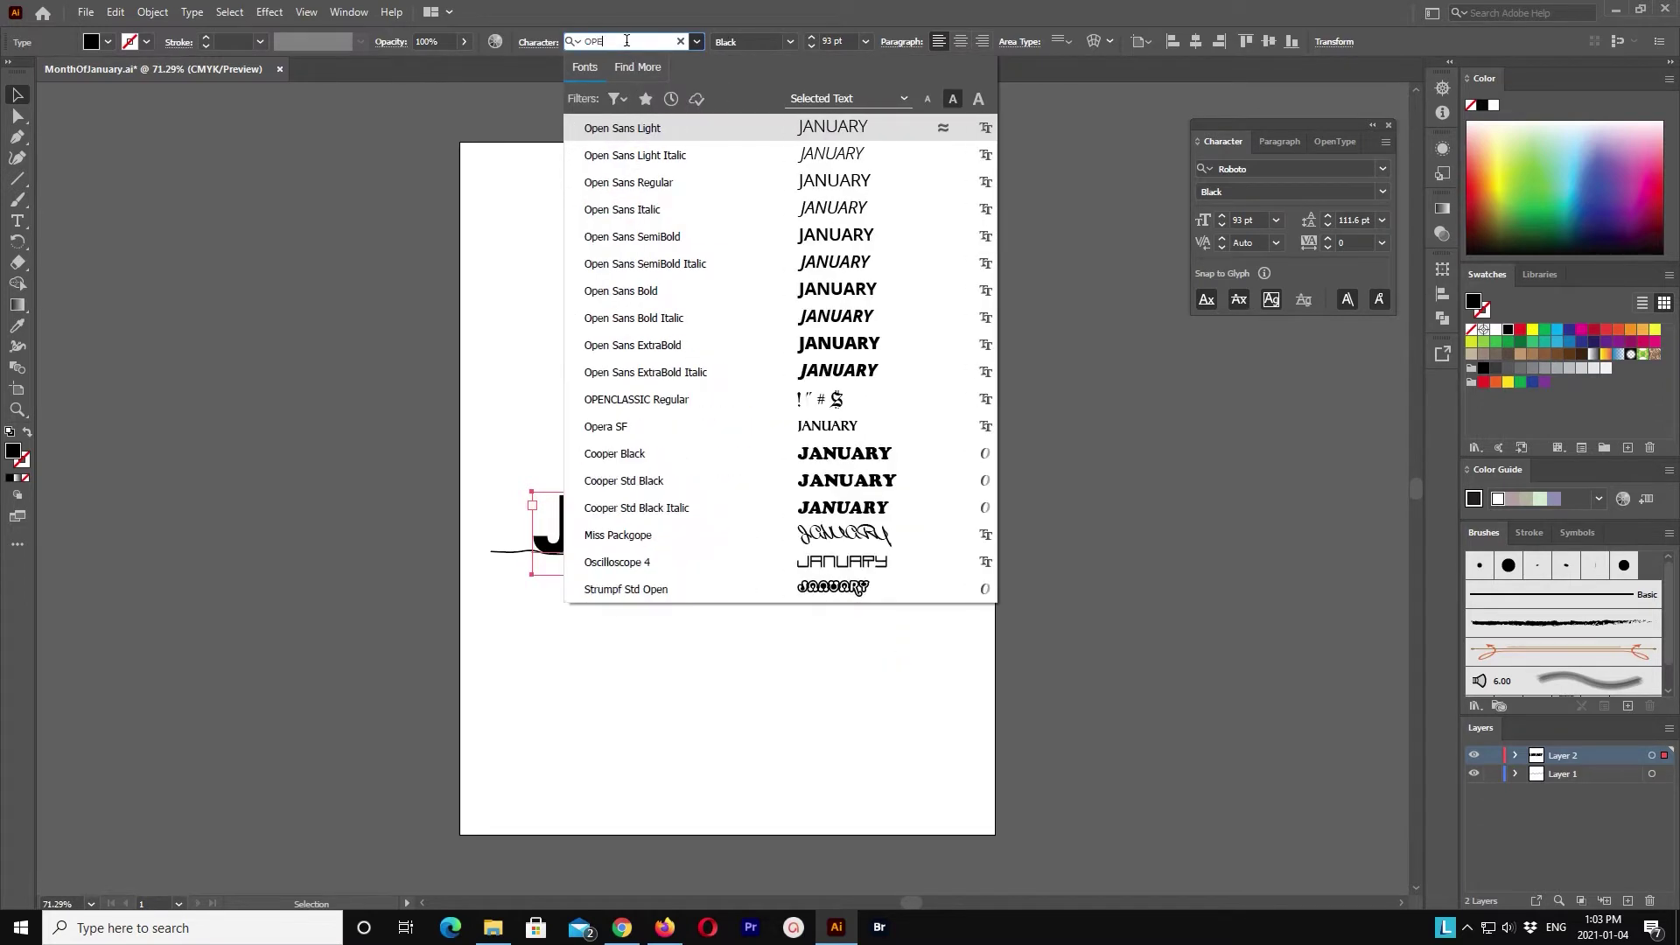
pyautogui.click(770, 344)
pyautogui.moveTo(900, 675); pyautogui.dragTo(951, 576)
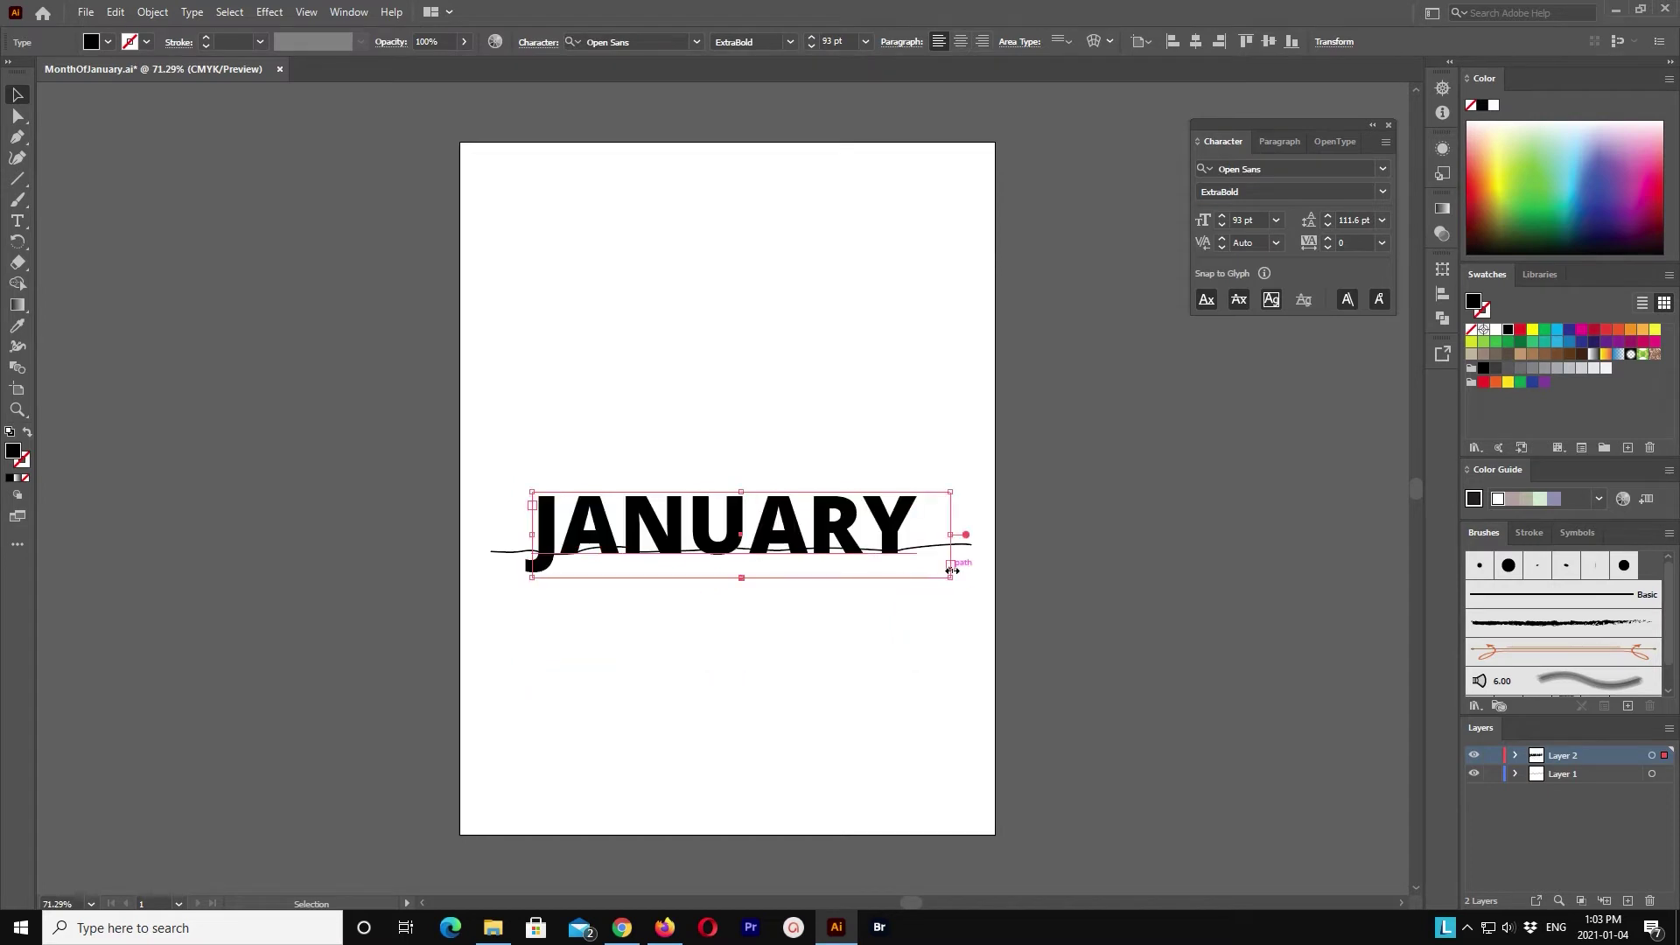
# Step: Switch the JANUARY text to Roboto Slab Bold
pyautogui.click(691, 723)
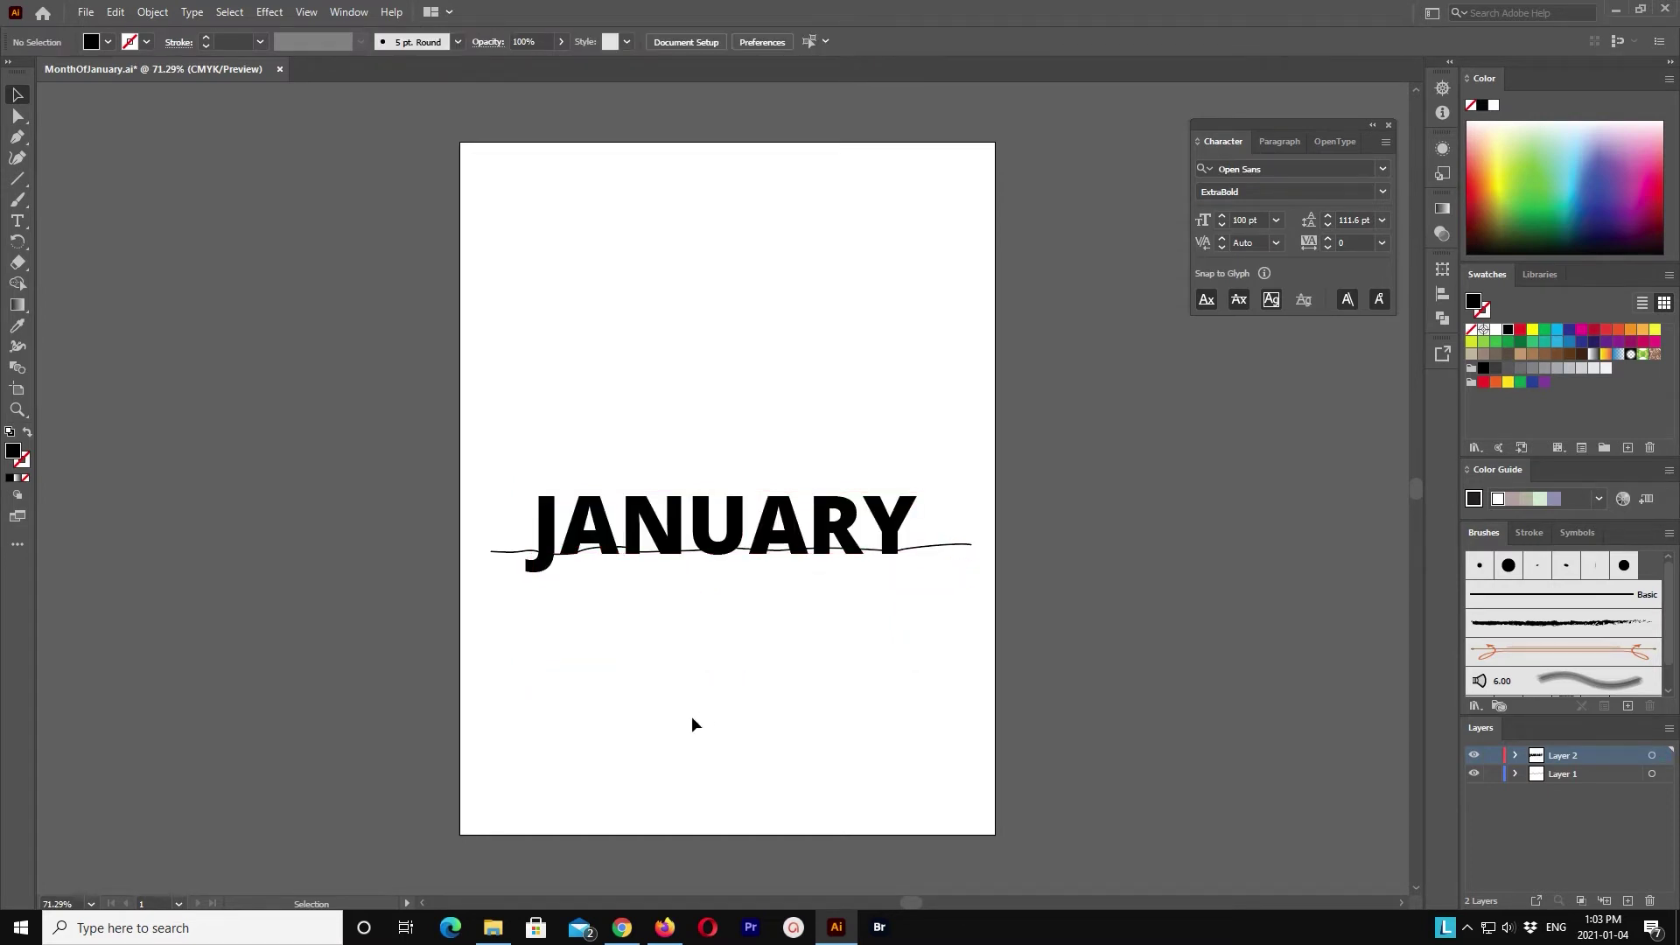
pyautogui.click(779, 547)
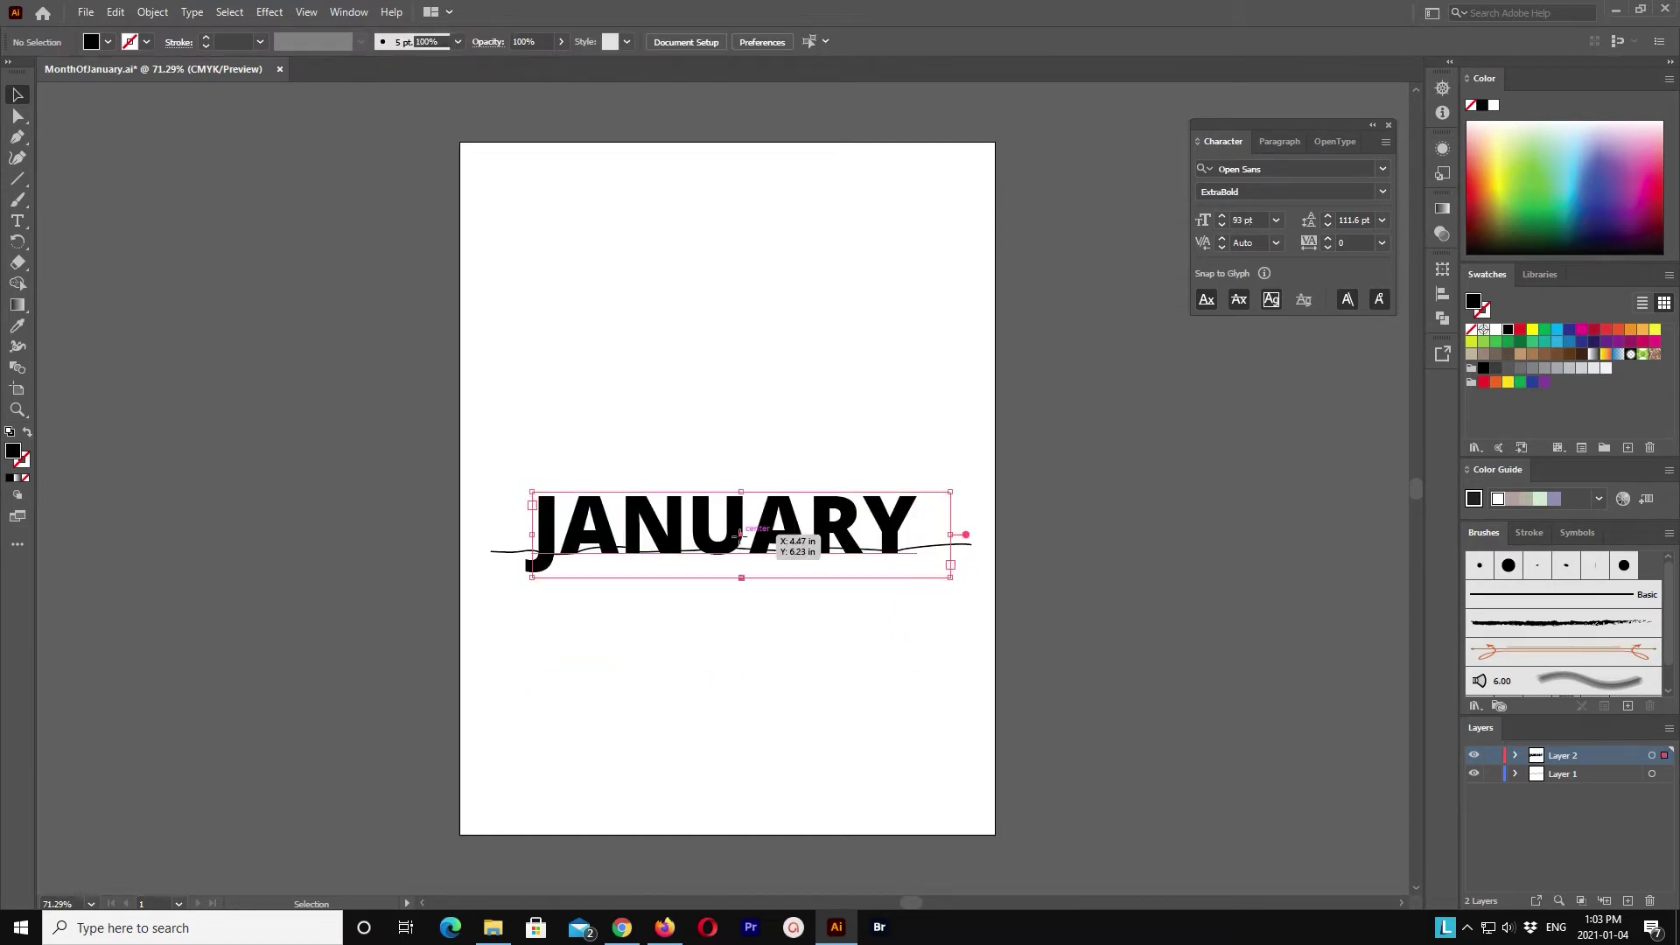
pyautogui.click(697, 45)
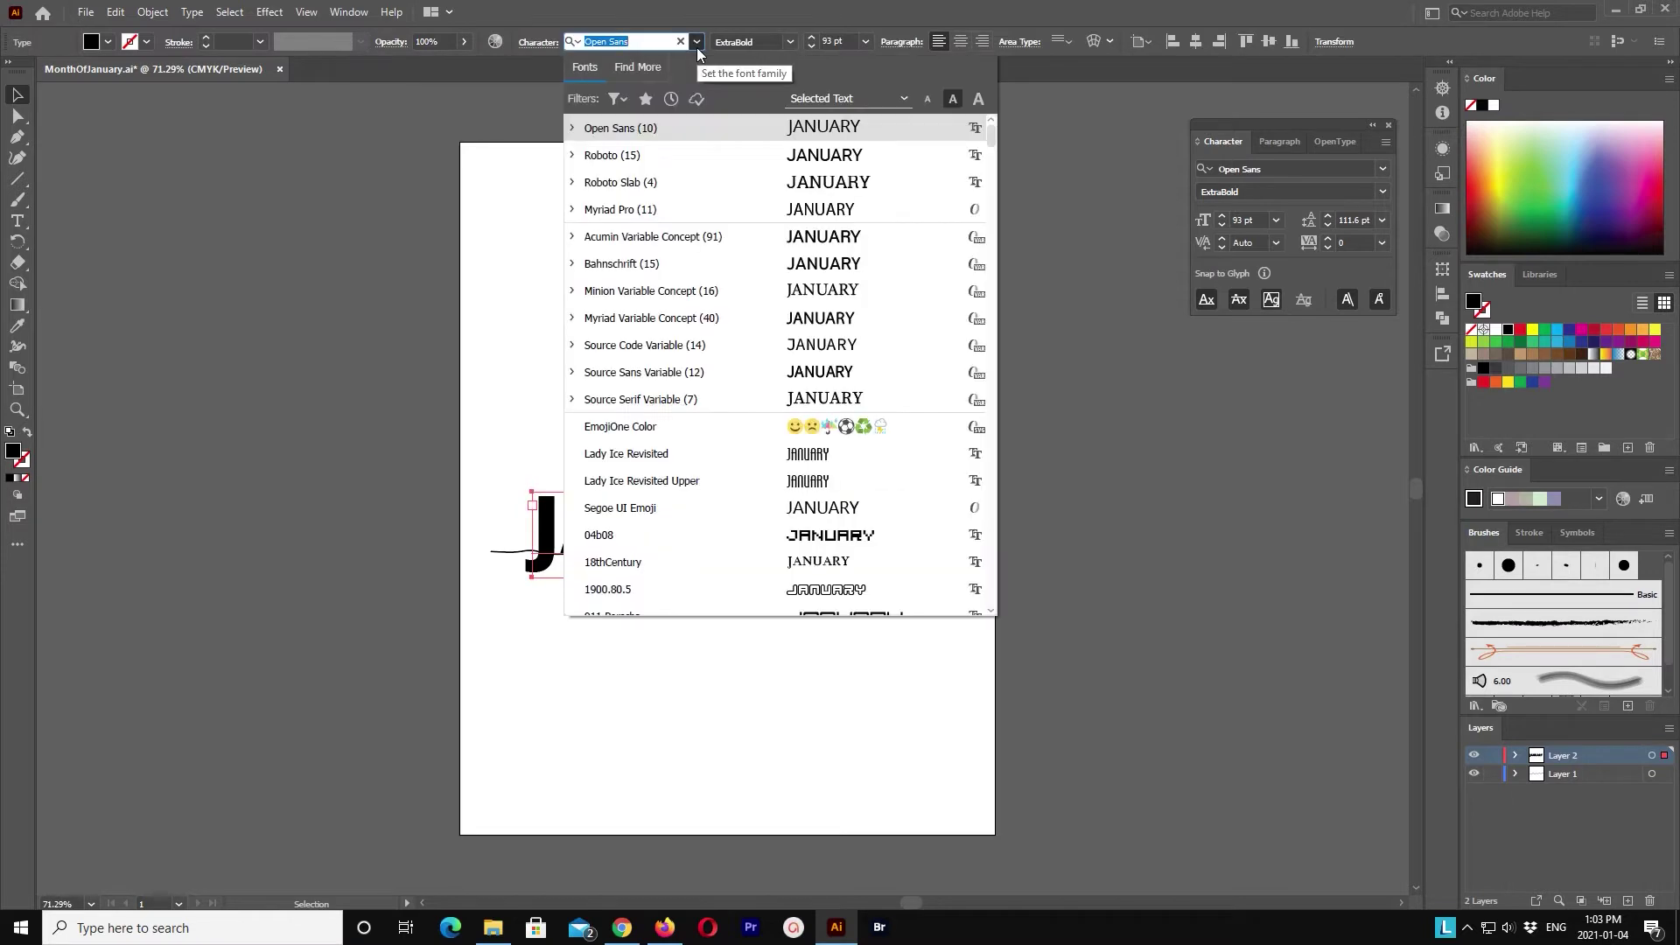
pyautogui.click(723, 182)
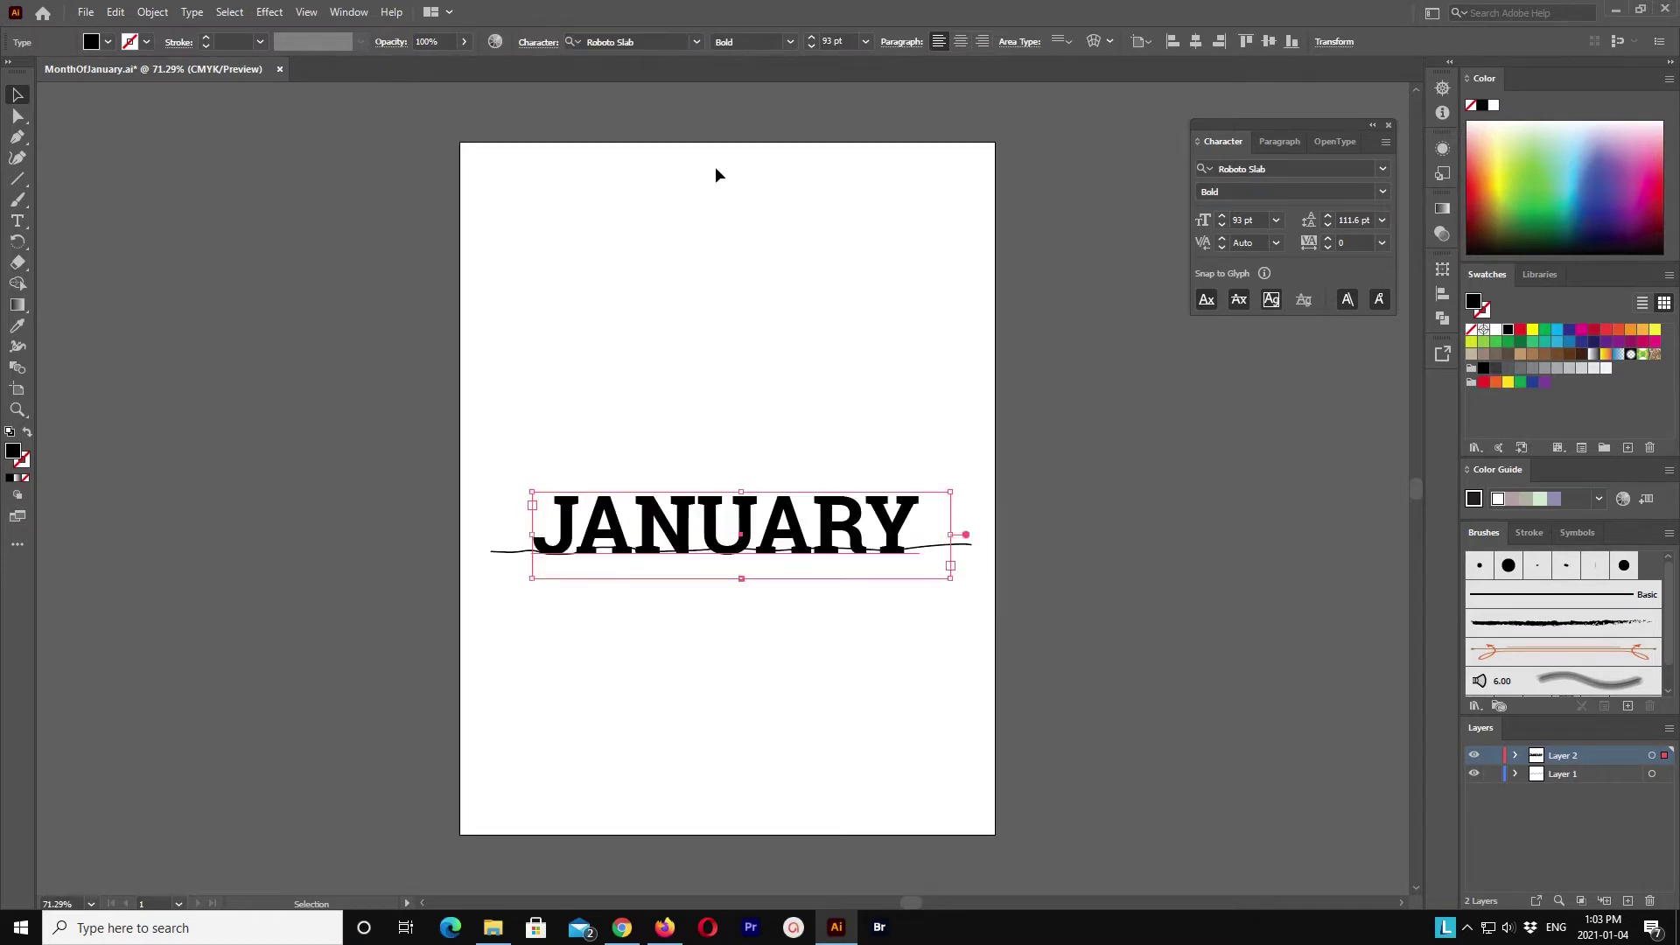
# Step: Zoom in and set all of JANUARY to 100 pt
pyautogui.press('a')
pyautogui.hotkey('ctrl', '=')
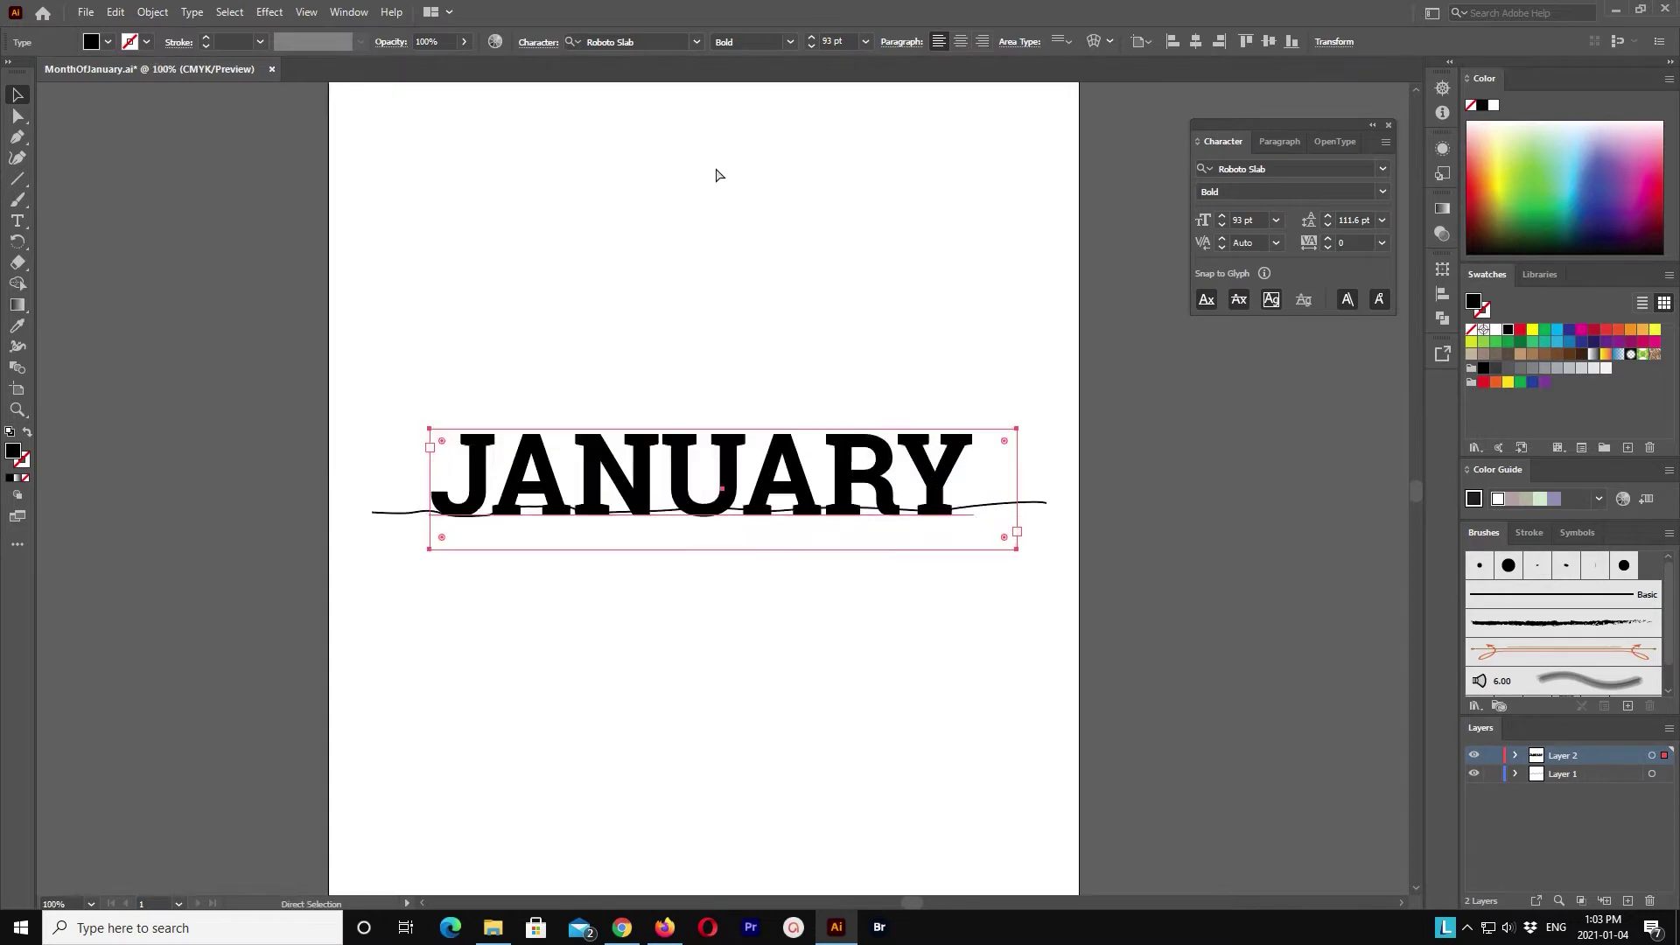
pyautogui.hotkey('ctrl', '=')
pyautogui.hotkey('ctrl', '=')
pyautogui.doubleClick(621, 459)
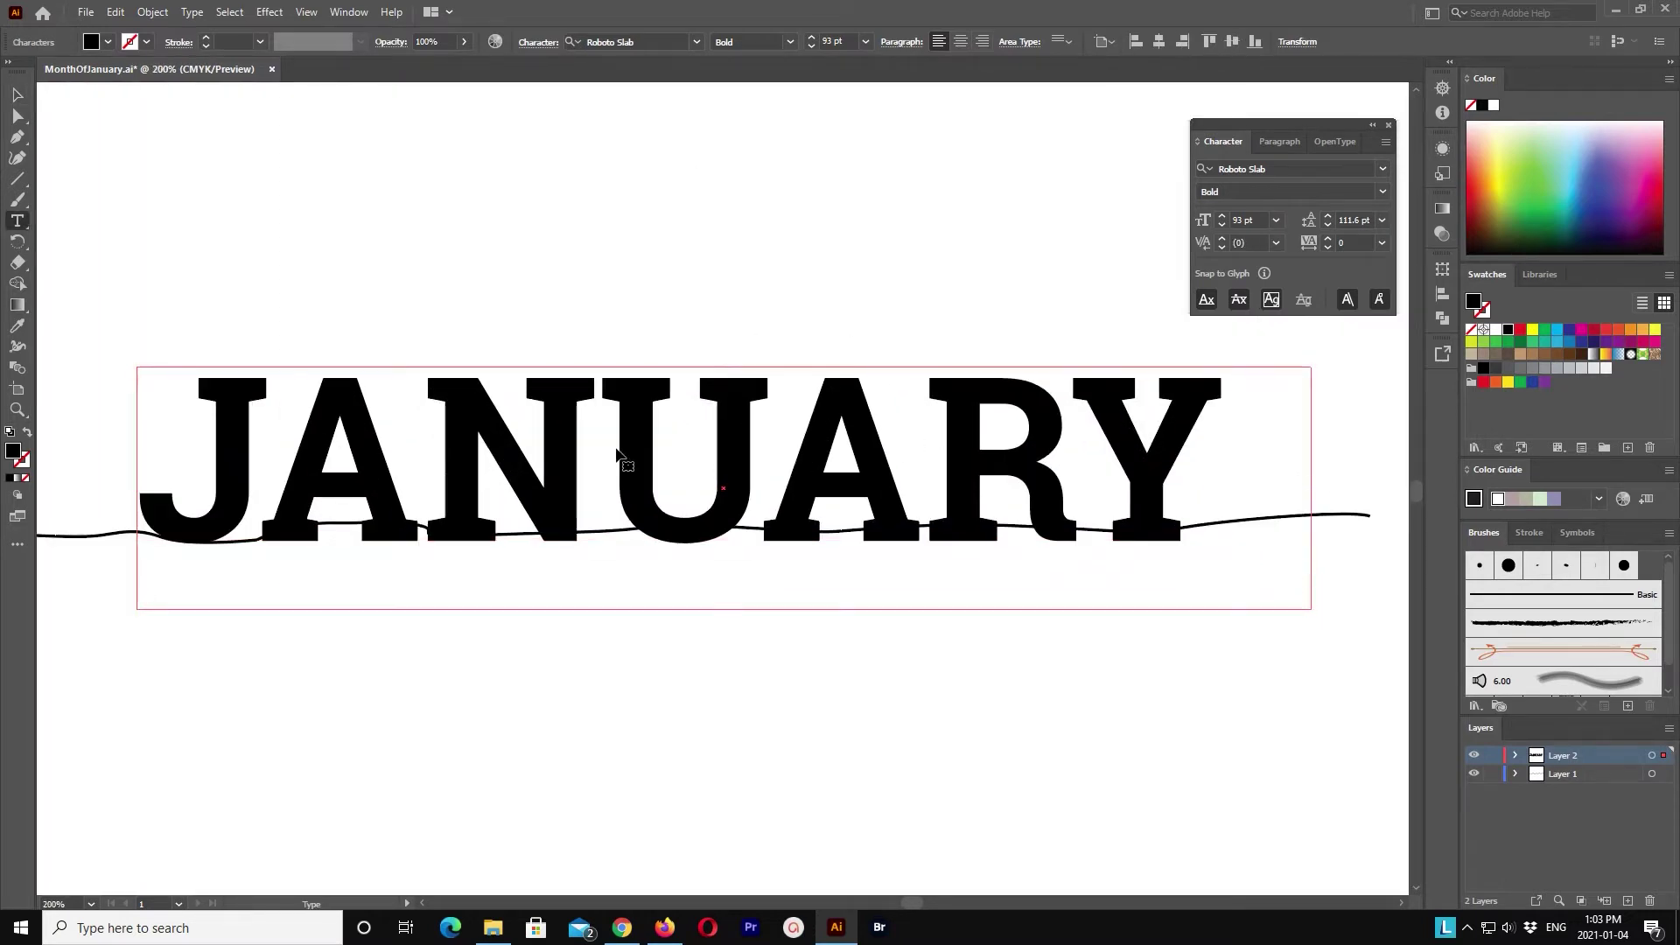
pyautogui.hotkey('ctrl', 'a')
pyautogui.click(836, 41)
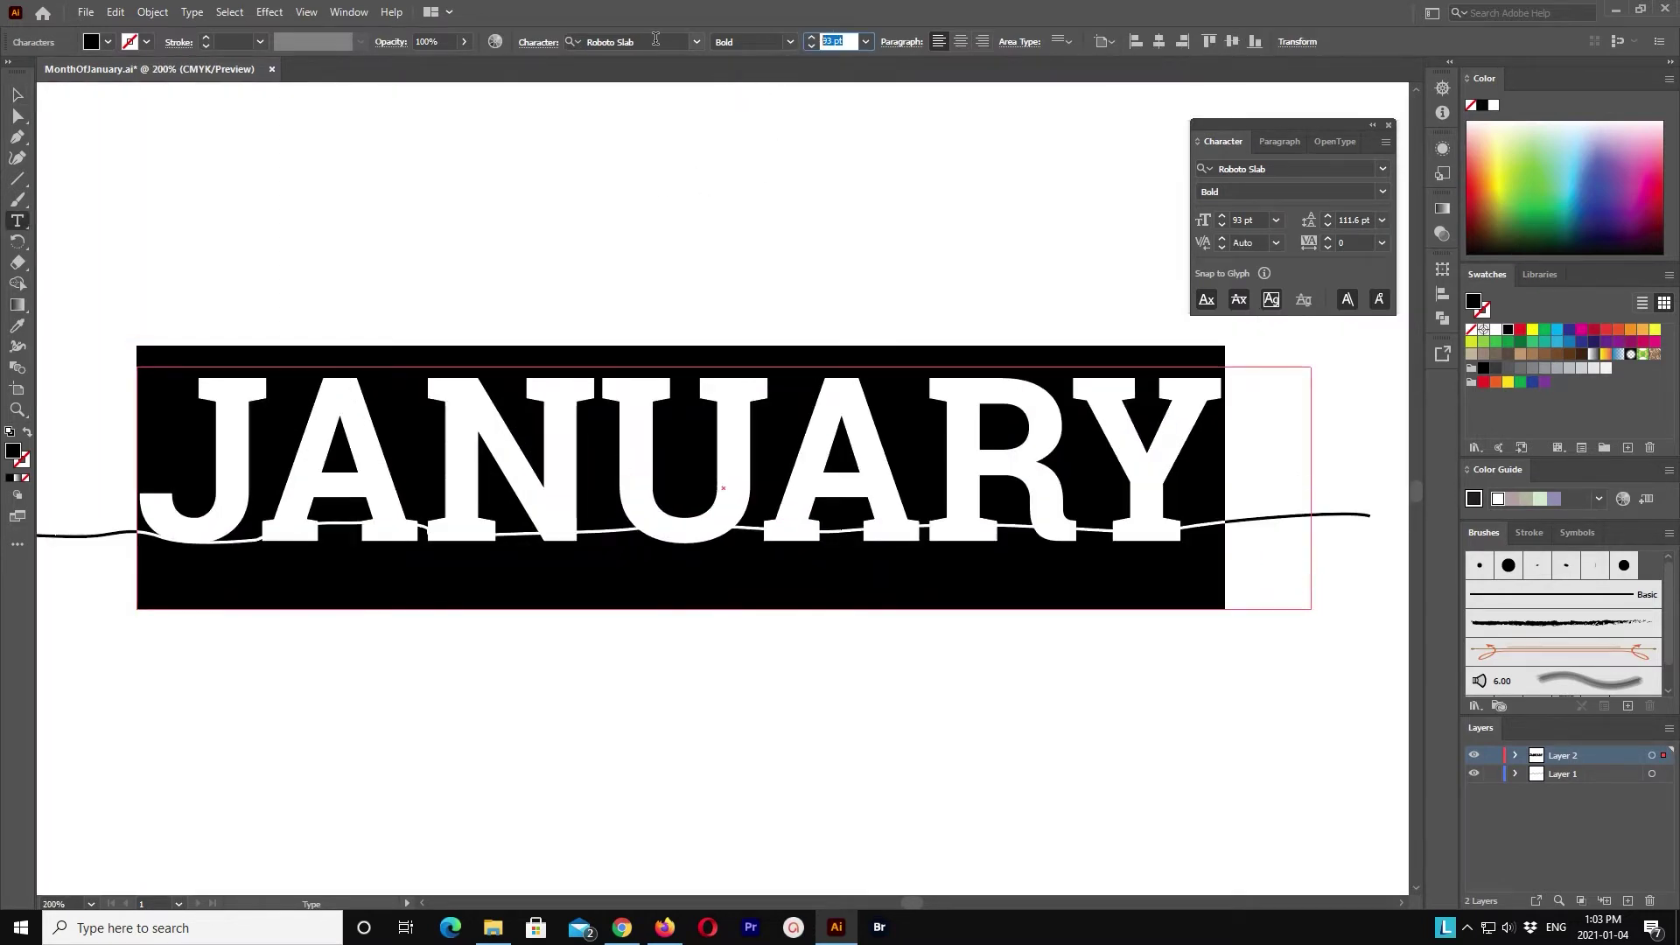
pyautogui.press('Up')
pyautogui.press('Up')
pyautogui.press('Up')
pyautogui.press('Up')
pyautogui.press('Up')
pyautogui.press('Up')
pyautogui.press('Up')
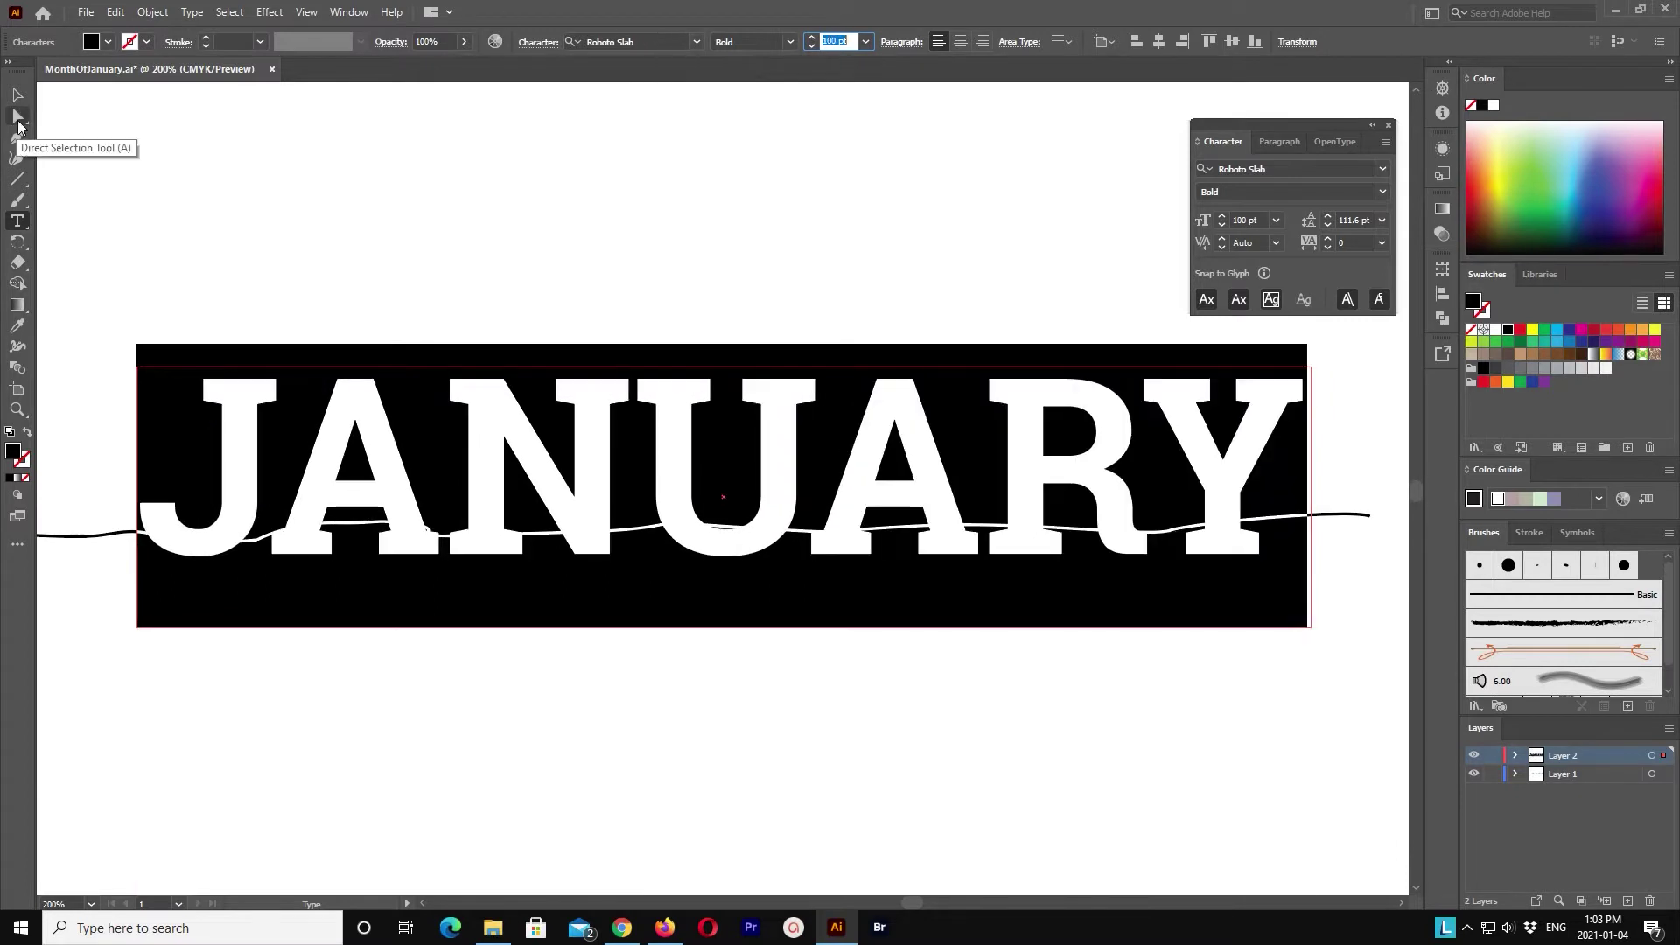
pyautogui.click(18, 93)
# Step: Centre JANUARY horizontally over the wavy line
pyautogui.moveTo(504, 478); pyautogui.dragTo(441, 455)
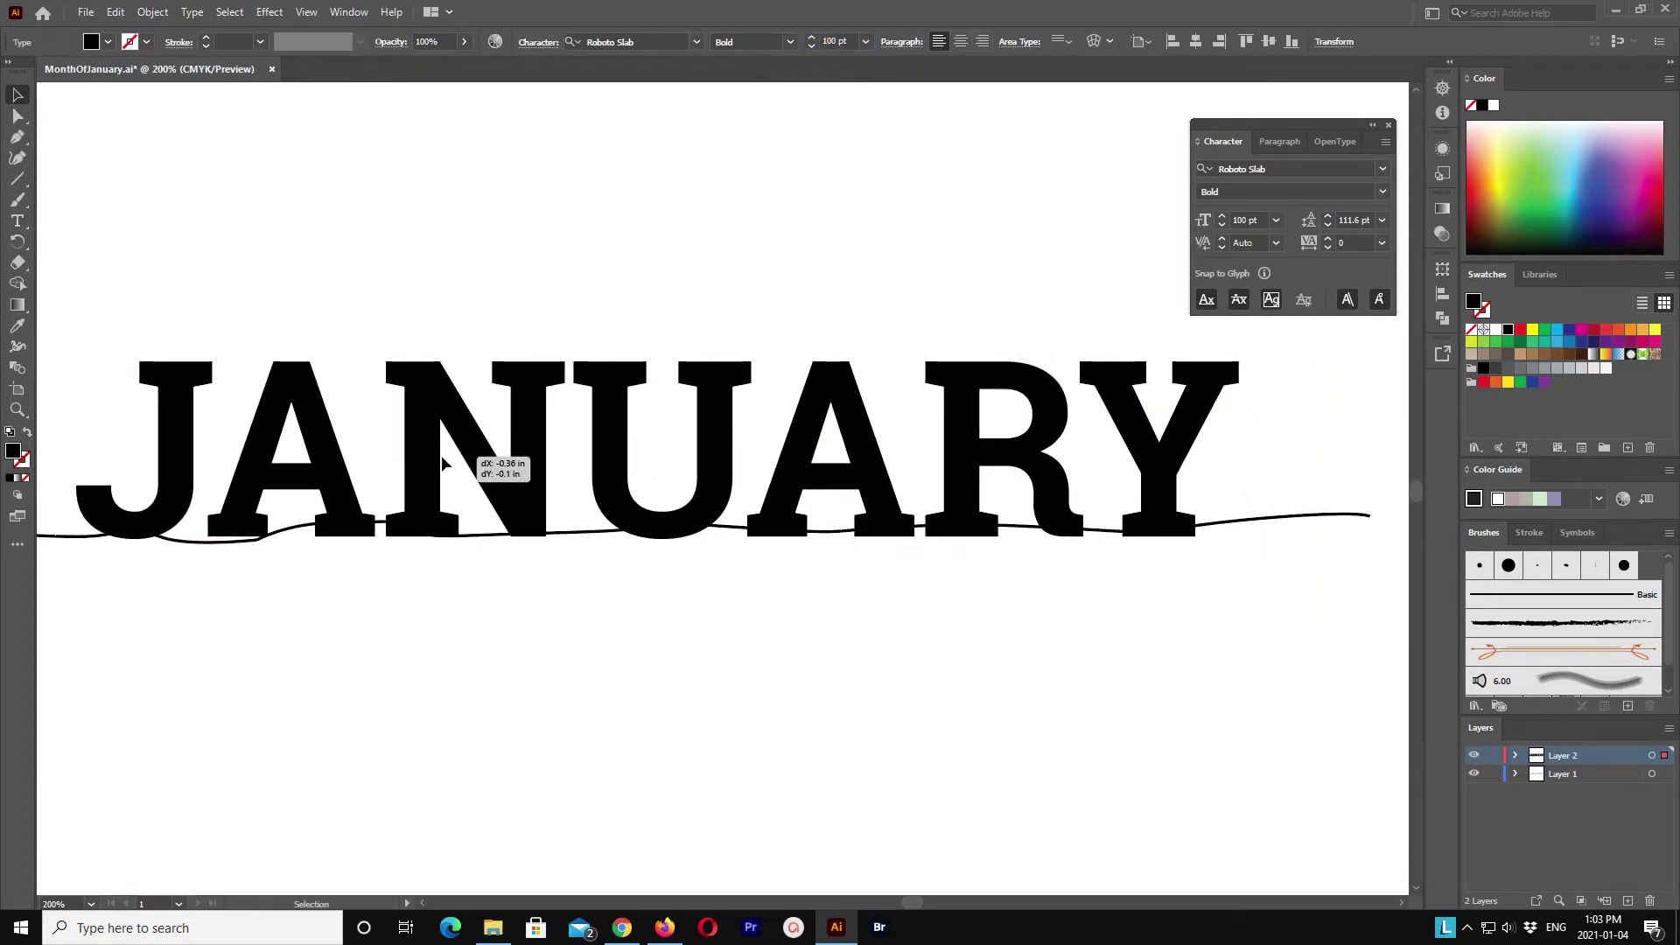
pyautogui.hotkey('ctrl', 'a')
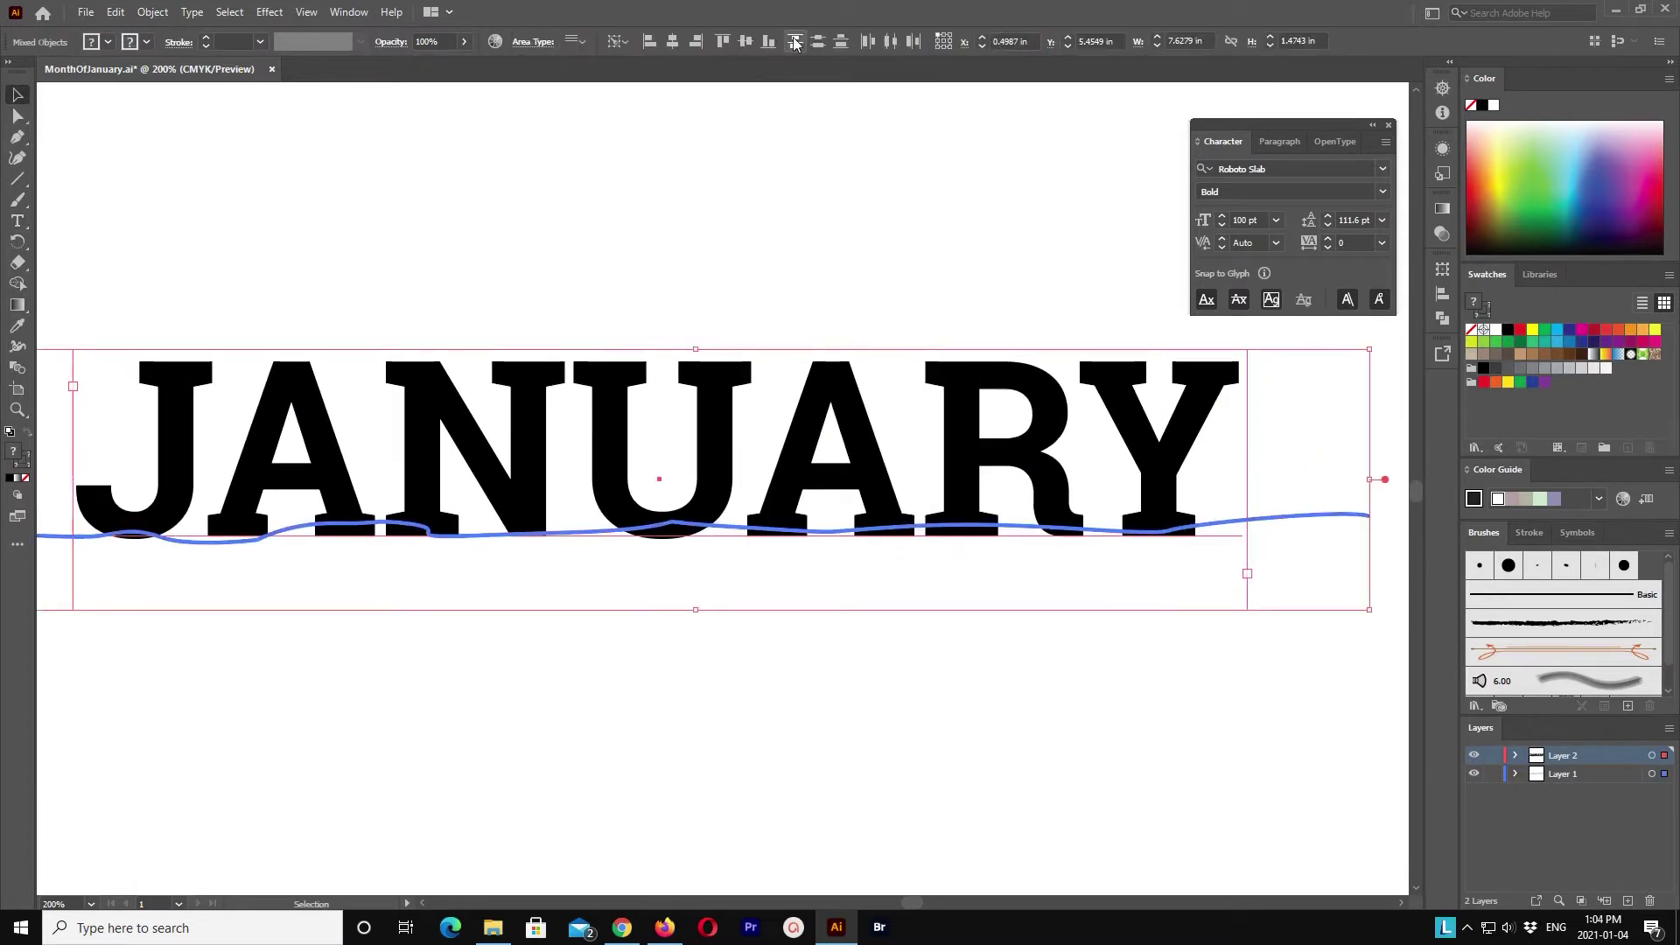
pyautogui.click(672, 41)
pyautogui.click(639, 254)
pyautogui.click(564, 395)
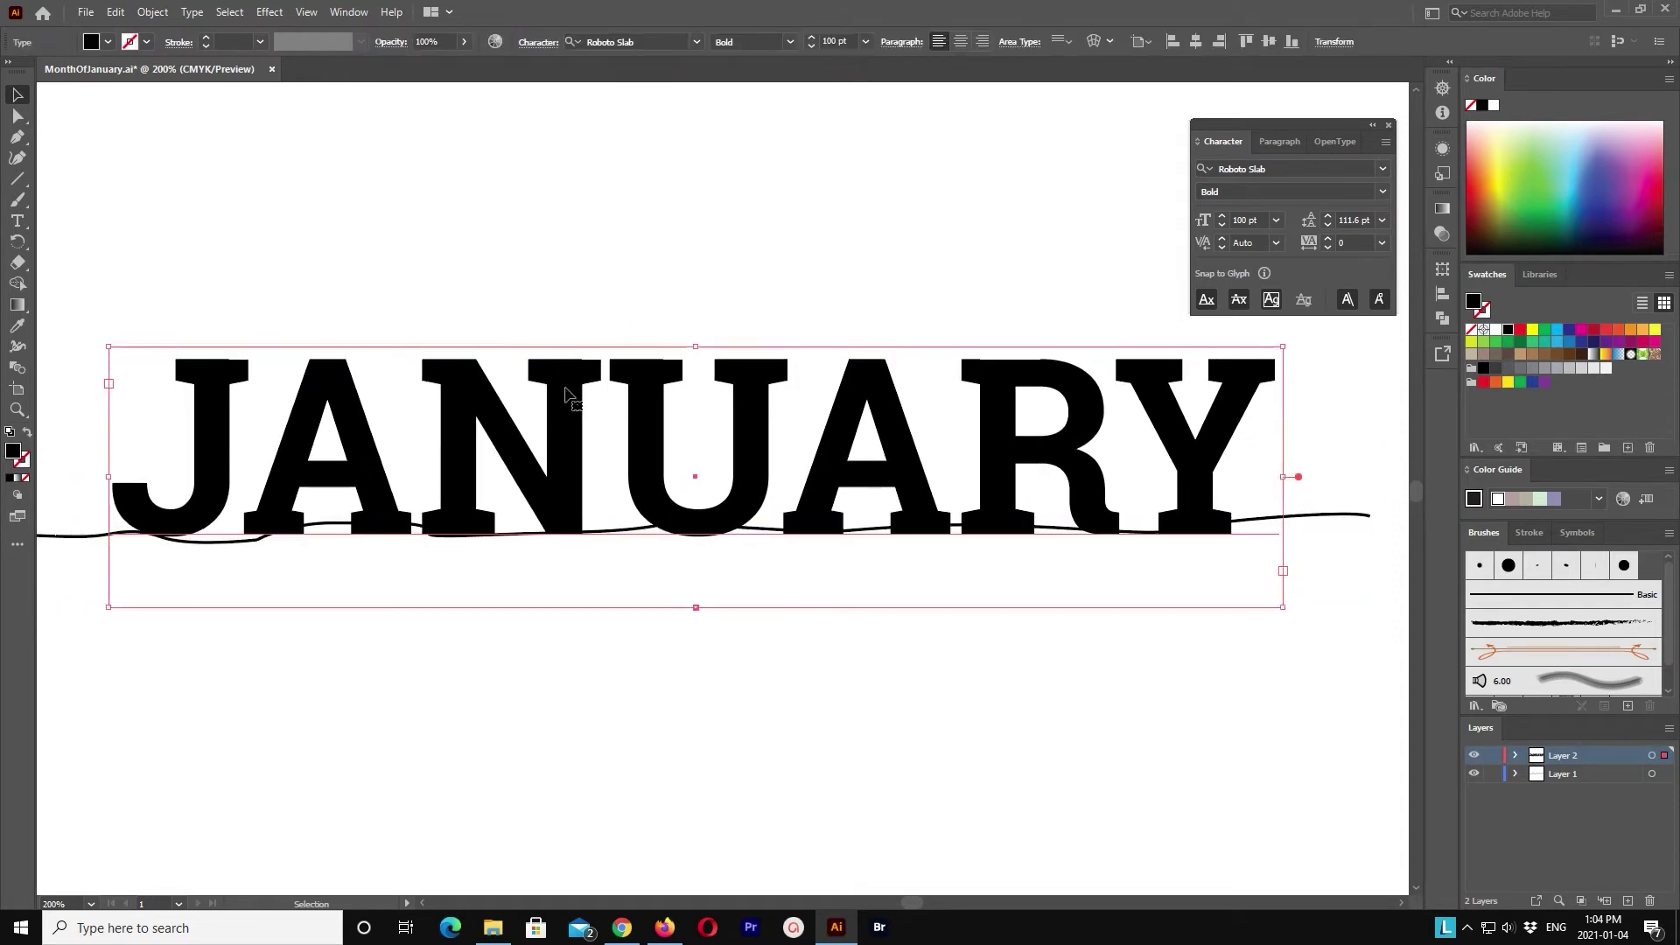
pyautogui.click(708, 260)
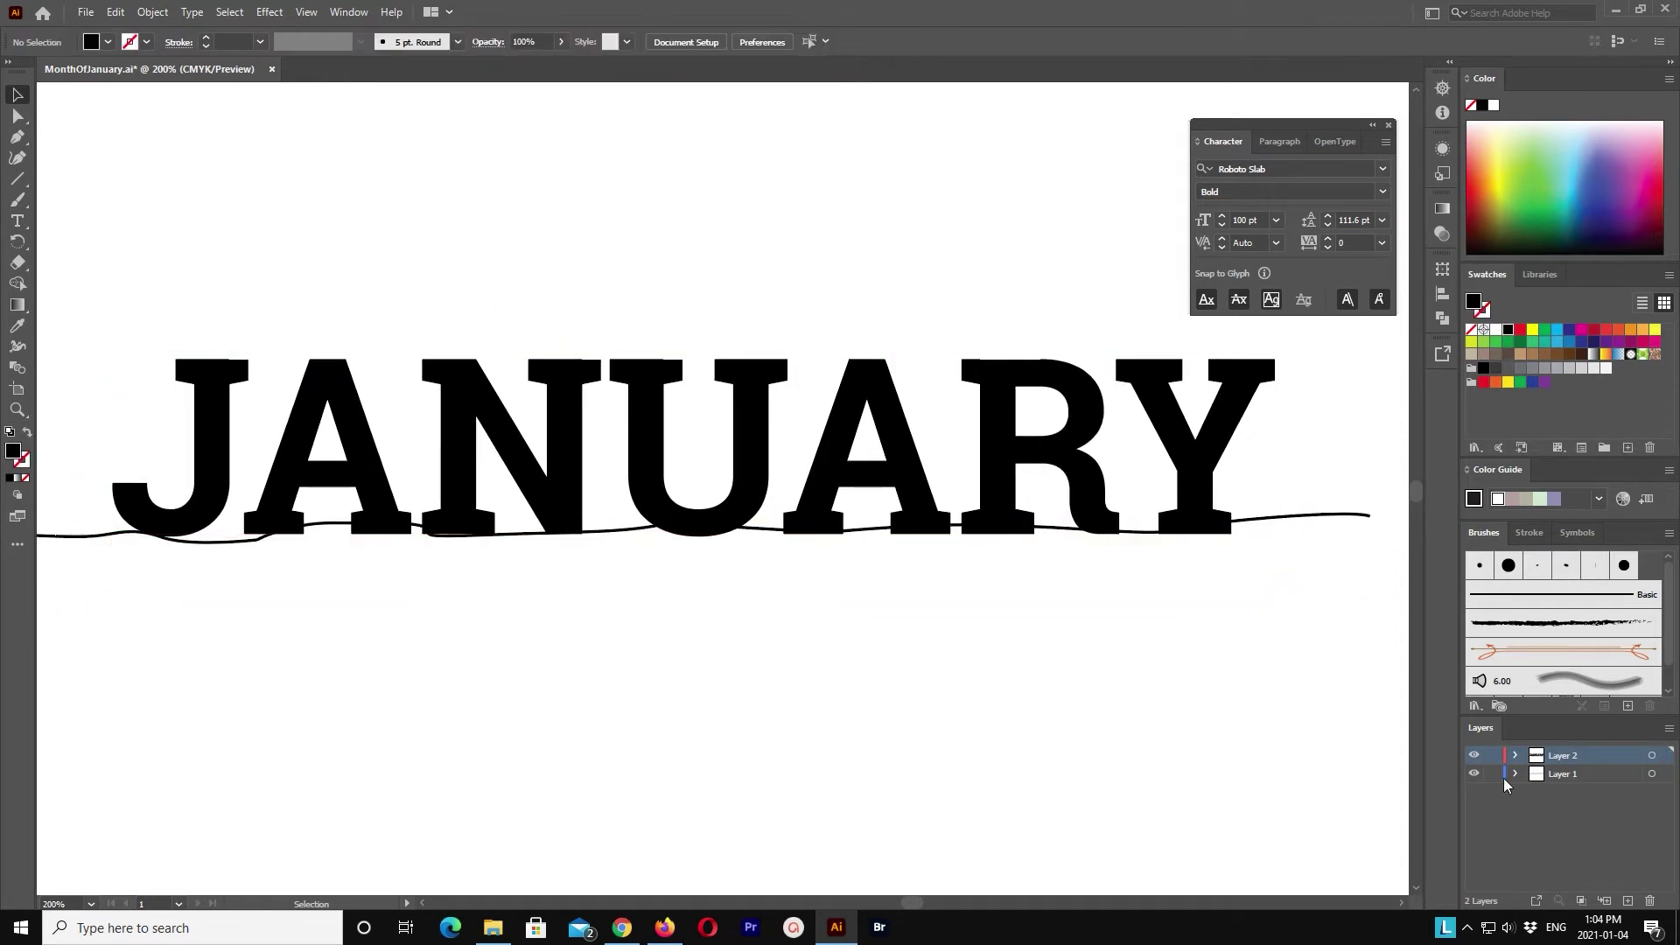
# Step: On a new layer, draw the mountain's left and right slopes with the Pen tool
pyautogui.click(1630, 900)
pyautogui.click(1476, 773)
pyautogui.click(15, 142)
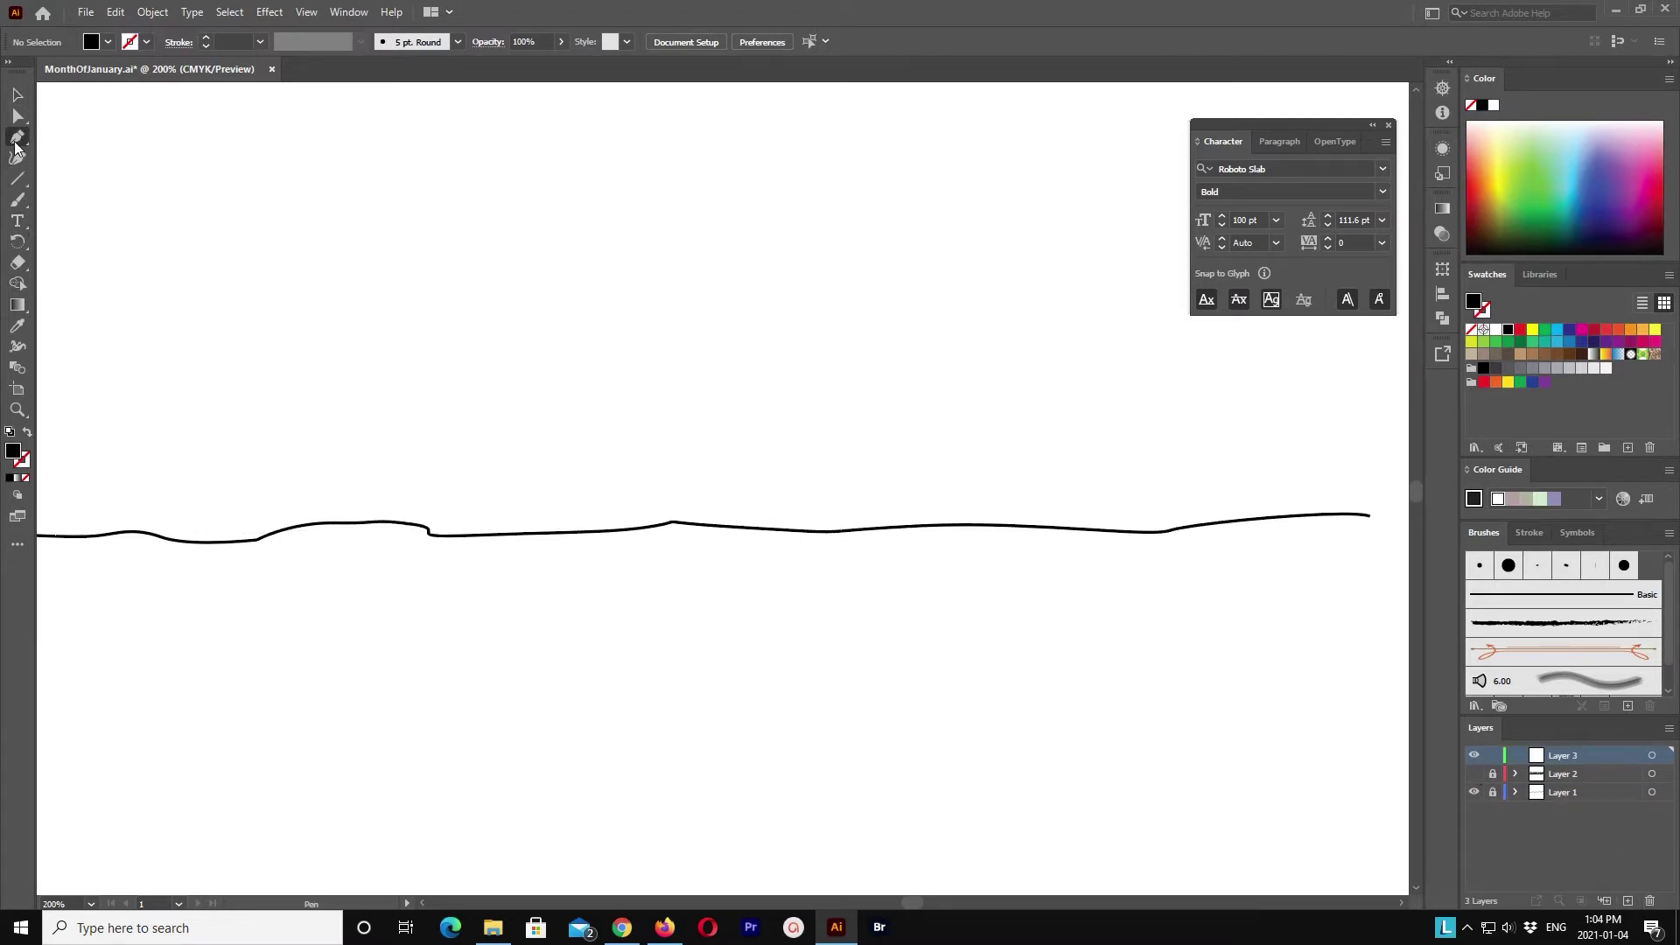
pyautogui.moveTo(407, 522); pyautogui.dragTo(658, 357)
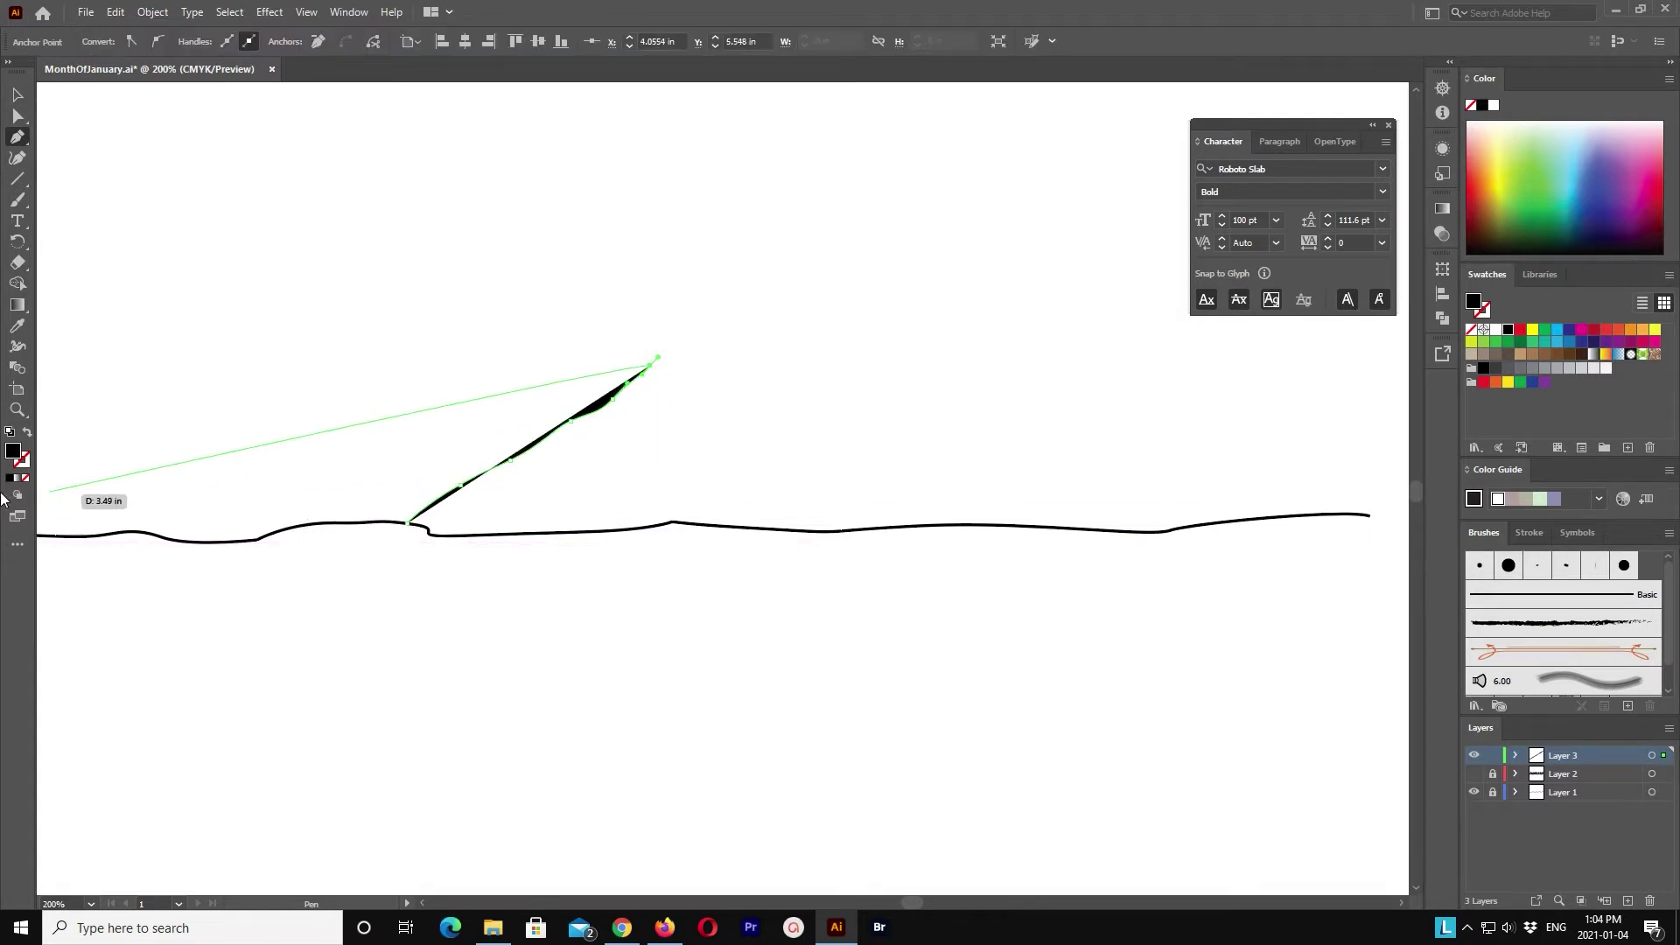
pyautogui.click(1475, 774)
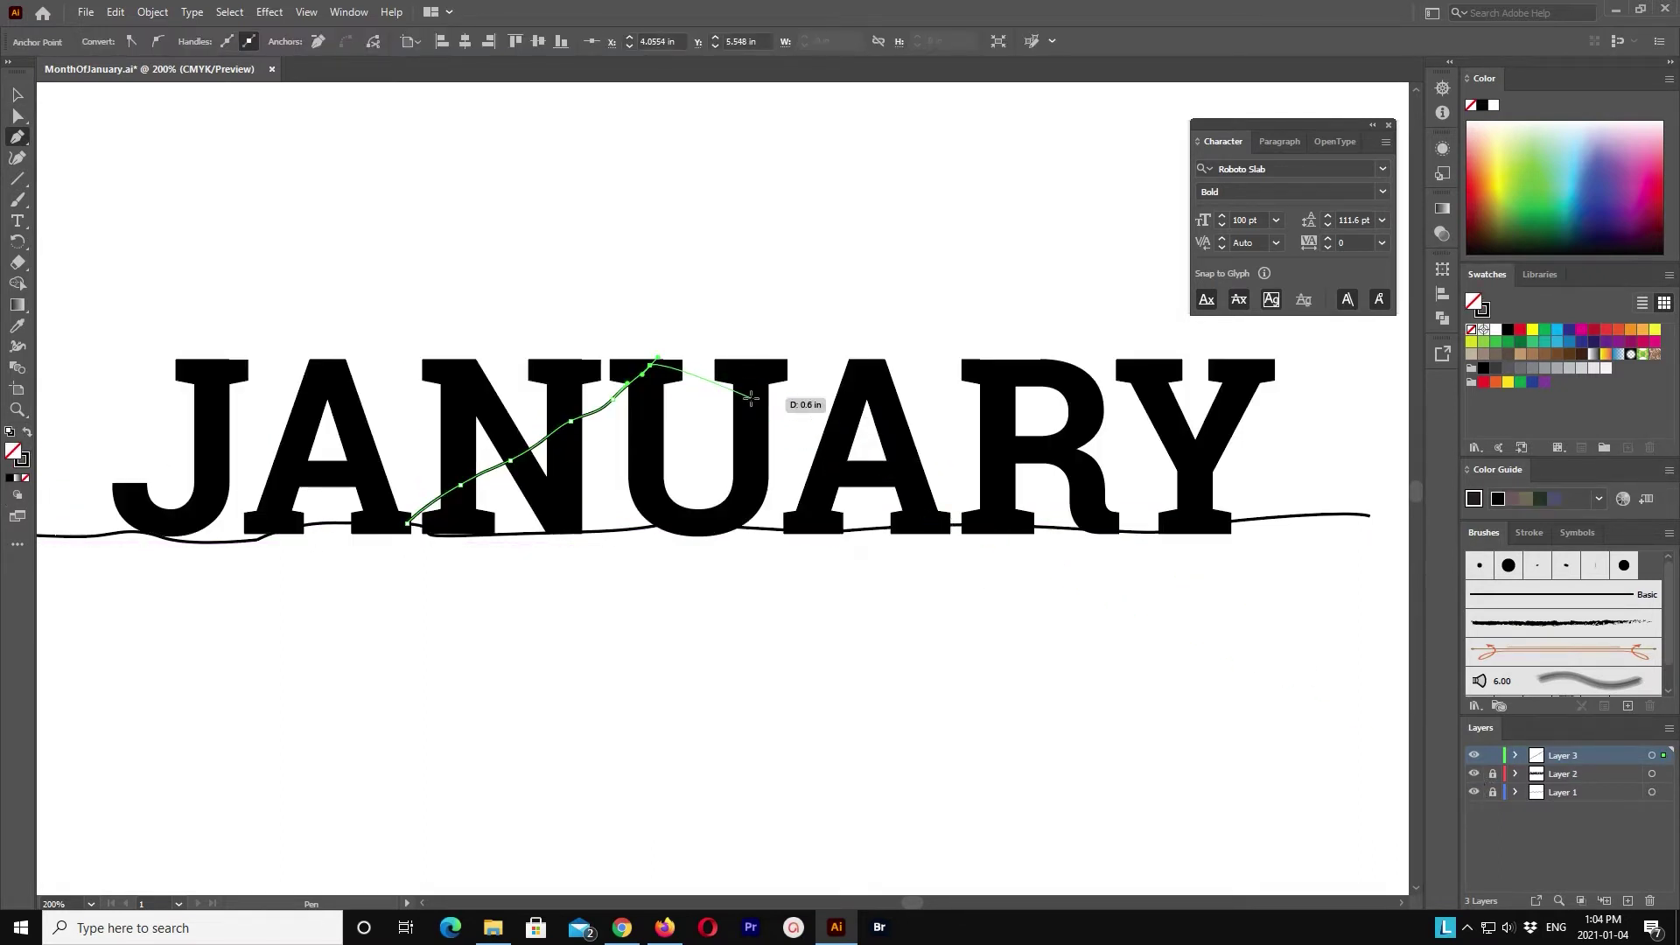
pyautogui.moveTo(841, 512); pyautogui.dragTo(879, 531)
pyautogui.click(879, 528)
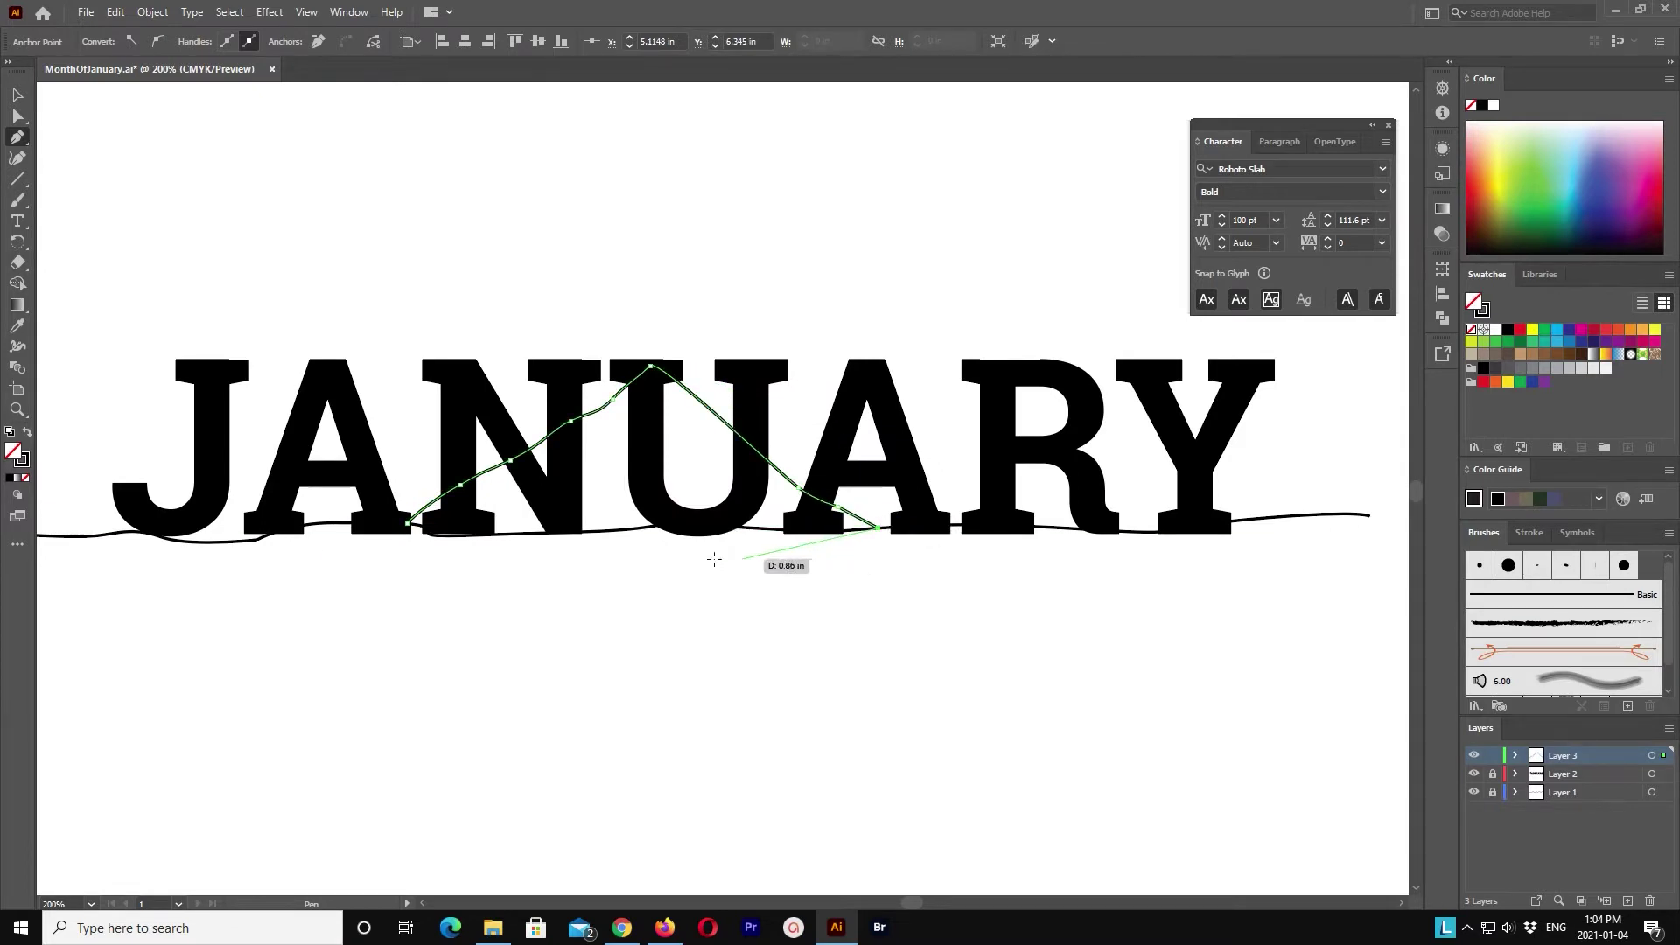
pyautogui.hotkey('ctrl', 'z')
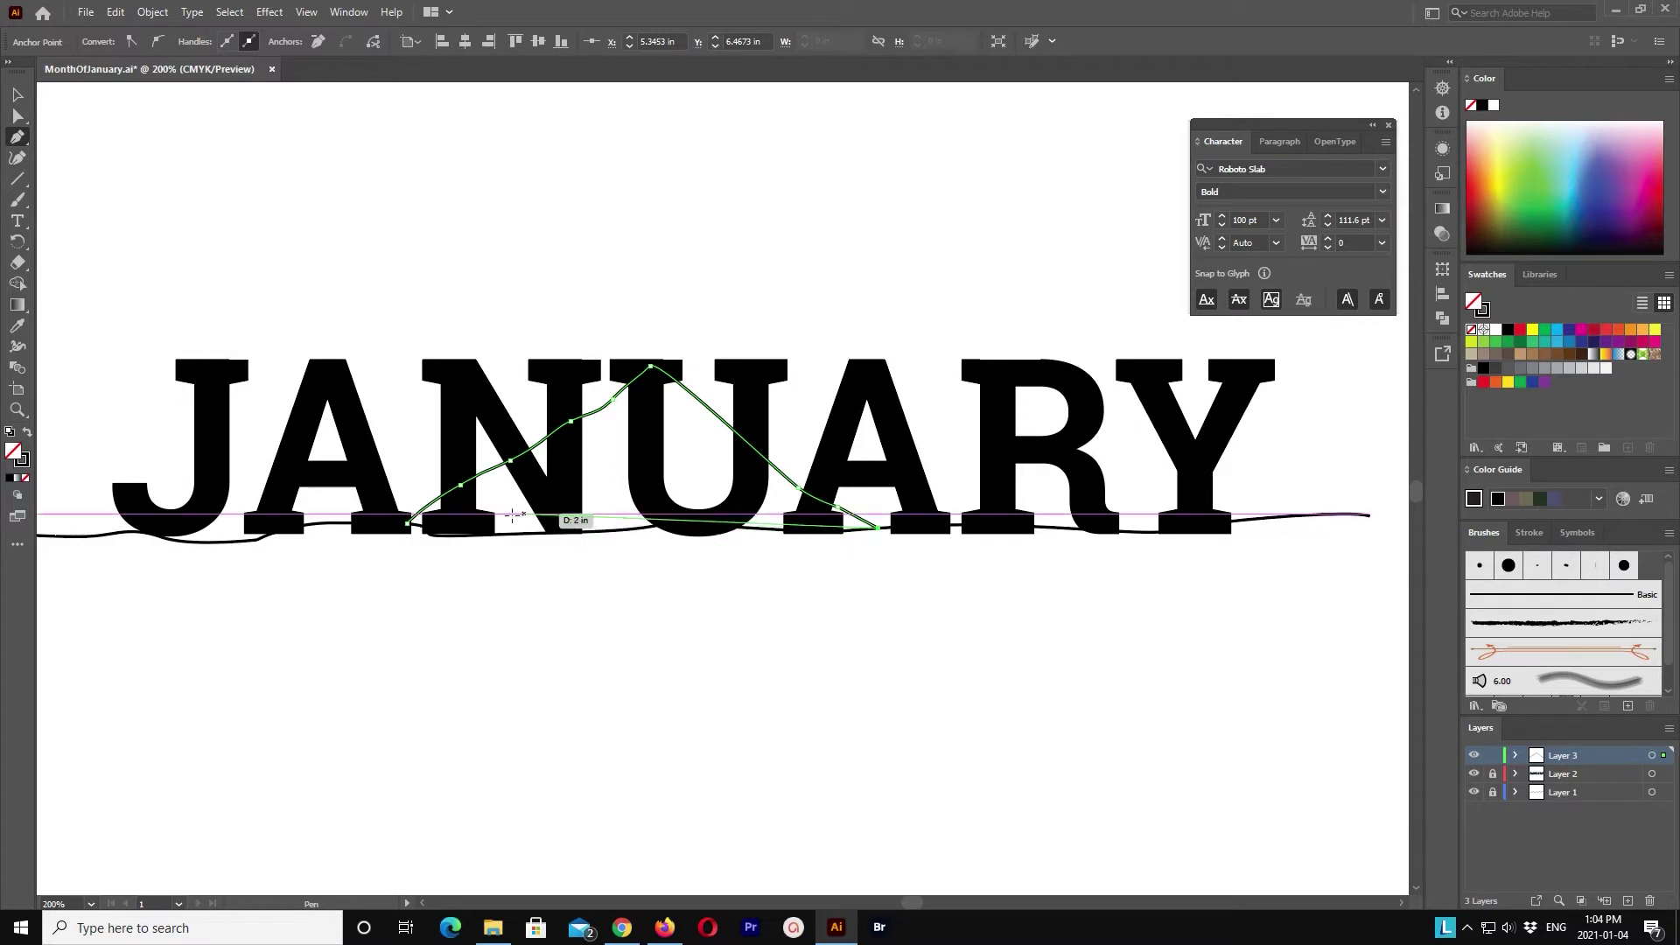
# Step: Trace the mountain's base along the line and close the outline
pyautogui.click(900, 544)
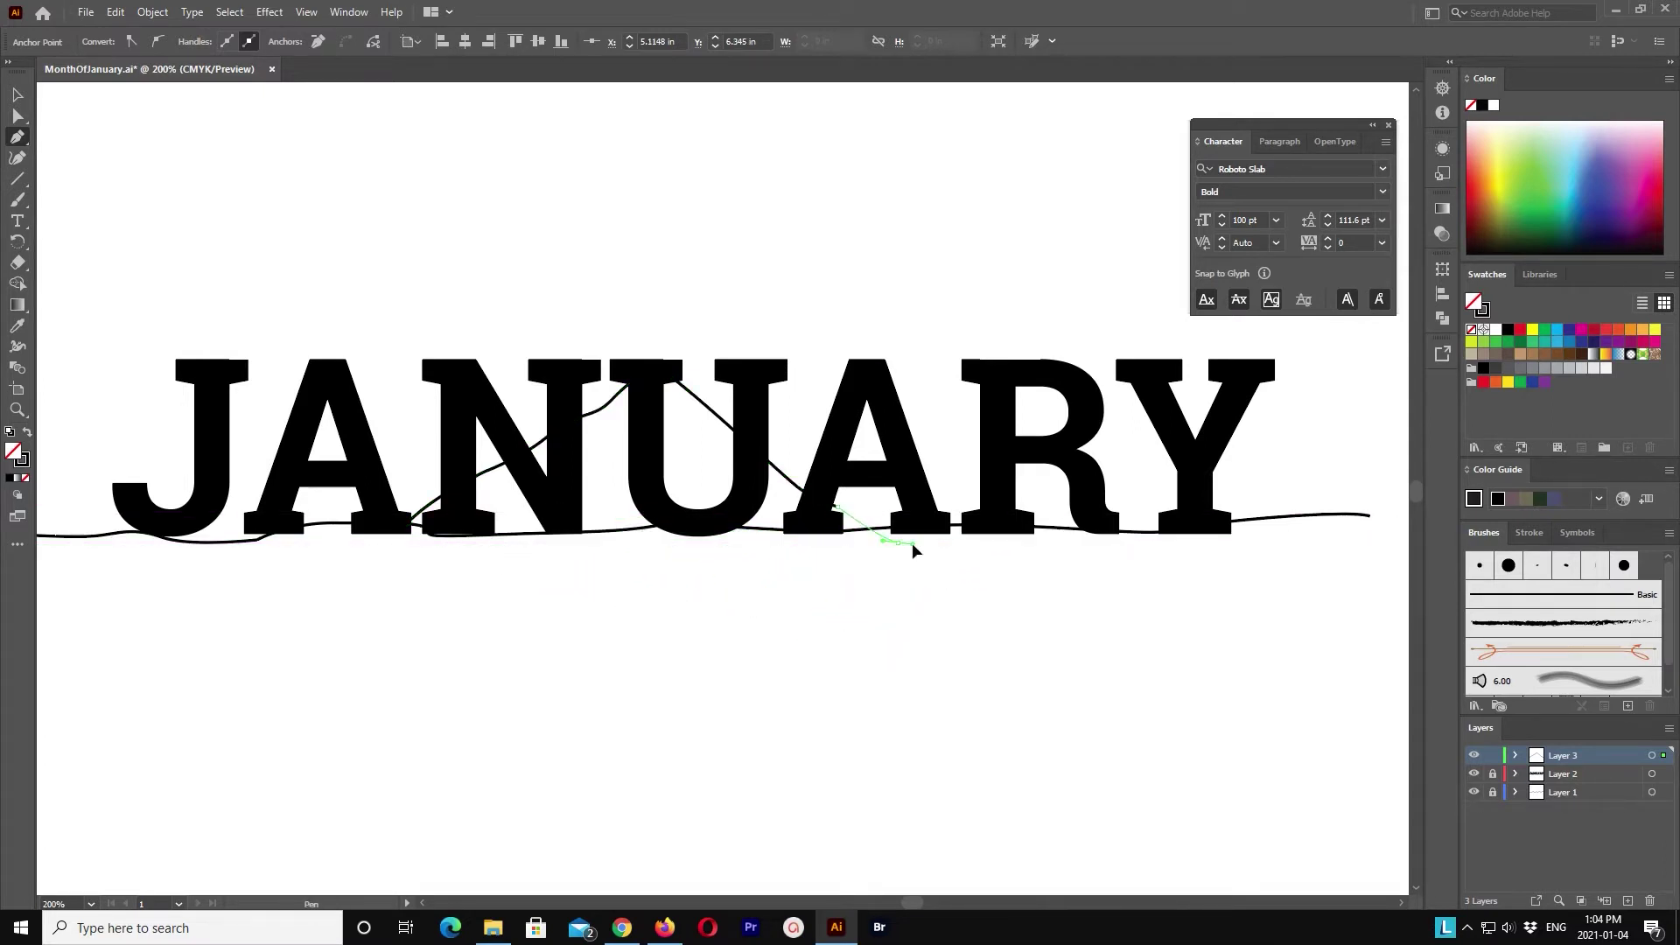
pyautogui.click(840, 571)
pyautogui.click(725, 566)
pyautogui.click(578, 572)
pyautogui.click(500, 564)
pyautogui.click(455, 558)
pyautogui.click(335, 560)
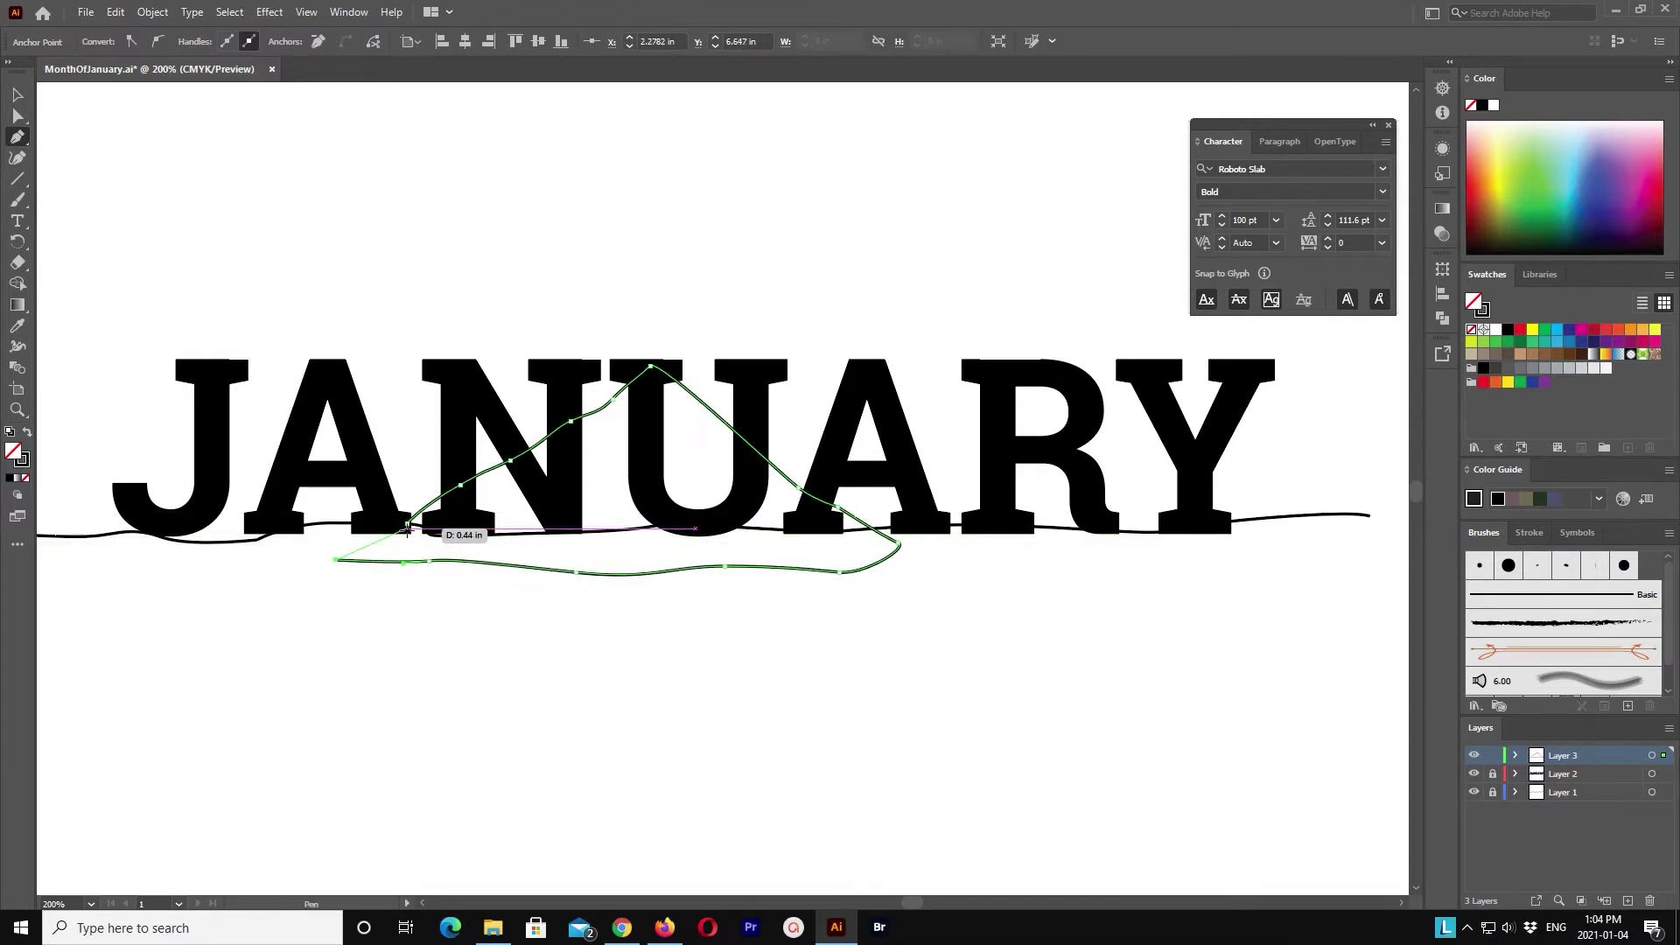
pyautogui.click(407, 523)
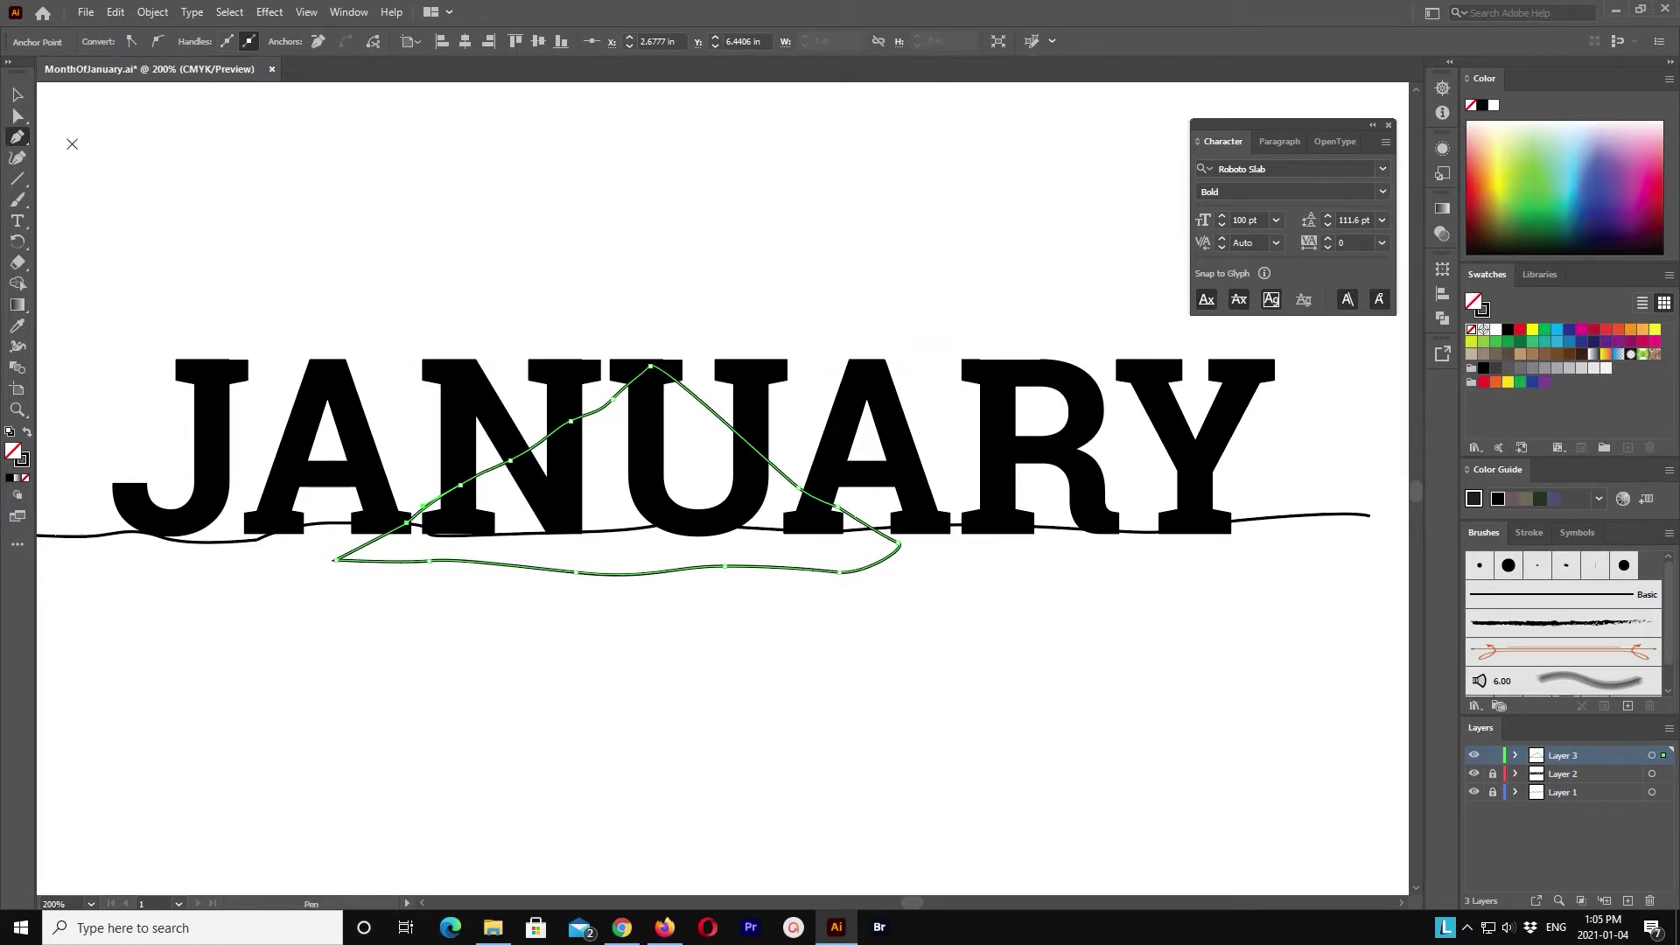
# Step: Draw a ridge line down from the peak, hide JANUARY, and nudge the ridge into place
pyautogui.click(657, 377)
pyautogui.click(679, 404)
pyautogui.click(704, 445)
pyautogui.click(731, 523)
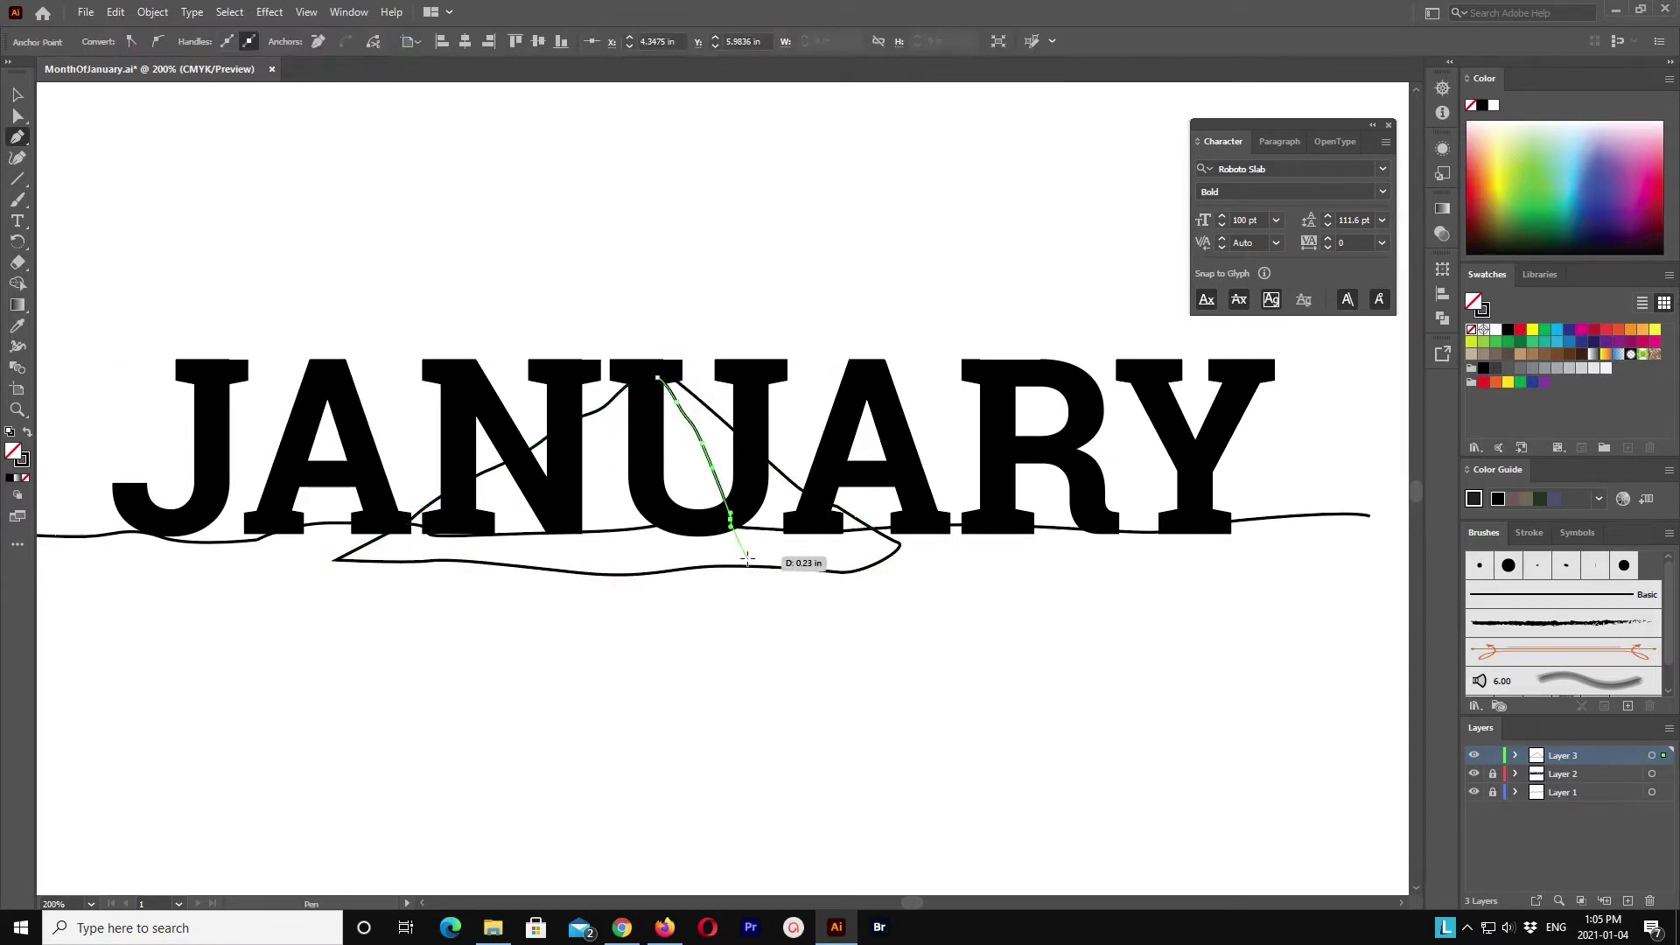
pyautogui.click(760, 593)
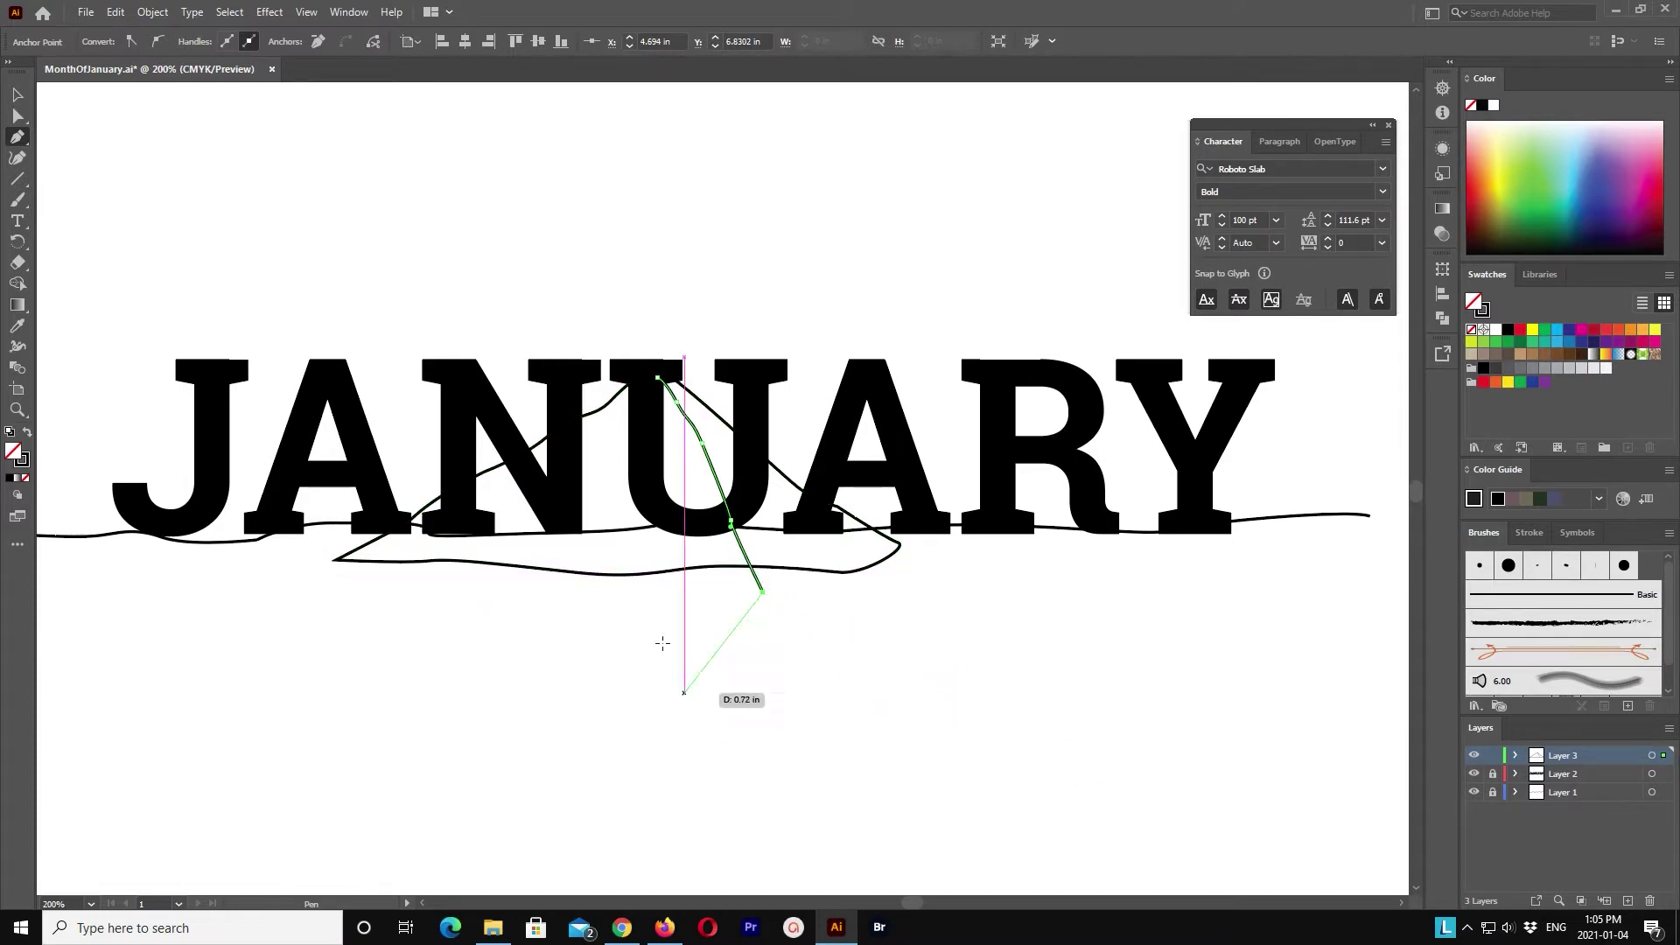
pyautogui.click(17, 94)
pyautogui.click(1475, 775)
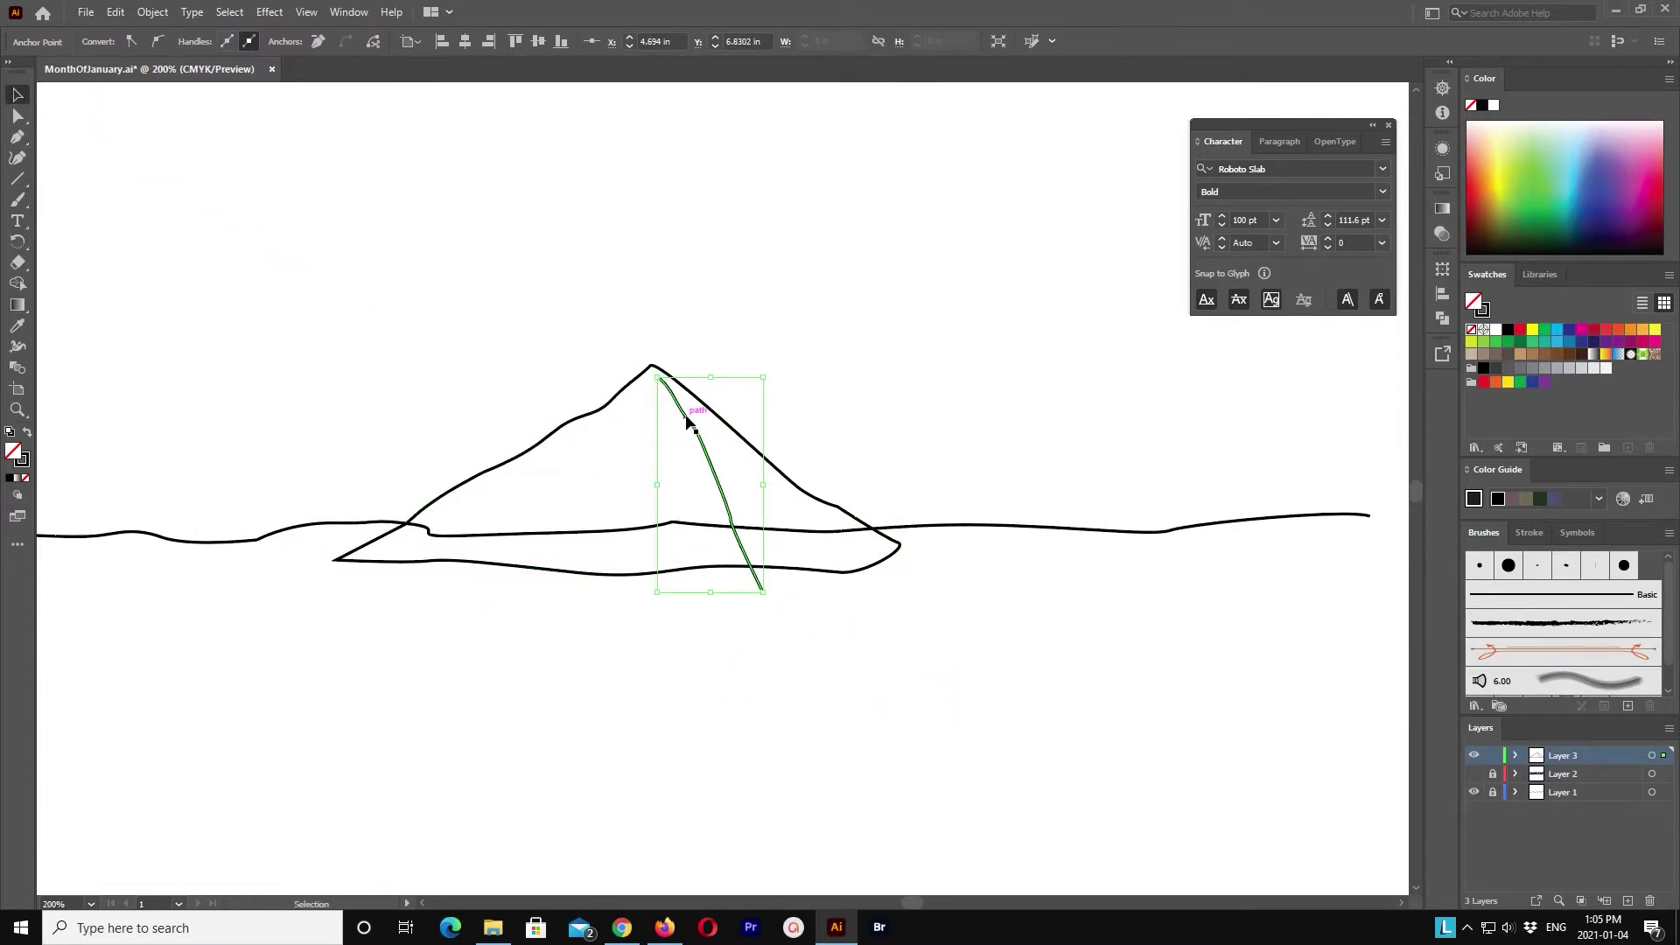
pyautogui.moveTo(687, 422); pyautogui.dragTo(672, 392)
pyautogui.click(716, 336)
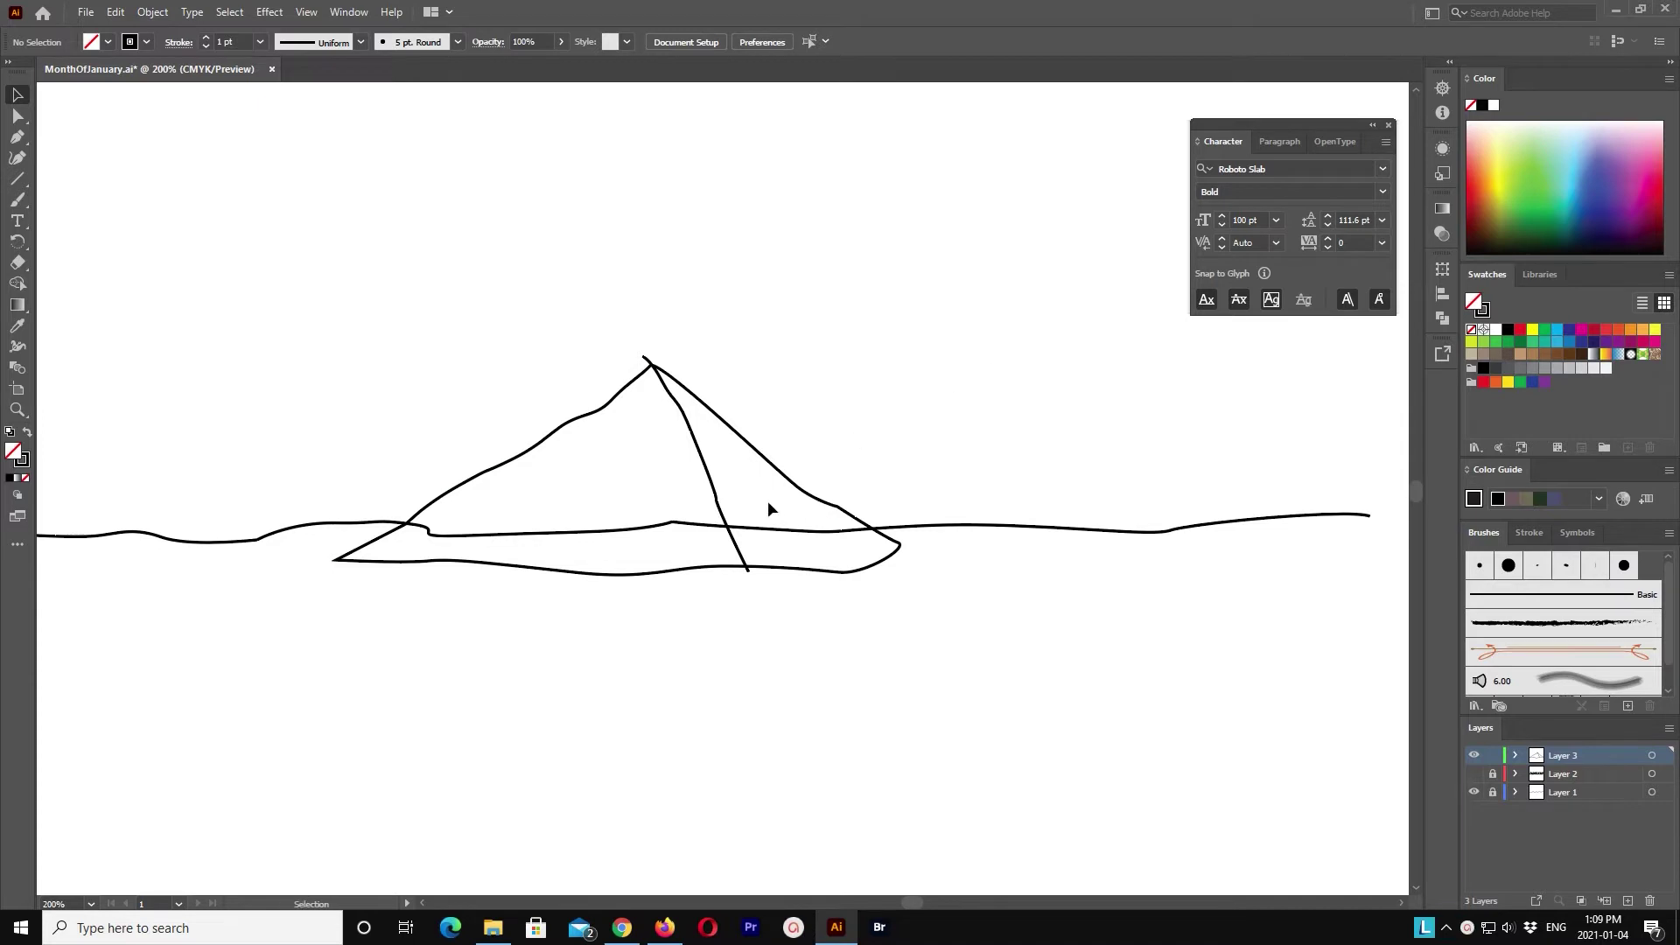
# Step: Extend the ridge from its bottom end into a polygon looping left of the mountain, closed at the peak
pyautogui.click(704, 488)
pyautogui.click(15, 137)
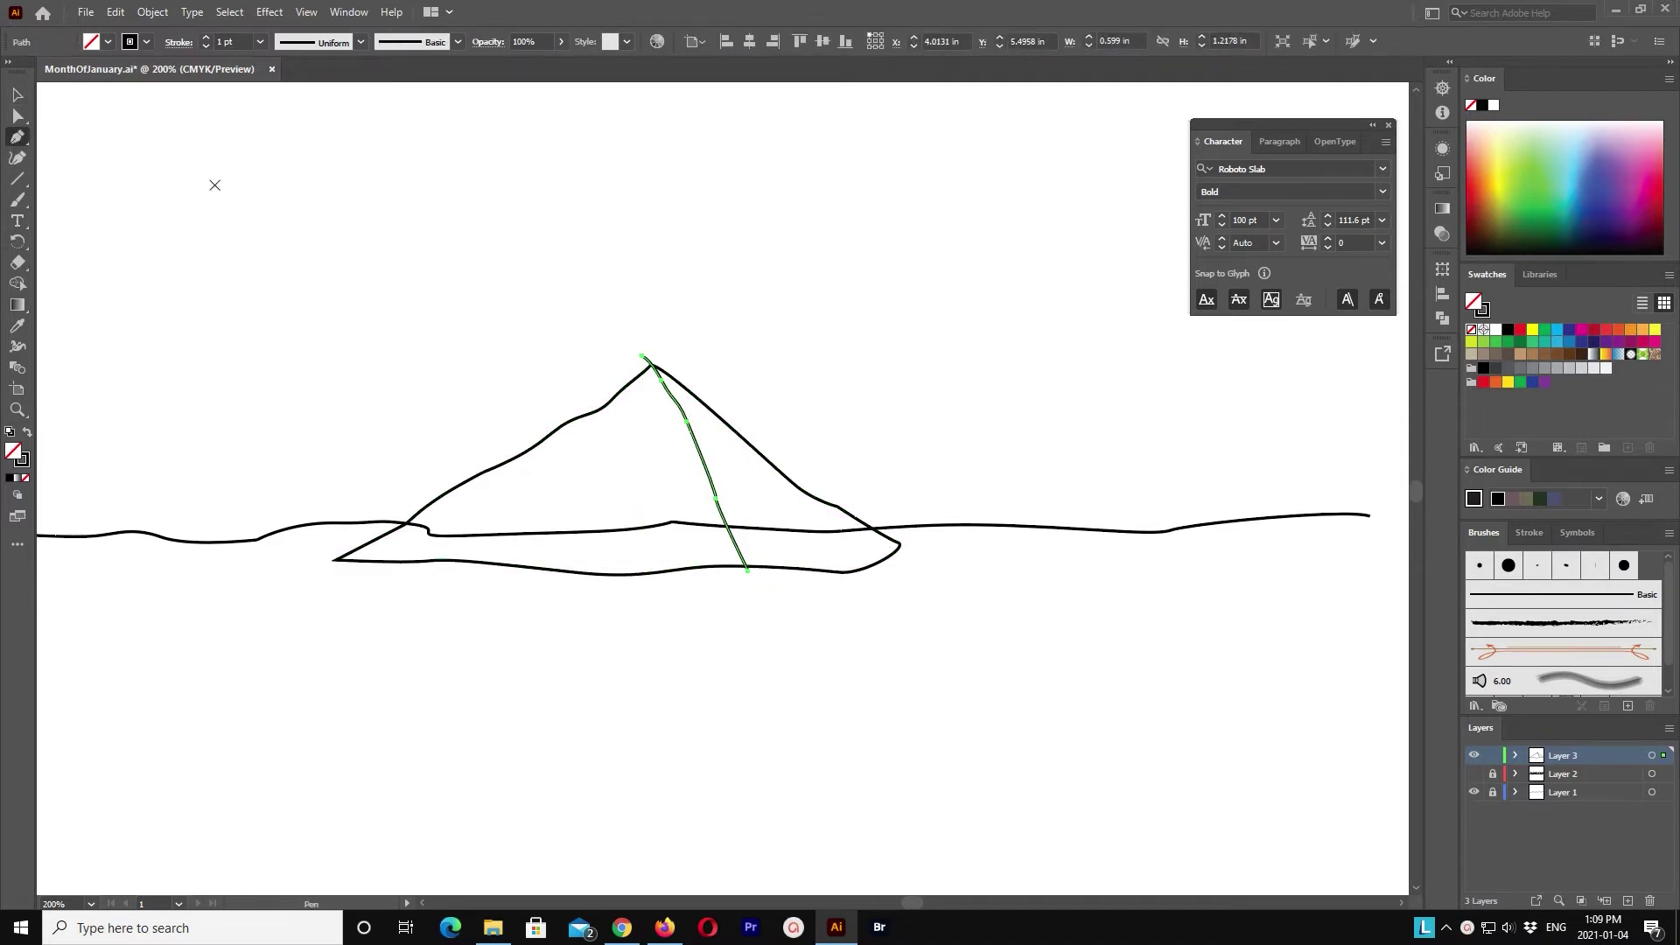
pyautogui.click(750, 571)
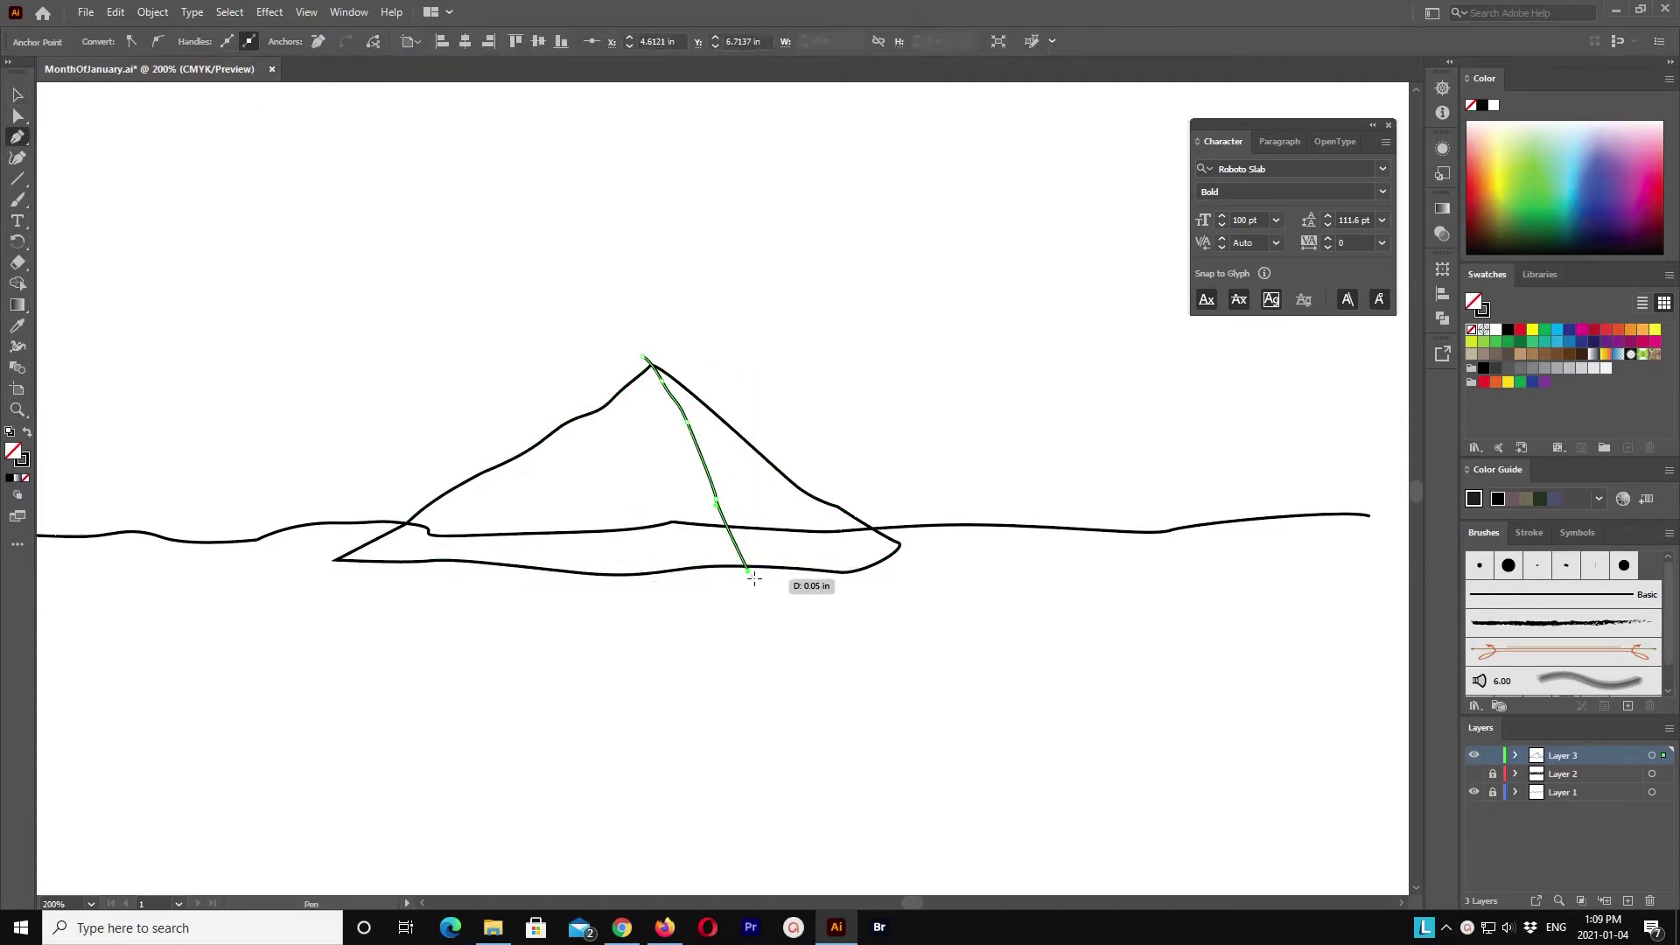
pyautogui.click(536, 696)
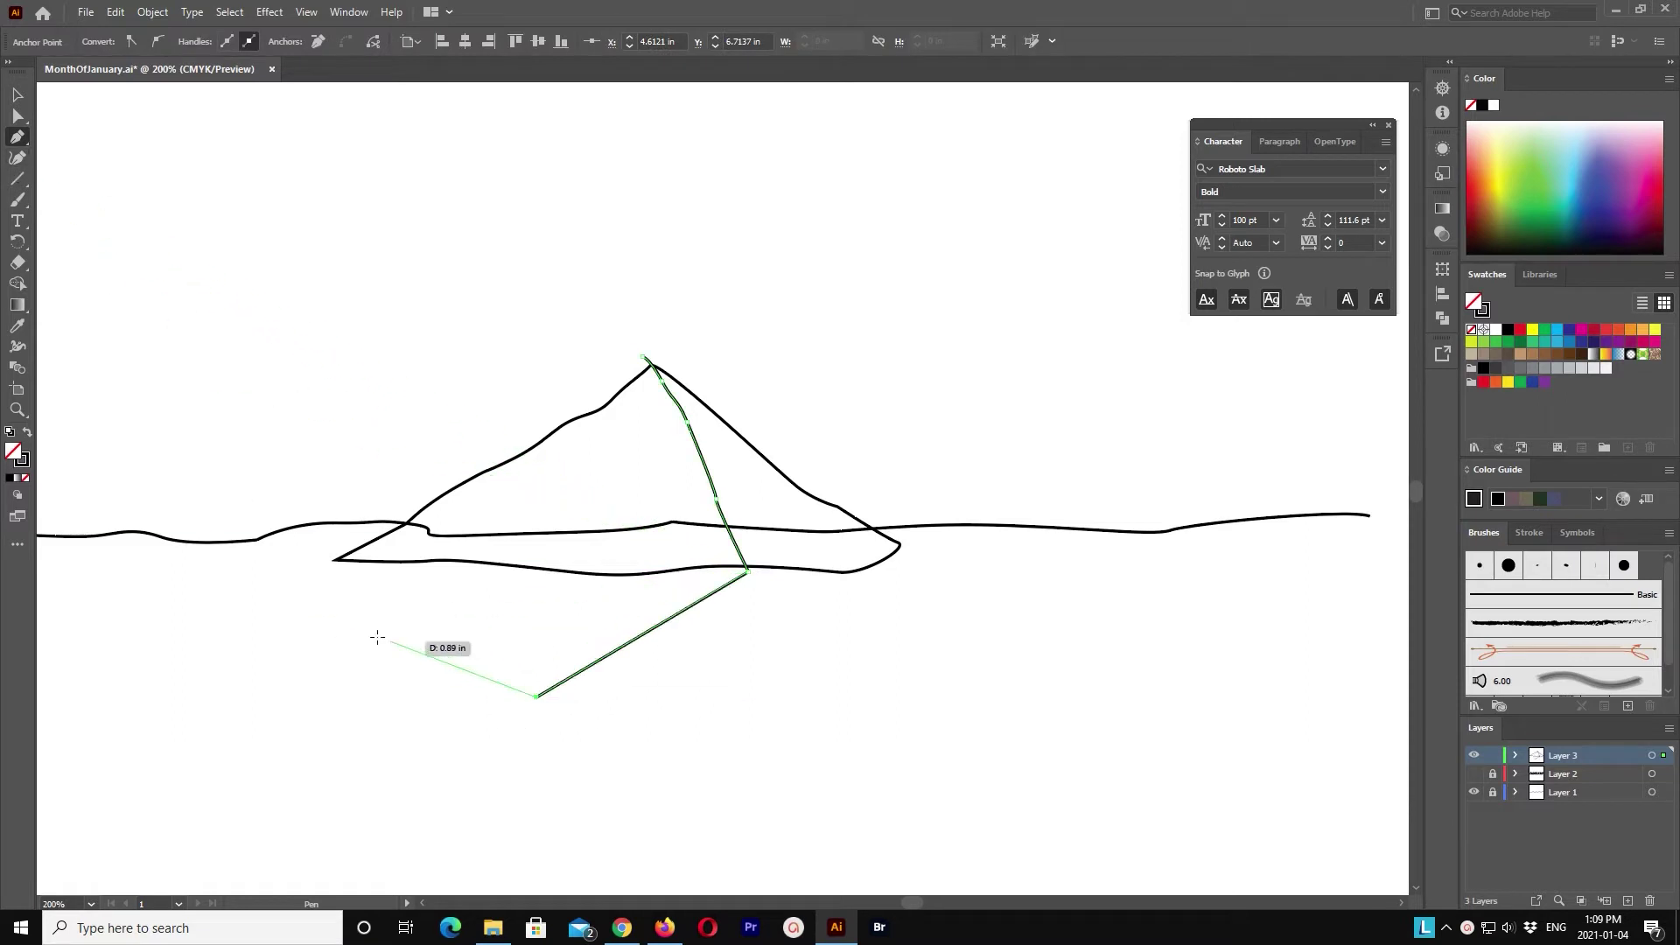
pyautogui.click(268, 606)
pyautogui.click(329, 477)
pyautogui.click(644, 357)
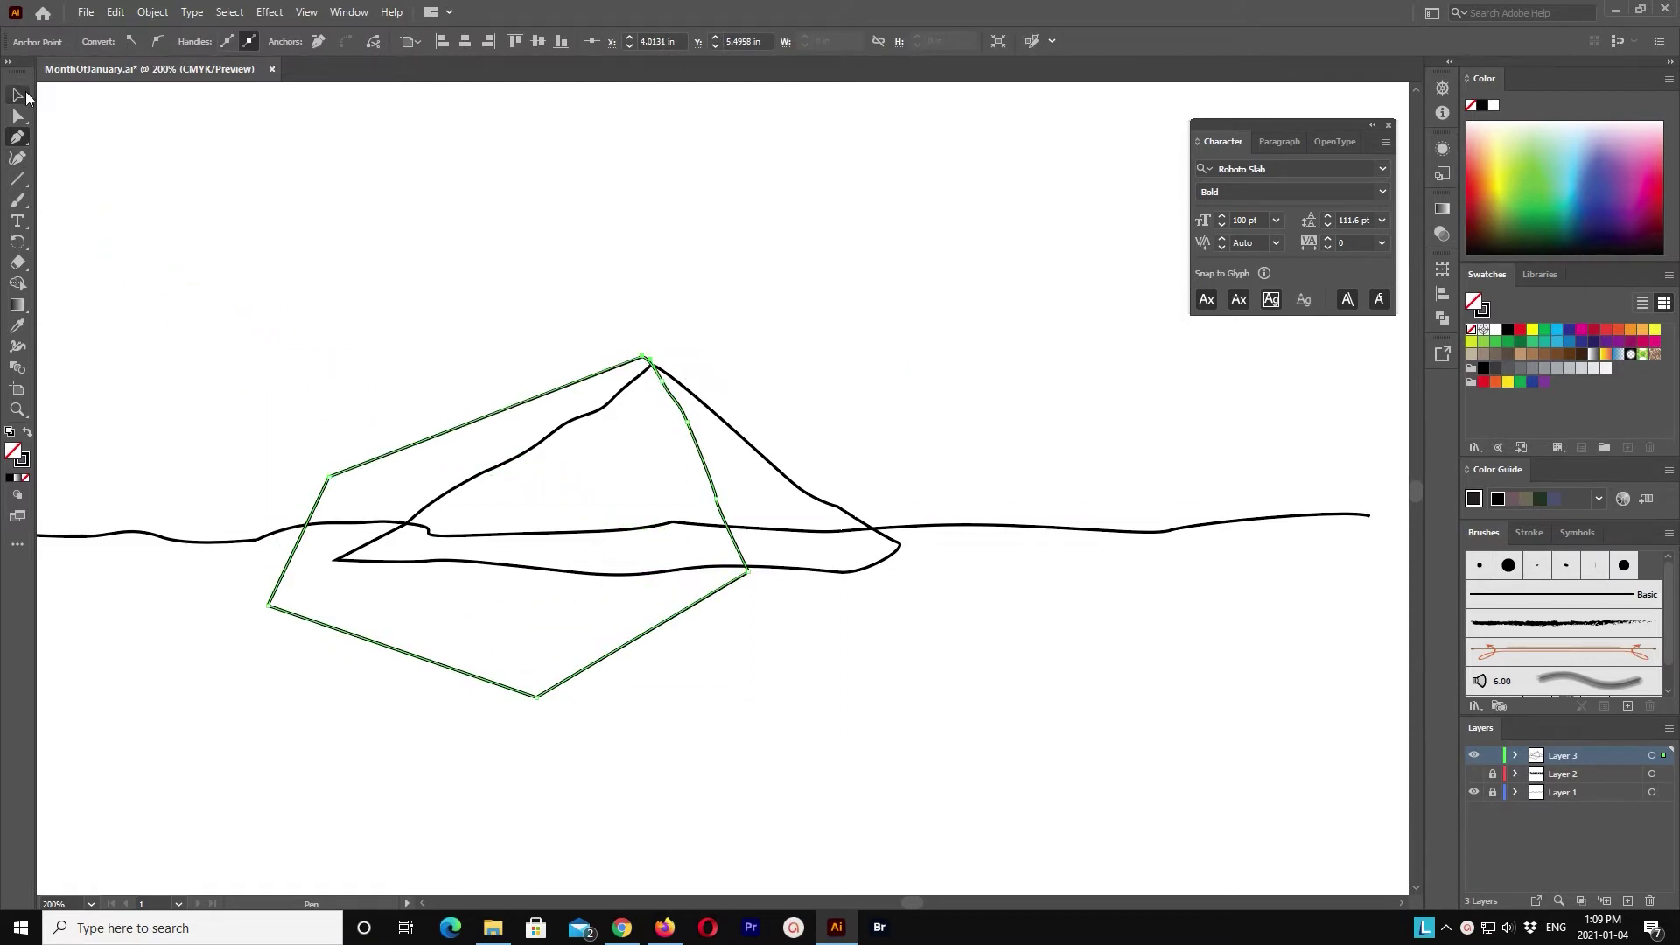
pyautogui.click(19, 94)
pyautogui.hotkey('ctrl', '1')
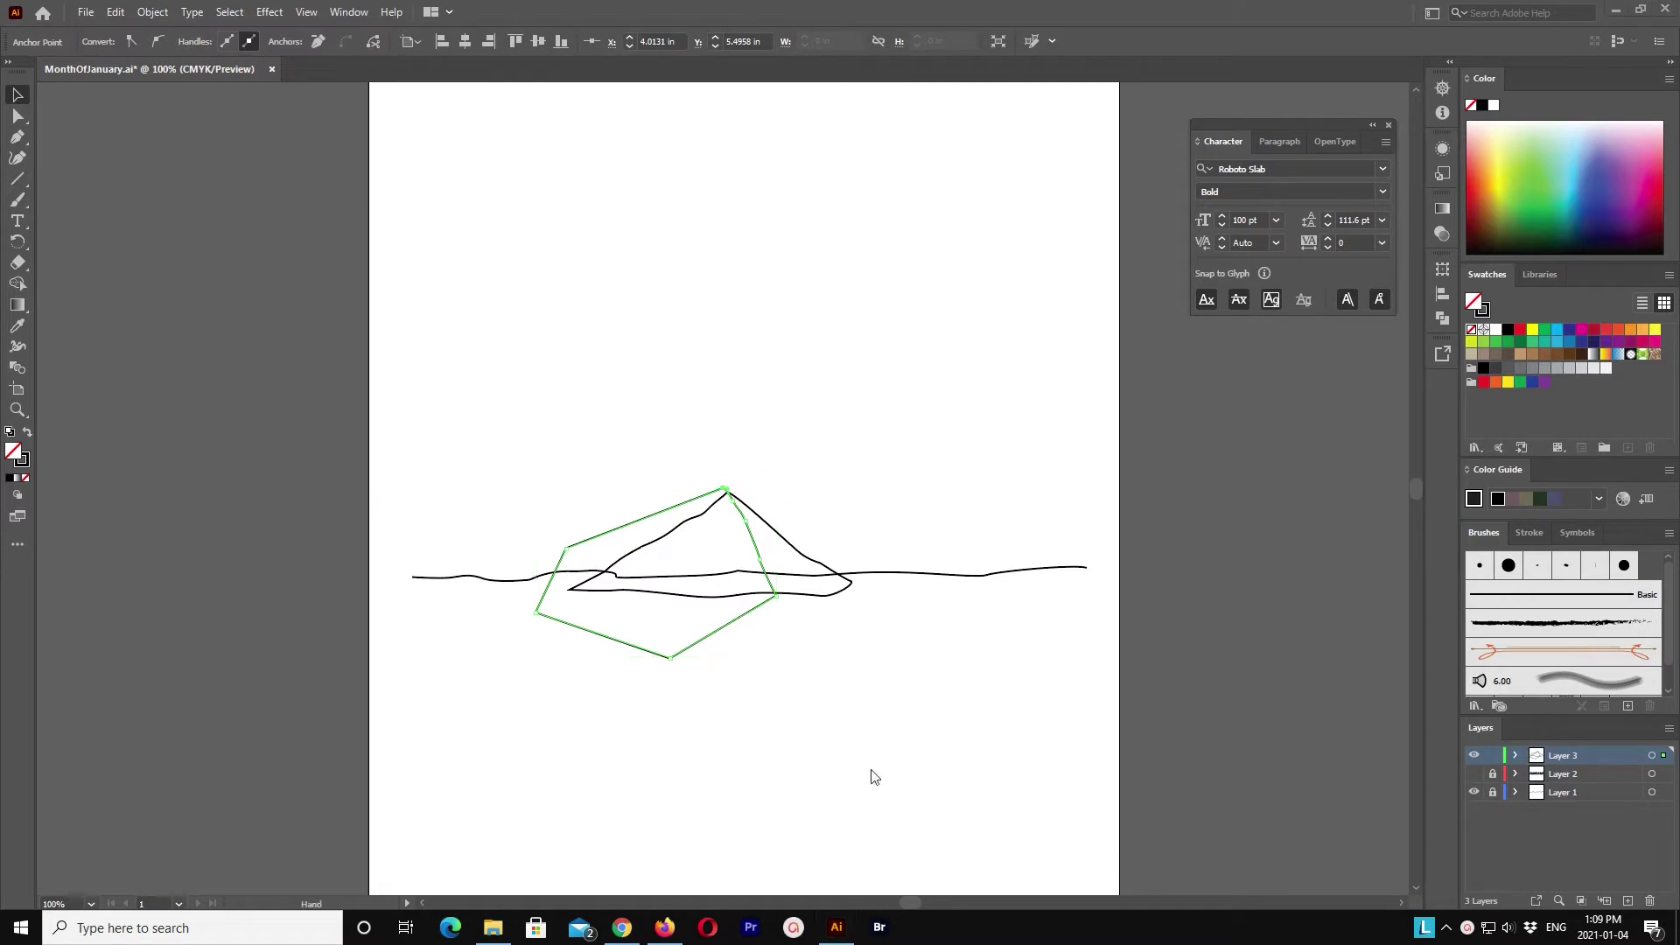
# Step: Copy the mountain and polygon, Paste in Front, and shift the copy left
pyautogui.keyDown('shift'); pyautogui.click(800, 538); pyautogui.keyUp('shift')
pyautogui.hotkey('ctrl', 'c')
pyautogui.hotkey('ctrl', 'v')
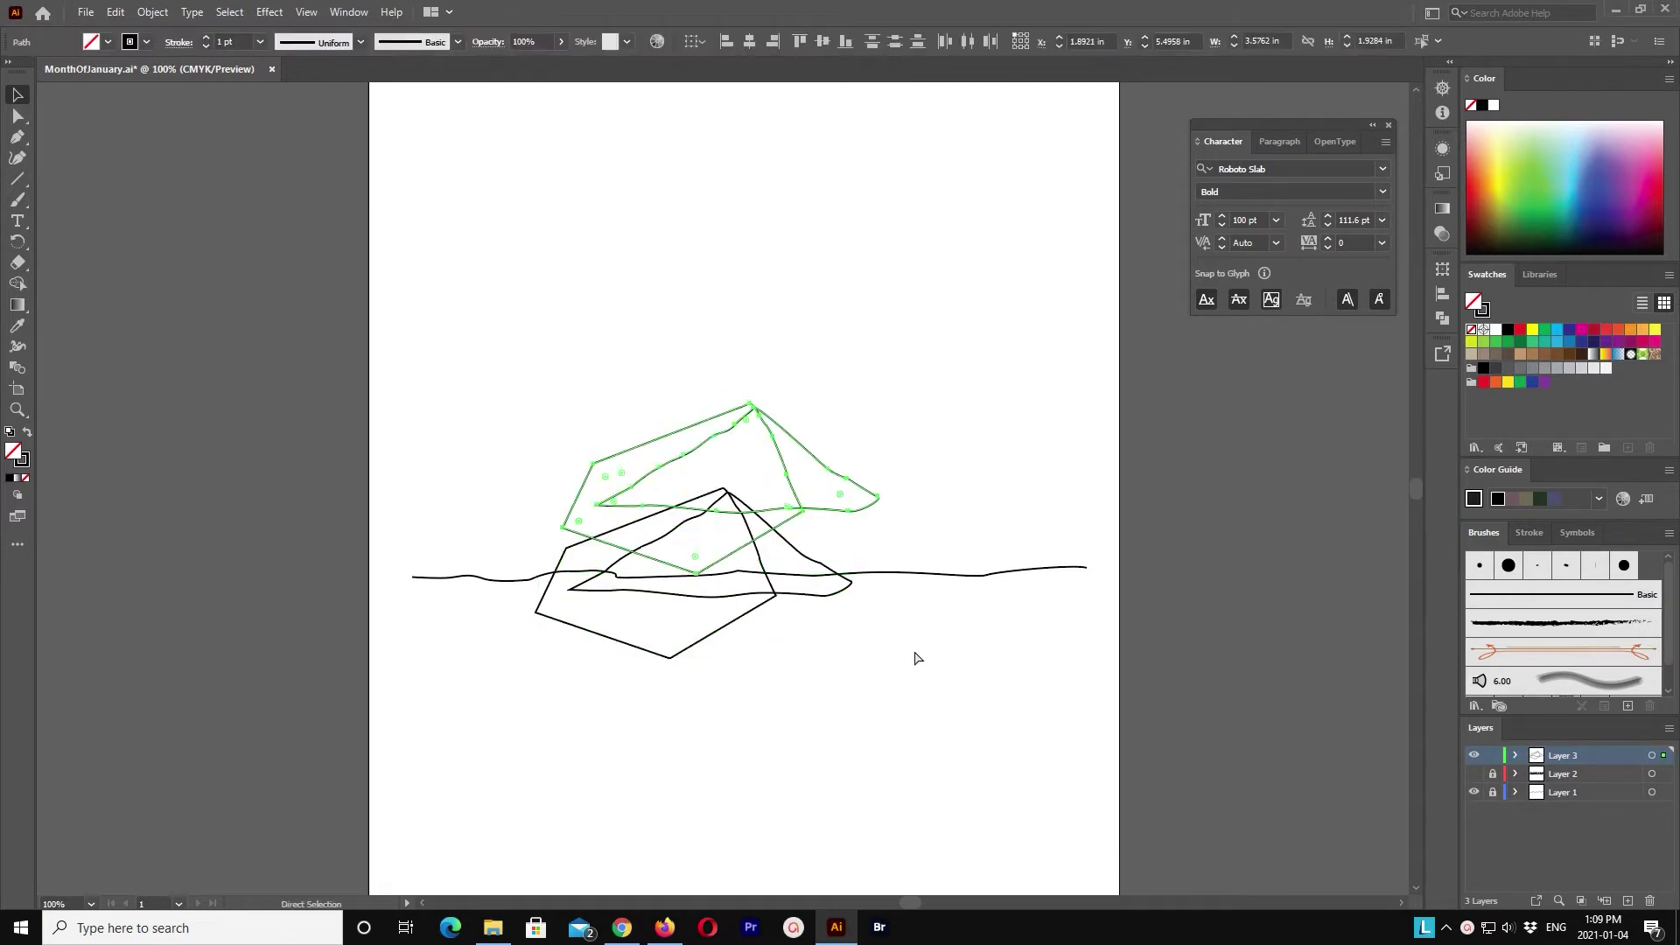
pyautogui.press('Delete')
pyautogui.click(115, 12)
pyautogui.click(181, 128)
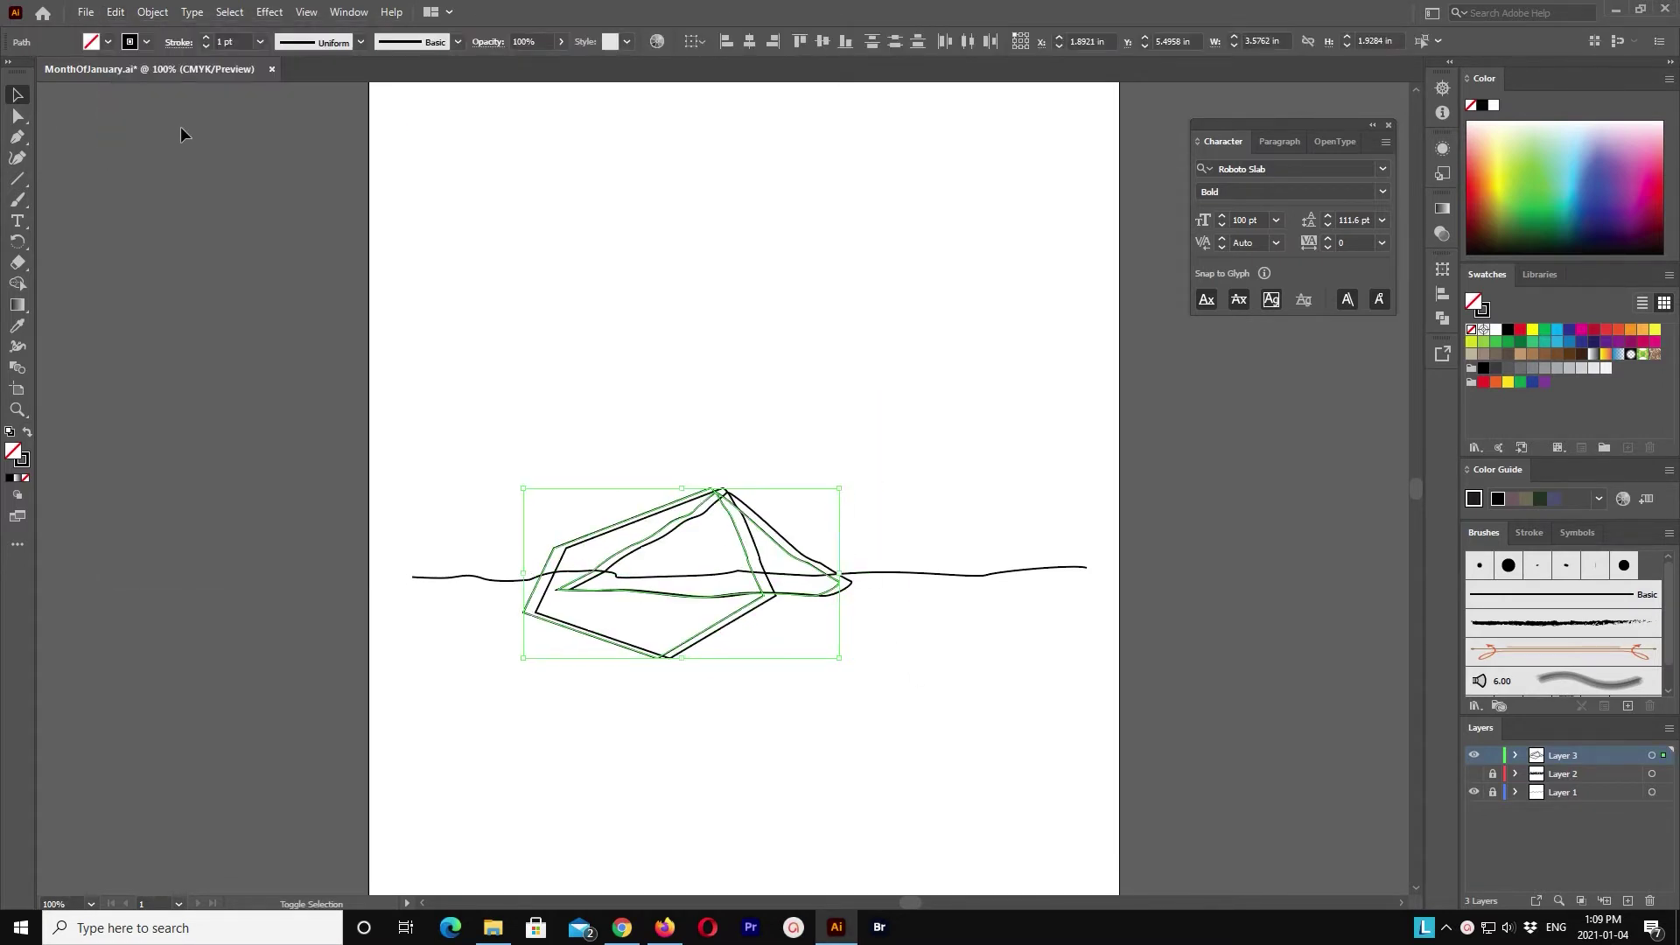
pyautogui.hotkey('shift', 'Left')
pyautogui.hotkey('shift', 'Left')
pyautogui.hotkey('shift', 'Left')
pyautogui.hotkey('shift', 'Left')
pyautogui.hotkey('shift', 'Left')
pyautogui.hotkey('shift', 'Left')
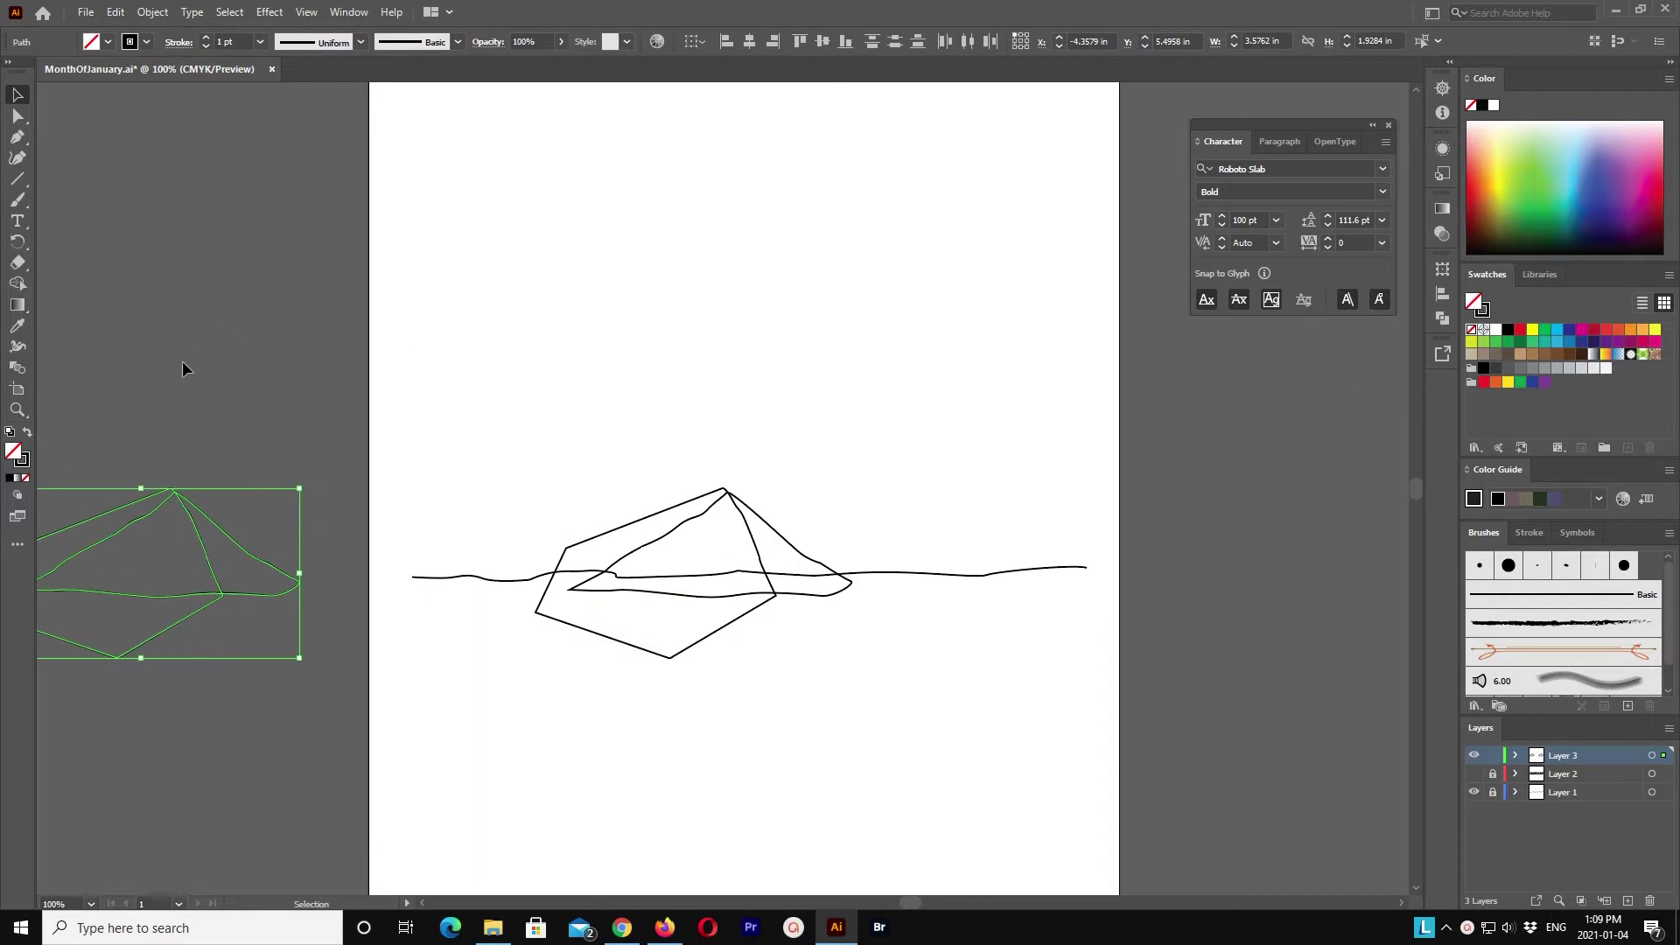
pyautogui.click(182, 361)
pyautogui.click(275, 626)
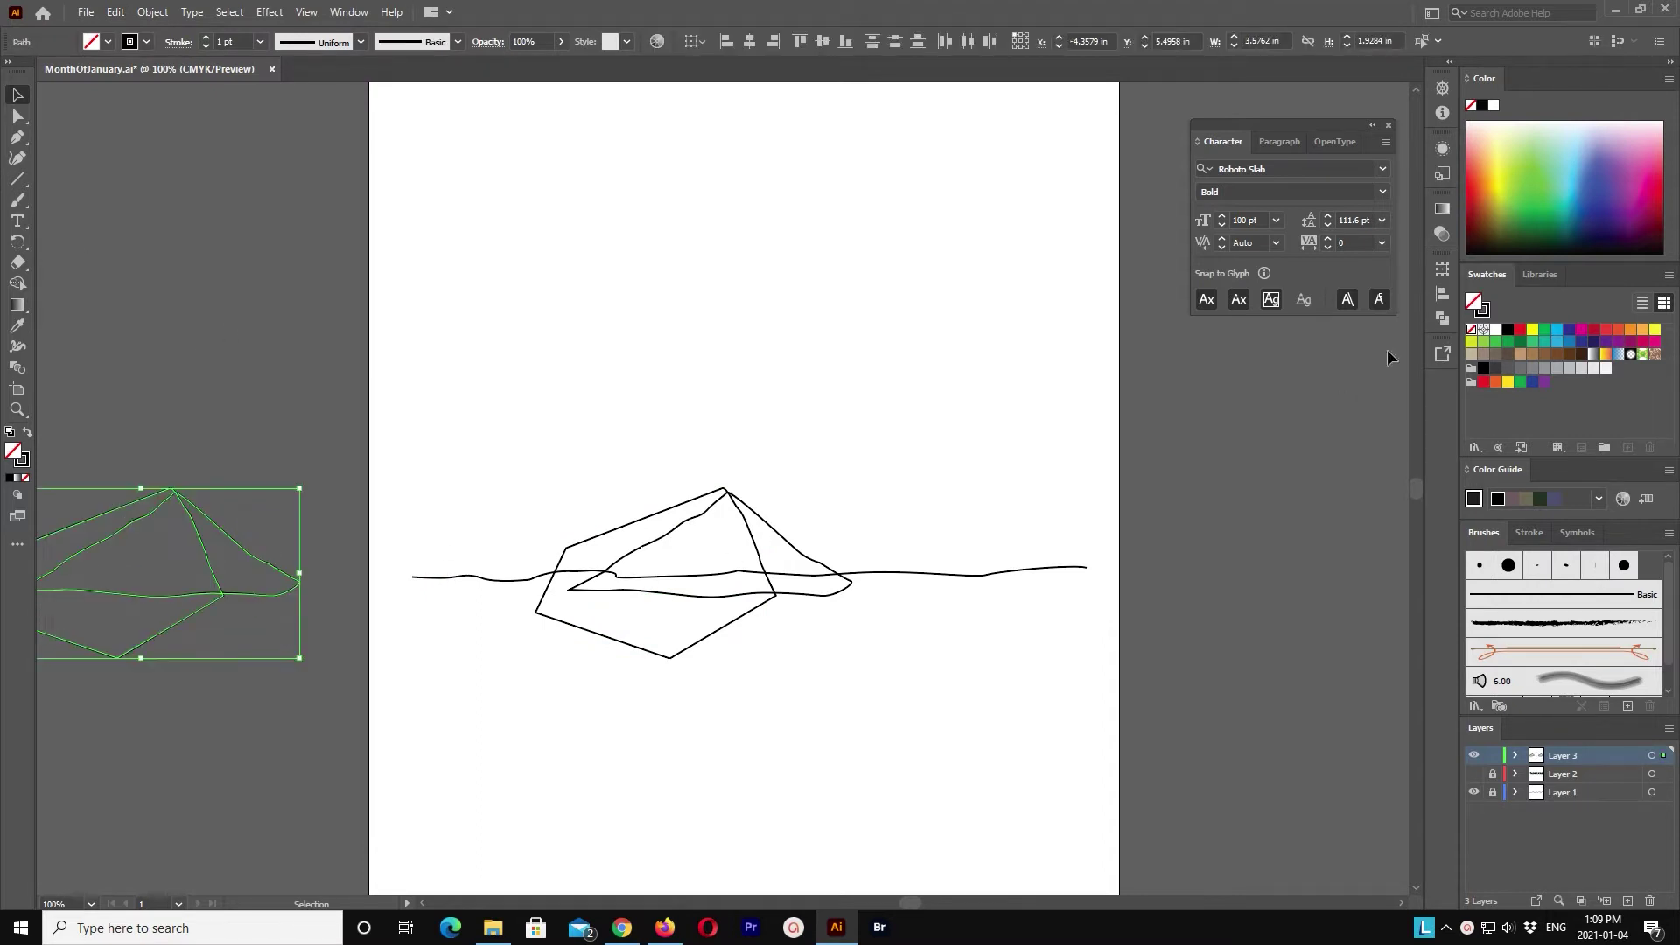
# Step: Intersect the copy with Pathfinder, delete the polygon, and move the cut piece back onto the mountain
pyautogui.click(1451, 317)
pyautogui.click(1311, 312)
pyautogui.click(690, 497)
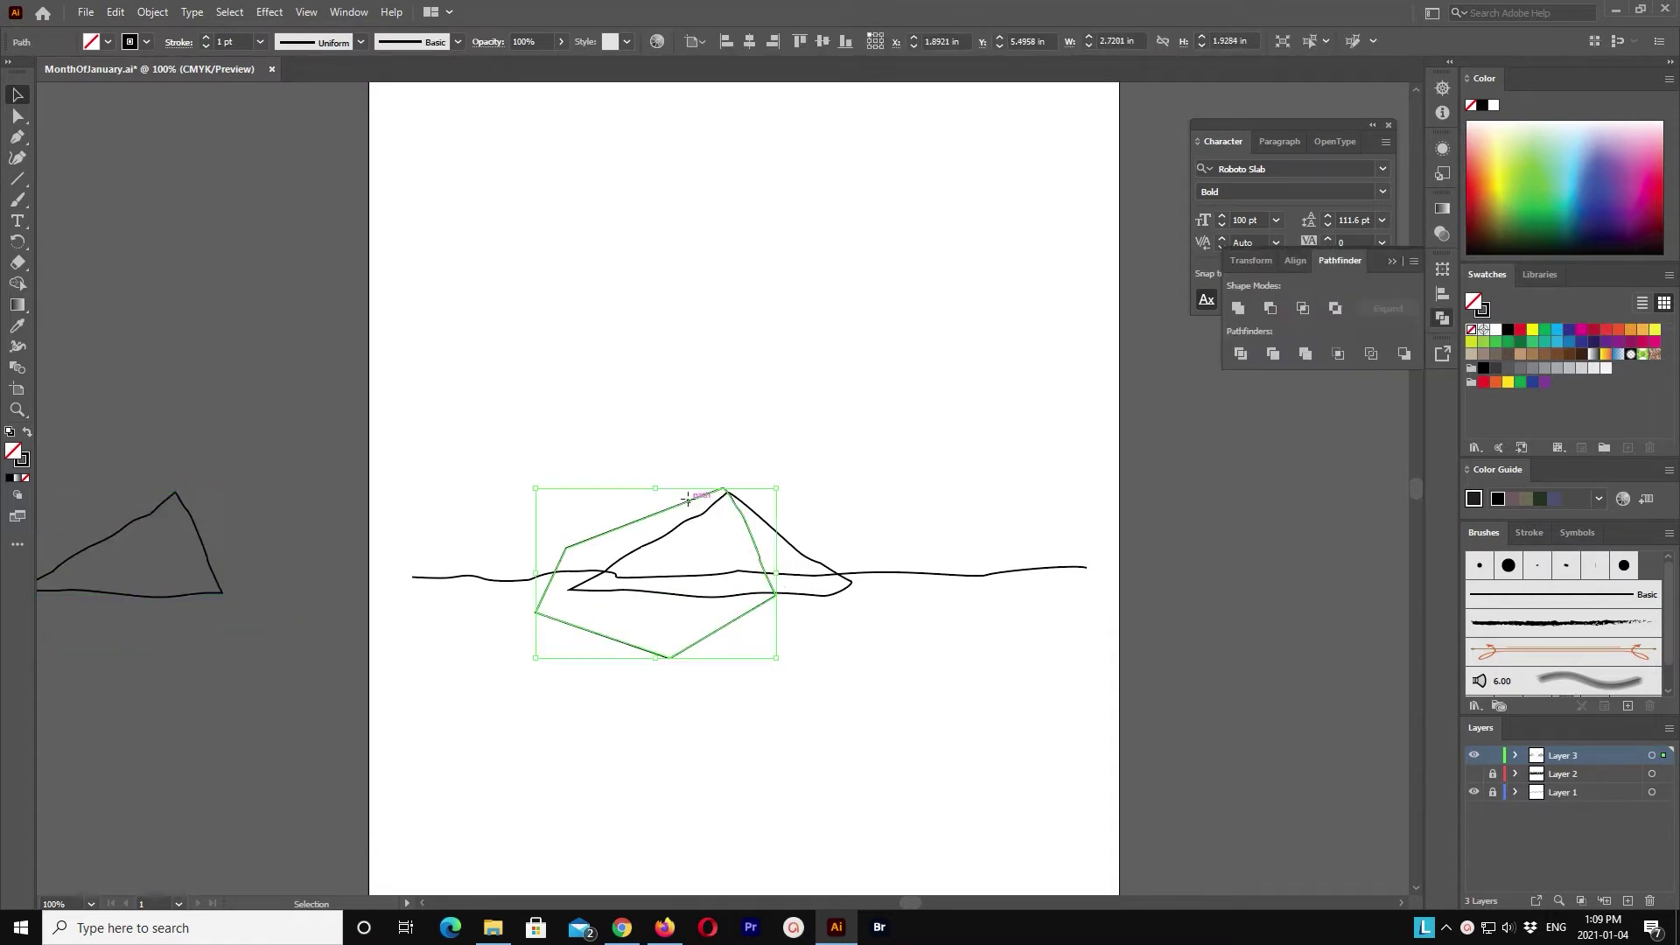
pyautogui.press('Delete')
pyautogui.click(167, 496)
pyautogui.hotkey('shift', 'Right')
pyautogui.hotkey('shift', 'Right')
pyautogui.hotkey('shift', 'Right')
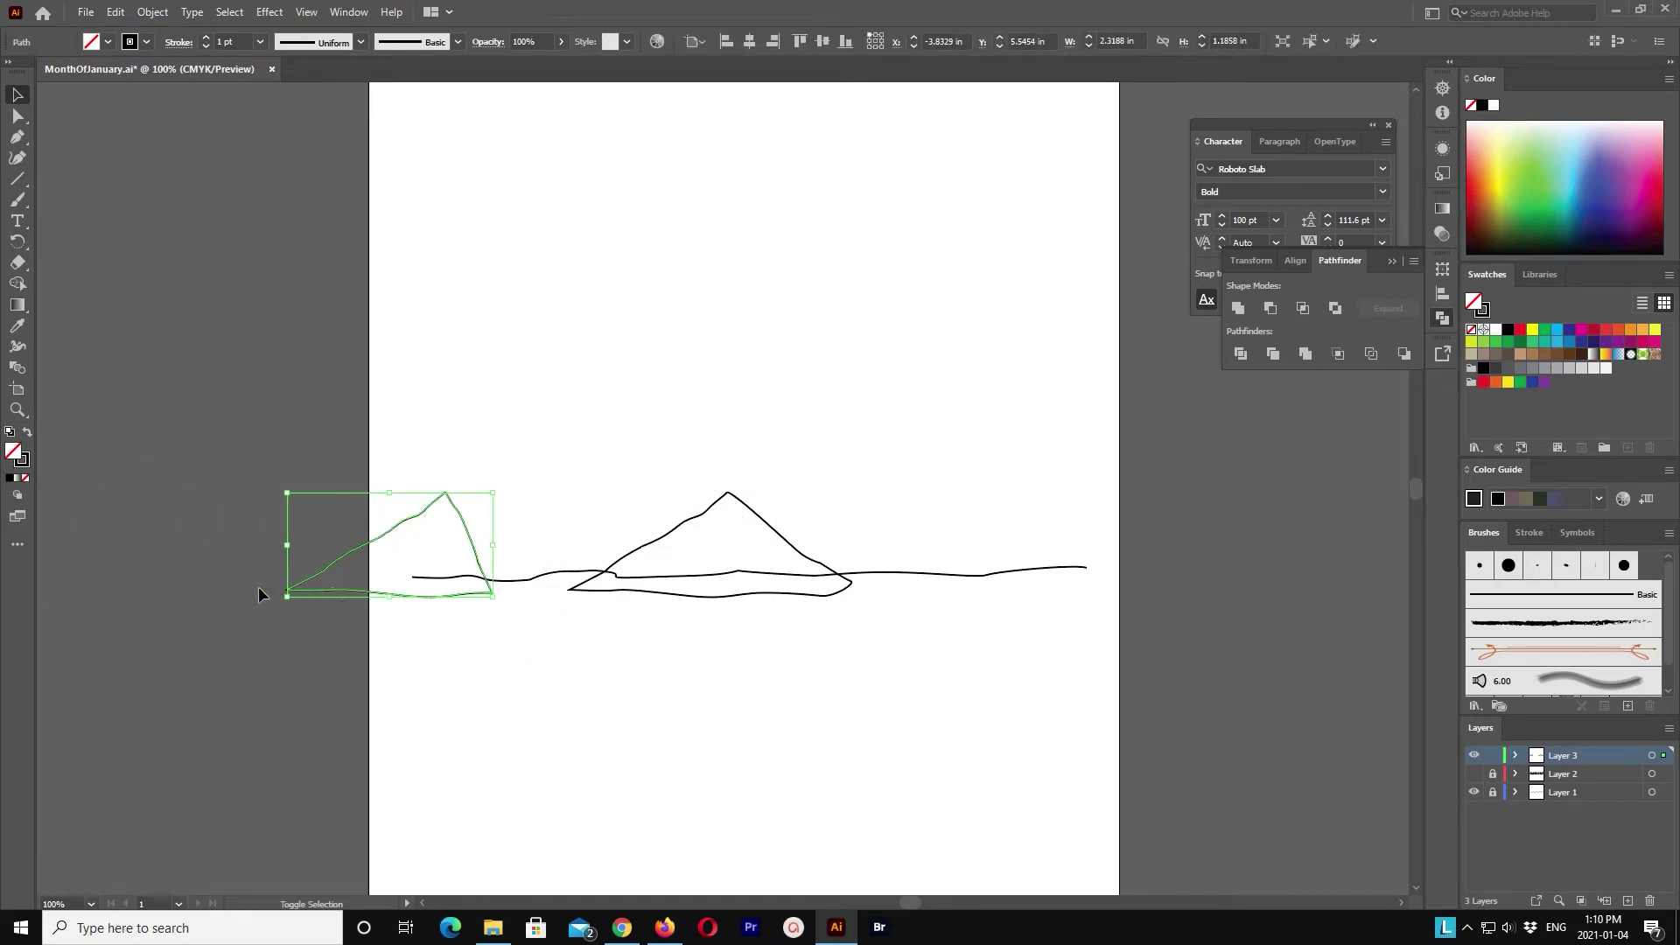
pyautogui.hotkey('shift', 'Right')
pyautogui.hotkey('shift', 'Right')
pyautogui.hotkey('shift', 'Right')
pyautogui.click(737, 692)
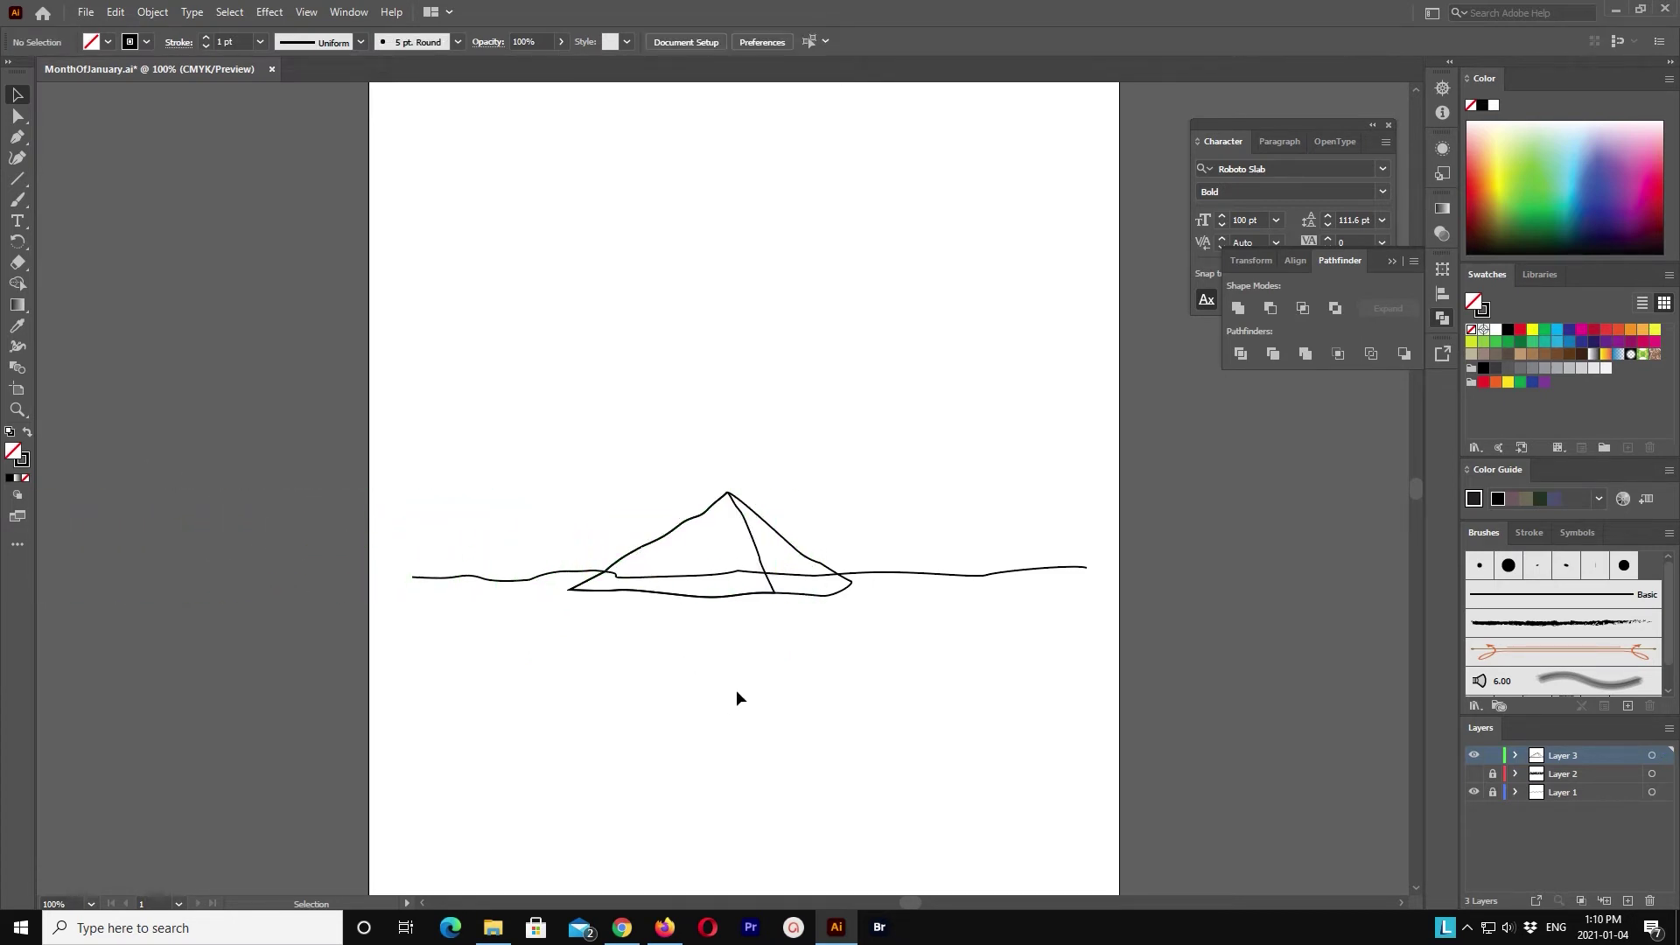
pyautogui.moveTo(719, 532); pyautogui.dragTo(720, 532)
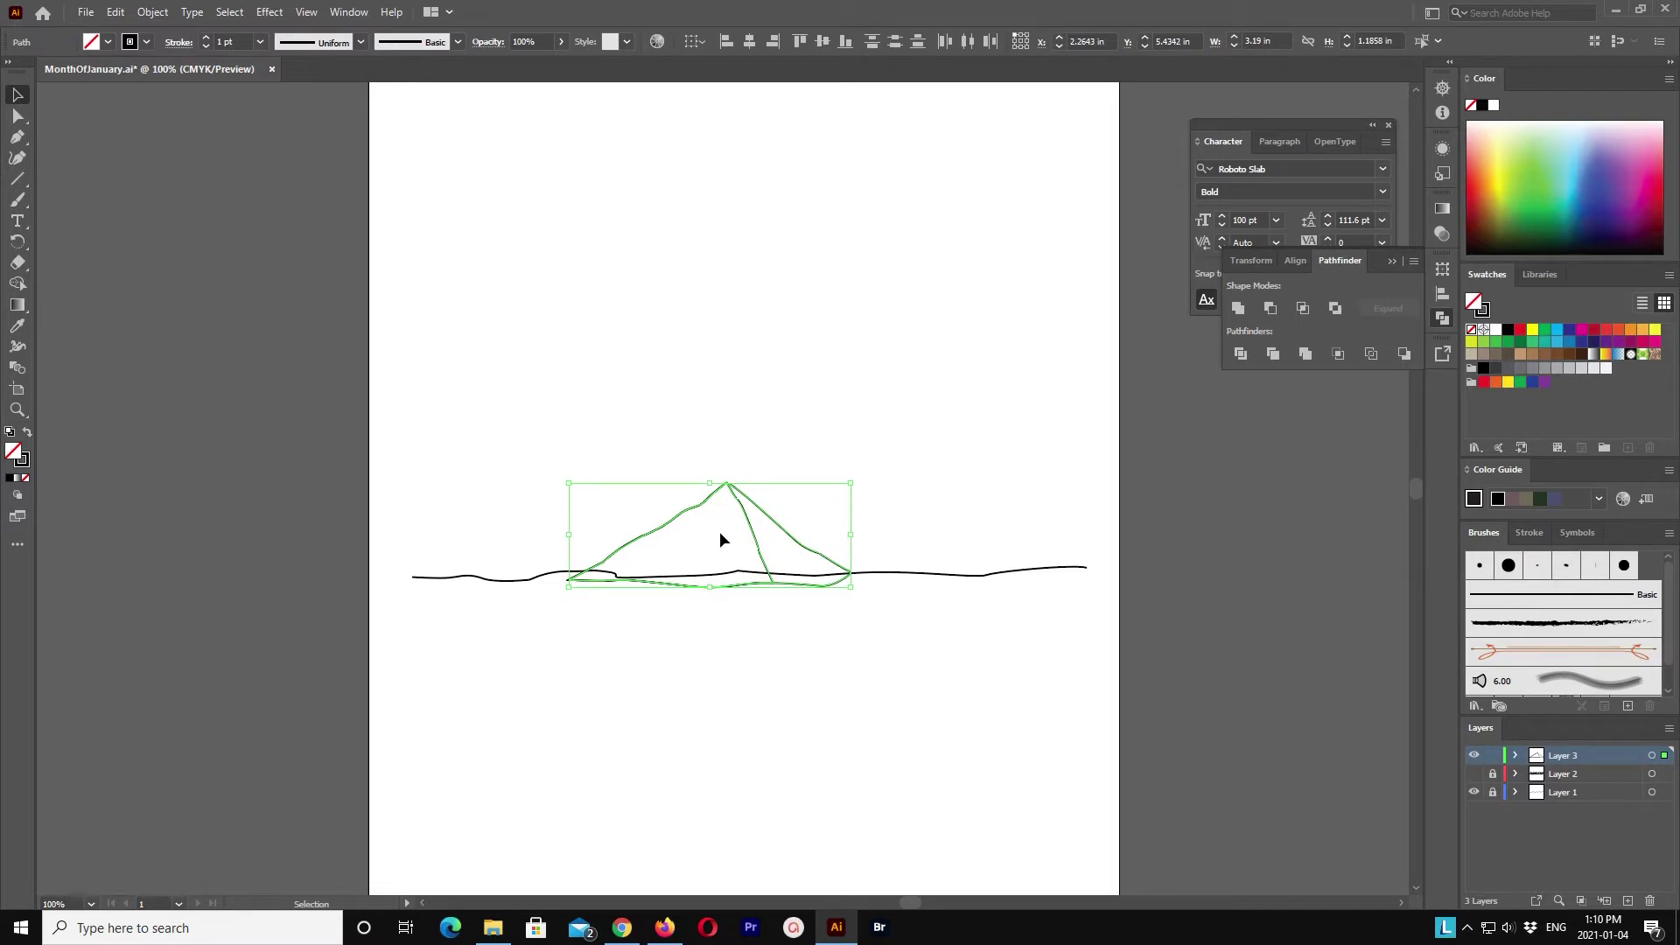
pyautogui.click(806, 552)
pyautogui.hotkey('ctrl', '+')
pyautogui.hotkey('ctrl', '+')
pyautogui.hotkey('ctrl', '+')
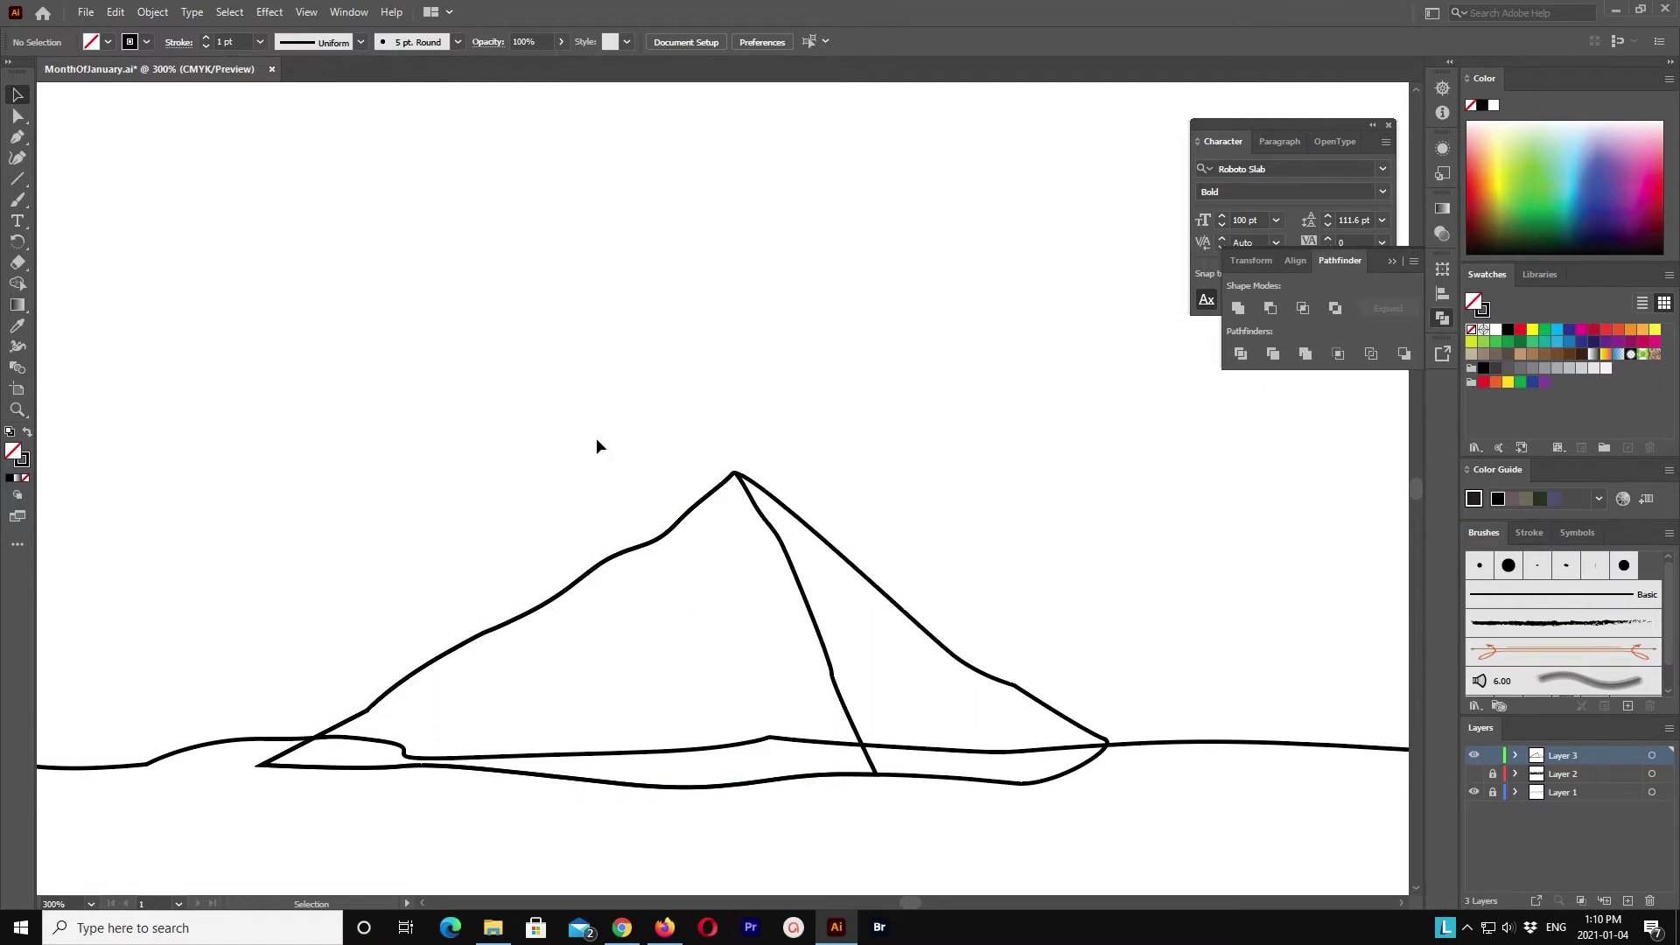
pyautogui.moveTo(596, 447); pyautogui.dragTo(943, 833)
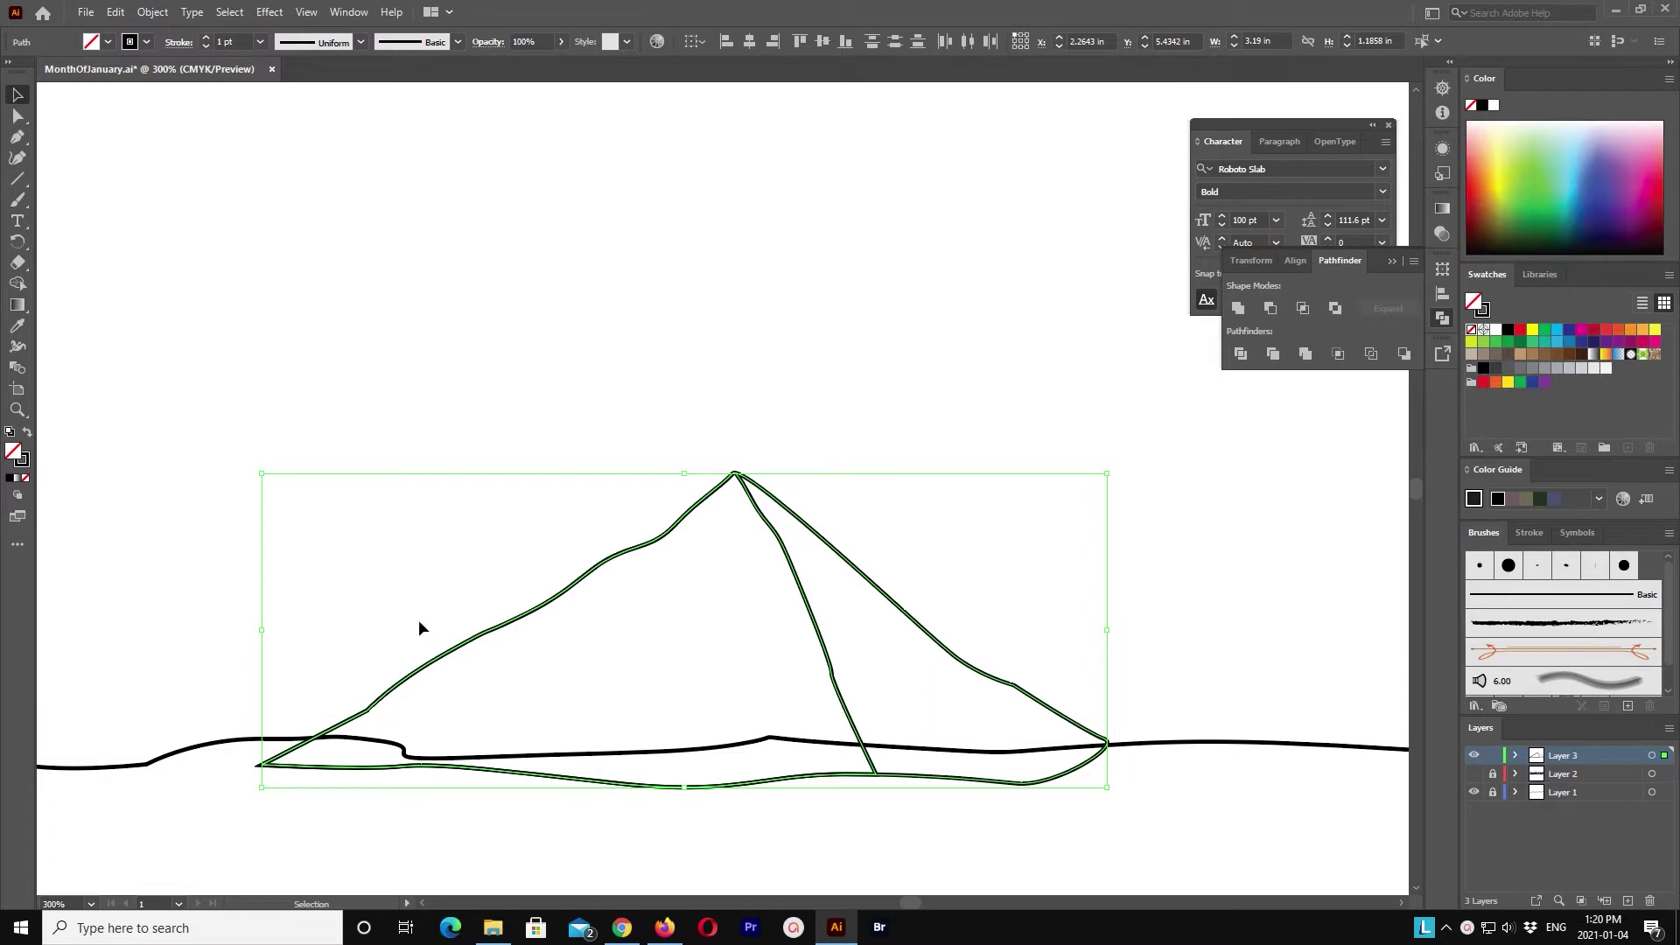
pyautogui.click(490, 406)
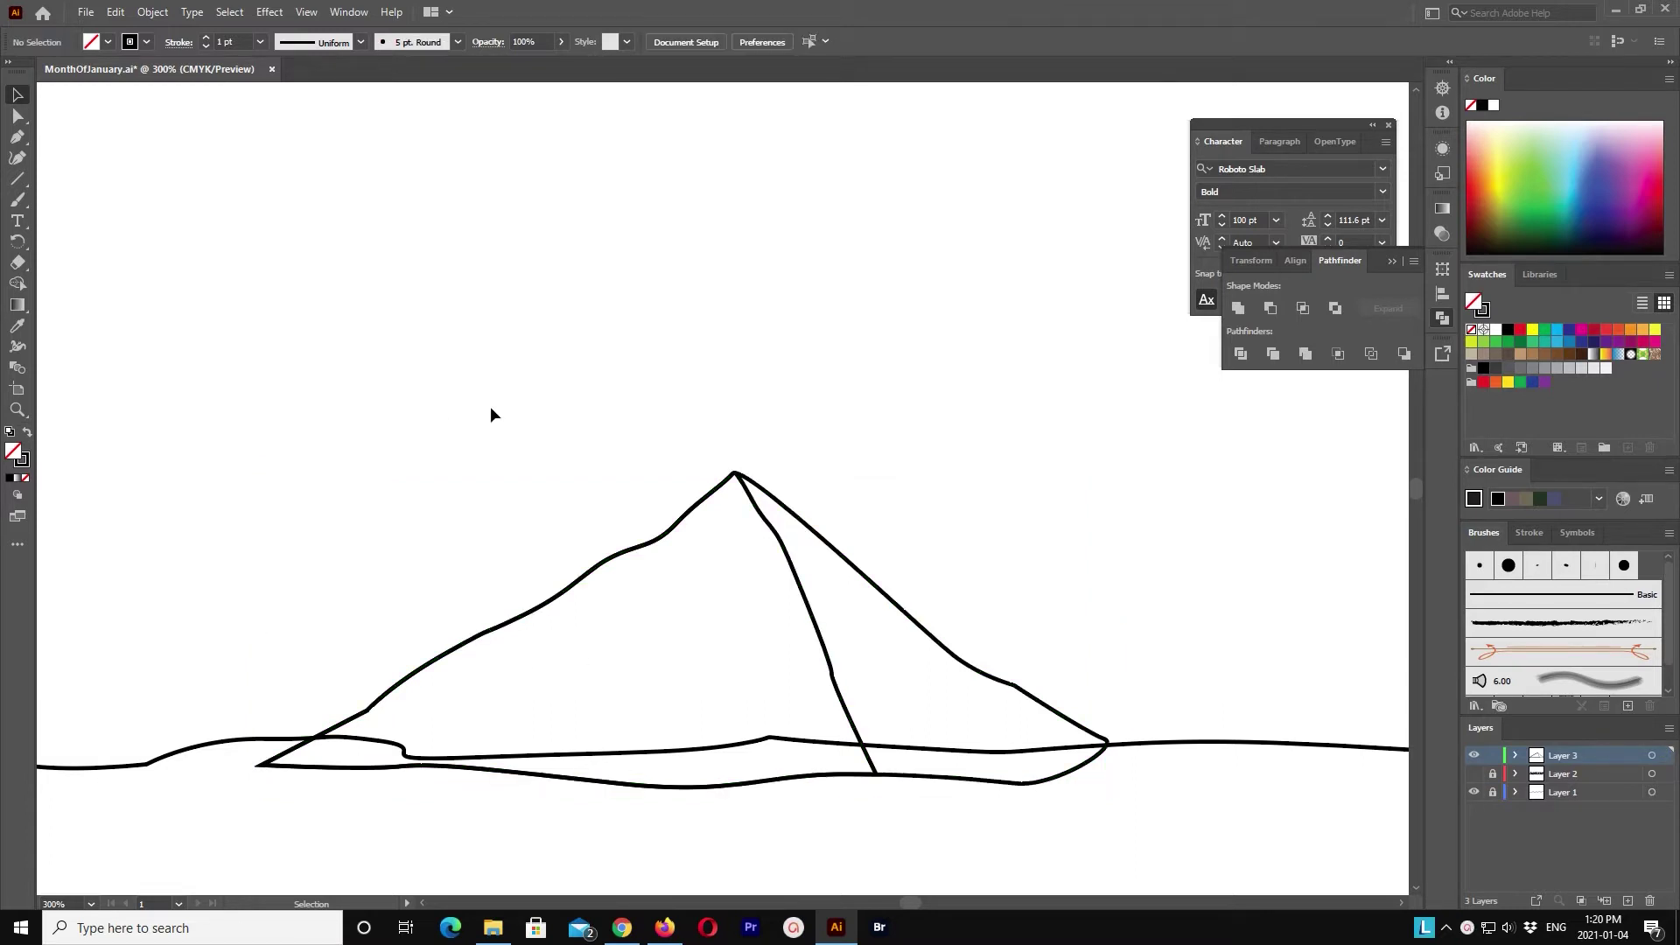
# Step: Draw a zigzag snow line with the Pen tool from the left slope across to the ridge
pyautogui.click(17, 137)
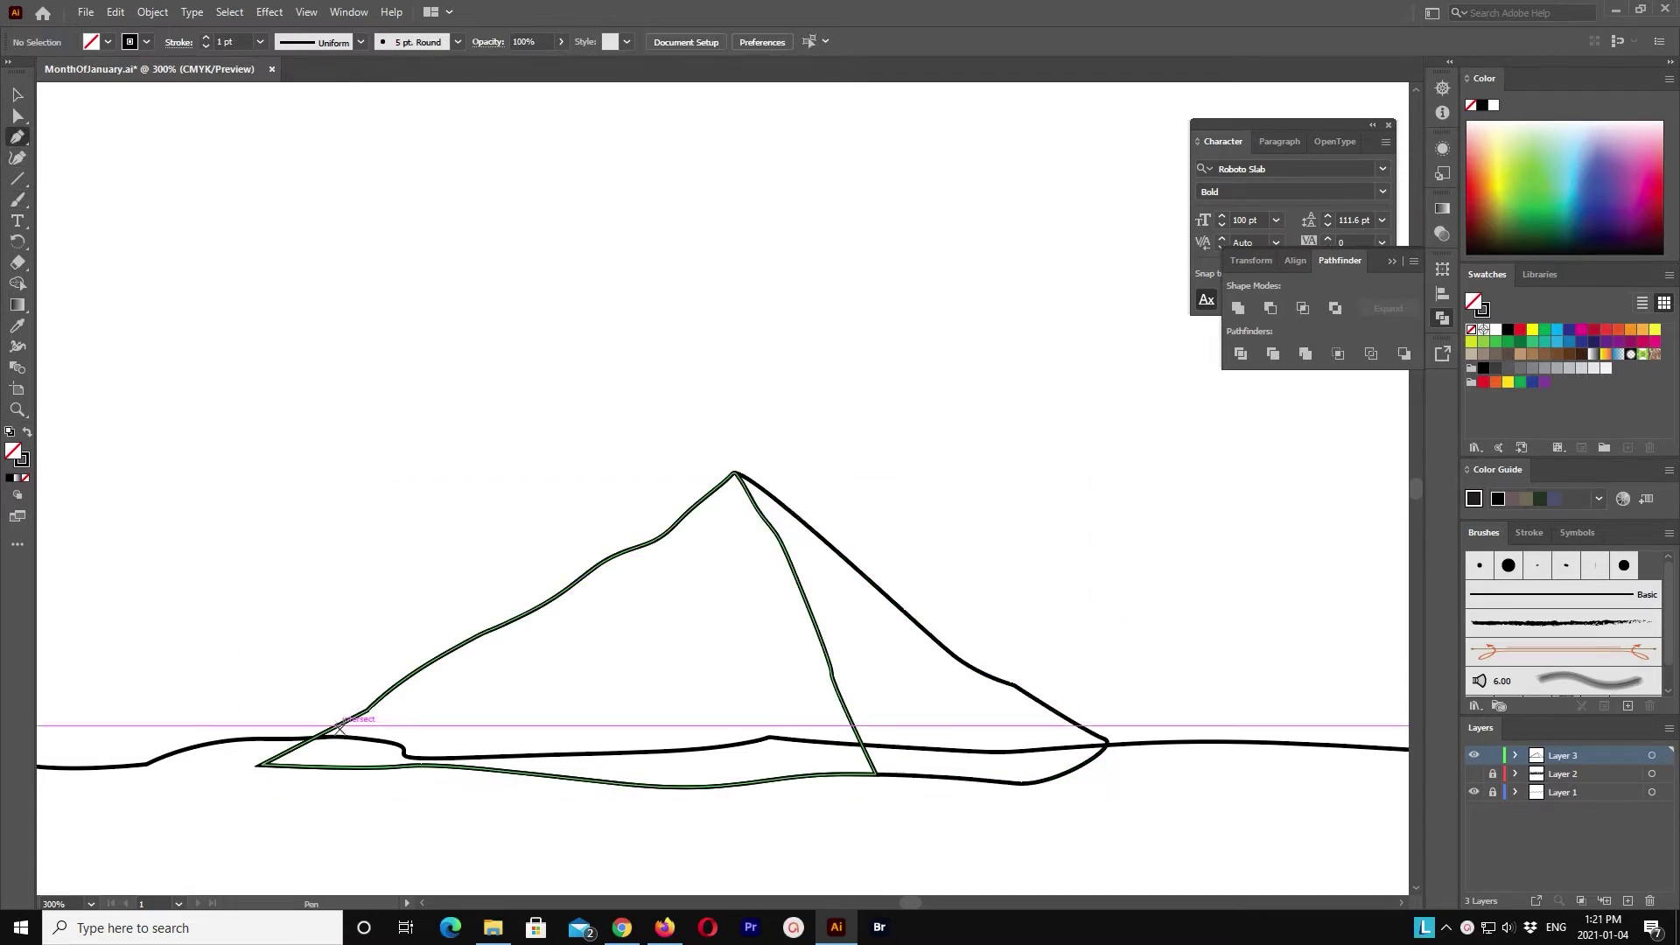
pyautogui.click(340, 730)
pyautogui.moveTo(424, 705); pyautogui.dragTo(473, 692)
pyautogui.moveTo(494, 688); pyautogui.dragTo(536, 651)
pyautogui.moveTo(547, 643)
pyautogui.mouseDown()
pyautogui.moveTo(616, 621)
pyautogui.moveTo(648, 638)
pyautogui.moveTo(674, 586)
pyautogui.moveTo(698, 604)
pyautogui.moveTo(749, 596)
pyautogui.moveTo(845, 692)
pyautogui.mouseUp()
pyautogui.click(604, 604)
pyautogui.hotkey('ctrl', 'z')
pyautogui.click(781, 569)
pyautogui.click(797, 613)
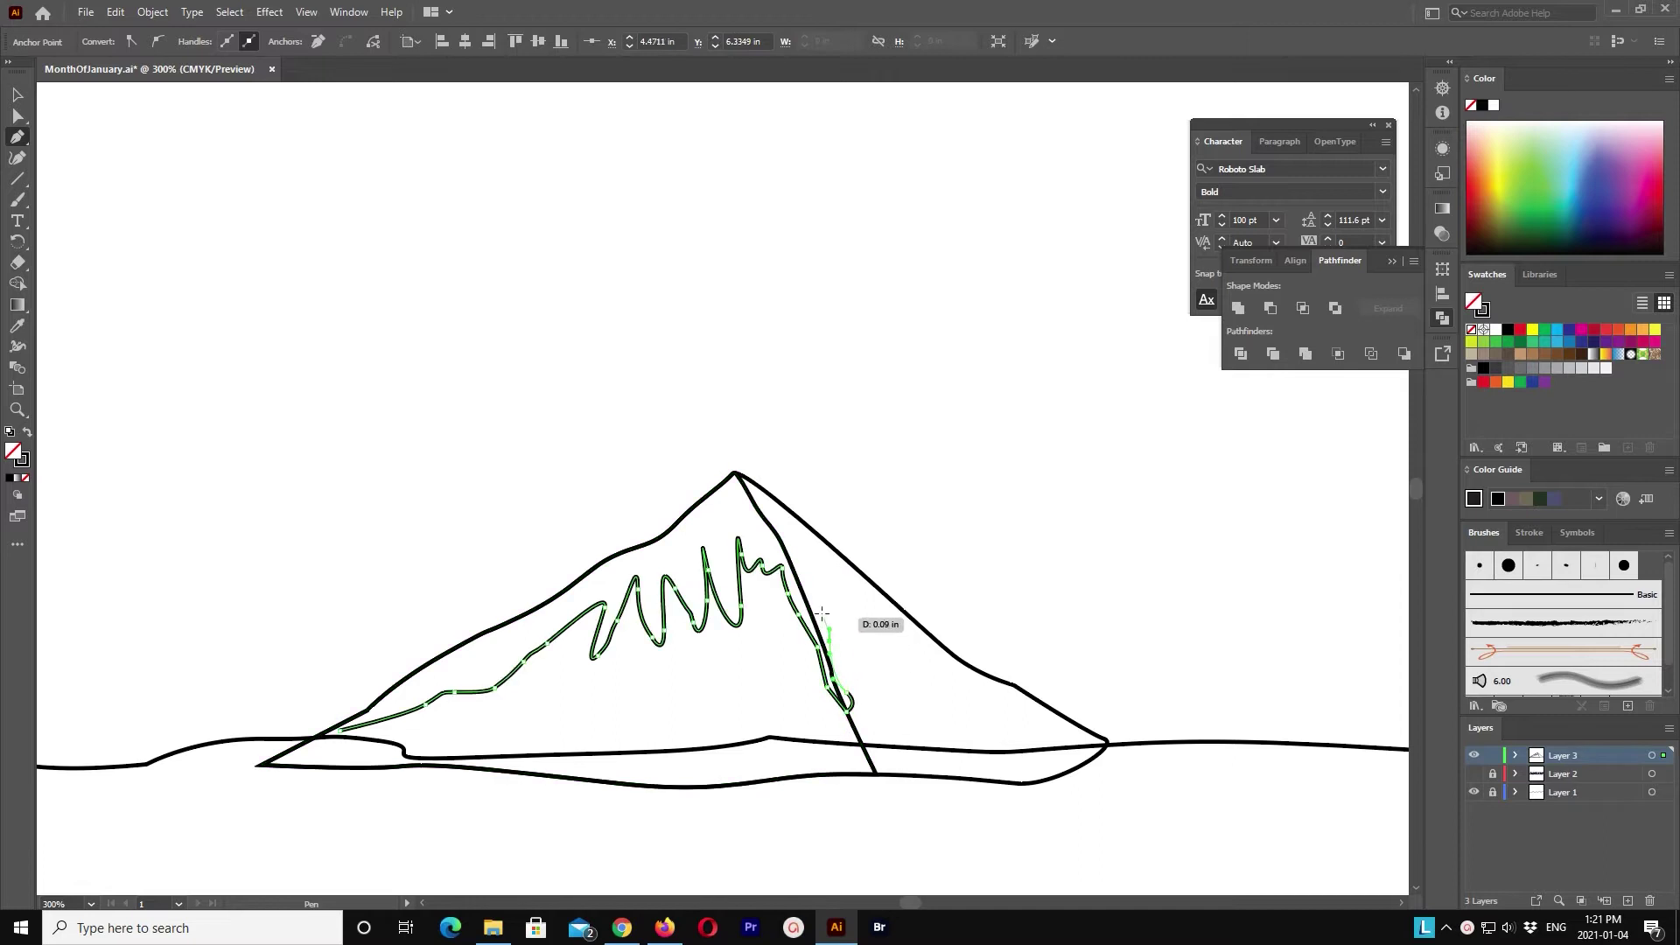
pyautogui.click(822, 577)
pyautogui.press('Escape')
# Step: Continue the snow line down the right slope, loop over the peak, and close the shape
pyautogui.click(814, 531)
pyautogui.moveTo(838, 591)
pyautogui.mouseDown()
pyautogui.moveTo(860, 579)
pyautogui.moveTo(879, 608)
pyautogui.mouseUp()
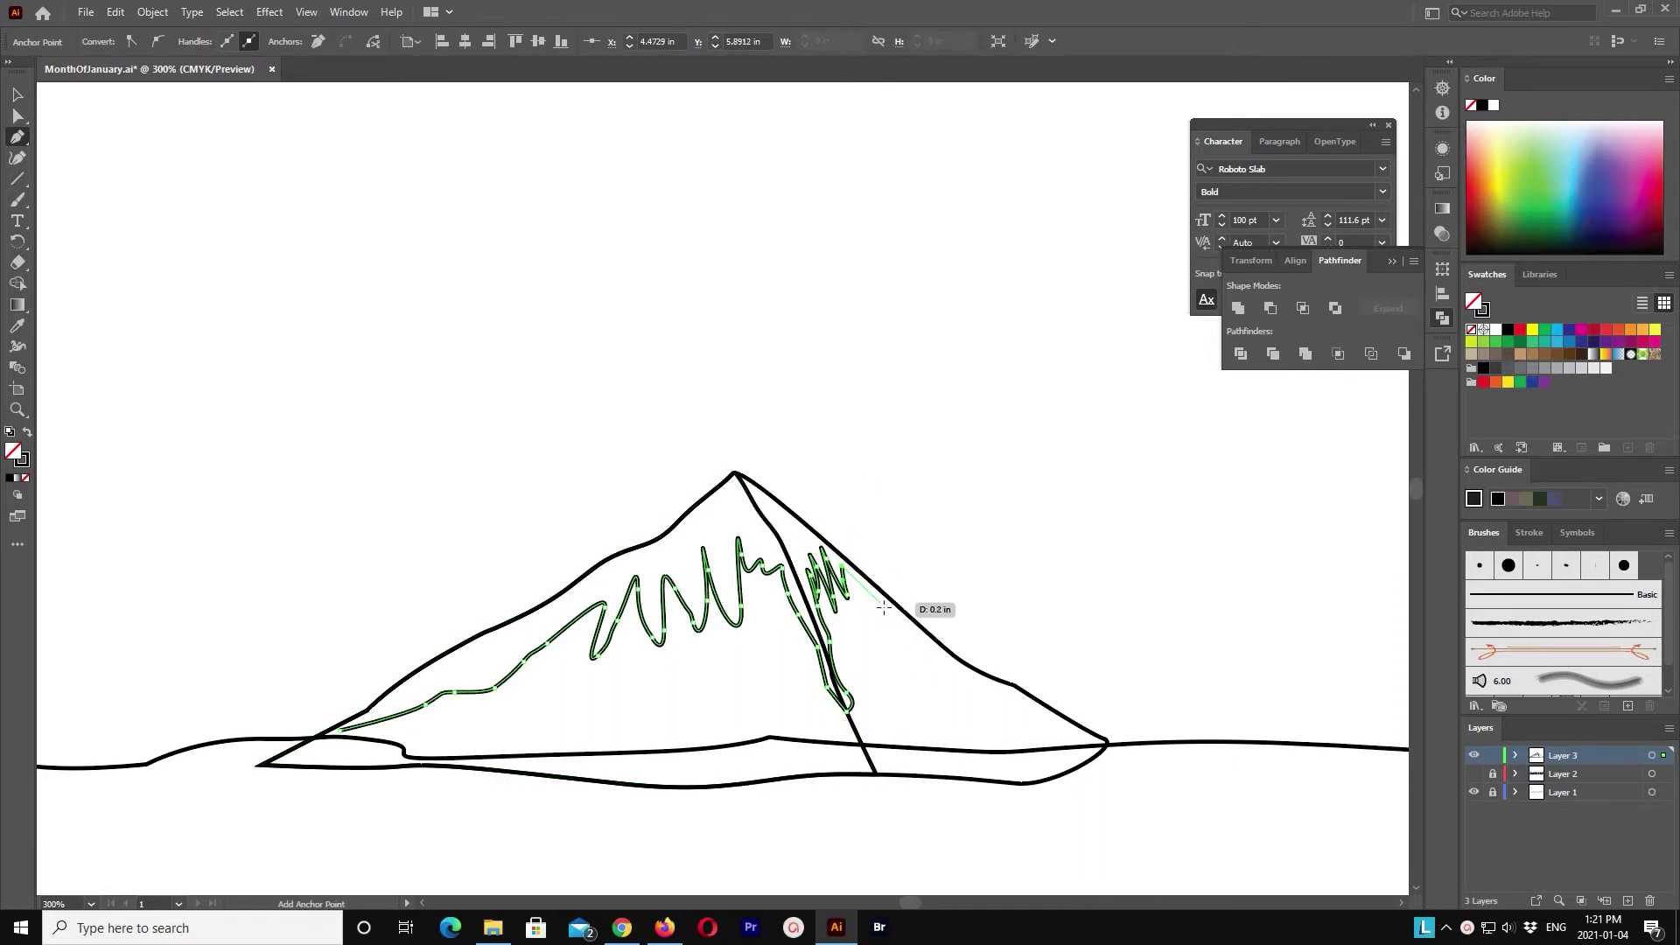
pyautogui.click(945, 649)
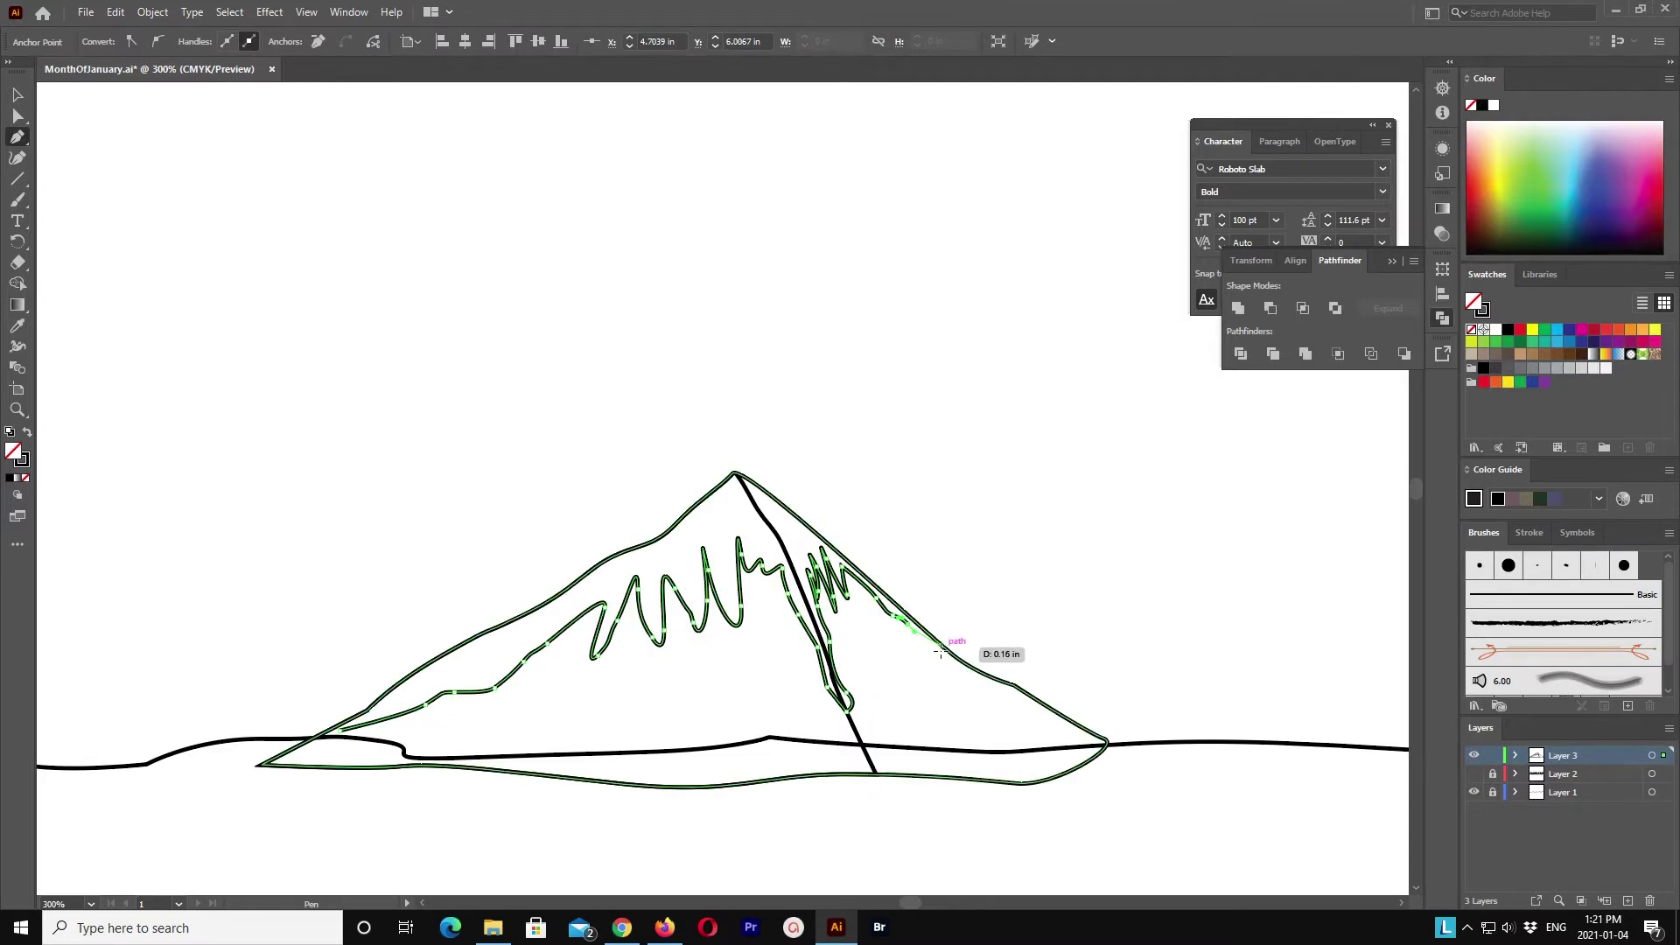
pyautogui.click(901, 576)
pyautogui.click(836, 490)
pyautogui.click(739, 442)
pyautogui.click(697, 477)
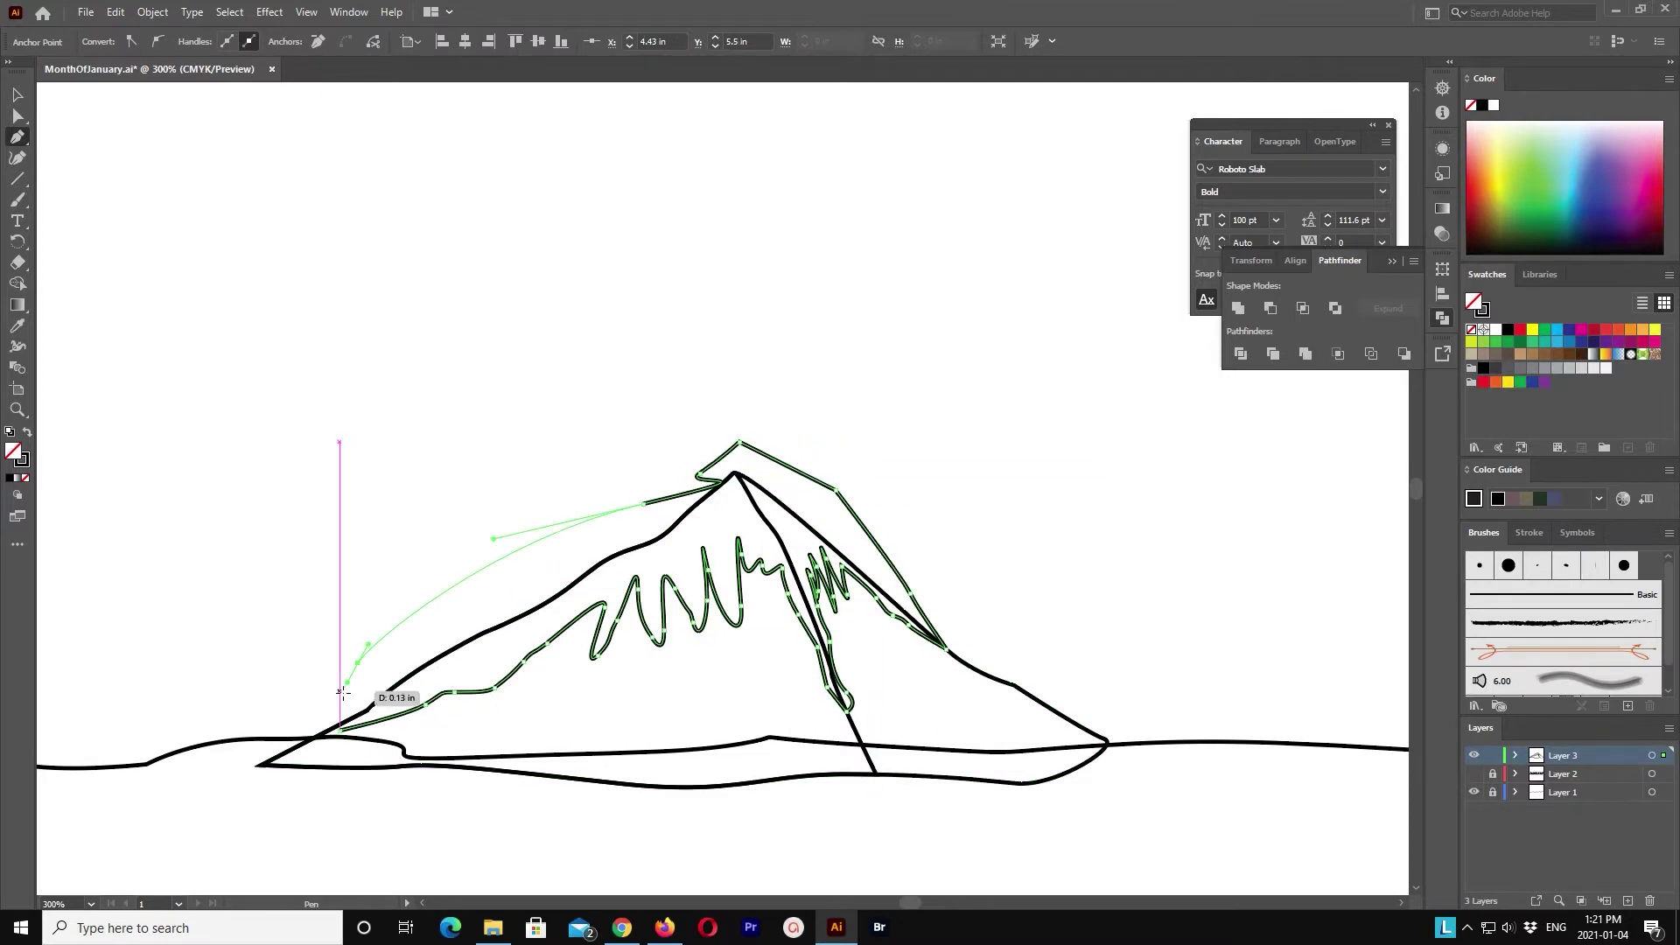
pyautogui.click(333, 722)
pyautogui.click(331, 725)
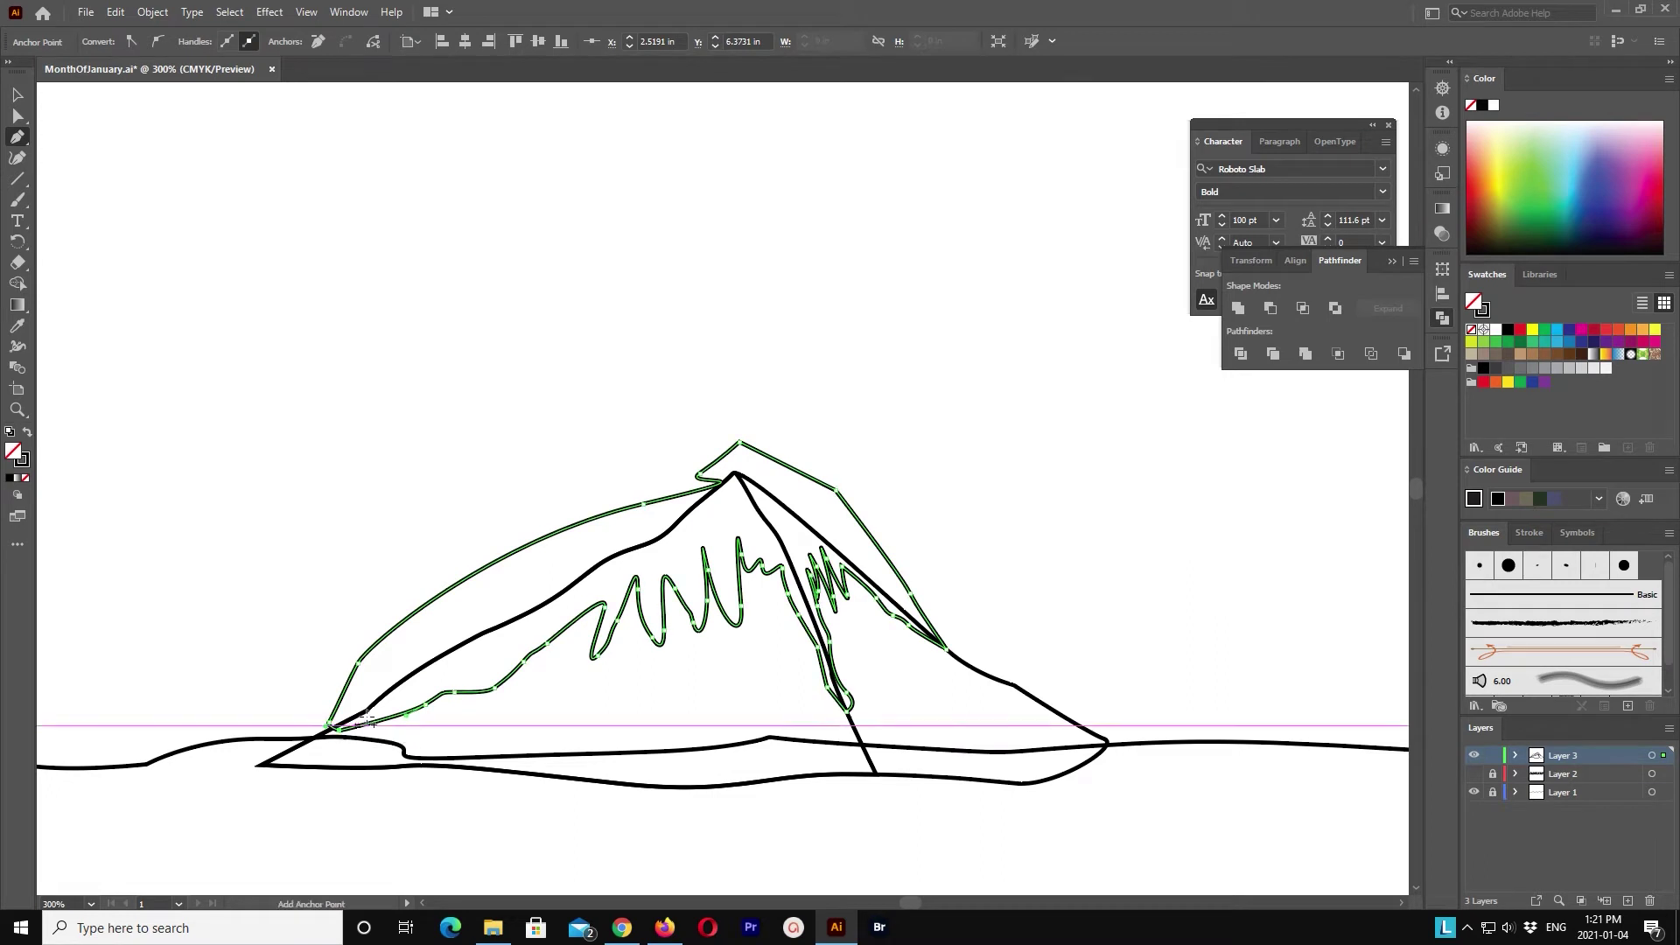
# Step: Select the snow-cap shape together with the mountain's base outline
pyautogui.press('v')
pyautogui.keyDown('shift'); pyautogui.click(994, 676); pyautogui.keyUp('shift')
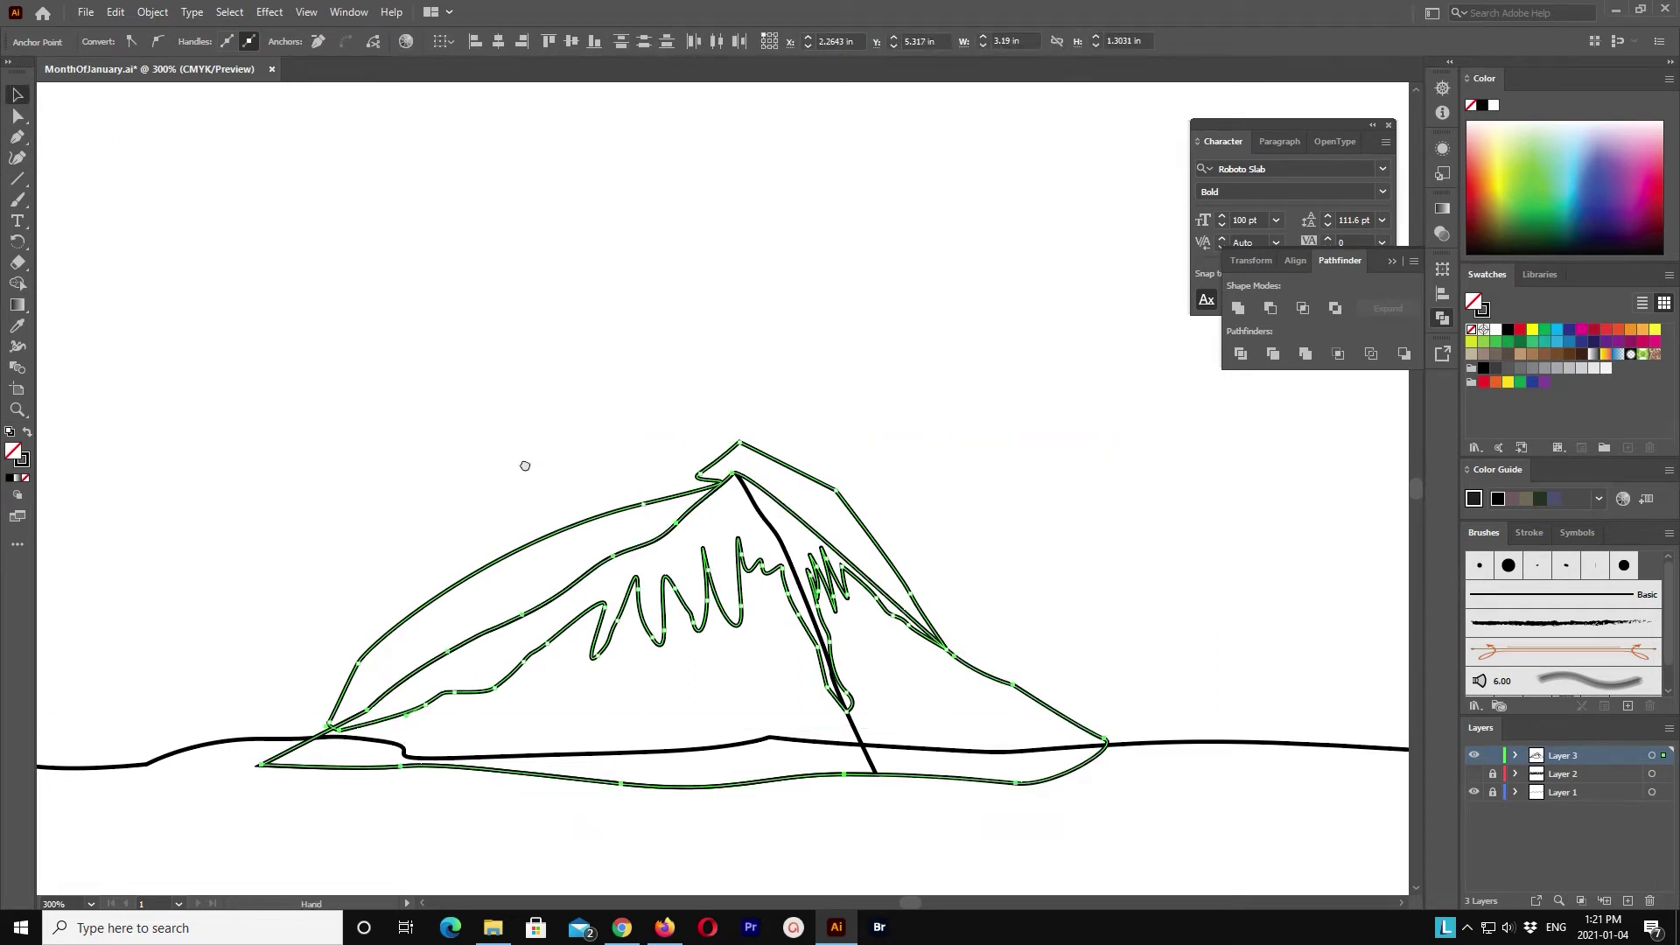
pyautogui.moveTo(526, 469); pyautogui.dragTo(910, 363)
pyautogui.click(115, 12)
# Step: Paste a copy of the mountain in front and shift it left
pyautogui.click(166, 131)
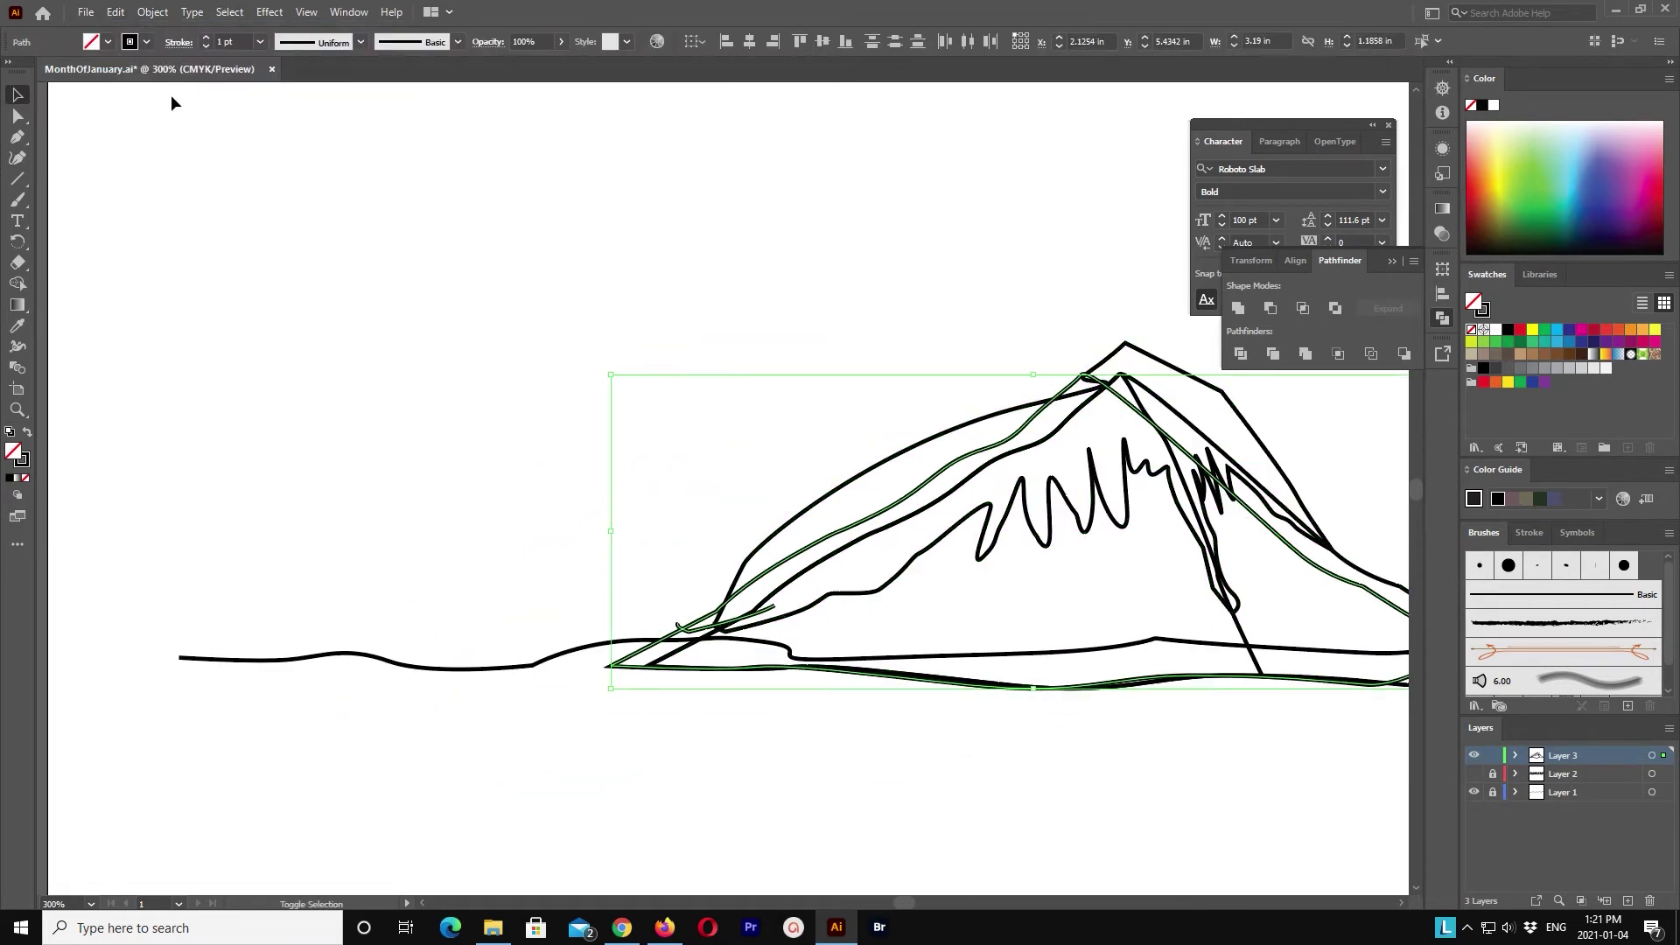
pyautogui.hotkey('ctrl', 'z')
pyautogui.hotkey('ctrl', '-')
pyautogui.hotkey('ctrl', '-')
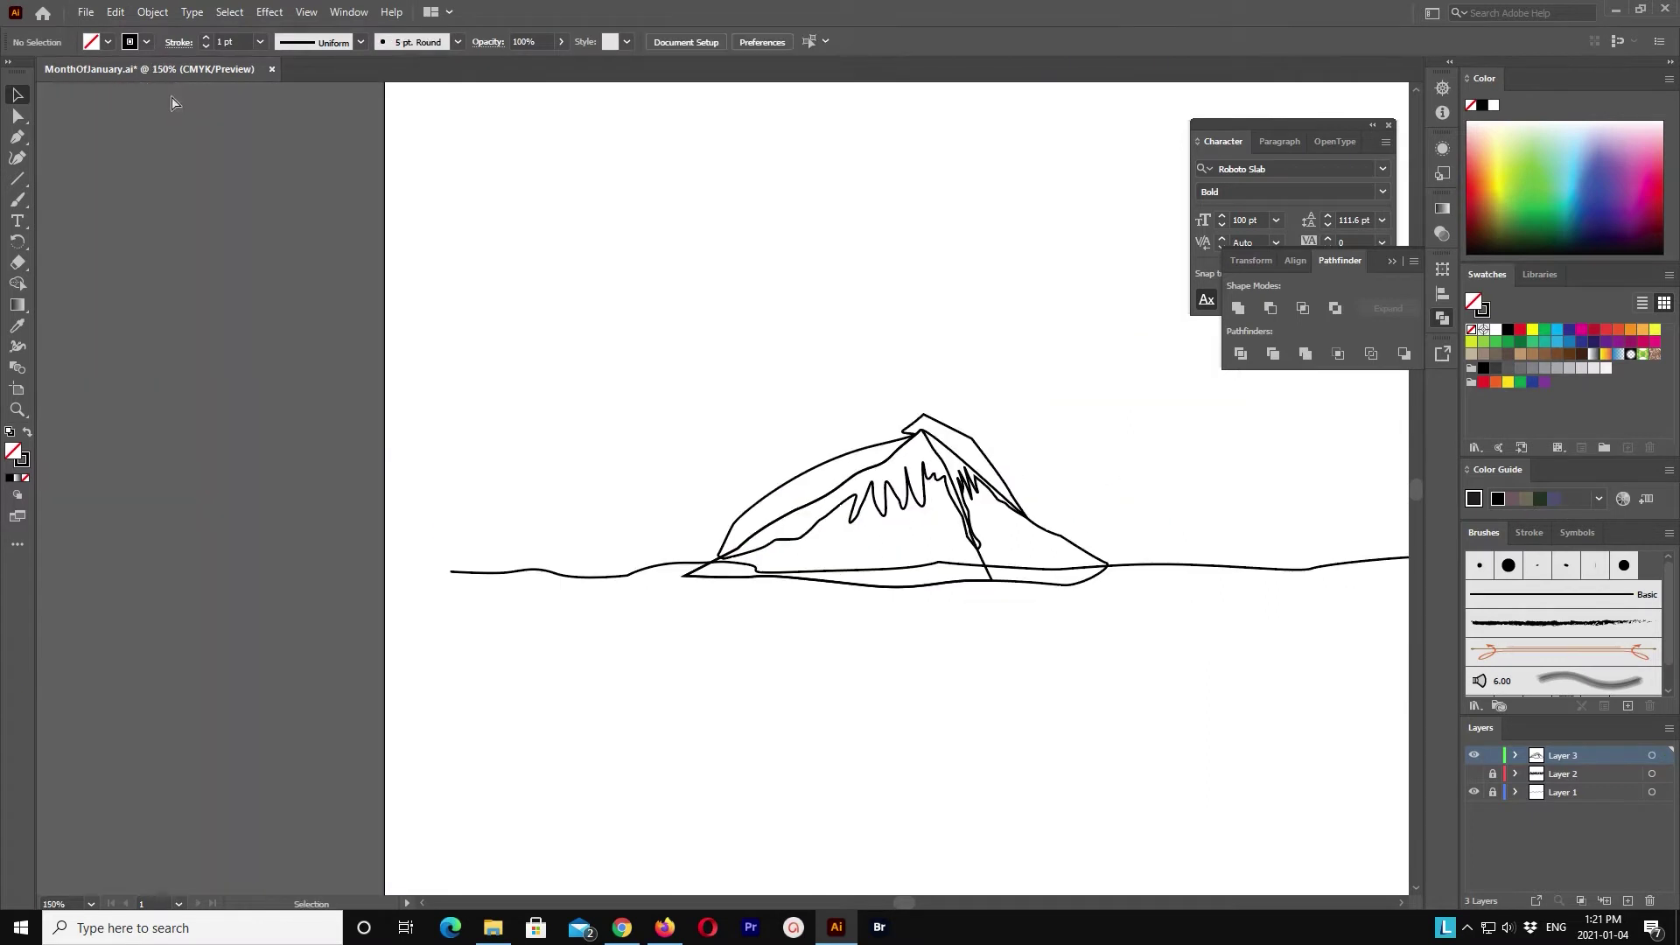
pyautogui.click(969, 435)
pyautogui.keyDown('shift'); pyautogui.click(1094, 573); pyautogui.keyUp('shift')
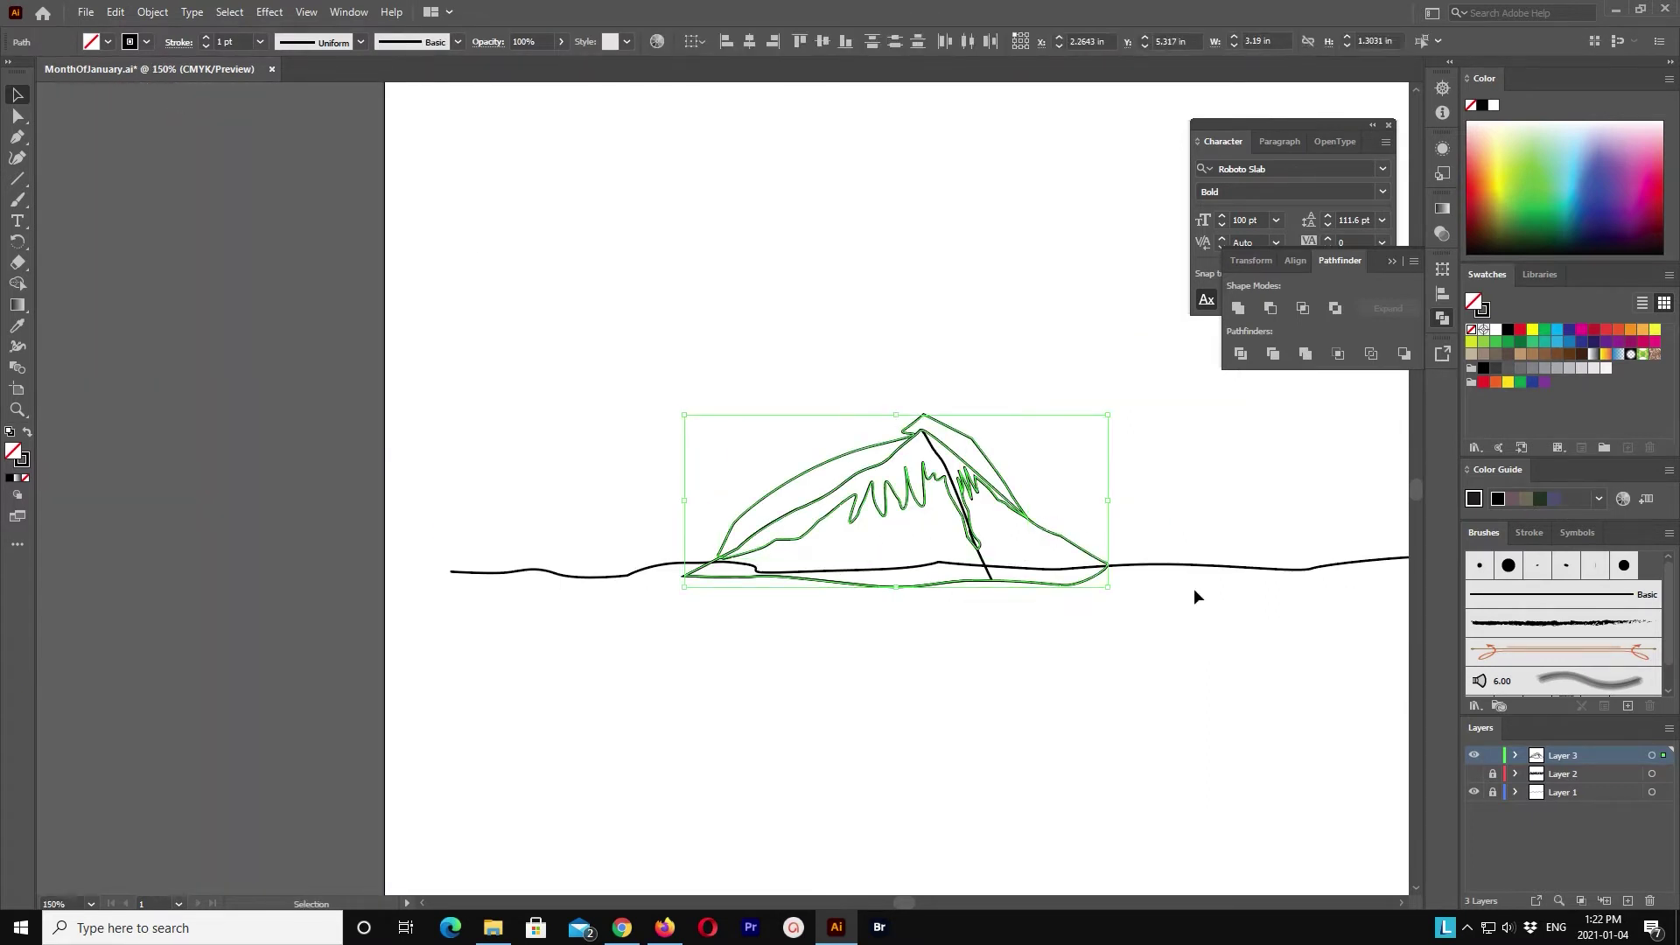
pyautogui.click(115, 12)
pyautogui.click(192, 131)
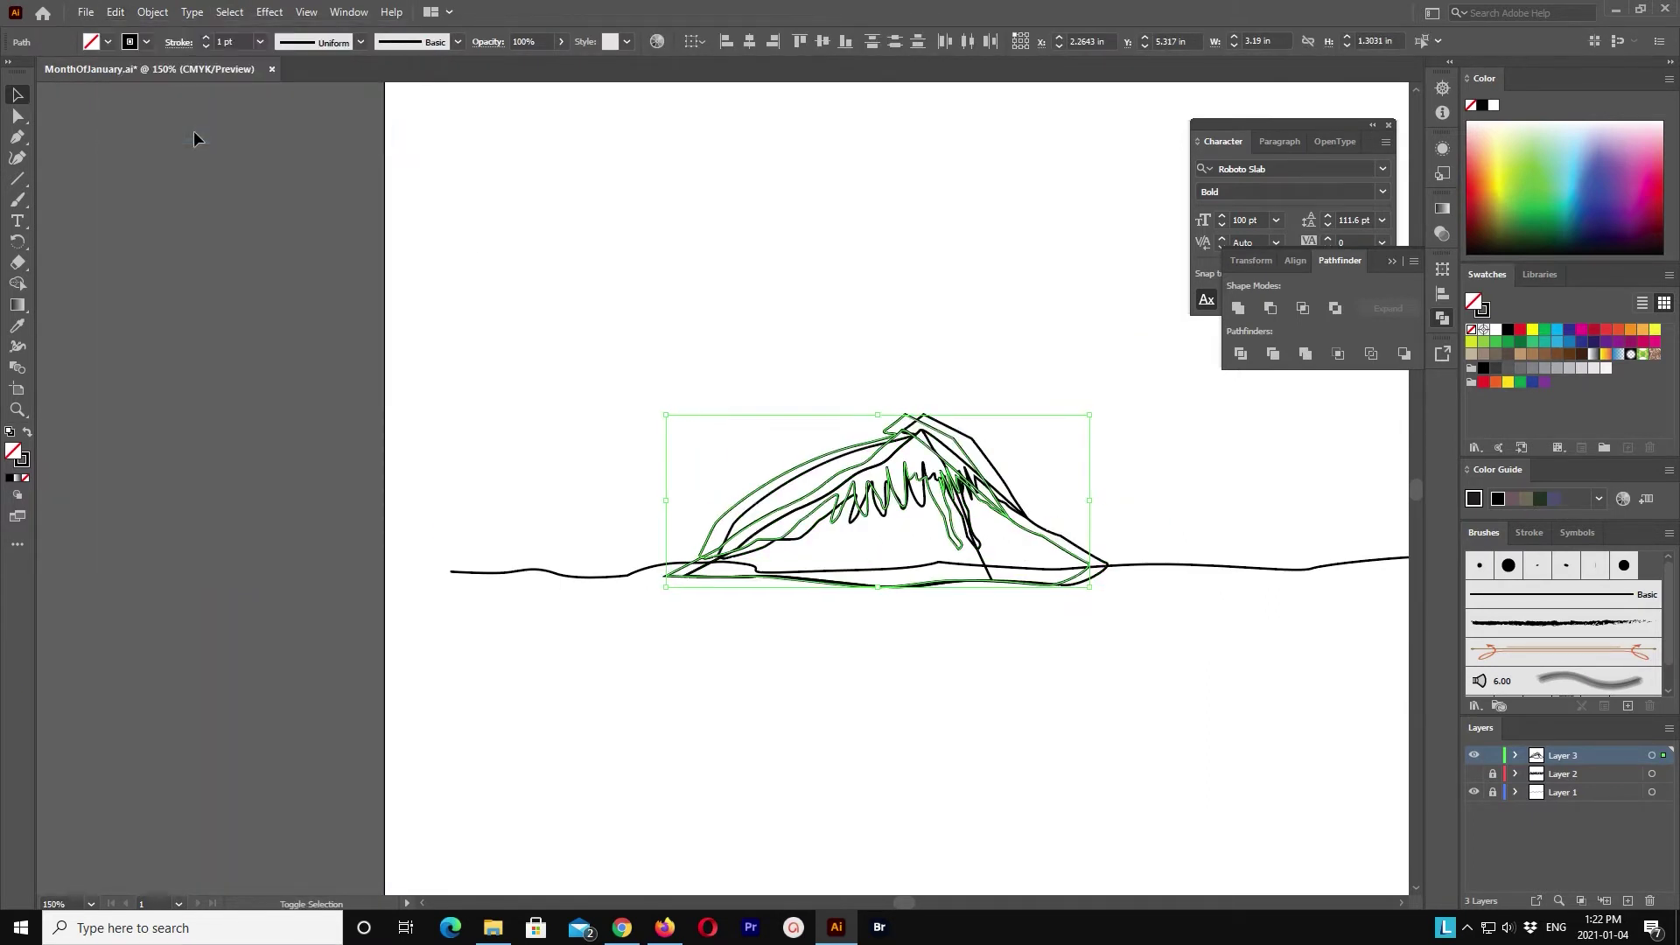
pyautogui.hotkey('shift', 'Left')
pyautogui.hotkey('shift', 'Left')
pyautogui.hotkey('shift', 'Left')
pyautogui.hotkey('shift', 'Left')
pyautogui.hotkey('shift', 'Left')
# Step: Trim the copy with a Pathfinder operation and move it back over the original mountain
pyautogui.click(1281, 307)
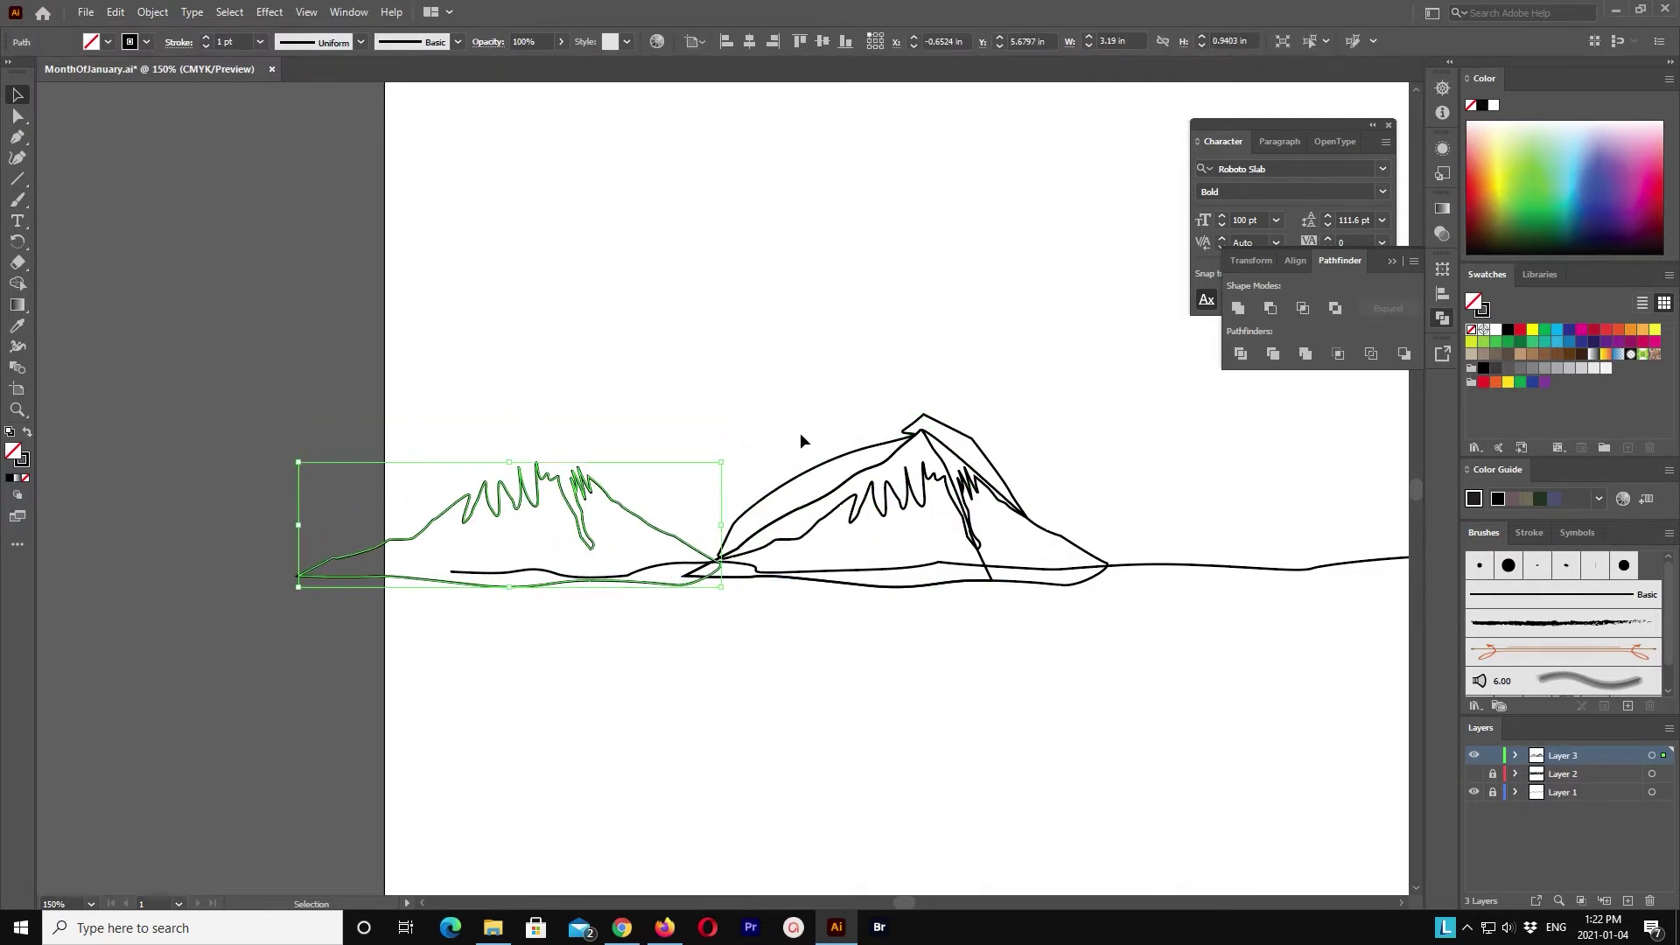
pyautogui.hotkey('ctrl', 'z')
pyautogui.click(1293, 312)
pyautogui.click(976, 449)
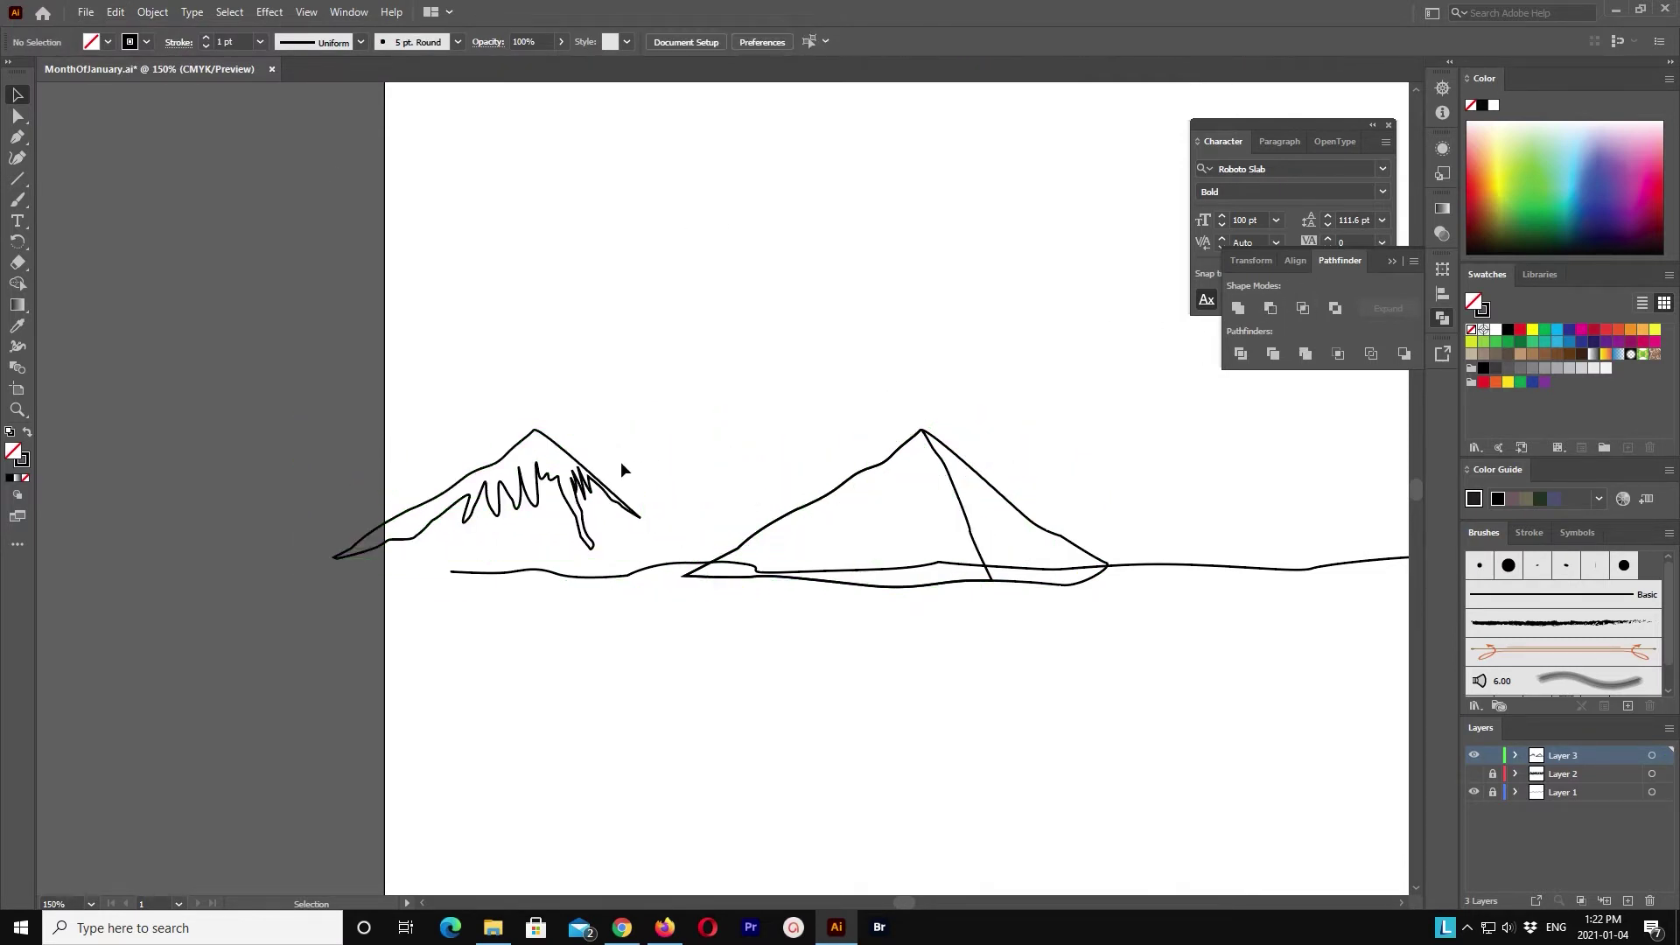
pyautogui.click(581, 460)
pyautogui.hotkey('shift', 'Right')
pyautogui.hotkey('shift', 'Right')
pyautogui.hotkey('shift', 'Right')
pyautogui.hotkey('shift', 'Right')
pyautogui.hotkey('shift', 'Right')
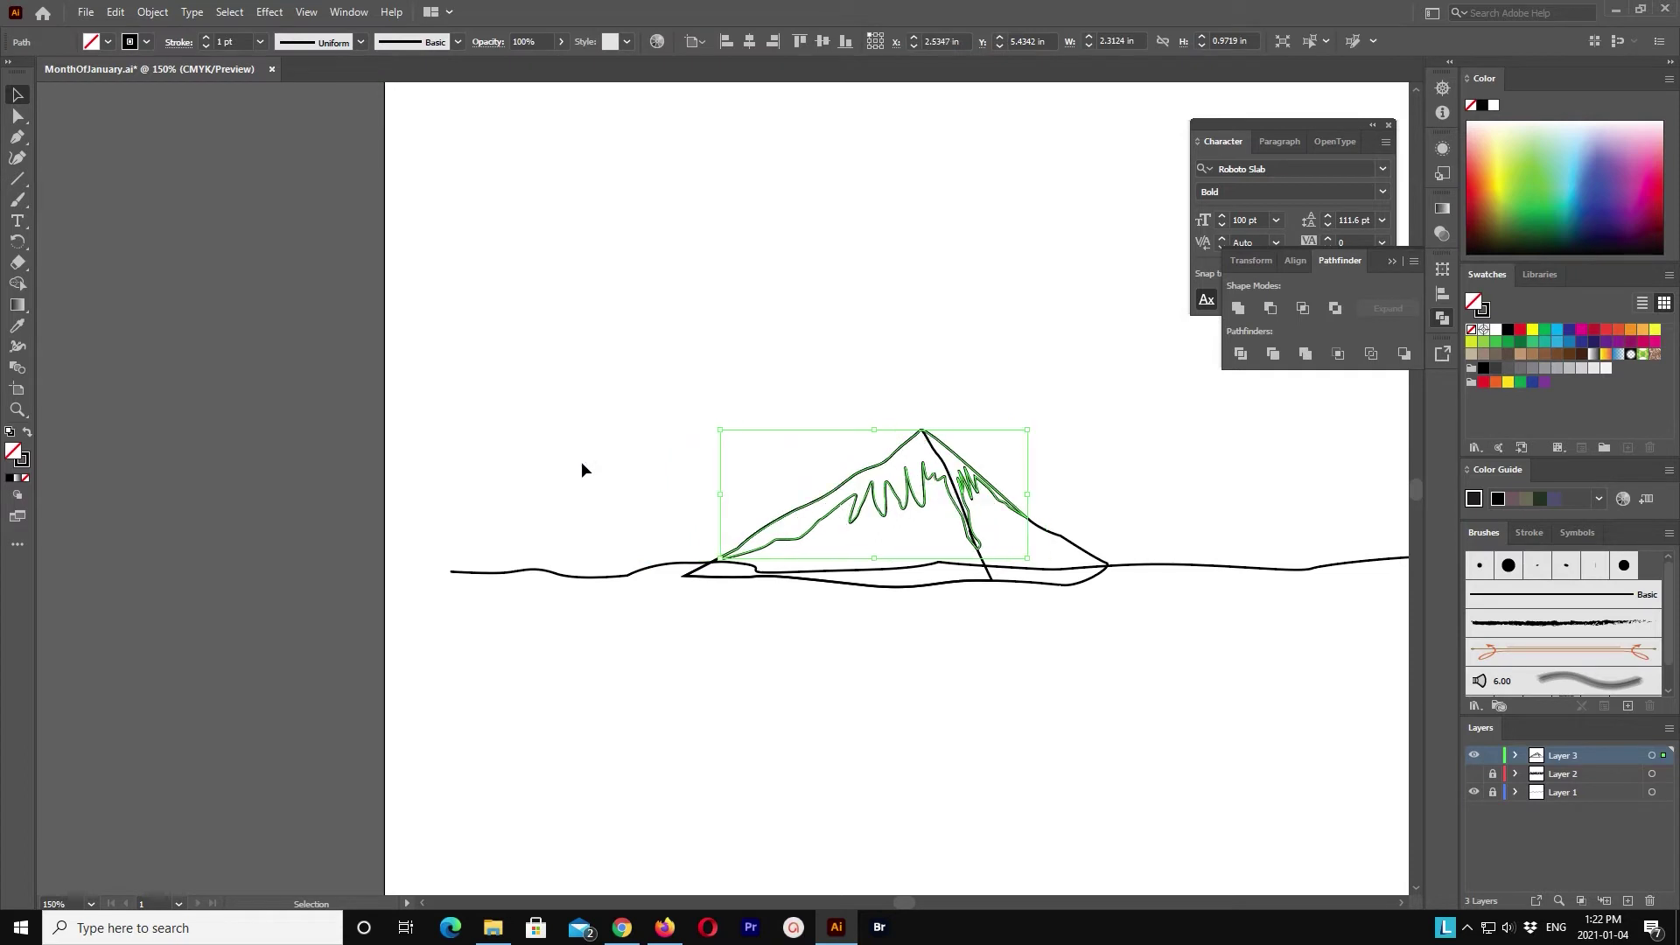
pyautogui.click(1075, 546)
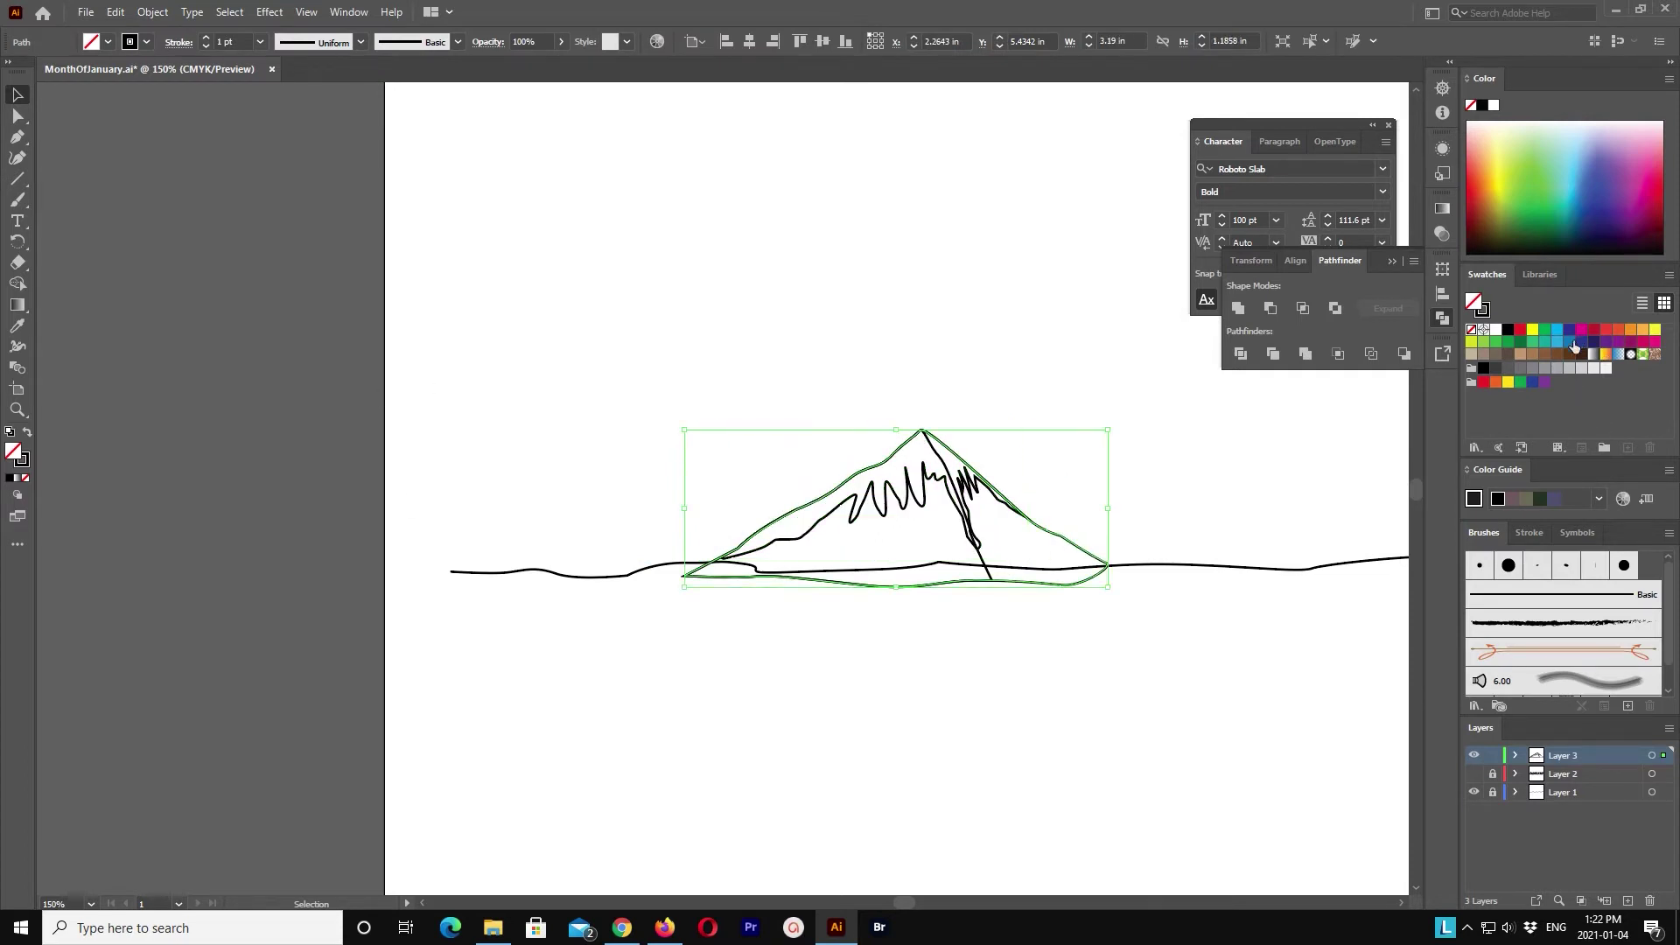
# Step: Fill the mountain dark green after trying blue and brown, and the snow cap white
pyautogui.click(1582, 342)
pyautogui.click(1569, 342)
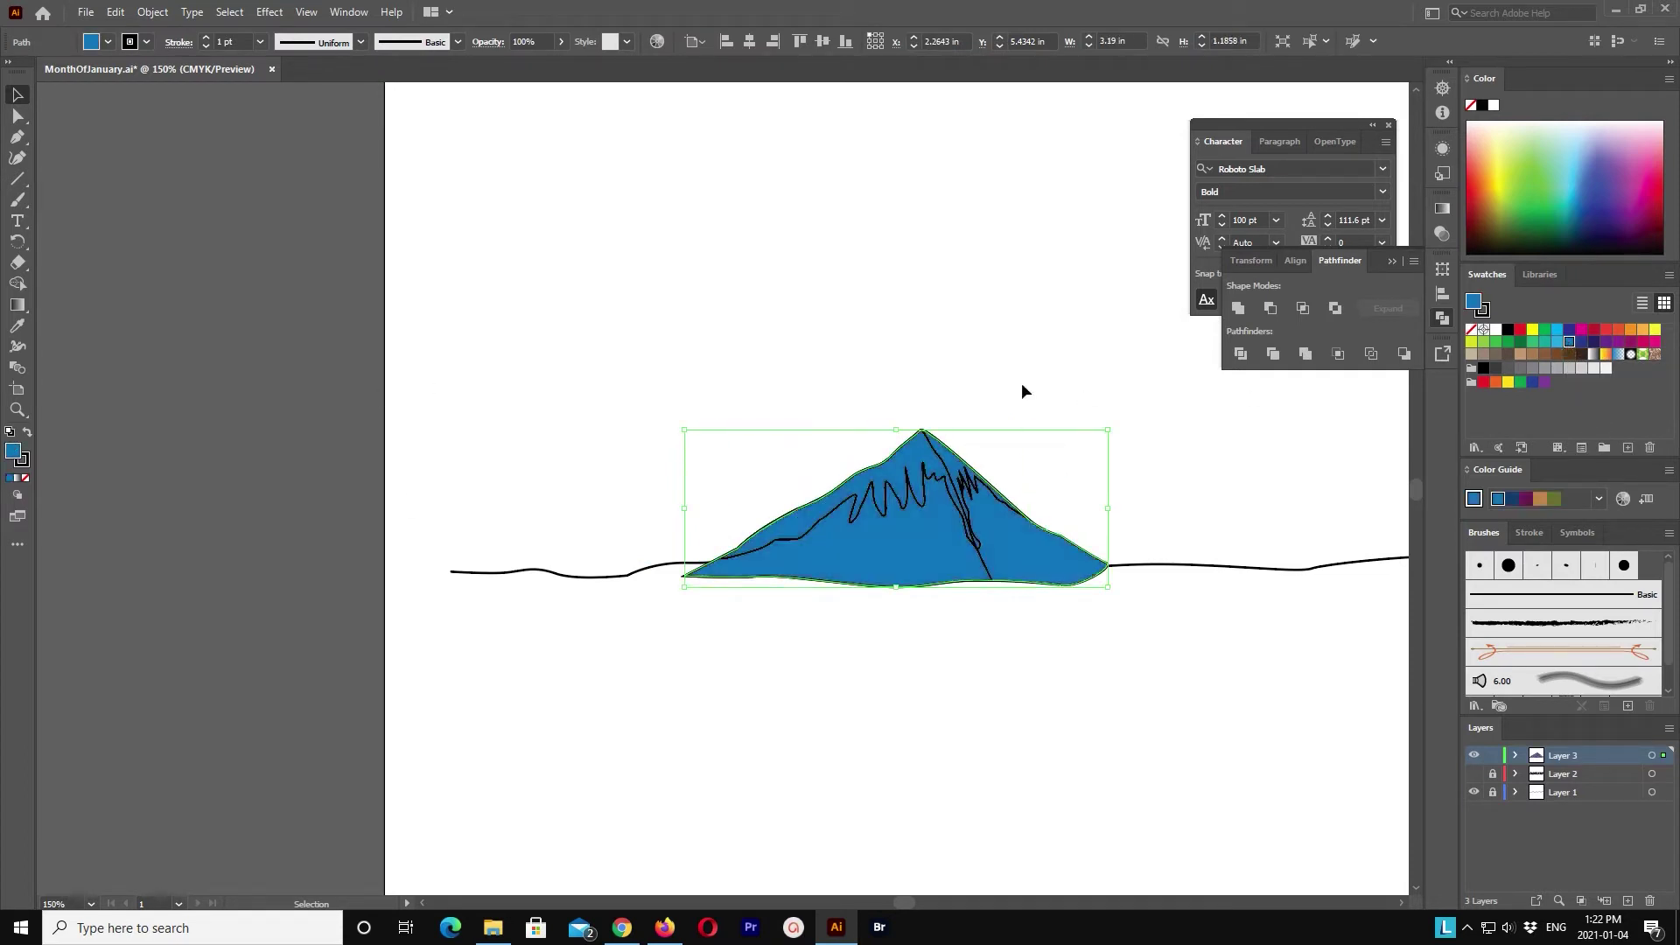
pyautogui.click(1519, 343)
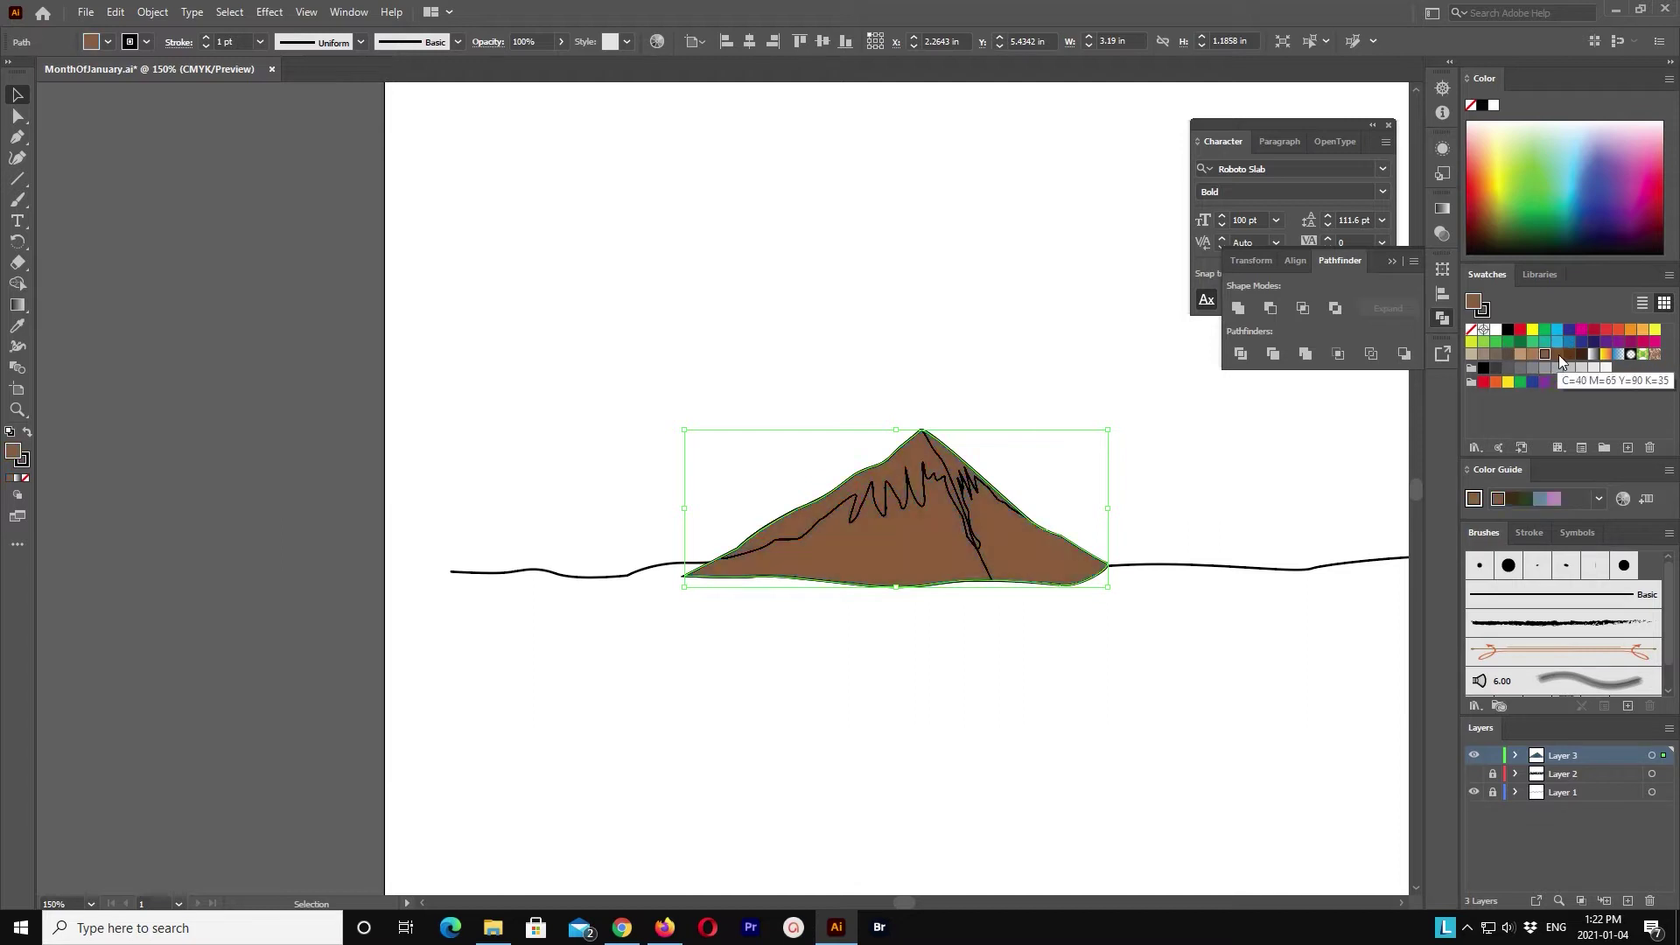
pyautogui.click(1569, 354)
pyautogui.click(1520, 343)
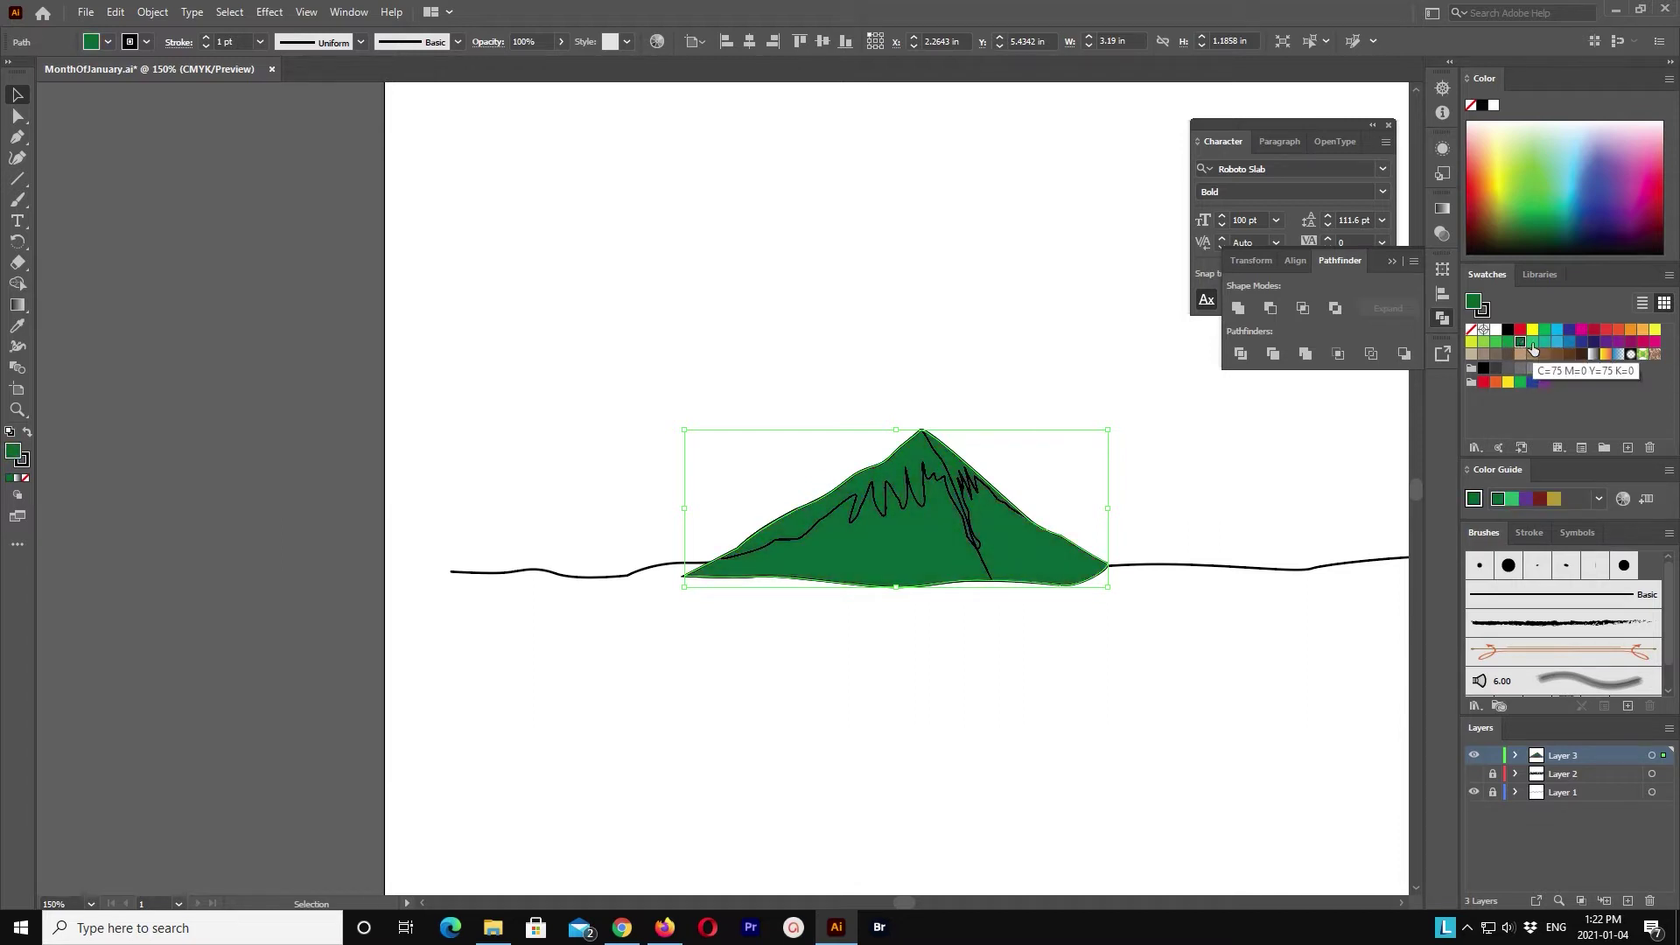
pyautogui.click(1532, 342)
pyautogui.click(911, 497)
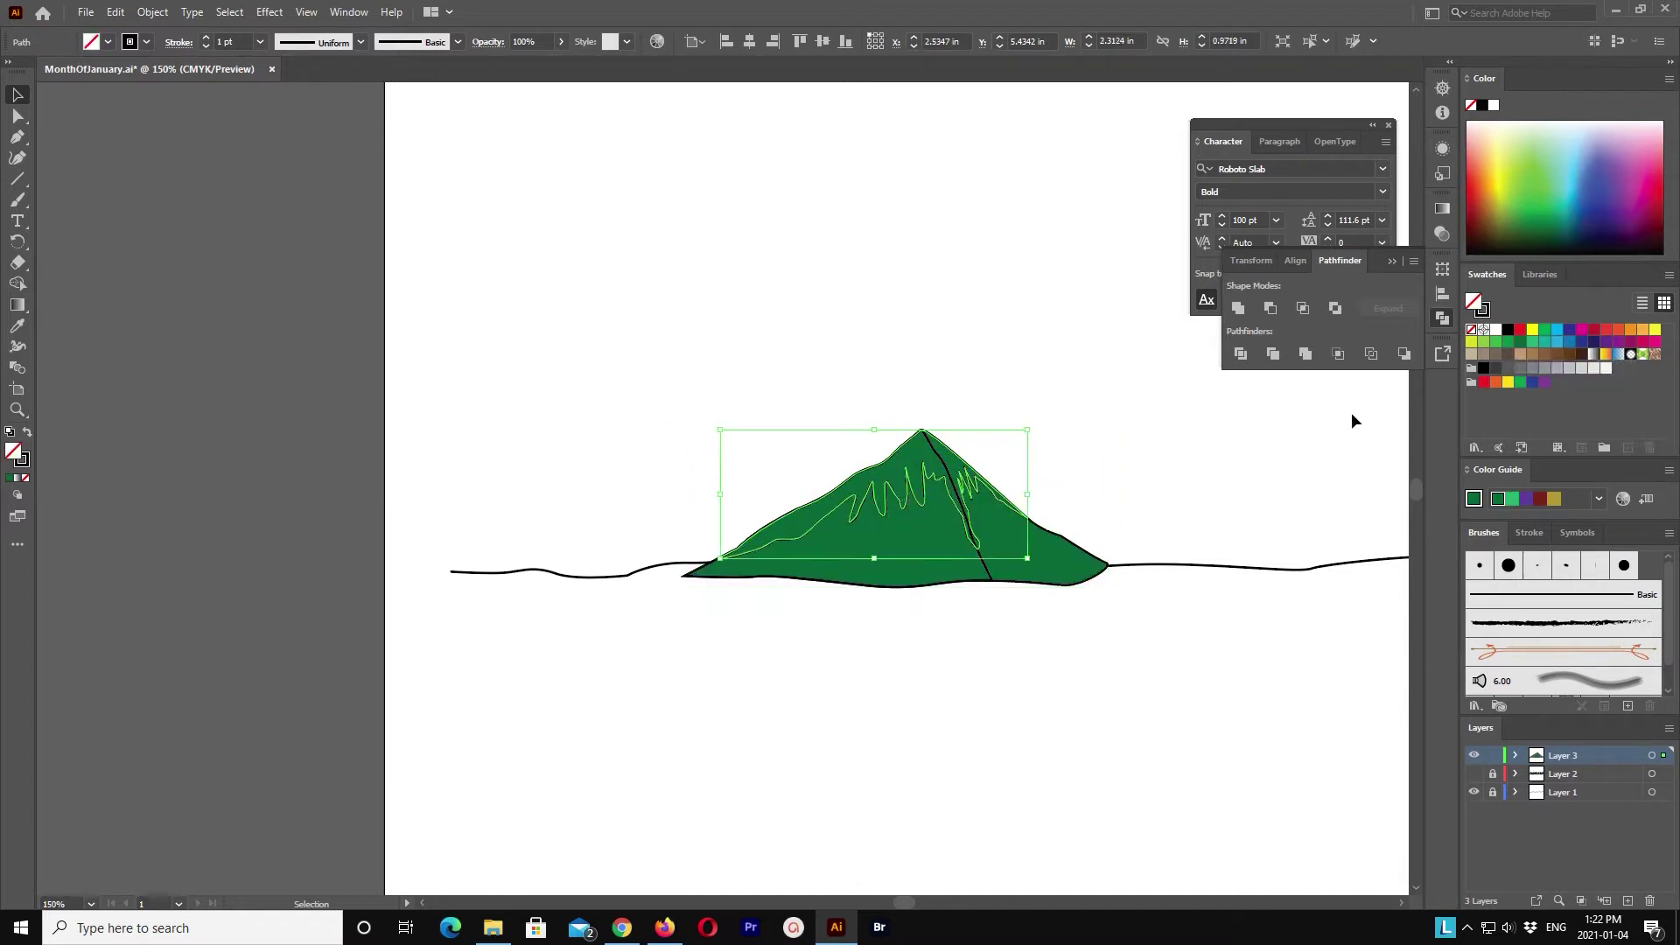
pyautogui.click(1607, 367)
# Step: Rearrange the stacking order of the green mountain paths with Object > Arrange
pyautogui.click(1047, 296)
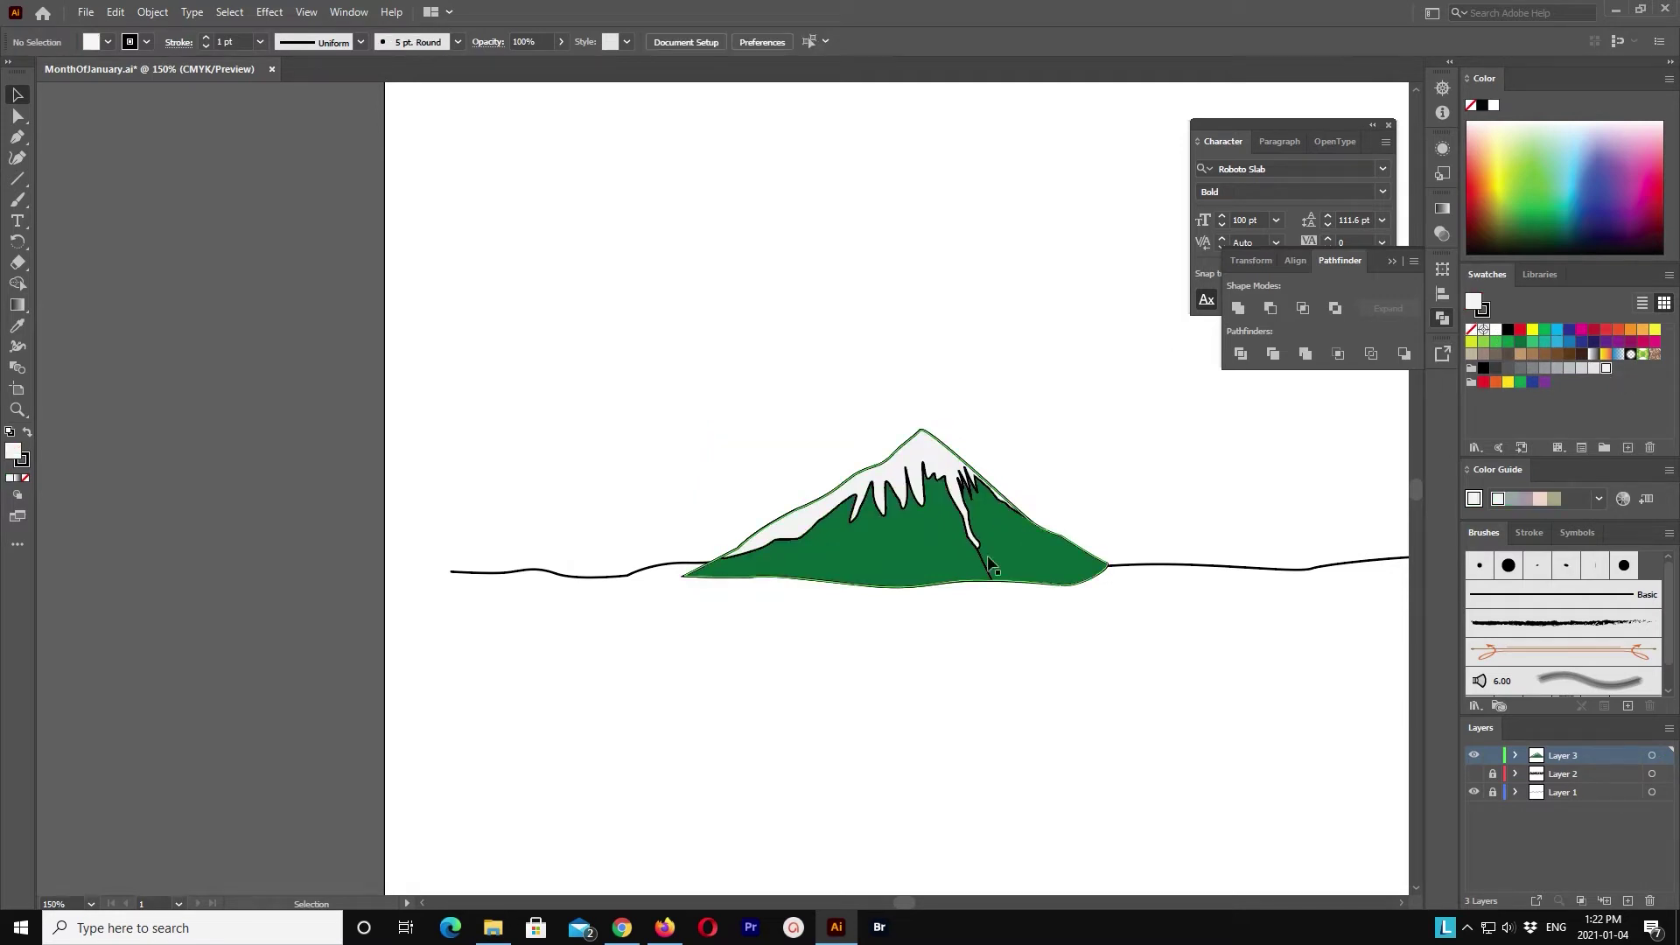
pyautogui.click(987, 574)
pyautogui.click(989, 578)
pyautogui.click(152, 12)
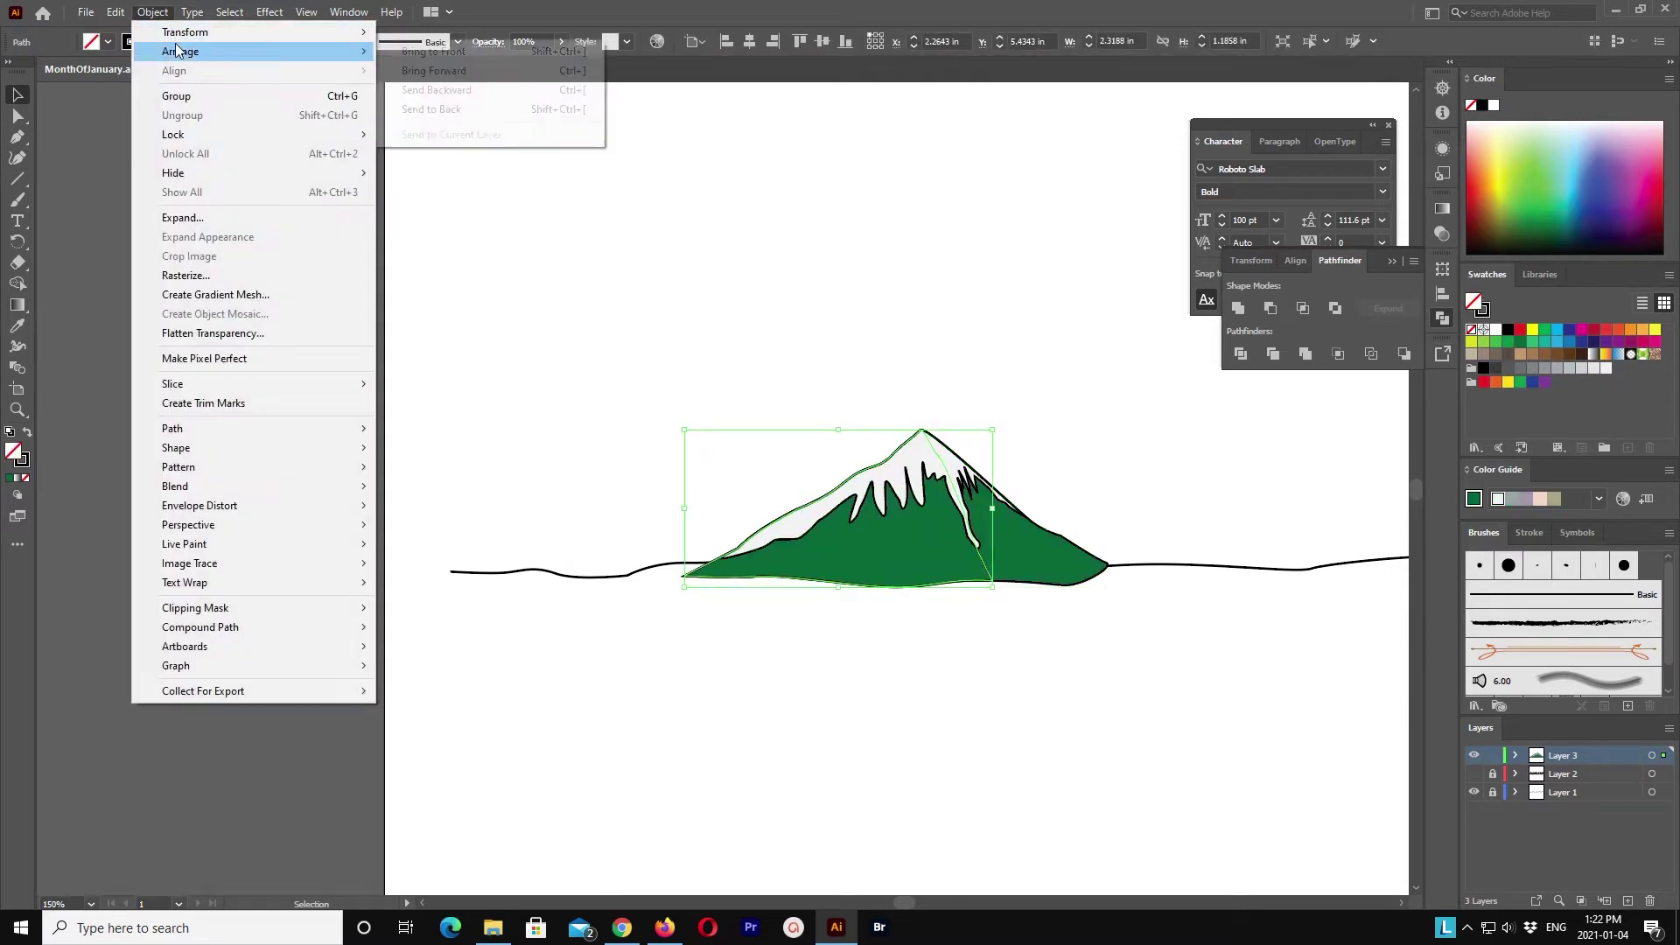
pyautogui.click(438, 112)
pyautogui.click(1126, 585)
pyautogui.click(1073, 580)
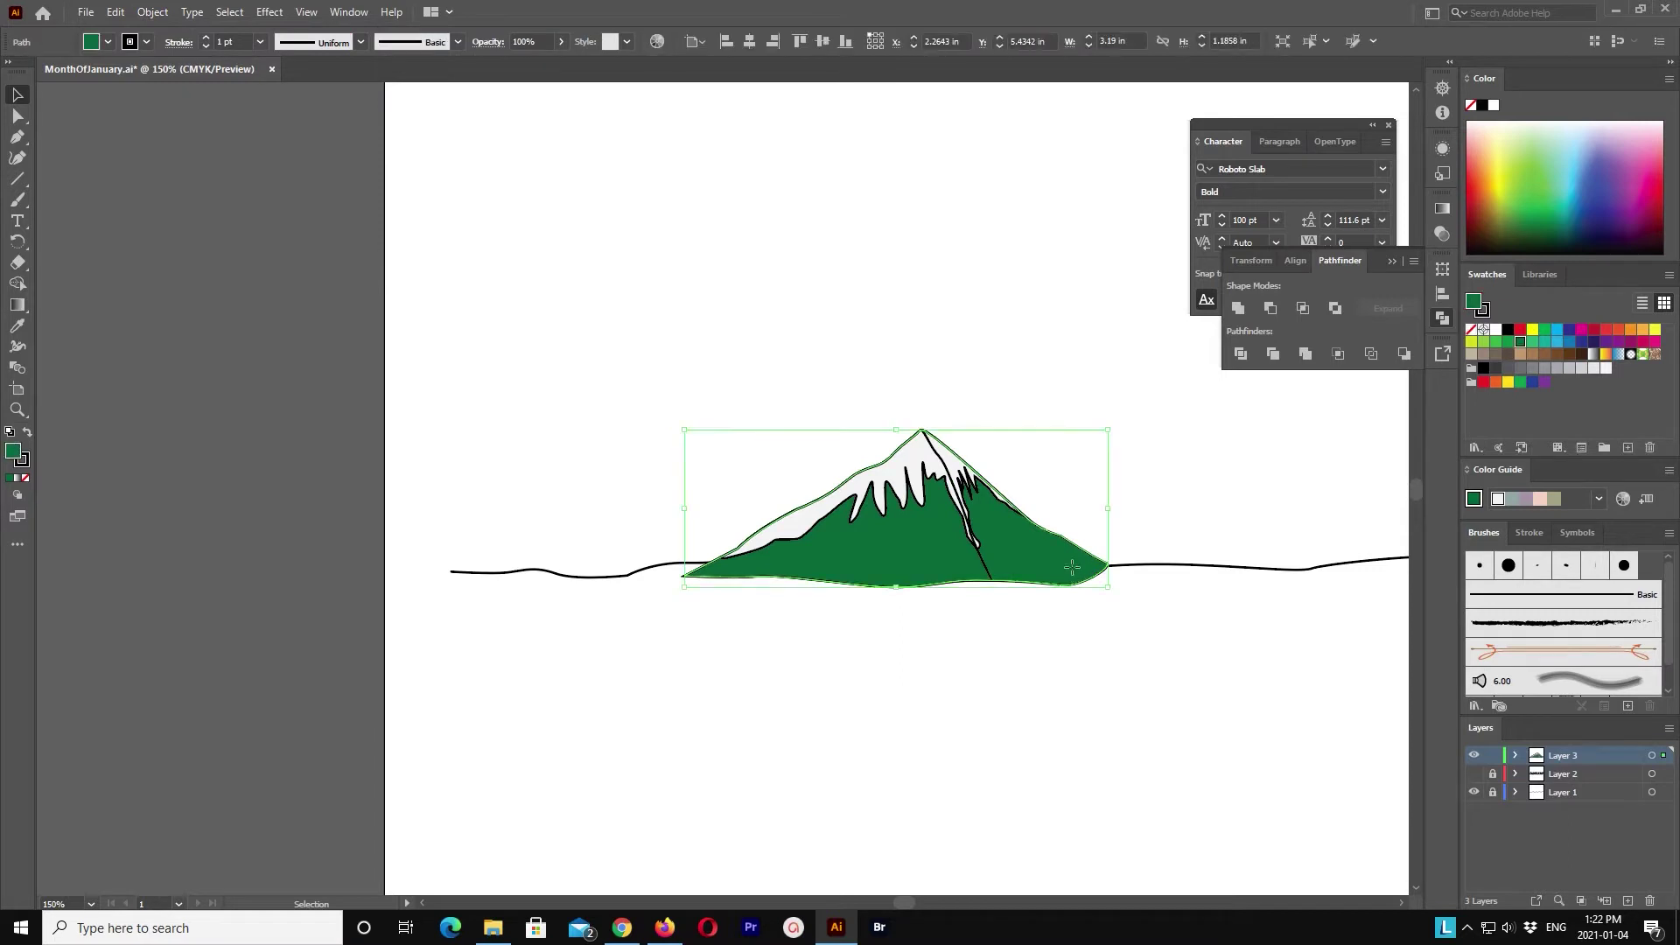
pyautogui.click(1131, 633)
# Step: Fill the snow cap pure white and thin the interior mountain line to 0.5 pt
pyautogui.click(910, 464)
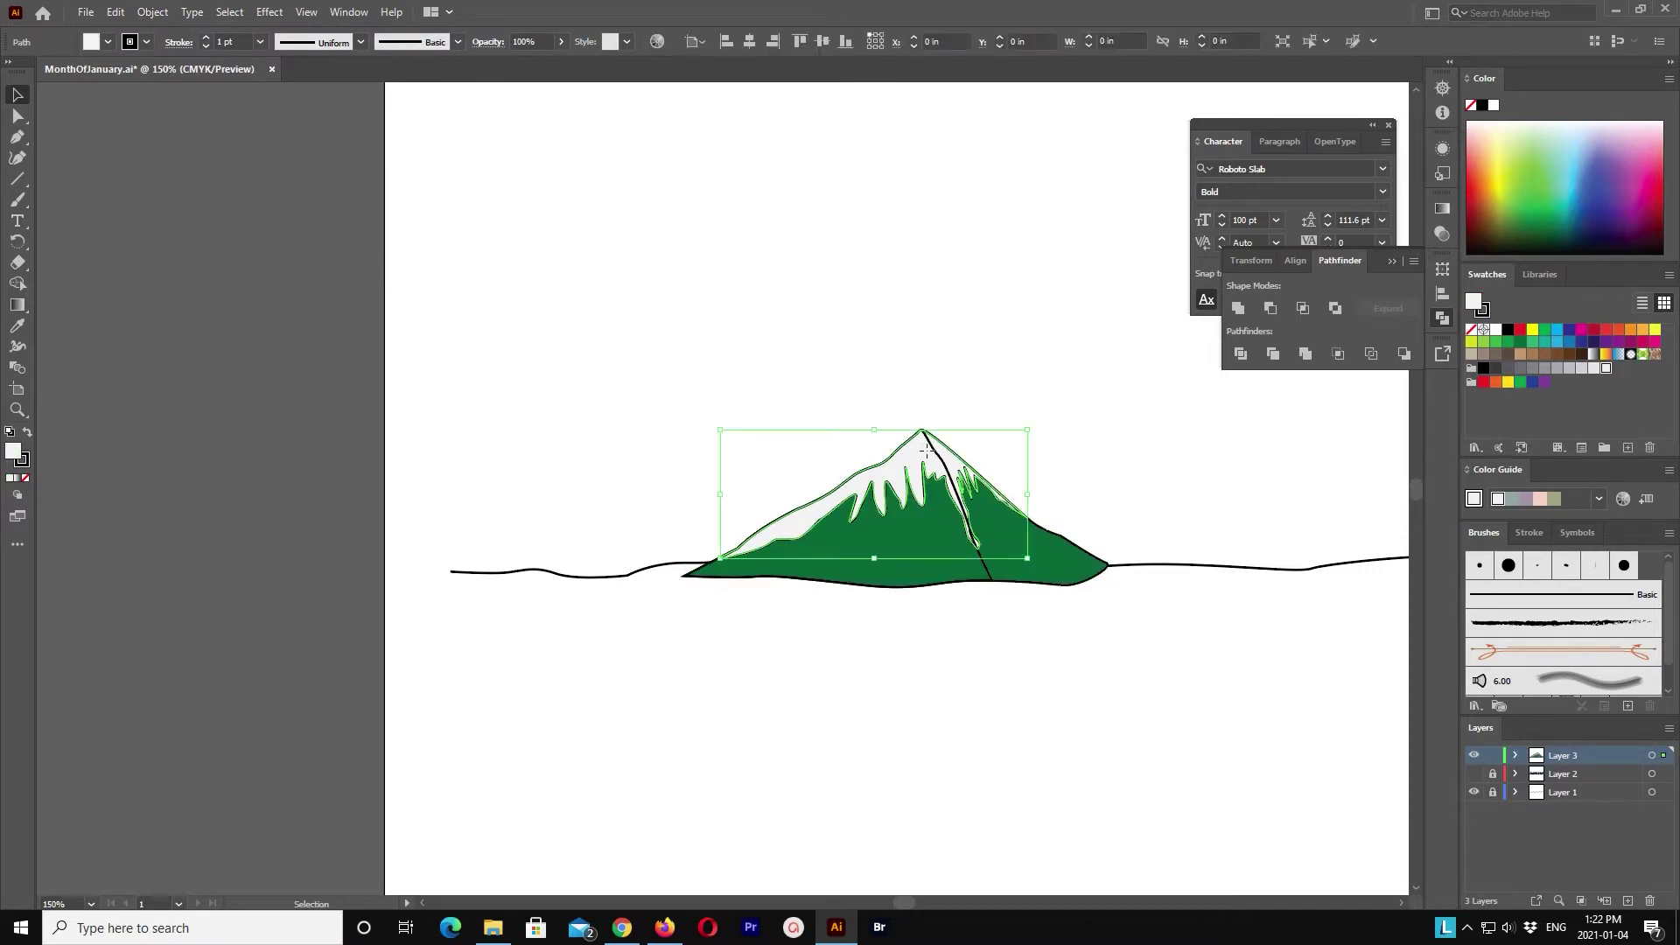
pyautogui.click(1496, 329)
pyautogui.click(1100, 303)
pyautogui.click(985, 564)
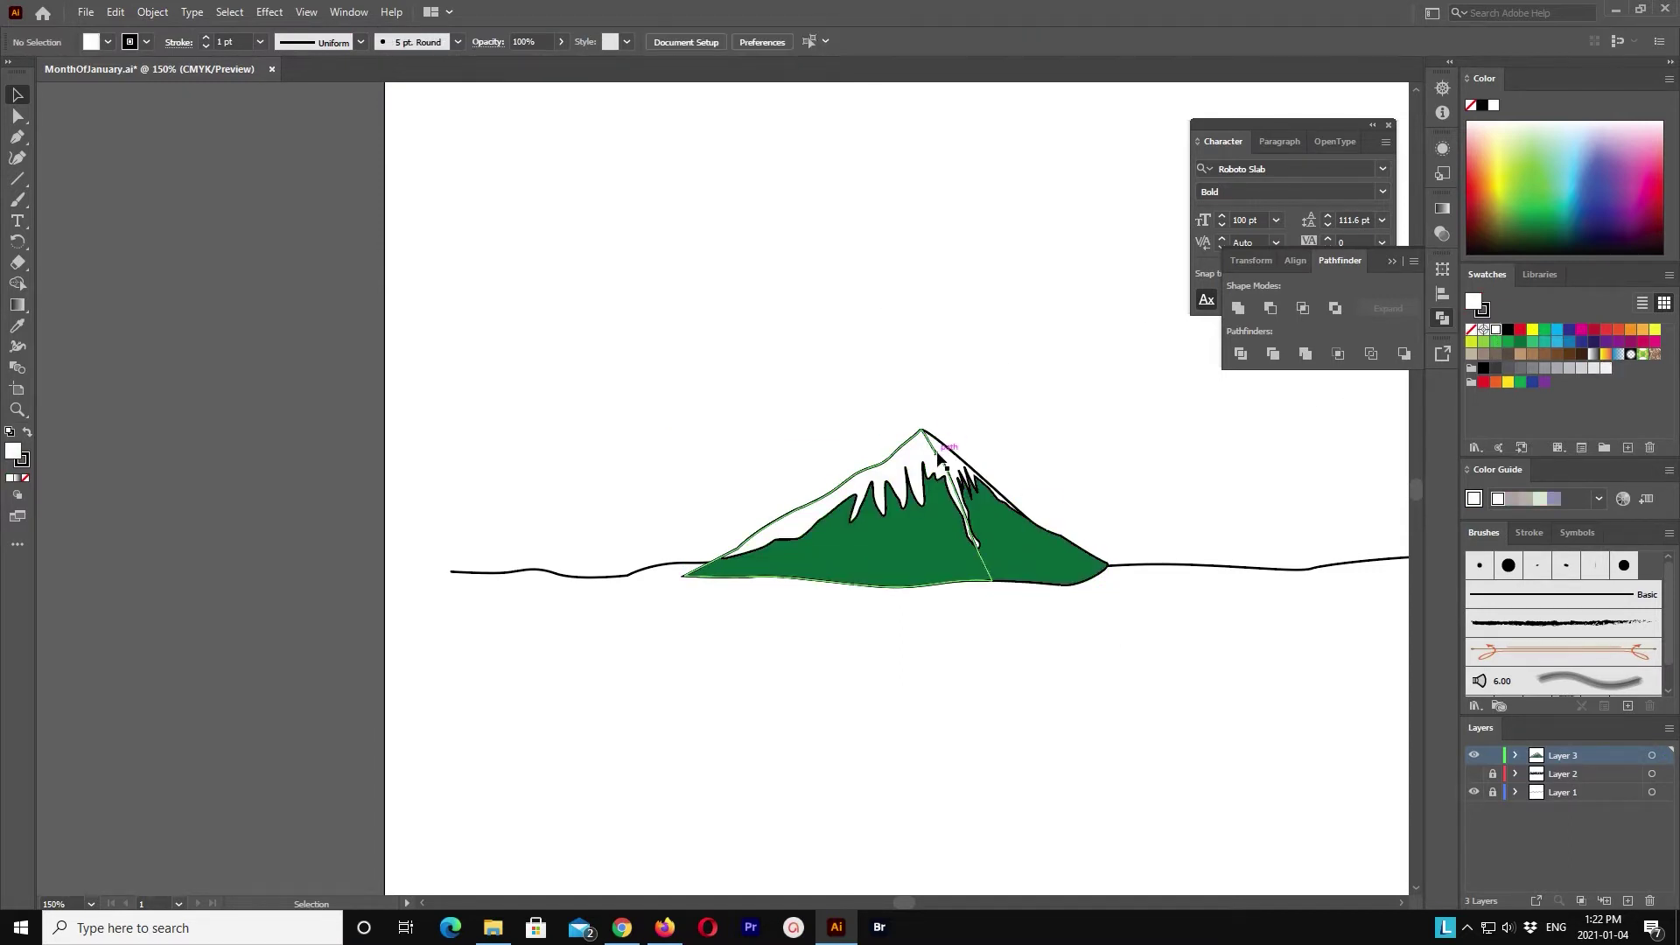
pyautogui.click(260, 42)
pyautogui.click(275, 83)
pyautogui.click(858, 283)
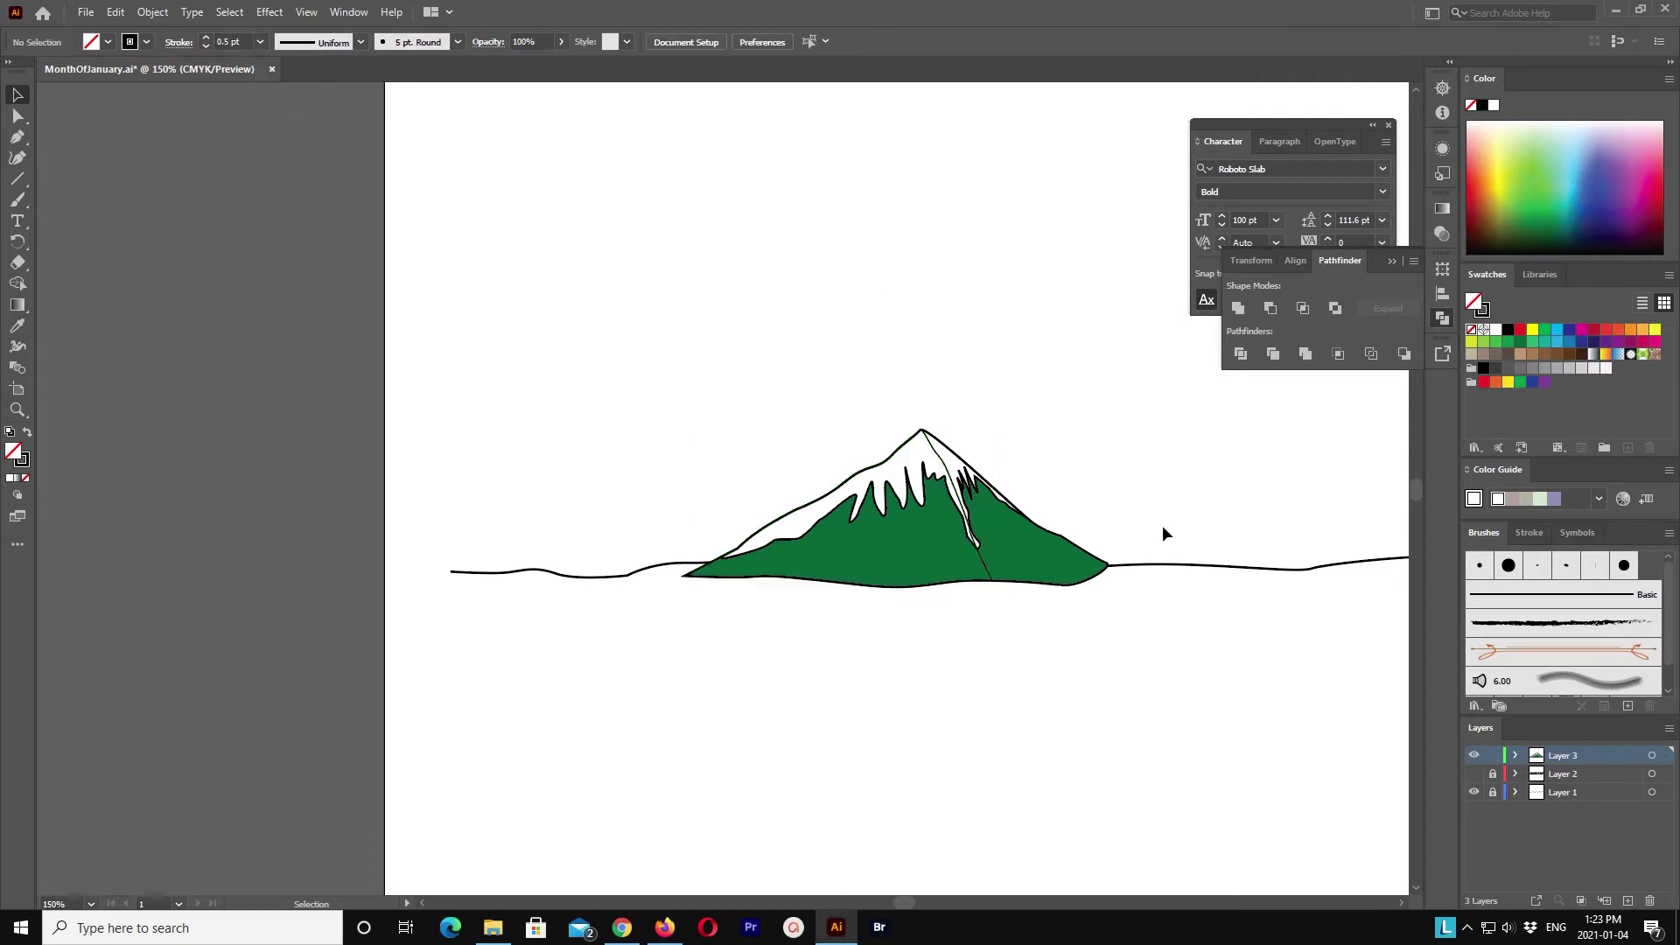
# Step: Remove the white snow cap's outline by setting its stroke to None
pyautogui.moveTo(910, 404); pyautogui.dragTo(980, 501)
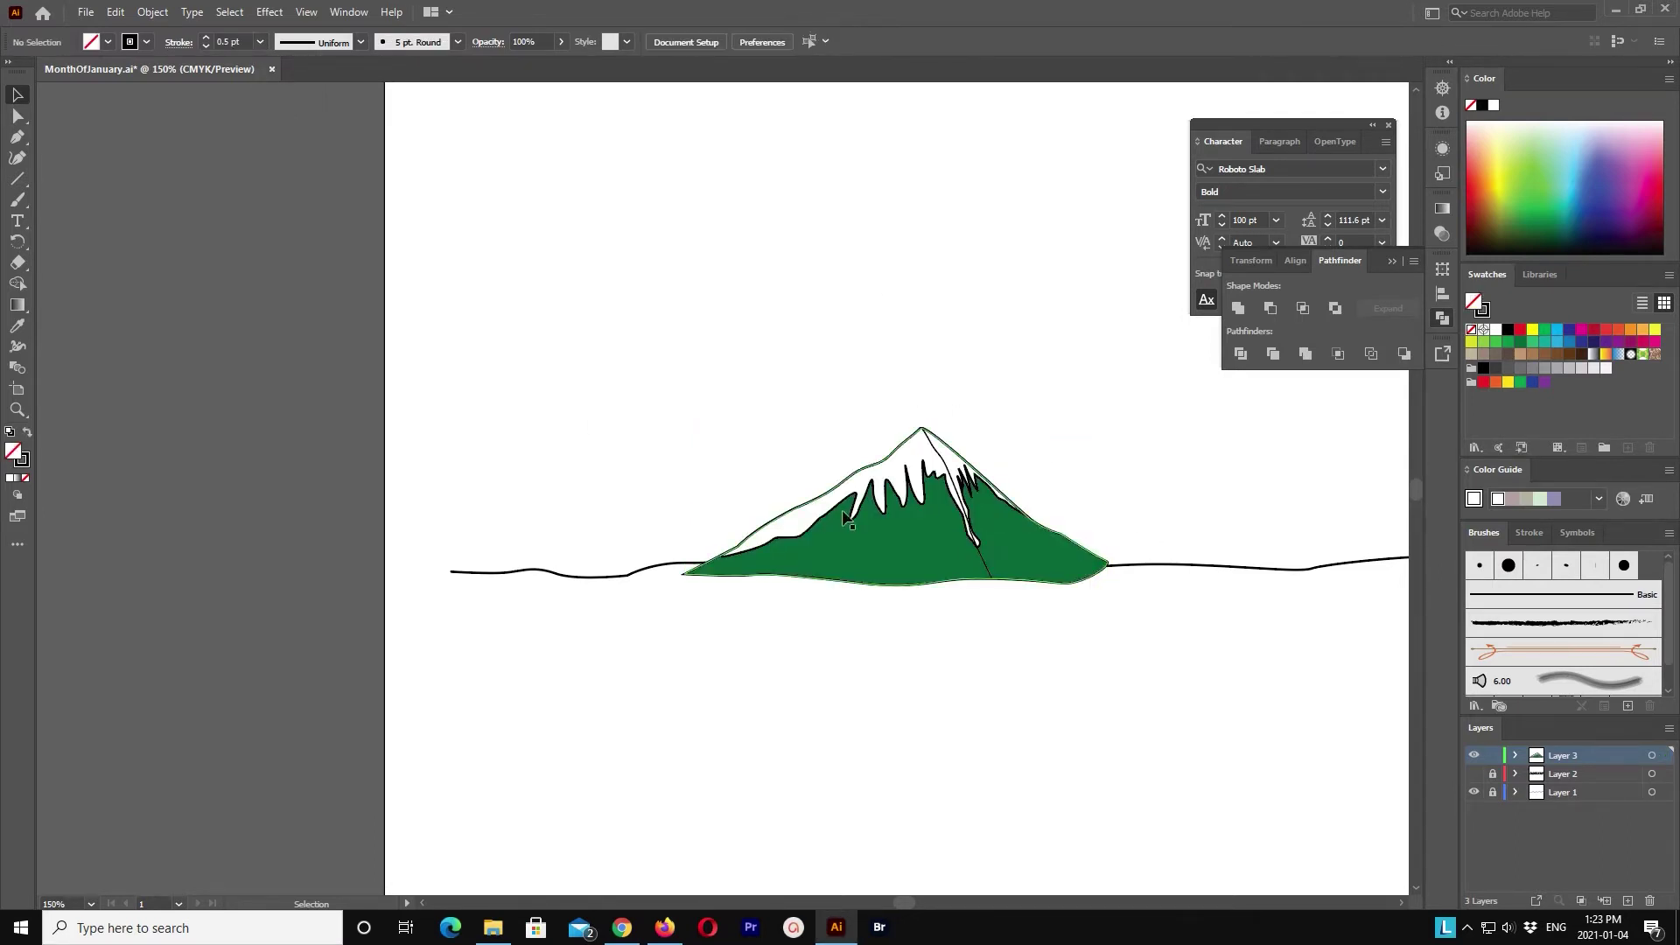
pyautogui.click(878, 496)
pyautogui.click(25, 477)
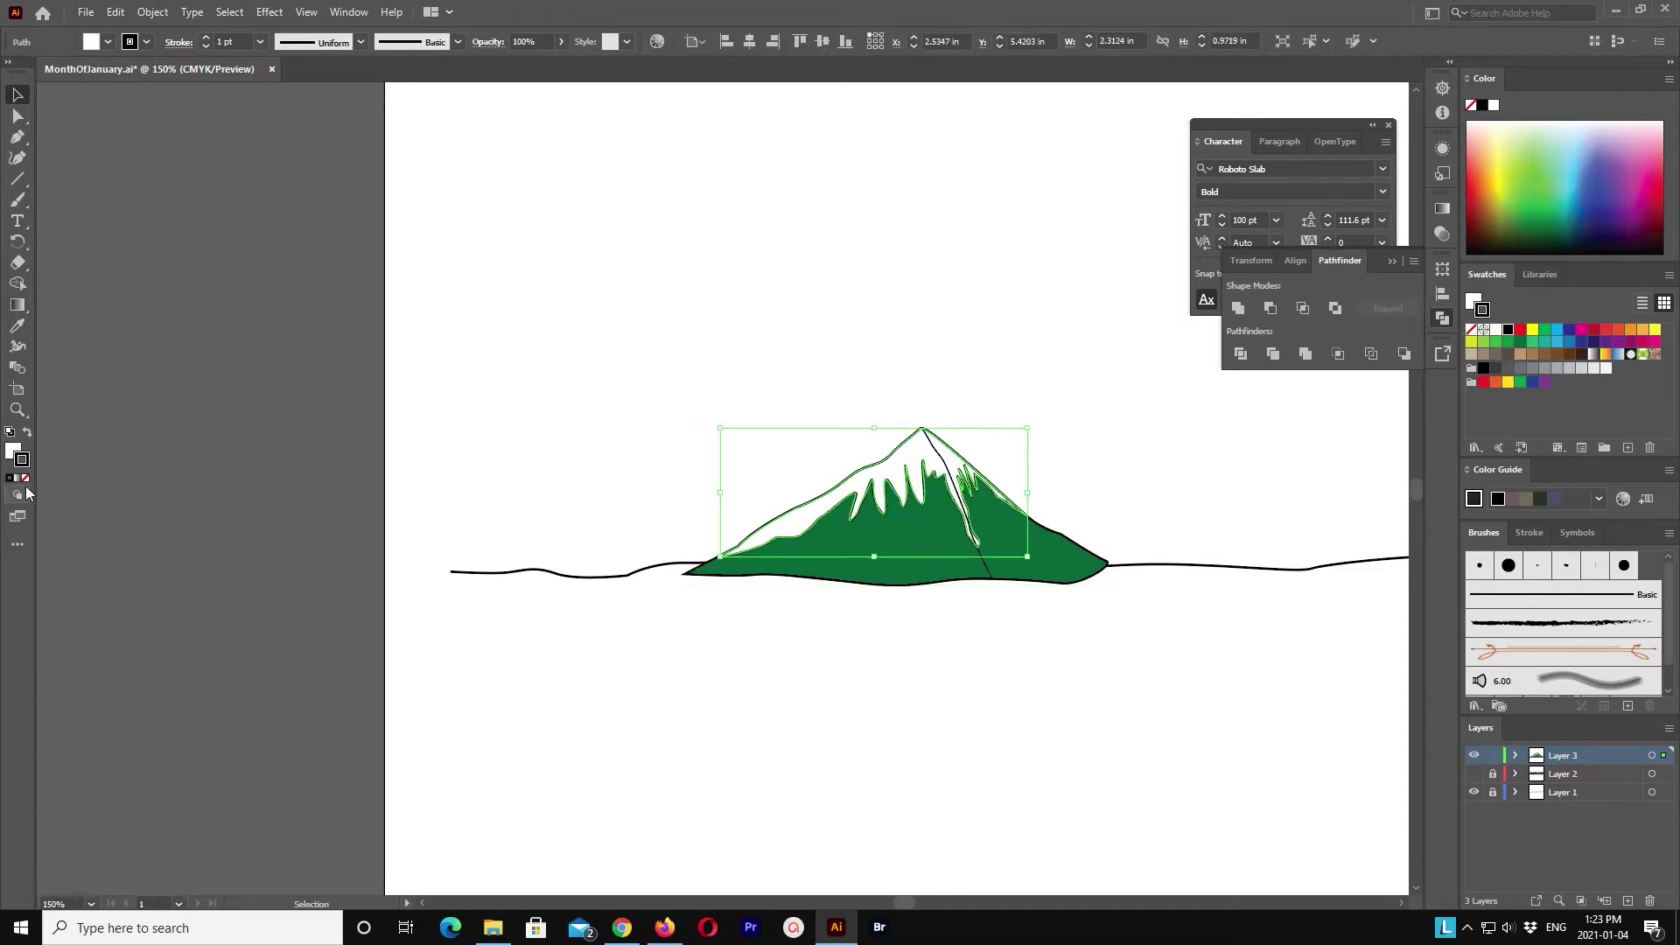
pyautogui.click(392, 447)
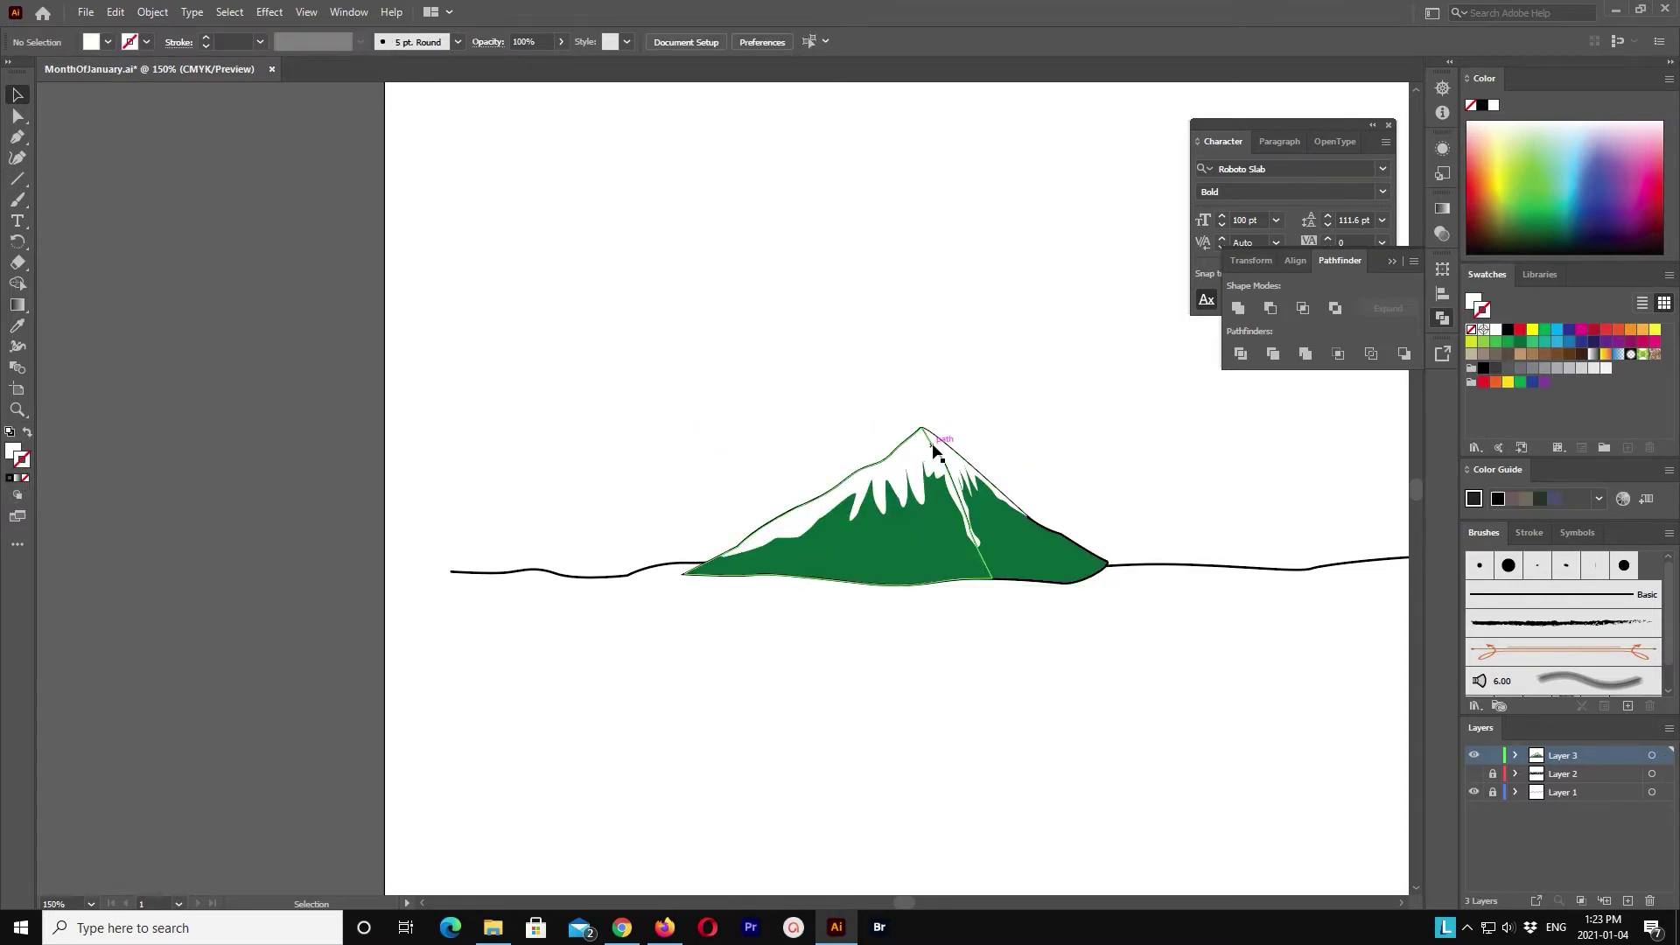
# Step: Bring the green mountain and its inner line to the front
pyautogui.click(1033, 536)
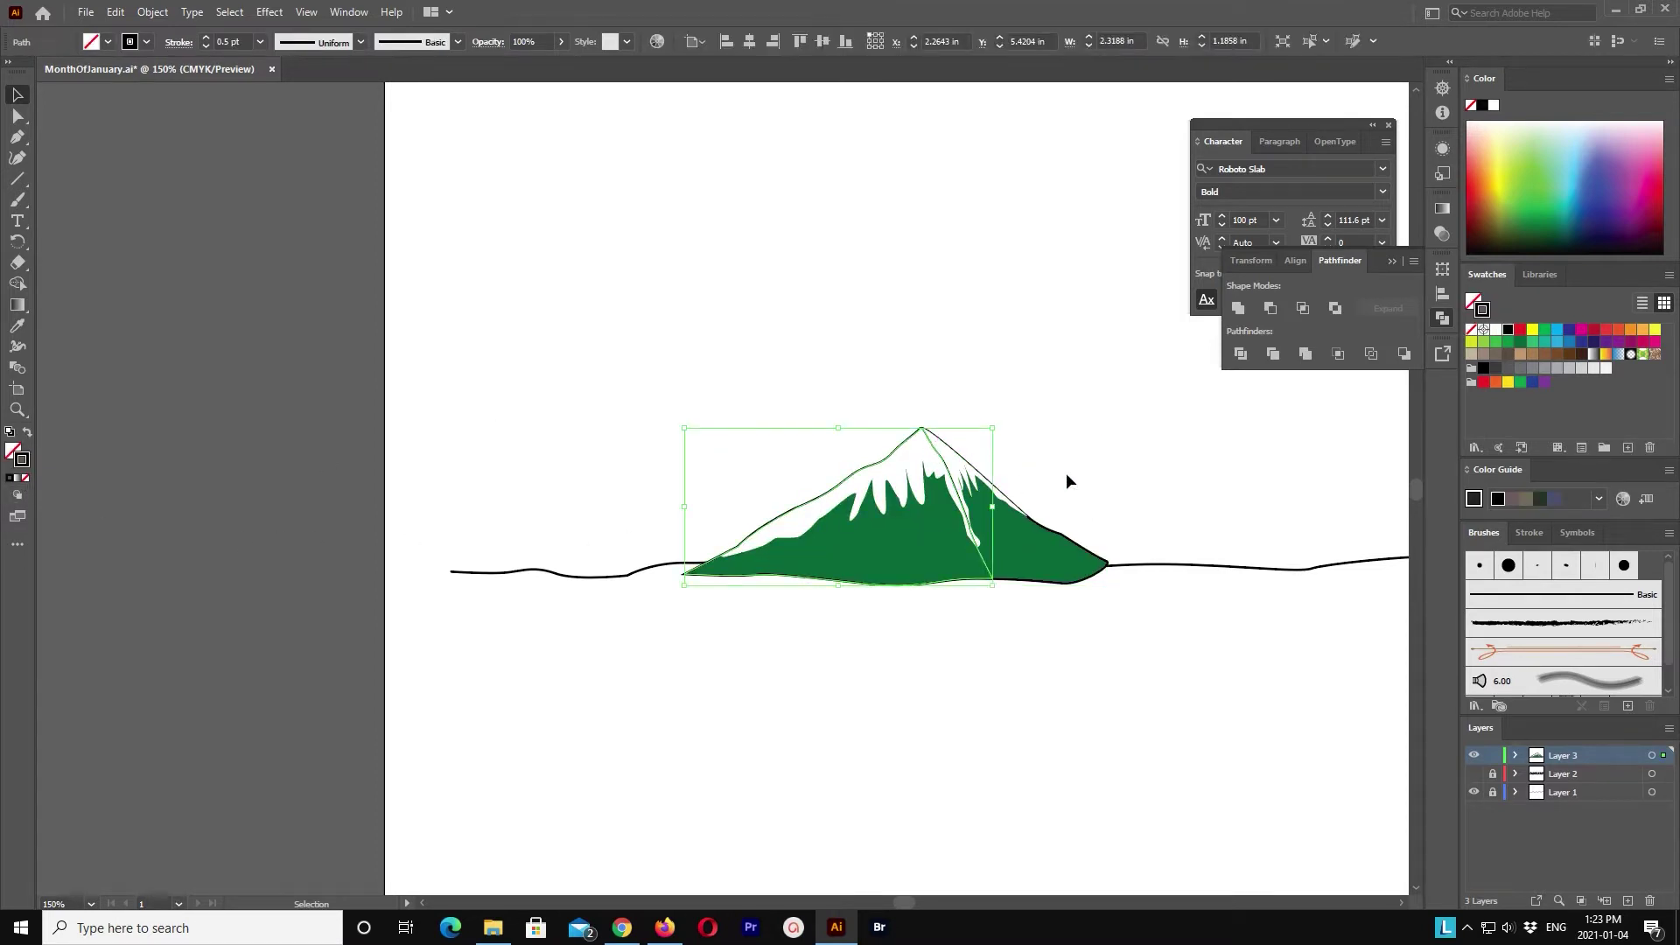
pyautogui.click(985, 568)
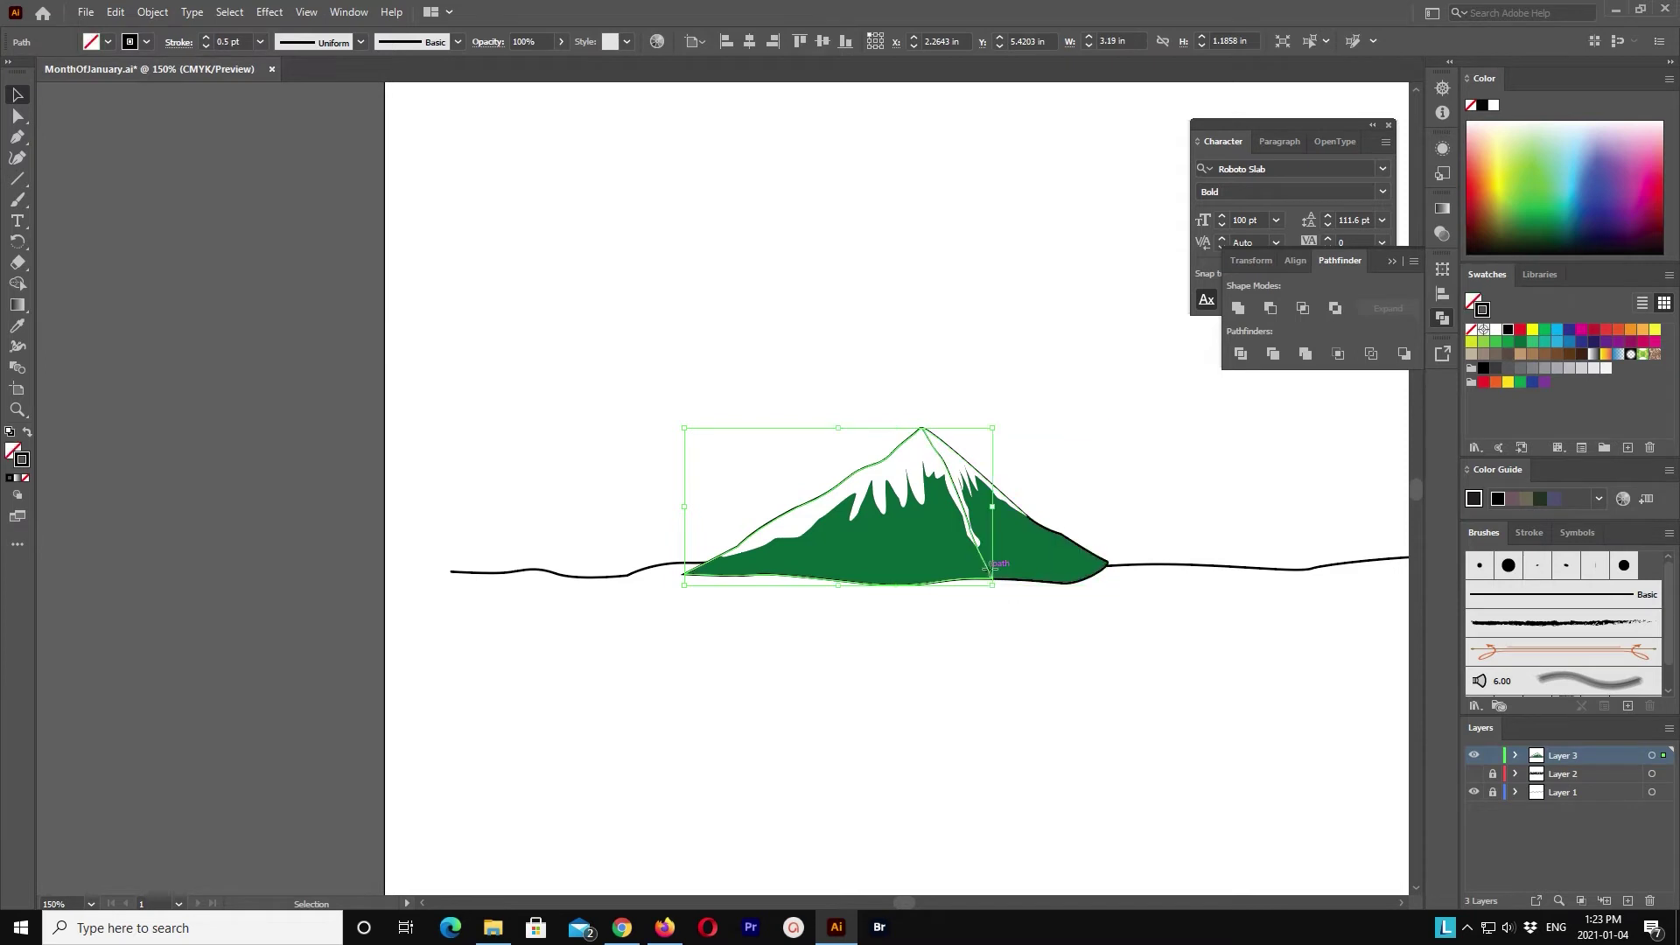
pyautogui.keyDown('shift'); pyautogui.click(1050, 531); pyautogui.keyUp('shift')
pyautogui.click(152, 13)
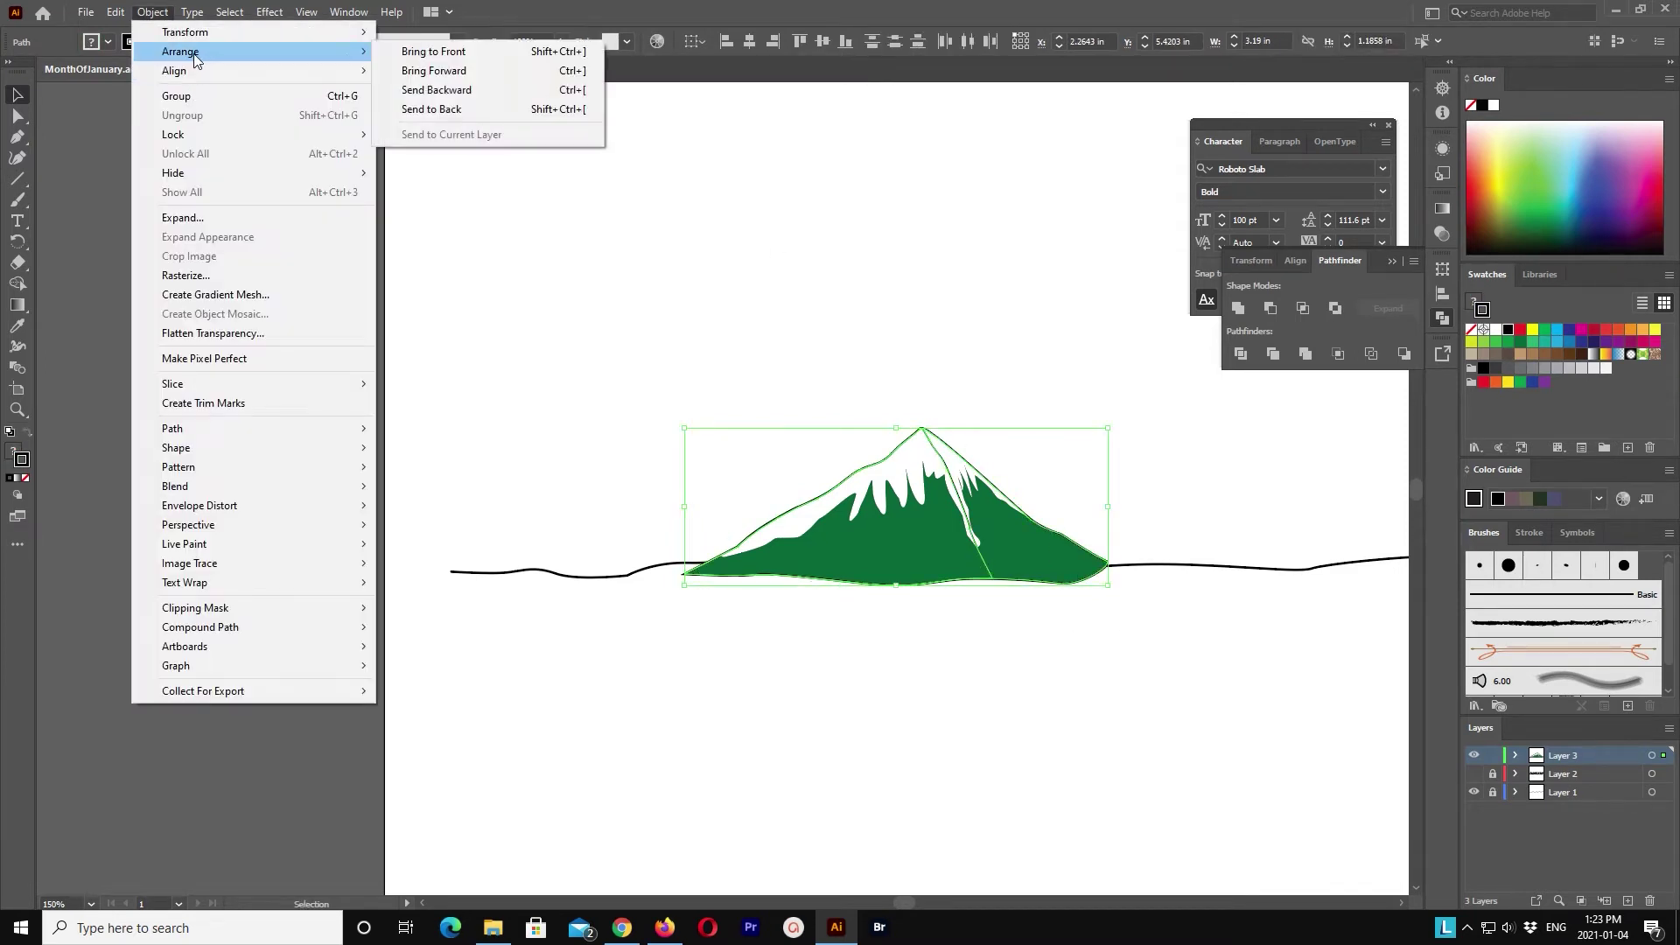
pyautogui.click(429, 48)
pyautogui.hotkey('shift', 'Left')
pyautogui.hotkey('shift', 'Left')
pyautogui.hotkey('shift', 'Left')
pyautogui.hotkey('shift', 'Left')
pyautogui.hotkey('shift', 'Left')
pyautogui.hotkey('shift', 'Left')
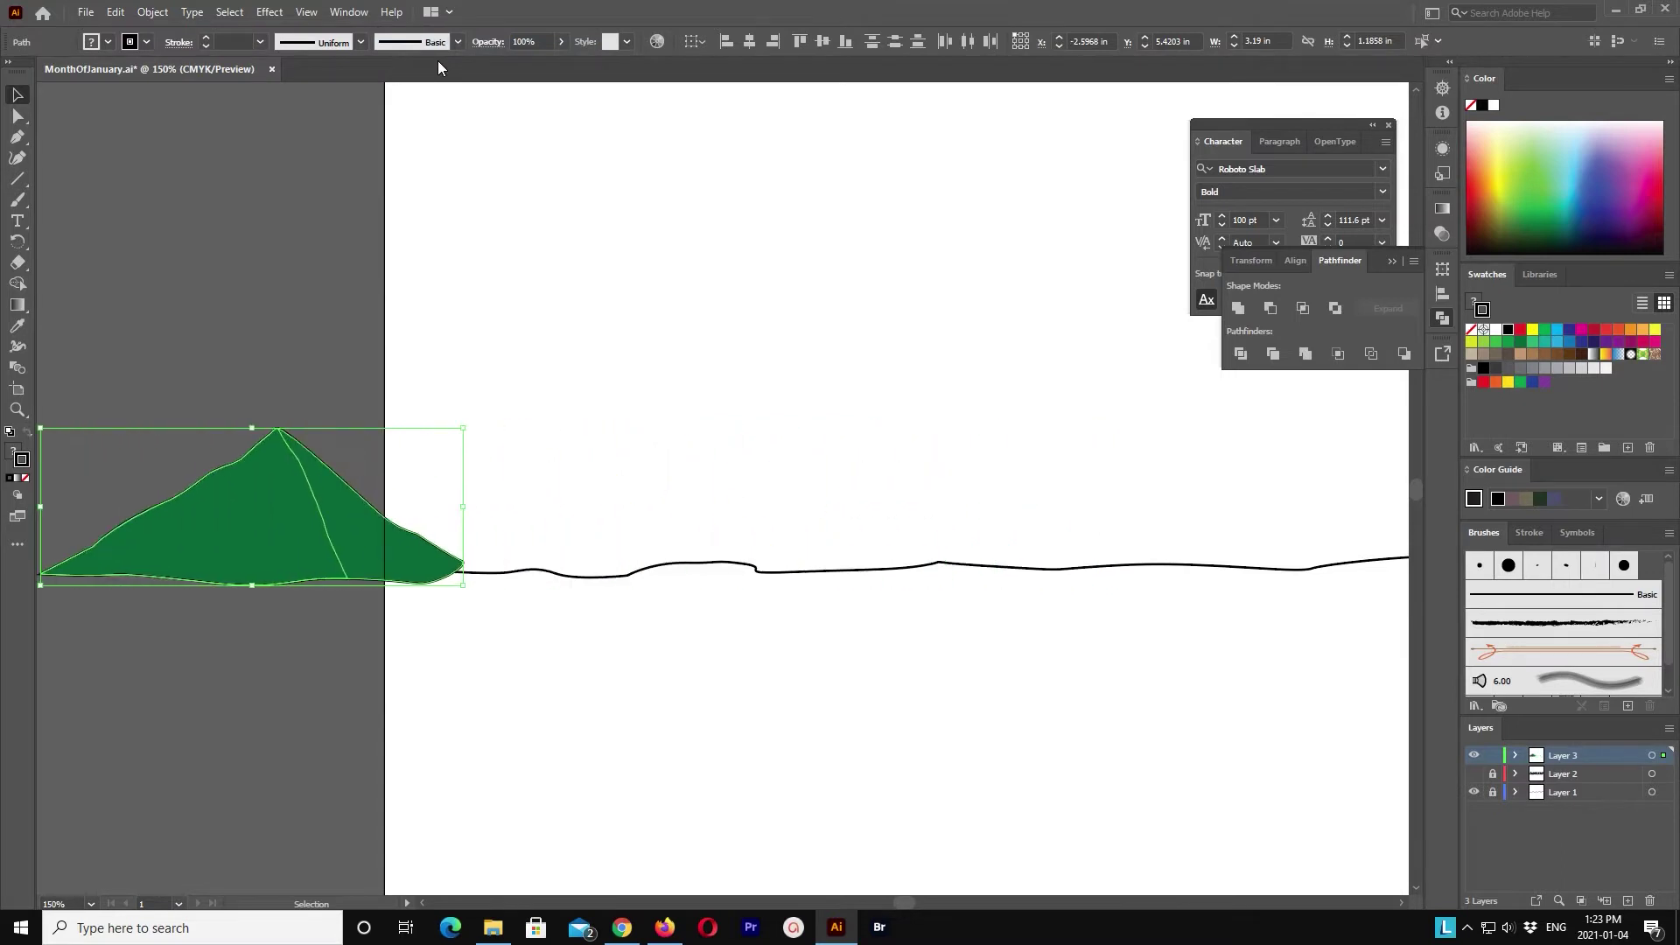
pyautogui.hotkey('shift', 'Right')
pyautogui.hotkey('shift', 'Right')
pyautogui.hotkey('shift', 'Right')
pyautogui.hotkey('shift', 'Right')
pyautogui.hotkey('shift', 'Right')
pyautogui.hotkey('shift', 'Right')
pyautogui.hotkey('shift', 'Right')
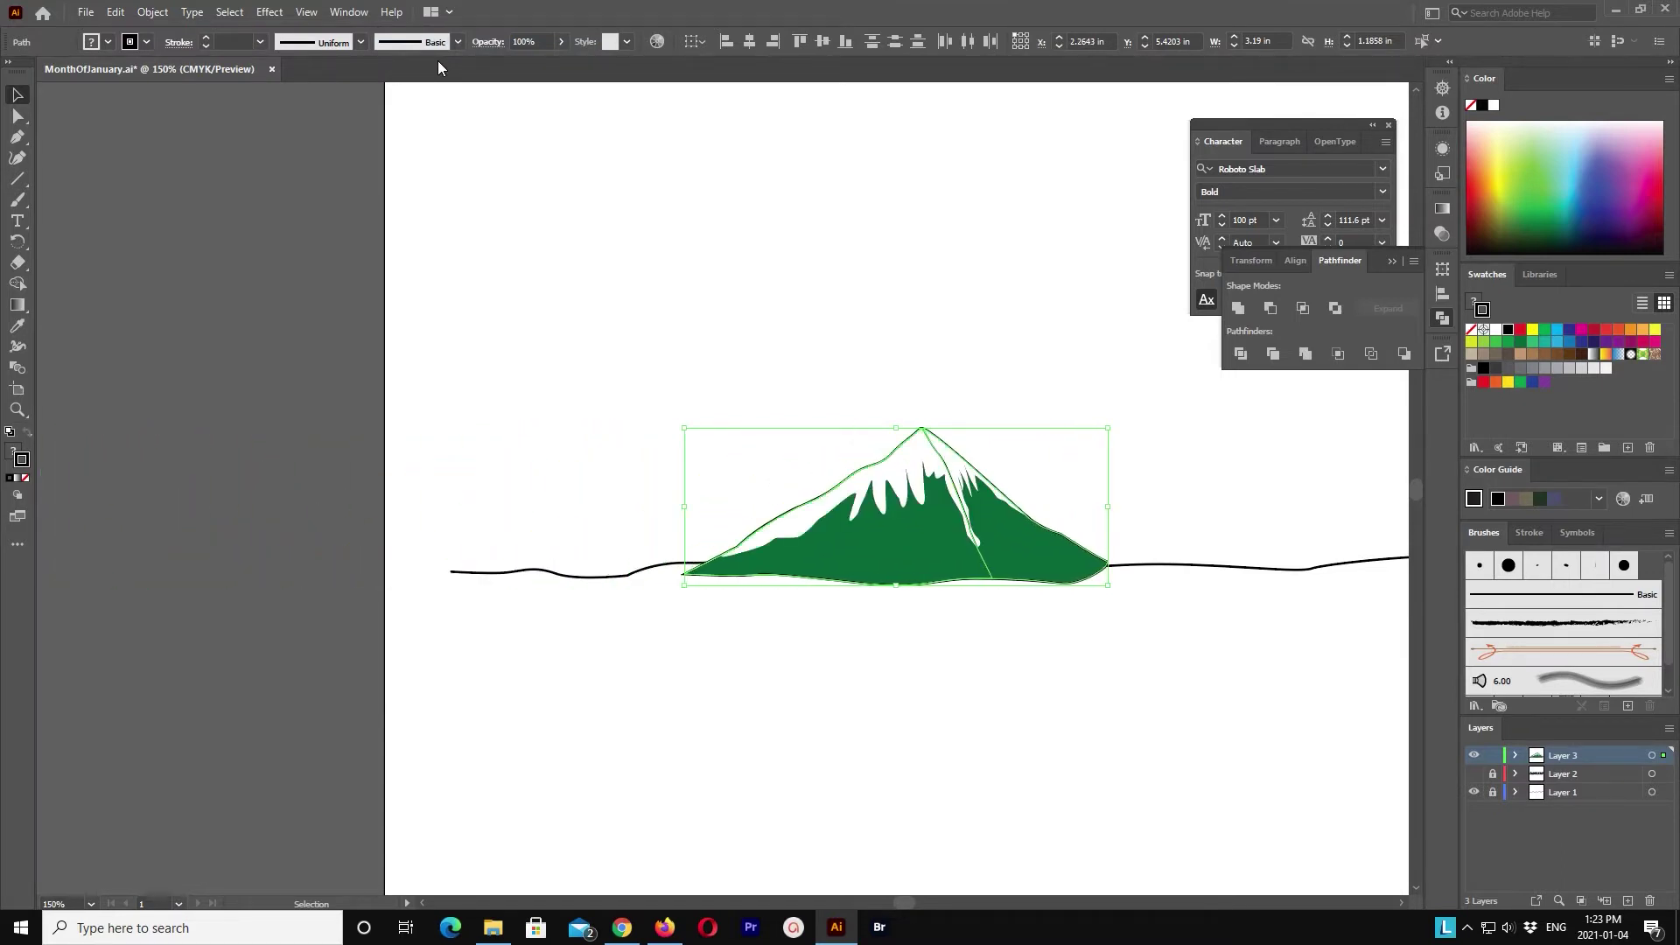
pyautogui.click(1153, 602)
pyautogui.click(984, 571)
pyautogui.press('a')
pyautogui.scroll(-3, 1081, 490)
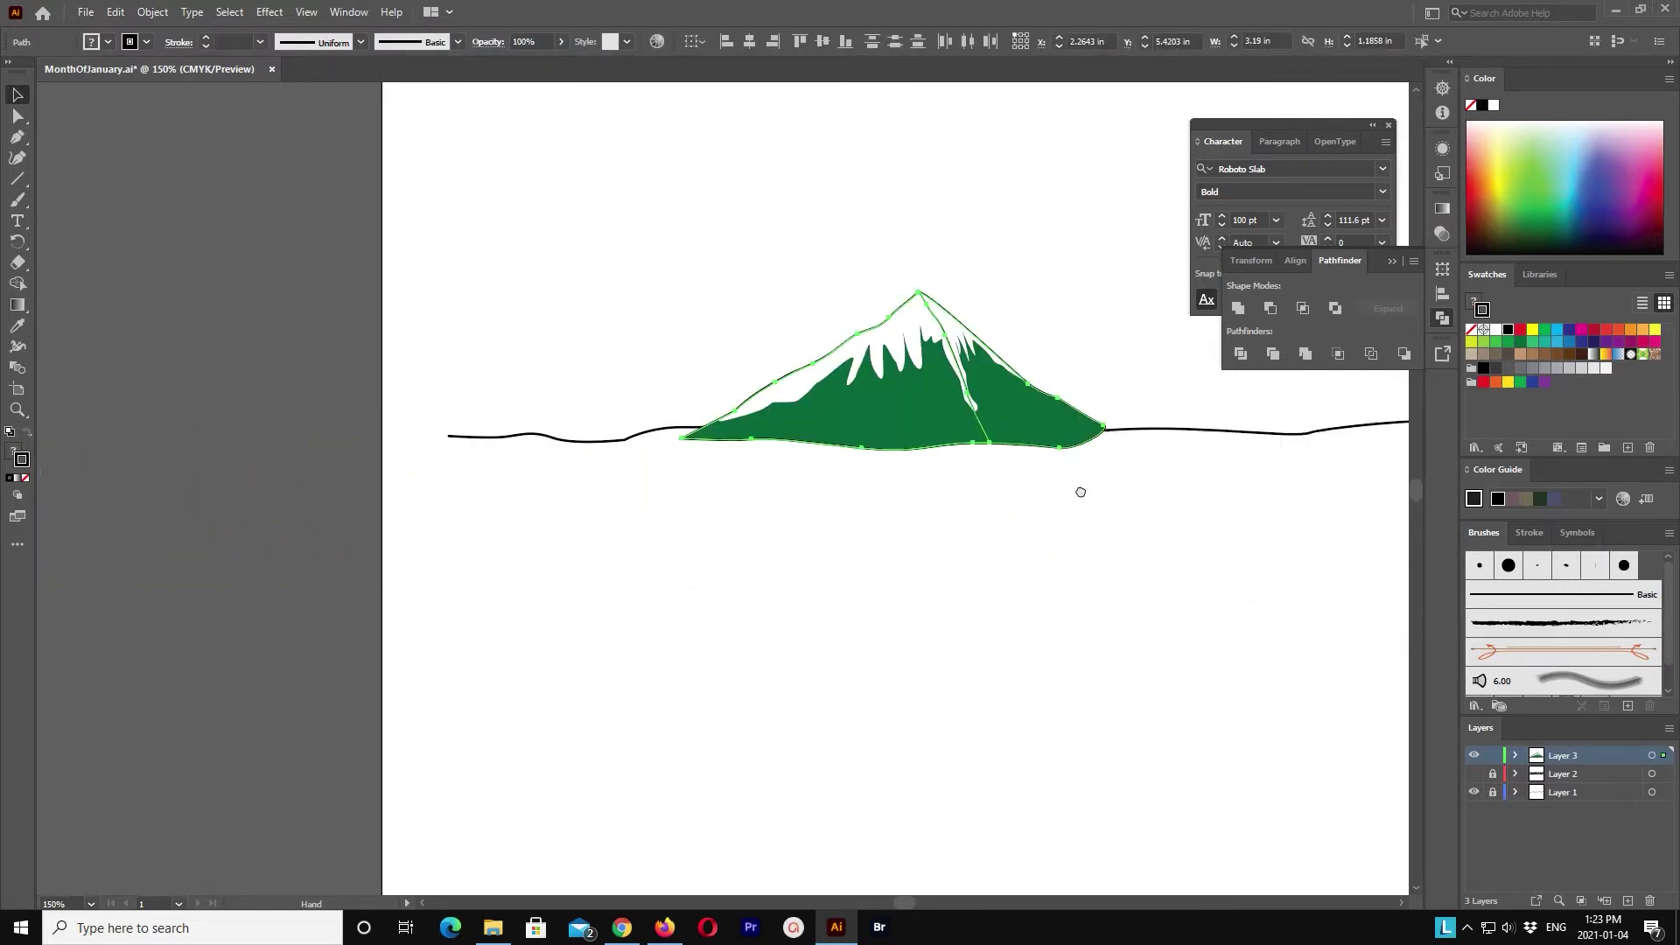
pyautogui.click(115, 12)
pyautogui.click(143, 78)
pyautogui.hotkey('ctrl', 'f')
pyautogui.press('v')
pyautogui.hotkey('shift', 'Down')
pyautogui.hotkey('shift', 'Down')
pyautogui.hotkey('shift', 'Down')
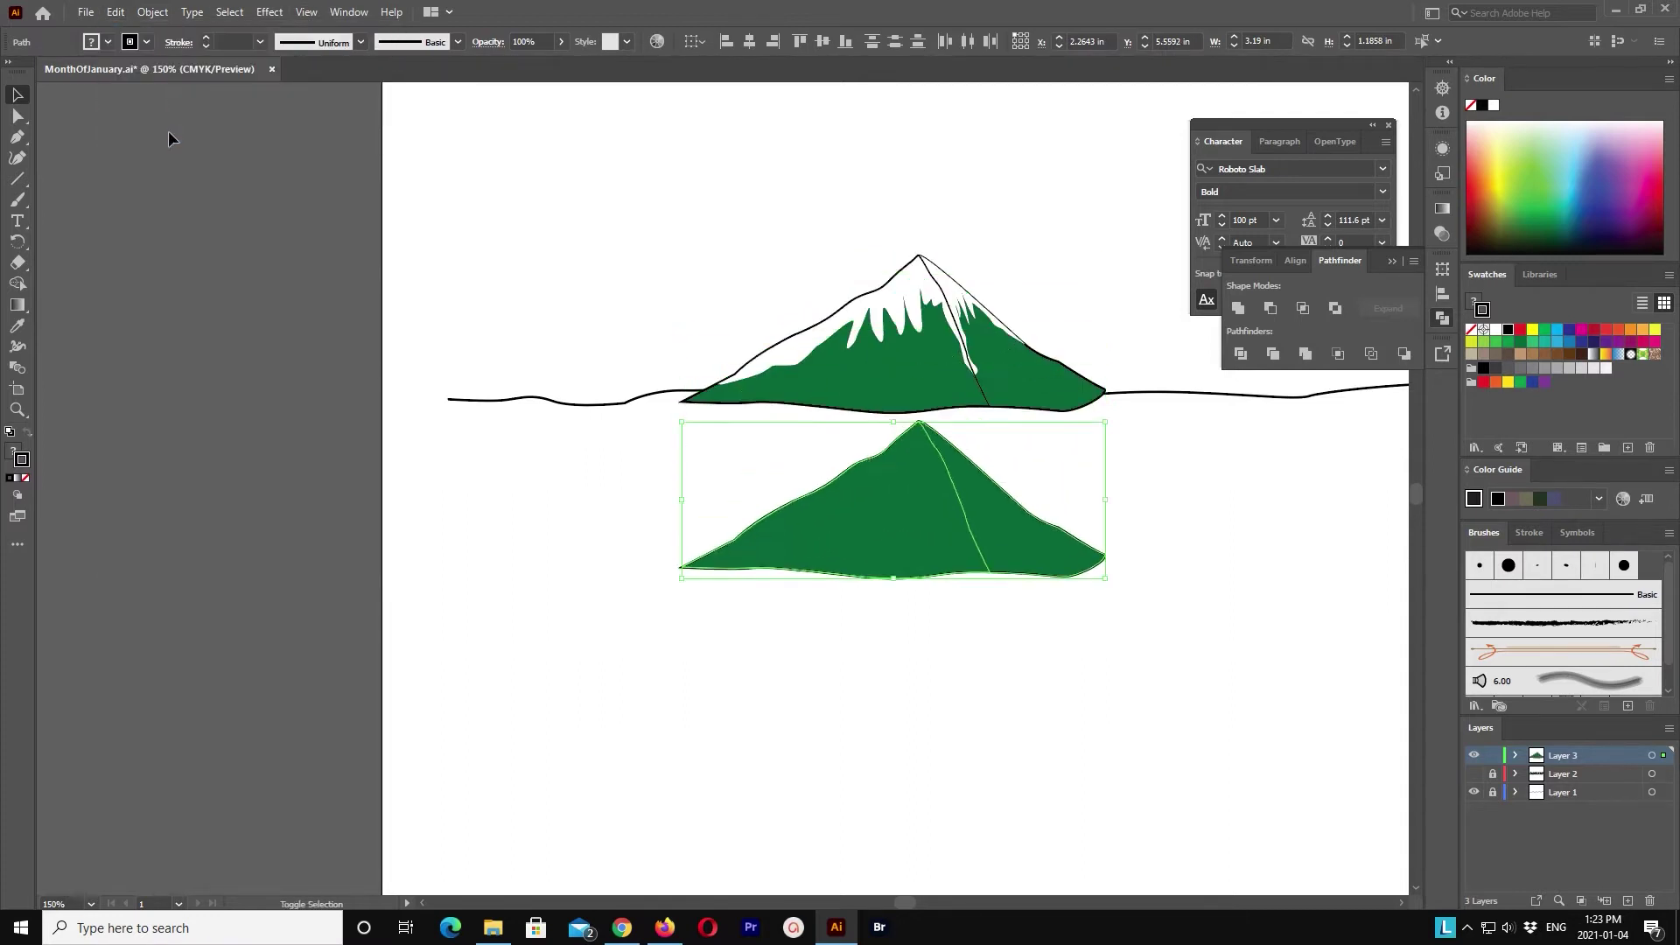
pyautogui.hotkey('shift', 'Down')
pyautogui.hotkey('shift', 'Down')
pyautogui.hotkey('shift', 'Down')
pyautogui.click(982, 645)
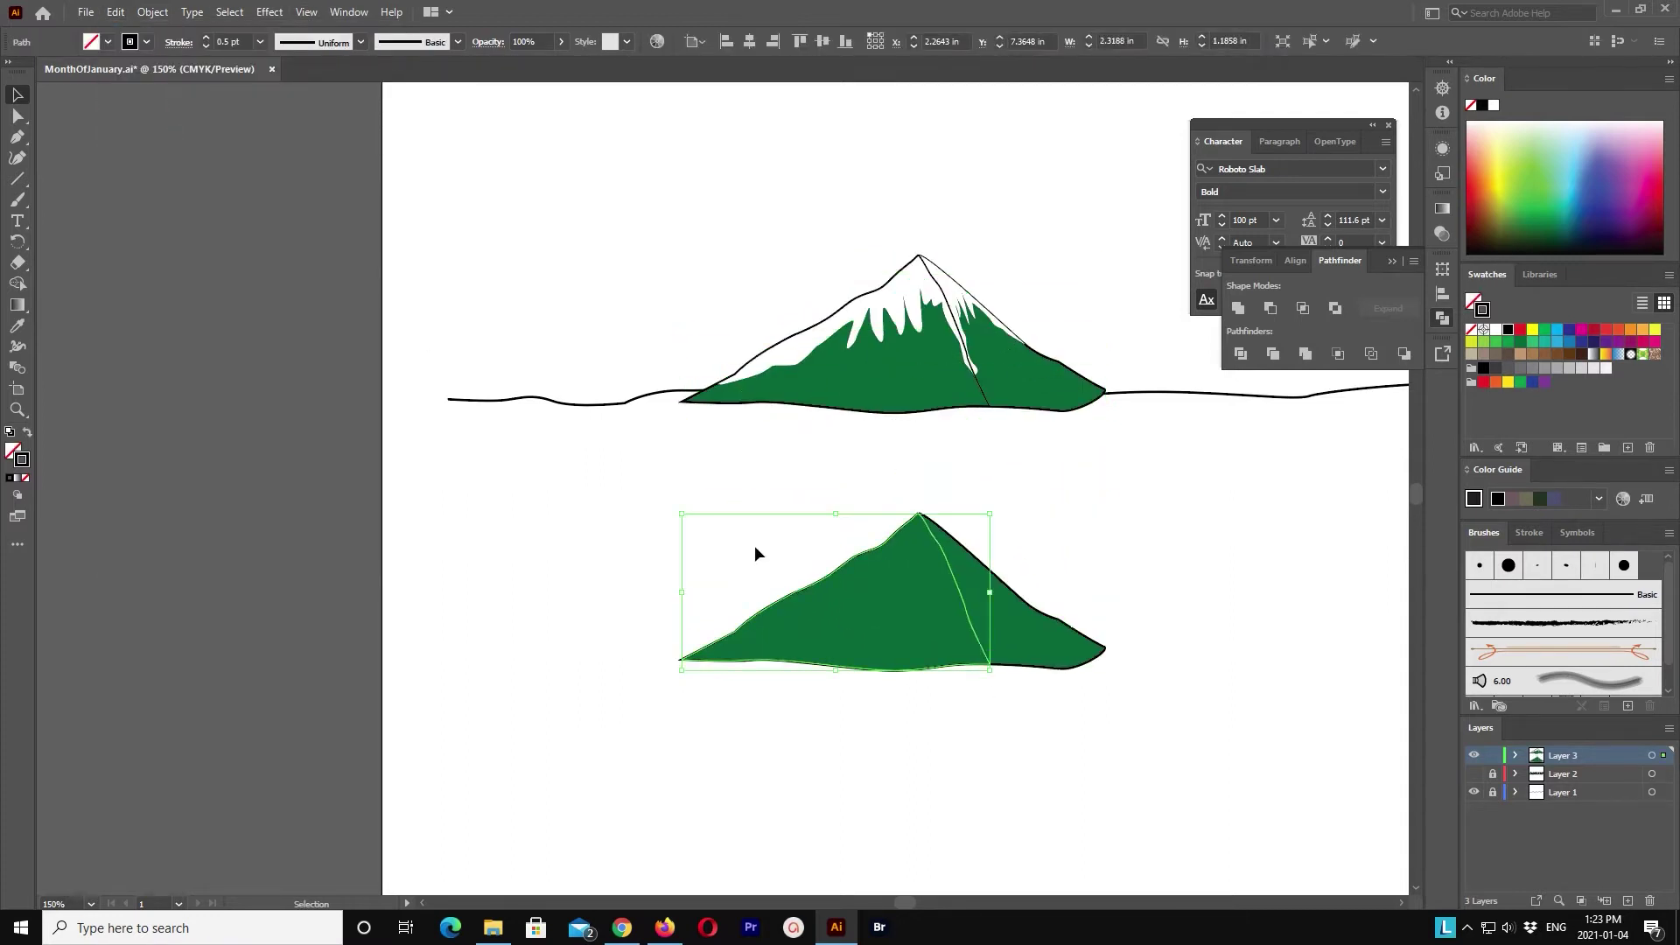
pyautogui.click(949, 658)
pyautogui.click(1271, 308)
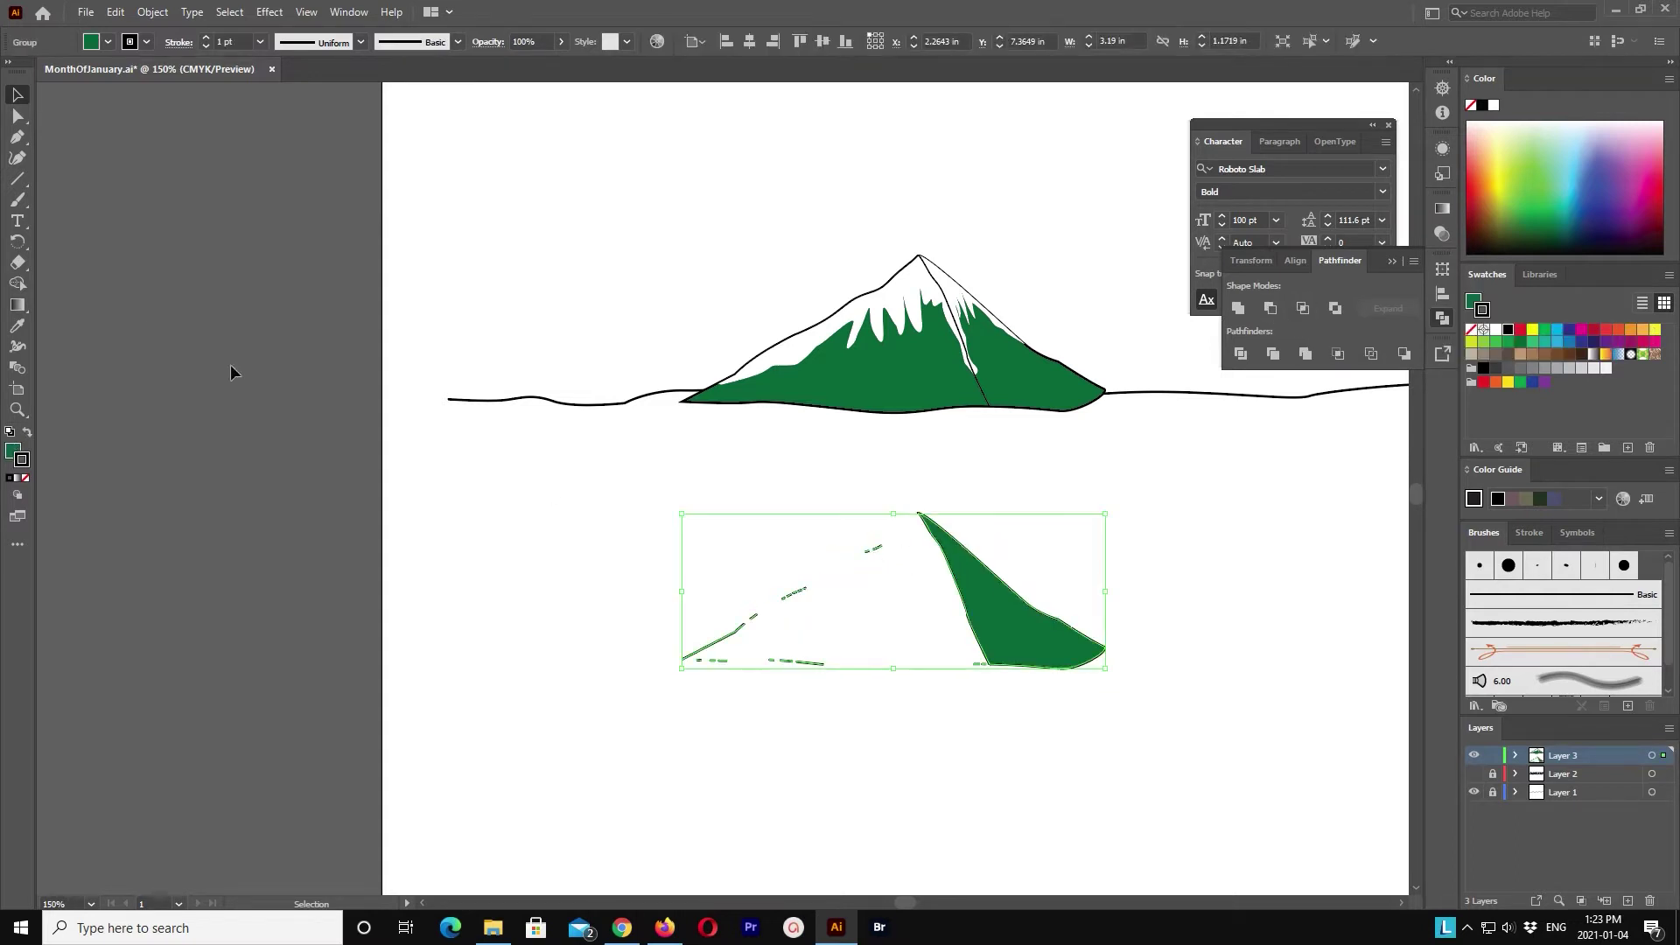
pyautogui.click(18, 115)
pyautogui.moveTo(540, 507); pyautogui.dragTo(834, 775)
pyautogui.press('Delete')
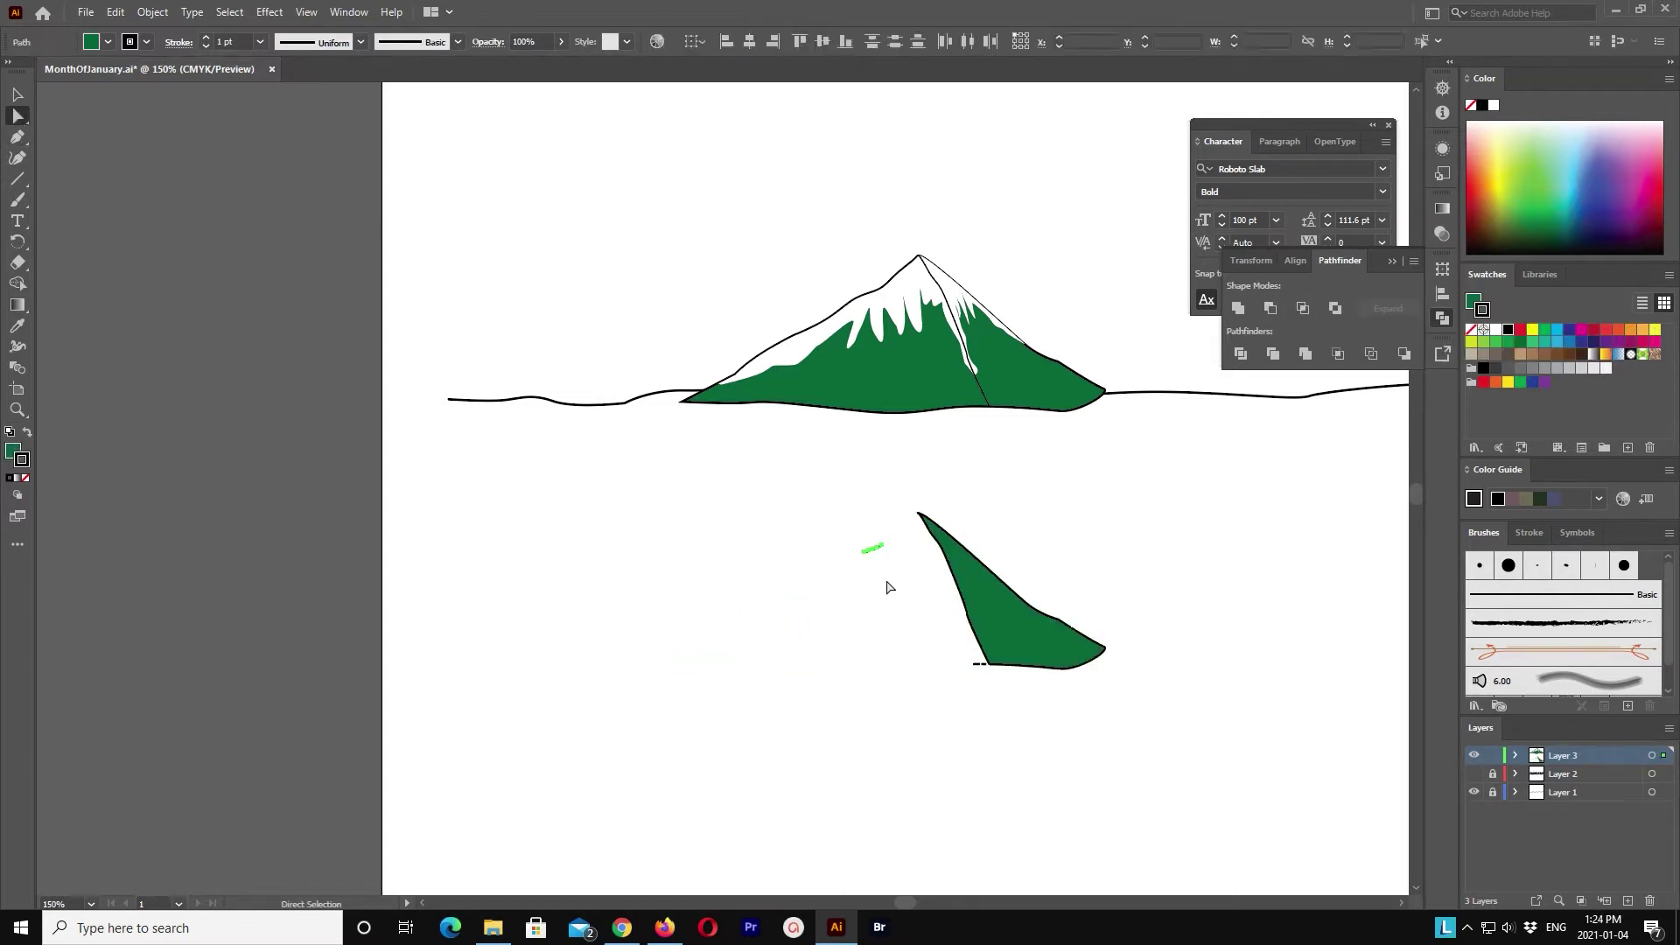
pyautogui.press('Delete')
pyautogui.moveTo(929, 651); pyautogui.dragTo(986, 688)
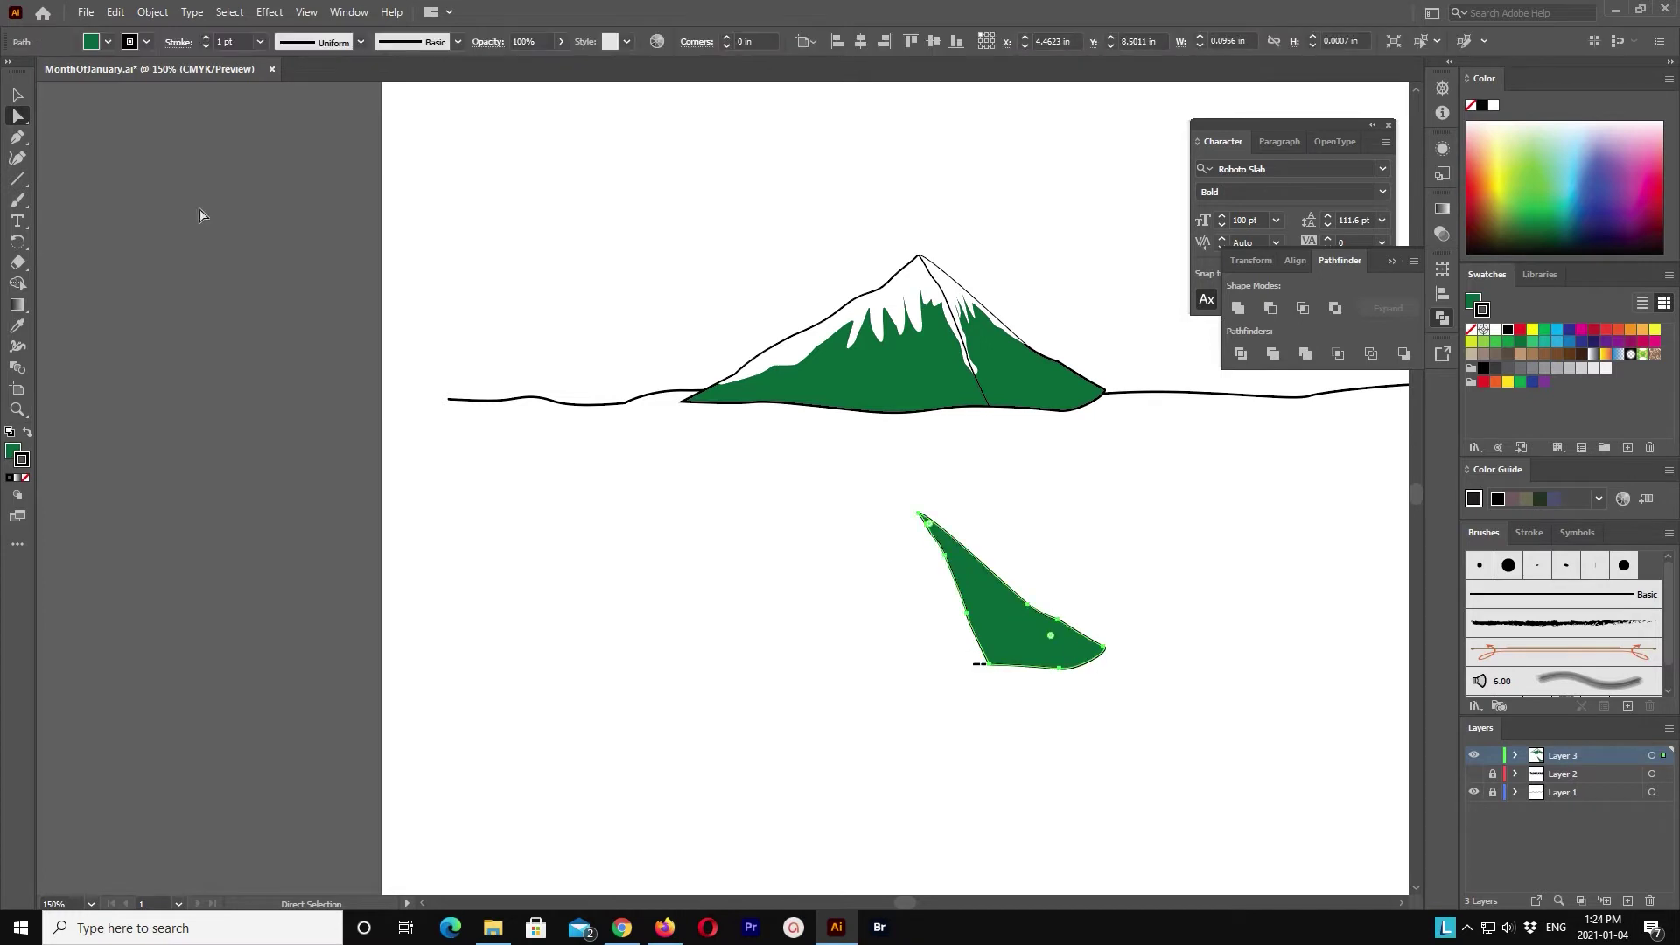
pyautogui.press('v')
pyautogui.hotkey('ctrl', 'a')
pyautogui.press('Delete')
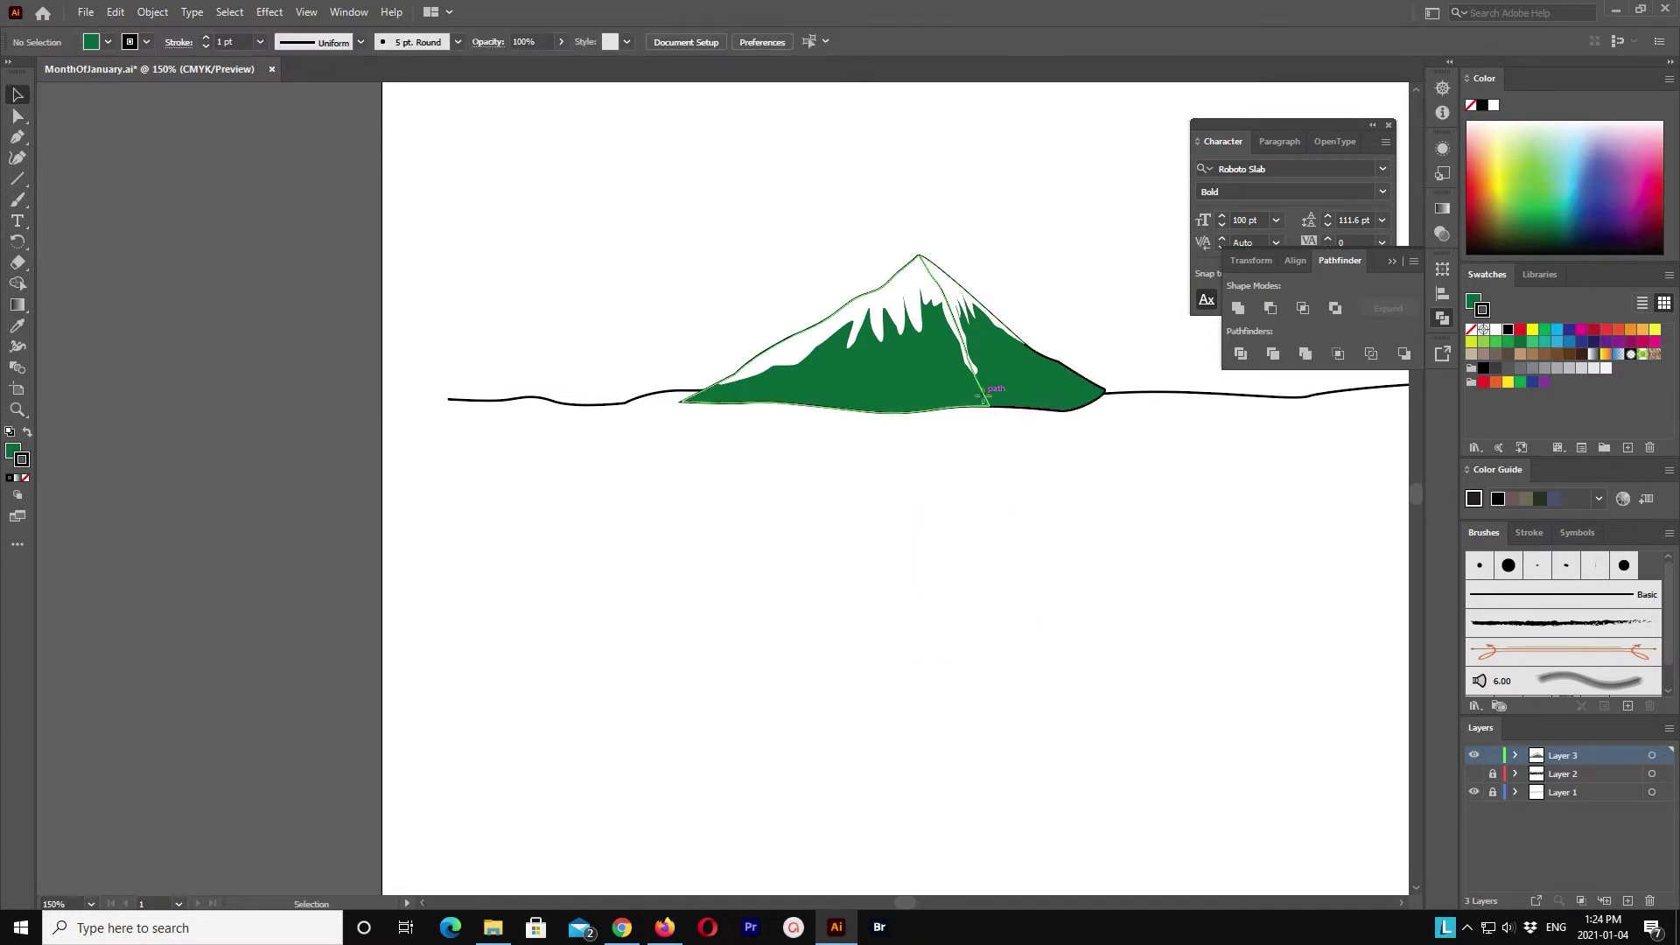
pyautogui.click(987, 405)
pyautogui.click(1017, 381)
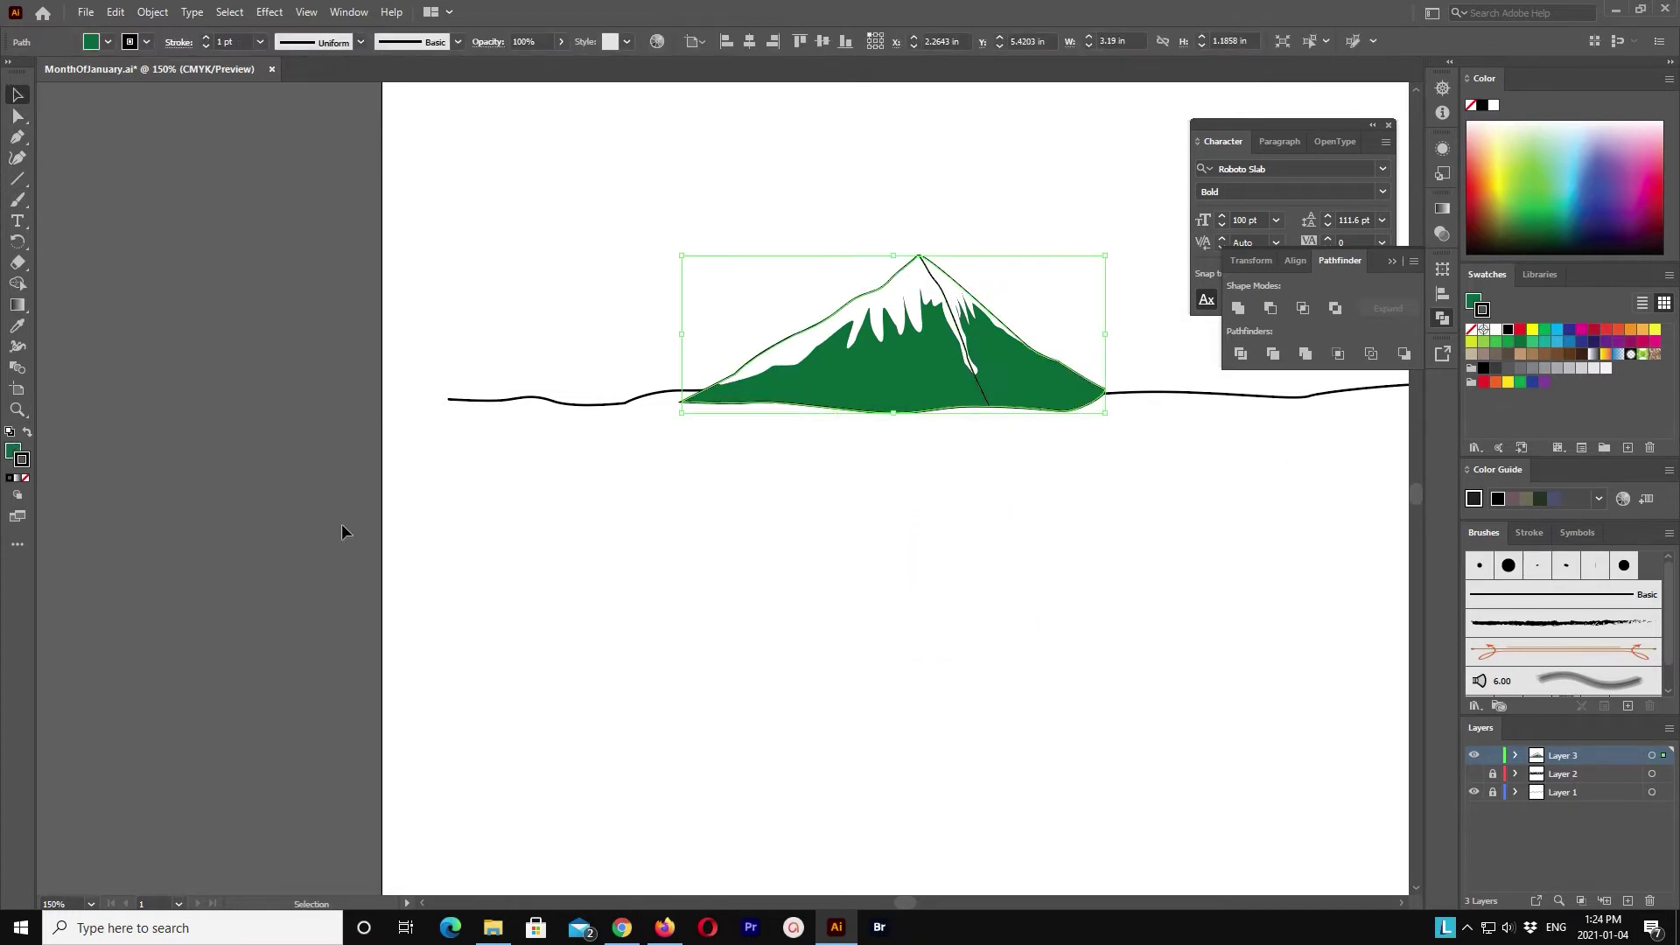
# Step: Fill the mountain's left face with medium green, with the fill set to #006838
pyautogui.doubleClick(14, 452)
pyautogui.click(618, 590)
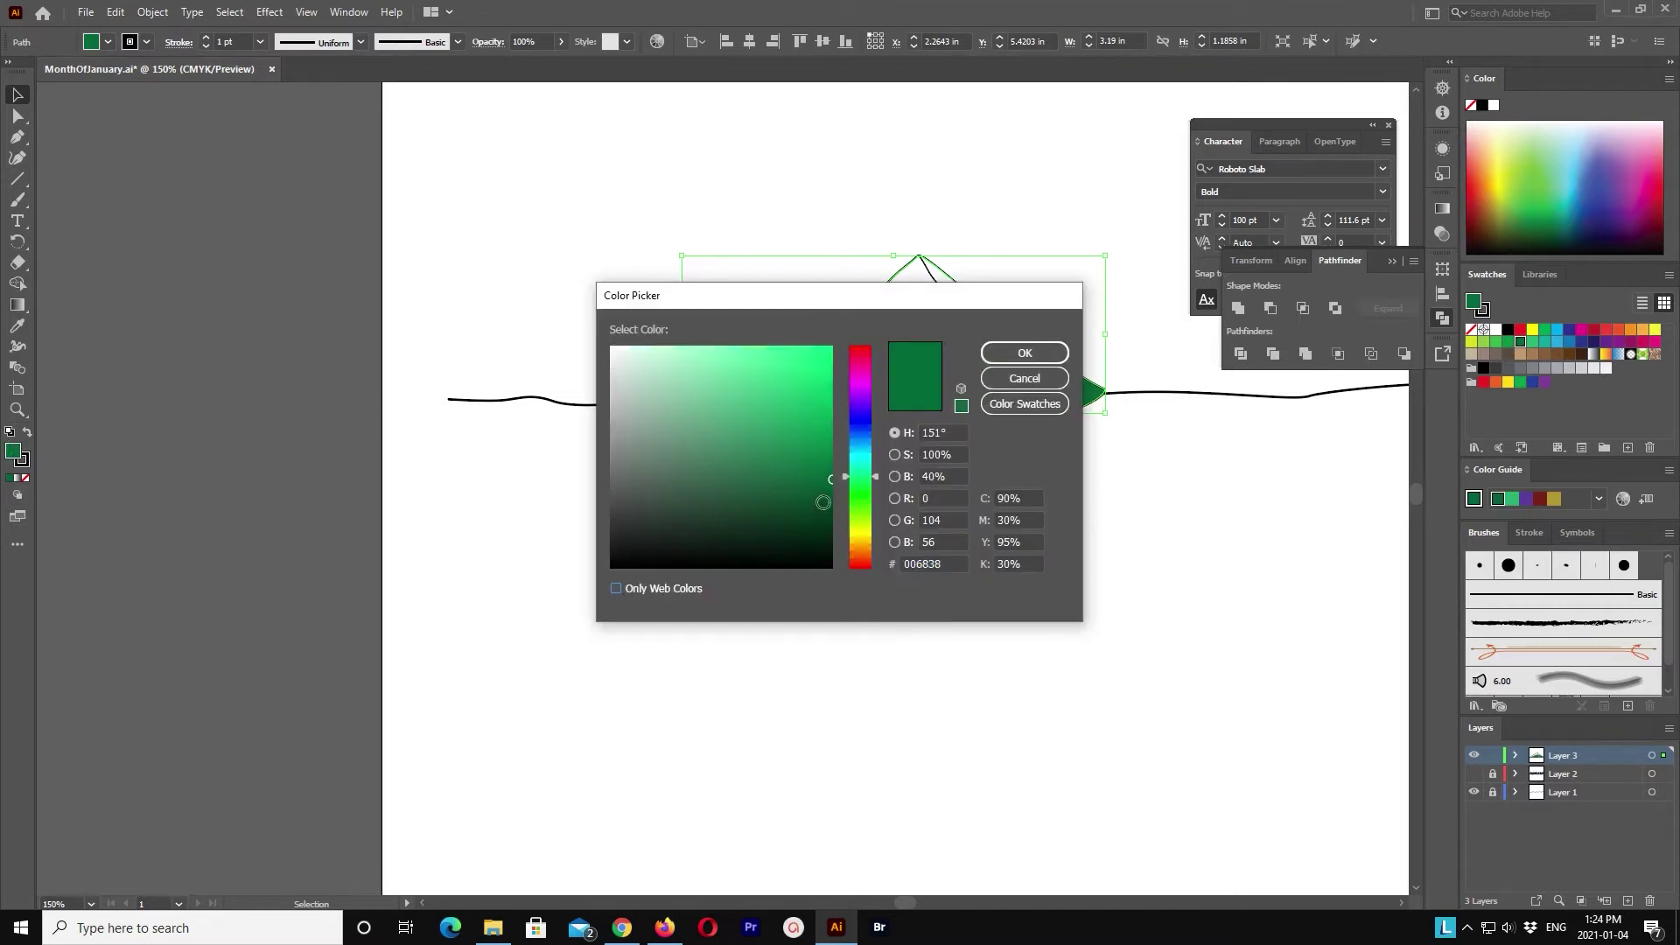
pyautogui.click(1057, 377)
pyautogui.click(1189, 466)
pyautogui.click(986, 398)
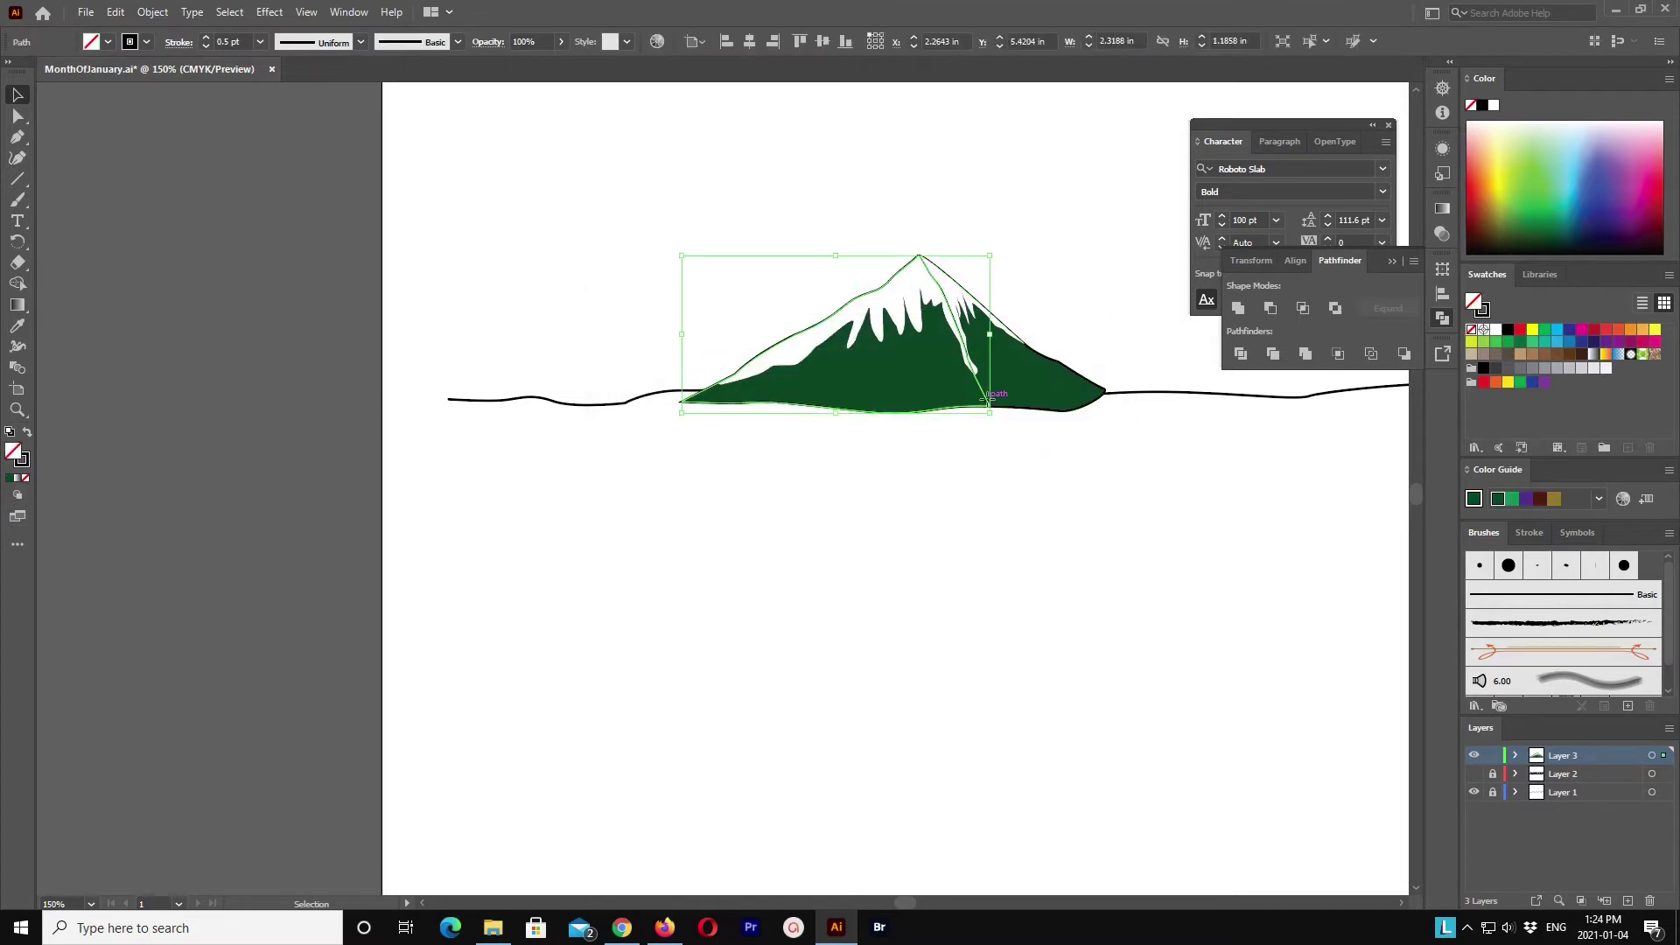
pyautogui.click(1521, 343)
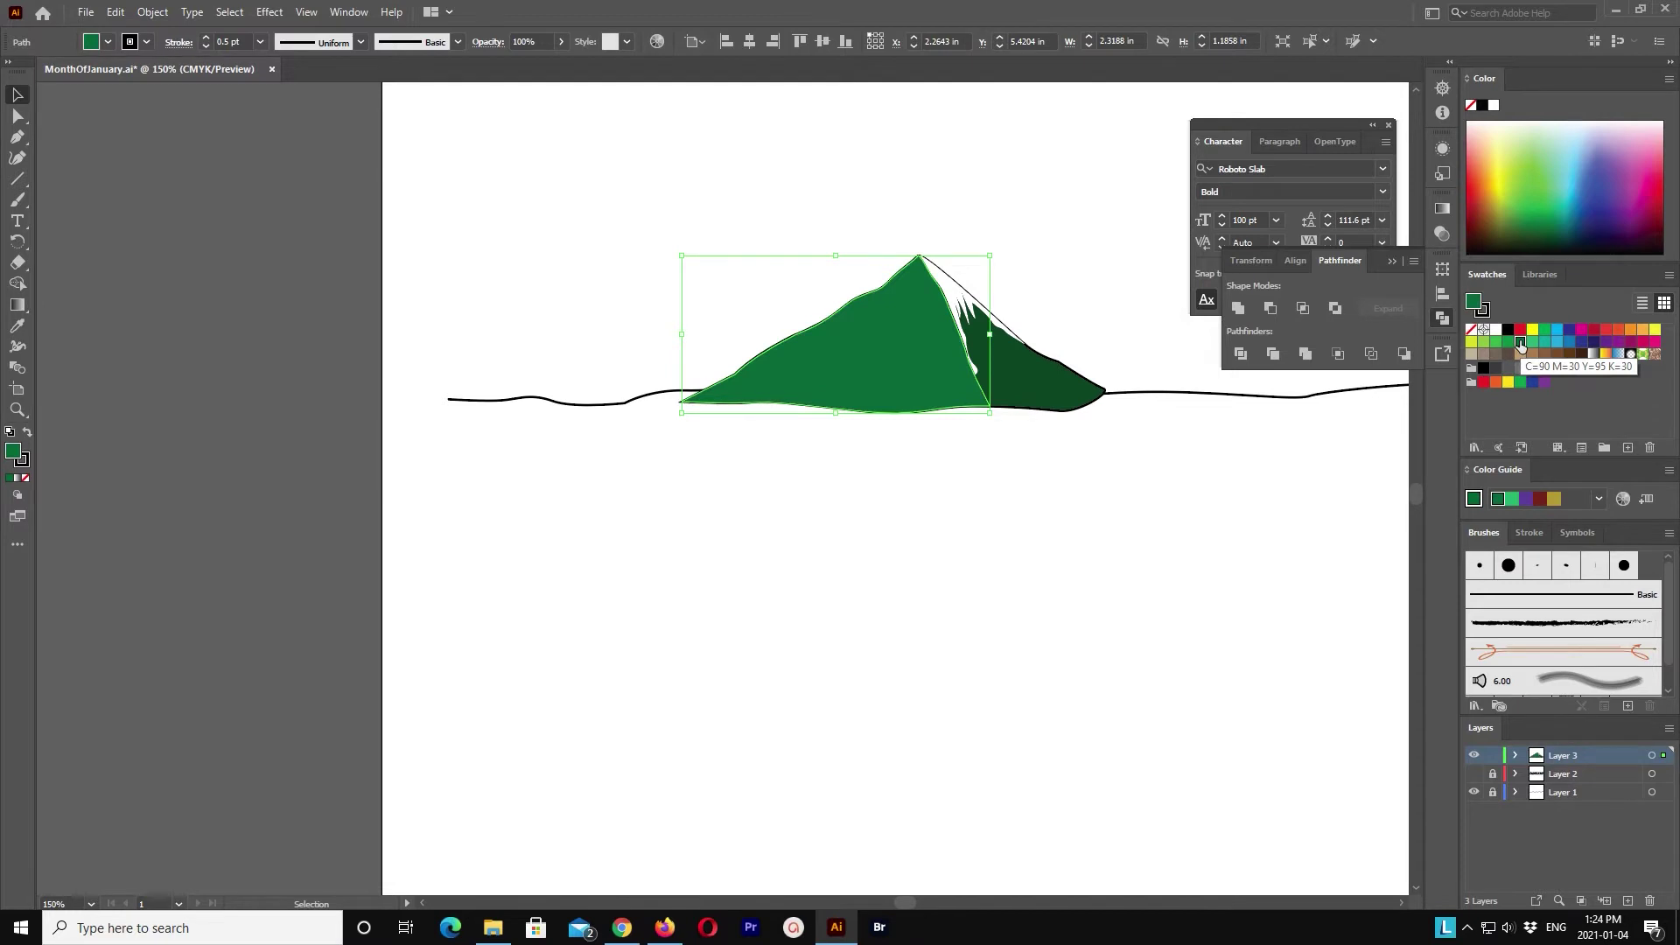
pyautogui.click(1101, 247)
# Step: Bring the zigzag white snow path in front of the green left face
pyautogui.click(919, 320)
pyautogui.click(152, 12)
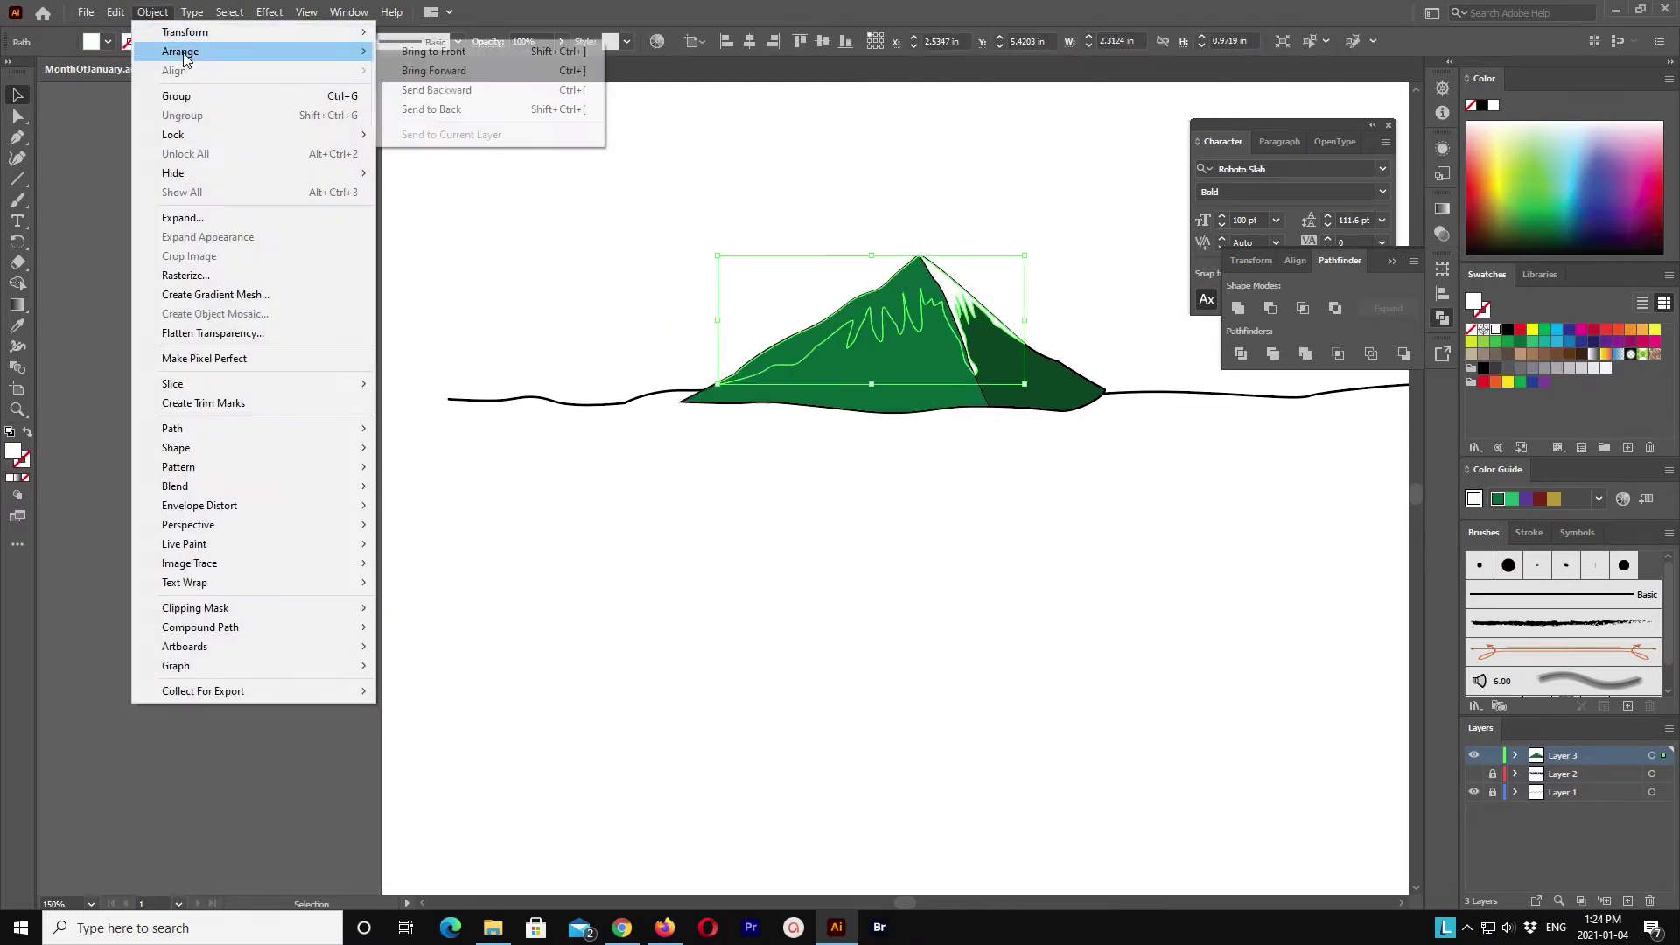
pyautogui.click(433, 51)
pyautogui.click(859, 576)
pyautogui.click(987, 401)
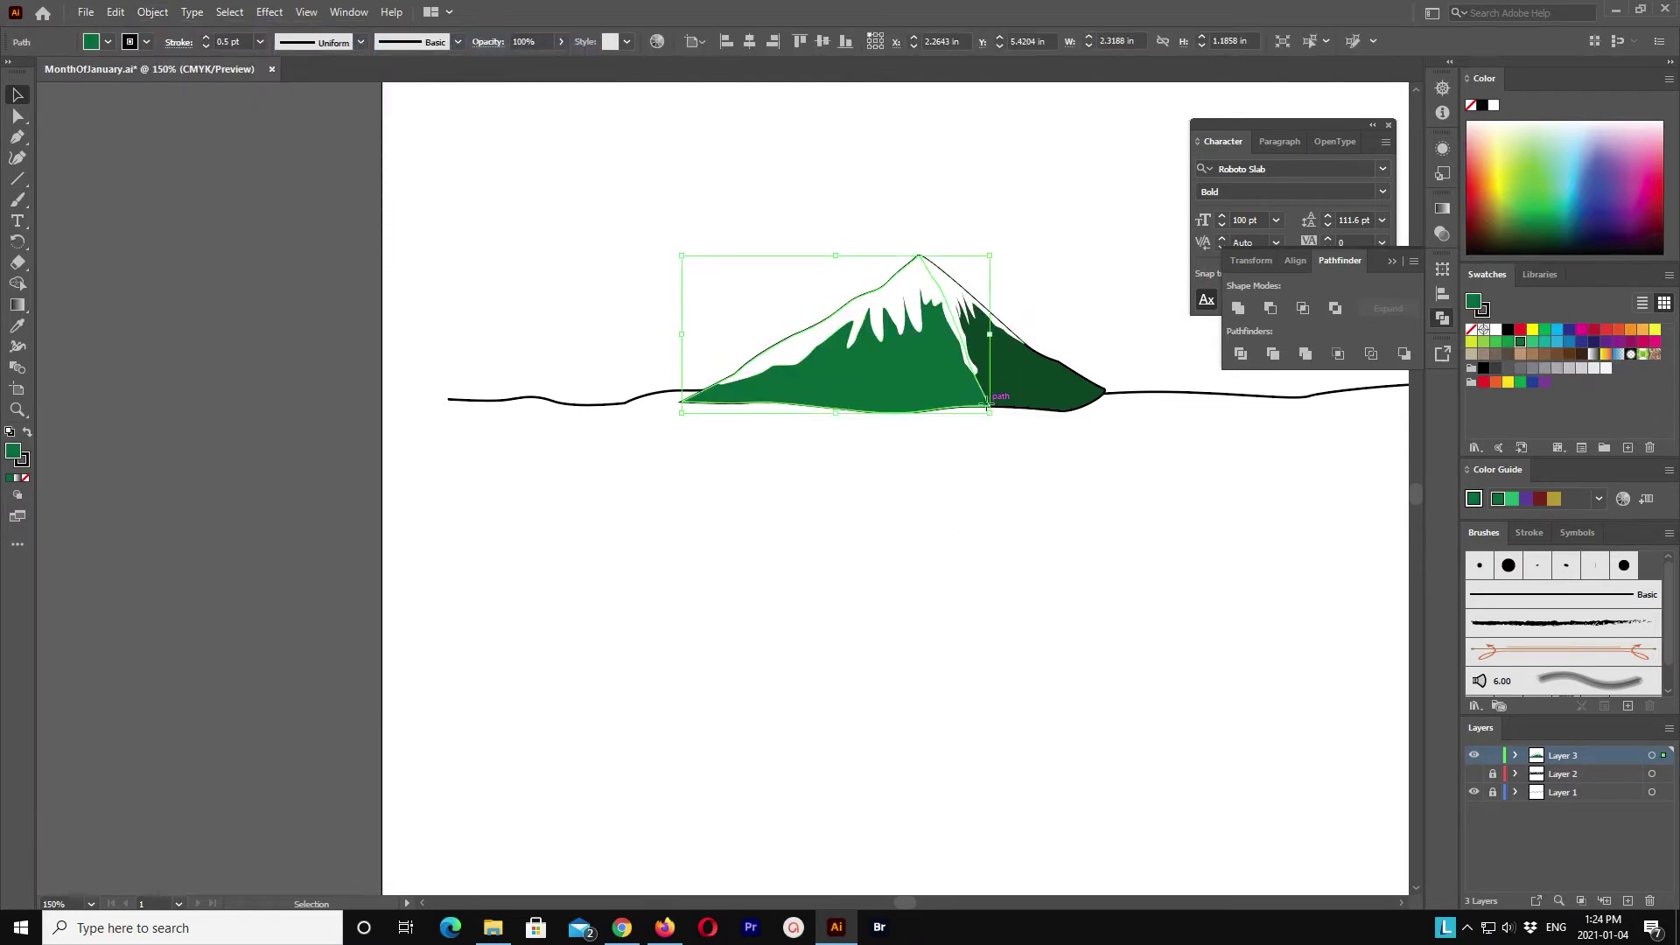
pyautogui.click(992, 464)
# Step: Copy the snow path and green face and place a duplicate below the mountain
pyautogui.click(901, 289)
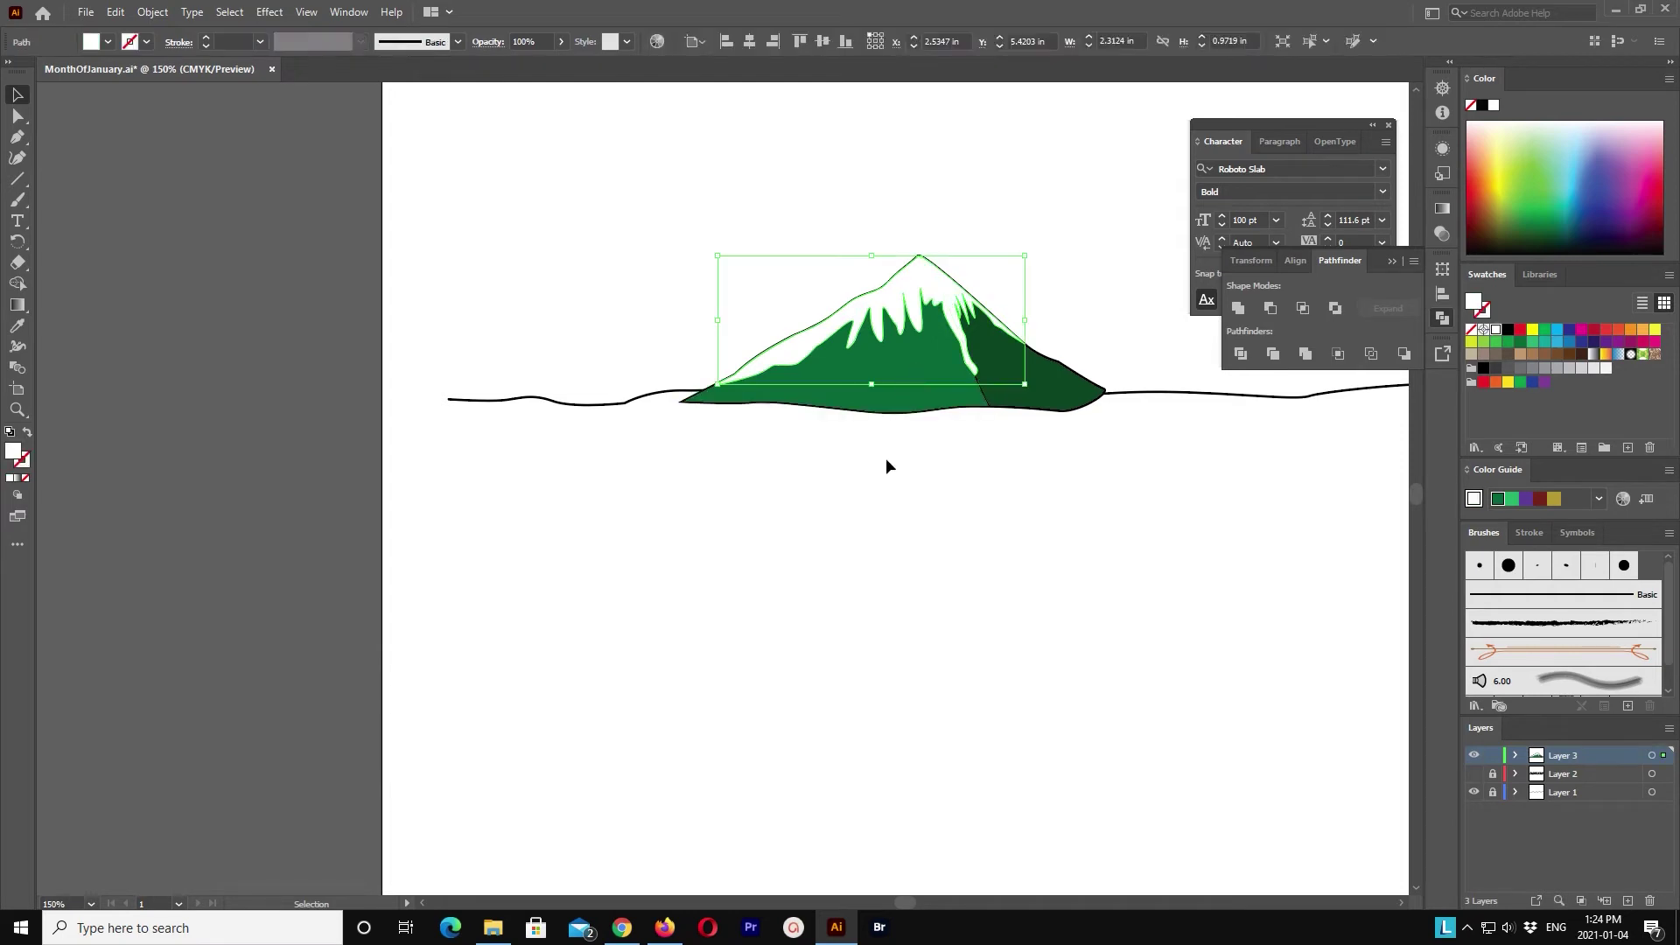
pyautogui.keyDown('shift'); pyautogui.click(905, 412); pyautogui.keyUp('shift')
pyautogui.click(153, 11)
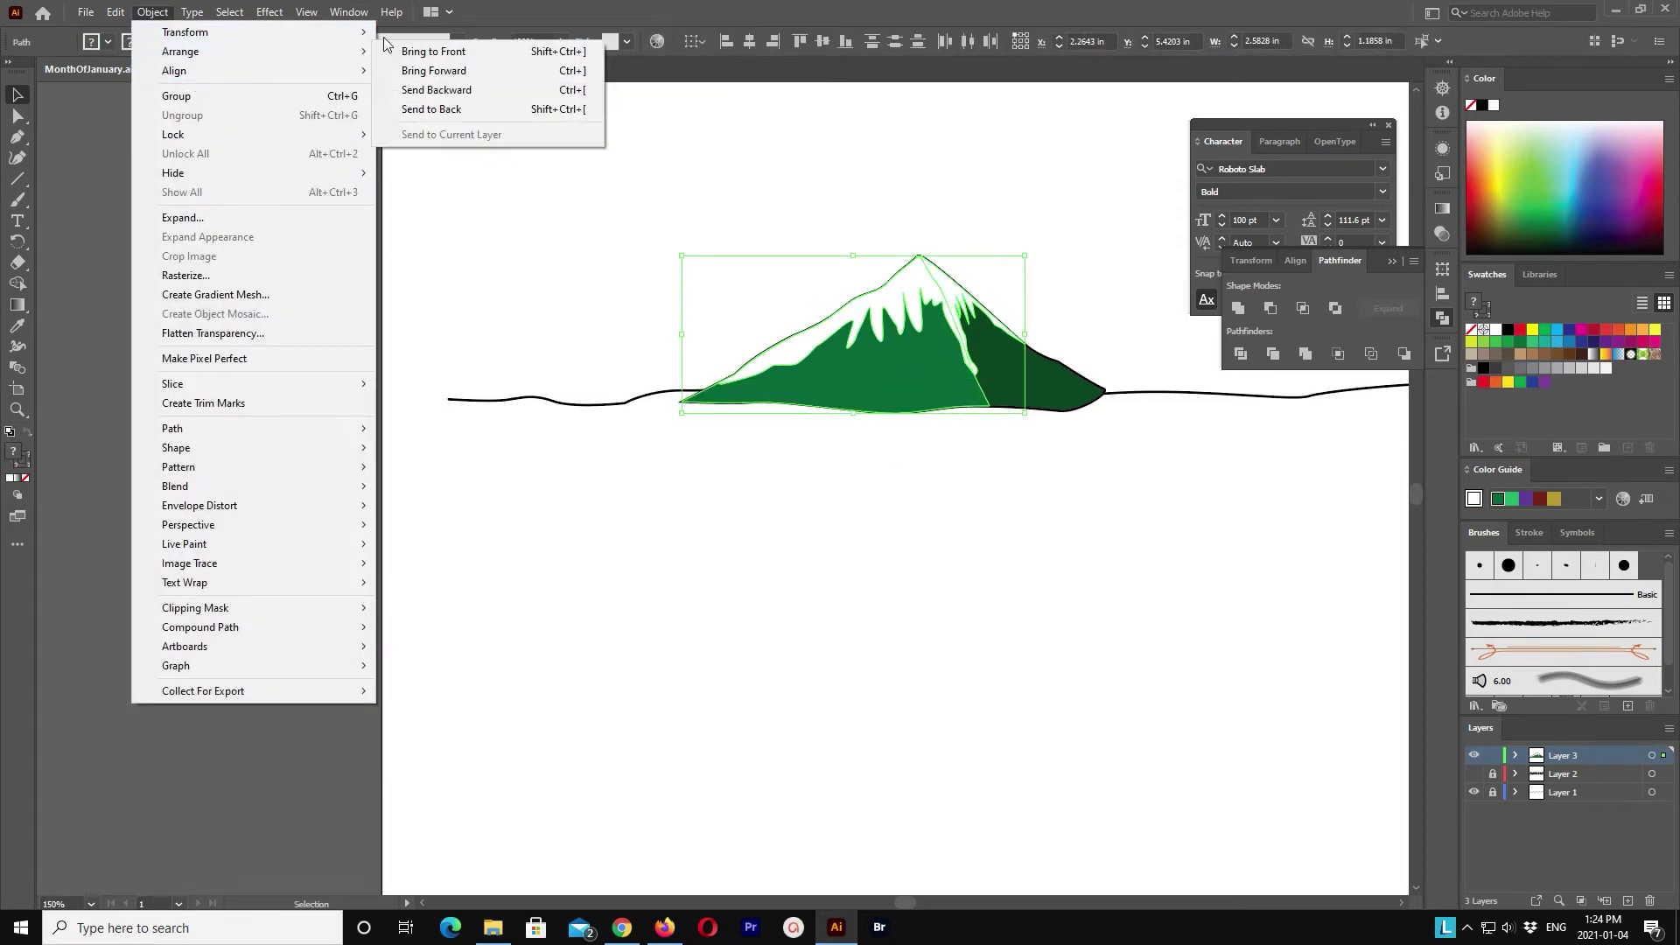
pyautogui.click(163, 138)
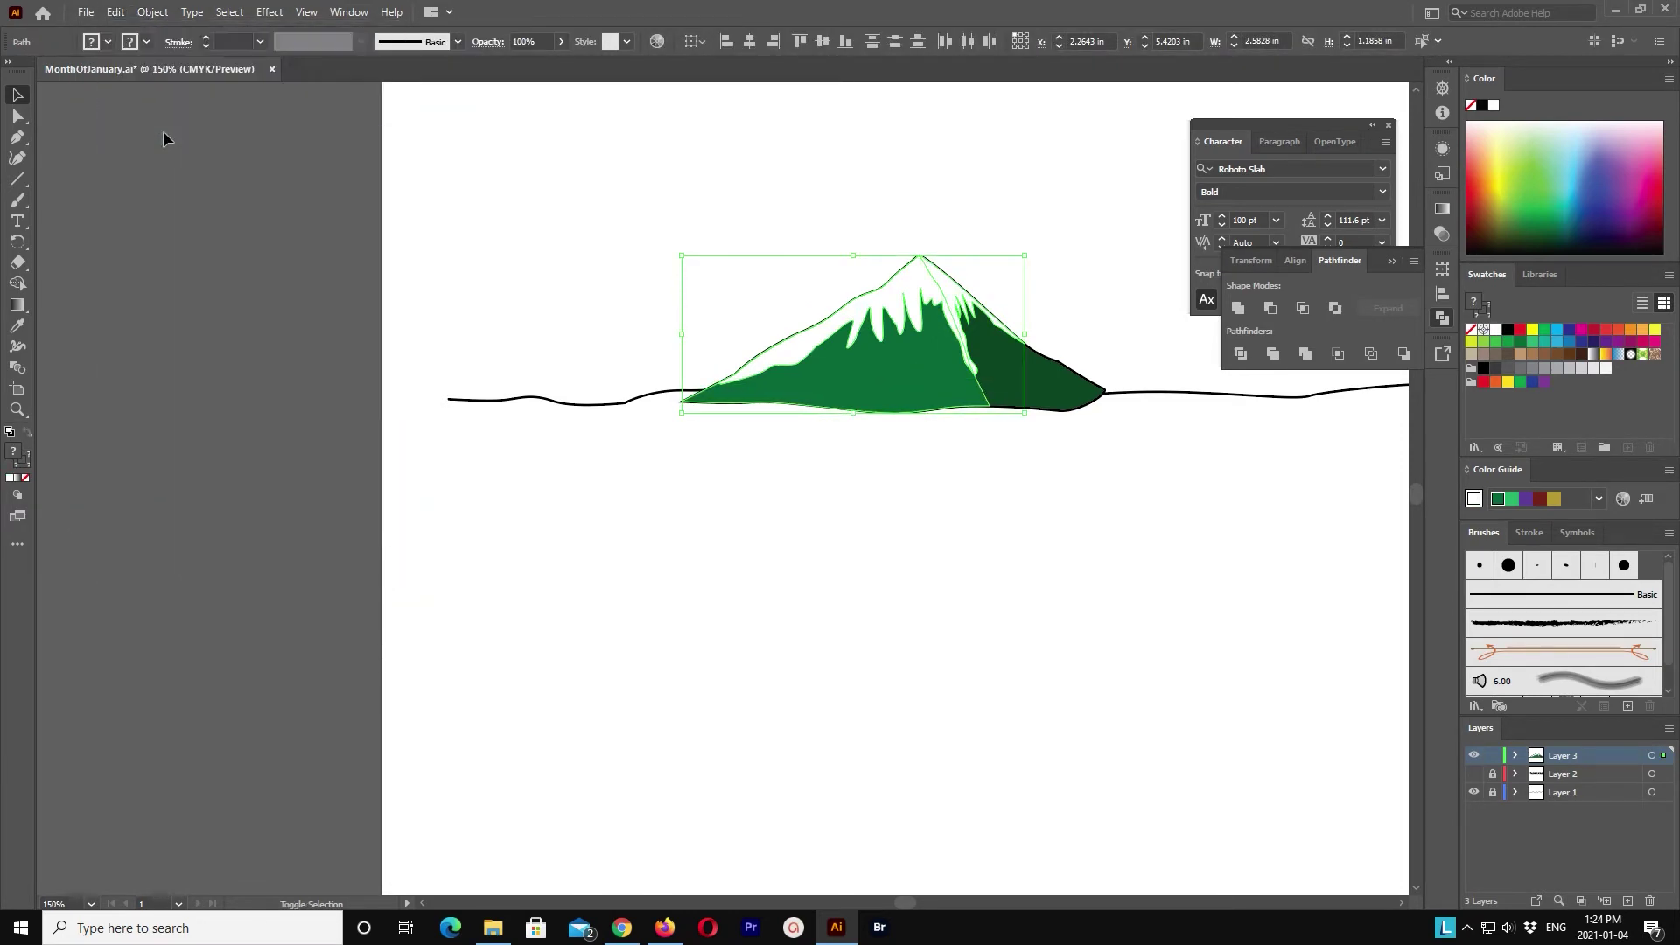
pyautogui.hotkey('shift', 'Down')
pyautogui.hotkey('shift', 'Down')
pyautogui.hotkey('shift', 'Down')
pyautogui.hotkey('shift', 'Down')
pyautogui.hotkey('shift', 'Down')
pyautogui.hotkey('shift', 'Down')
# Step: Bring the green face copy to front and intersect both copies into one shape
pyautogui.click(940, 785)
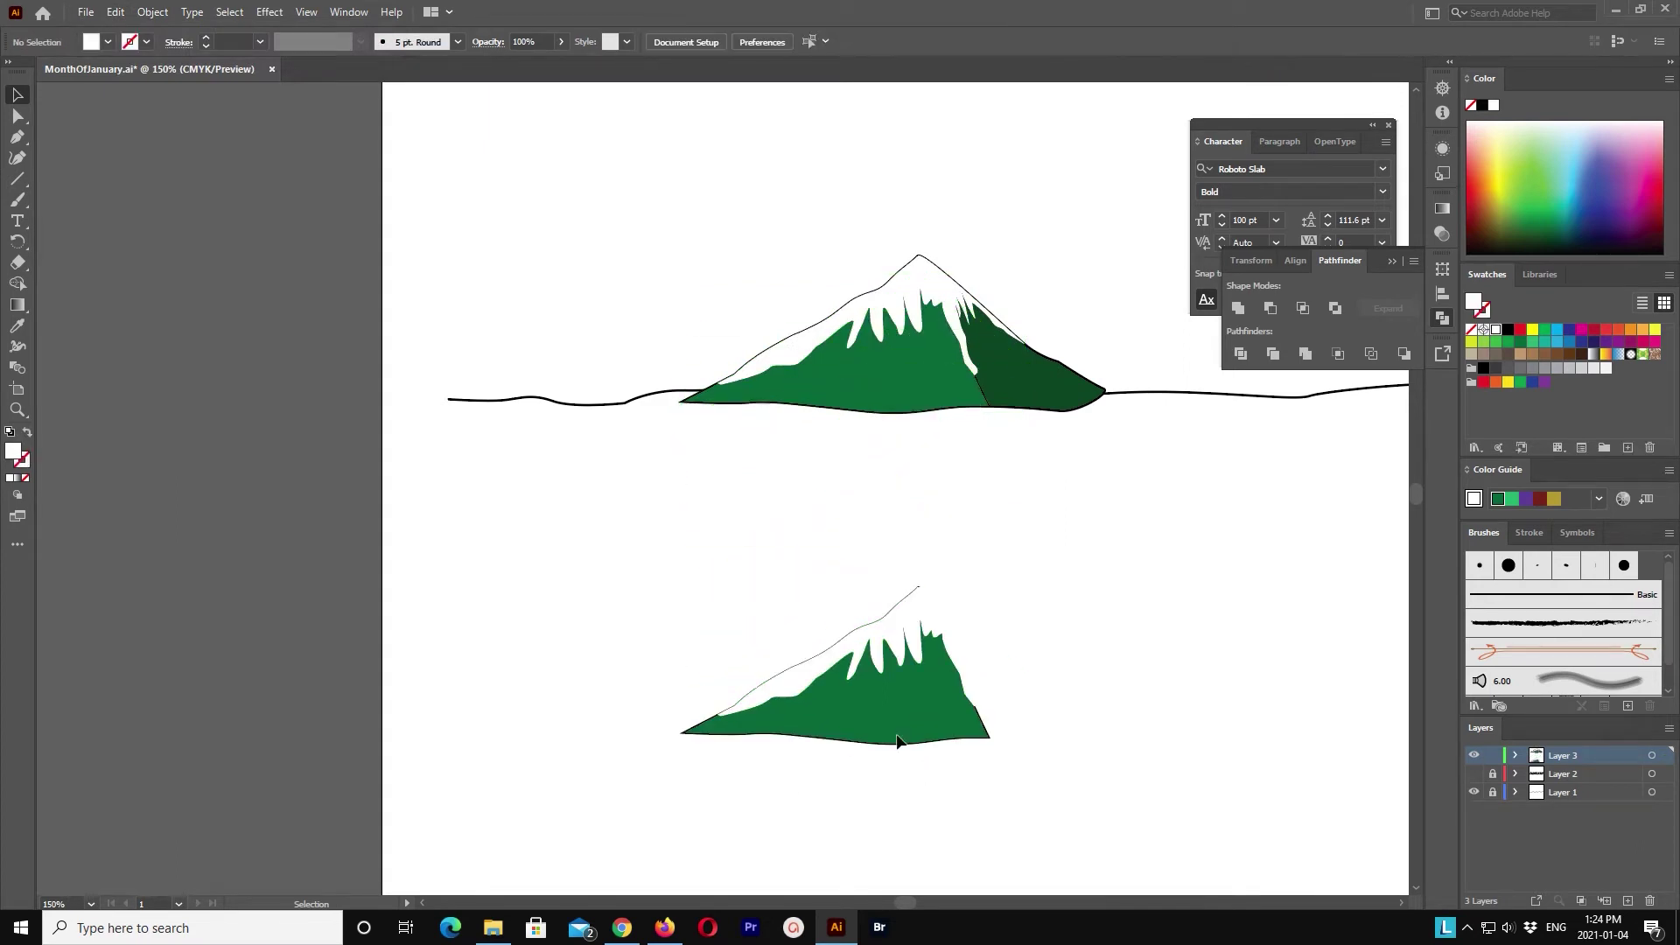
pyautogui.click(893, 712)
pyautogui.click(153, 12)
pyautogui.click(411, 51)
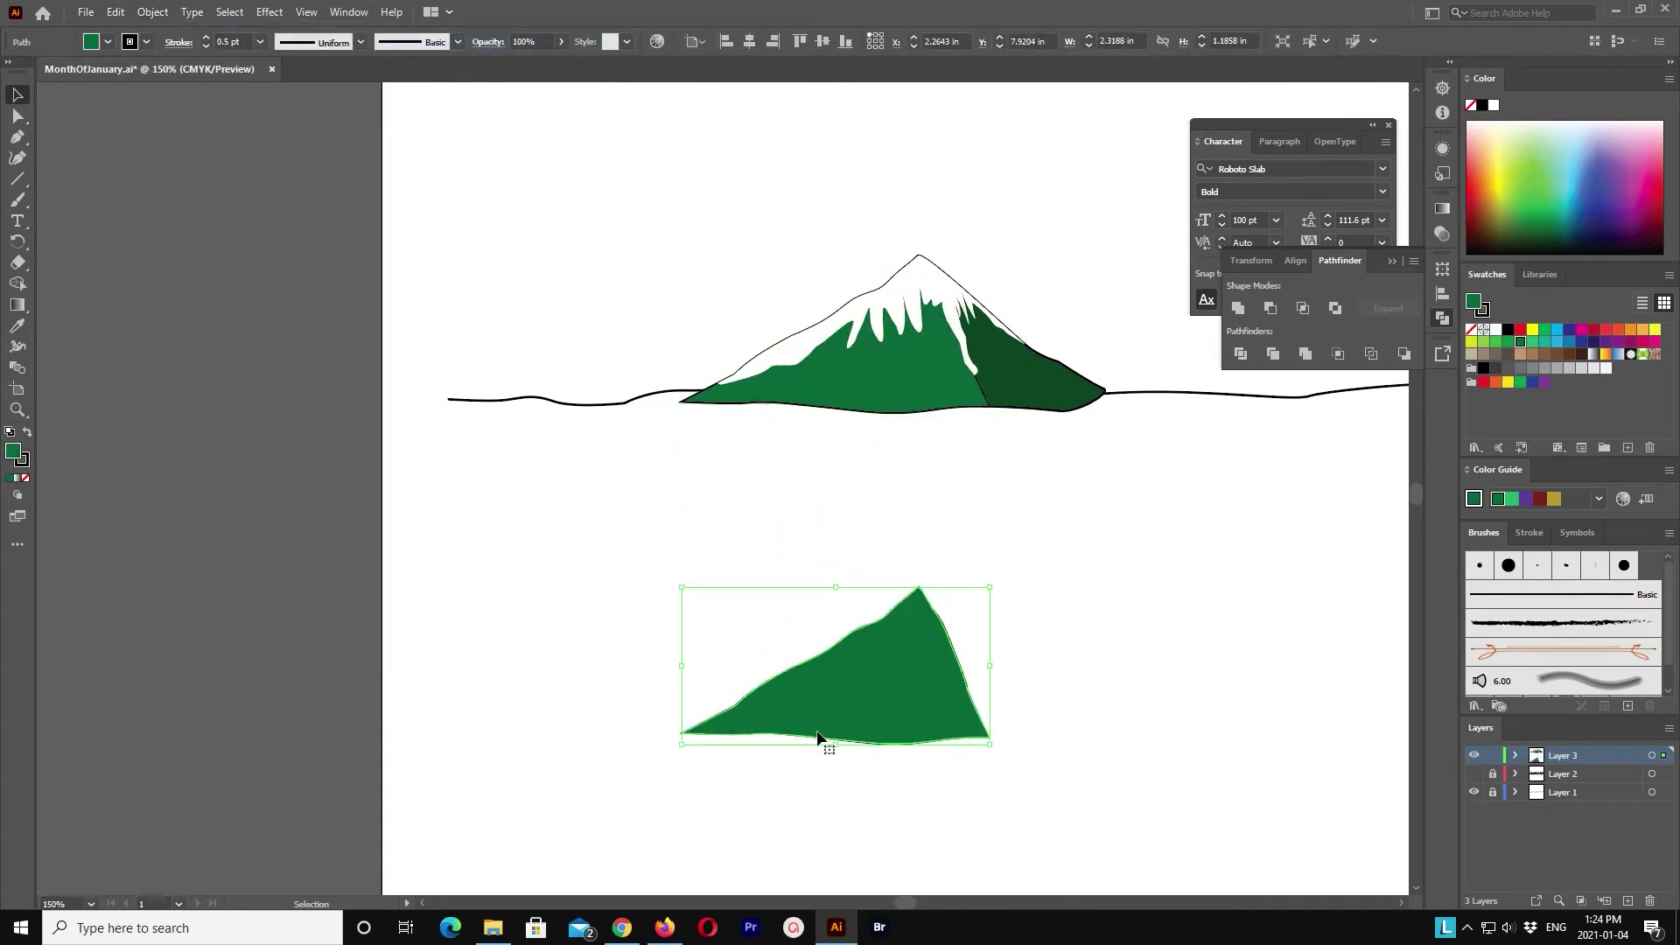
pyautogui.keyDown('shift'); pyautogui.click(857, 570); pyautogui.keyUp('shift')
pyautogui.click(1303, 308)
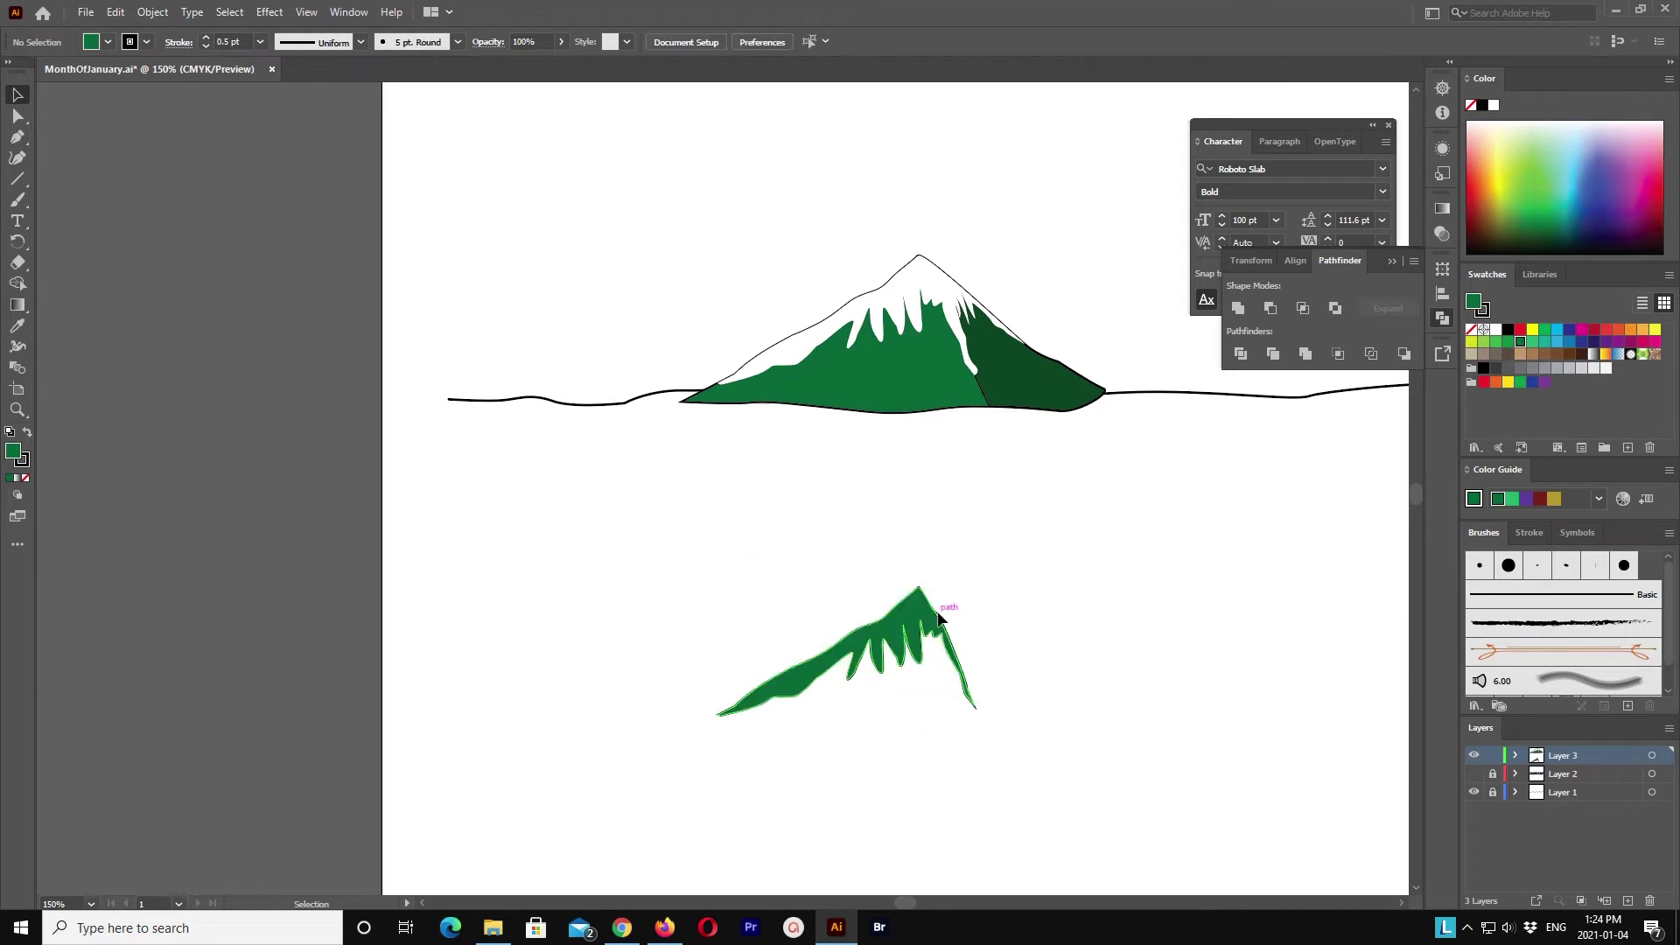
# Step: Sample the white snow colour with the Eyedropper to fill the intersected shape
pyautogui.click(17, 326)
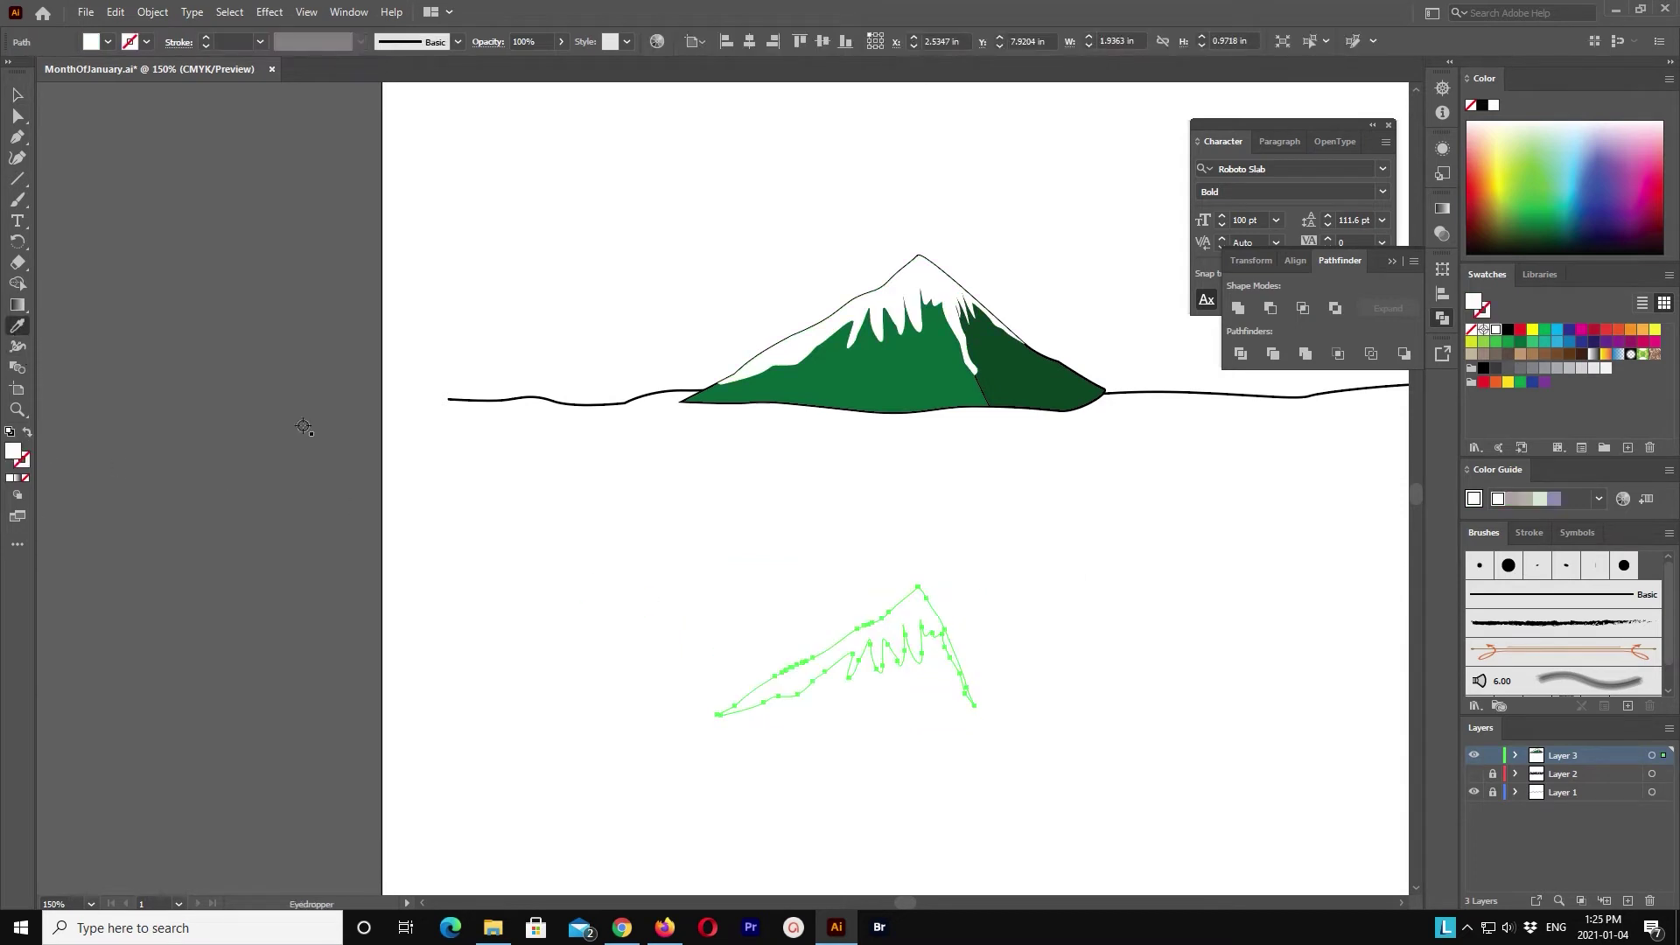
pyautogui.click(917, 297)
pyautogui.doubleClick(13, 452)
pyautogui.click(1051, 354)
# Step: Move the white snow shape up and settle it onto the mountain's peak
pyautogui.press('v')
pyautogui.moveTo(844, 652); pyautogui.dragTo(845, 319)
pyautogui.doubleClick(14, 451)
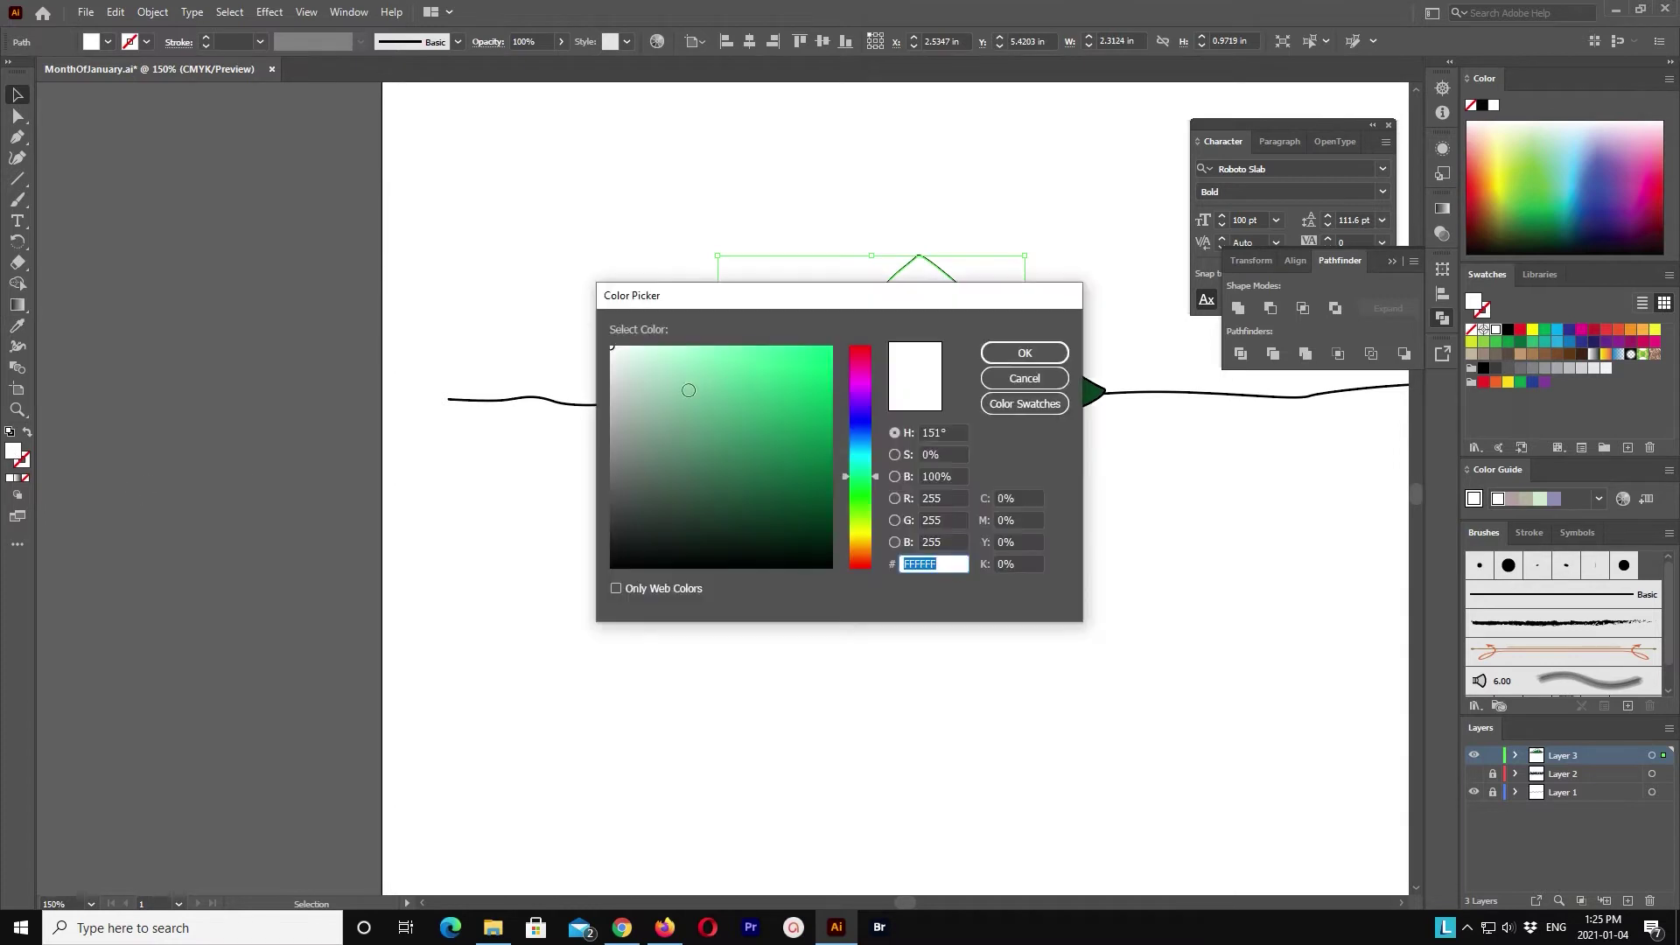
pyautogui.click(1023, 382)
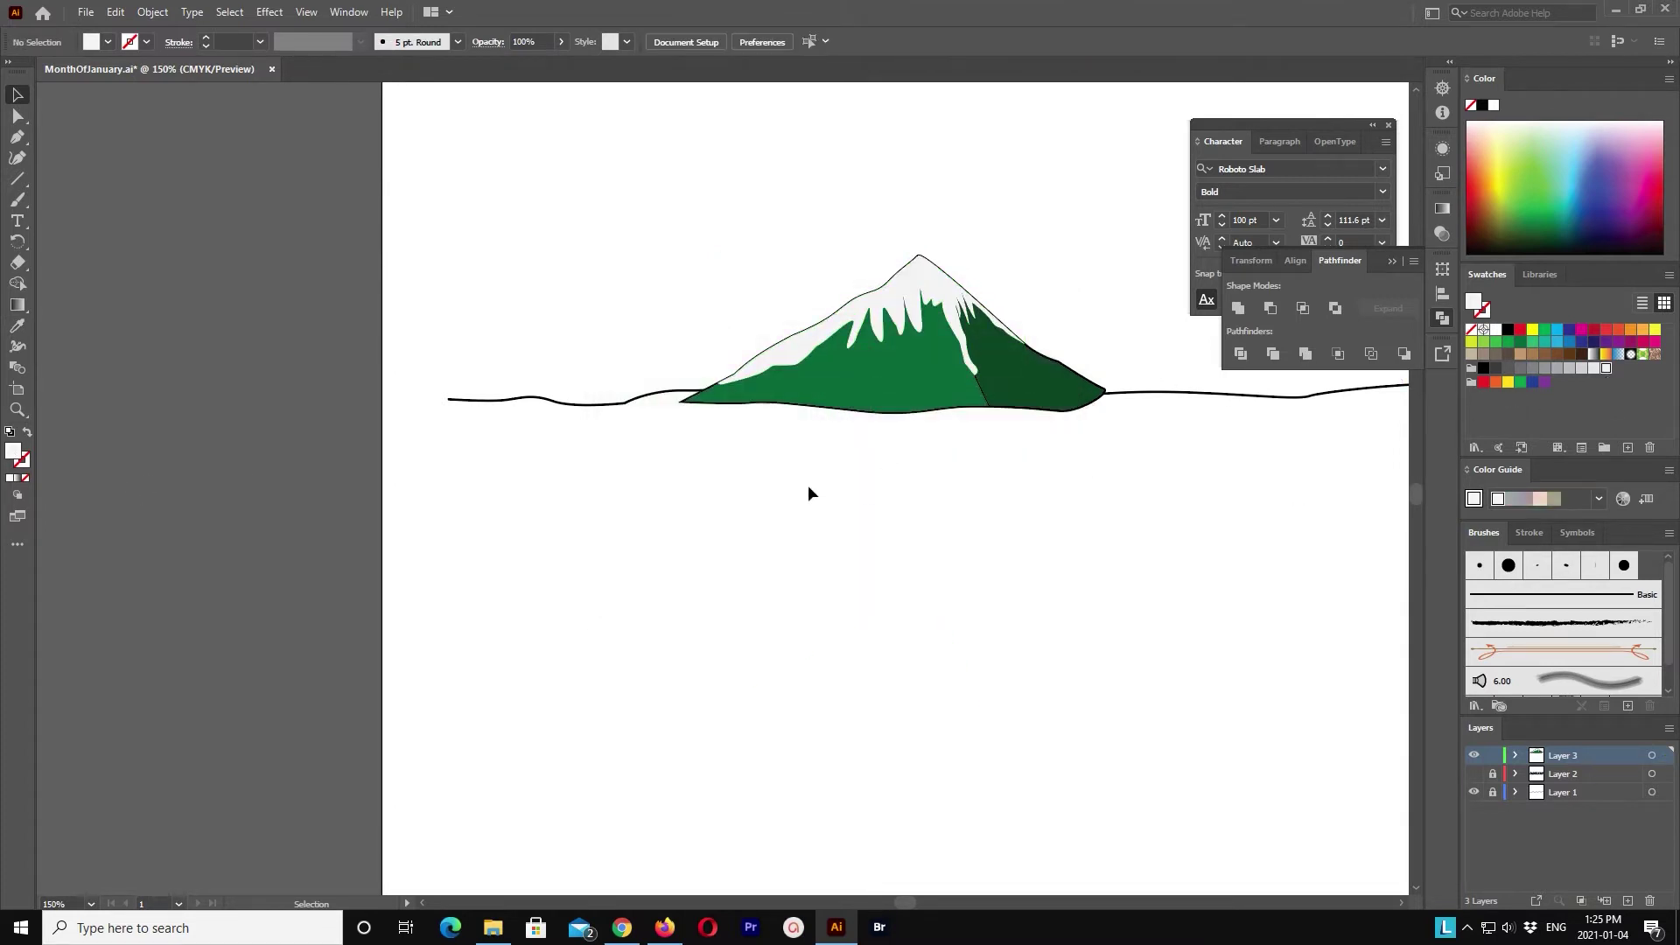
pyautogui.moveTo(807, 485); pyautogui.dragTo(967, 655)
pyautogui.hotkey('shift', 'Up')
pyautogui.hotkey('shift', 'Up')
pyautogui.hotkey('shift', 'Up')
pyautogui.hotkey('shift', 'Up')
pyautogui.hotkey('shift', 'Up')
pyautogui.hotkey('shift', 'Up')
pyautogui.hotkey('shift', 'Up')
pyautogui.hotkey('shift', 'Up')
pyautogui.hotkey('shift', 'Up')
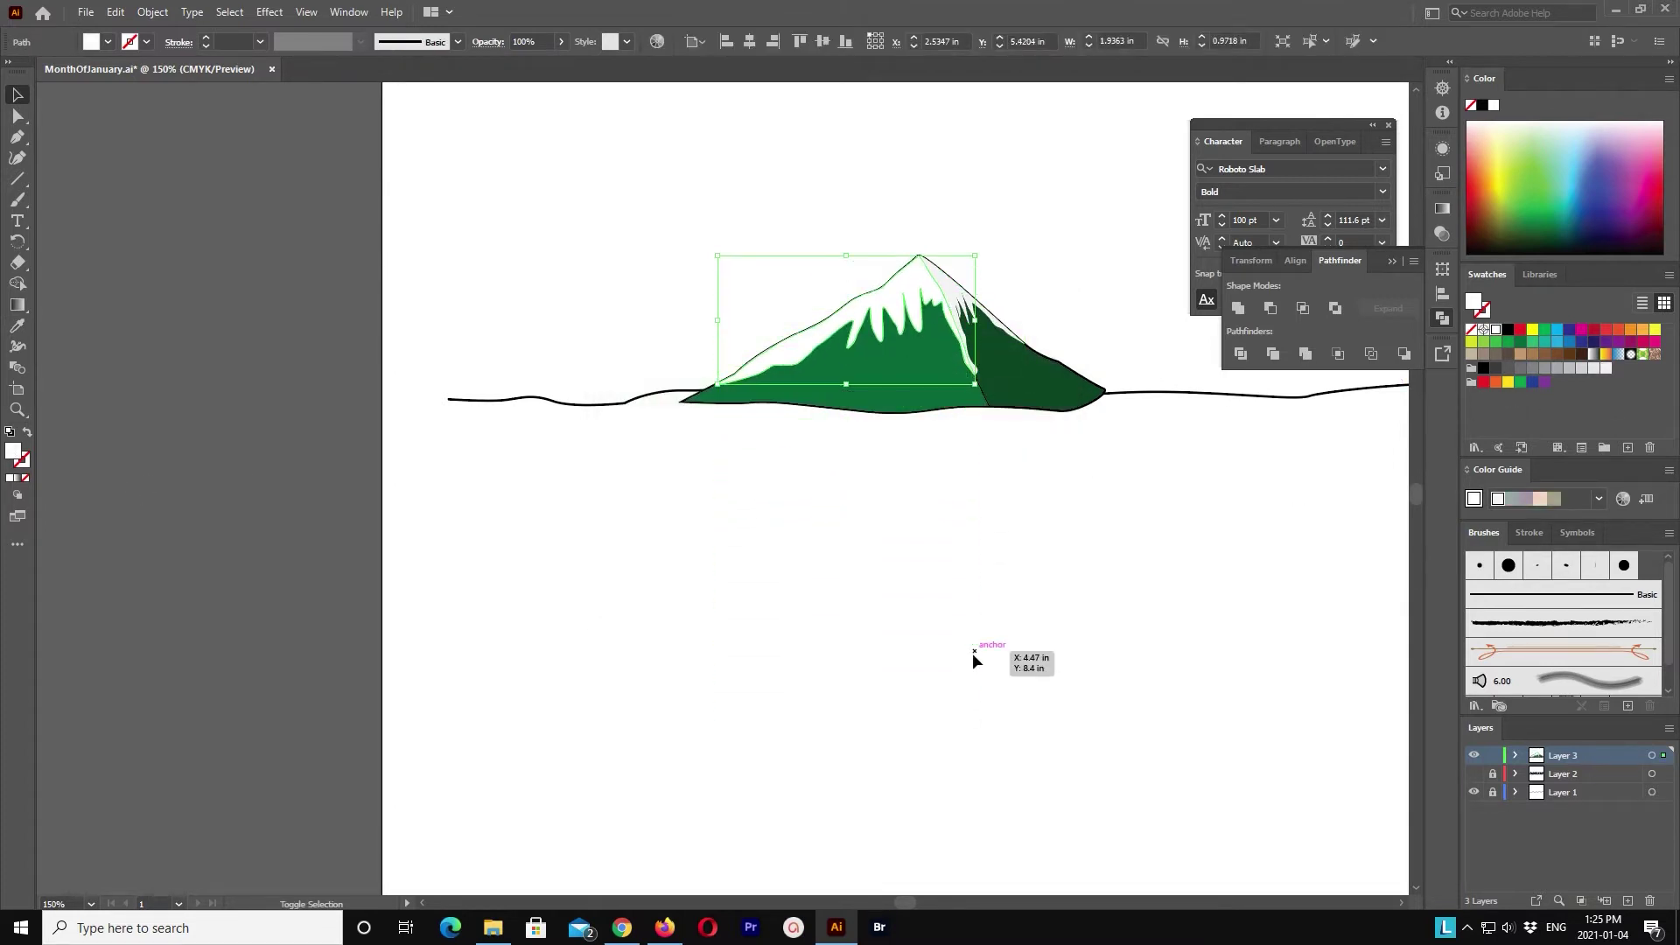
pyautogui.click(1091, 249)
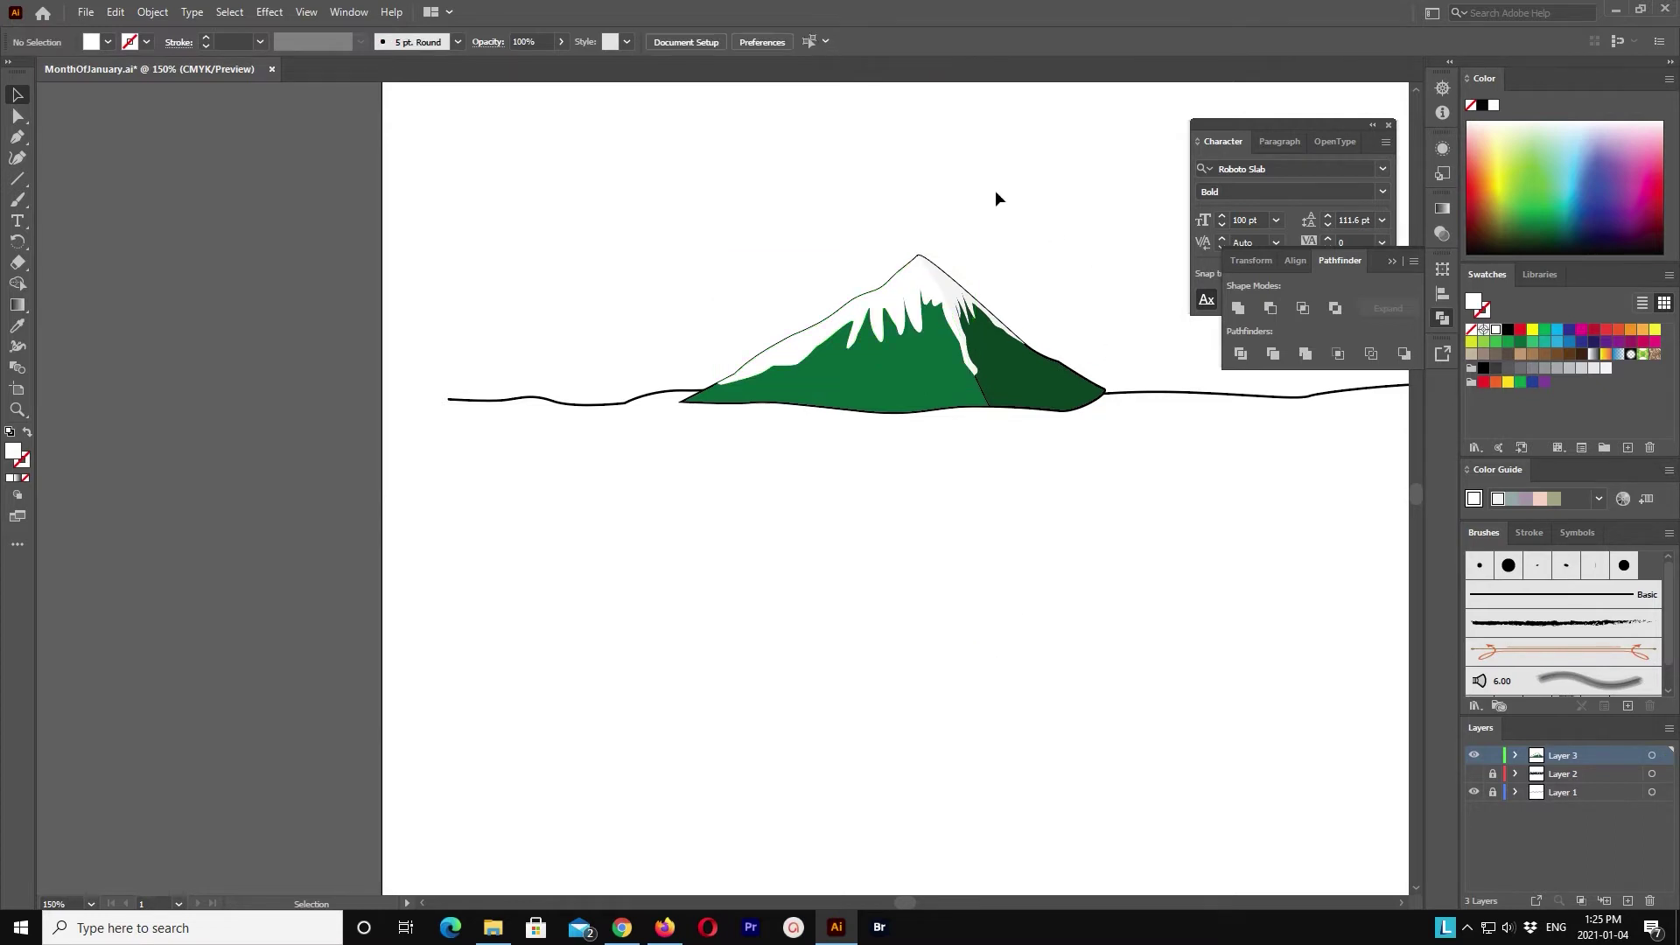
# Step: Zoom in and nudge the snow cap's bottom anchor slightly along the ridge between the green faces
pyautogui.hotkey('ctrl', '+')
pyautogui.hotkey('ctrl', '+')
pyautogui.hotkey('ctrl', '+')
pyautogui.scroll(5, 957, 240)
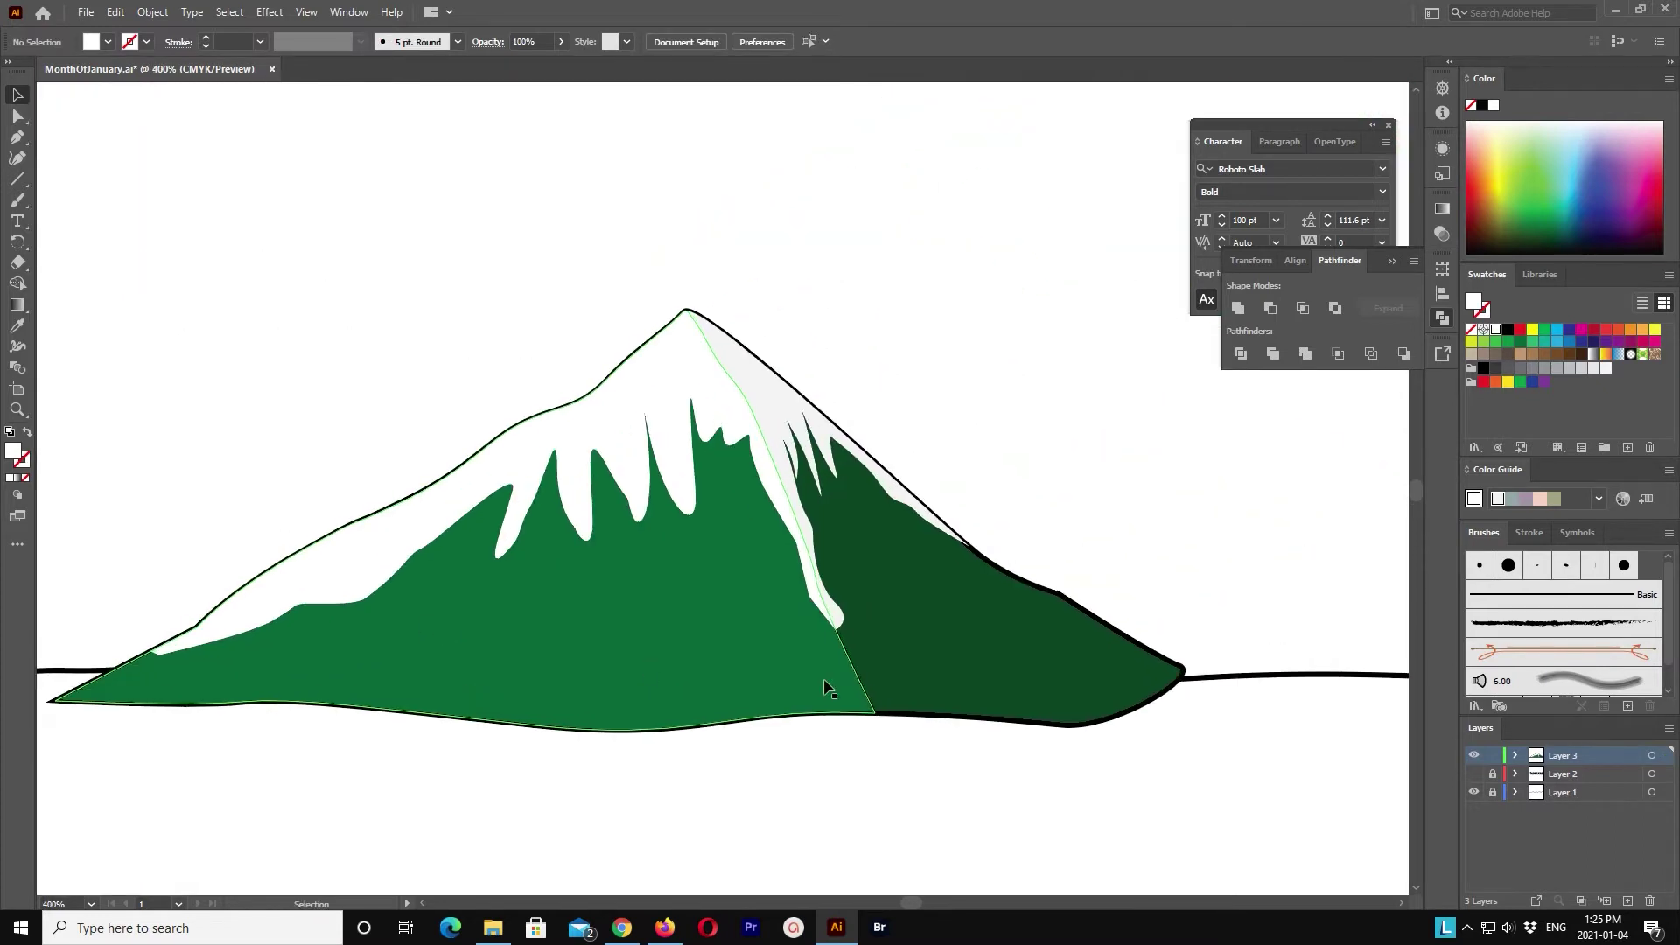
pyautogui.click(845, 611)
pyautogui.press('a')
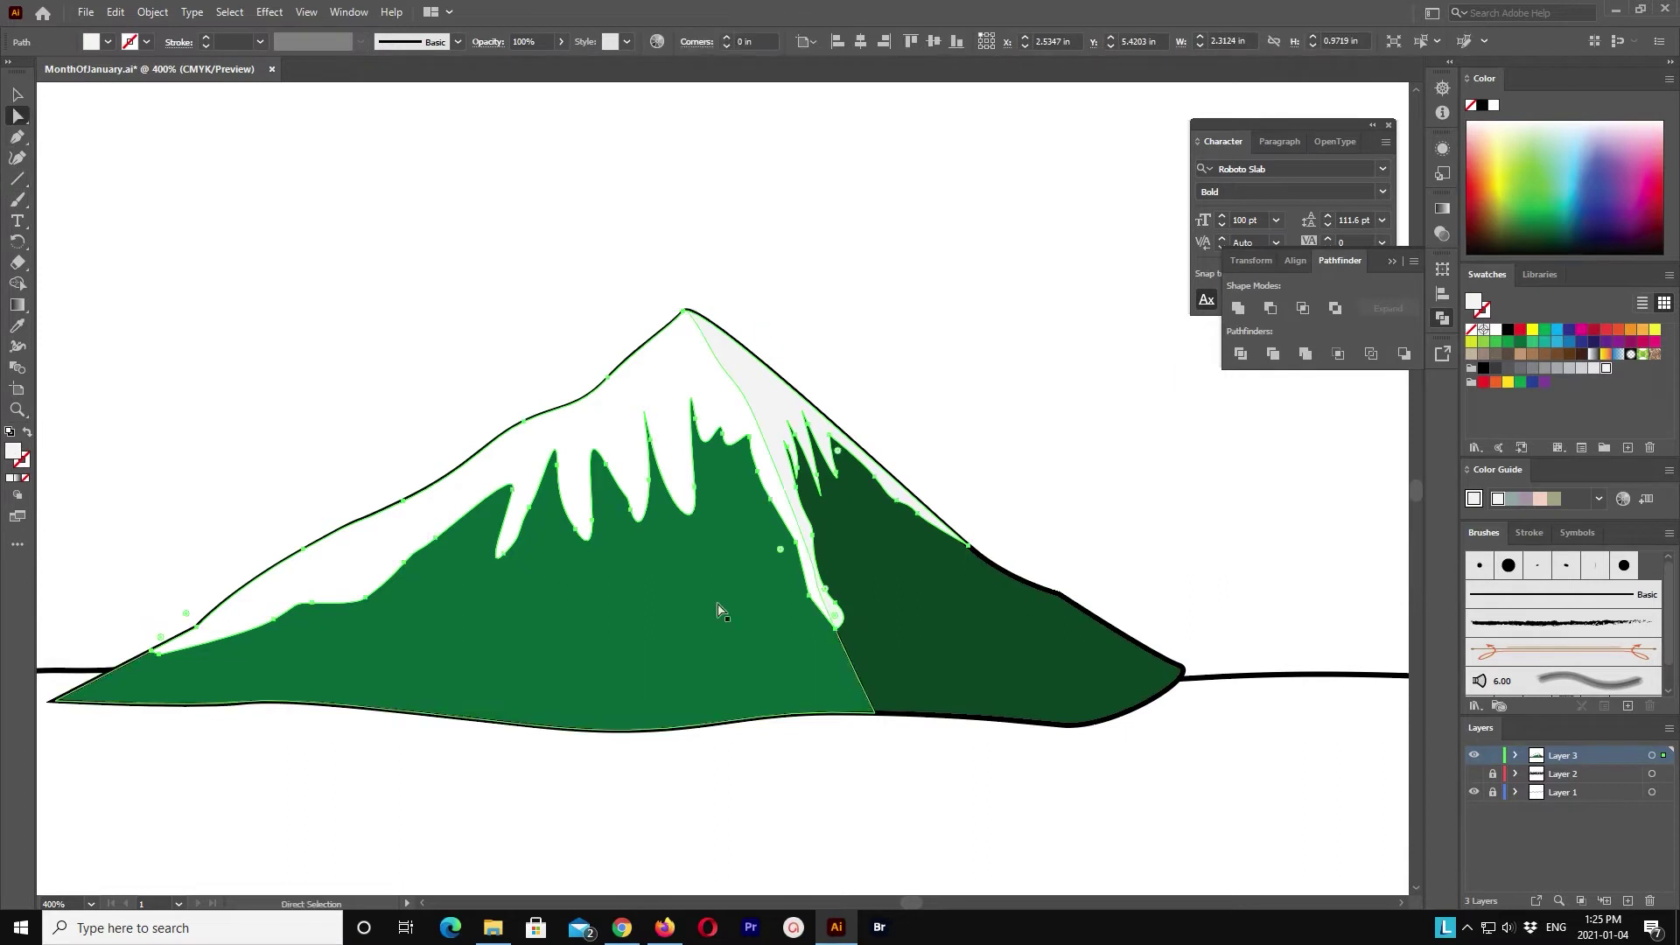
pyautogui.moveTo(840, 623); pyautogui.dragTo(840, 618)
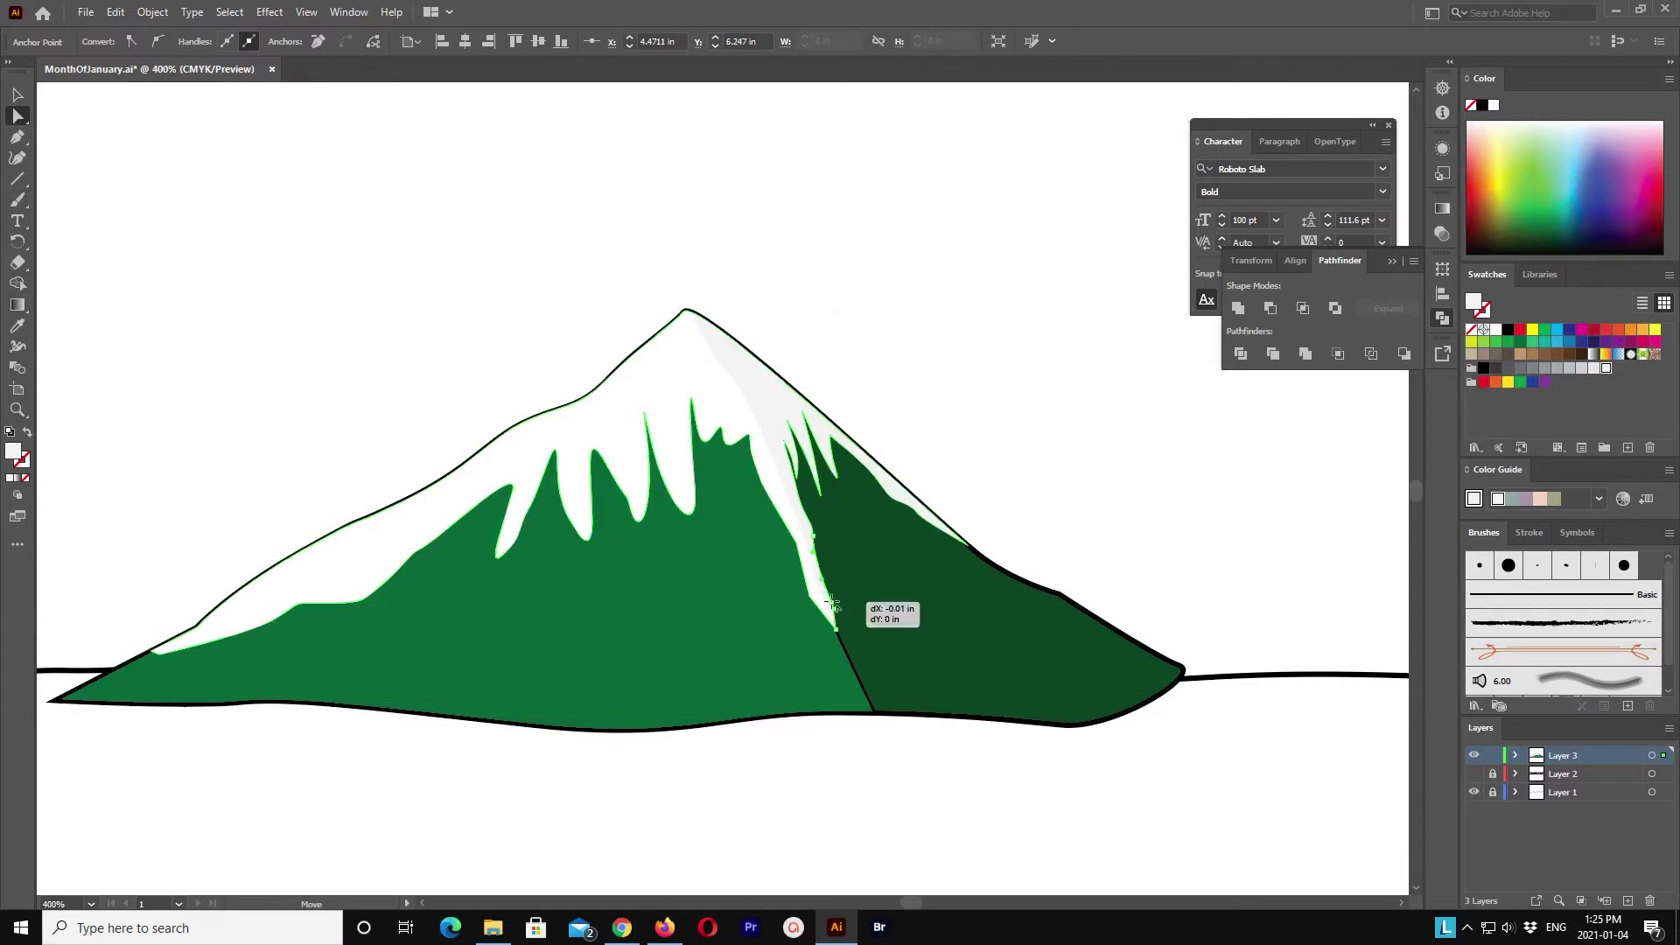
pyautogui.click(1057, 484)
pyautogui.click(17, 95)
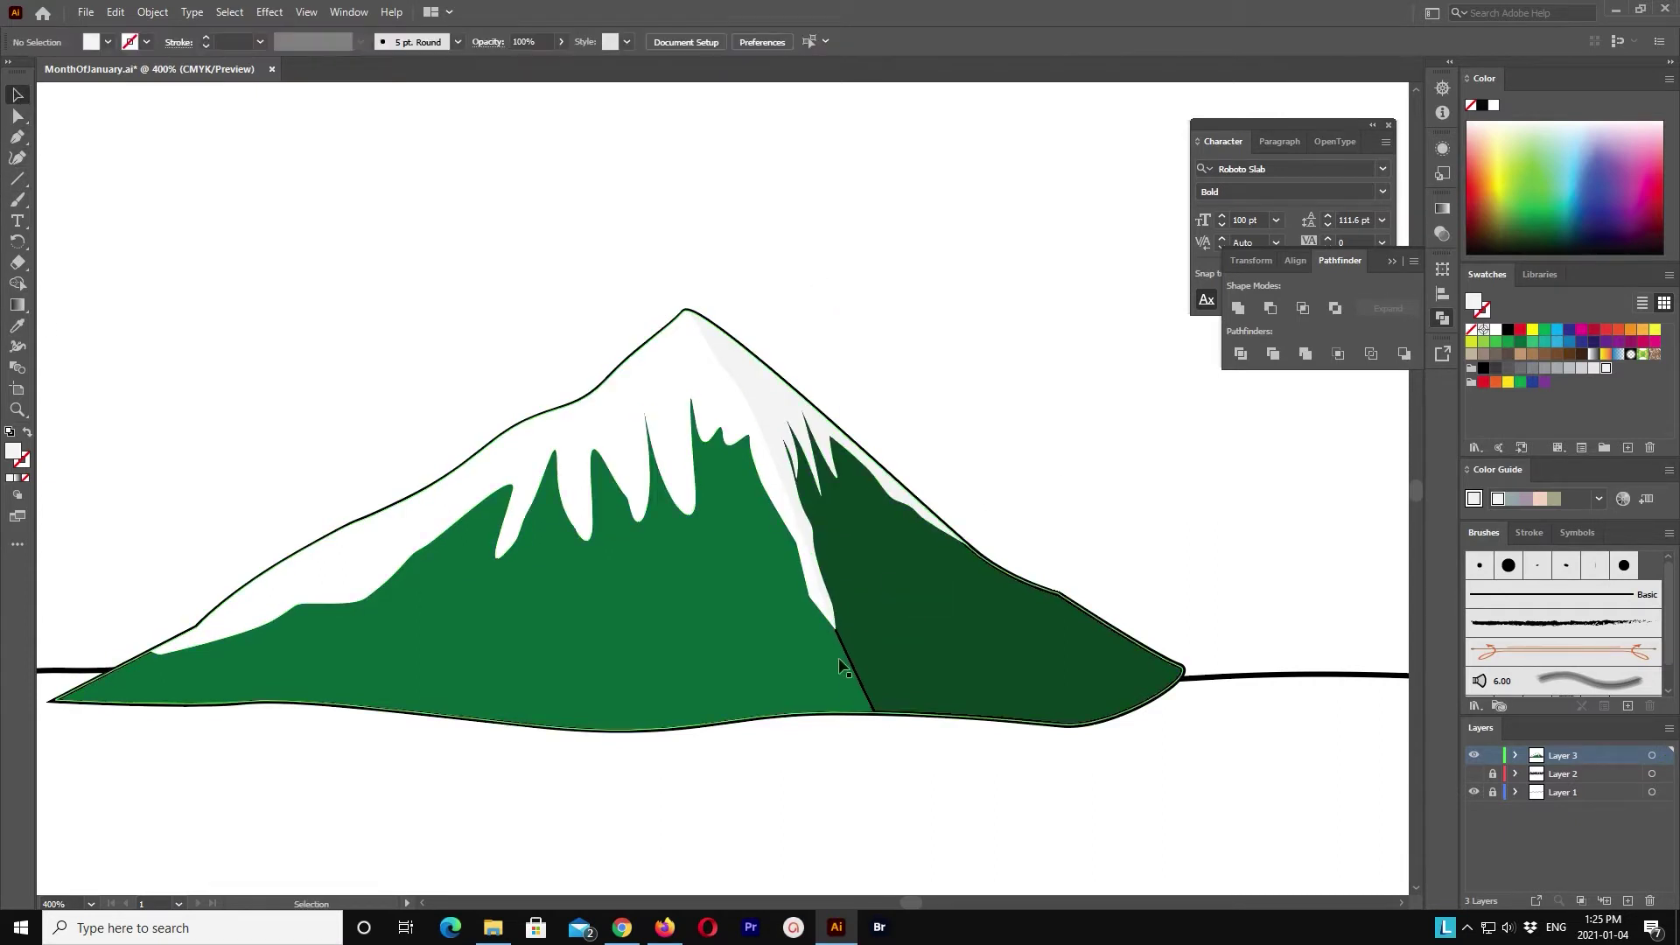
pyautogui.click(1157, 671)
pyautogui.moveTo(709, 775); pyautogui.dragTo(926, 577)
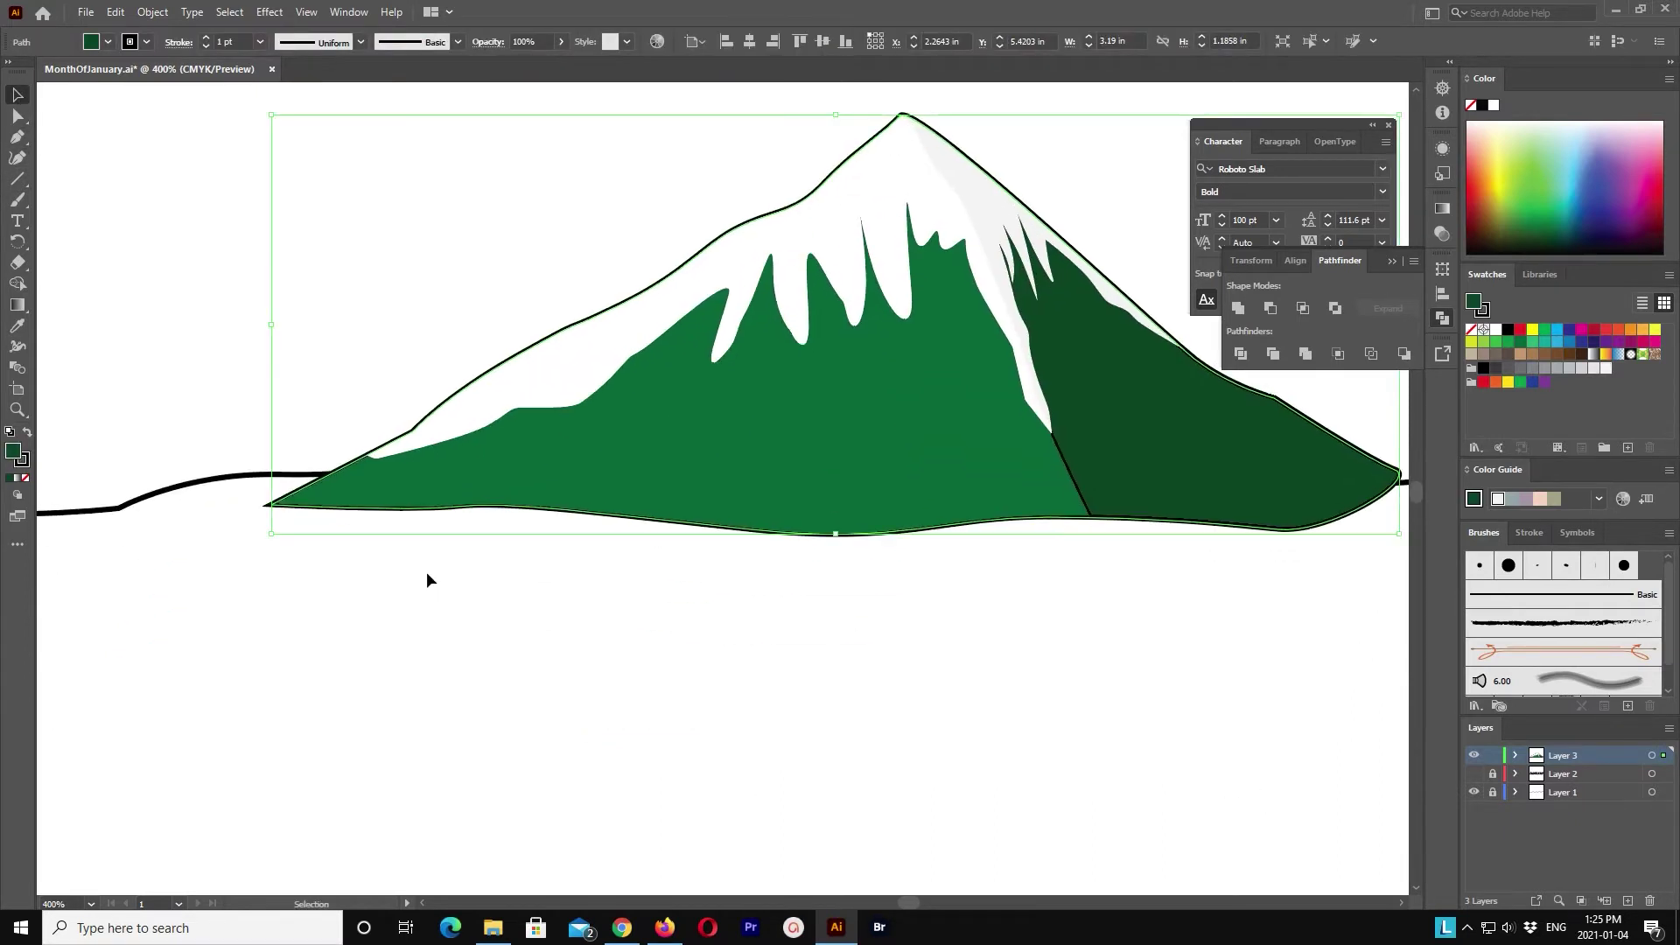
pyautogui.click(300, 476)
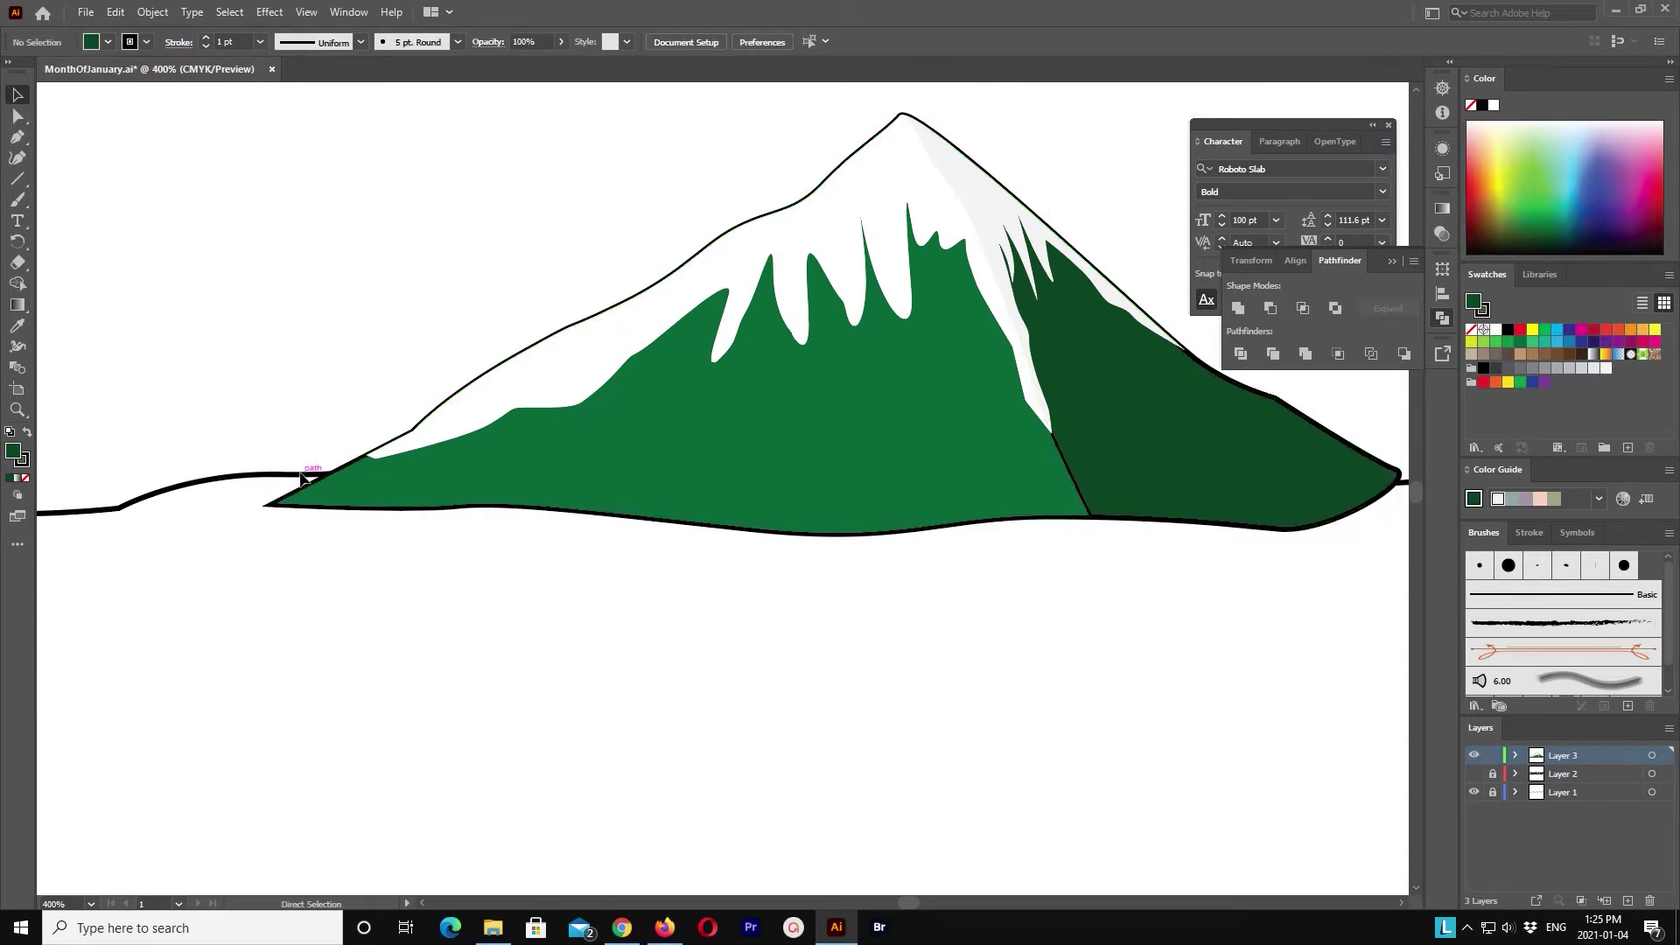
pyautogui.hotkey('ctrl', '-')
pyautogui.hotkey('ctrl', '-')
pyautogui.hotkey('ctrl', '-')
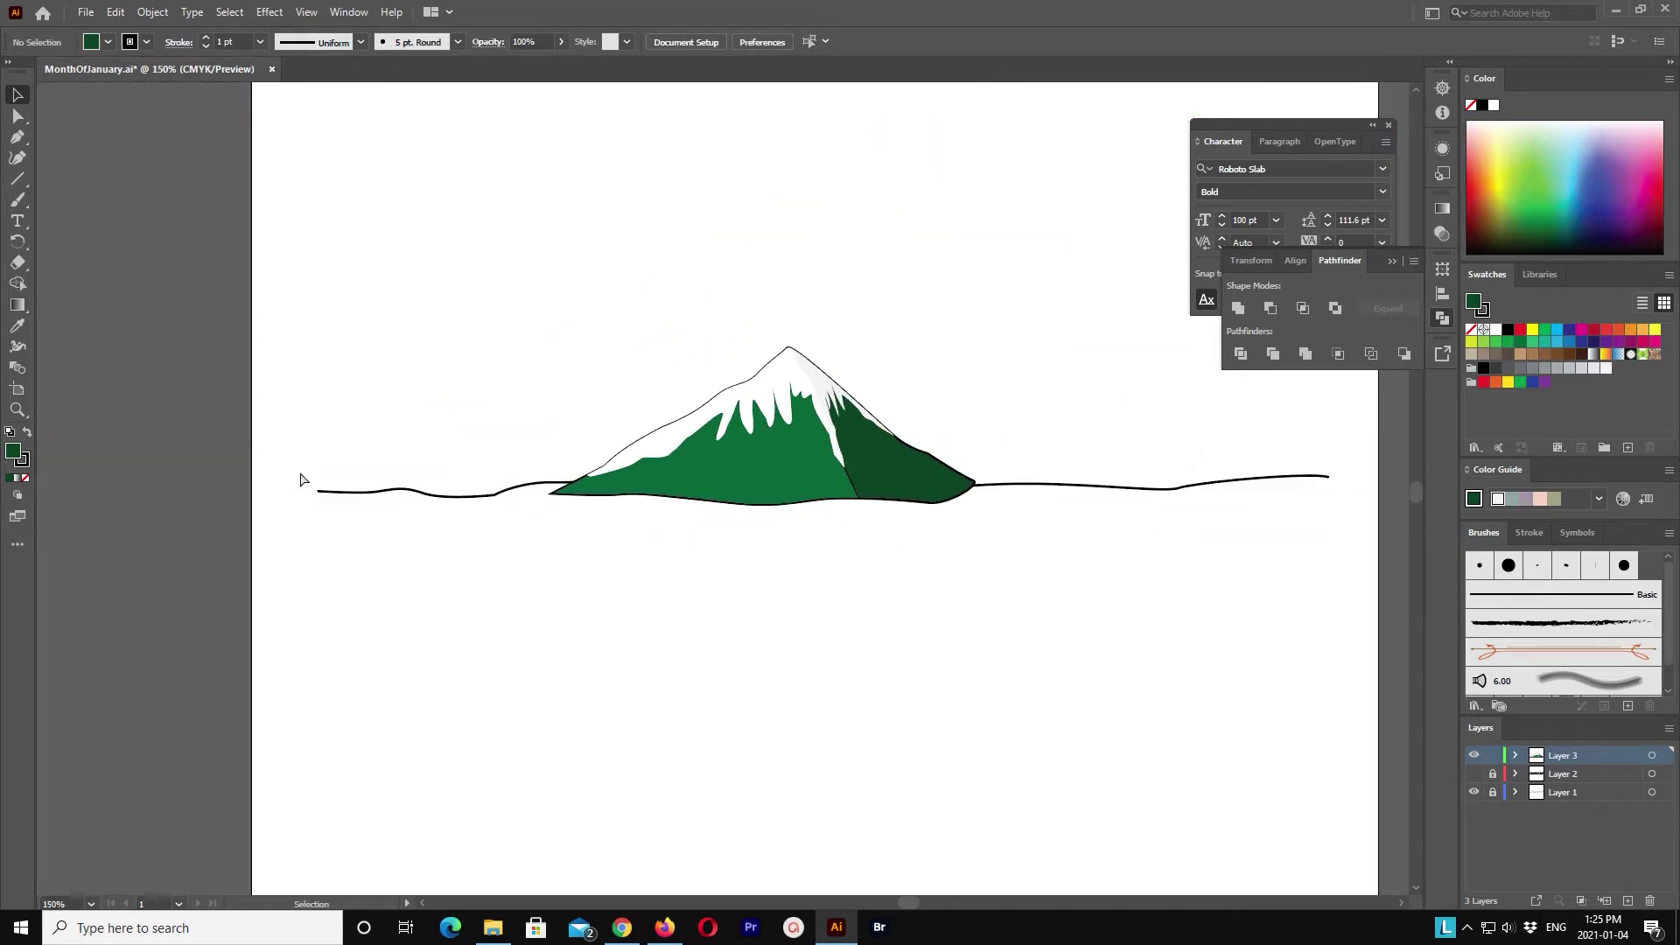
pyautogui.click(943, 496)
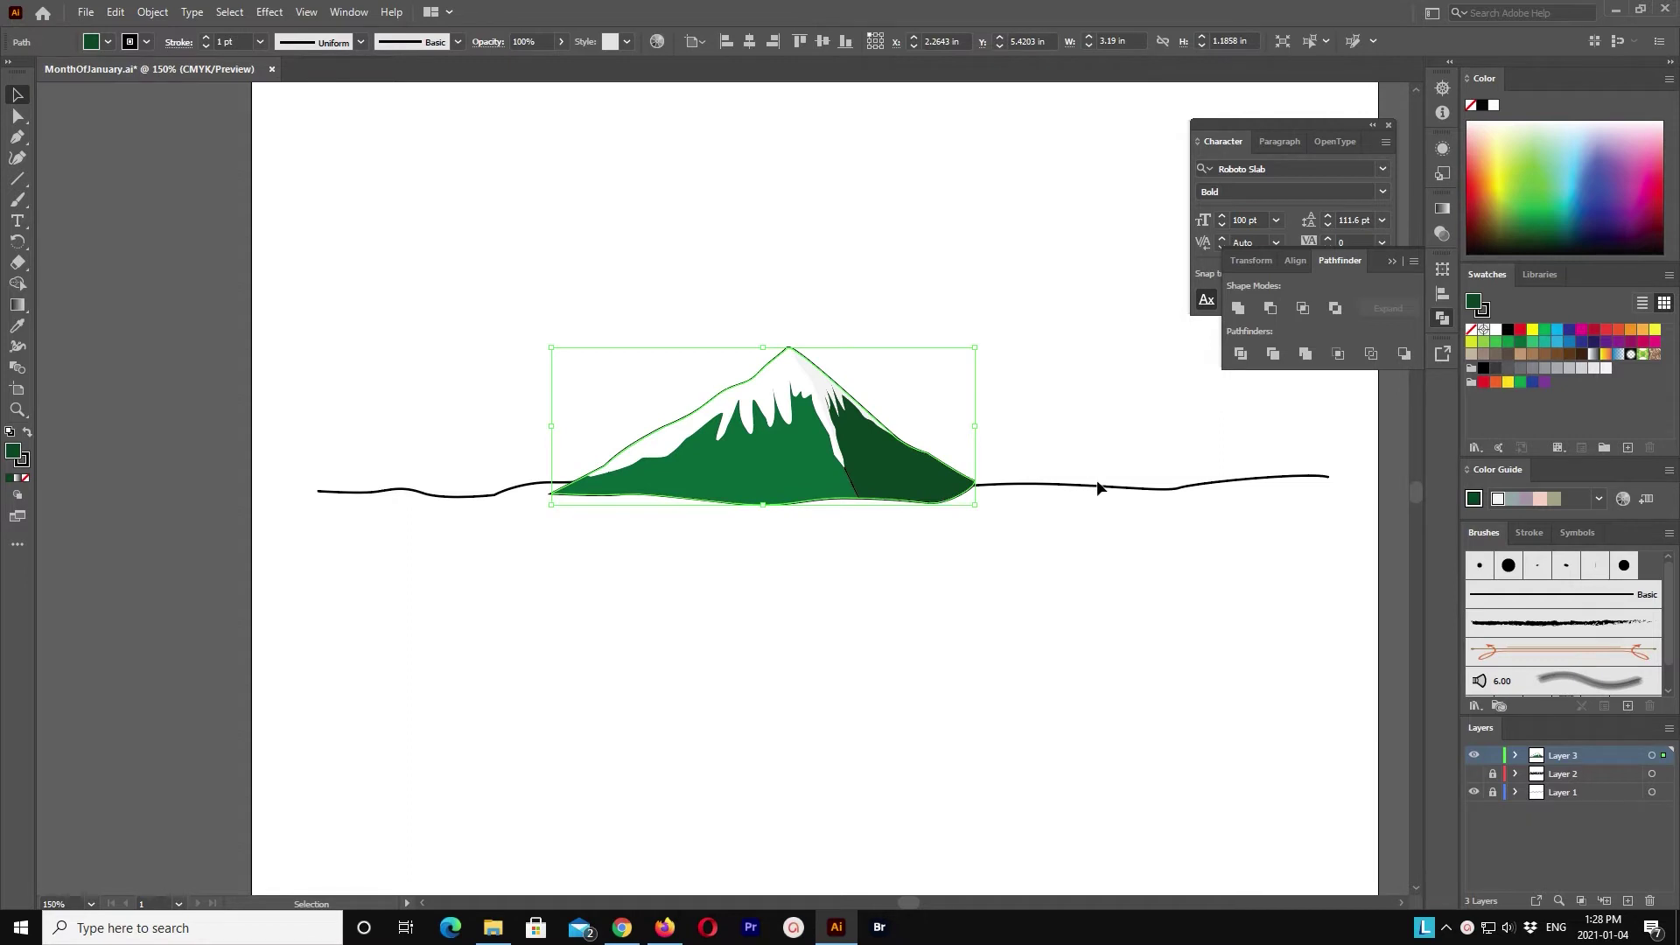
# Step: Pull the mountain's right base anchor slightly down and outward with Direct Selection
pyautogui.moveTo(1114, 444); pyautogui.dragTo(1153, 539)
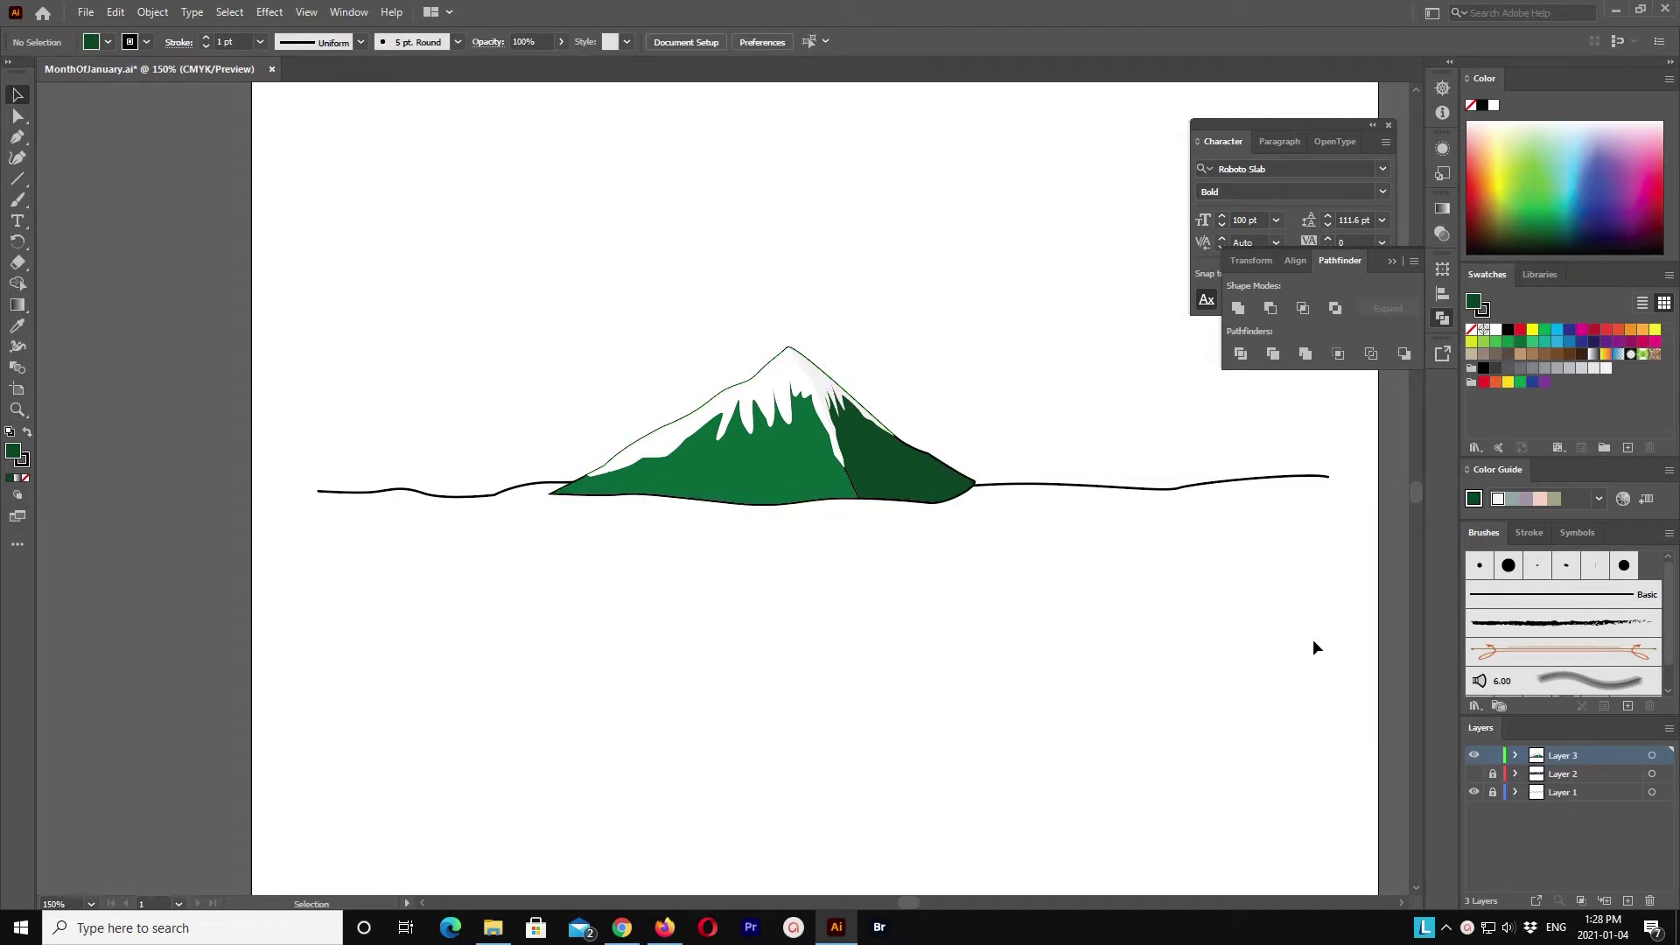
pyautogui.click(850, 483)
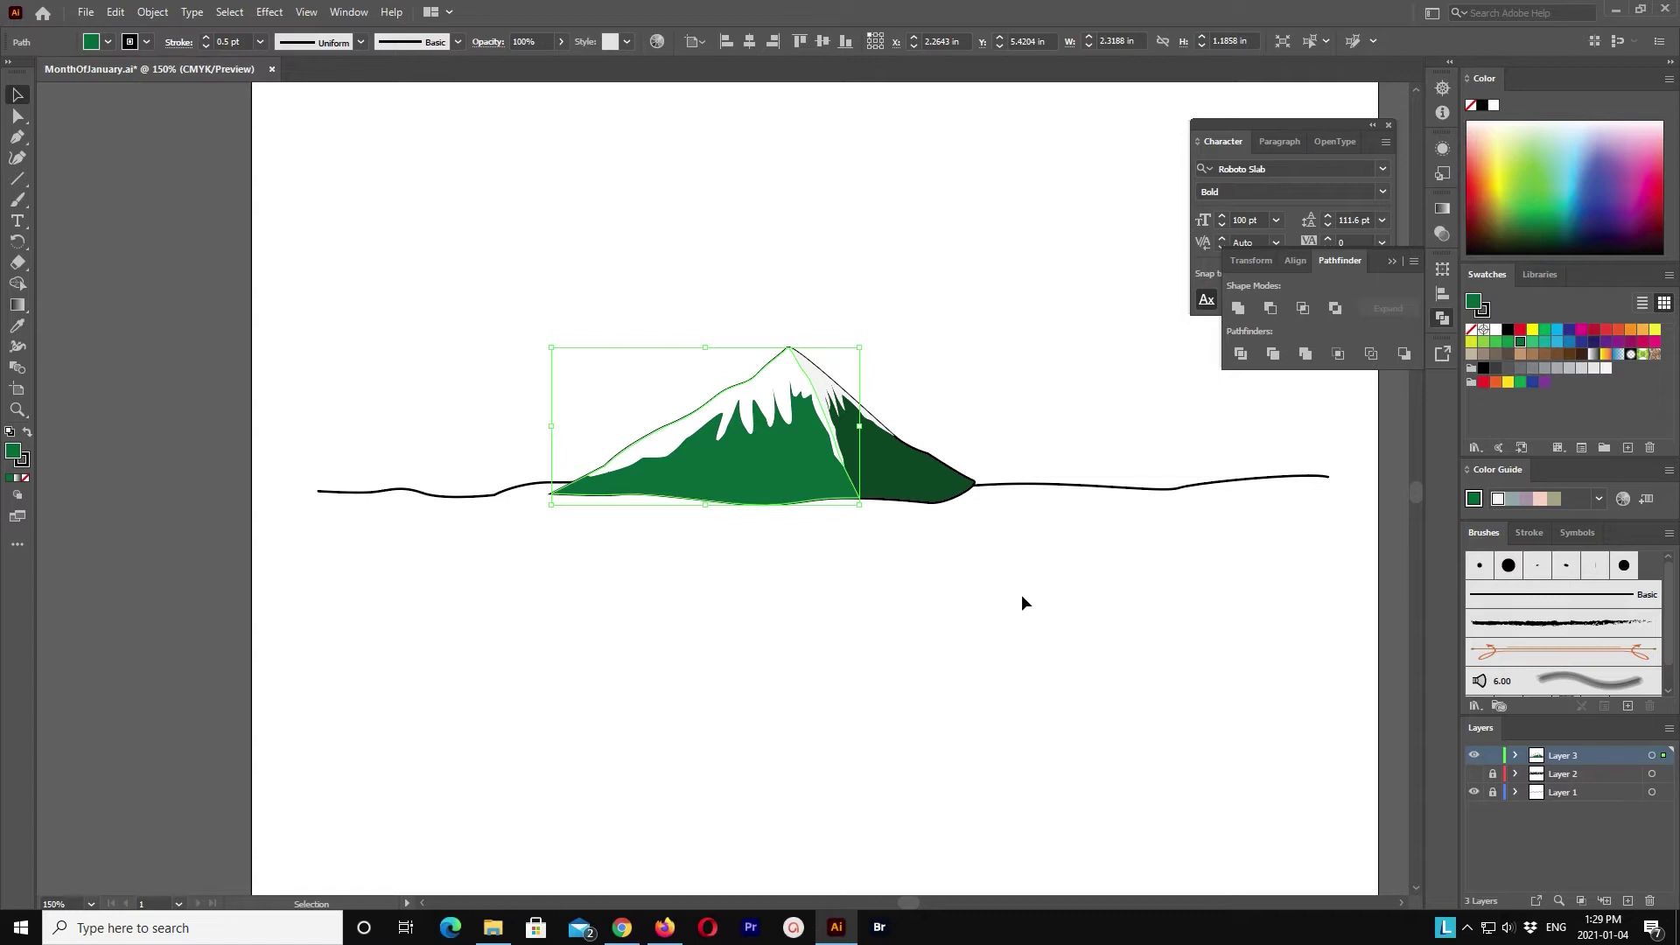
pyautogui.click(1023, 600)
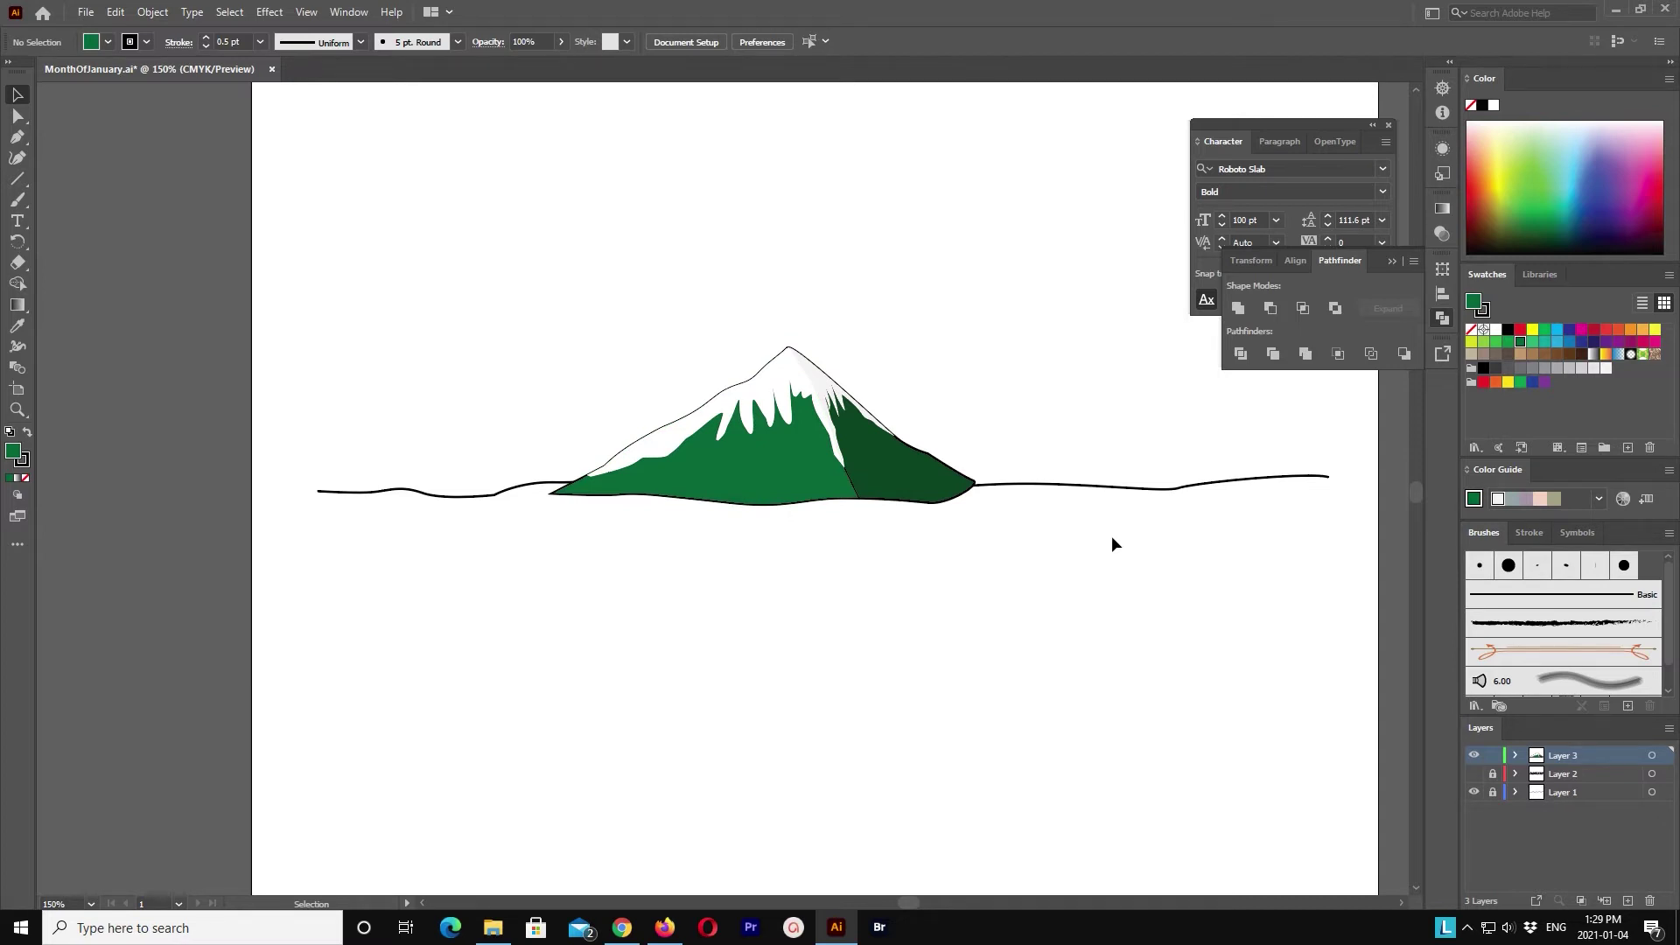
pyautogui.click(954, 497)
pyautogui.press('a')
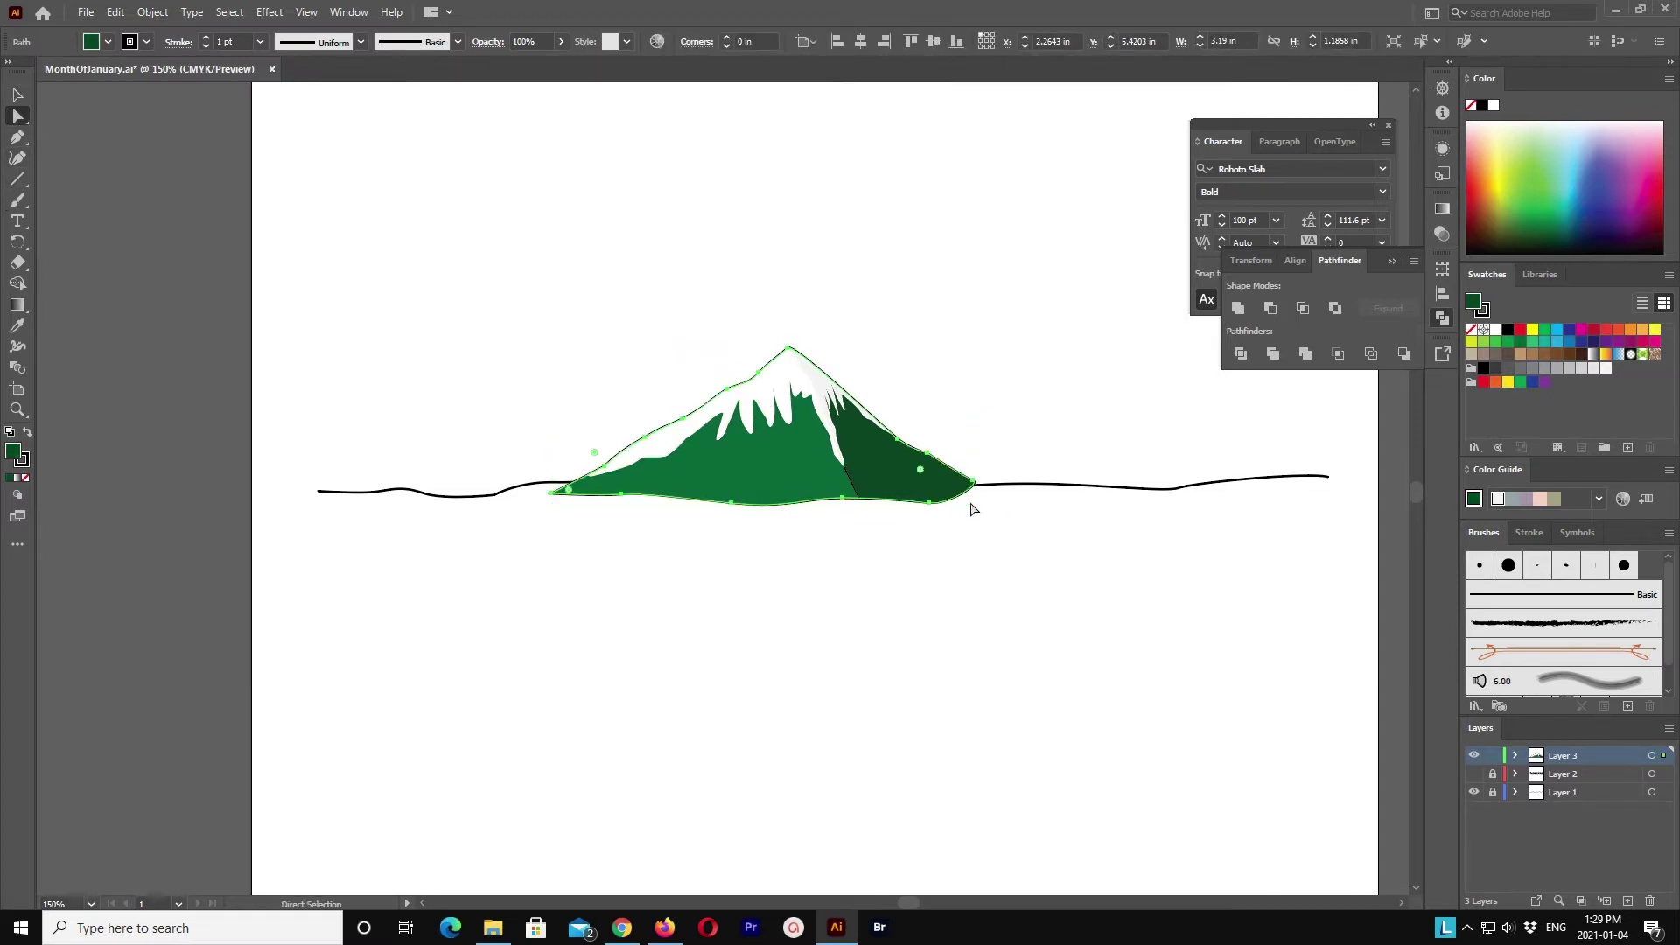
pyautogui.moveTo(974, 487); pyautogui.dragTo(981, 493)
pyautogui.click(869, 553)
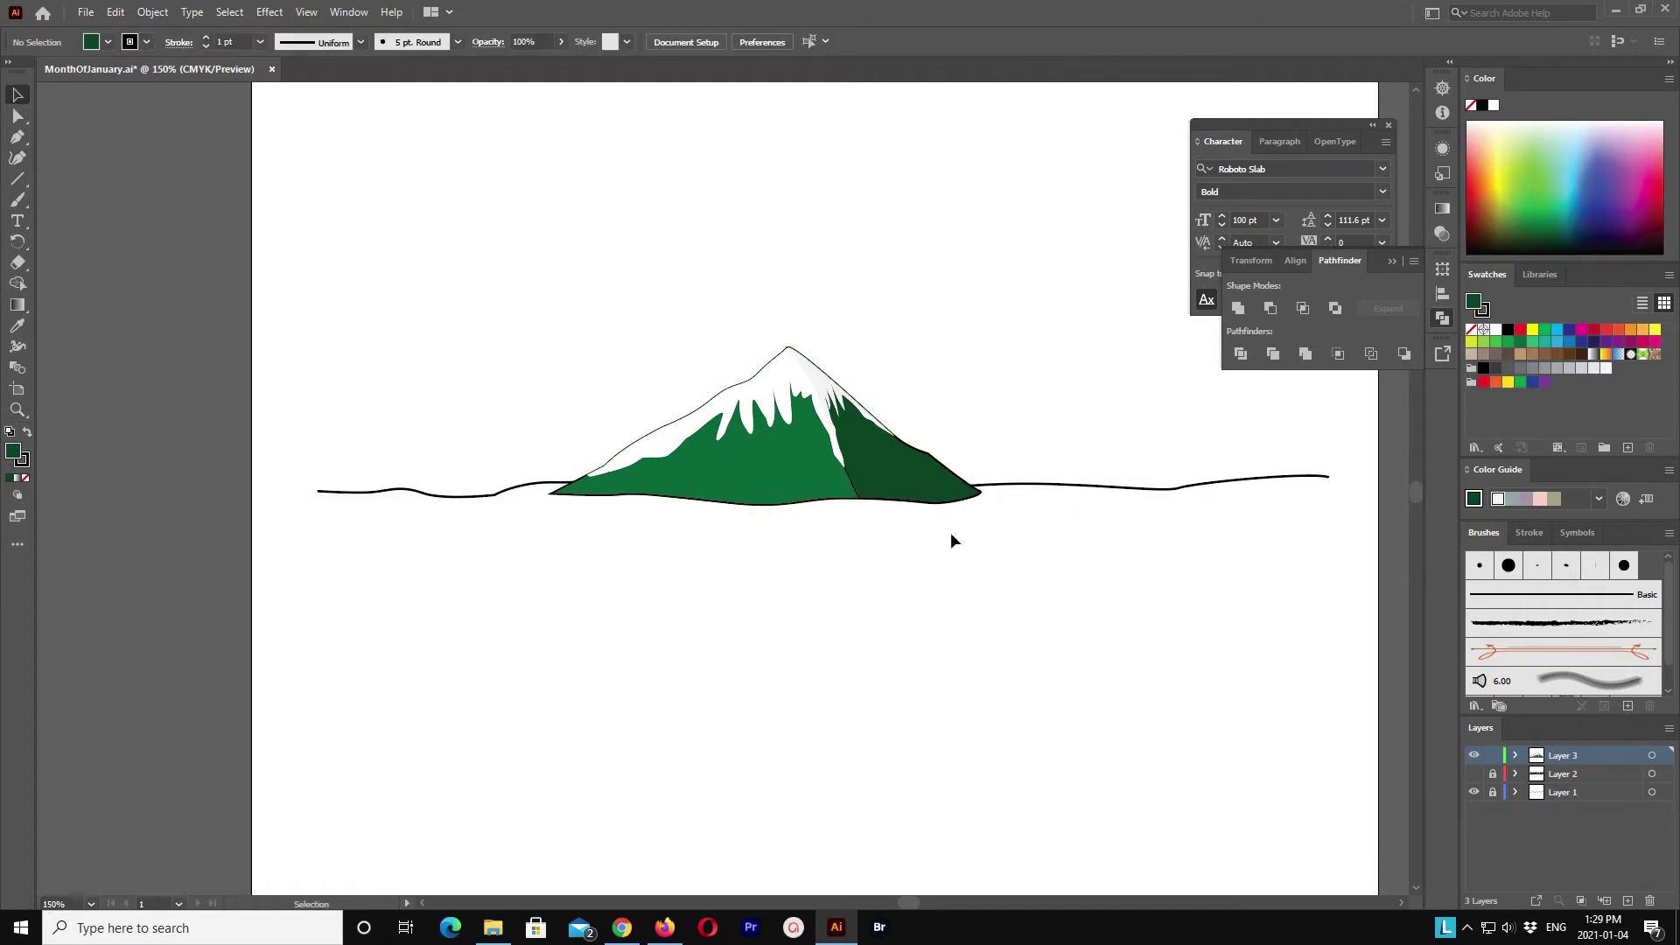
# Step: Check the mountain path's anchor points, then marquee-select the whole mountain
pyautogui.moveTo(684, 301); pyautogui.dragTo(769, 374)
pyautogui.click(17, 115)
pyautogui.click(929, 506)
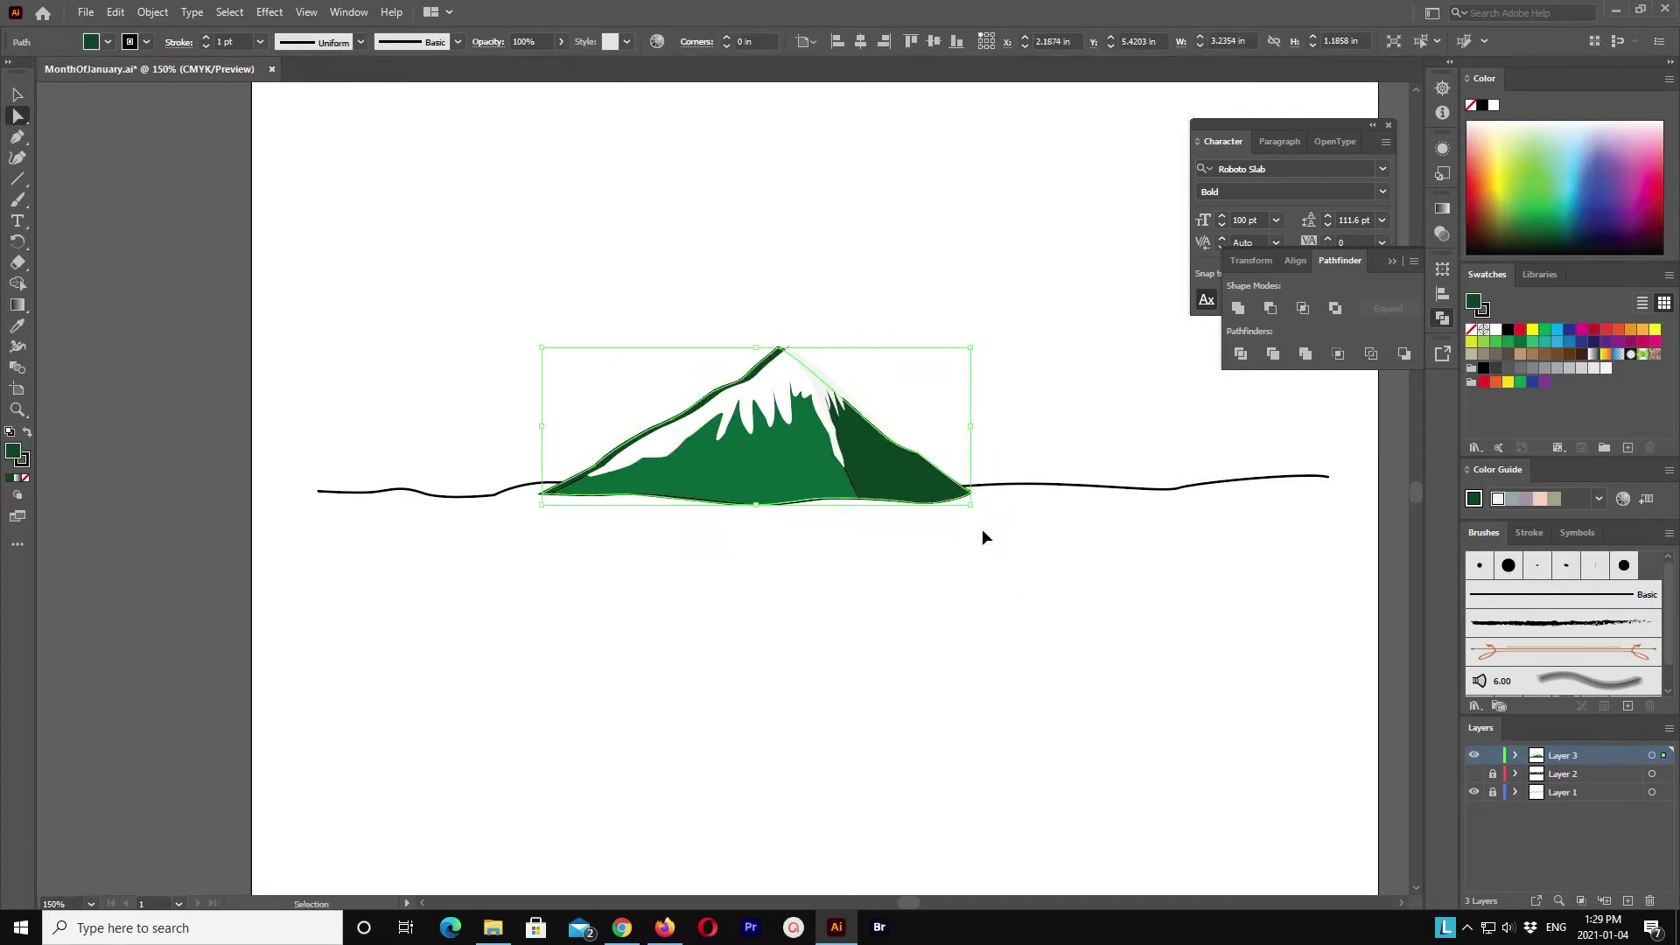
pyautogui.click(18, 94)
pyautogui.click(586, 257)
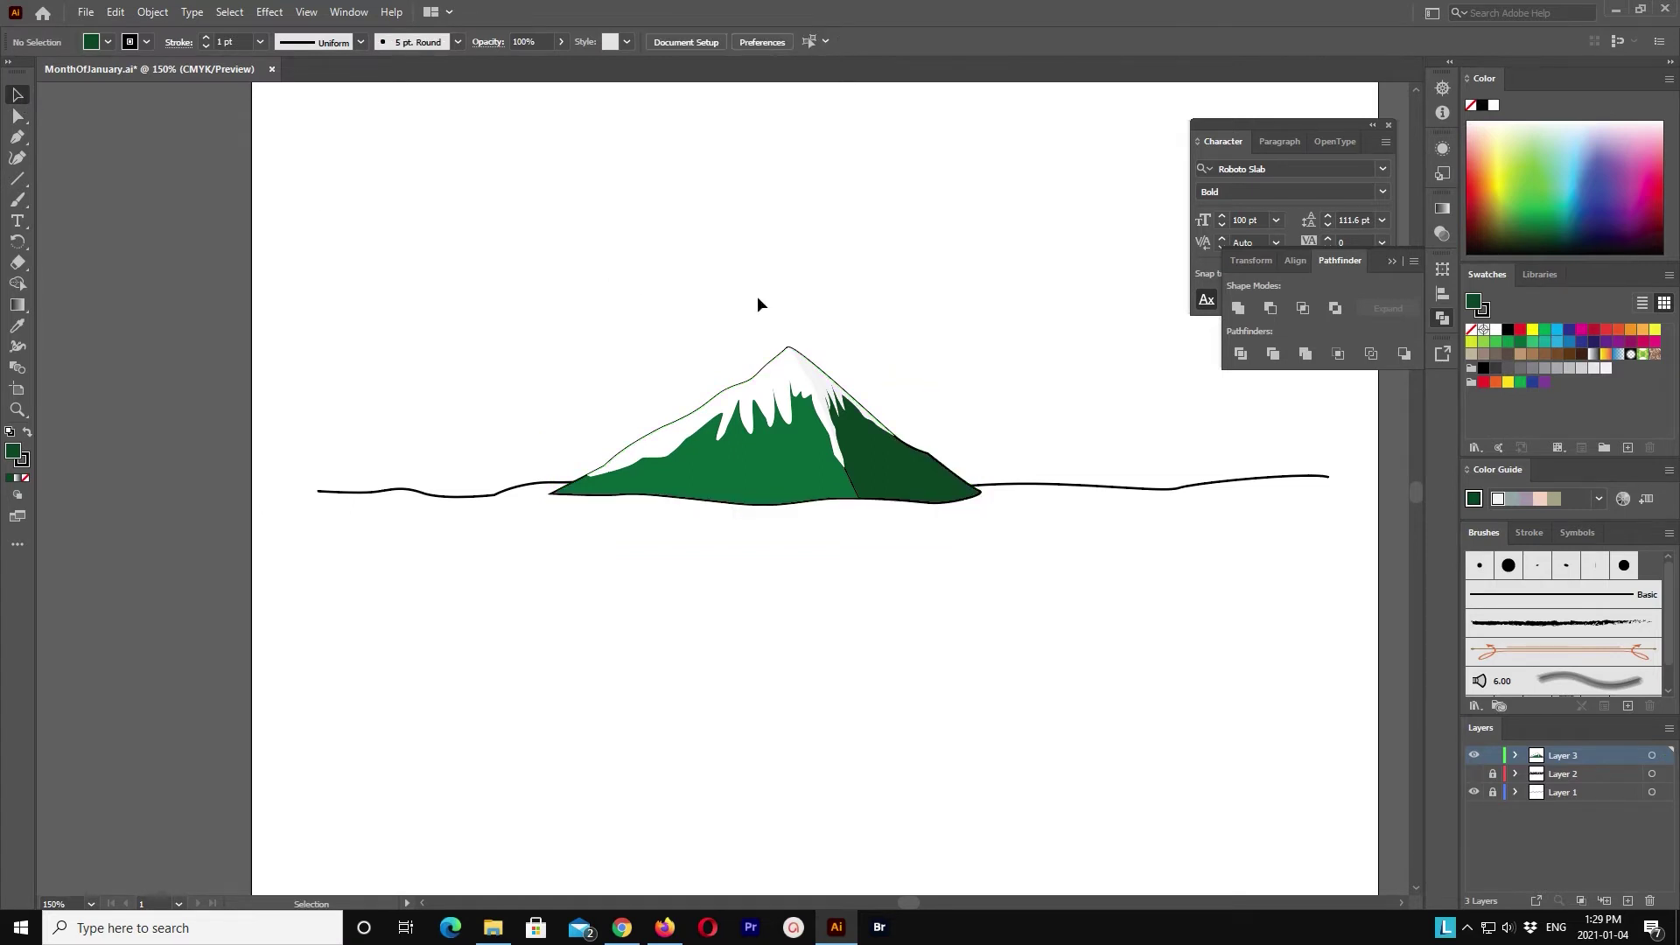
pyautogui.moveTo(758, 300); pyautogui.dragTo(929, 416)
# Step: Paste a copy of the mountain behind the original and offset it to the right
pyautogui.click(140, 10)
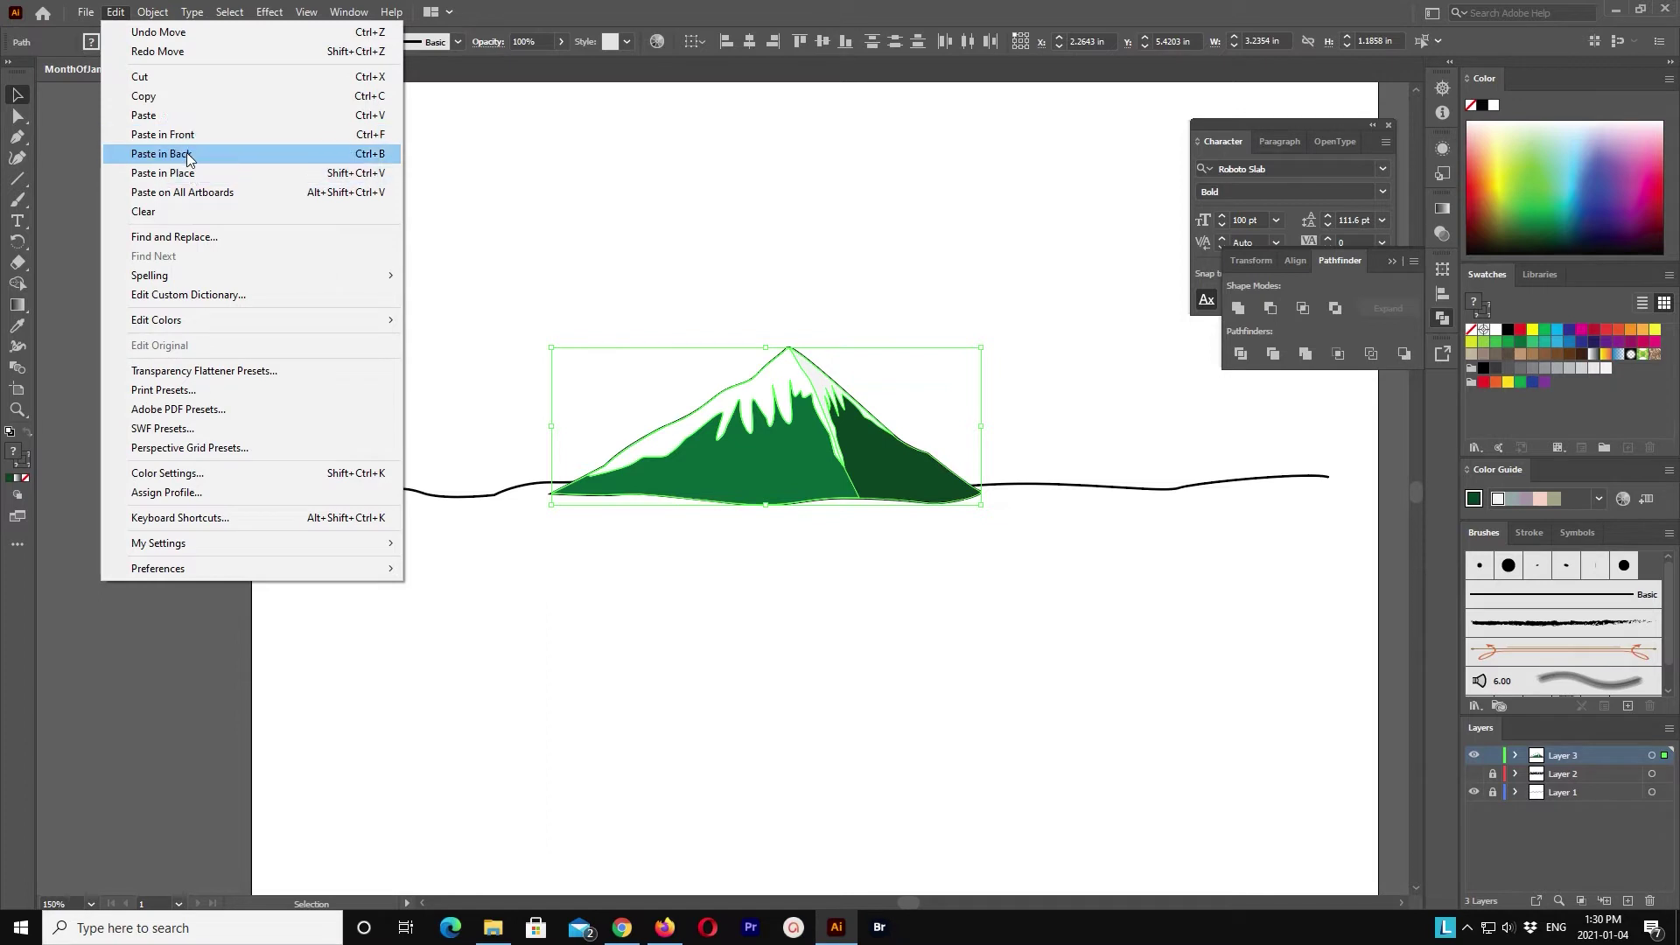
pyautogui.click(186, 153)
pyautogui.hotkey('shift', 'Right')
pyautogui.hotkey('shift', 'Right')
pyautogui.hotkey('shift', 'Right')
pyautogui.hotkey('shift', 'Right')
pyautogui.hotkey('shift', 'Down')
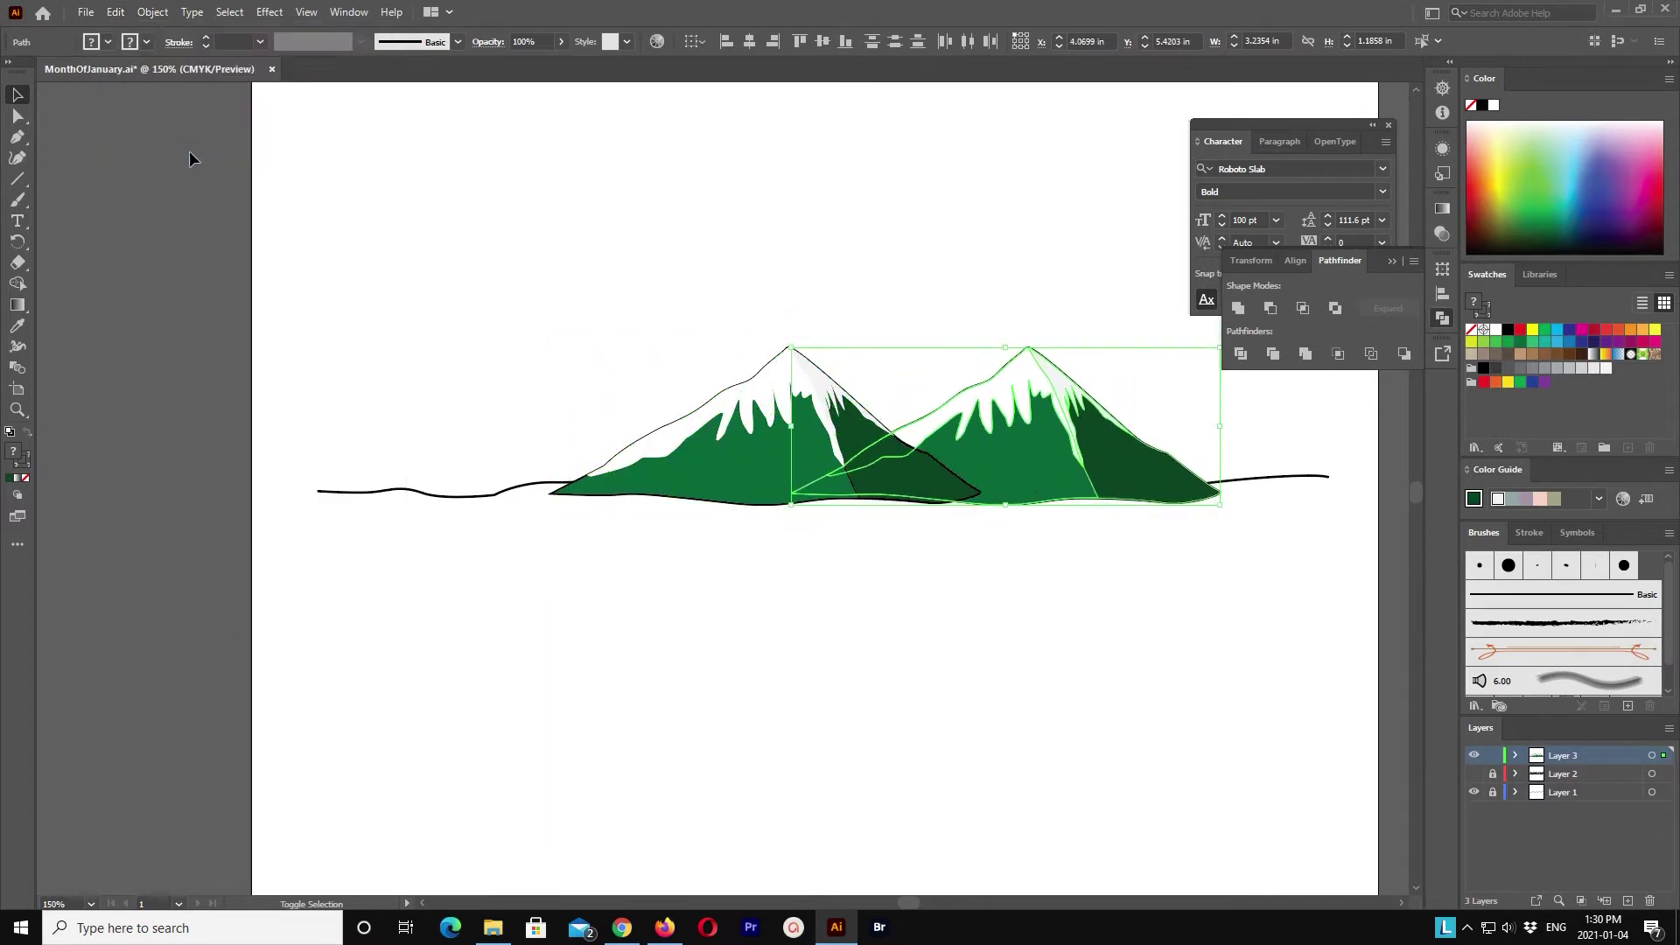
pyautogui.hotkey('shift', 'Left')
pyautogui.press('Left')
pyautogui.press('Up')
pyautogui.press('Up')
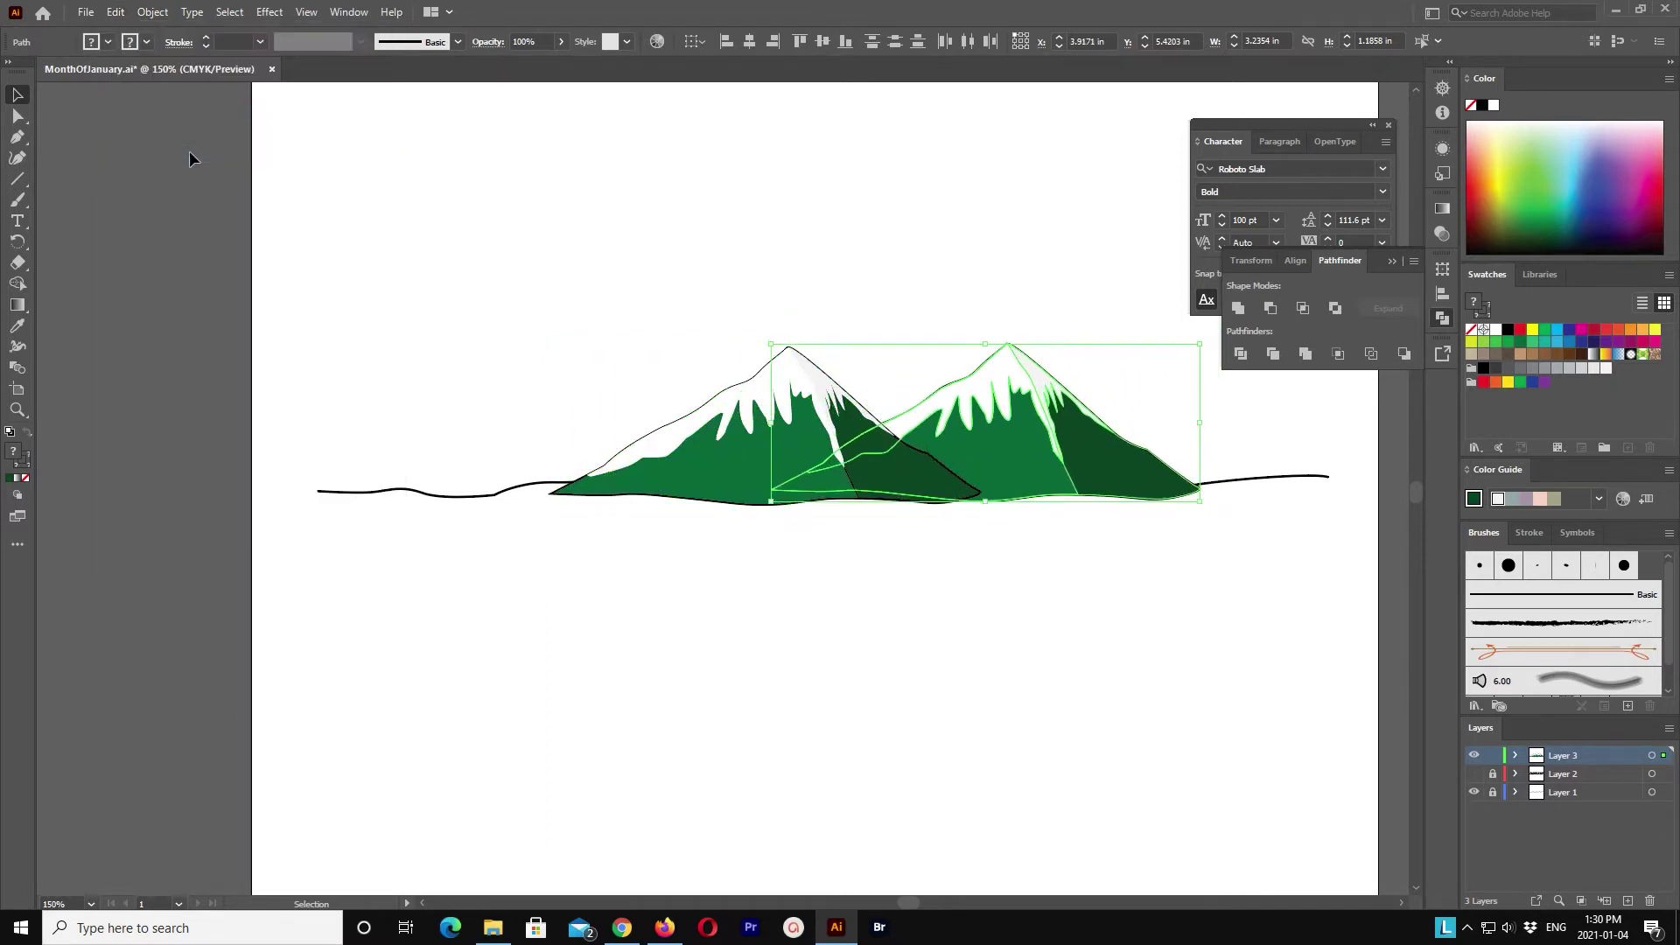
pyautogui.press('Up')
pyautogui.press('Up')
pyautogui.press('Up')
pyautogui.click(1018, 653)
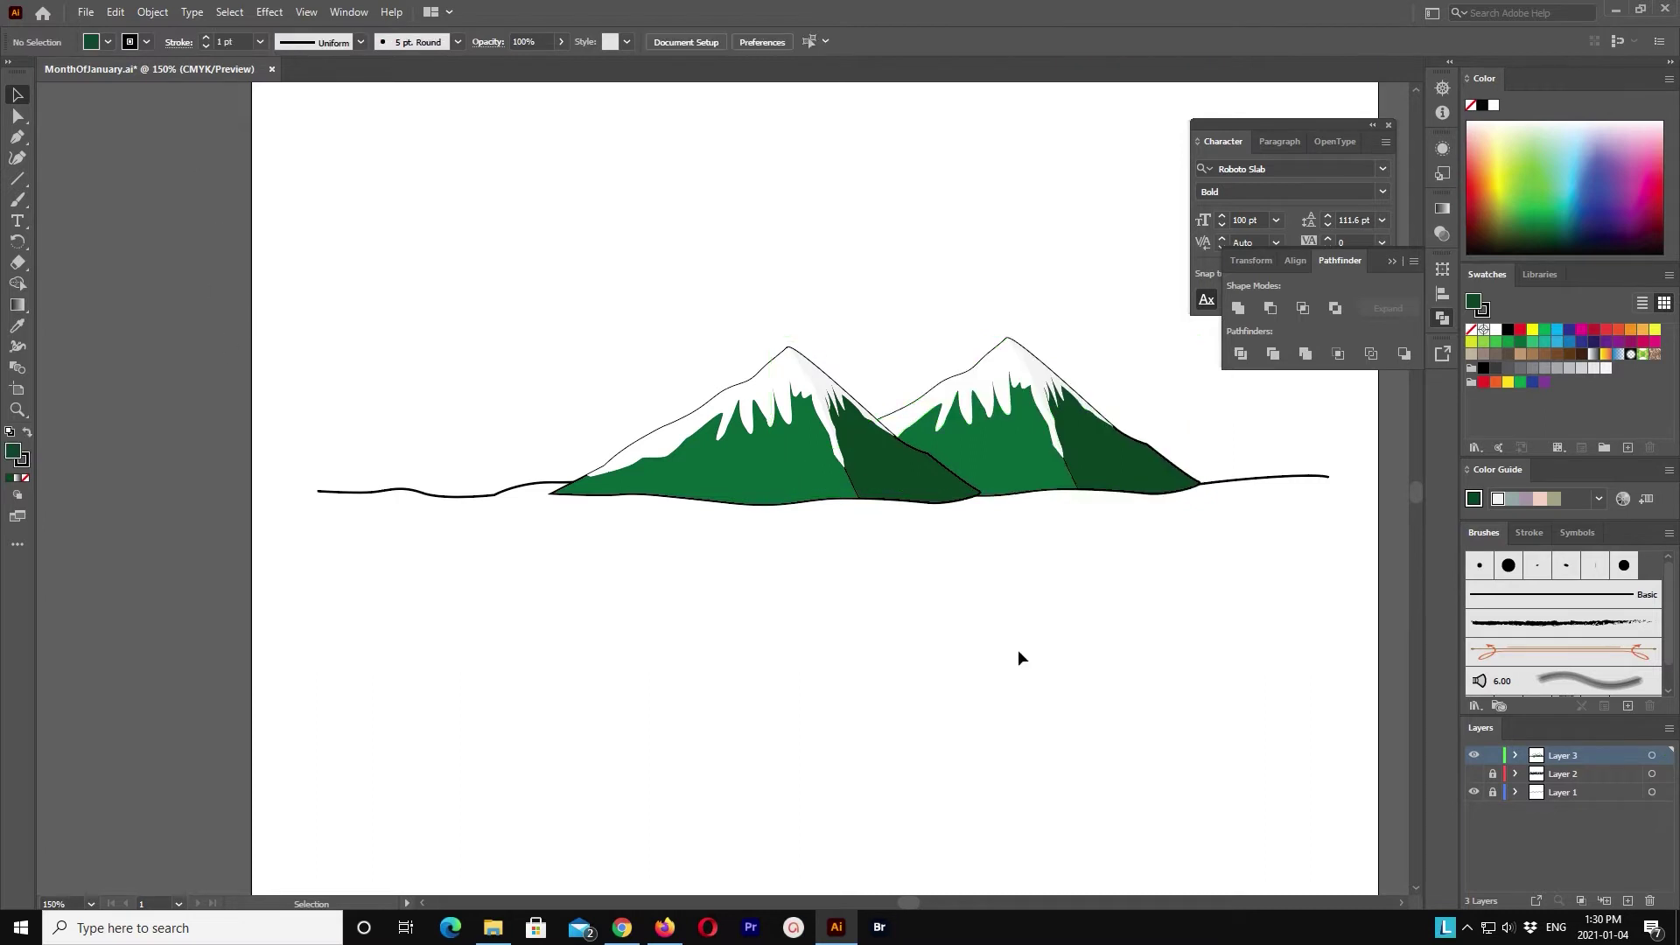
# Step: Drag an anchor of the right mountain's snow cap, undo it, and zoom in closely
pyautogui.click(1051, 411)
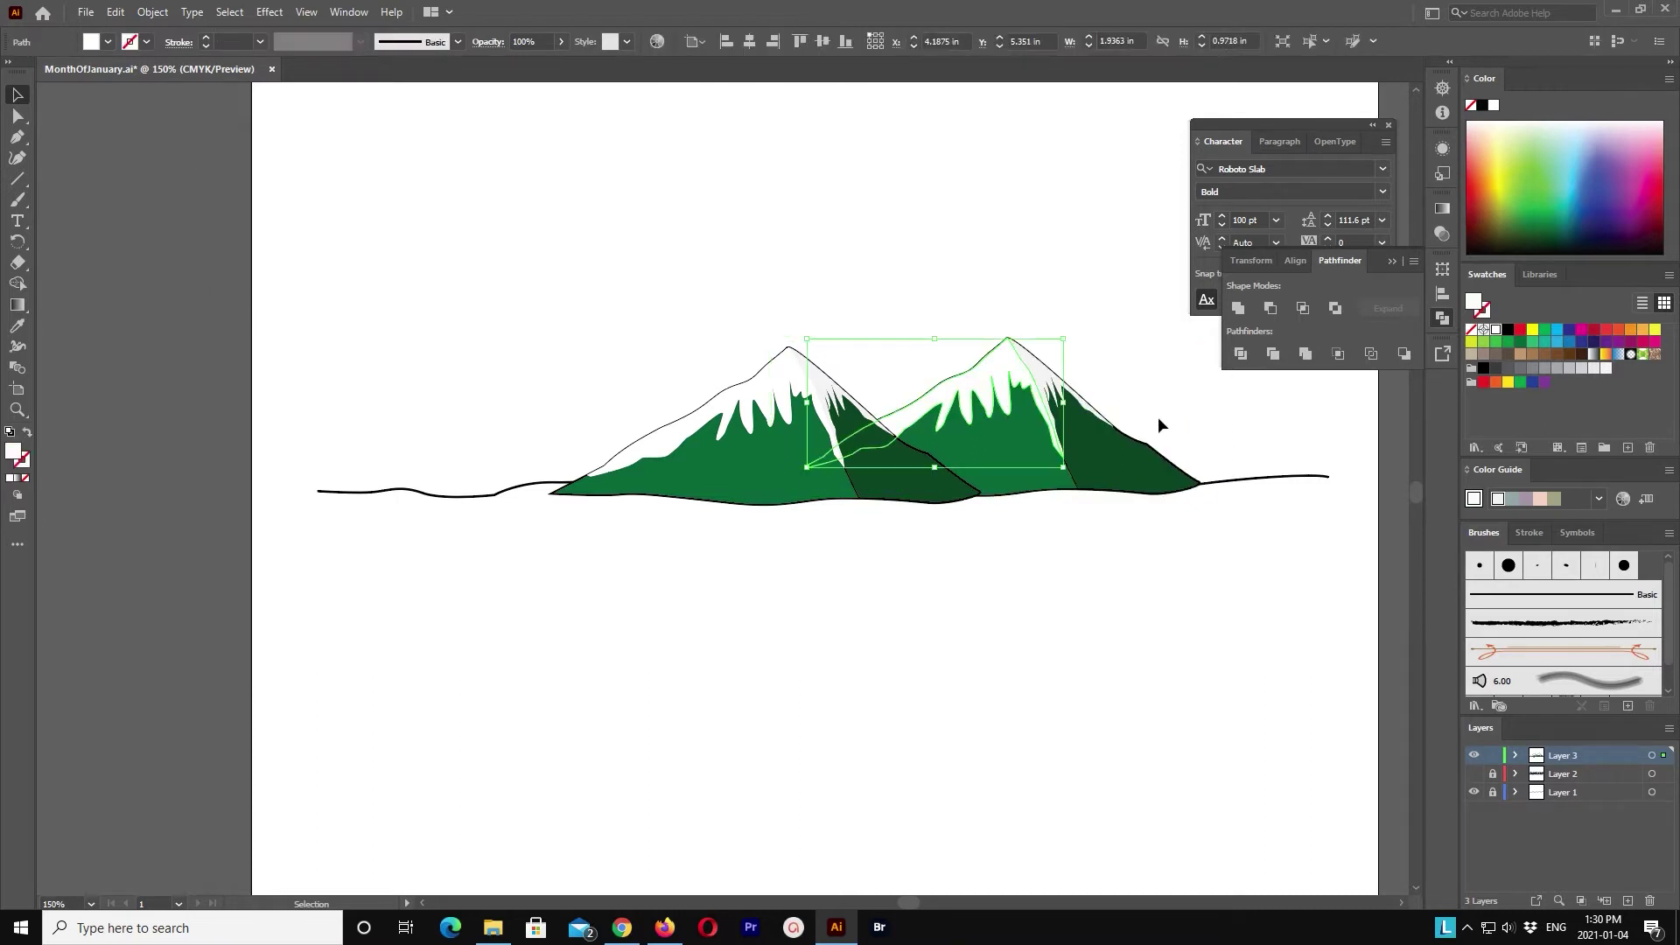
pyautogui.click(18, 115)
pyautogui.moveTo(948, 411)
pyautogui.mouseDown()
pyautogui.moveTo(951, 429)
pyautogui.moveTo(808, 465)
pyautogui.mouseUp()
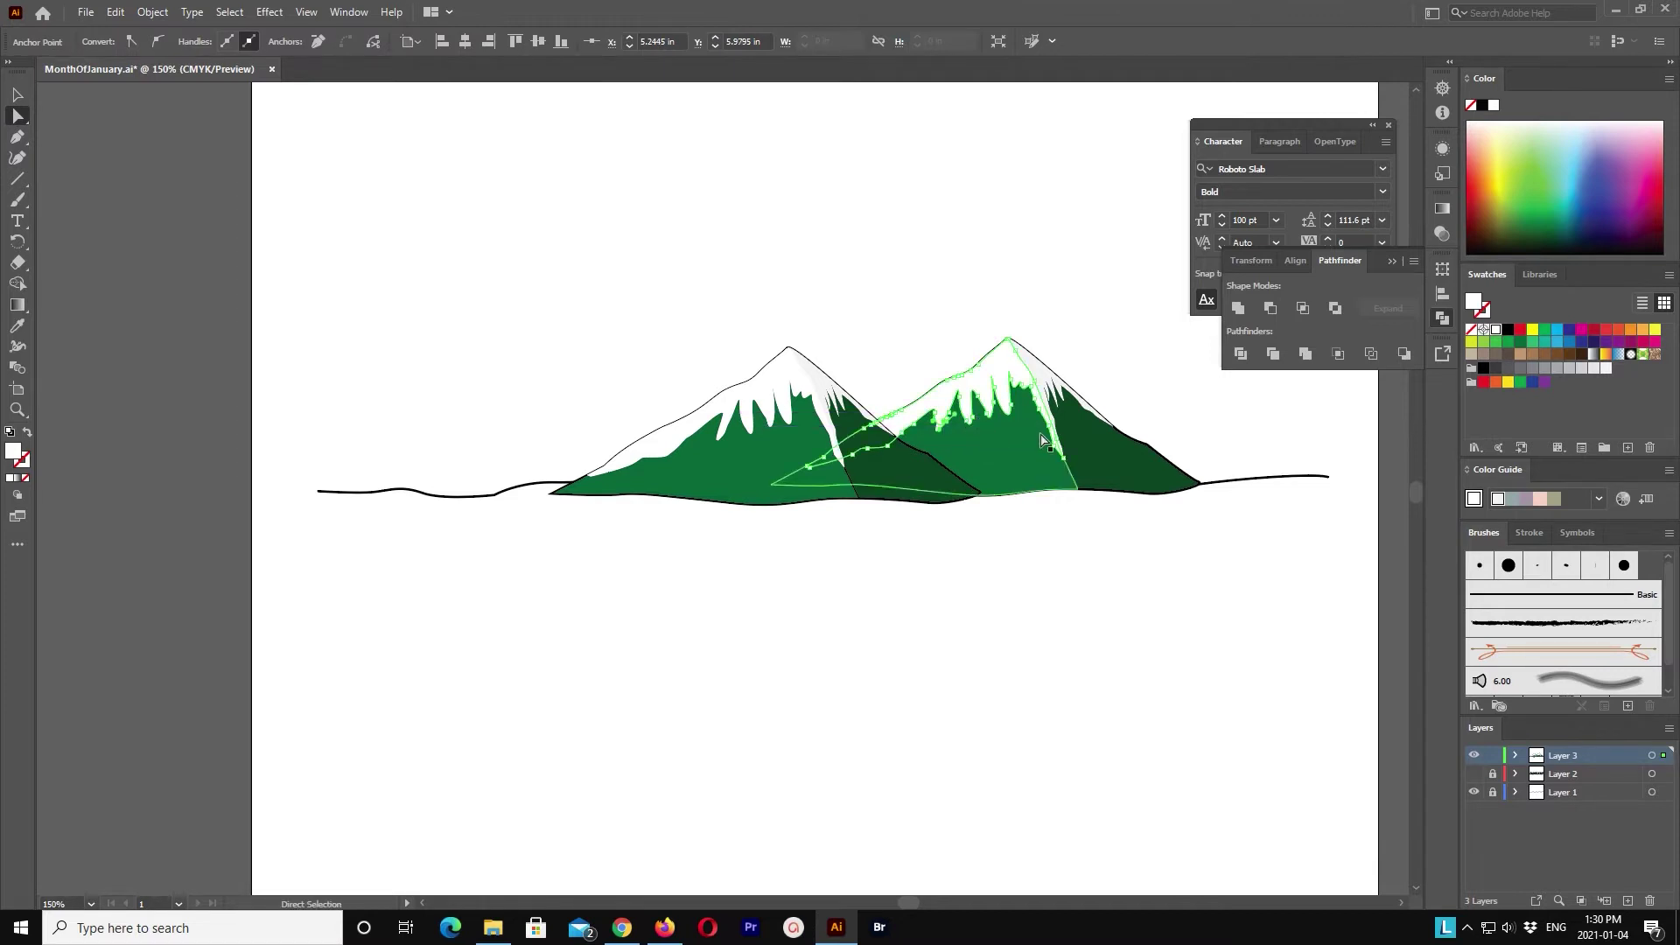
pyautogui.press('v')
pyautogui.hotkey('ctrl', 'shift', 'a')
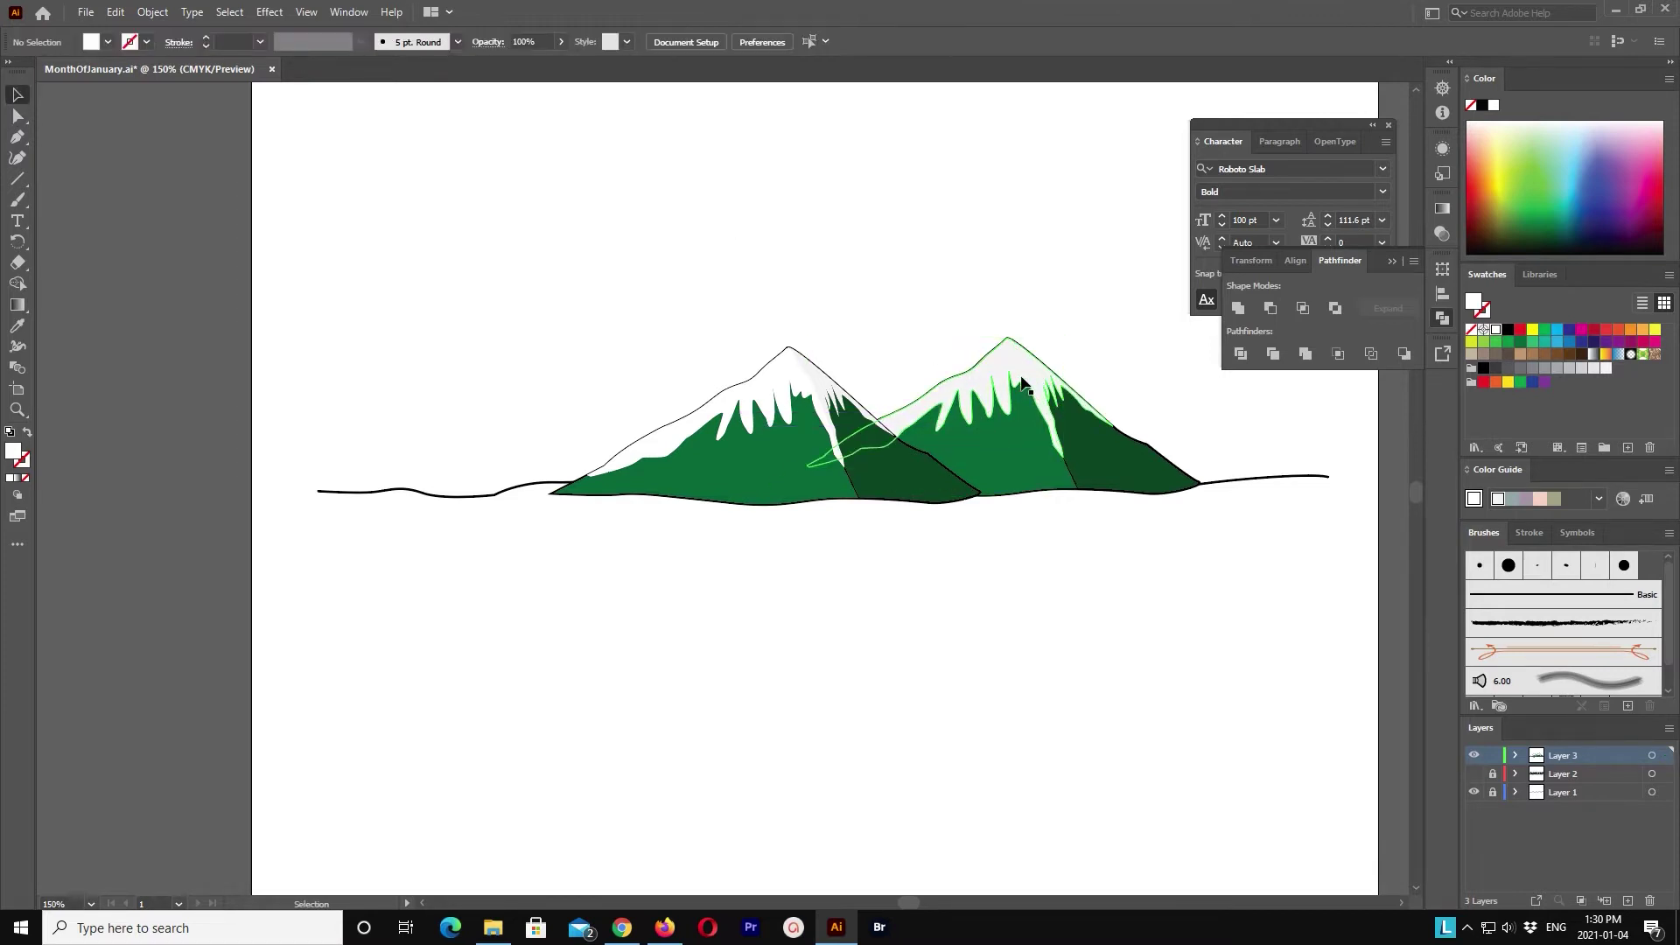
pyautogui.press('a')
pyautogui.hotkey('ctrl', 'z')
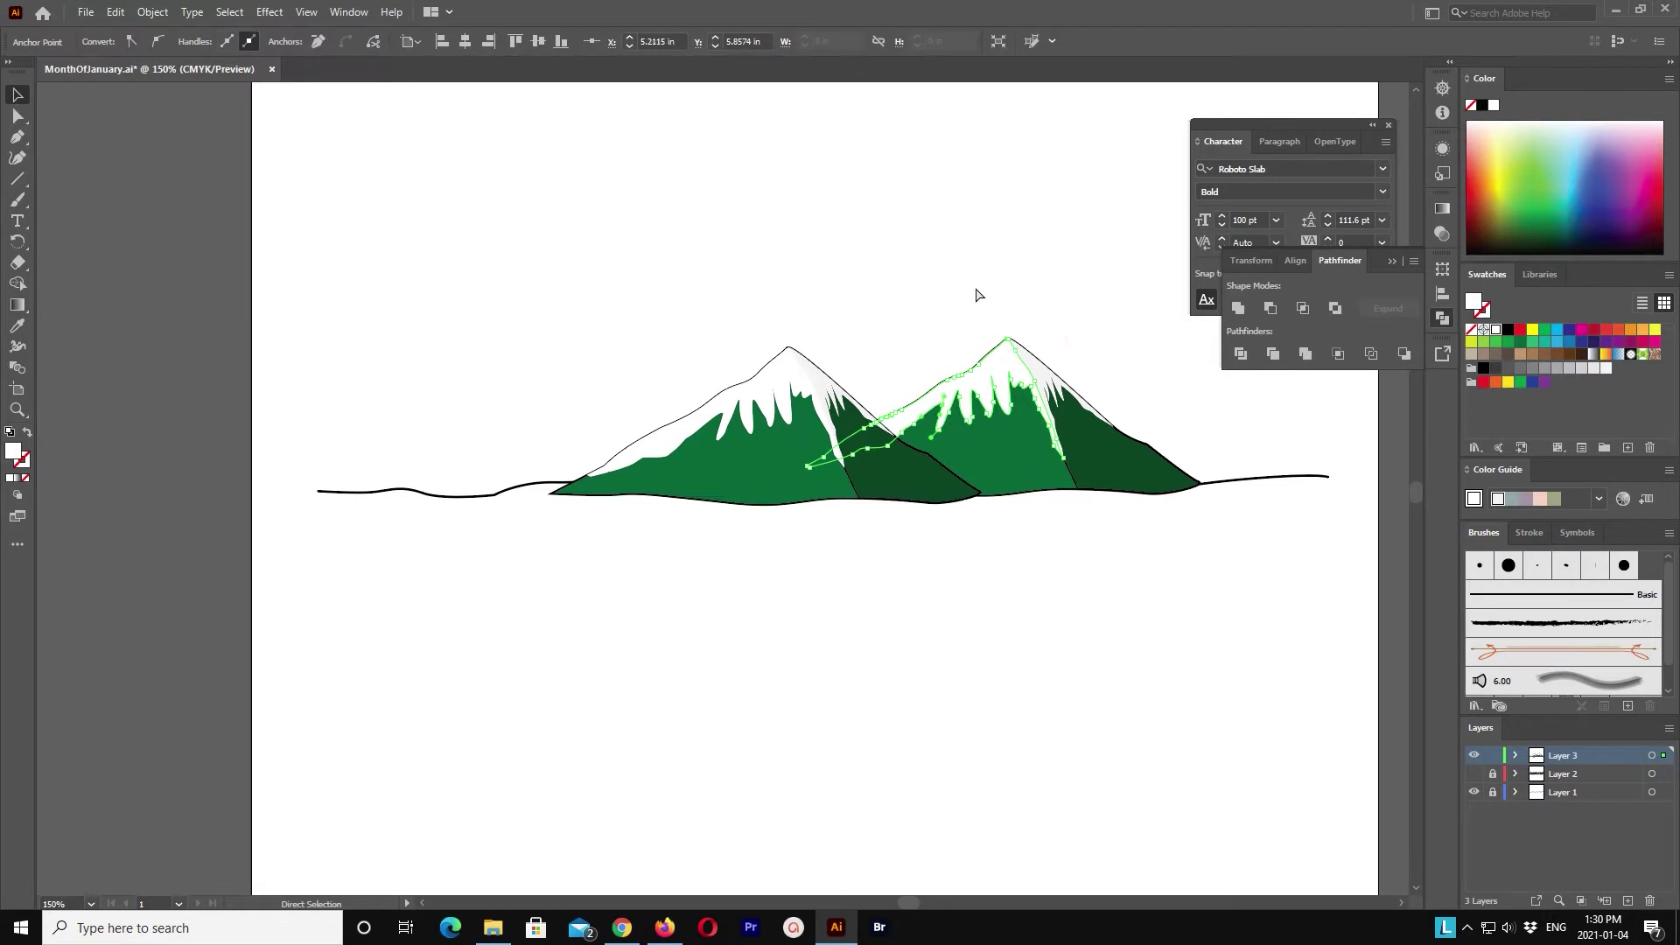
pyautogui.press('v')
pyautogui.hotkey('ctrl', '=')
pyautogui.hotkey('ctrl', '=')
pyautogui.hotkey('ctrl', '=')
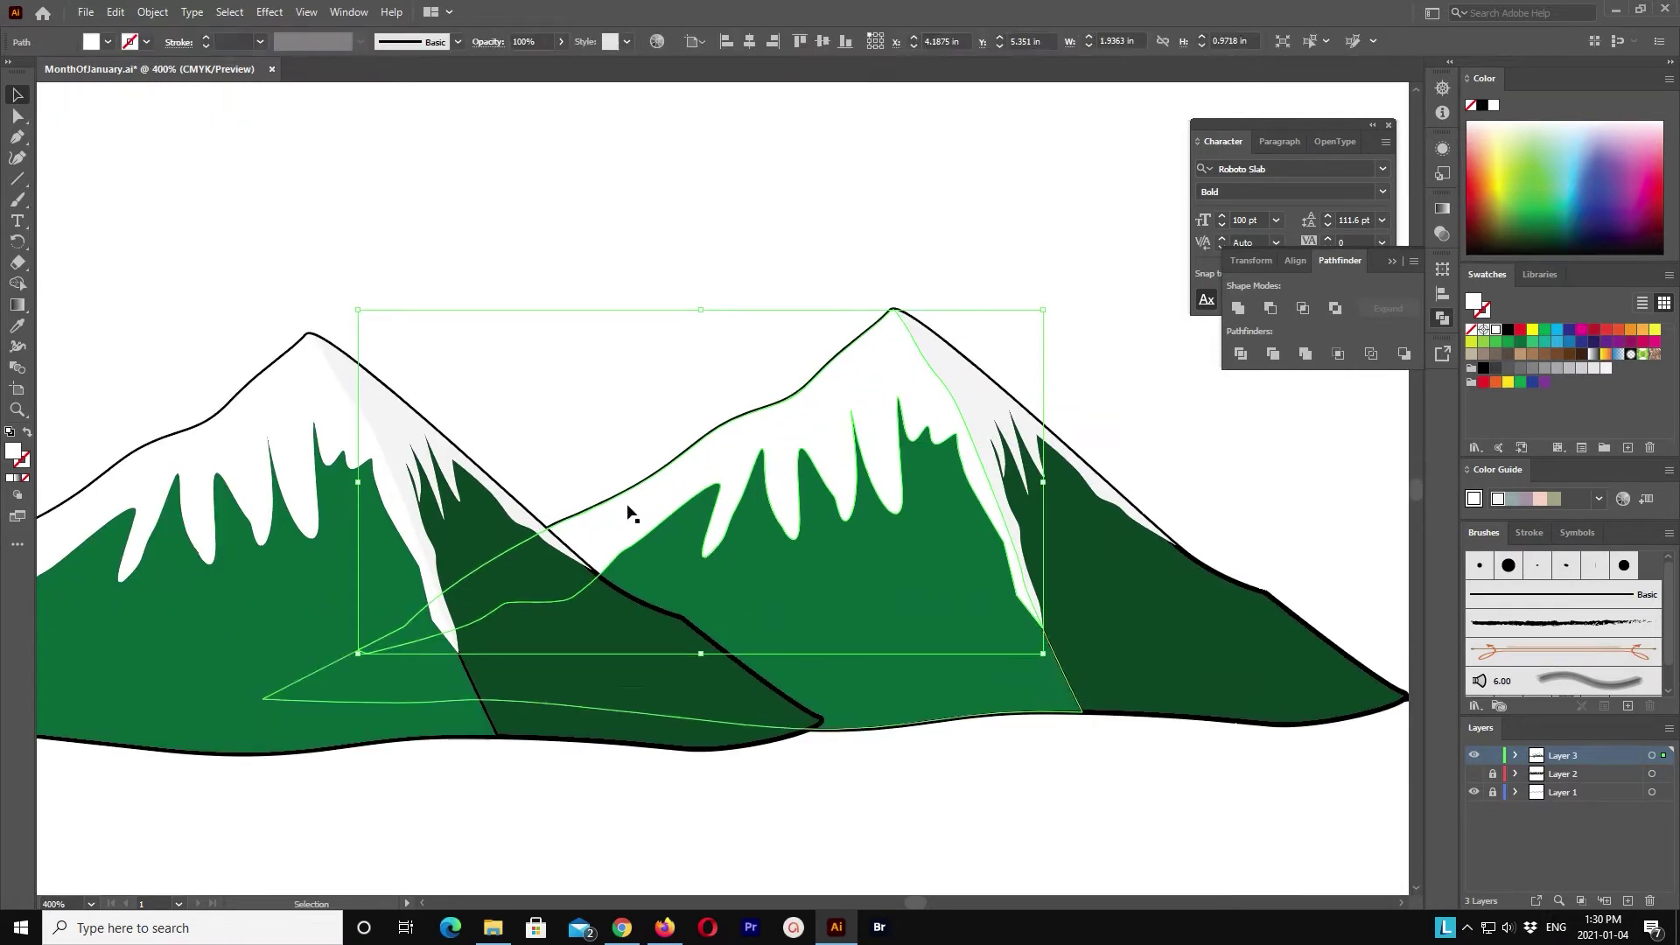
# Step: Drag the right mountain's snow-cap anchors upward to follow its slopes, then zoom back to 150%
pyautogui.press('a')
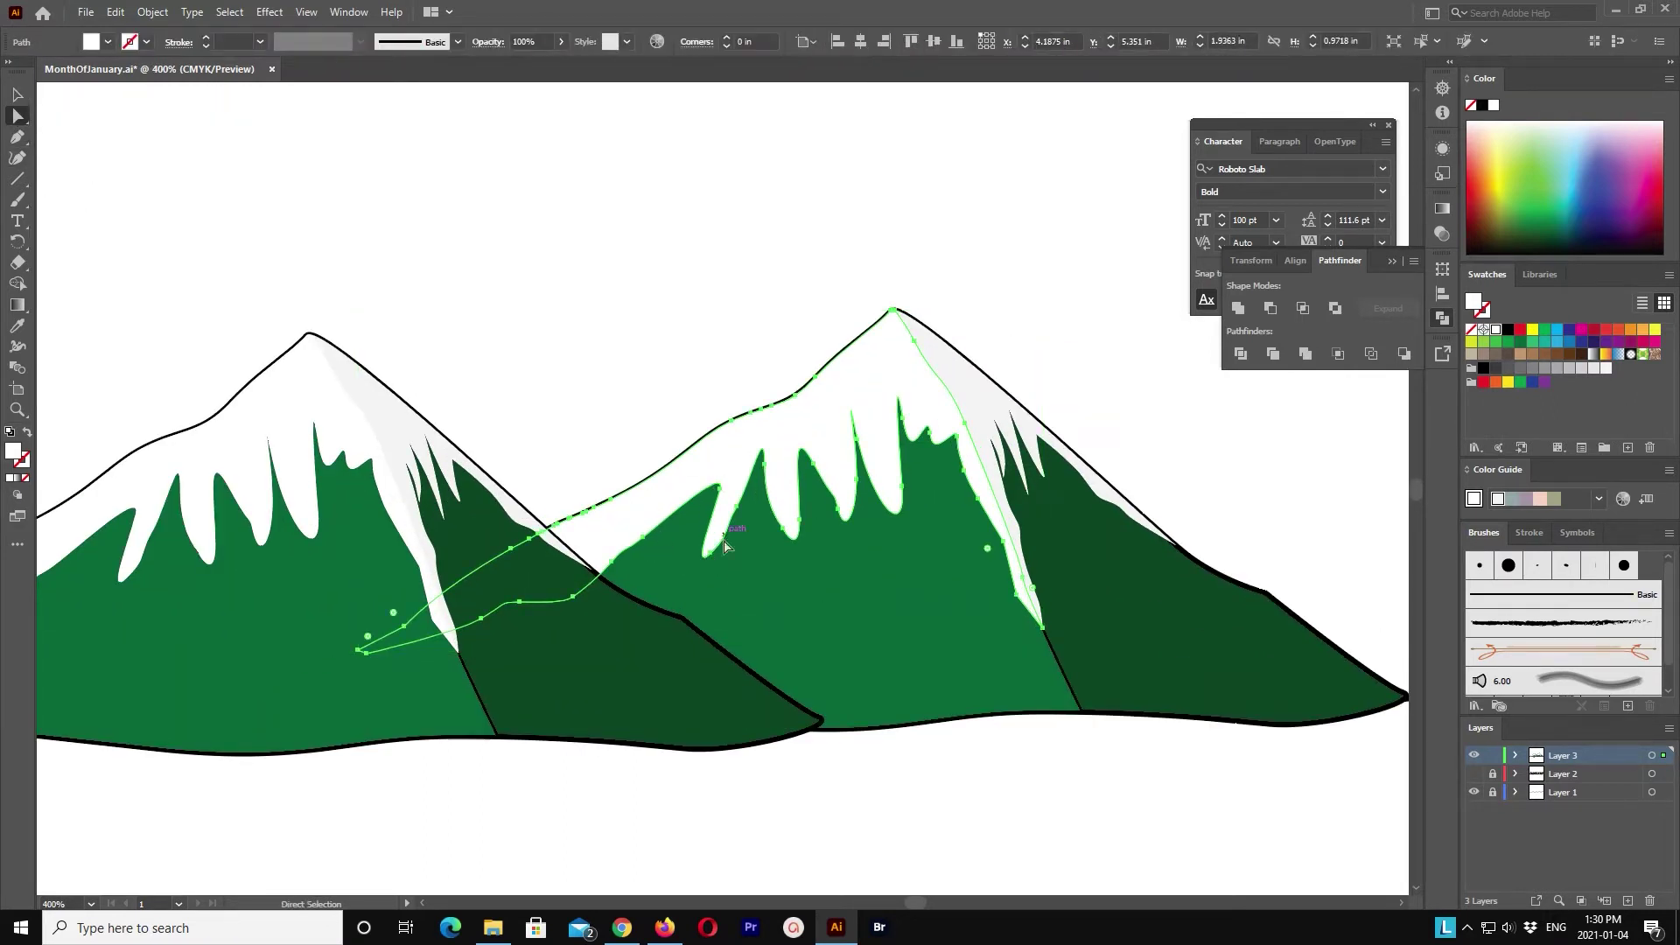
pyautogui.moveTo(710, 555); pyautogui.dragTo(711, 528)
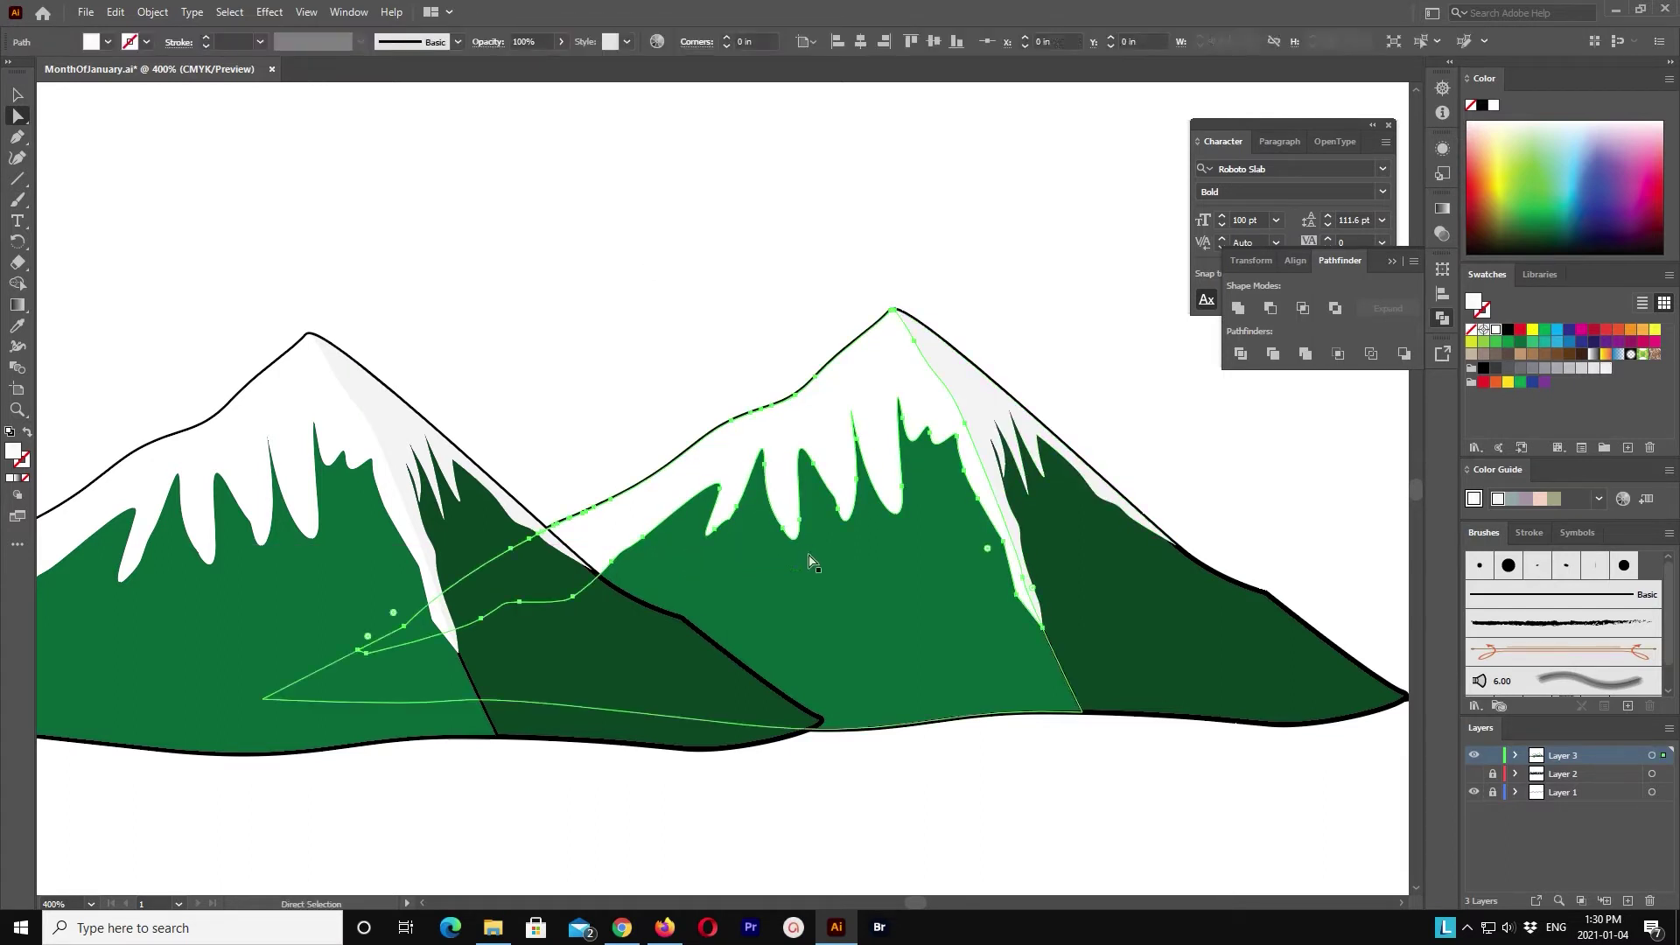
pyautogui.click(851, 524)
pyautogui.hotkey('ctrl', 'z')
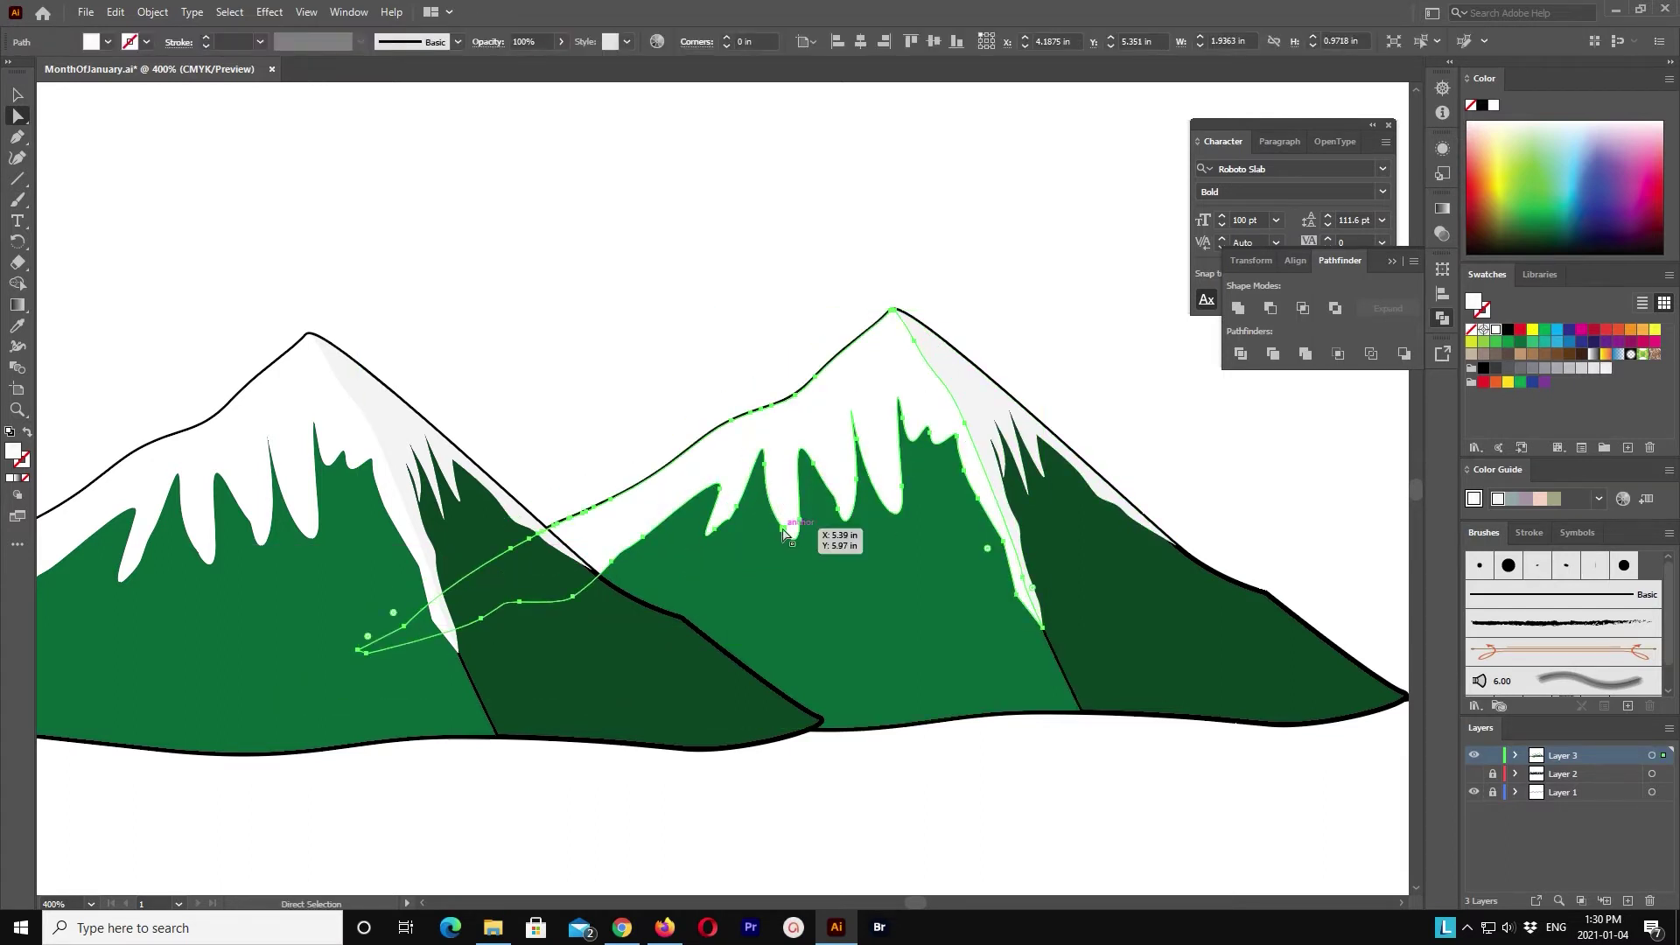
pyautogui.click(781, 528)
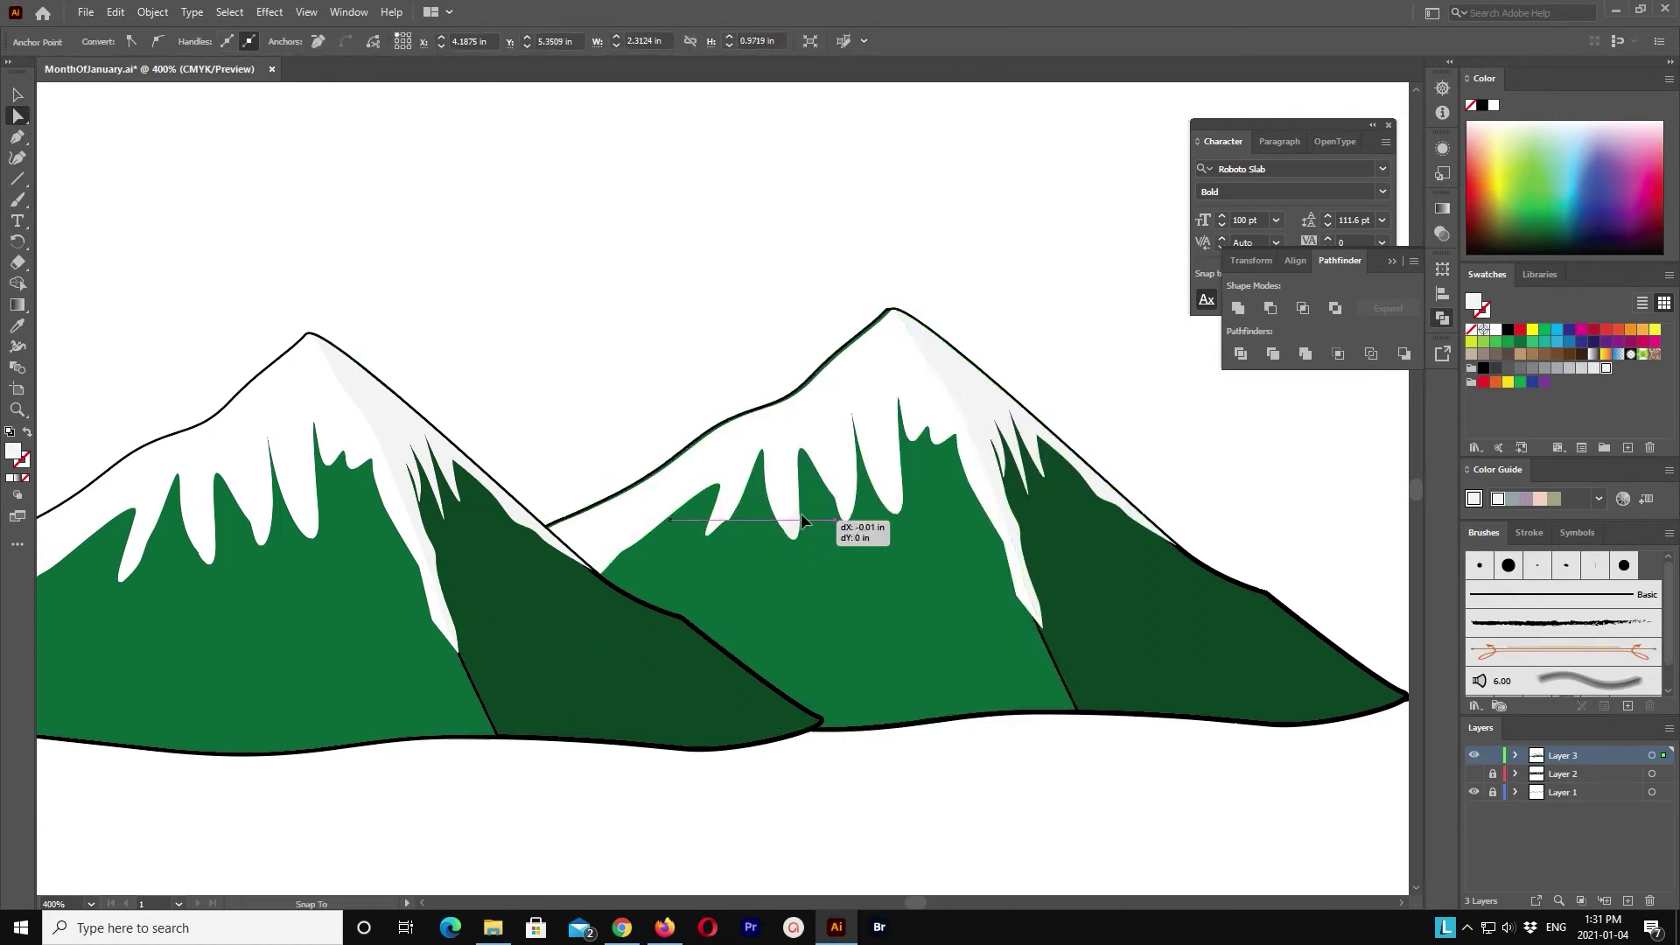
pyautogui.click(801, 524)
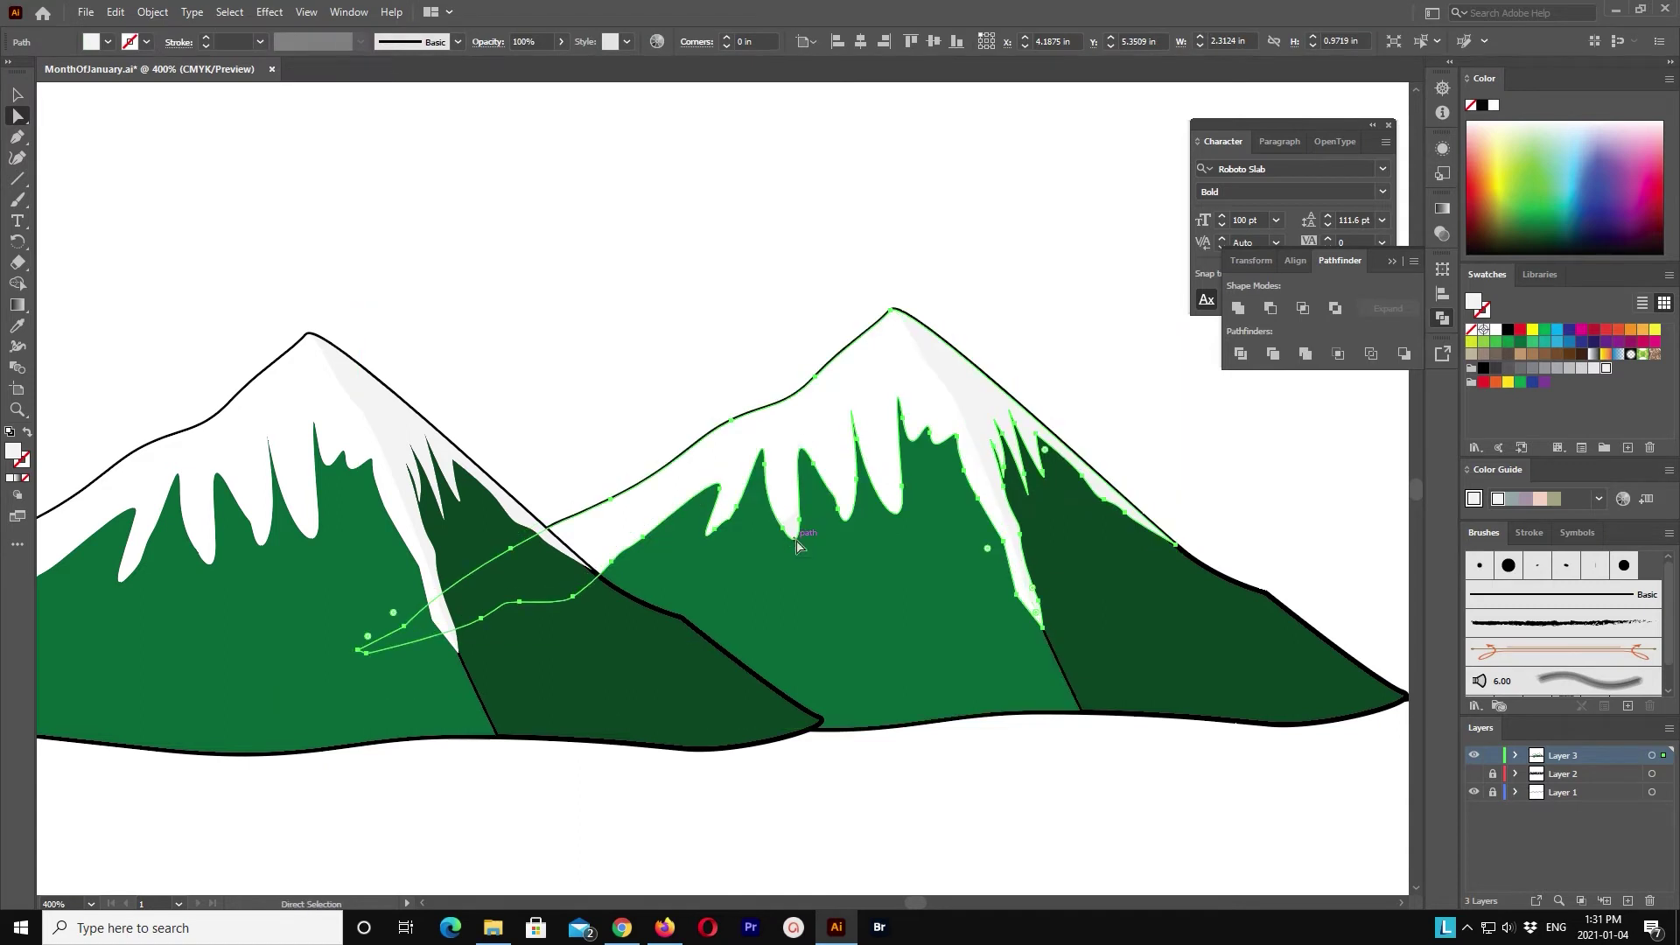
pyautogui.moveTo(801, 523); pyautogui.dragTo(800, 508)
pyautogui.click(556, 266)
pyautogui.press('v')
pyautogui.hotkey('ctrl', '-')
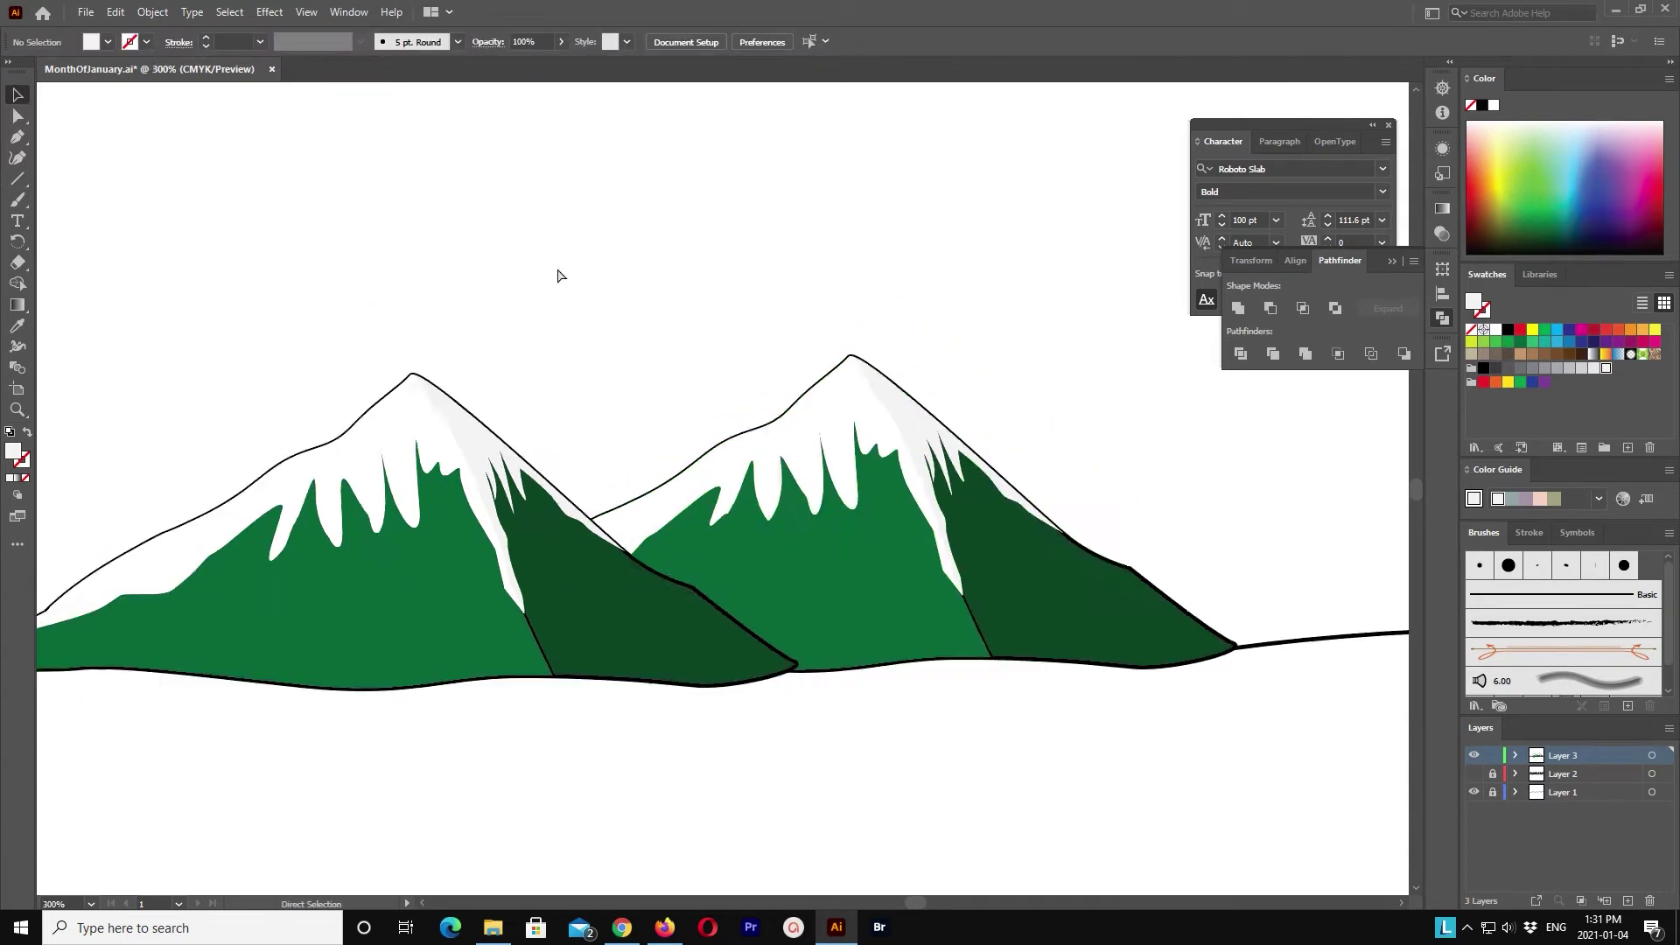
pyautogui.hotkey('ctrl', '-')
pyautogui.hotkey('ctrl', '-')
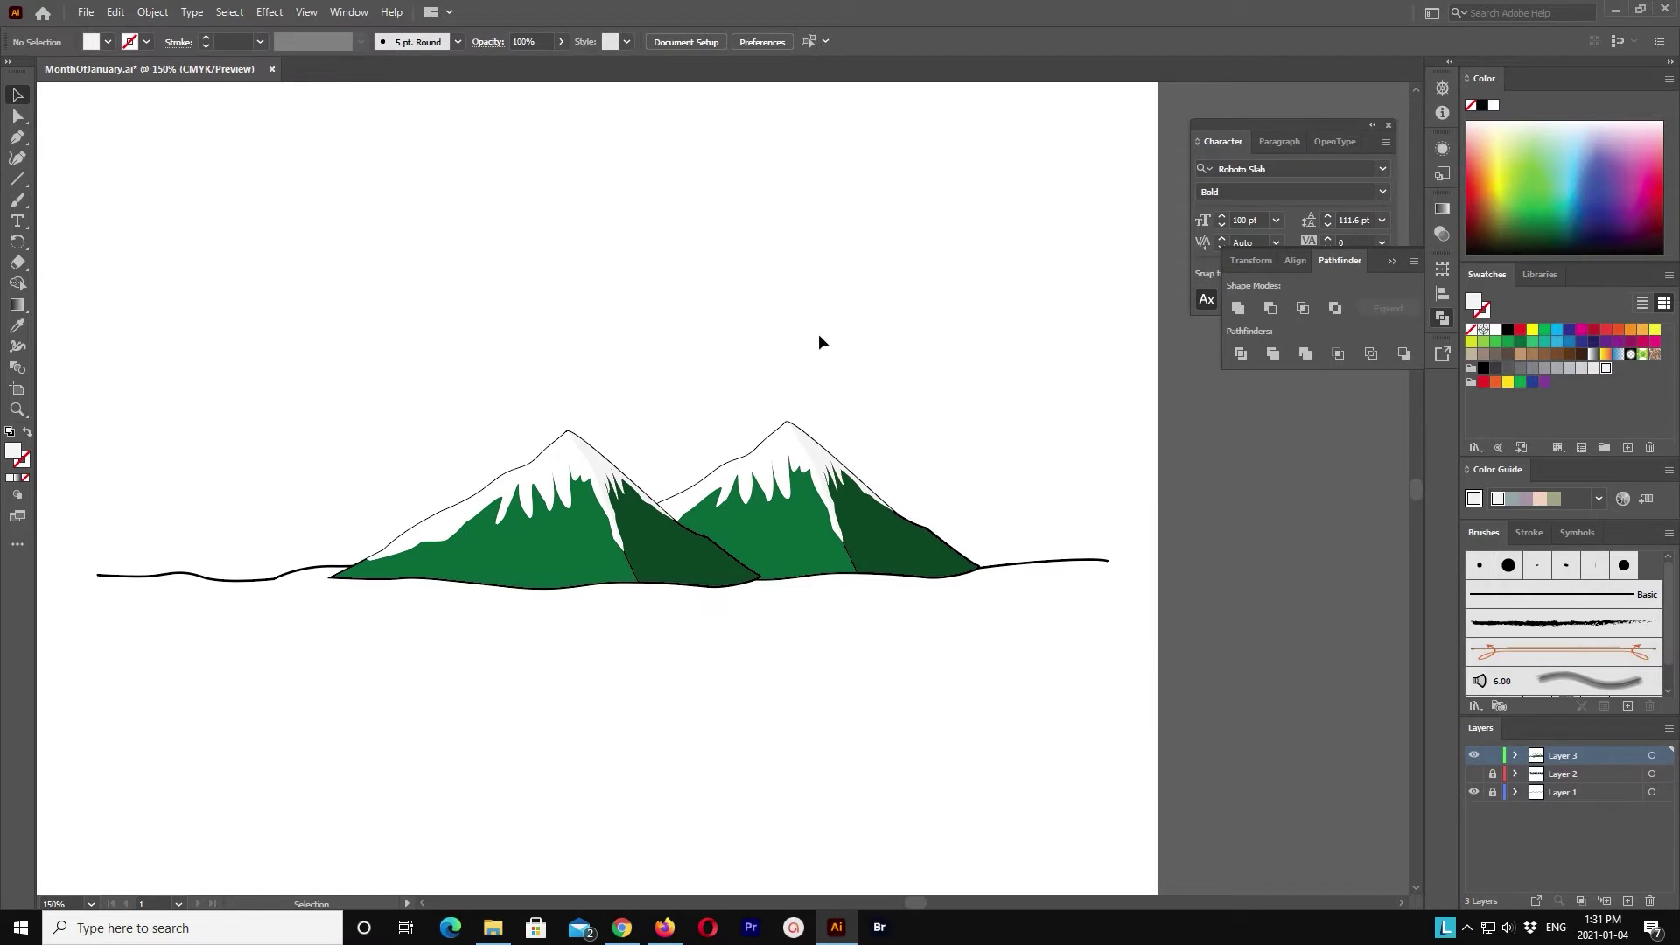
# Step: Delete the right-hand mountain, then show, unlock and select the JANUARY text on Layer 2
pyautogui.moveTo(751, 323); pyautogui.dragTo(995, 513)
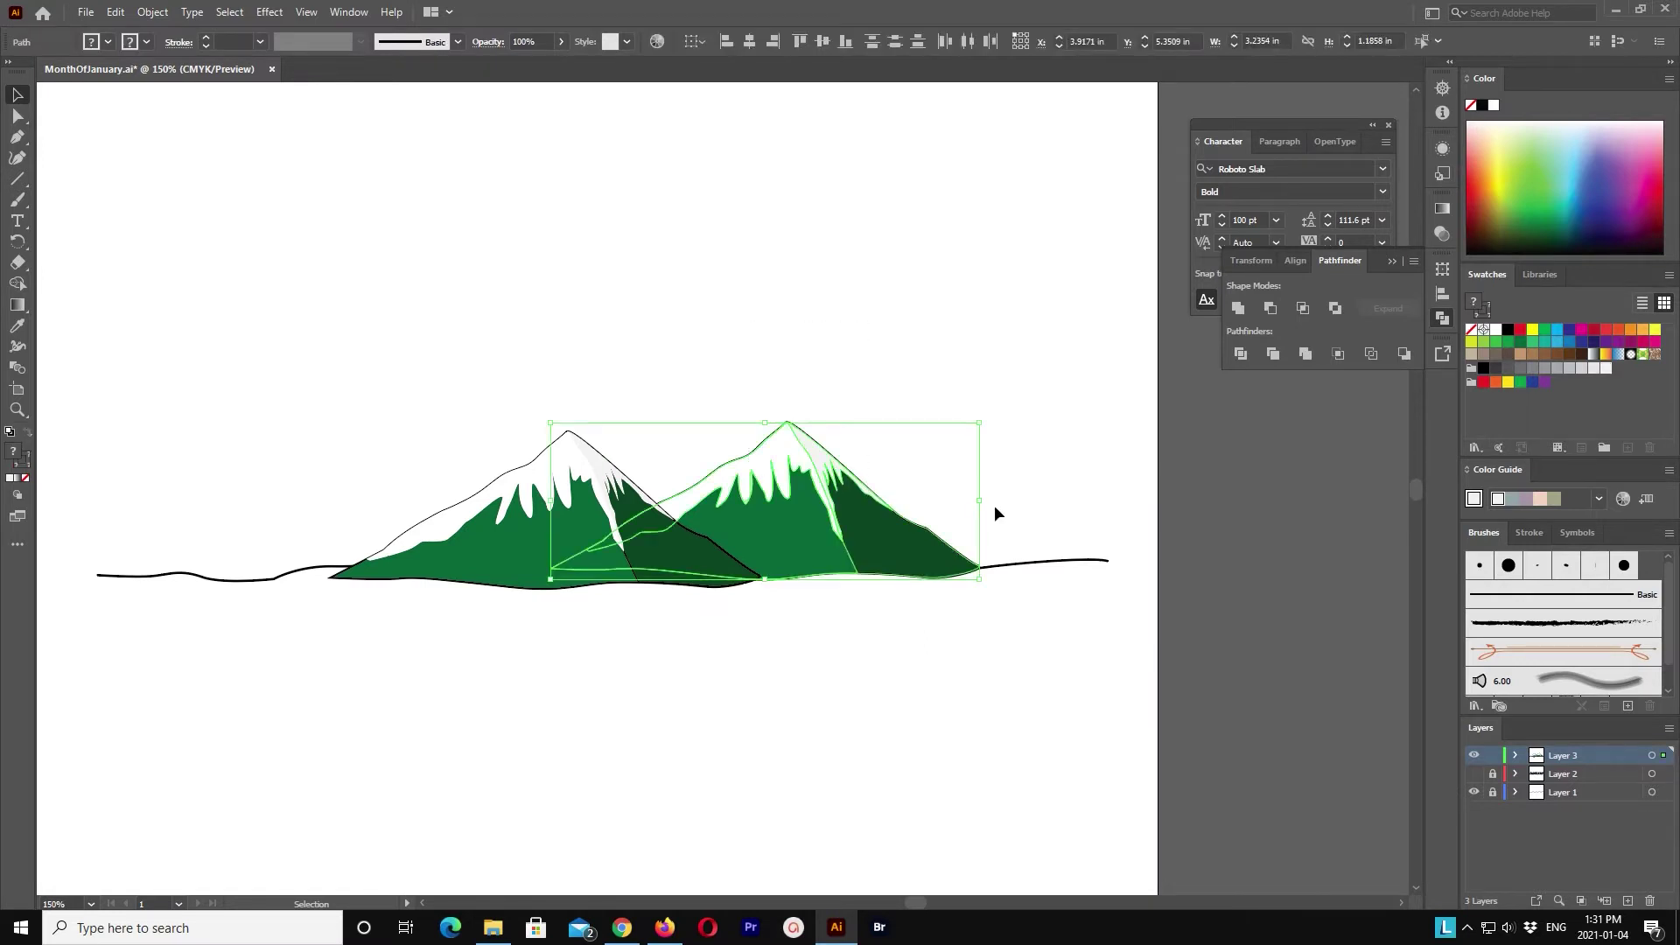
pyautogui.press('Delete')
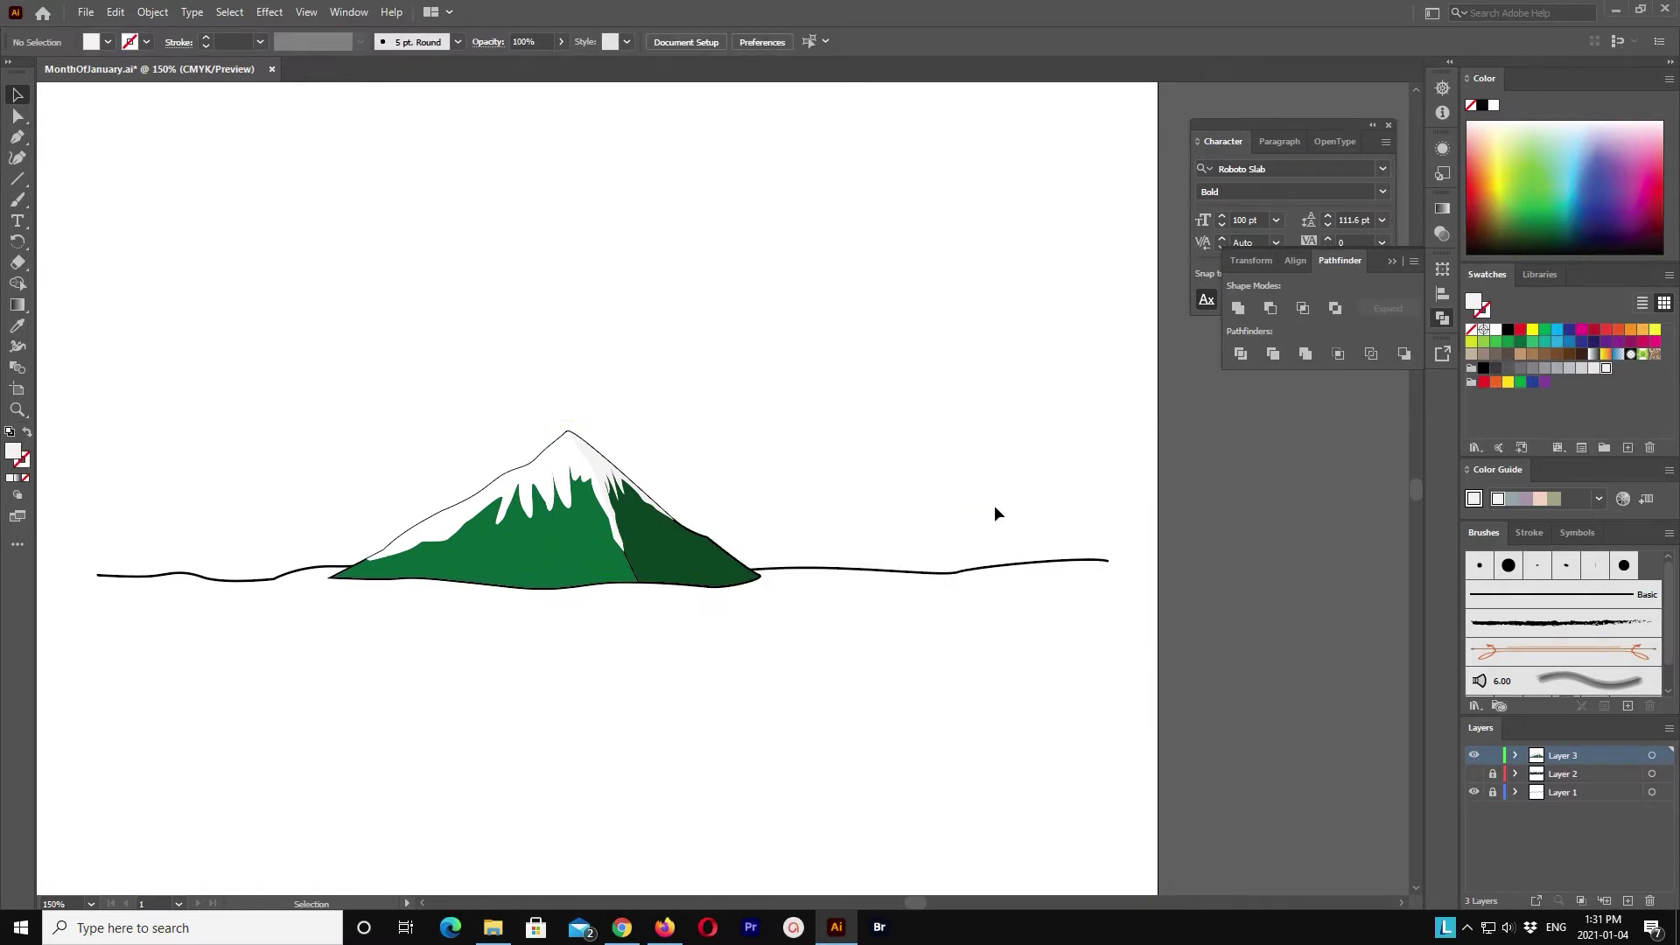
pyautogui.click(1474, 775)
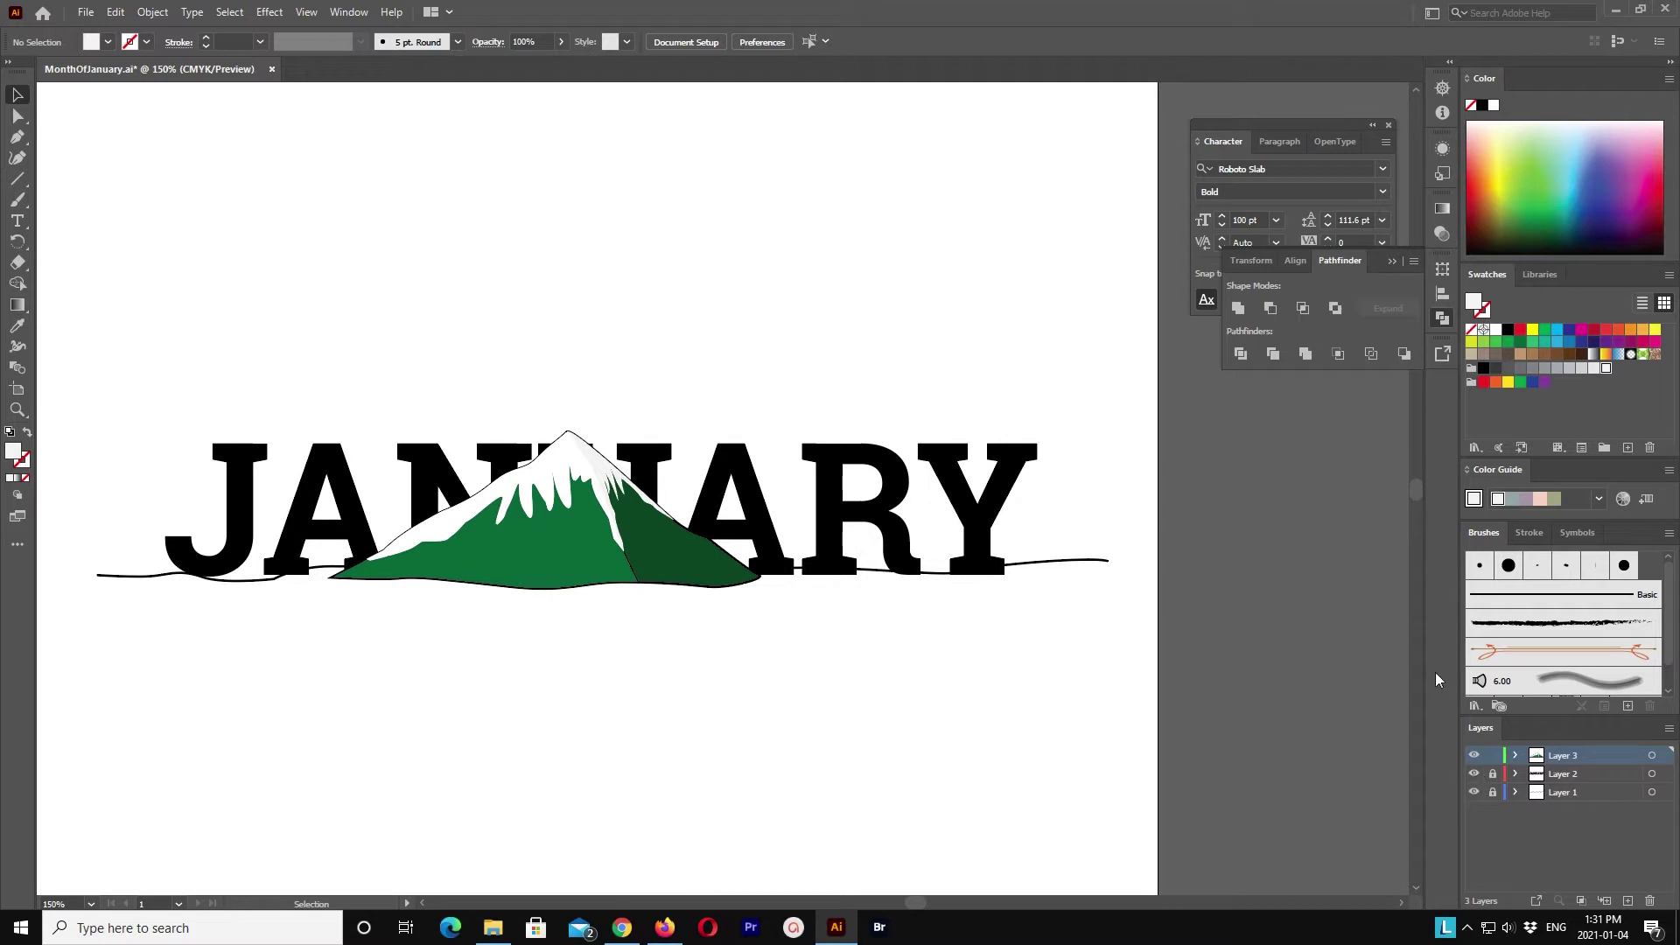
pyautogui.click(1493, 773)
pyautogui.hotkey('ctrl', 'a')
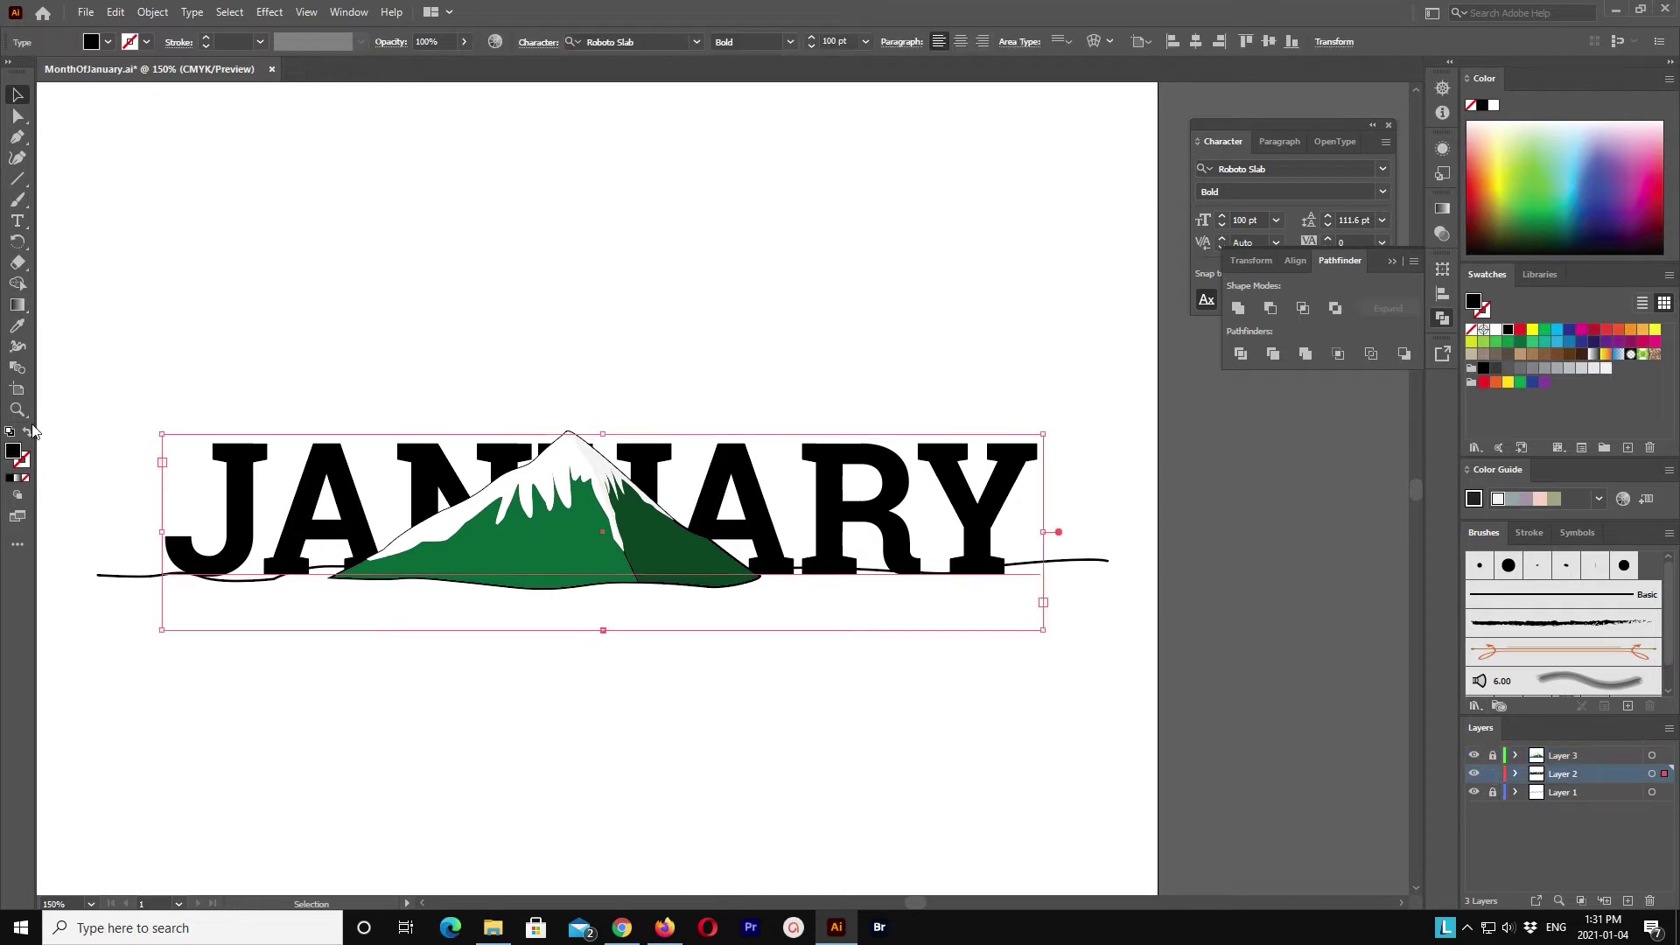
# Step: Swap JANUARY's fill and stroke into outlined letters, and unlock the mountain layer
pyautogui.click(33, 439)
pyautogui.click(224, 364)
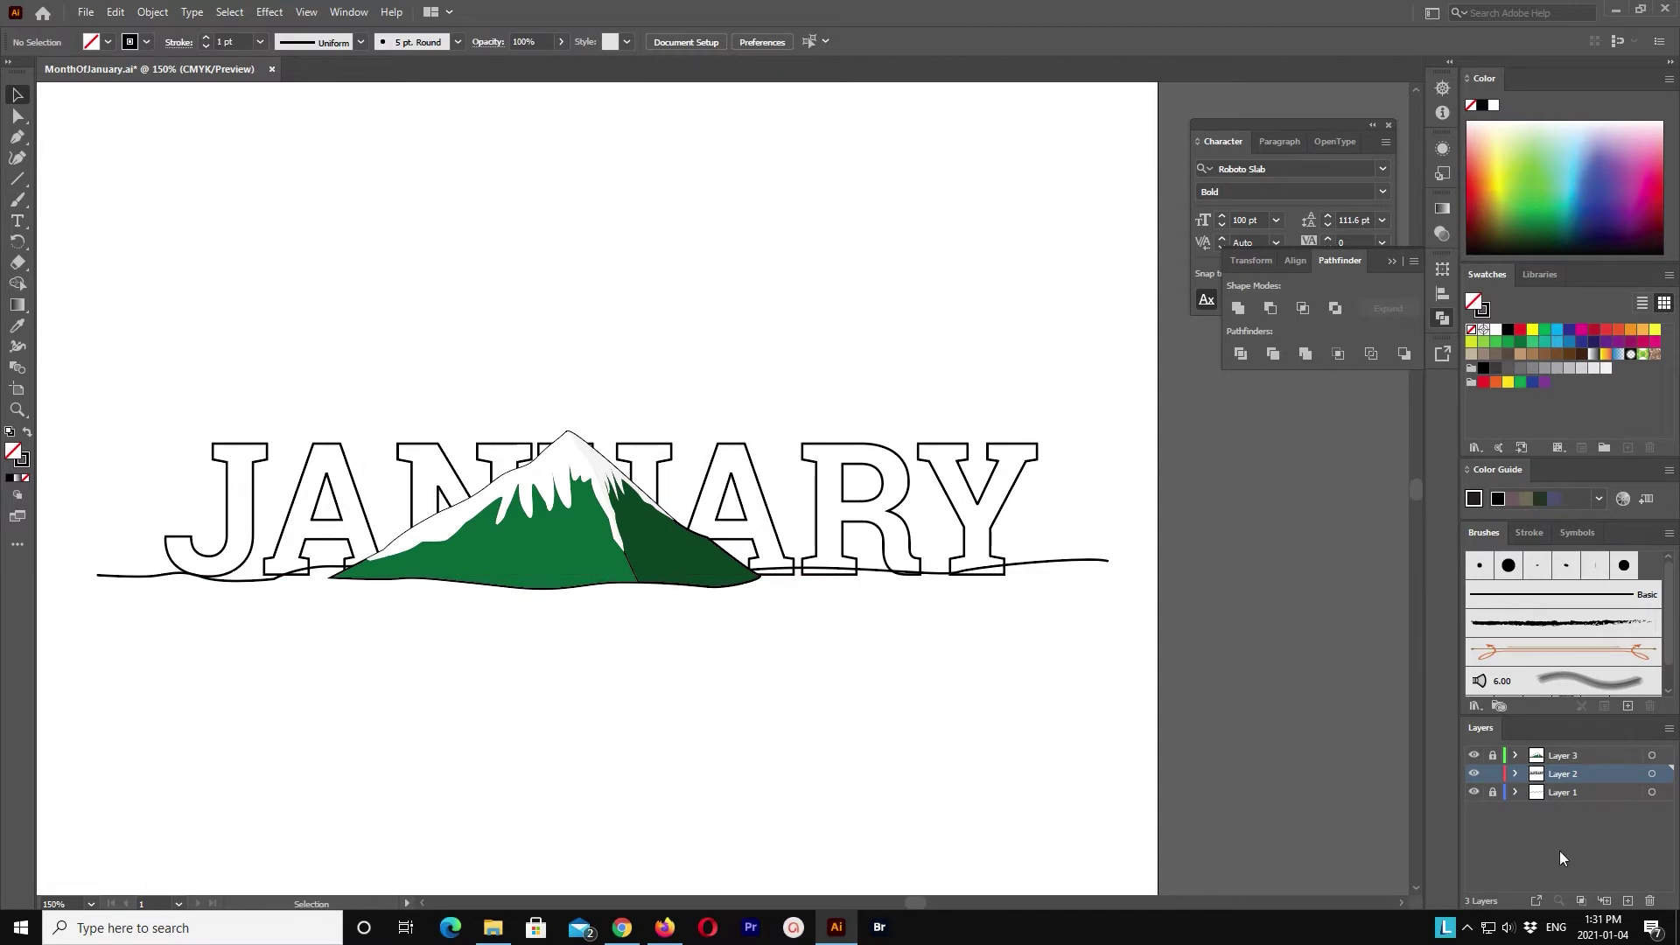
pyautogui.click(1494, 757)
# Step: Shrink the mountain and tuck it beneath the U, then nudge the JANUARY group up
pyautogui.keyDown('shift'); pyautogui.click(709, 578); pyautogui.keyUp('shift')
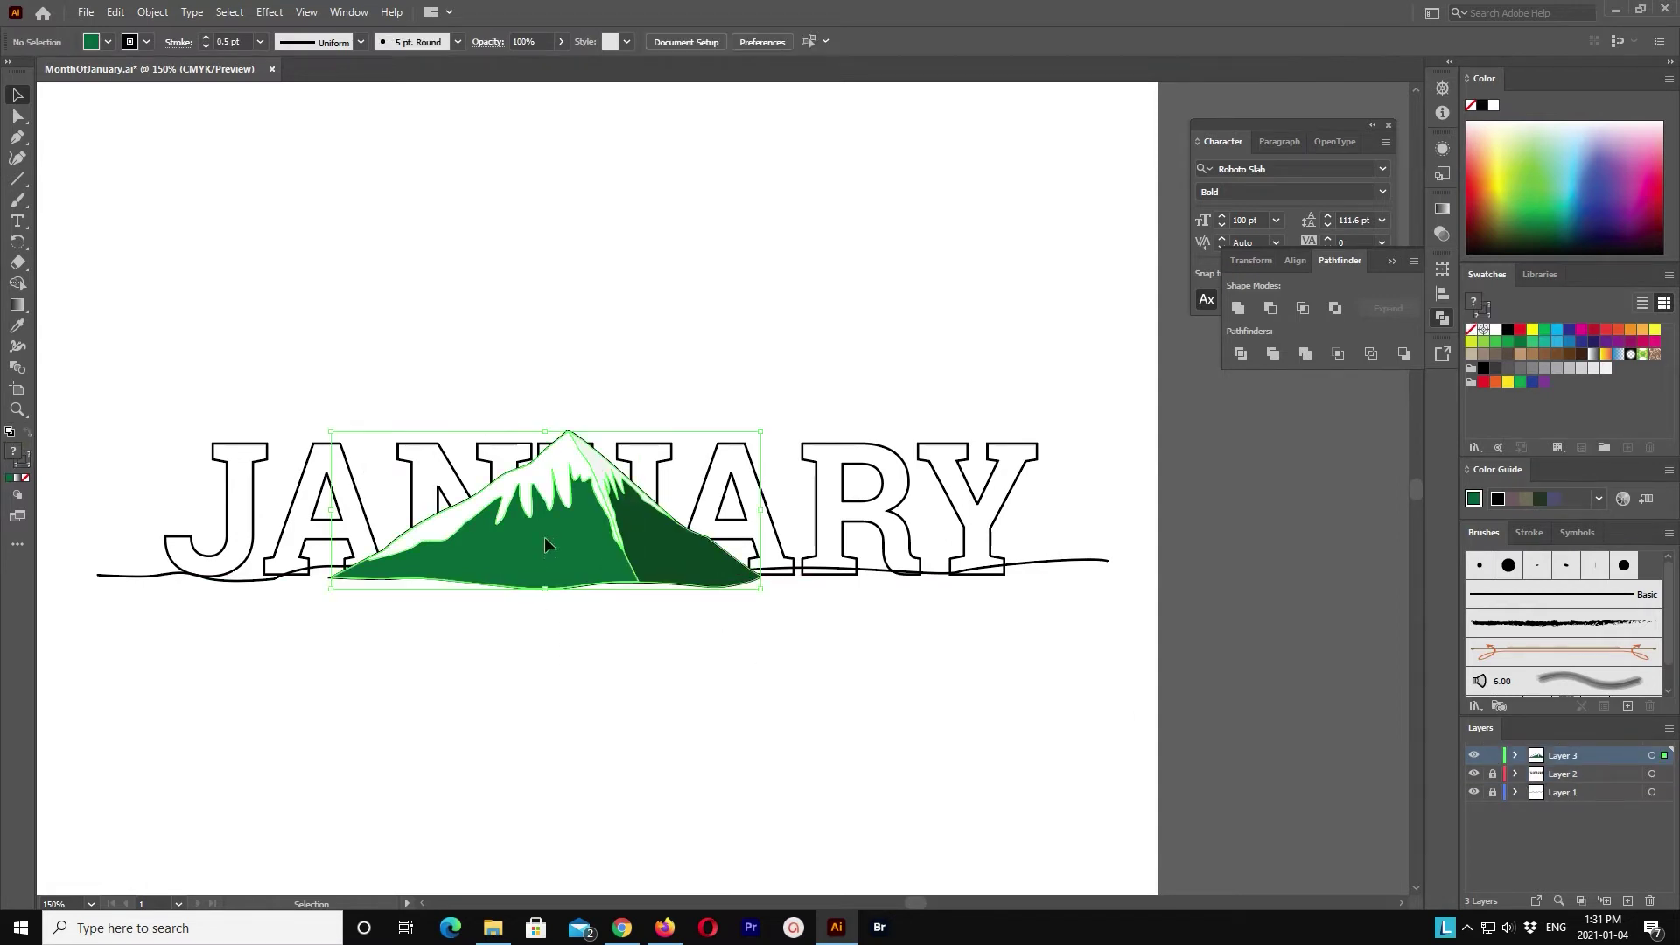
pyautogui.moveTo(330, 431); pyautogui.dragTo(531, 505)
pyautogui.moveTo(716, 565); pyautogui.dragTo(728, 557)
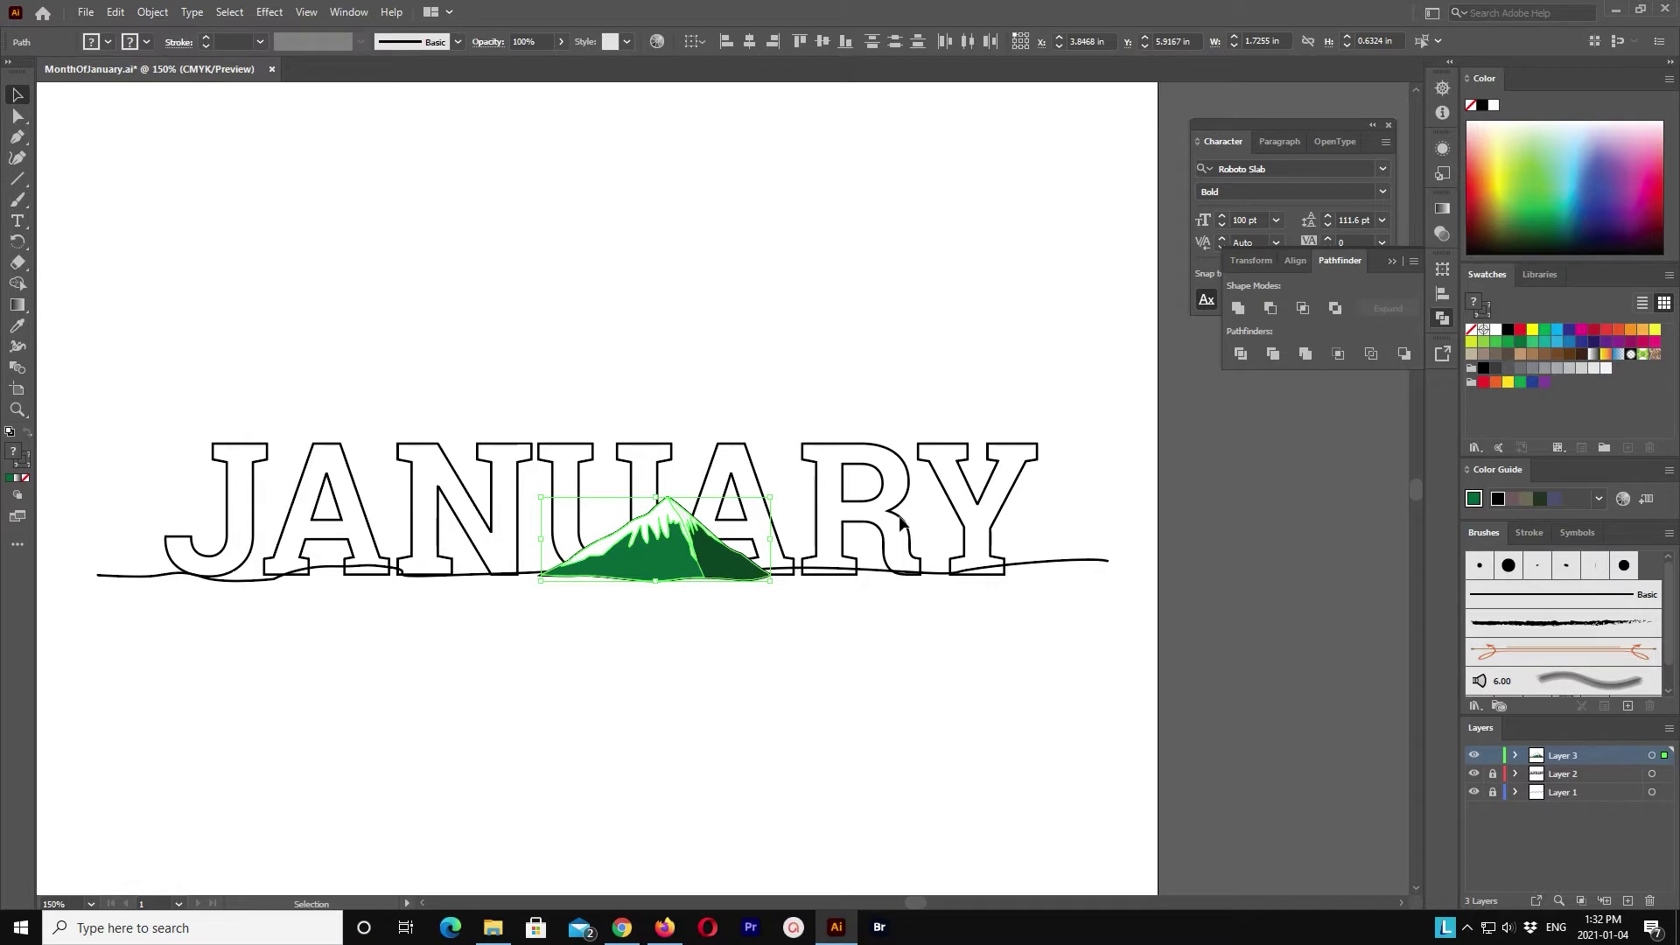
pyautogui.click(980, 560)
pyautogui.click(1006, 507)
pyautogui.press('Up')
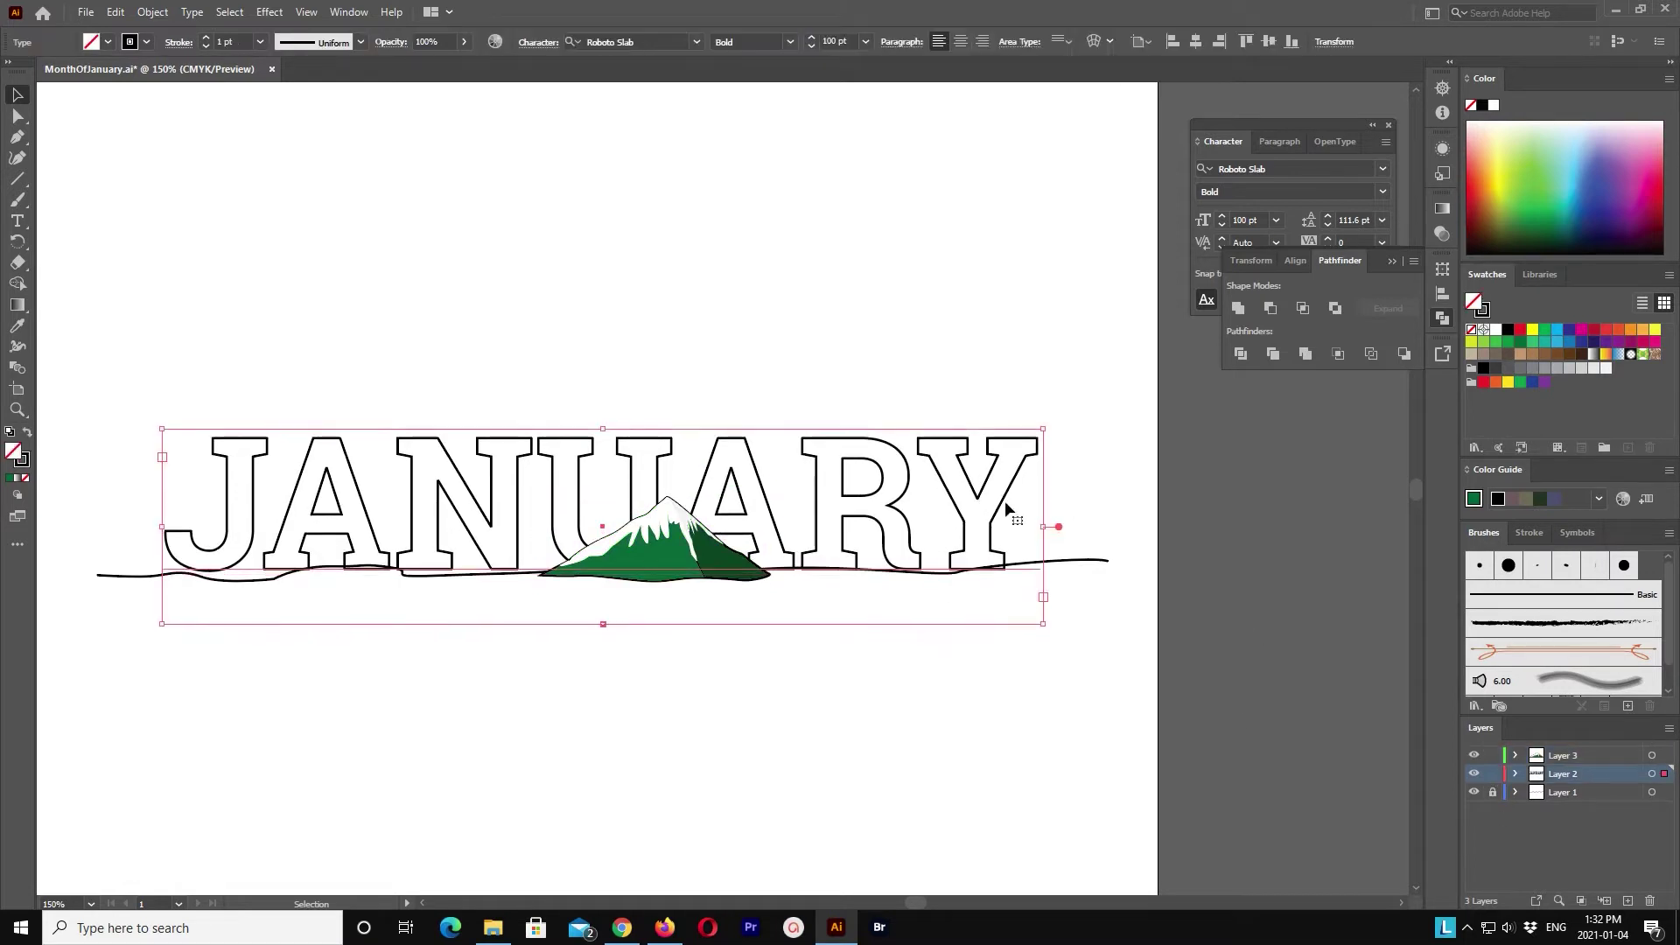
# Step: Lock the JANUARY and mountain layers, then raise the ground line's left portion
pyautogui.click(1492, 774)
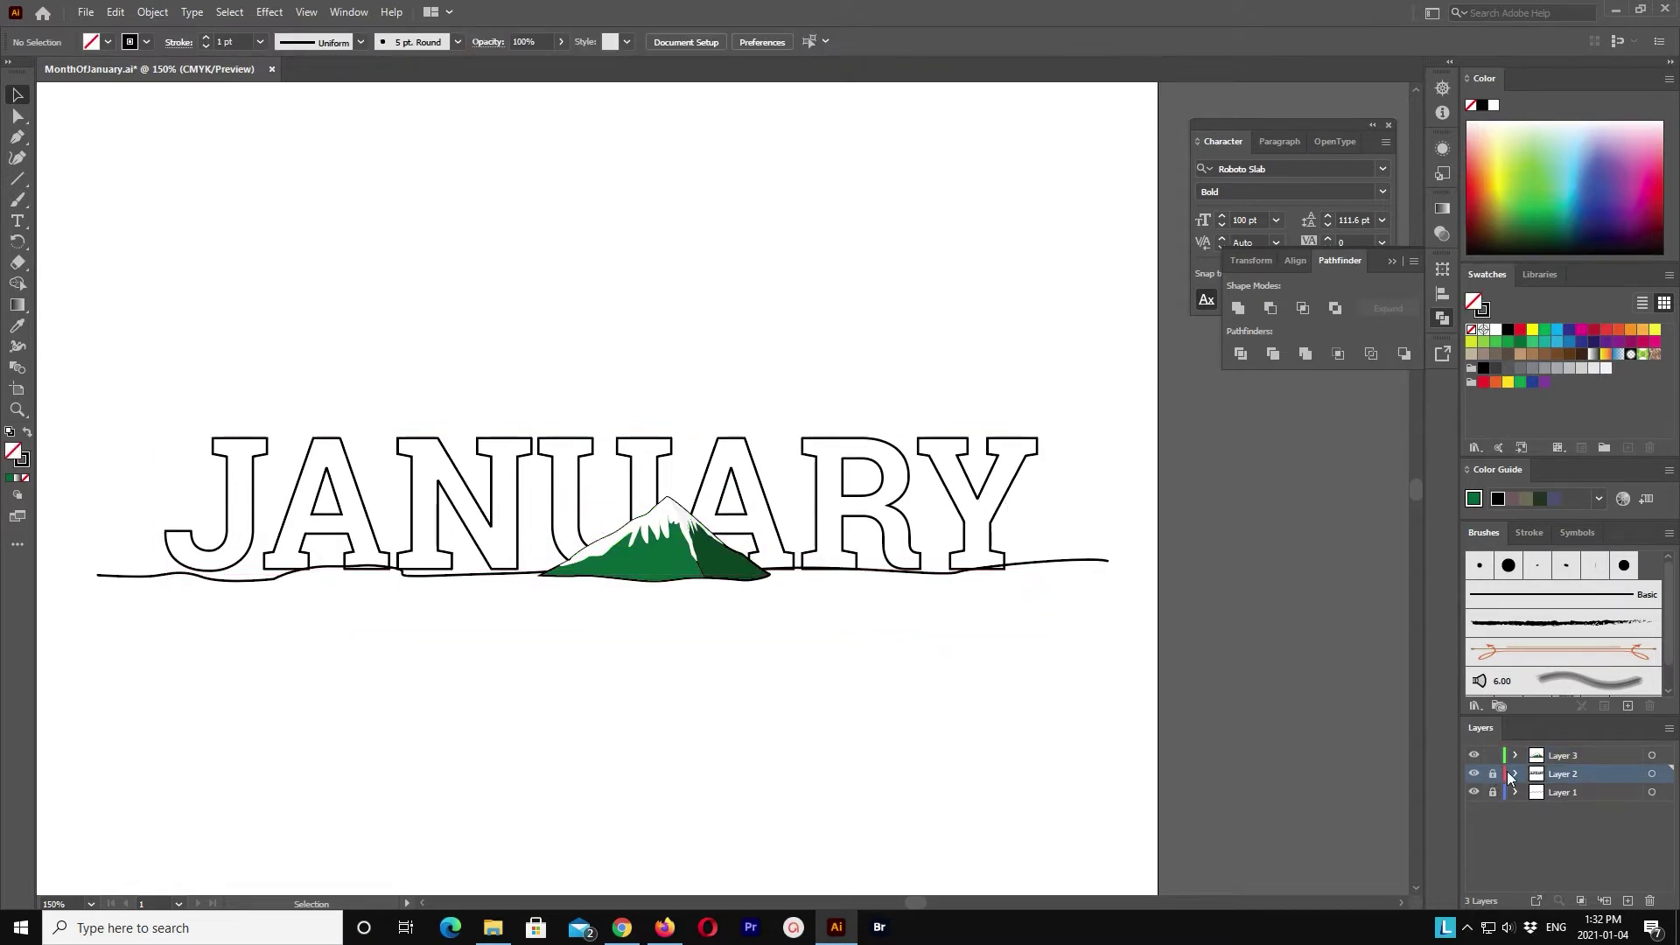
pyautogui.click(1493, 755)
pyautogui.click(428, 576)
pyautogui.press('a')
pyautogui.click(536, 656)
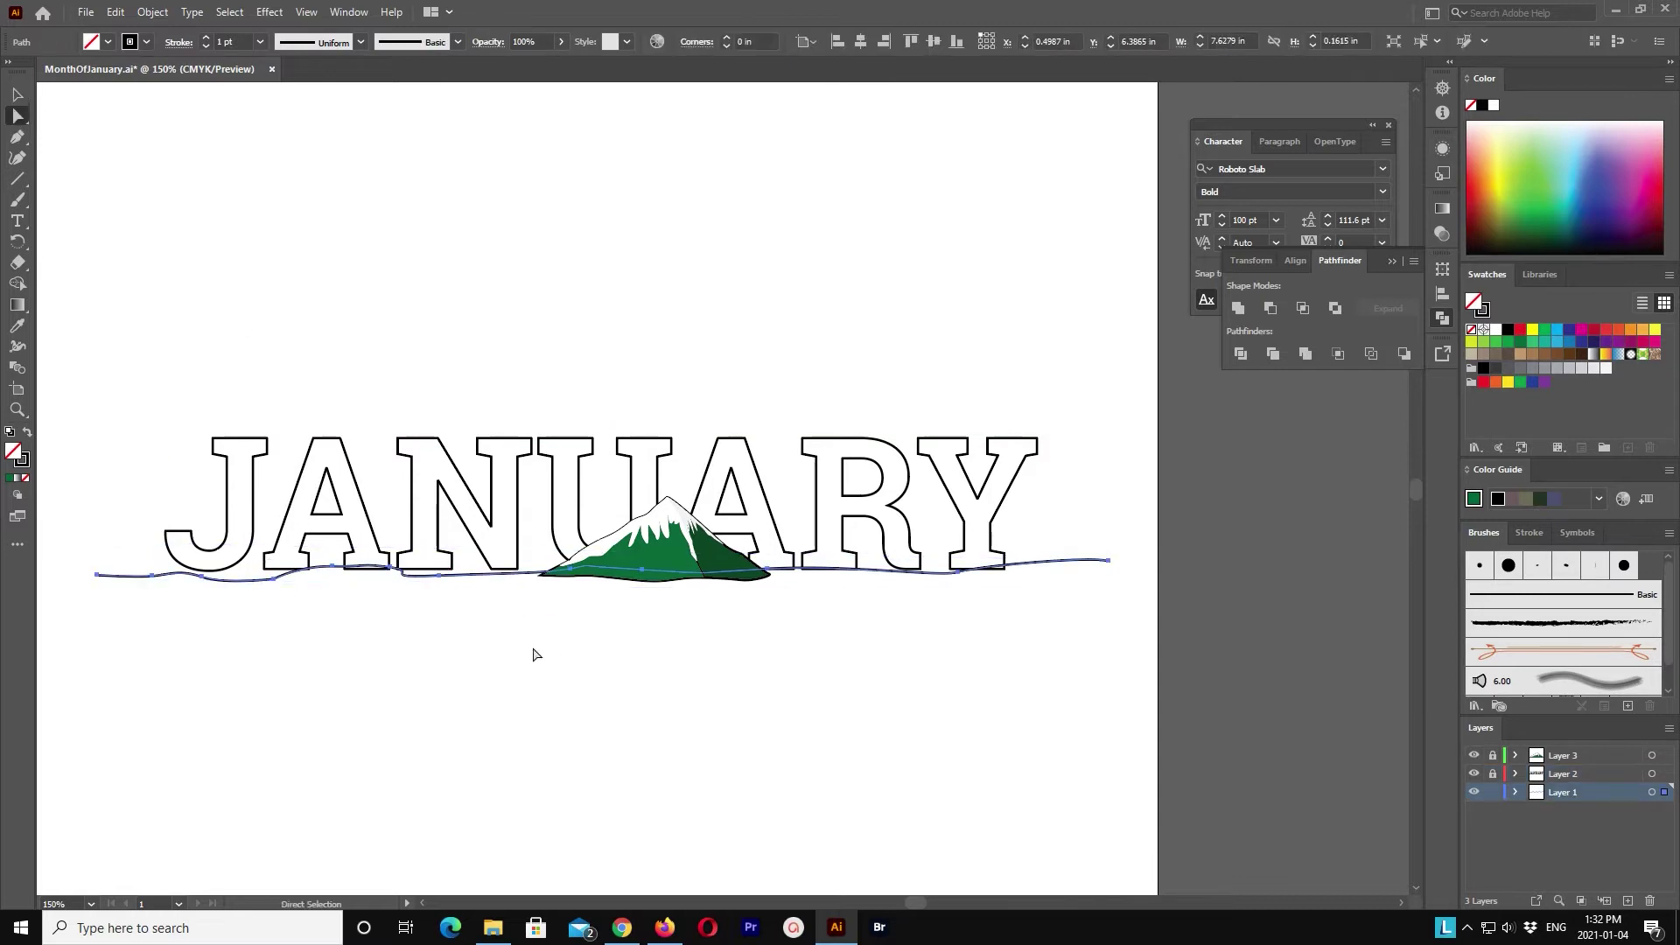
pyautogui.click(388, 576)
pyautogui.moveTo(383, 580); pyautogui.dragTo(545, 623)
pyautogui.press('Up')
pyautogui.press('Up')
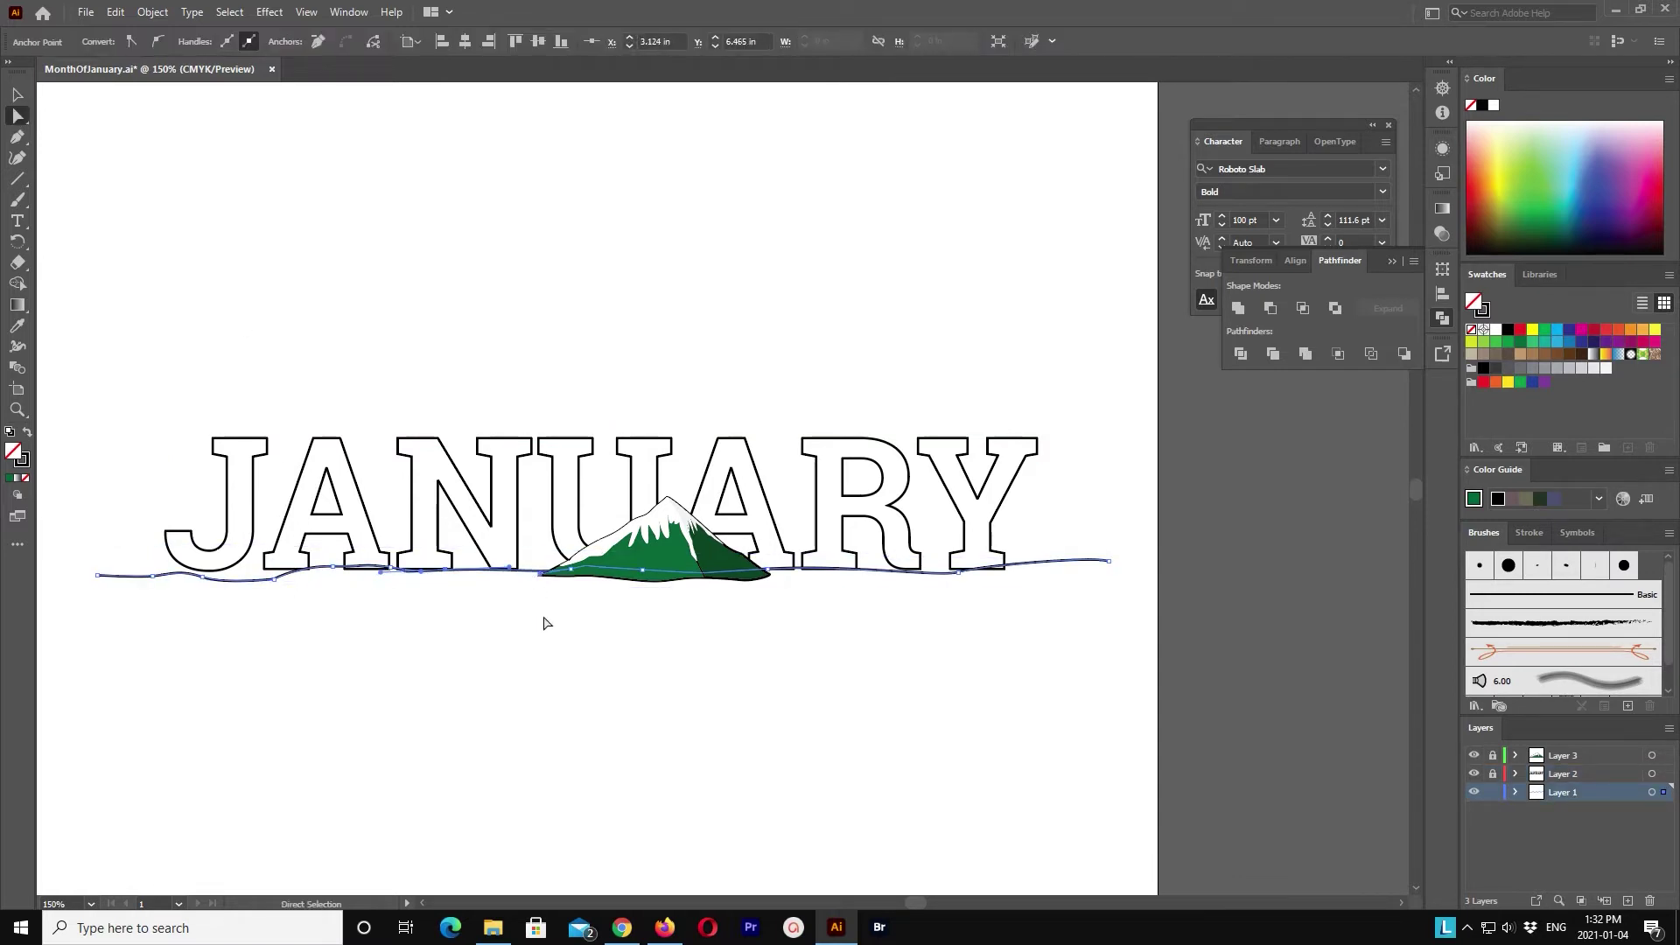
# Step: Lower the ground line's right end and lift its left-end anchors
pyautogui.press('Up')
pyautogui.moveTo(940, 565); pyautogui.dragTo(984, 640)
pyautogui.press('Up')
pyautogui.press('Up')
pyautogui.press('Up')
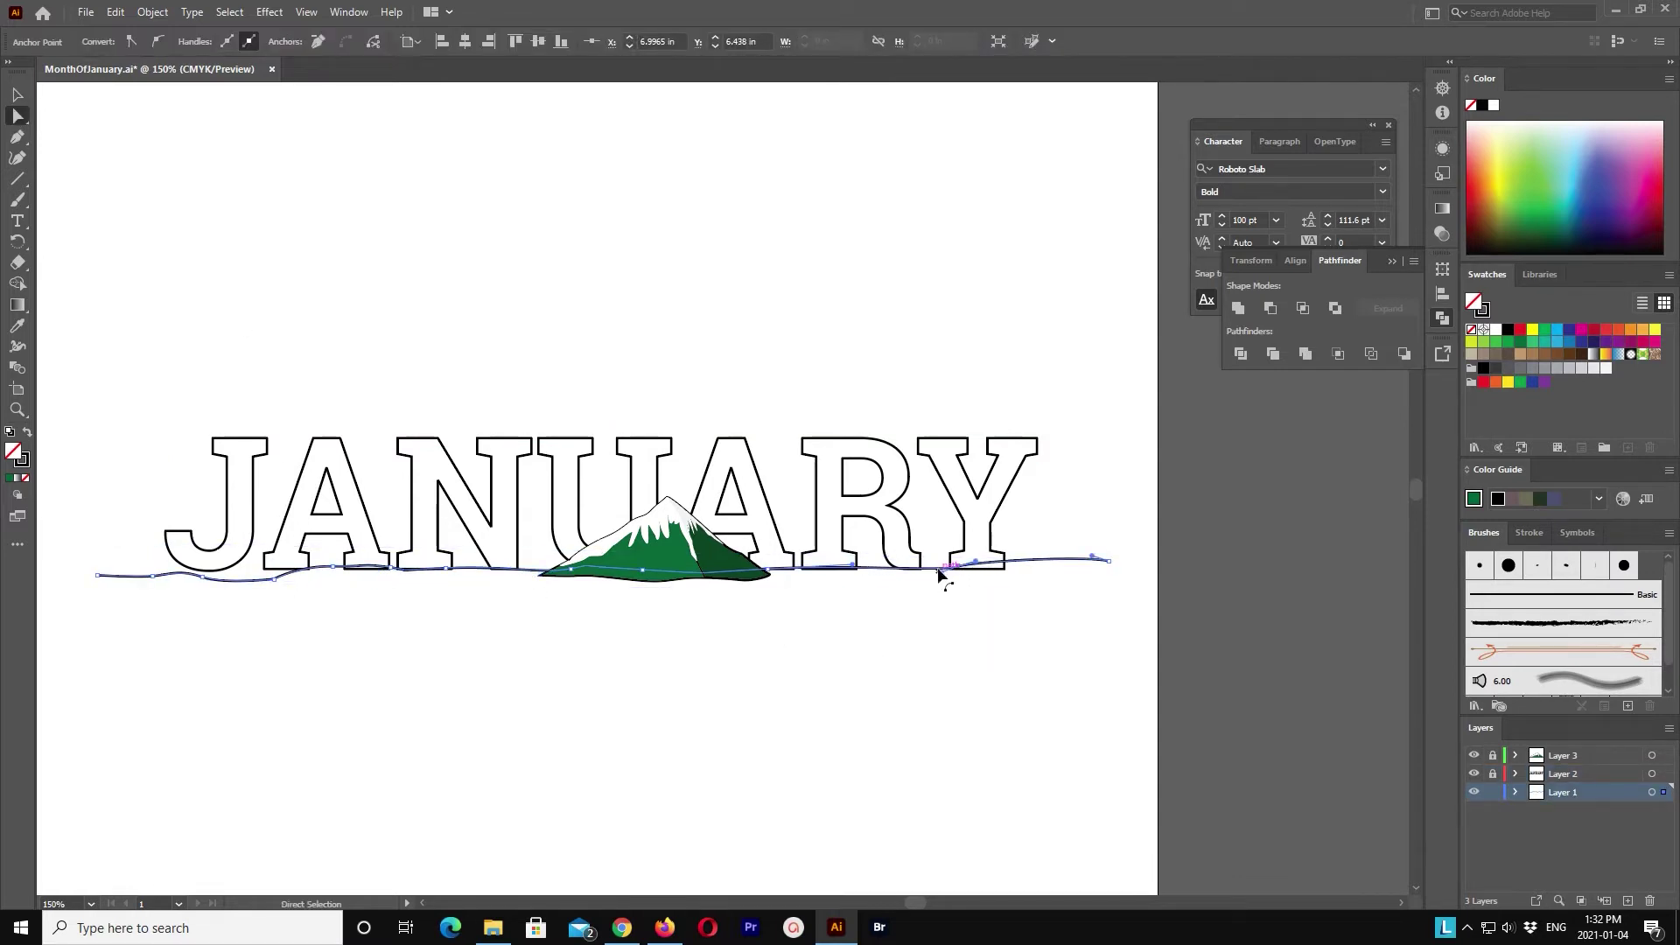
pyautogui.moveTo(1060, 531); pyautogui.dragTo(1146, 604)
pyautogui.press('Down')
pyautogui.press('Down')
pyautogui.press('Down')
pyautogui.press('Down')
pyautogui.press('Down')
pyautogui.press('Down')
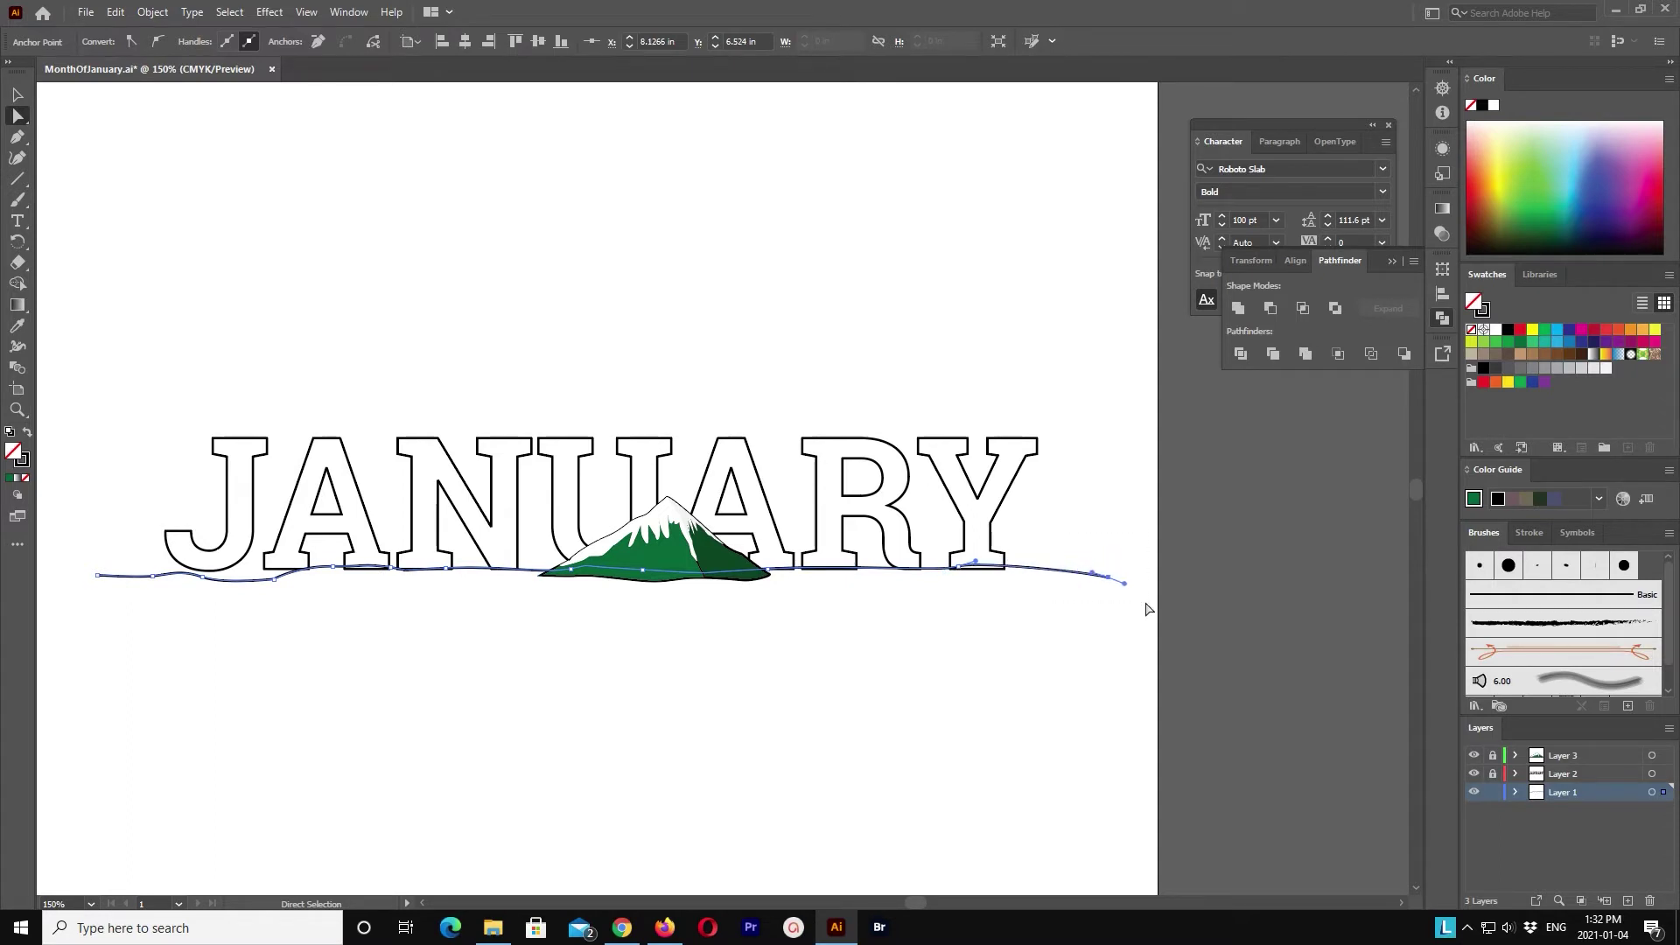
pyautogui.moveTo(289, 636); pyautogui.dragTo(82, 546)
pyautogui.press('Up')
pyautogui.press('Up')
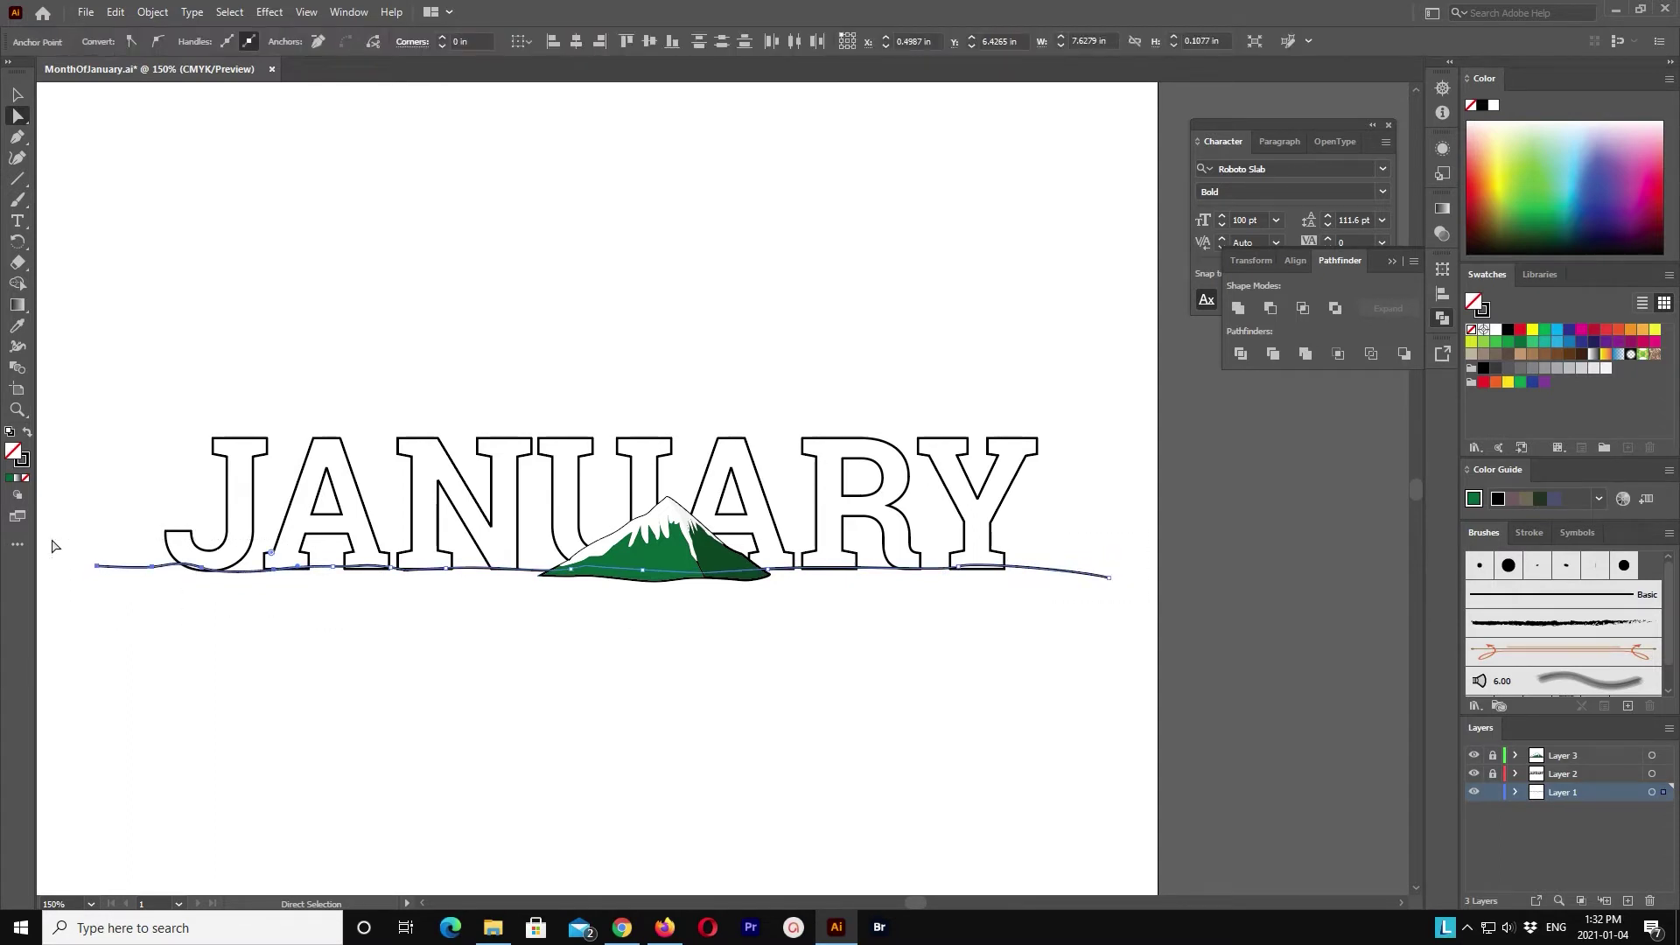
pyautogui.press('Up')
pyautogui.press('Up')
pyautogui.press('v')
pyautogui.click(721, 639)
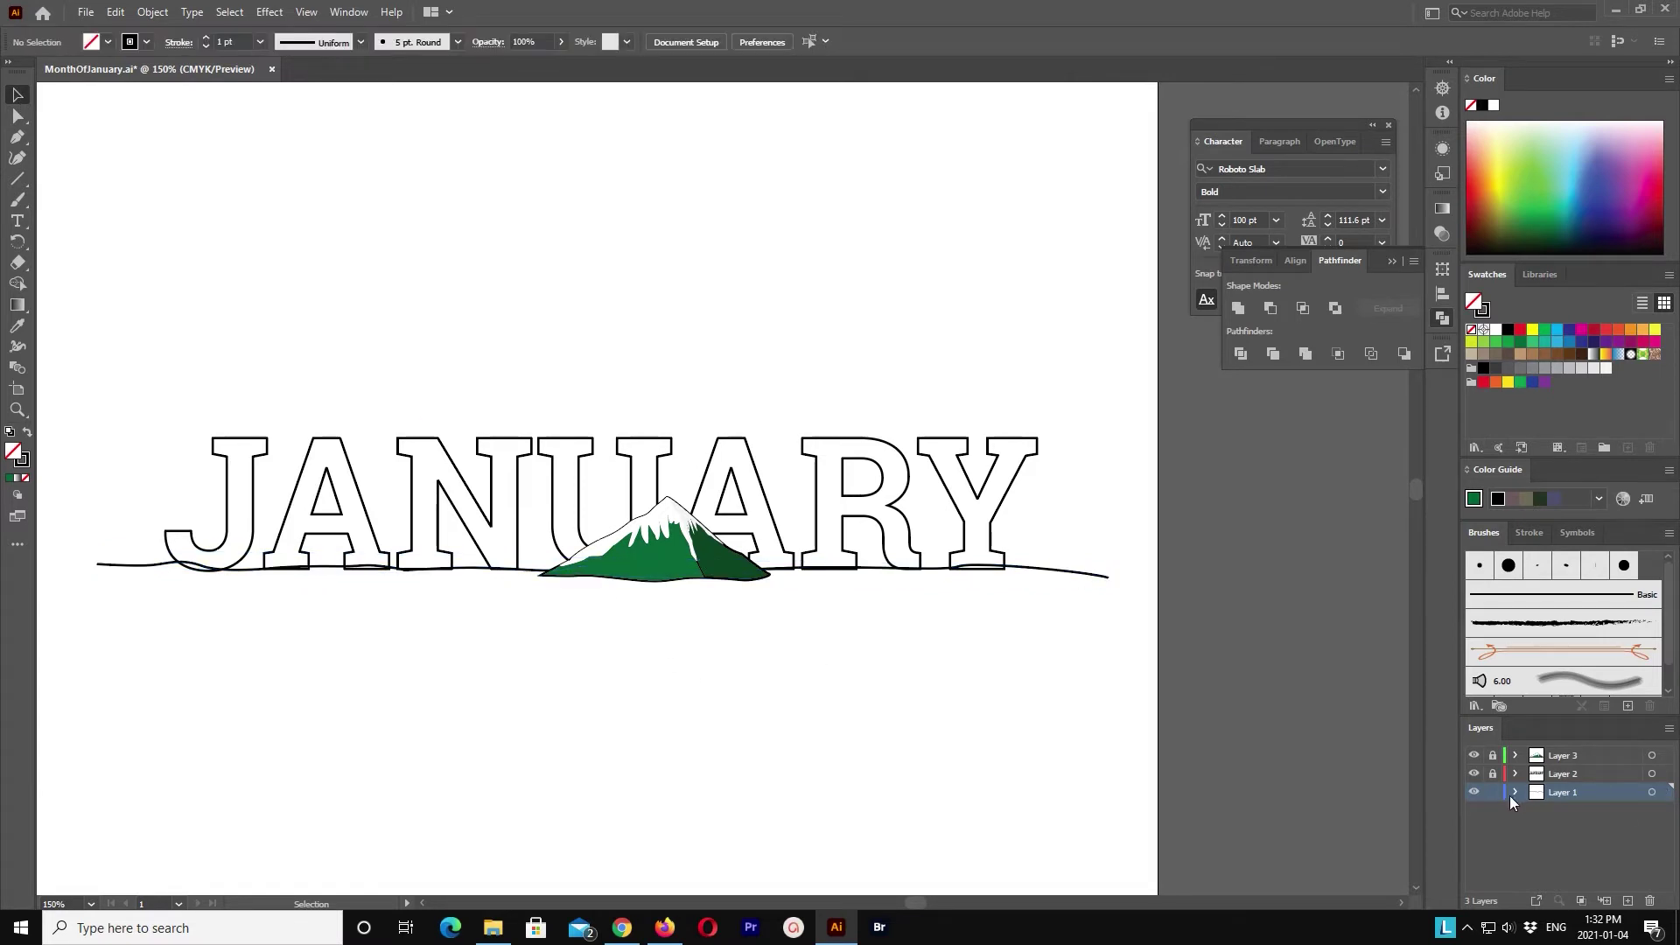
# Step: Unlock the mountain layer and scale the mountain down to about 1.63 × 0.6 in
pyautogui.click(1493, 756)
pyautogui.moveTo(825, 694); pyautogui.dragTo(585, 516)
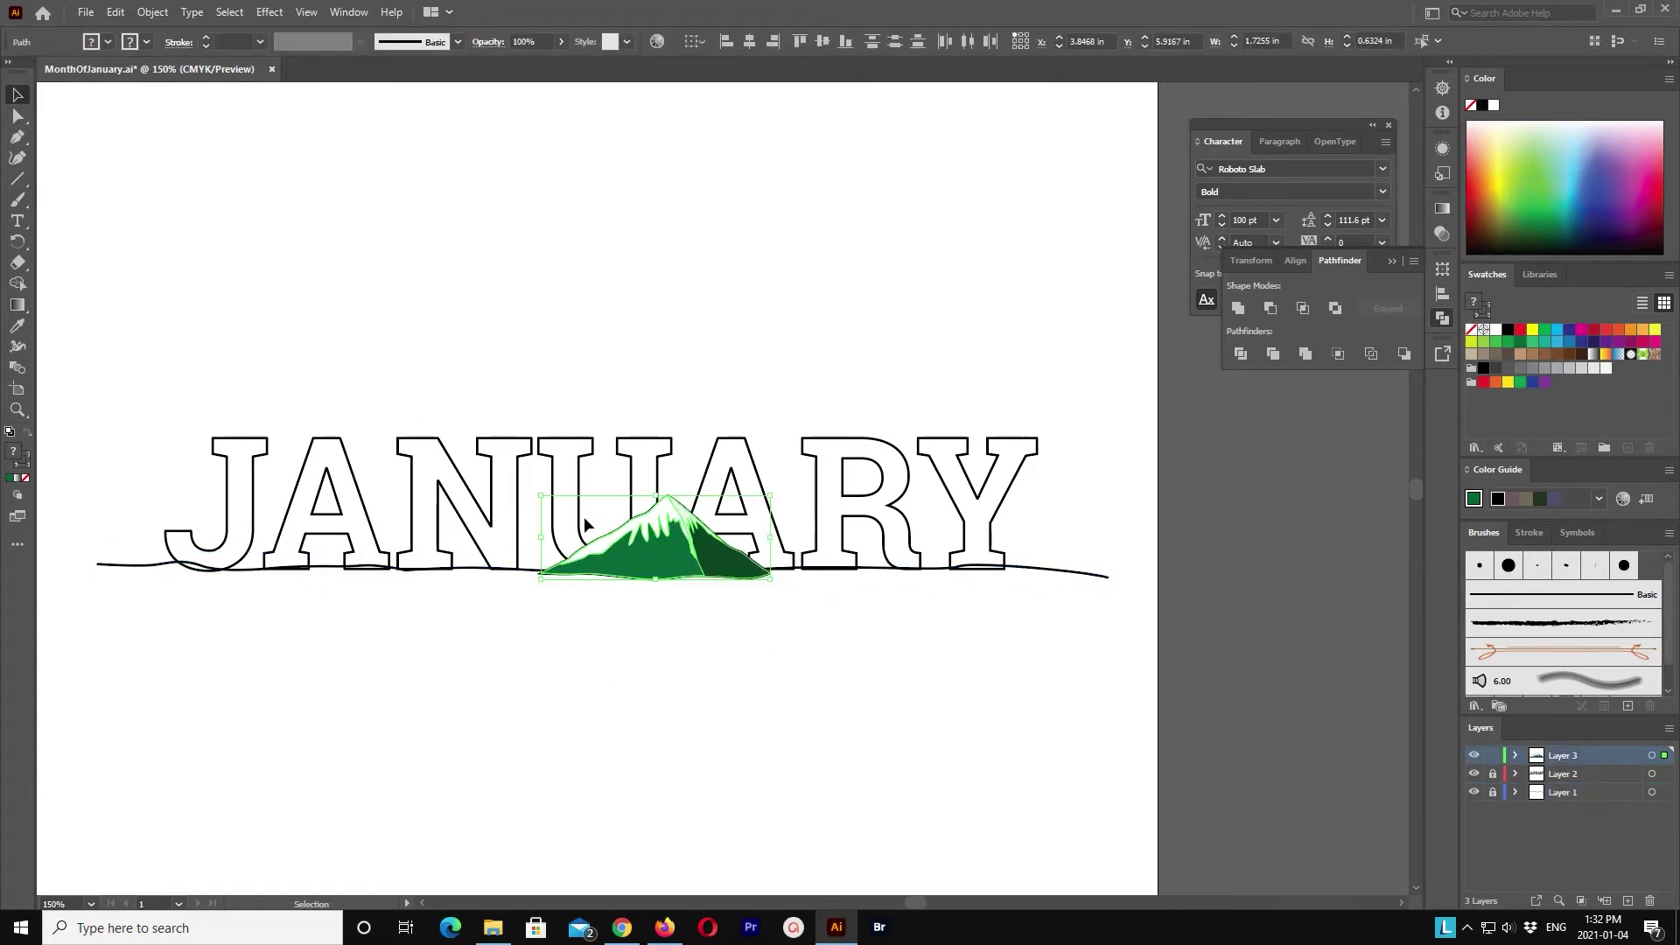
pyautogui.click(814, 670)
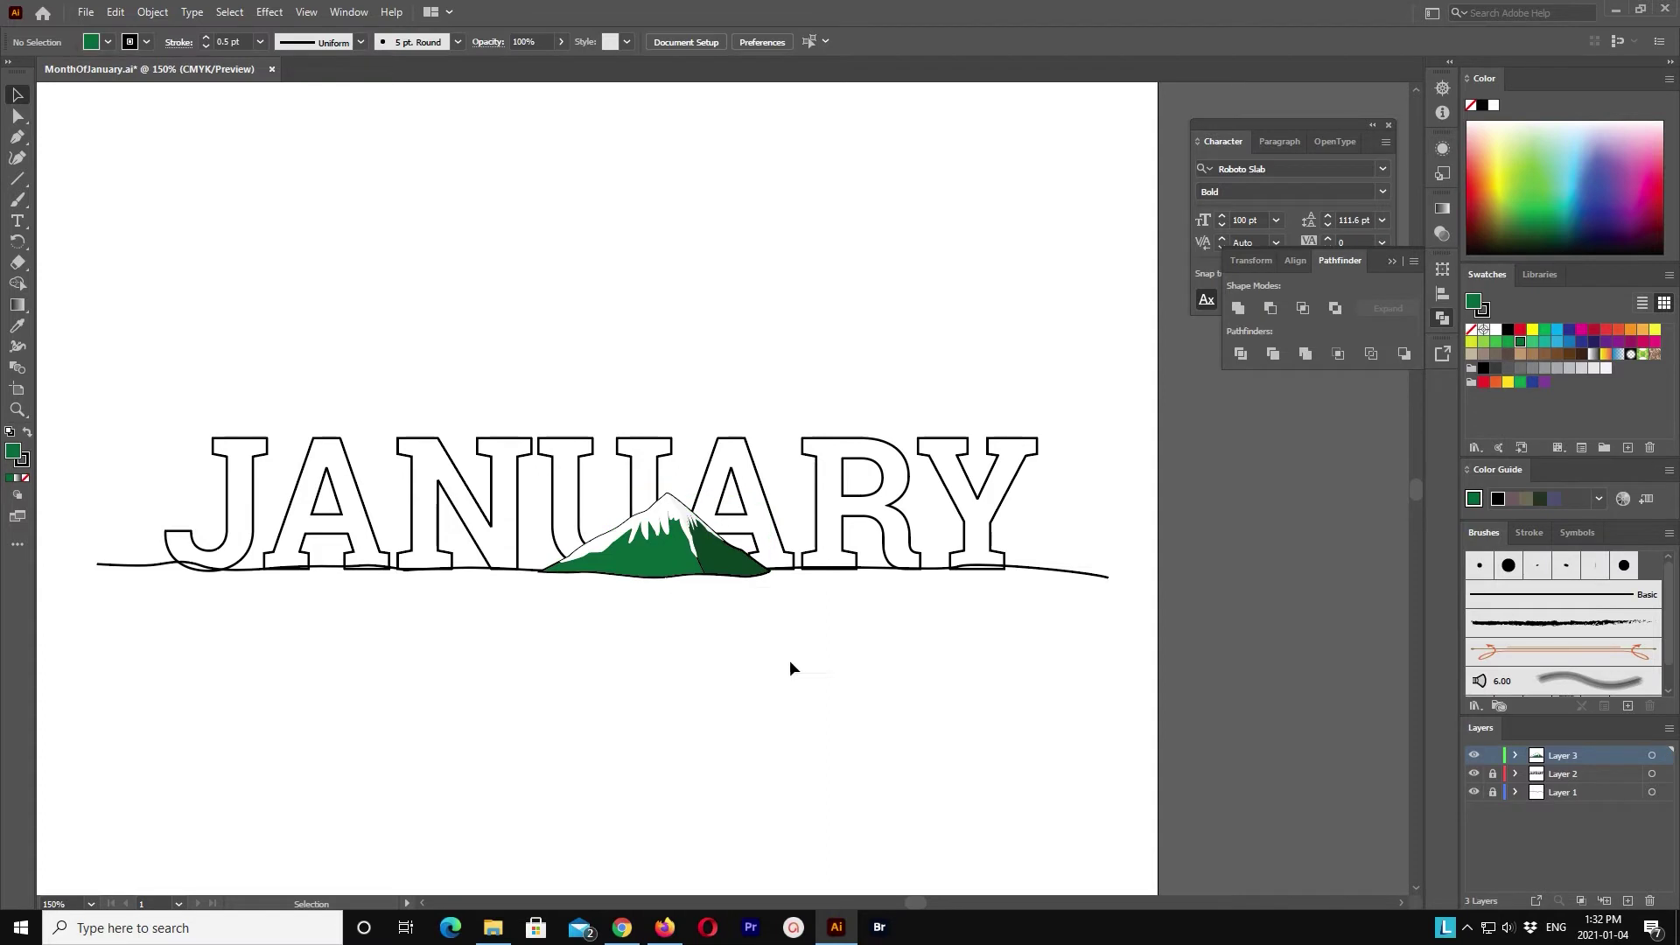
pyautogui.moveTo(814, 669); pyautogui.dragTo(554, 498)
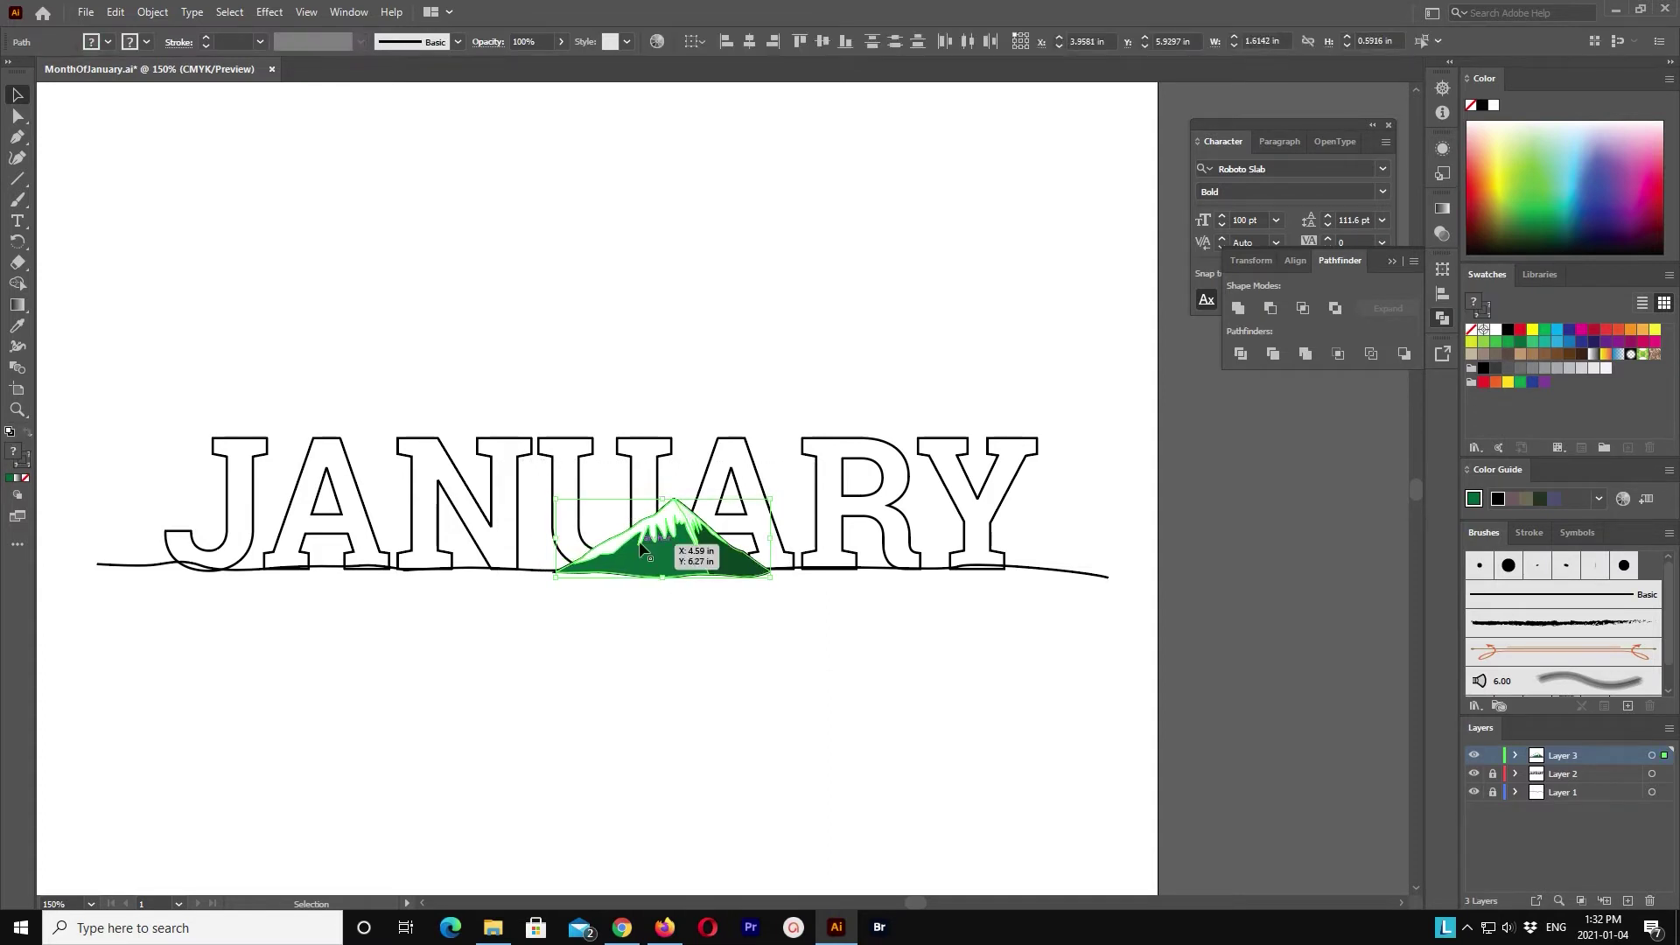
pyautogui.click(778, 716)
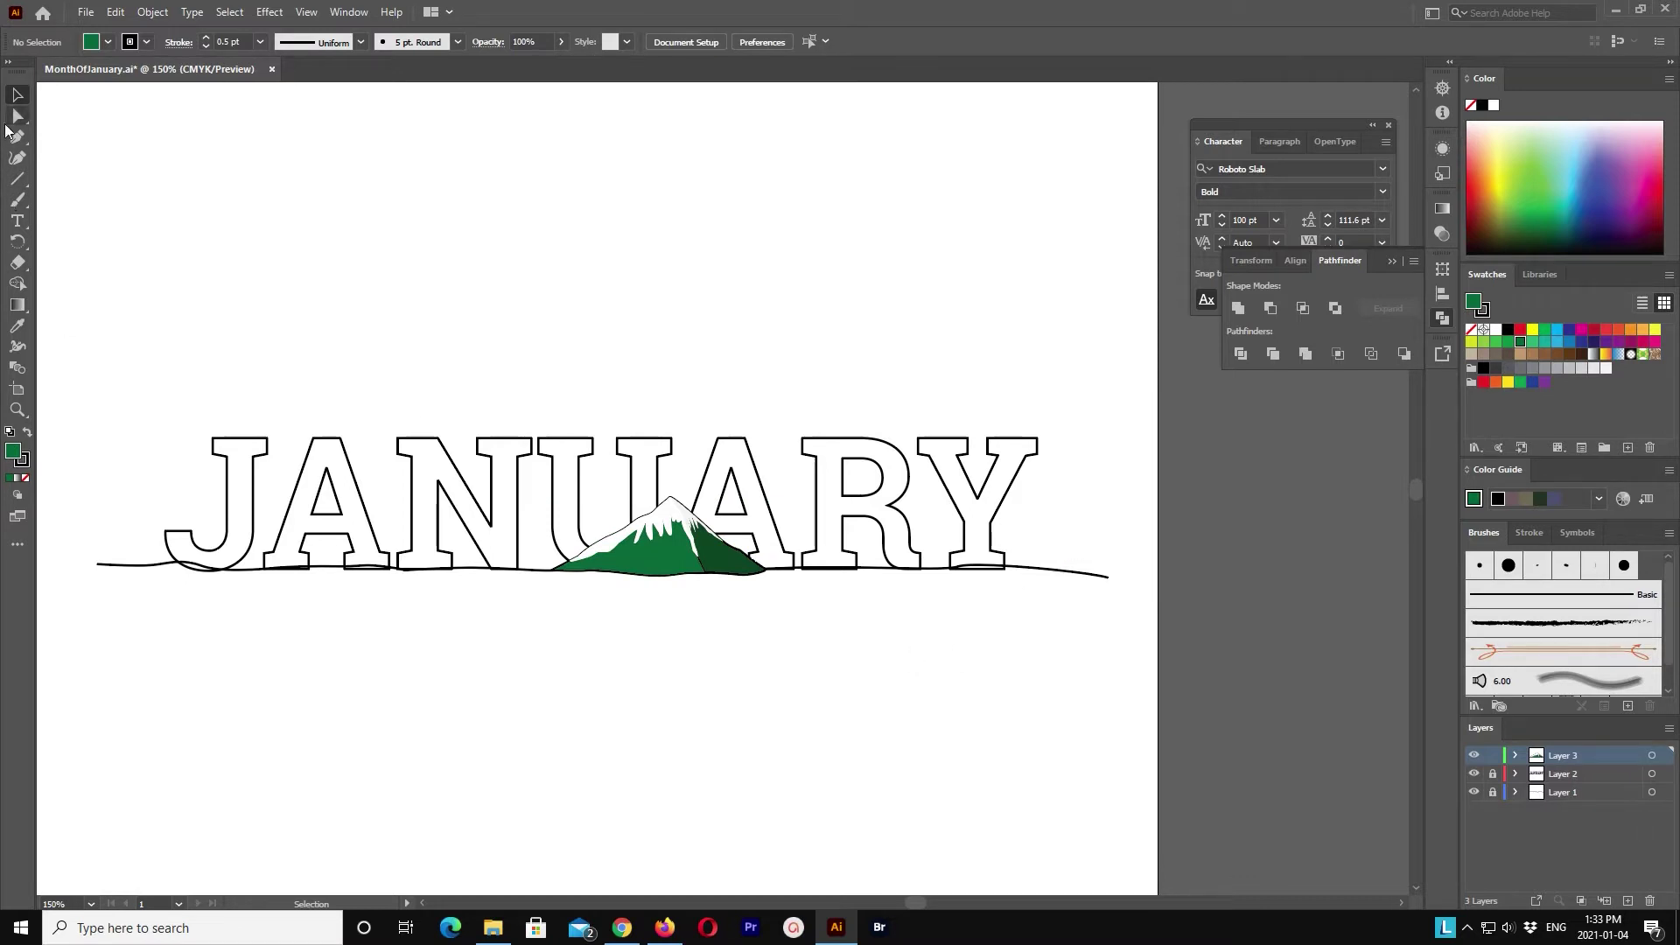
# Step: Try nudging the ground line's right end, undo it, and inspect the line's anchors
pyautogui.press('a')
pyautogui.moveTo(996, 539); pyautogui.dragTo(1138, 630)
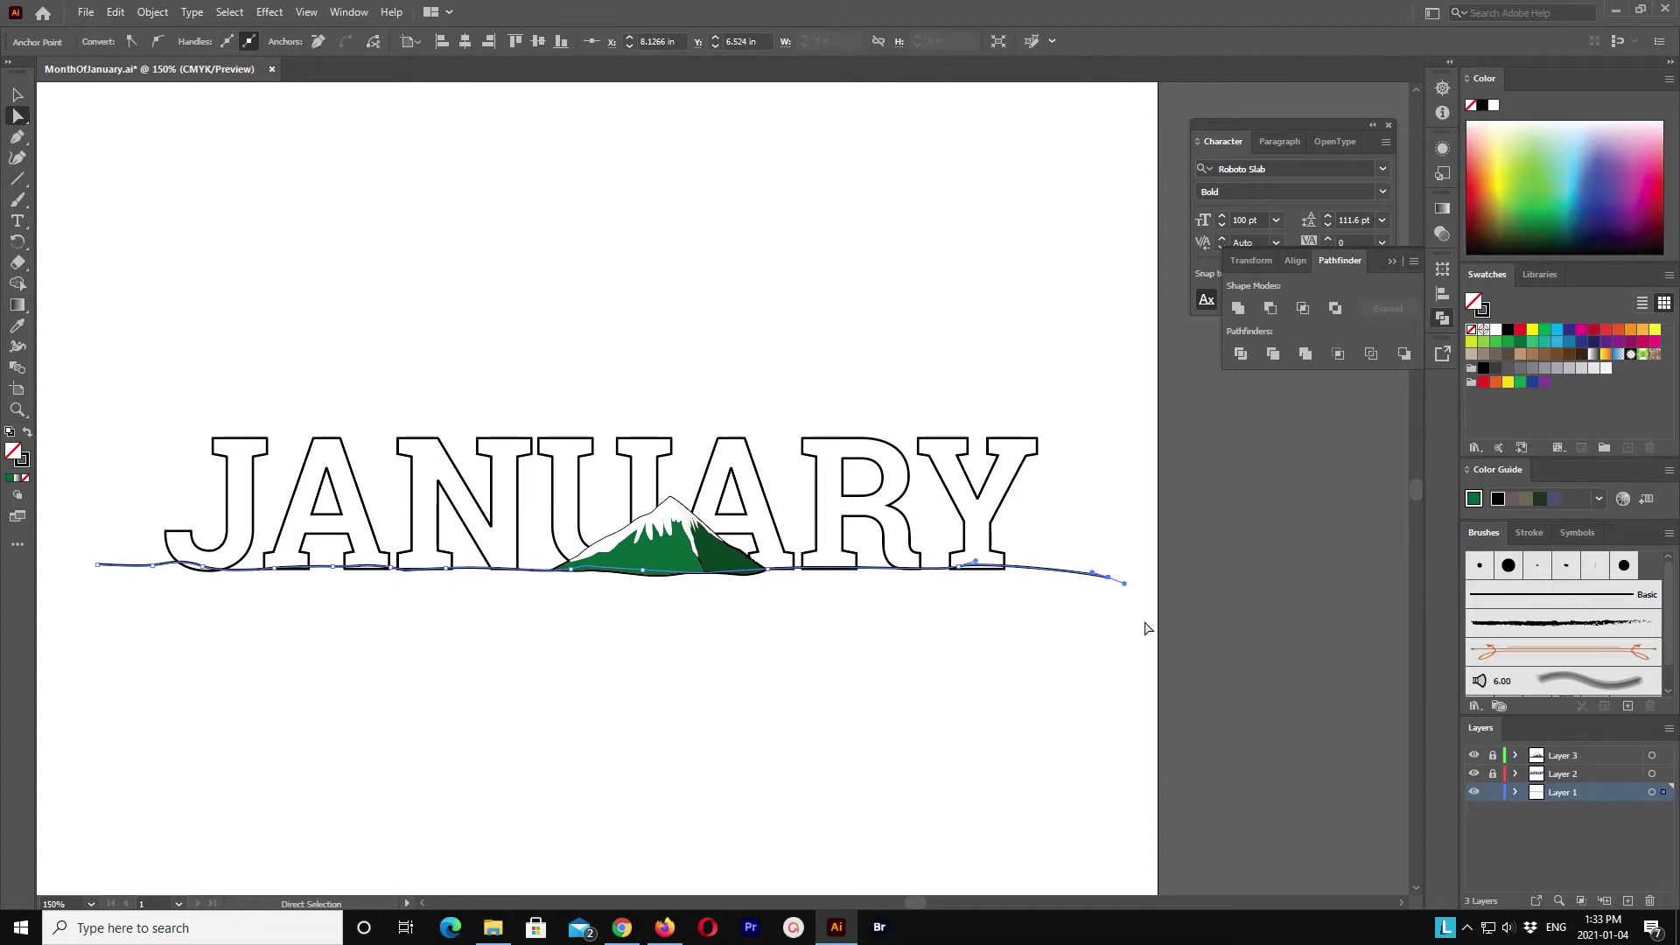
pyautogui.press('Up')
pyautogui.press('Down')
pyautogui.press('Down')
pyautogui.press('Down')
pyautogui.press('Down')
pyautogui.press('Down')
pyautogui.press('Down')
pyautogui.press('Down')
pyautogui.press('Down')
pyautogui.press('Down')
pyautogui.hotkey('ctrl', 'z')
pyautogui.hotkey('ctrl', 'z')
pyautogui.hotkey('ctrl', 'z')
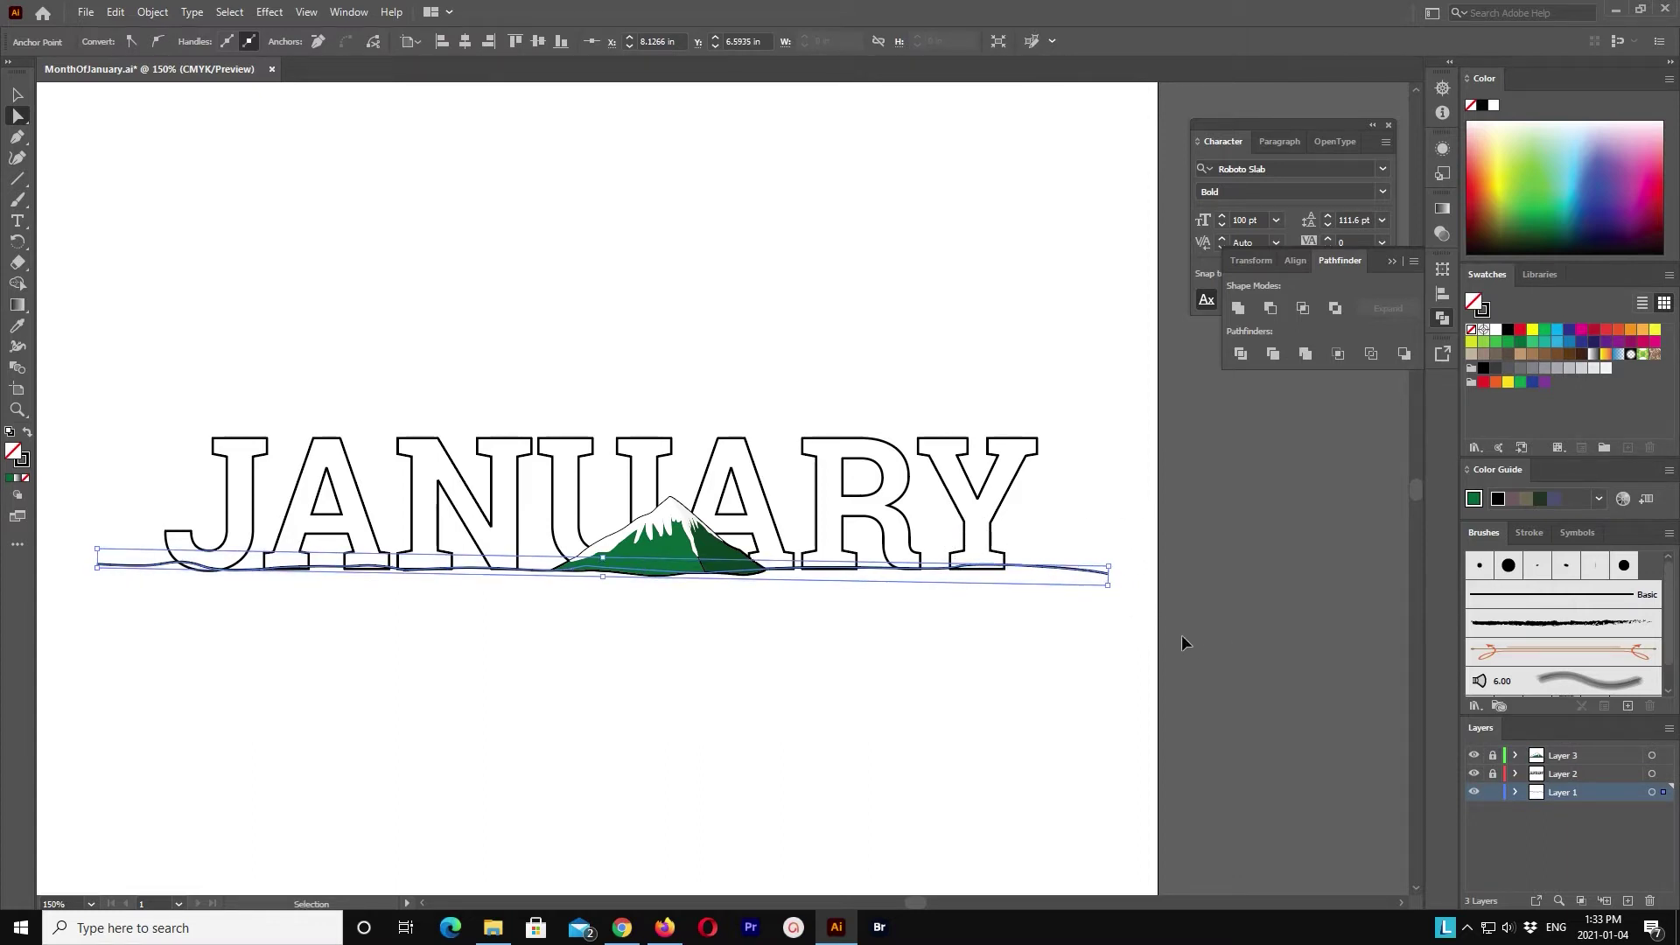
pyautogui.click(983, 571)
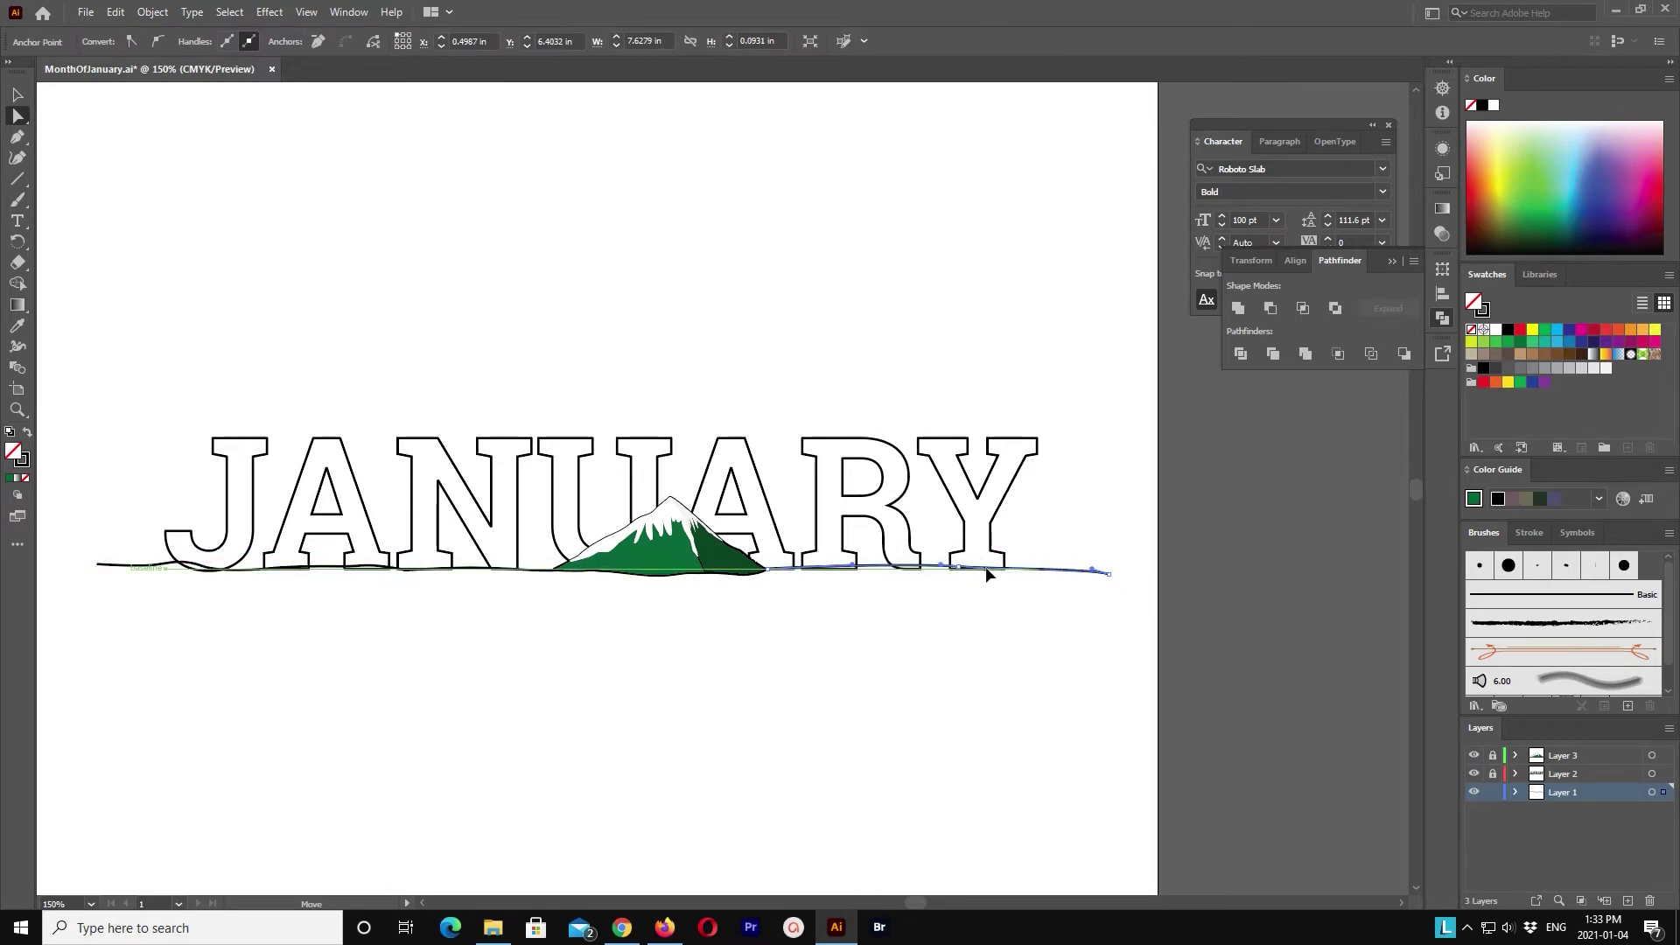
pyautogui.keyDown('alt'); pyautogui.click(995, 573); pyautogui.keyUp('alt')
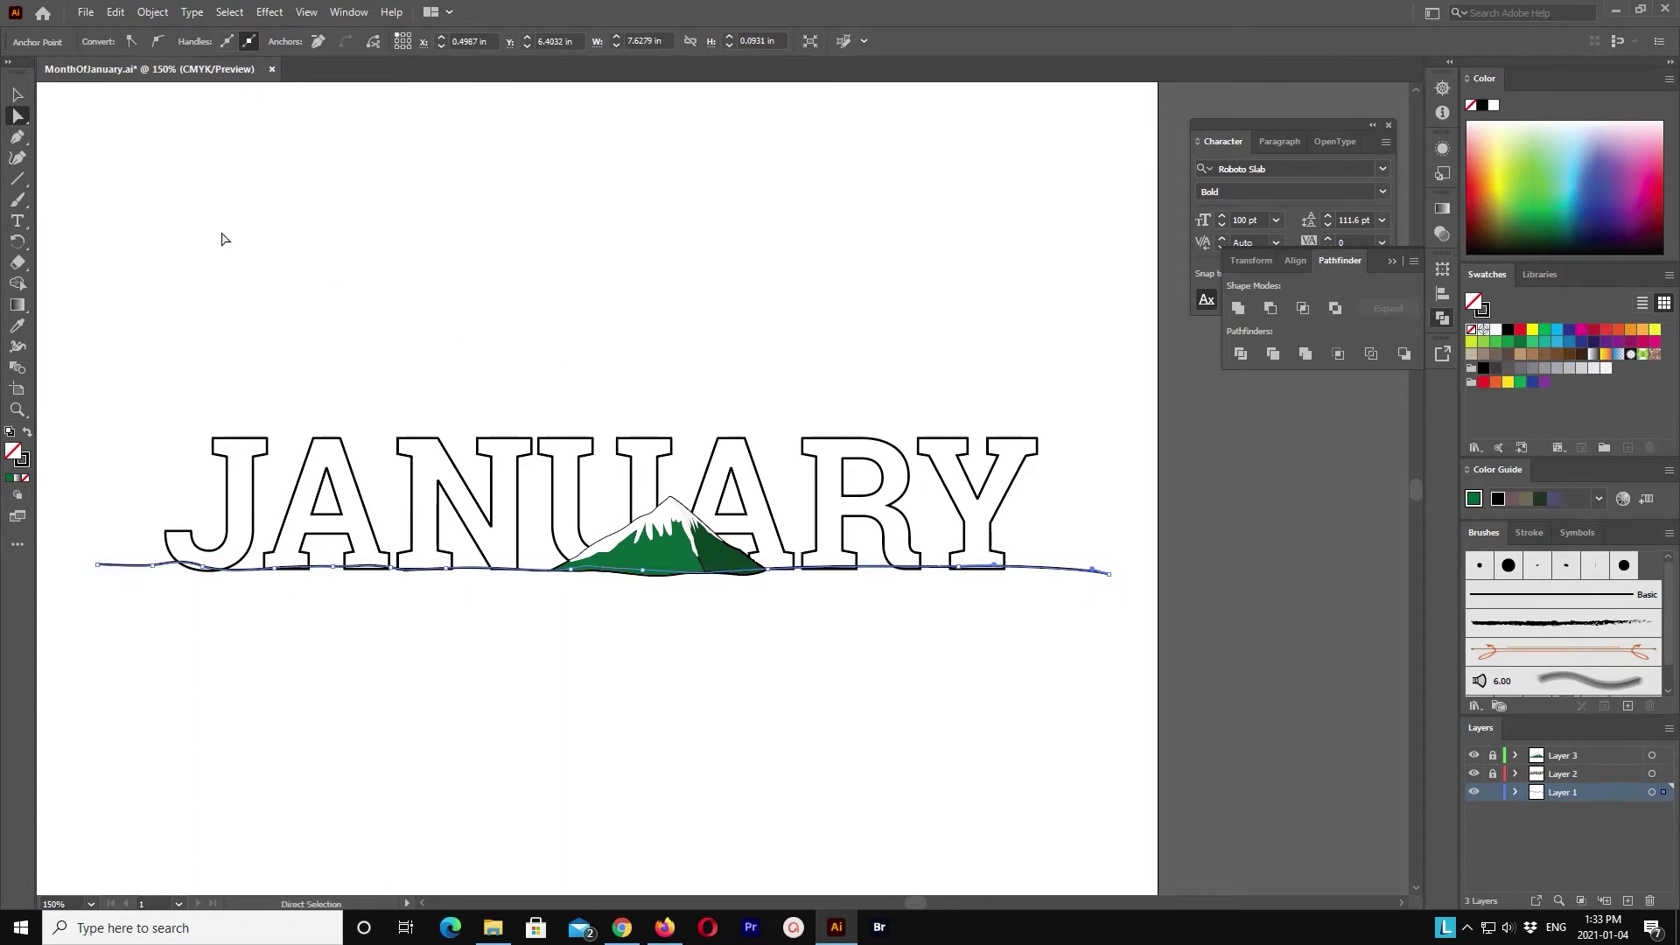
pyautogui.click(940, 569)
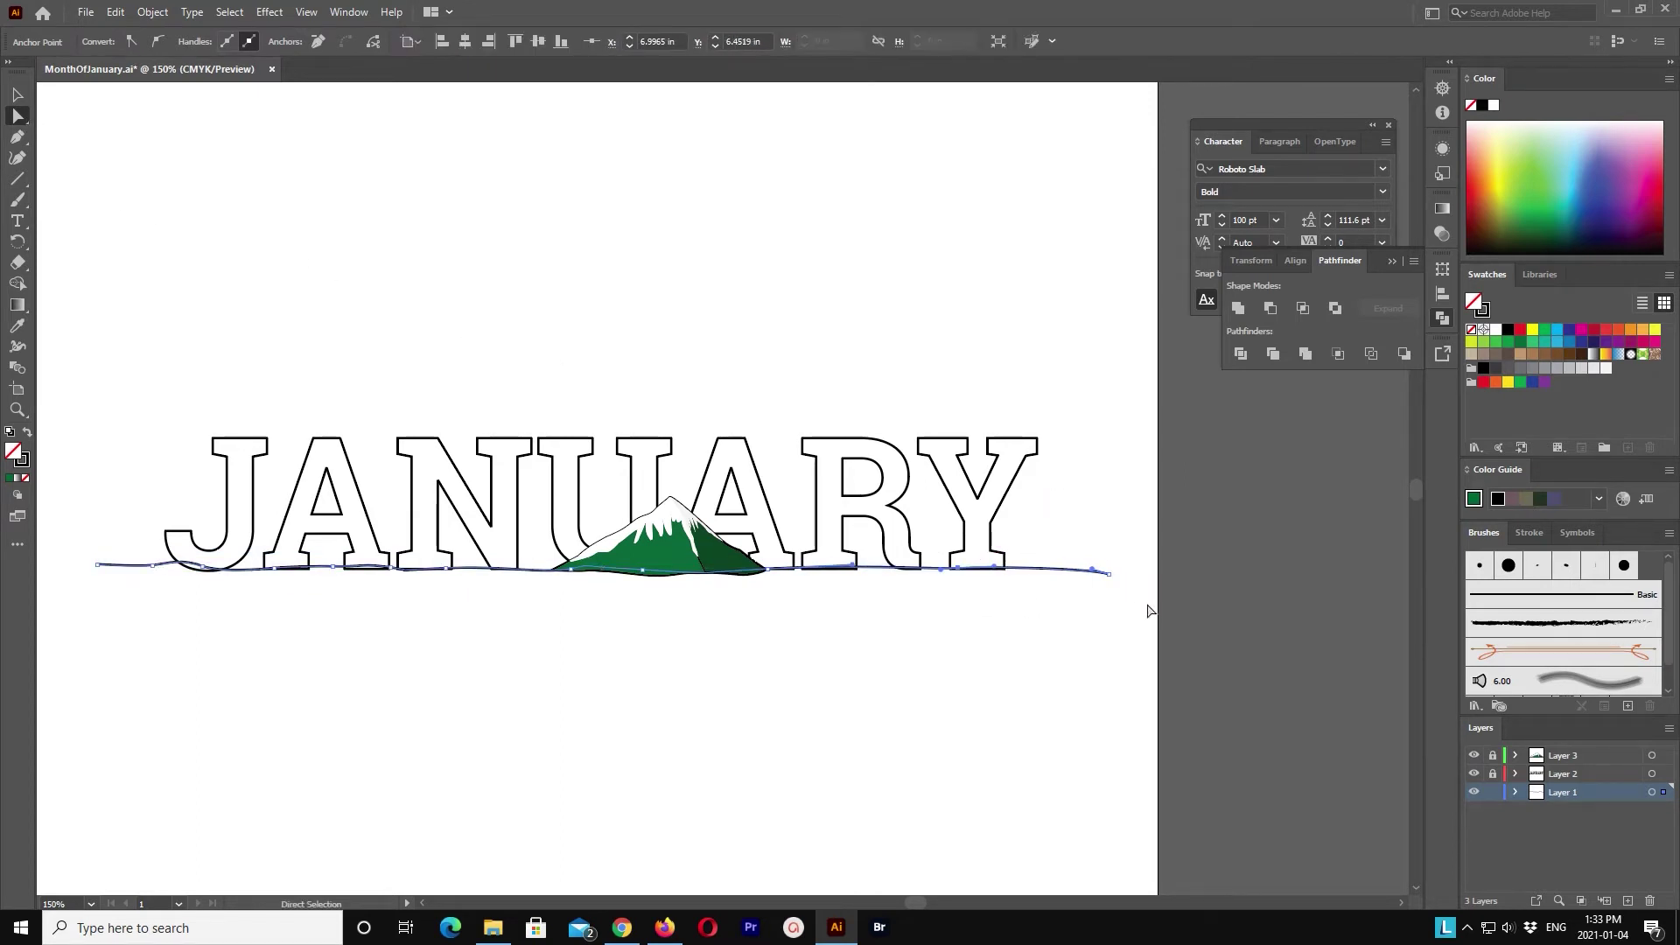
pyautogui.click(1107, 569)
# Step: Flatten the bulge near the ground line's left end and nudge that anchor down
pyautogui.click(162, 546)
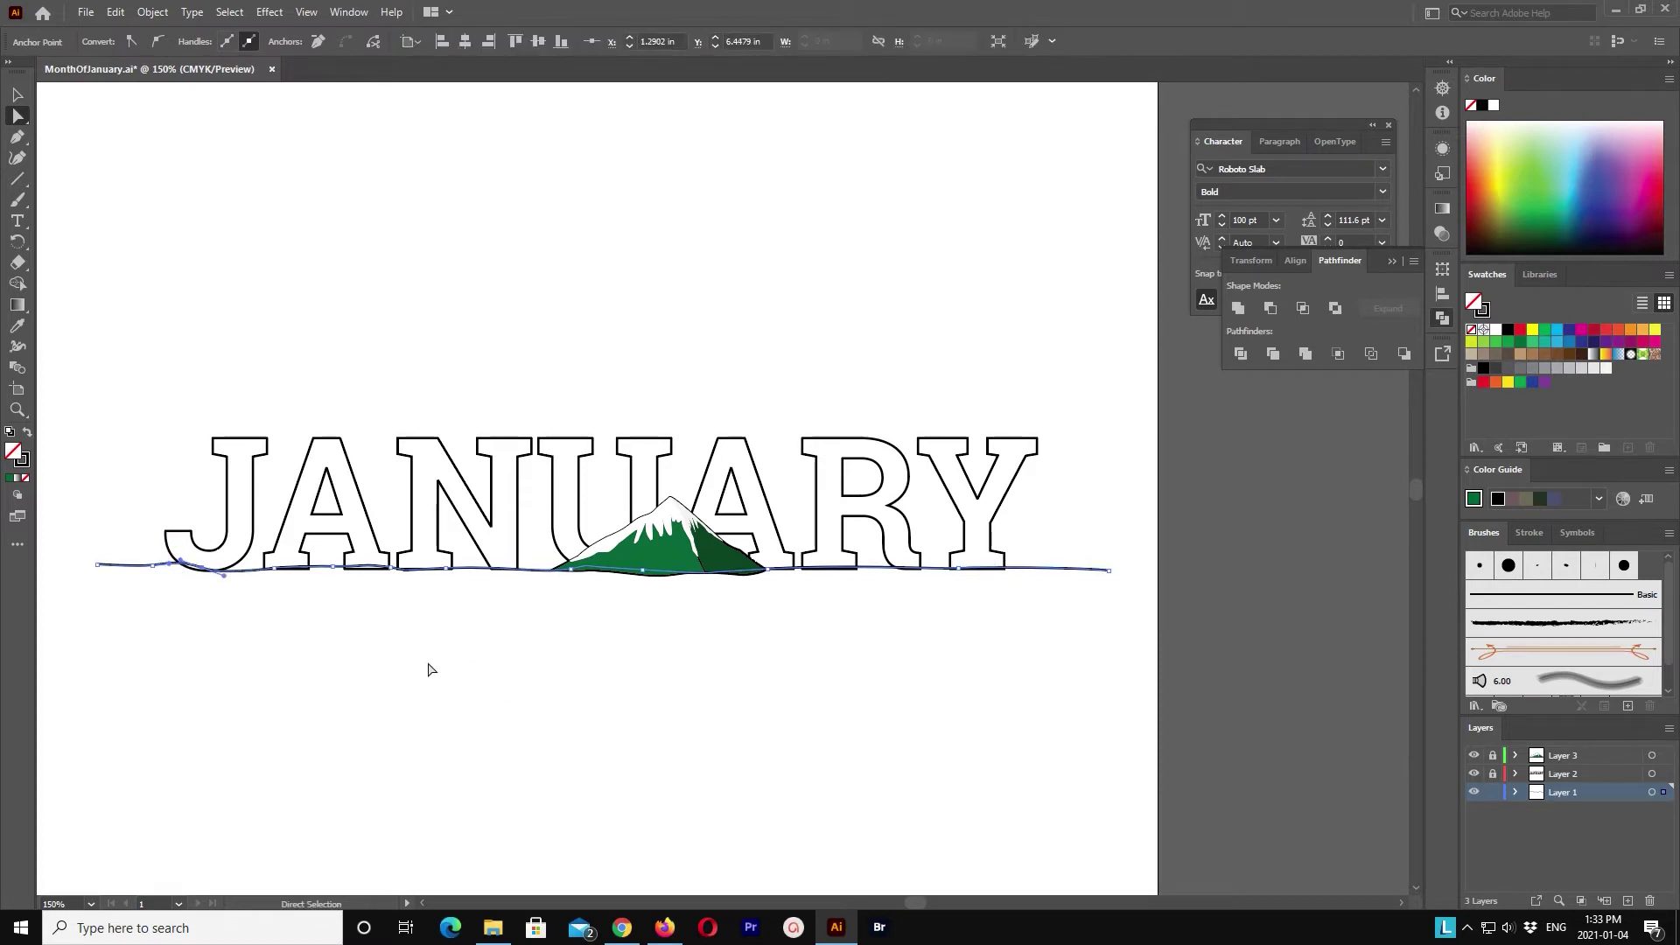
pyautogui.moveTo(179, 563); pyautogui.dragTo(184, 575)
pyautogui.press('Down')
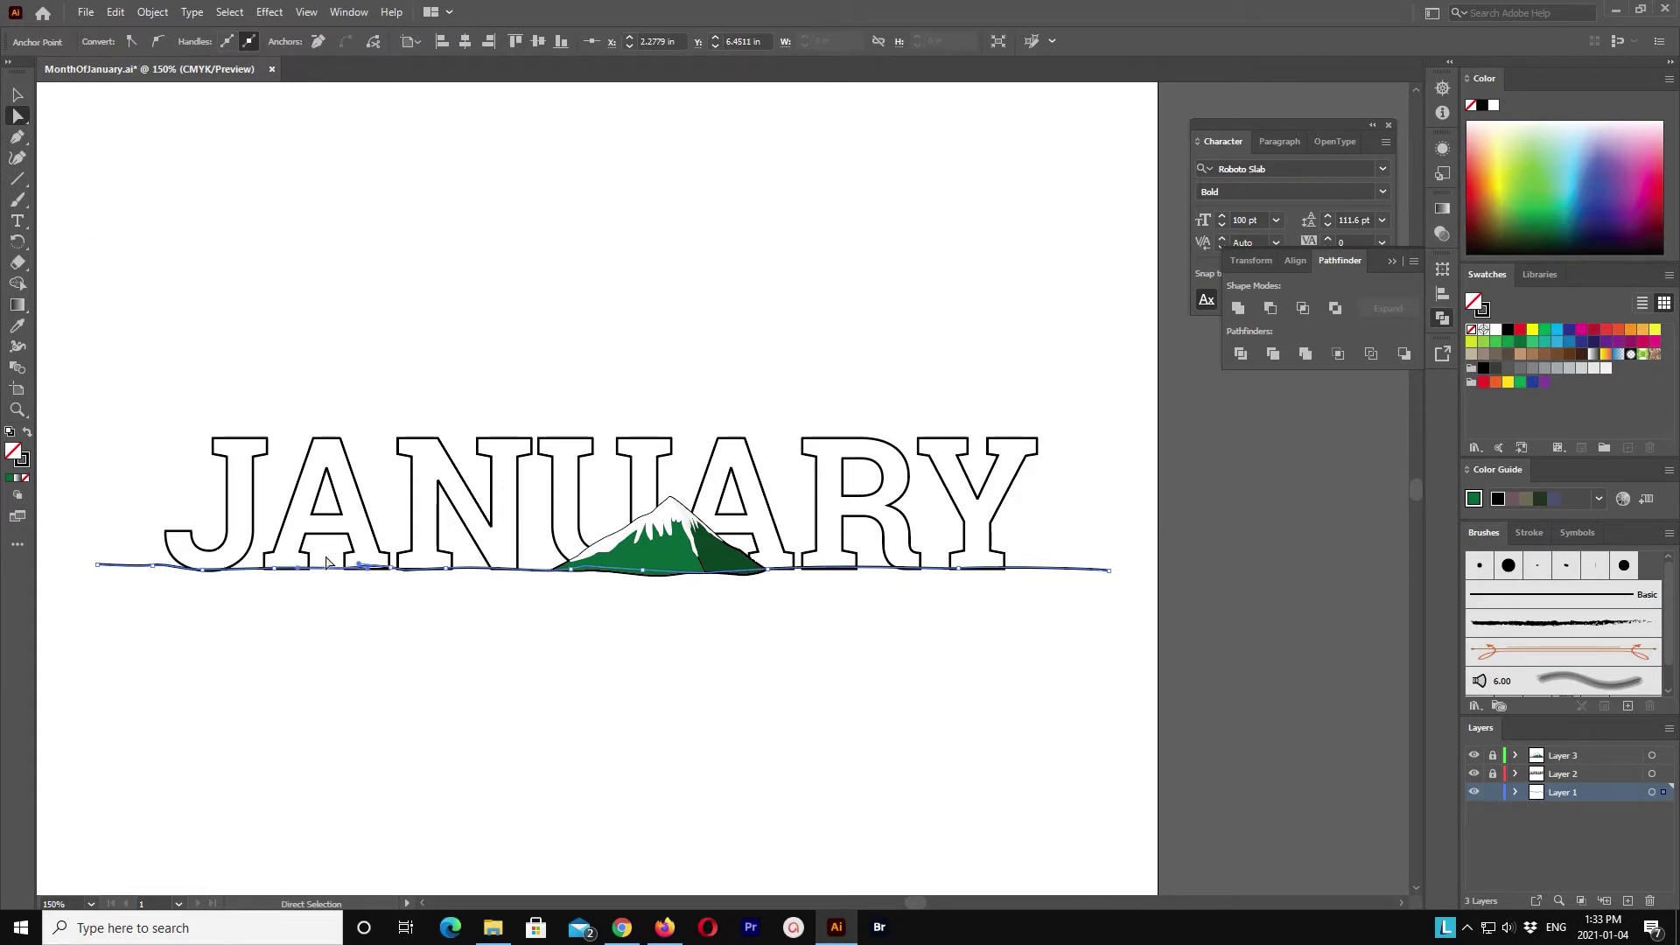
pyautogui.click(371, 619)
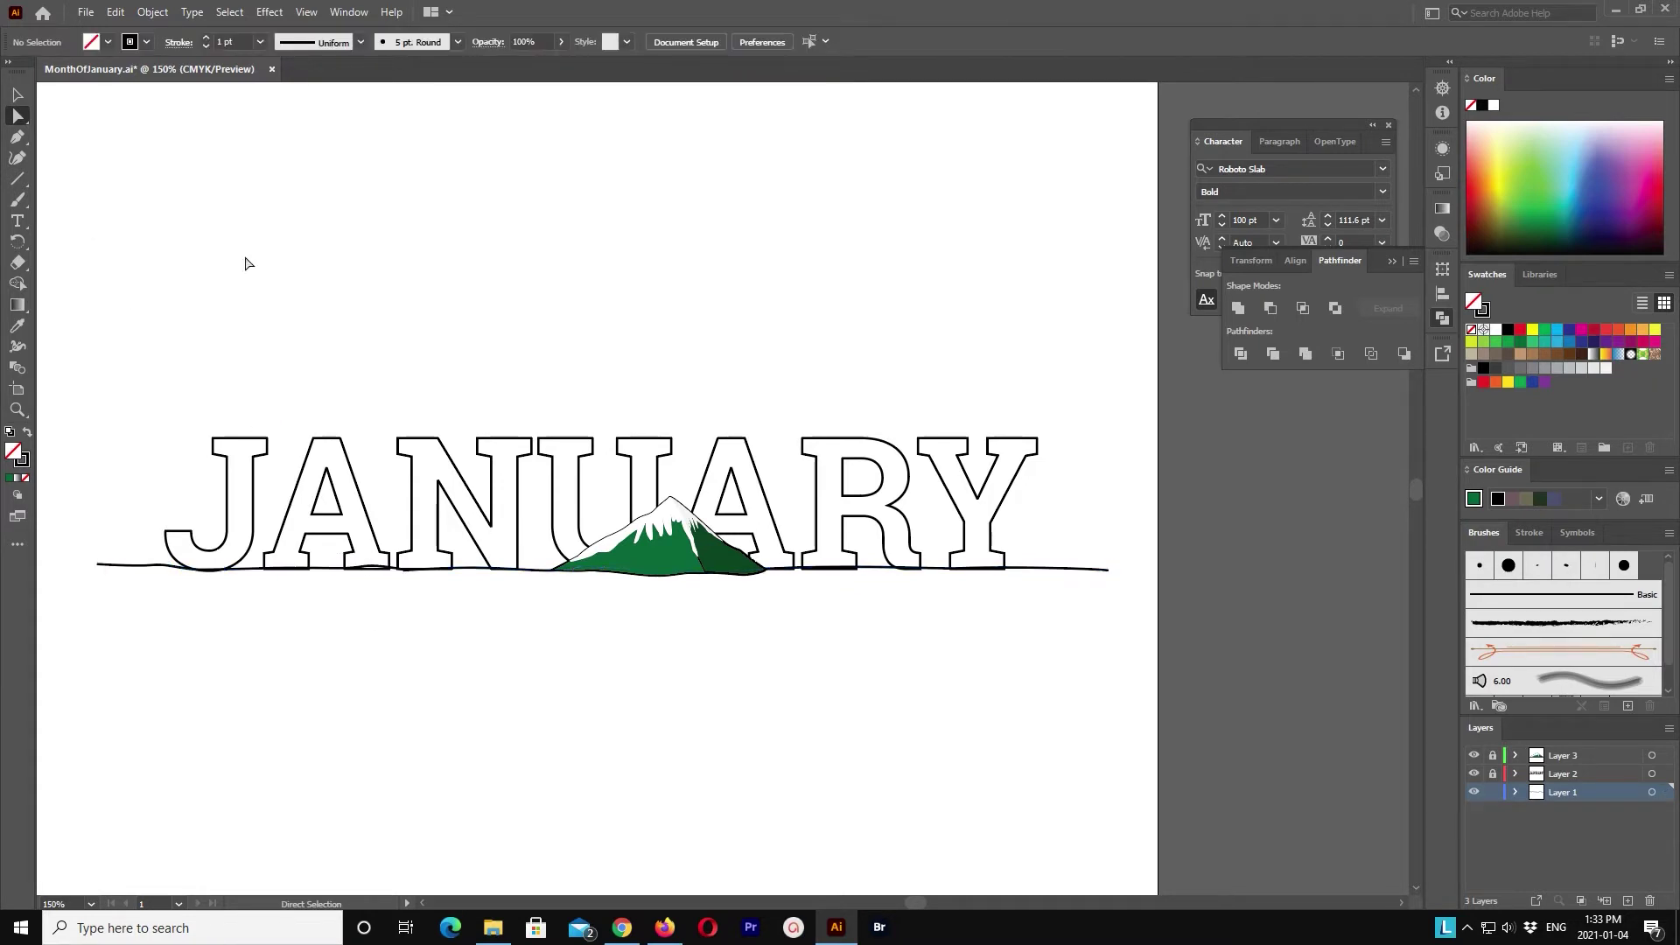
pyautogui.press('v')
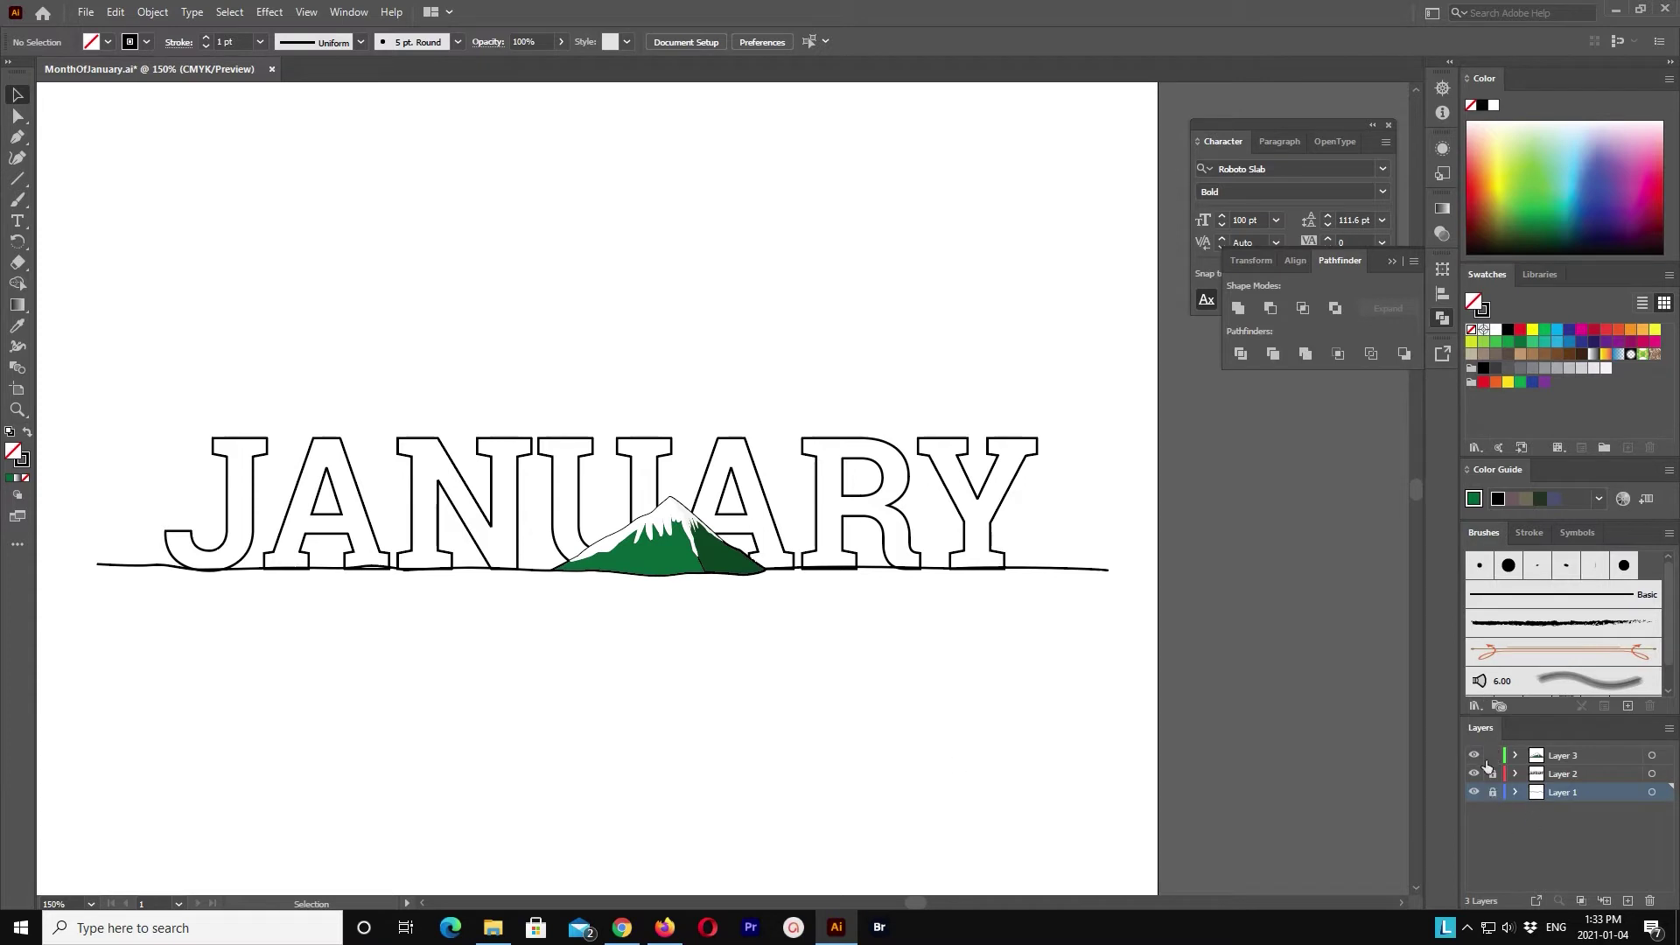
pyautogui.click(1493, 774)
pyautogui.moveTo(552, 565); pyautogui.dragTo(799, 653)
pyautogui.press('a')
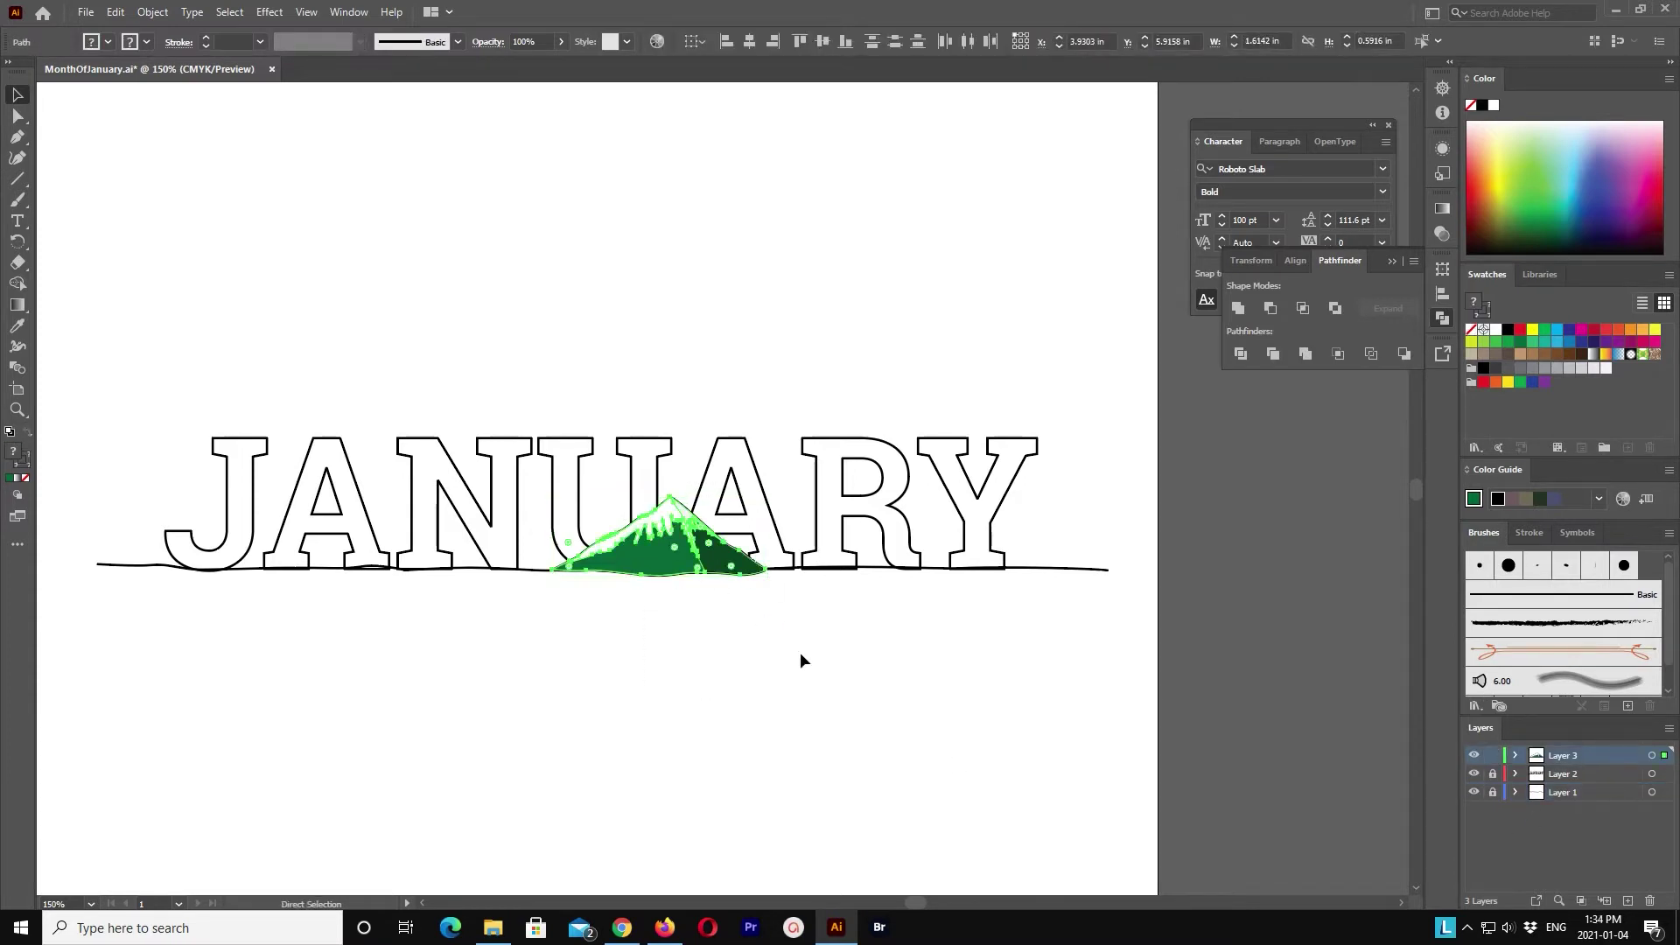
pyautogui.hotkey('ctrl', 'c')
pyautogui.click(115, 11)
pyautogui.click(205, 147)
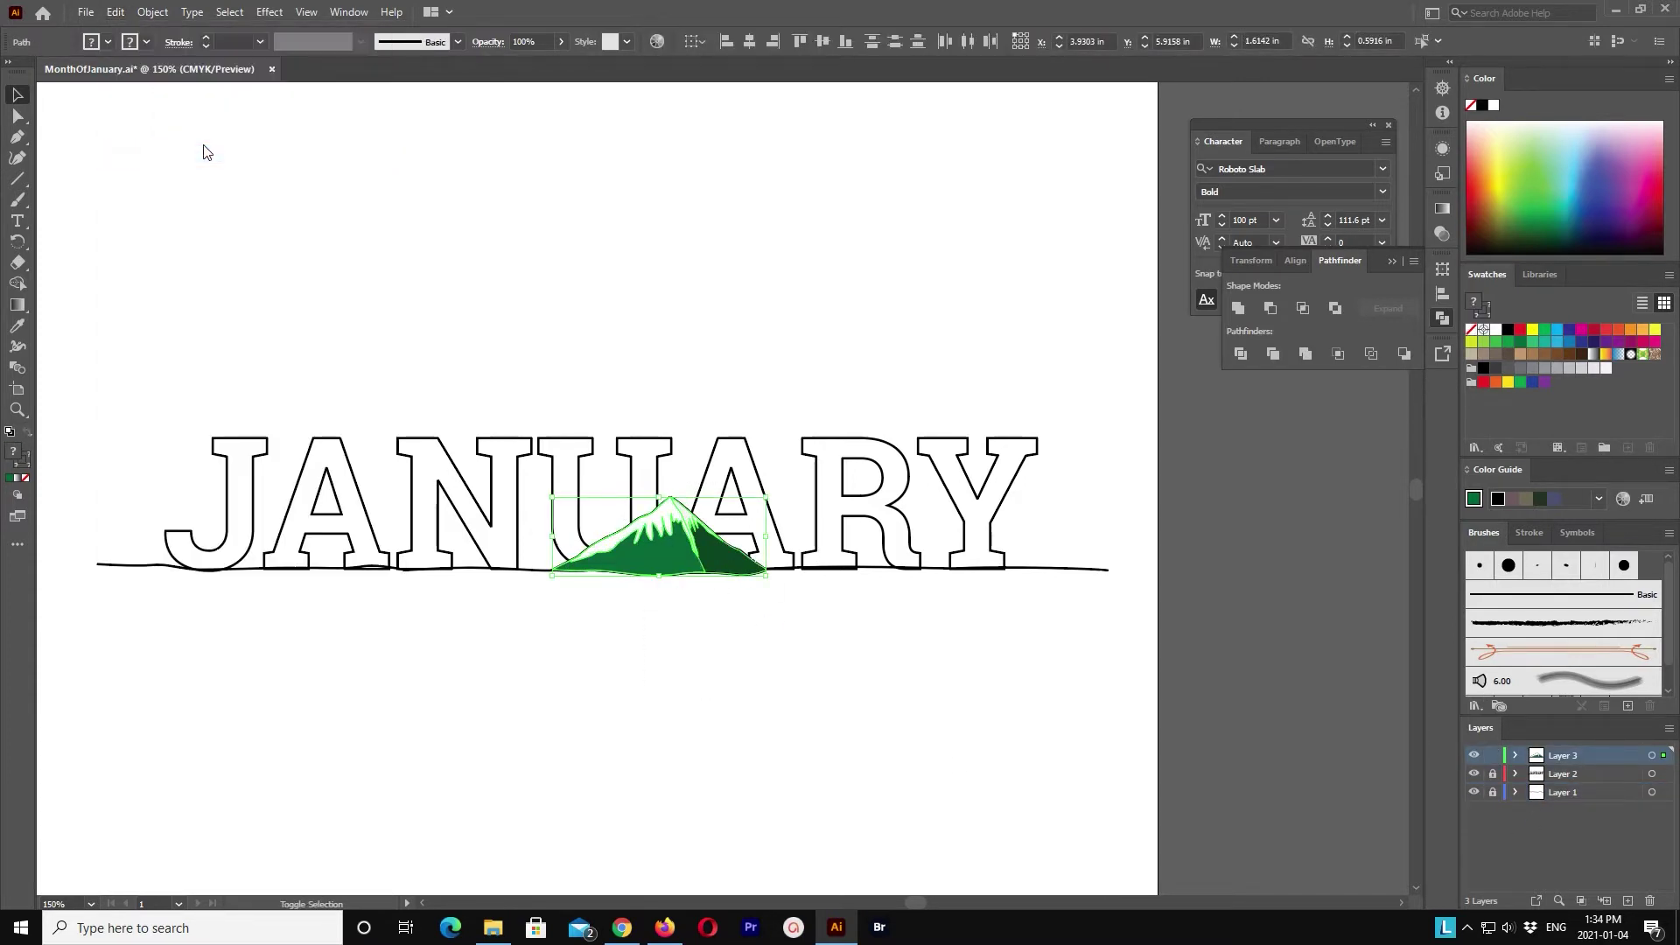
pyautogui.hotkey('shift', 'Right')
pyautogui.hotkey('shift', 'Right')
pyautogui.hotkey('shift', 'Right')
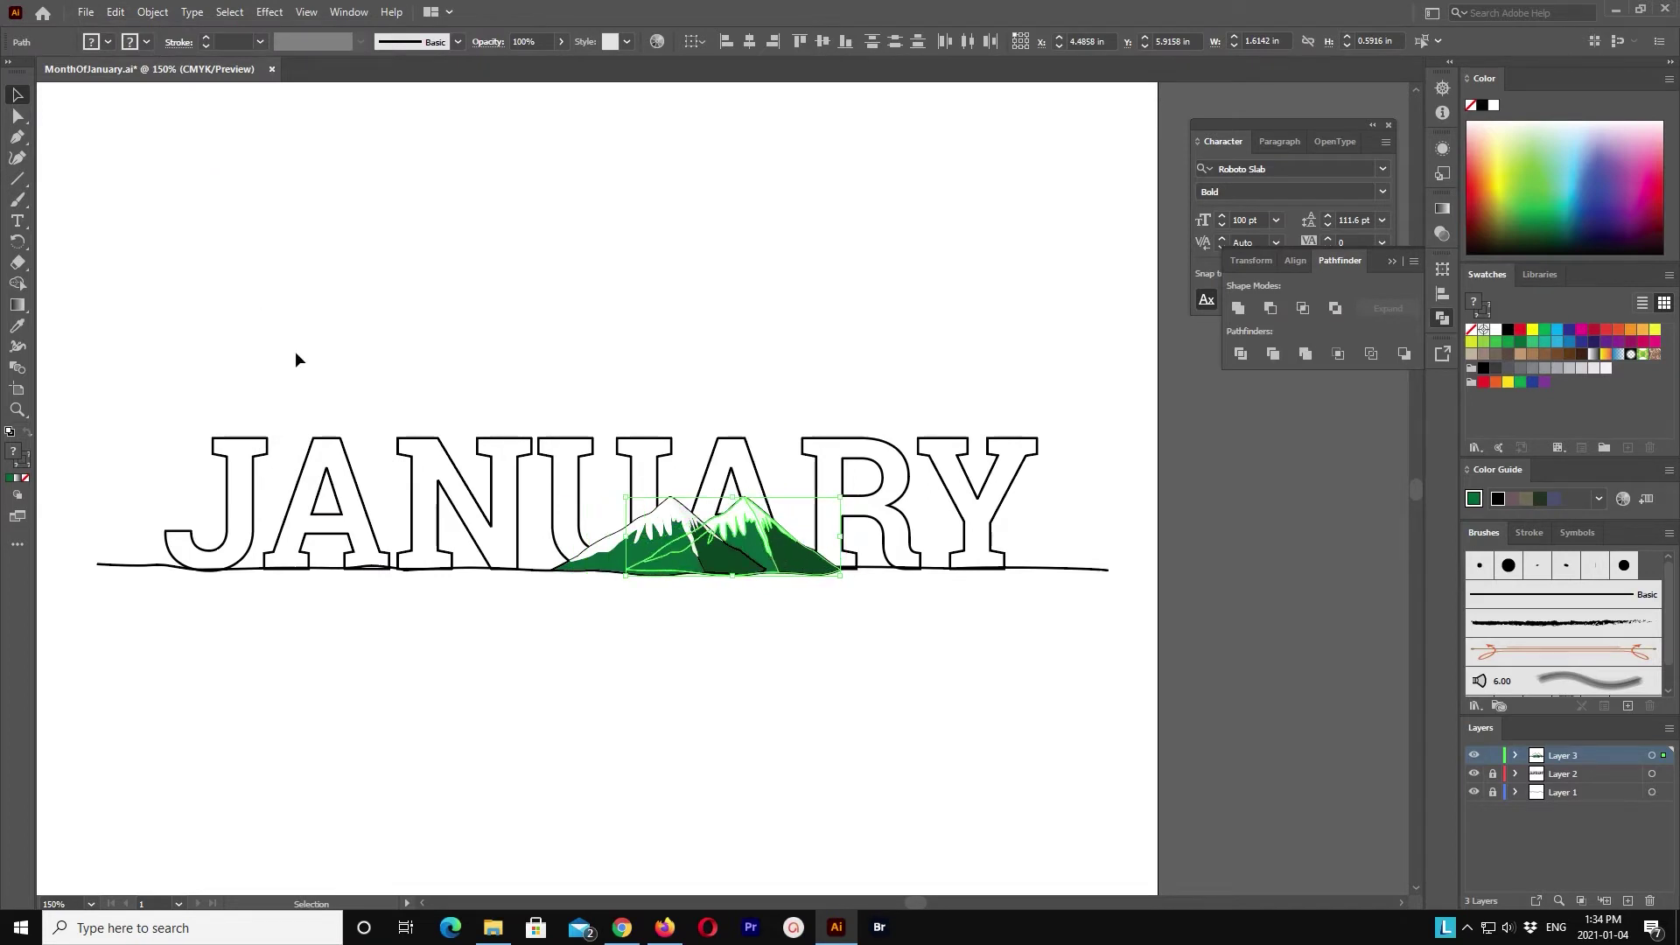
pyautogui.press('Right')
pyautogui.press('Right')
pyautogui.press('Right')
pyautogui.press('Right')
pyautogui.press('Right')
pyautogui.press('Right')
pyautogui.press('Right')
pyautogui.press('Right')
pyautogui.press('Right')
pyautogui.press('Right')
pyautogui.press('Right')
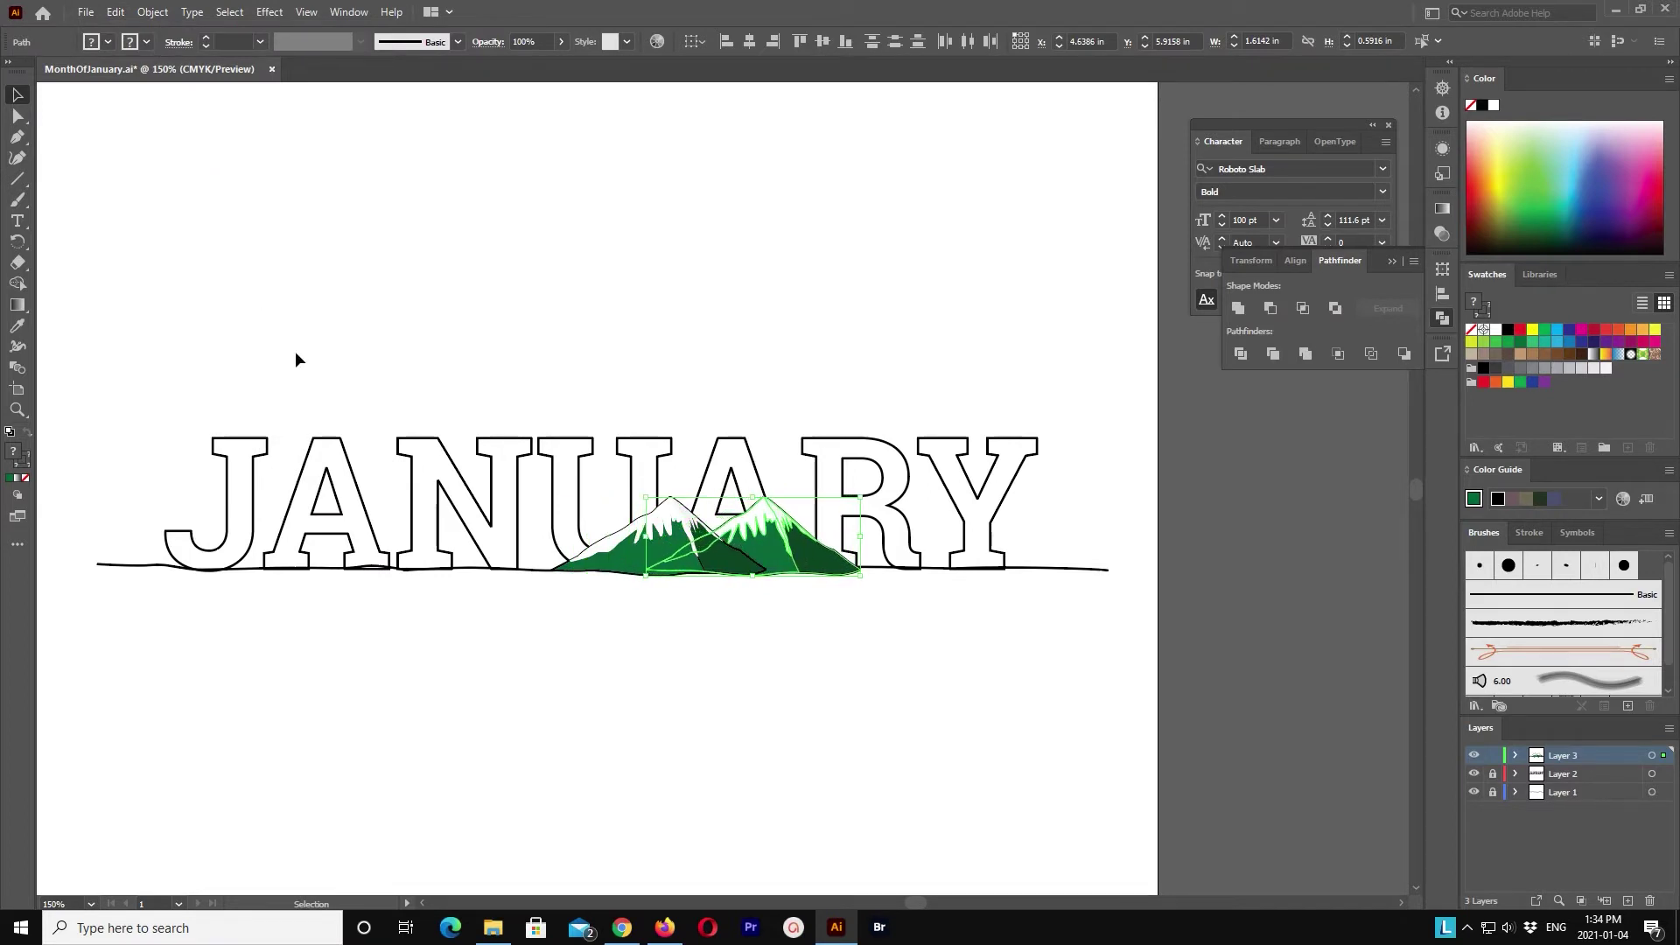
pyautogui.click(153, 12)
pyautogui.moveTo(185, 31)
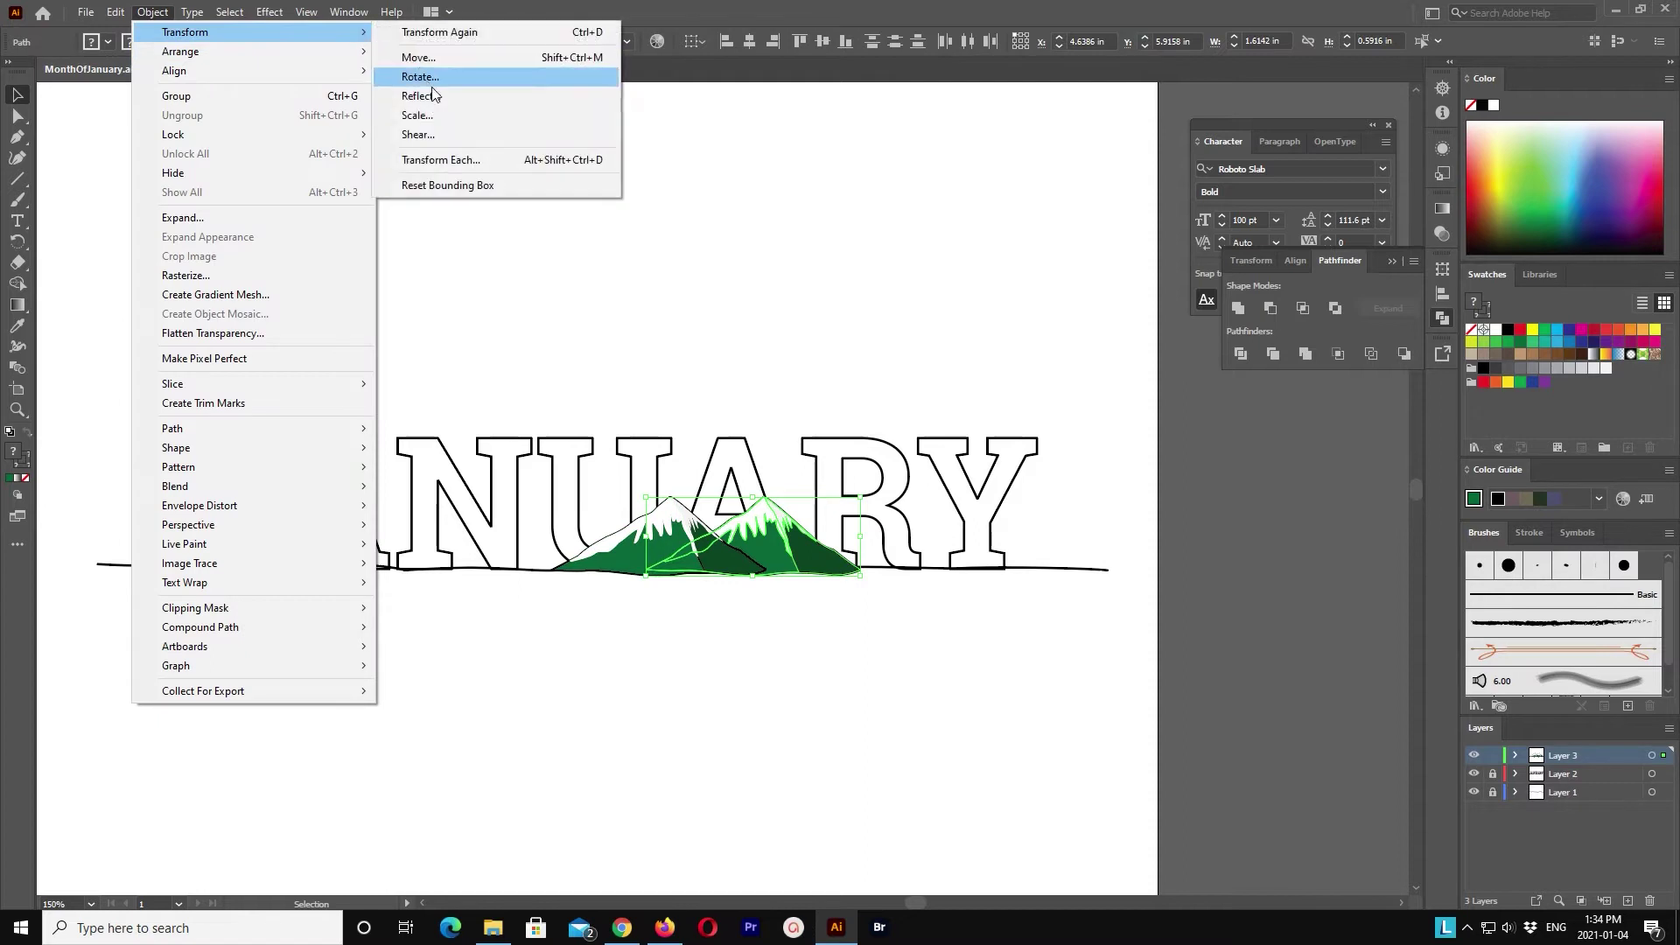
pyautogui.click(418, 96)
pyautogui.click(842, 574)
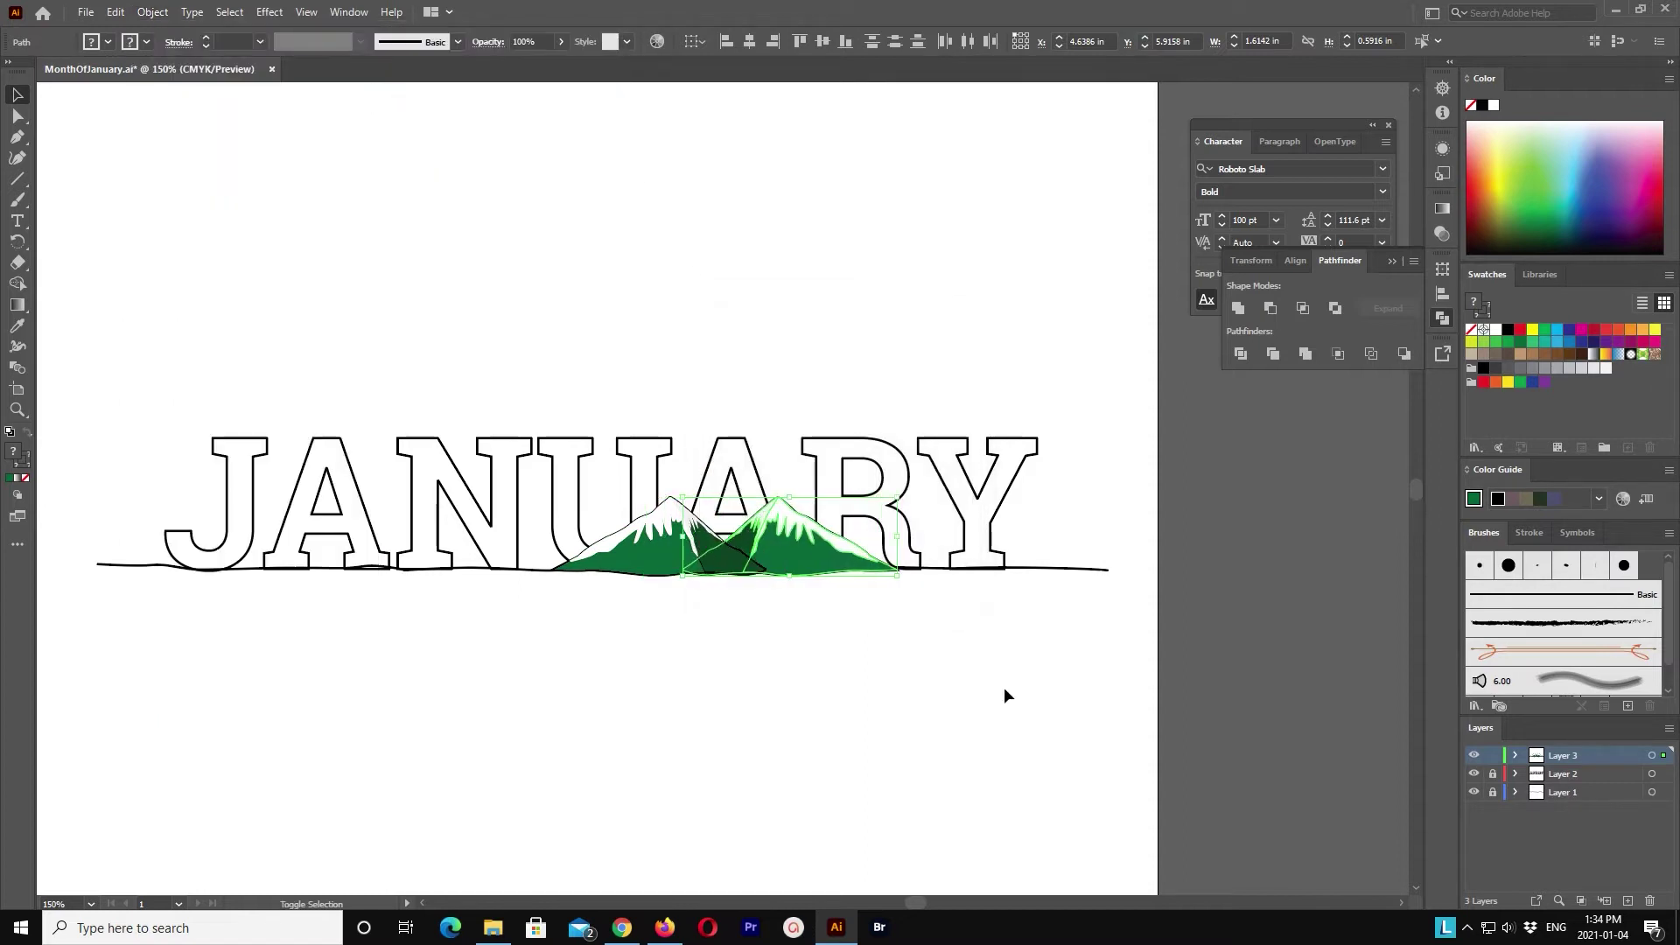
pyautogui.click(827, 687)
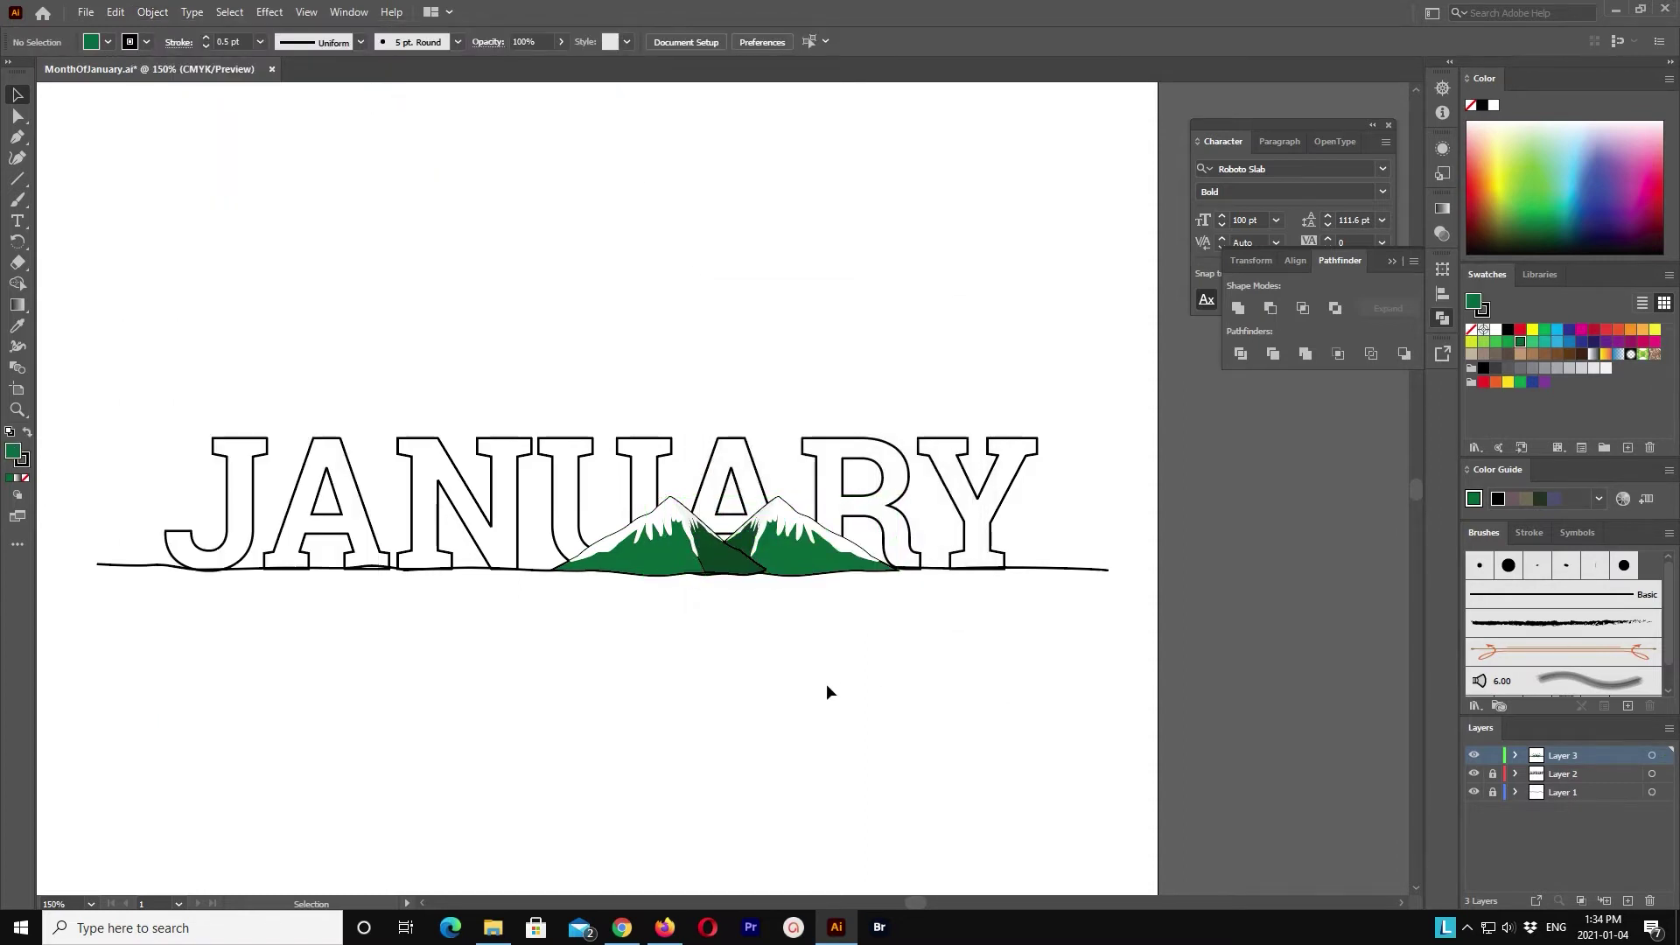
pyautogui.scroll(1, 826, 685)
pyautogui.scroll(2, 826, 685)
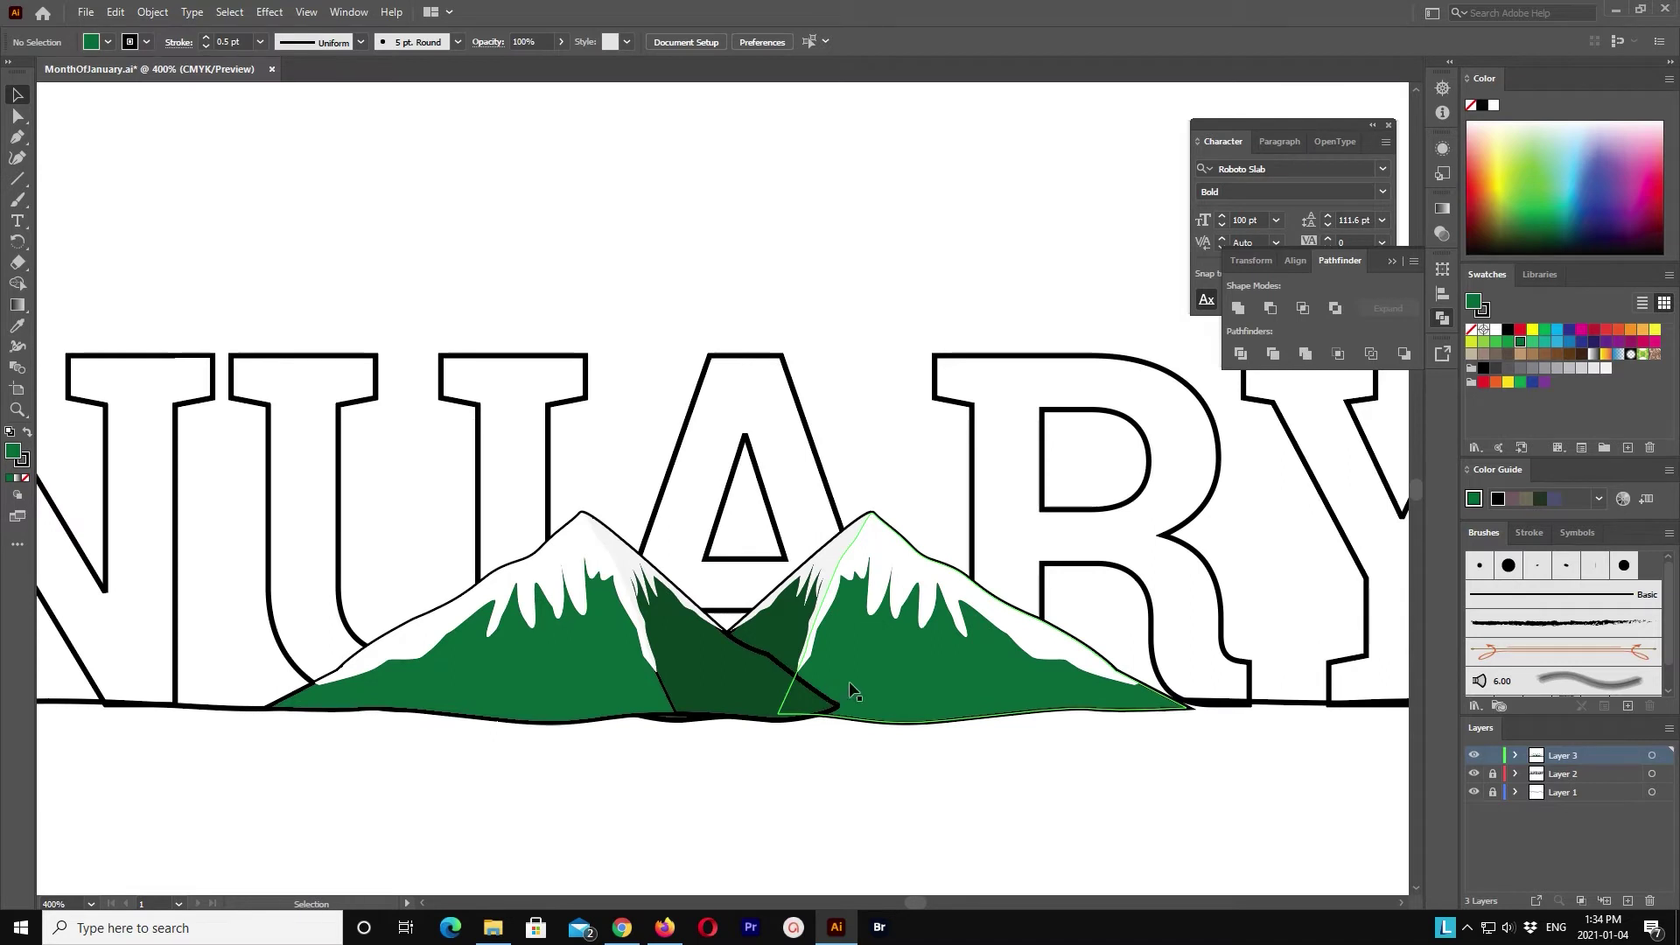
pyautogui.moveTo(1168, 799); pyautogui.dragTo(748, 450)
pyautogui.hotkey('shift', 'Left')
pyautogui.press('Up')
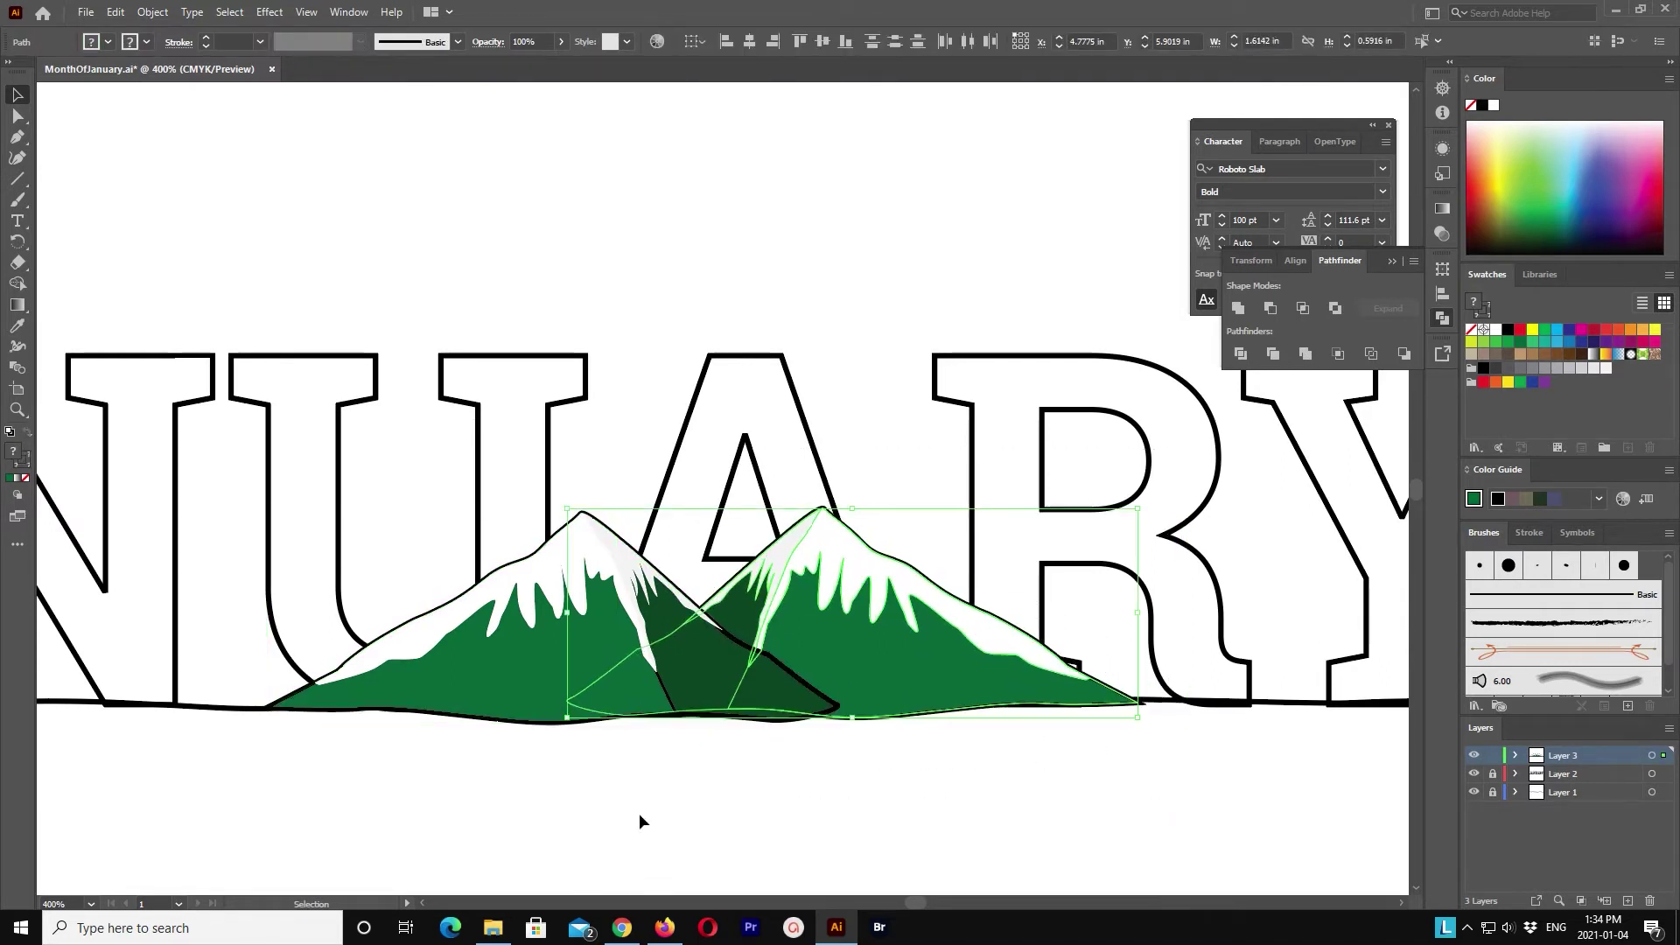
pyautogui.click(927, 824)
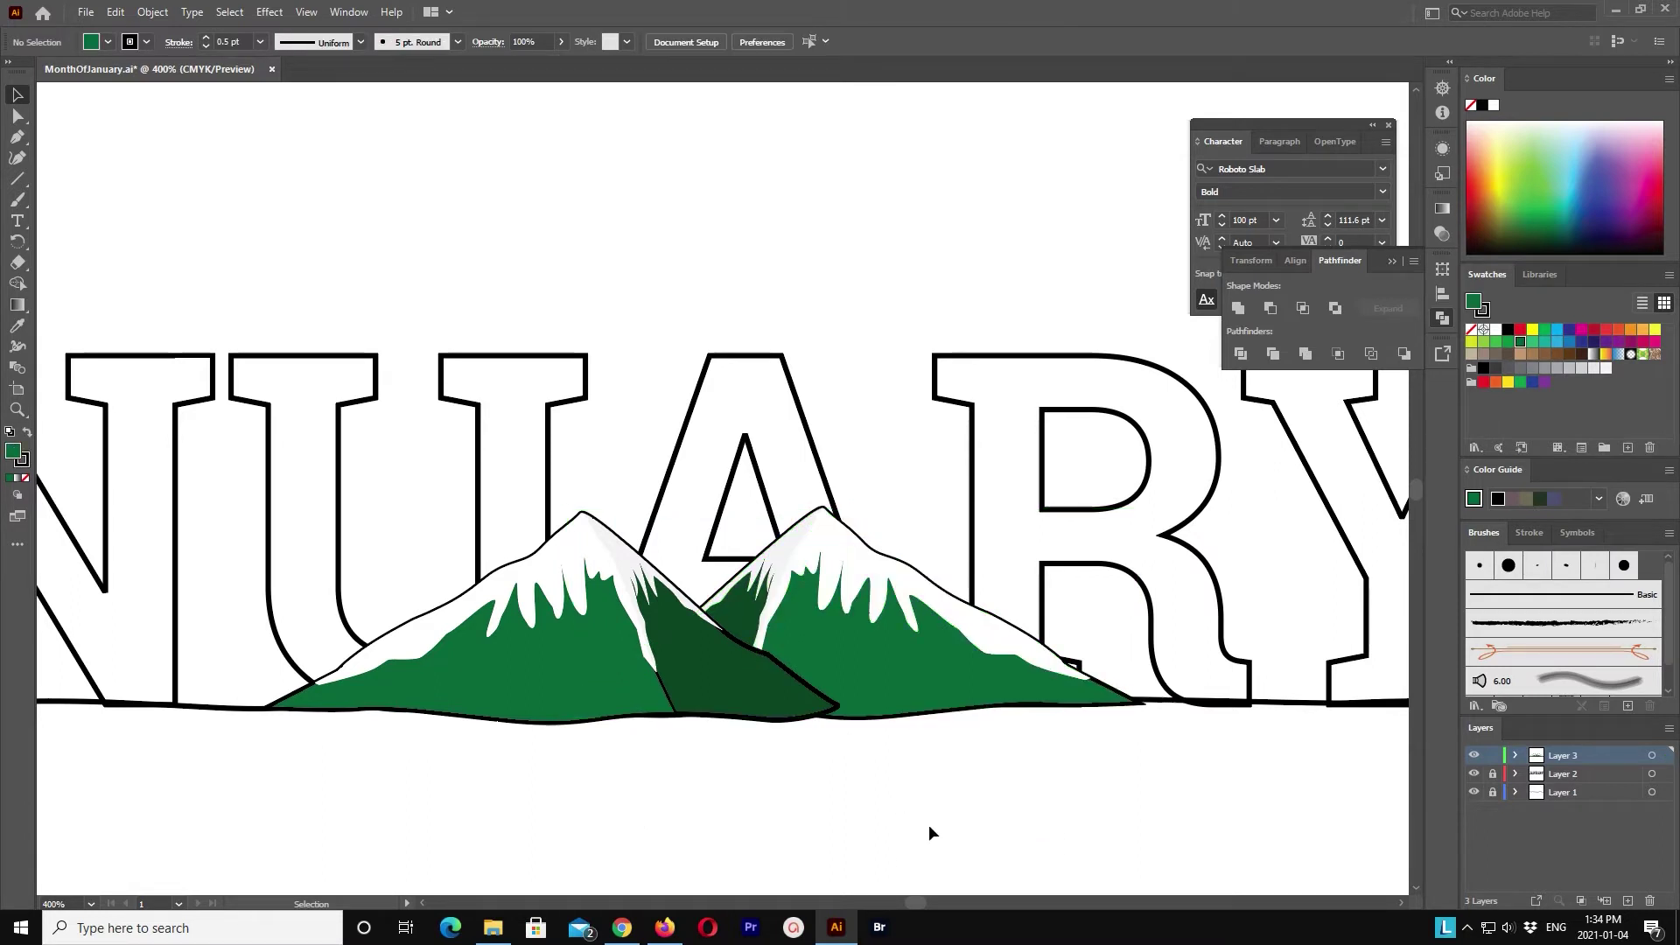
pyautogui.click(875, 637)
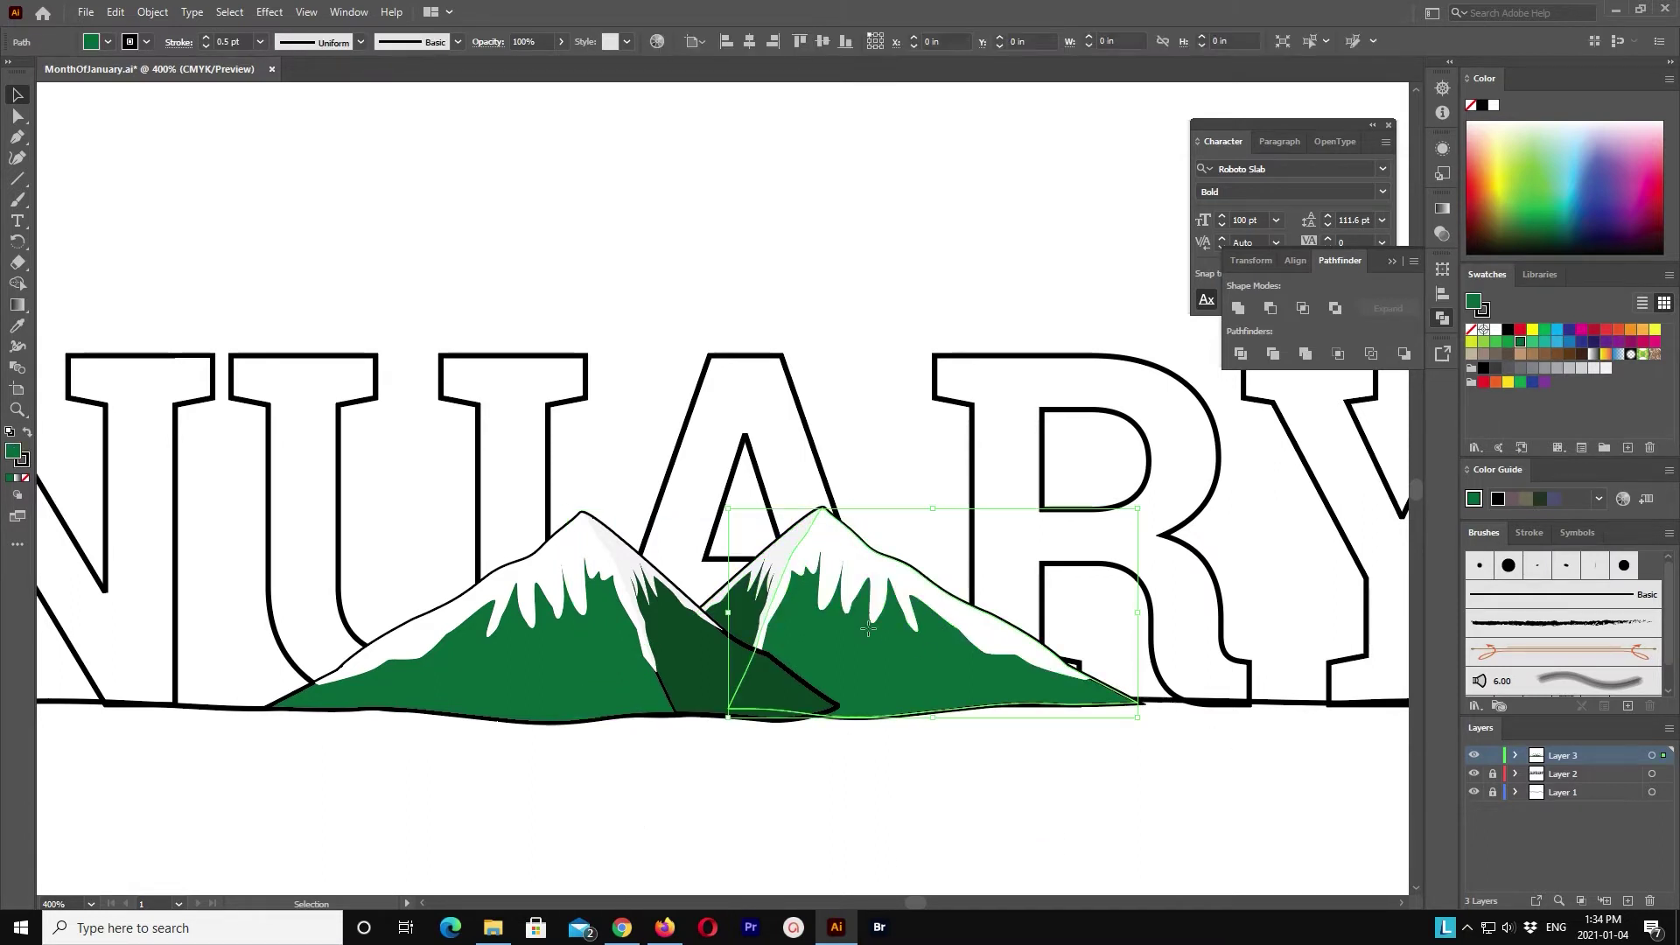
pyautogui.click(926, 744)
pyautogui.click(891, 613)
pyautogui.press('Delete')
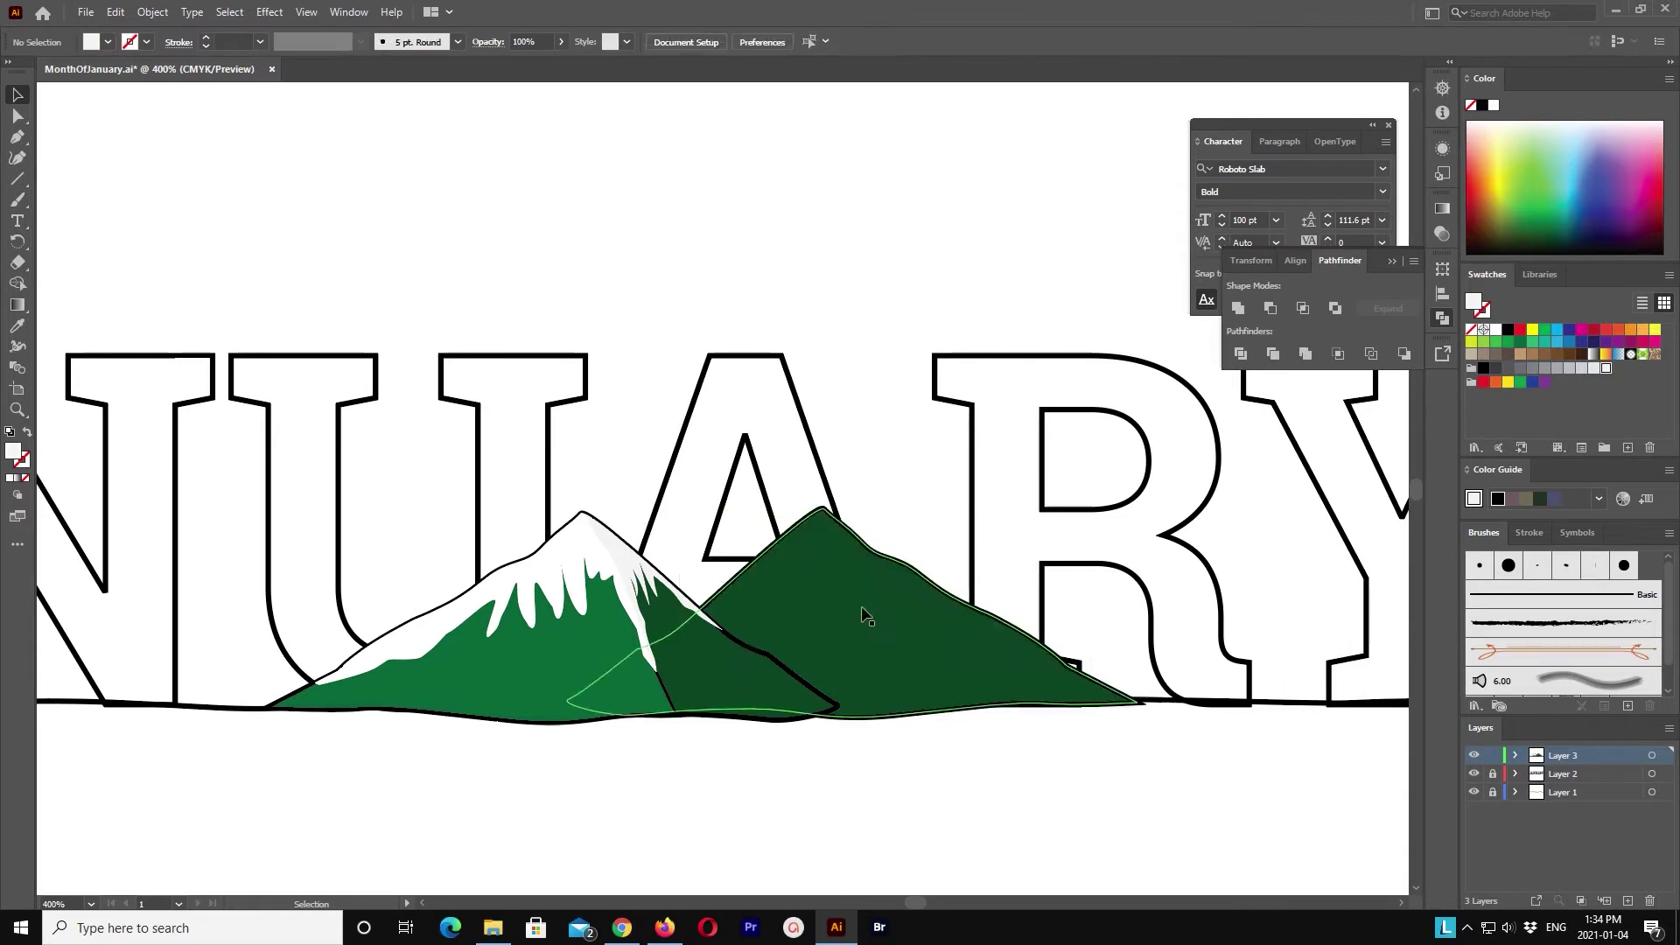
pyautogui.click(862, 619)
pyautogui.press('Delete')
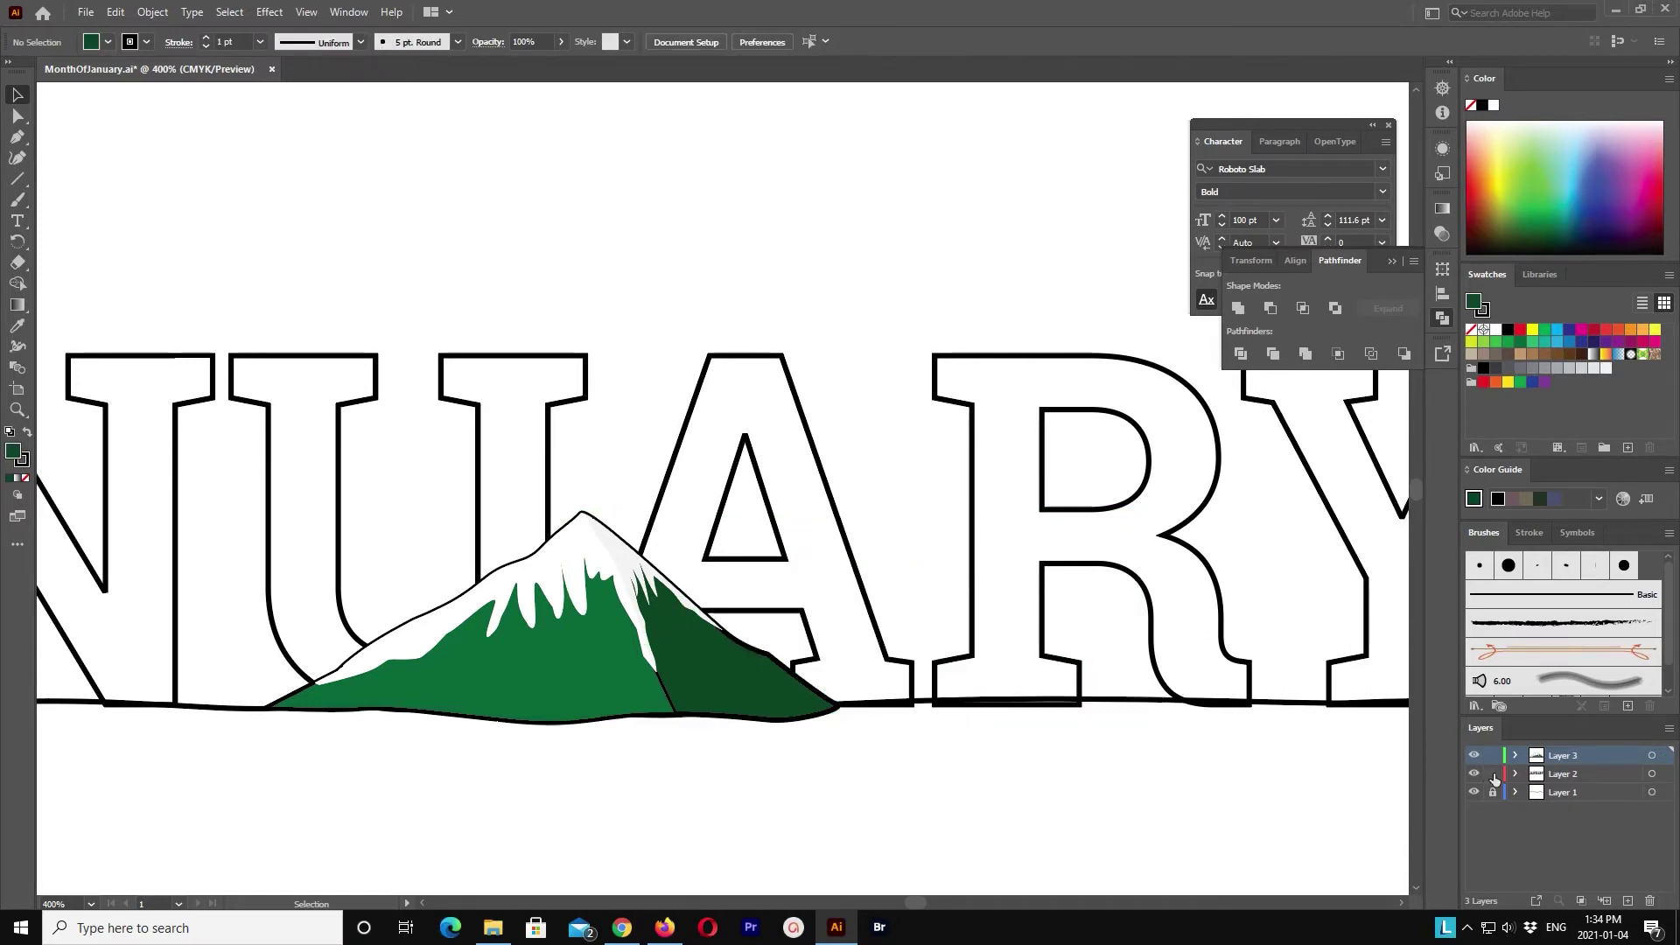
pyautogui.hotkey('ctrl', '-')
pyautogui.hotkey('ctrl', '-')
pyautogui.hotkey('ctrl', '-')
pyautogui.hotkey('ctrl', '-')
pyautogui.hotkey('ctrl', '+')
pyautogui.hotkey('ctrl', '+')
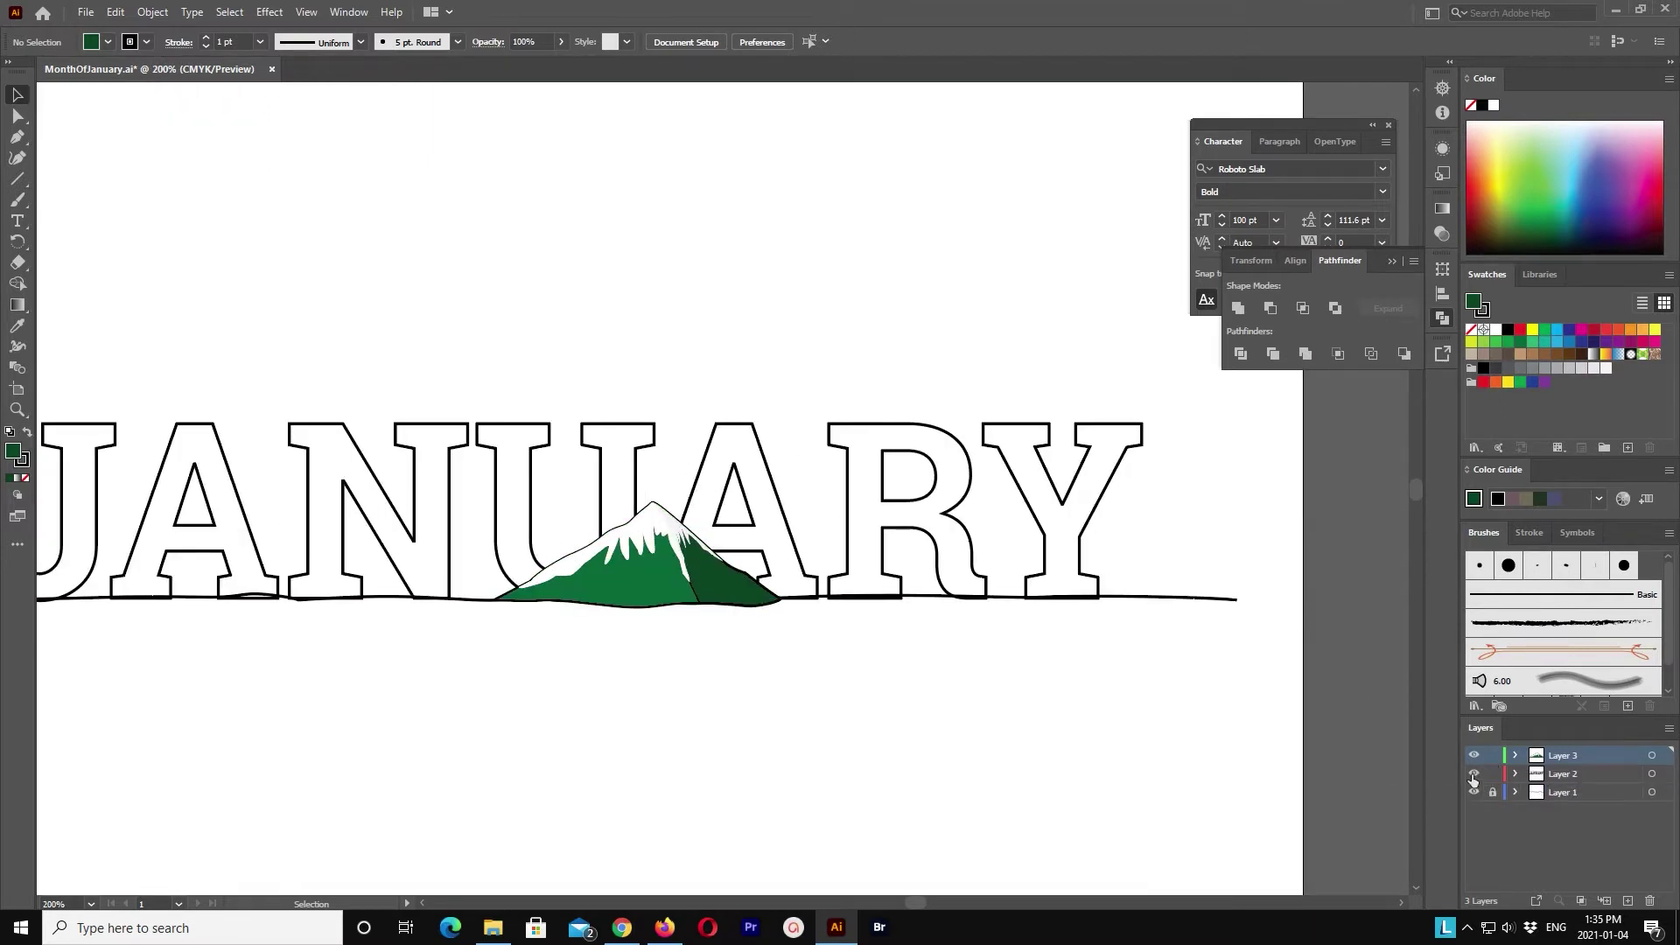
# Step: Rename Layer 2 to JANUARY and Layer 3 to MOUNTAIN, then save the file
pyautogui.doubleClick(1555, 776)
pyautogui.write('ARUNARY')
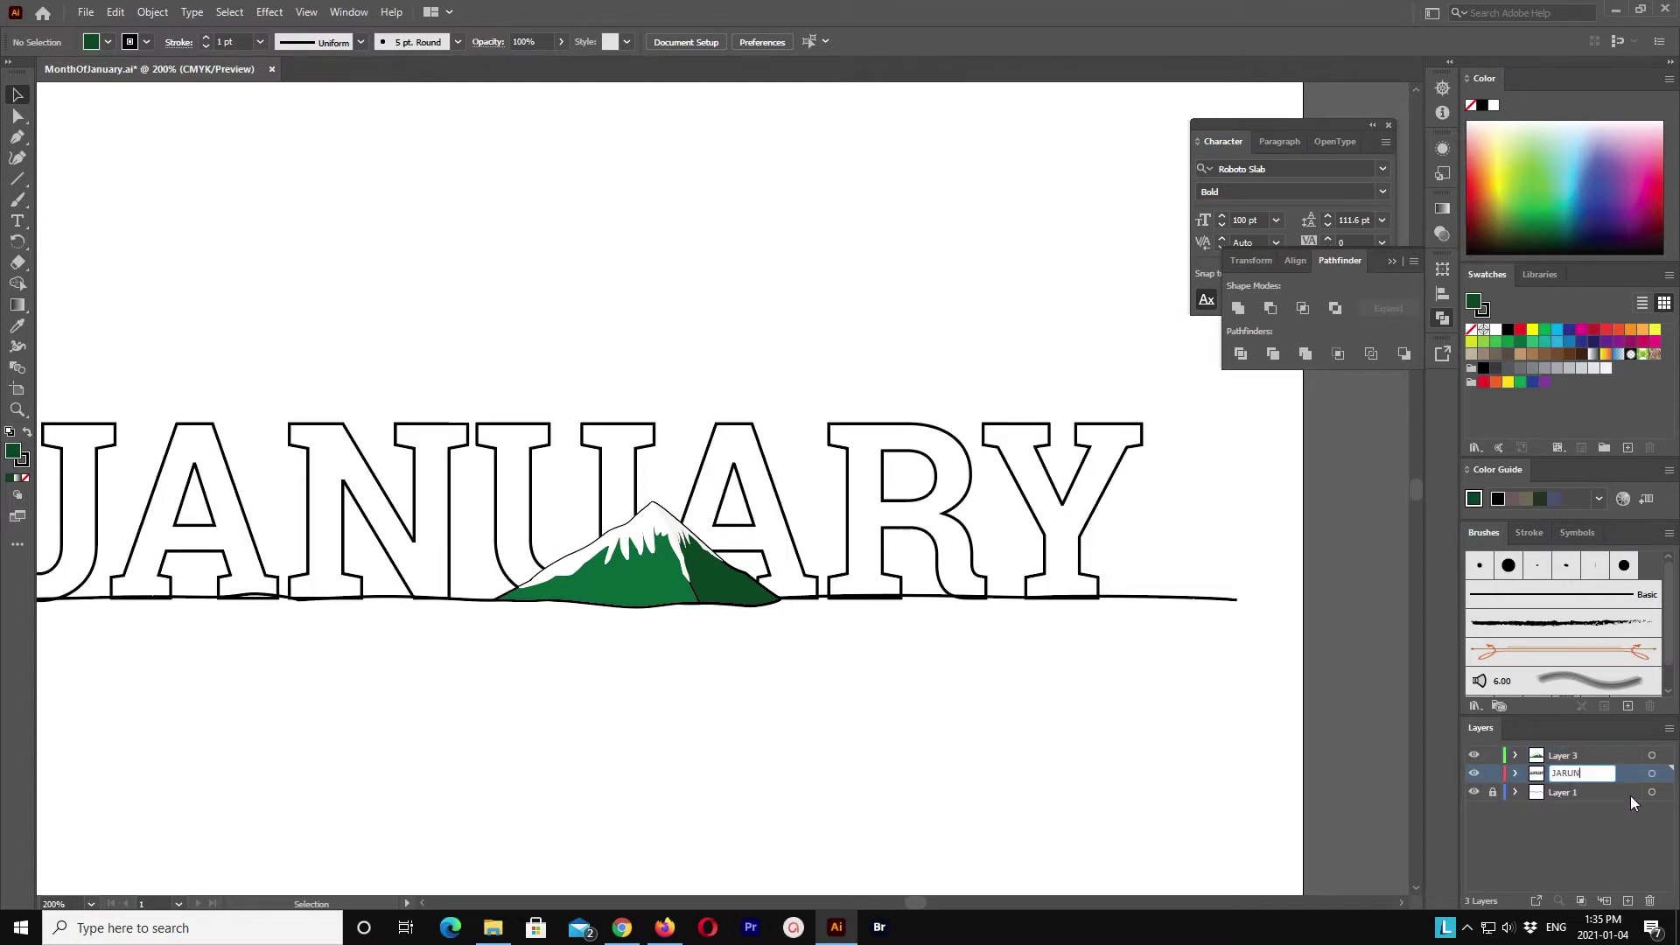
pyautogui.press('Return')
pyautogui.doubleClick(1563, 756)
pyautogui.write('MOUN')
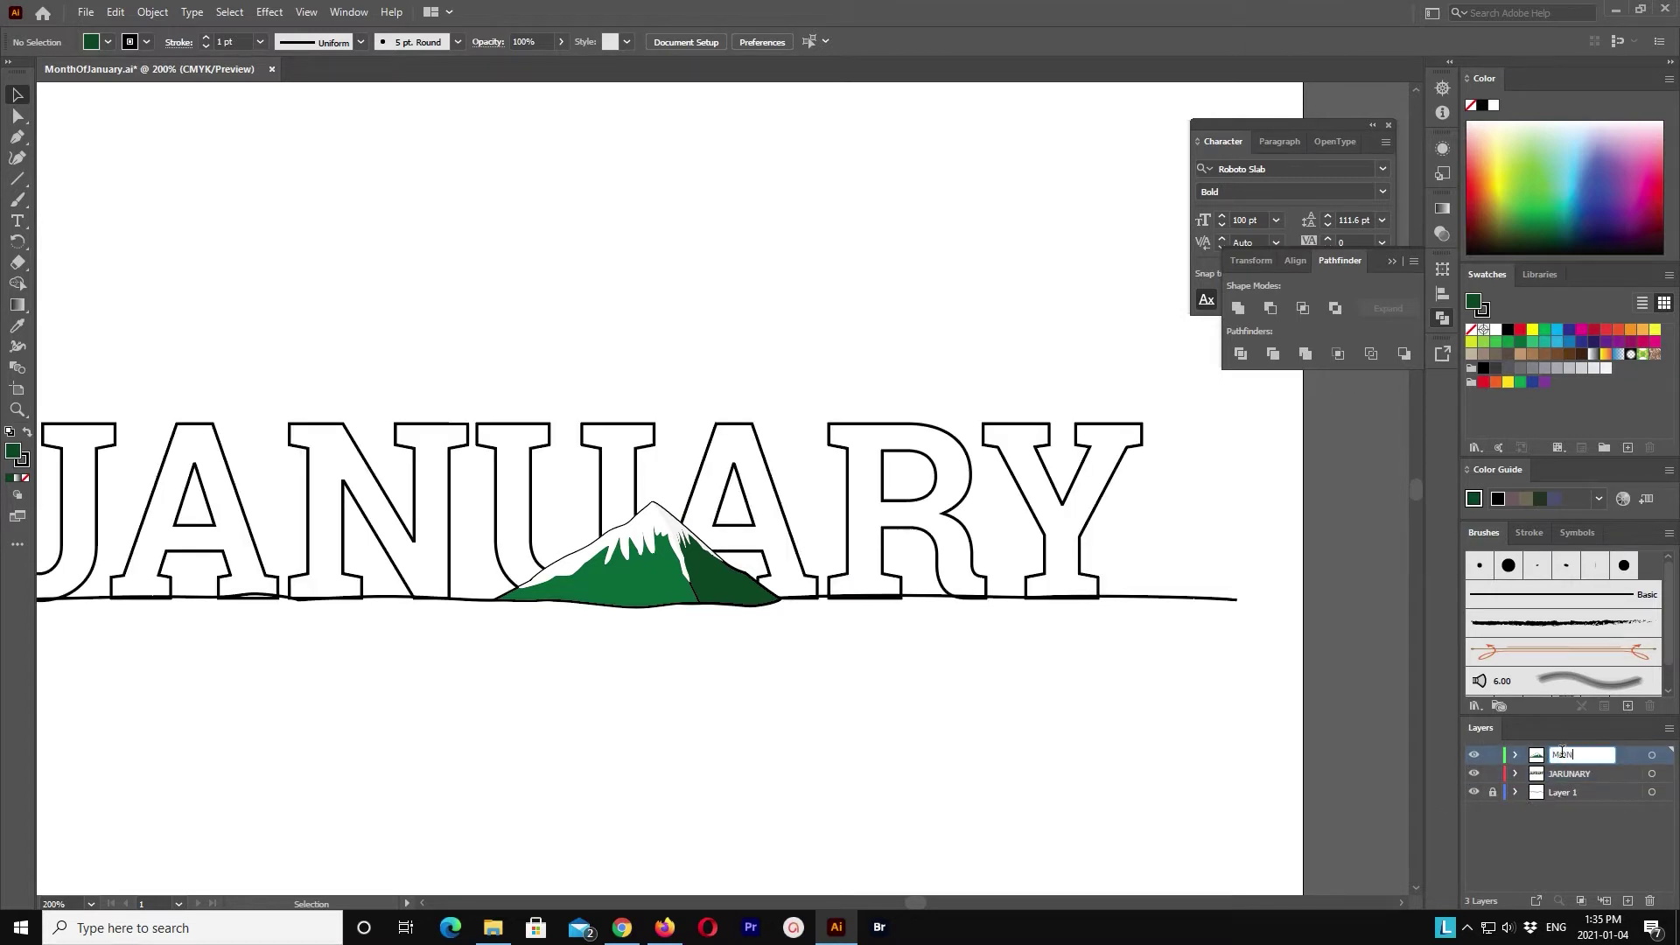
pyautogui.write('TAIN')
pyautogui.press('Return')
pyautogui.hotkey('ctrl', 's')
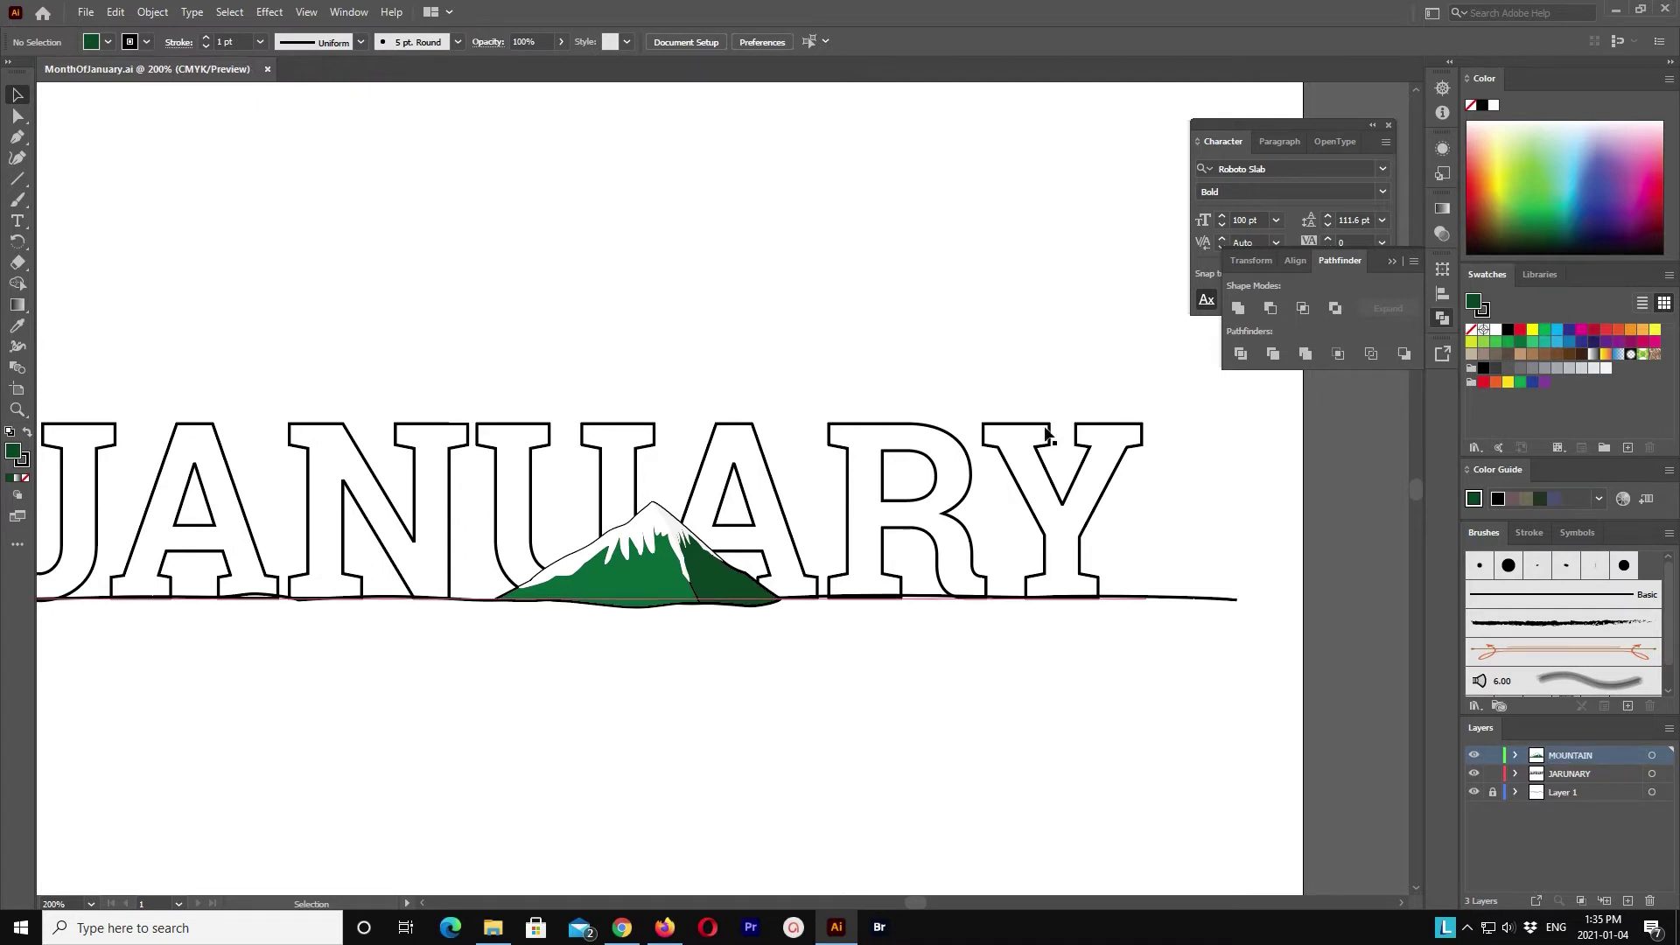
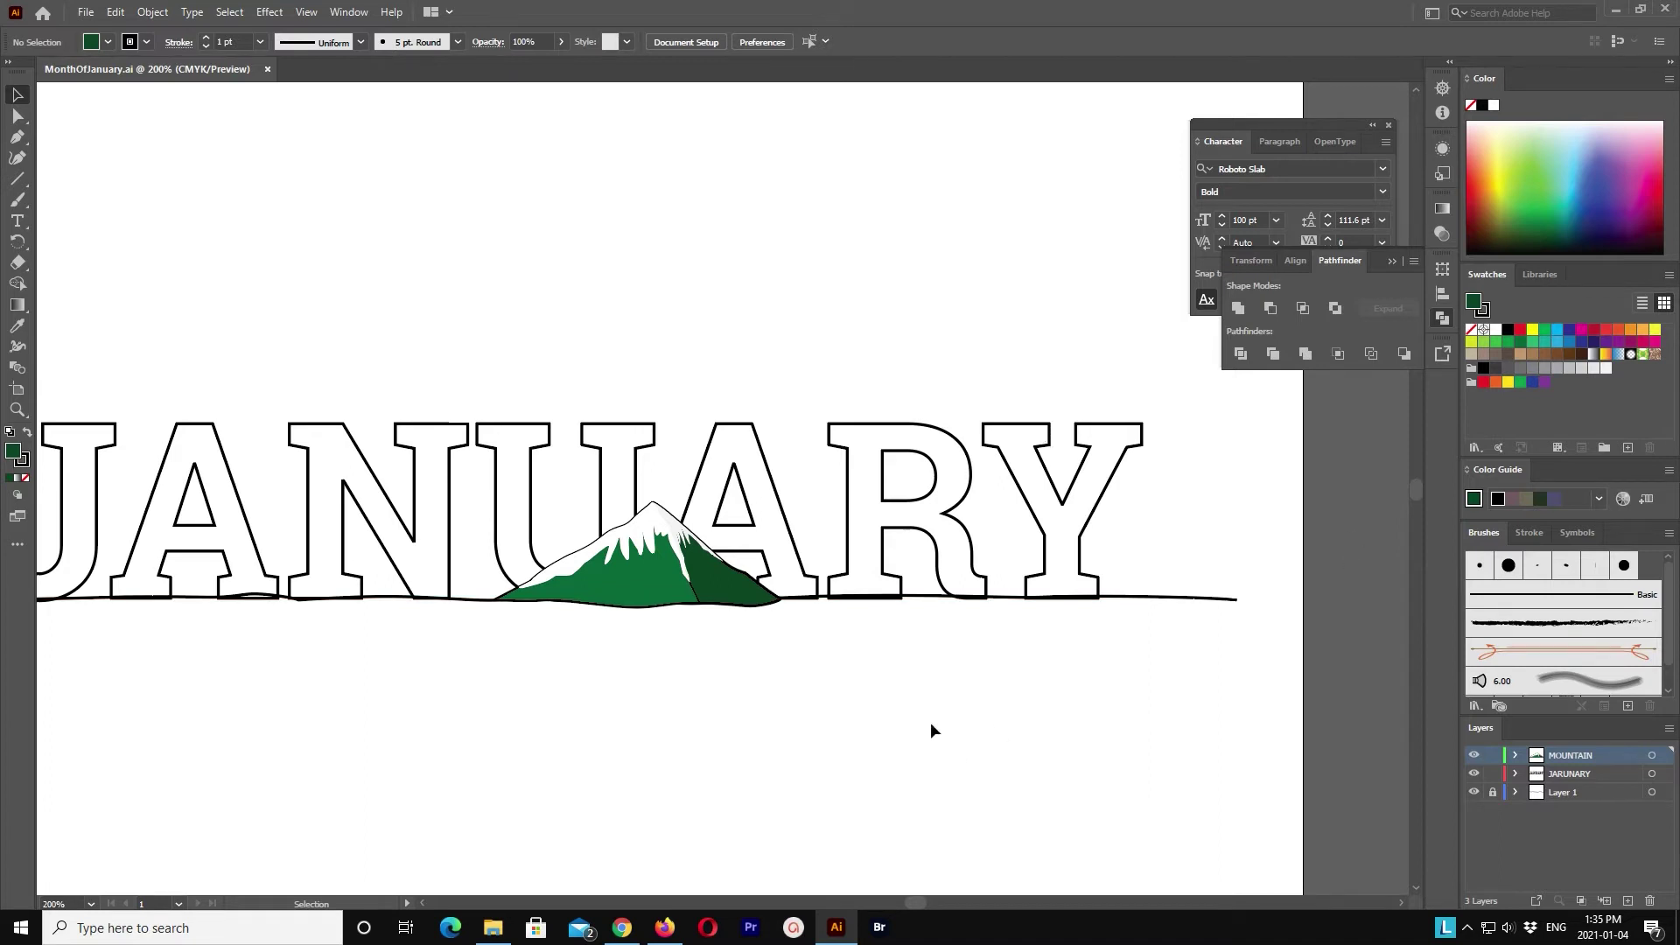
# Step: Lock the lettering layer and pen a closed mountain outline rising over the R and Y
pyautogui.click(1494, 774)
pyautogui.press('p')
pyautogui.click(834, 597)
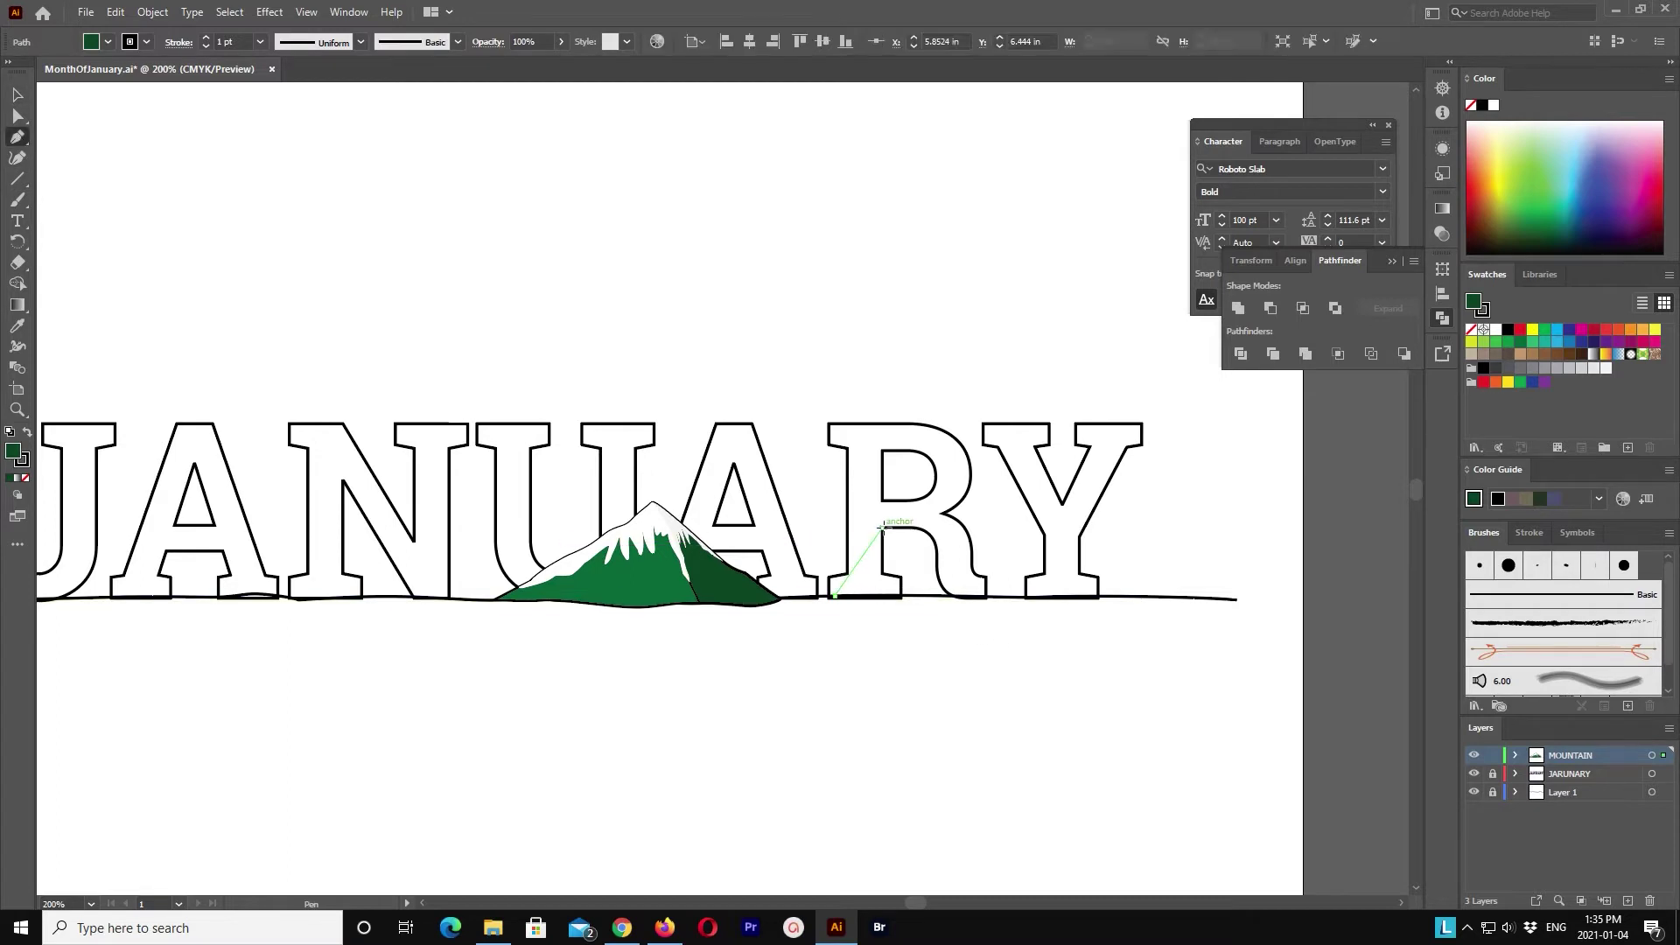
pyautogui.click(890, 541)
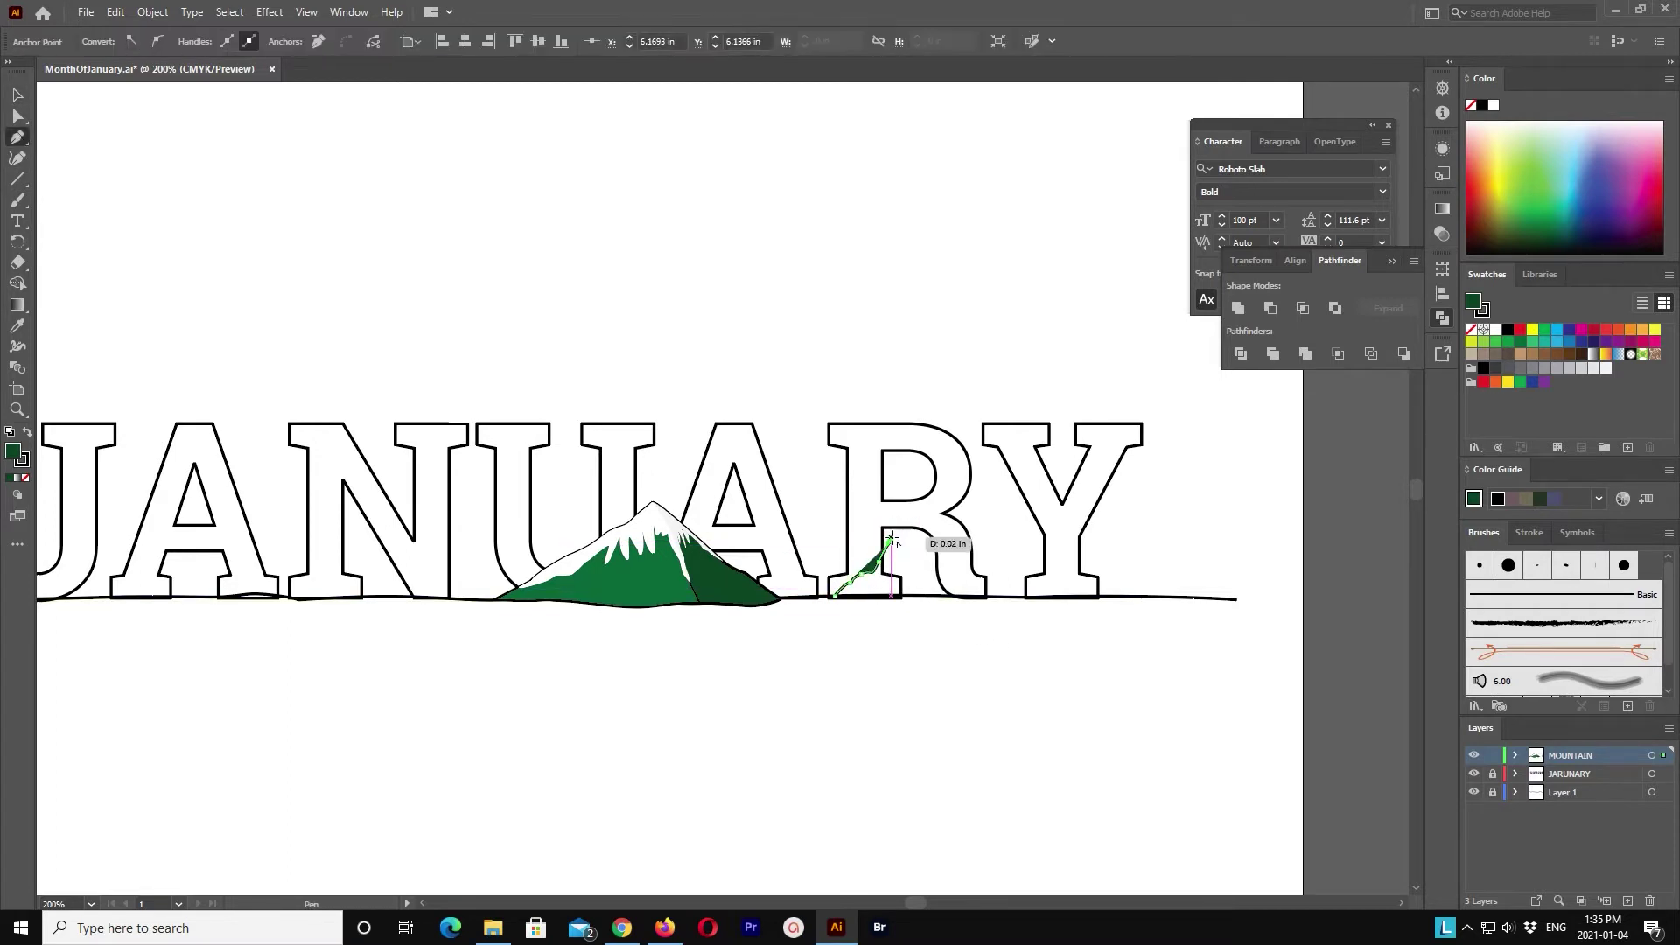
pyautogui.click(927, 511)
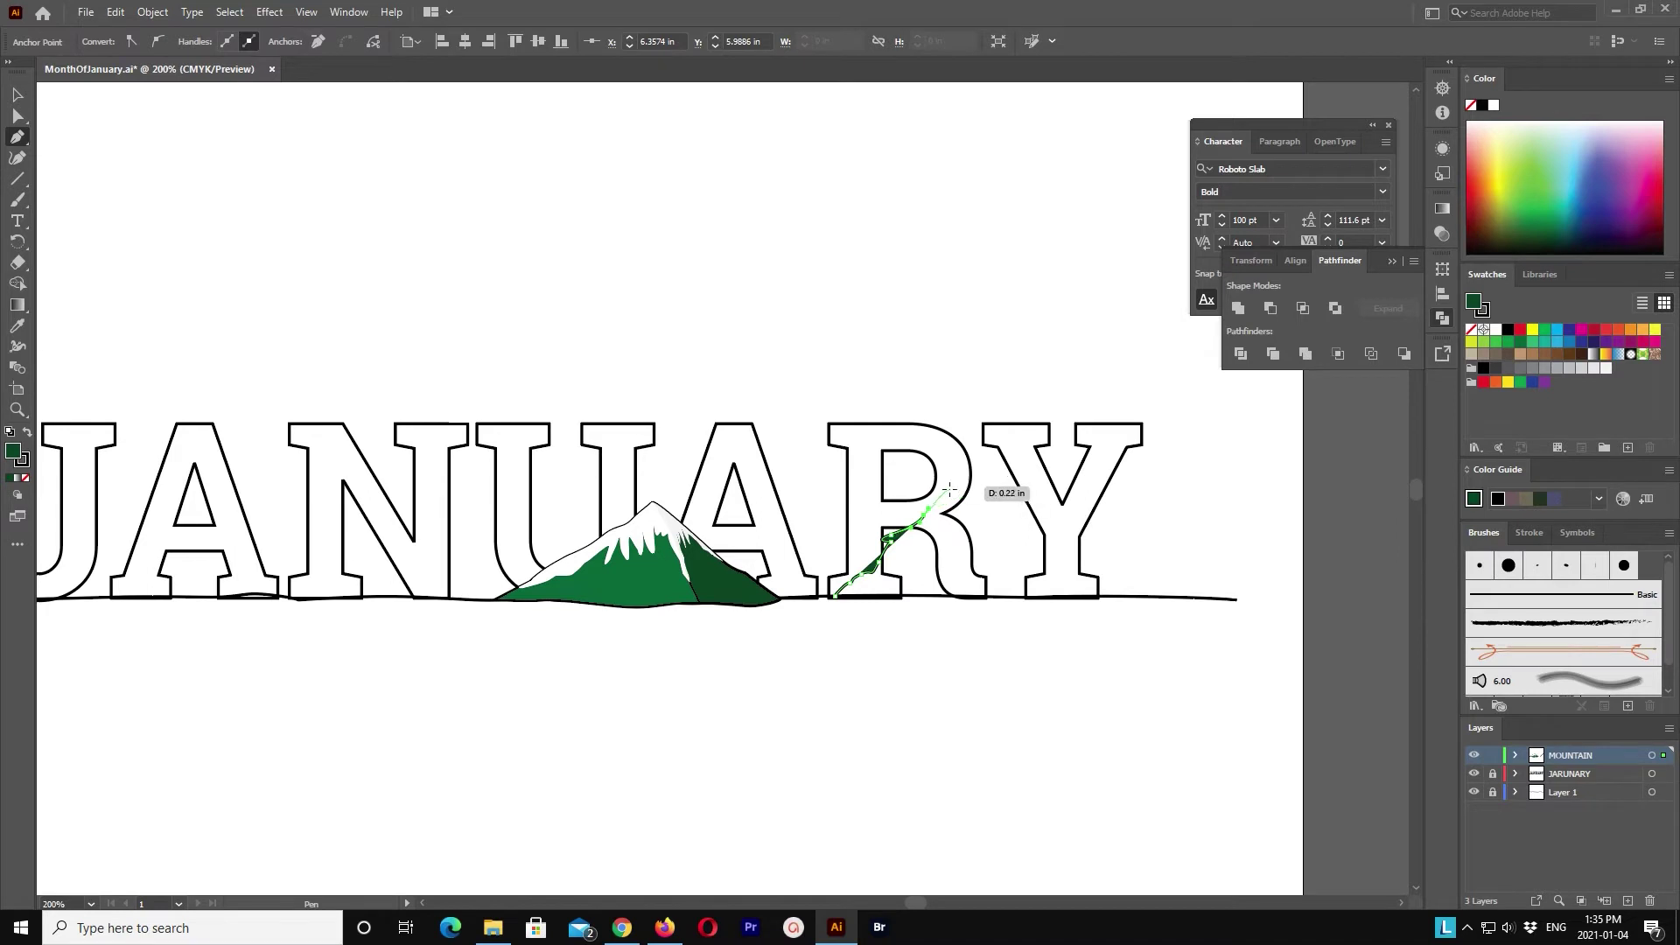
pyautogui.click(941, 492)
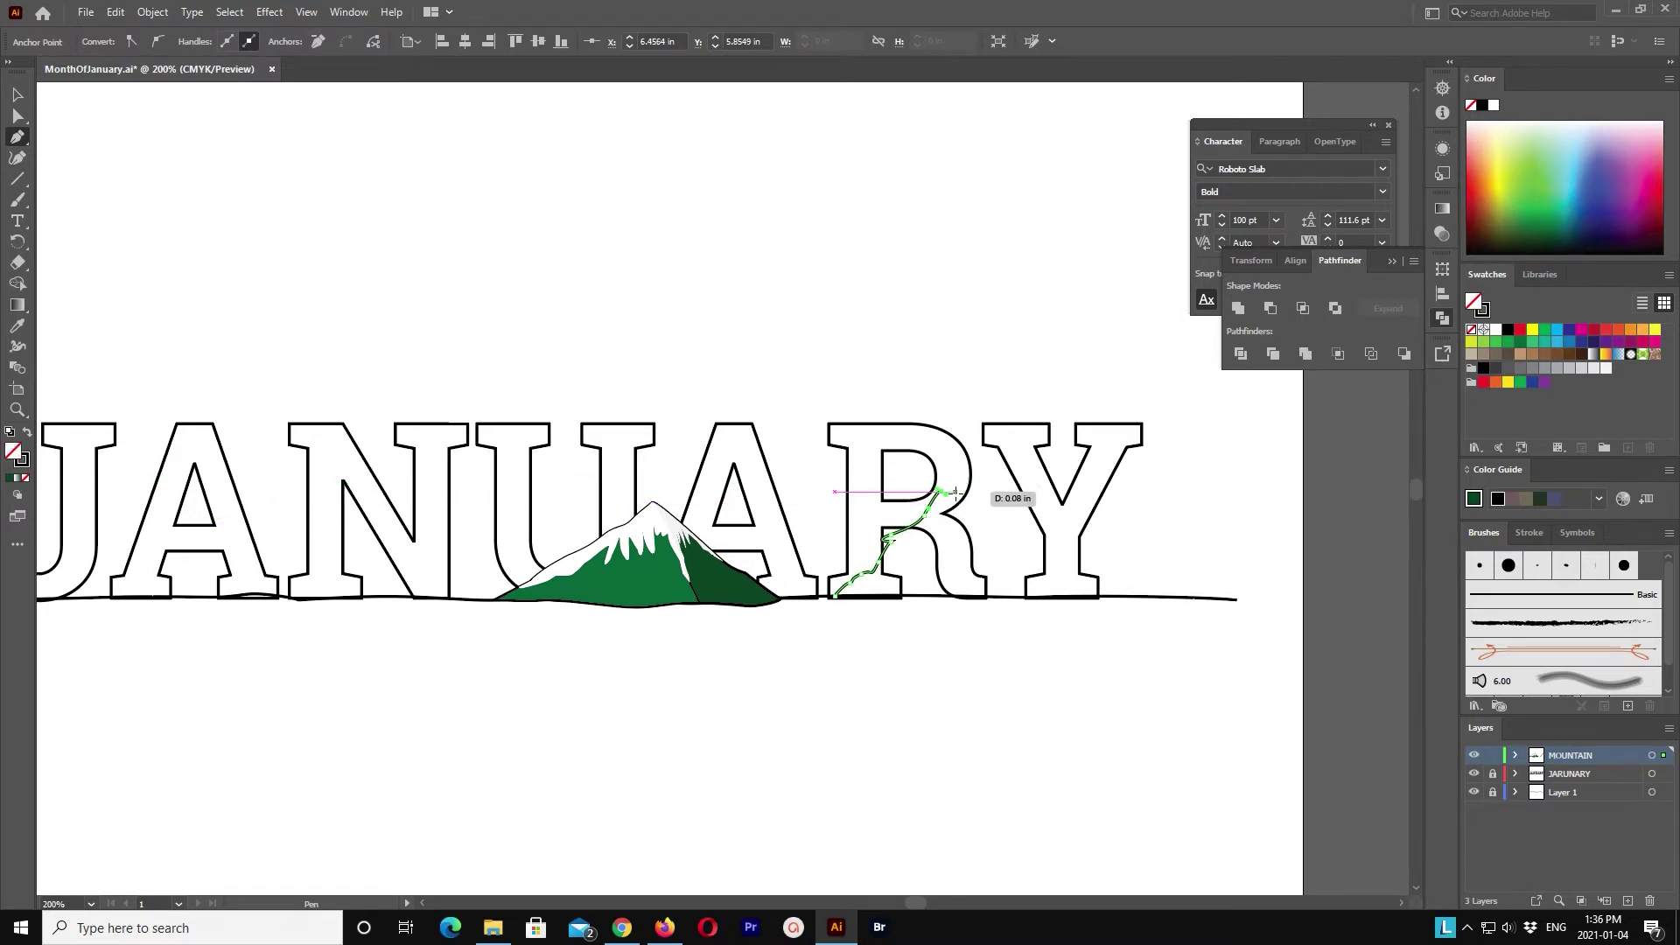
pyautogui.moveTo(954, 484); pyautogui.dragTo(976, 475)
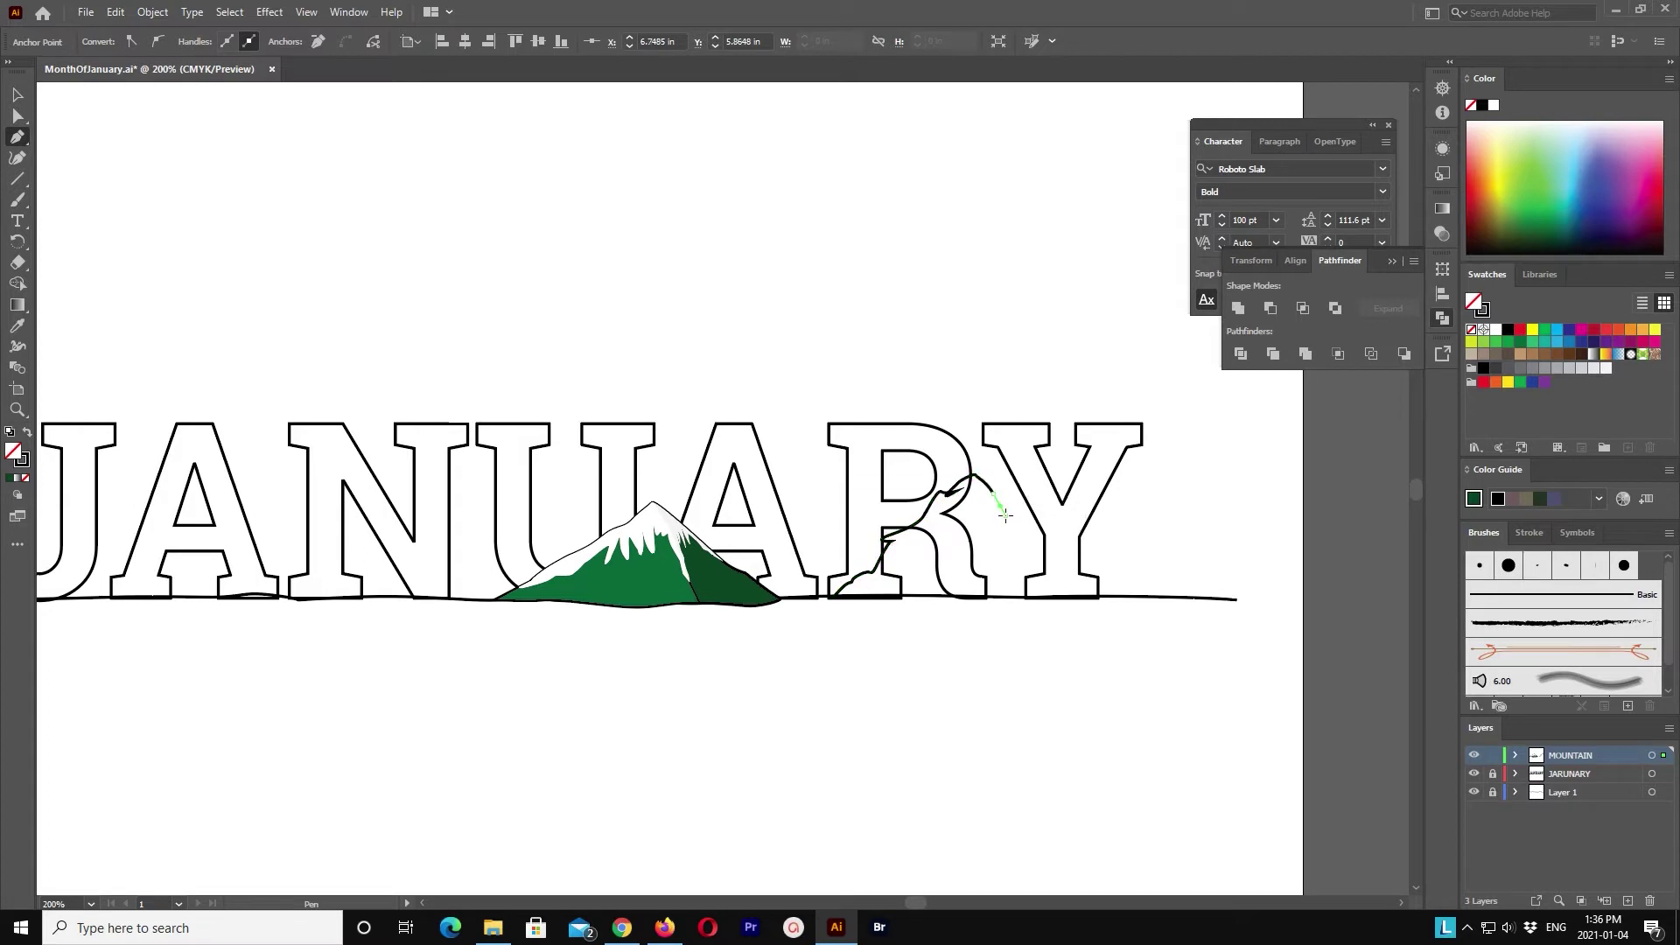
pyautogui.click(1069, 598)
pyautogui.click(816, 602)
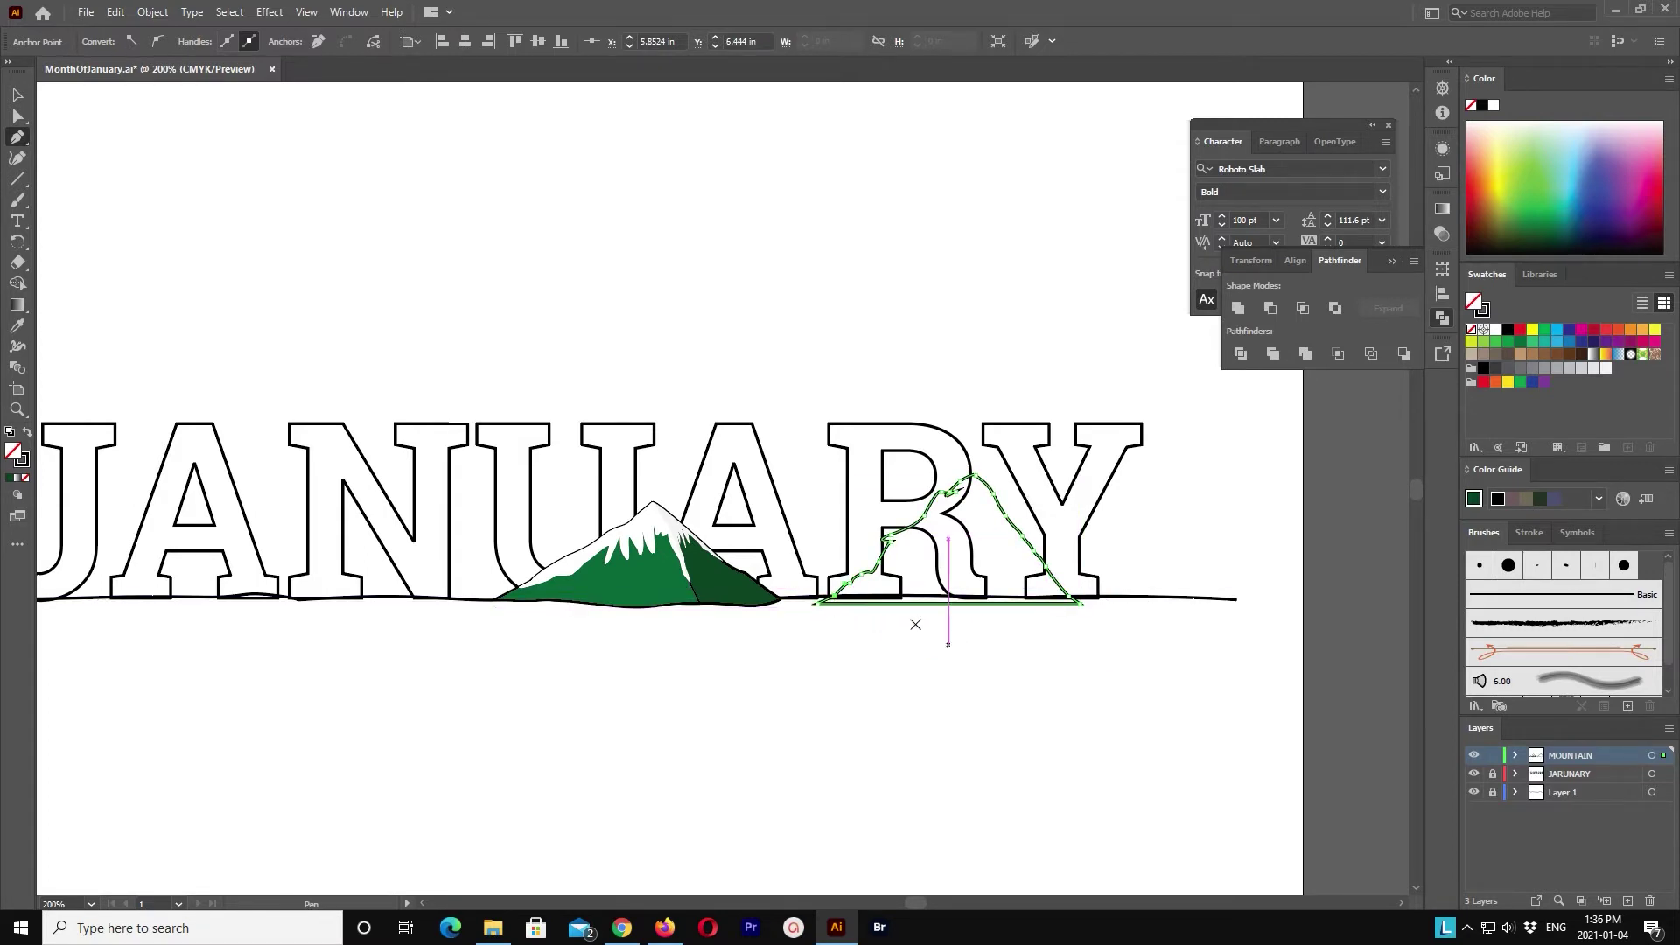
pyautogui.press('v')
pyautogui.click(74, 111)
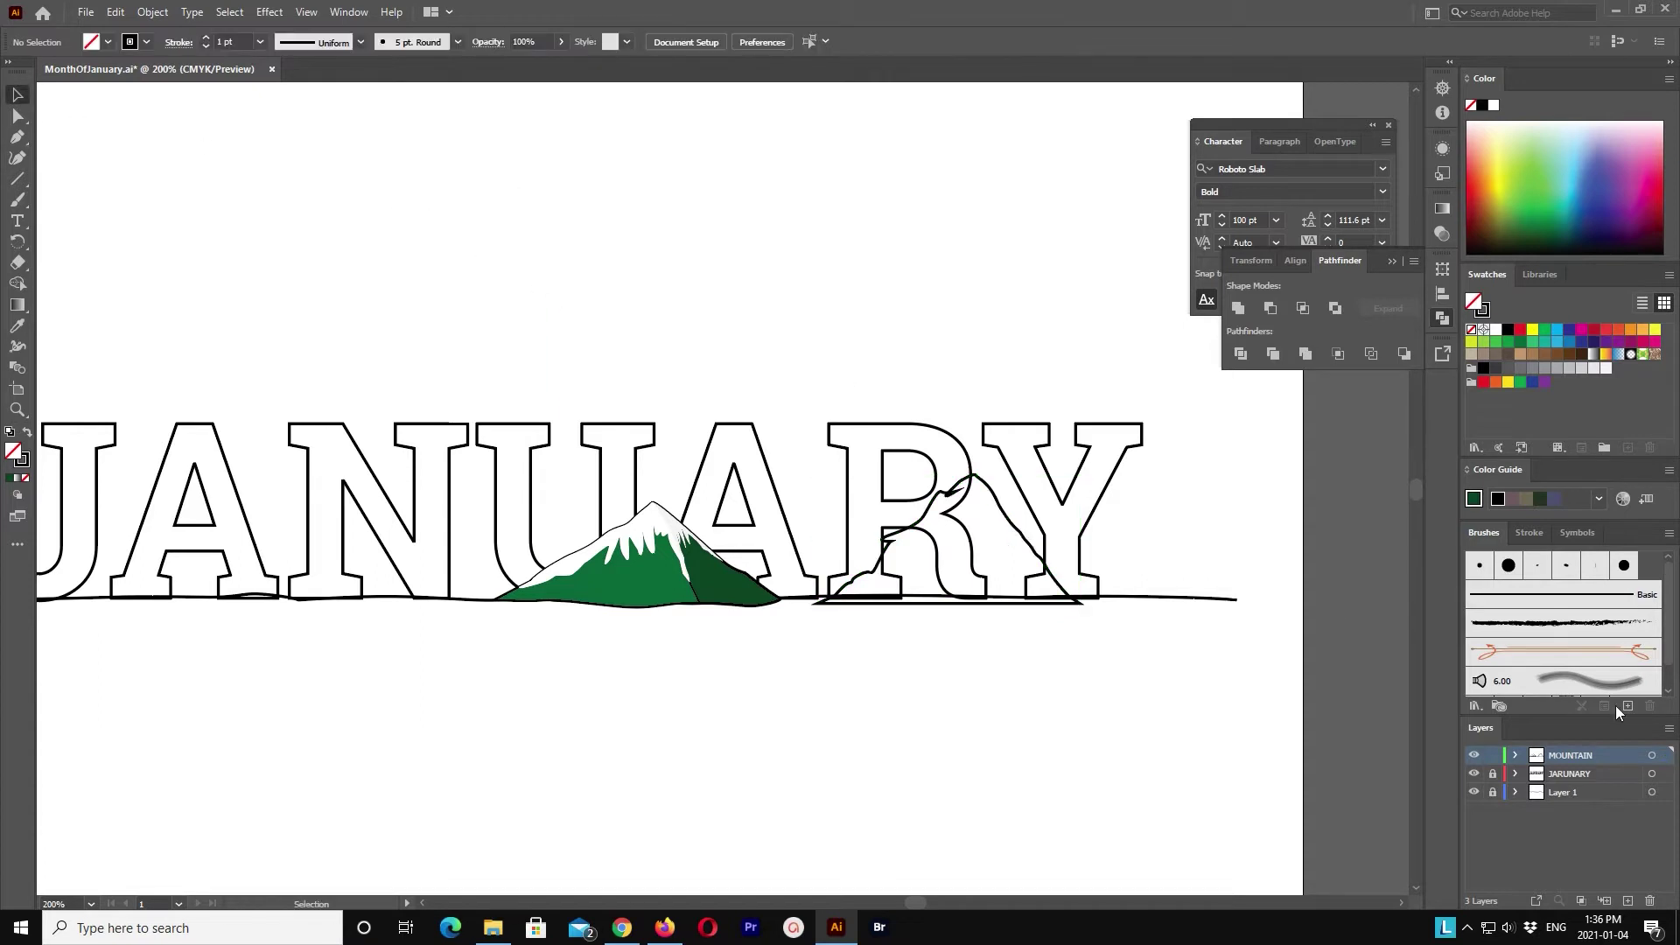
# Step: Hide the lettering layer, zoom in, and shift the mountain outline's base points left
pyautogui.click(1474, 774)
pyautogui.scroll(2, 1010, 459)
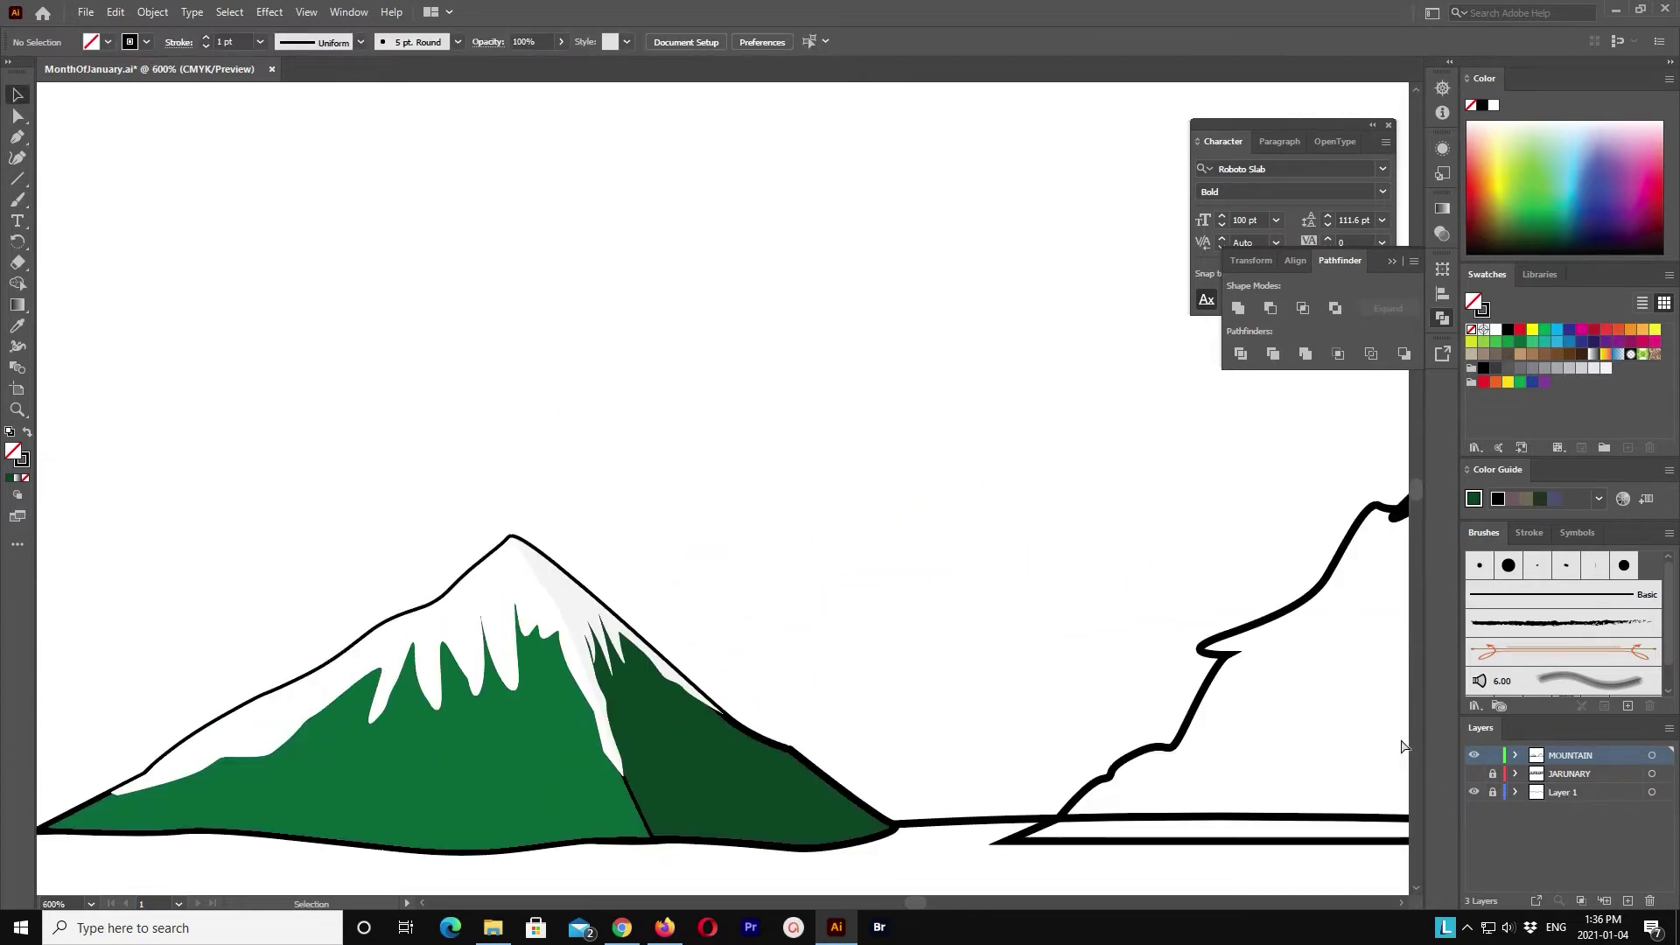
pyautogui.scroll(2, 1011, 460)
pyautogui.click(20, 119)
pyautogui.click(1011, 597)
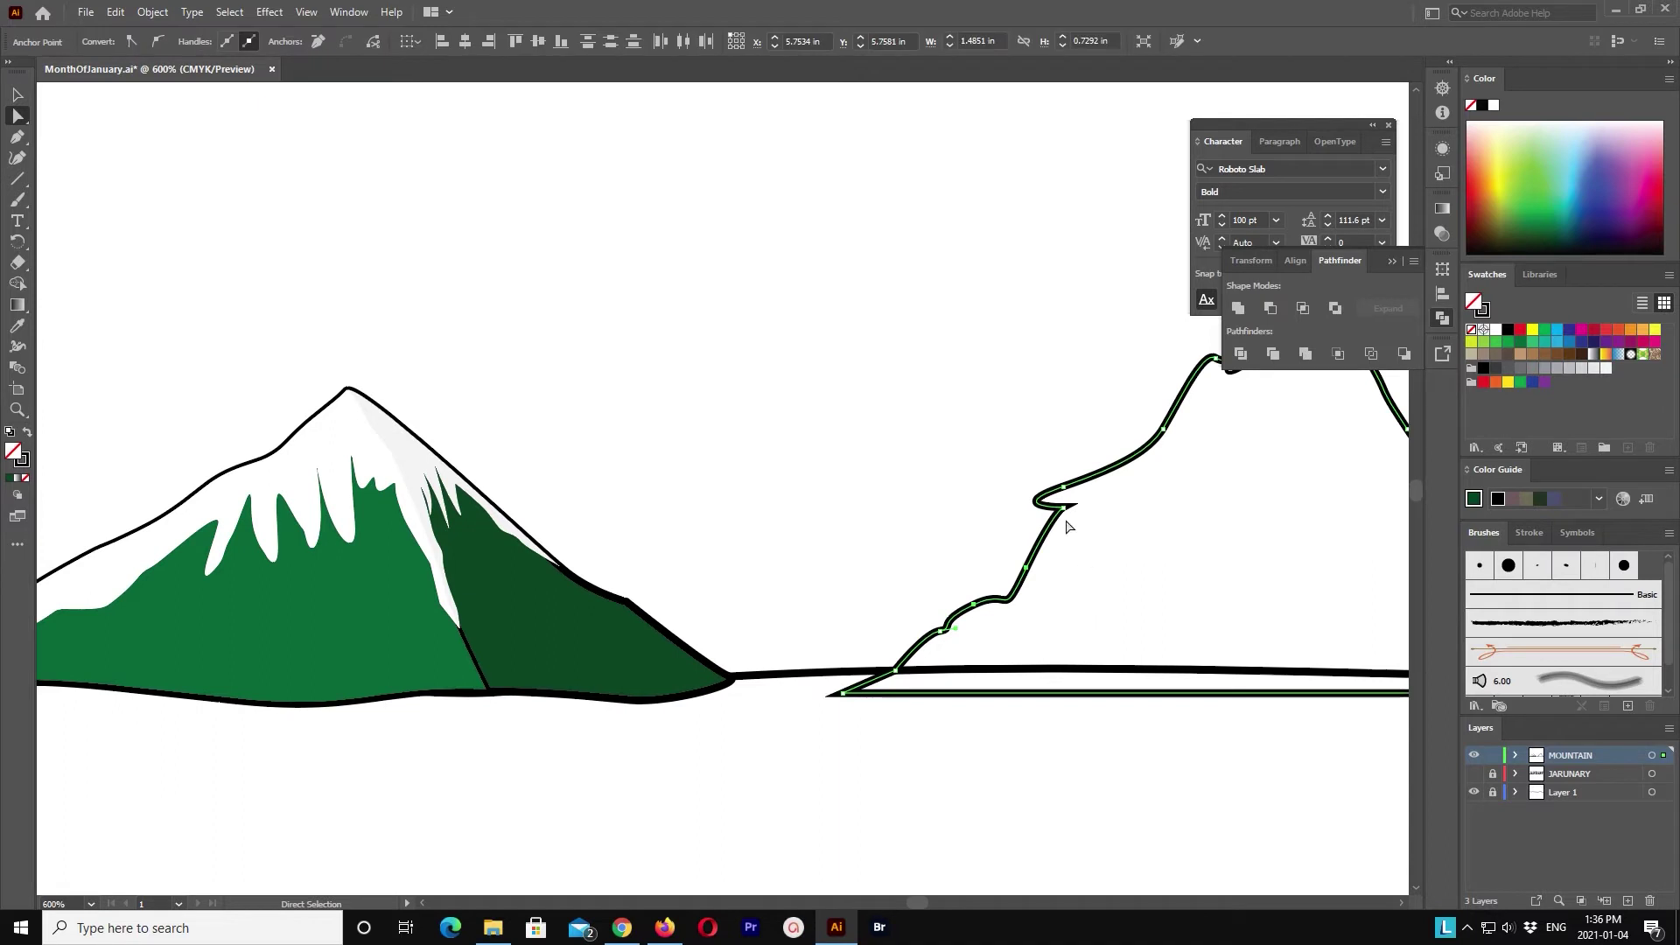
pyautogui.moveTo(810, 522); pyautogui.dragTo(1092, 766)
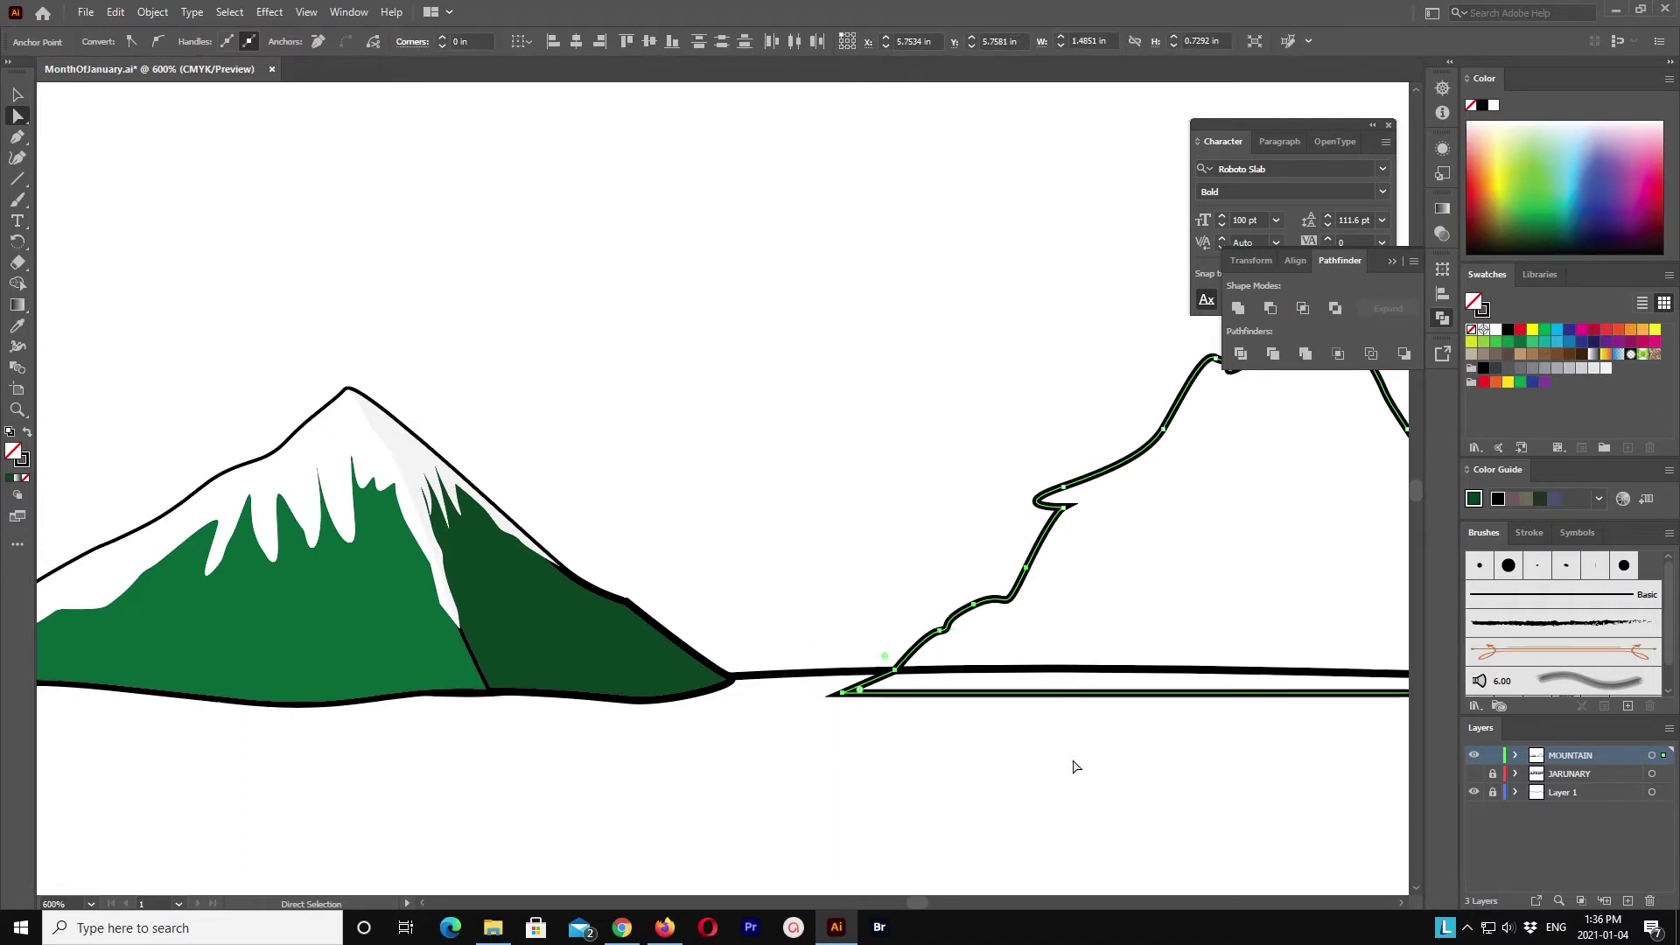
pyautogui.hotkey('shift', 'Left')
# Step: Reshape the ridge to remove the stray loop and the spike near the peak
pyautogui.scroll(3, 1028, 622)
pyautogui.hscroll(5, 1028, 622)
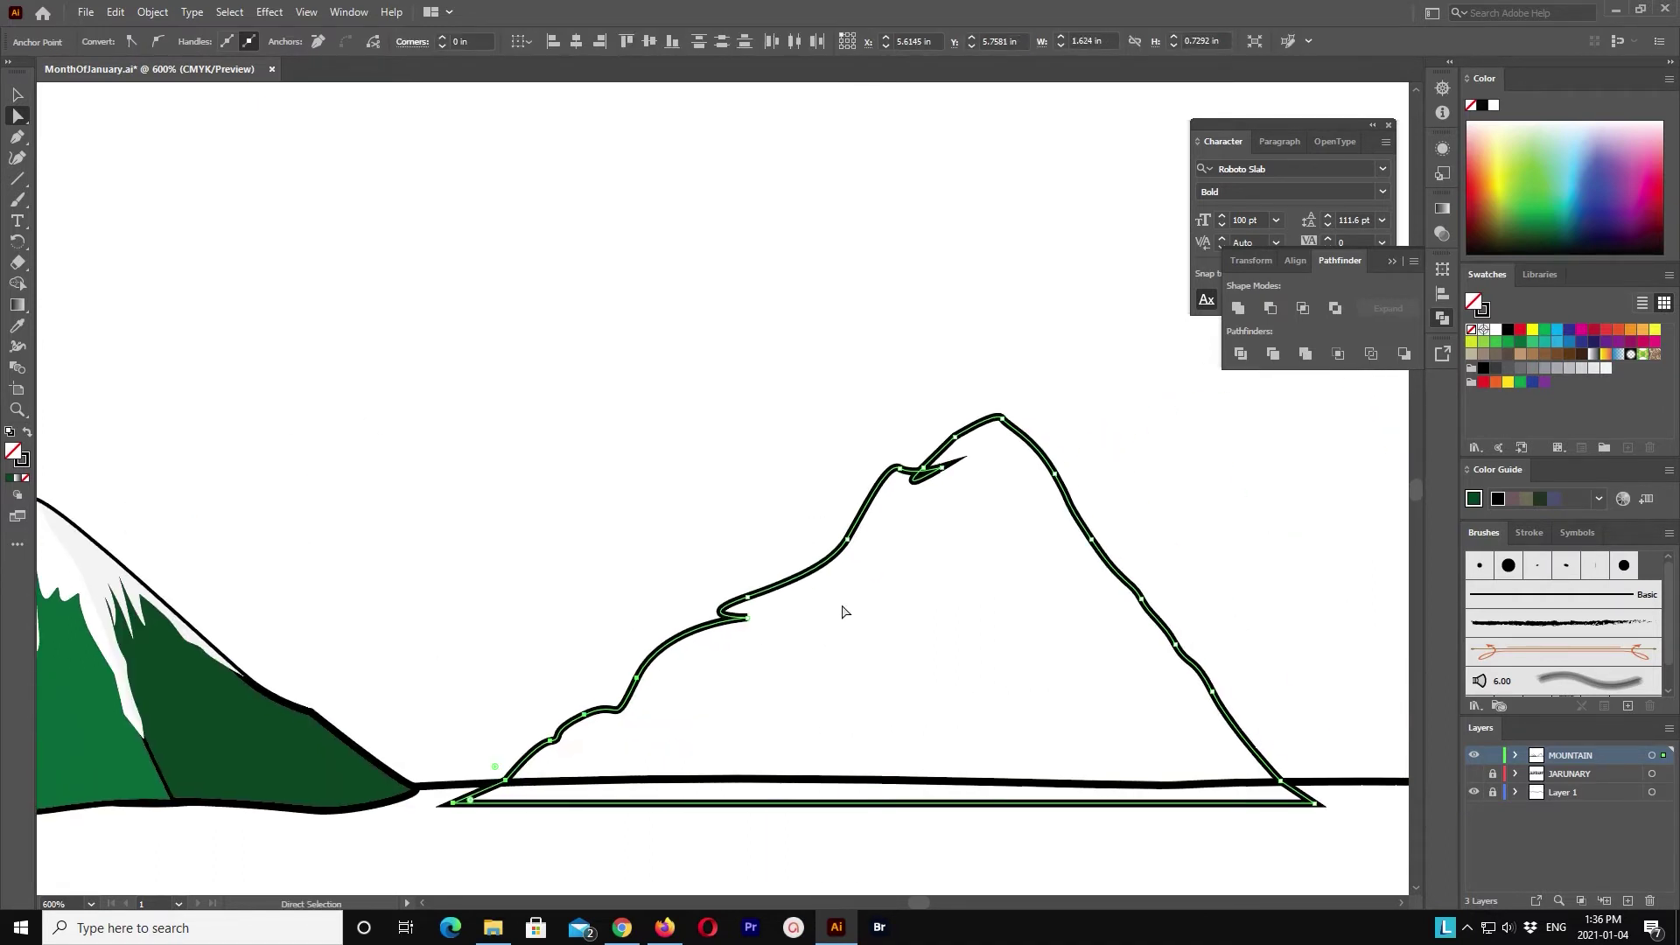
pyautogui.click(18, 137)
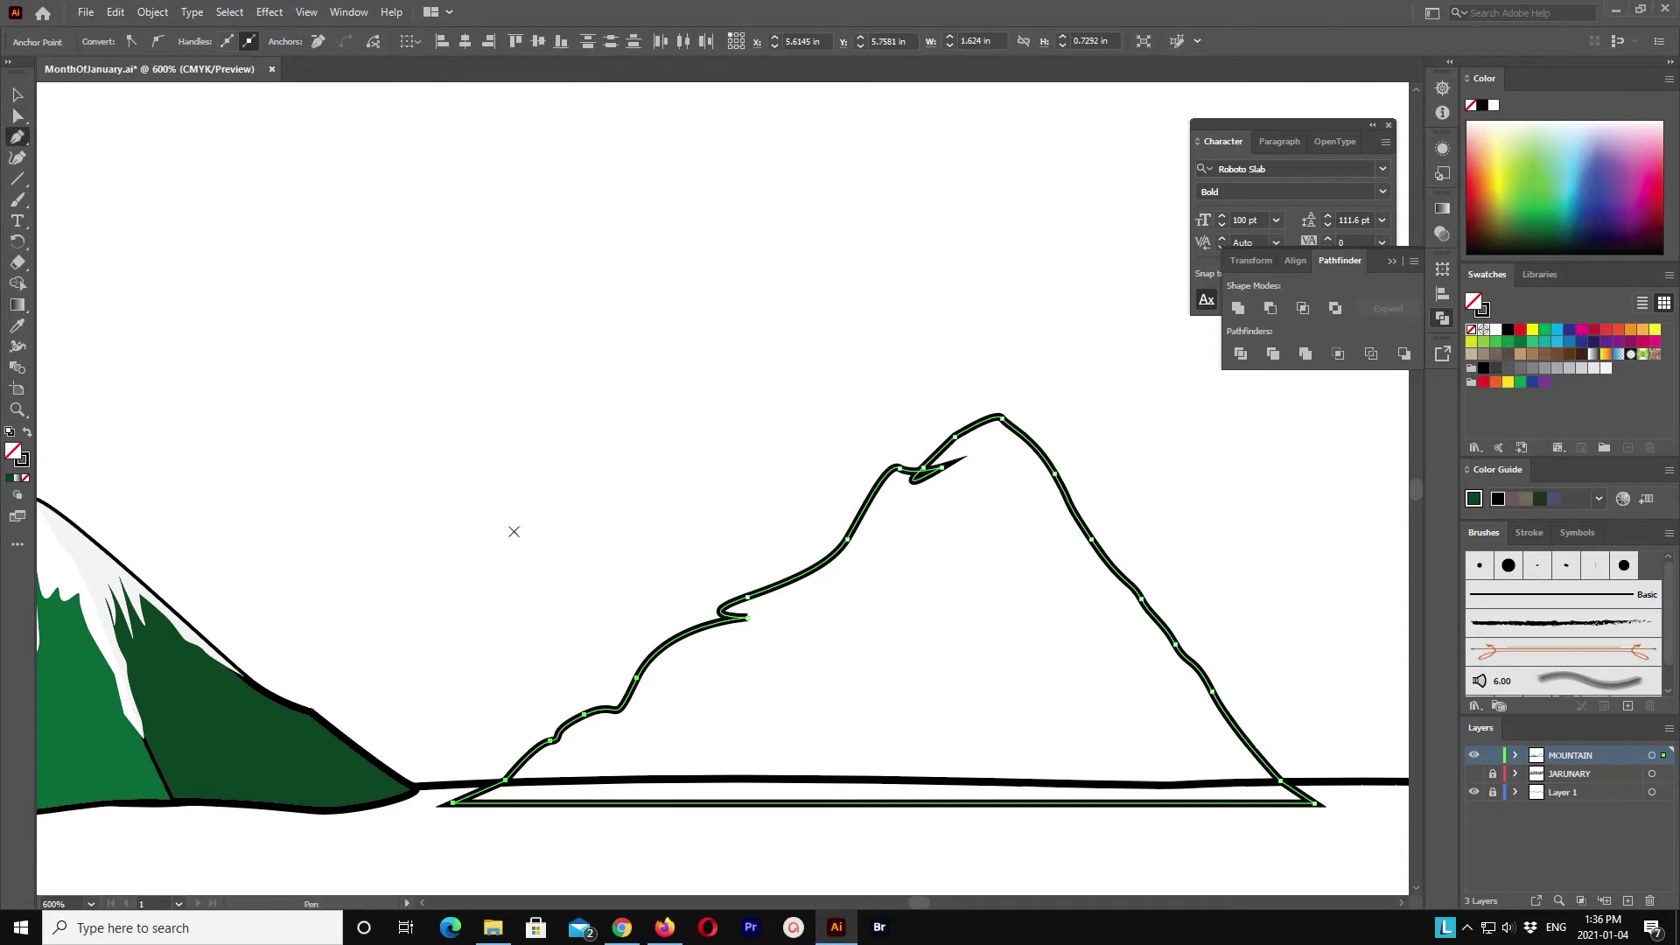
pyautogui.click(18, 116)
pyautogui.moveTo(762, 604); pyautogui.dragTo(798, 604)
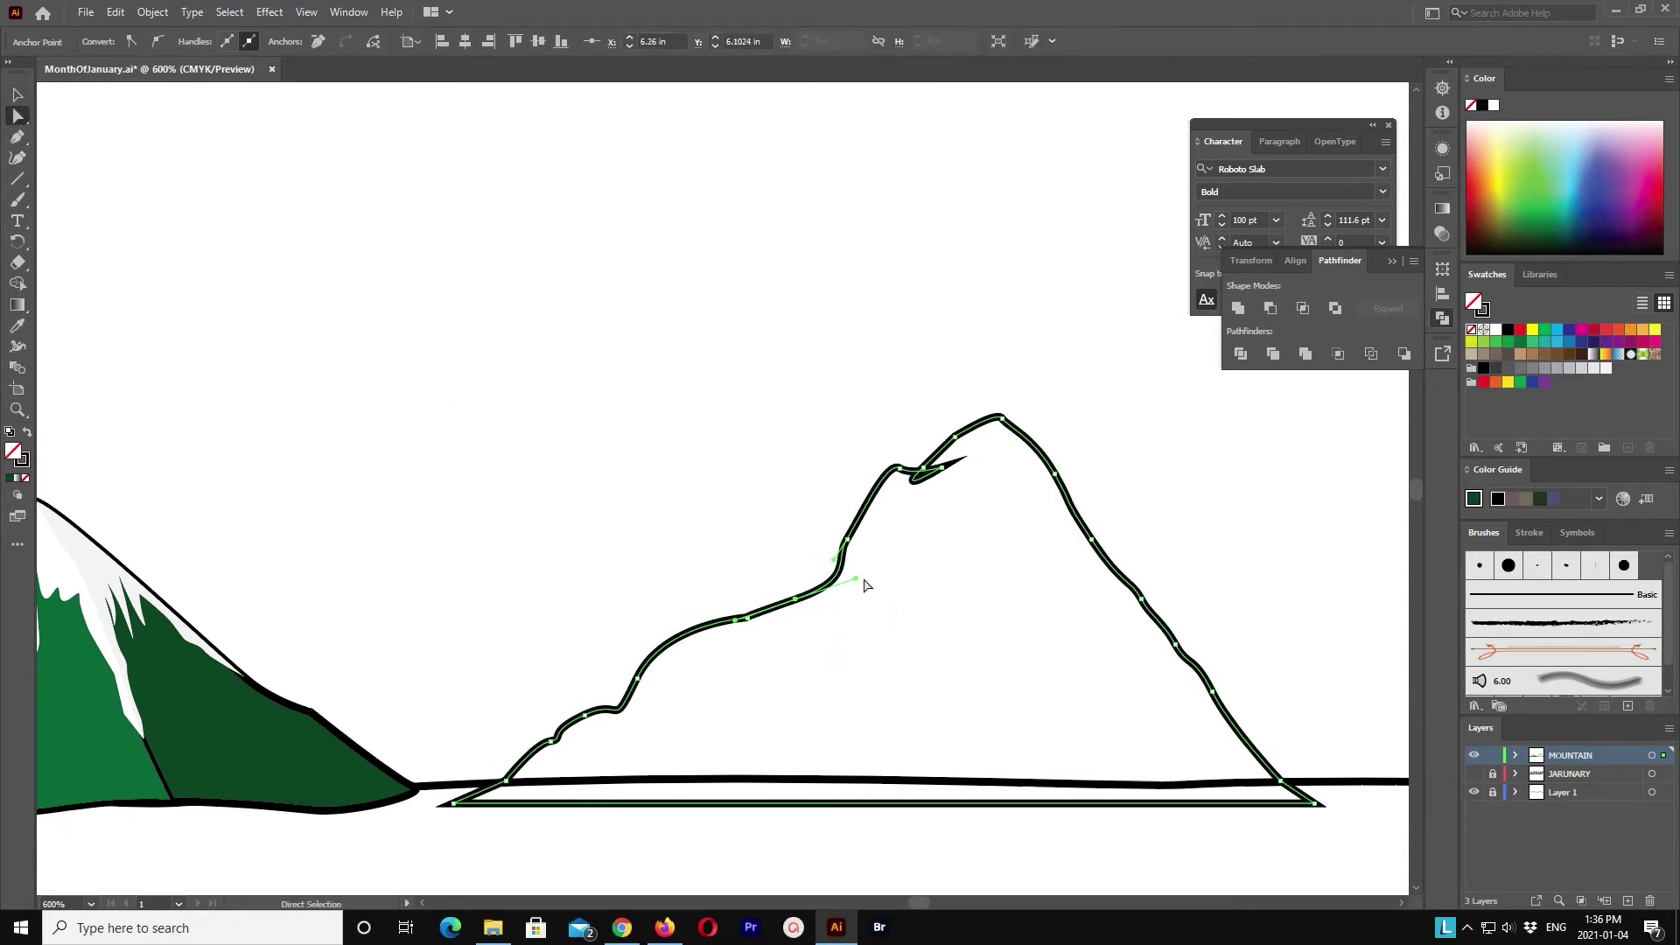
pyautogui.click(858, 582)
pyautogui.click(912, 483)
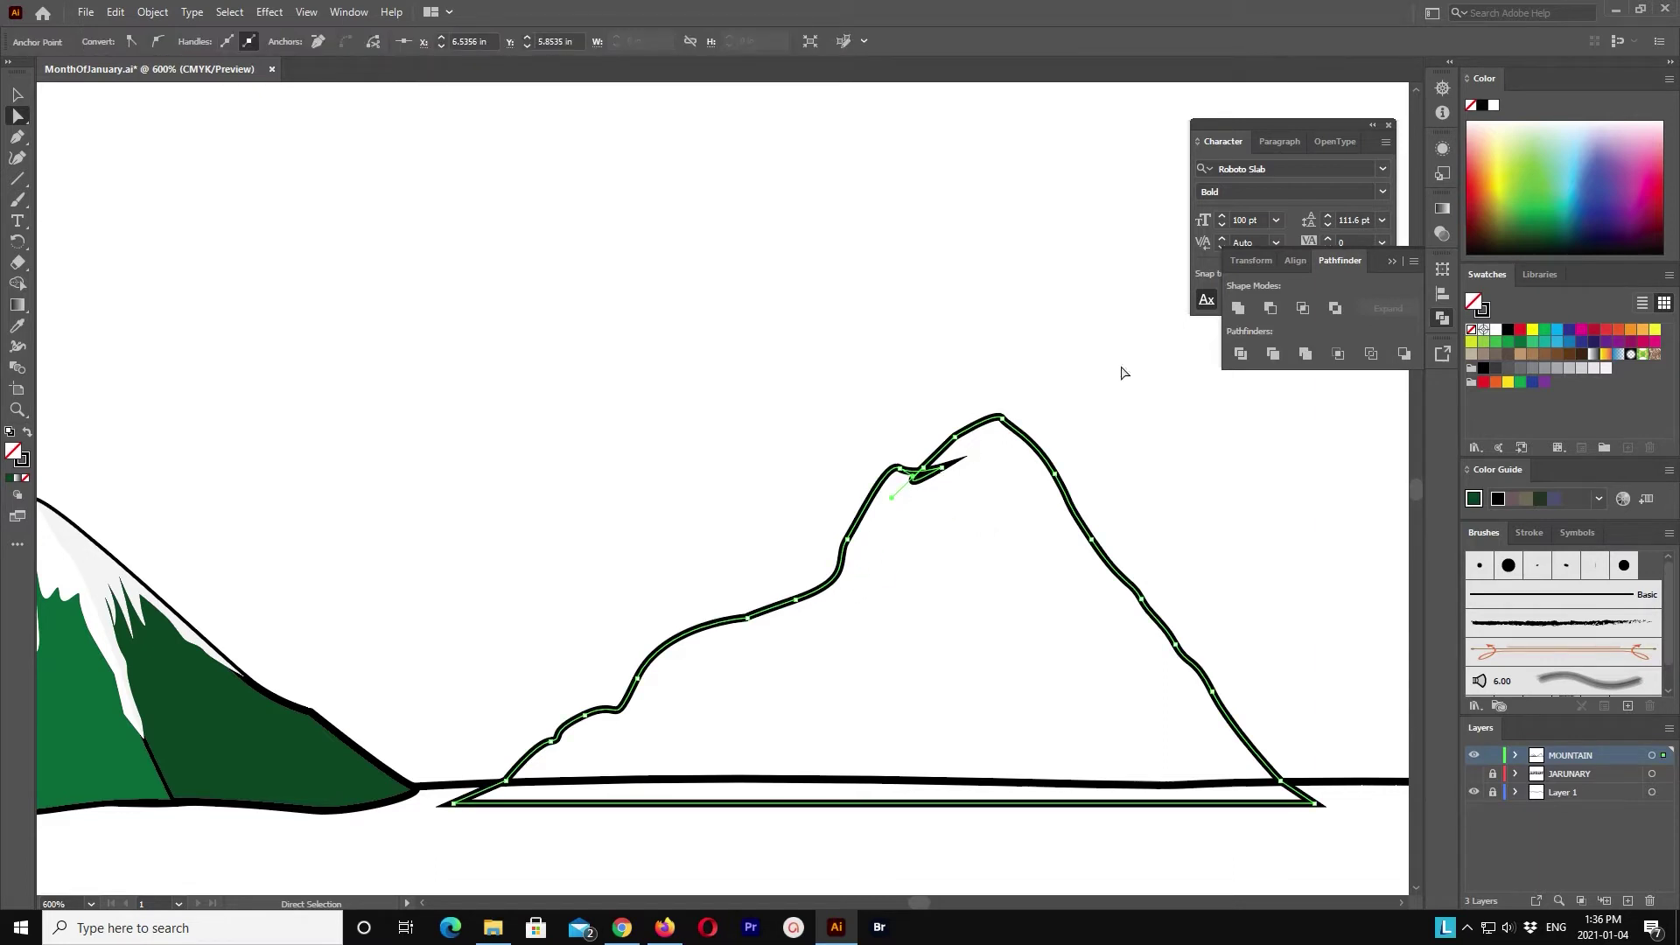
pyautogui.click(1264, 308)
pyautogui.click(956, 509)
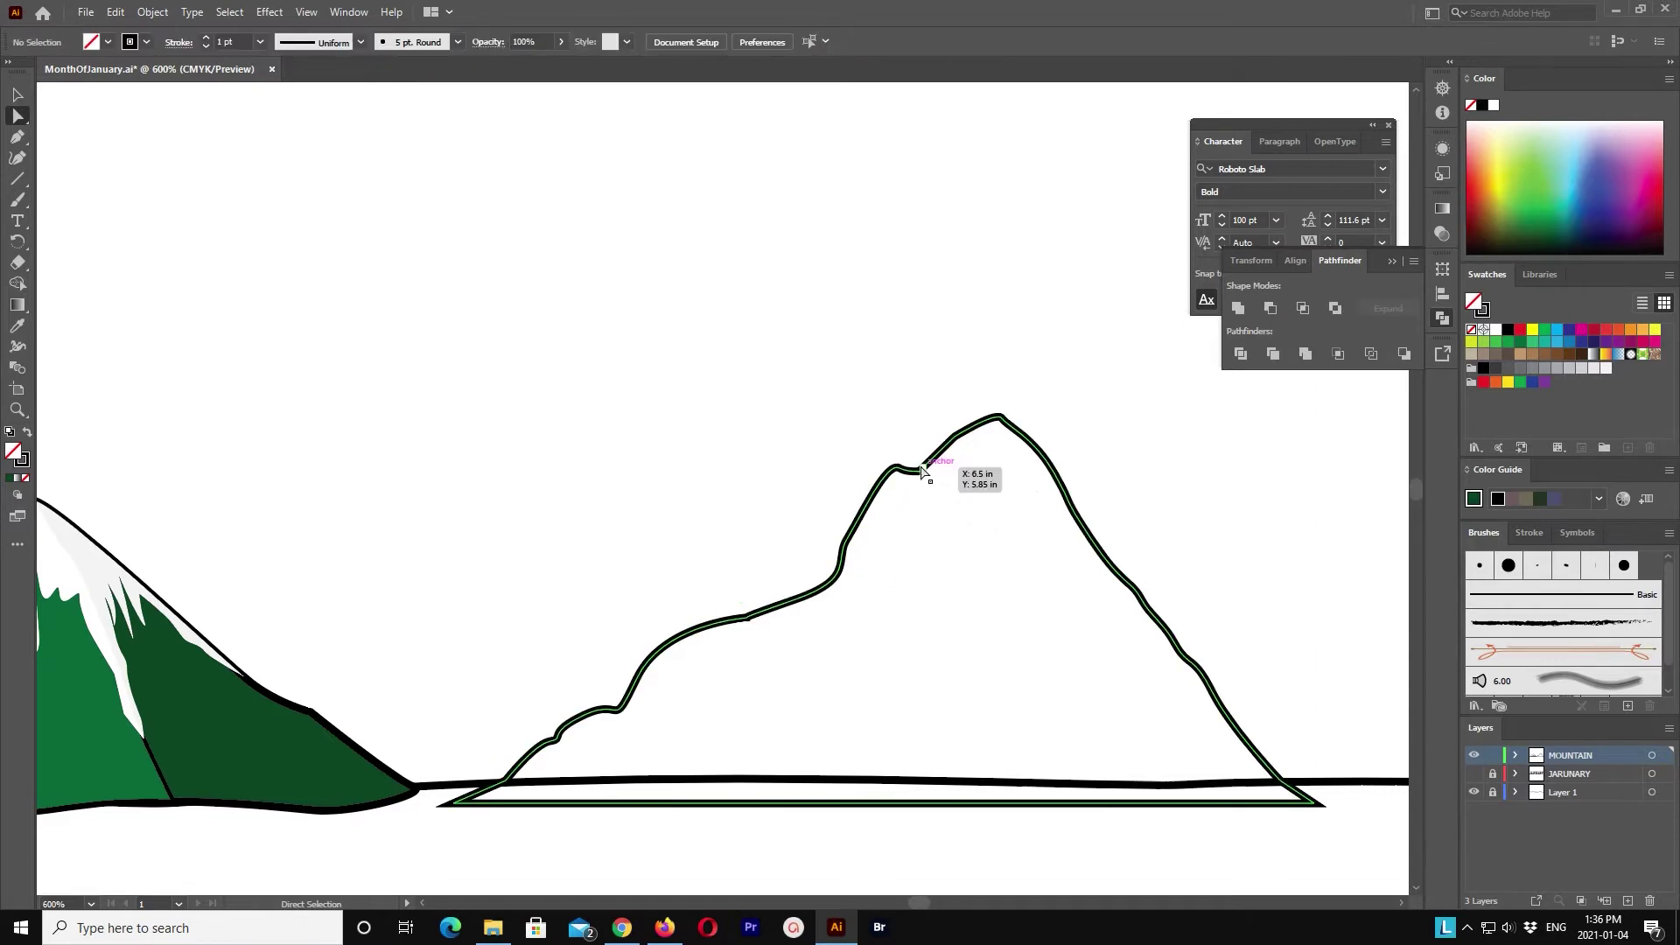
pyautogui.moveTo(1127, 630); pyautogui.dragTo(922, 573)
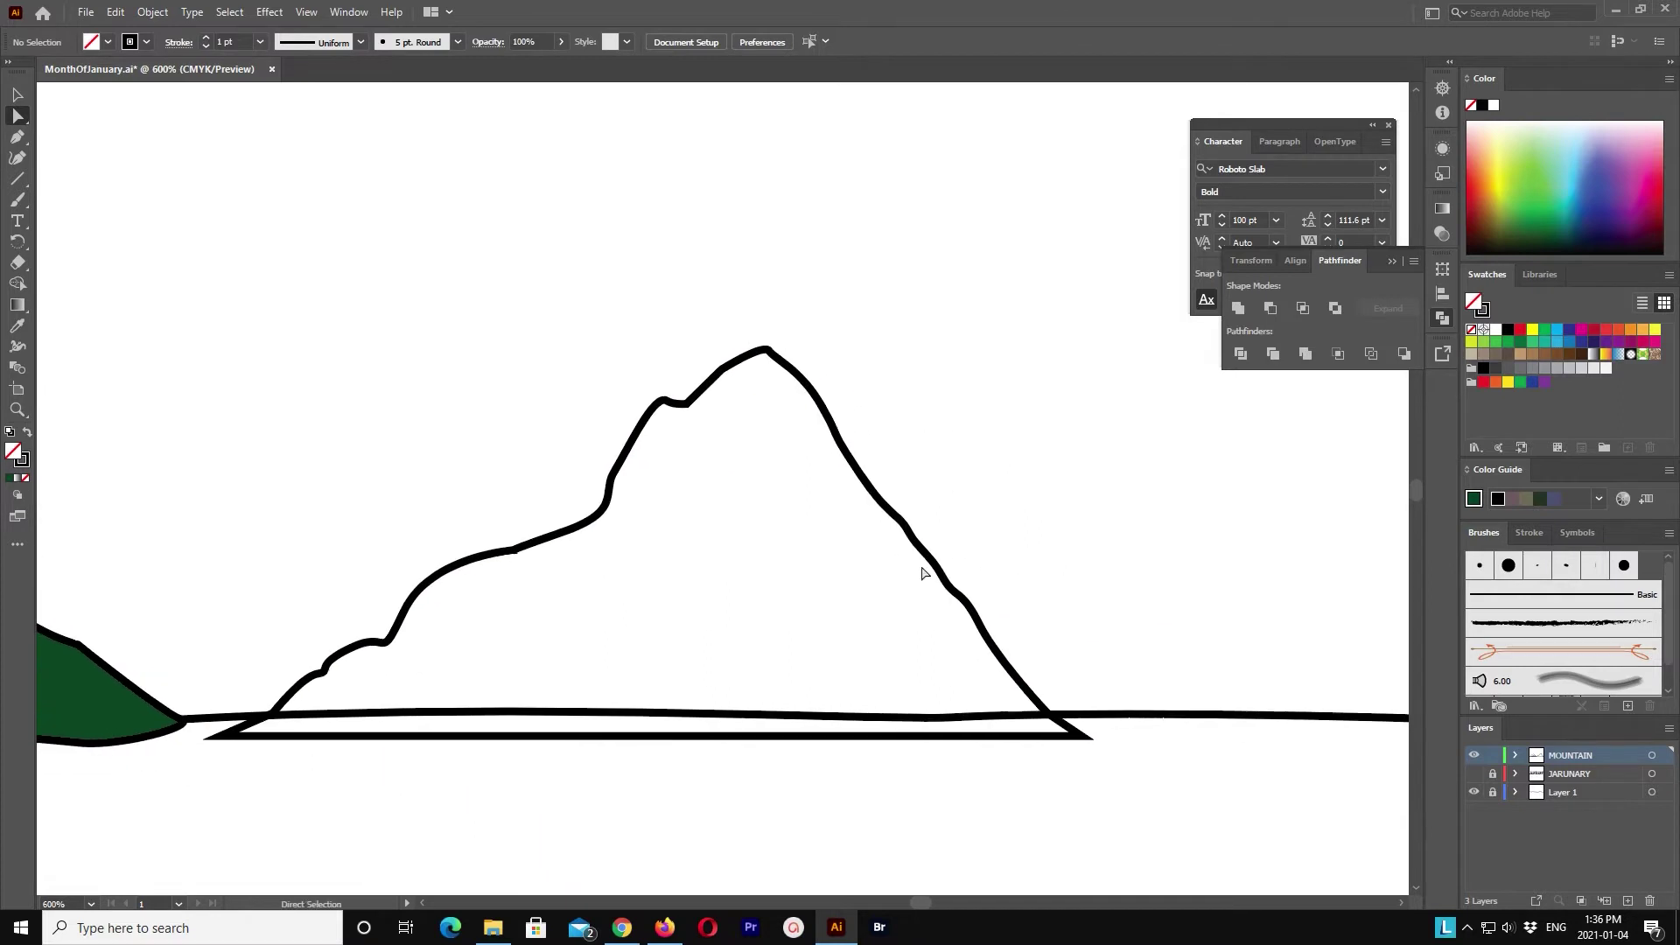
# Step: Start a new pen path at the second mountain's peak and trace it down the broad right slope
pyautogui.click(17, 138)
pyautogui.click(769, 351)
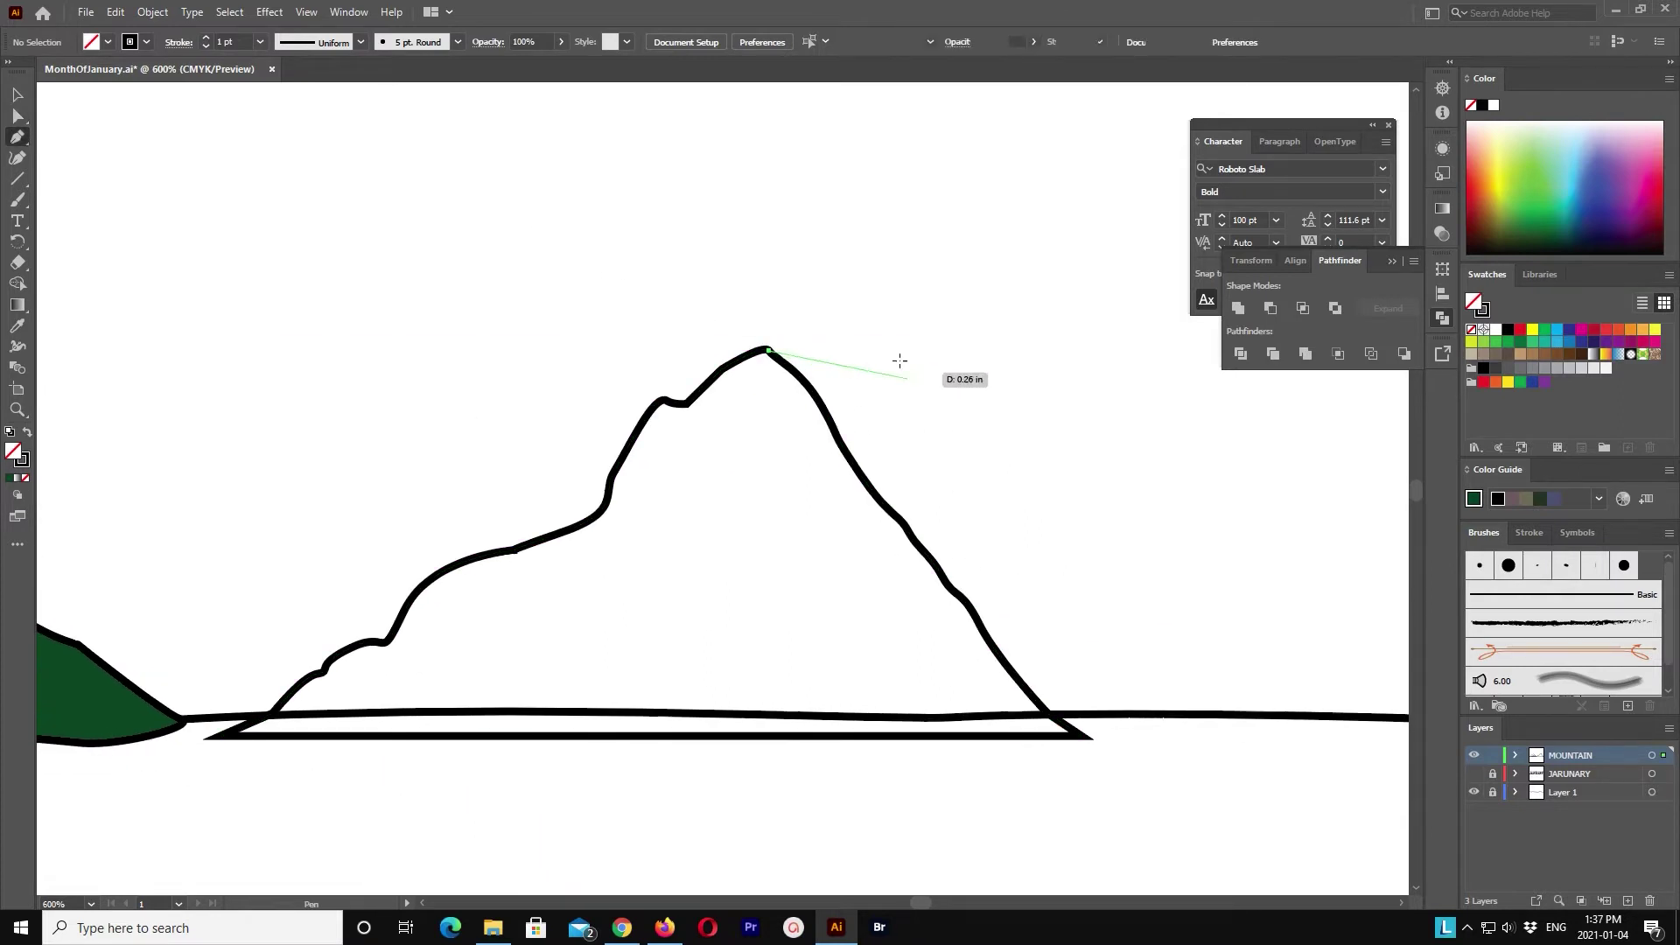
pyautogui.moveTo(878, 378)
pyautogui.mouseDown()
pyautogui.moveTo(928, 431)
pyautogui.moveTo(870, 386)
pyautogui.mouseUp()
pyautogui.moveTo(900, 450); pyautogui.dragTo(956, 461)
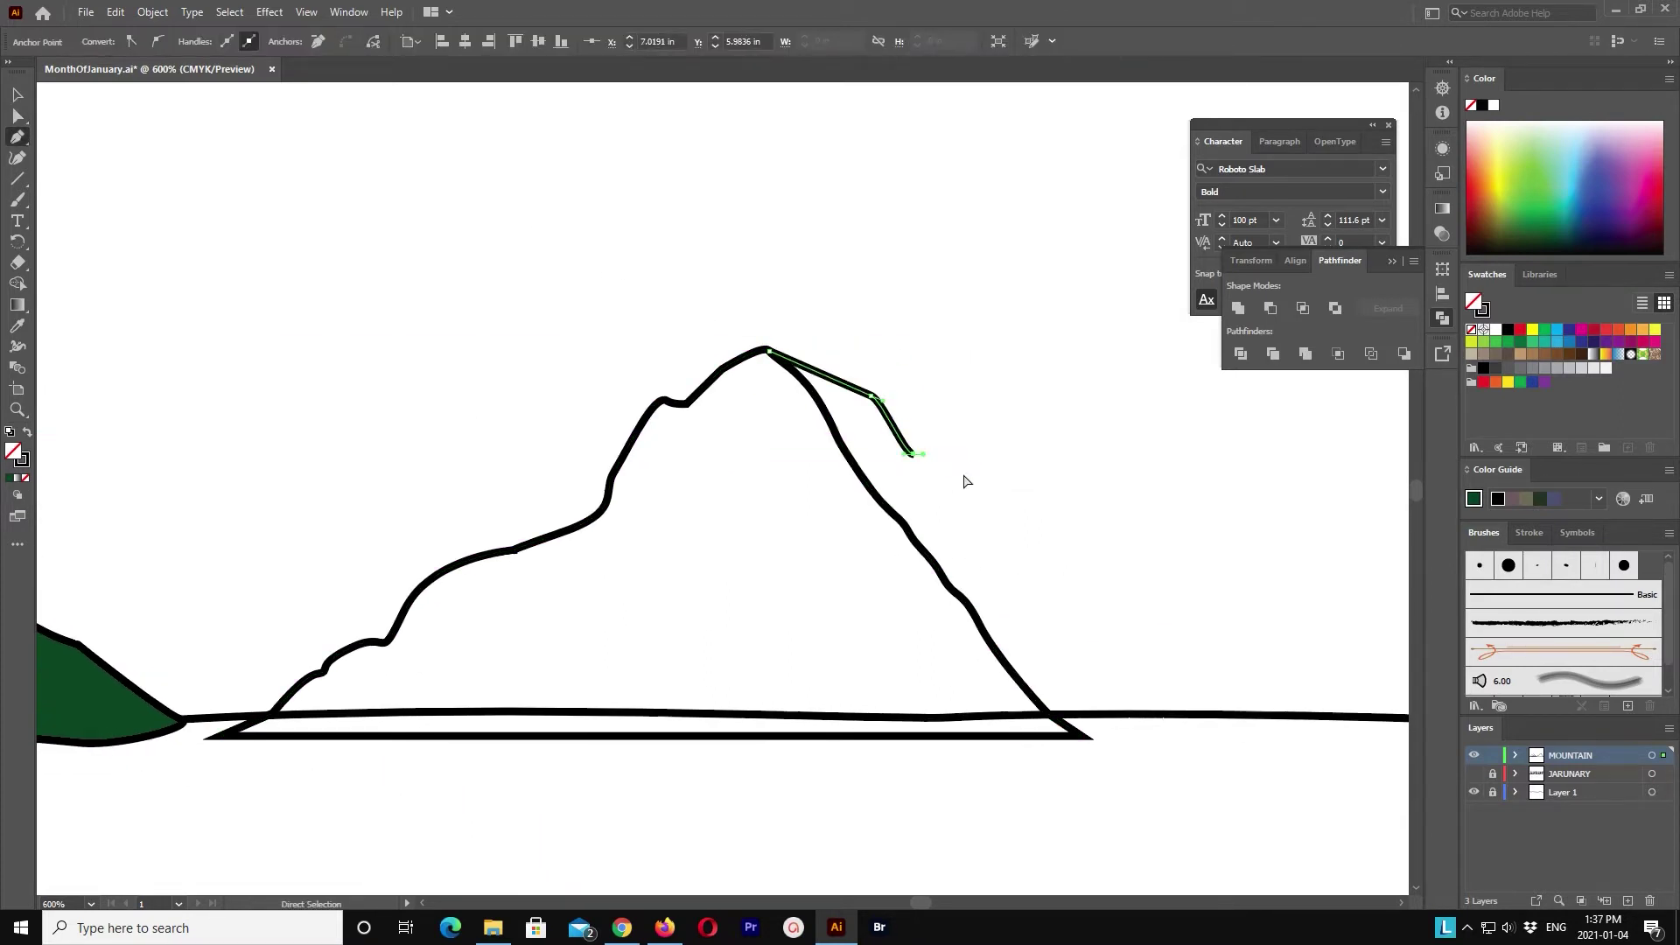
pyautogui.click(967, 474)
pyautogui.click(1053, 496)
pyautogui.click(1112, 542)
pyautogui.click(1223, 591)
pyautogui.click(1332, 688)
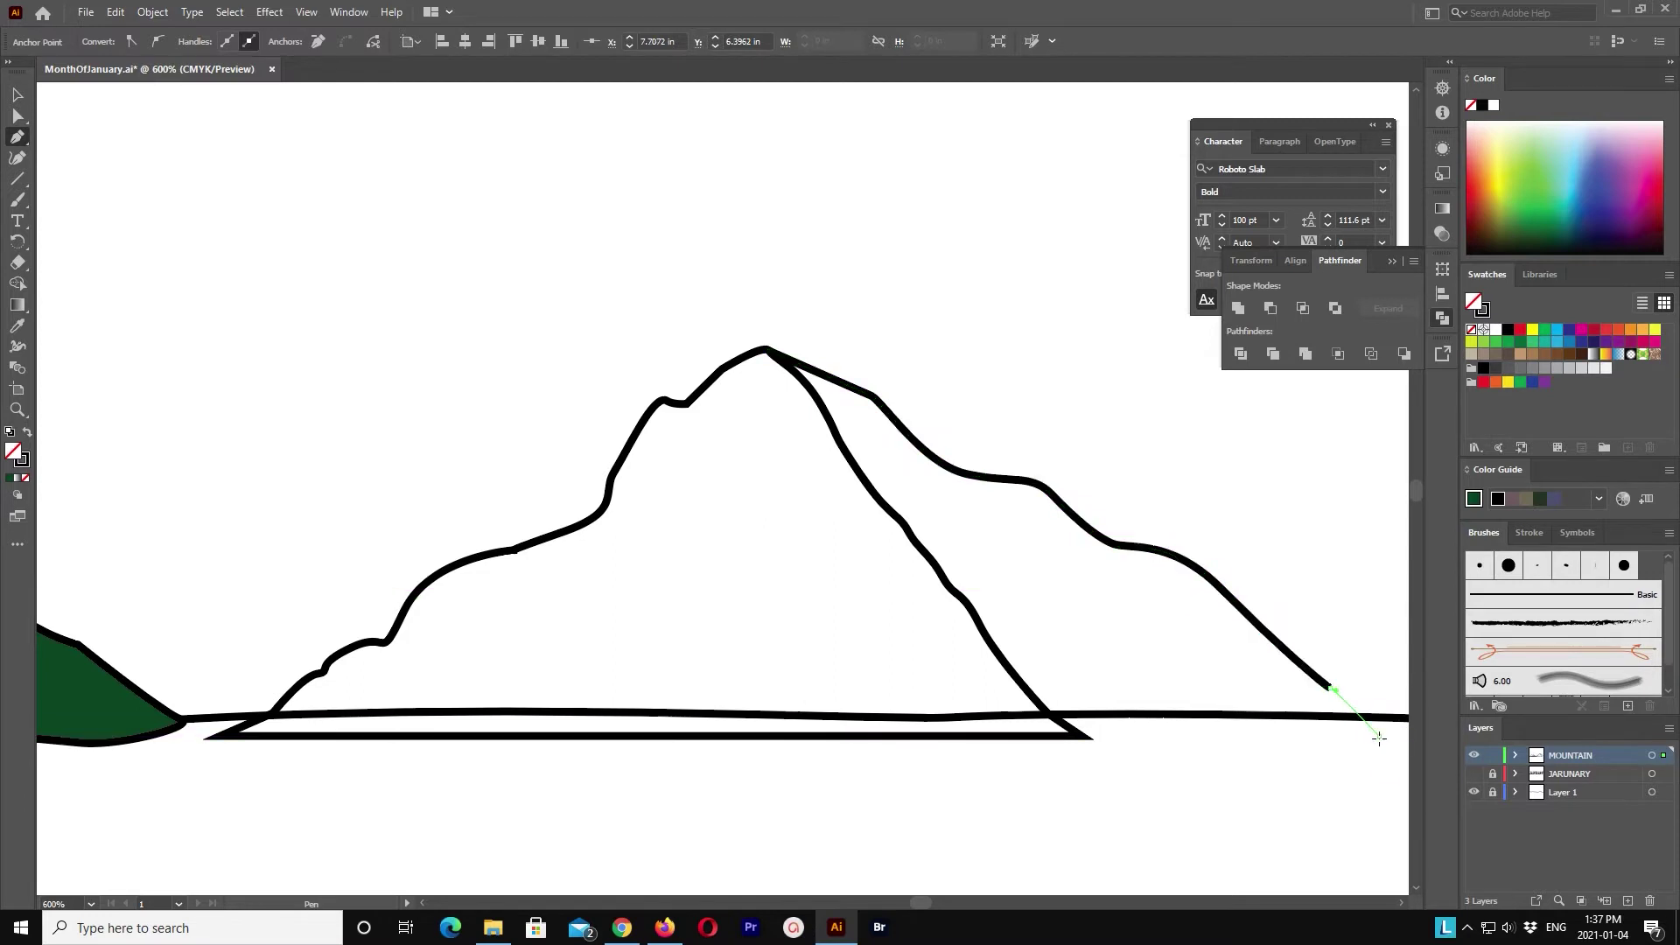
# Step: Run the path along the ground and back up to close at the peak, then marquee-select the paths
pyautogui.click(1379, 735)
pyautogui.click(1082, 735)
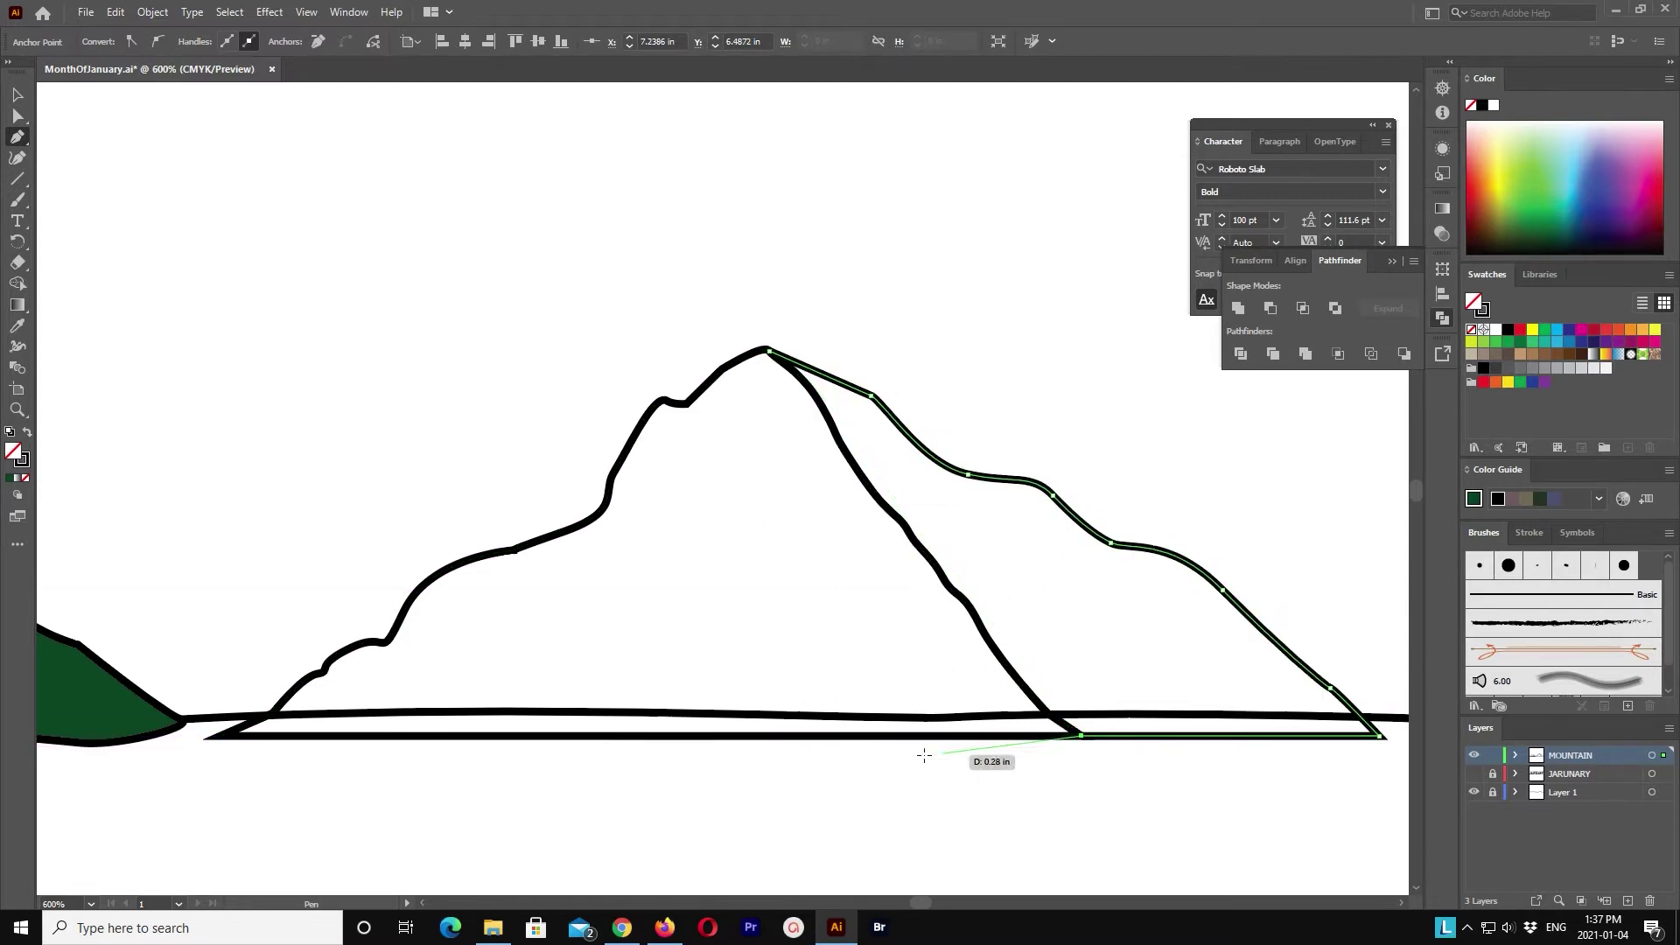
pyautogui.click(882, 737)
pyautogui.click(768, 429)
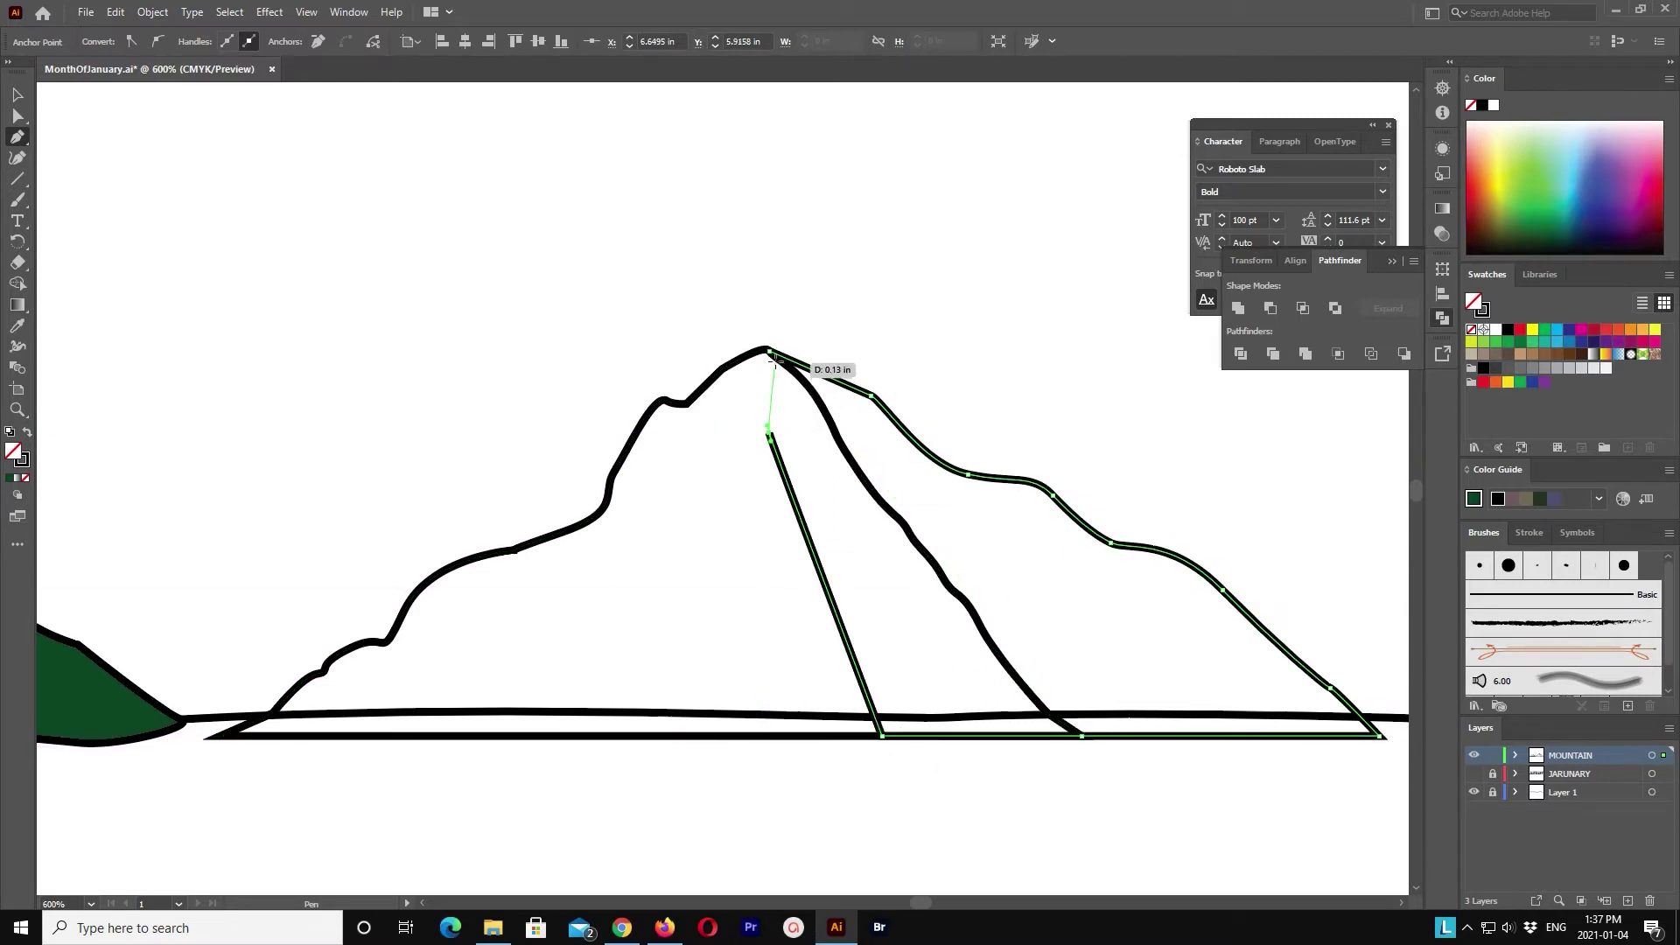
pyautogui.click(768, 351)
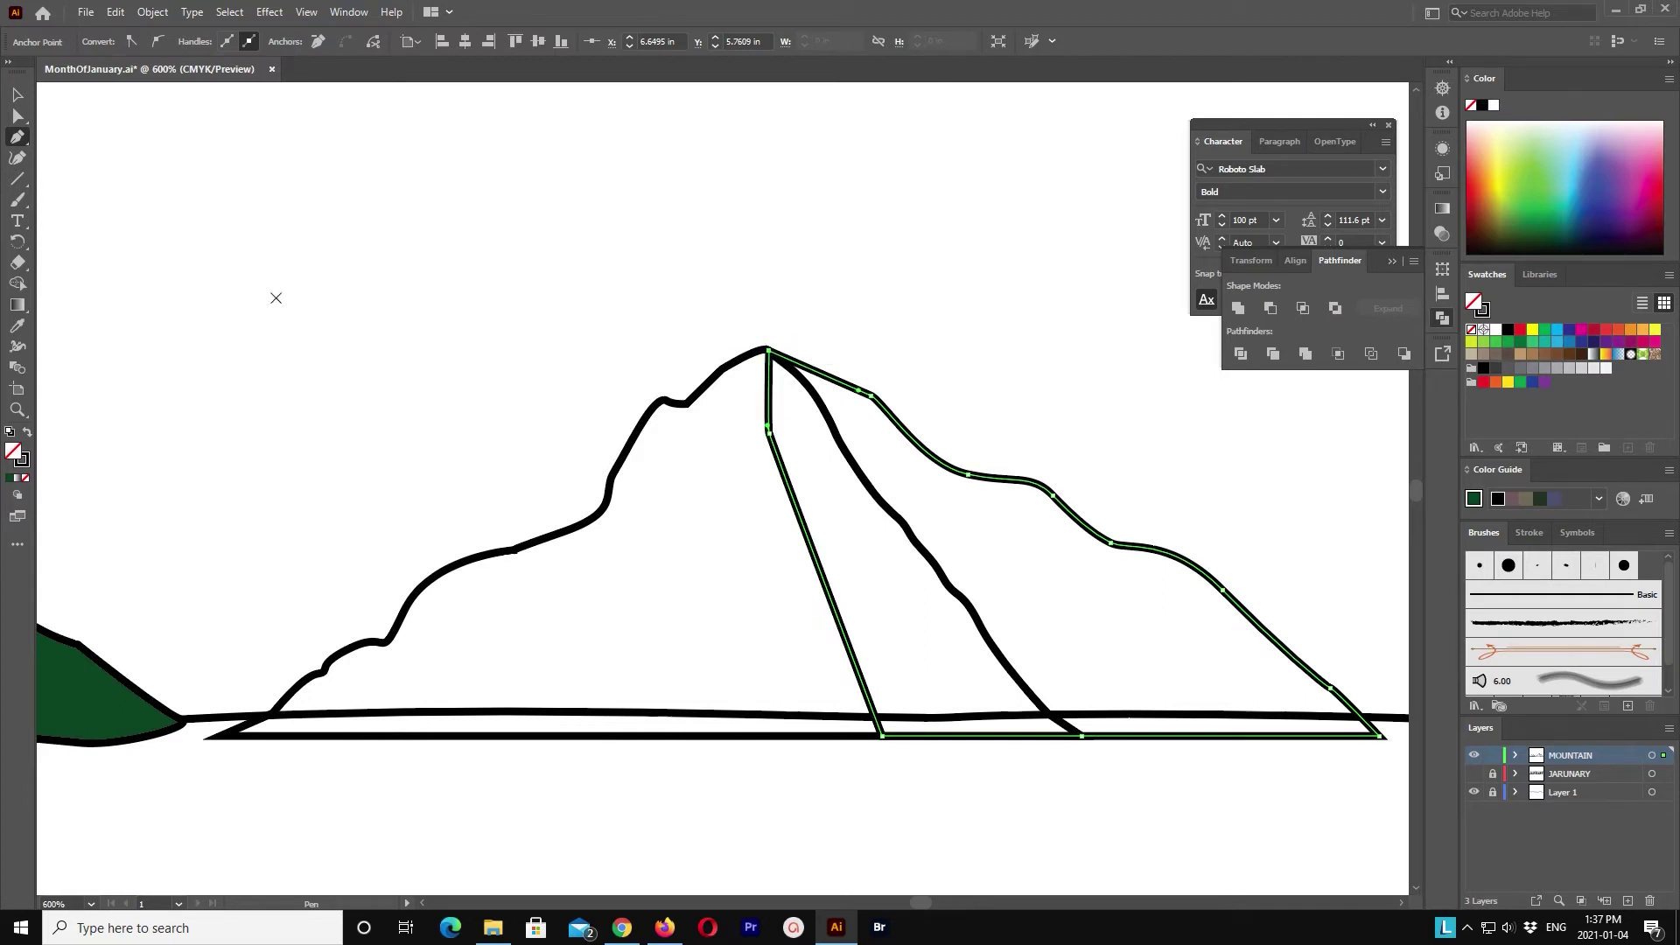
pyautogui.click(17, 94)
pyautogui.moveTo(675, 307); pyautogui.dragTo(880, 483)
# Step: Paste a copy of the mountain paths, move it down, and merge it into one outline
pyautogui.scroll(-5, 679, 254)
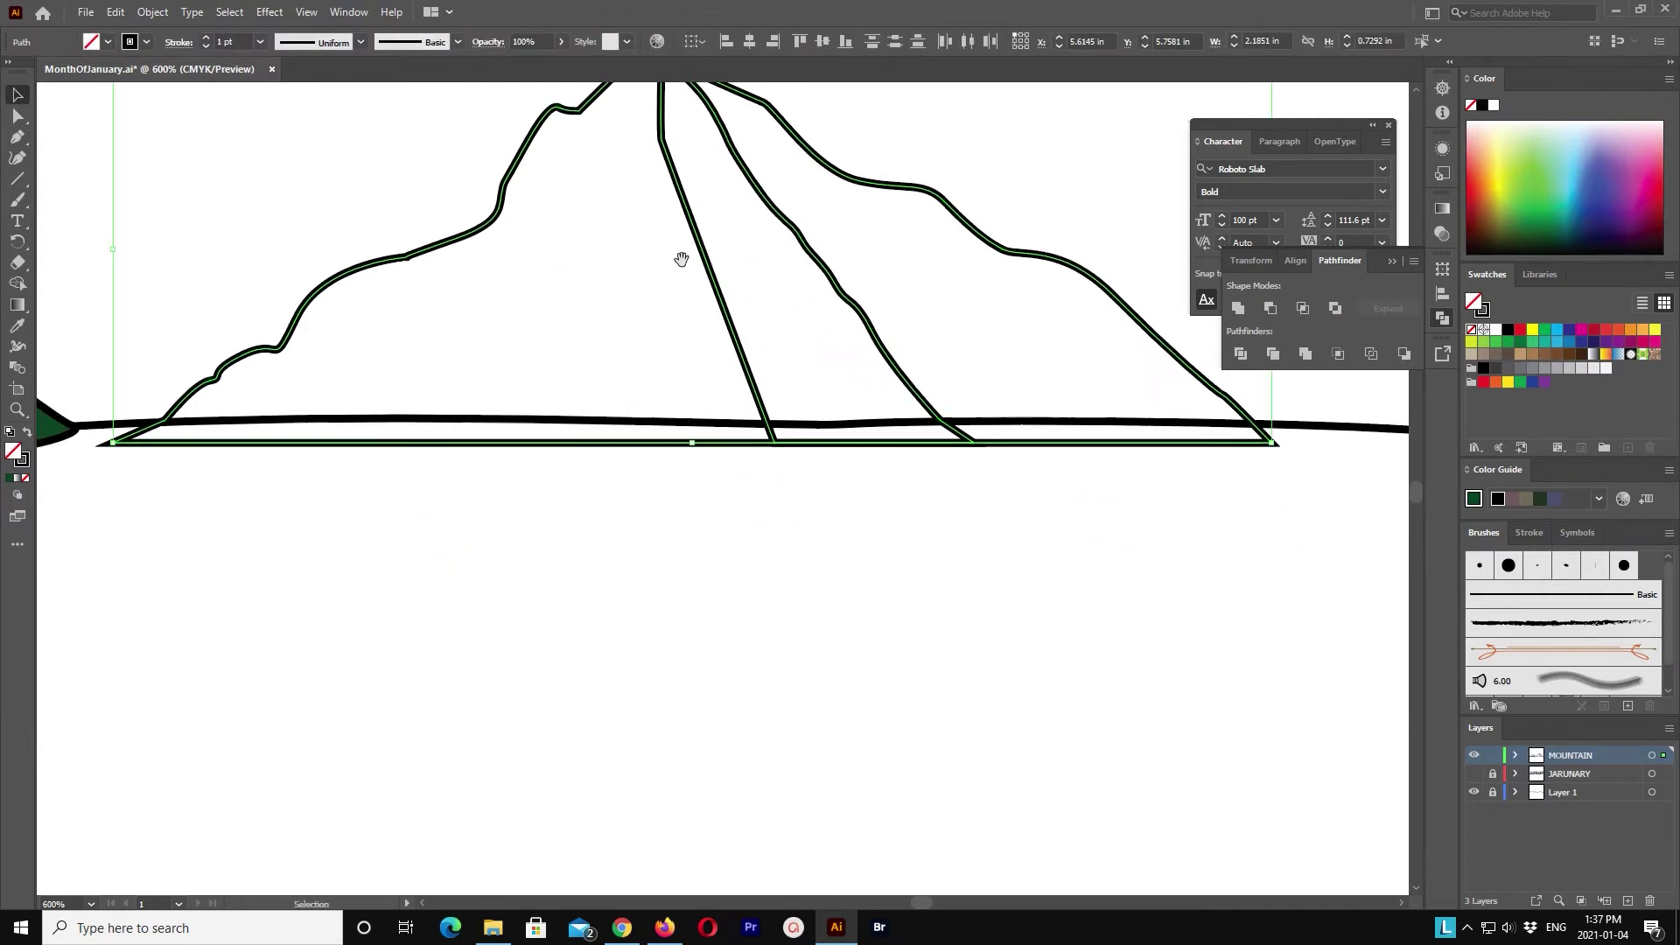
pyautogui.click(115, 12)
pyautogui.click(176, 144)
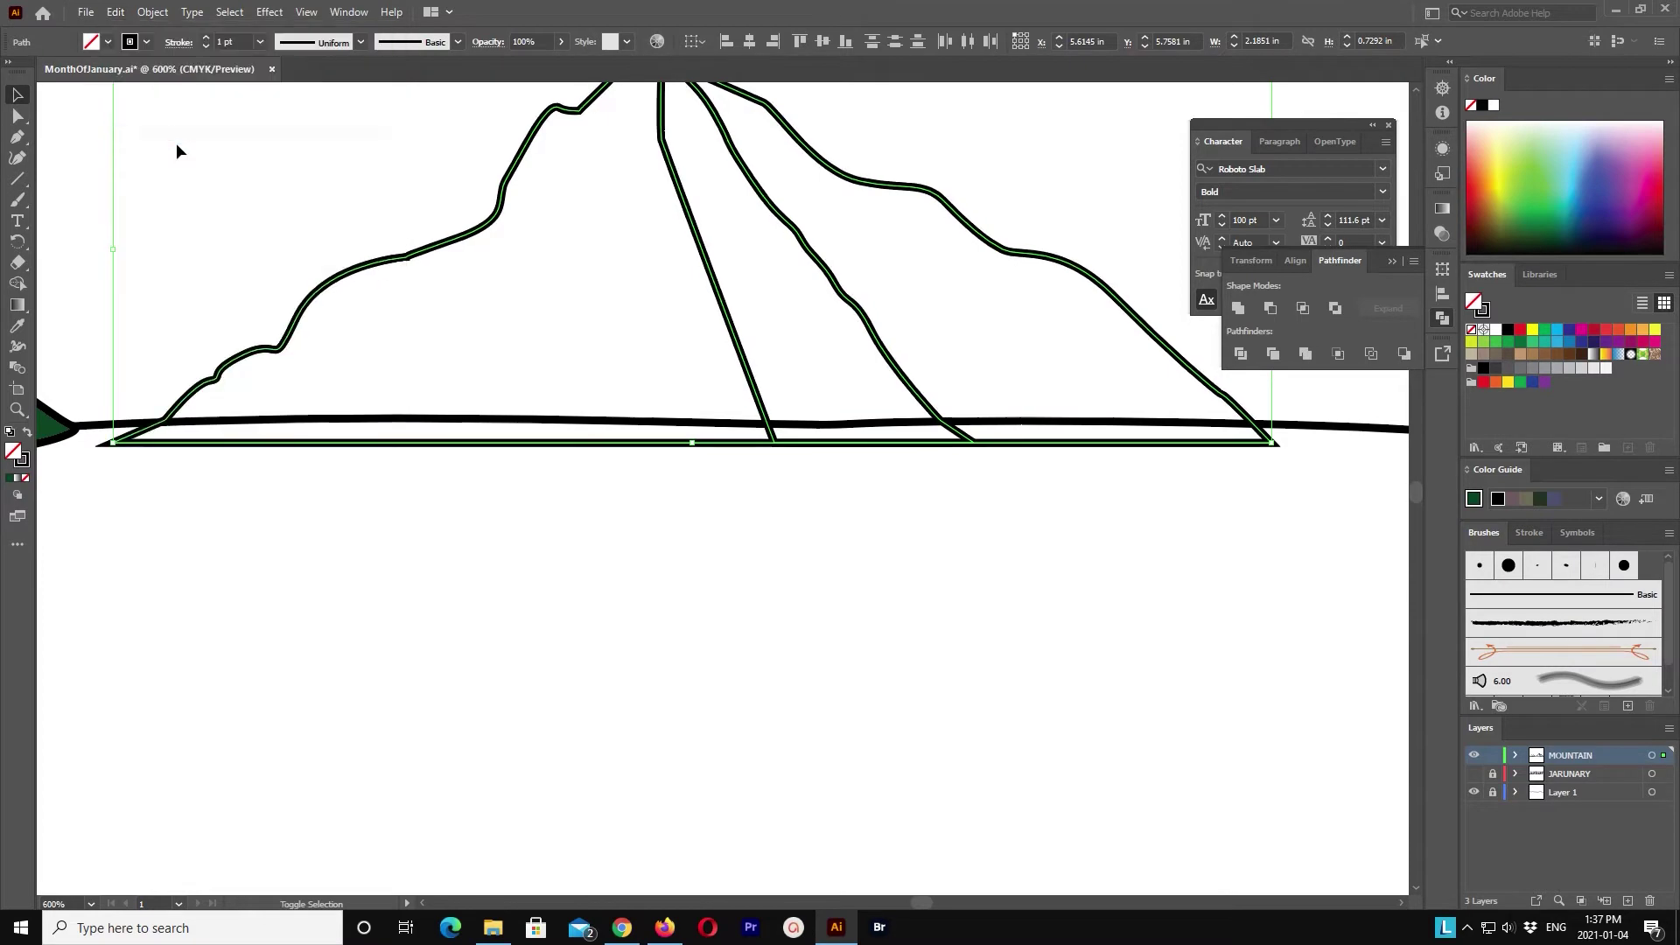
pyautogui.hotkey('shift', 'Down')
pyautogui.hotkey('shift', 'Down')
pyautogui.hotkey('shift', 'Down')
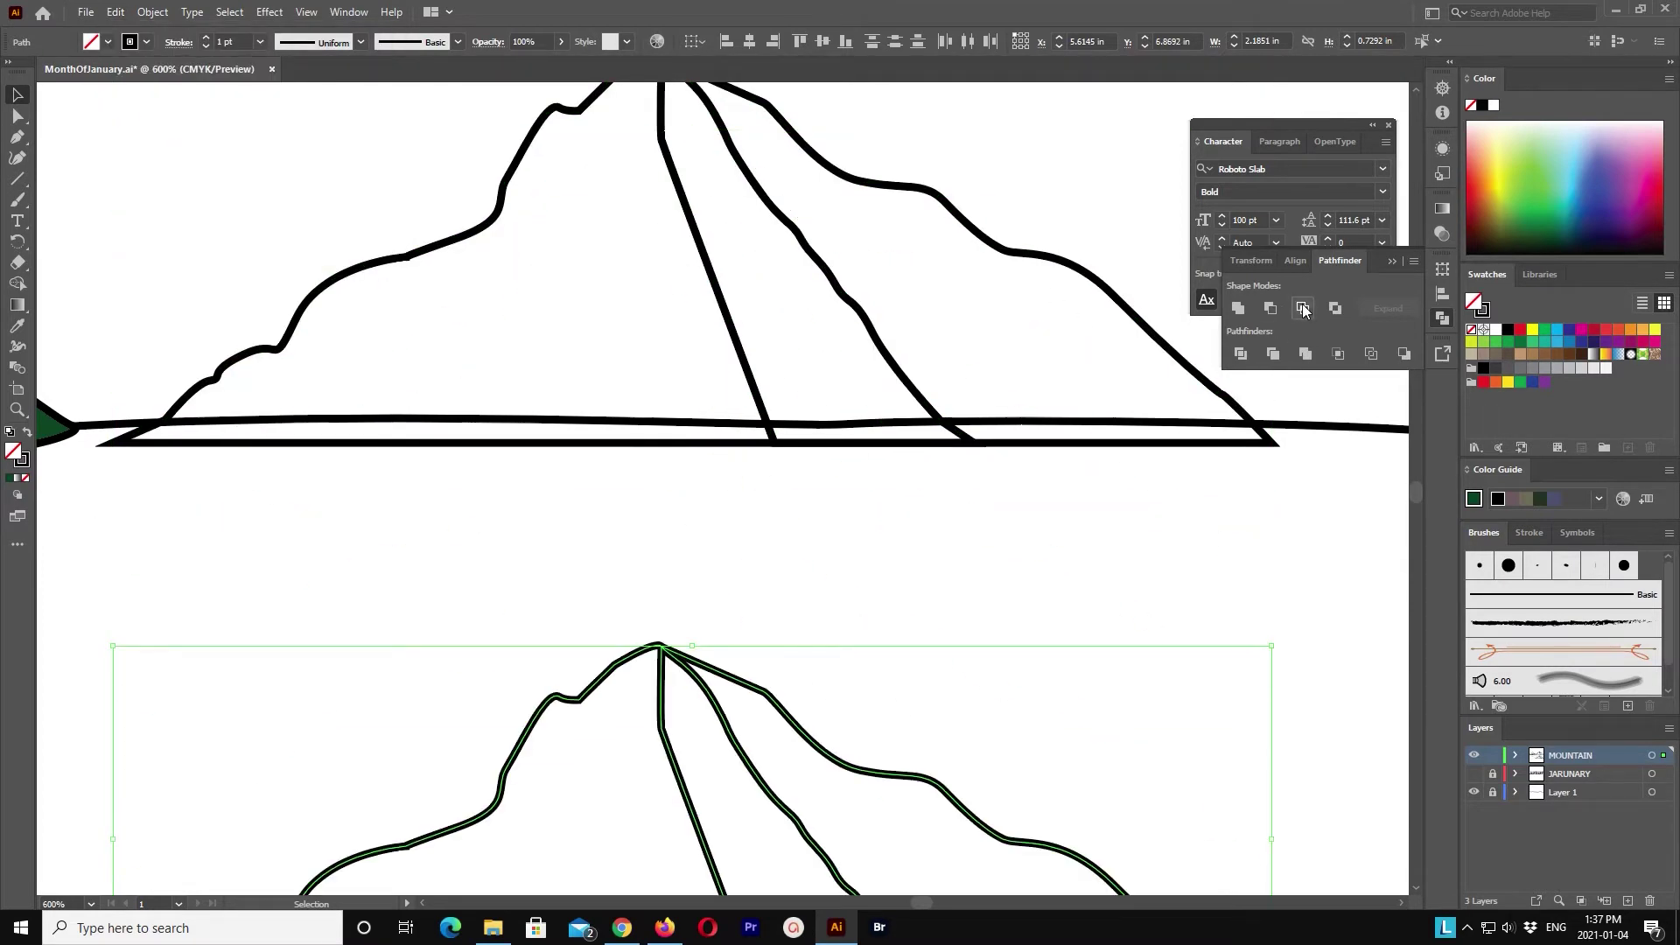
pyautogui.click(1238, 308)
# Step: Move the lined mountain down and nudge the merged outline up and left onto the ground line
pyautogui.scroll(-5, 856, 643)
pyautogui.scroll(2, 813, 575)
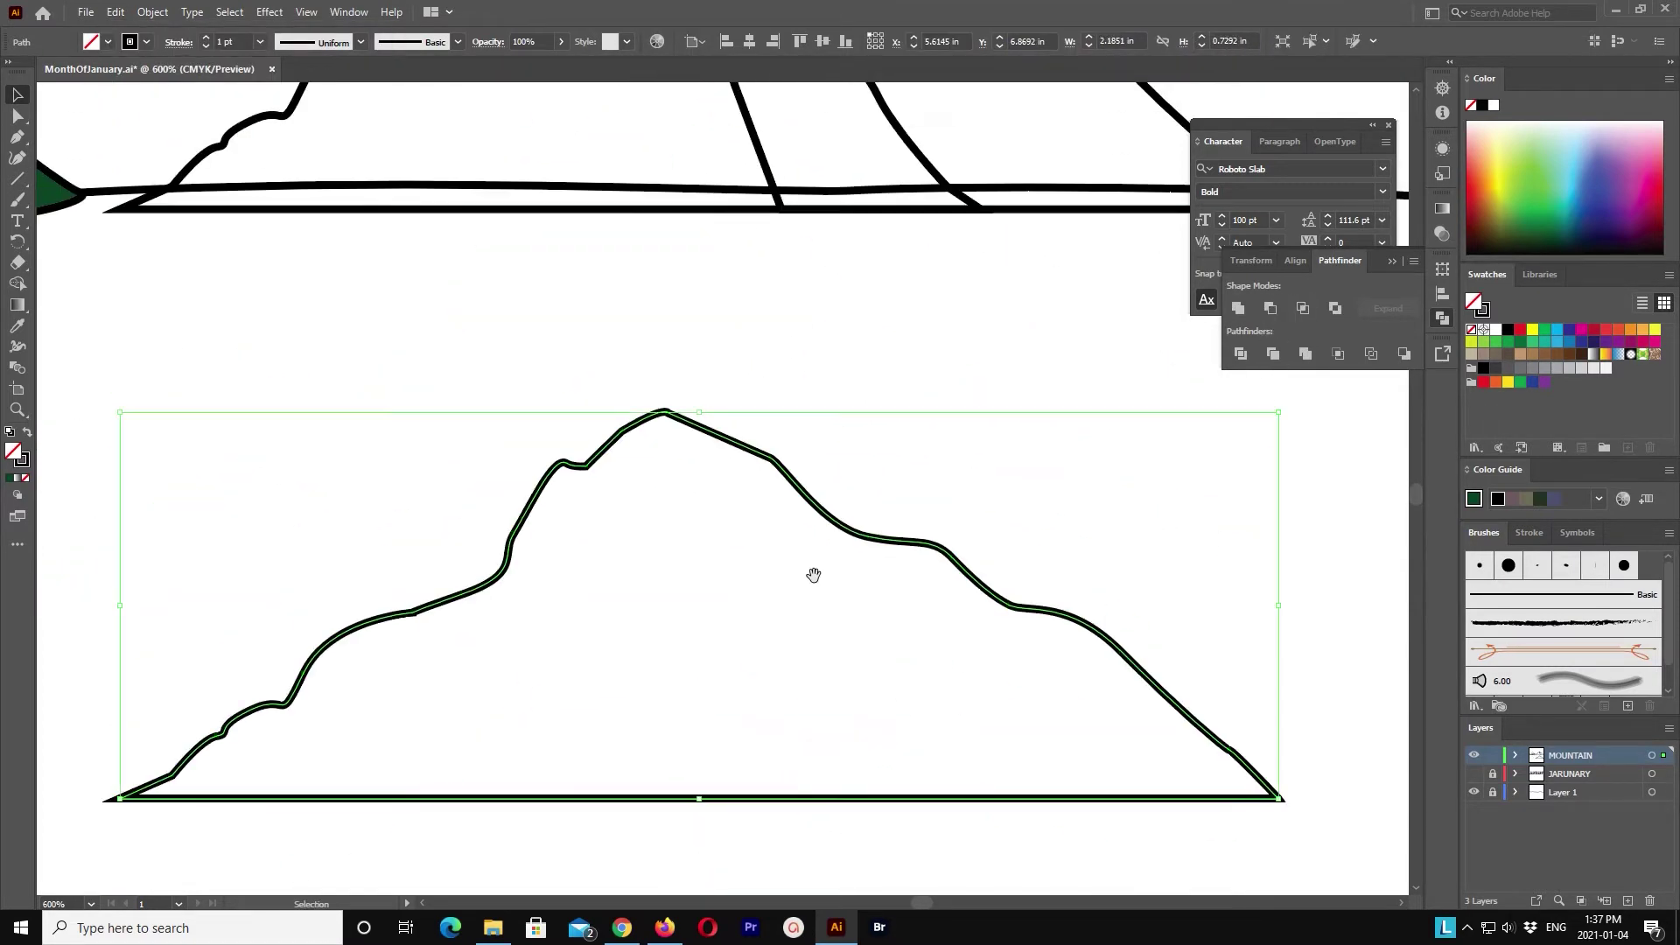
pyautogui.hotkey('ctrl', '-')
pyautogui.hotkey('ctrl', '-')
pyautogui.scroll(1, 842, 538)
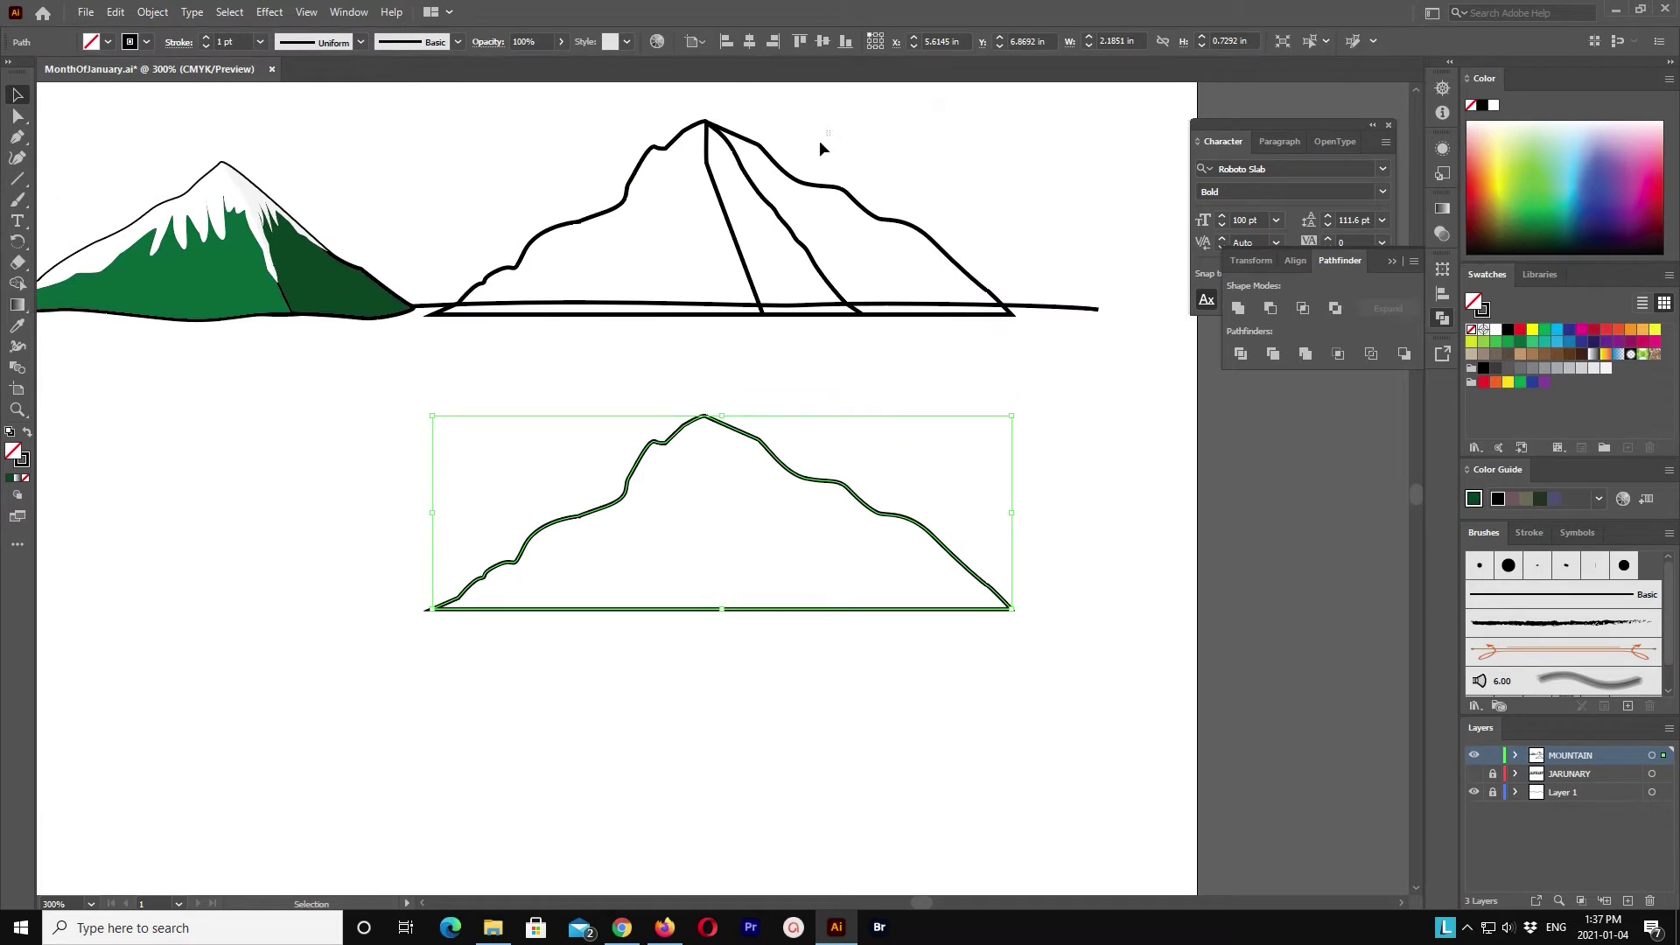
pyautogui.click(644, 218)
pyautogui.hotkey('shift', 'Down')
pyautogui.hotkey('shift', 'Down')
pyautogui.hotkey('shift', 'Down')
pyautogui.click(760, 440)
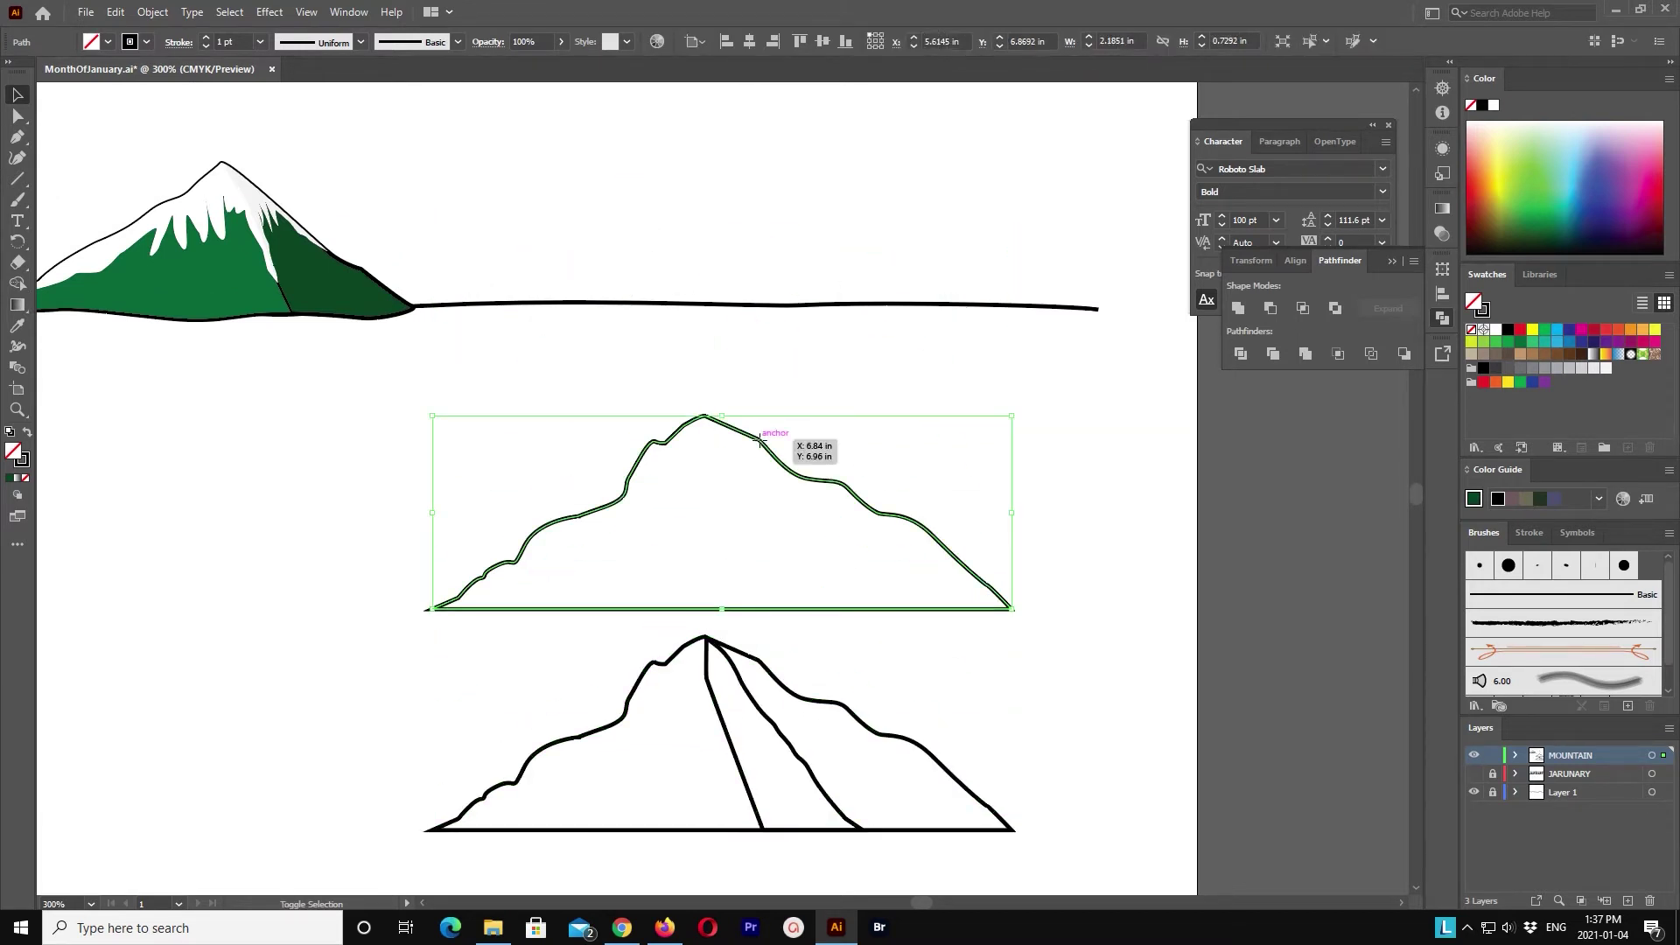
pyautogui.hotkey('shift', 'Up')
pyautogui.hotkey('shift', 'Up')
pyautogui.hotkey('shift', 'Up')
pyautogui.hotkey('shift', 'Up')
pyautogui.hotkey('shift', 'Up')
pyautogui.hotkey('shift', 'Left')
pyautogui.hotkey('shift', 'Left')
pyautogui.hotkey('shift', 'Left')
pyautogui.hotkey('shift', 'Left')
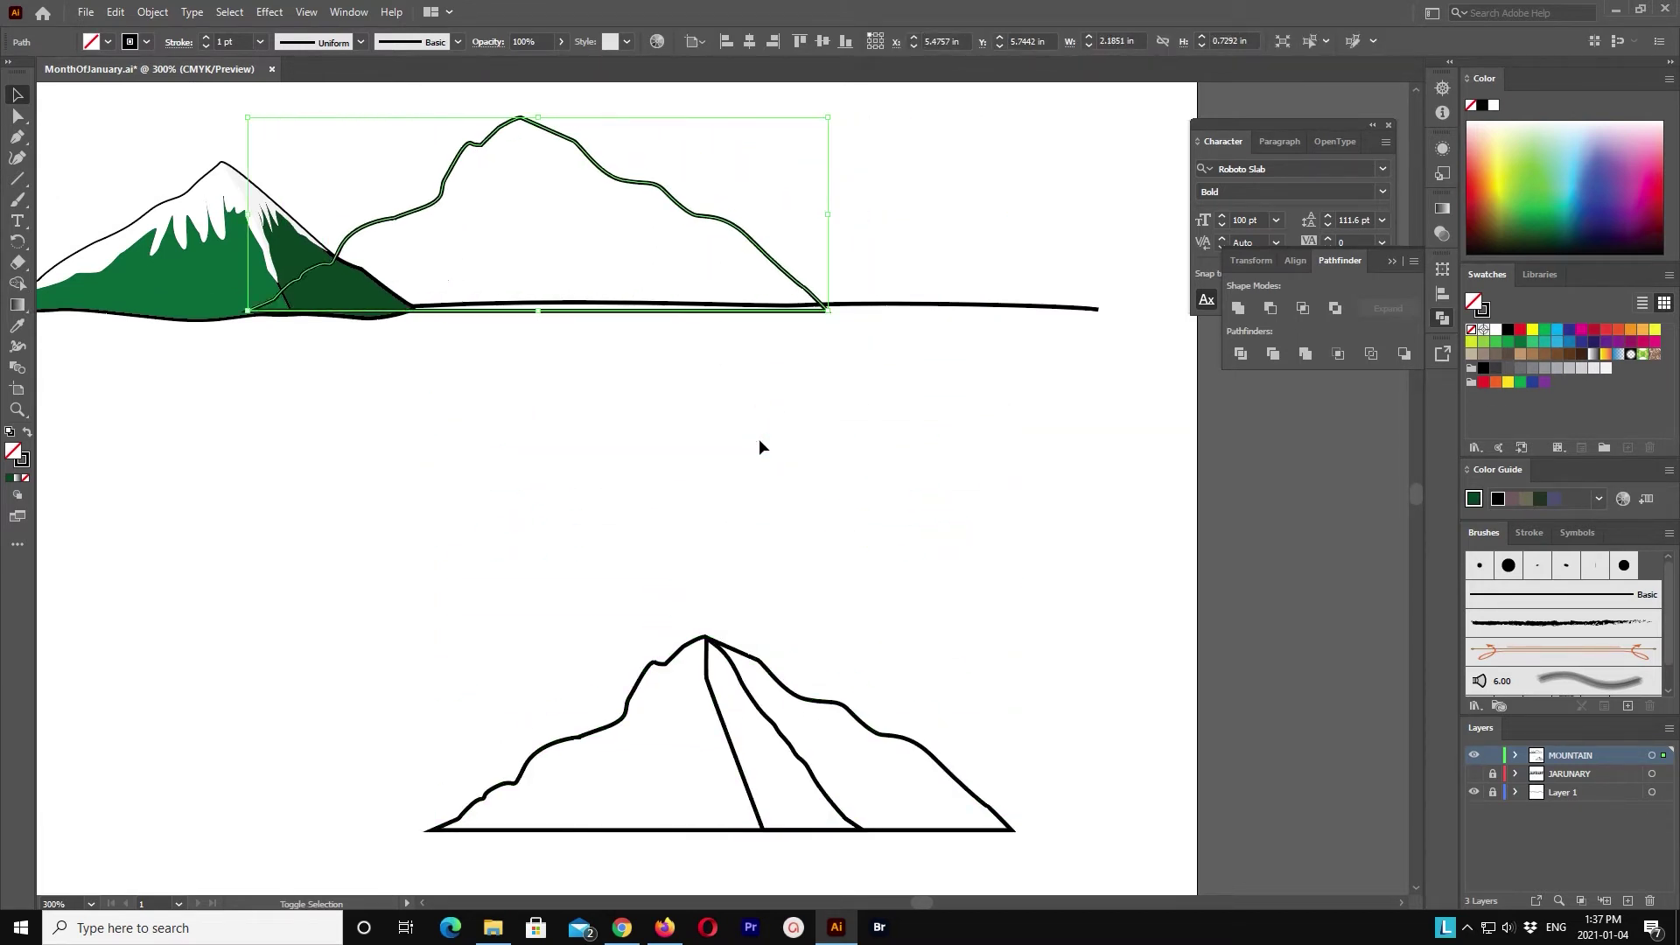
pyautogui.hotkey('shift', 'Left')
# Step: Select the whole lower mountain drawing and apply Pathfinder Intersect
pyautogui.click(771, 653)
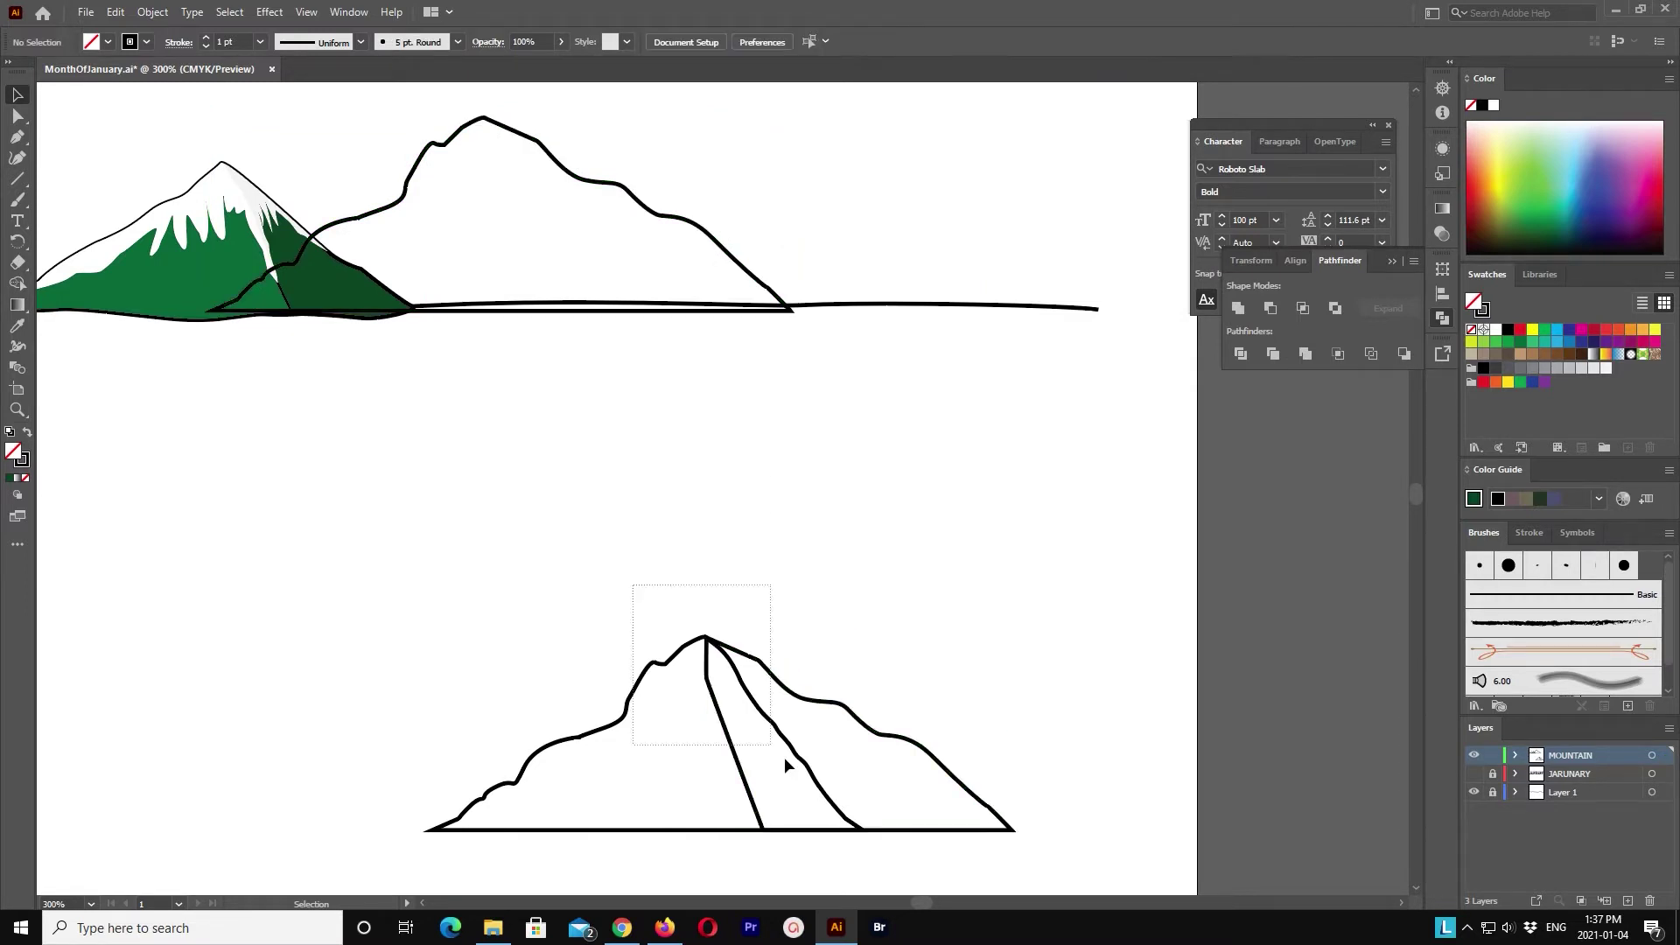
pyautogui.moveTo(634, 584); pyautogui.dragTo(785, 758)
pyautogui.click(1309, 314)
# Step: Undo the intersect and delete the lower drawing's right section and inner line
pyautogui.hotkey('ctrl', 'z')
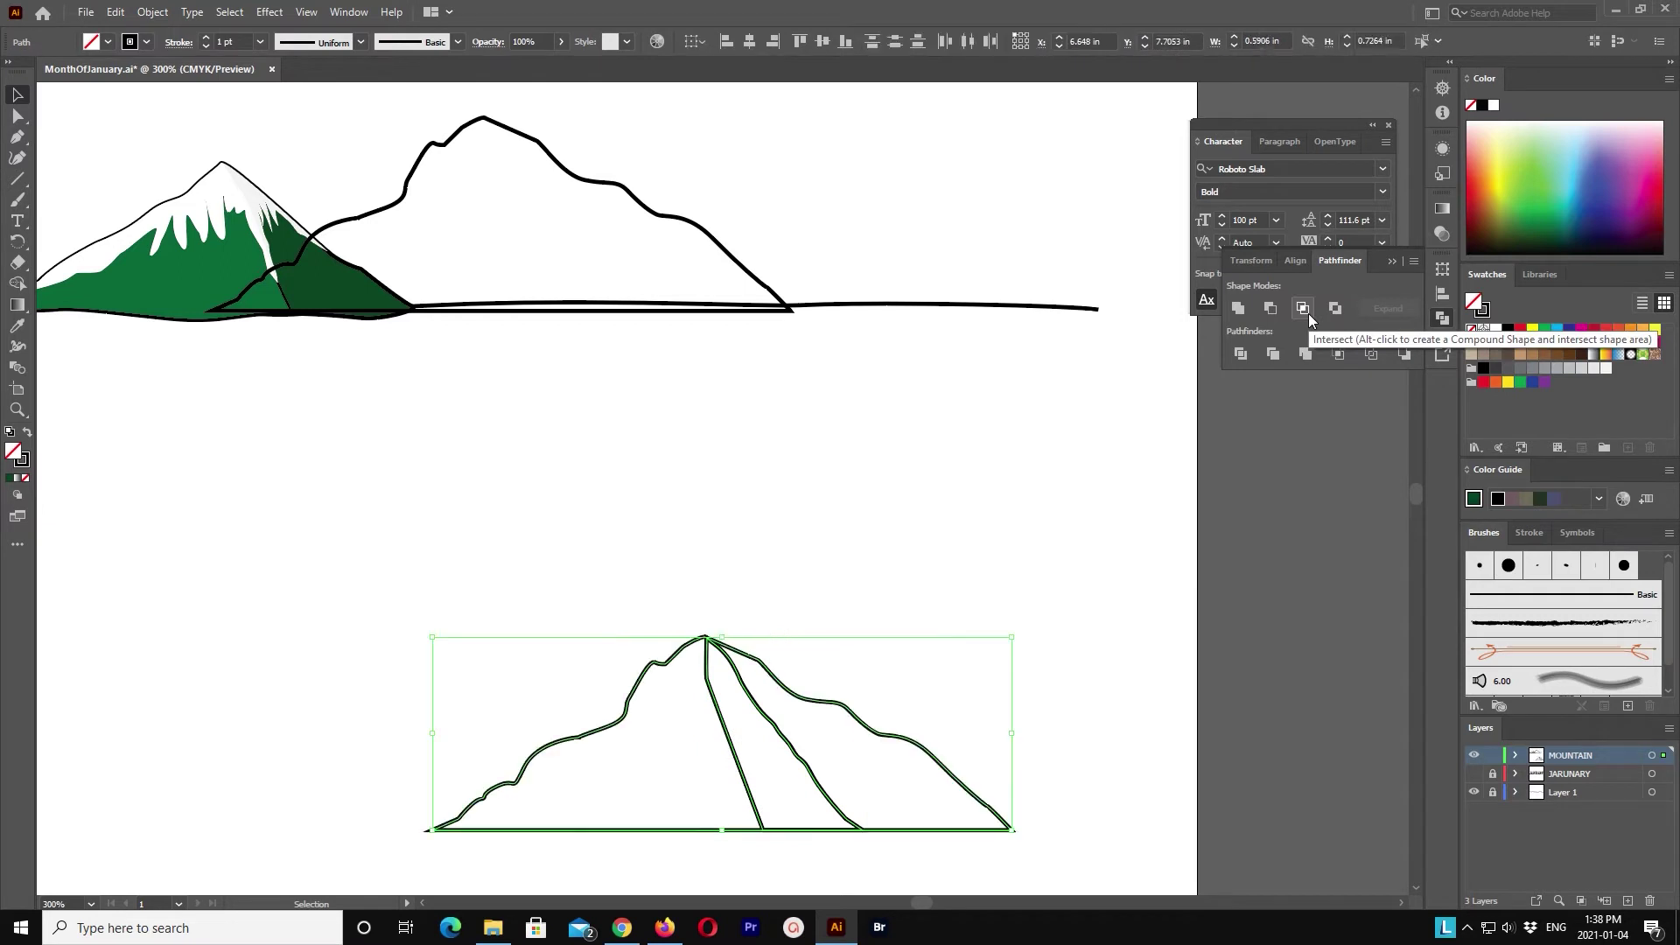
pyautogui.click(712, 490)
pyautogui.click(760, 711)
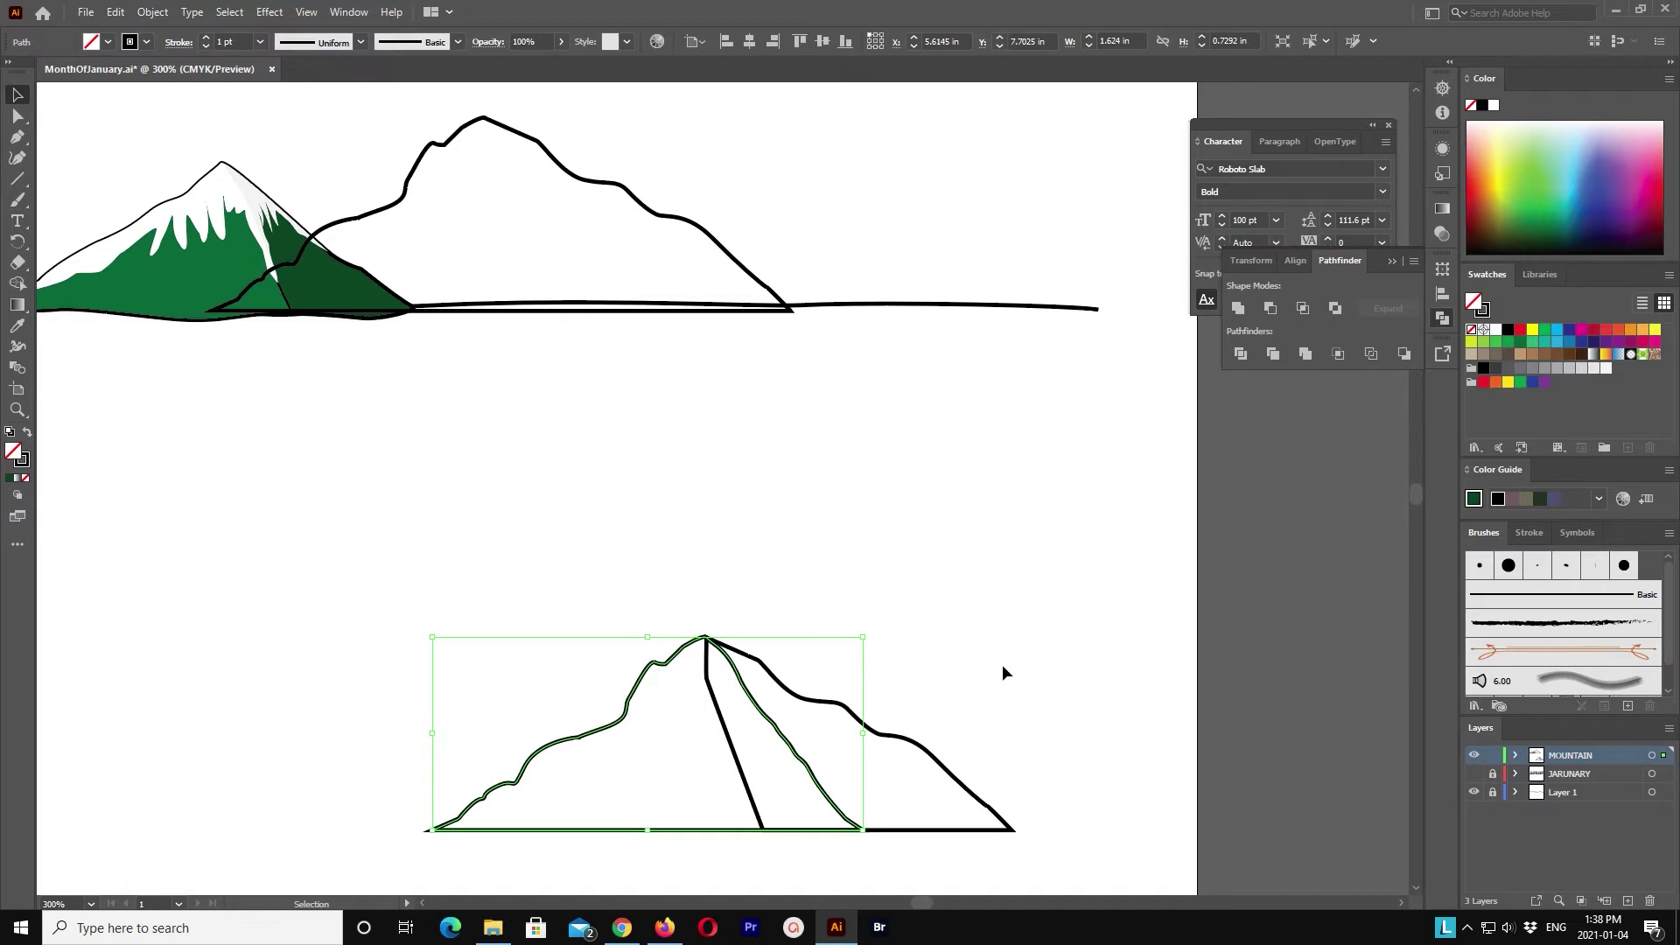
pyautogui.click(754, 654)
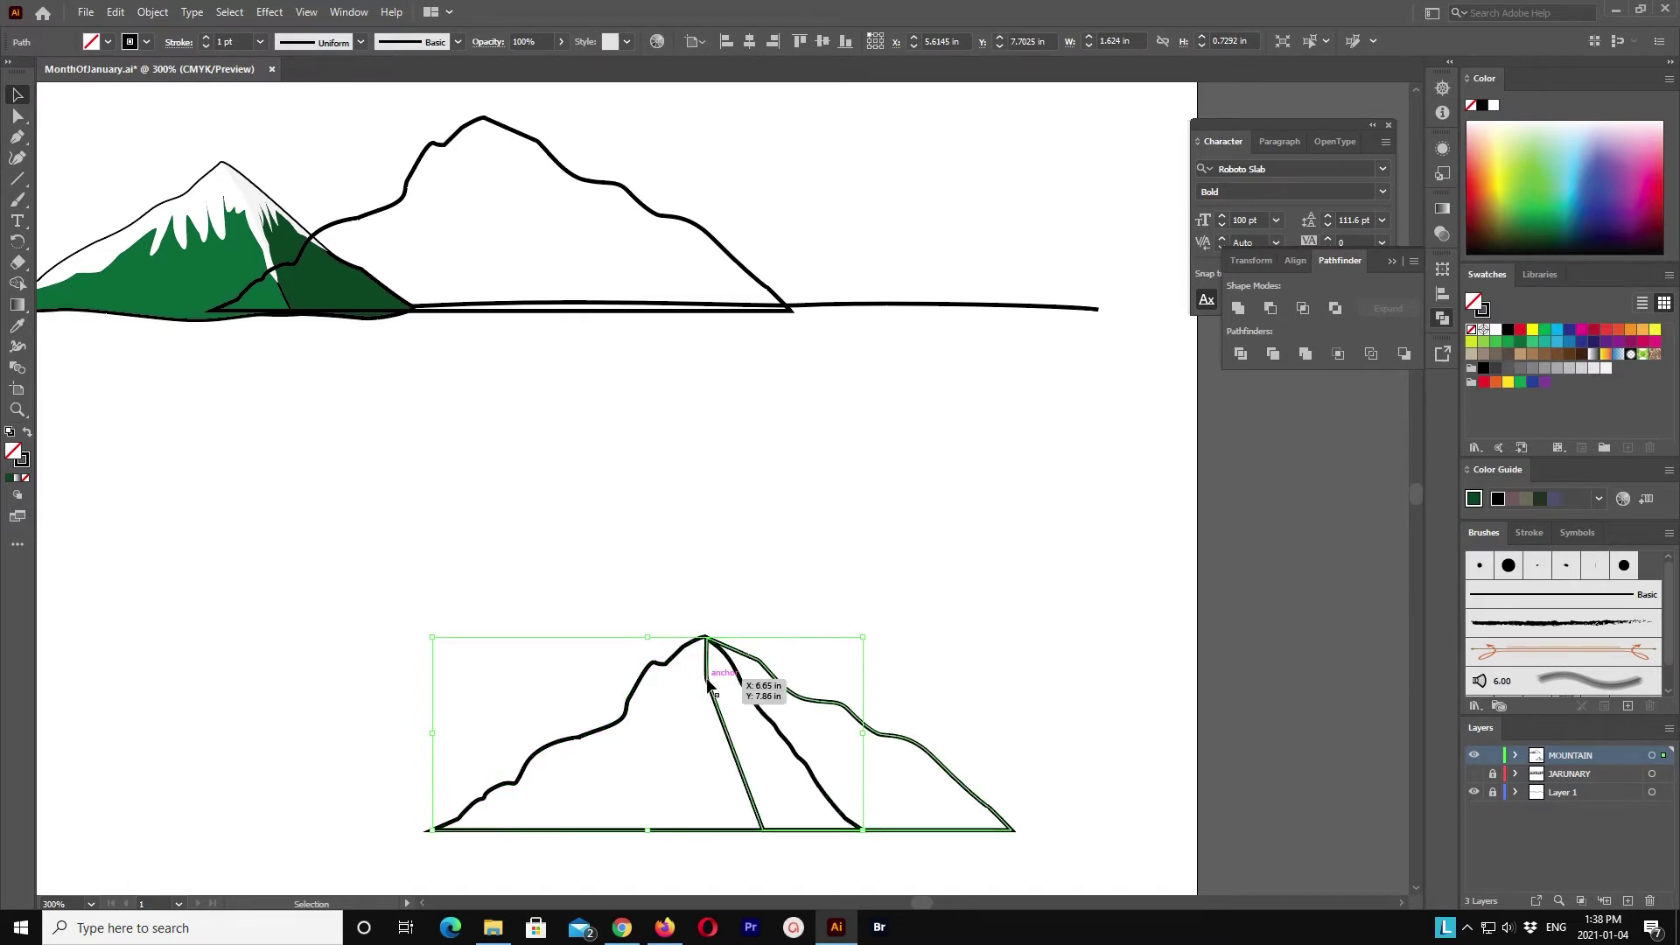
pyautogui.press('Delete')
# Step: Cut and paste the left piece in front, nudge it onto the outline, then select the green mountain's shapes
pyautogui.click(755, 654)
pyautogui.hotkey('ctrl', 'x')
pyautogui.hotkey('ctrl', 'f')
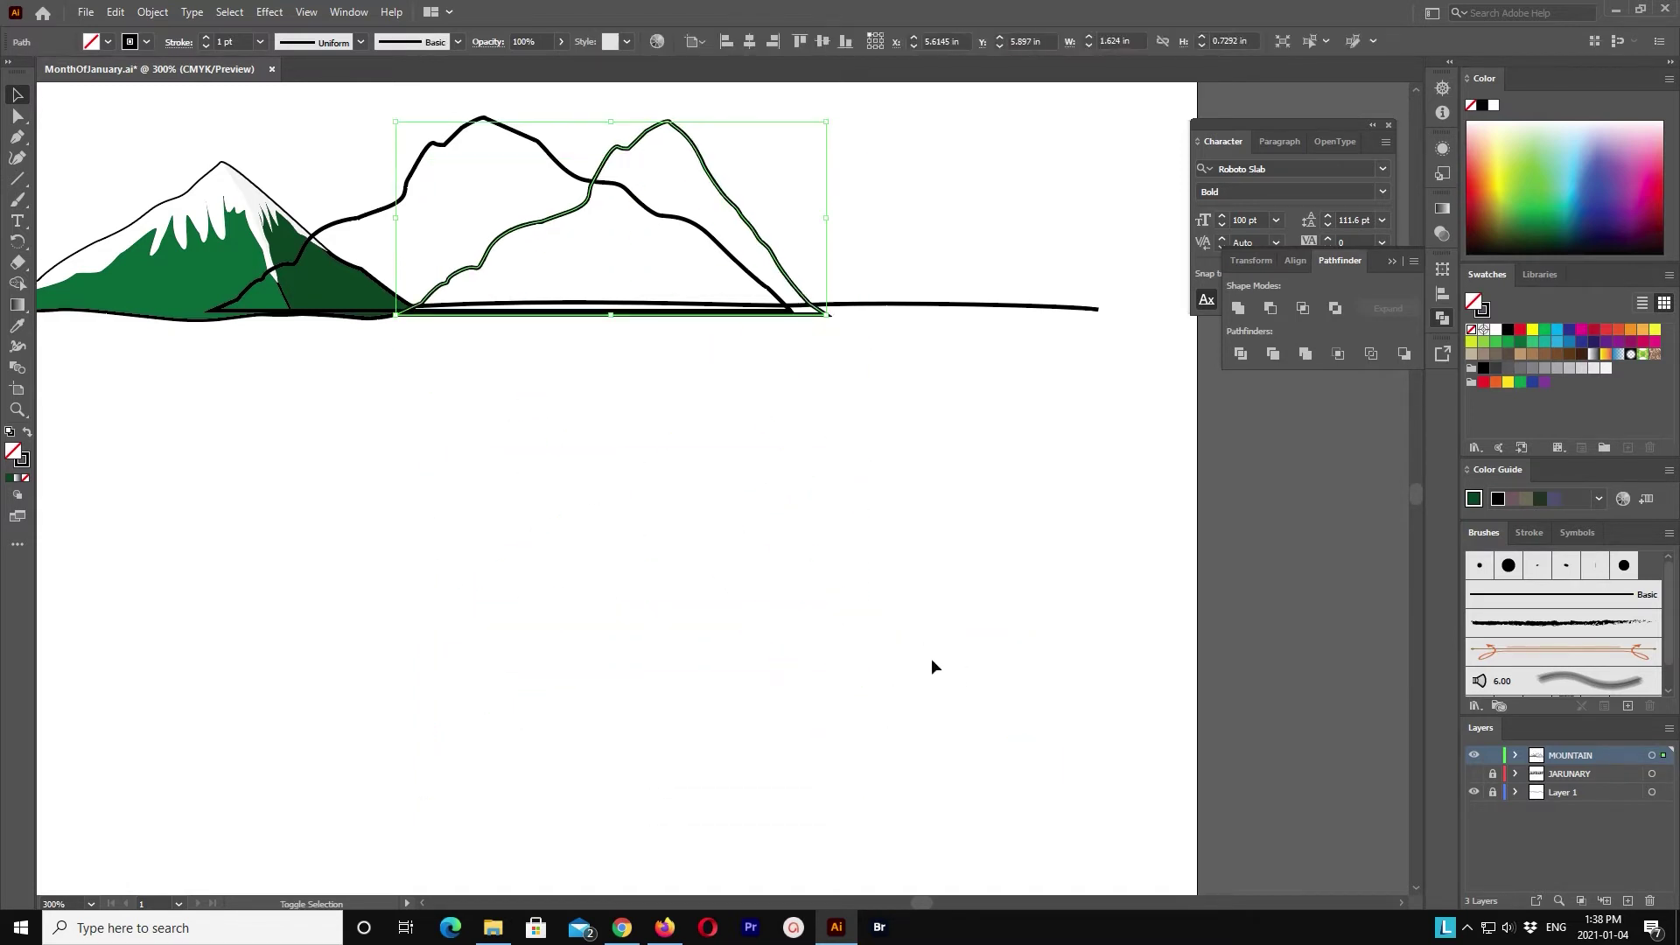
pyautogui.hotkey('shift', 'Left')
pyautogui.hotkey('shift', 'Left')
pyautogui.hotkey('shift', 'Left')
pyautogui.hotkey('shift', 'Left')
pyautogui.press('Up')
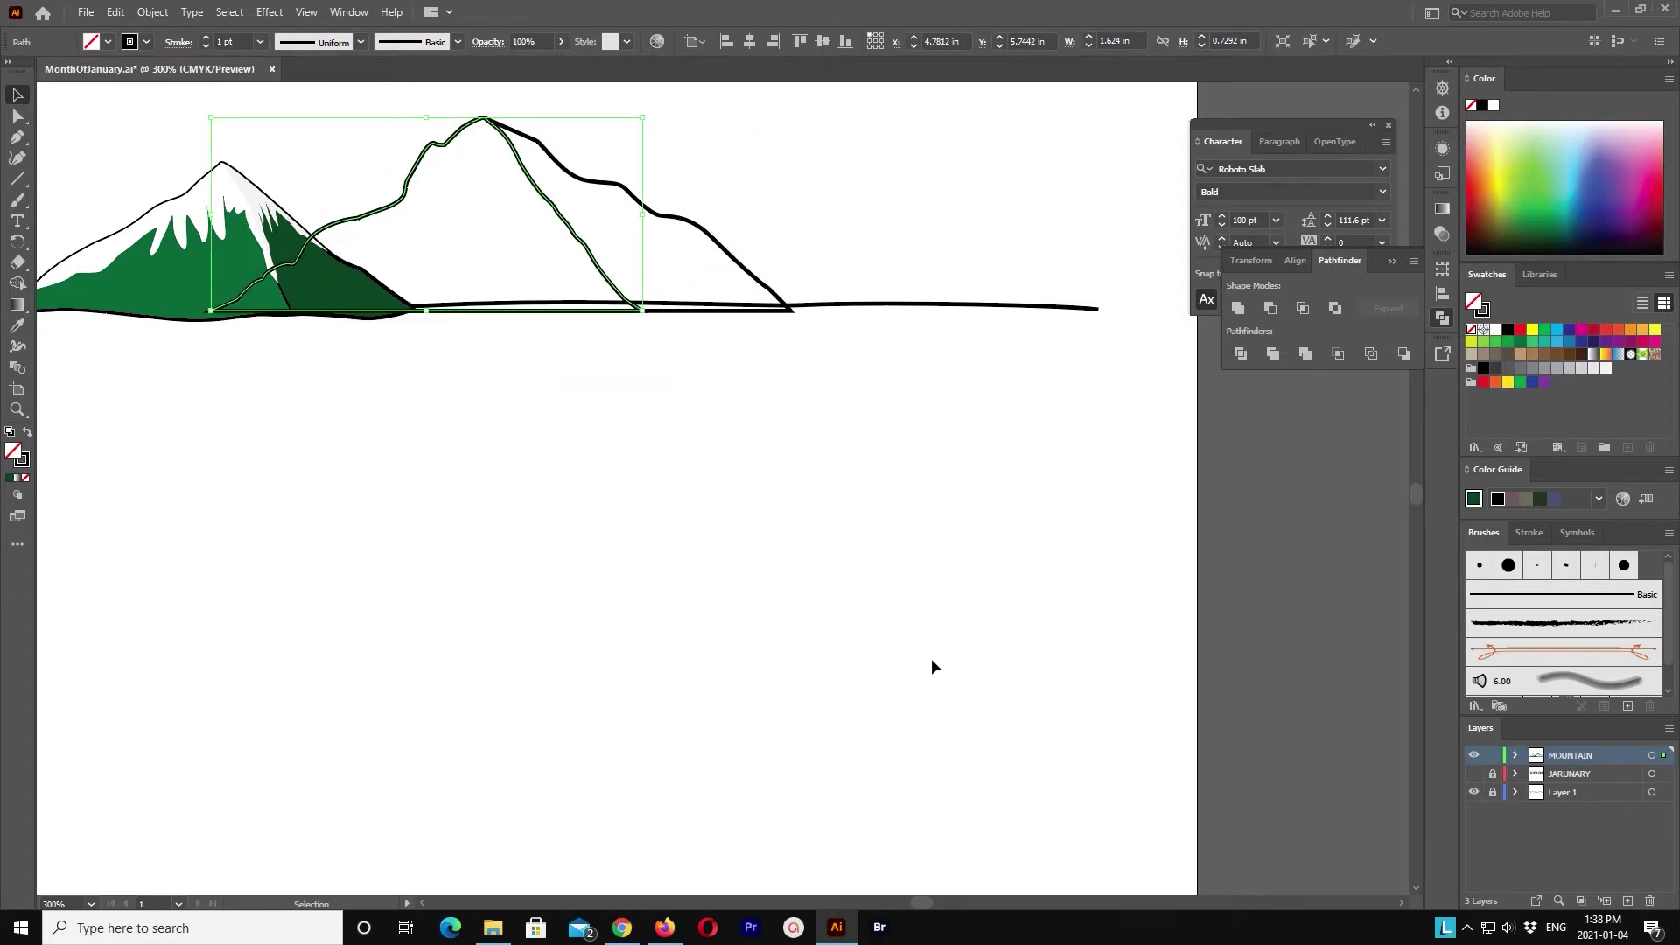
pyautogui.click(736, 629)
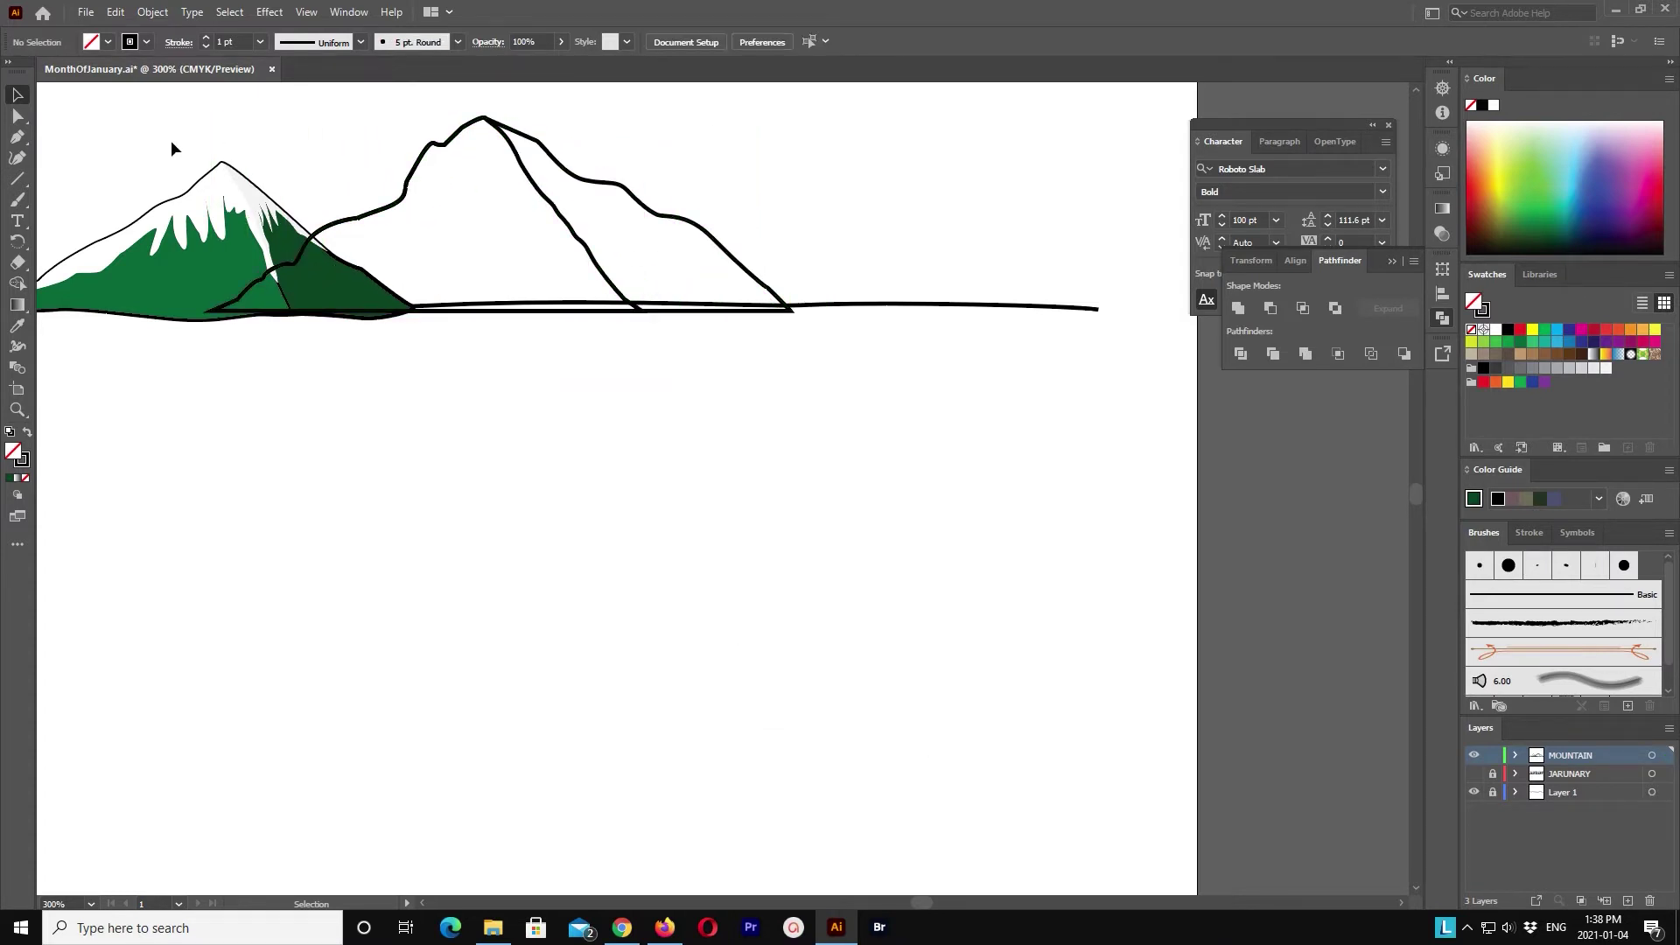
pyautogui.click(158, 206)
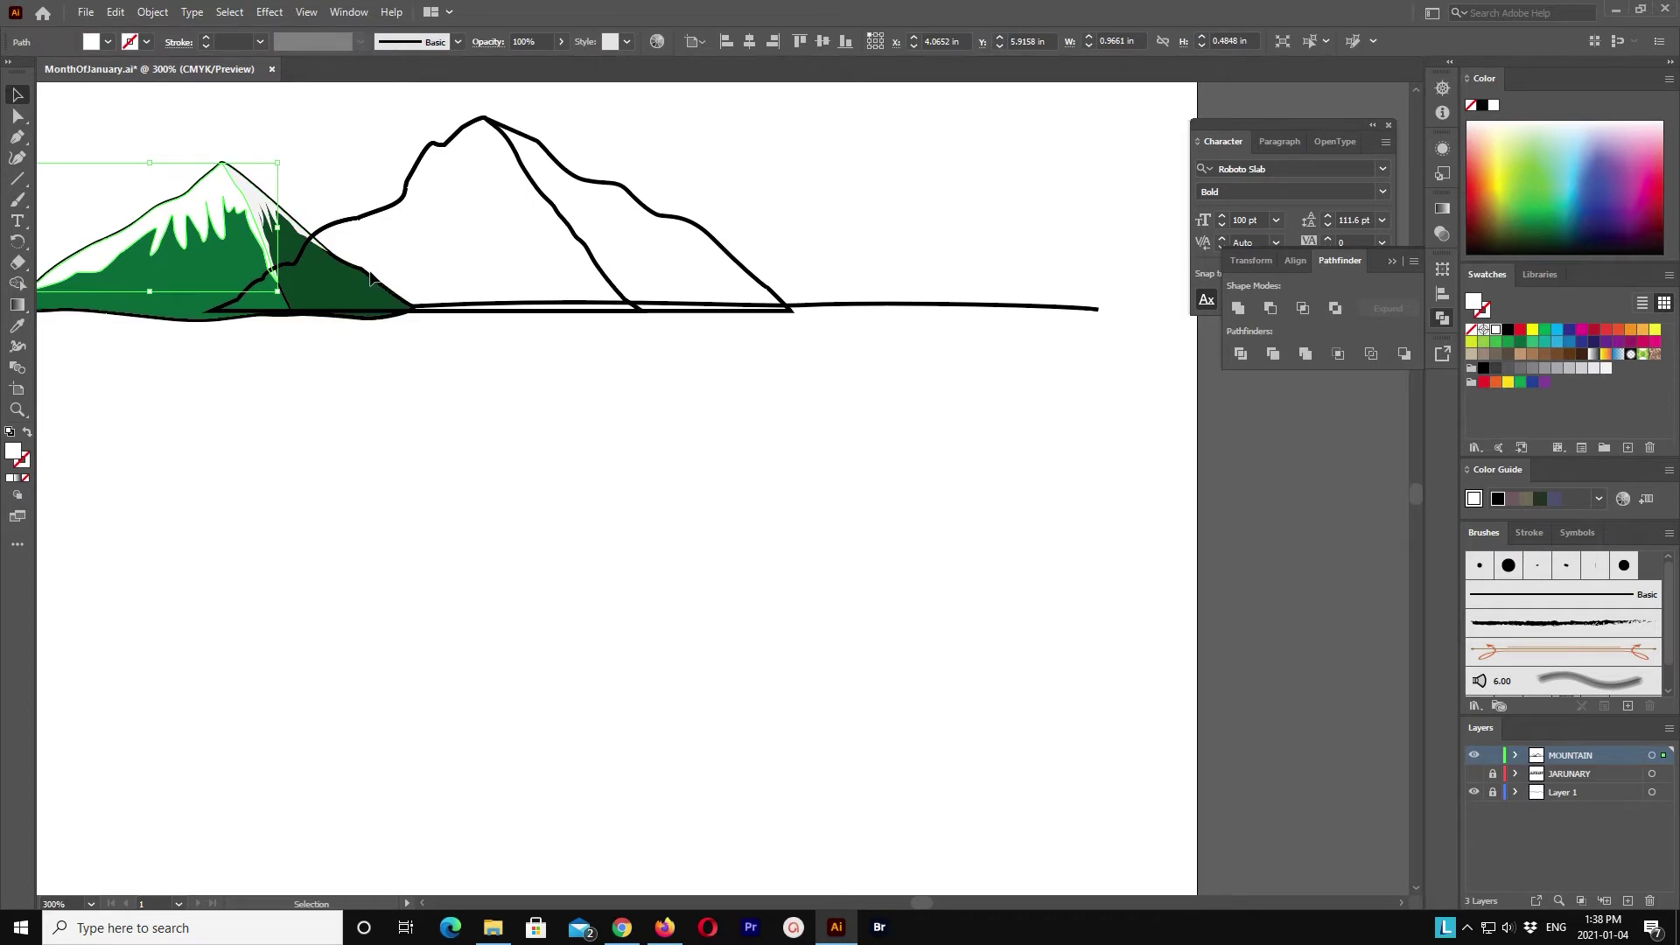
pyautogui.click(365, 272)
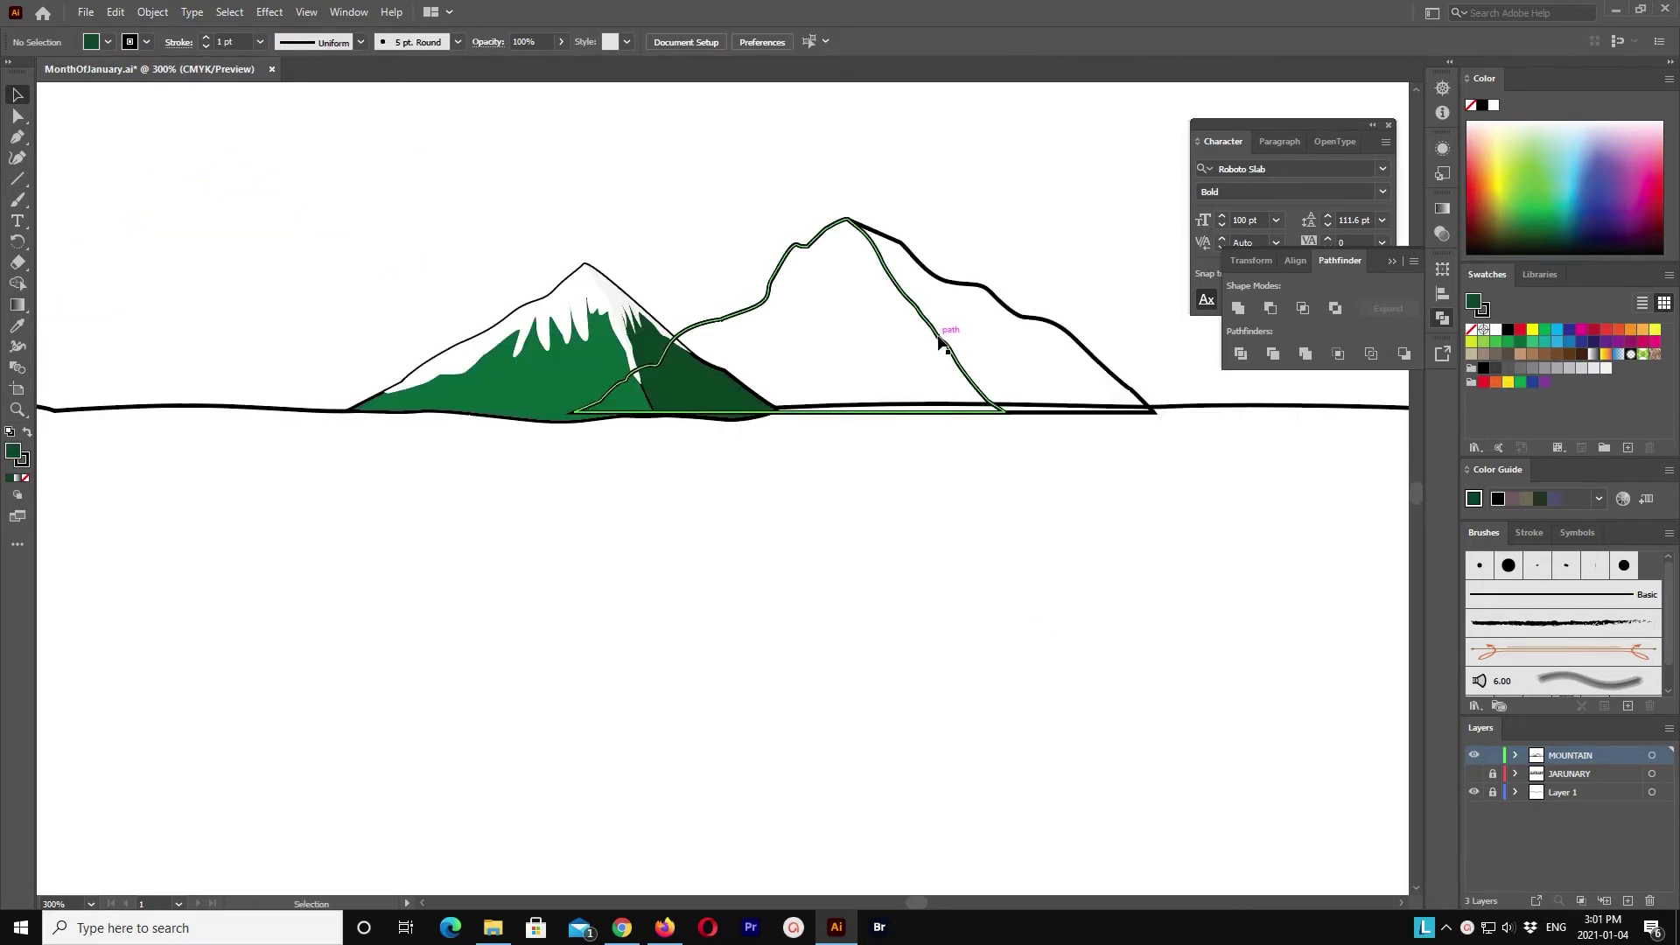
# Step: Move the outline mountain right, clear of the green peak, and reframe the view
pyautogui.click(1029, 328)
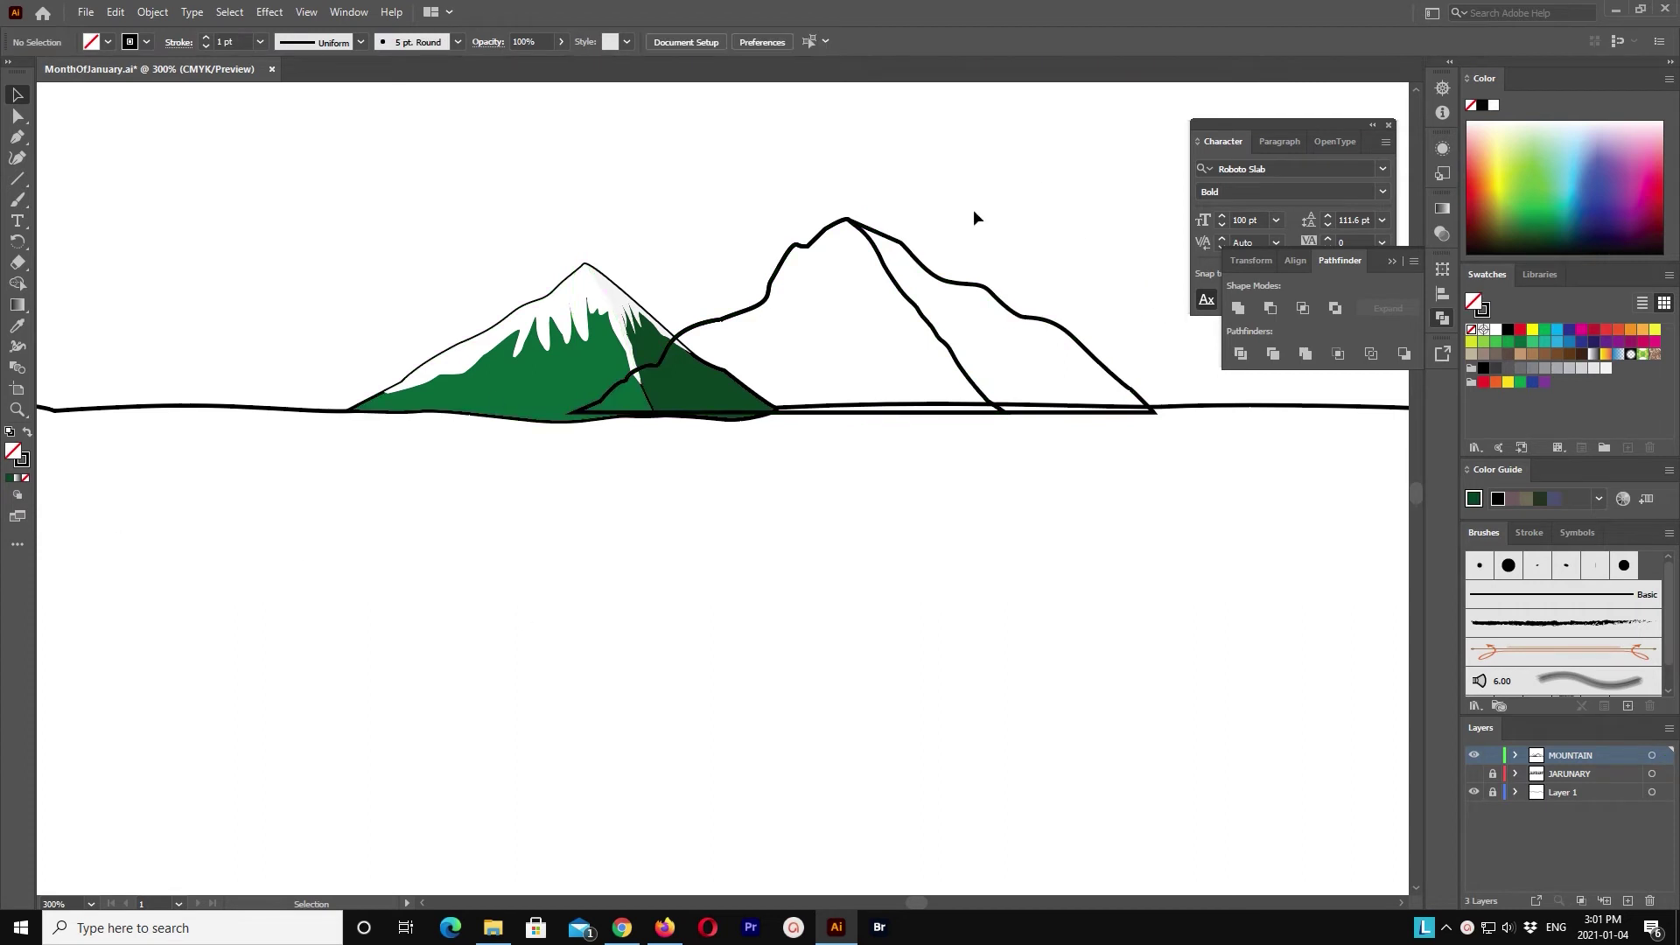
pyautogui.moveTo(866, 306); pyautogui.dragTo(1160, 306)
pyautogui.moveTo(1031, 528); pyautogui.dragTo(749, 579)
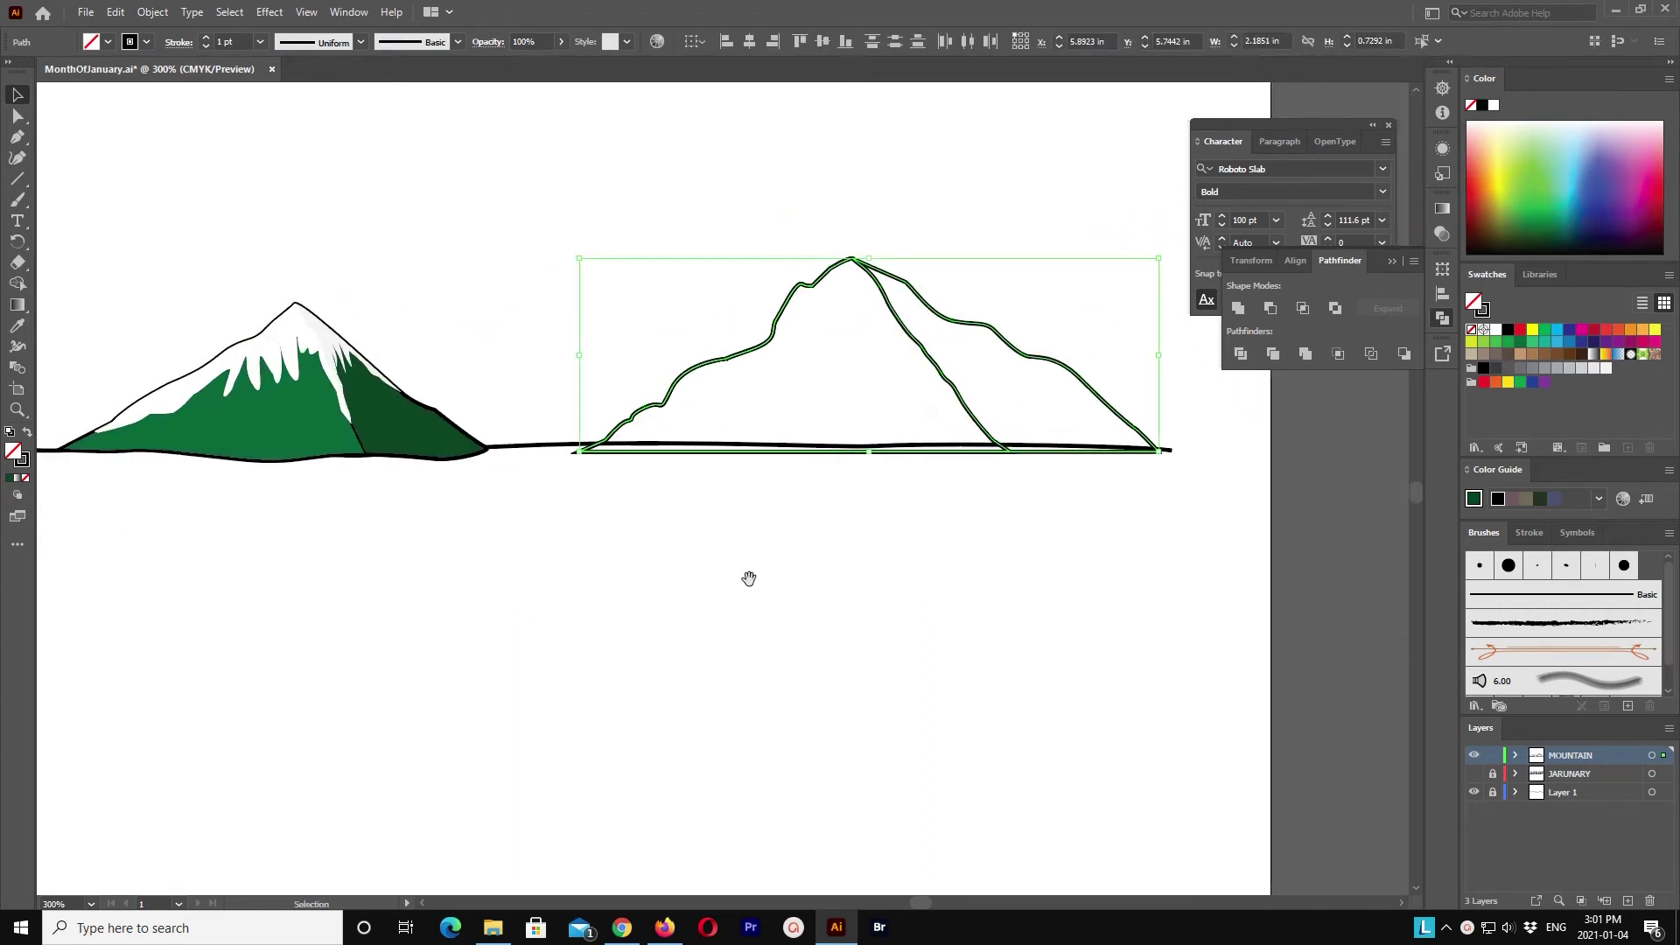
# Step: Pen a zigzag snowline across the outline mountain's upper left and right slopes
pyautogui.press('p')
pyautogui.click(636, 420)
pyautogui.moveTo(694, 406); pyautogui.dragTo(717, 373)
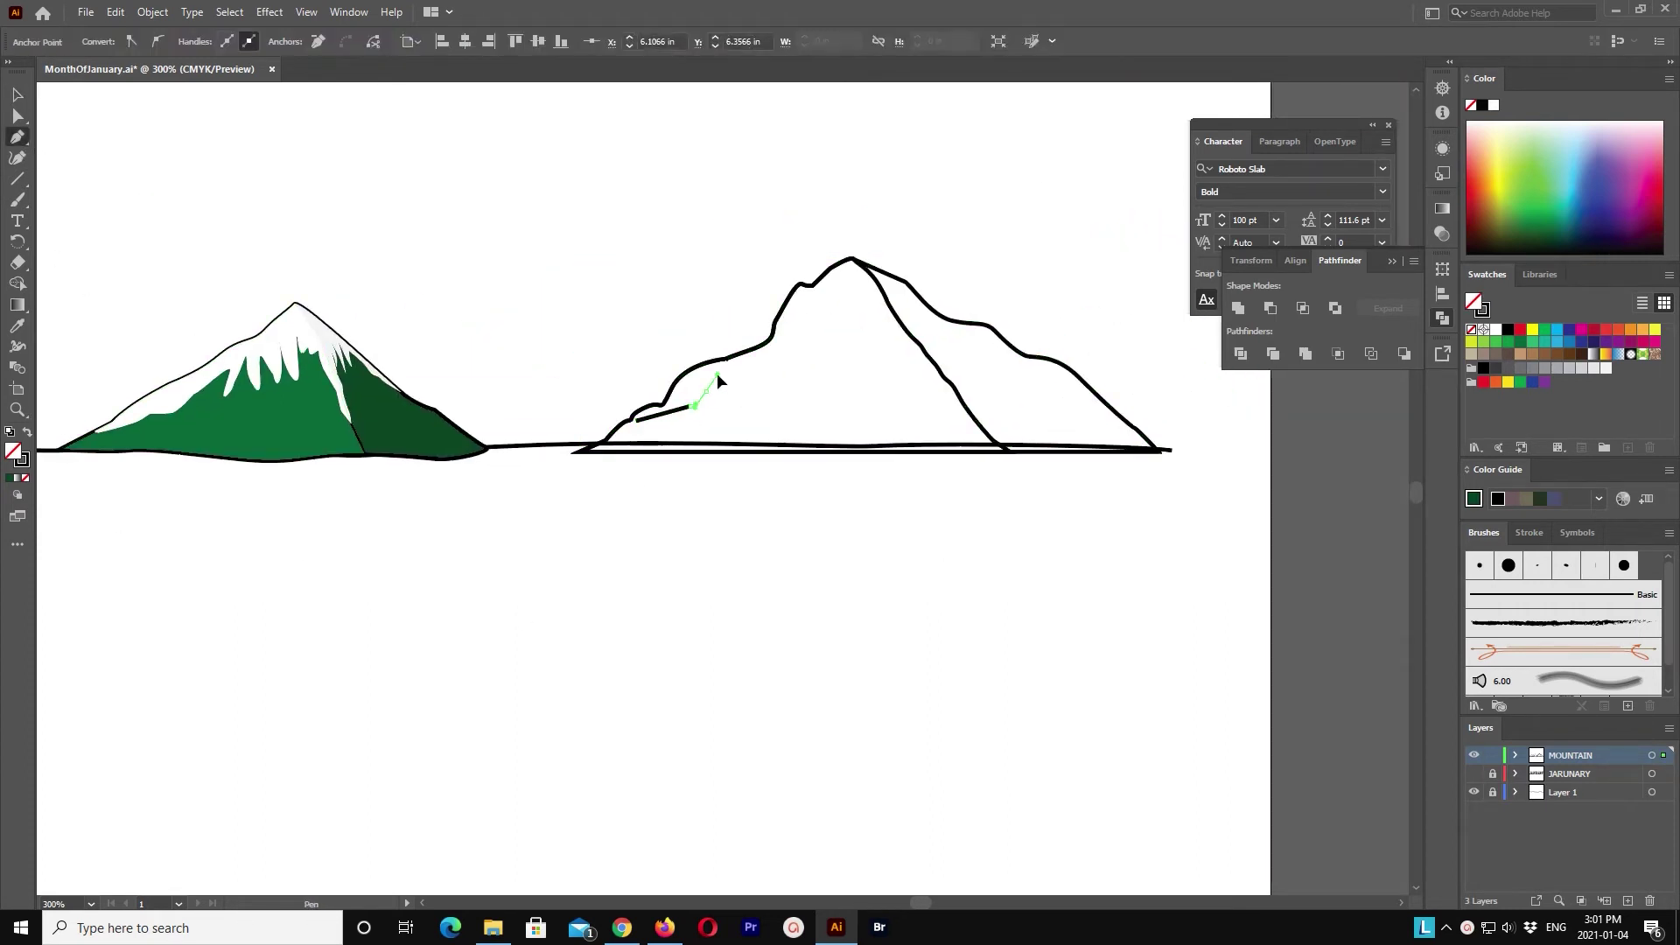
pyautogui.click(800, 350)
pyautogui.click(815, 303)
pyautogui.click(828, 360)
pyautogui.click(839, 299)
pyautogui.click(850, 360)
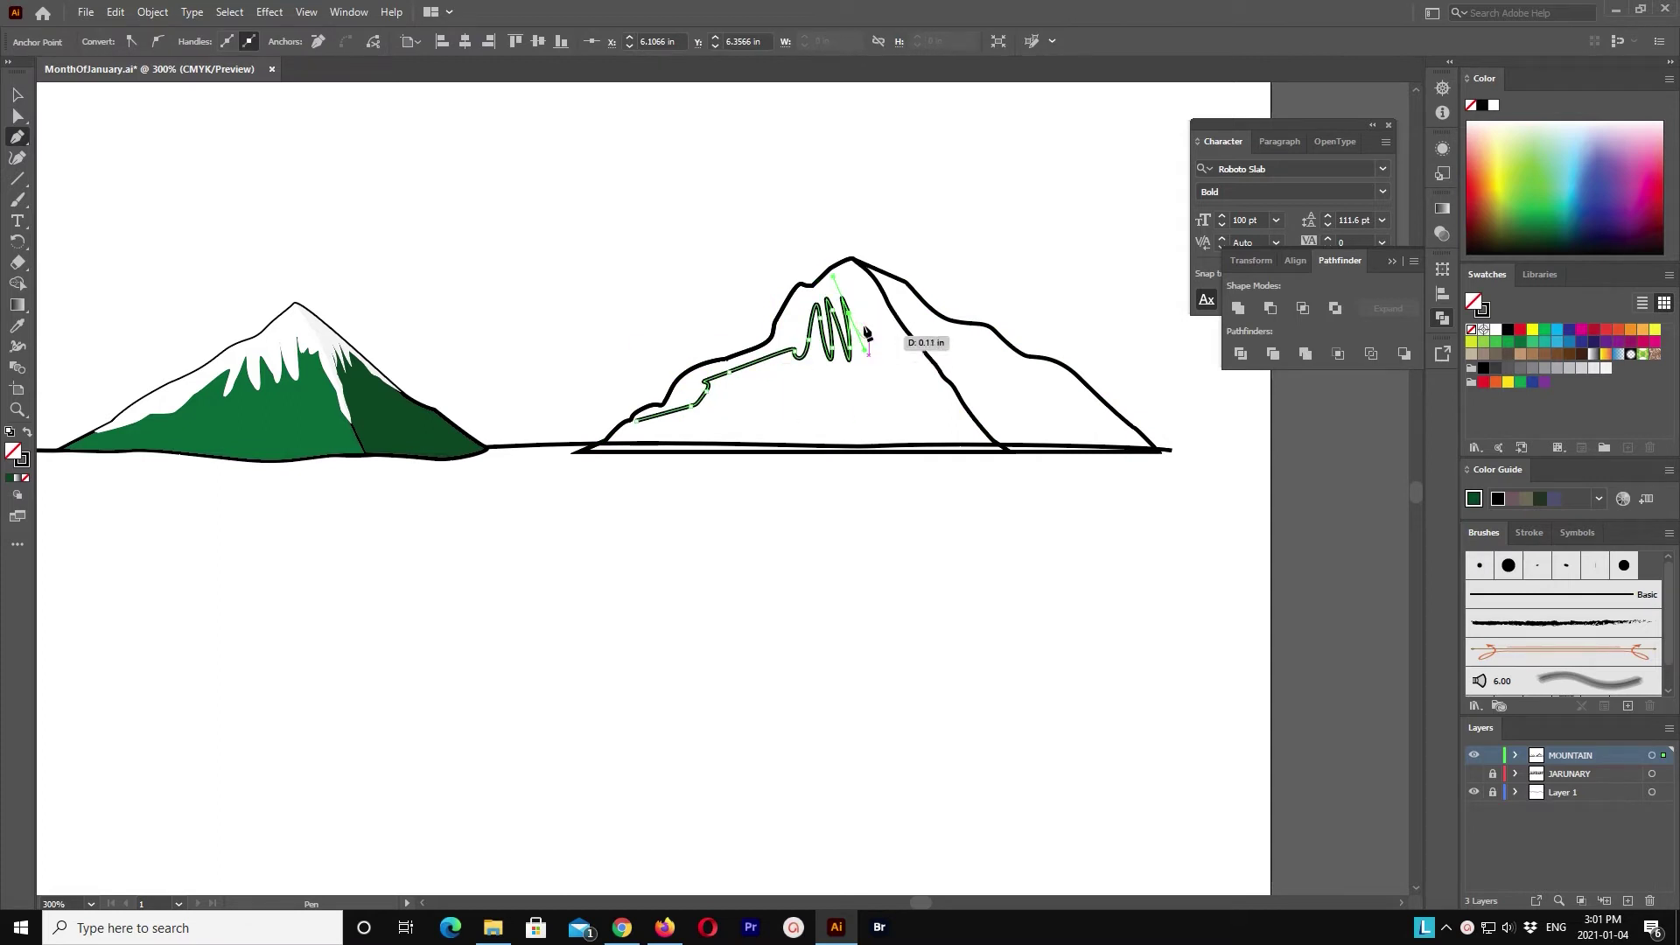
pyautogui.click(861, 307)
pyautogui.click(919, 359)
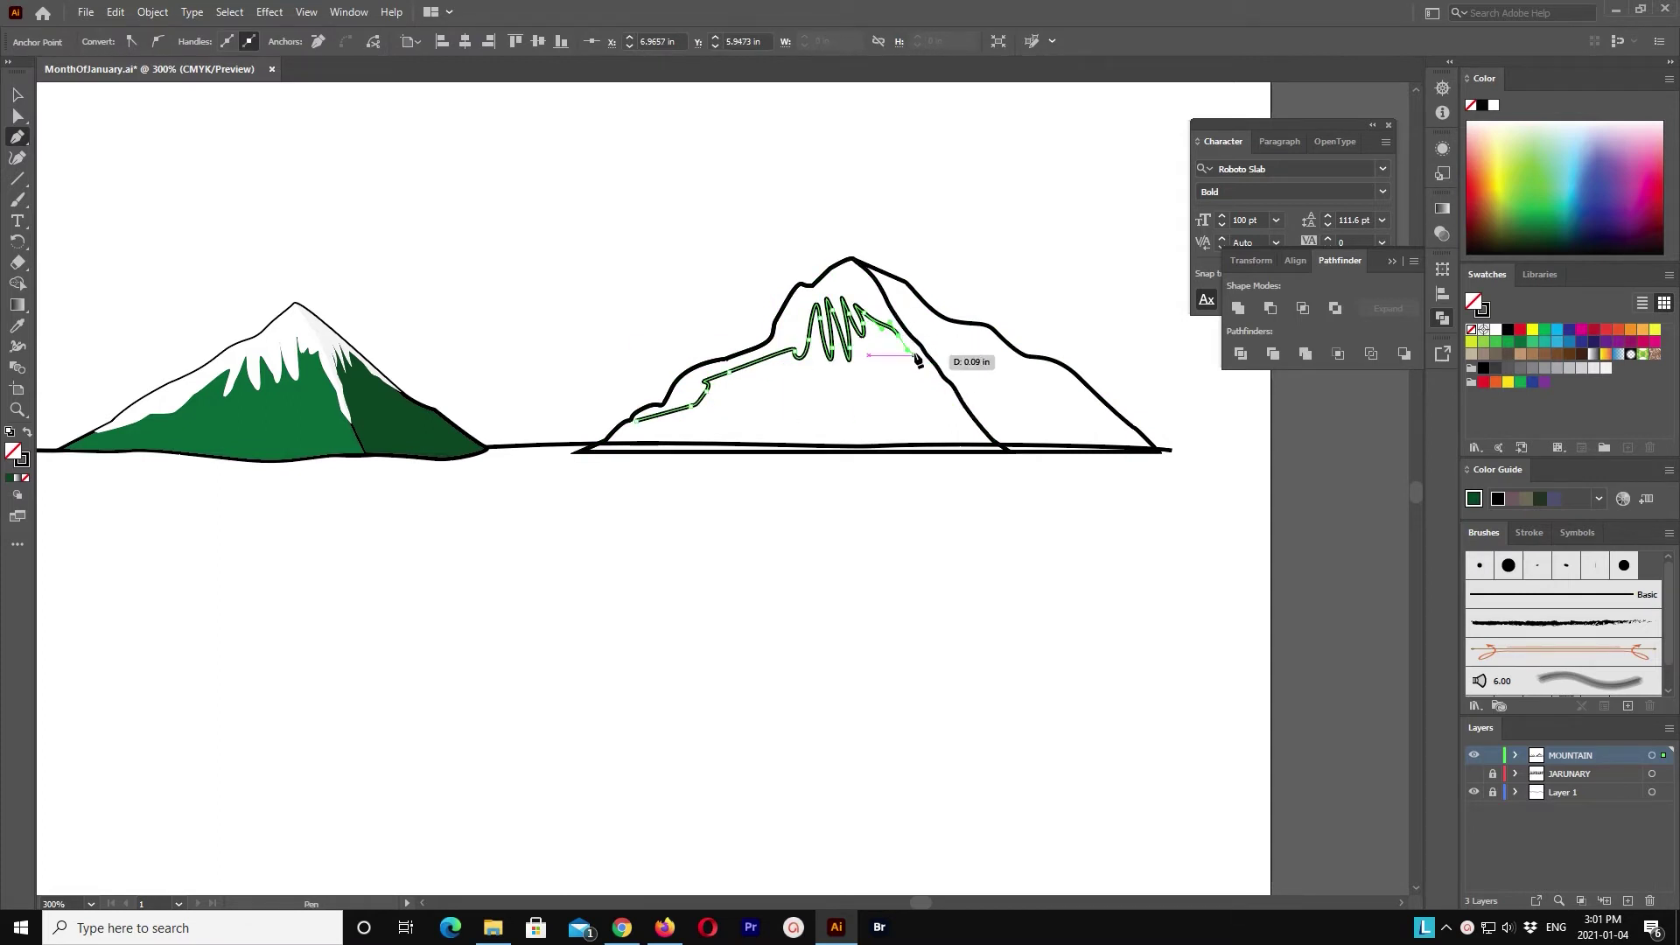
pyautogui.click(966, 408)
pyautogui.click(910, 291)
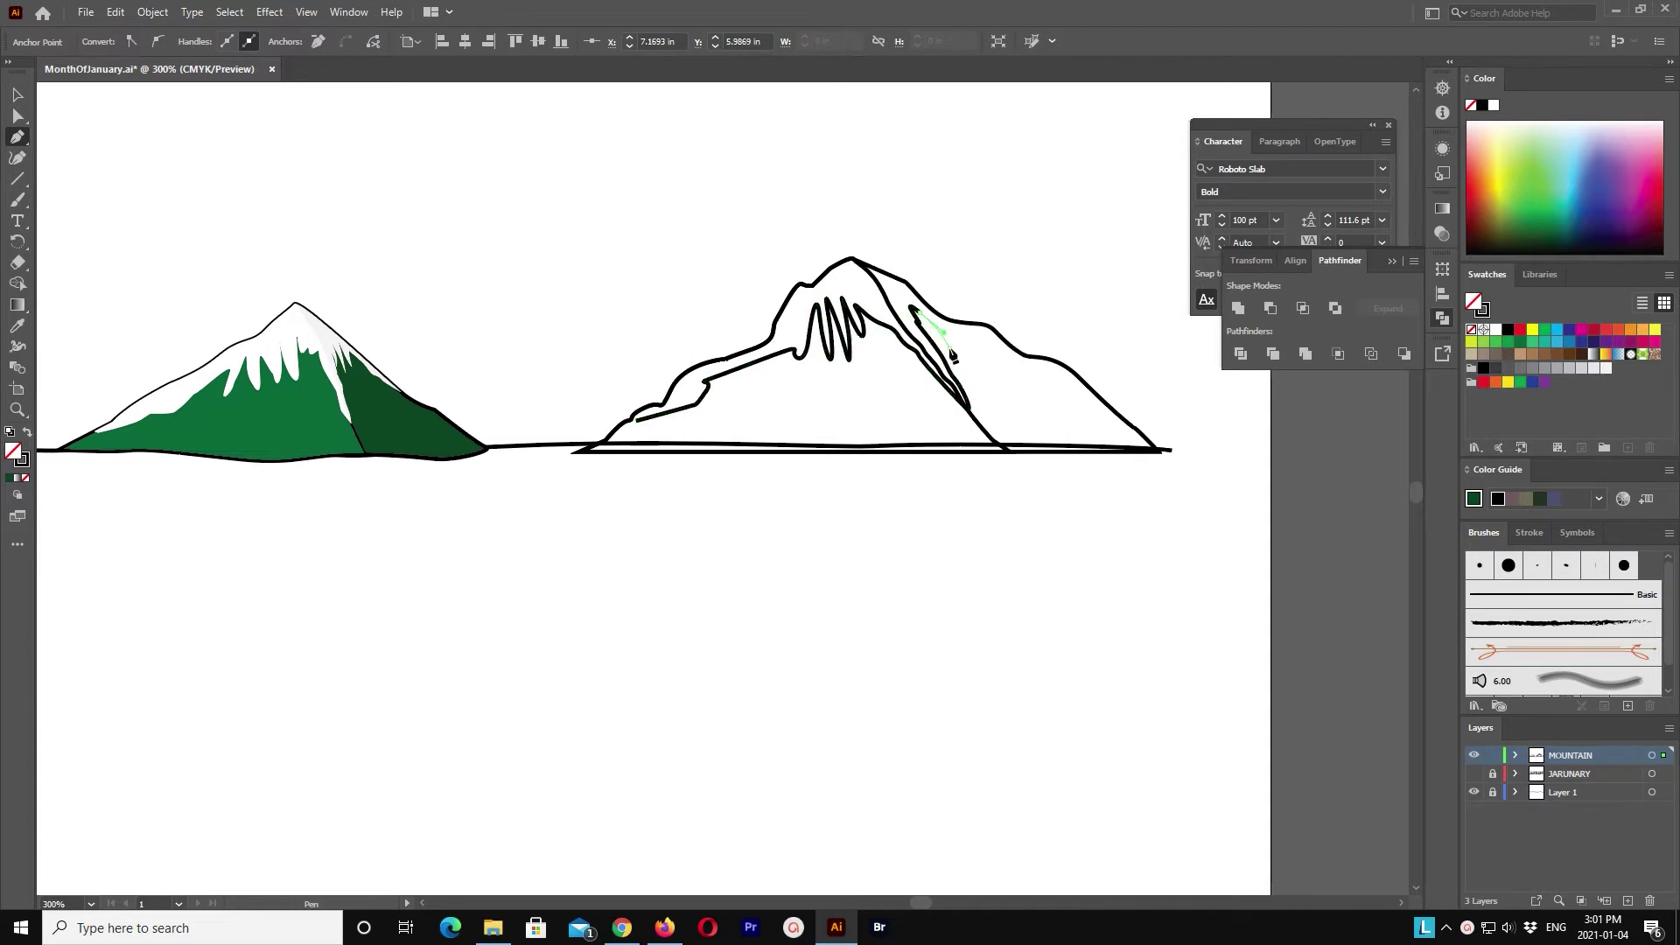
pyautogui.moveTo(956, 331); pyautogui.dragTo(1042, 364)
# Step: Draw a large curved loop over the summit, closing it onto the snowline's start
pyautogui.press('Escape')
pyautogui.moveTo(862, 221); pyautogui.dragTo(818, 230)
pyautogui.moveTo(596, 403); pyautogui.dragTo(596, 417)
pyautogui.click(637, 420)
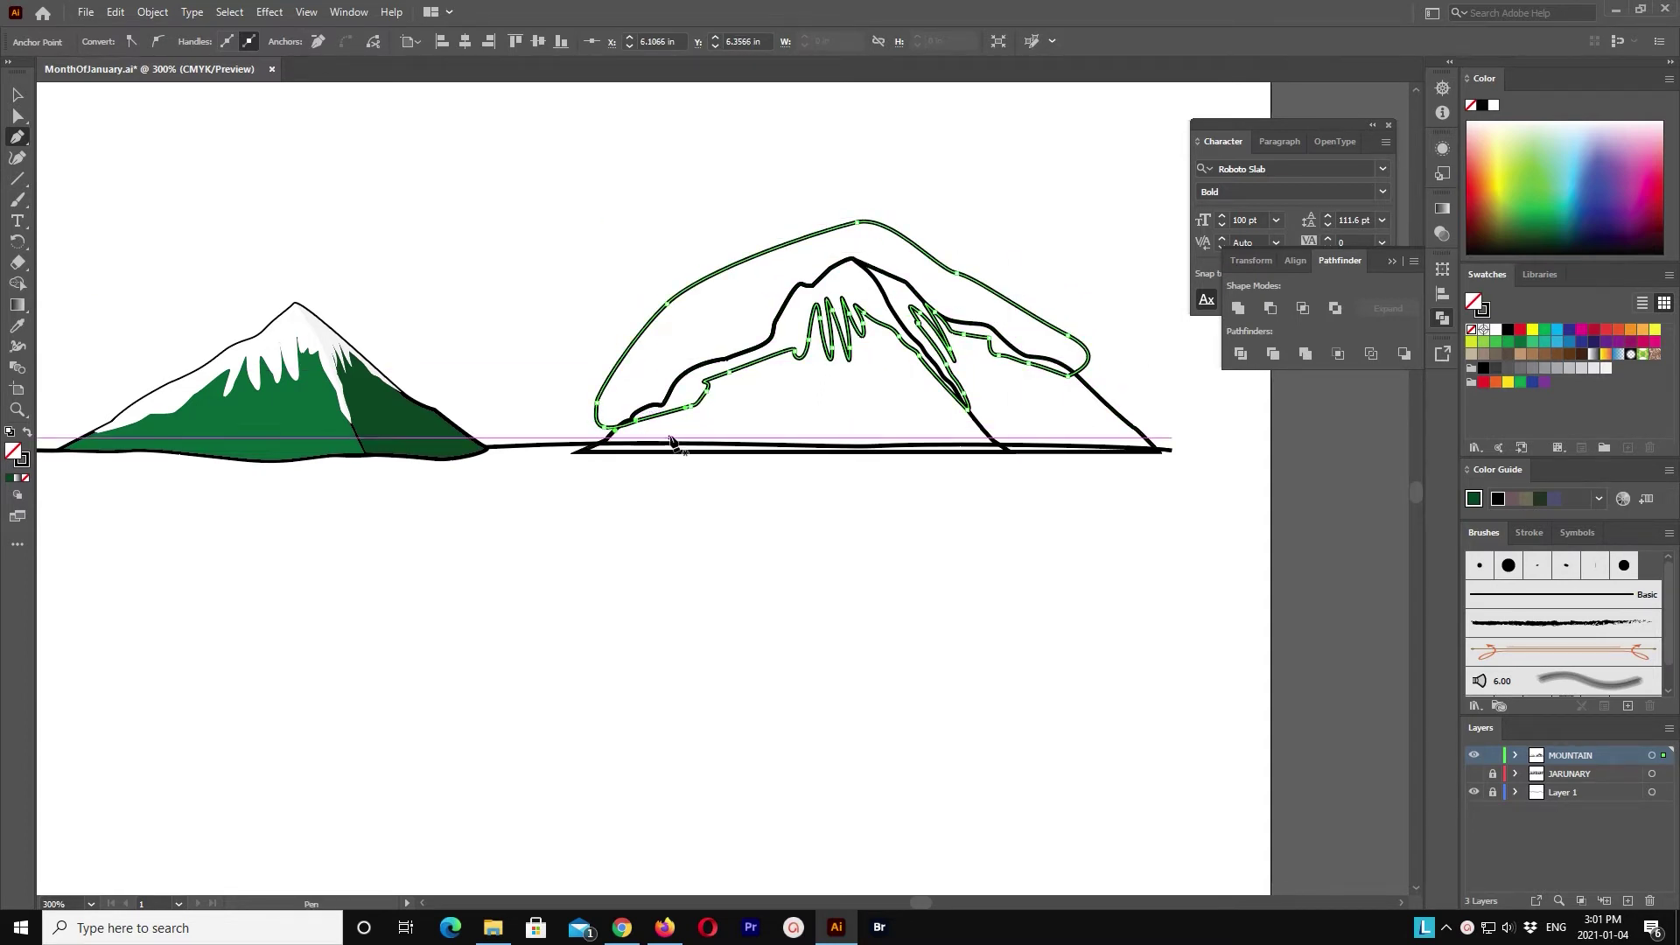
# Step: Copy the mountain paths, paste in front, move the copy down, and apply Pathfinder Minus Front
pyautogui.press('v')
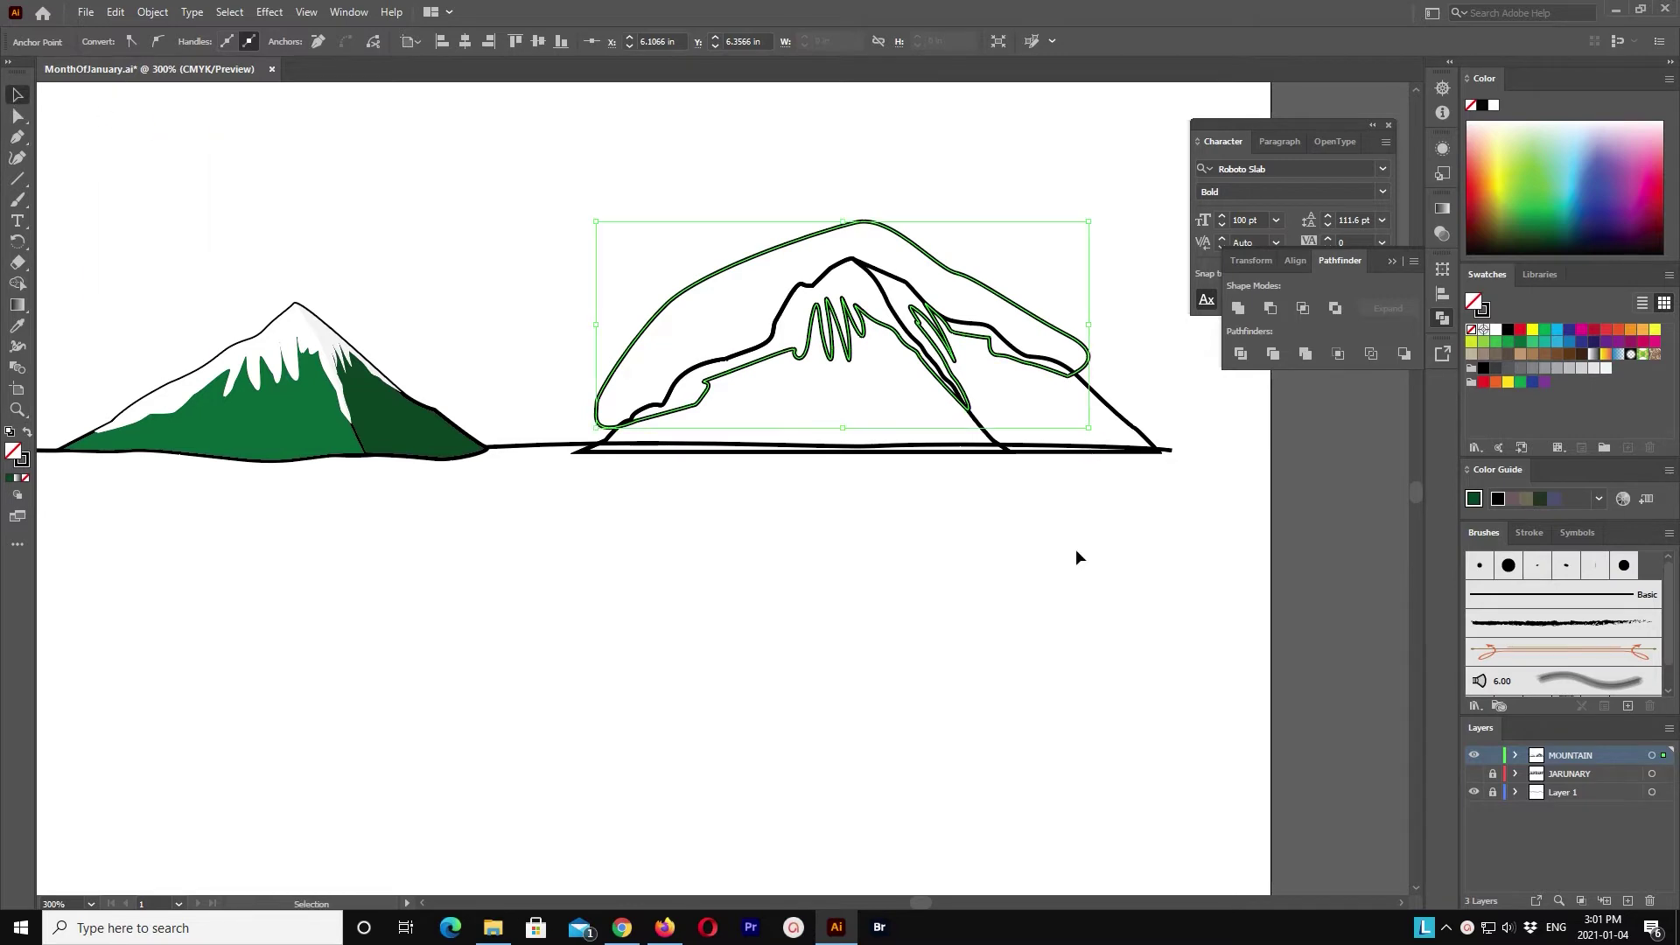
pyautogui.click(1077, 557)
pyautogui.click(1113, 408)
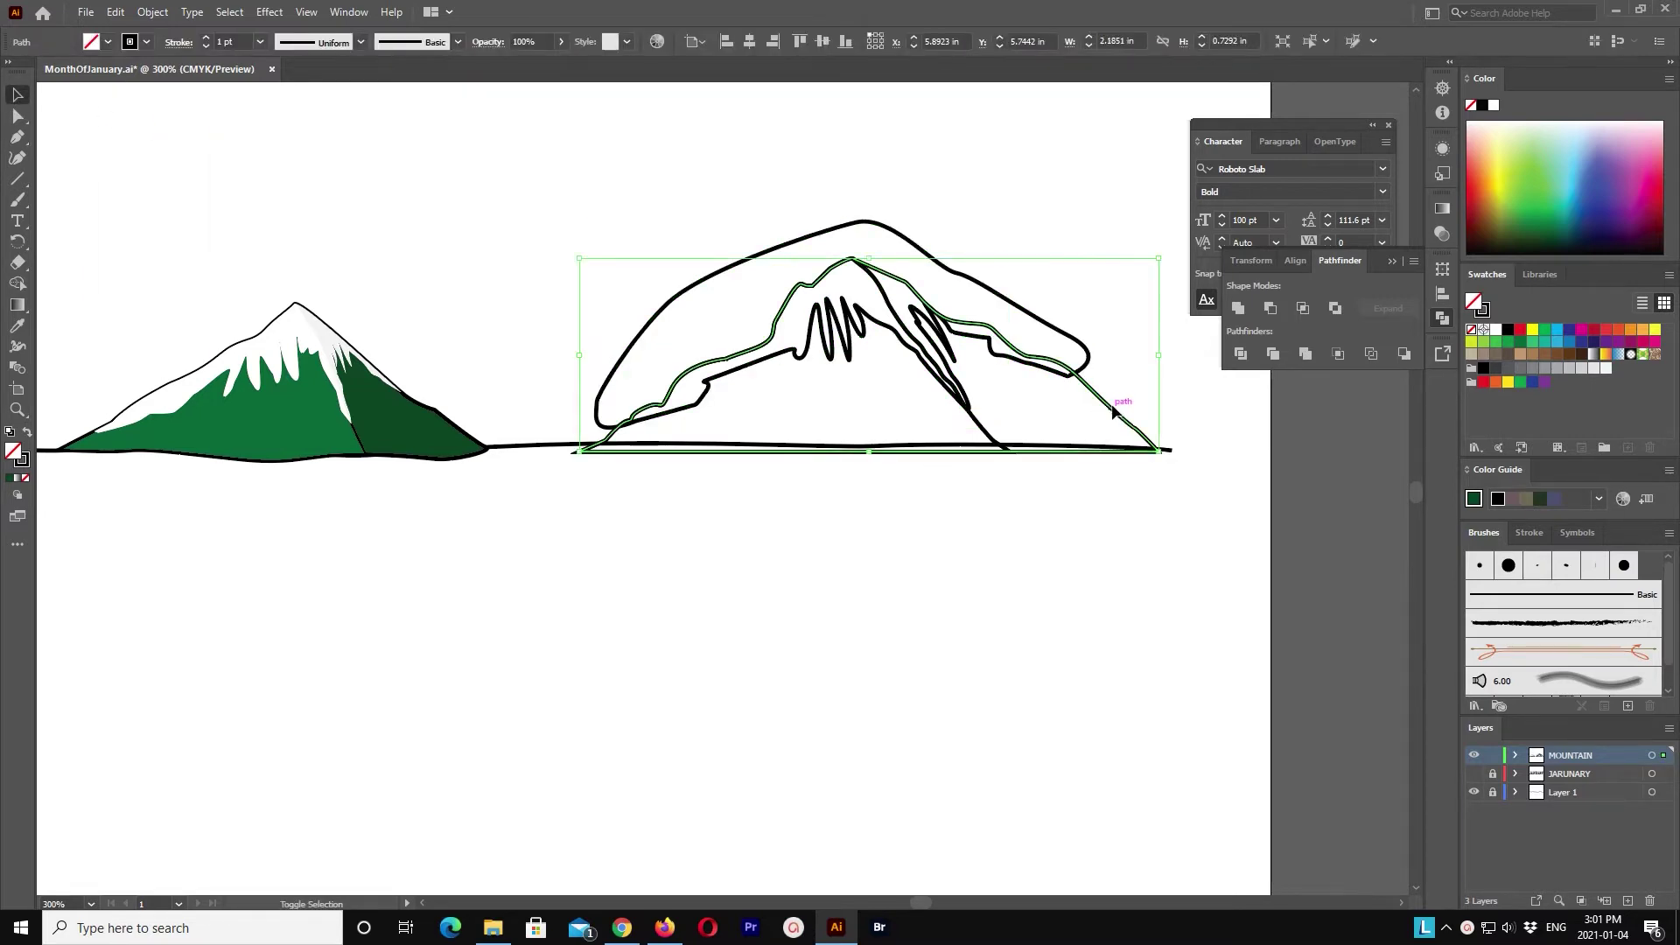
pyautogui.hotkey('ctrl', 'a')
pyautogui.press('a')
pyautogui.click(116, 12)
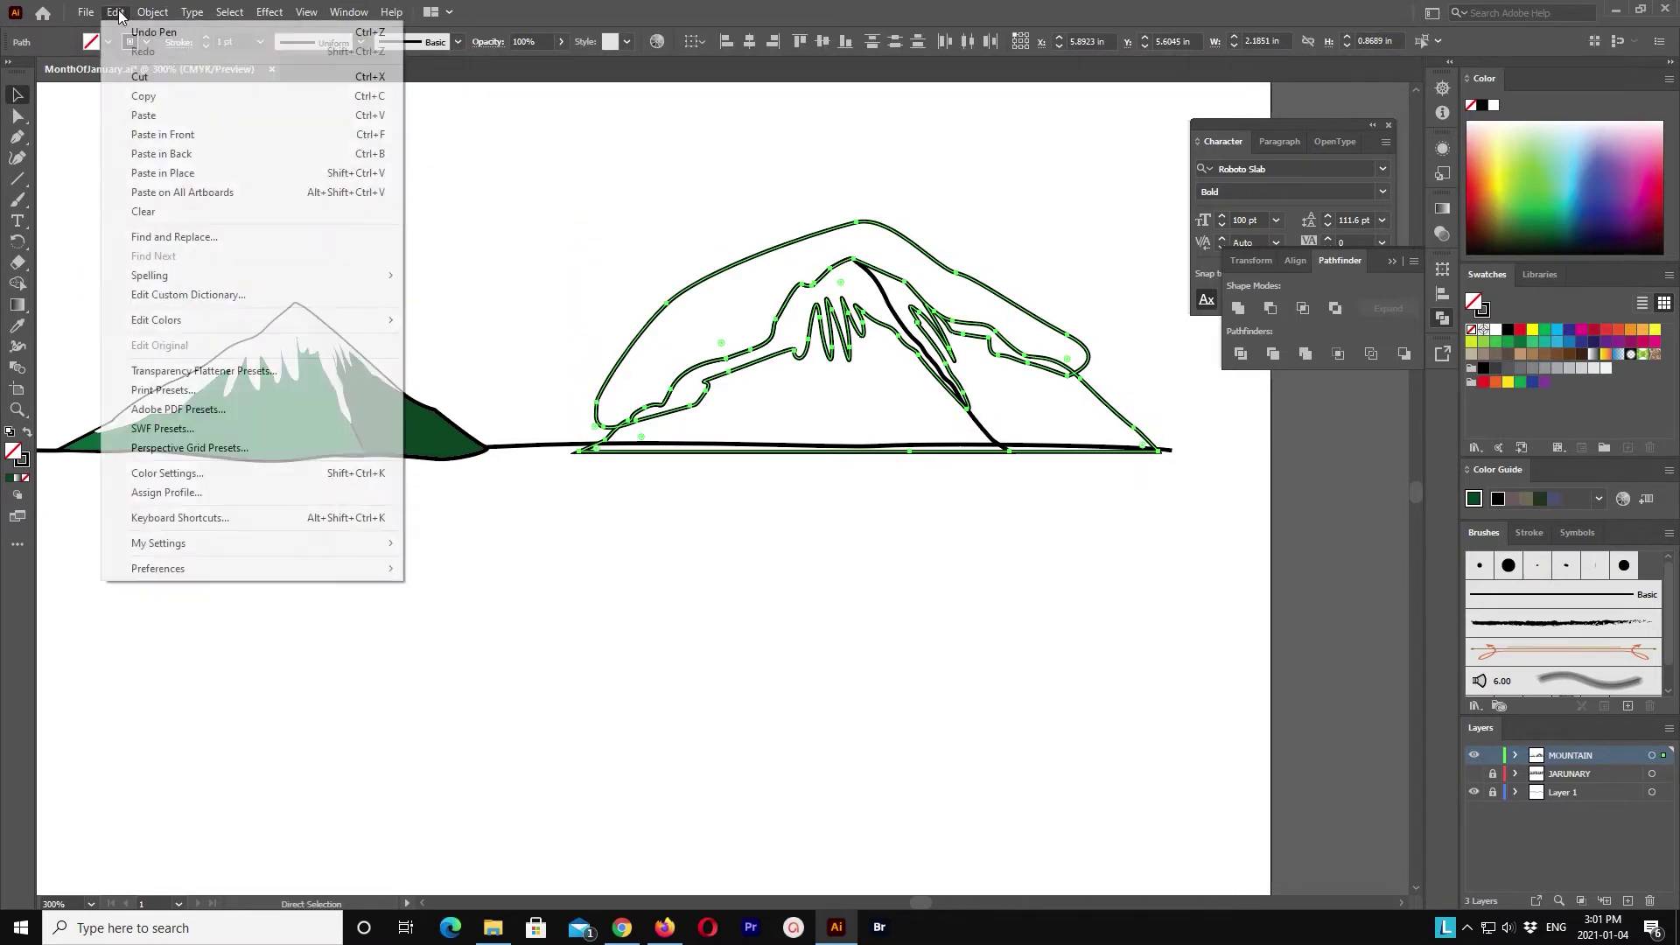
pyautogui.click(181, 126)
pyautogui.press('v')
pyautogui.hotkey('shift', 'Down')
pyautogui.hotkey('shift', 'Down')
pyautogui.hotkey('shift', 'Down')
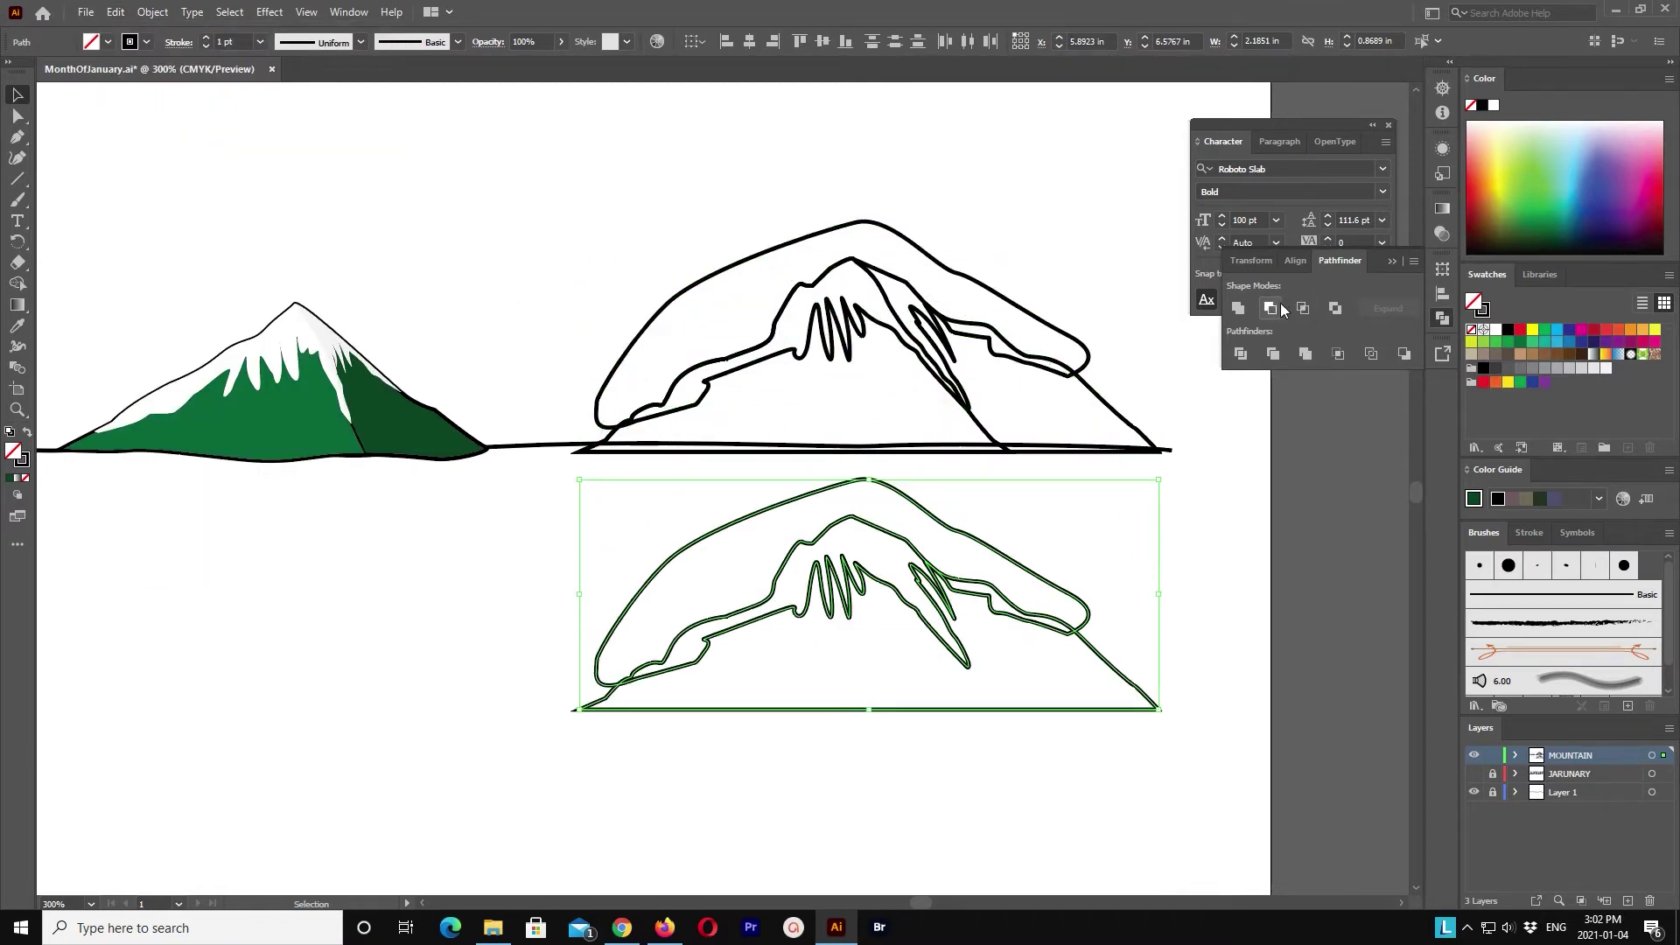
pyautogui.click(1271, 308)
# Step: Delete the big outer loop and move the zigzag ridge shape up onto the mountain
pyautogui.click(1122, 553)
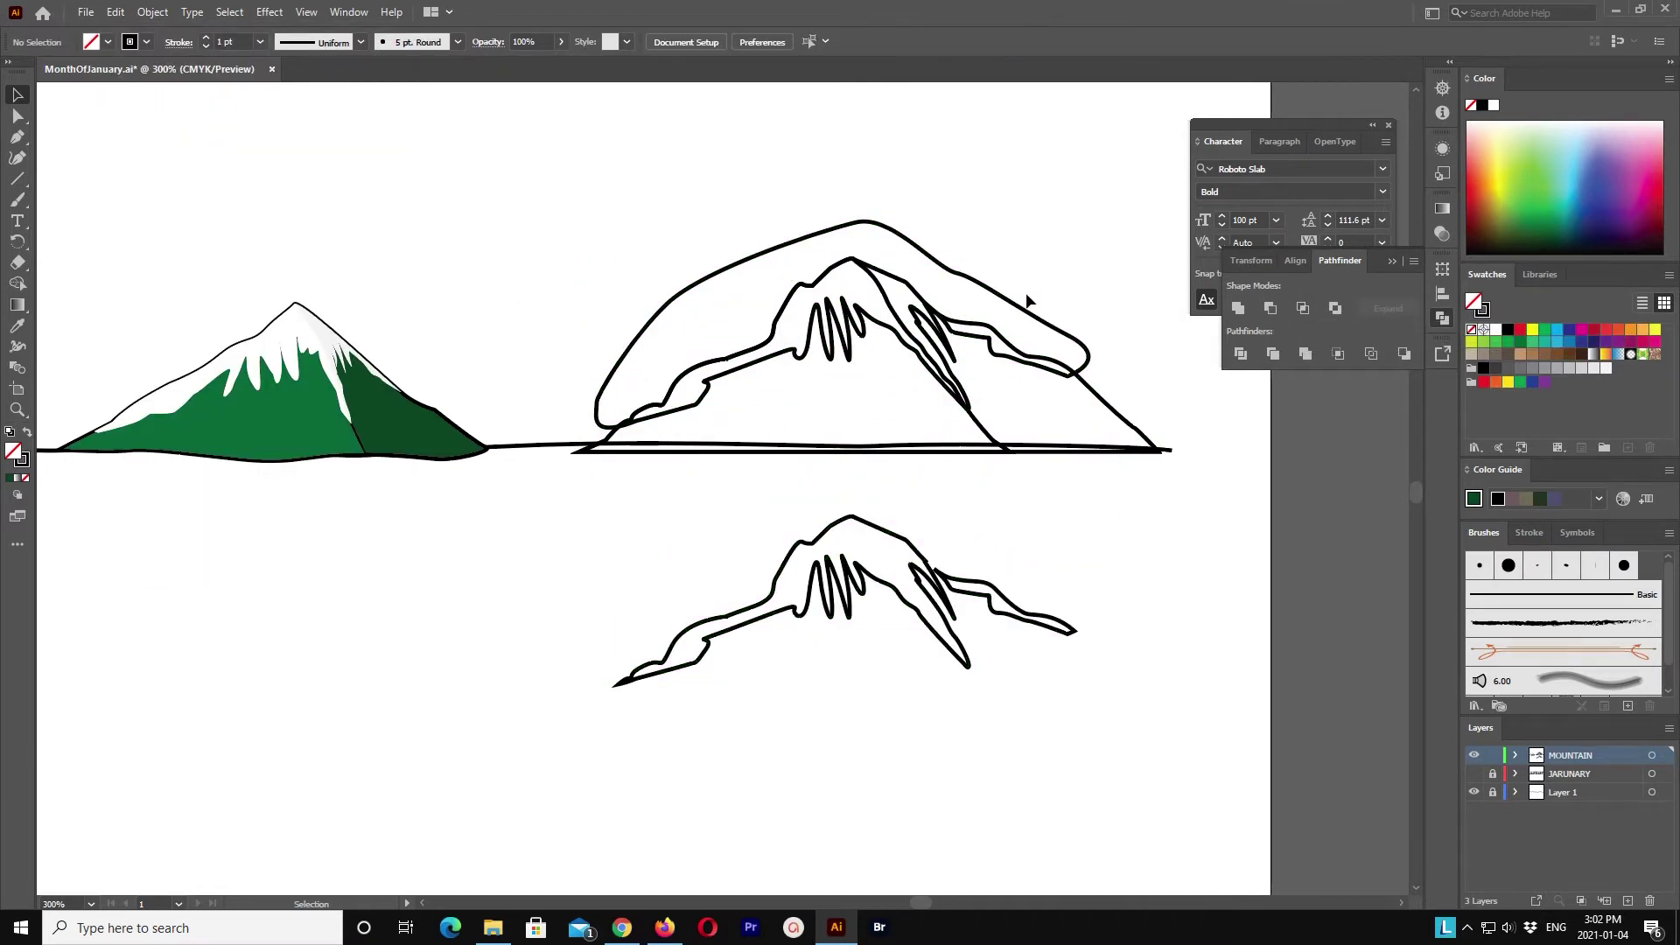
pyautogui.click(1028, 302)
pyautogui.press('Delete')
pyautogui.click(804, 576)
pyautogui.hotkey('shift', 'Up')
pyautogui.hotkey('shift', 'Up')
pyautogui.hotkey('shift', 'Up')
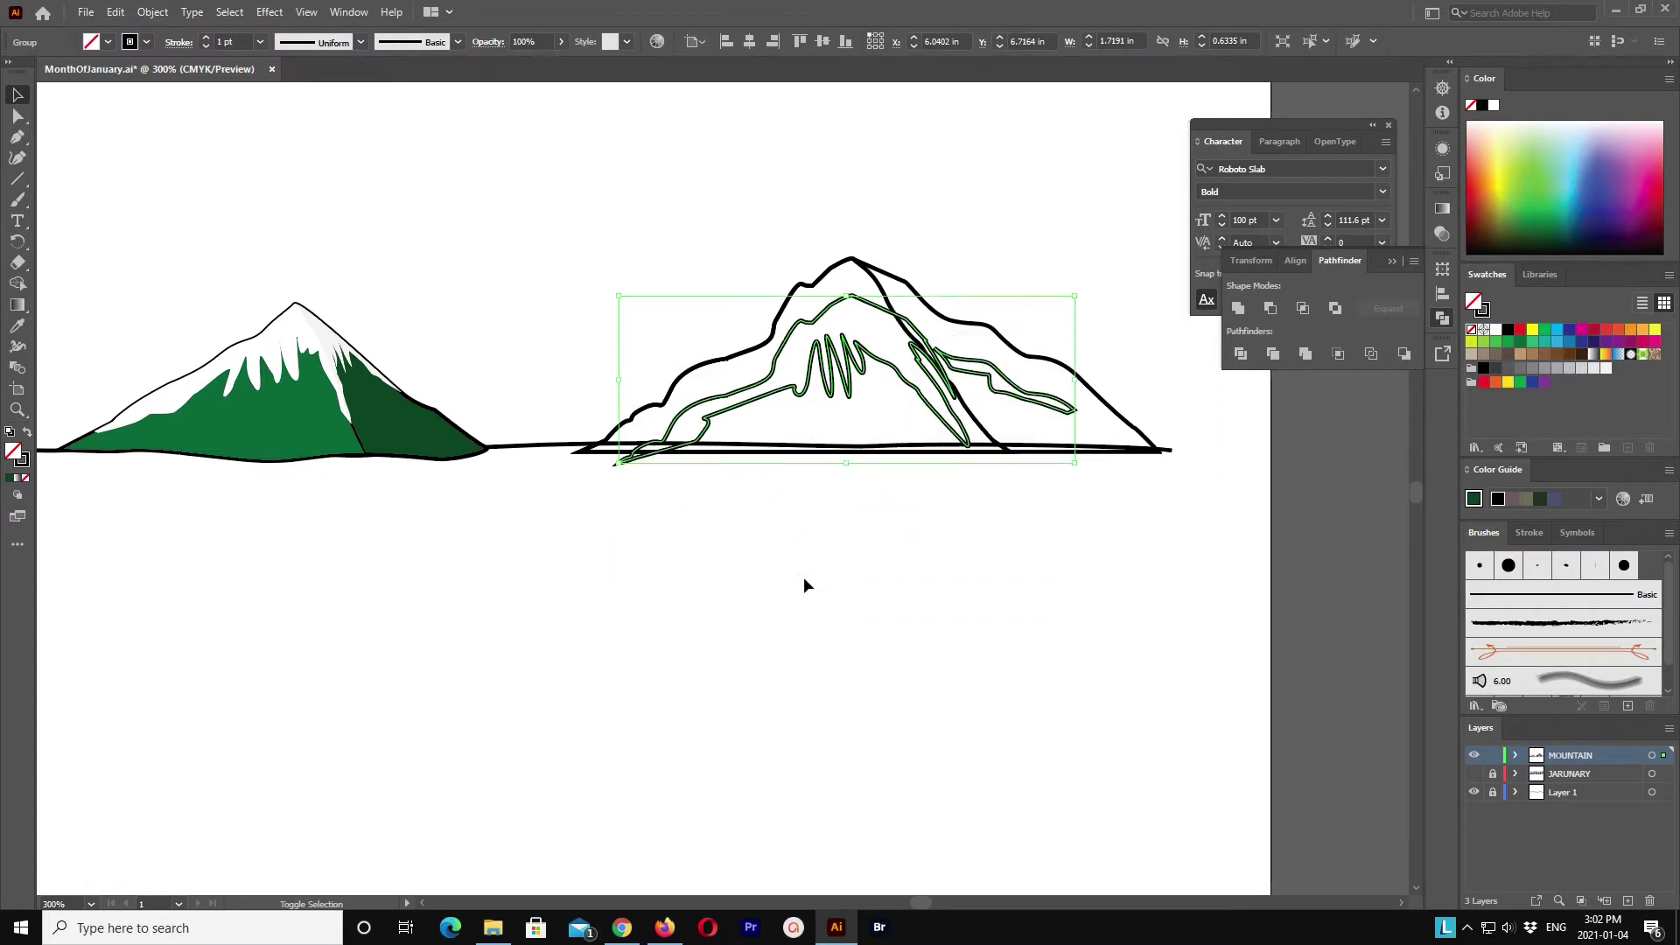
pyautogui.hotkey('shift', 'Up')
pyautogui.click(811, 602)
# Step: Fill the mountain outline with the left mountain's green using the Eyedropper
pyautogui.click(632, 414)
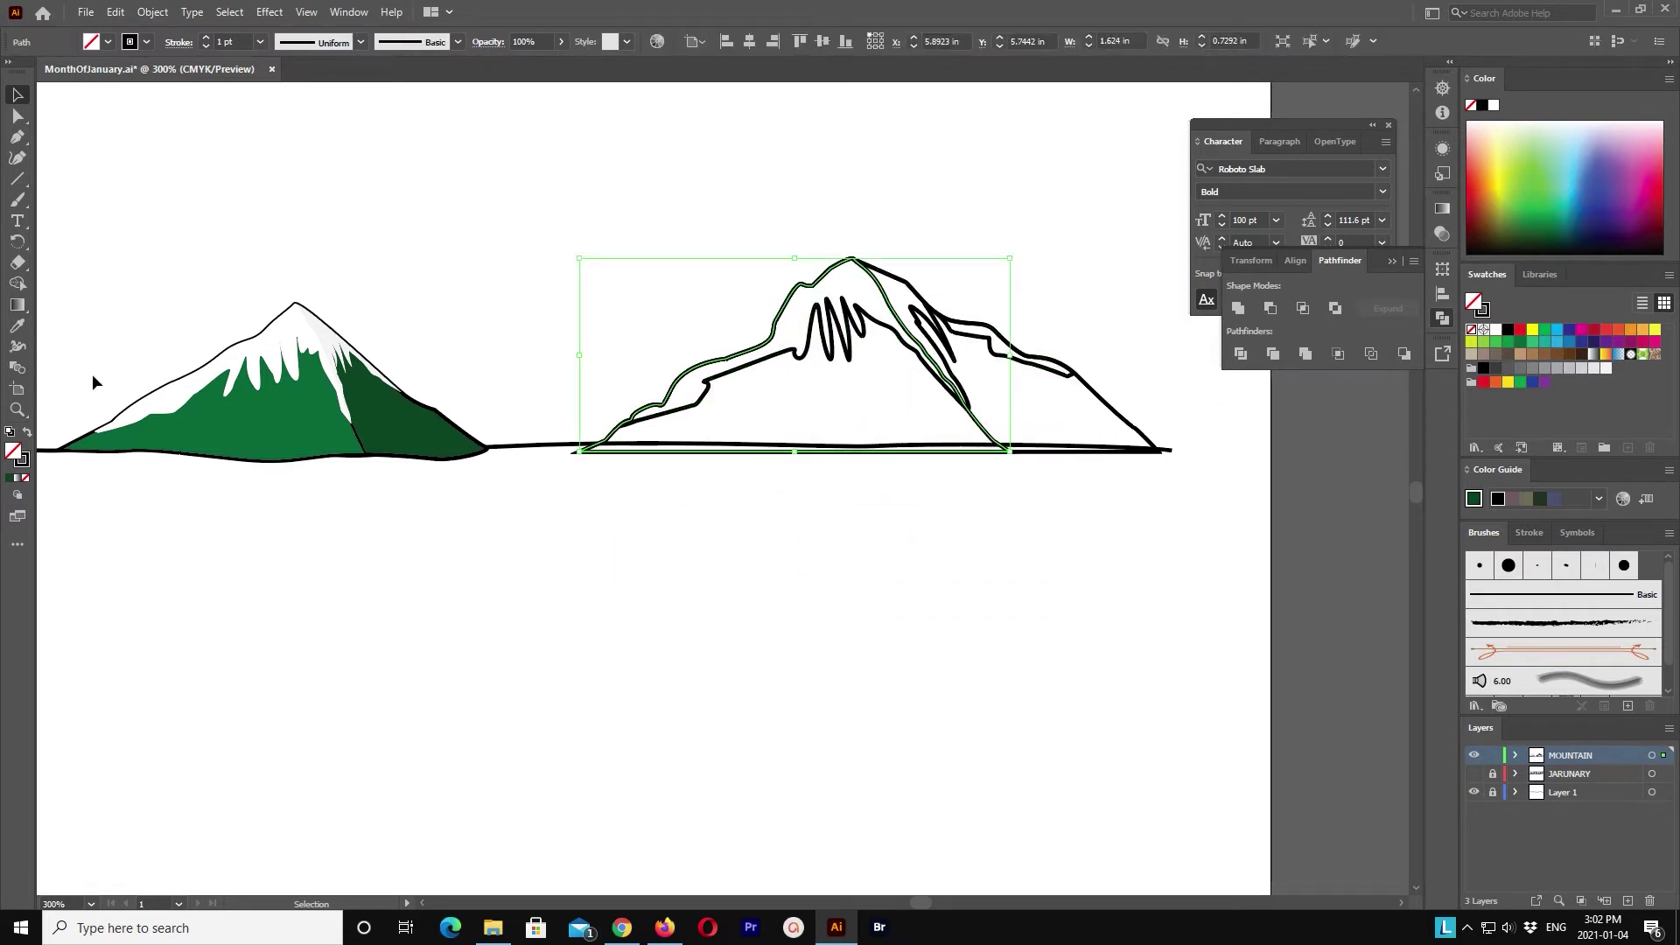
pyautogui.press('i')
pyautogui.click(218, 429)
# Step: Fill the full outer mountain outline with the dark green sampled from the first peak
pyautogui.press('v')
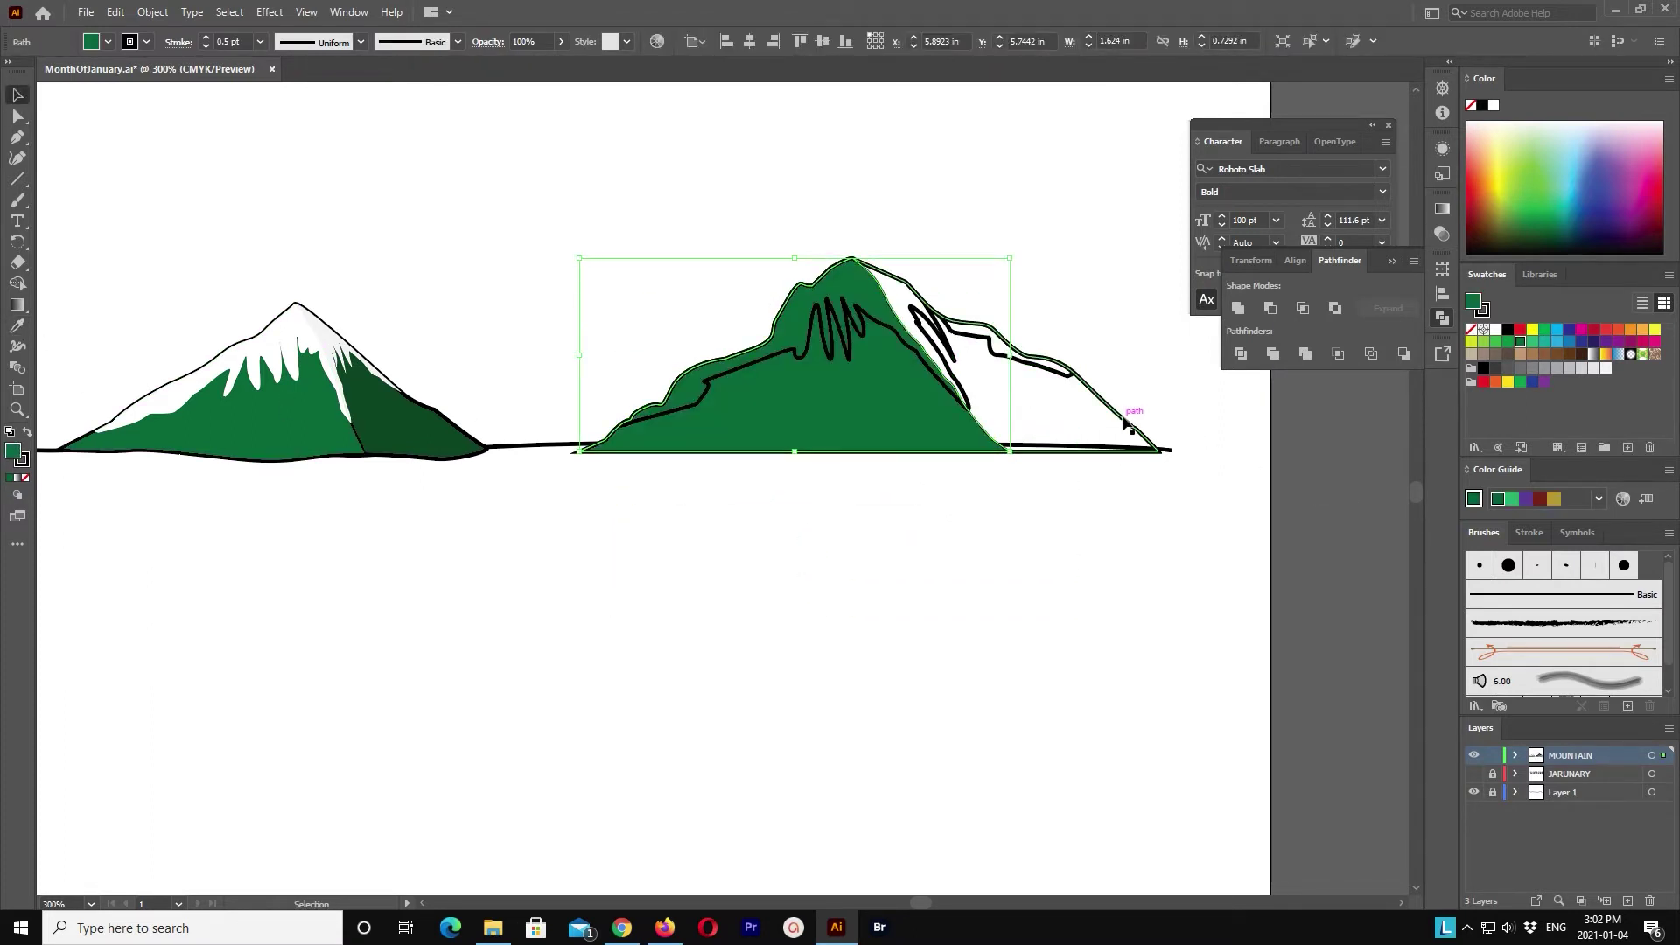
pyautogui.click(1128, 424)
pyautogui.press('i')
pyautogui.click(376, 404)
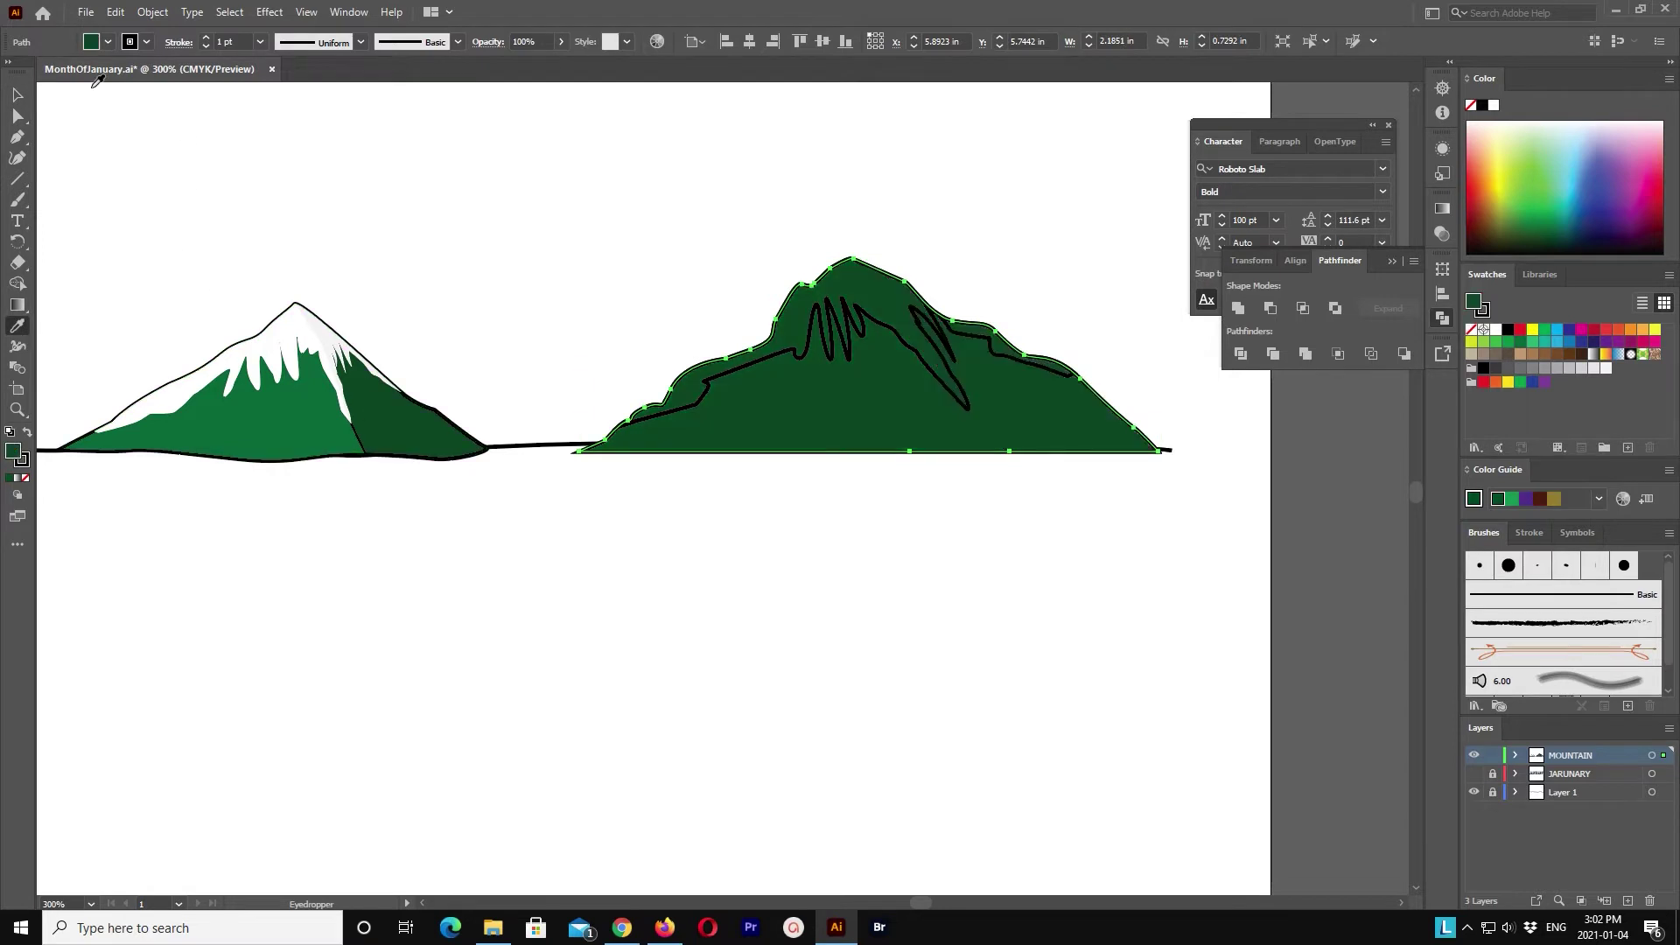
# Step: Send the dark green mountain shape behind the lighter green one
pyautogui.press('v')
pyautogui.click(263, 113)
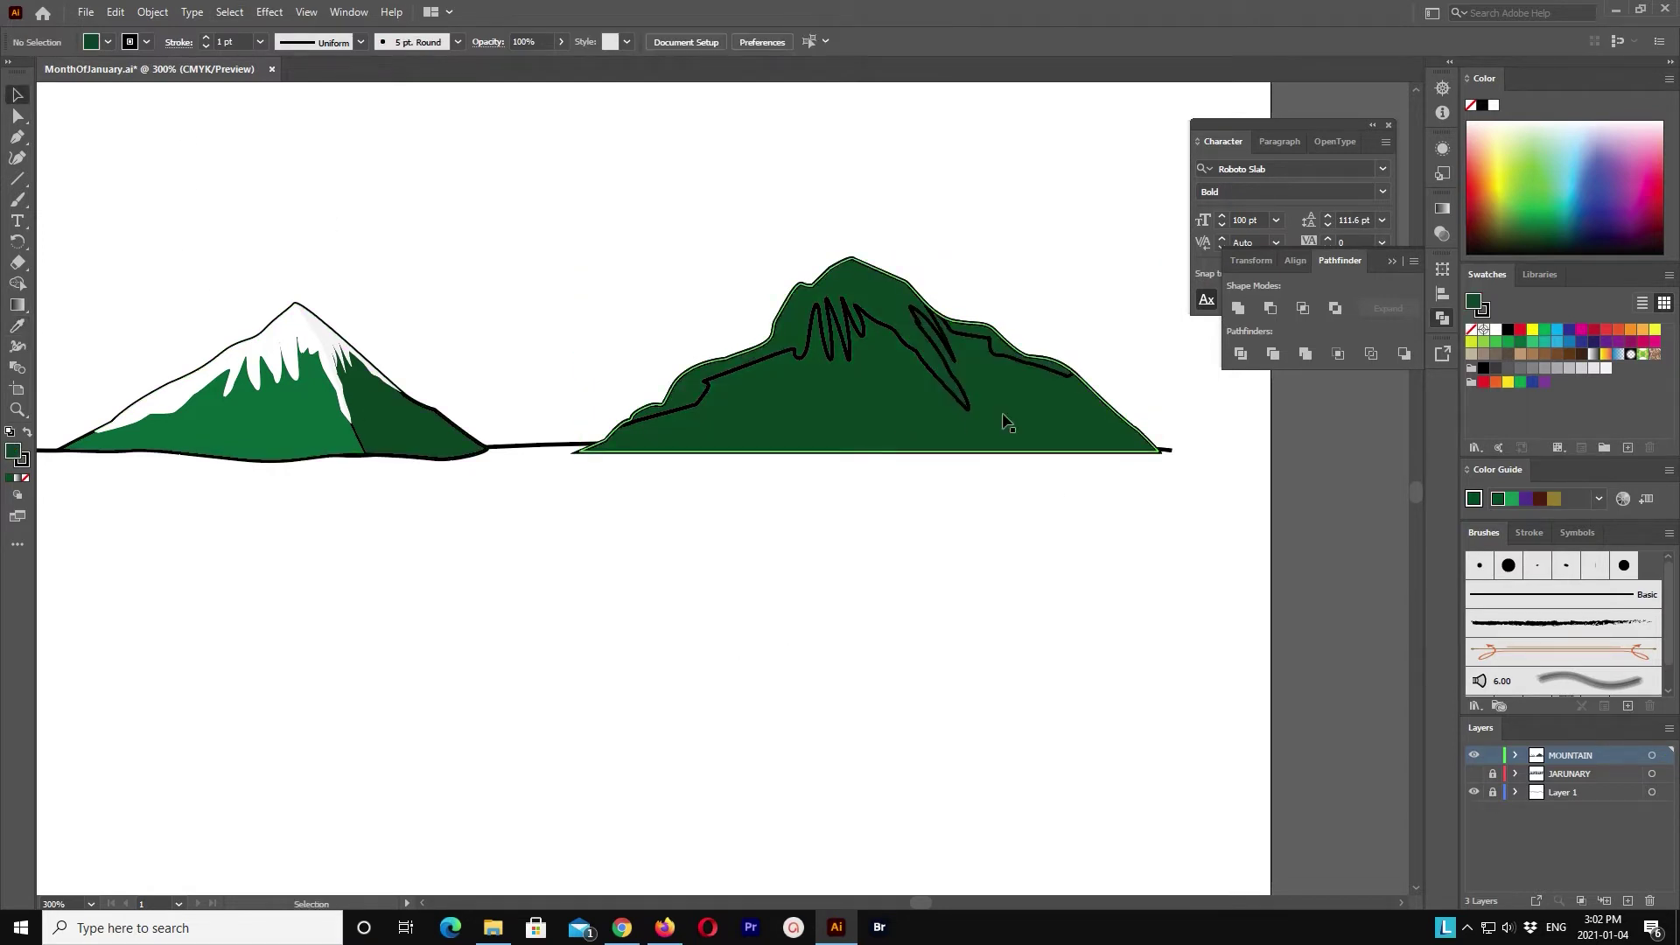
pyautogui.click(1007, 423)
pyautogui.click(152, 12)
pyautogui.click(548, 138)
pyautogui.click(707, 457)
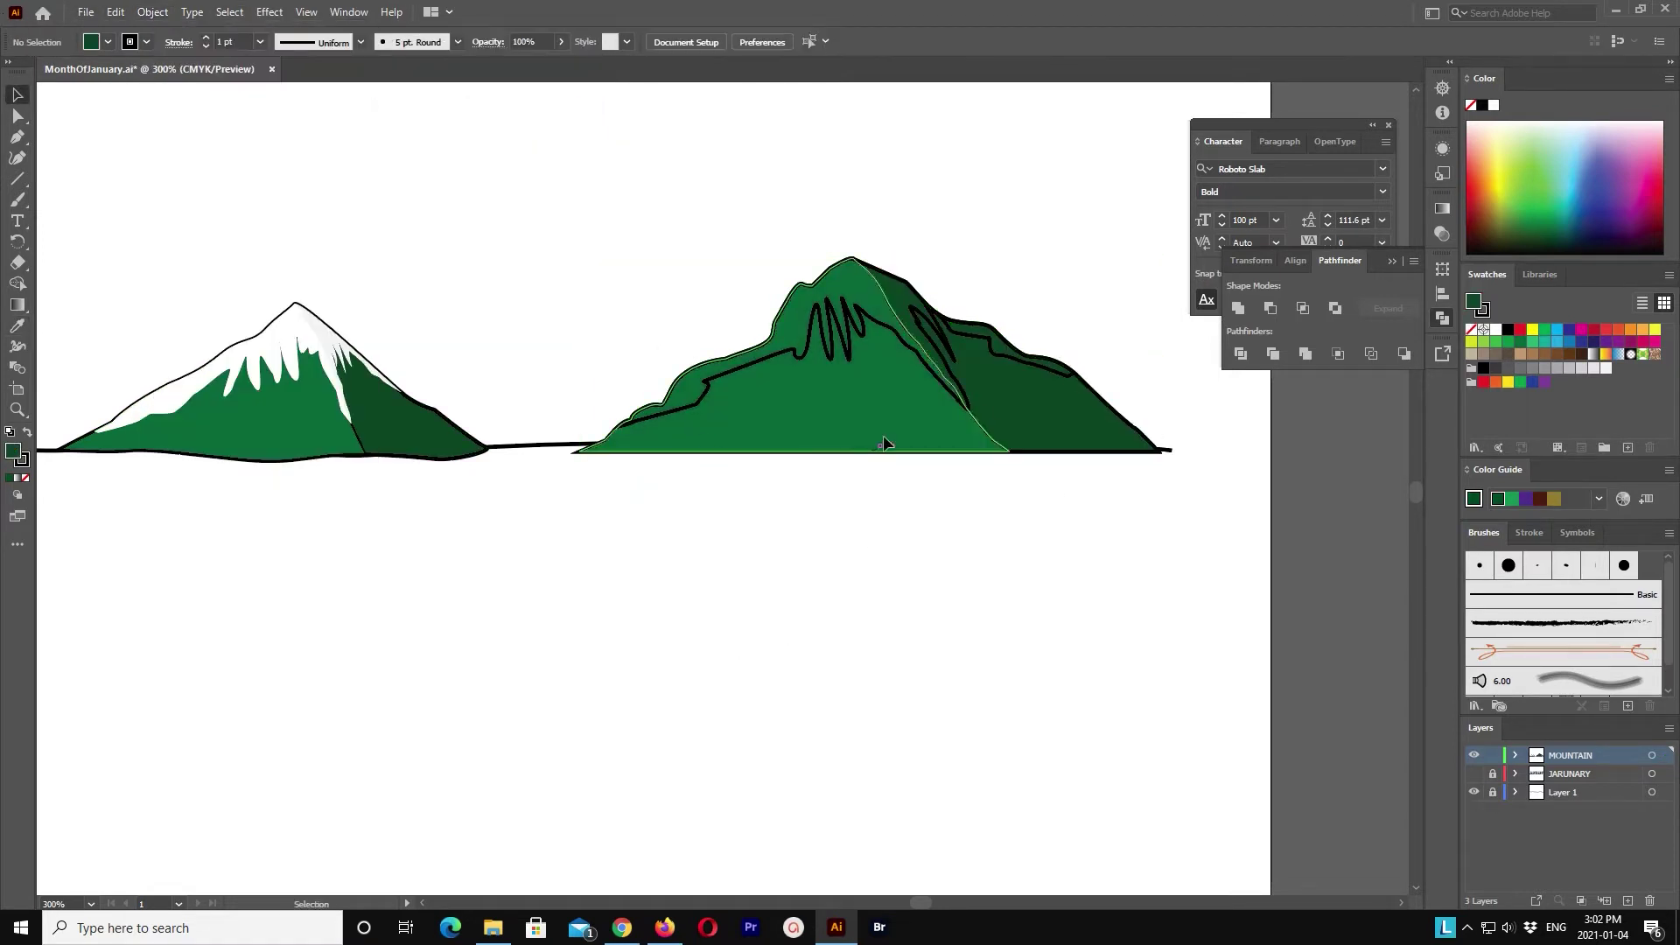
# Step: Fill the right mountain's snow shapes with white, then select the mountain's pieces
pyautogui.click(844, 320)
pyautogui.click(17, 326)
pyautogui.click(307, 333)
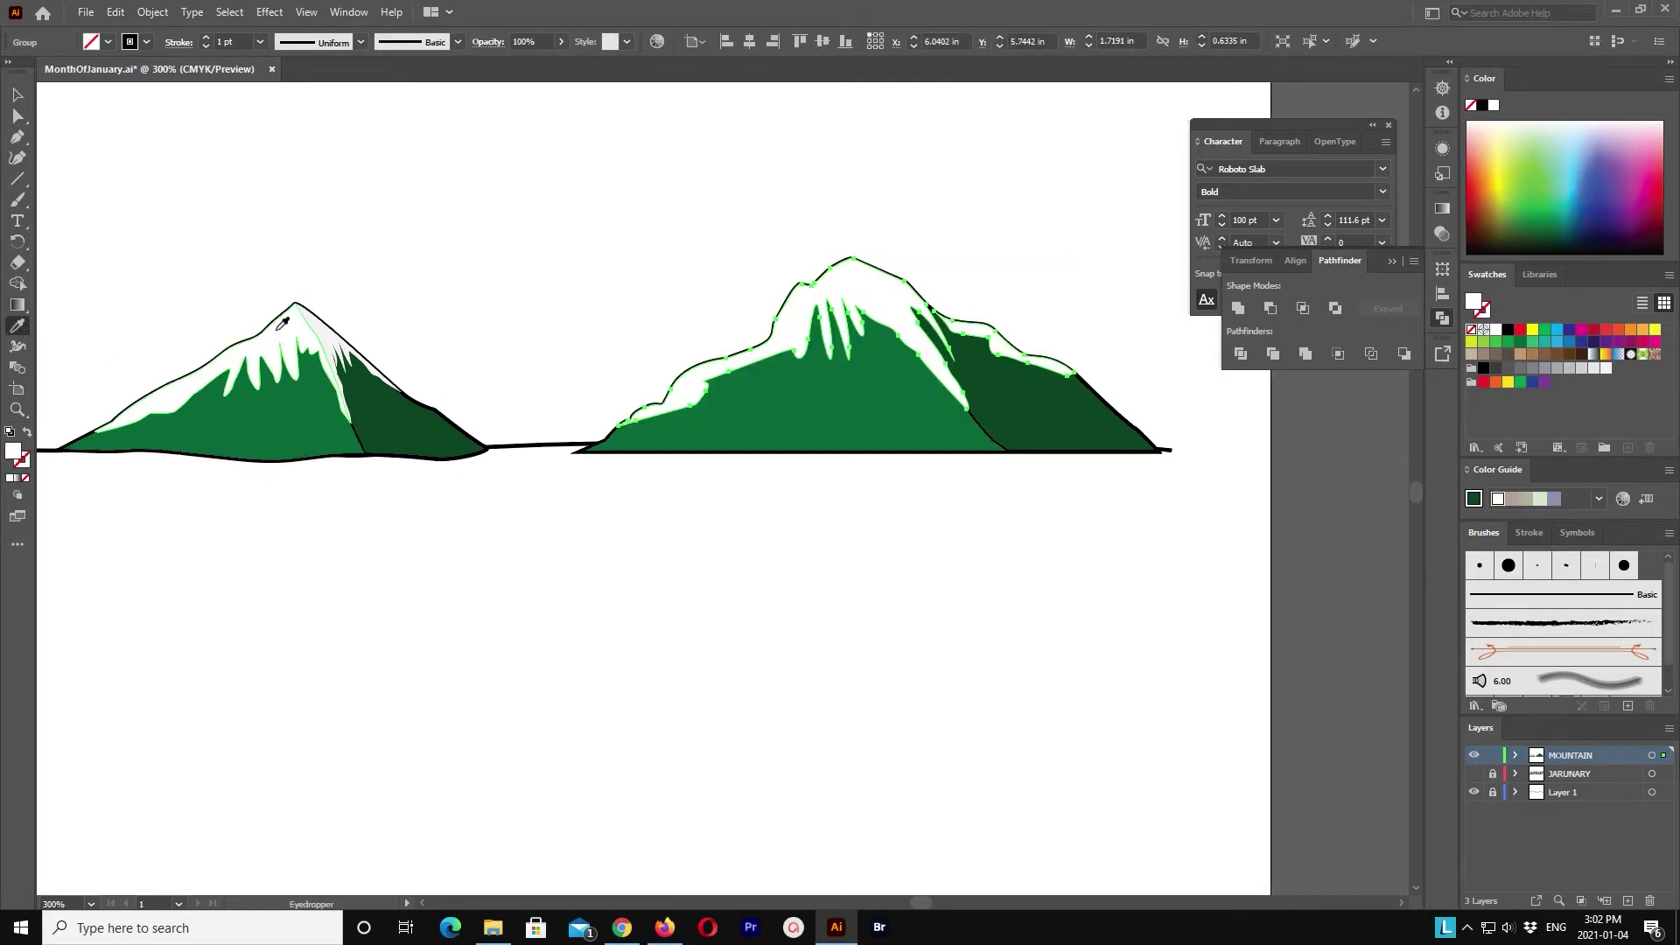
pyautogui.press('v')
pyautogui.click(1129, 406)
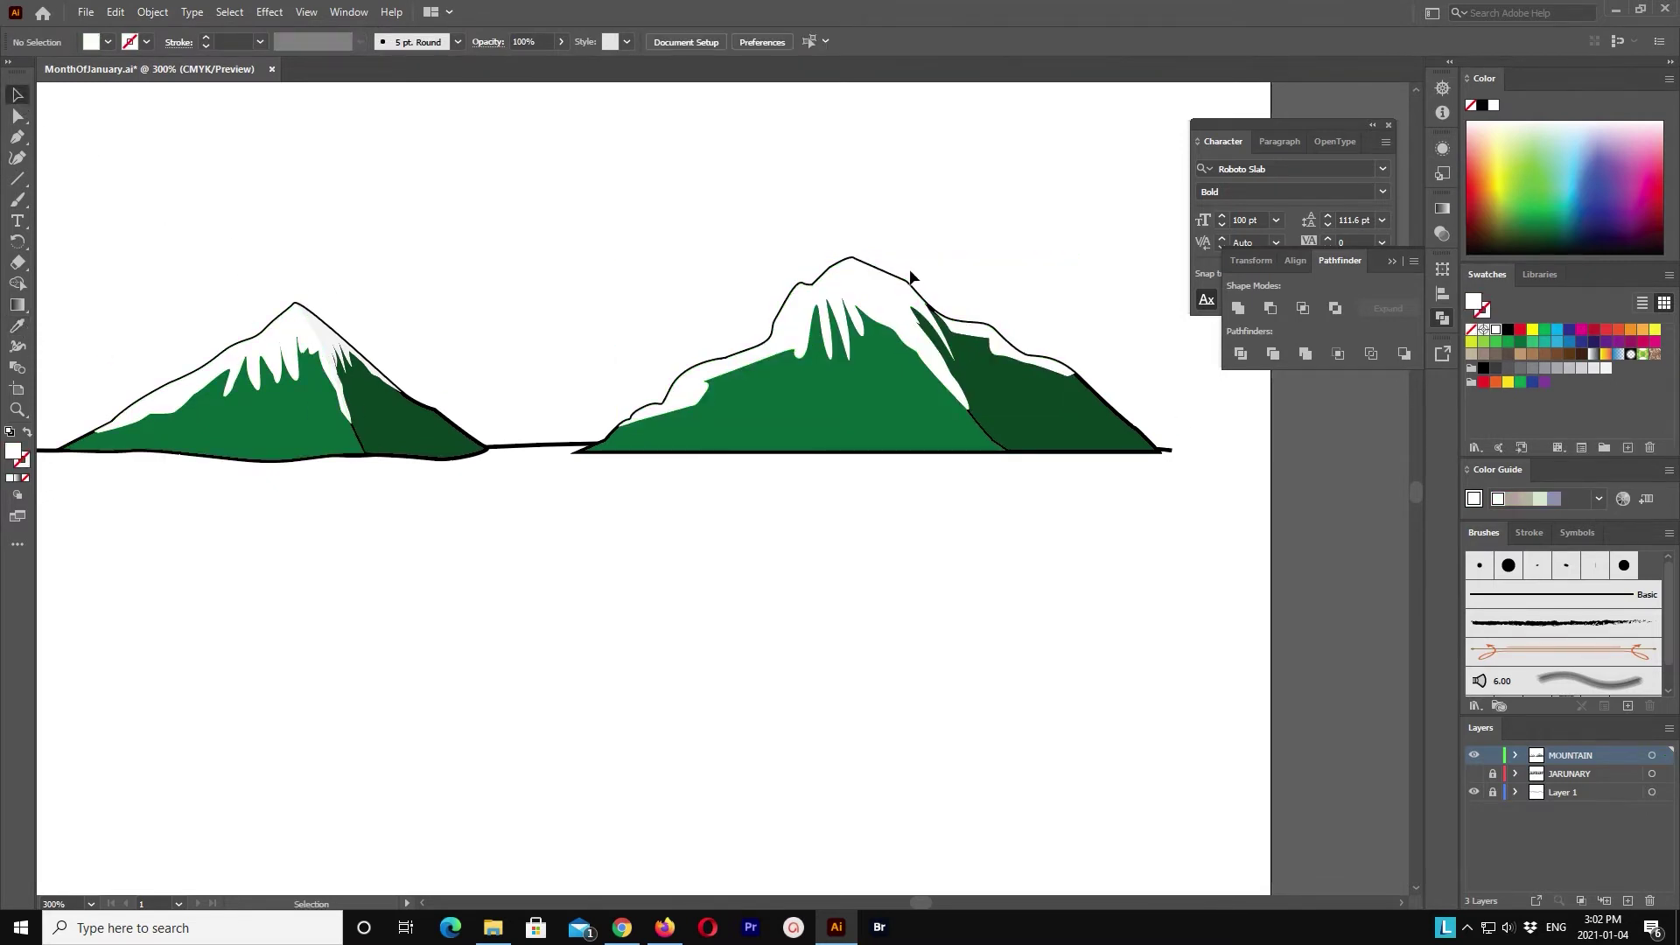
pyautogui.click(910, 277)
pyautogui.keyDown('shift'); pyautogui.click(1054, 394); pyautogui.keyUp('shift')
# Step: Paste a copy of the right mountain's left part 1.25 in below the original
pyautogui.press('a')
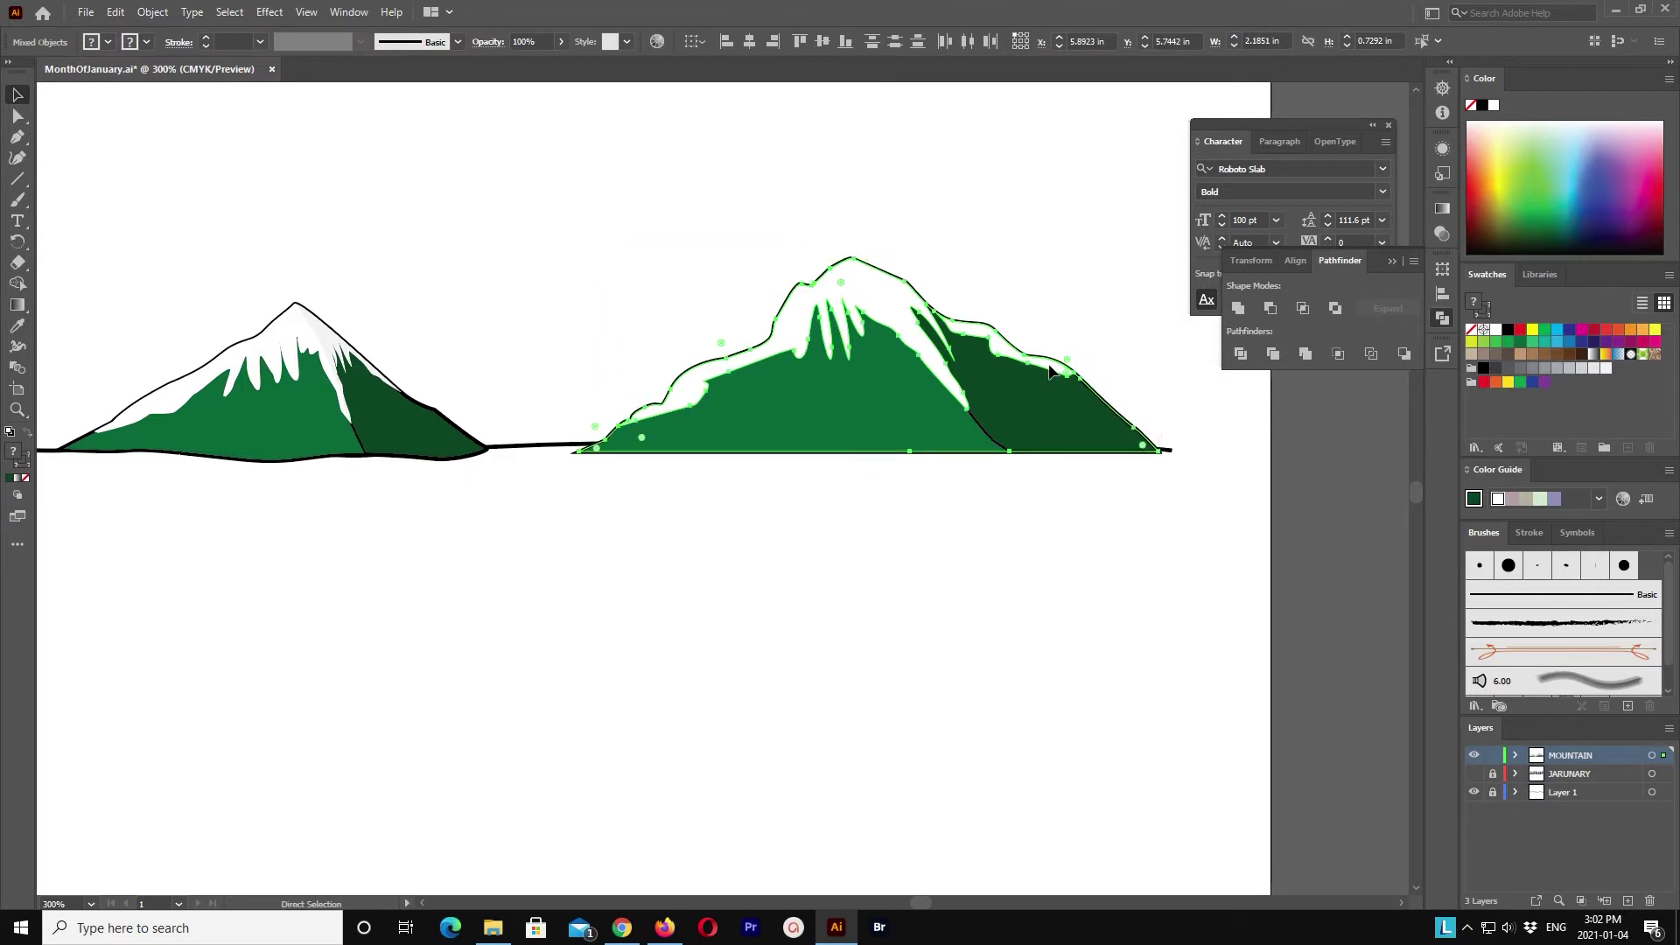
pyautogui.click(152, 12)
pyautogui.click(718, 462)
pyautogui.press('v')
pyautogui.click(868, 427)
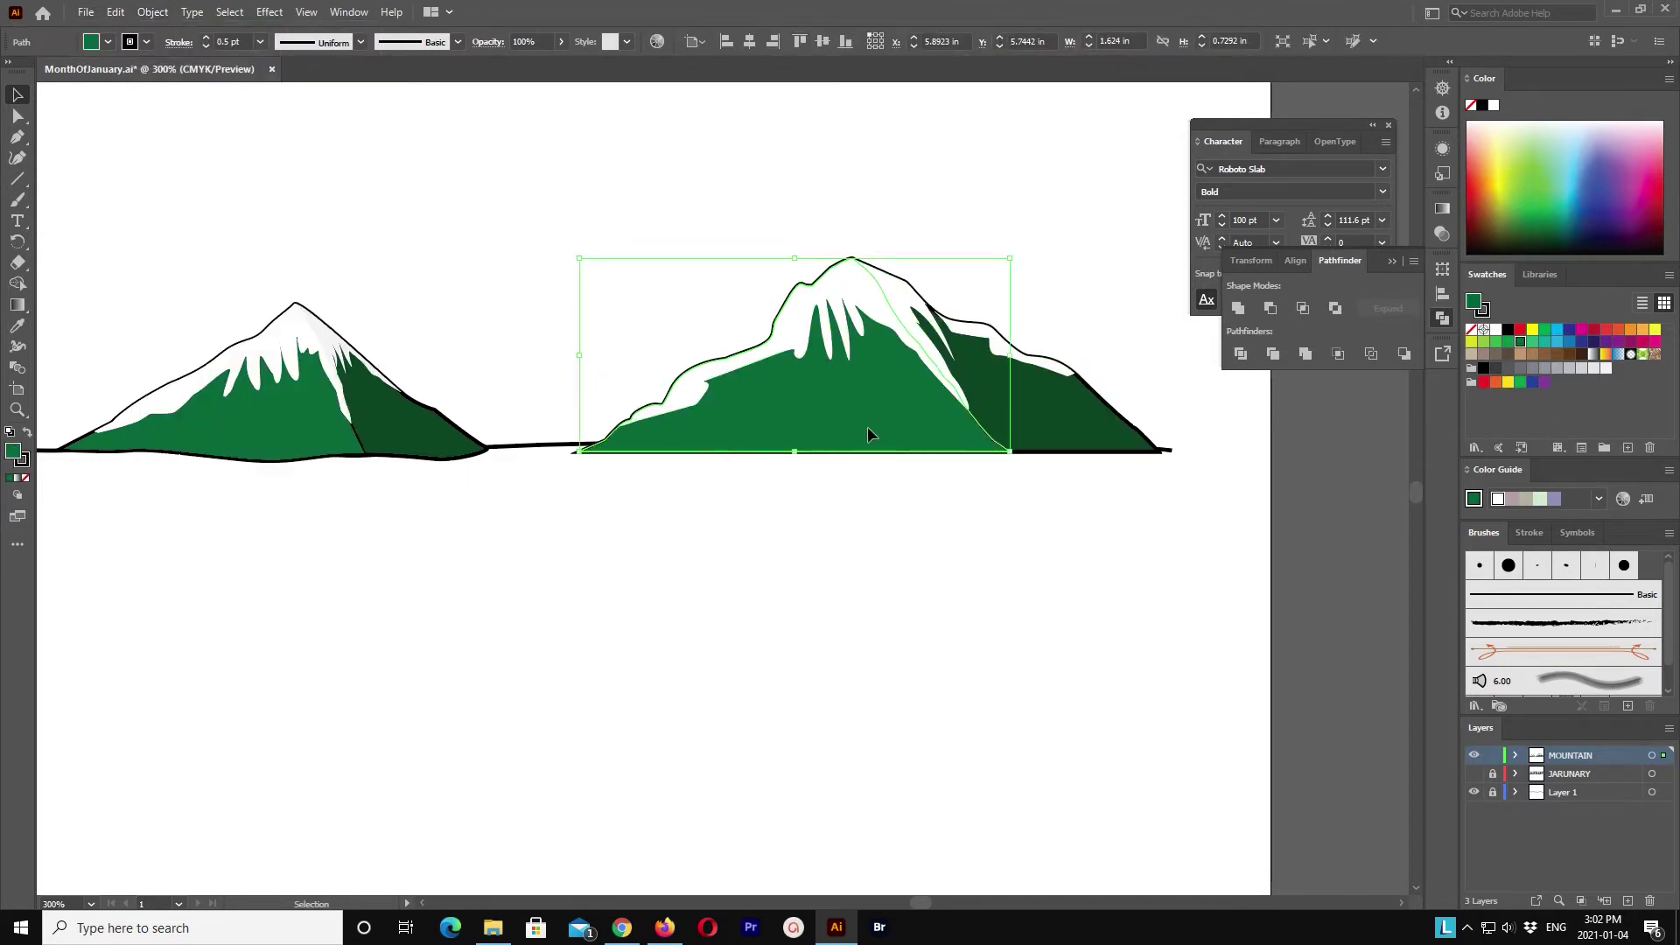
pyautogui.click(116, 11)
pyautogui.click(158, 113)
pyautogui.moveTo(821, 276); pyautogui.dragTo(821, 607)
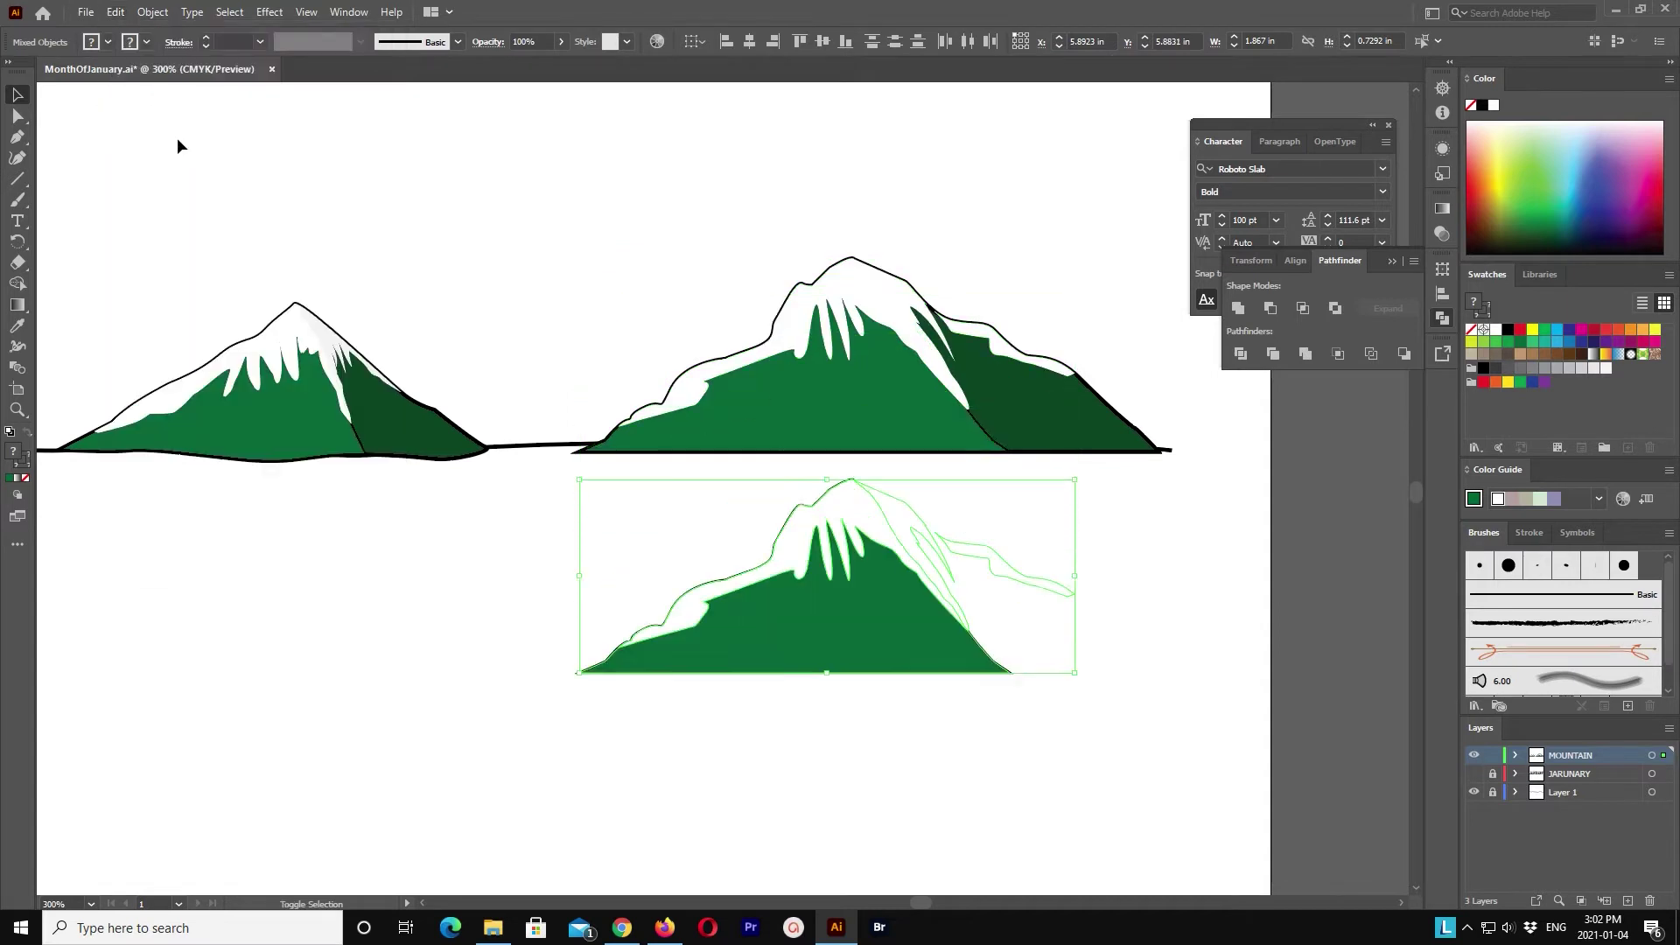
pyautogui.click(1042, 686)
# Step: Try Pathfinder Minus Front and Bring to Front on the copy's snow and green base, then undo
pyautogui.click(1033, 684)
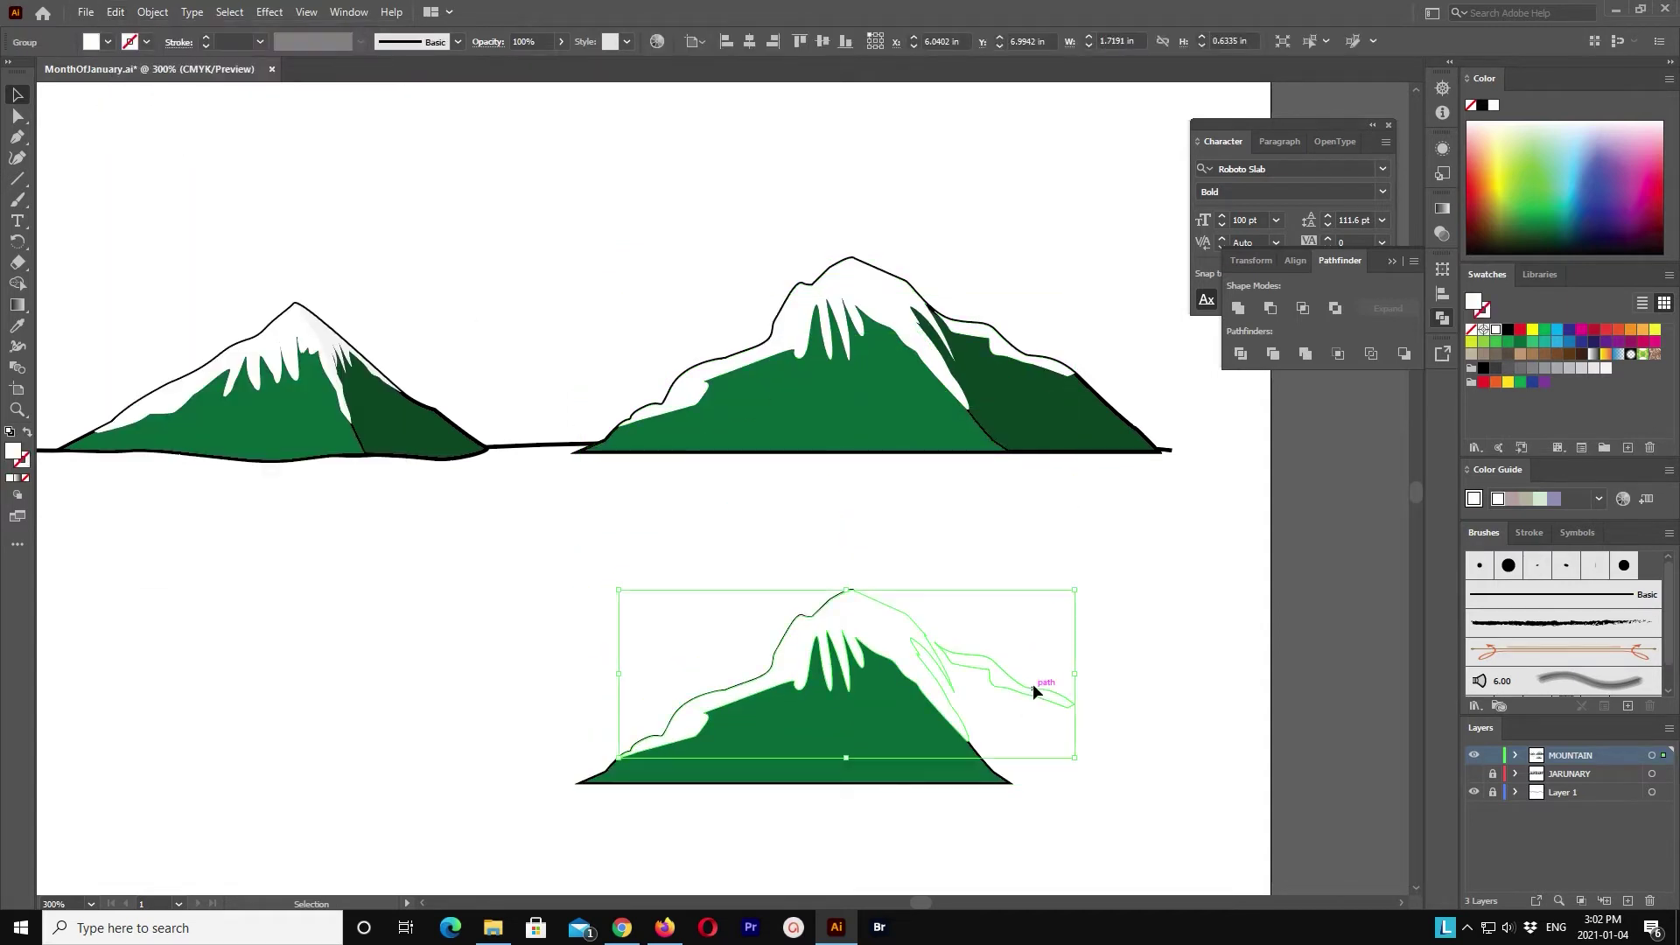
pyautogui.moveTo(843, 798); pyautogui.dragTo(902, 746)
pyautogui.click(1302, 307)
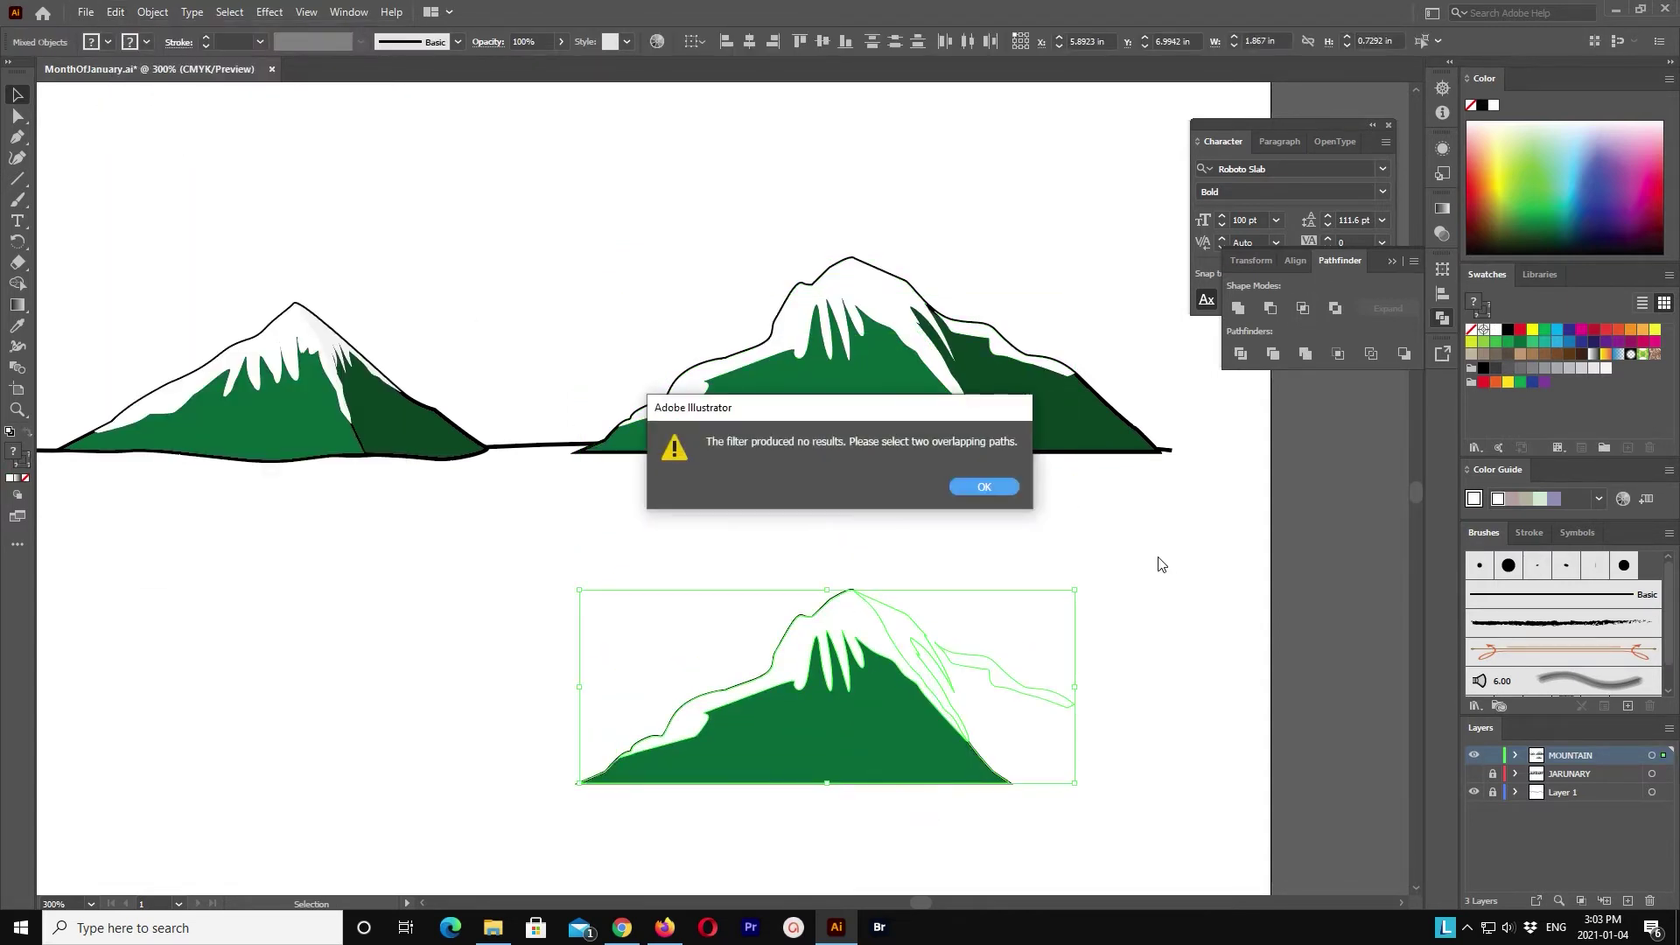
pyautogui.press('Return')
pyautogui.click(875, 752)
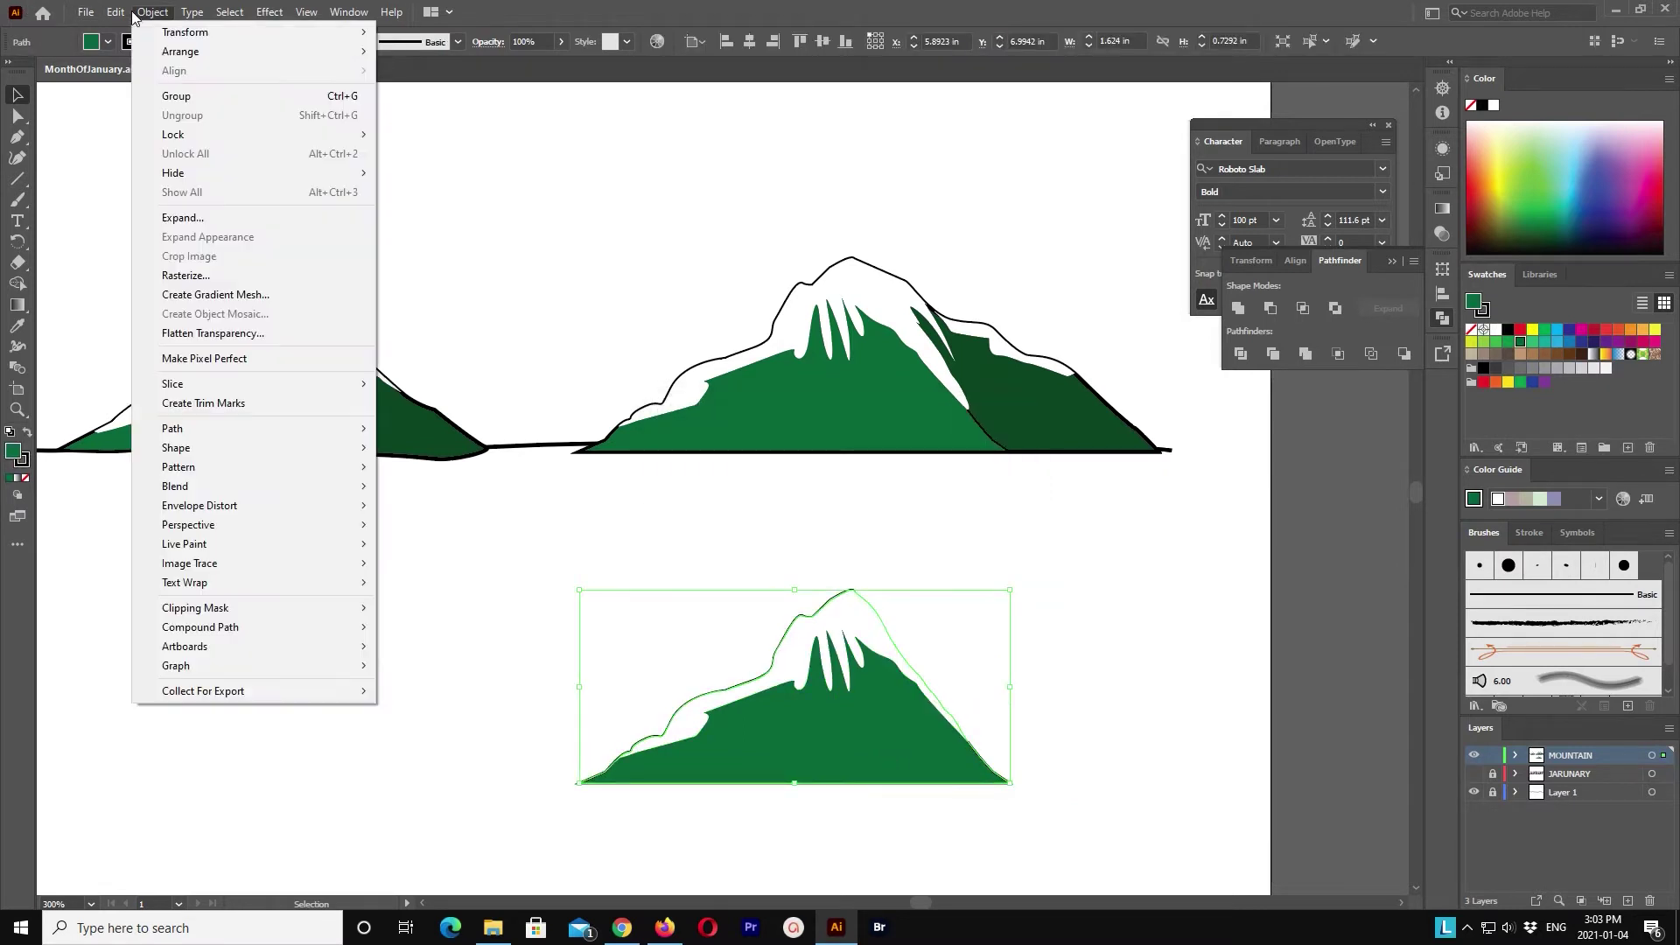
pyautogui.click(152, 11)
pyautogui.click(433, 51)
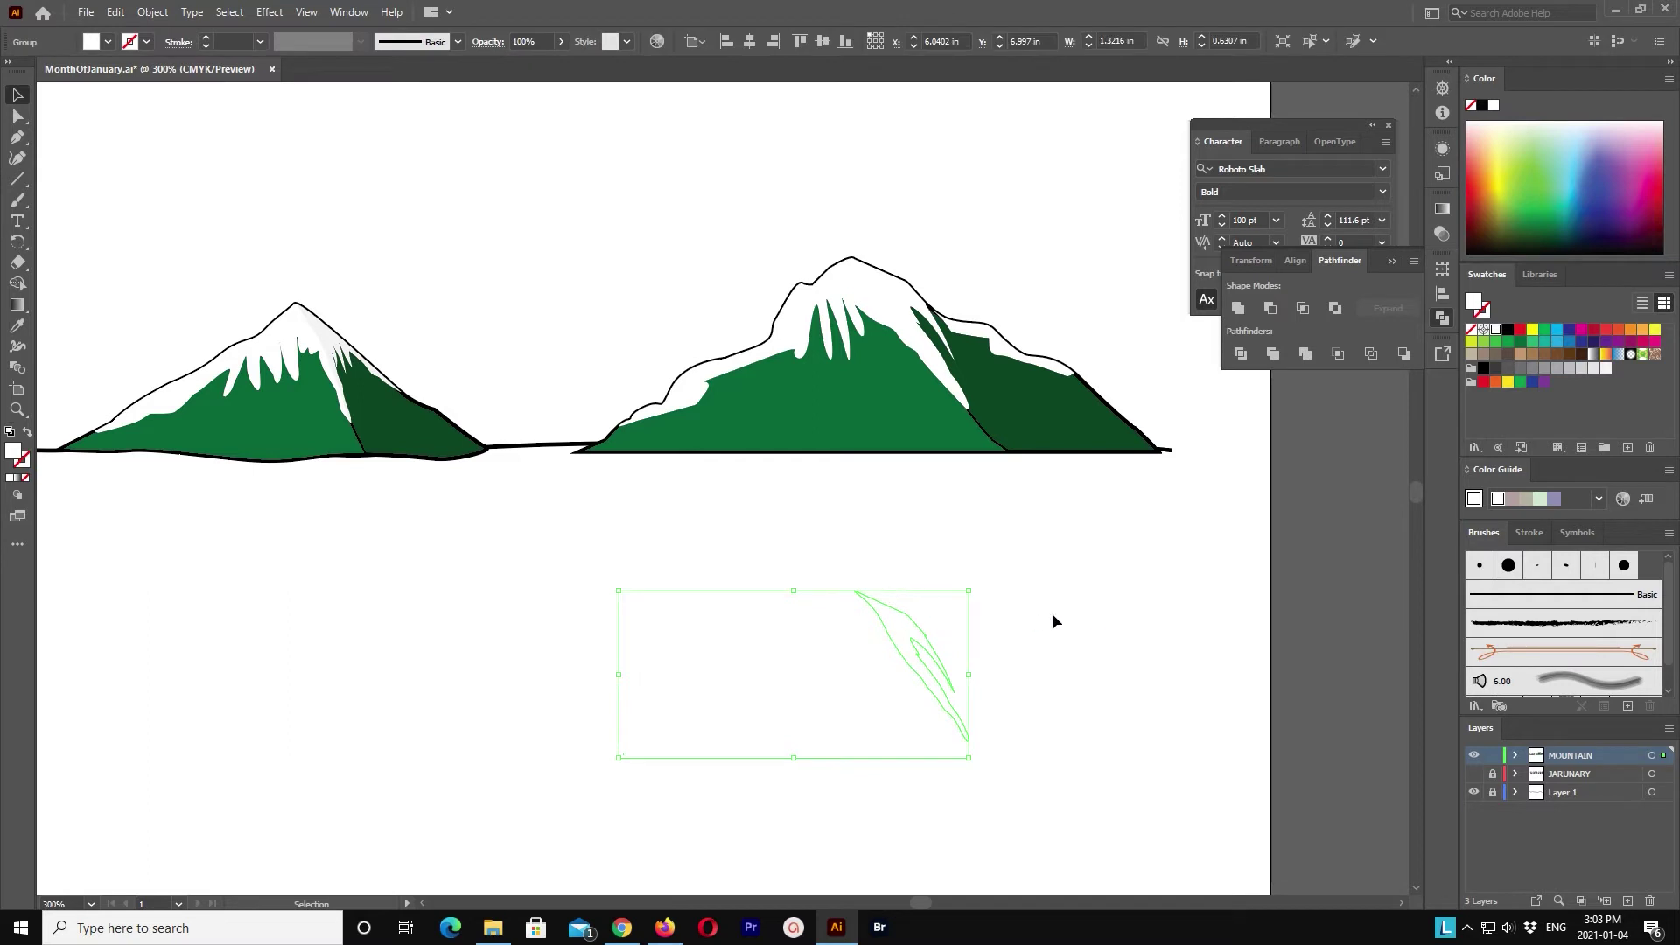
pyautogui.hotkey('ctrl', 'z')
pyautogui.hotkey('ctrl', 'z')
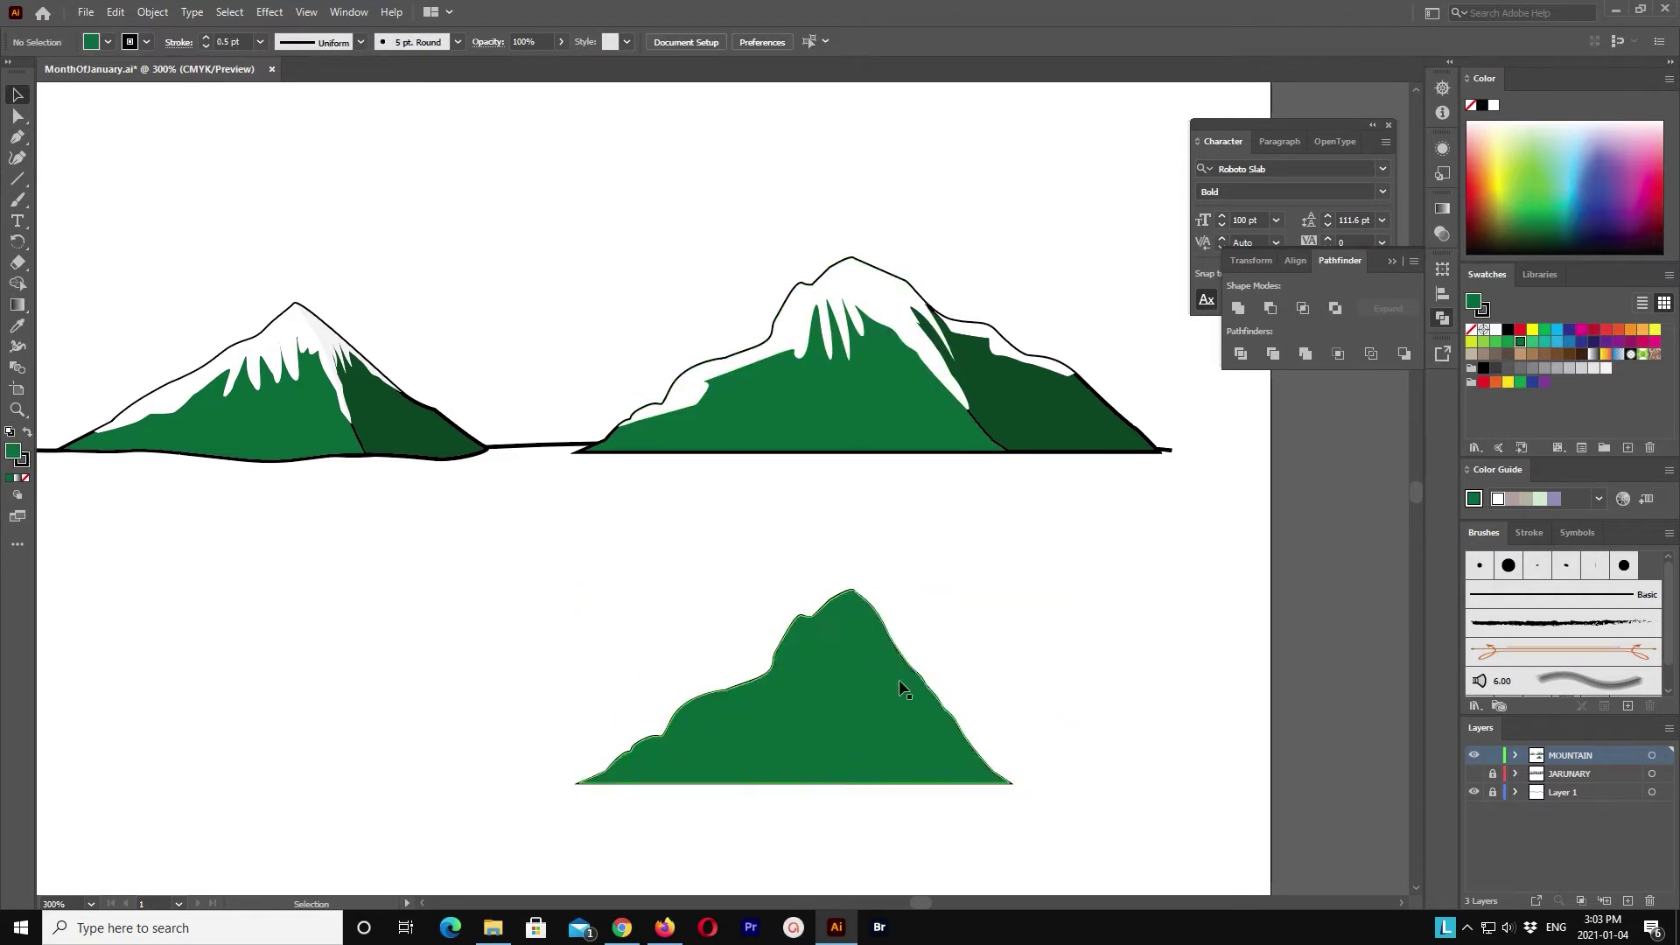
pyautogui.hotkey('ctrl', 'z')
# Step: Crop the mountain copy with Pathfinder Crop and move the outlined result onto the right mountain
pyautogui.click(1273, 310)
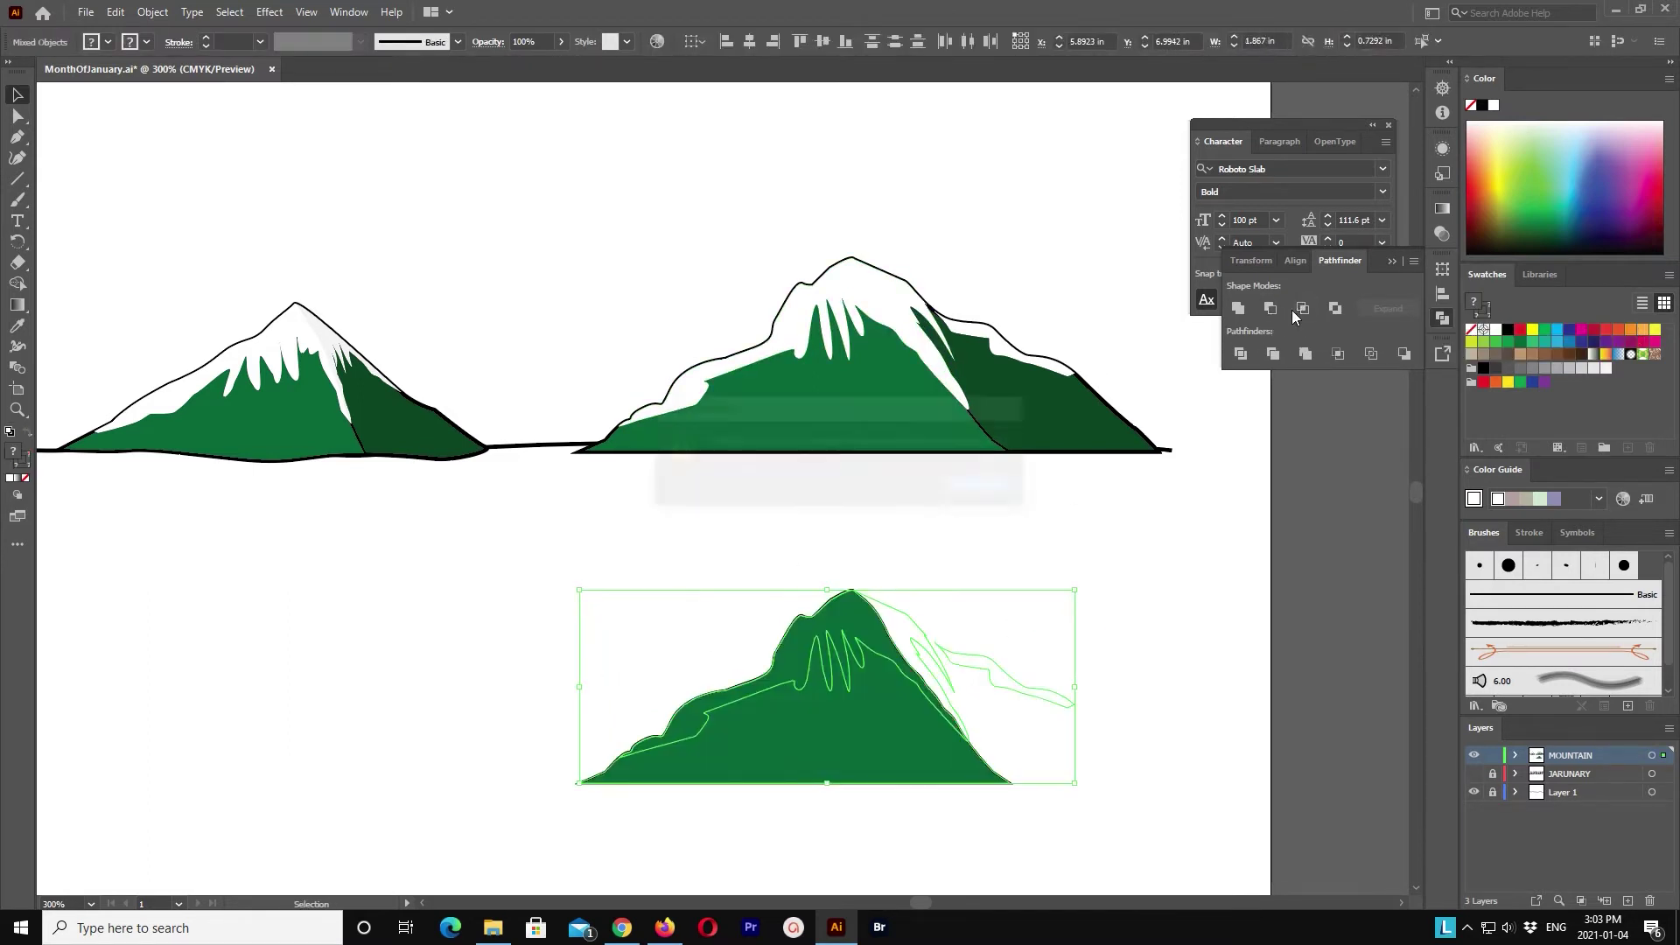
pyautogui.click(975, 478)
pyautogui.click(1348, 359)
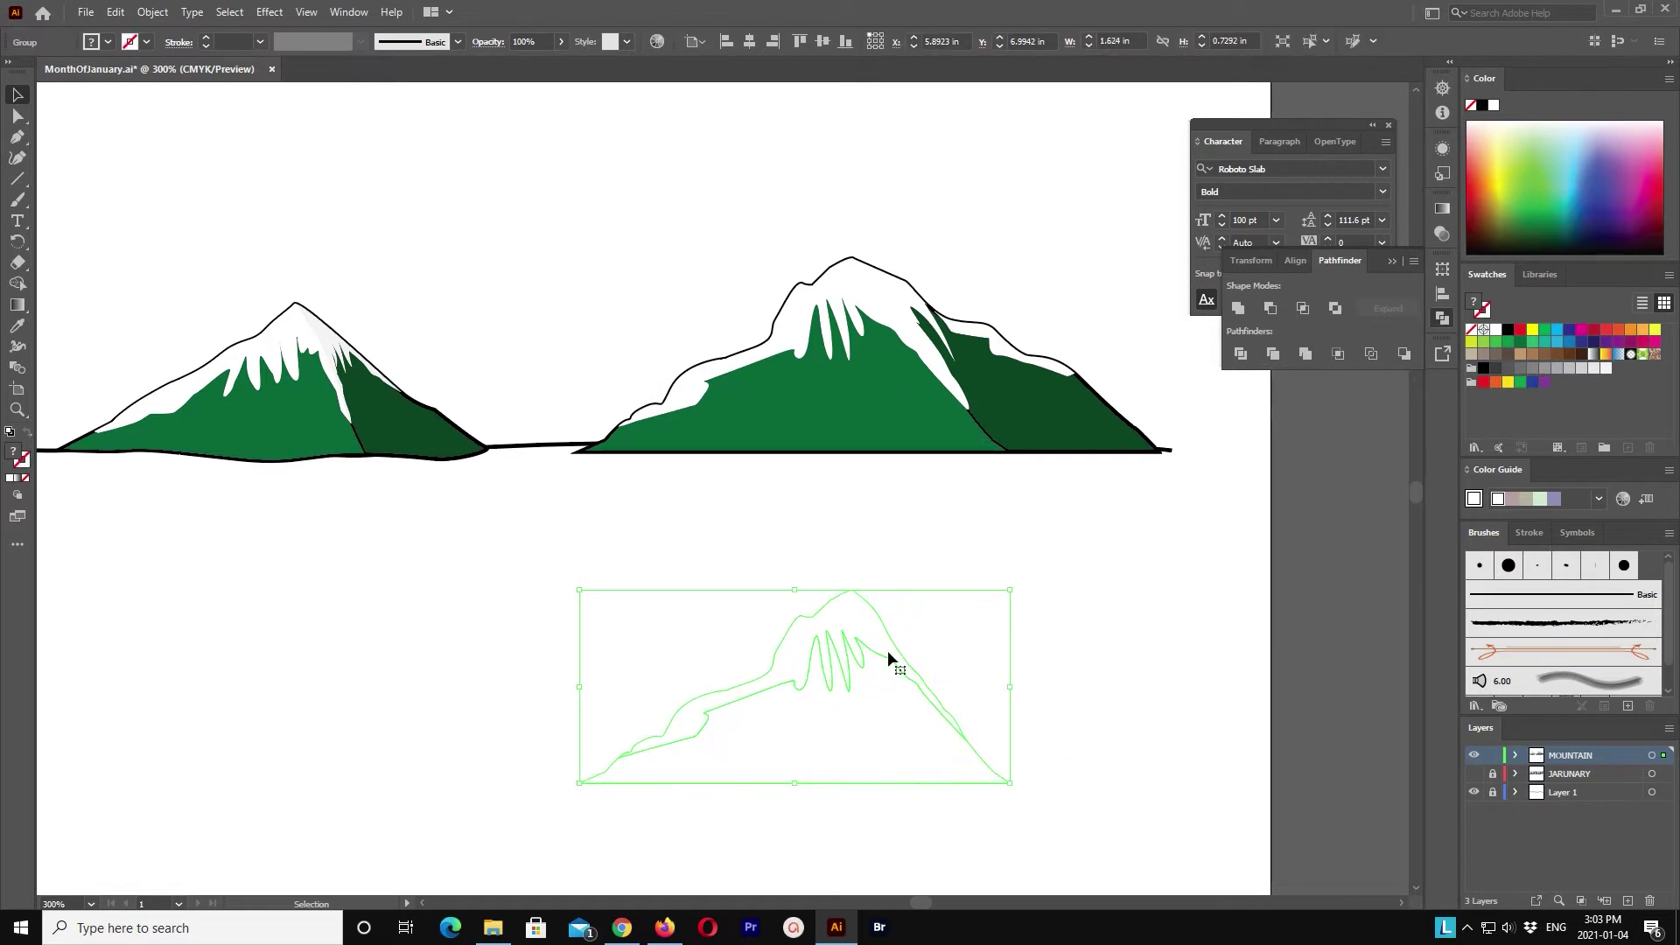
pyautogui.moveTo(888, 649); pyautogui.dragTo(882, 300)
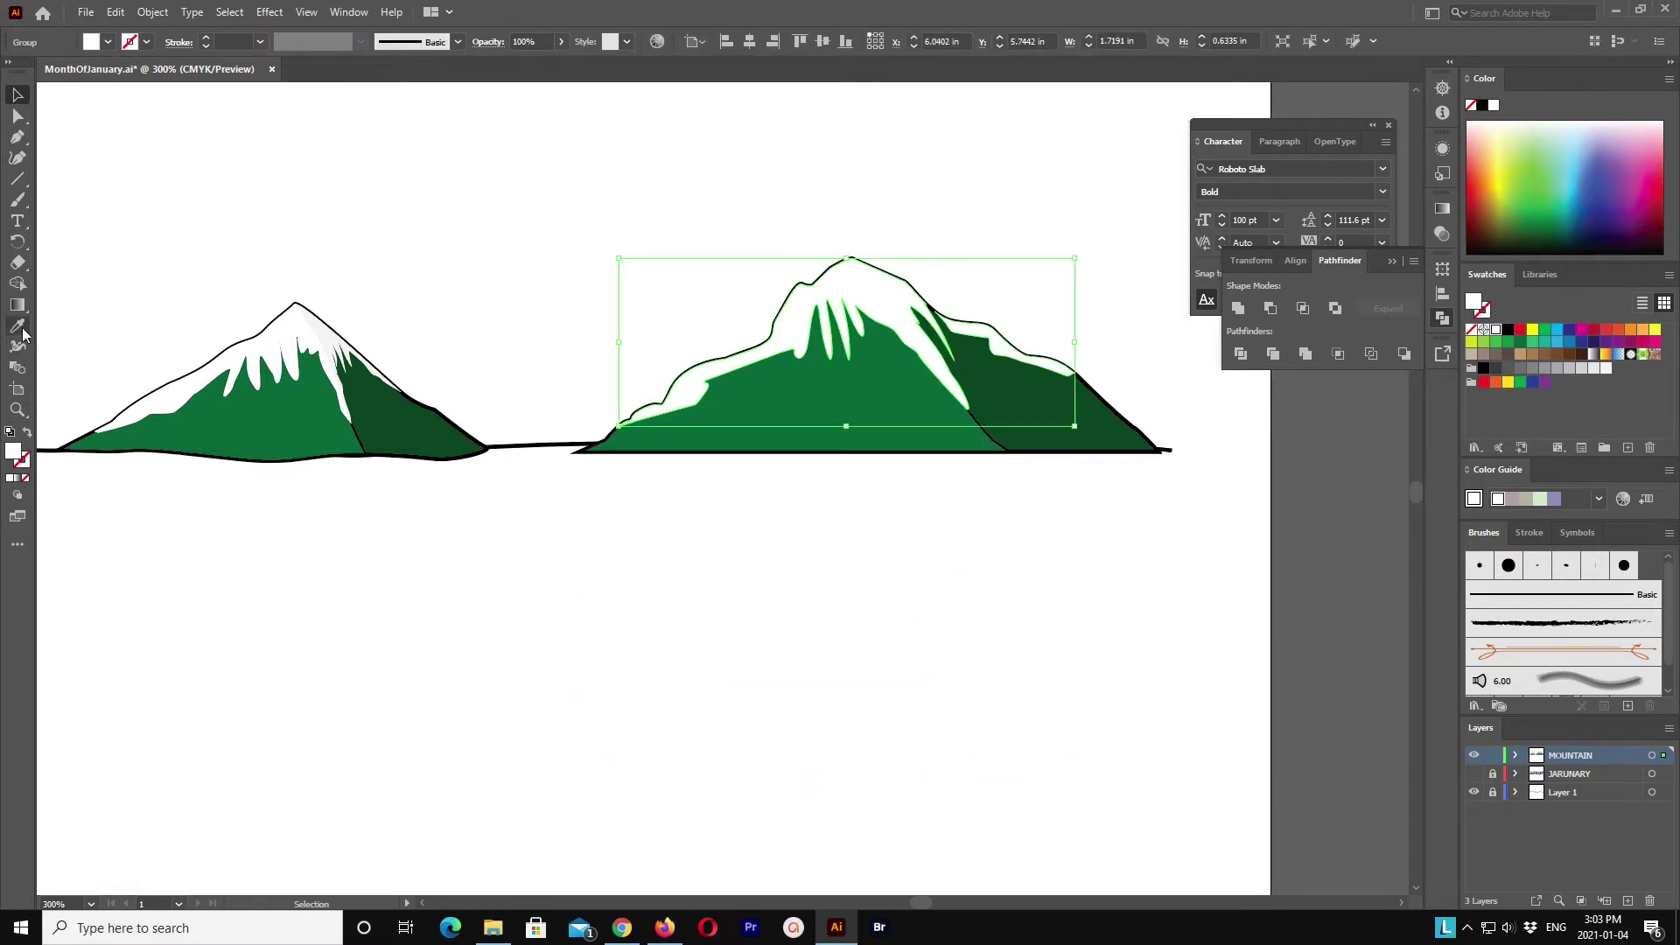
pyautogui.hotkey('ctrl', 'z')
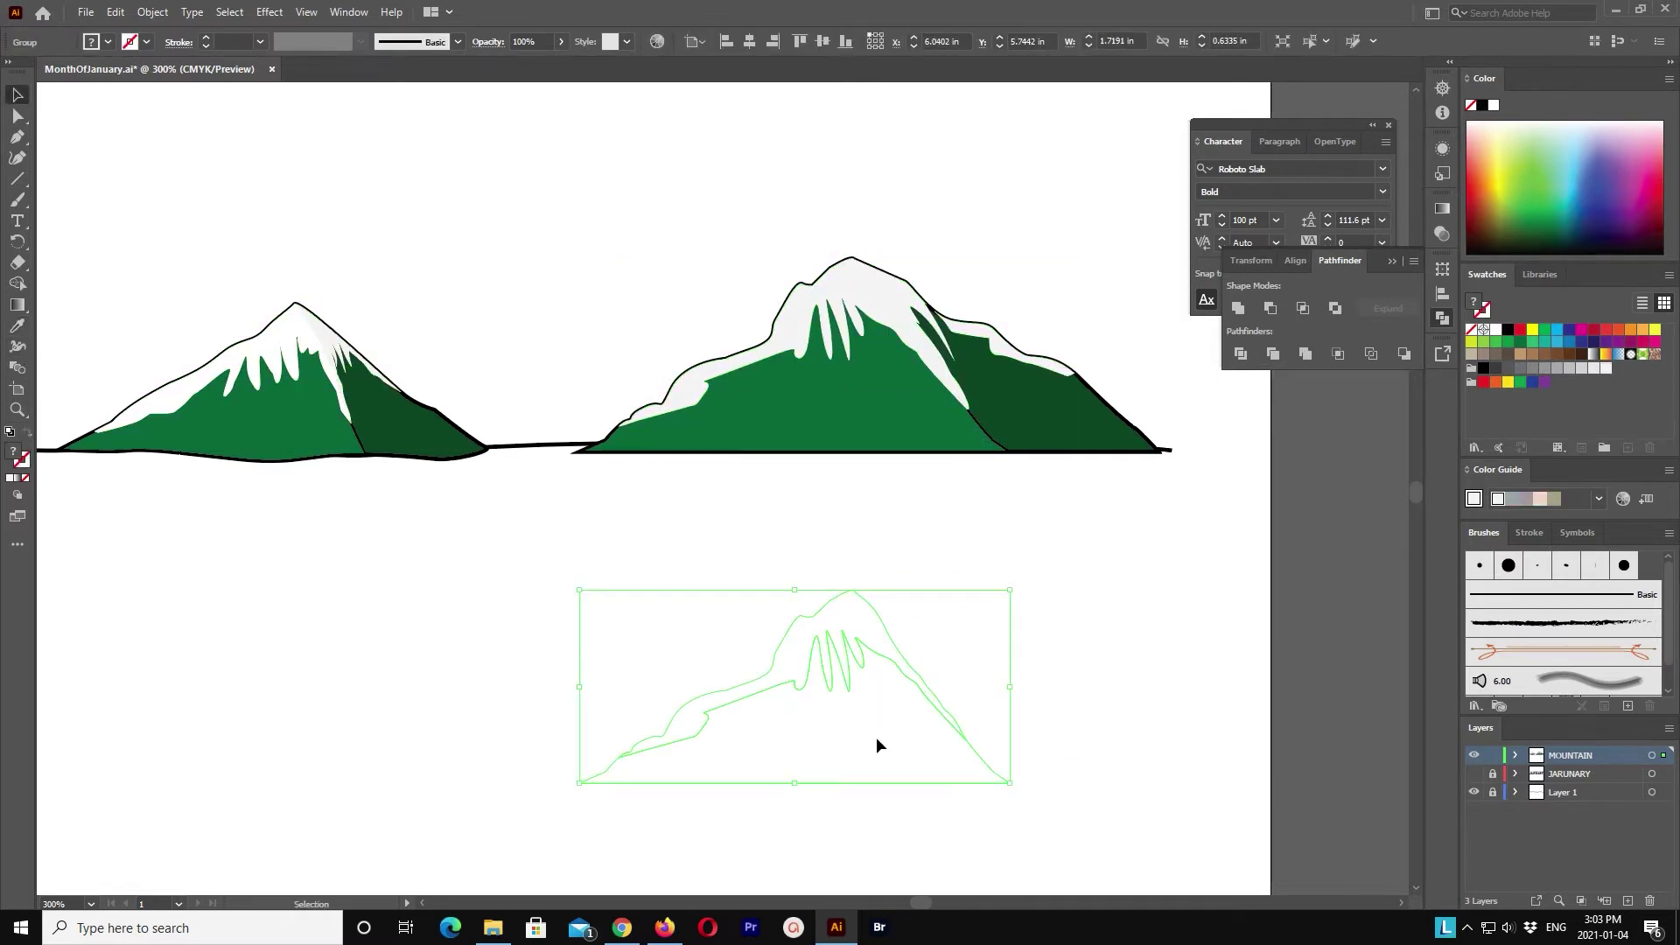
pyautogui.hotkey('ctrl', 'shift', 'z')
# Step: Select and deselect the right and left mountains to check how their paths are grouped
pyautogui.moveTo(696, 210); pyautogui.dragTo(1090, 350)
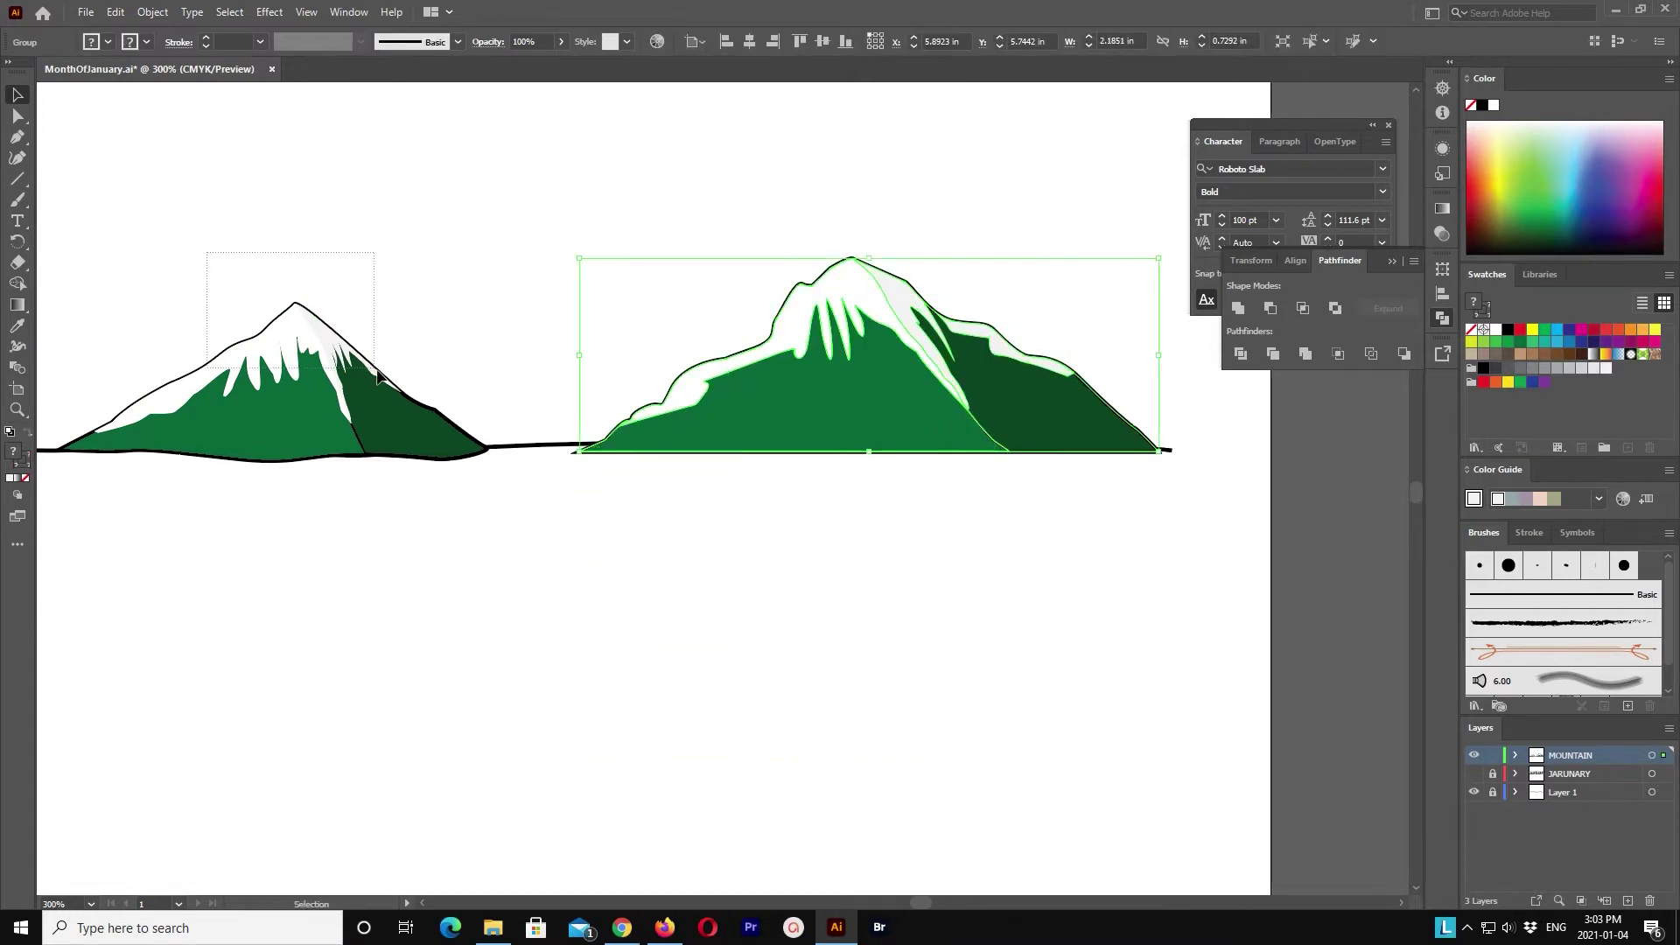
pyautogui.click(392, 520)
pyautogui.click(312, 330)
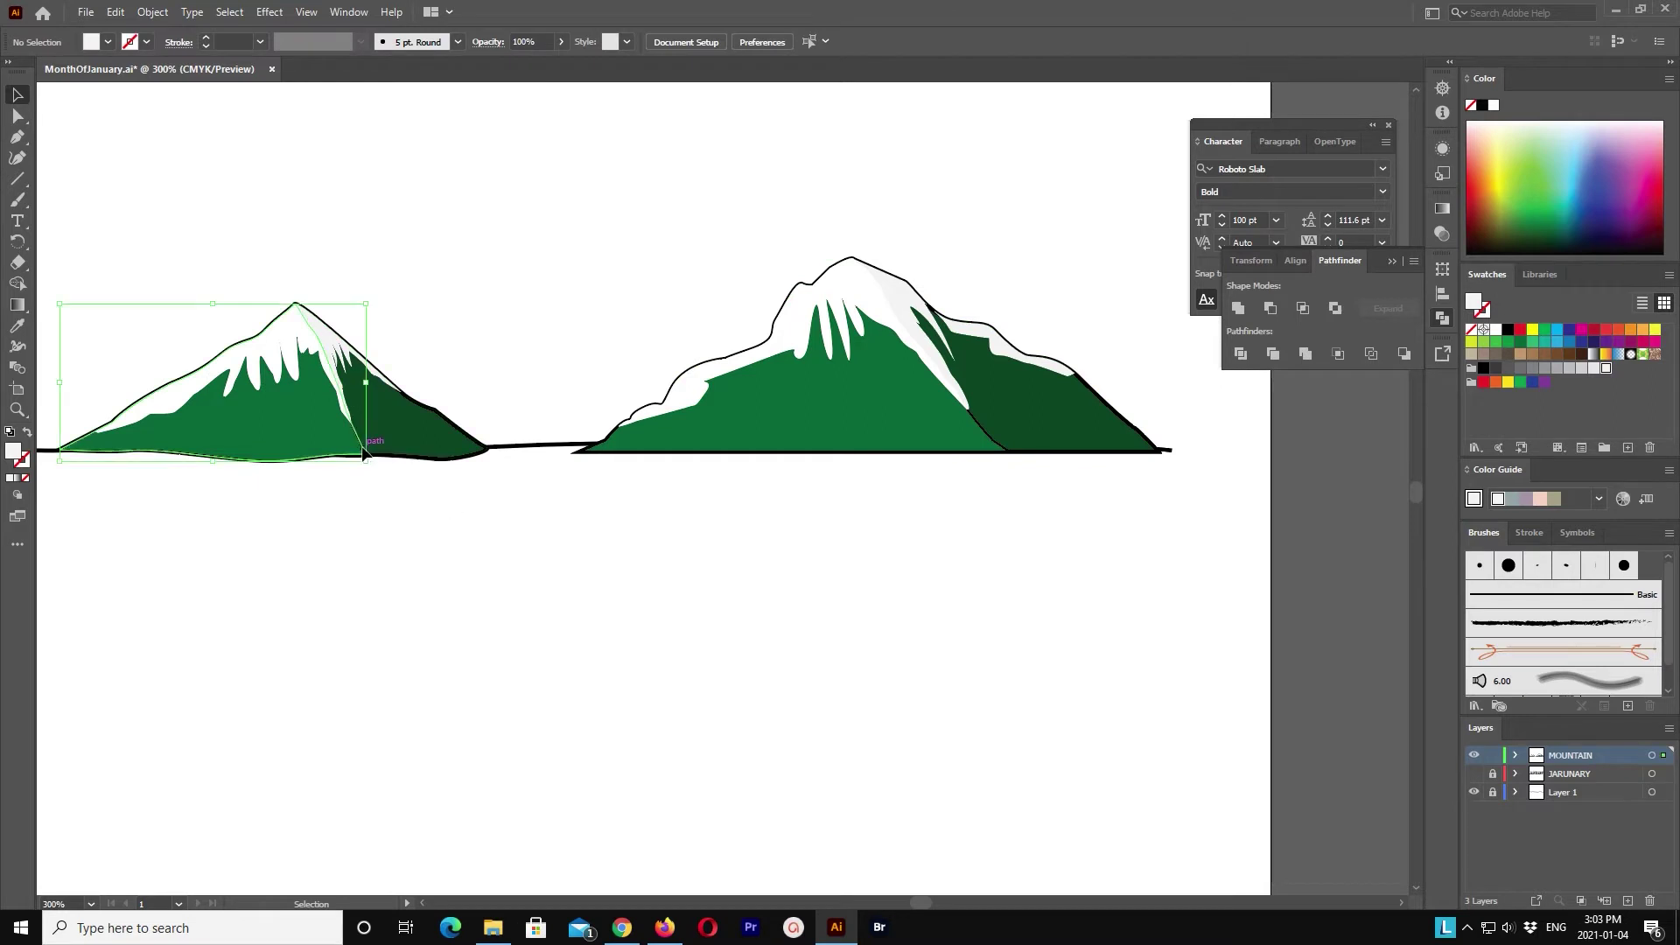
pyautogui.hotkey('ctrl', 'shift', 'a')
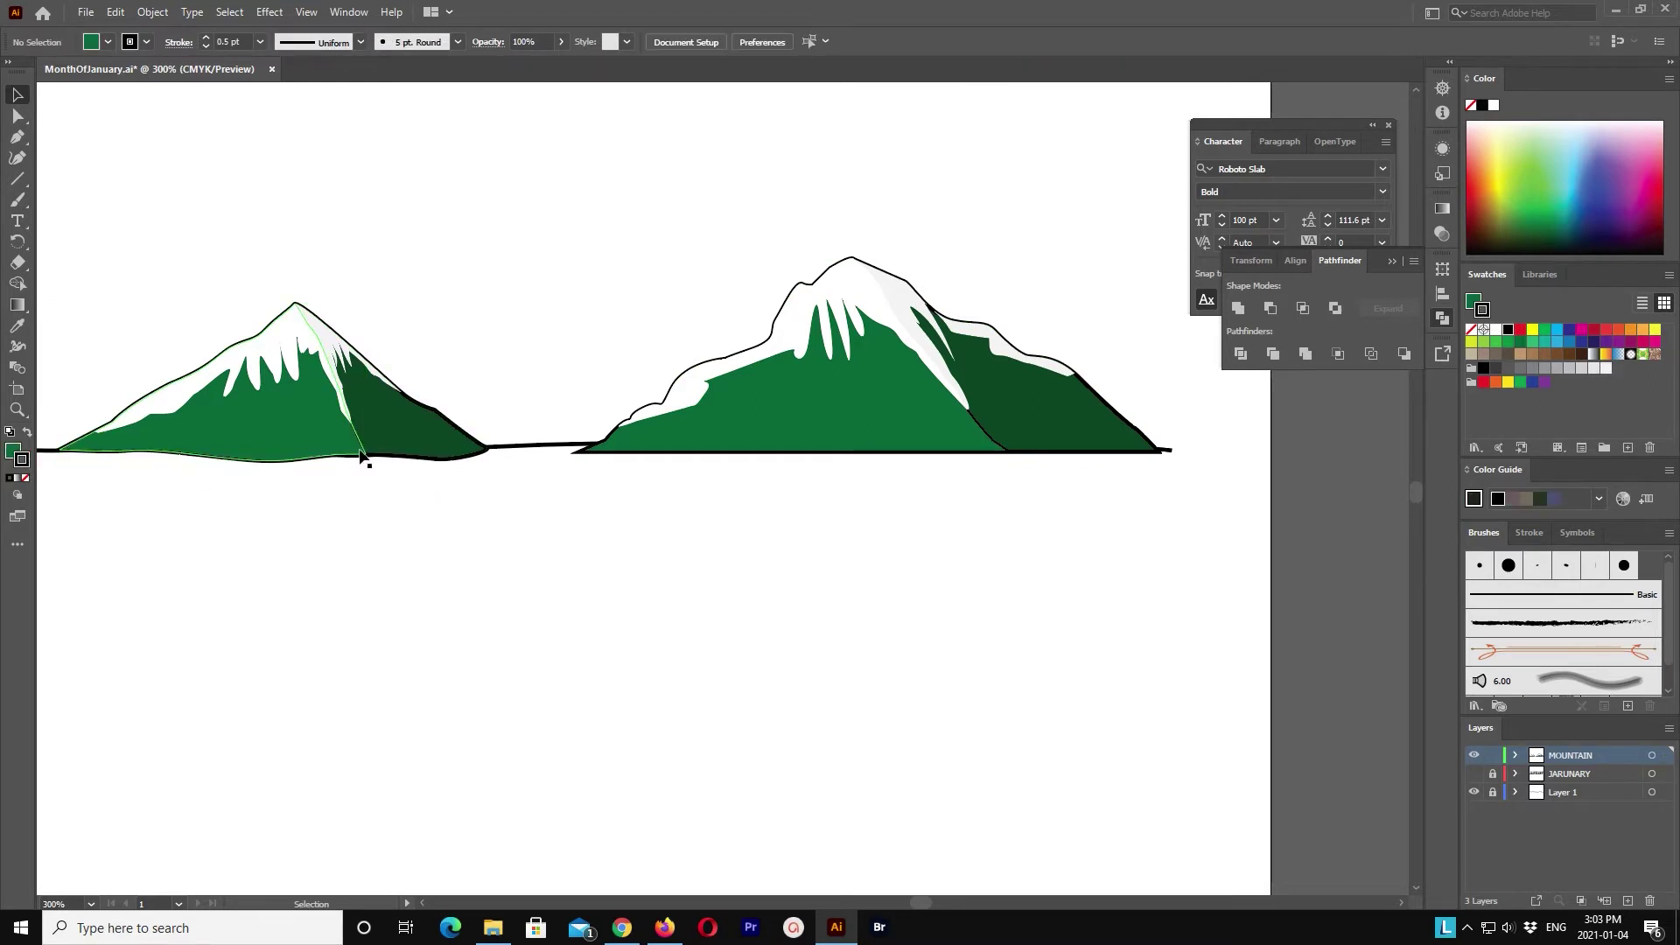
pyautogui.click(367, 453)
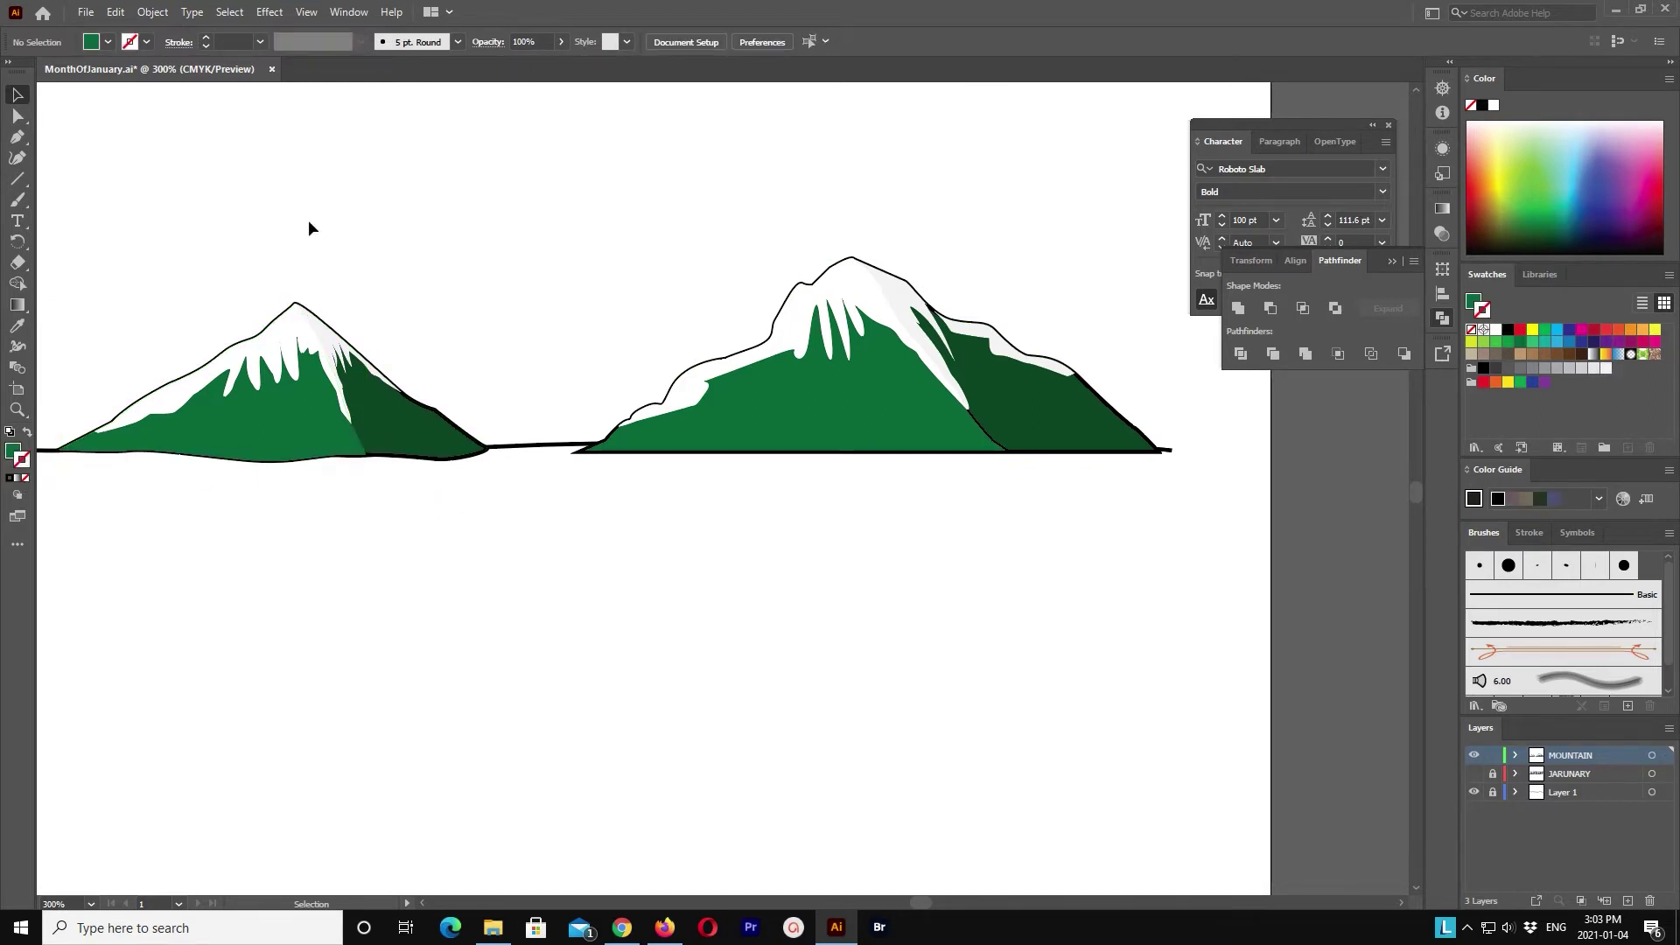
pyautogui.moveTo(309, 218); pyautogui.dragTo(413, 396)
pyautogui.press('a')
pyautogui.press('v')
pyautogui.click(560, 507)
# Step: Shift the right mountain left, bring the left mountain to front, and shrink the right one
pyautogui.click(1127, 417)
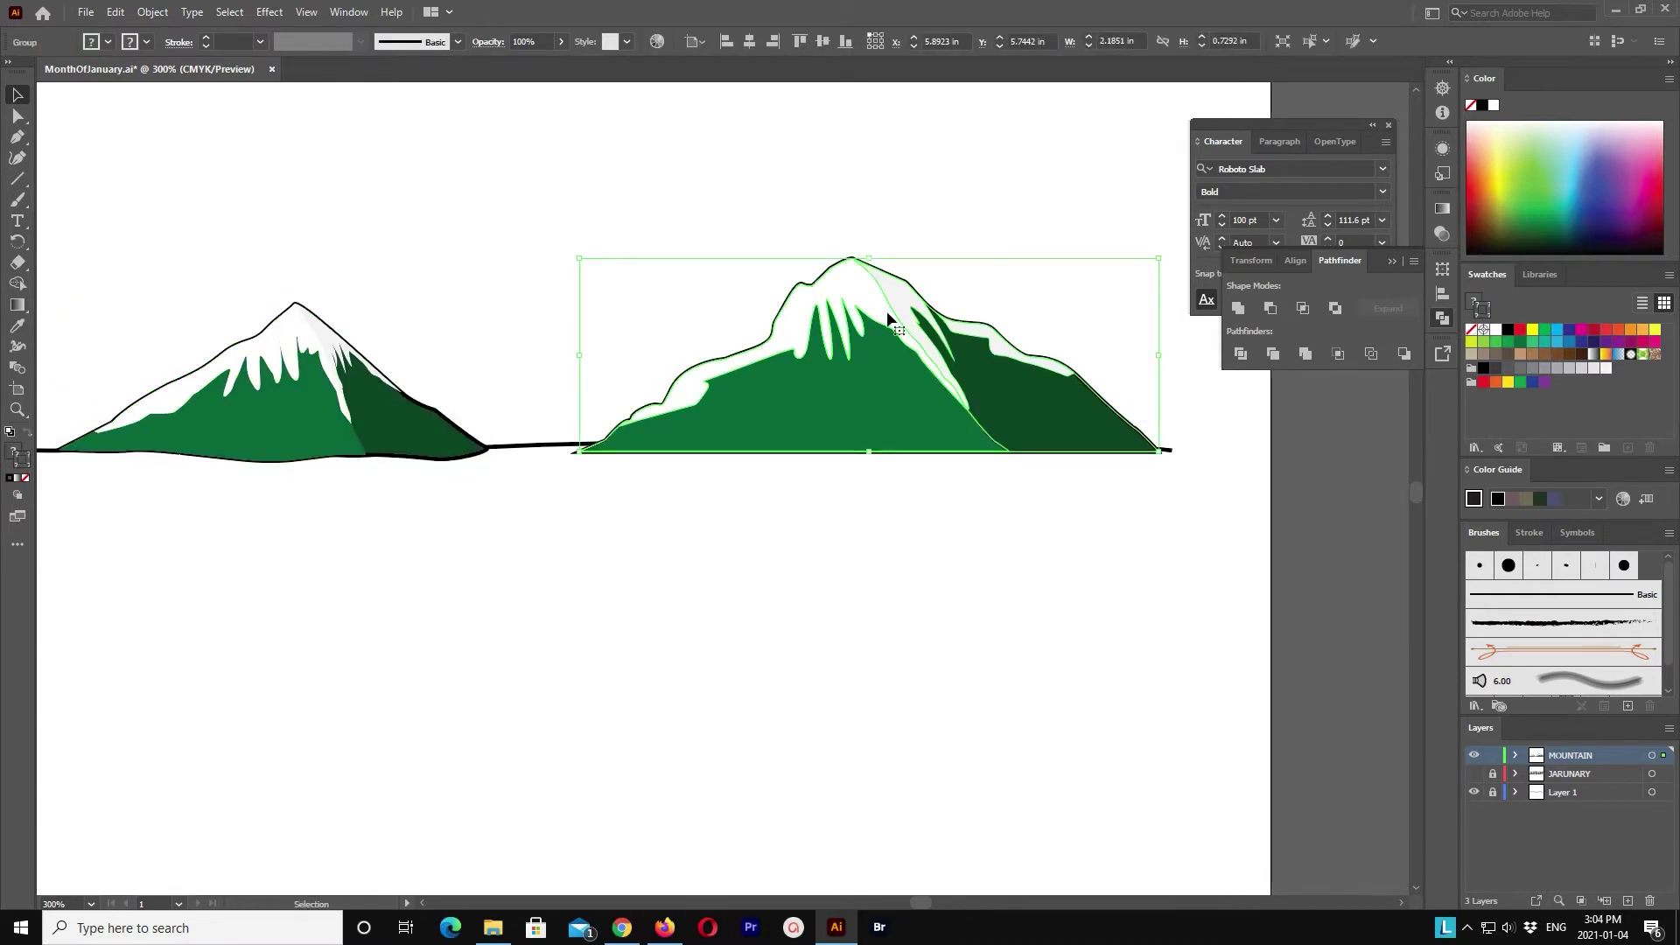
pyautogui.hotkey('shift', 'Left')
pyautogui.hotkey('shift', 'Left')
pyautogui.hotkey('shift', 'Left')
pyautogui.hotkey('shift', 'Left')
pyautogui.hotkey('shift', 'Left')
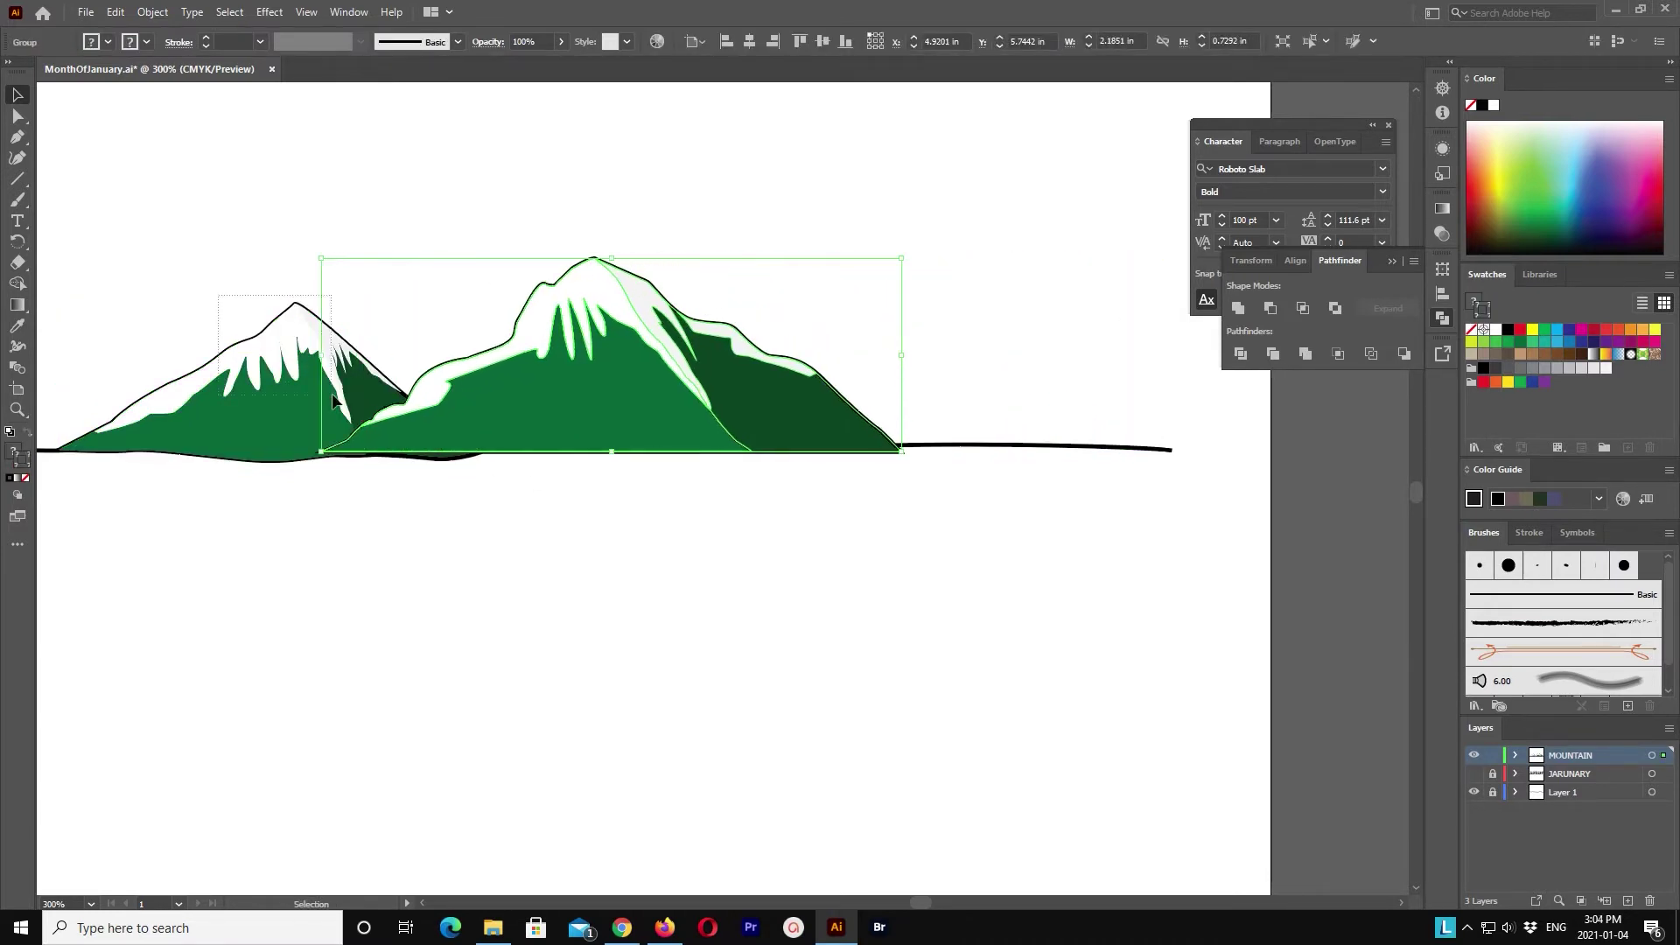
pyautogui.click(333, 401)
pyautogui.click(153, 11)
pyautogui.click(461, 92)
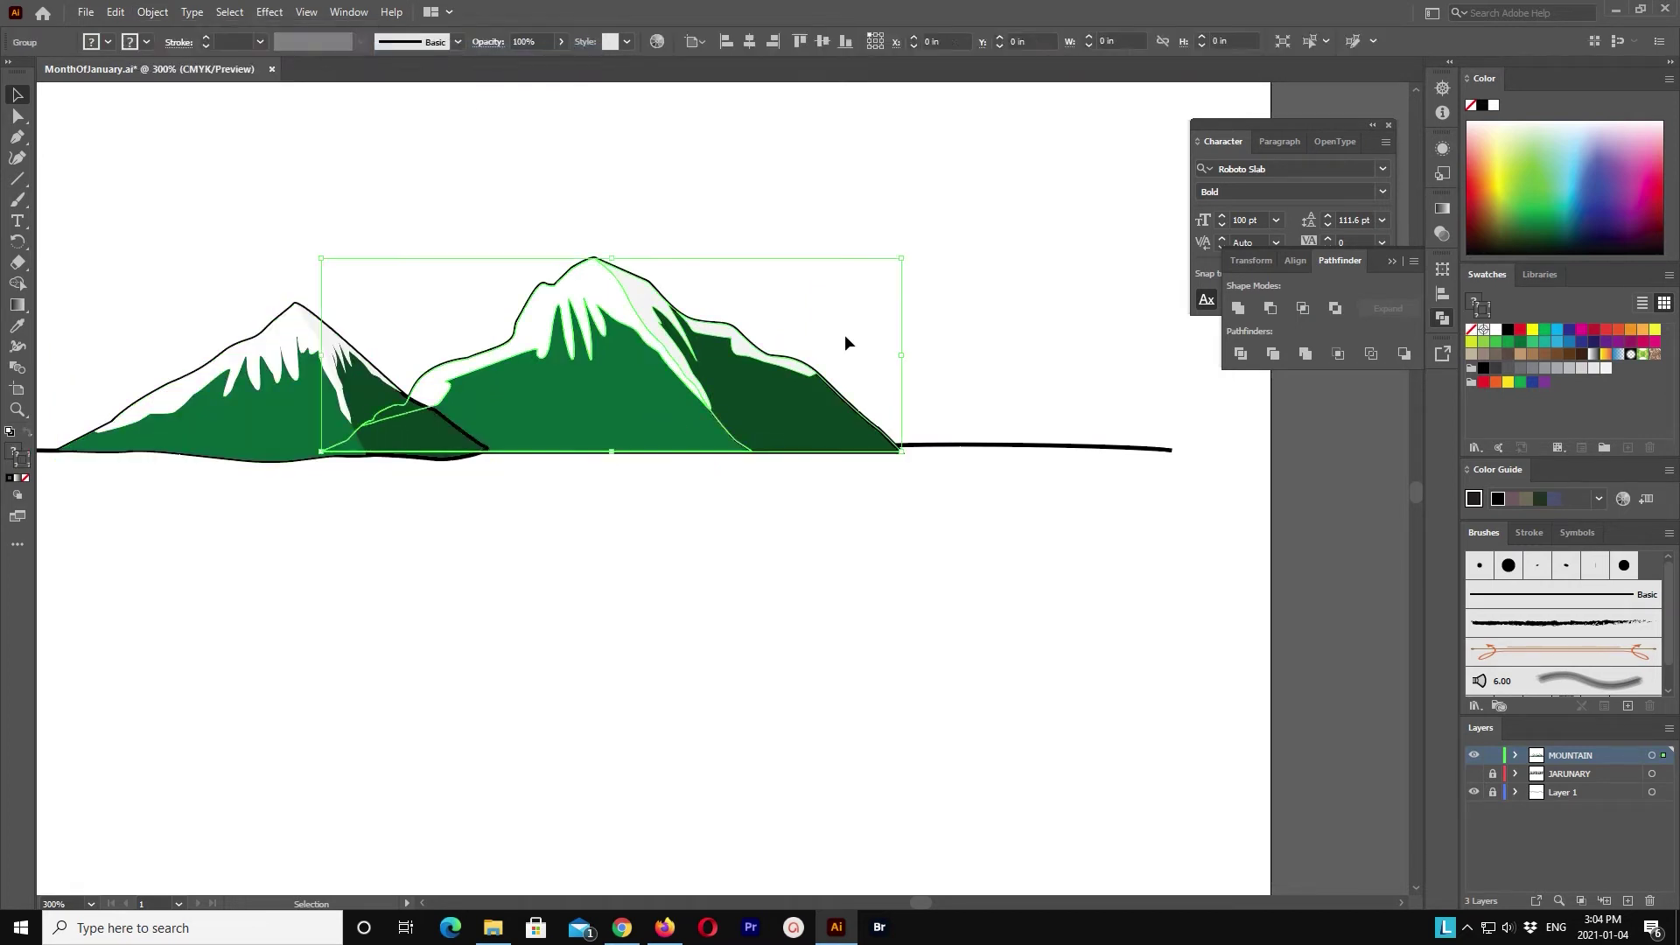
pyautogui.moveTo(901, 258); pyautogui.dragTo(861, 312)
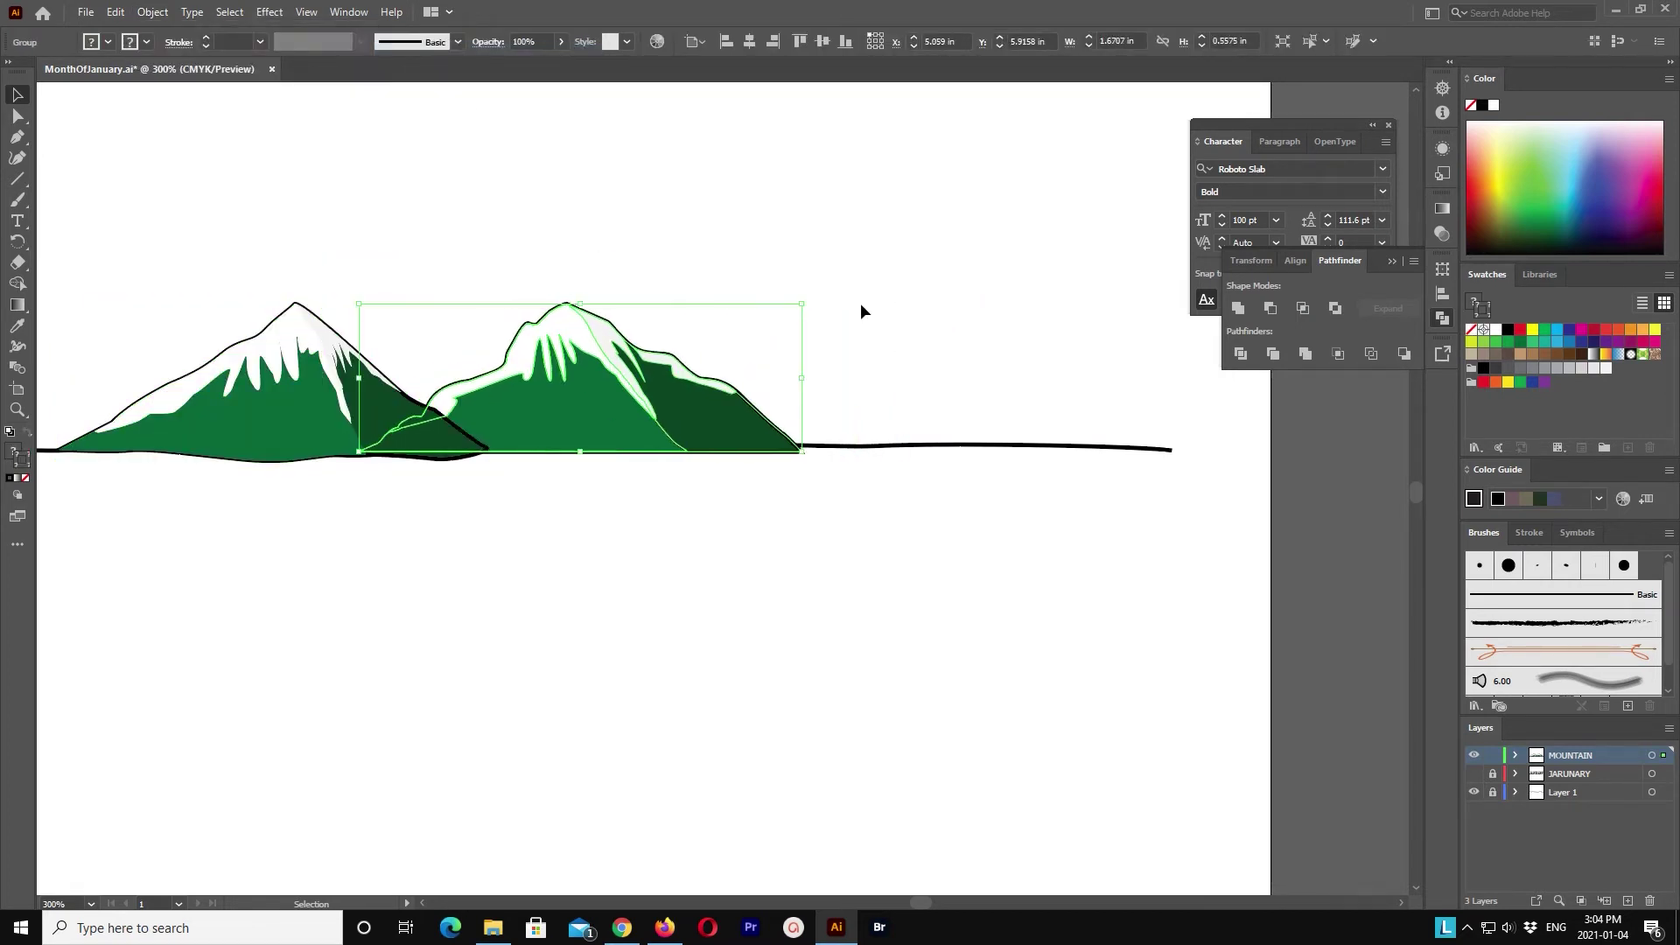
# Step: Unlock the letters layer, cut the right mountain off the canvas, and make letters the active layer
pyautogui.click(1493, 773)
pyautogui.click(805, 378)
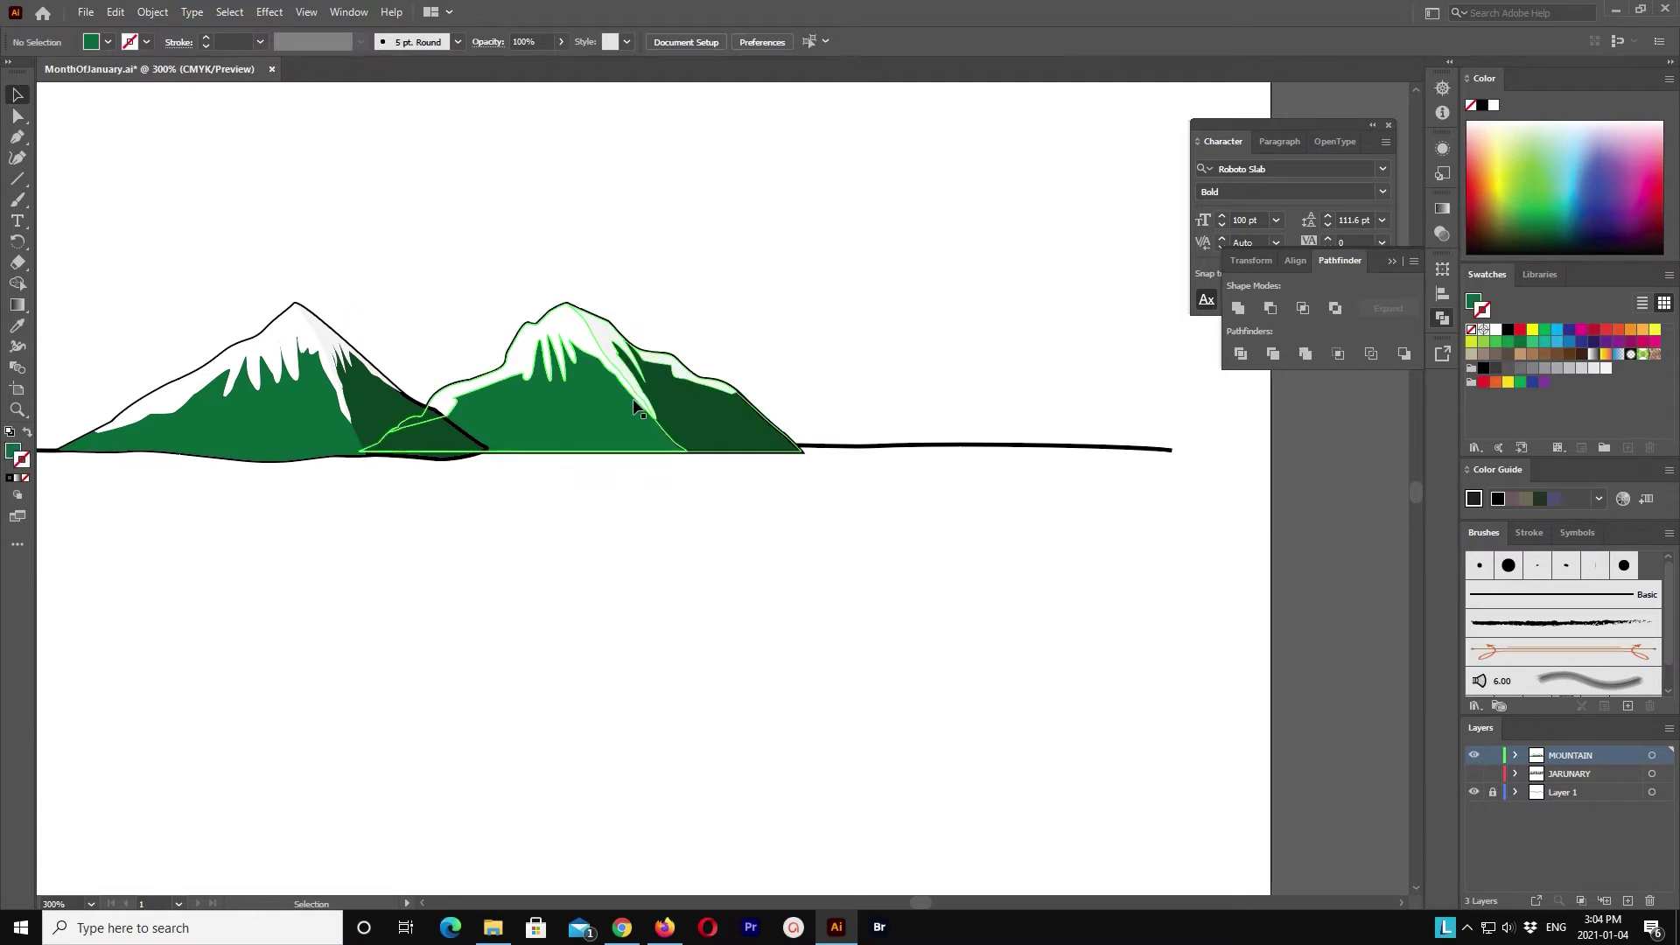
pyautogui.click(1538, 777)
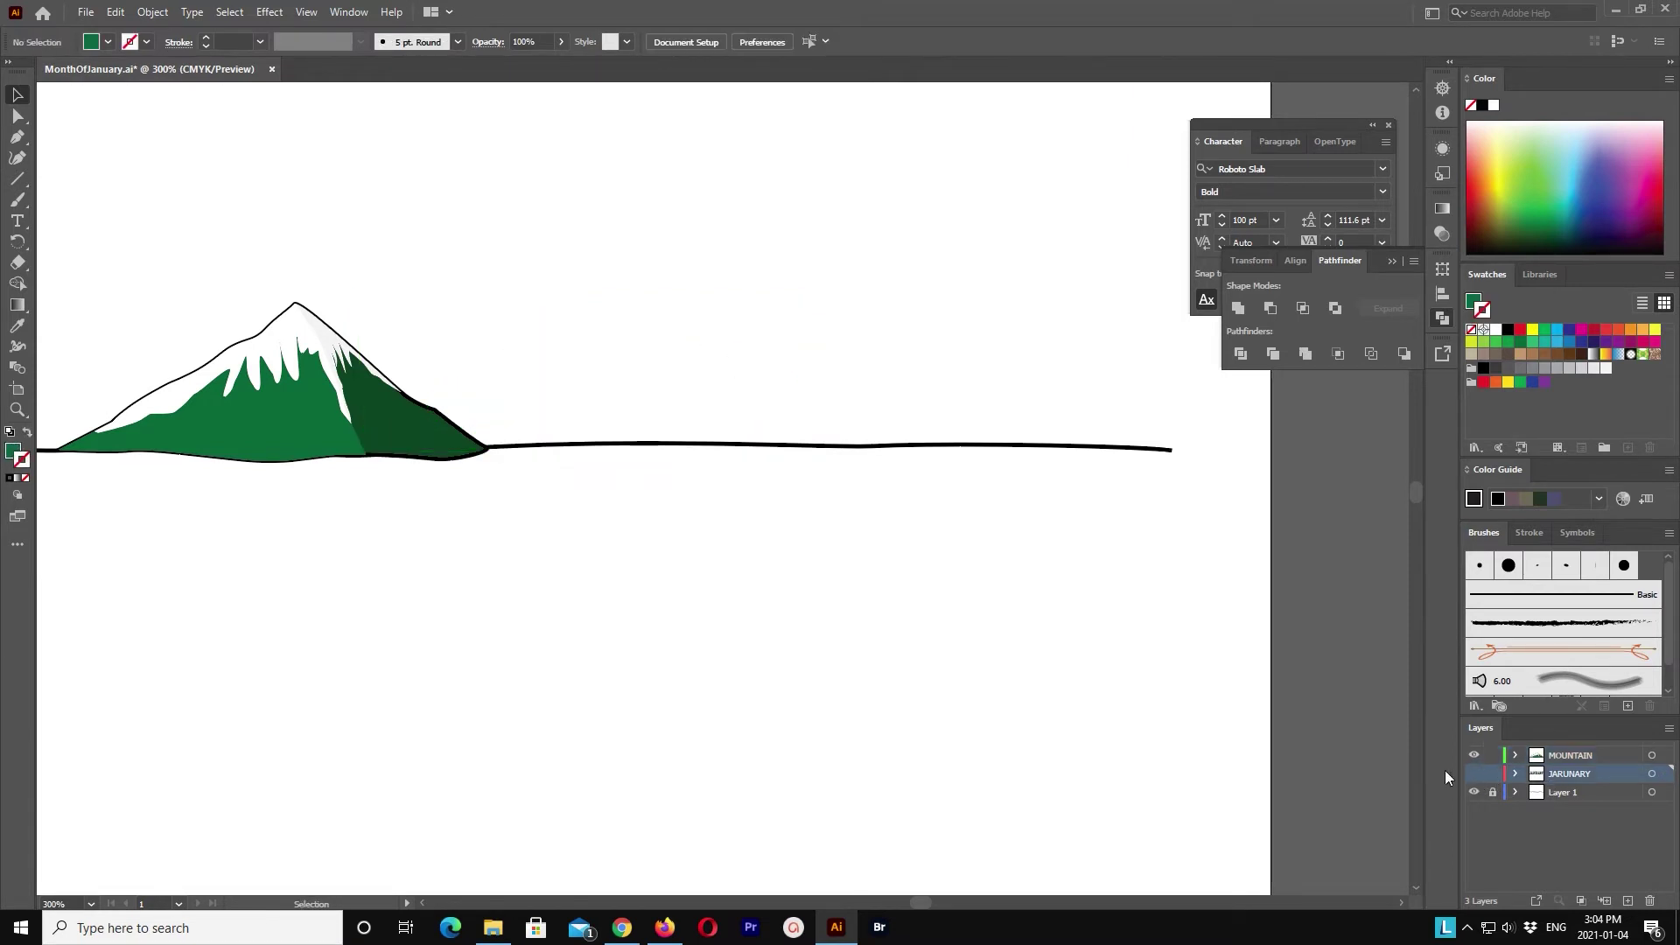
# Step: Show the letters layer and paste the right mountain back onto it
pyautogui.click(1474, 773)
pyautogui.click(152, 12)
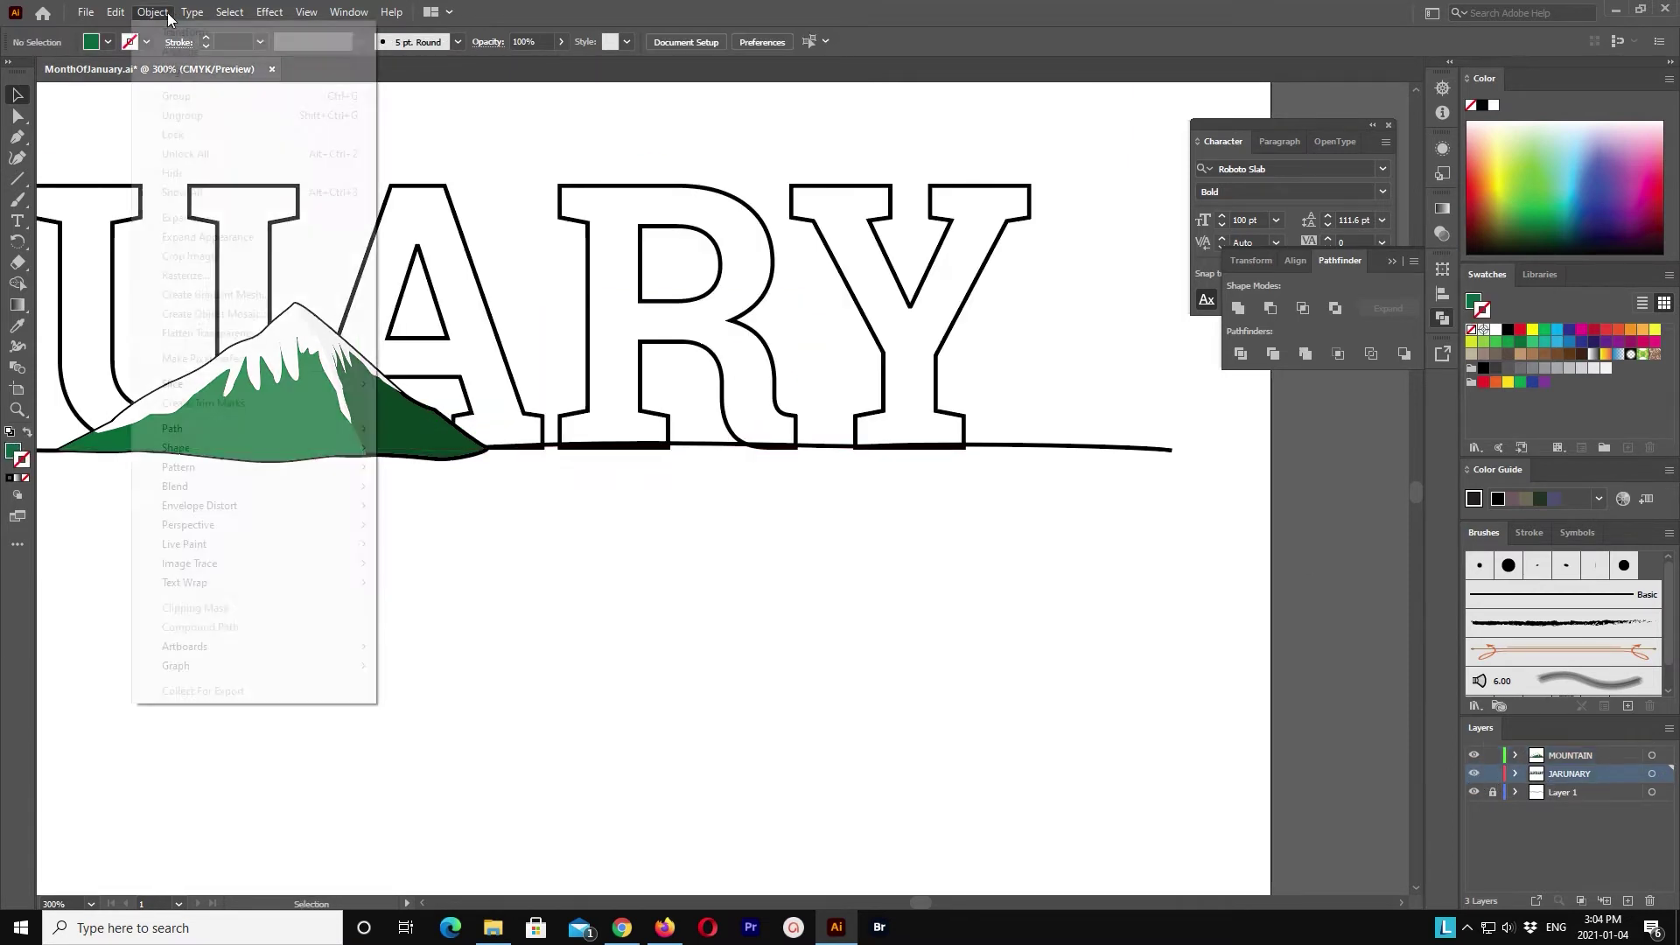
pyautogui.click(161, 153)
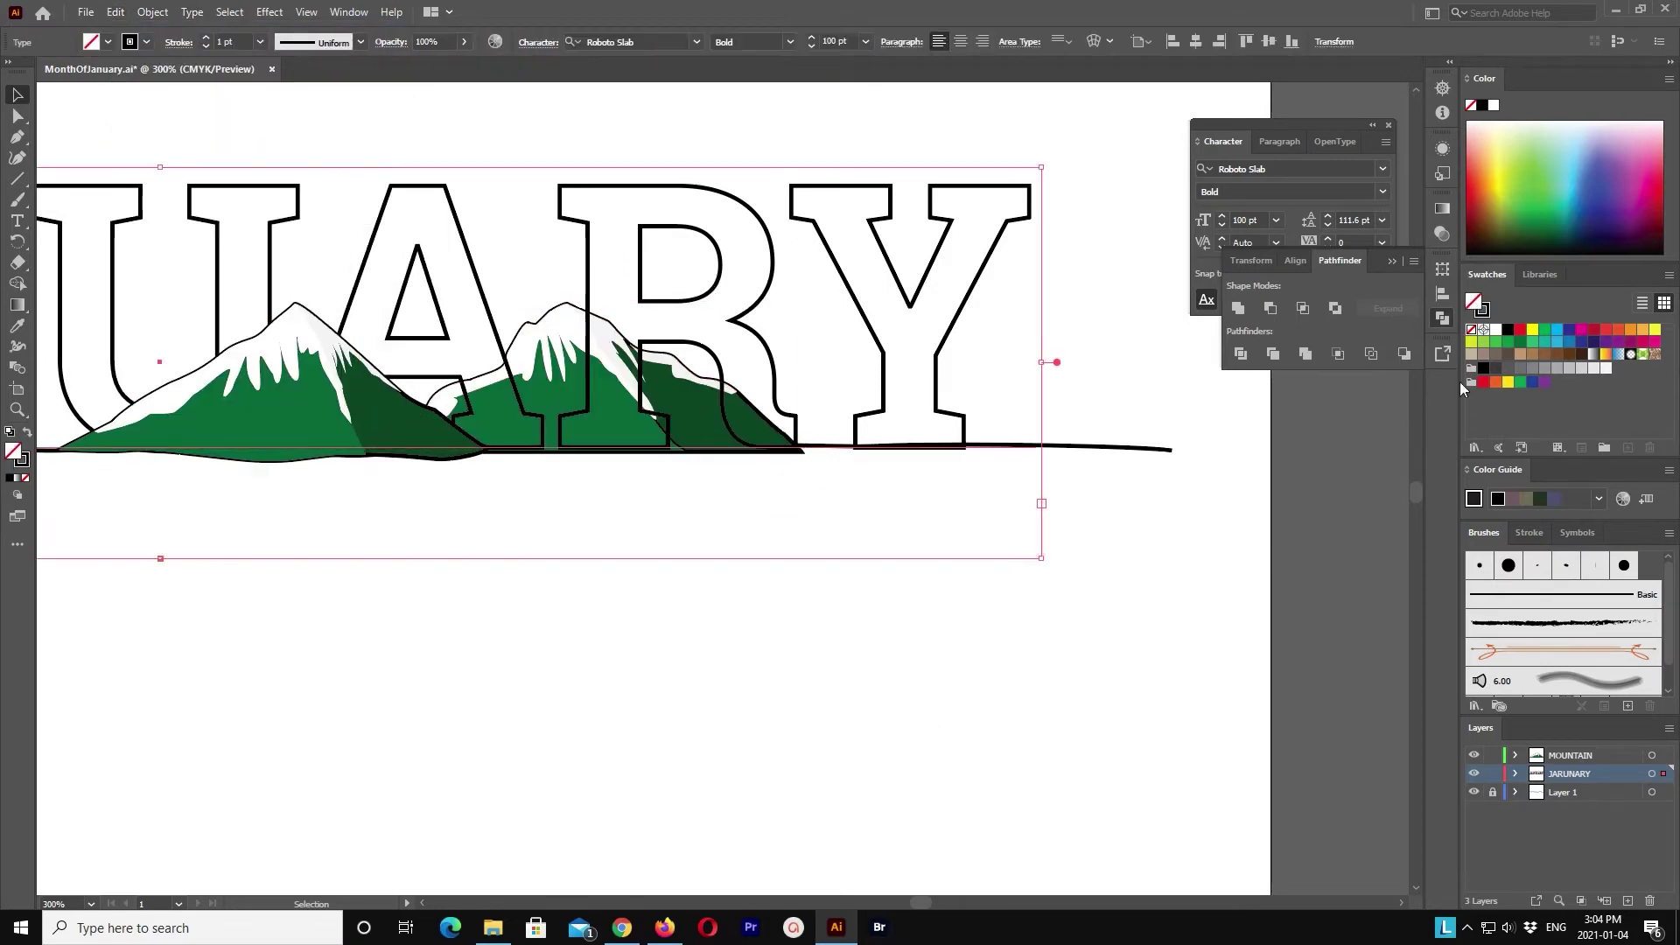
# Step: Fill the outlined JANUARY letters with the yellow swatch and reposition them
pyautogui.click(1533, 331)
pyautogui.click(708, 569)
pyautogui.moveTo(731, 674); pyautogui.dragTo(790, 688)
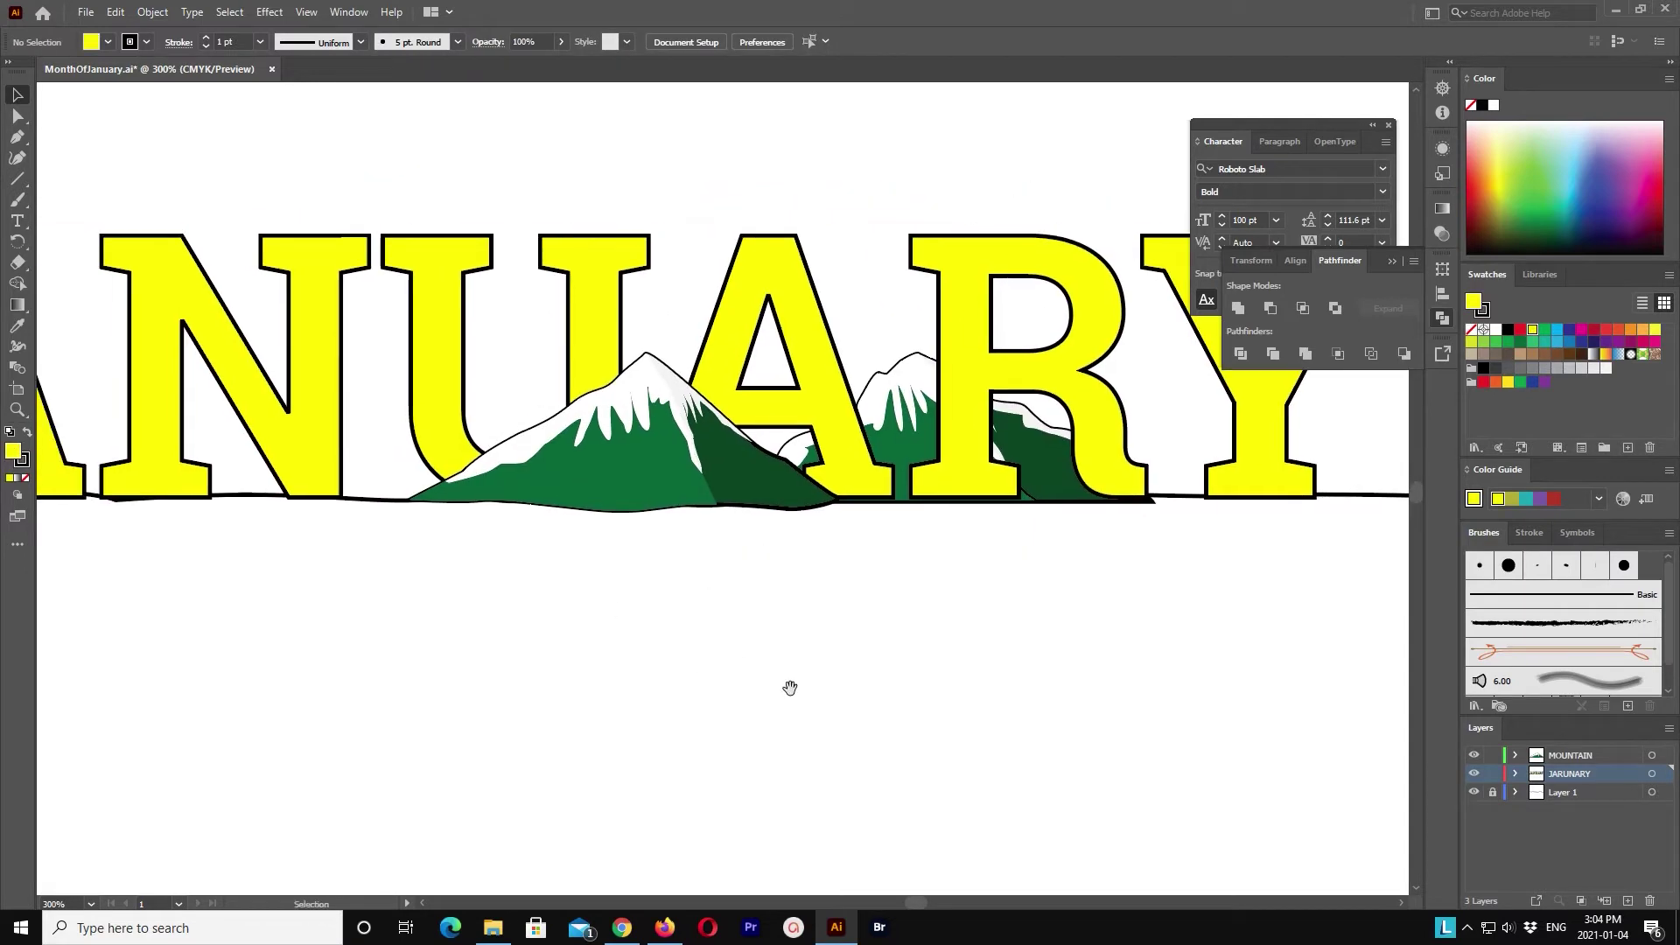
pyautogui.click(1157, 626)
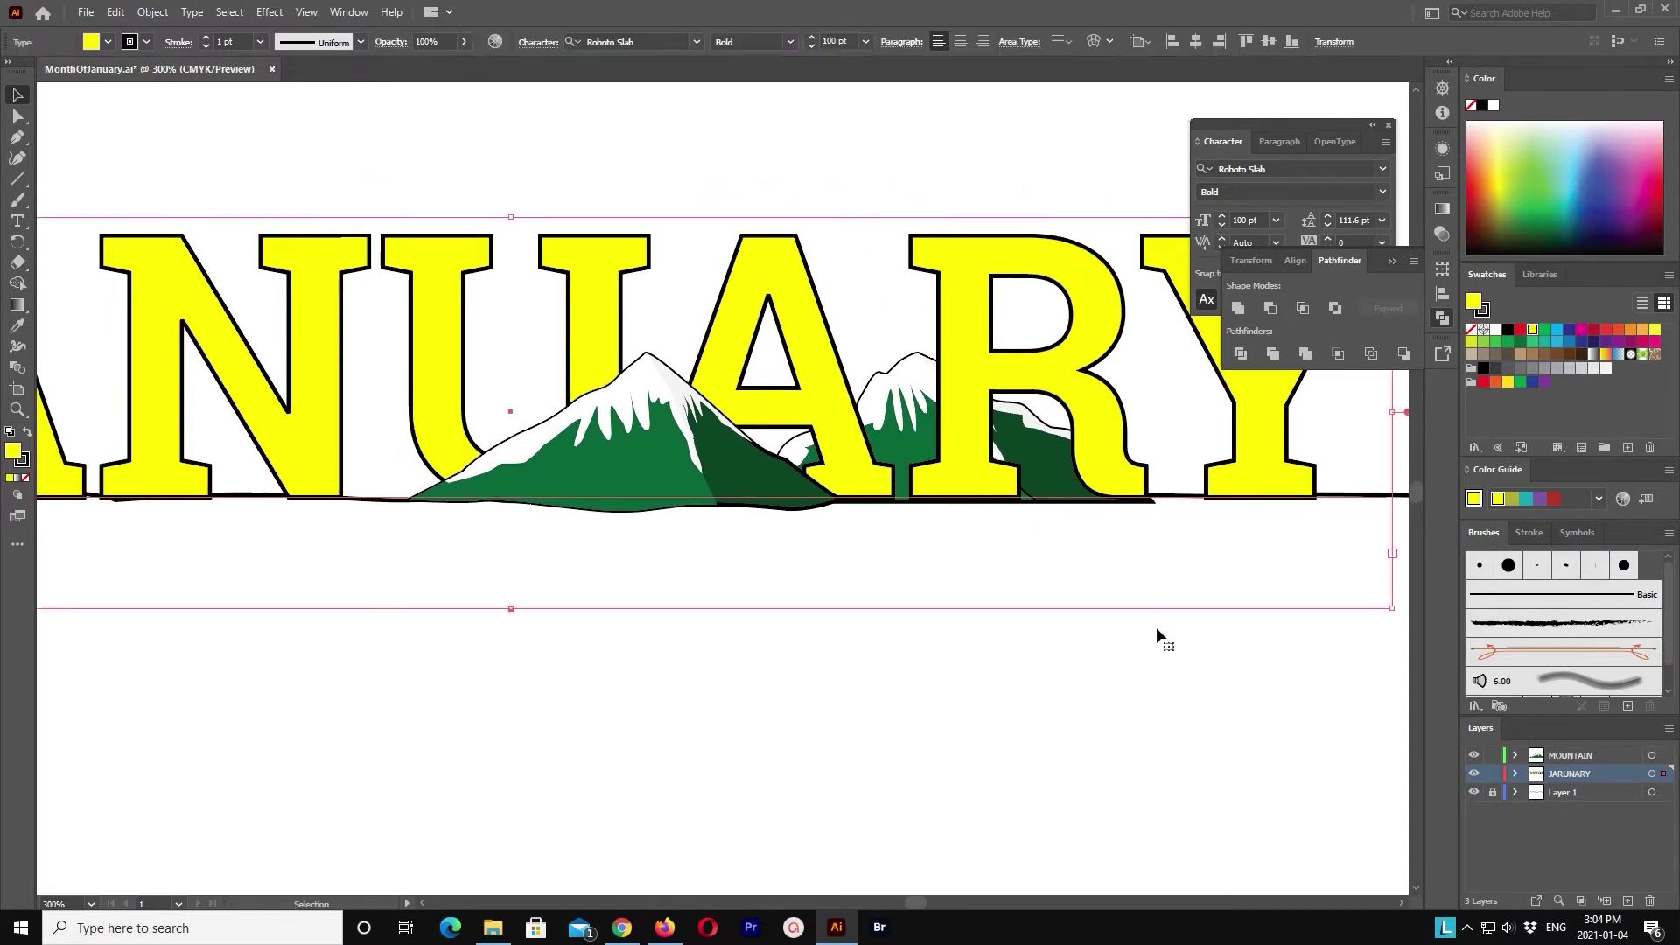
pyautogui.moveTo(903, 333); pyautogui.dragTo(936, 238)
# Step: Bring the right mountain group in front of the letters via Arrange > Bring to Front
pyautogui.moveTo(1050, 114); pyautogui.dragTo(488, 352)
pyautogui.rightClick(131, 367)
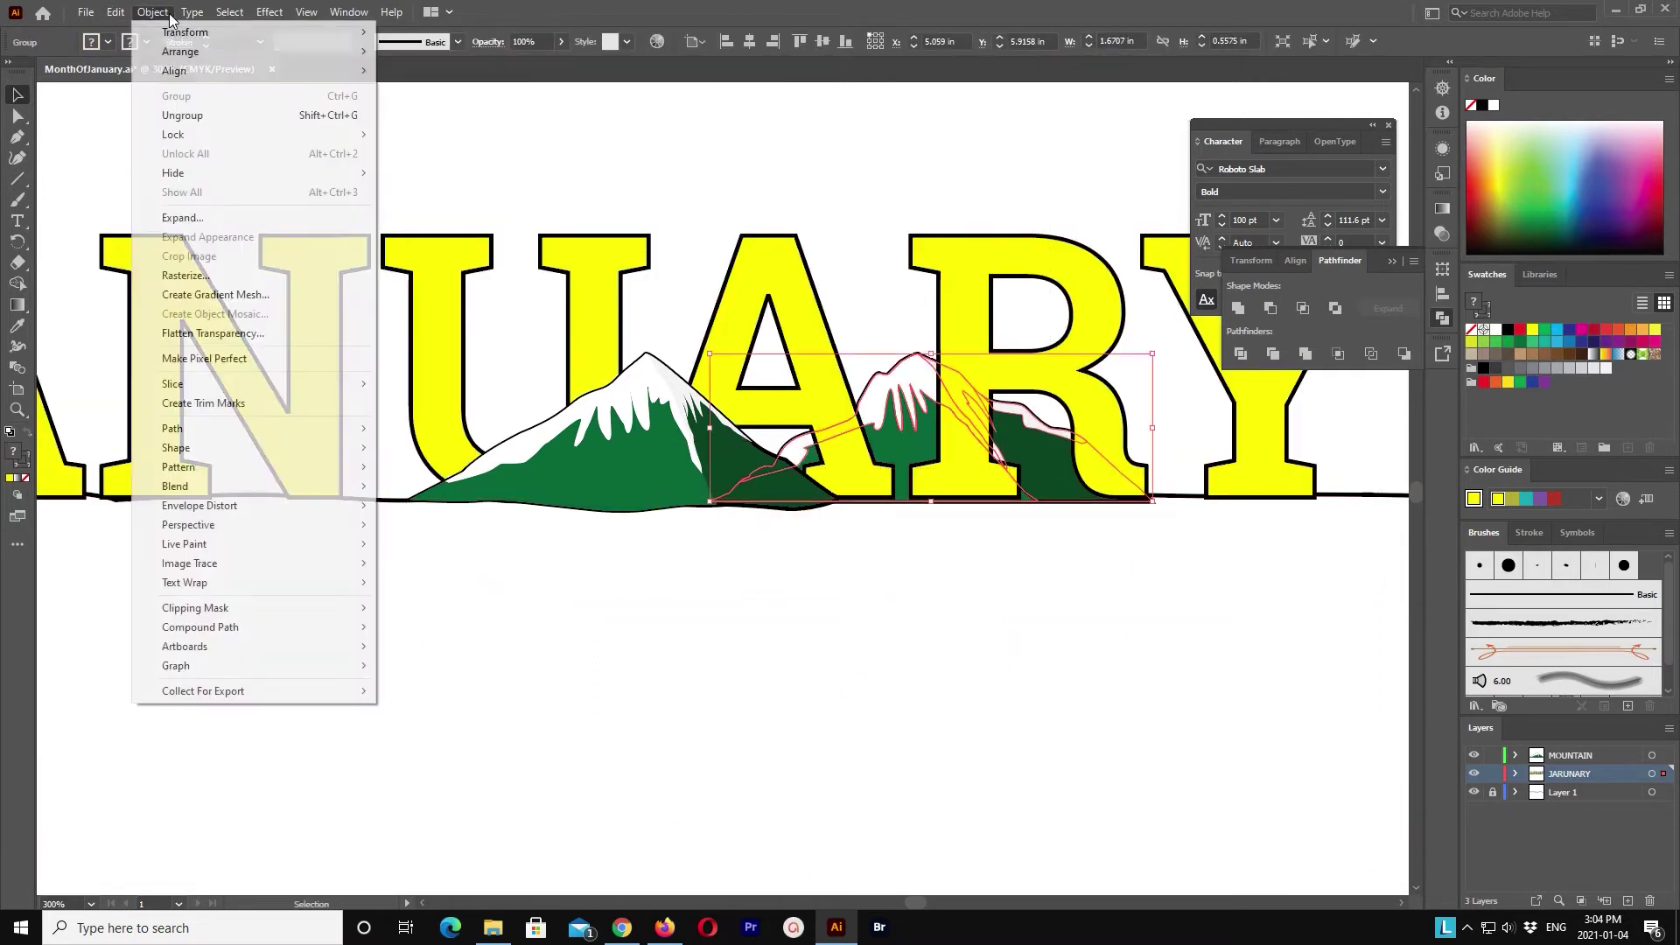
pyautogui.click(429, 49)
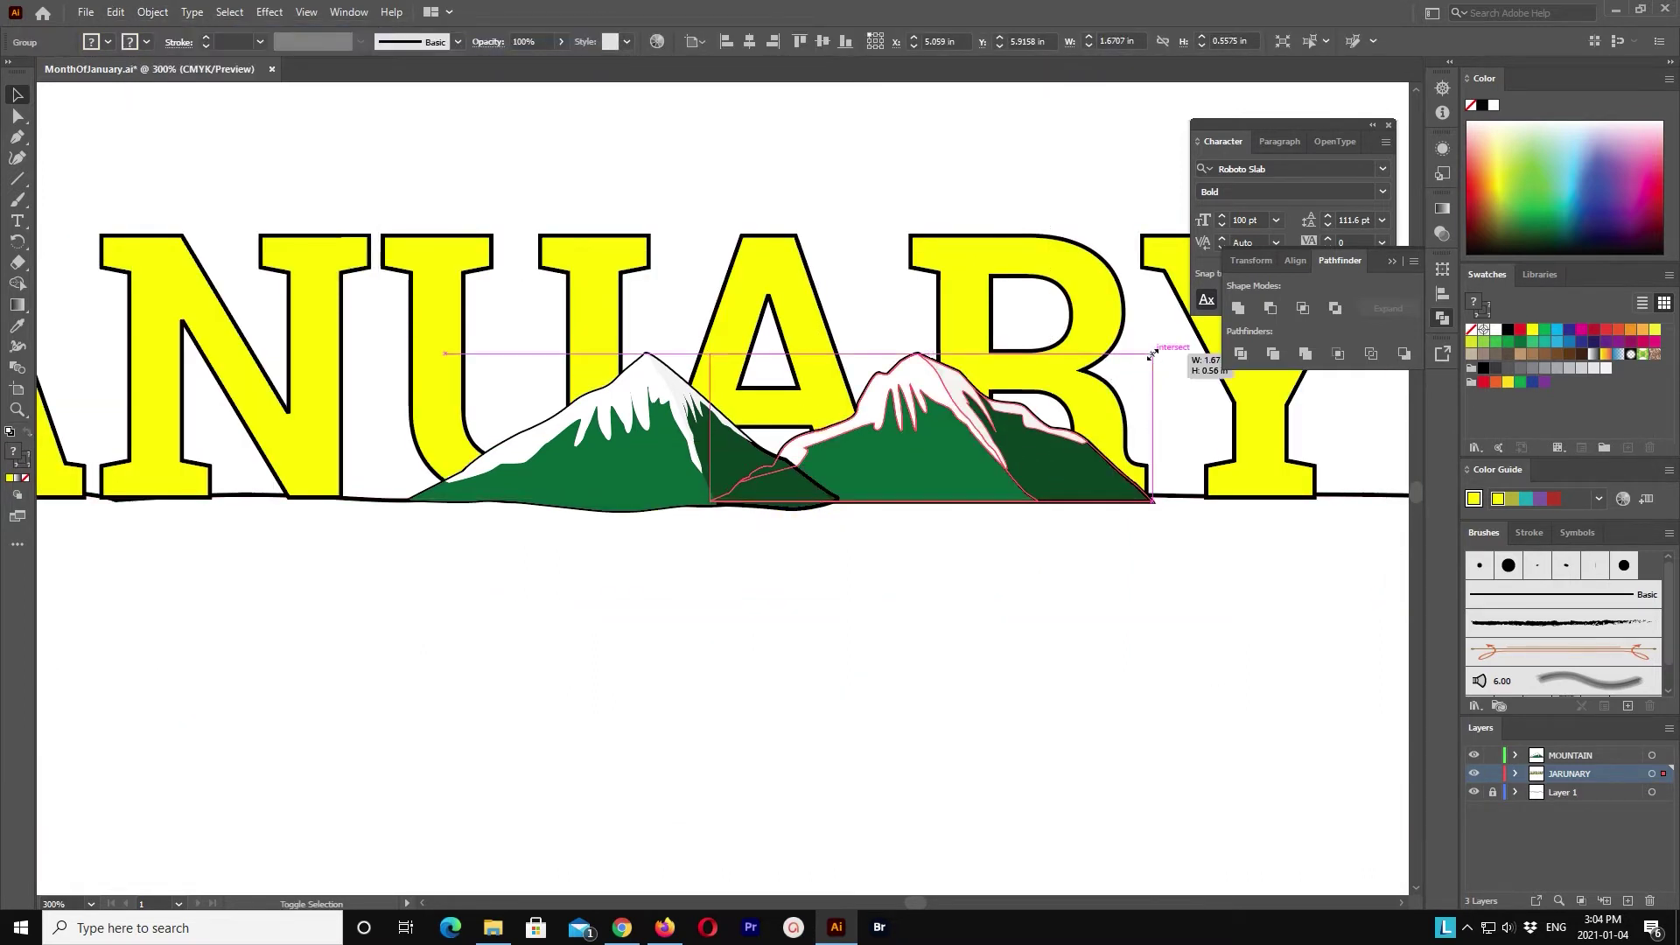
pyautogui.moveTo(930, 354); pyautogui.dragTo(1014, 403)
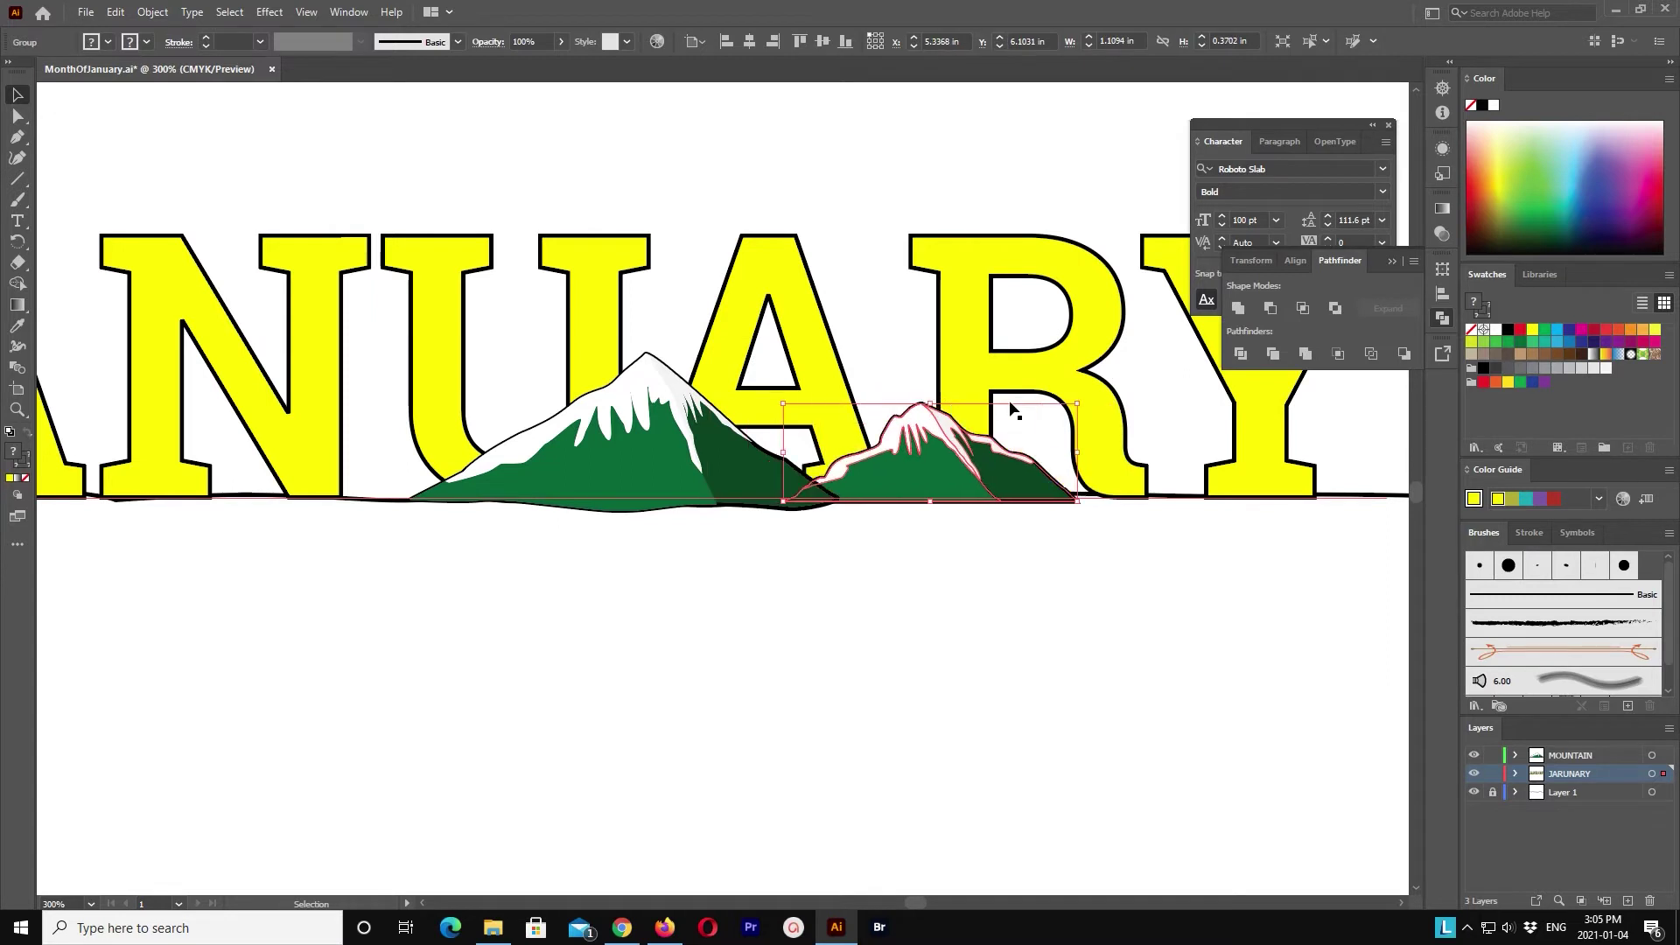
pyautogui.click(1040, 638)
pyautogui.moveTo(1085, 646); pyautogui.dragTo(804, 674)
pyautogui.hscroll(-5, 803, 673)
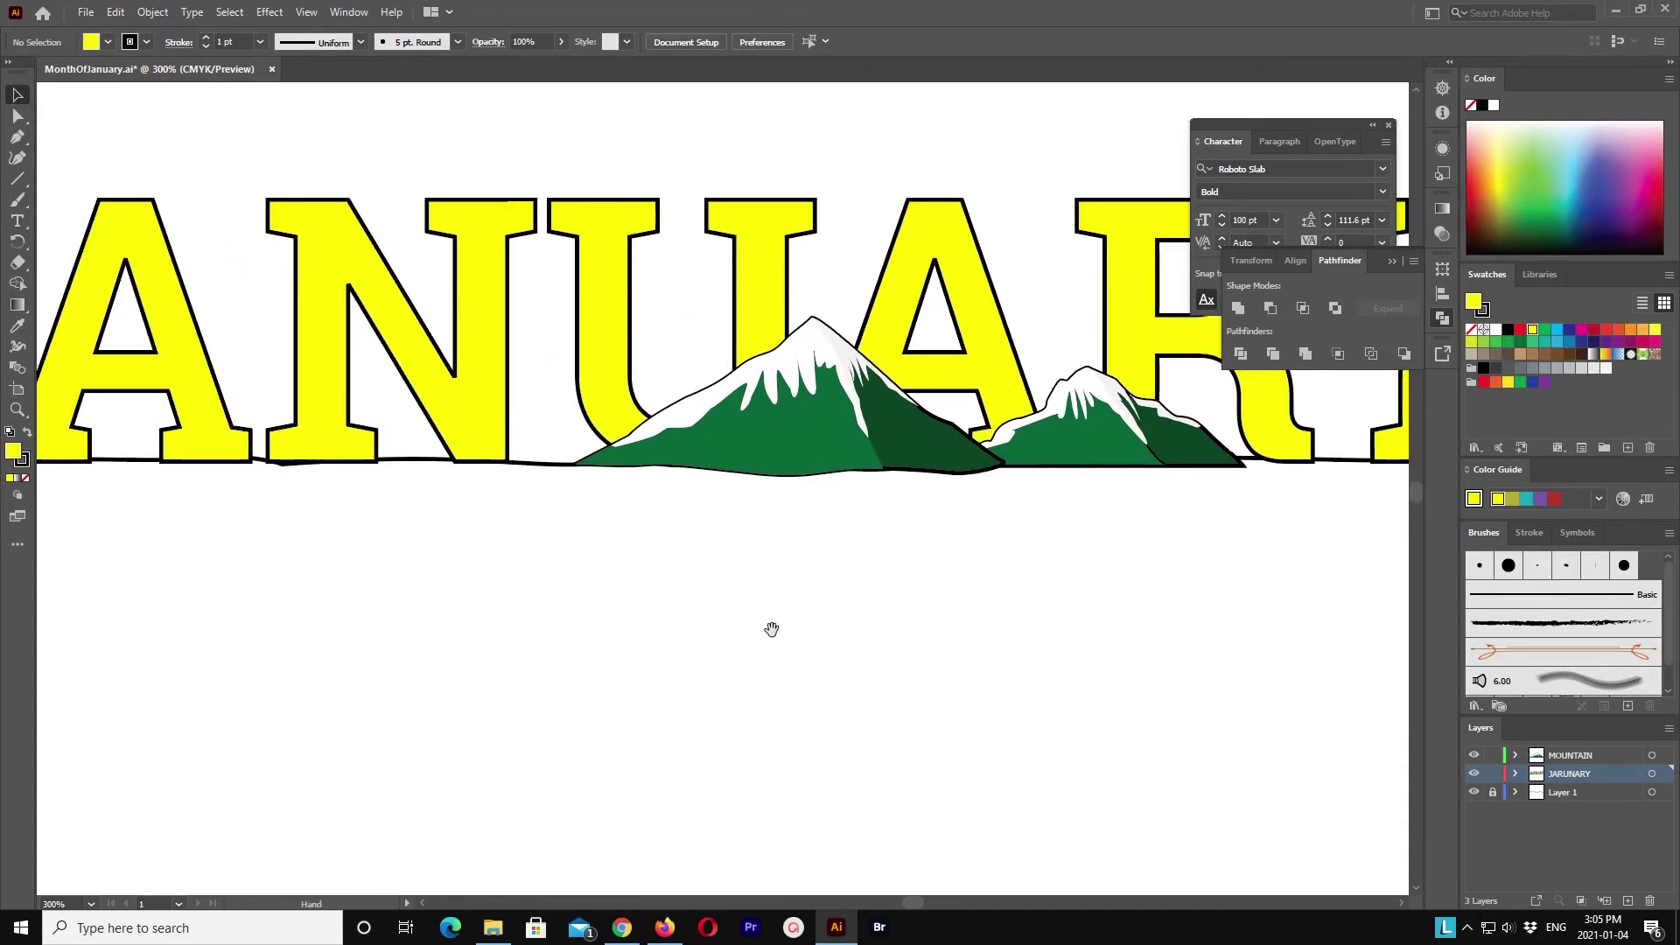
pyautogui.hscroll(-3, 769, 630)
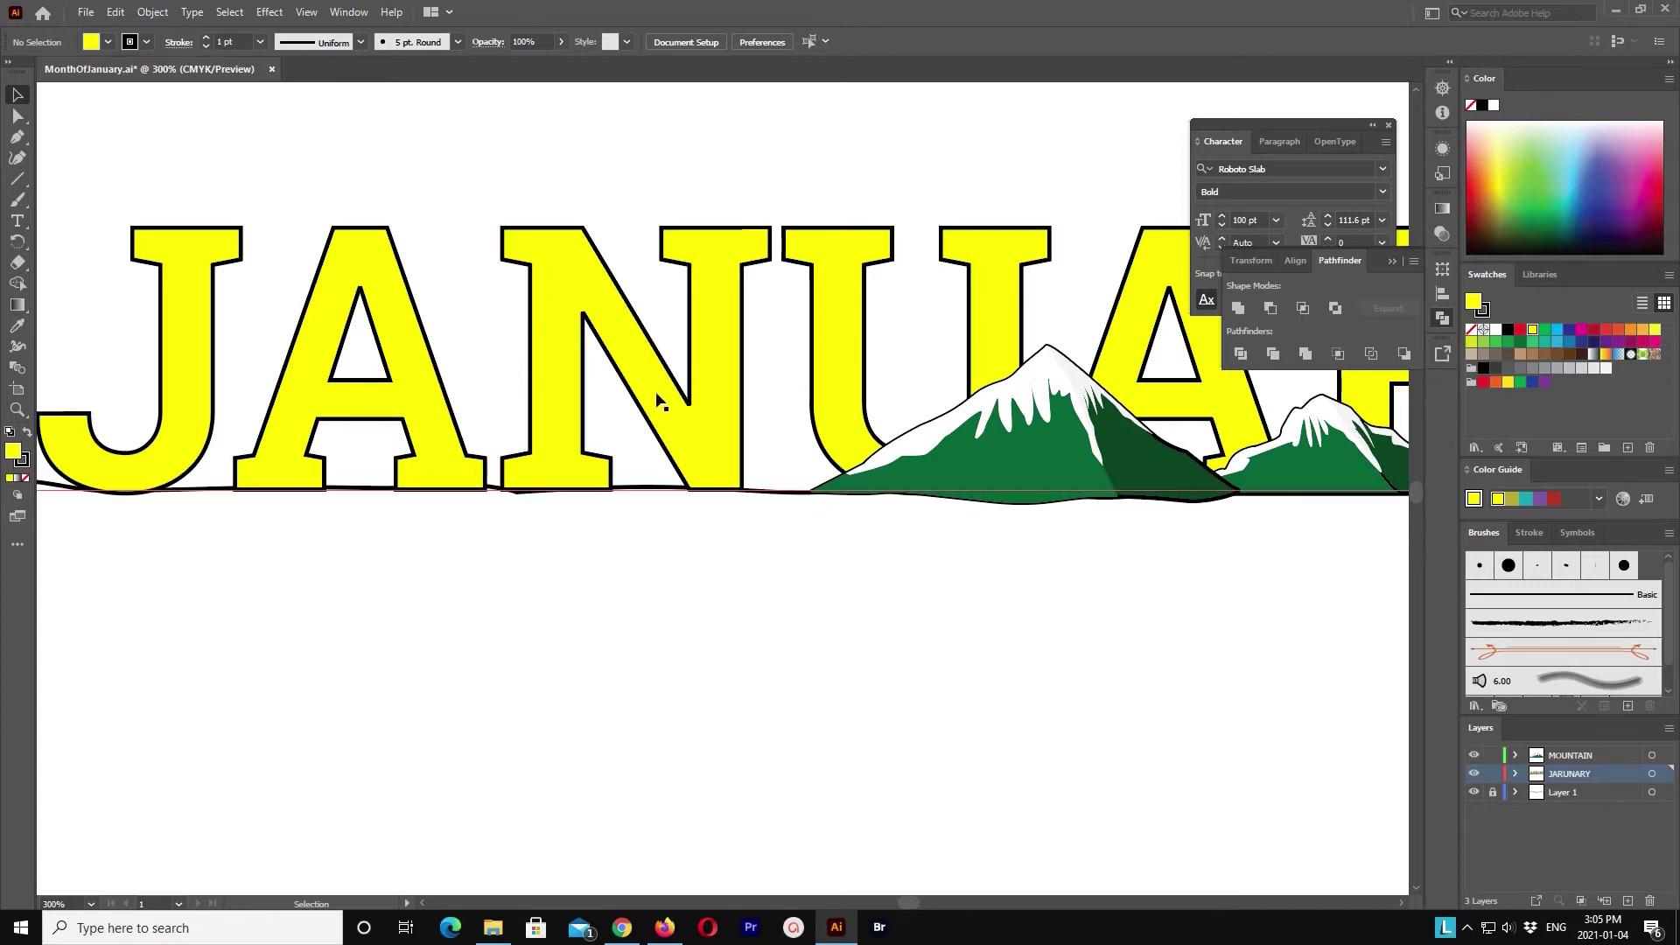
# Step: Convert the JANUARY text to outlined shapes with Type > Create Outlines
pyautogui.moveTo(267, 293); pyautogui.dragTo(424, 326)
pyautogui.click(197, 230)
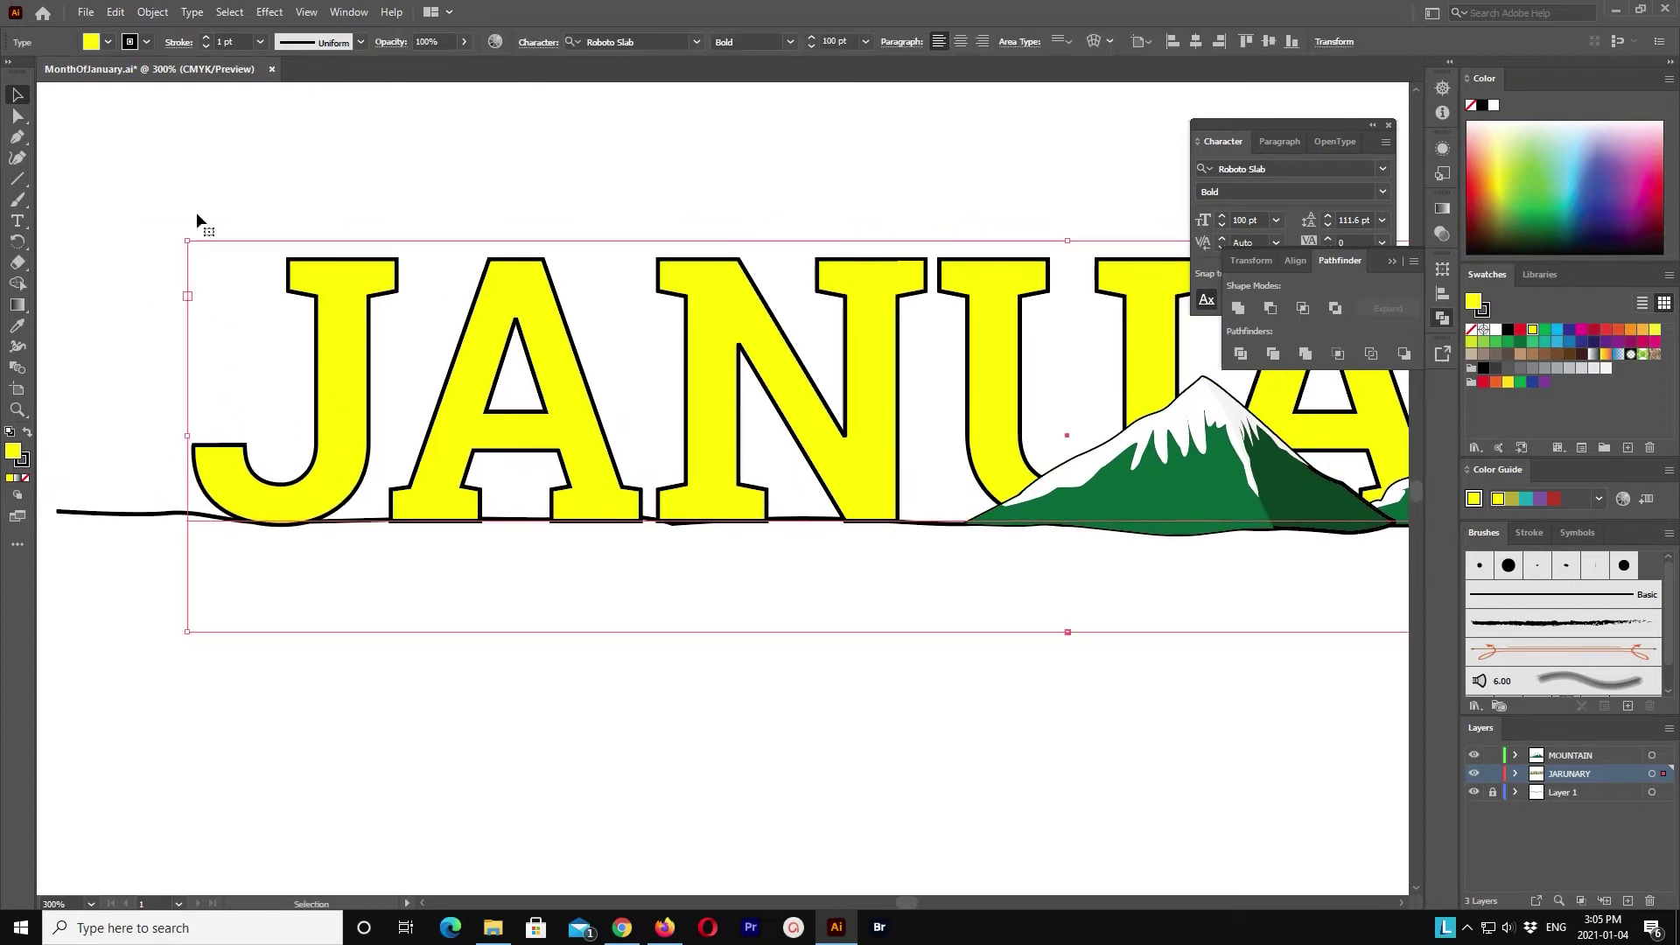
pyautogui.click(193, 12)
pyautogui.click(263, 320)
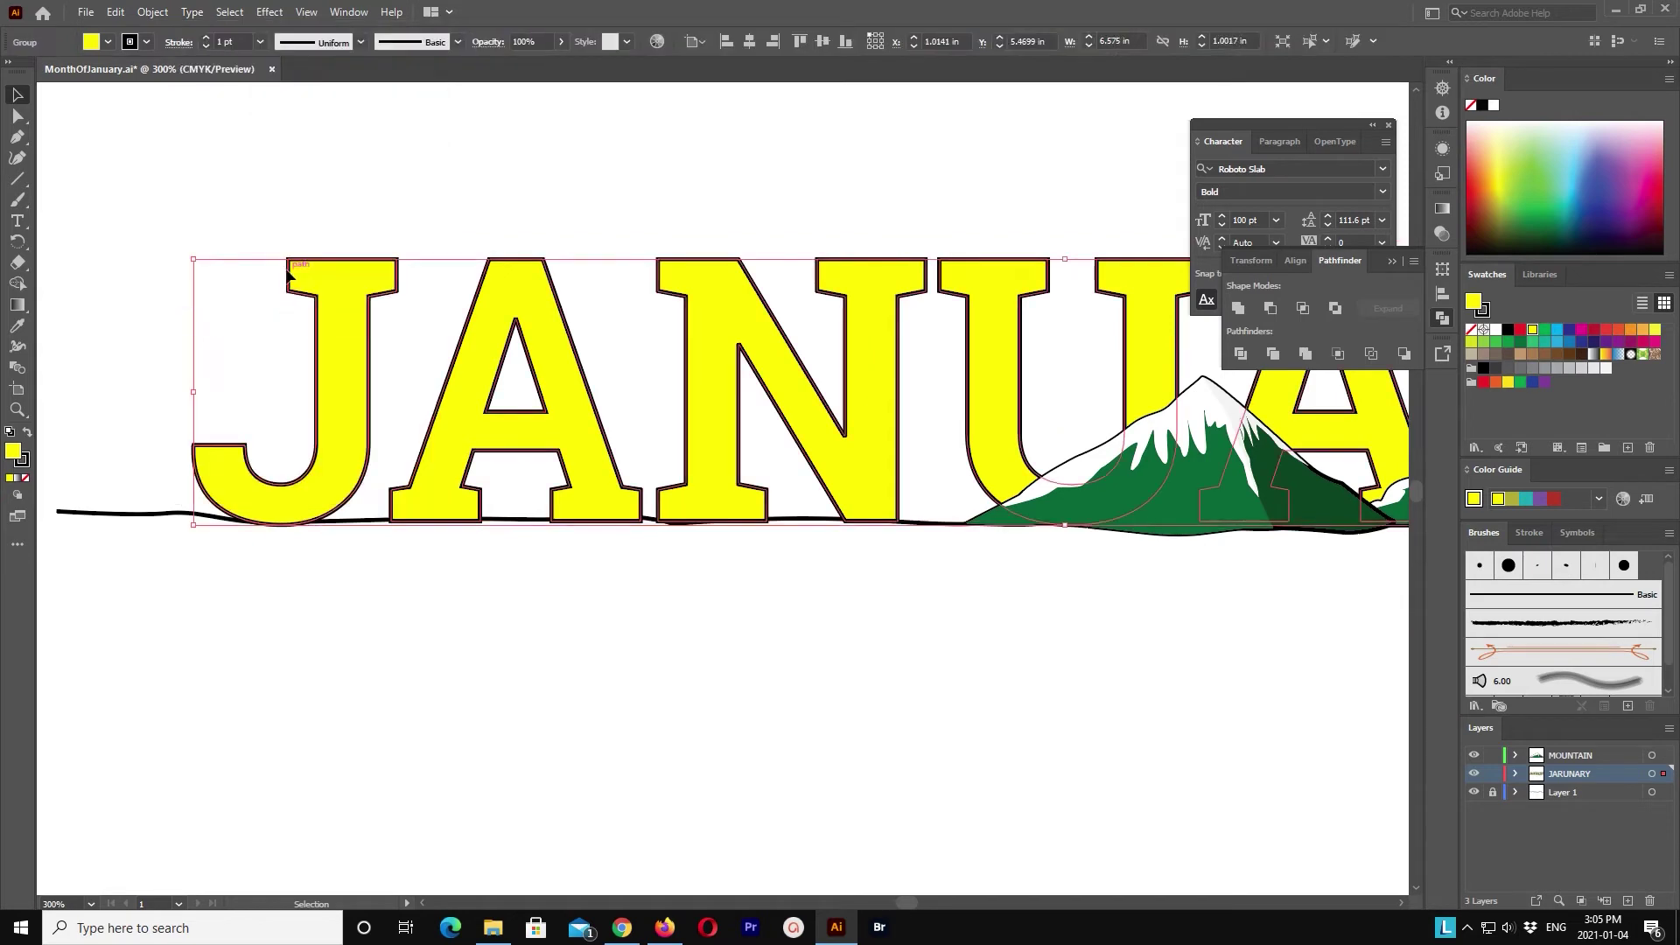
pyautogui.click(115, 12)
pyautogui.click(376, 307)
# Step: Nudge the J's top-left anchor points left twice with Shift+Left to widen its serif
pyautogui.click(17, 116)
pyautogui.moveTo(226, 205); pyautogui.dragTo(306, 333)
pyautogui.hotkey('shift', 'Left')
pyautogui.hotkey('shift', 'Left')
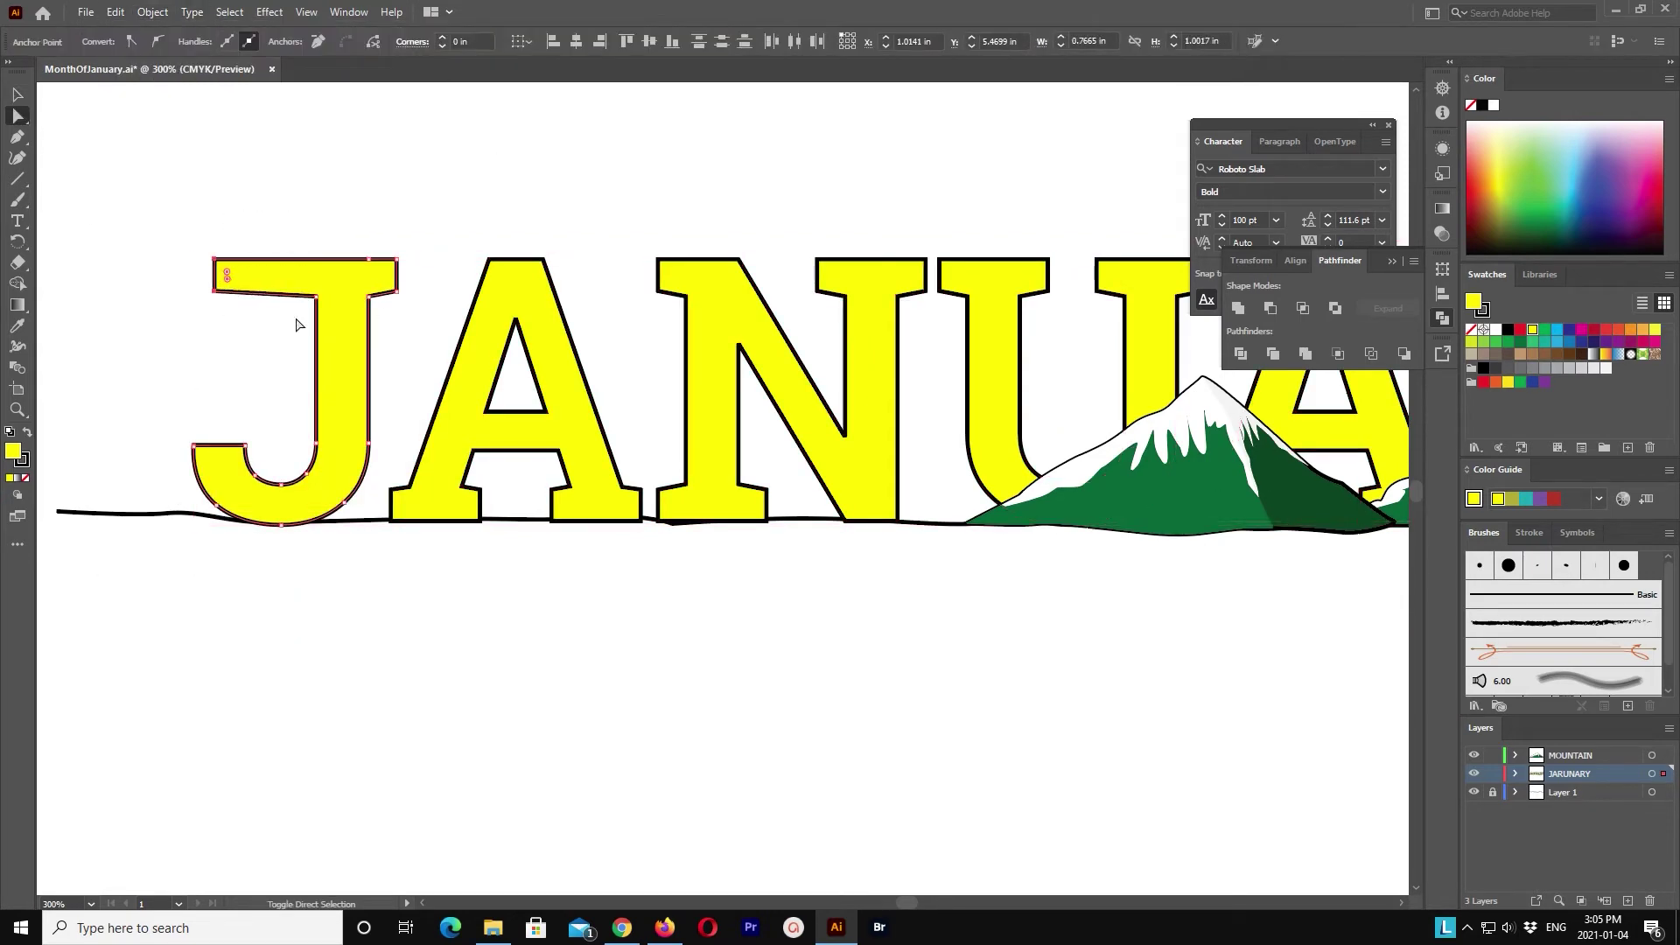
pyautogui.hotkey('shift', 'Left')
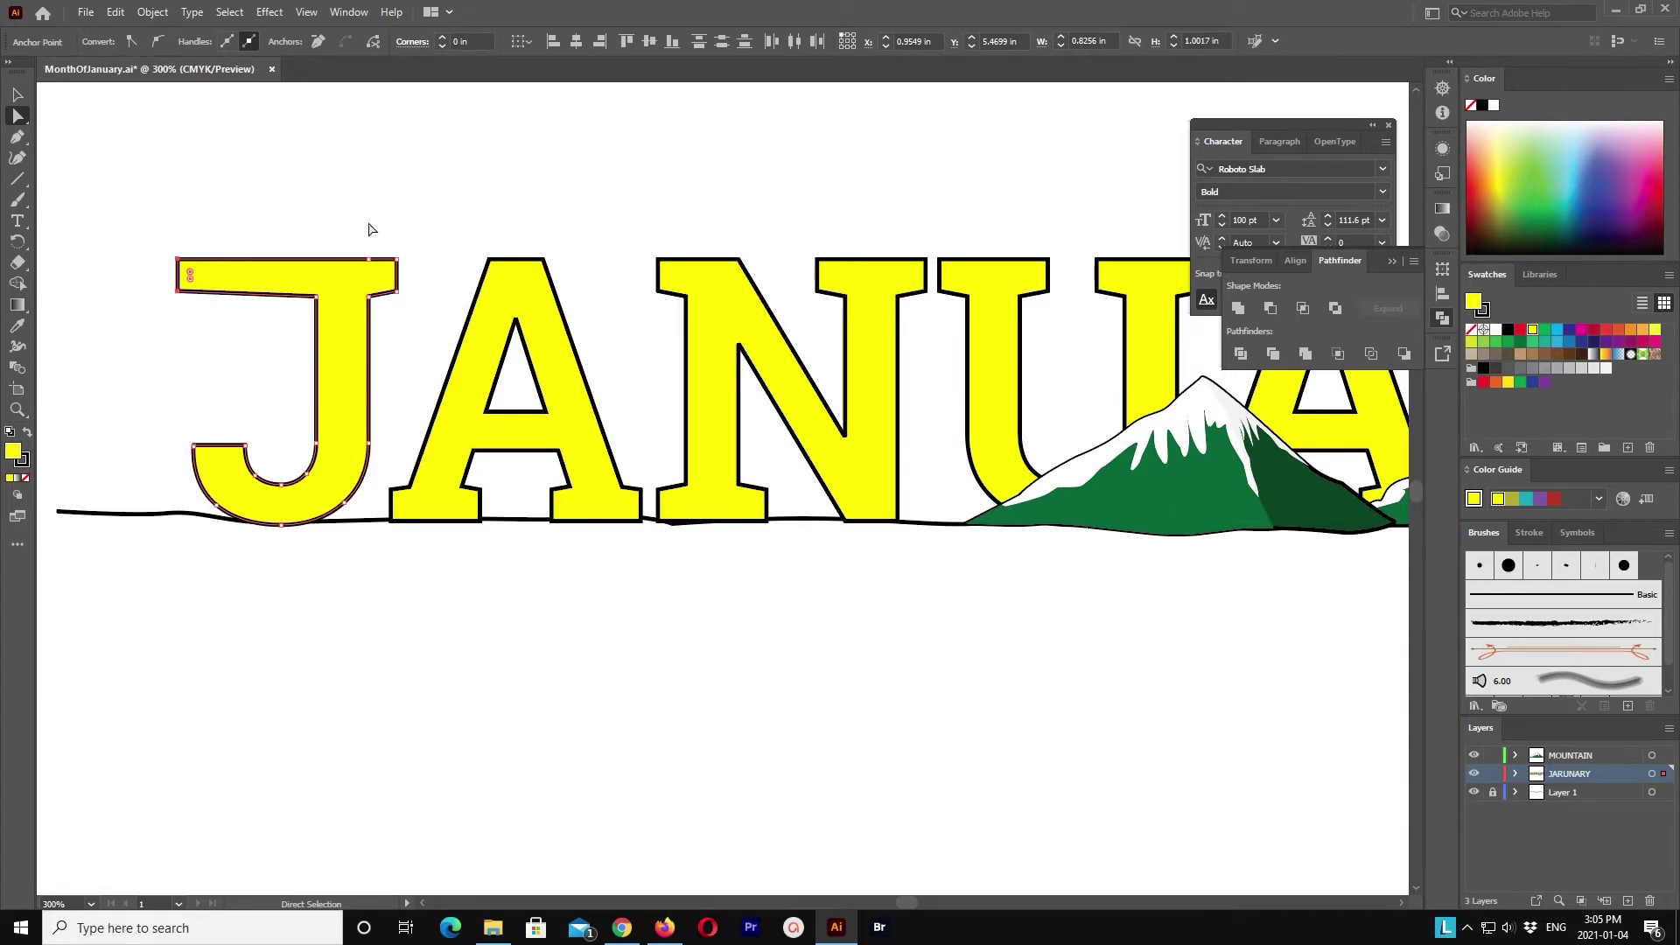
pyautogui.click(376, 219)
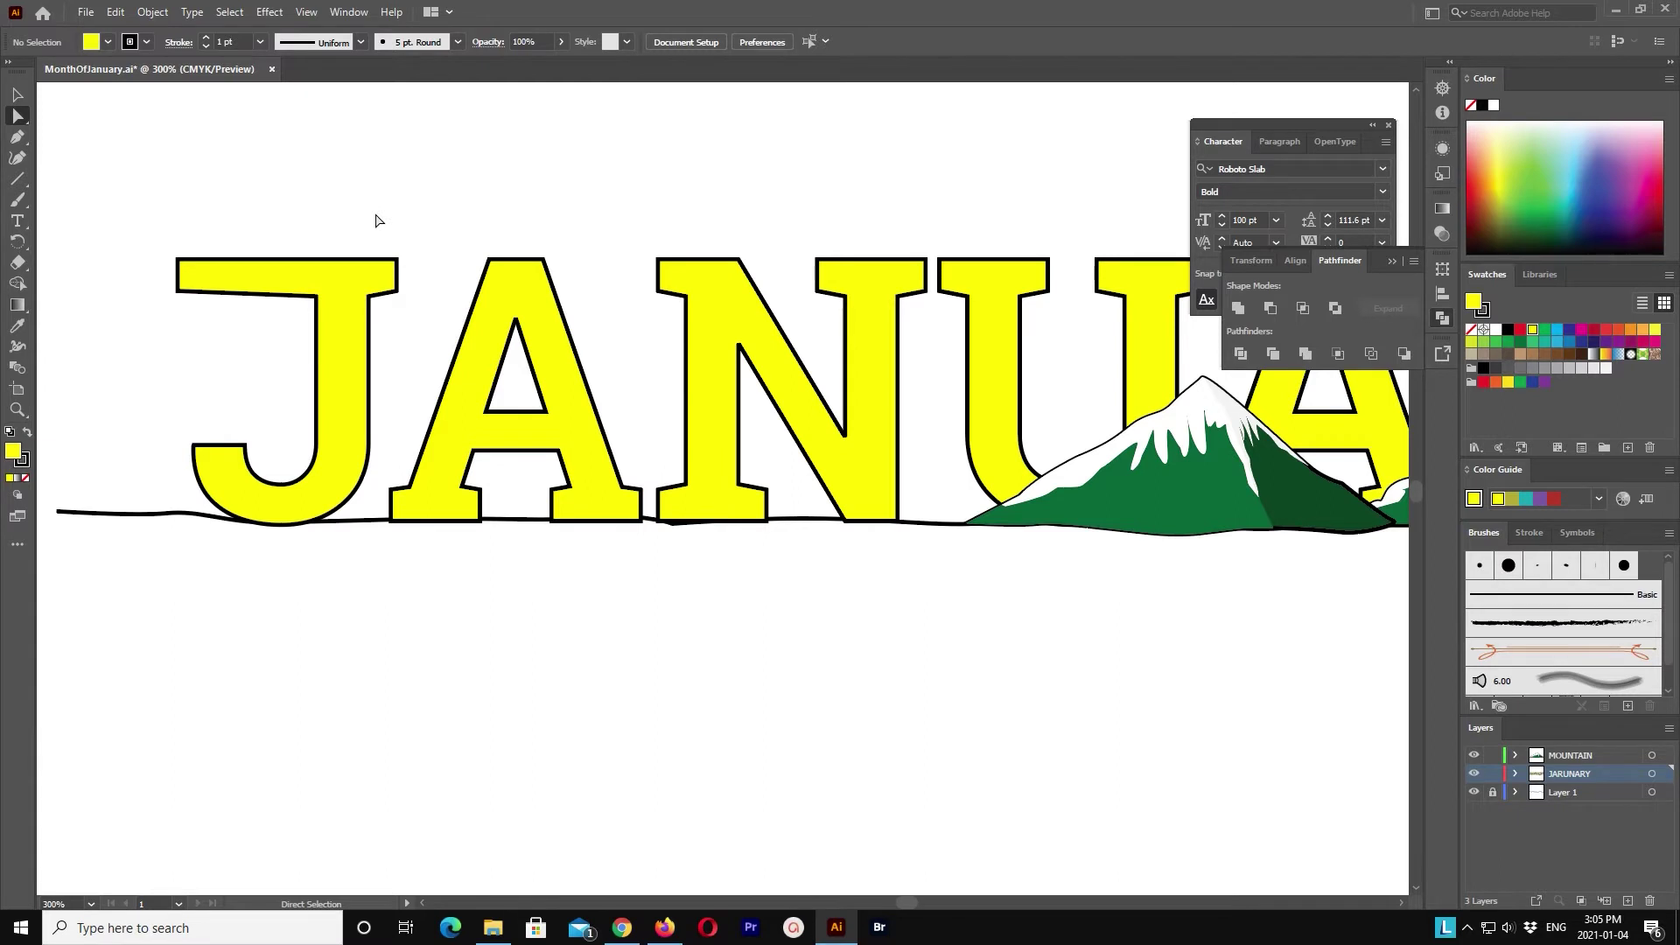
# Step: Nudge the front mountain shape up, then nudge the whole first mountain group back down
pyautogui.moveTo(1090, 667); pyautogui.dragTo(799, 694)
pyautogui.click(987, 512)
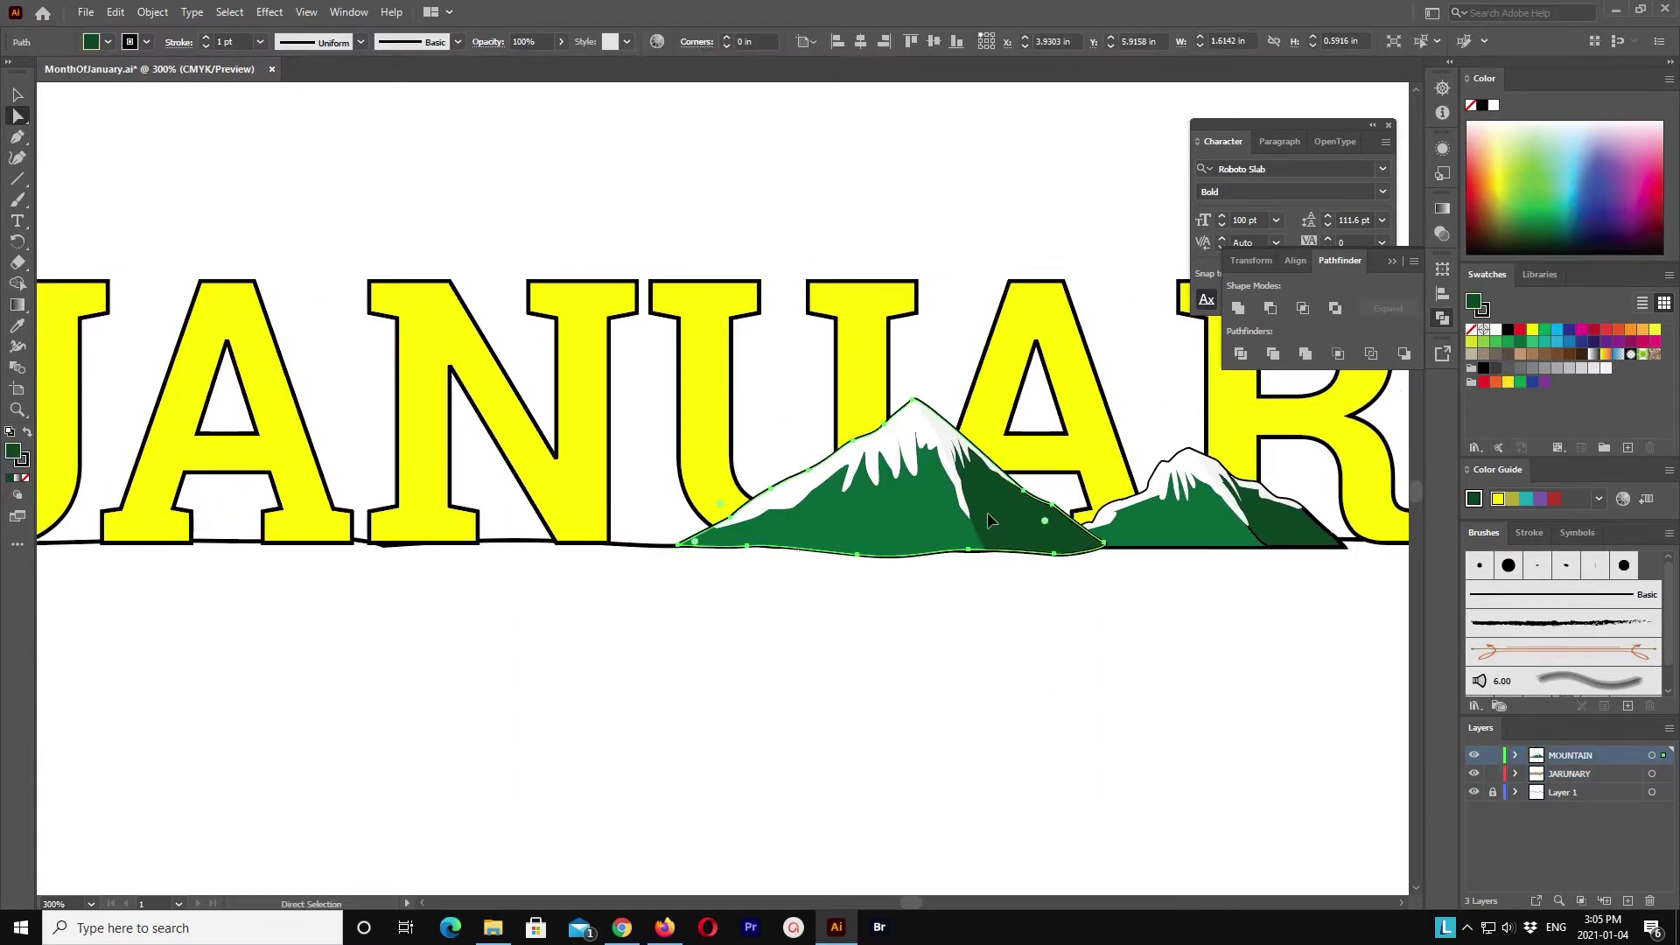
pyautogui.press('Up')
pyautogui.press('Up')
pyautogui.click(1024, 708)
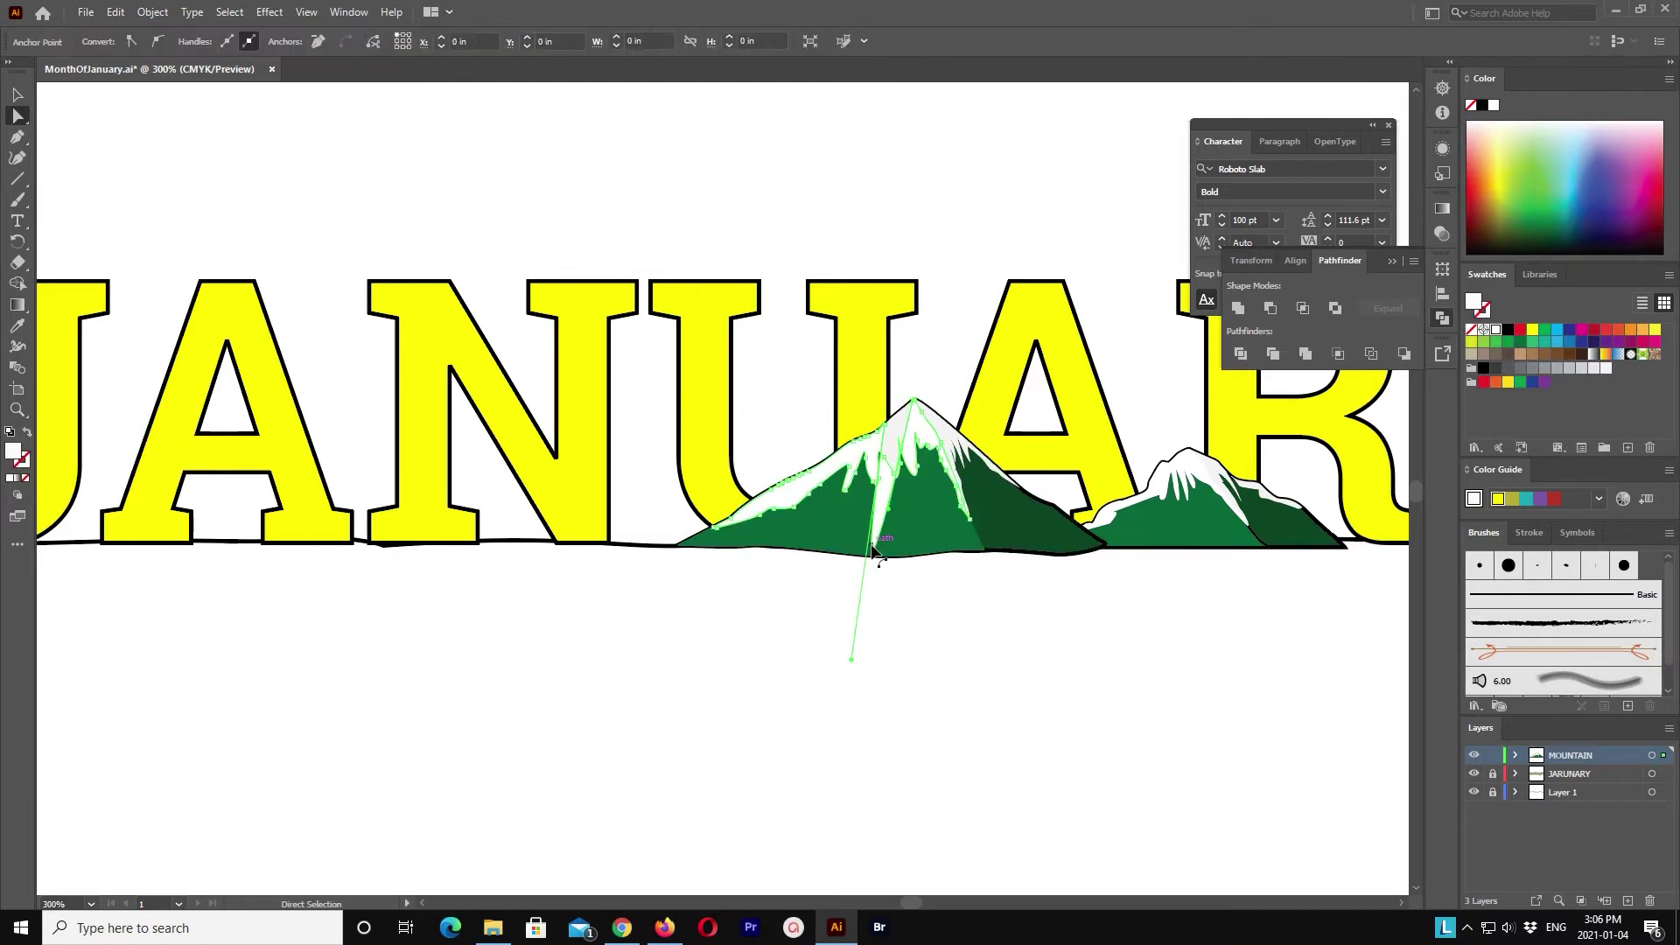
pyautogui.moveTo(1012, 637); pyautogui.dragTo(606, 330)
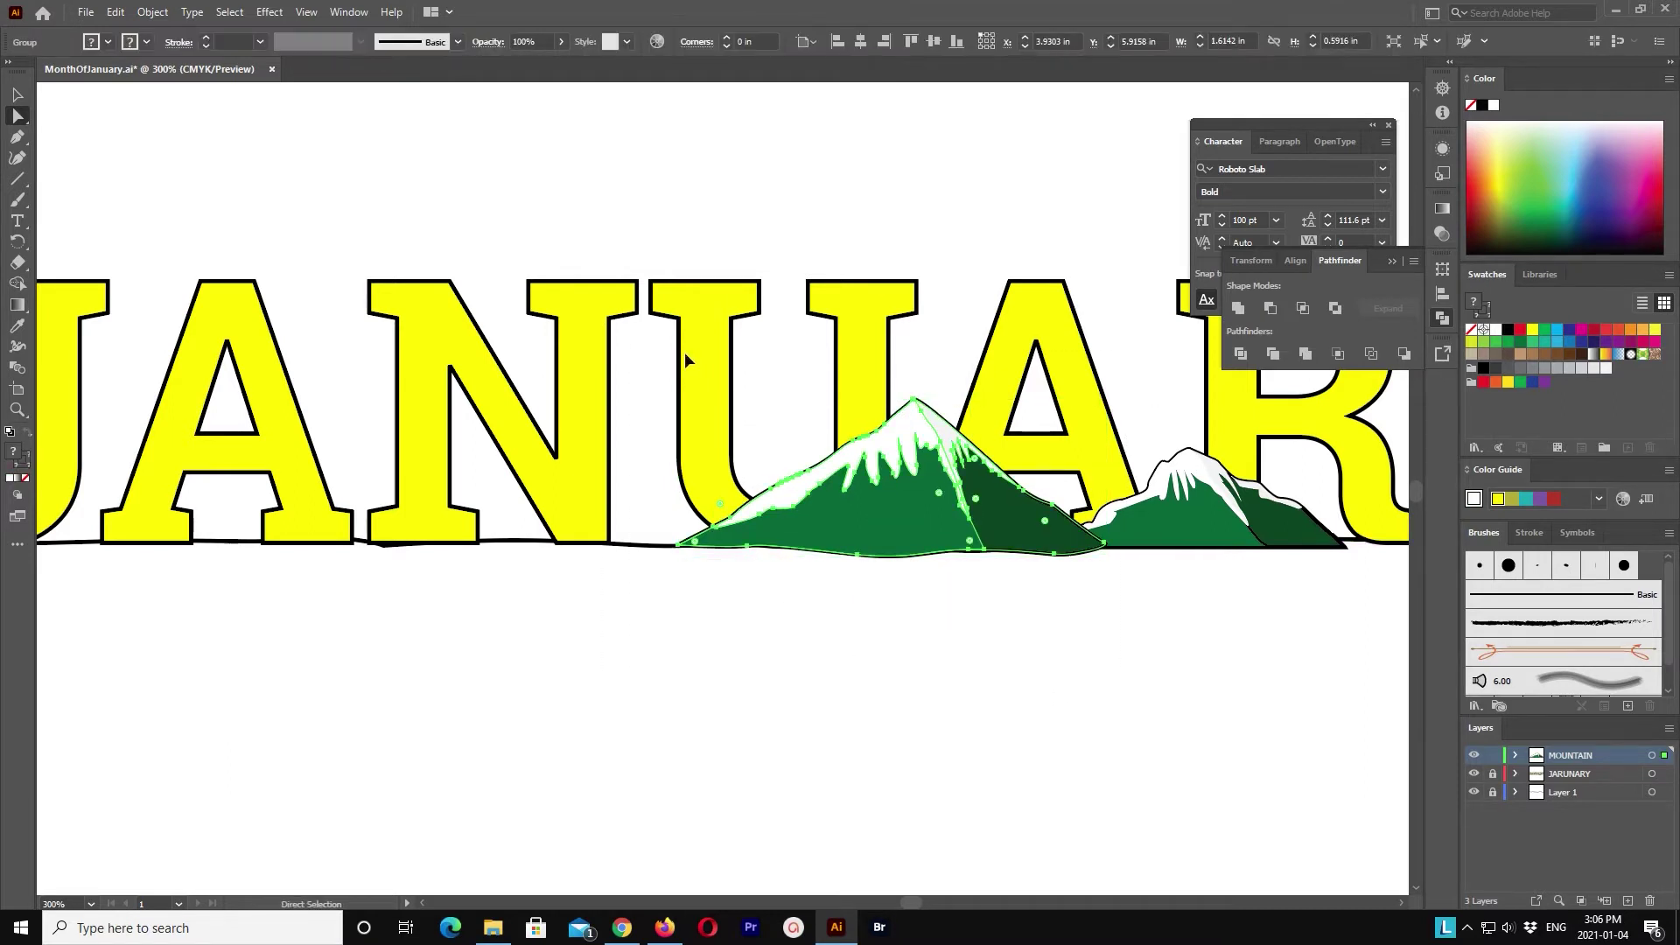
pyautogui.press('Down')
pyautogui.press('Down')
pyautogui.click(949, 731)
# Step: Select anchor points along the mountains' bases and right ends, then zoom out to the whole word
pyautogui.moveTo(951, 732); pyautogui.dragTo(832, 547)
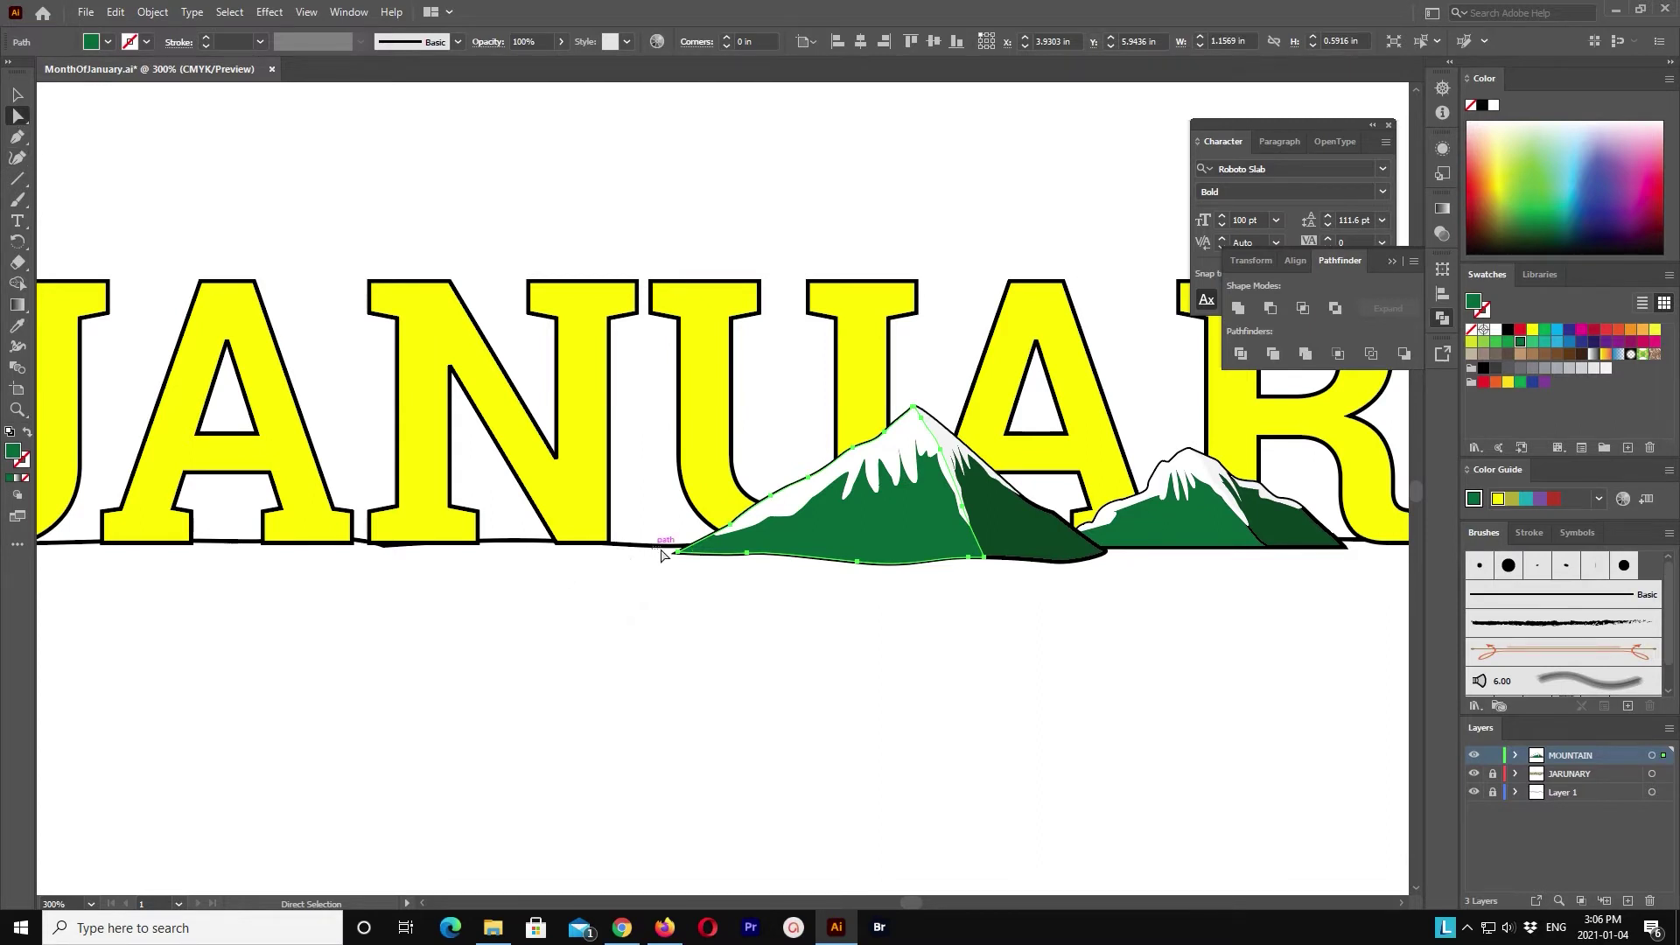
pyautogui.moveTo(661, 549); pyautogui.dragTo(693, 564)
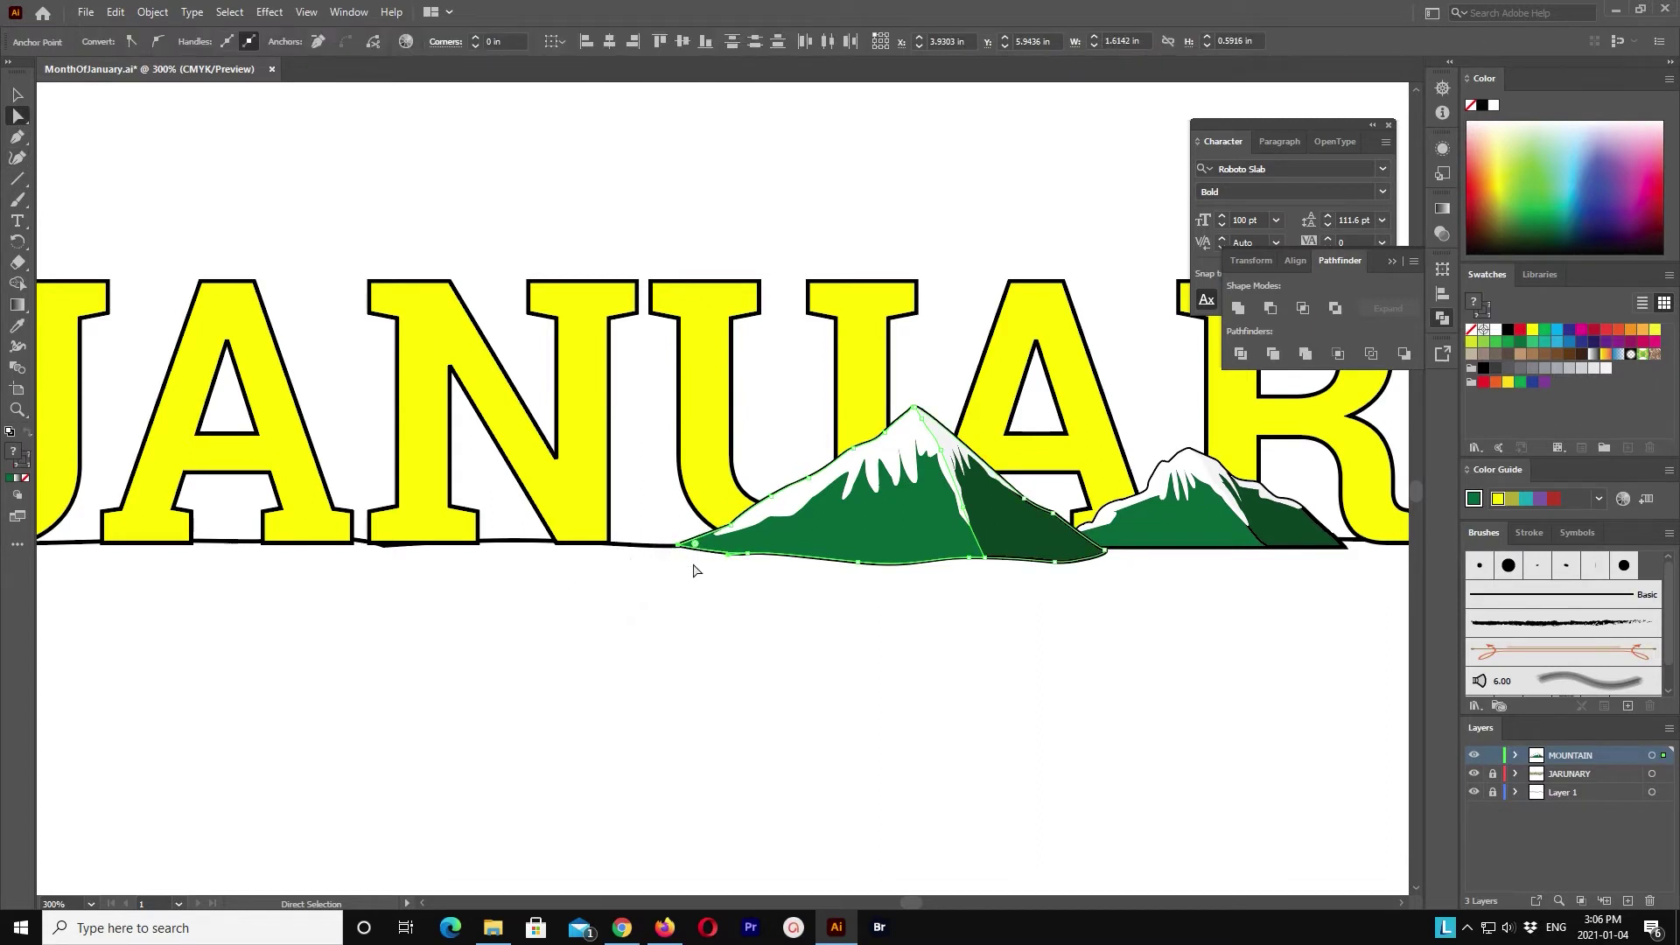
pyautogui.moveTo(1153, 601); pyautogui.dragTo(1096, 537)
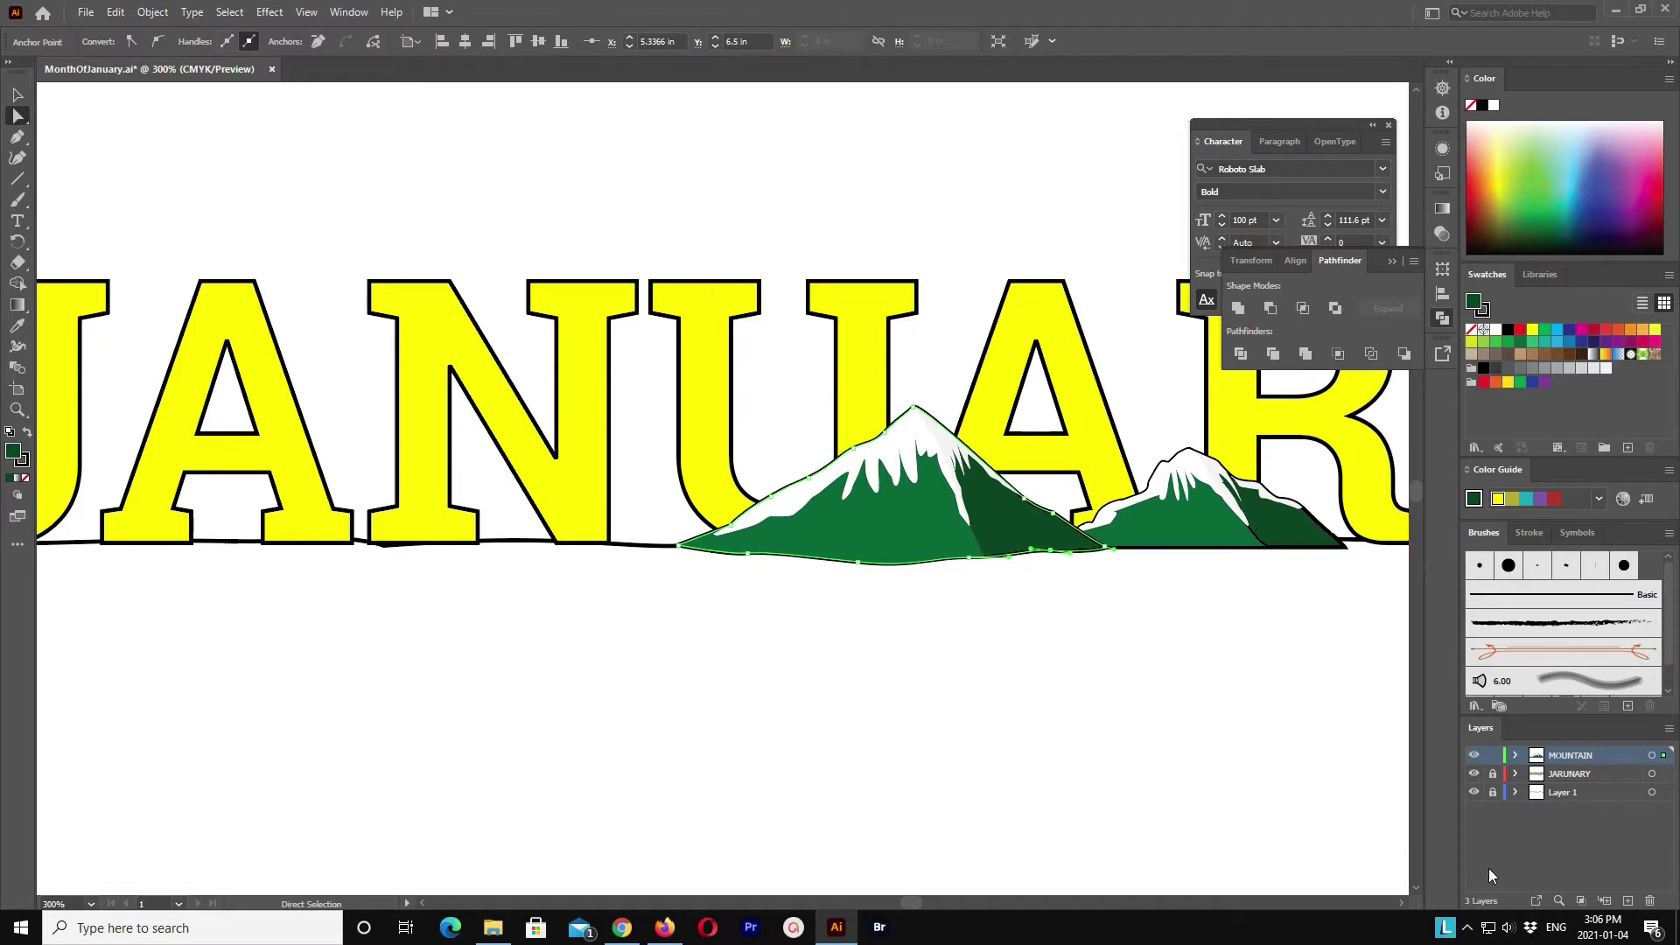
pyautogui.moveTo(1202, 609); pyautogui.dragTo(1064, 518)
pyautogui.click(1398, 587)
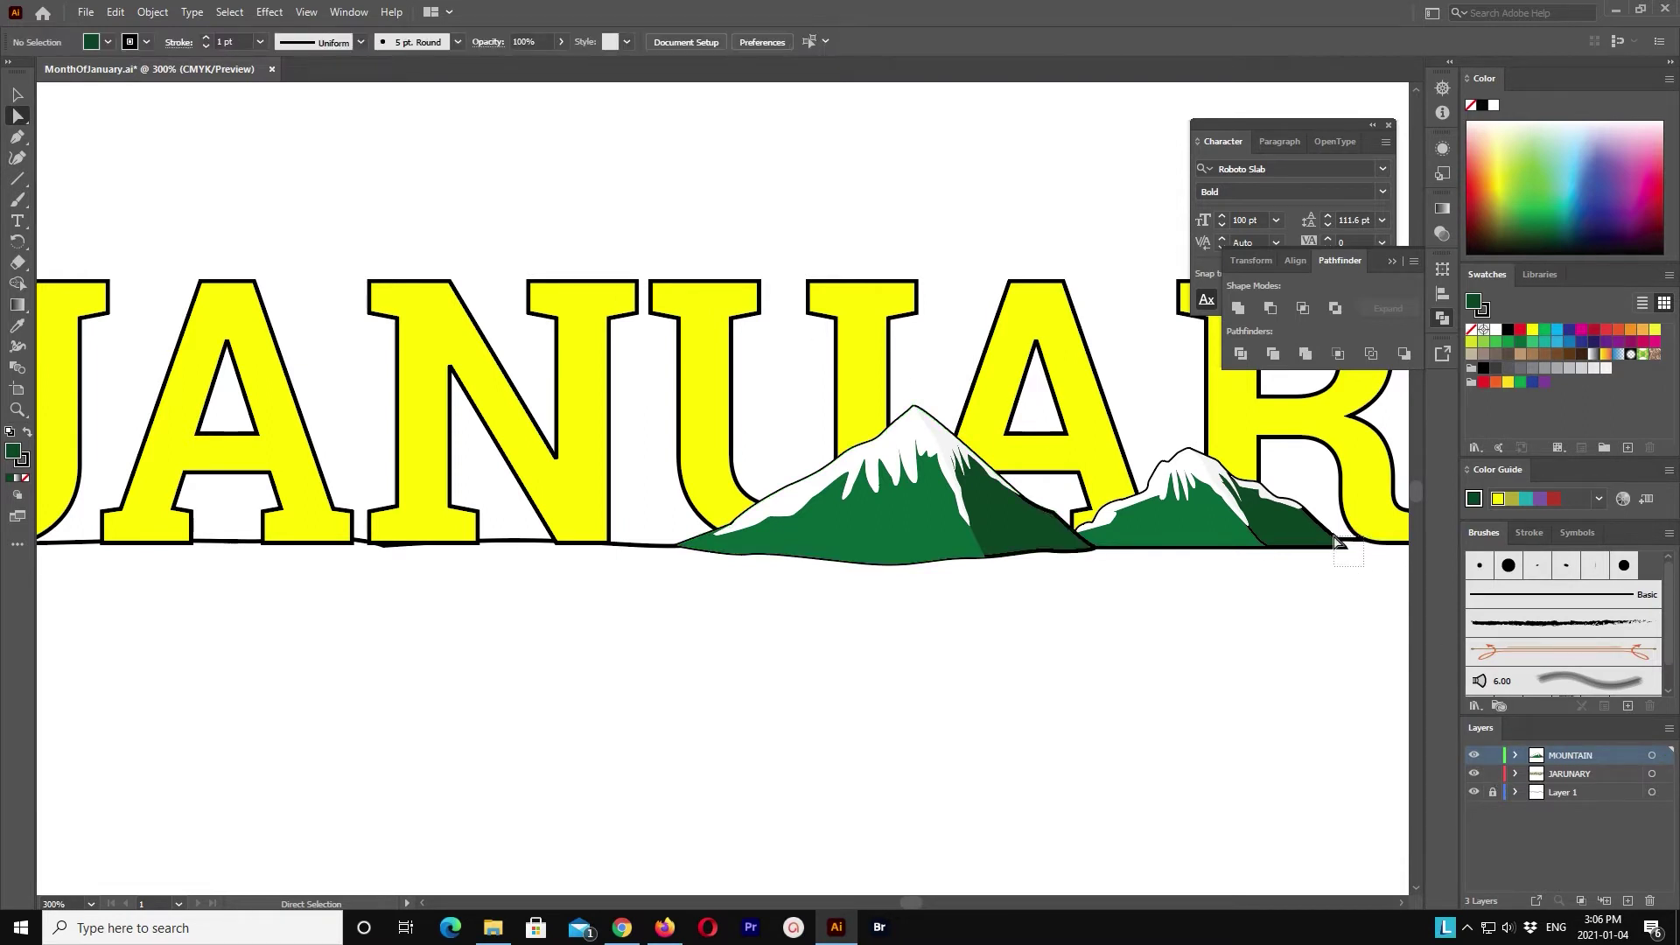
pyautogui.moveTo(1362, 566); pyautogui.dragTo(1334, 540)
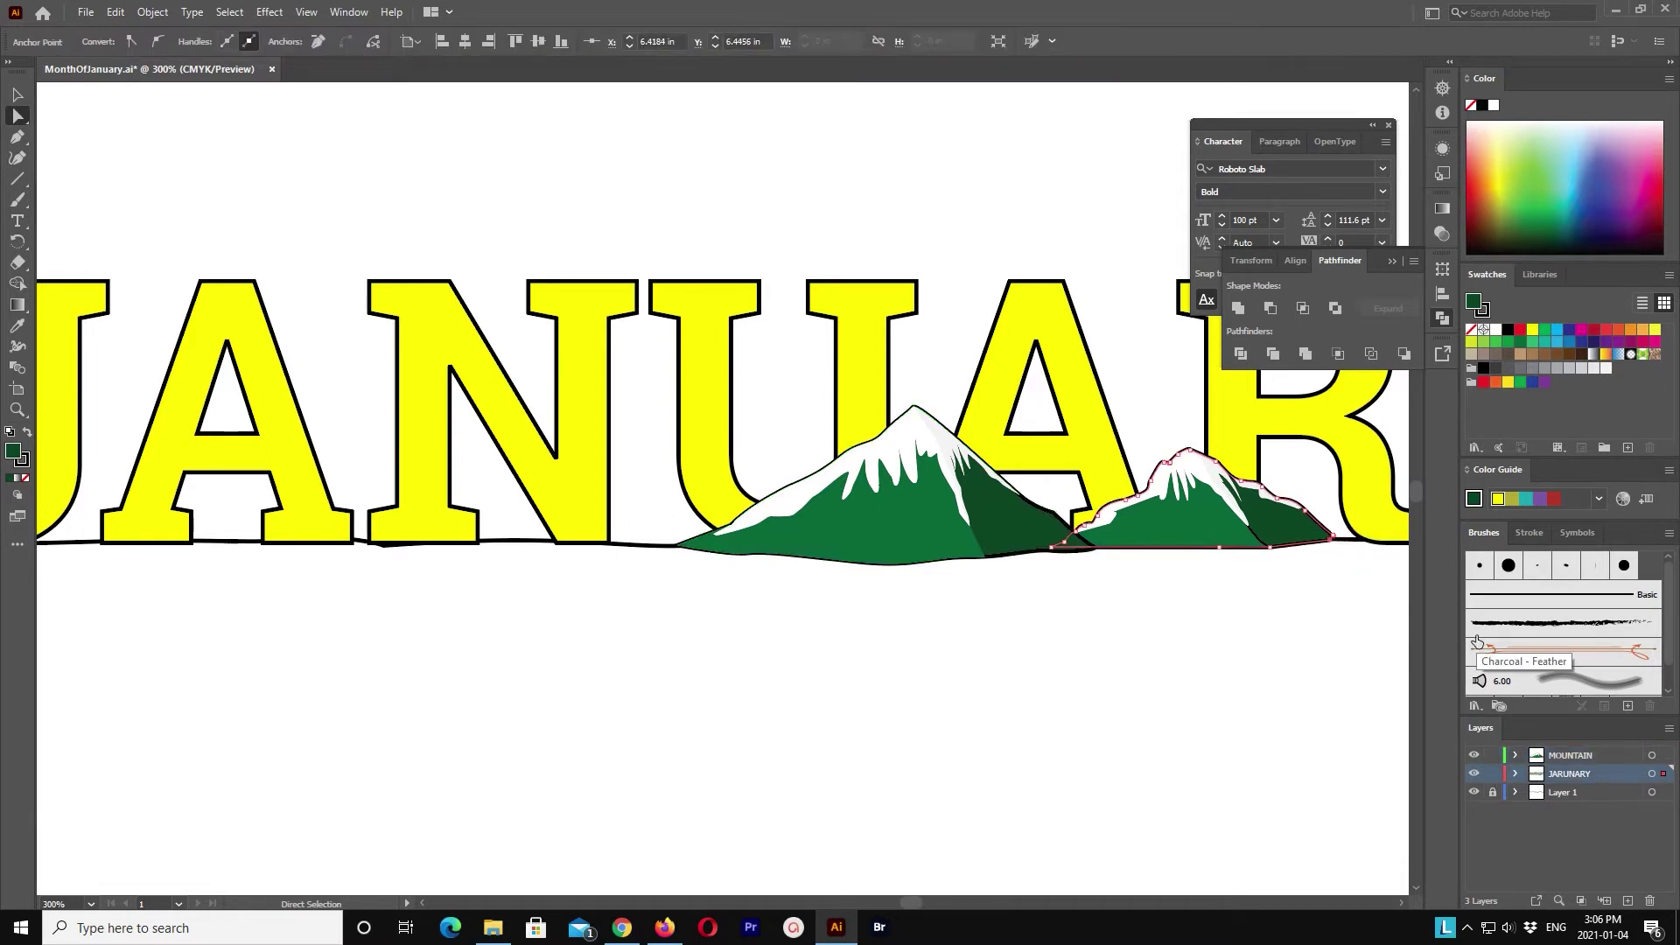
pyautogui.click(1388, 627)
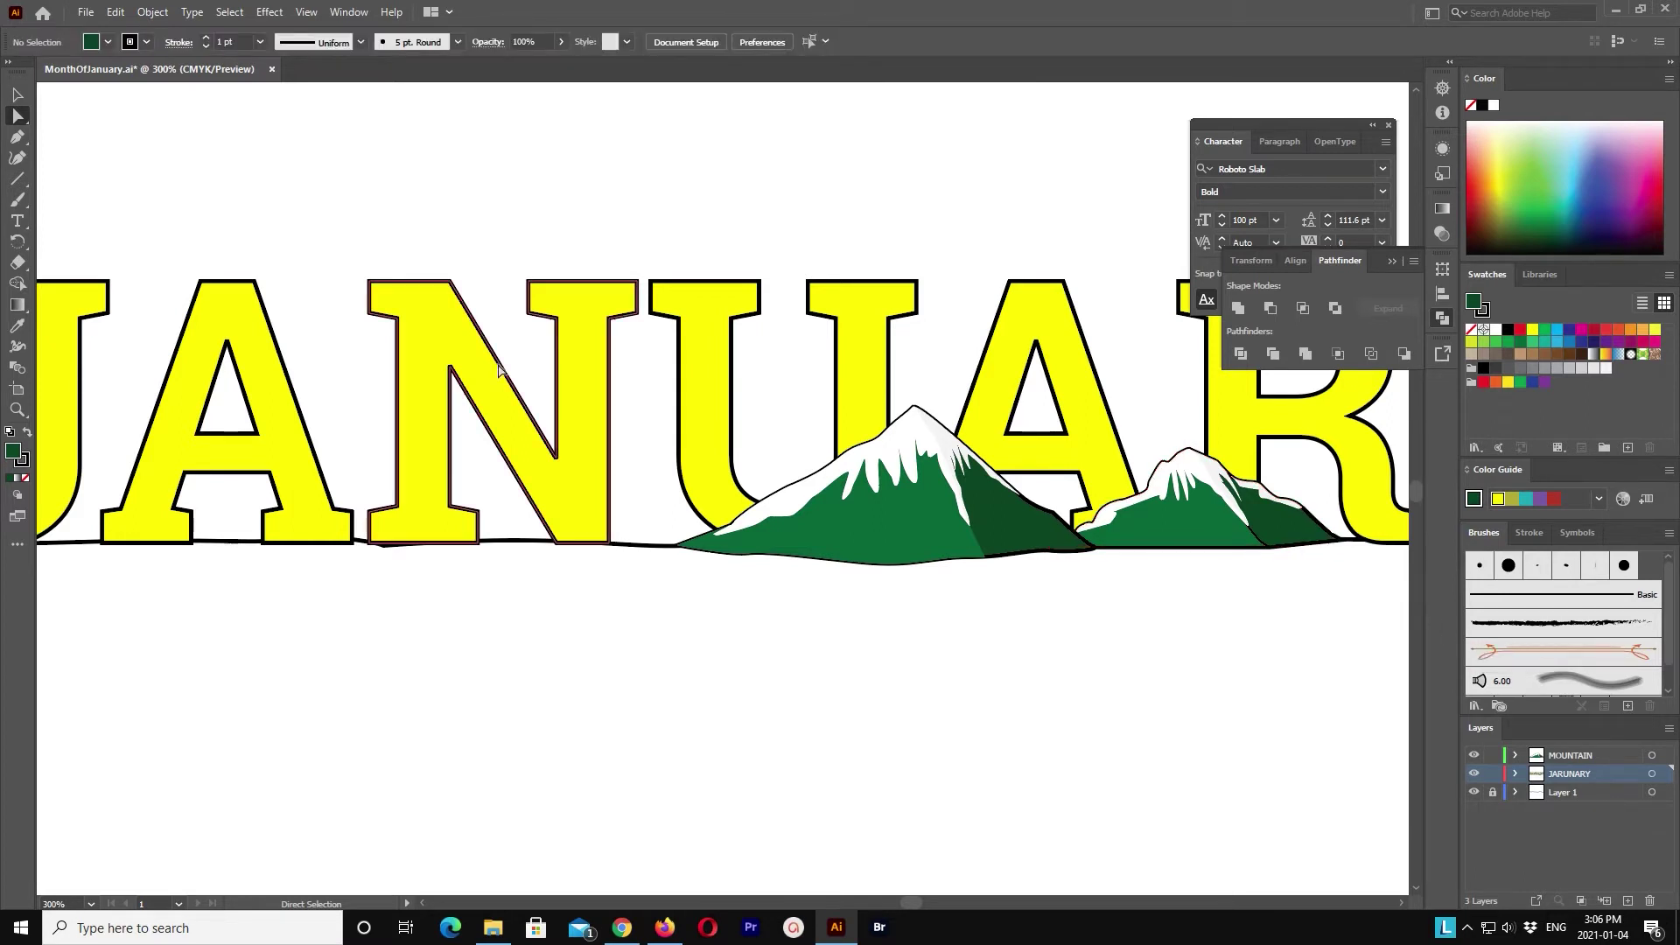
pyautogui.press('v')
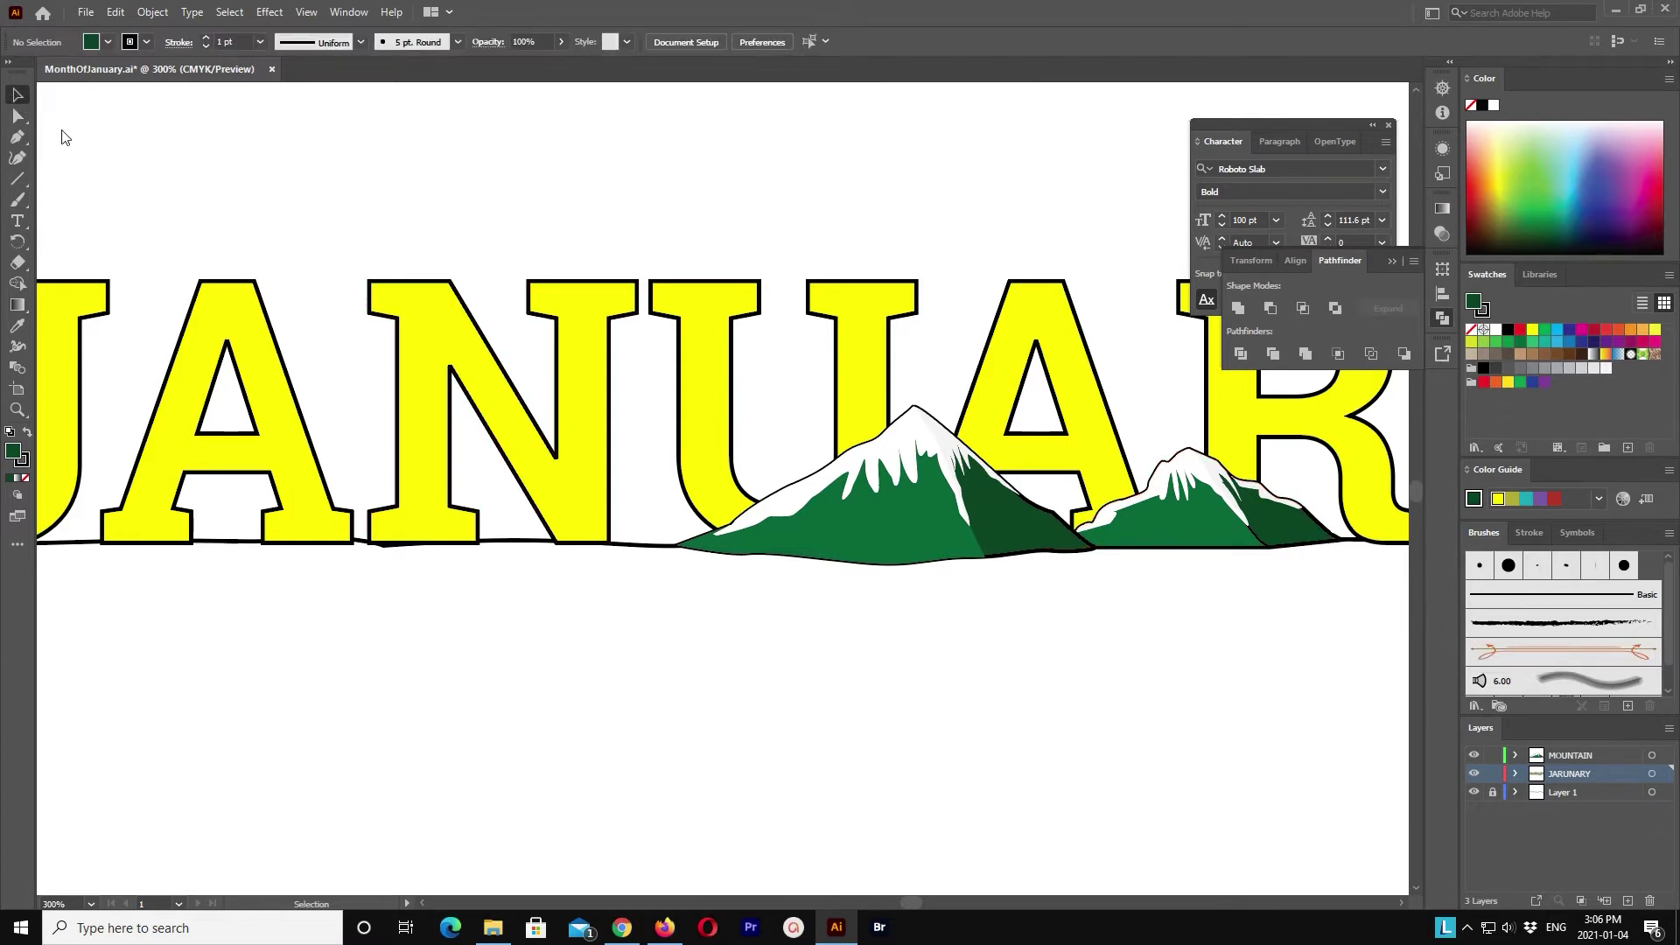
pyautogui.hotkey('ctrl', '-')
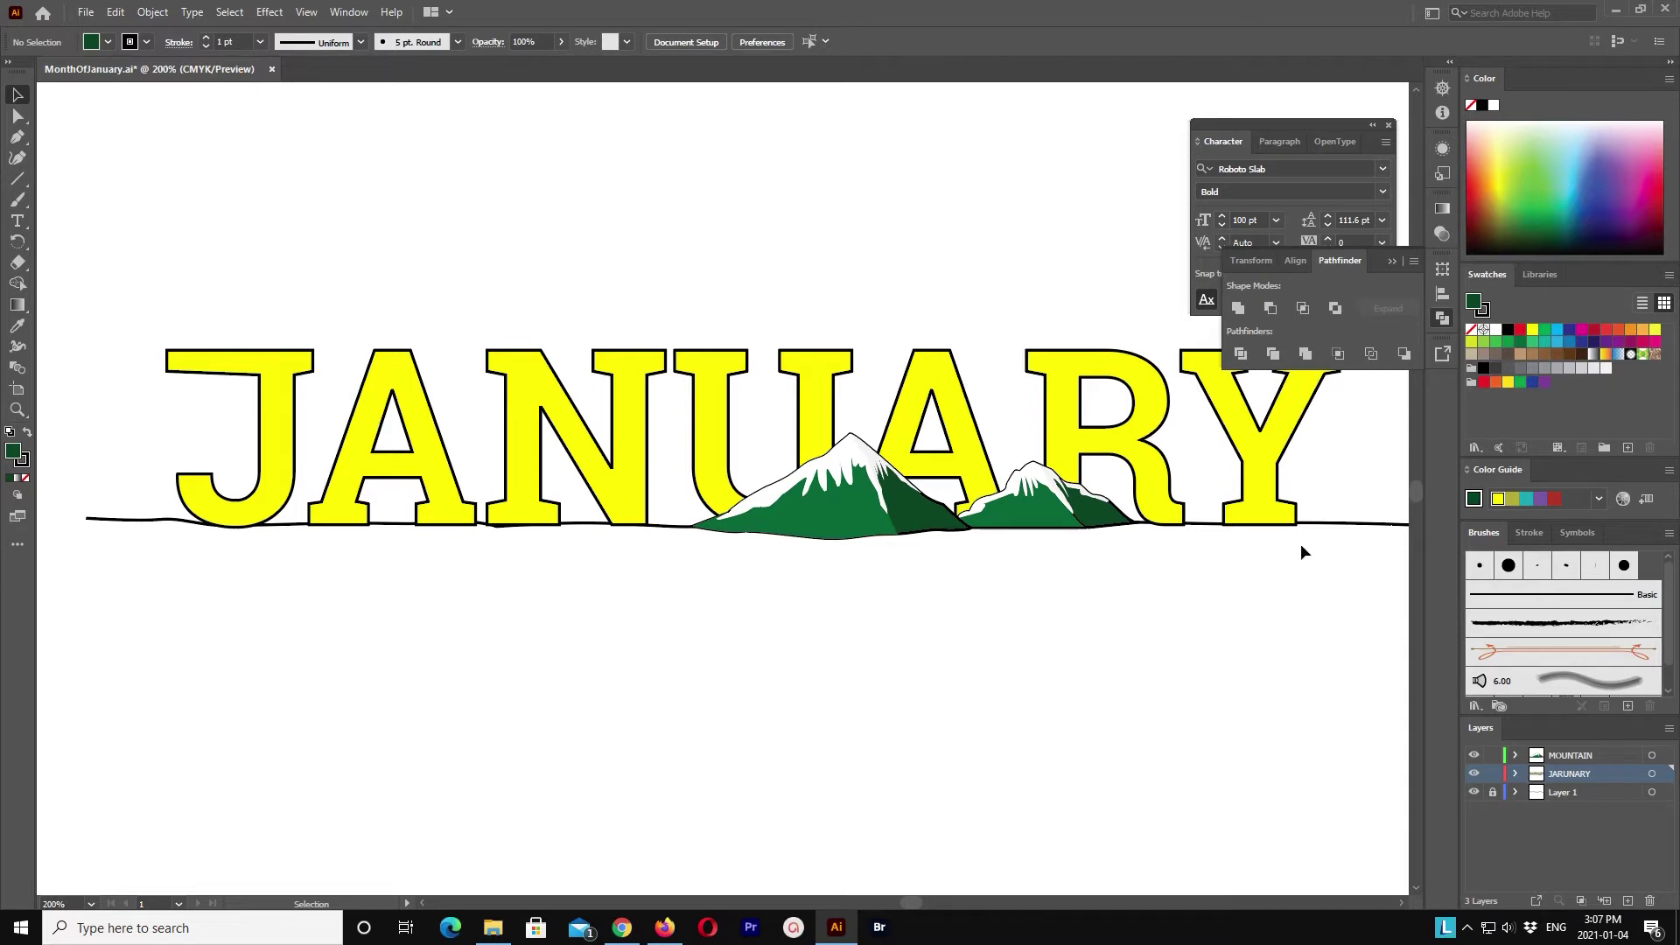
# Step: Shift the JANUARY lettering right to make room at the ground line's left end
pyautogui.moveTo(1260, 498); pyautogui.dragTo(1307, 499)
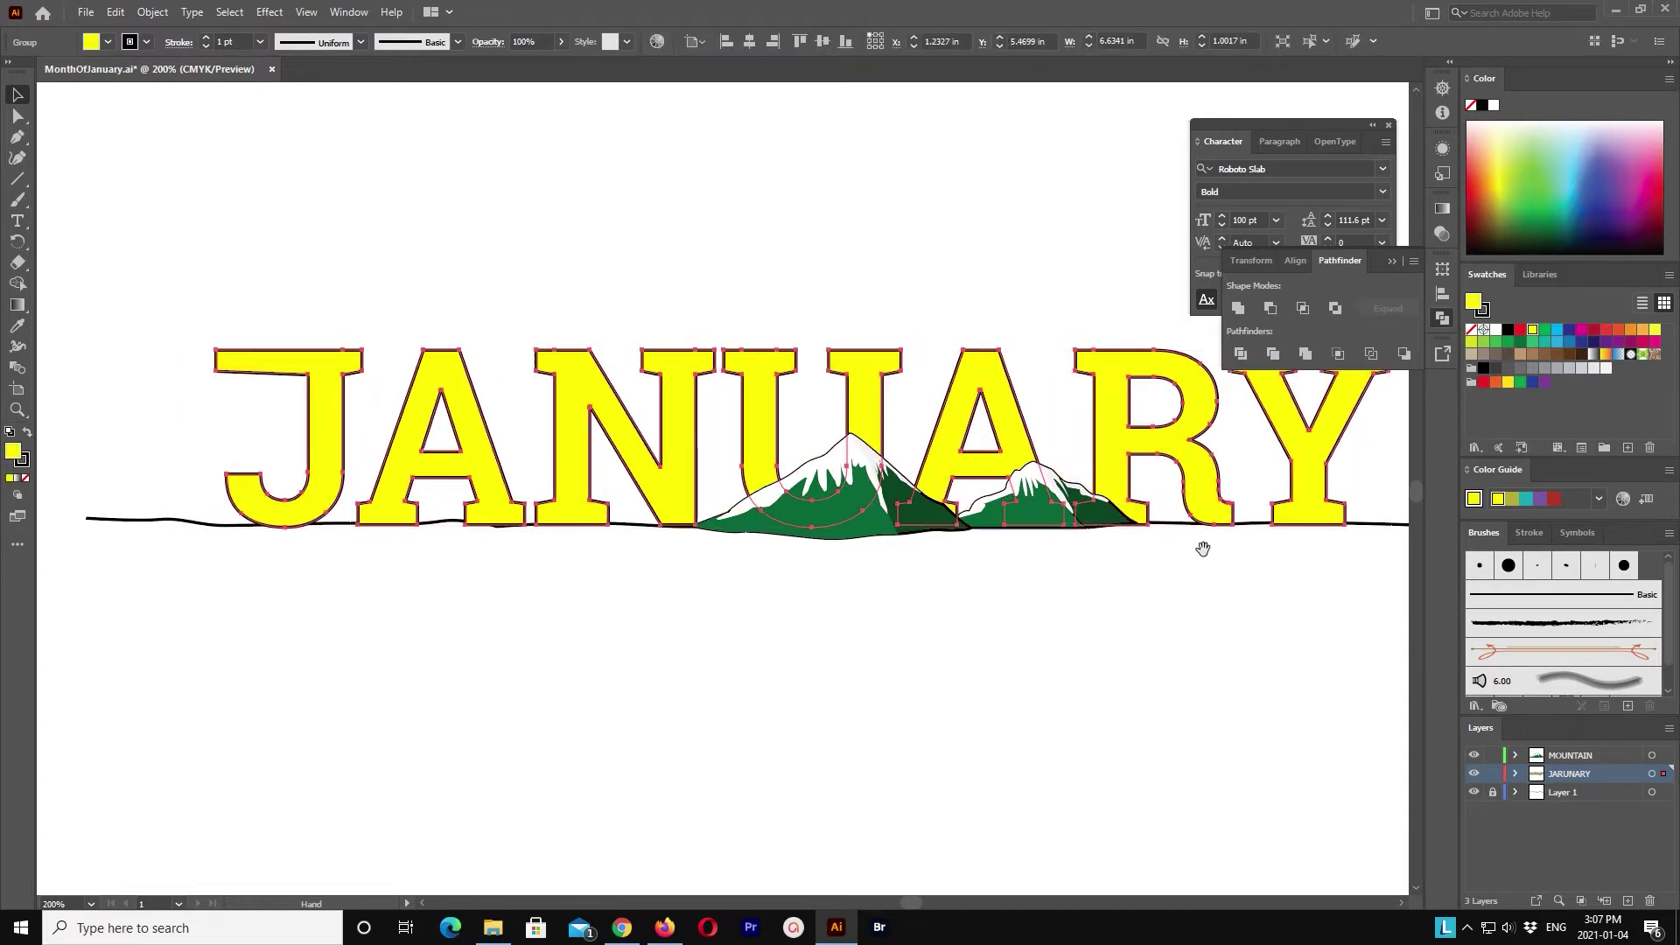
pyautogui.moveTo(1203, 549); pyautogui.dragTo(1351, 554)
pyautogui.click(643, 700)
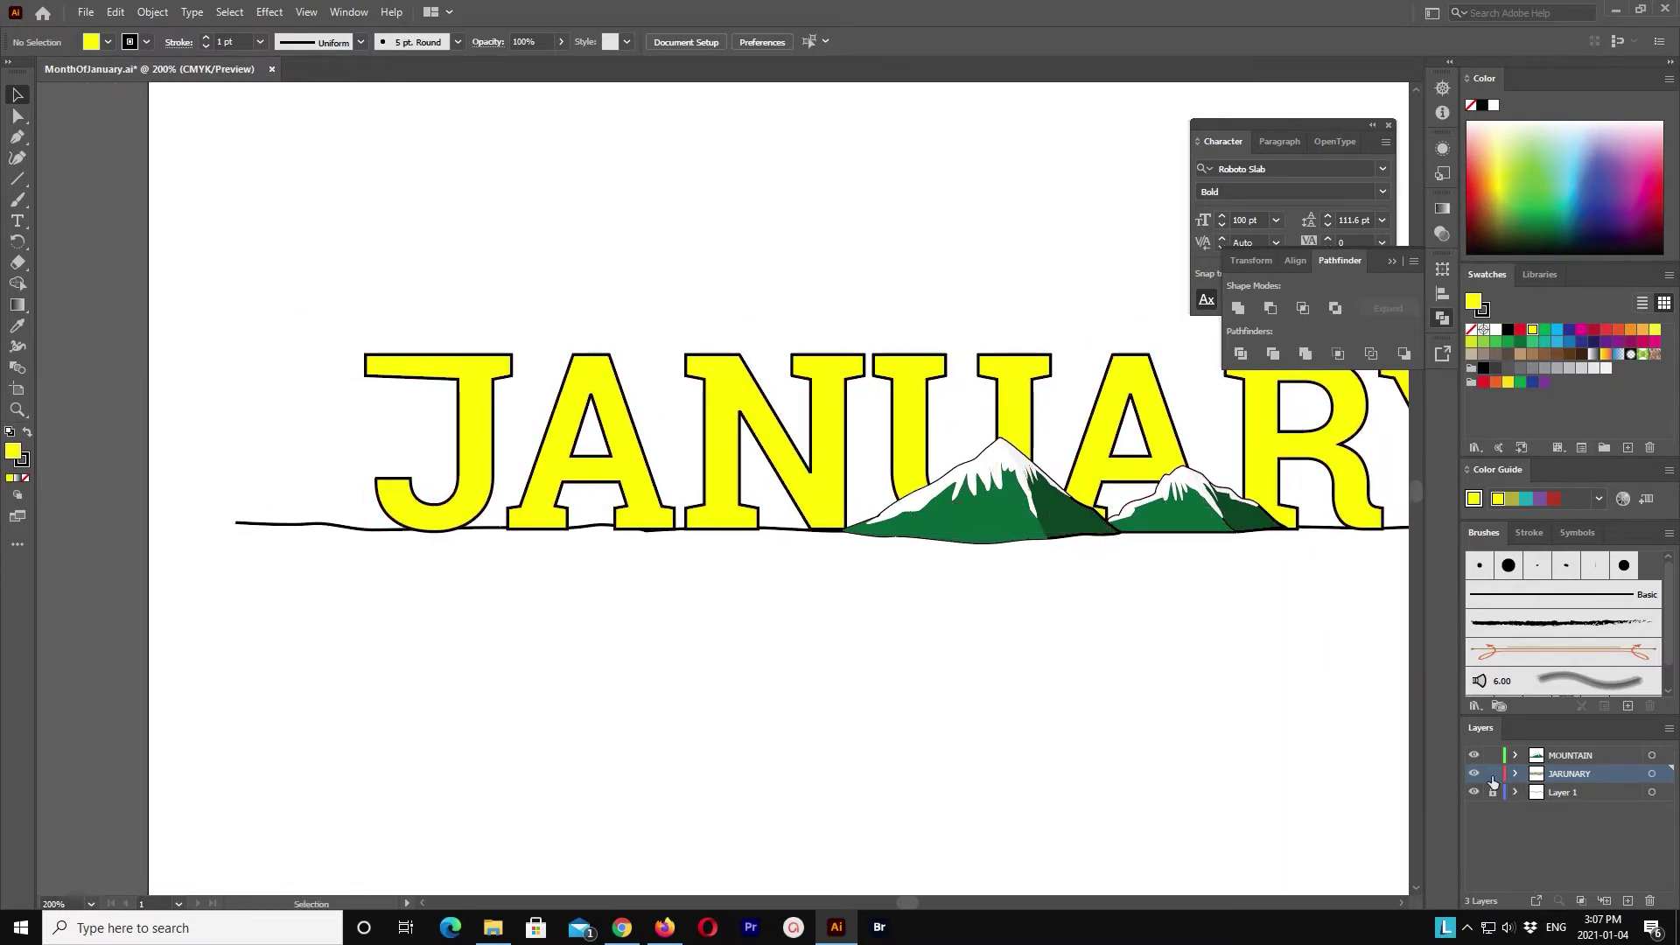
# Step: On the MOUNTAIN layer, draw an unfilled Pen outline up the new mountain's left slope to its peak
pyautogui.click(16, 137)
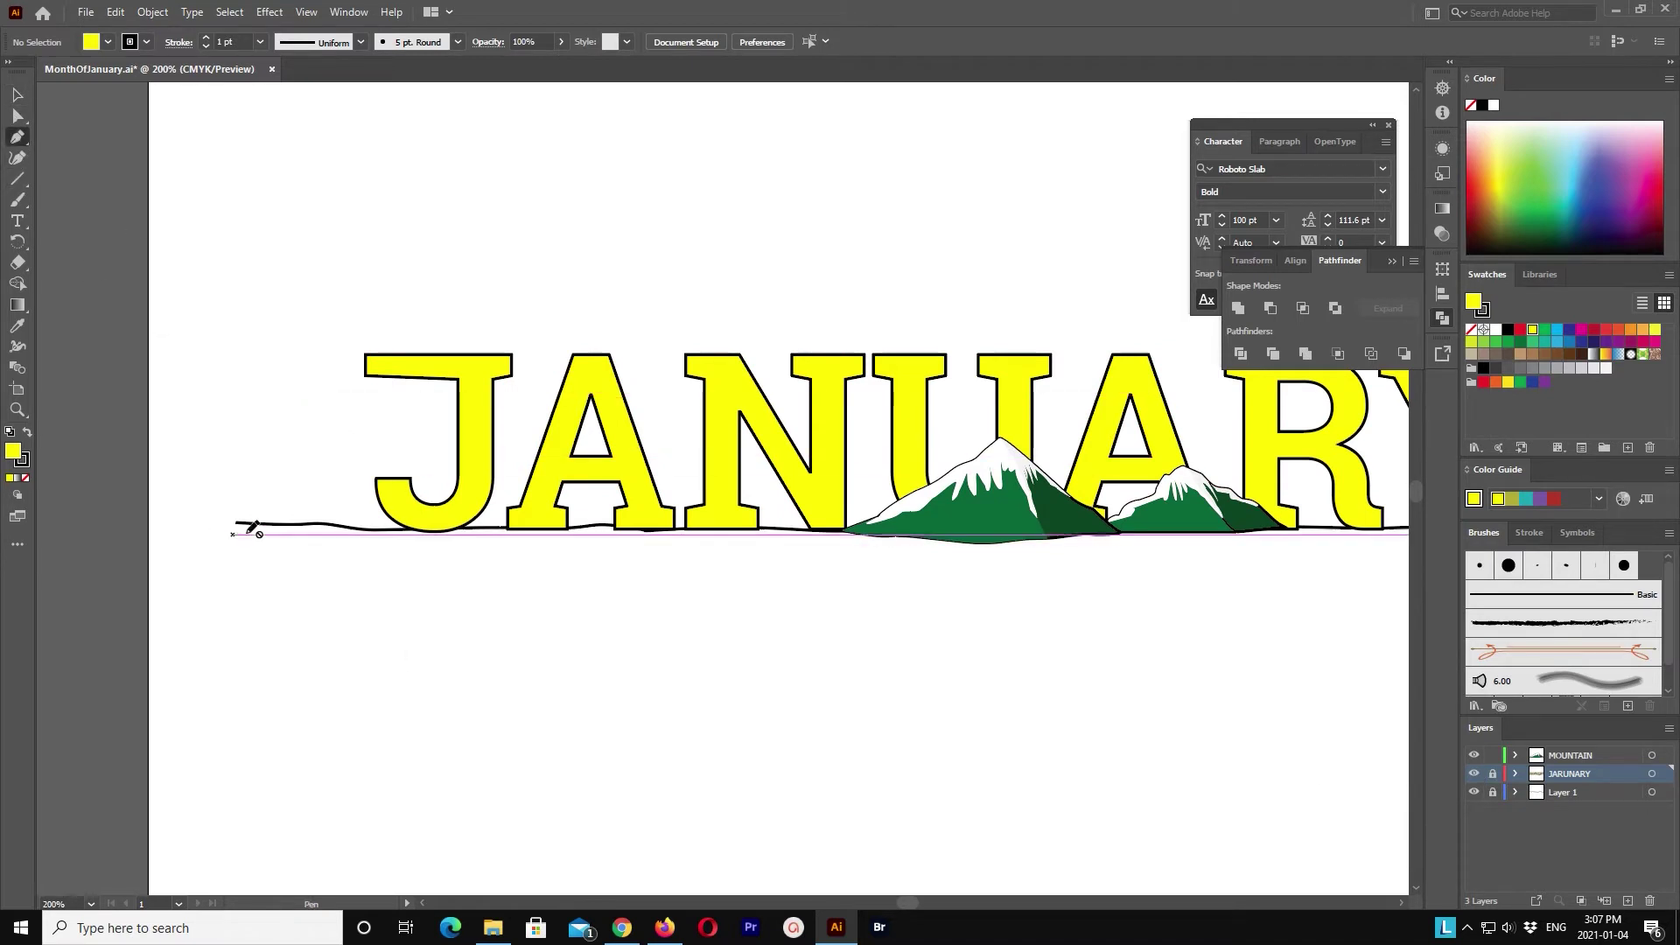
pyautogui.click(1567, 755)
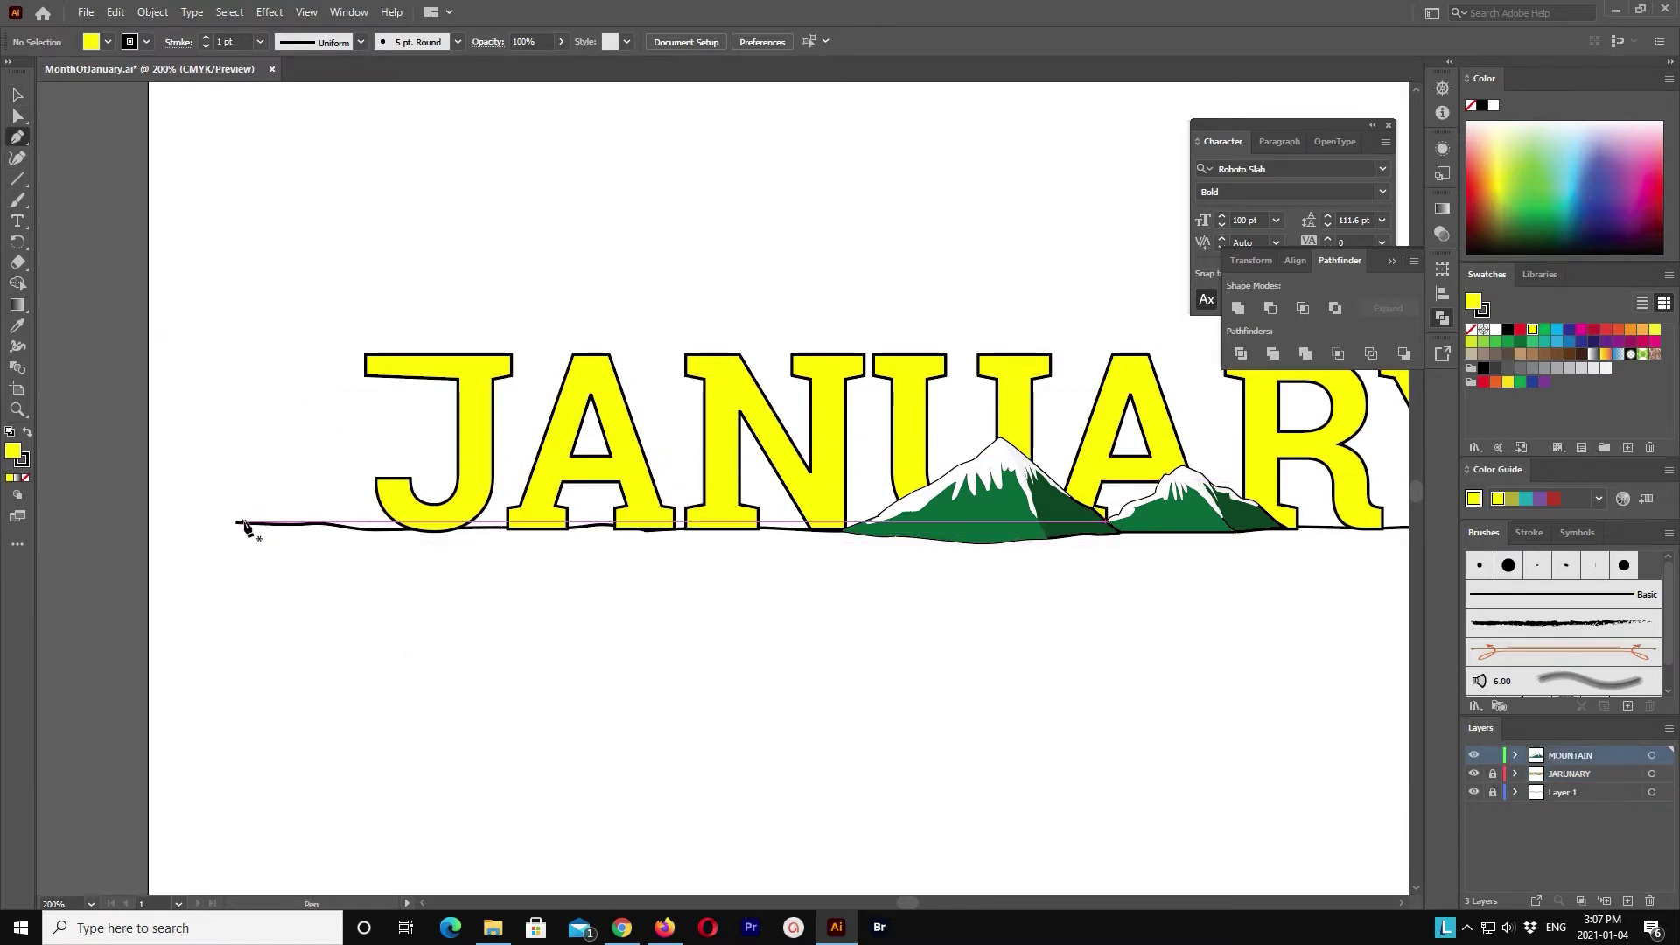
pyautogui.click(241, 522)
pyautogui.click(272, 505)
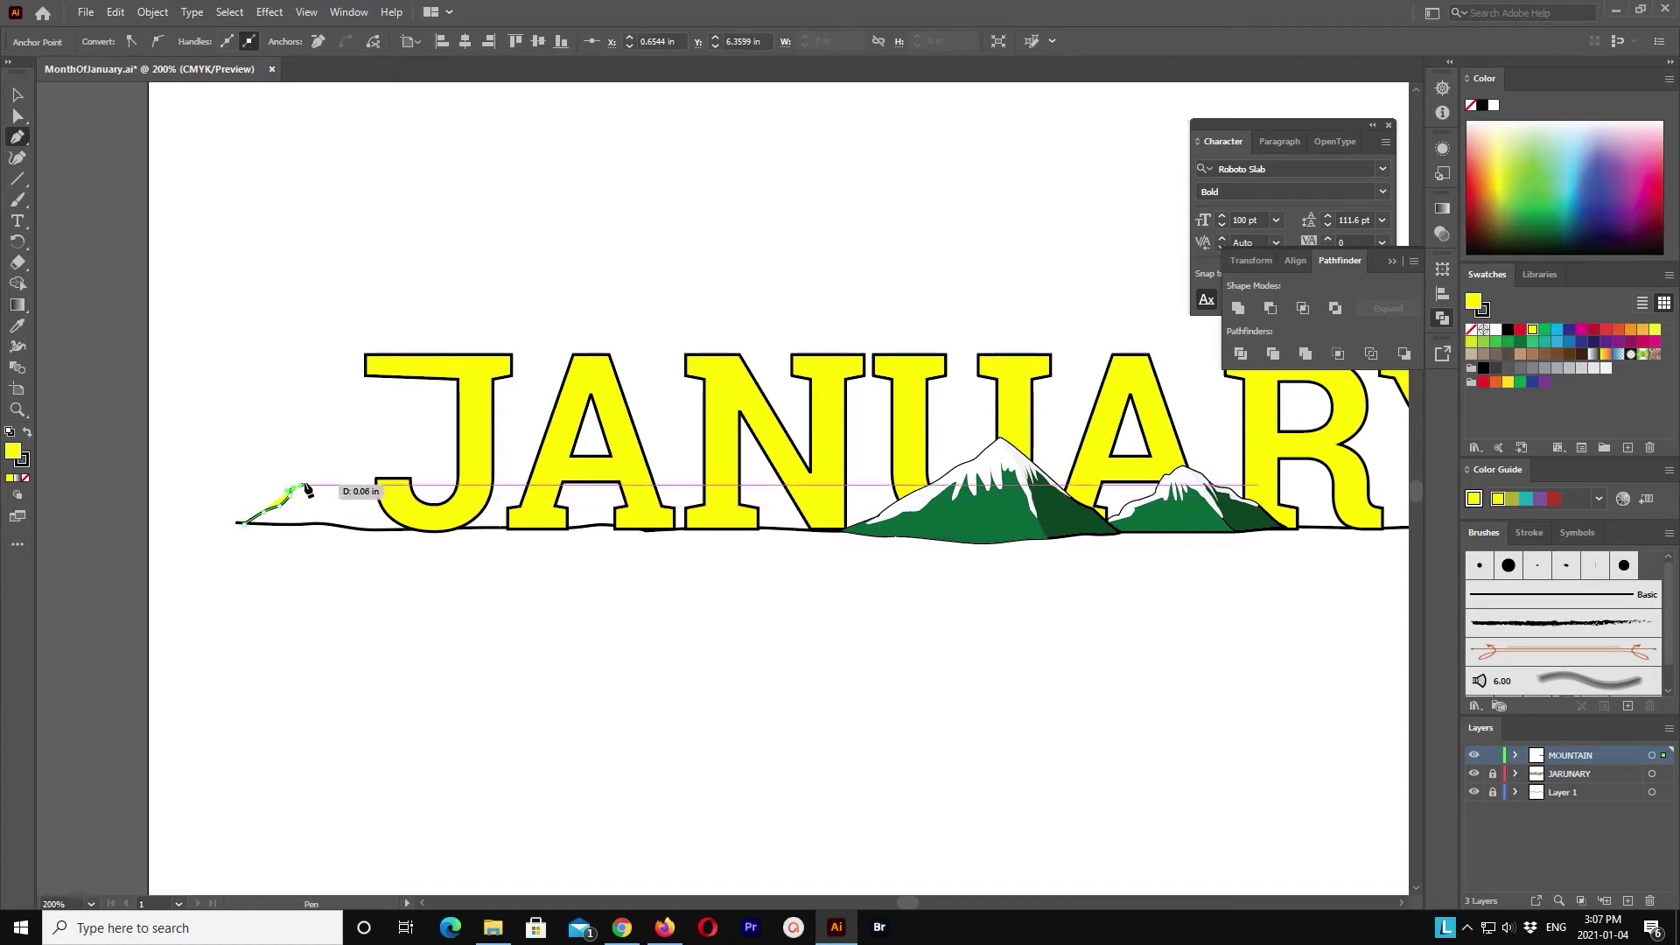
pyautogui.click(307, 459)
pyautogui.click(317, 430)
pyautogui.click(337, 402)
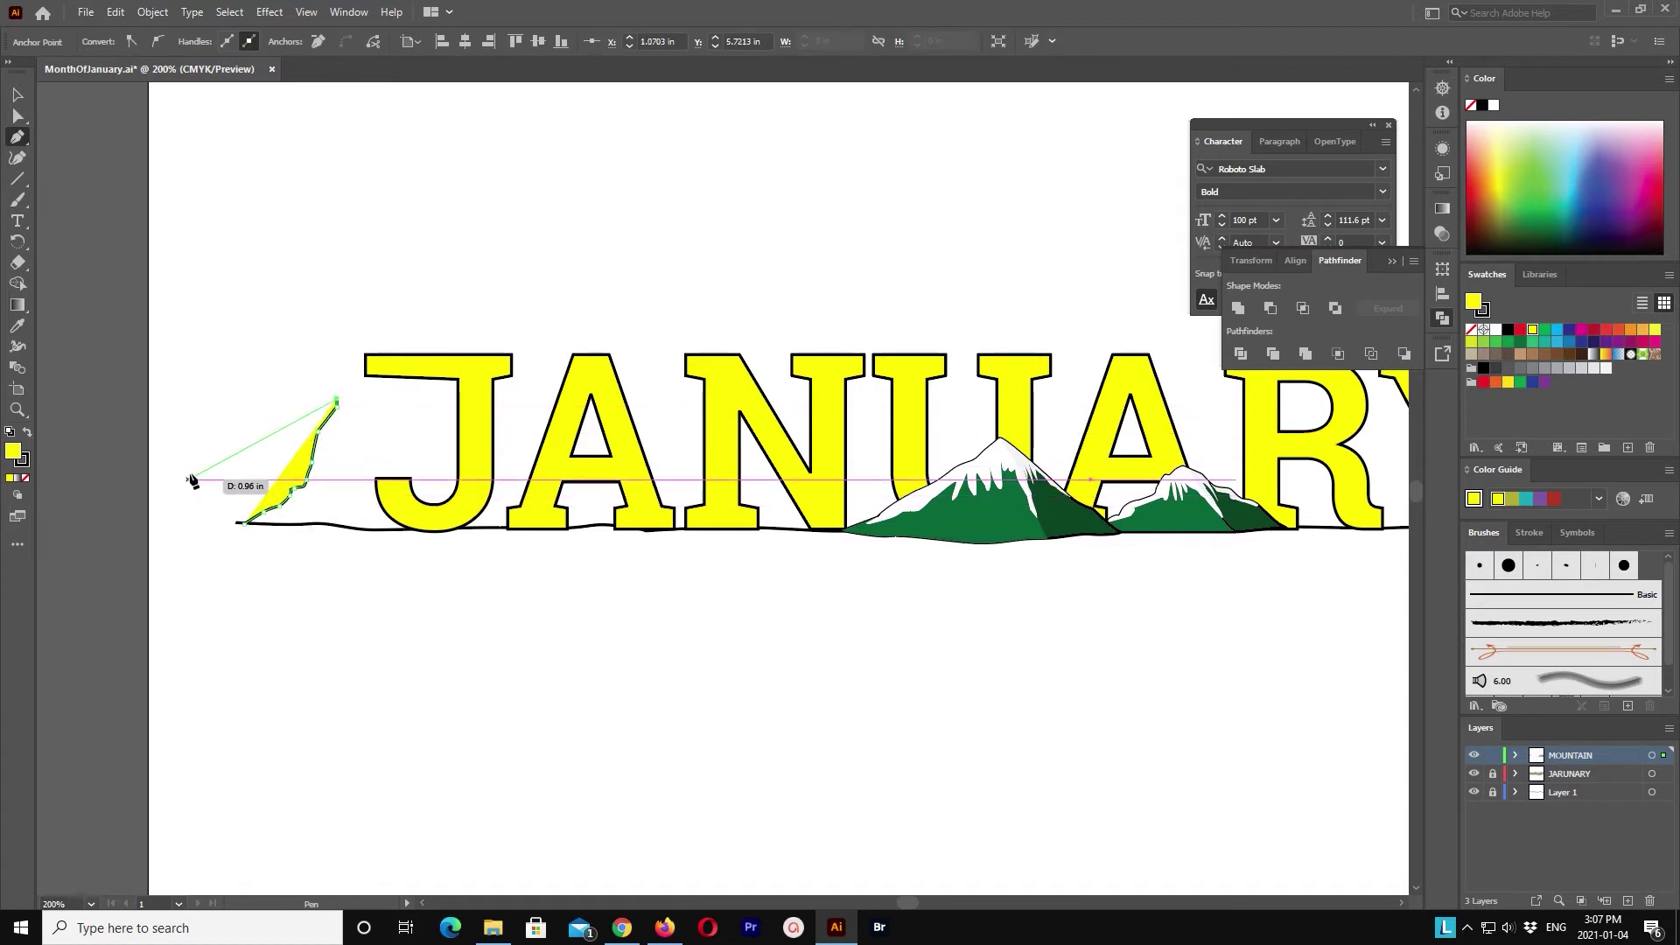
pyautogui.click(26, 477)
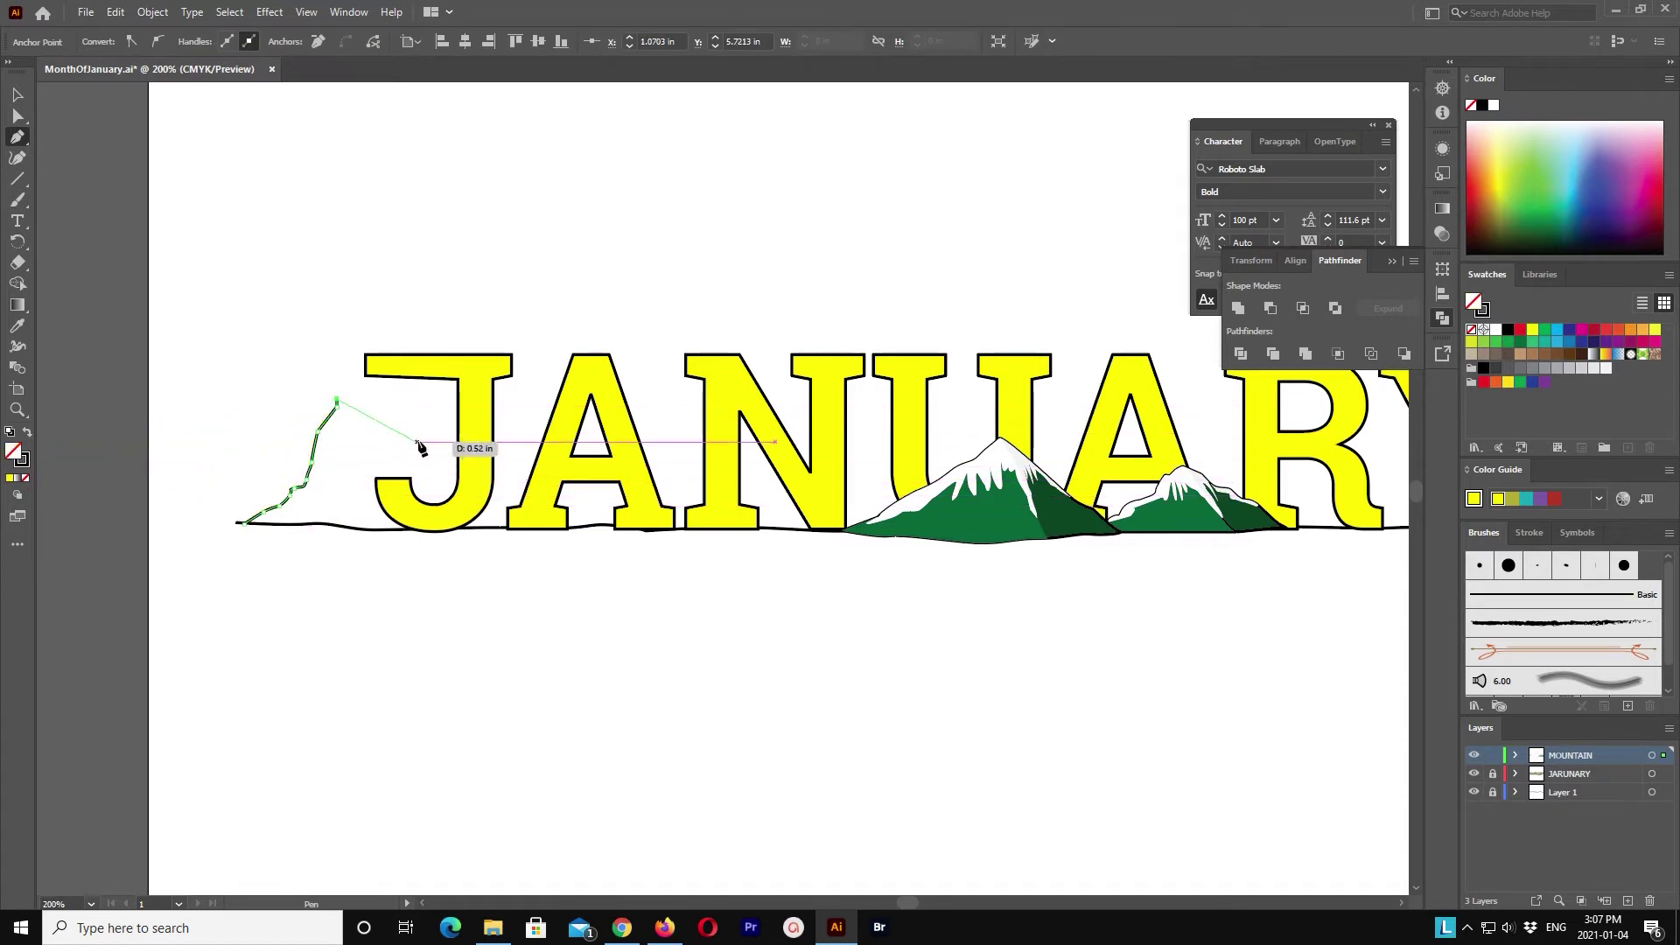
# Step: Draw the right slope down to the ground line and close the outline along a flat base
pyautogui.click(355, 376)
pyautogui.click(381, 406)
pyautogui.click(431, 471)
pyautogui.click(462, 533)
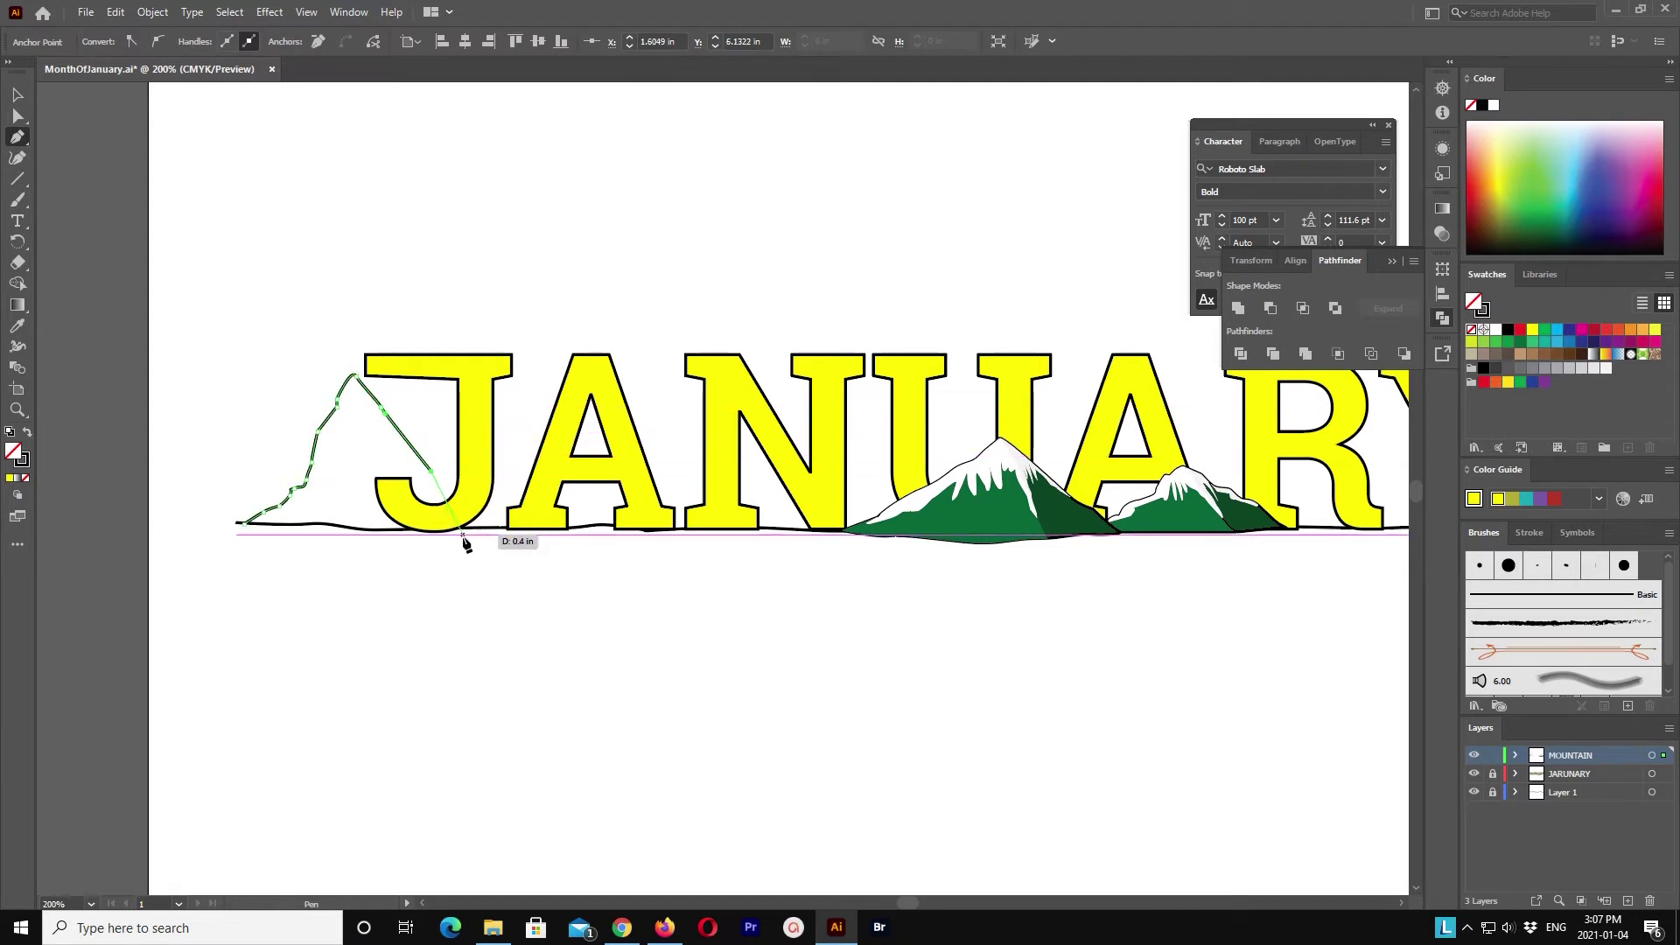
pyautogui.hotkey('ctrl', 'z')
pyautogui.click(392, 431)
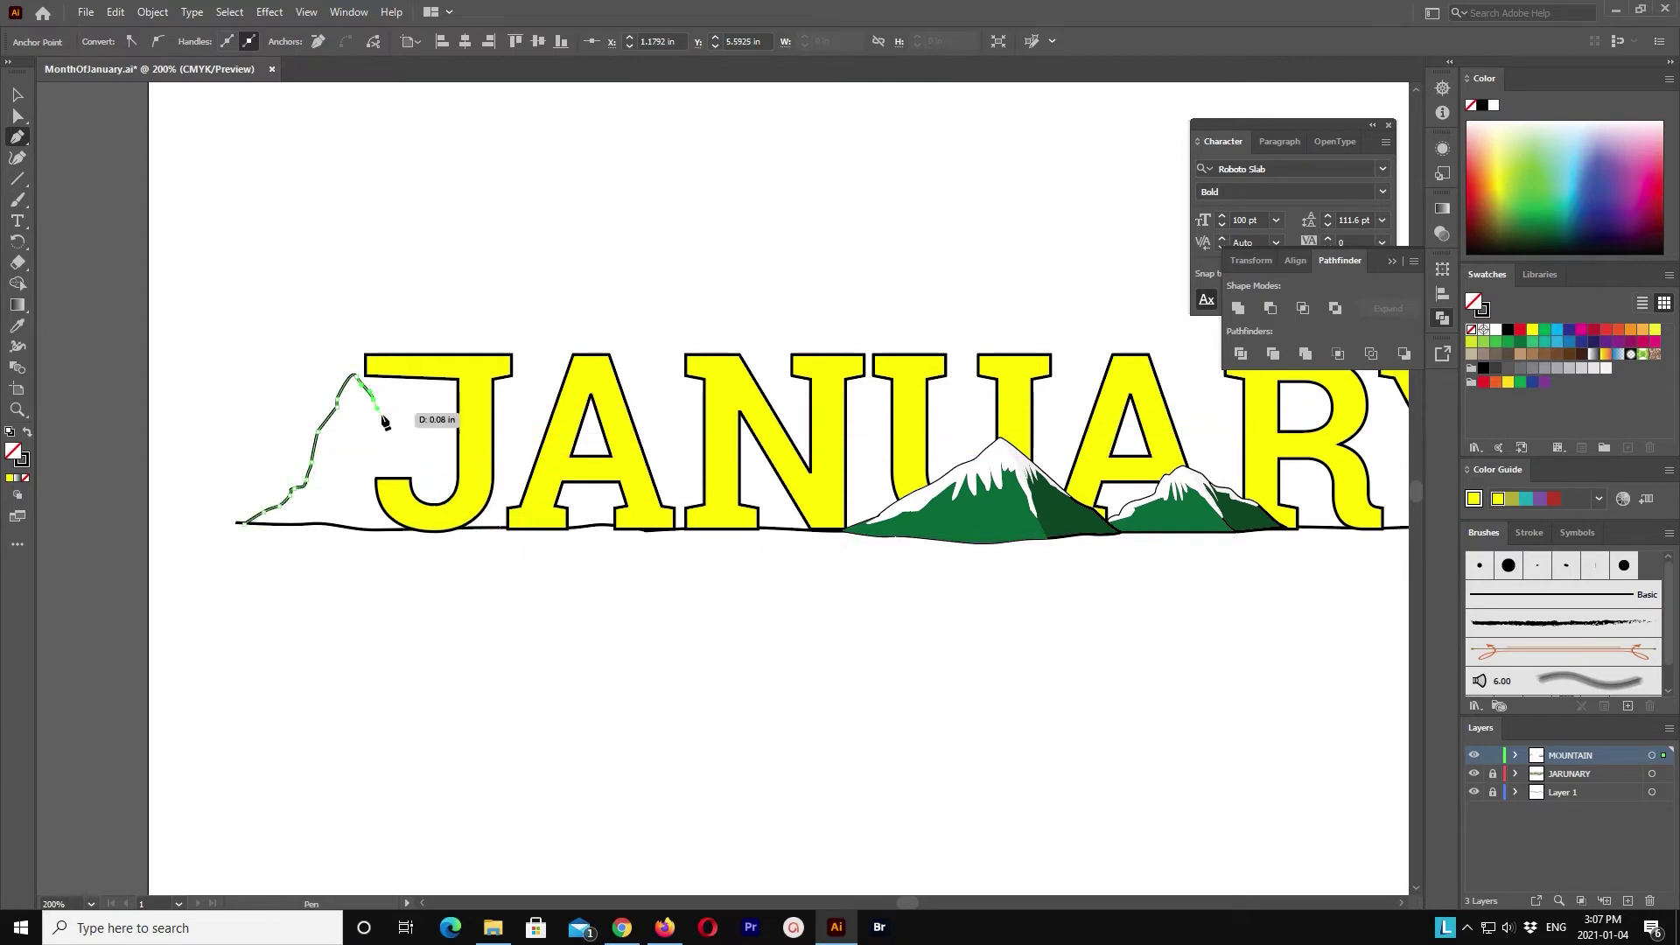
pyautogui.click(422, 465)
pyautogui.click(474, 529)
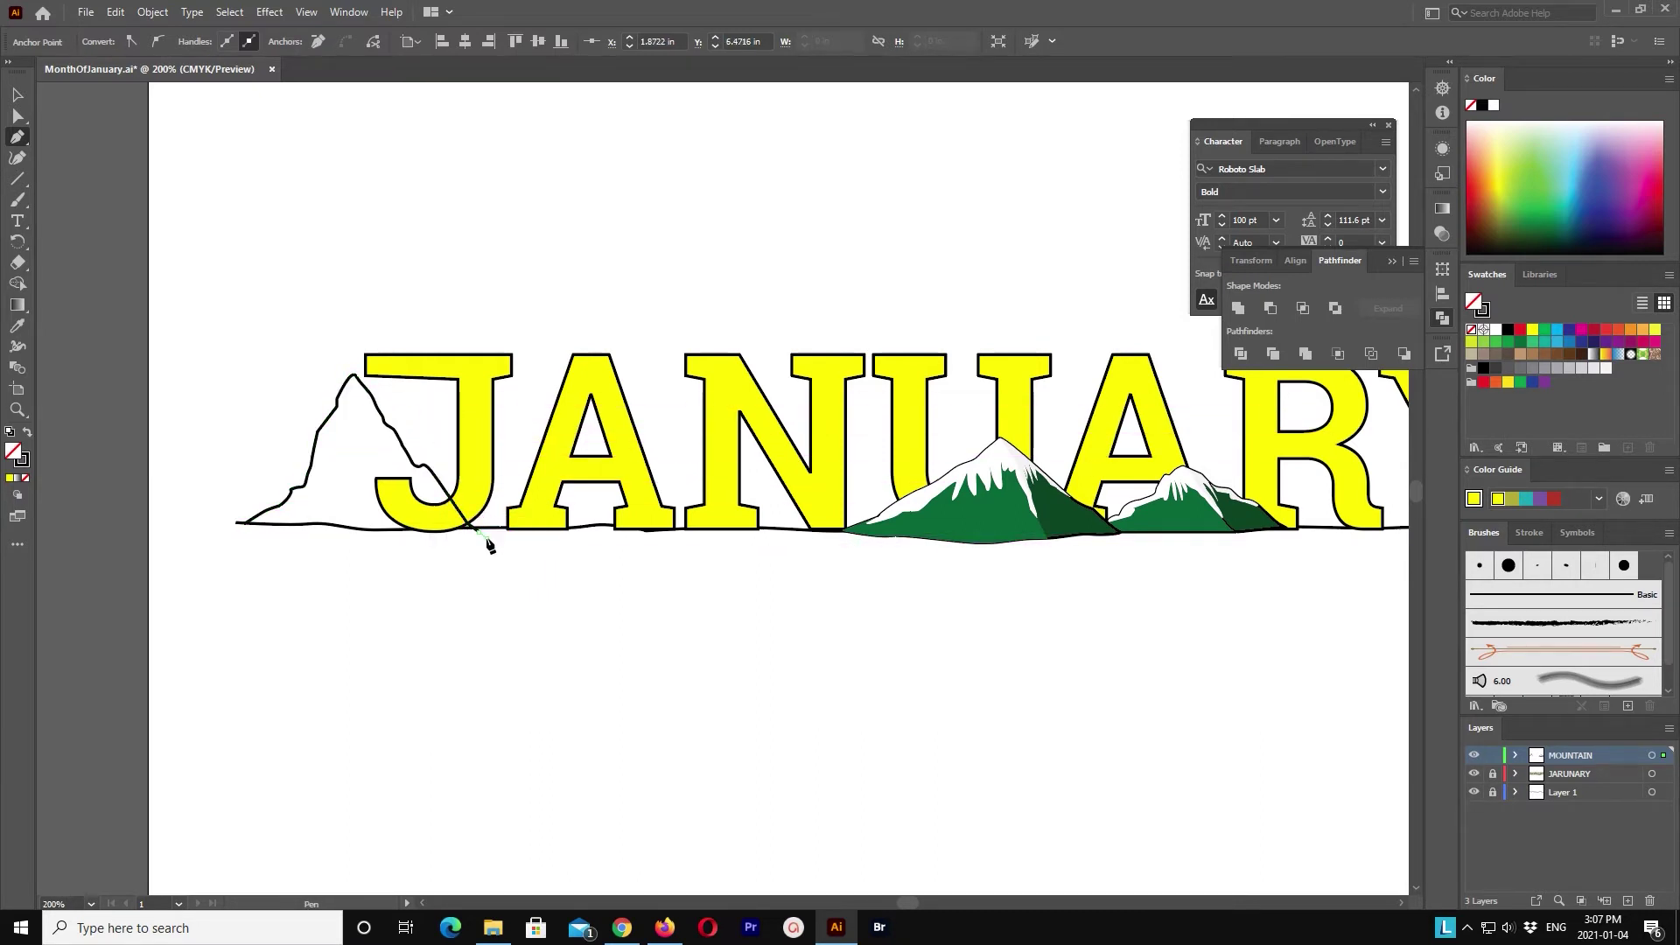
pyautogui.click(226, 537)
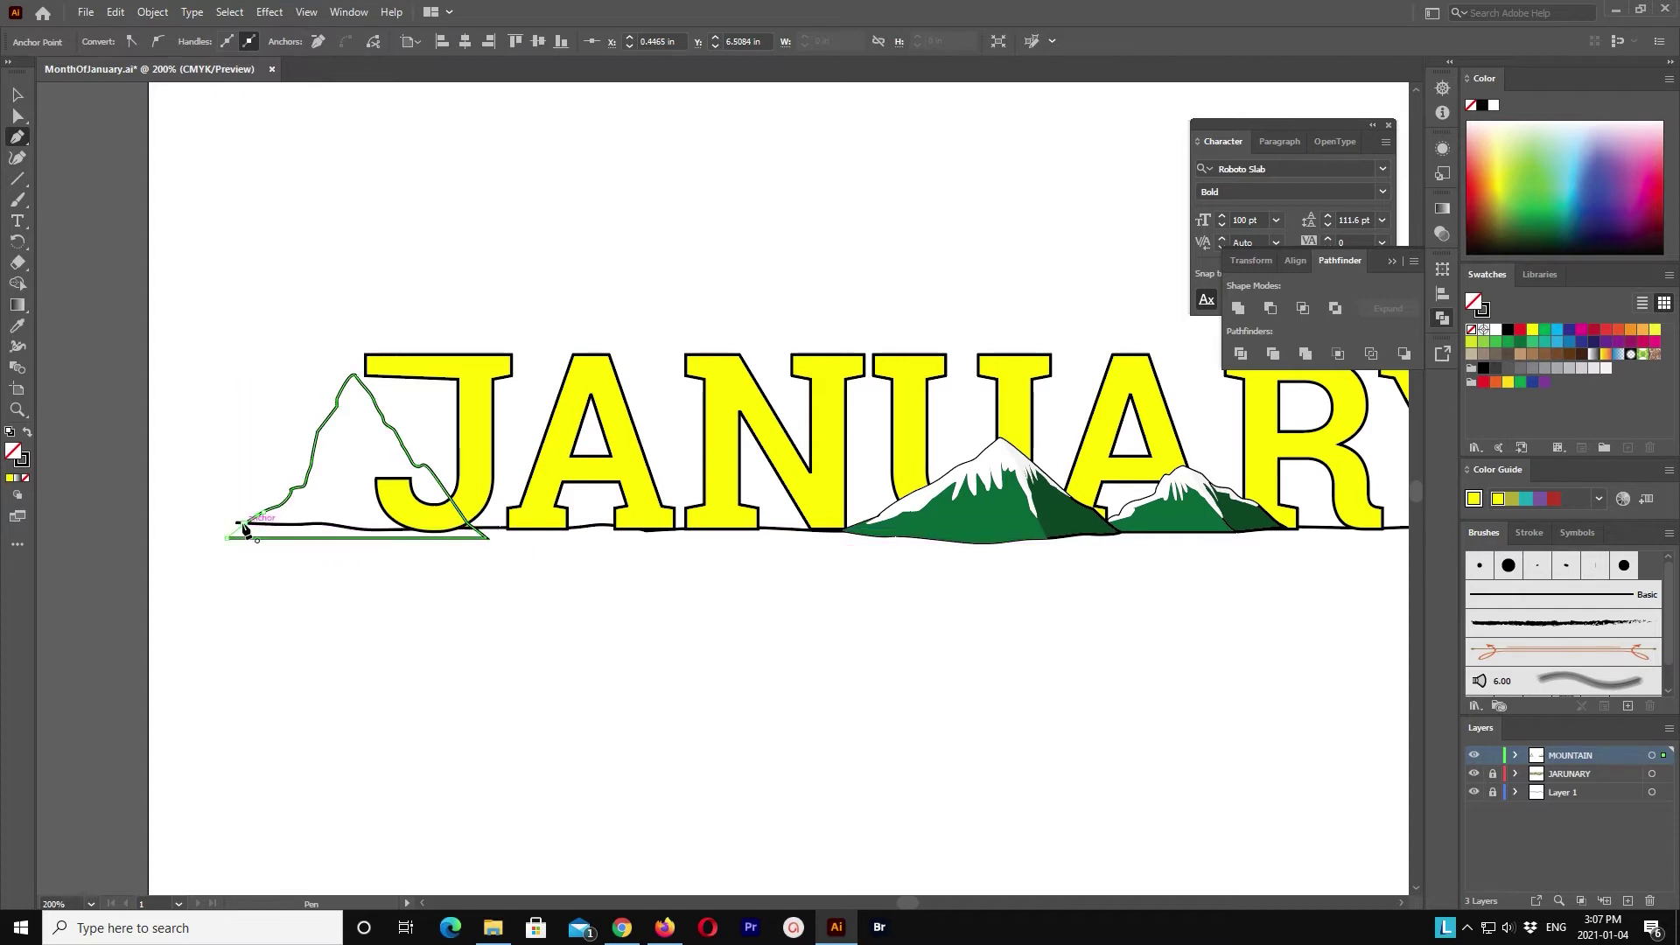
# Step: Select the new mountain outline with the Selection tool
pyautogui.press('v')
pyautogui.click(74, 101)
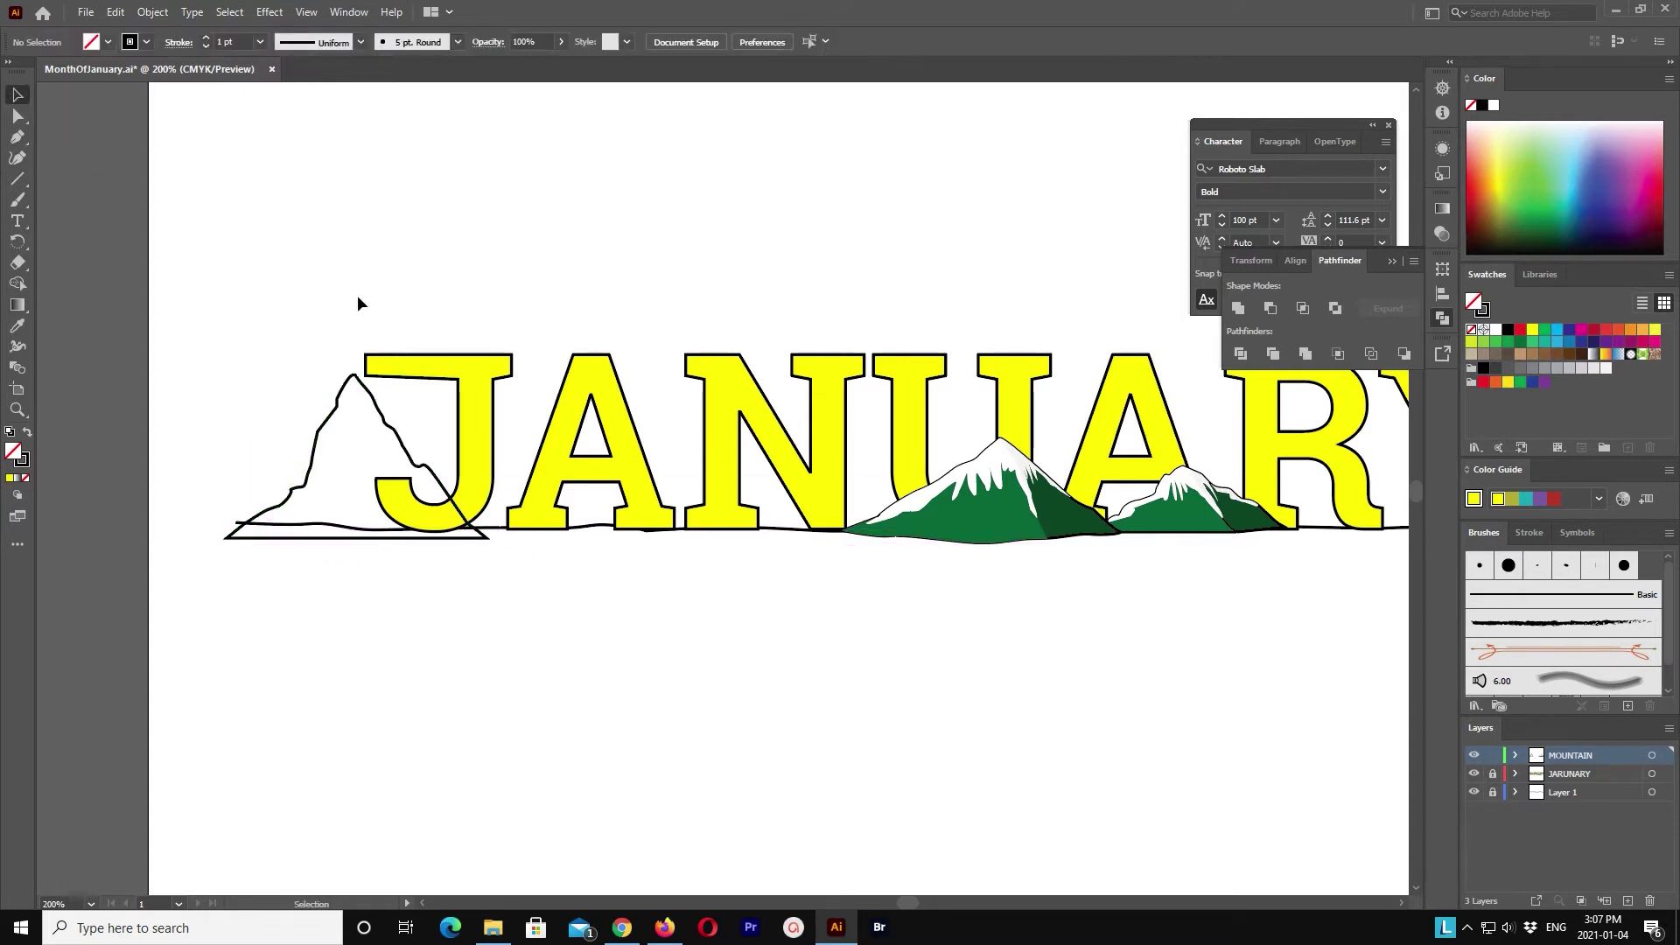
pyautogui.click(376, 404)
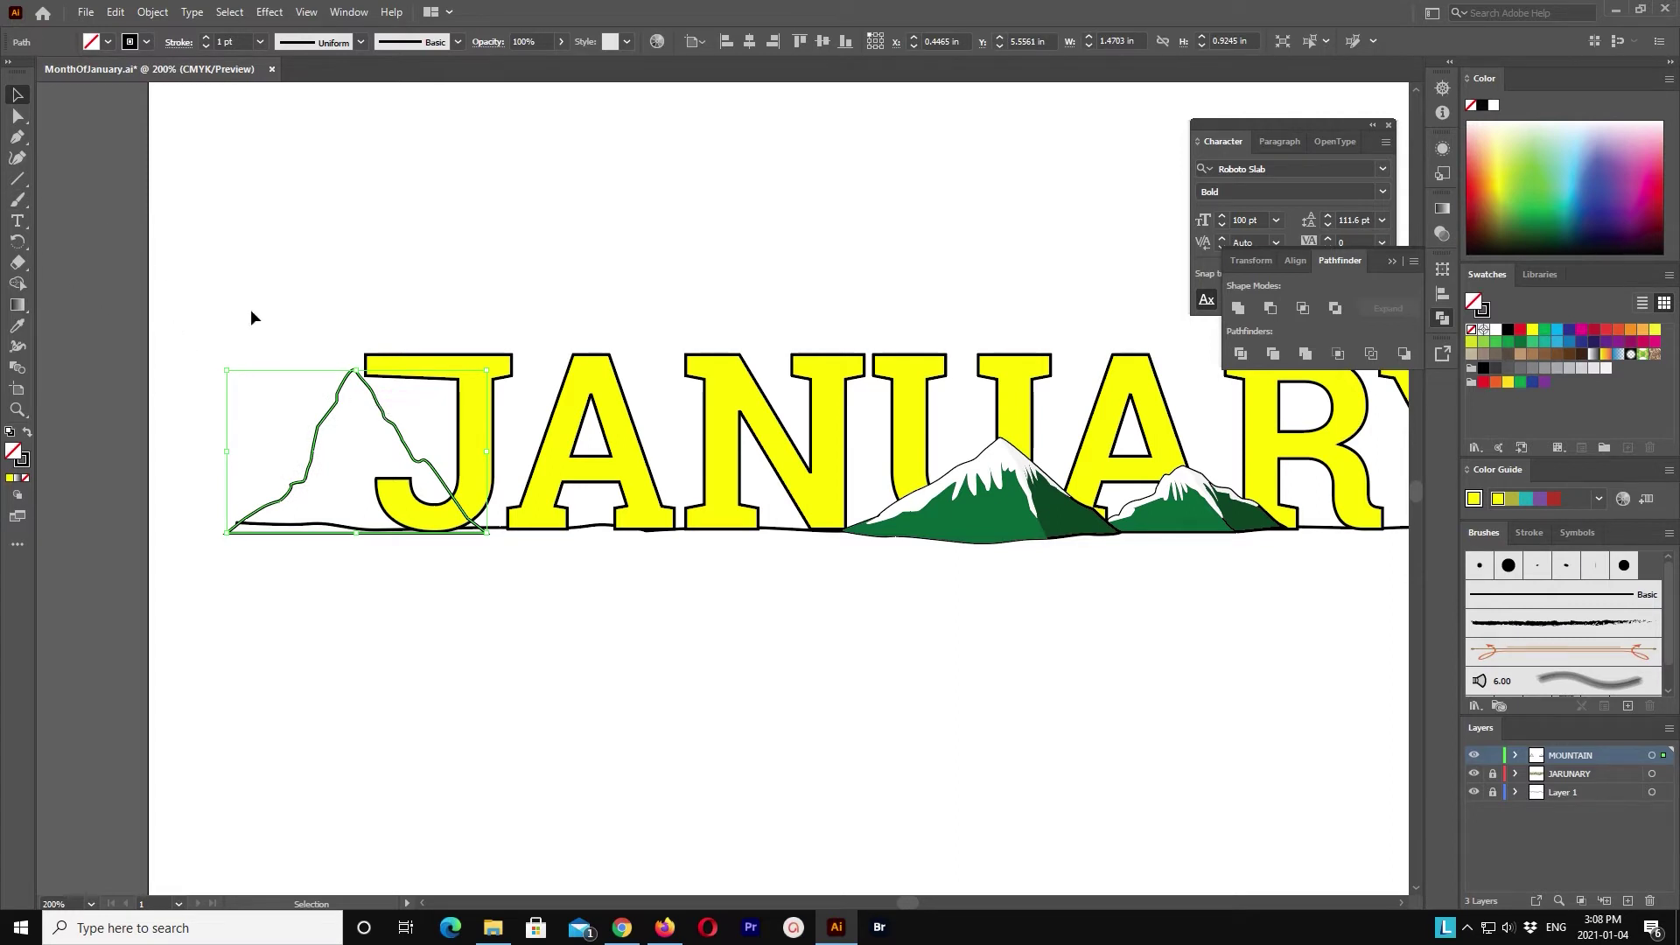
# Step: Copy the mountain outline and paste a duplicate in front of it
pyautogui.click(152, 11)
pyautogui.click(202, 95)
pyautogui.hotkey('shift', 'Down')
pyautogui.hotkey('shift', 'Down')
pyautogui.hotkey('shift', 'Down')
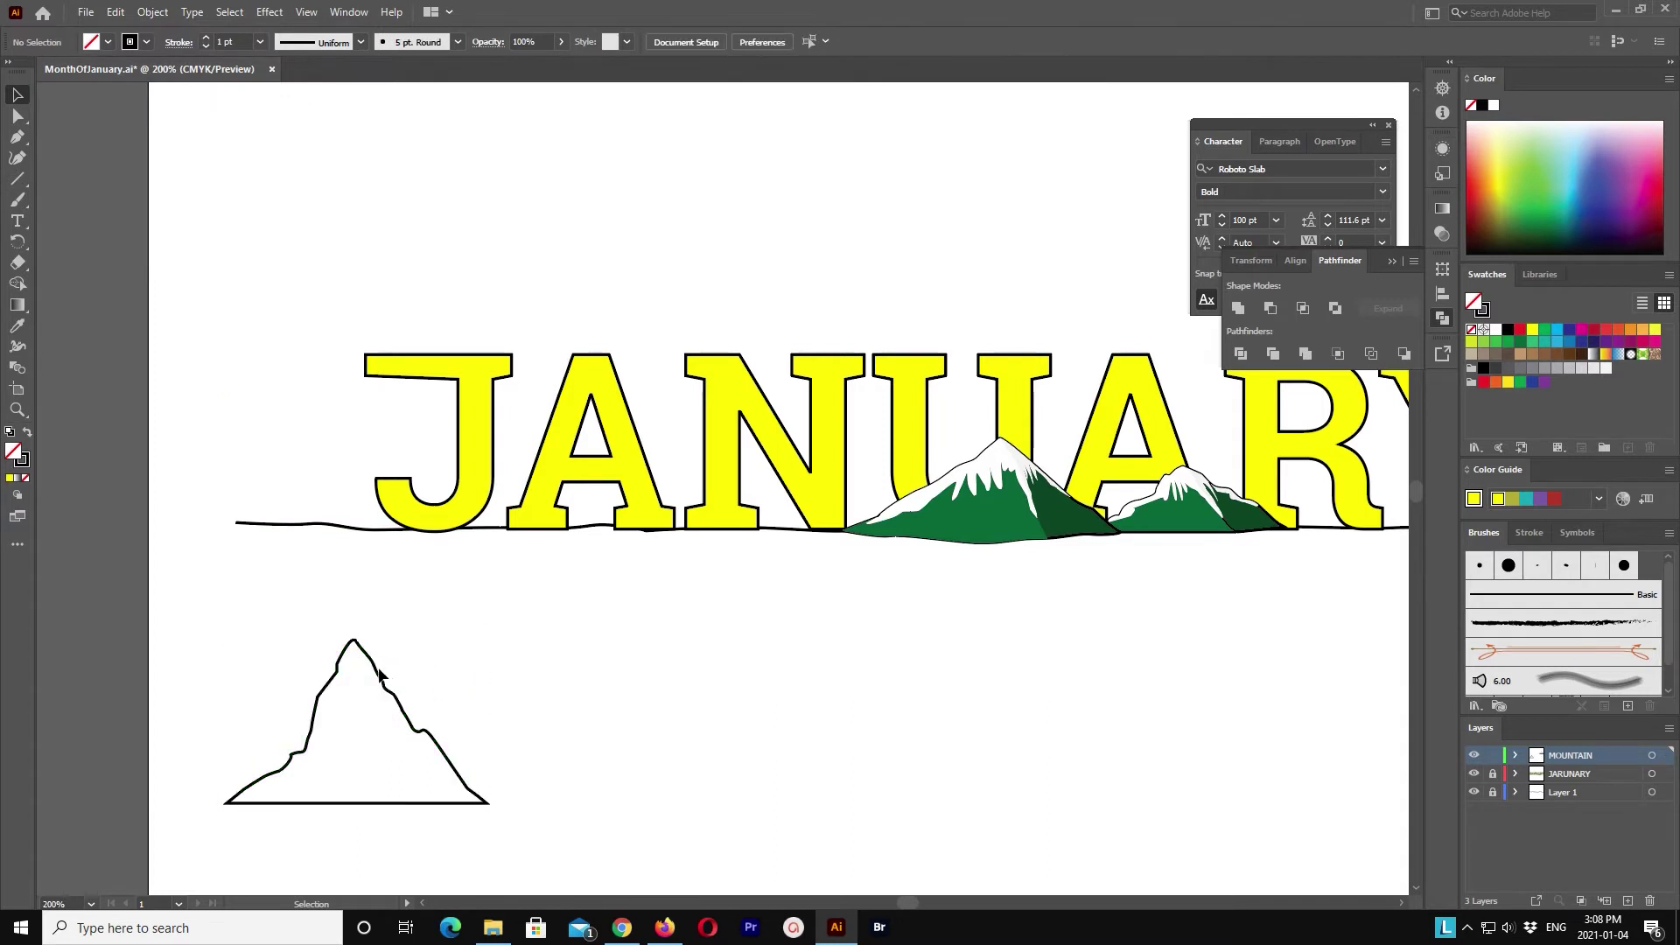
pyautogui.click(114, 12)
pyautogui.click(179, 140)
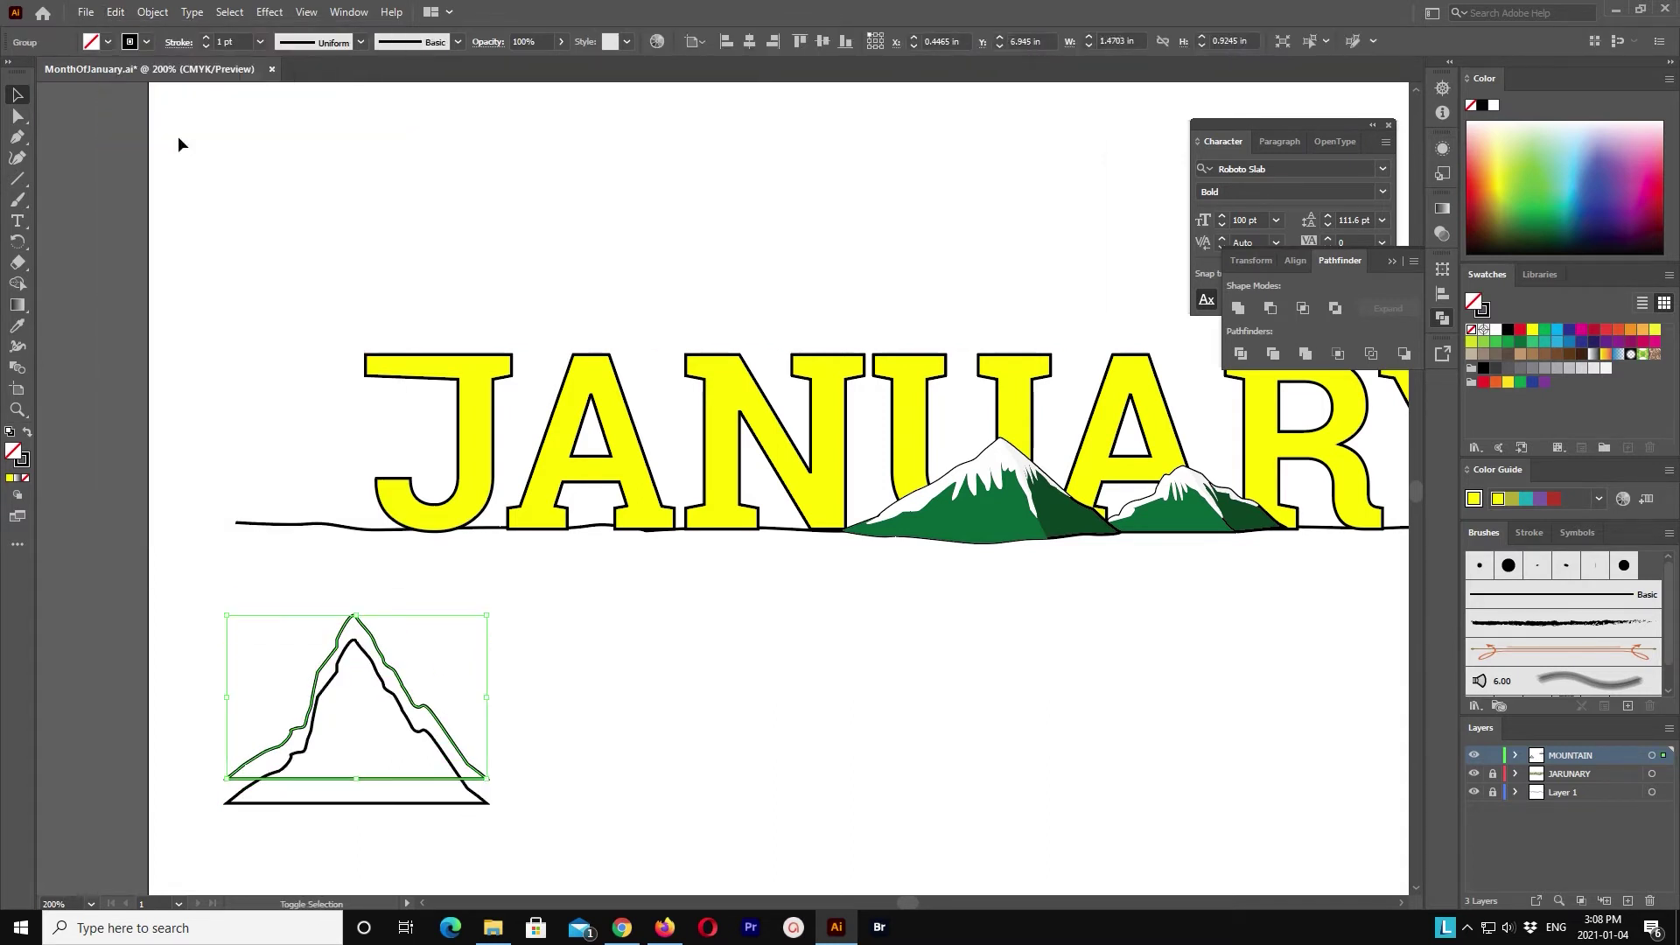
pyautogui.hotkey('shift', 'Up')
pyautogui.hotkey('shift', 'Up')
pyautogui.hotkey('shift', 'Up')
pyautogui.hotkey('shift', 'Up')
# Step: Reposition the duplicate's peak anchor and delete its right slope segment
pyautogui.press('a')
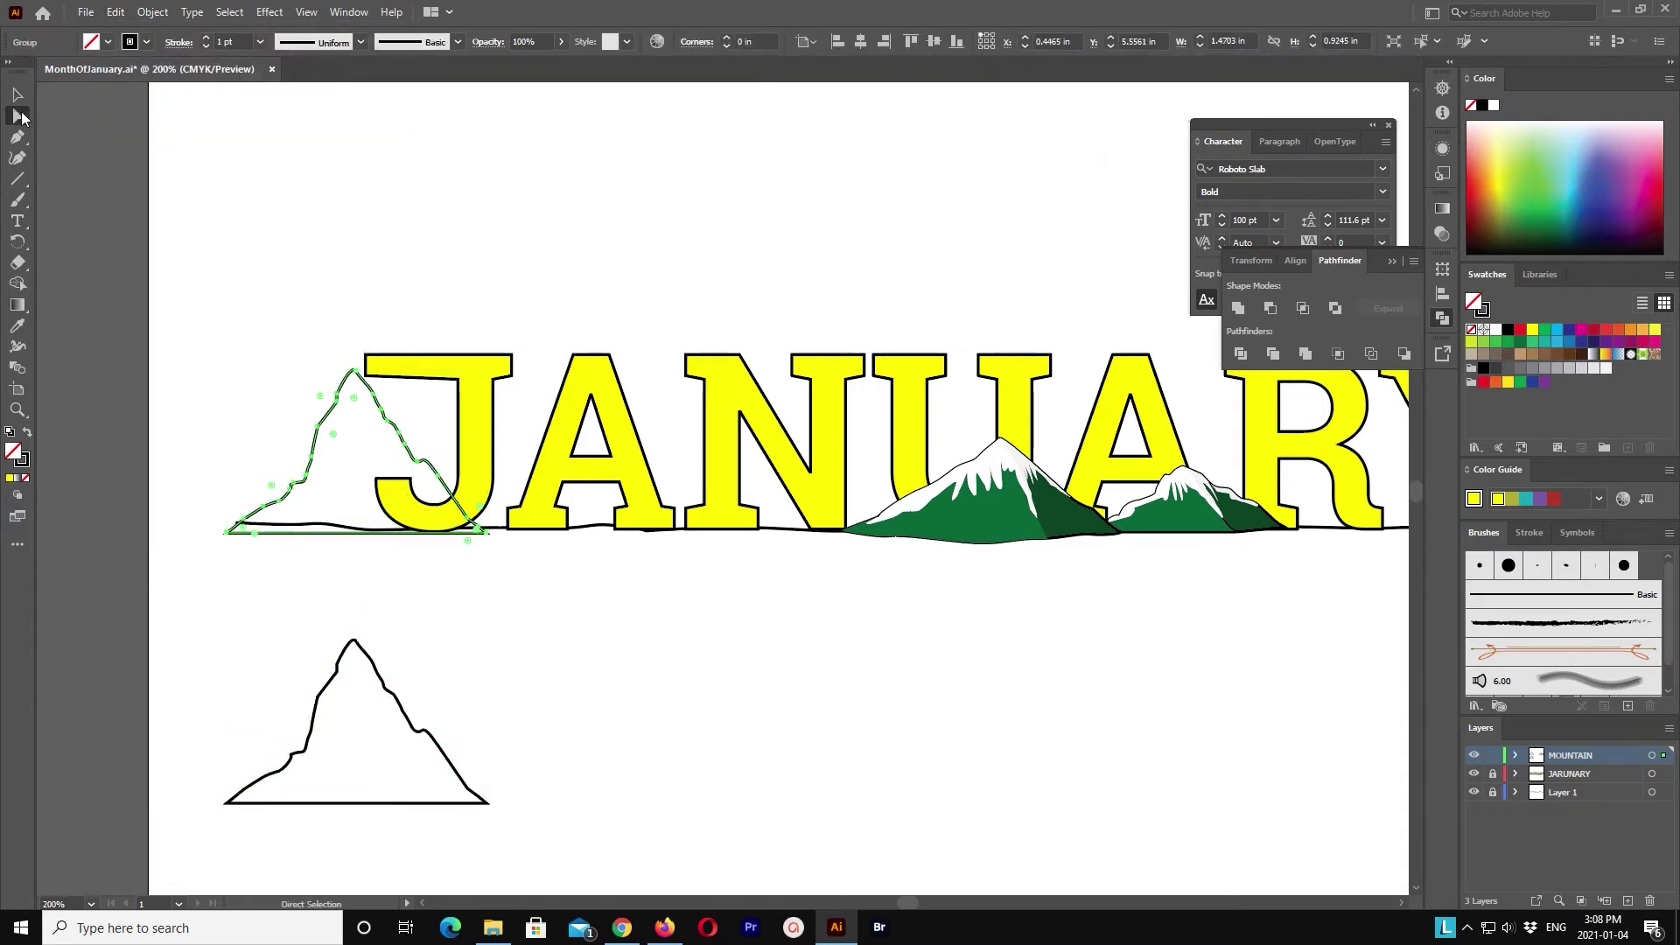
pyautogui.click(381, 678)
pyautogui.moveTo(366, 663); pyautogui.dragTo(407, 705)
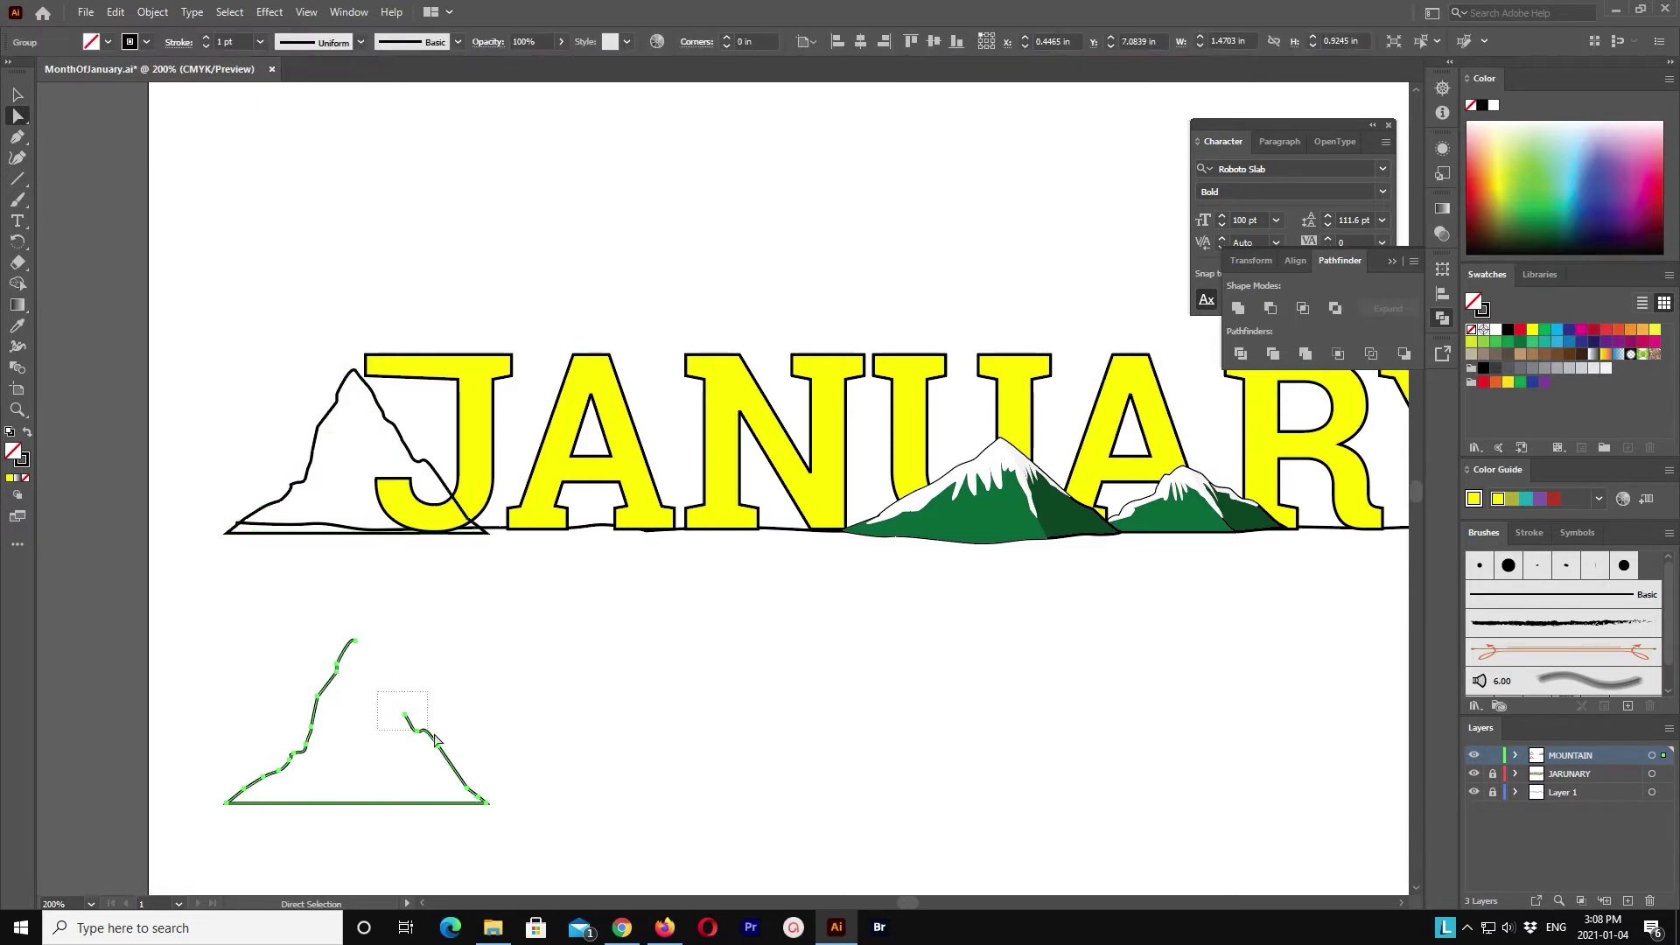
pyautogui.moveTo(459, 776); pyautogui.dragTo(456, 771)
pyautogui.moveTo(437, 746); pyautogui.dragTo(421, 722)
pyautogui.click(394, 724)
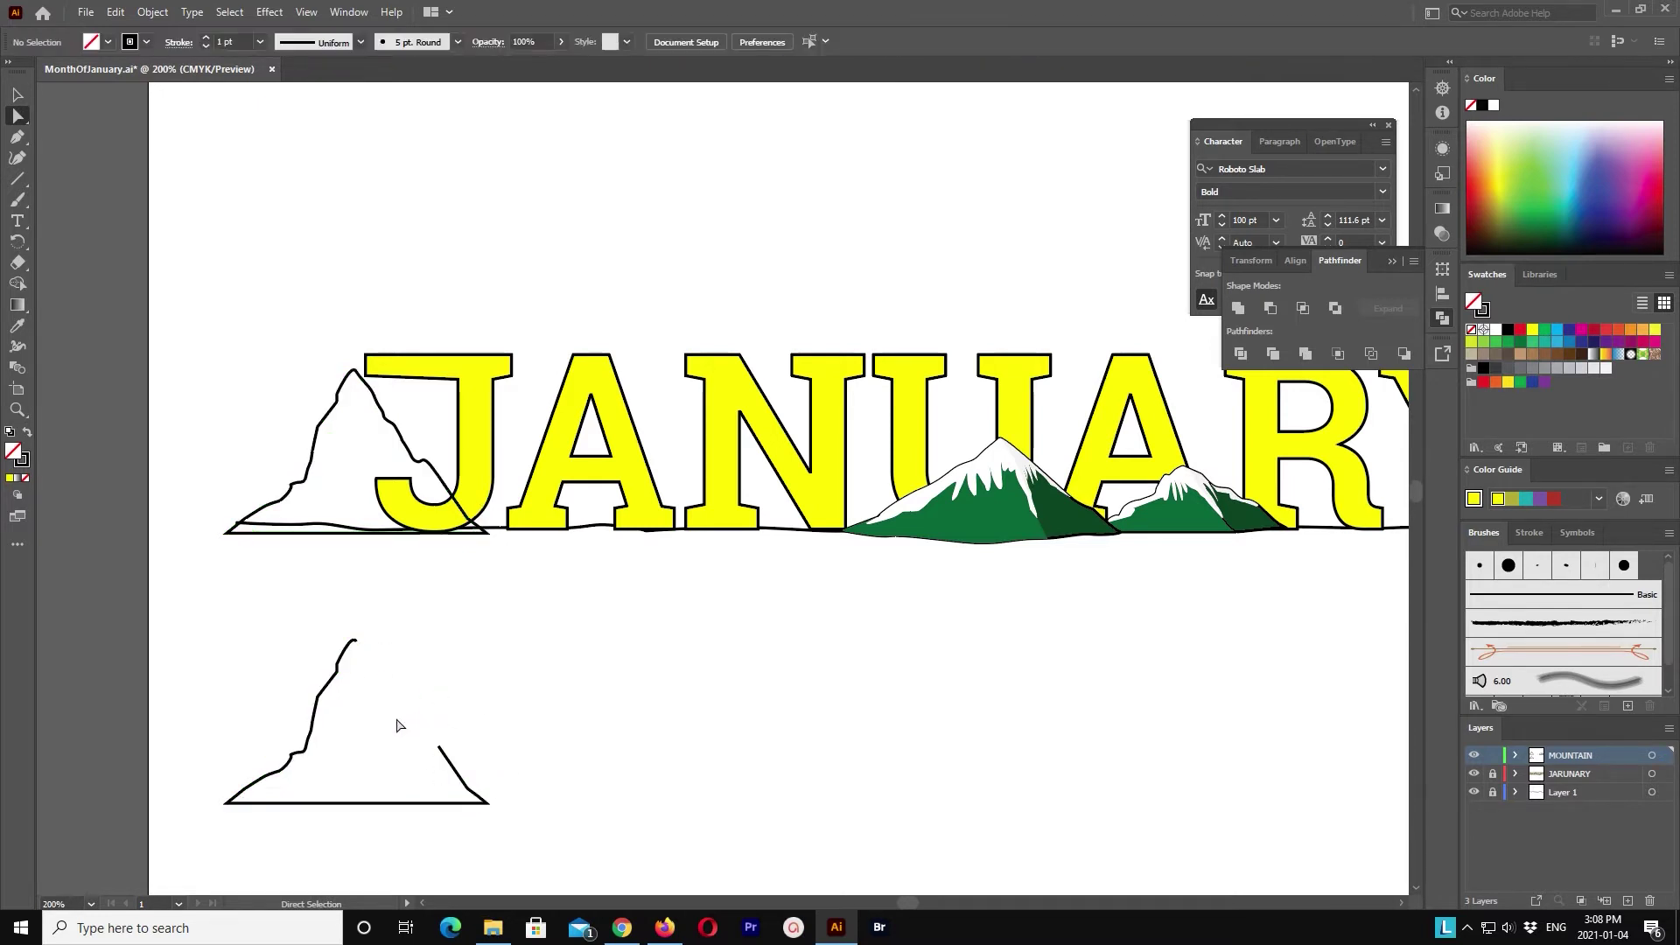
pyautogui.click(449, 758)
pyautogui.press('Delete')
pyautogui.click(516, 779)
pyautogui.moveTo(411, 674); pyautogui.dragTo(359, 638)
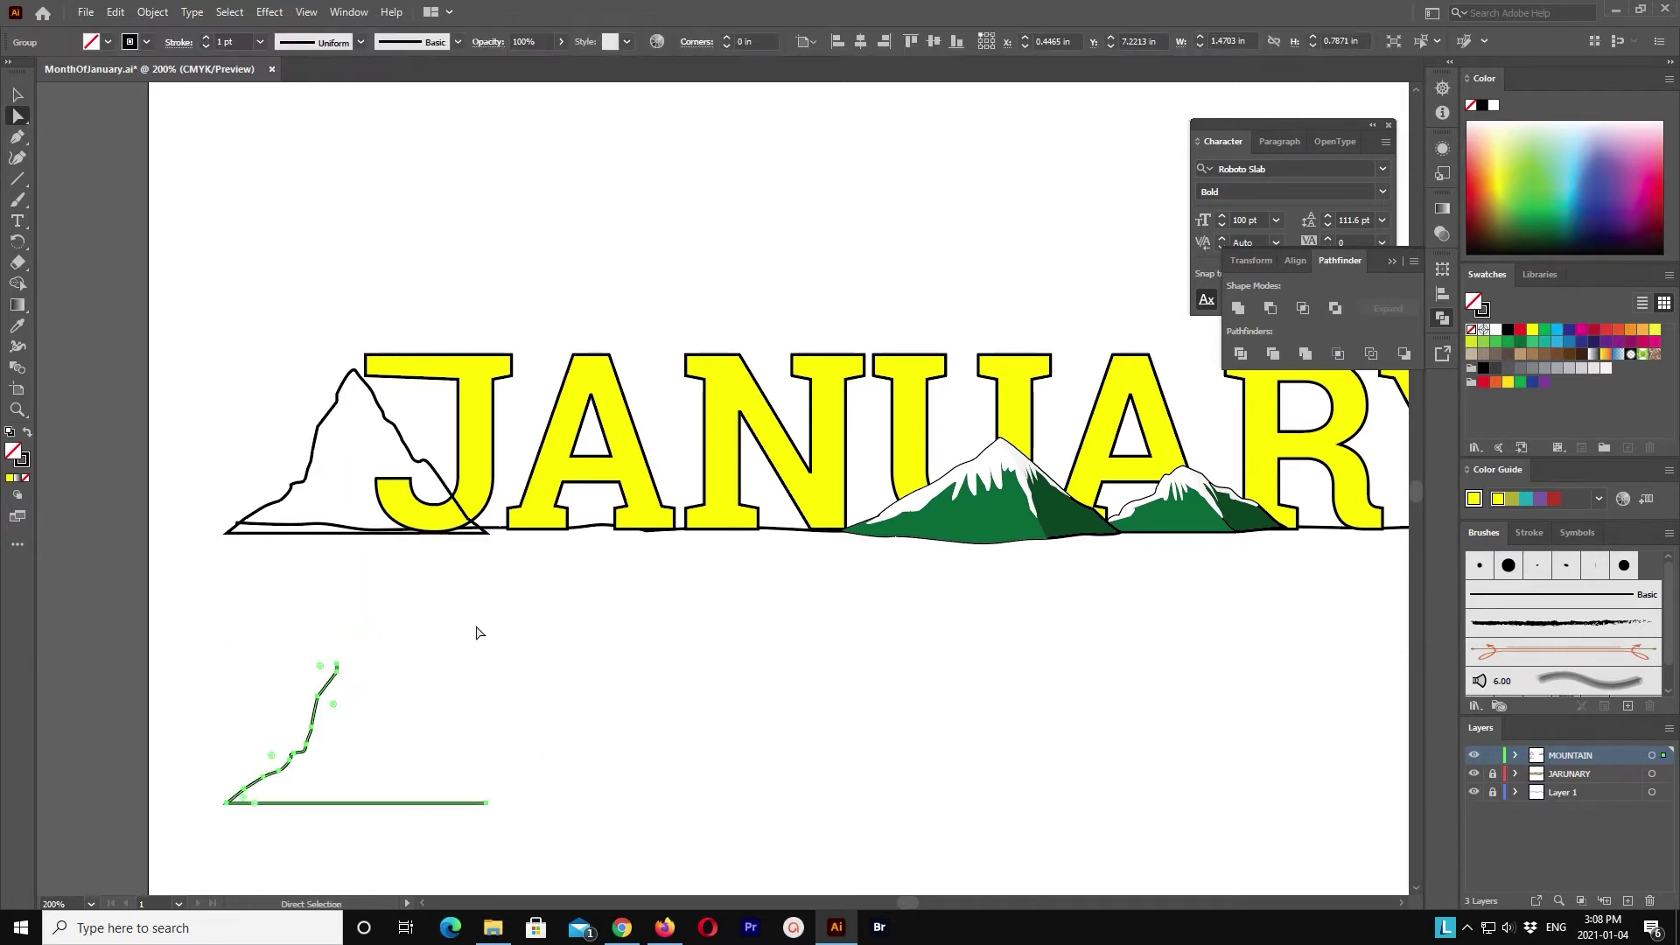
pyautogui.click(472, 622)
# Step: Pen a wider right slope from the peak down to the base line
pyautogui.click(18, 138)
pyautogui.click(354, 642)
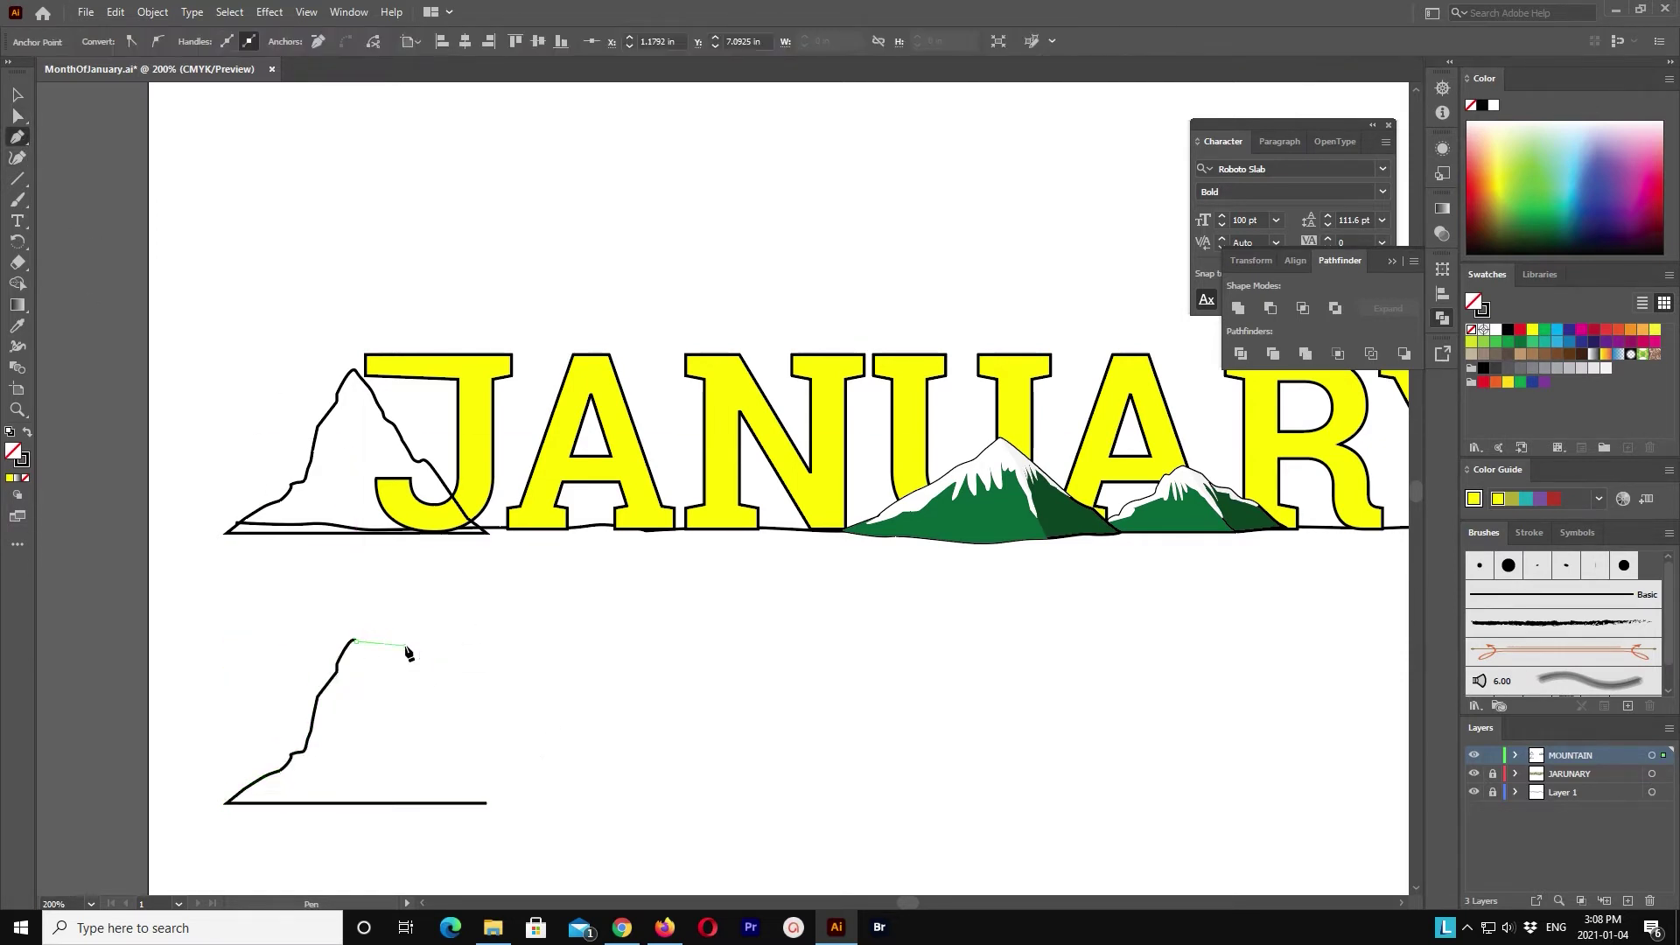
pyautogui.click(399, 660)
pyautogui.click(471, 703)
pyautogui.click(512, 728)
pyautogui.click(559, 776)
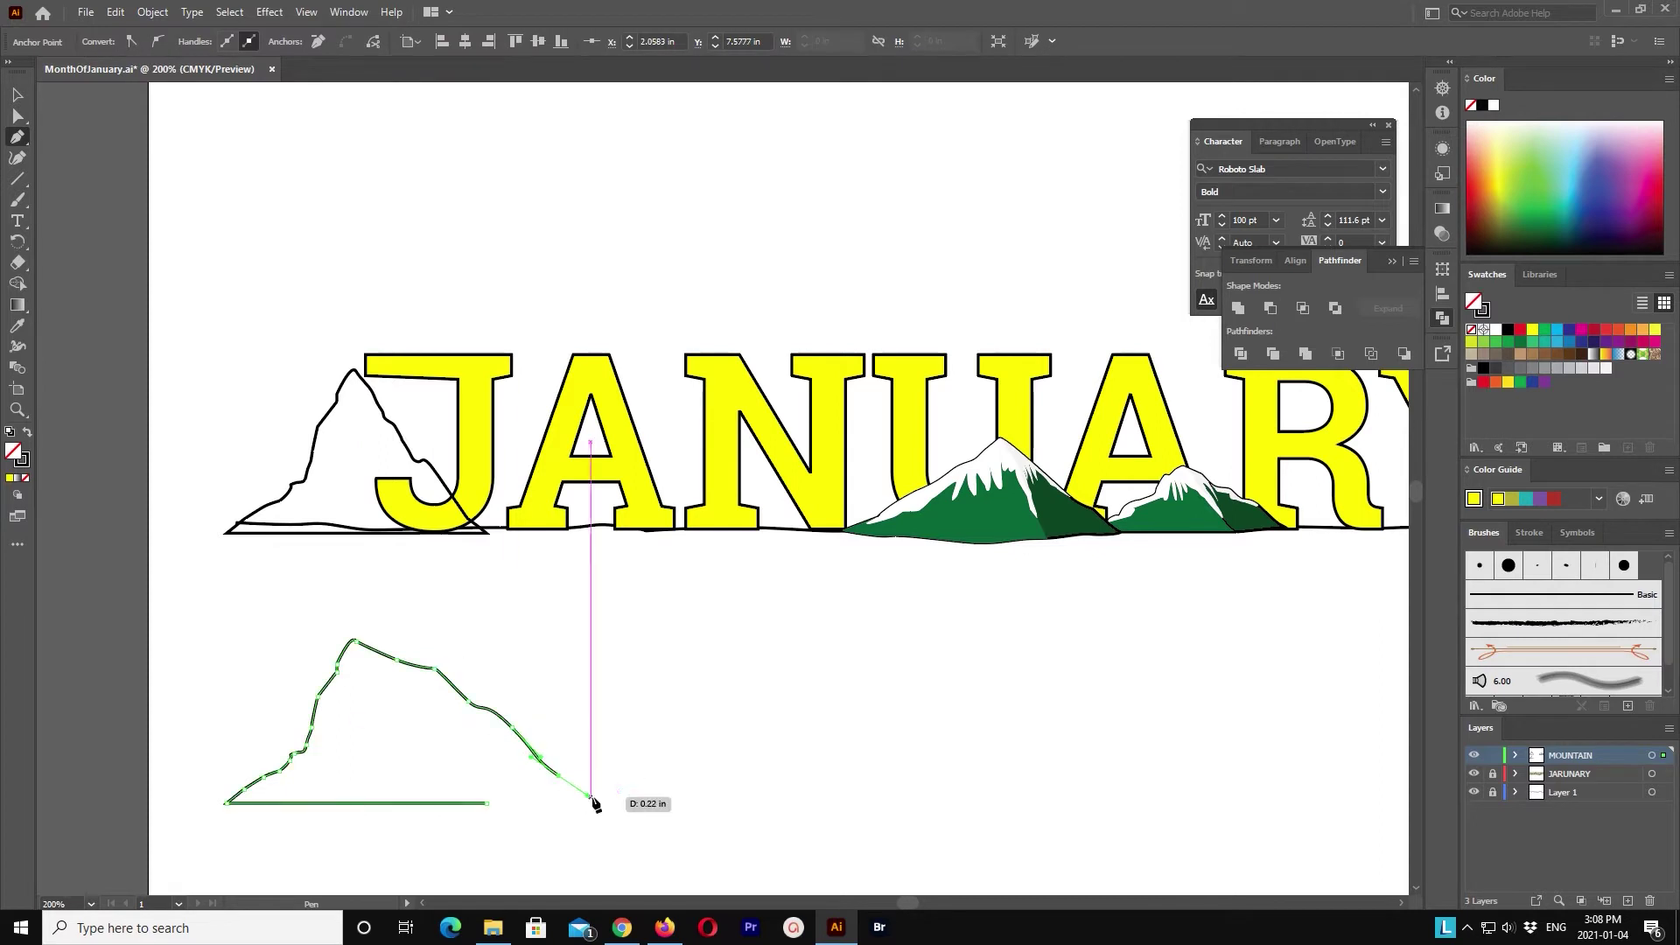
pyautogui.click(598, 801)
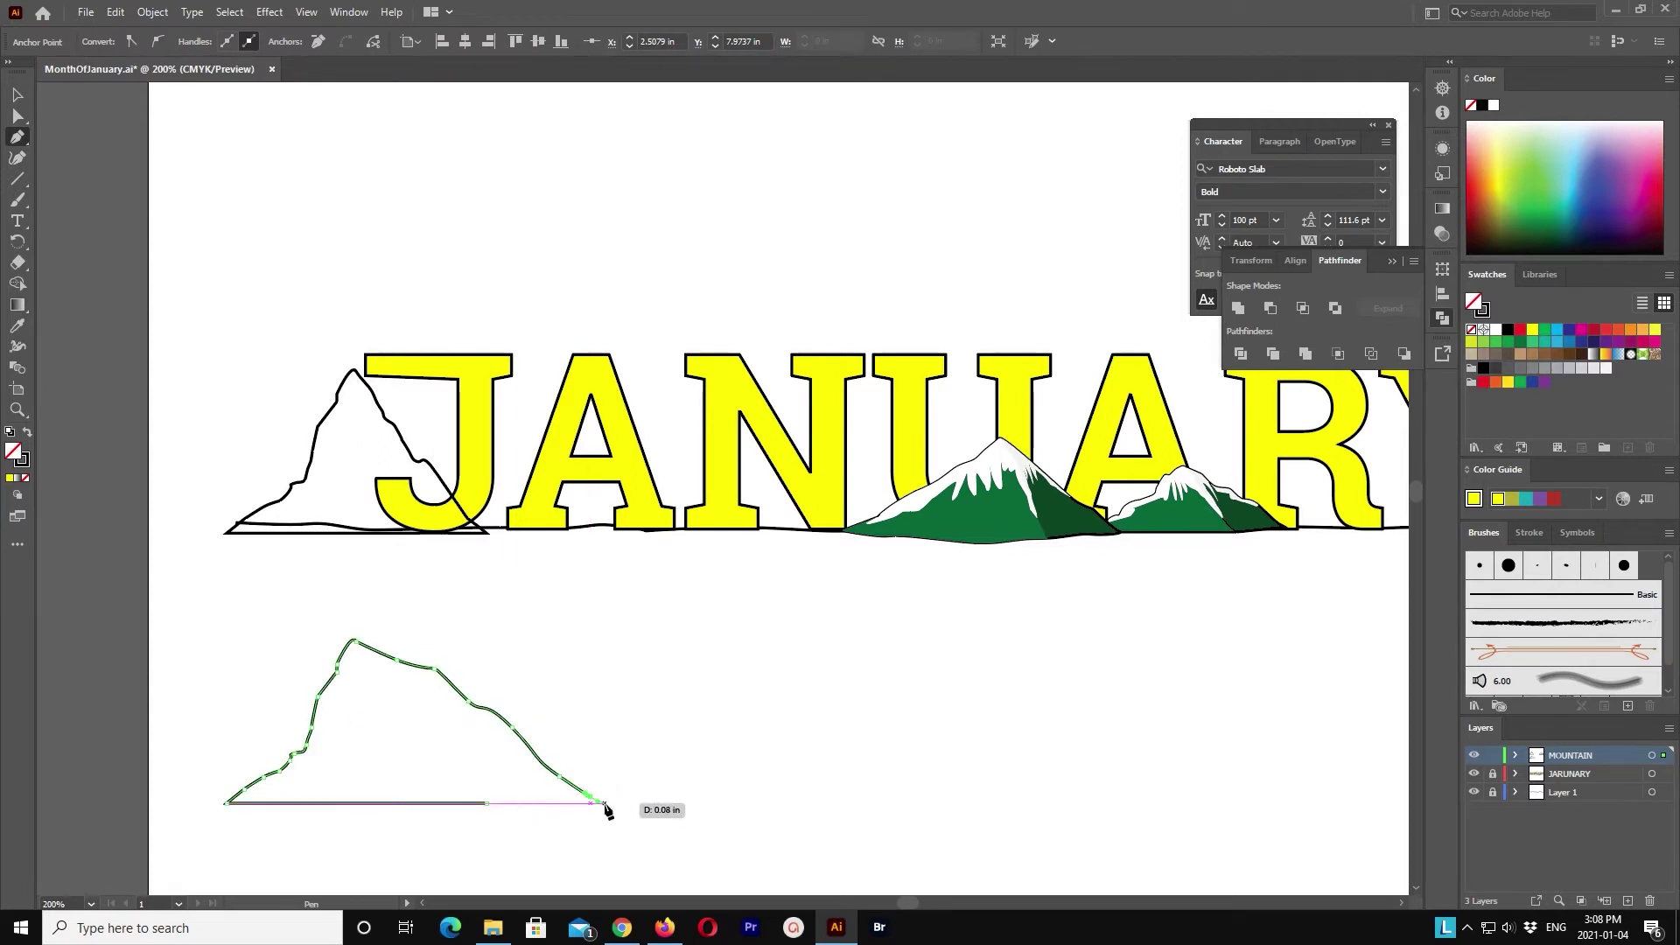
# Step: Nudge the widened mountain down below the JANUARY lettering
pyautogui.click(17, 94)
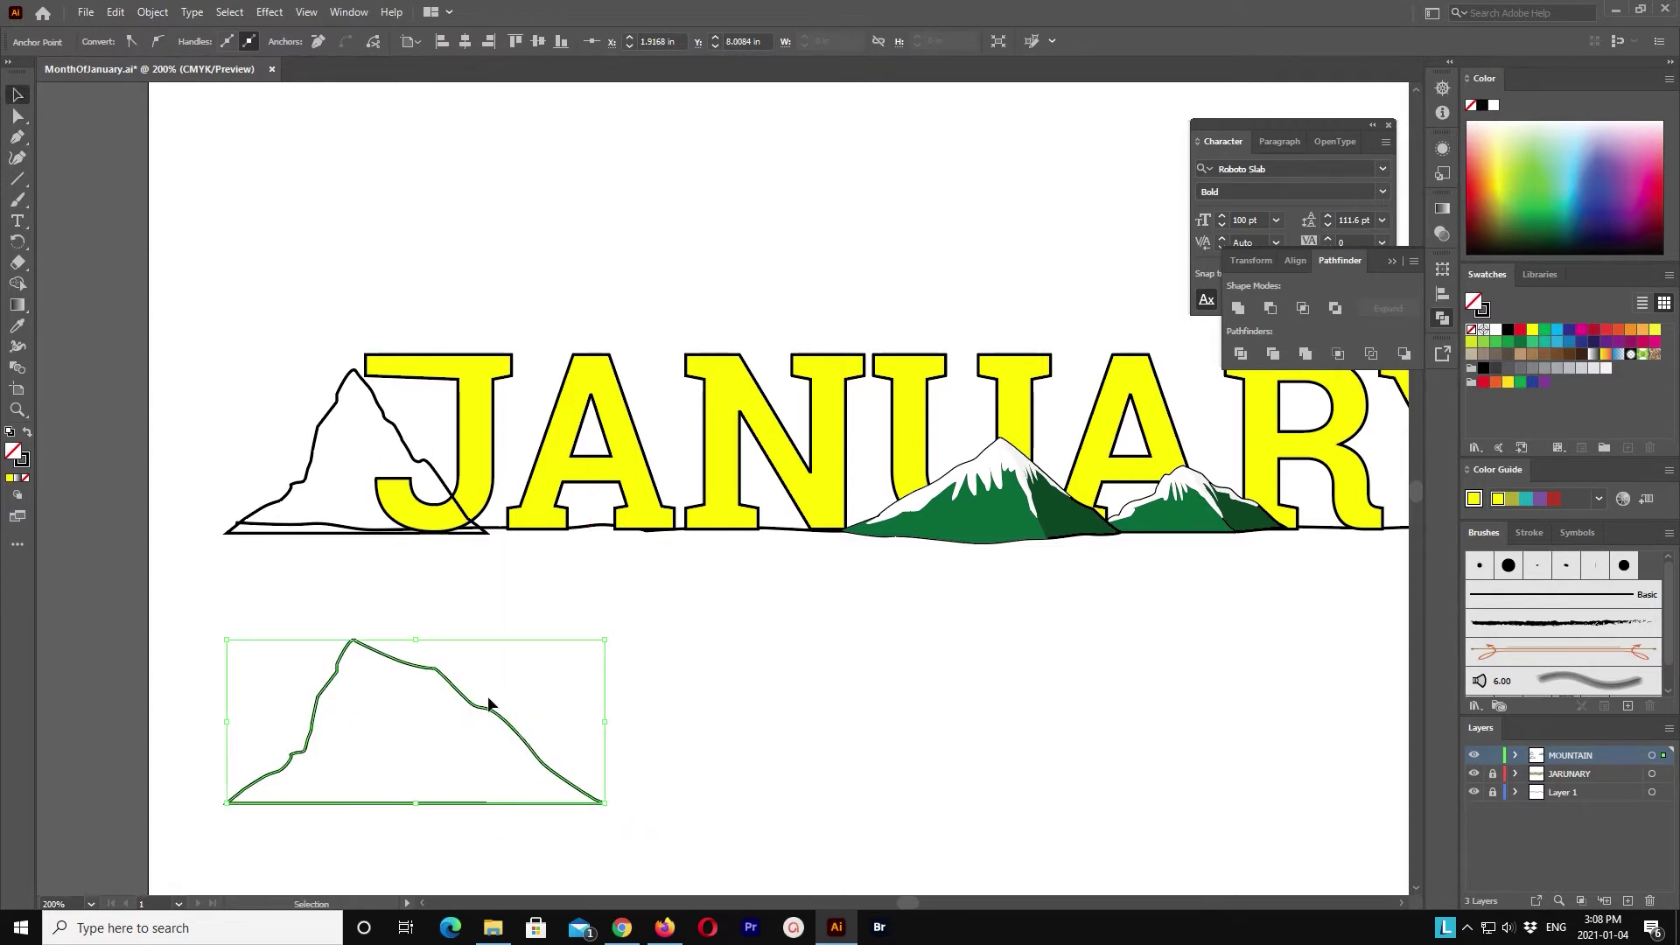
pyautogui.click(433, 655)
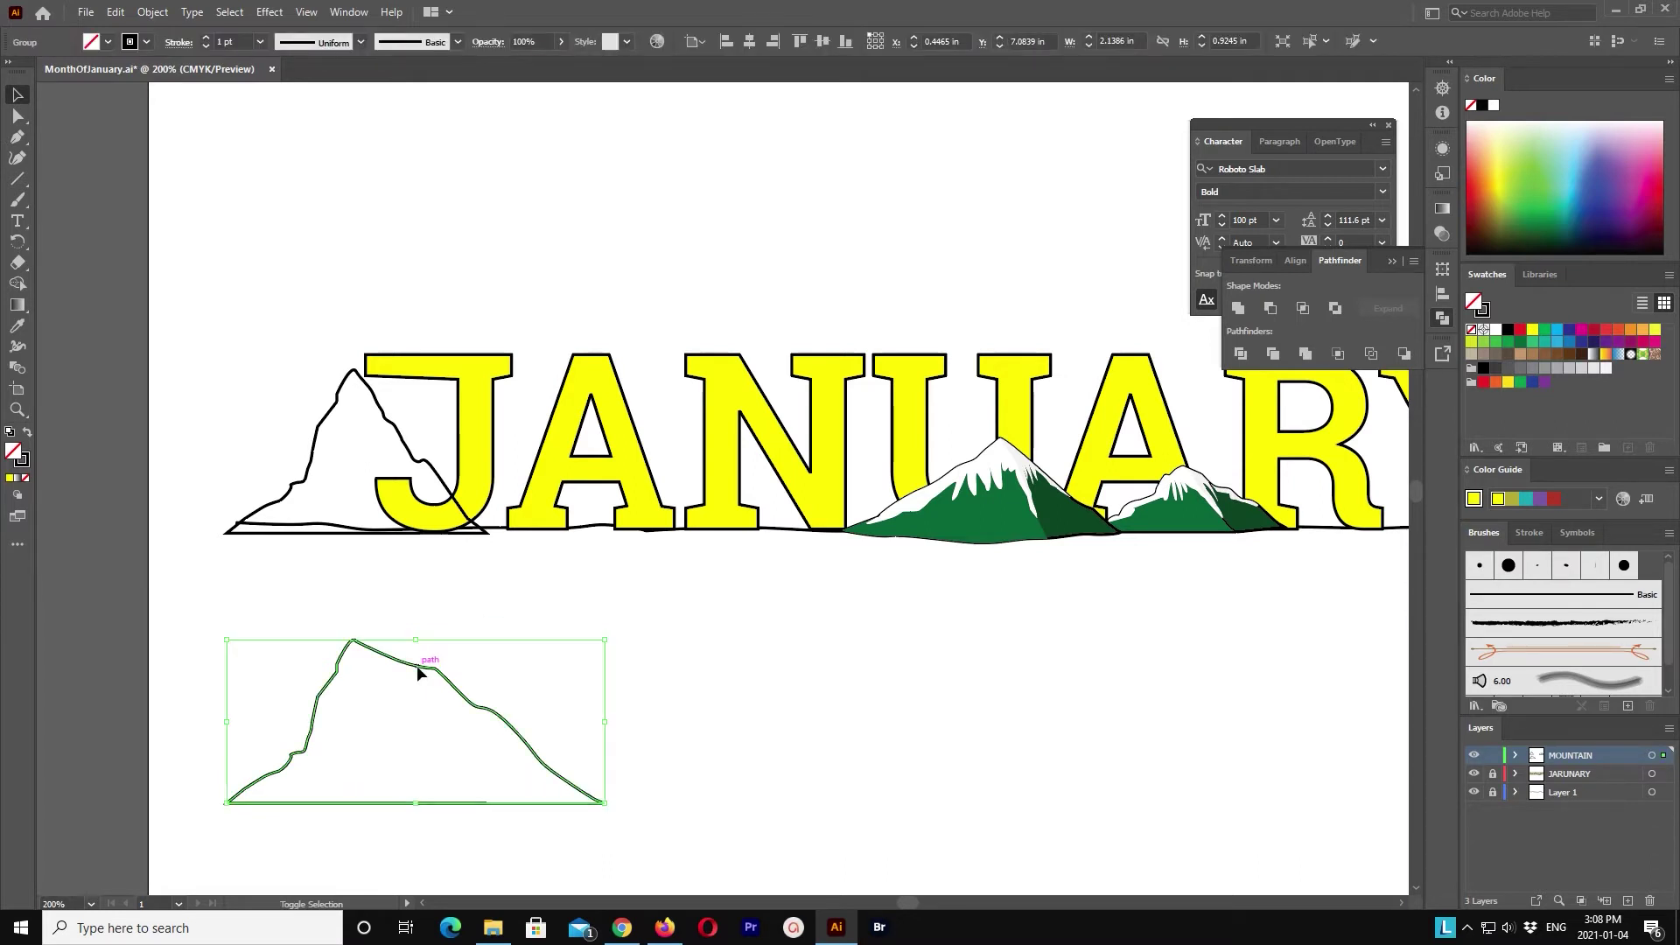
pyautogui.hotkey('shift', 'Up')
pyautogui.hotkey('shift', 'Up')
pyautogui.hotkey('shift', 'Up')
pyautogui.hotkey('shift', 'Up')
pyautogui.hotkey('shift', 'Up')
pyautogui.hotkey('shift', 'Up')
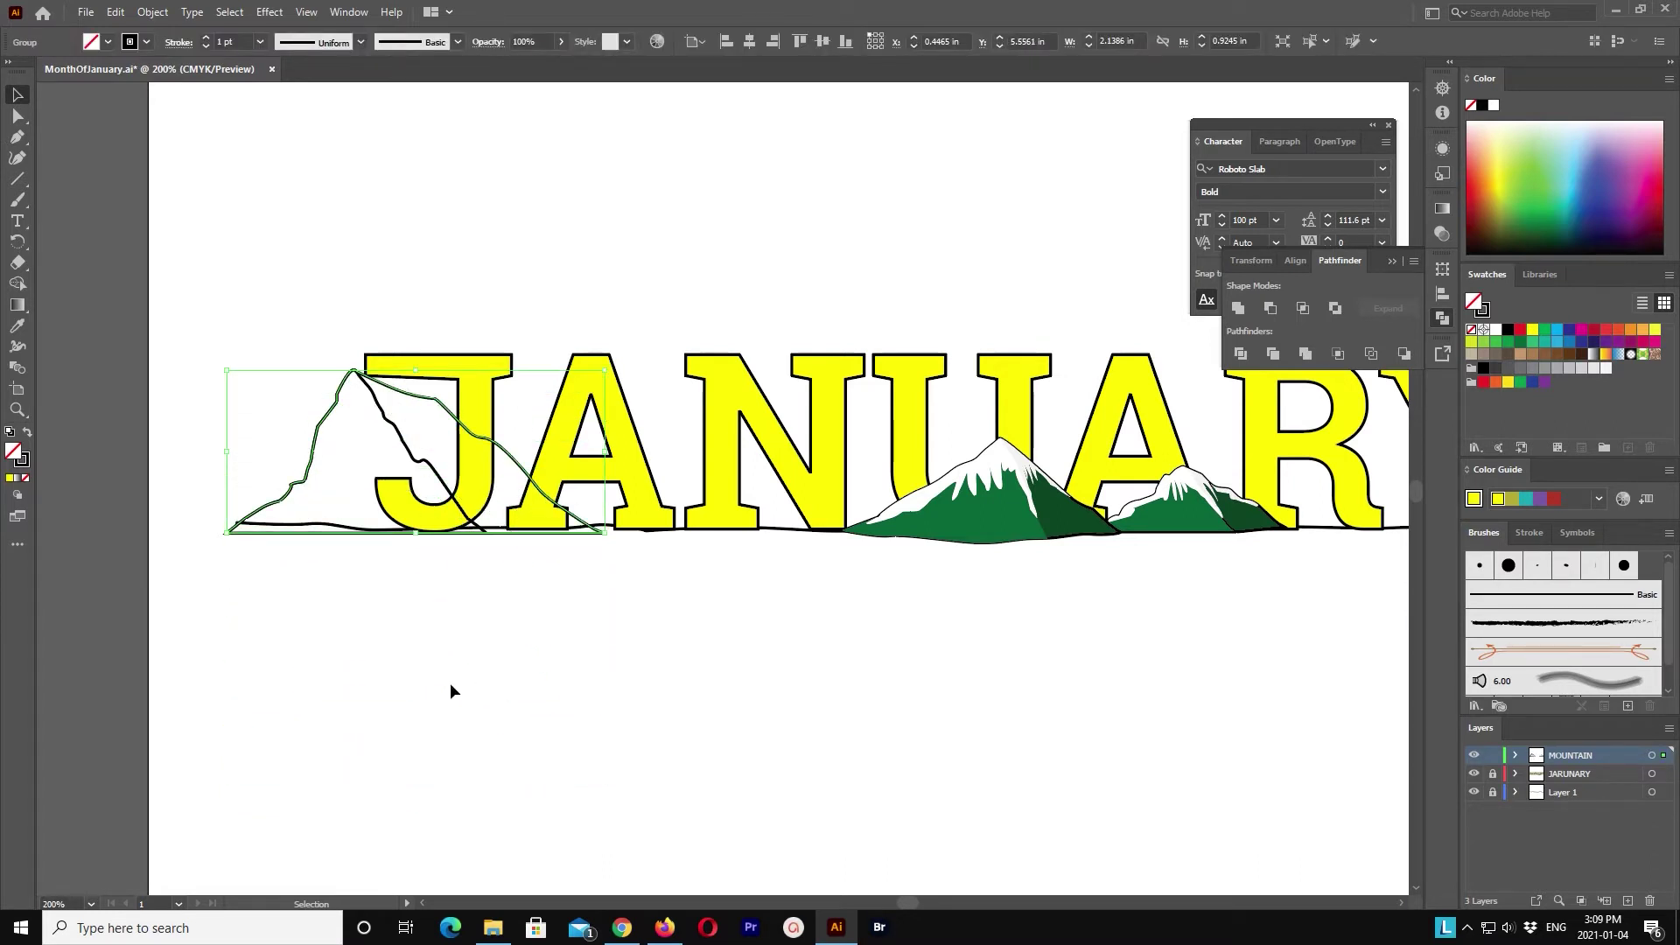
pyautogui.hotkey('shift', 'Down')
pyautogui.hotkey('shift', 'Down')
pyautogui.hotkey('shift', 'Down')
pyautogui.hotkey('shift', 'Down')
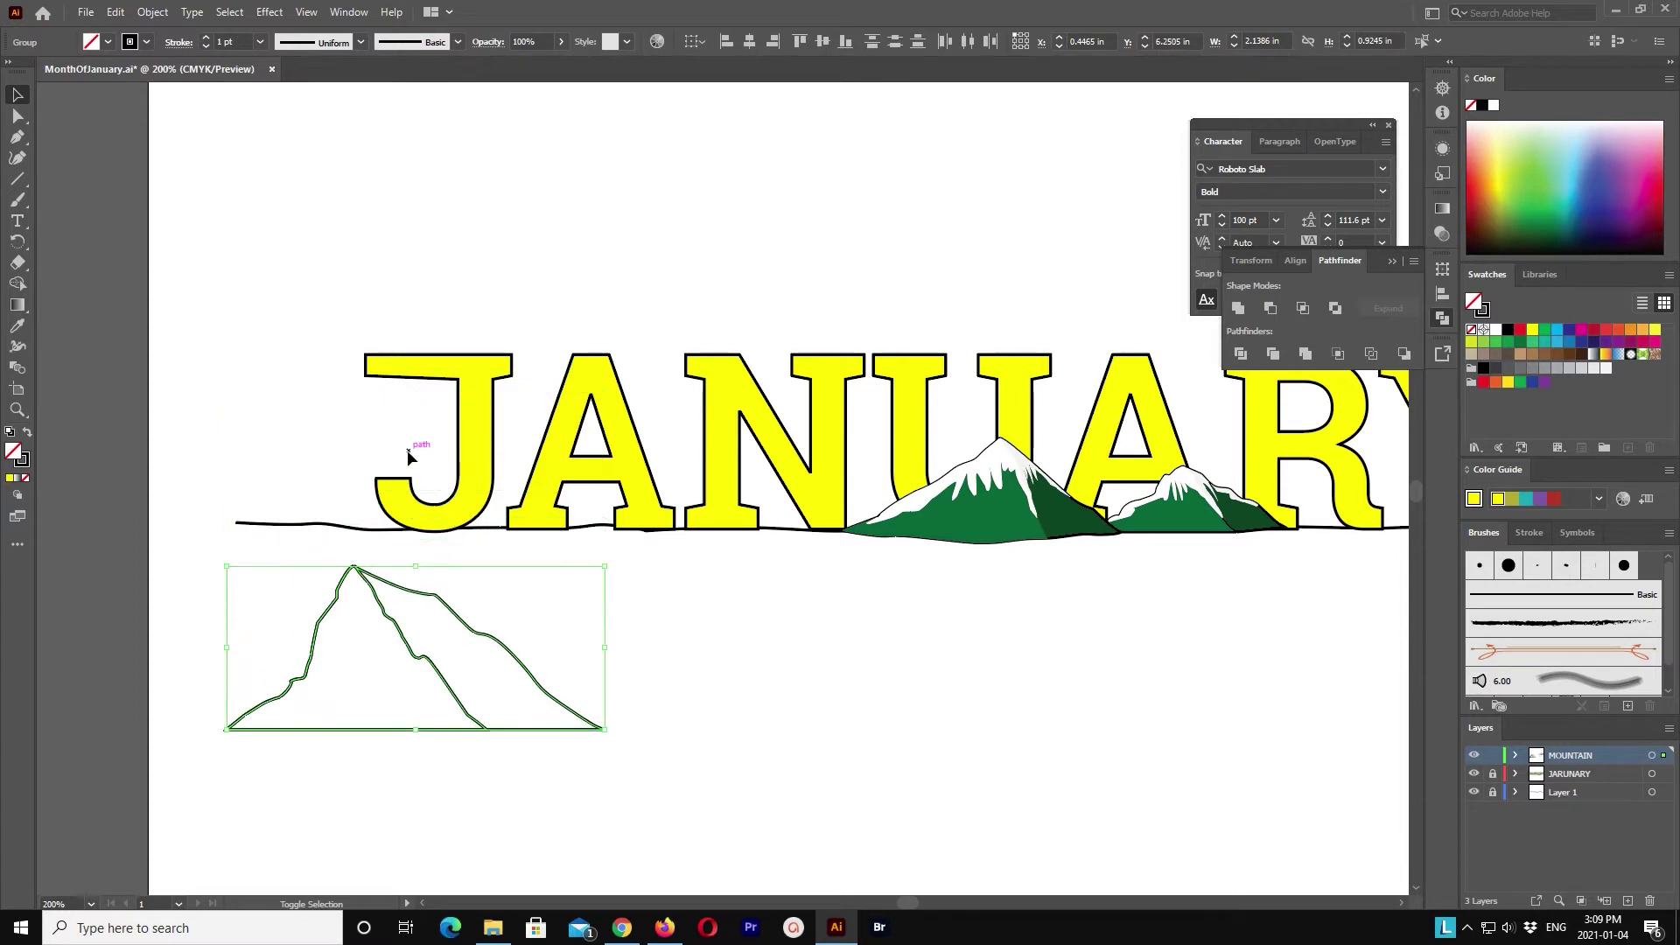
pyautogui.hotkey('shift', 'Down')
pyautogui.hotkey('shift', 'Down')
pyautogui.hotkey('shift', 'Down')
# Step: Pen a zigzag snow line up the mountain's left slope
pyautogui.click(17, 136)
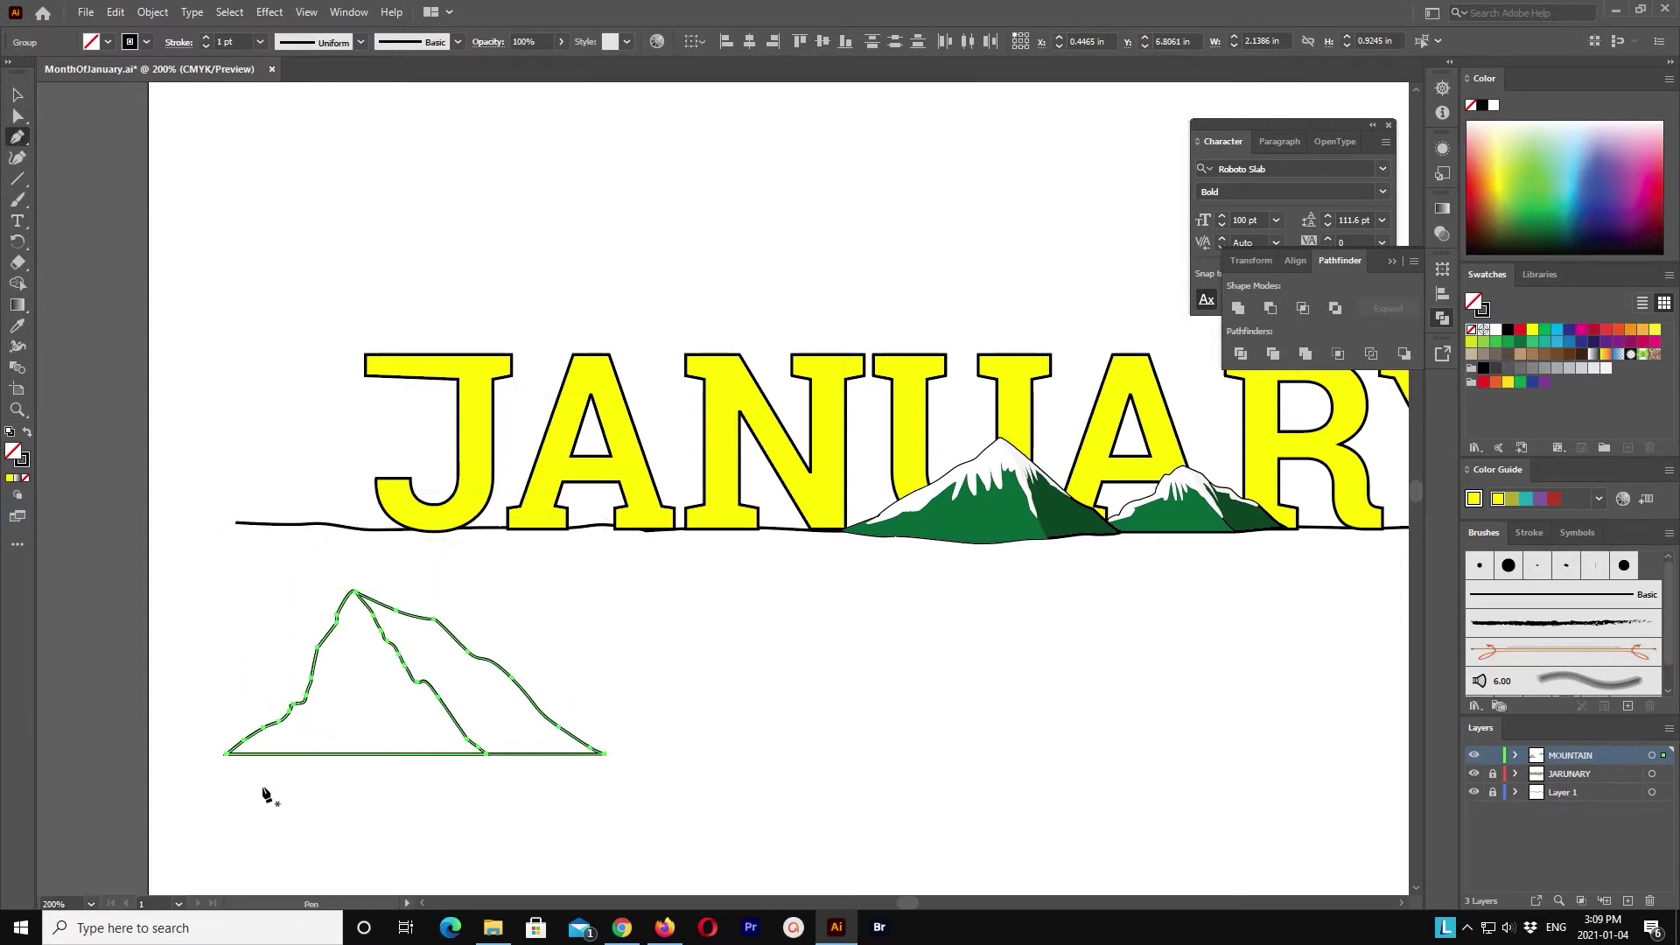
pyautogui.click(280, 728)
pyautogui.click(321, 687)
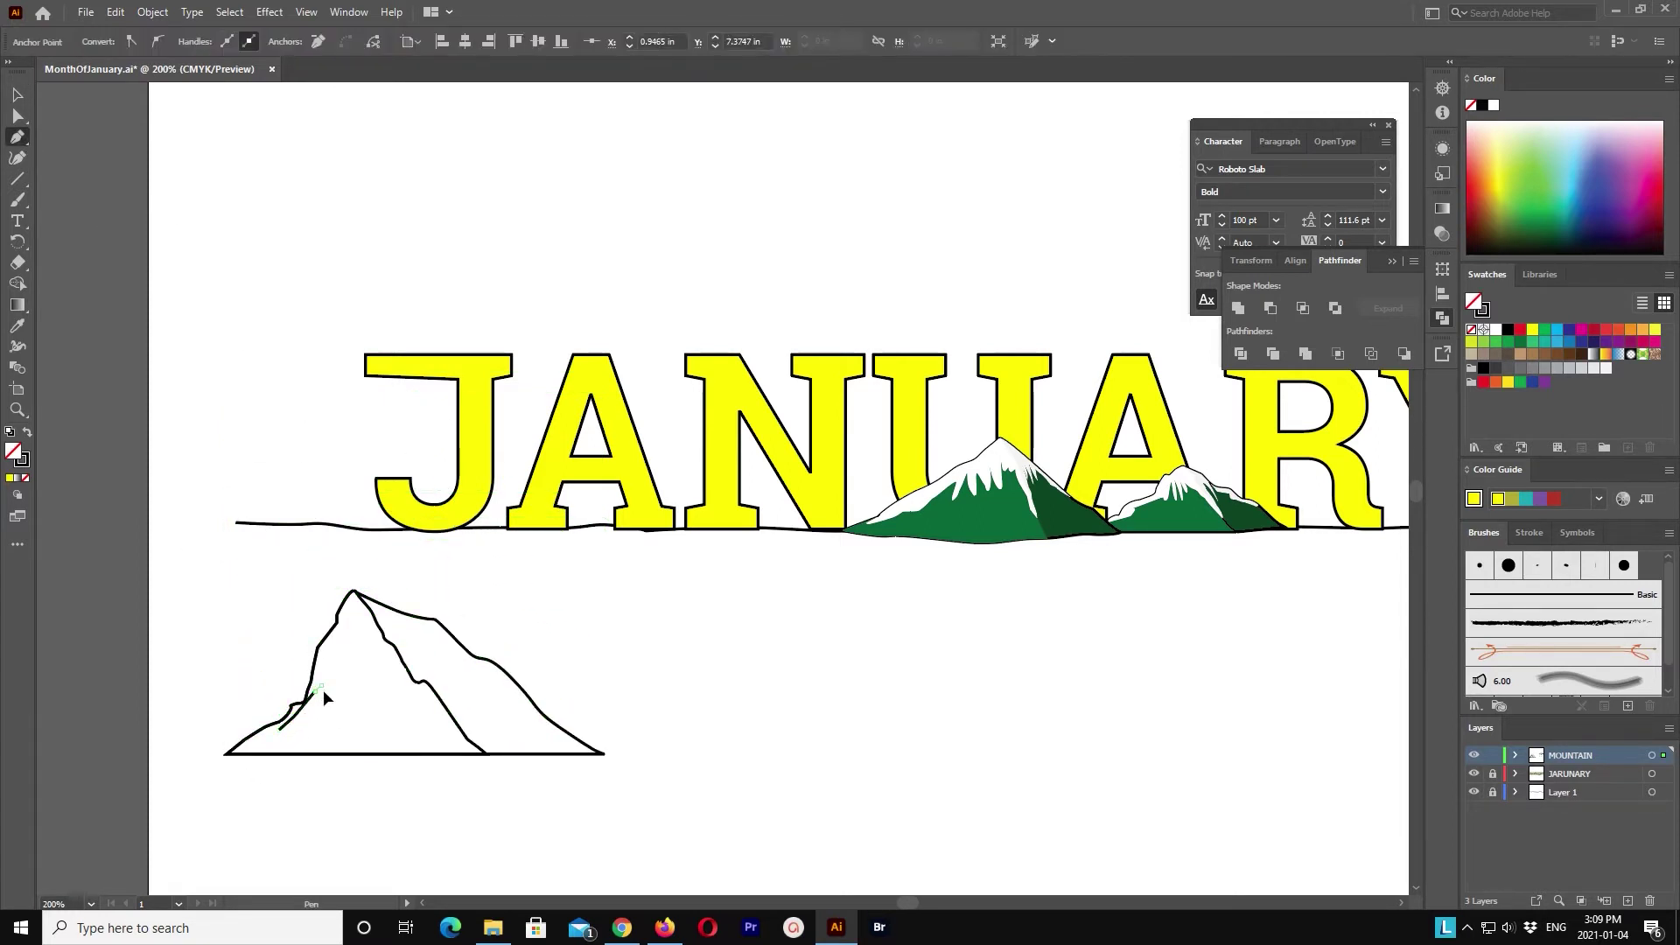
pyautogui.click(348, 696)
pyautogui.click(358, 650)
pyautogui.click(366, 696)
pyautogui.click(376, 647)
# Step: Continue the zigzag snow line toward the peak and back down the slope
pyautogui.click(383, 696)
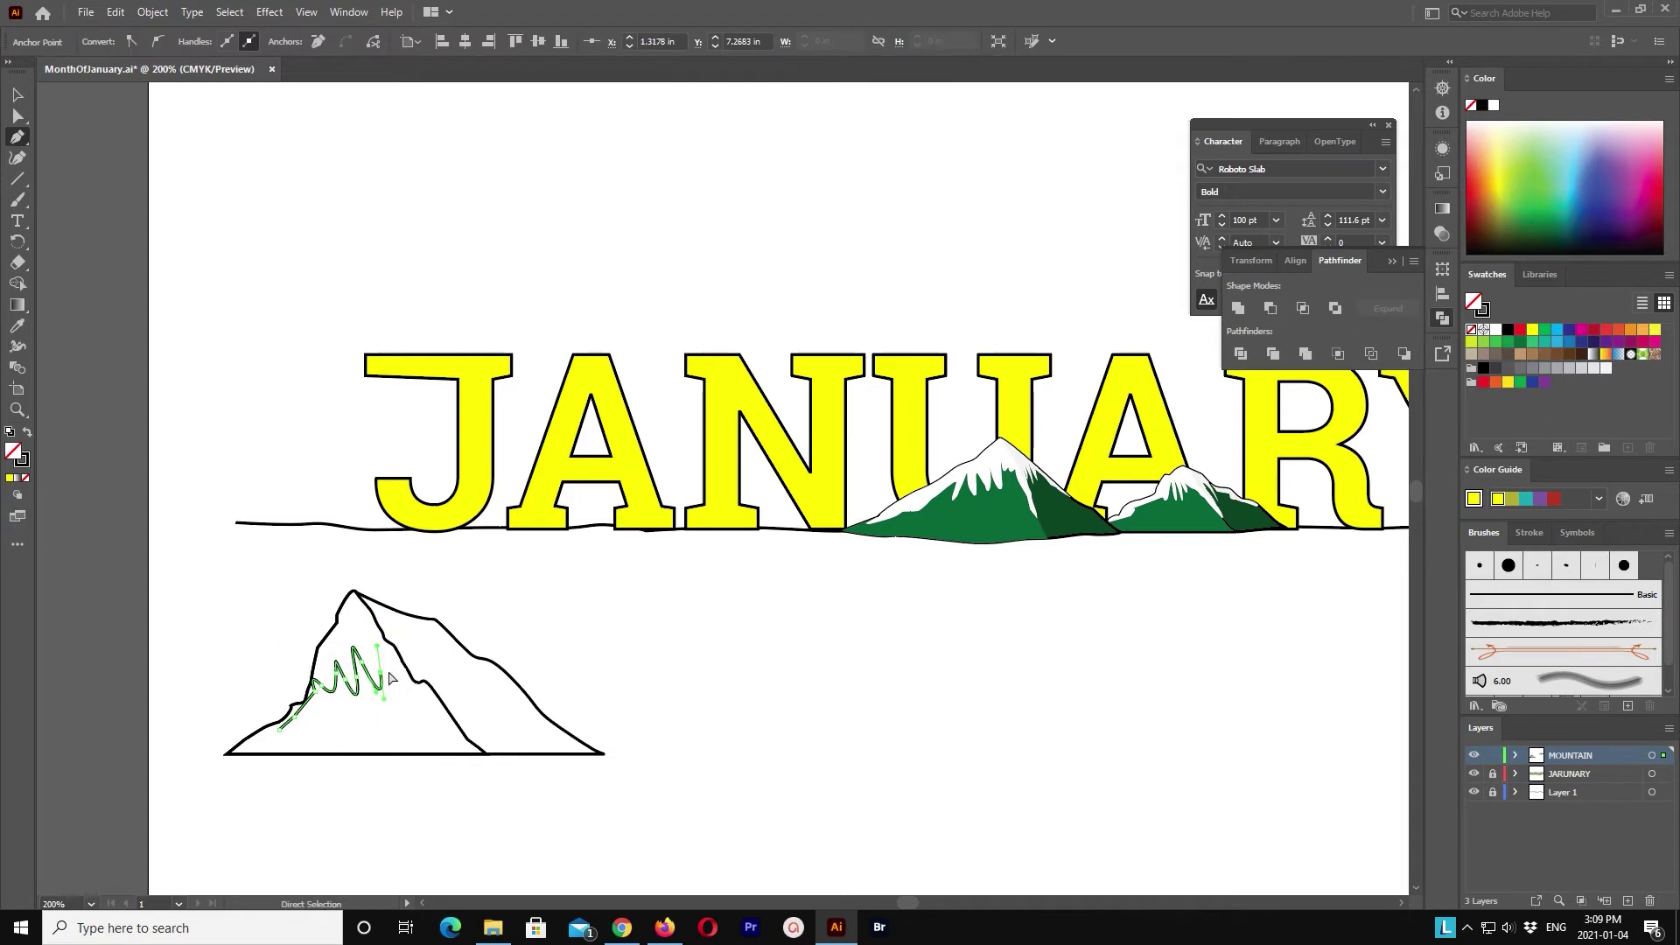
pyautogui.click(369, 631)
pyautogui.click(366, 673)
pyautogui.moveTo(416, 681); pyautogui.dragTo(456, 713)
pyautogui.click(435, 702)
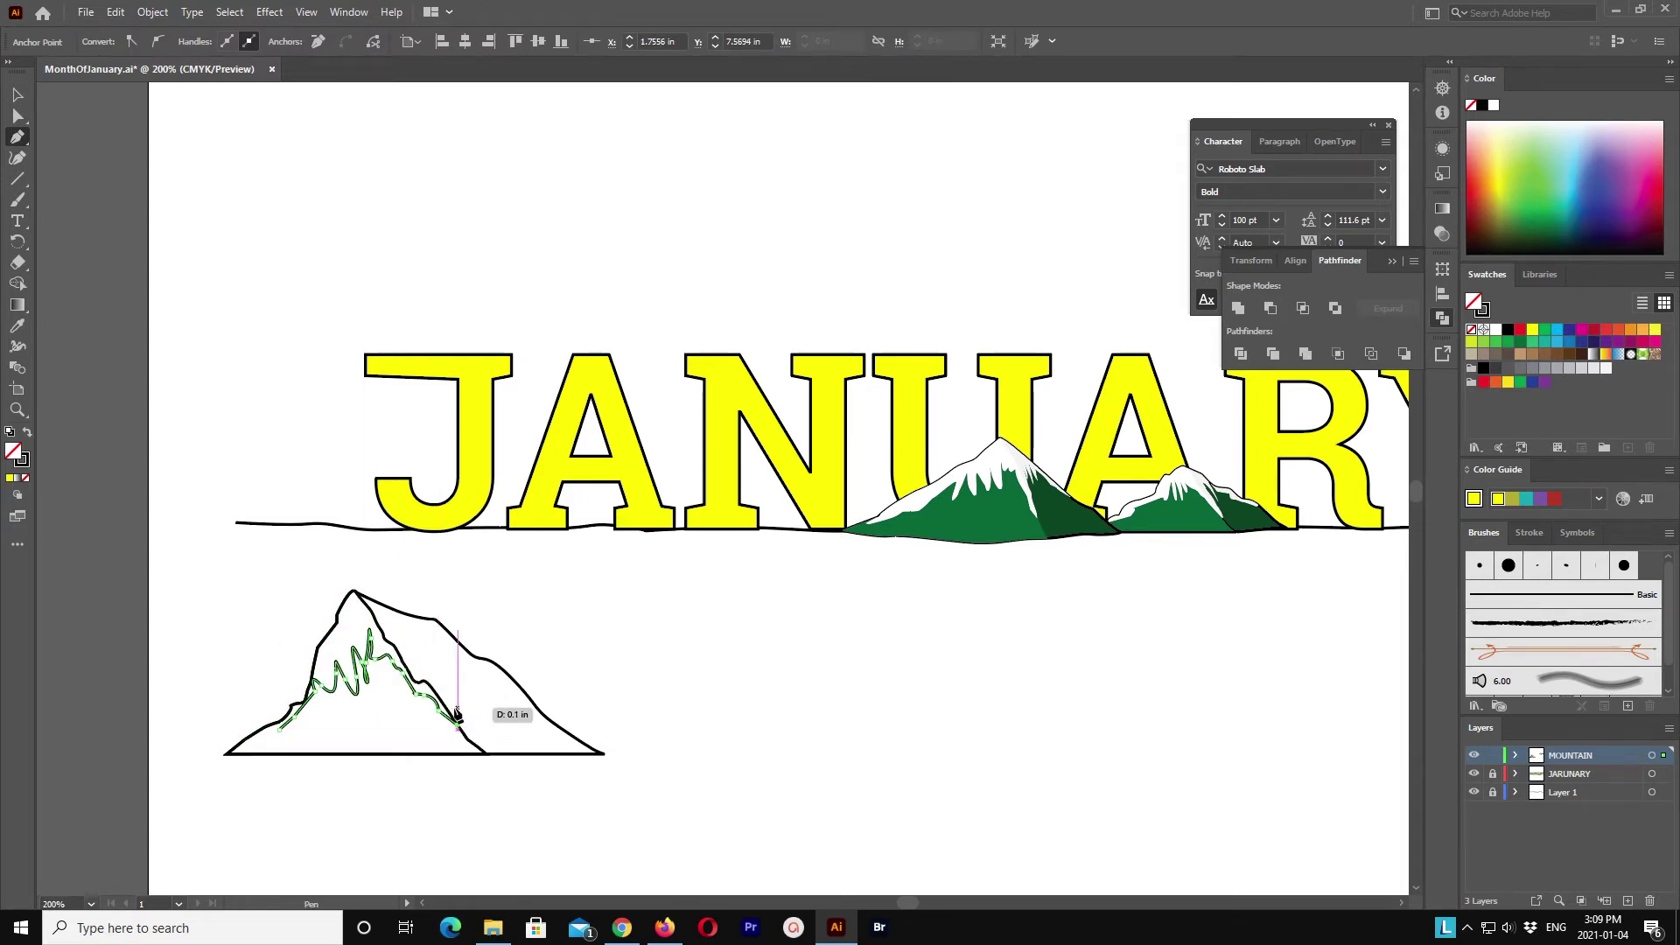
pyautogui.click(424, 613)
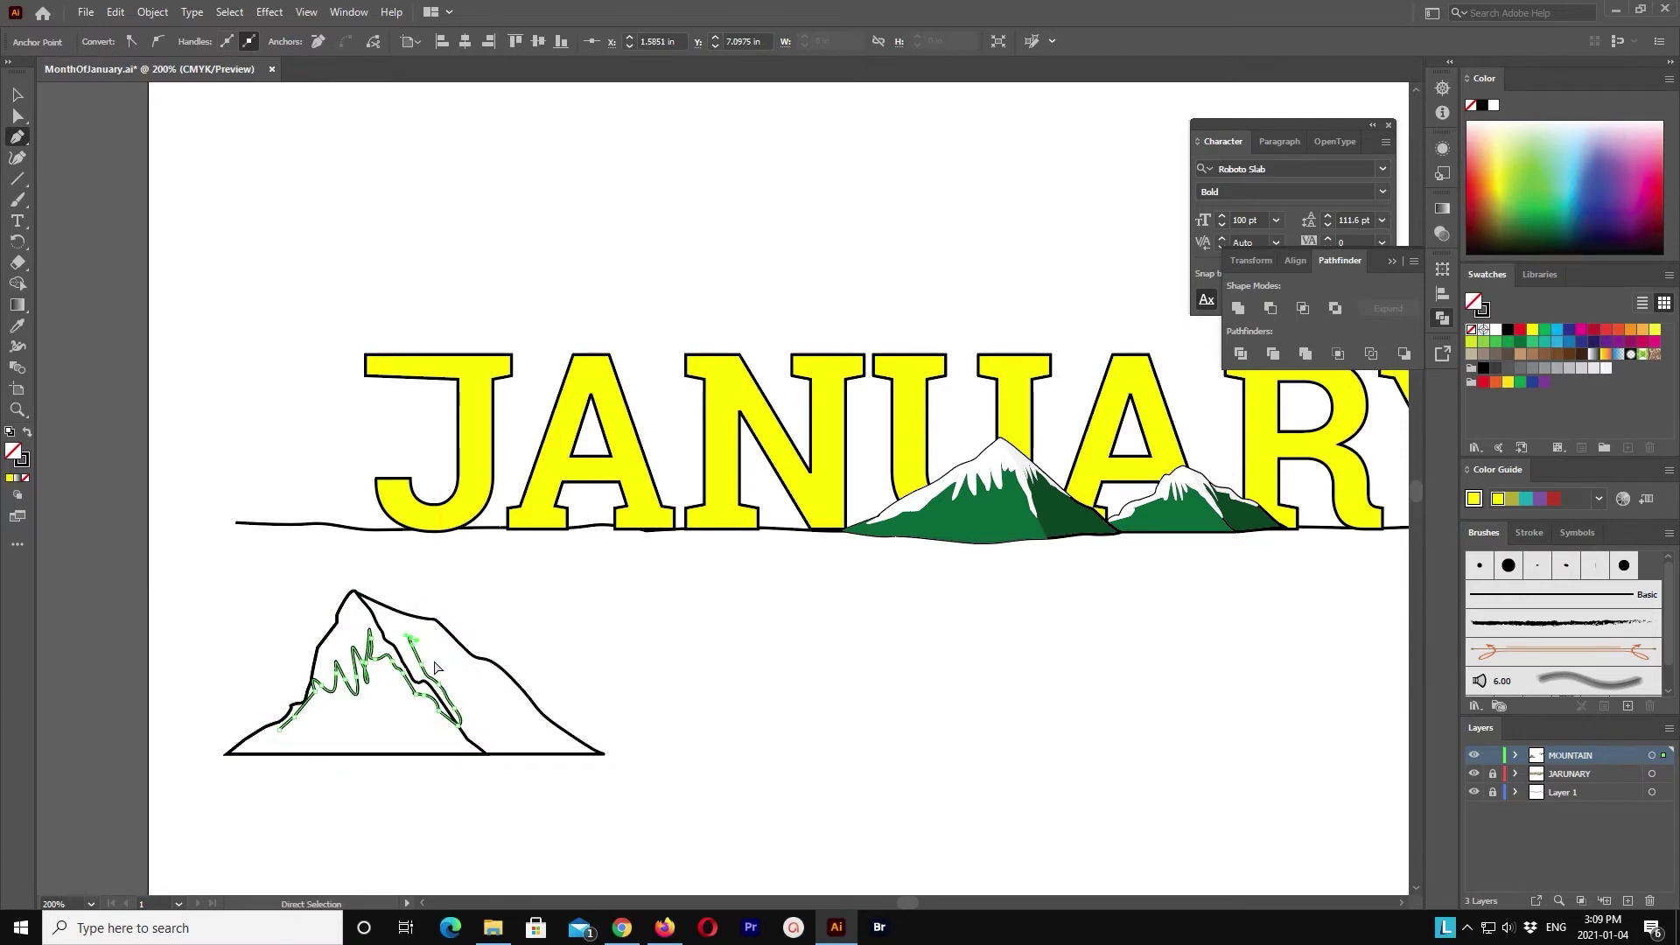
# Step: Draw a second zigzag snow line across the right slope and a snowcap loop
pyautogui.keyDown('ctrl'); pyautogui.click(437, 669); pyautogui.keyUp('ctrl')
pyautogui.moveTo(417, 649); pyautogui.dragTo(420, 646)
pyautogui.click(431, 632)
pyautogui.click(437, 664)
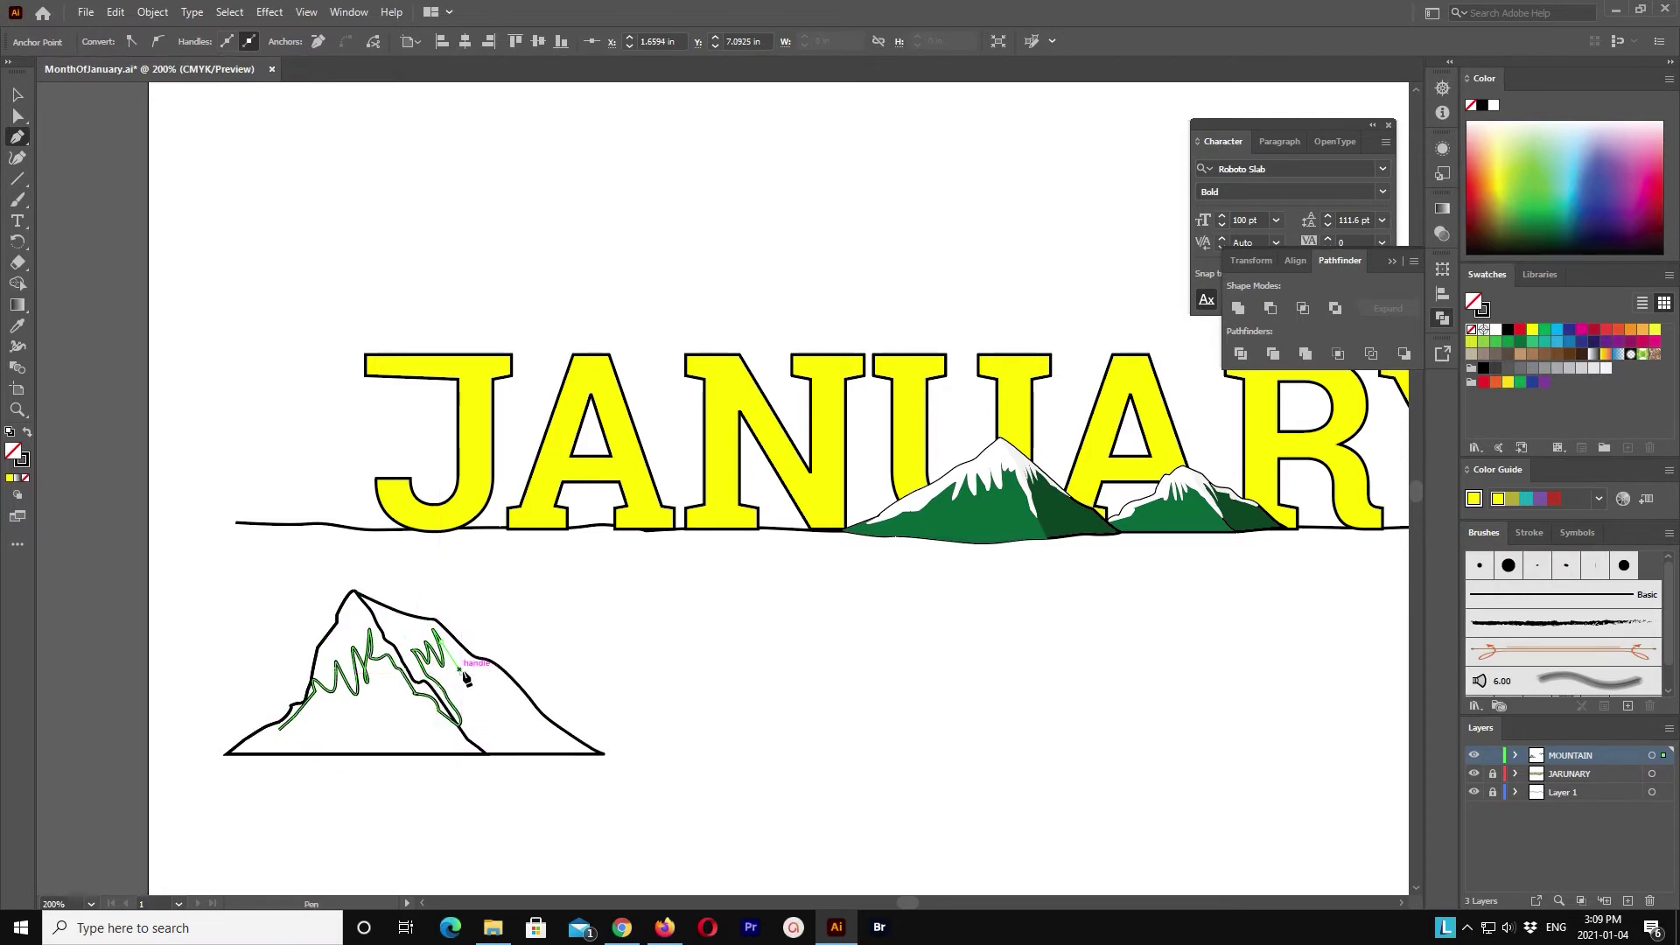
pyautogui.click(479, 672)
pyautogui.click(532, 691)
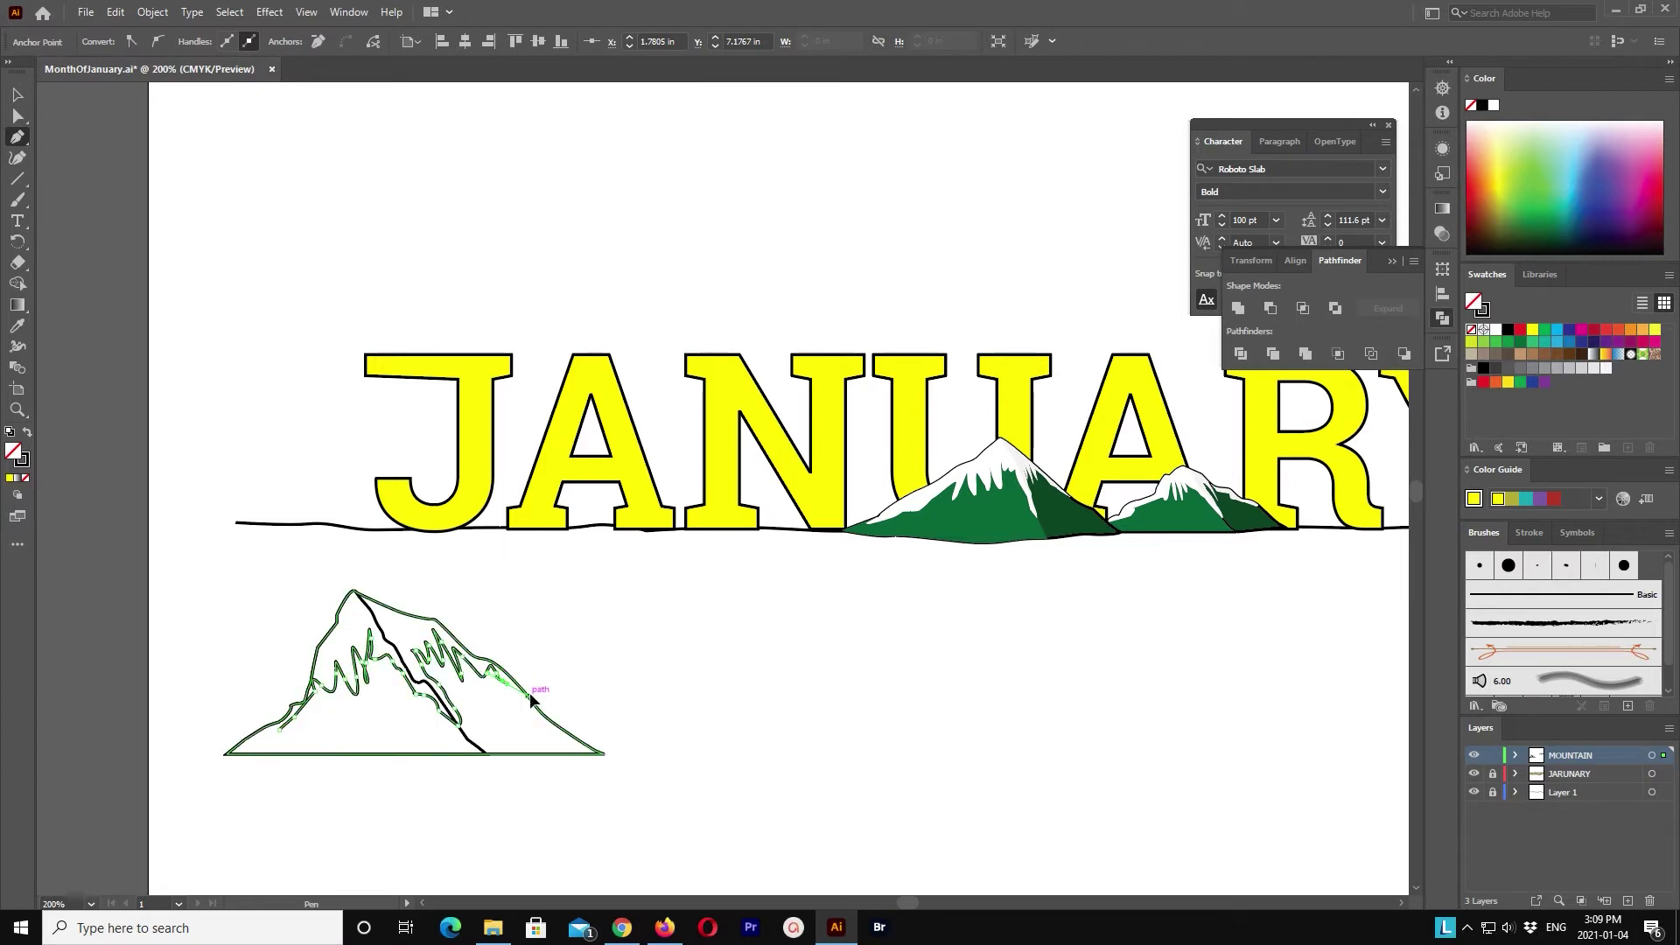
pyautogui.click(483, 630)
pyautogui.moveTo(235, 731); pyautogui.dragTo(283, 733)
# Step: Paste a copy of the mountain outline and shift it below the original
pyautogui.press('v')
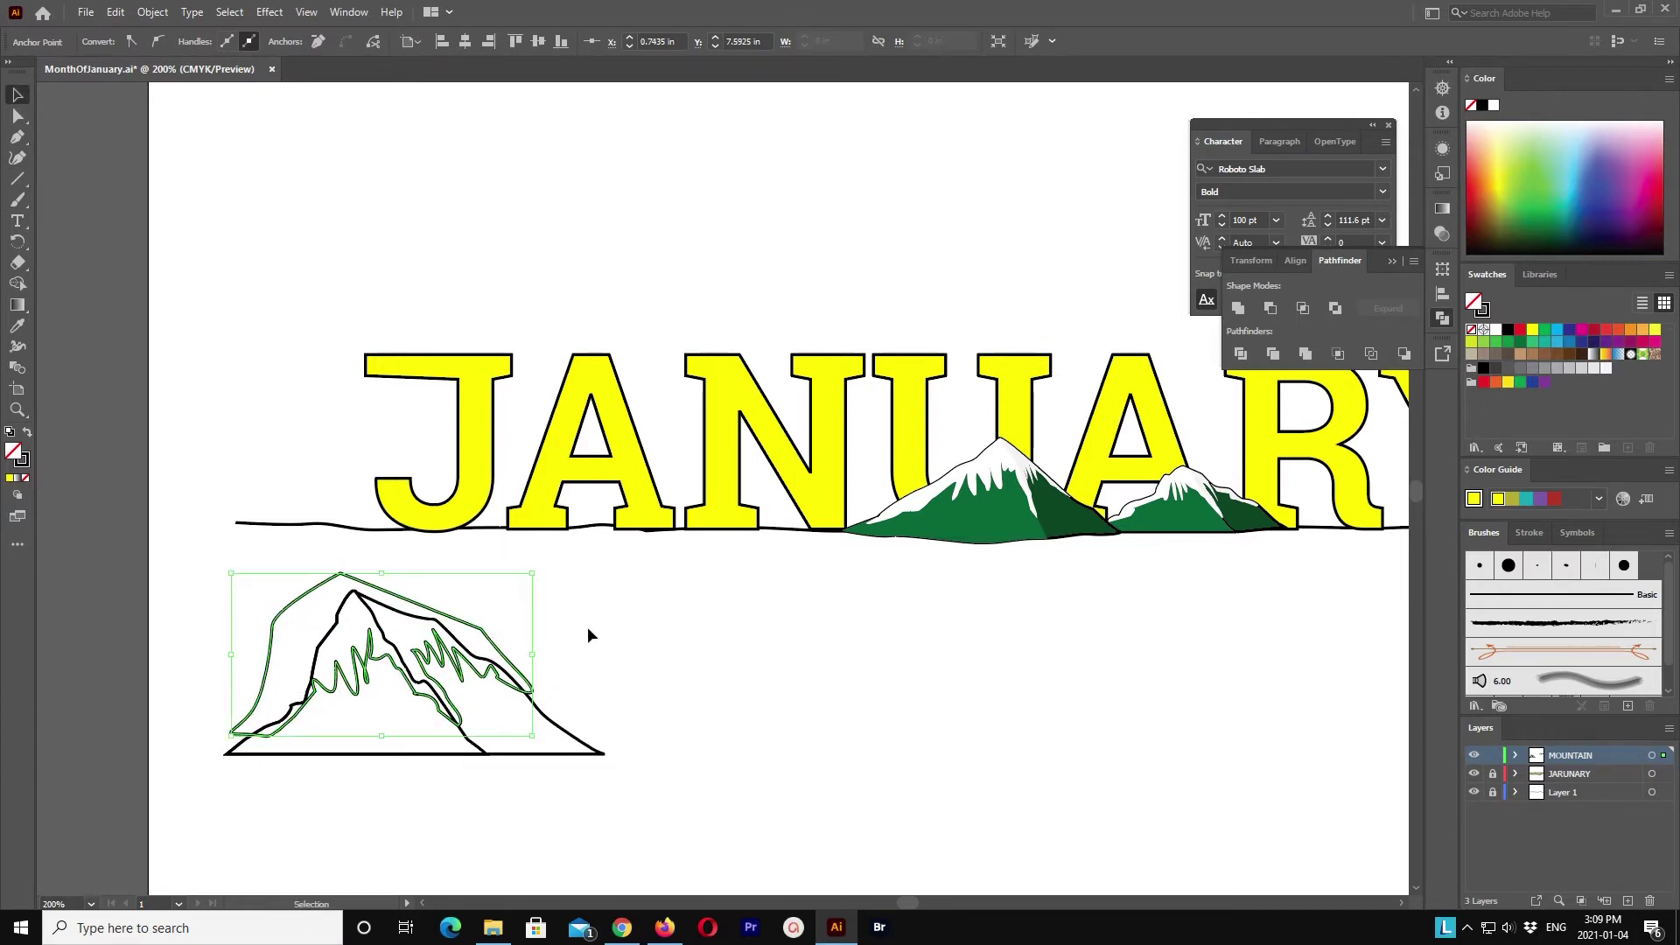
pyautogui.scroll(-5, 610, 480)
pyautogui.press('a')
pyautogui.click(115, 12)
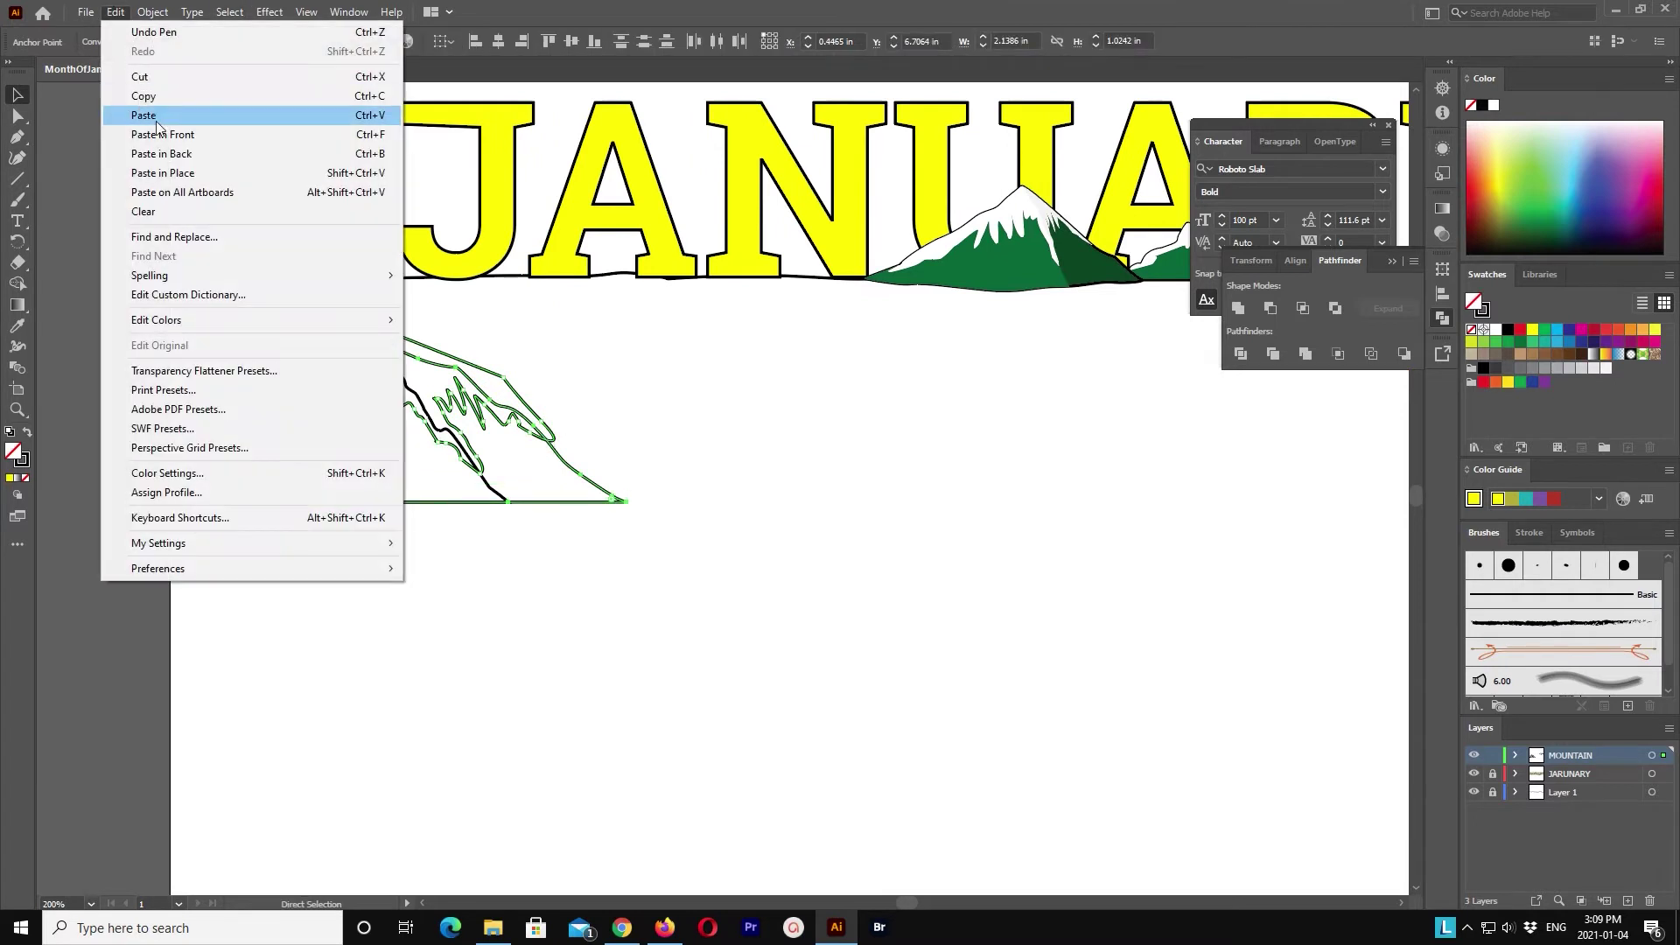
pyautogui.click(160, 124)
pyautogui.hotkey('shift', 'Down')
pyautogui.hotkey('shift', 'Down')
pyautogui.hotkey('shift', 'Down')
pyautogui.hotkey('shift', 'Down')
pyautogui.hotkey('shift', 'Down')
pyautogui.hotkey('shift', 'Down')
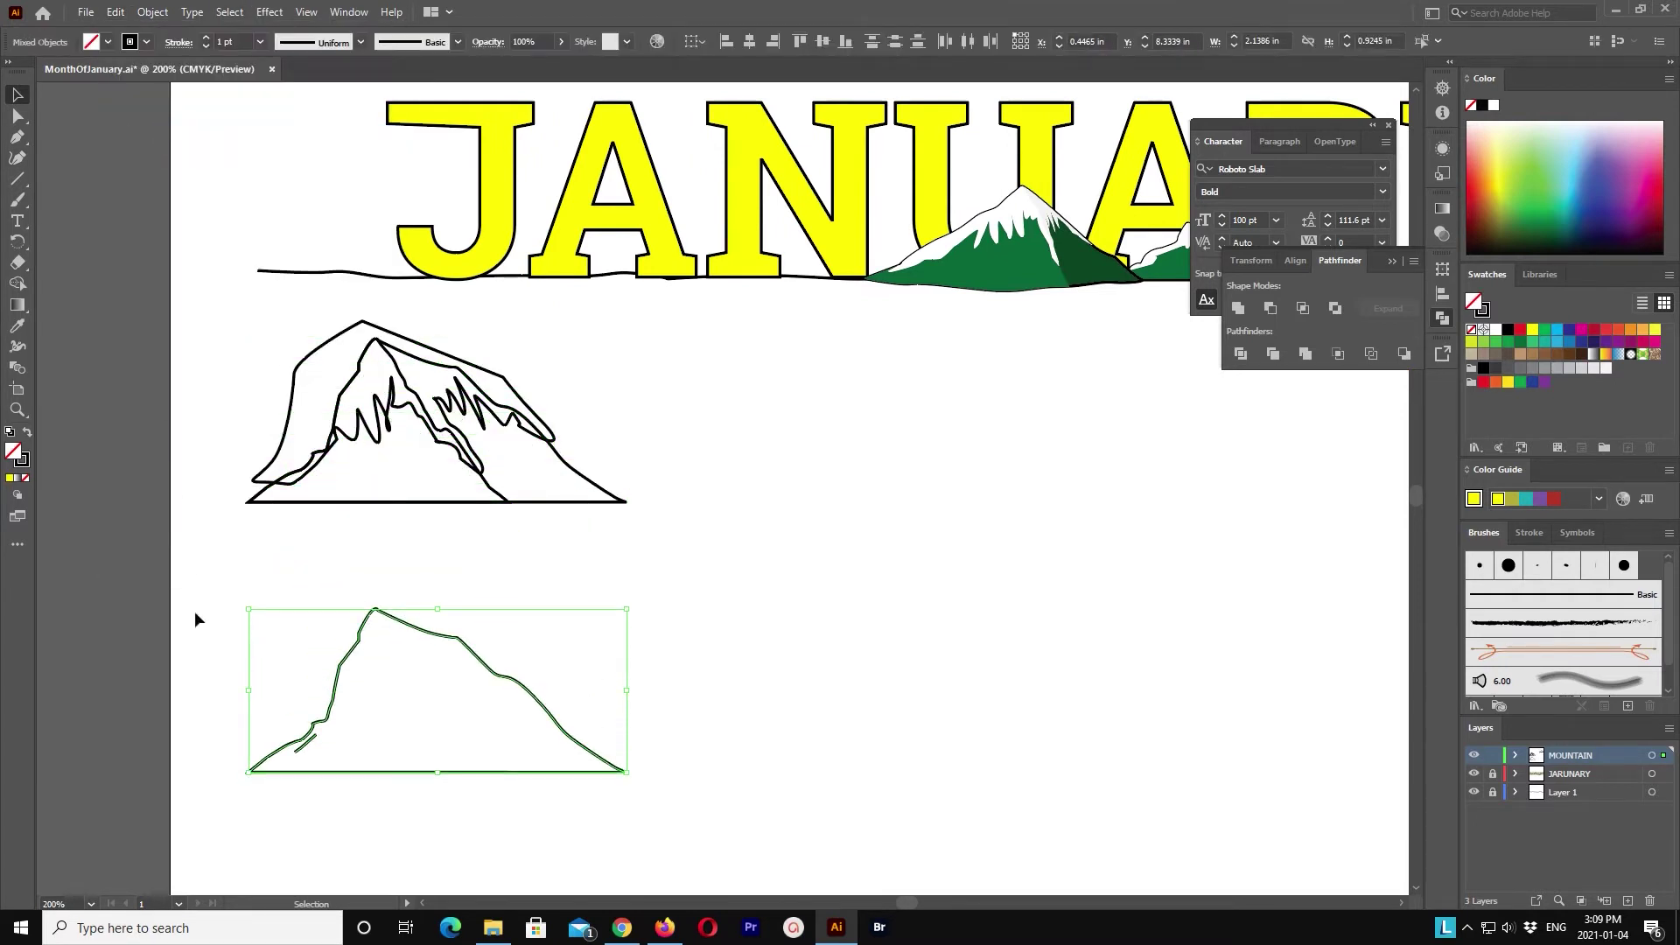
pyautogui.click(312, 751)
# Step: Copy the snow path, paste it in front, and nudge it onto the lower mountain
pyautogui.click(534, 412)
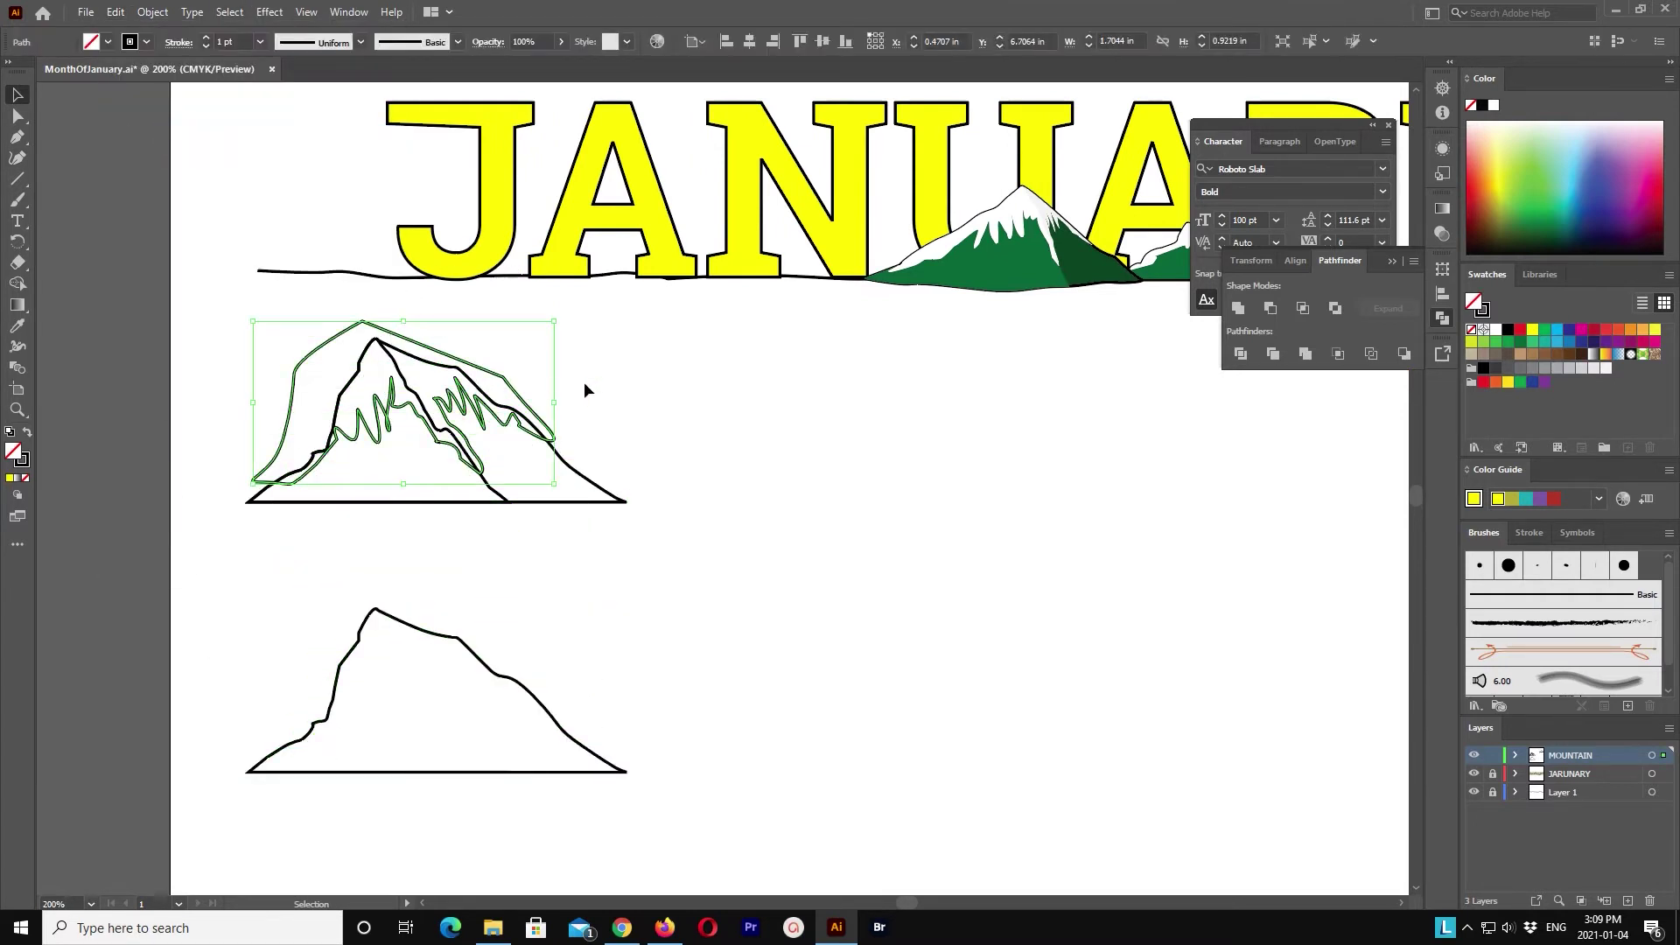
pyautogui.press('a')
pyautogui.click(115, 12)
pyautogui.click(185, 136)
pyautogui.press('v')
pyautogui.hotkey('shift', 'Down')
pyautogui.hotkey('shift', 'Down')
pyautogui.hotkey('shift', 'Down')
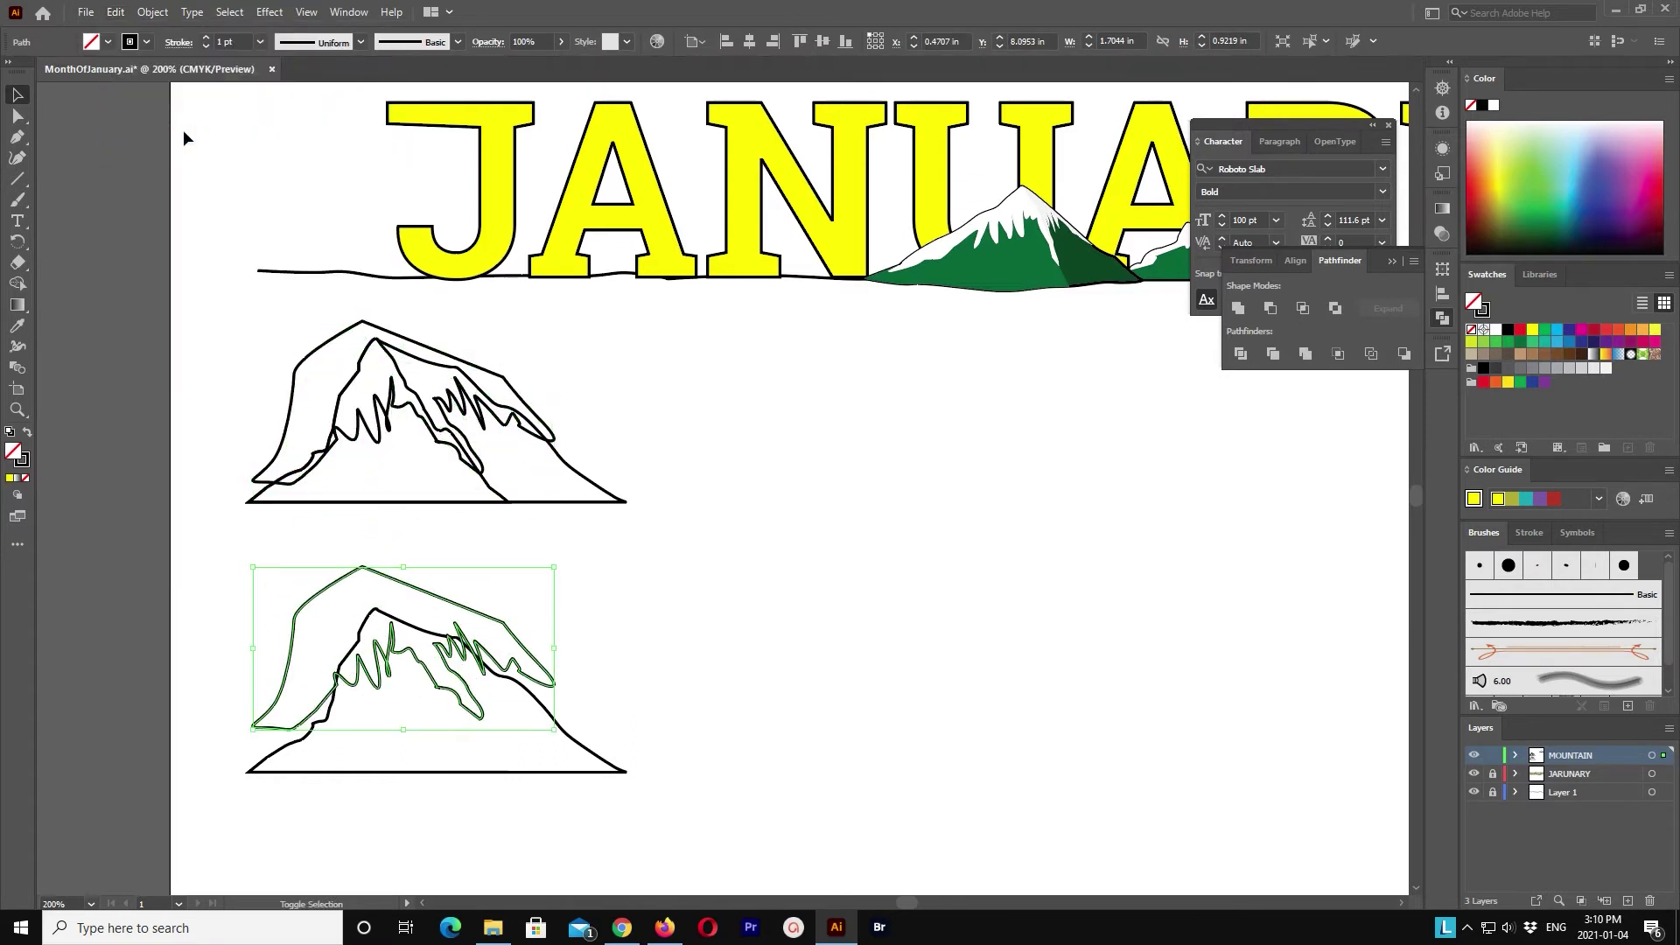
pyautogui.hotkey('shift', 'Down')
pyautogui.hotkey('shift', 'Down')
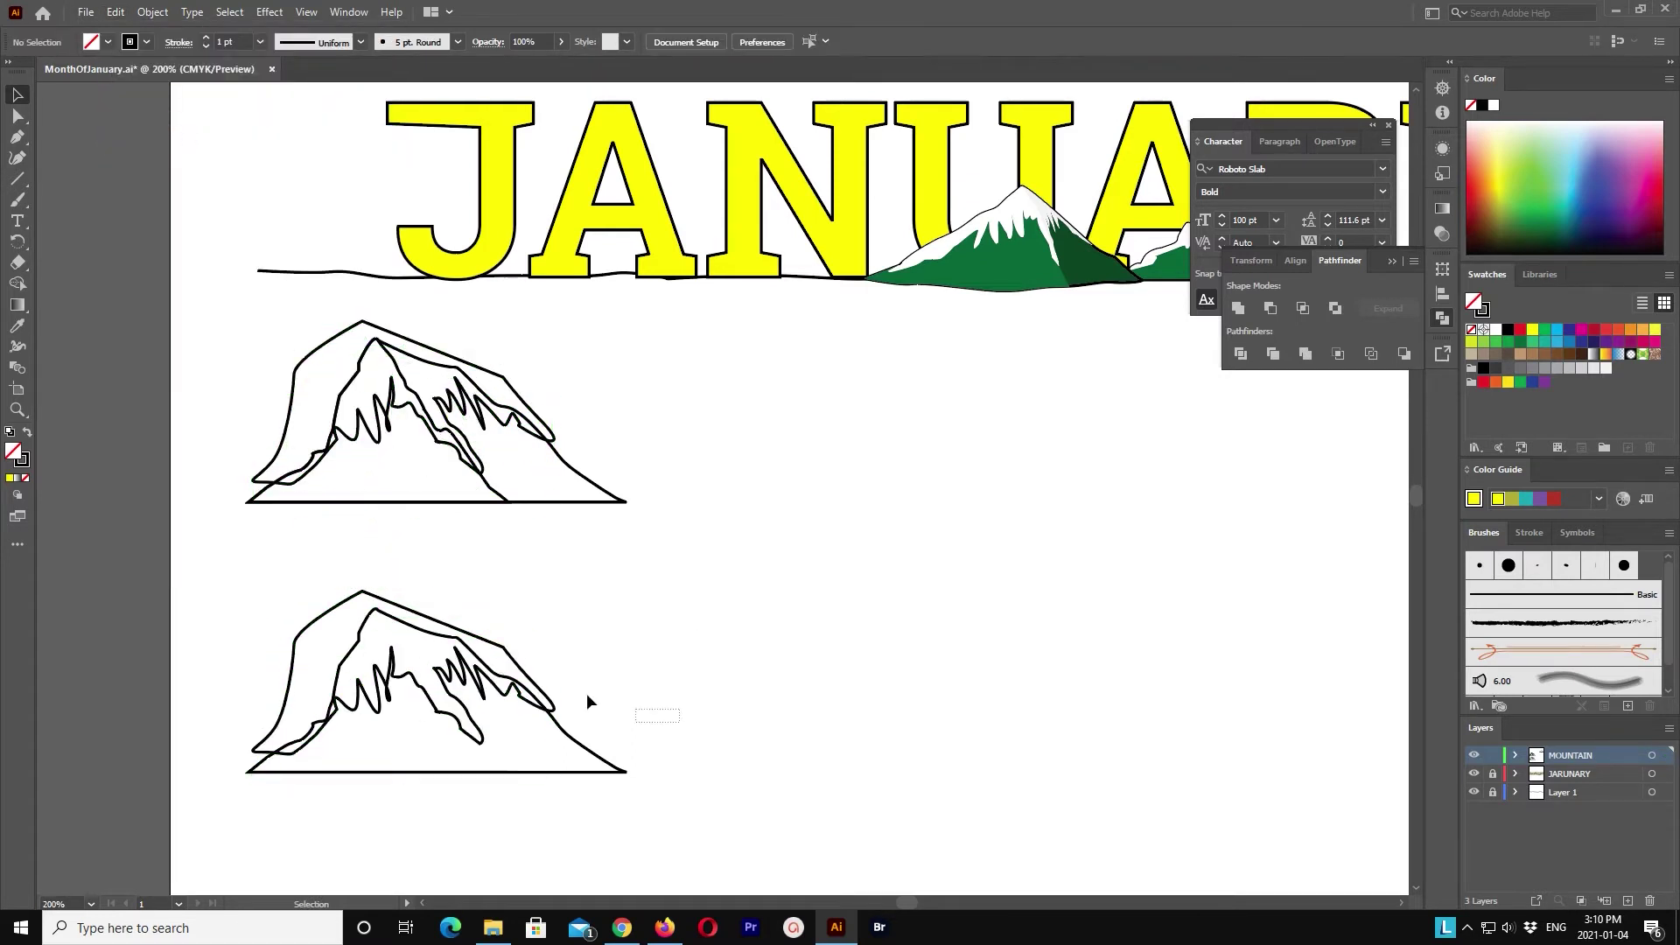
# Step: Combine the lower mountain's pieces and delete the extra outline strokes
pyautogui.moveTo(586, 693); pyautogui.dragTo(490, 648)
pyautogui.click(1303, 308)
pyautogui.click(398, 337)
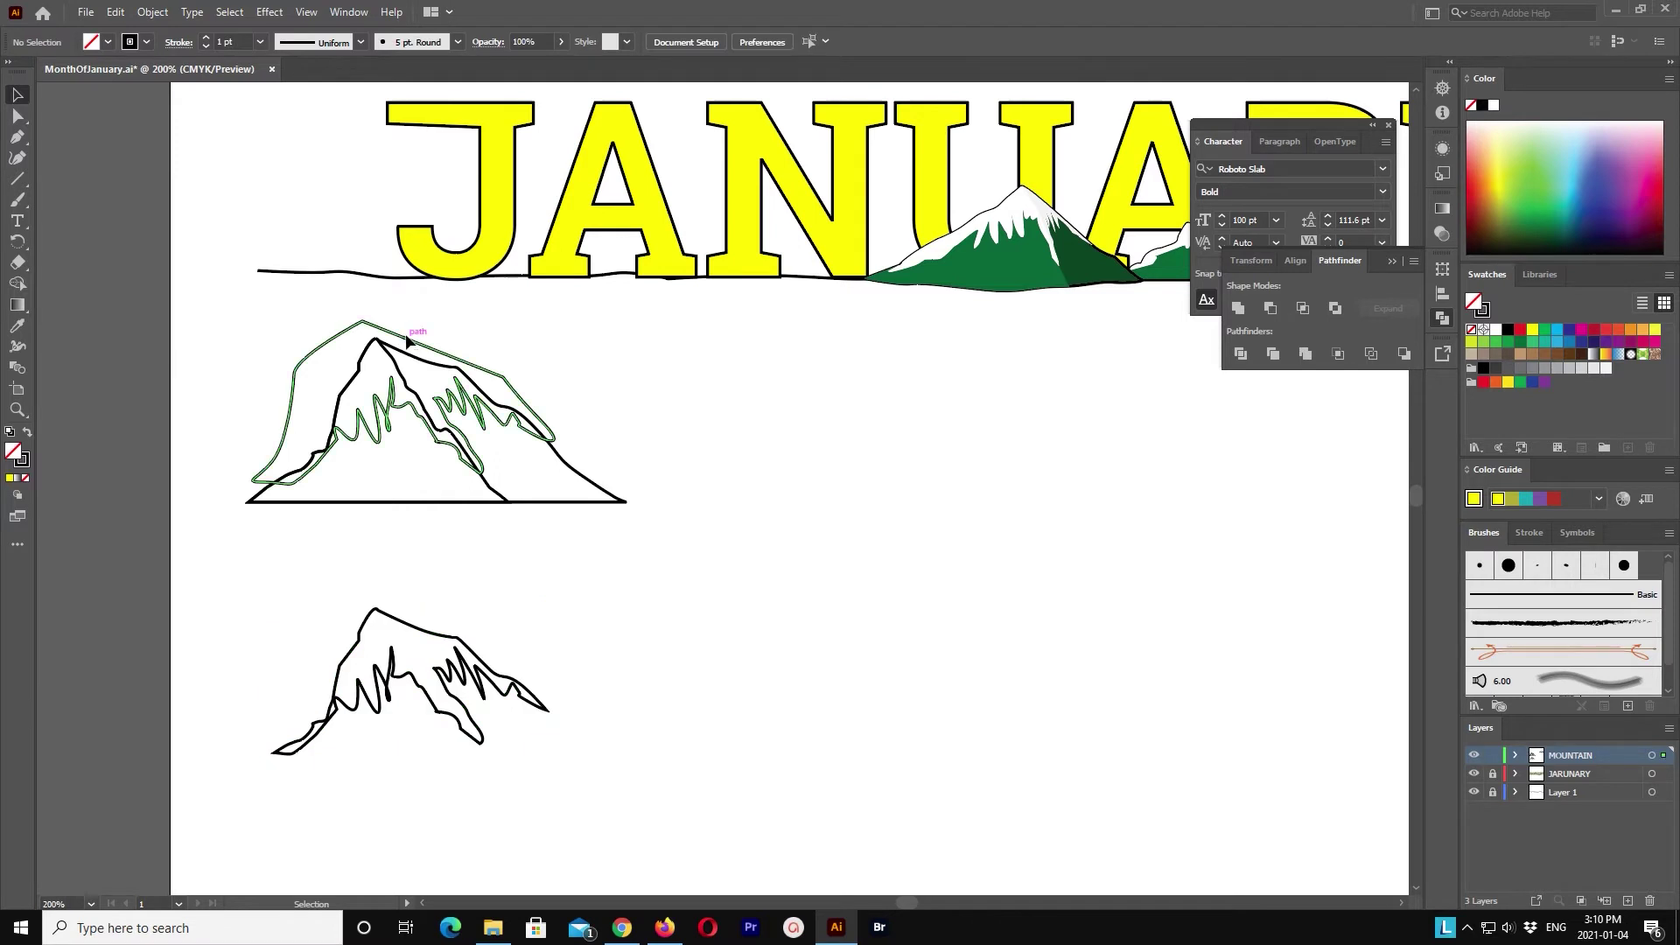
pyautogui.press('Delete')
# Step: Move the snow-ridge sketch up onto the mountain outline and select the combined drawing
pyautogui.click(439, 641)
pyautogui.hotkey('shift', 'Up')
pyautogui.hotkey('shift', 'Up')
pyautogui.hotkey('shift', 'Up')
pyautogui.hotkey('shift', 'Up')
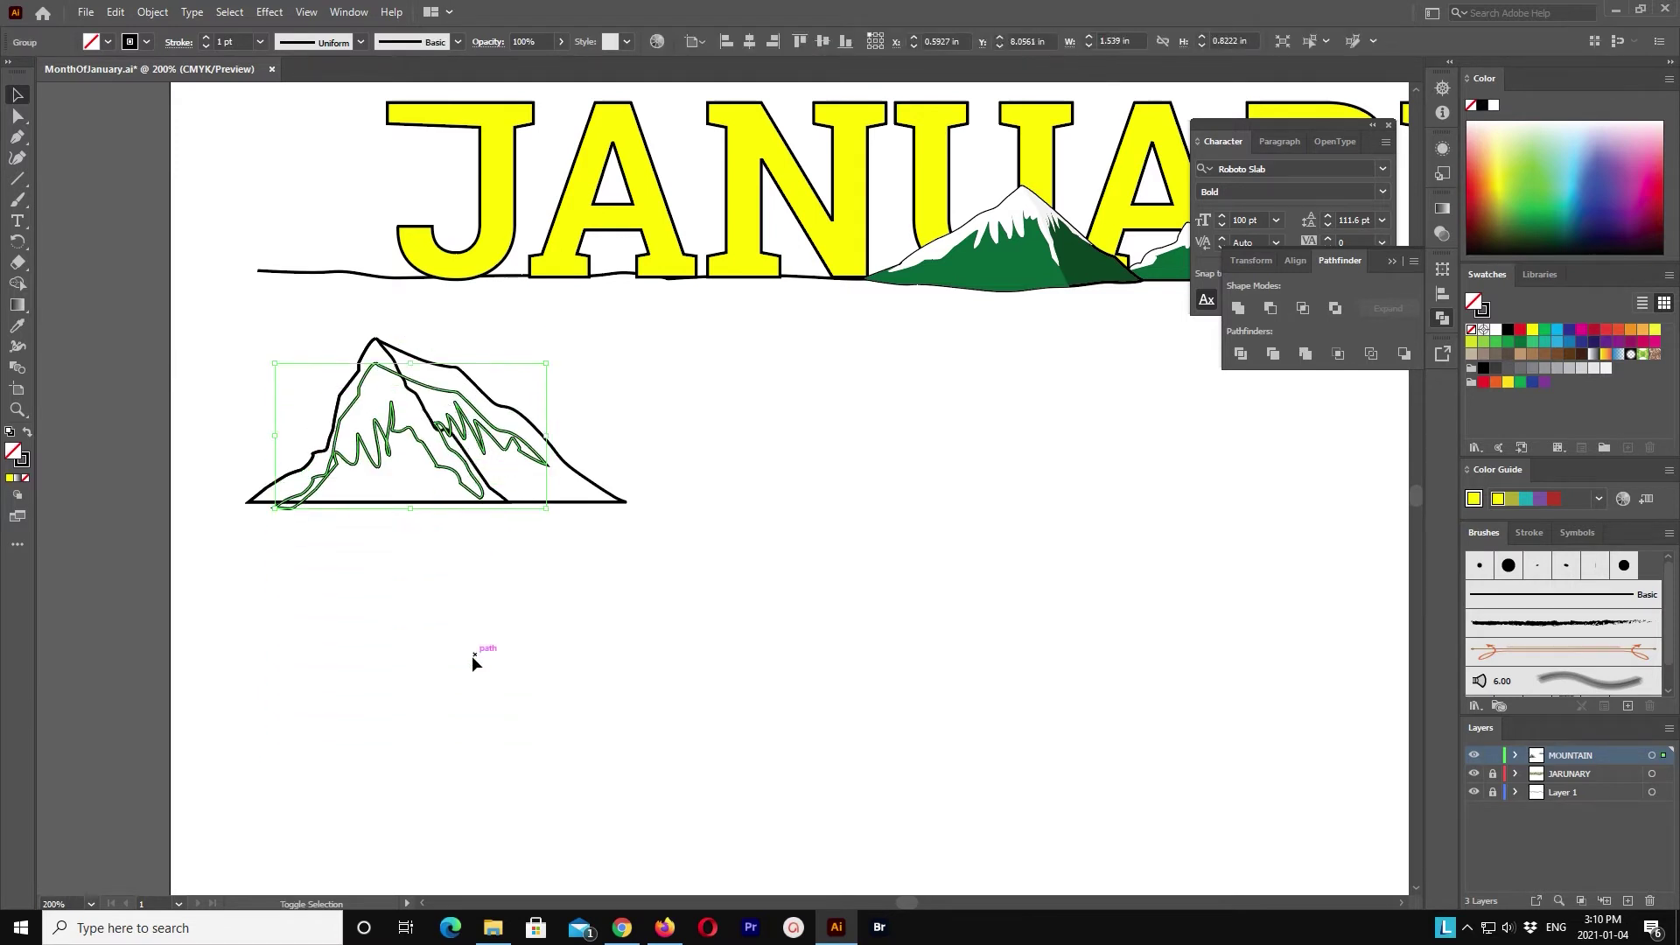
pyautogui.hotkey('shift', 'Up')
pyautogui.click(360, 560)
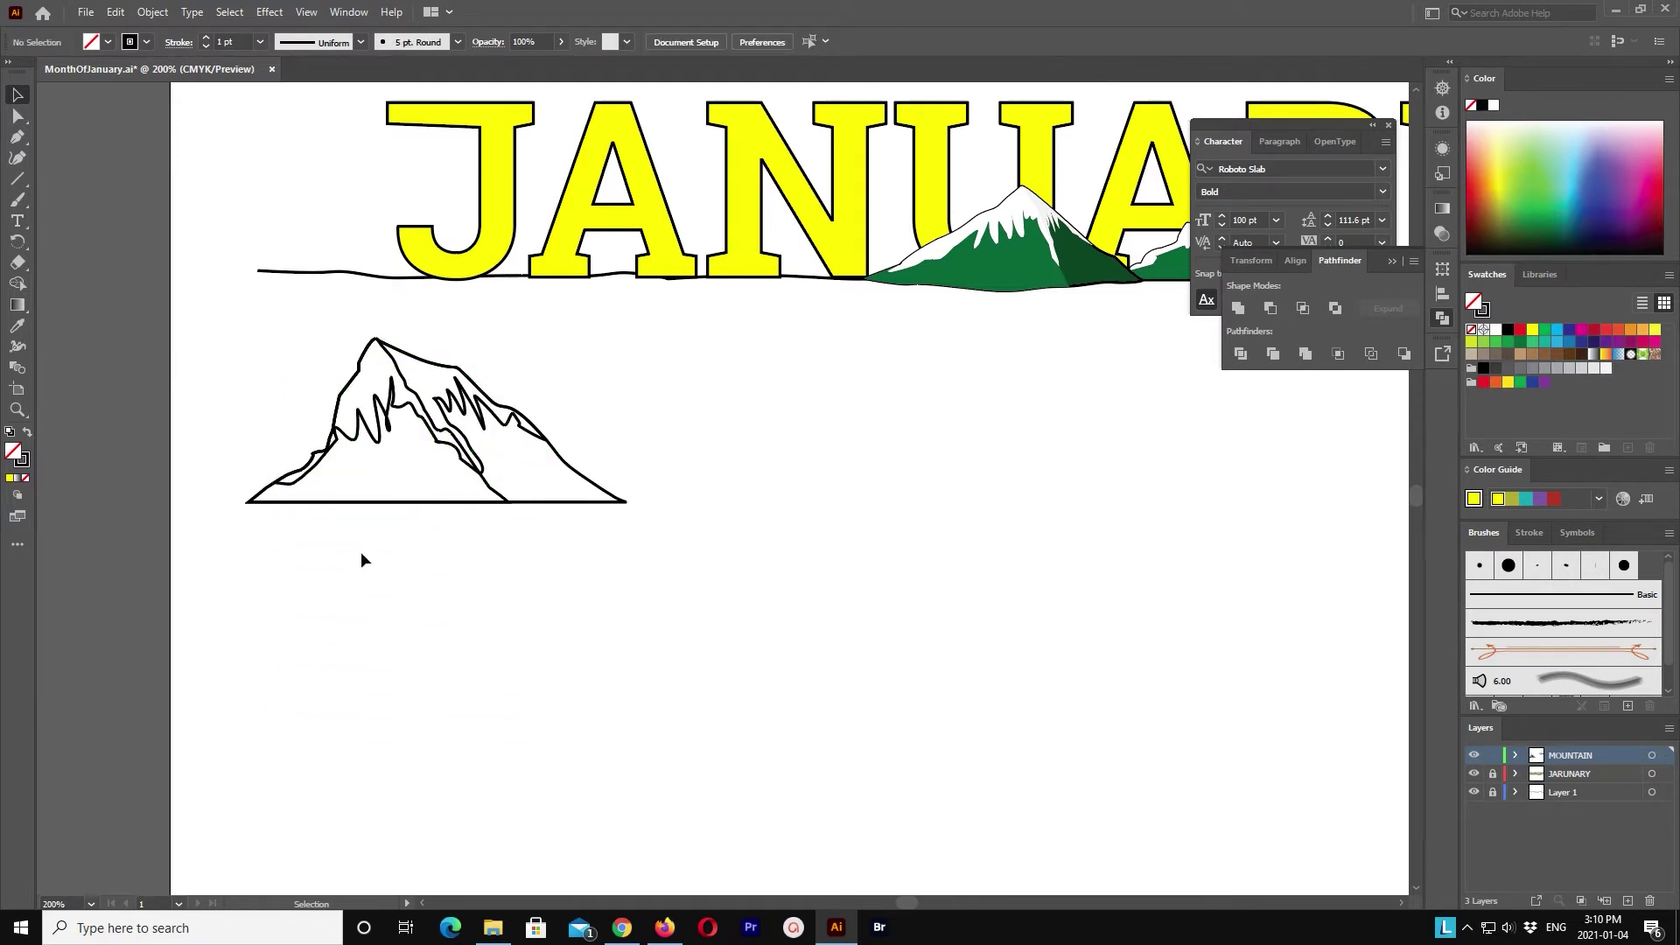
pyautogui.click(488, 475)
# Step: Copy and paste the mountain drawing, then try Pathfinder Intersect and Crop on the copy
pyautogui.click(115, 11)
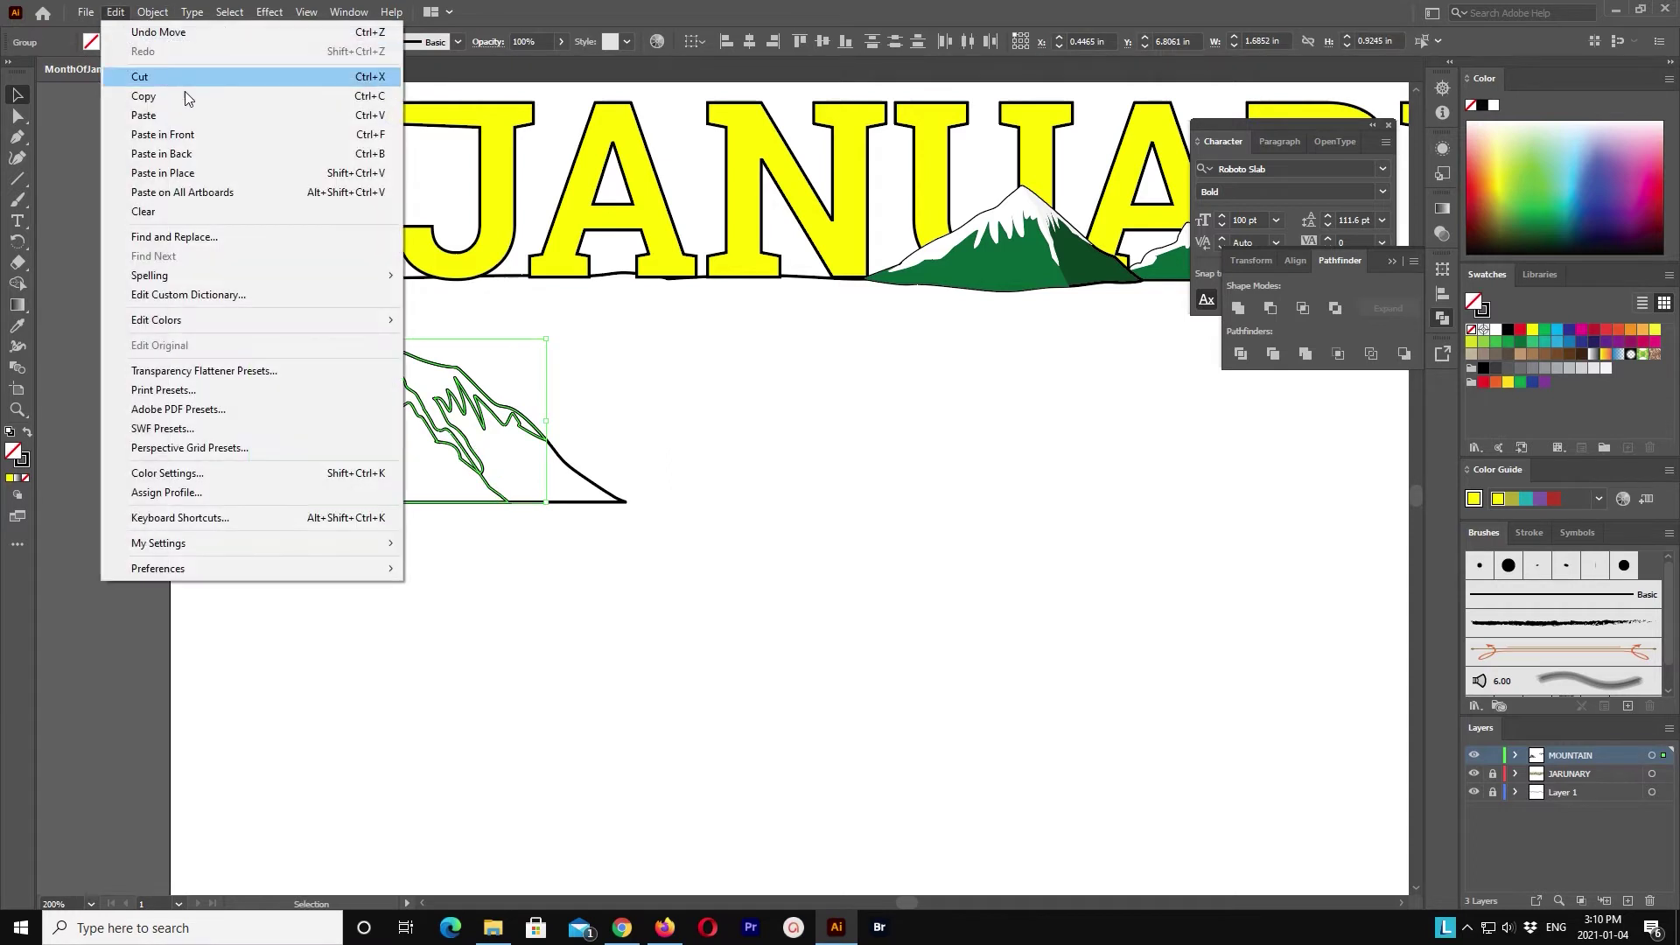
pyautogui.click(143, 95)
pyautogui.hotkey('ctrl', 'v')
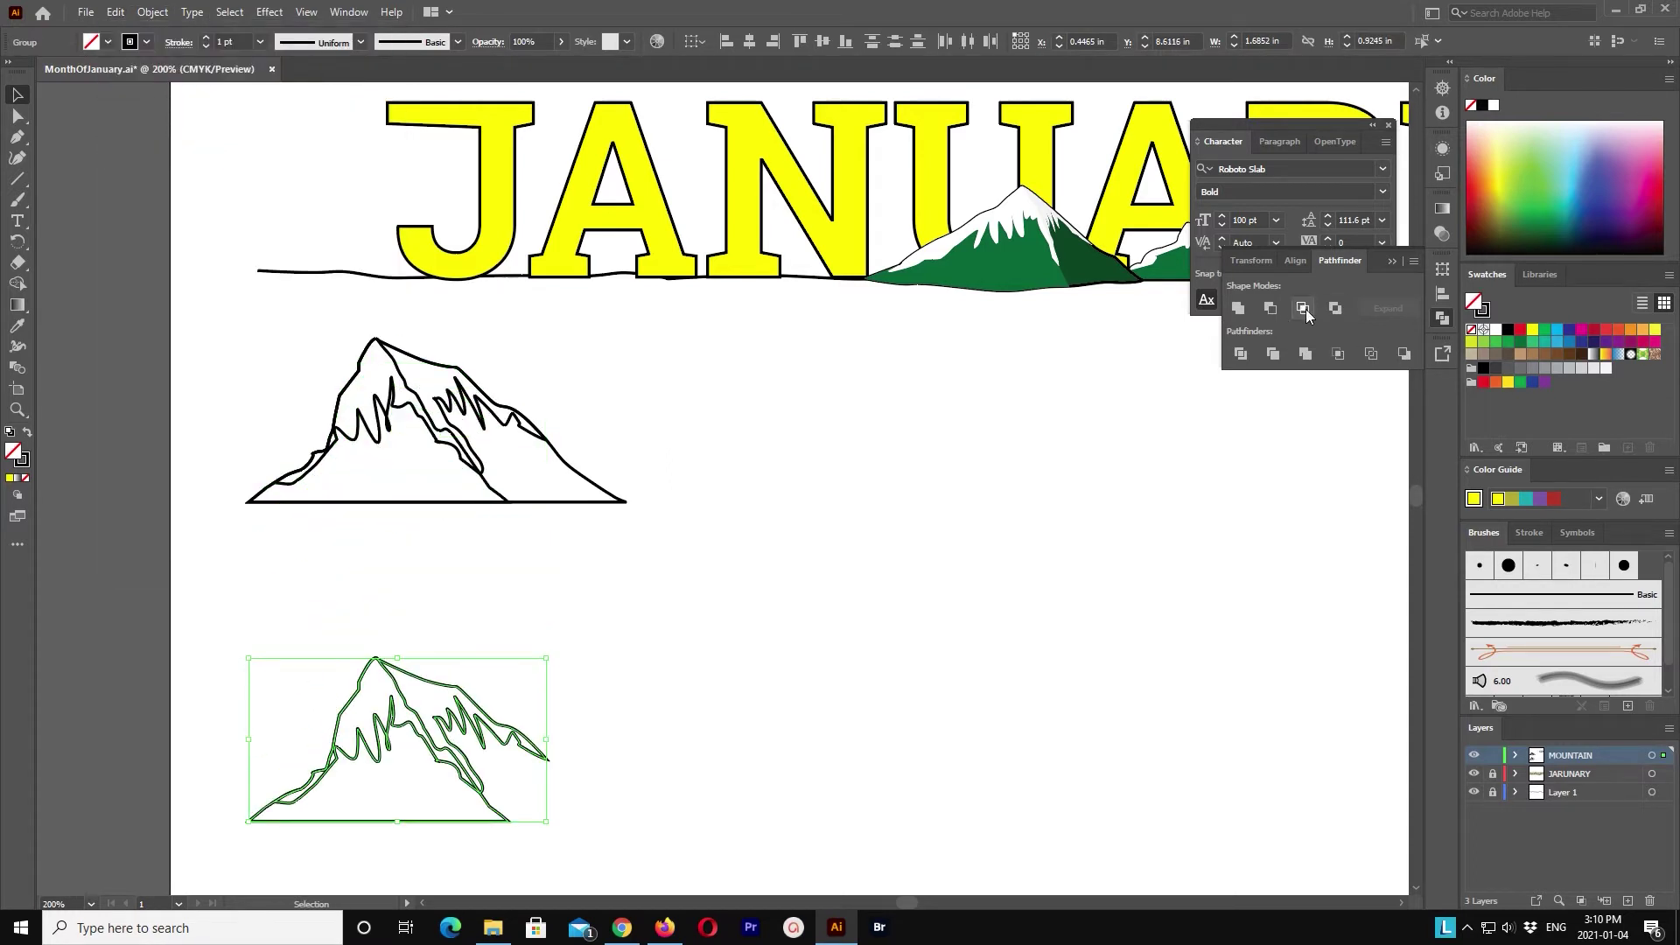
pyautogui.click(1306, 308)
pyautogui.click(982, 484)
pyautogui.click(1332, 354)
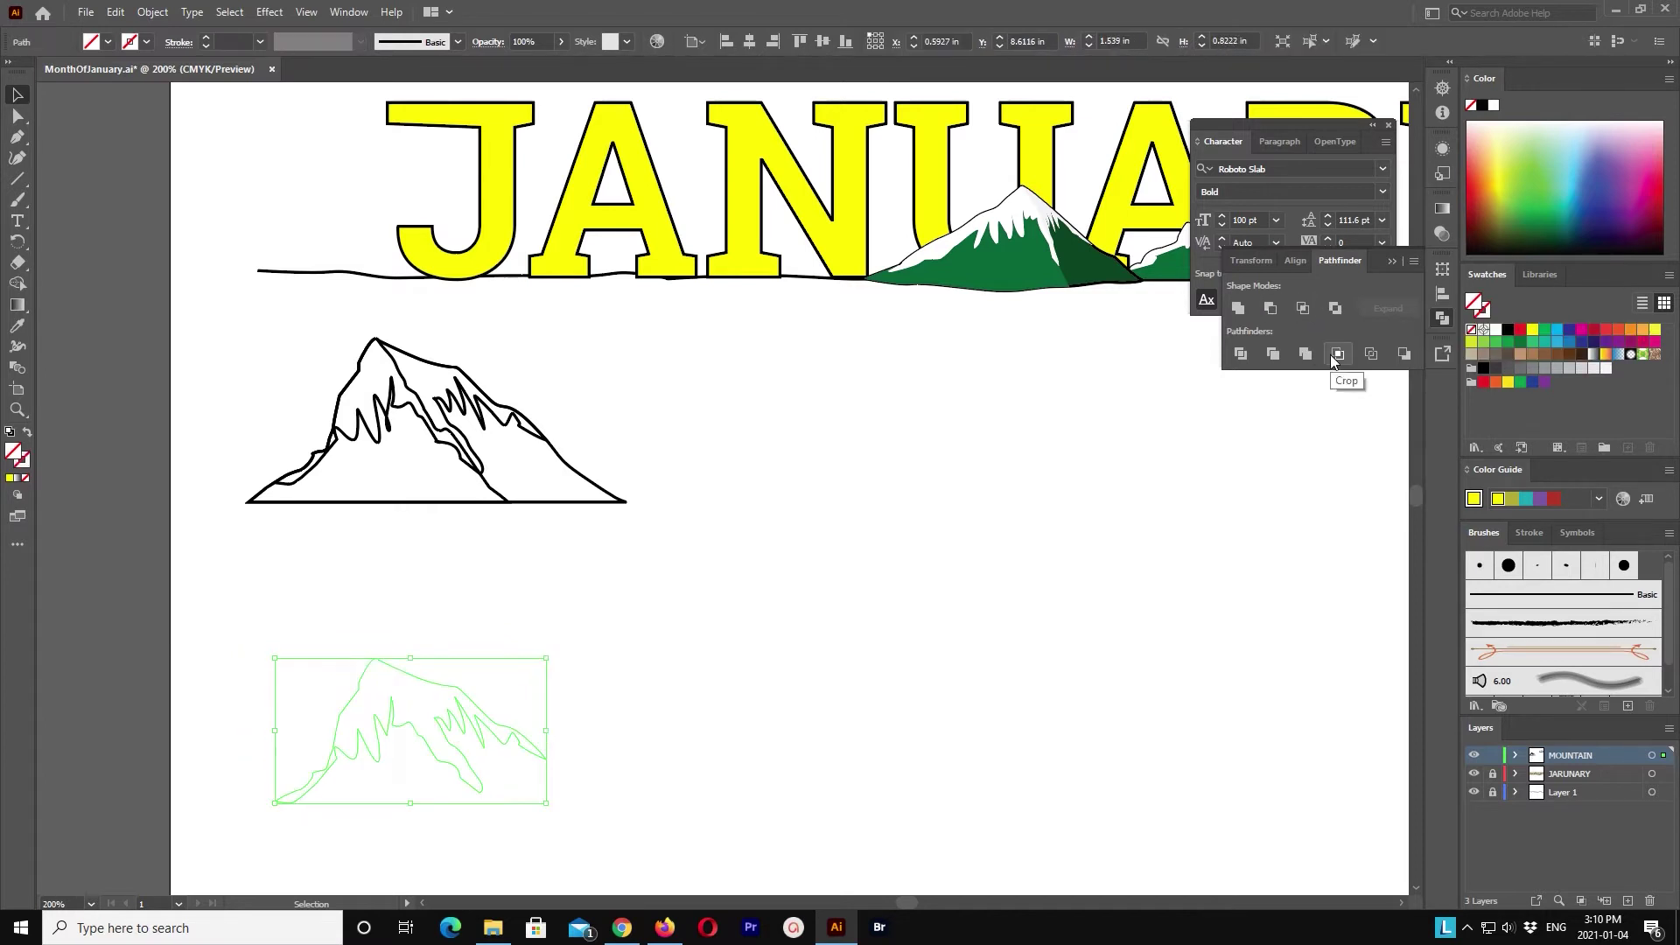
pyautogui.click(1013, 483)
pyautogui.click(1303, 308)
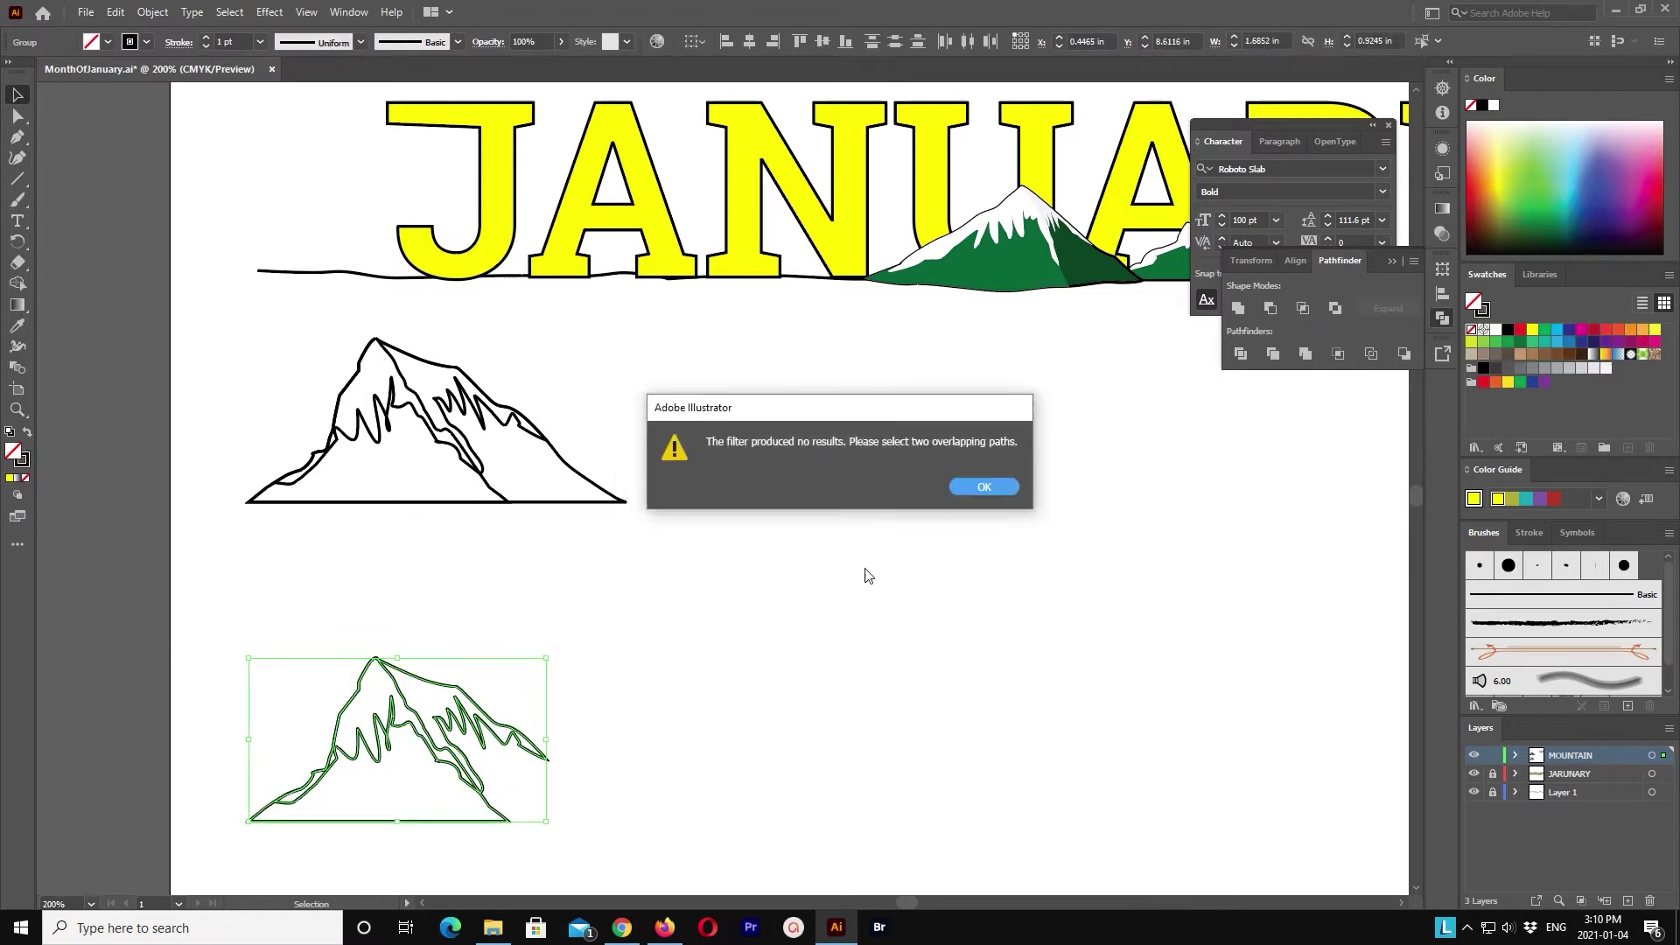
pyautogui.press('Return')
# Step: Bring the copy's outer mountain outline to the front
pyautogui.click(470, 865)
pyautogui.click(499, 811)
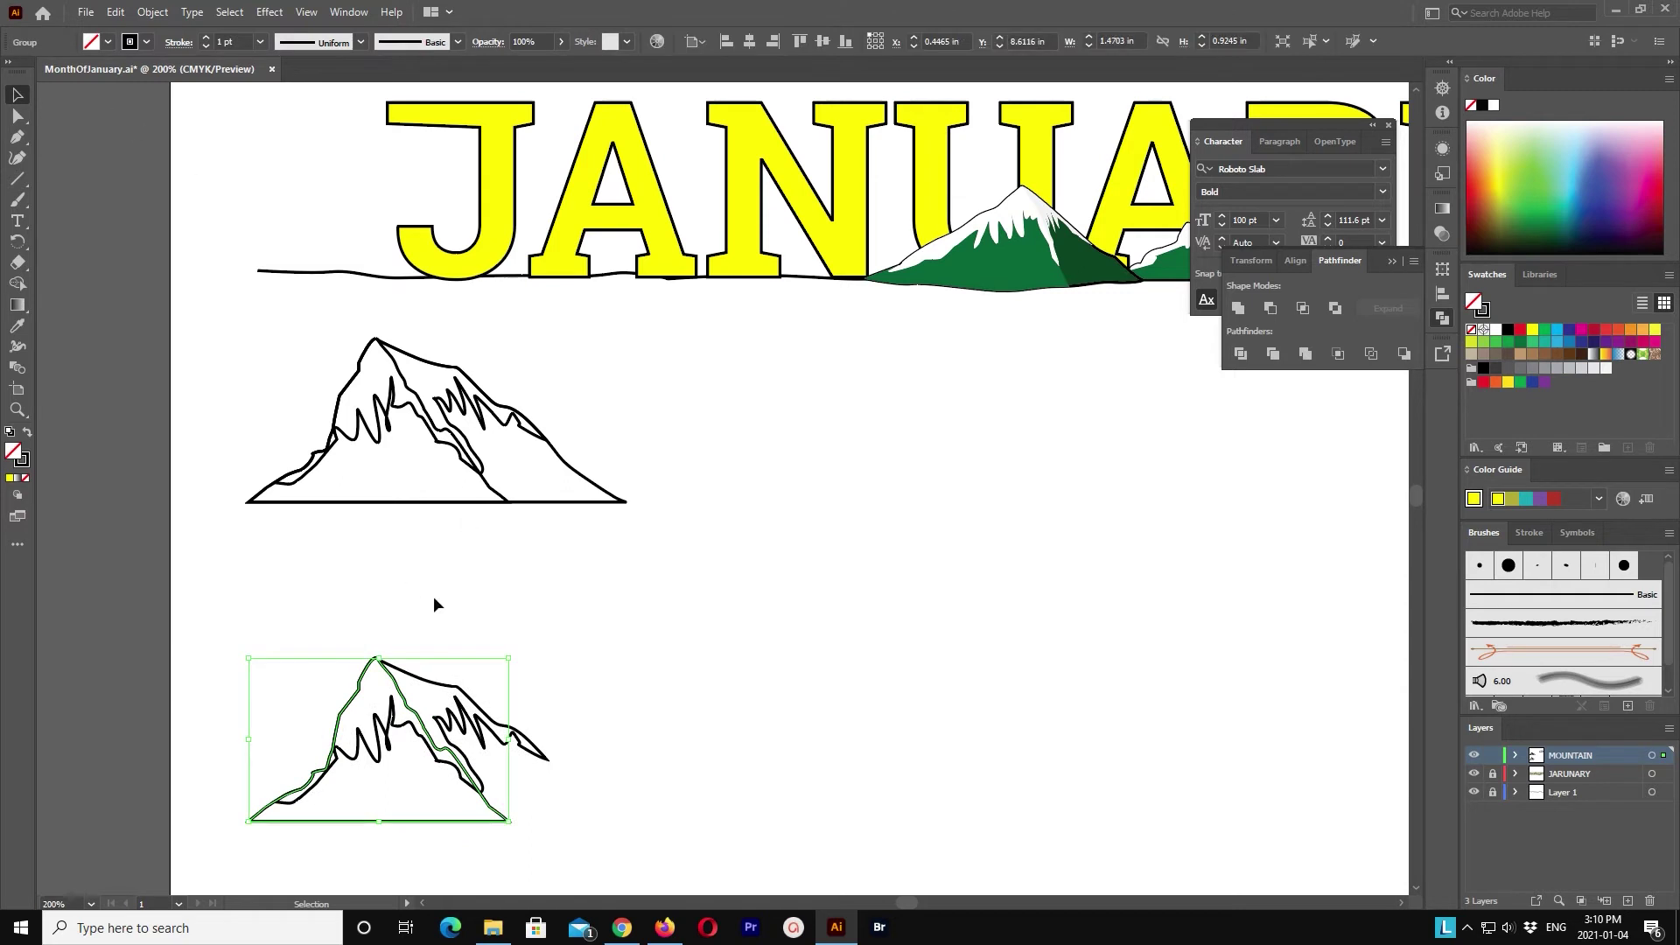
pyautogui.moveTo(490, 689); pyautogui.dragTo(696, 604)
pyautogui.hotkey('ctrl', 'z')
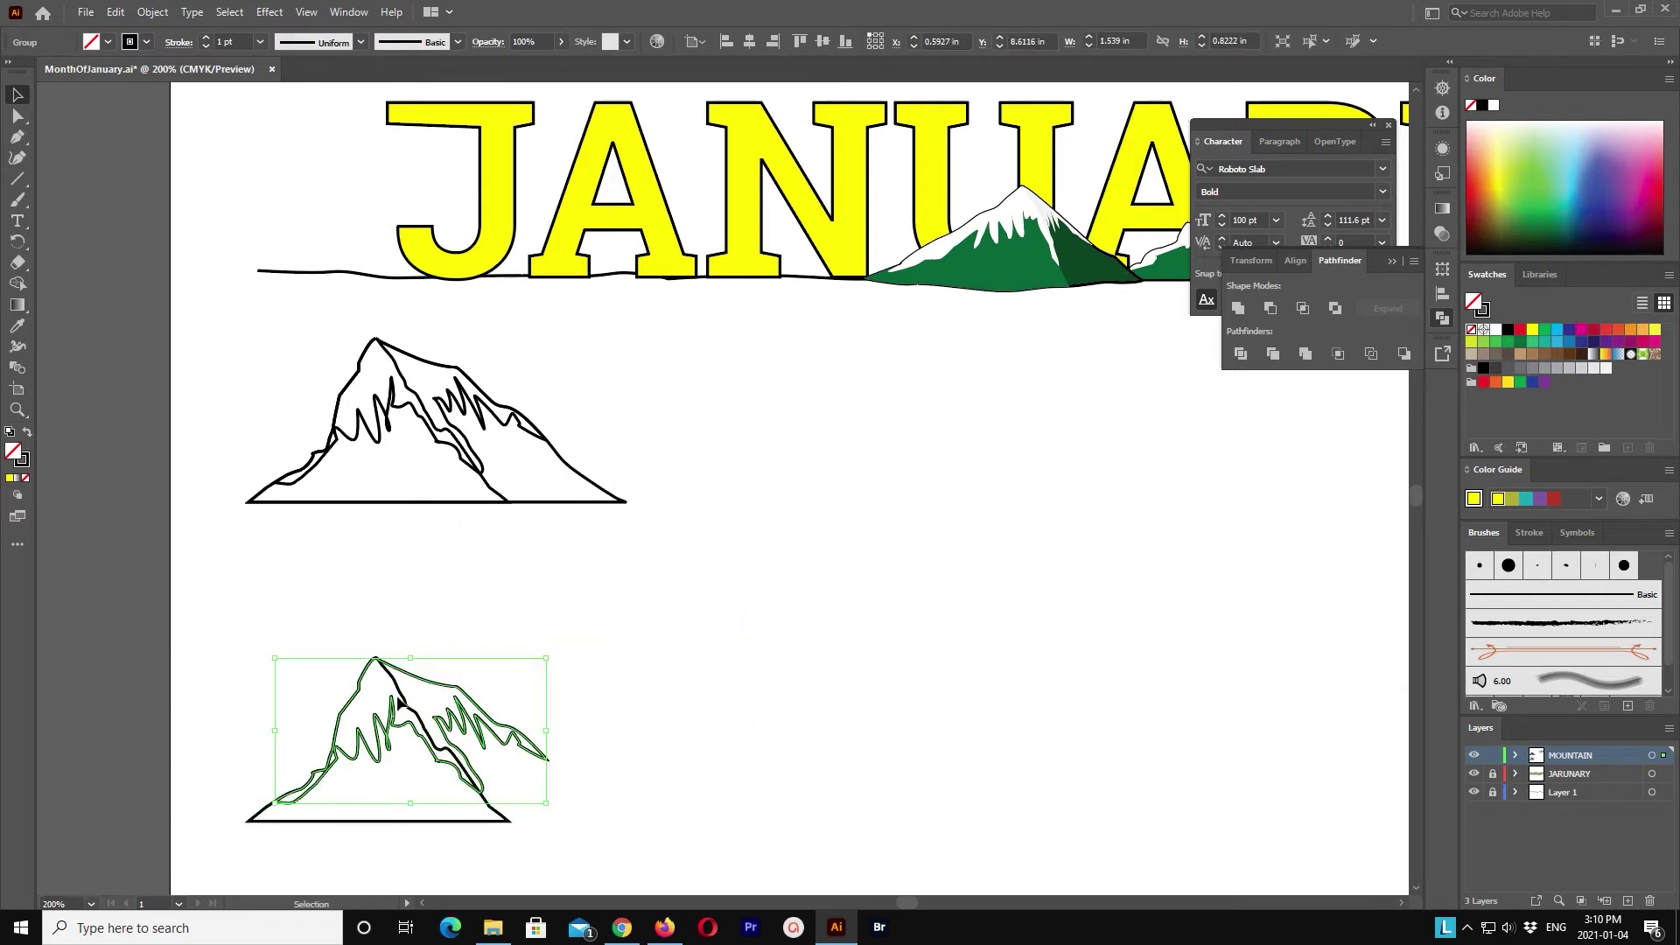
pyautogui.click(401, 697)
pyautogui.click(152, 11)
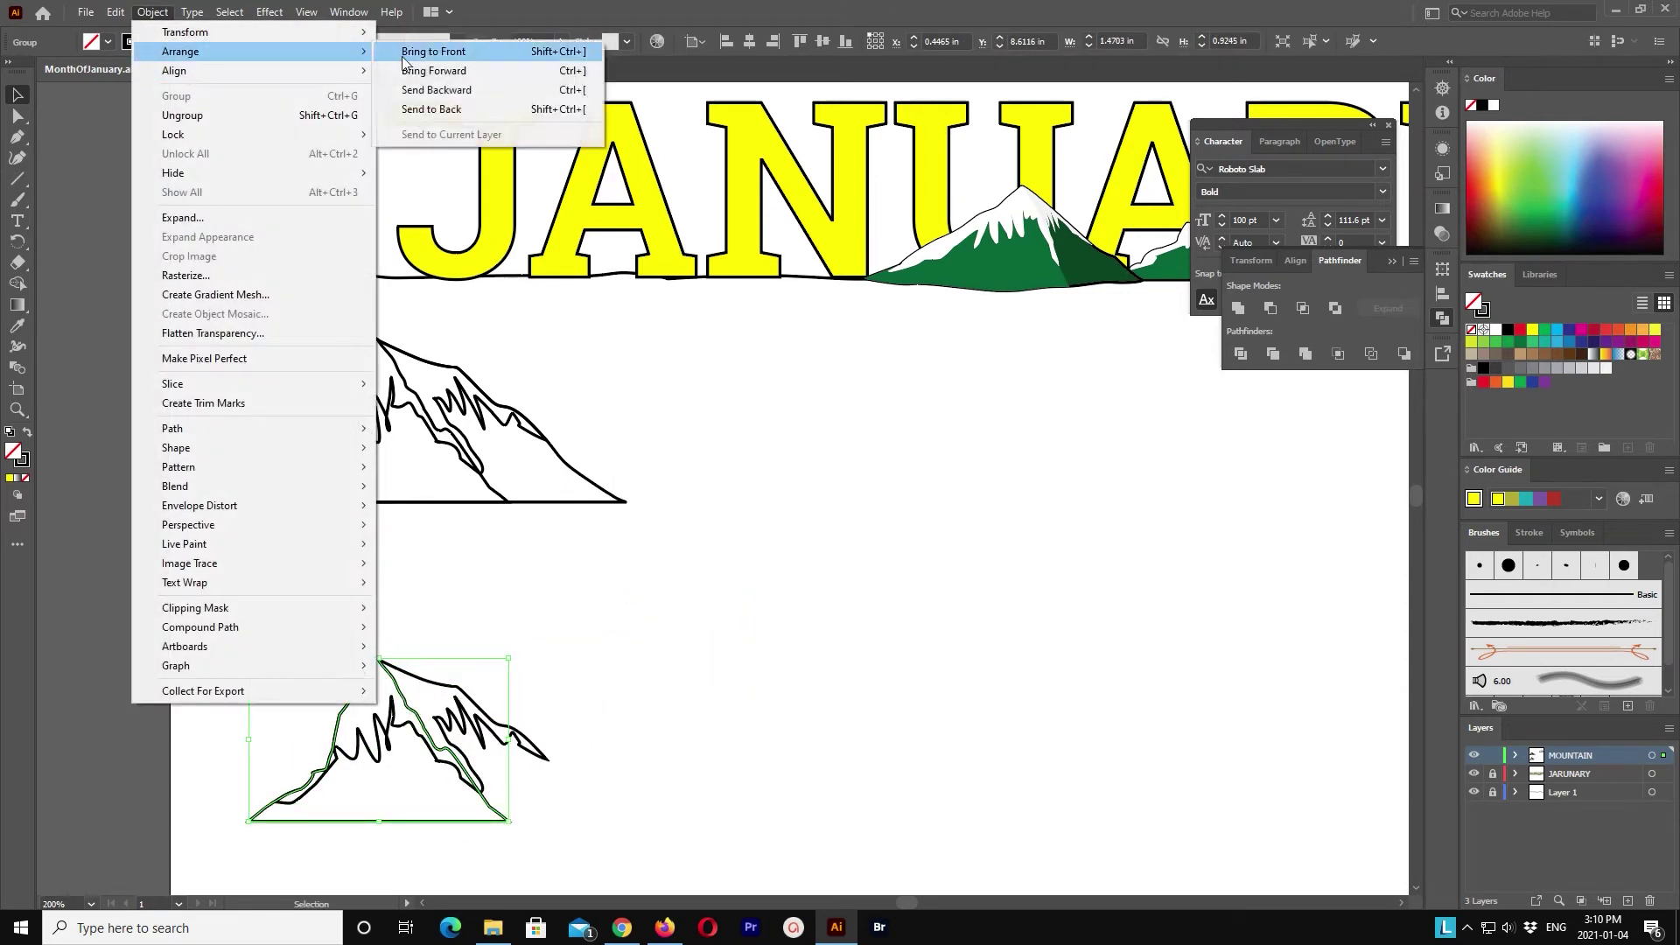
pyautogui.click(411, 51)
# Step: Select the whole copy with its base line and apply Minus Front to cut the left ridge
pyautogui.moveTo(644, 734); pyautogui.dragTo(490, 799)
pyautogui.click(1404, 354)
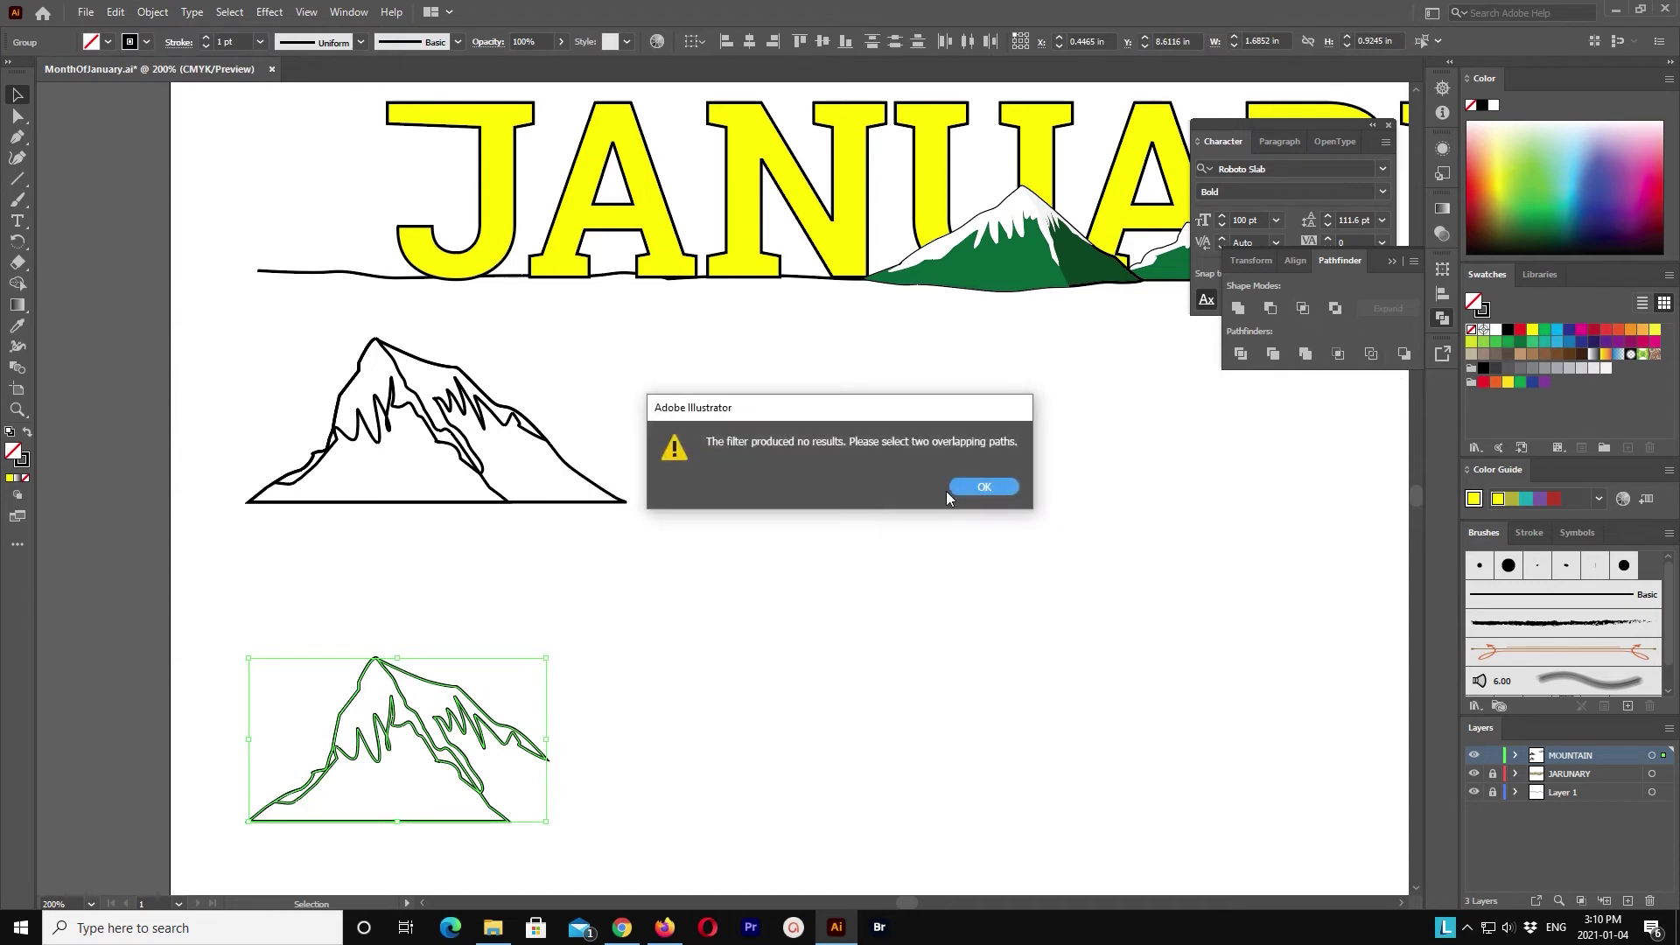
pyautogui.click(985, 488)
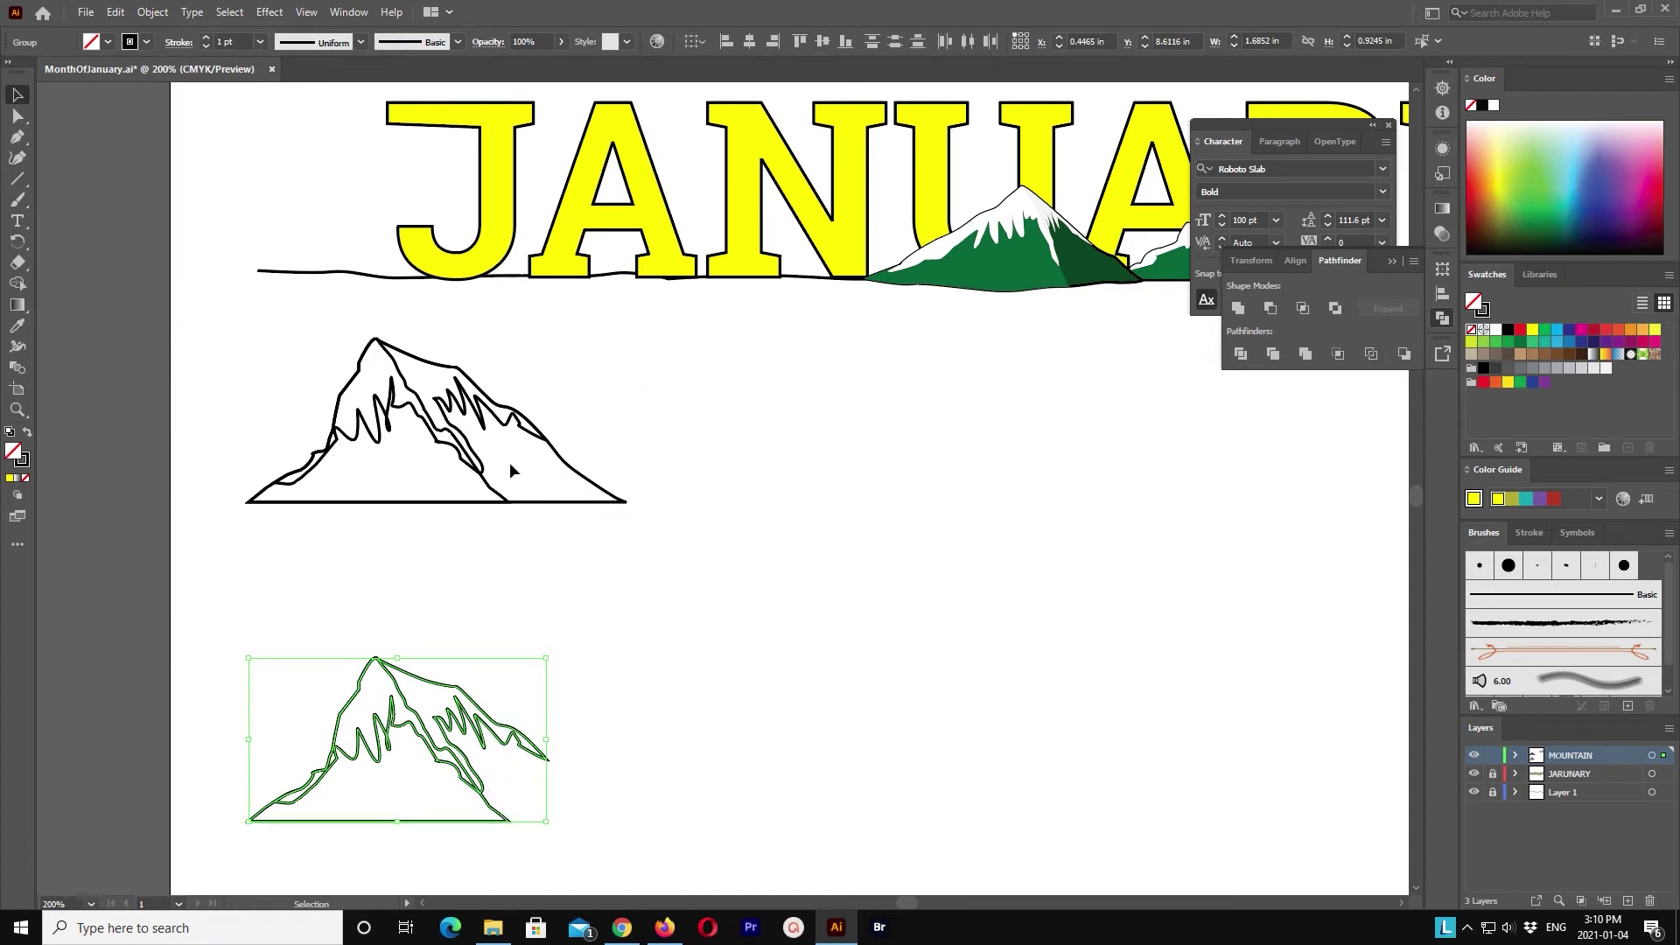
pyautogui.hotkey('ctrl', 'z')
pyautogui.hotkey('ctrl', 'z')
pyautogui.hotkey('ctrl', 'z')
pyautogui.hotkey('ctrl', 'z')
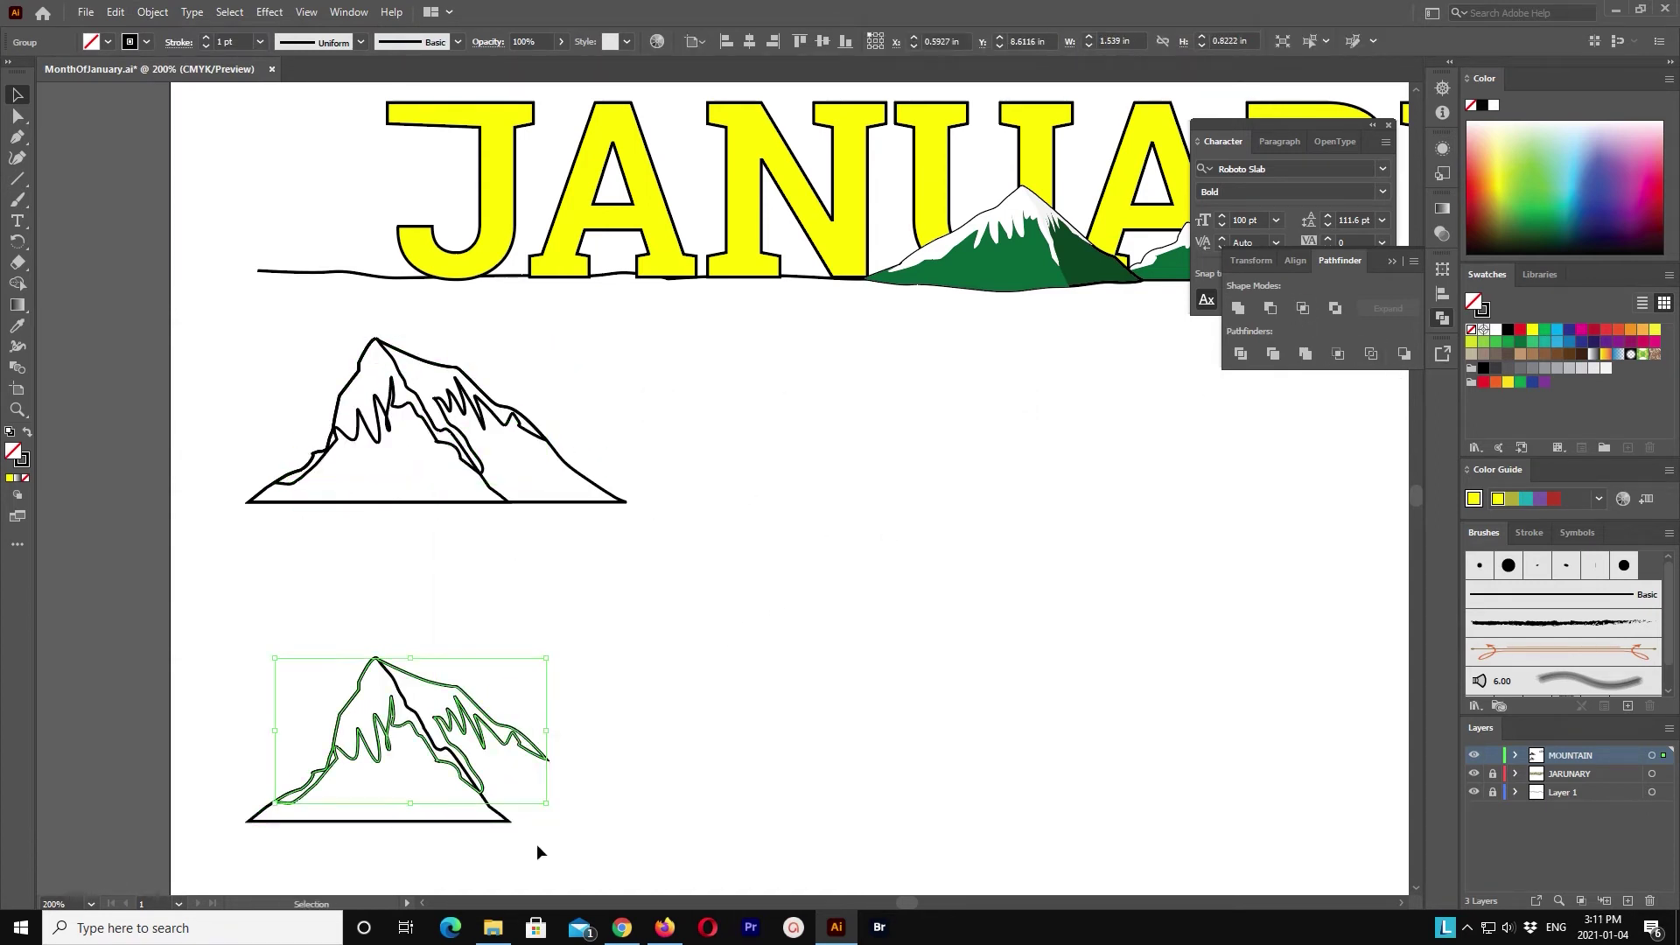
pyautogui.keyDown('shift'); pyautogui.click(506, 816); pyautogui.keyUp('shift')
pyautogui.click(1303, 308)
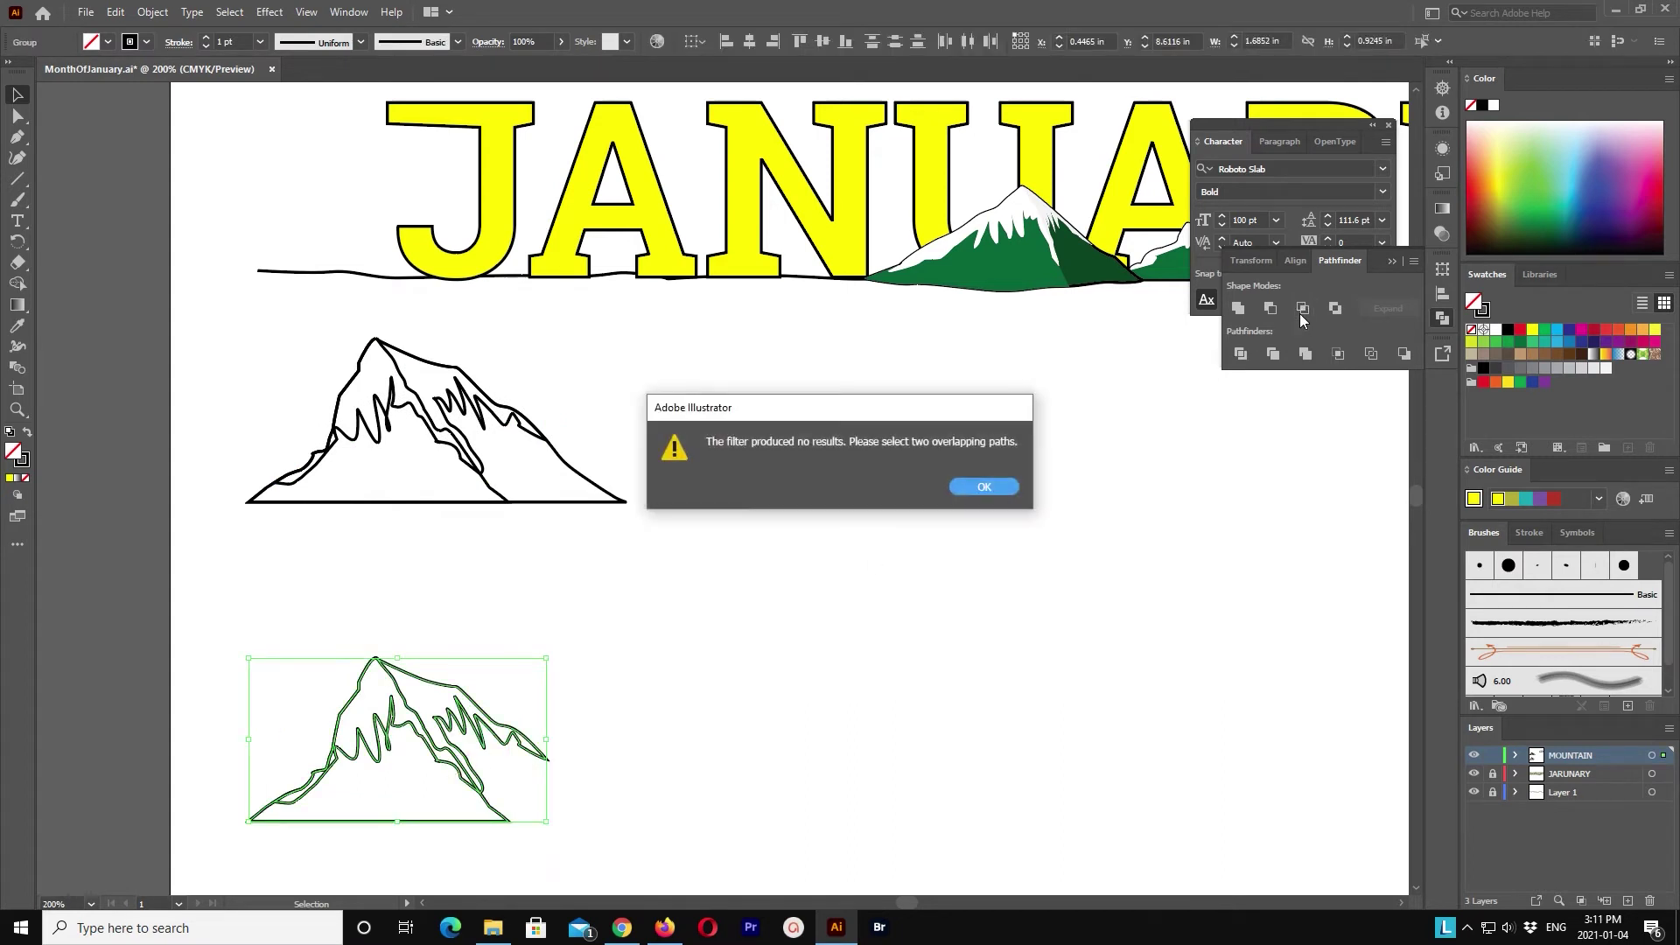
pyautogui.click(985, 488)
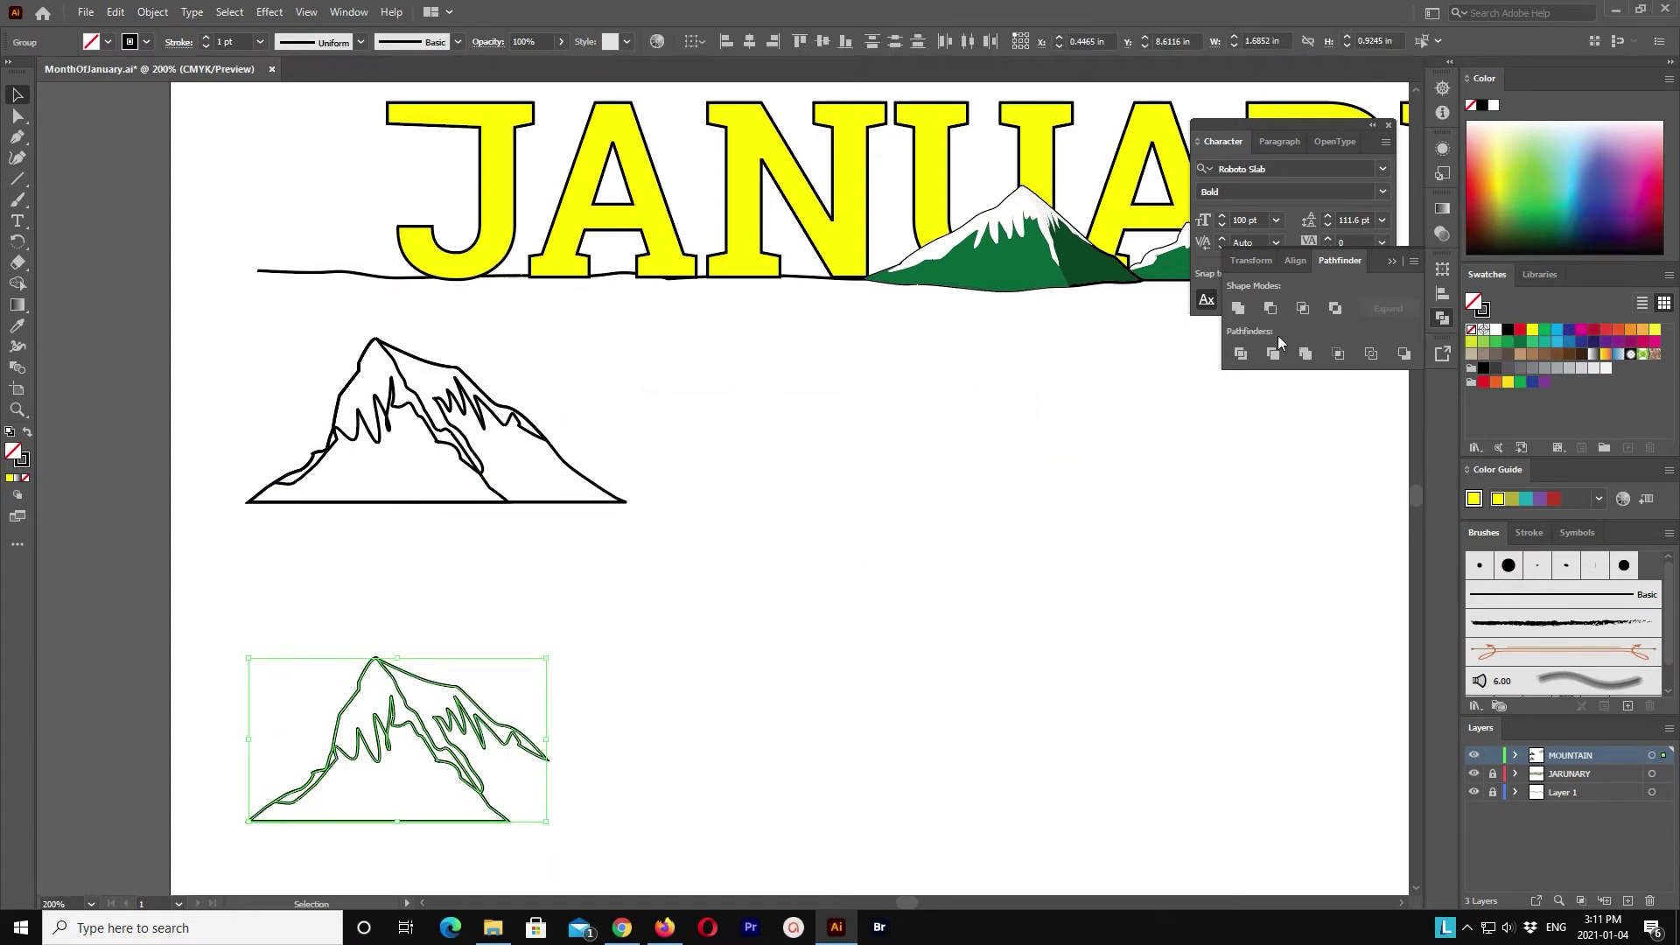
pyautogui.click(1332, 313)
pyautogui.scroll(-5, 630, 418)
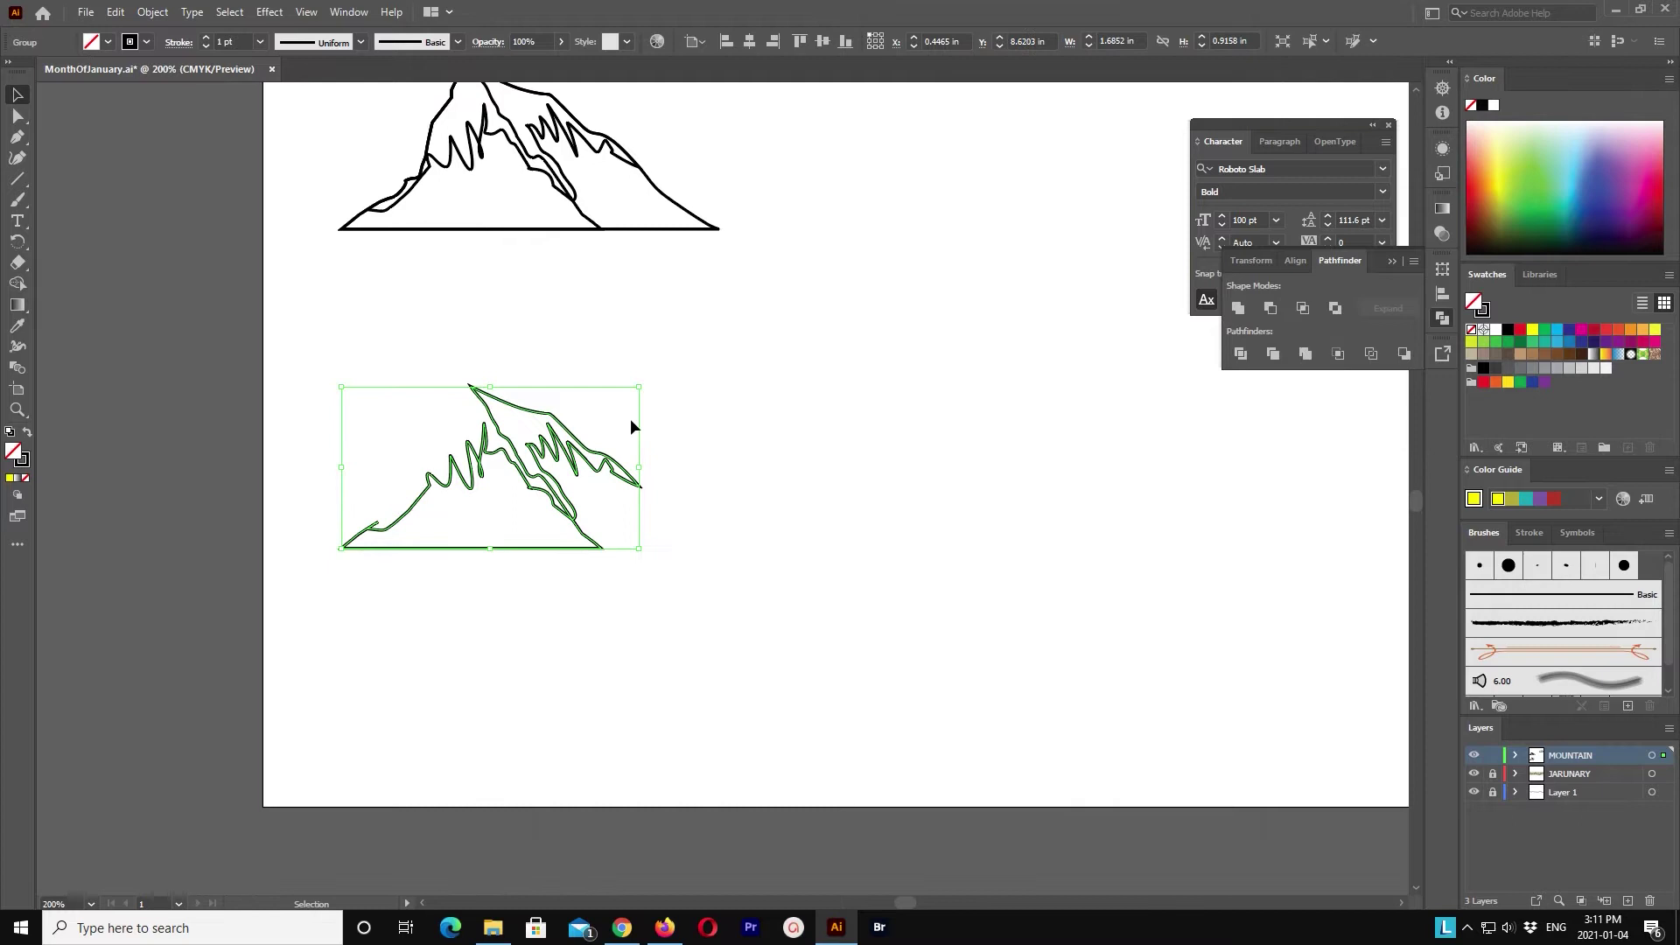
# Step: Delete the copy's base line and left zigzag segments, leaving the snow-cap path
pyautogui.click(18, 116)
pyautogui.moveTo(356, 487); pyautogui.dragTo(393, 612)
pyautogui.press('Delete')
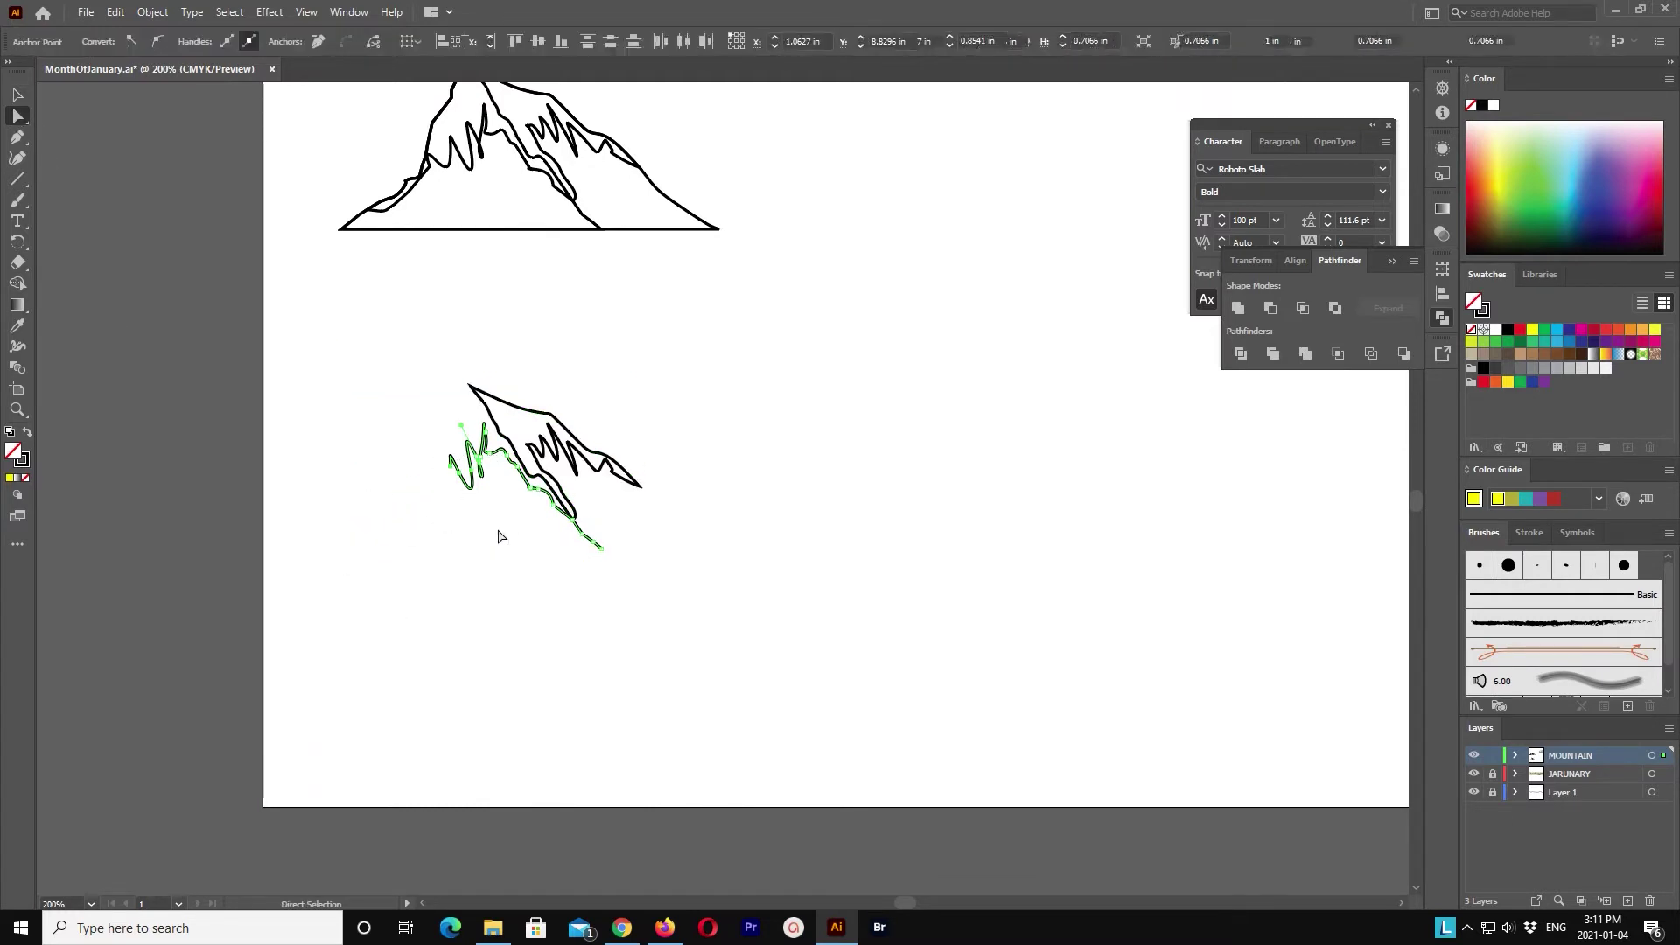
pyautogui.press('Delete')
pyautogui.press('Delete')
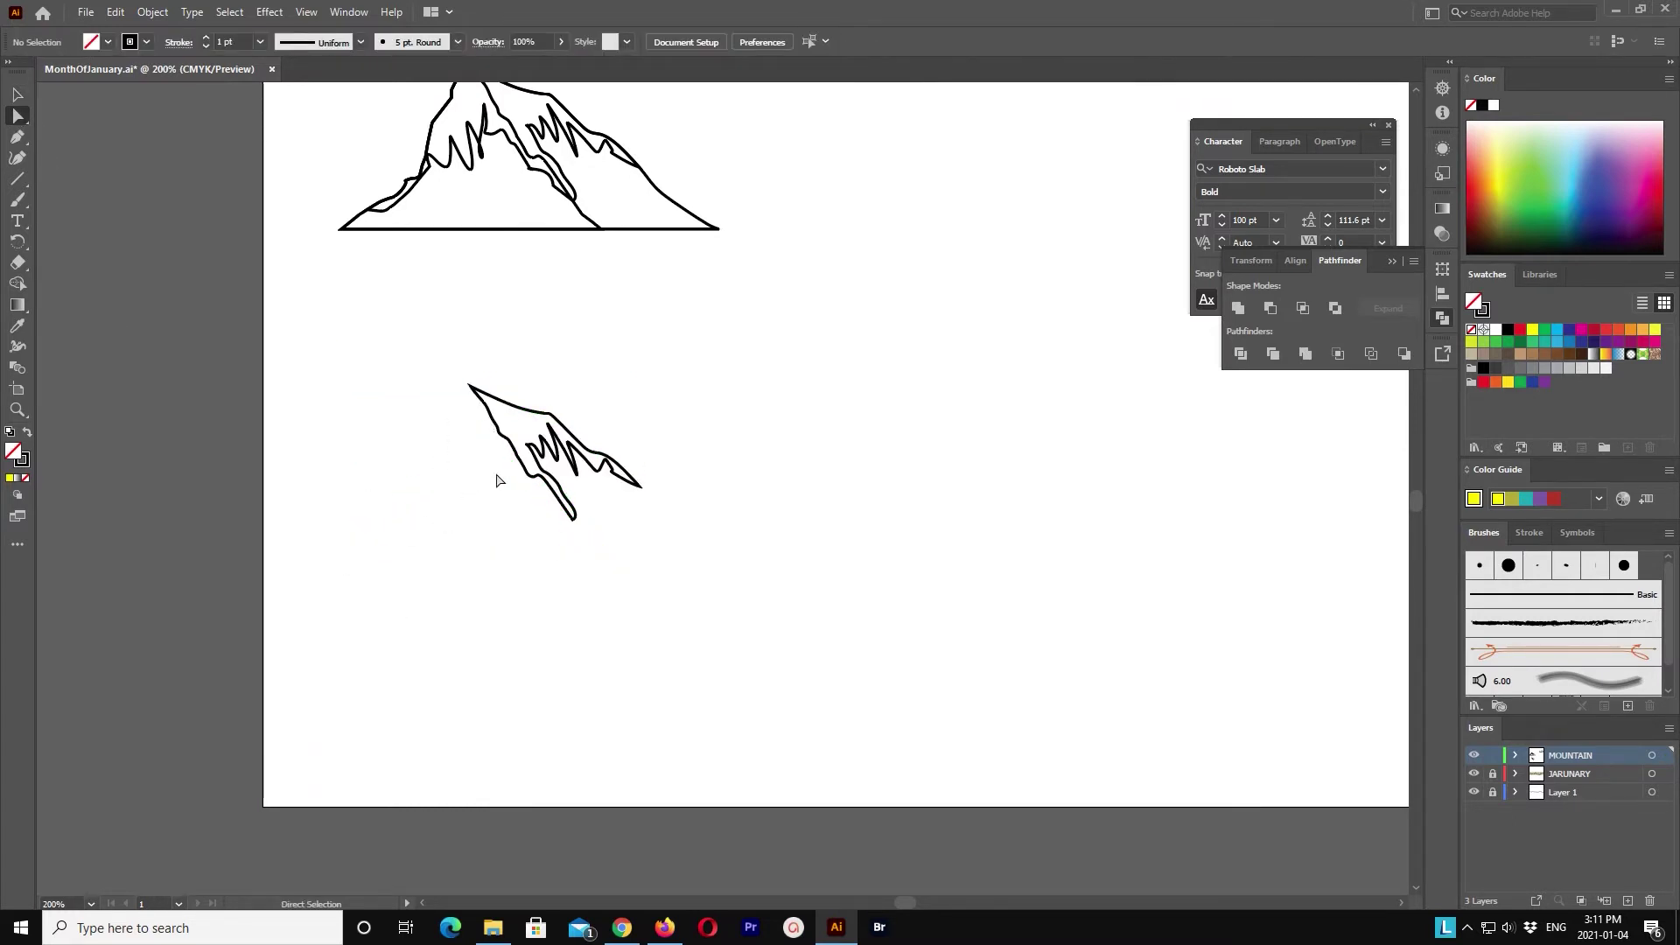
pyautogui.click(575, 518)
pyautogui.hotkey('ctrl', 'j')
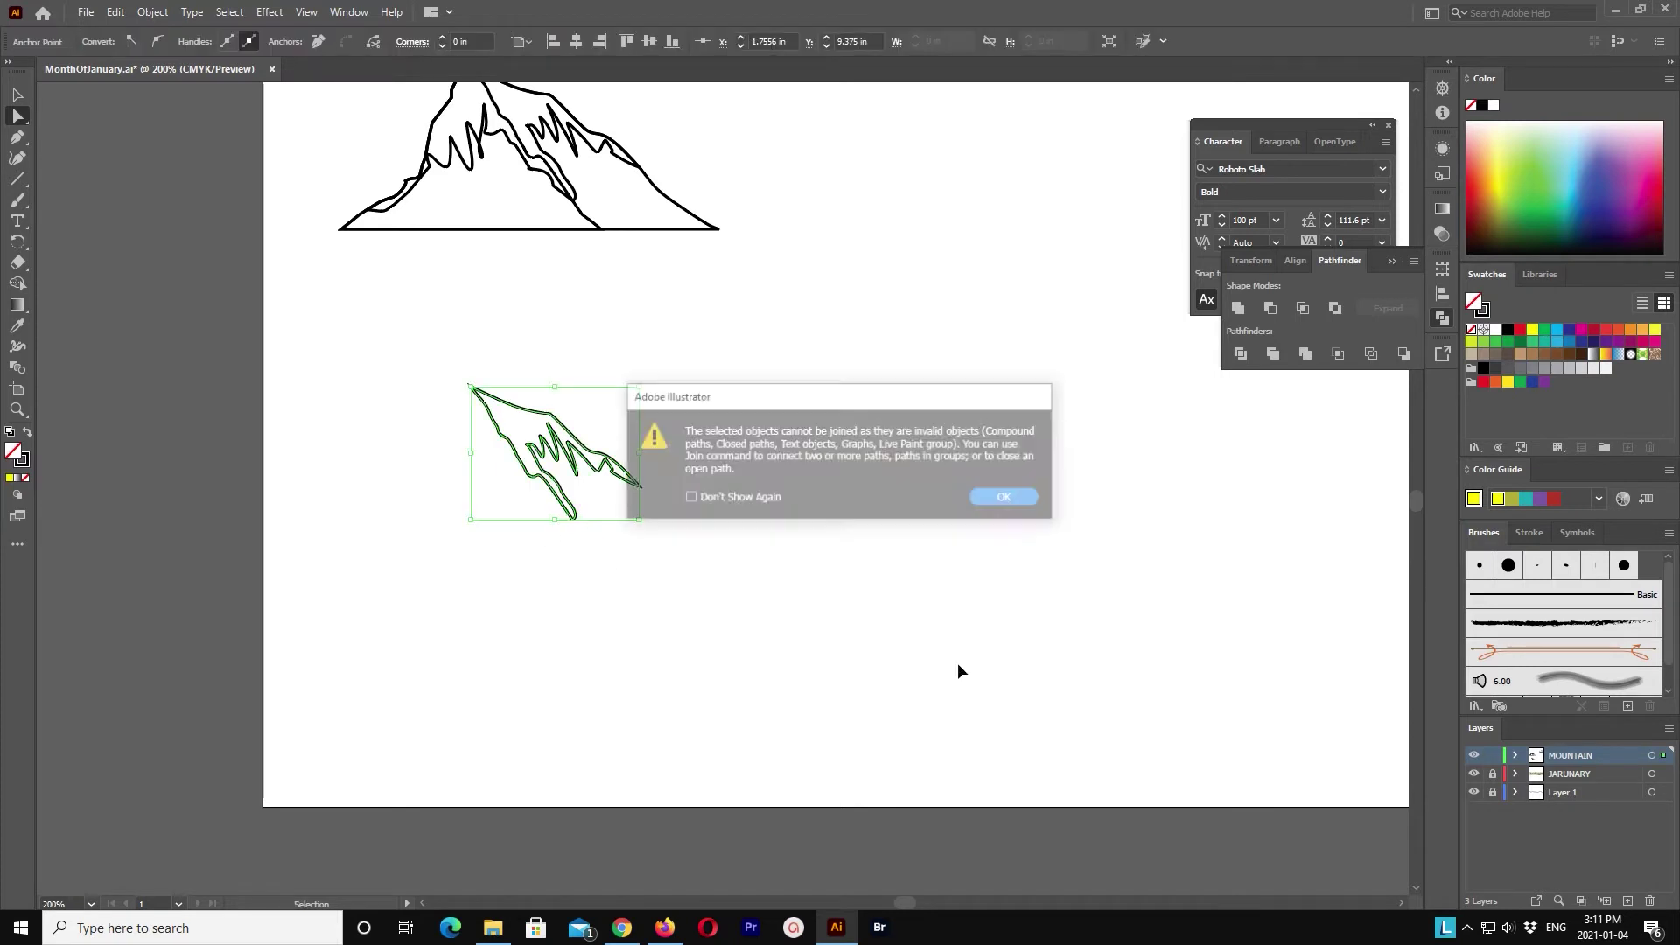
pyautogui.click(1004, 495)
pyautogui.click(735, 630)
# Step: Zoom in on the snow-cap's bottom anchor, test moving it, then zoom back out
pyautogui.hotkey('ctrl', '=')
pyautogui.hotkey('ctrl', '=')
pyautogui.hotkey('ctrl', '=')
pyautogui.moveTo(733, 634); pyautogui.dragTo(1269, 715)
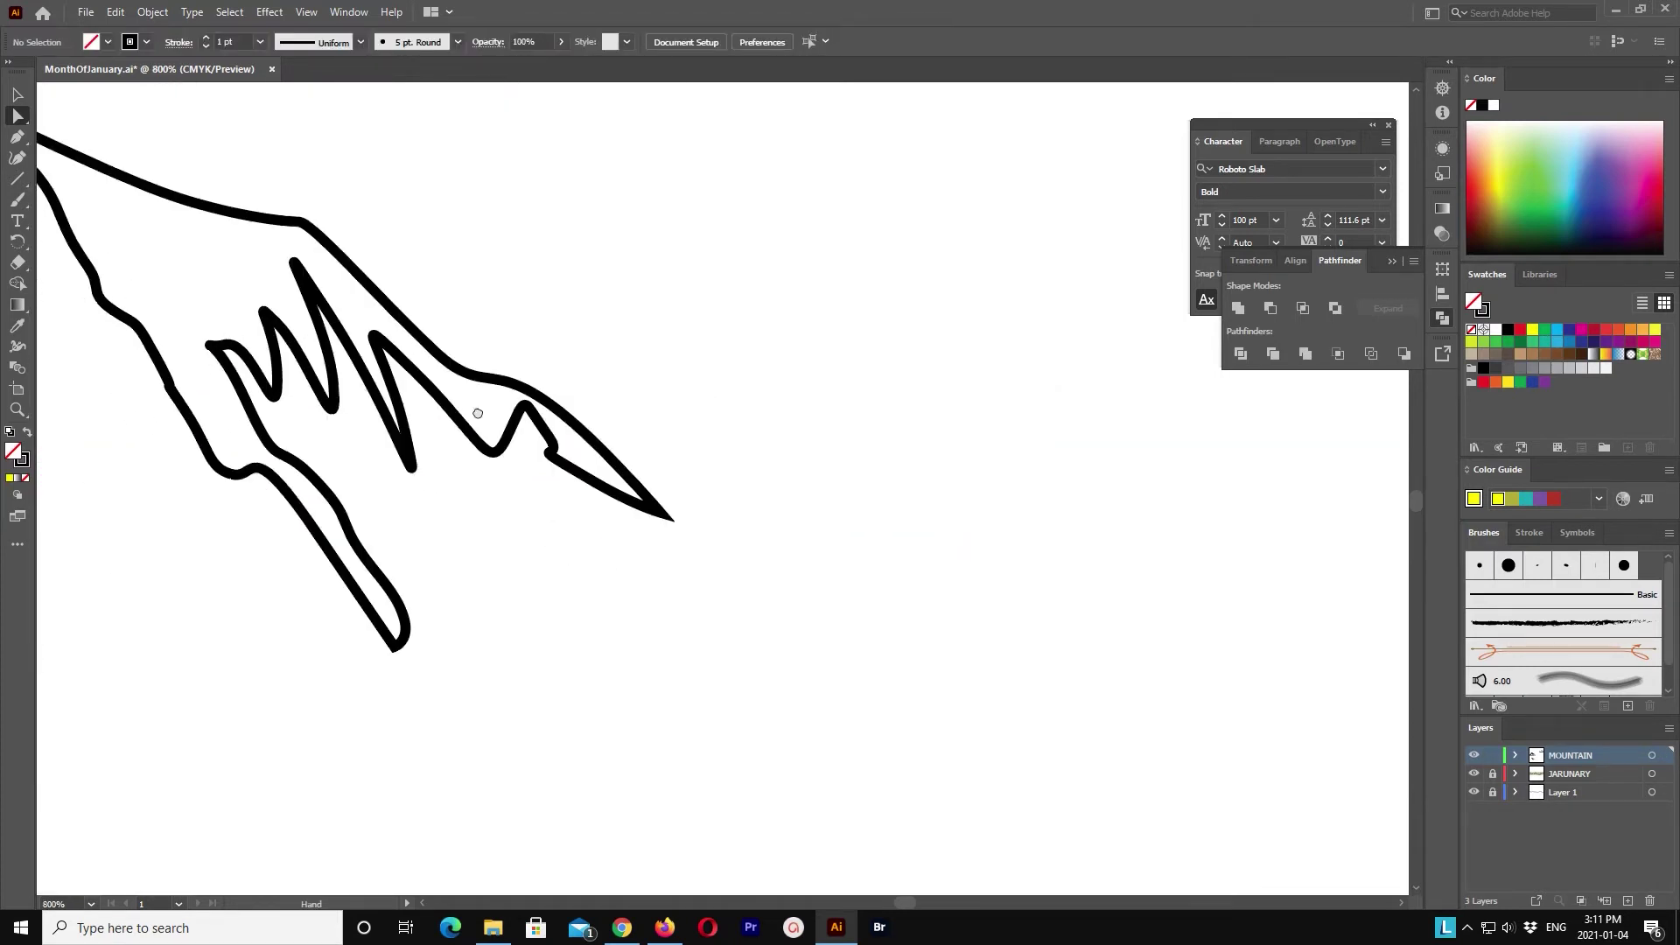
pyautogui.click(614, 719)
pyautogui.moveTo(616, 724); pyautogui.dragTo(663, 695)
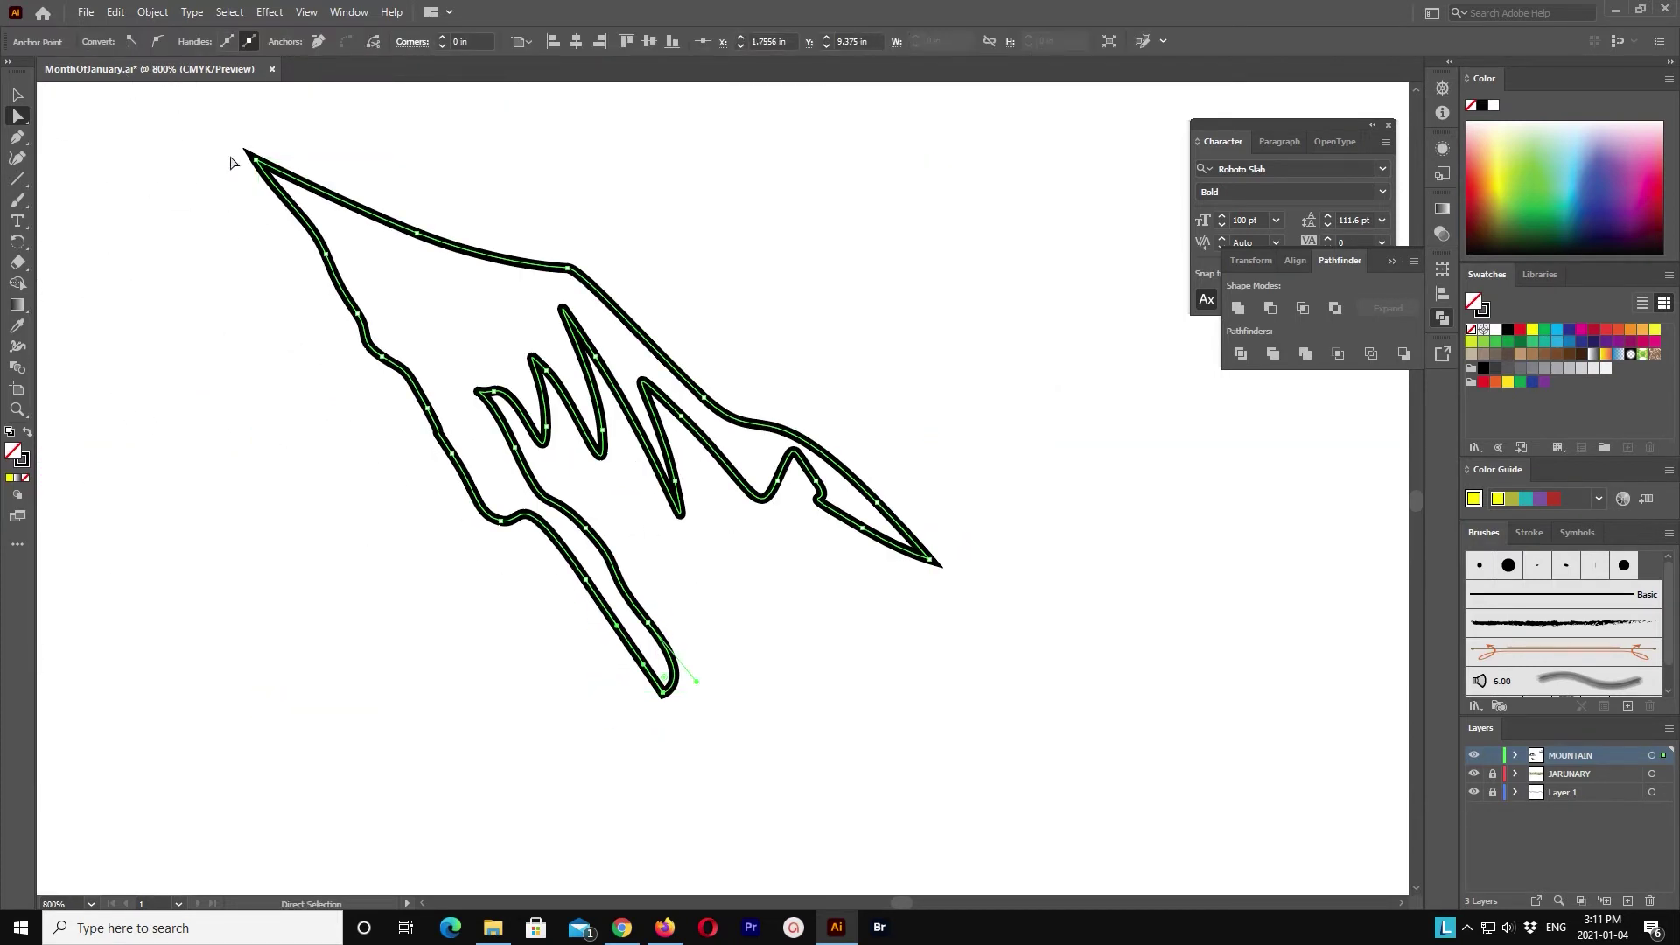
pyautogui.hotkey('ctrl', 'z')
pyautogui.hotkey('ctrl', '-')
pyautogui.hotkey('ctrl', '-')
pyautogui.hotkey('ctrl', '-')
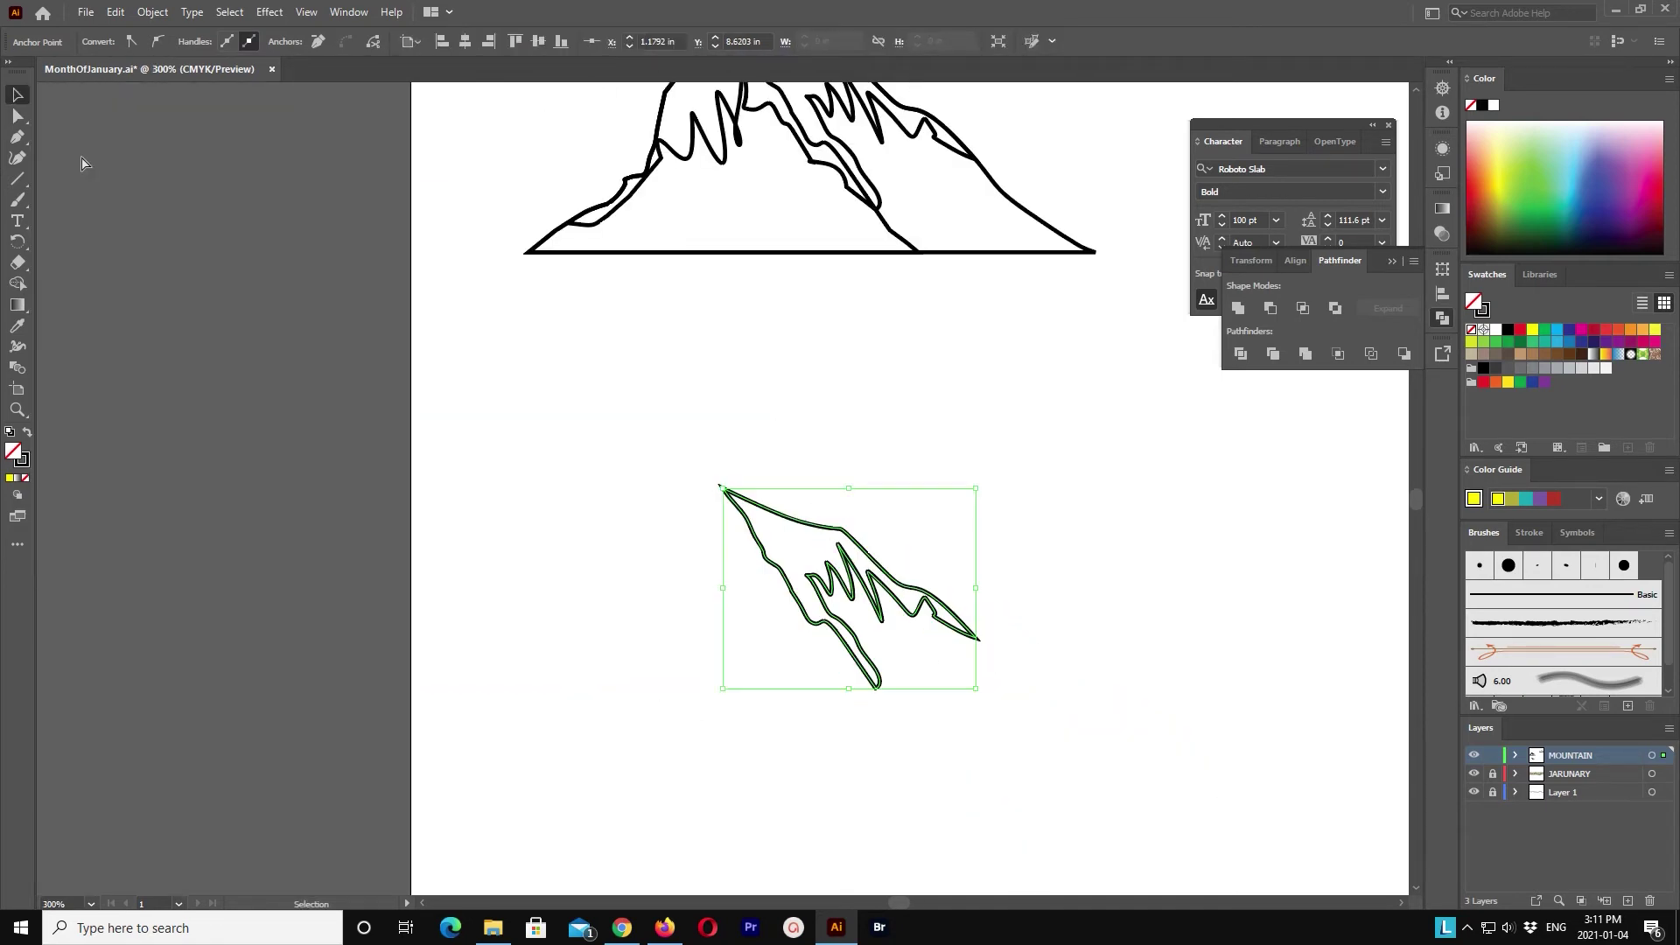
pyautogui.moveTo(931, 315)
pyautogui.mouseDown()
pyautogui.moveTo(799, 510)
pyautogui.moveTo(567, 570)
pyautogui.mouseUp()
pyautogui.hotkey('ctrl', '-')
pyautogui.hotkey('ctrl', '-')
# Step: Fill the sketched mountain with dark green sampled from the other peaks
pyautogui.moveTo(1093, 530); pyautogui.dragTo(896, 735)
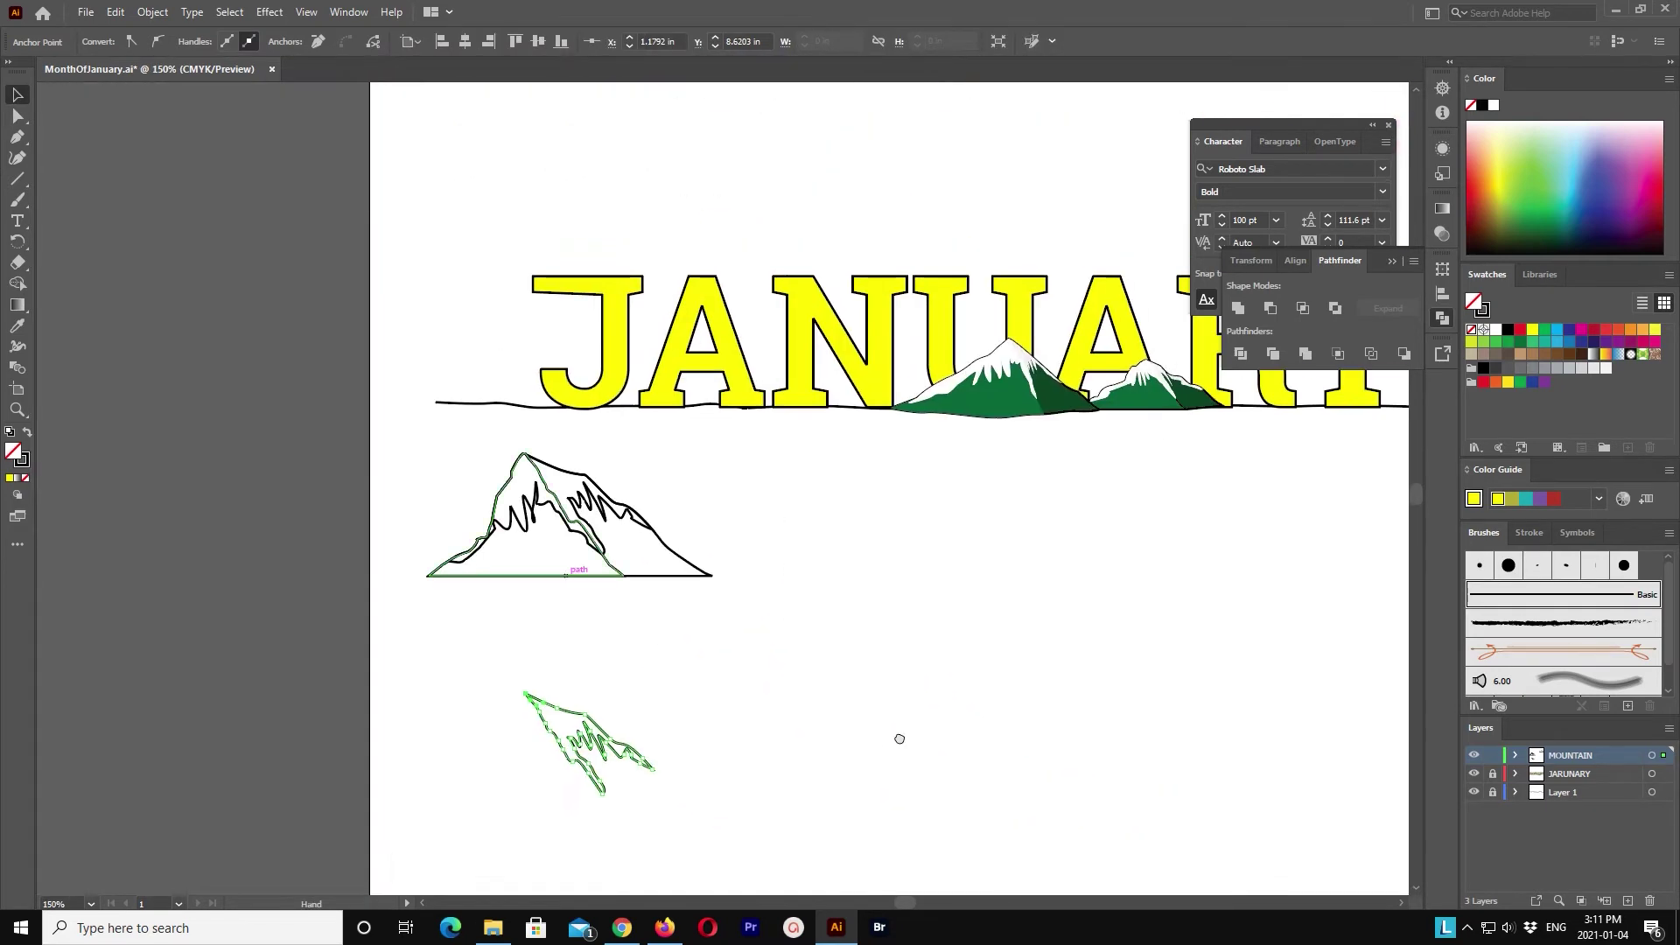
pyautogui.click(573, 739)
pyautogui.click(525, 490)
pyautogui.click(17, 325)
pyautogui.click(1070, 396)
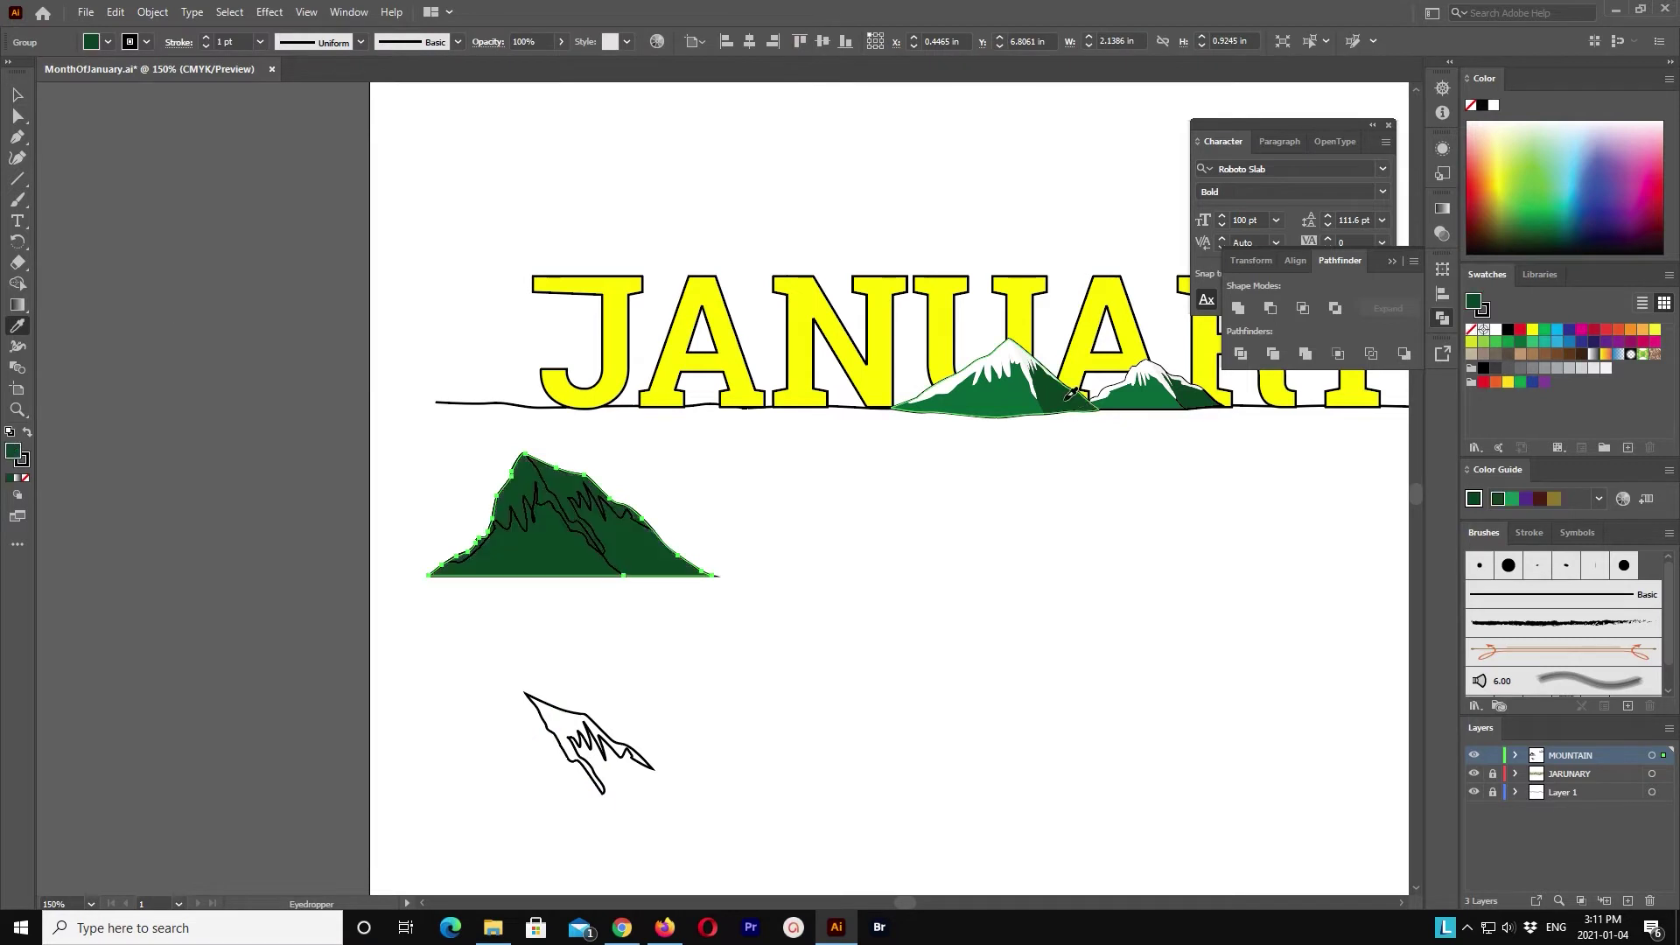
# Step: Give the inner ridge a lighter green fill and the zigzag snow area white
pyautogui.keyDown('ctrl'); pyautogui.click(604, 553); pyautogui.keyUp('ctrl')
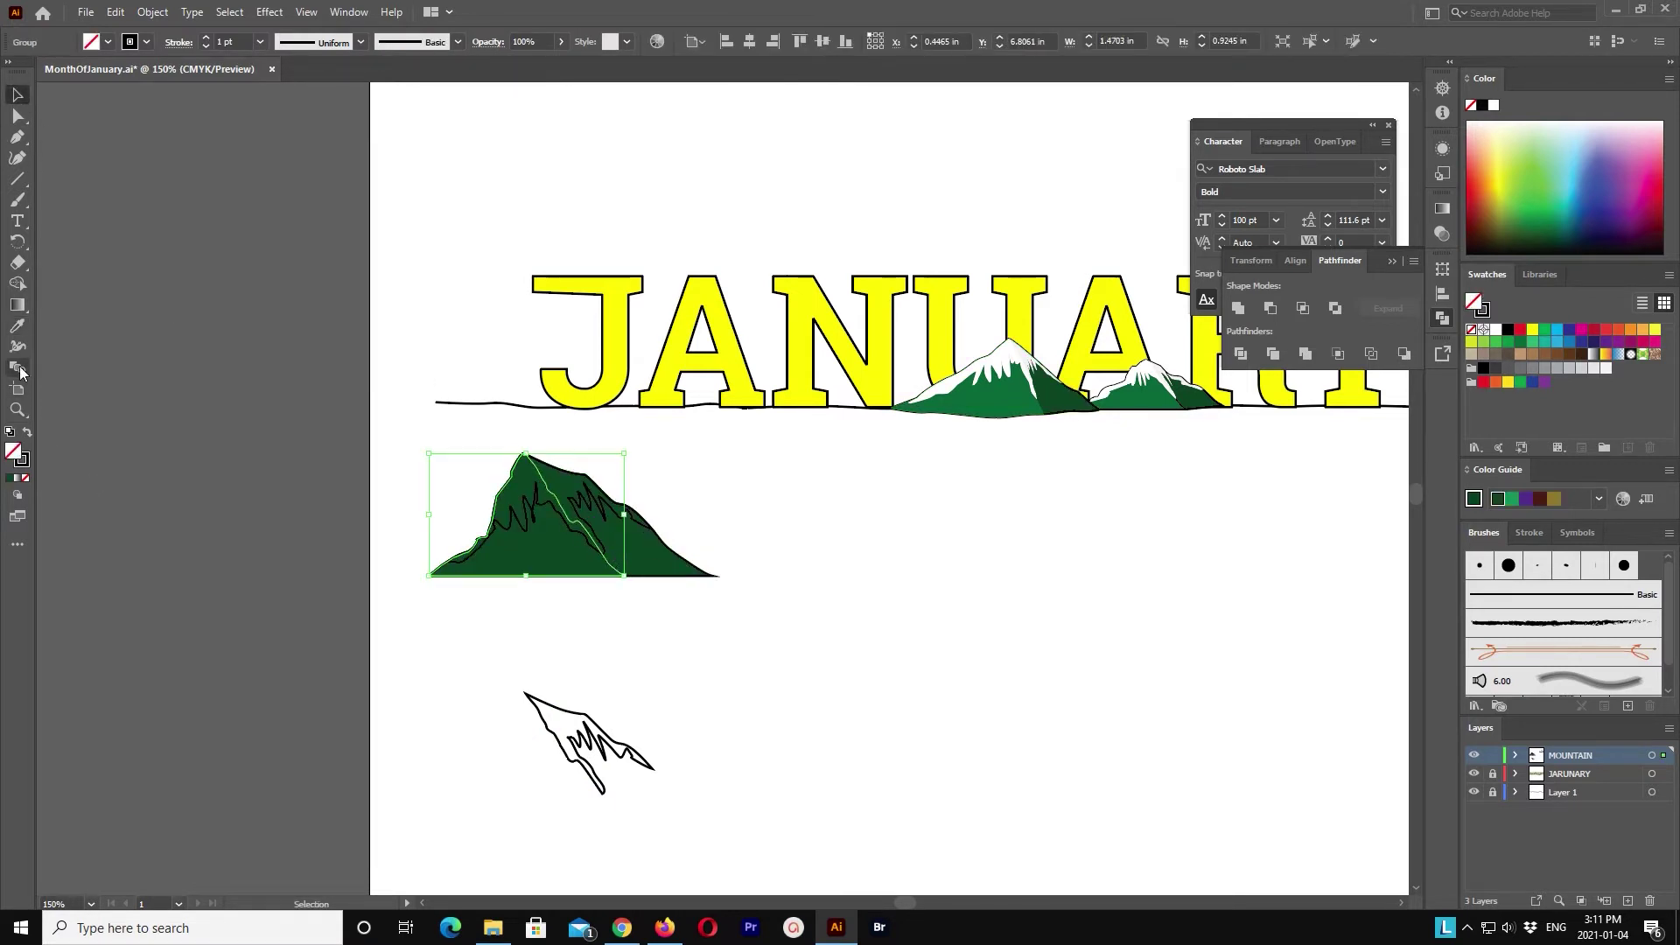
pyautogui.click(962, 407)
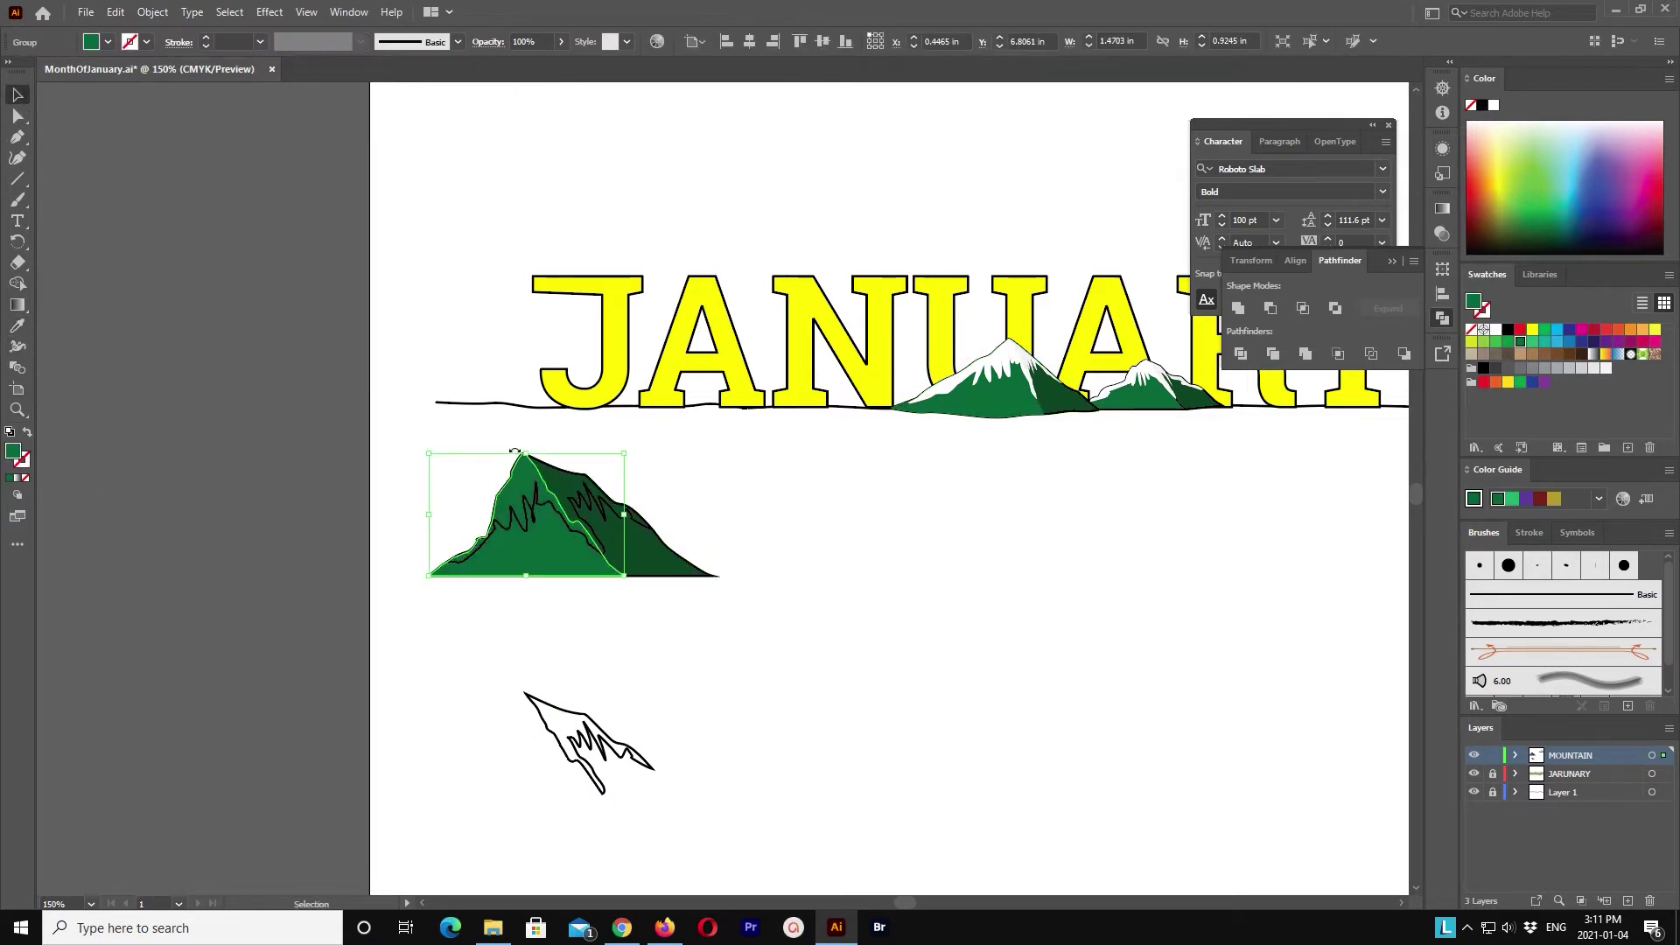
pyautogui.keyDown('ctrl'); pyautogui.click(632, 508); pyautogui.keyUp('ctrl')
pyautogui.click(1034, 350)
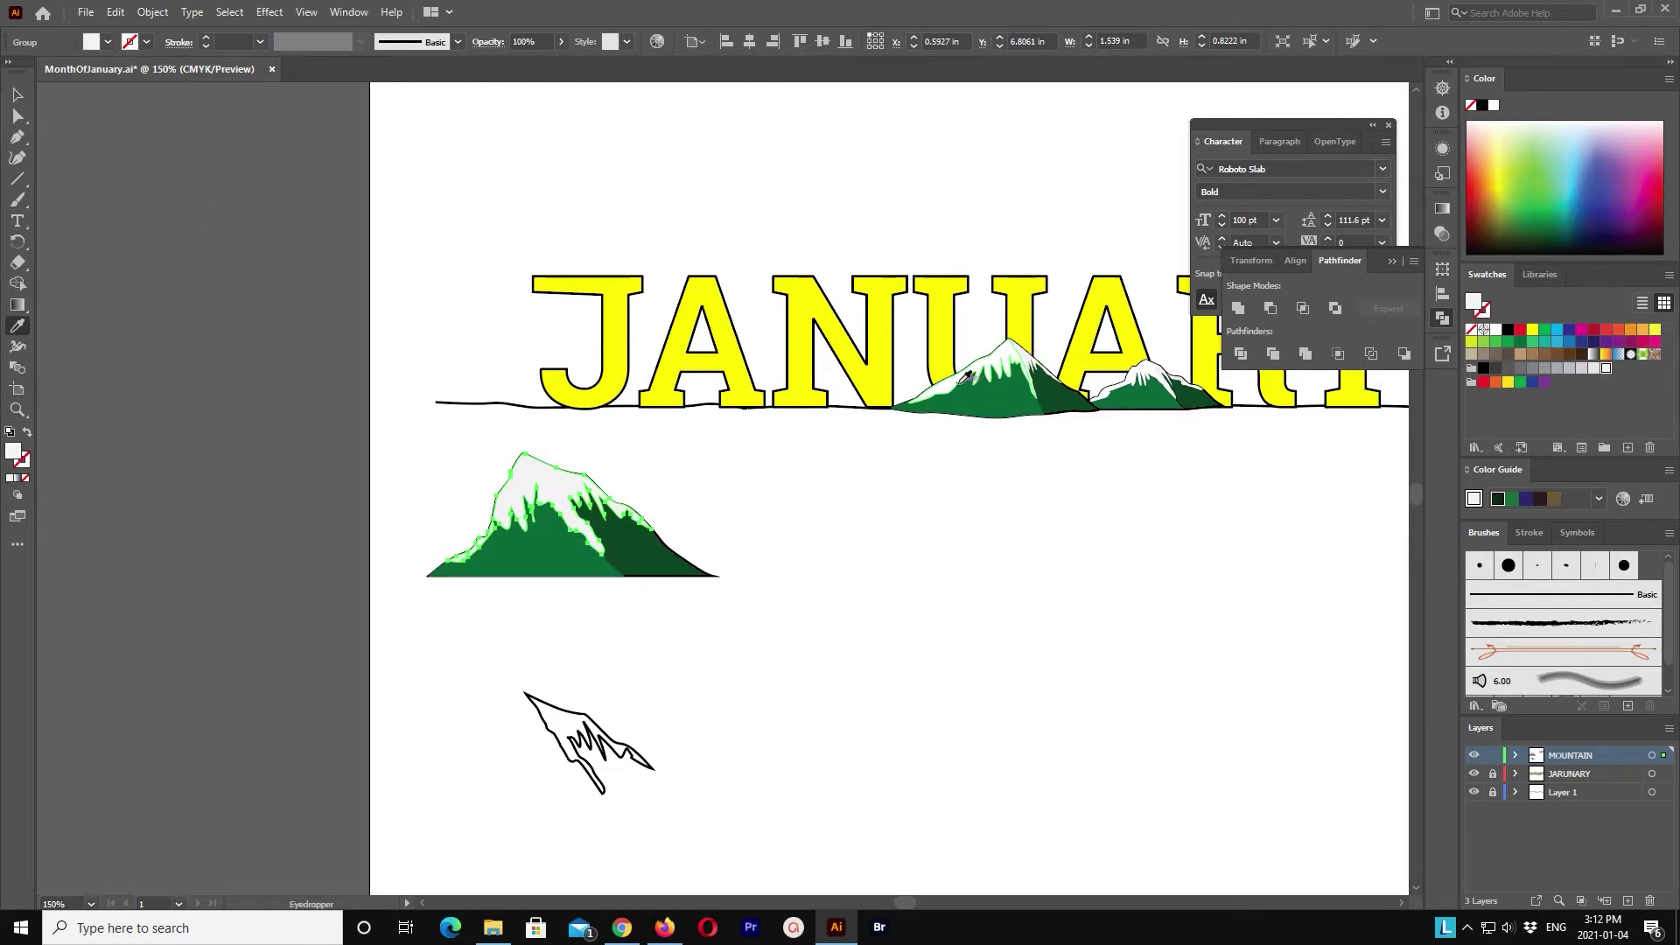
pyautogui.click(966, 381)
# Step: Fill the snow-cap piece white and nudge it up onto the mountain peak
pyautogui.keyDown('ctrl'); pyautogui.click(561, 727); pyautogui.keyUp('ctrl')
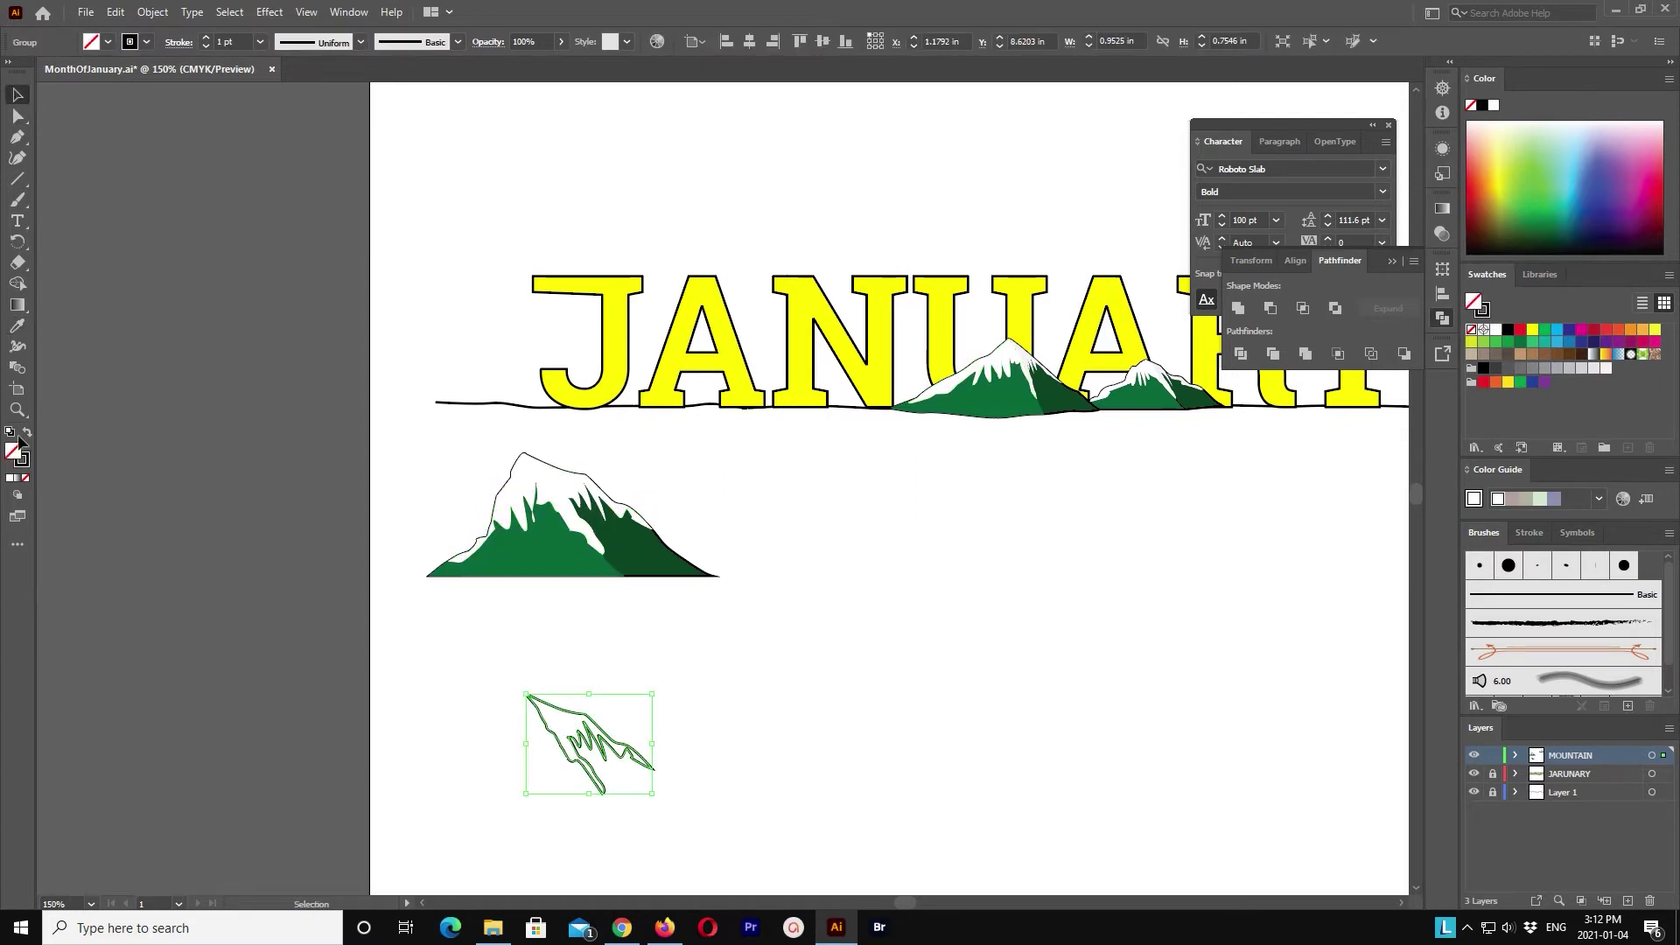
pyautogui.click(1029, 356)
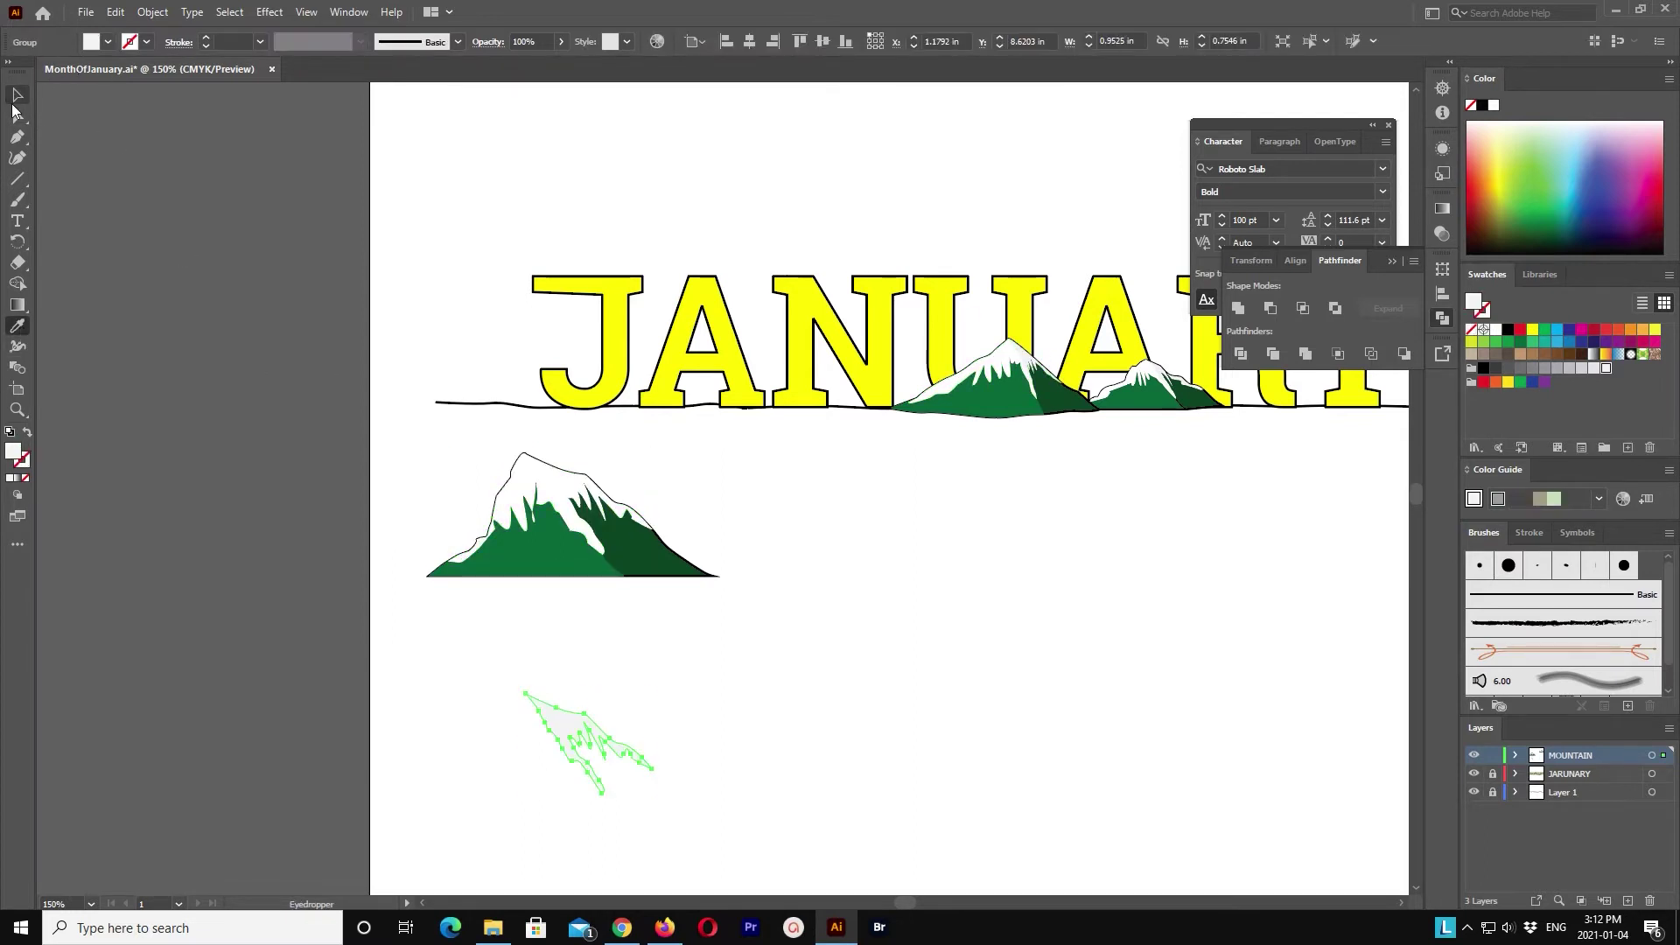
pyautogui.click(16, 102)
pyautogui.hotkey('shift', 'Up')
pyautogui.hotkey('shift', 'Up')
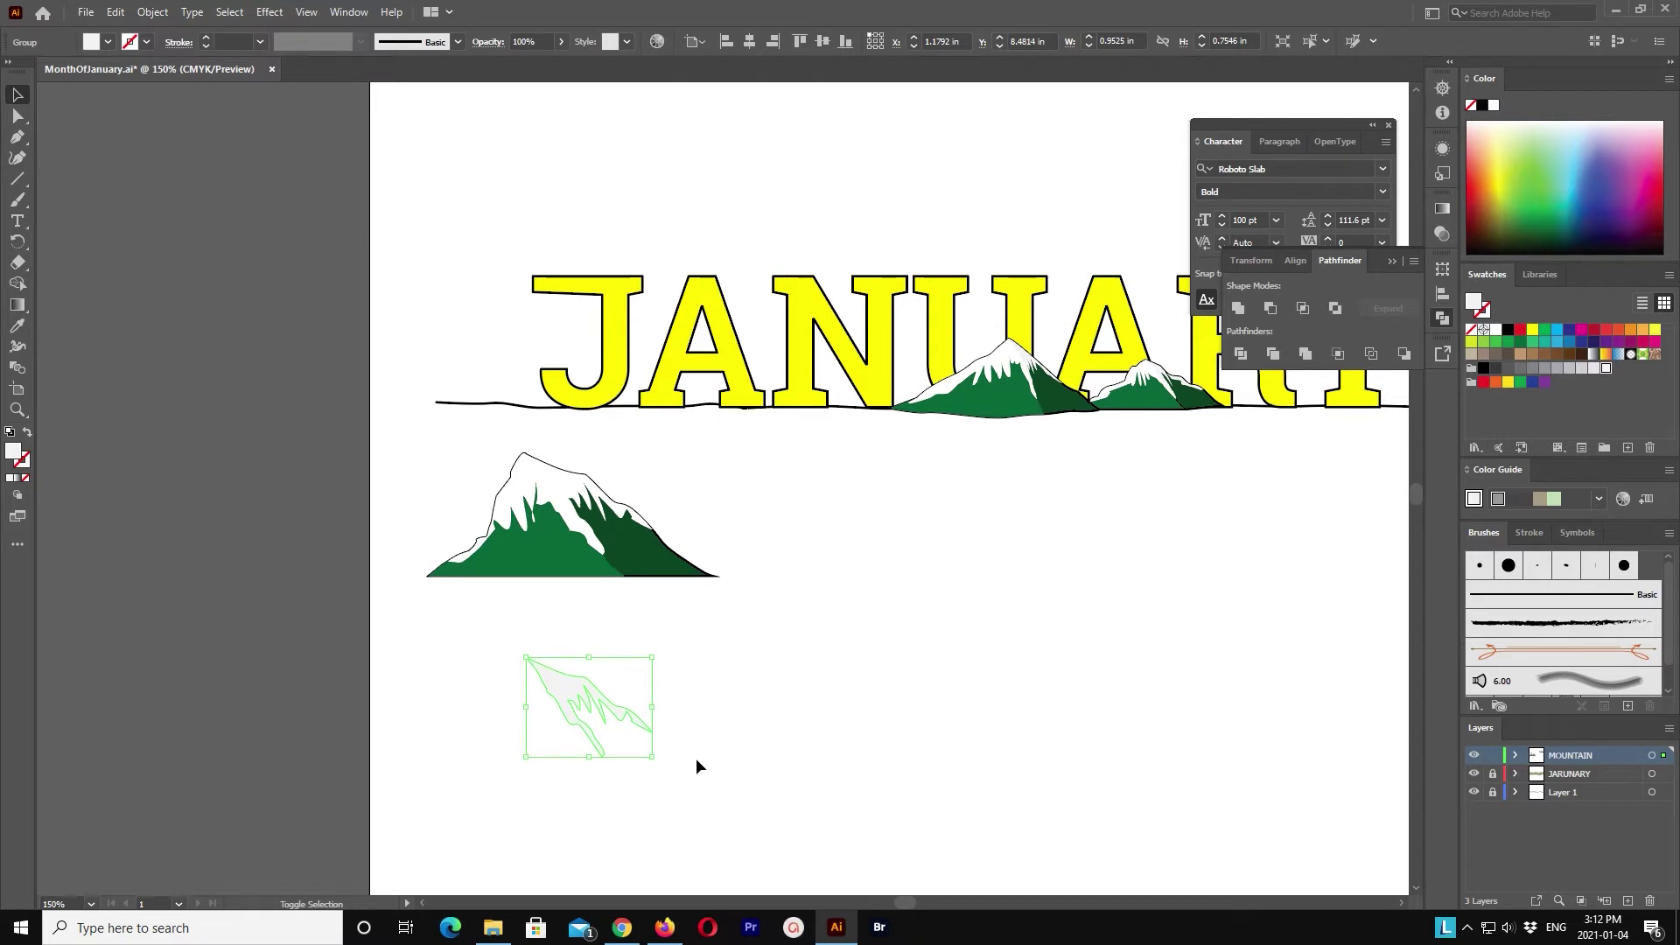
pyautogui.hotkey('shift', 'Up')
pyautogui.hotkey('shift', 'Up')
pyautogui.hotkey('shift', 'Up')
pyautogui.hotkey('shift', 'Up')
pyautogui.hotkey('shift', 'Up')
pyautogui.hotkey('shift', 'Up')
# Step: Move the snow-capped mountain onto the ground line at the J and shrink it to fit
pyautogui.moveTo(717, 697); pyautogui.dragTo(450, 517)
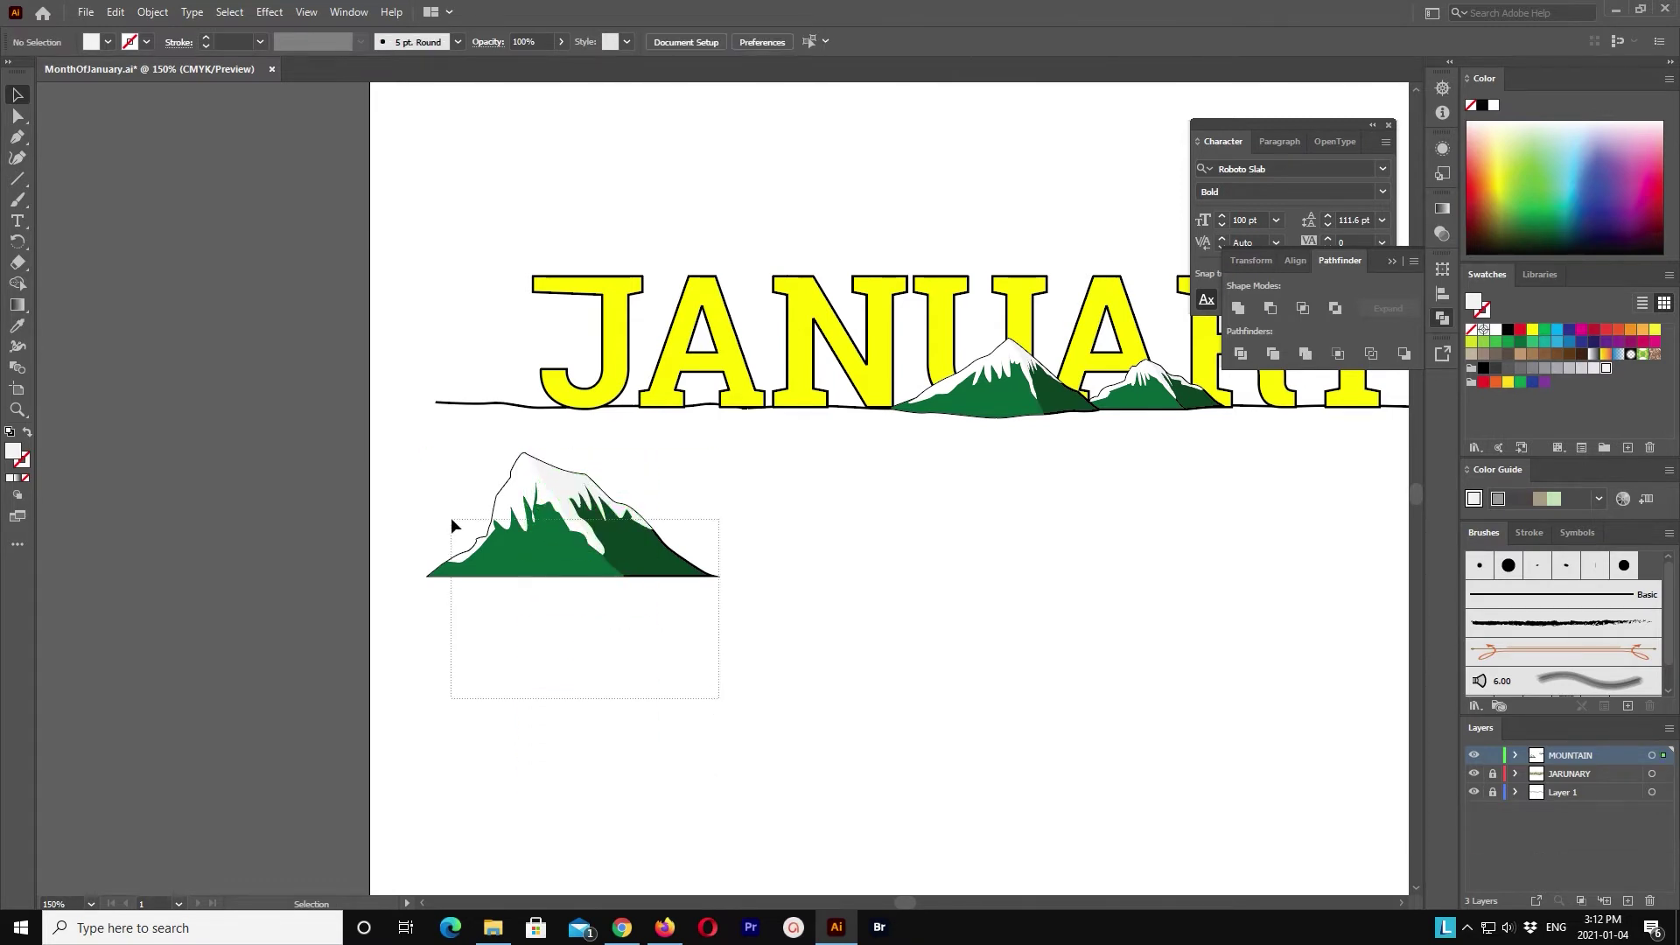
pyautogui.hotkey('shift', 'Up')
pyautogui.hotkey('shift', 'Up')
pyautogui.hotkey('shift', 'Up')
pyautogui.hotkey('shift', 'Up')
pyautogui.hotkey('shift', 'Up')
pyautogui.press('Right')
pyautogui.press('Right')
pyautogui.press('Right')
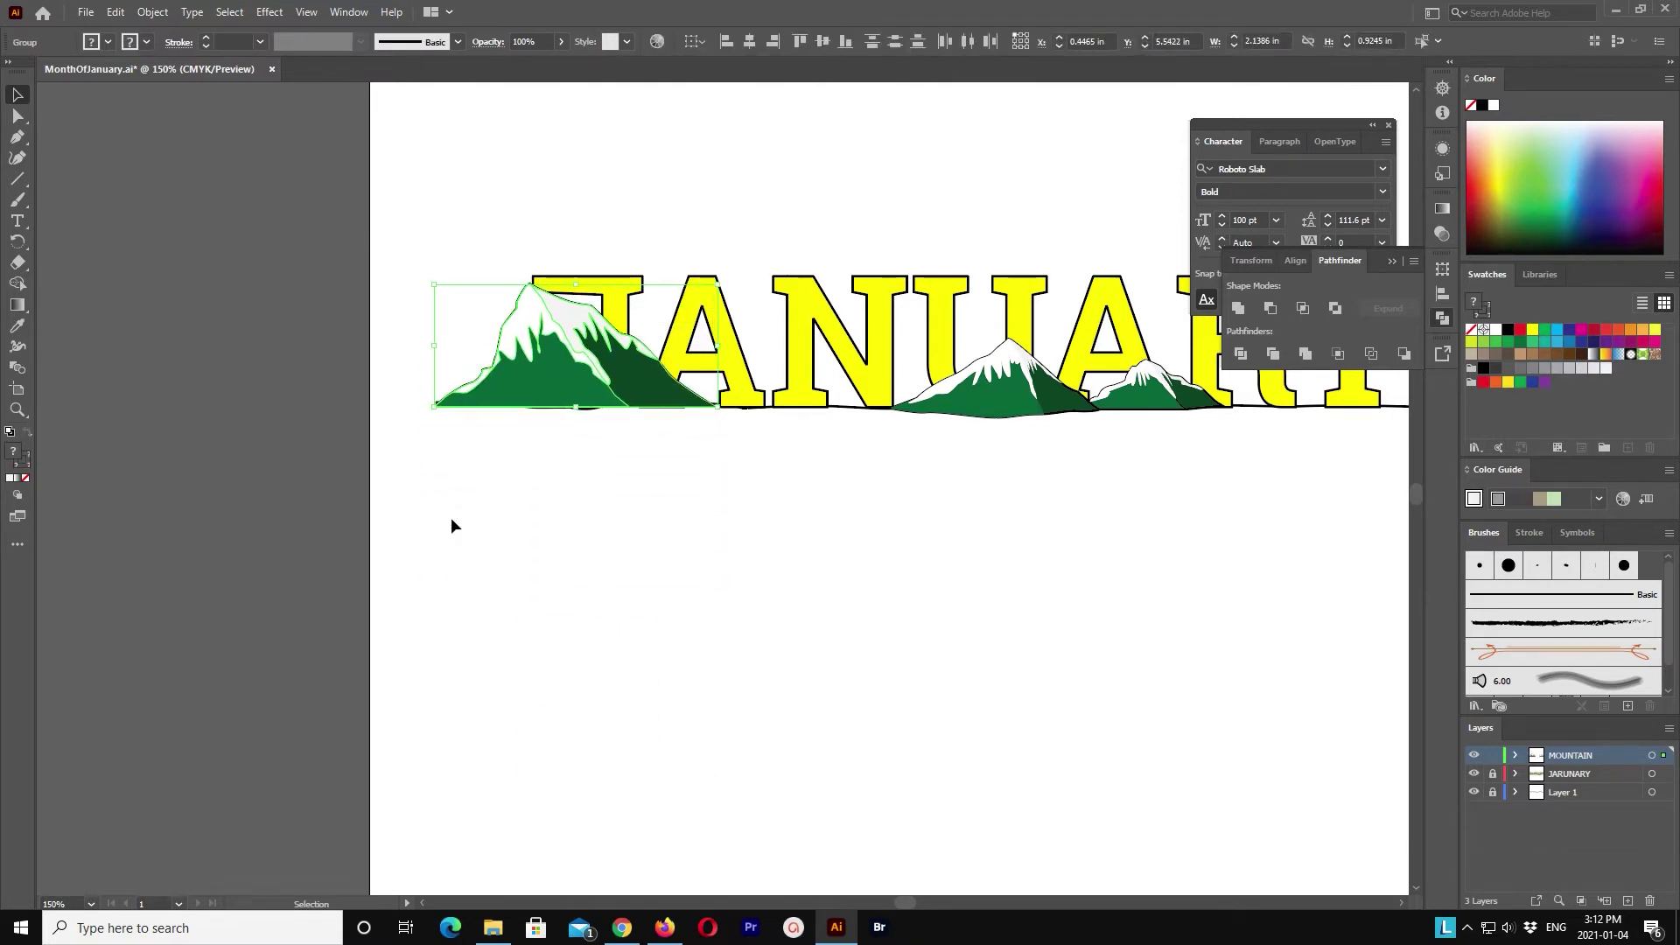
pyautogui.press('Right')
pyautogui.press('Right')
pyautogui.press('Down')
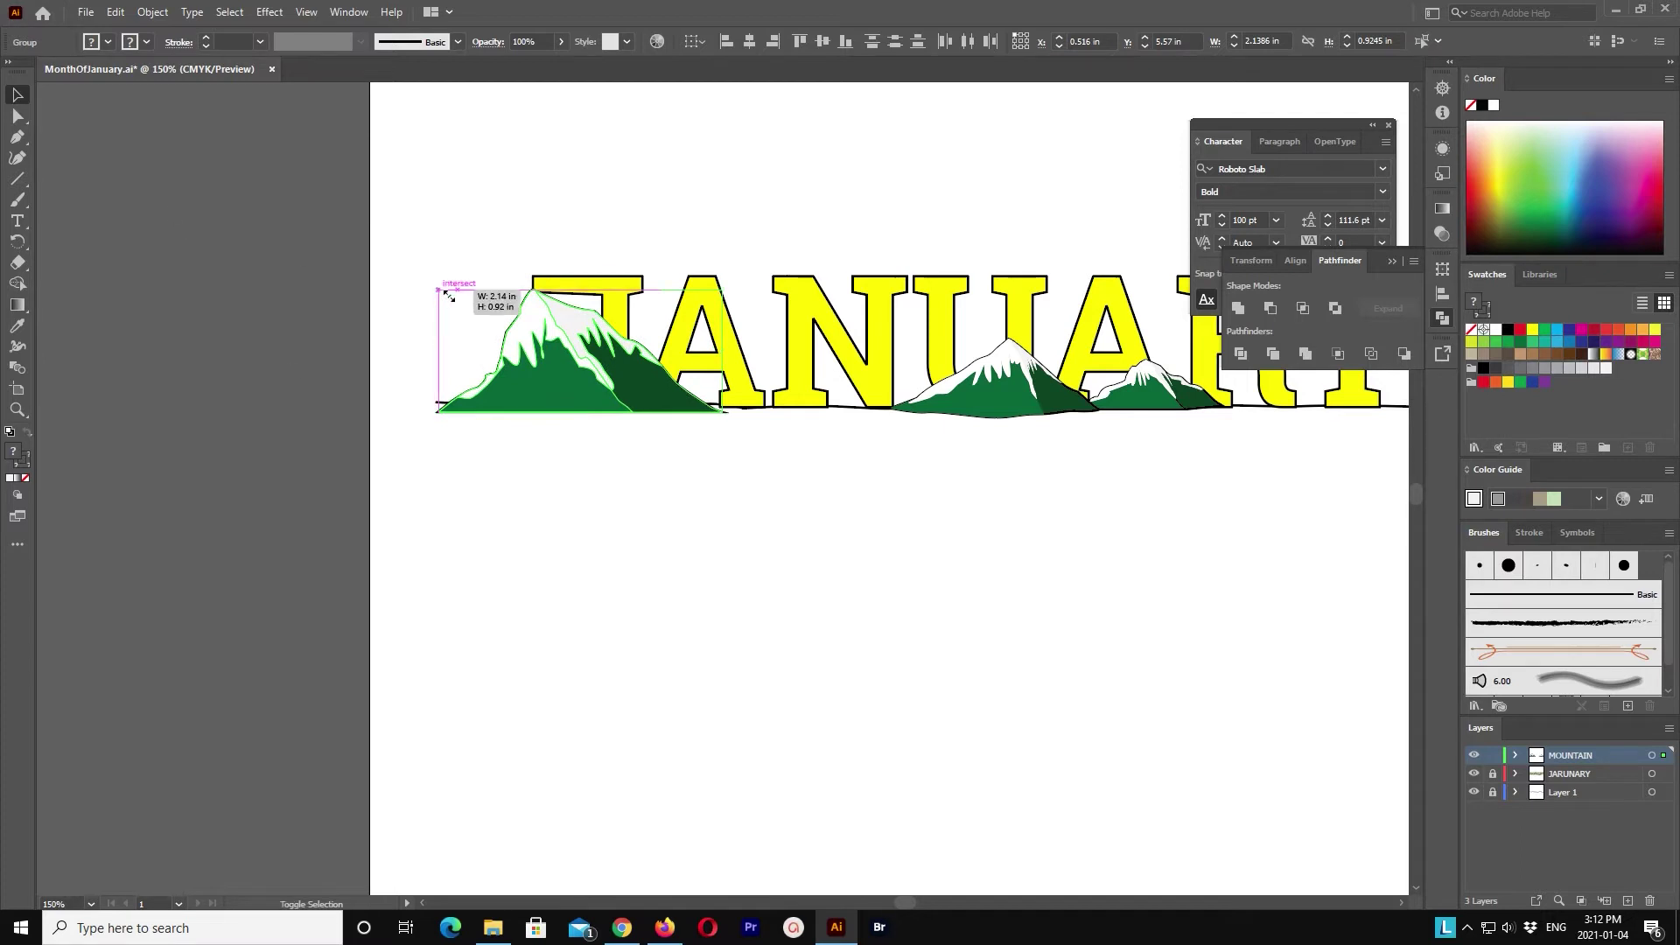
pyautogui.moveTo(449, 296); pyautogui.dragTo(477, 329)
pyautogui.press('a')
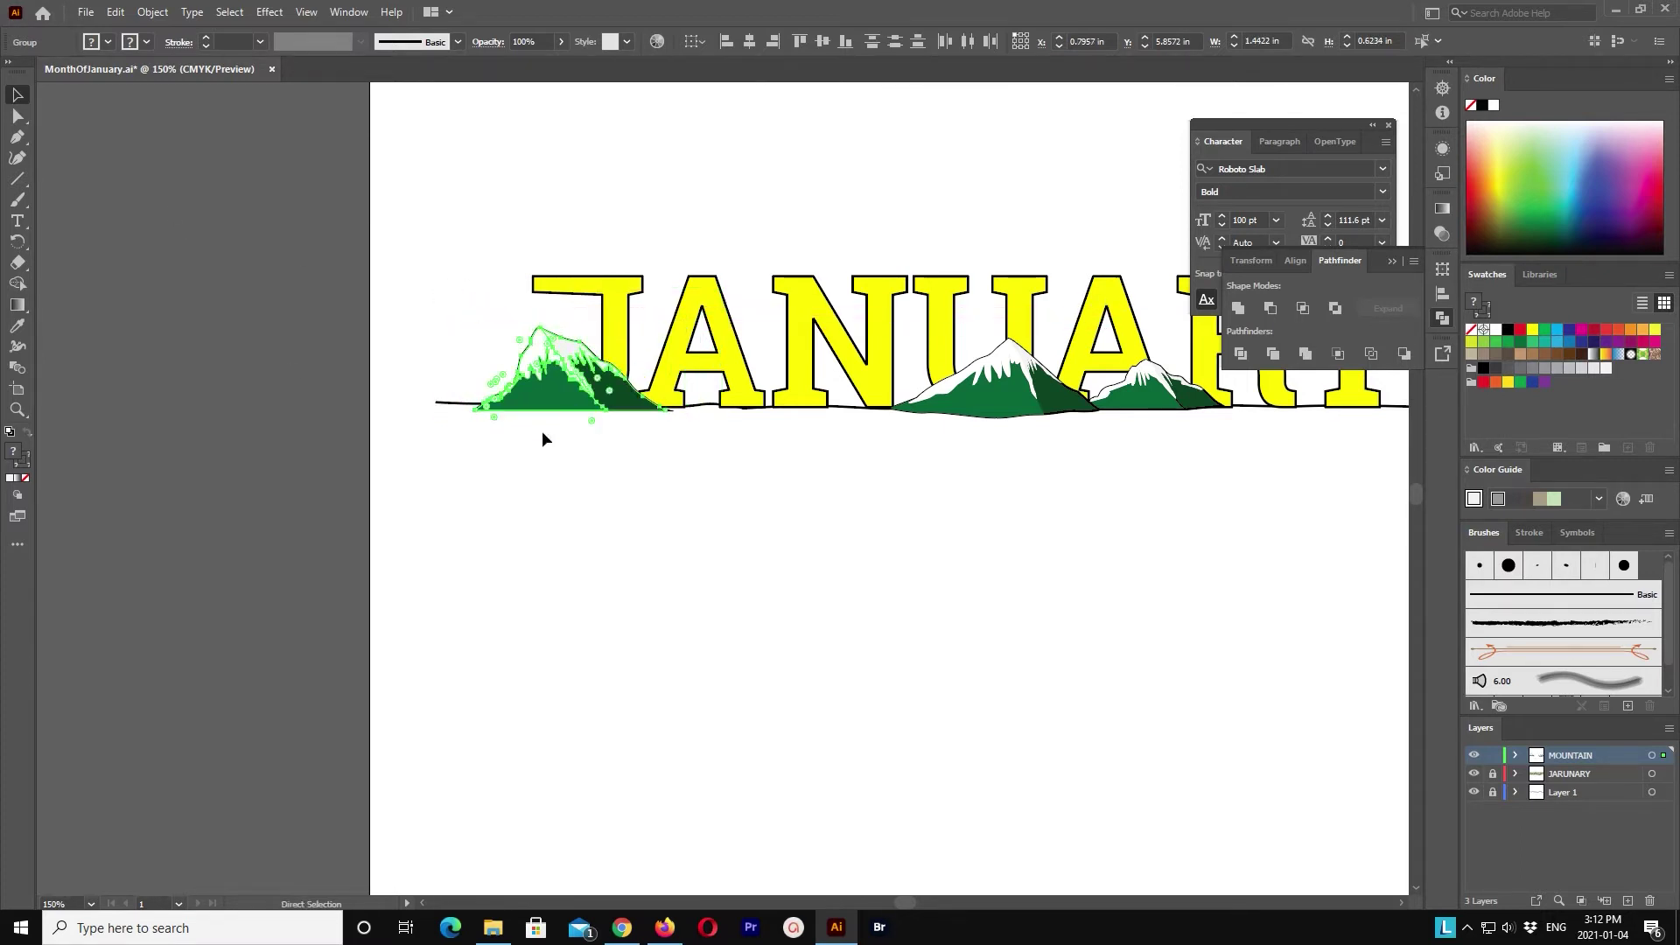
pyautogui.hotkey('ctrl', '=')
pyautogui.hotkey('ctrl', '=')
pyautogui.hotkey('ctrl', '=')
# Step: Pull the mountain's bottom anchors onto the ground line with Direct Selection, then zoom out
pyautogui.click(18, 116)
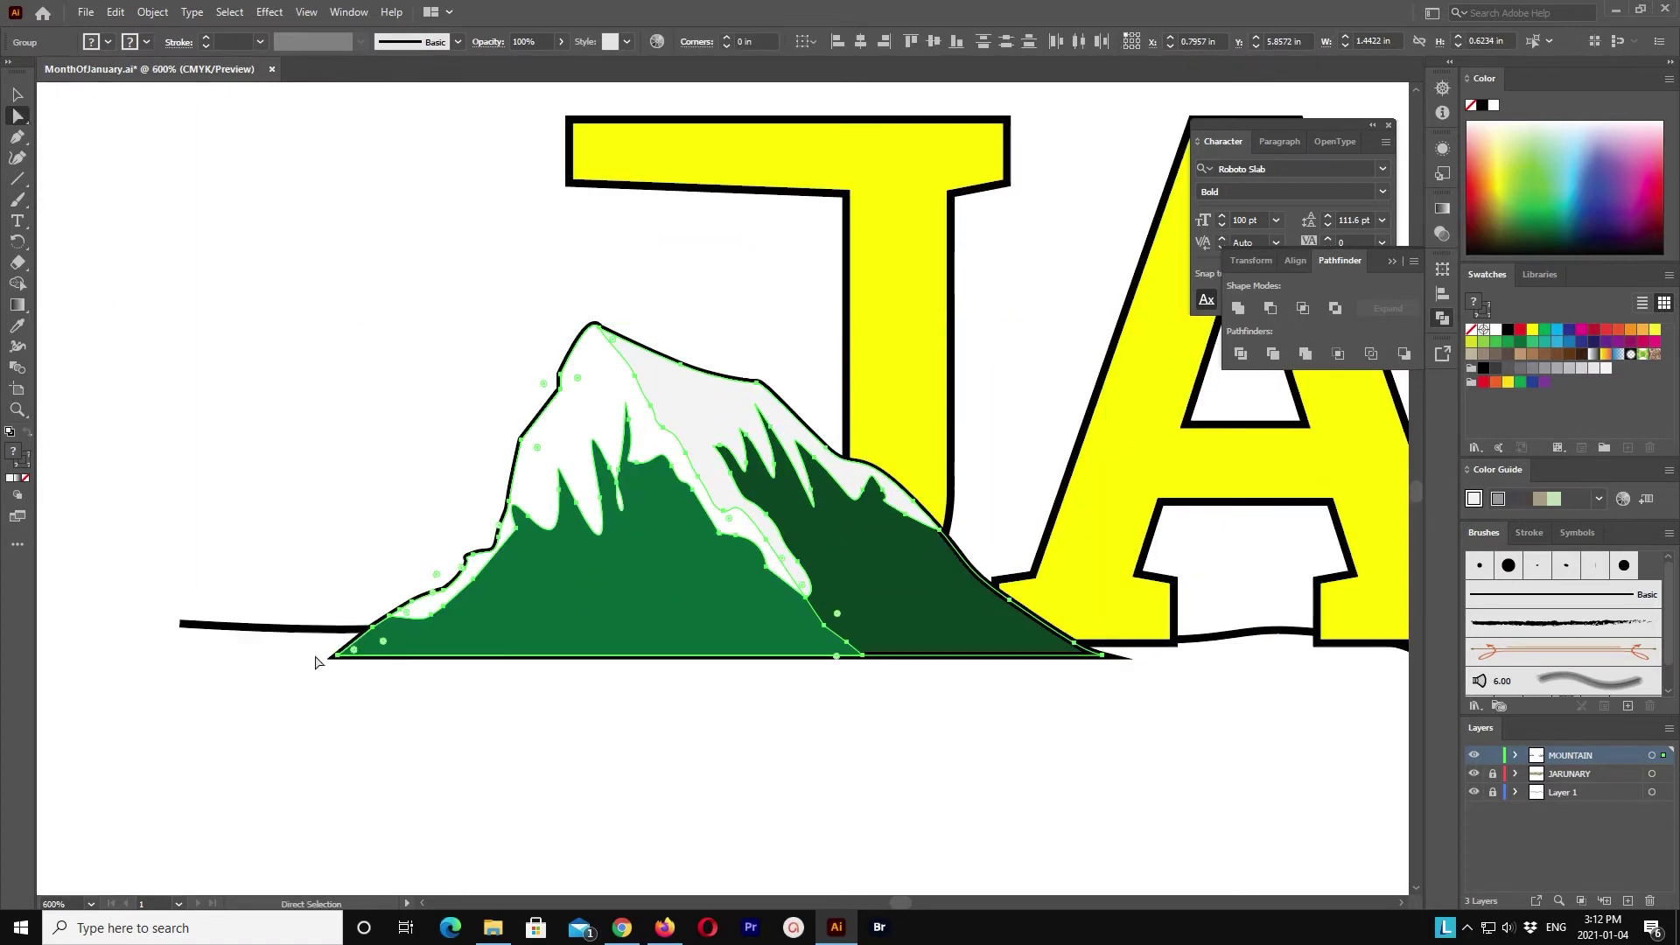
pyautogui.moveTo(206, 598); pyautogui.dragTo(350, 685)
pyautogui.press('Right')
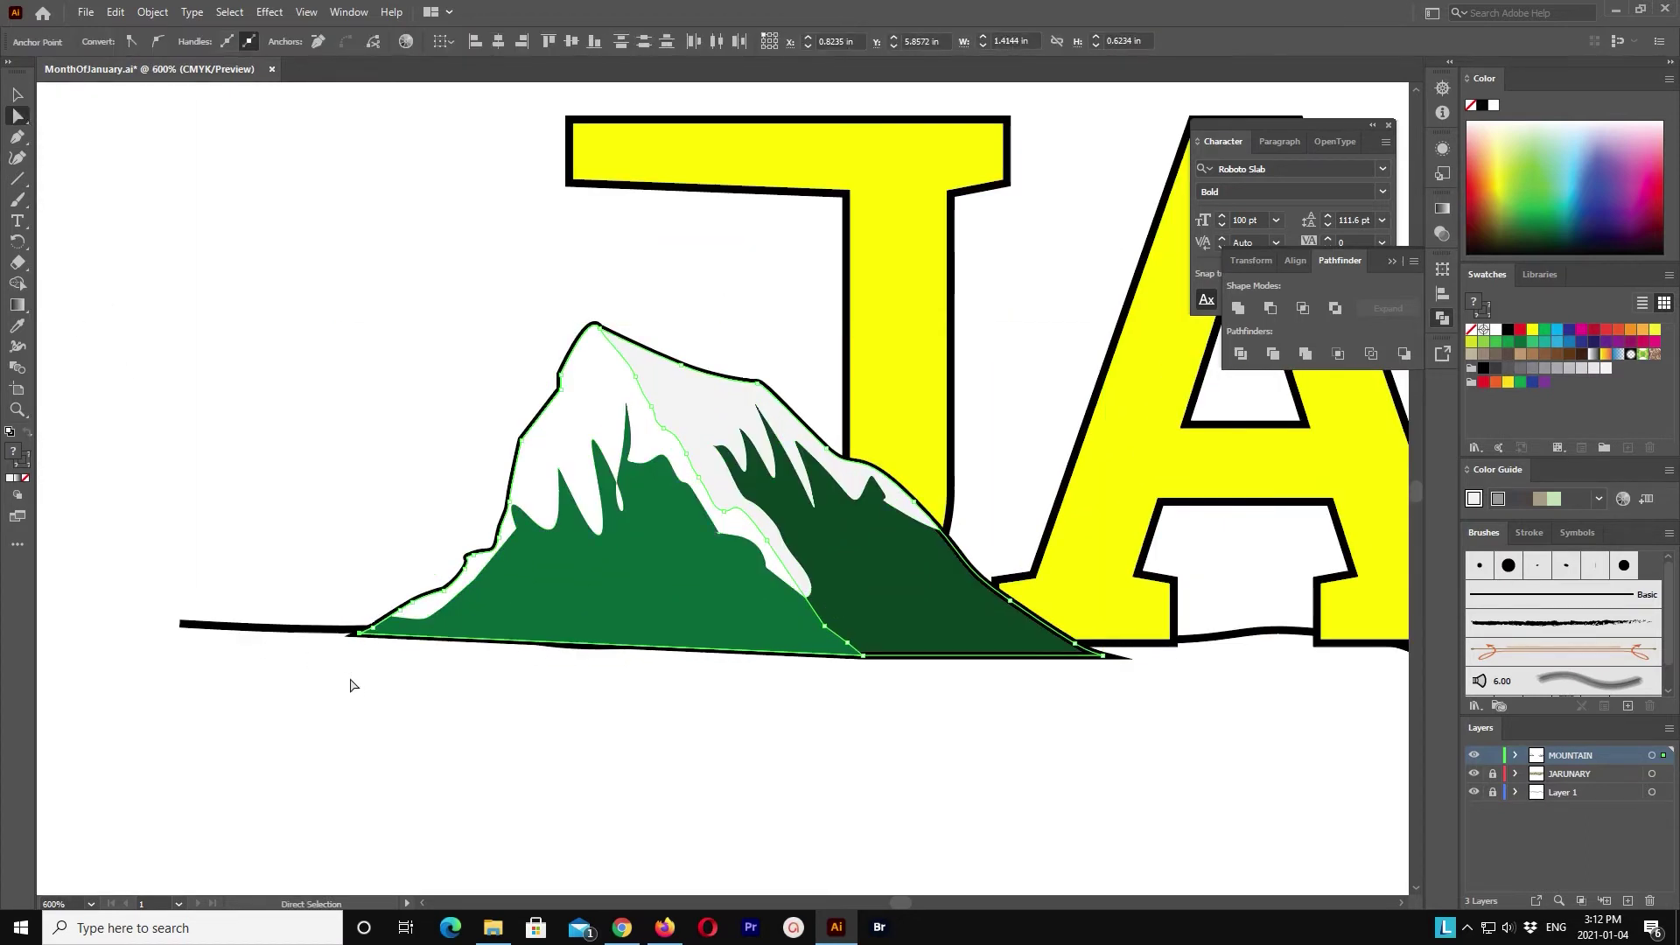
pyautogui.press('Right')
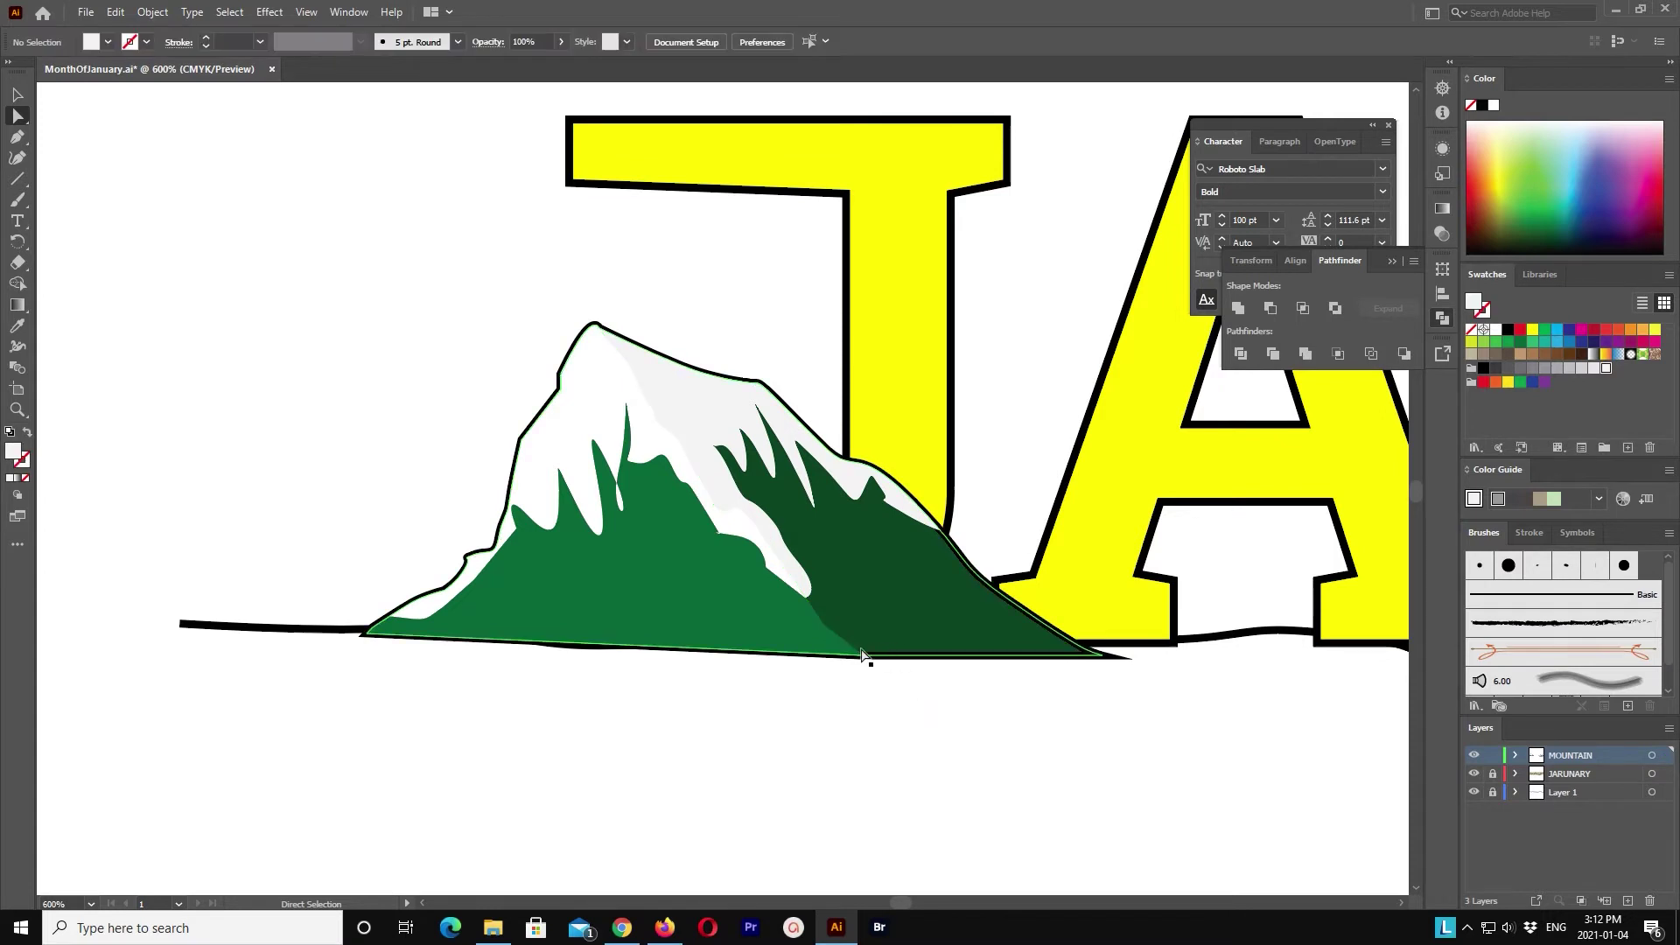
pyautogui.click(877, 665)
pyautogui.moveTo(863, 656); pyautogui.dragTo(840, 648)
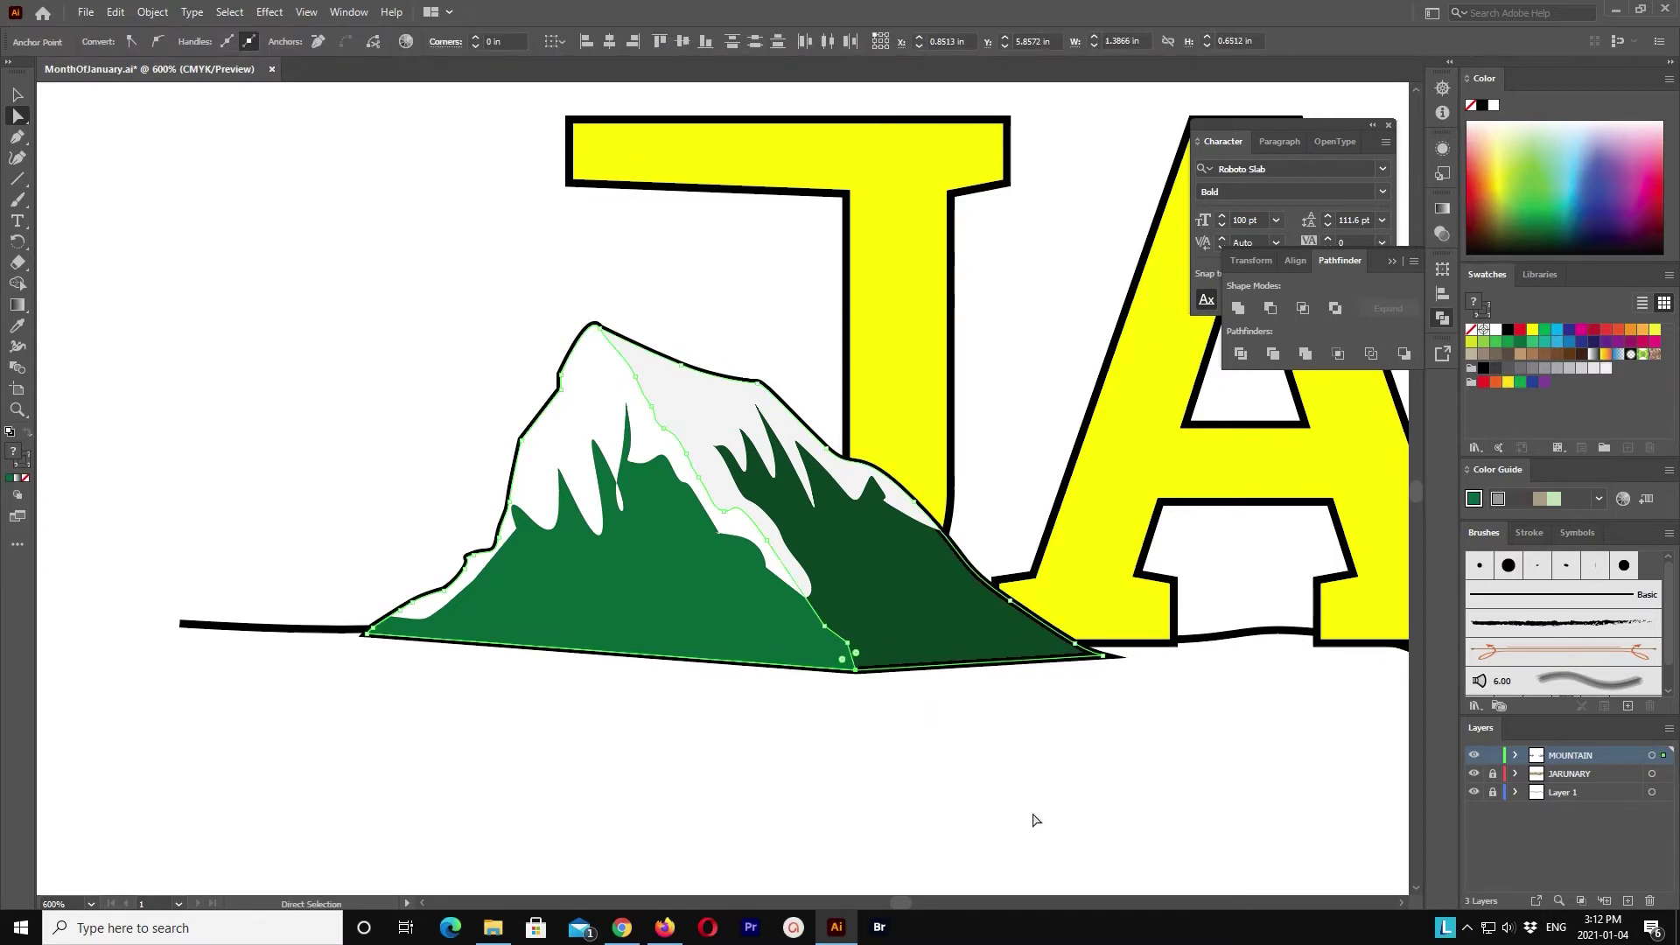
pyautogui.hotkey('ctrl', 'z')
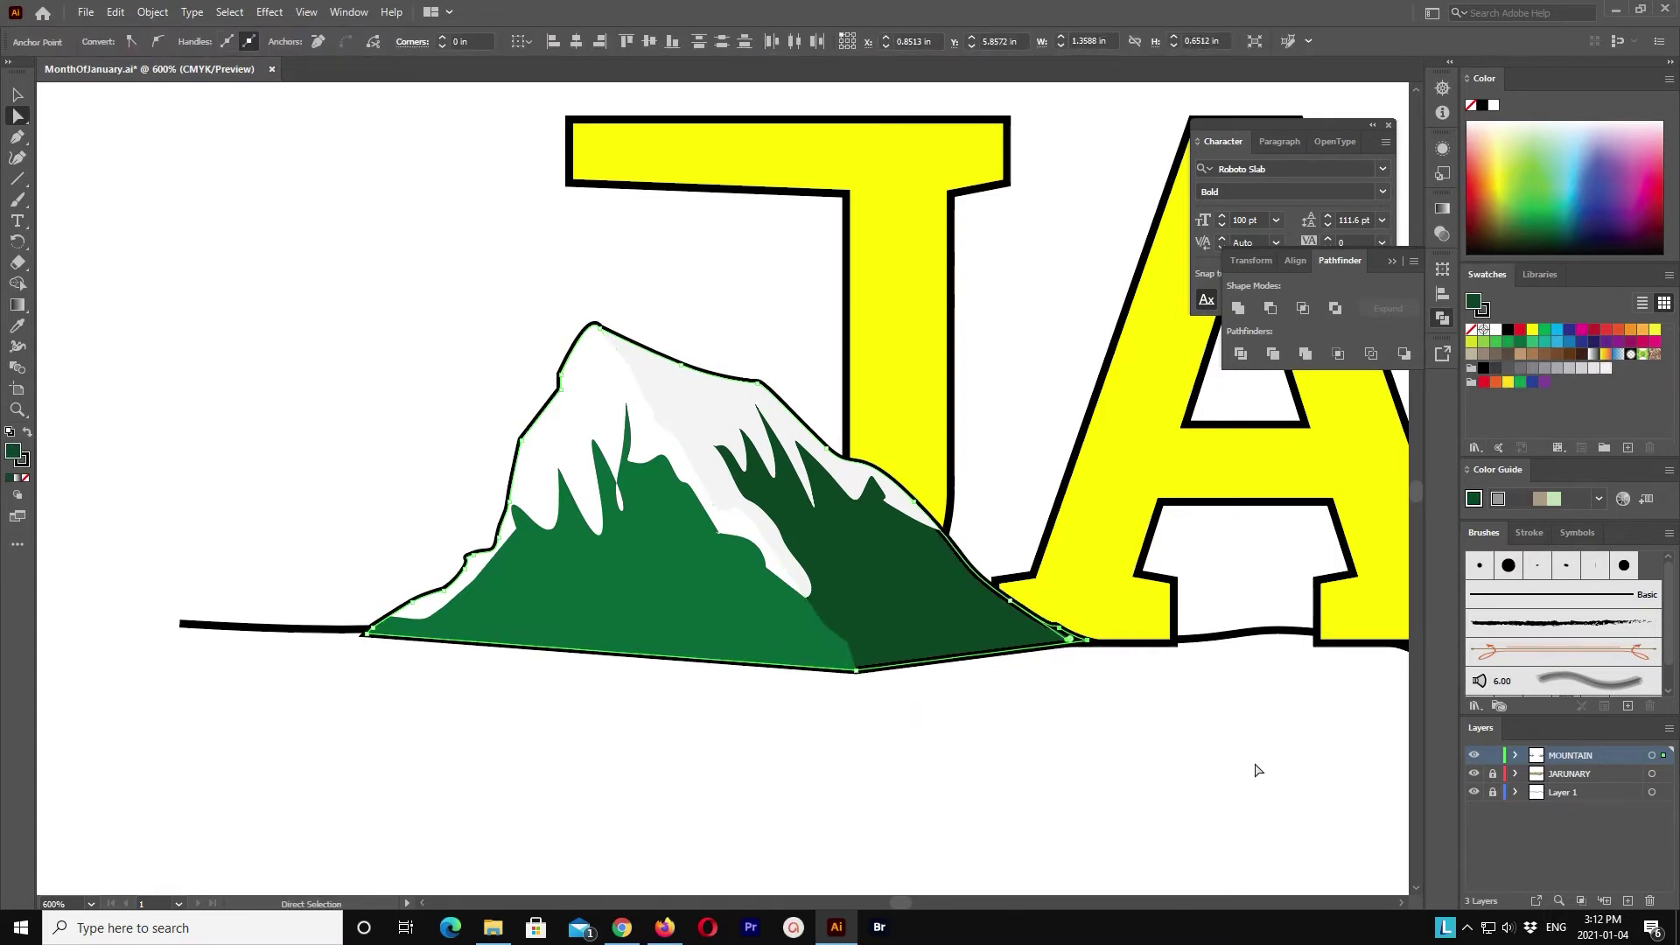
pyautogui.click(1114, 753)
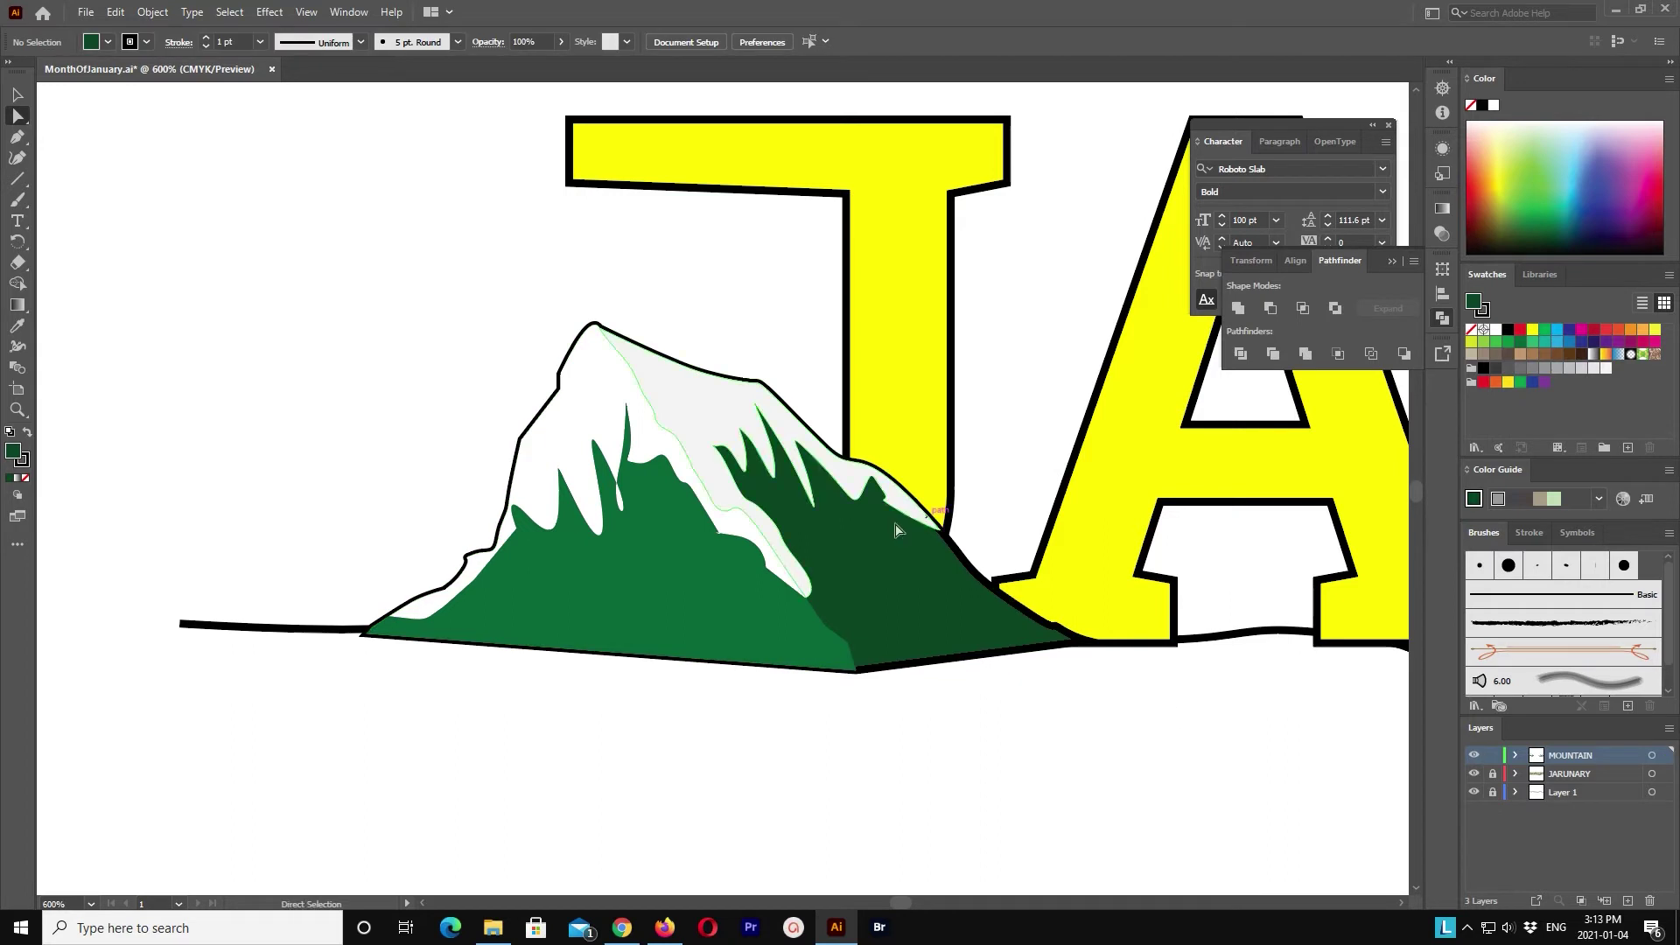
pyautogui.click(856, 670)
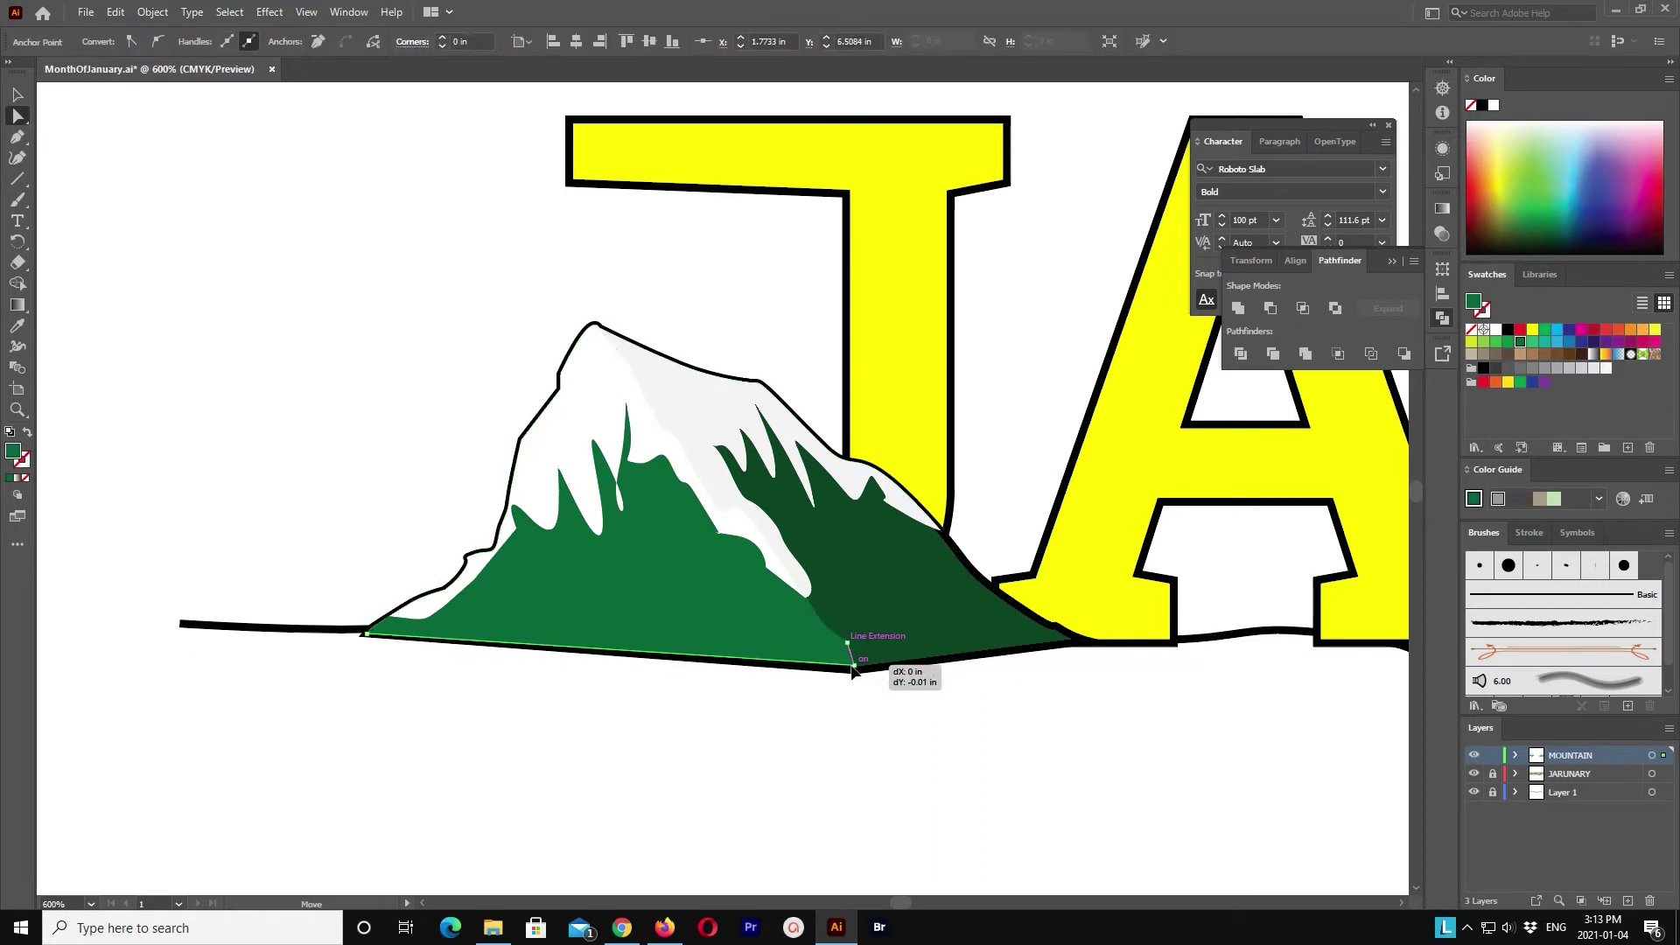
pyautogui.moveTo(858, 673); pyautogui.dragTo(854, 671)
pyautogui.click(1036, 758)
pyautogui.hotkey('ctrl', '-')
pyautogui.hotkey('ctrl', '-')
pyautogui.hotkey('ctrl', '-')
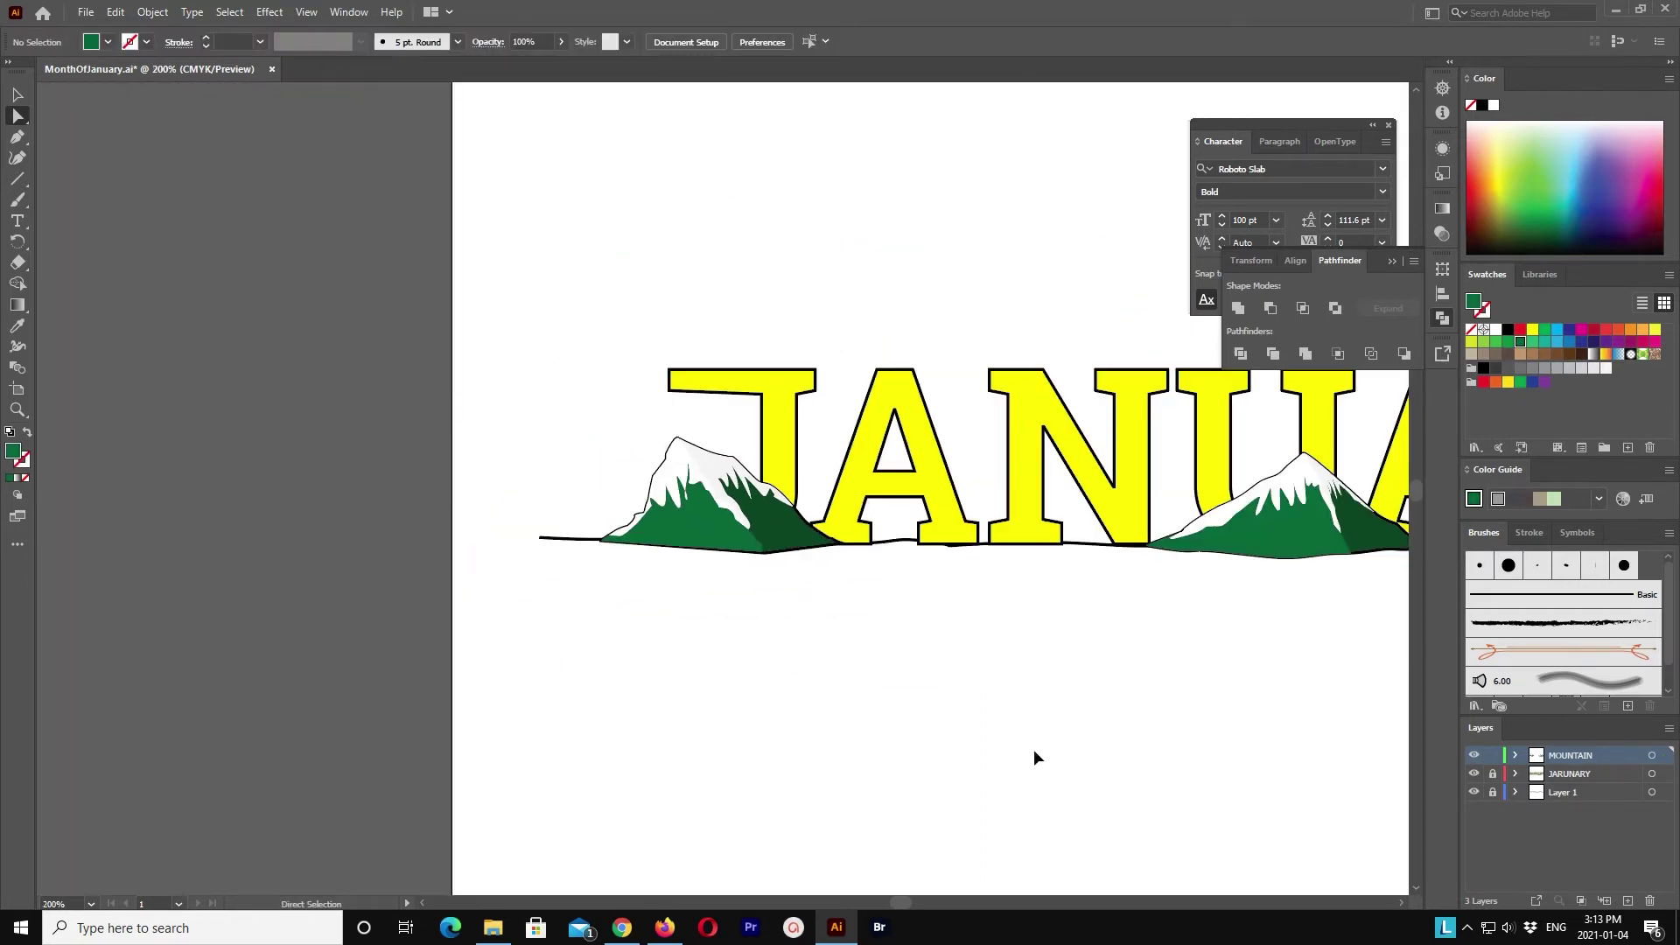
pyautogui.hscroll(5, 665, 552)
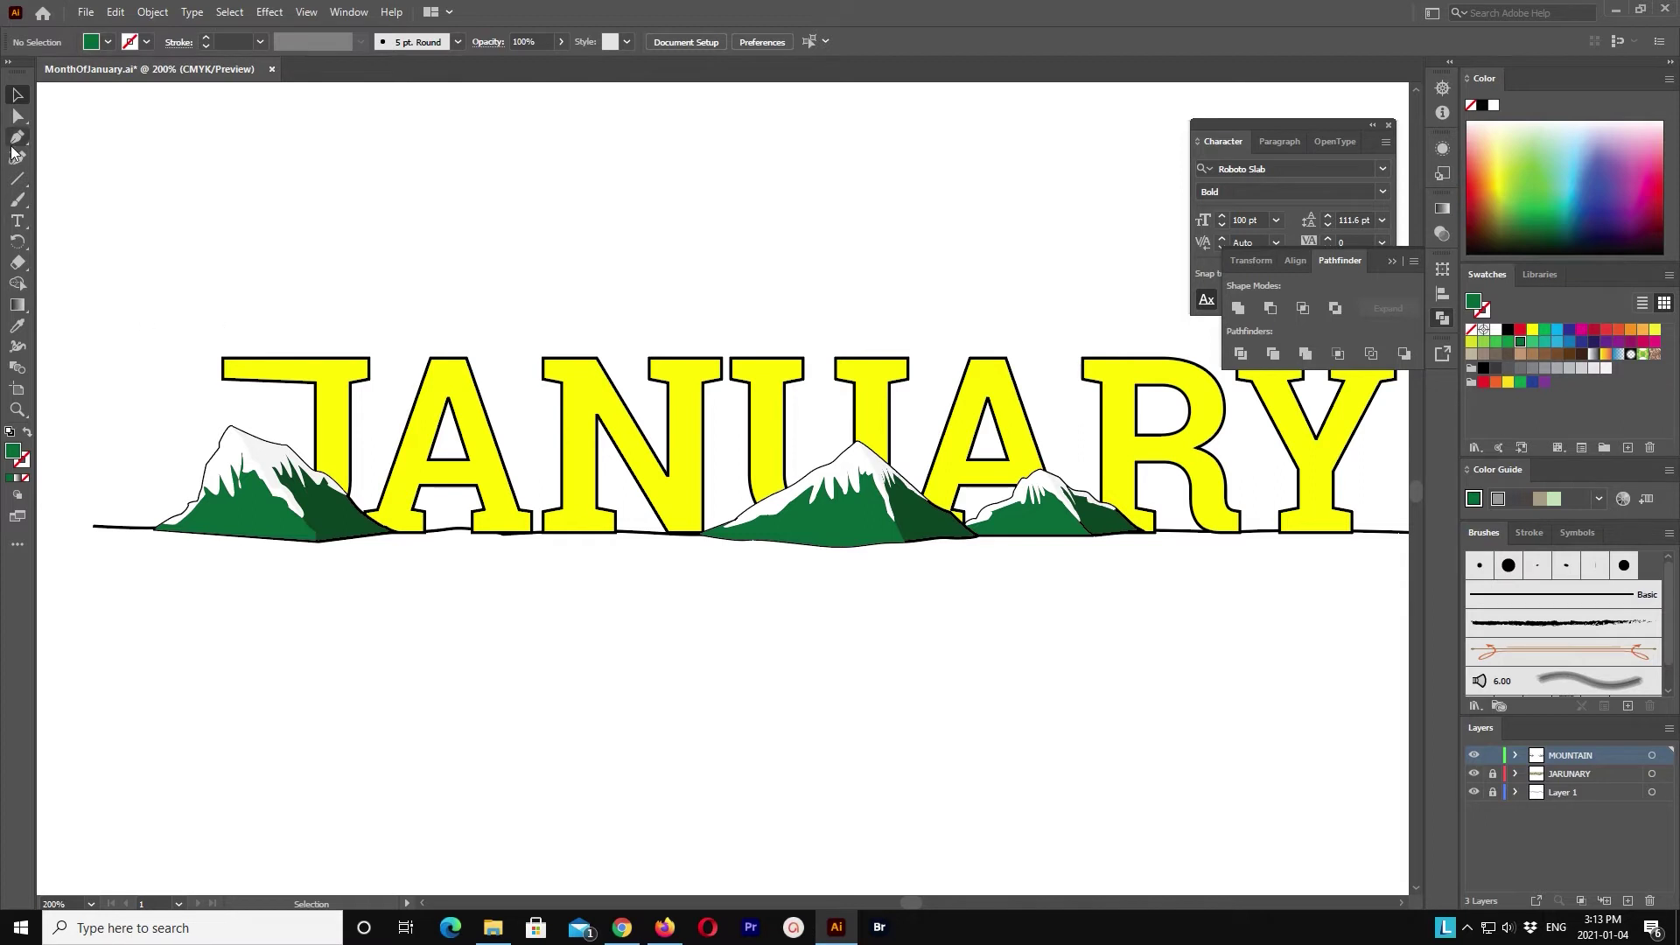
# Step: Draw a small green rectangle below the JANUARY lettering
pyautogui.moveTo(19, 182); pyautogui.dragTo(61, 203)
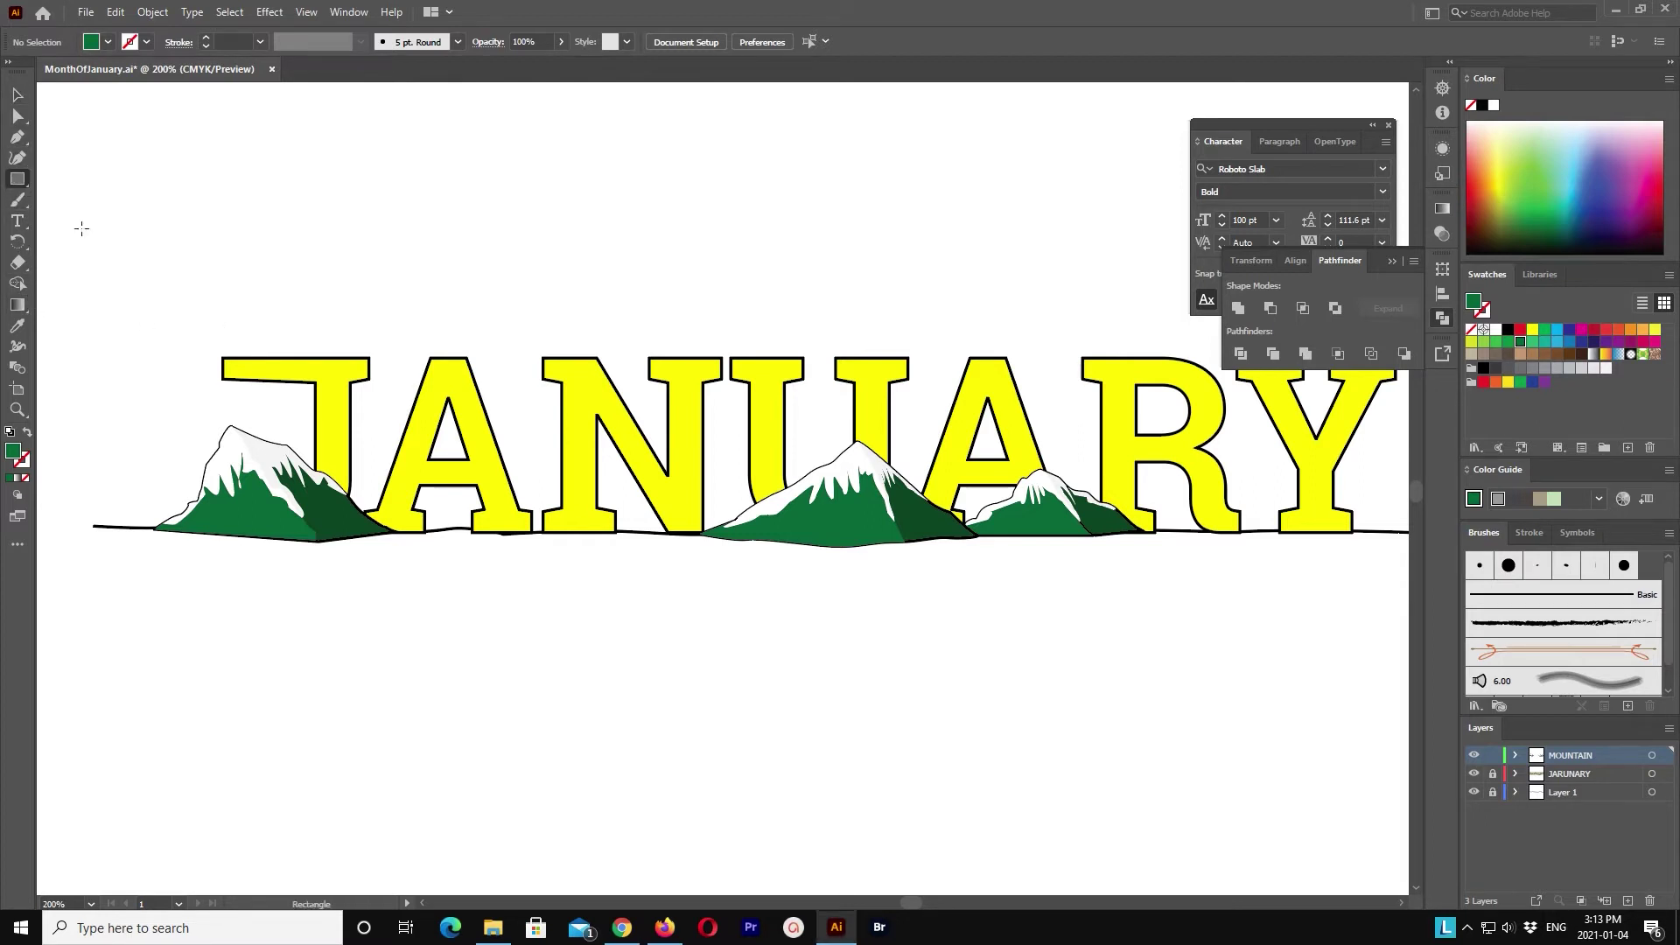
pyautogui.moveTo(619, 638); pyautogui.dragTo(659, 688)
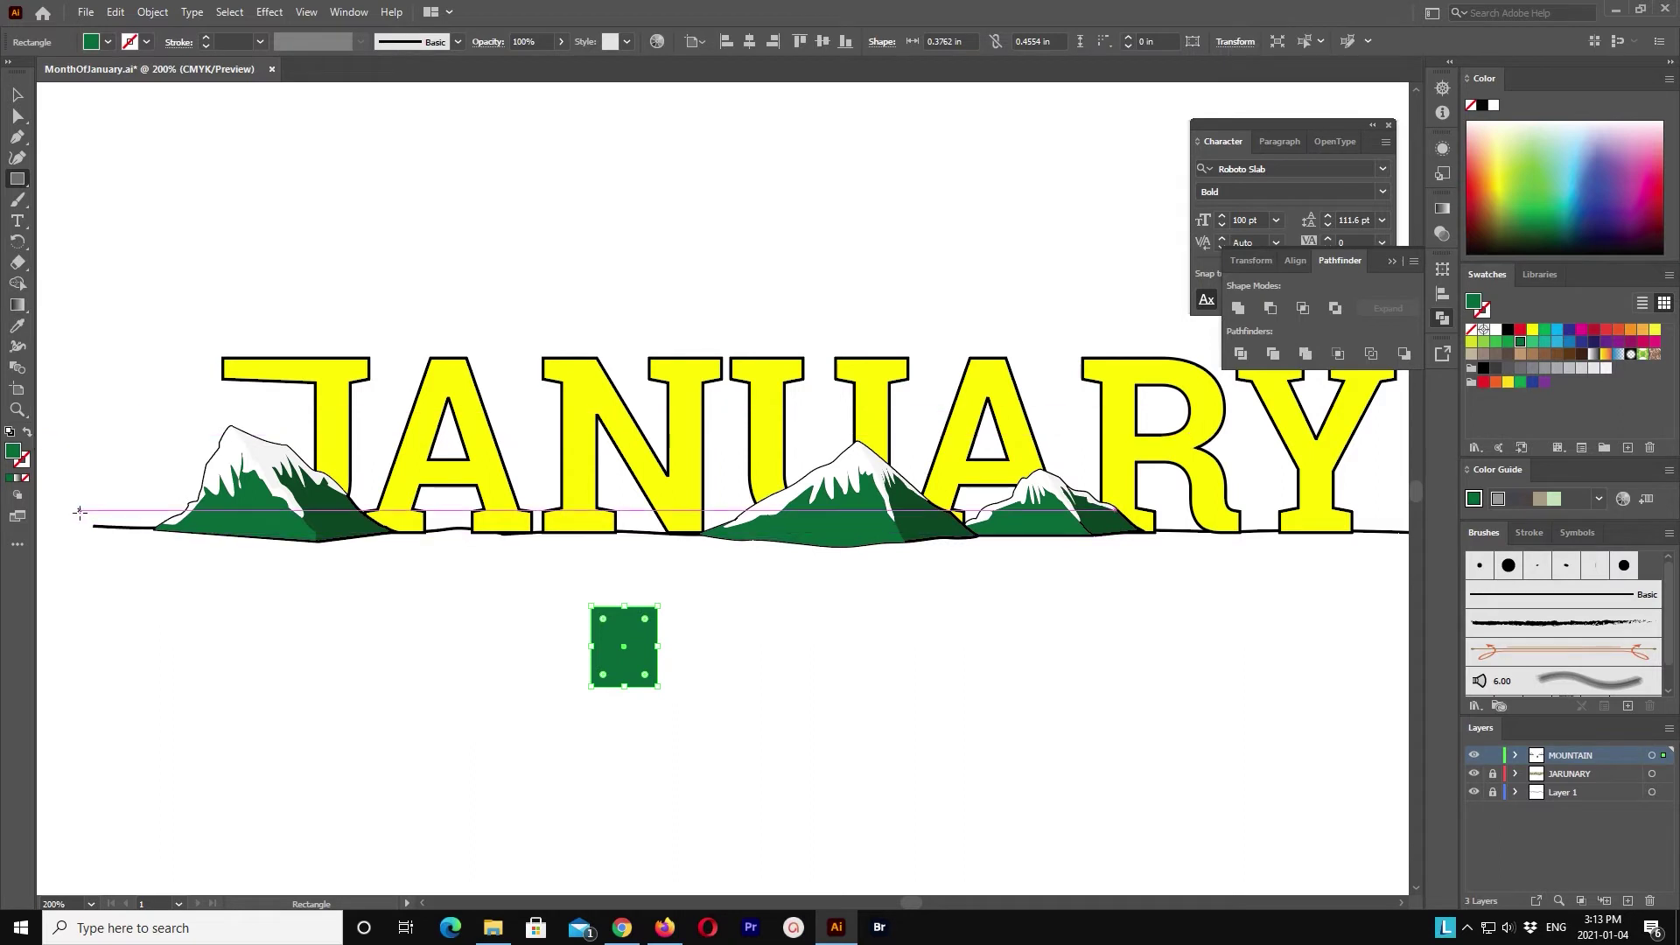
pyautogui.click(14, 95)
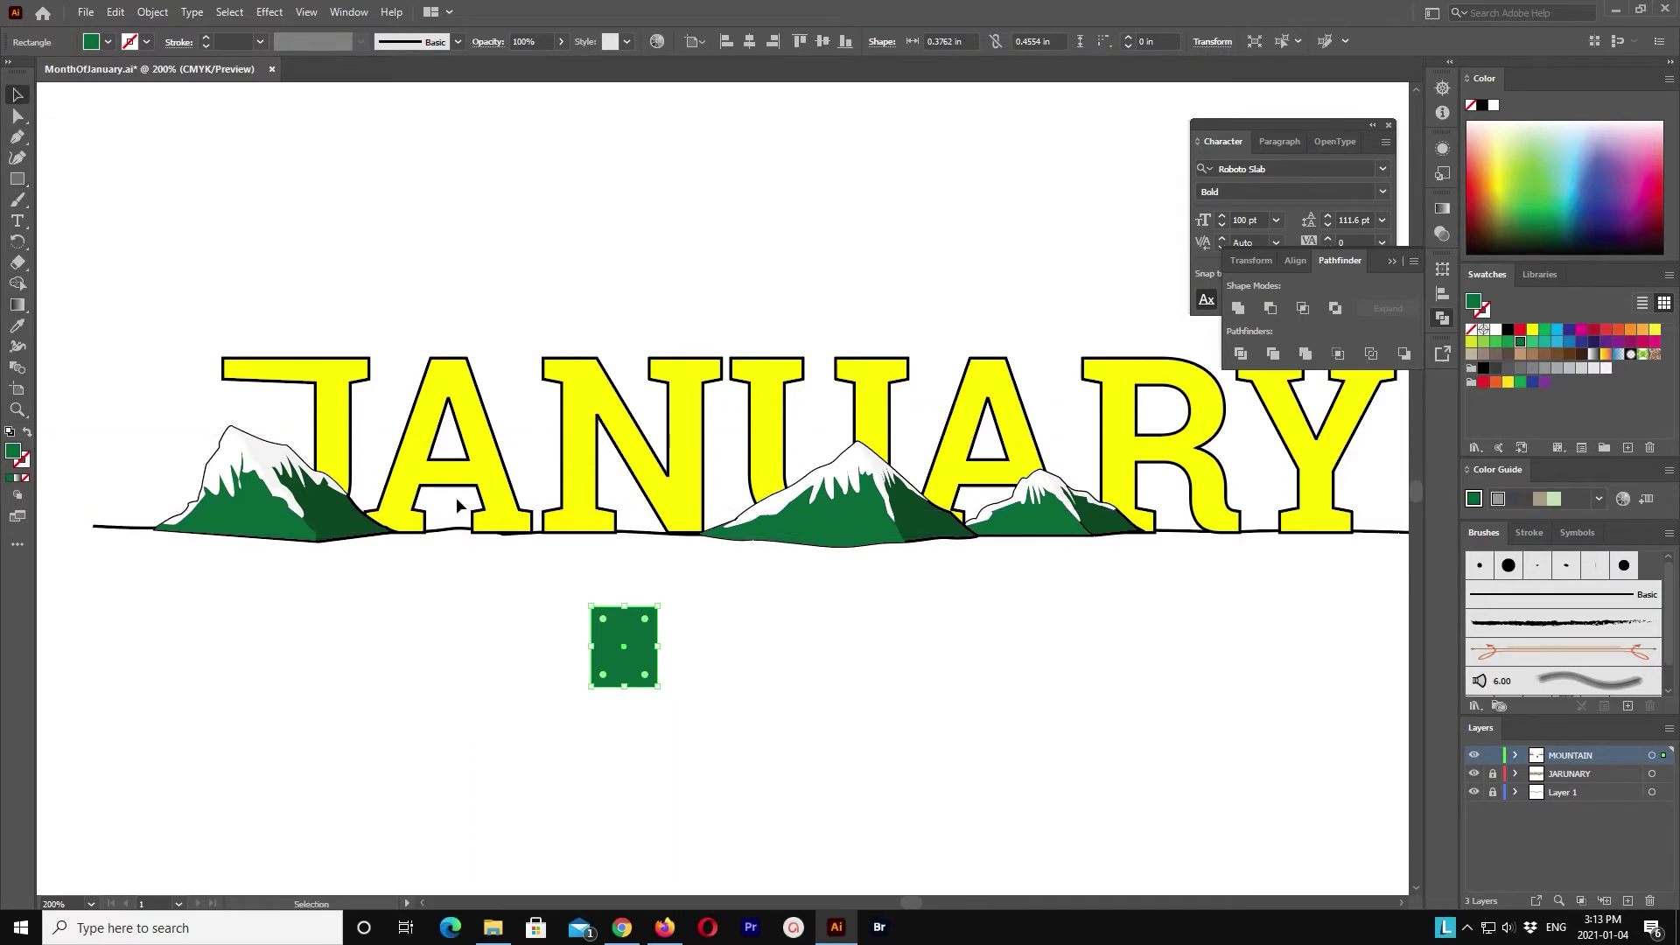
pyautogui.click(19, 140)
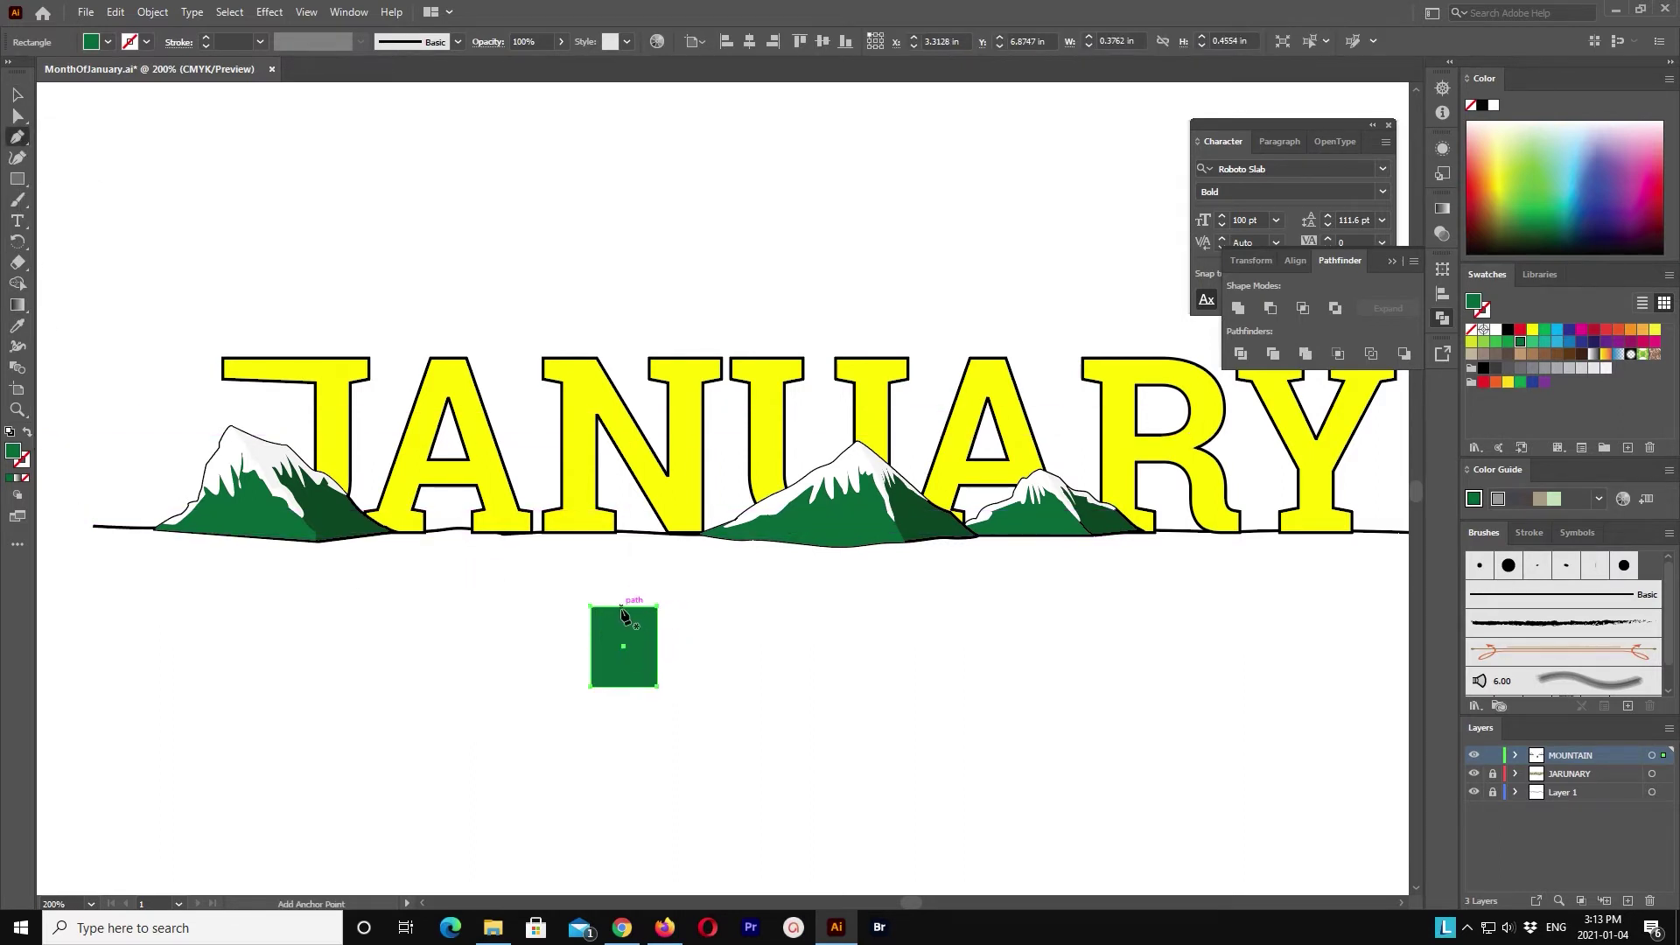
pyautogui.moveTo(18, 116); pyautogui.dragTo(67, 118)
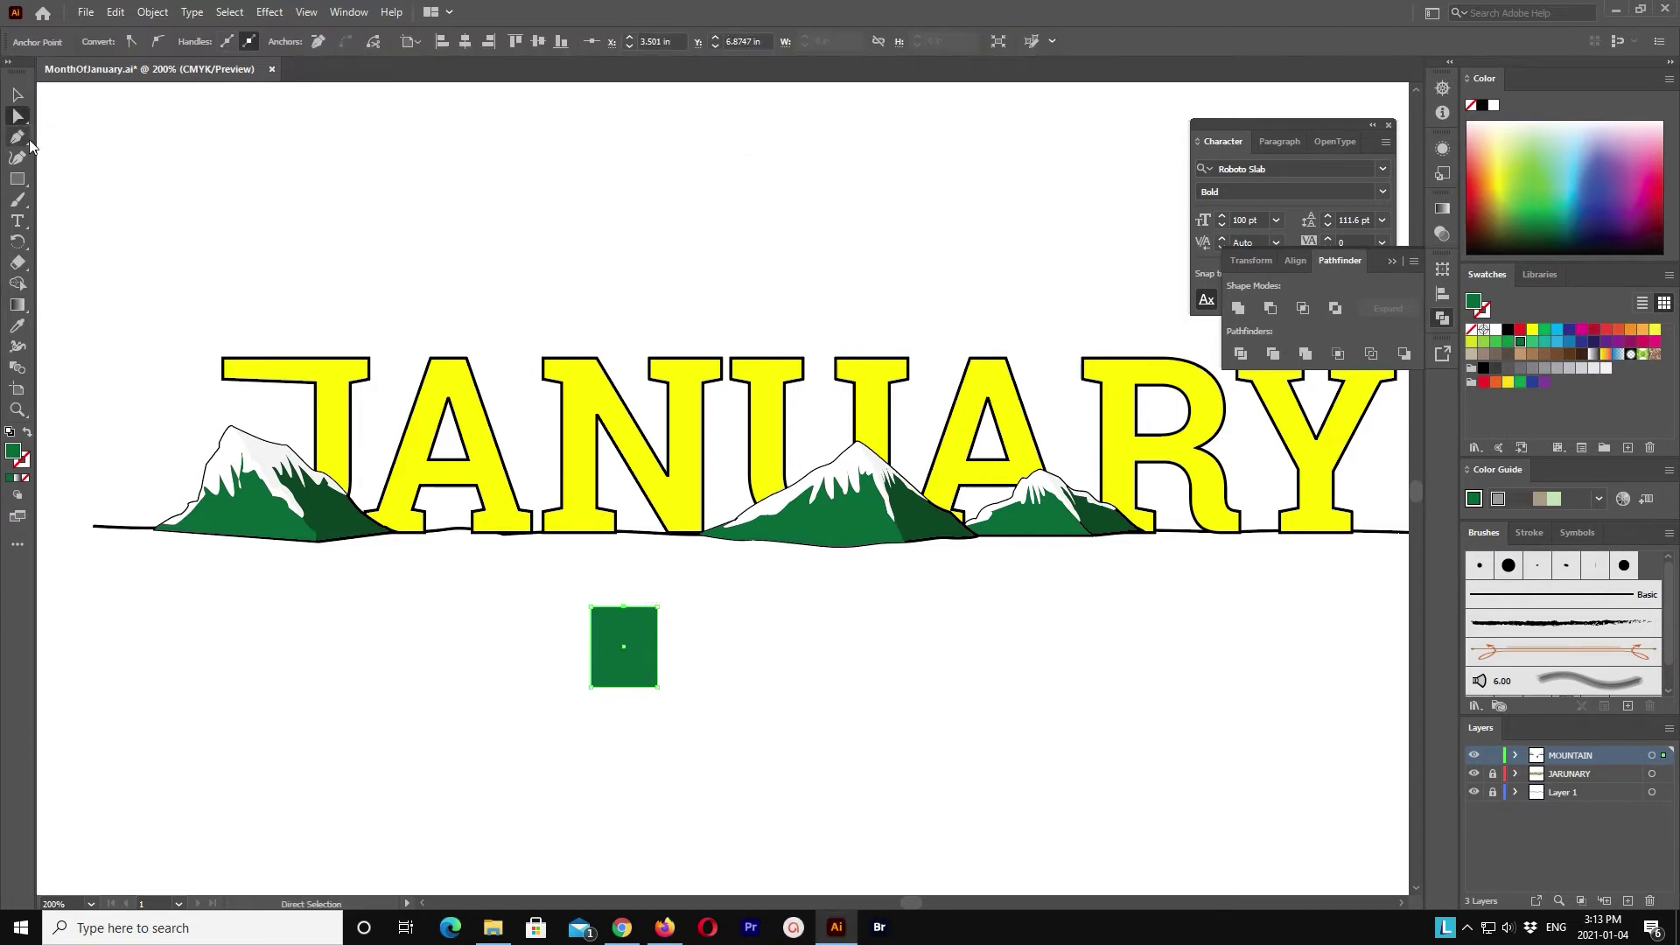
pyautogui.click(21, 137)
pyautogui.click(591, 606)
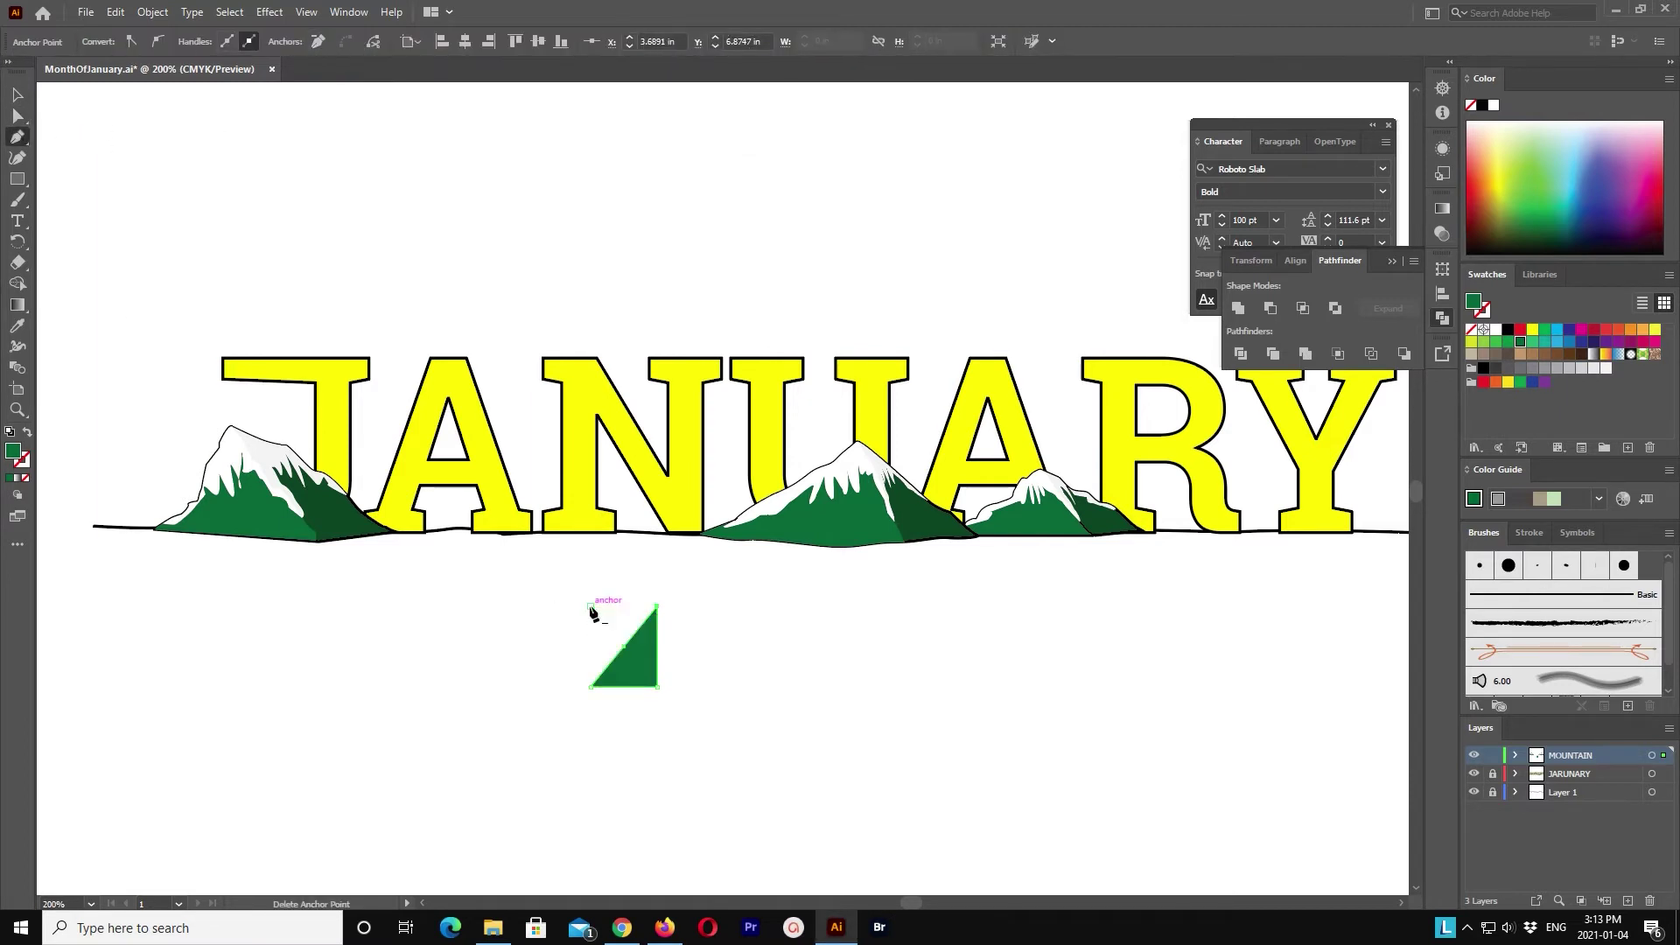
pyautogui.hotkey('ctrl', 'z')
# Step: Add a top-middle anchor and delete both top corners to turn the rectangle into a triangle
pyautogui.moveTo(17, 116); pyautogui.dragTo(114, 136)
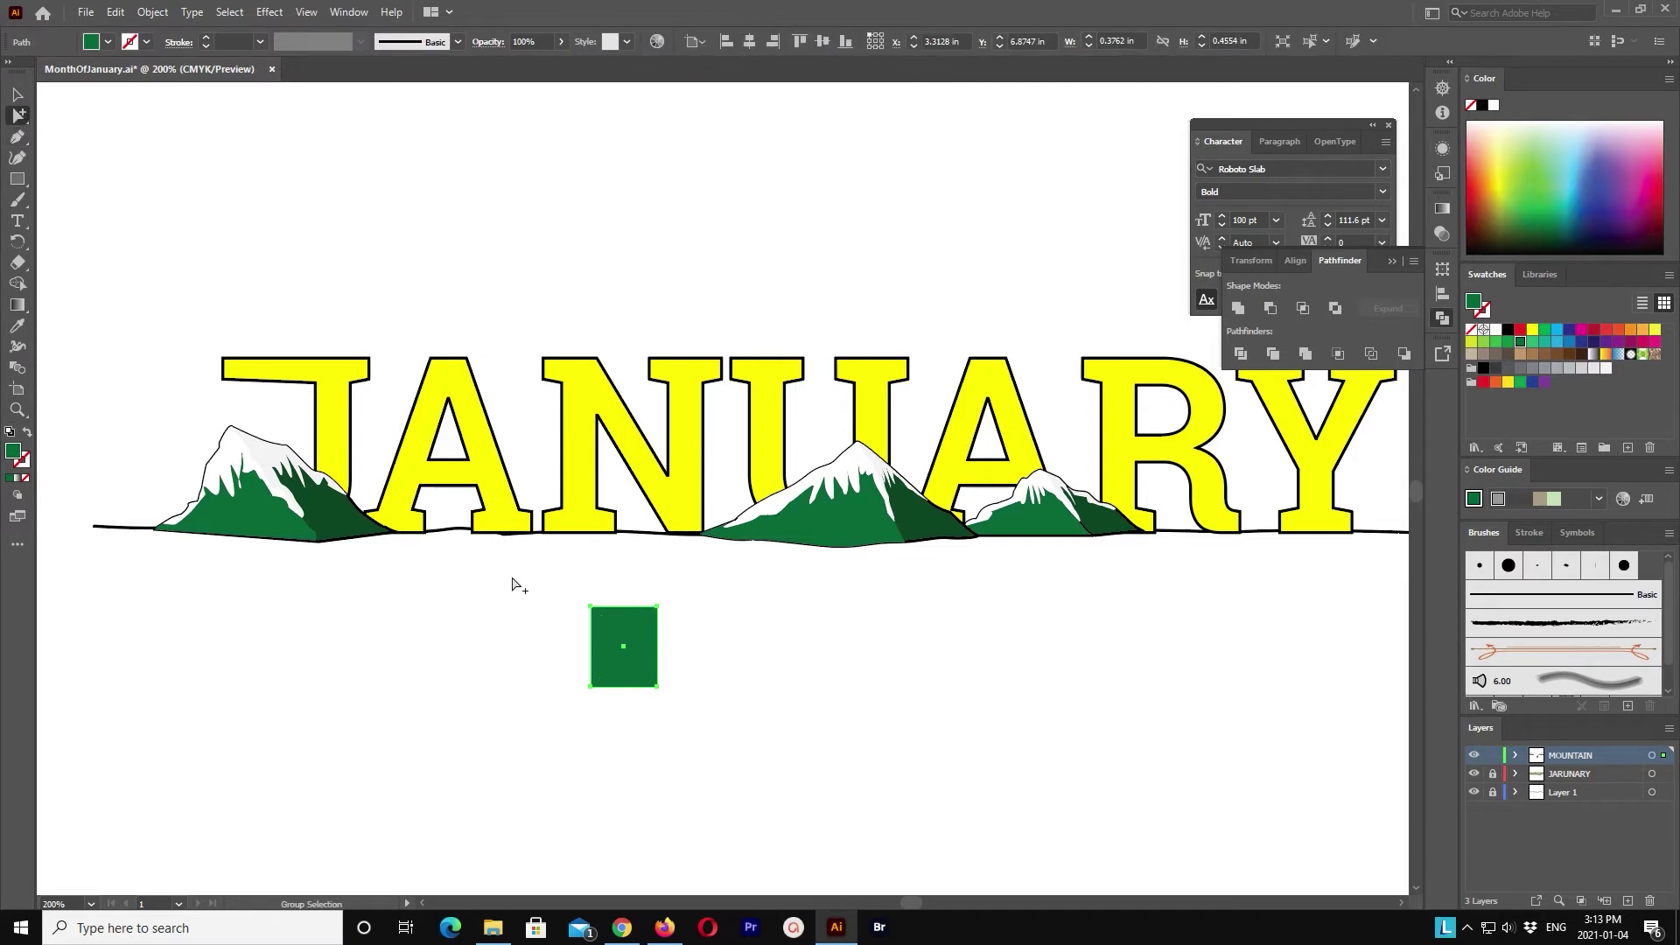
pyautogui.press('p')
pyautogui.click(626, 608)
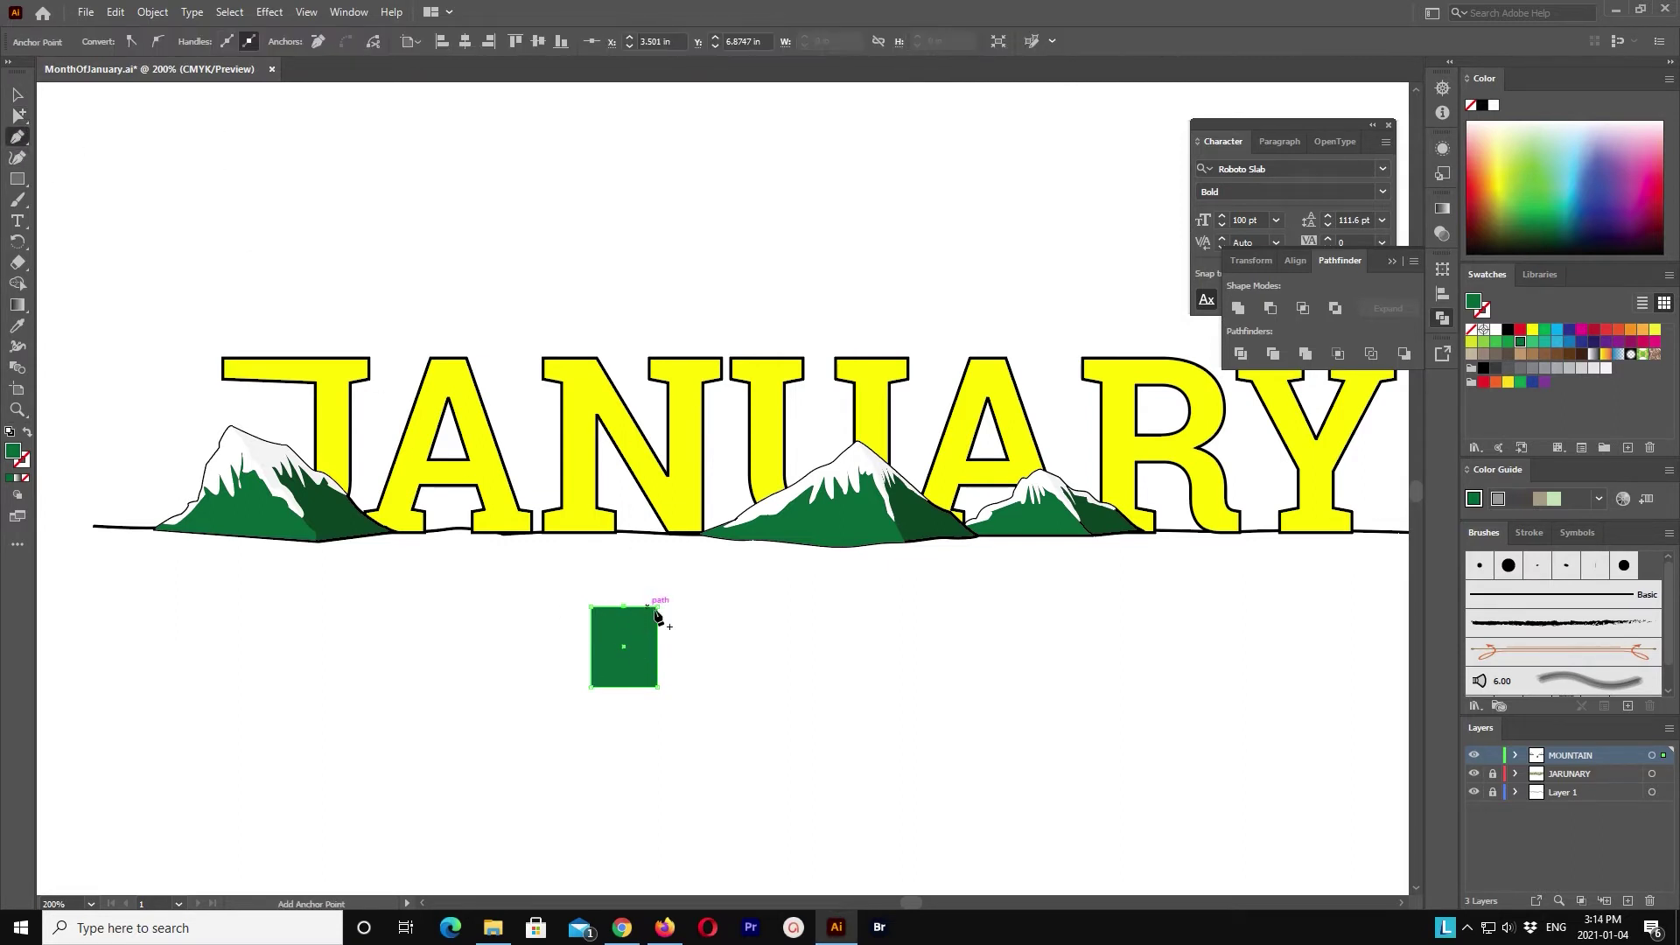
pyautogui.click(658, 607)
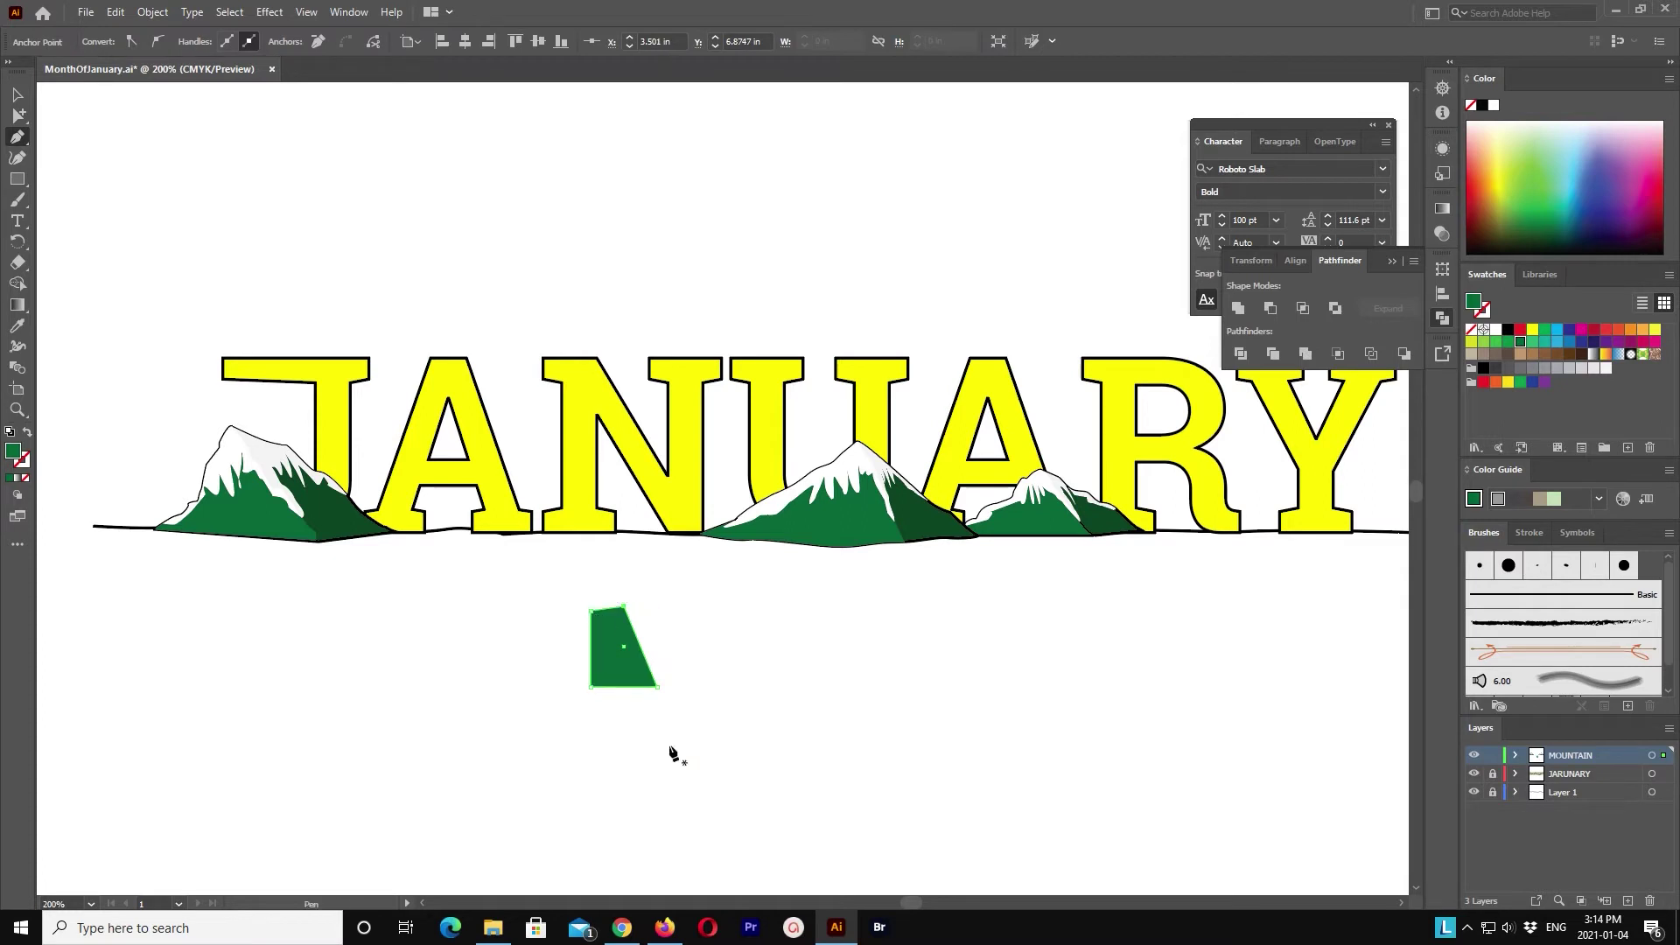
pyautogui.click(593, 612)
pyautogui.moveTo(17, 114); pyautogui.dragTo(51, 123)
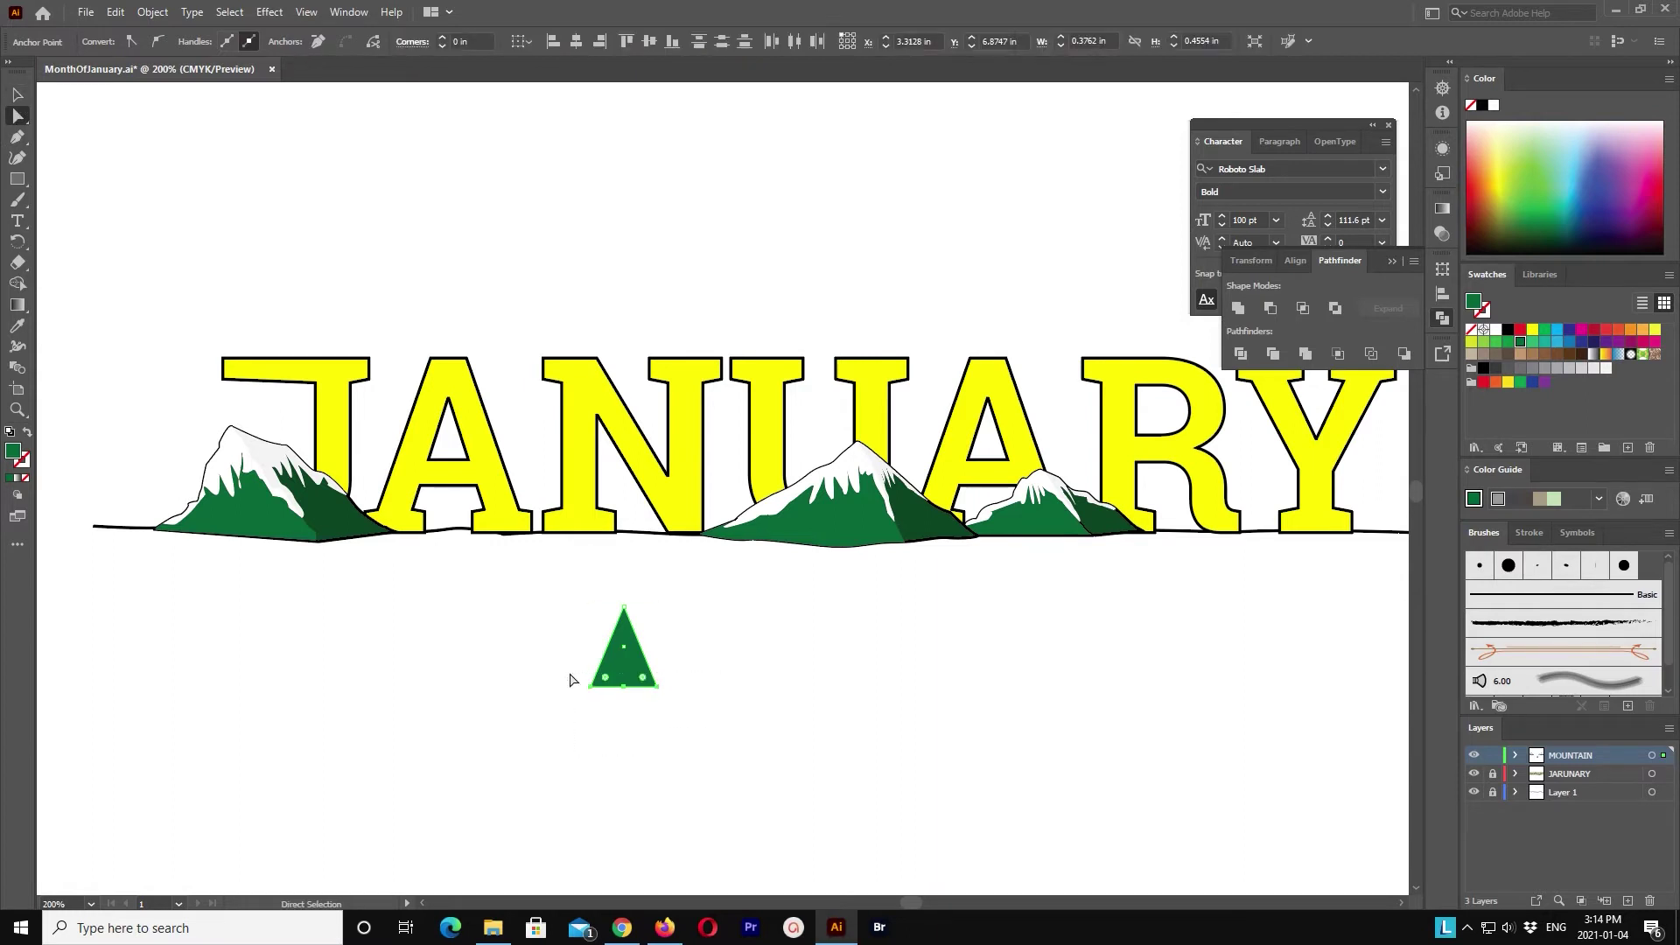
pyautogui.hotkey('ctrl', '=')
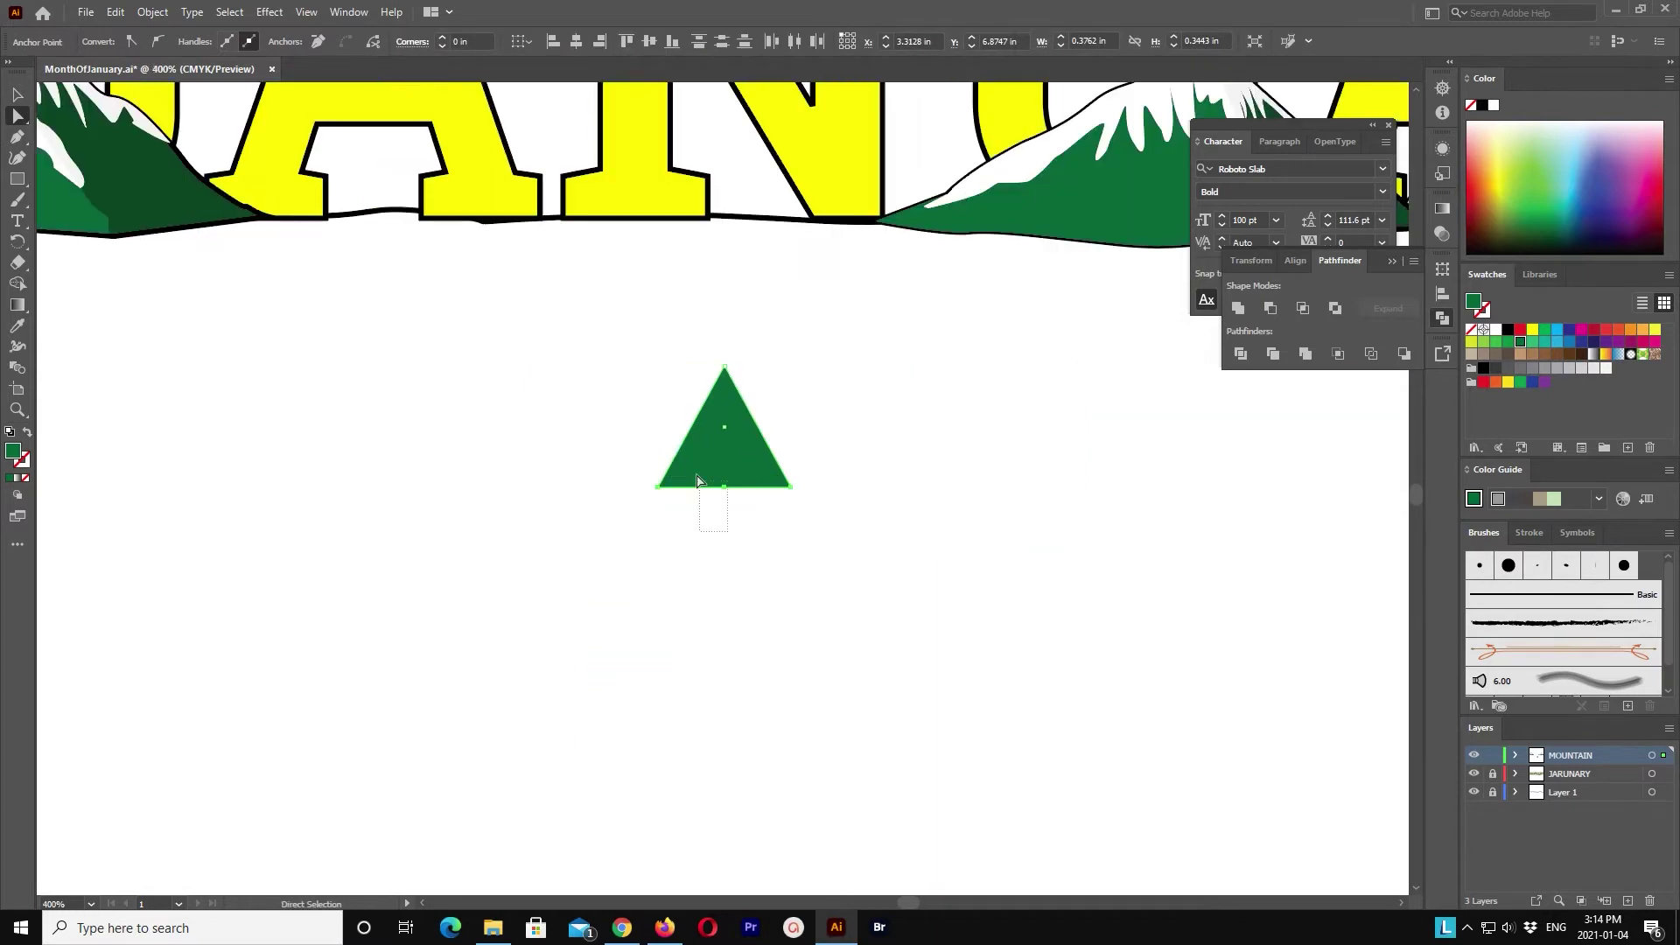
# Step: Paste a triangle copy in front, shift it down and enlarge it as the second tier
pyautogui.click(725, 482)
pyautogui.press('v')
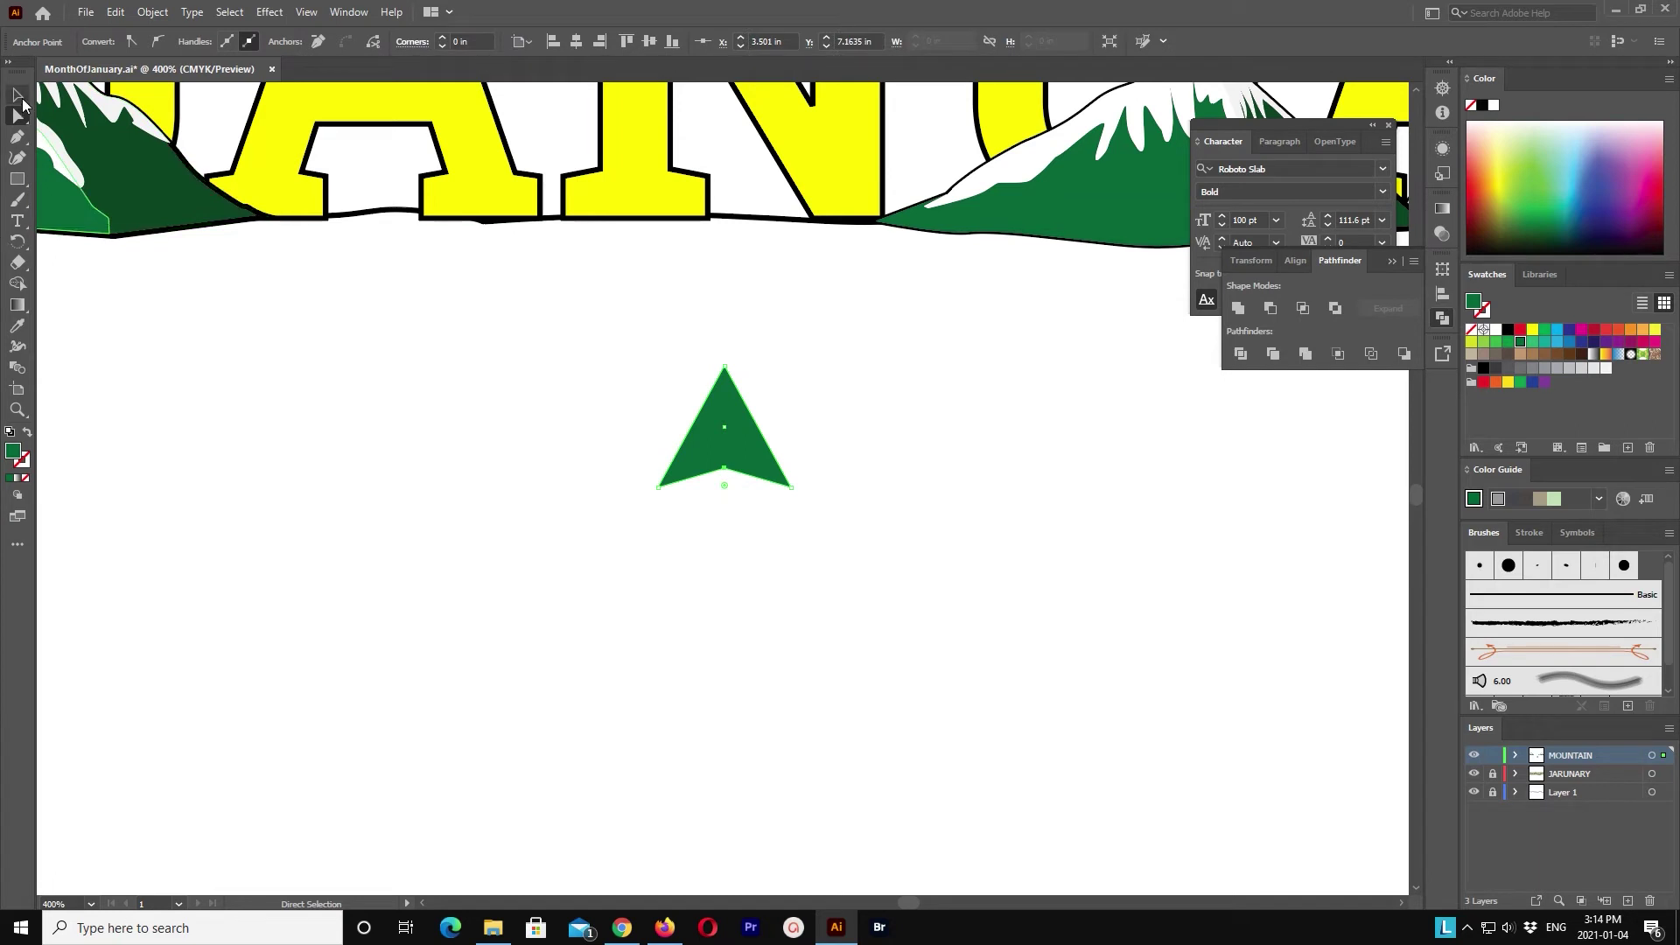
pyautogui.click(115, 11)
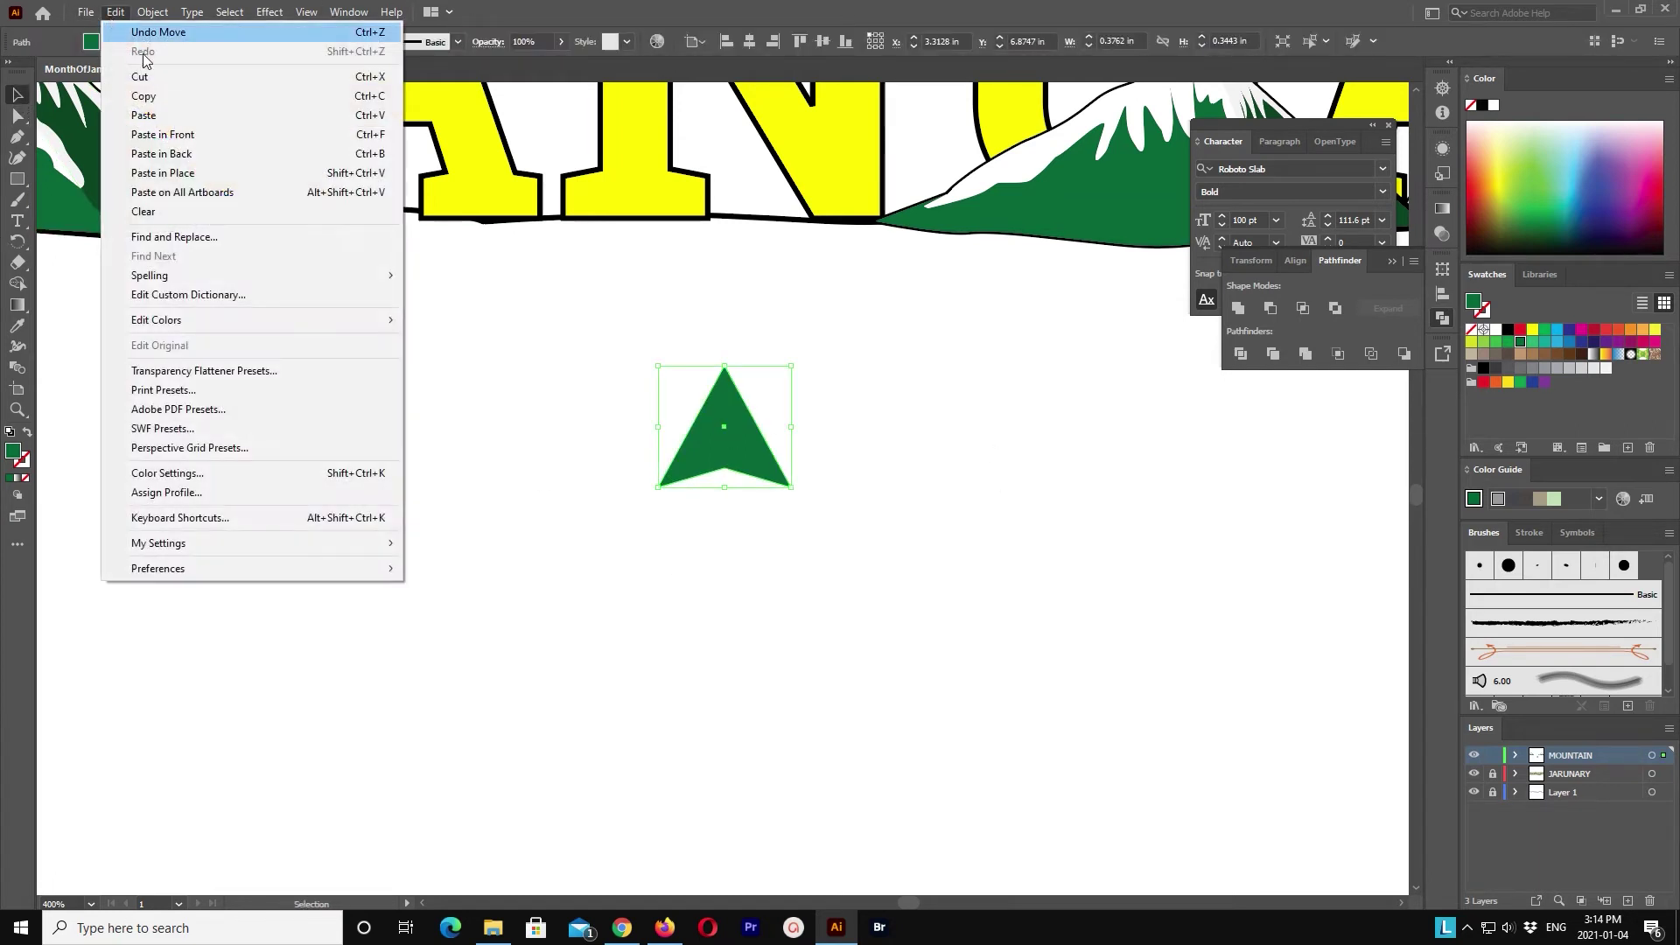
pyautogui.click(186, 134)
pyautogui.hotkey('shift', 'Down')
pyautogui.press('Down')
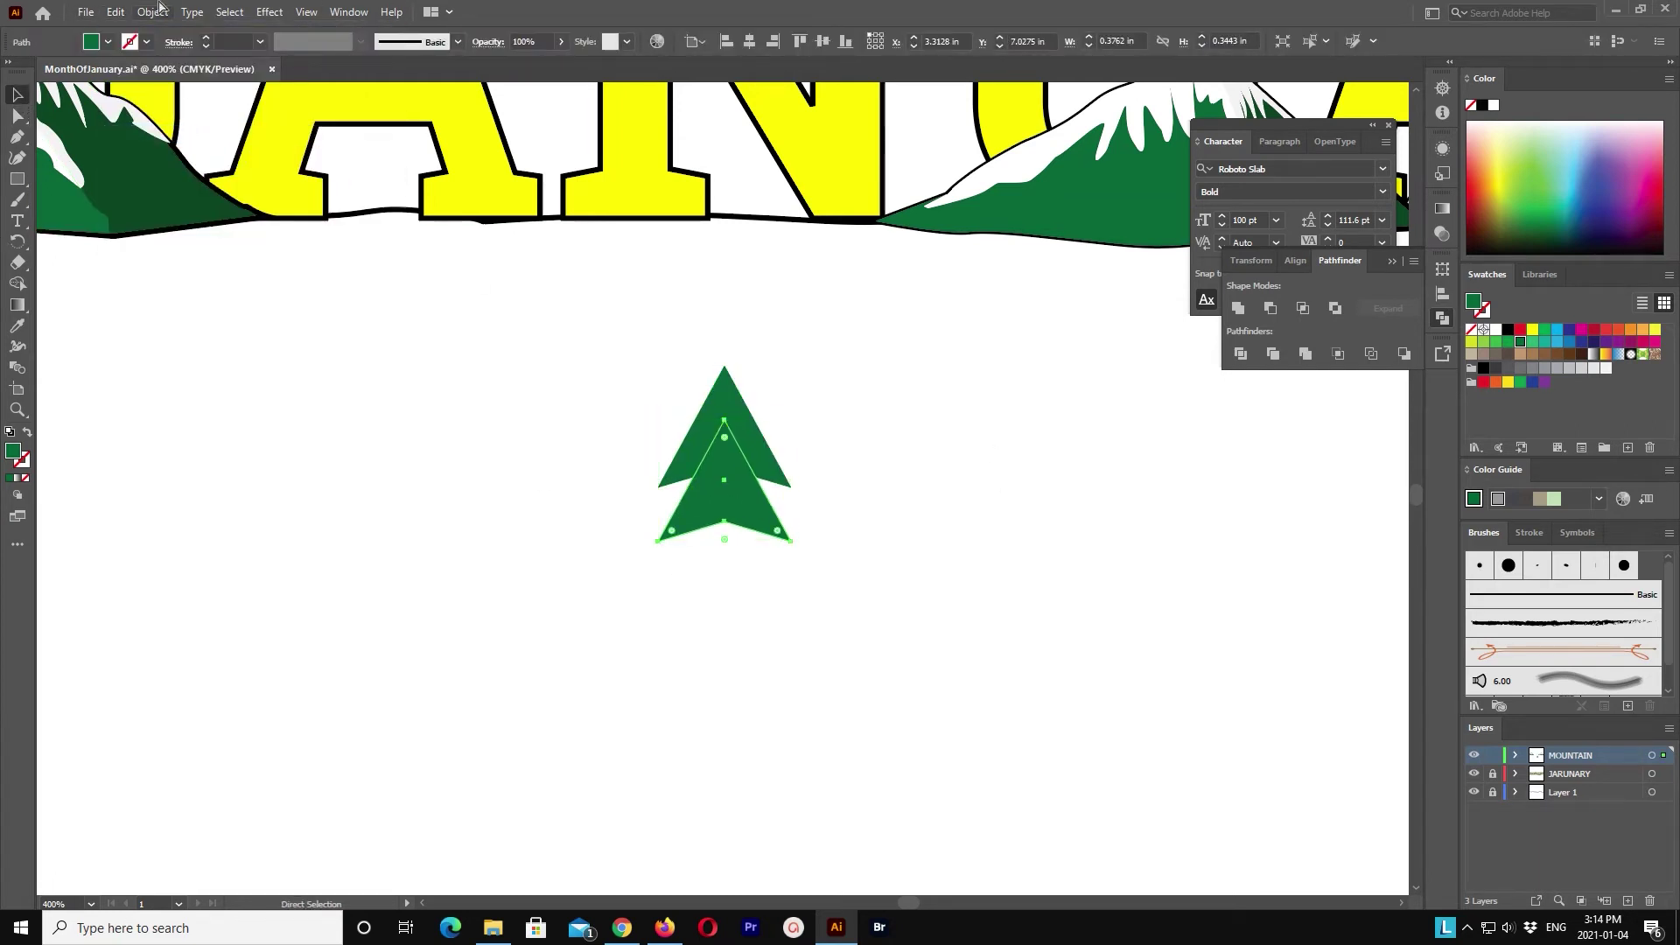
pyautogui.moveTo(791, 420); pyautogui.dragTo(837, 428)
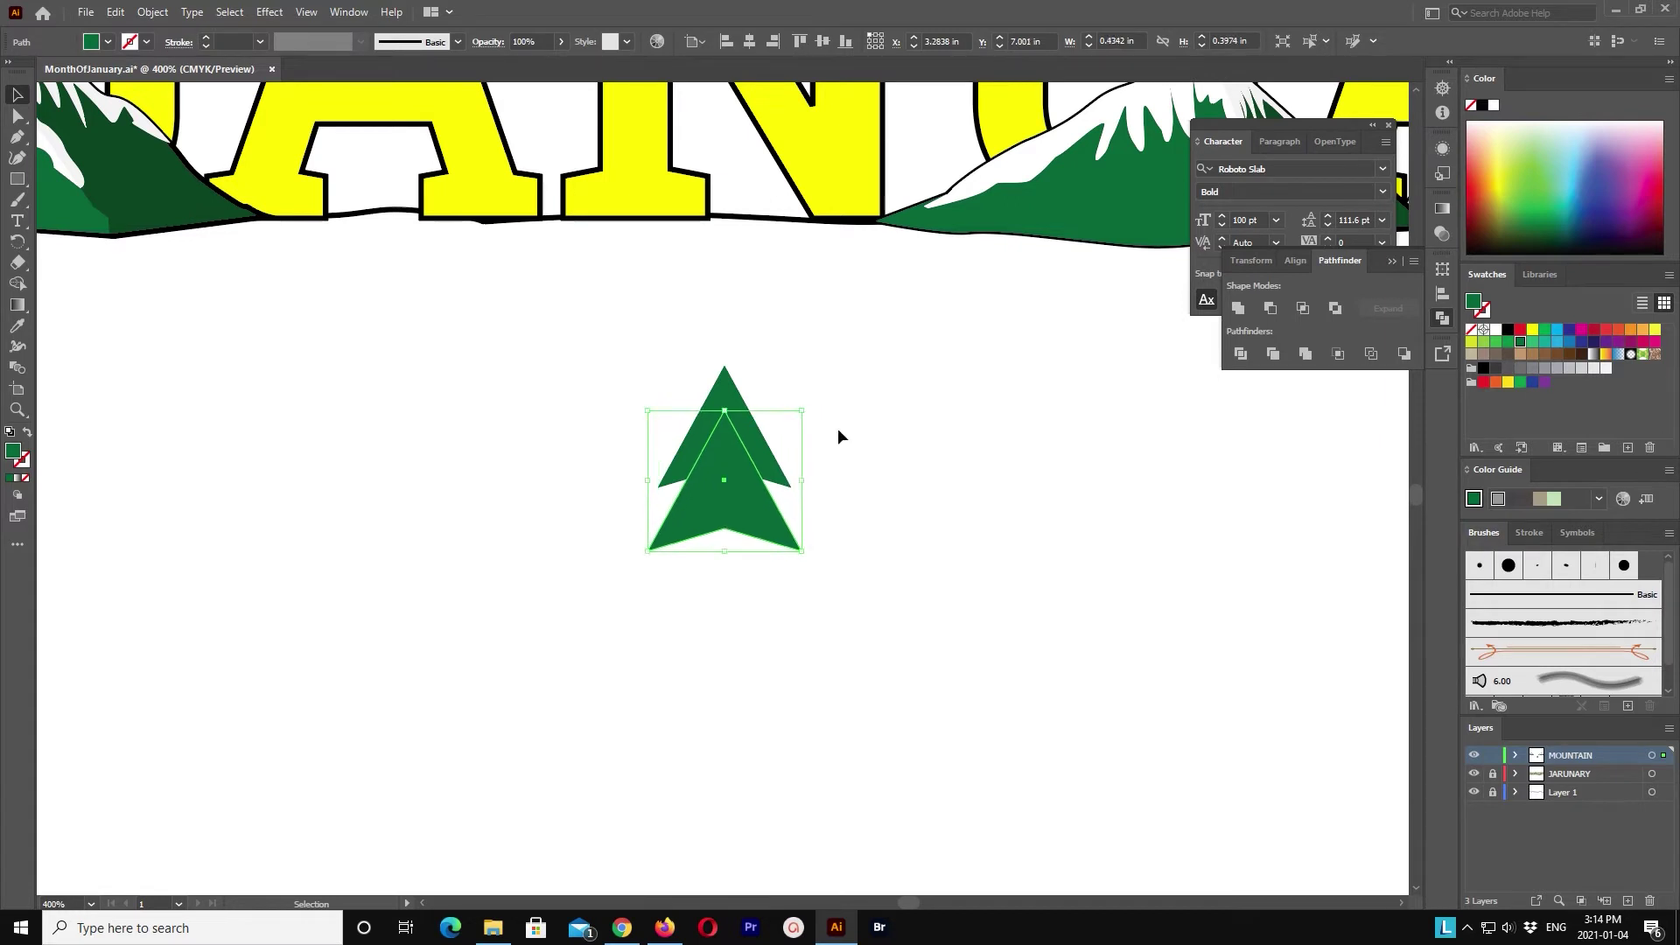
# Step: Paste another triangle copy in front, nudge it lower and enlarge it
pyautogui.press('a')
pyautogui.click(114, 12)
pyautogui.click(198, 135)
pyautogui.hotkey('shift', 'Down')
pyautogui.hotkey('shift', 'Down')
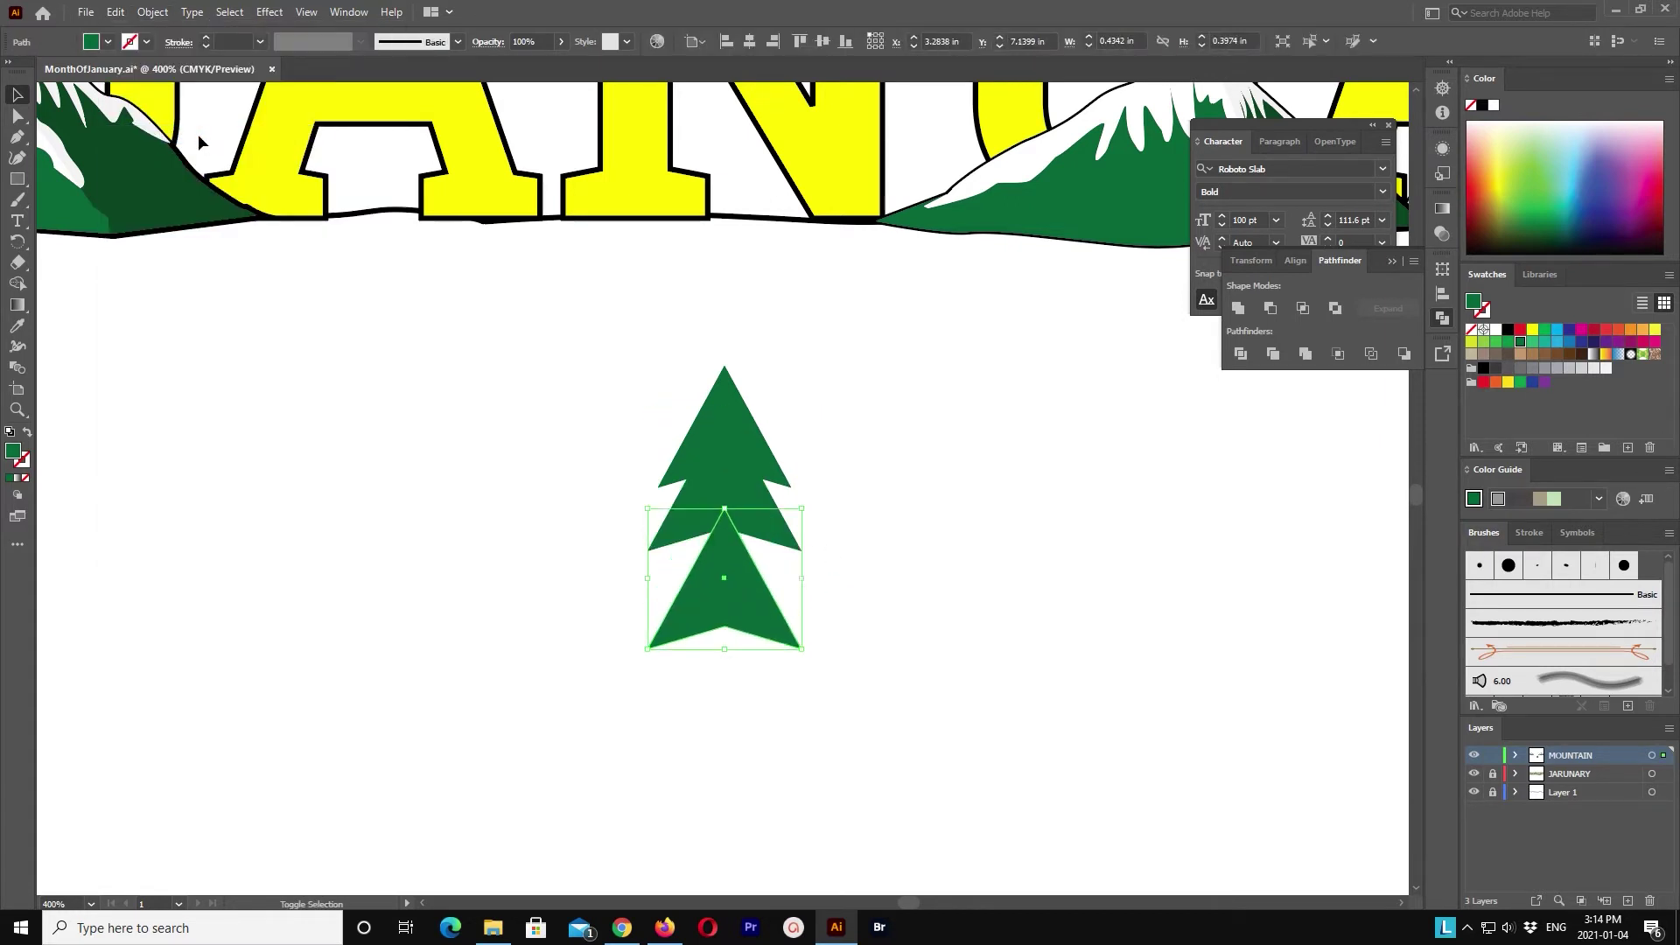
pyautogui.hotkey('shift', 'Up')
pyautogui.press('v')
pyautogui.press('Down')
pyautogui.press('Down')
pyautogui.moveTo(802, 471); pyautogui.dragTo(825, 457)
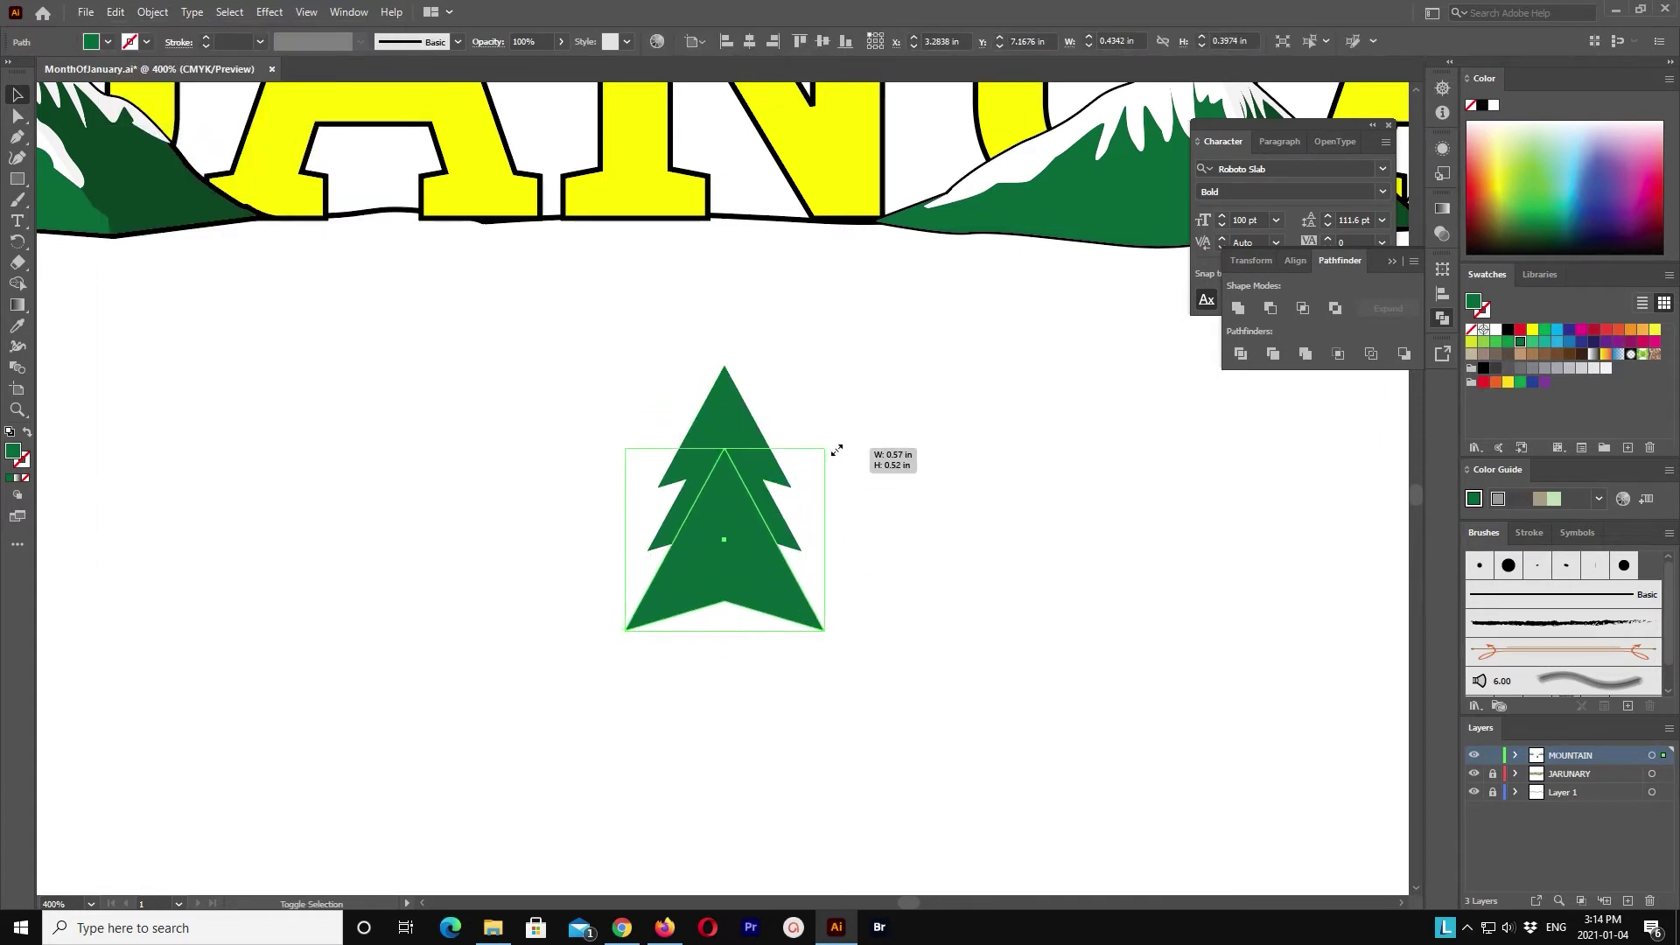
# Step: Copy the lower triangle, paste it in front and scale it up as the largest bottom tier
pyautogui.hotkey('ctrl', 'shift', 'a')
pyautogui.click(741, 606)
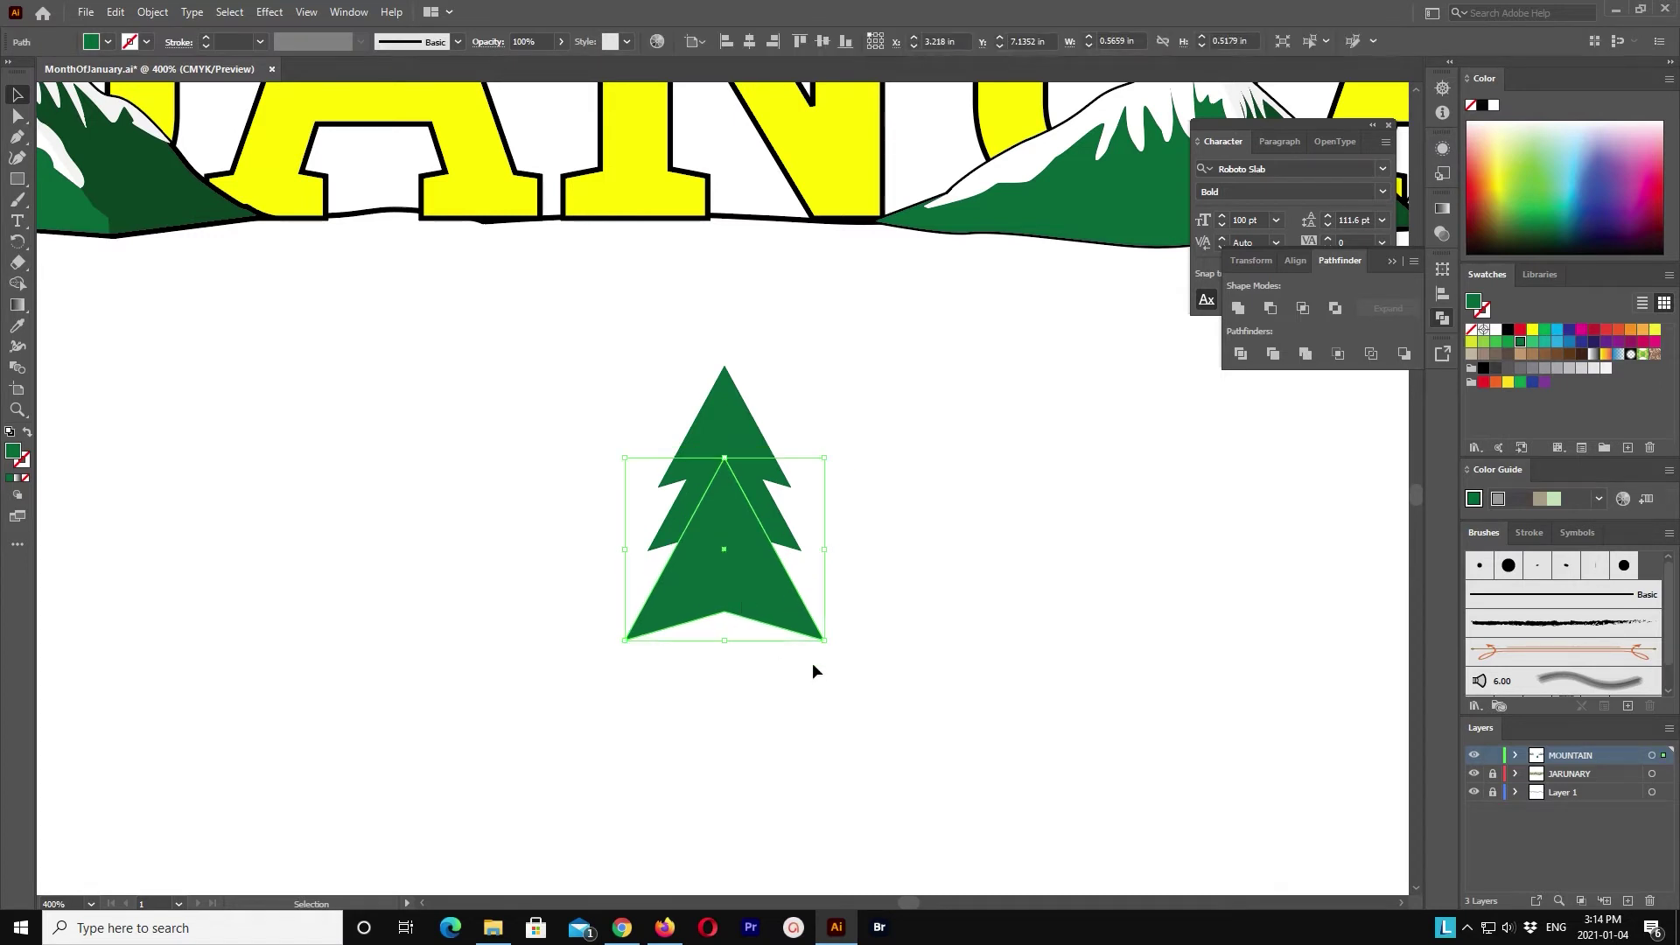
pyautogui.hotkey('ctrl', 'c')
pyautogui.click(115, 11)
pyautogui.click(207, 128)
pyautogui.hotkey('shift', 'Down')
pyautogui.hotkey('shift', 'Down')
pyautogui.press('Up')
pyautogui.press('Up')
pyautogui.press('Up')
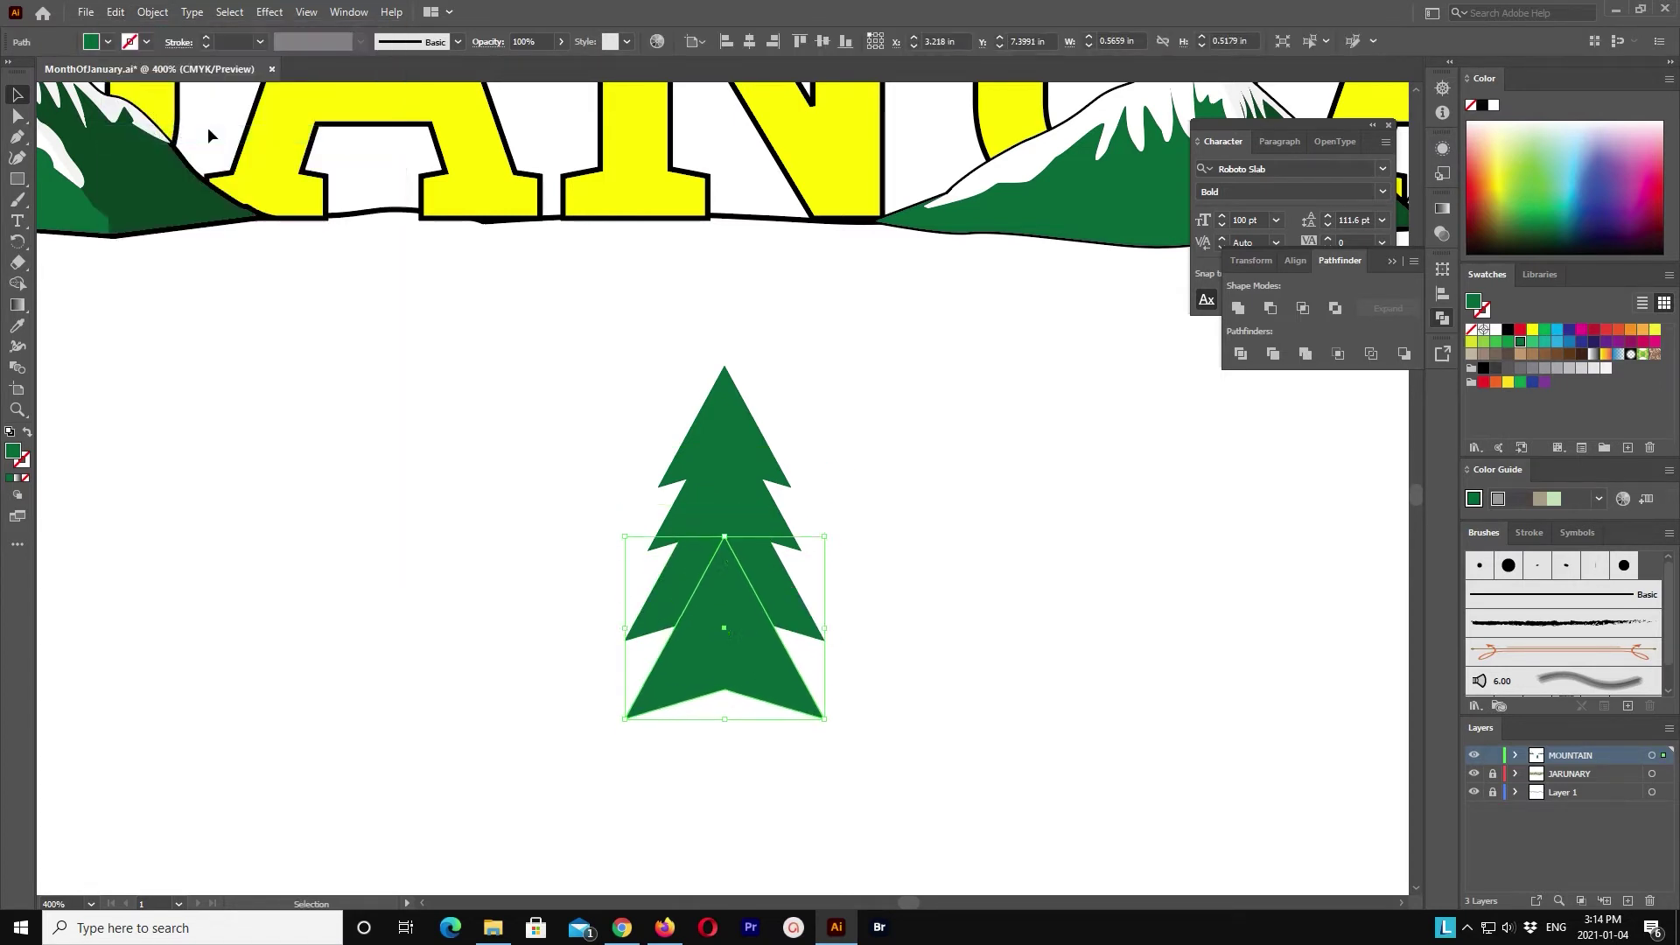
pyautogui.press('Up')
pyautogui.moveTo(816, 536); pyautogui.dragTo(853, 518)
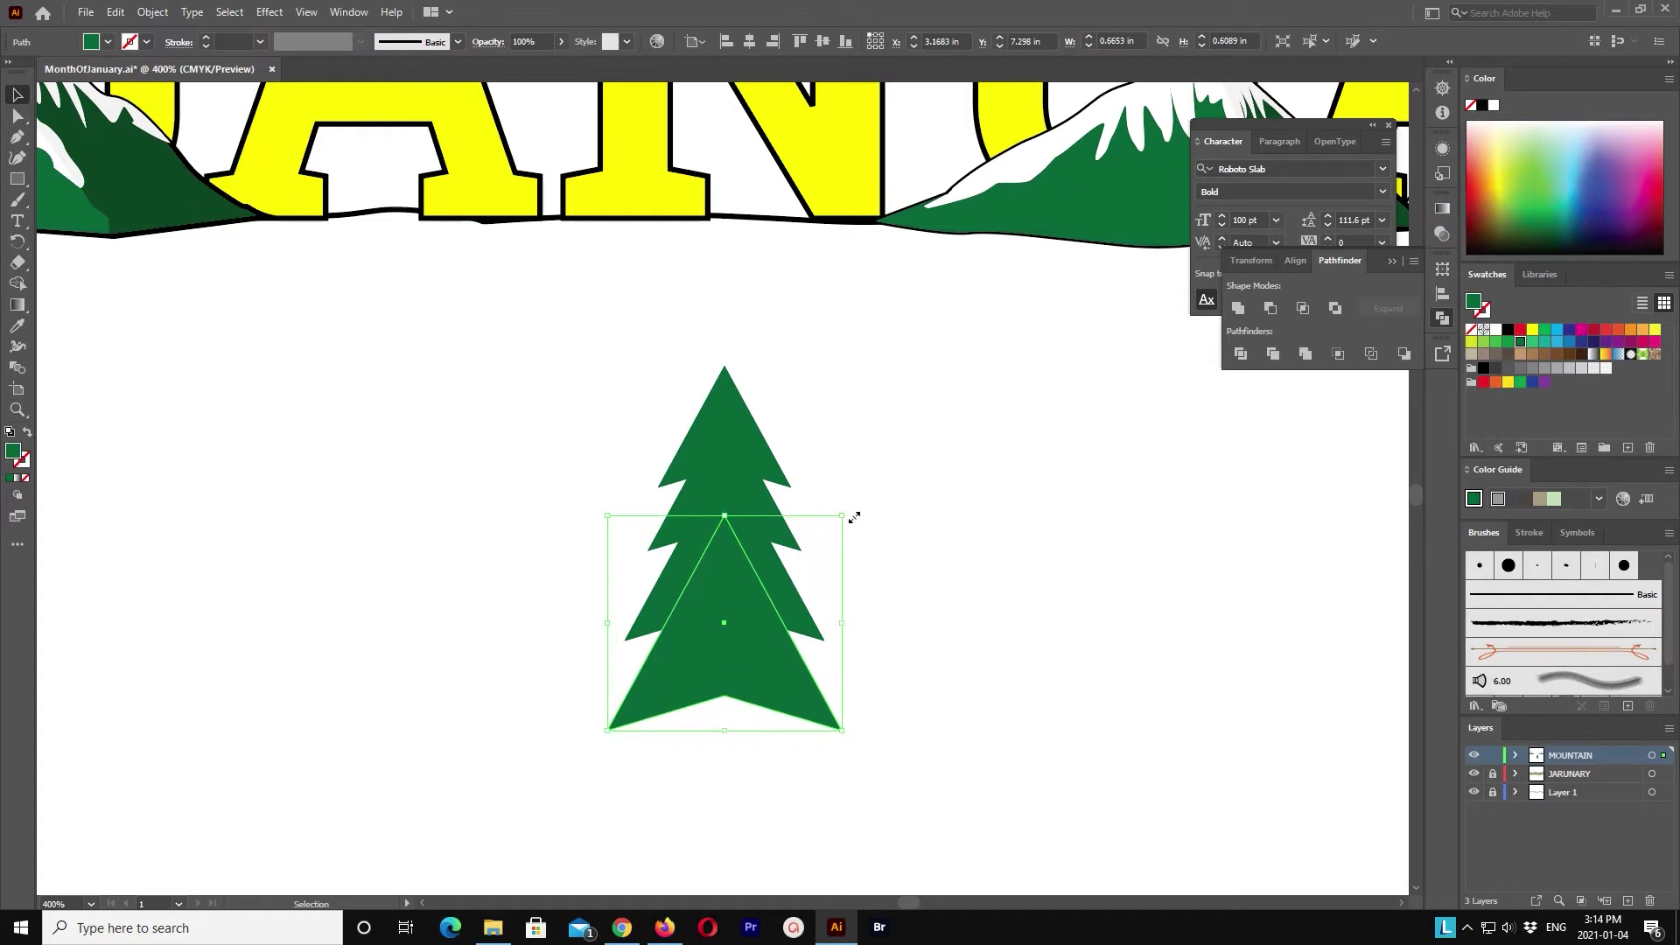
pyautogui.hotkey('ctrl', 'shift', 'a')
pyautogui.moveTo(910, 739); pyautogui.dragTo(909, 579)
# Step: Add a thin trunk rectangle behind the tree and unite all the tree shapes with Pathfinder
pyautogui.click(17, 178)
pyautogui.moveTo(444, 347); pyautogui.dragTo(461, 780)
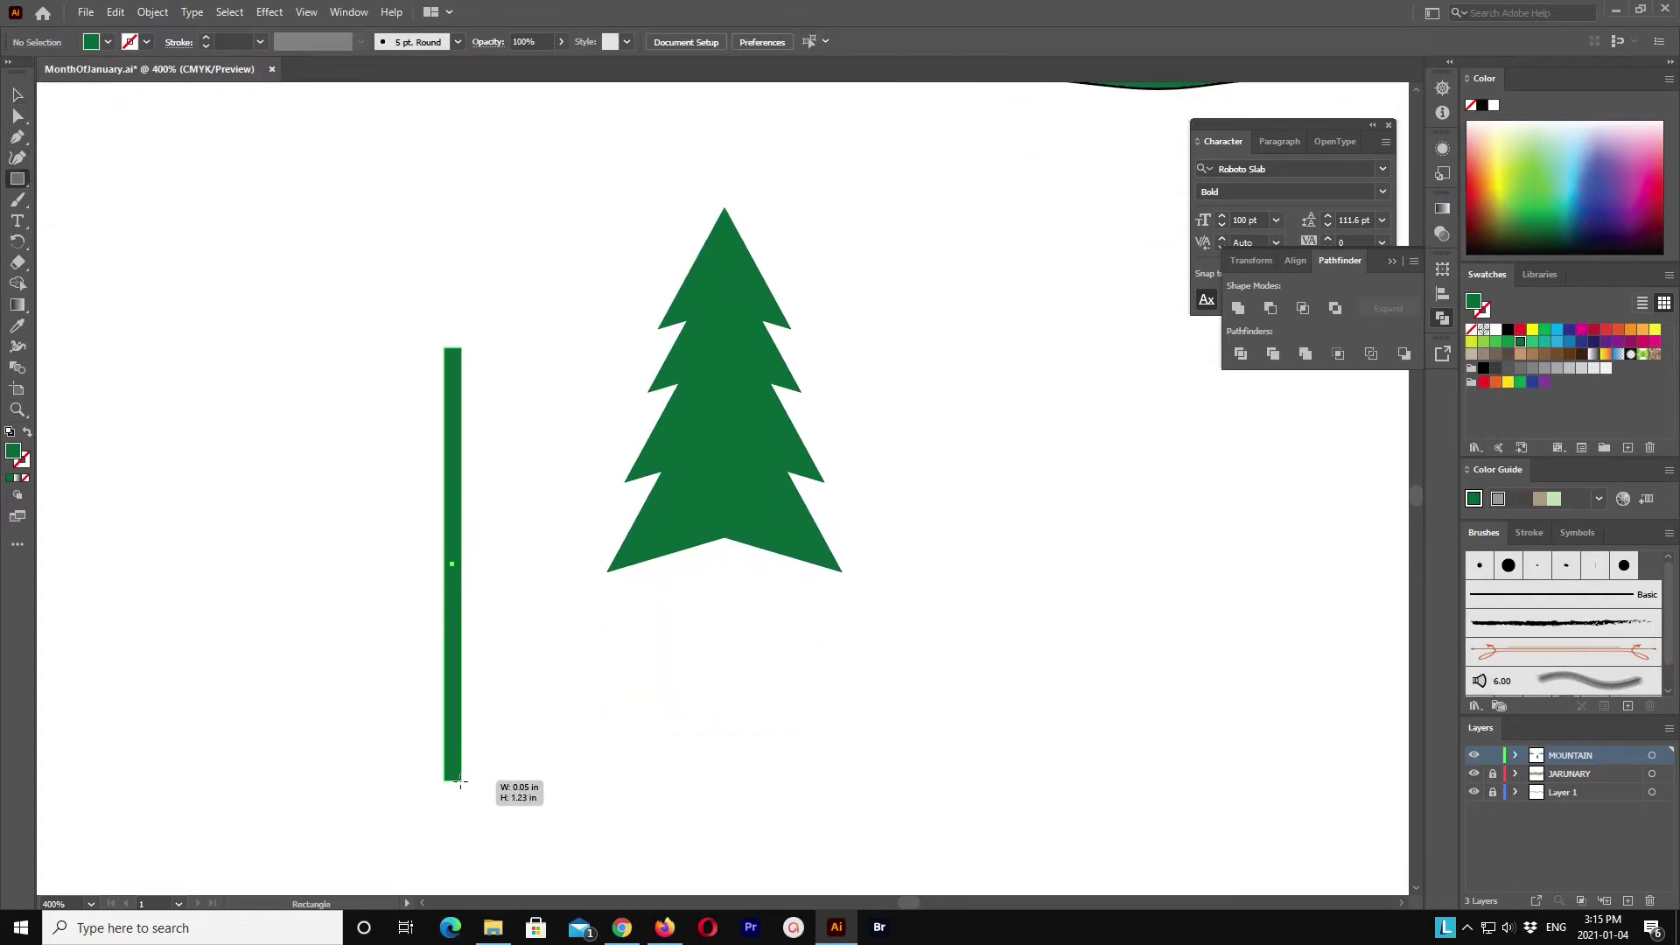
pyautogui.press('v')
pyautogui.moveTo(443, 432); pyautogui.dragTo(715, 420)
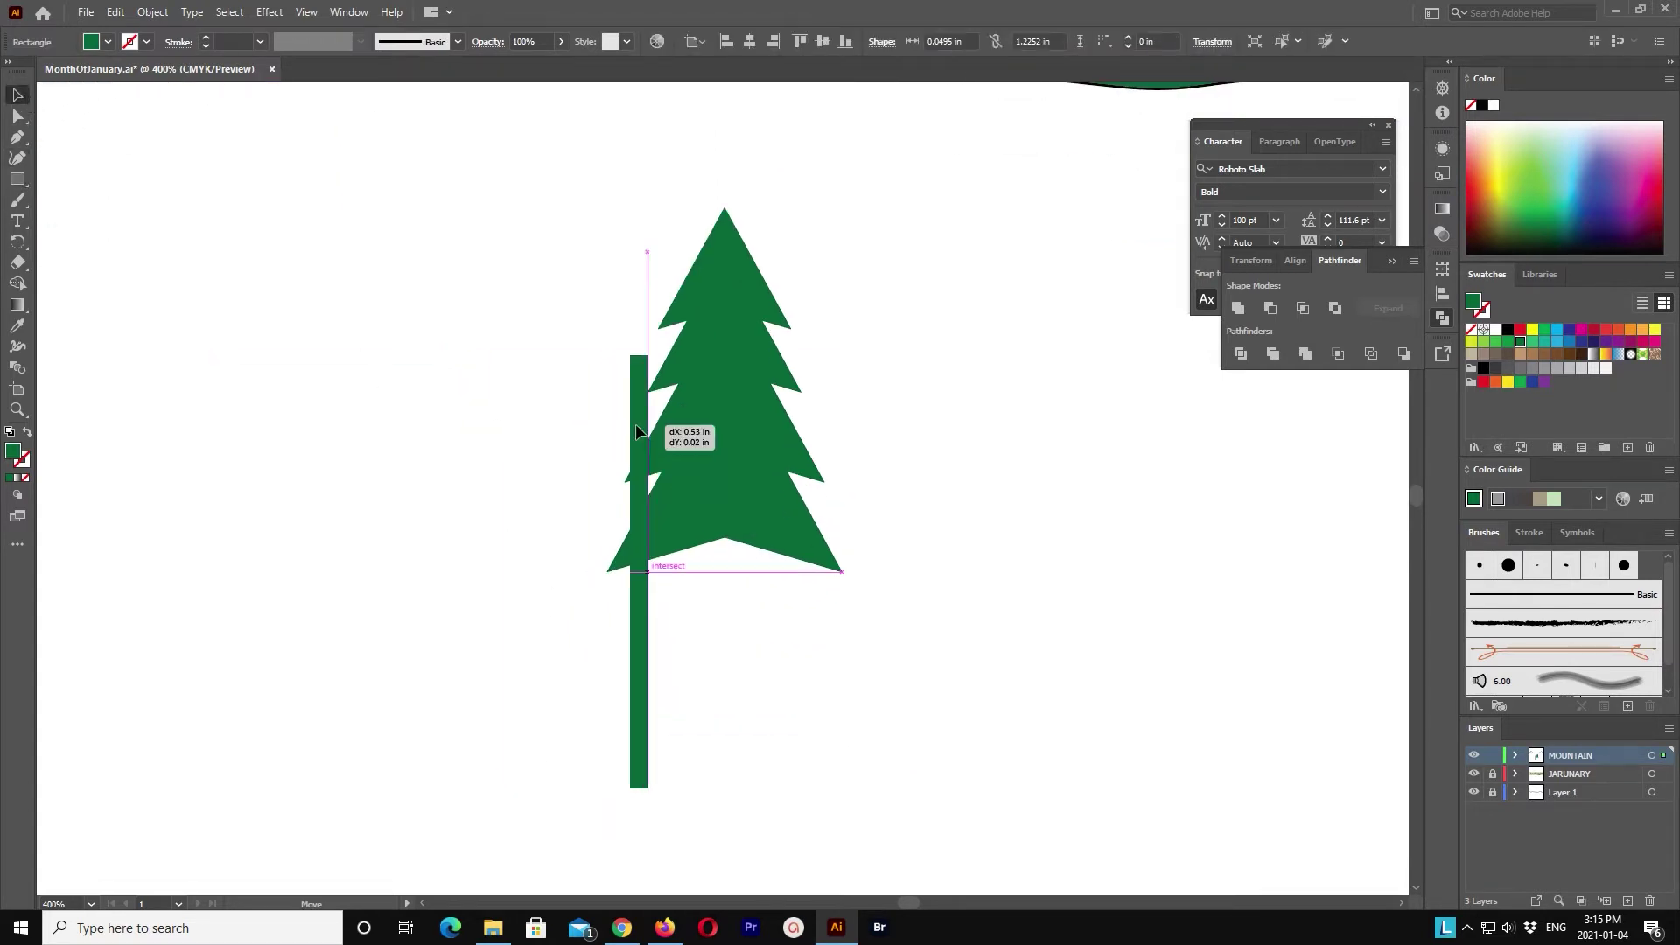
pyautogui.hotkey('ctrl', 'shift', '[')
pyautogui.click(980, 793)
pyautogui.moveTo(980, 793); pyautogui.dragTo(562, 254)
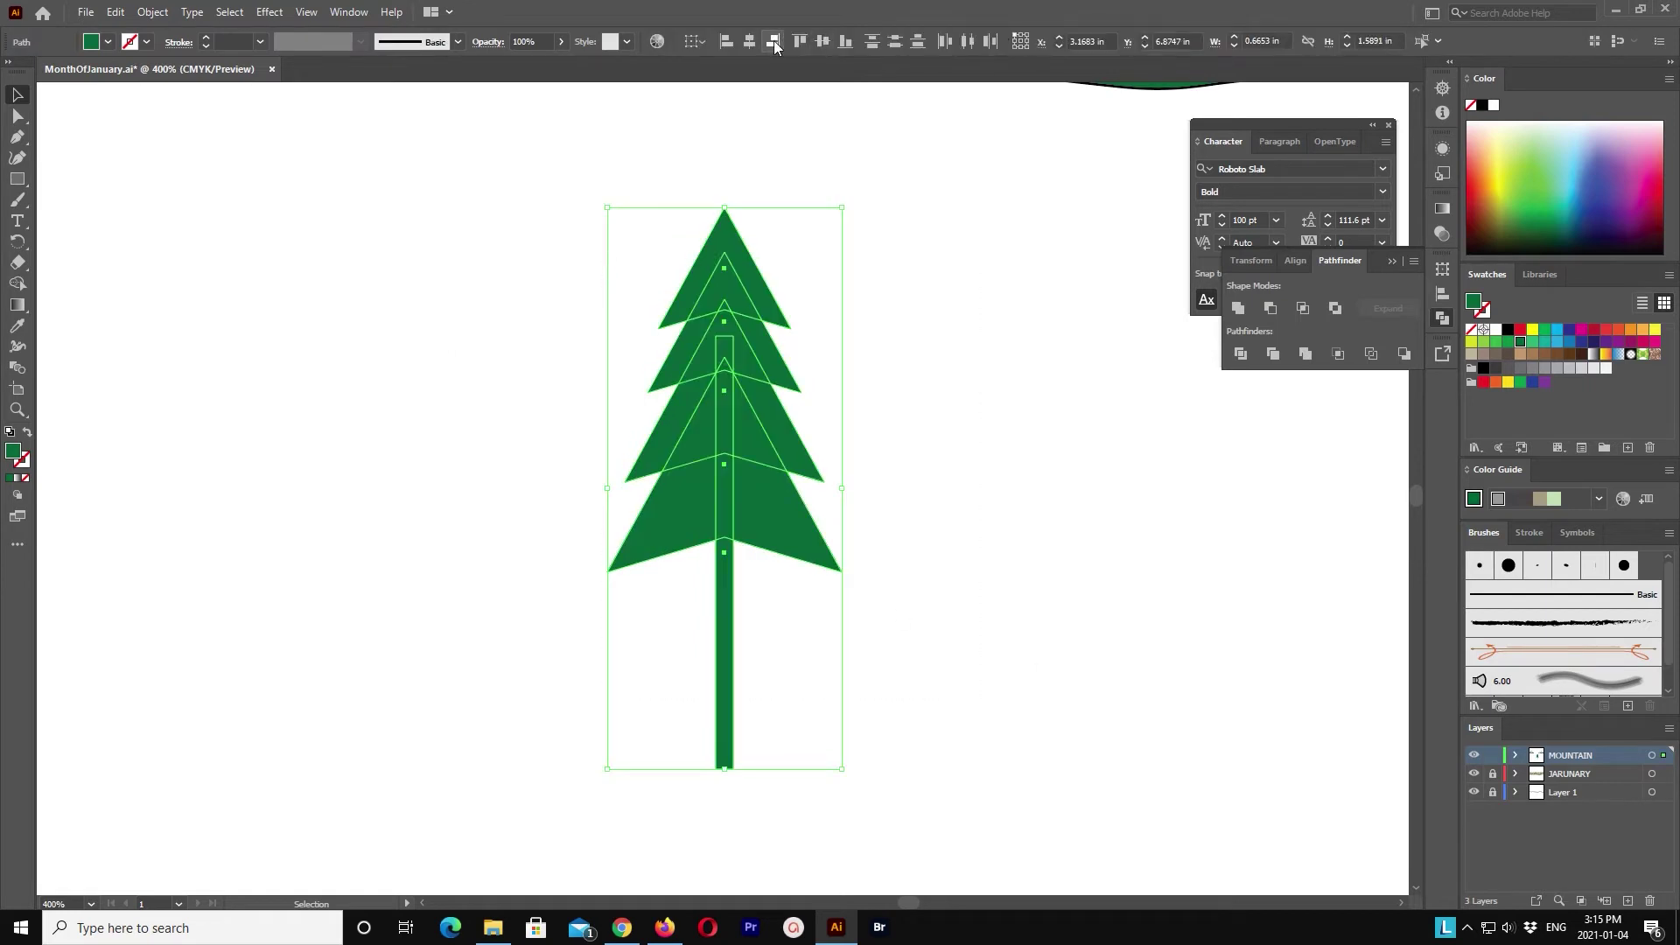
pyautogui.click(1238, 308)
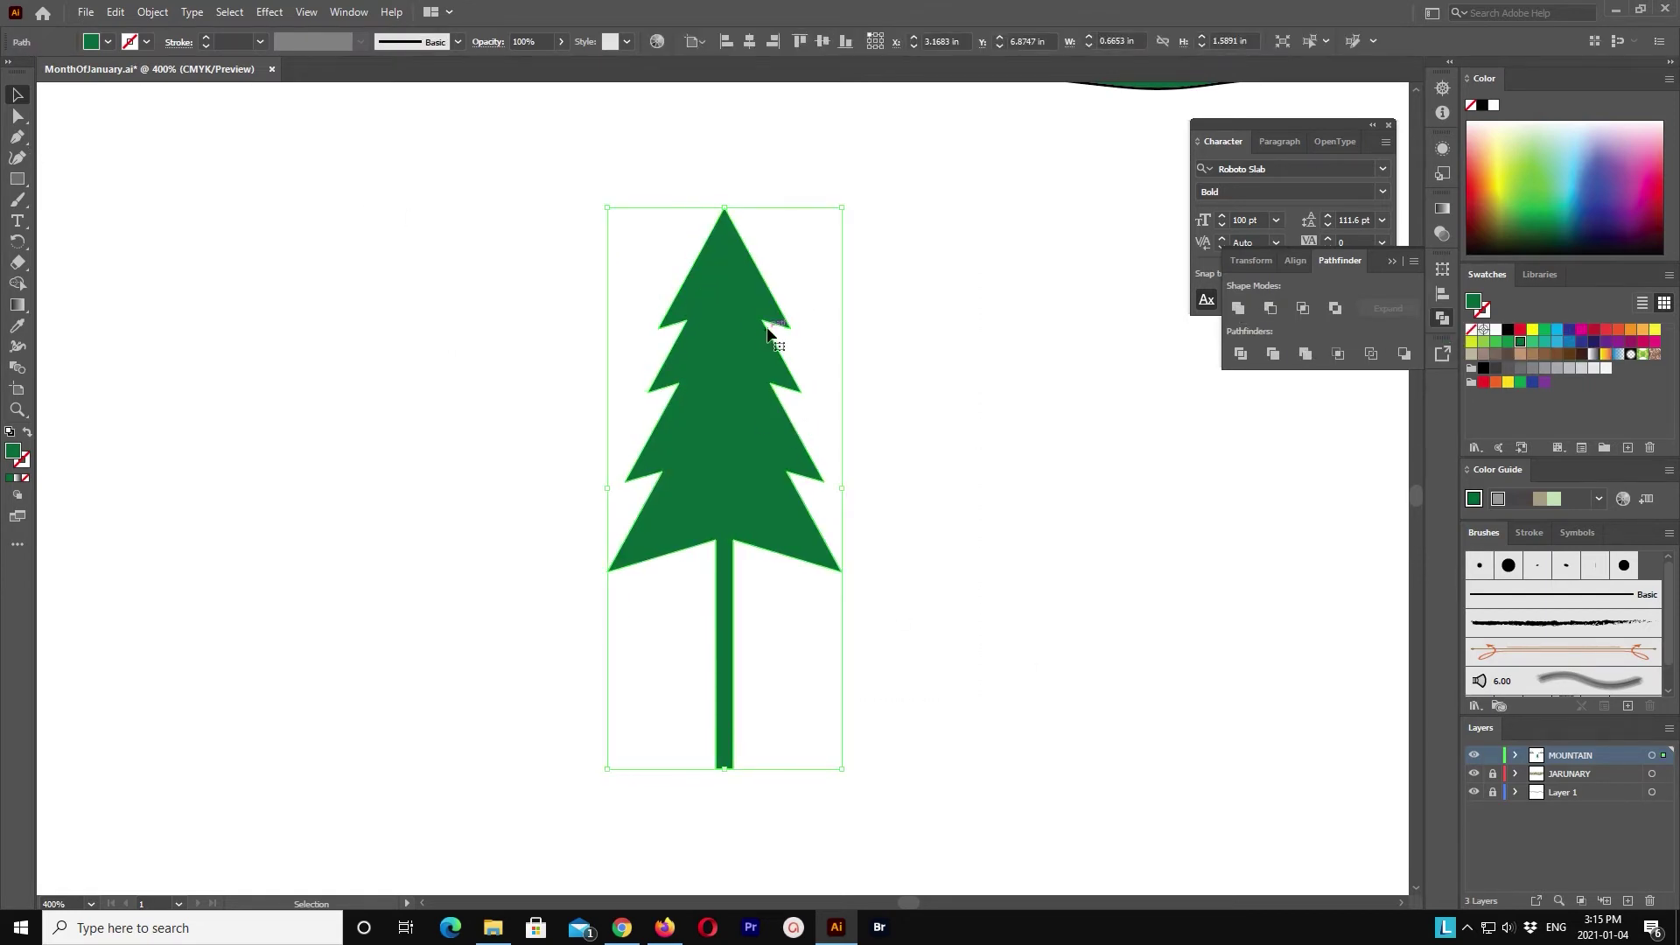
# Step: Paste a tree copy shifted left and cover its left half with a tall rectangle
pyautogui.click(115, 12)
pyautogui.click(187, 134)
pyautogui.hotkey('shift', 'Left')
pyautogui.hotkey('shift', 'Left')
pyautogui.hotkey('shift', 'Left')
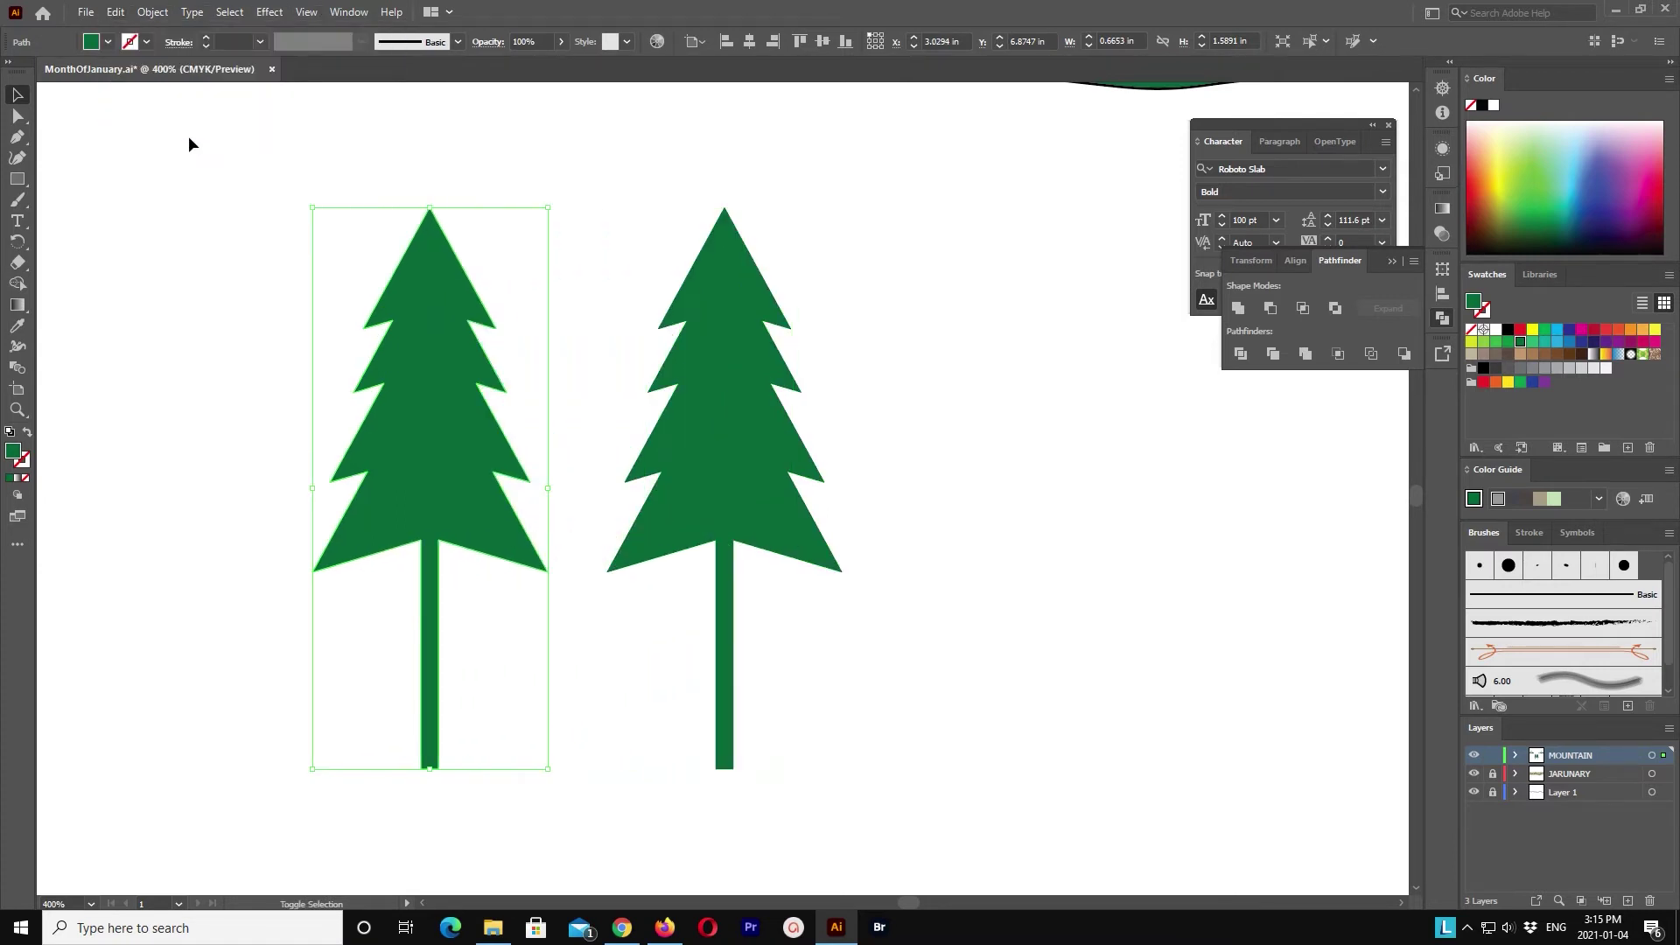
pyautogui.click(87, 172)
pyautogui.press('m')
pyautogui.moveTo(376, 170); pyautogui.dragTo(426, 794)
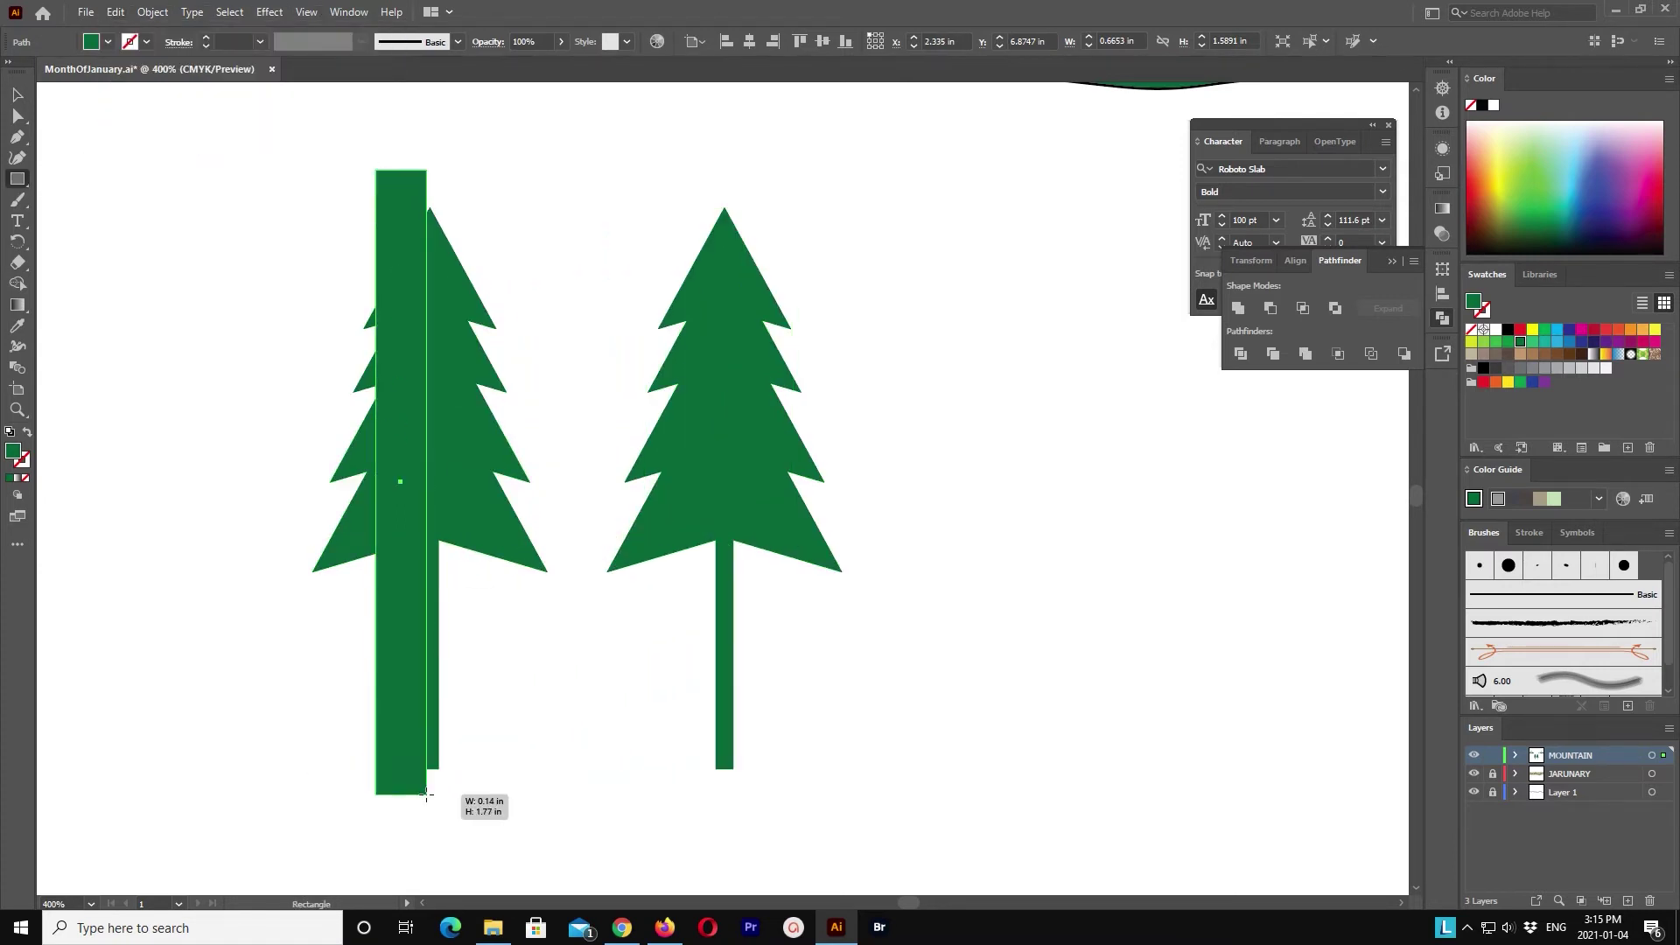
pyautogui.press('v')
pyautogui.moveTo(376, 482); pyautogui.dragTo(287, 481)
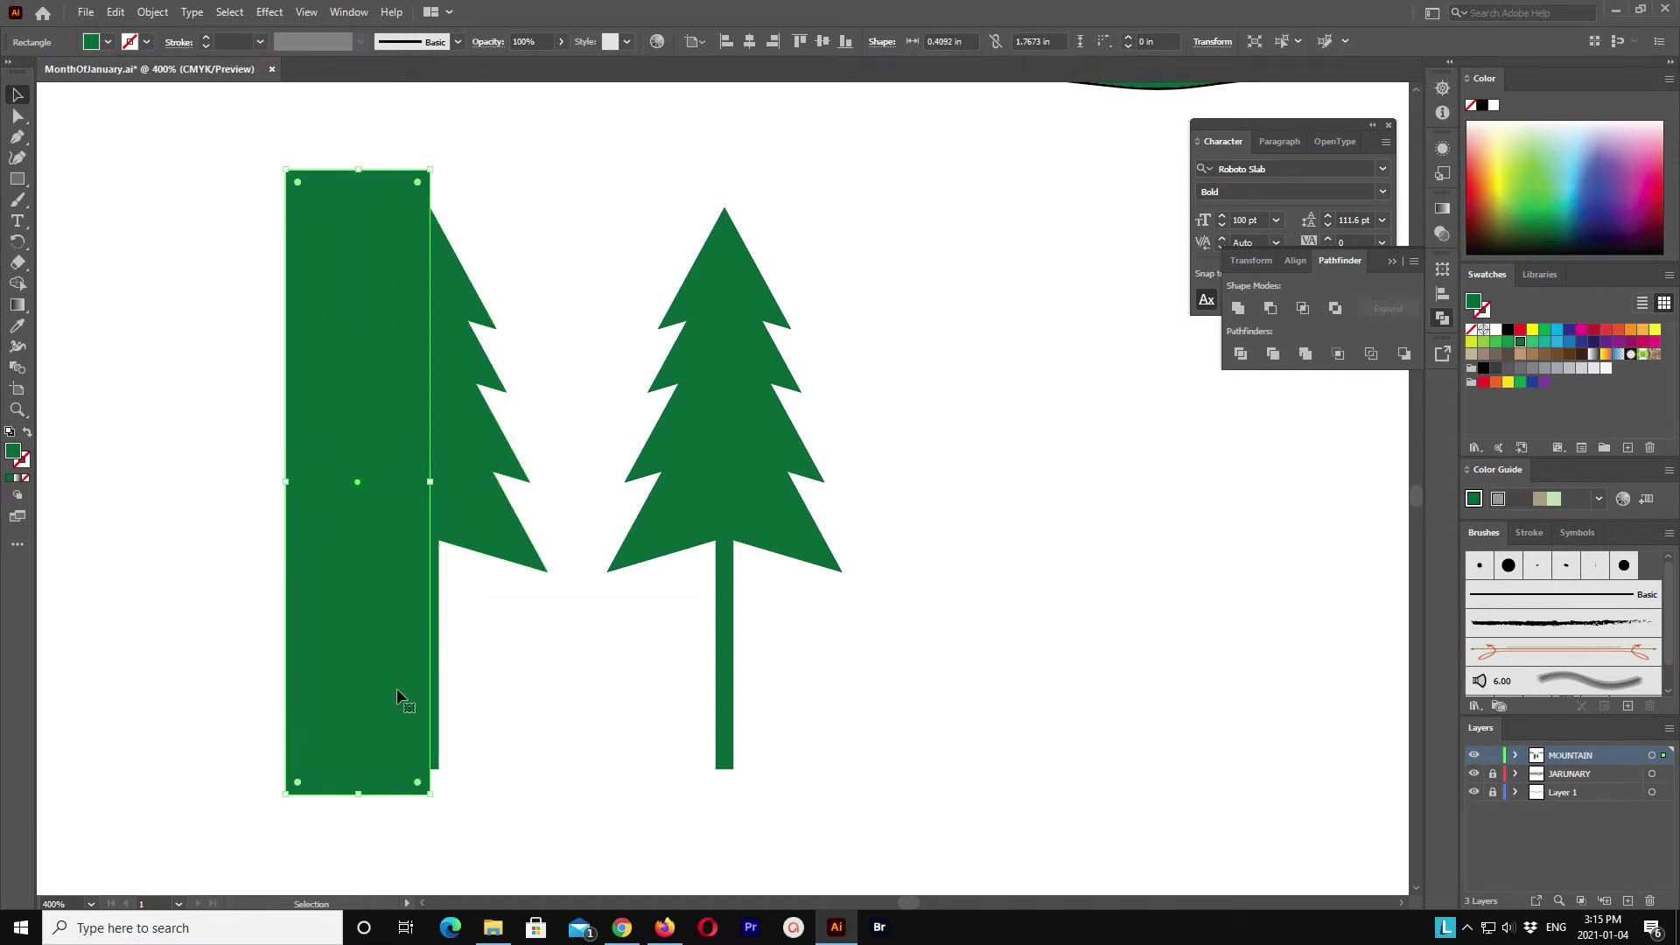
pyautogui.moveTo(541, 675); pyautogui.dragTo(361, 453)
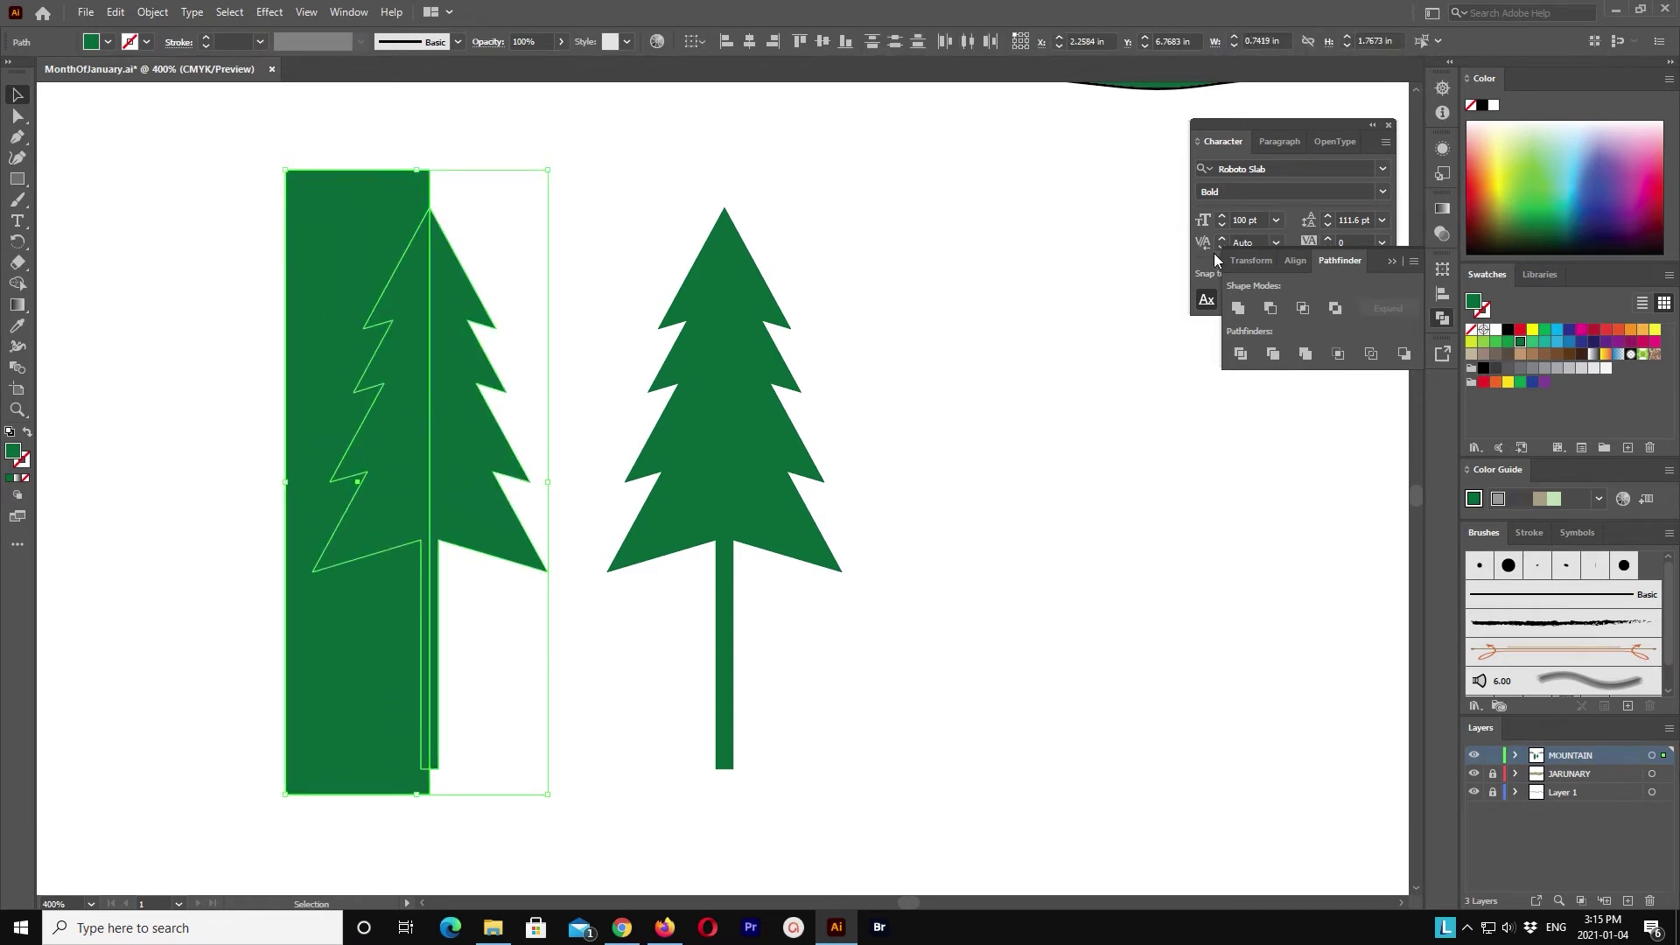
# Step: Minus Front to keep the right half, center it on the tree, and color it dark mountain green without stroke
pyautogui.click(1270, 307)
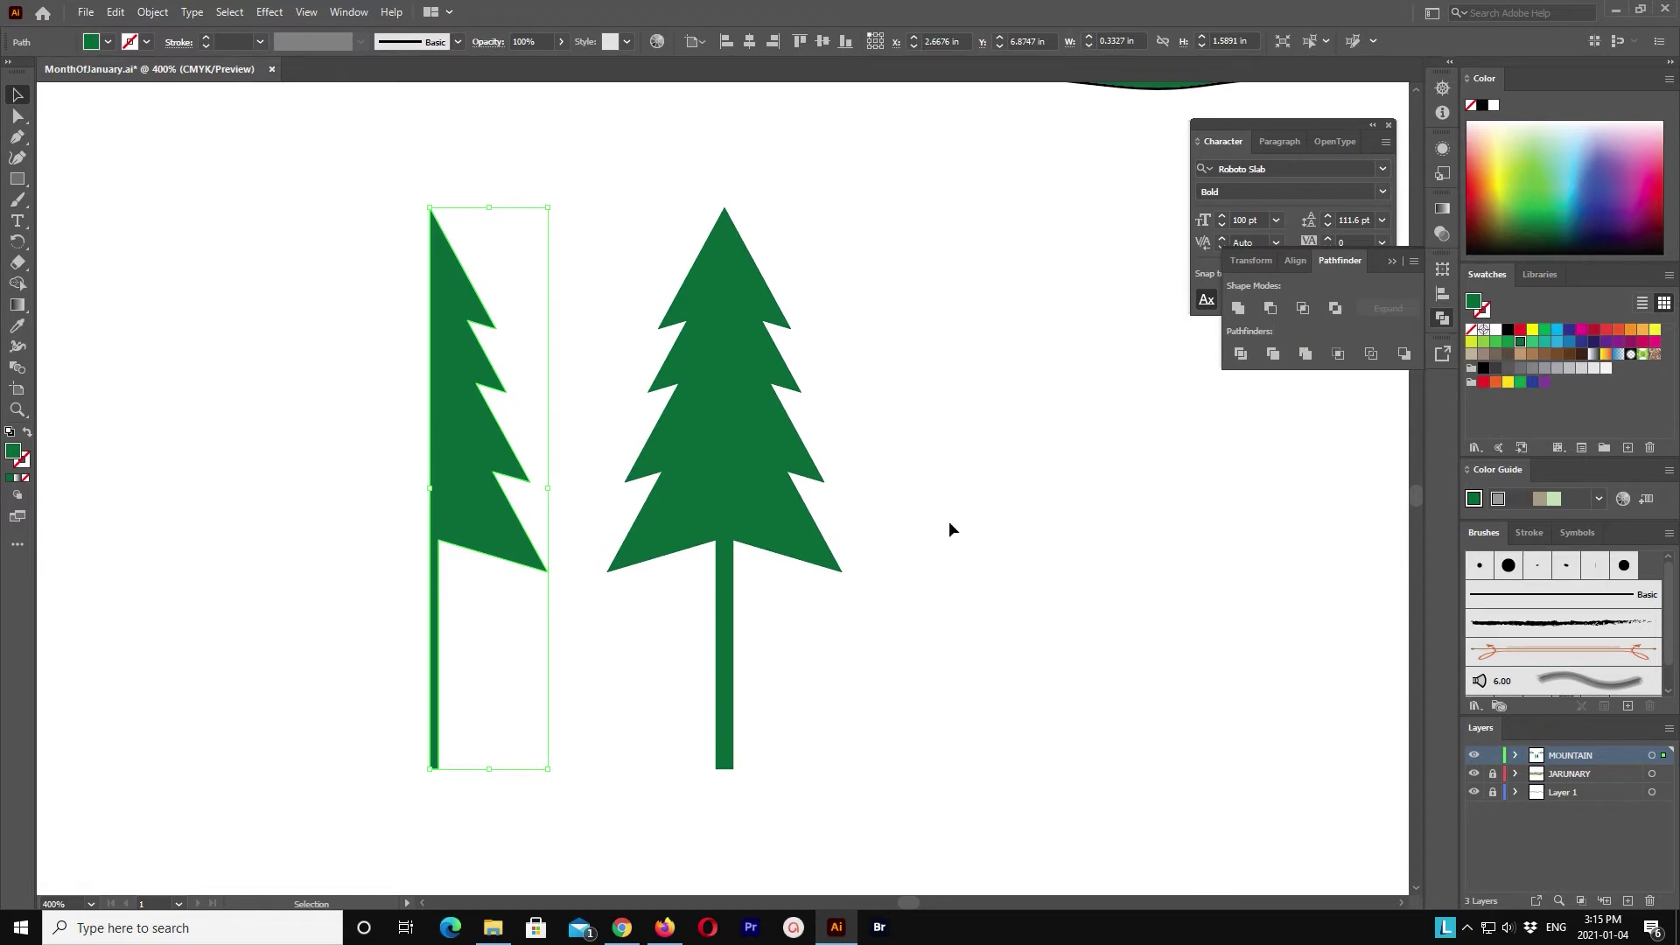
pyautogui.hotkey('shift', 'Right')
pyautogui.hotkey('shift', 'Right')
pyautogui.hotkey('shift', 'Right')
pyautogui.hotkey('shift', 'Right')
pyautogui.hotkey('shift', 'Right')
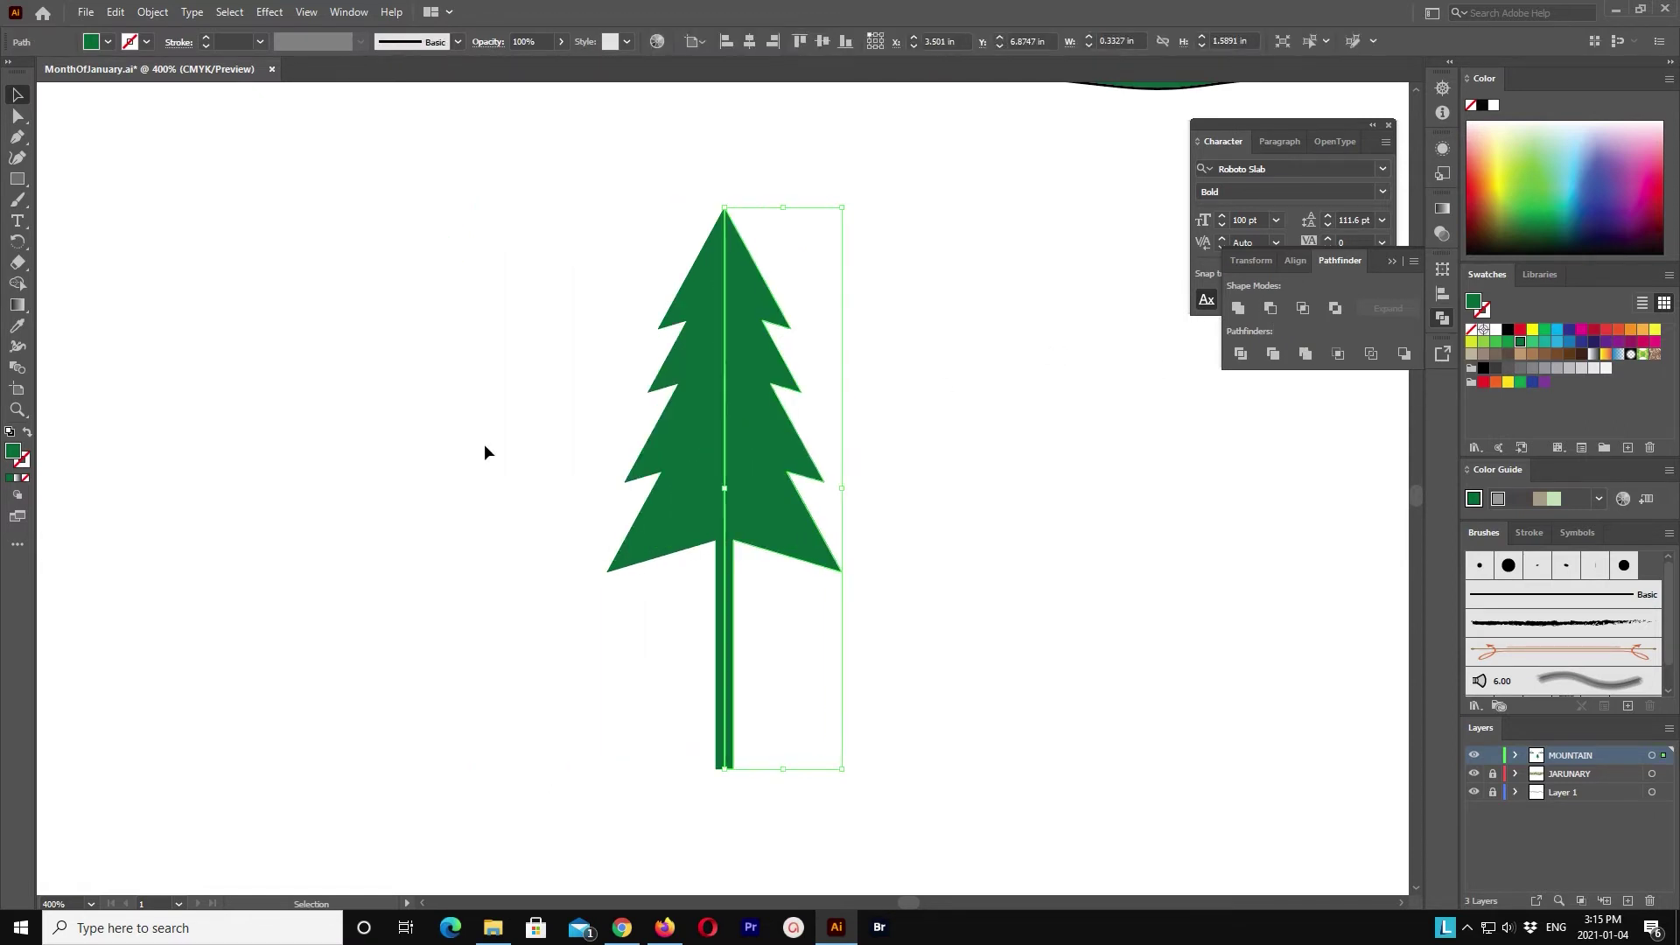
pyautogui.hotkey('ctrl', '-')
pyautogui.hotkey('ctrl', '-')
pyautogui.click(17, 326)
pyautogui.click(1000, 252)
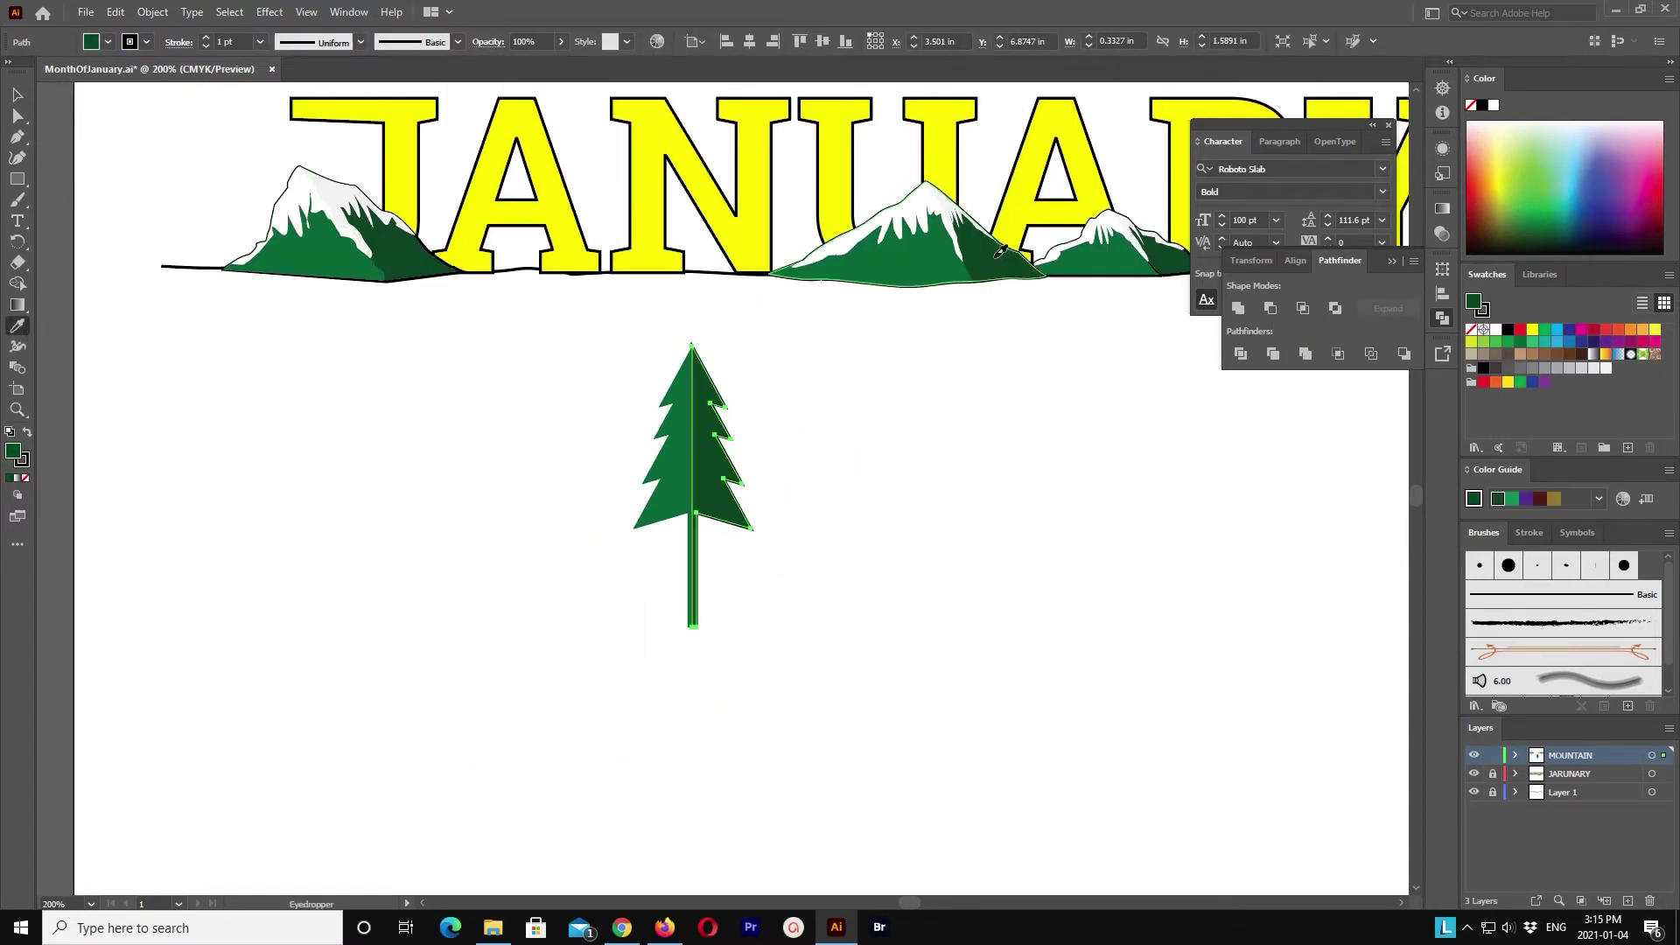
pyautogui.press('v')
pyautogui.click(807, 522)
pyautogui.click(731, 517)
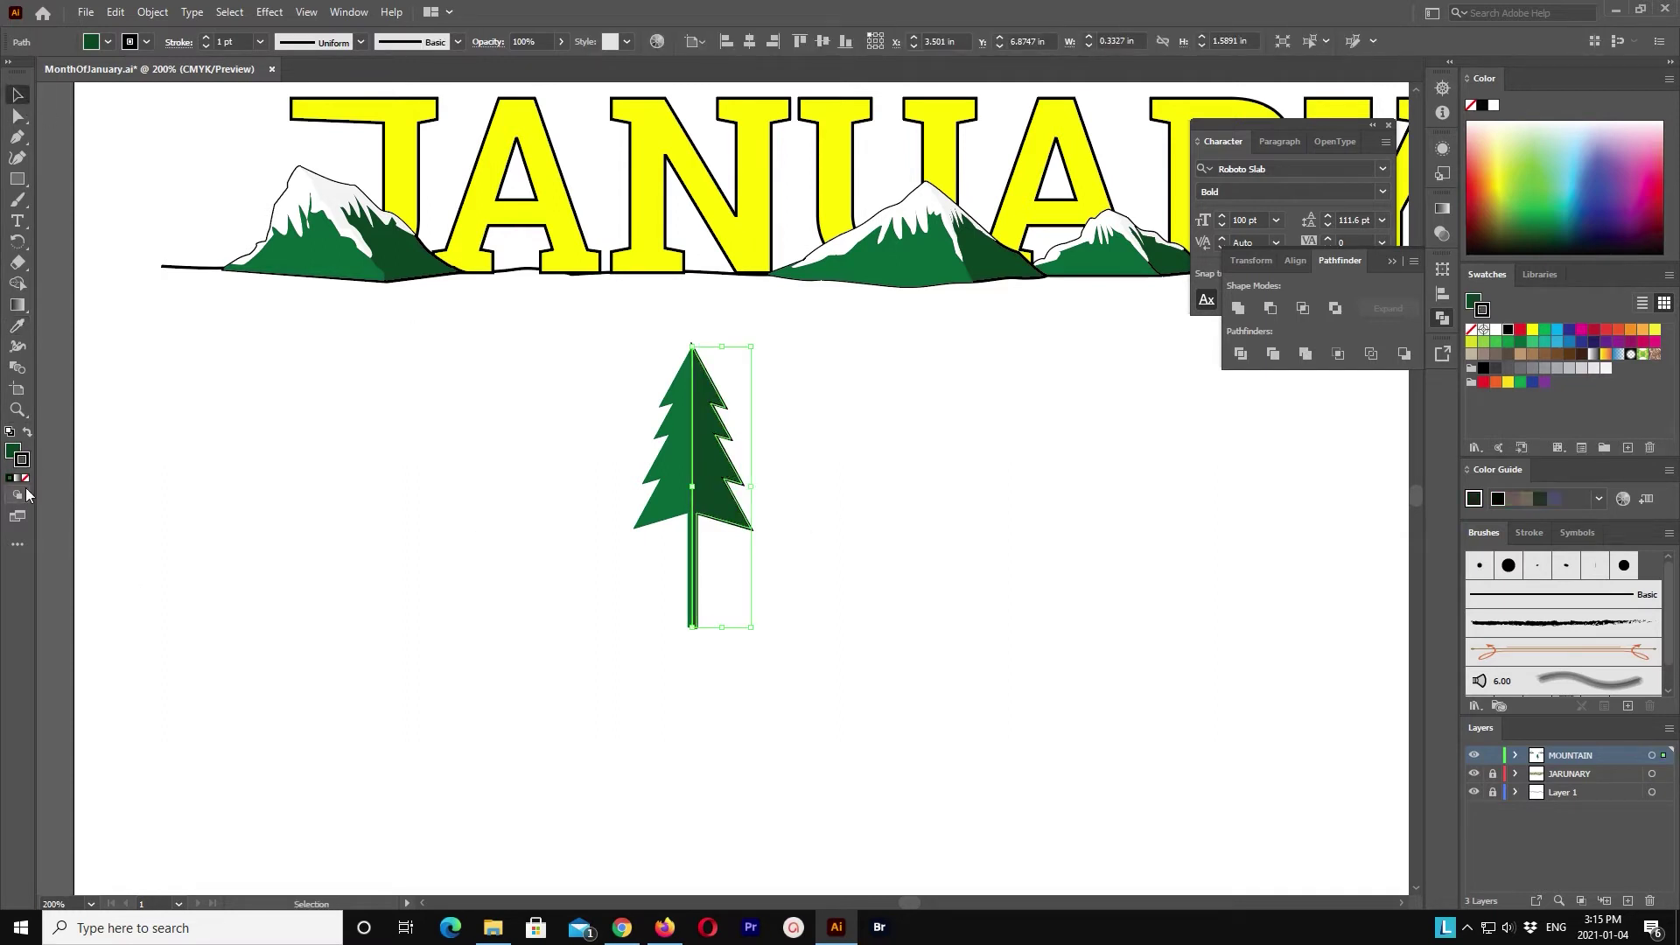
# Step: Group the two tree halves and scale the tree down around its centre
pyautogui.moveTo(866, 560); pyautogui.dragTo(583, 401)
pyautogui.hotkey('ctrl', 'g')
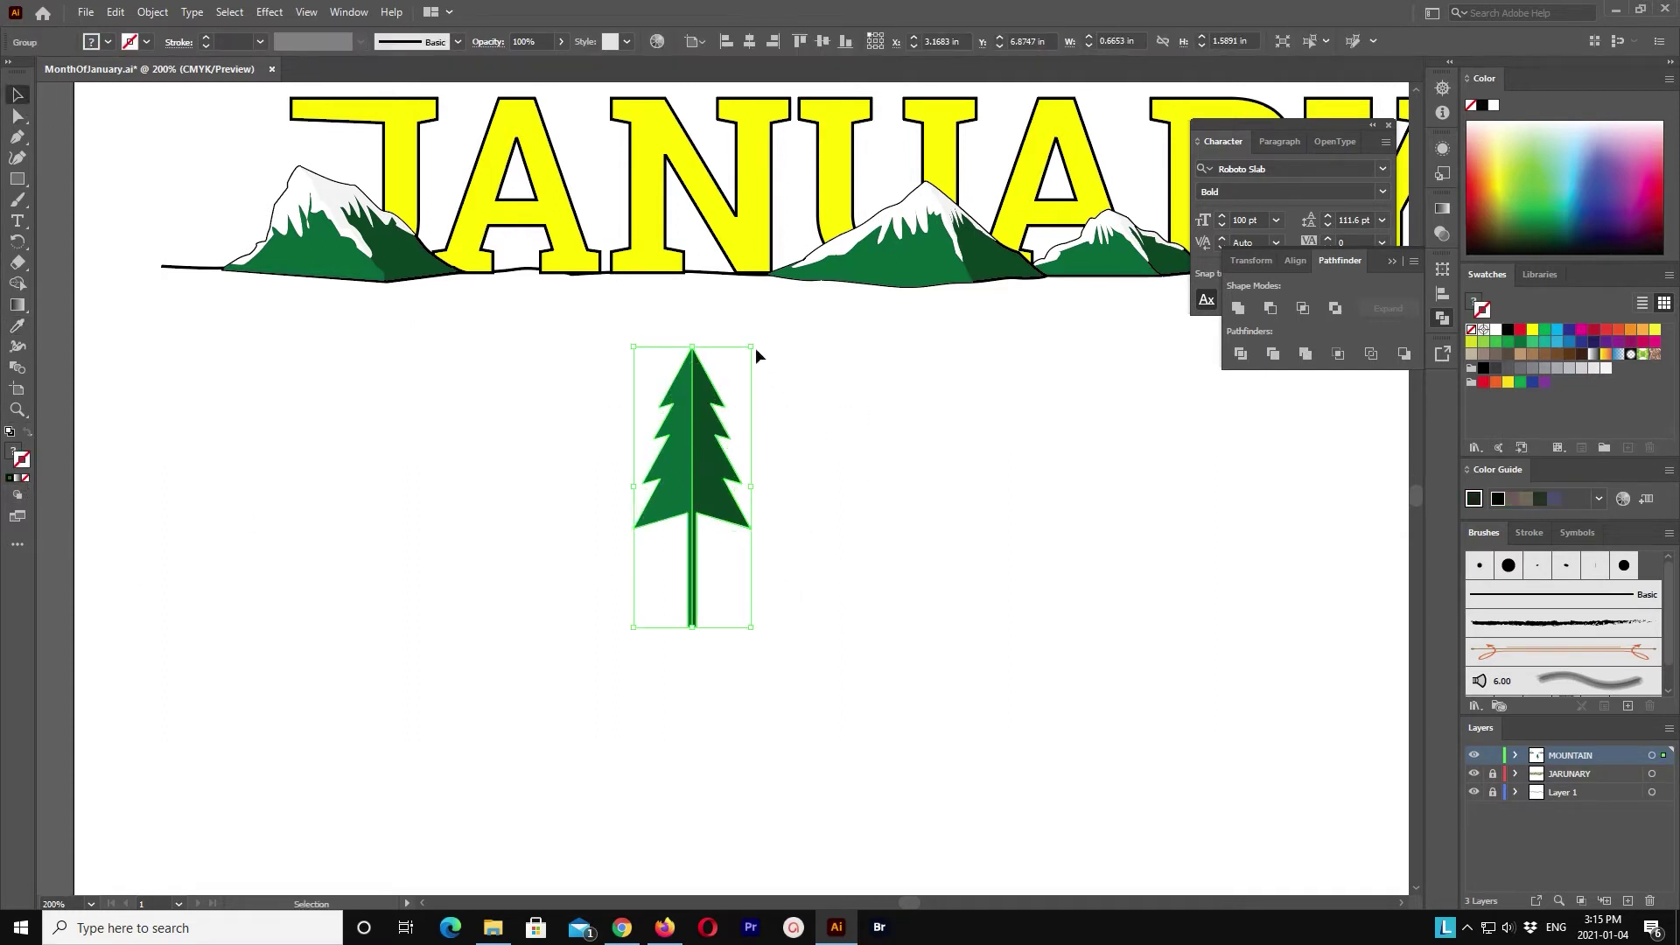
pyautogui.moveTo(751, 347); pyautogui.dragTo(723, 422)
pyautogui.click(906, 453)
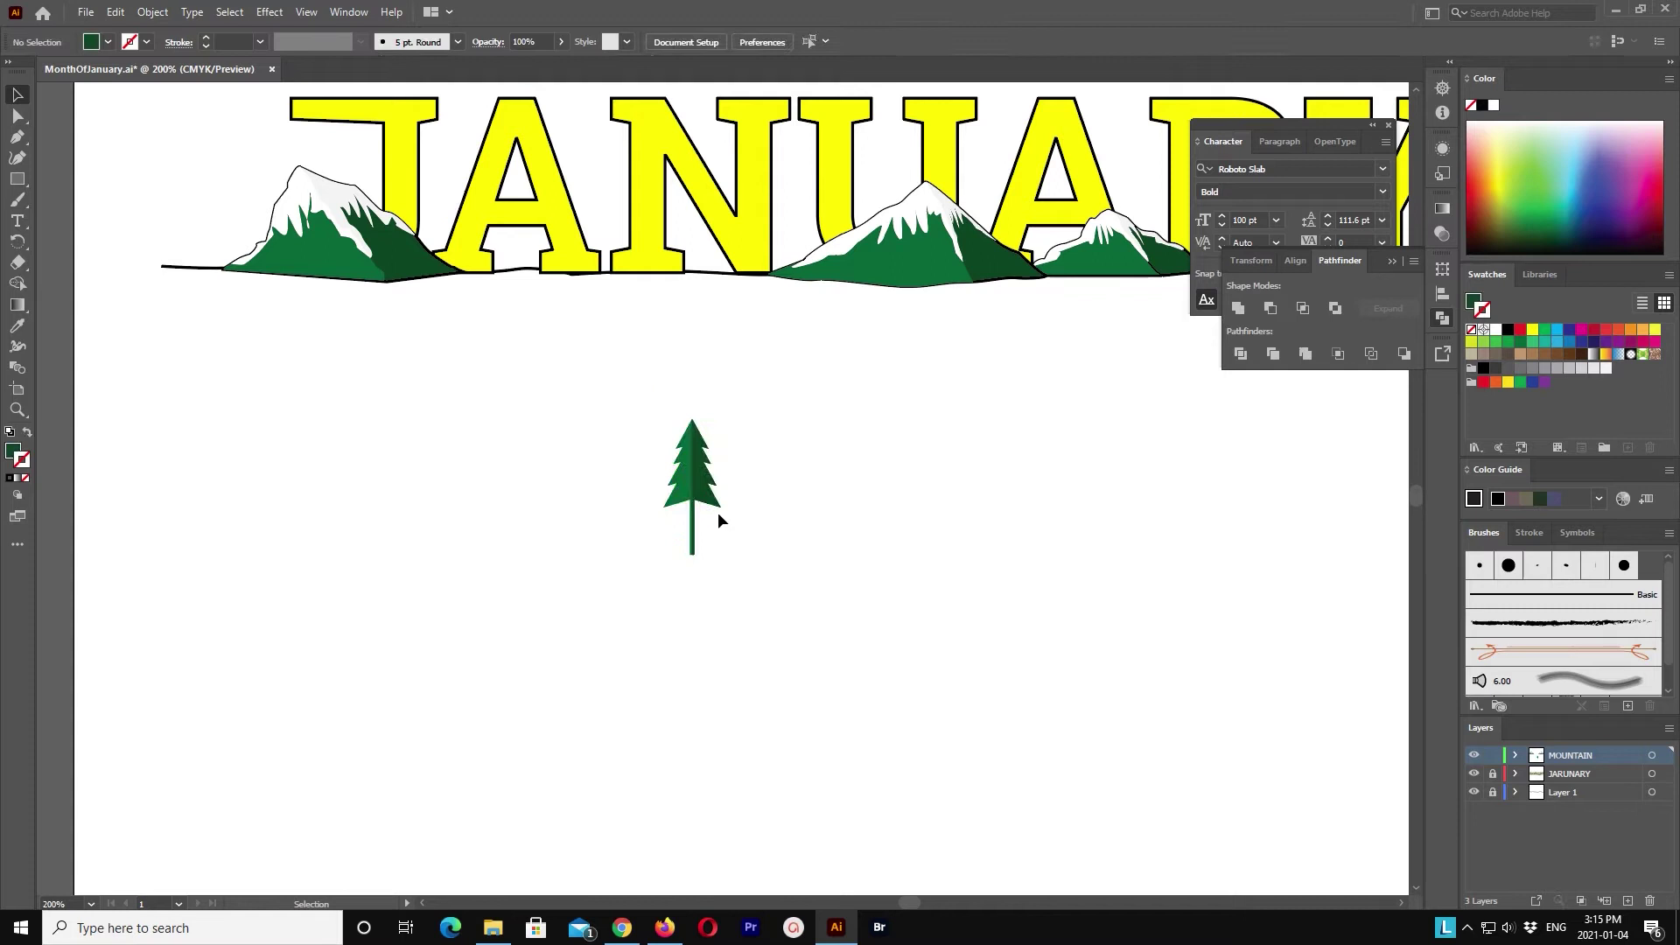
# Step: Move the left half's bottom anchors down to match the right half
pyautogui.click(25, 109)
pyautogui.moveTo(654, 496); pyautogui.dragTo(688, 545)
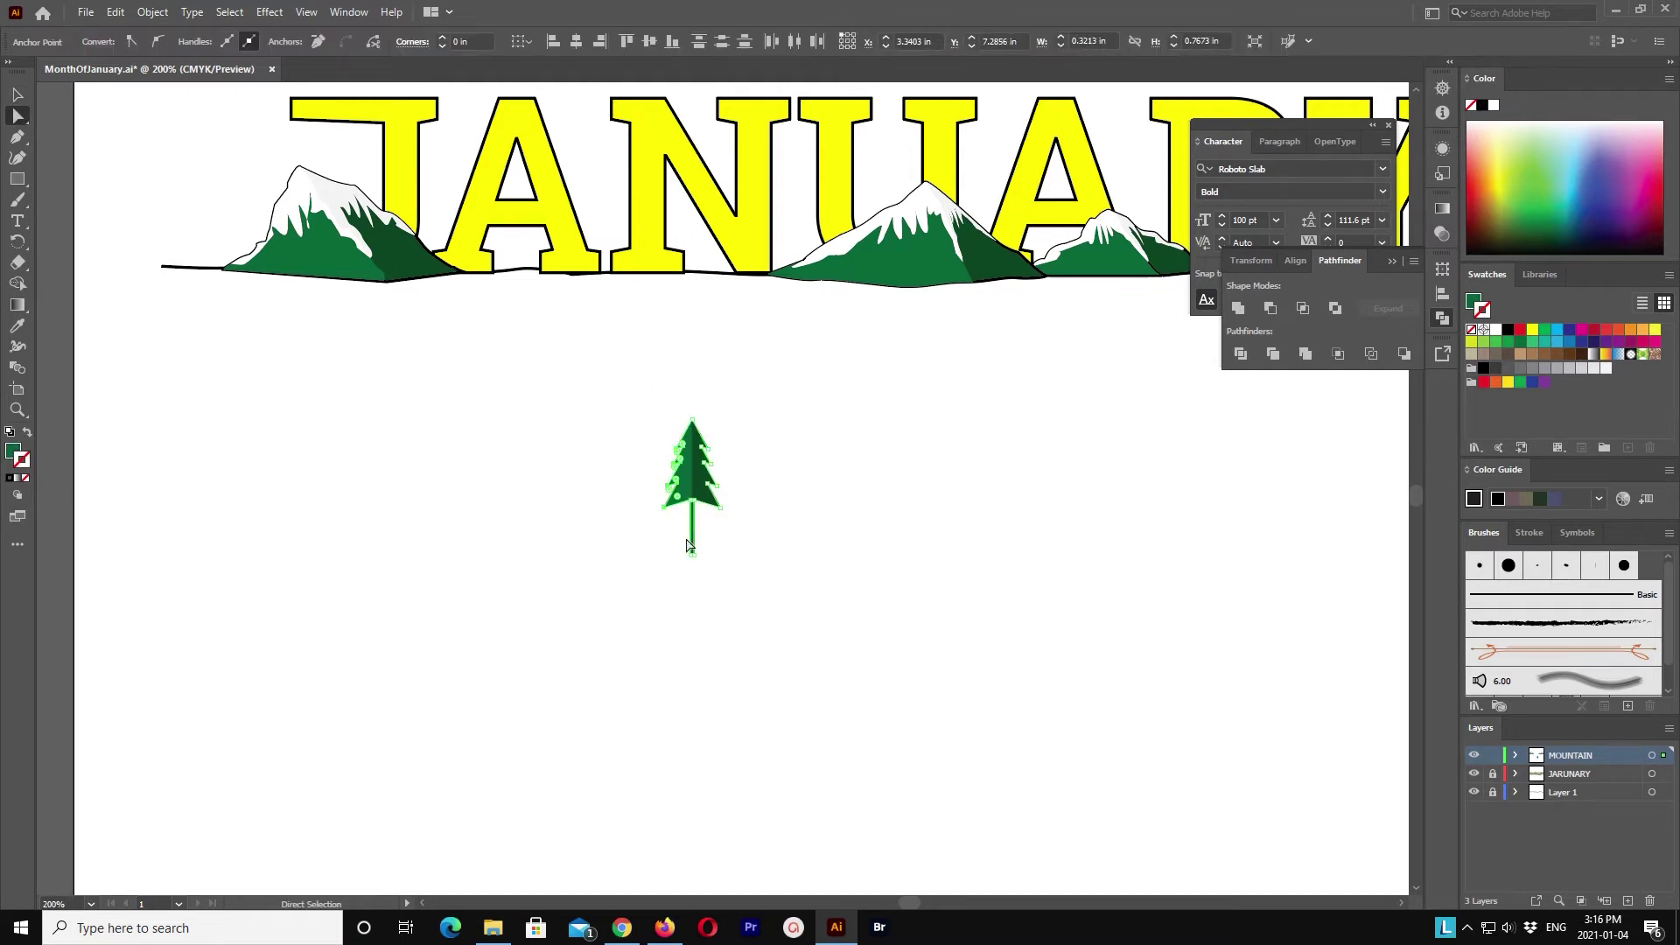
pyautogui.moveTo(806, 542); pyautogui.dragTo(697, 401)
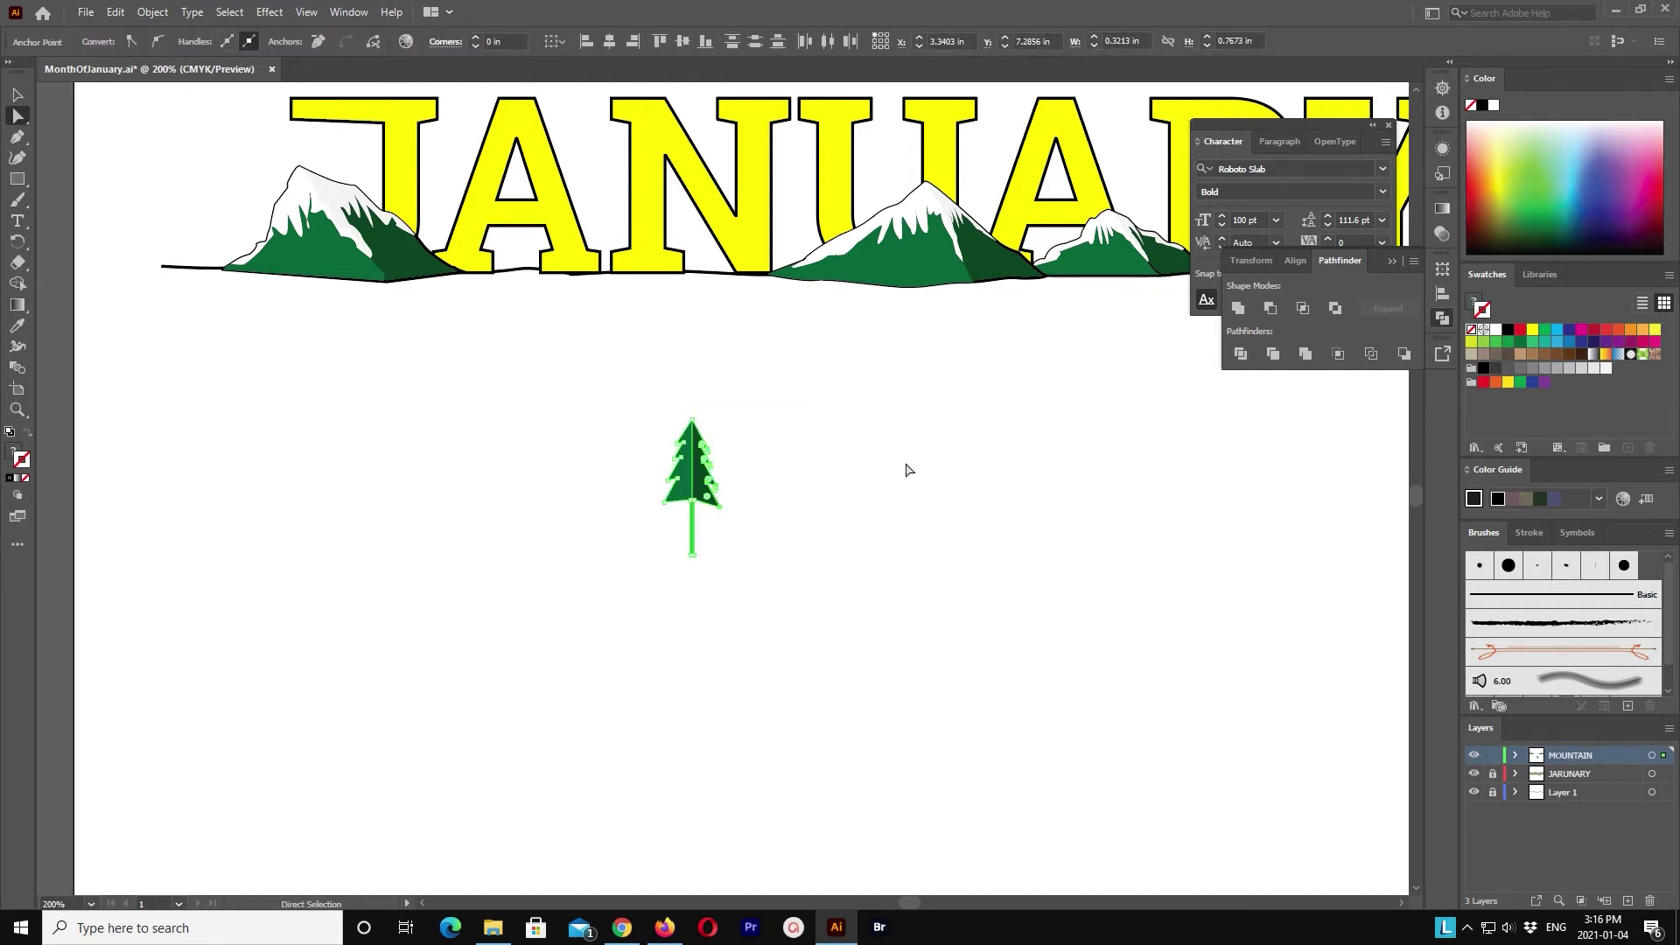
pyautogui.hotkey('ctrl', '+')
pyautogui.hotkey('ctrl', '+')
pyautogui.hotkey('ctrl', '+')
pyautogui.moveTo(817, 637)
pyautogui.mouseDown()
pyautogui.moveTo(543, 552)
pyautogui.moveTo(661, 583)
pyautogui.moveTo(675, 554)
pyautogui.mouseUp()
pyautogui.click(528, 560)
pyautogui.hotkey('shift', 'Down')
pyautogui.hotkey('shift', 'Down')
pyautogui.click(460, 424)
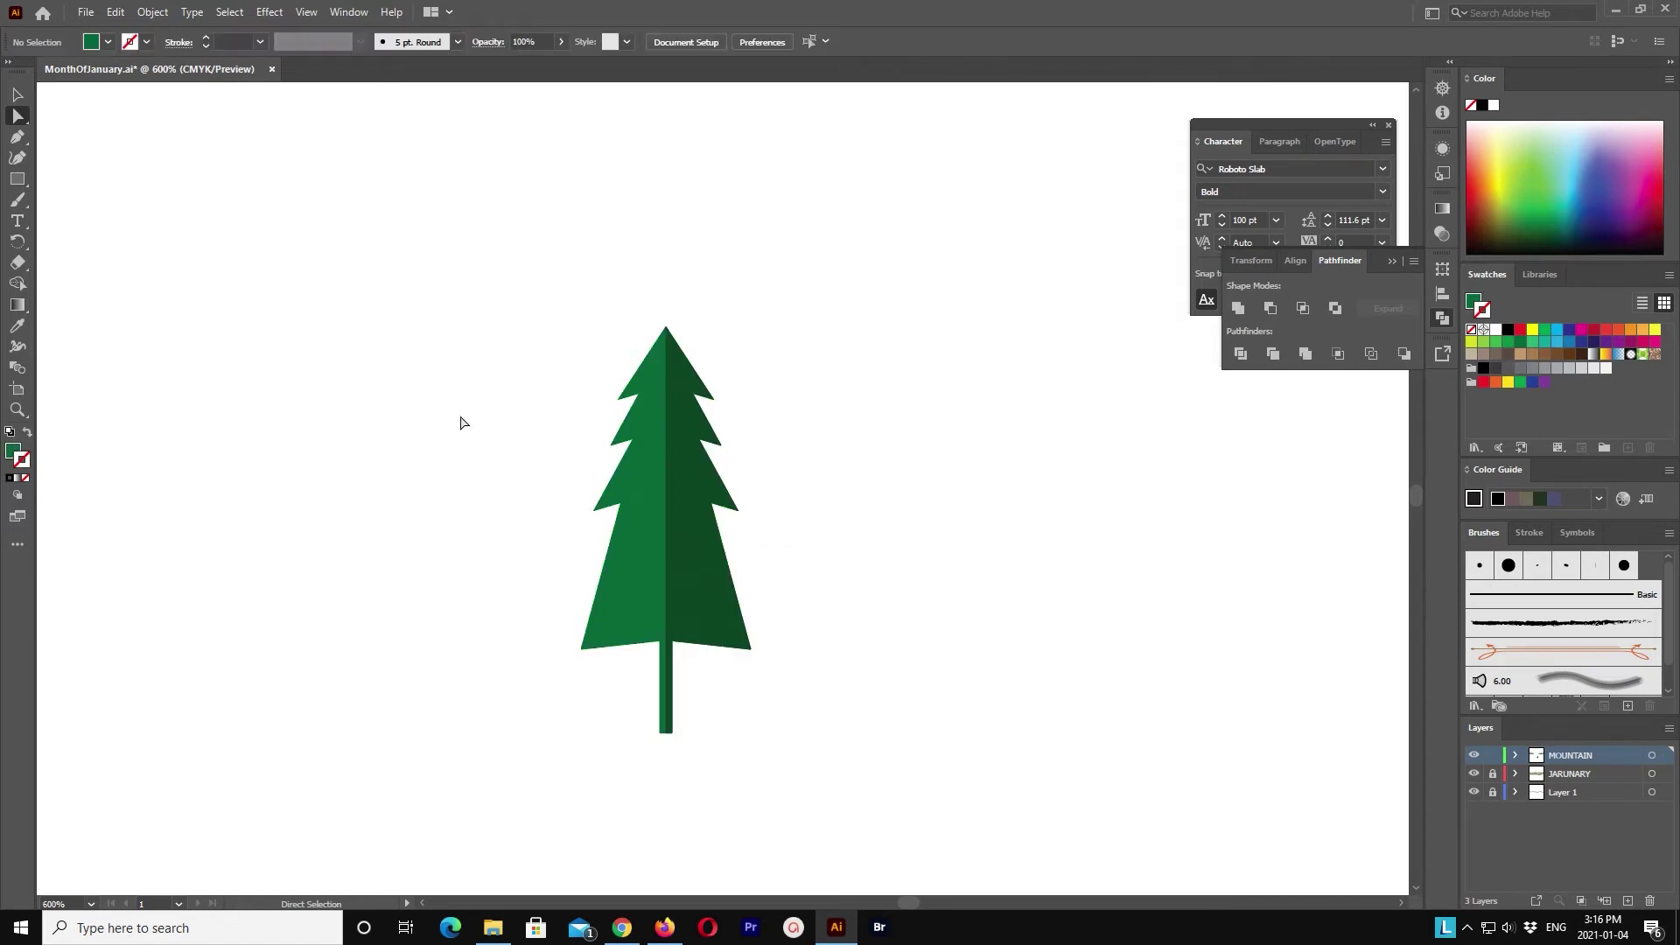
# Step: Nudge the branch-tip anchors so both halves line up, then select the tree group
pyautogui.moveTo(483, 371)
pyautogui.mouseDown()
pyautogui.moveTo(603, 525)
pyautogui.moveTo(630, 526)
pyautogui.mouseUp()
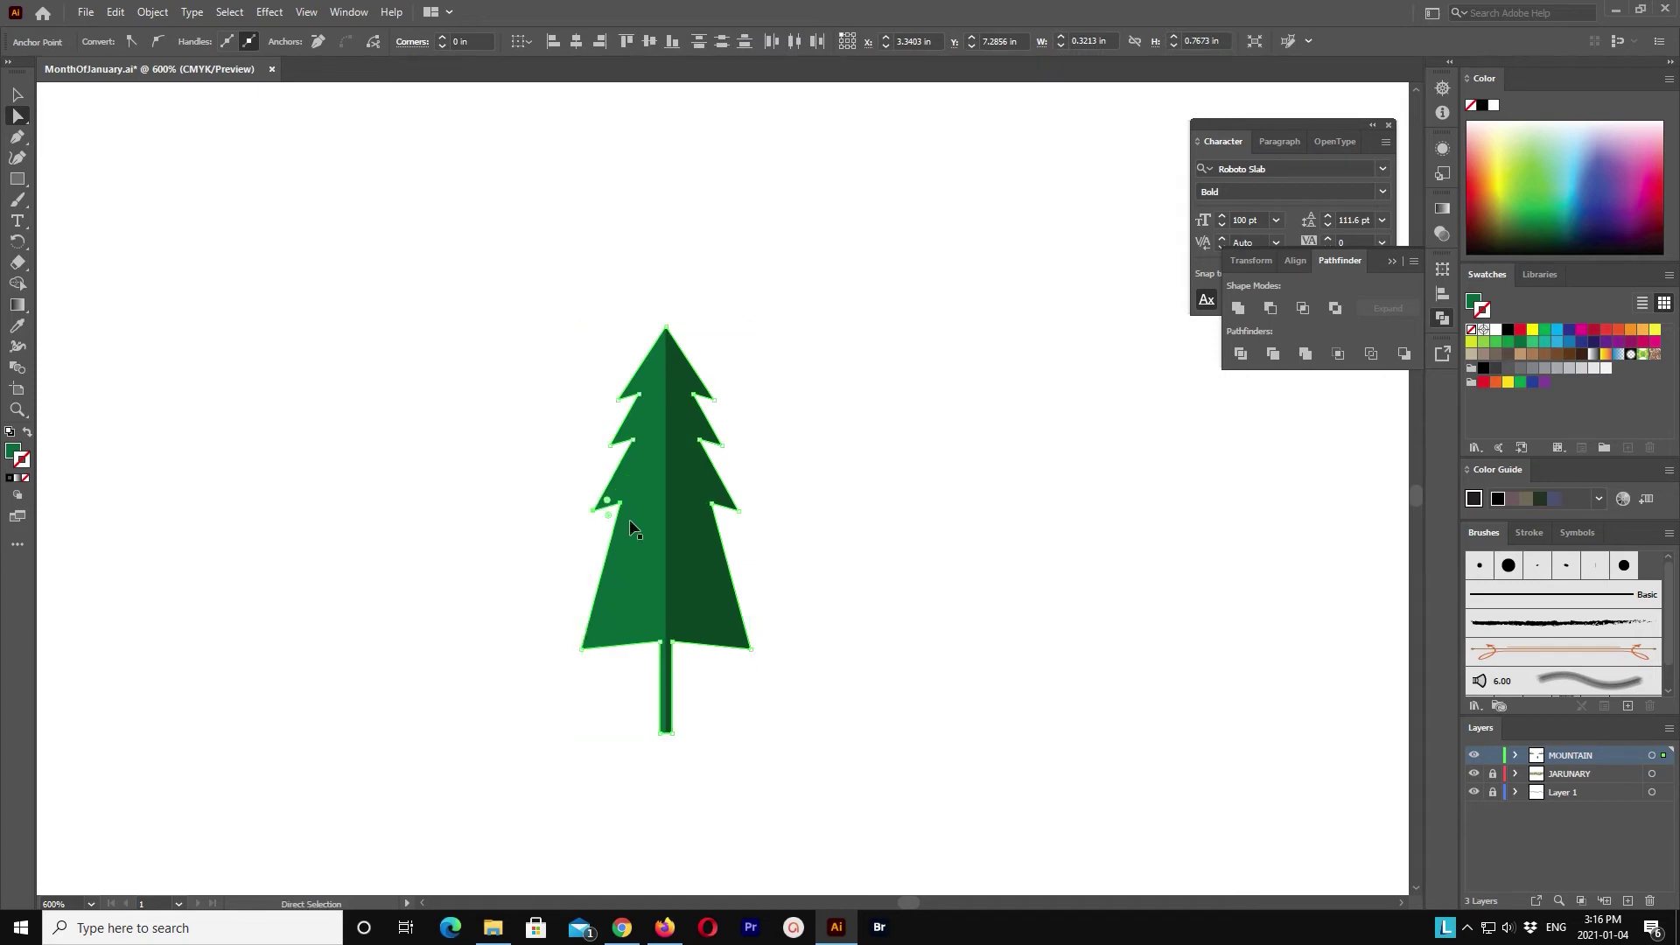
pyautogui.moveTo(792, 561); pyautogui.dragTo(719, 482)
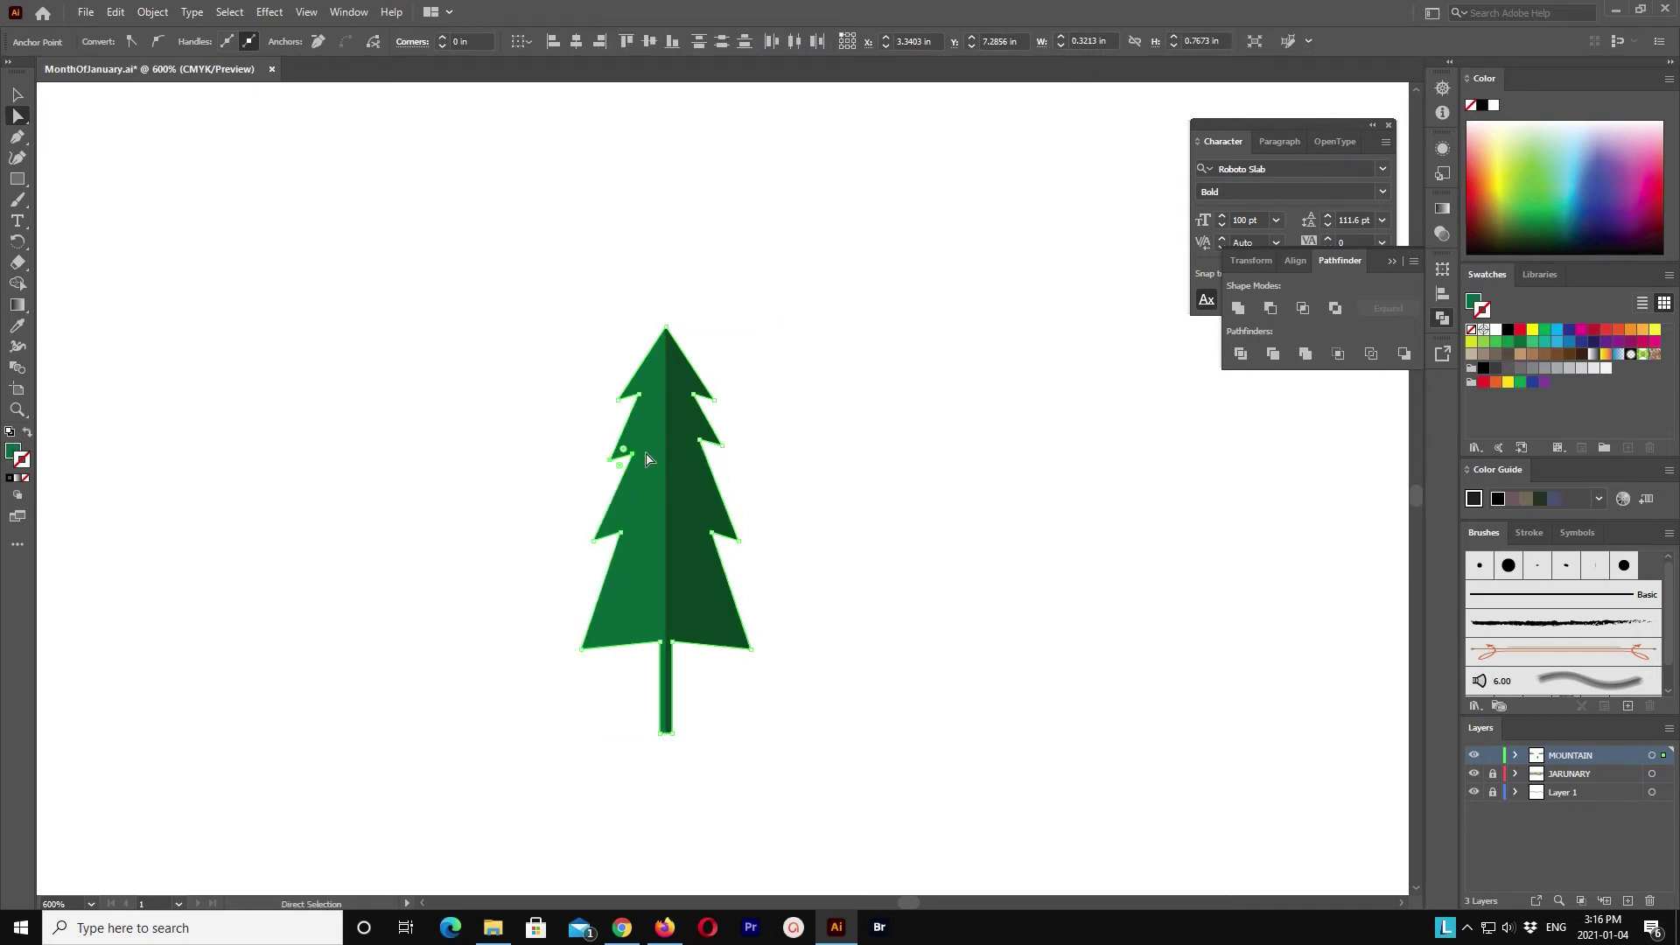
pyautogui.click(701, 440)
pyautogui.press('Down')
pyautogui.press('Down')
pyautogui.press('Down')
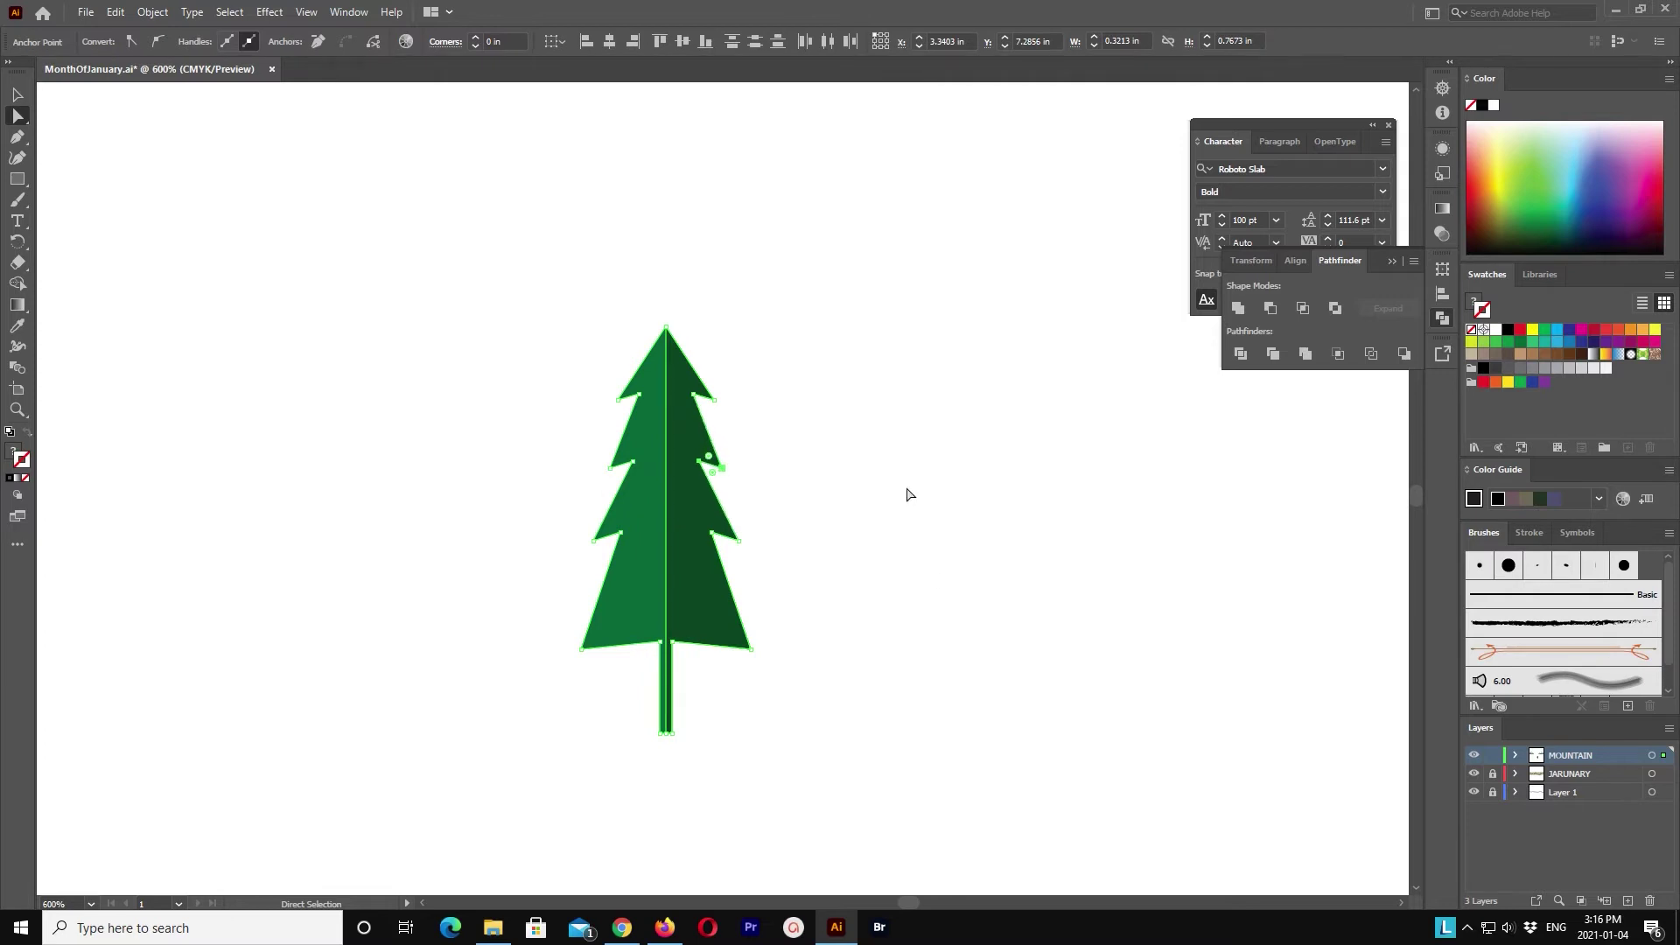
pyautogui.click(907, 495)
pyautogui.moveTo(651, 408); pyautogui.dragTo(692, 381)
pyautogui.click(889, 471)
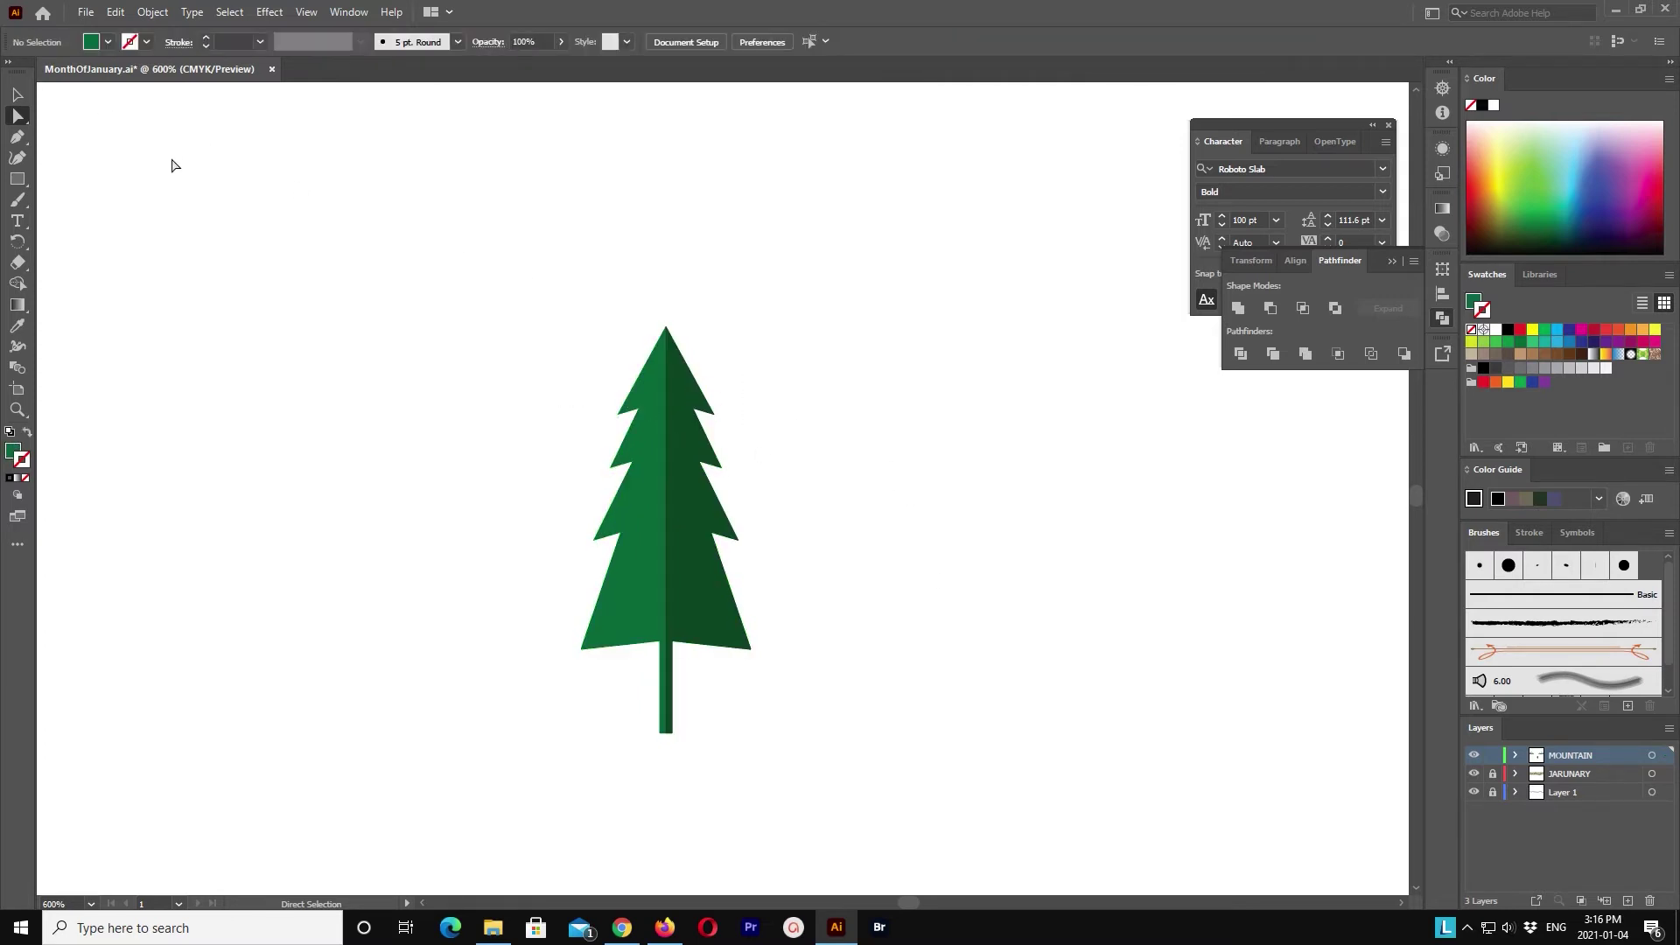
pyautogui.click(17, 94)
pyautogui.click(681, 512)
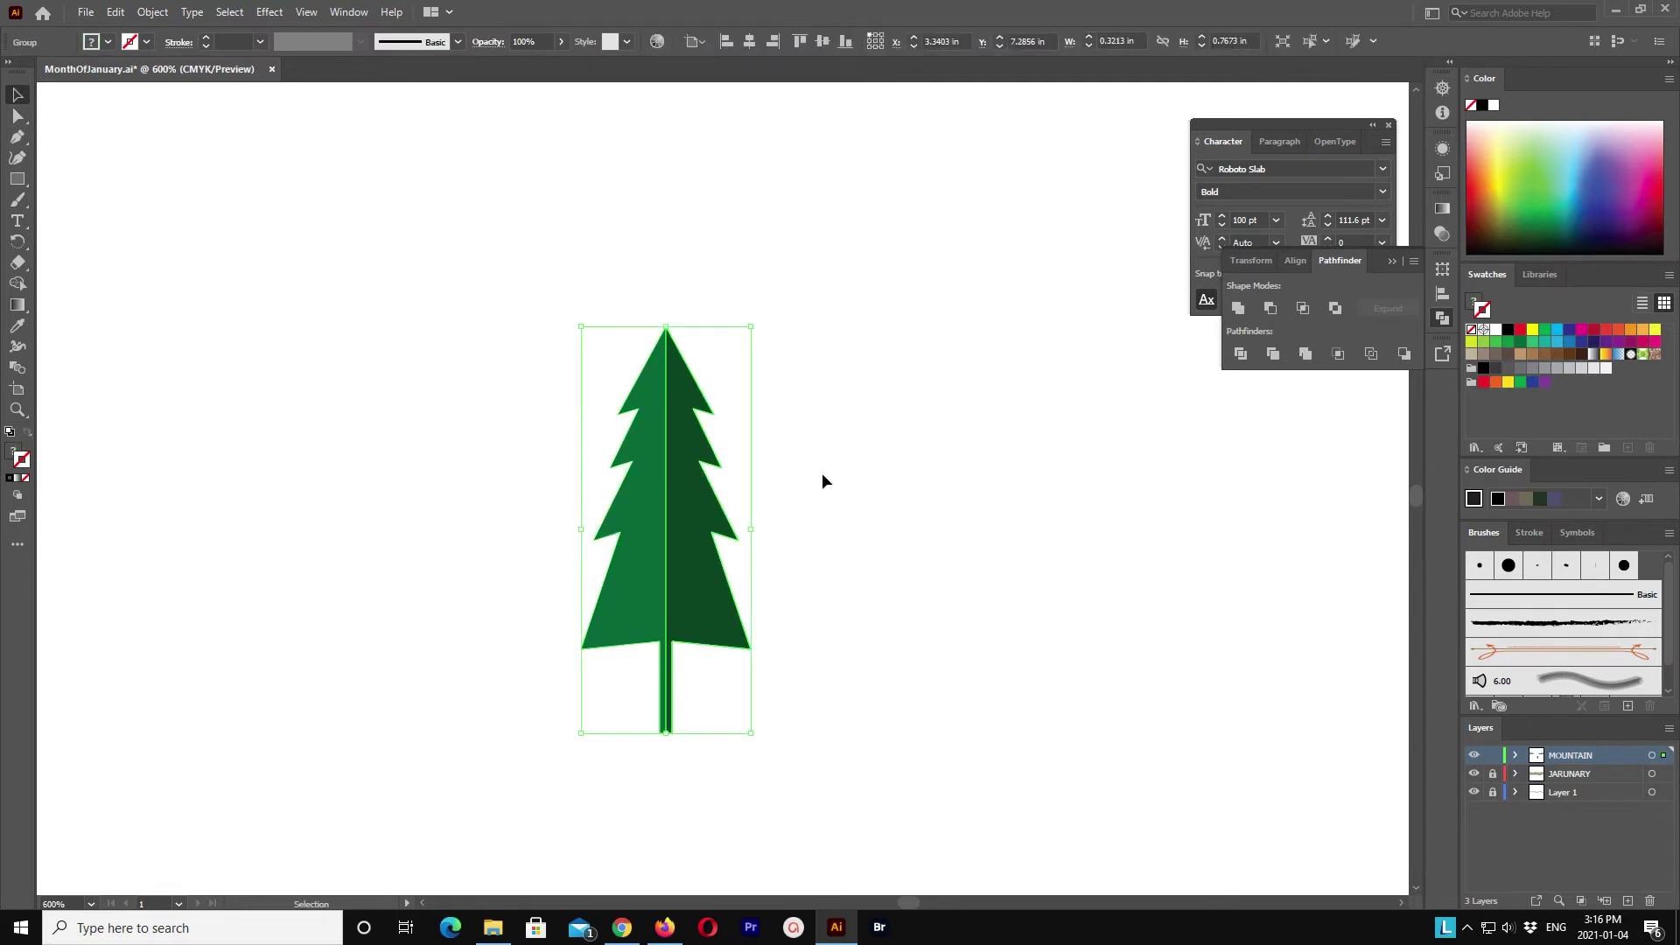
# Step: Move the two-tone tree onto the mountains beside the J
pyautogui.hotkey('ctrl', '-')
pyautogui.moveTo(821, 480)
pyautogui.mouseDown()
pyautogui.moveTo(817, 683)
pyautogui.moveTo(307, 127)
pyautogui.moveTo(367, 302)
pyautogui.mouseUp()
pyautogui.moveTo(378, 227)
pyautogui.mouseDown()
pyautogui.moveTo(402, 272)
pyautogui.moveTo(405, 380)
pyautogui.moveTo(372, 432)
pyautogui.mouseUp()
pyautogui.hotkey('shift', 'Left')
pyautogui.hotkey('shift', 'Left')
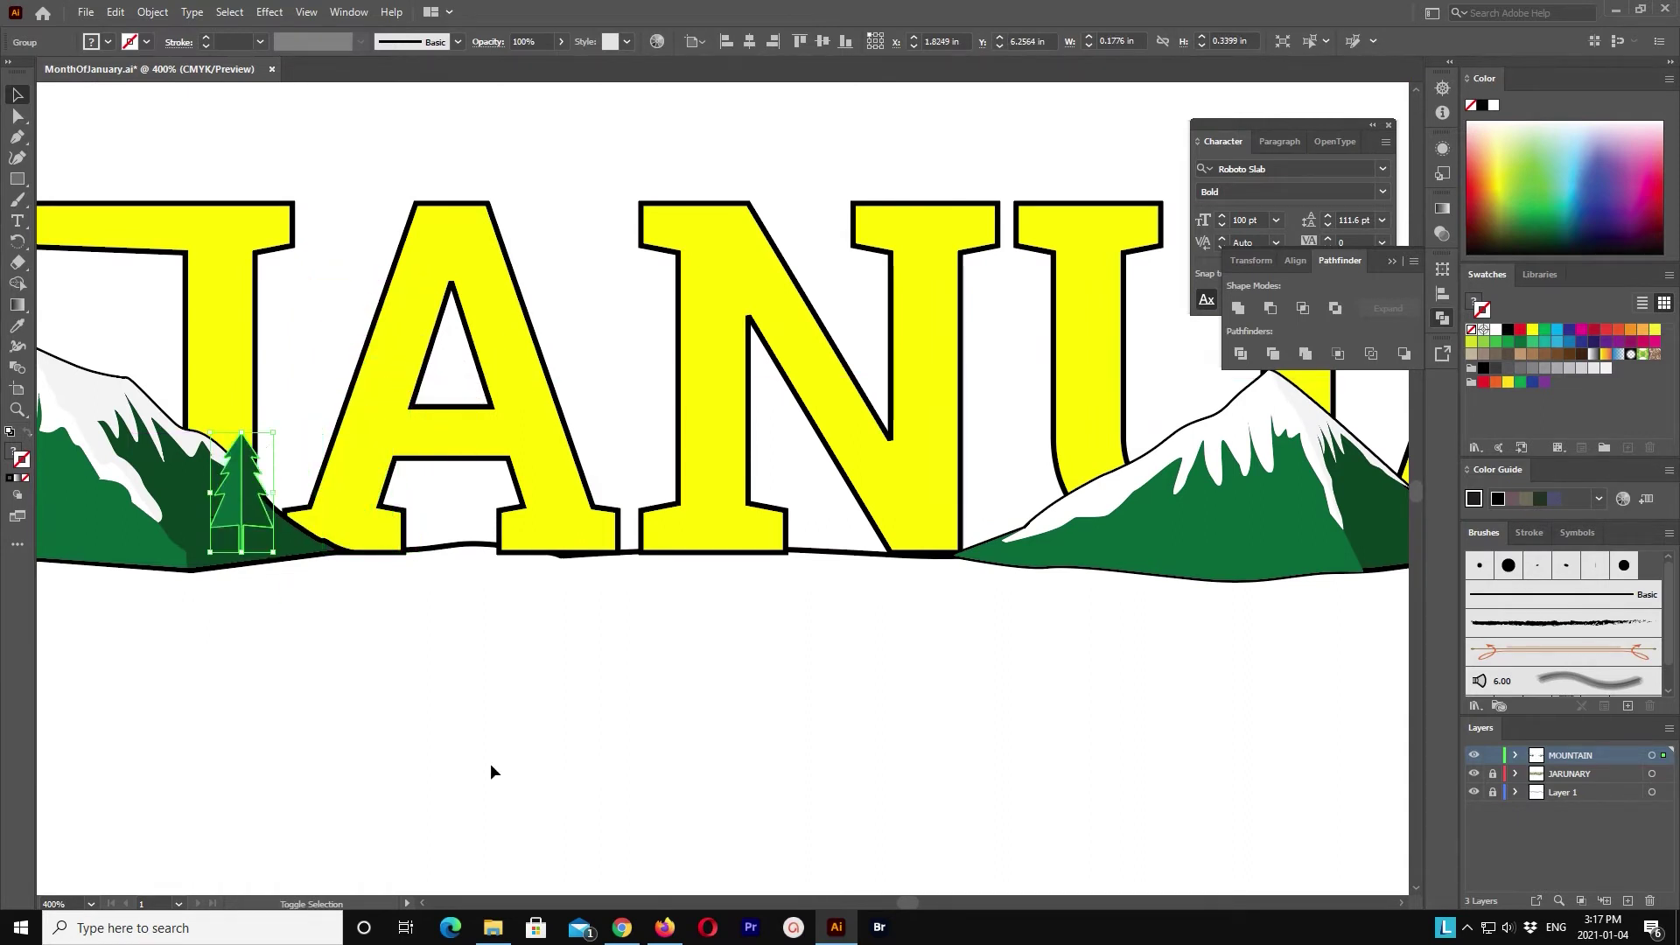
pyautogui.hotkey('shift', 'Left')
pyautogui.press('Down')
pyautogui.press('Down')
pyautogui.press('Down')
pyautogui.press('Up')
pyautogui.press('Up')
pyautogui.press('Up')
pyautogui.press('Left')
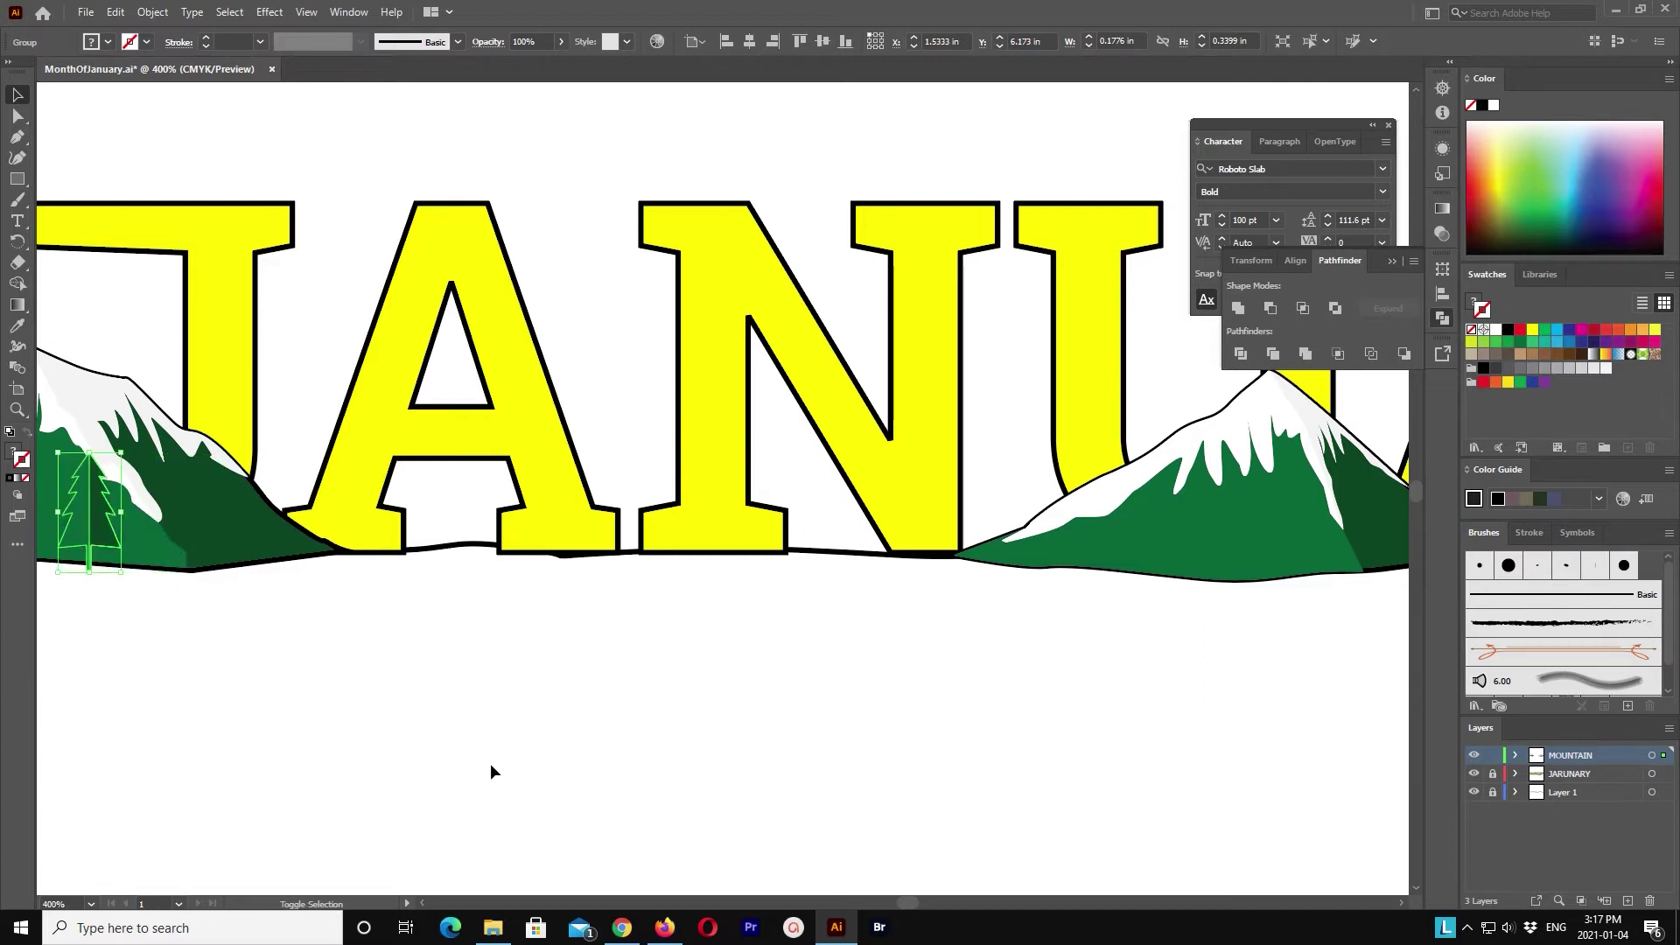
pyautogui.hscroll(-5, 490, 763)
# Step: Reposition the small tree and place a larger copy beside it
pyautogui.click(732, 735)
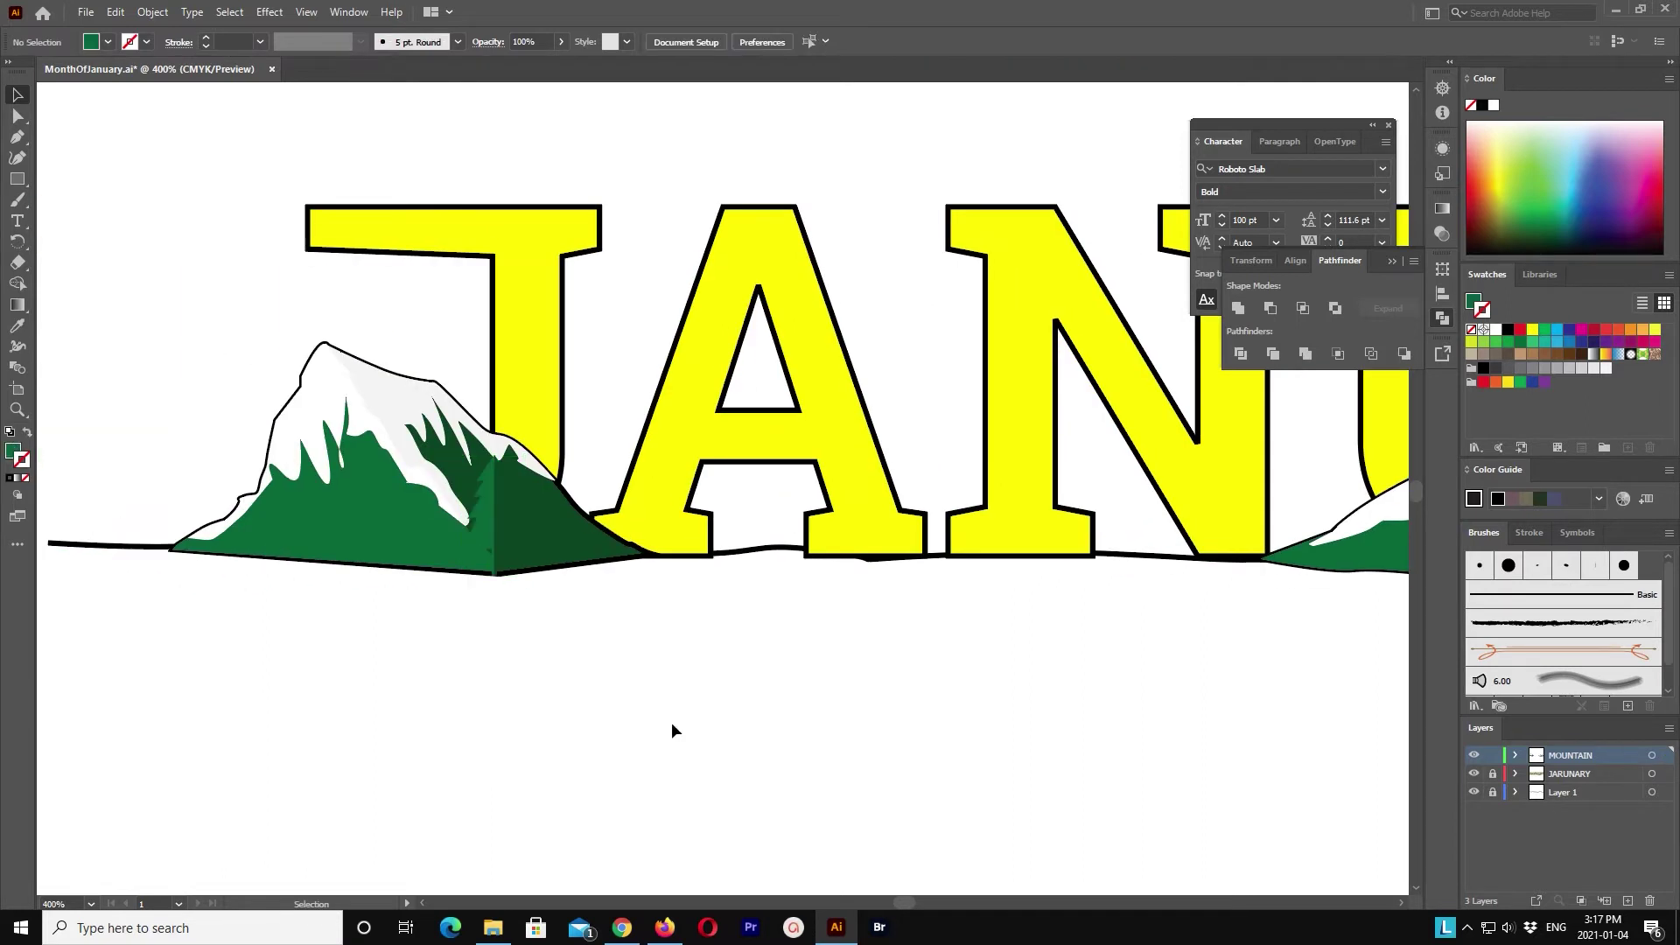
pyautogui.click(510, 529)
pyautogui.hotkey('shift', 'Right')
pyautogui.hotkey('shift', 'Right')
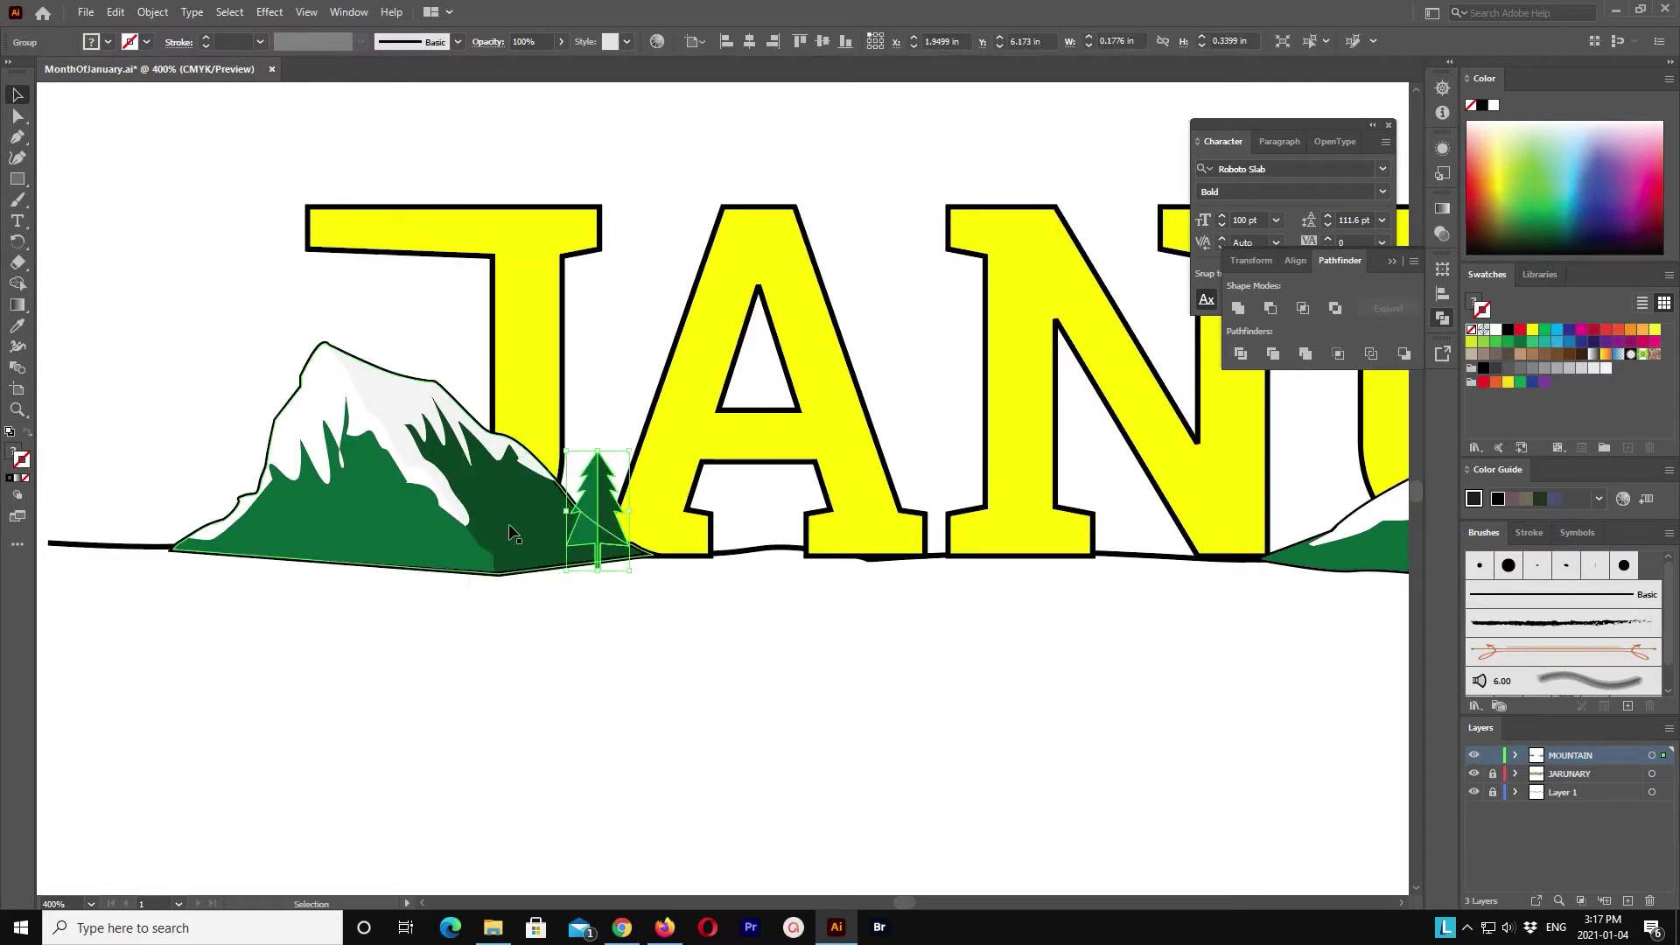
pyautogui.press('Right')
pyautogui.press('Right')
pyautogui.press('Right')
pyautogui.press('Up')
pyautogui.press('Up')
pyautogui.press('Up')
pyautogui.hotkey('ctrl', 'v')
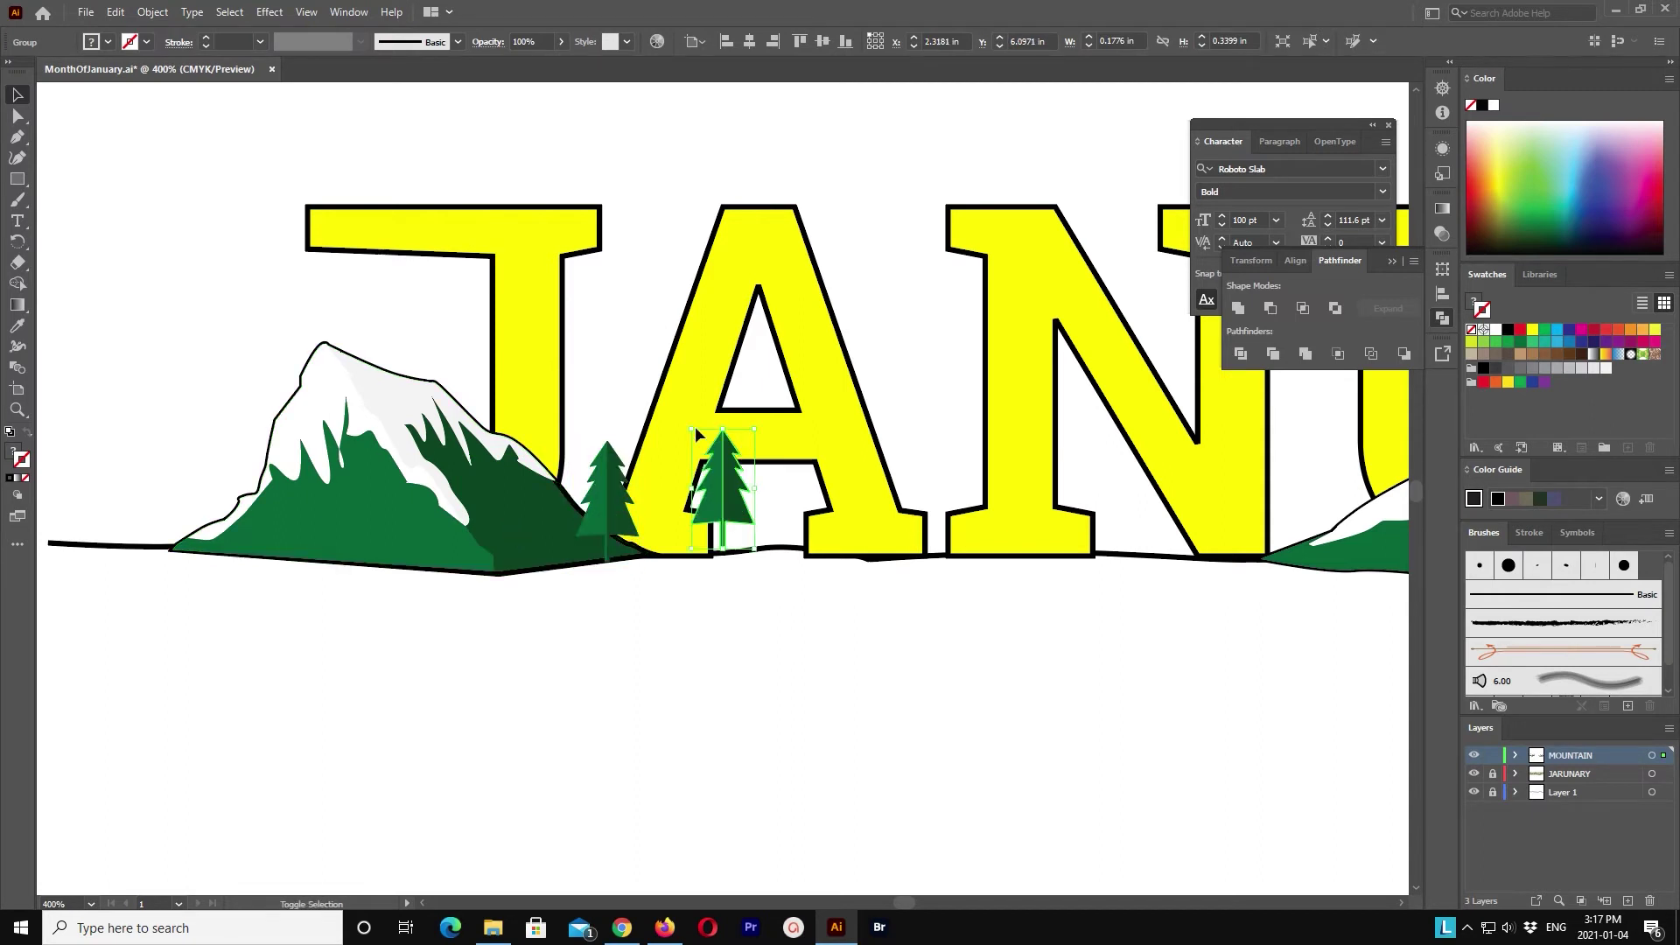
pyautogui.moveTo(695, 483); pyautogui.dragTo(599, 481)
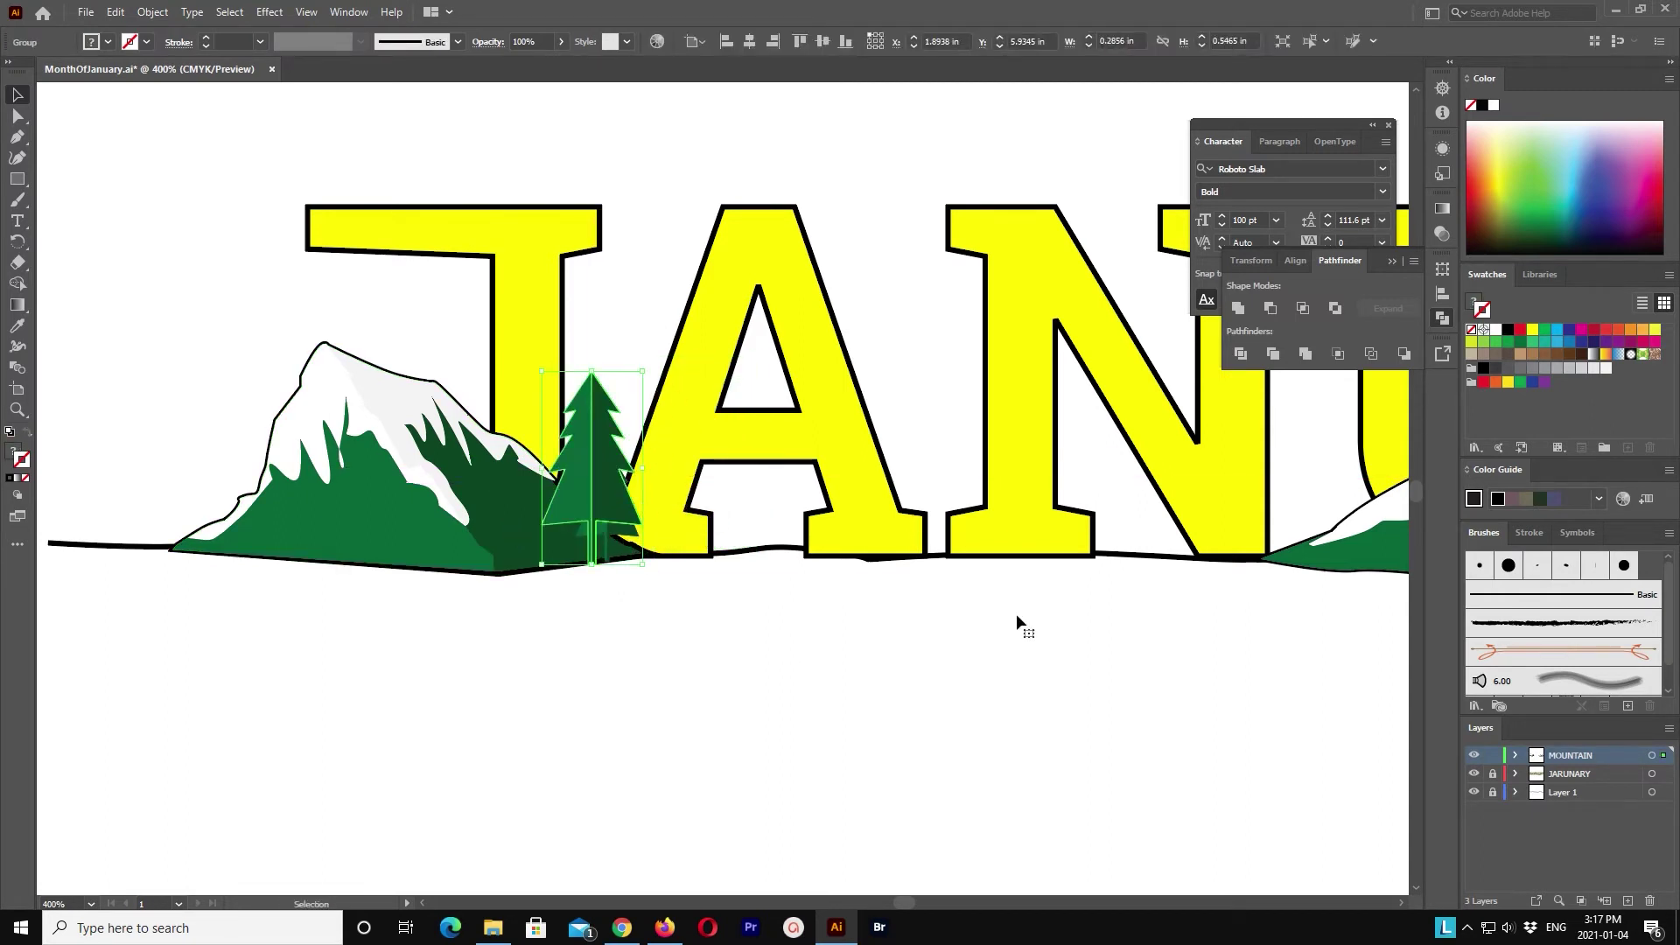
pyautogui.press('Left')
pyautogui.press('Left')
pyautogui.press('Left')
pyautogui.press('Left')
pyautogui.press('Left')
pyautogui.press('Left')
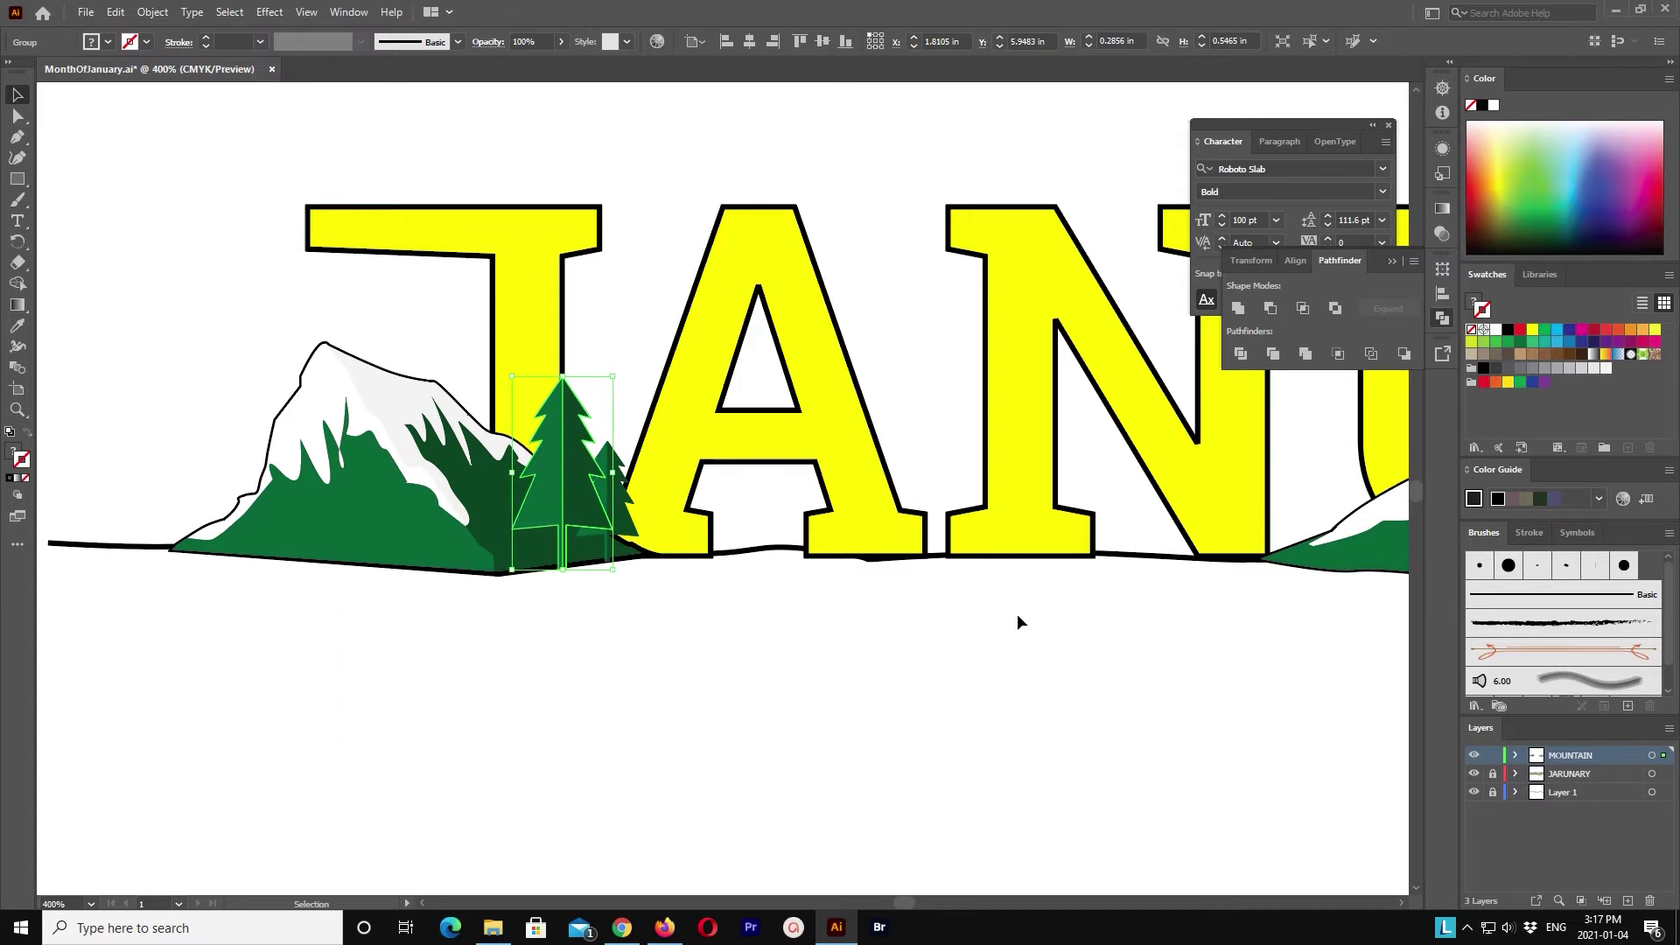
pyautogui.click(1017, 616)
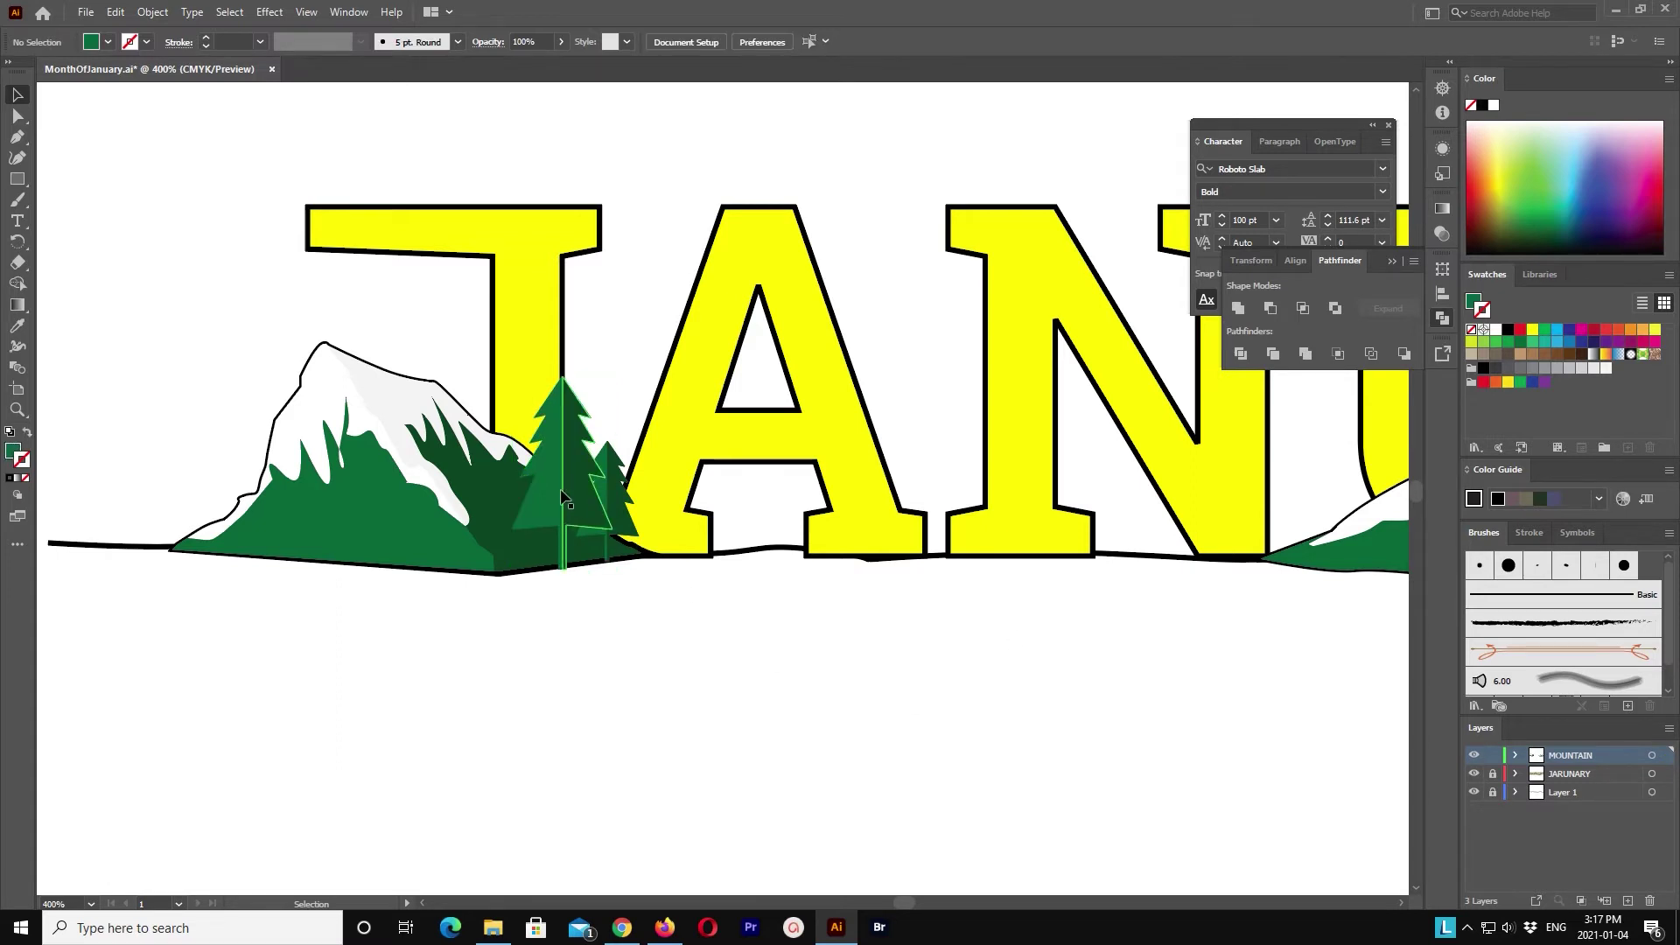
# Step: Nudge the left mountain further left and remove the two-tree group from the canvas
pyautogui.click(417, 516)
pyautogui.moveTo(630, 675); pyautogui.dragTo(261, 350)
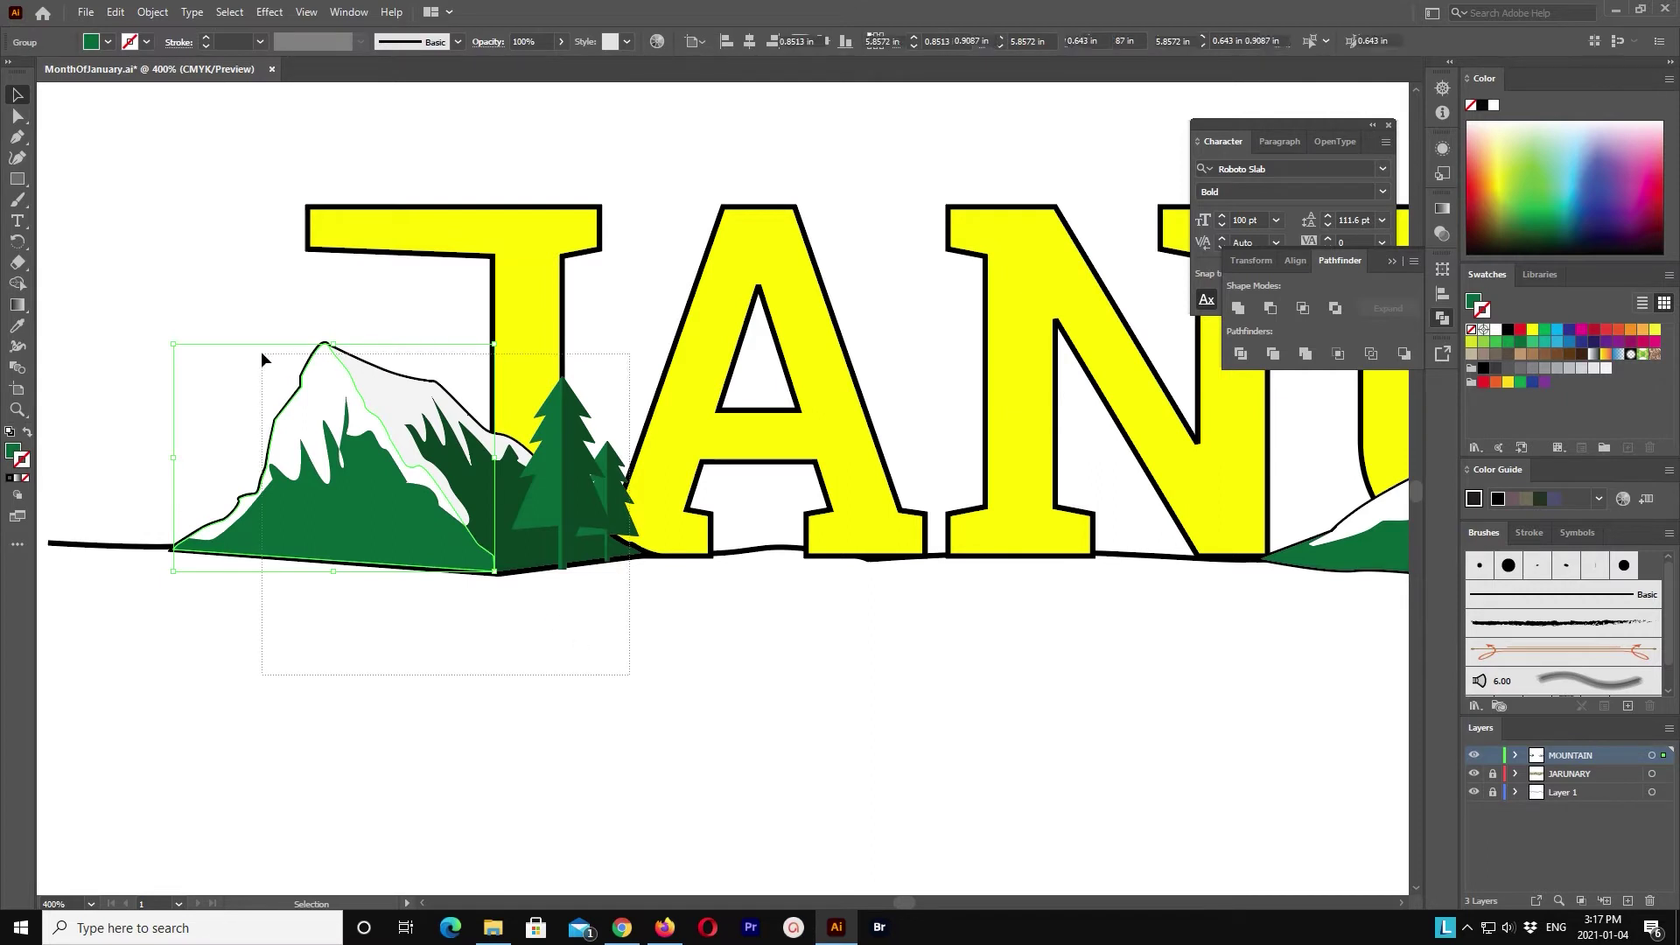
pyautogui.hotkey('shift', 'Left')
pyautogui.keyDown('shift'); pyautogui.click(606, 485); pyautogui.keyUp('shift')
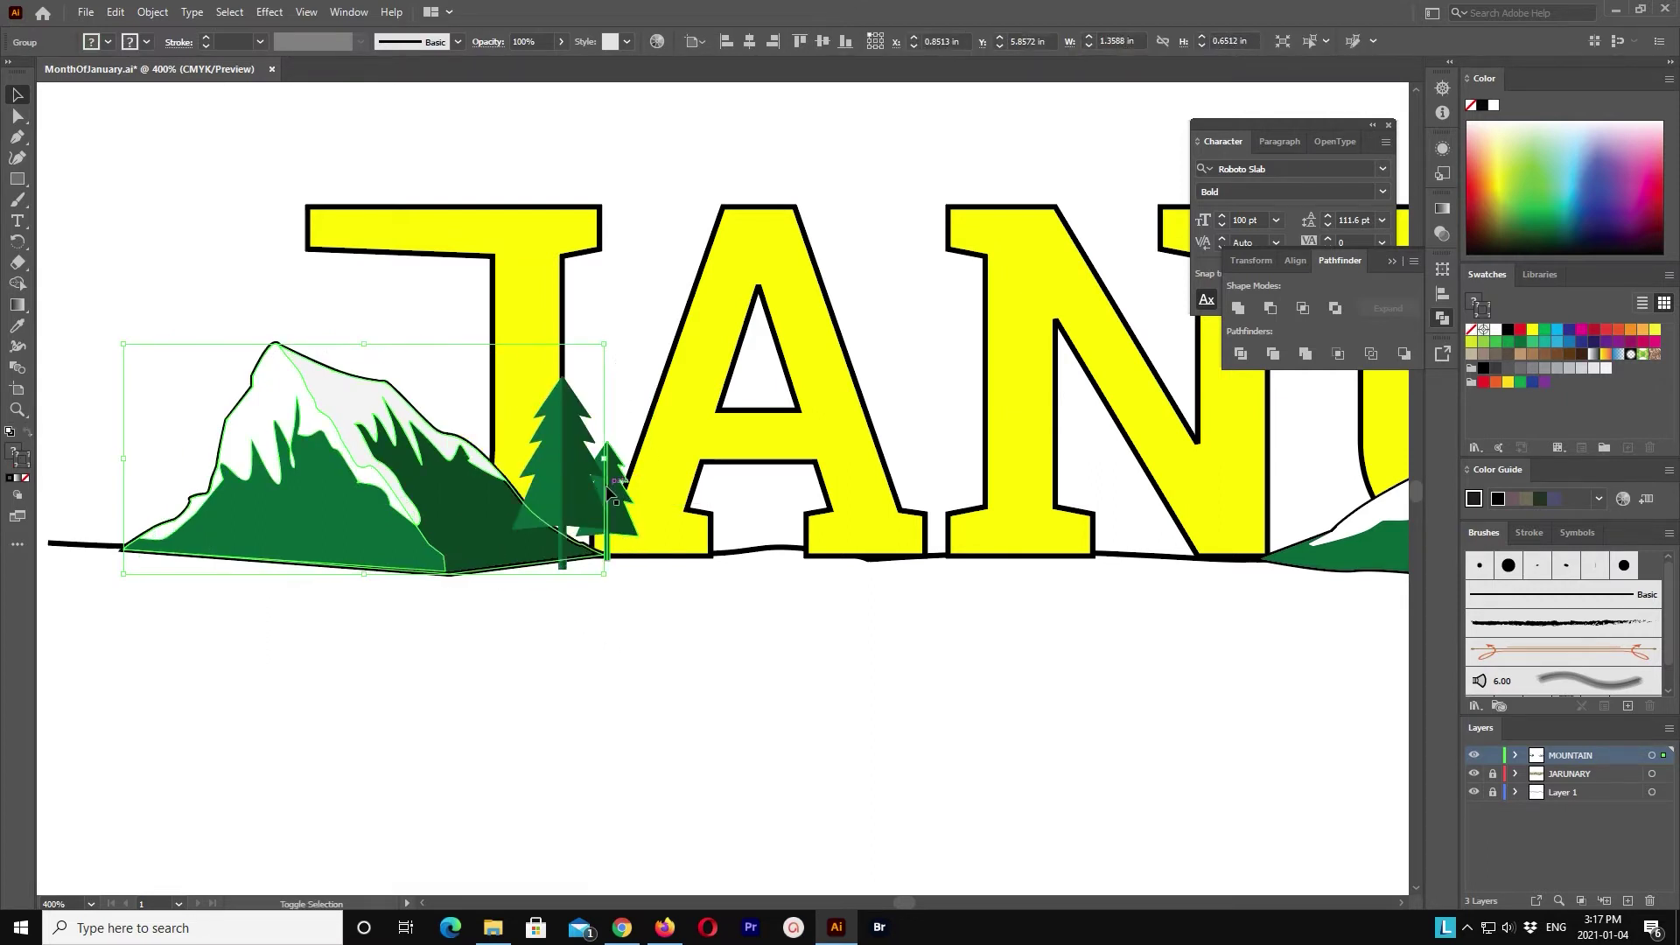
pyautogui.hotkey('shift', 'Left')
pyautogui.hotkey('shift', 'Left')
pyautogui.press('Left')
pyautogui.press('Left')
pyautogui.press('Up')
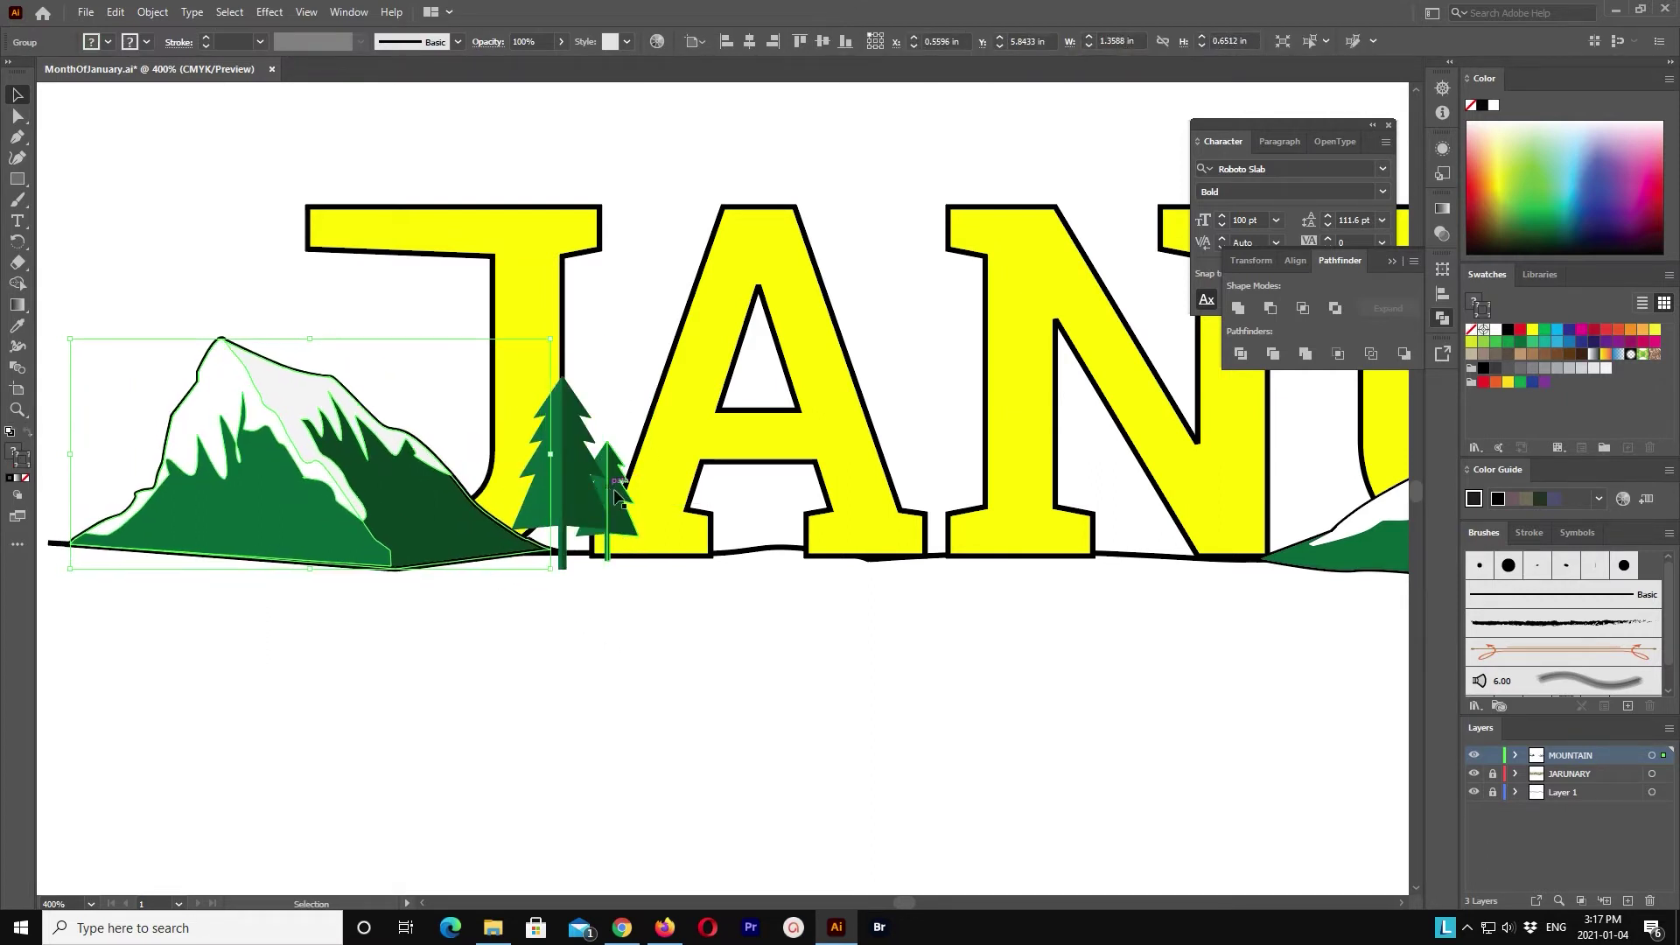
pyautogui.click(624, 517)
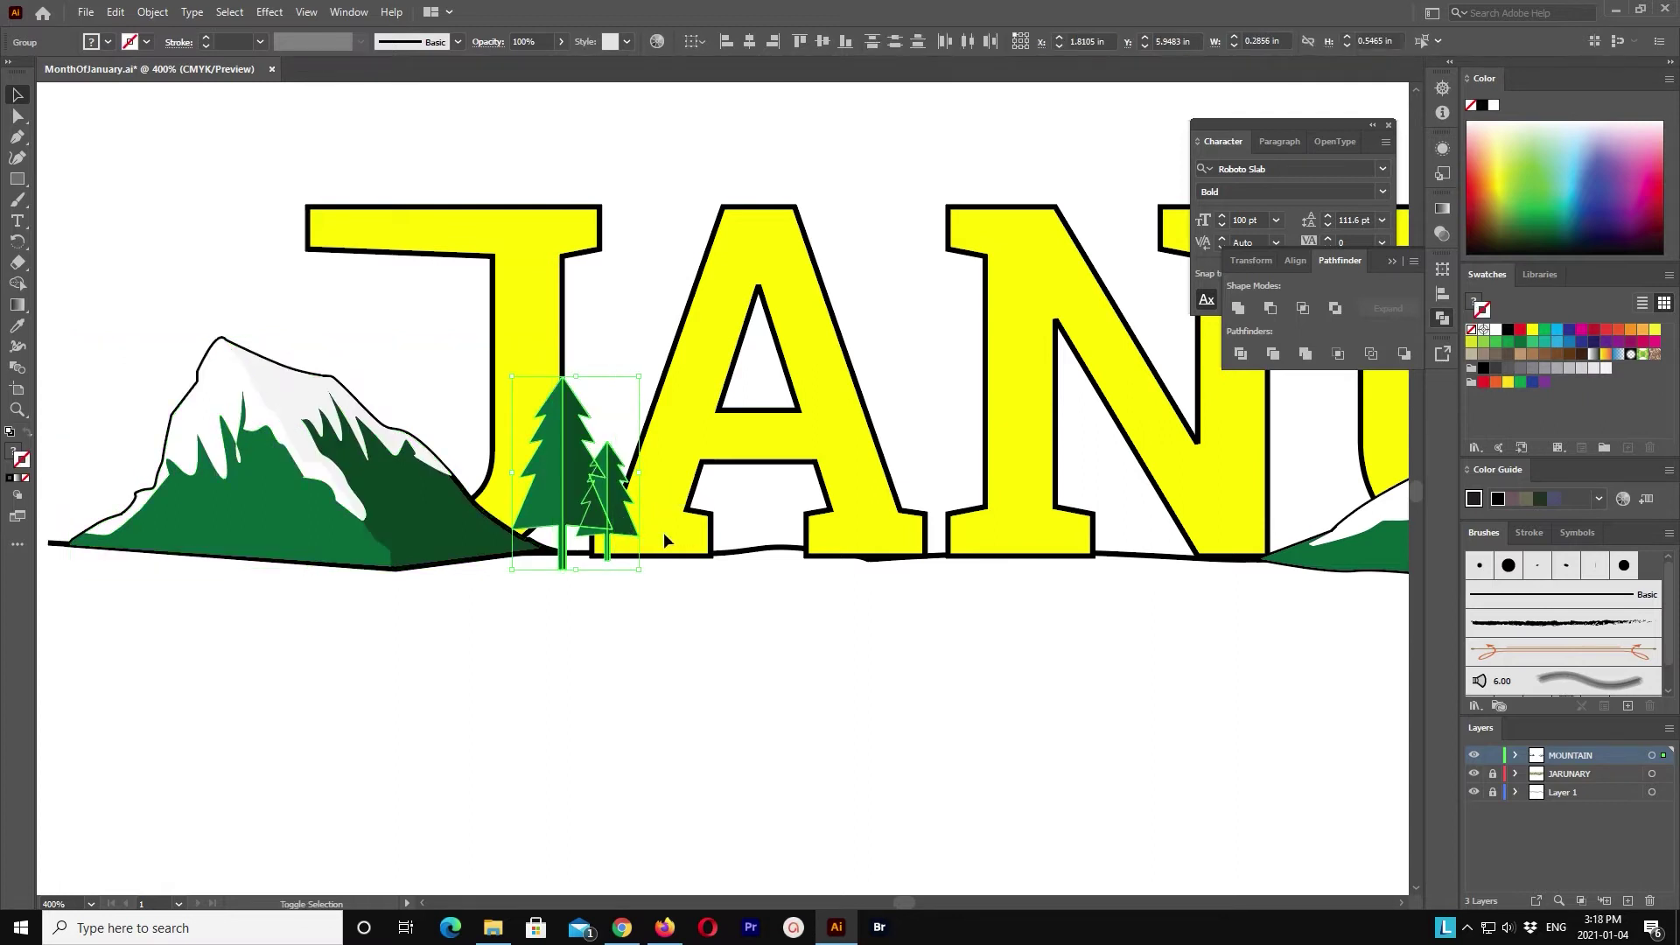
pyautogui.press('Delete')
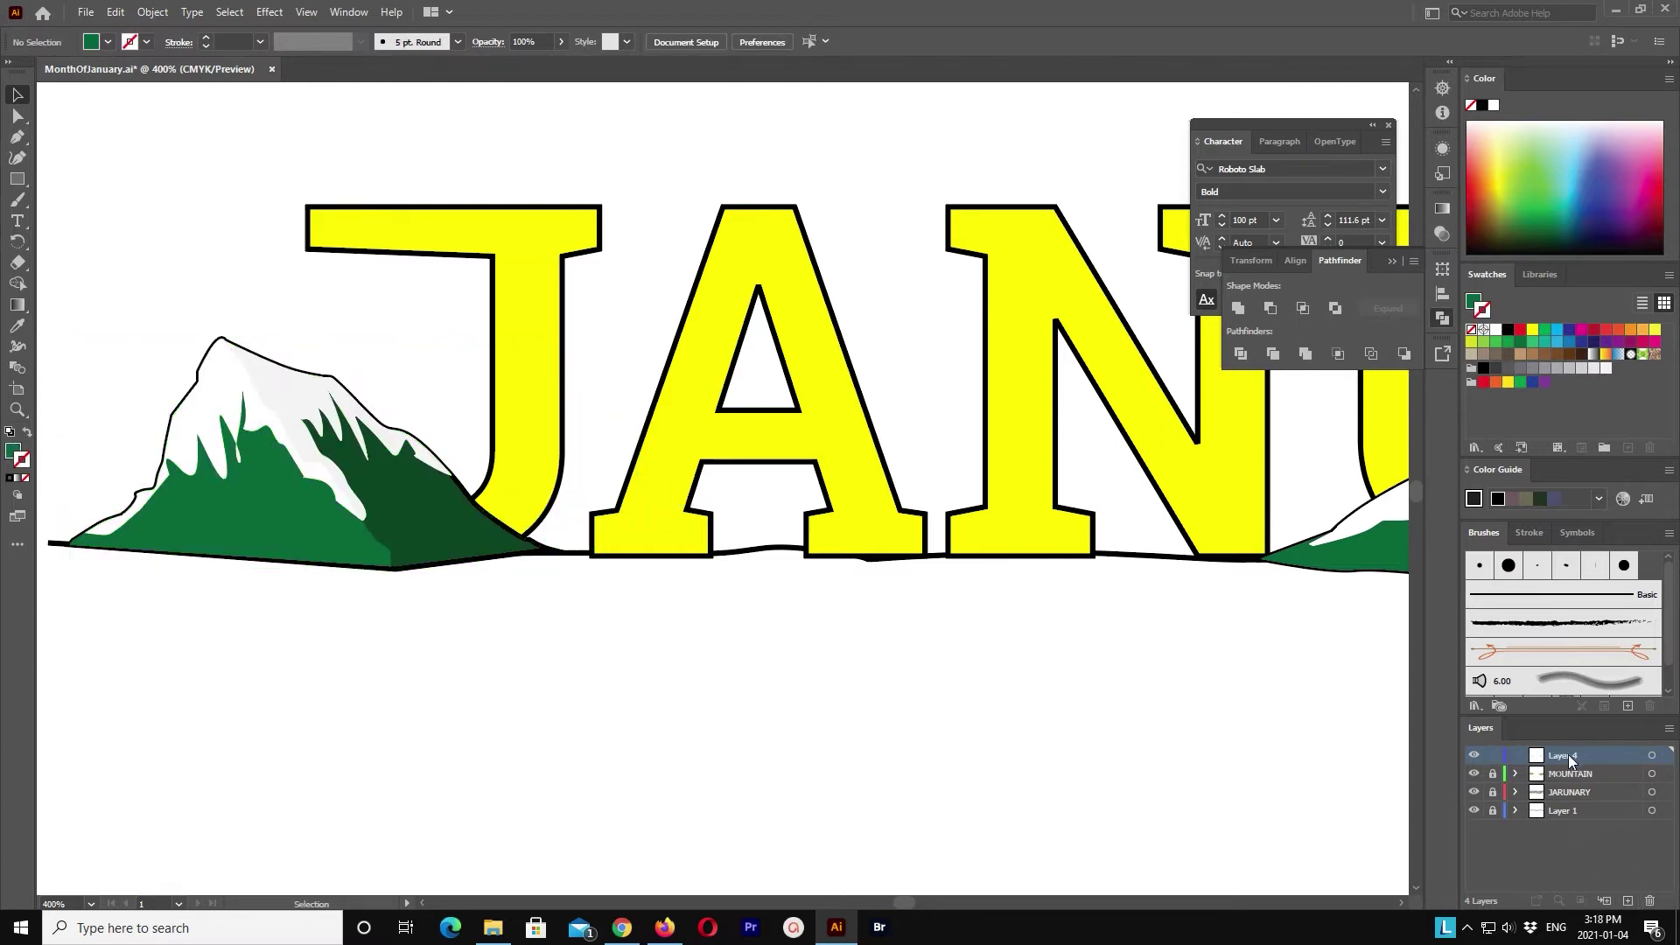
# Step: Paste the two-tree group onto the new 'tree' layer and unlock the MOUNTAIN layer
pyautogui.hotkey('ctrl', 'v')
pyautogui.click(917, 616)
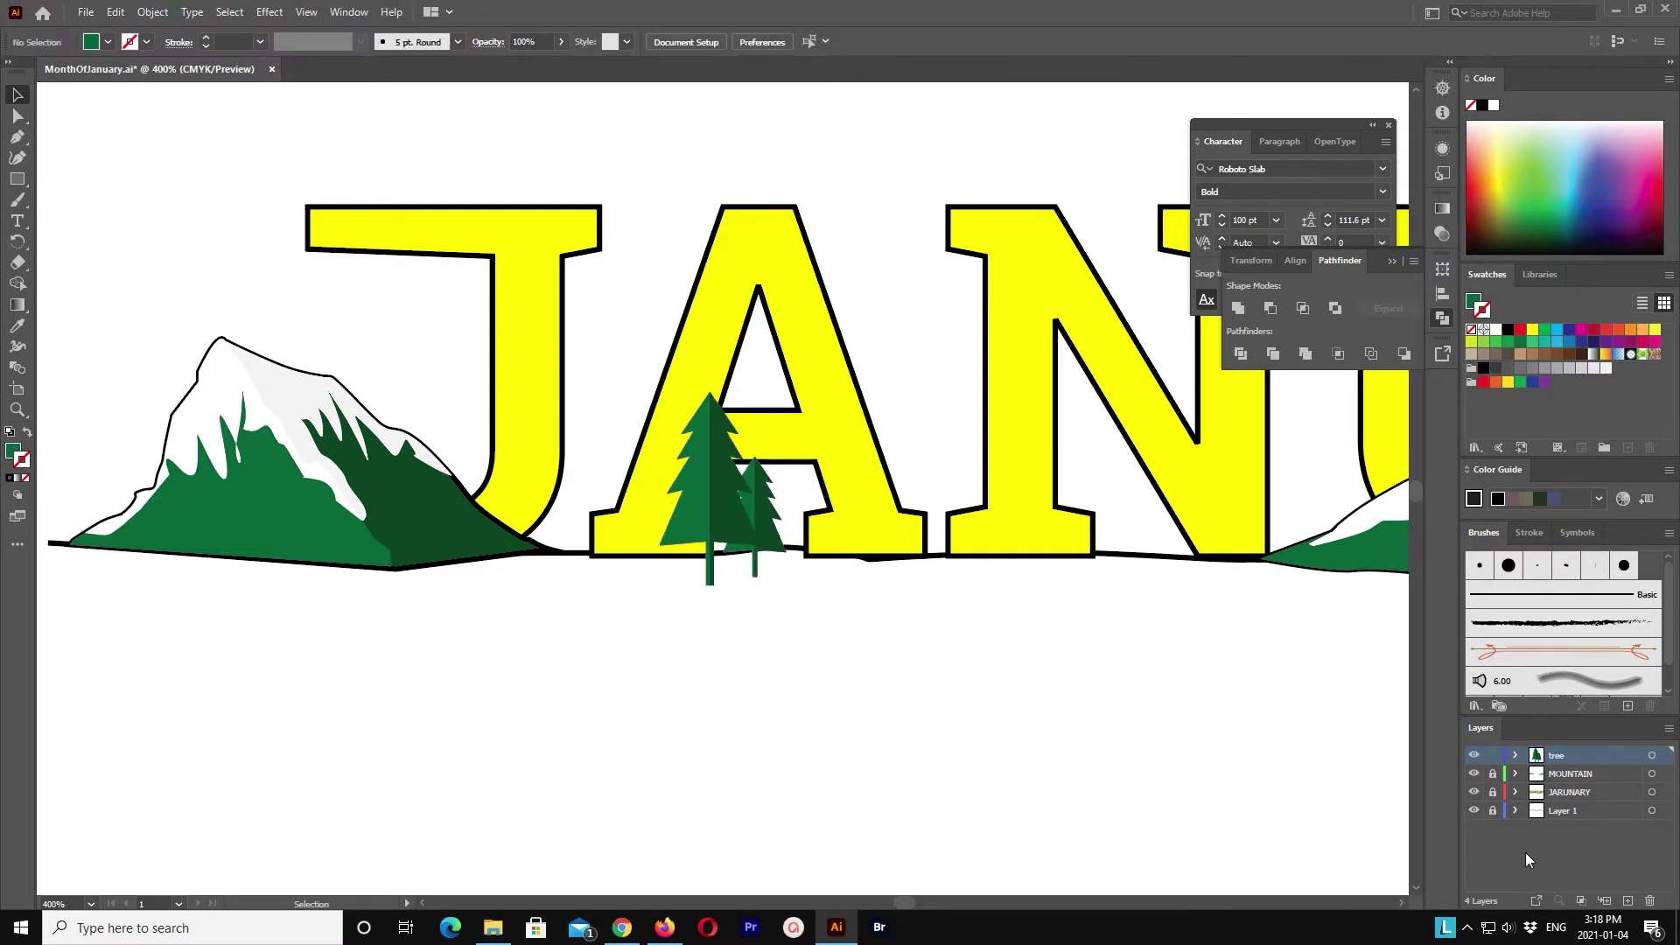
pyautogui.click(1494, 774)
# Step: Move the left mountain from MOUNTAIN onto the JARUNARY layer, back at the lower left
pyautogui.click(411, 533)
pyautogui.press('Delete')
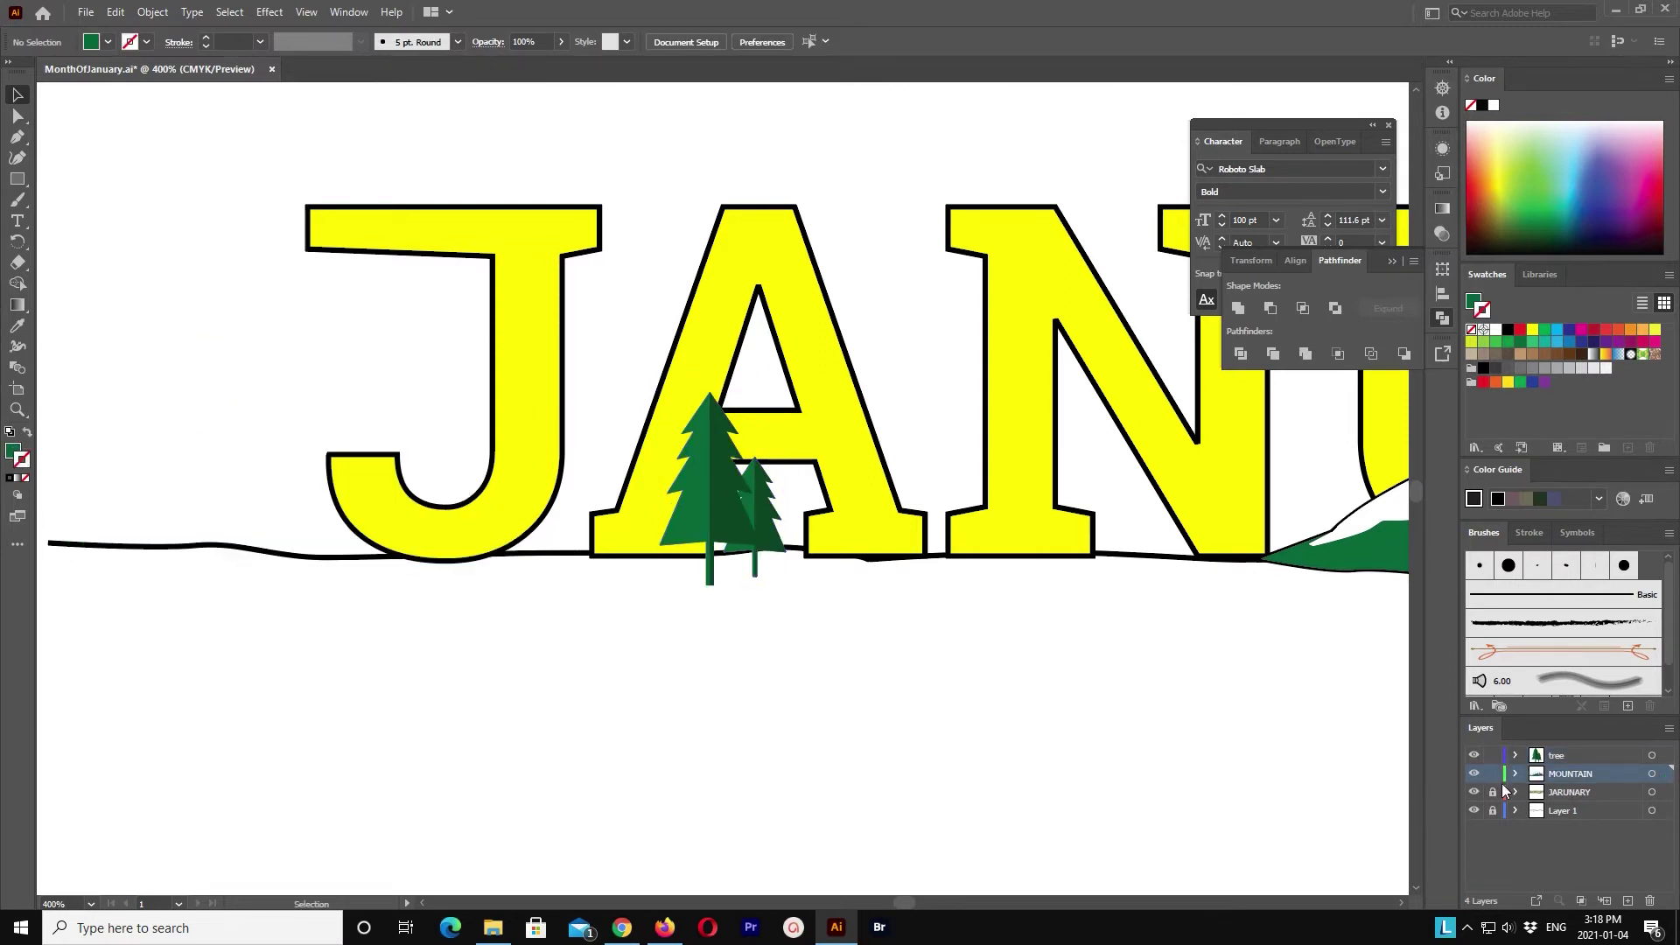
pyautogui.click(1562, 792)
pyautogui.hotkey('ctrl', 'v')
pyautogui.moveTo(841, 567)
pyautogui.mouseDown()
pyautogui.moveTo(391, 520)
pyautogui.moveTo(405, 526)
pyautogui.mouseUp()
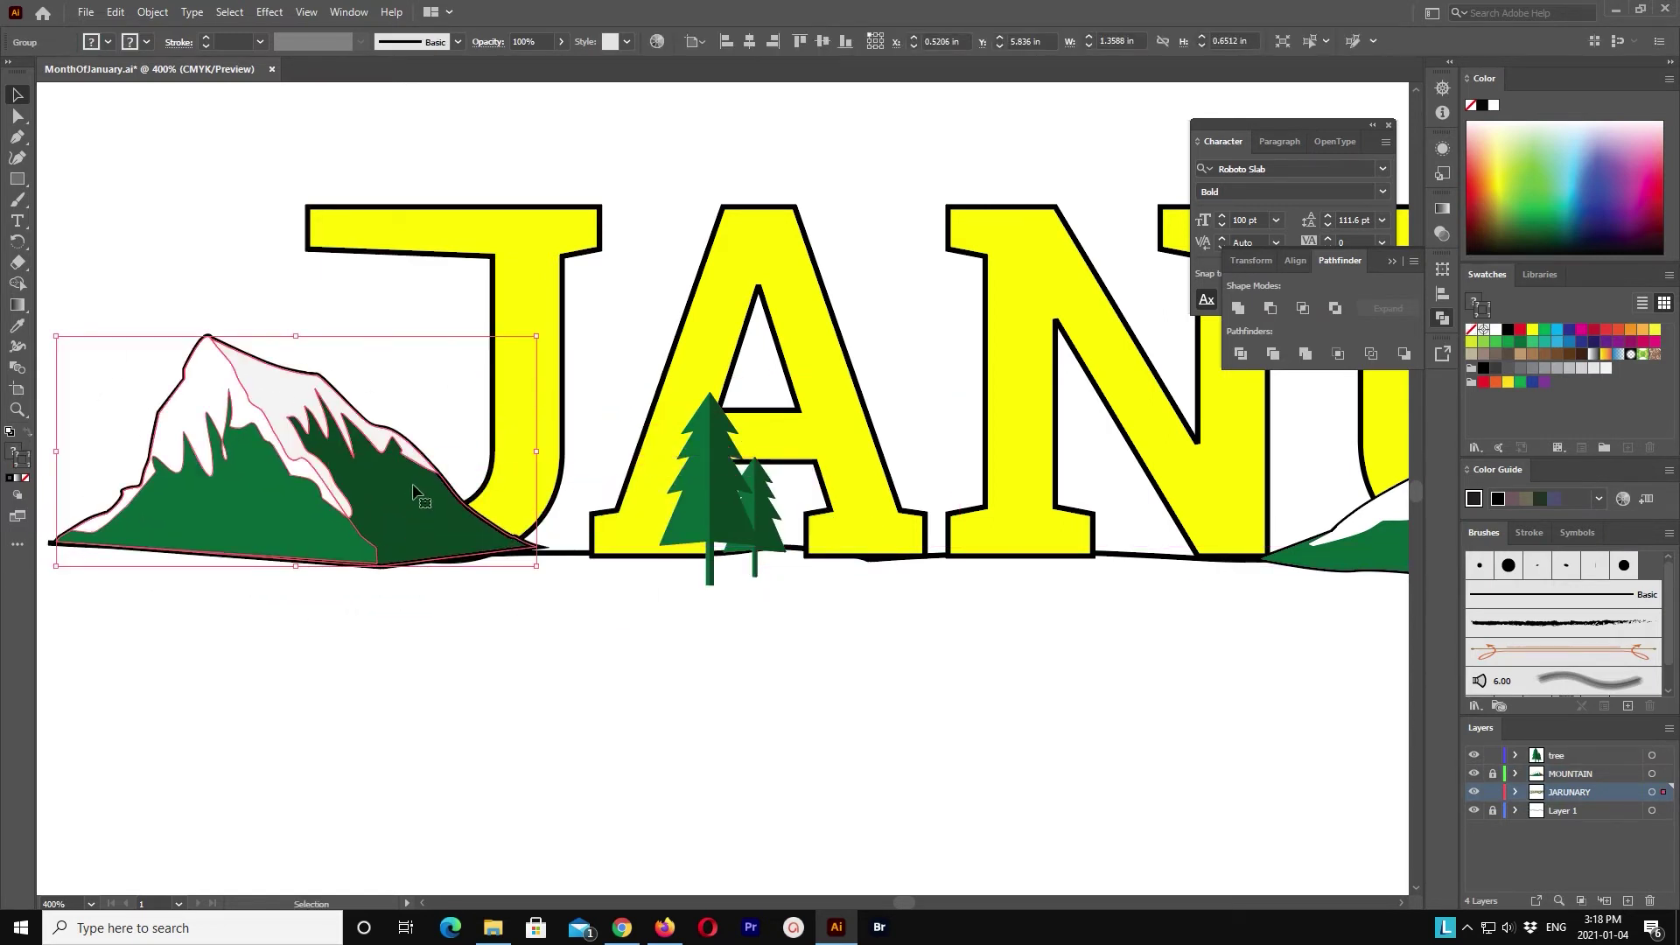
pyautogui.press('Right')
pyautogui.press('Right')
pyautogui.press('Right')
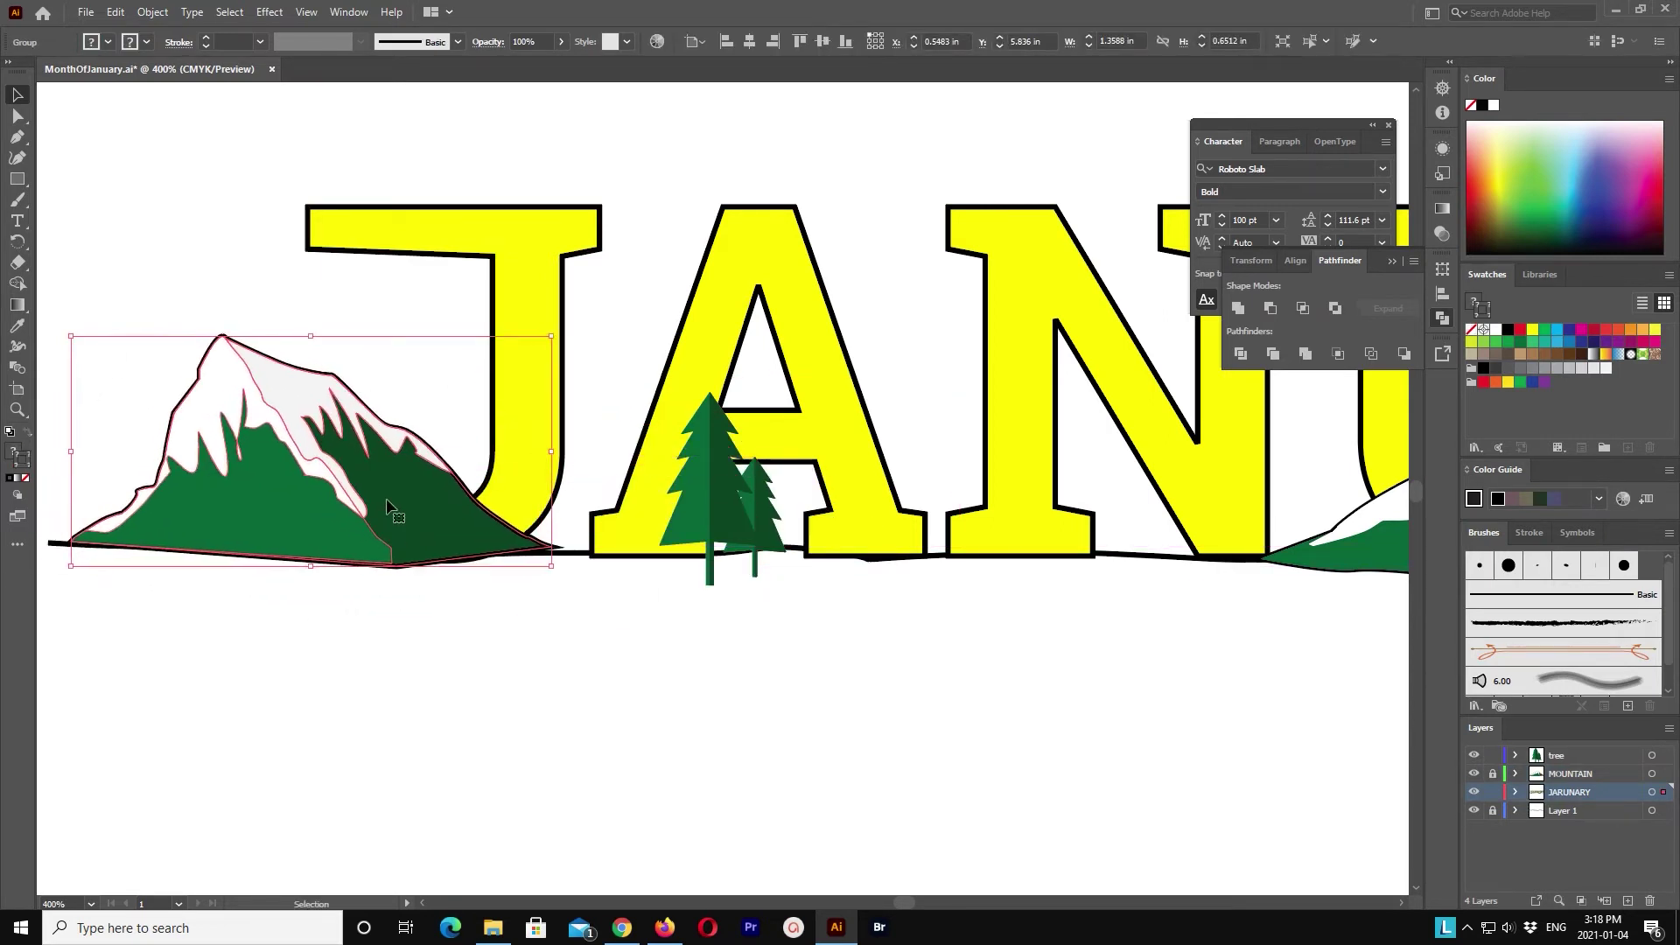
# Step: Paste the left mountain in place, shrink it to a small peak, and zoom out to the whole artwork
pyautogui.hotkey('ctrl', 'x')
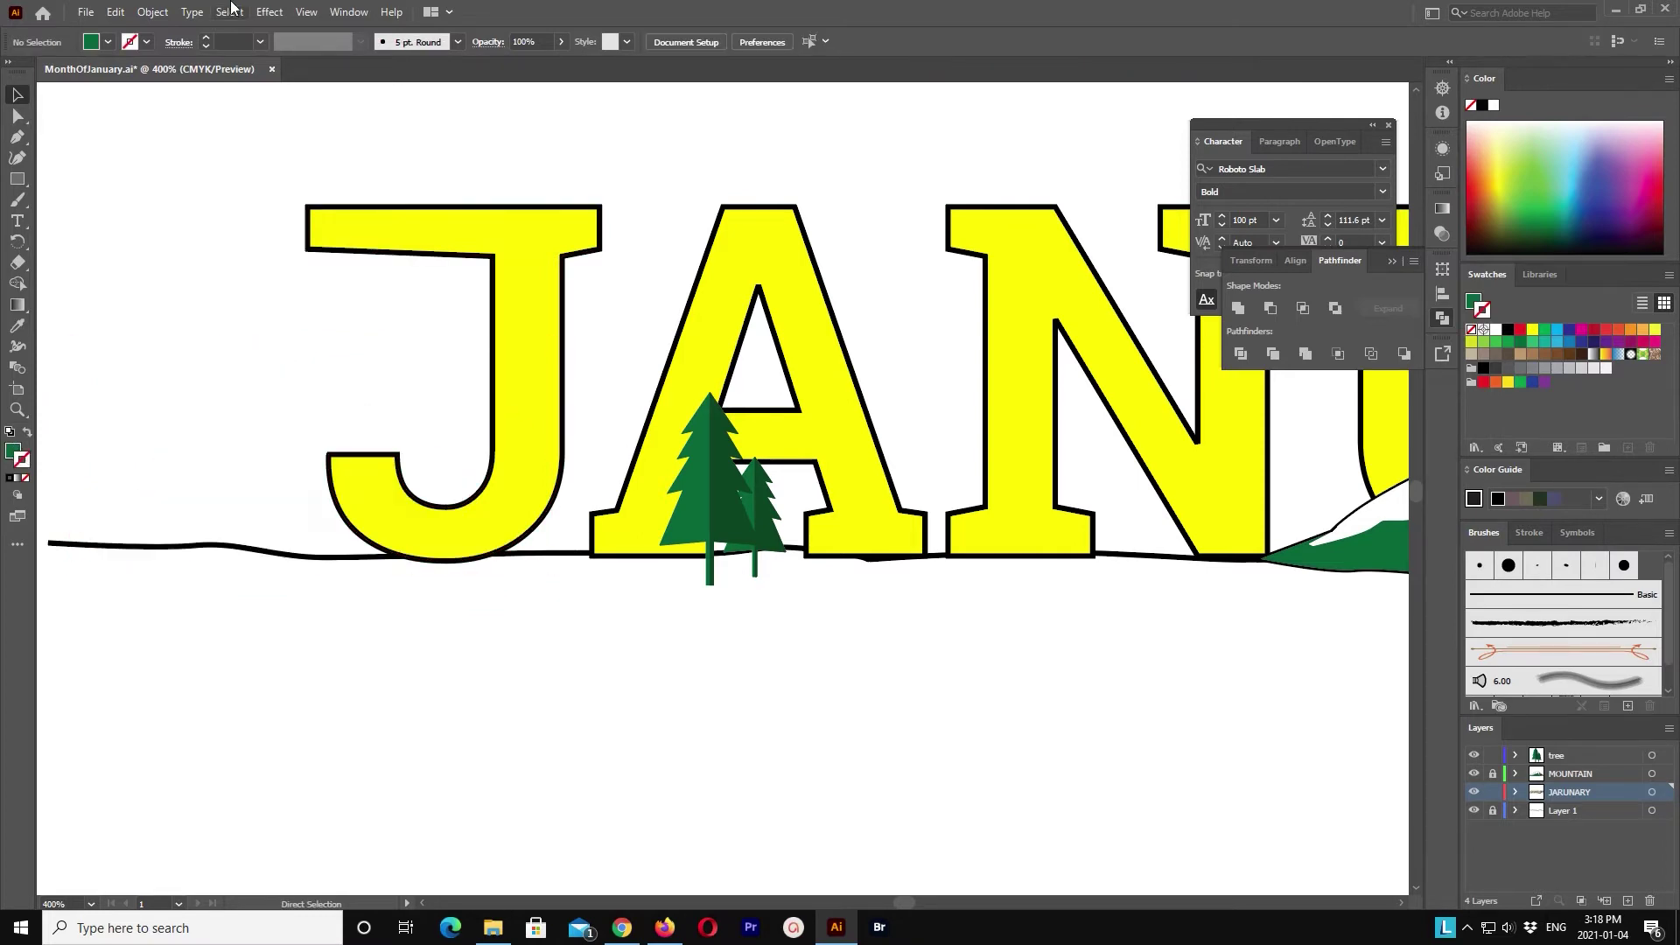
pyautogui.click(116, 13)
pyautogui.click(203, 170)
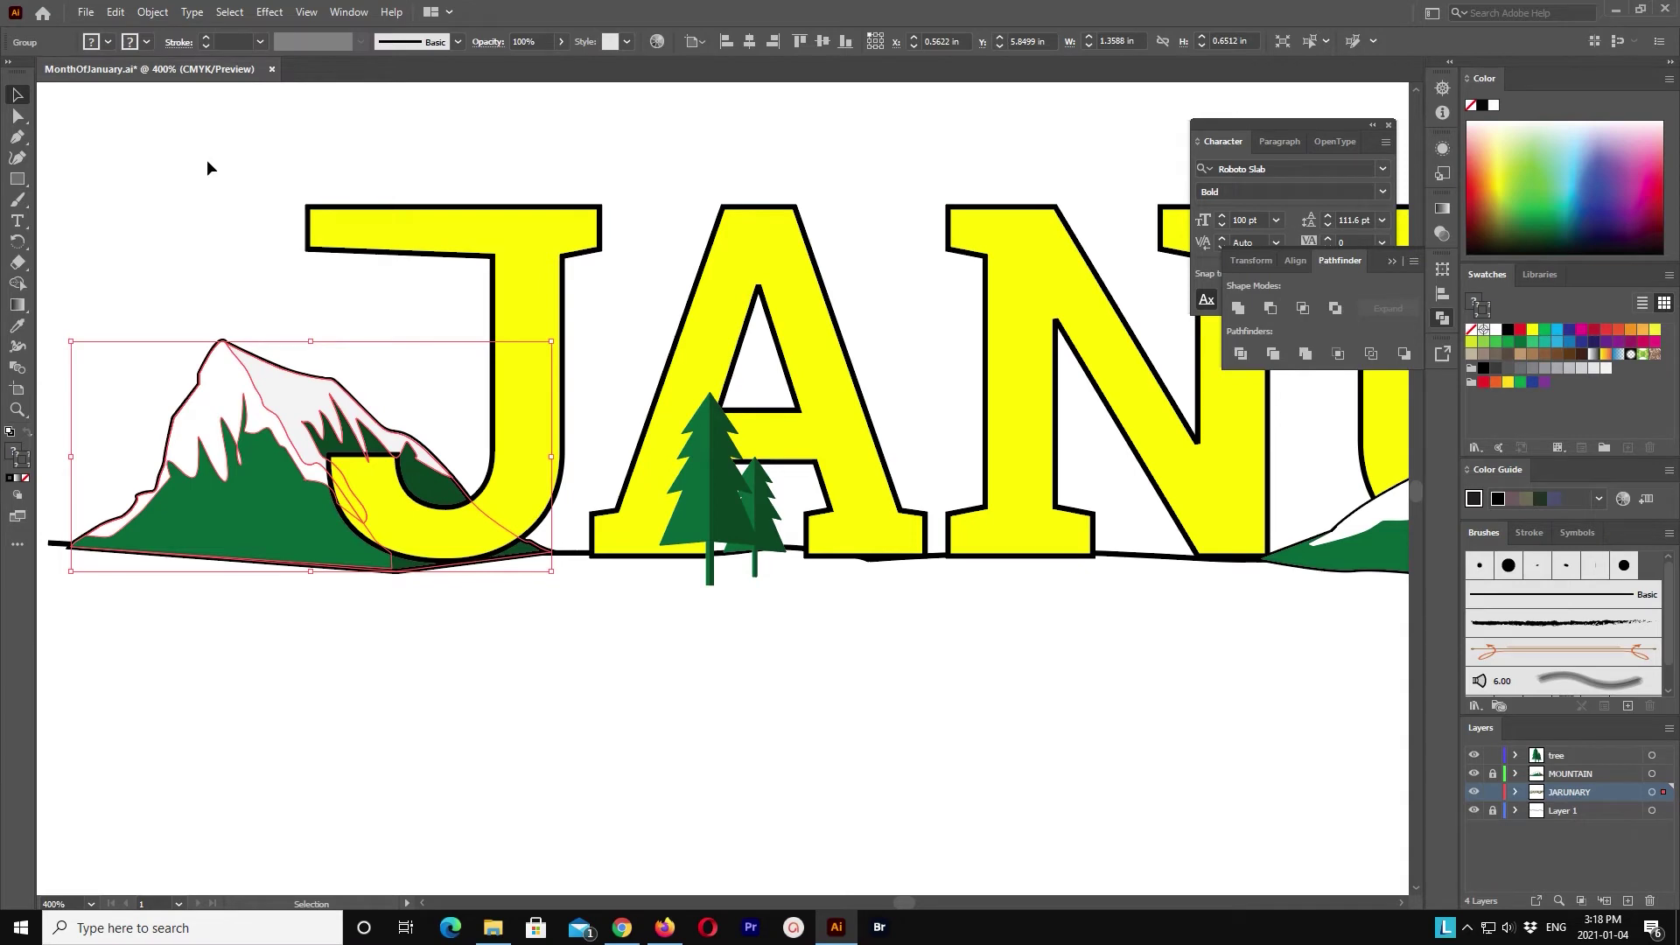
pyautogui.moveTo(552, 341)
pyautogui.mouseDown()
pyautogui.moveTo(507, 372)
pyautogui.moveTo(458, 374)
pyautogui.mouseUp()
pyautogui.click(584, 678)
pyautogui.hotkey('ctrl', '-')
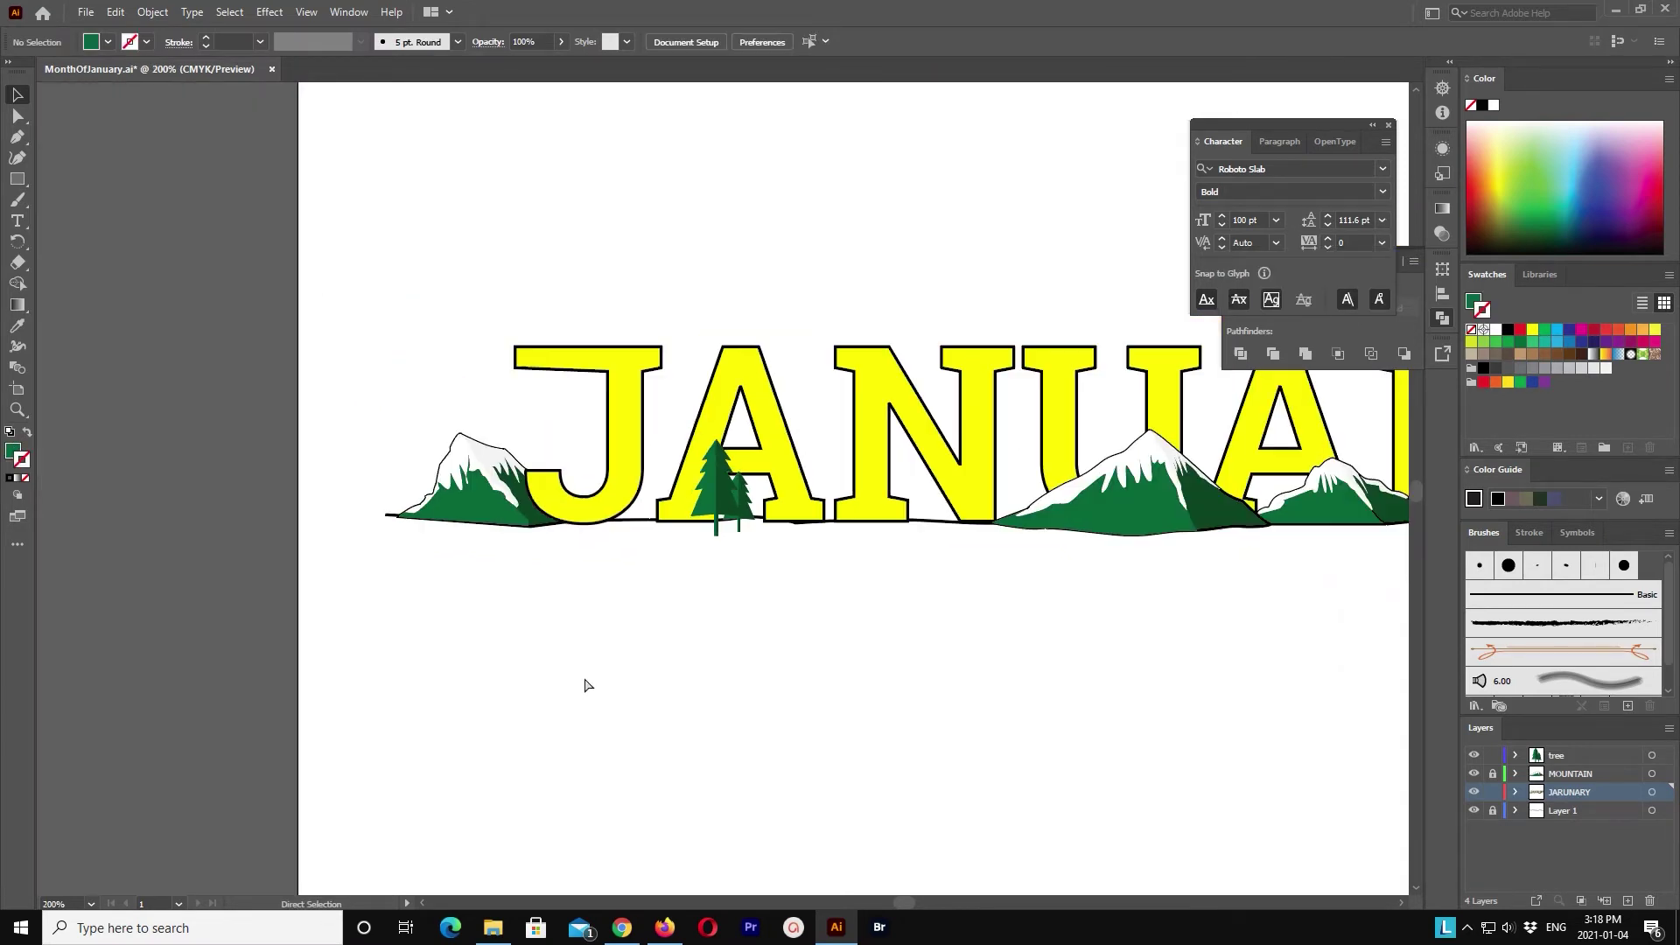
pyautogui.moveTo(563, 657); pyautogui.dragTo(436, 753)
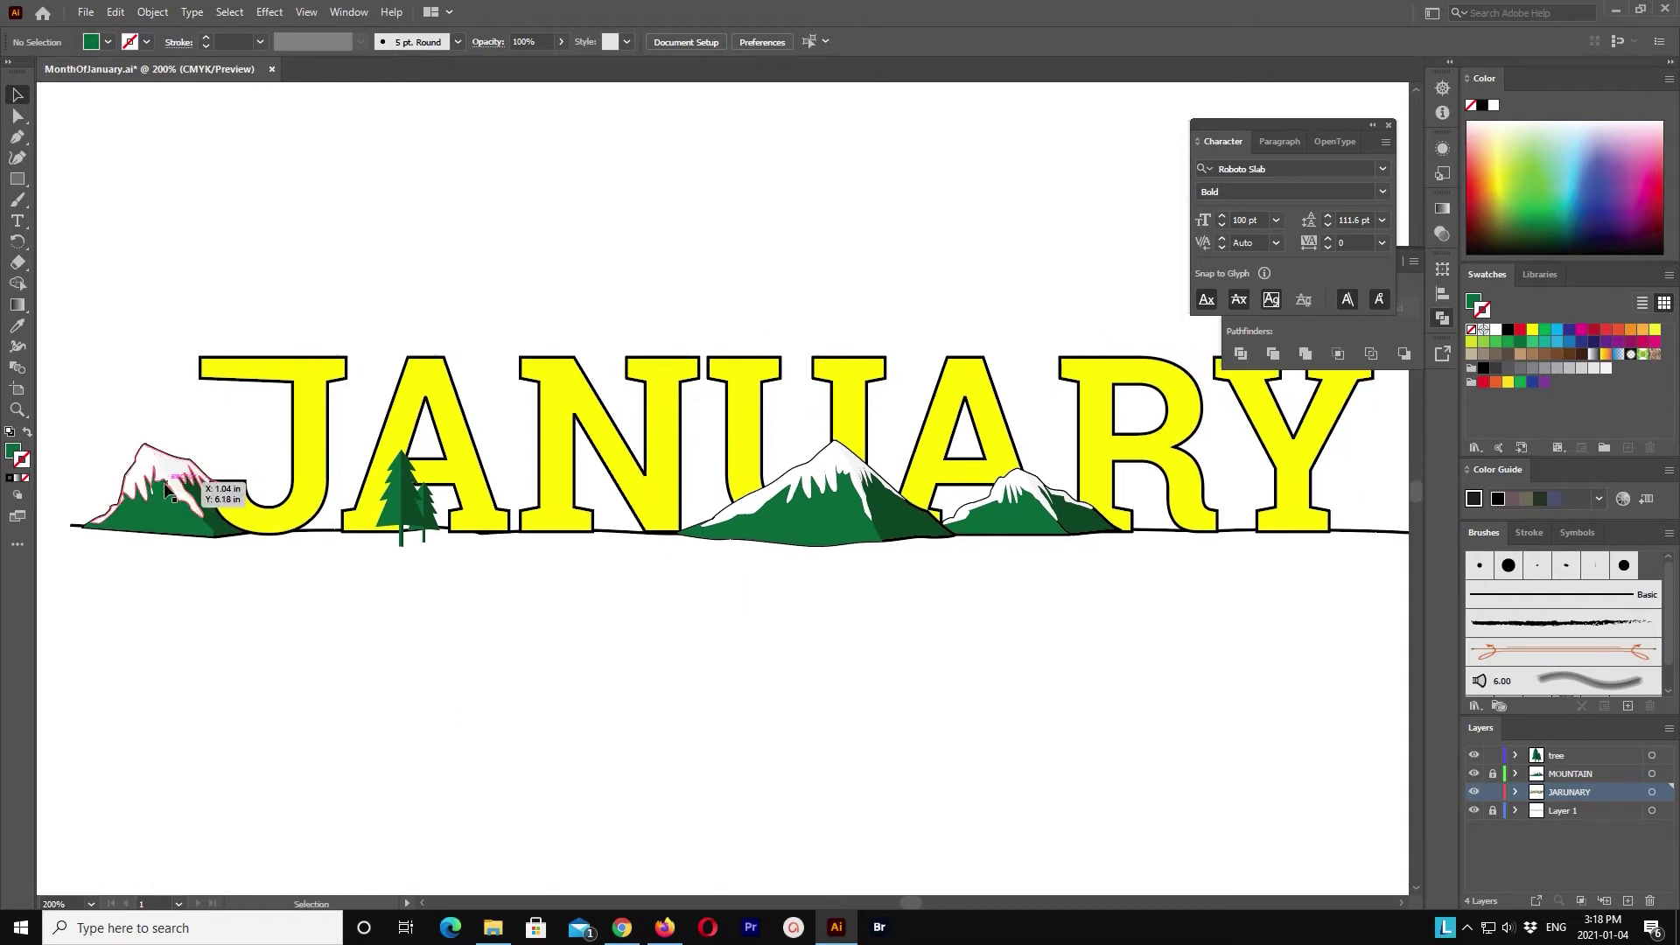
# Step: Bring the small left mountain in front of the J and nudge it into position
pyautogui.click(219, 486)
pyautogui.click(152, 13)
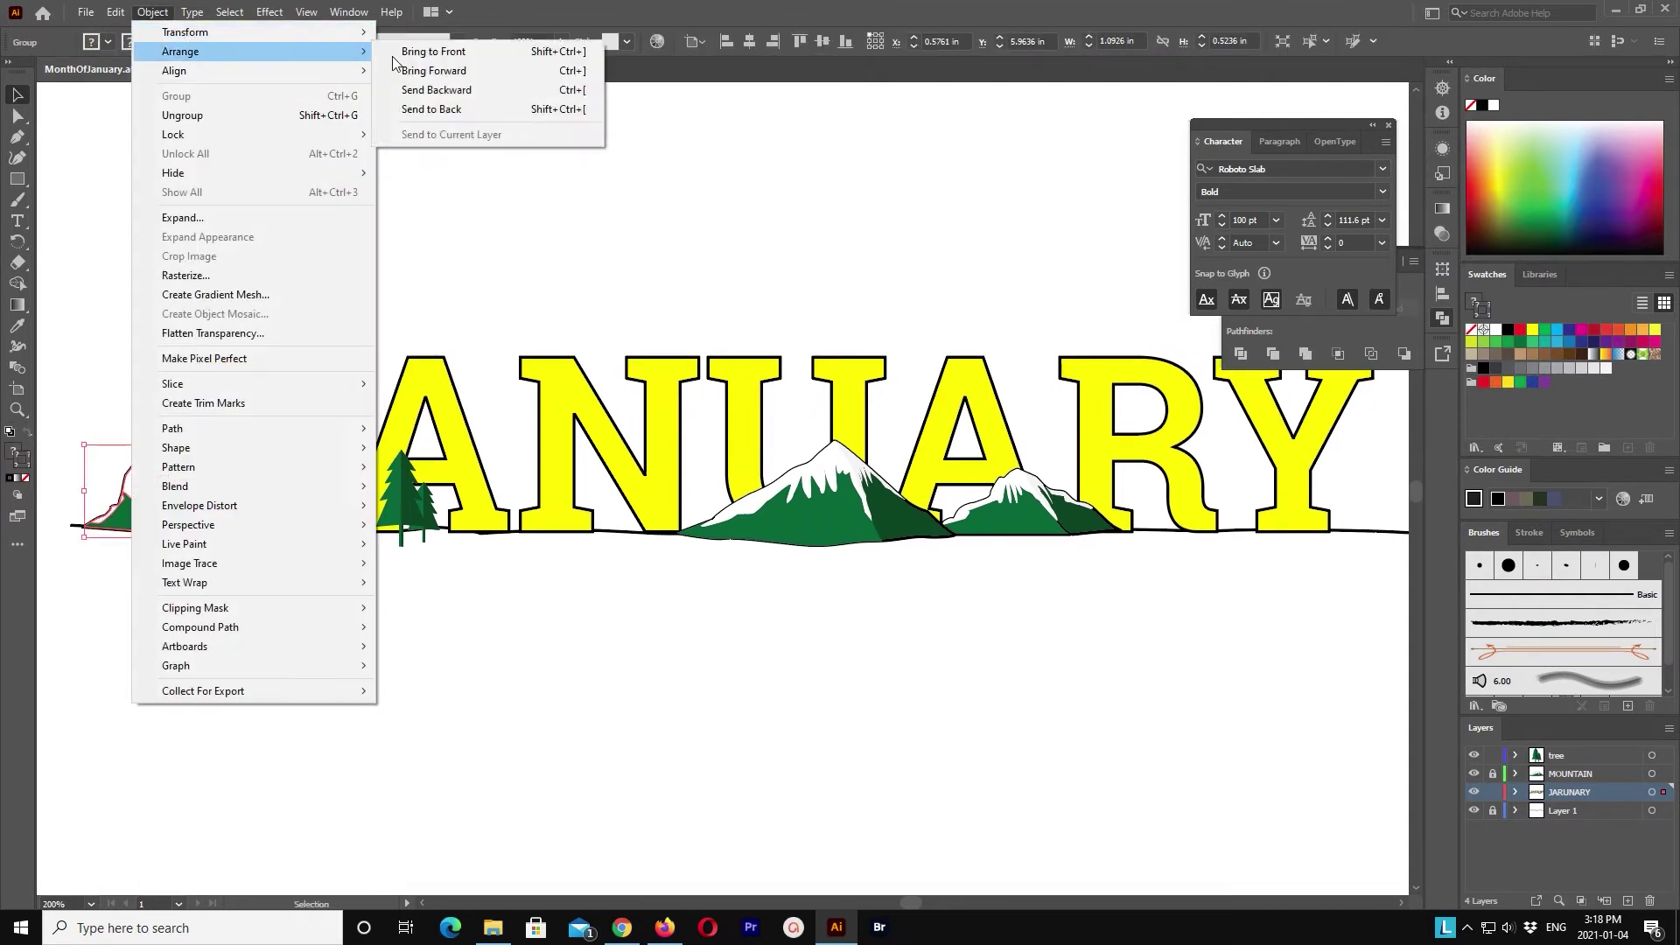
pyautogui.click(473, 49)
pyautogui.press('Right')
pyautogui.press('Down')
pyautogui.press('Down')
pyautogui.press('Right')
pyautogui.press('Right')
pyautogui.press('Right')
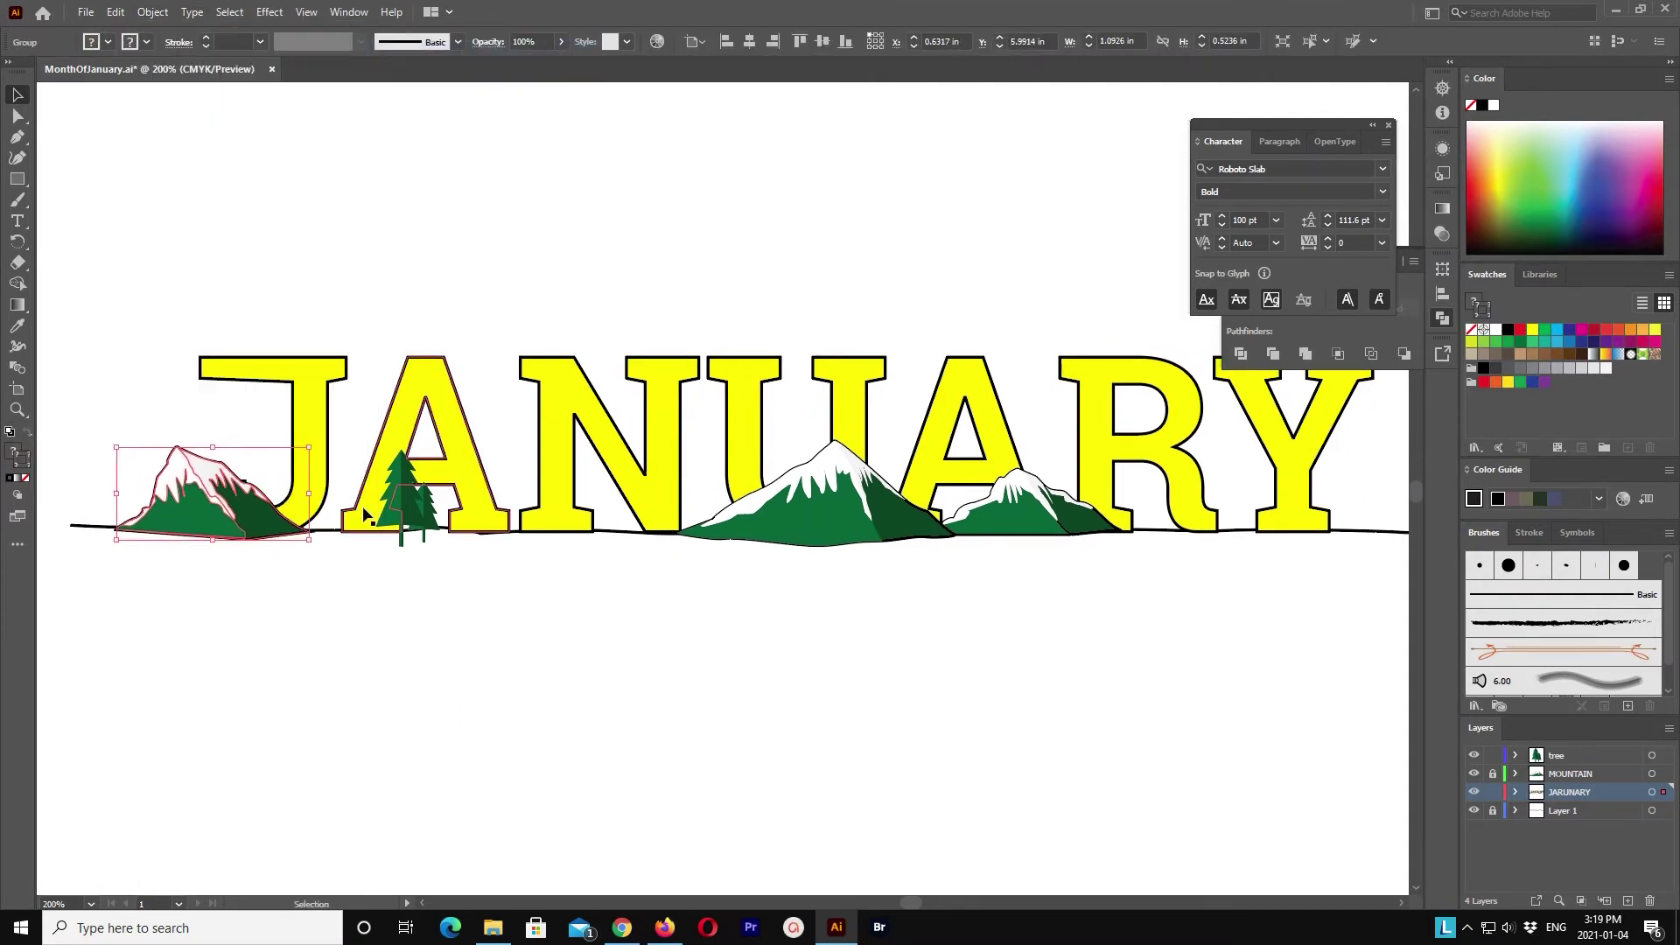
pyautogui.press('Up')
pyautogui.press('Right')
pyautogui.press('Right')
pyautogui.press('Right')
pyautogui.press('Left')
pyautogui.press('Left')
pyautogui.press('Left')
pyautogui.press('Left')
pyautogui.press('Left')
pyautogui.press('Left')
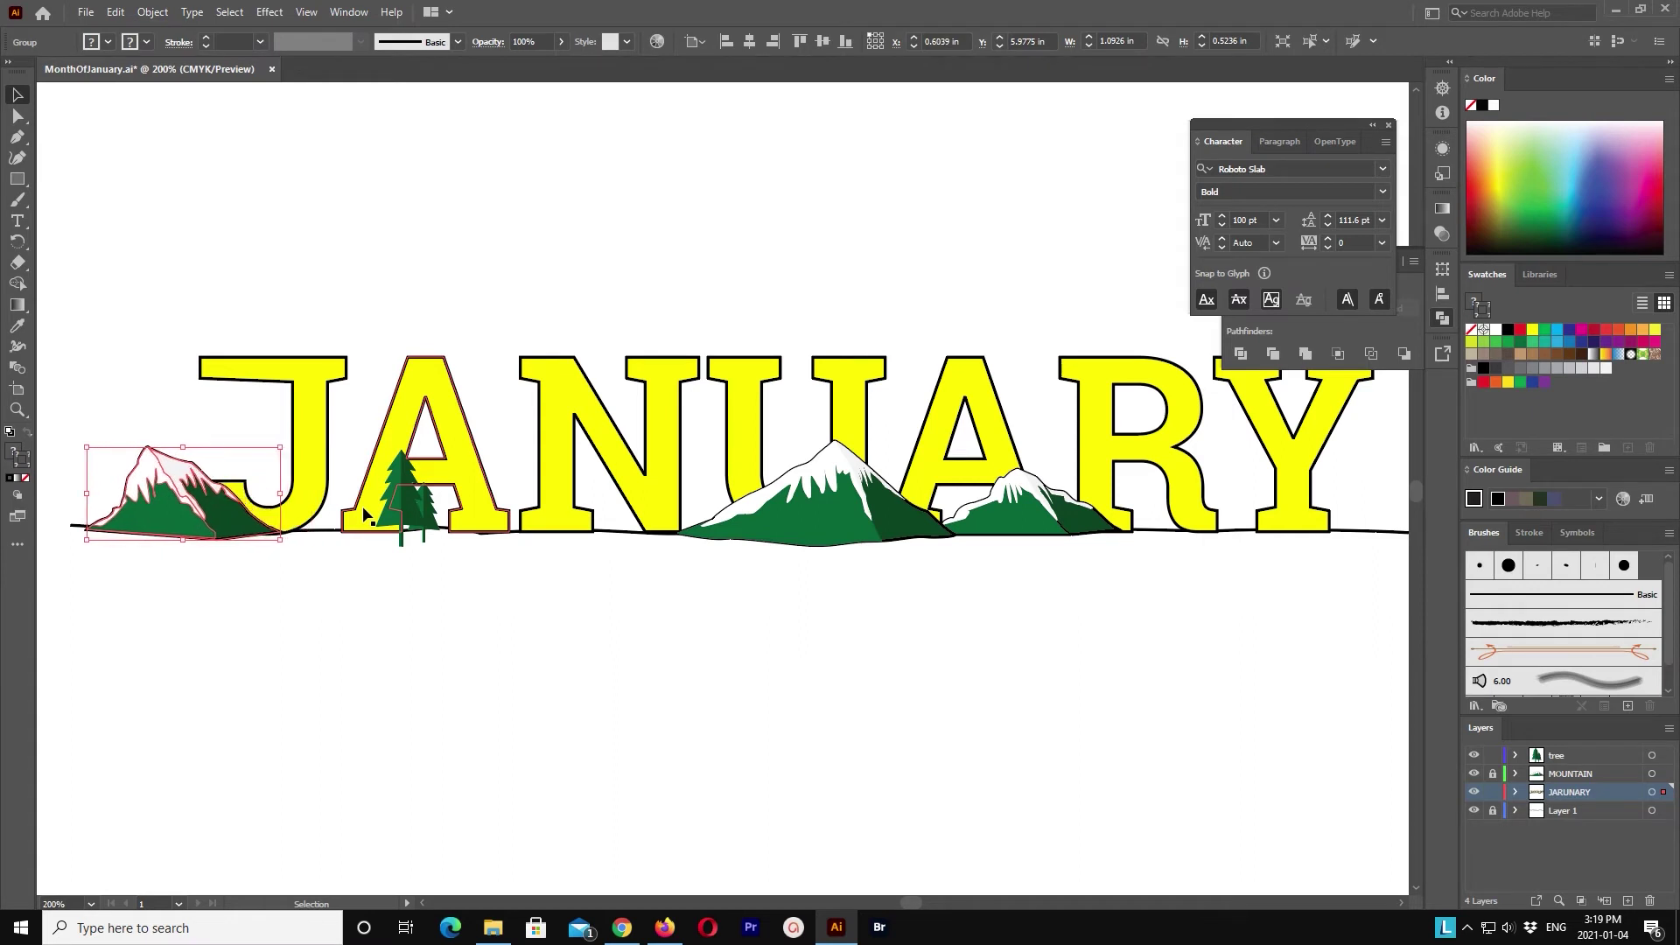
pyautogui.press('Left')
pyautogui.press('Left')
pyautogui.press('Left')
pyautogui.press('Up')
pyautogui.press('Left')
pyautogui.press('Left')
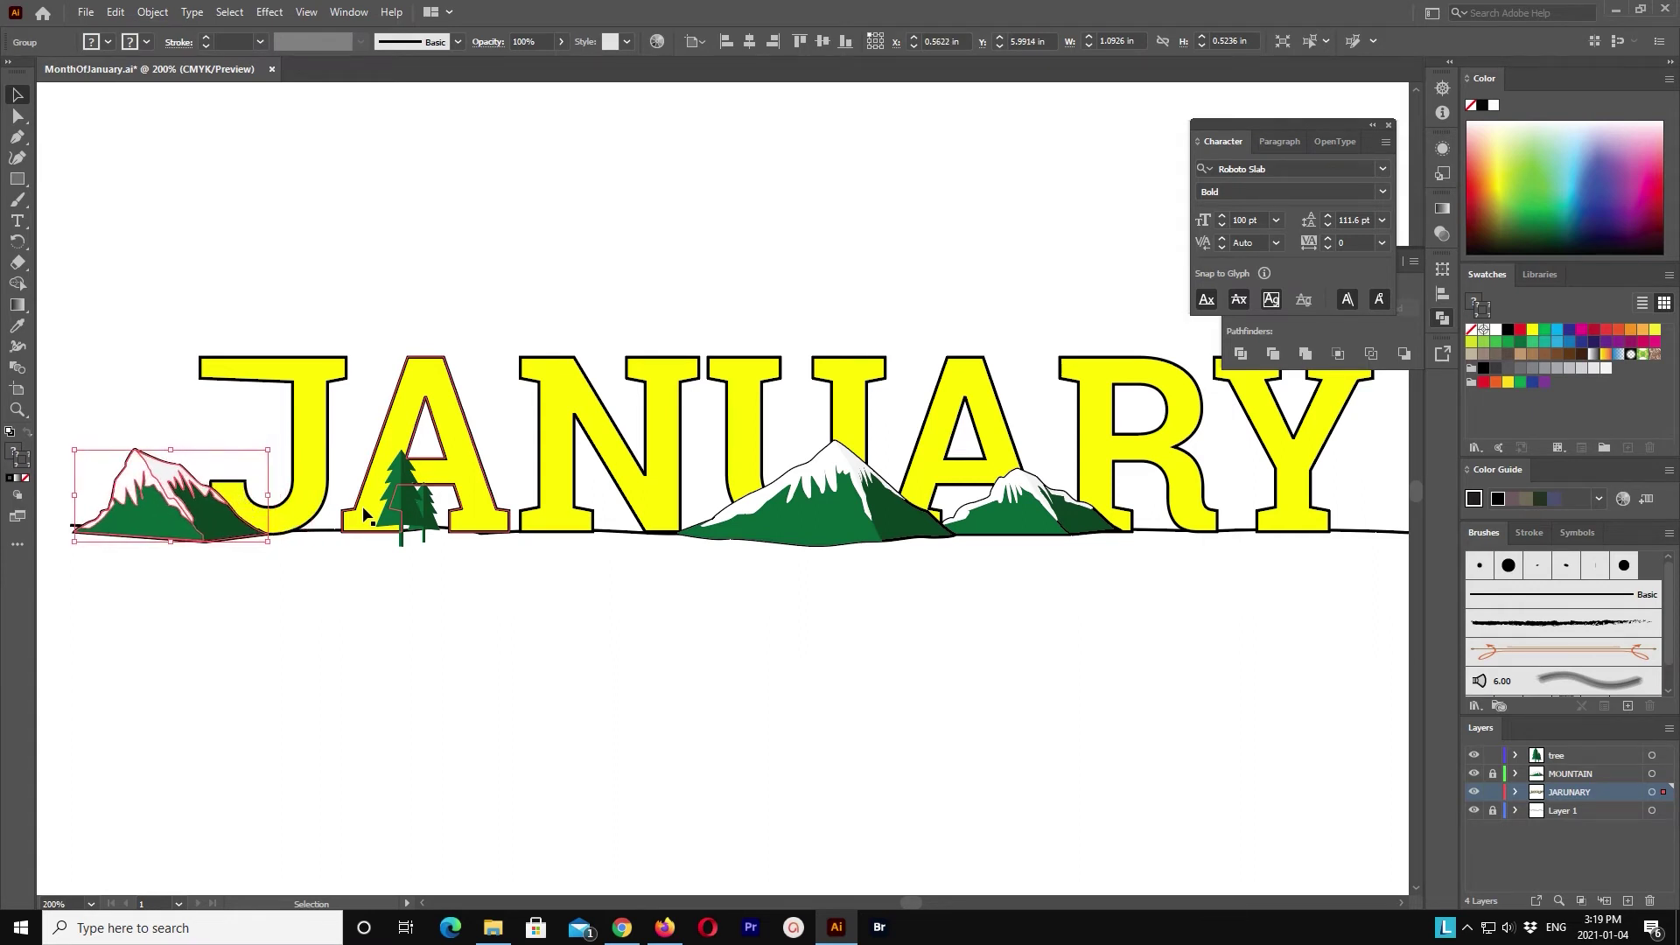
pyautogui.press('Left')
pyautogui.click(429, 529)
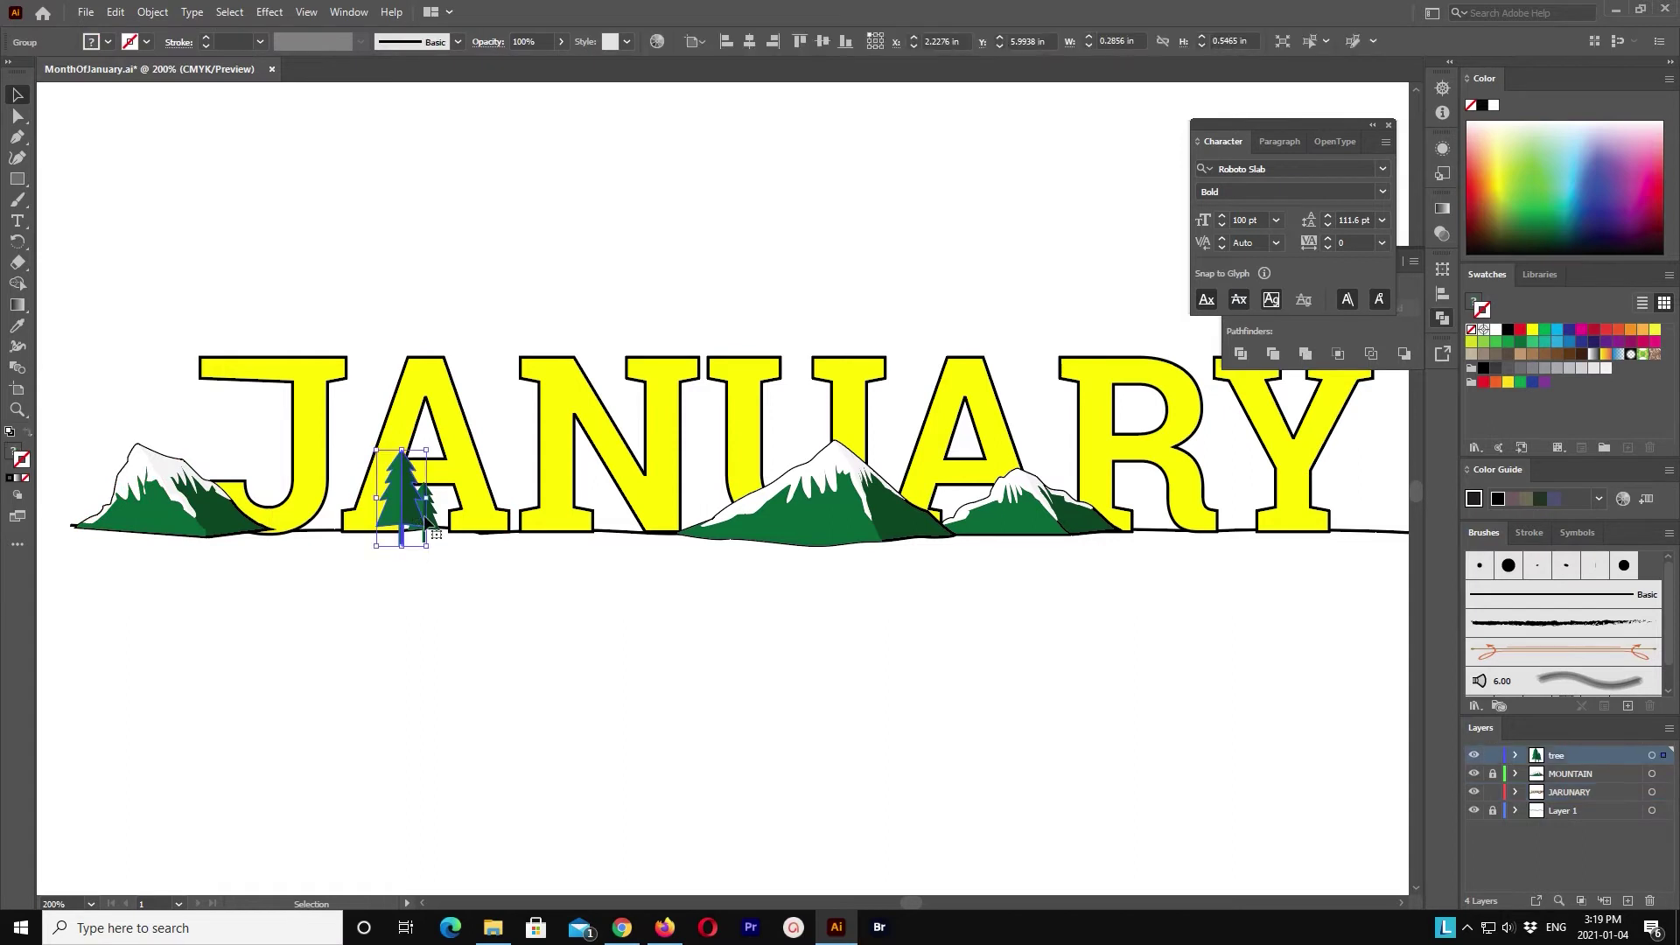
# Step: Move the pine pair left onto the mountain's right foot and save MonthOfJanuary.ai
pyautogui.keyDown('shift'); pyautogui.click(475, 503); pyautogui.keyUp('shift')
pyautogui.moveTo(420, 508); pyautogui.dragTo(284, 508)
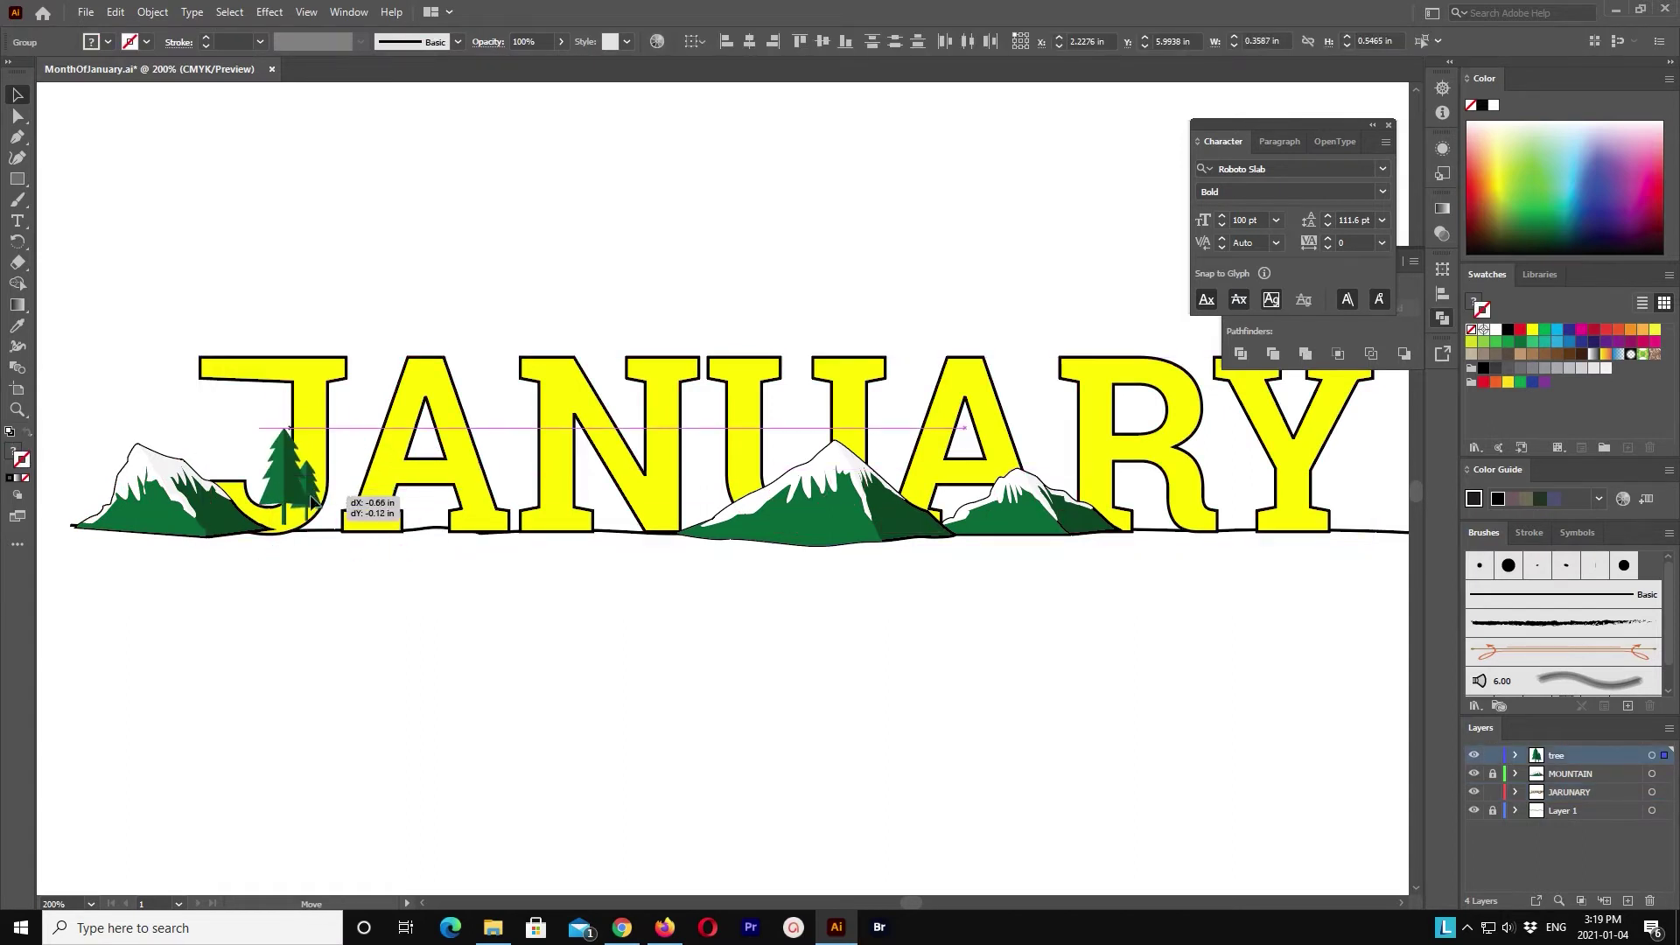
pyautogui.click(315, 580)
pyautogui.hotkey('ctrl', 's')
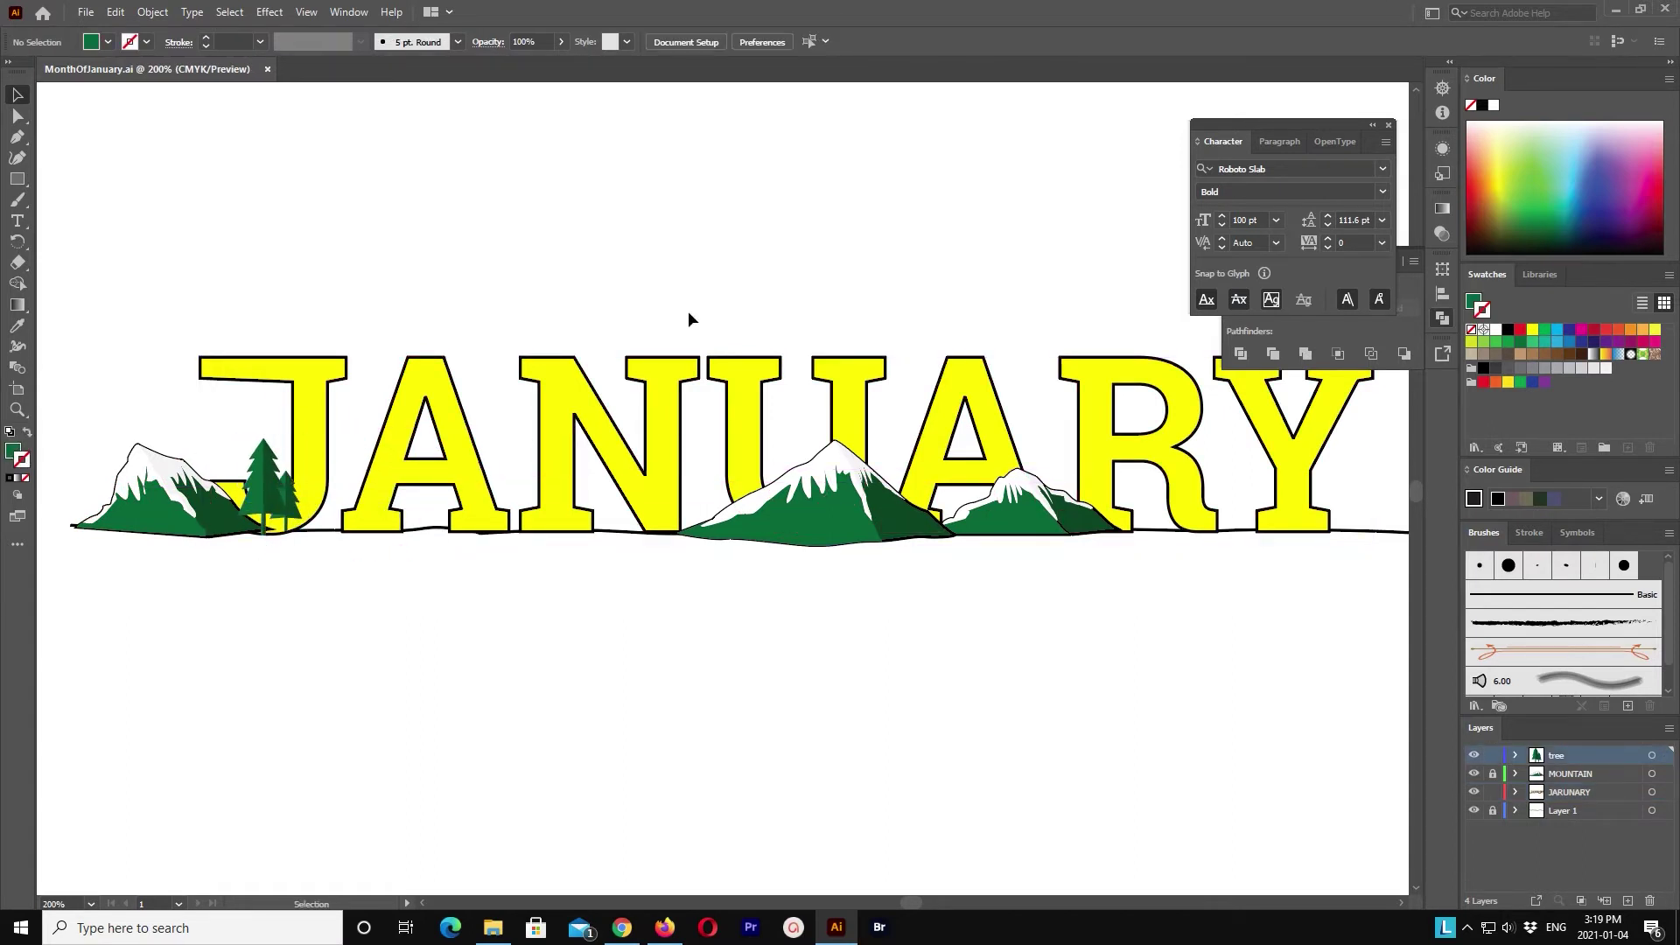
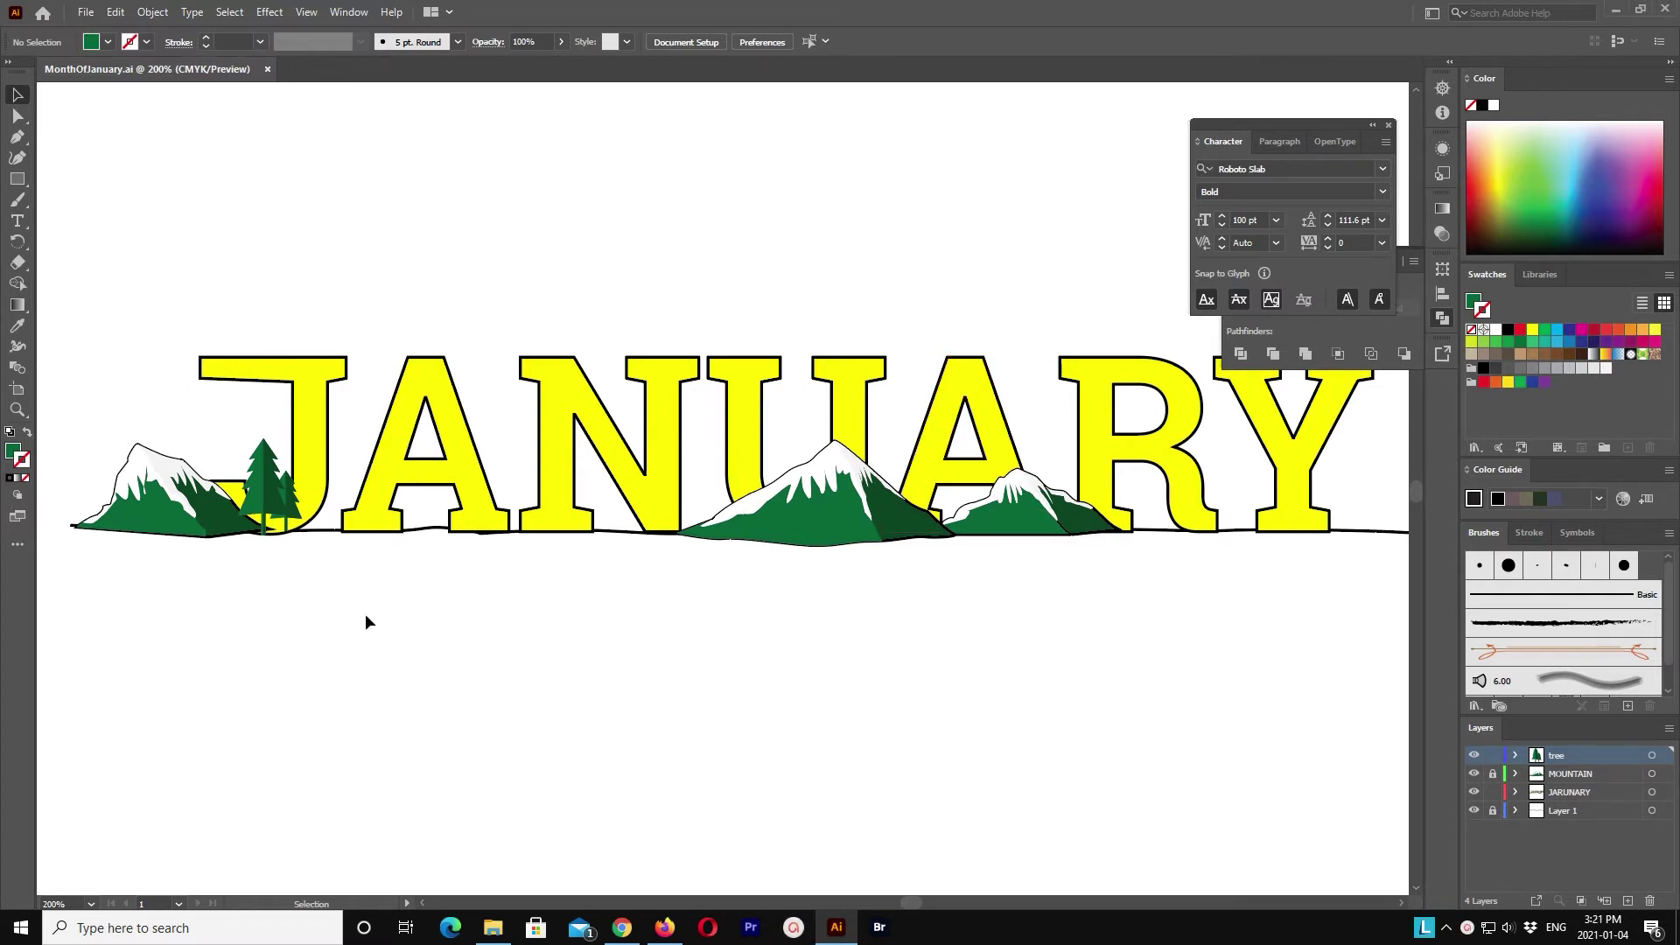
# Step: Lock the tree layer, then drag the ground line's anchors to flatten its dip
pyautogui.click(1494, 756)
pyautogui.press('a')
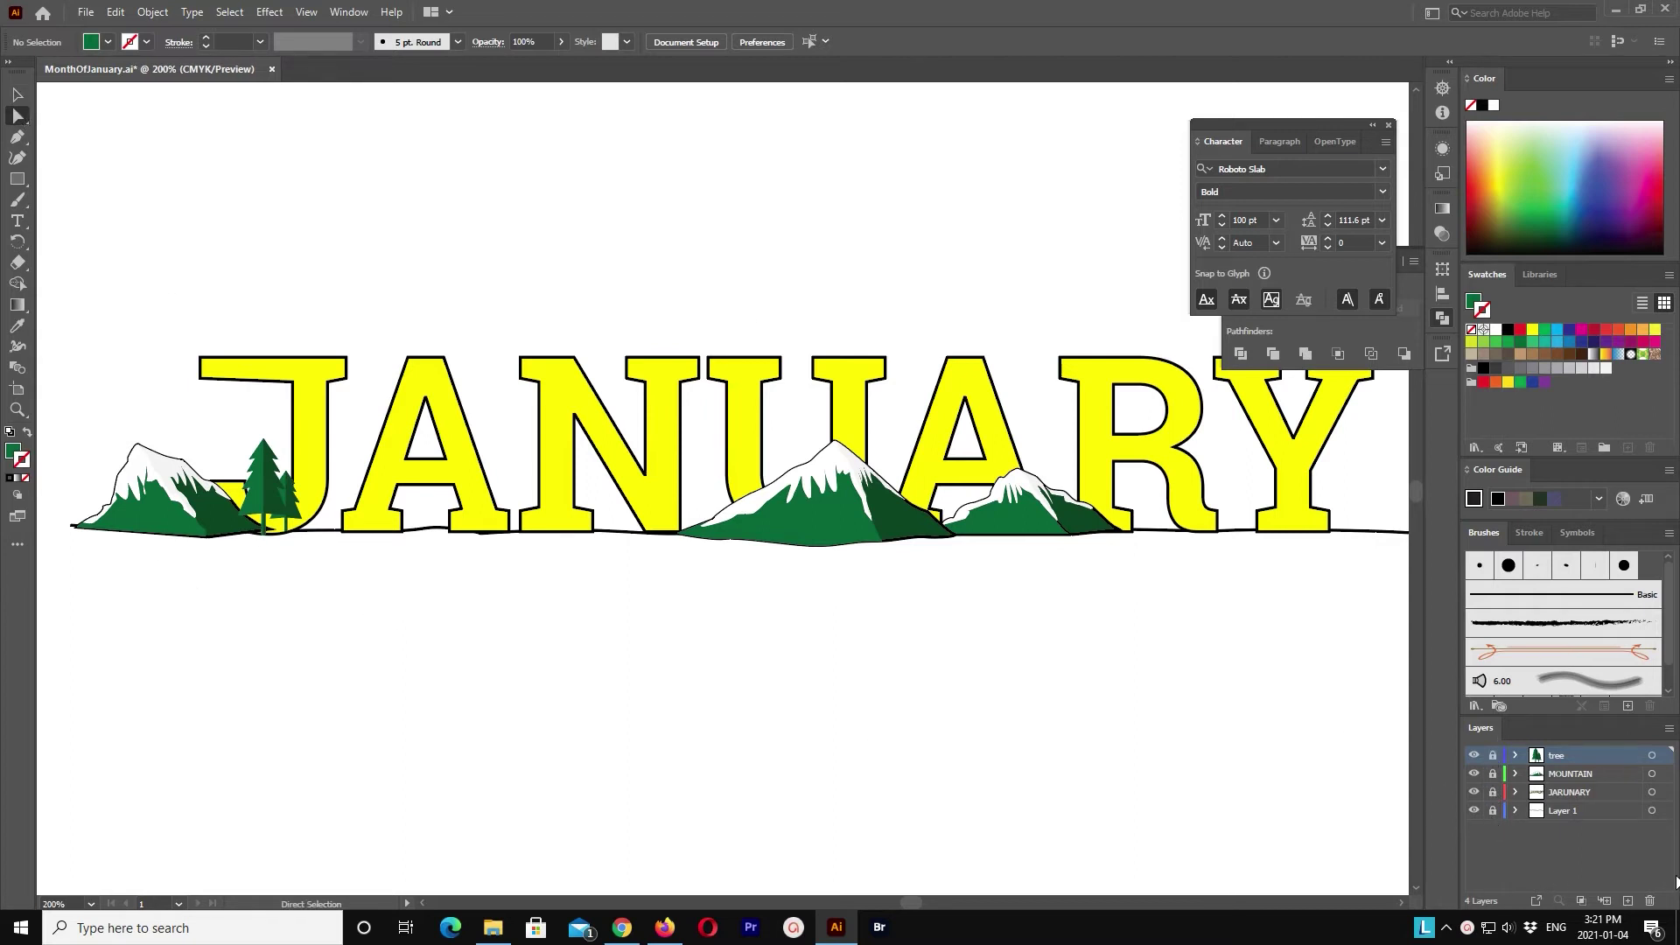
pyautogui.click(1552, 811)
pyautogui.click(208, 515)
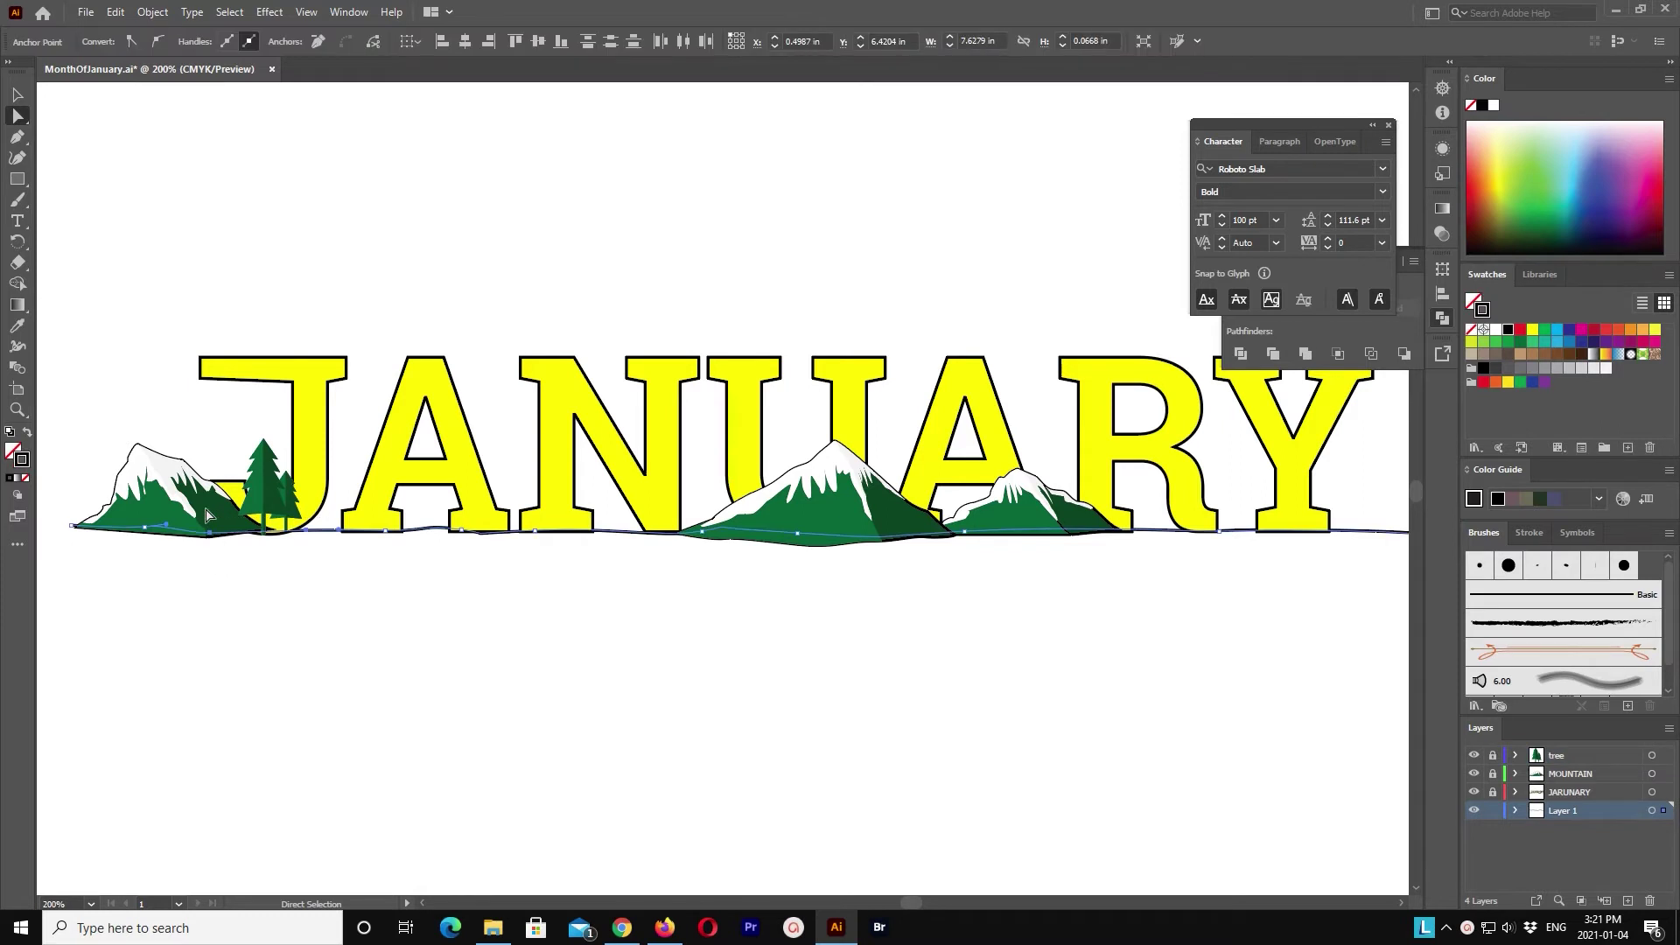
pyautogui.hscroll(-3, 321, 635)
pyautogui.moveTo(457, 619); pyautogui.dragTo(142, 515)
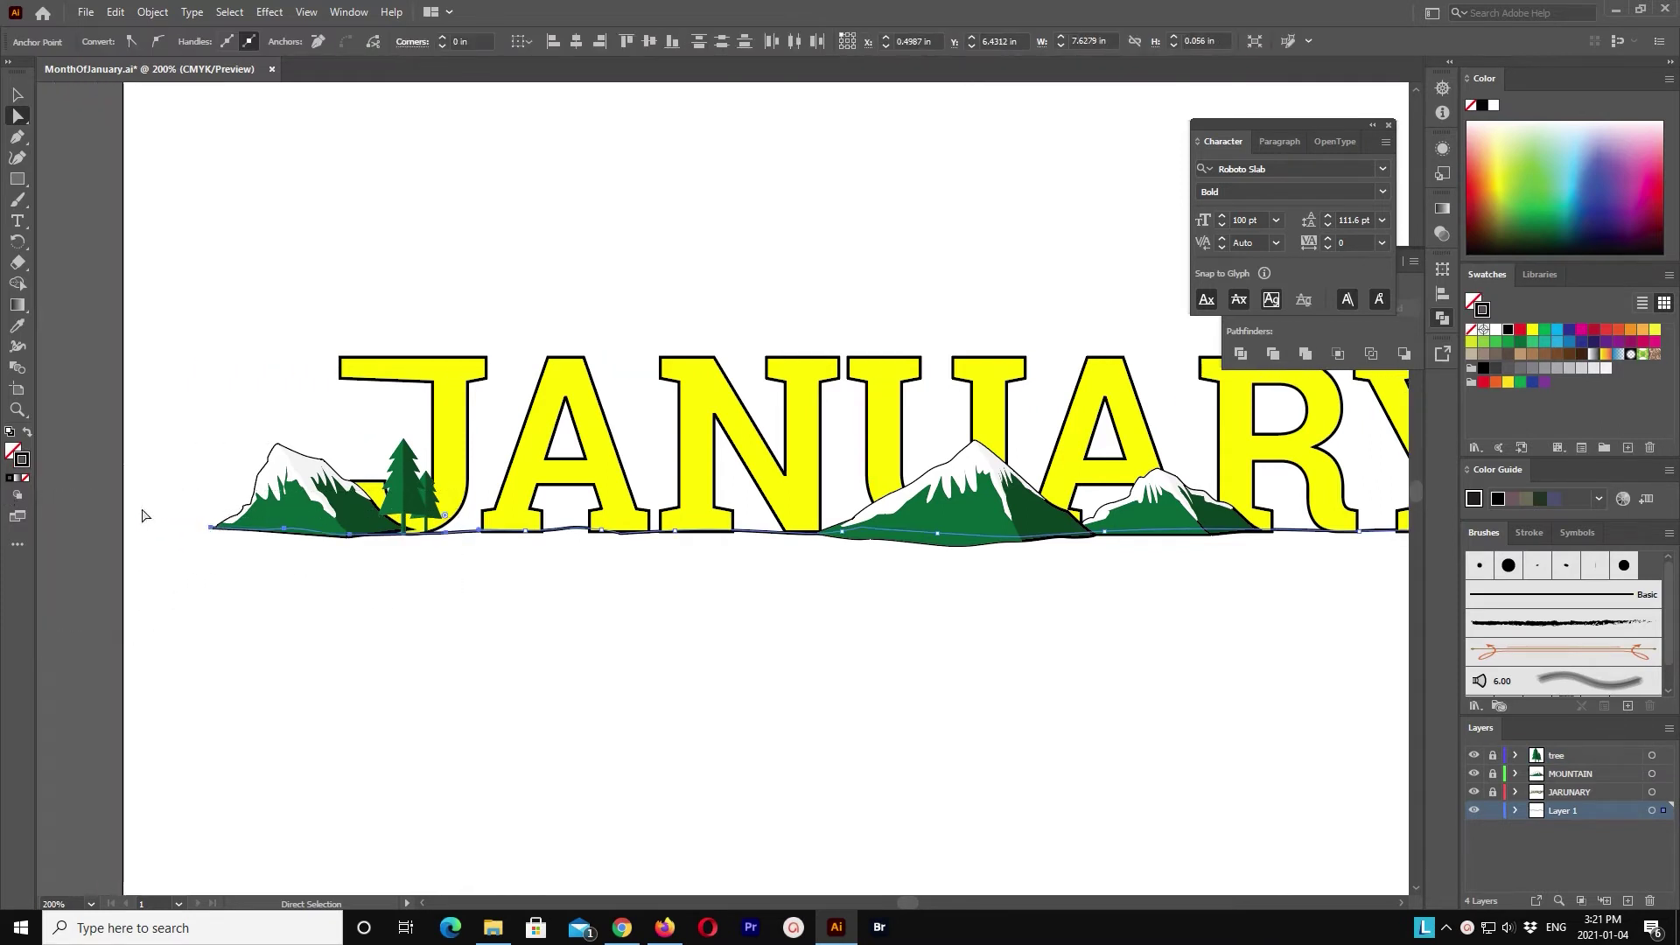
pyautogui.click(534, 531)
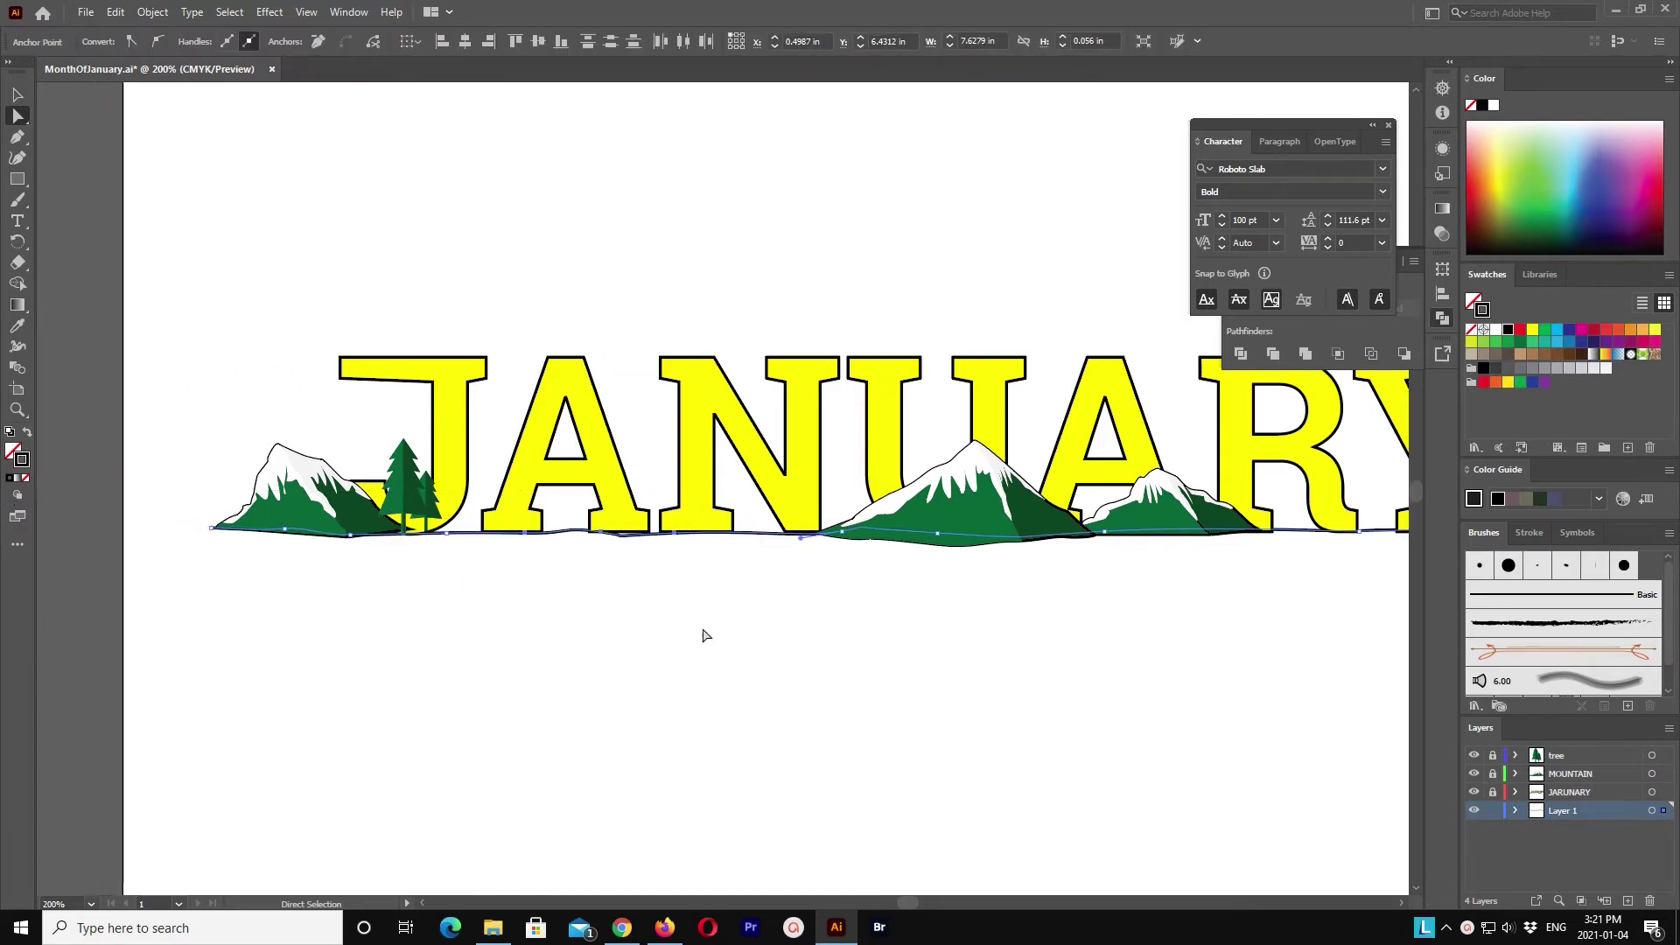
pyautogui.moveTo(623, 539); pyautogui.dragTo(648, 533)
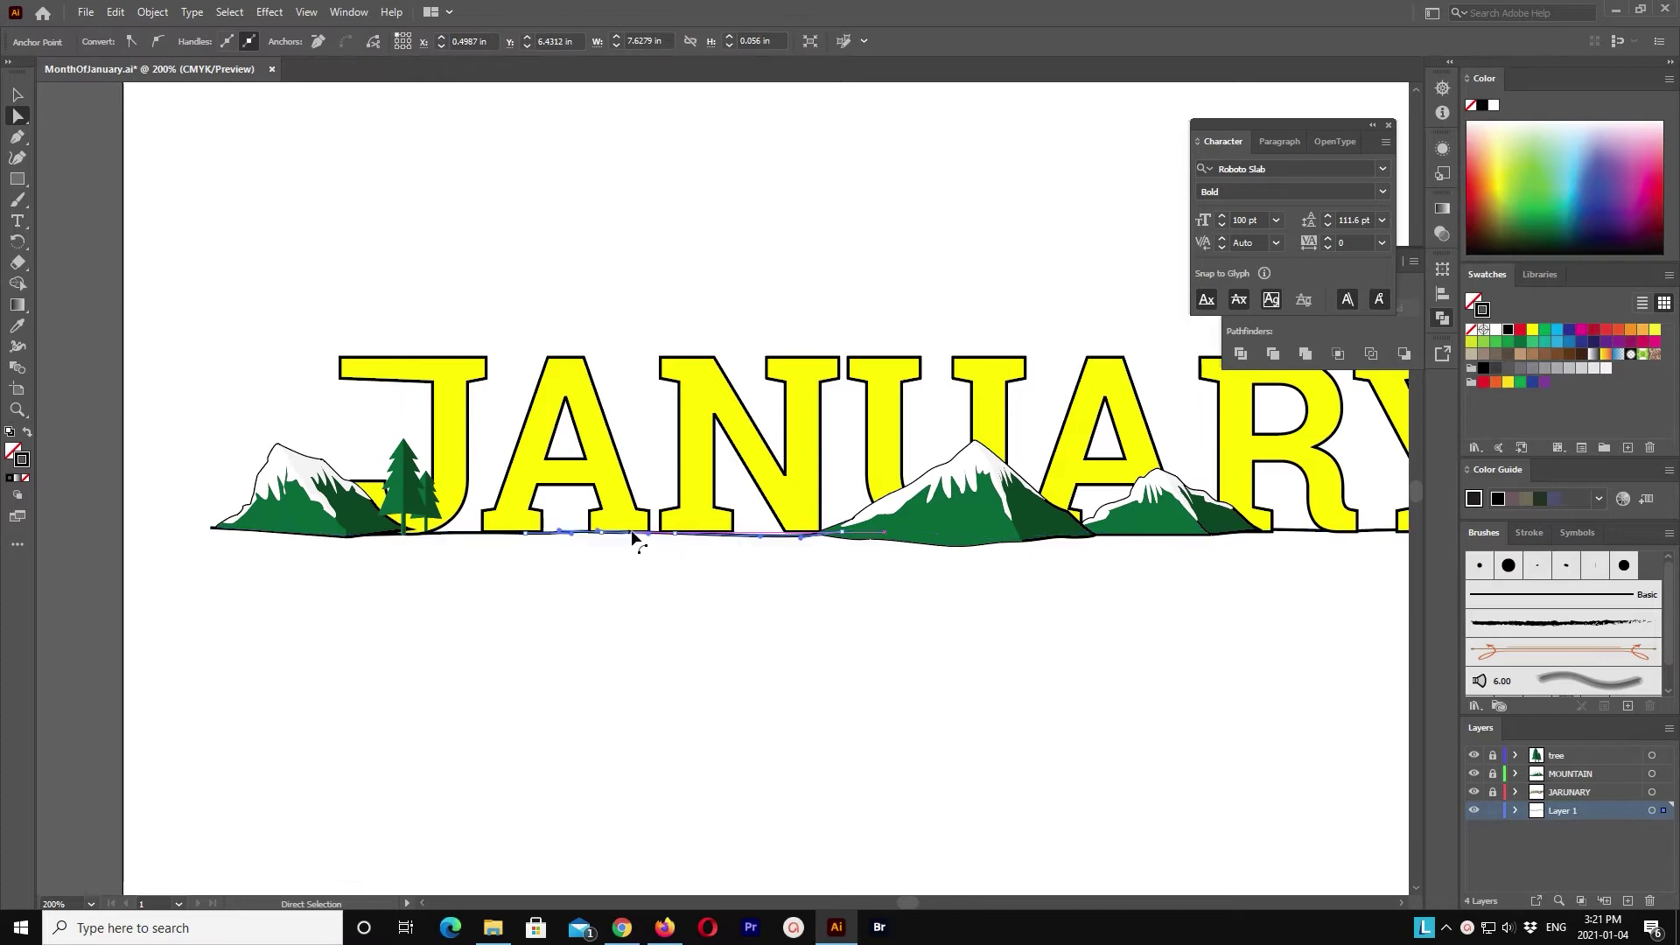
pyautogui.click(750, 607)
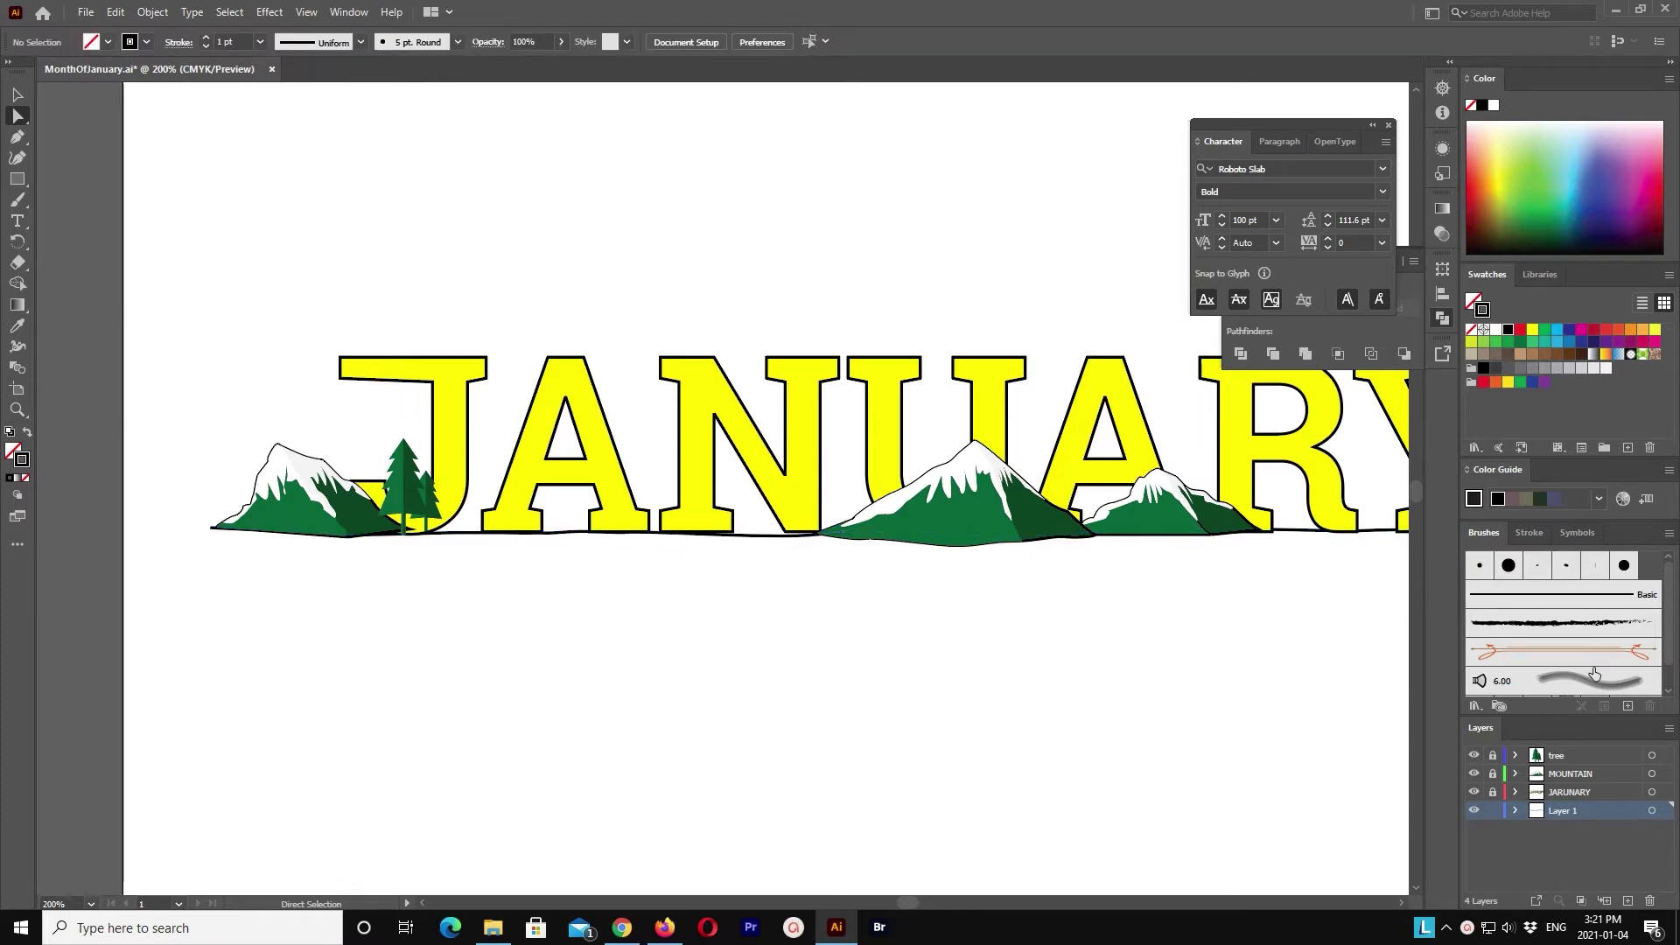
pyautogui.scroll(5, 696, 745)
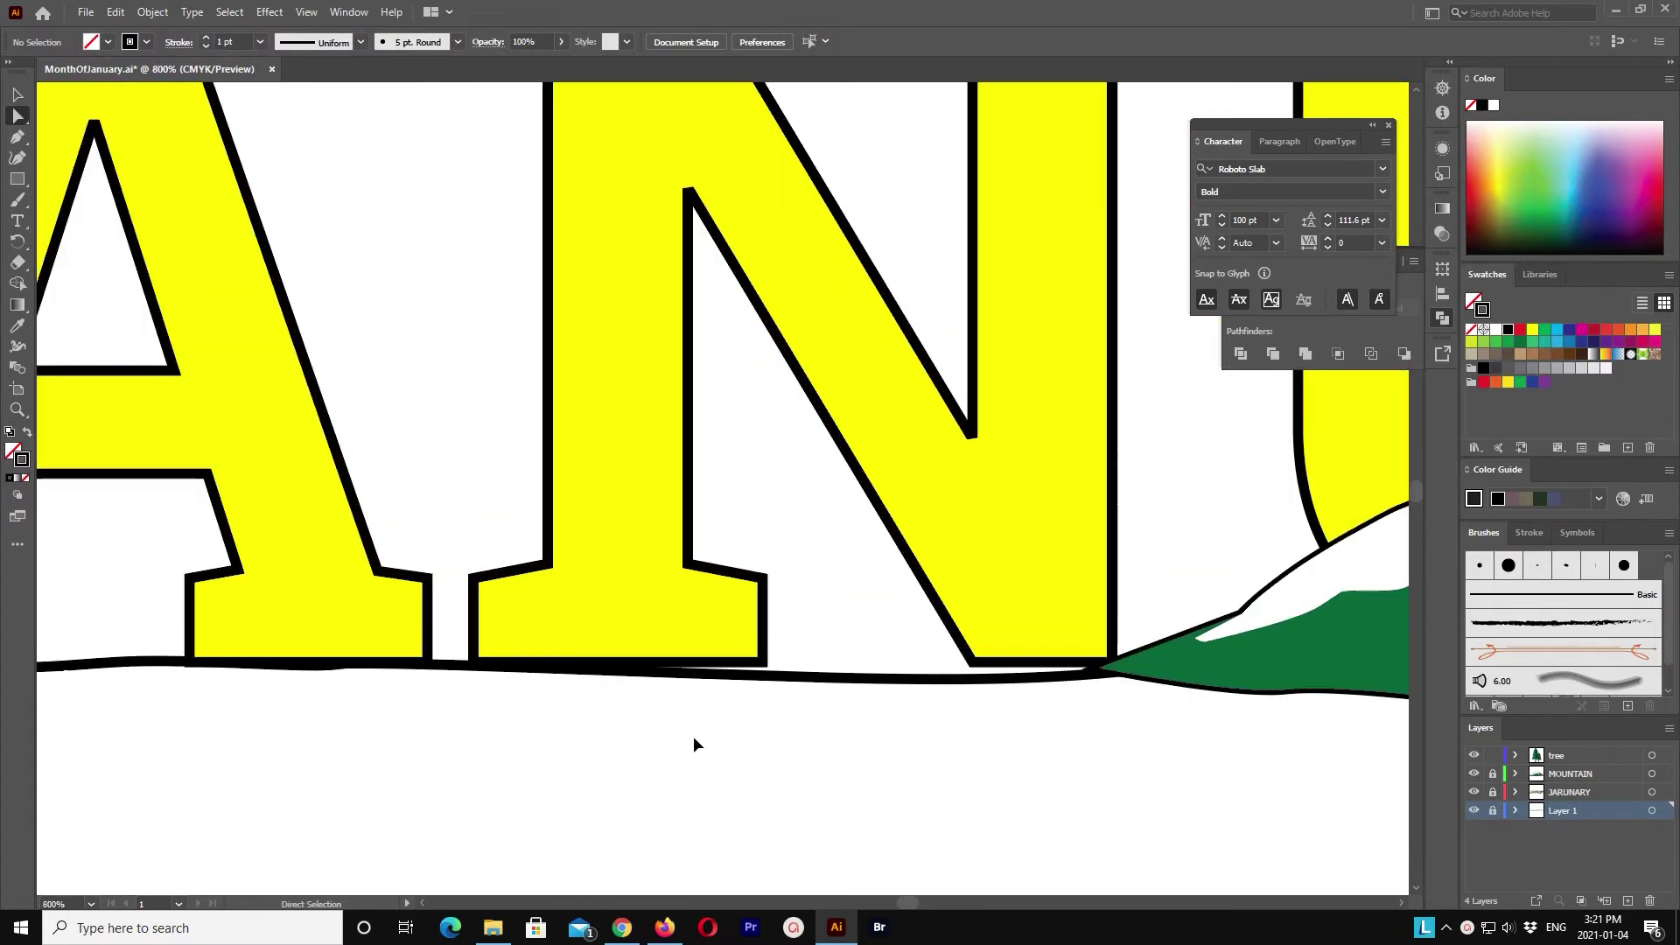
# Step: Move the small pine slightly left, closer to the larger one
pyautogui.click(551, 525)
pyautogui.press('v')
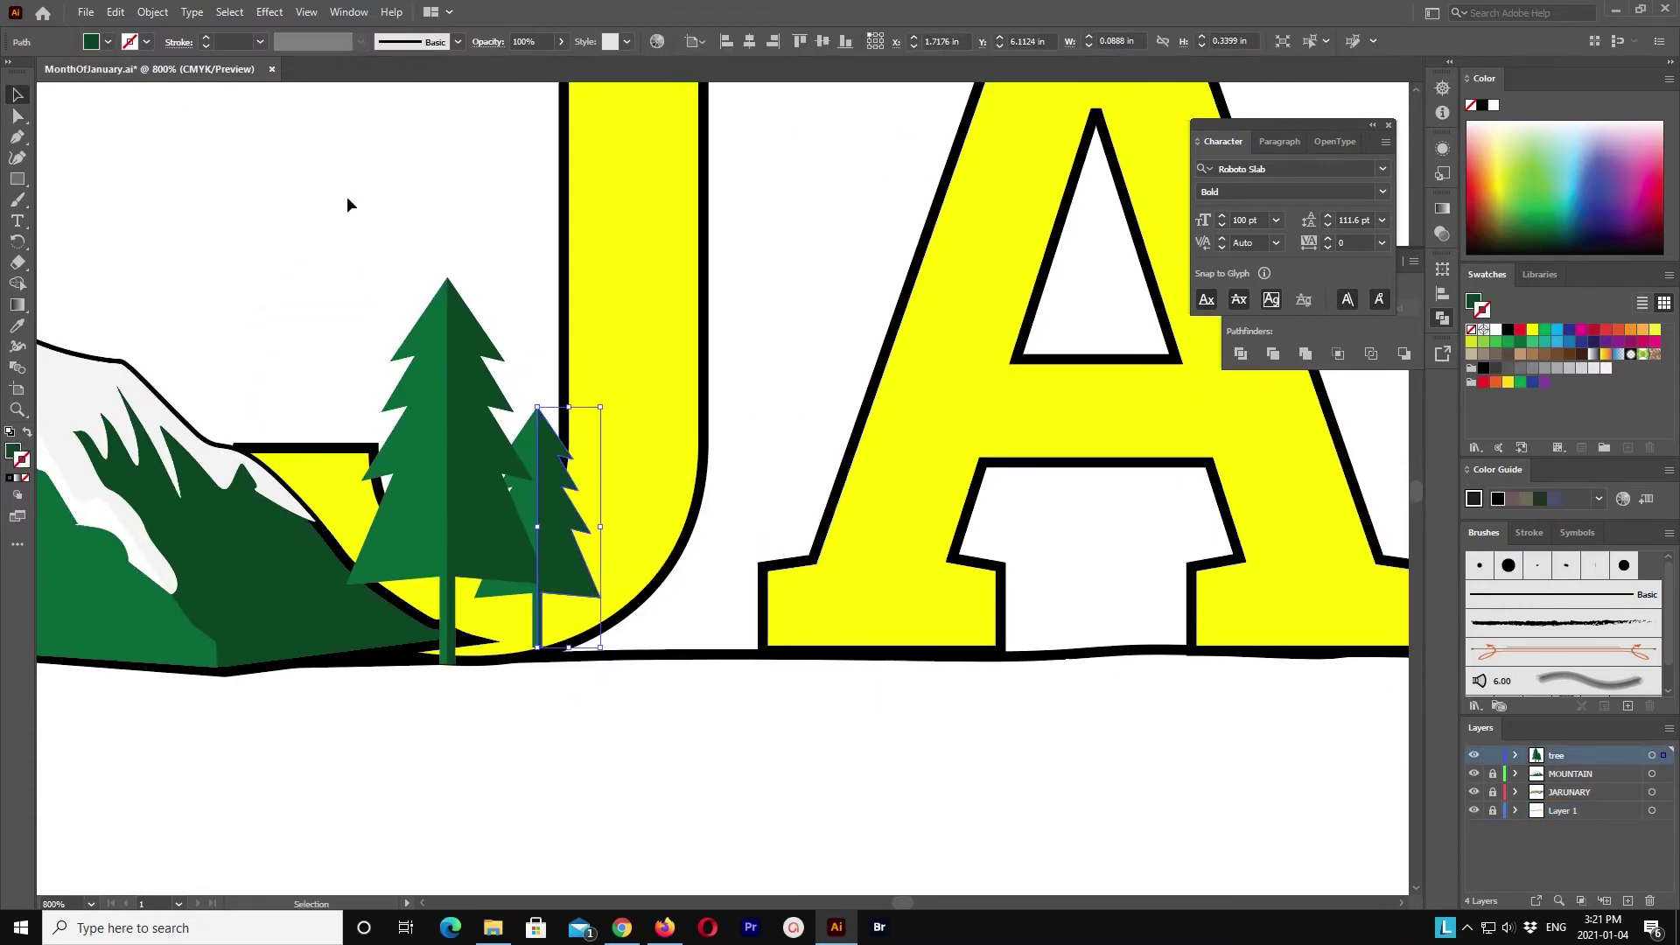
pyautogui.moveTo(554, 525); pyautogui.dragTo(517, 525)
# Step: Add a Drop Shadow to the pine group and try different offset and blur values
pyautogui.click(459, 394)
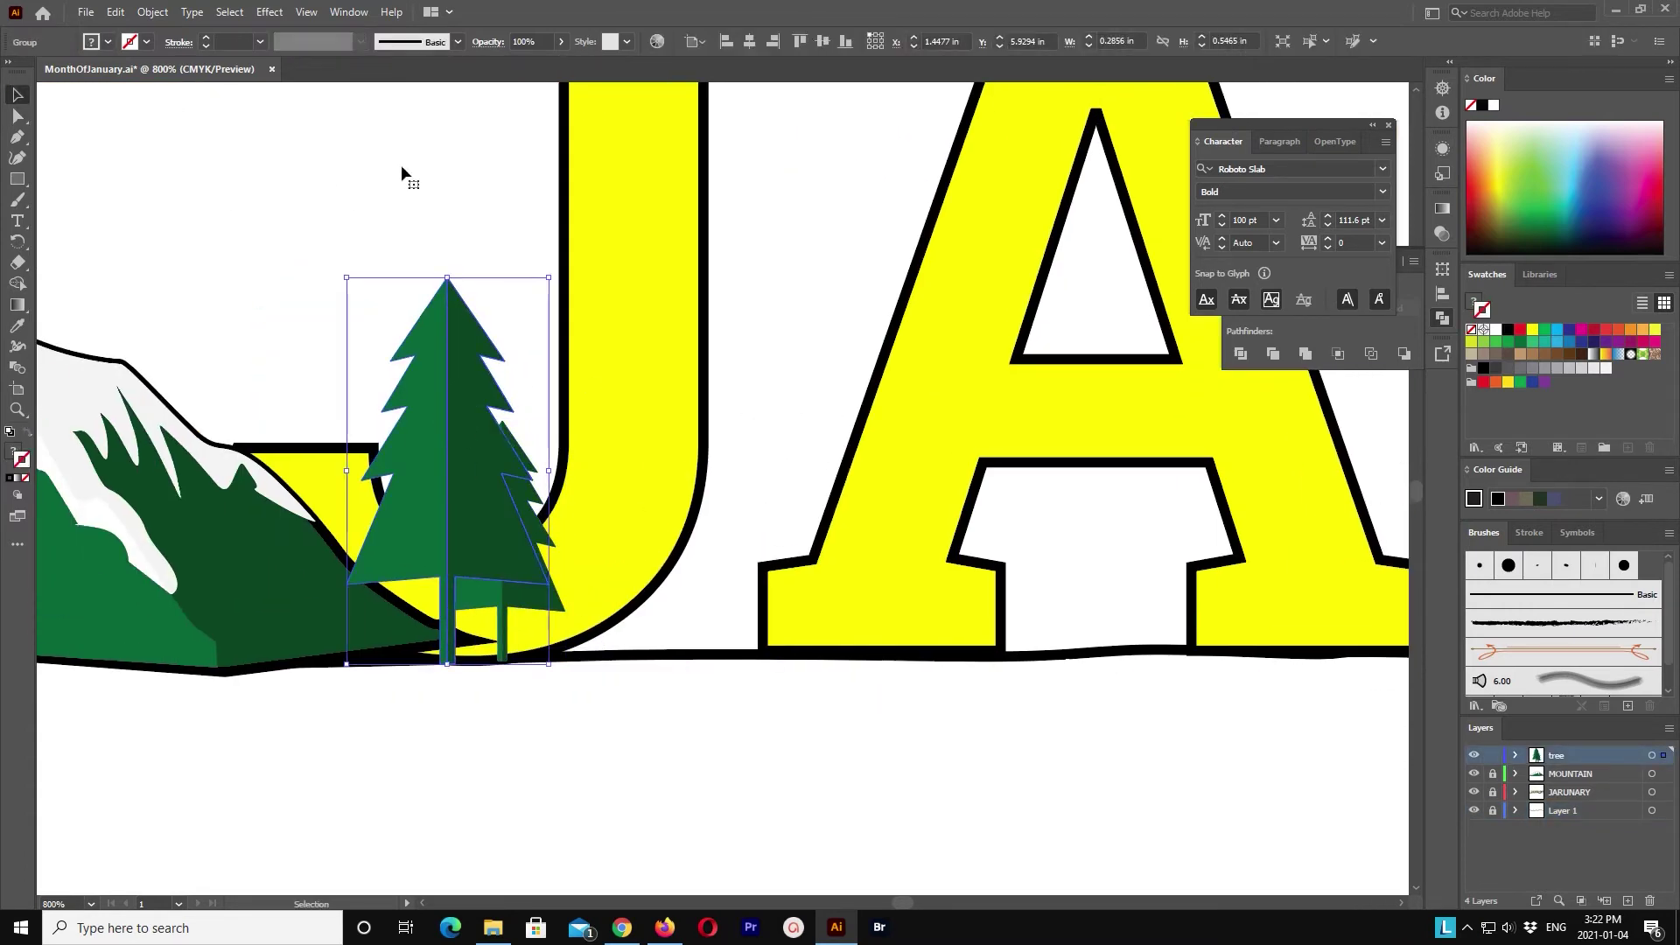
pyautogui.click(298, 11)
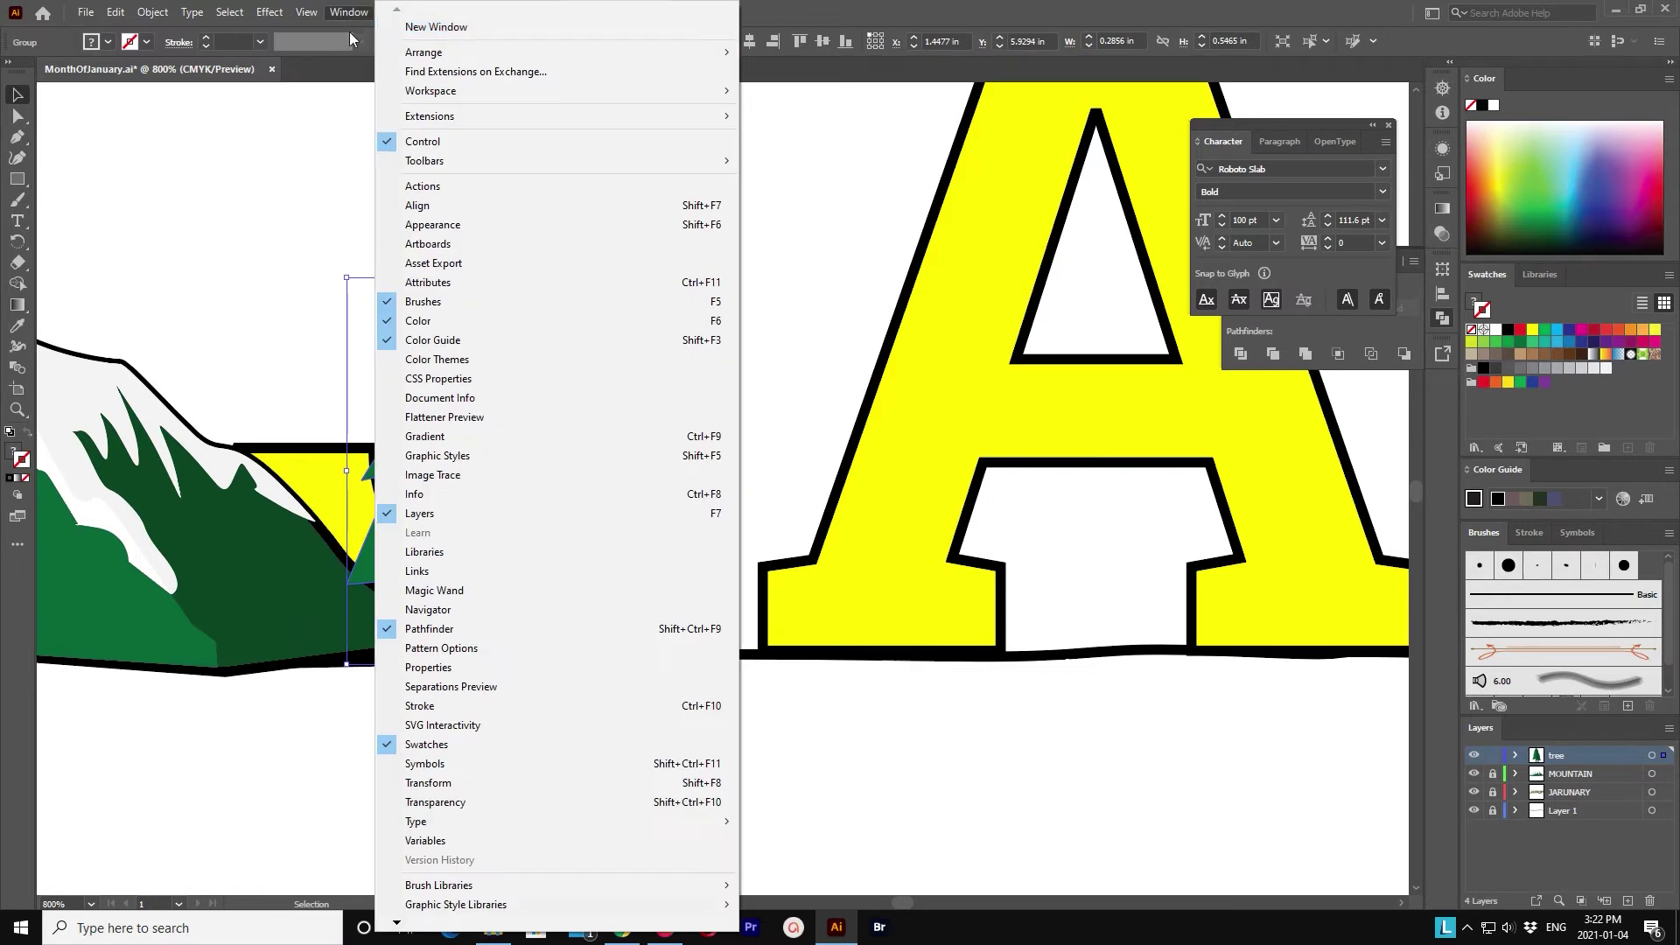
pyautogui.click(529, 214)
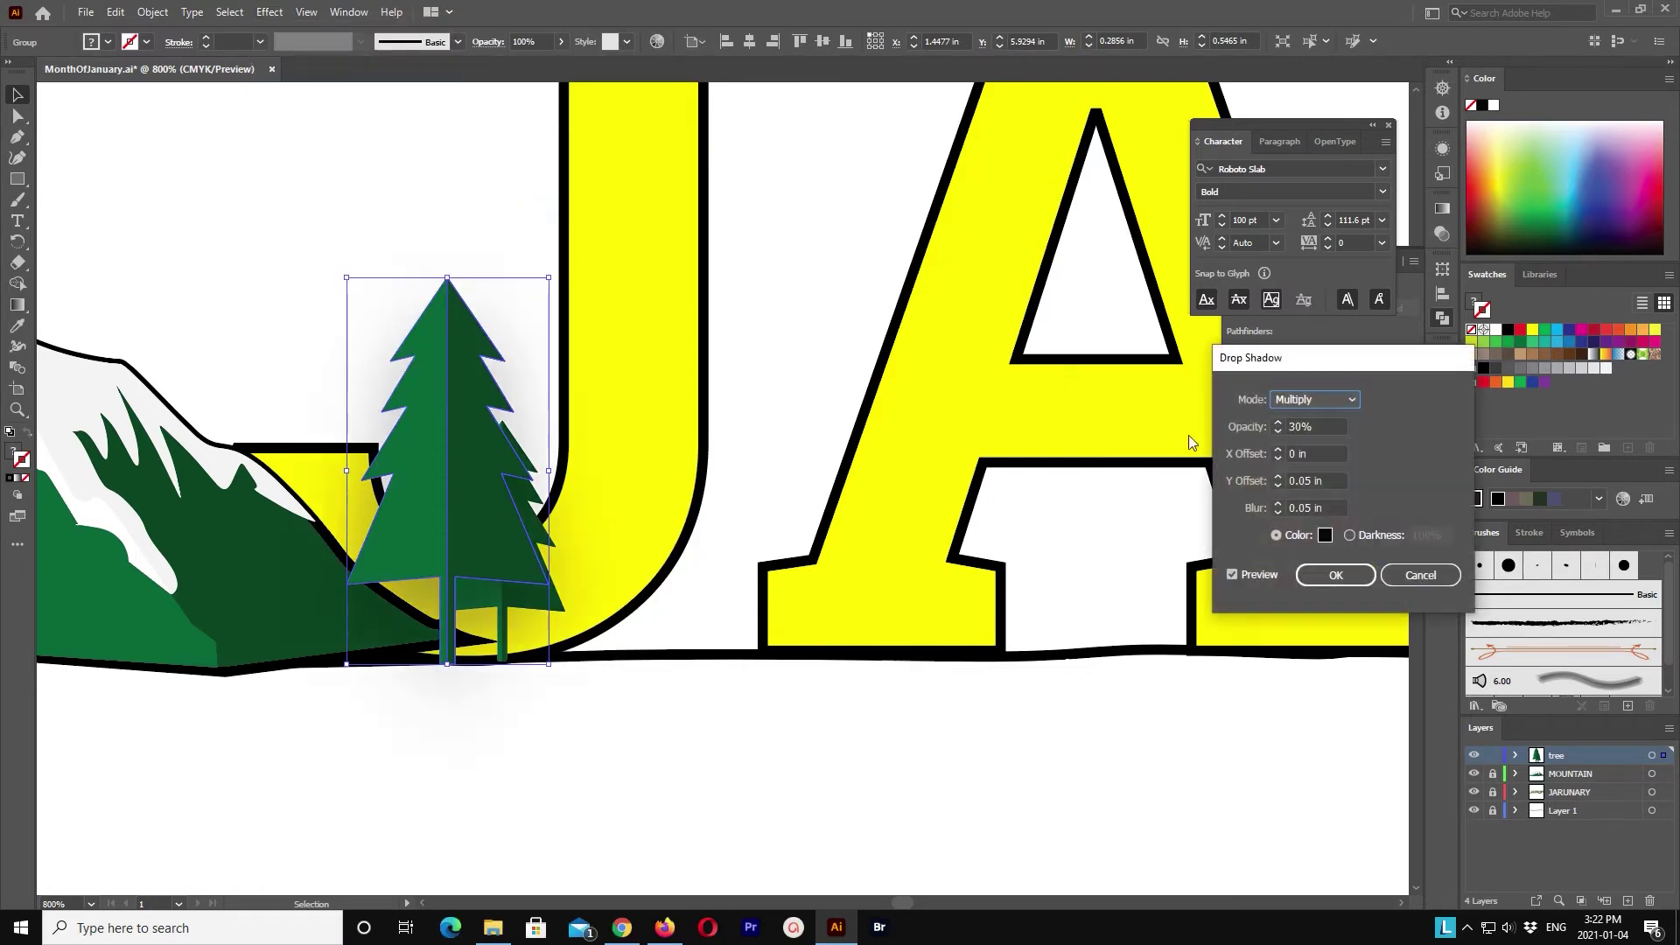
pyautogui.click(1311, 482)
pyautogui.write('0.1')
pyautogui.click(1302, 455)
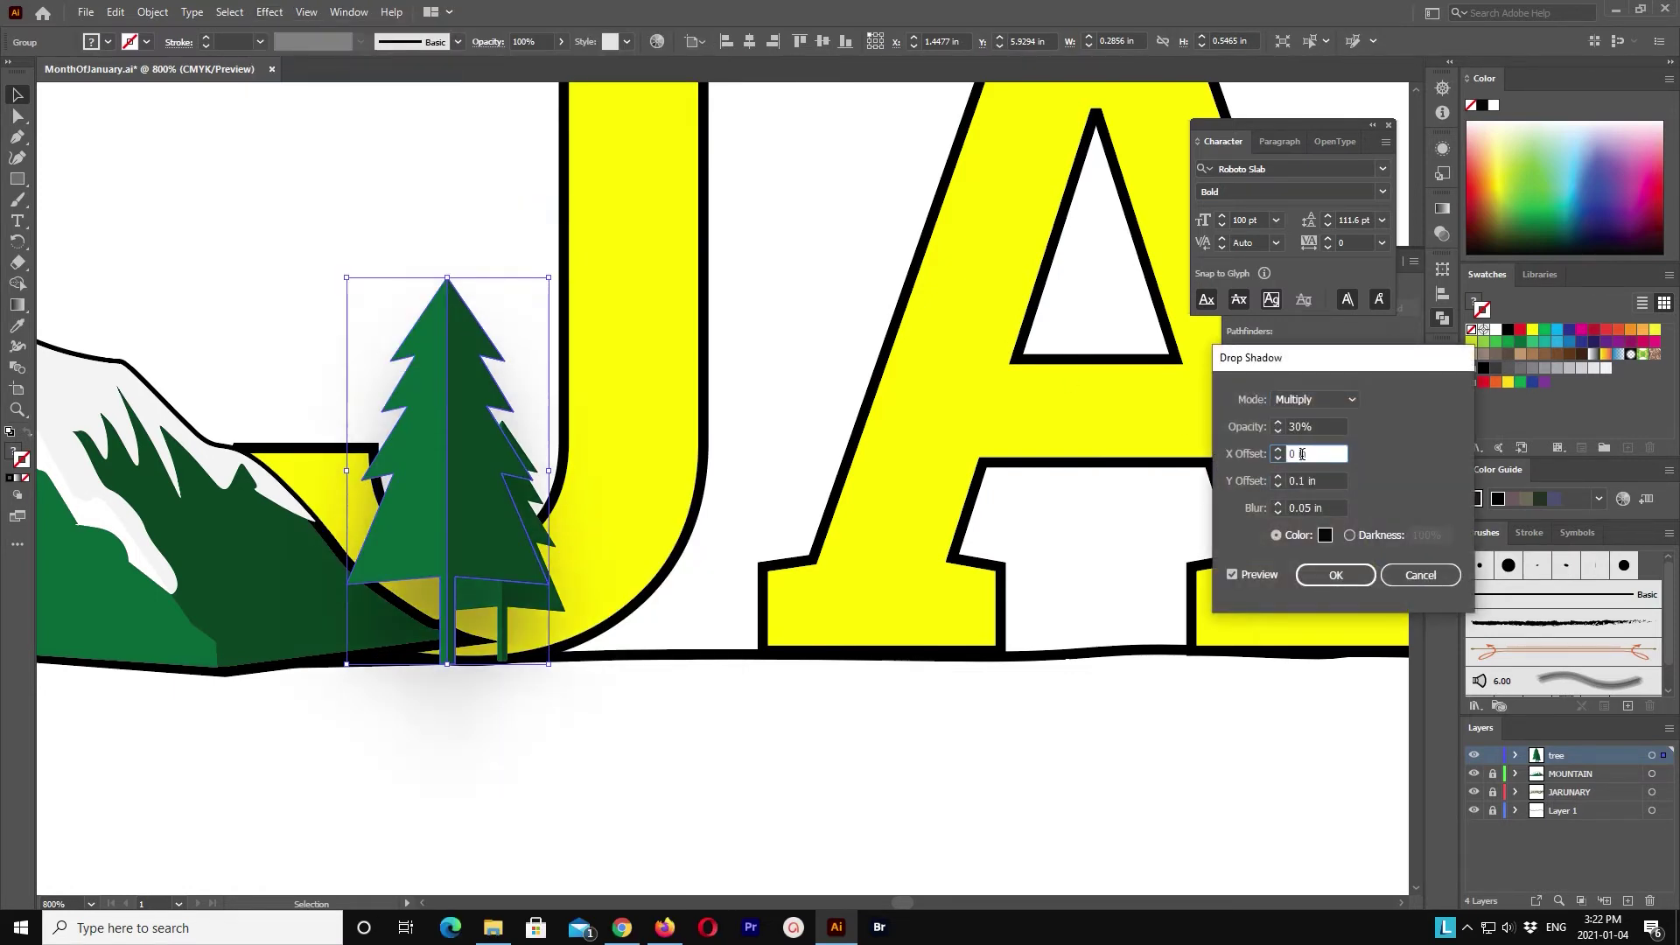
pyautogui.write('.0')
pyautogui.click(1326, 482)
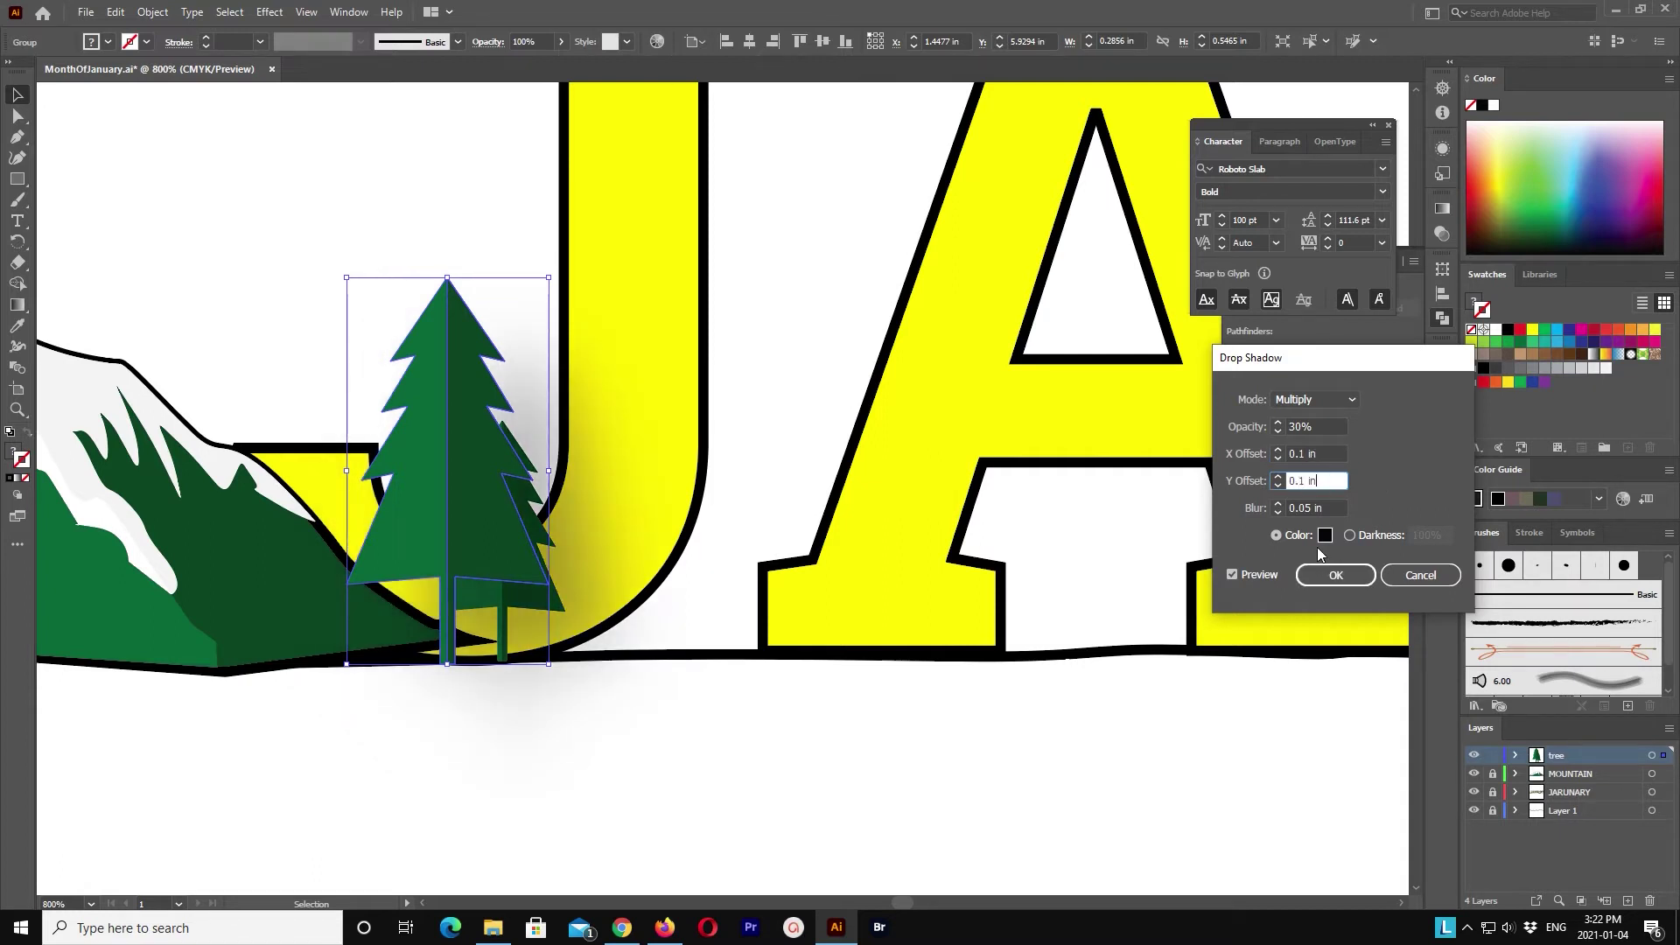
pyautogui.click(1309, 509)
pyautogui.write('0.01')
pyautogui.click(1330, 481)
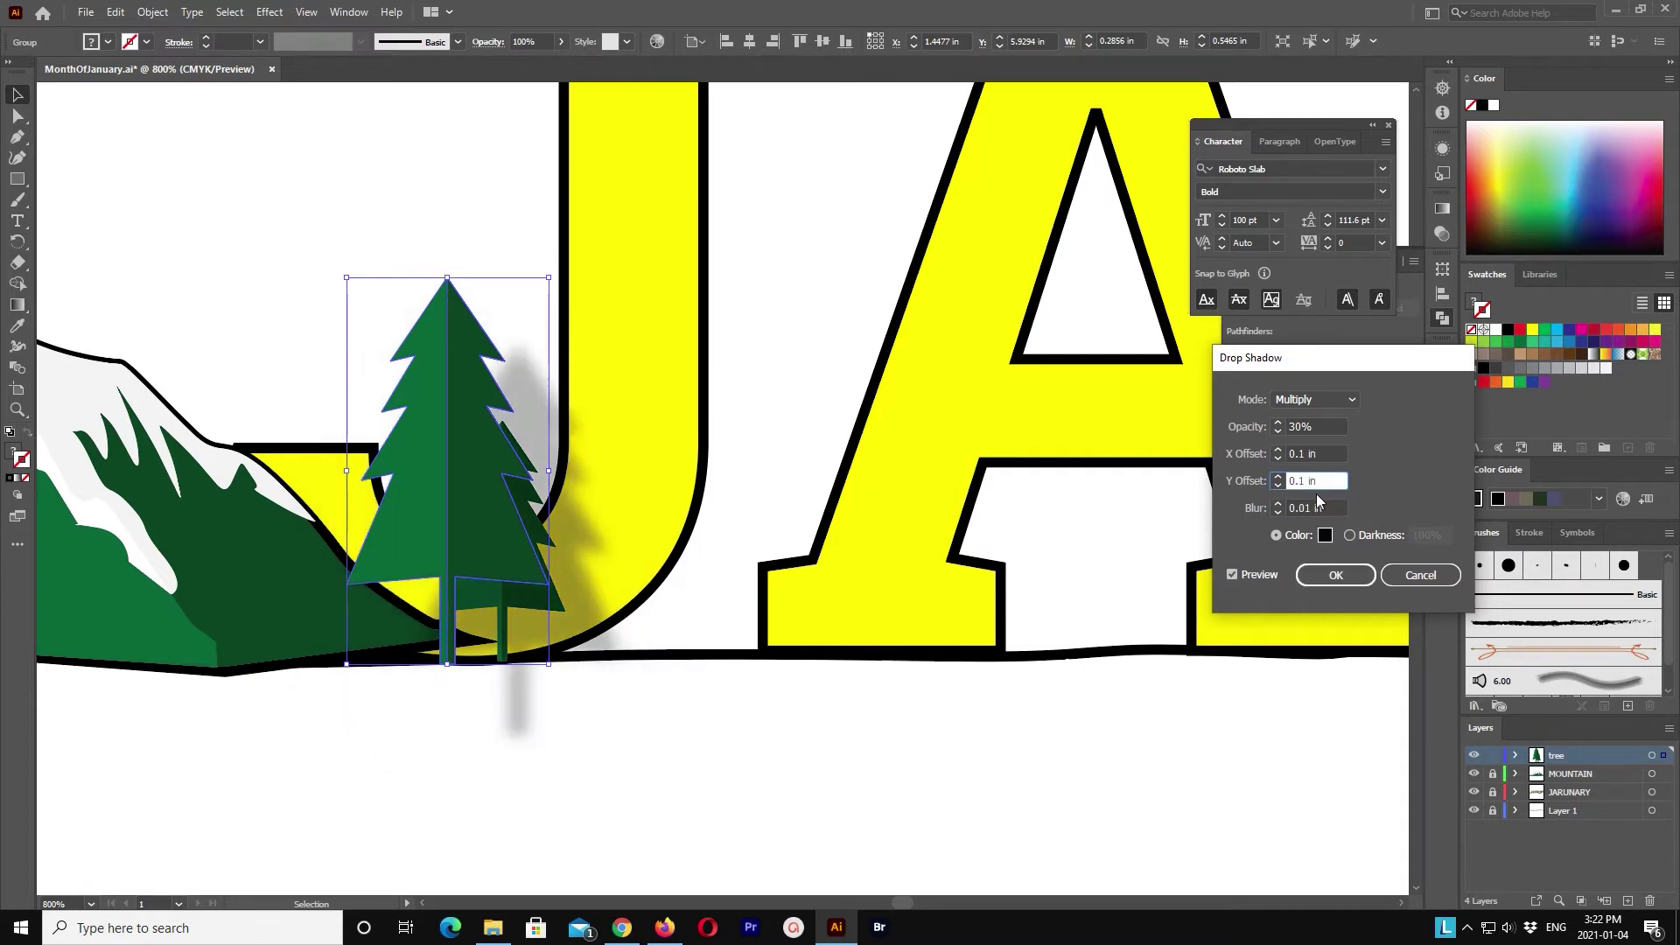
pyautogui.click(1303, 508)
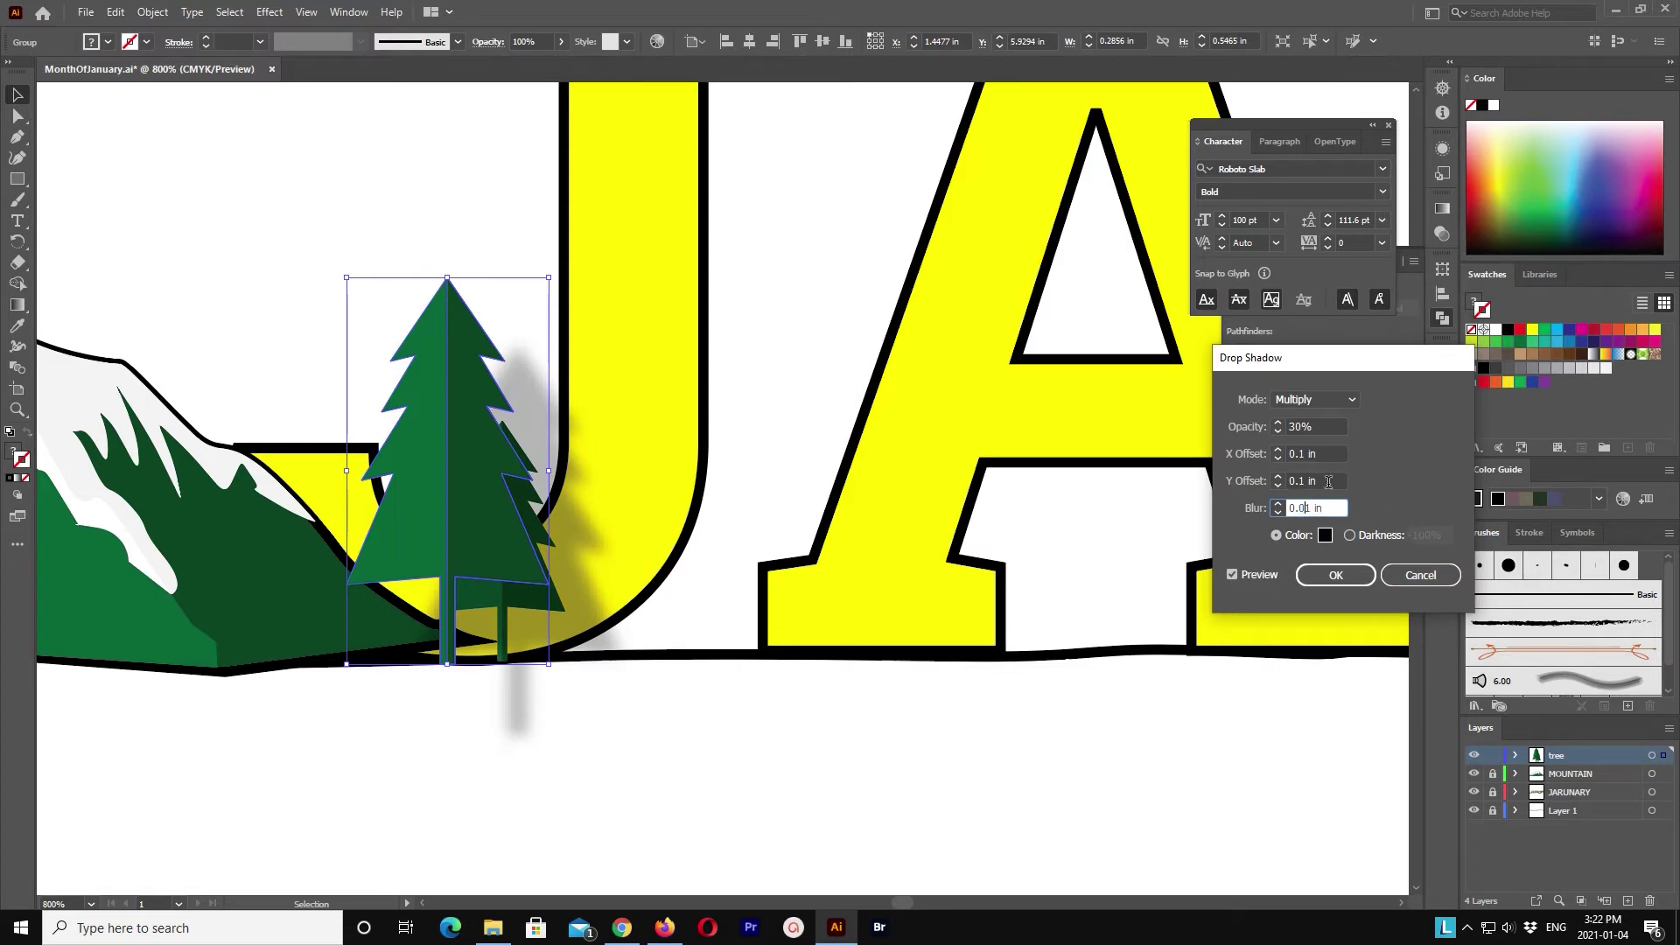
pyautogui.write('0.1')
pyautogui.click(1332, 479)
pyautogui.click(1283, 506)
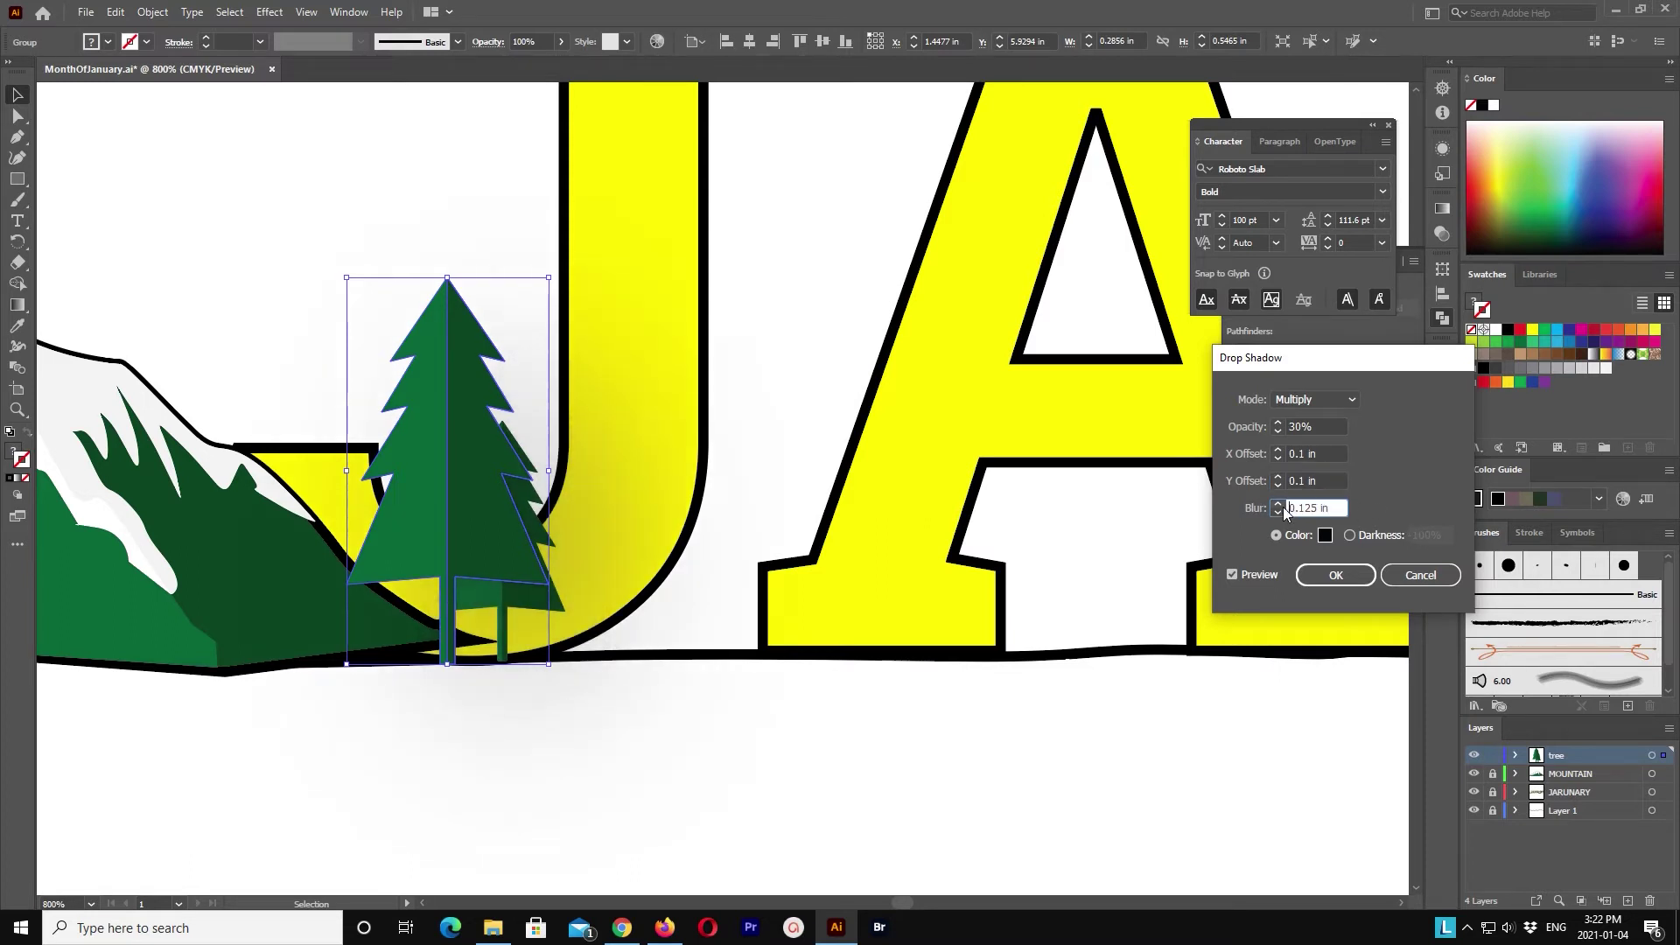
pyautogui.click(1278, 515)
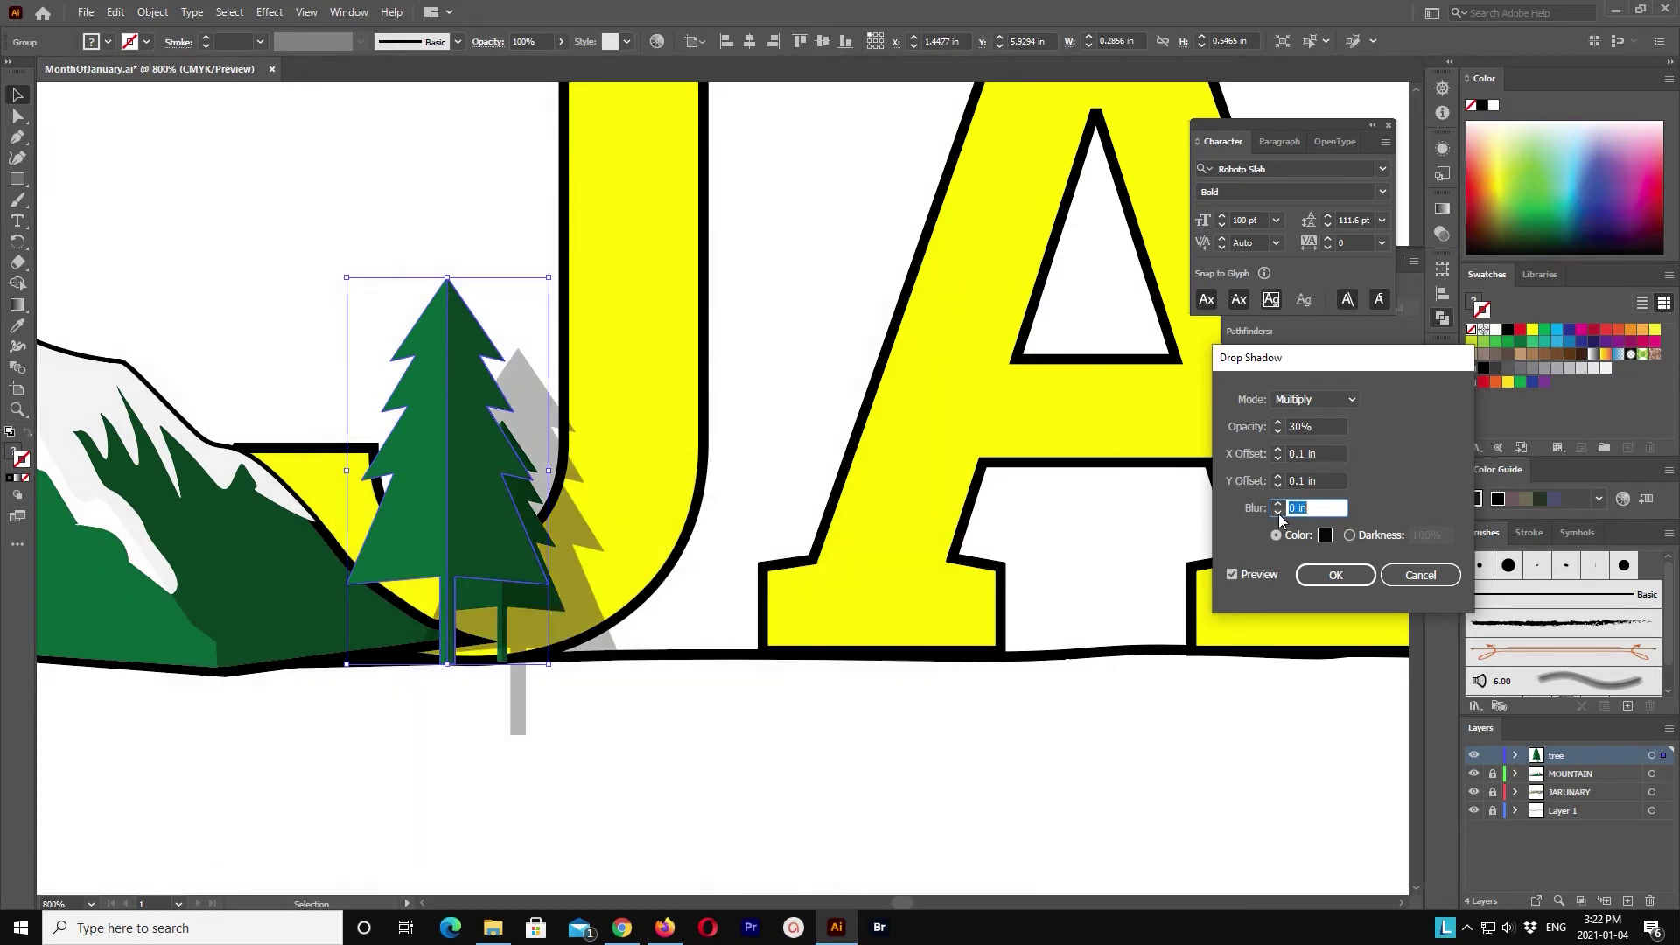
# Step: Apply the shadow as Multiply, 80% opacity, X offset 0.01 in, Y 0, blur 0
pyautogui.click(1332, 401)
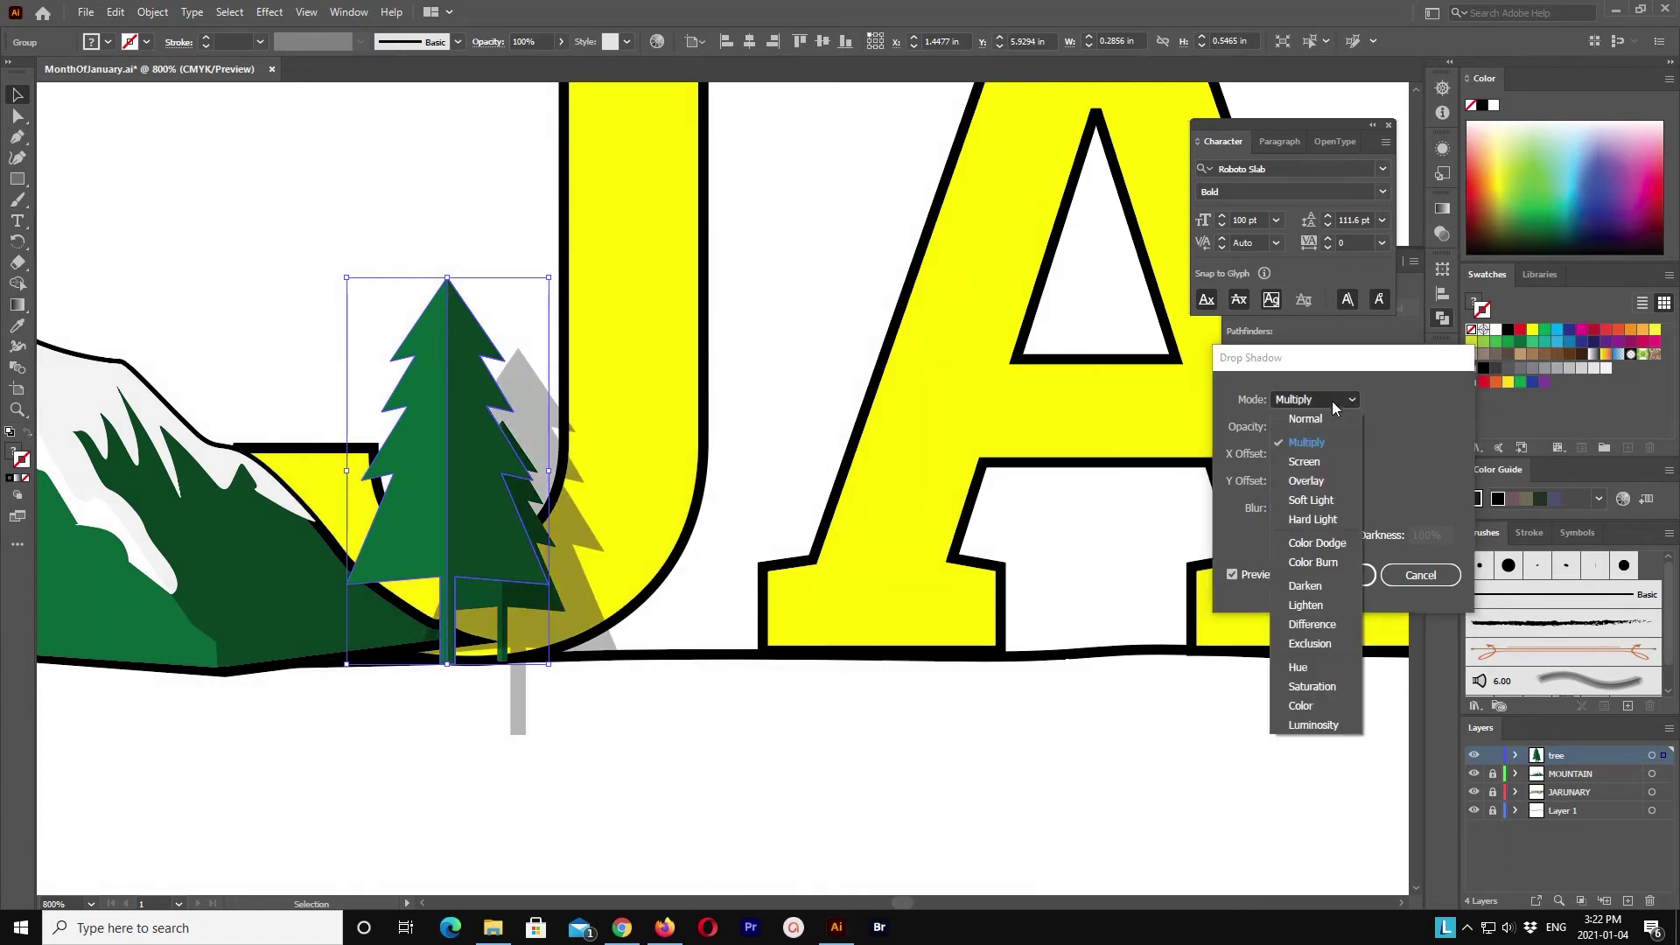
pyautogui.click(1313, 436)
pyautogui.click(1279, 459)
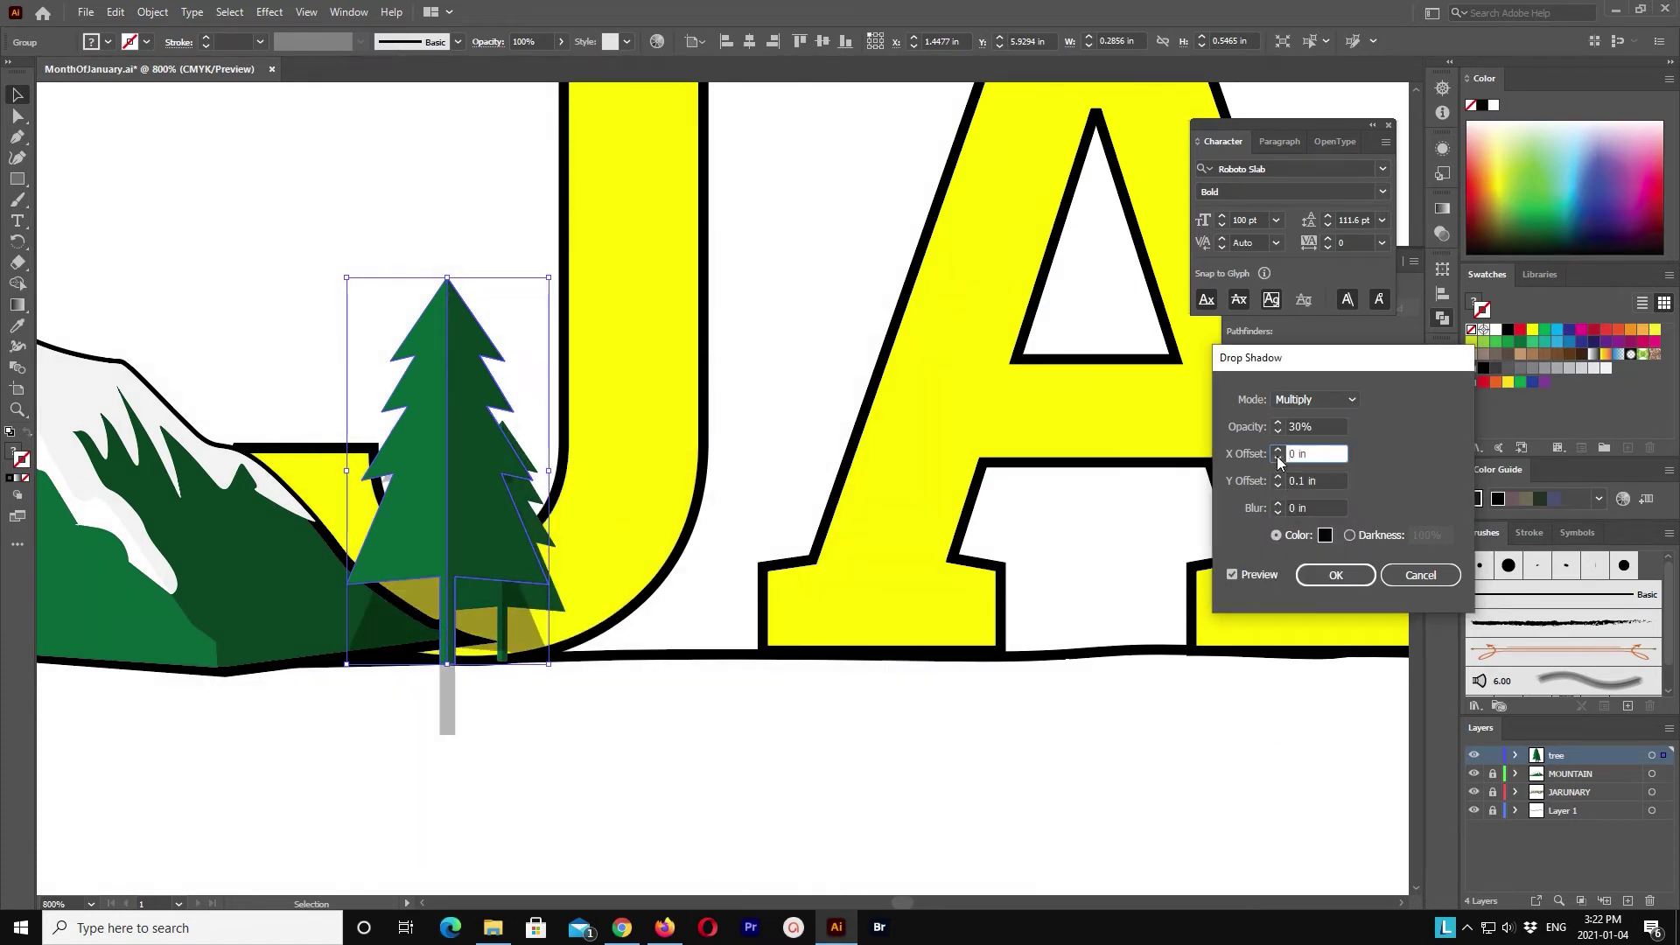
pyautogui.click(1278, 486)
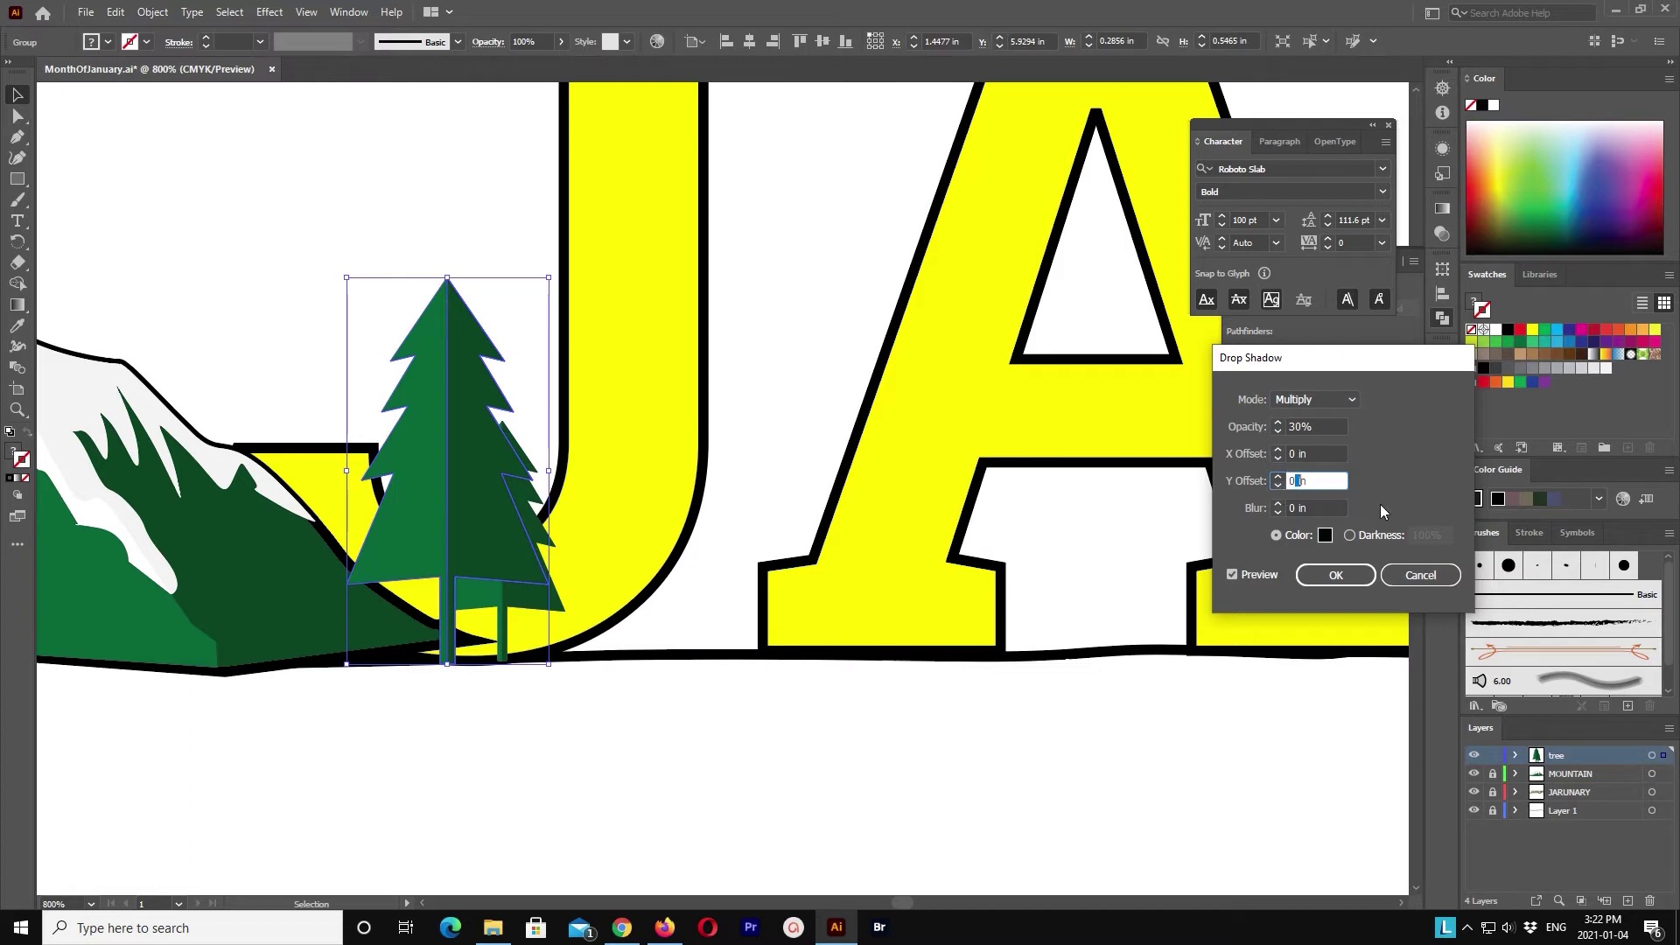
pyautogui.write('0.01')
pyautogui.click(1314, 455)
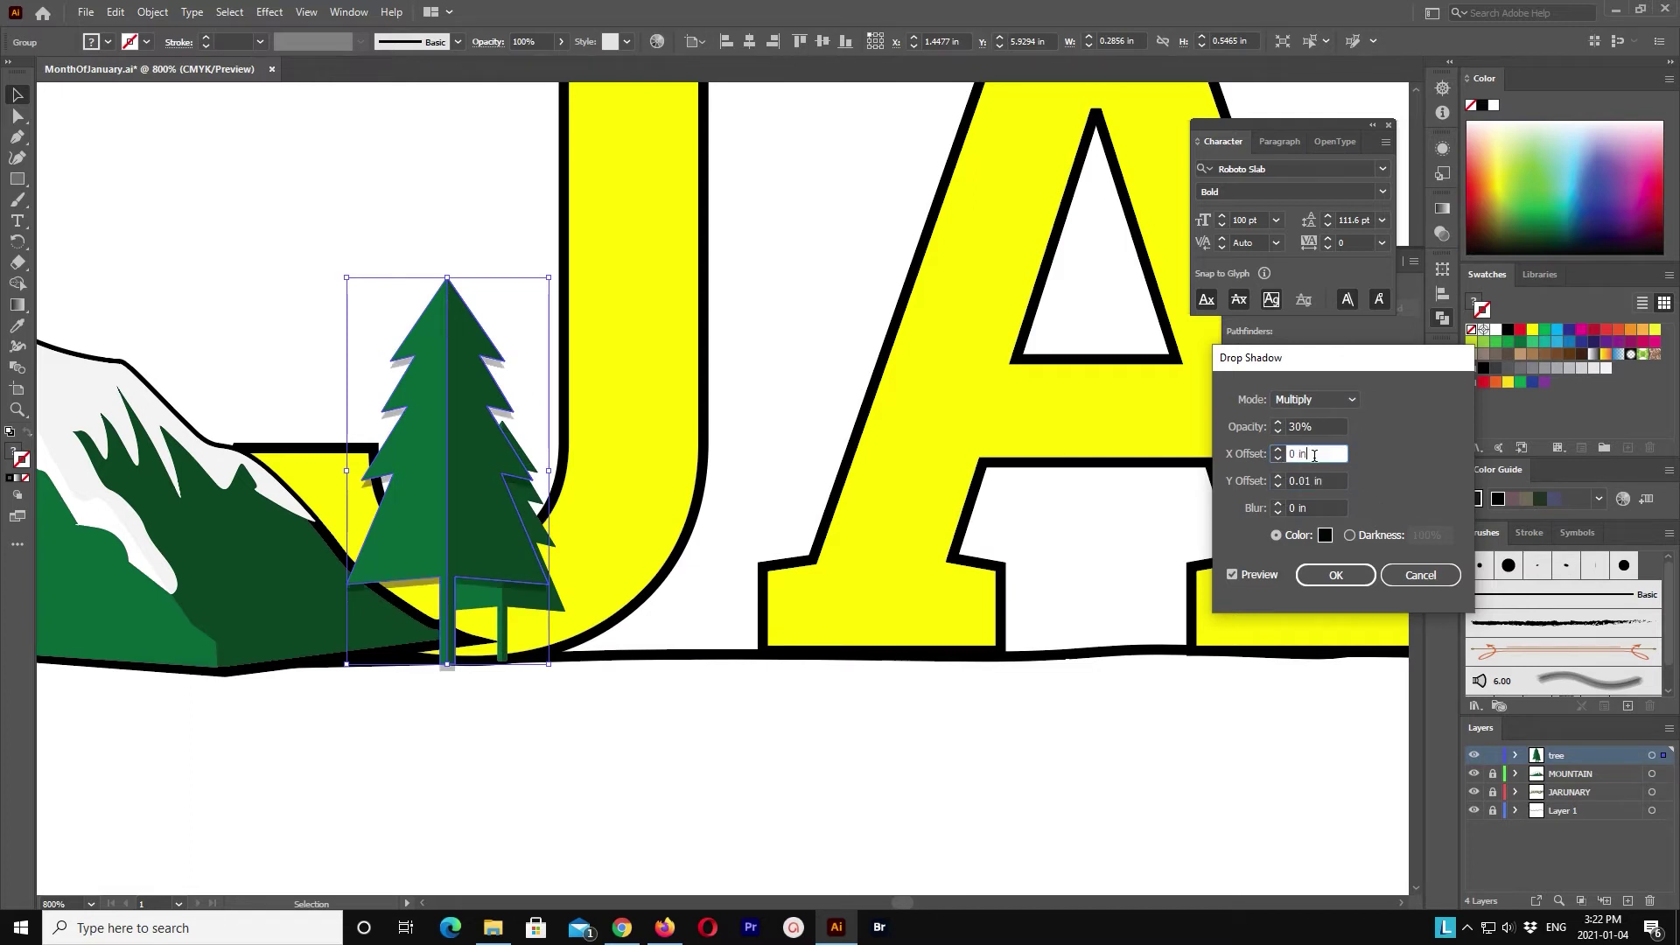
pyautogui.write('.01')
pyautogui.click(1338, 507)
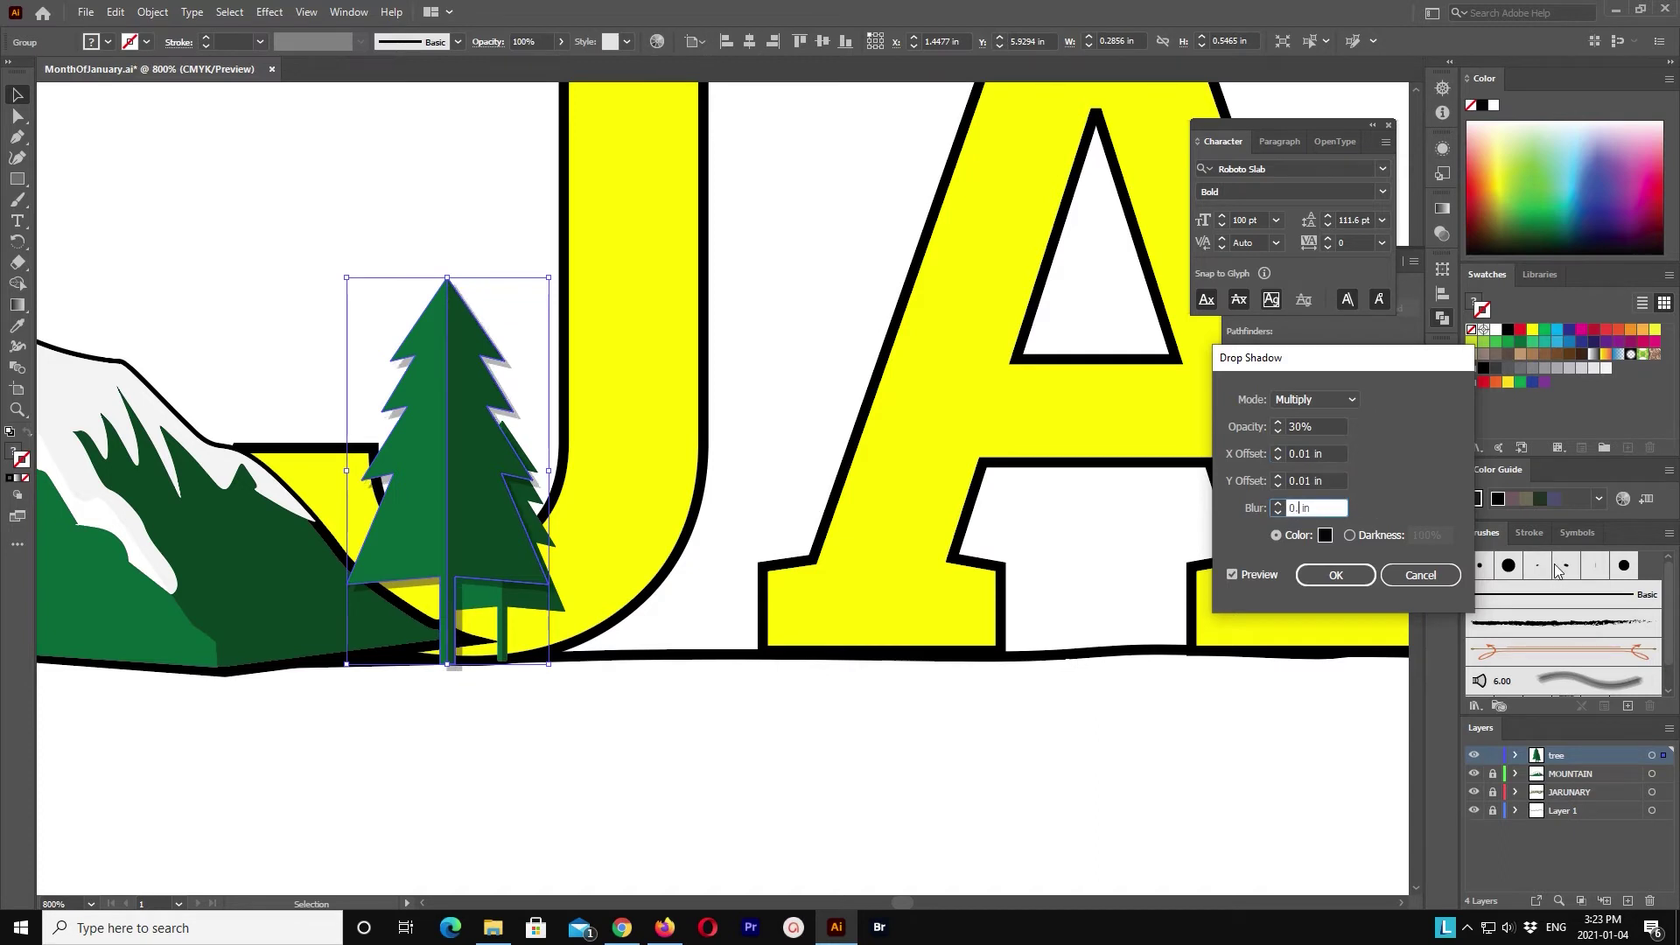
pyautogui.press('Tab')
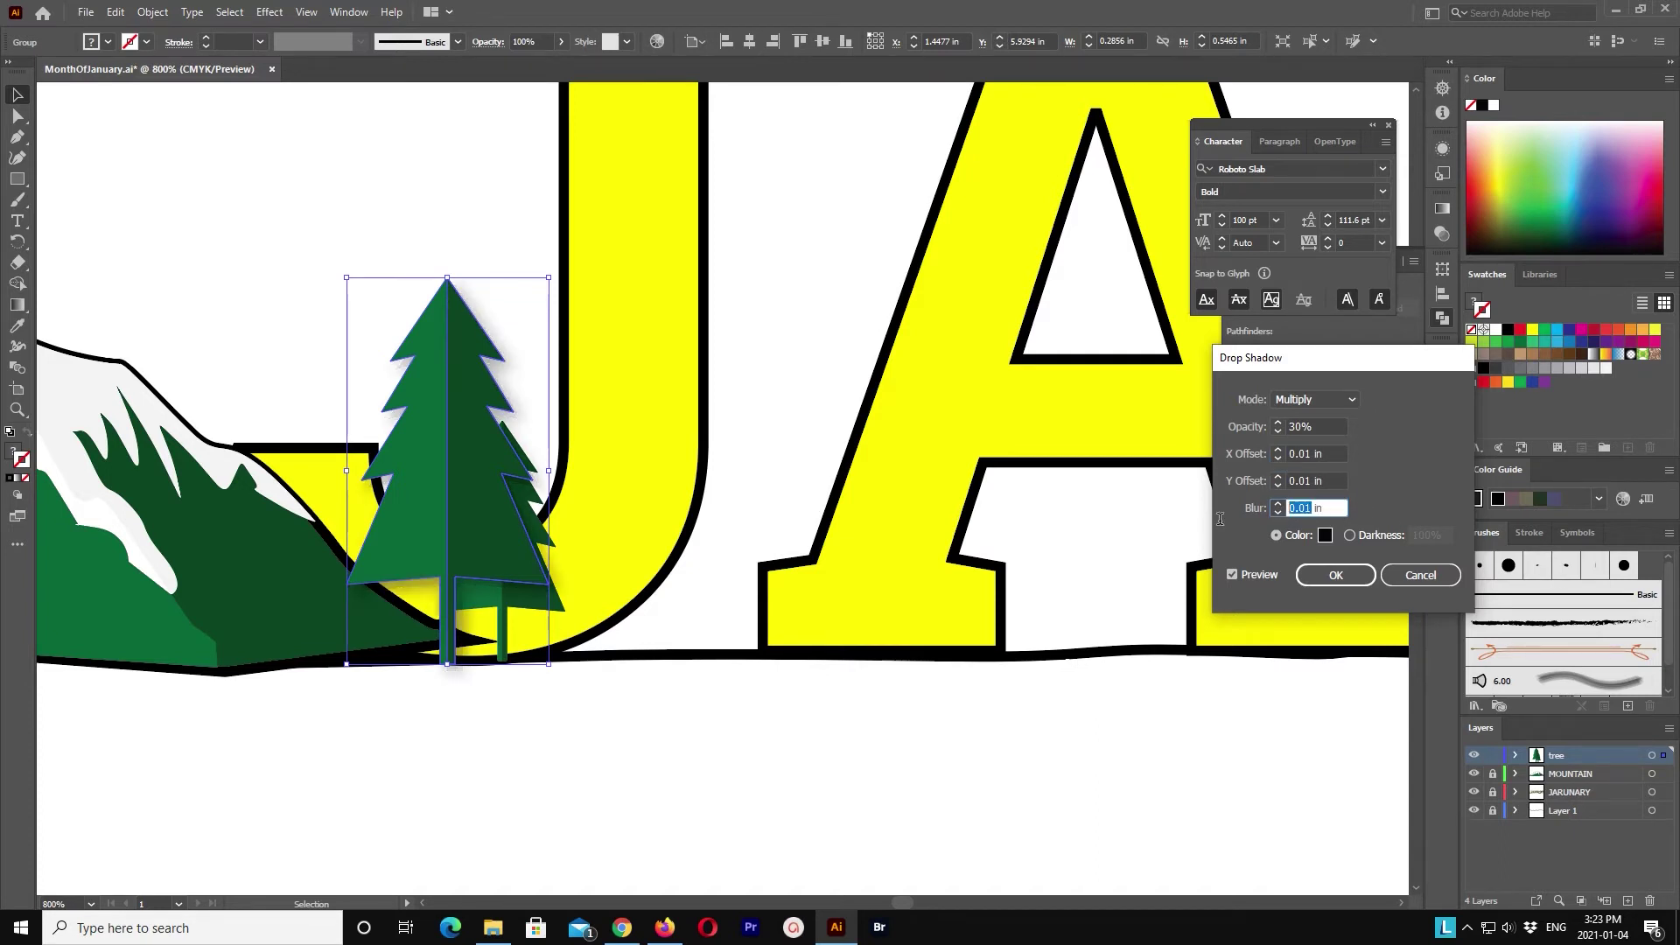
pyautogui.click(1331, 479)
pyautogui.click(1315, 425)
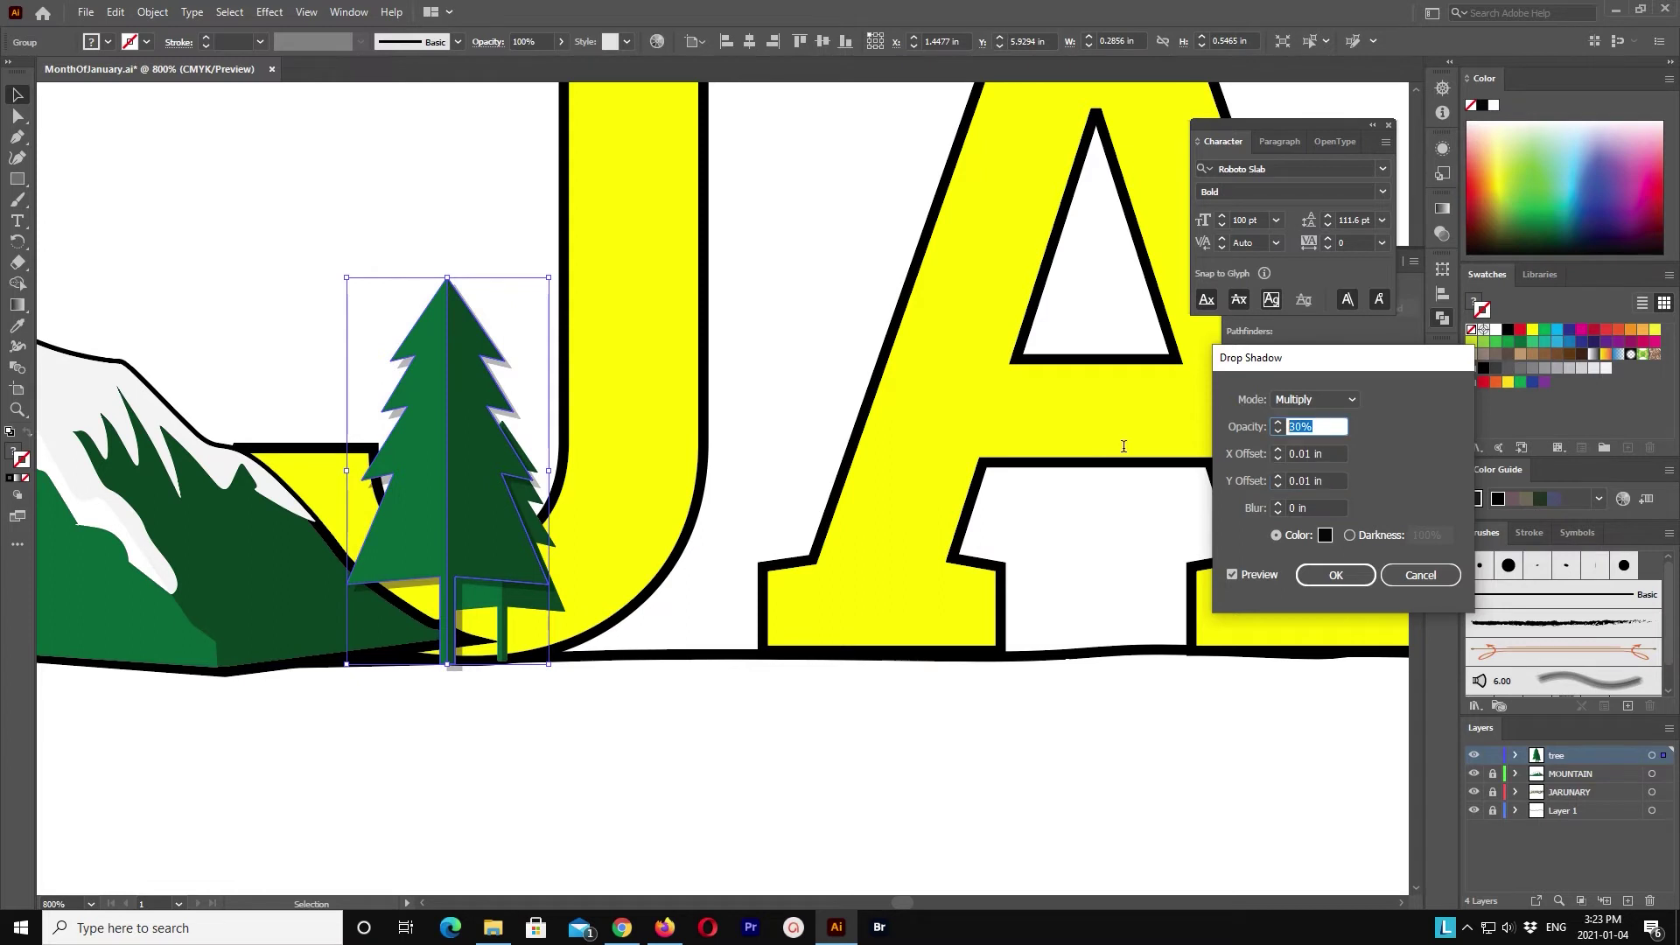
pyautogui.write('80')
pyautogui.click(1325, 480)
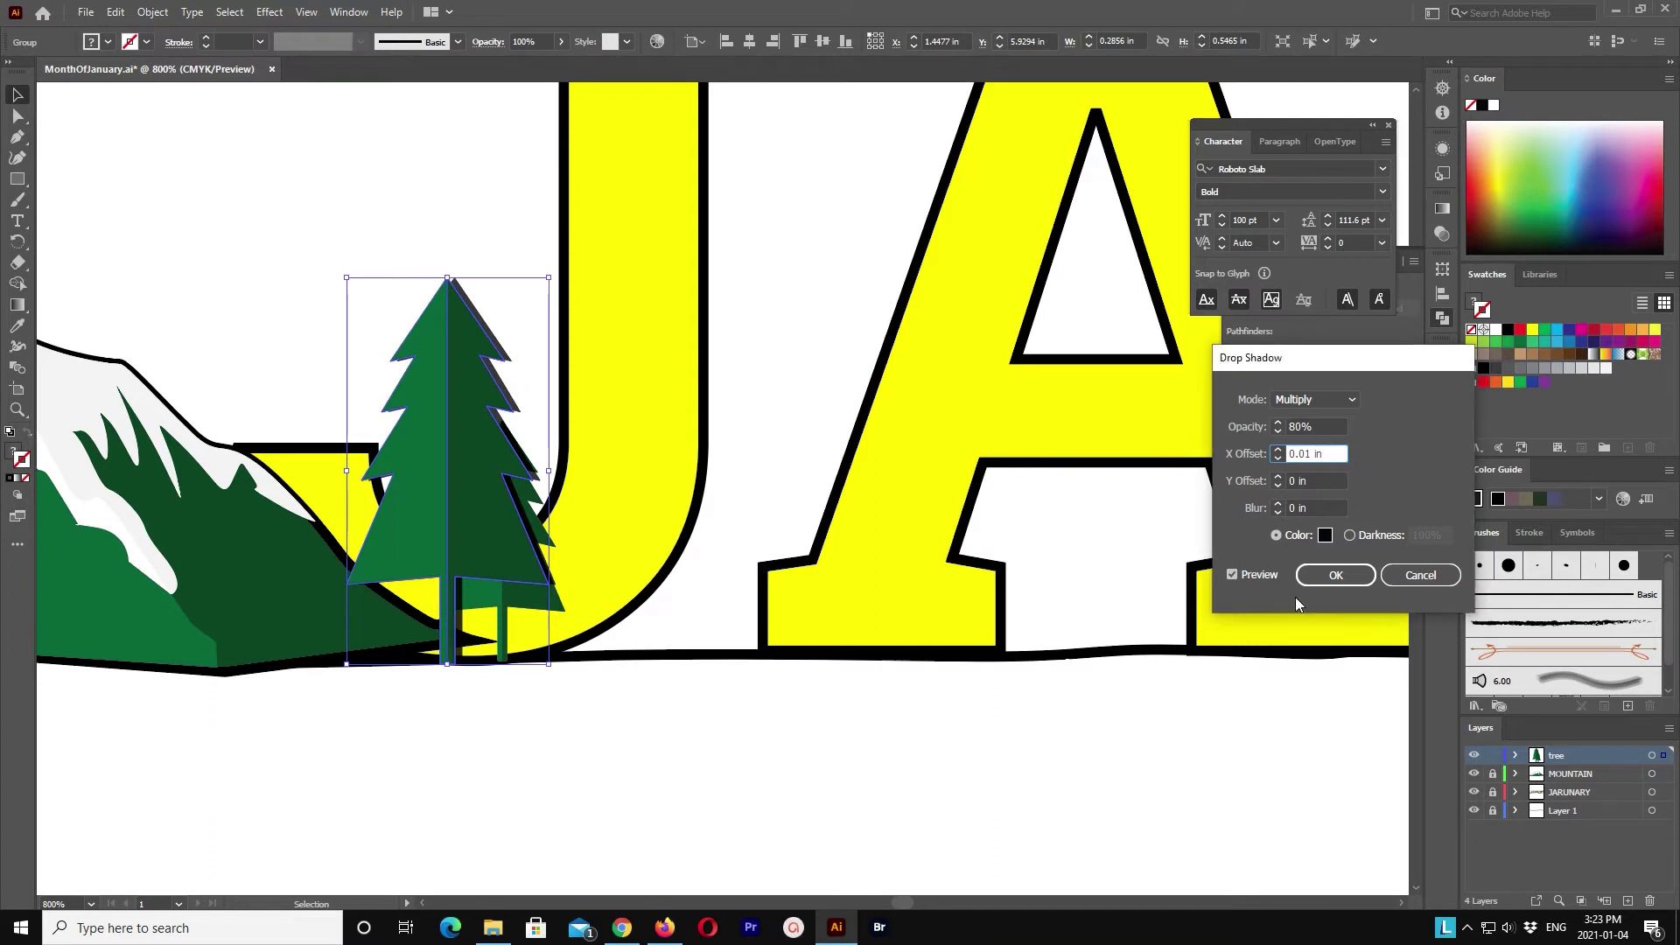
pyautogui.click(1335, 575)
pyautogui.click(838, 811)
pyautogui.hotkey('ctrl', '-')
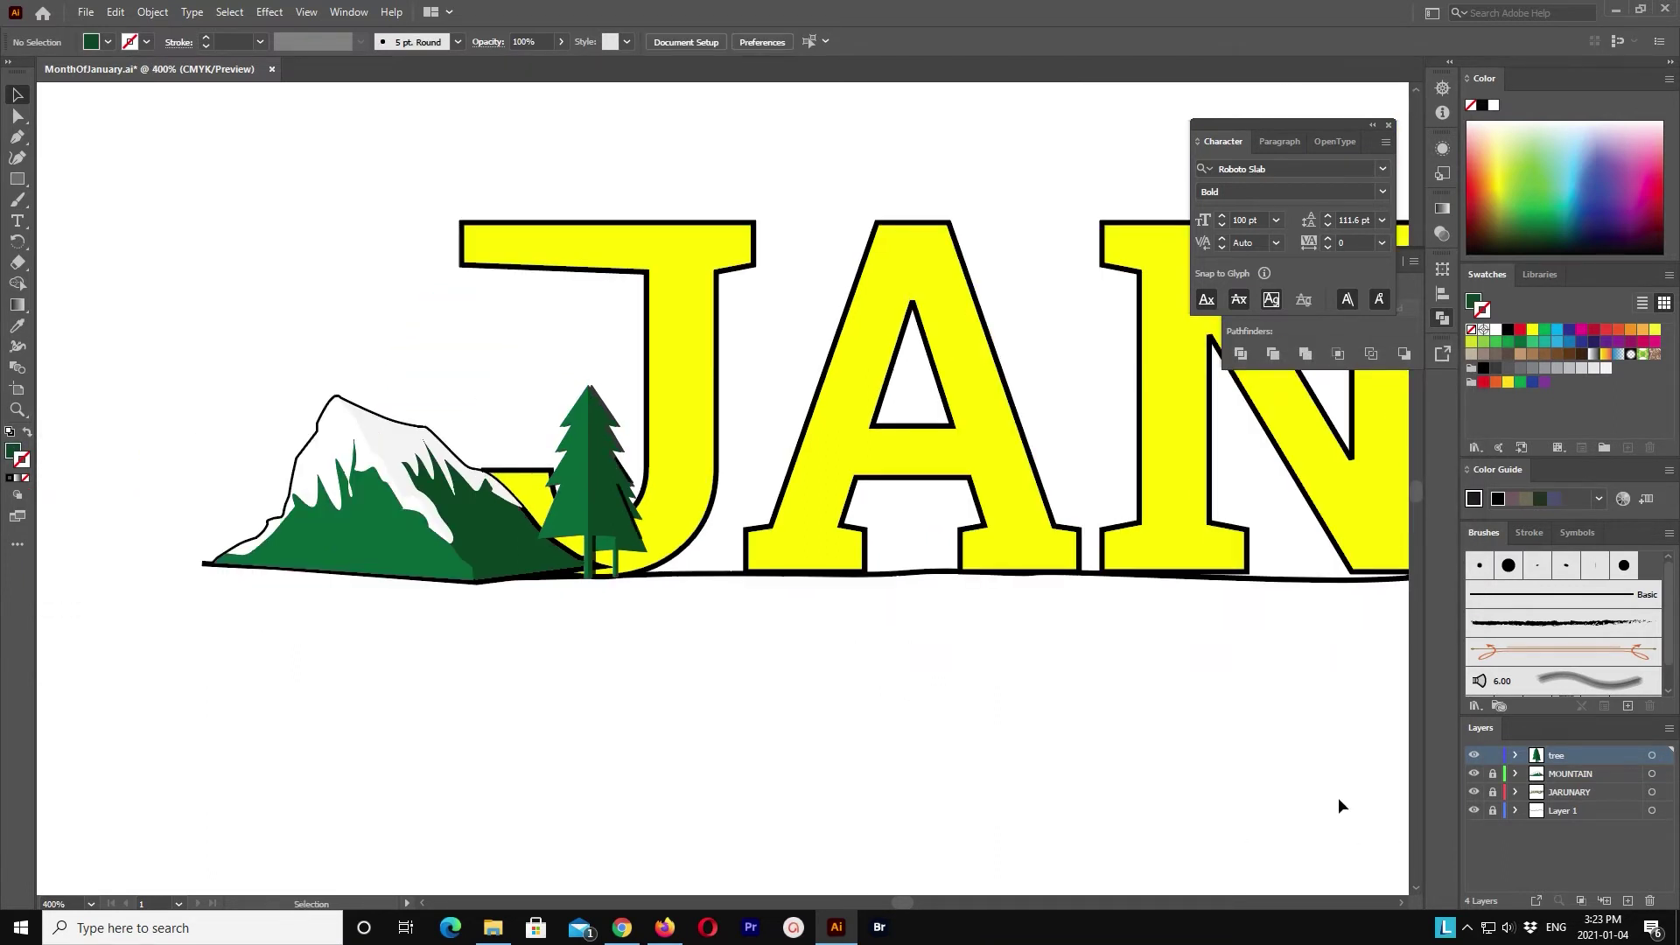
# Step: Reopen the pine tree's drop shadow from the Appearance panel and confirm it
pyautogui.click(565, 554)
pyautogui.moveTo(1350, 129); pyautogui.dragTo(1374, 40)
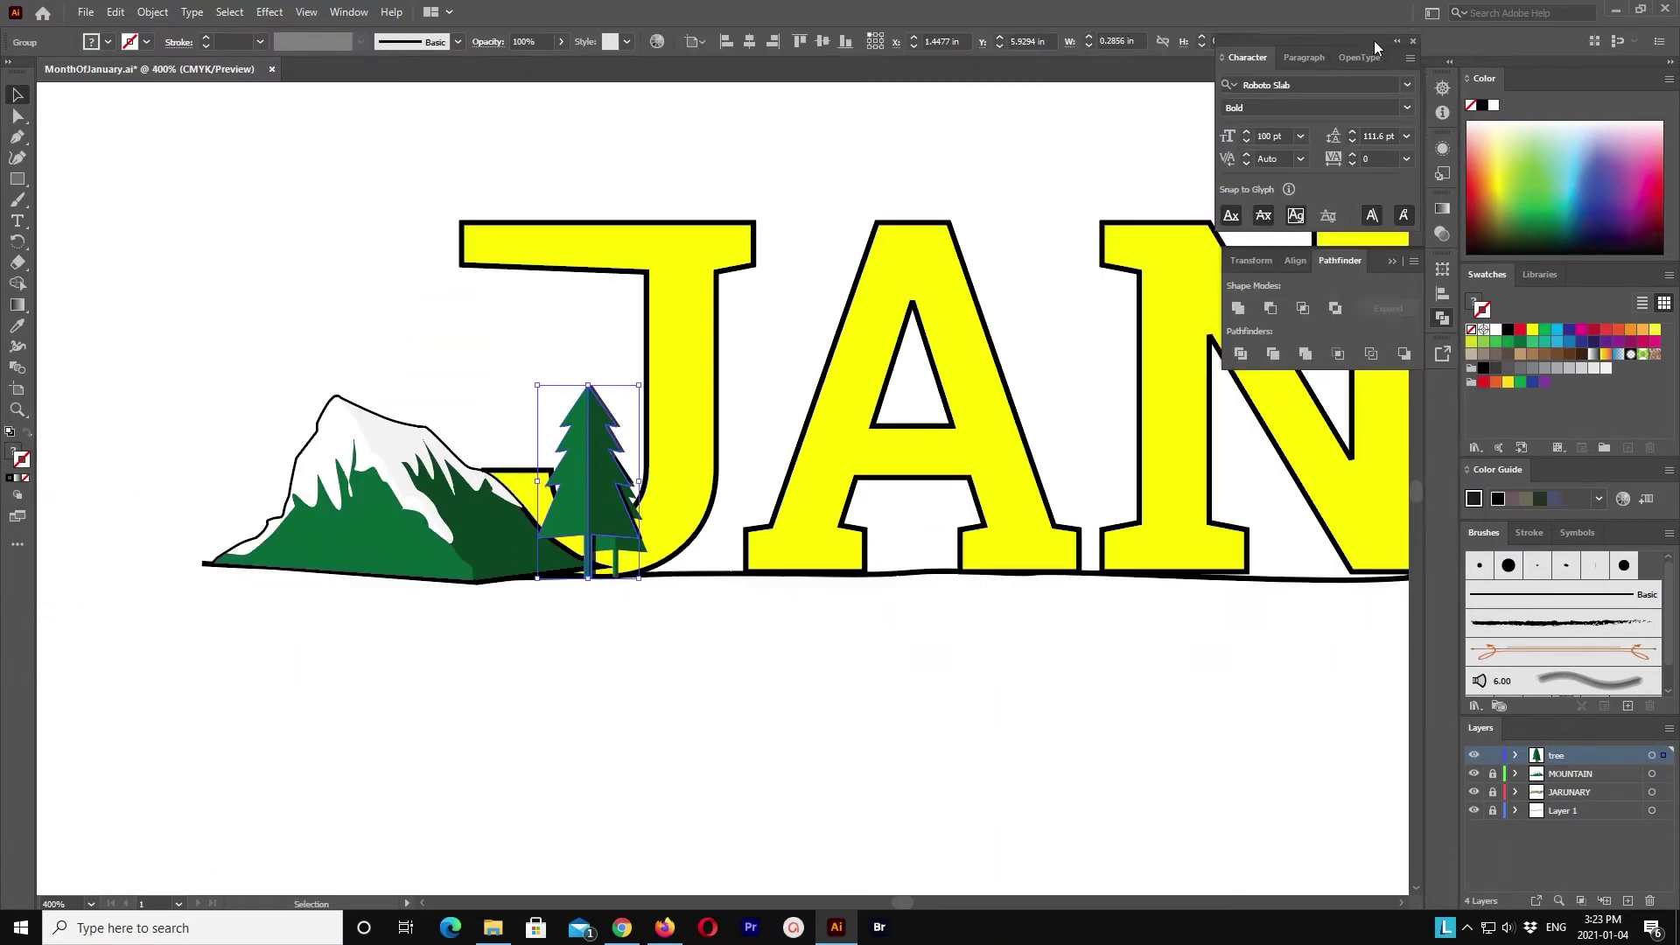
pyautogui.click(1440, 90)
pyautogui.click(1445, 148)
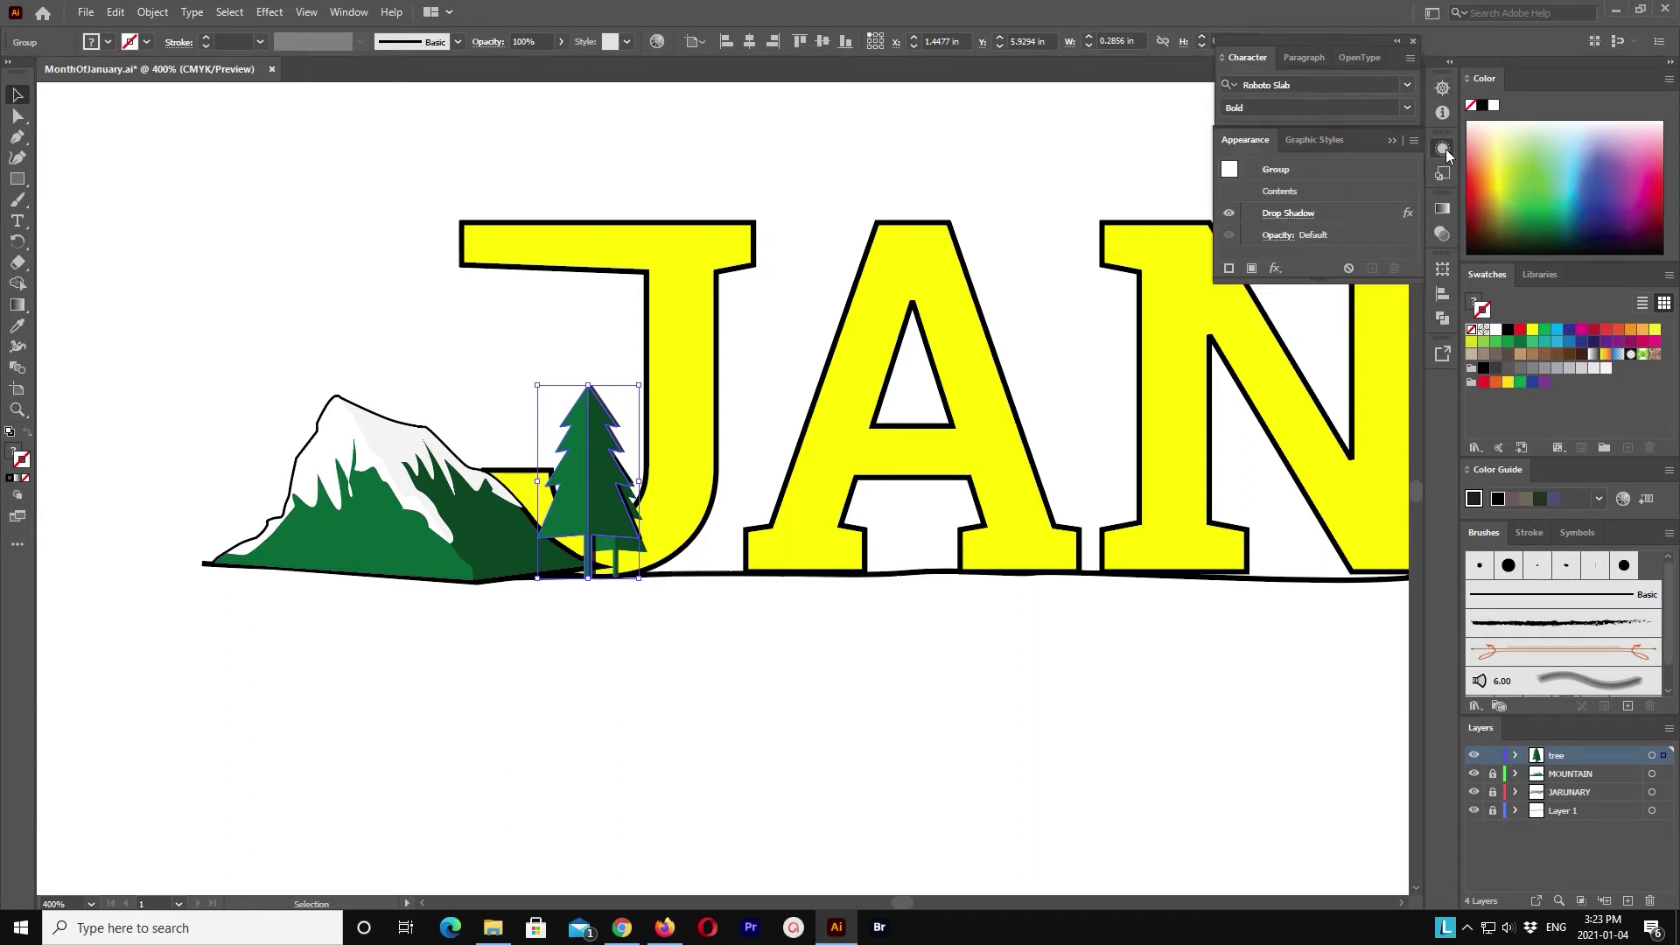
pyautogui.doubleClick(1346, 215)
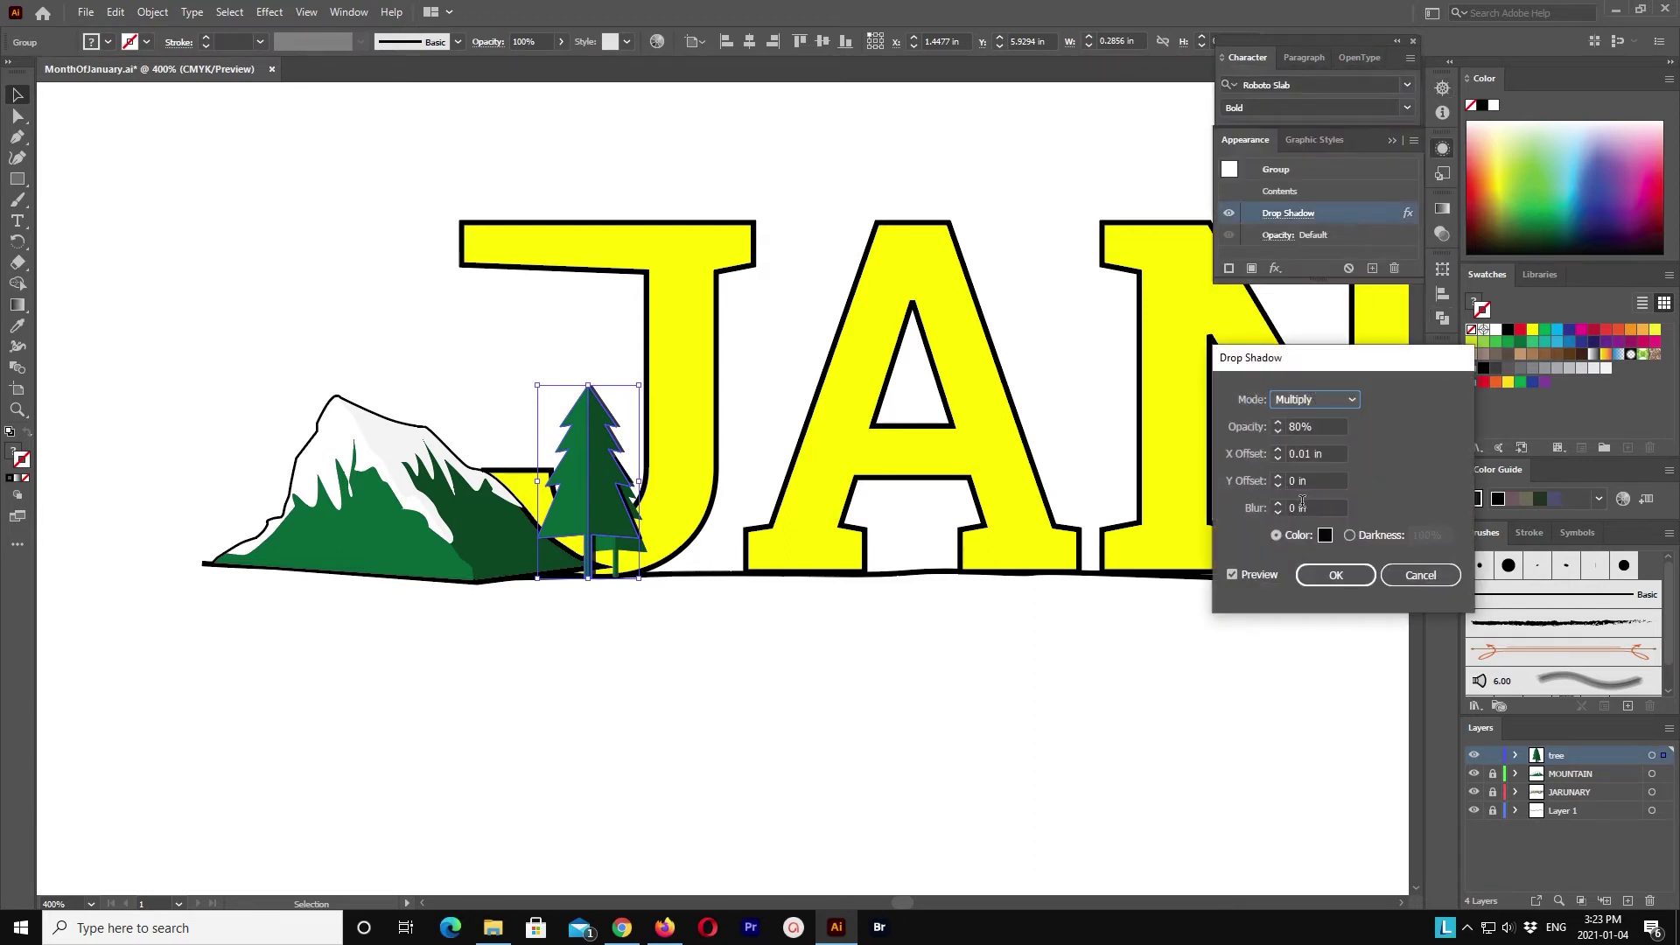
pyautogui.click(1324, 577)
pyautogui.click(779, 630)
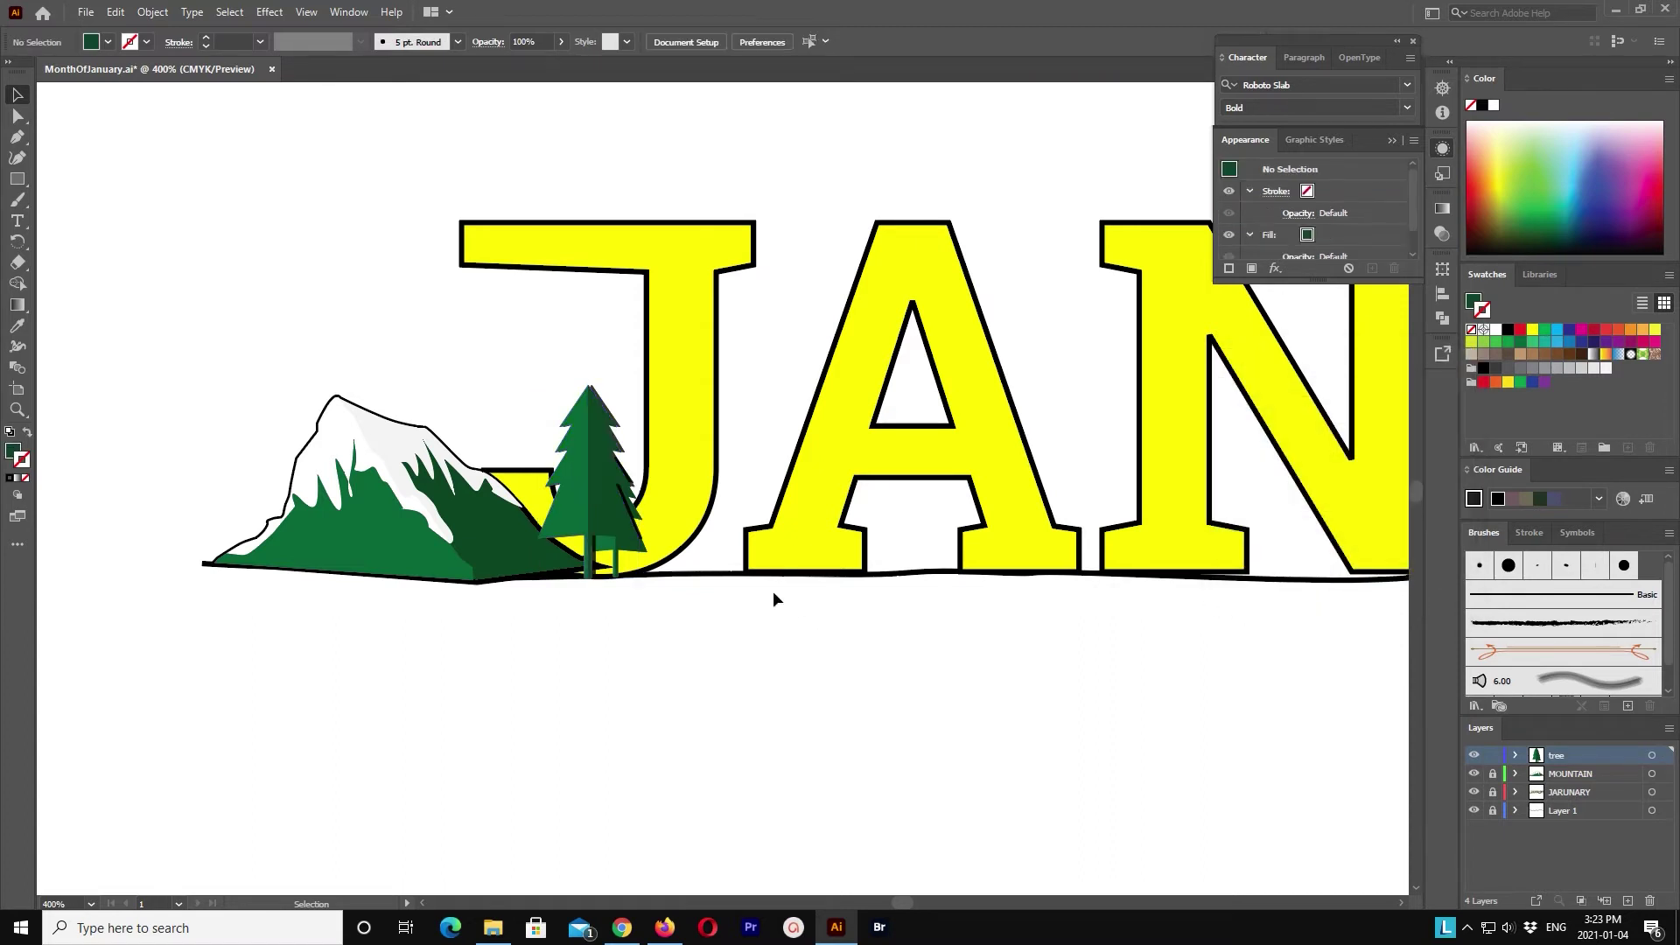
# Step: Restack the tree trunk group using Object > Arrange
pyautogui.click(628, 543)
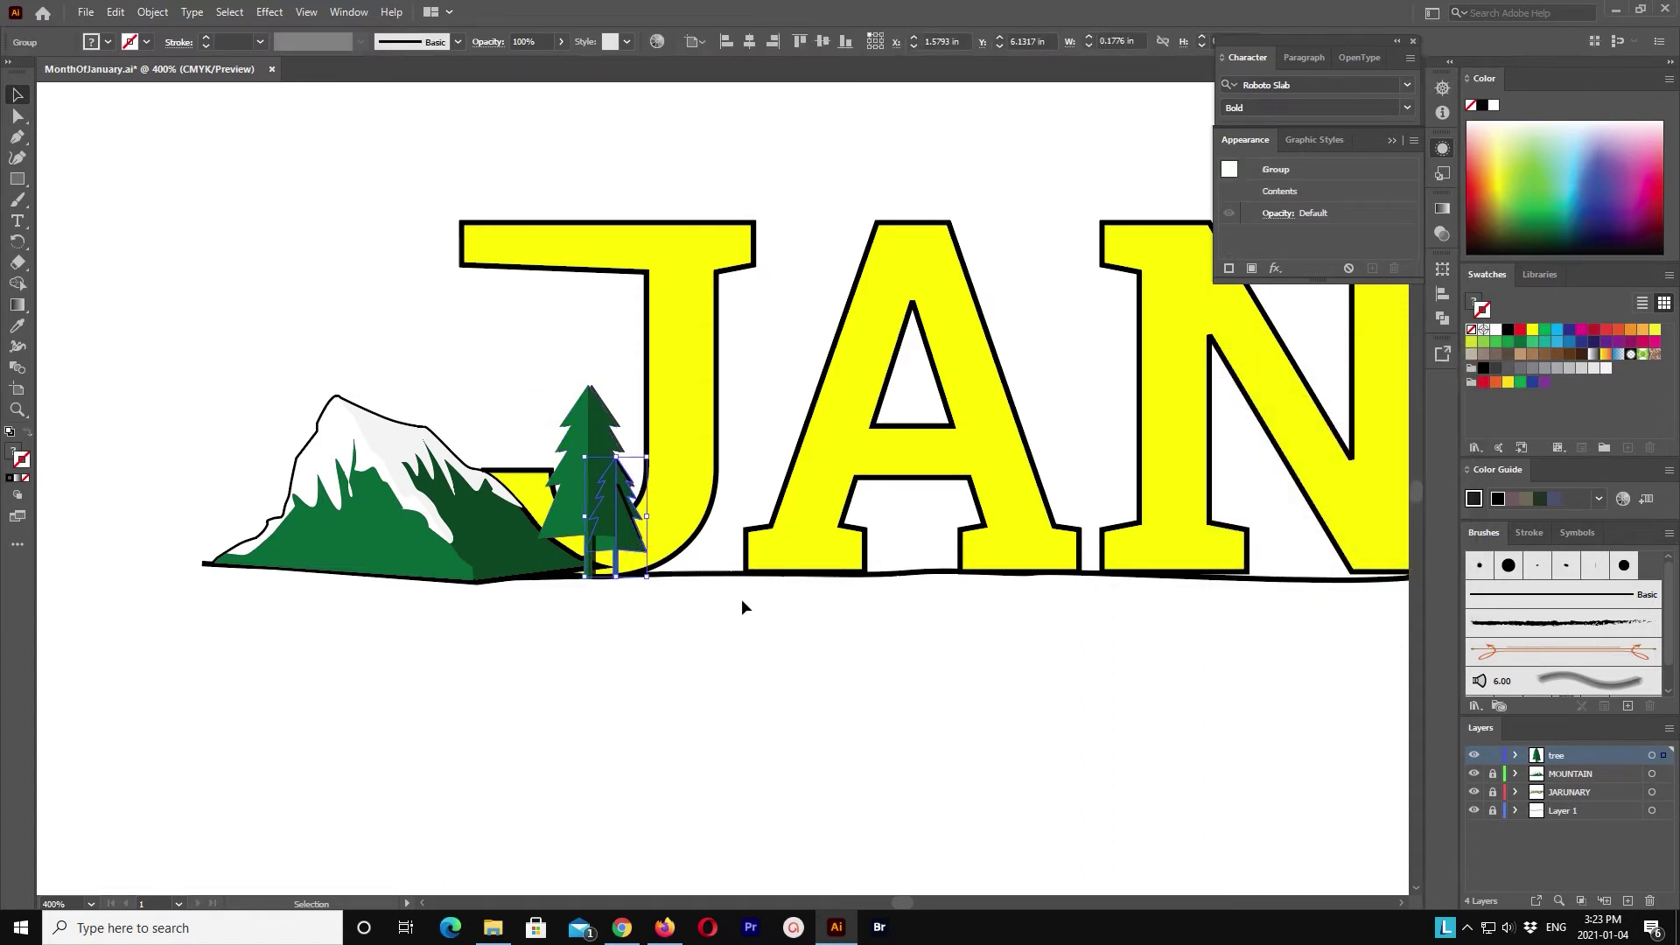
pyautogui.click(152, 11)
pyautogui.click(447, 113)
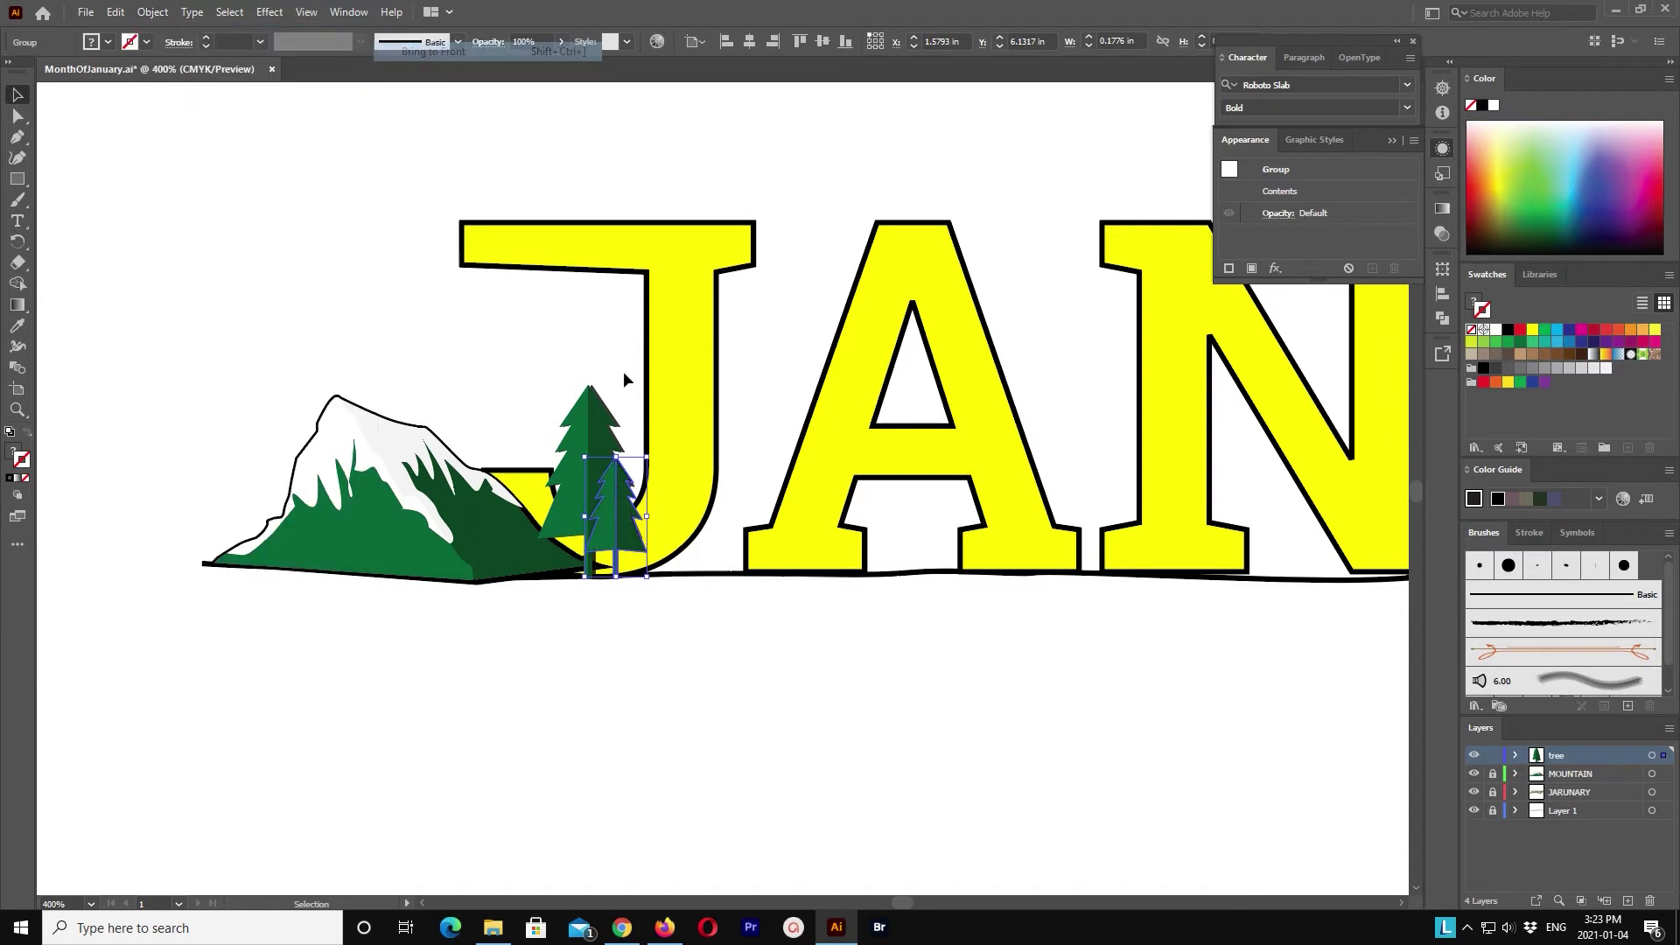
pyautogui.click(529, 387)
pyautogui.hotkey('ctrl', '=')
pyautogui.hotkey('ctrl', '=')
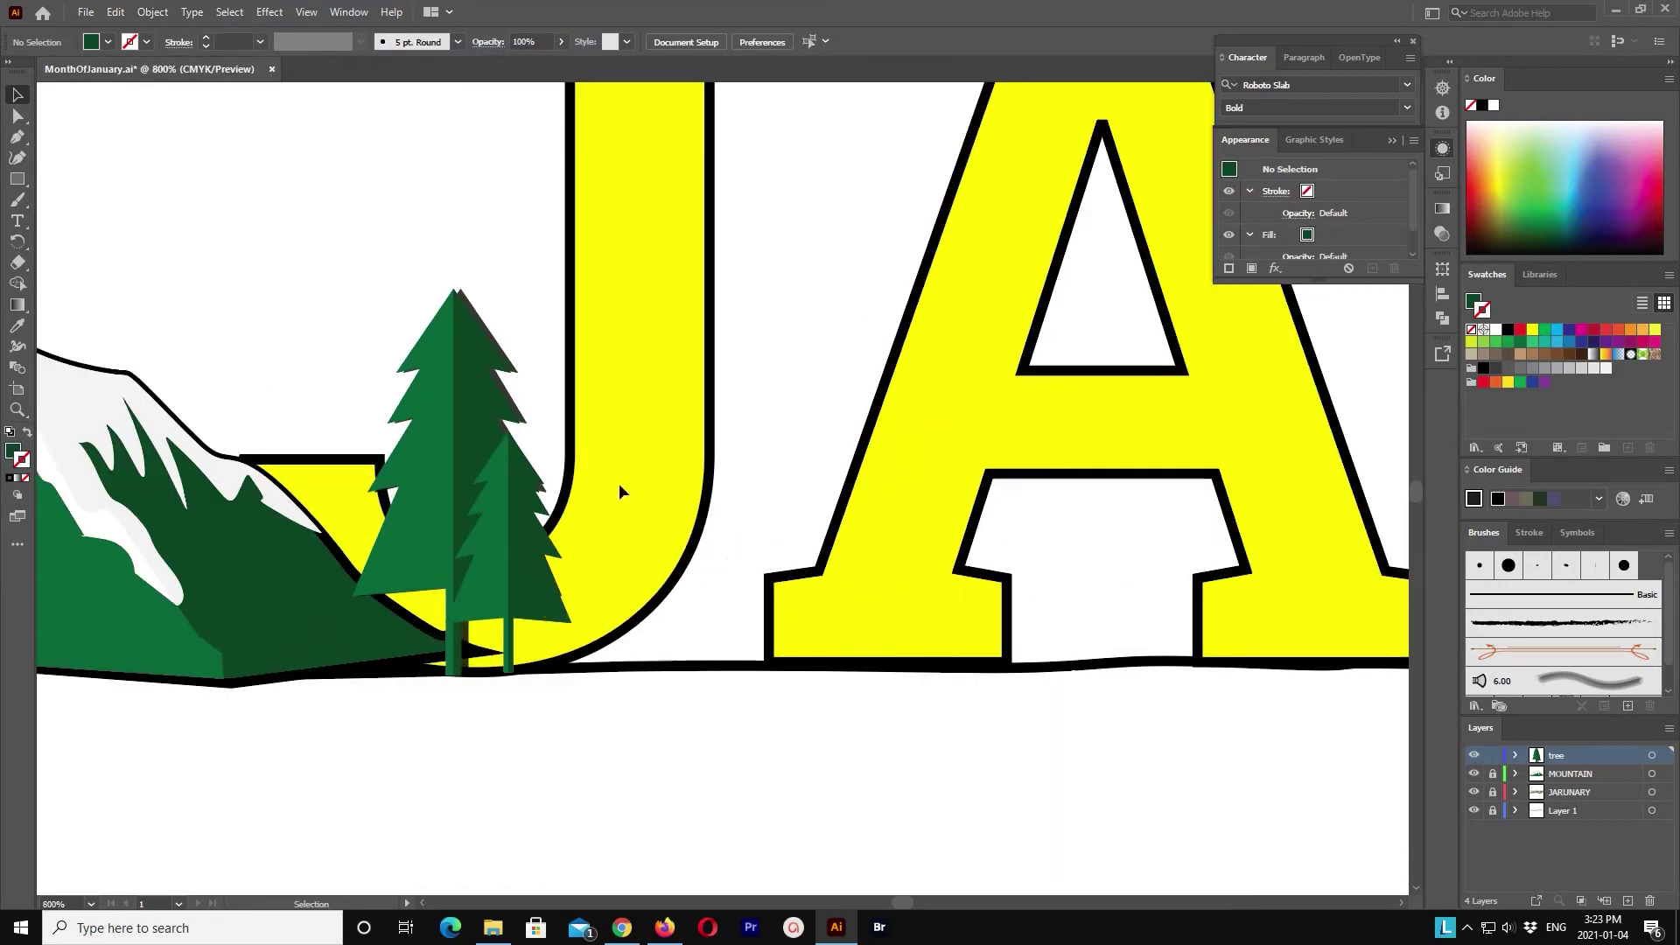
# Step: Adjust the pine tree's drop shadow opacity and reapply it
pyautogui.click(534, 582)
pyautogui.click(1289, 212)
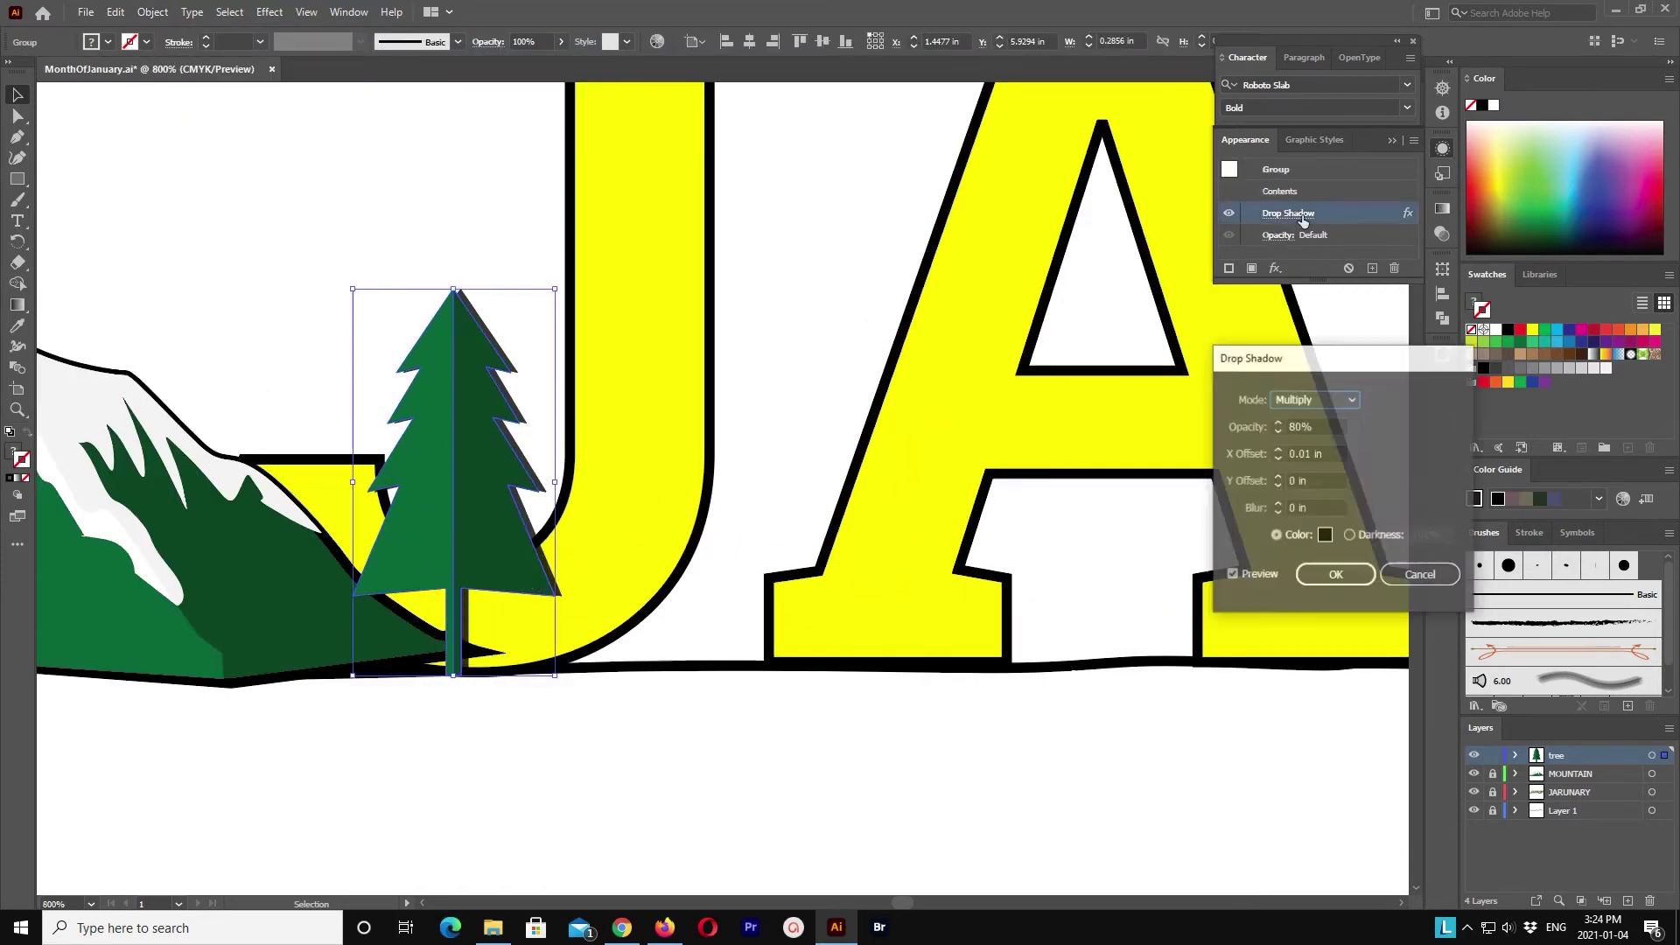
pyautogui.moveTo(1302, 426); pyautogui.dragTo(1291, 426)
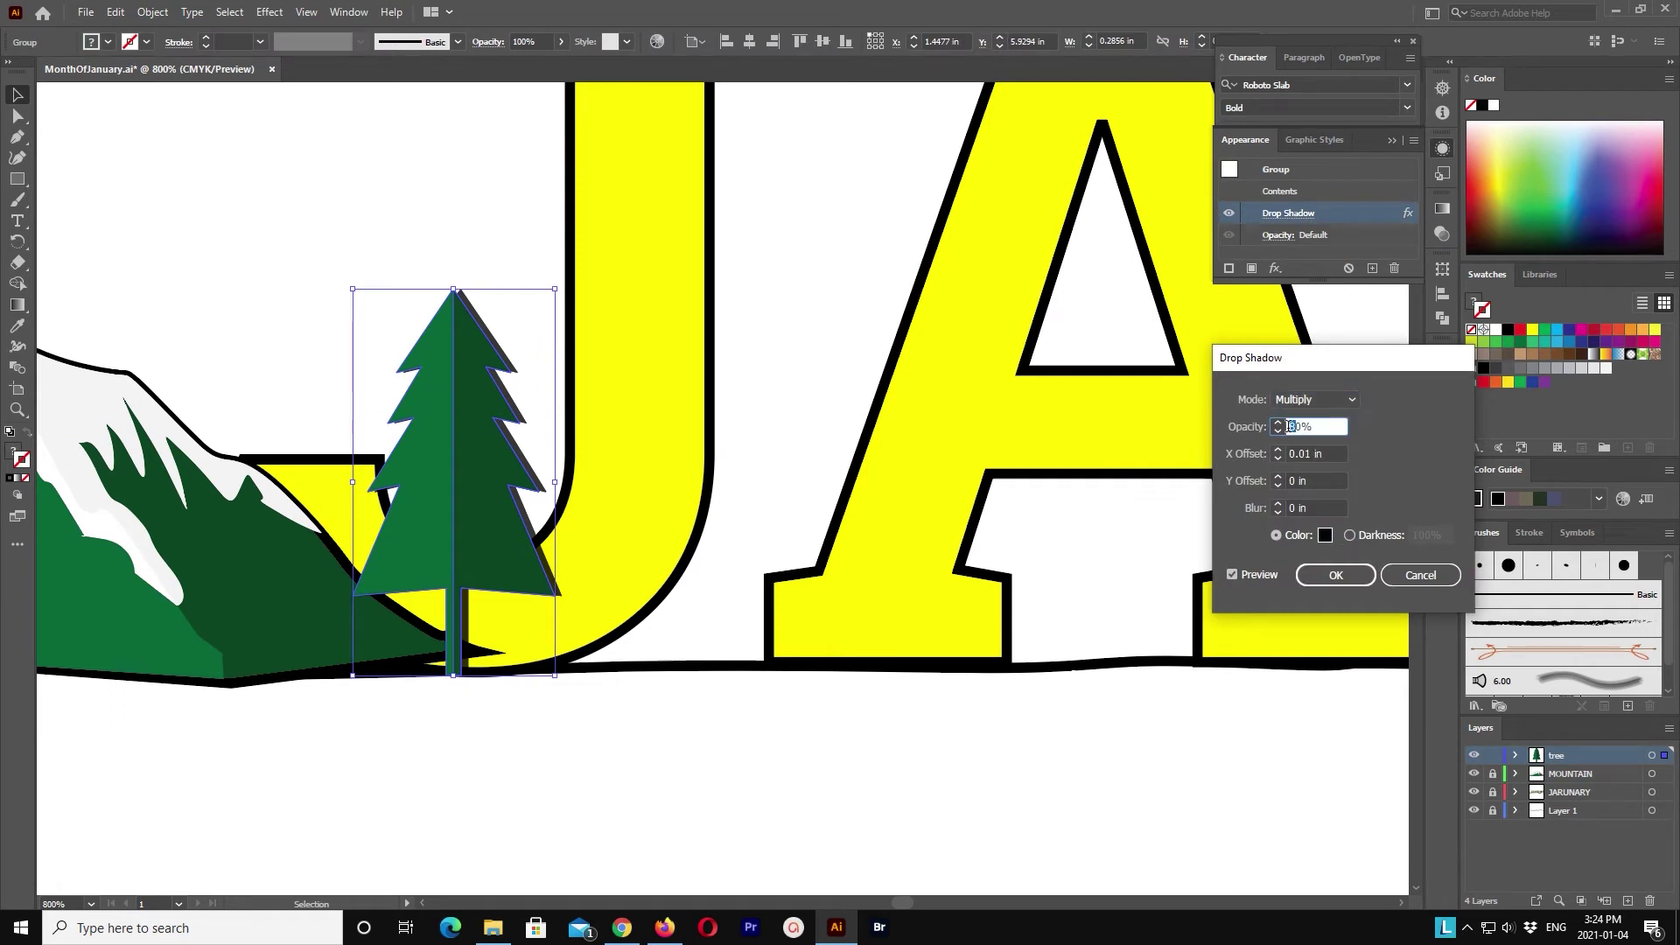
pyautogui.write('90')
pyautogui.click(1336, 575)
pyautogui.click(846, 727)
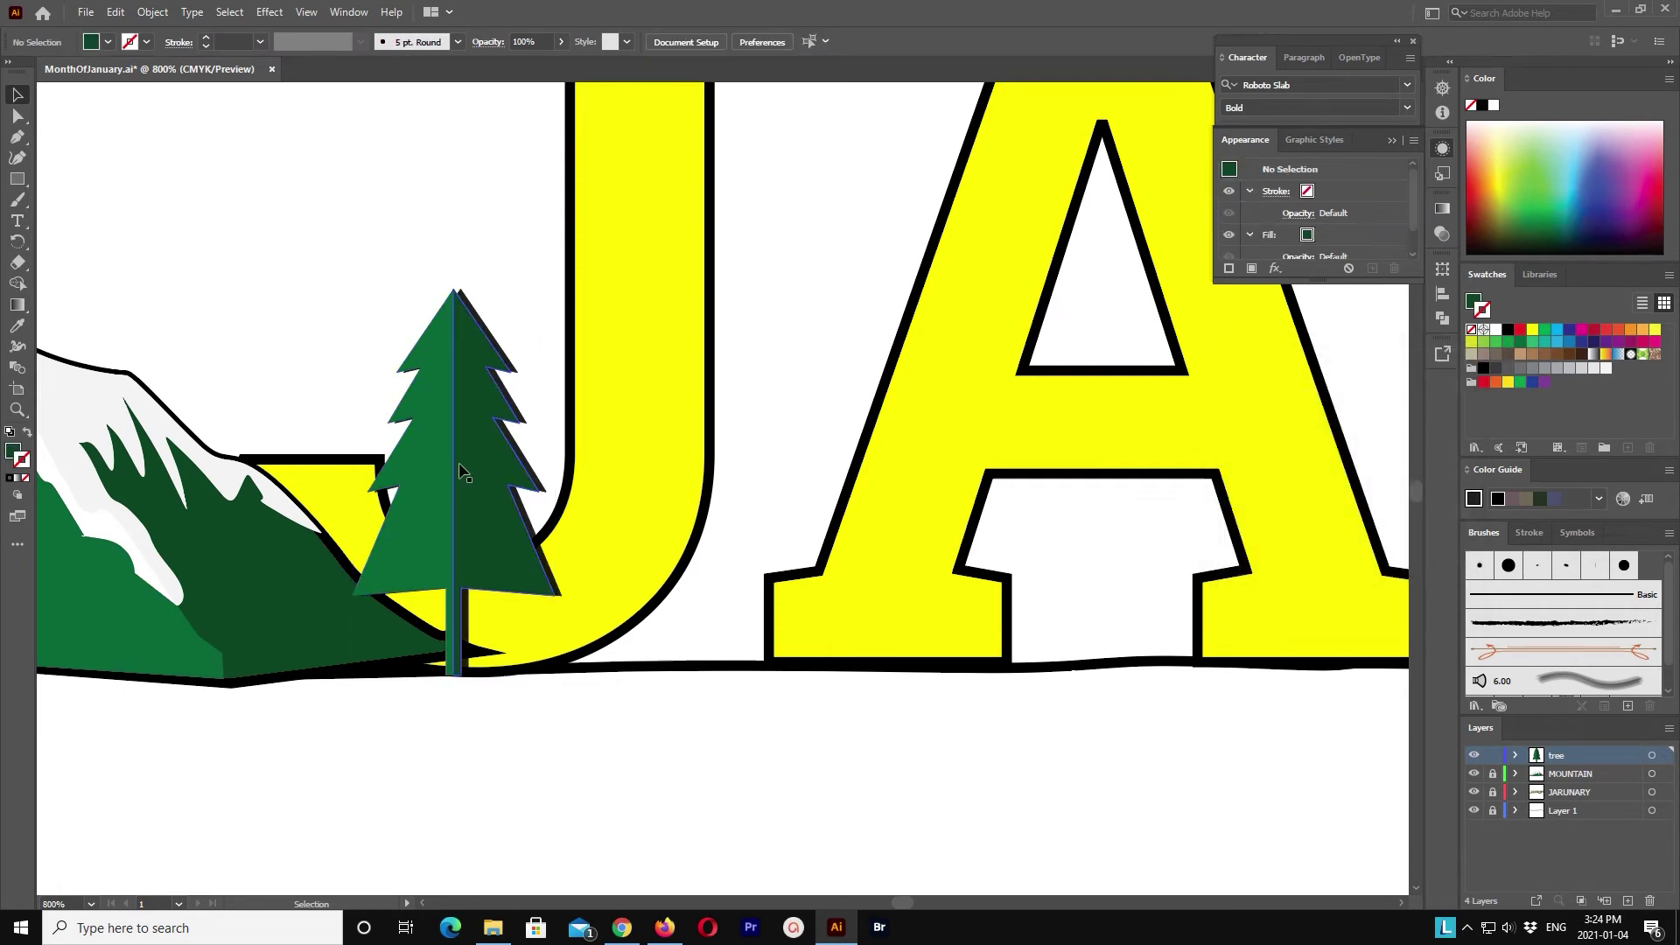
# Step: Paste a copy of the pine in front, scale it down and nudge it right
pyautogui.click(487, 525)
pyautogui.press('a')
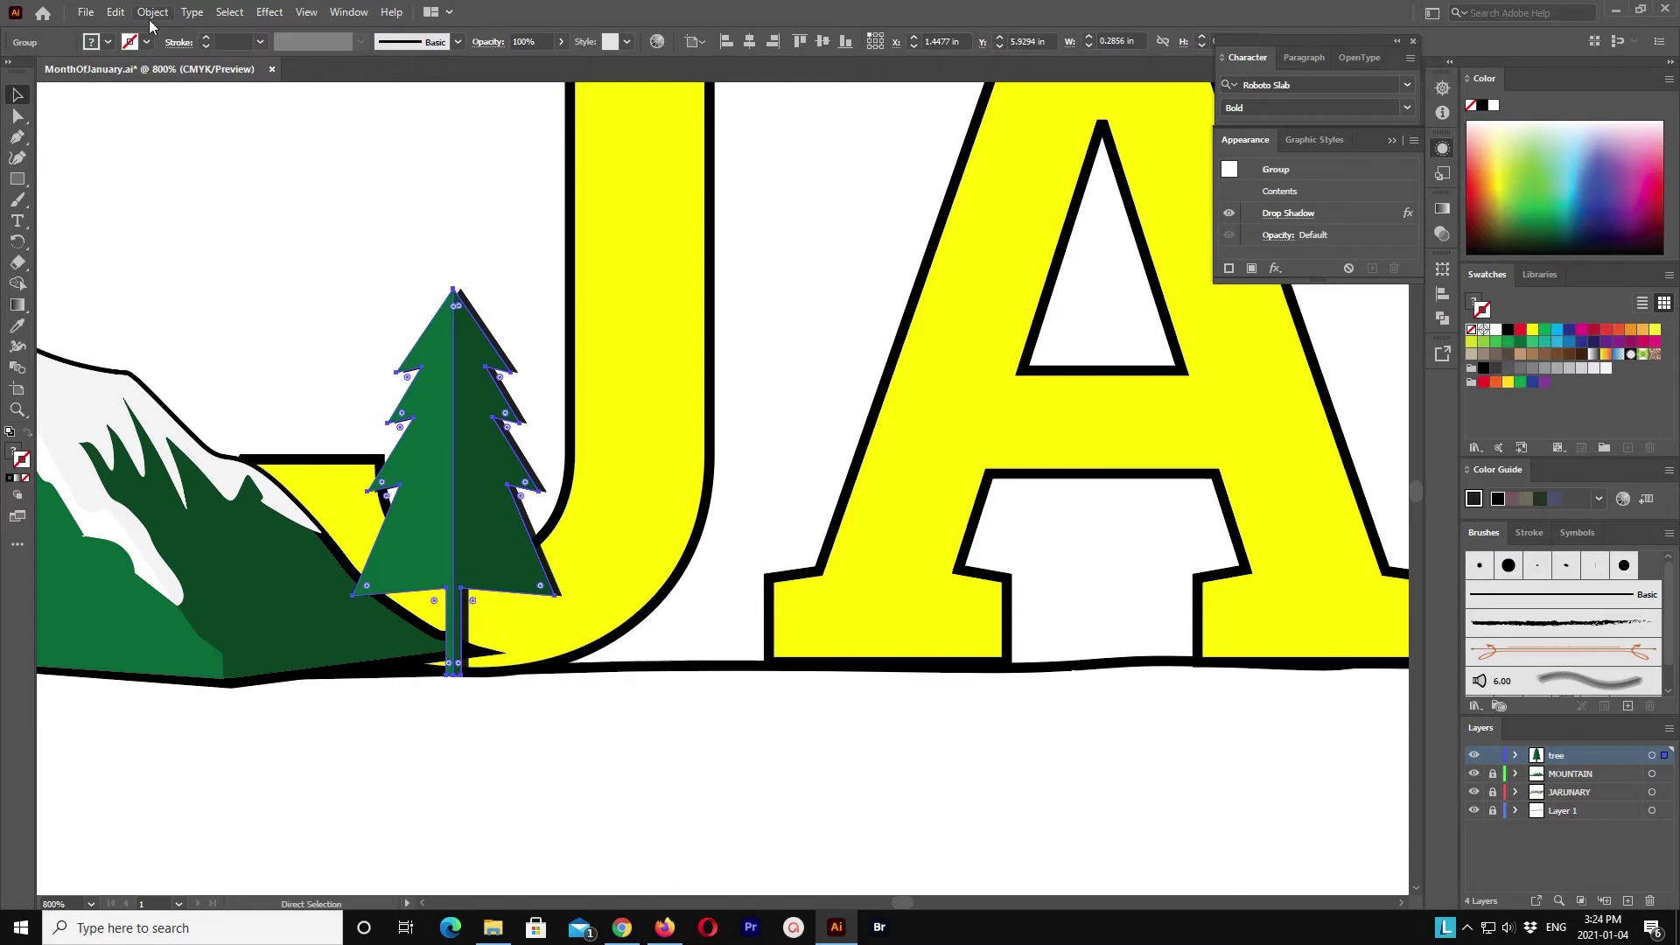
pyautogui.click(152, 12)
pyautogui.click(184, 134)
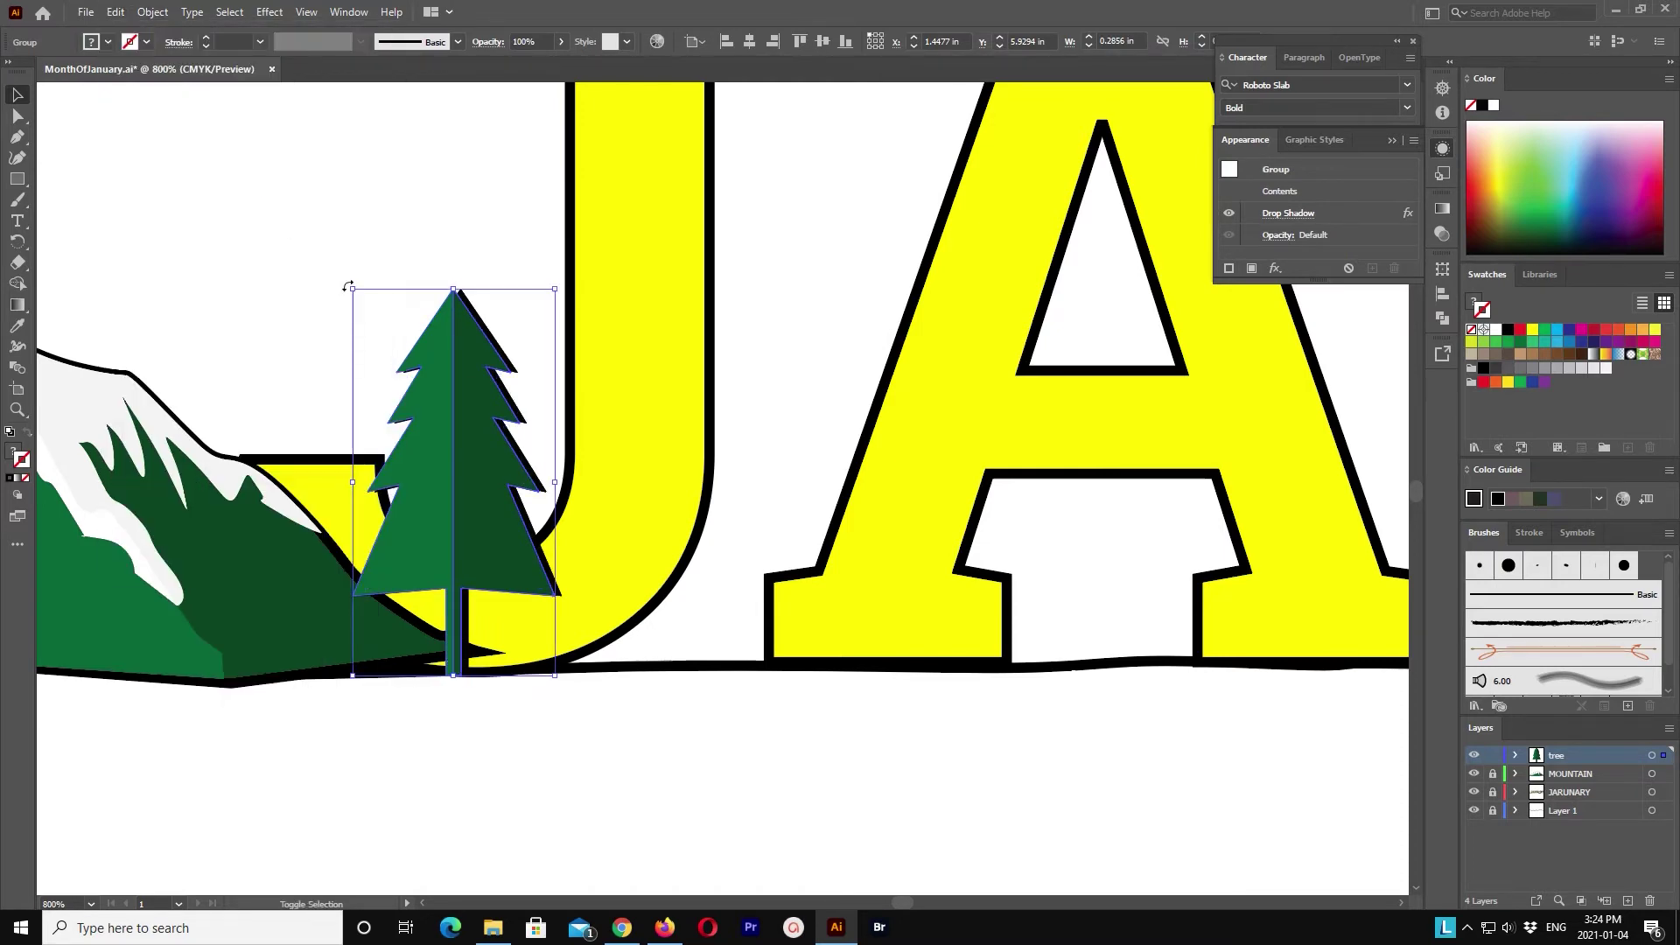
pyautogui.moveTo(348, 286); pyautogui.dragTo(445, 442)
pyautogui.press('Right')
pyautogui.press('Right')
pyautogui.press('Right')
pyautogui.press('Right')
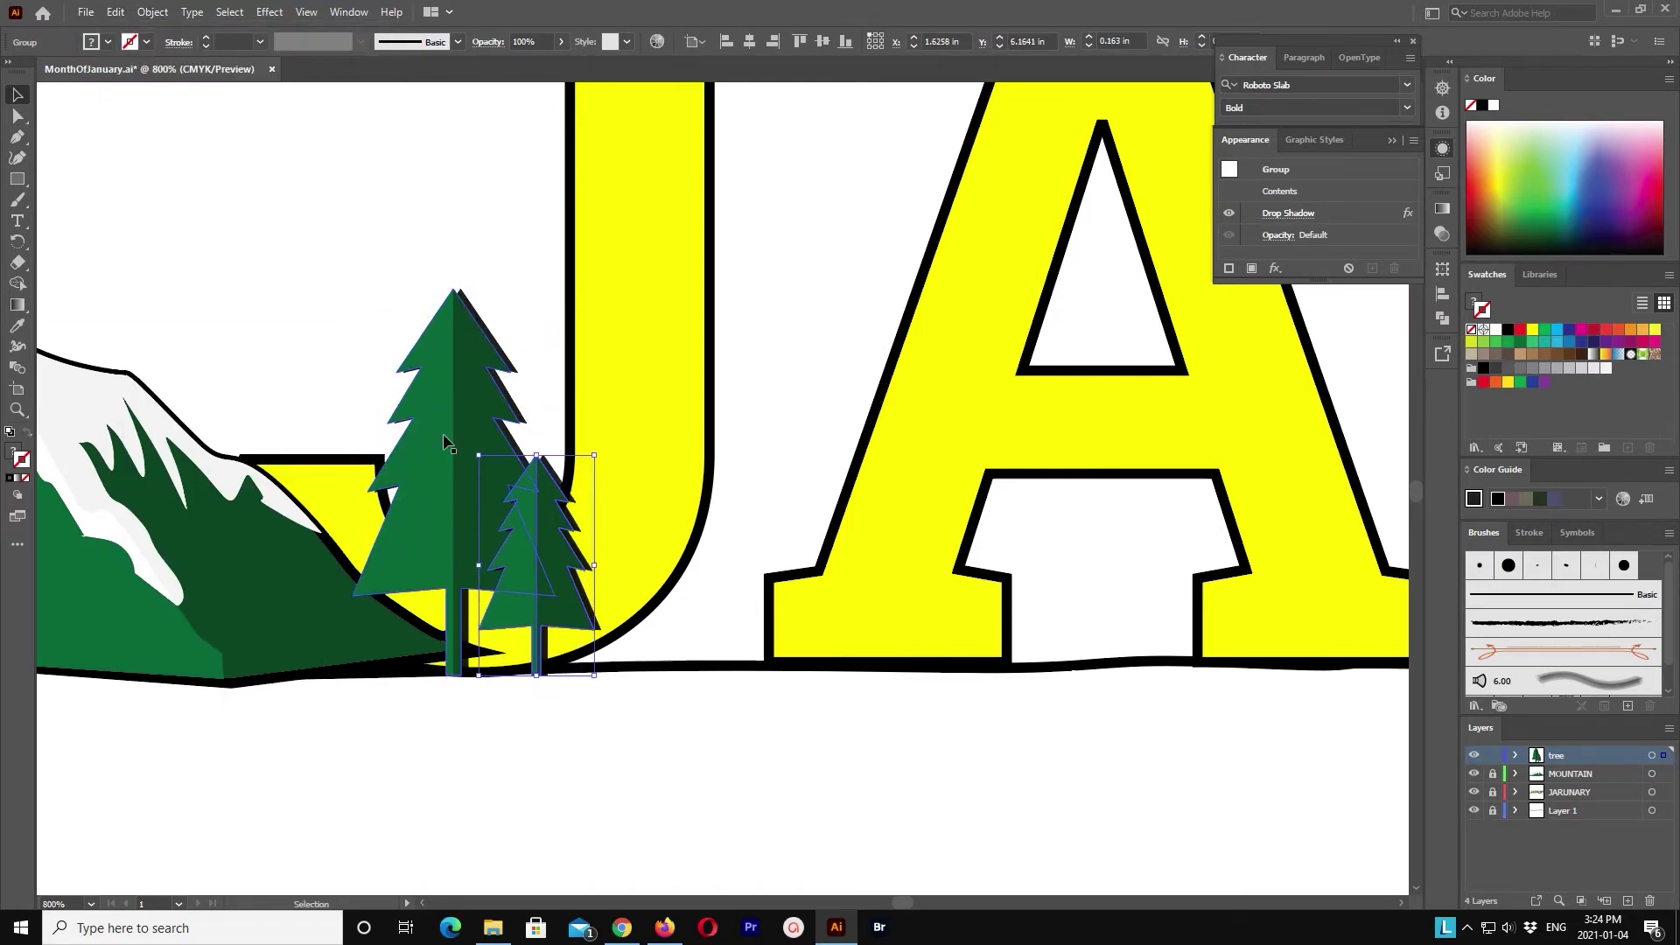
pyautogui.scroll(-2, 919, 418)
pyautogui.click(742, 687)
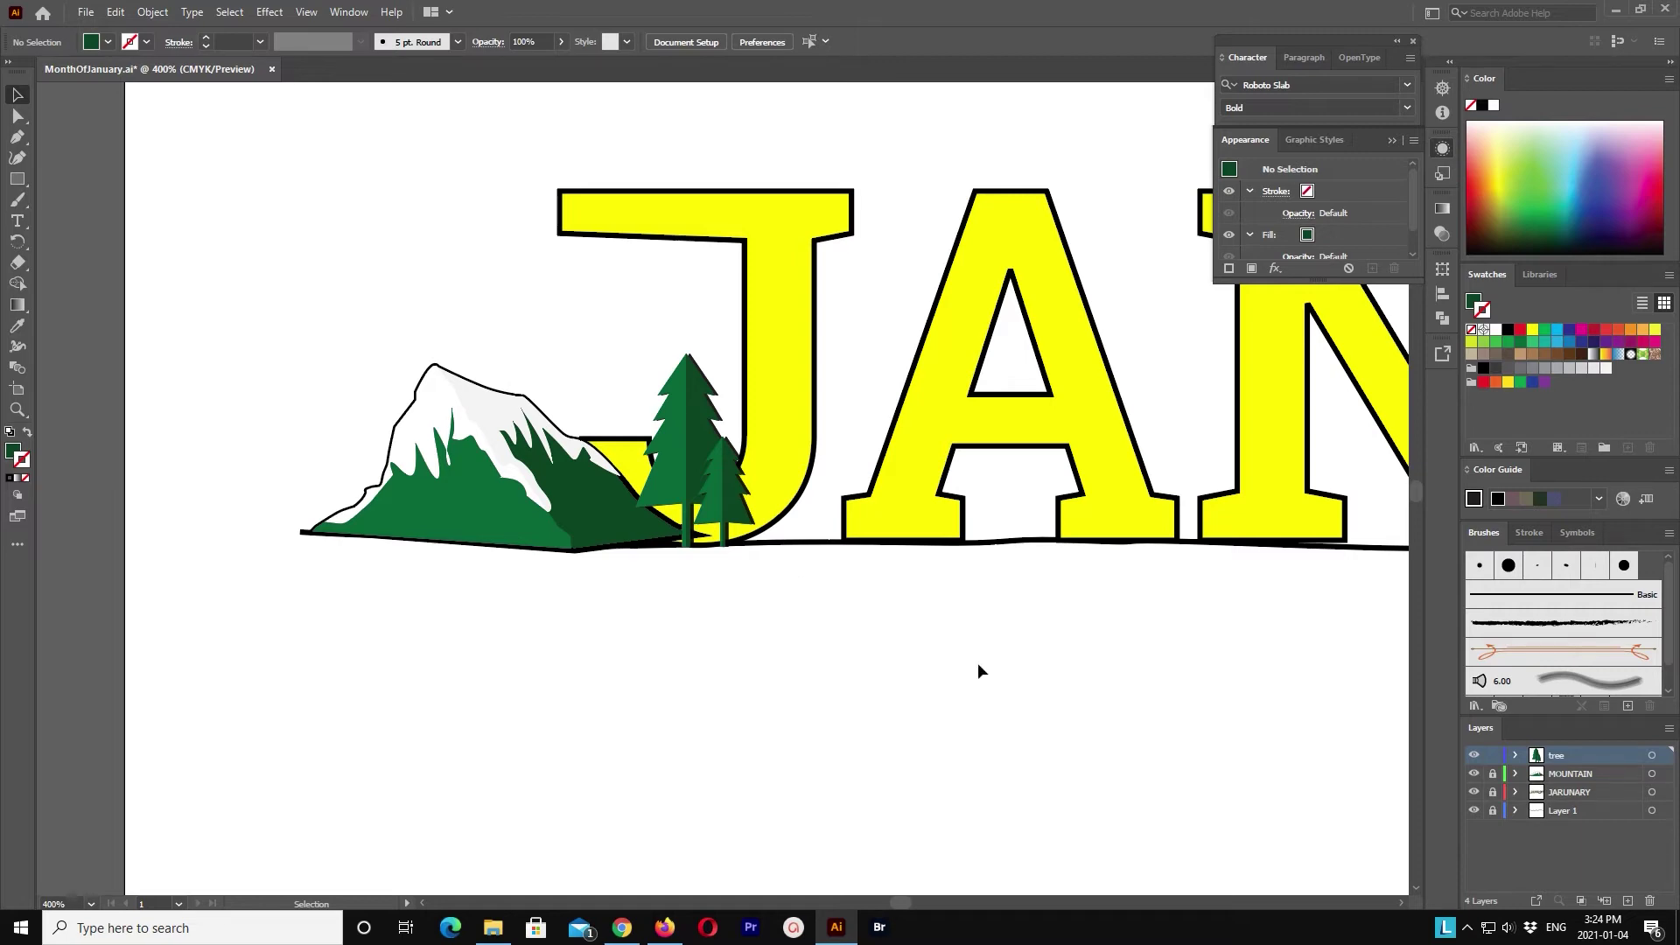
# Step: Start a green-outlined, unfilled Pen path on the MOUNTAIN layer below the lettering
pyautogui.moveTo(1133, 667); pyautogui.dragTo(581, 671)
pyautogui.hotkey('ctrl', '-')
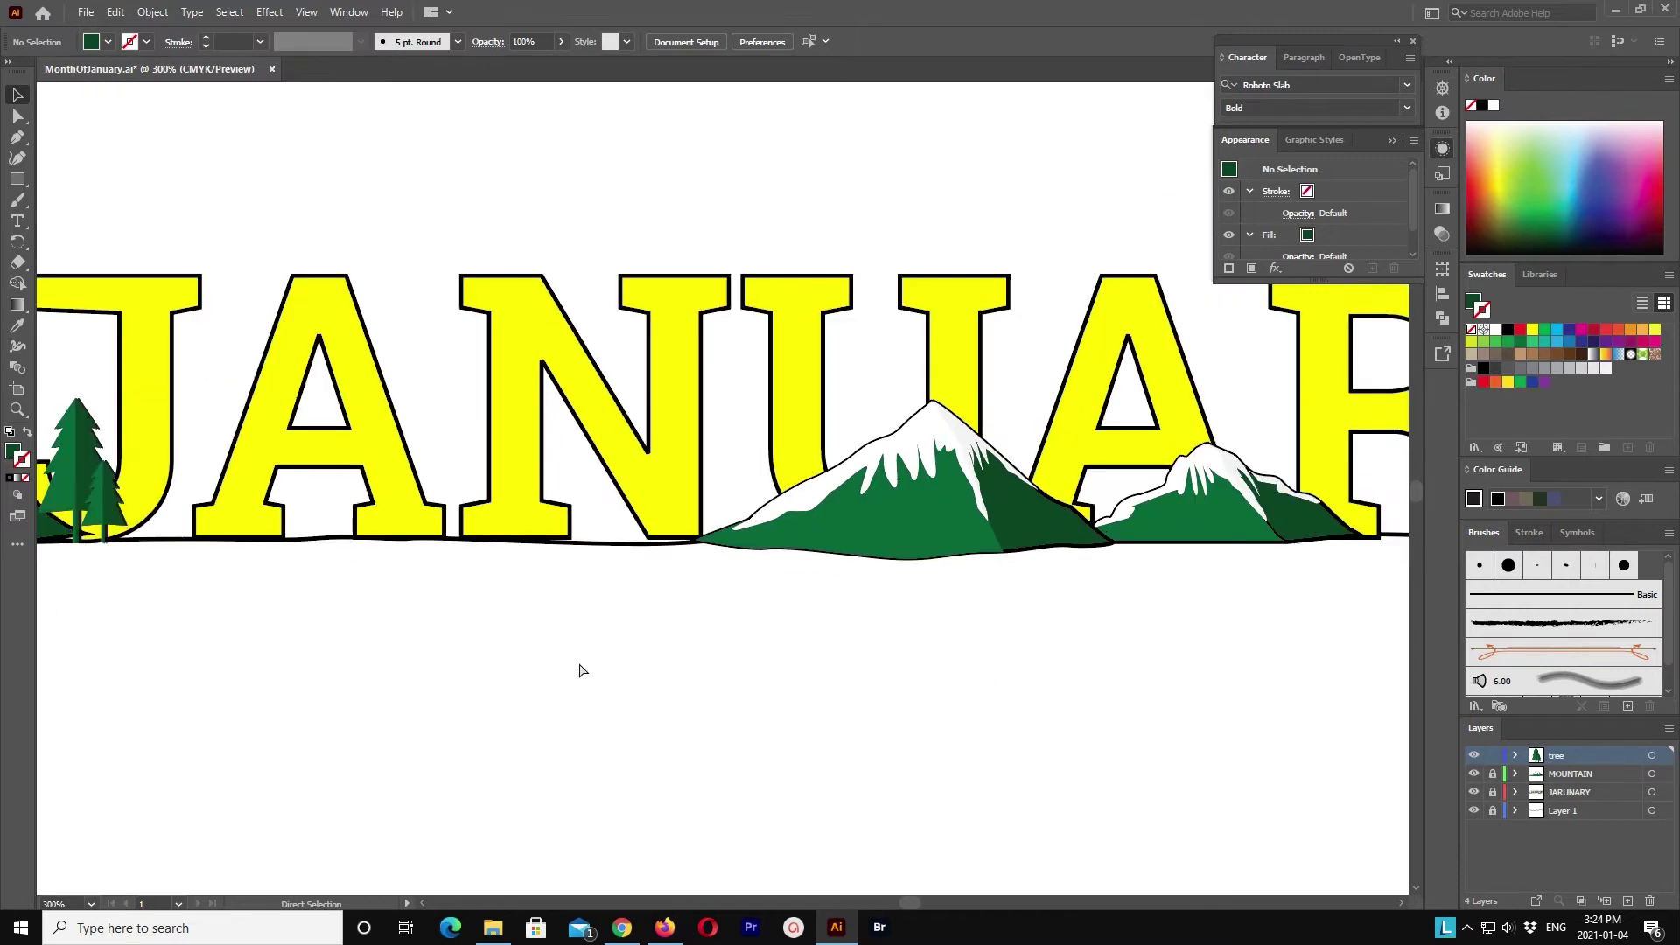
pyautogui.hotkey('ctrl', '-')
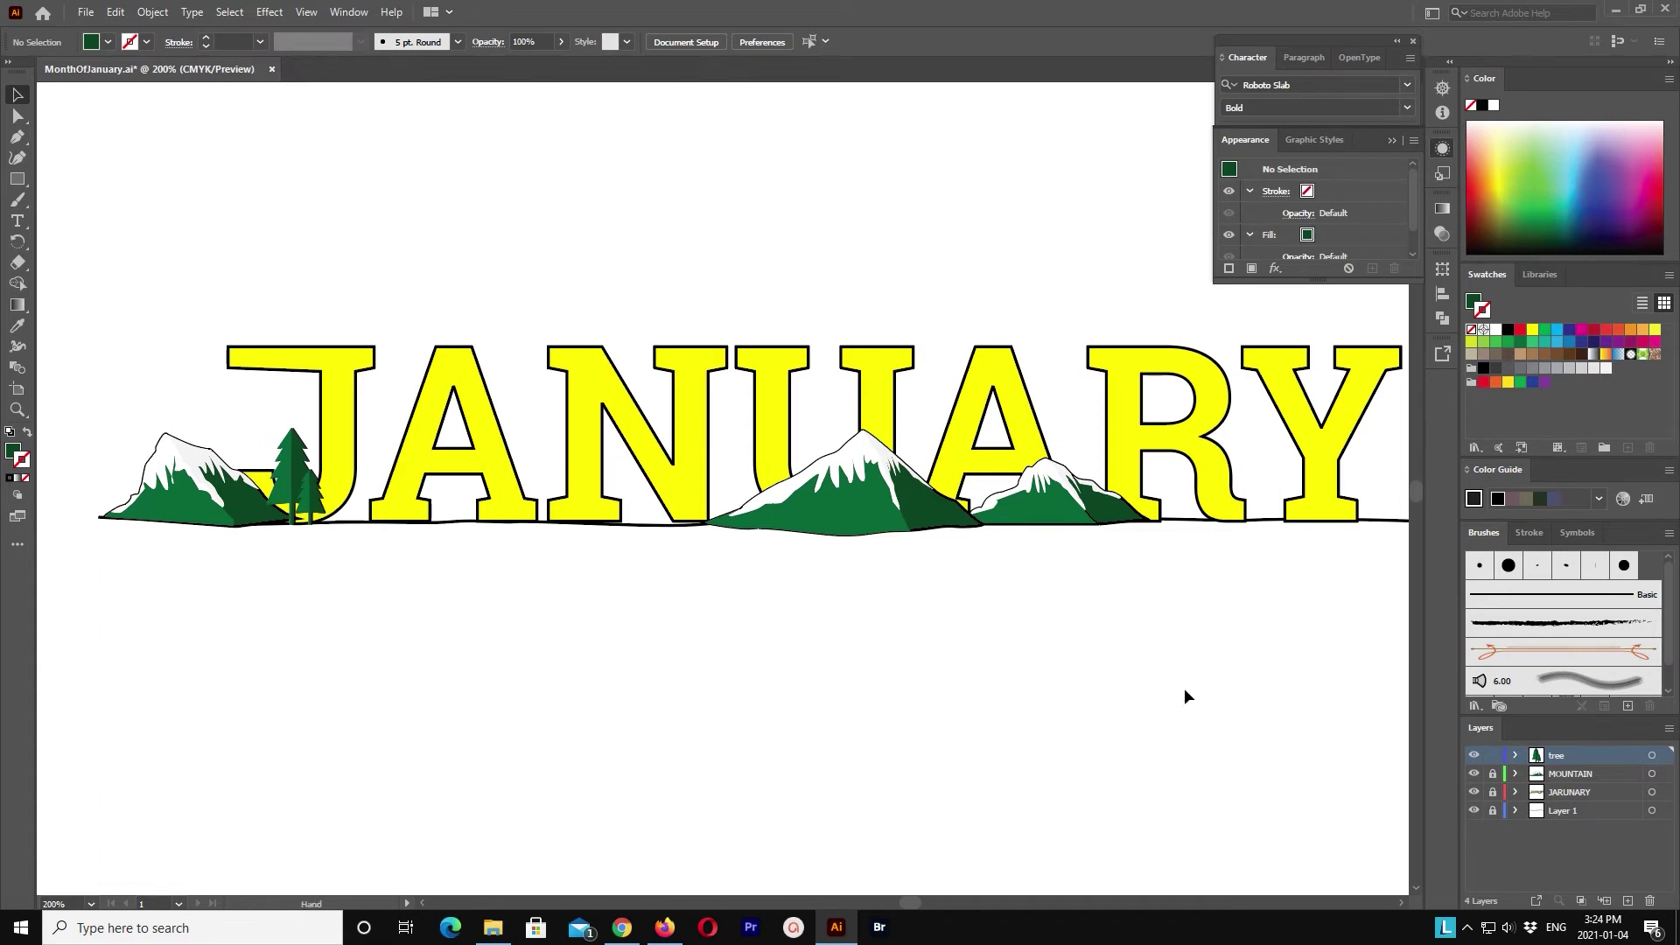
pyautogui.moveTo(1184, 688); pyautogui.dragTo(853, 711)
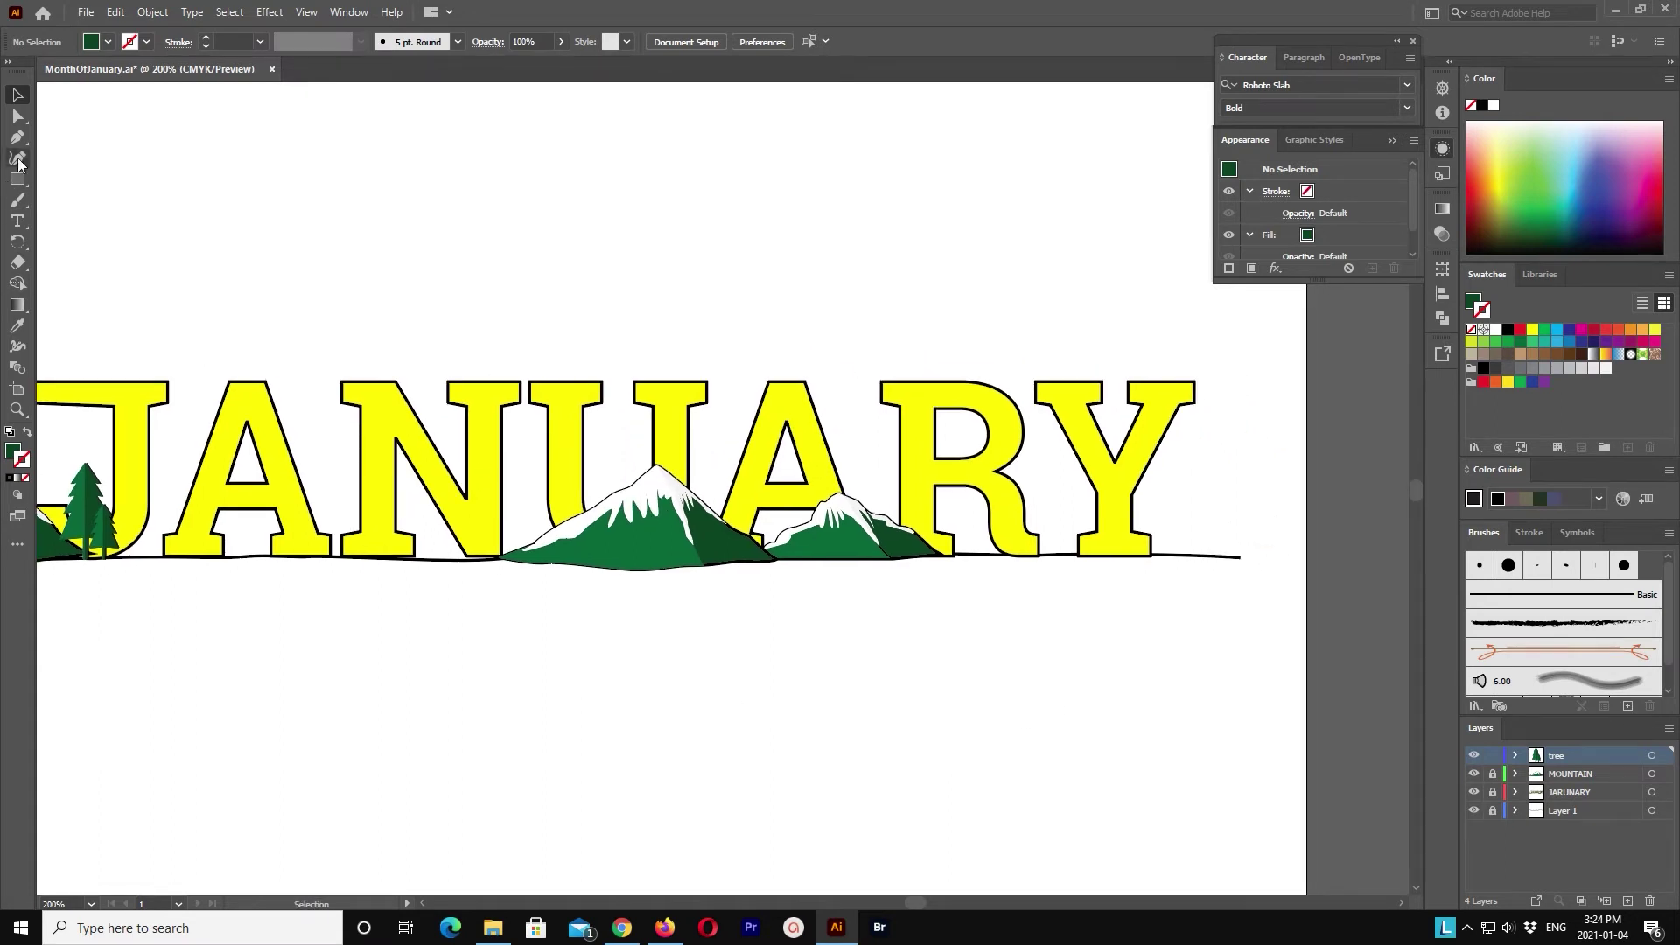
pyautogui.press('p')
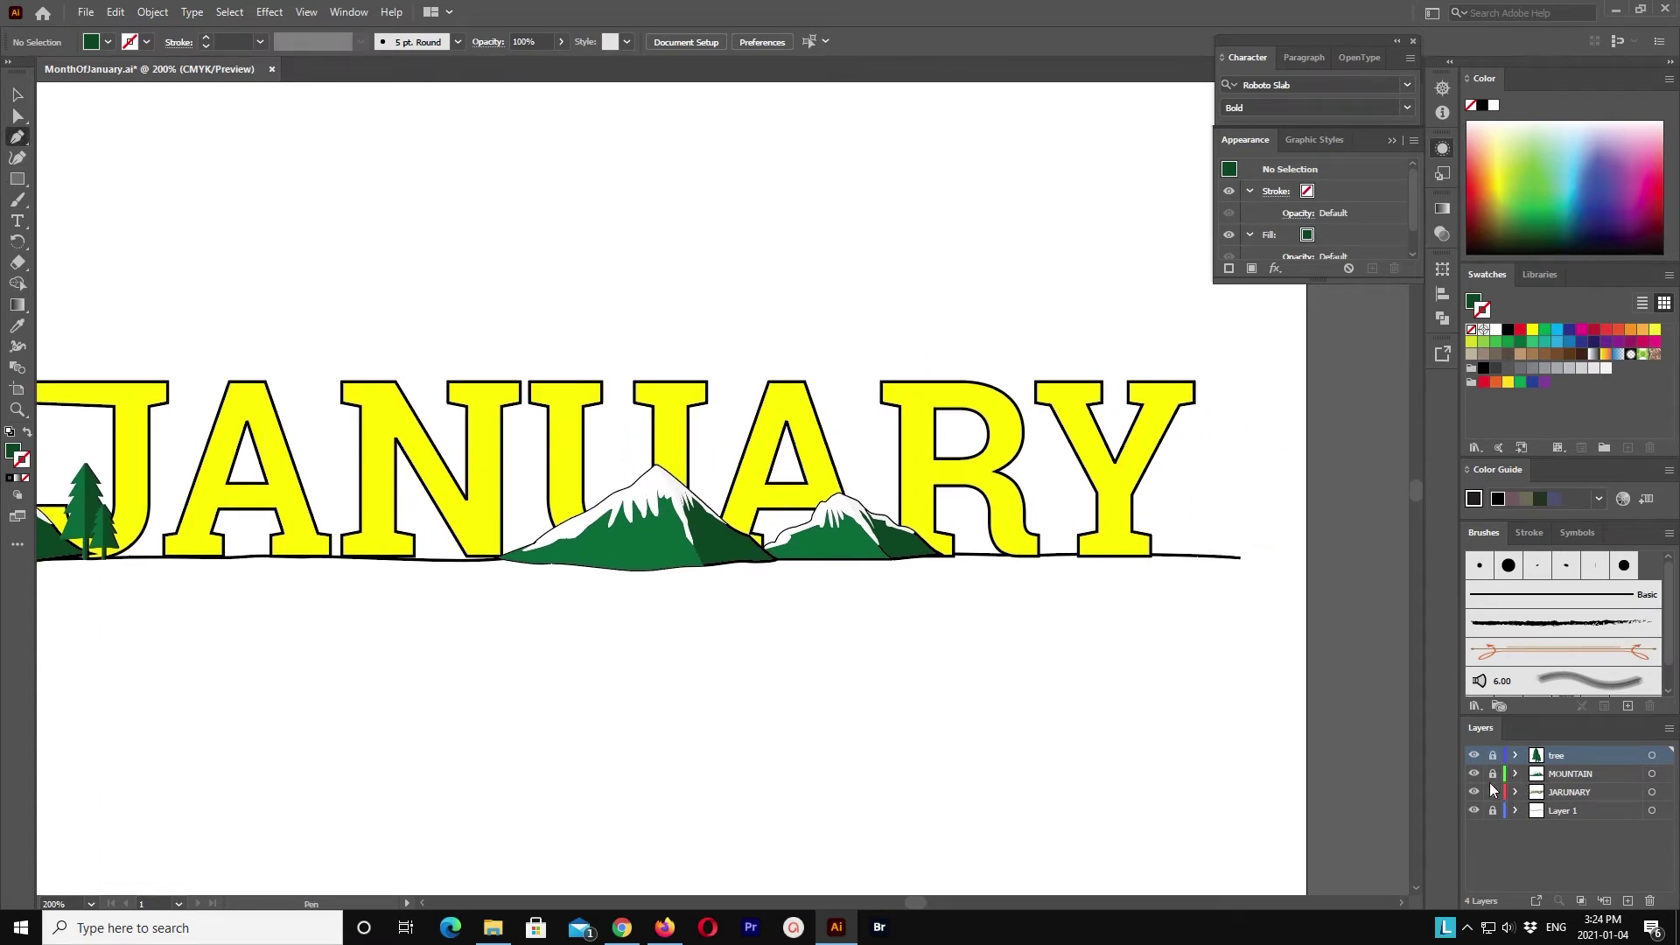
pyautogui.click(1617, 776)
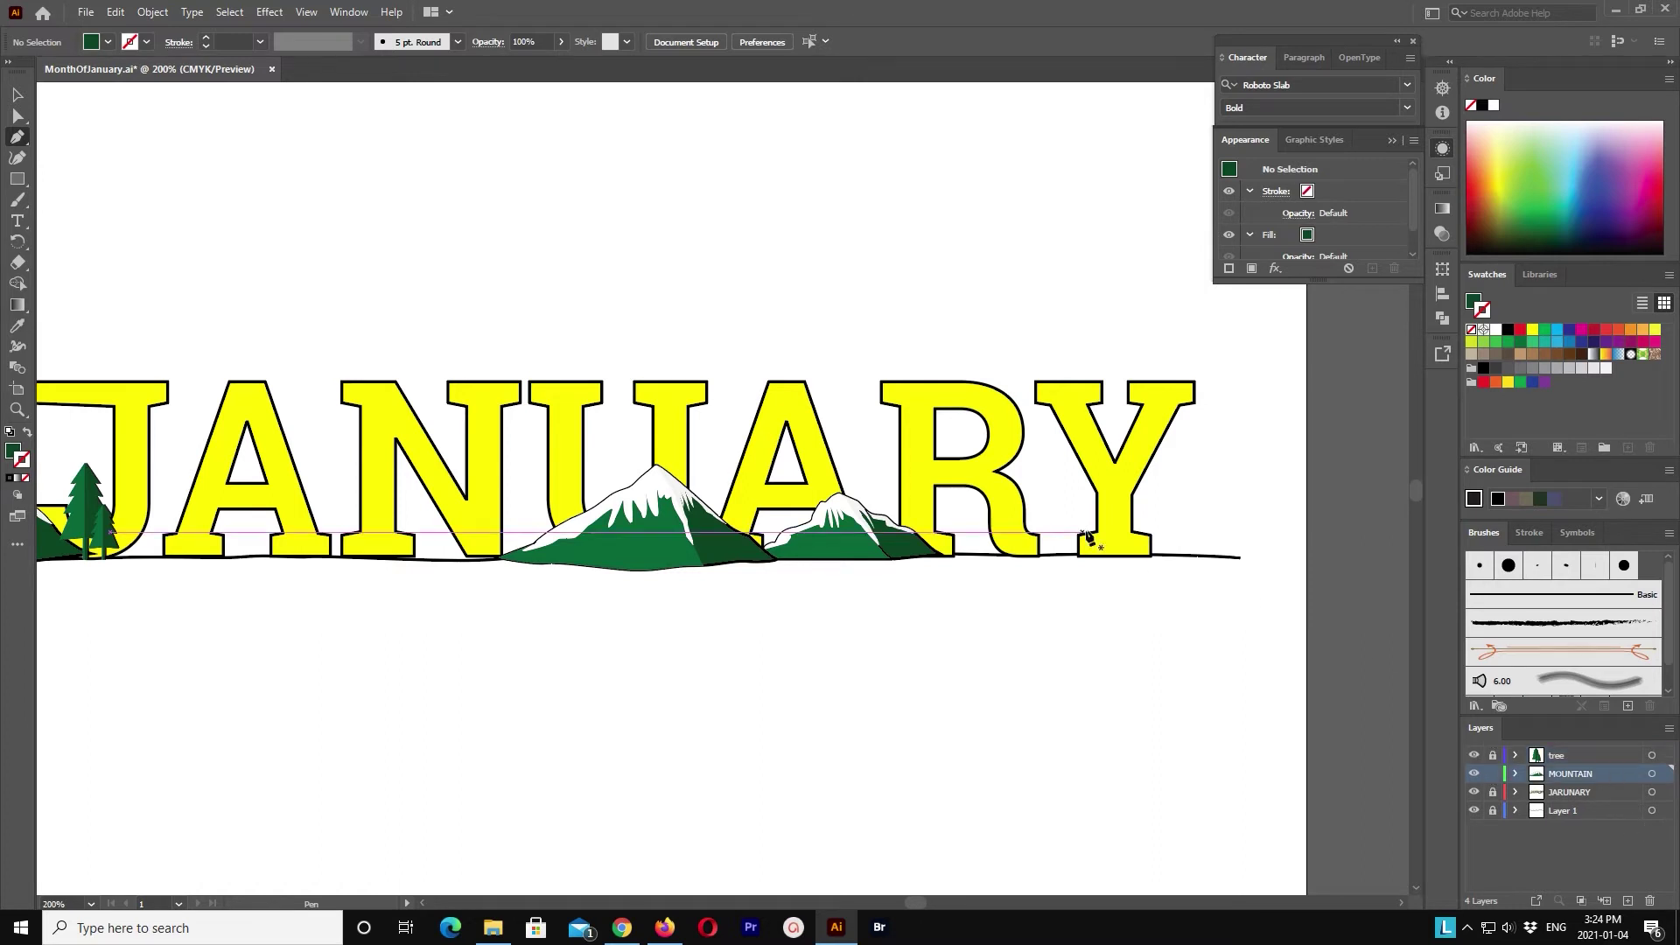
pyautogui.moveTo(843, 700); pyautogui.dragTo(856, 689)
pyautogui.click(865, 681)
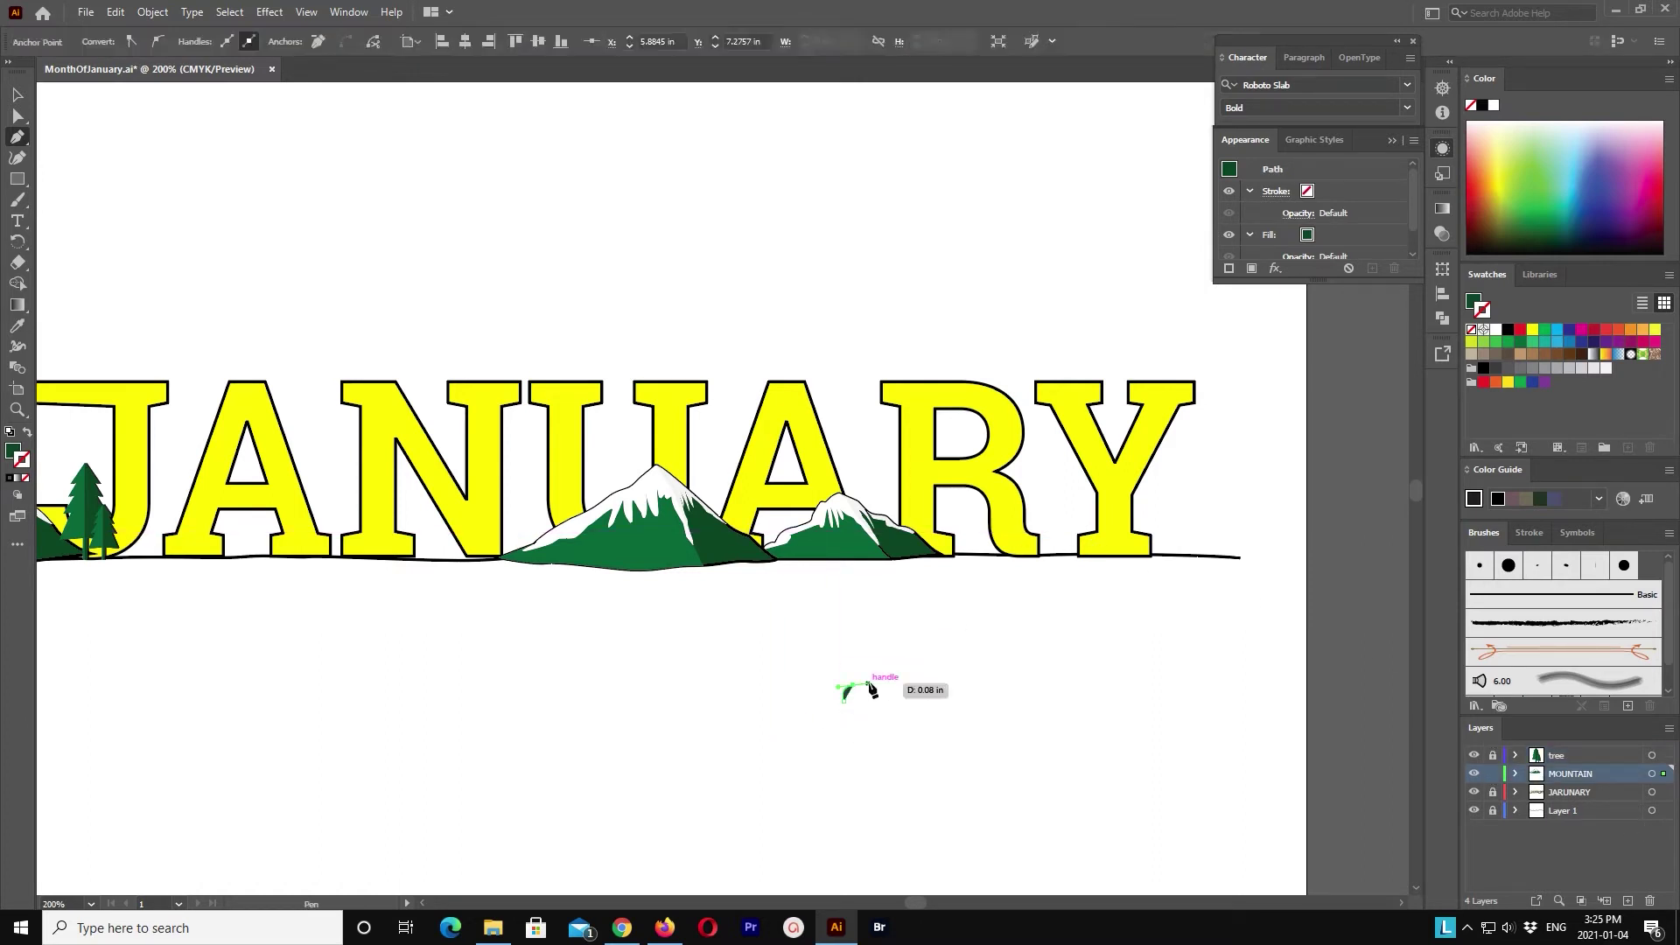
pyautogui.click(27, 433)
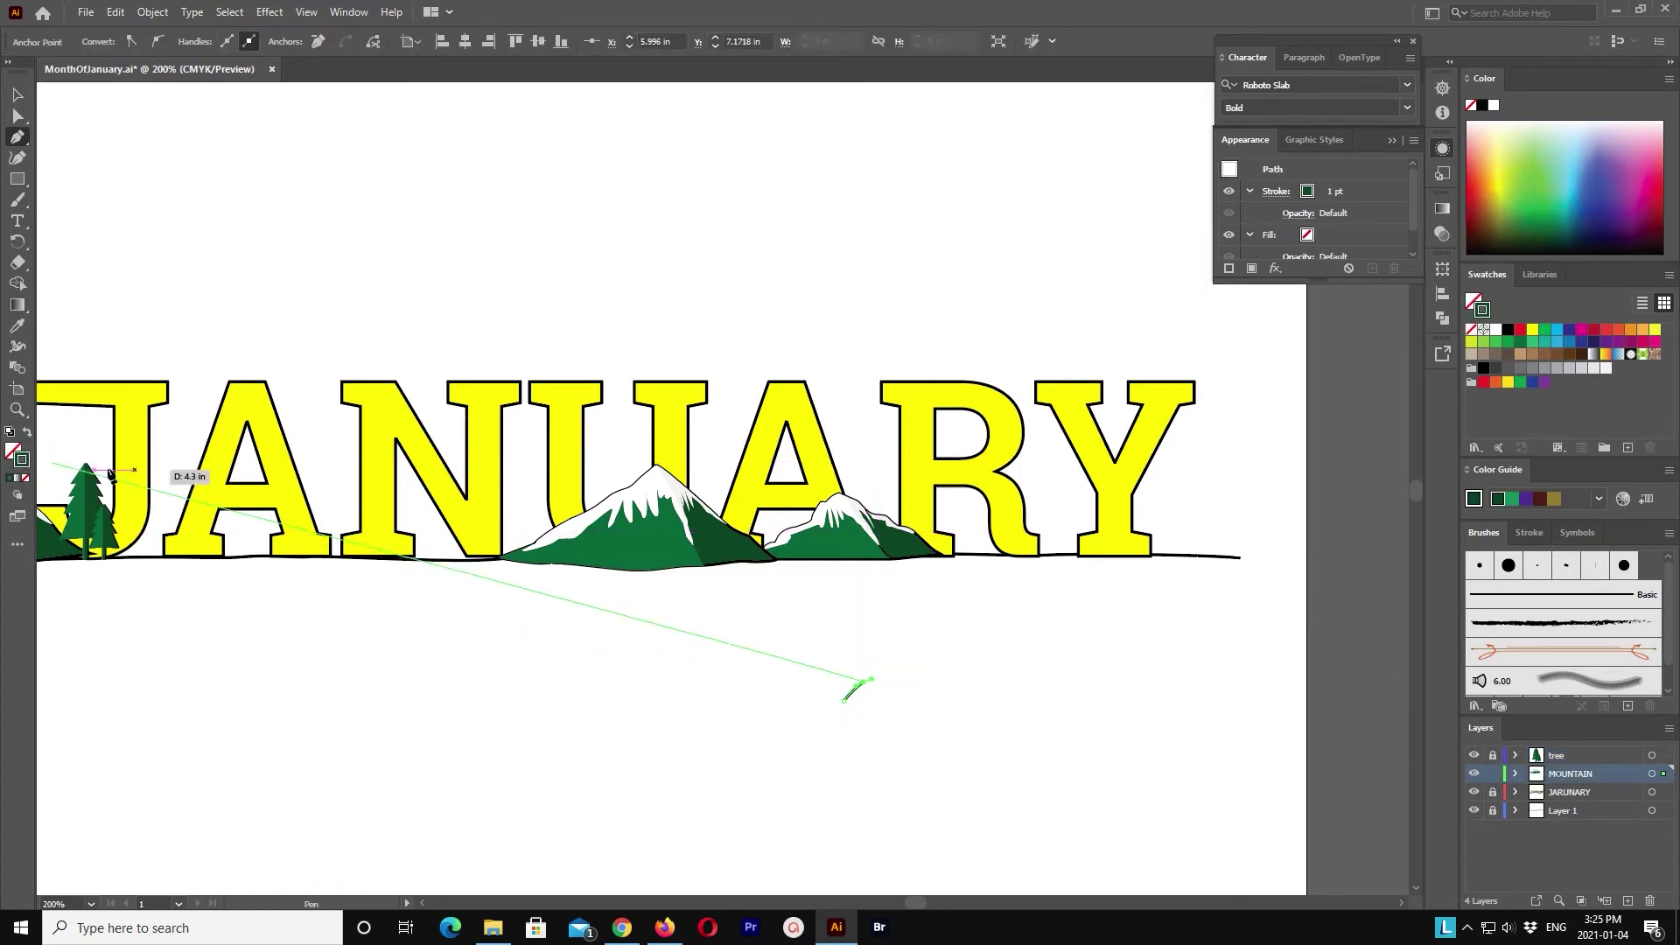
# Step: Trace the mountain up over its peak, down the right slope, and close the outline
pyautogui.click(882, 671)
pyautogui.click(912, 650)
pyautogui.click(923, 626)
pyautogui.click(972, 656)
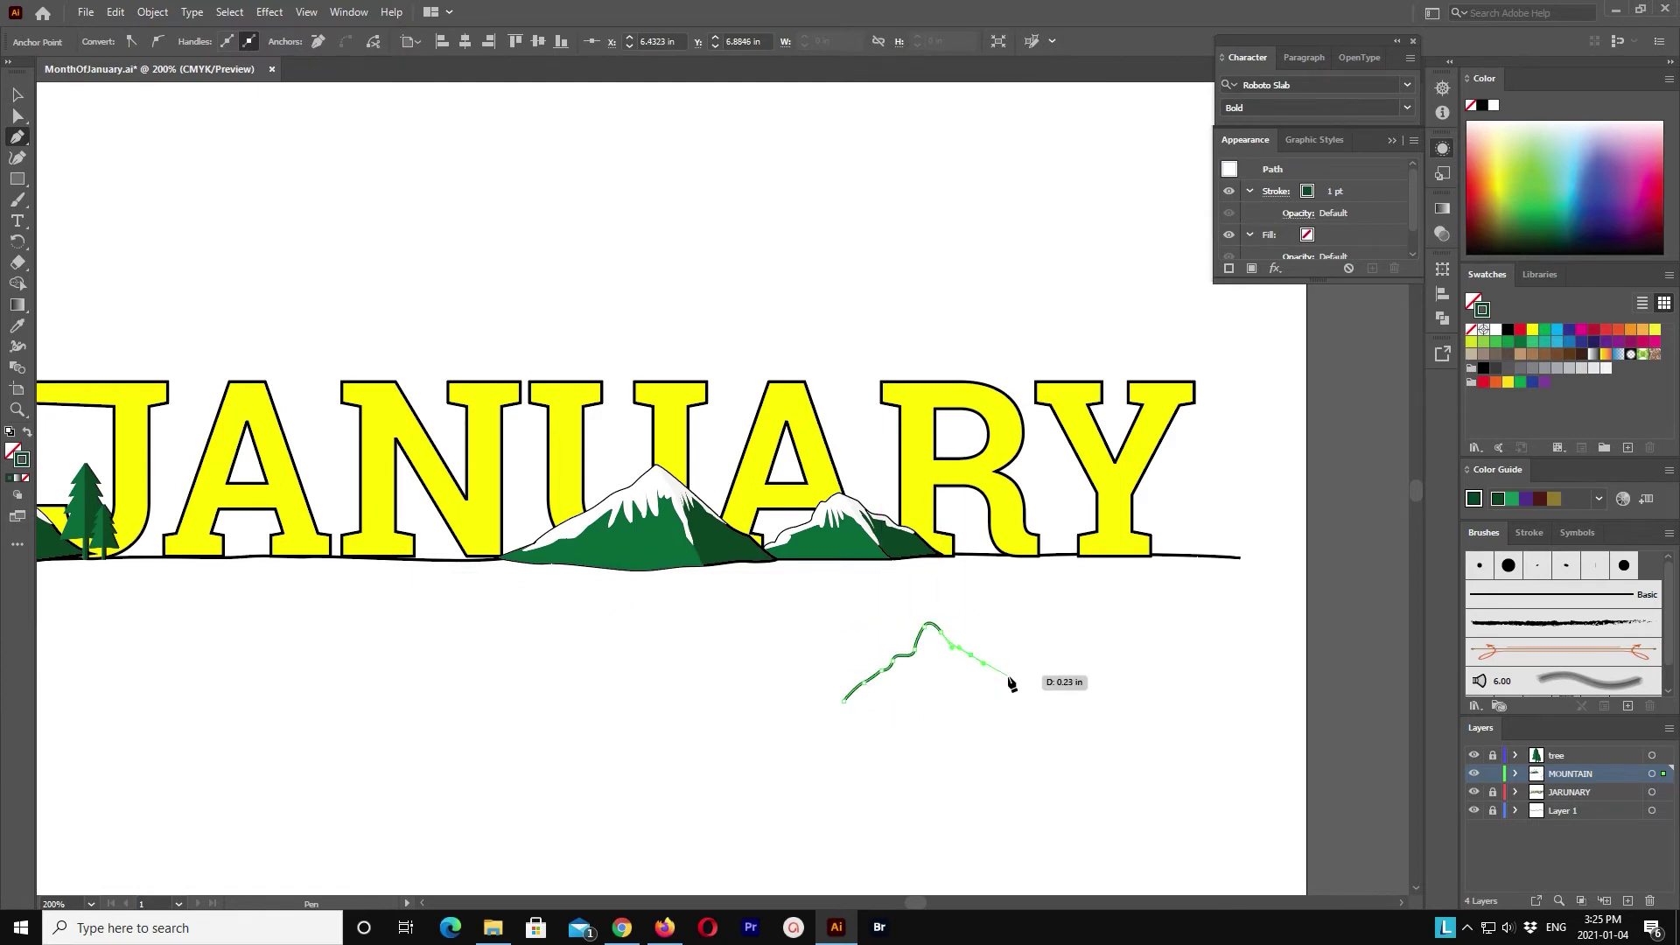
pyautogui.click(1017, 687)
pyautogui.click(1059, 712)
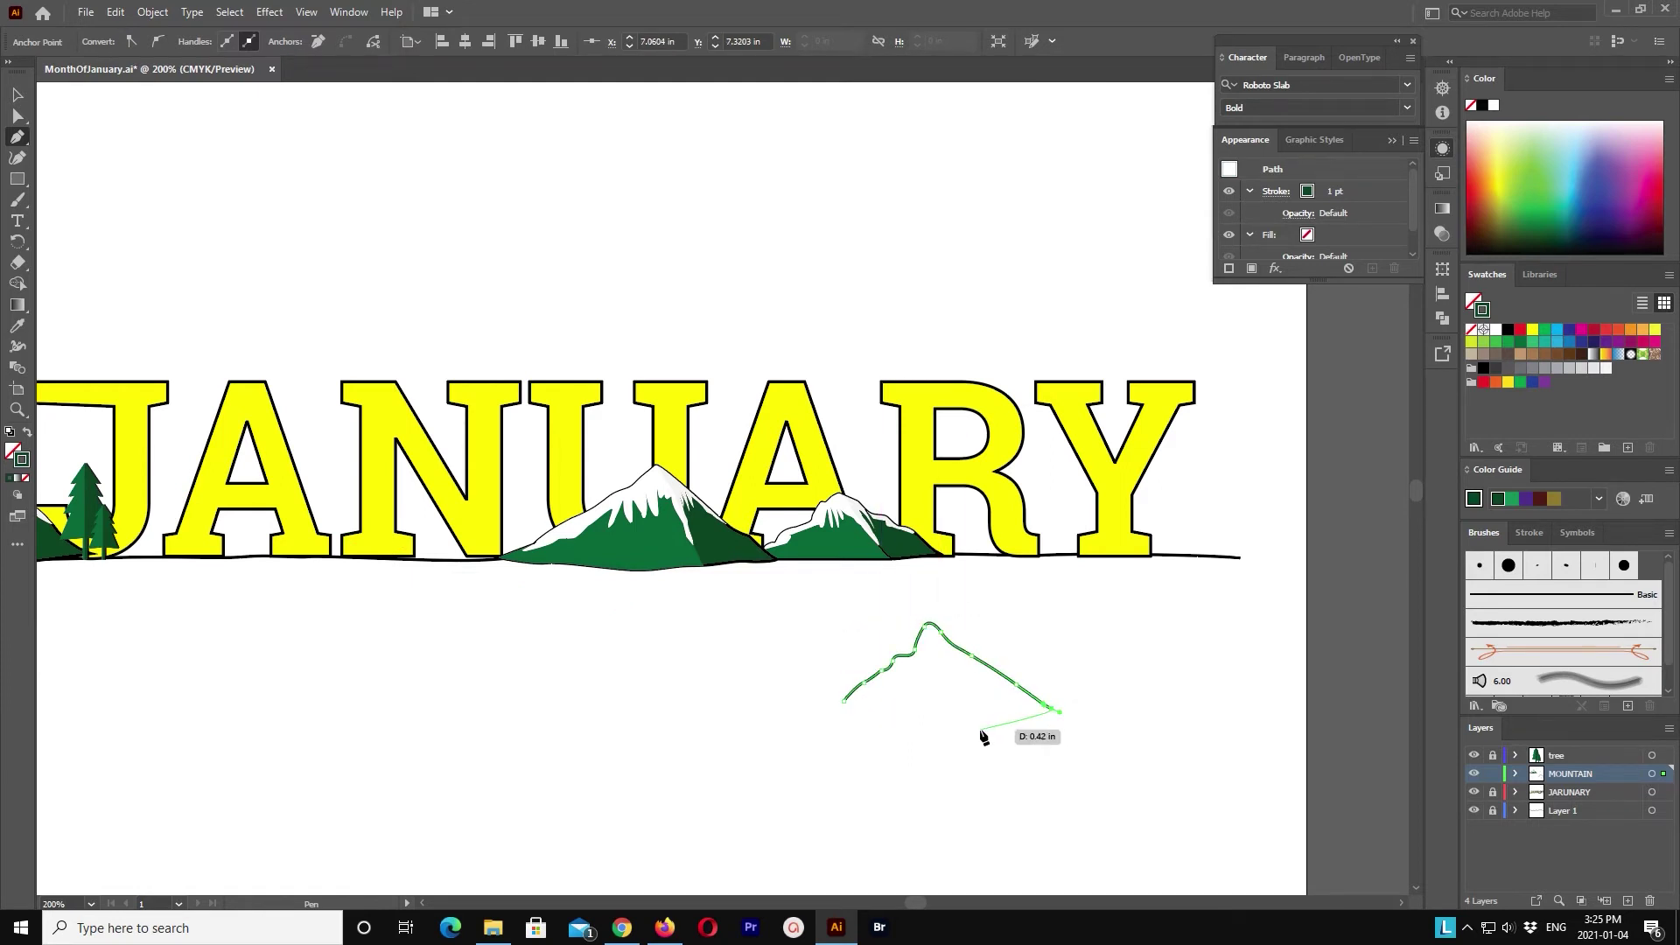
pyautogui.click(807, 723)
pyautogui.click(844, 700)
pyautogui.keyDown('ctrl'); pyautogui.click(558, 243); pyautogui.keyUp('ctrl')
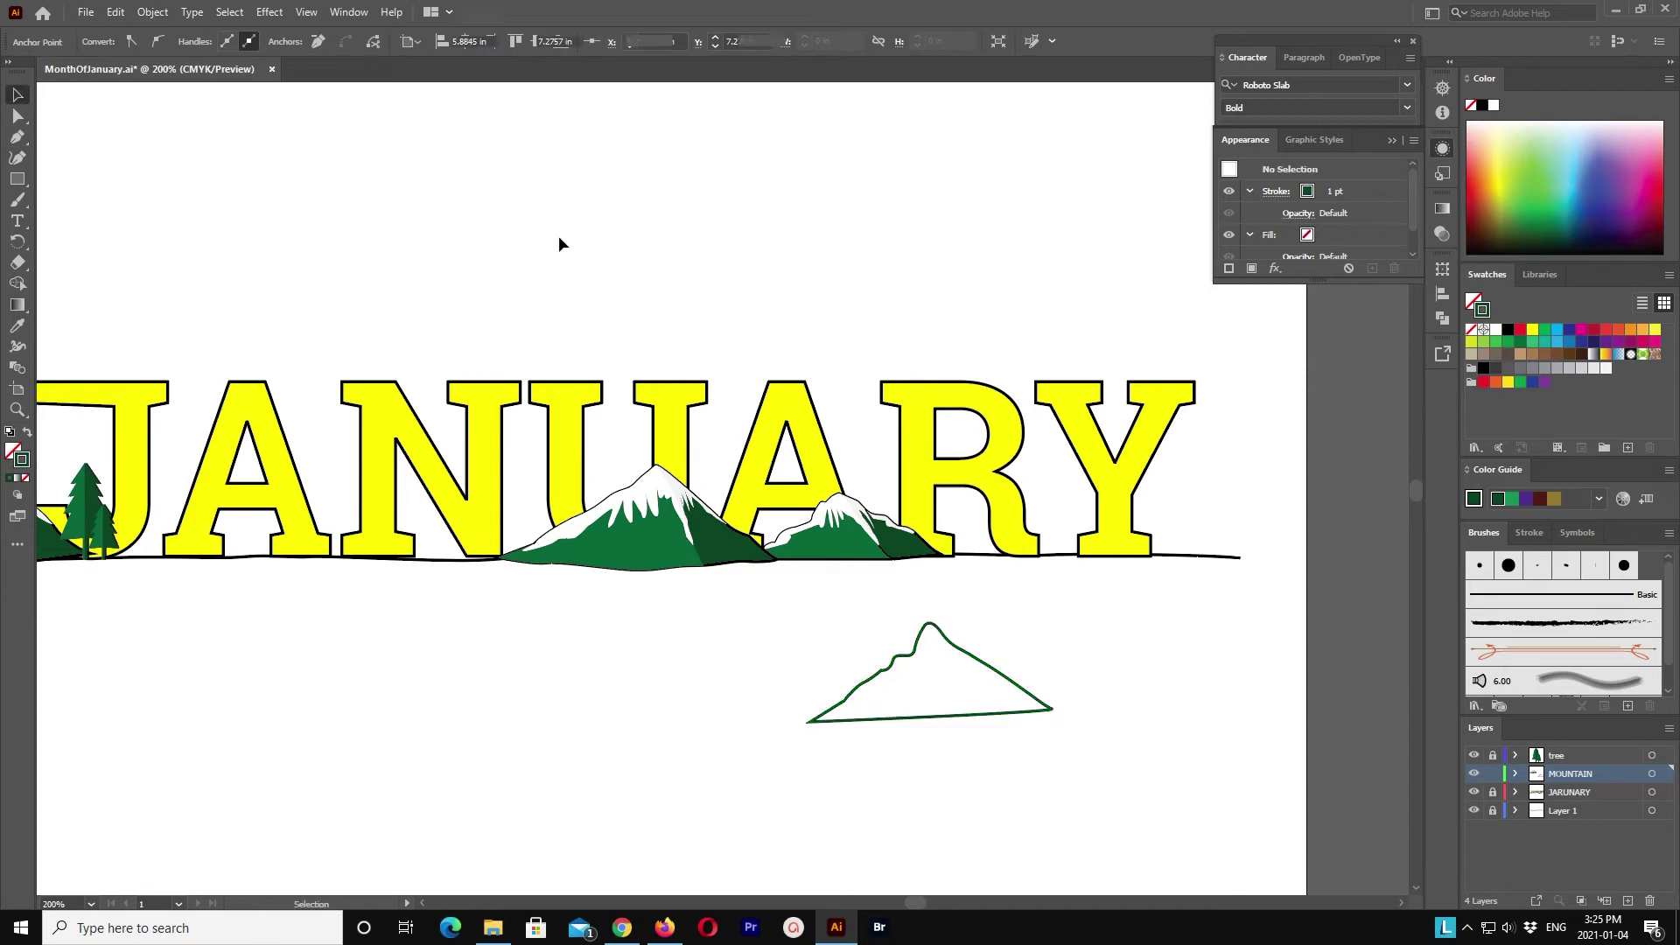
# Step: Lower the mountain's bottom-right anchor to level its base
pyautogui.press('a')
pyautogui.click(1028, 694)
pyautogui.press('Down')
pyautogui.press('Down')
pyautogui.press('Down')
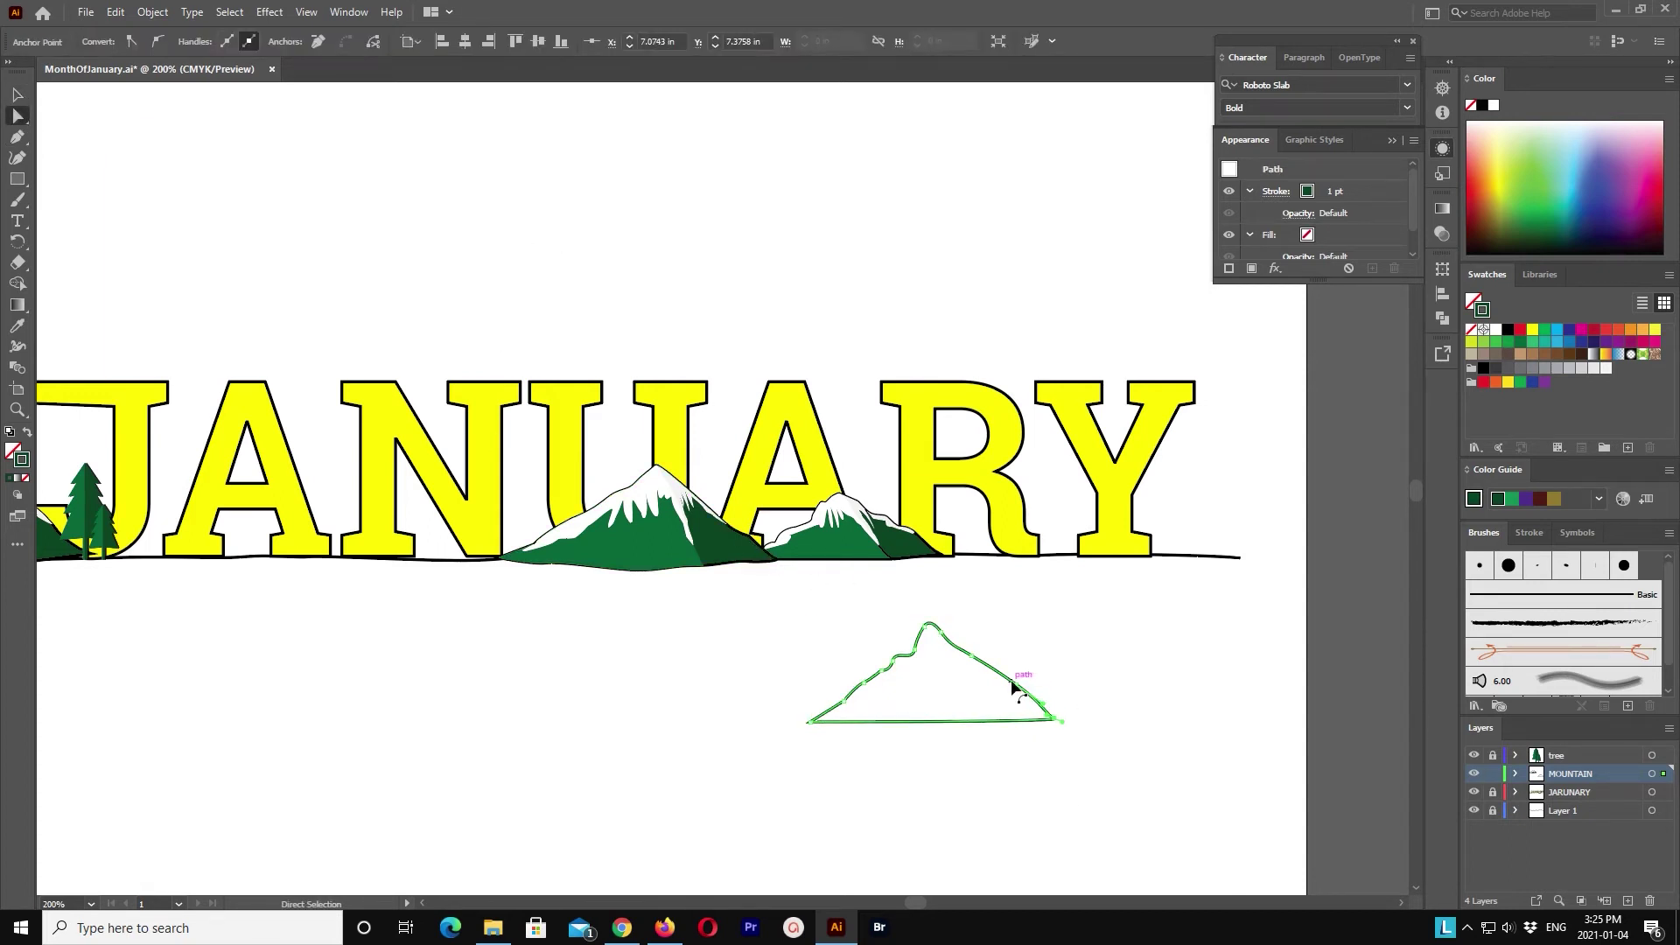
pyautogui.click(910, 605)
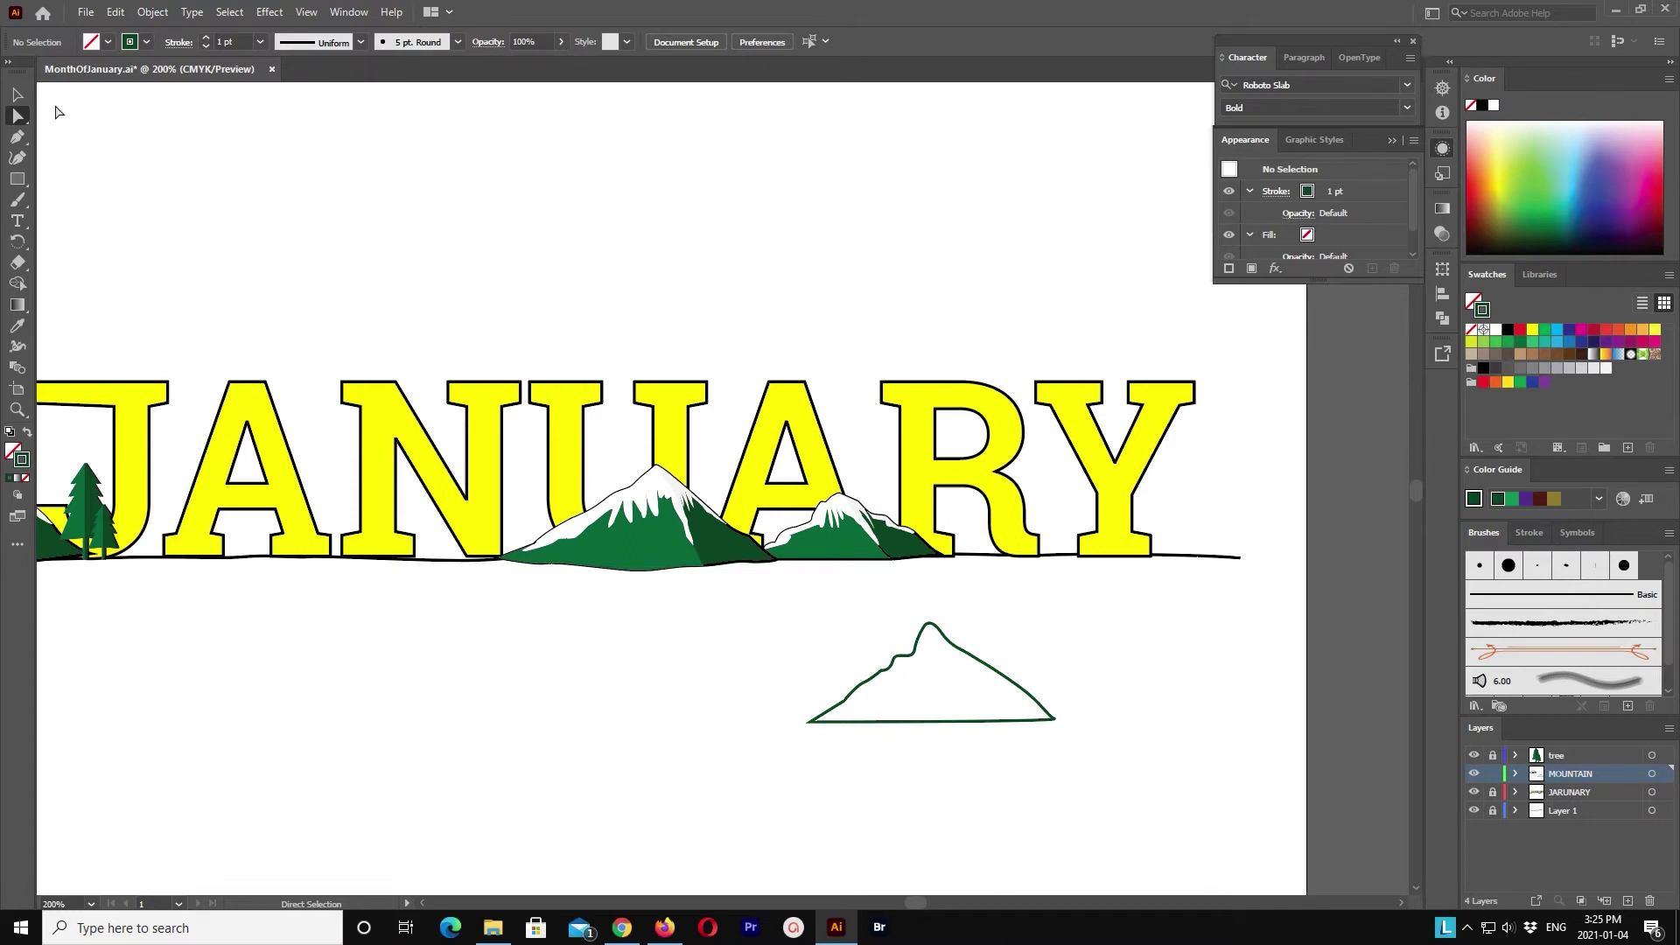
pyautogui.press('v')
# Step: Paste a copy of the mountain below the original and delete its right slope
pyautogui.hotkey('ctrl', 'z')
pyautogui.click(115, 12)
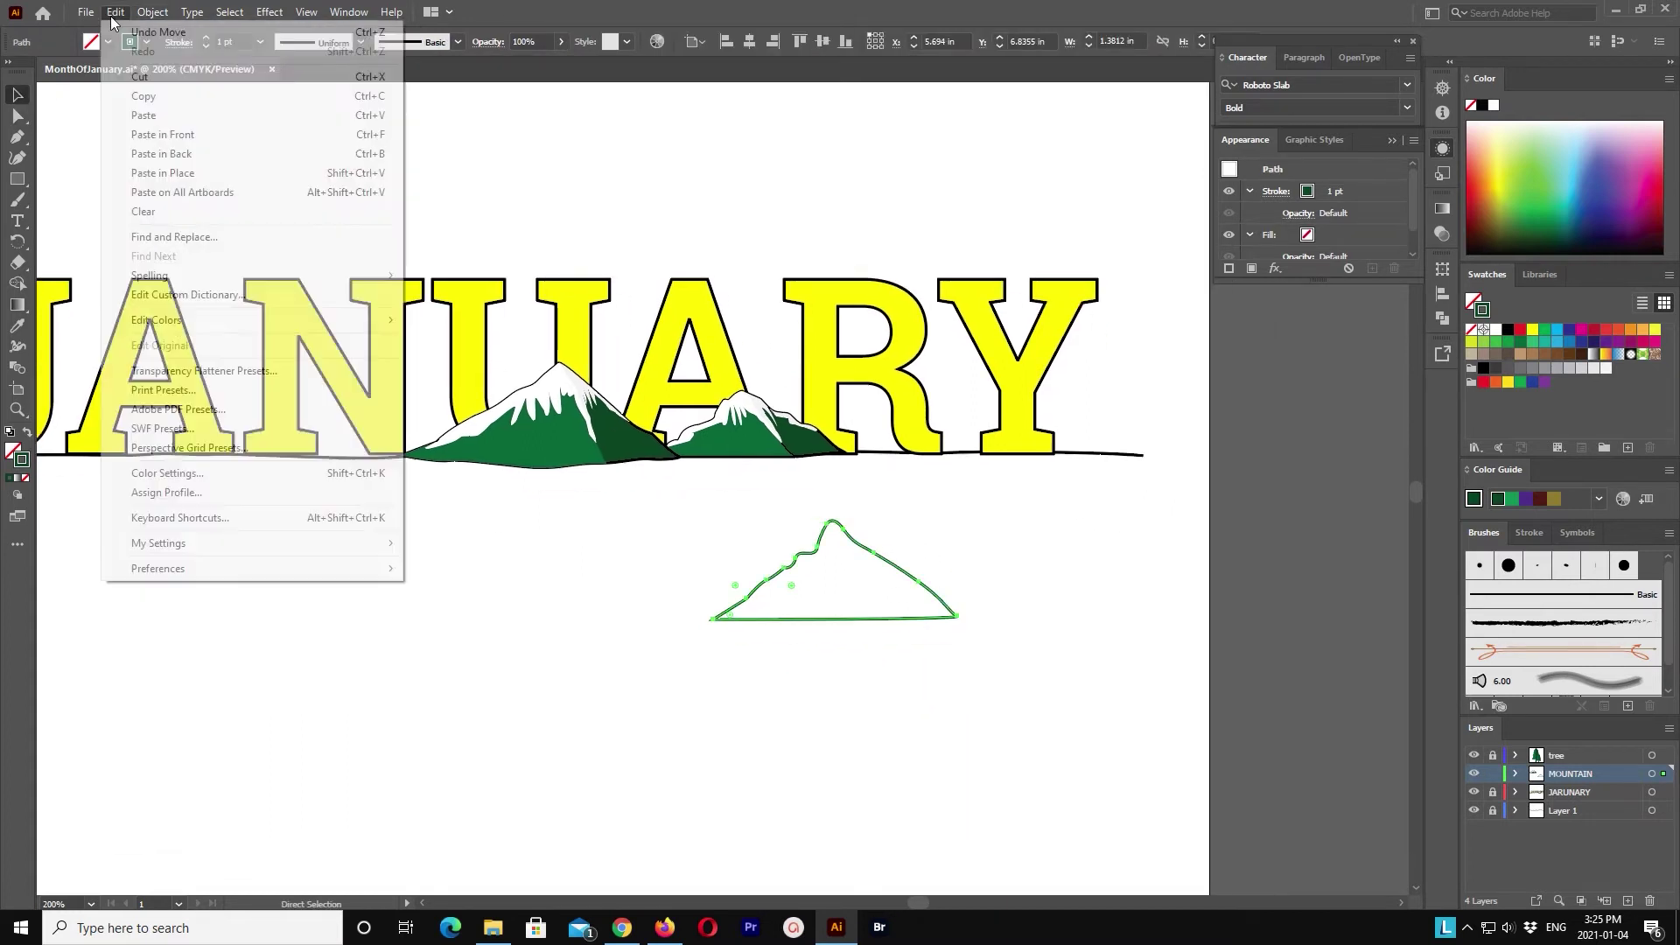
pyautogui.click(163, 135)
pyautogui.hotkey('shift', 'Down')
pyautogui.hotkey('shift', 'Down')
pyautogui.hotkey('shift', 'Down')
pyautogui.hotkey('shift', 'Down')
pyautogui.hotkey('shift', 'Down')
pyautogui.press('a')
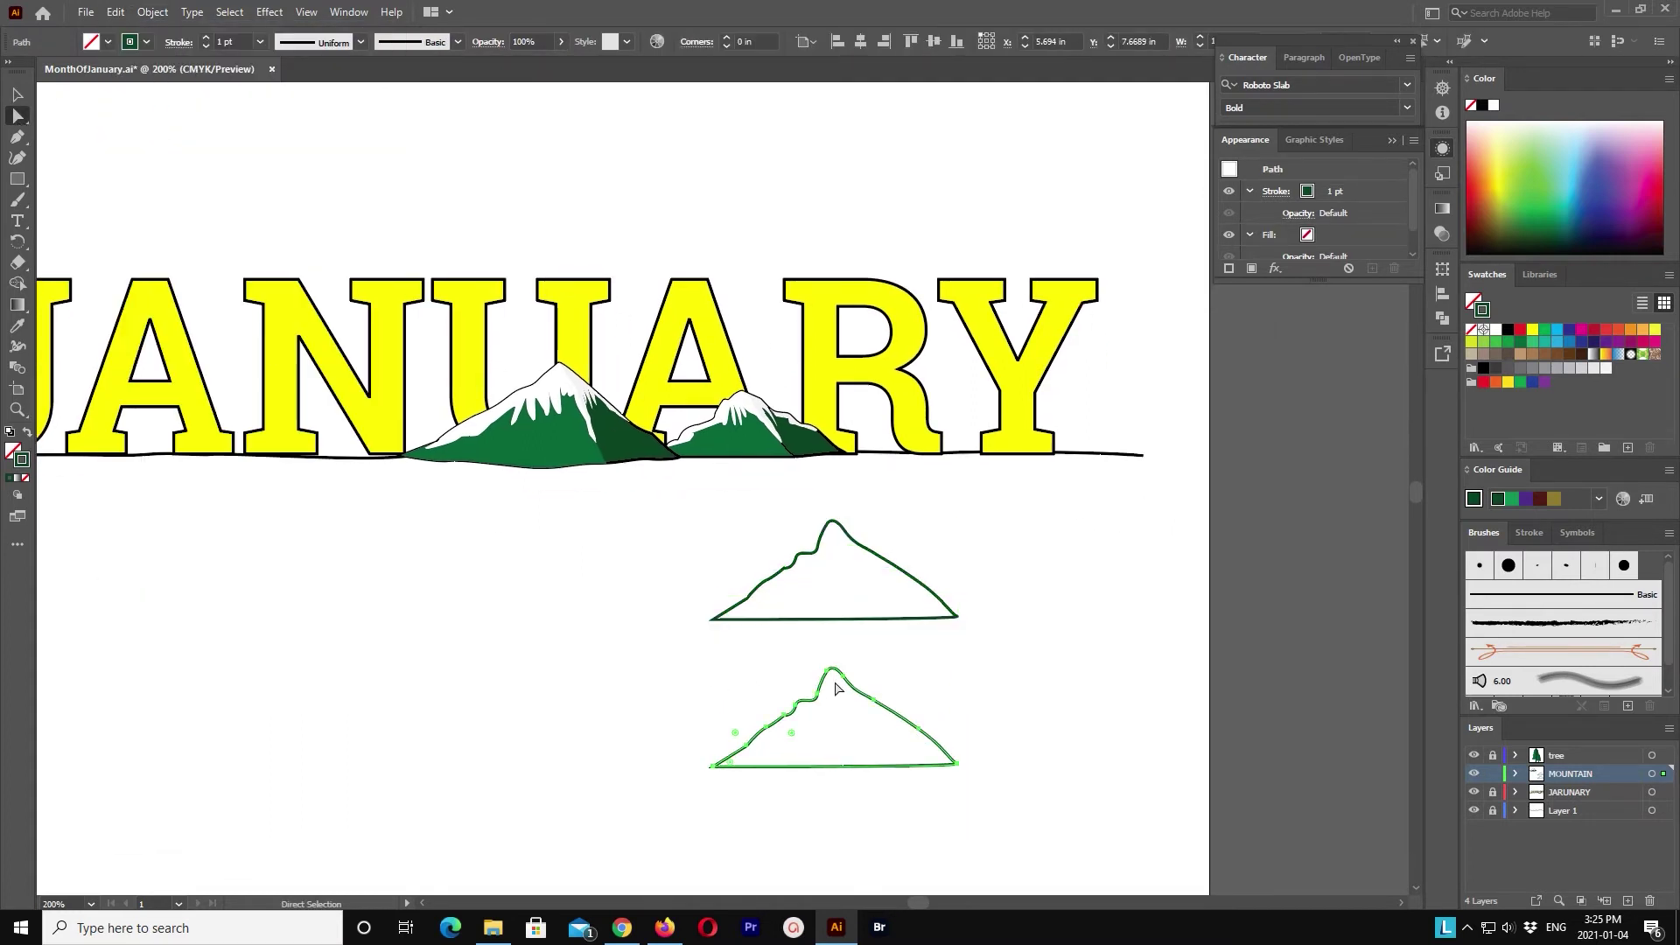
pyautogui.press('Delete')
pyautogui.click(919, 727)
pyautogui.press('Delete')
pyautogui.press('Delete')
pyautogui.press('p')
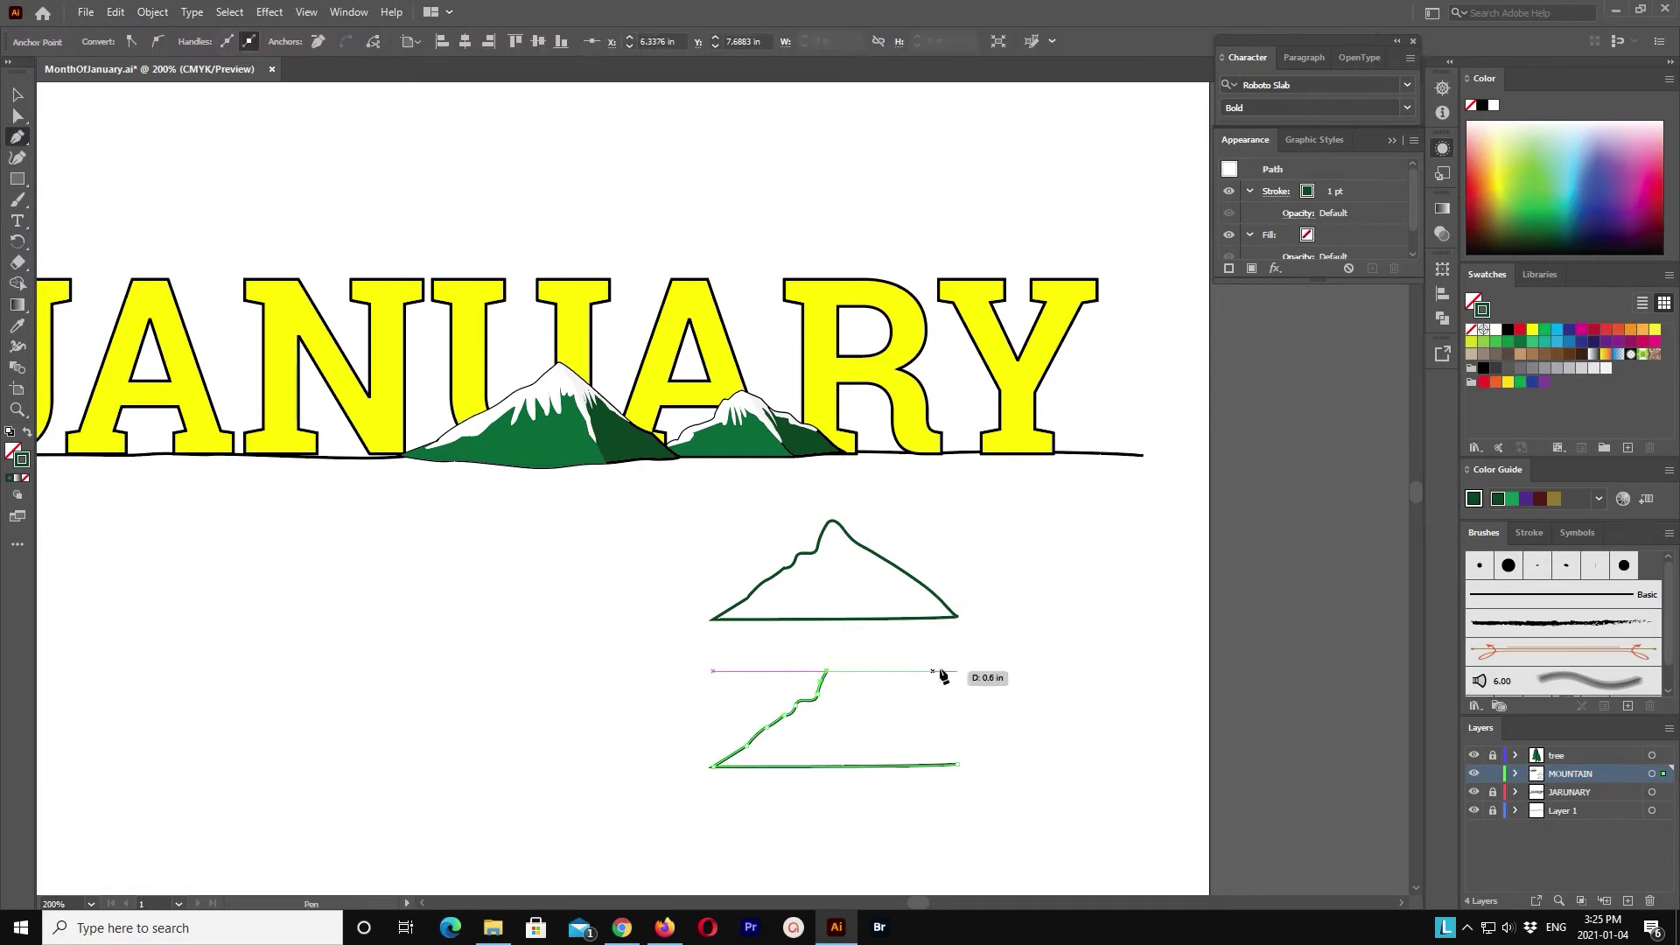
pyautogui.hotkey('ctrl', 'z')
pyautogui.hotkey('ctrl', 'z')
pyautogui.press('a')
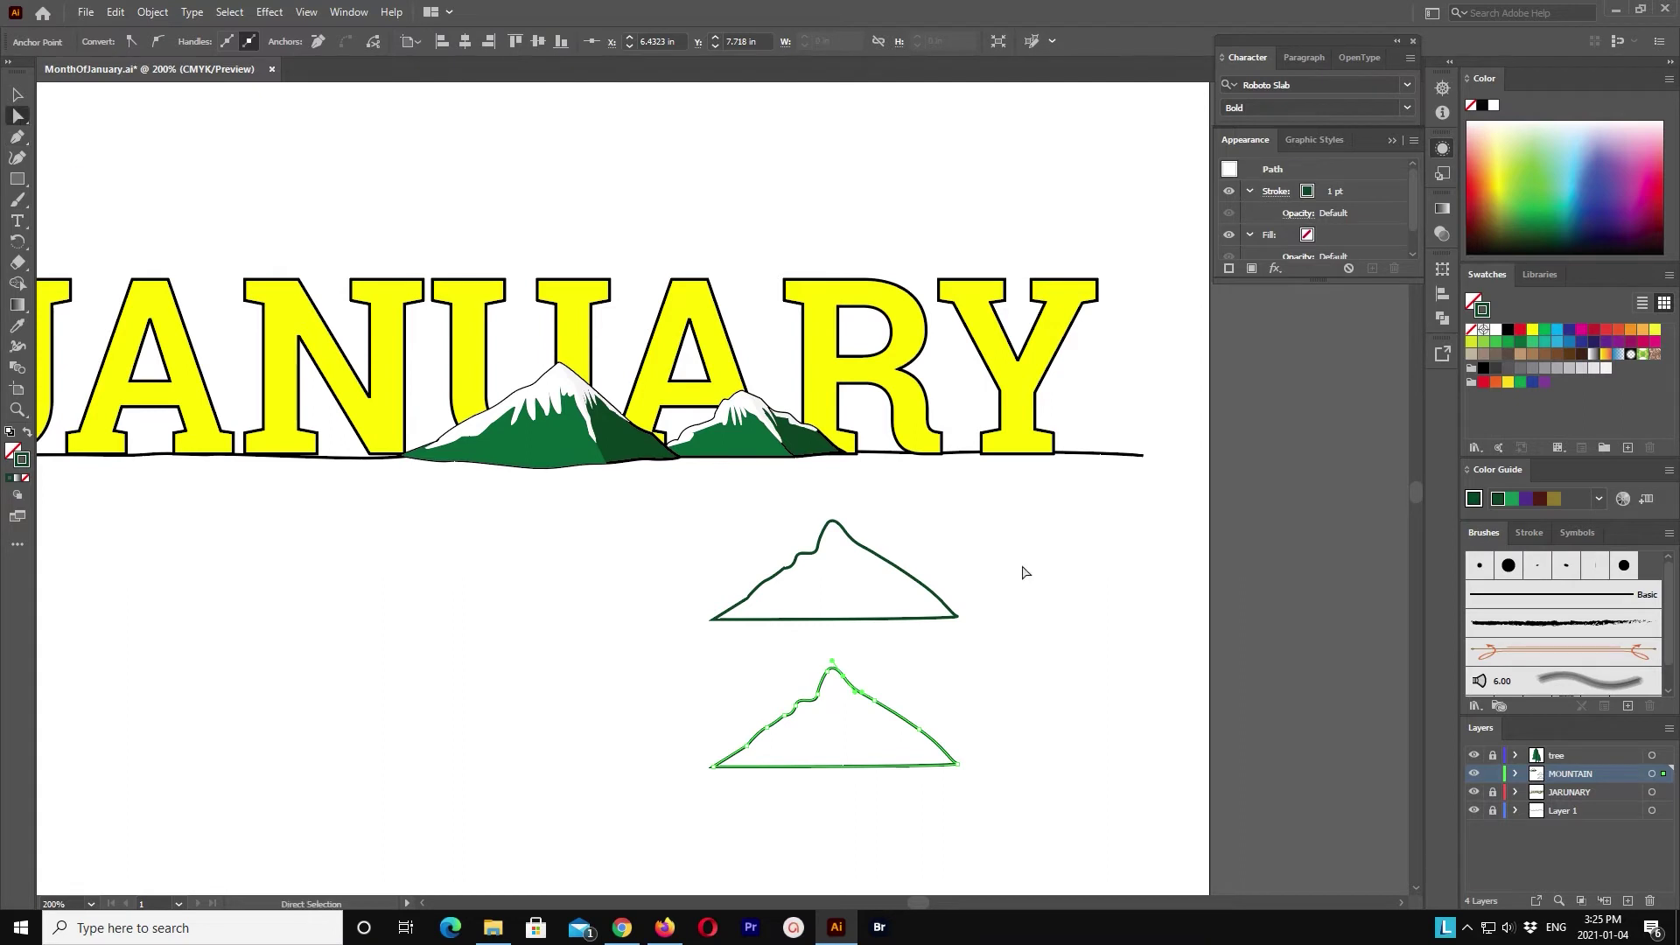
pyautogui.press('Delete')
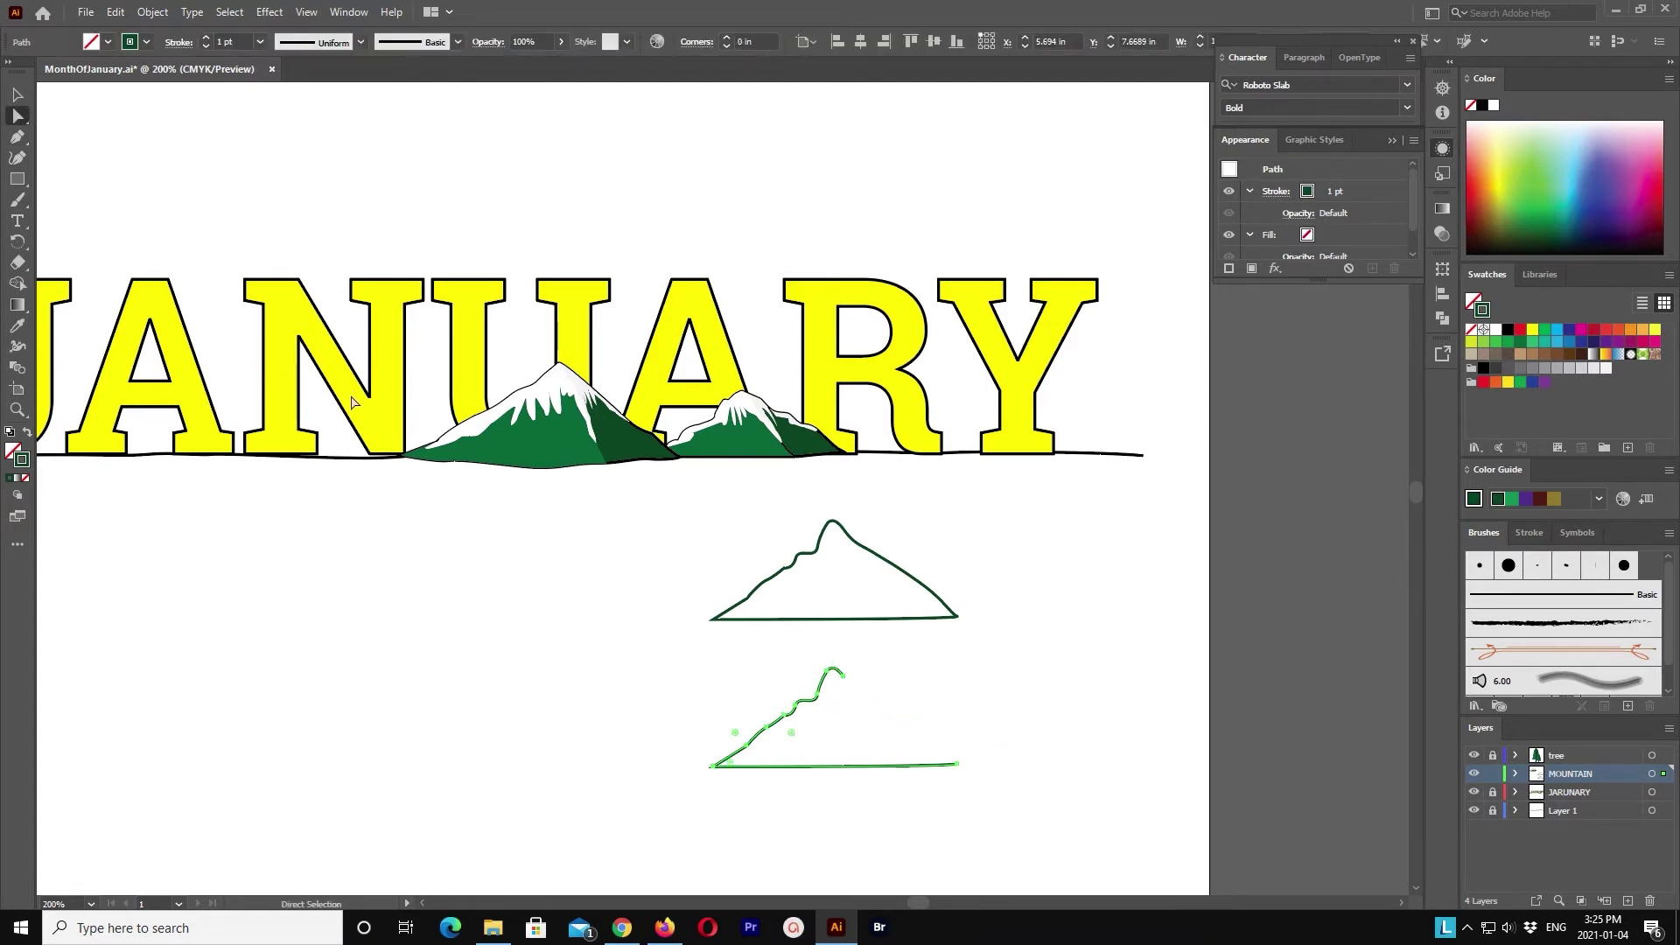
pyautogui.hotkey('ctrl', '+')
# Step: Continue the open path from the peak, adding anchors down a new right ridge
pyautogui.press('p')
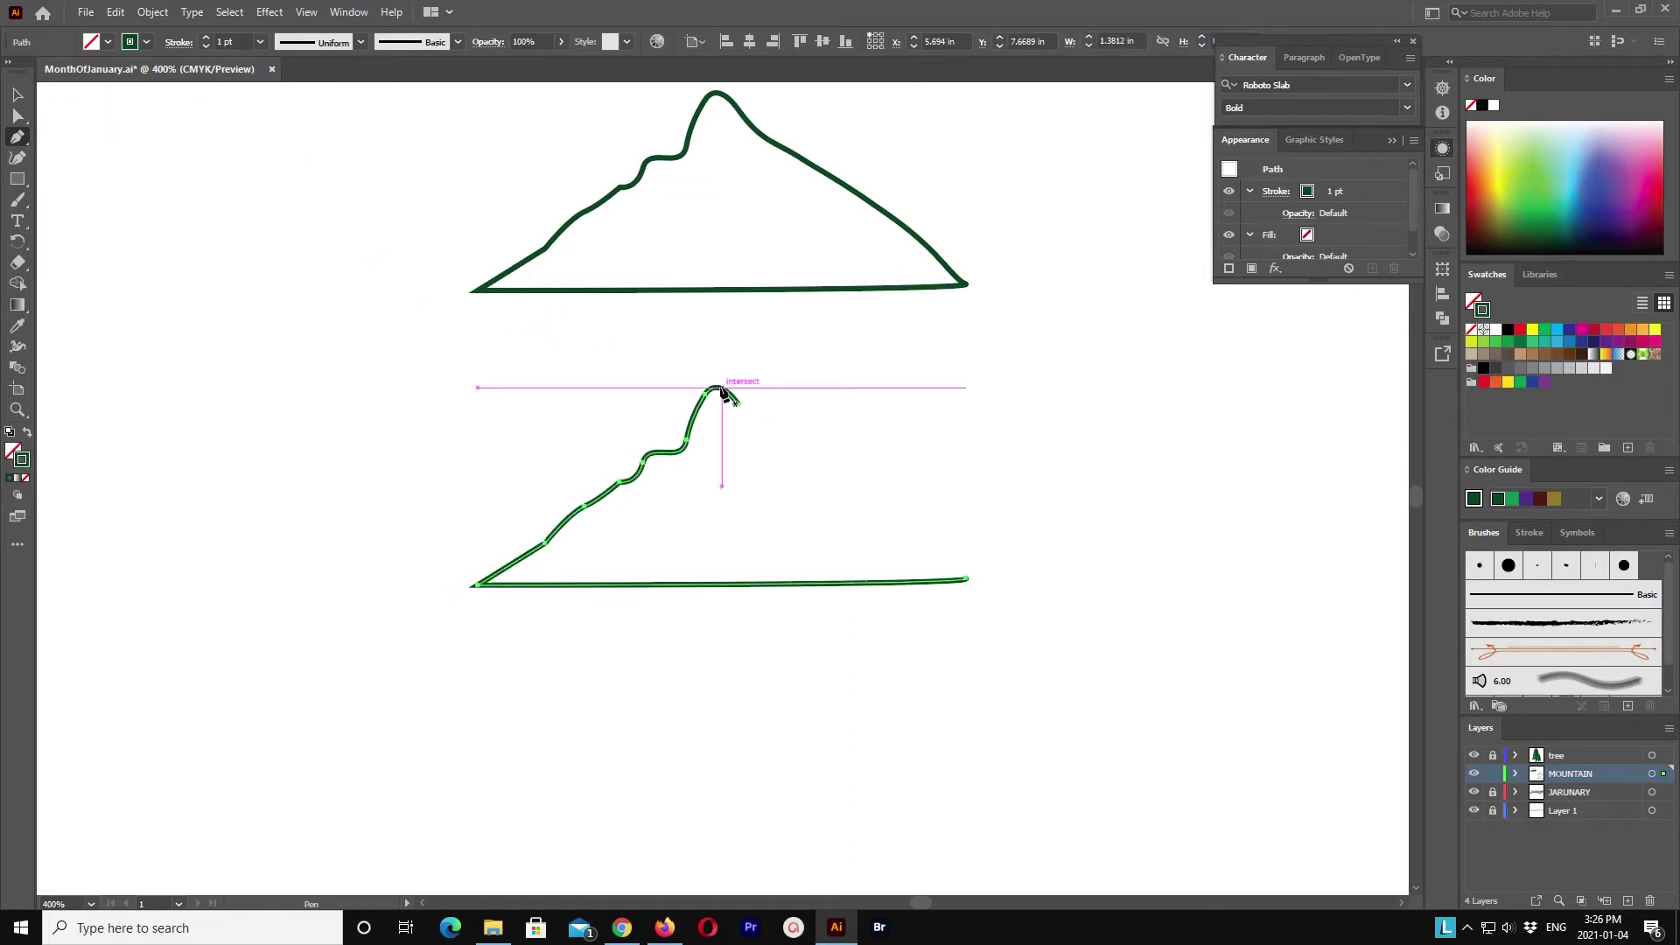
pyautogui.press('a')
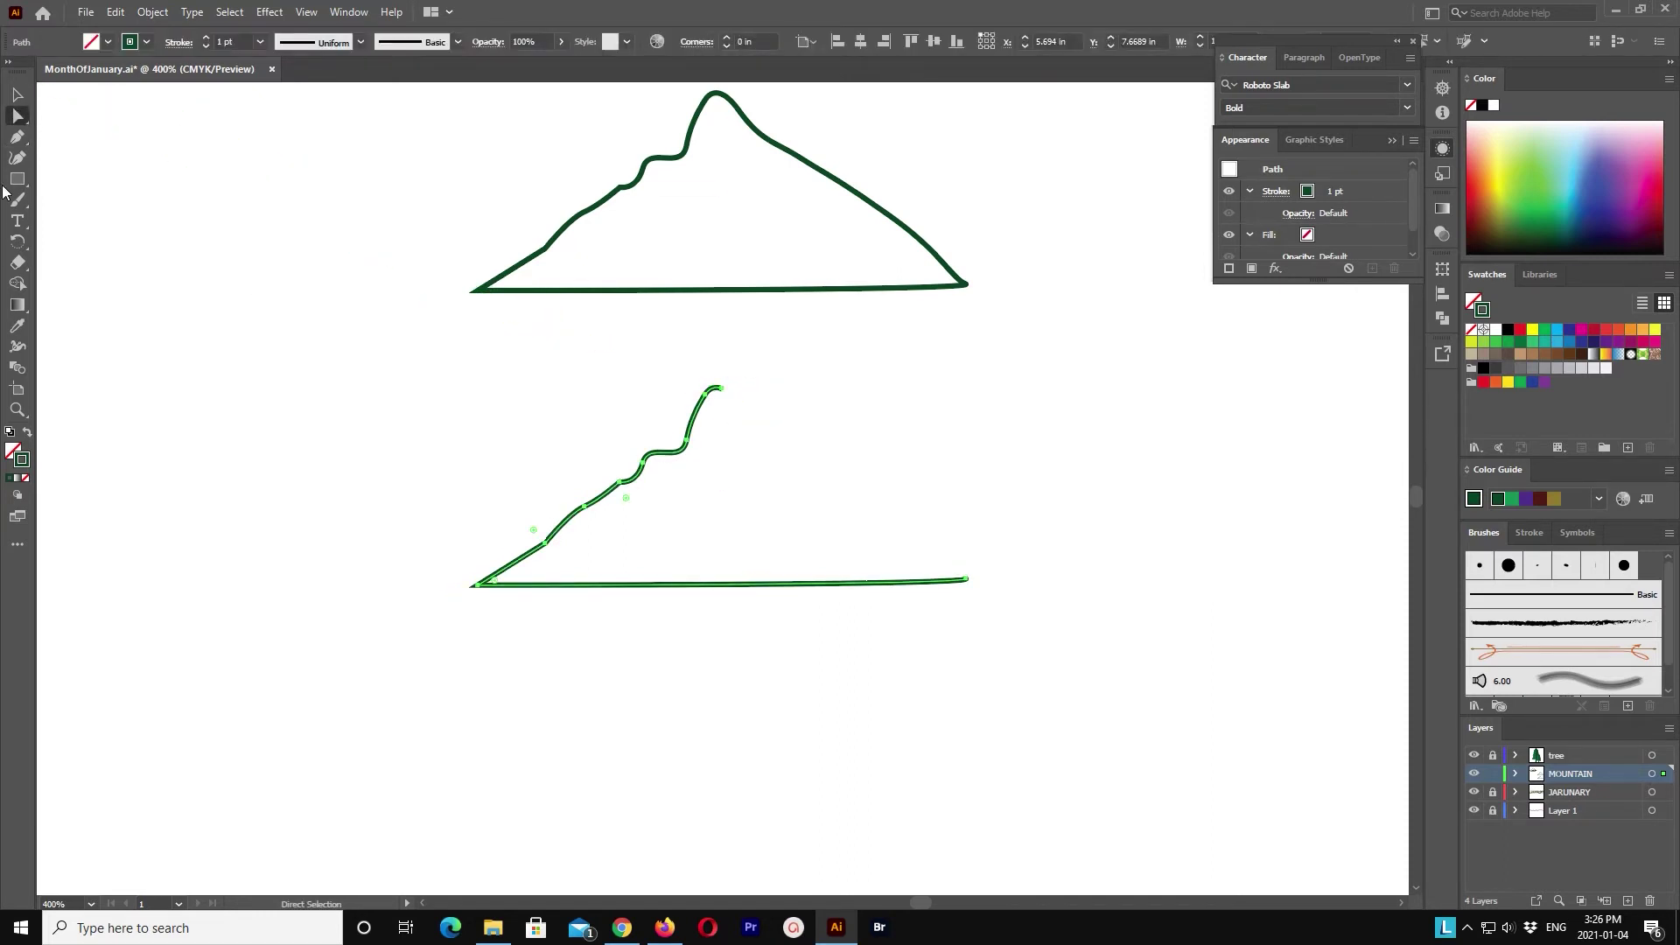
pyautogui.press('p')
pyautogui.click(718, 388)
pyautogui.moveTo(775, 412); pyautogui.dragTo(804, 424)
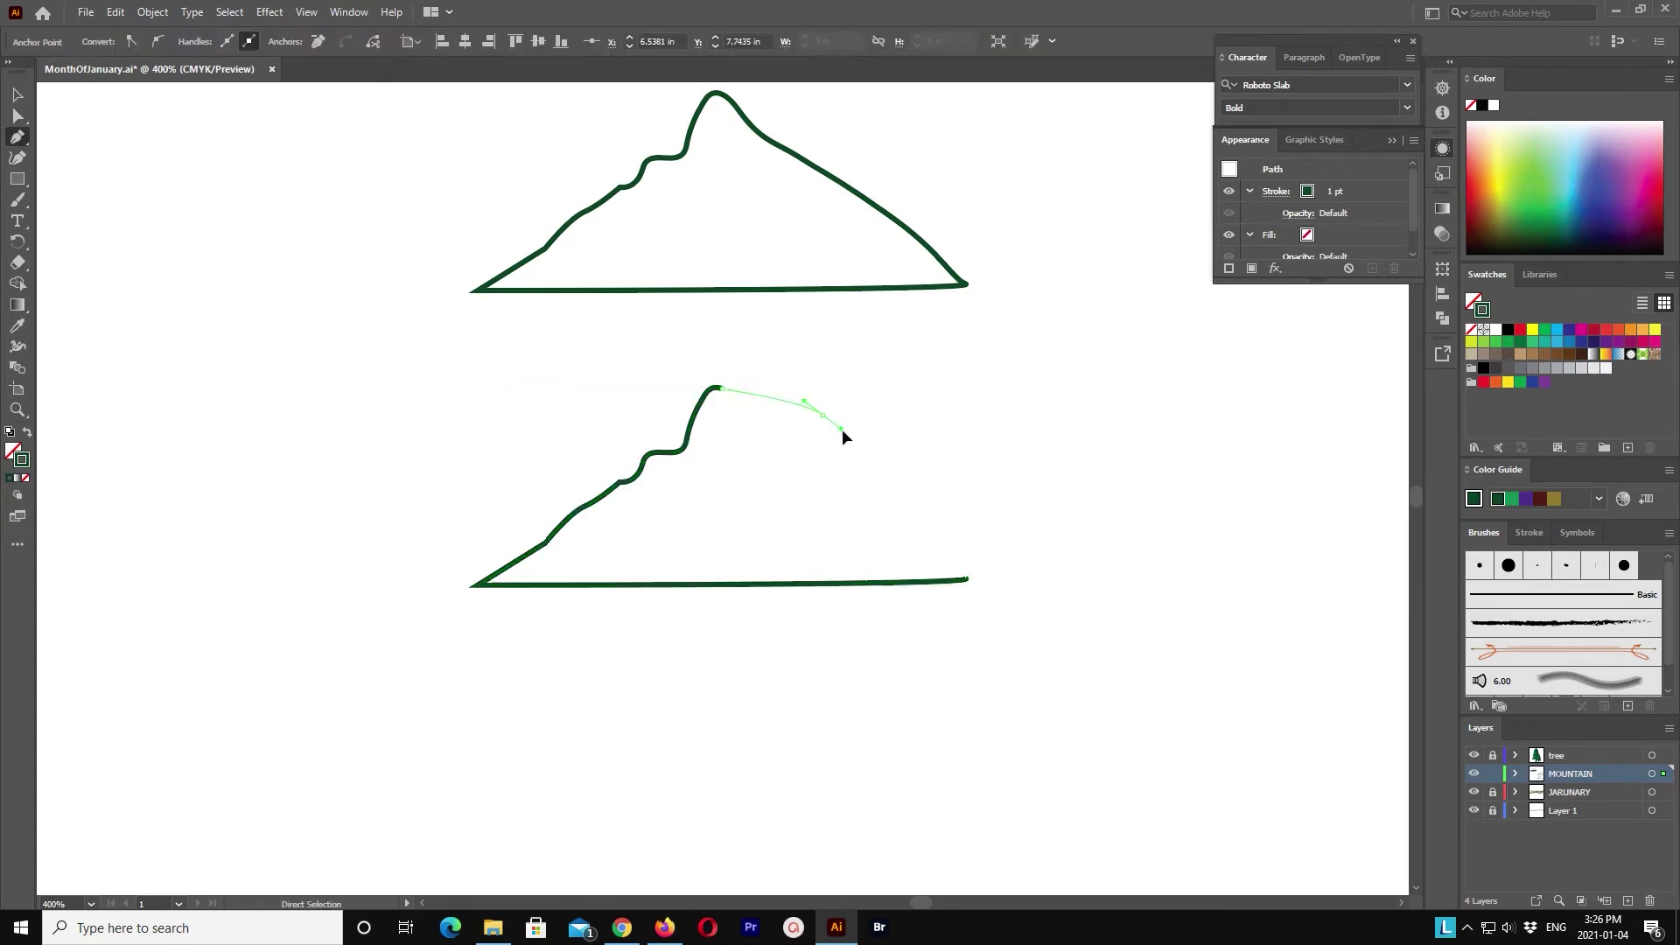
pyautogui.click(823, 415)
pyautogui.click(883, 423)
pyautogui.click(927, 459)
pyautogui.click(974, 478)
pyautogui.click(1074, 544)
pyautogui.click(1144, 591)
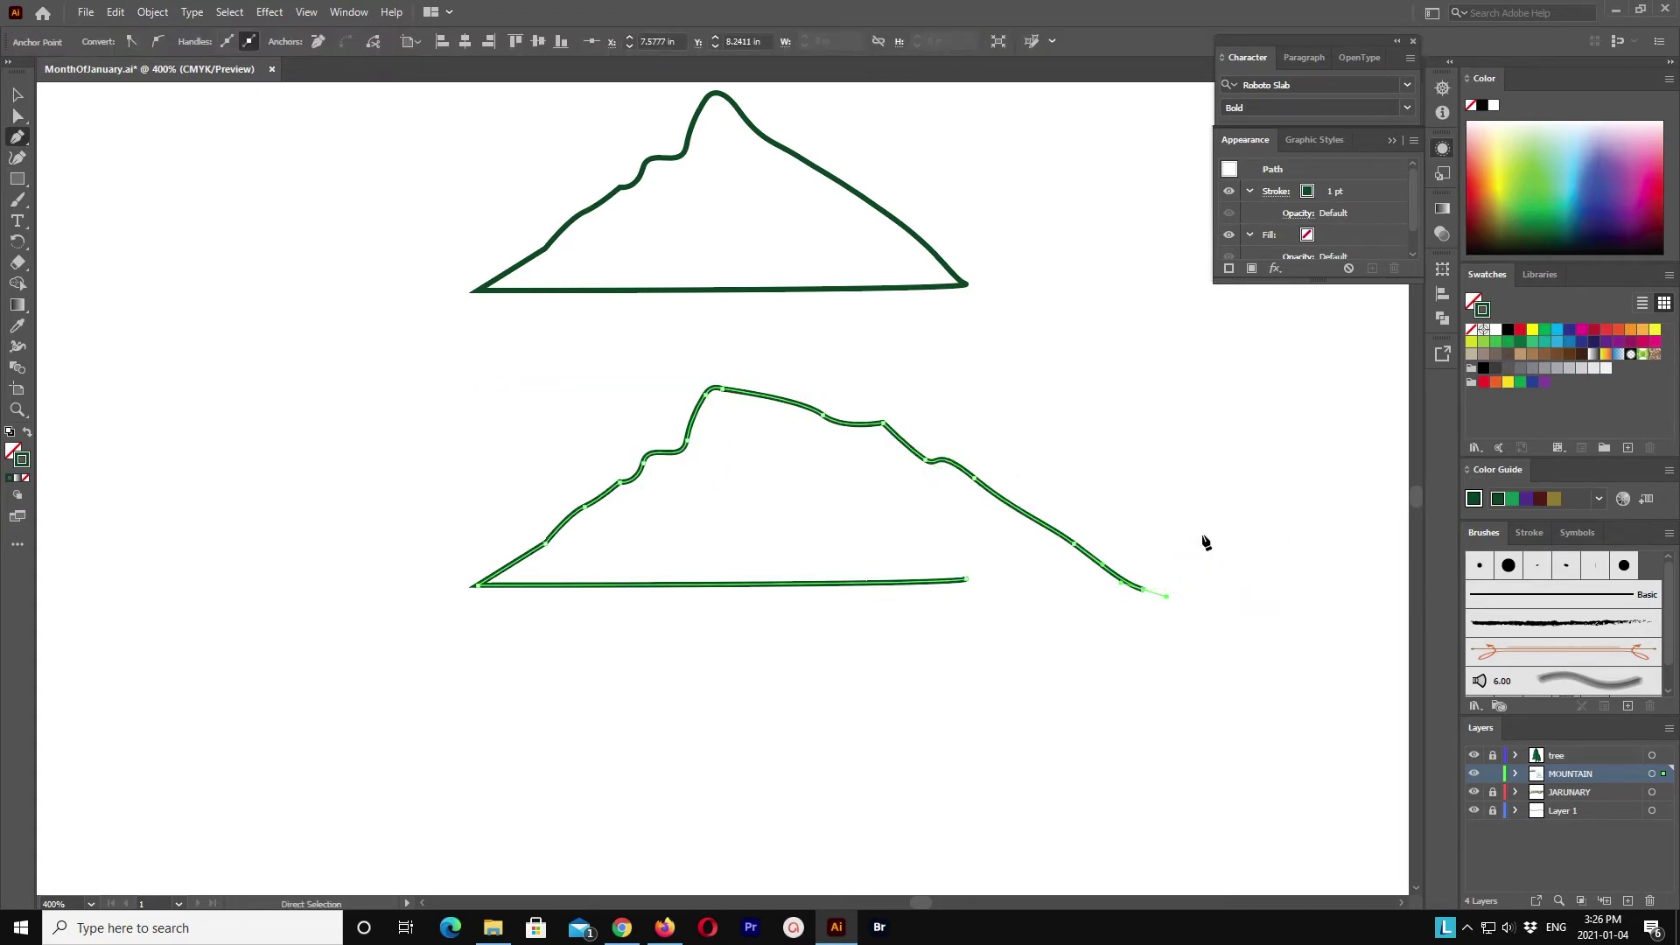
pyautogui.hotkey('ctrl', 'z')
pyautogui.hotkey('ctrl', 'z')
pyautogui.hotkey('ctrl', 'z')
# Step: Extend the ridge down to ground level and join it to the ground line's end
pyautogui.moveTo(1051, 500); pyautogui.dragTo(1087, 523)
pyautogui.click(1090, 517)
pyautogui.click(1146, 546)
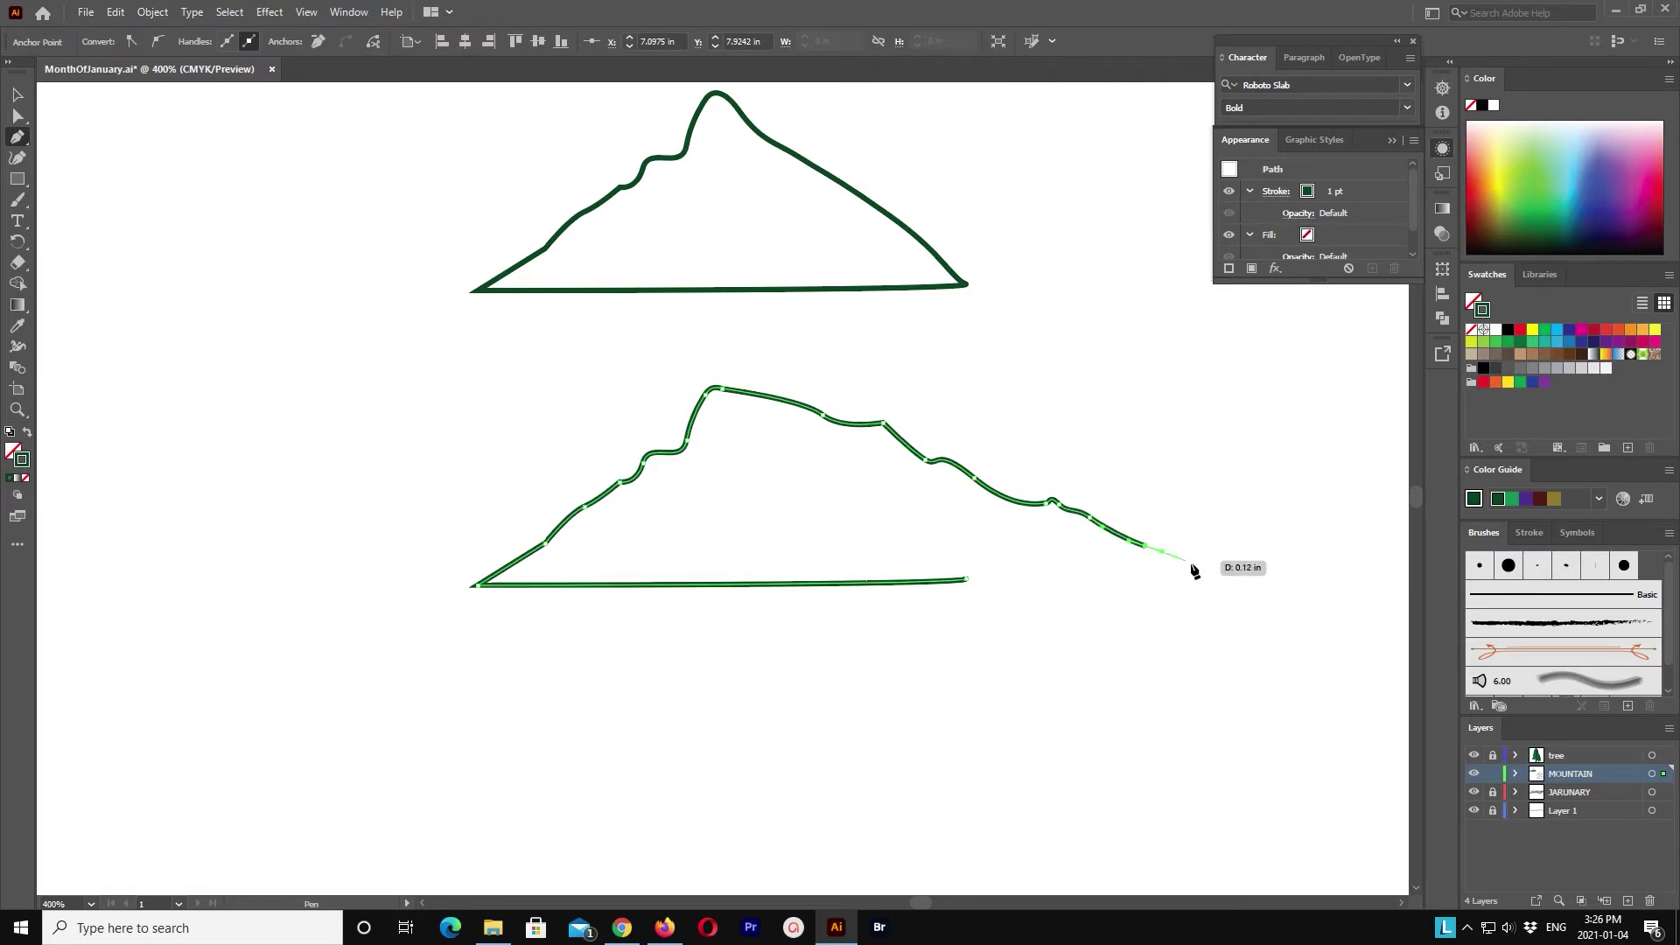
pyautogui.click(1192, 565)
pyautogui.click(1227, 585)
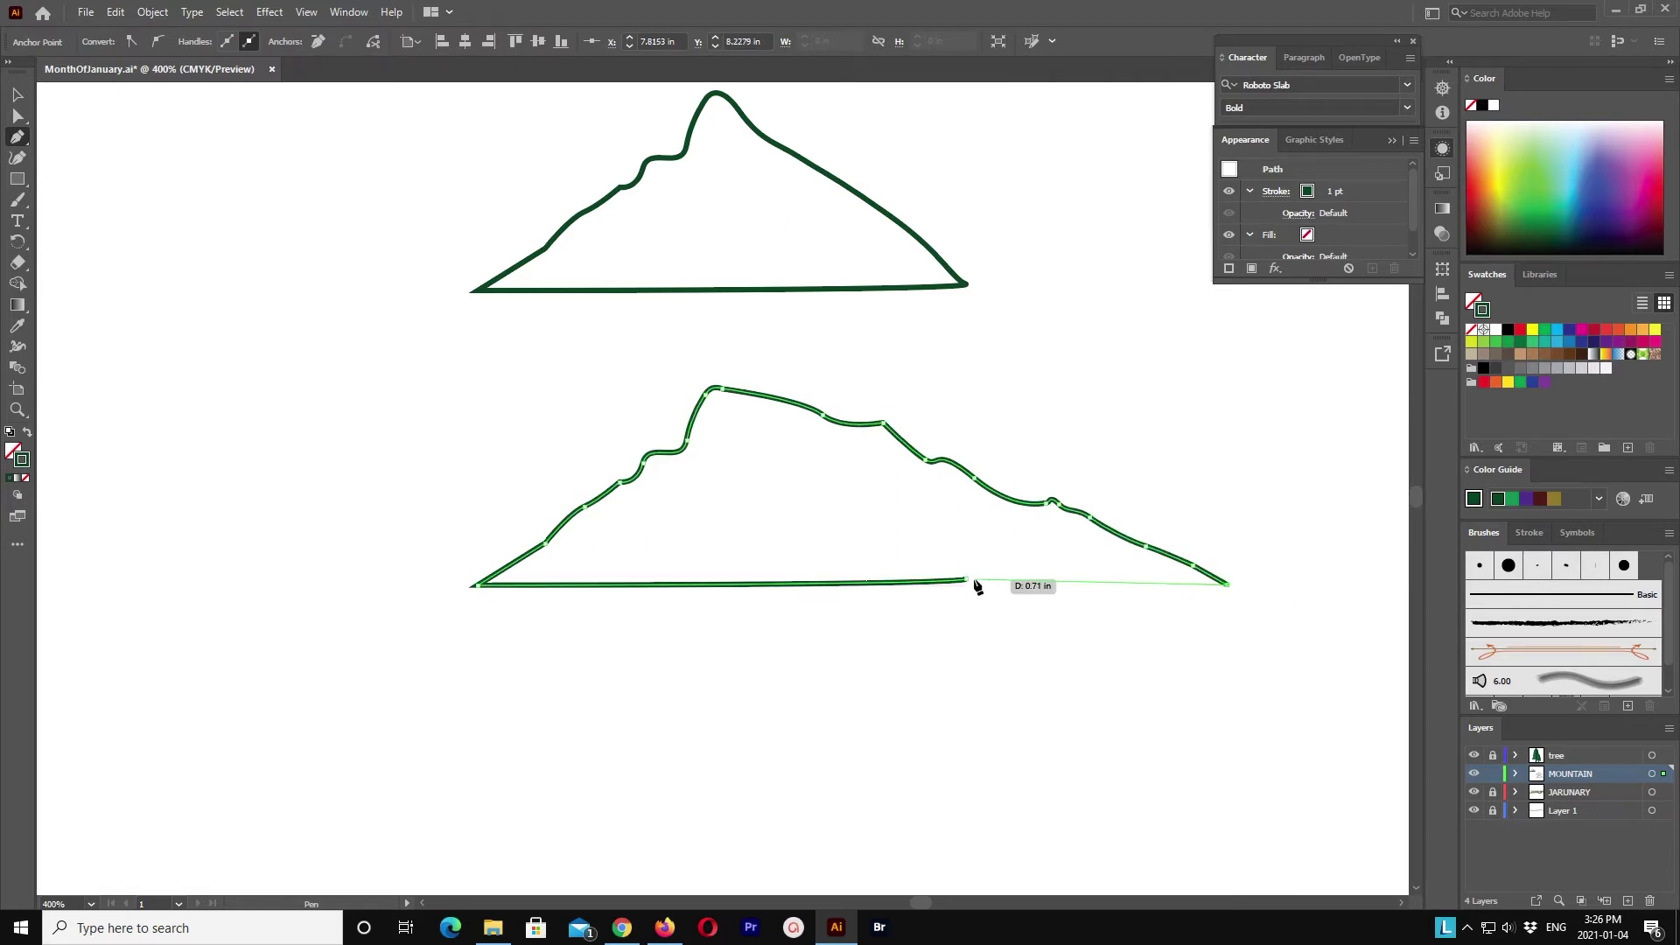
pyautogui.click(967, 579)
pyautogui.click(16, 94)
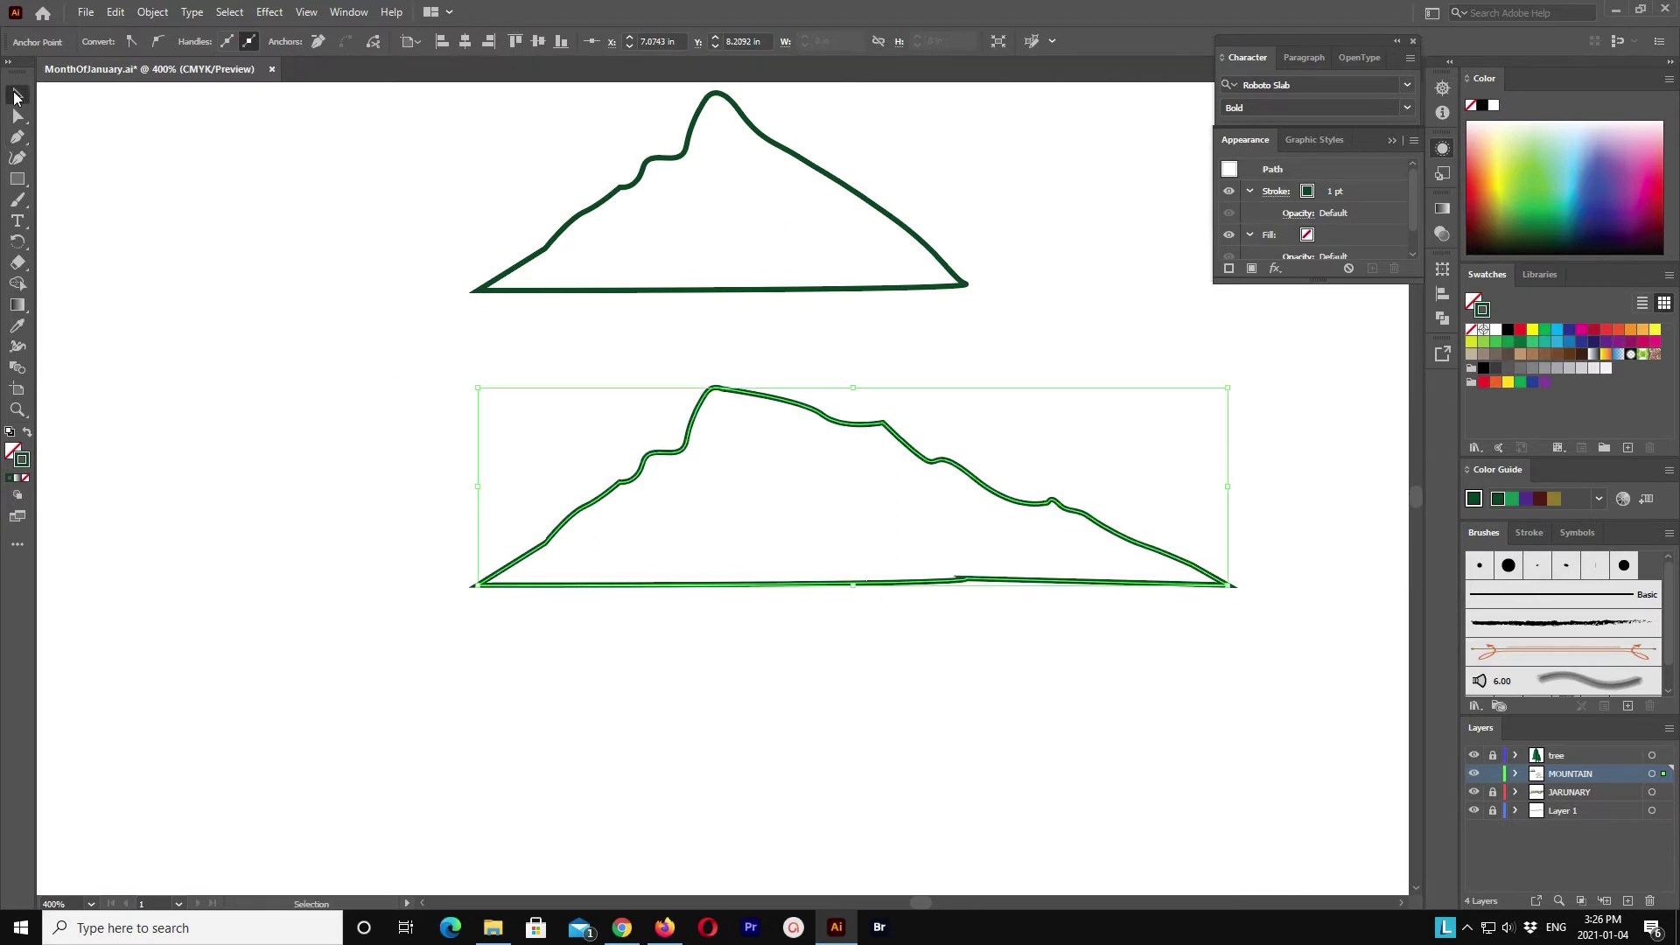
# Step: Drag the upper mountain outline down onto the new ridge
pyautogui.click(739, 154)
pyautogui.moveTo(741, 140); pyautogui.dragTo(741, 435)
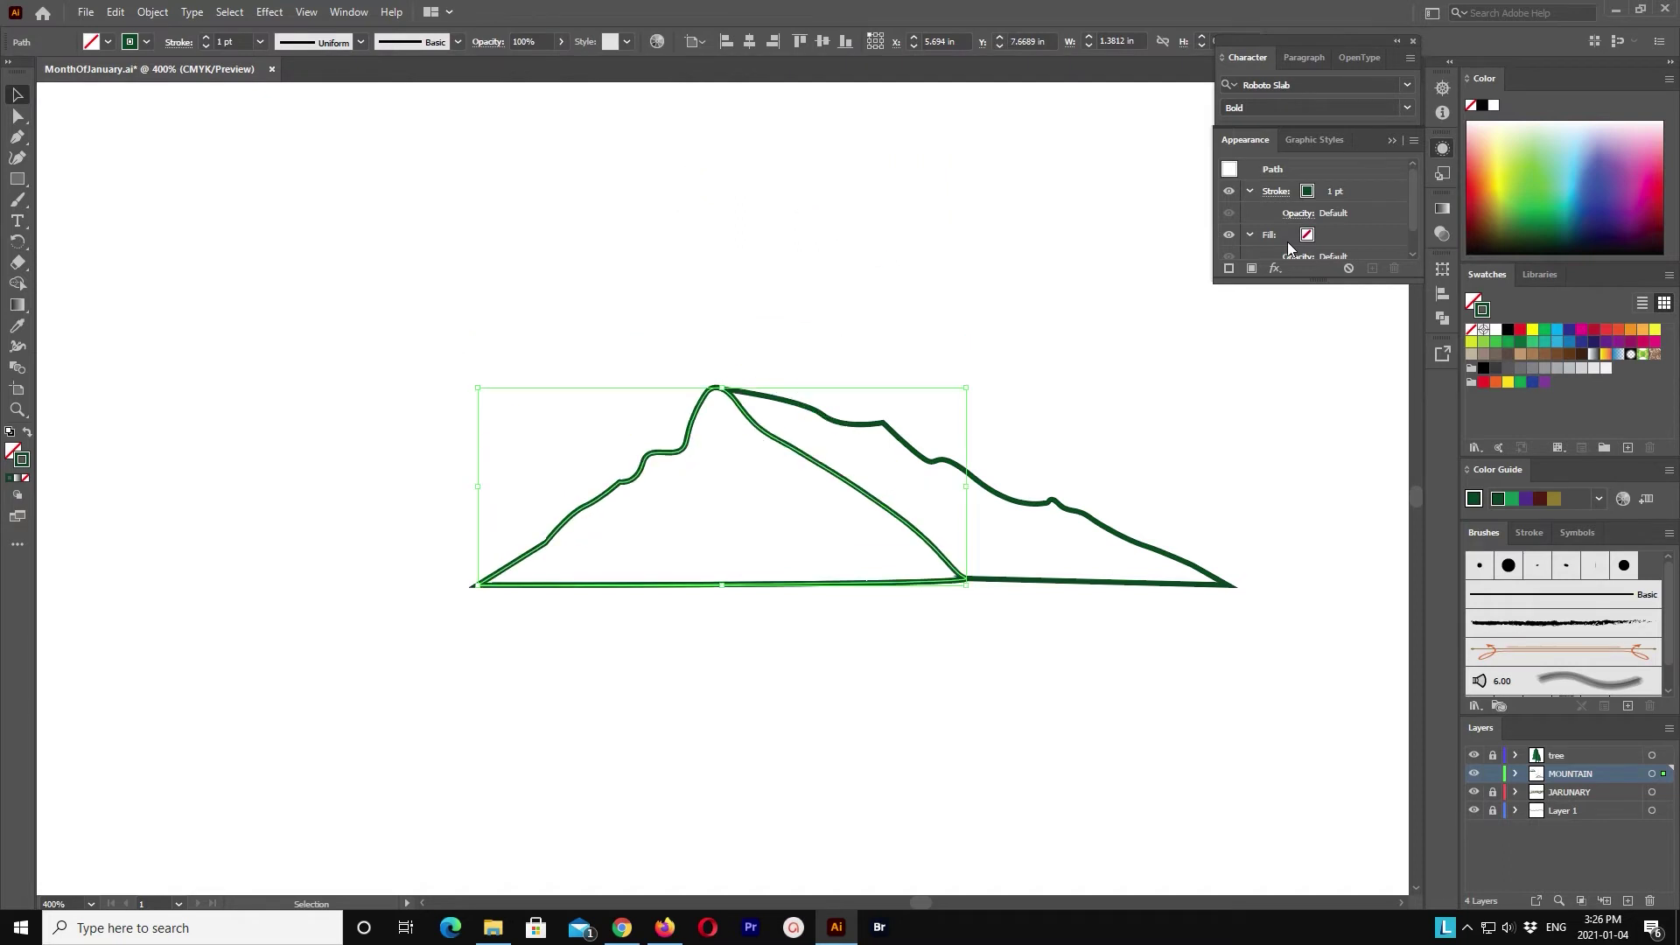
pyautogui.click(941, 687)
# Step: Pen-draw a zigzag snow line across the mountain's peak and slopes
pyautogui.press('p')
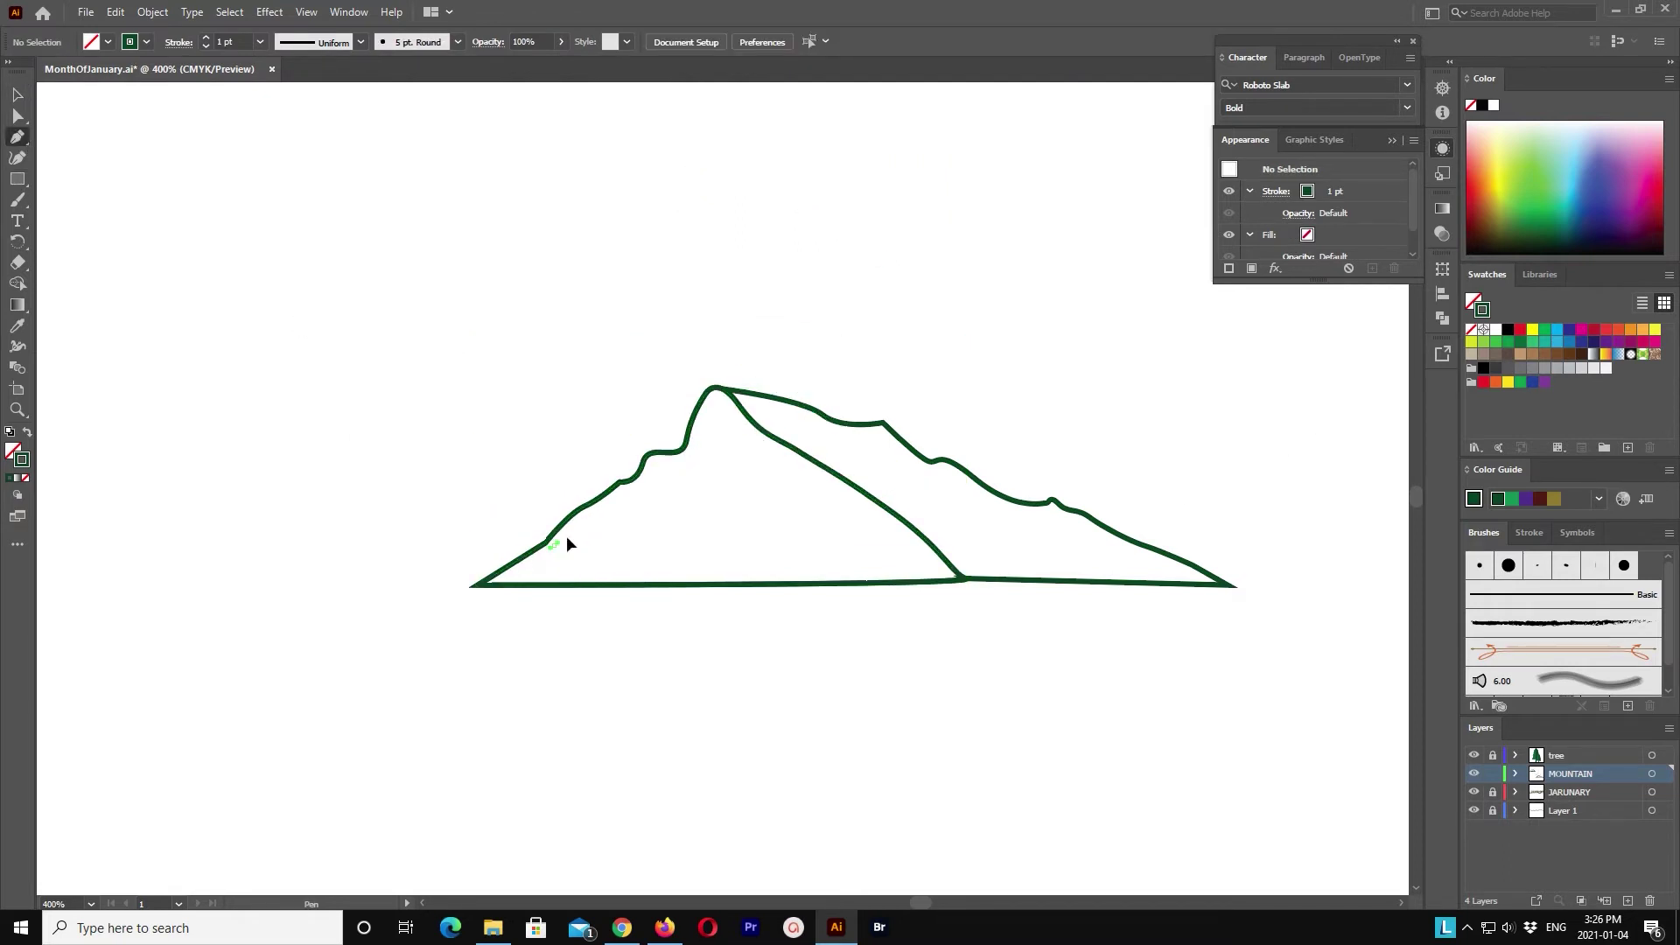
pyautogui.click(553, 544)
pyautogui.moveTo(654, 480); pyautogui.dragTo(782, 458)
pyautogui.moveTo(914, 534)
pyautogui.mouseDown()
pyautogui.moveTo(882, 496)
pyautogui.moveTo(882, 449)
pyautogui.mouseUp()
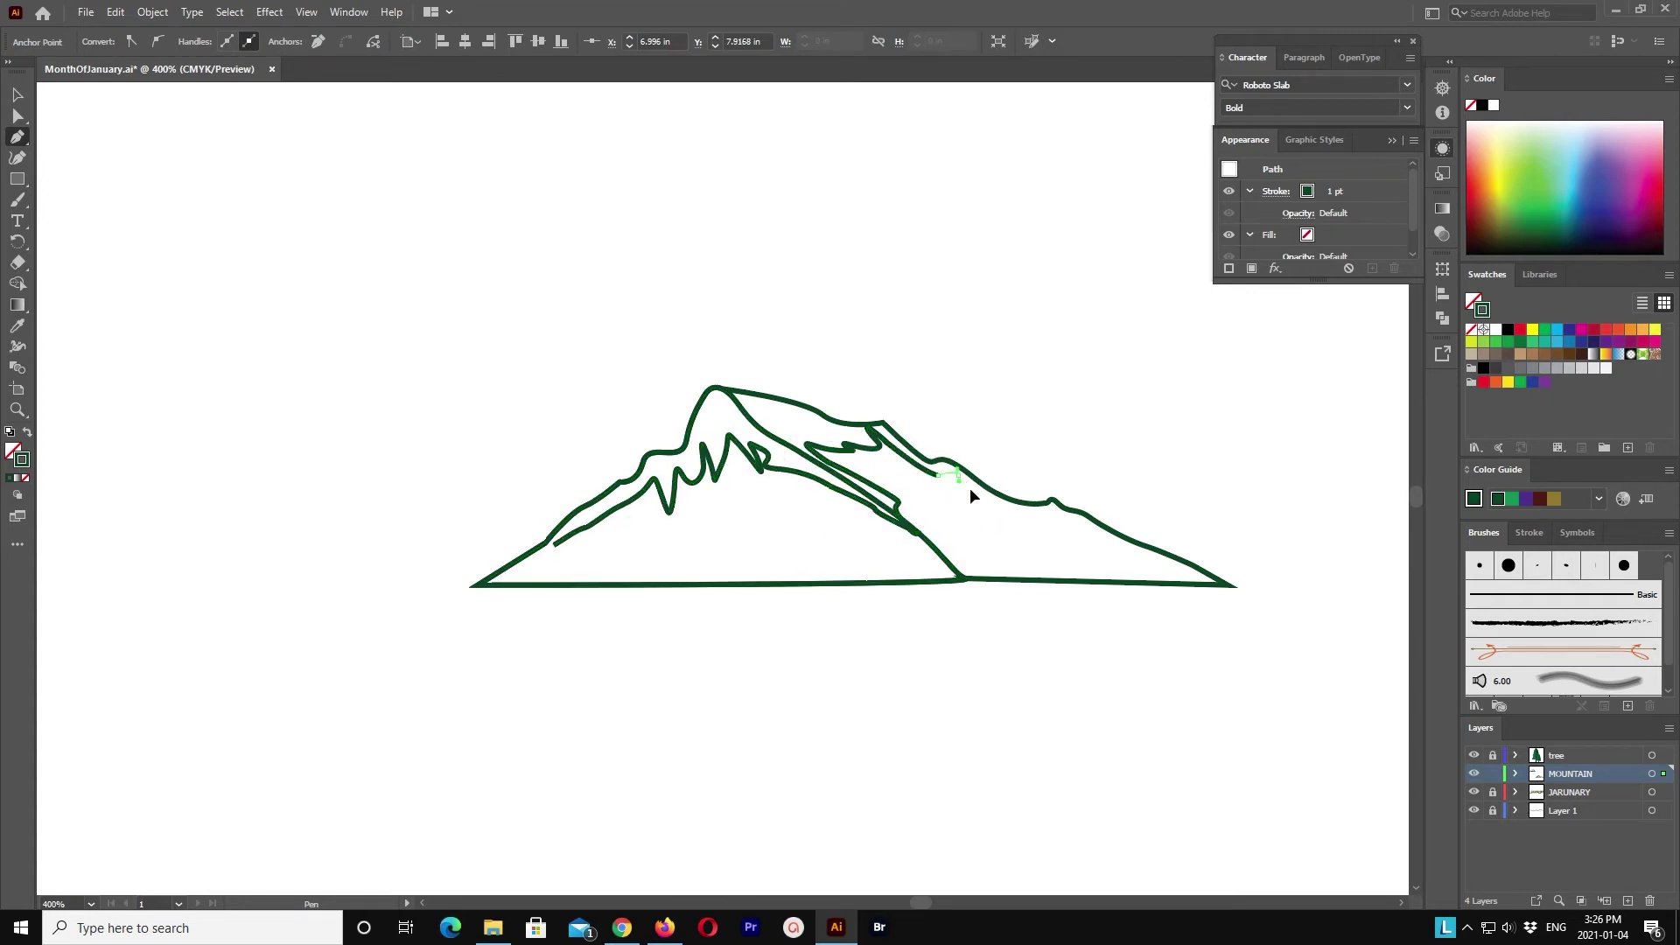
pyautogui.moveTo(1090, 516); pyautogui.dragTo(1071, 525)
pyautogui.click(911, 411)
pyautogui.moveTo(722, 335); pyautogui.dragTo(619, 387)
pyautogui.click(572, 430)
pyautogui.moveTo(481, 567)
pyautogui.mouseDown()
pyautogui.moveTo(547, 565)
pyautogui.moveTo(481, 549)
pyautogui.mouseUp()
pyautogui.click(19, 98)
# Step: Paste a copy of the mountain drawing below the original
pyautogui.click(903, 691)
pyautogui.click(928, 584)
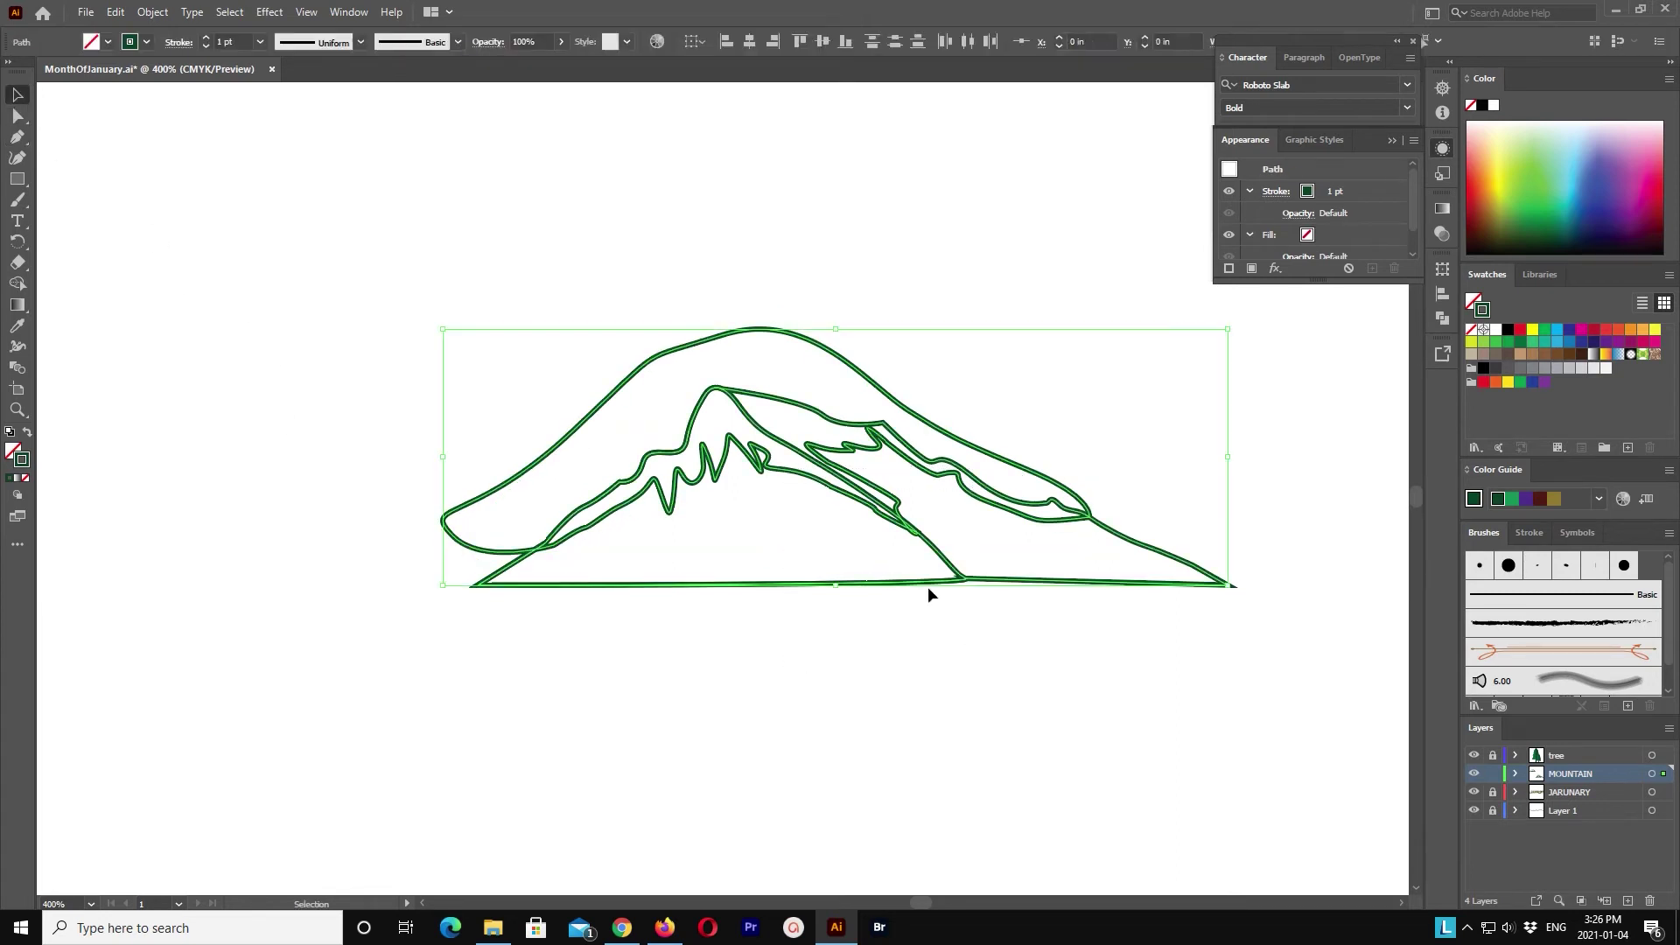
pyautogui.click(1008, 707)
pyautogui.click(925, 523)
pyautogui.hotkey('shift', 'Up')
pyautogui.hotkey('shift', 'Up')
pyautogui.hotkey('shift', 'Up')
pyautogui.click(976, 601)
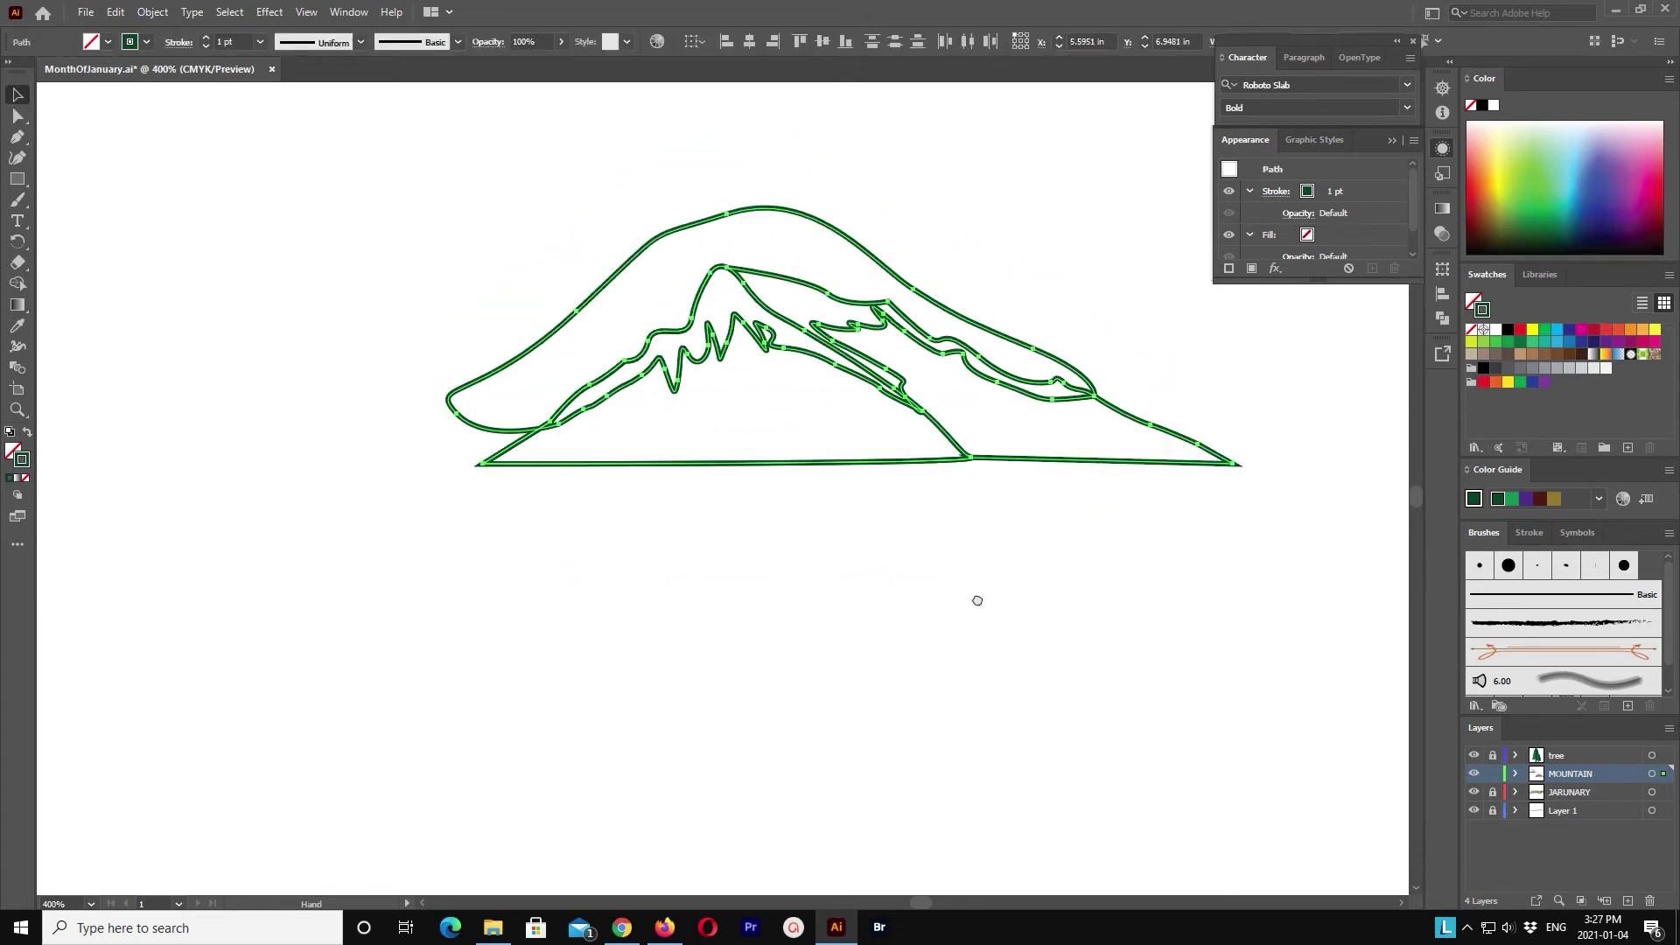
pyautogui.moveTo(1168, 526); pyautogui.dragTo(1241, 454)
pyautogui.click(114, 11)
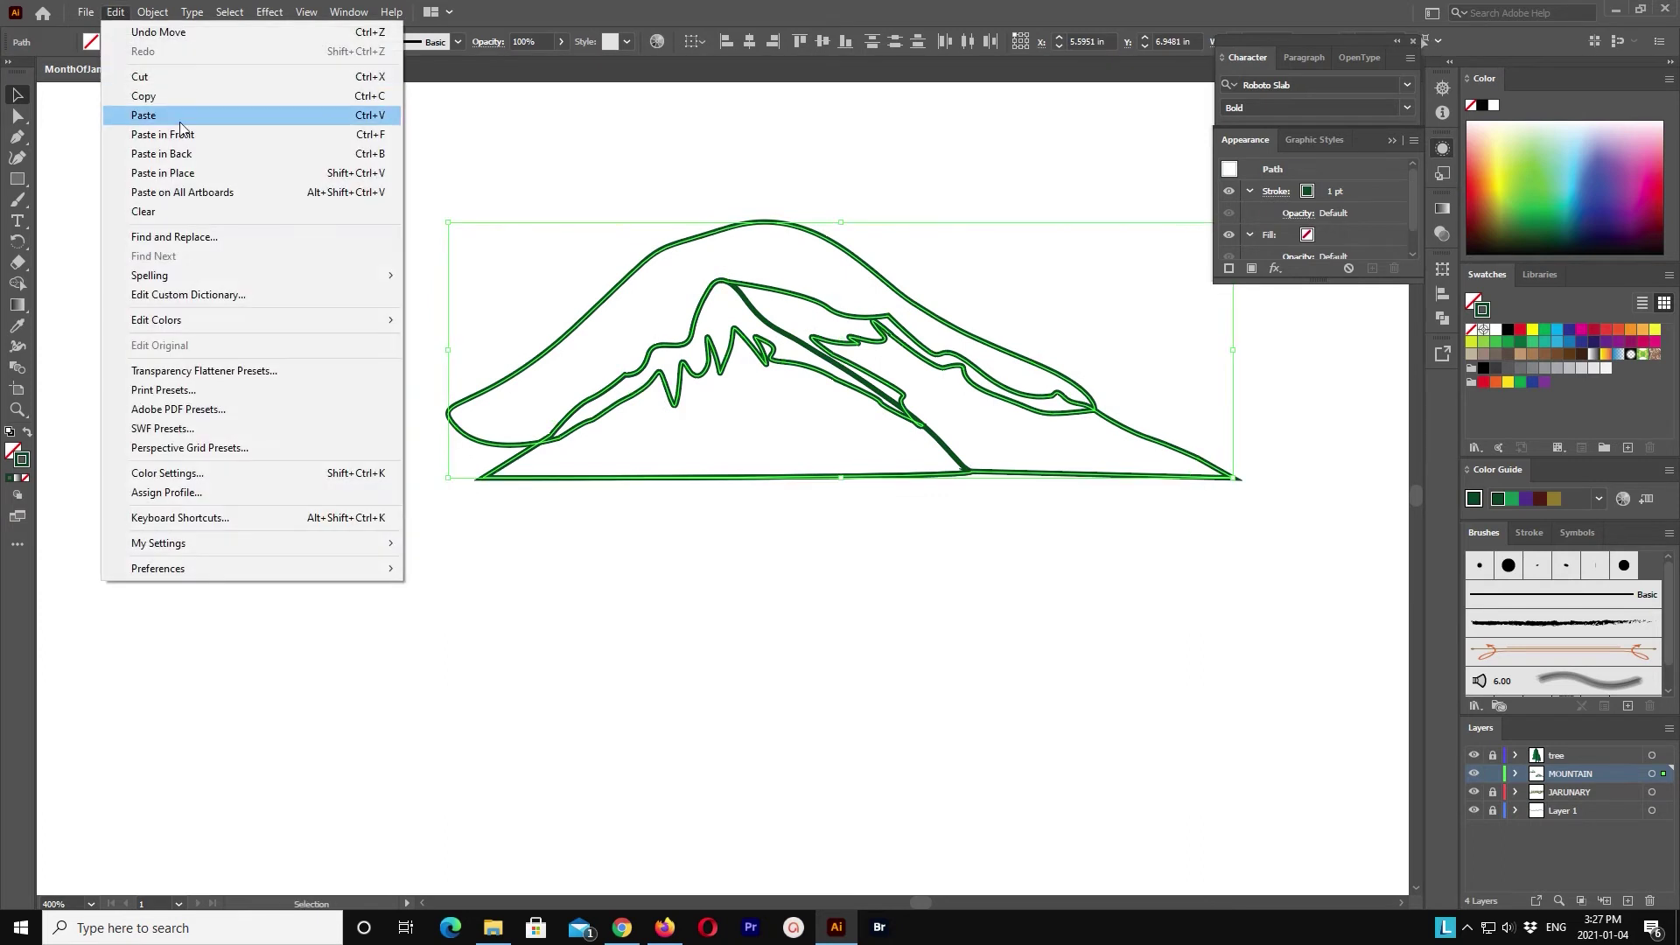
pyautogui.click(187, 129)
pyautogui.hotkey('shift', 'Down')
pyautogui.hotkey('shift', 'Down')
pyautogui.hotkey('shift', 'Down')
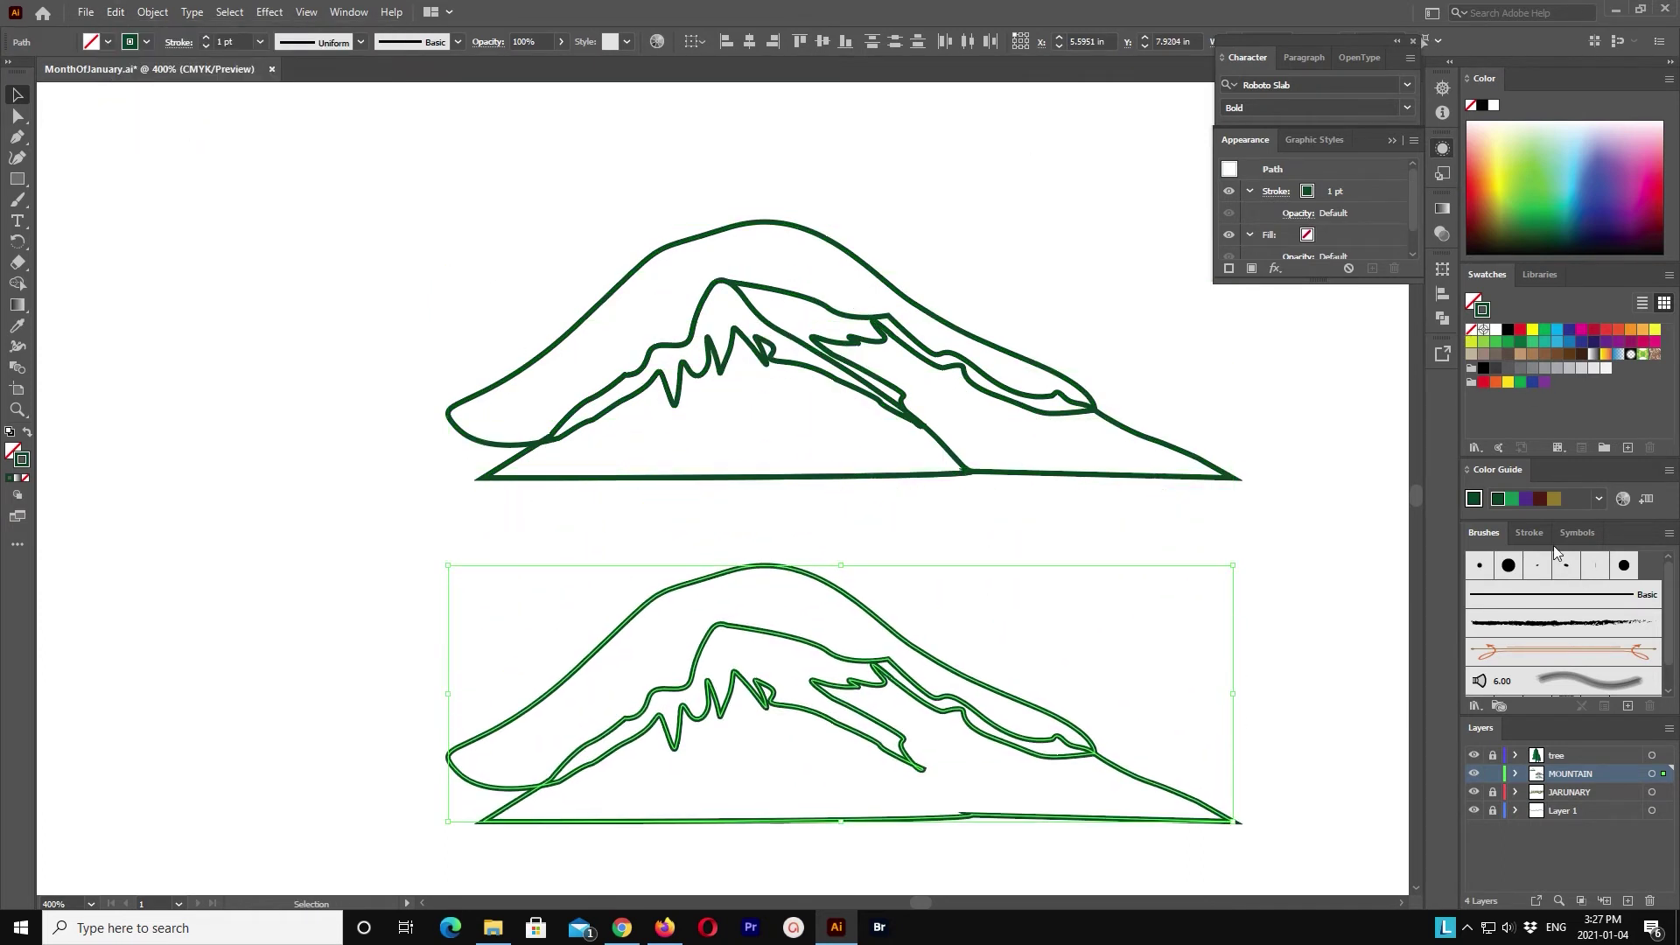
# Step: Trim the lower copy with Pathfinder, delete a leftover piece, and move the snow shape up
pyautogui.click(1442, 317)
pyautogui.click(1303, 308)
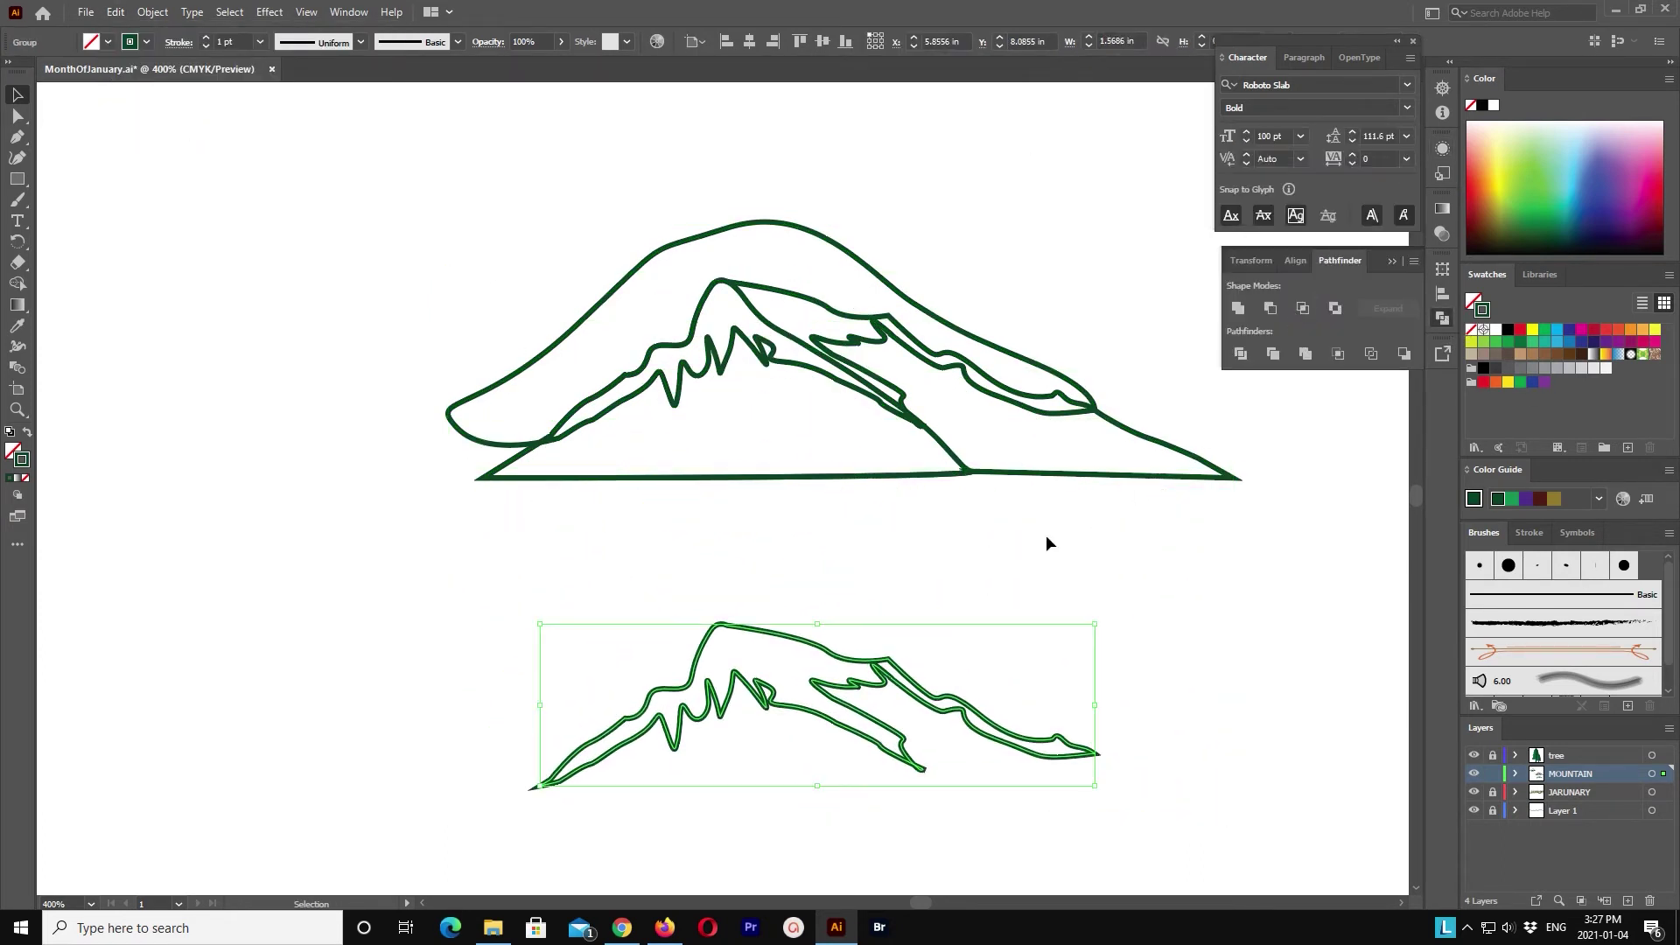
pyautogui.click(884, 284)
pyautogui.press('Delete')
pyautogui.click(896, 665)
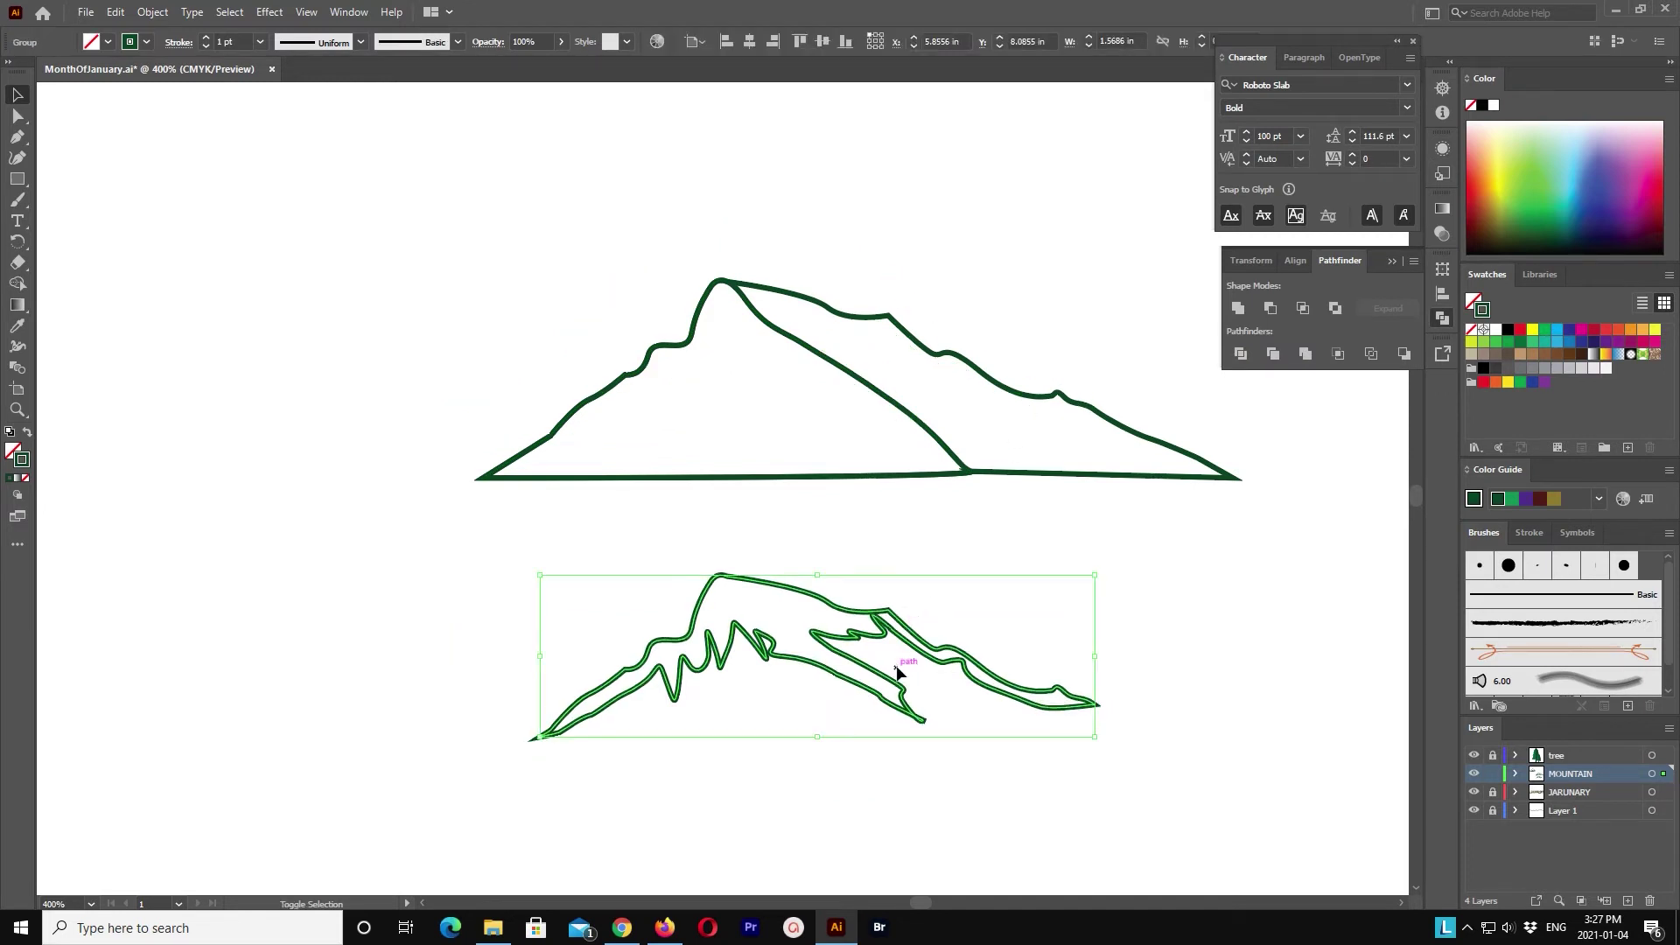
pyautogui.hotkey('shift', 'Up')
pyautogui.hotkey('shift', 'Up')
pyautogui.hotkey('shift', 'Up')
pyautogui.hotkey('ctrl', 'a')
pyautogui.press('a')
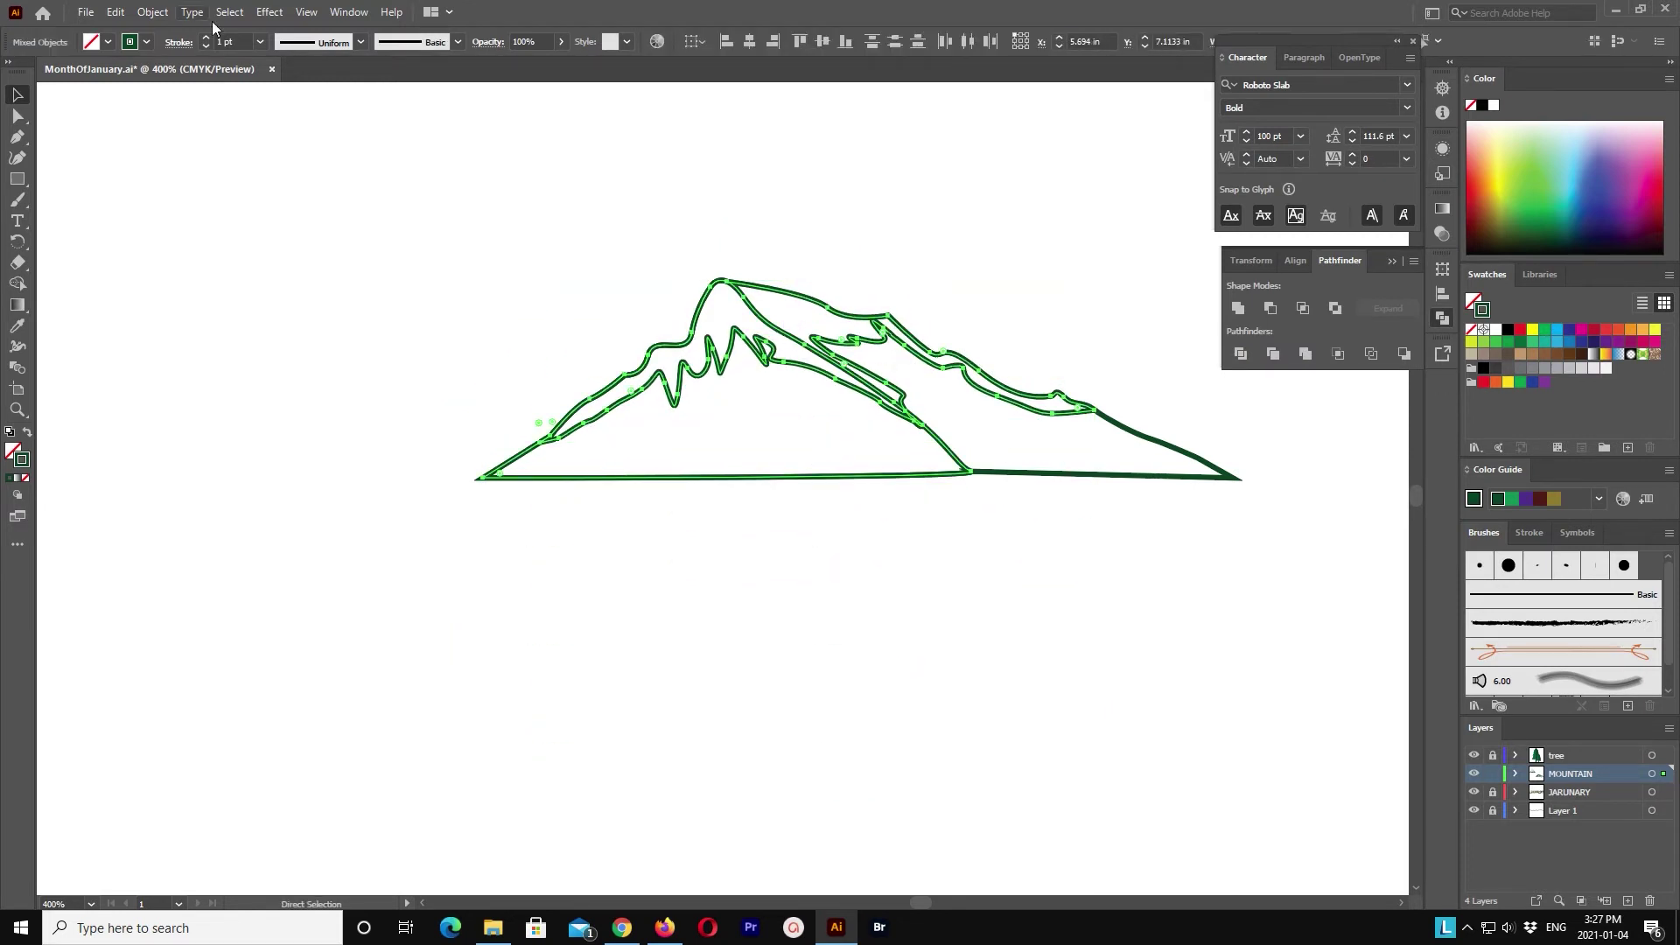
# Step: Paste another copy of both mountain pieces below and try Pathfinder Intersect and Unite
pyautogui.click(152, 11)
pyautogui.click(186, 133)
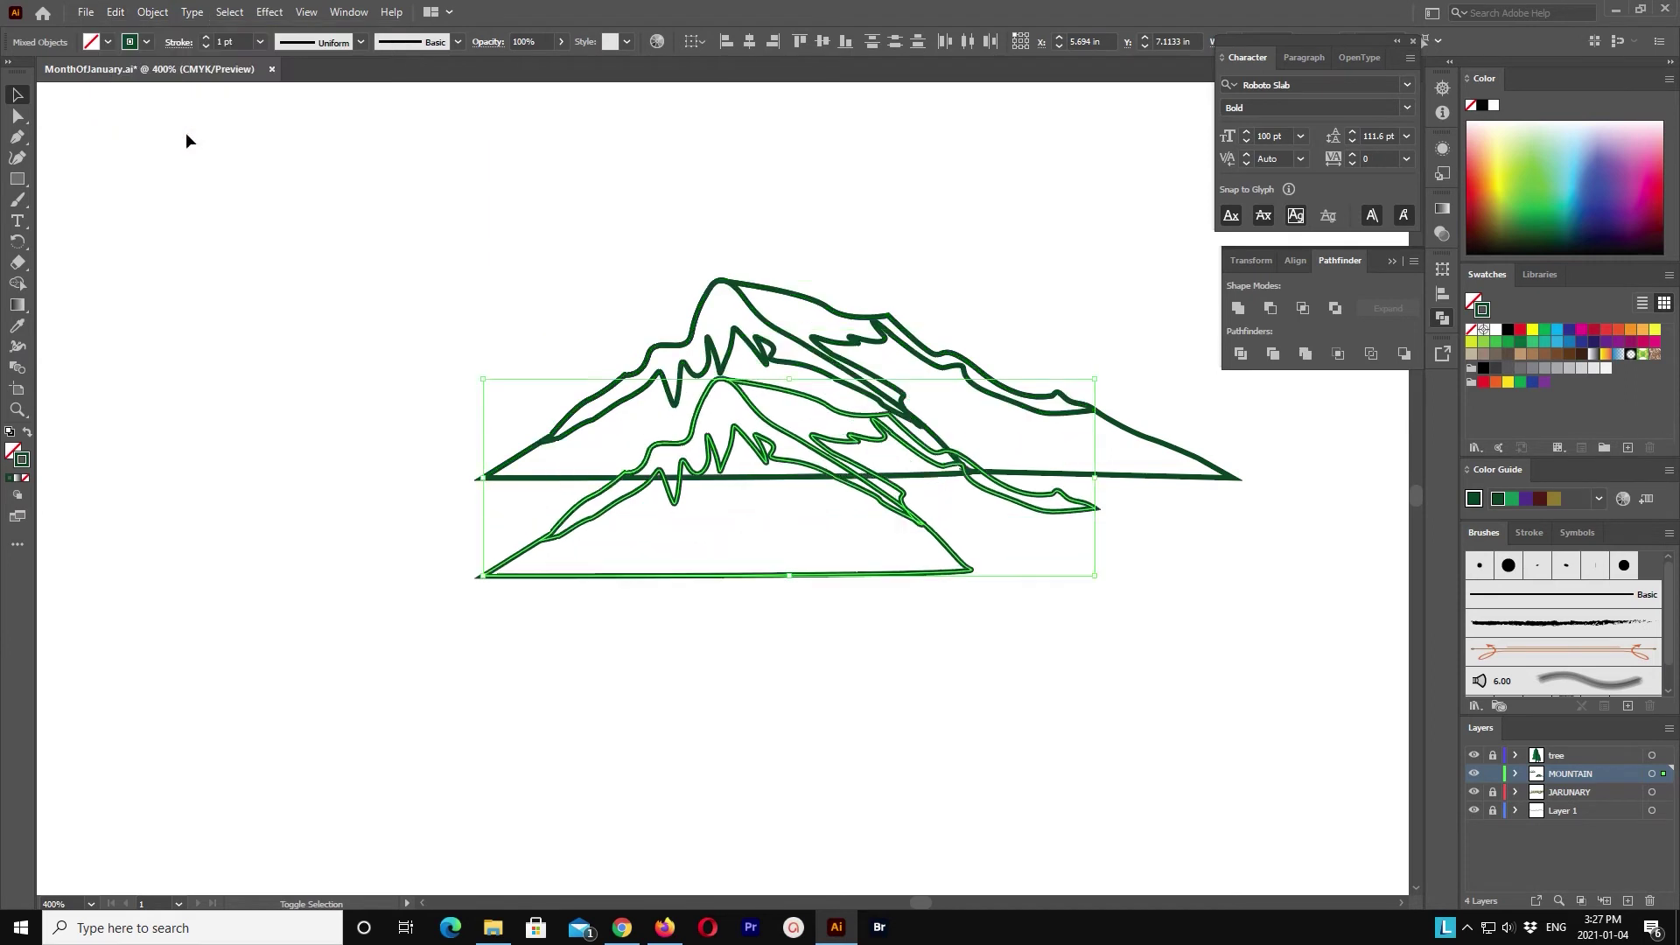
pyautogui.hotkey('shift', 'Down')
pyautogui.hotkey('shift', 'Down')
pyautogui.hotkey('shift', 'Down')
pyautogui.click(1301, 315)
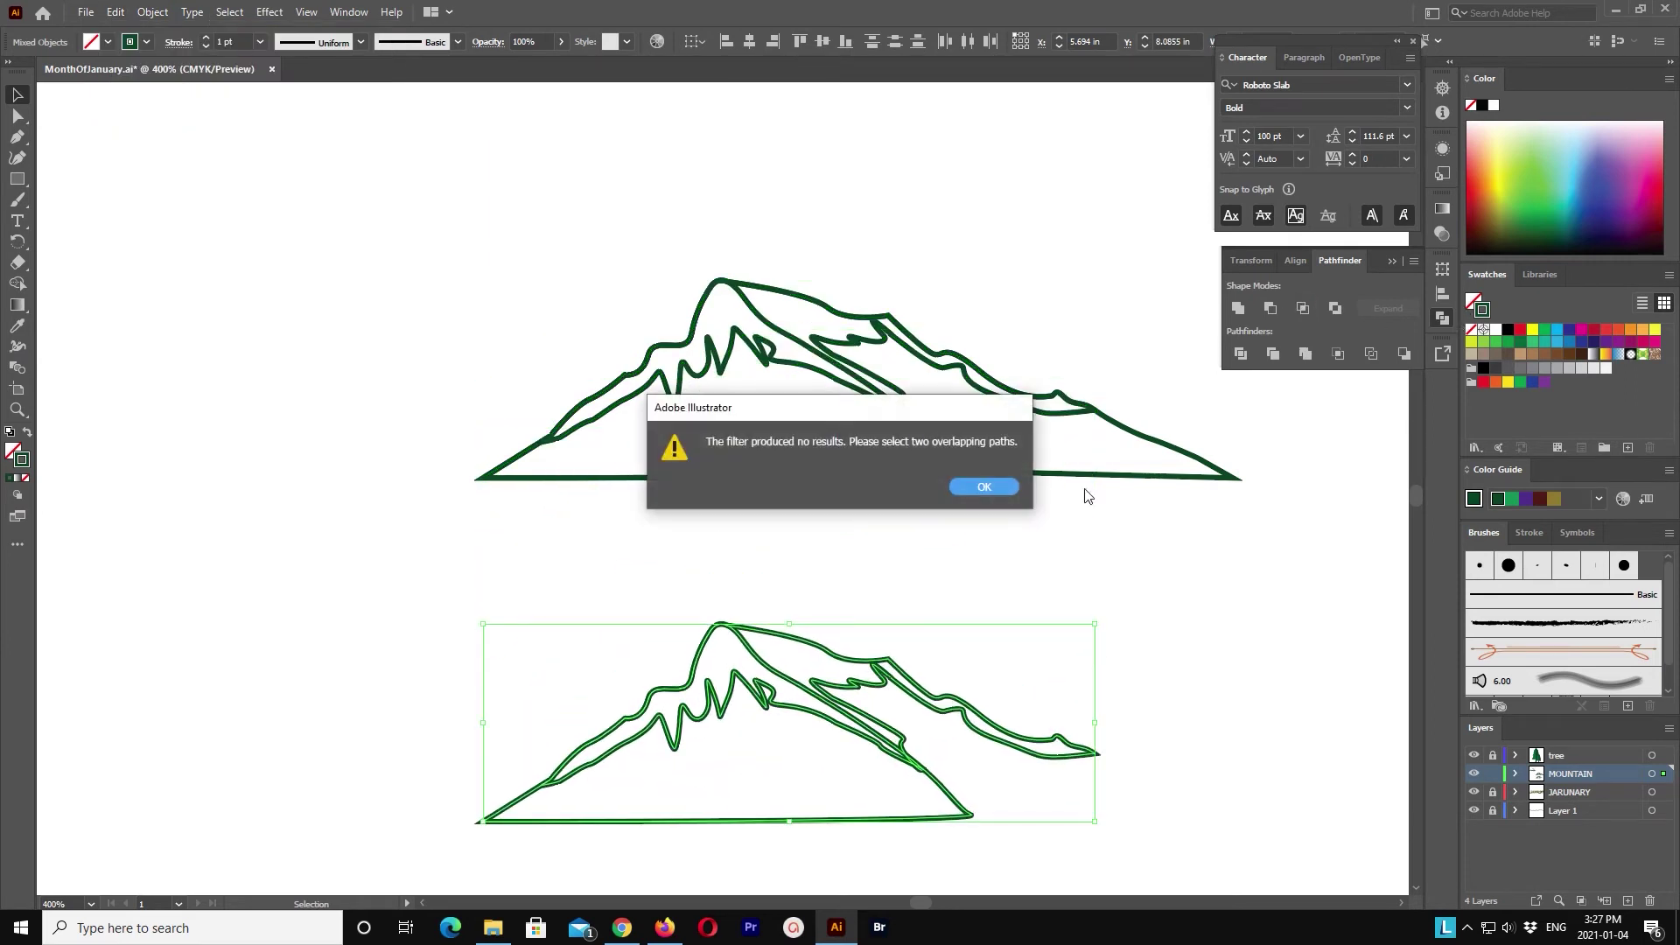
pyautogui.press('Return')
pyautogui.press('a')
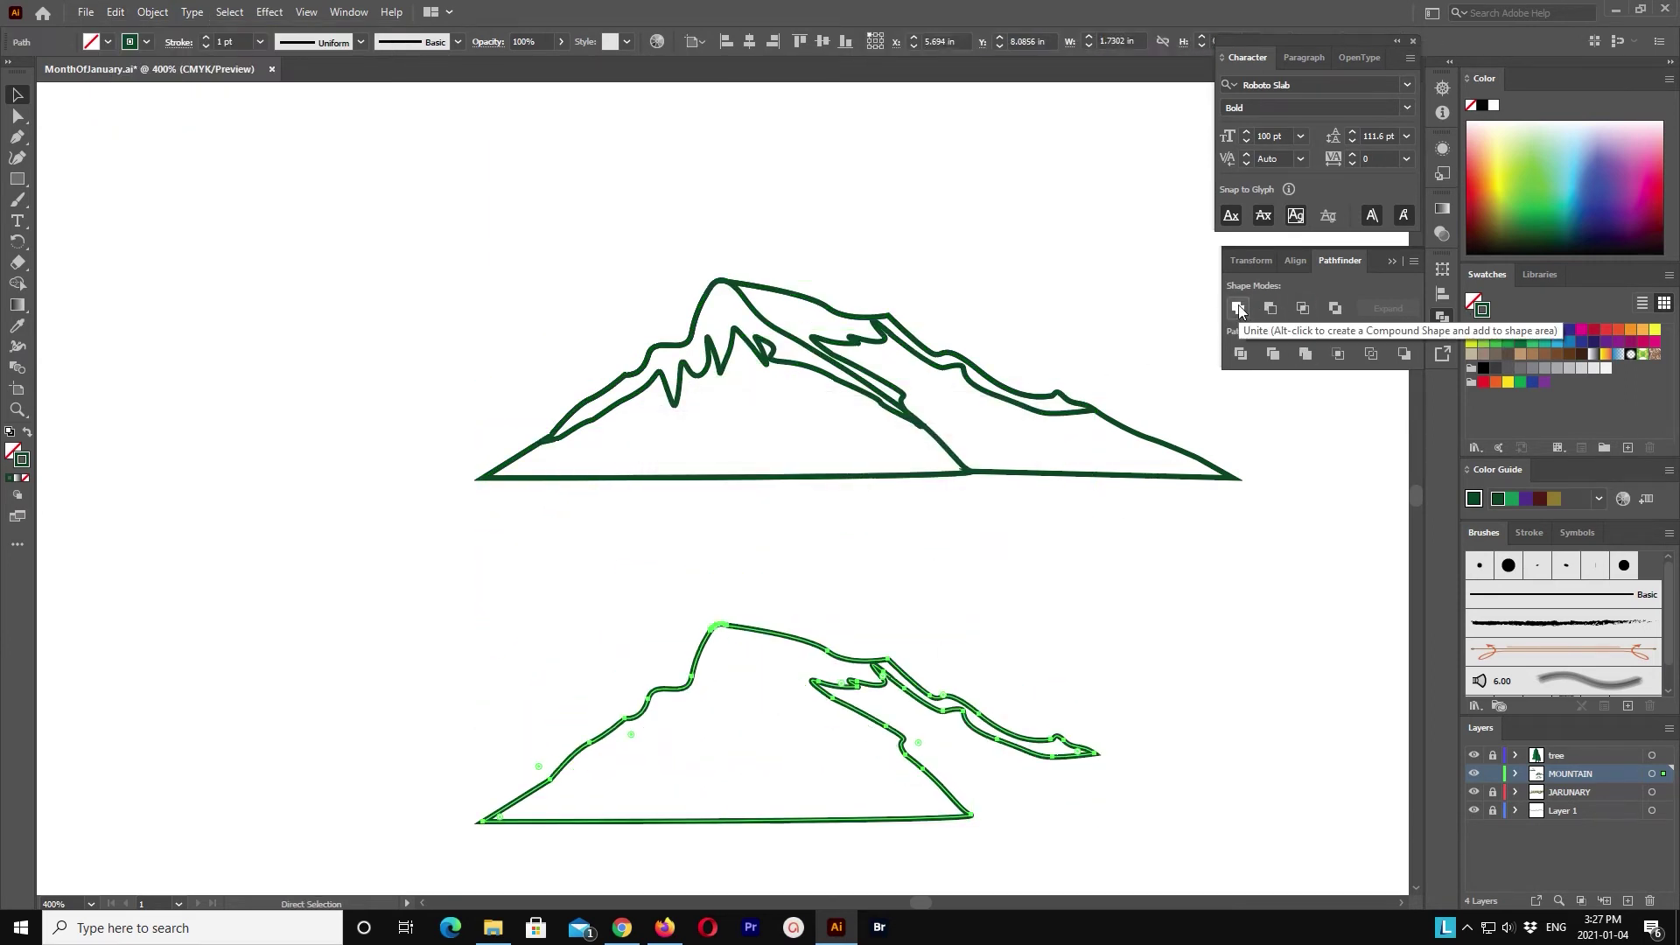
pyautogui.click(1336, 308)
pyautogui.press('v')
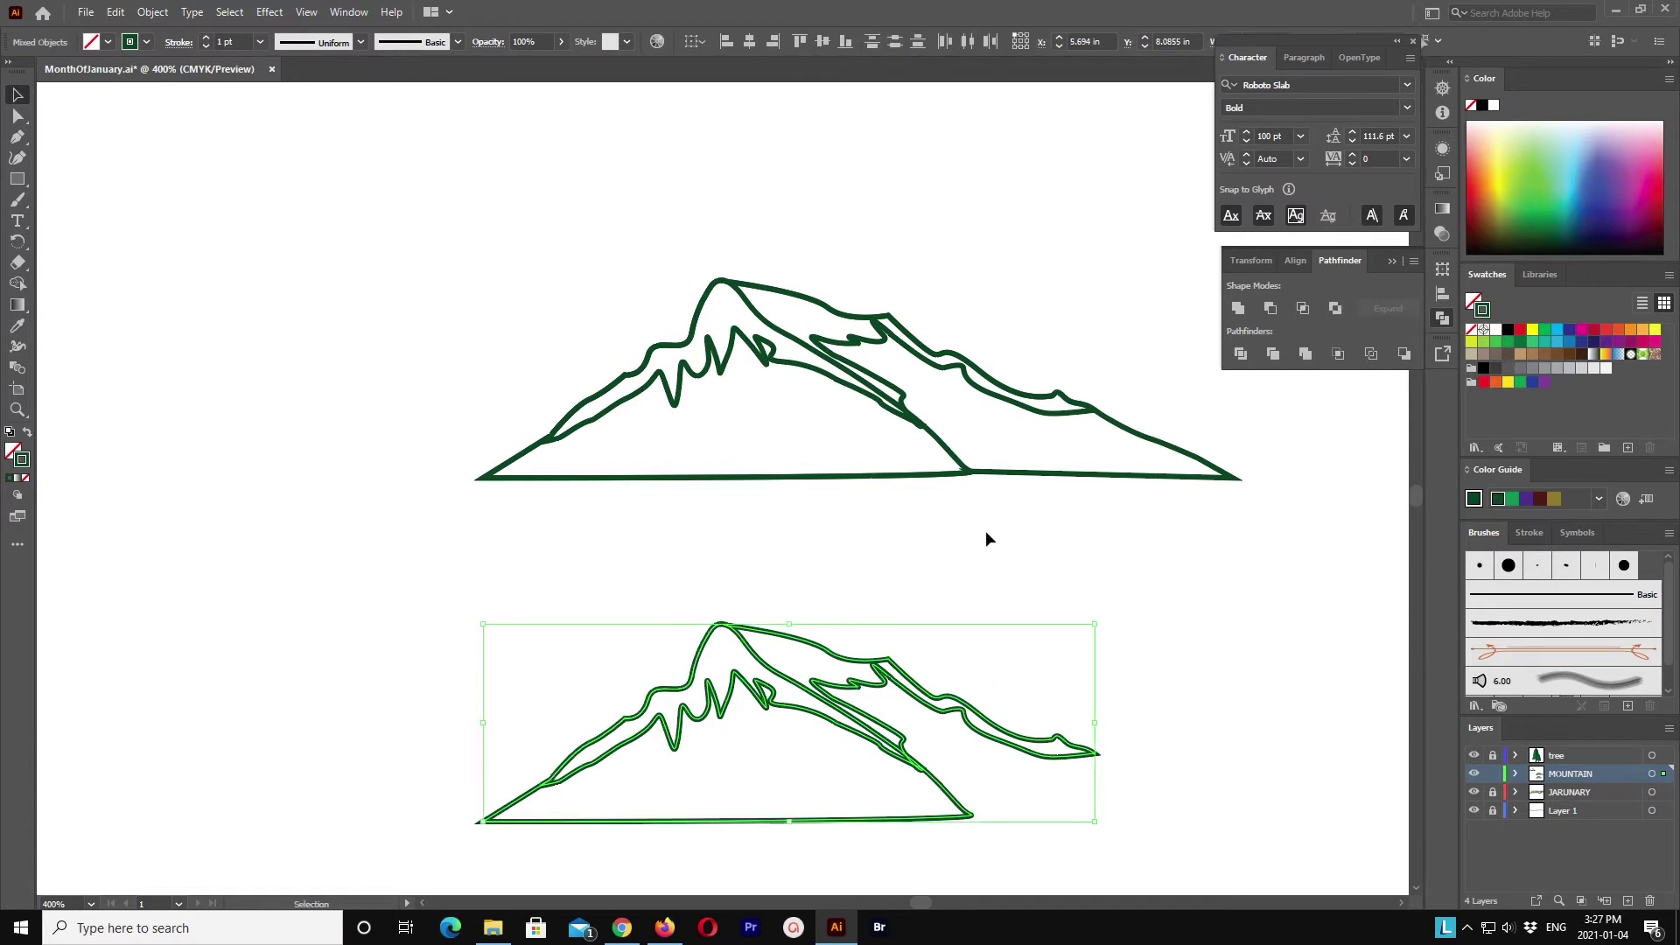
# Step: Bring the base triangle to the front and try Pathfinder Minus Front on the lower mountain
pyautogui.click(957, 575)
pyautogui.click(961, 707)
pyautogui.click(984, 817)
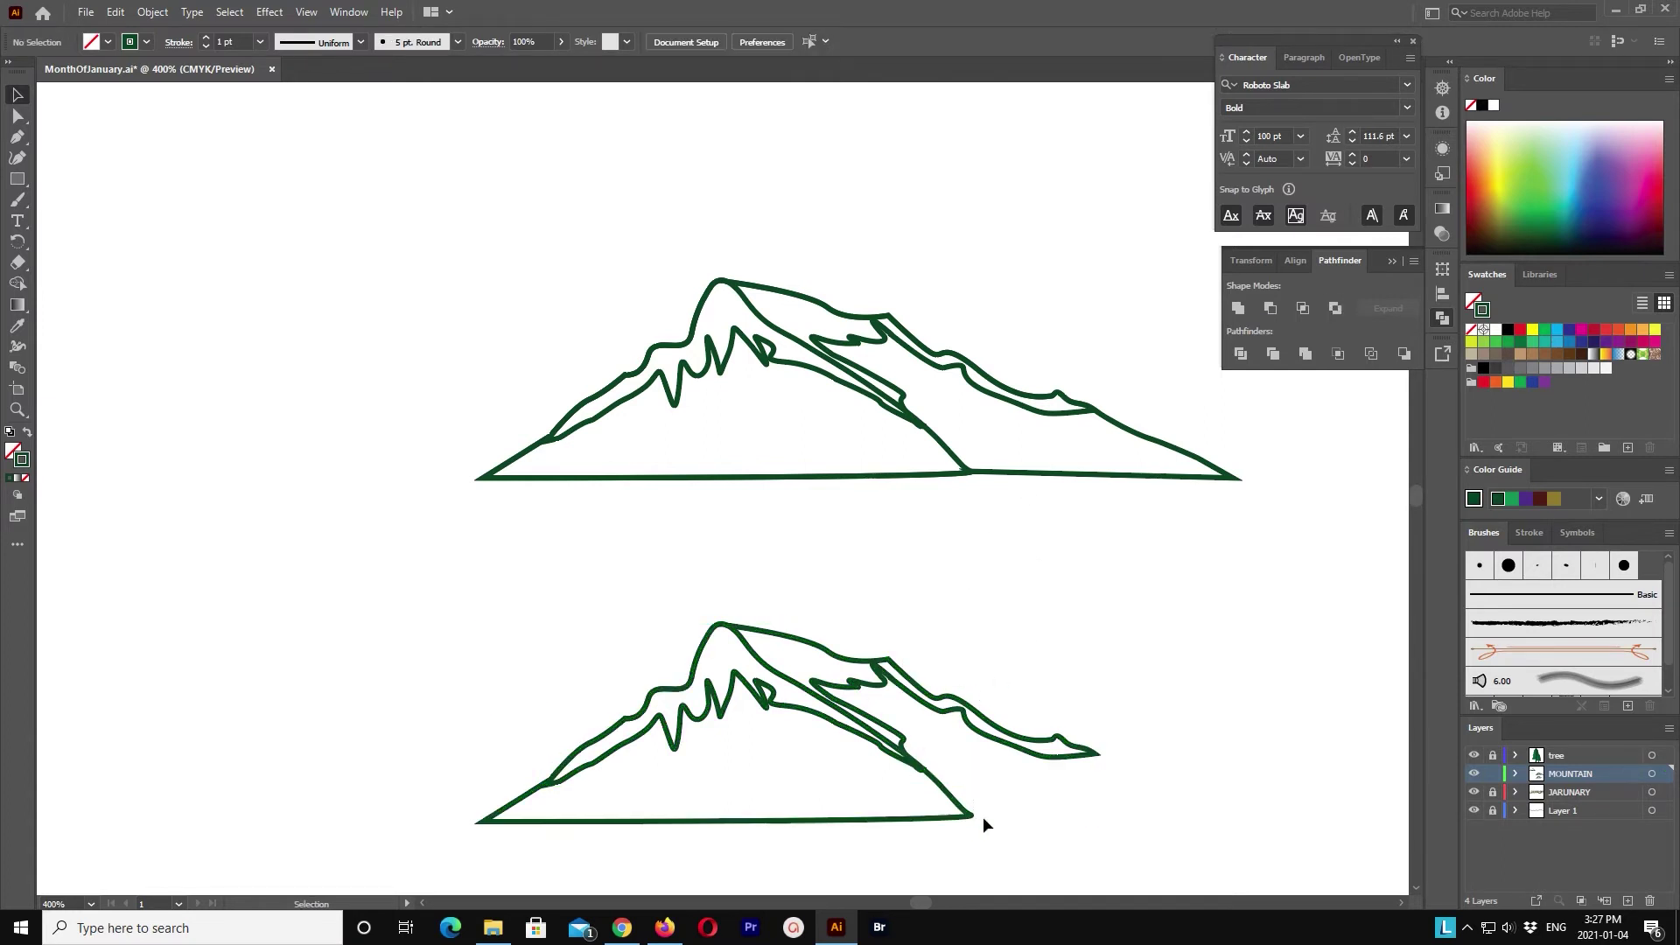
pyautogui.click(152, 11)
pyautogui.click(464, 50)
pyautogui.keyDown('shift'); pyautogui.click(754, 700); pyautogui.keyUp('shift')
pyautogui.click(1307, 355)
pyautogui.click(1008, 486)
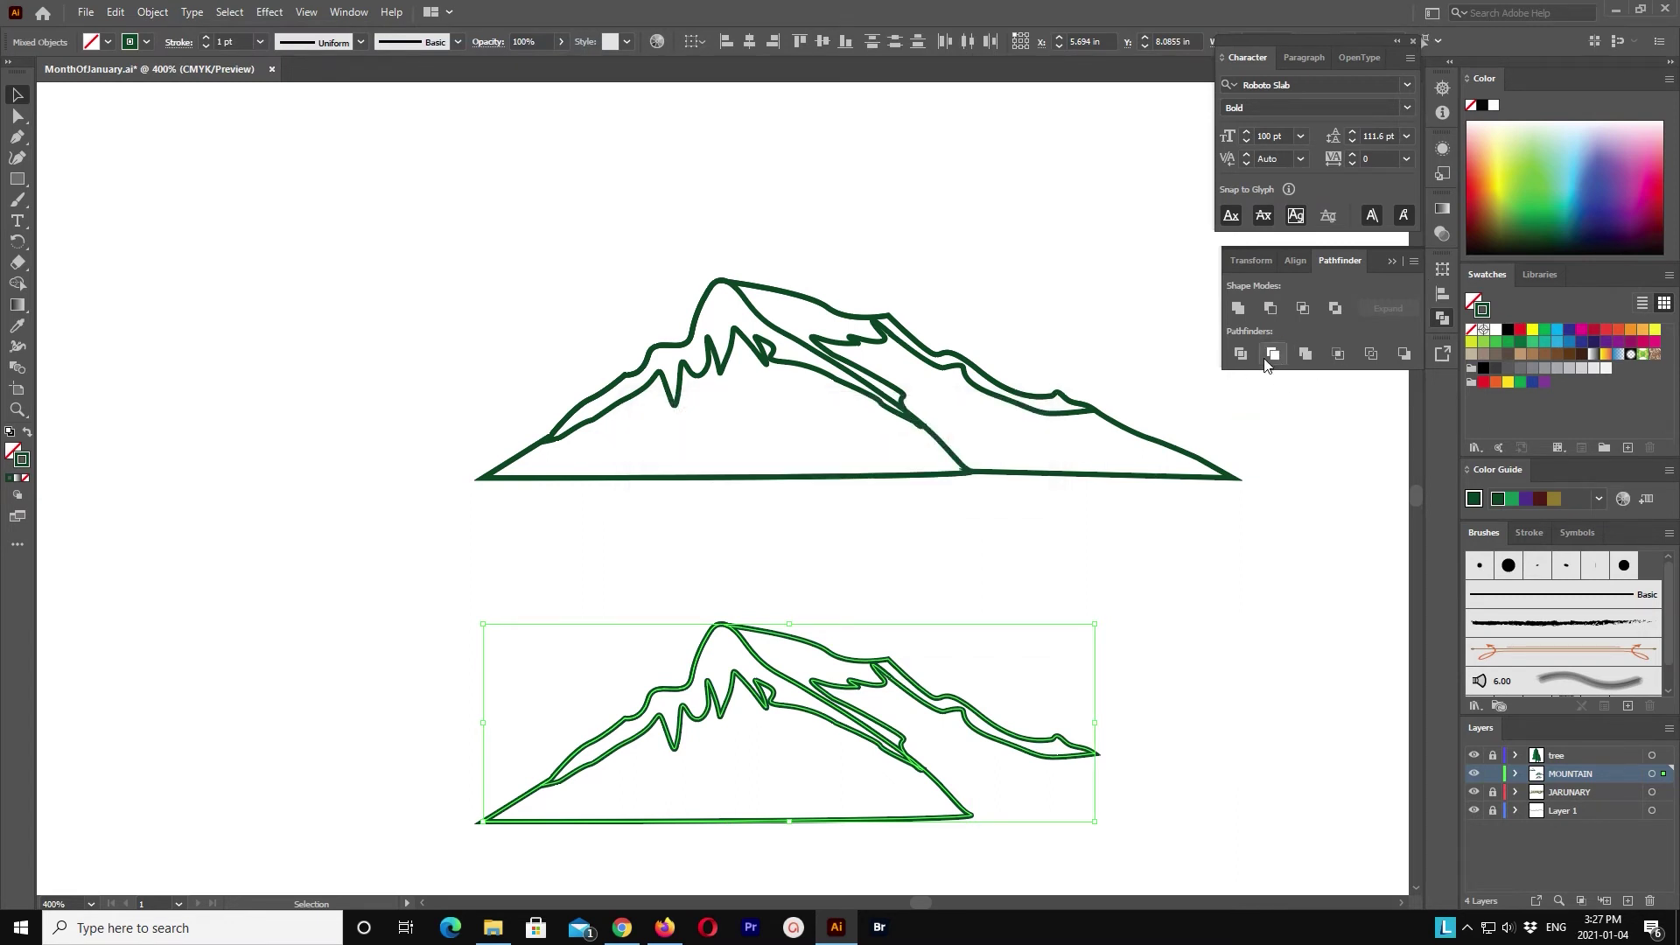
# Step: Try Pathfinder Crop and Intersect on the lower mountain, undoing the results
pyautogui.click(1273, 354)
pyautogui.press('Return')
pyautogui.click(1338, 354)
pyautogui.hotkey('ctrl', 'z')
pyautogui.click(1306, 308)
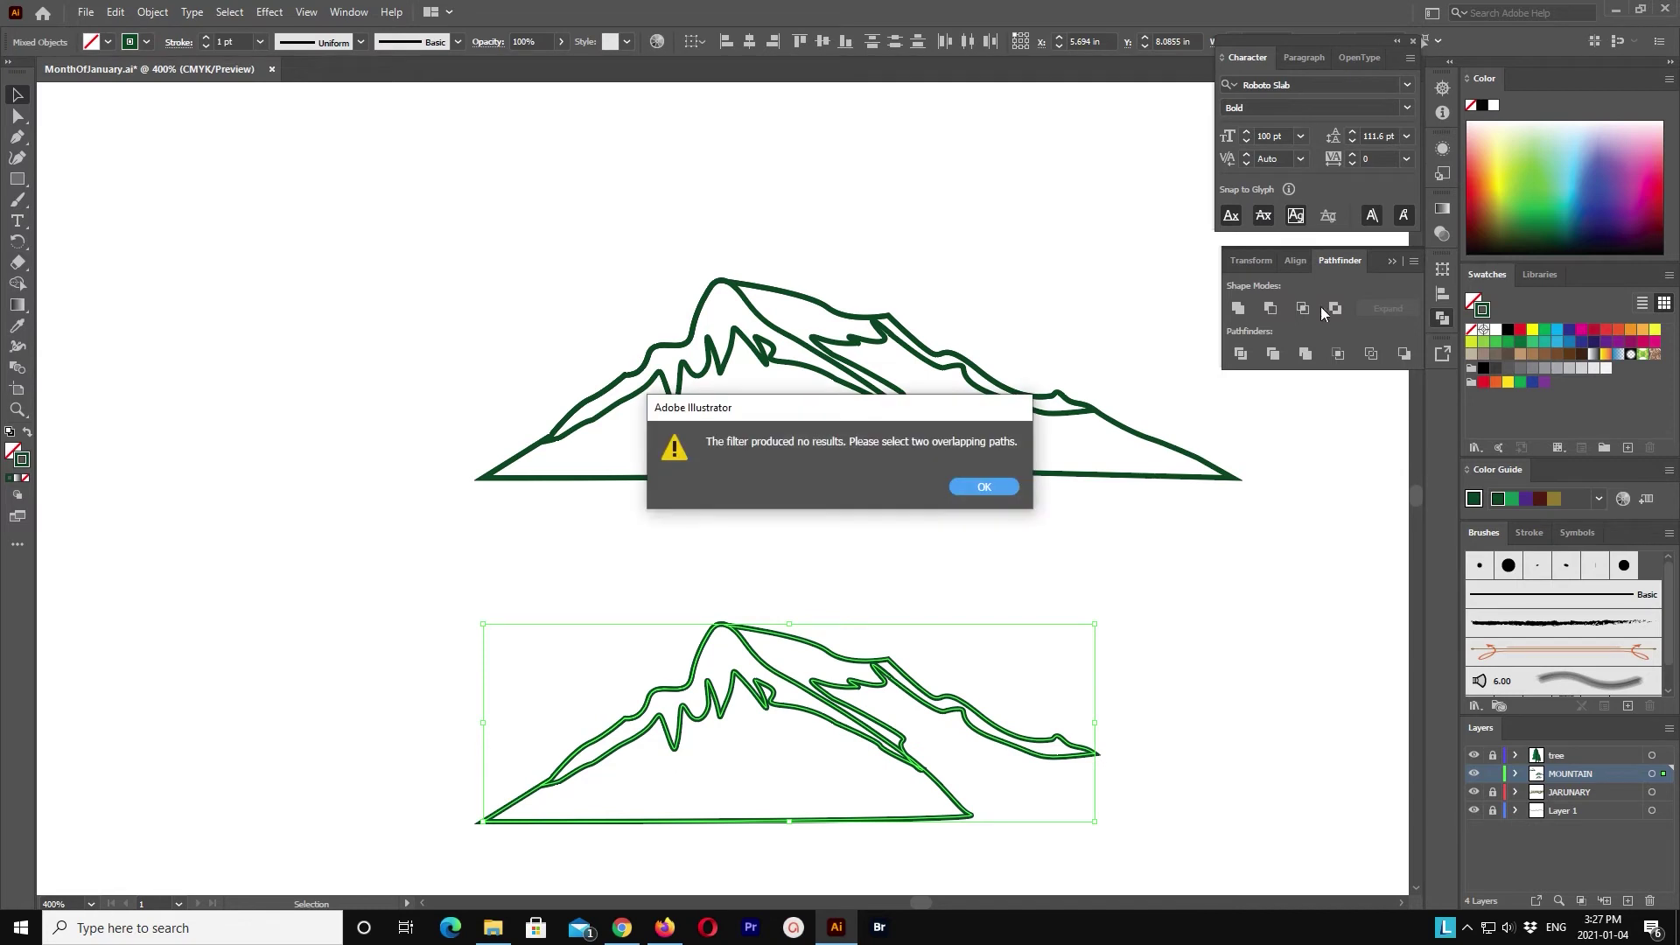
pyautogui.click(997, 483)
pyautogui.hotkey('ctrl', 'z')
pyautogui.hotkey('ctrl', 'z')
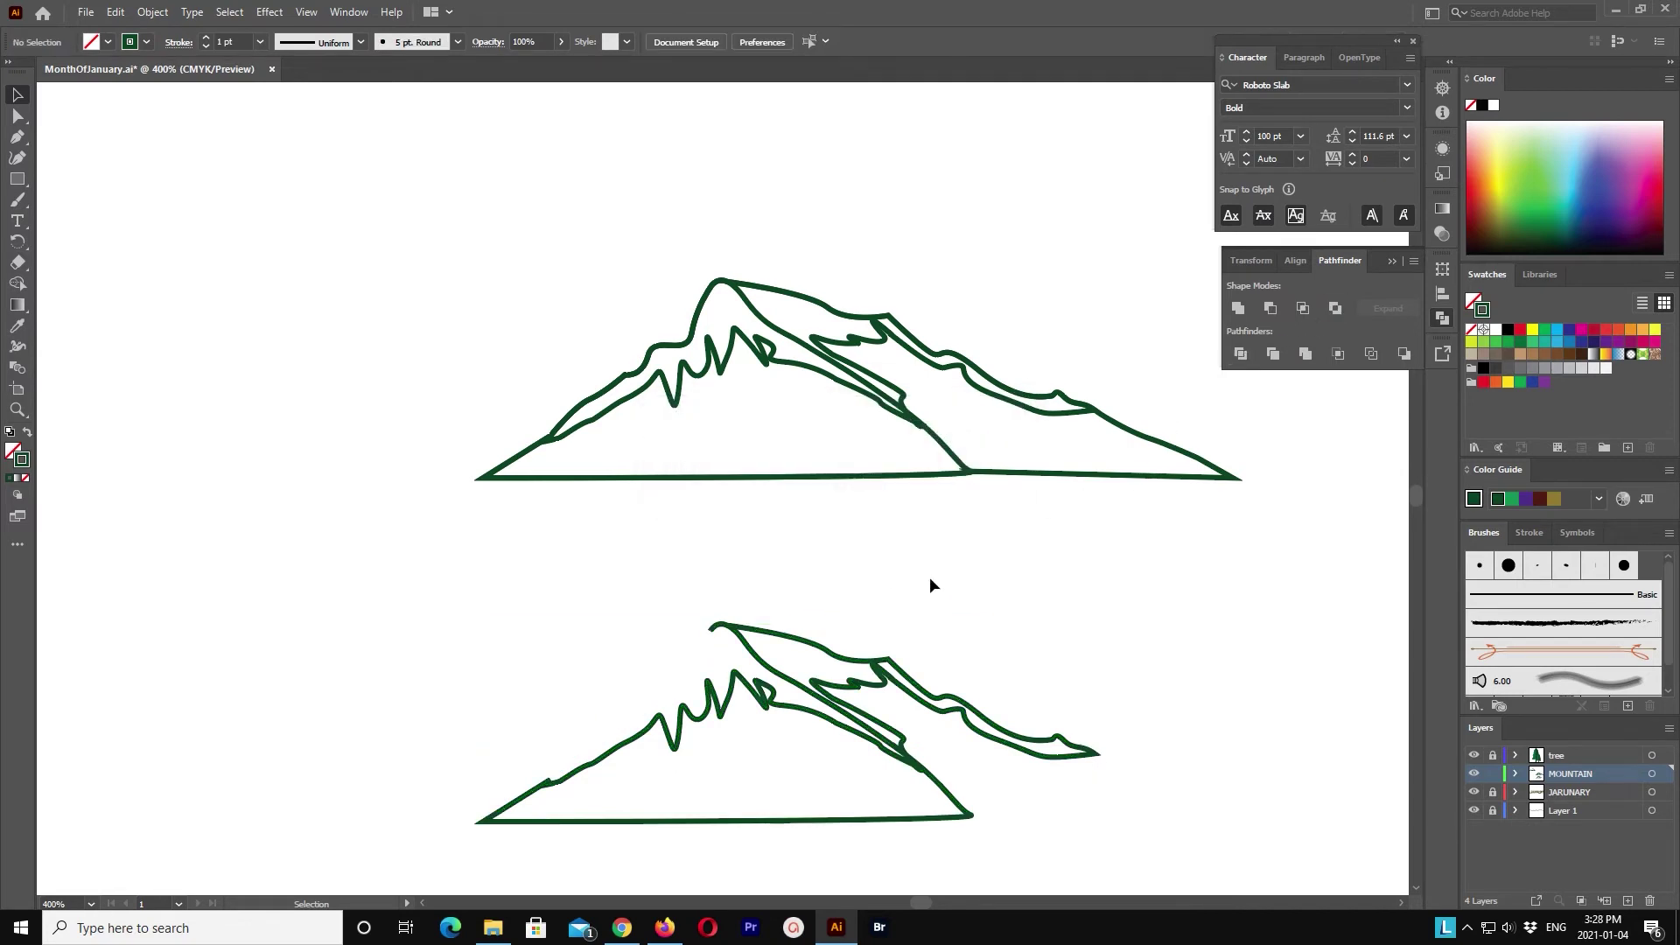
pyautogui.hotkey('ctrl', 'shift', 'z')
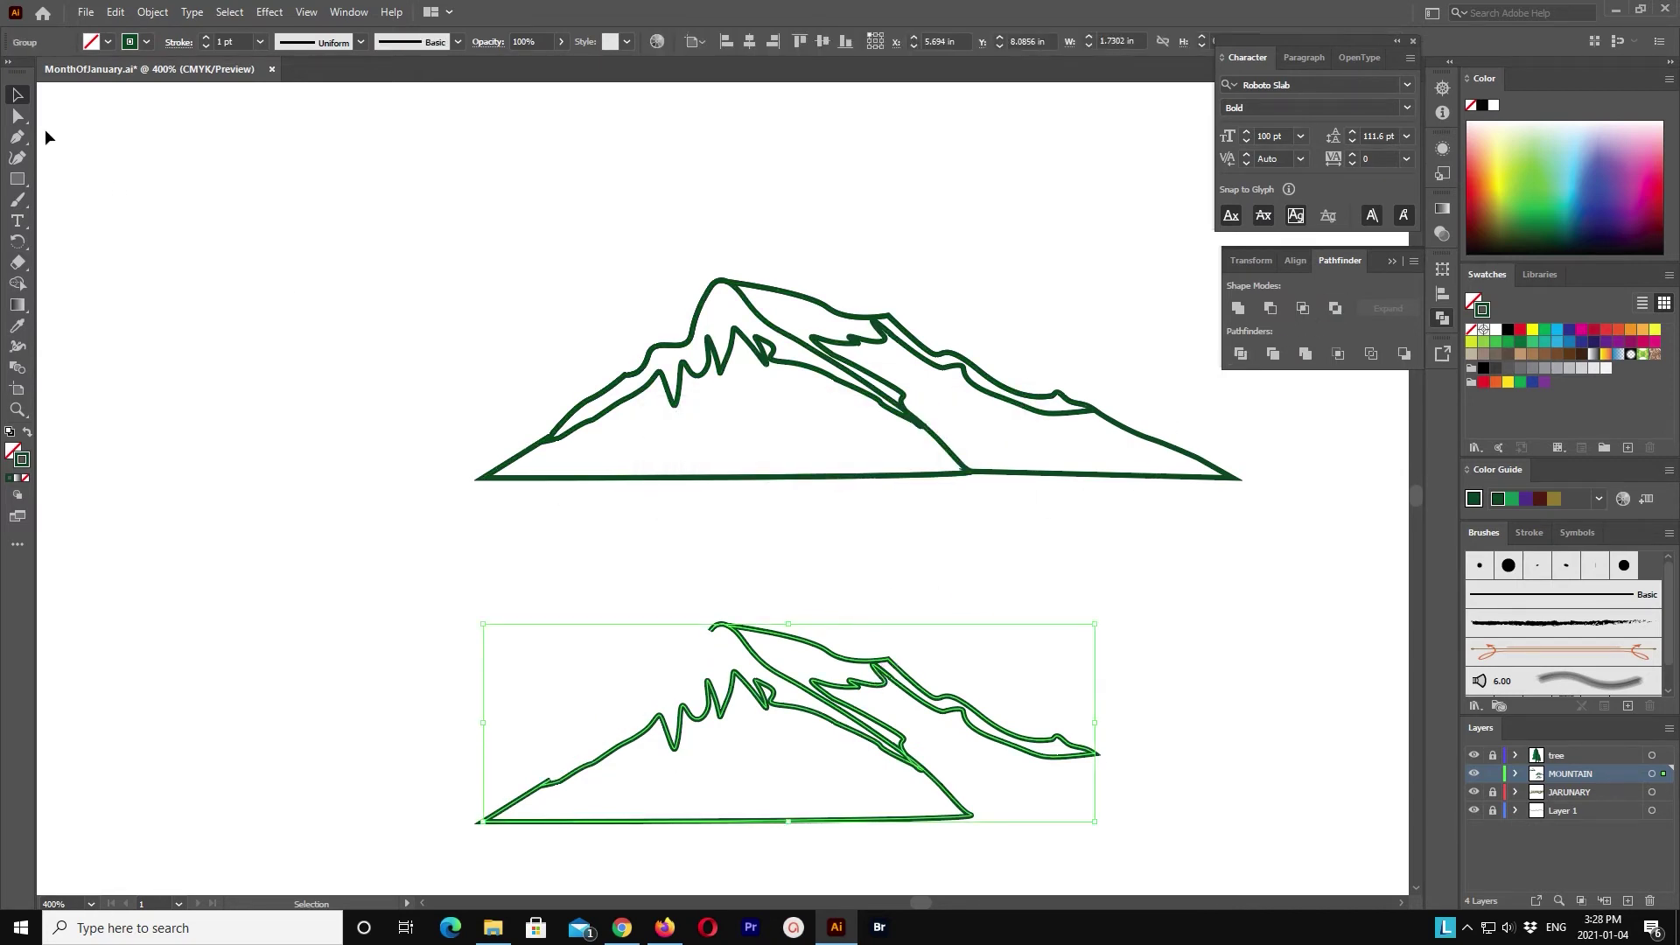
# Step: Delete the leftover left outline pieces with Direct Selection
pyautogui.click(17, 115)
pyautogui.click(480, 728)
pyautogui.scroll(-1, 601, 807)
pyautogui.press('Delete')
pyautogui.press('Delete')
pyautogui.press('Delete')
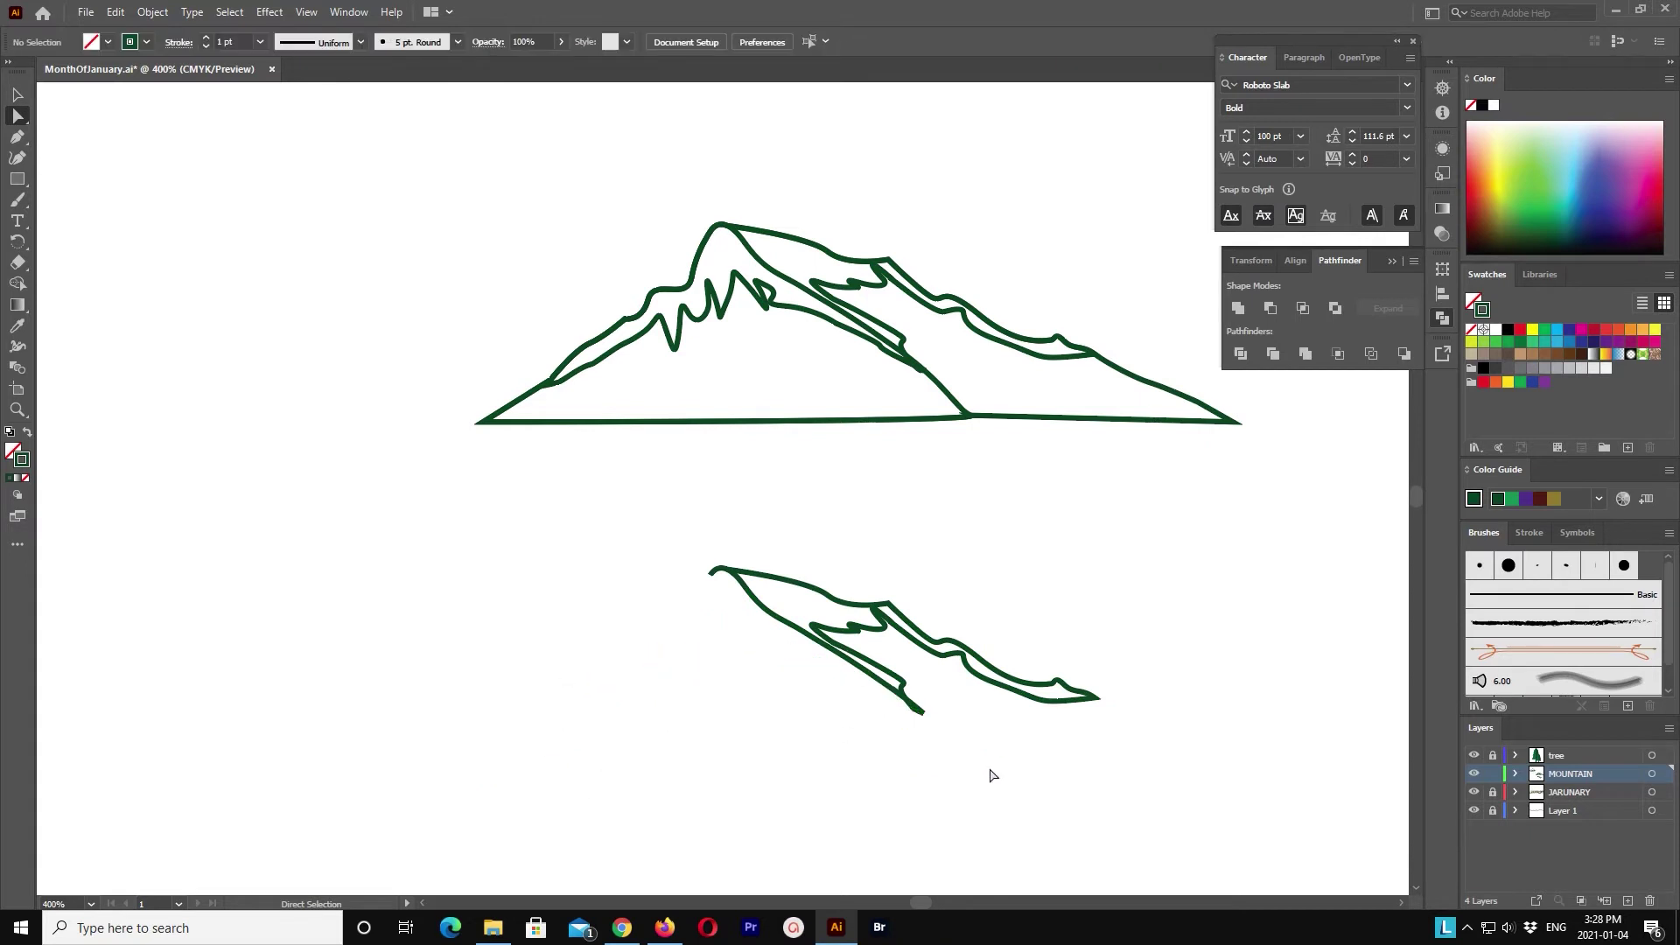
# Step: Inspect the snow-cap shape's anchor points, then zoom back out to 200%
pyautogui.click(924, 713)
pyautogui.click(959, 733)
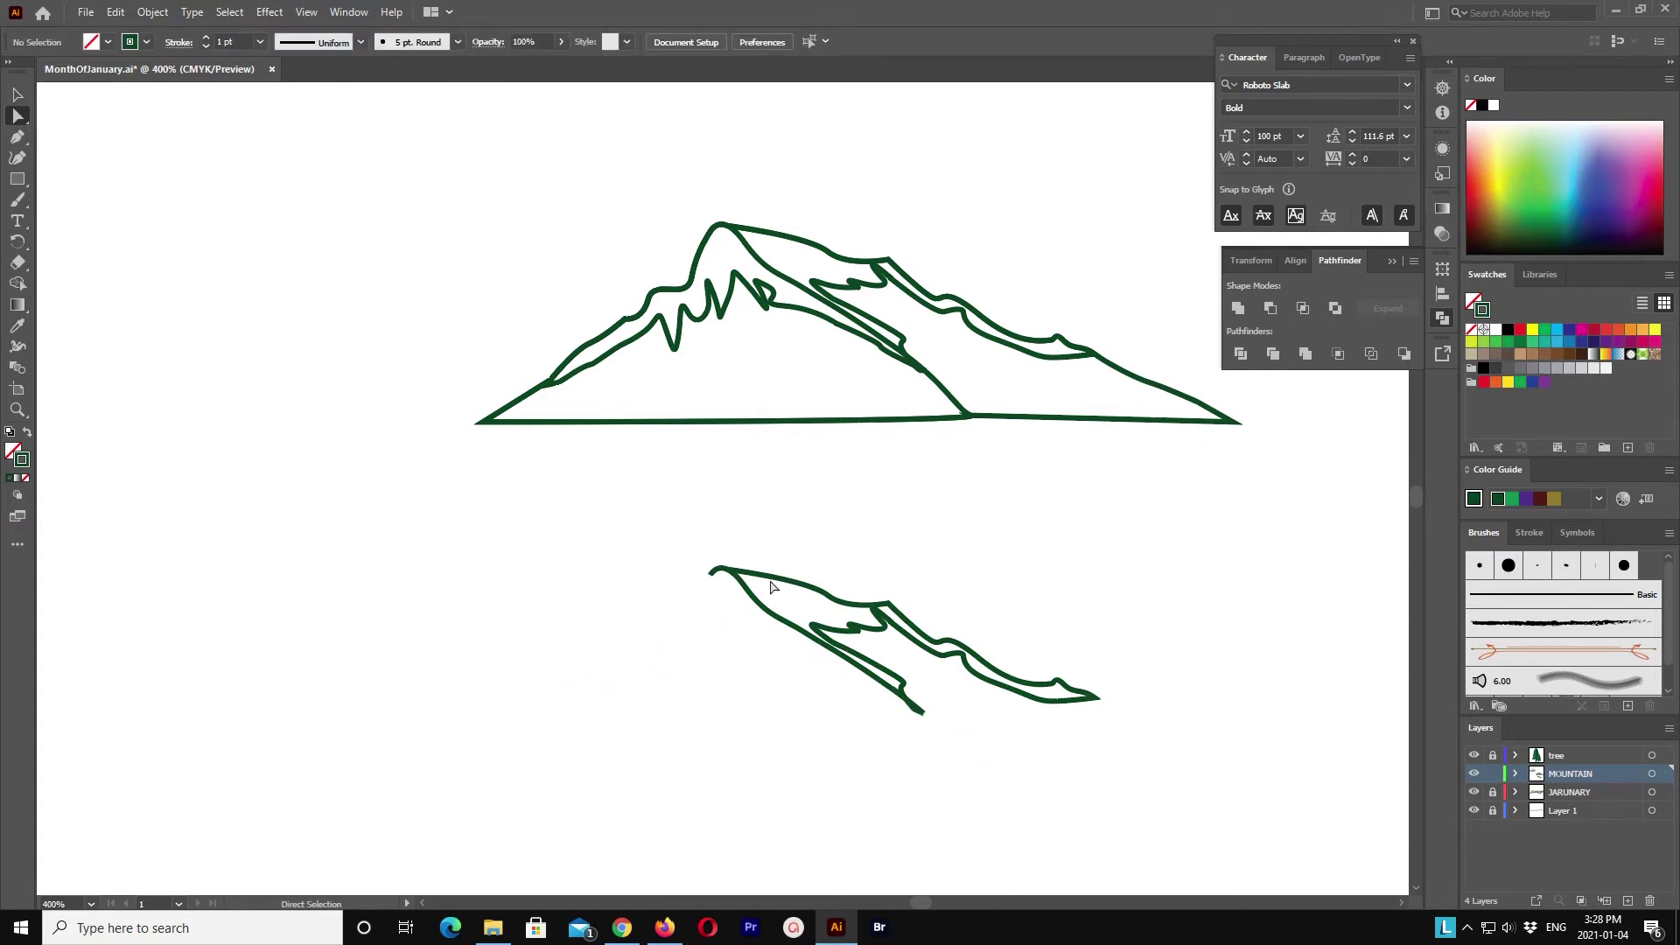
pyautogui.click(714, 577)
pyautogui.moveTo(672, 552)
pyautogui.mouseDown()
pyautogui.moveTo(722, 584)
pyautogui.moveTo(725, 570)
pyautogui.mouseUp()
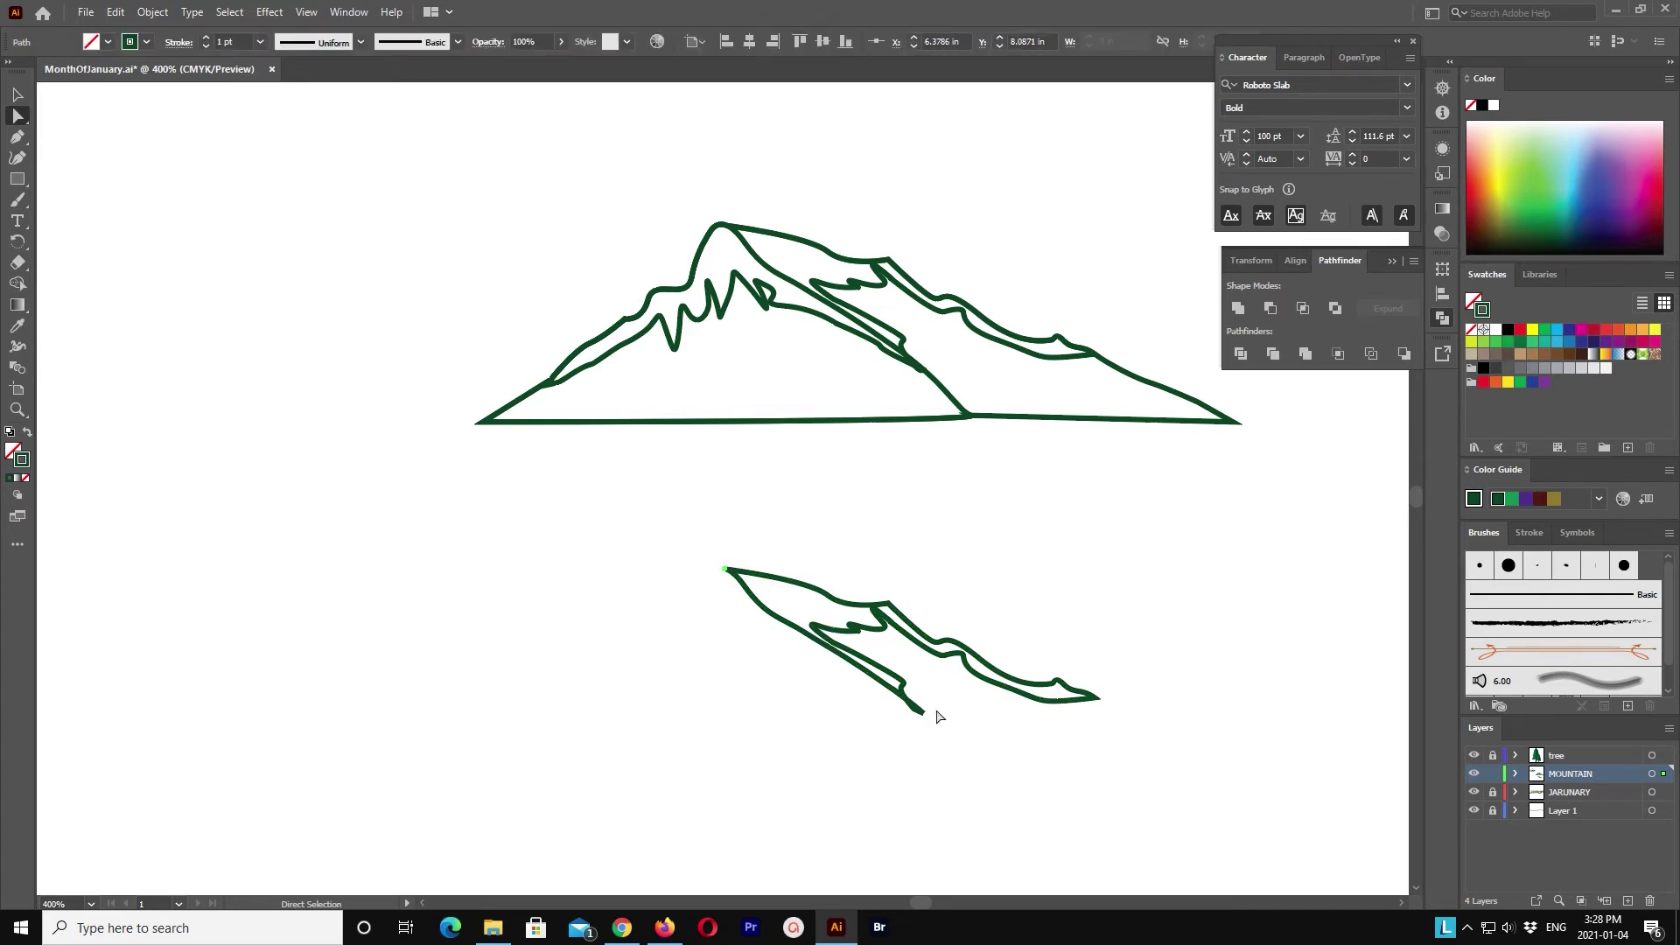
pyautogui.scroll(3, 1048, 752)
pyautogui.click(782, 513)
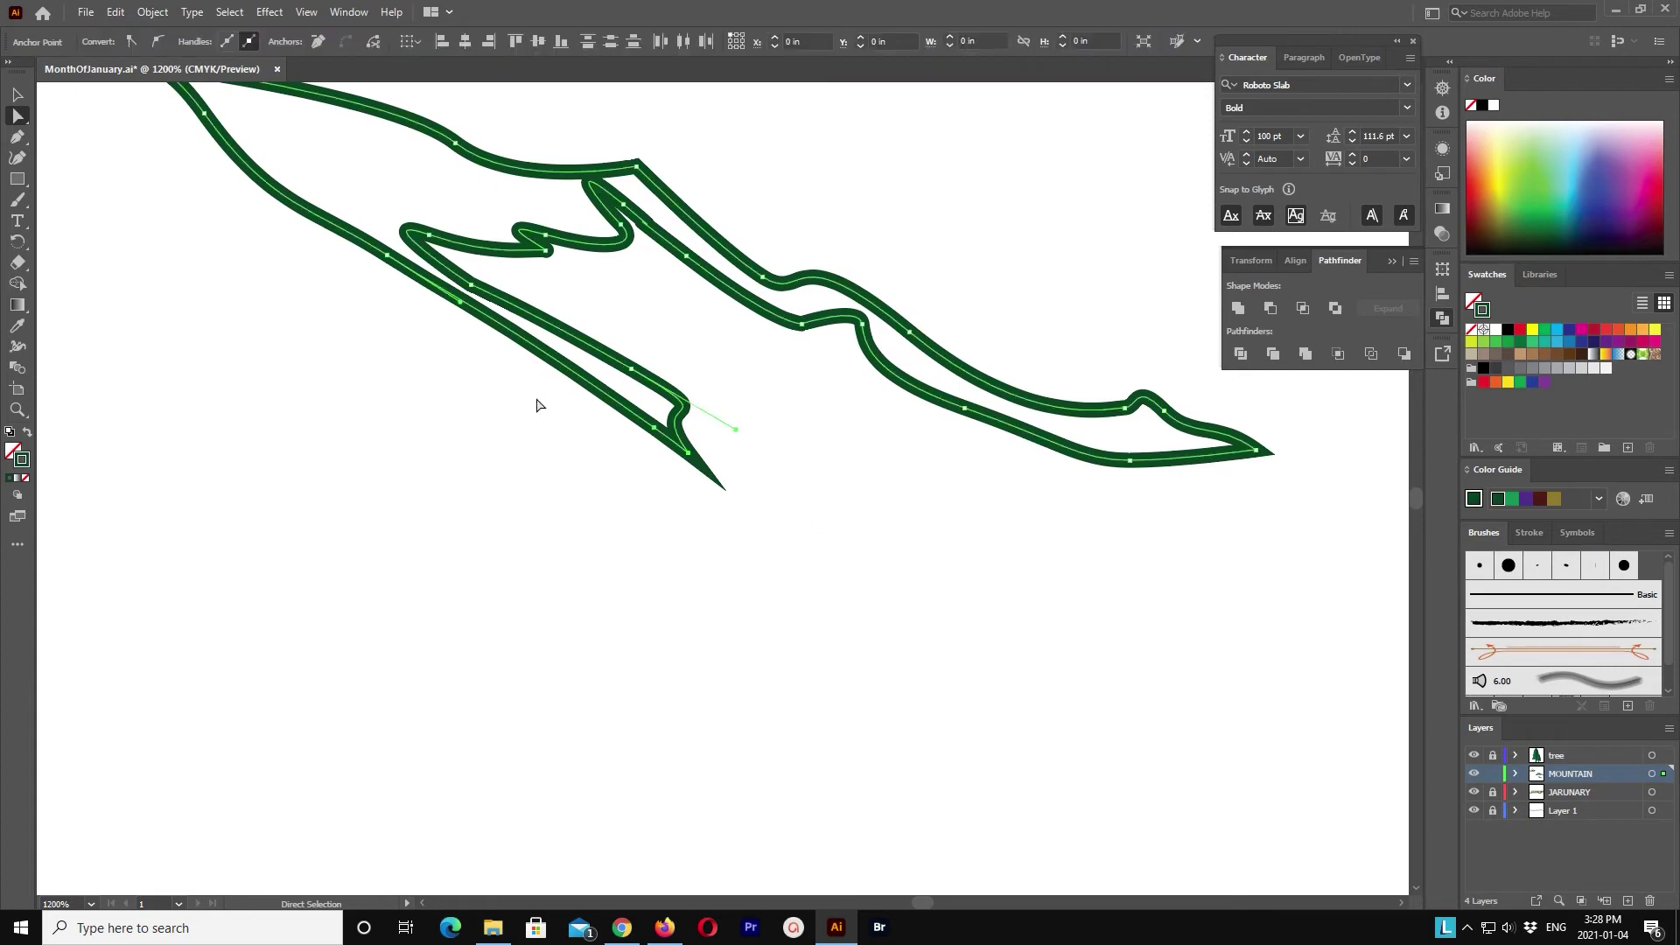
pyautogui.click(687, 460)
pyautogui.moveTo(445, 488); pyautogui.dragTo(770, 776)
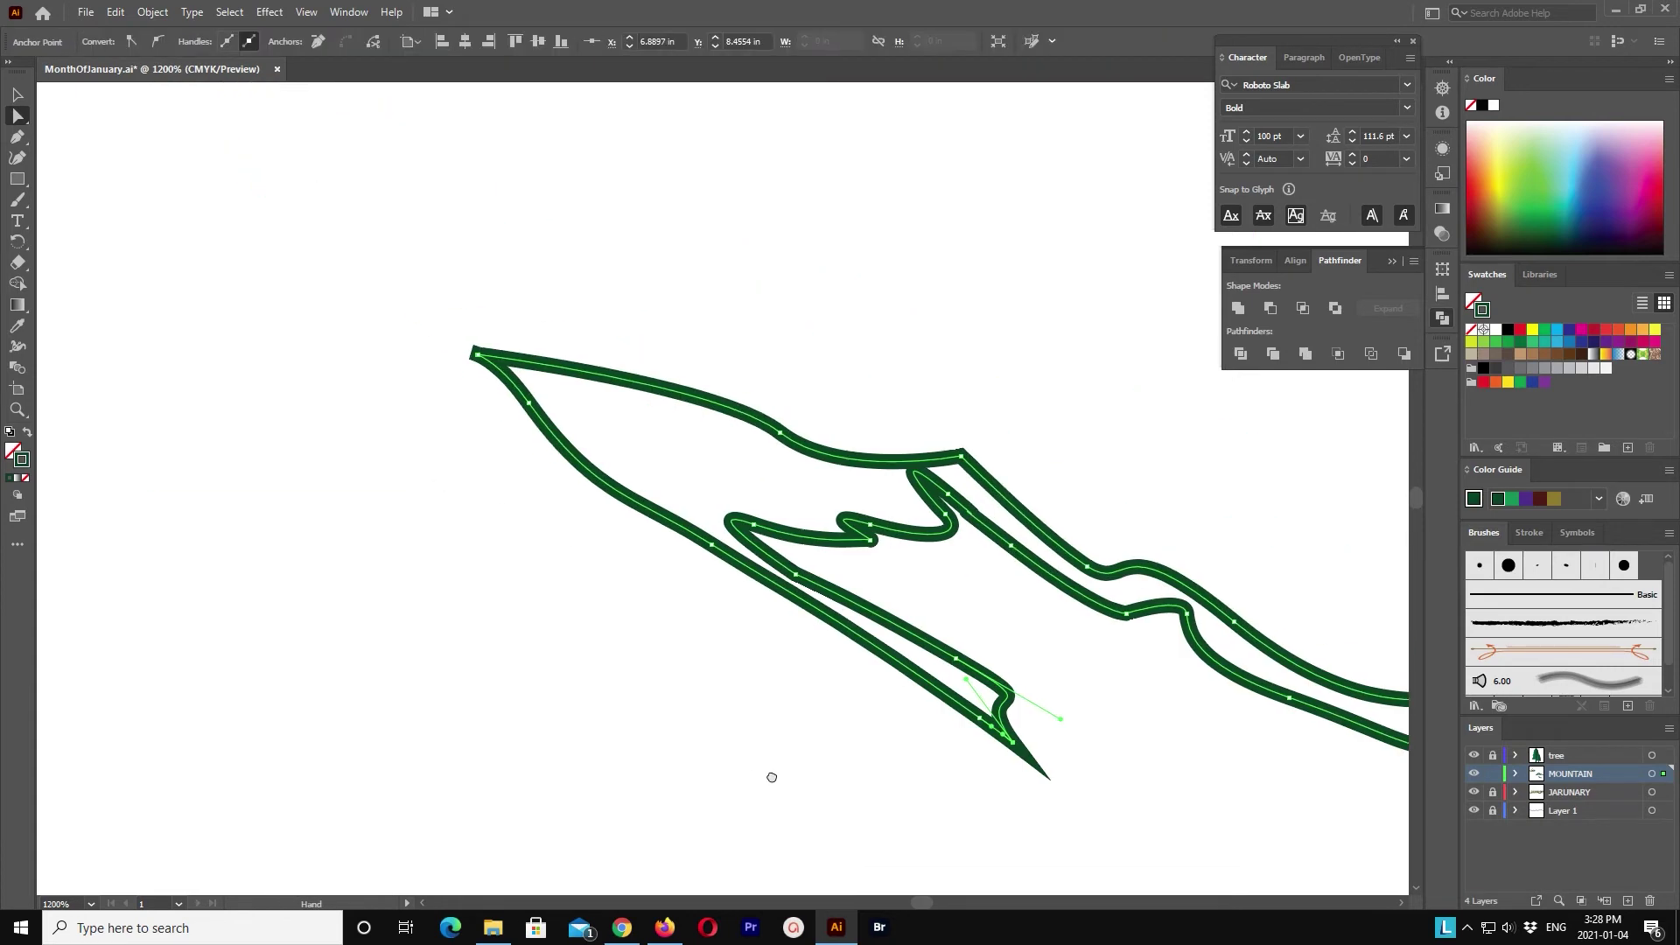
pyautogui.click(480, 360)
pyautogui.click(19, 96)
pyautogui.hotkey('ctrl', '-')
pyautogui.hotkey('ctrl', '-')
pyautogui.hotkey('ctrl', '-')
# Step: Fill the lower mountain outline with the upper mountain's dark green and send it backward
pyautogui.click(933, 408)
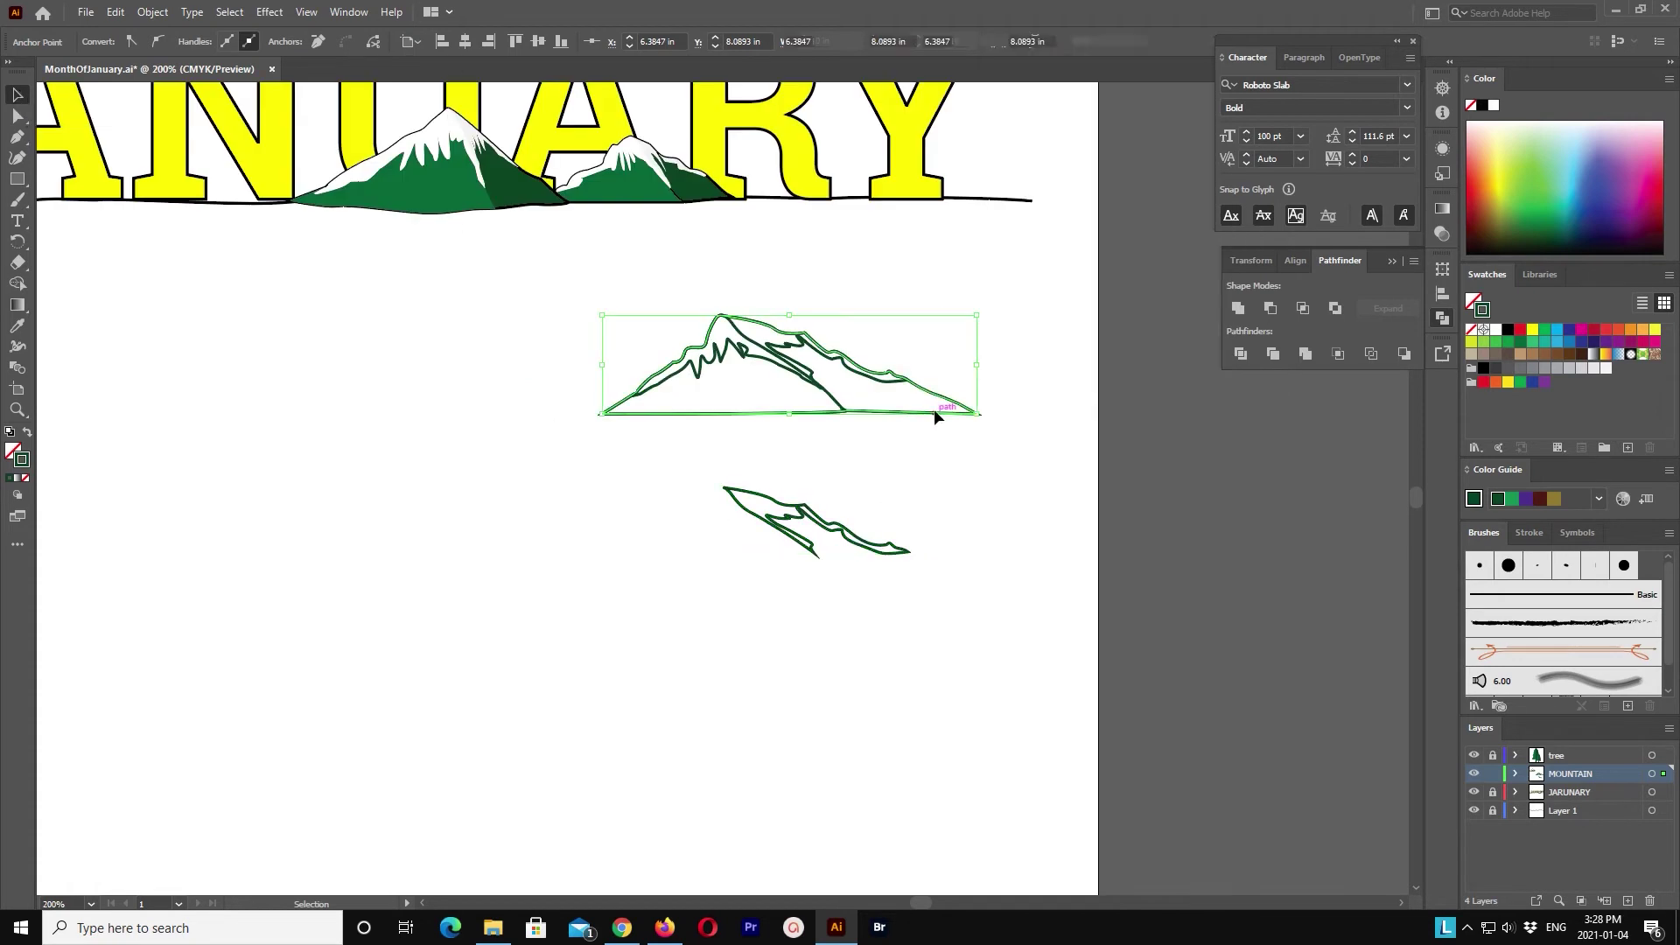
pyautogui.press('i')
pyautogui.click(502, 187)
pyautogui.press('v')
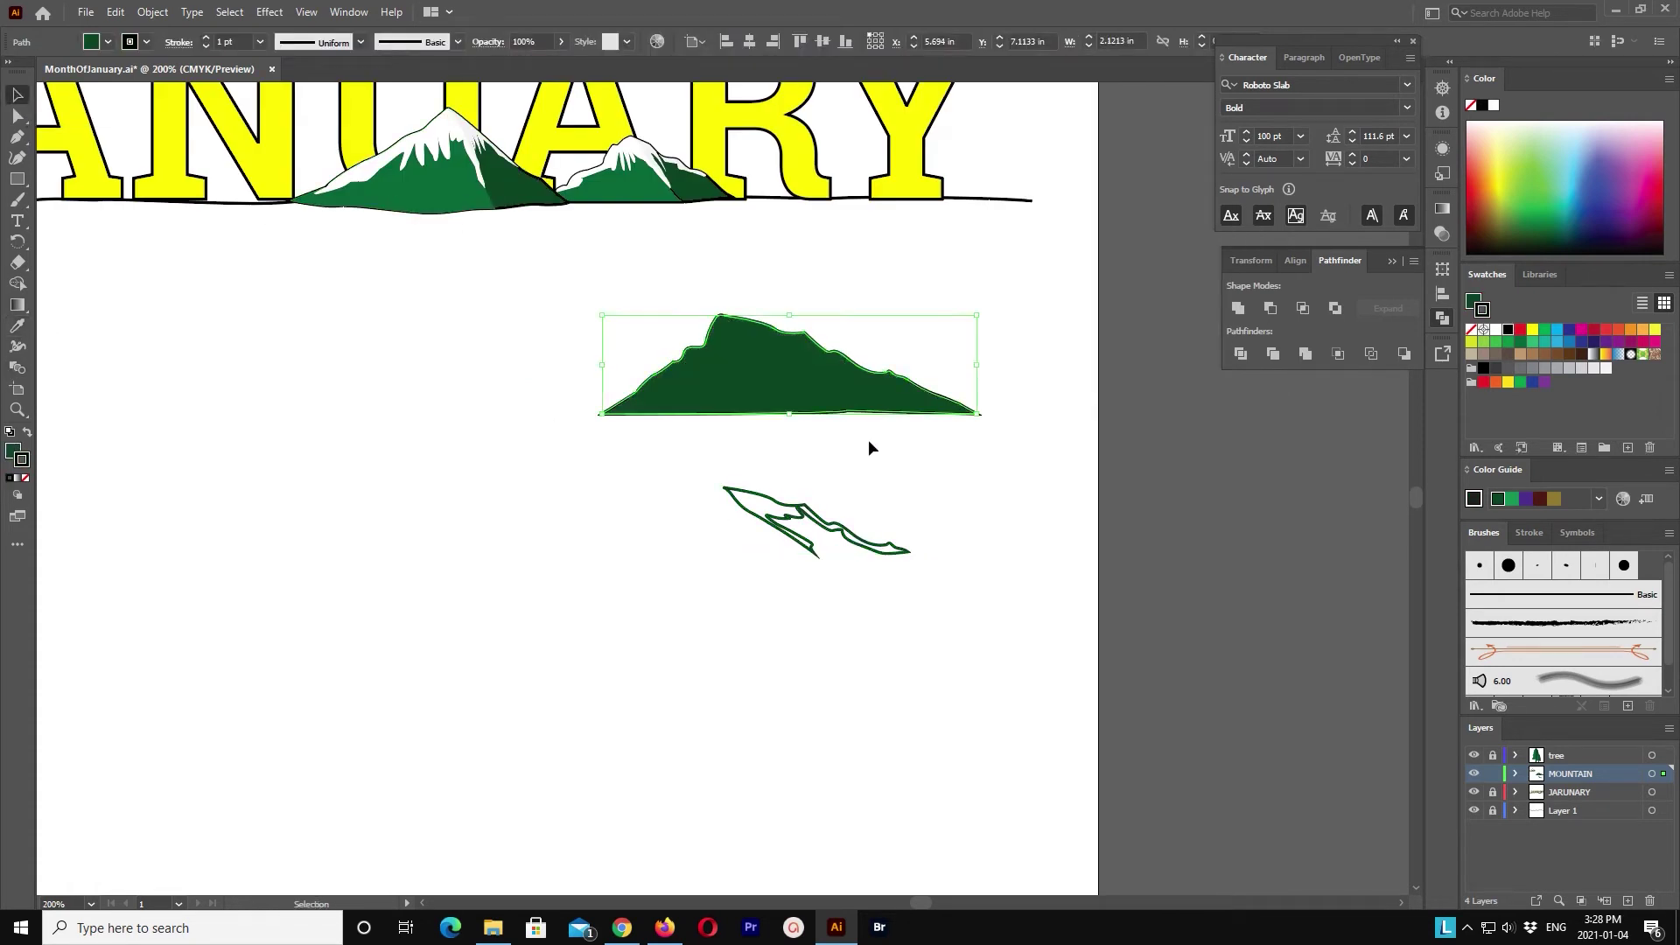
pyautogui.click(152, 11)
pyautogui.moveTo(180, 50)
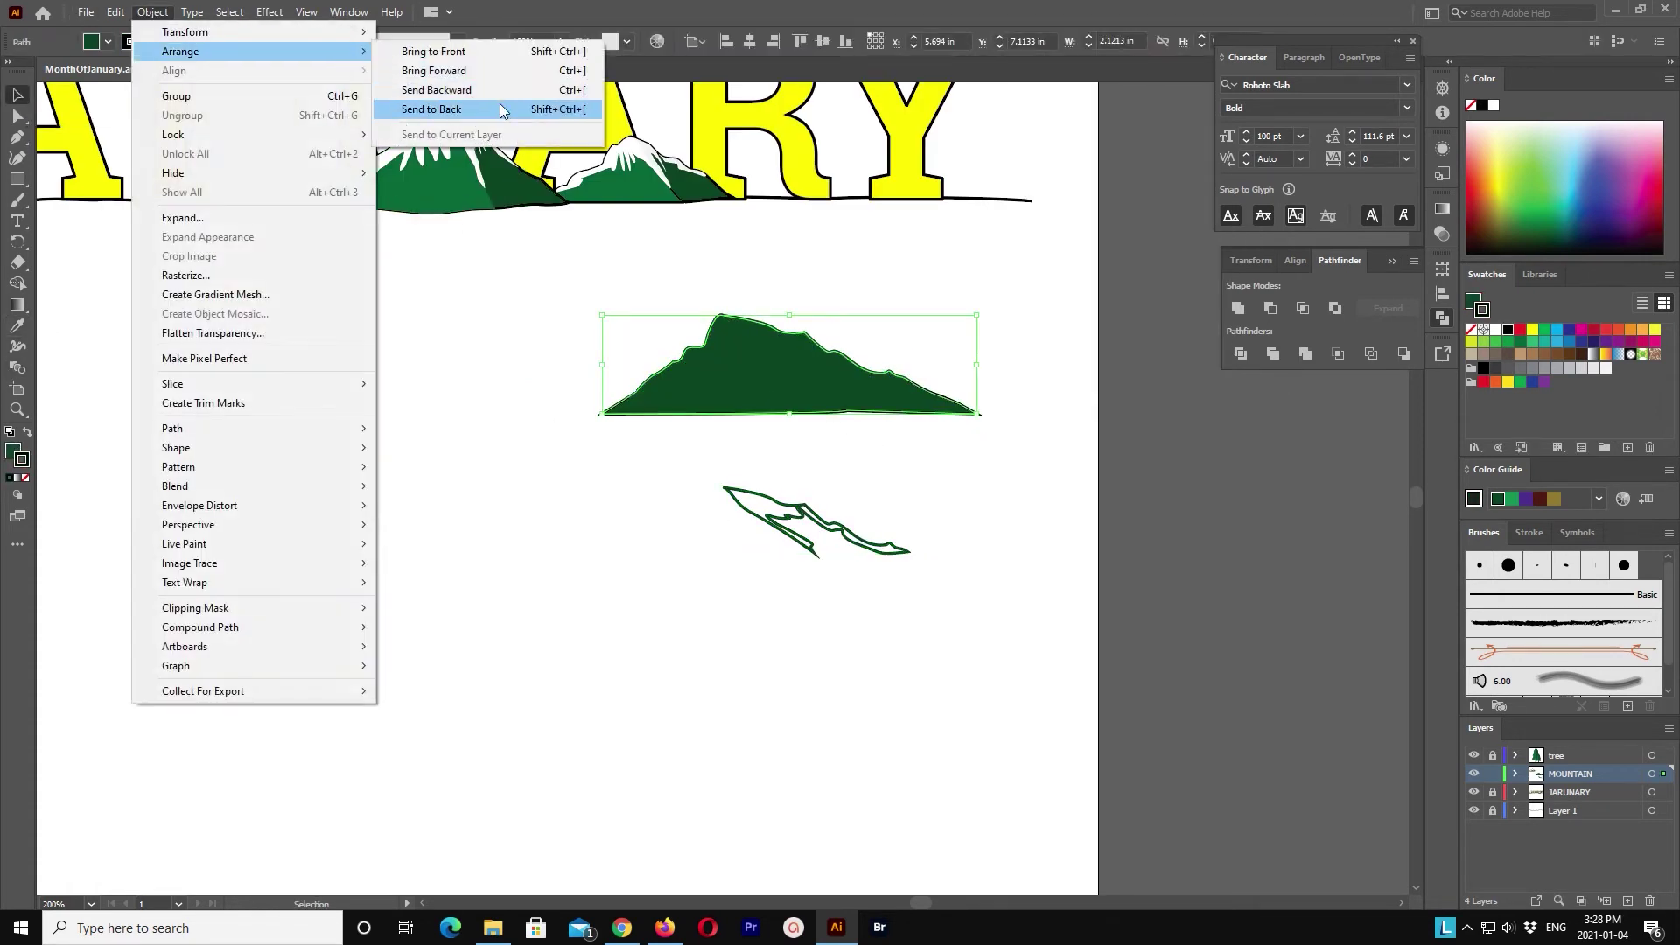
pyautogui.click(502, 88)
# Step: Give the mountain's left face the lighter green from the upper mountains
pyautogui.click(553, 490)
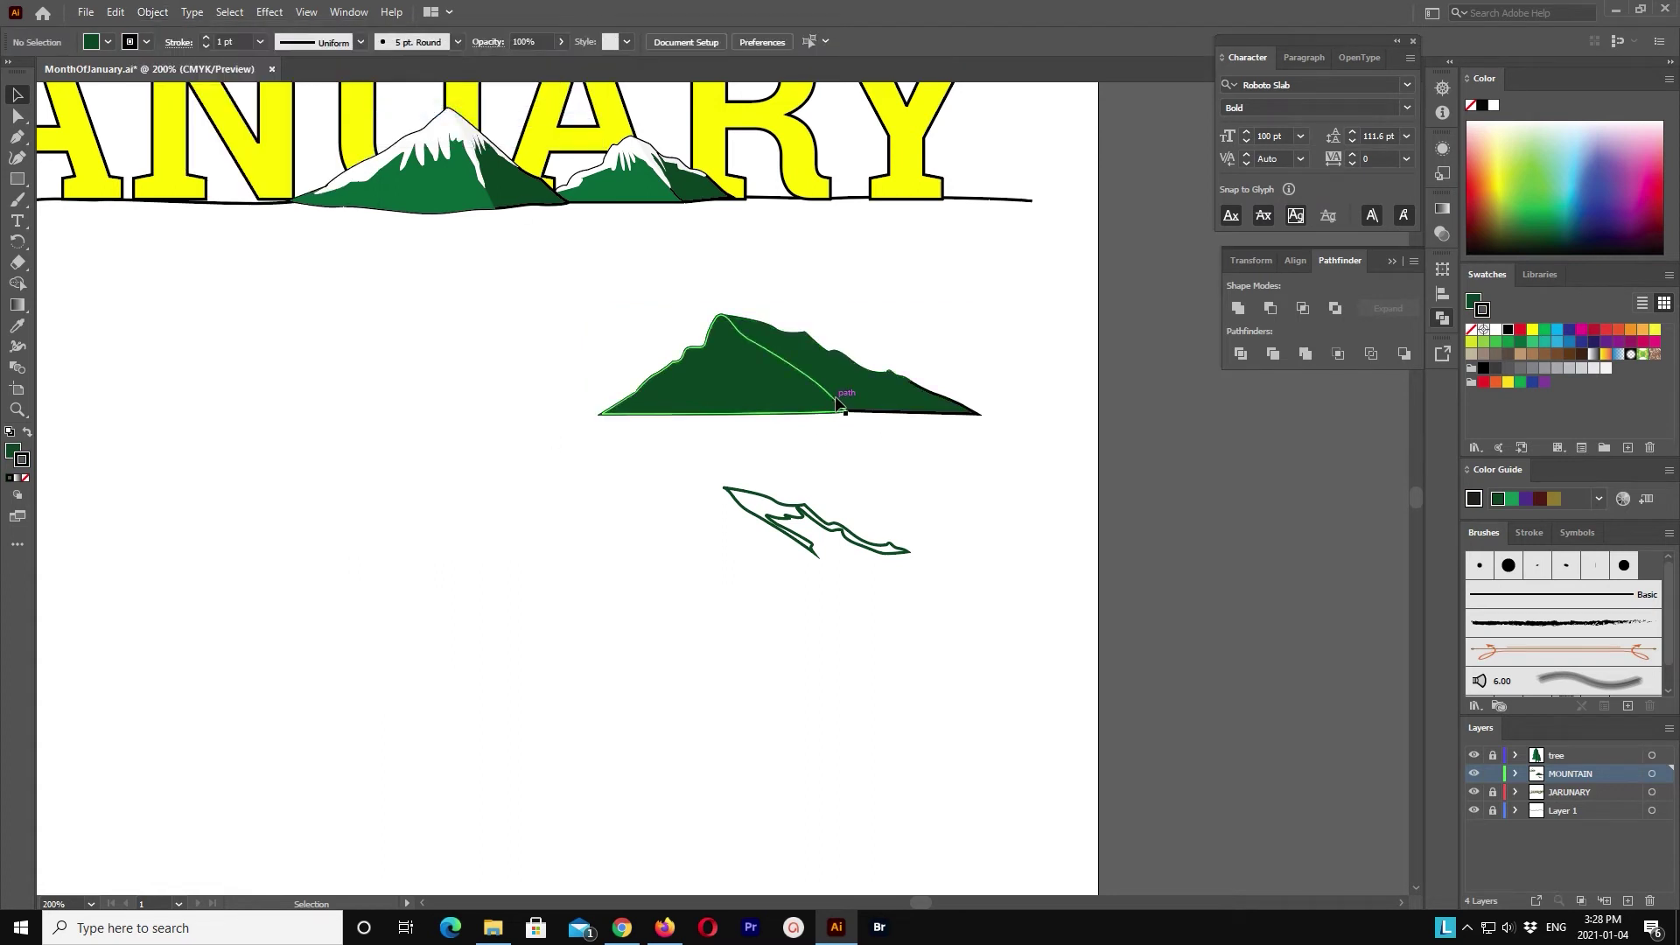
pyautogui.click(836, 402)
pyautogui.press('i')
pyautogui.click(448, 186)
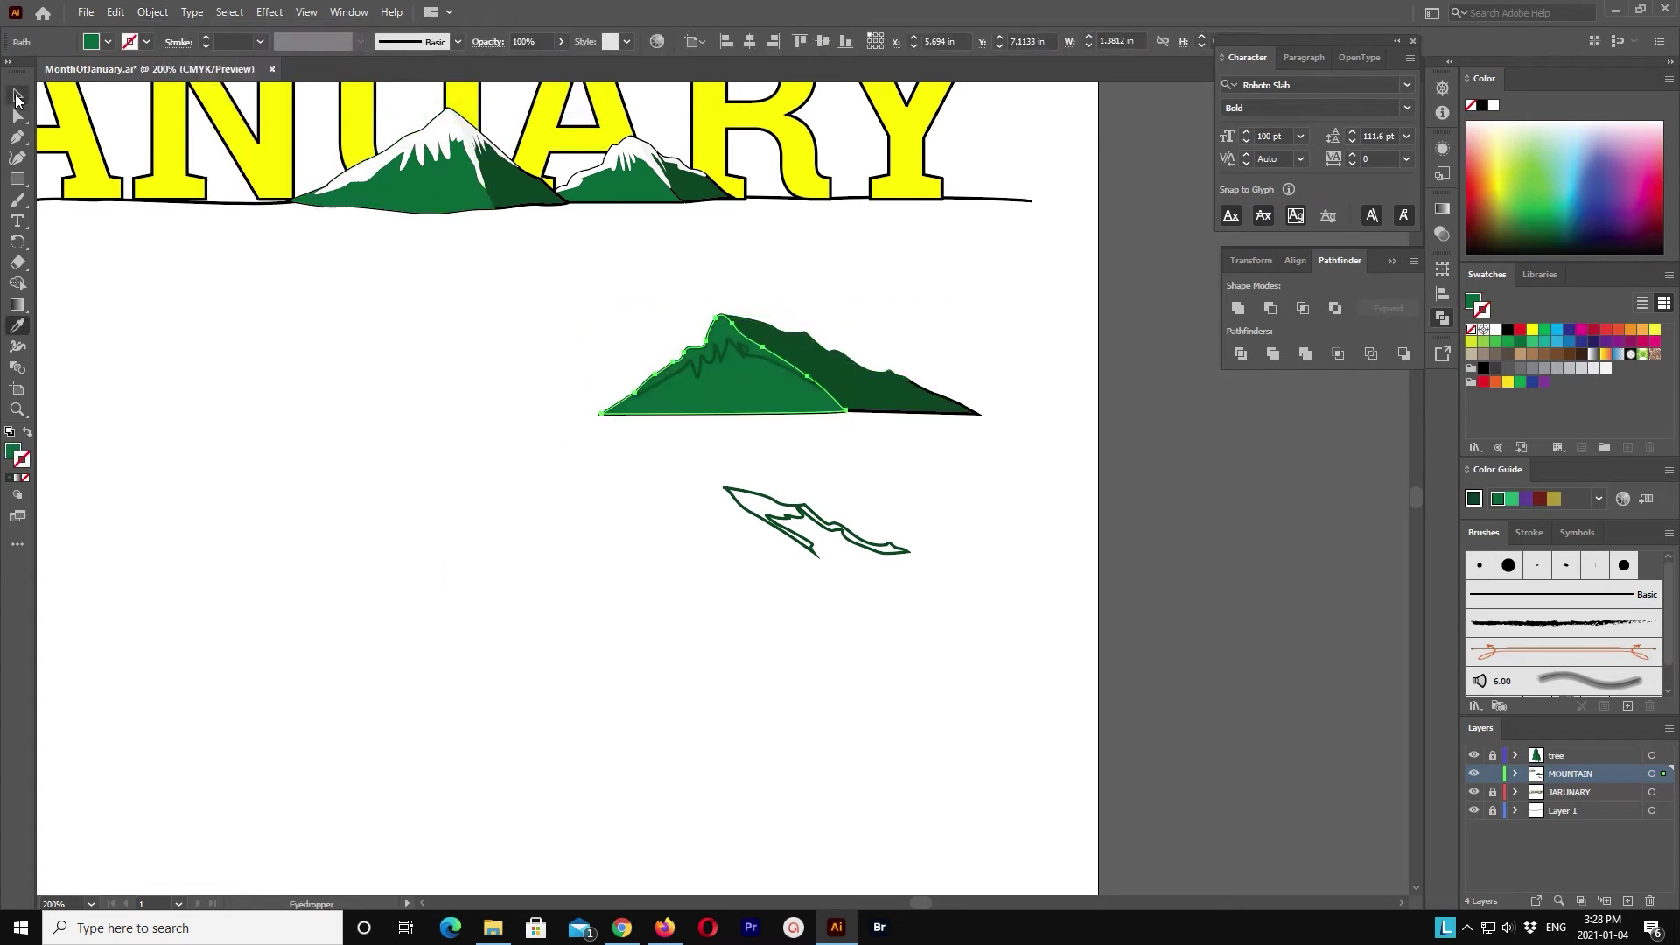
# Step: Stroke the ridge lines white, then swap fill and stroke so the snow shape is white-filled
pyautogui.click(18, 94)
pyautogui.click(744, 351)
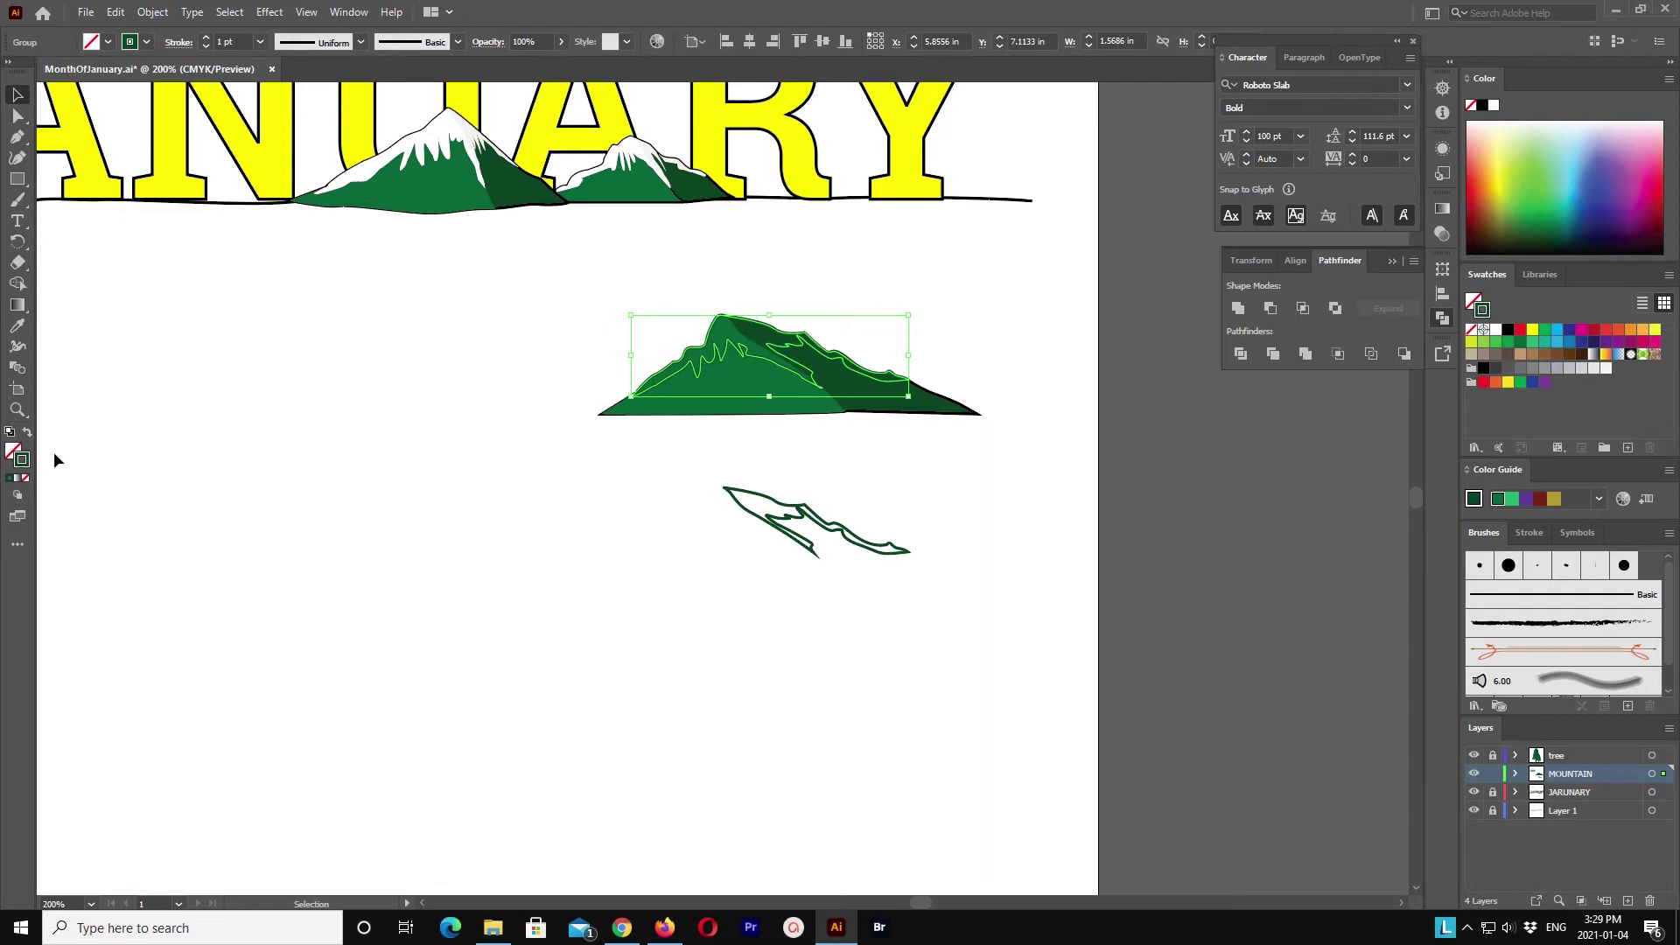
pyautogui.click(1493, 333)
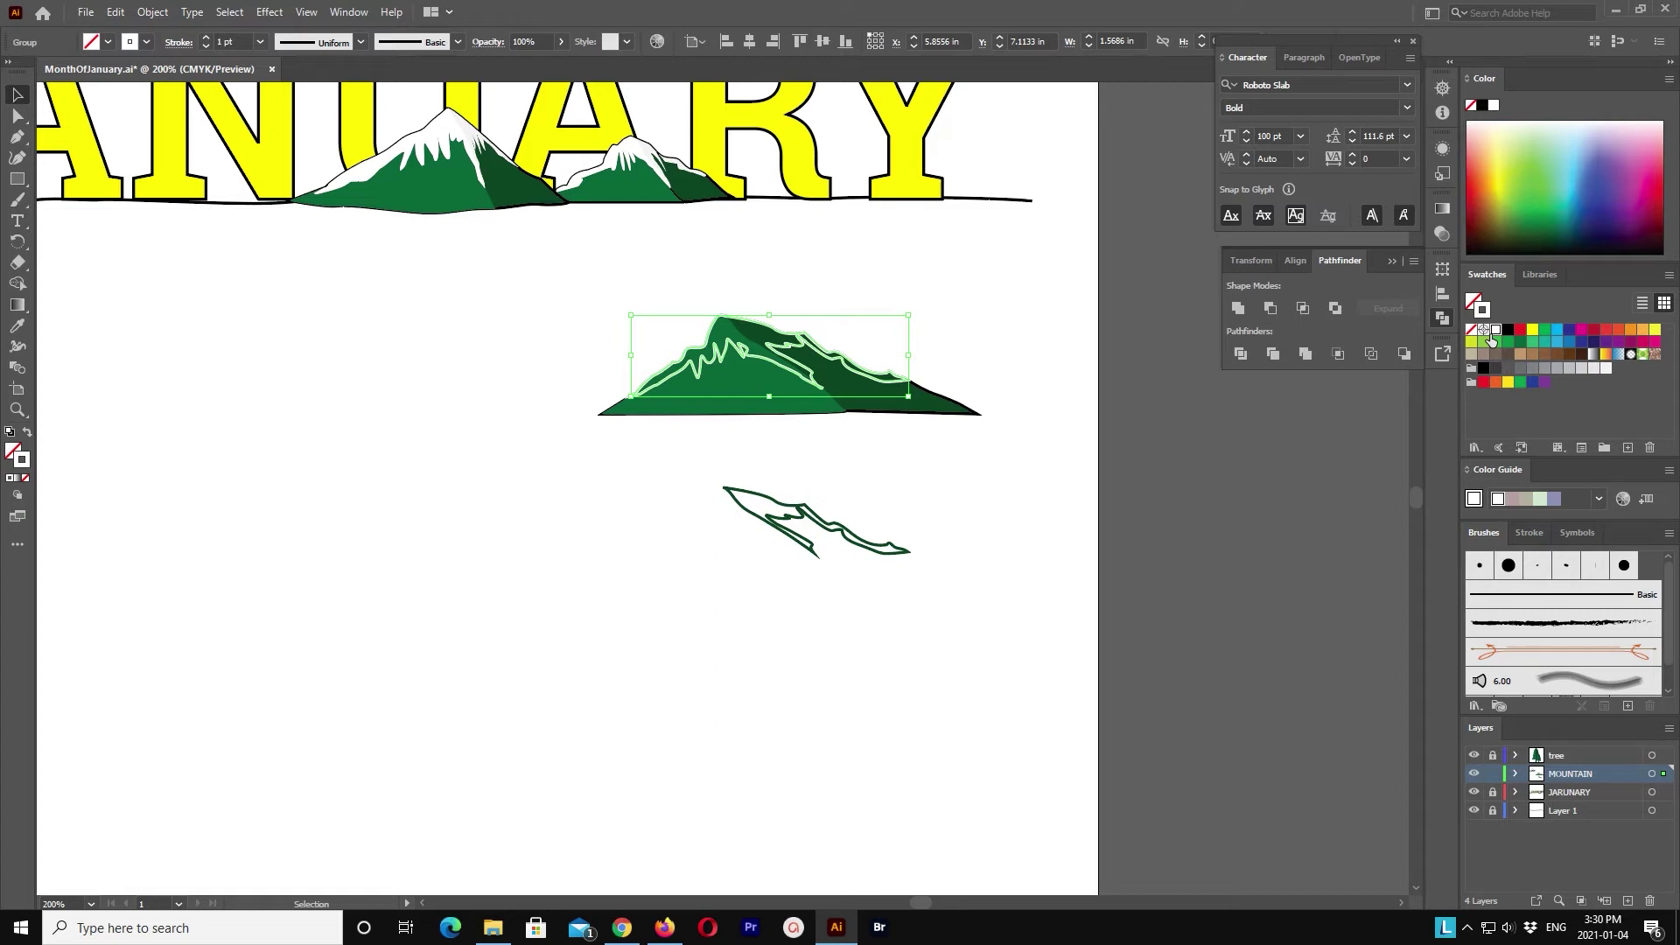
pyautogui.hotkey('shift', 'x')
# Step: Nudge the loose snow shape up onto the mountain top
pyautogui.click(905, 550)
pyautogui.hotkey('shift', 'Up')
pyautogui.hotkey('shift', 'Up')
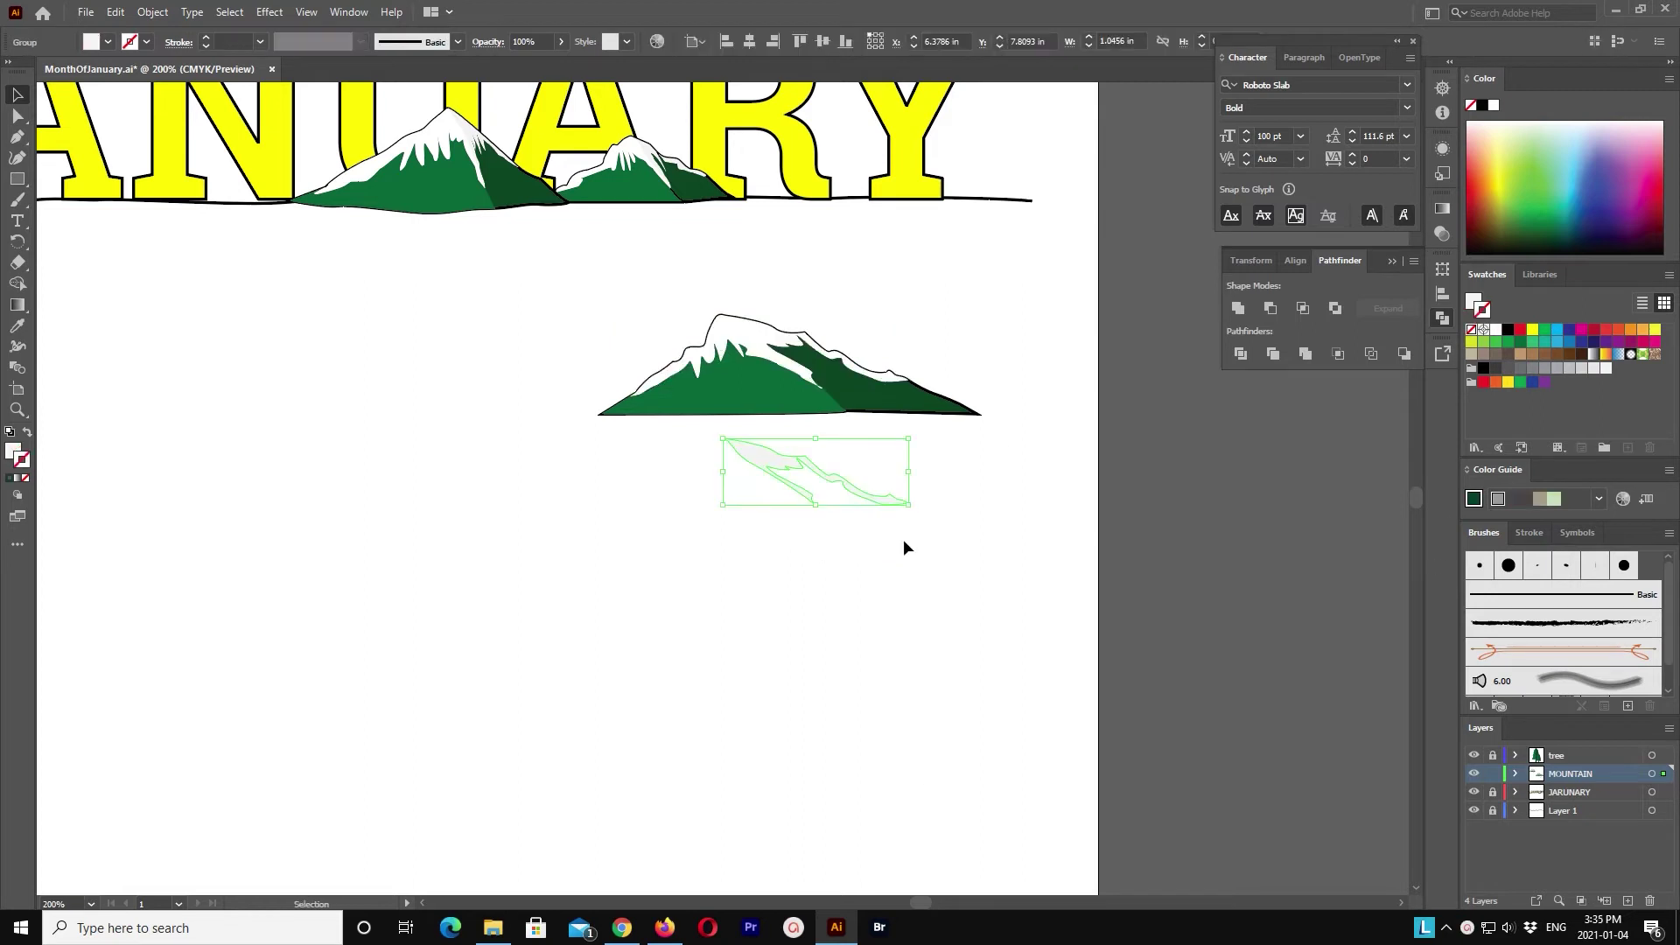
pyautogui.hotkey('shift', 'Up')
# Step: Group the new mountain's parts and move the group onto the JANUARY ground line
pyautogui.hotkey('shift', 'Up')
pyautogui.hotkey('shift', 'Up')
pyautogui.hotkey('shift', 'Up')
pyautogui.hotkey('shift', 'Up')
pyautogui.click(837, 597)
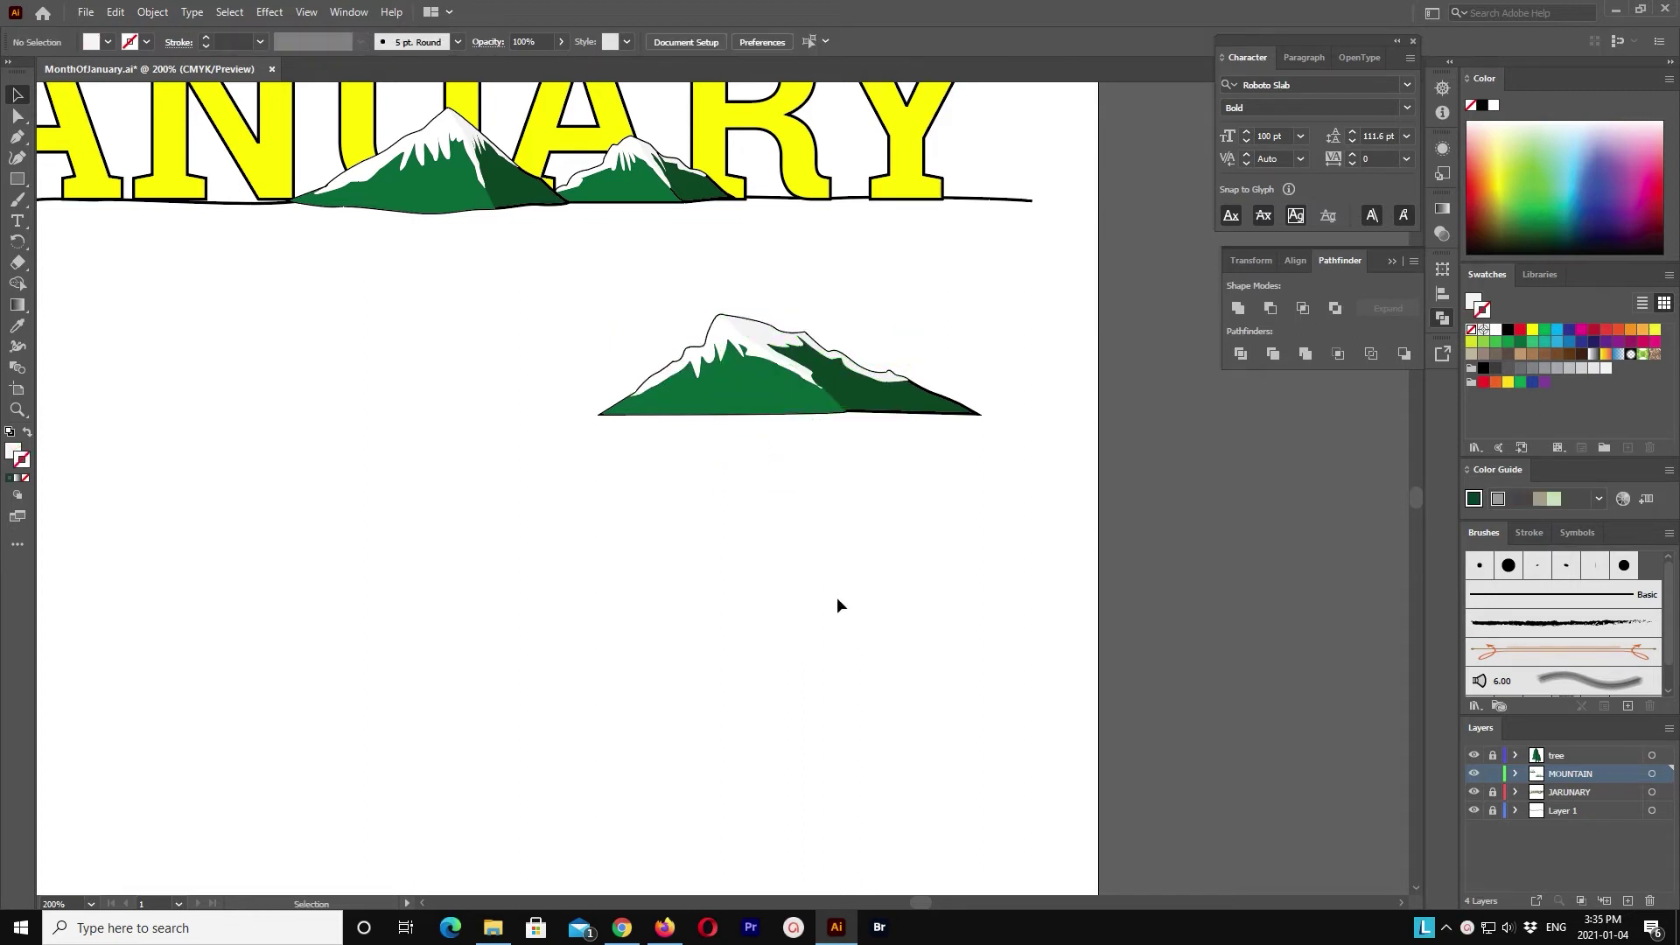
pyautogui.press('a')
pyautogui.moveTo(900, 581); pyautogui.dragTo(621, 315)
pyautogui.press('v')
pyautogui.hotkey('shift', 'Up')
pyautogui.hotkey('shift', 'Up')
pyautogui.hotkey('shift', 'Up')
pyautogui.hotkey('shift', 'Up')
pyautogui.hotkey('shift', 'Up')
pyautogui.hotkey('shift', 'Up')
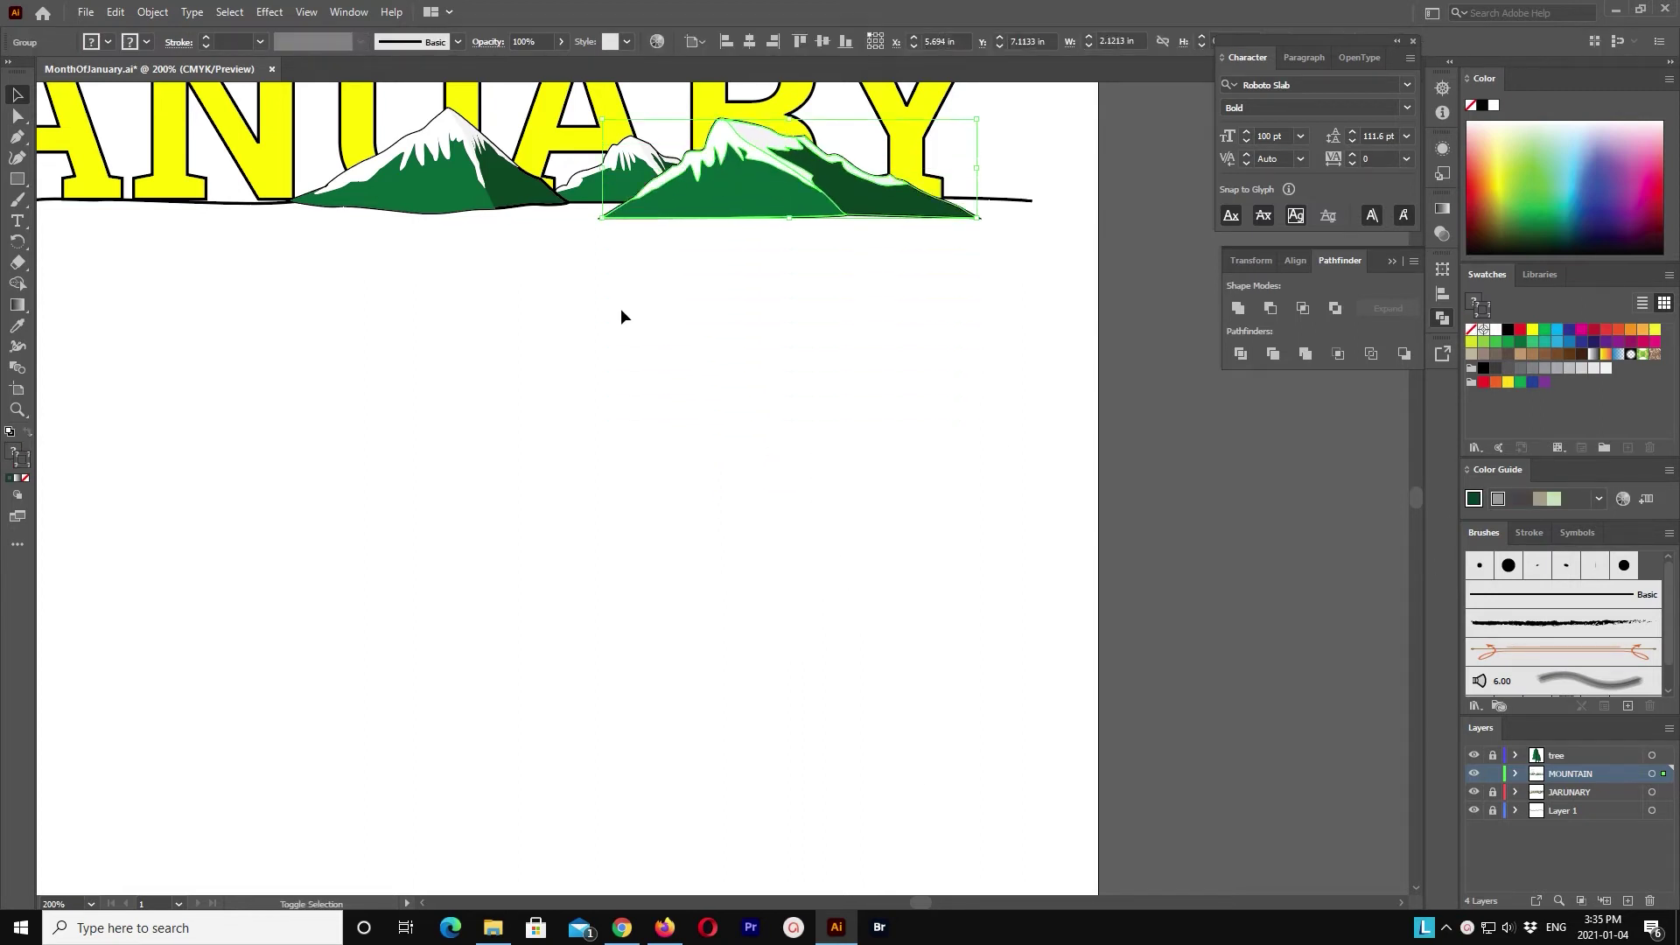
pyautogui.hotkey('shift', 'Up')
pyautogui.hotkey('shift', 'Right')
pyautogui.hotkey('shift', 'Right')
pyautogui.press('Right')
pyautogui.press('Down')
pyautogui.press('Down')
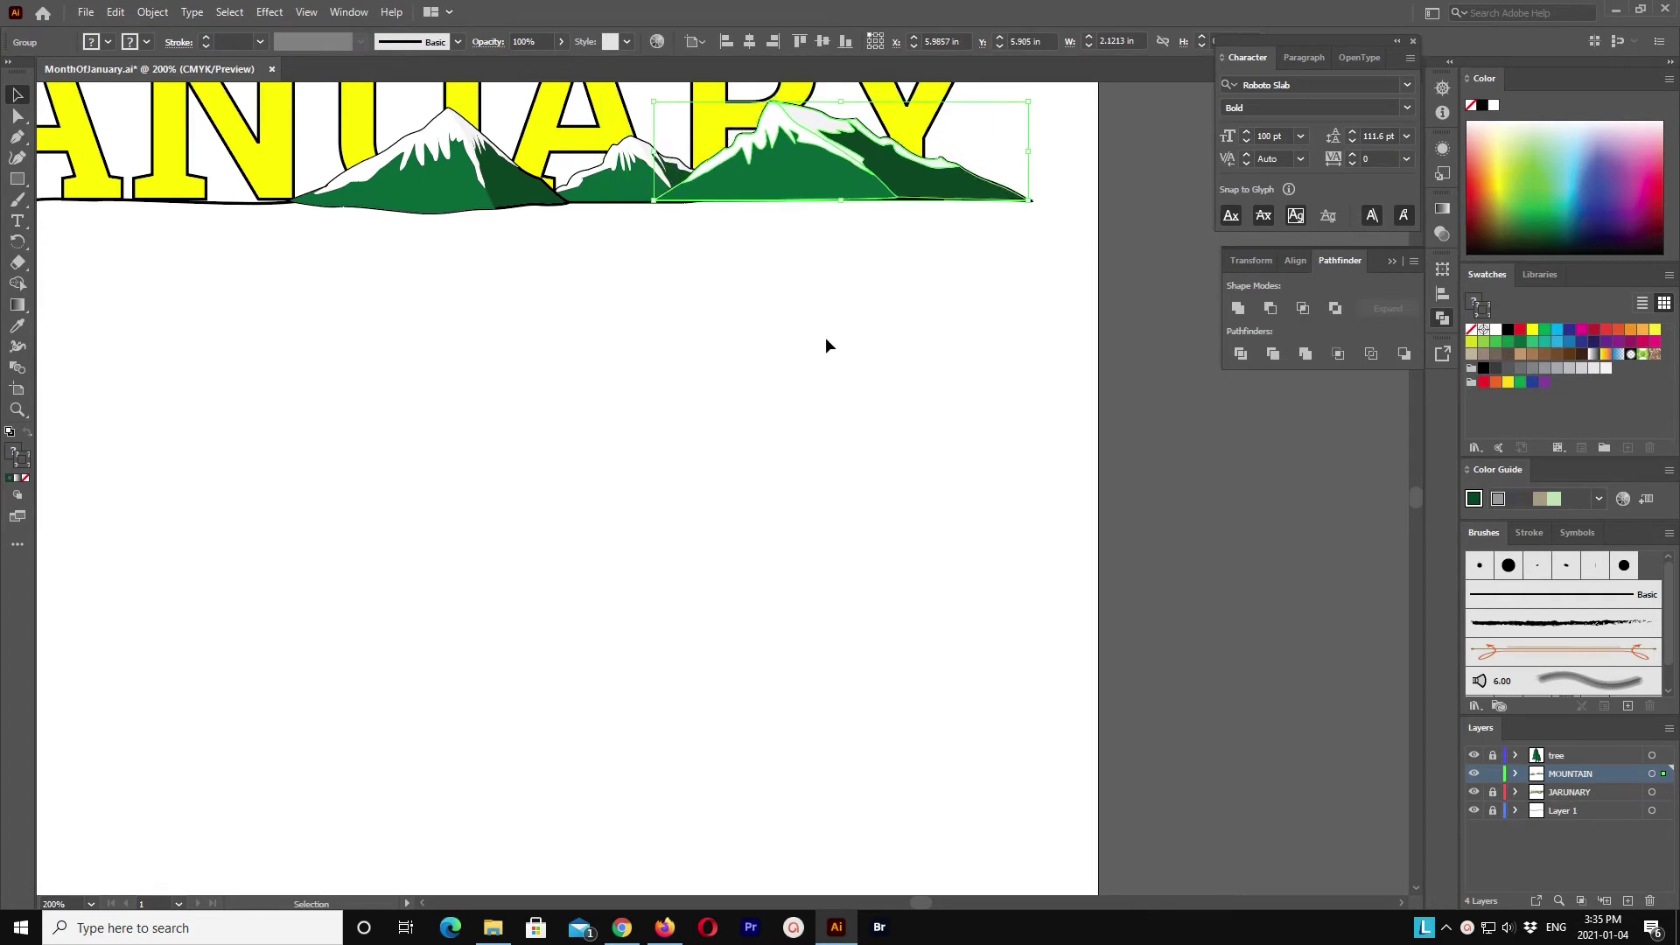
pyautogui.moveTo(882, 366); pyautogui.dragTo(860, 556)
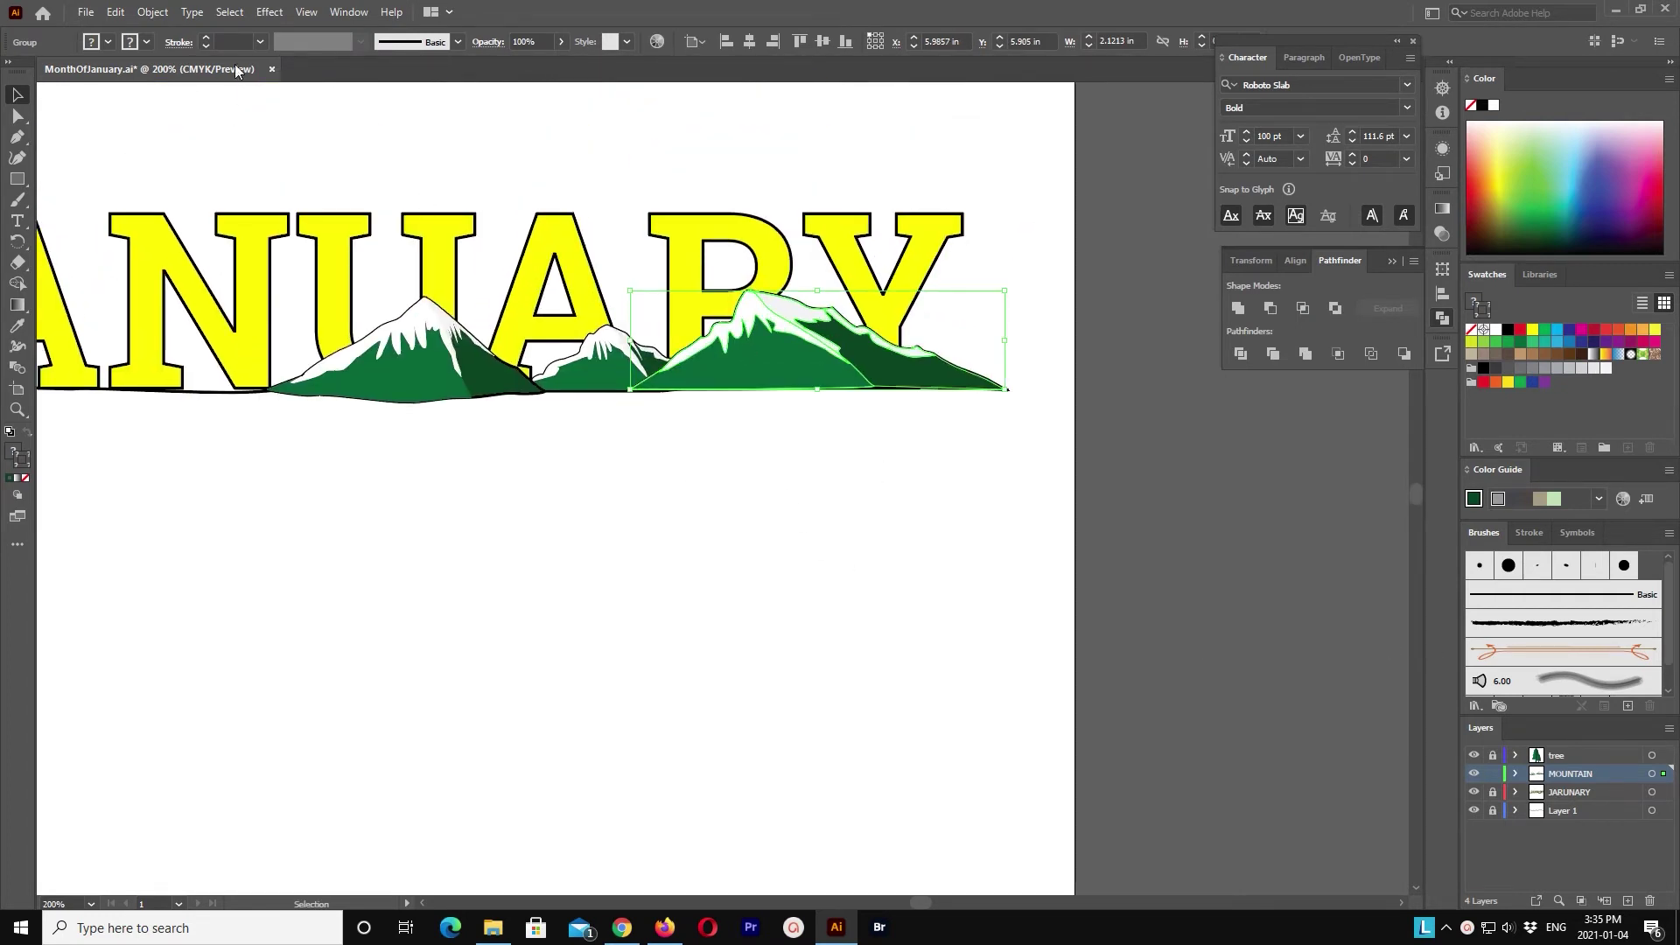
# Step: Cut the large right mountain and paste it into the JARUNARY layer on the ground line
pyautogui.click(153, 12)
pyautogui.click(411, 110)
pyautogui.click(802, 419)
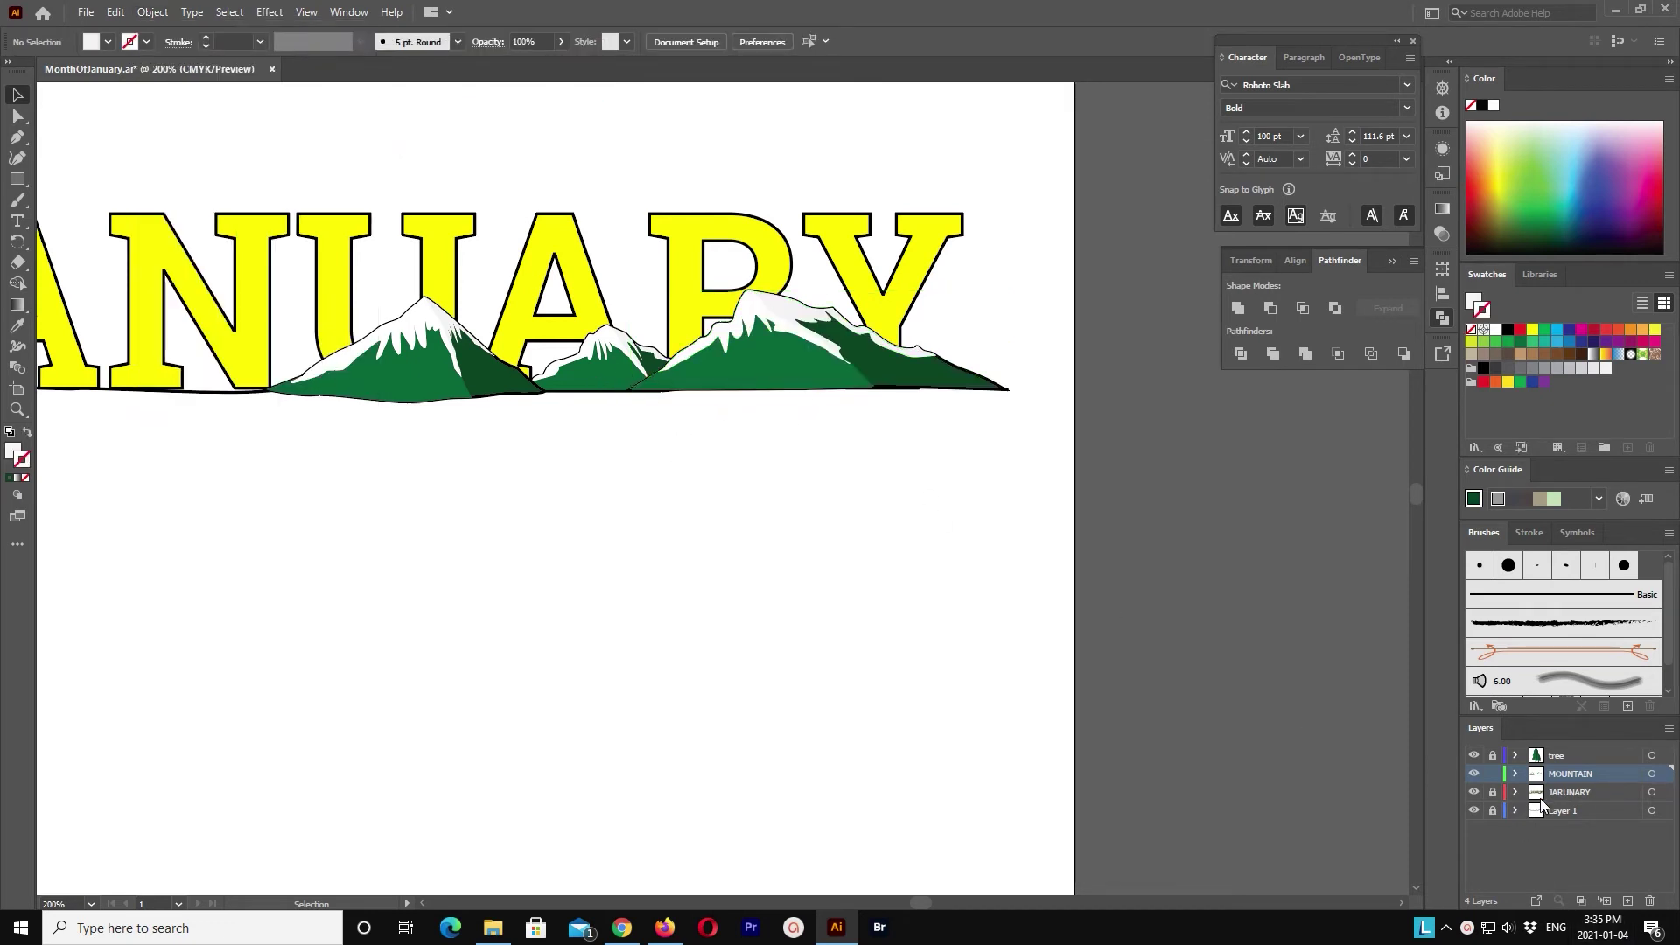
pyautogui.click(787, 359)
pyautogui.press('Delete')
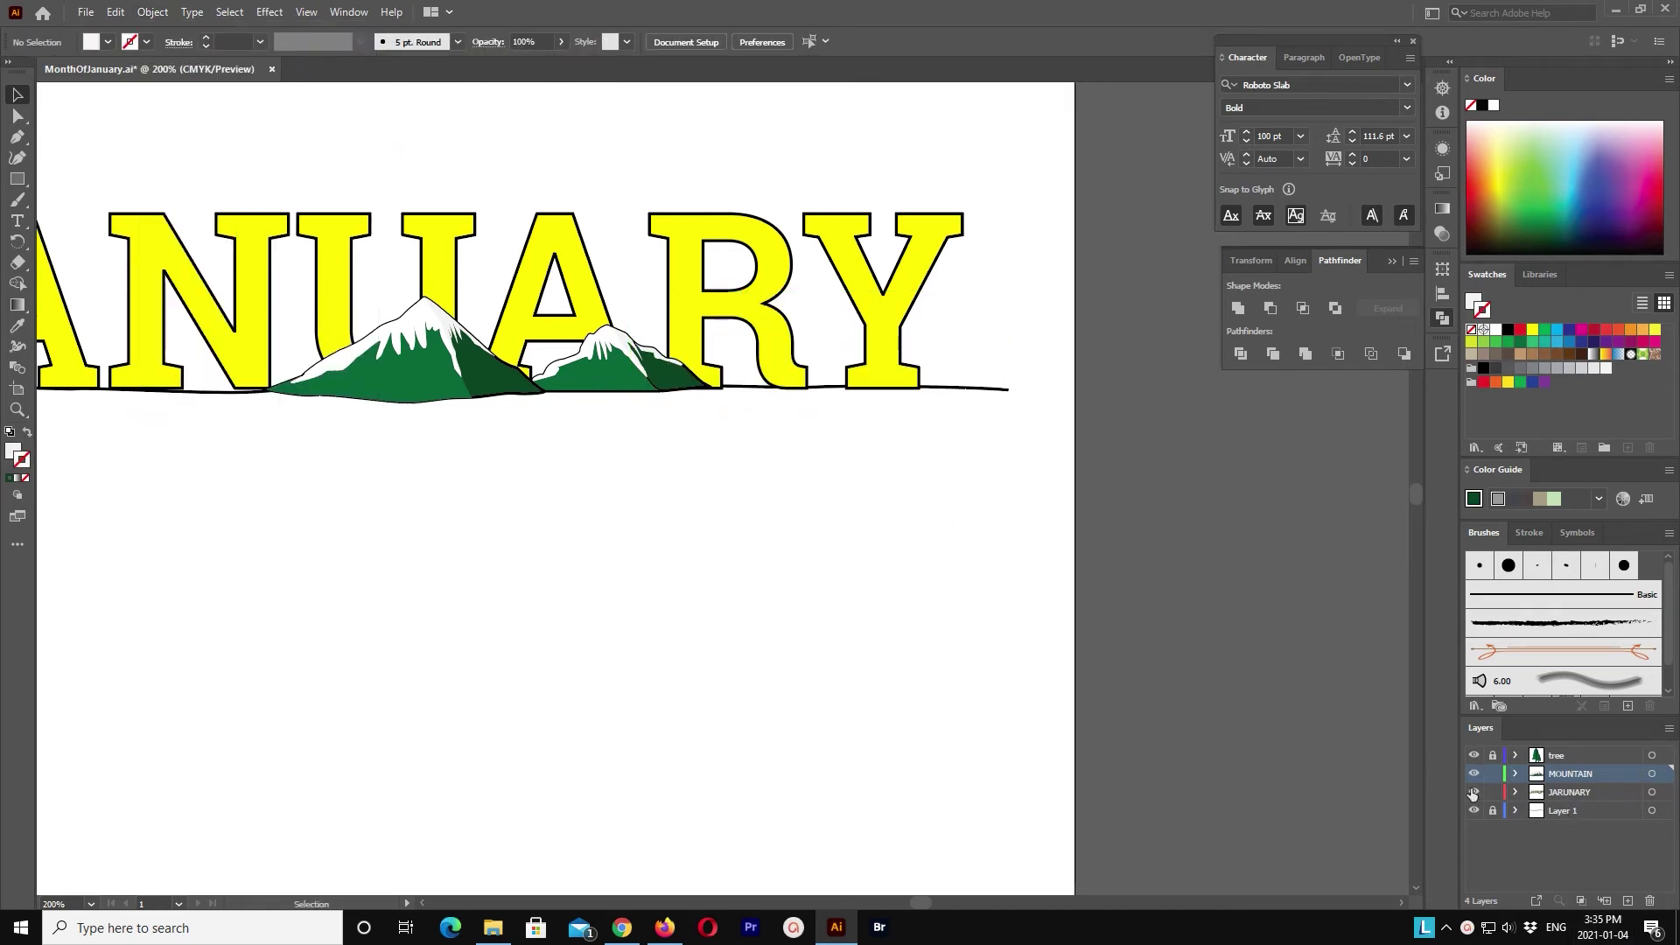
pyautogui.hotkey('ctrl', 'v')
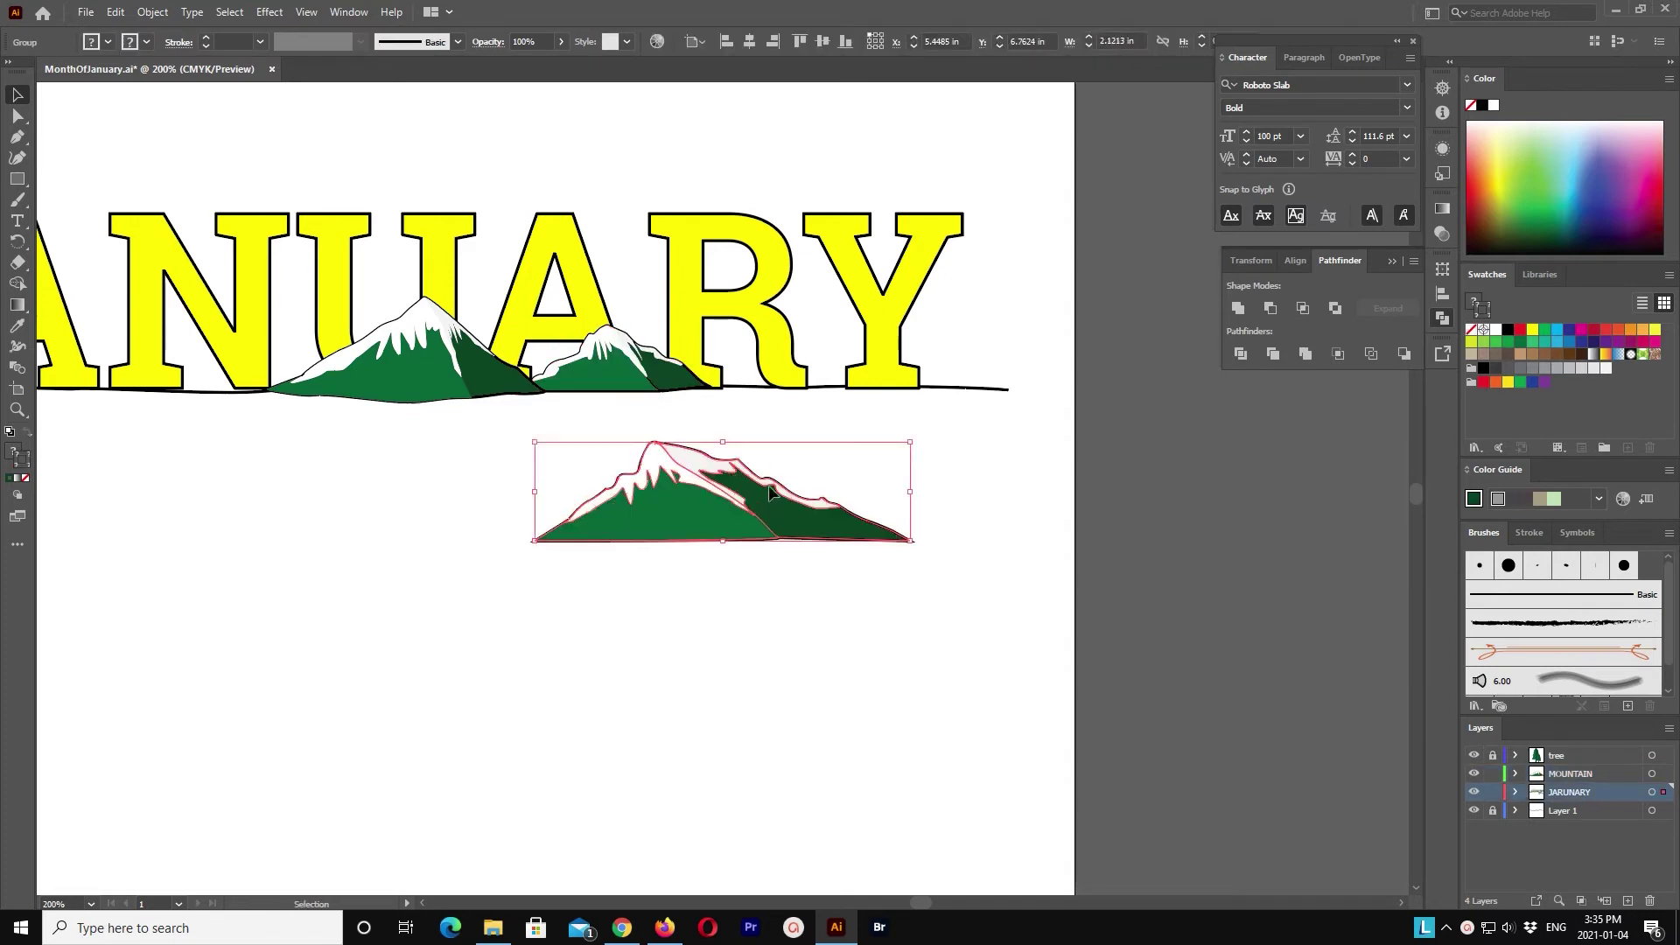
pyautogui.moveTo(793, 460); pyautogui.dragTo(848, 340)
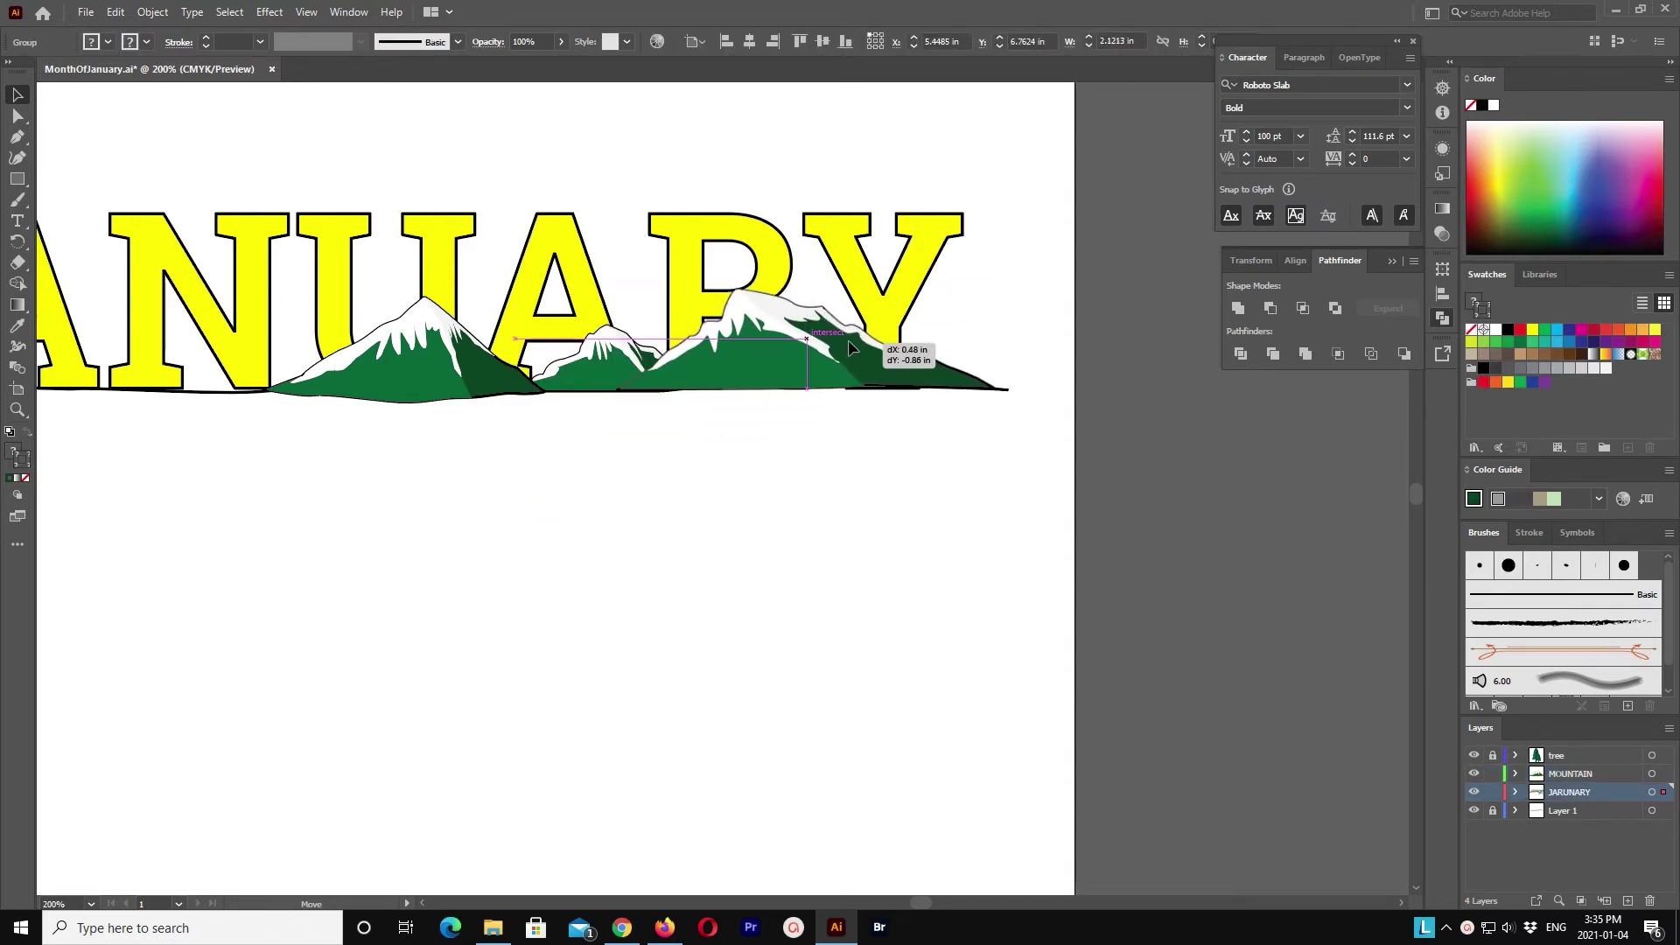
# Step: Send the large right mountain and the smaller middle mountain behind the letters
pyautogui.click(152, 11)
pyautogui.click(450, 90)
pyautogui.click(919, 473)
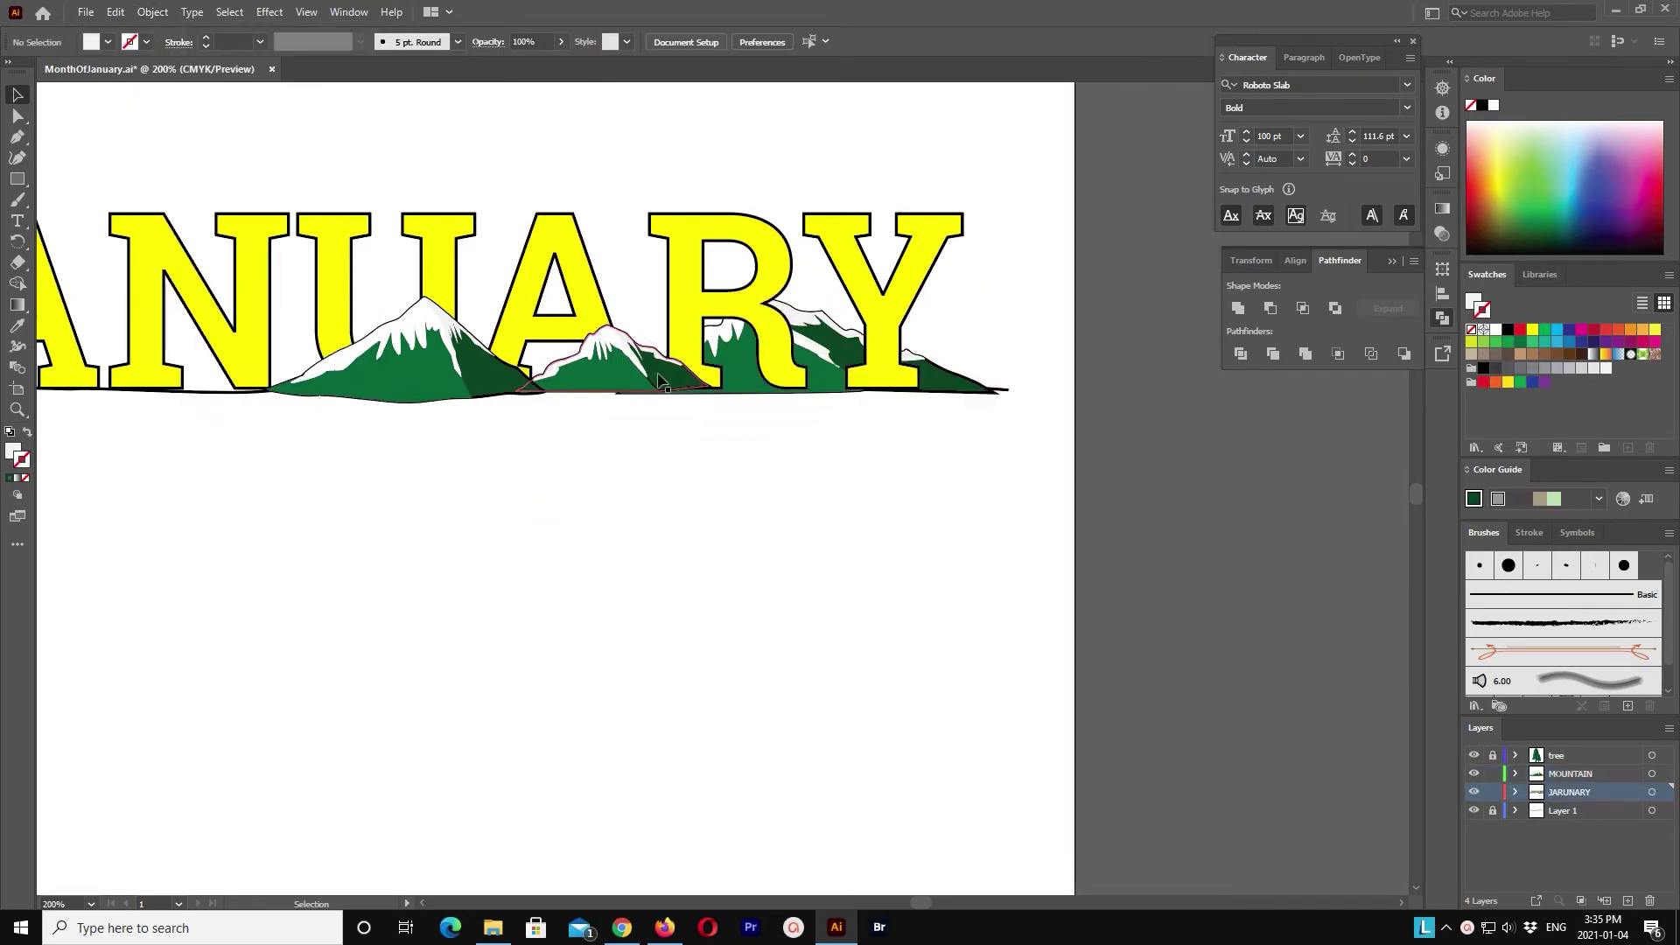
pyautogui.click(962, 396)
pyautogui.click(152, 12)
pyautogui.click(451, 90)
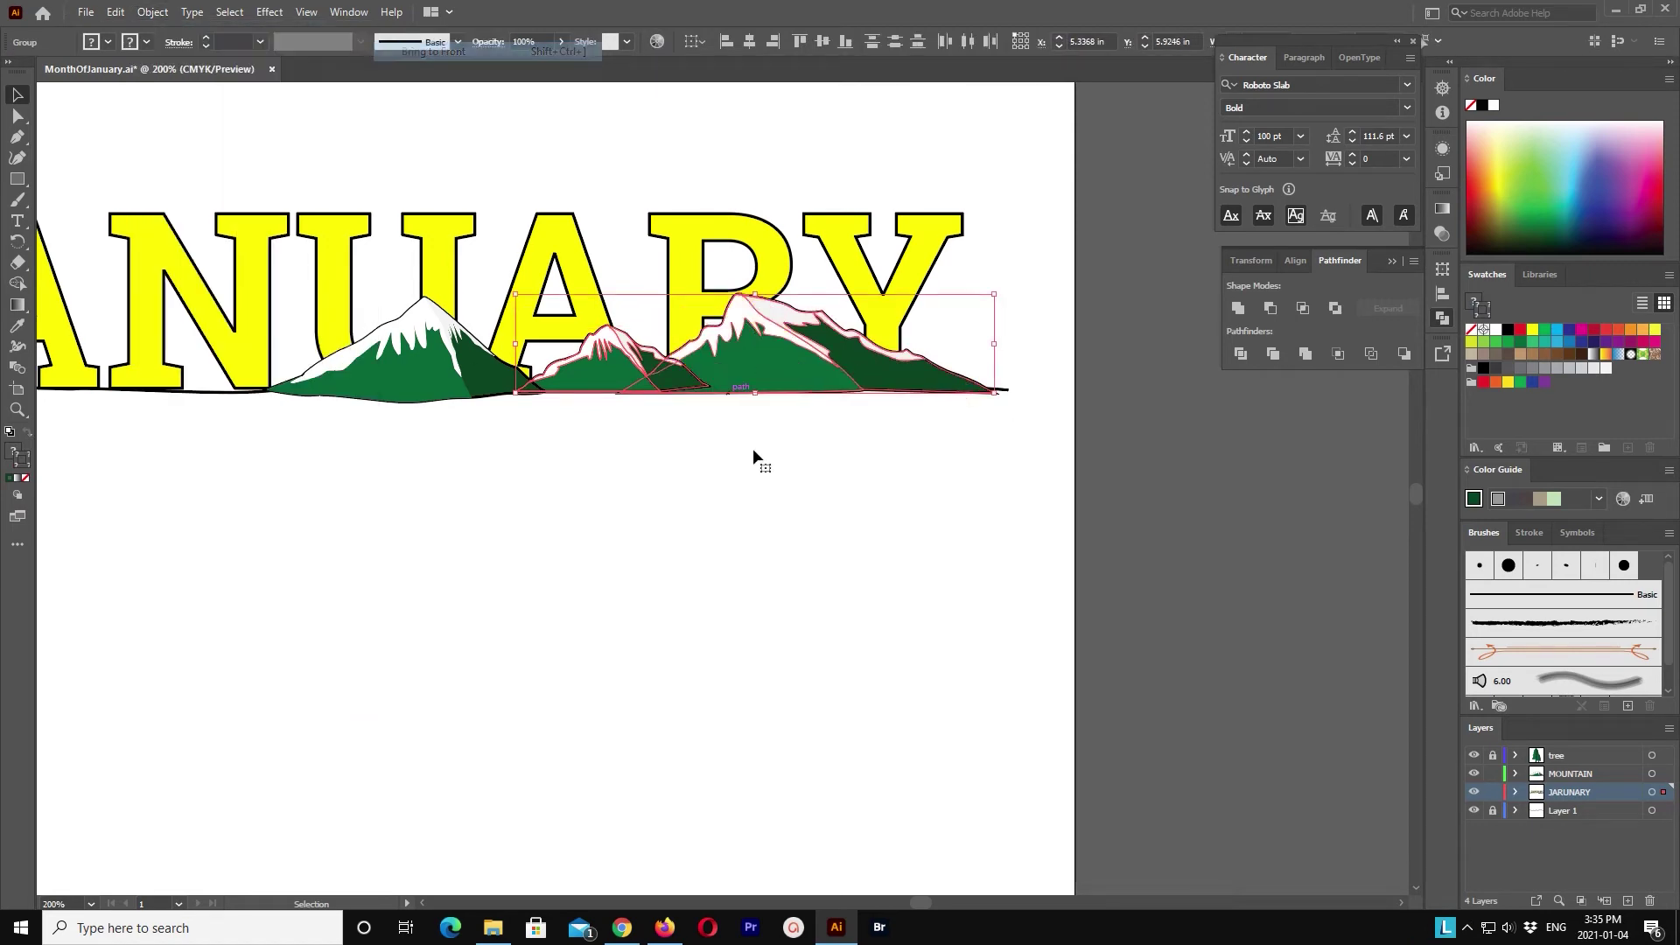
pyautogui.click(752, 448)
# Step: Scale down the new mountain group and move it under the Y
pyautogui.click(733, 347)
pyautogui.hotkey('ctrl', '+')
pyautogui.hotkey('ctrl', '+')
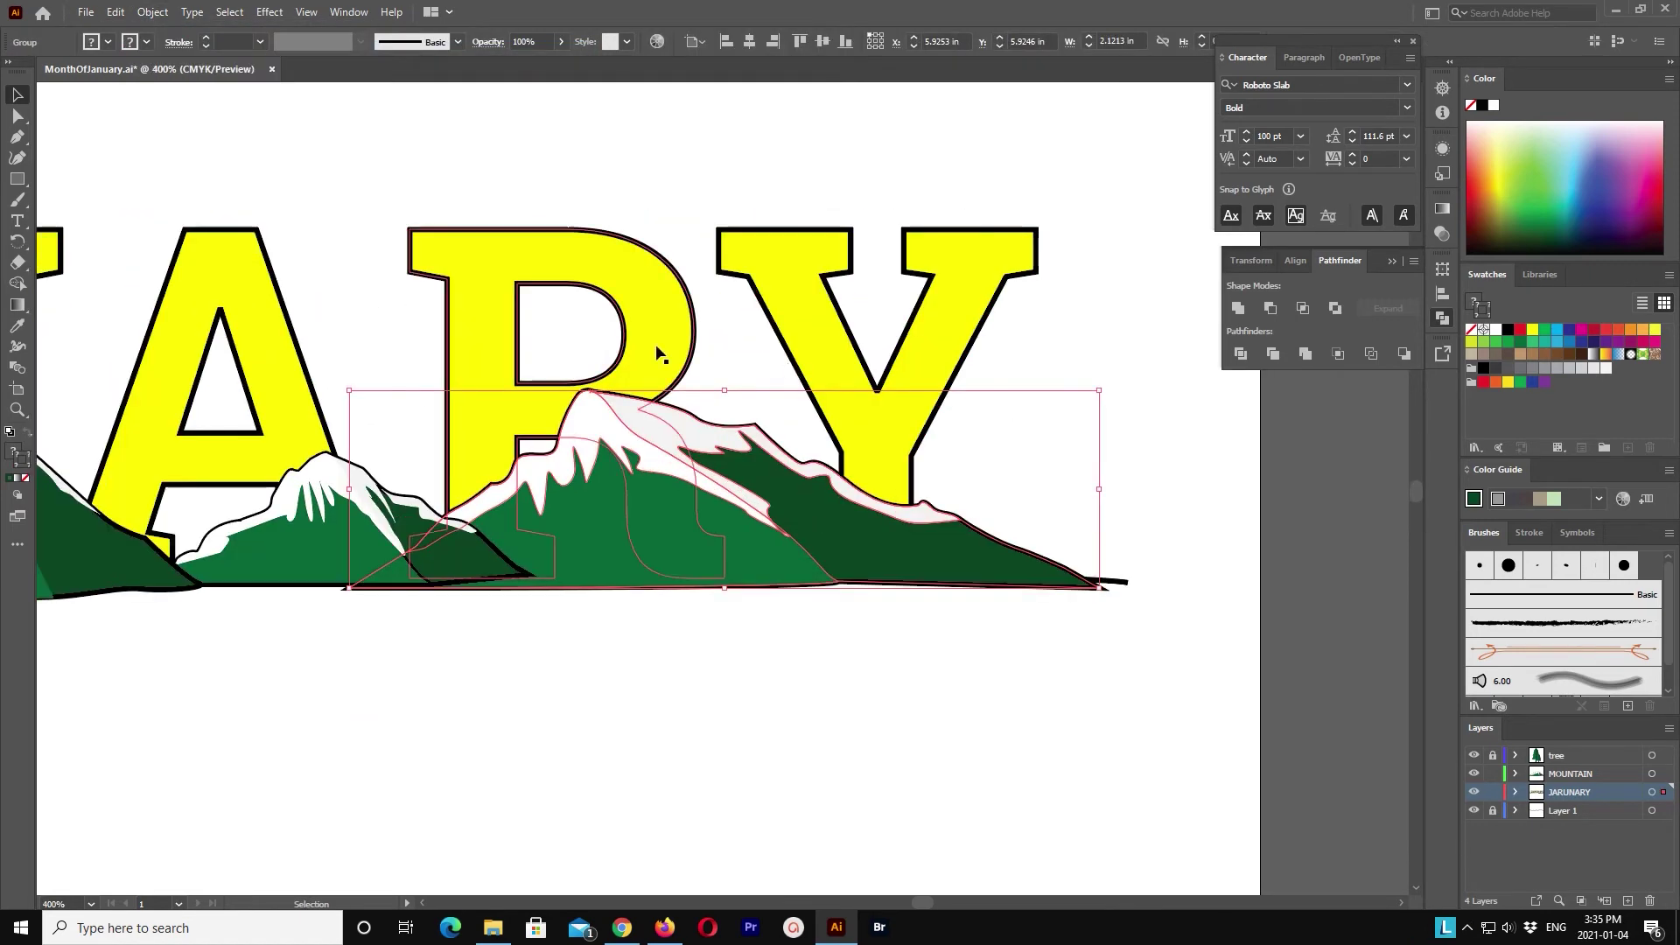
pyautogui.moveTo(346, 388)
pyautogui.mouseDown()
pyautogui.moveTo(487, 443)
pyautogui.moveTo(667, 464)
pyautogui.mouseUp()
pyautogui.moveTo(765, 549); pyautogui.dragTo(766, 562)
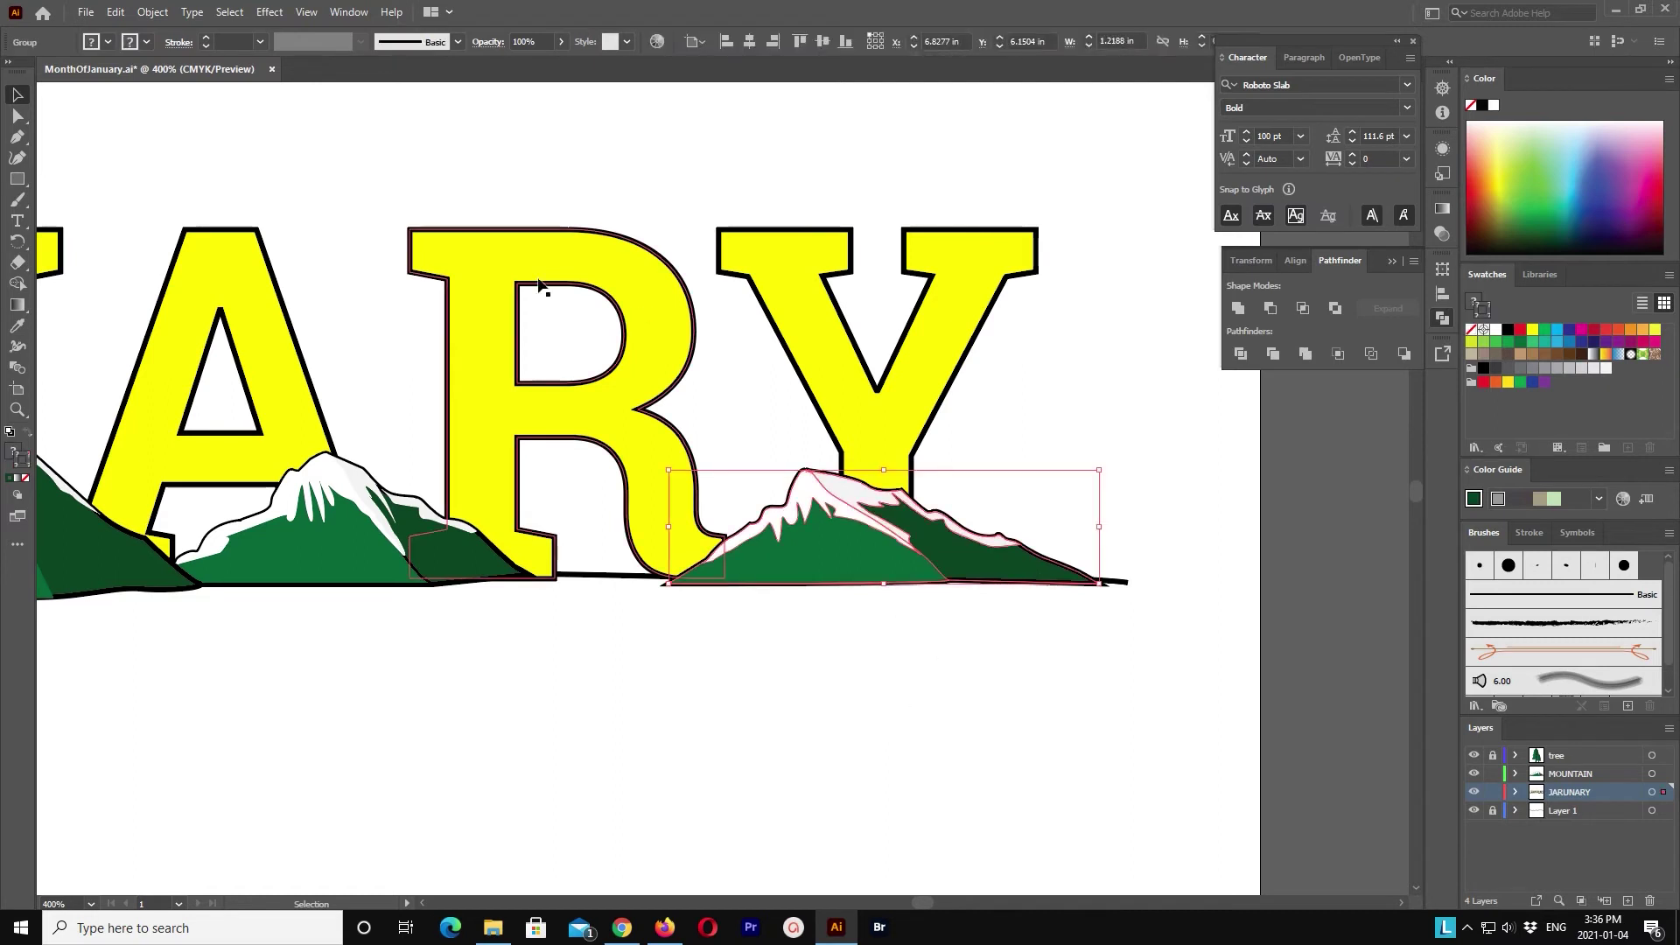
pyautogui.click(17, 115)
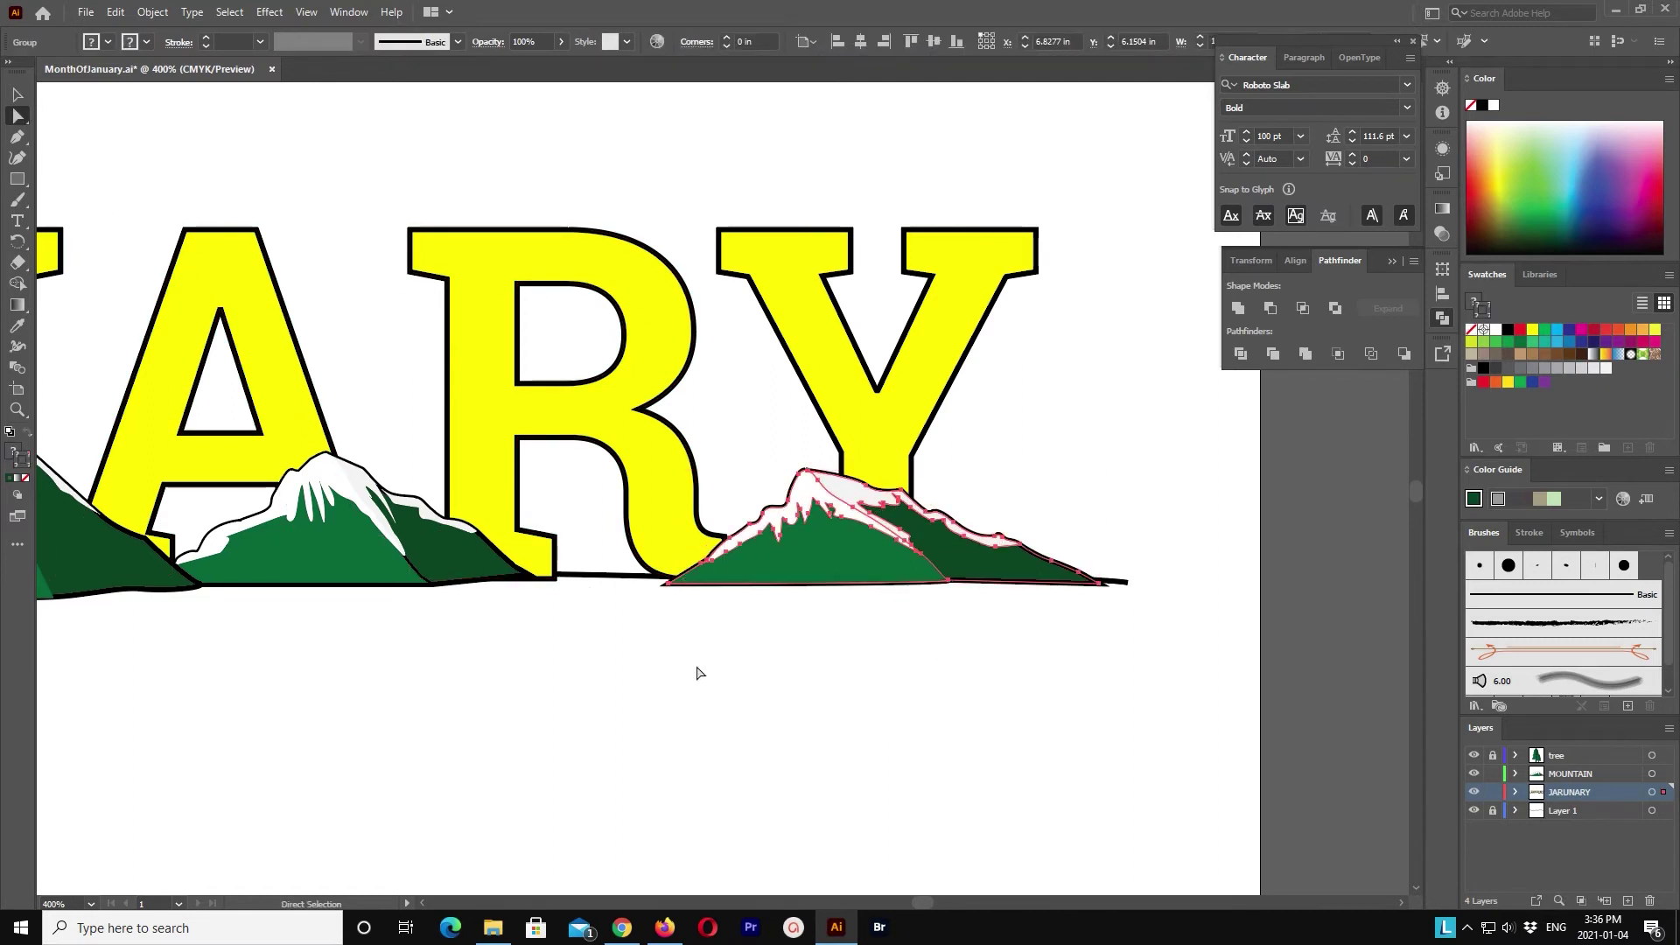
# Step: Pull the dark-green mountain's right tip down onto the ground line
pyautogui.moveTo(698, 673); pyautogui.dragTo(645, 588)
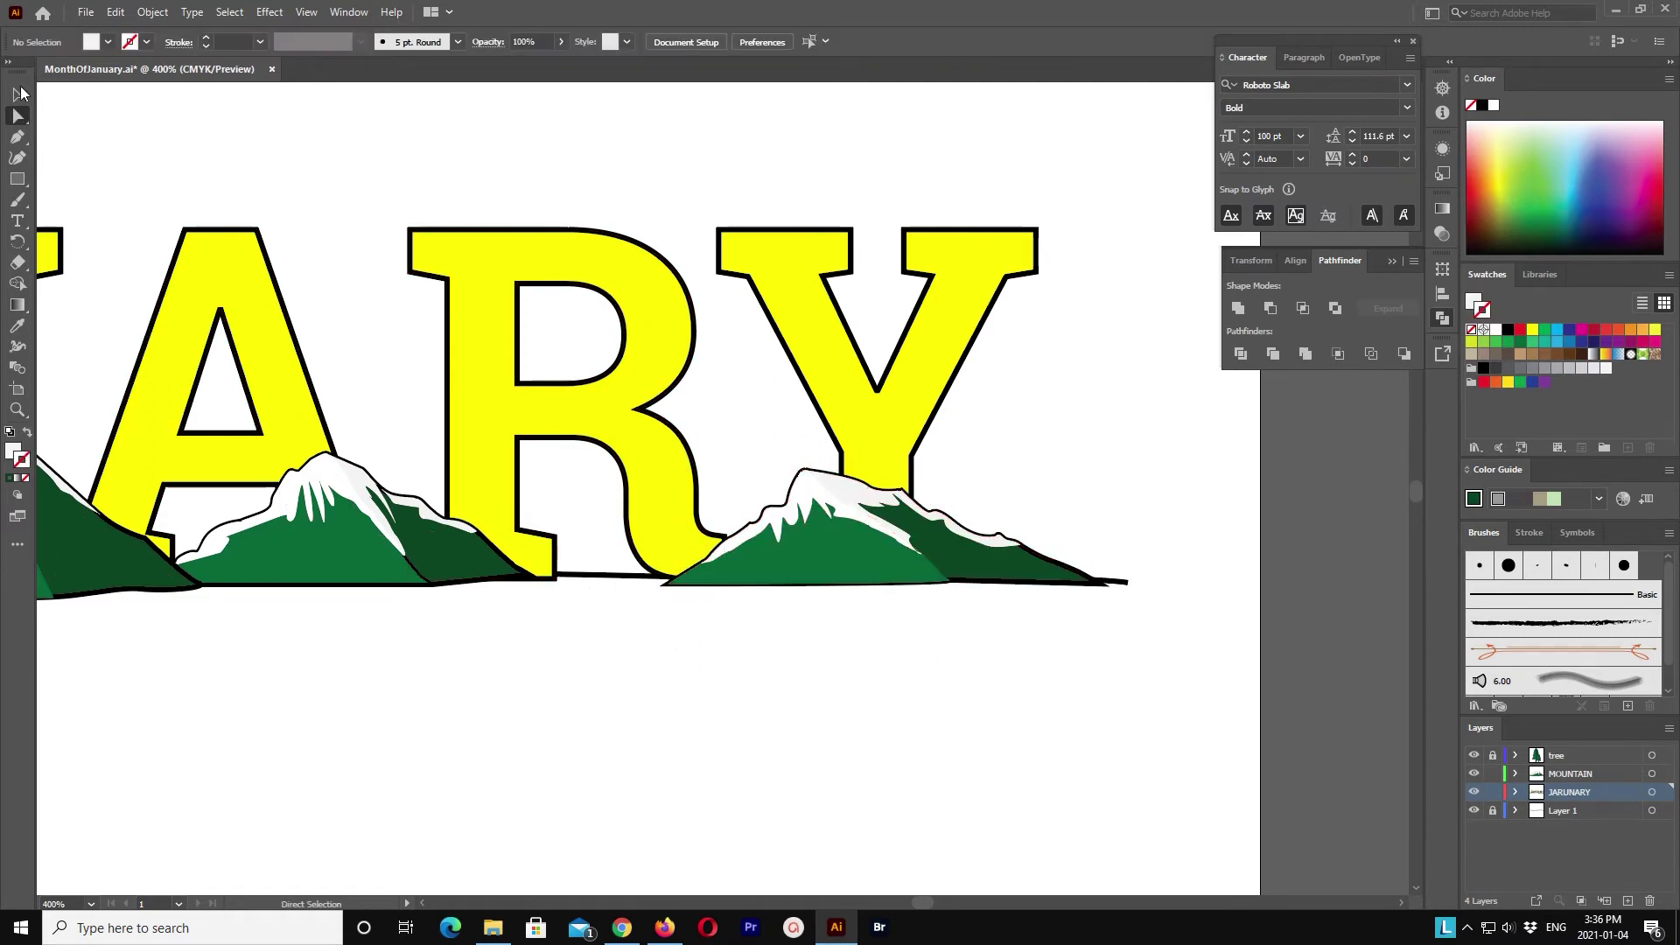
pyautogui.click(614, 259)
pyautogui.hotkey('shift', 'Up')
pyautogui.hotkey('shift', 'Up')
pyautogui.hotkey('shift', 'Up')
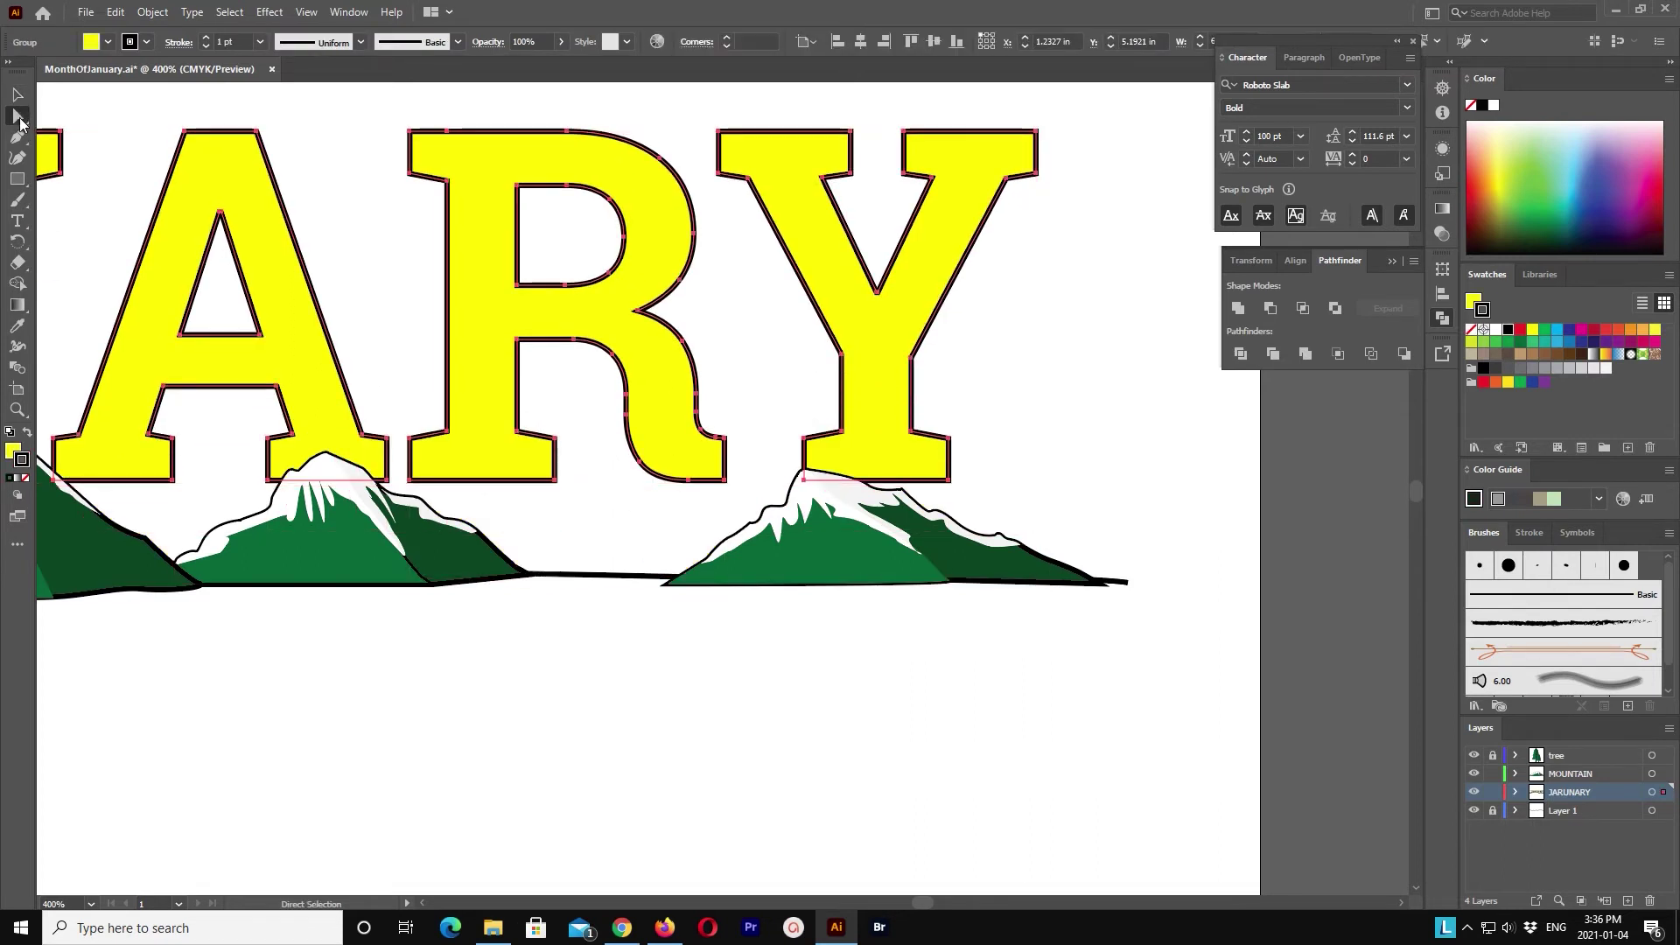
pyautogui.click(663, 588)
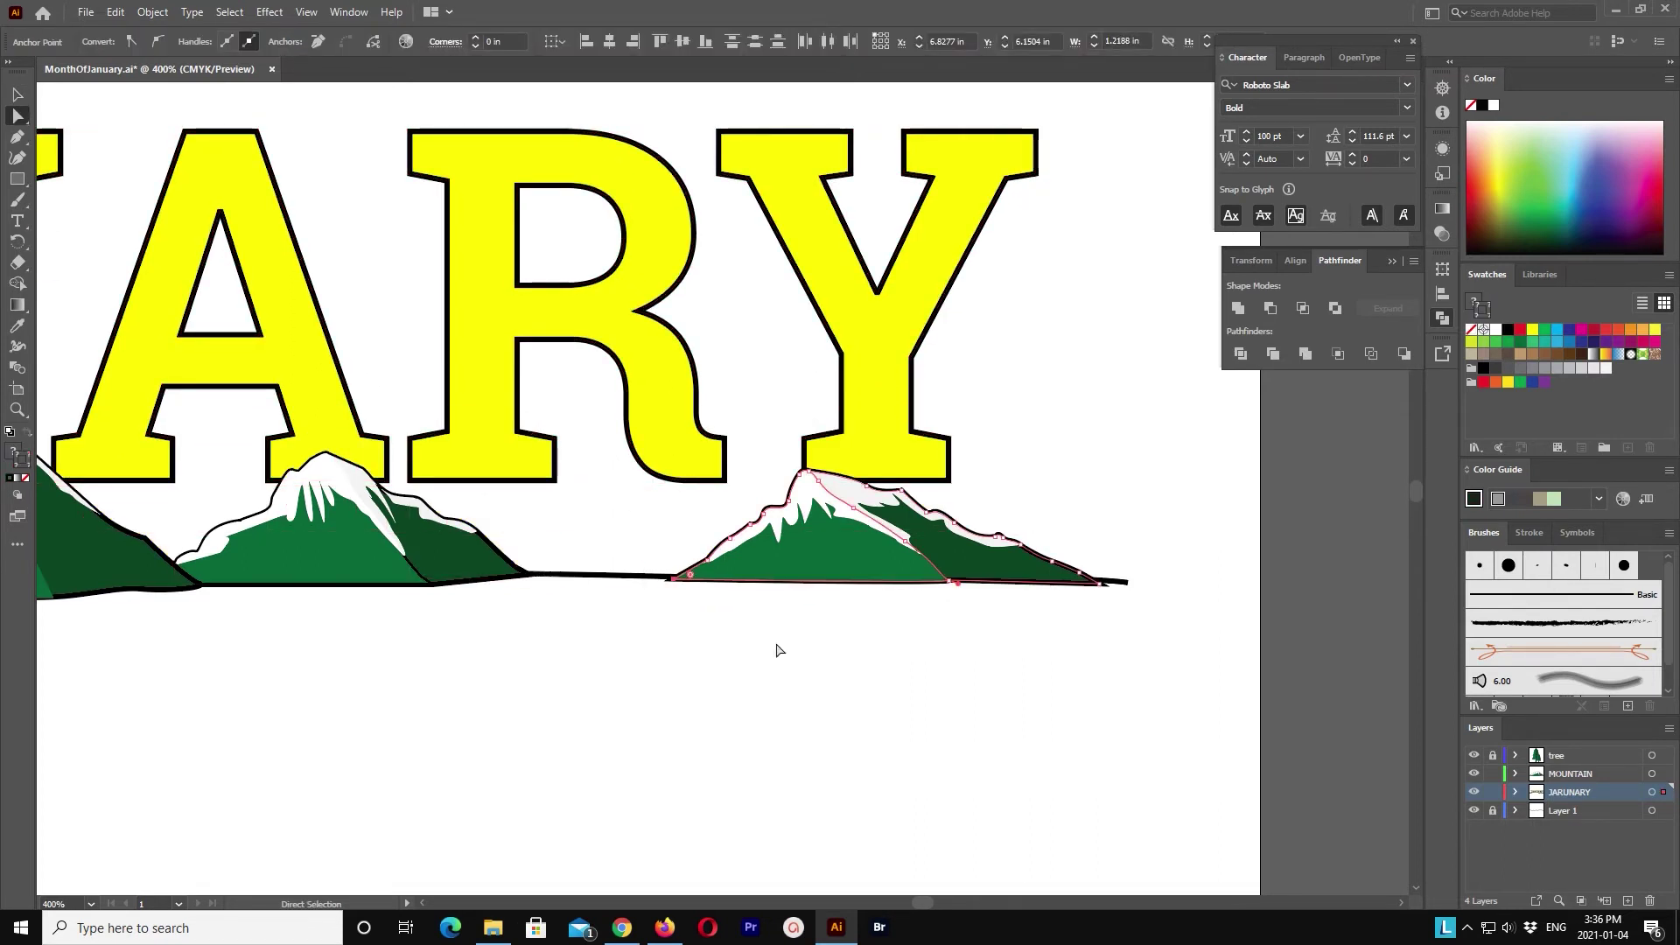
pyautogui.hotkey('ctrl', '+')
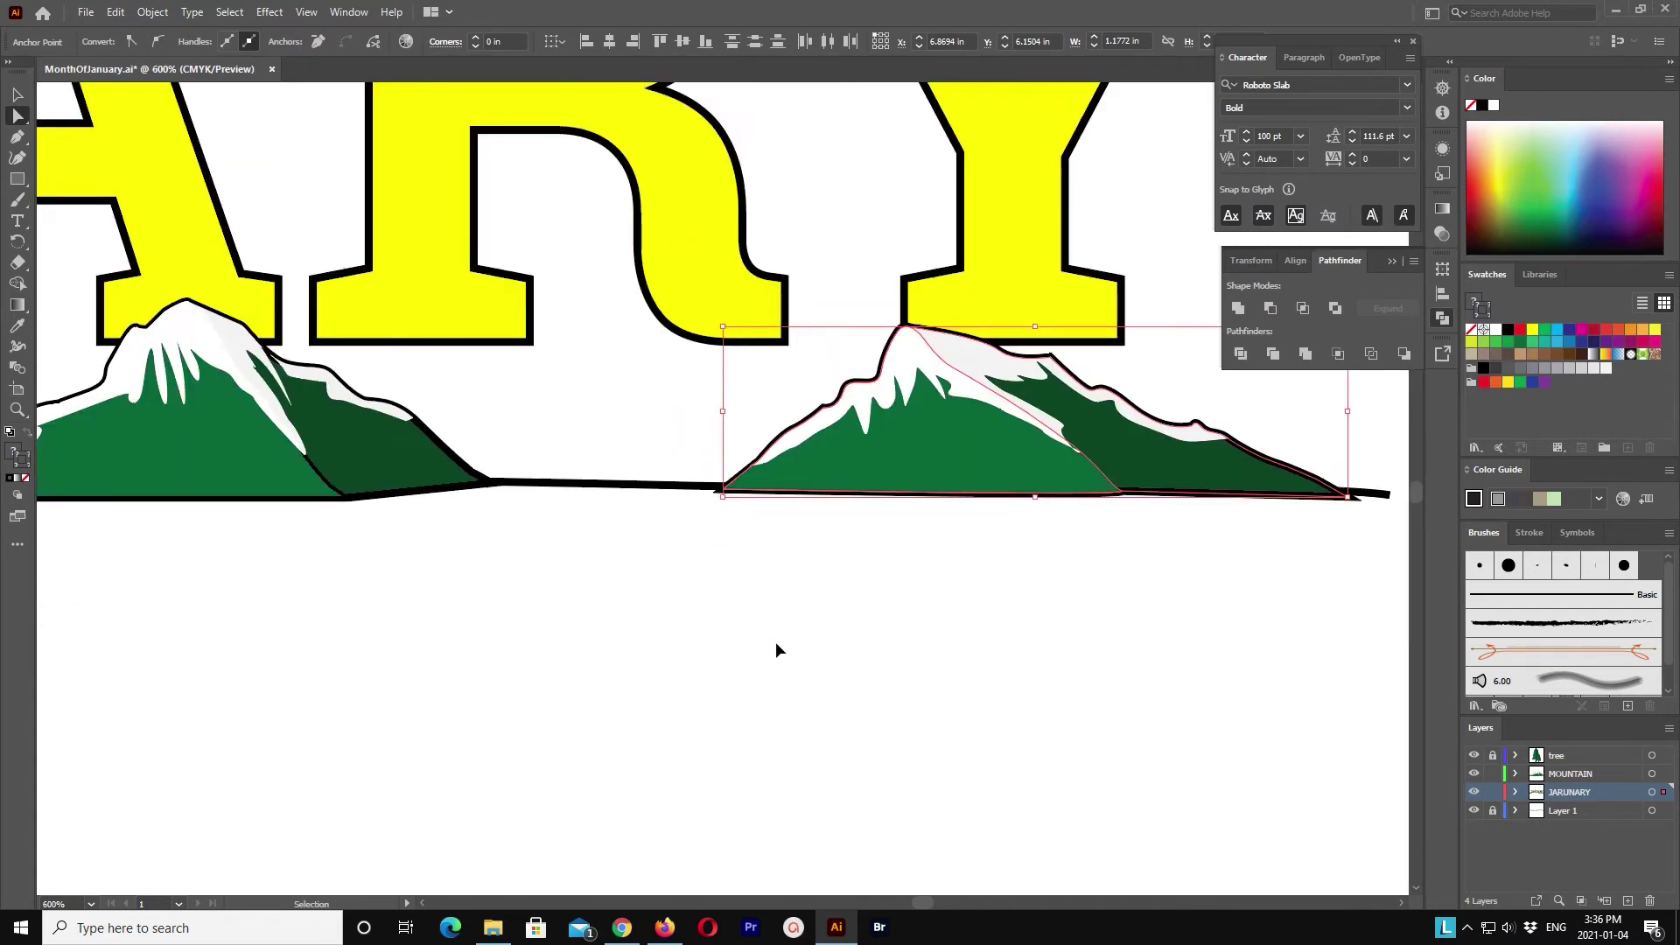
pyautogui.hotkey('ctrl', '+')
pyautogui.hotkey('ctrl', '+')
pyautogui.hscroll(10, 813, 588)
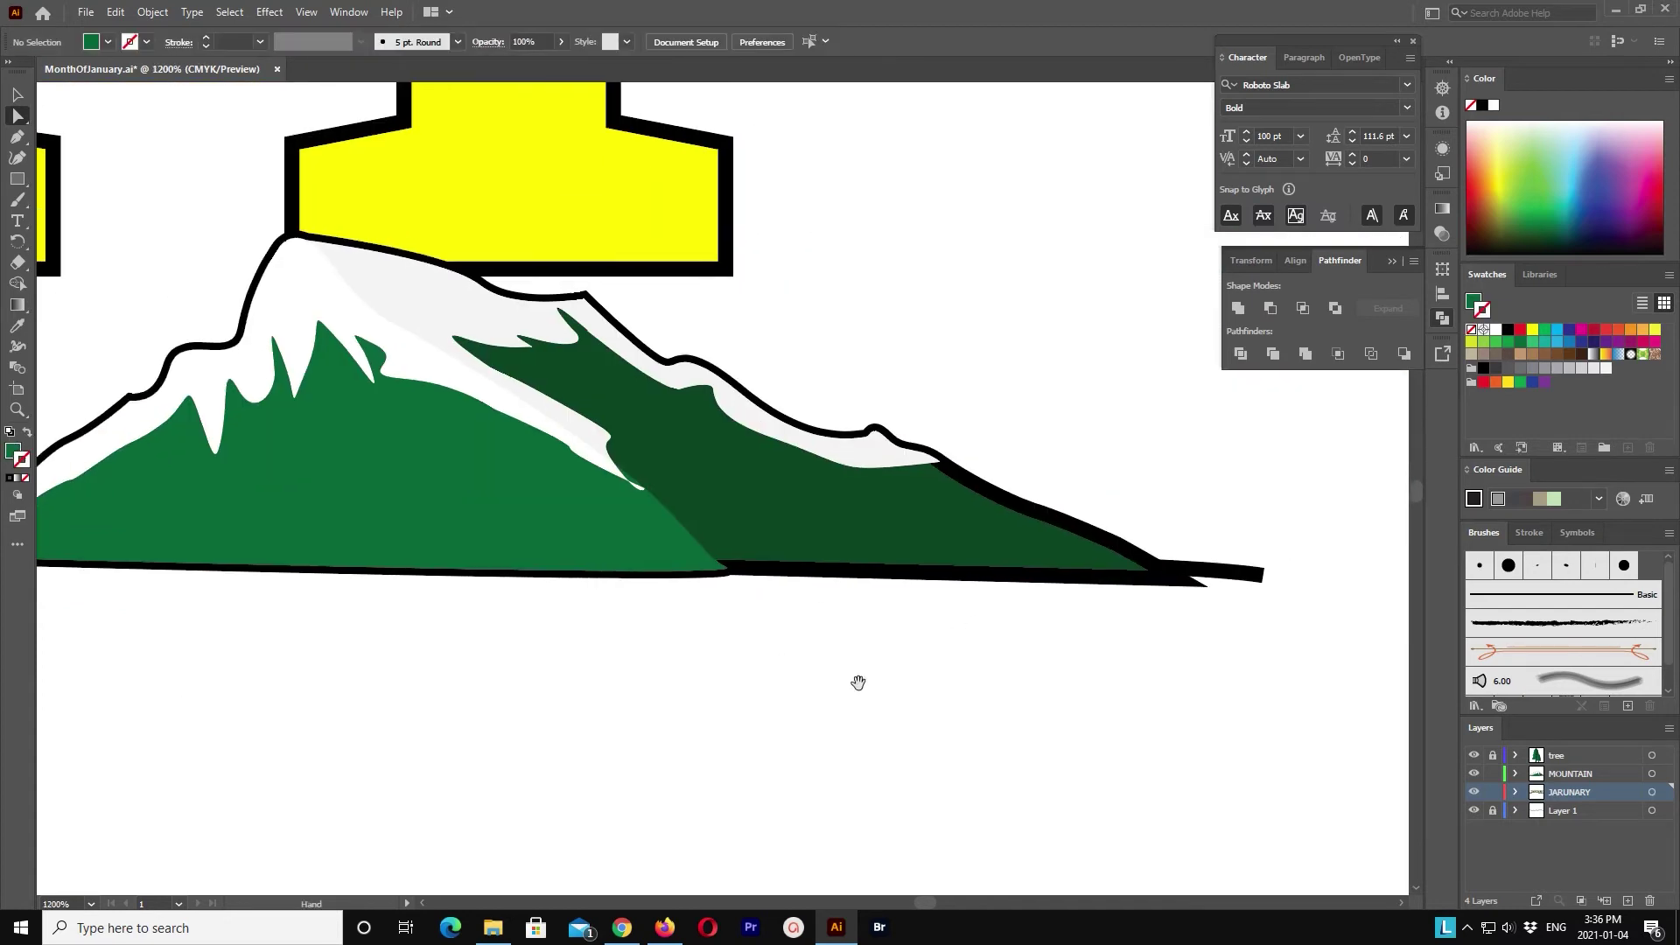
pyautogui.moveTo(1157, 571); pyautogui.dragTo(1107, 557)
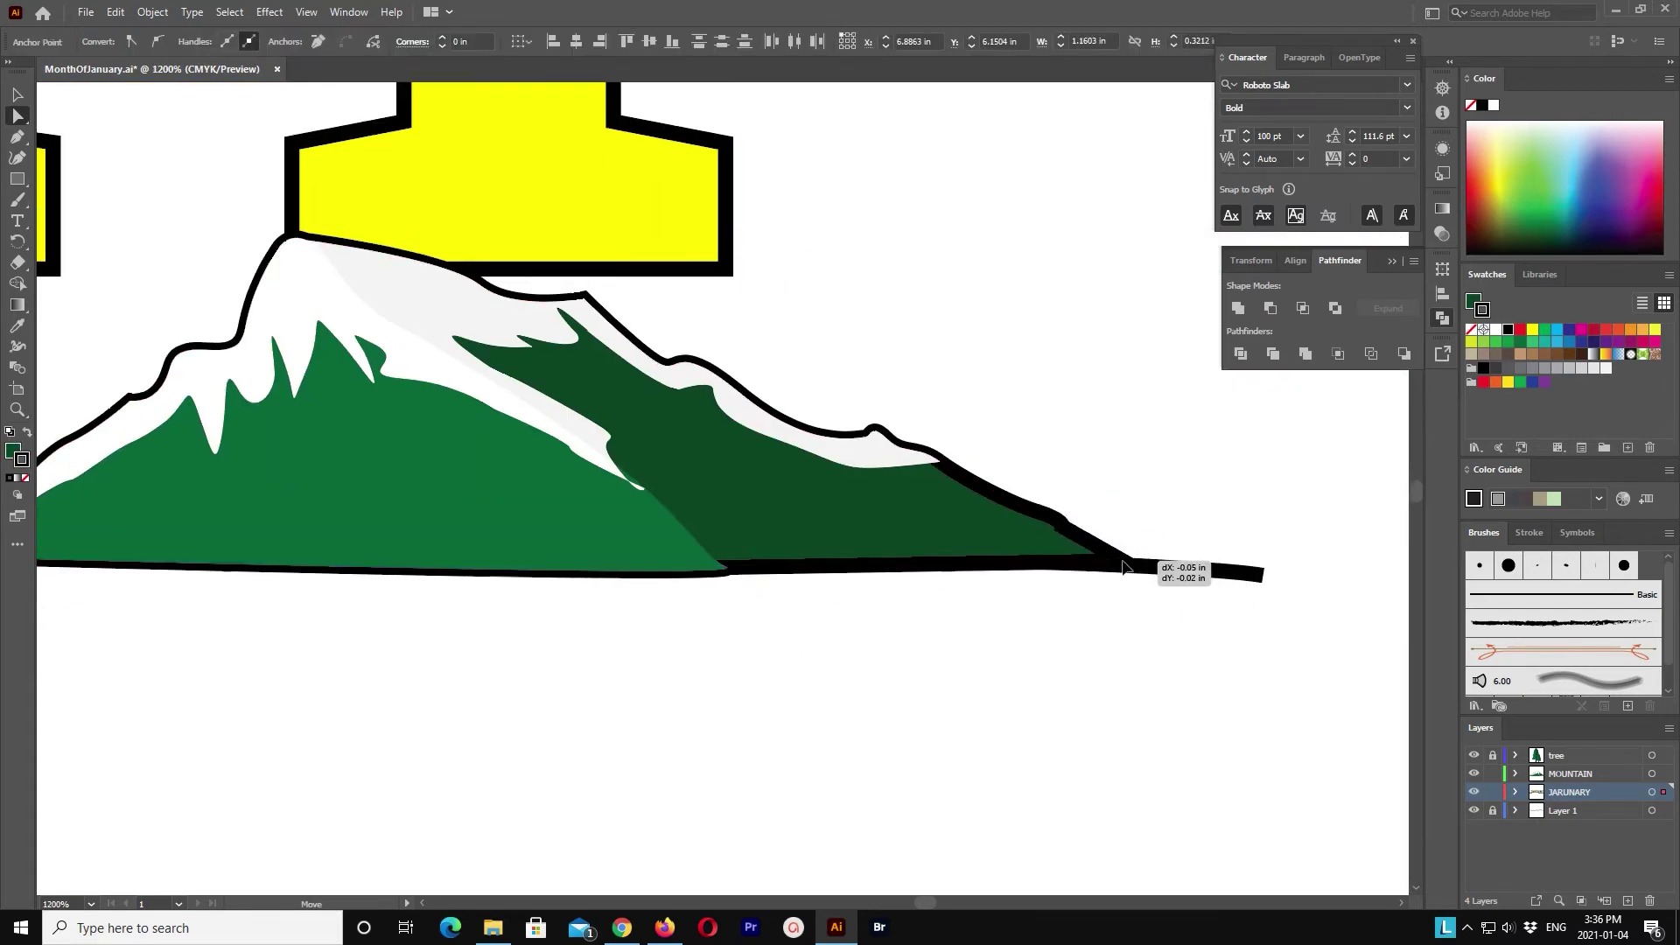
pyautogui.click(1057, 653)
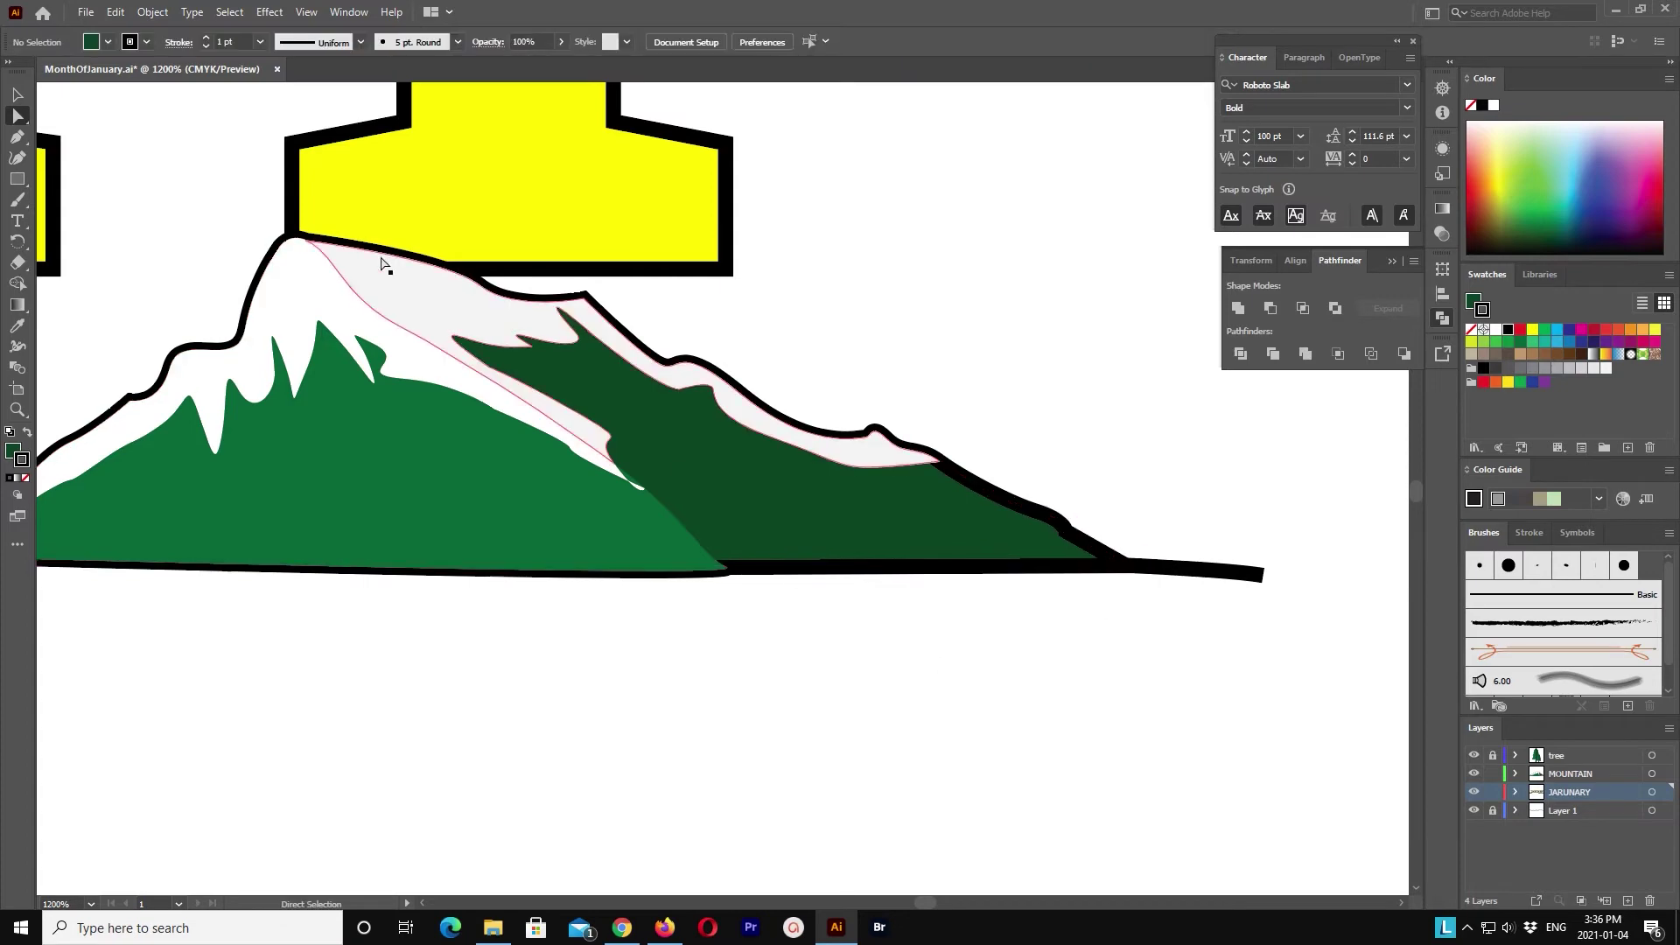
# Step: Send the right mountain group to the back and nudge it into place behind the Y
pyautogui.click(20, 95)
pyautogui.keyDown('alt'); pyautogui.scroll(-5, 492, 659); pyautogui.keyUp('alt')
pyautogui.hscroll(-3, 492, 659)
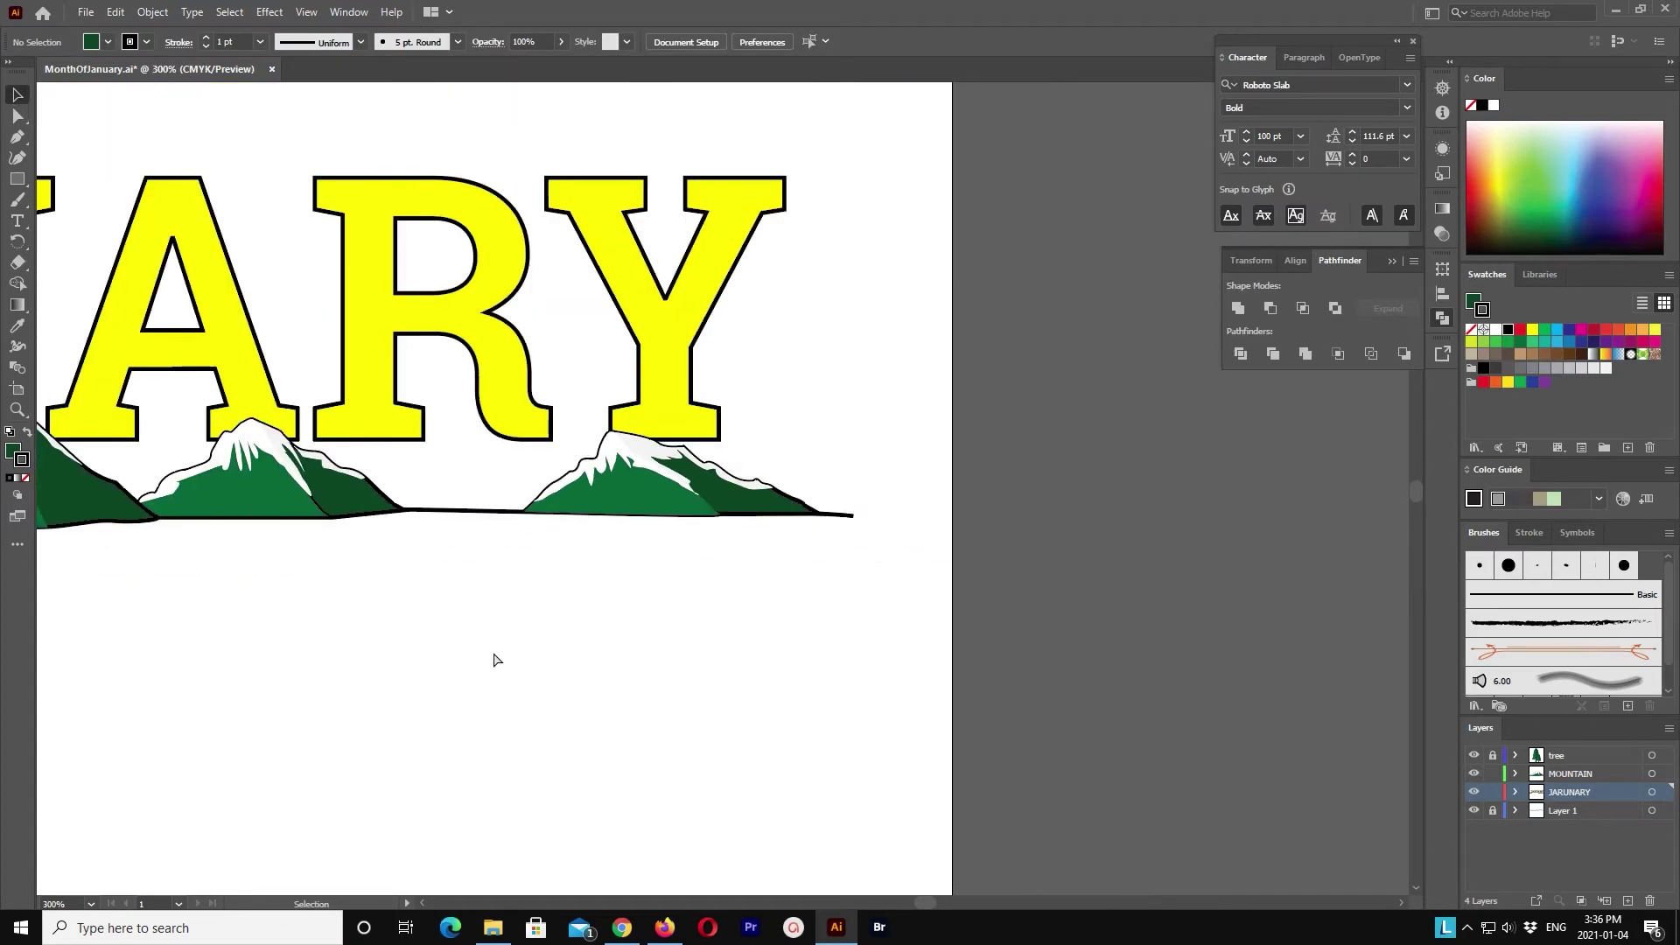
pyautogui.moveTo(492, 659); pyautogui.dragTo(924, 714)
pyautogui.hscroll(3, 984, 744)
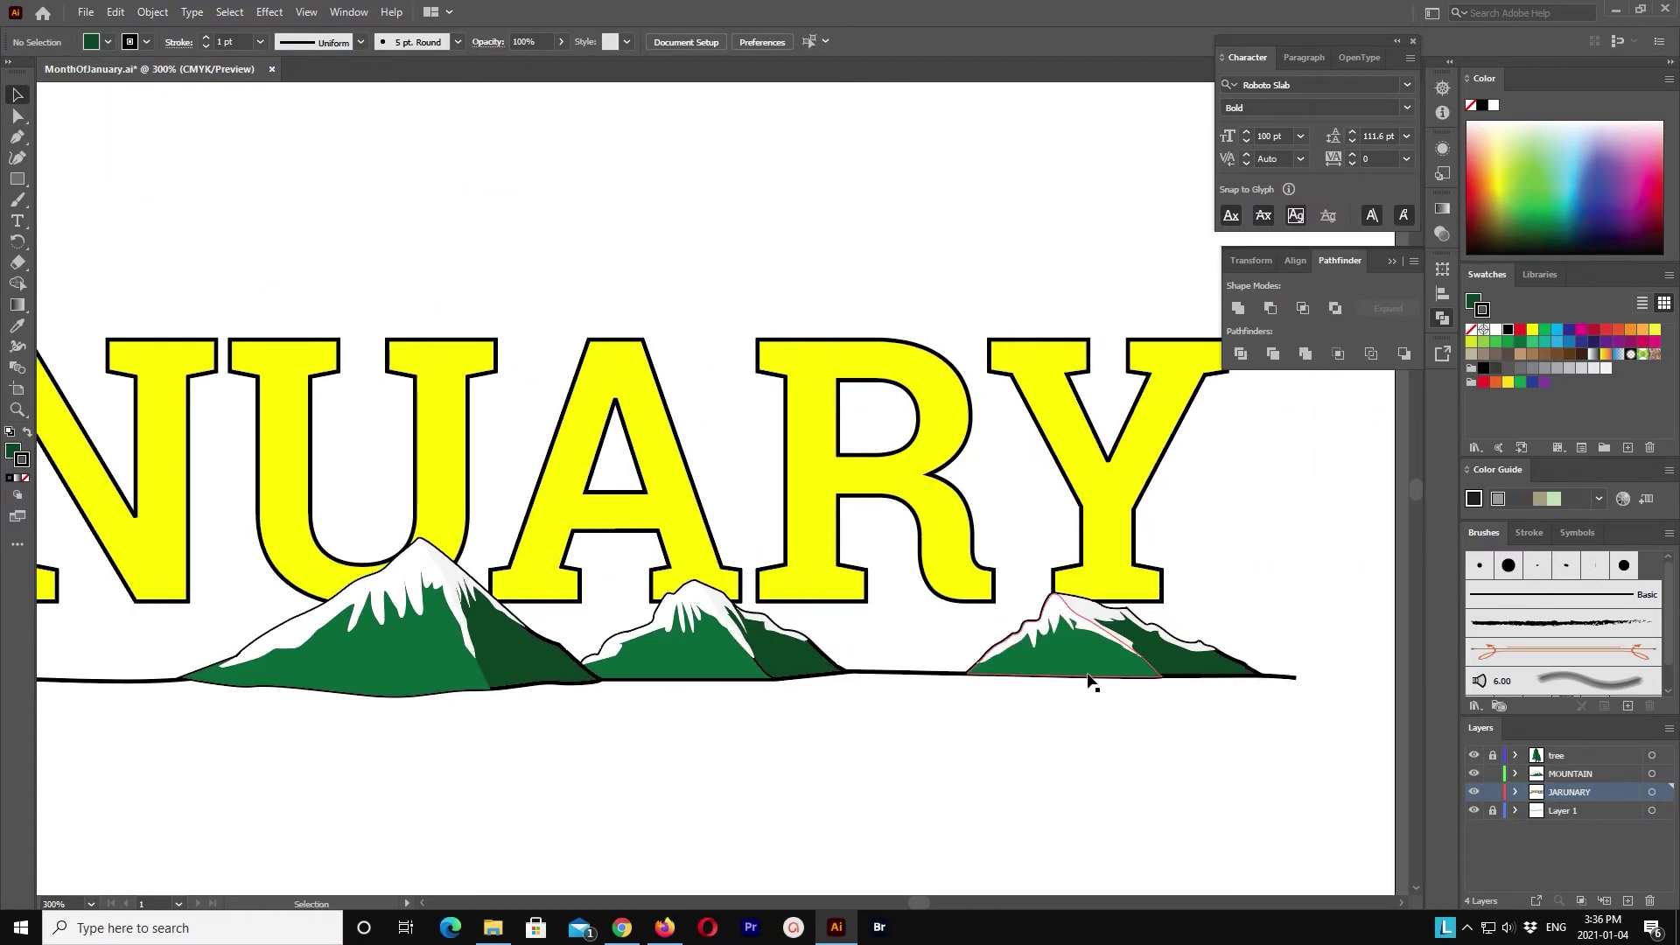
pyautogui.moveTo(1126, 574); pyautogui.dragTo(1126, 648)
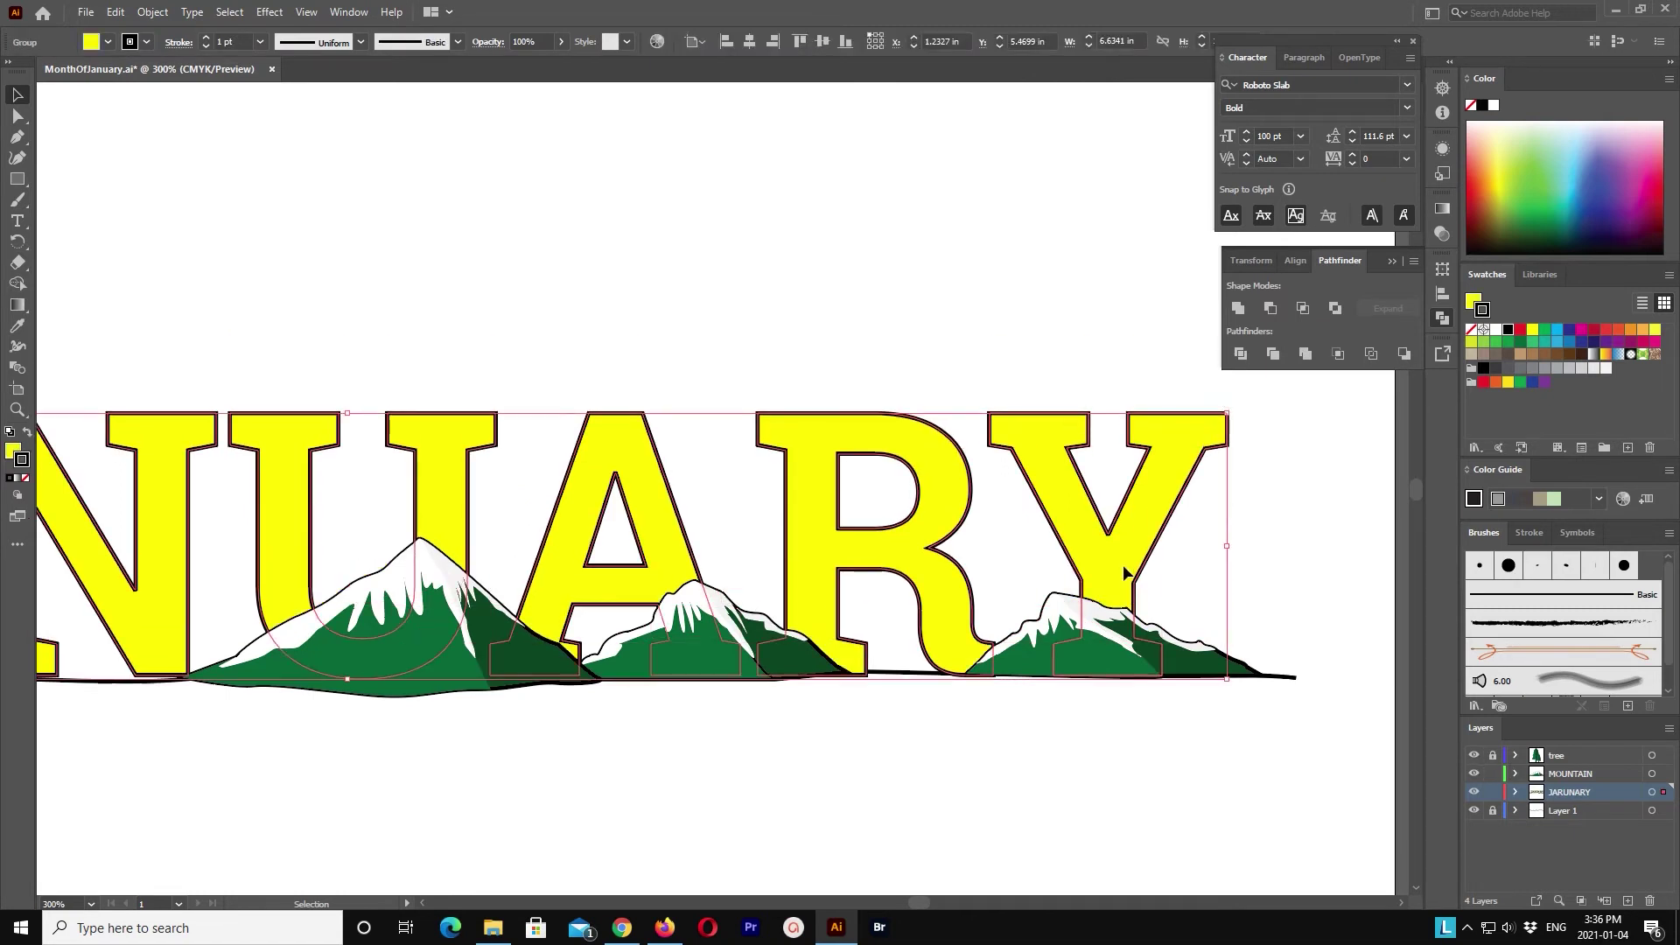
pyautogui.click(1102, 643)
pyautogui.click(153, 12)
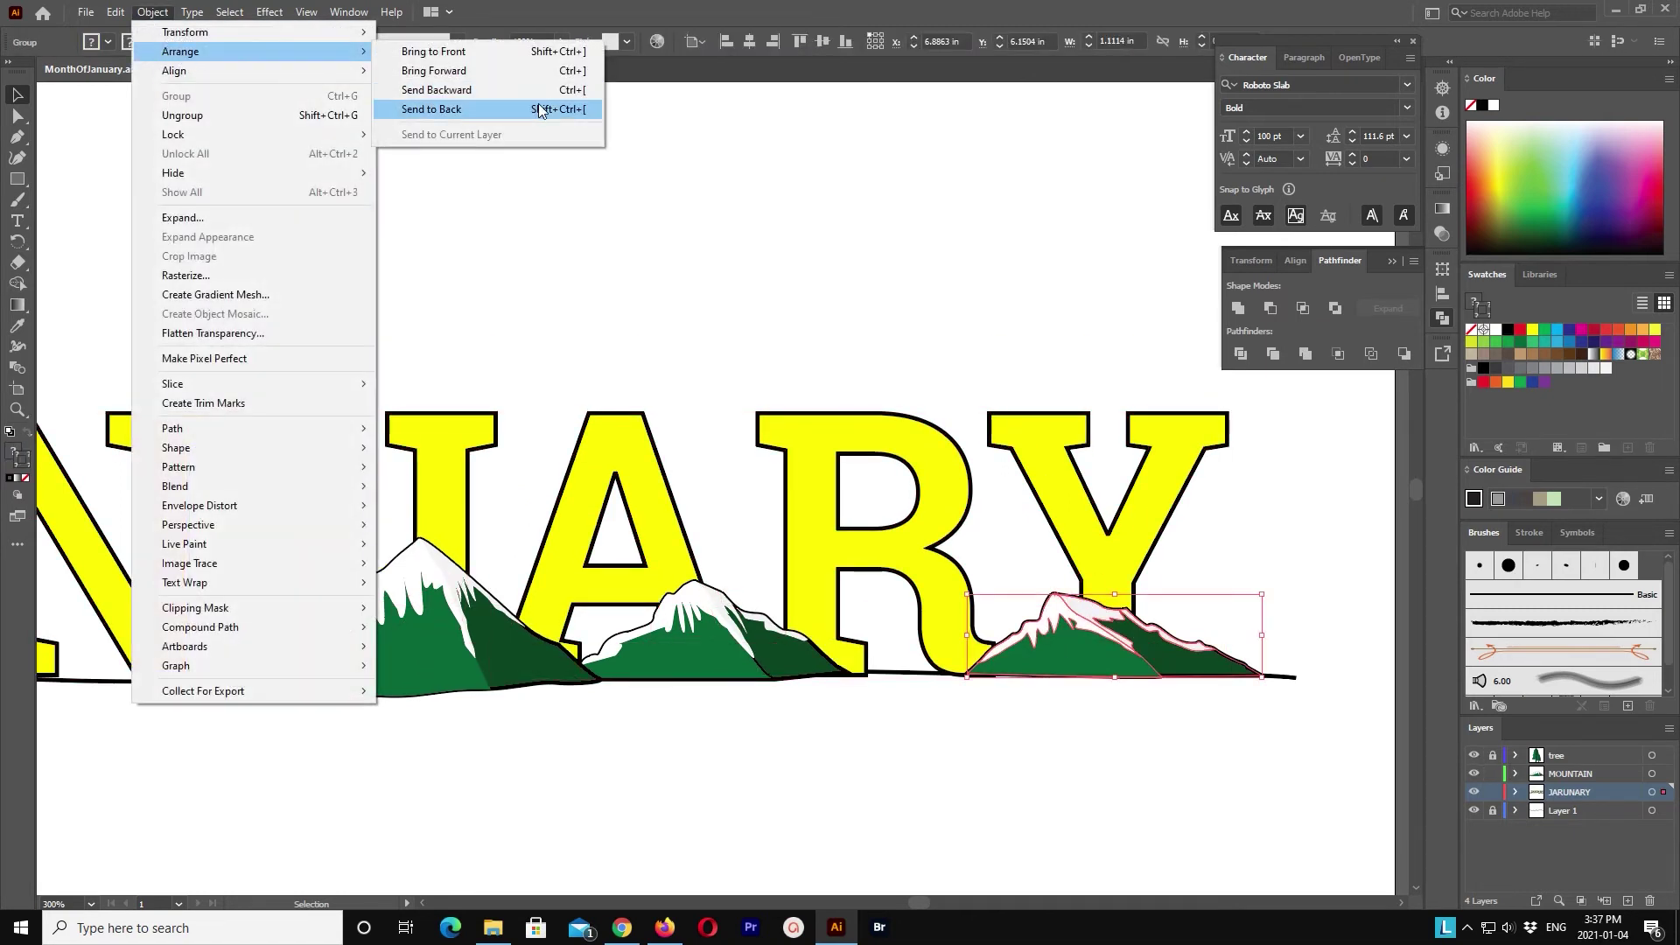
pyautogui.click(438, 108)
pyautogui.click(879, 296)
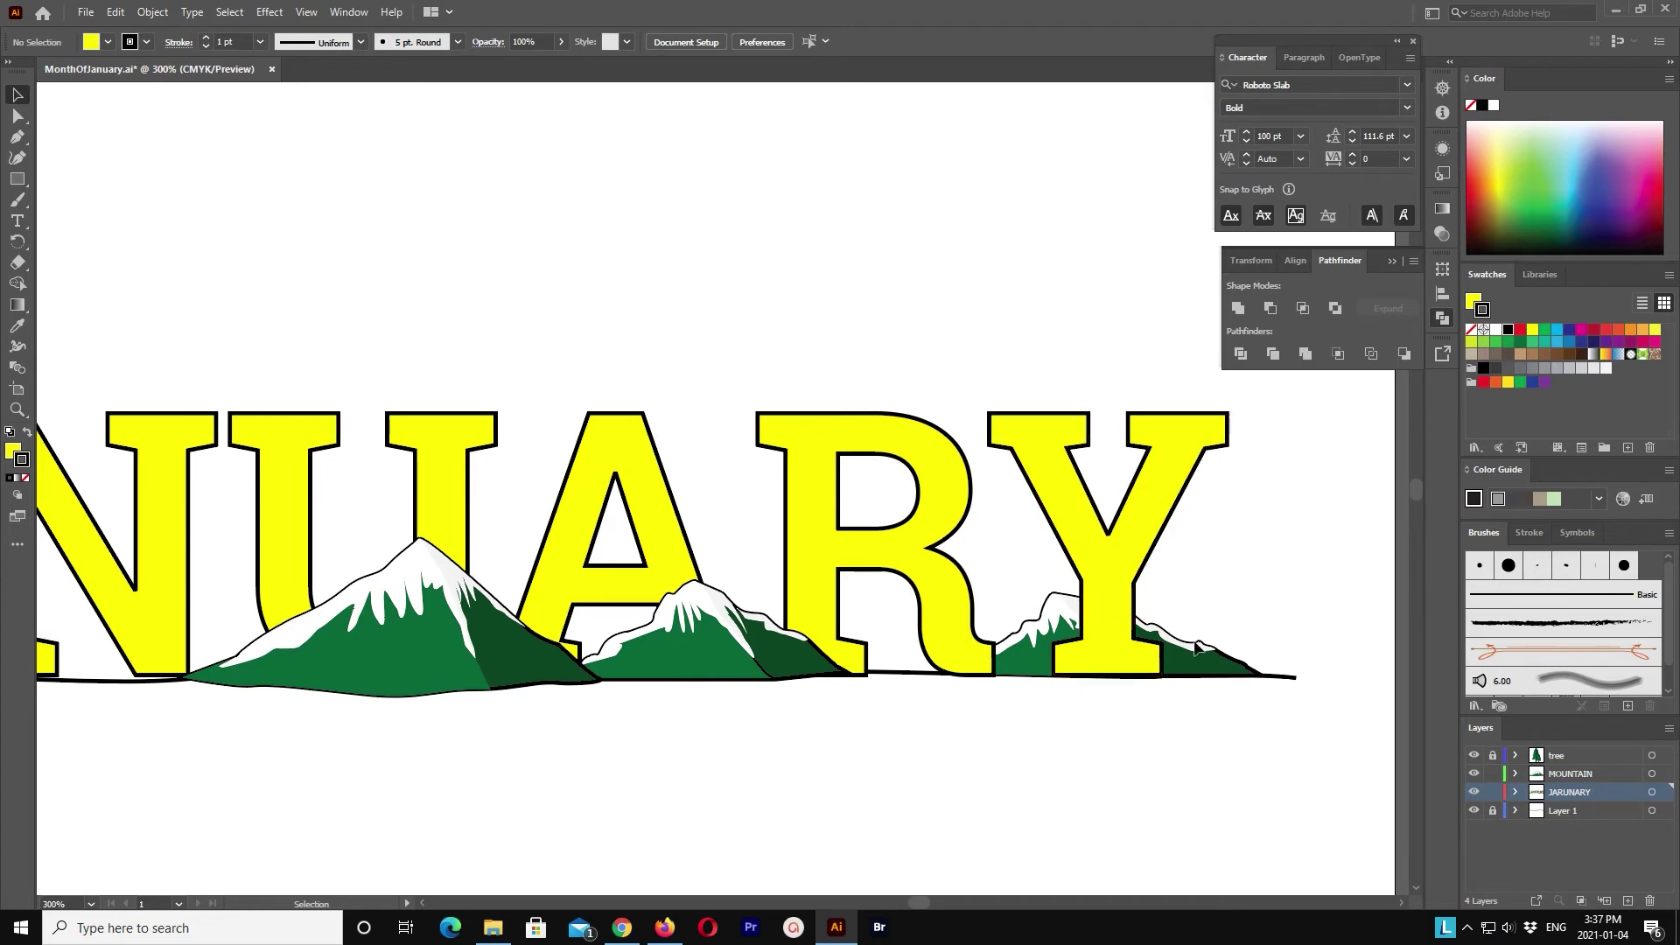
pyautogui.moveTo(1199, 652); pyautogui.dragTo(1206, 664)
pyautogui.click(1220, 752)
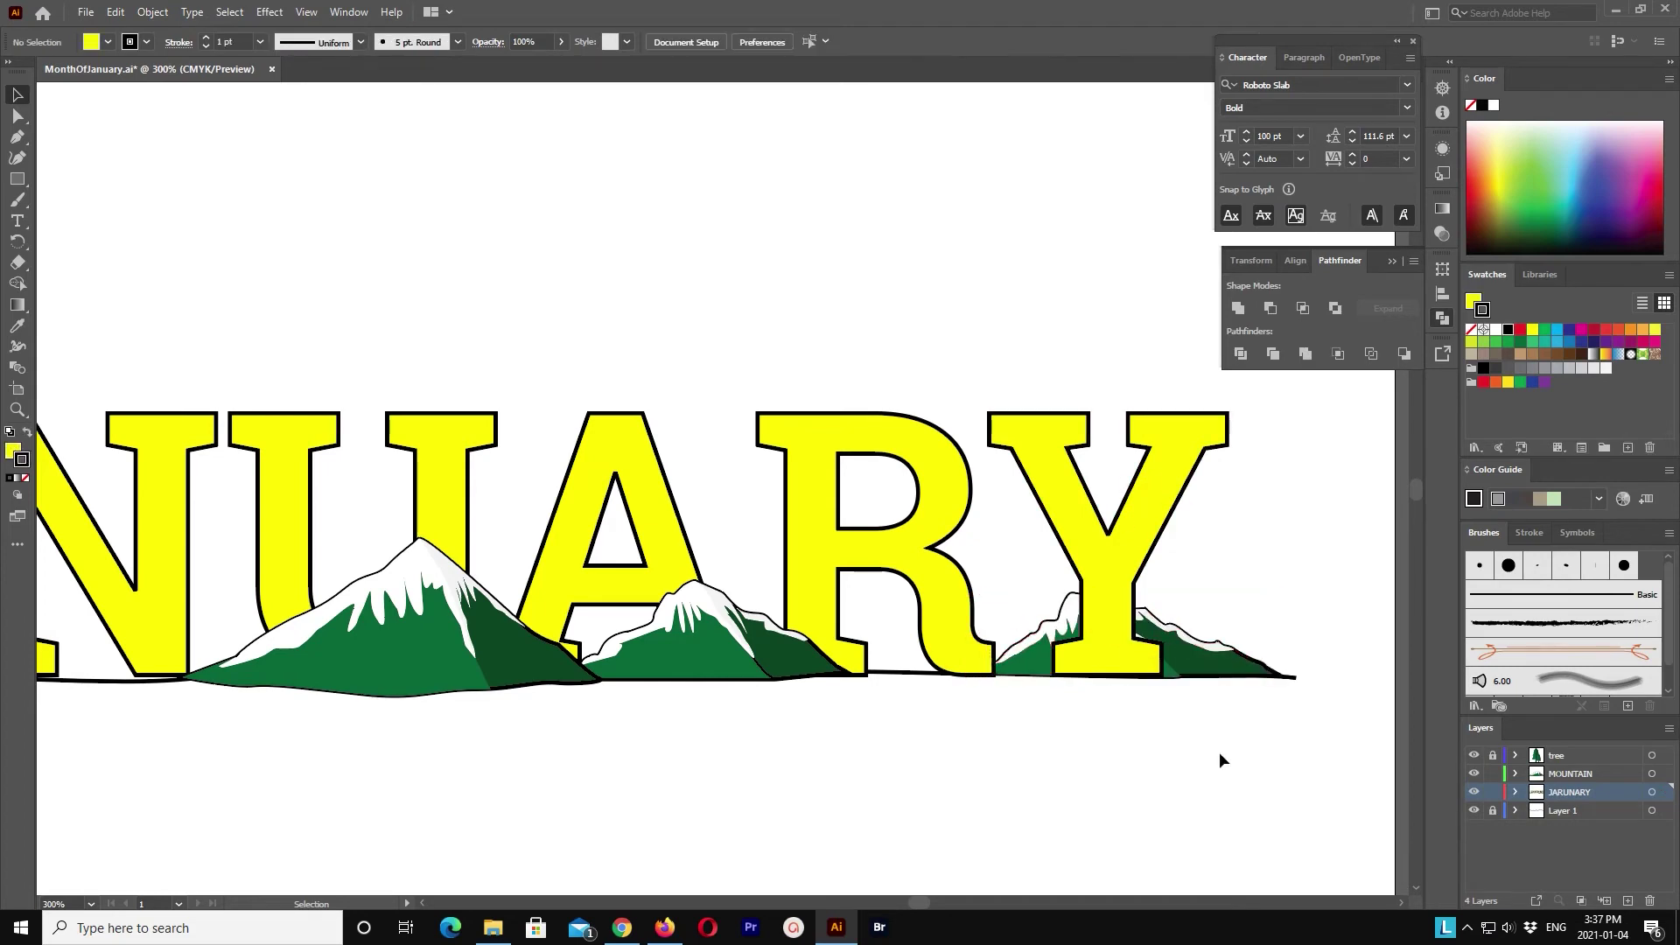
pyautogui.hscroll(-10, 769, 736)
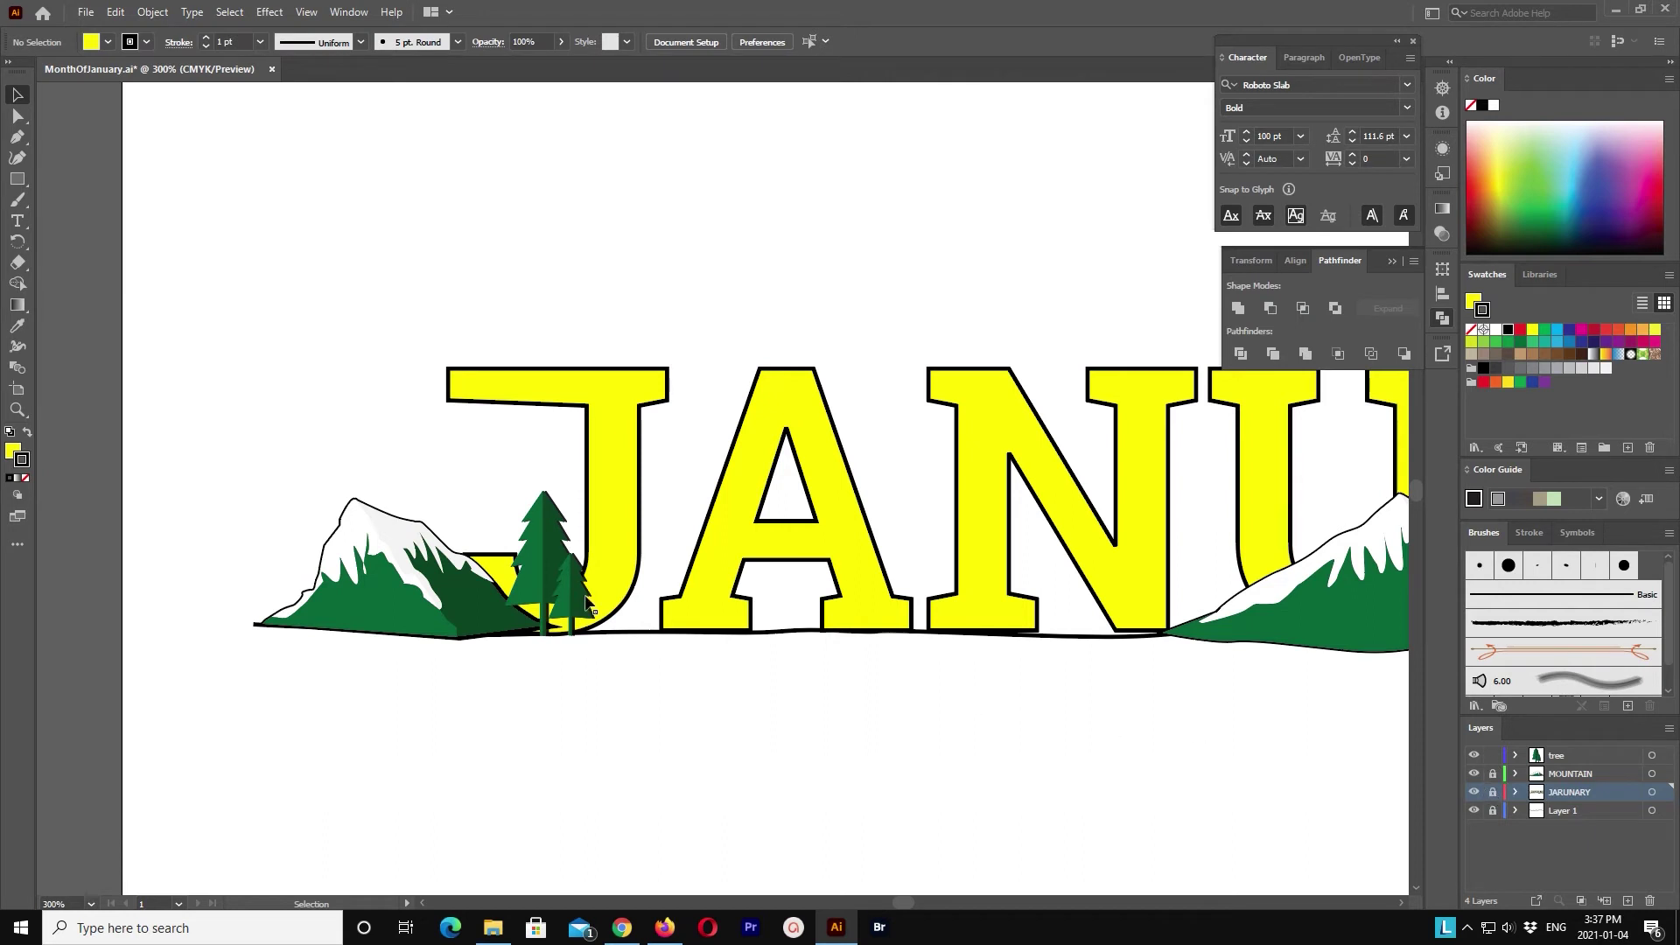
# Step: Paste a copy of the pine tree group and move it to the base of the N and U
pyautogui.click(588, 603)
pyautogui.click(604, 647)
pyautogui.click(590, 615)
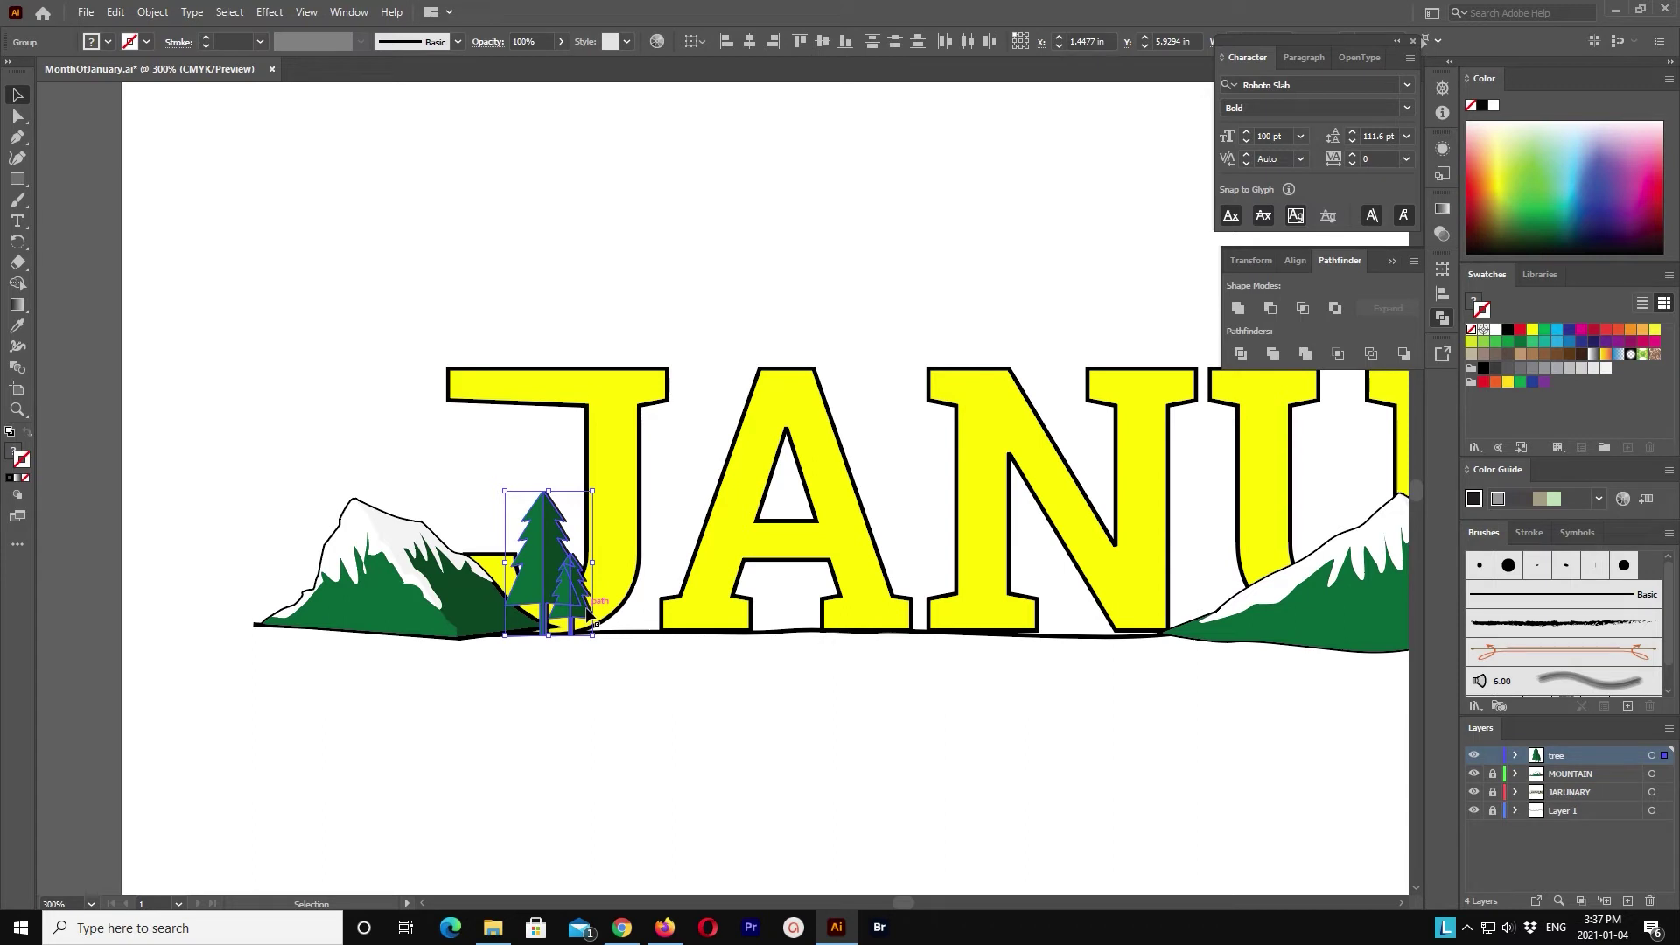
pyautogui.hscroll(2, 751, 694)
pyautogui.hscroll(4, 864, 724)
pyautogui.hotkey('ctrl', 'v')
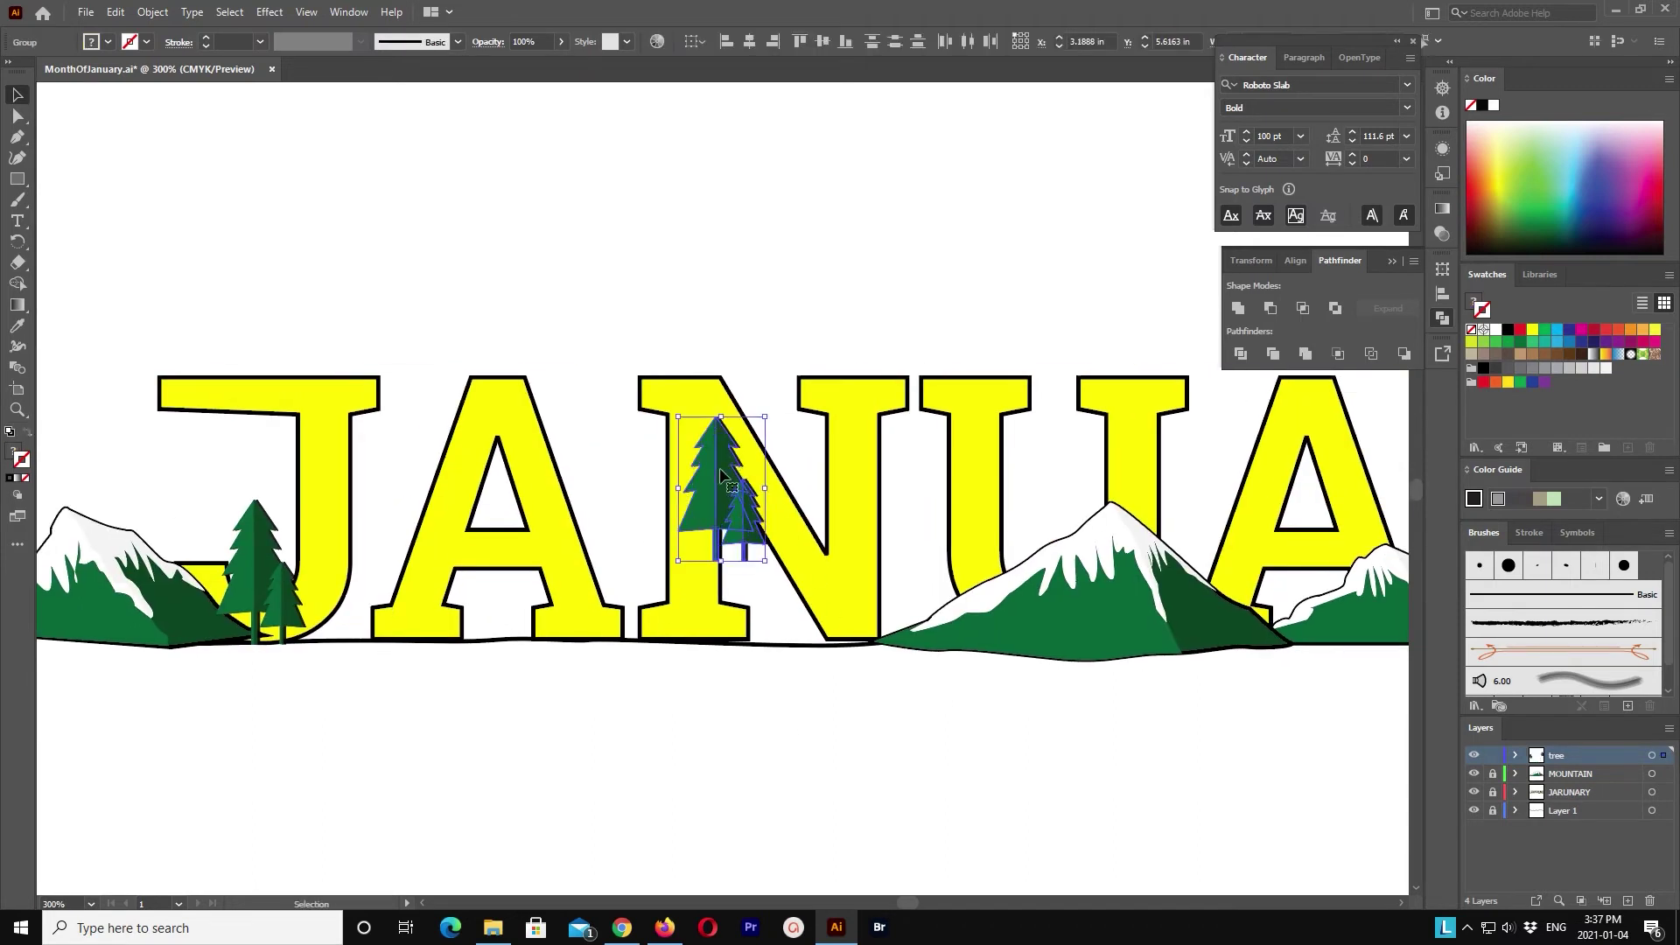
pyautogui.moveTo(721, 475); pyautogui.dragTo(854, 558)
pyautogui.click(867, 717)
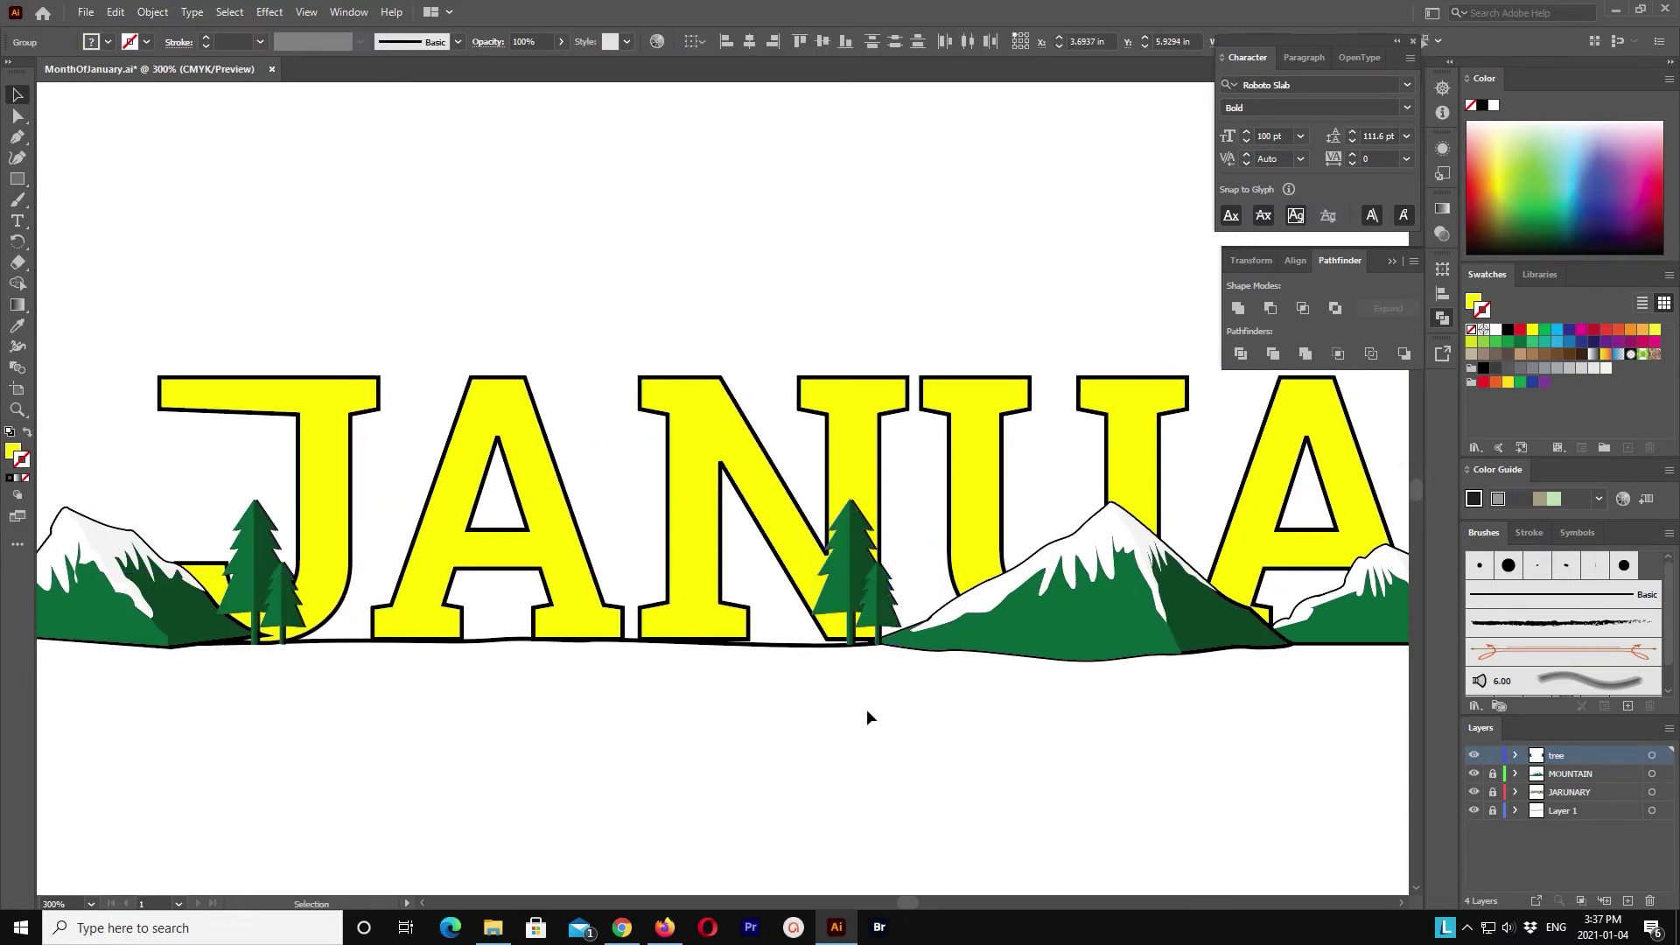
# Step: Move one small copied tree onto the N's left stem and nudge it slightly left
pyautogui.moveTo(878, 604)
pyautogui.mouseDown()
pyautogui.moveTo(722, 495)
pyautogui.moveTo(937, 734)
pyautogui.mouseUp()
pyautogui.hotkey('ctrl', '+')
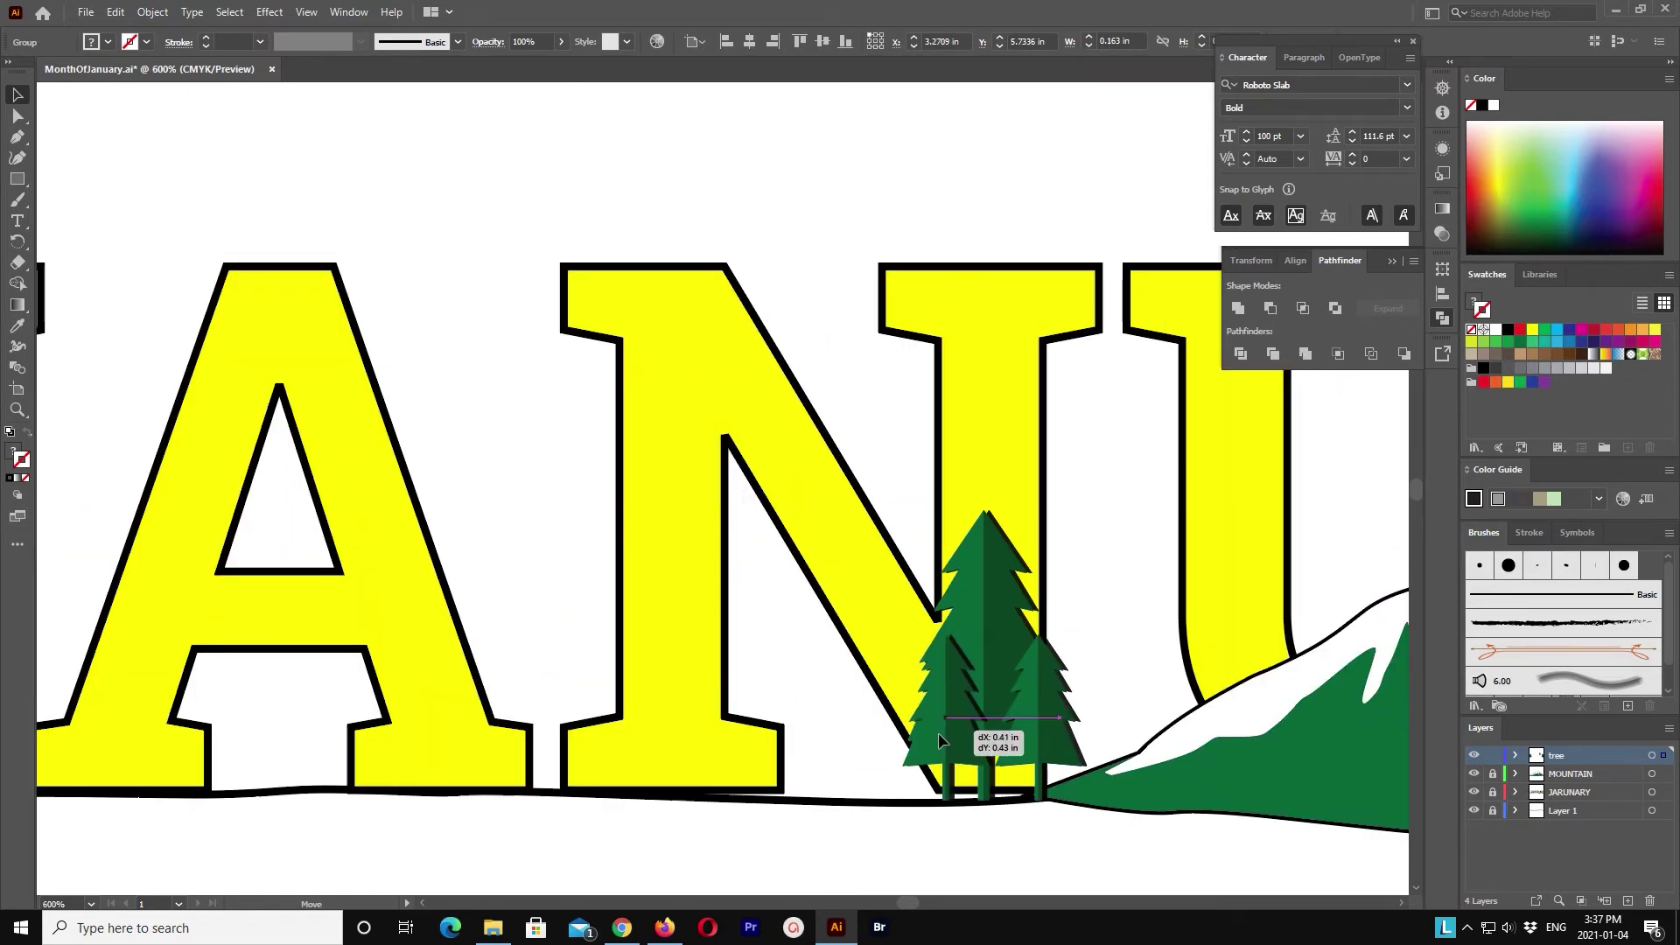
pyautogui.hscroll(5, 1082, 844)
pyautogui.scroll(-2, 709, 604)
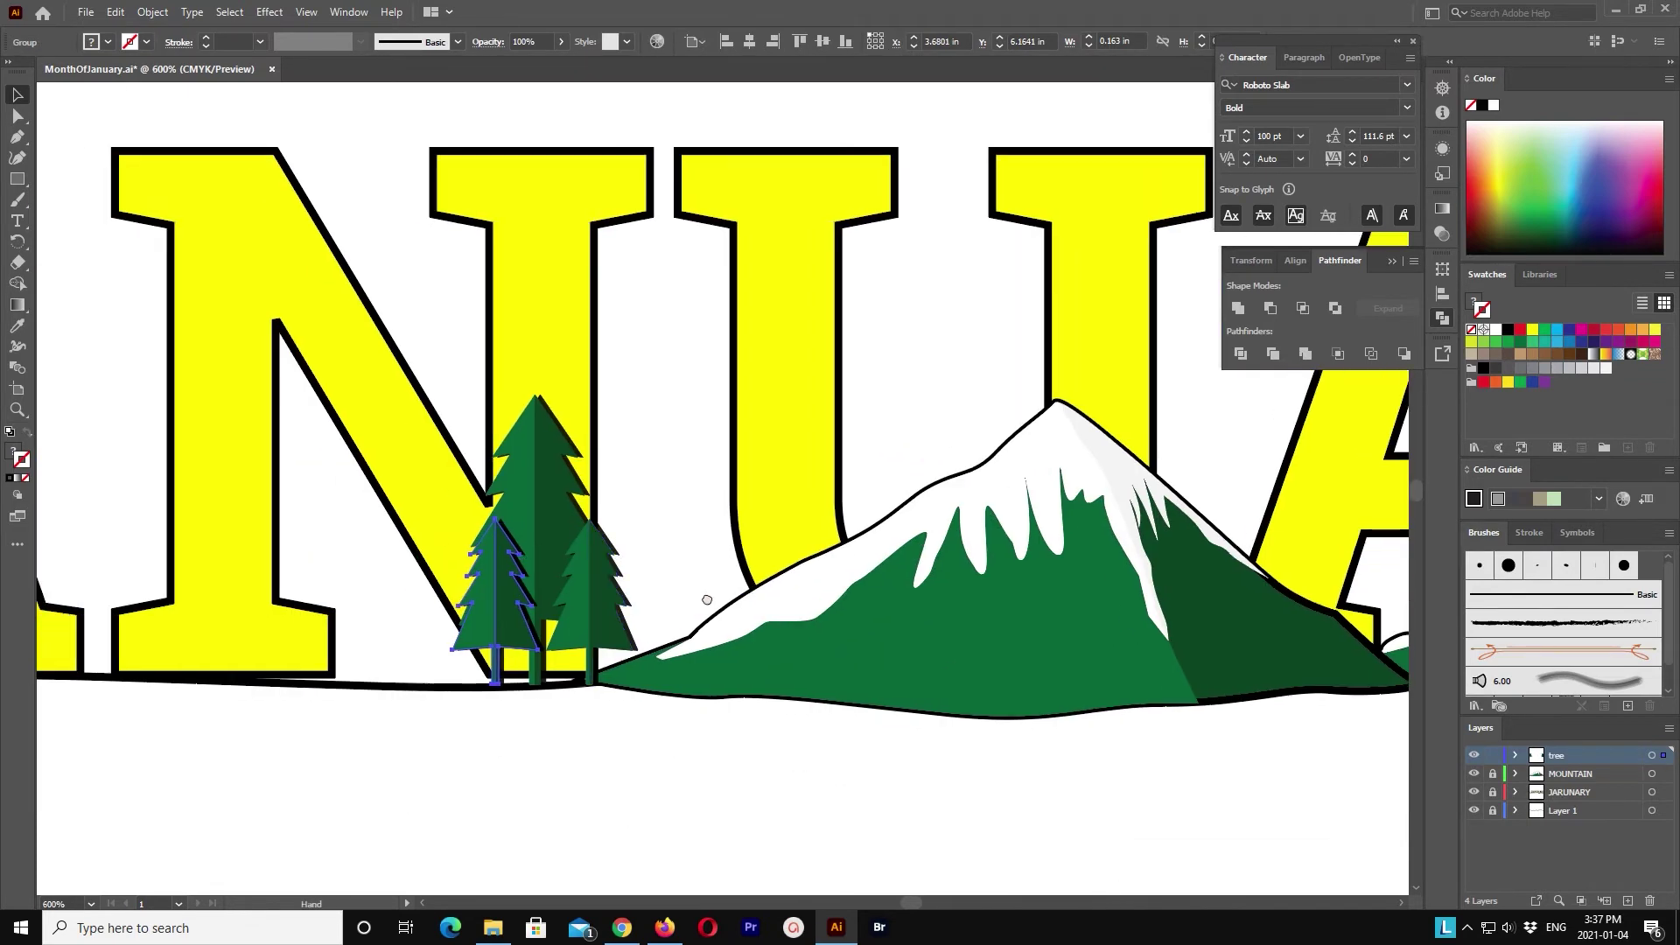
pyautogui.press('Left')
pyautogui.press('Left')
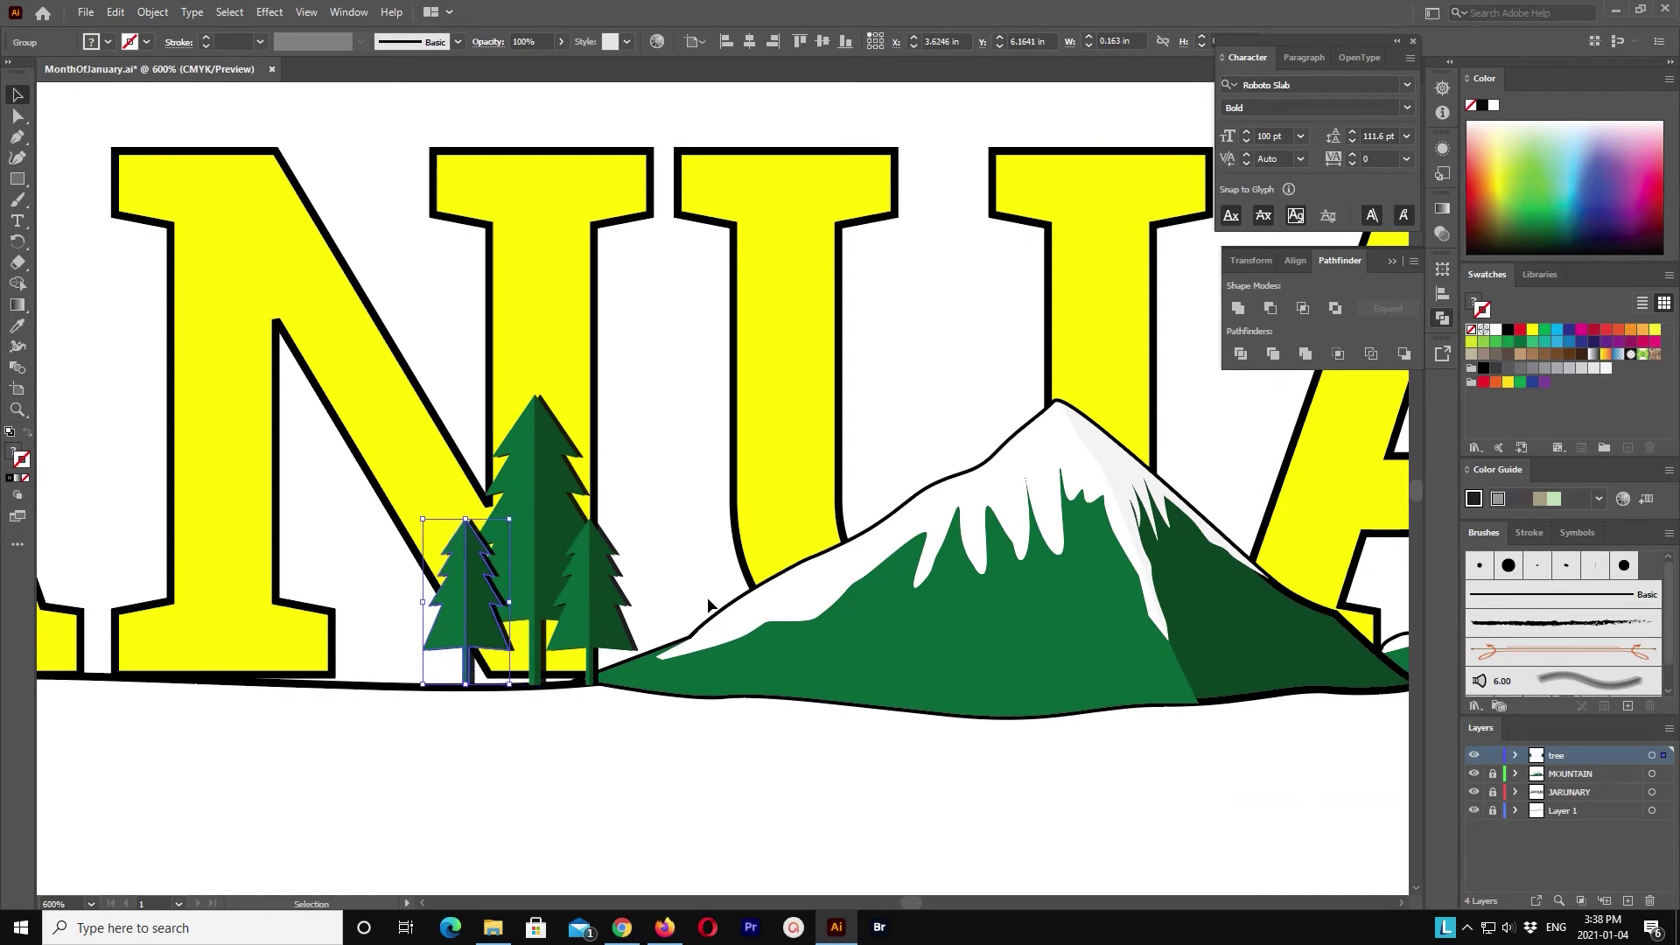
pyautogui.hotkey('ctrl', '=')
pyautogui.hotkey('ctrl', '=')
pyautogui.hotkey('ctrl', '0')
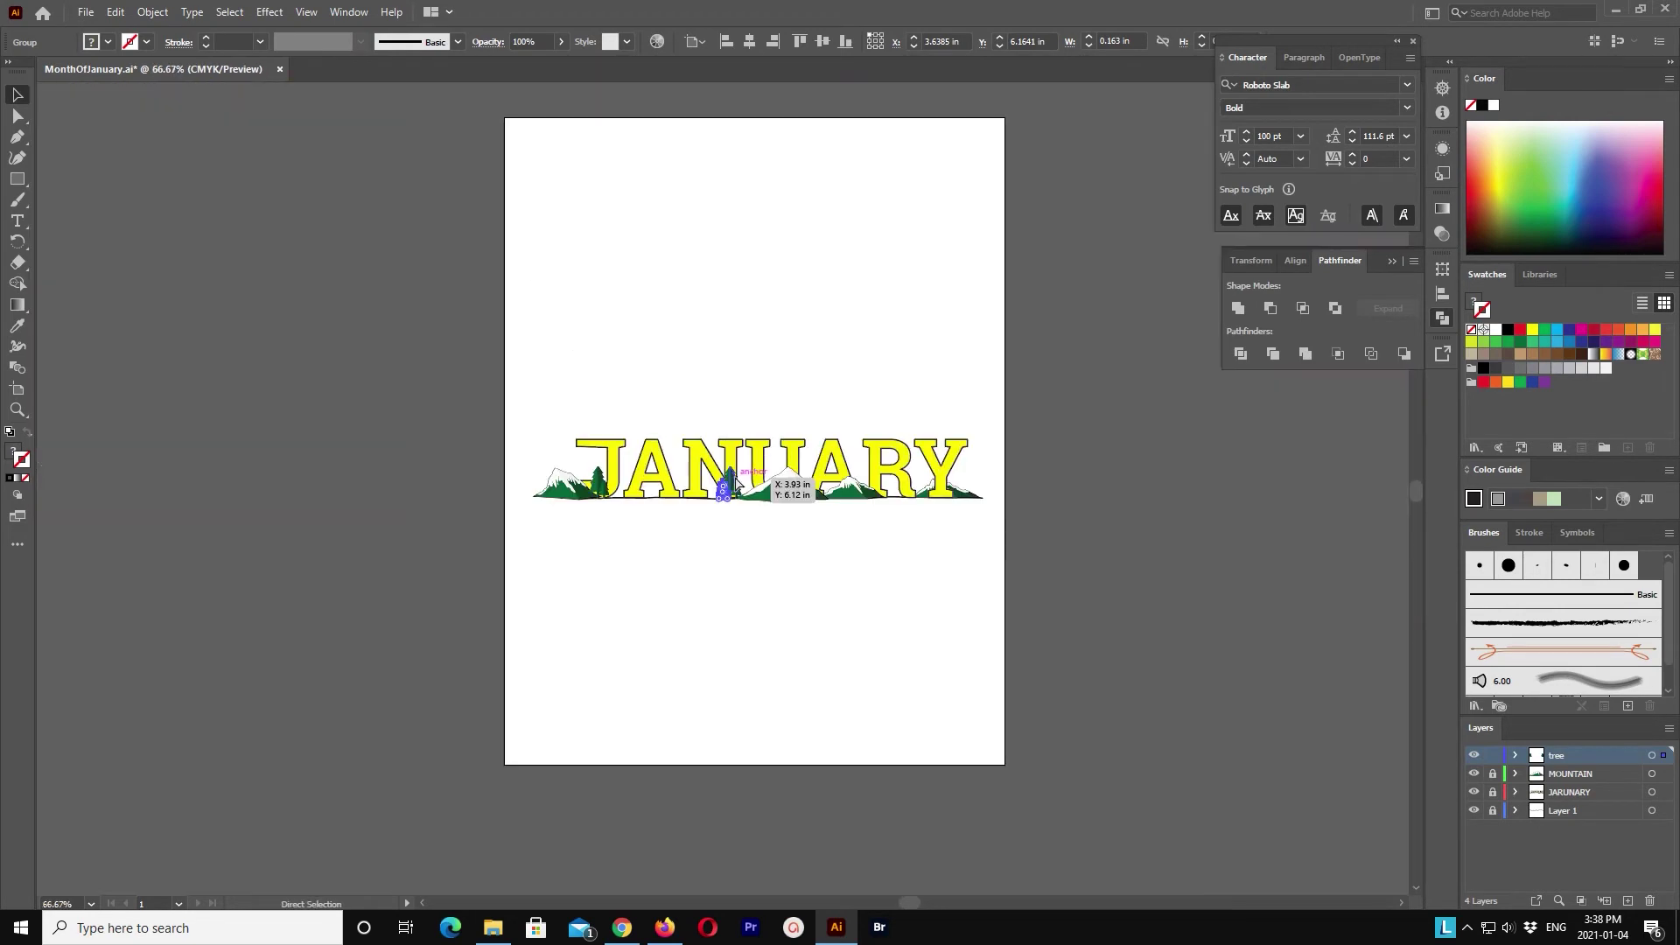
pyautogui.hotkey('ctrl', '=')
pyautogui.hotkey('ctrl', '=')
pyautogui.hscroll(1, 945, 694)
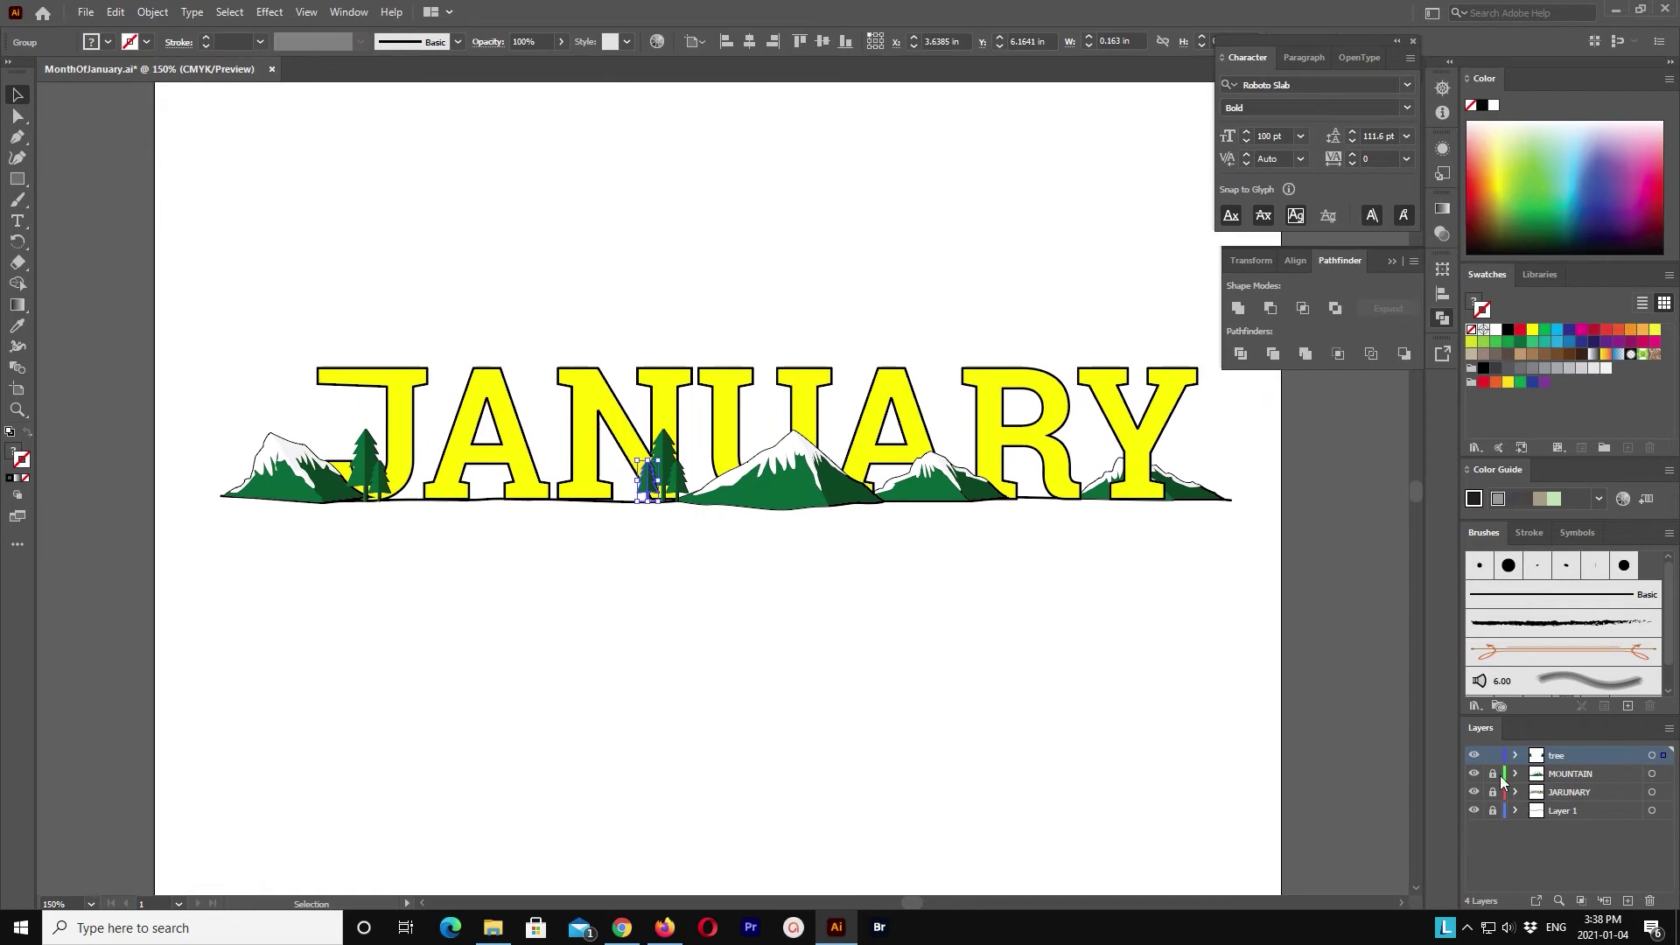
# Step: Lock the tree layer and start redrawing the ground path from its left end with the Pen
pyautogui.hotkey('ctrl', '2')
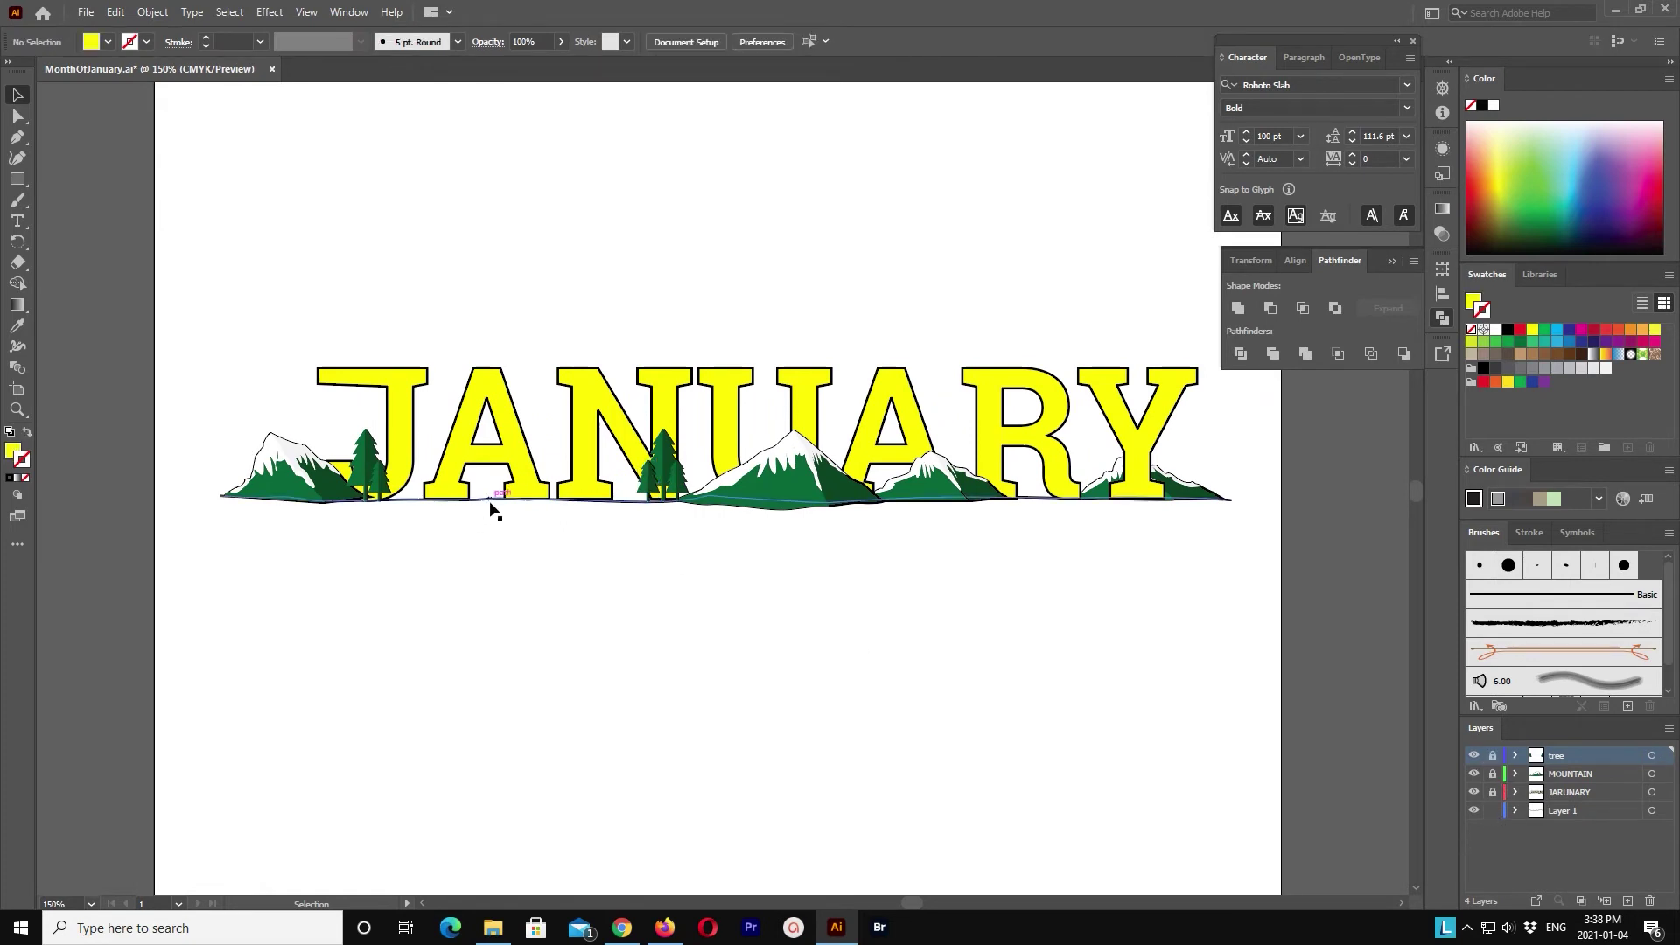
pyautogui.click(491, 503)
pyautogui.click(15, 119)
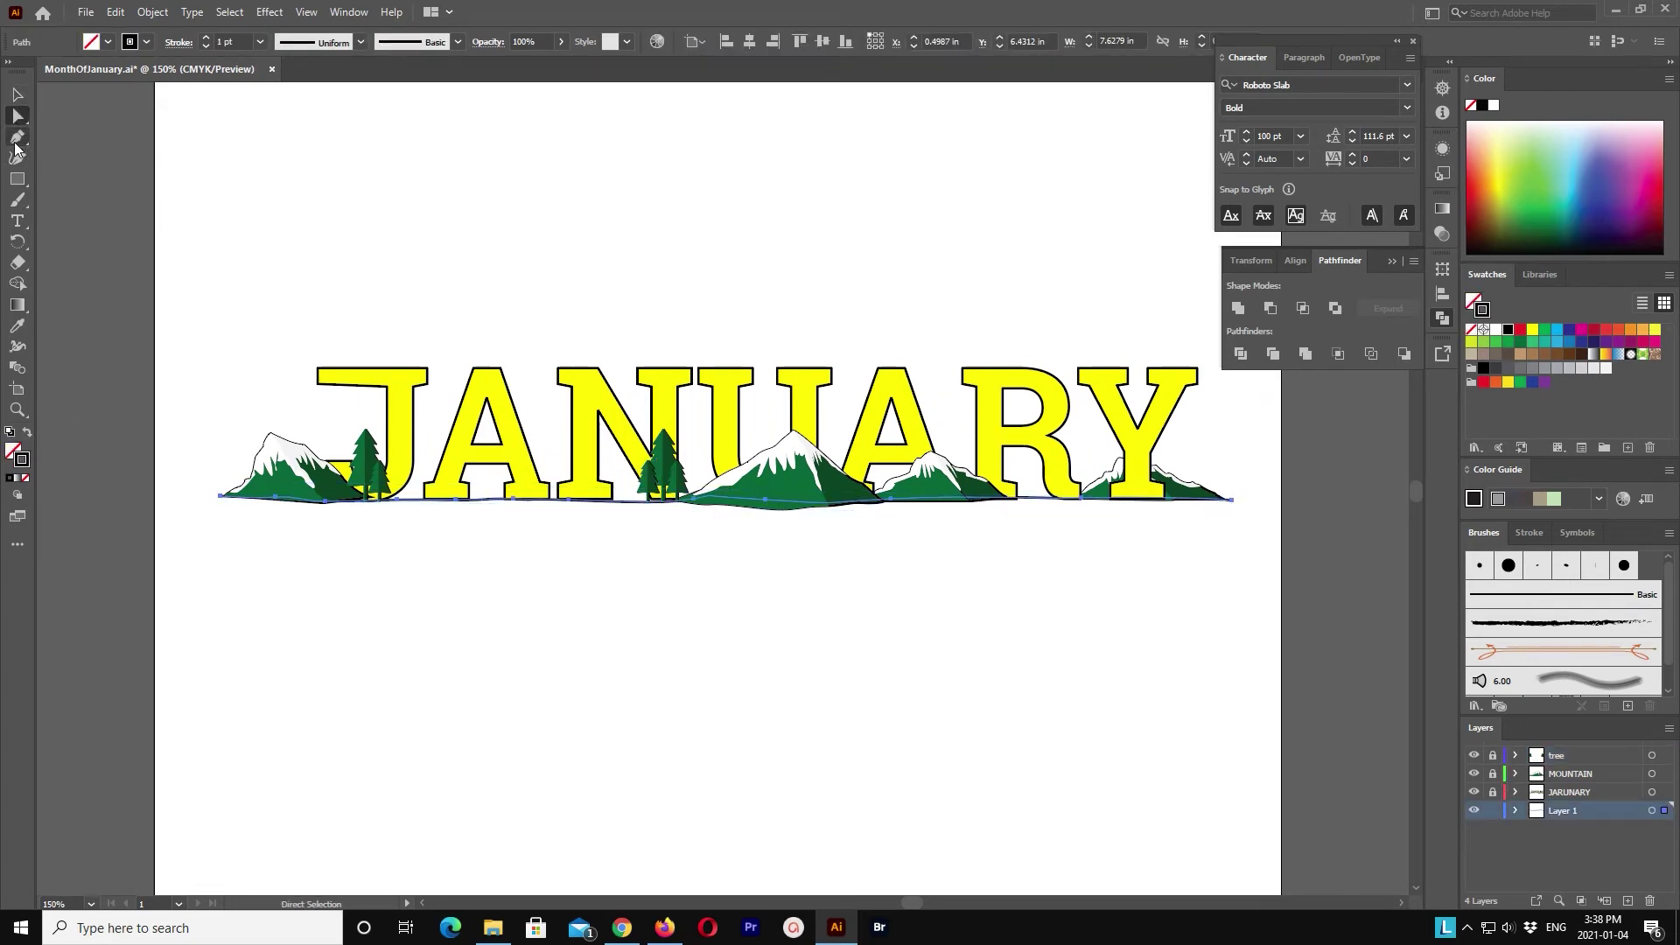
pyautogui.click(16, 140)
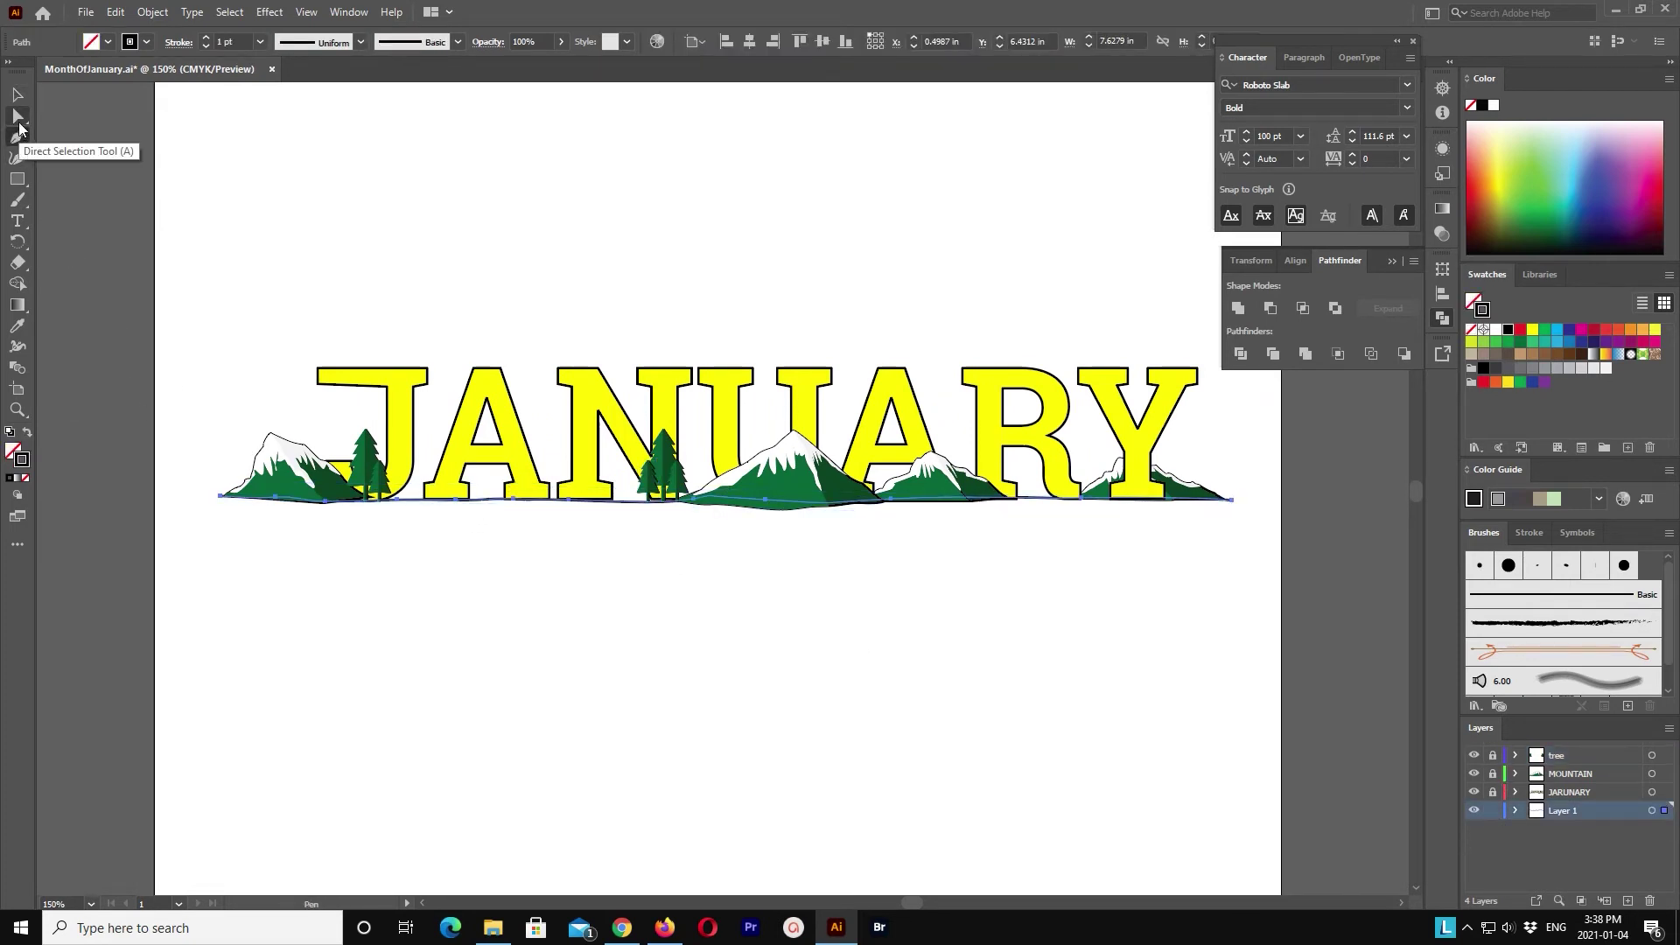
pyautogui.click(222, 496)
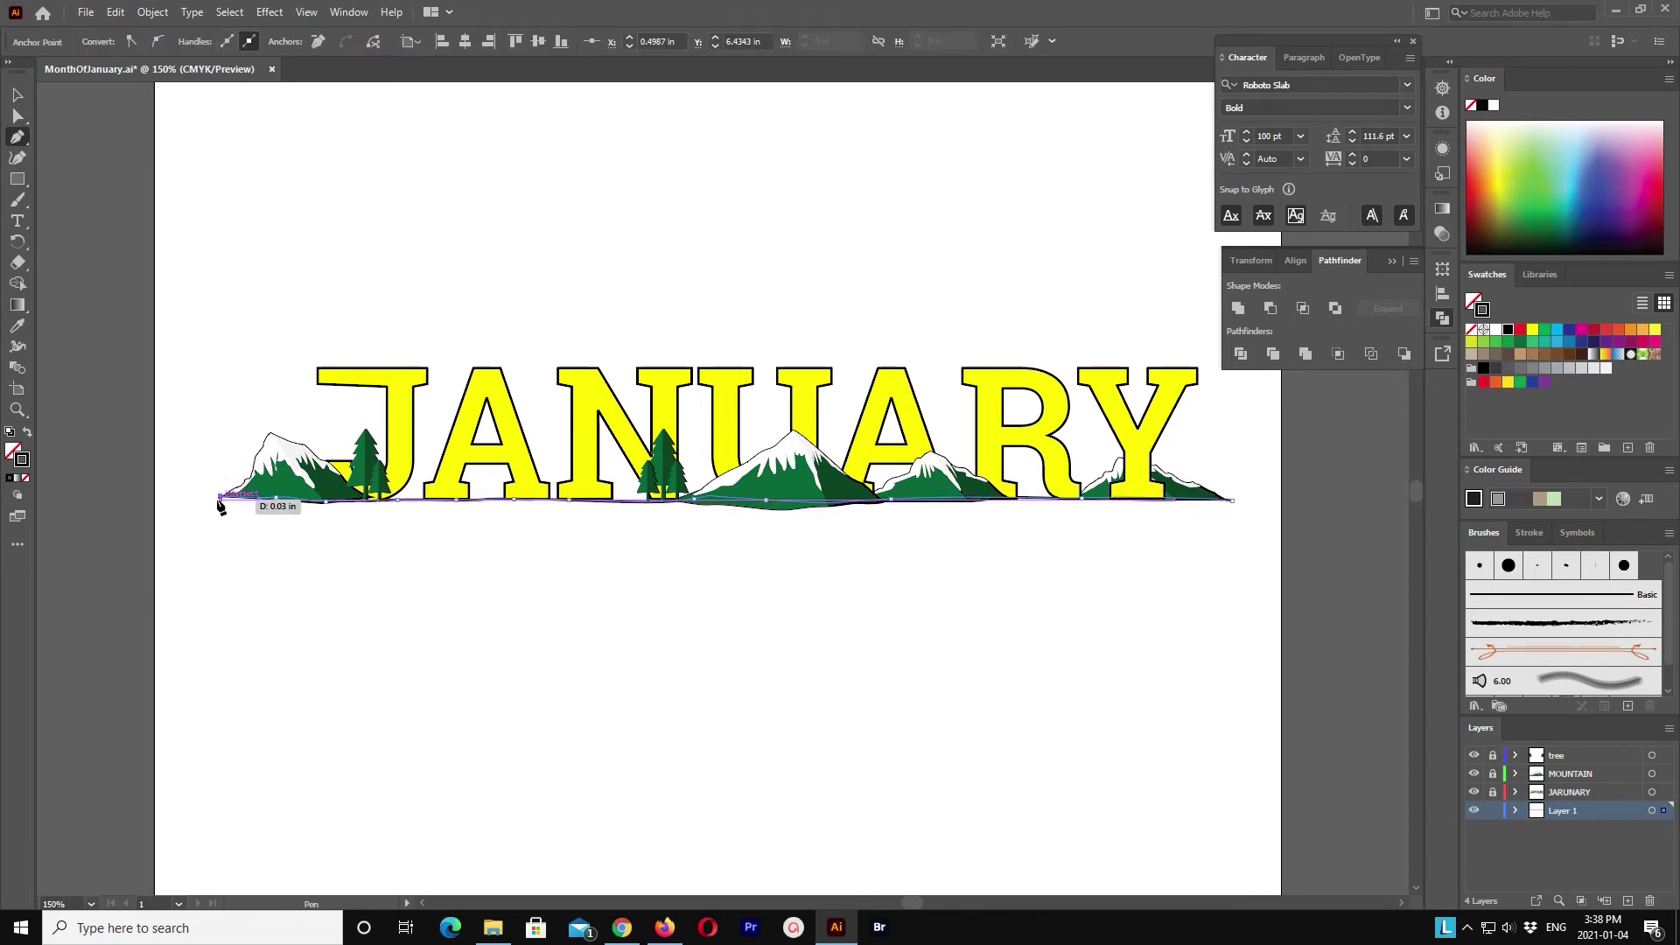
pyautogui.moveTo(219, 506); pyautogui.dragTo(329, 514)
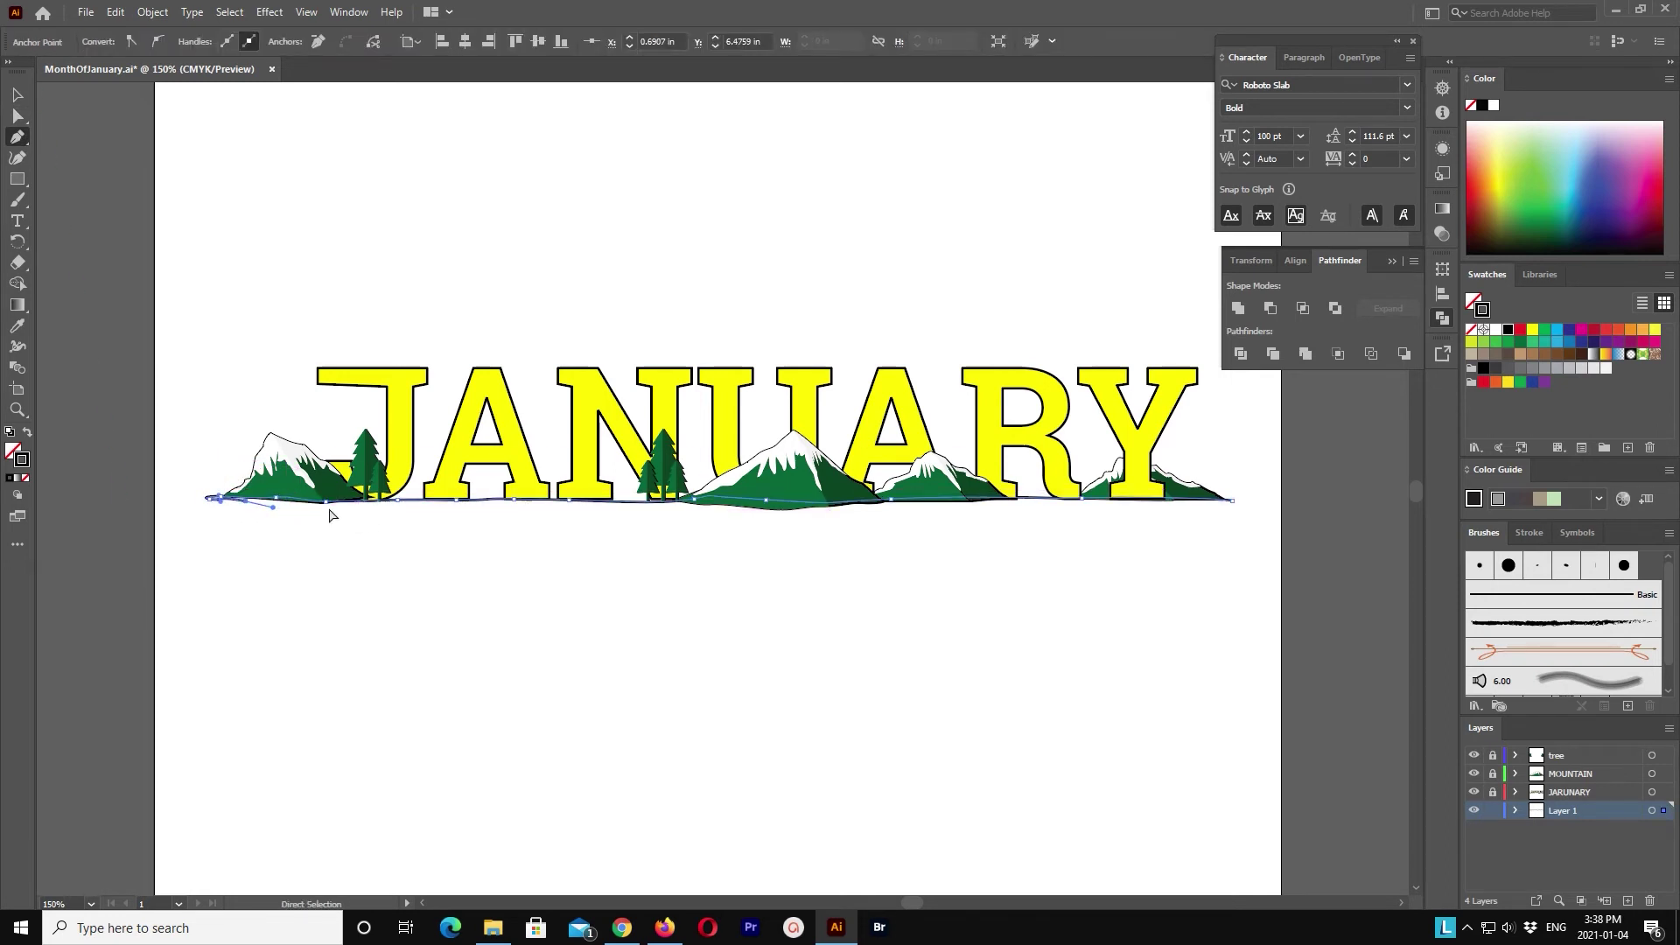
pyautogui.hotkey('ctrl', '=')
pyautogui.hotkey('ctrl', '=')
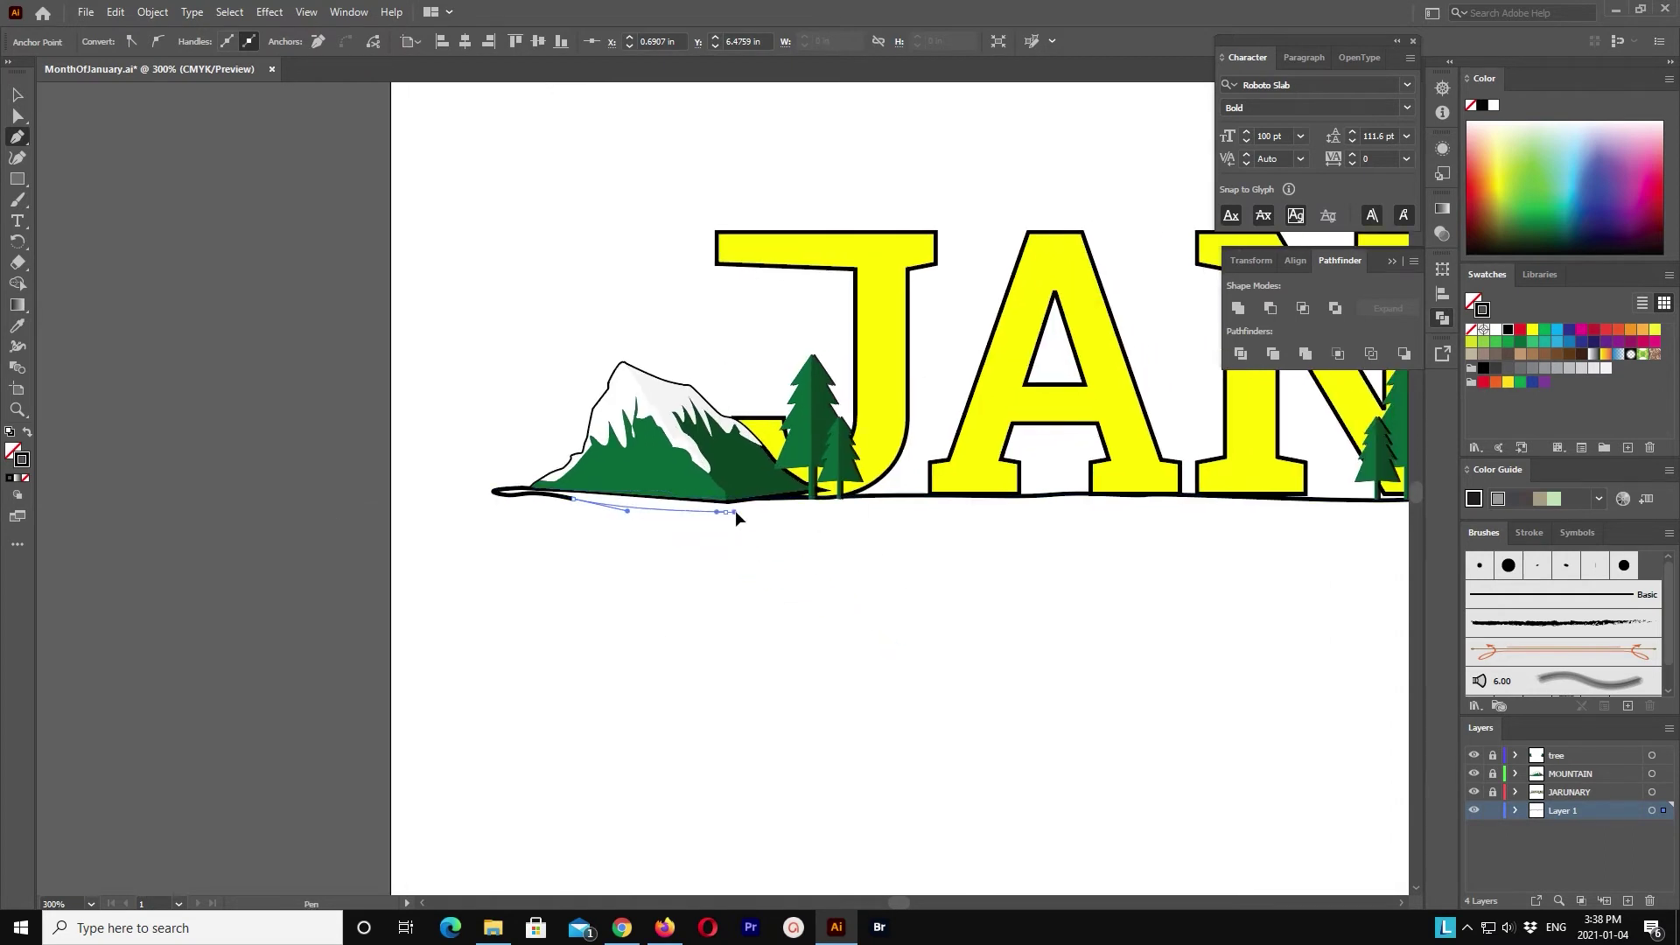
# Step: Extend the wavy ground path with curved anchors past the Y and close it
pyautogui.click(853, 507)
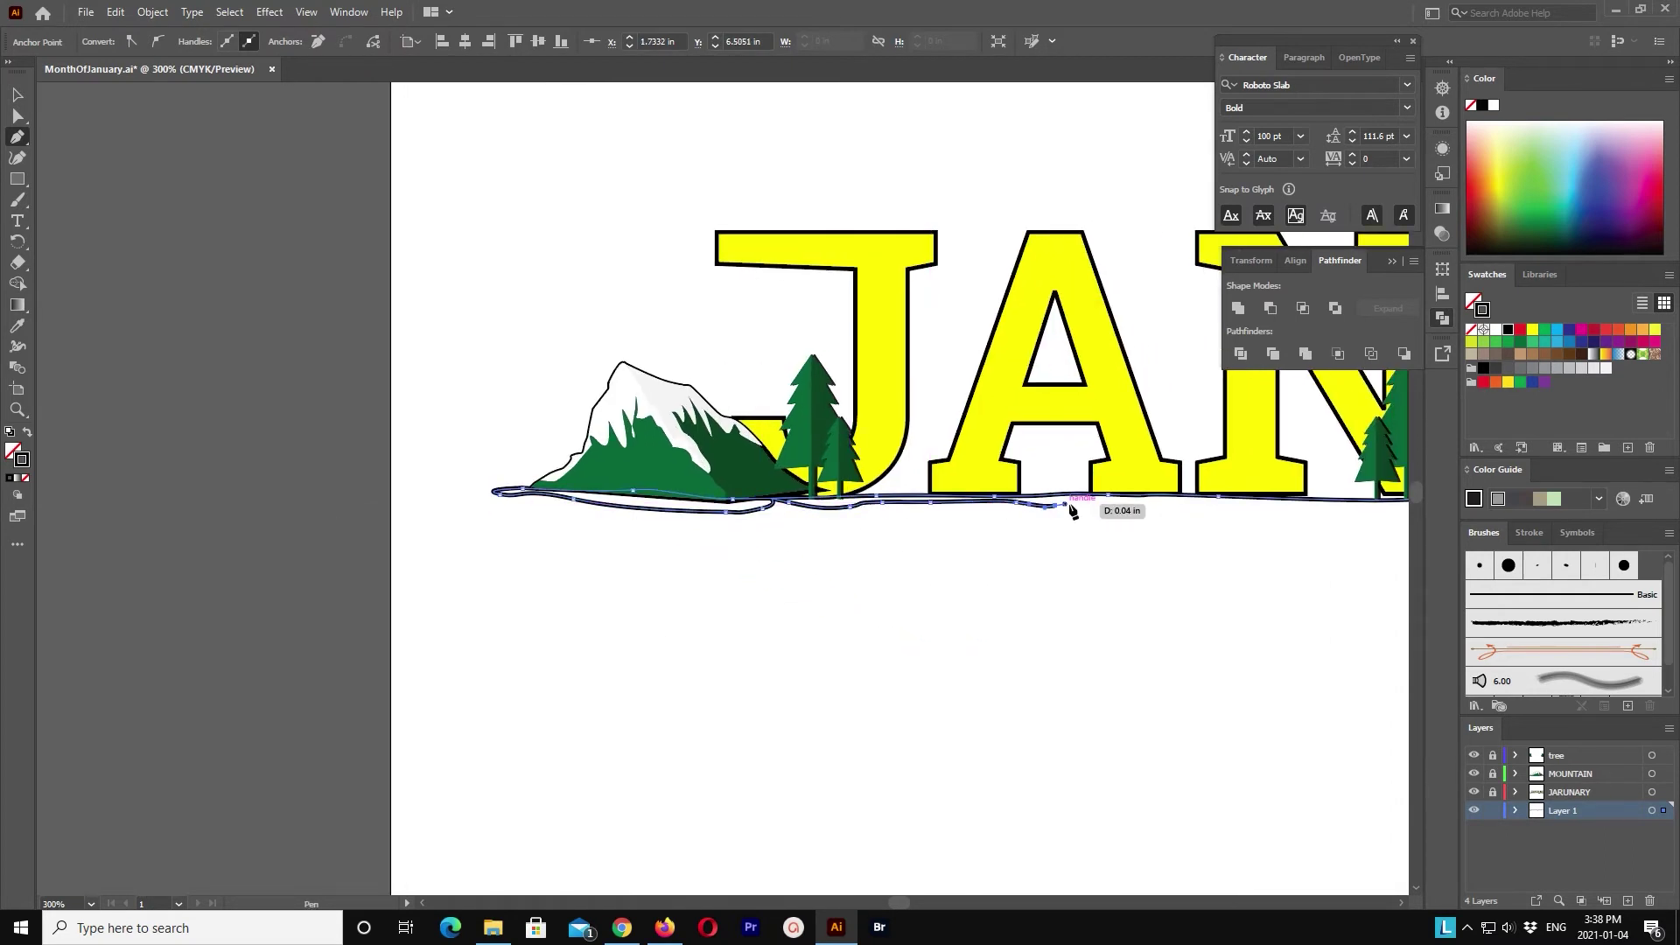
pyautogui.moveTo(1088, 507); pyautogui.dragTo(638, 572)
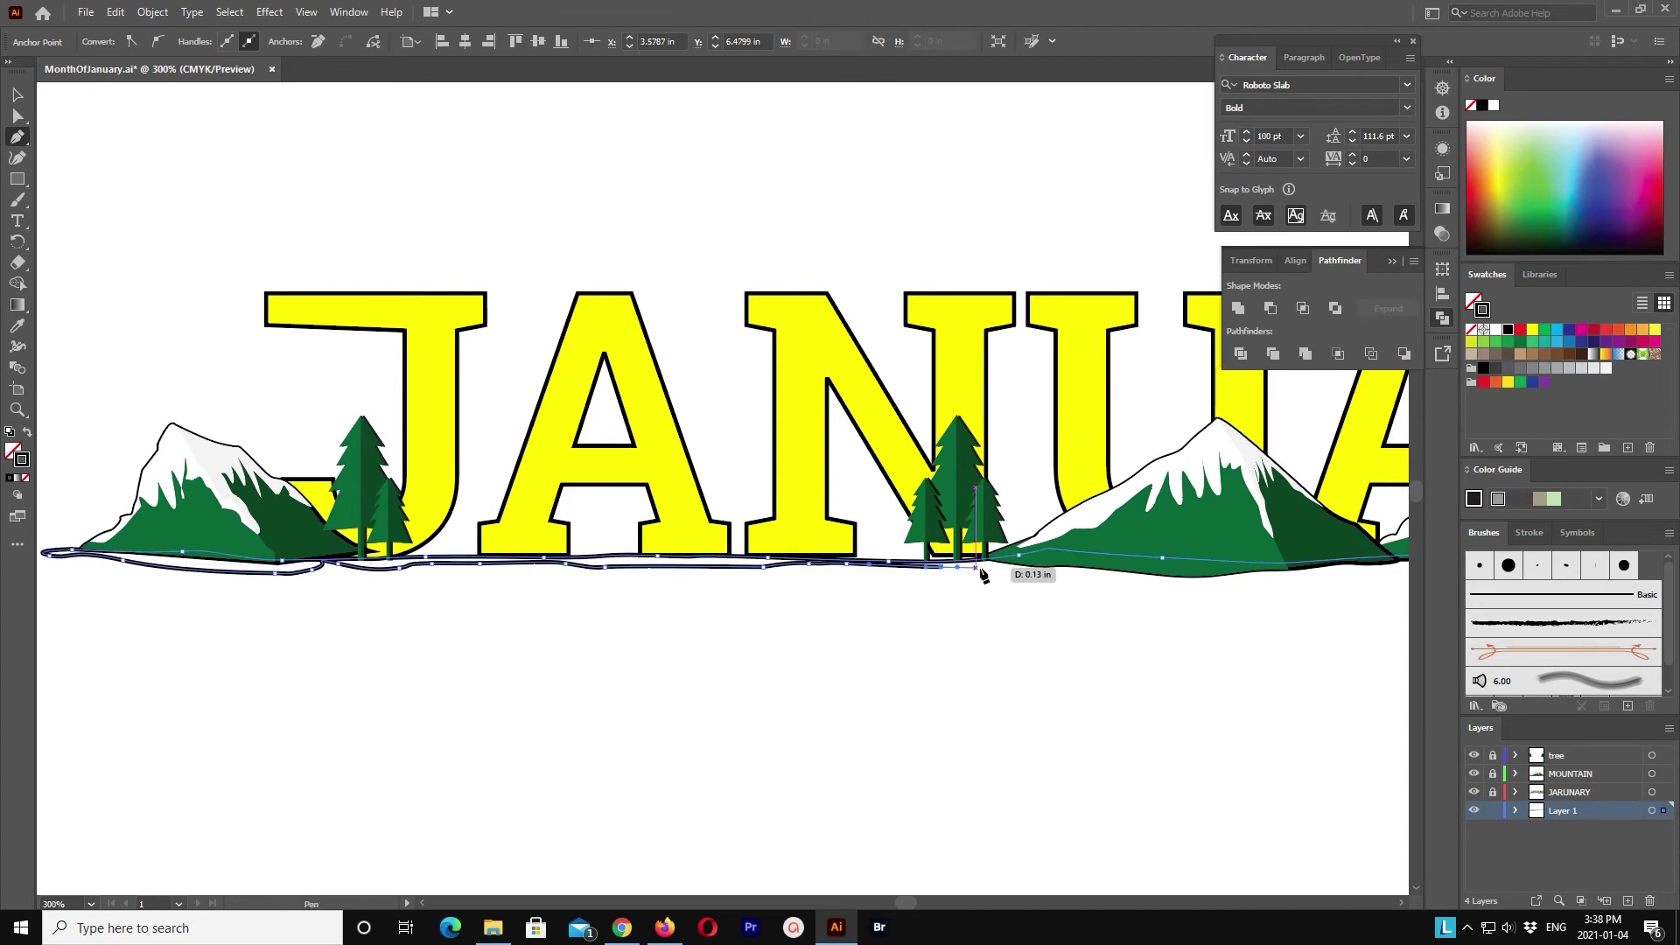
pyautogui.hscroll(5, 983, 569)
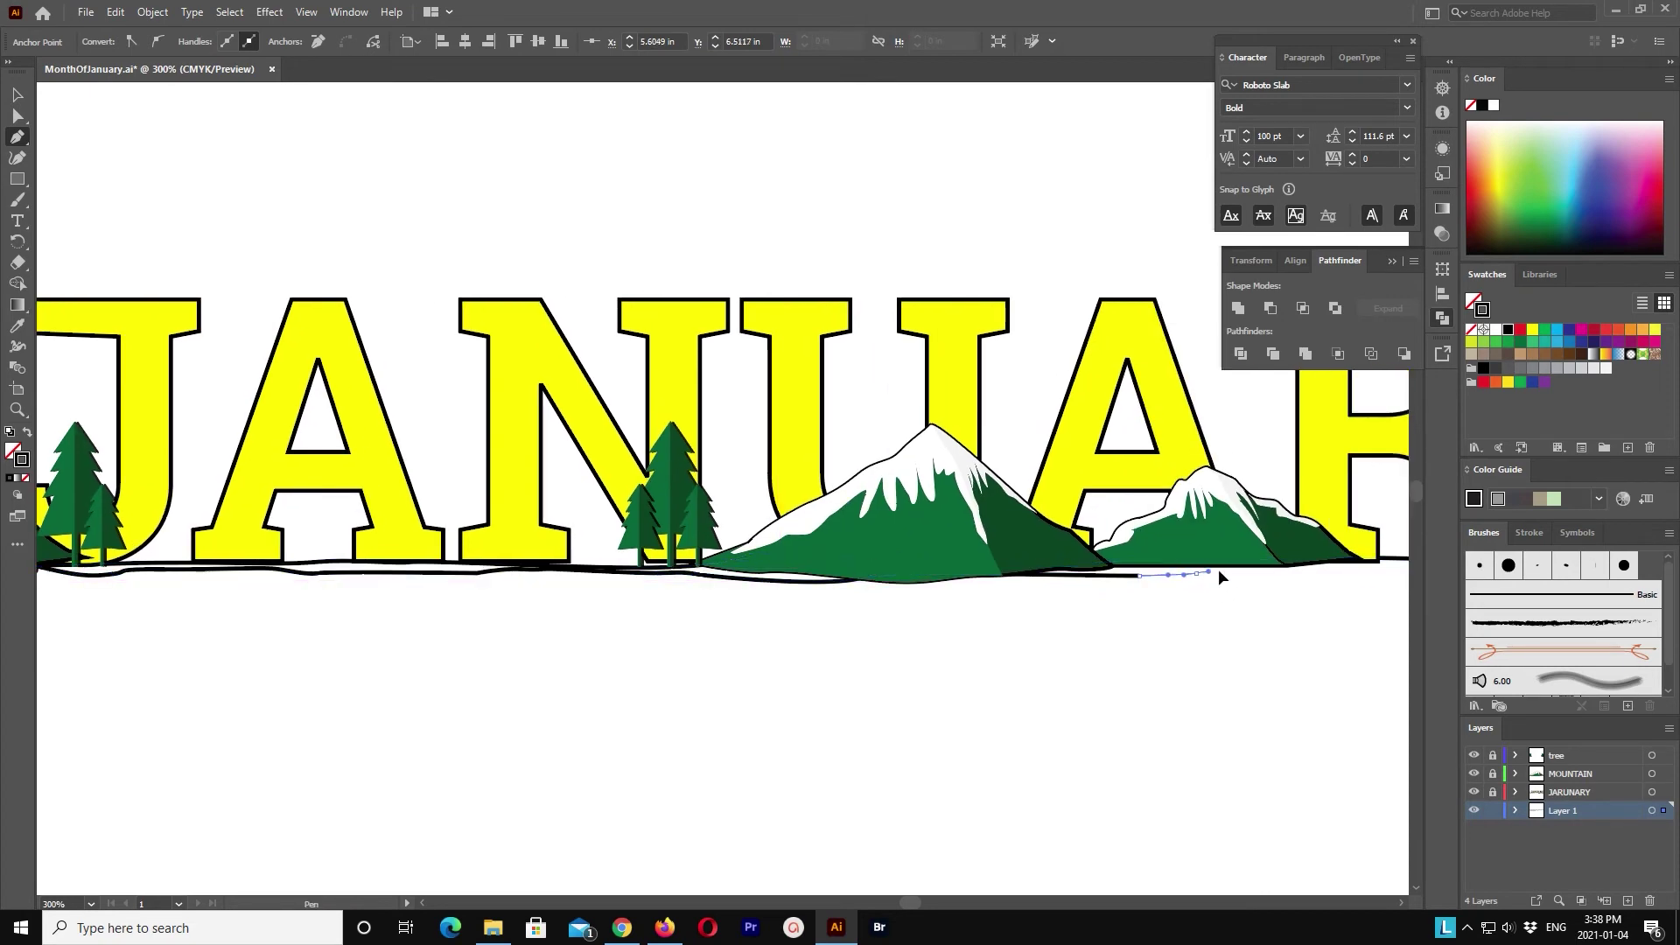
pyautogui.hscroll(5, 1219, 569)
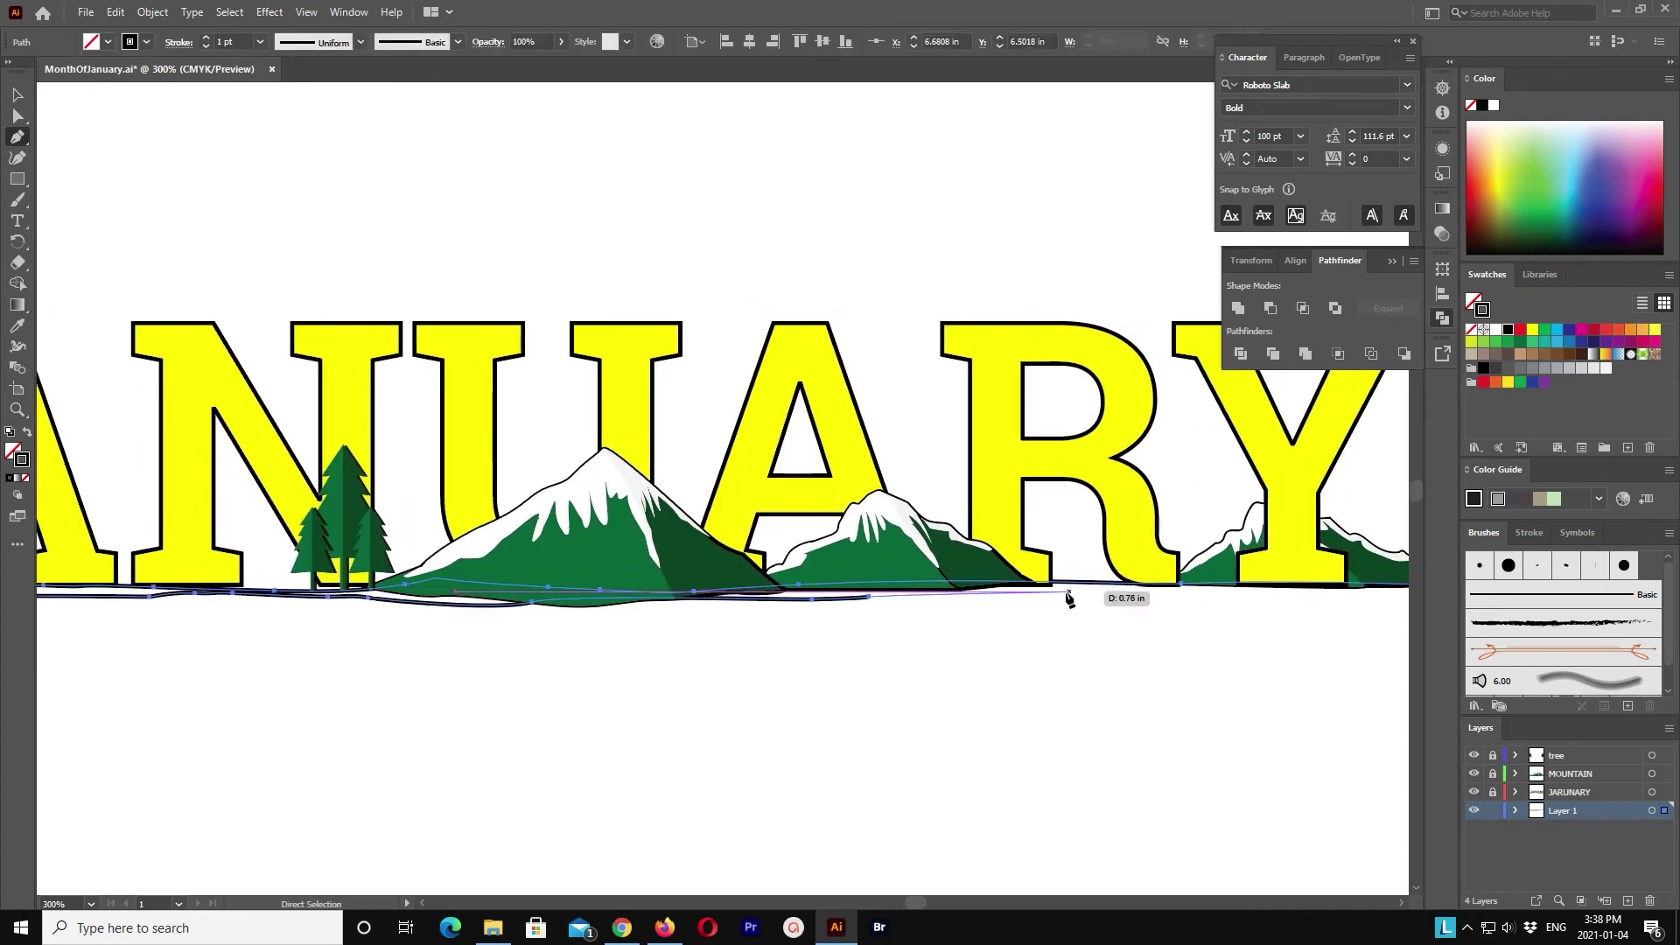
pyautogui.hscroll(6, 1167, 594)
pyautogui.click(893, 620)
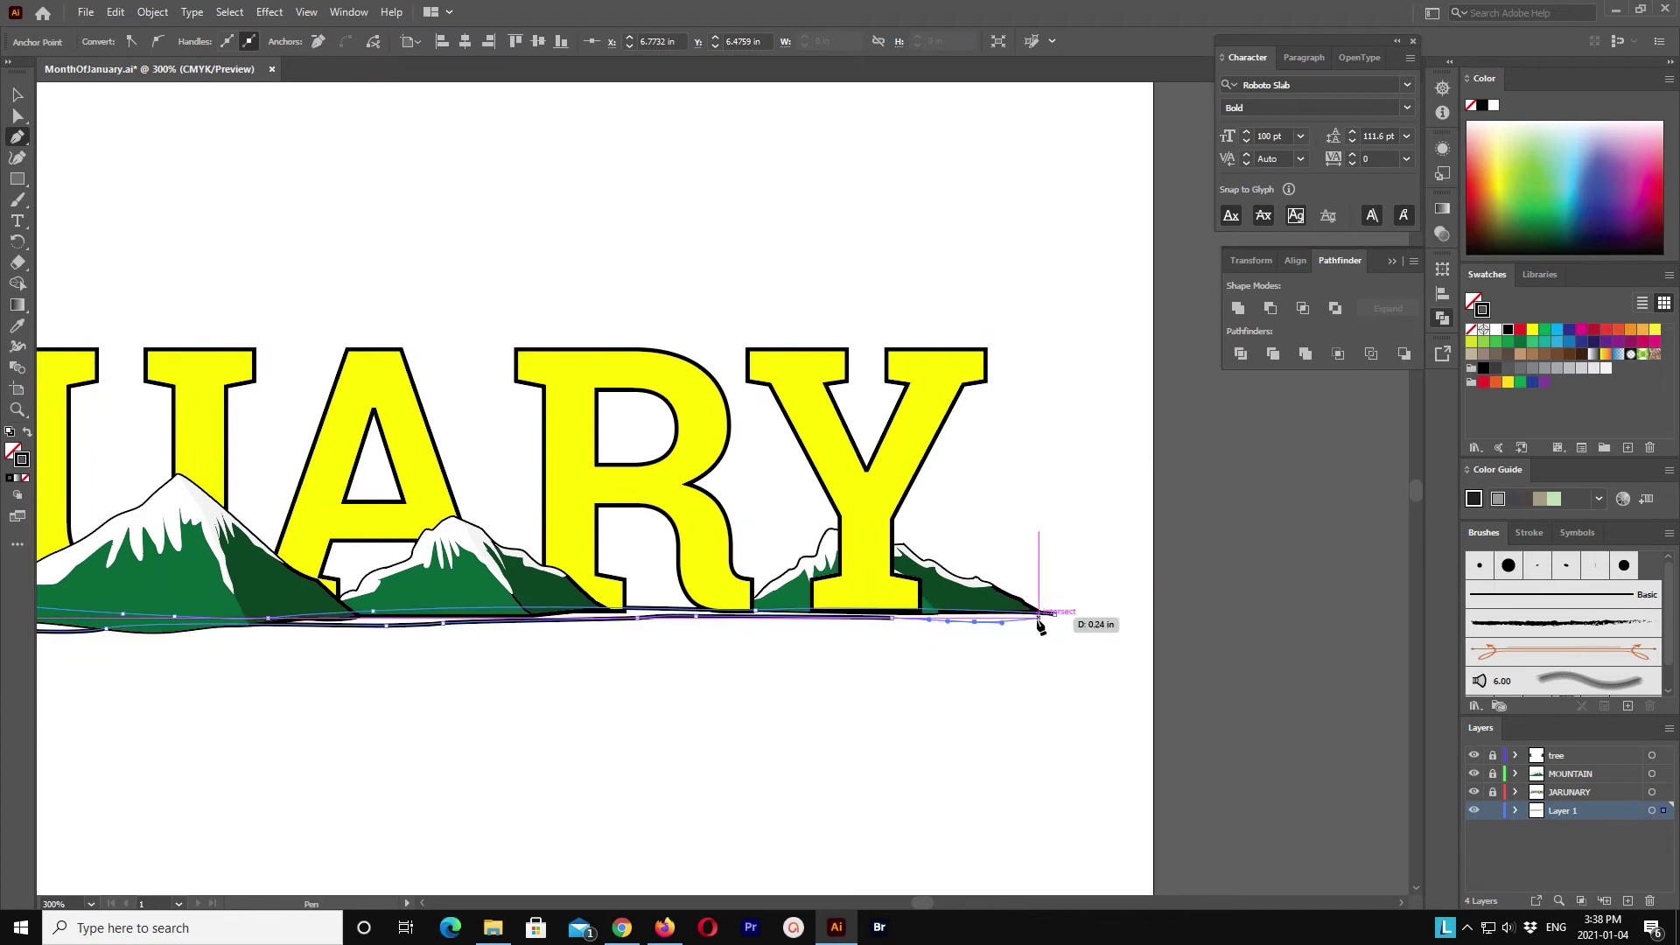
pyautogui.moveTo(1052, 616); pyautogui.dragTo(1125, 618)
pyautogui.click(1126, 617)
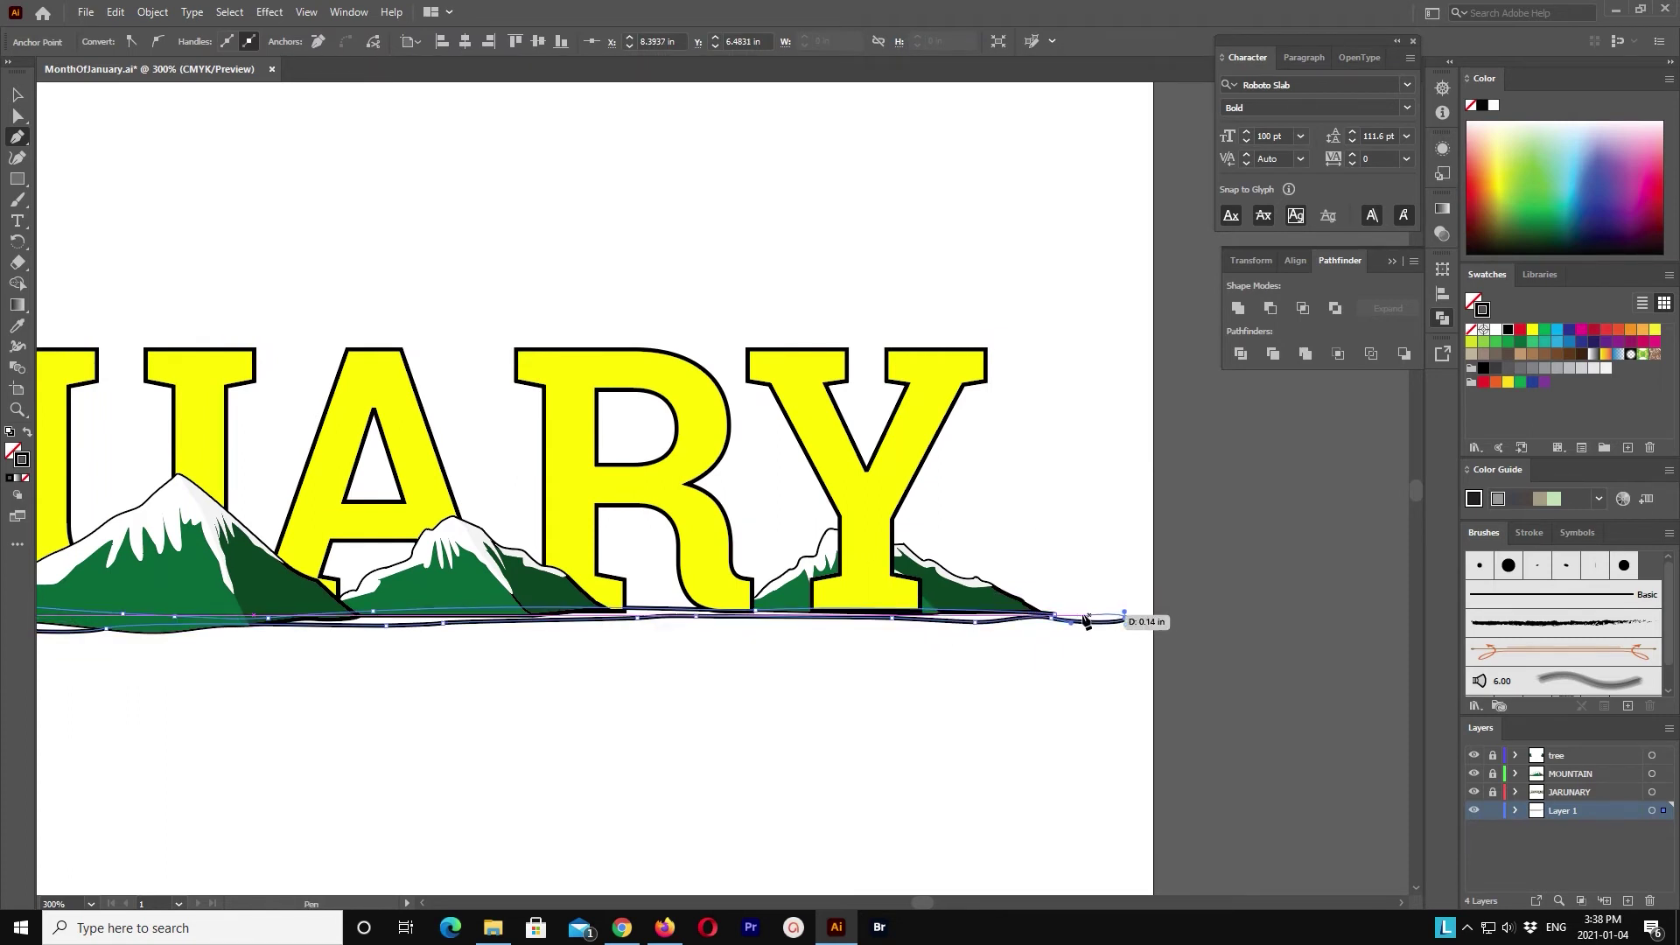
# Step: Fill the new ground shape with black
pyautogui.click(18, 94)
pyautogui.click(27, 431)
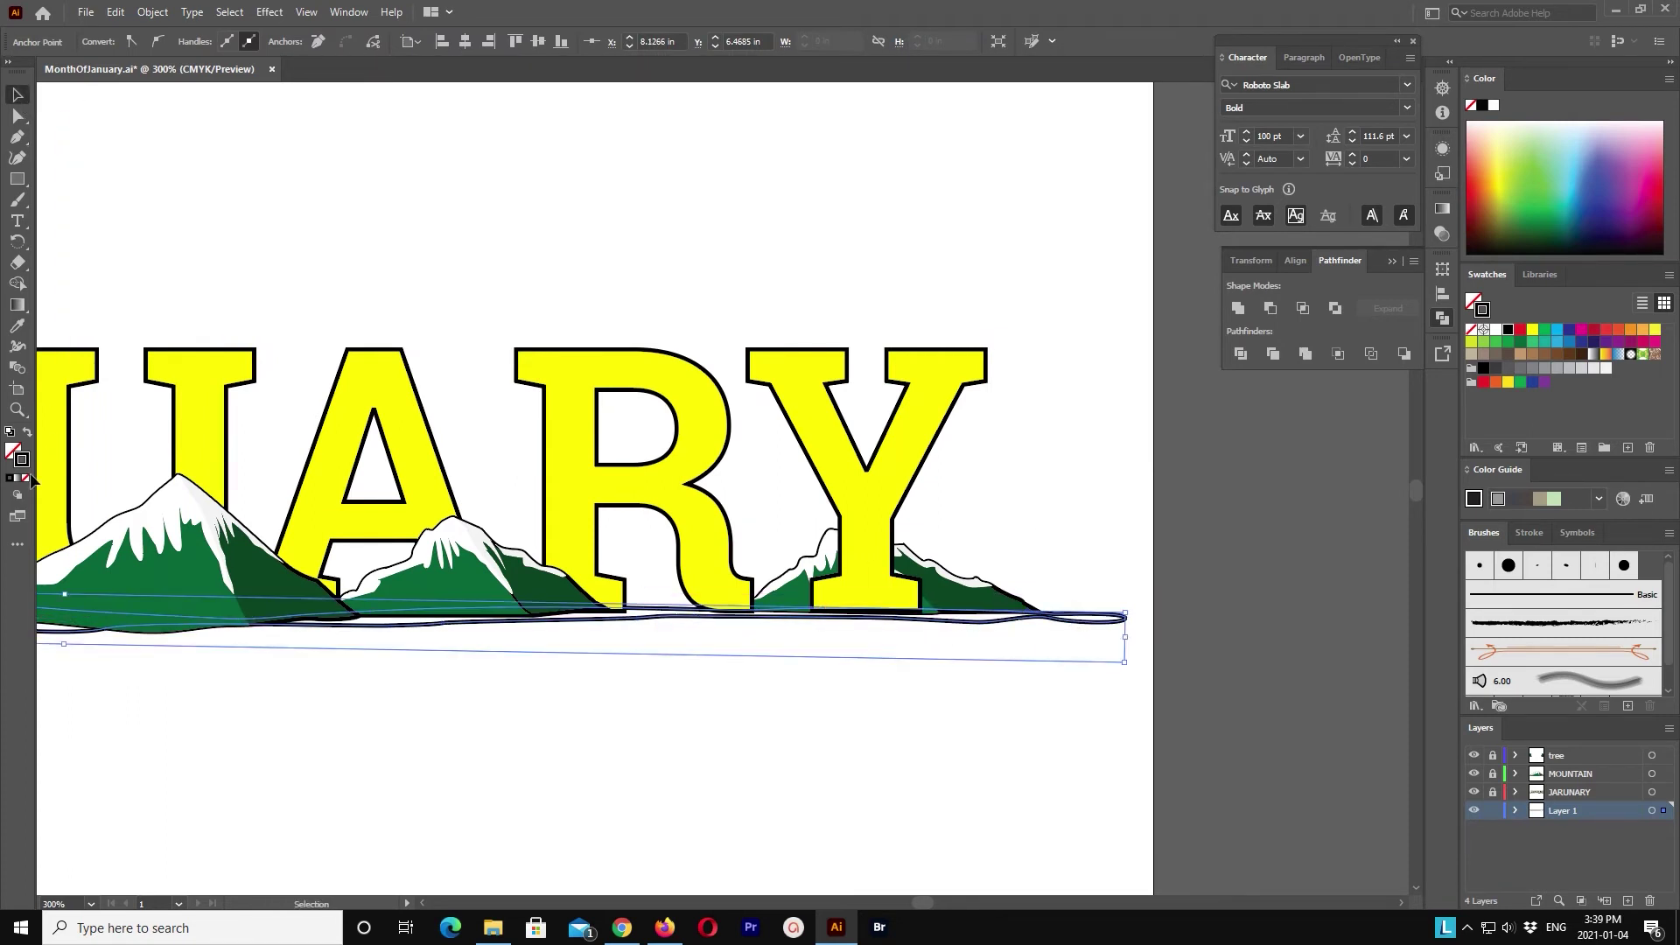
pyautogui.click(532, 743)
pyautogui.moveTo(531, 743); pyautogui.dragTo(1051, 754)
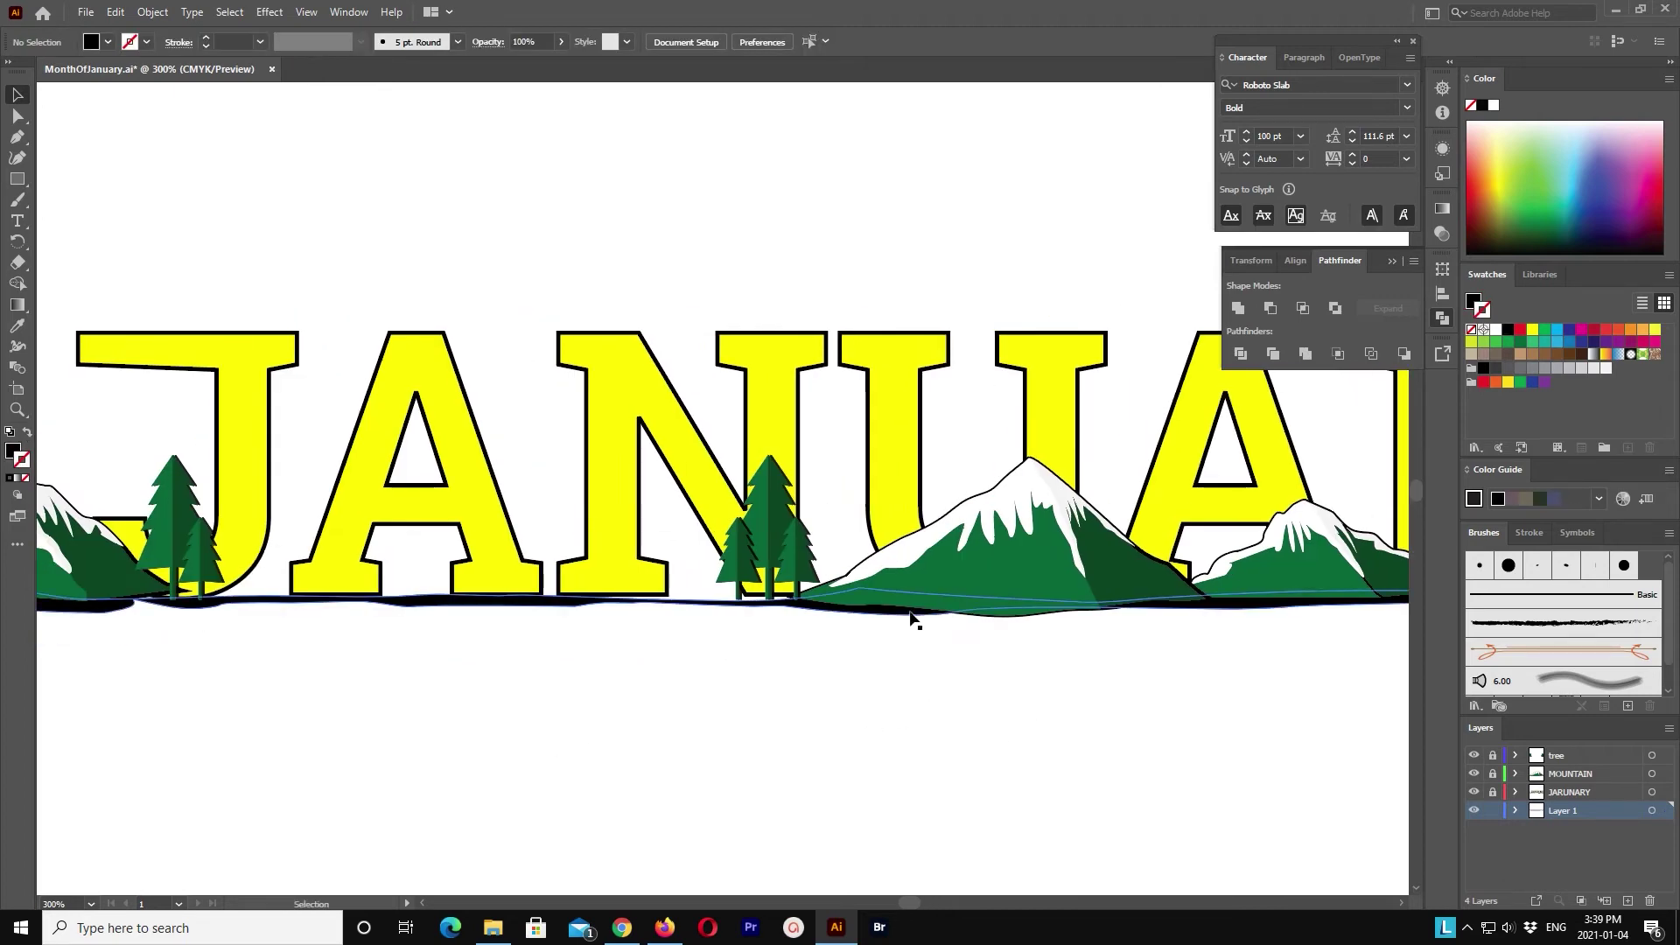
# Step: Move a ground anchor right, then nudge it down and right with the arrow keys
pyautogui.press('a')
pyautogui.click(958, 613)
pyautogui.moveTo(957, 612); pyautogui.dragTo(1026, 618)
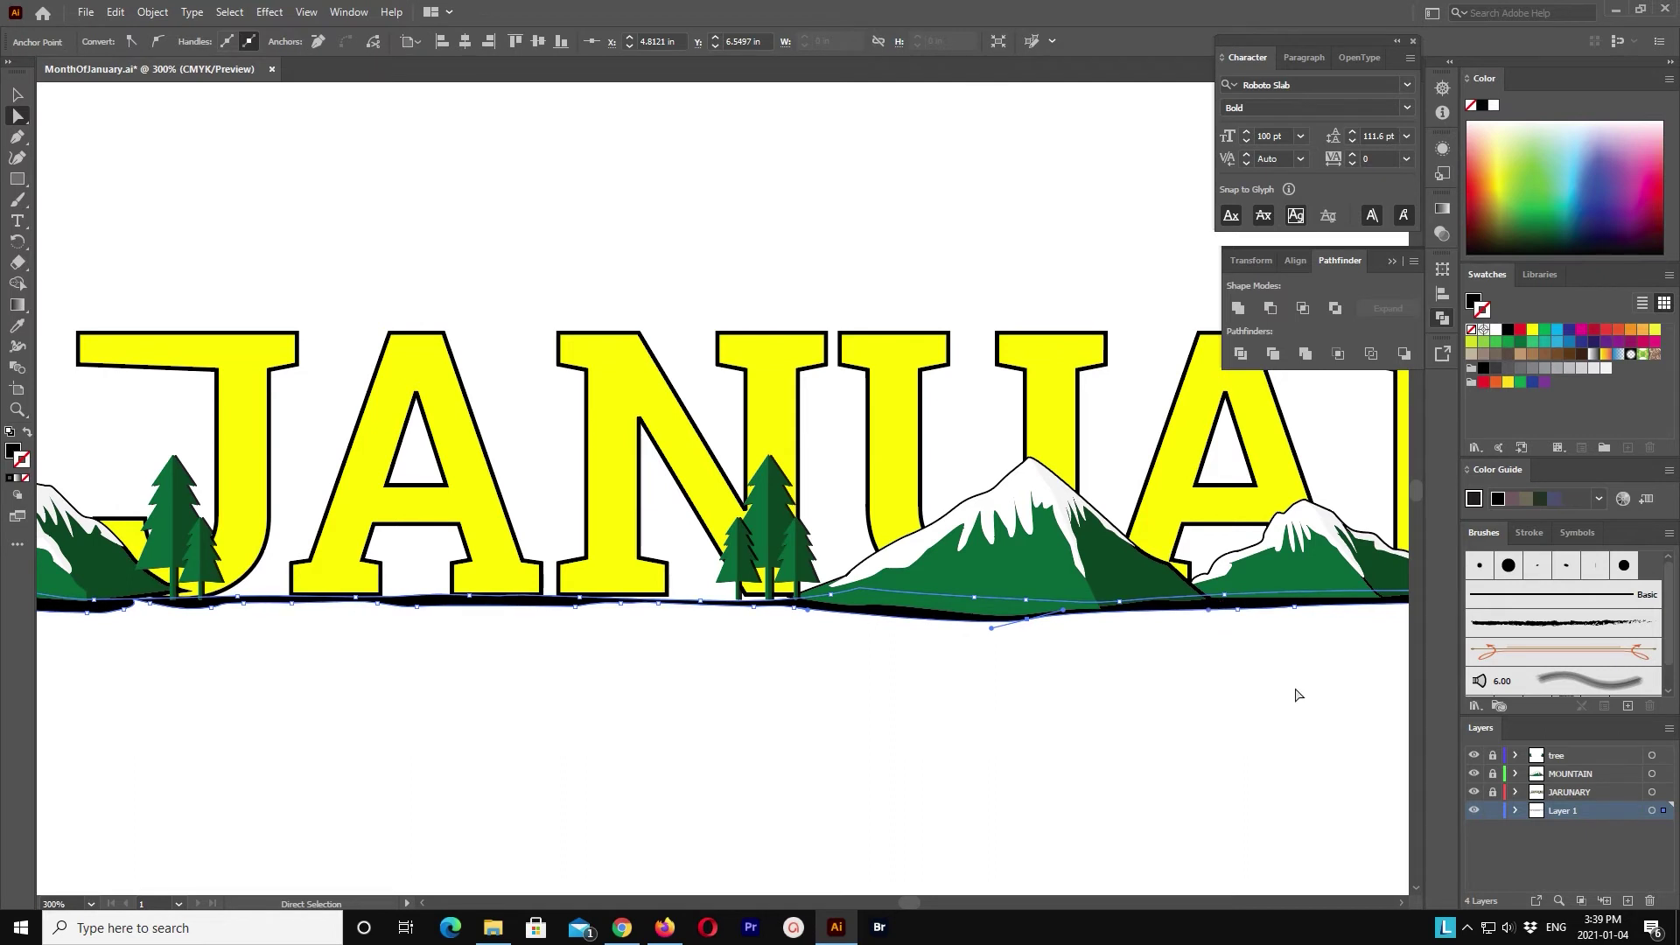
pyautogui.press('Down')
pyautogui.press('Right')
pyautogui.press('Right')
pyautogui.press('Right')
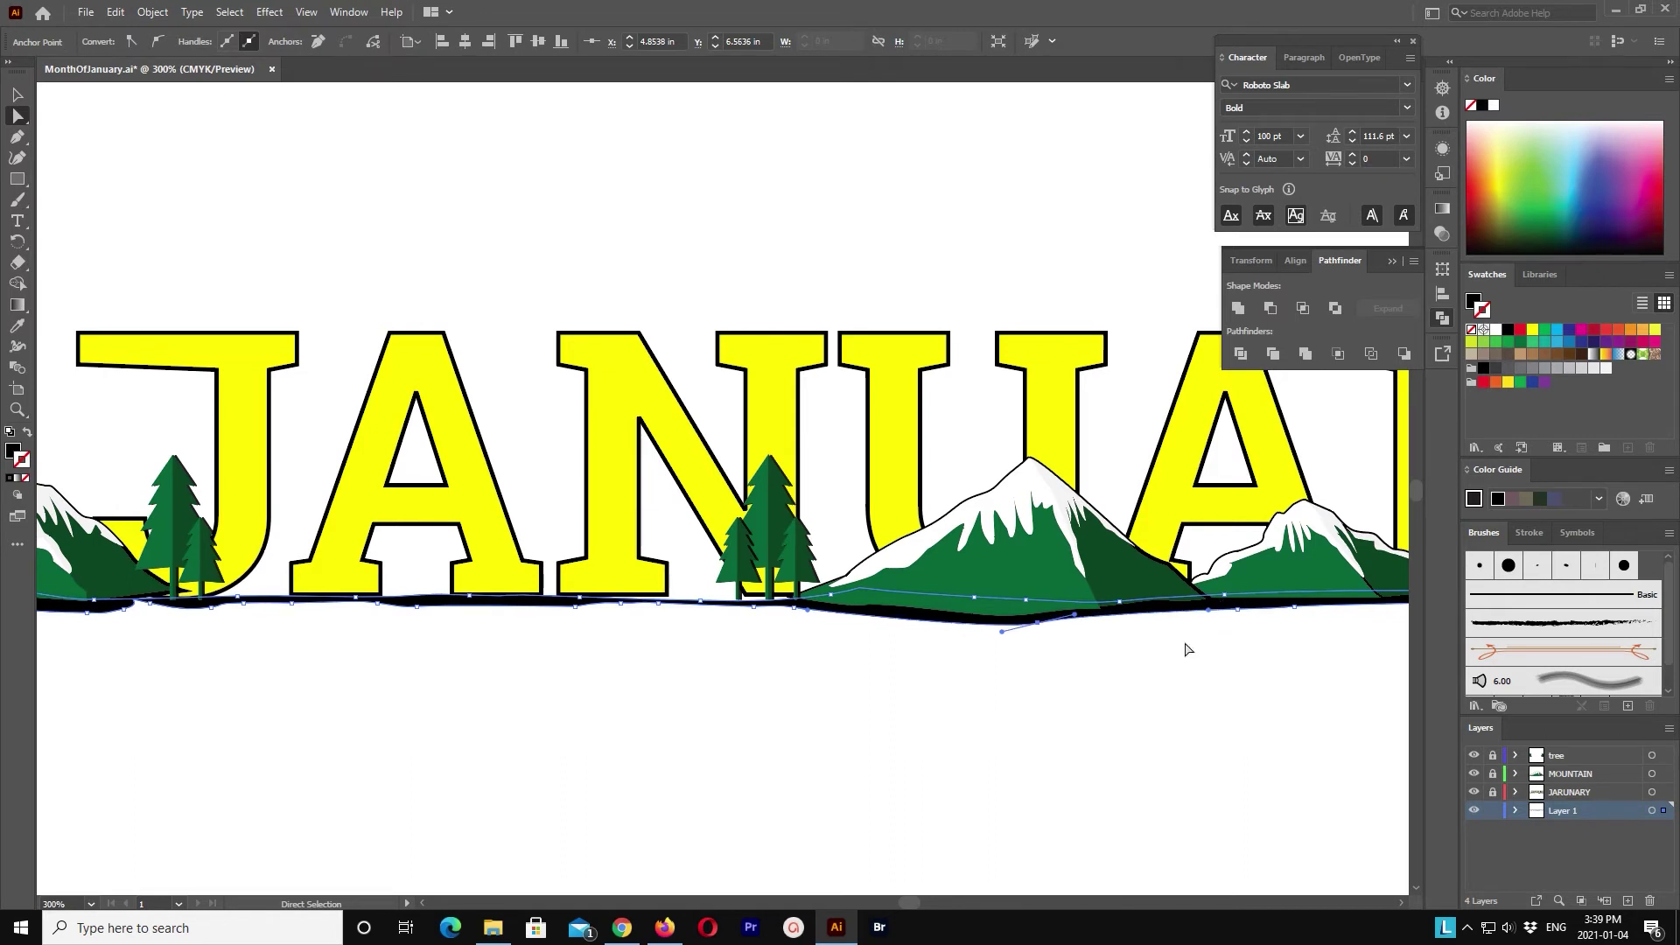
# Step: Shift the ground line slightly right and reshape its lower edge under the trees
pyautogui.click(761, 610)
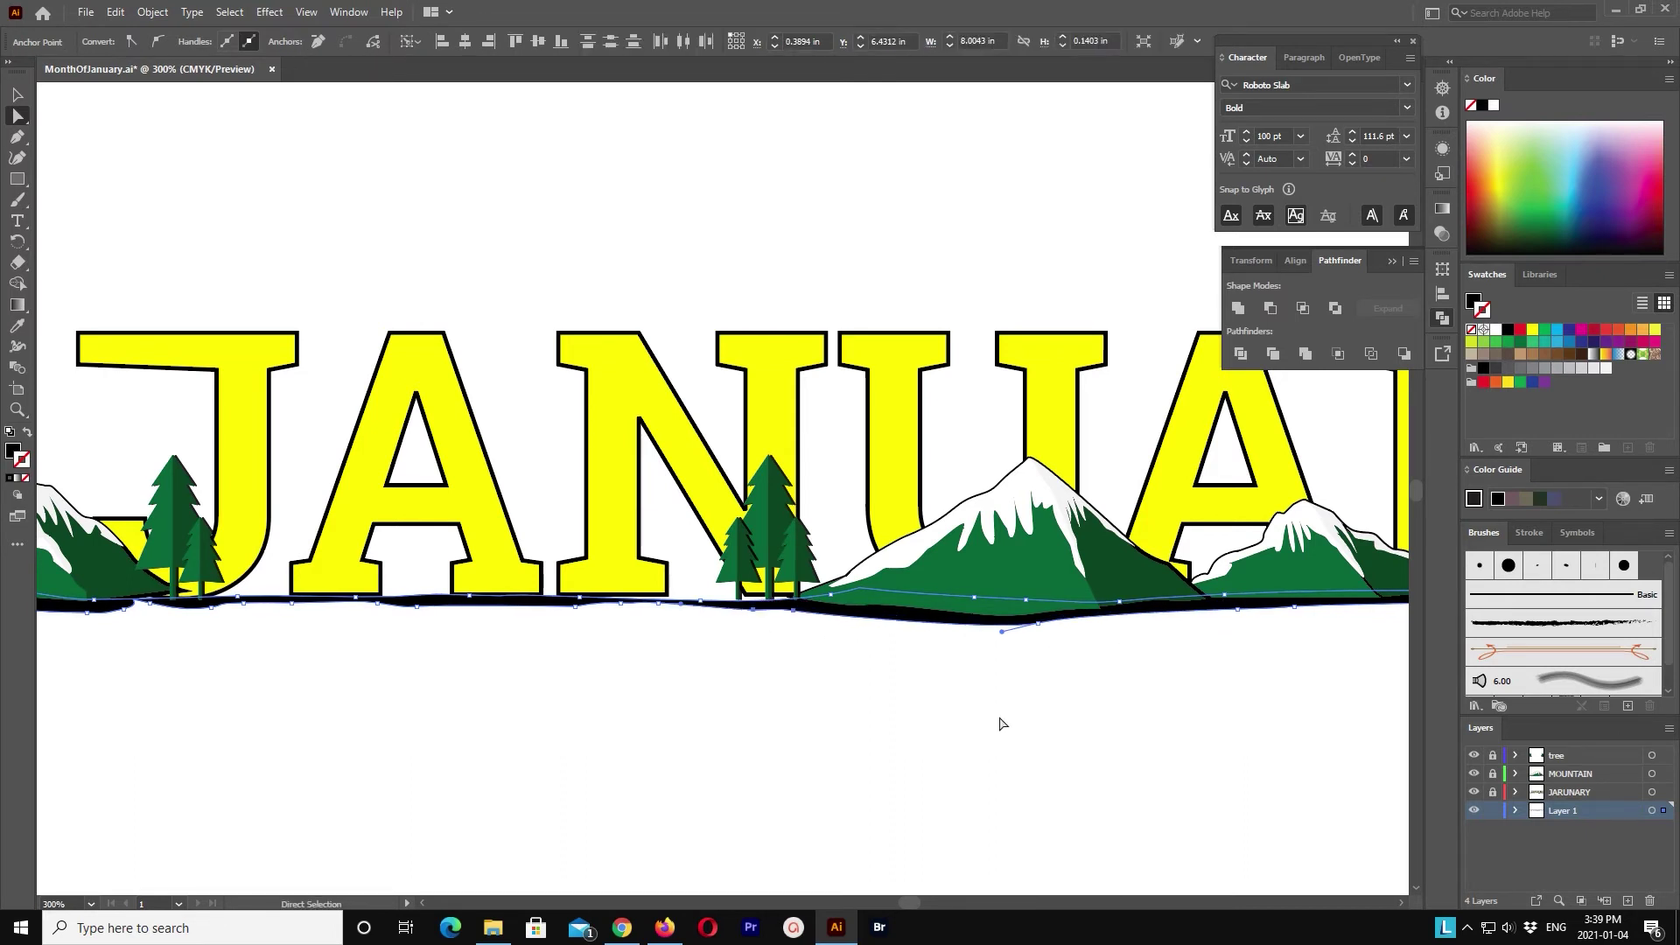
pyautogui.scroll(3, 1003, 723)
pyautogui.moveTo(784, 492); pyautogui.dragTo(811, 487)
pyautogui.click(433, 475)
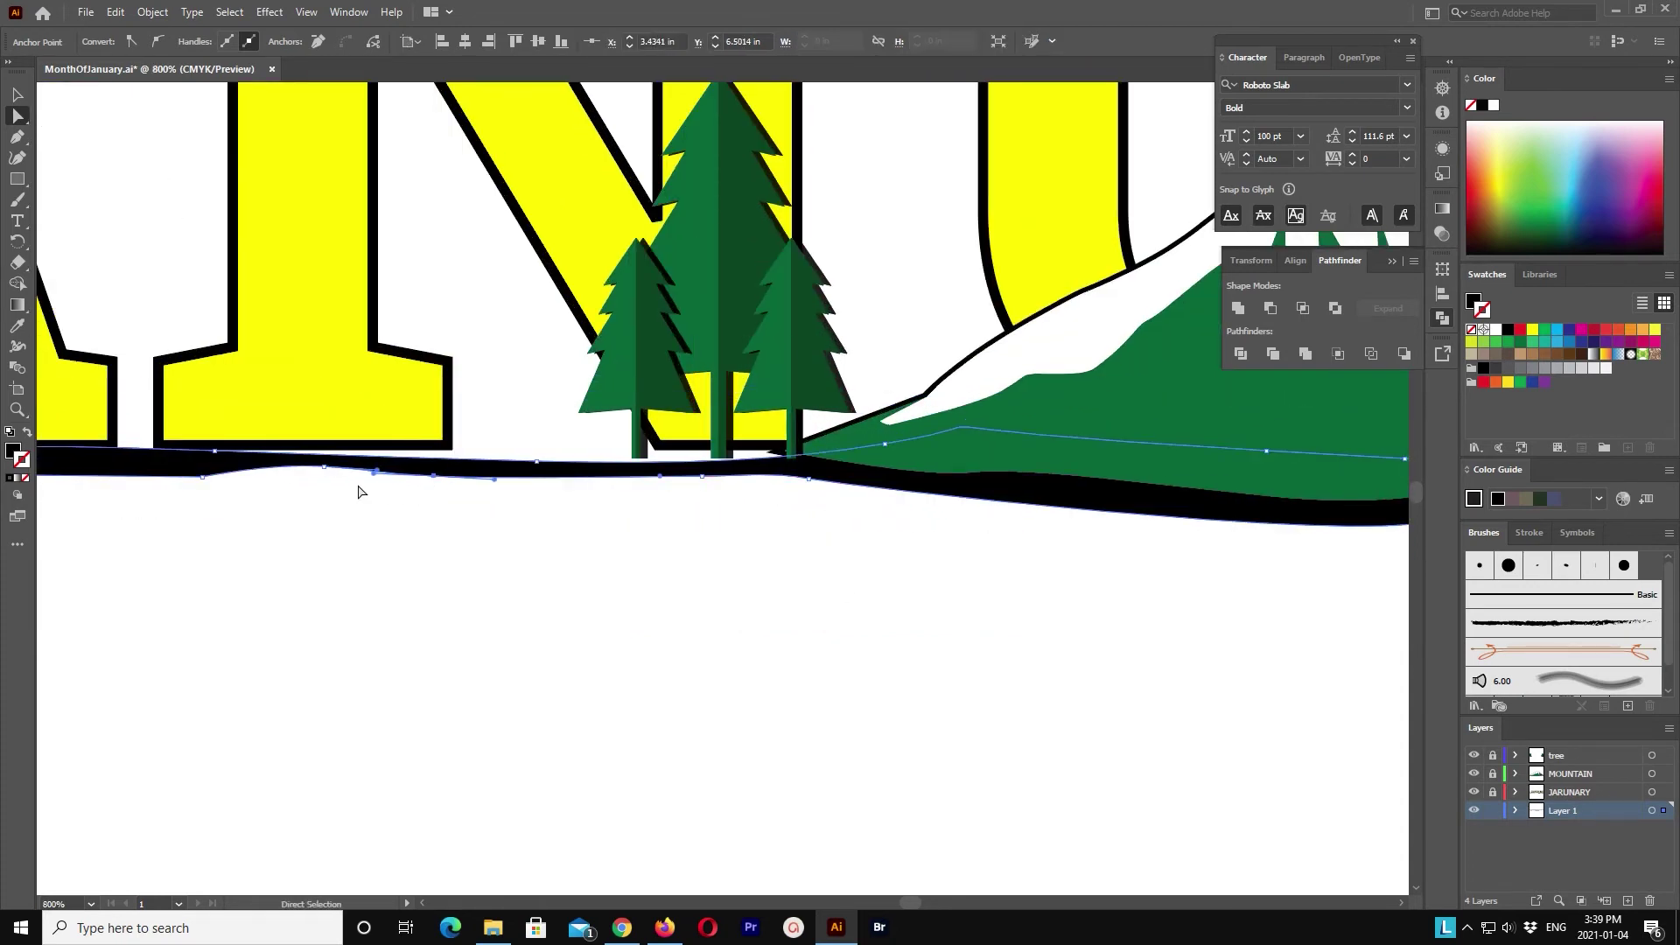
pyautogui.moveTo(324, 470); pyautogui.dragTo(326, 475)
pyautogui.moveTo(682, 484); pyautogui.dragTo(705, 483)
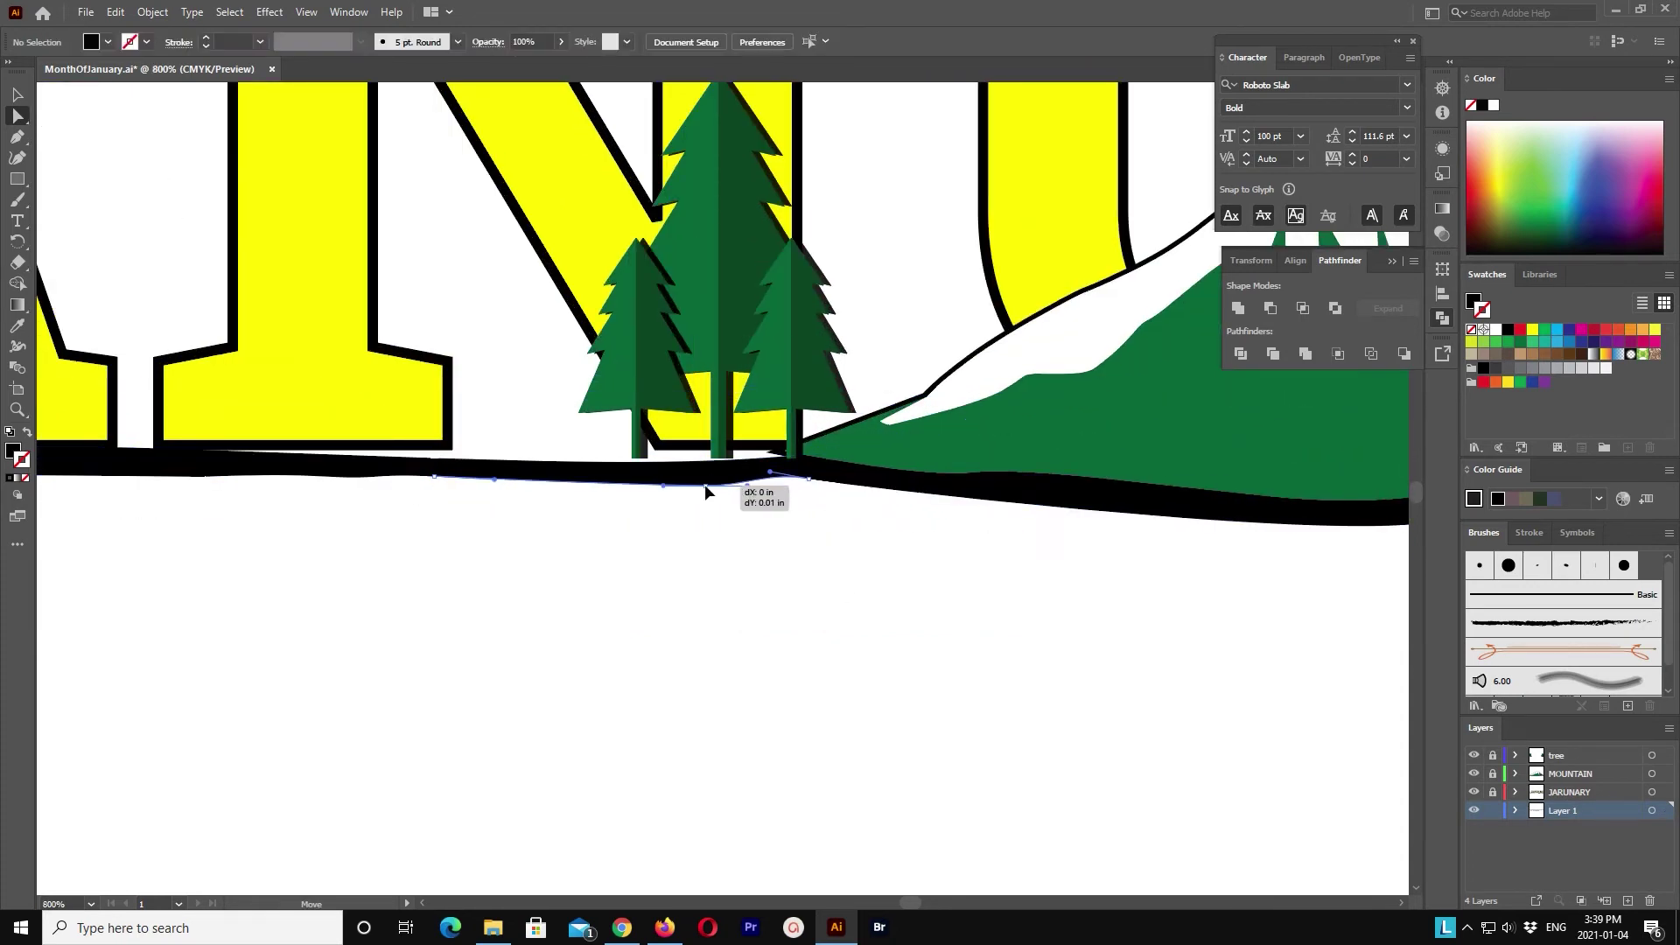
# Step: Nudge the pine tree group down onto the ground line
pyautogui.press('v')
pyautogui.click(719, 274)
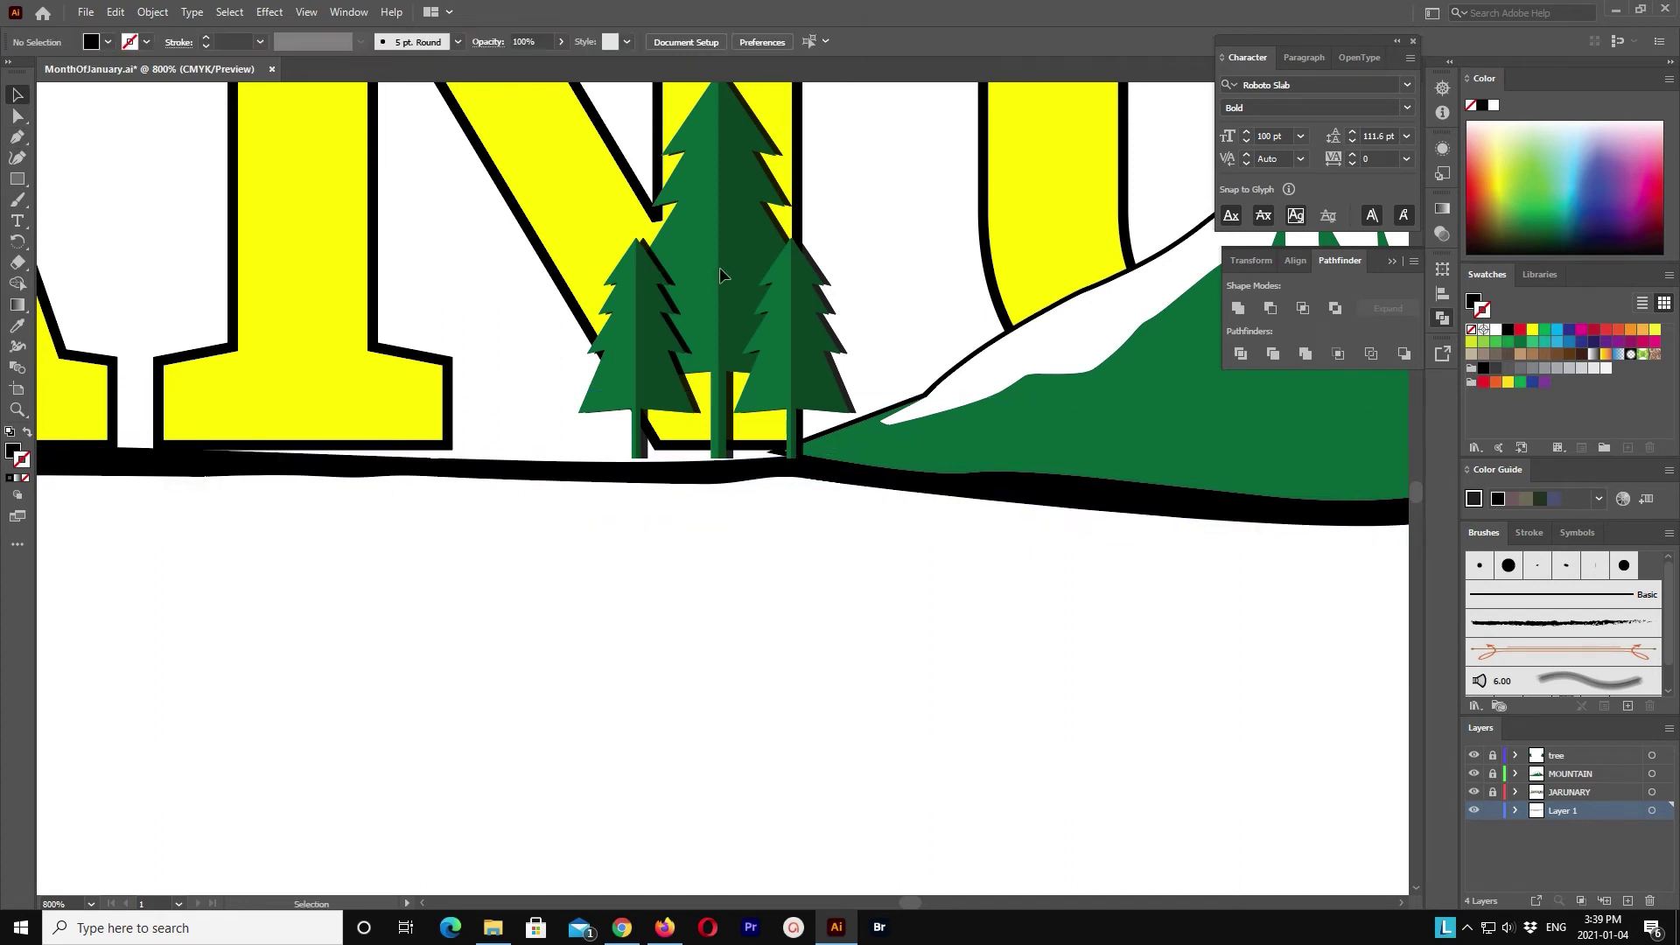
pyautogui.click(835, 348)
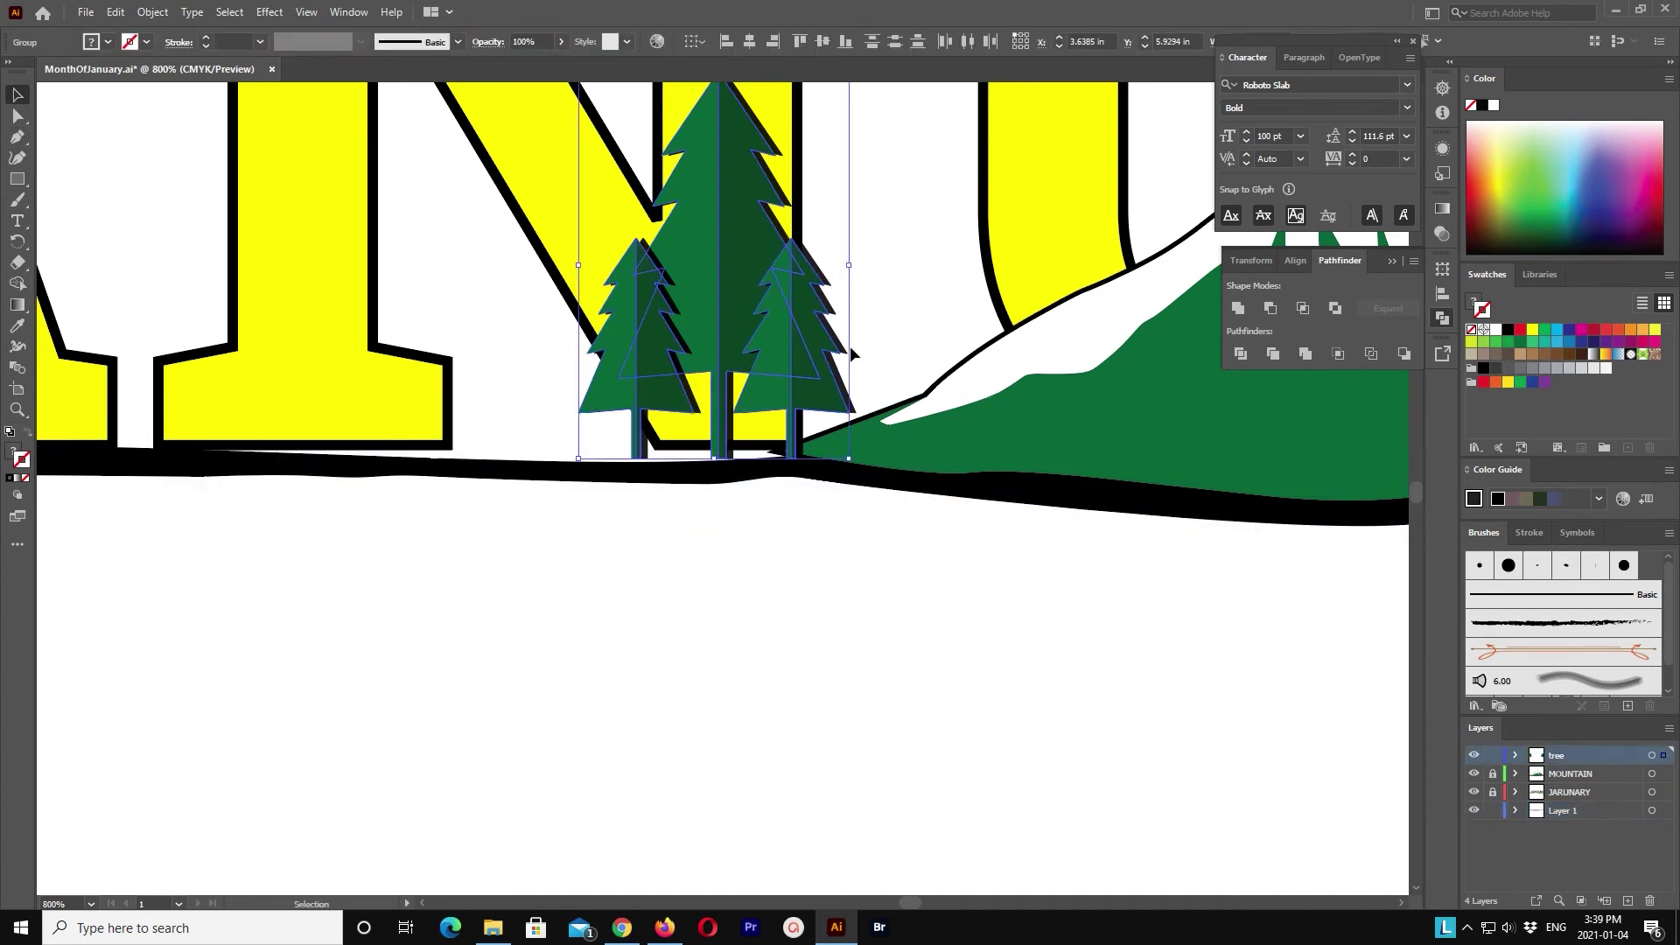
pyautogui.press('Down')
pyautogui.click(847, 585)
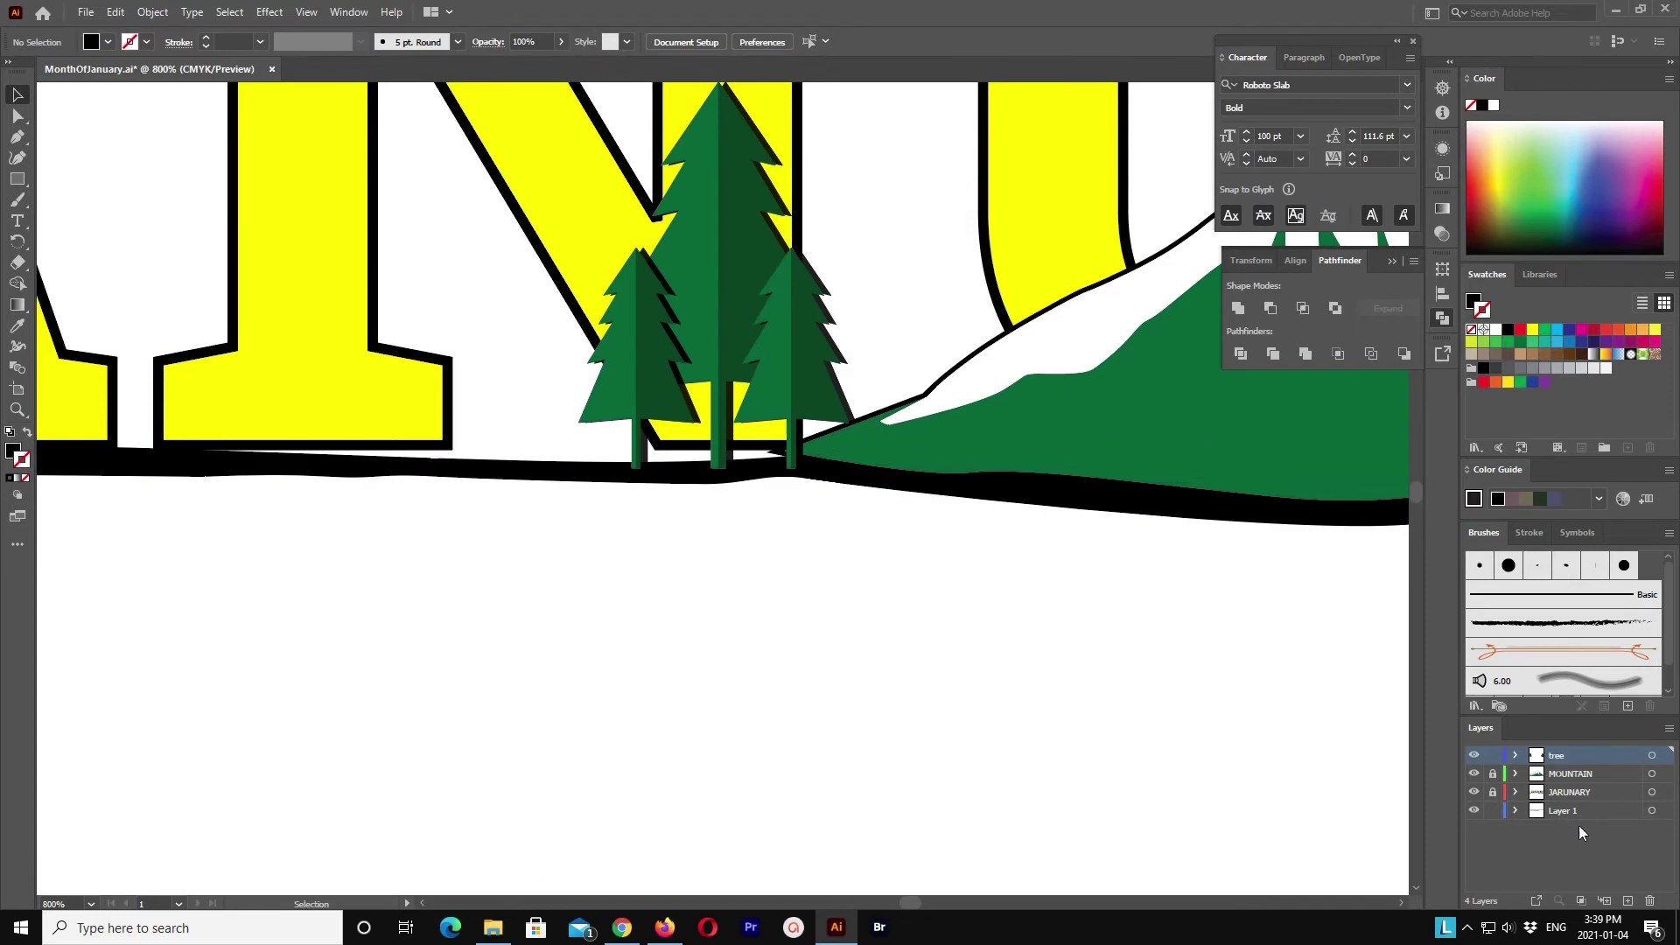
# Step: Lock the ground line's layer and the tree layer after checking the mountain's base anchors
pyautogui.press('a')
pyautogui.click(906, 460)
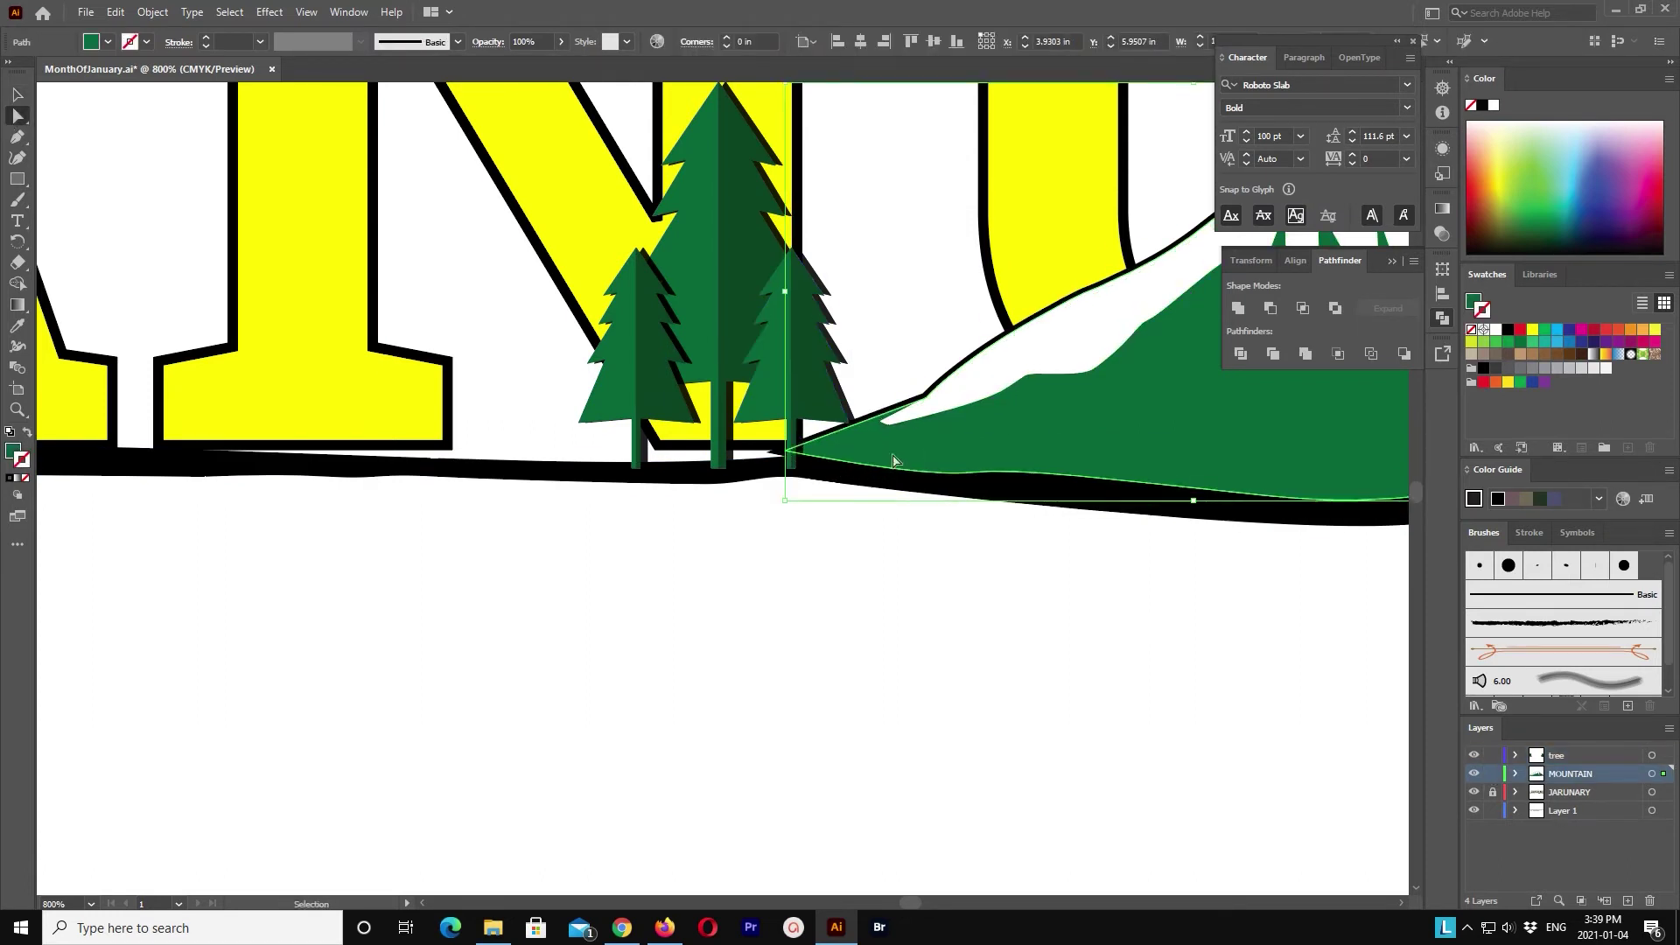
pyautogui.moveTo(825, 481); pyautogui.dragTo(774, 438)
pyautogui.click(1493, 810)
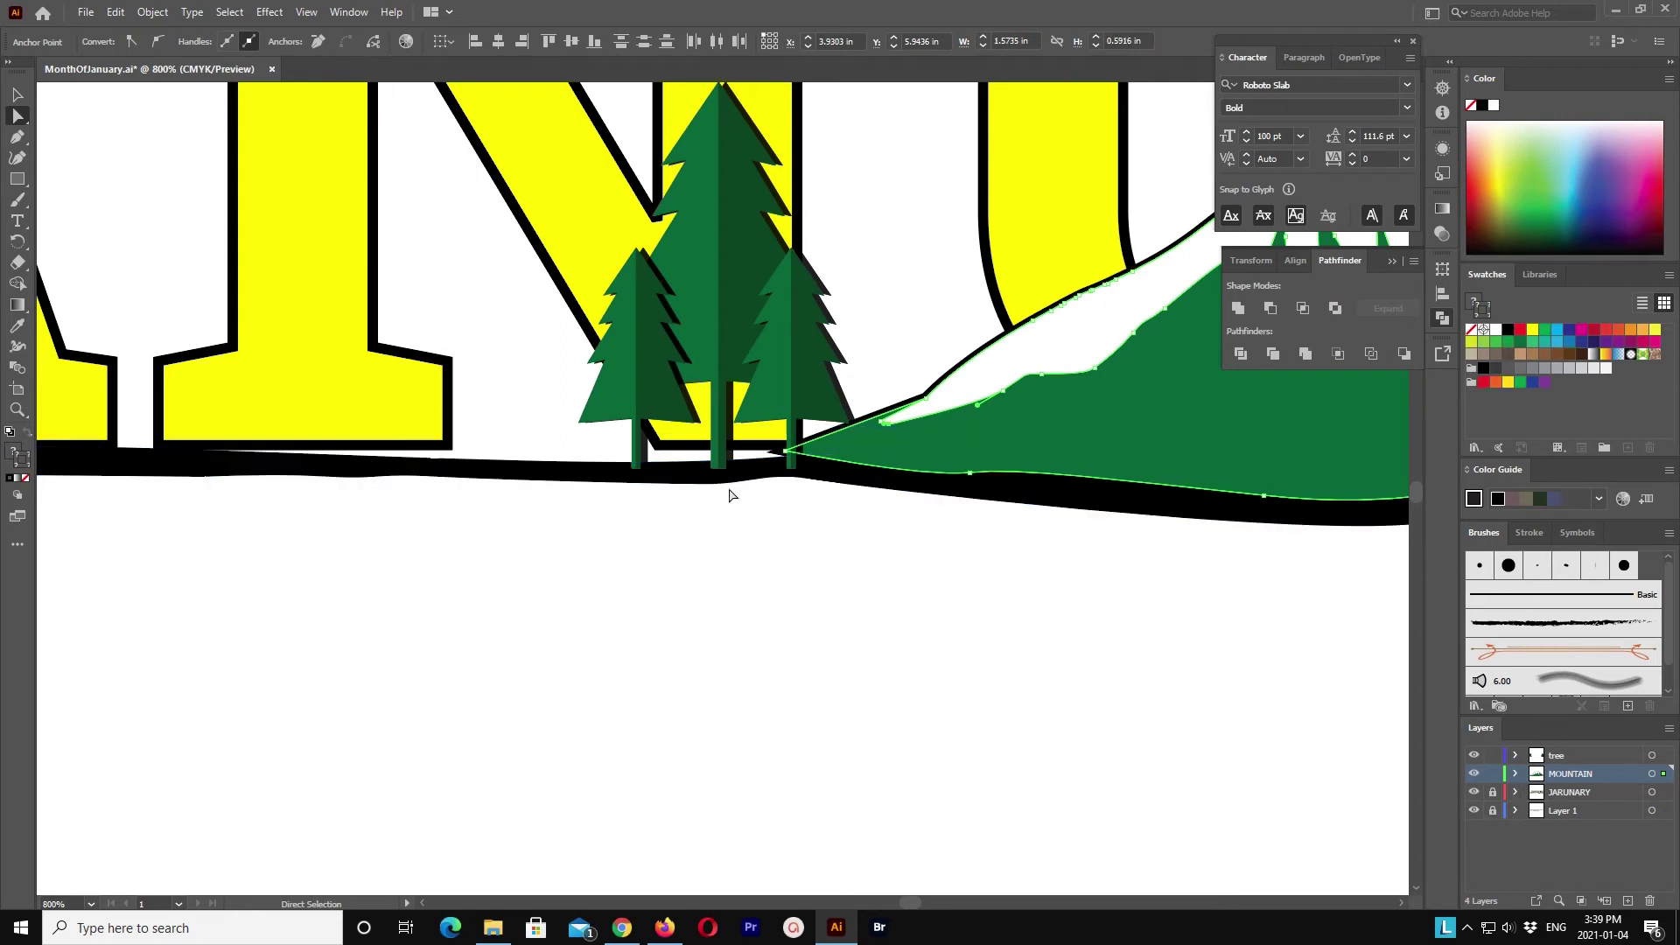
pyautogui.keyDown('shift'); pyautogui.click(790, 451); pyautogui.keyUp('shift')
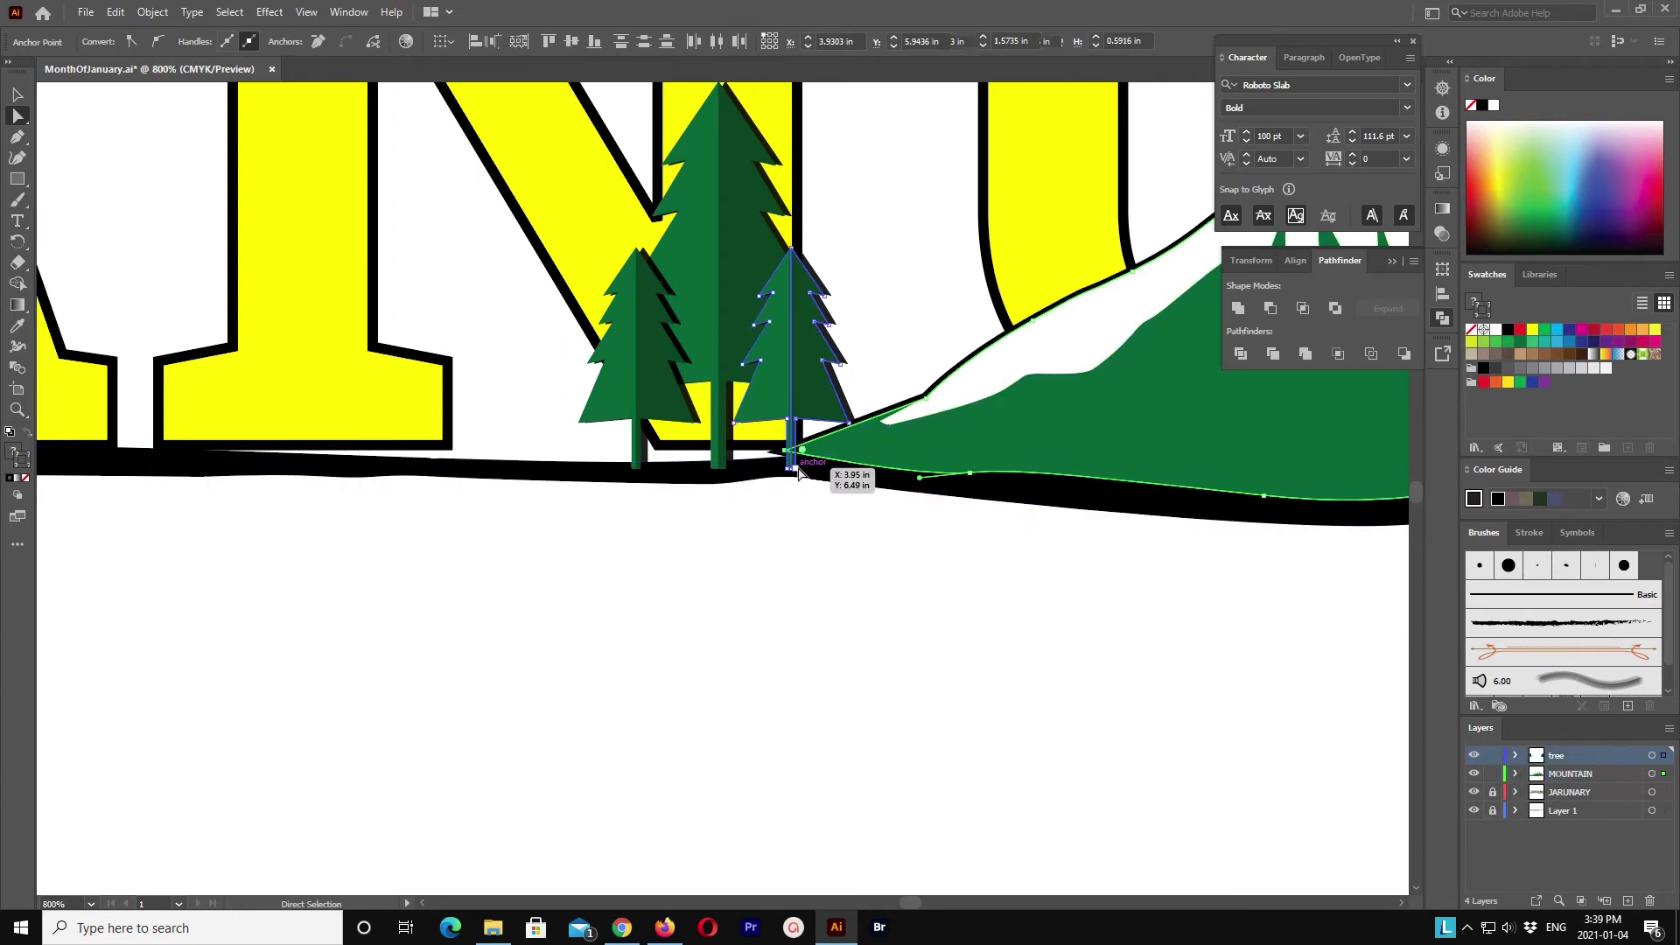
pyautogui.click(1494, 757)
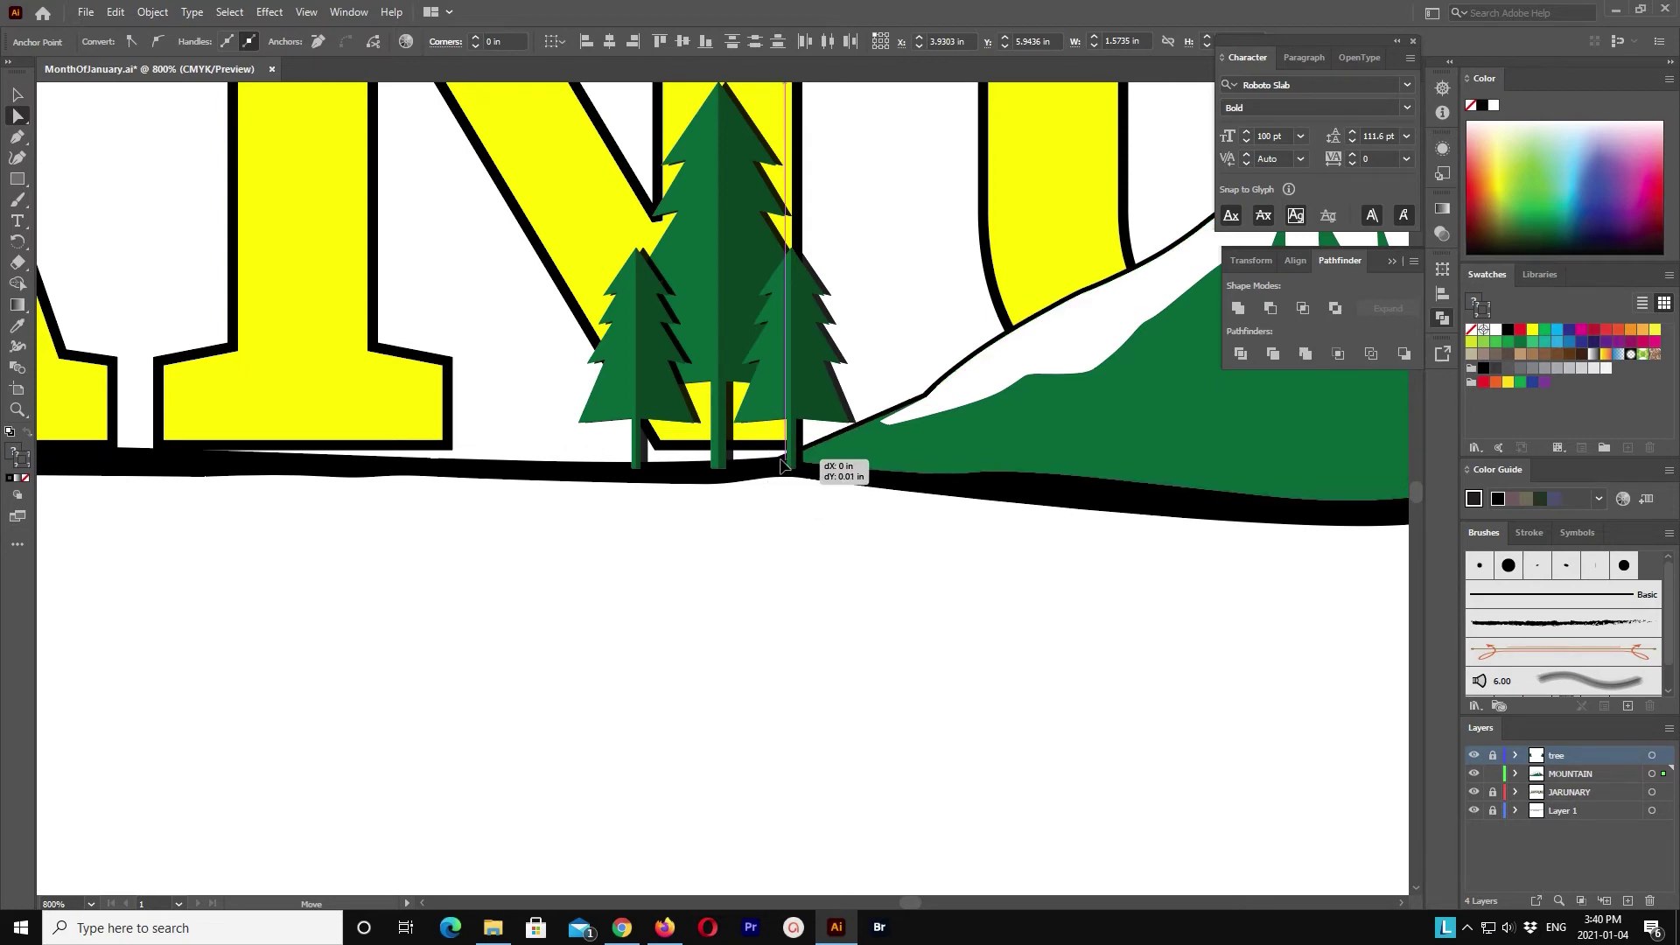
pyautogui.click(1108, 583)
pyautogui.hscroll(-10, 1109, 583)
pyautogui.click(695, 500)
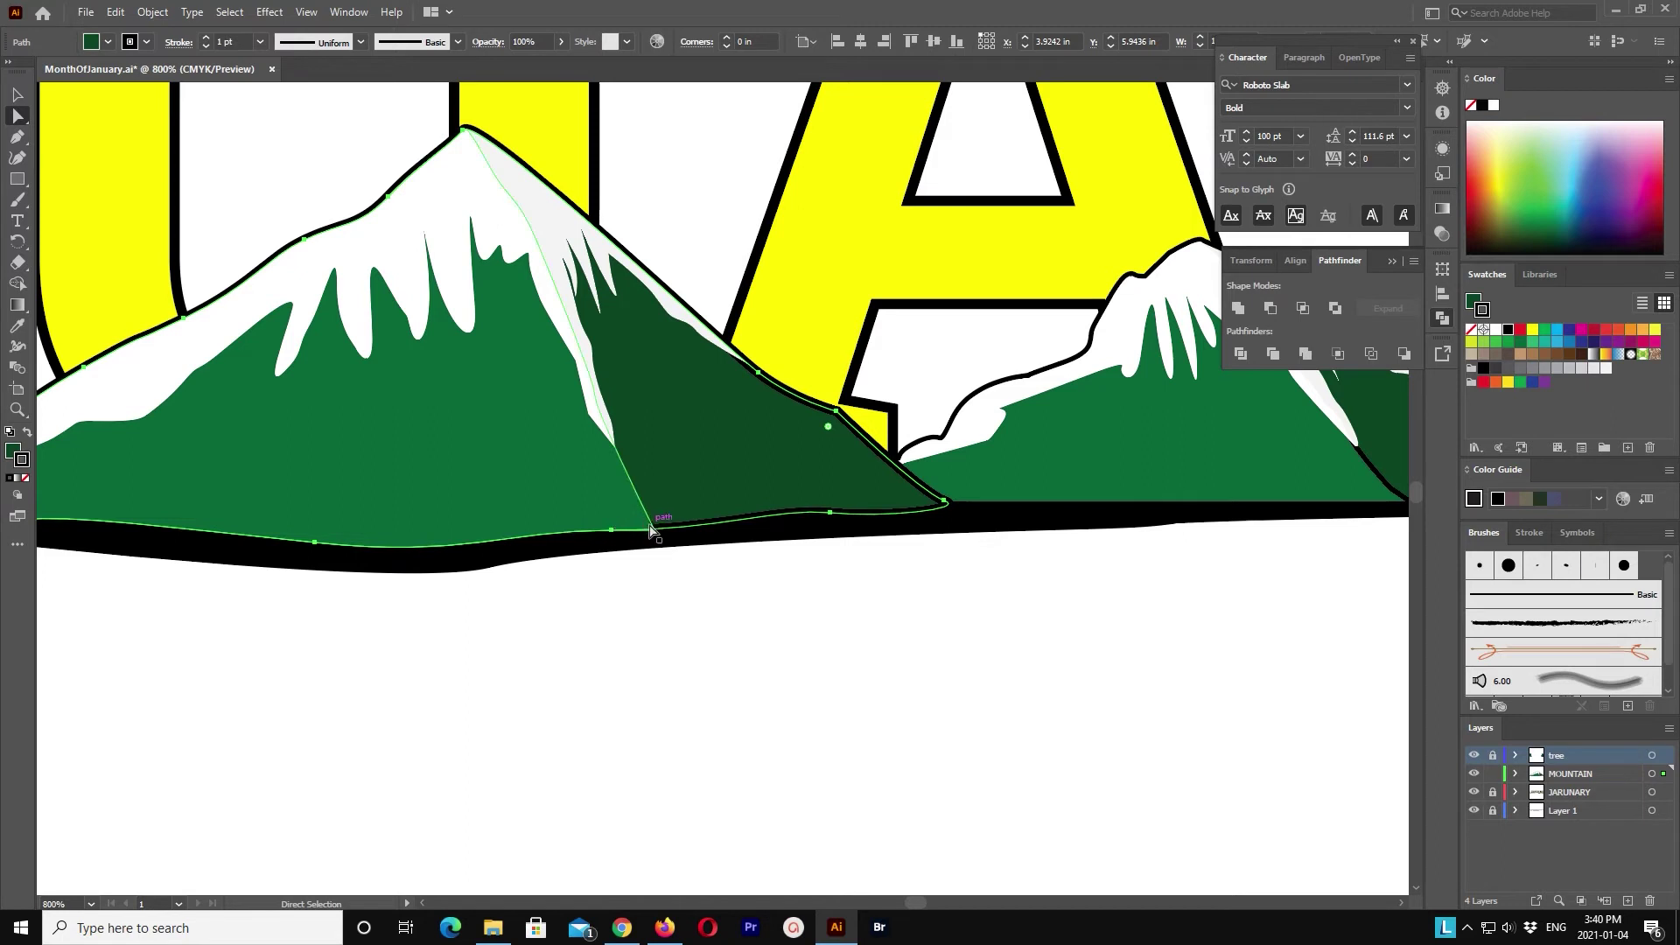
# Step: Move the big mountain's dark-green shadow bottom corner slightly left
pyautogui.moveTo(655, 529); pyautogui.dragTo(644, 530)
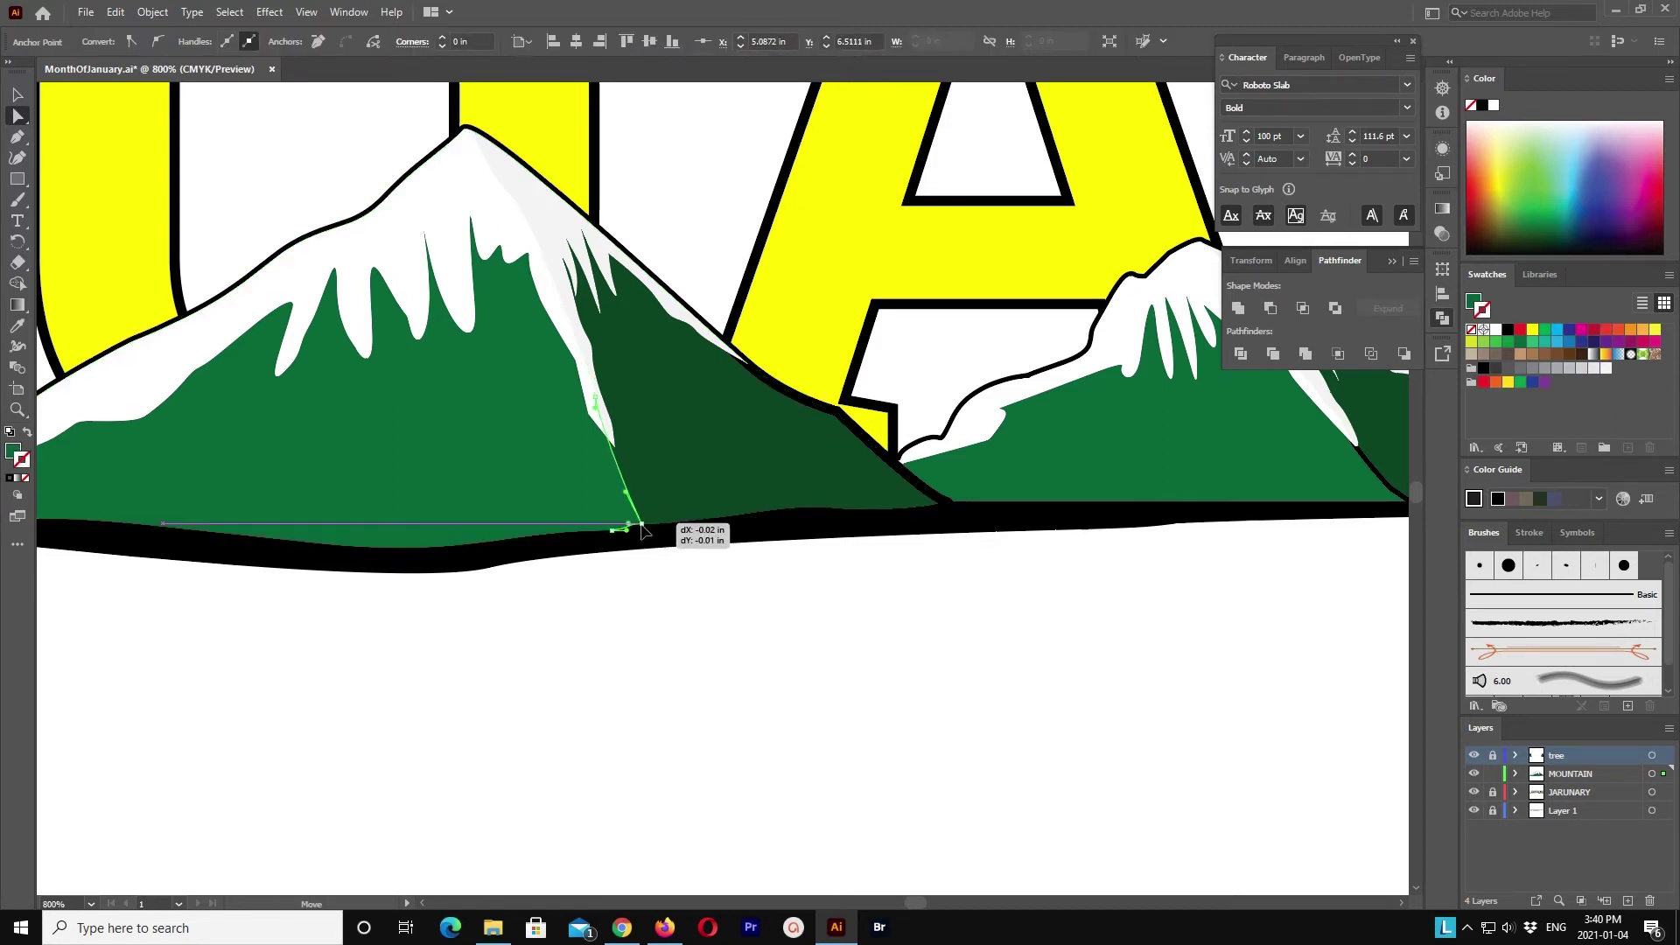
pyautogui.click(803, 641)
pyautogui.click(613, 446)
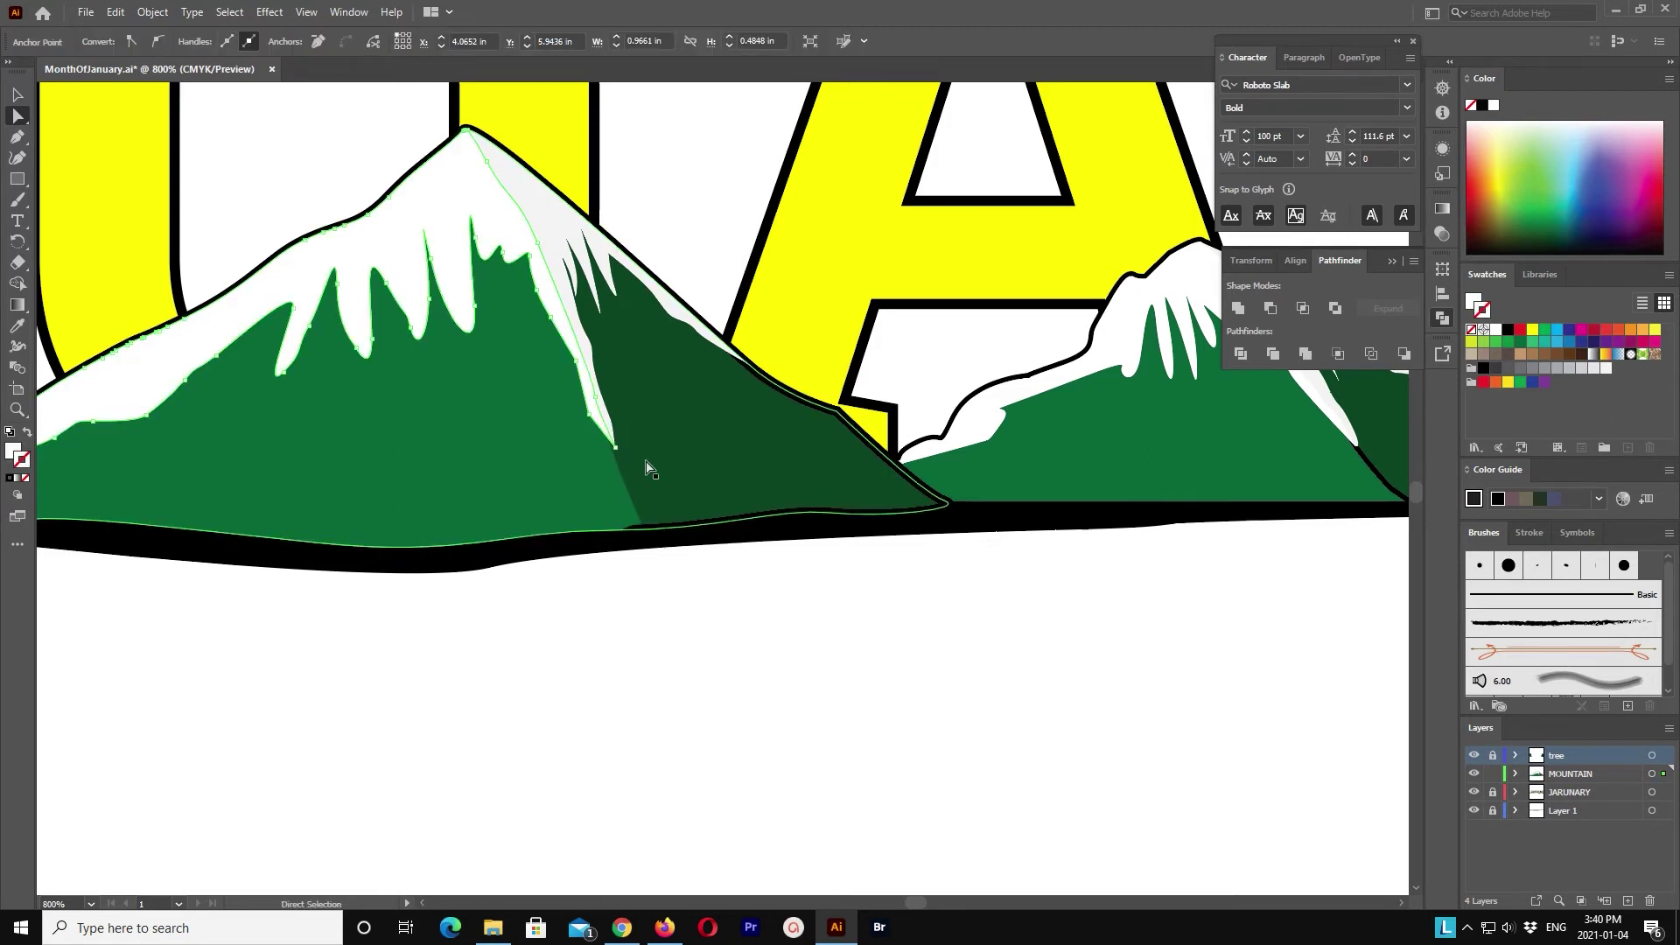
# Step: Shift the snow streak's tip anchor slightly left so it ends on the ridge
pyautogui.hotkey('ctrl', '+')
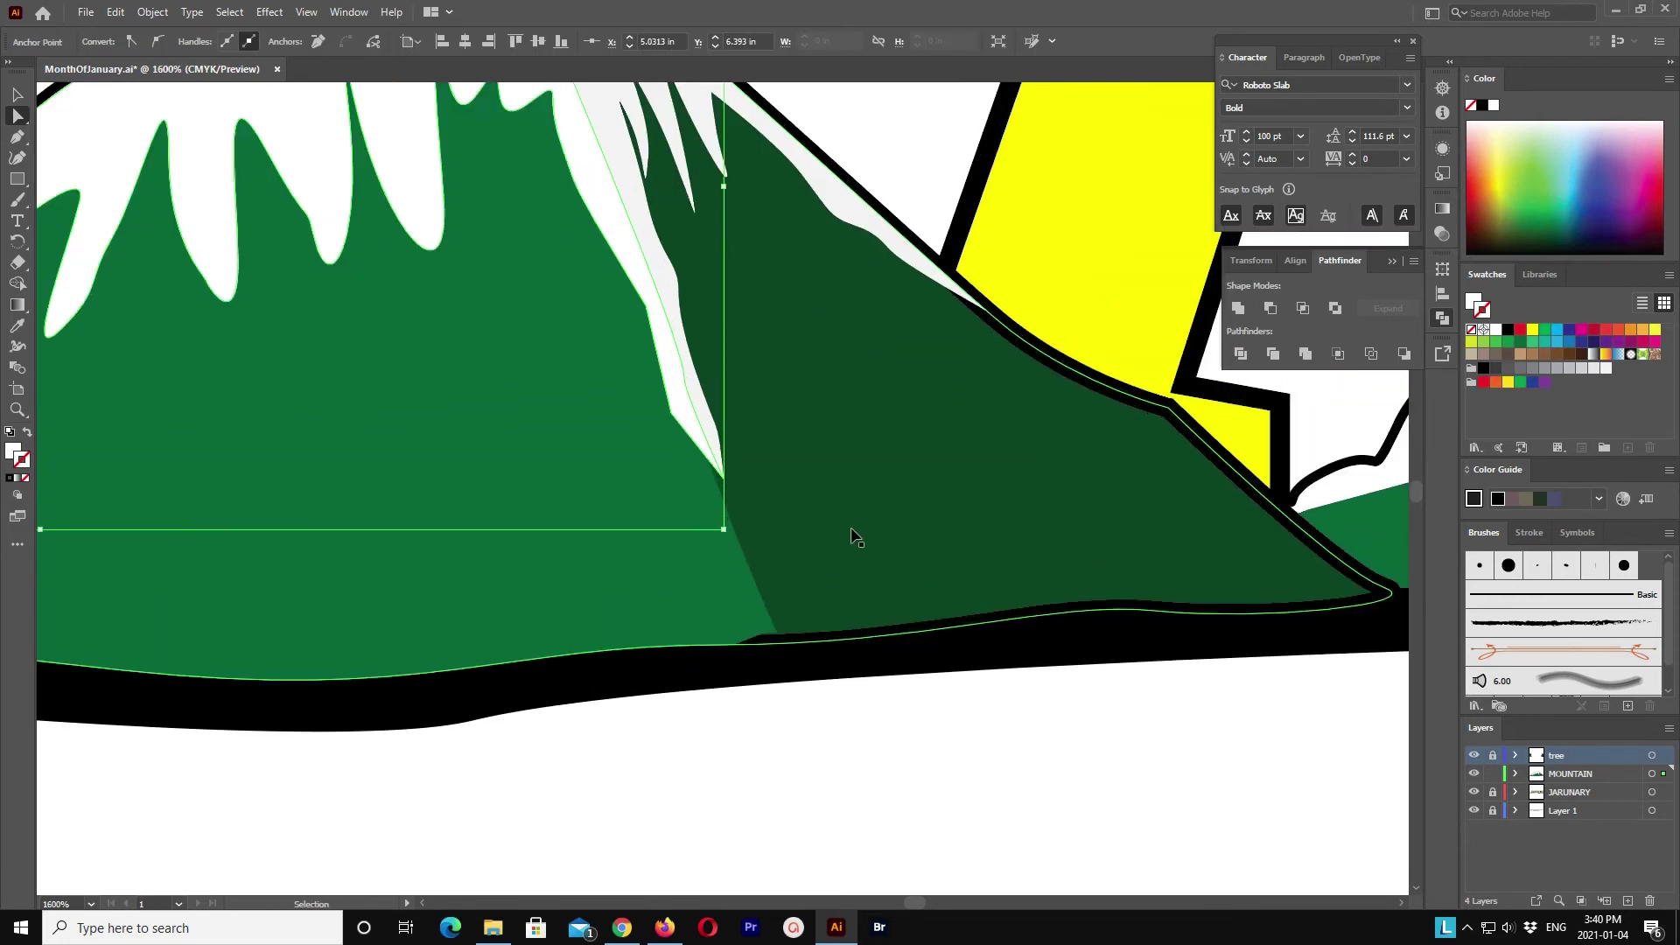
pyautogui.hotkey('ctrl', '+')
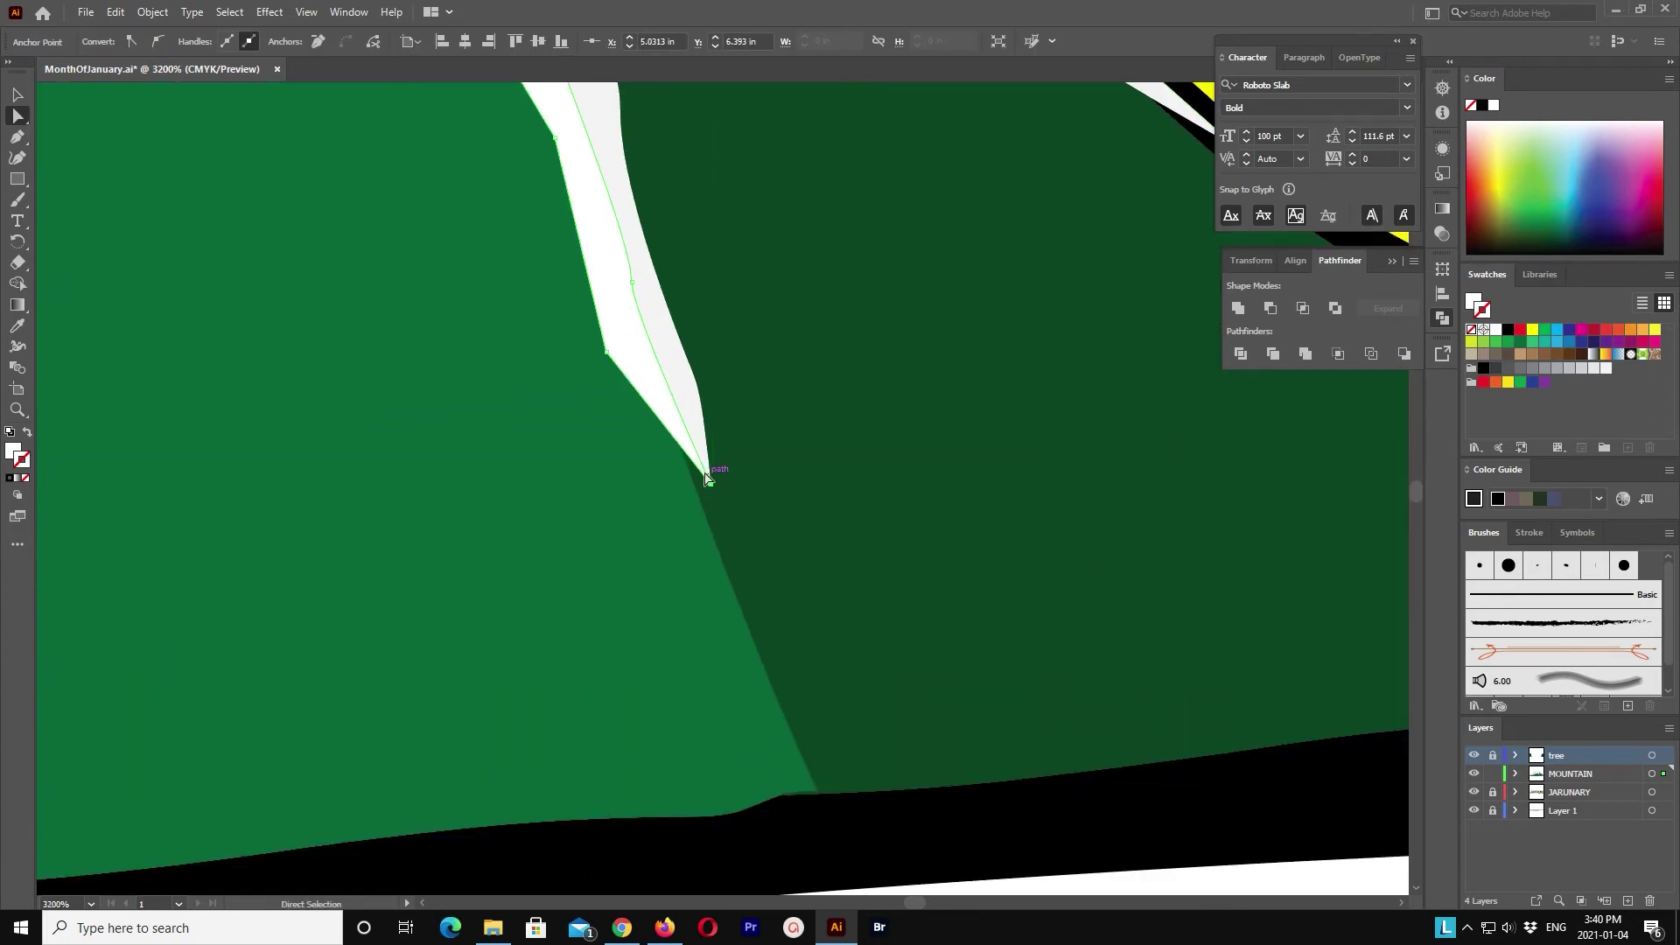
pyautogui.click(606, 352)
pyautogui.click(710, 482)
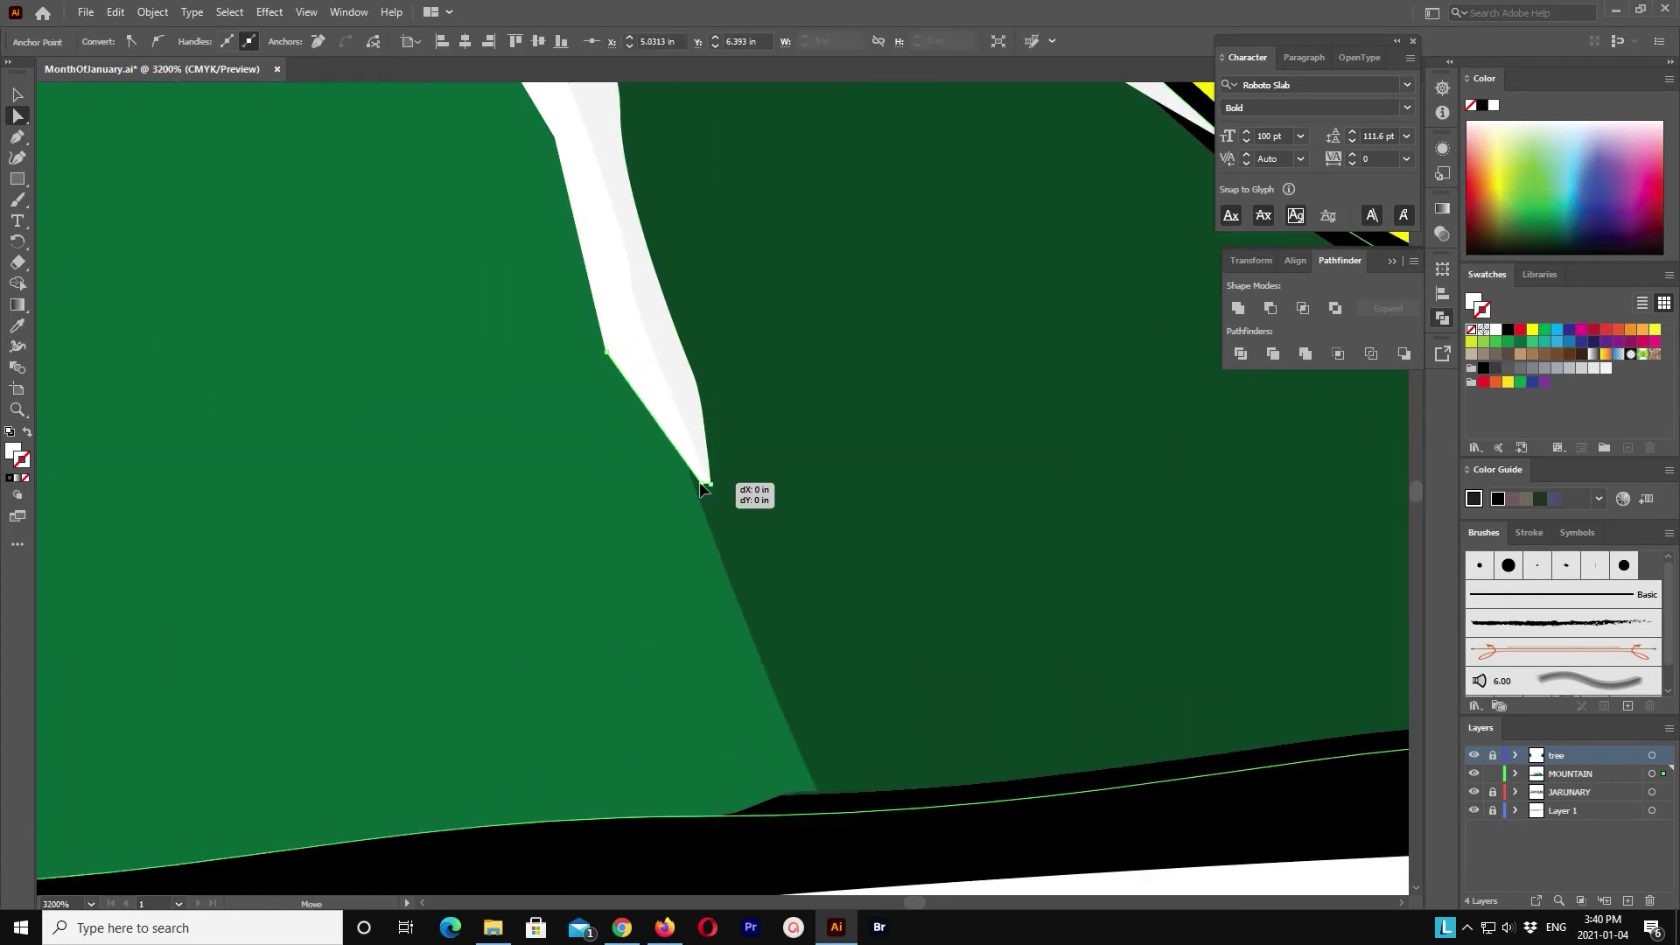
pyautogui.moveTo(710, 488); pyautogui.dragTo(694, 487)
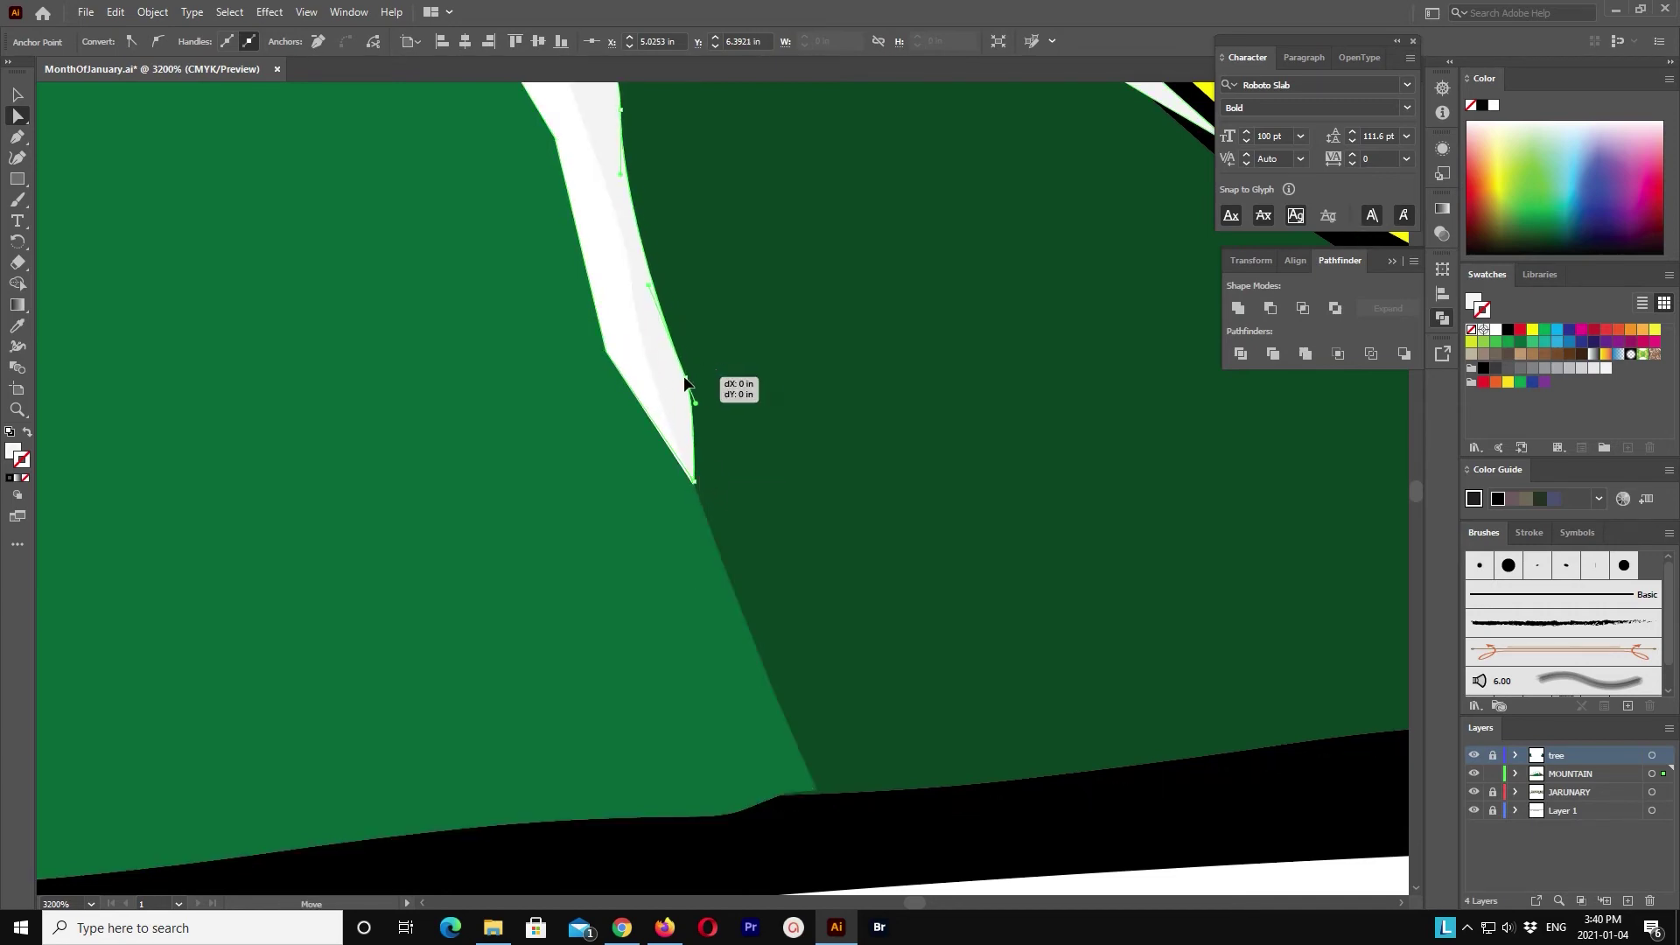
pyautogui.hotkey('ctrl', '-')
pyautogui.hotkey('ctrl', '-')
pyautogui.hotkey('ctrl', '-')
pyautogui.hotkey('ctrl', '-')
pyautogui.click(873, 731)
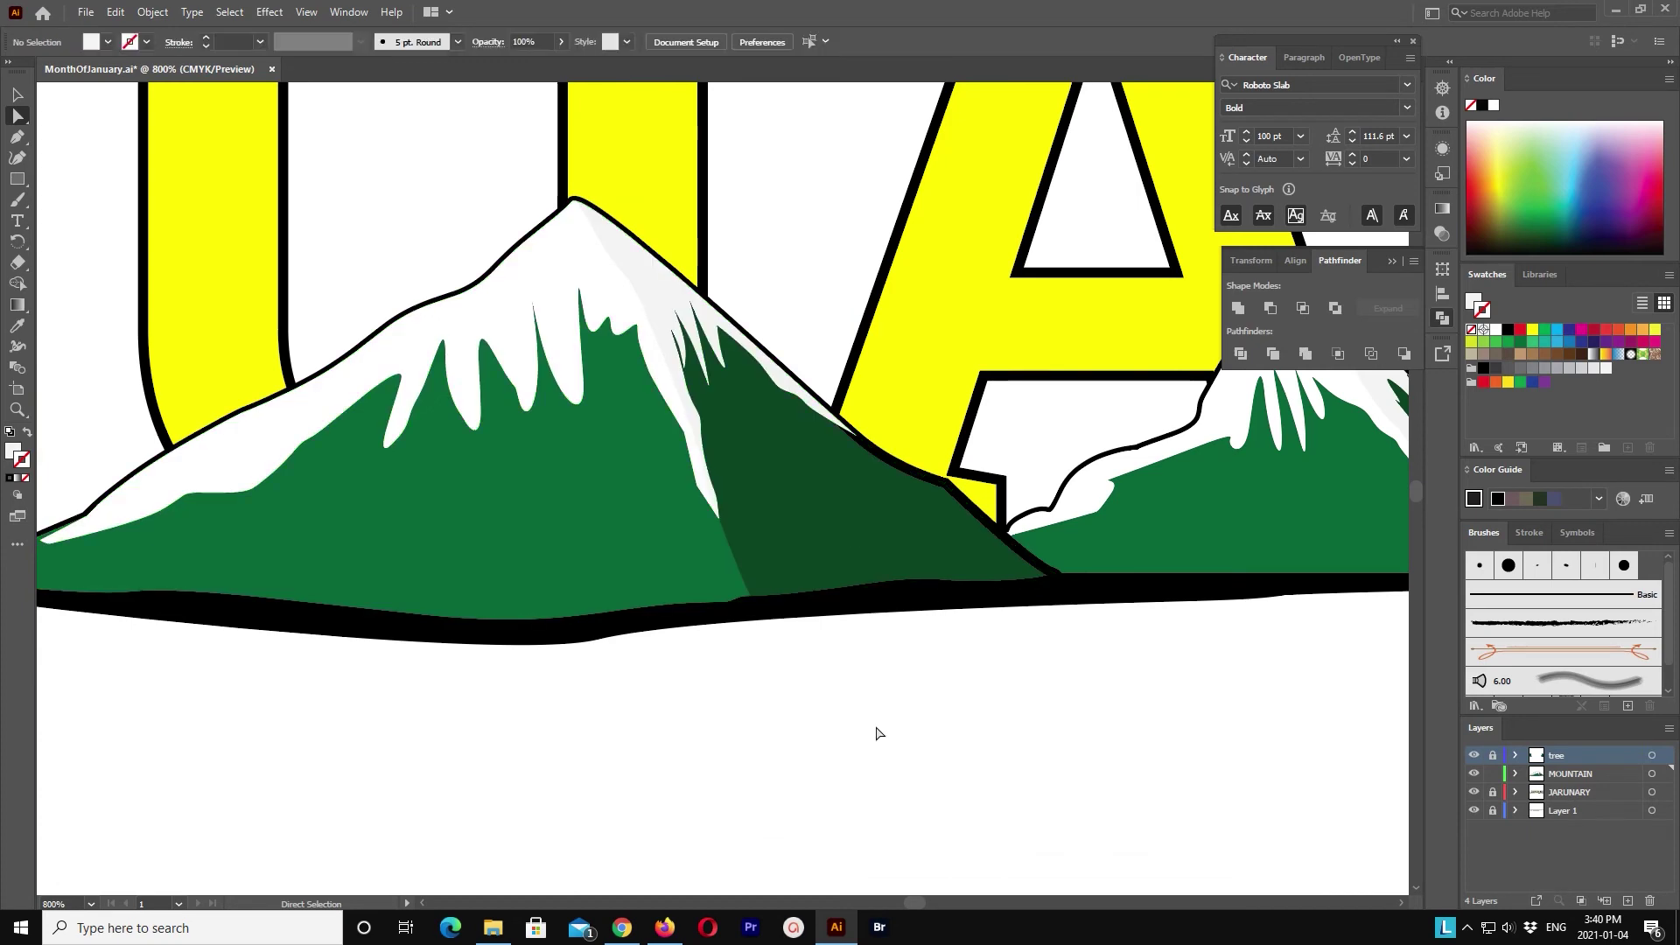
pyautogui.hotkey('ctrl', '-')
pyautogui.hotkey('ctrl', '-')
pyautogui.press('v')
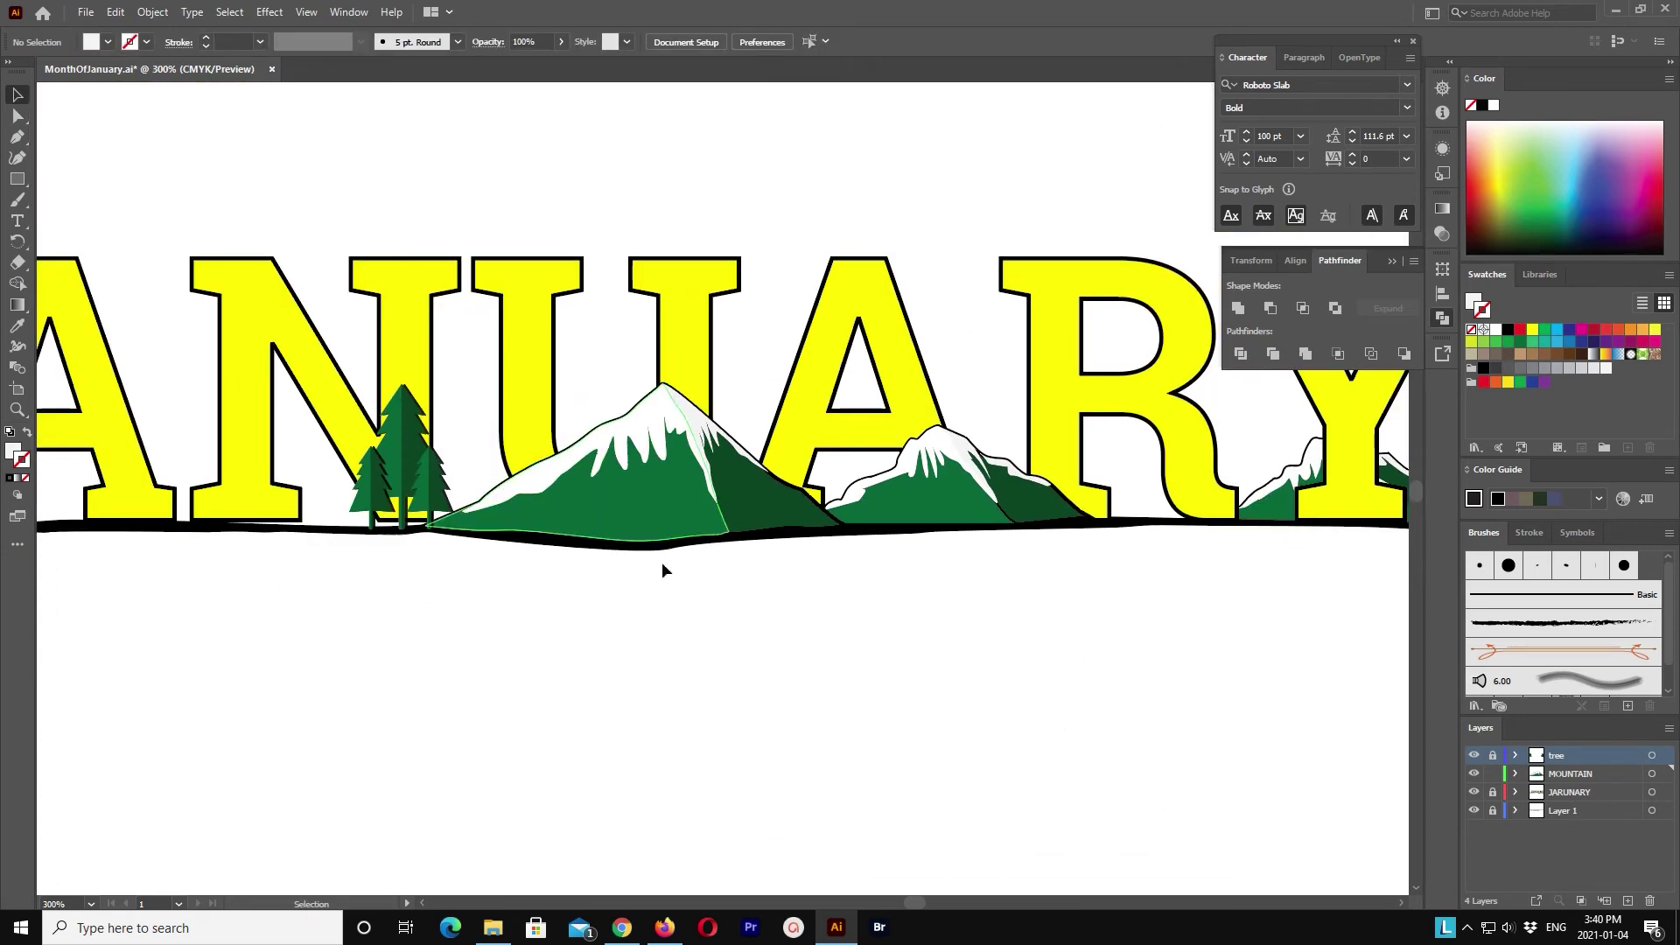
# Step: Save the document and select the small pine tree
pyautogui.hotkey('ctrl', 's')
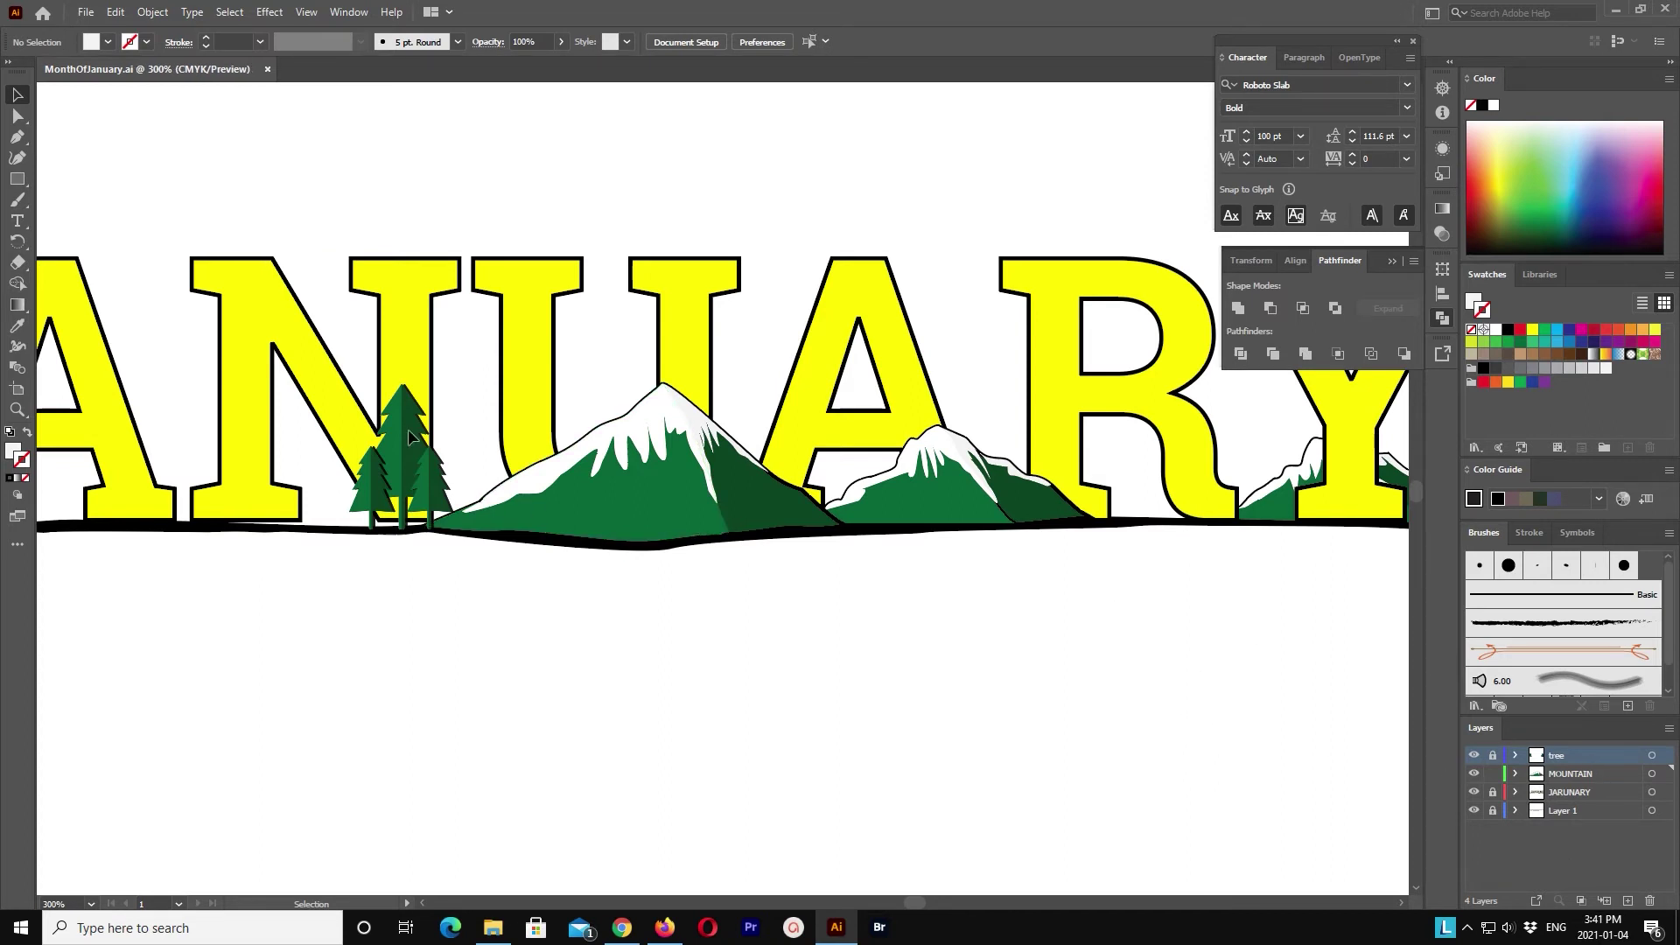
pyautogui.click(428, 486)
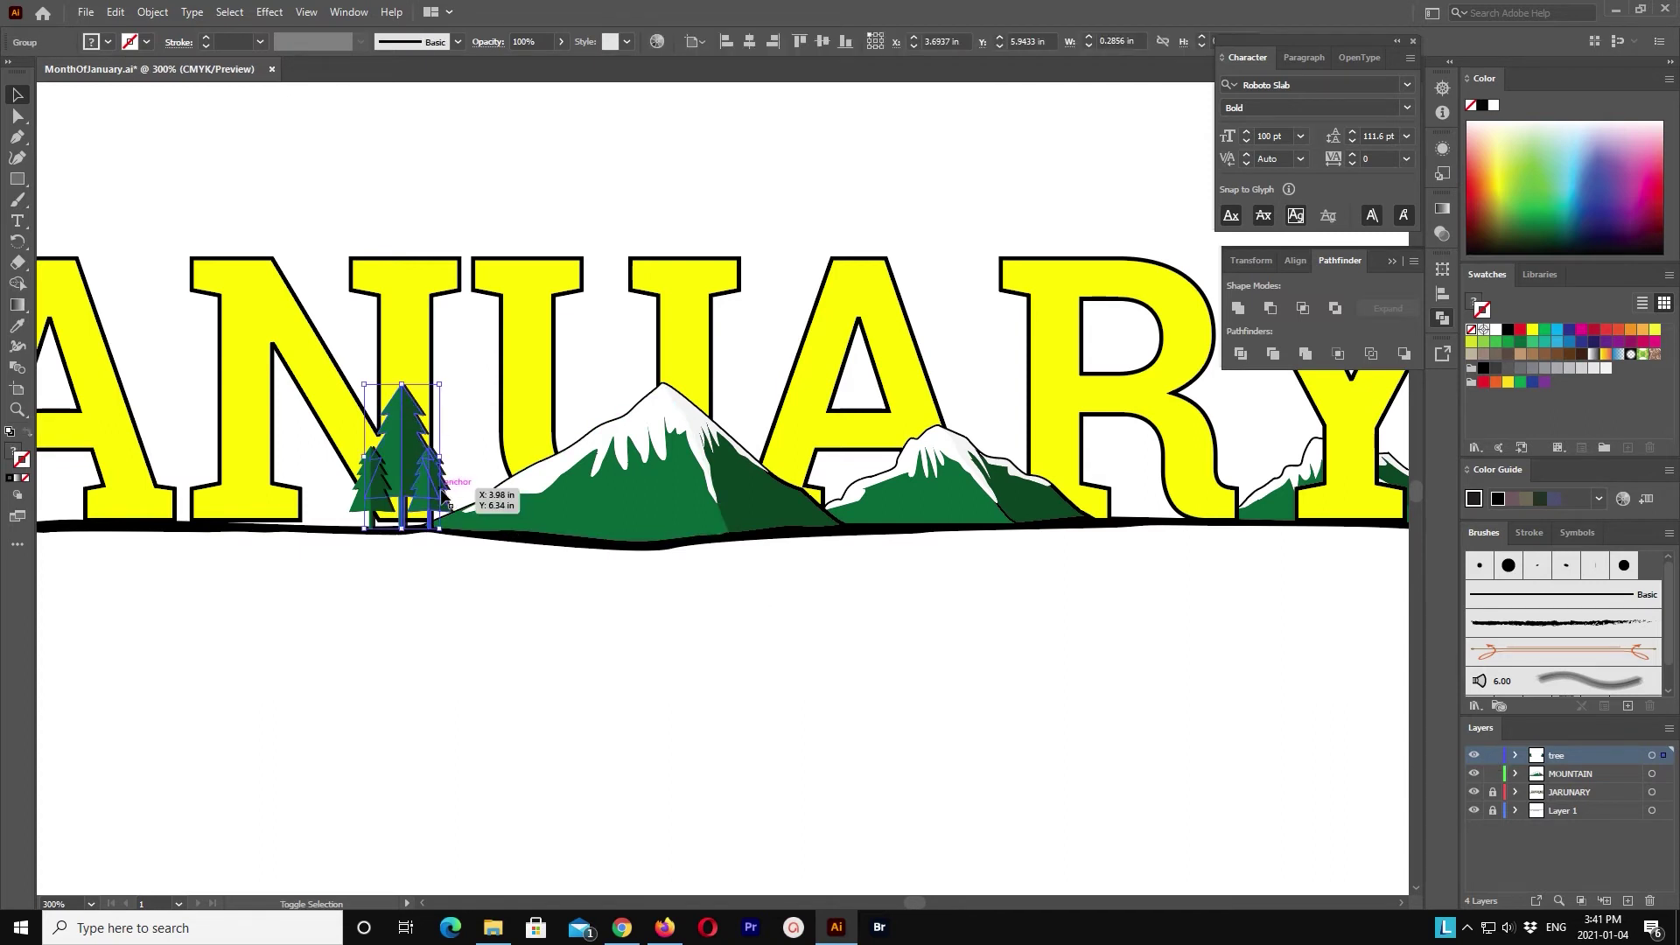
pyautogui.hotkey('ctrl', 'c')
pyautogui.hotkey('ctrl', 'v')
pyautogui.hotkey('ctrl', 'z')
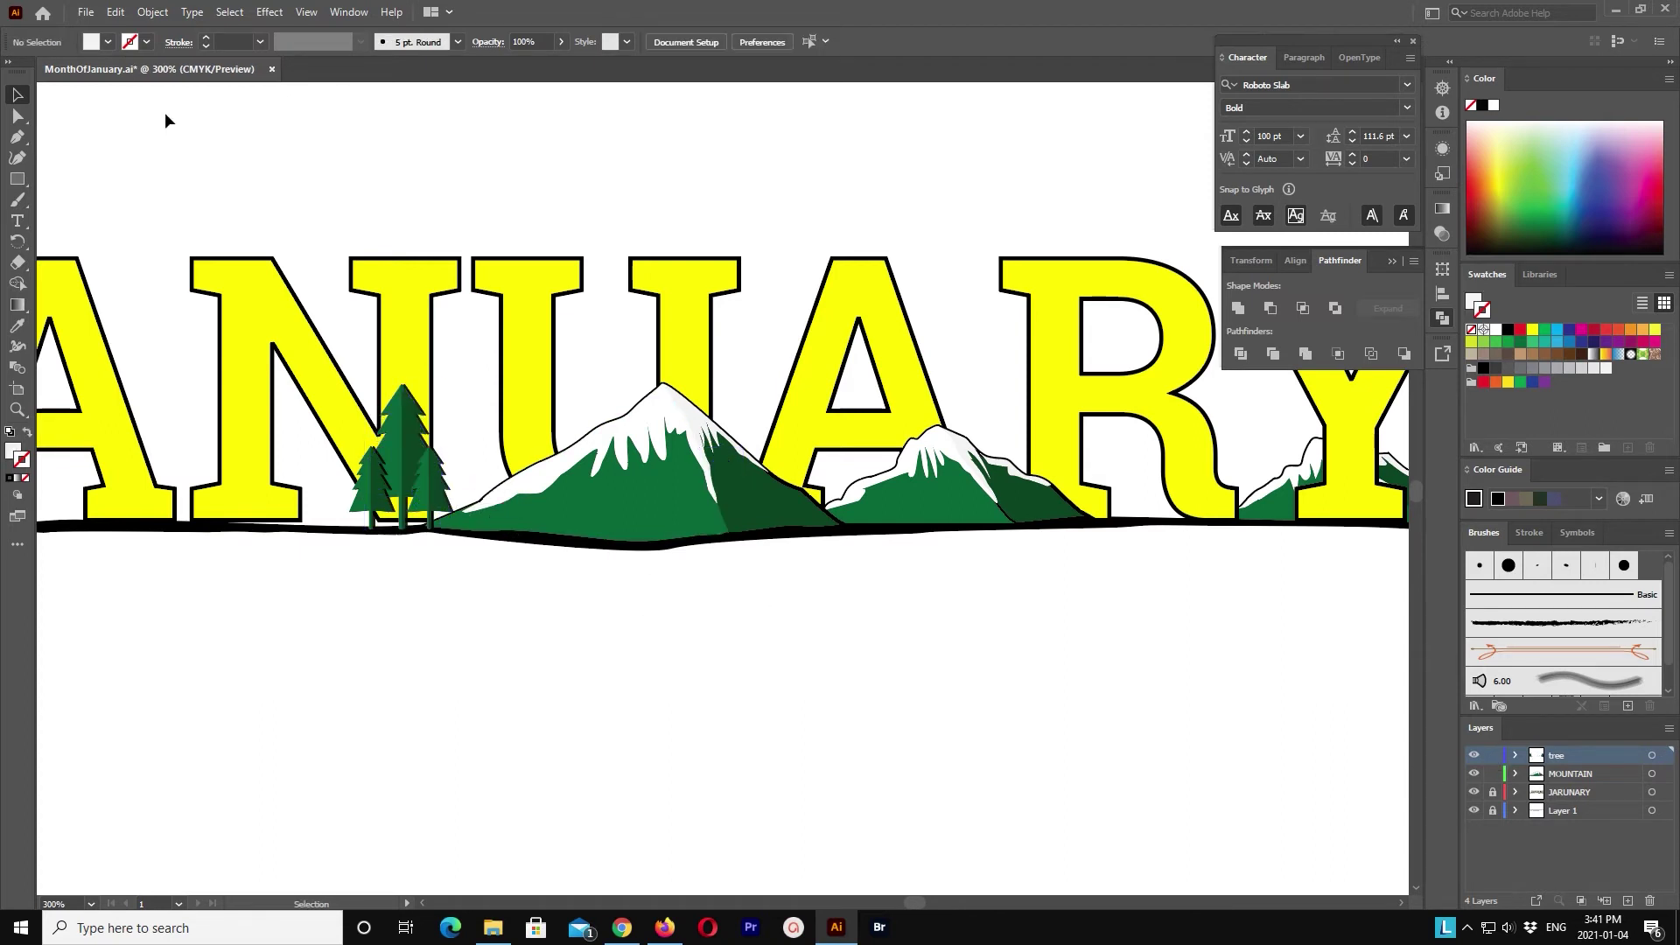
# Step: Place a scaled-down duplicate of the two pines at the base of the R
pyautogui.click(442, 490)
pyautogui.keyDown('shift'); pyautogui.click(449, 512); pyautogui.keyUp('shift')
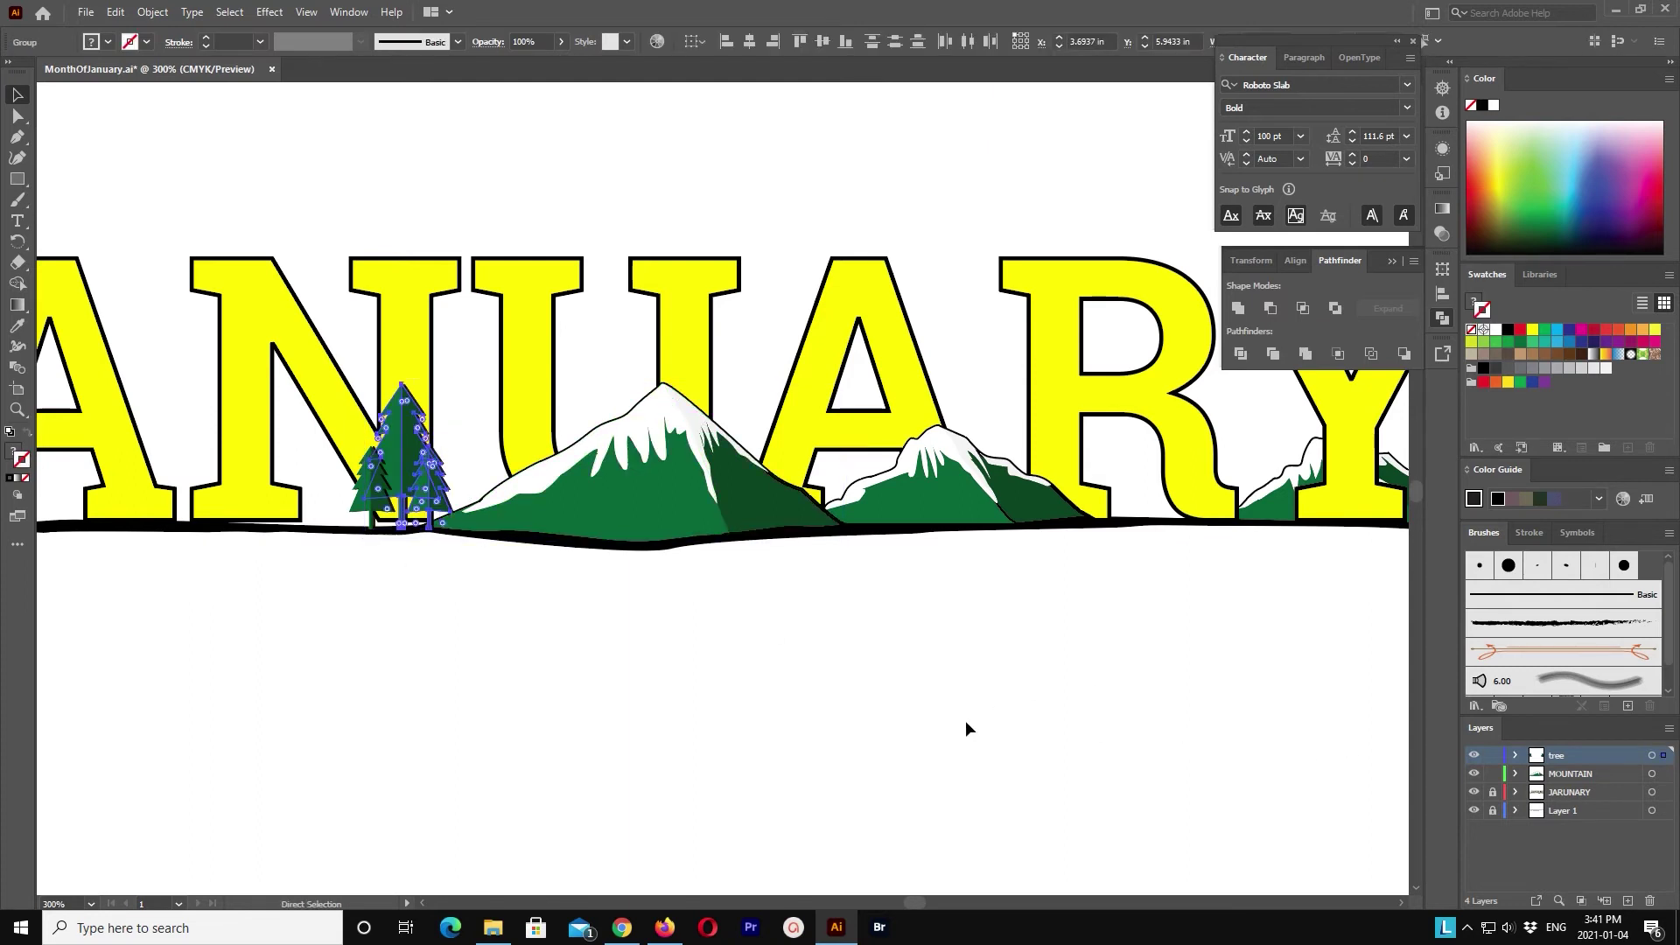
pyautogui.moveTo(403, 449); pyautogui.dragTo(1085, 441)
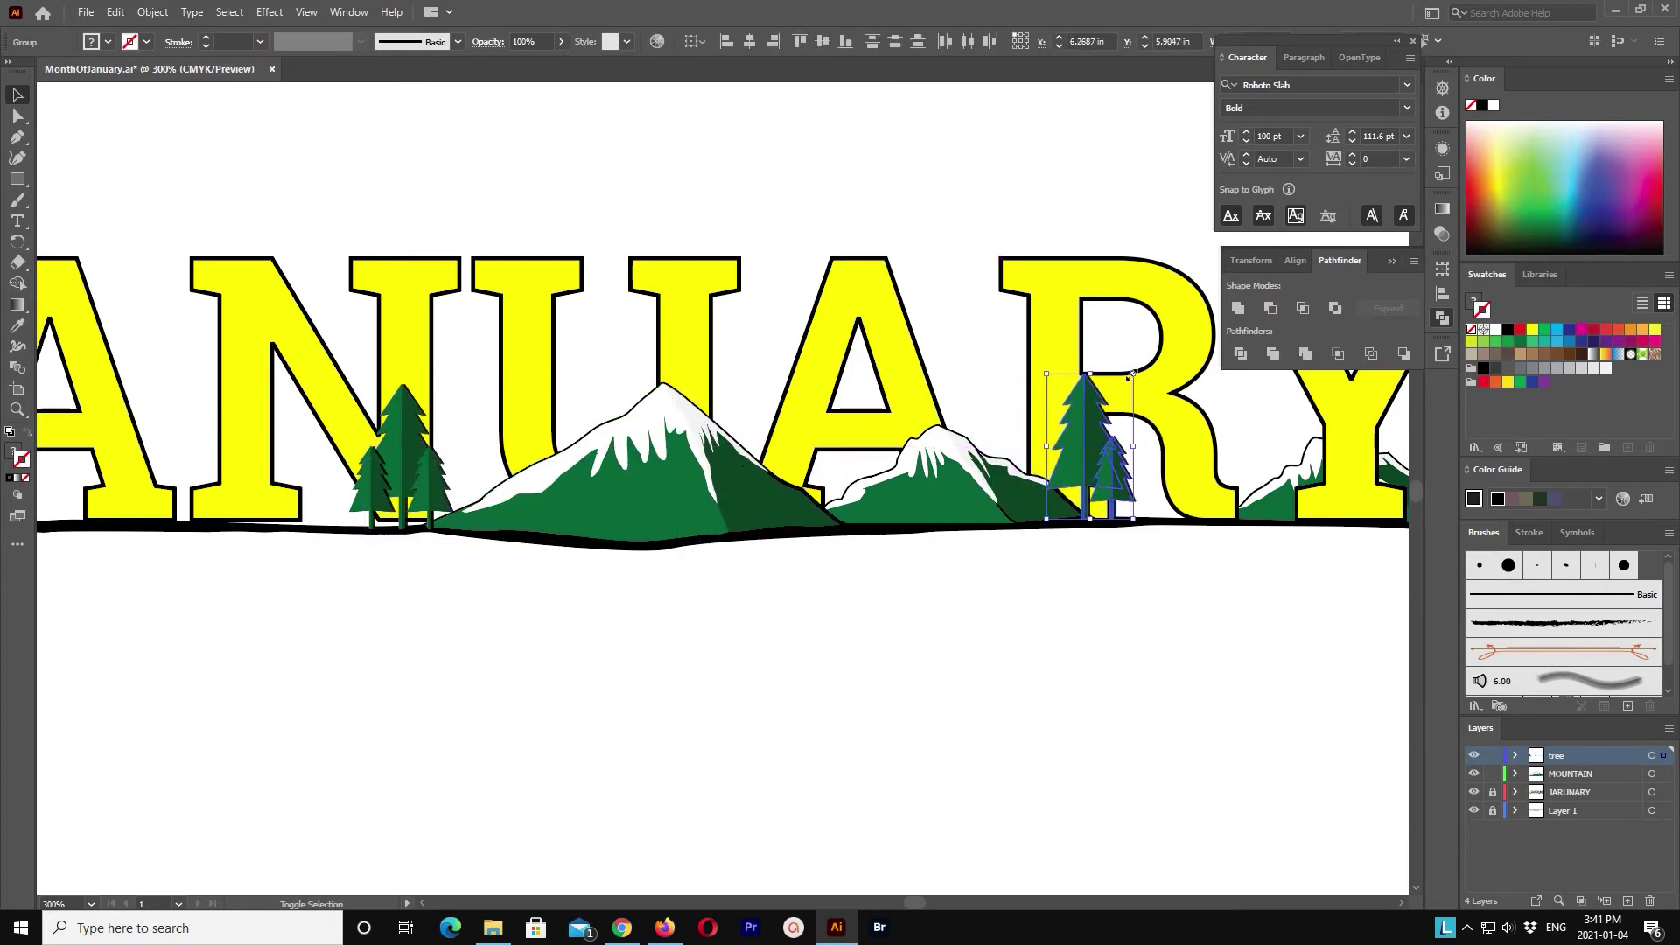
pyautogui.moveTo(1138, 374); pyautogui.dragTo(1107, 444)
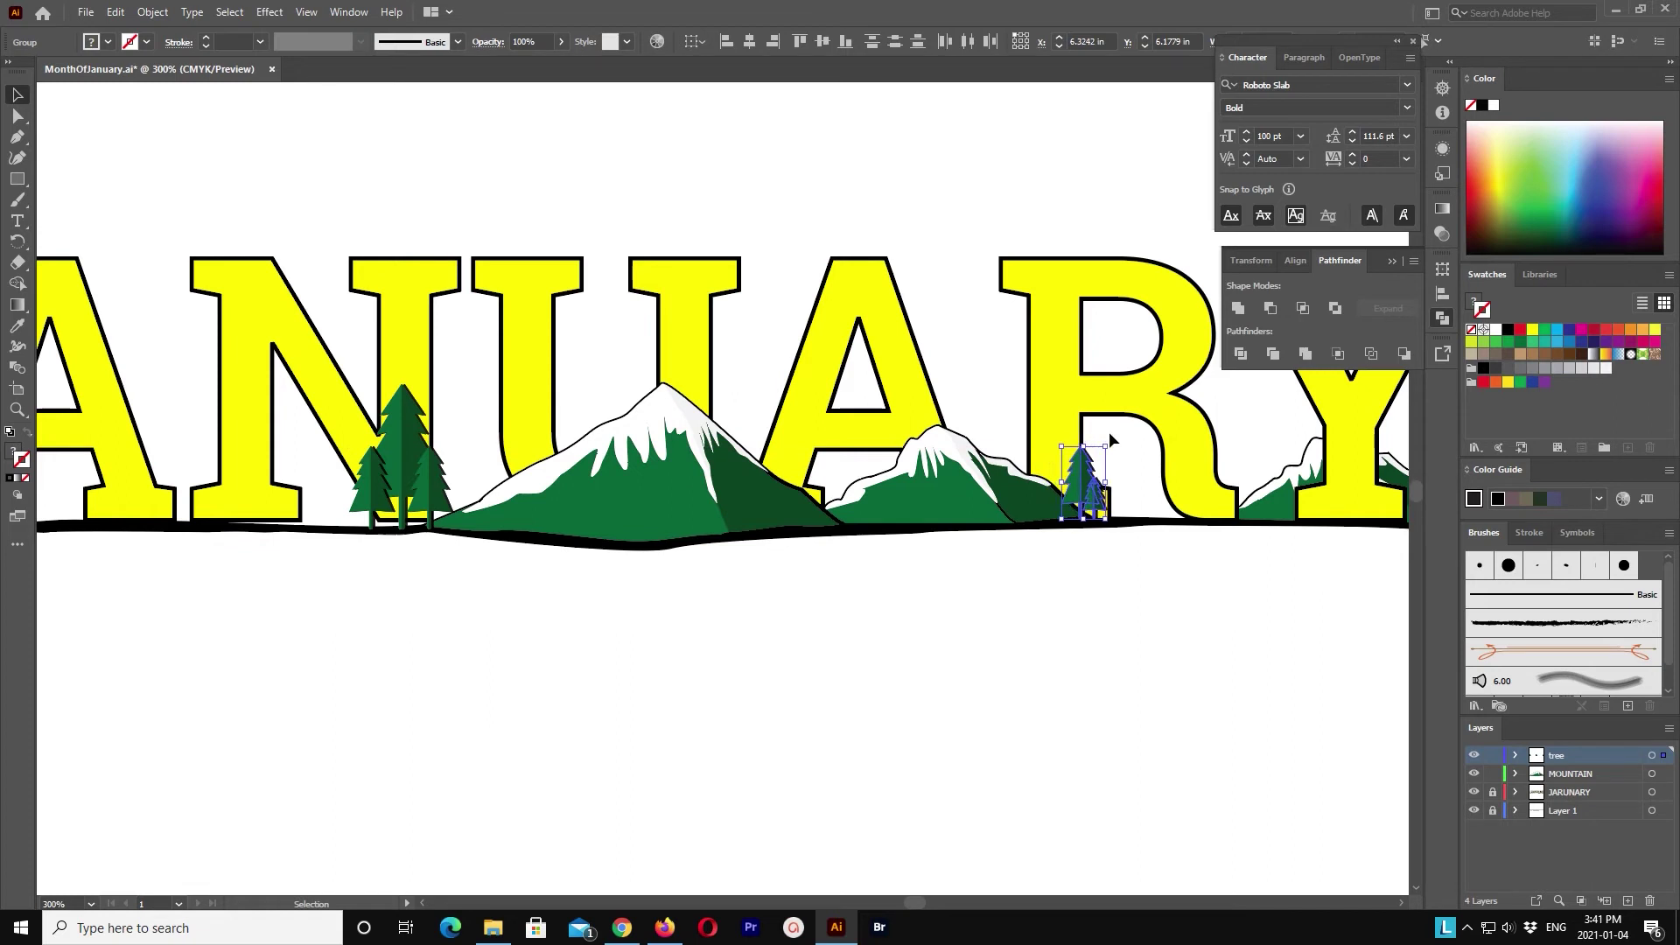
pyautogui.click(1110, 439)
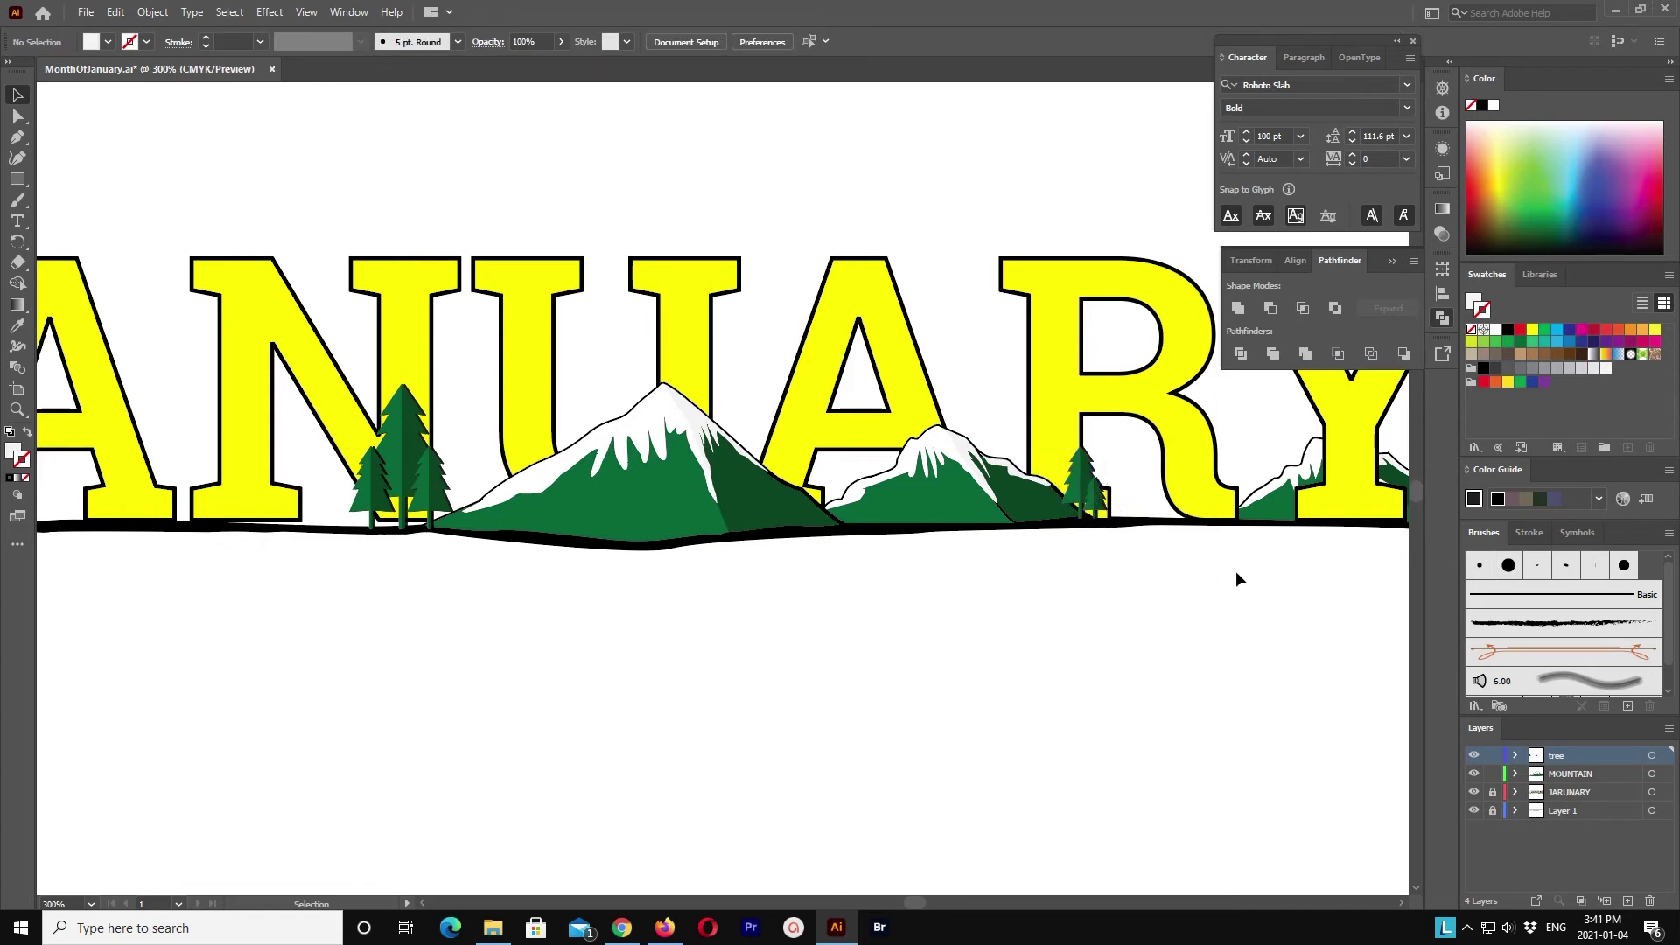
pyautogui.moveTo(1238, 580); pyautogui.dragTo(890, 615)
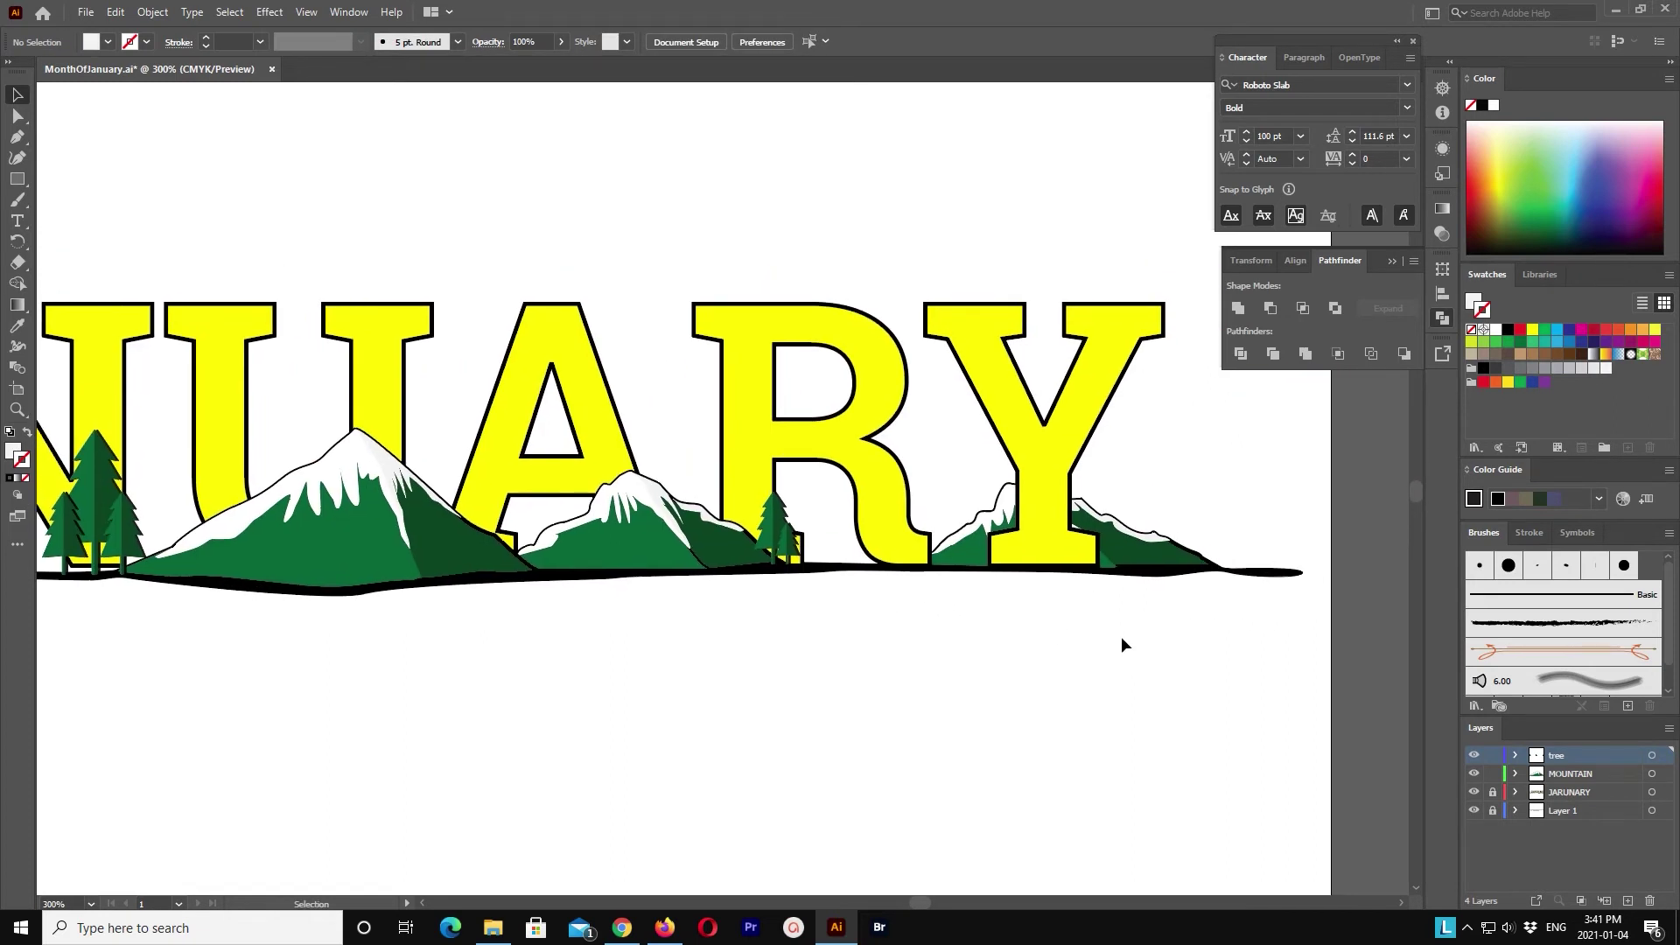
# Step: Pull the ground strip's right-end anchors left, shortening it into a pointed tip
pyautogui.click(1293, 602)
pyautogui.press('a')
pyautogui.hotkey('ctrl', '+')
pyautogui.hotkey('ctrl', '+')
pyautogui.hotkey('ctrl', '+')
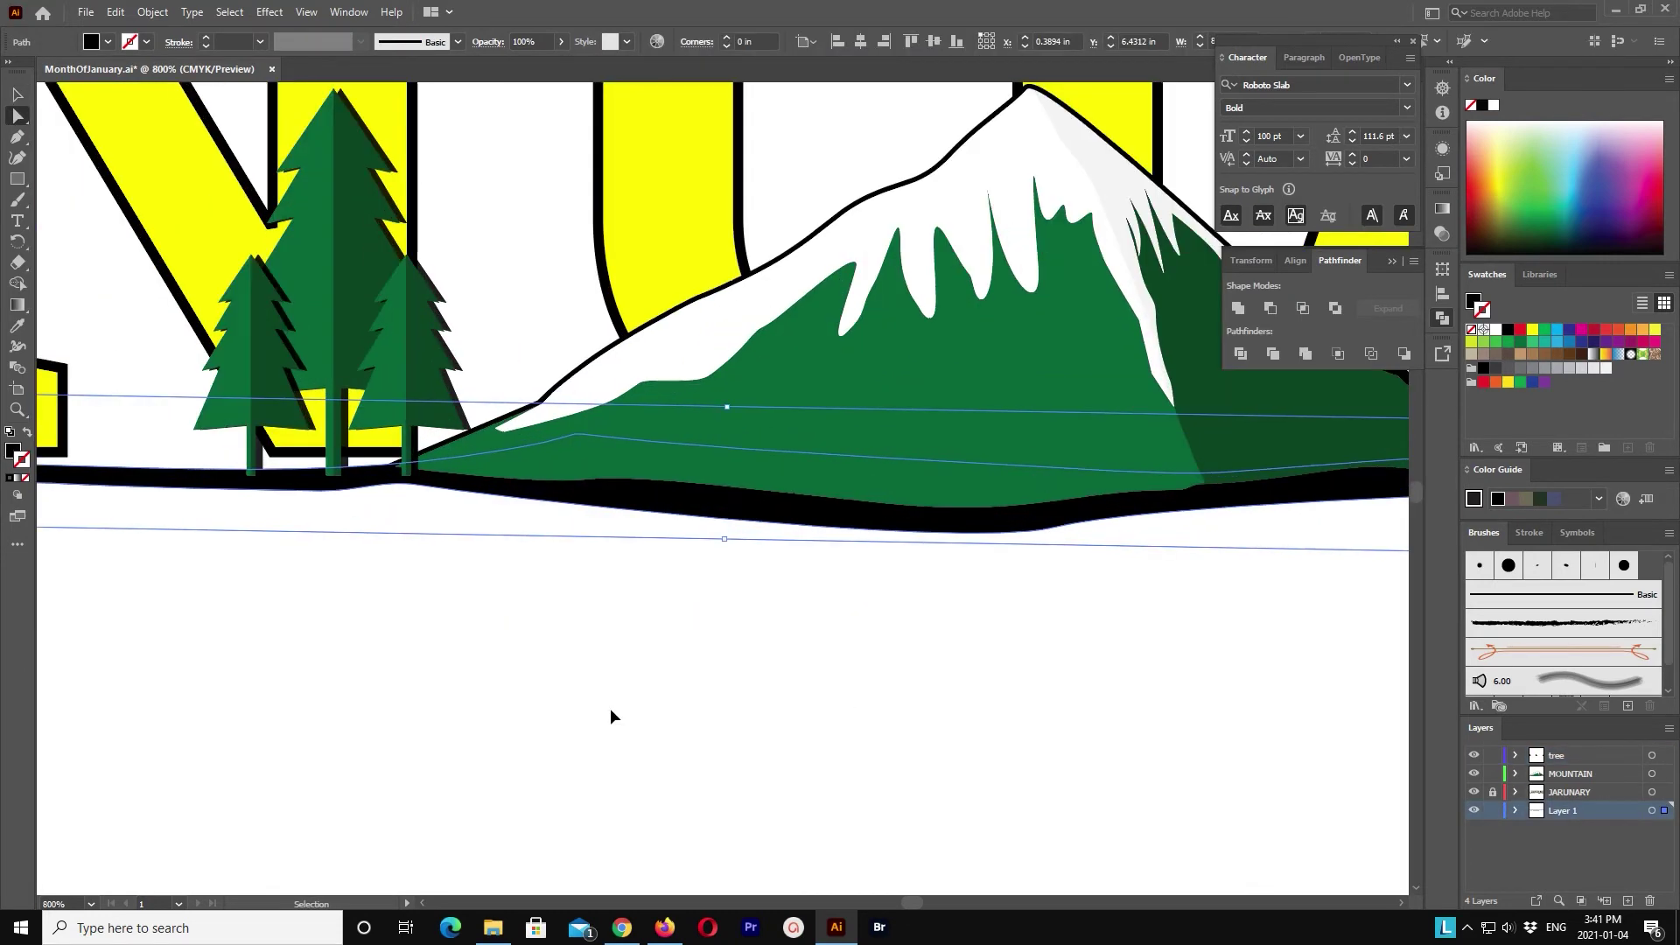
pyautogui.hscroll(5, 747, 669)
pyautogui.hscroll(5, 473, 724)
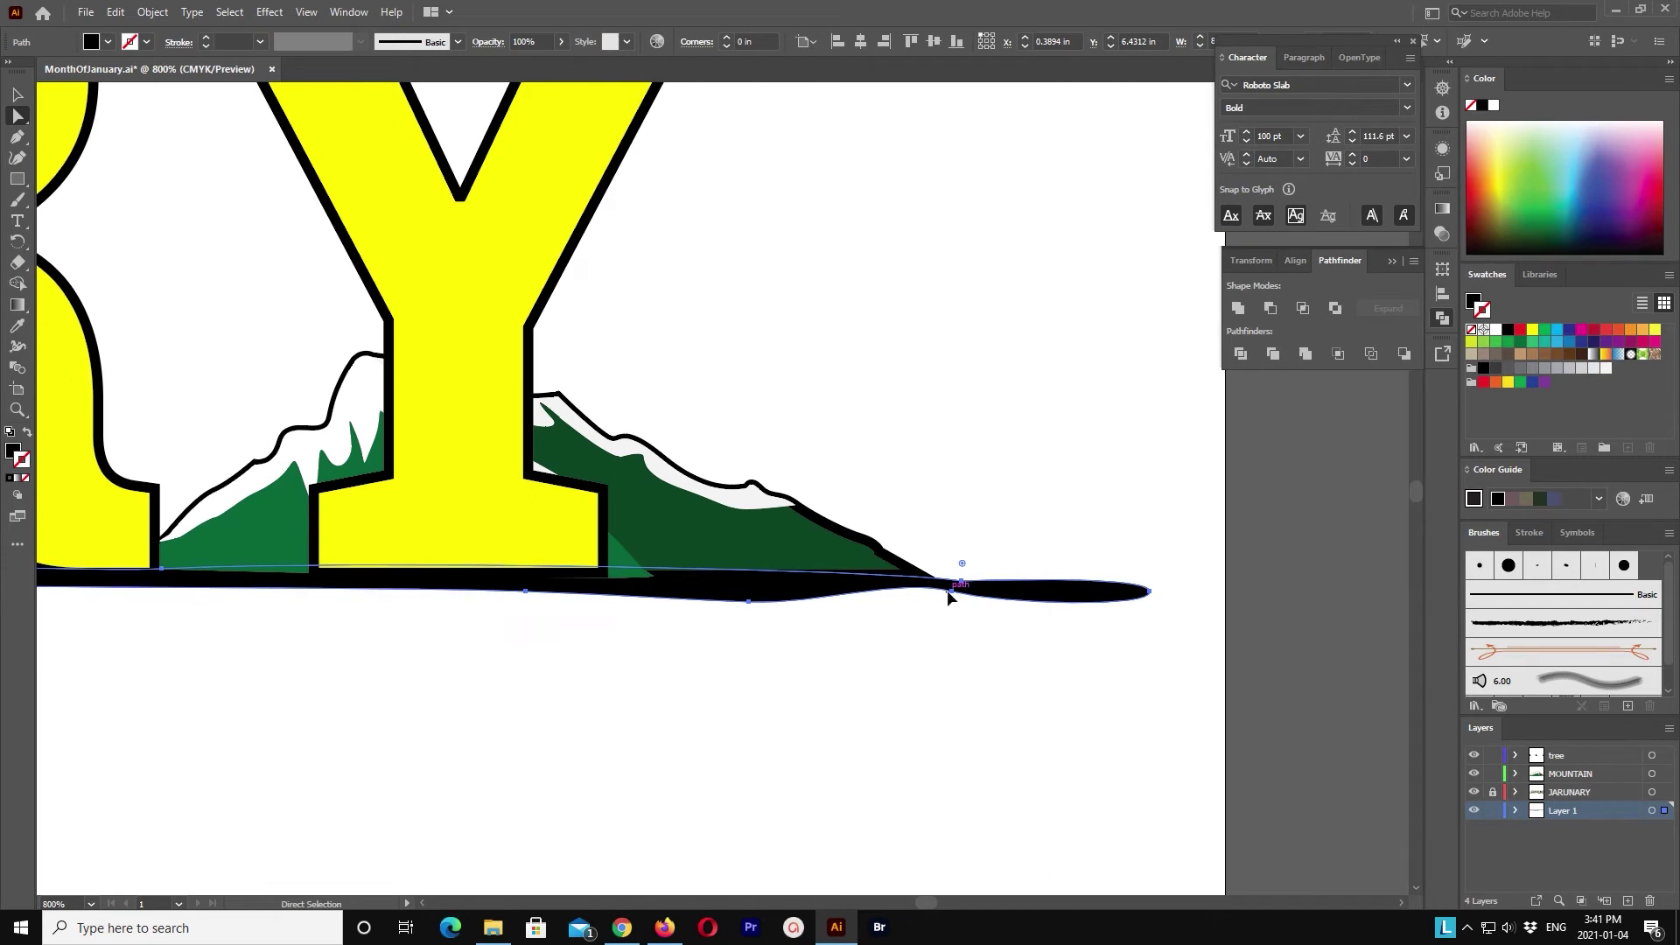
pyautogui.moveTo(948, 598); pyautogui.dragTo(871, 604)
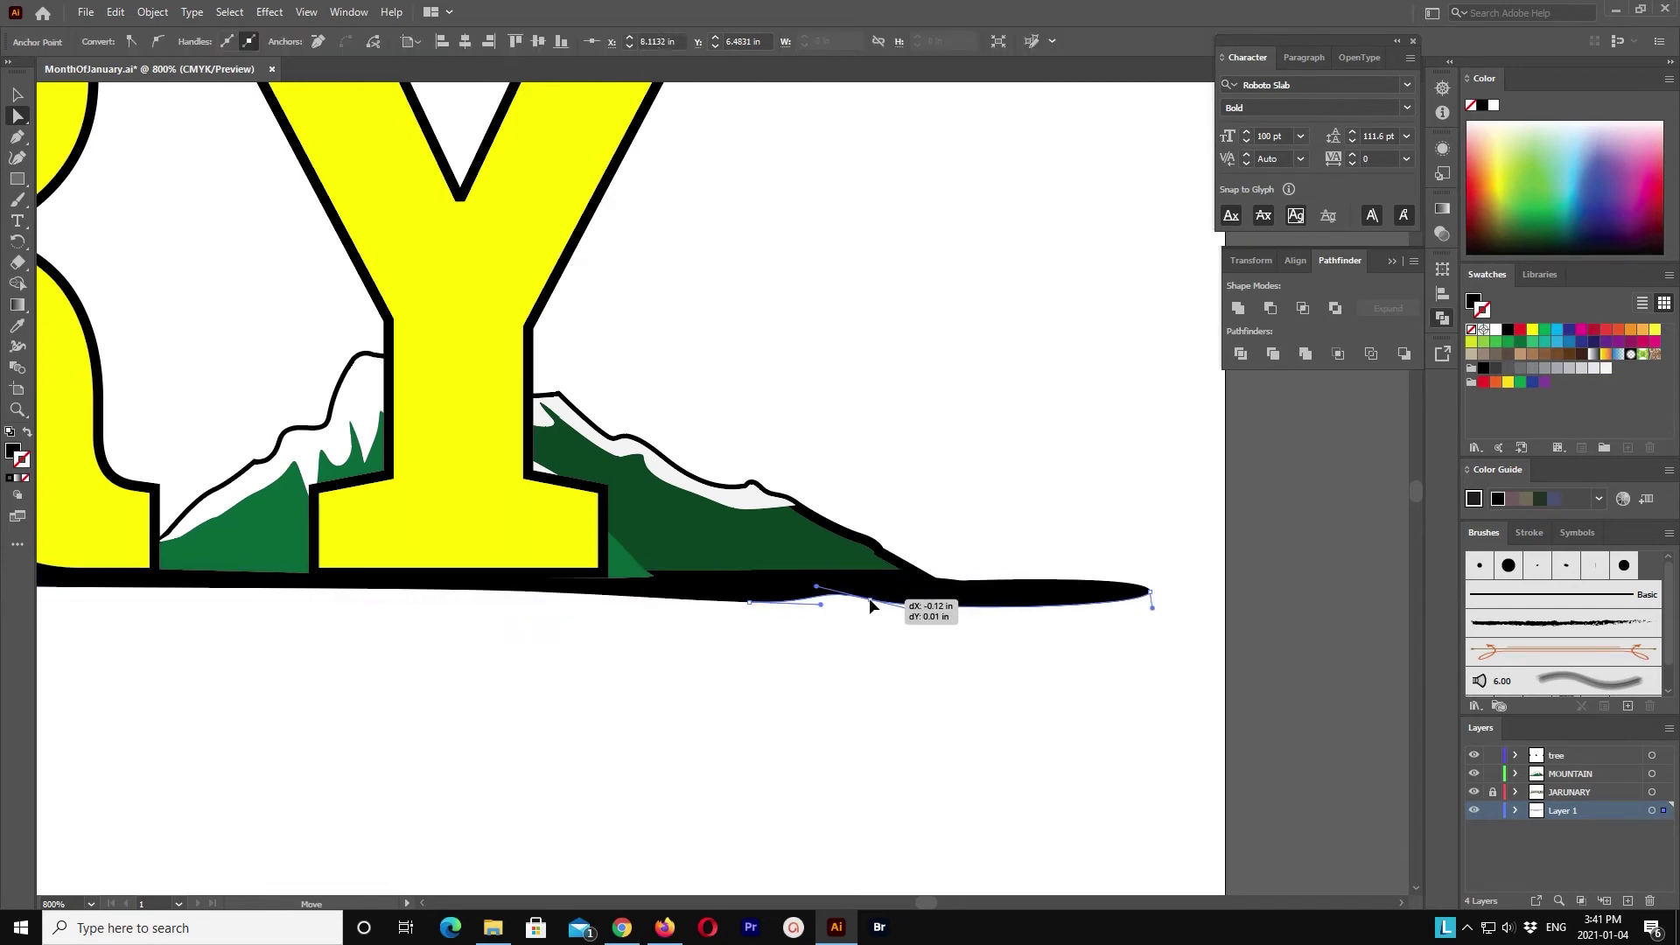
pyautogui.moveTo(1152, 593); pyautogui.dragTo(1128, 593)
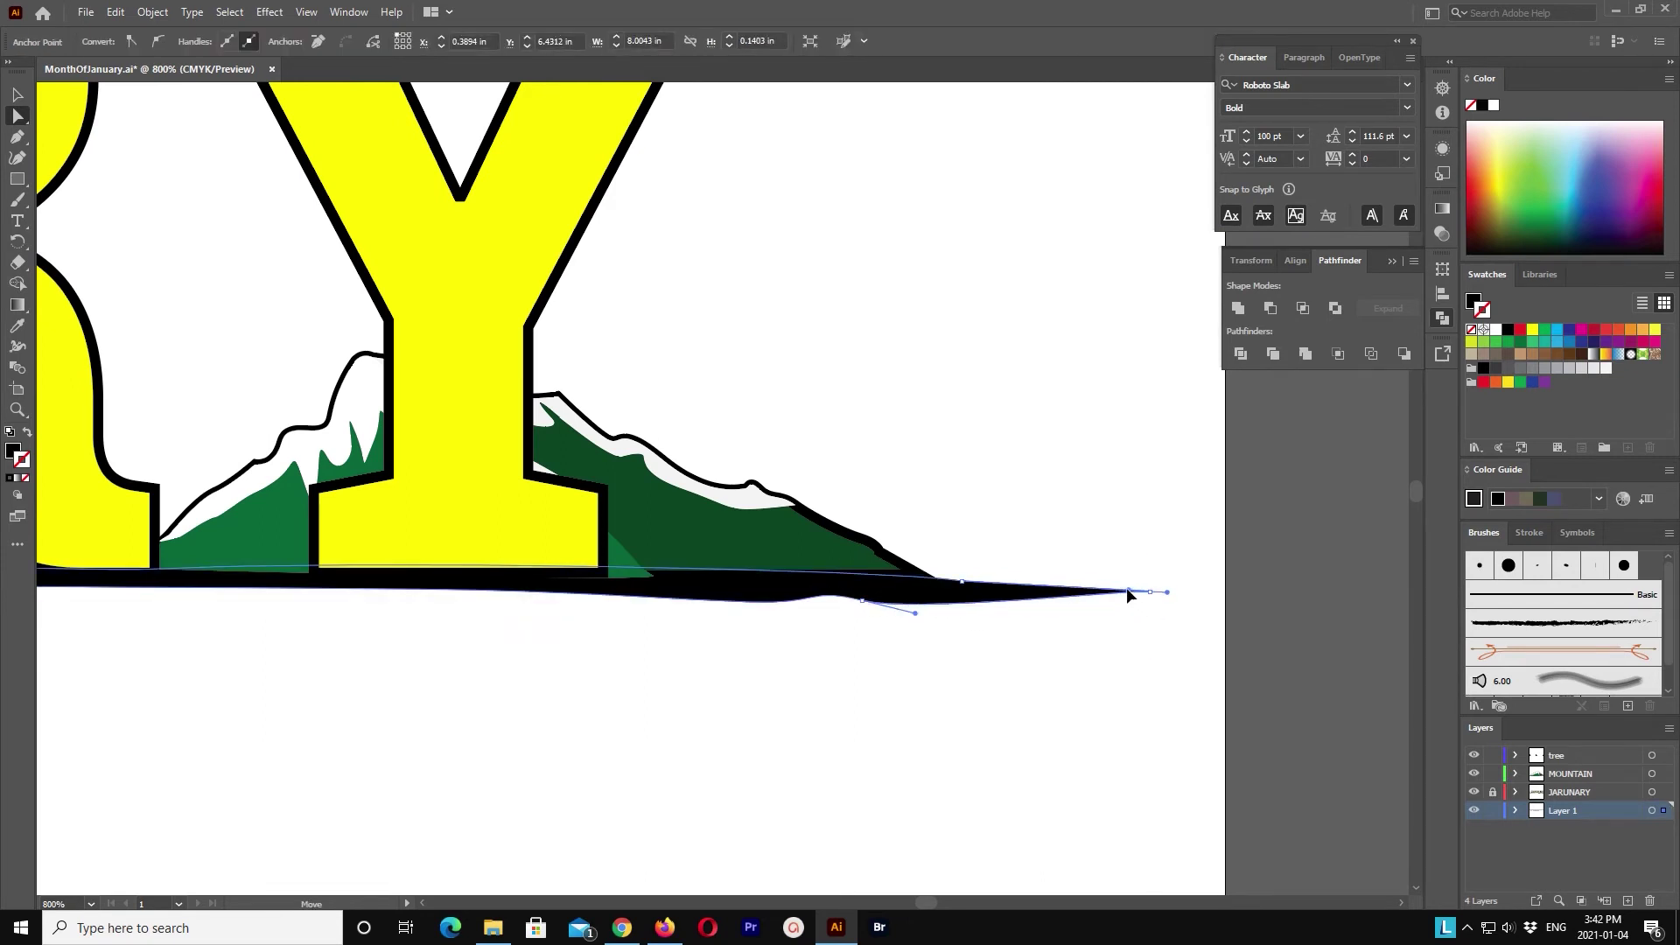
pyautogui.click(964, 678)
# Step: Reshape the ground strip's lower anchors into a smoother curve
pyautogui.click(886, 601)
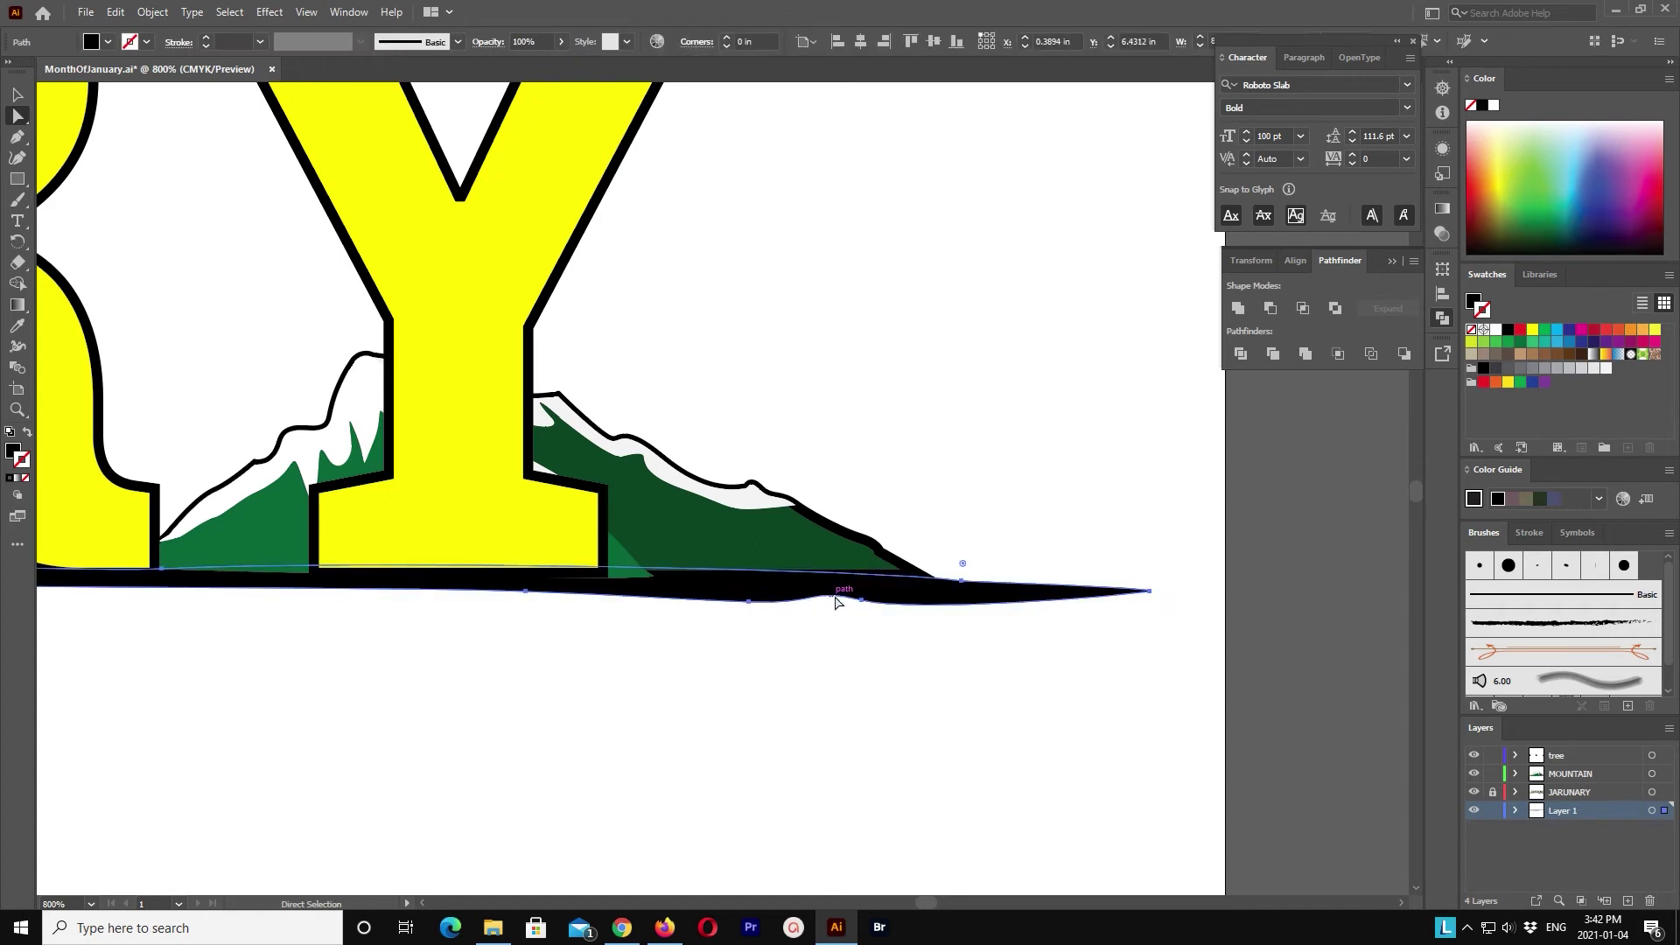
pyautogui.moveTo(867, 600); pyautogui.dragTo(948, 627)
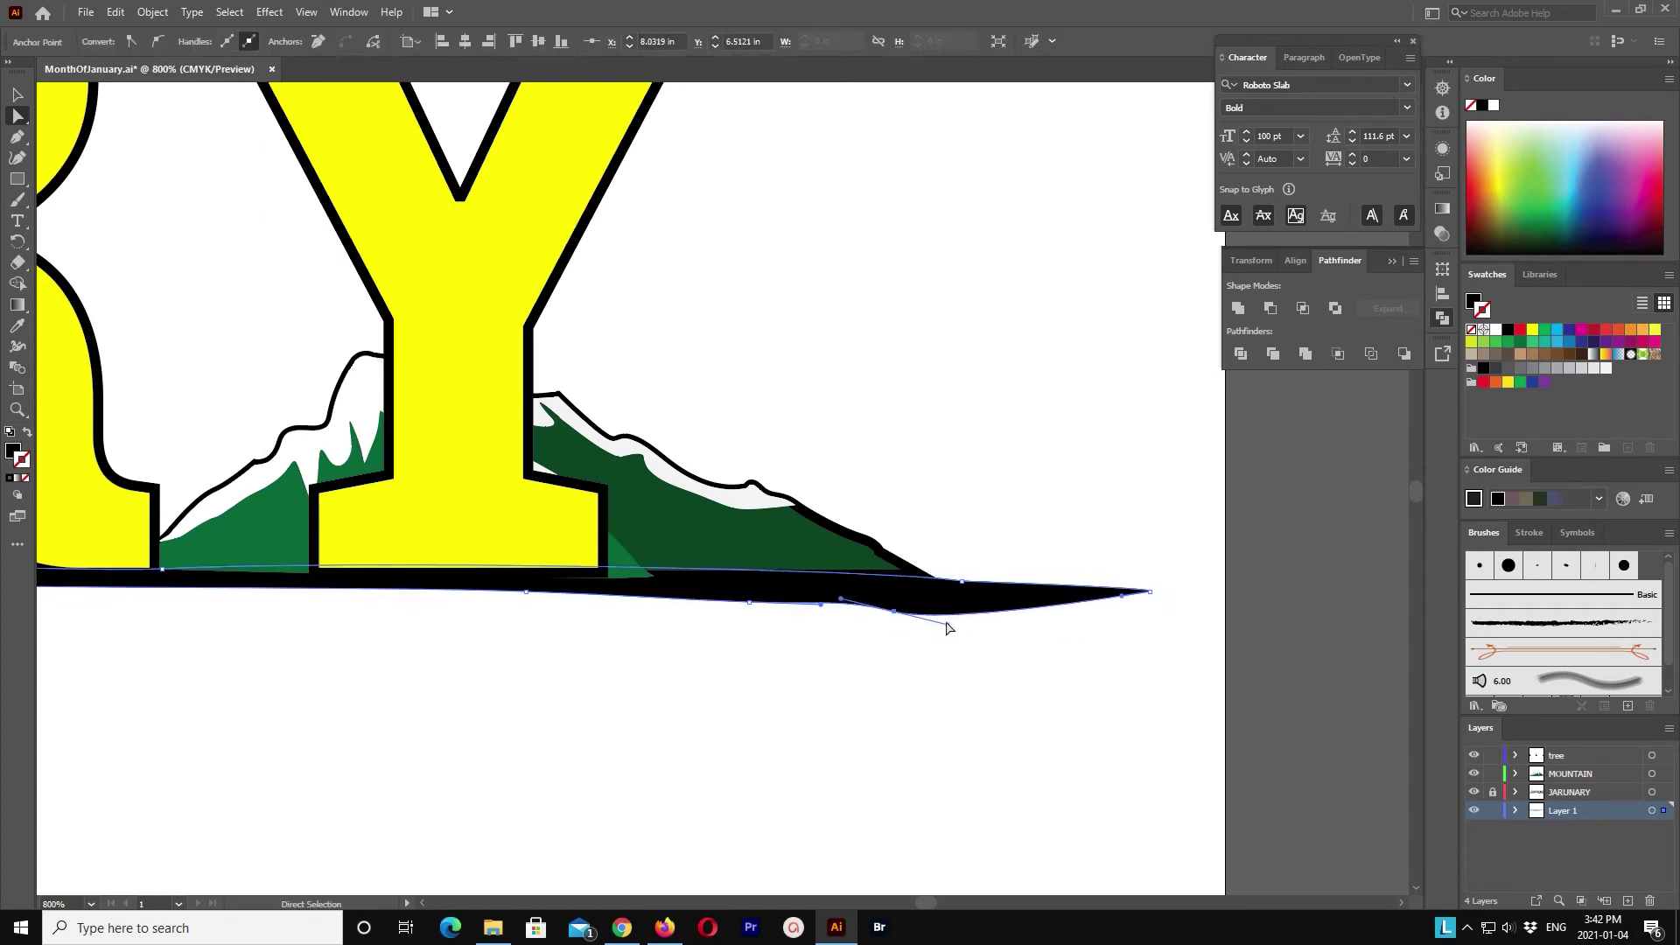
pyautogui.moveTo(900, 613); pyautogui.dragTo(899, 608)
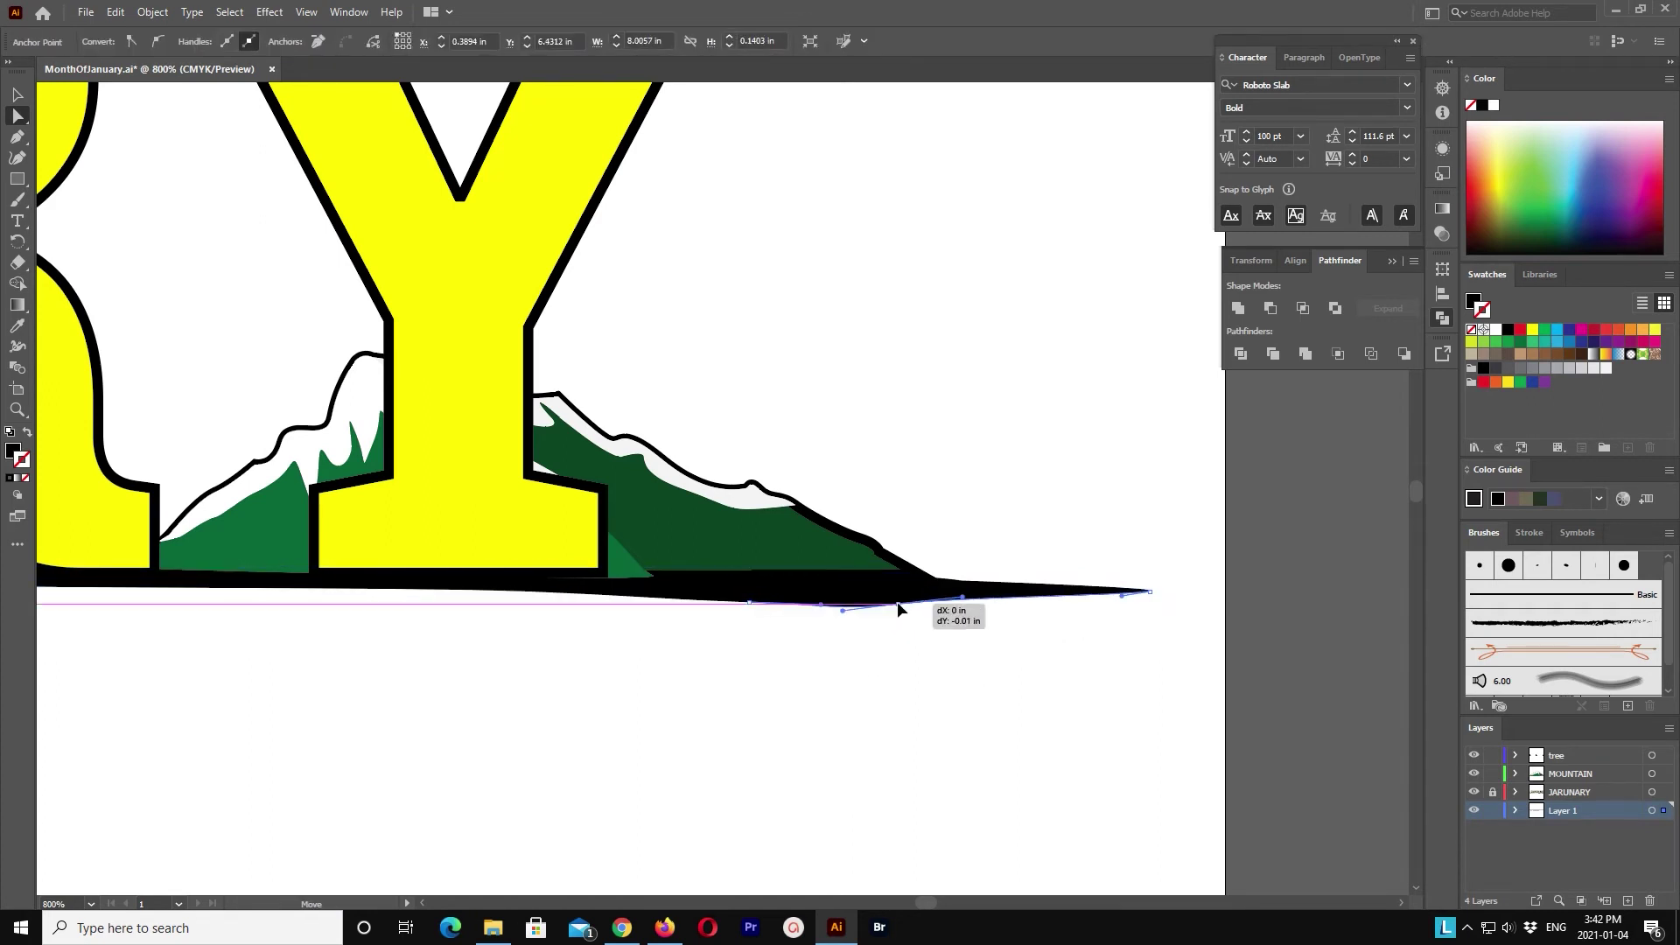
pyautogui.click(960, 674)
pyautogui.hotkey('ctrl', '-')
pyautogui.hotkey('ctrl', '-')
pyautogui.hotkey('ctrl', '-')
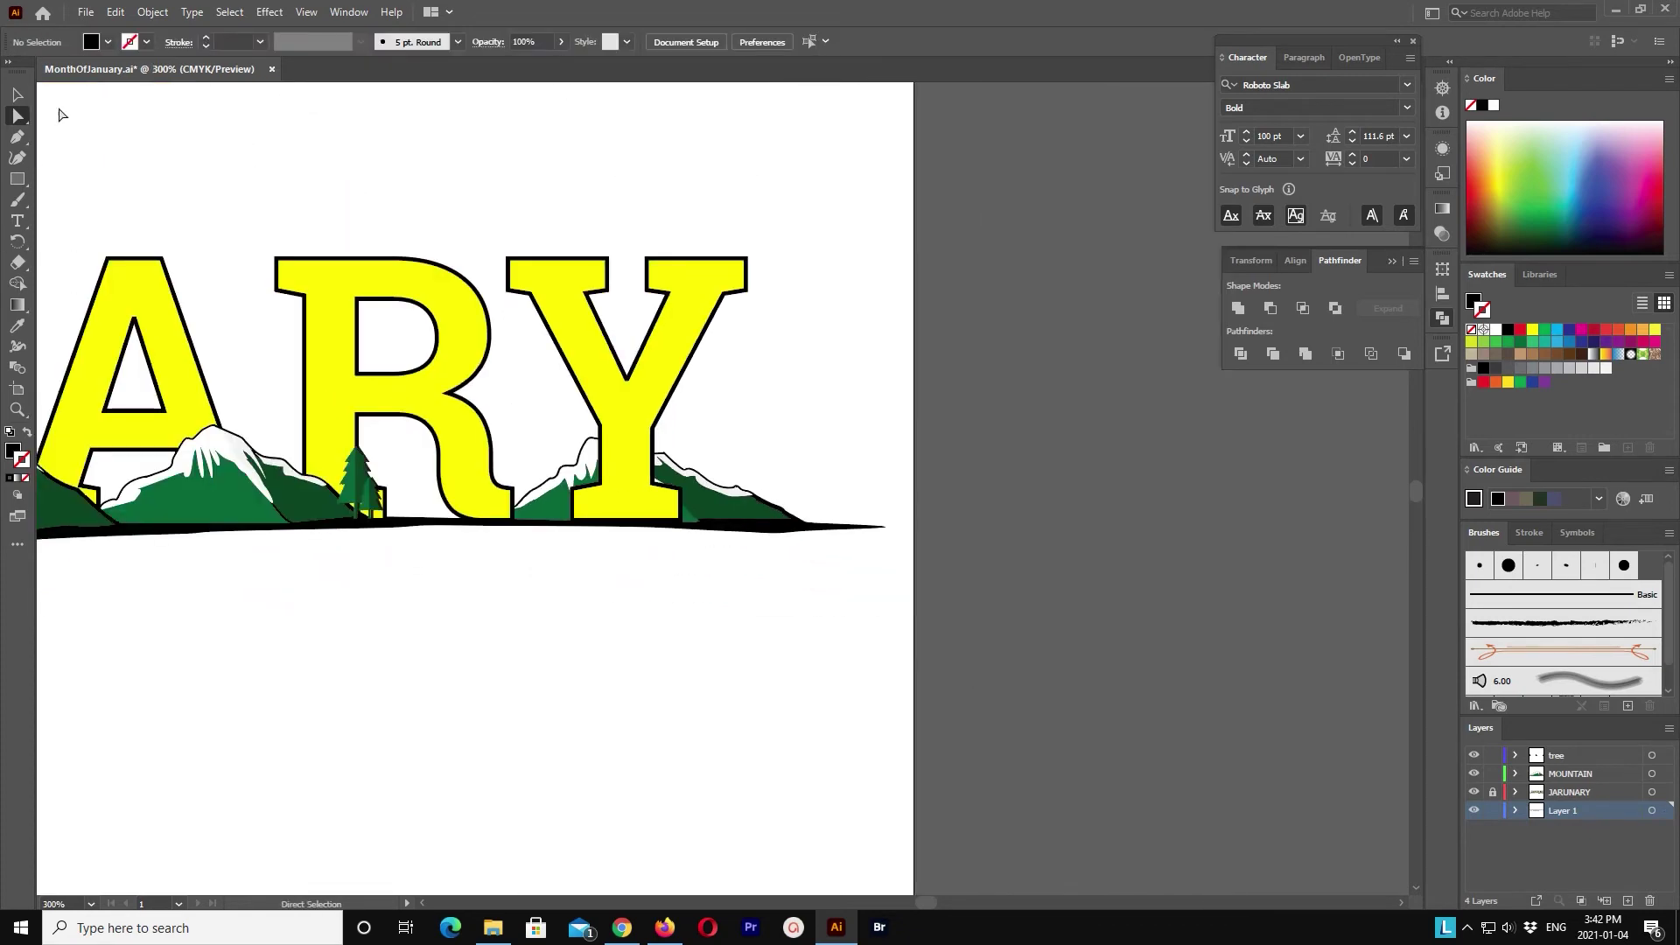
# Step: Unlock the JARUNARY layer and cut the mountain group beside the Y
pyautogui.press('v')
pyautogui.scroll(2, 326, 225)
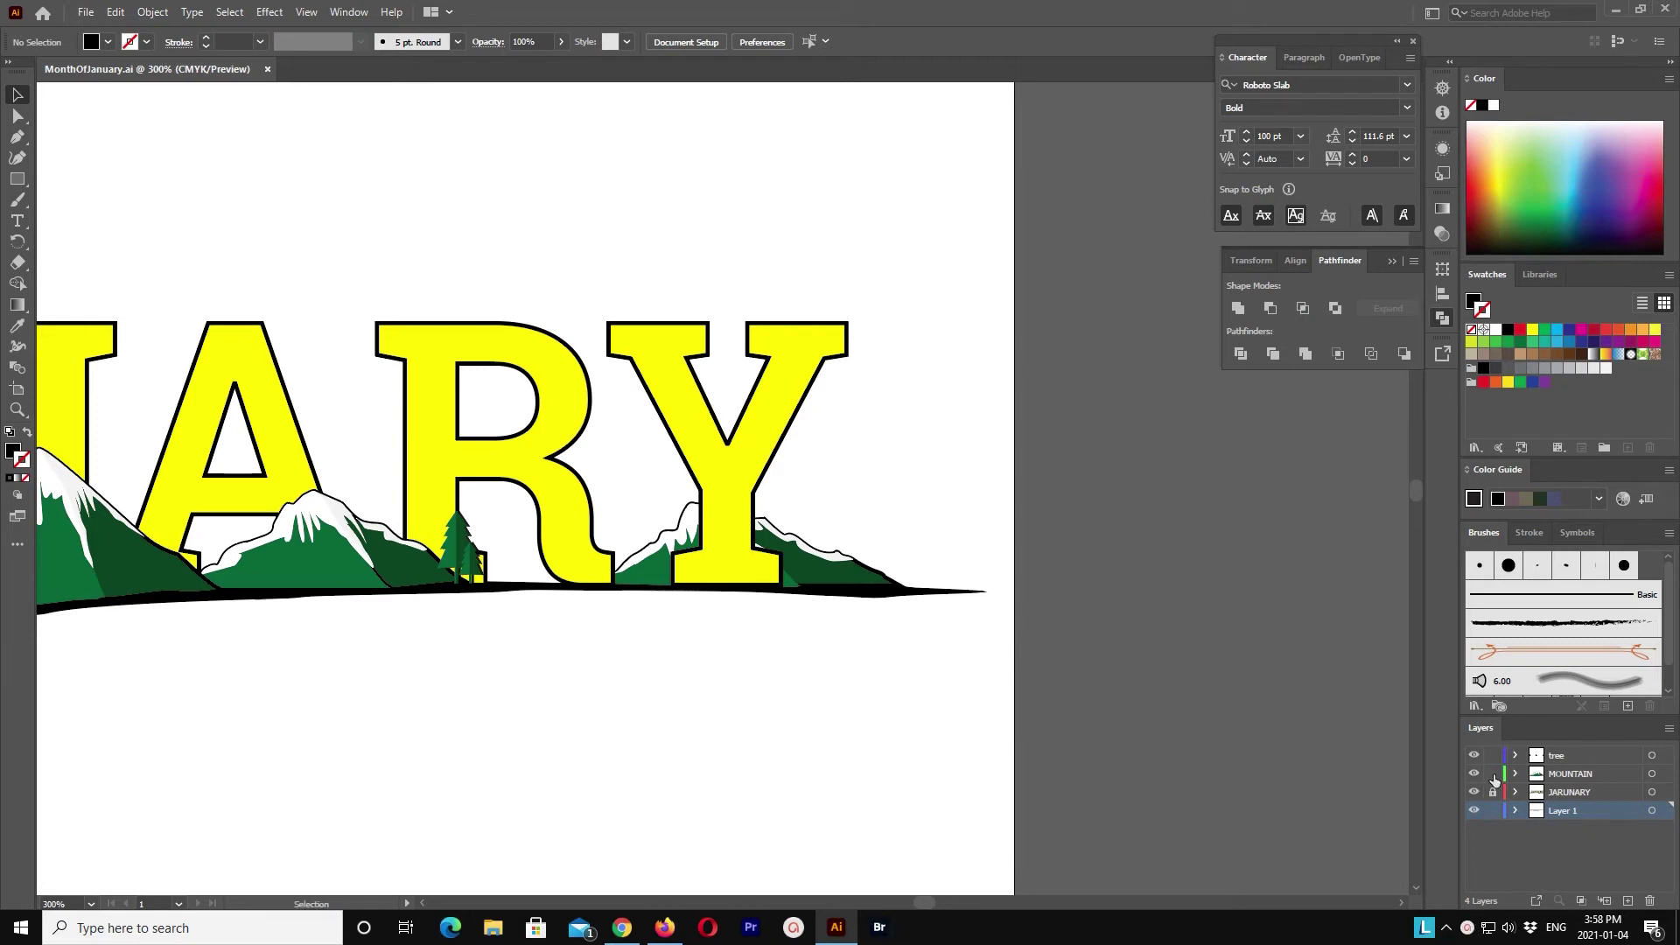
pyautogui.click(1494, 786)
pyautogui.click(842, 562)
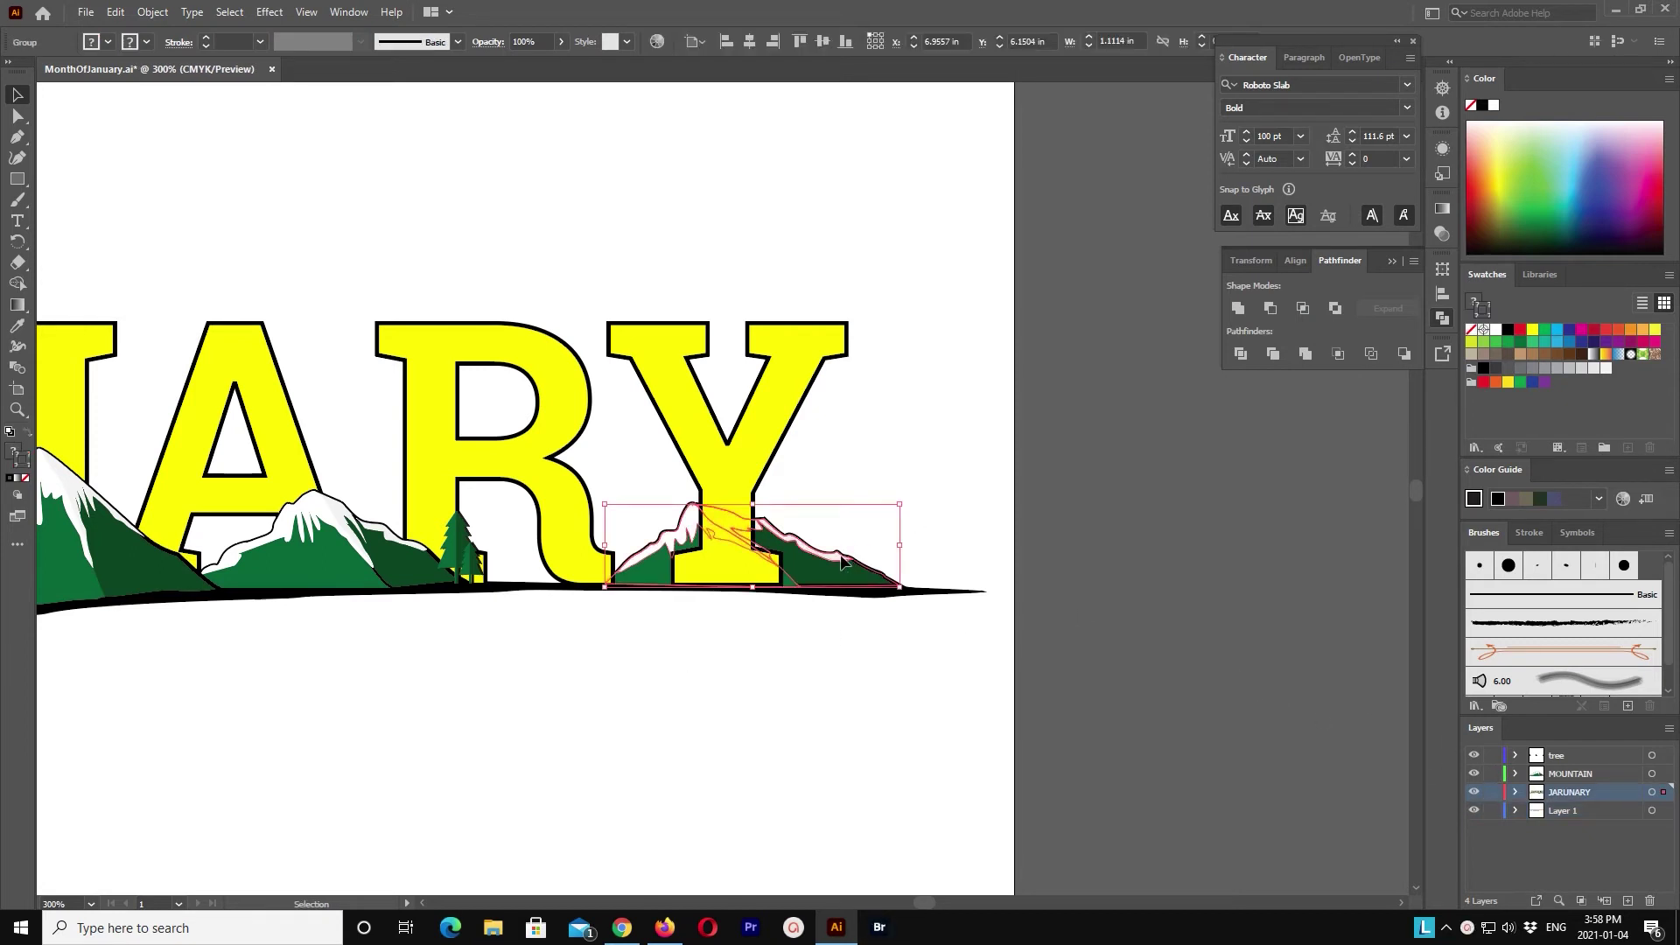
pyautogui.hotkey('ctrl', 'x')
# Step: Paste the mountain group in front of the Y and scale it down
pyautogui.click(114, 12)
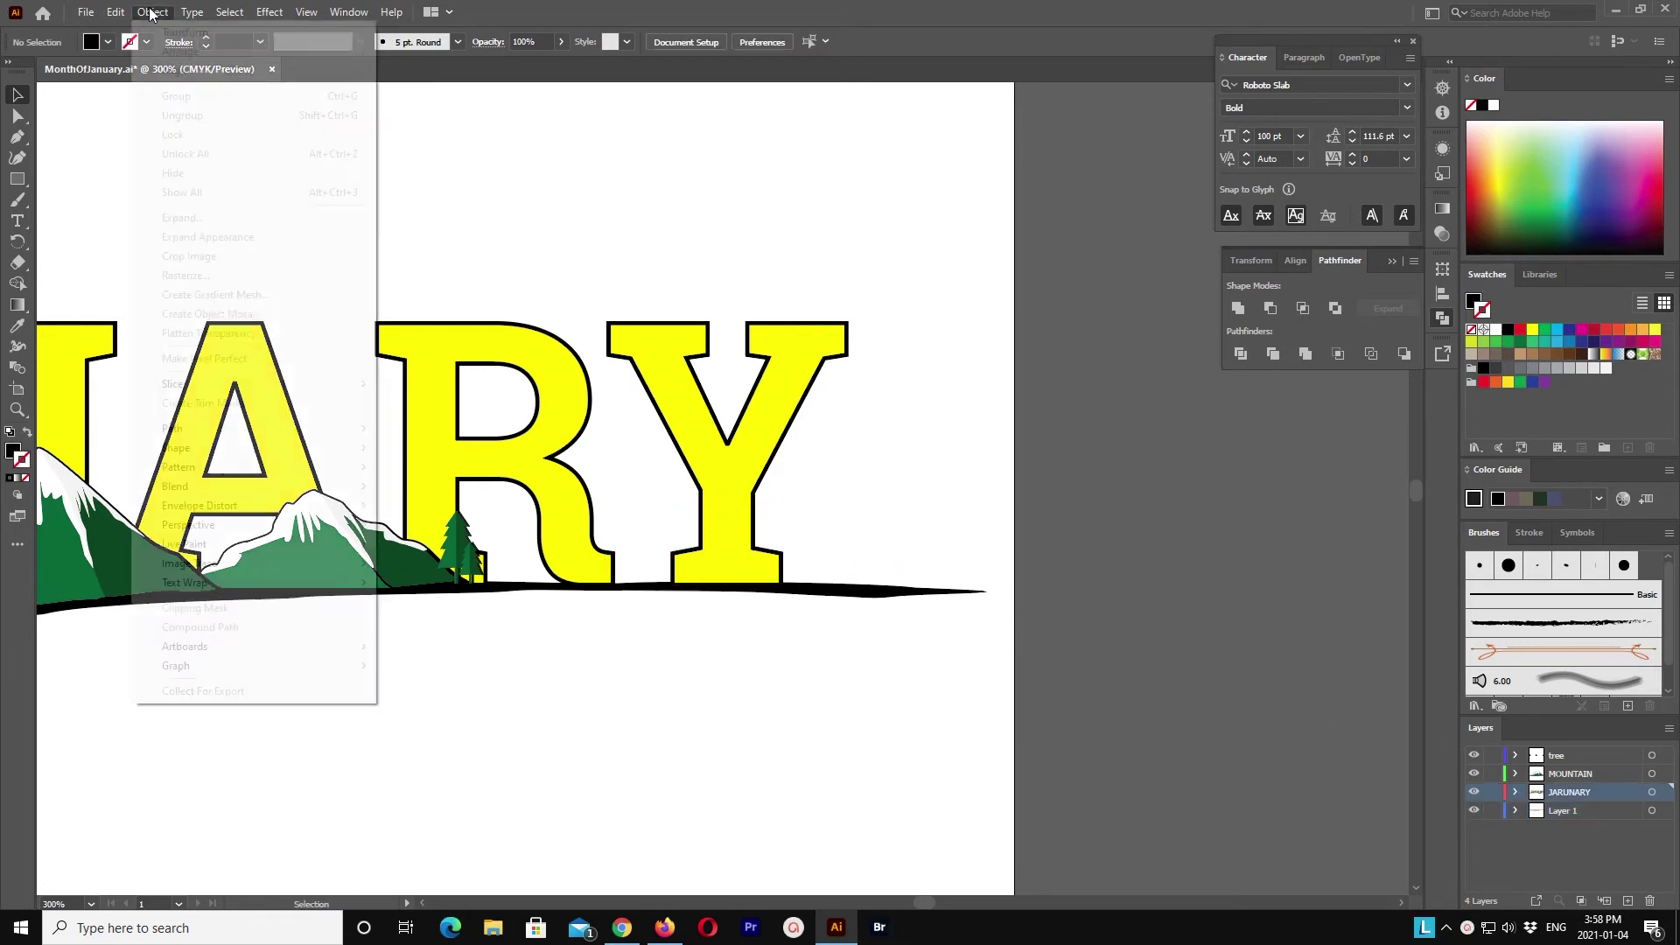
pyautogui.click(141, 133)
pyautogui.moveTo(605, 505); pyautogui.dragTo(652, 531)
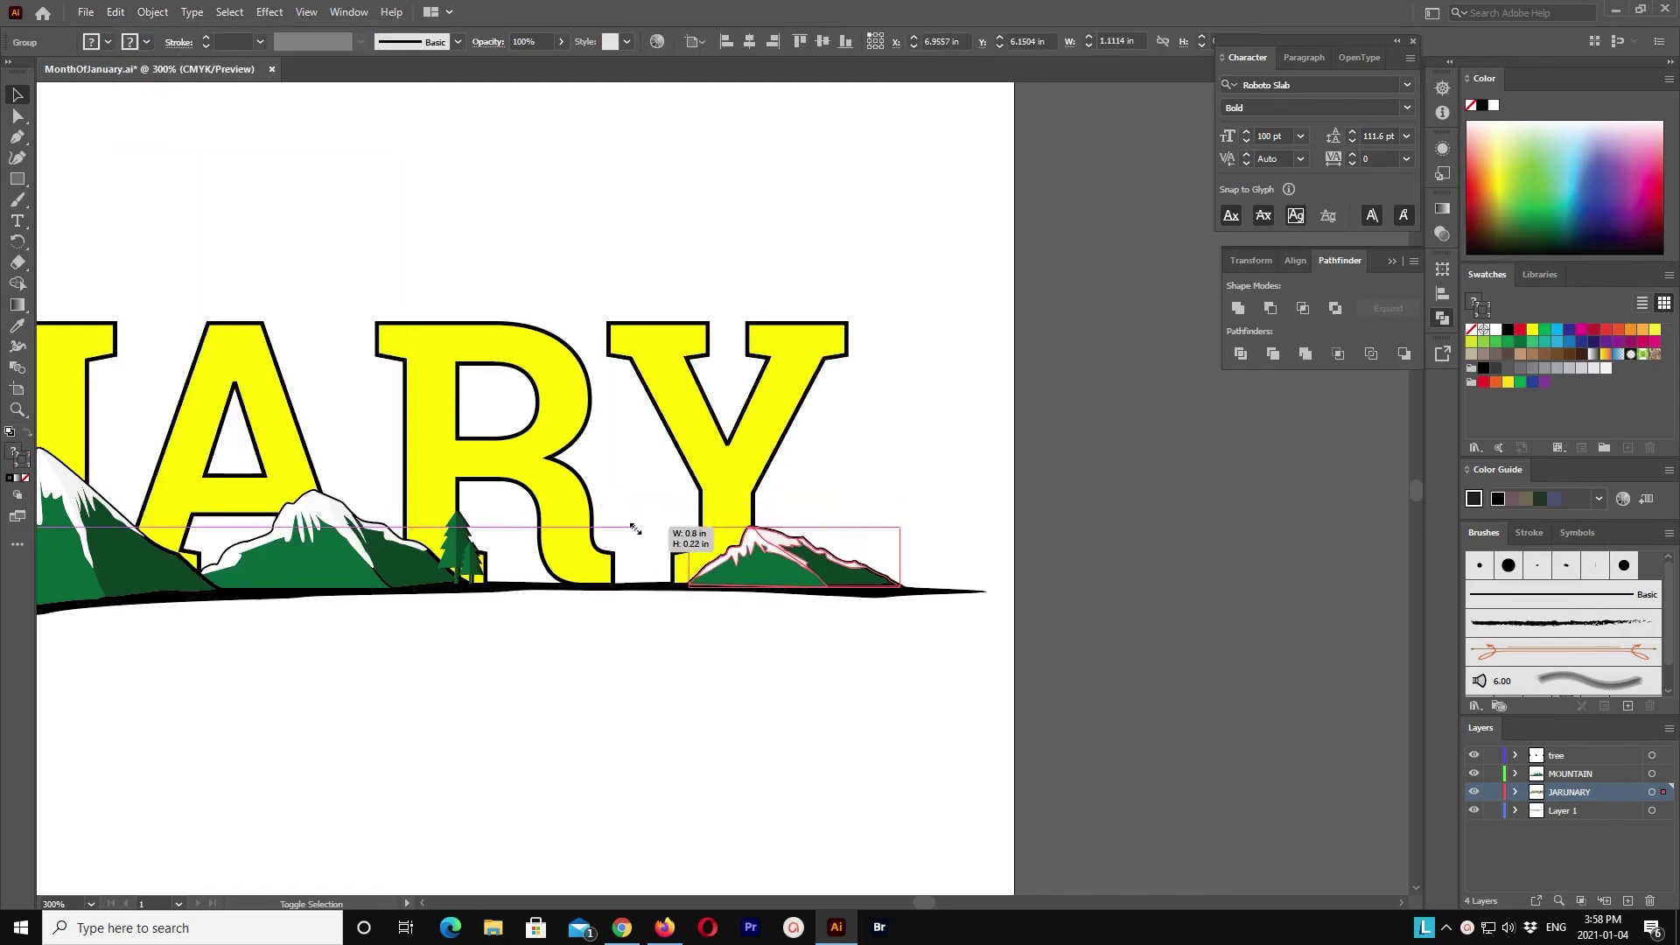
pyautogui.click(854, 494)
# Step: Duplicate the small tree group from the R and place the copy beside the Y
pyautogui.hscroll(-5, 812, 698)
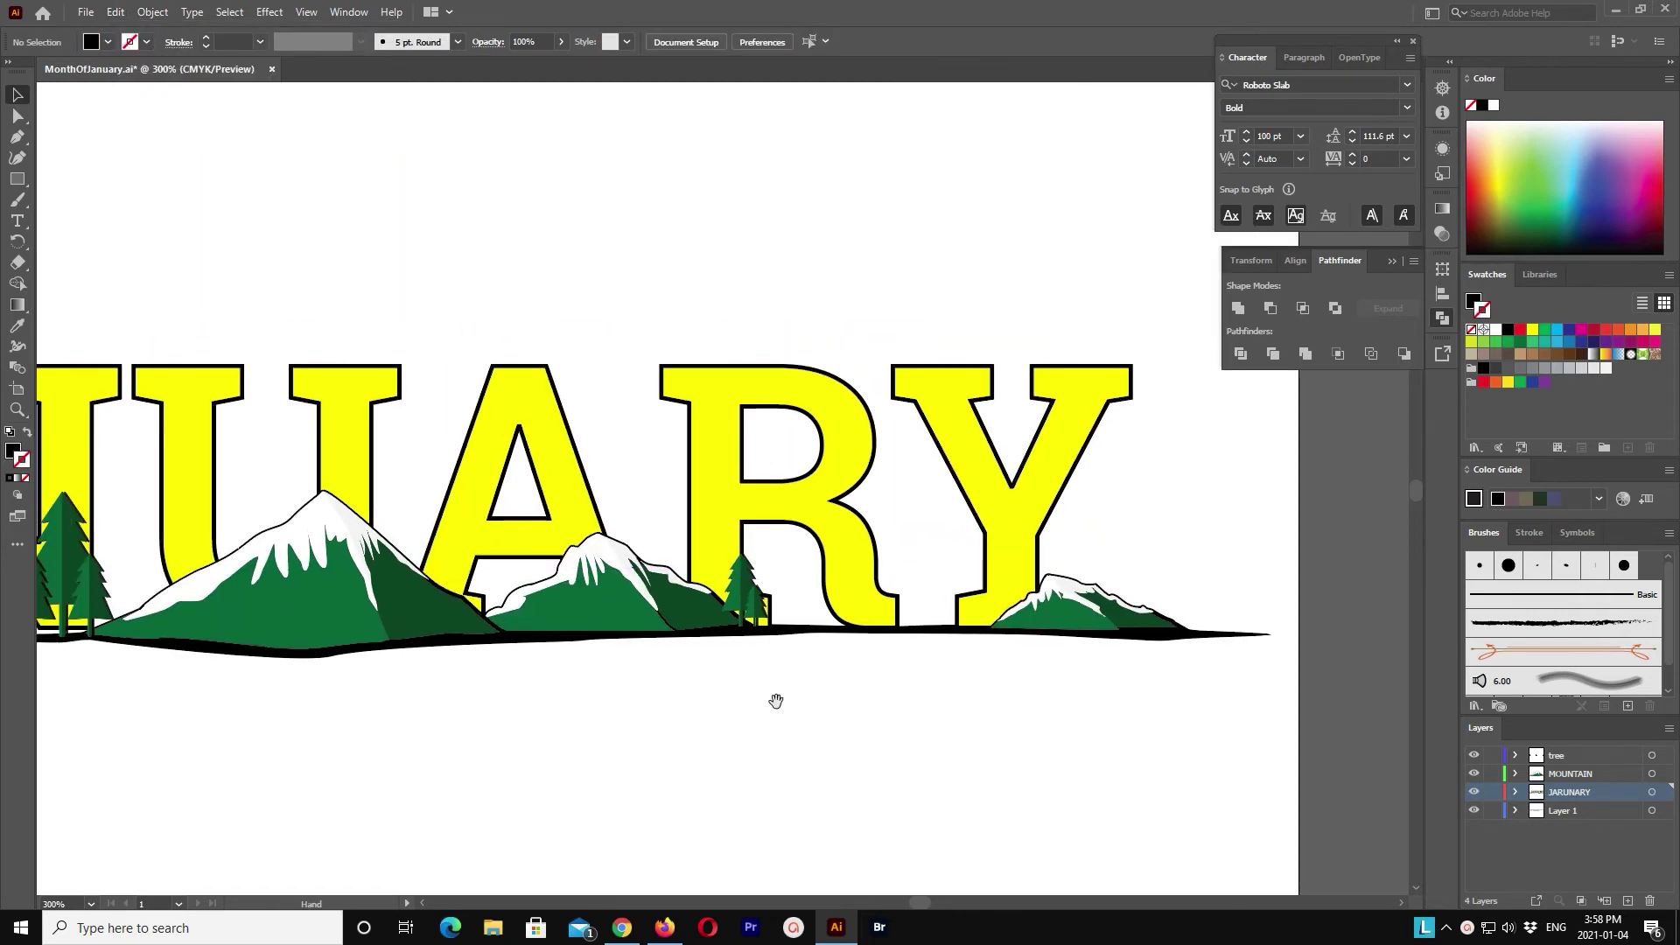
pyautogui.hscroll(-3, 776, 704)
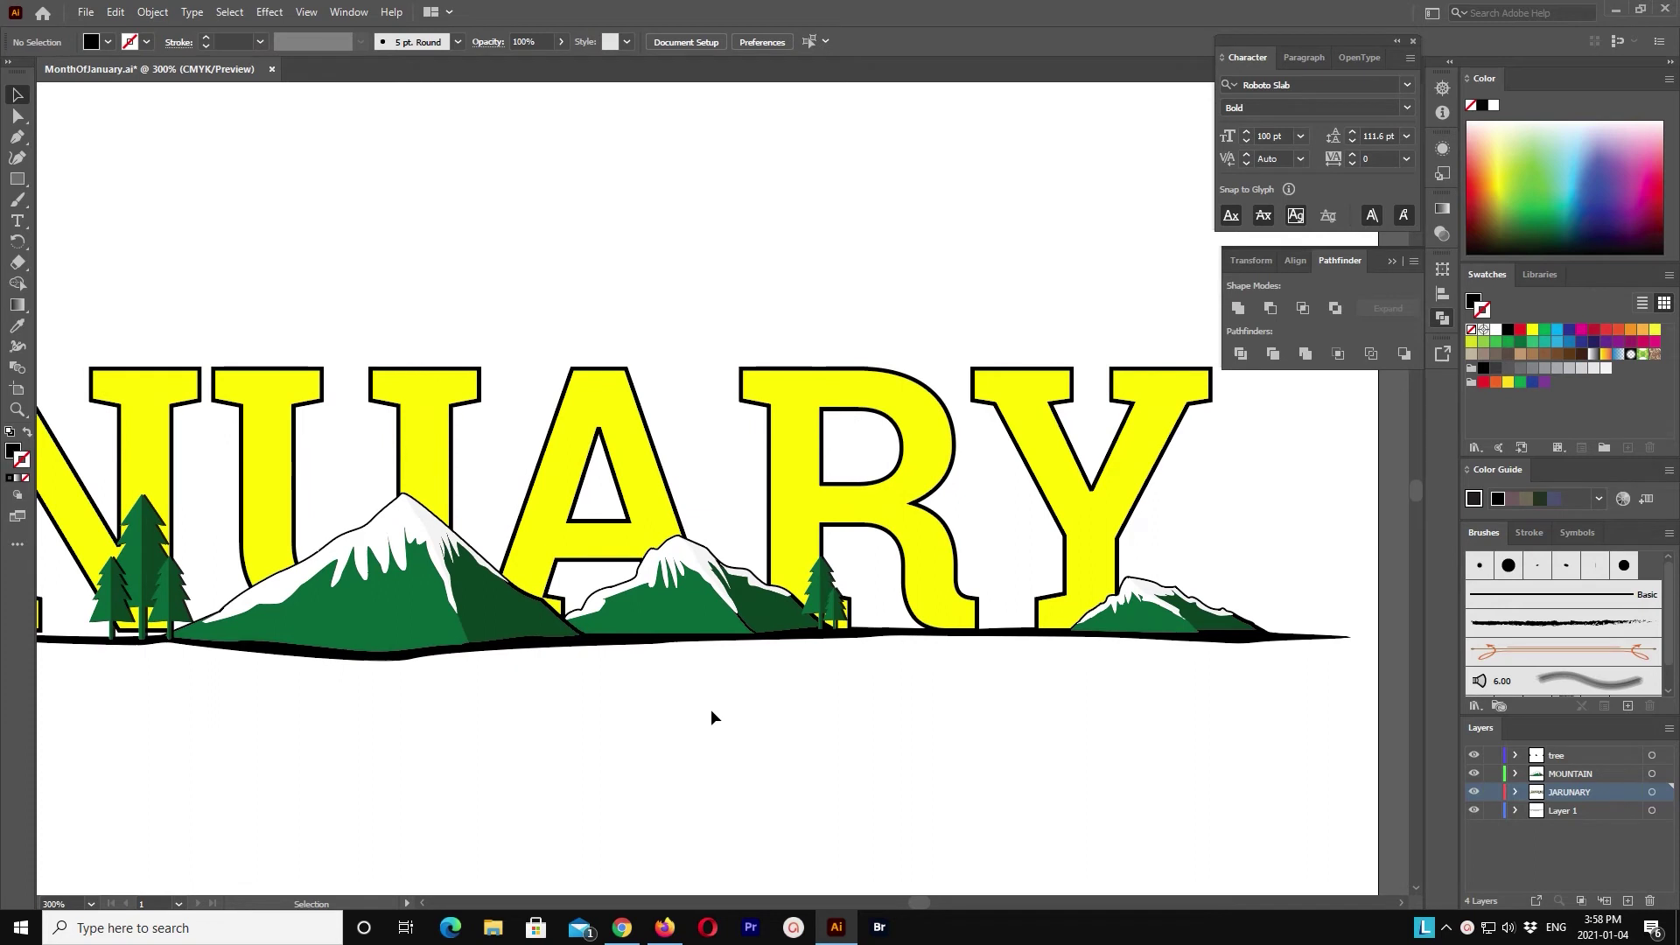
pyautogui.click(836, 624)
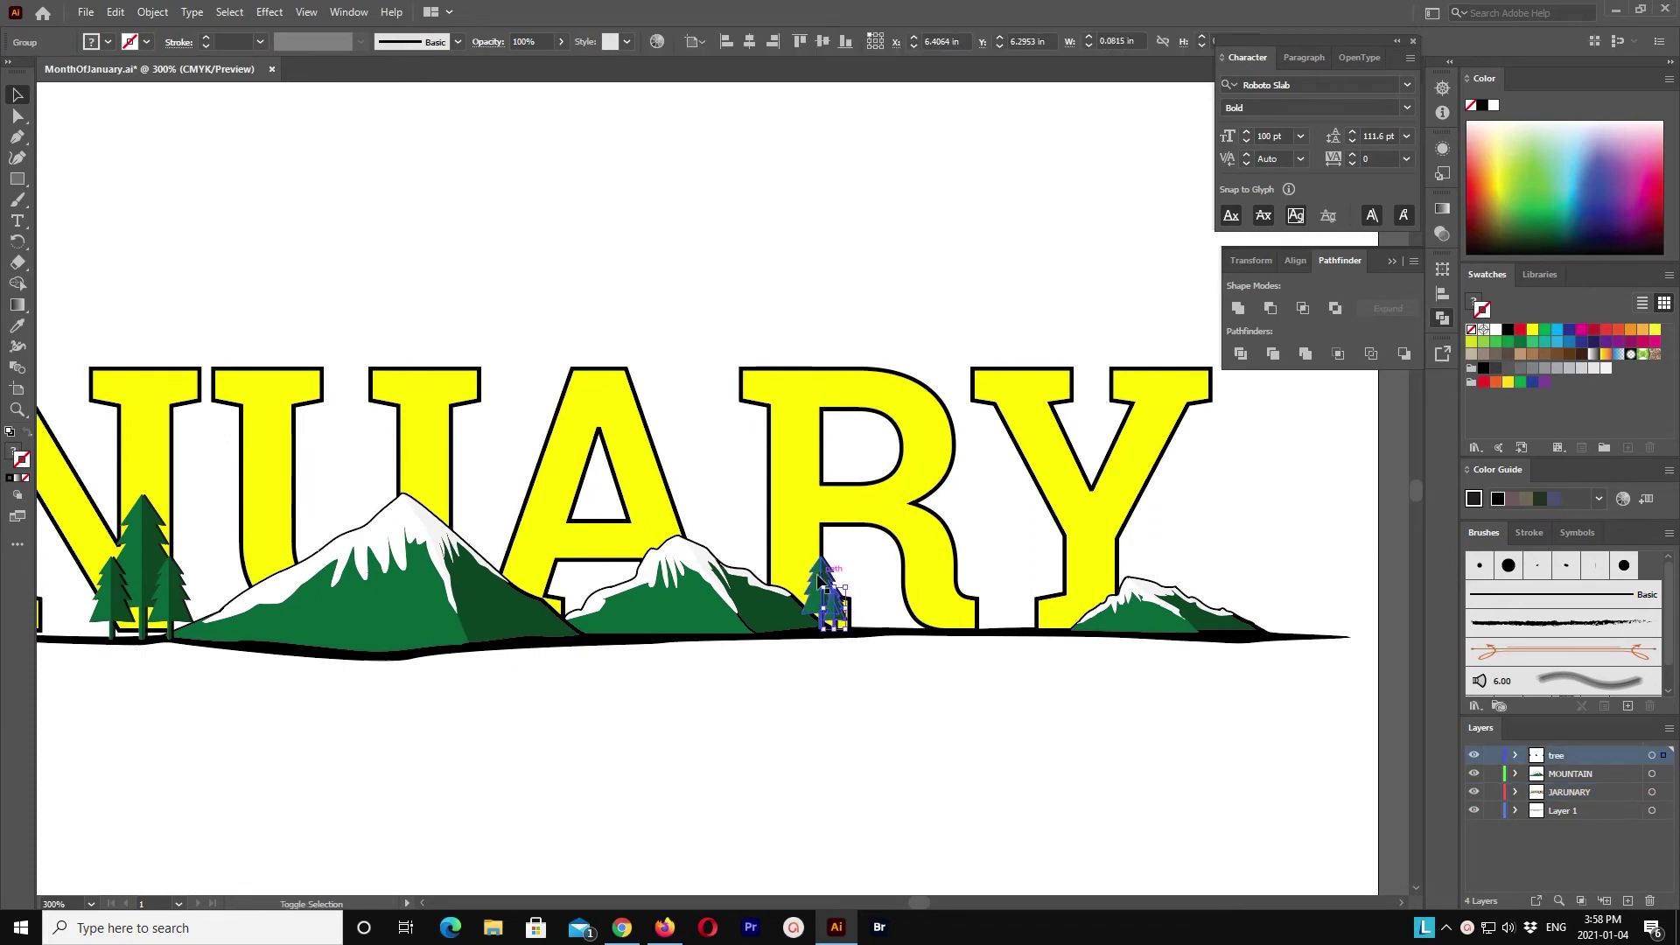
pyautogui.moveTo(823, 584)
pyautogui.mouseDown()
pyautogui.moveTo(1059, 591)
pyautogui.moveTo(1051, 569)
pyautogui.mouseUp()
pyautogui.click(549, 704)
pyautogui.moveTo(549, 704); pyautogui.dragTo(697, 748)
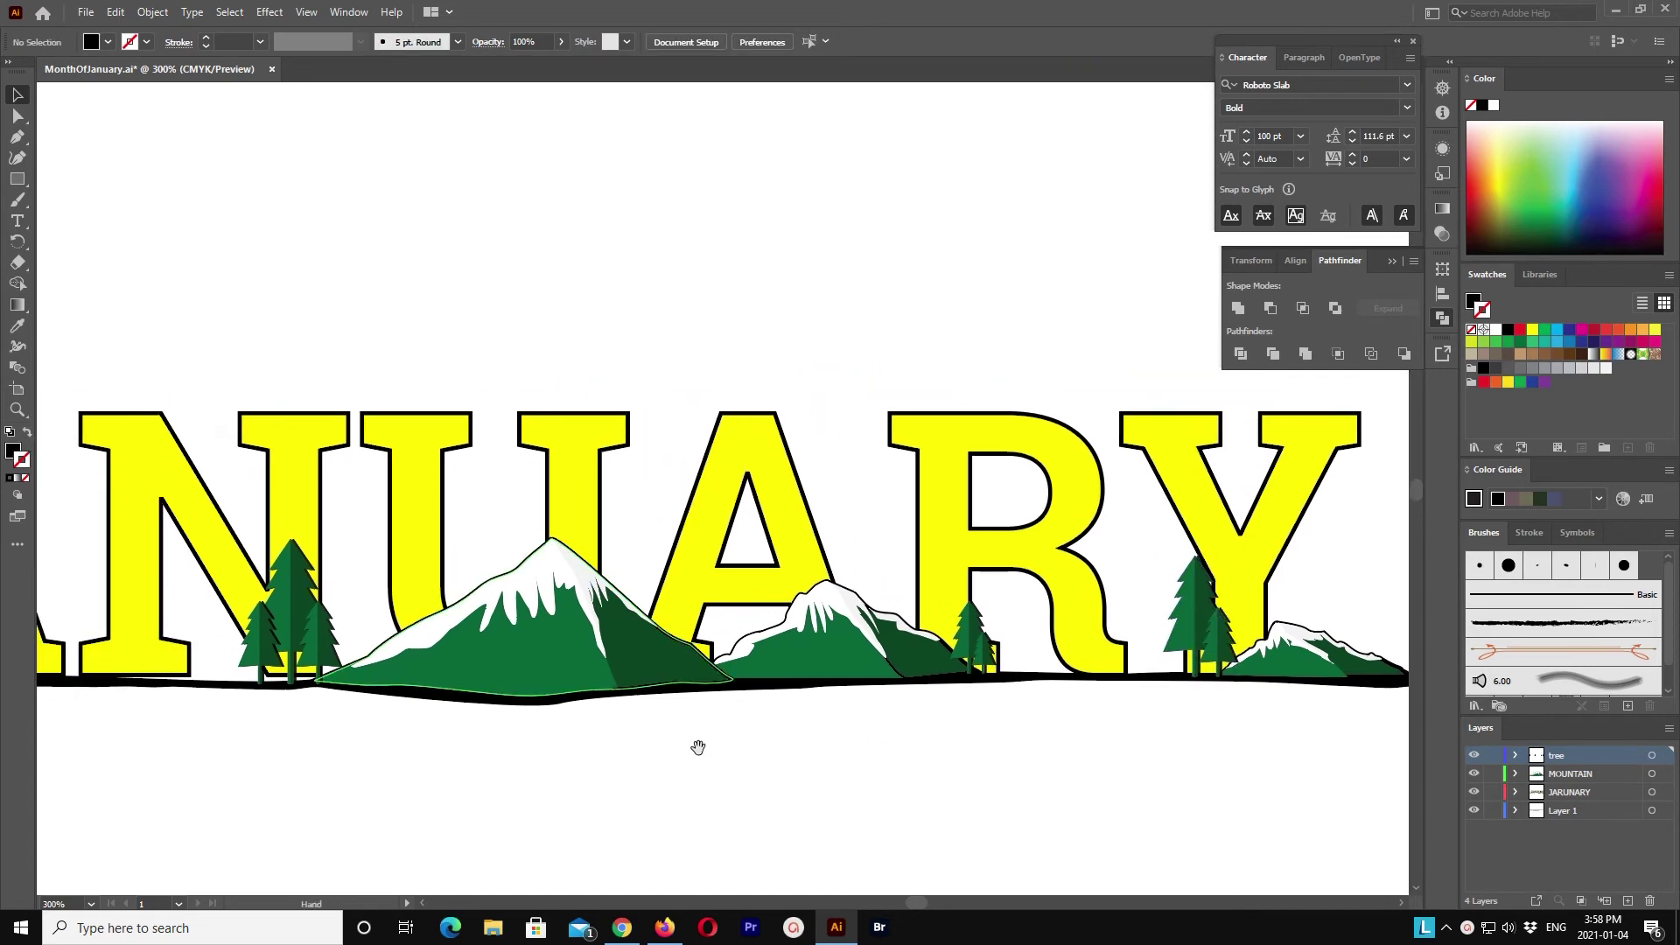
pyautogui.hscroll(-5, 698, 748)
pyautogui.hscroll(-2, 506, 732)
# Step: Move a ground line anchor beneath the JA letters slightly left
pyautogui.click(551, 656)
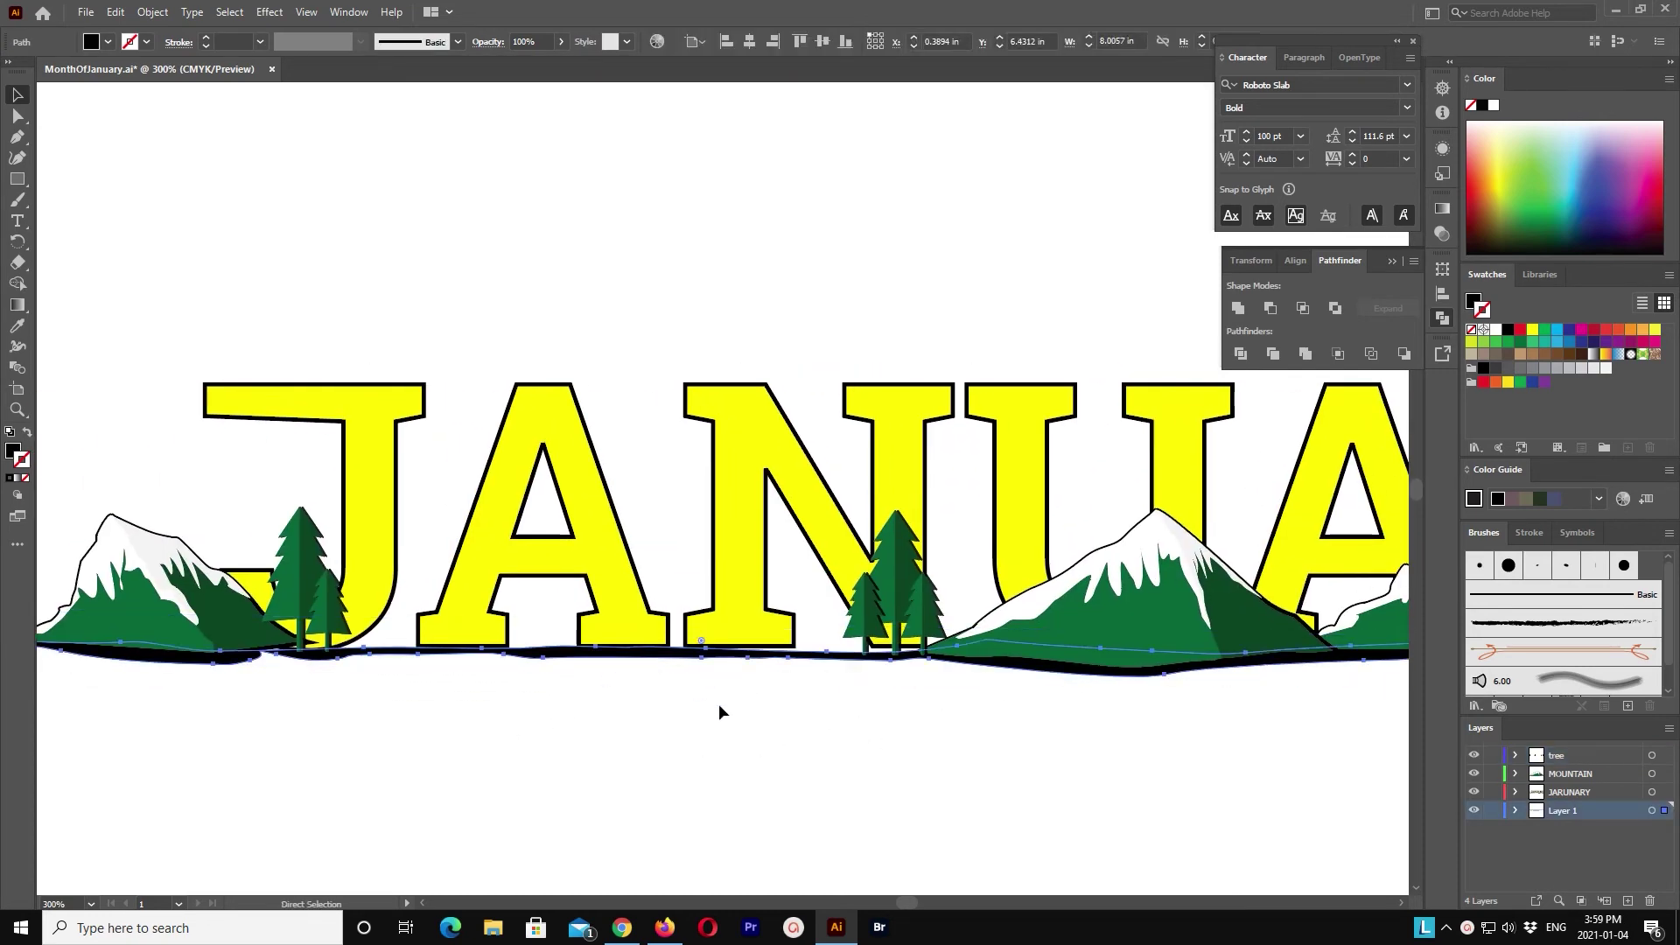
pyautogui.scroll(3, 719, 710)
pyautogui.press('a')
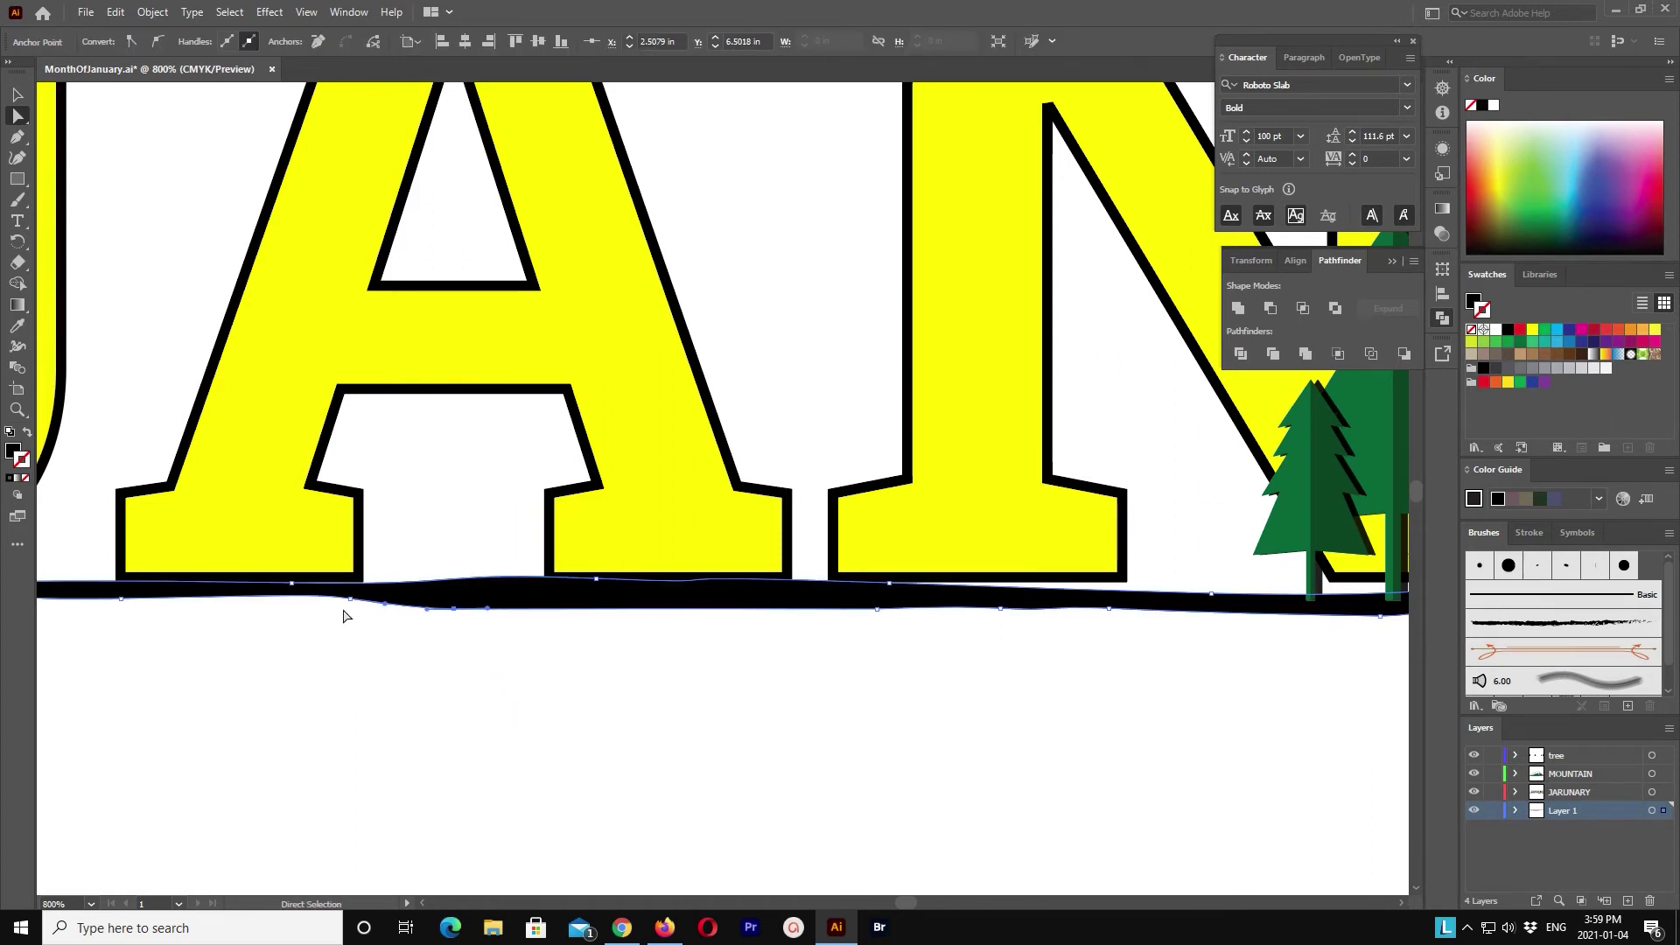
pyautogui.moveTo(349, 598); pyautogui.dragTo(291, 603)
pyautogui.click(368, 657)
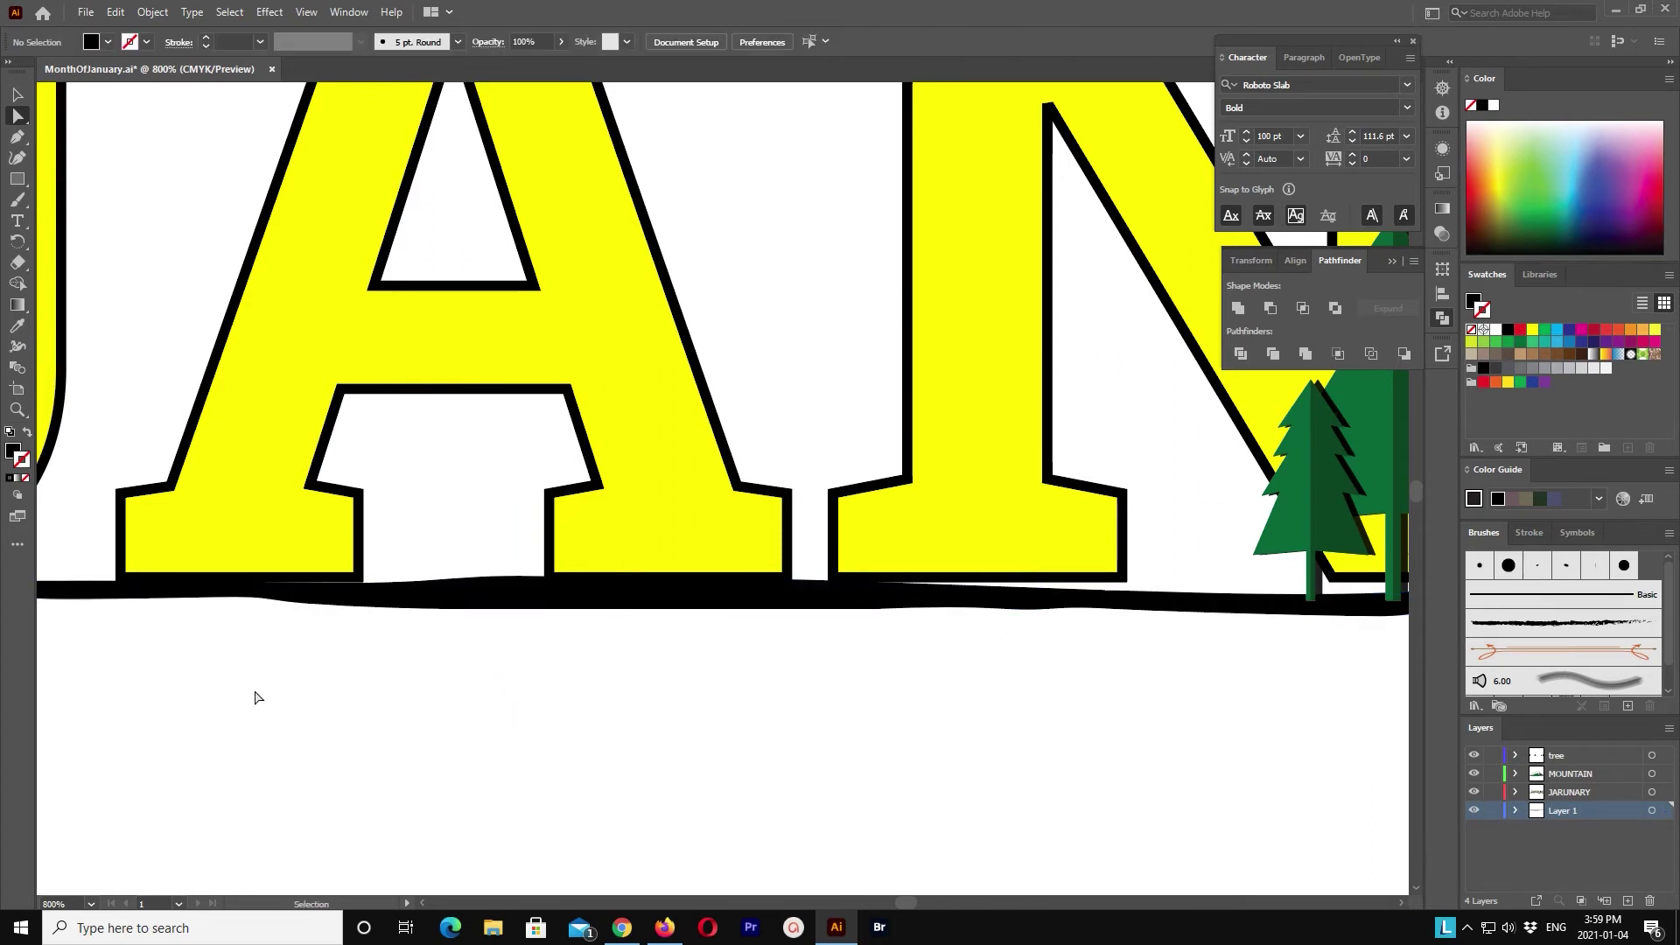
pyautogui.scroll(-3, 254, 694)
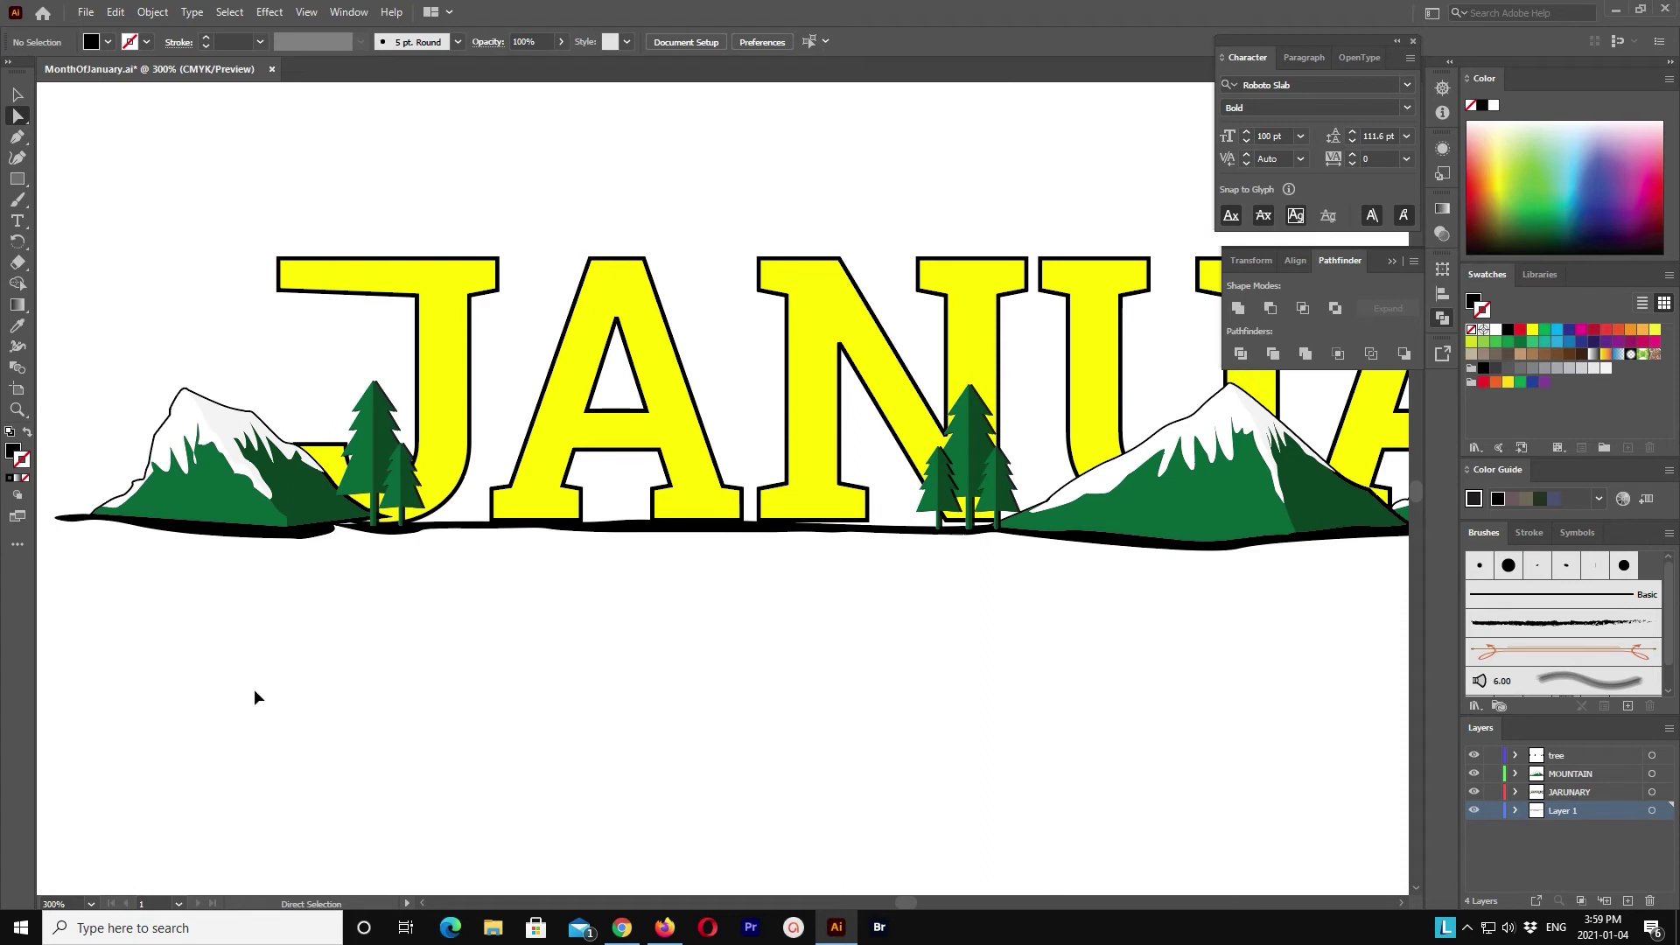
# Step: Zoom out and create a new empty Layer 5
pyautogui.click(18, 95)
pyautogui.scroll(-1, 613, 682)
pyautogui.scroll(-1, 616, 802)
pyautogui.scroll(-1, 616, 810)
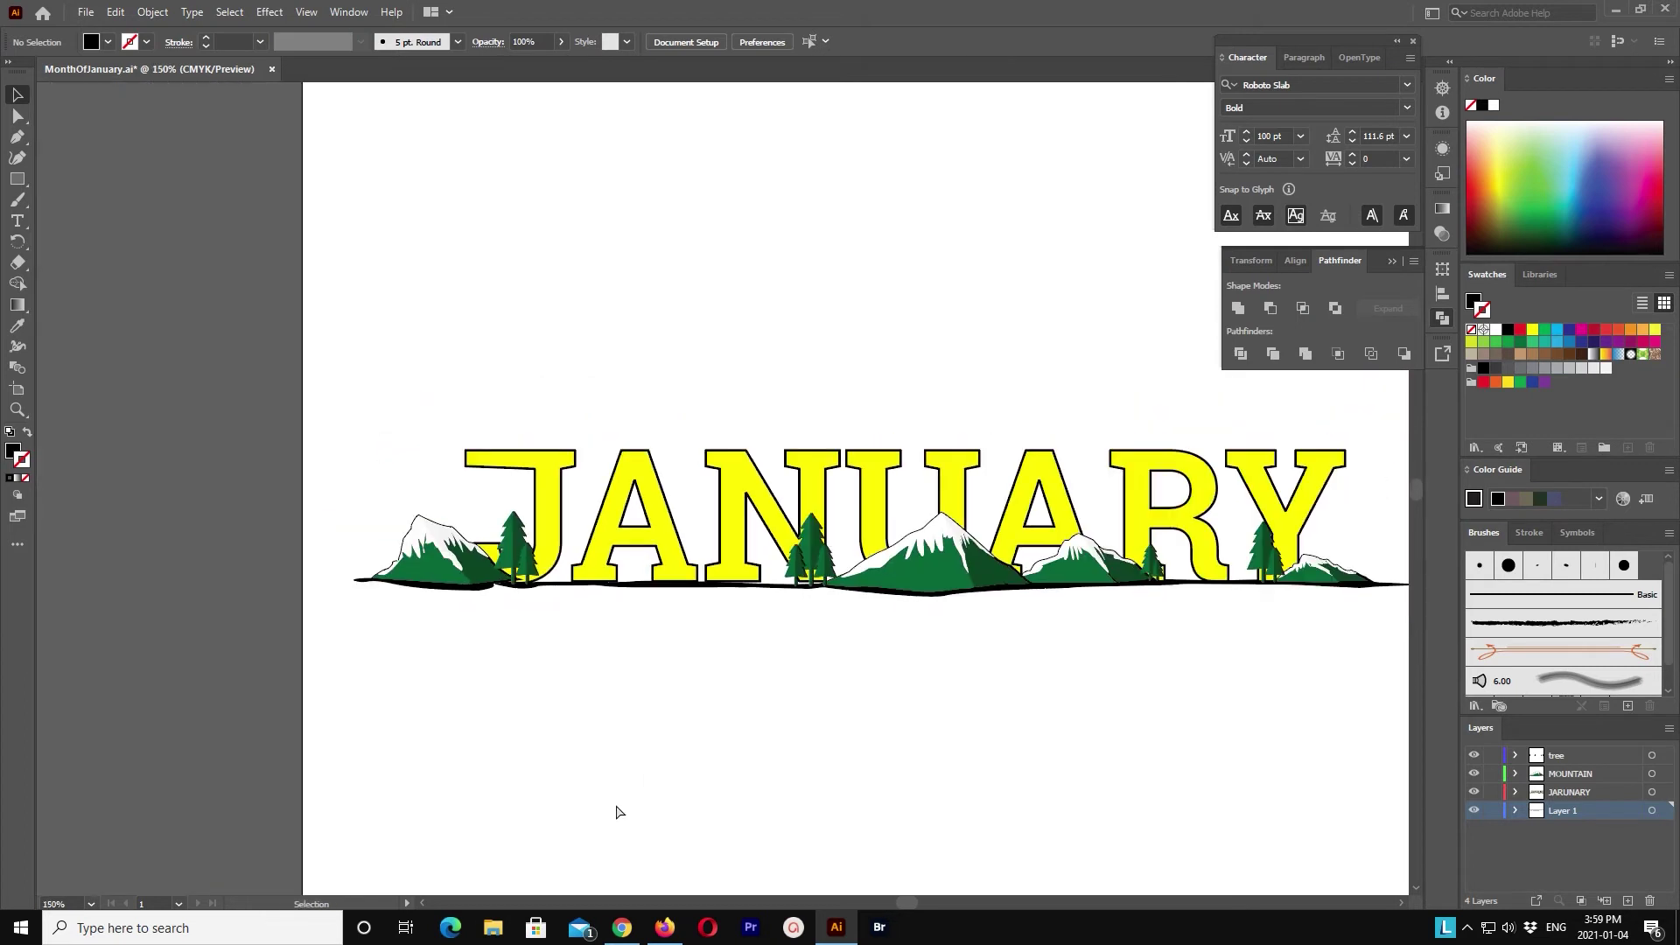
pyautogui.click(1627, 900)
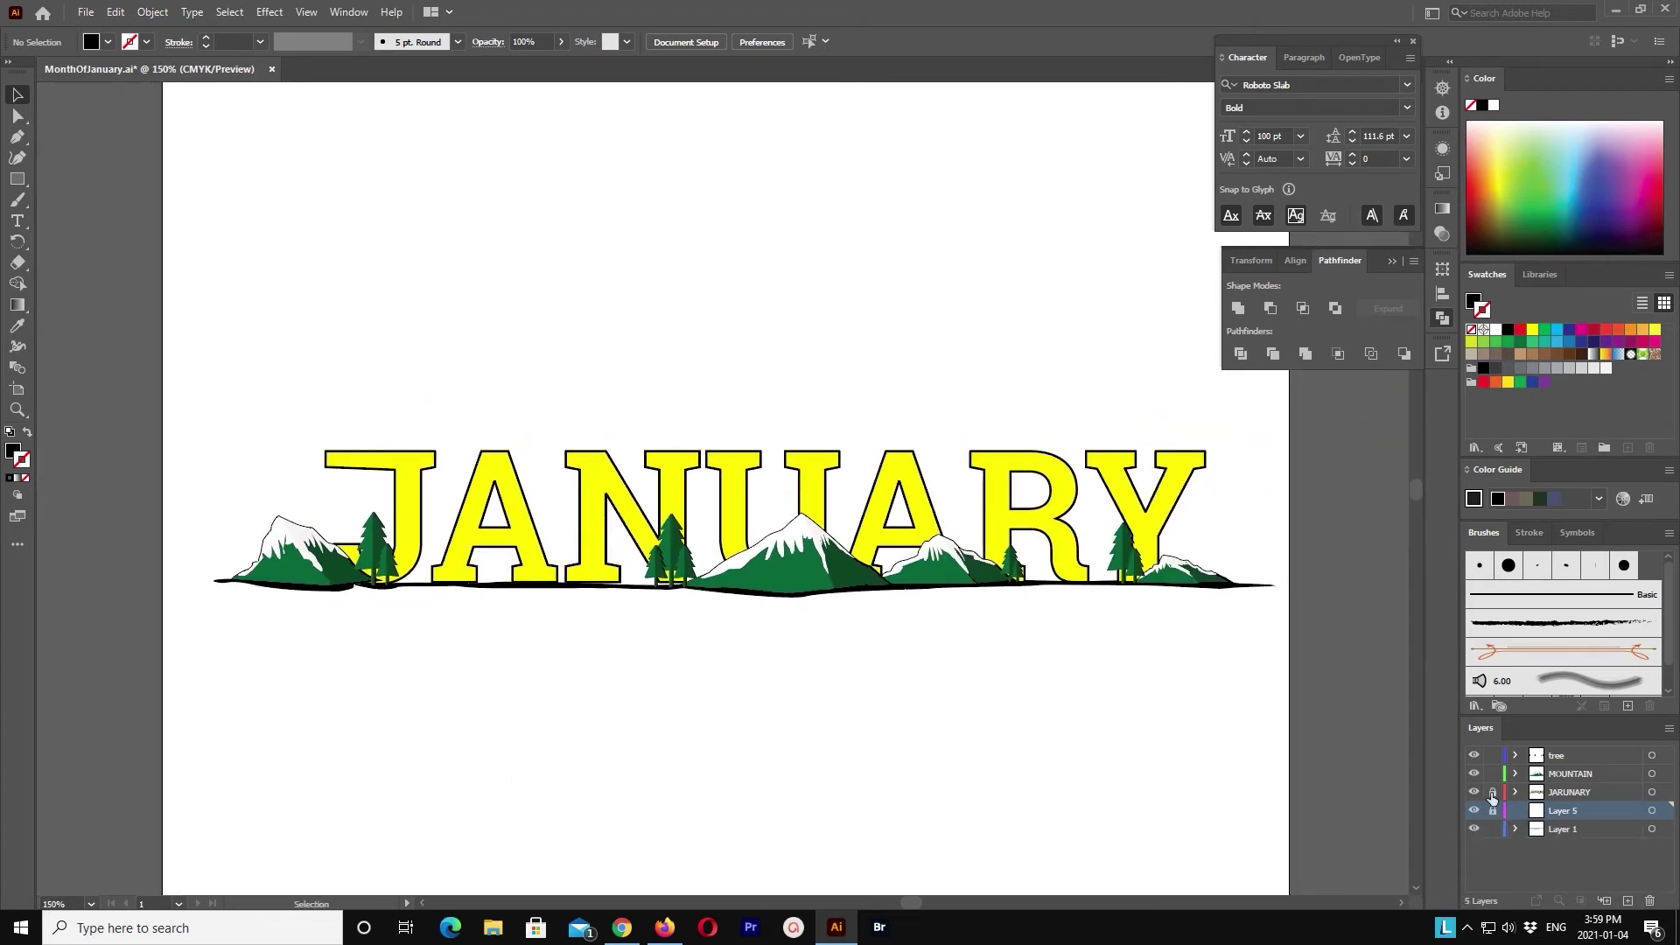
# Step: Move Layer 5 below Layer 1 and draw a large black-outlined, unfilled circle behind the artwork
pyautogui.moveTo(1563, 842); pyautogui.dragTo(1563, 838)
pyautogui.moveTo(17, 178); pyautogui.dragTo(70, 194)
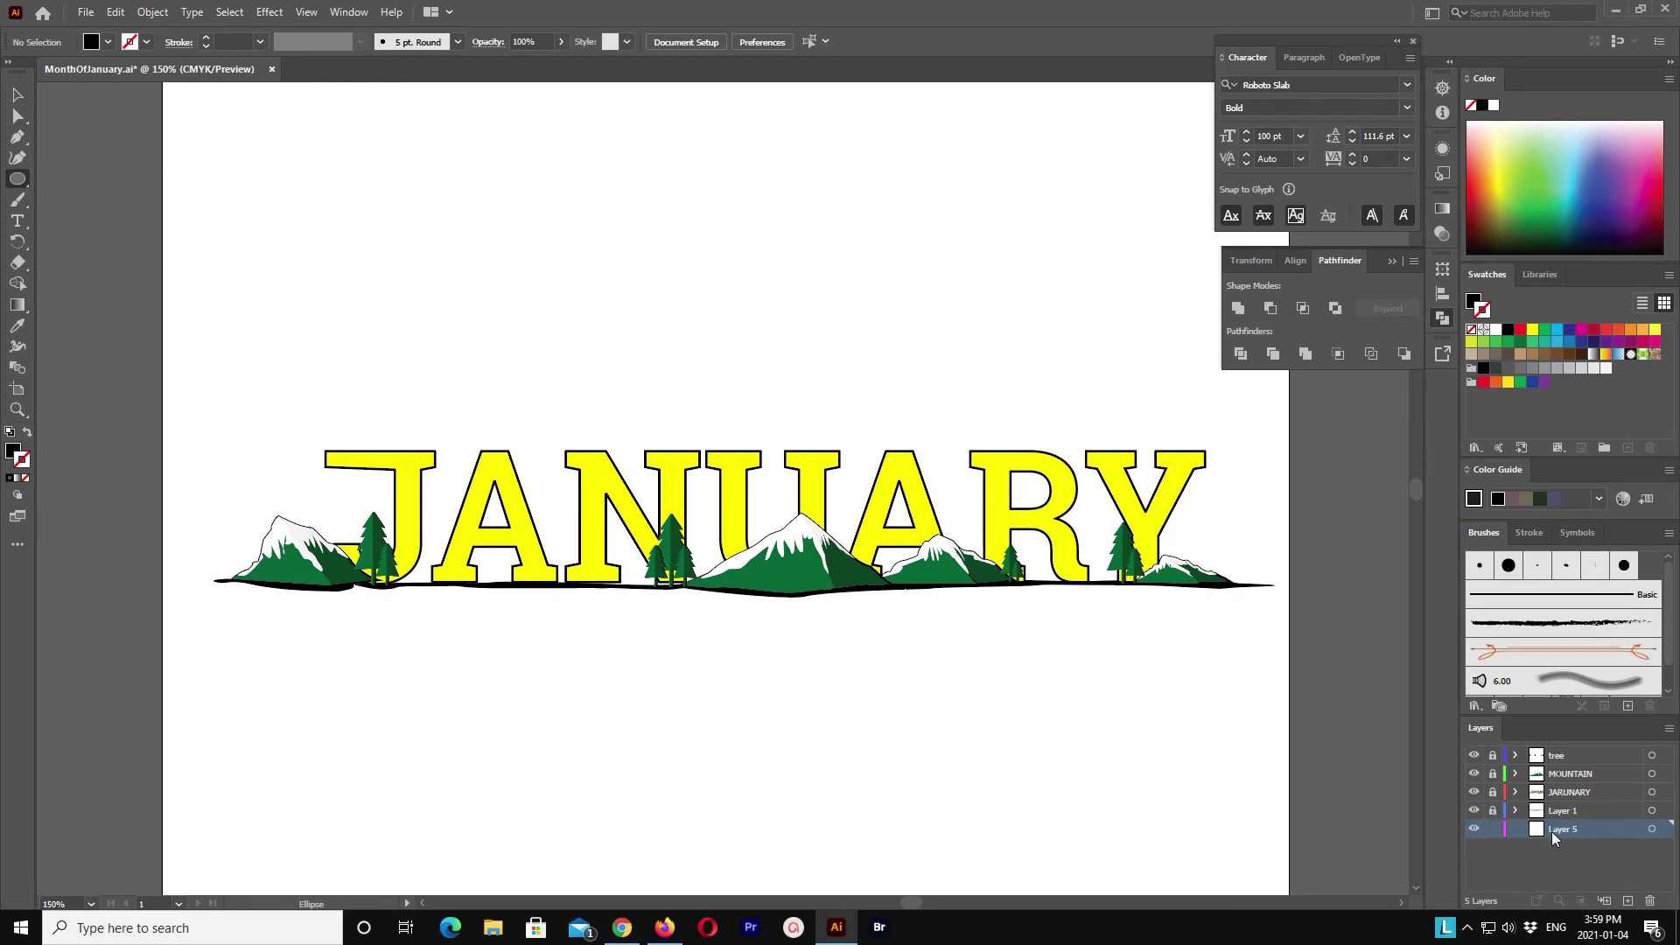
pyautogui.moveTo(772, 551); pyautogui.dragTo(1034, 156)
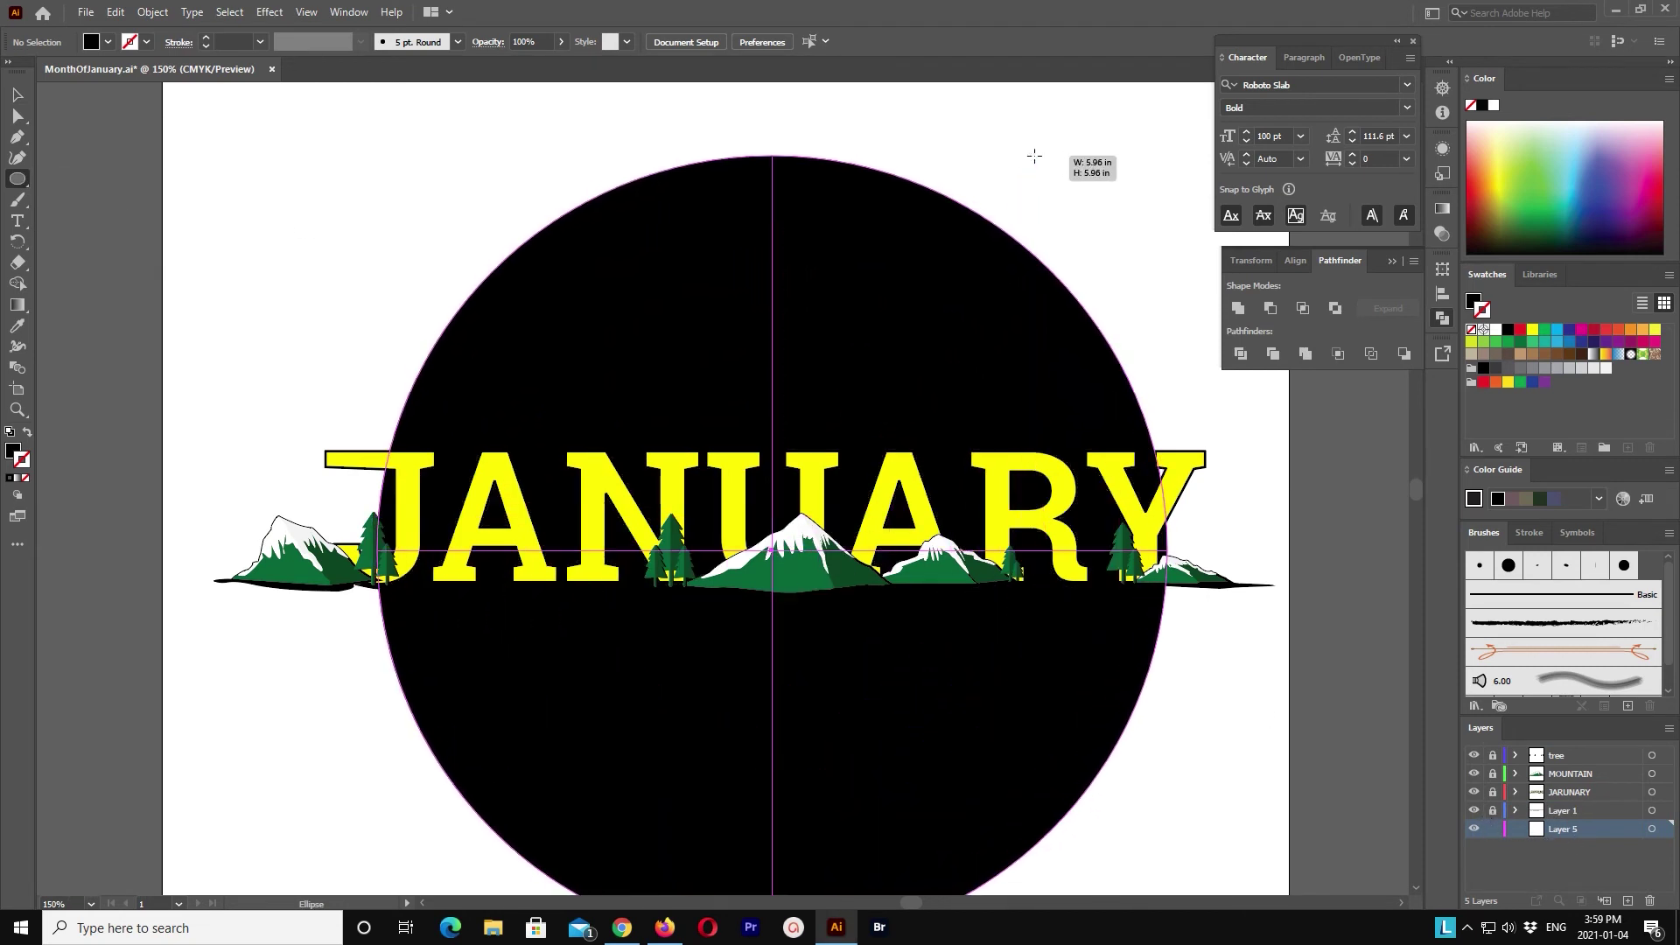
pyautogui.click(27, 431)
pyautogui.click(18, 94)
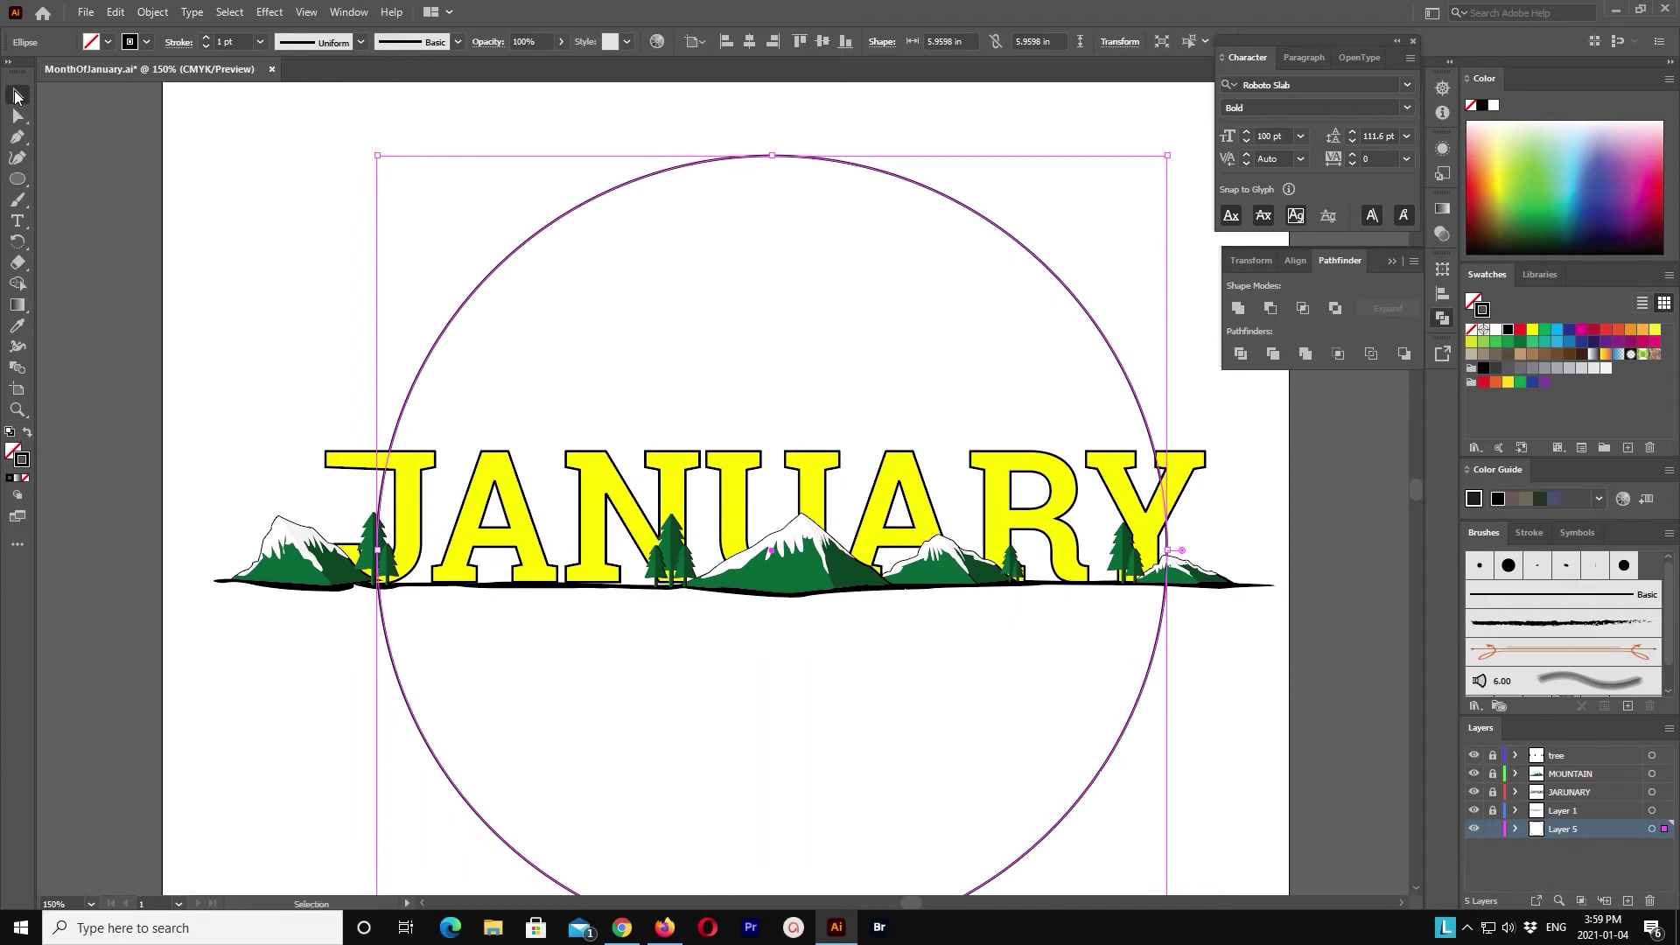
# Step: Centre the circle horizontally and vertically on the mountain ground line
pyautogui.scroll(-1, 395, 159)
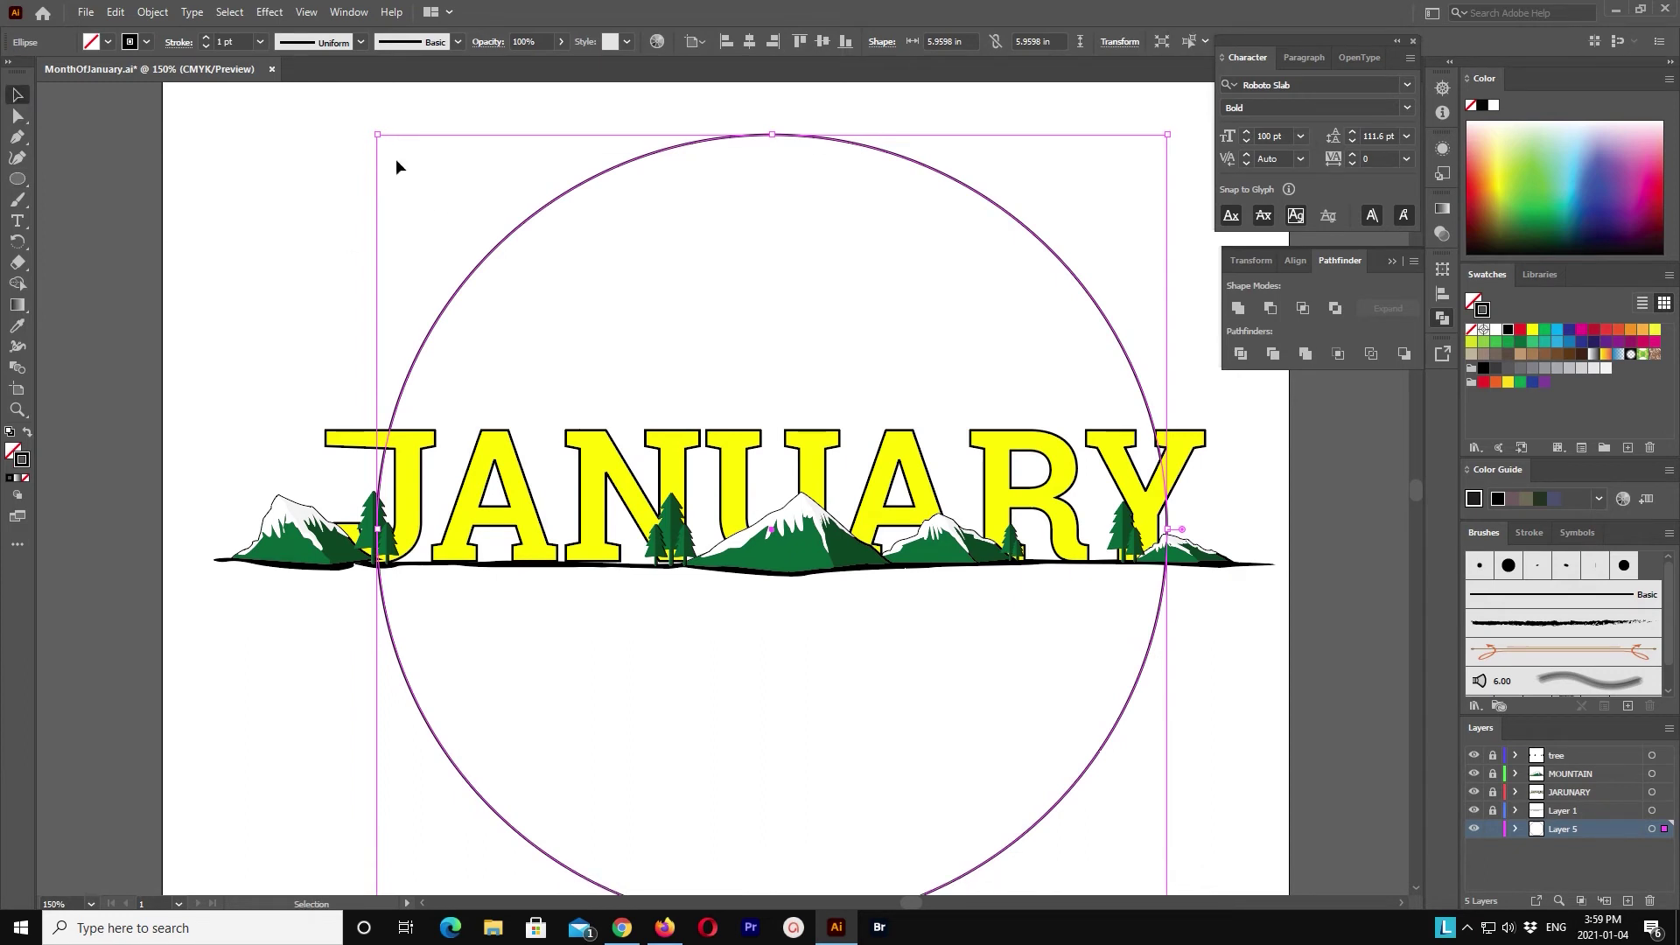
pyautogui.hotkey('shift', 'Left')
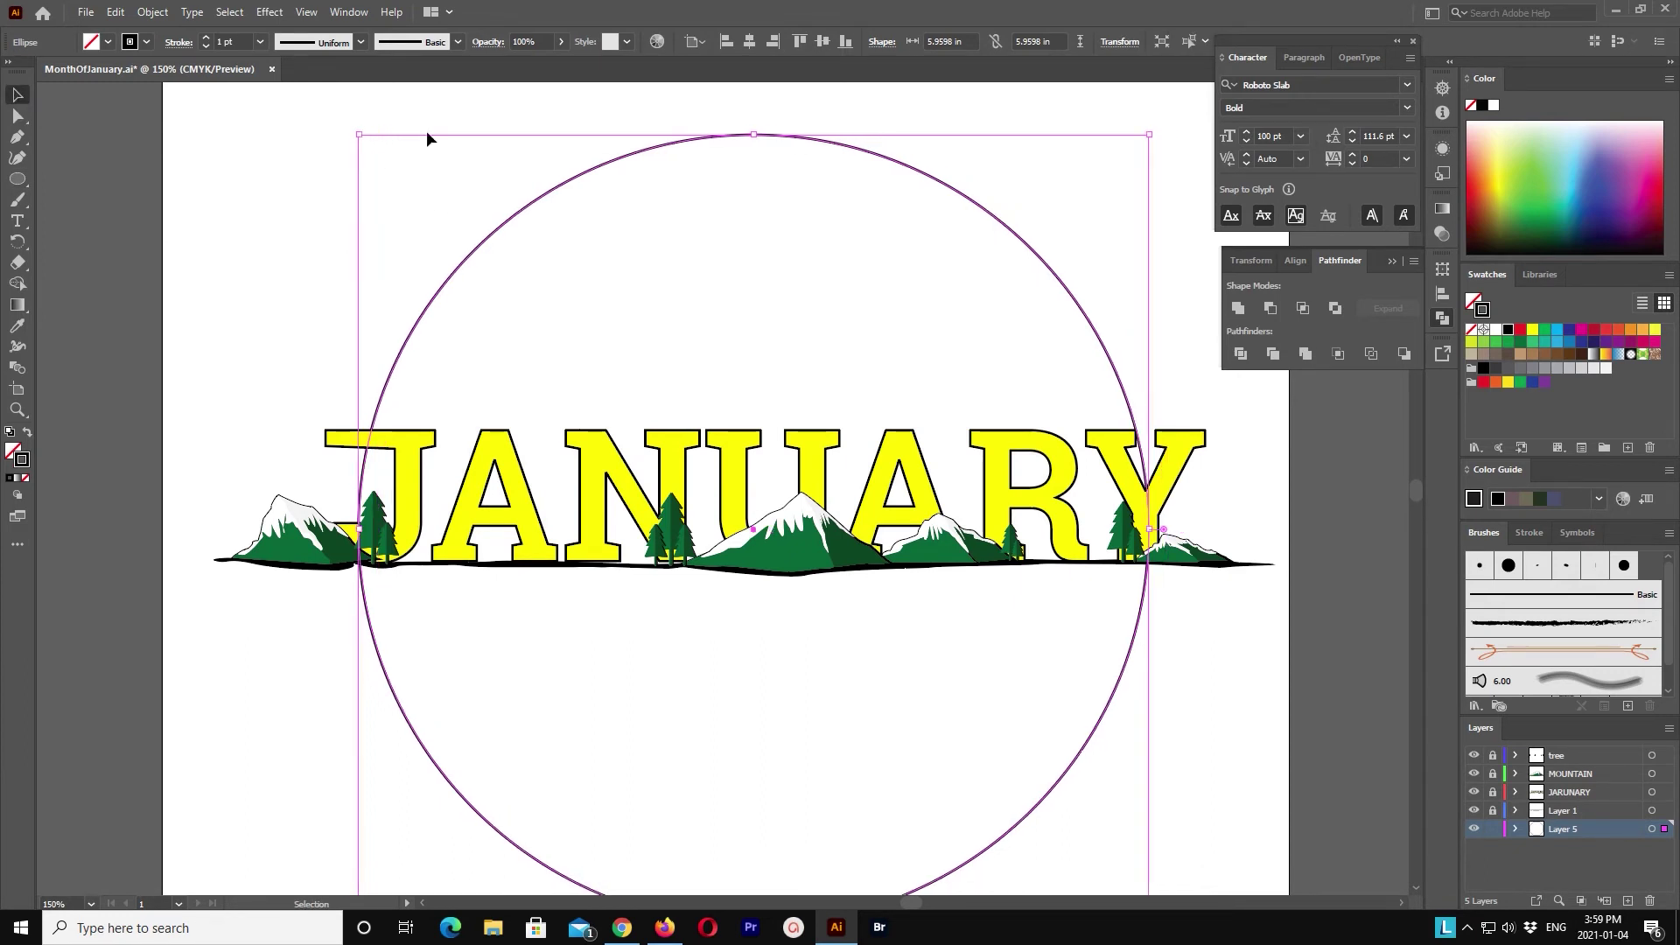
pyautogui.keyDown('shift'); pyautogui.click(1243, 565); pyautogui.keyUp('shift')
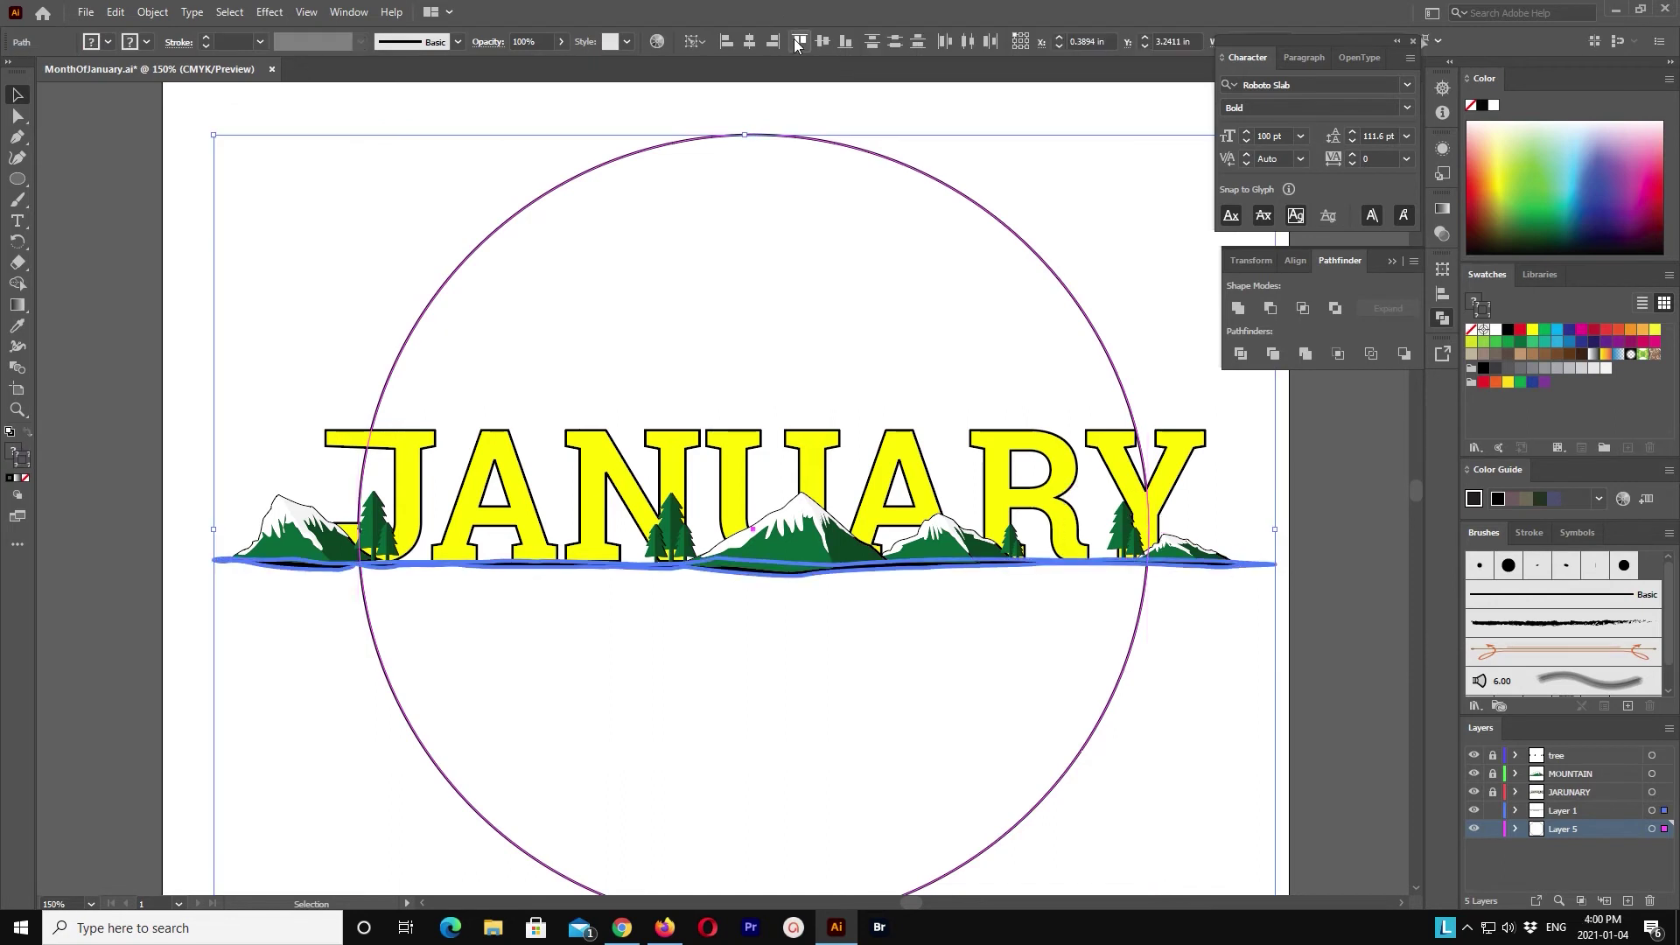
pyautogui.click(749, 42)
pyautogui.click(822, 42)
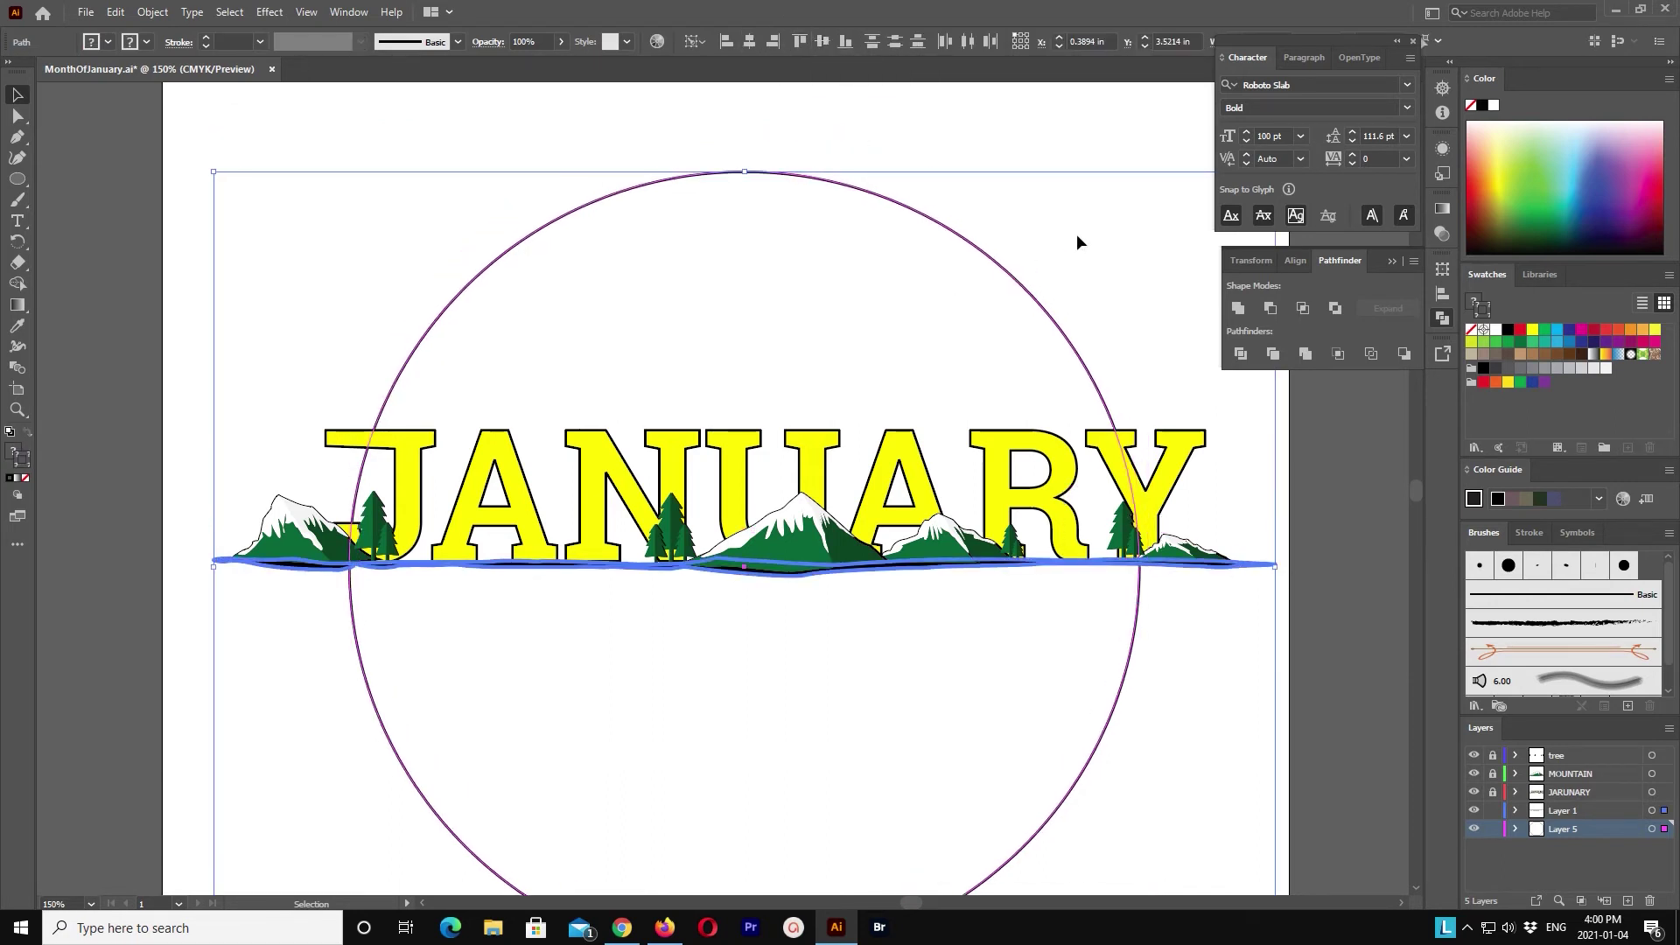
pyautogui.click(1109, 333)
# Step: Scale the circle around its centre to 6.3394 in across, then reselect it
pyautogui.scroll(-2, 1110, 333)
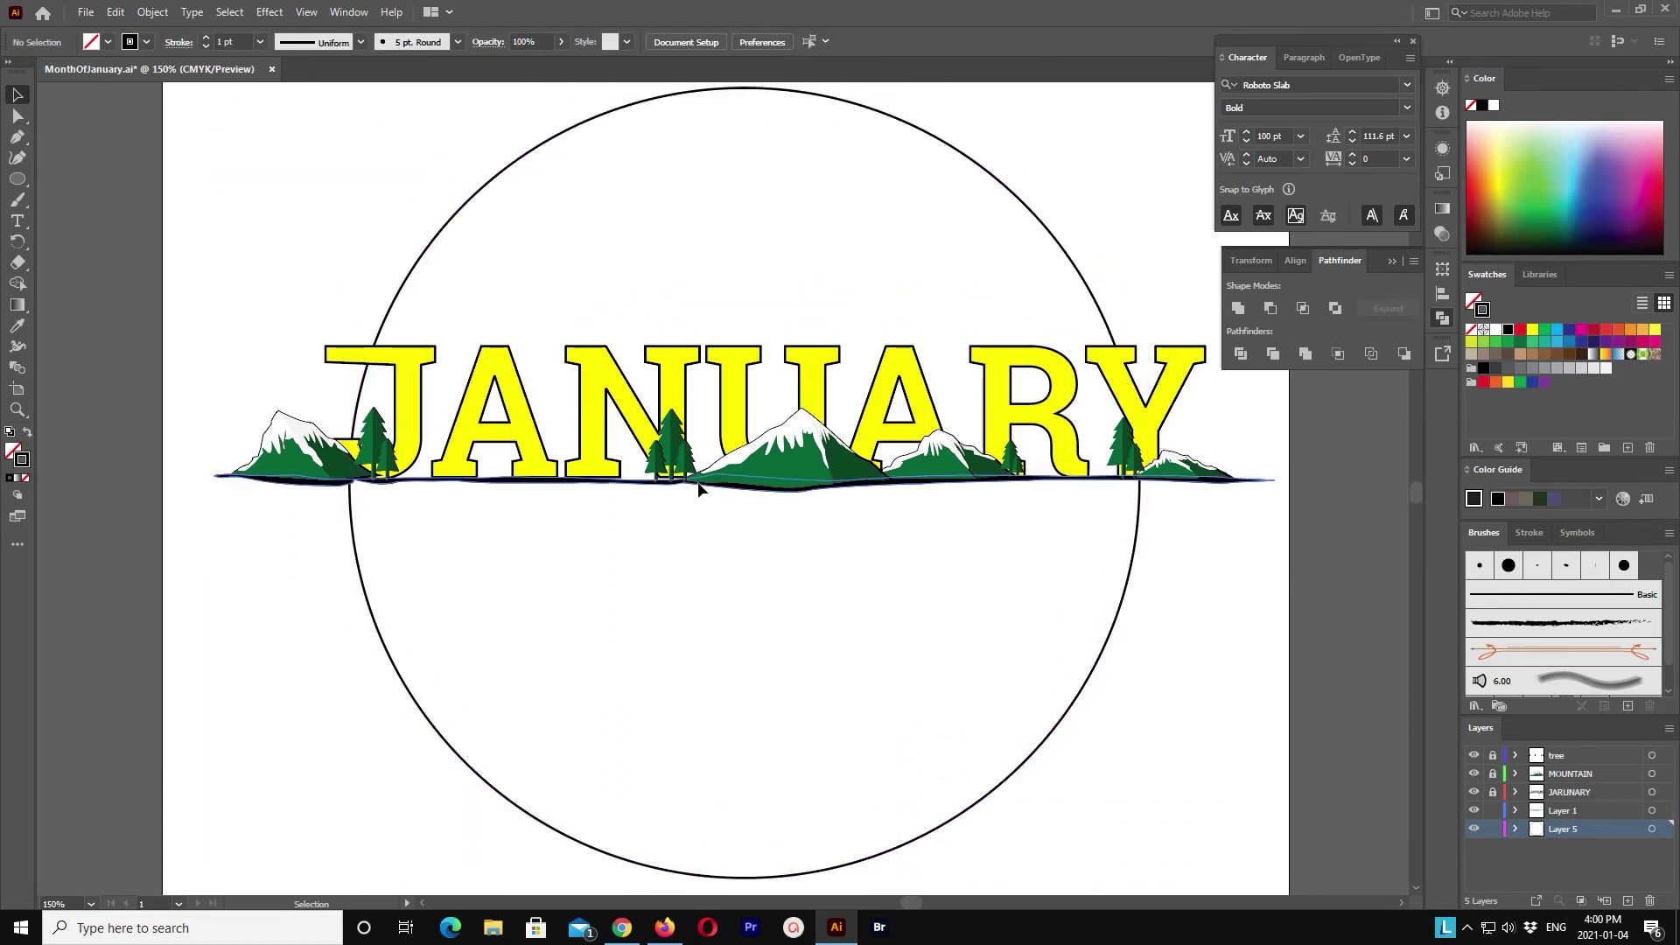
pyautogui.click(1054, 242)
pyautogui.scroll(1, 1054, 243)
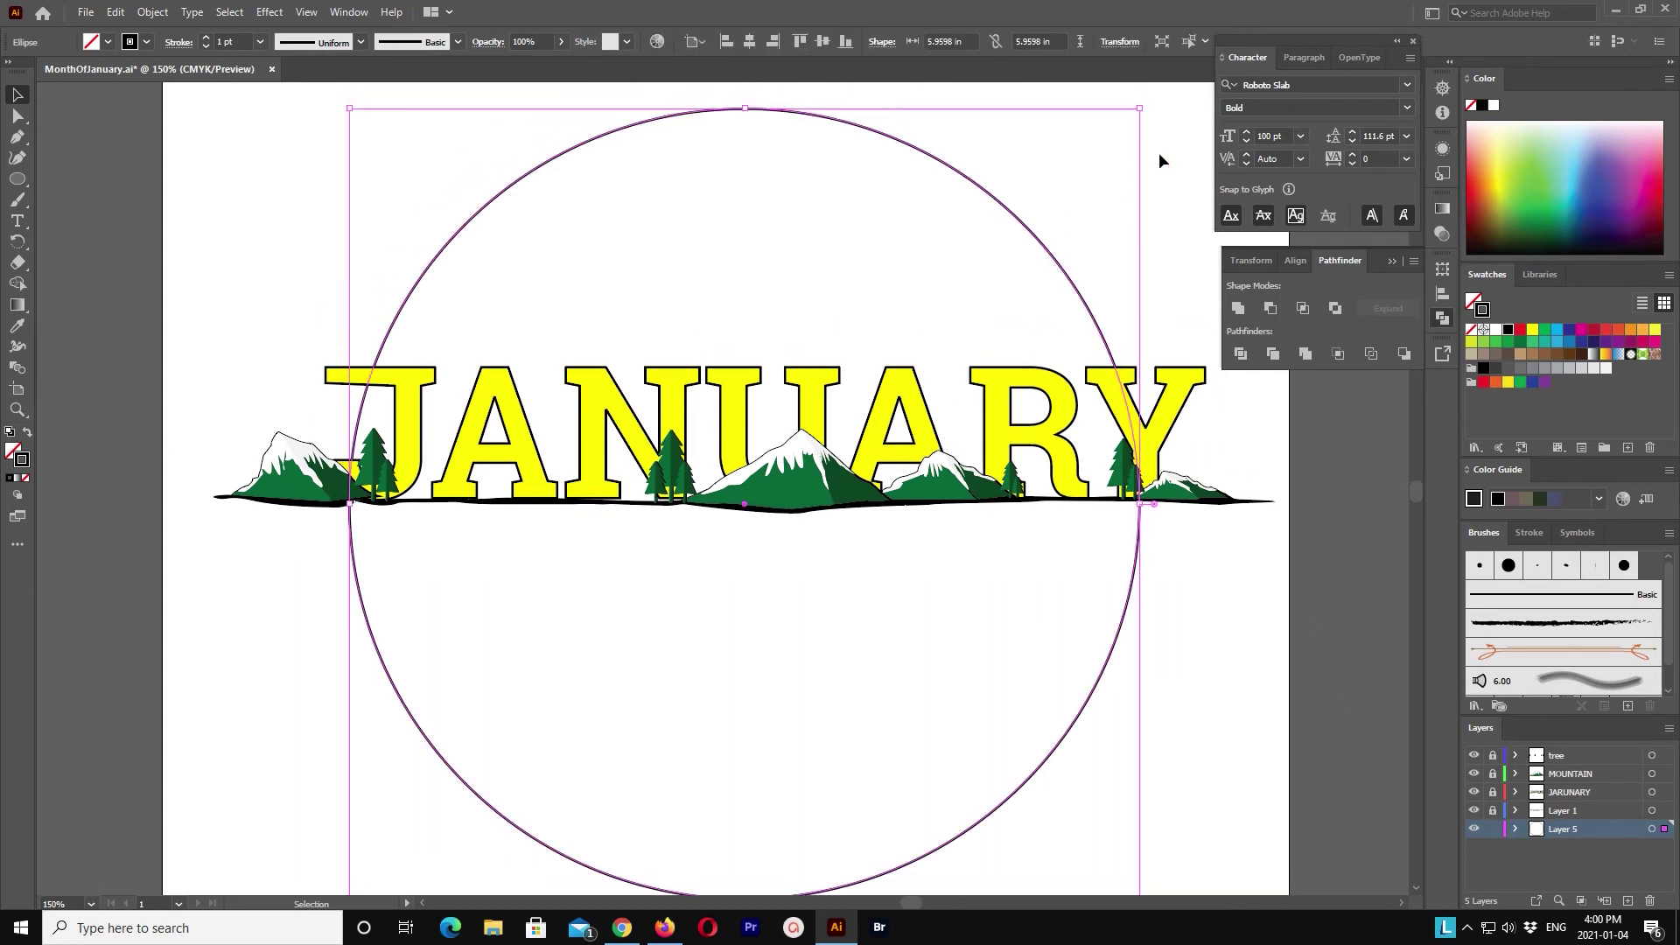
pyautogui.moveTo(1139, 109); pyautogui.dragTo(1129, 142)
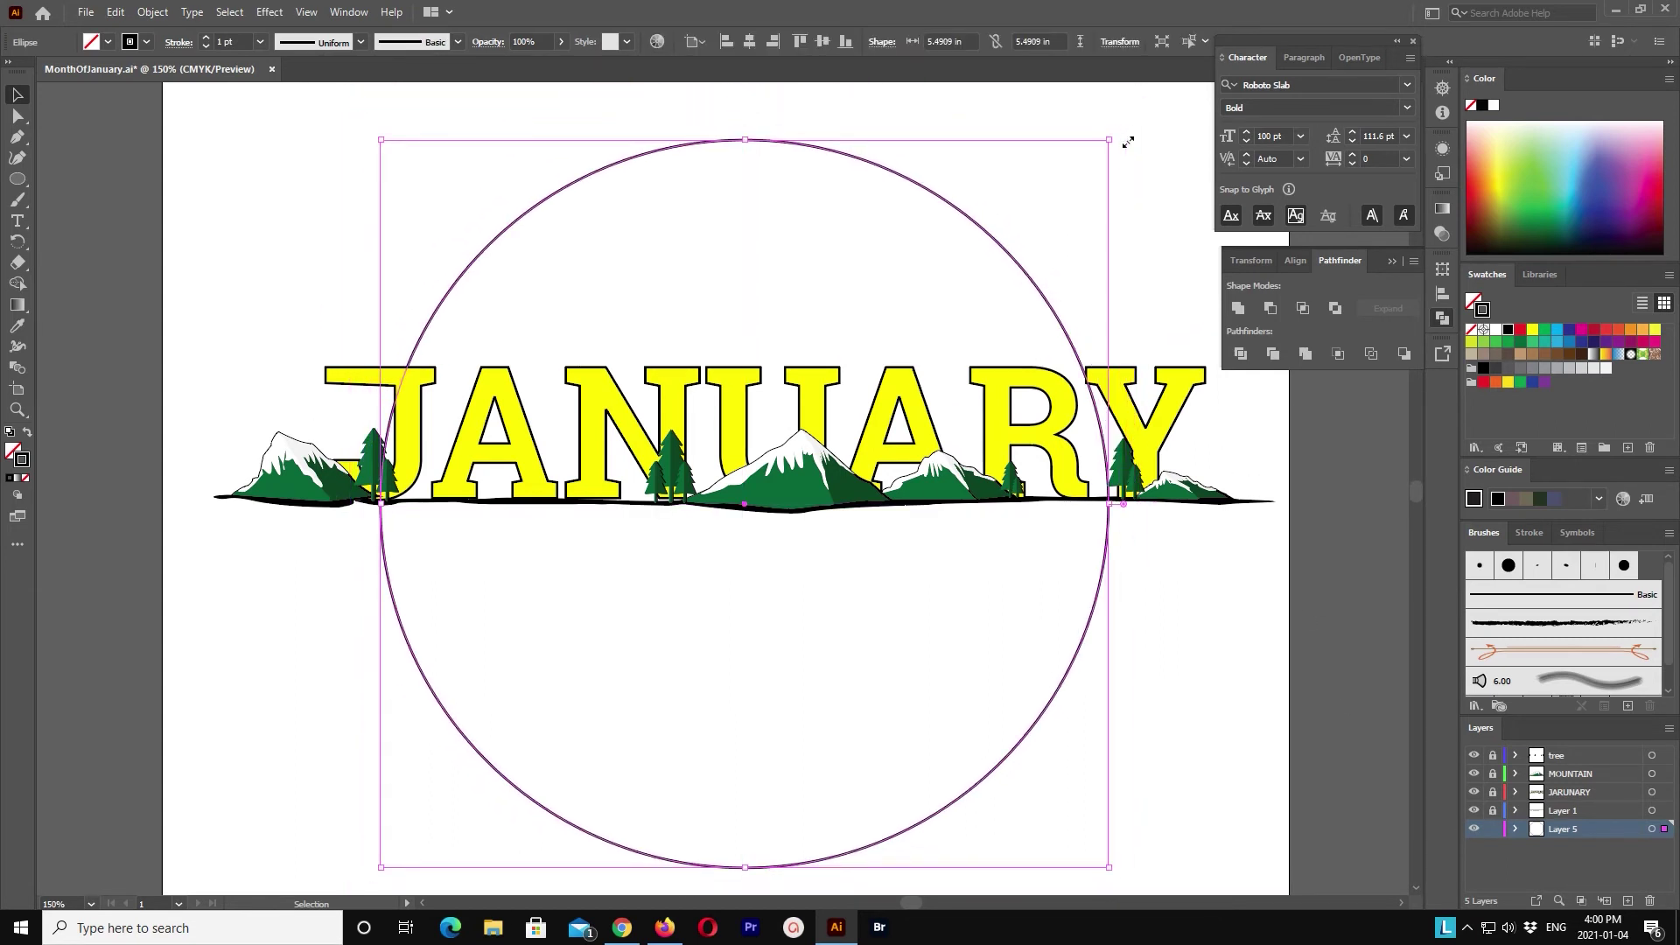
pyautogui.moveTo(1112, 137); pyautogui.dragTo(1195, 100)
pyautogui.scroll(1, 1169, 641)
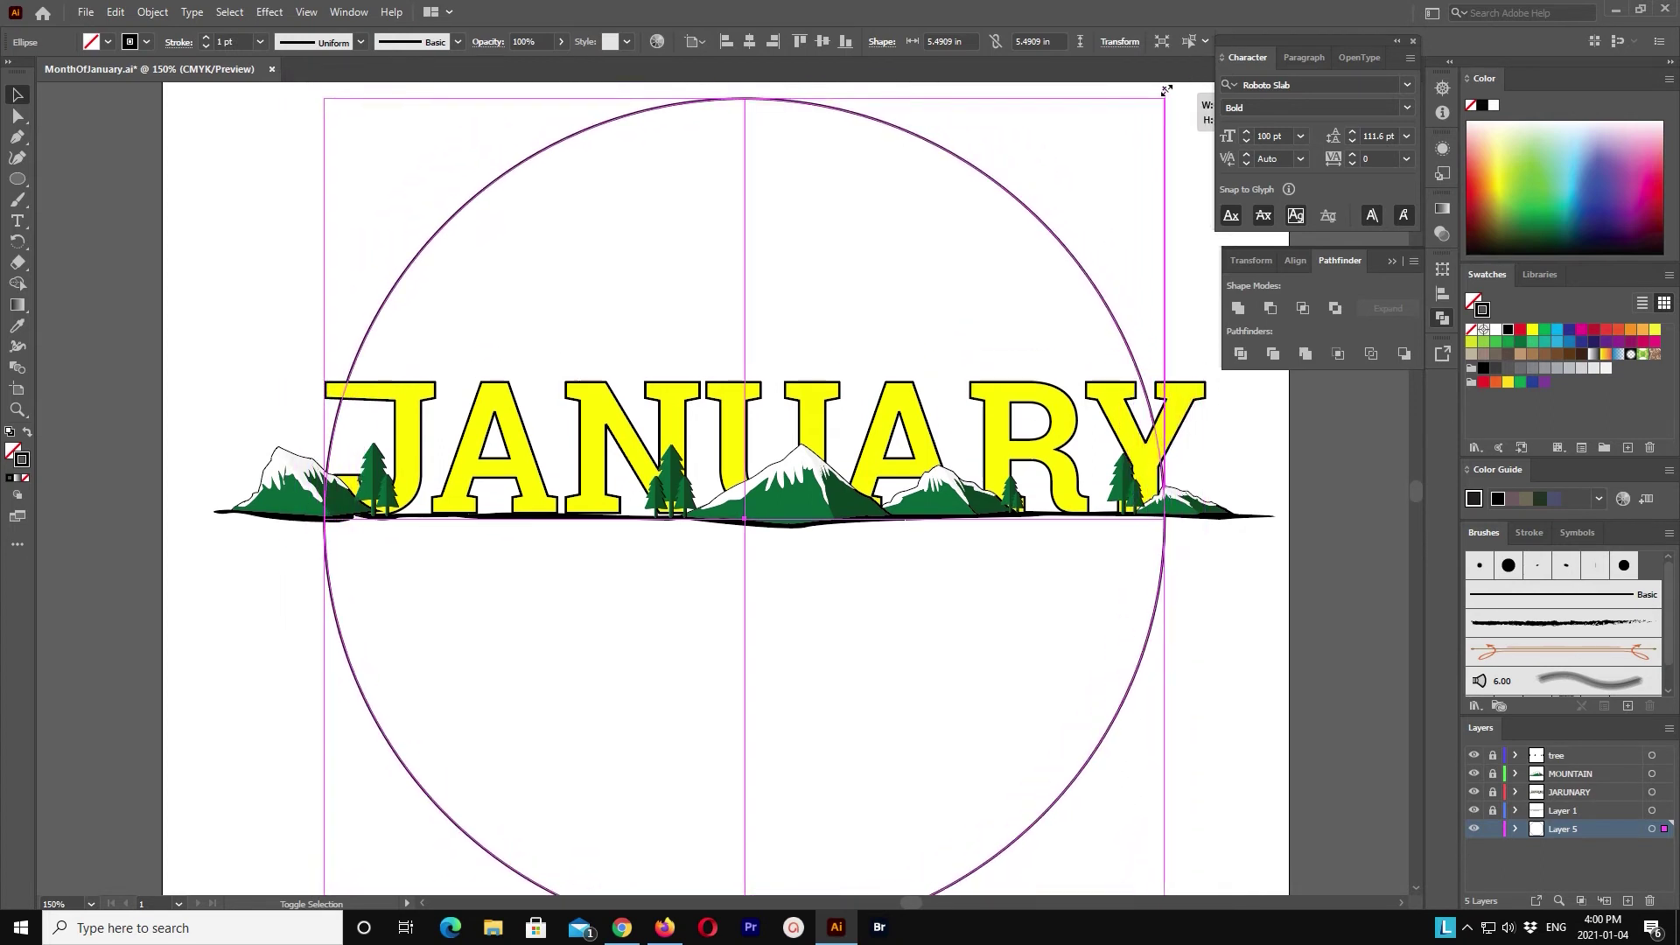
pyautogui.click(1169, 640)
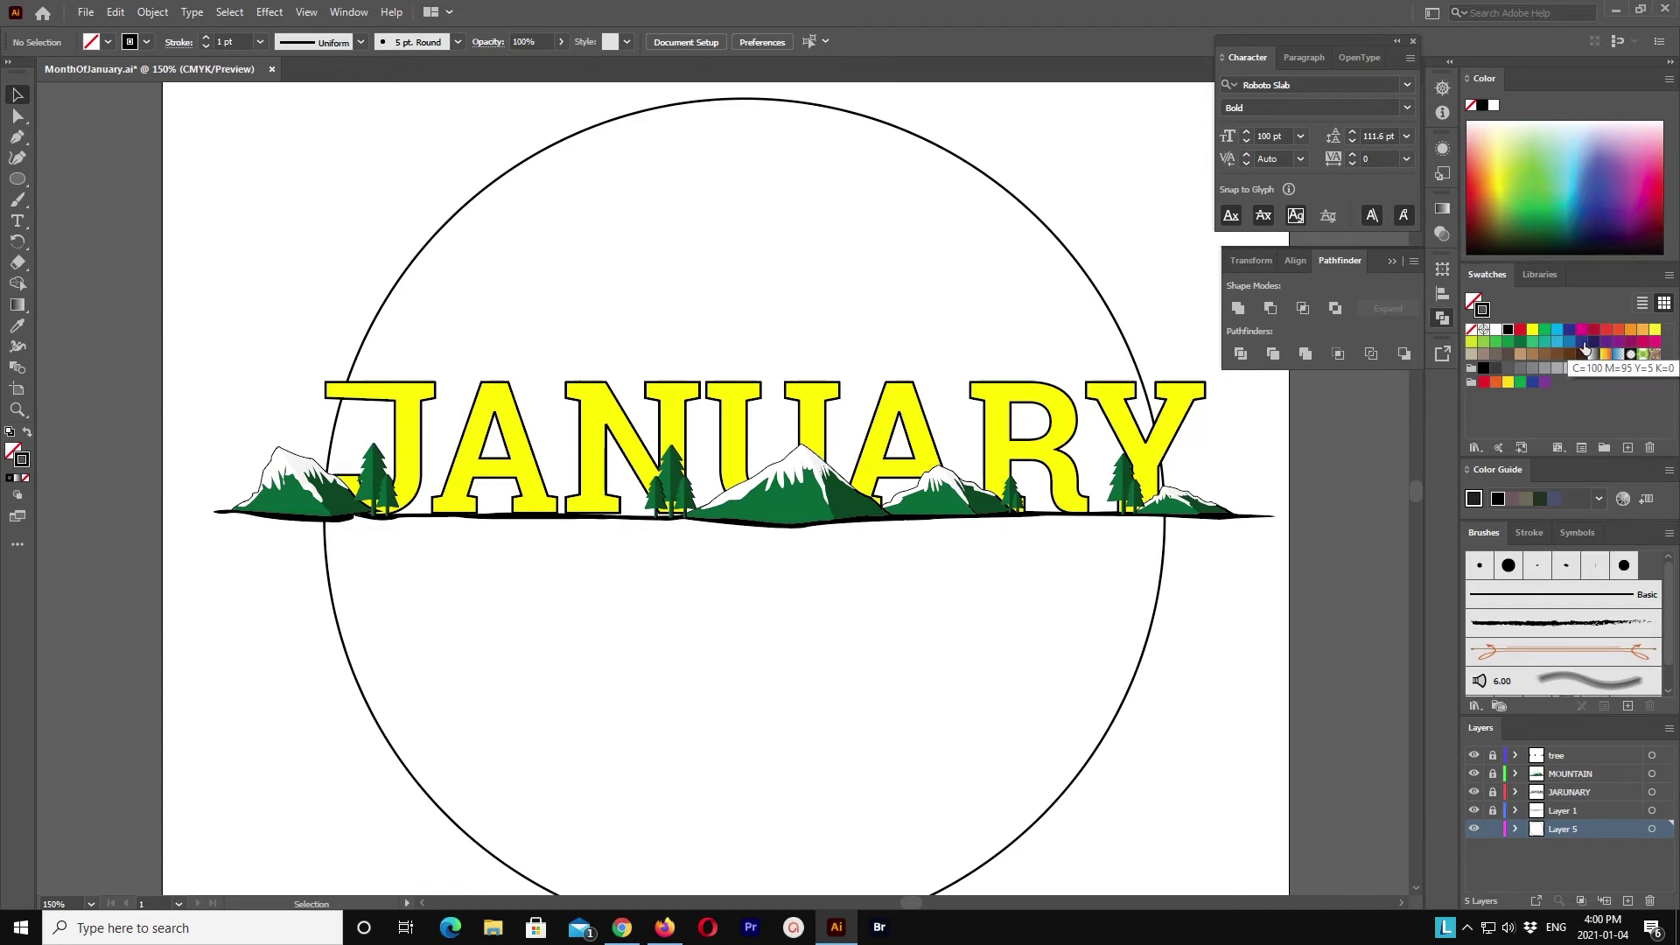
pyautogui.click(1109, 593)
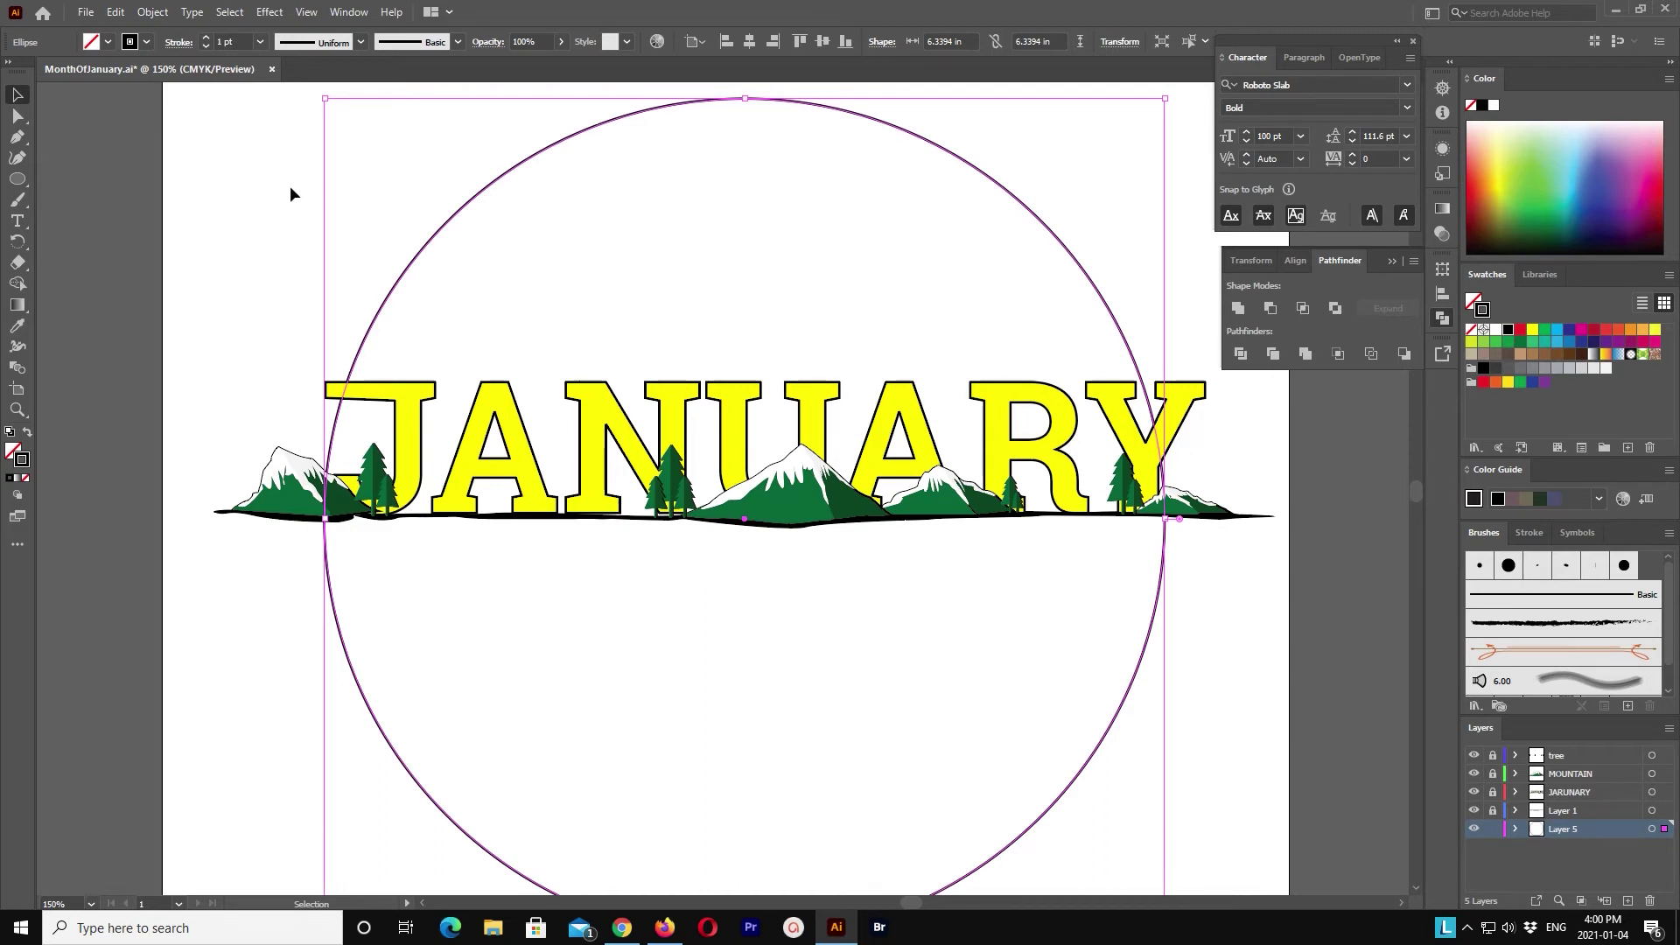
# Step: Cut the circle at its left and right anchors and move the lower half below the mountains
pyautogui.press('a')
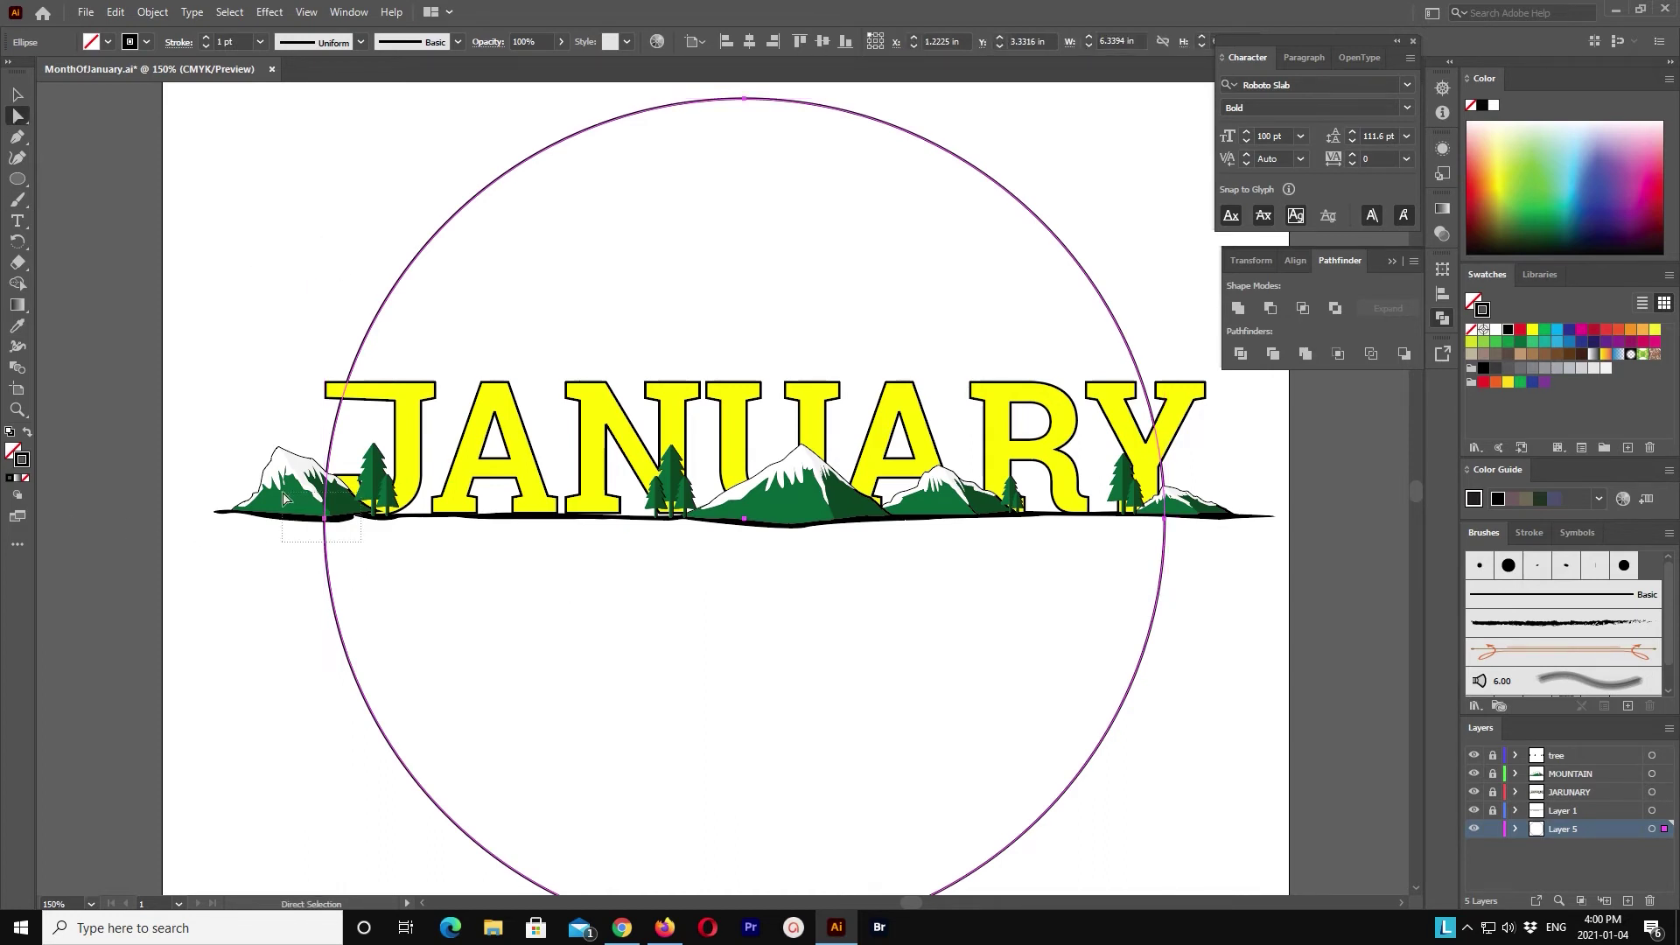
pyautogui.click(325, 518)
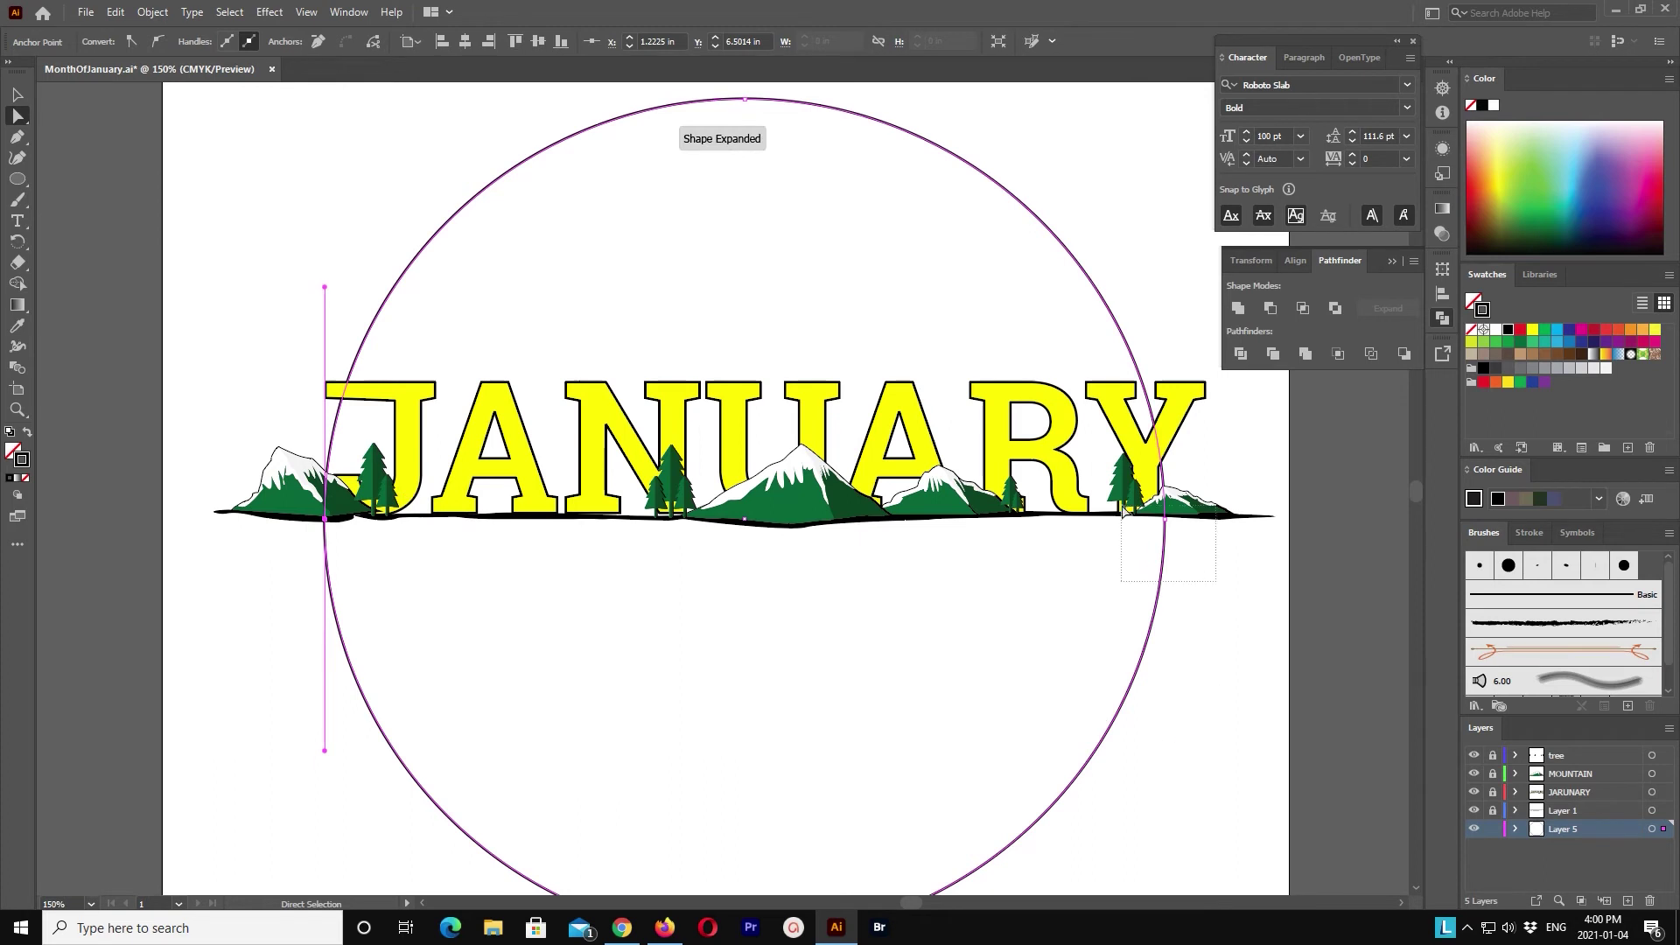
pyautogui.click(1165, 519)
pyautogui.click(17, 95)
pyautogui.click(1169, 591)
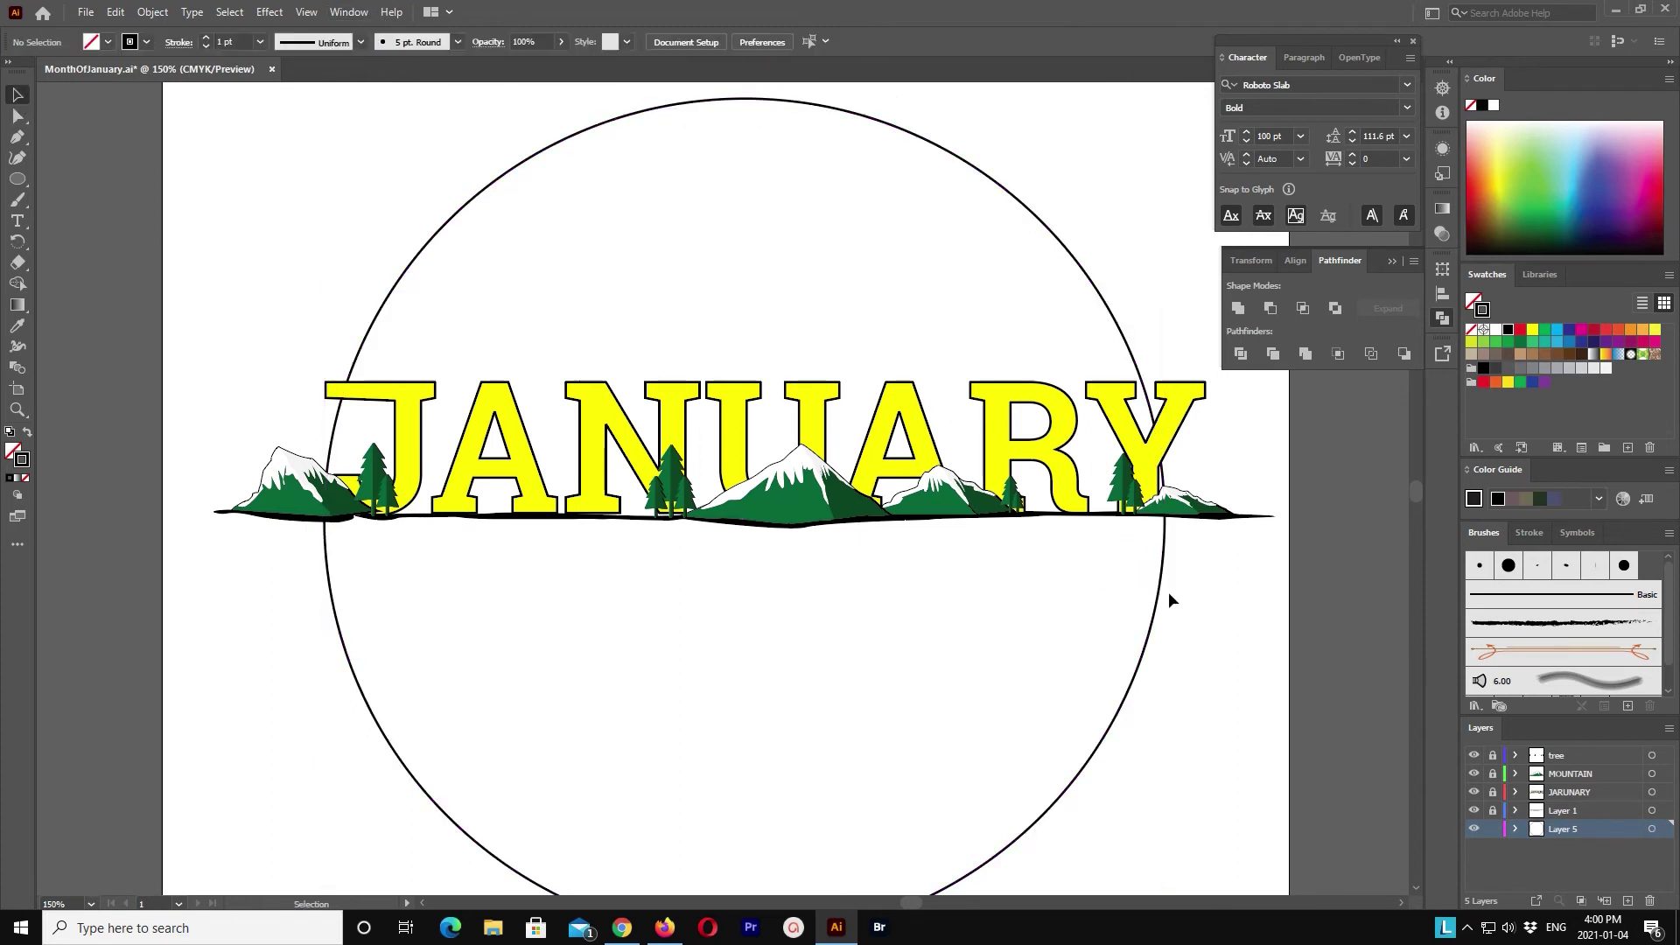
pyautogui.moveTo(1160, 588); pyautogui.dragTo(1160, 662)
# Step: Close the lower half and the upper arc by joining each one's end points with a straight edge
pyautogui.click(17, 116)
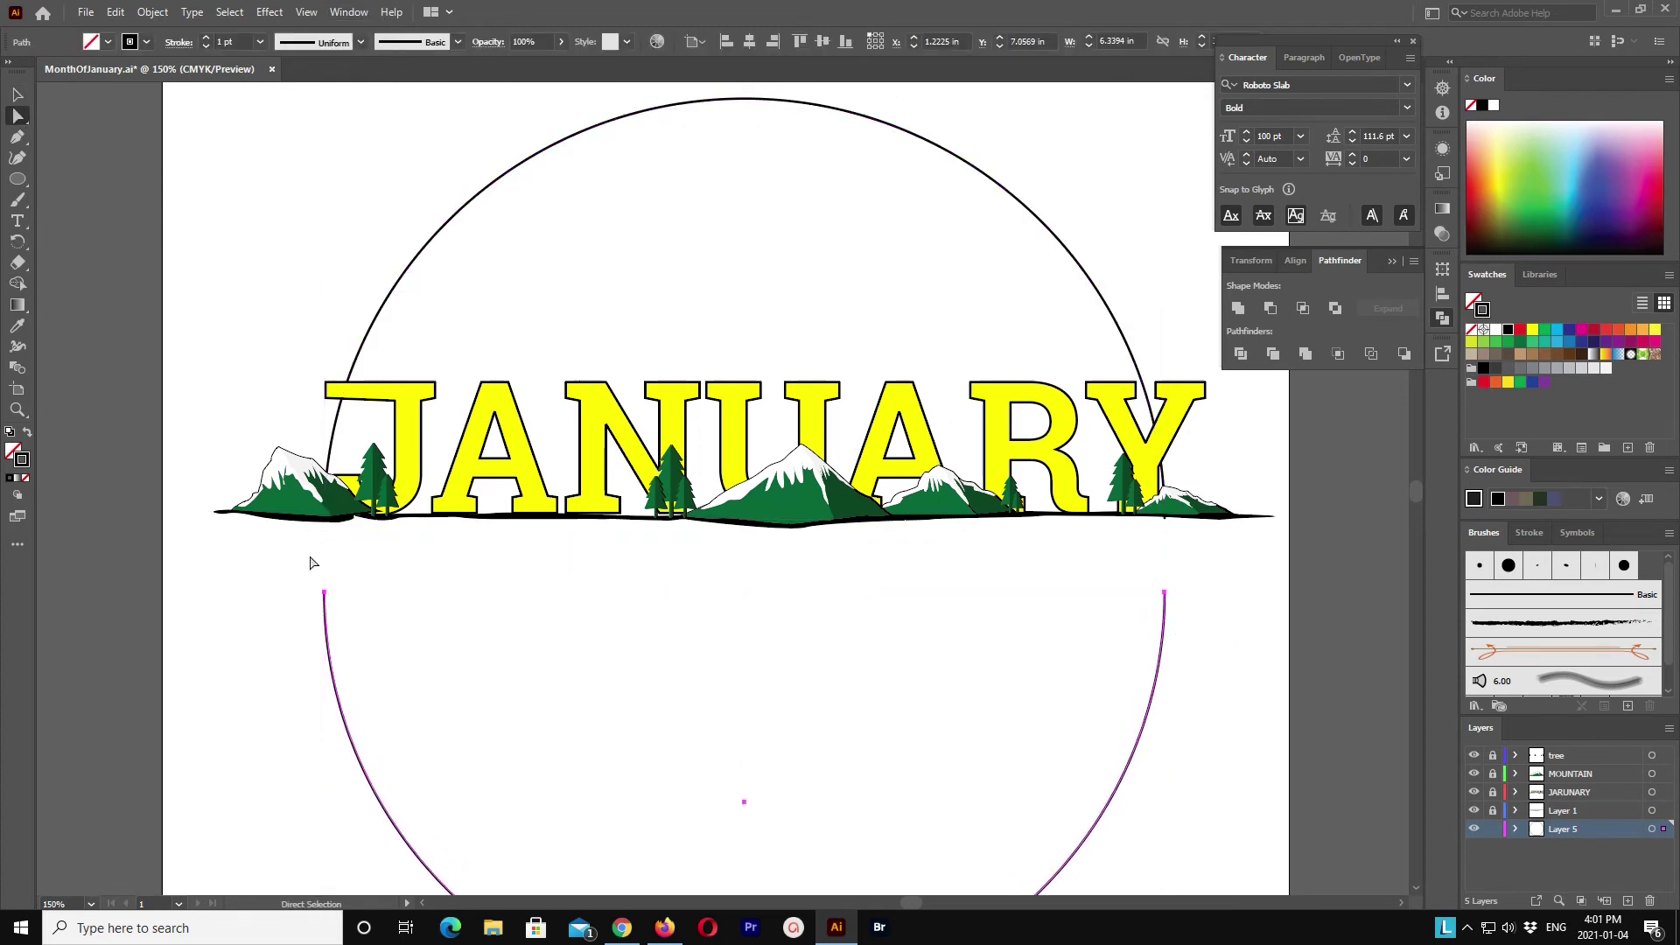
pyautogui.click(325, 592)
pyautogui.keyDown('shift'); pyautogui.click(1165, 591); pyautogui.keyUp('shift')
pyautogui.hotkey('ctrl', 'j')
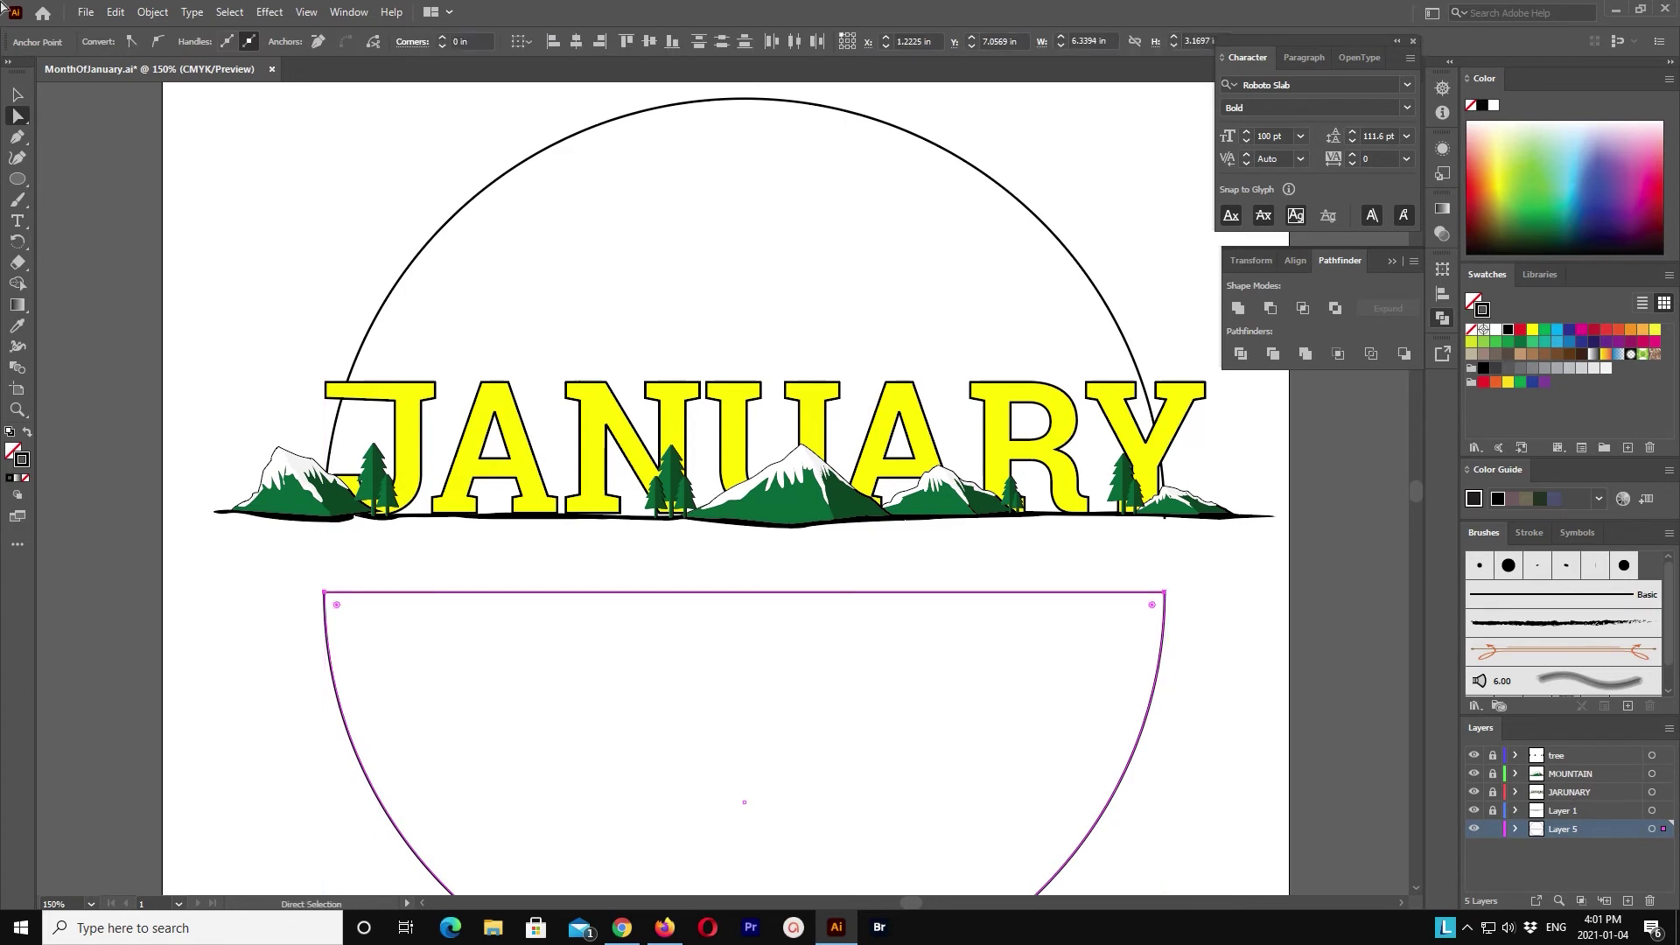
pyautogui.click(441, 230)
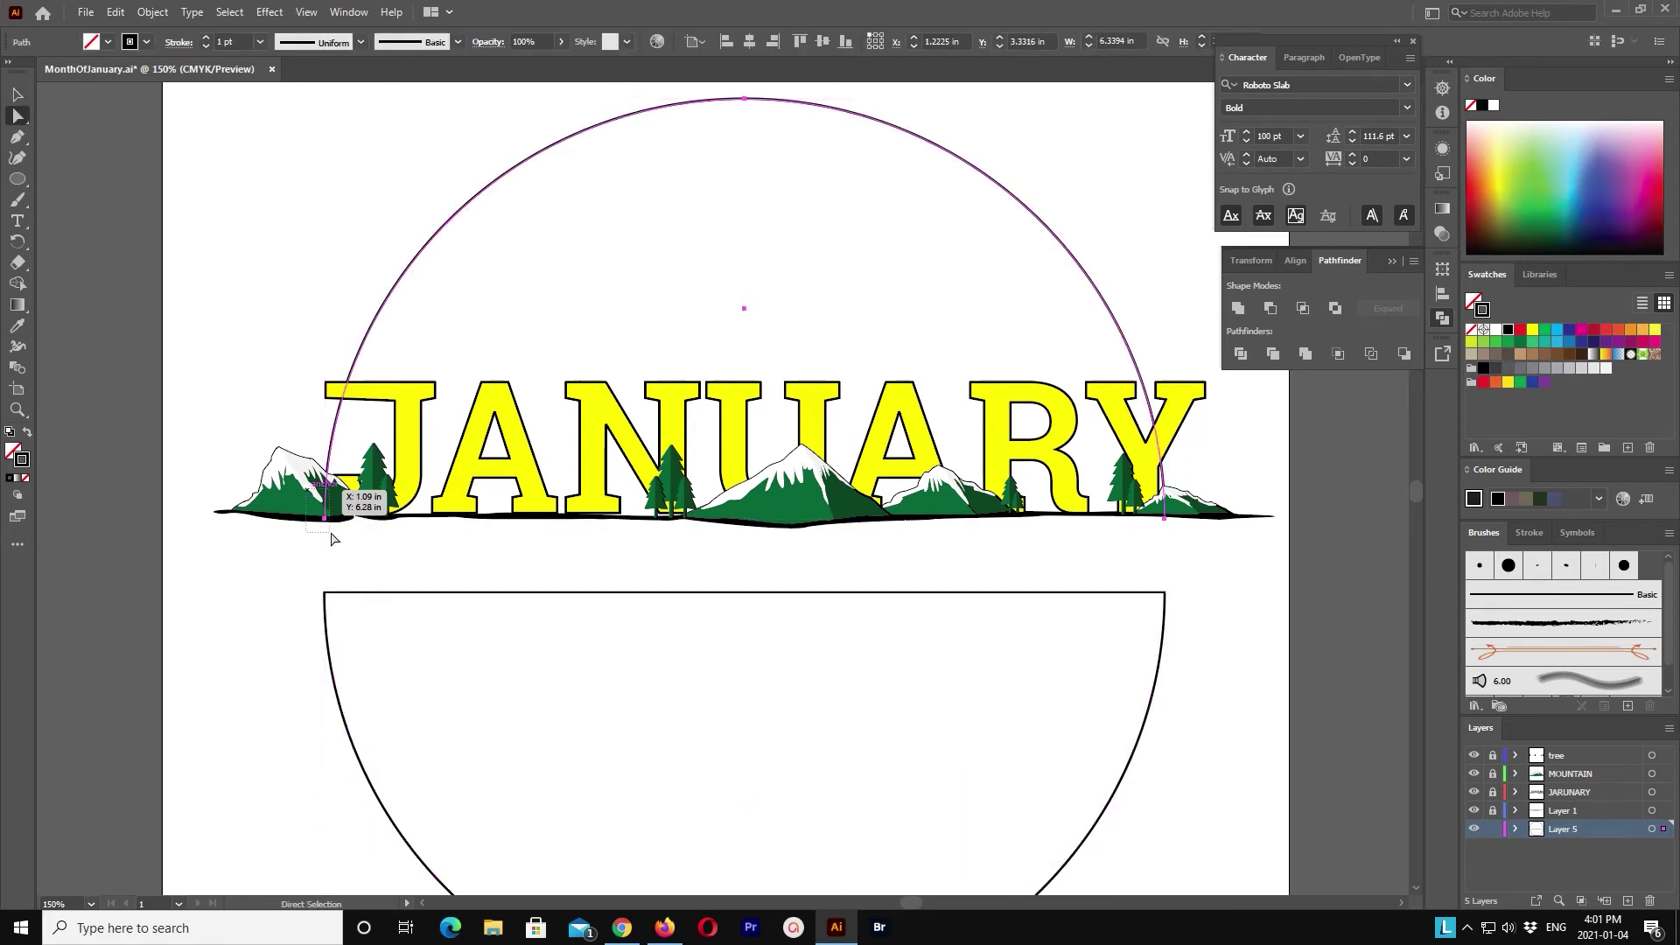
pyautogui.click(325, 517)
pyautogui.keyDown('shift'); pyautogui.click(1165, 517); pyautogui.keyUp('shift')
pyautogui.hotkey('ctrl', 'j')
pyautogui.click(17, 93)
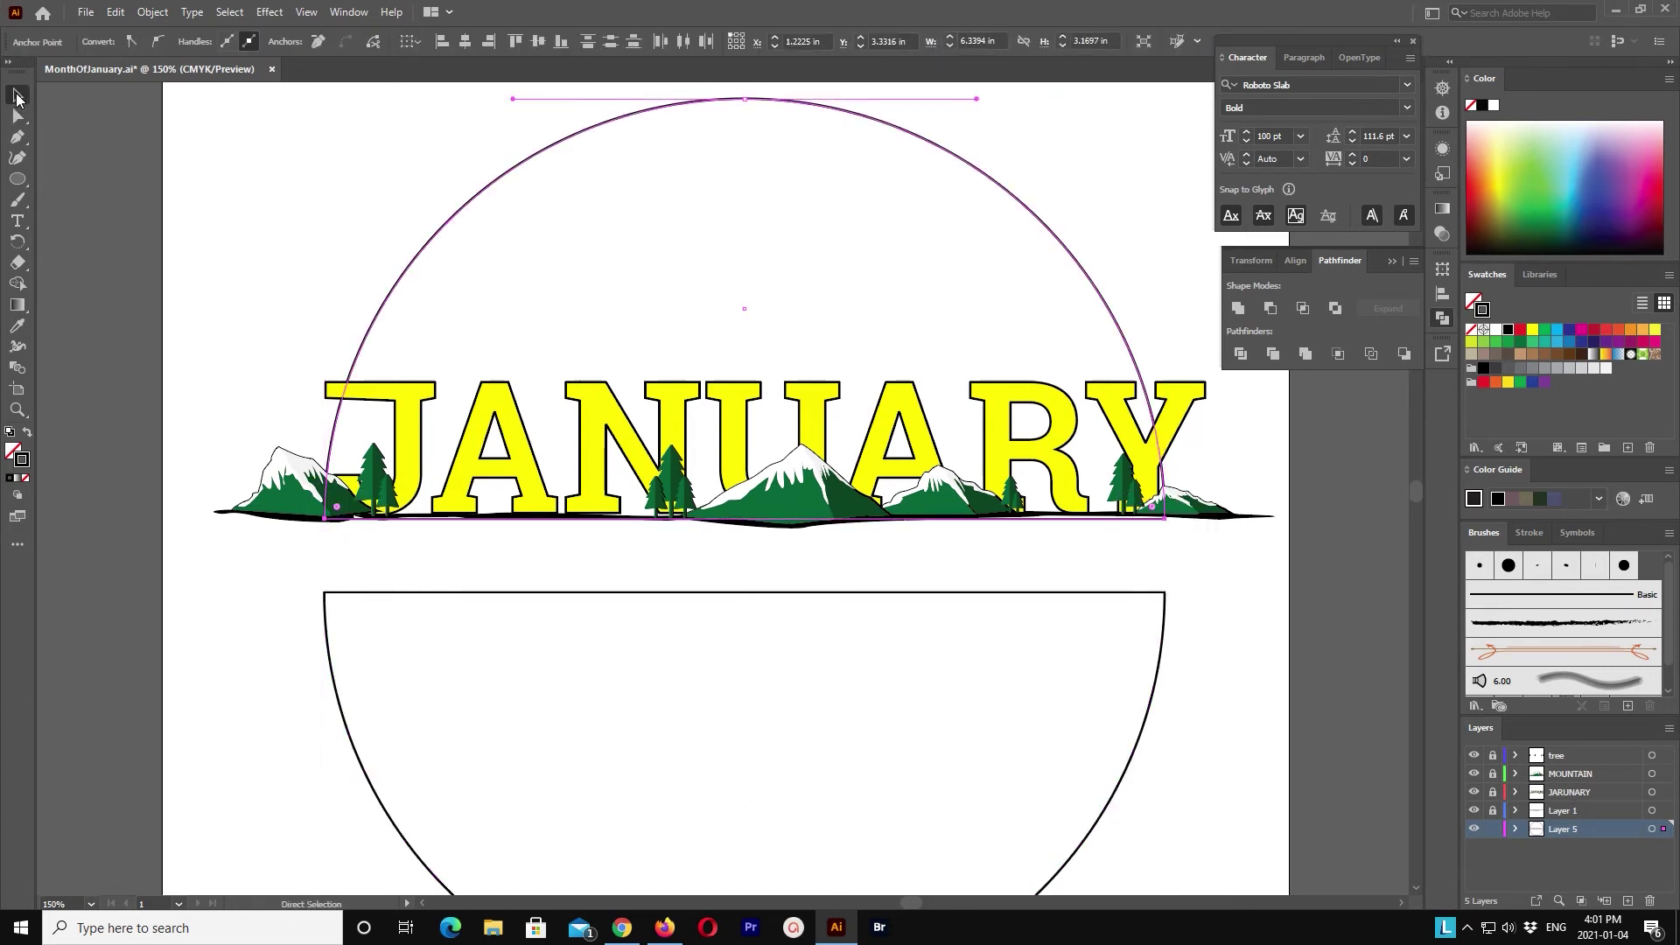
# Step: Fill the upper half of the circle with dark blue
pyautogui.doubleClick(22, 460)
pyautogui.moveTo(864, 448); pyautogui.dragTo(861, 419)
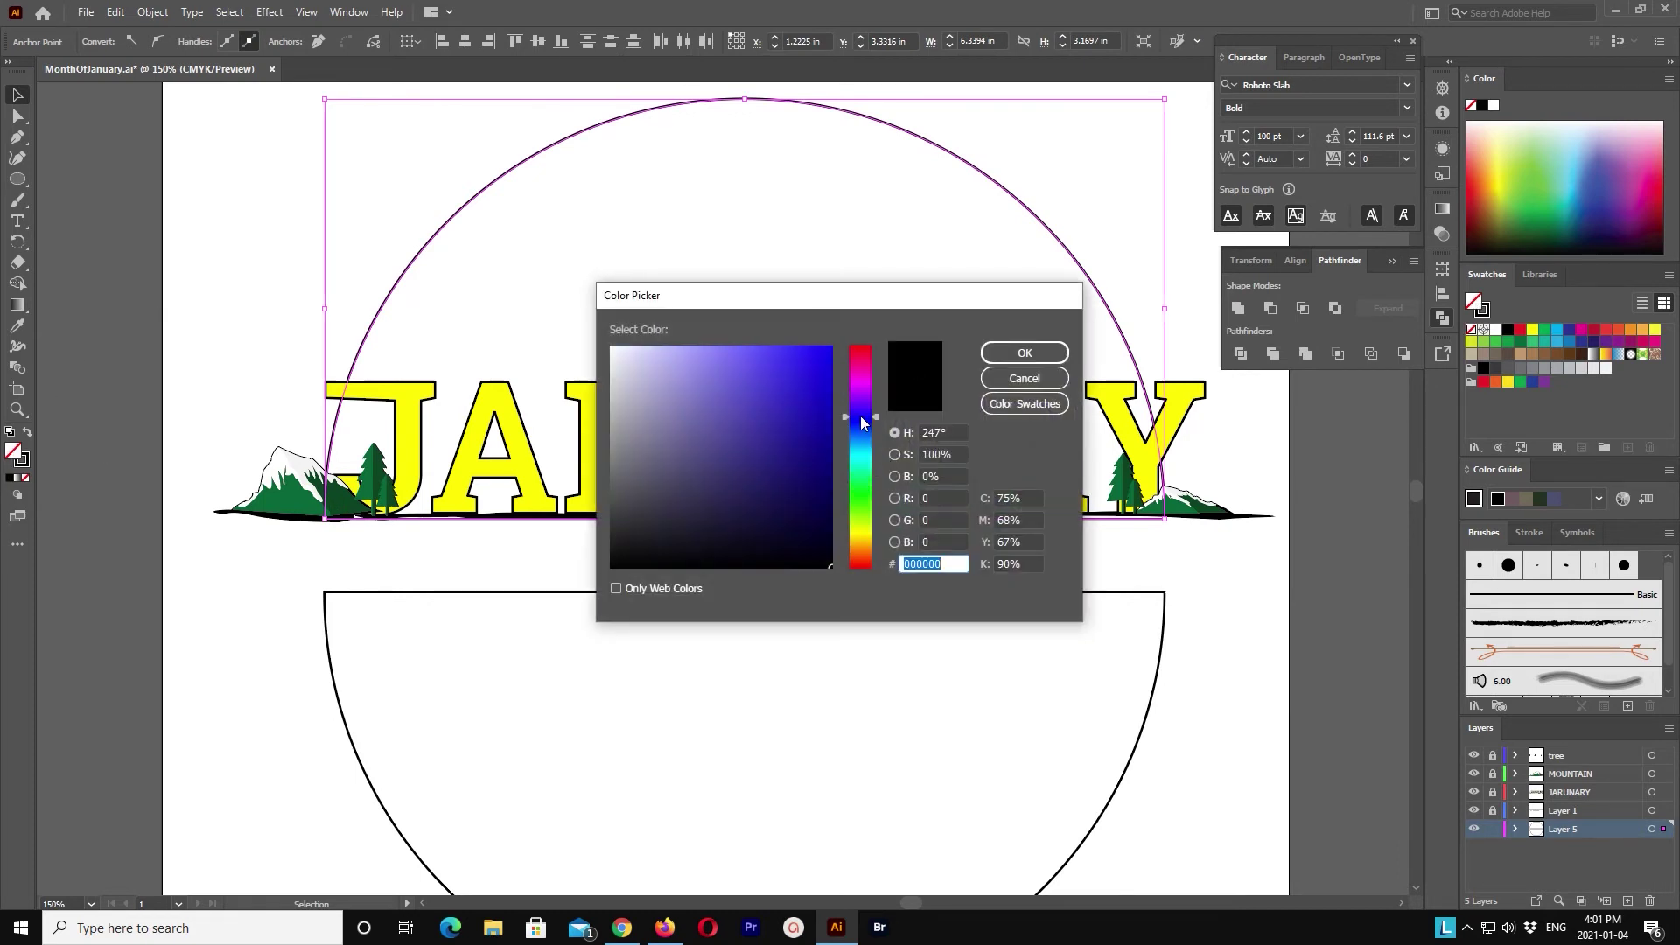
pyautogui.click(831, 451)
pyautogui.click(1025, 353)
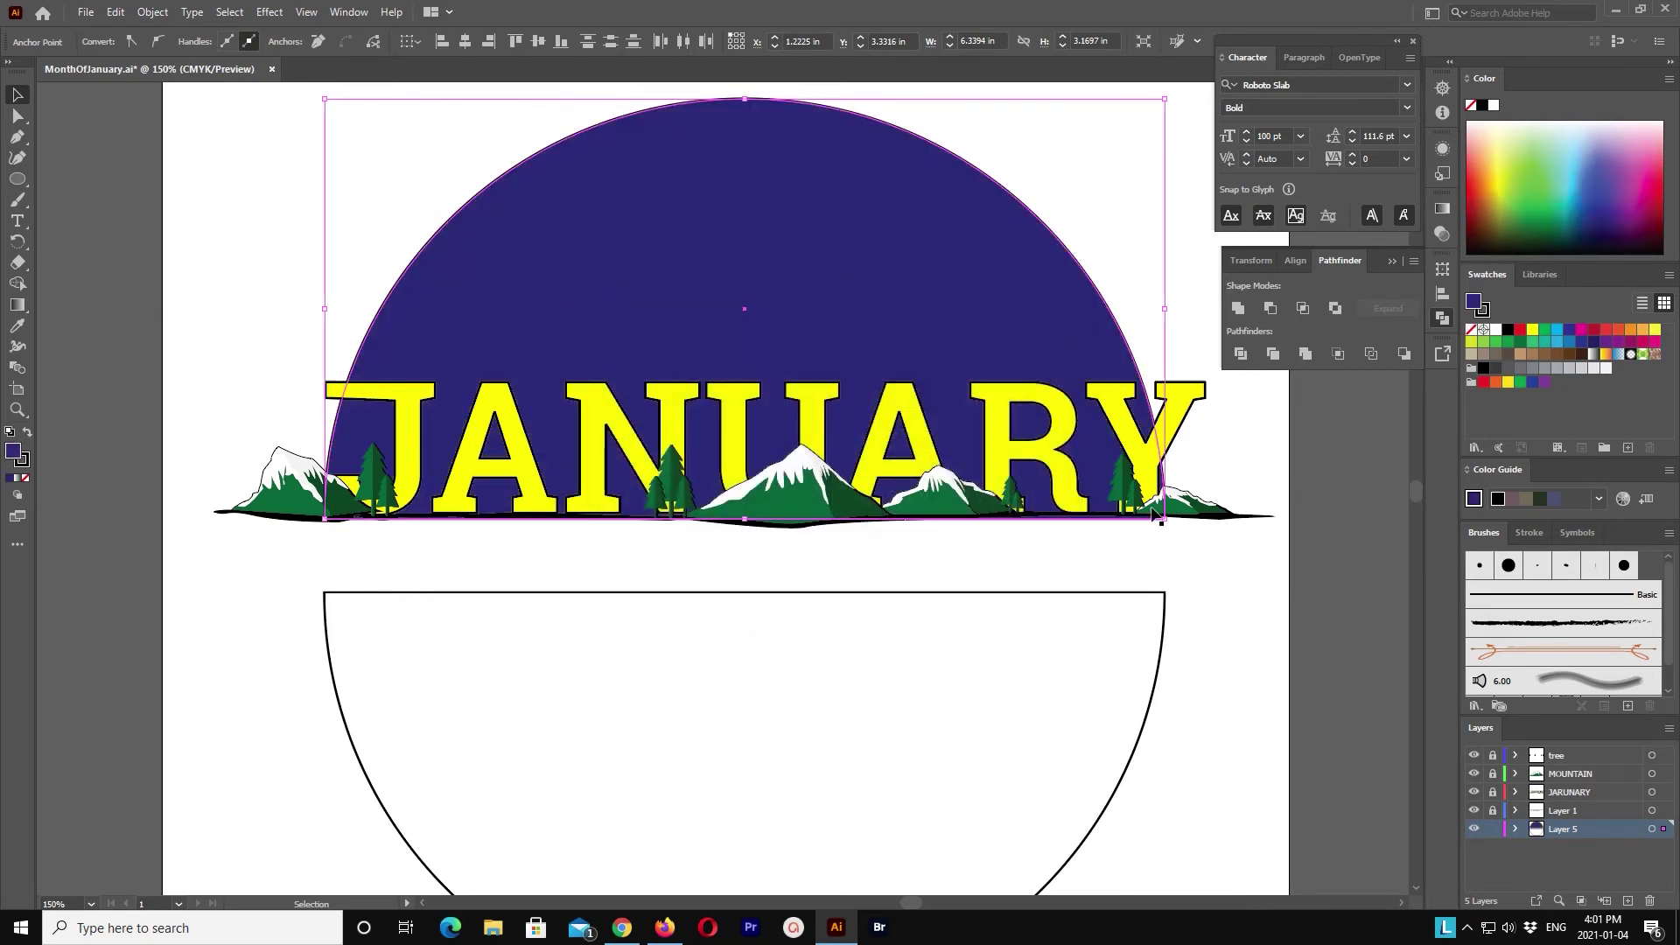
# Step: Give the lower half the same dark blue fill, sampled from the upper half
pyautogui.click(966, 592)
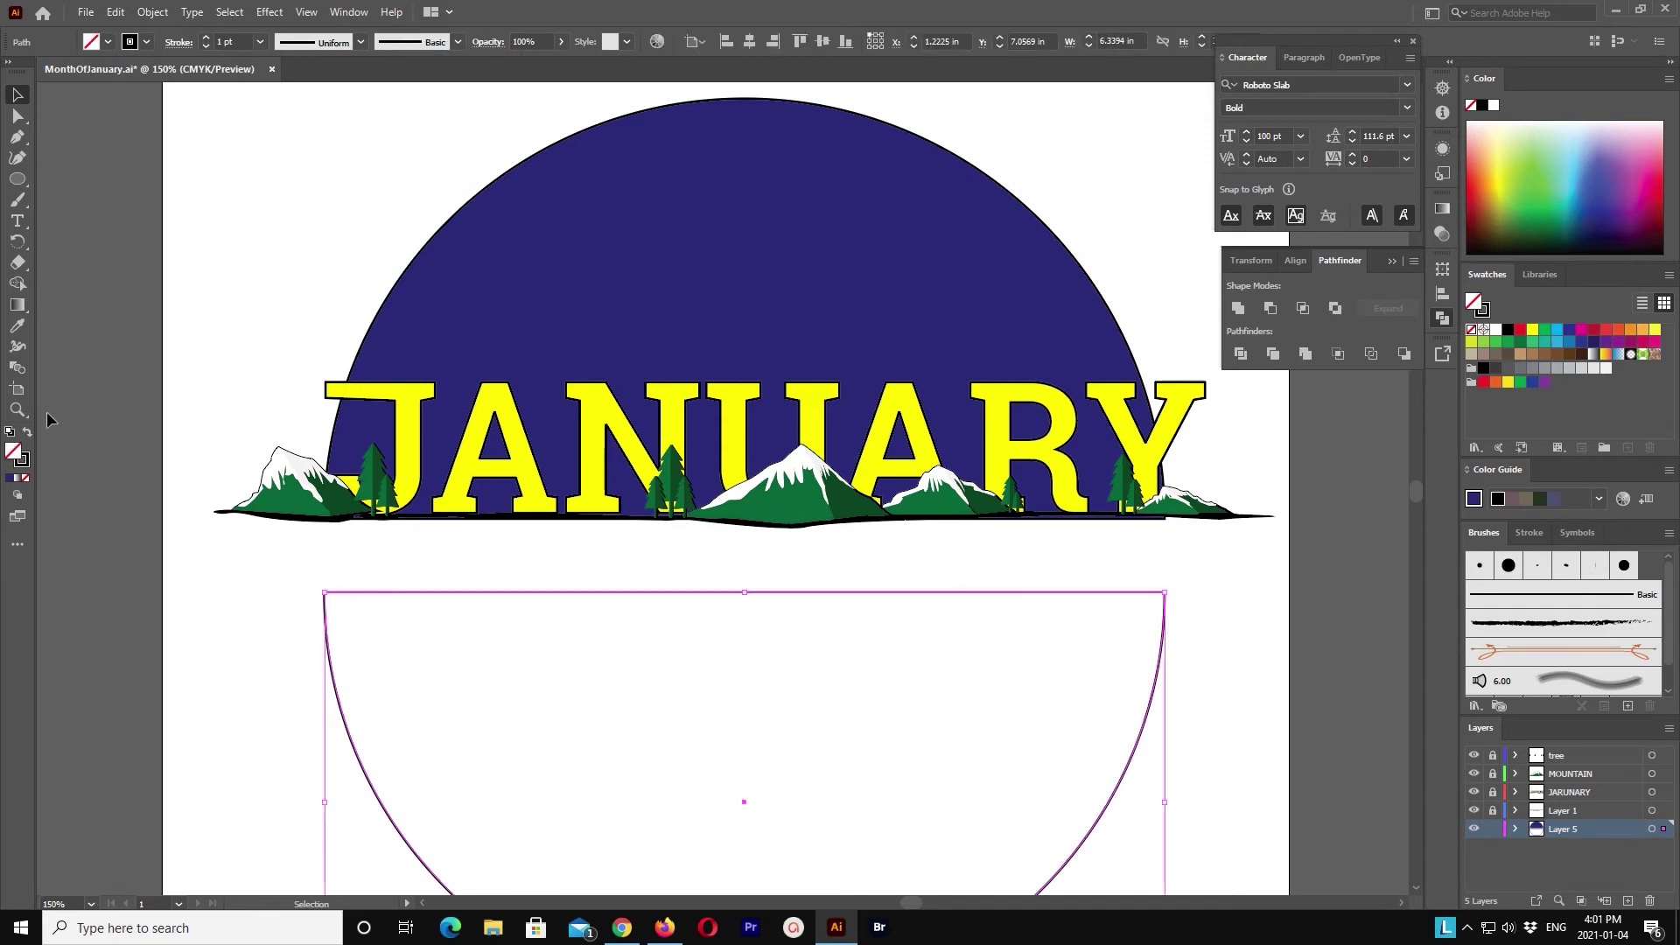
pyautogui.hotkey('shift', 'w')
pyautogui.click(17, 326)
pyautogui.click(686, 281)
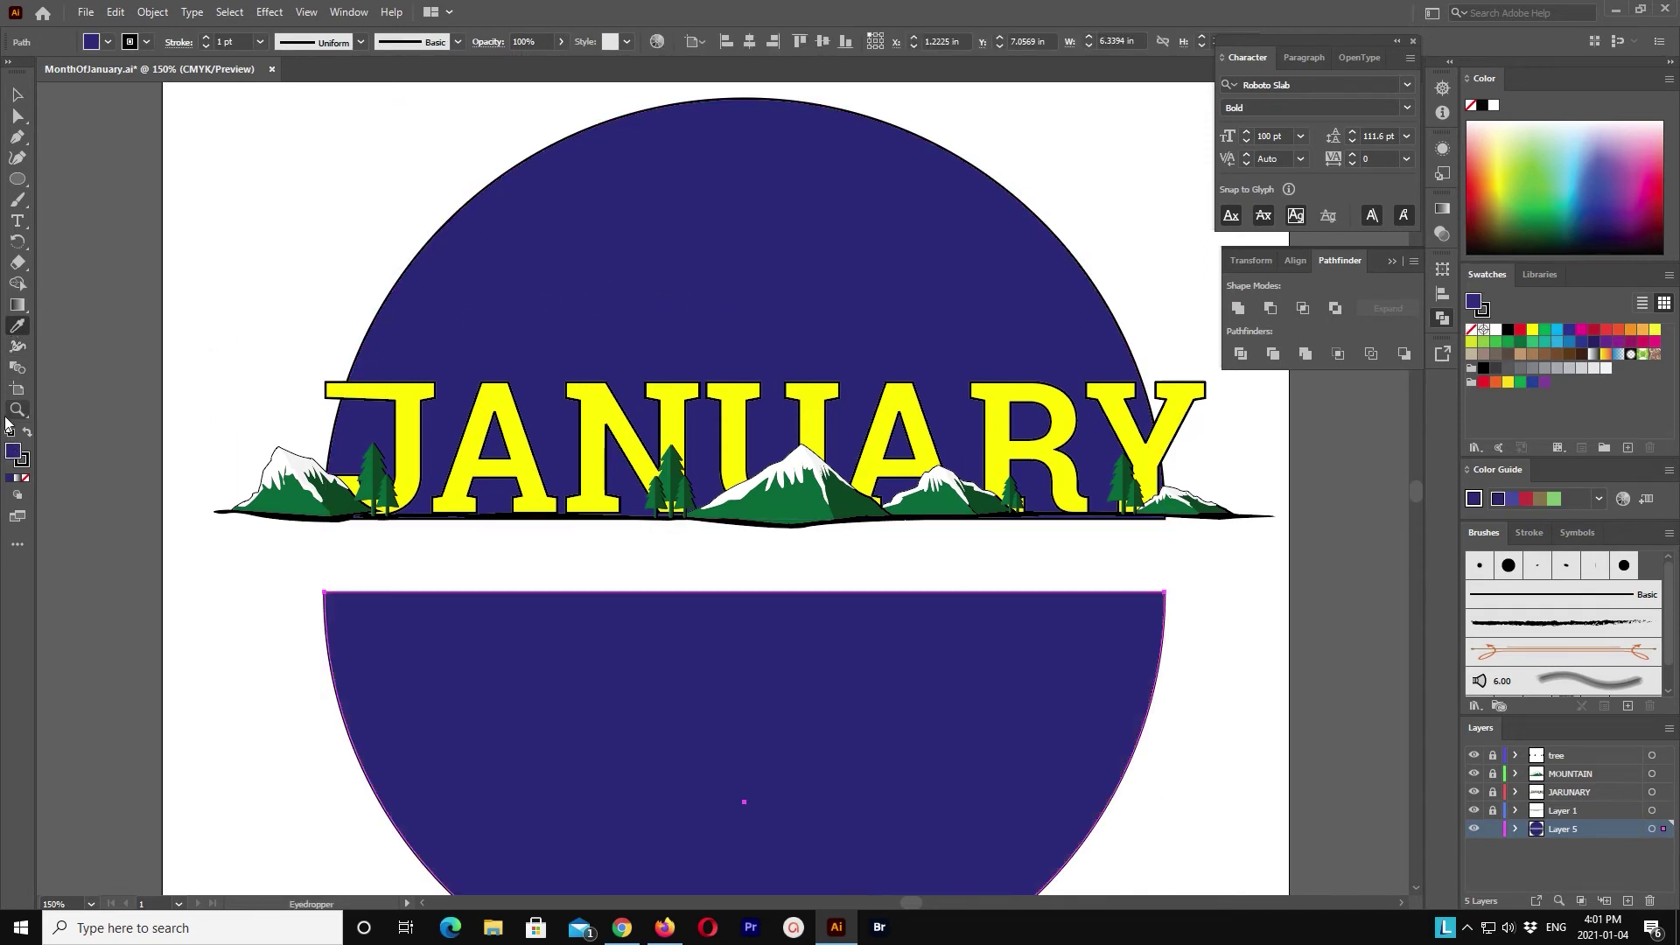
pyautogui.doubleClick(13, 451)
pyautogui.click(814, 436)
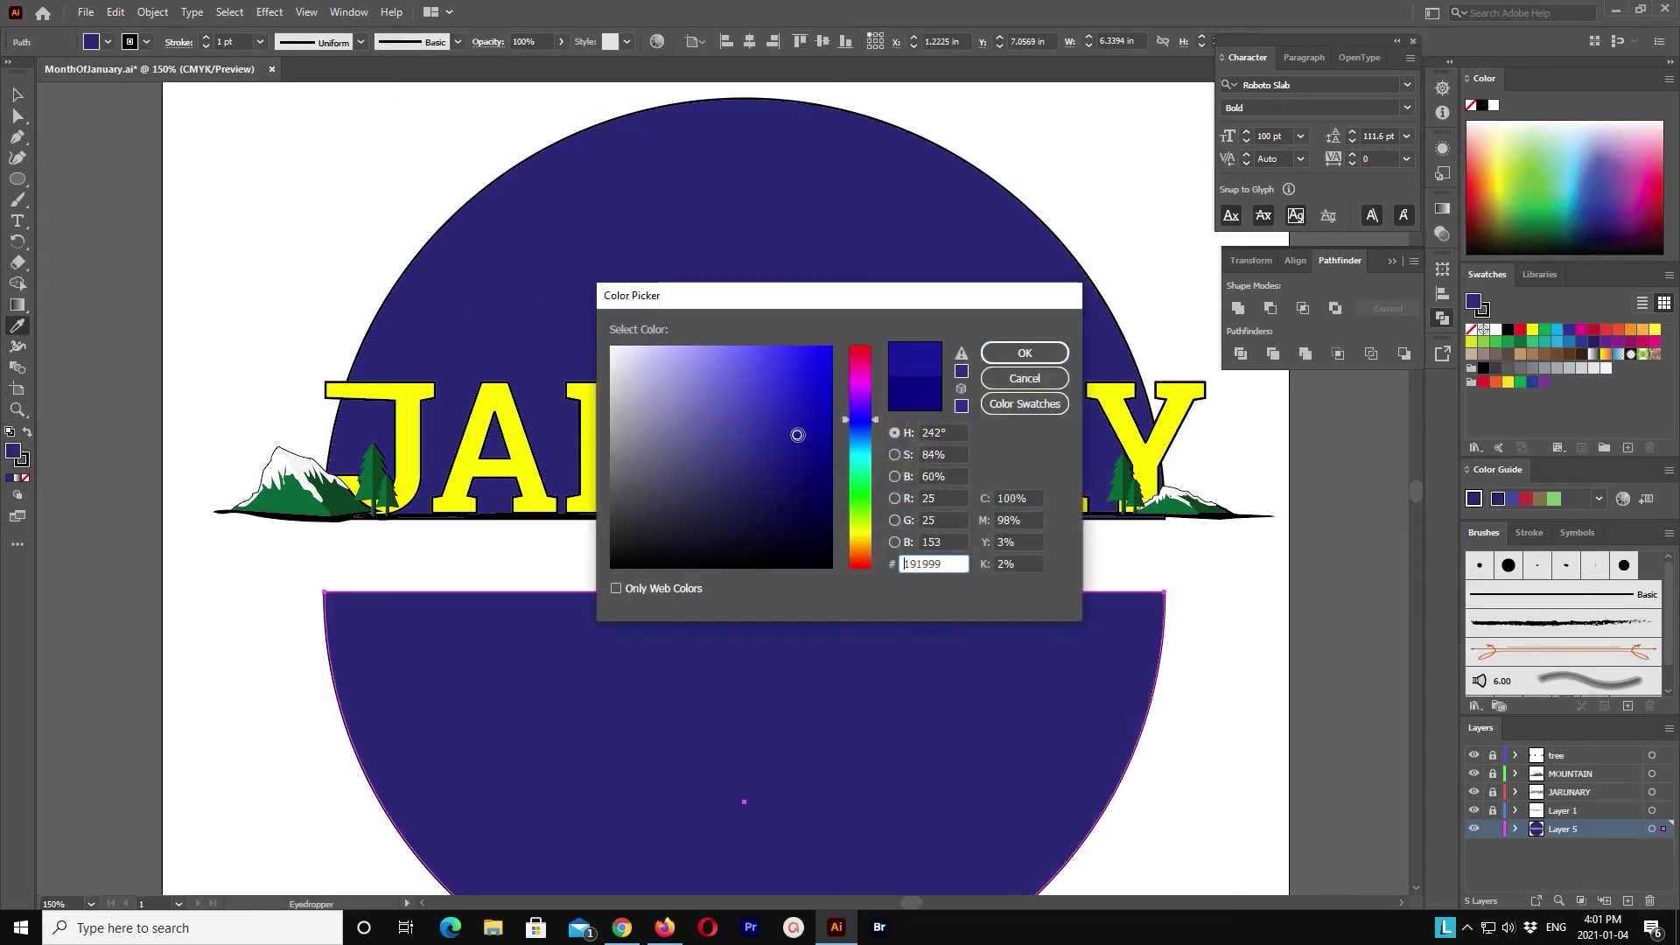
pyautogui.click(1025, 353)
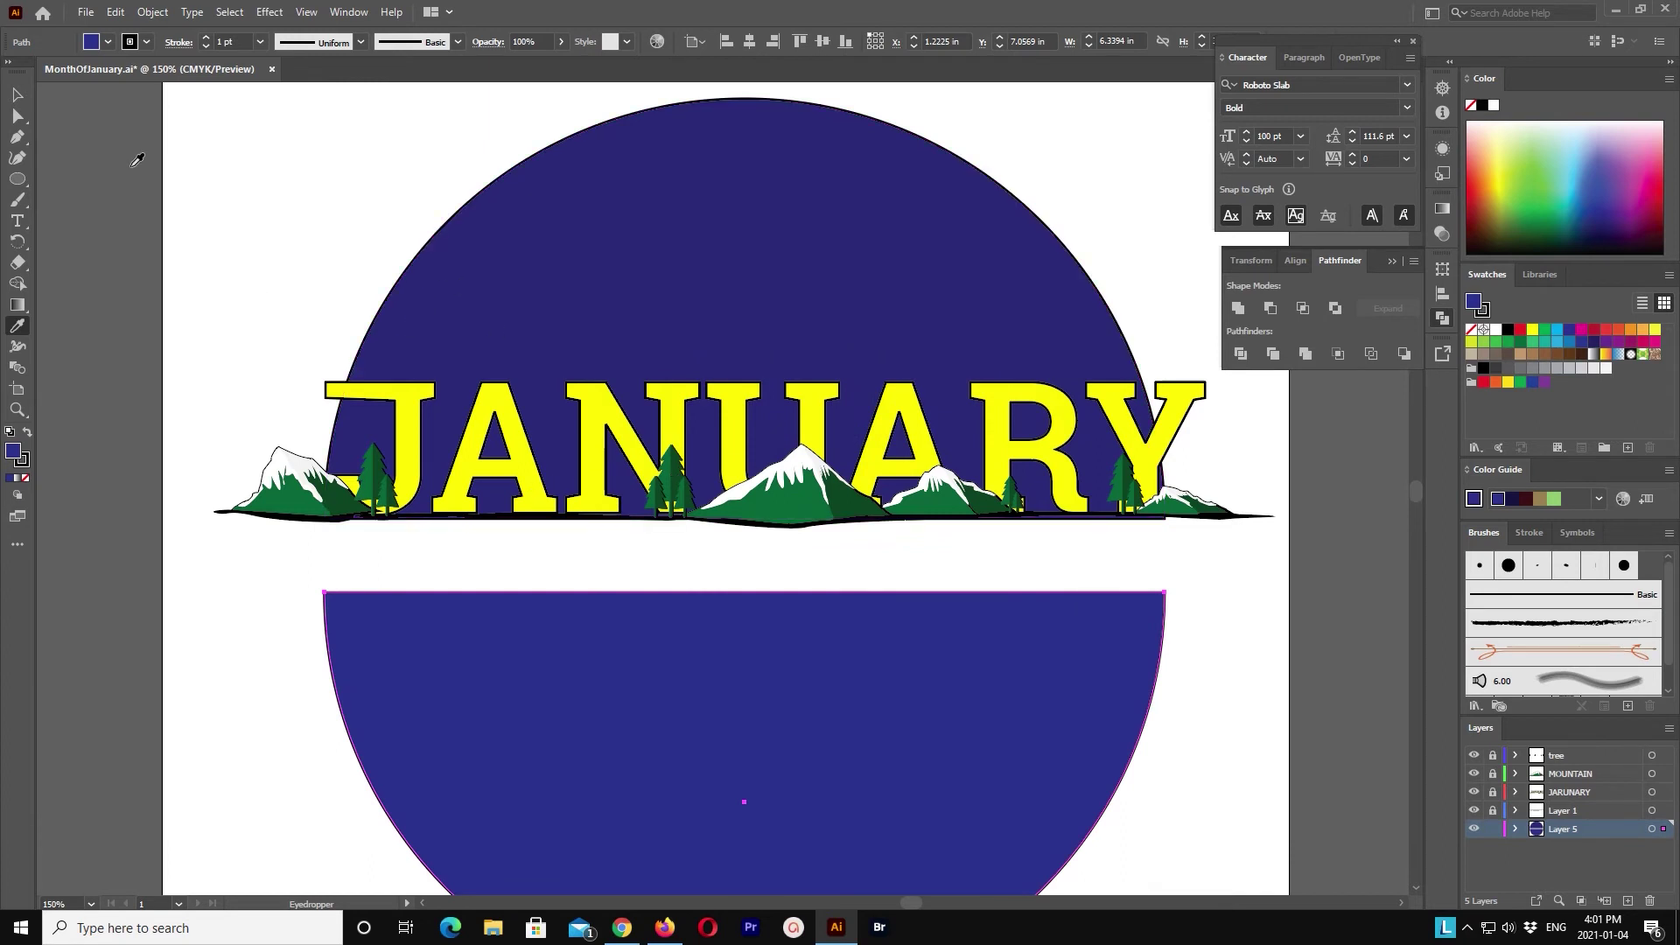
# Step: Nudge the lower half upward until it meets the upper half as one disc
pyautogui.press('v')
pyautogui.hotkey('shift', 'Up')
pyautogui.hotkey('shift', 'Up')
pyautogui.hotkey('shift', 'Up')
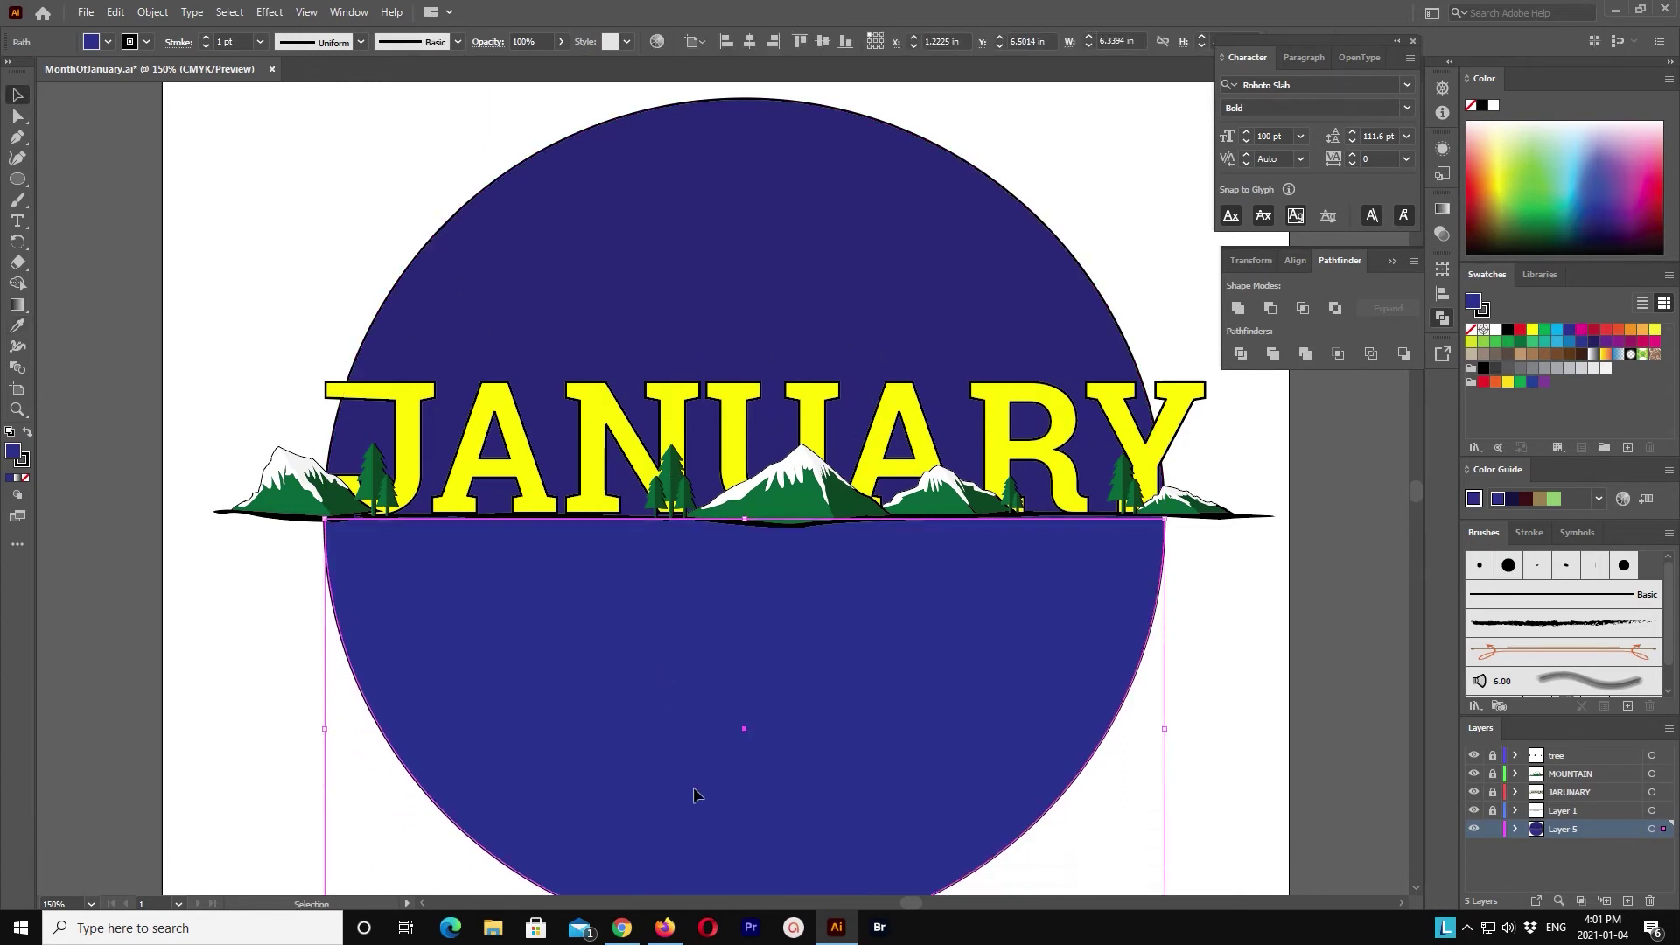
pyautogui.press('Up')
pyautogui.hotkey('shift', 'Up')
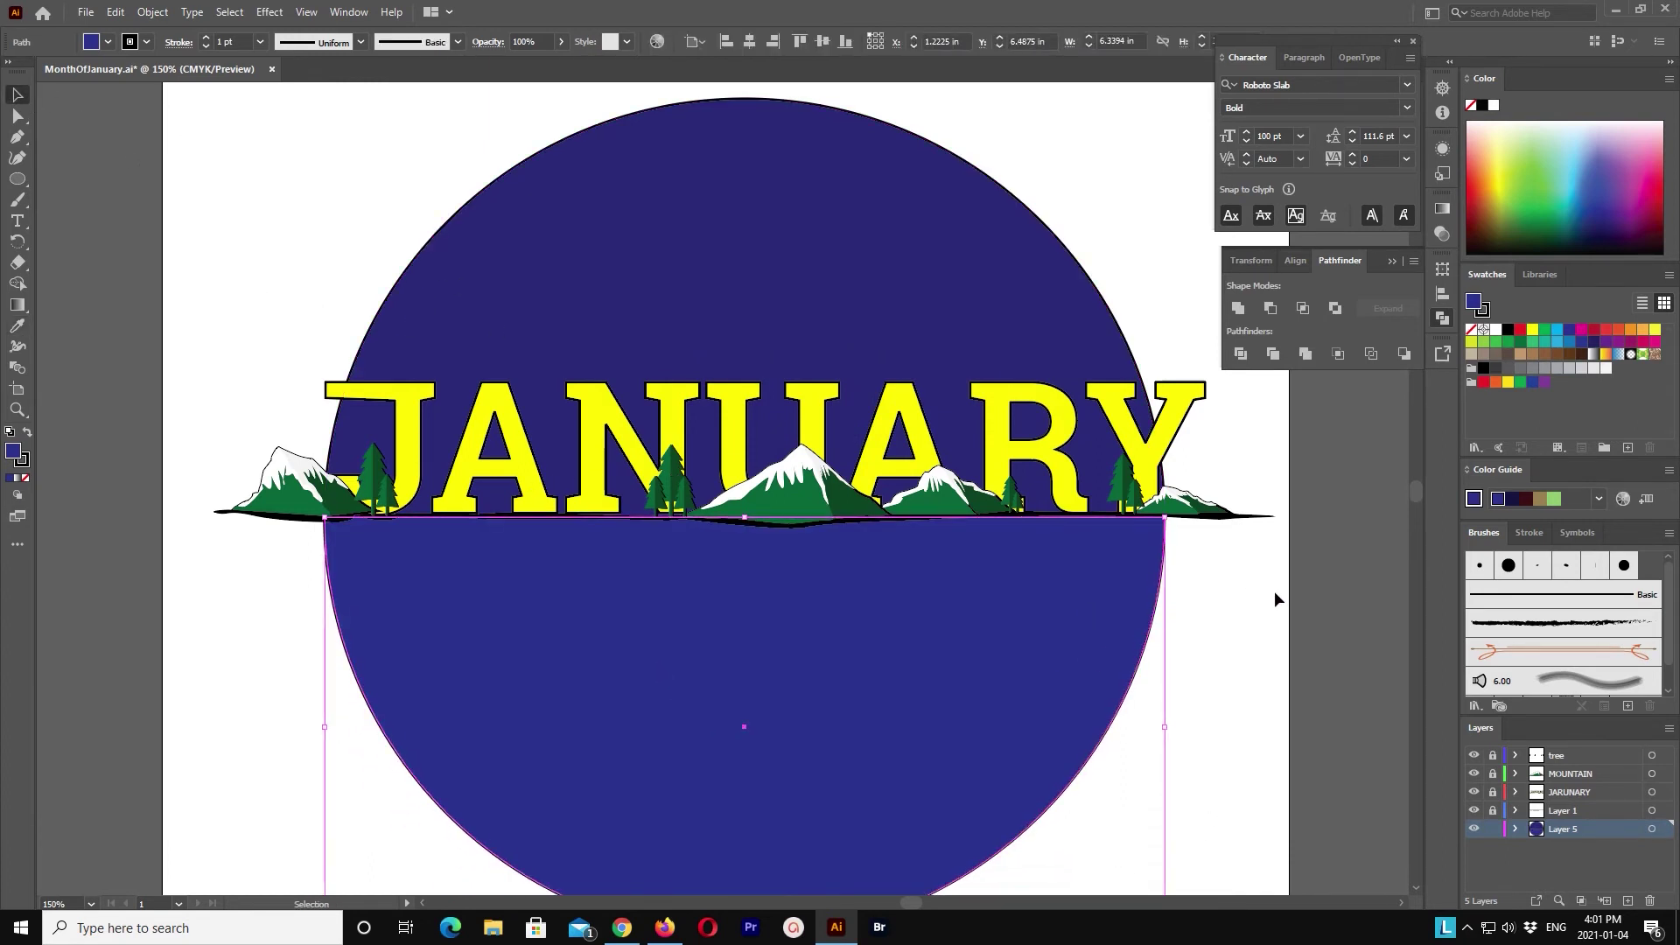
pyautogui.press('Up')
pyautogui.press('Up')
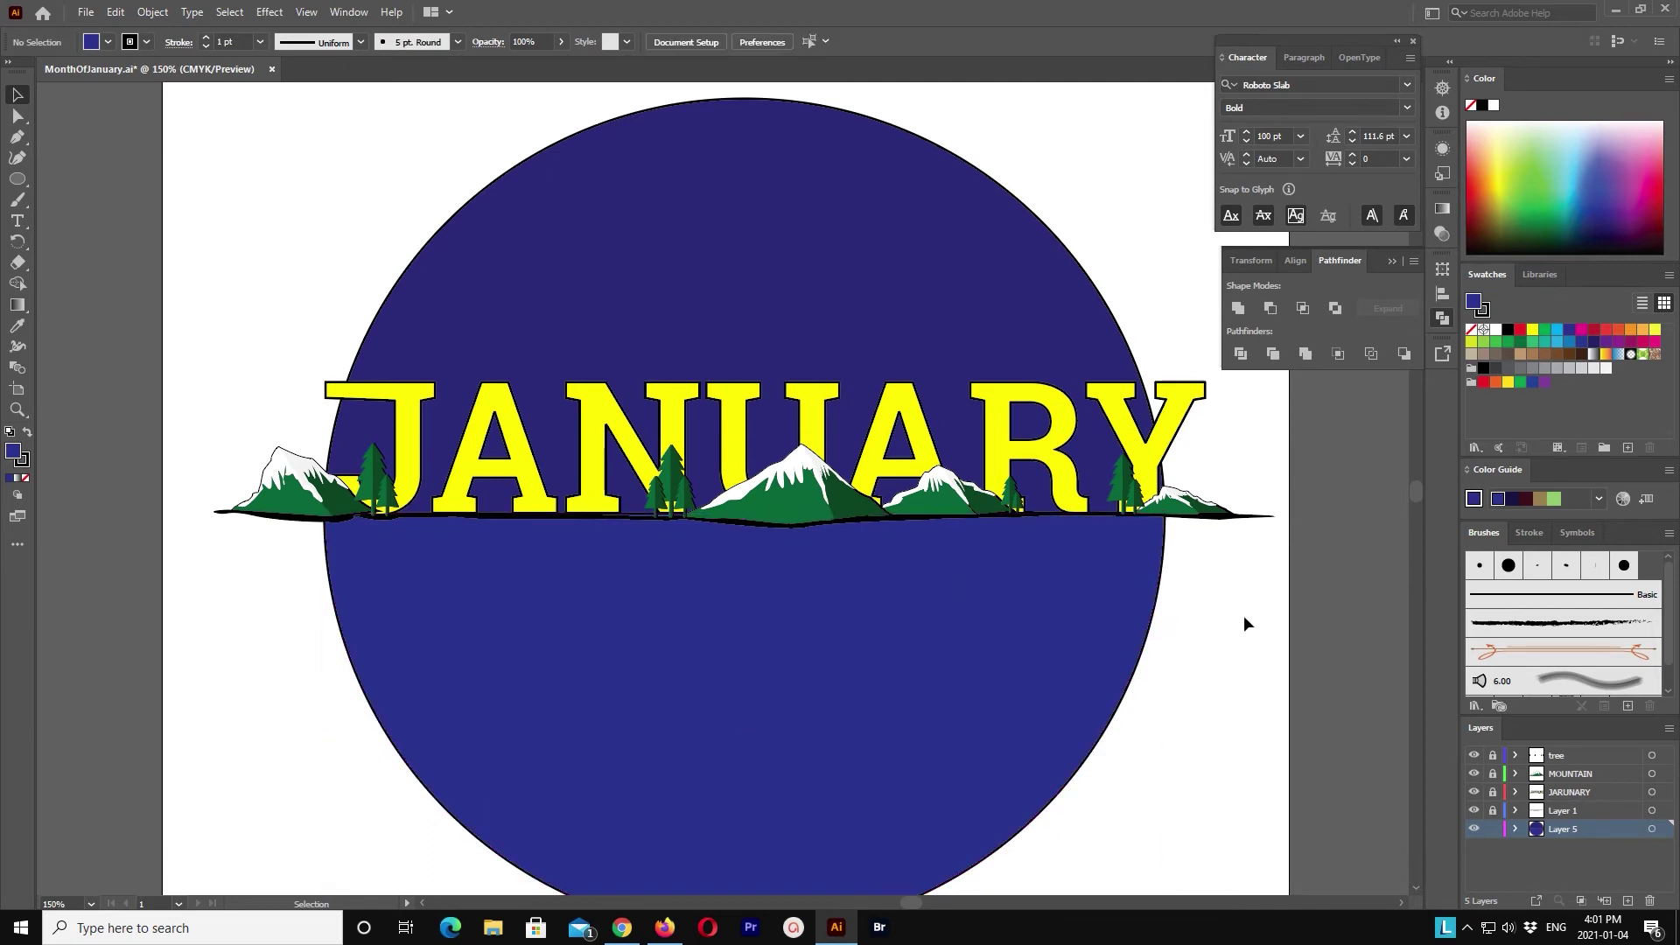
# Step: Confirm the fill colour, deselect, and save the document
pyautogui.doubleClick(13, 449)
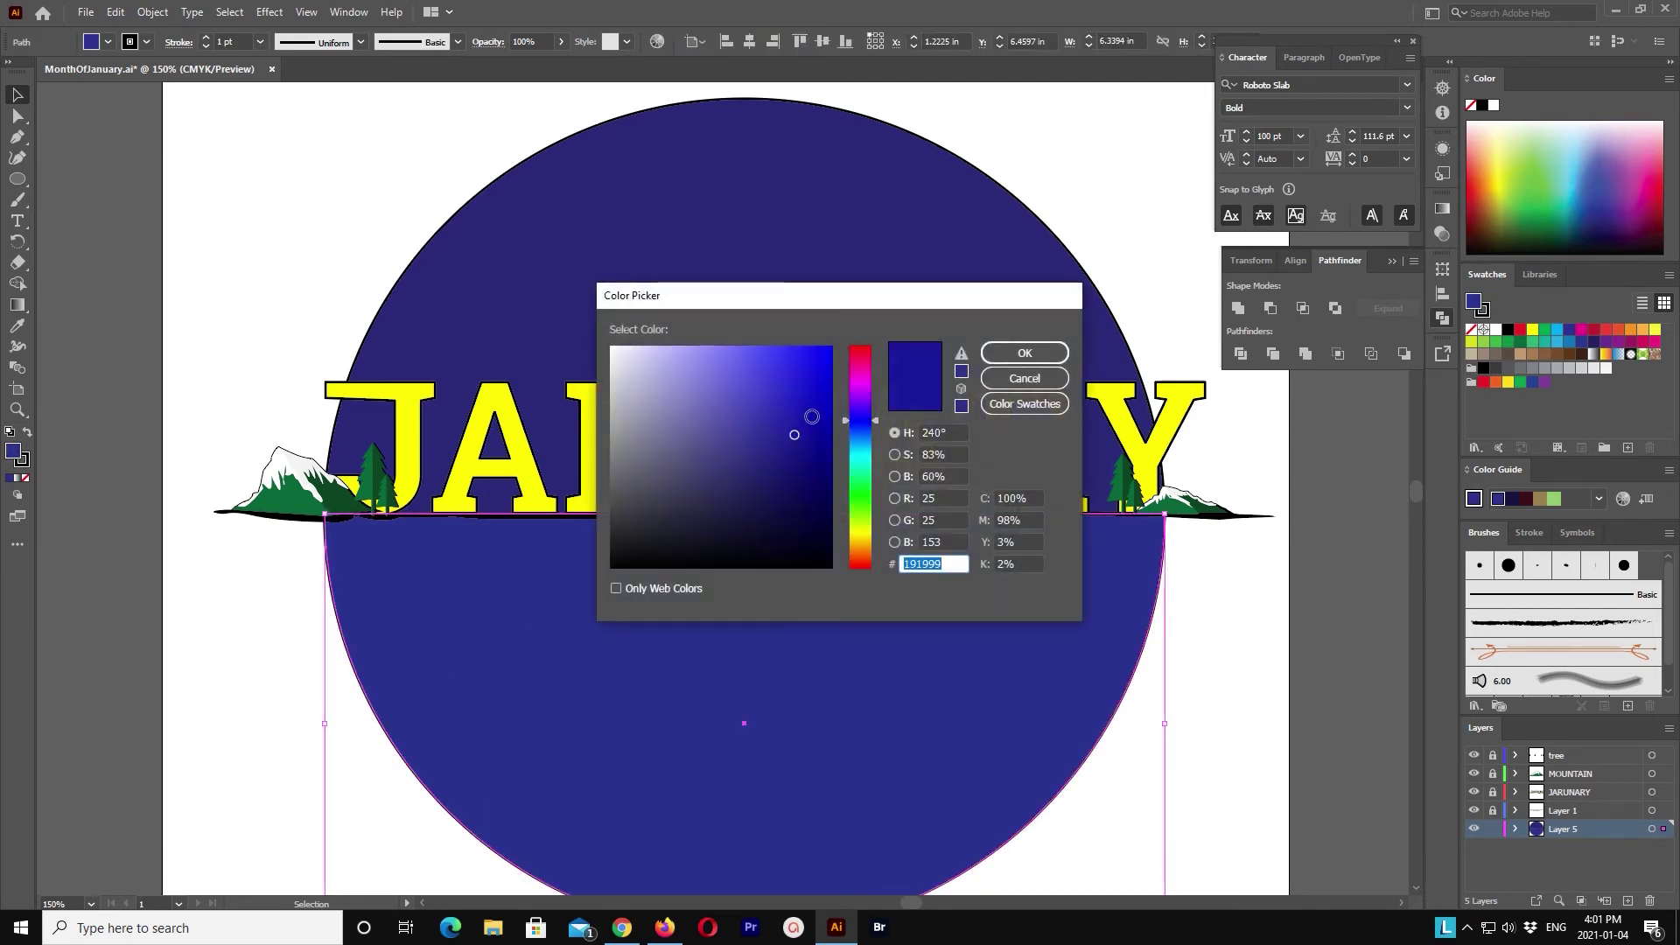
pyautogui.click(1024, 350)
pyautogui.click(294, 284)
pyautogui.scroll(-2, 1089, 751)
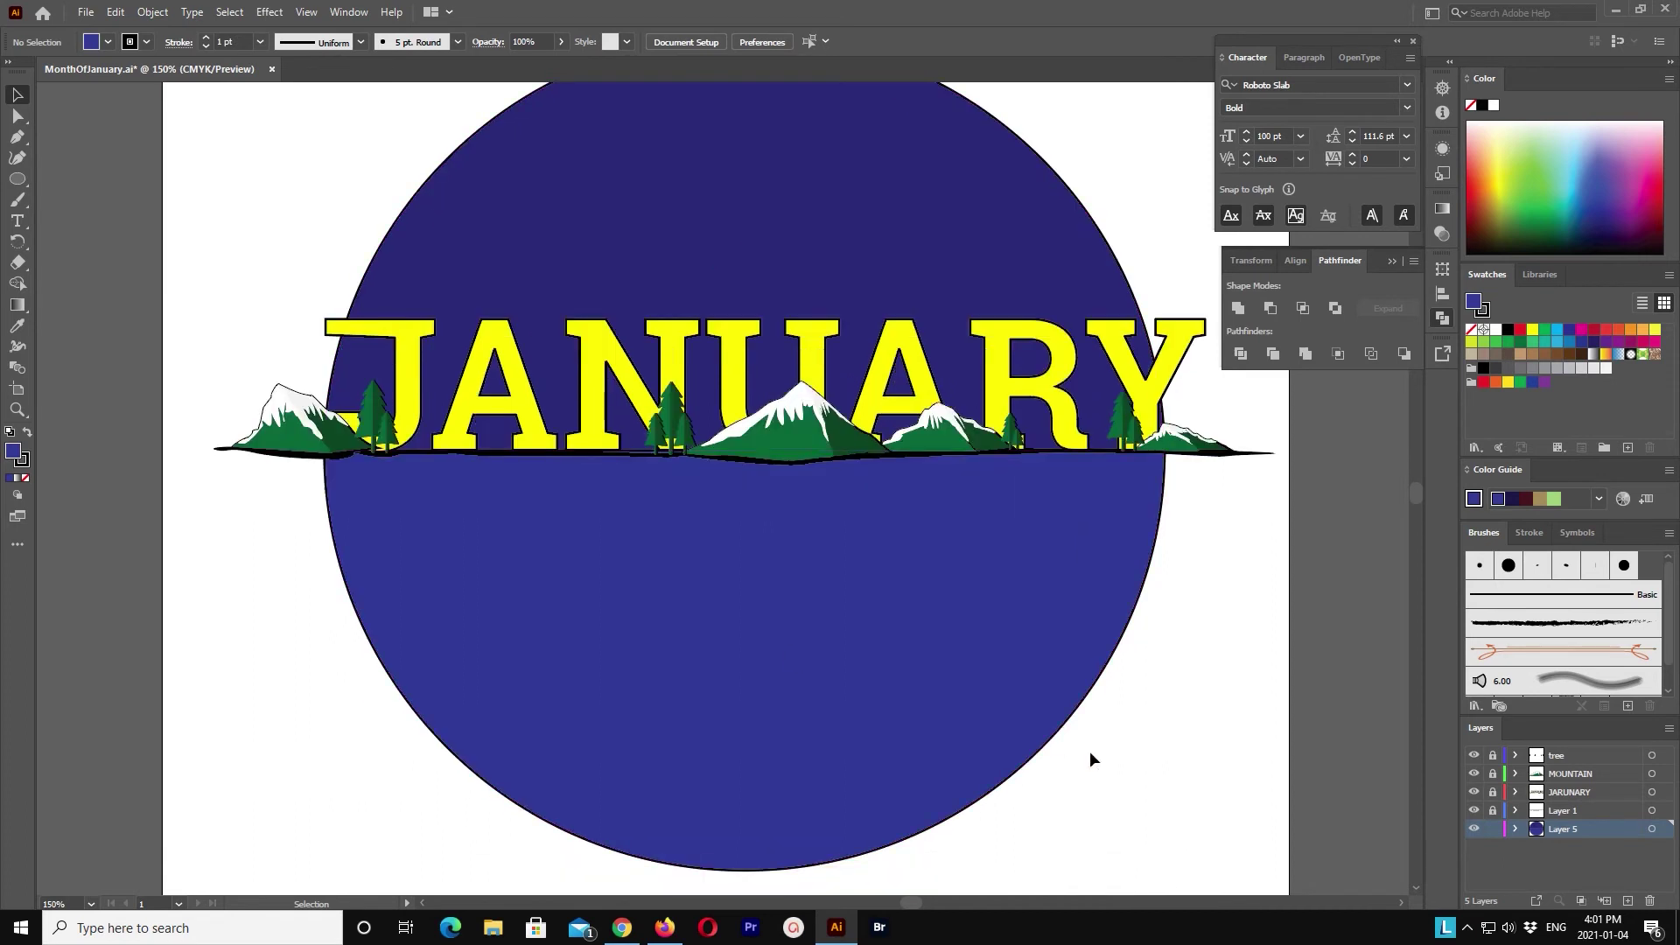
pyautogui.hotkey('ctrl', 's')
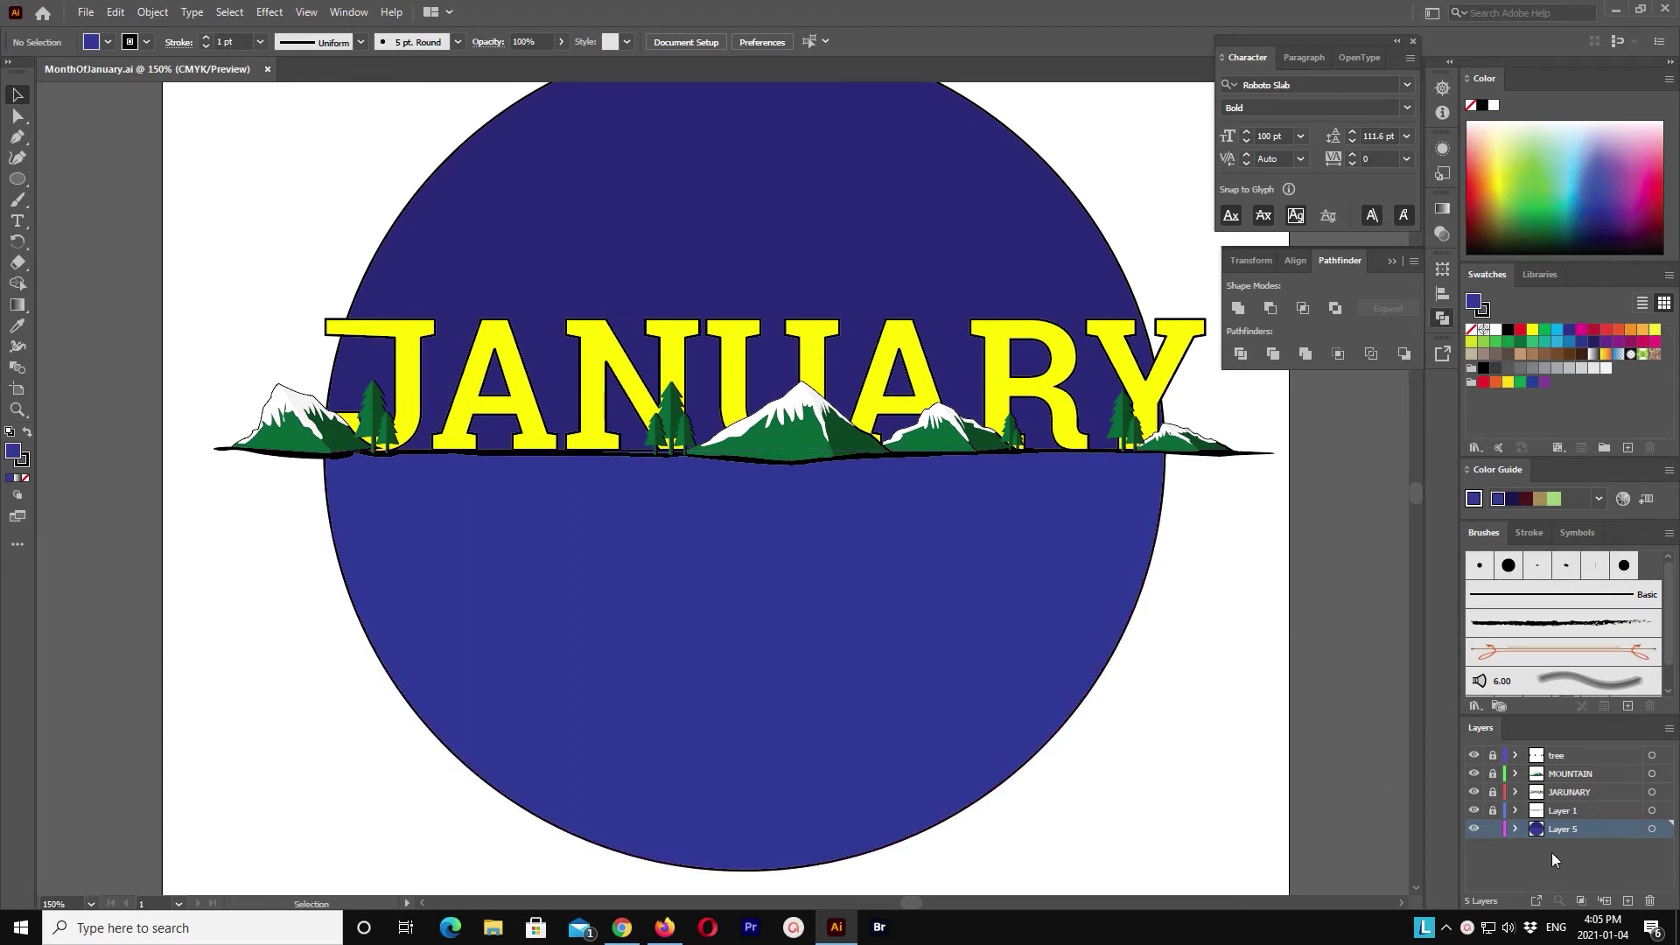
# Step: Add an empty Layer 6, show the rulers and zoom the canvas to 200%
pyautogui.click(1626, 900)
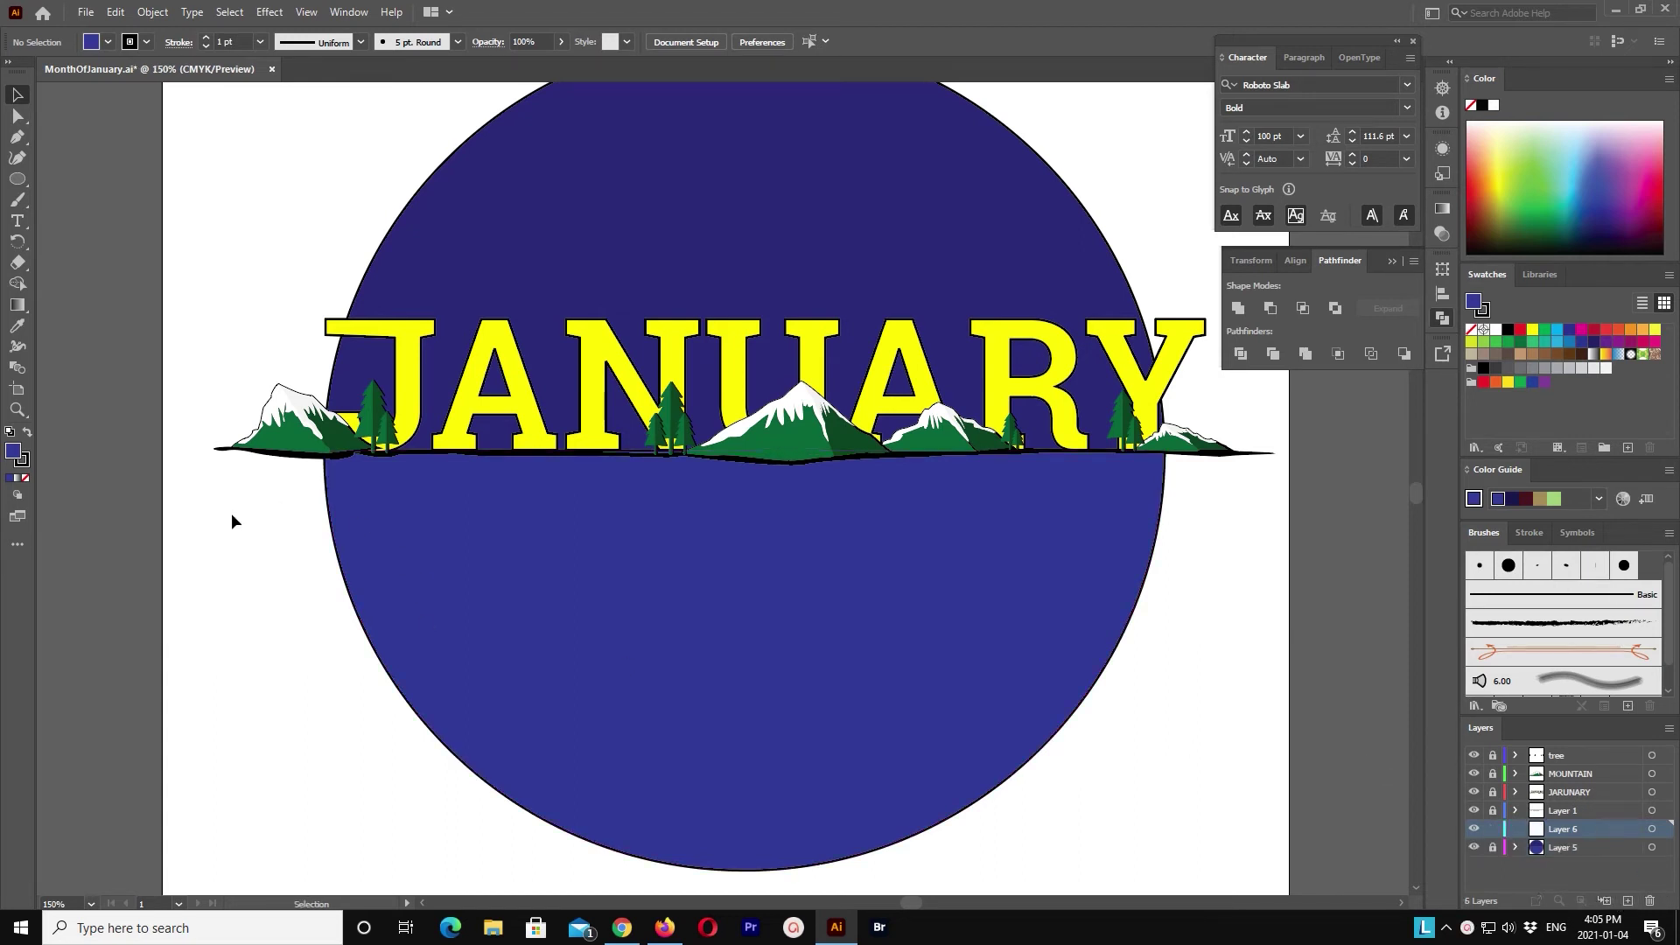
pyautogui.hotkey('ctrl', 'r')
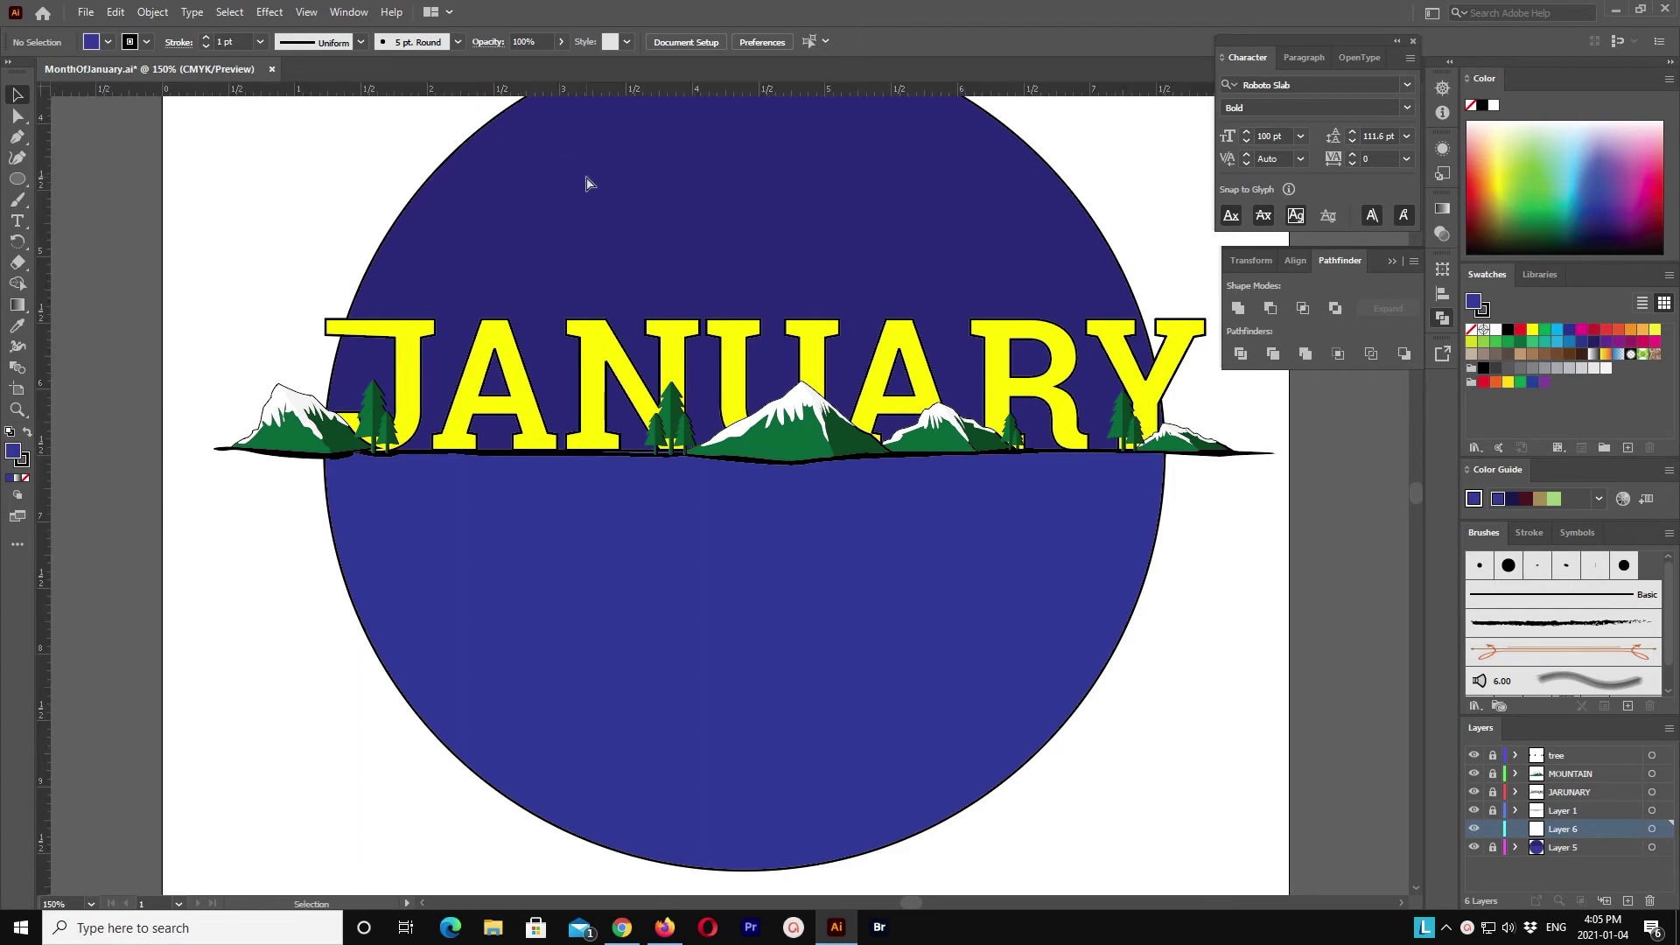
pyautogui.hotkey('ctrl', '+')
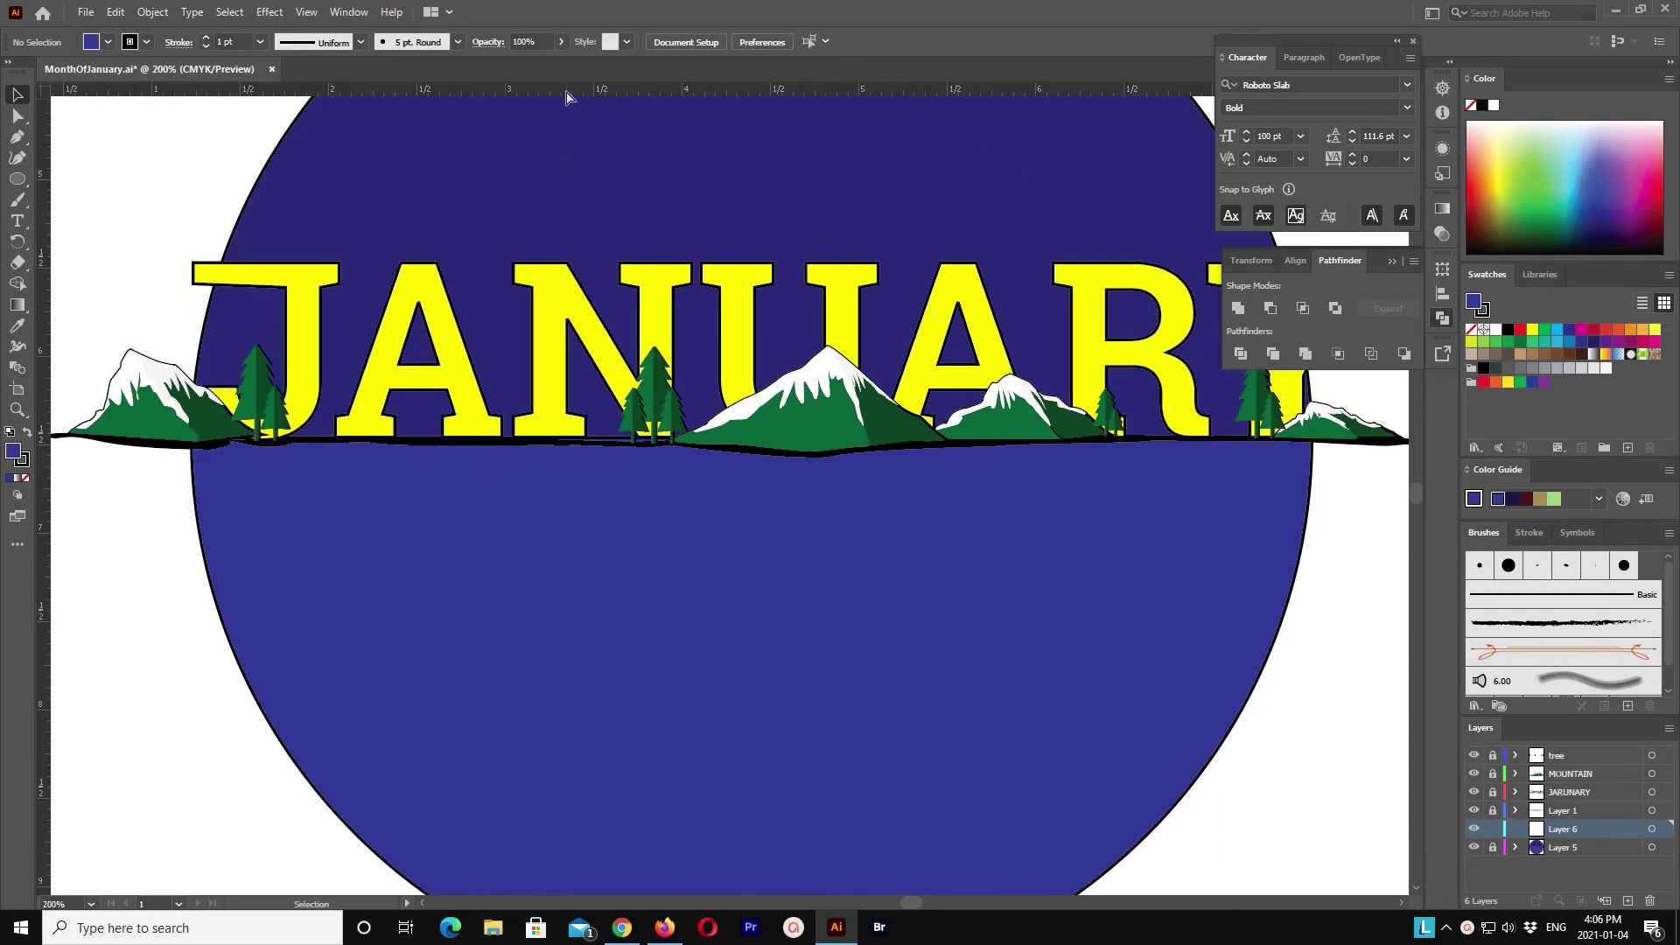
# Step: Drag evenly spaced horizontal guides from the top ruler down across the circle
pyautogui.moveTo(445, 89); pyautogui.dragTo(531, 436)
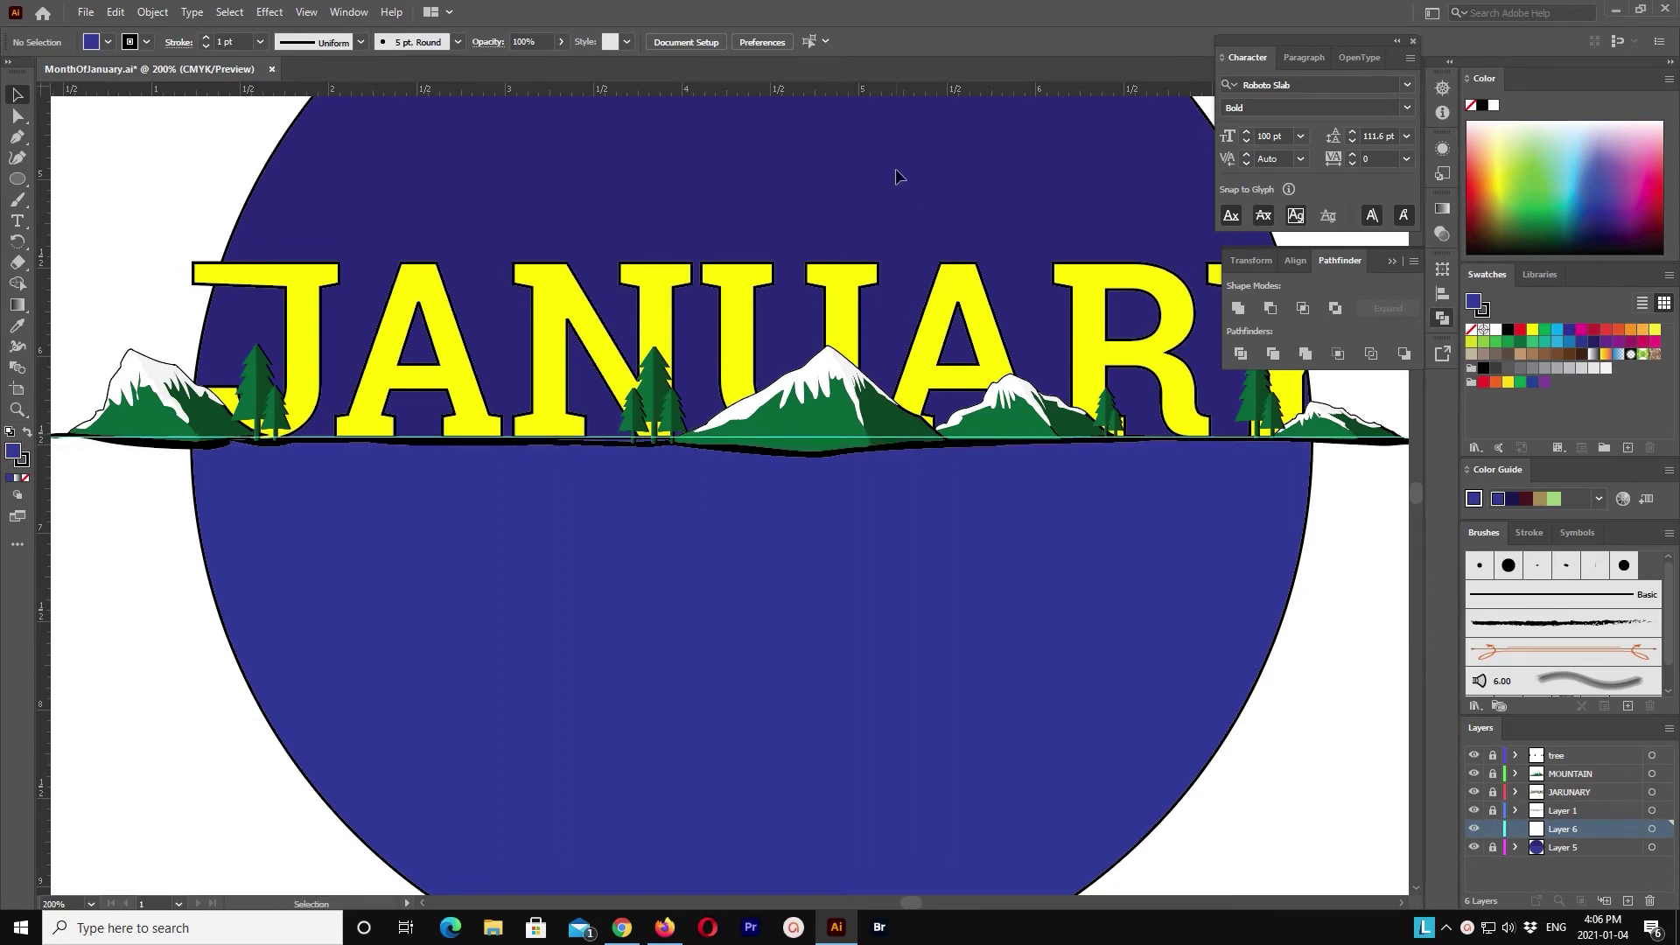
pyautogui.moveTo(626, 94); pyautogui.dragTo(644, 423)
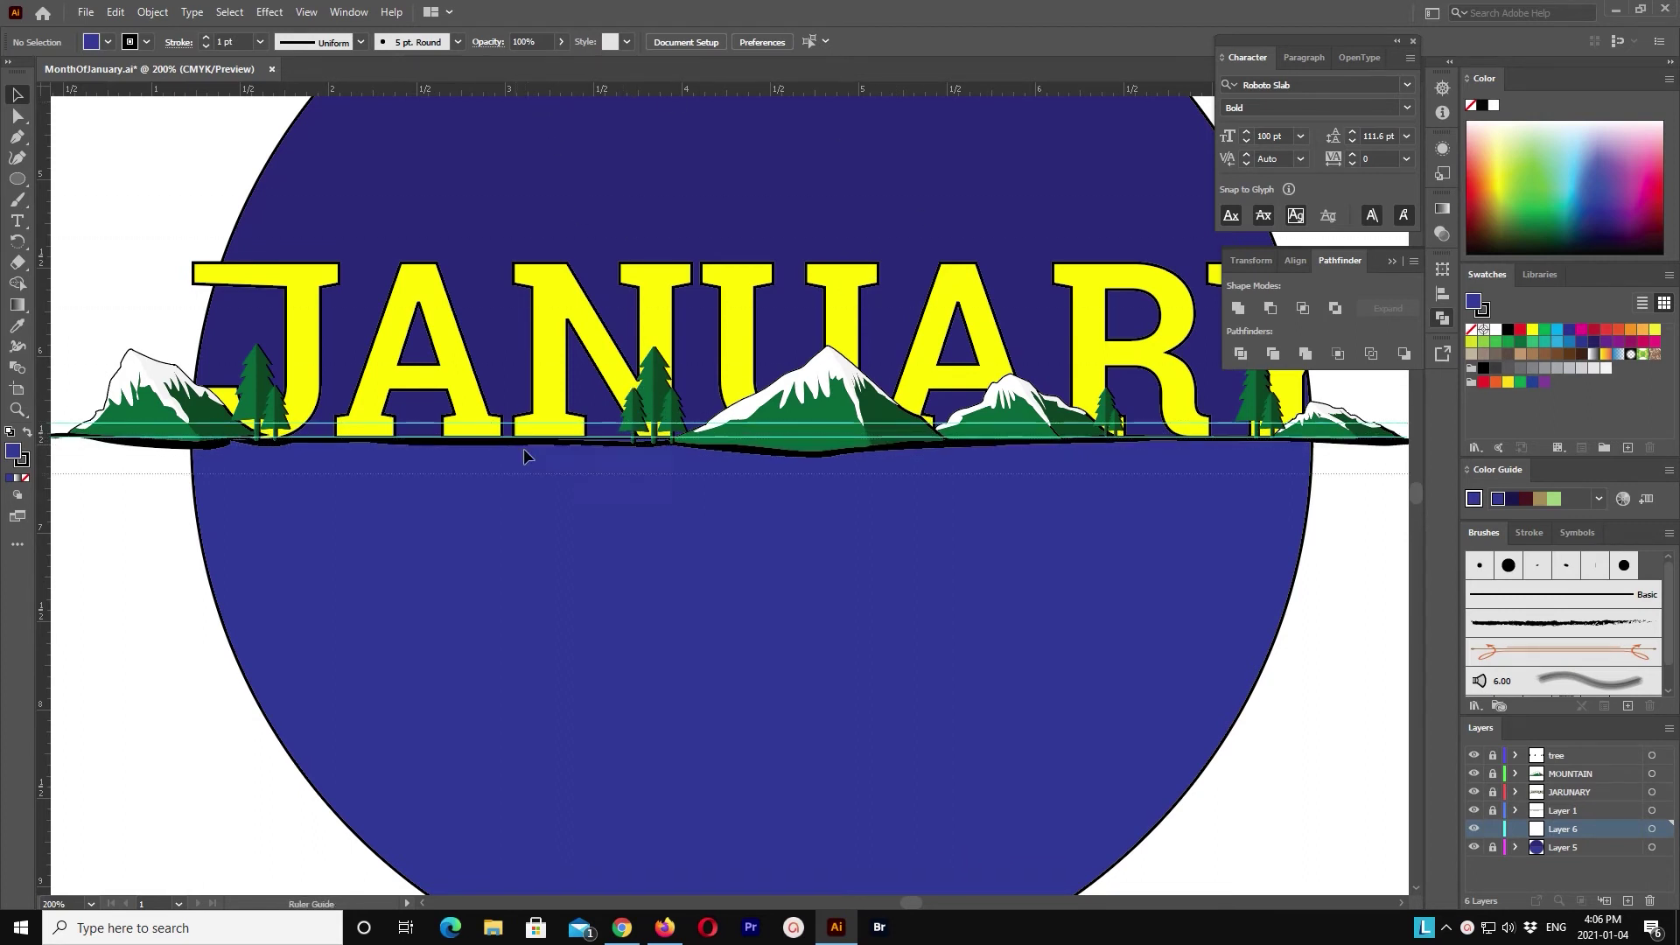
pyautogui.moveTo(538, 93)
pyautogui.mouseDown()
pyautogui.moveTo(496, 538)
pyautogui.moveTo(480, 532)
pyautogui.mouseUp()
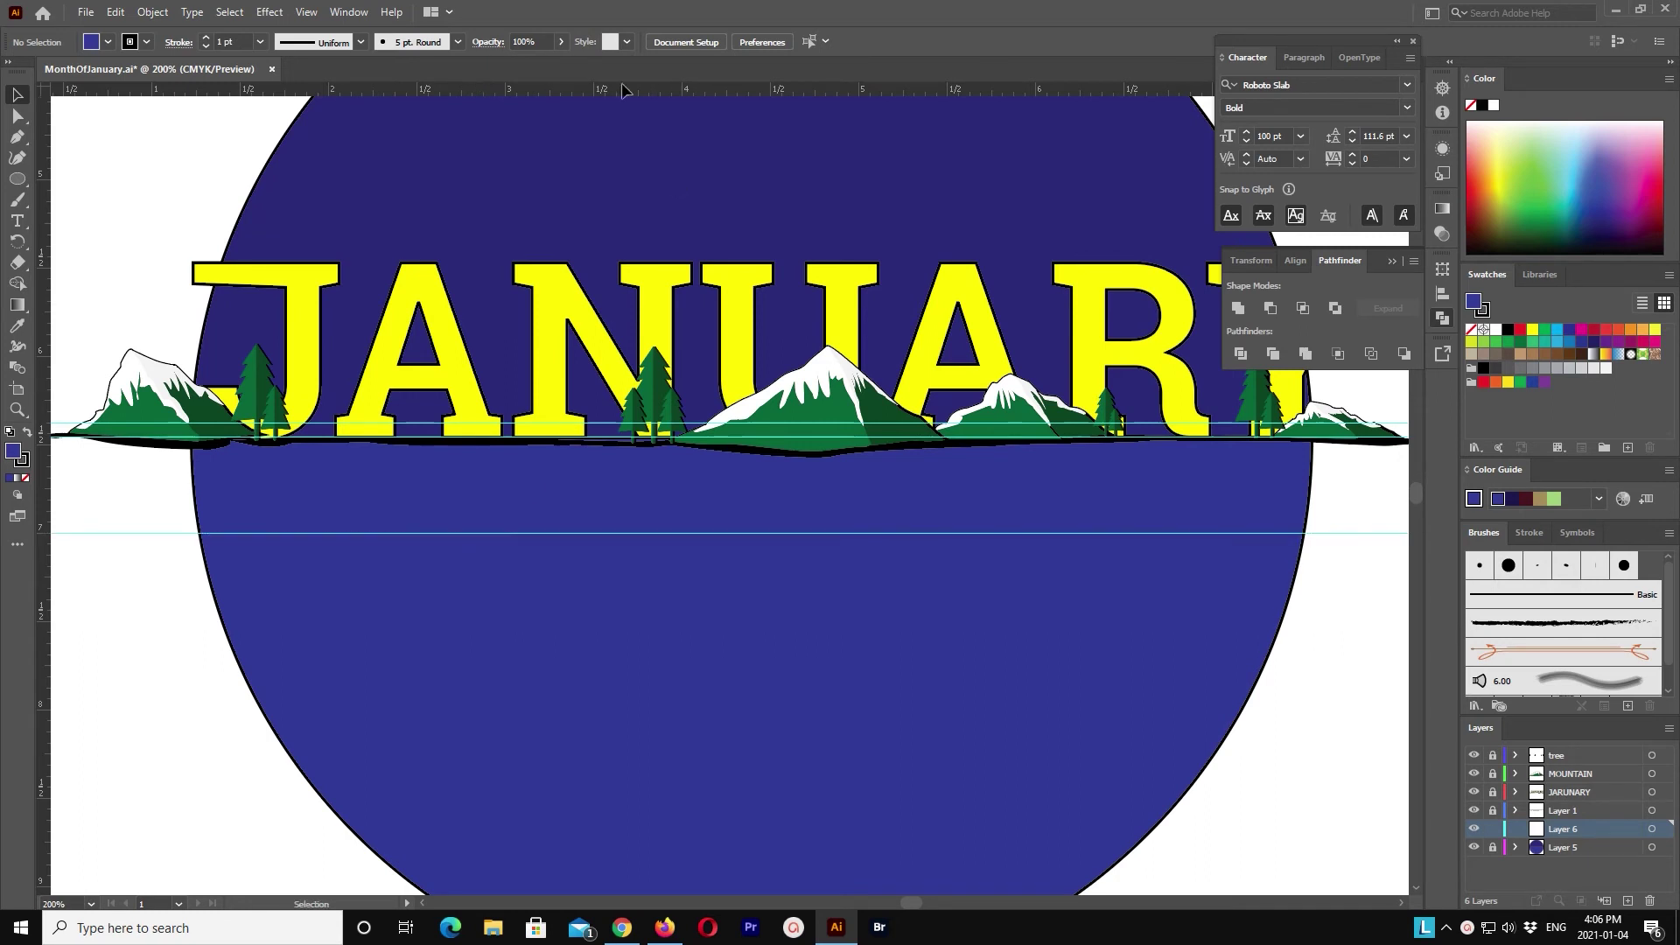
pyautogui.moveTo(623, 87); pyautogui.dragTo(649, 488)
pyautogui.moveTo(699, 87)
pyautogui.mouseDown()
pyautogui.moveTo(638, 598)
pyautogui.moveTo(641, 578)
pyautogui.mouseUp()
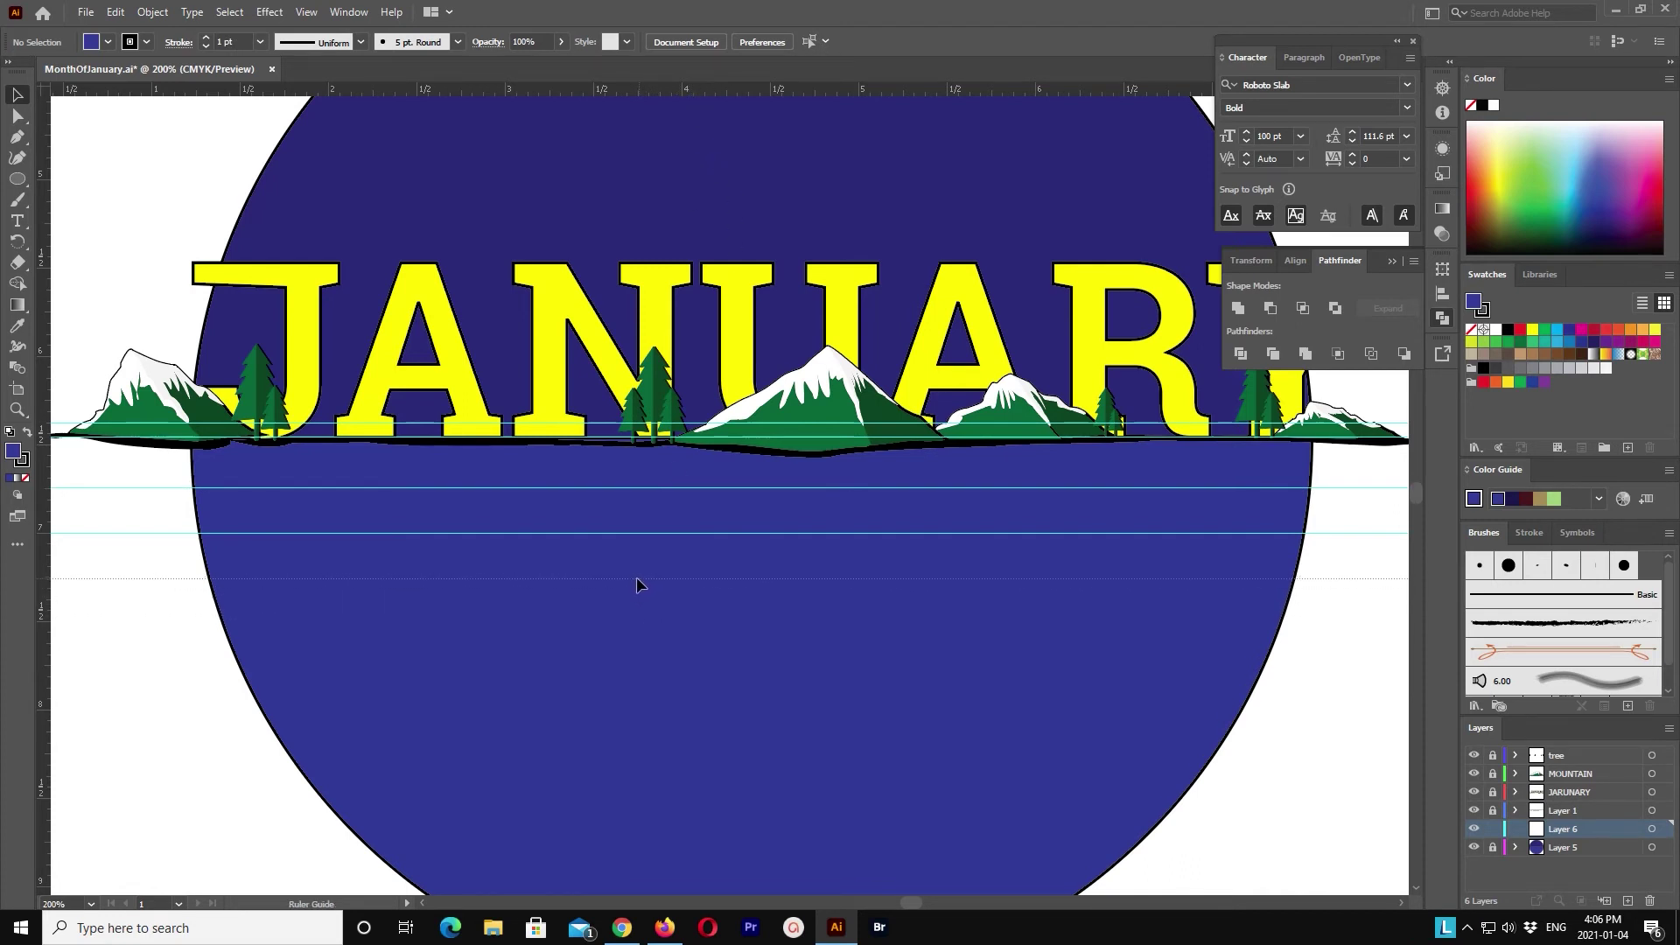
pyautogui.moveTo(629, 578); pyautogui.dragTo(631, 575)
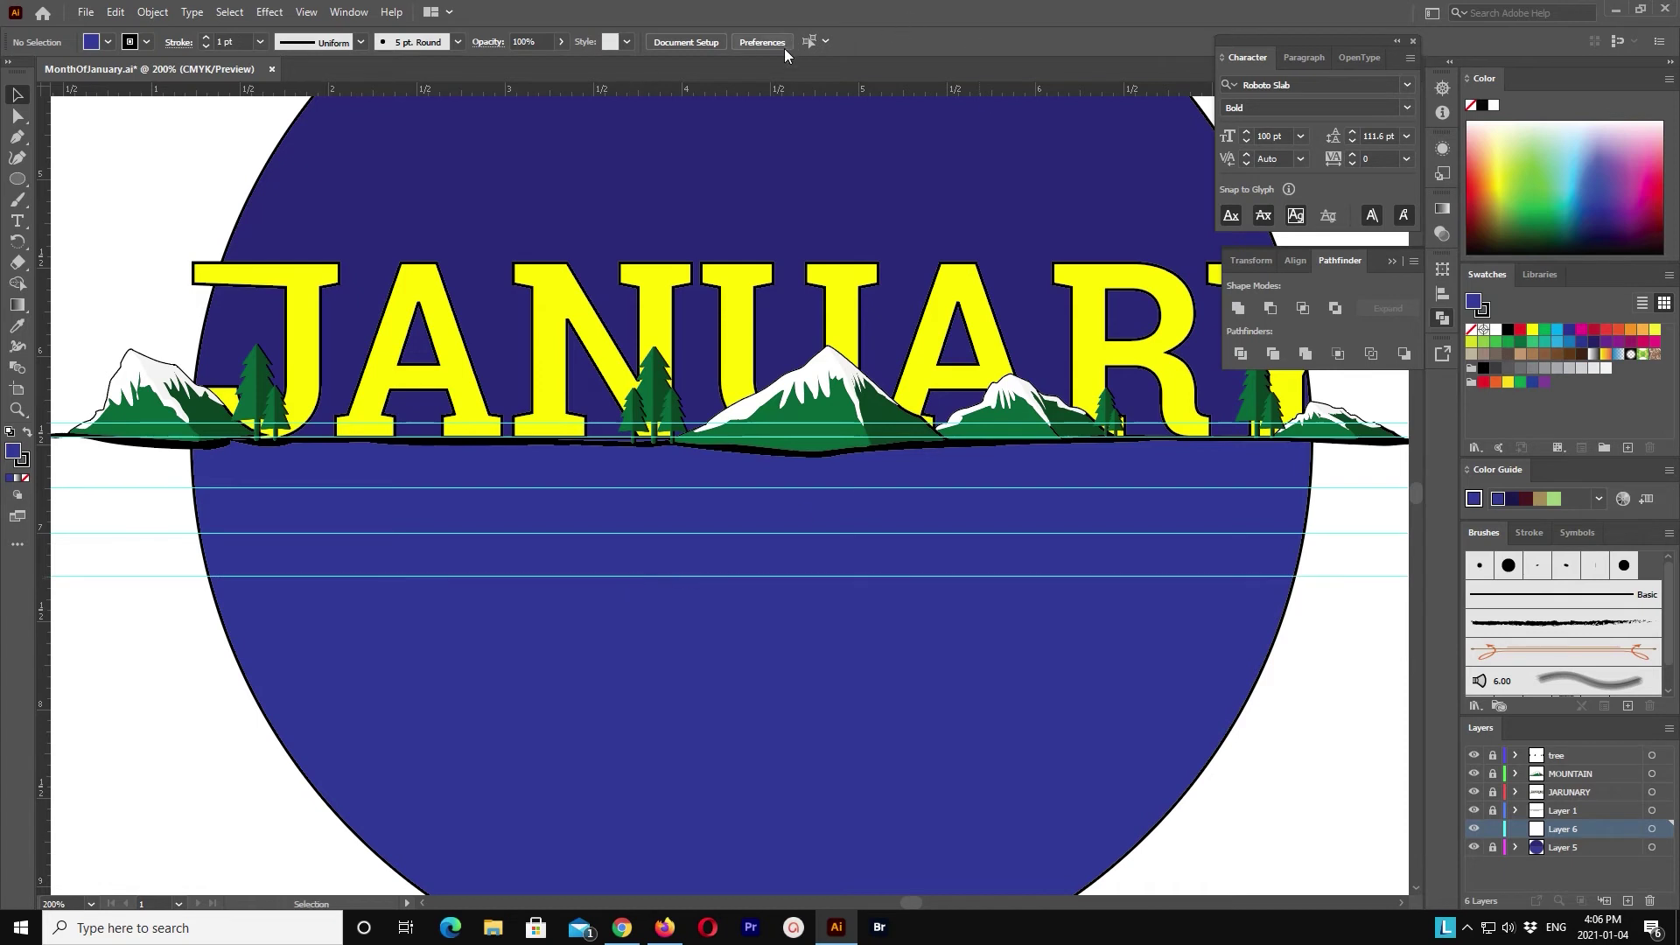
pyautogui.moveTo(784, 88)
pyautogui.mouseDown()
pyautogui.moveTo(708, 625)
pyautogui.moveTo(686, 621)
pyautogui.mouseUp()
pyautogui.moveTo(838, 90); pyautogui.dragTo(811, 671)
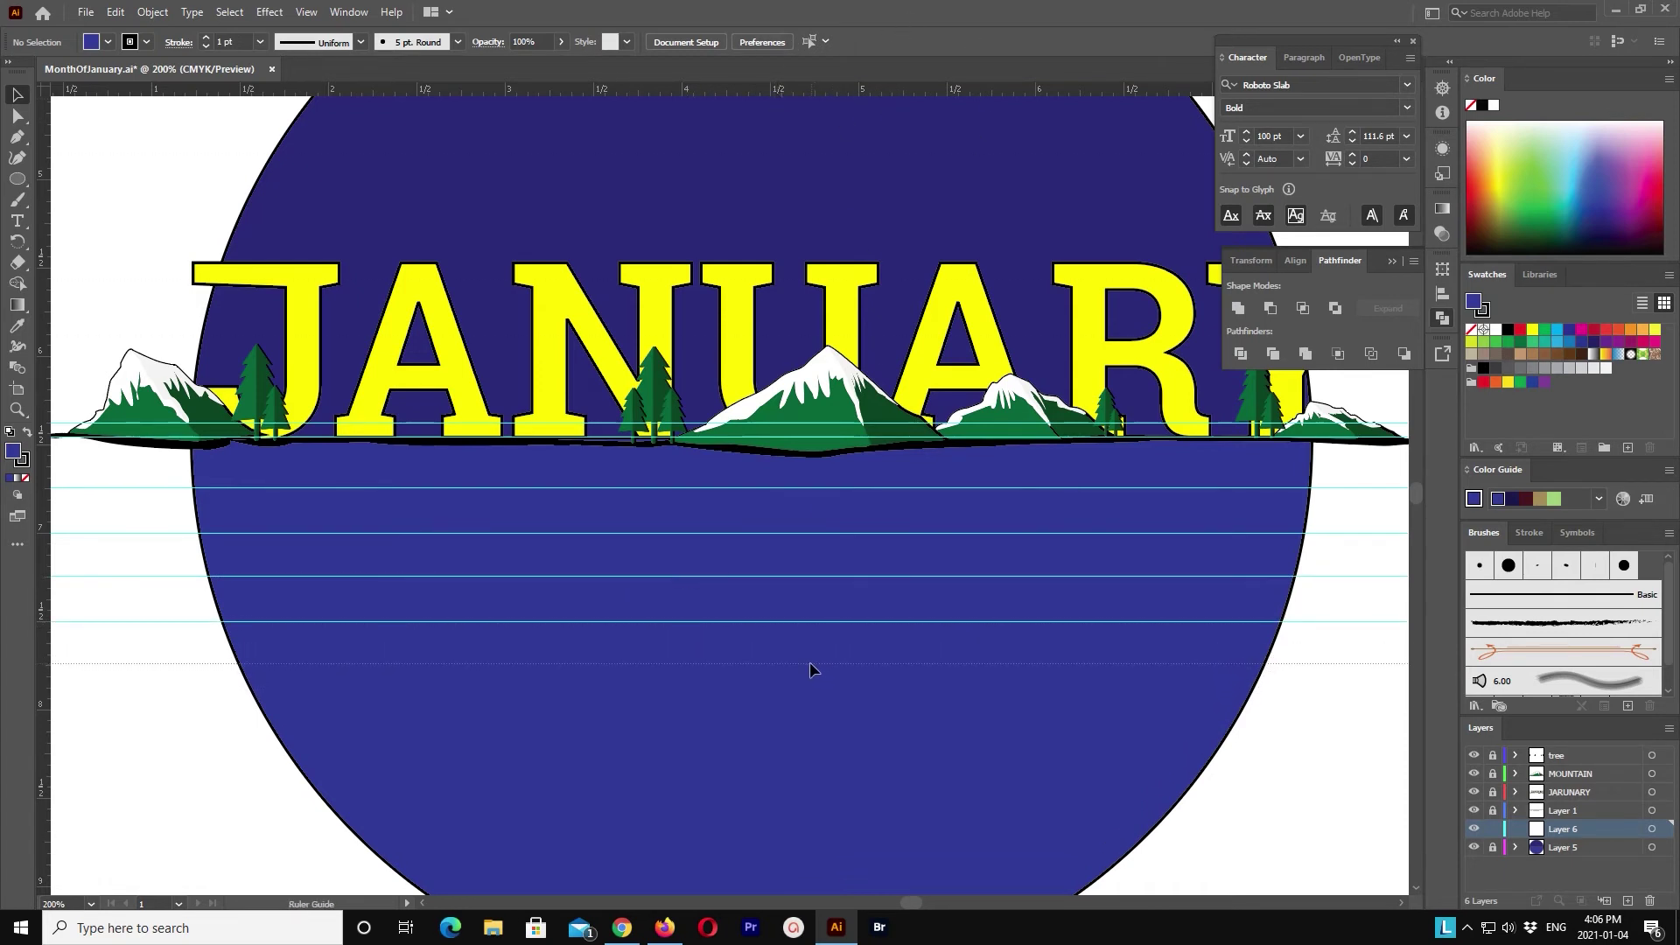
pyautogui.moveTo(820, 663); pyautogui.dragTo(812, 666)
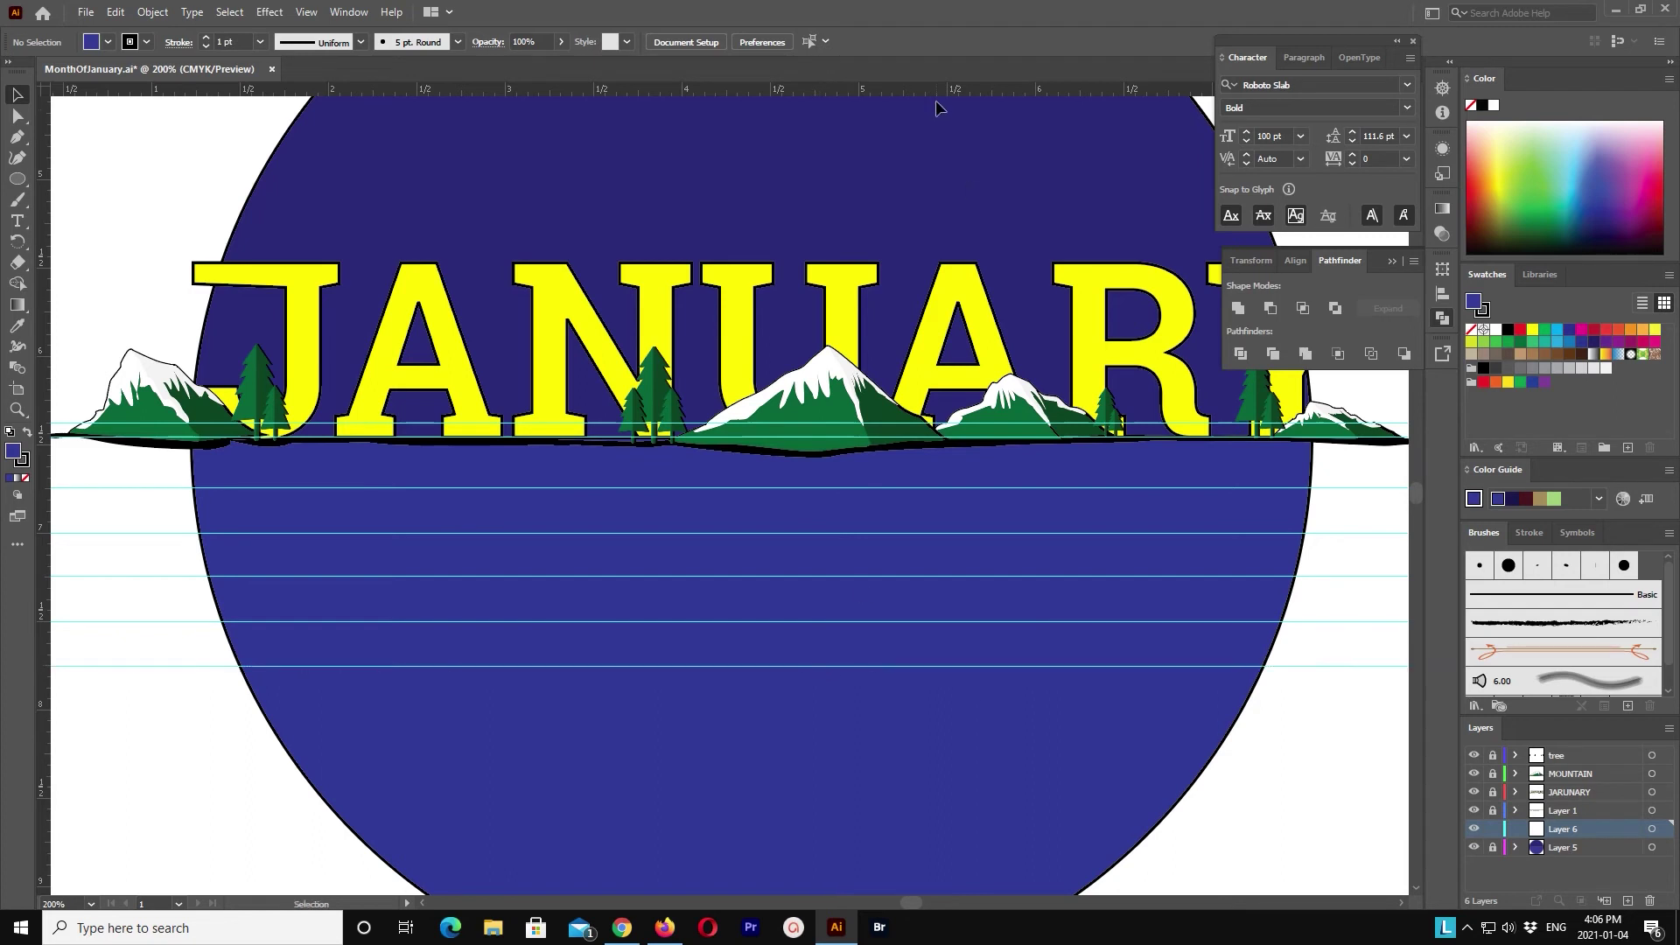
pyautogui.moveTo(821, 90); pyautogui.dragTo(832, 709)
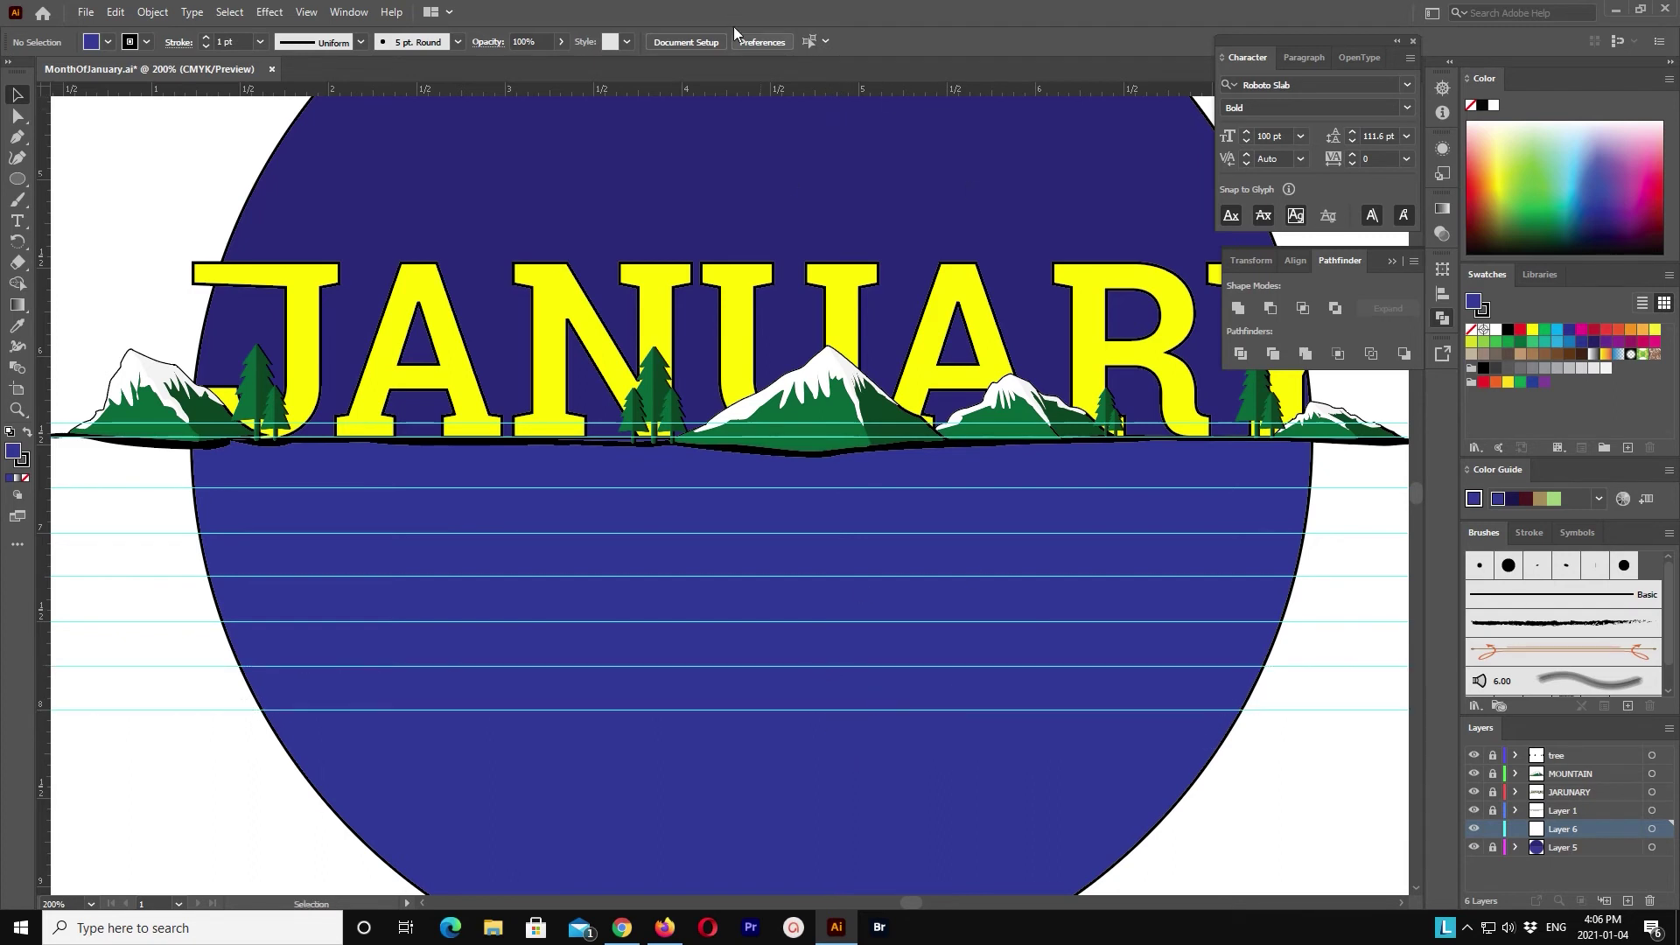
pyautogui.moveTo(743, 91); pyautogui.dragTo(688, 752)
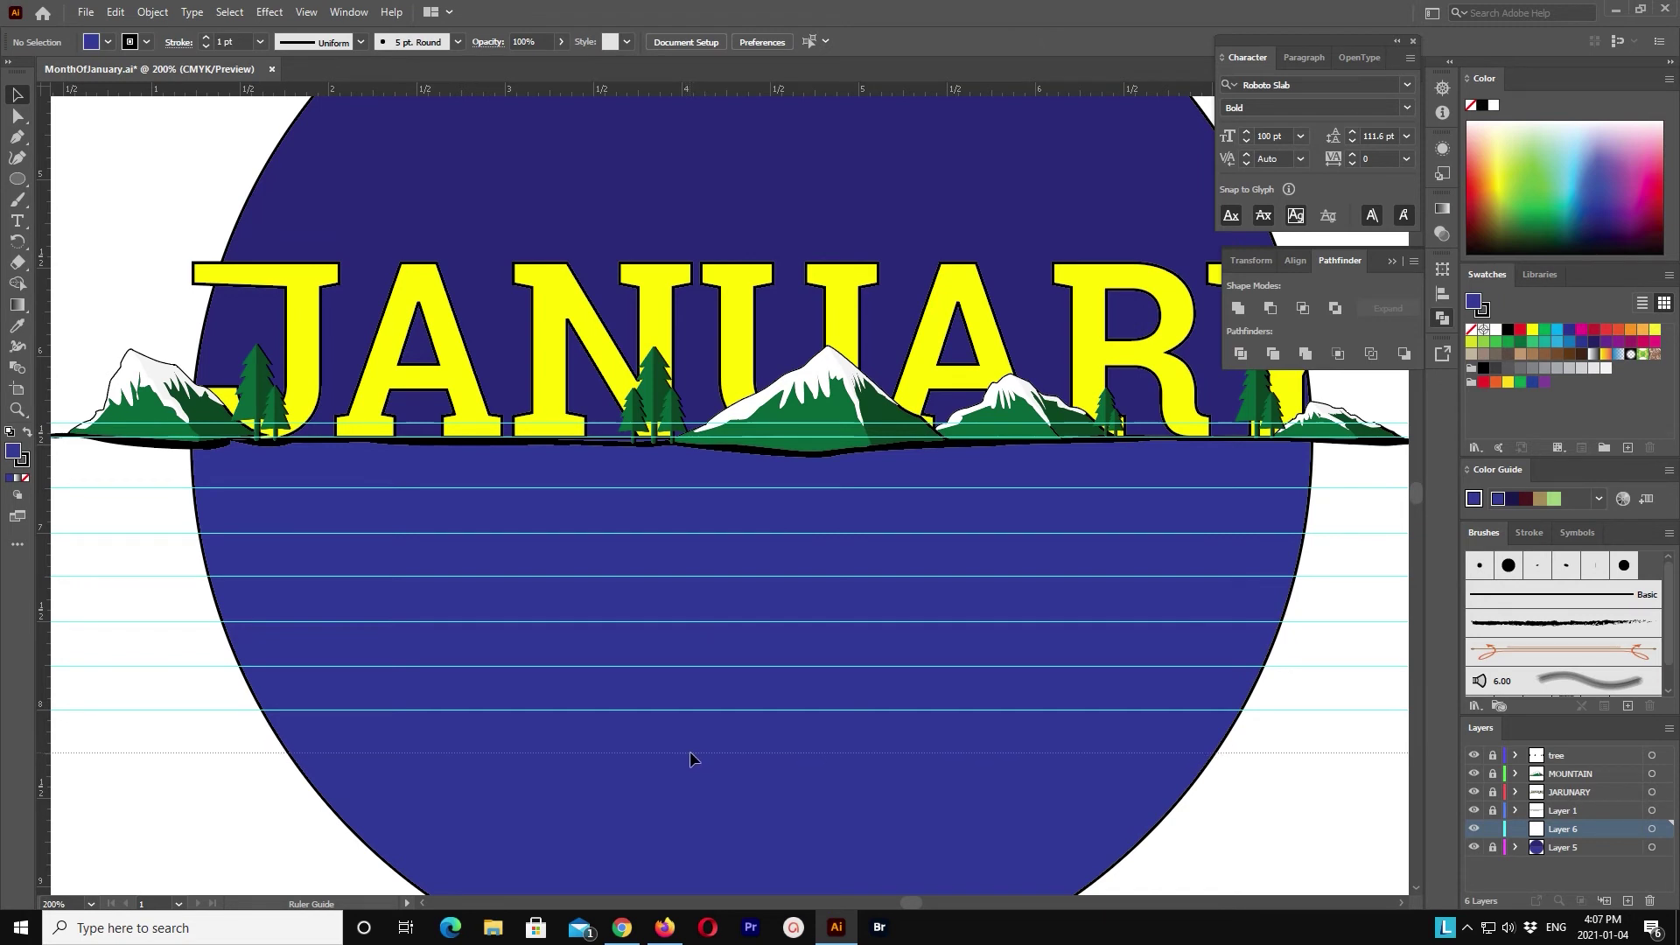
pyautogui.moveTo(699, 752); pyautogui.dragTo(689, 752)
# Step: Replace the misplaced lowest guide and add more guides down to the circle's bottom
pyautogui.scroll(-2, 750, 426)
pyautogui.hotkey('ctrl', 'z')
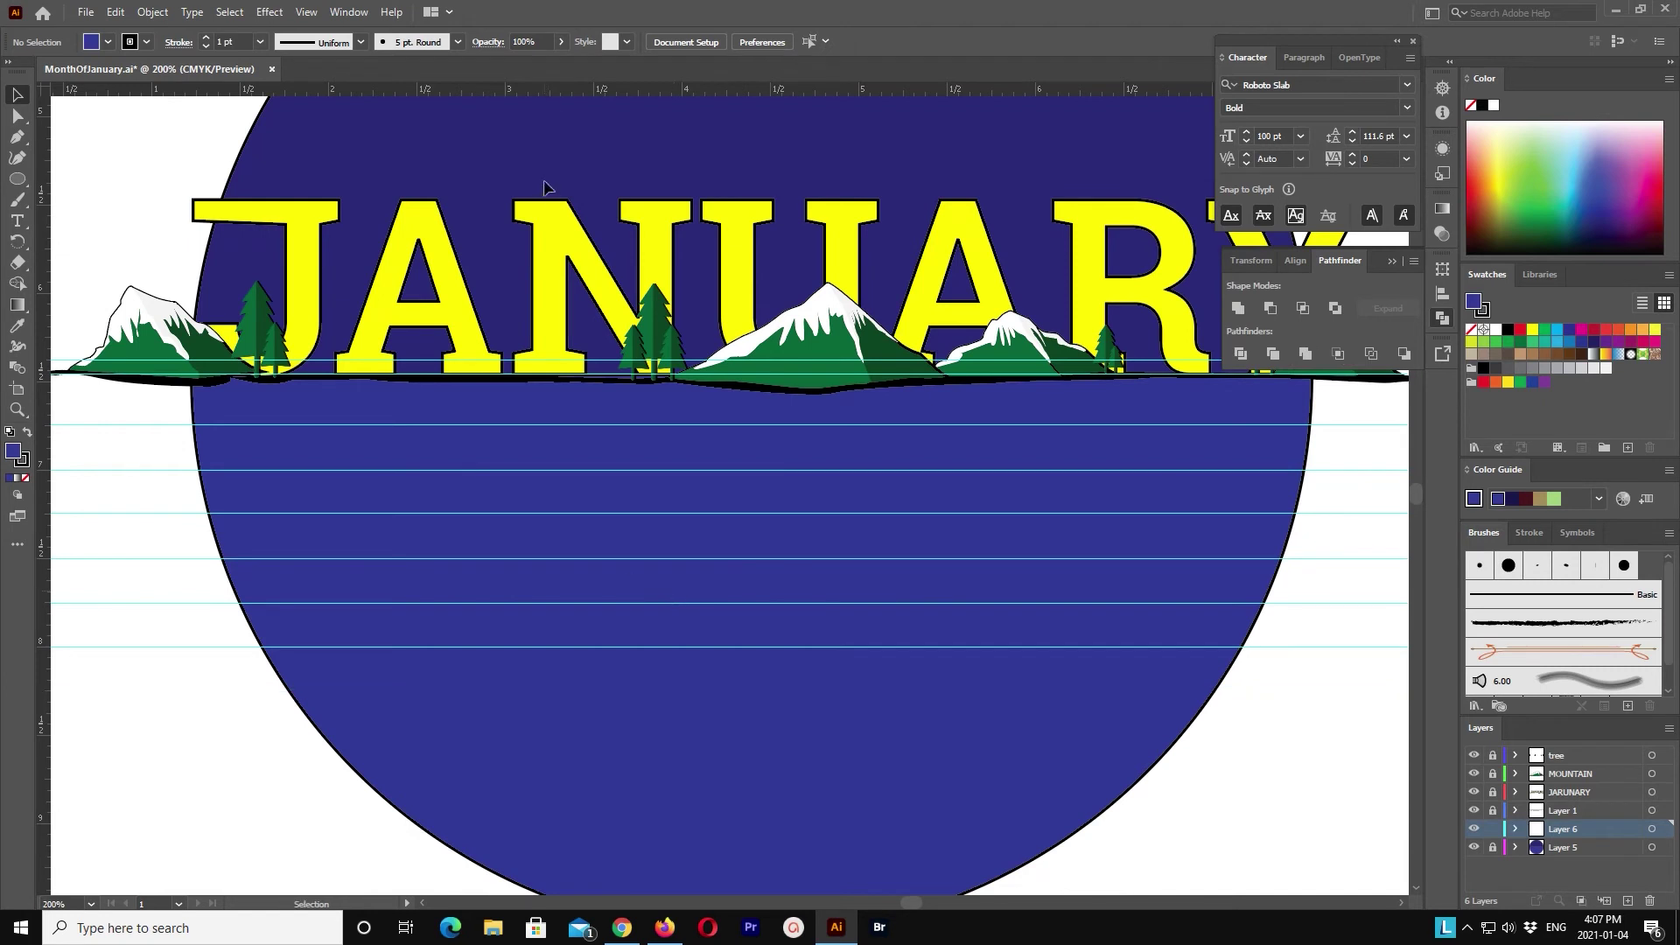
pyautogui.moveTo(620, 581); pyautogui.dragTo(73, 698)
pyautogui.moveTo(70, 690); pyautogui.dragTo(66, 688)
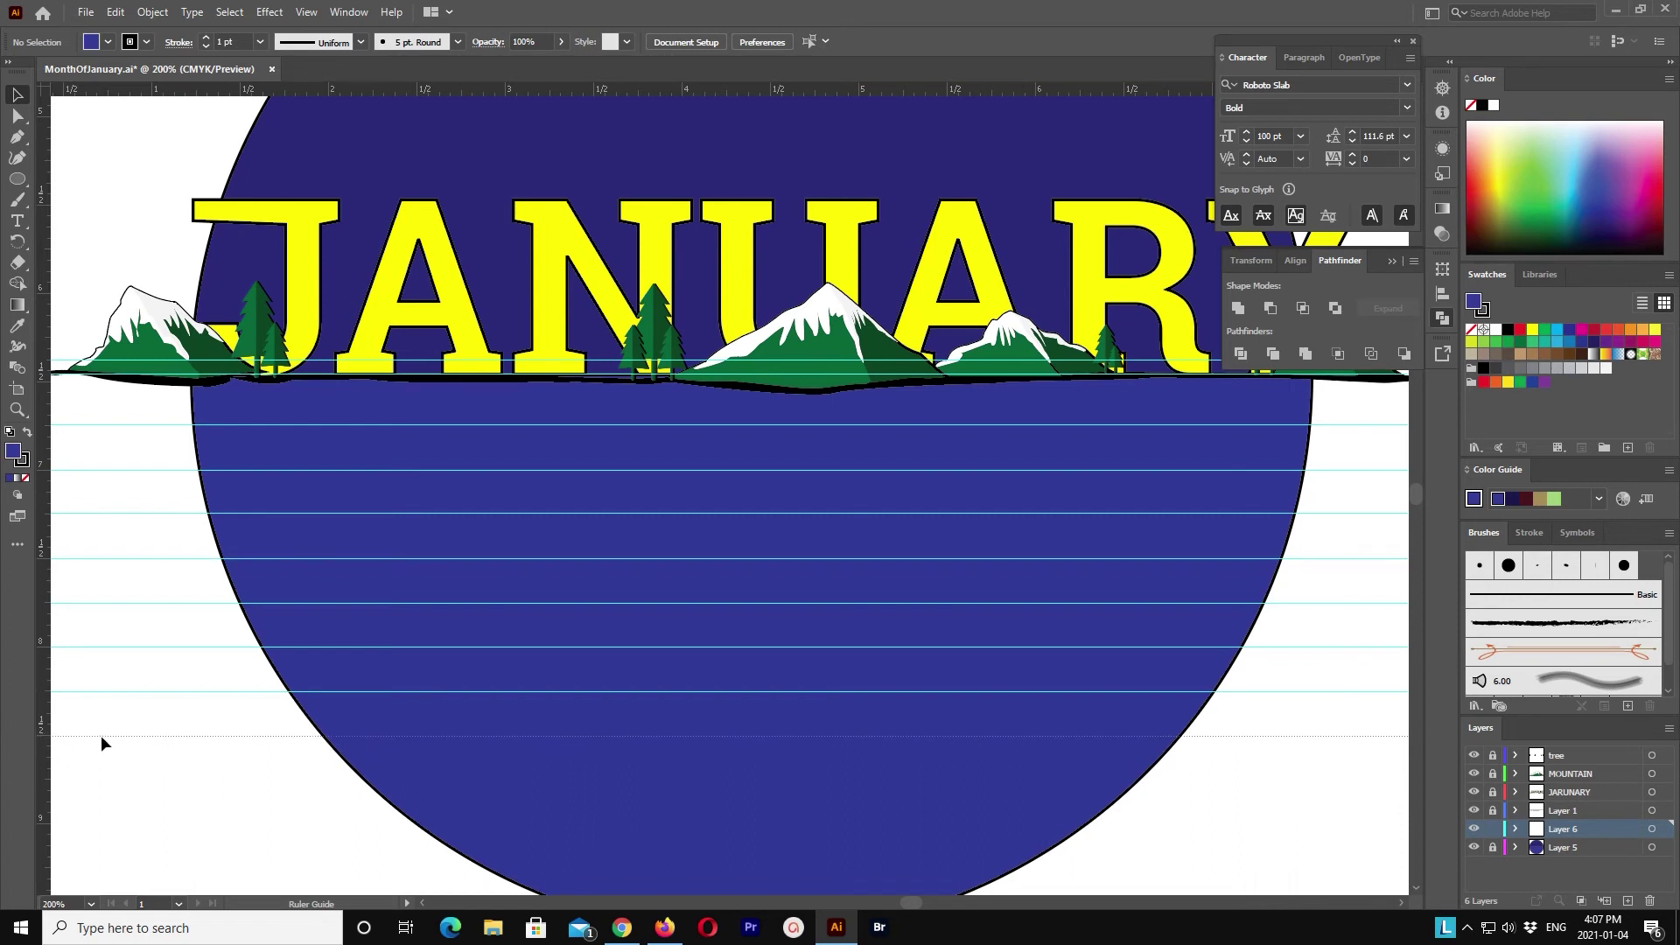
pyautogui.moveTo(525, 630); pyautogui.dragTo(101, 736)
pyautogui.scroll(-2, 713, 461)
pyautogui.moveTo(592, 88)
pyautogui.mouseDown()
pyautogui.moveTo(232, 693)
pyautogui.moveTo(516, 739)
pyautogui.mouseUp()
pyautogui.moveTo(715, 88); pyautogui.dragTo(784, 782)
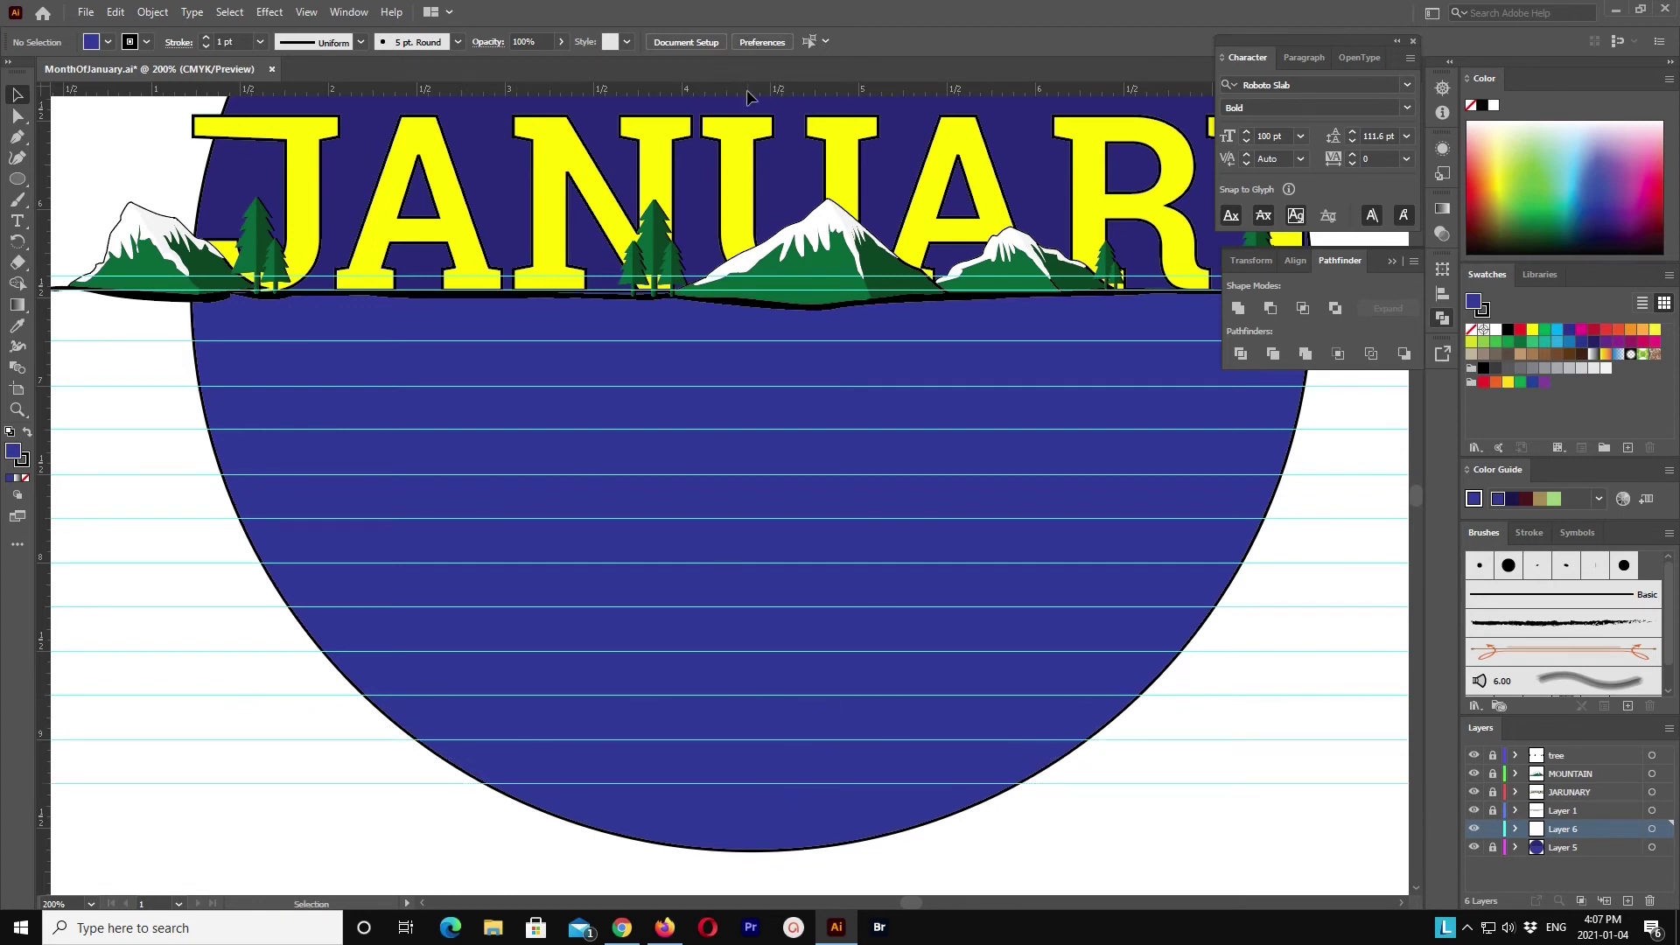
pyautogui.moveTo(748, 89)
pyautogui.mouseDown()
pyautogui.moveTo(679, 891)
pyautogui.moveTo(650, 814)
pyautogui.moveTo(657, 833)
pyautogui.mouseUp()
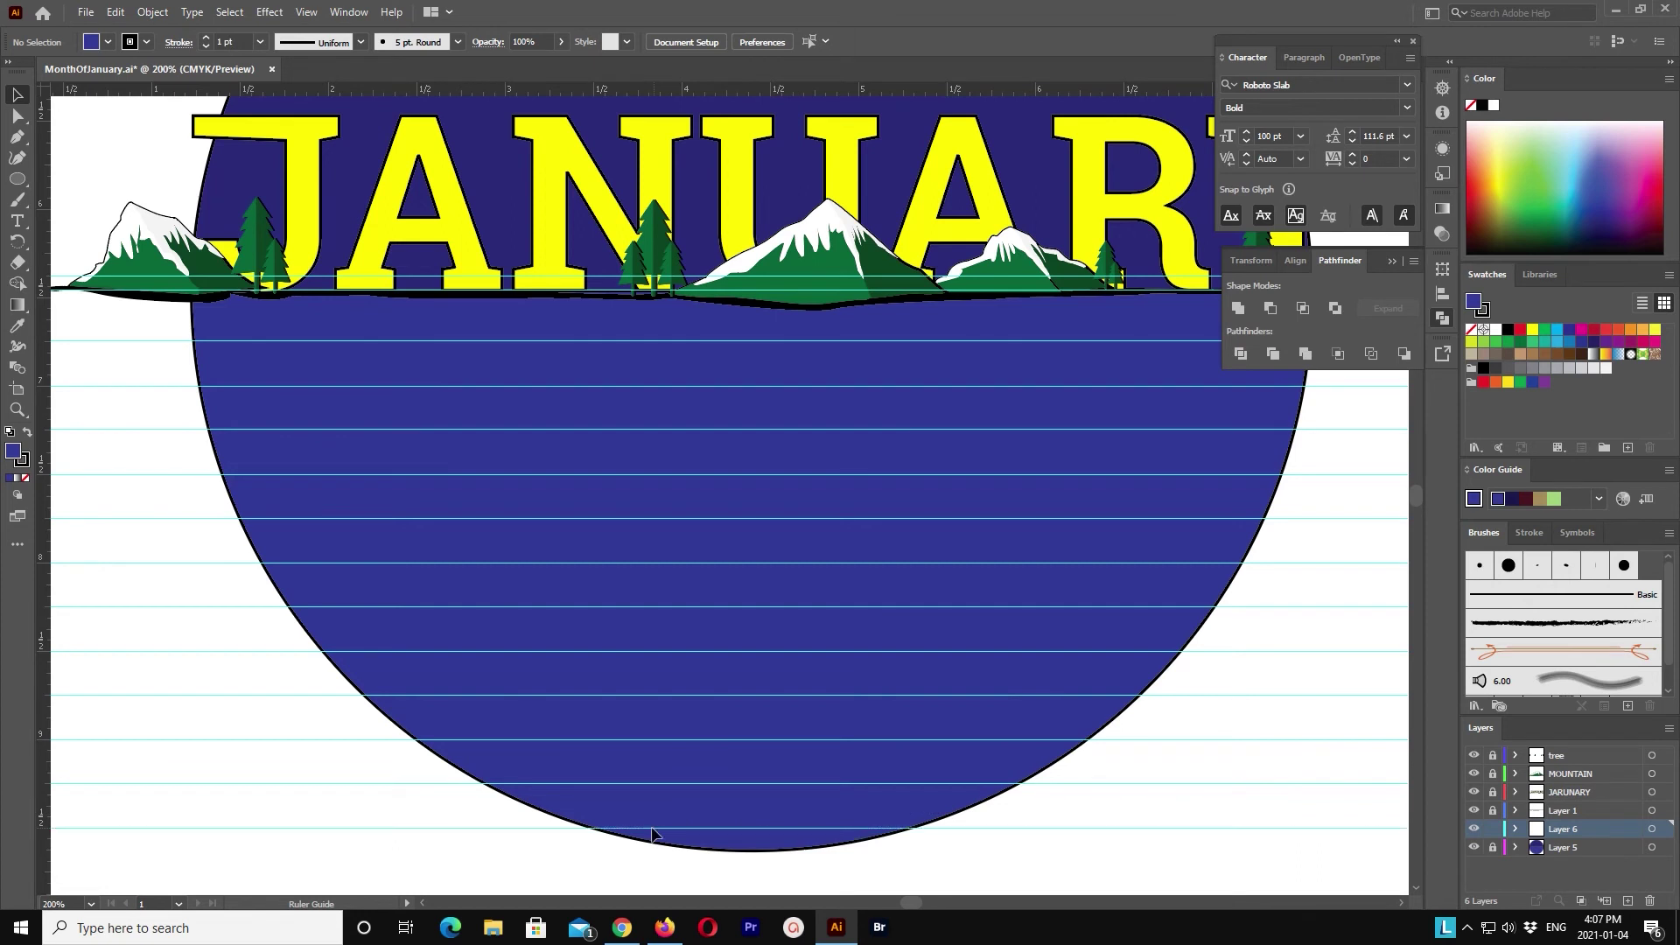
# Step: Draw a closed, long, thin rectangle with the Pen tool between two guides below the mountains
pyautogui.click(14, 134)
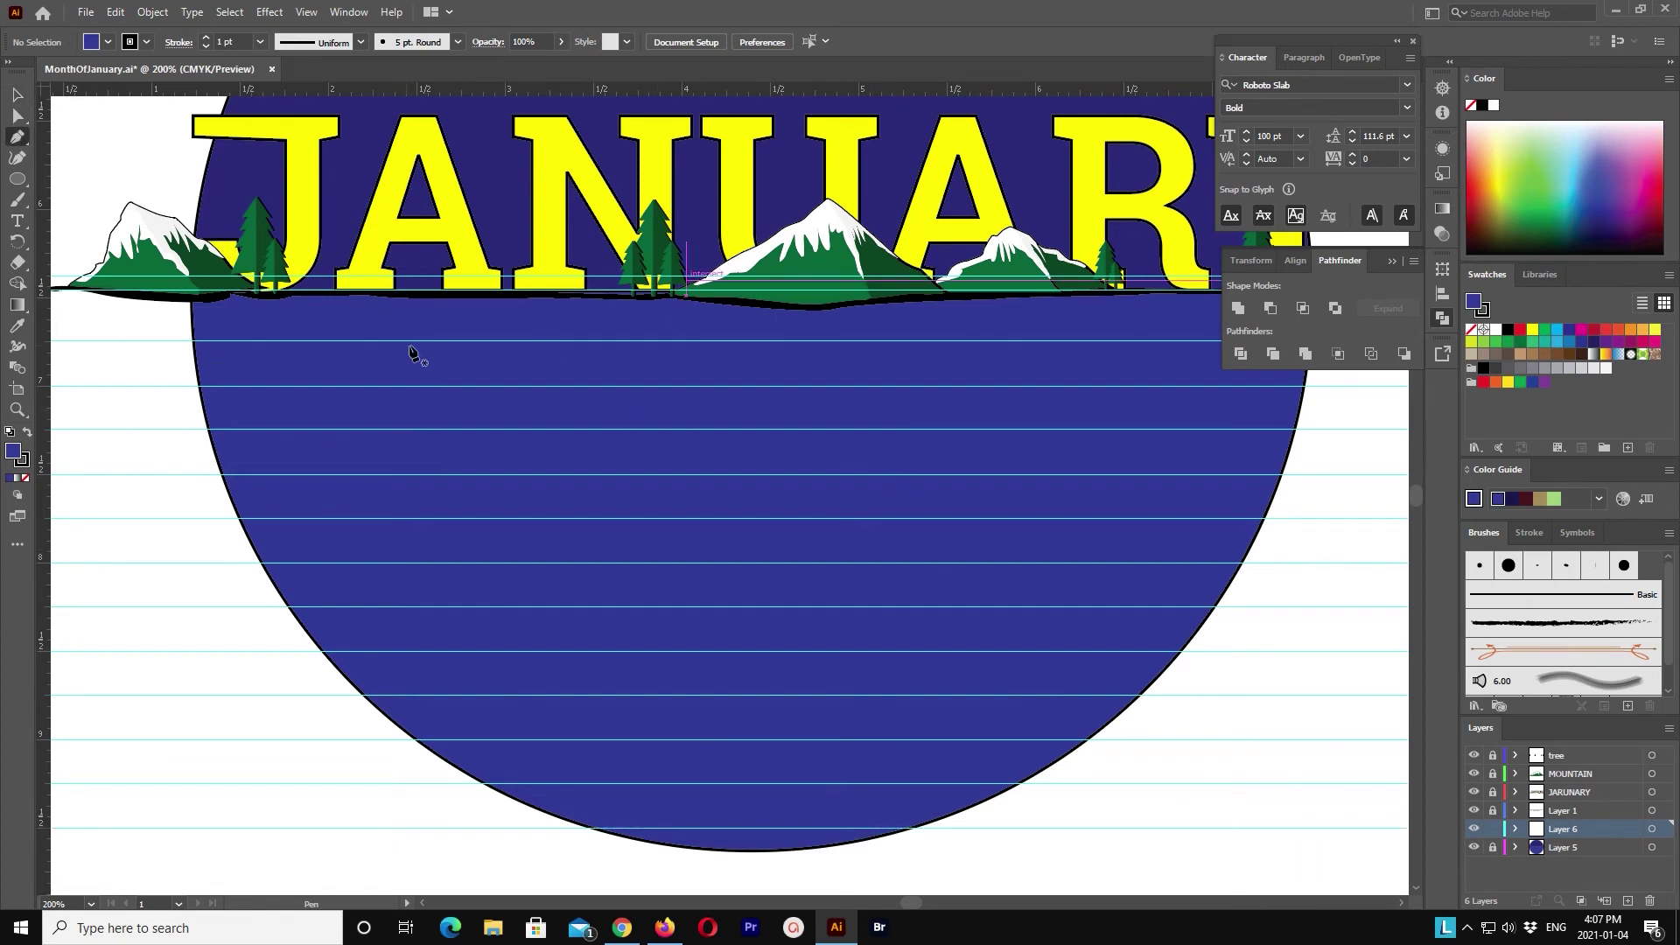
pyautogui.click(342, 341)
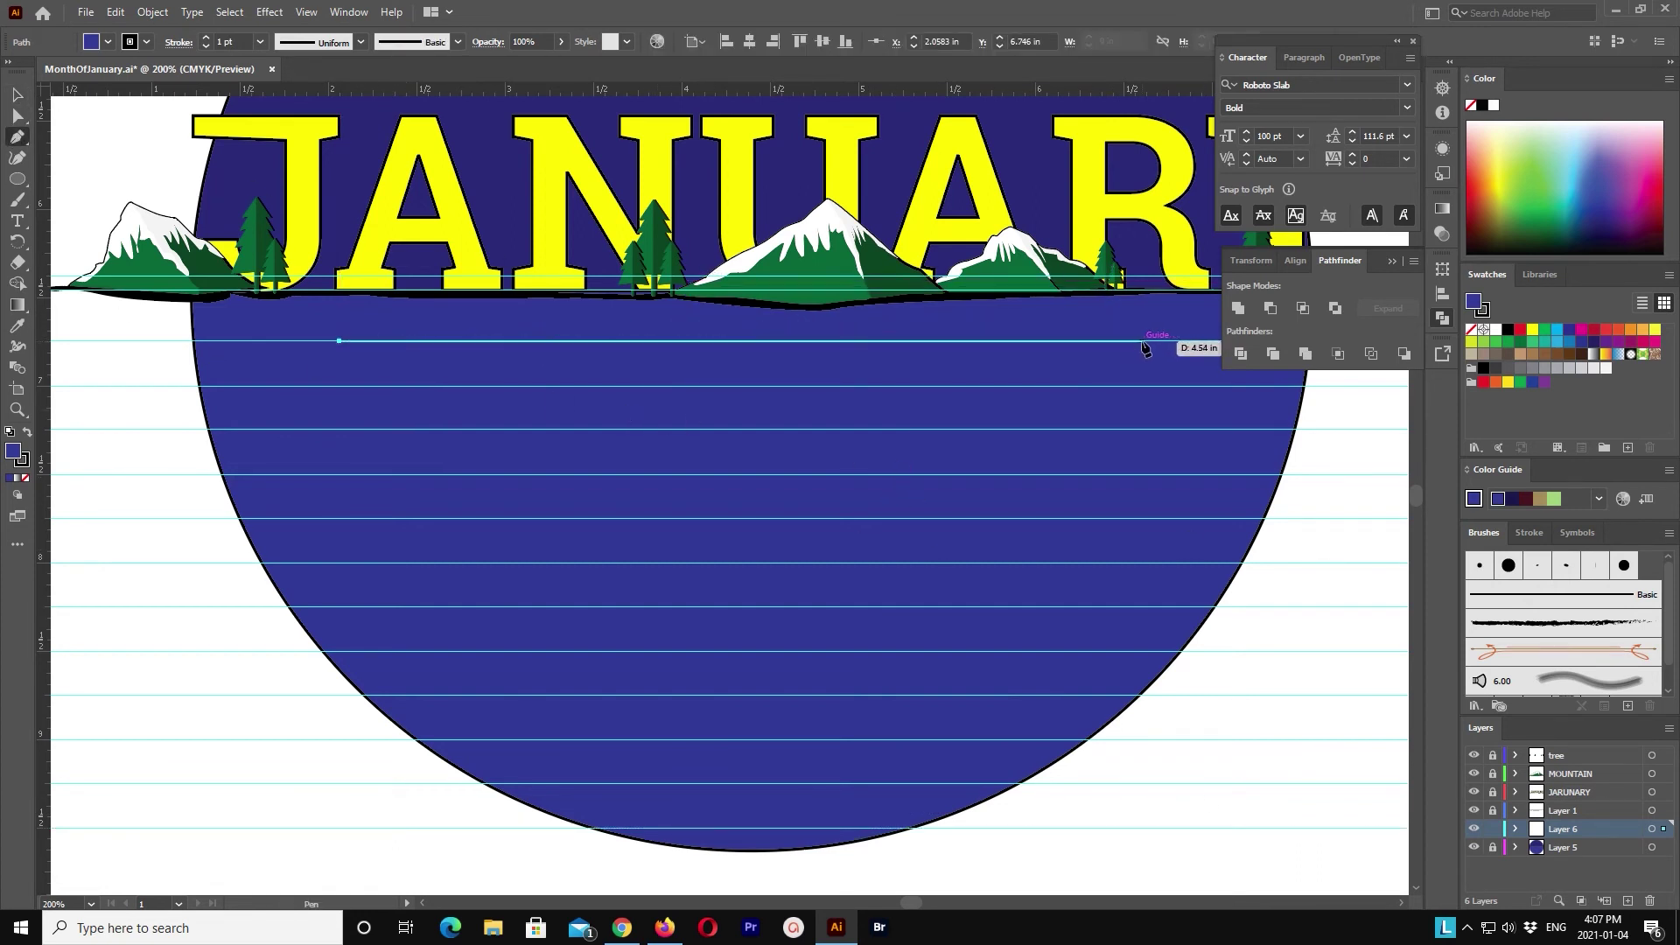
pyautogui.click(1146, 341)
pyautogui.moveTo(1145, 386); pyautogui.dragTo(1068, 407)
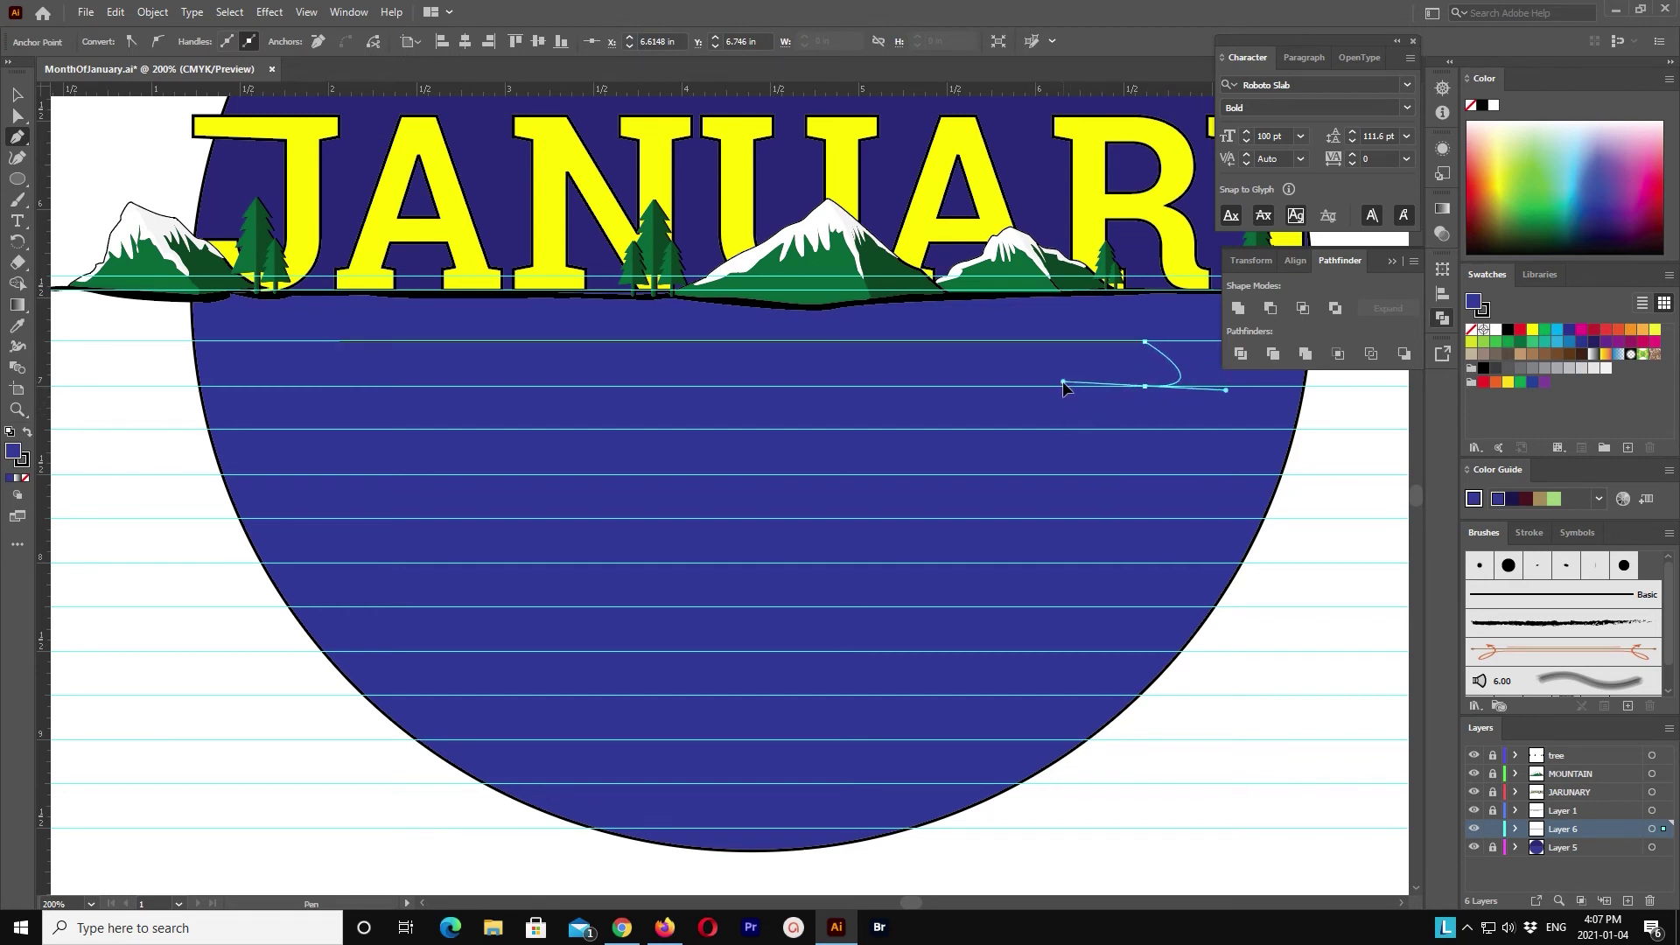
pyautogui.hotkey('ctrl', 'z')
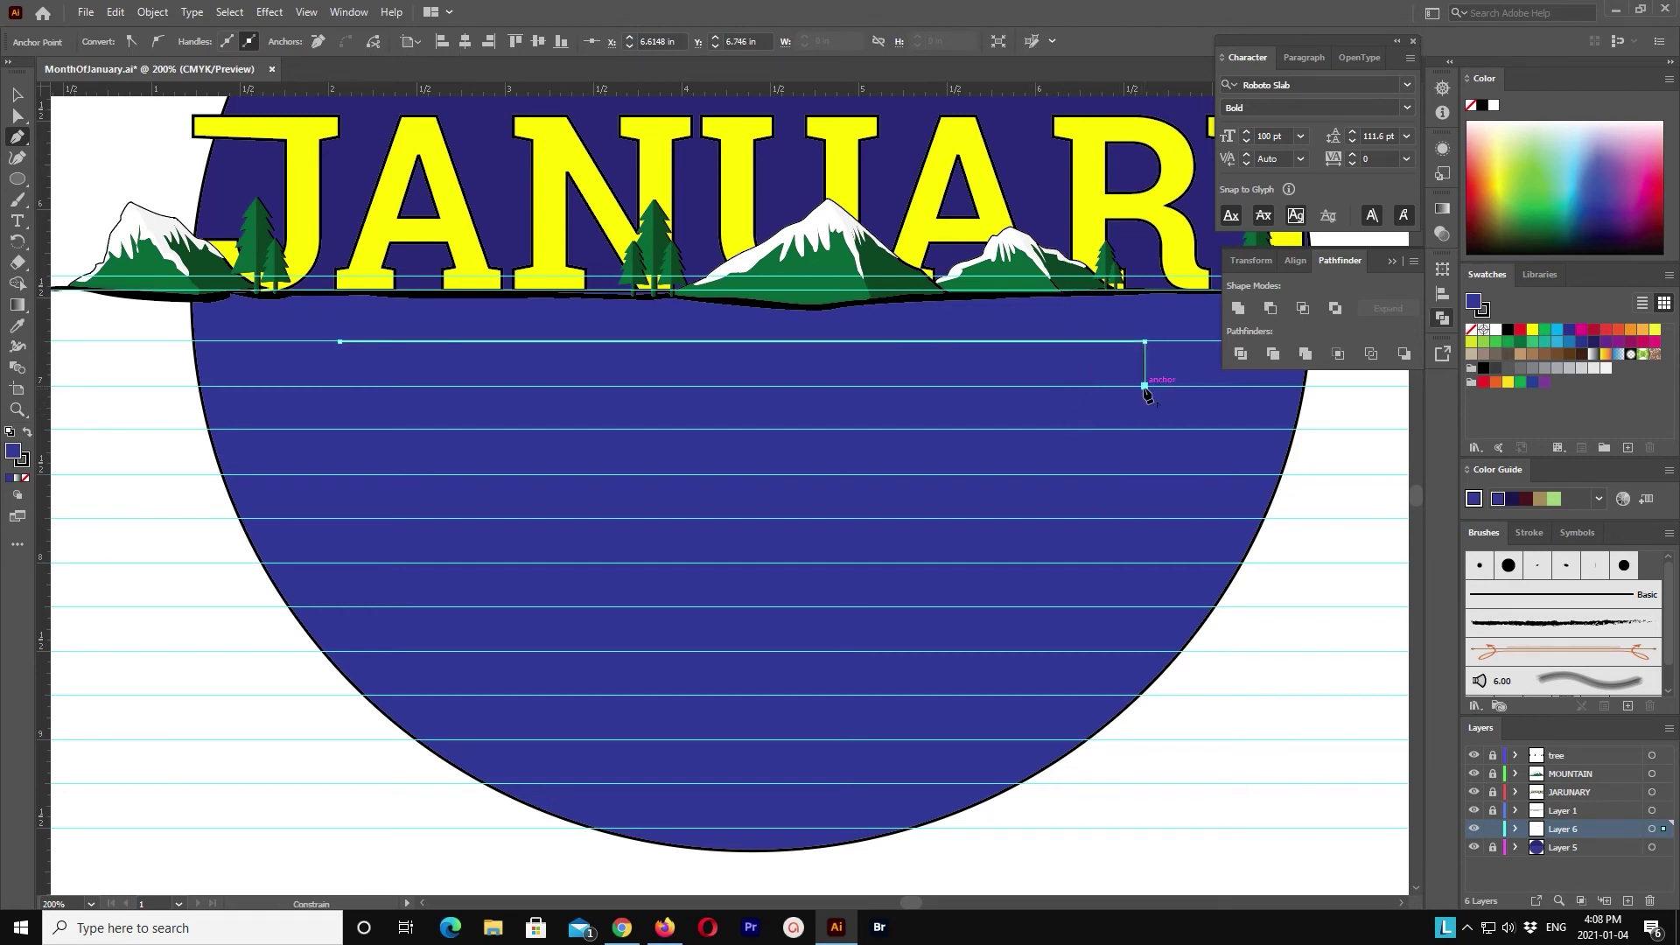
pyautogui.click(1145, 386)
pyautogui.click(1087, 386)
pyautogui.click(983, 386)
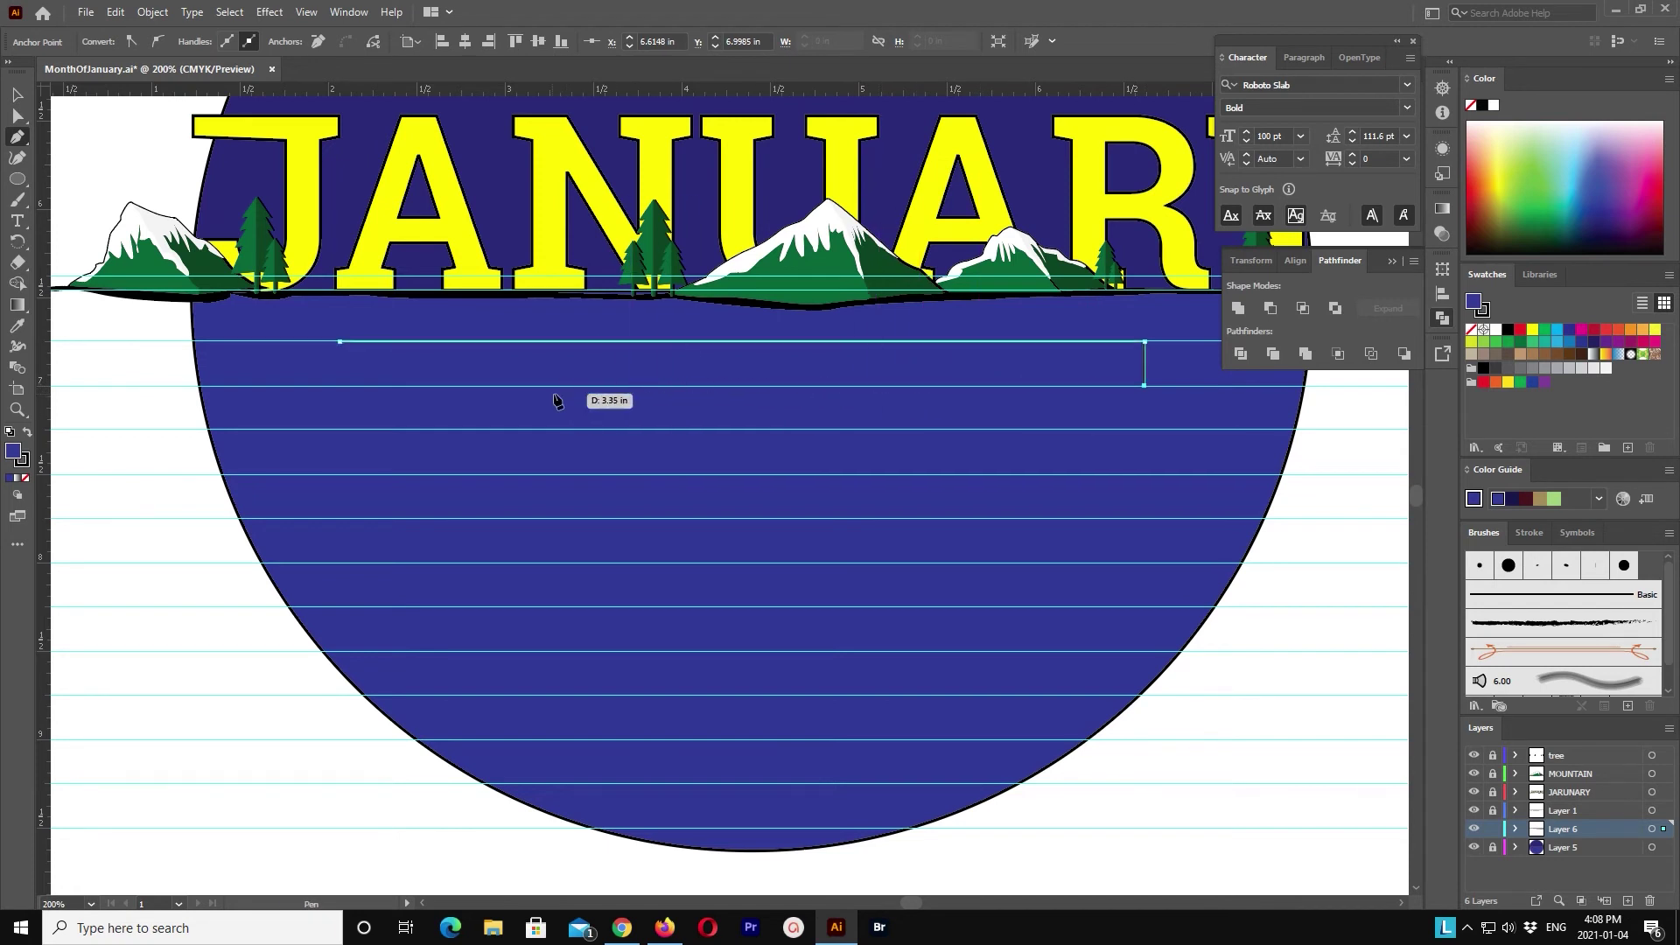
pyautogui.click(340, 386)
pyautogui.click(340, 341)
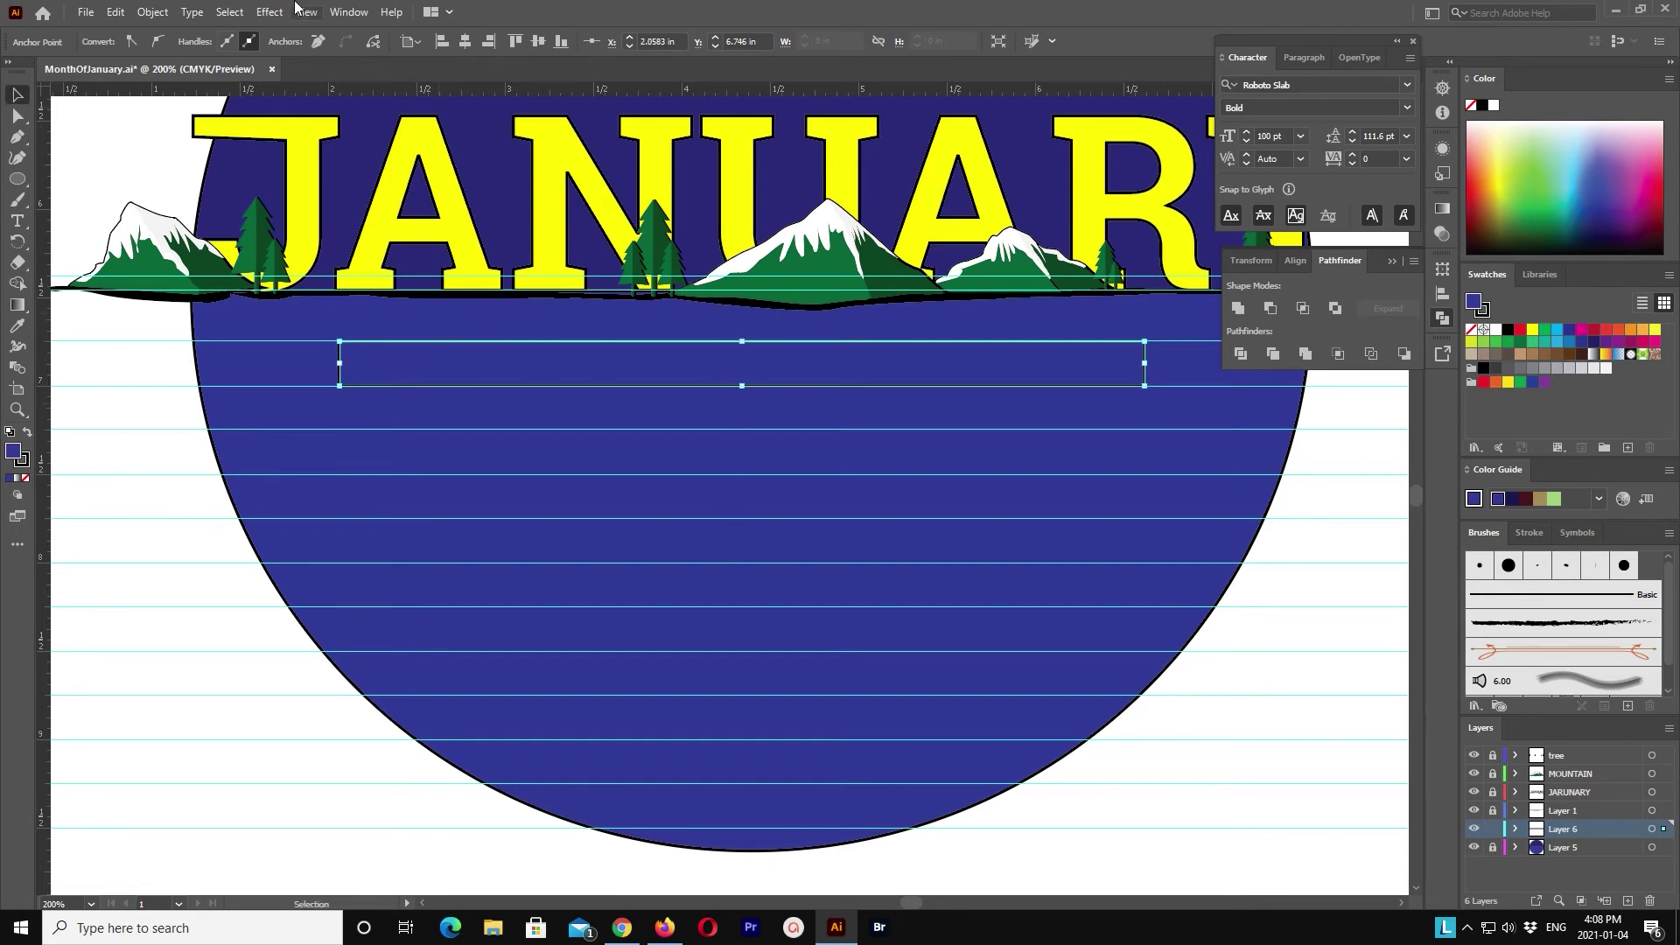
# Step: Paste a copy in front, nudge it down to the next guide and narrow it evenly
pyautogui.click(116, 12)
pyautogui.click(182, 130)
pyautogui.hotkey('shift', 'Down')
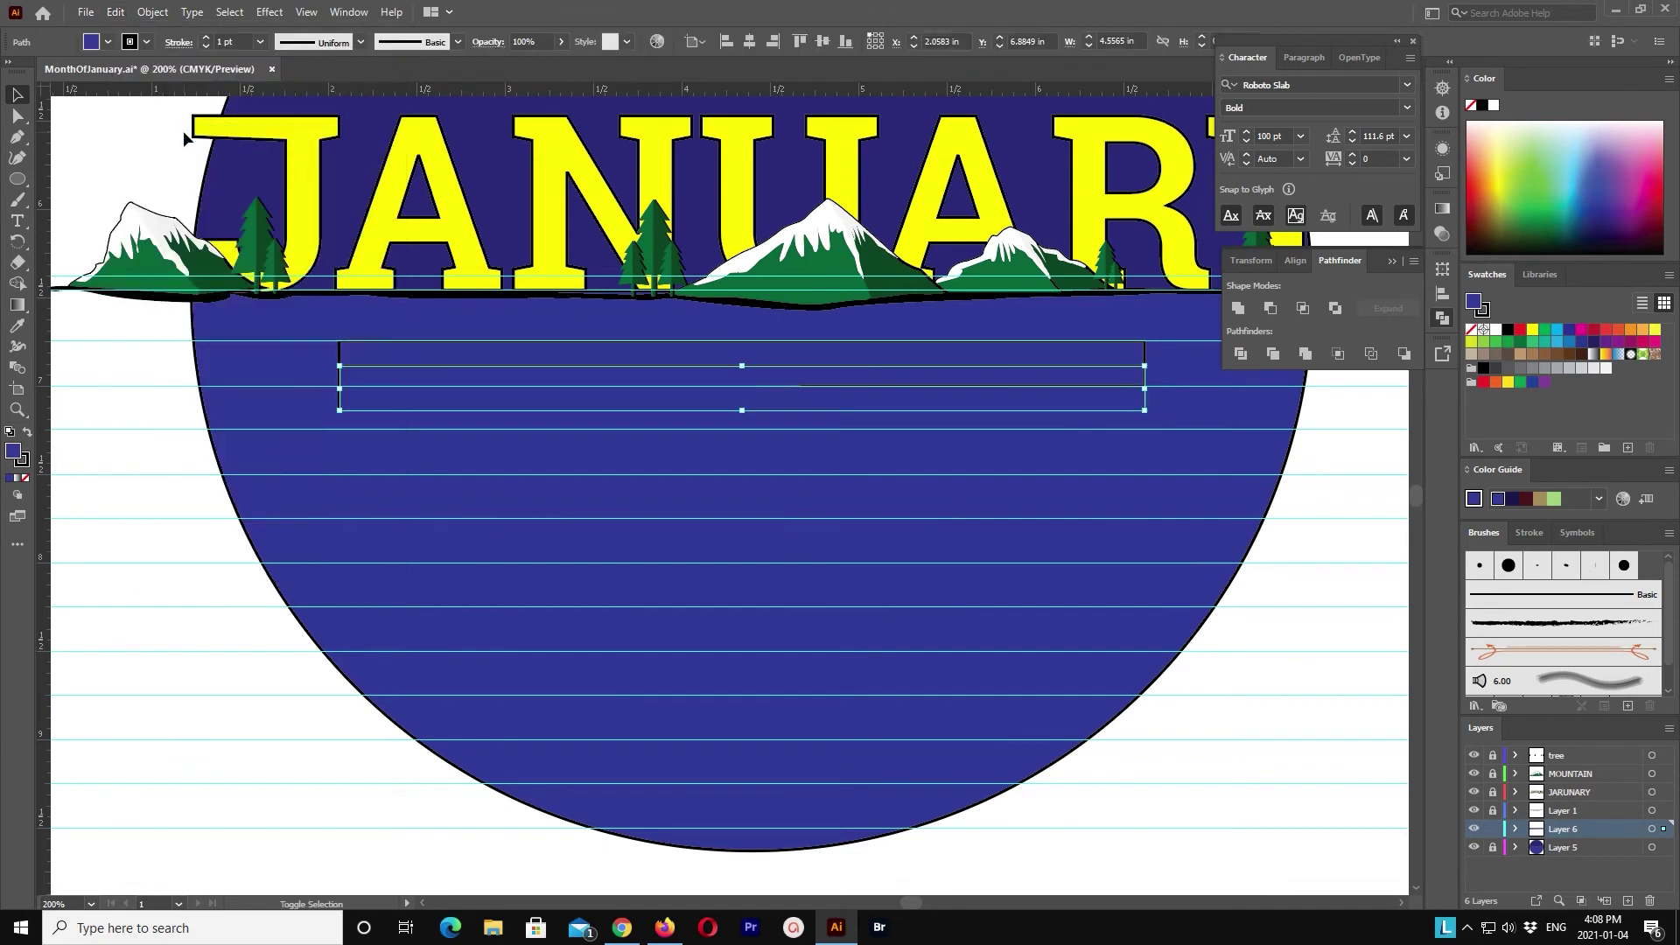
pyautogui.hotkey('shift', 'Down')
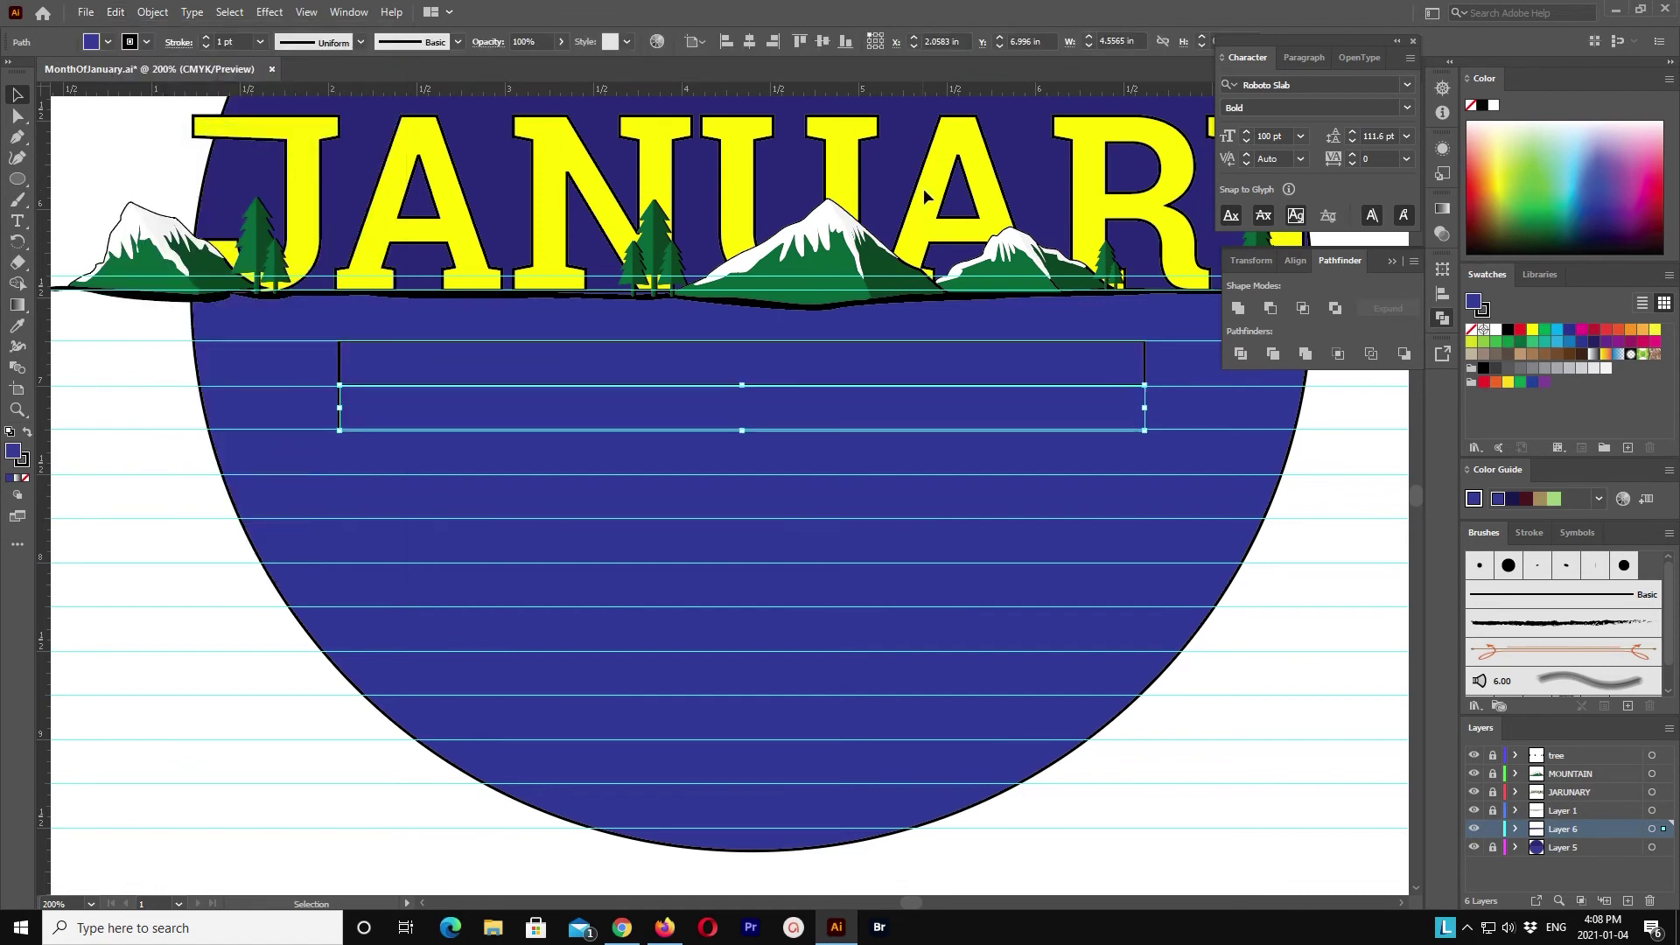
pyautogui.moveTo(1147, 412); pyautogui.dragTo(1077, 408)
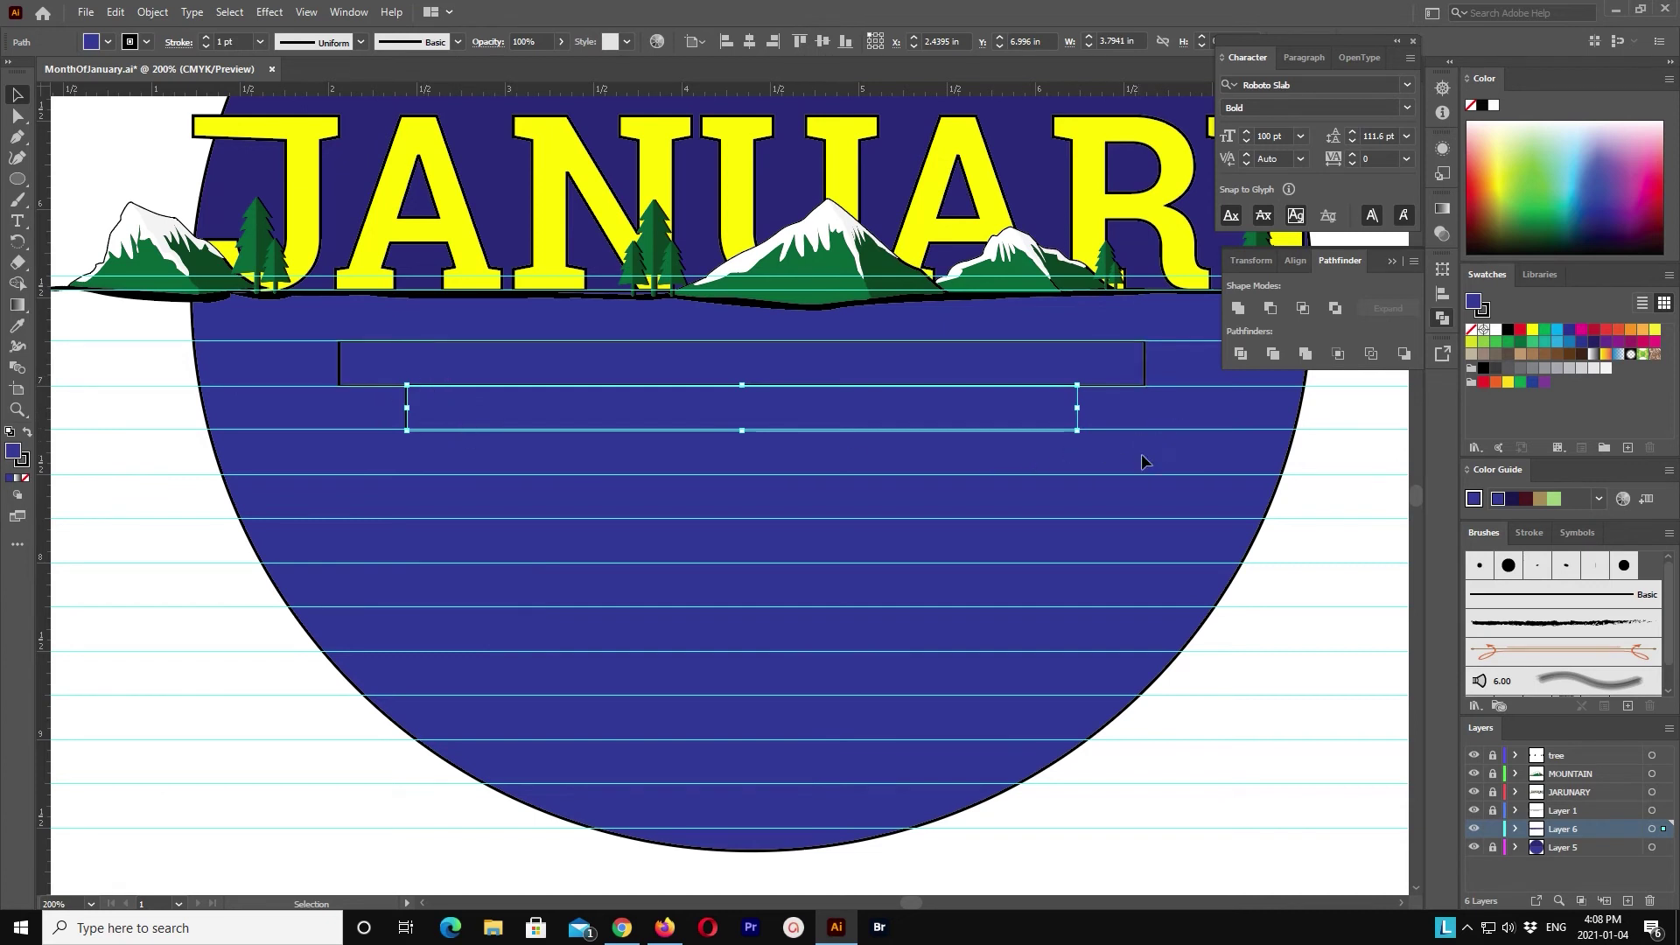
# Step: Select the outlines' anchor points, then narrow the copied bar evenly from both sides
pyautogui.press('a')
pyautogui.click(1013, 376)
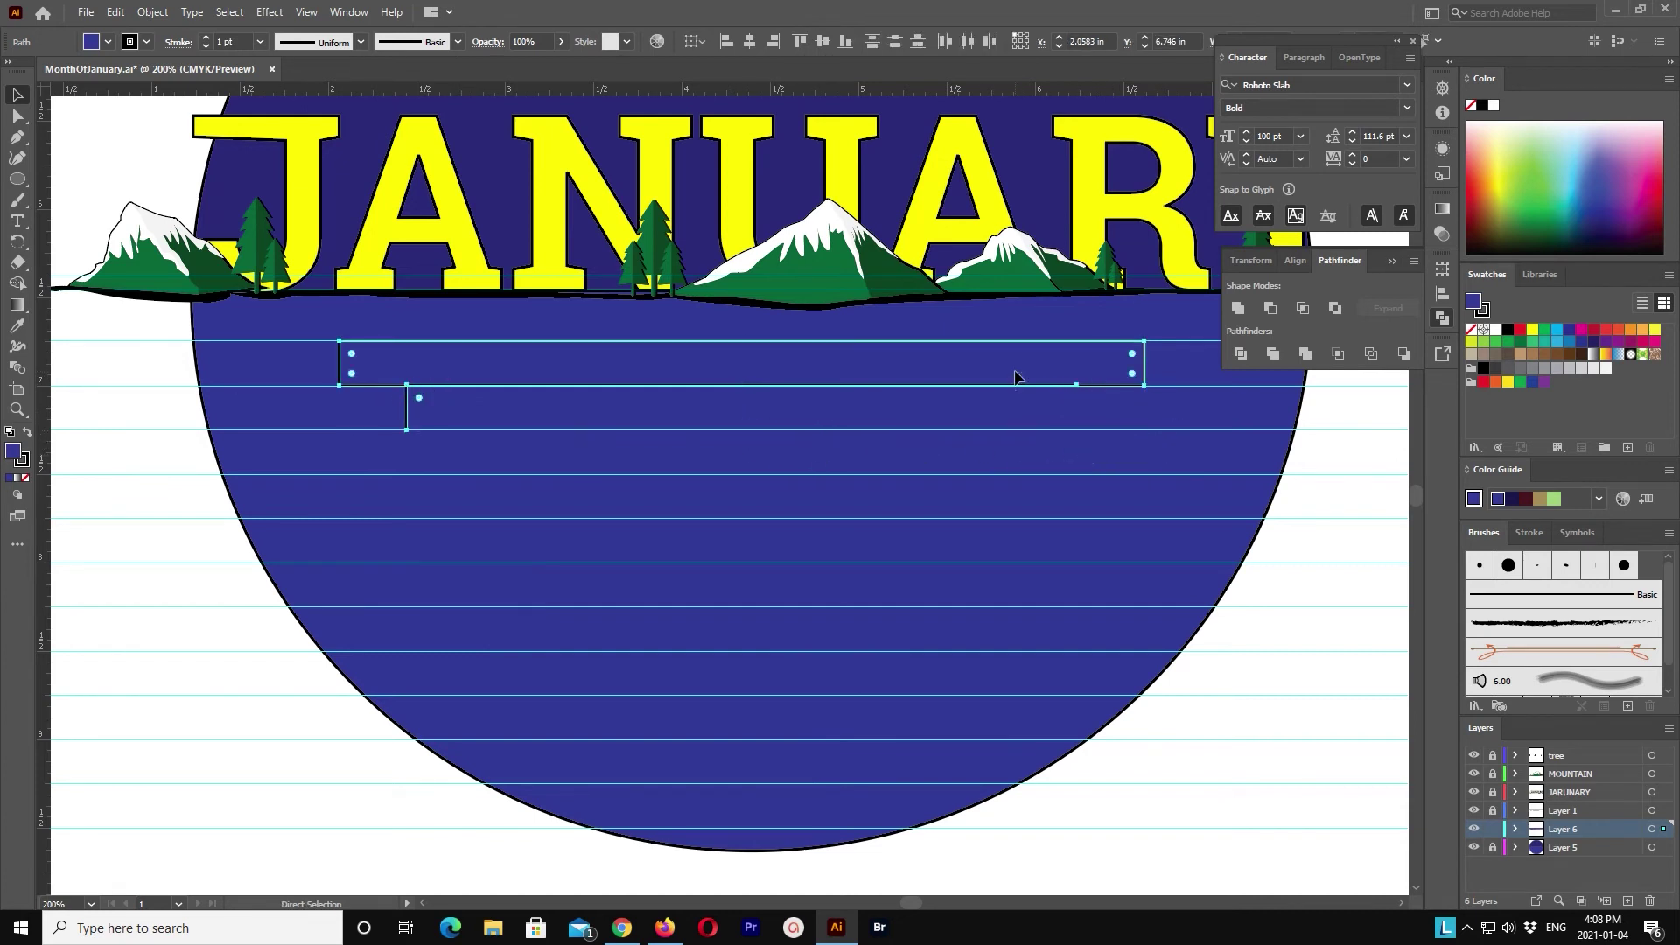
pyautogui.moveTo(1013, 375); pyautogui.dragTo(1151, 484)
pyautogui.press('v')
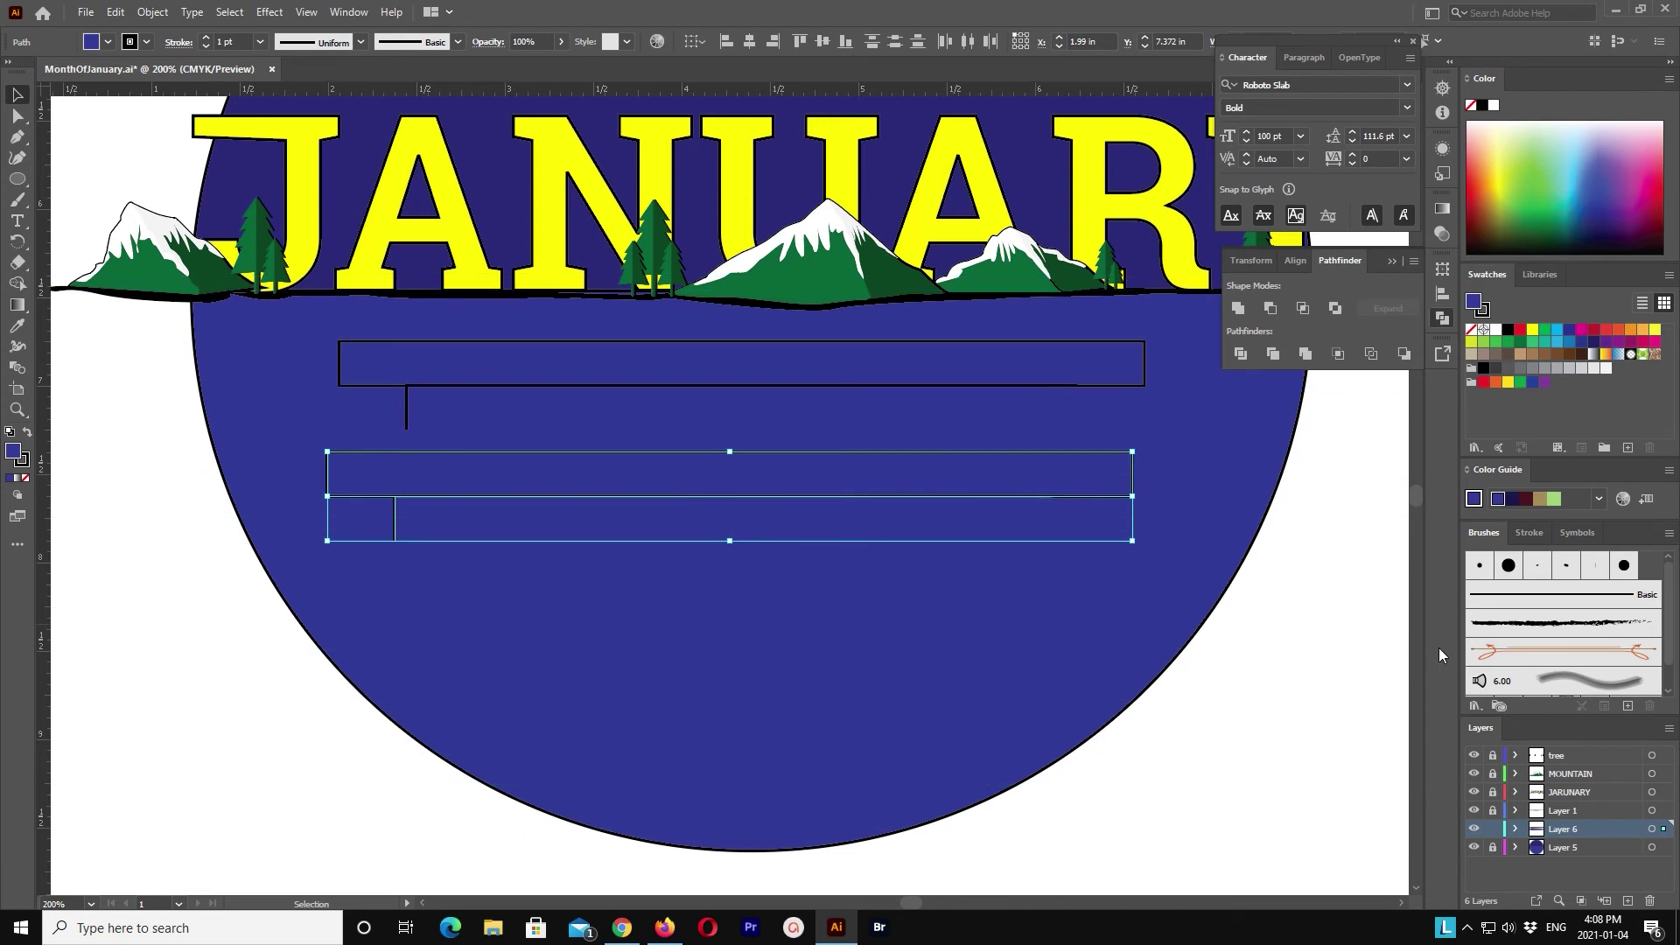
pyautogui.moveTo(496, 457); pyautogui.dragTo(499, 435)
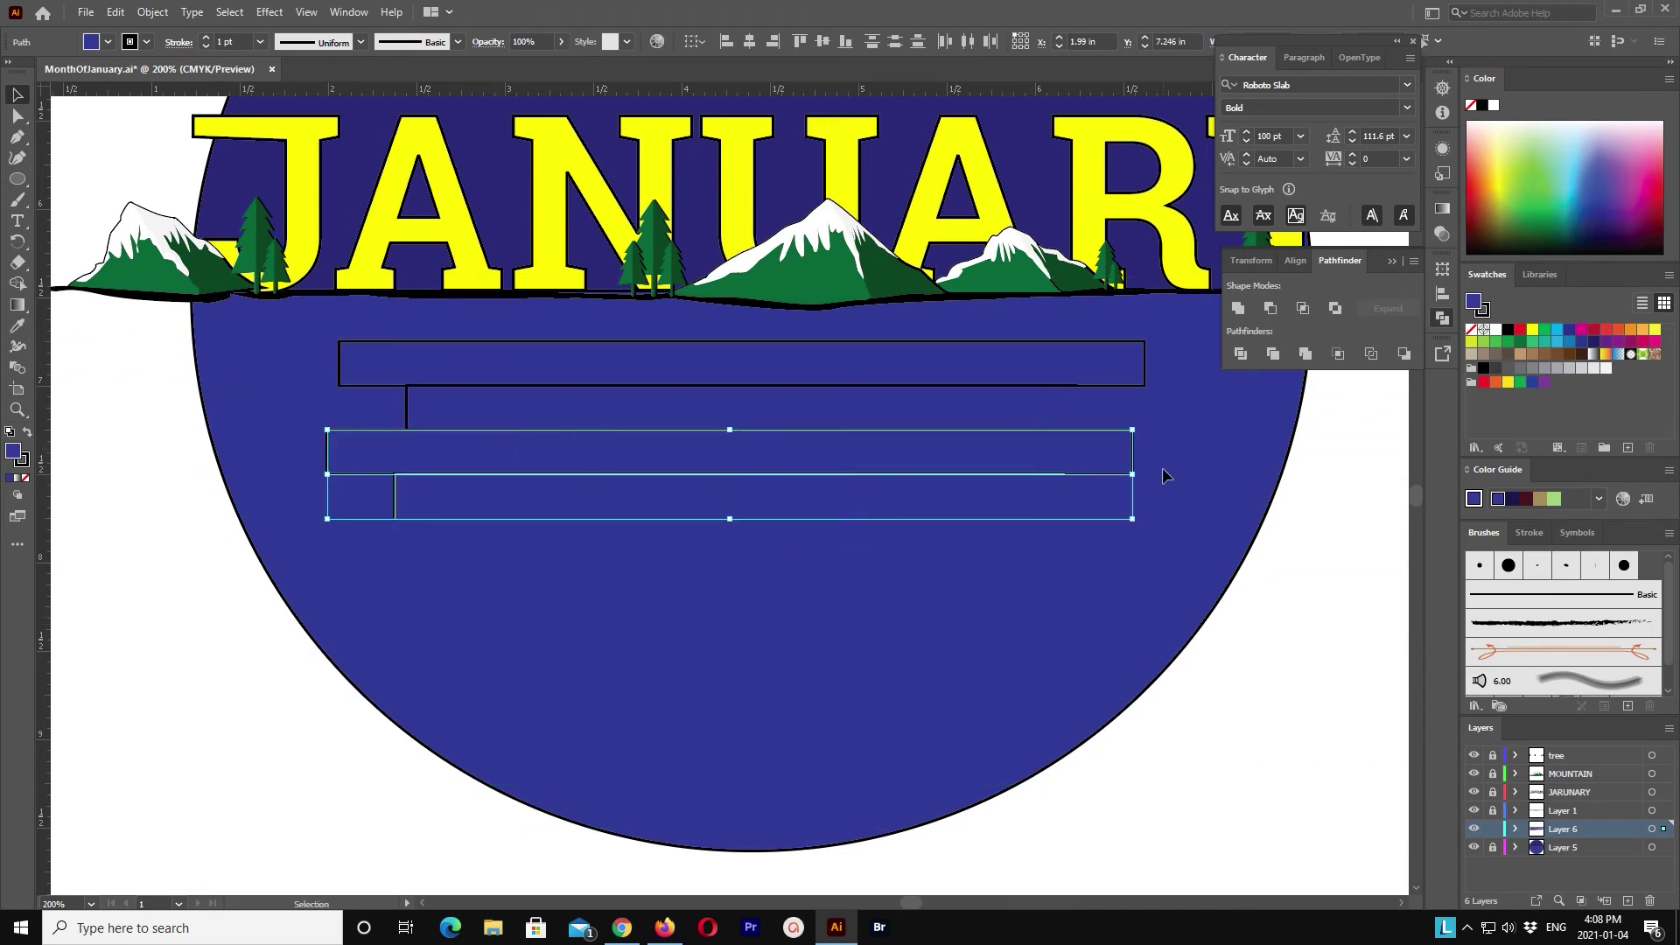
pyautogui.moveTo(1133, 475); pyautogui.dragTo(990, 475)
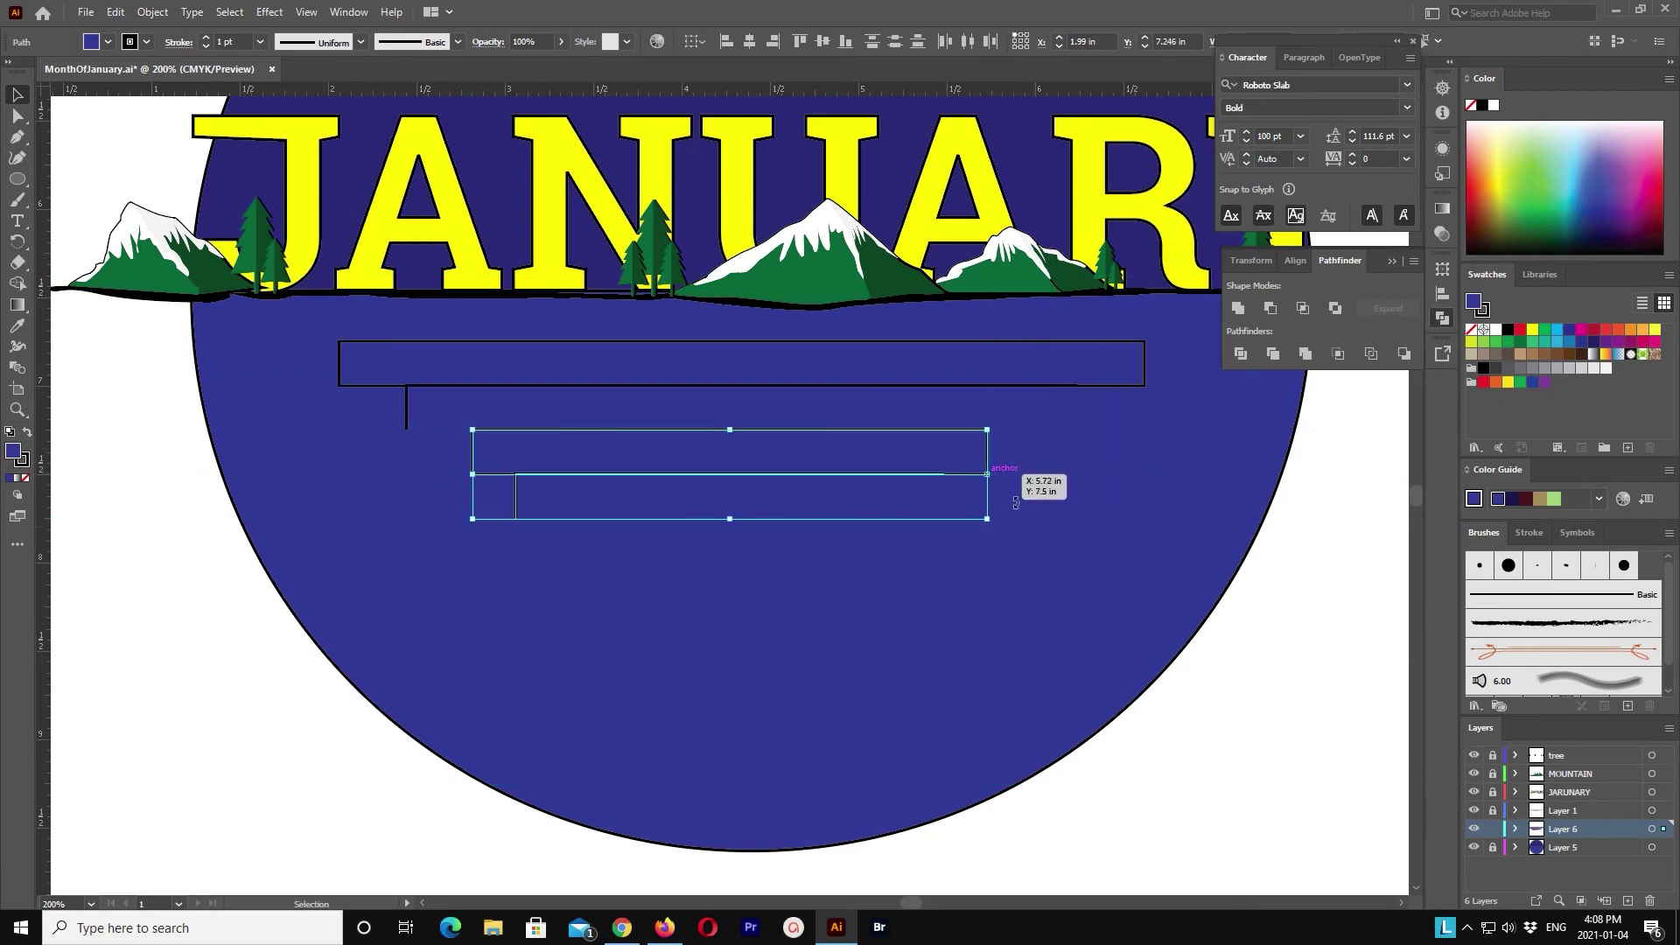
# Step: Paste a copy behind the selected shapes and nudge it into line below
pyautogui.click(115, 11)
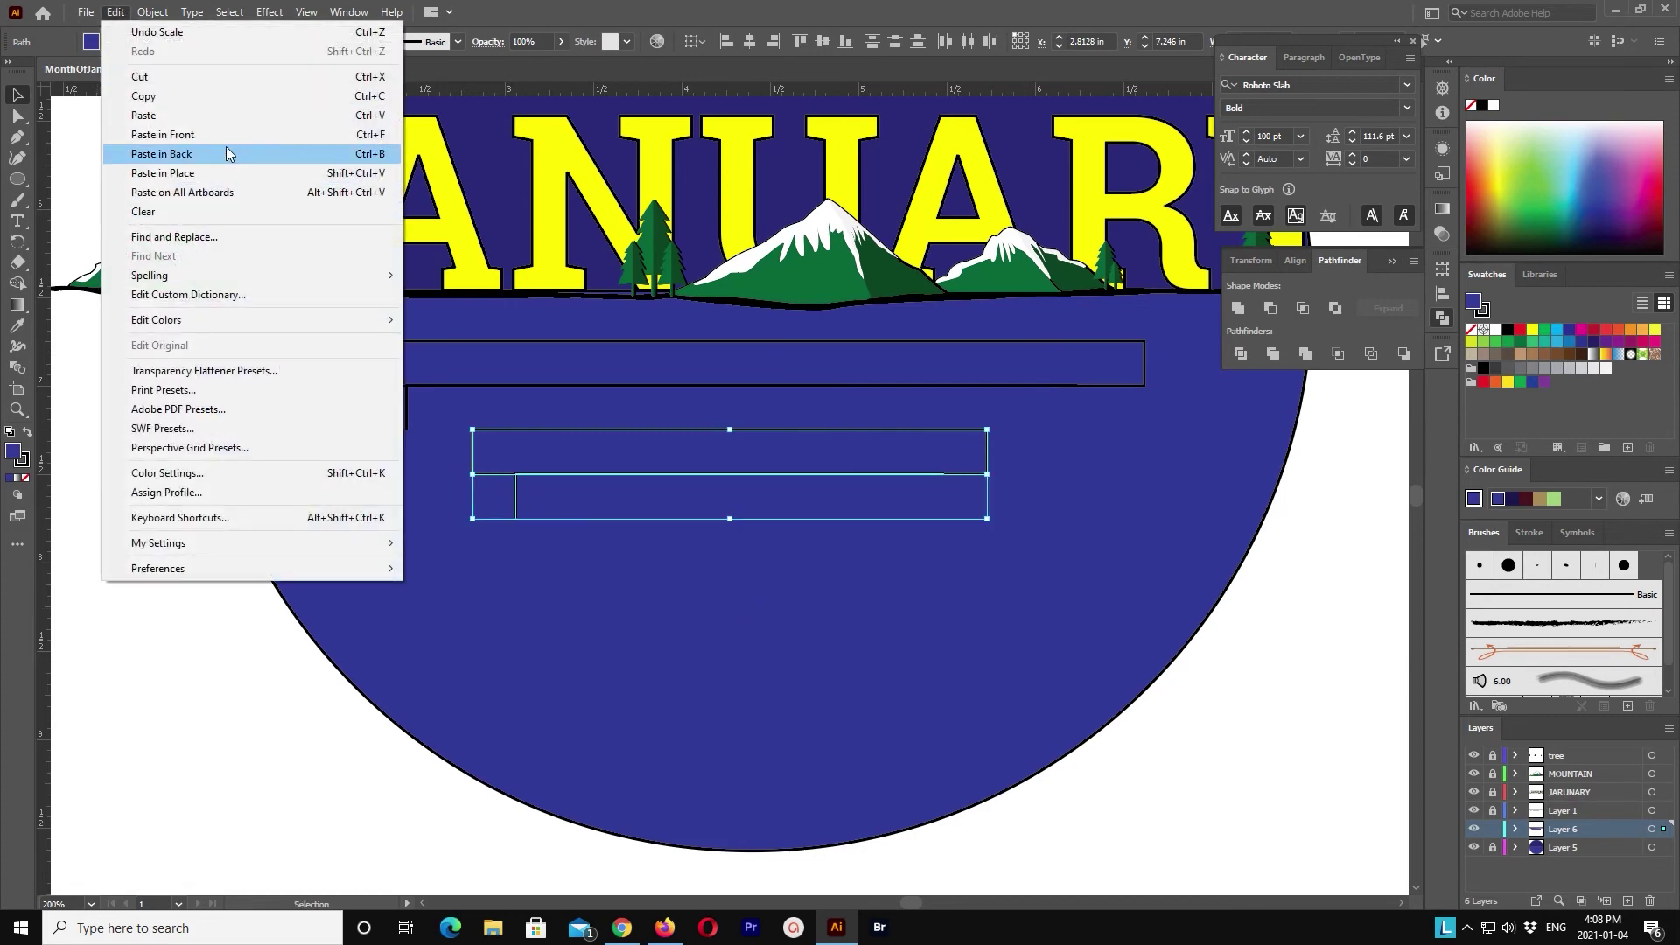
pyautogui.click(226, 153)
pyautogui.hotkey('shift', 'Down')
pyautogui.hotkey('shift', 'Down')
pyautogui.hotkey('shift', 'Down')
pyautogui.hotkey('ctrl', '+')
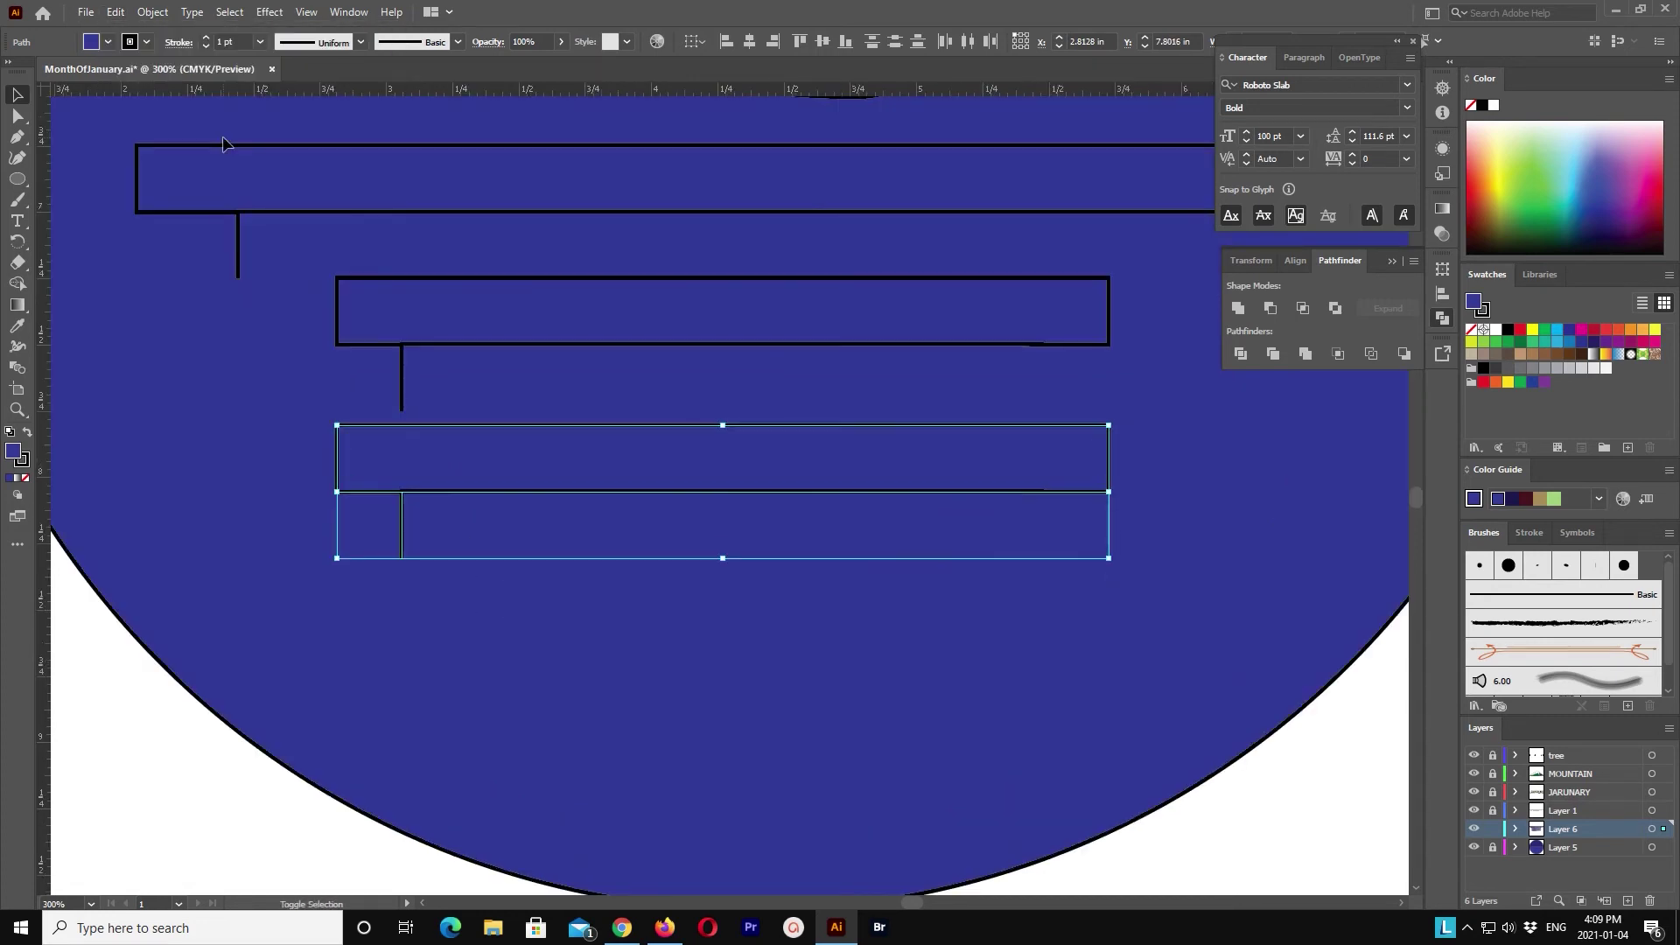
pyautogui.press('Up')
pyautogui.press('Up')
# Step: Try moving the connector line down, then undo and clear the selection
pyautogui.click(259, 260)
pyautogui.click(268, 303)
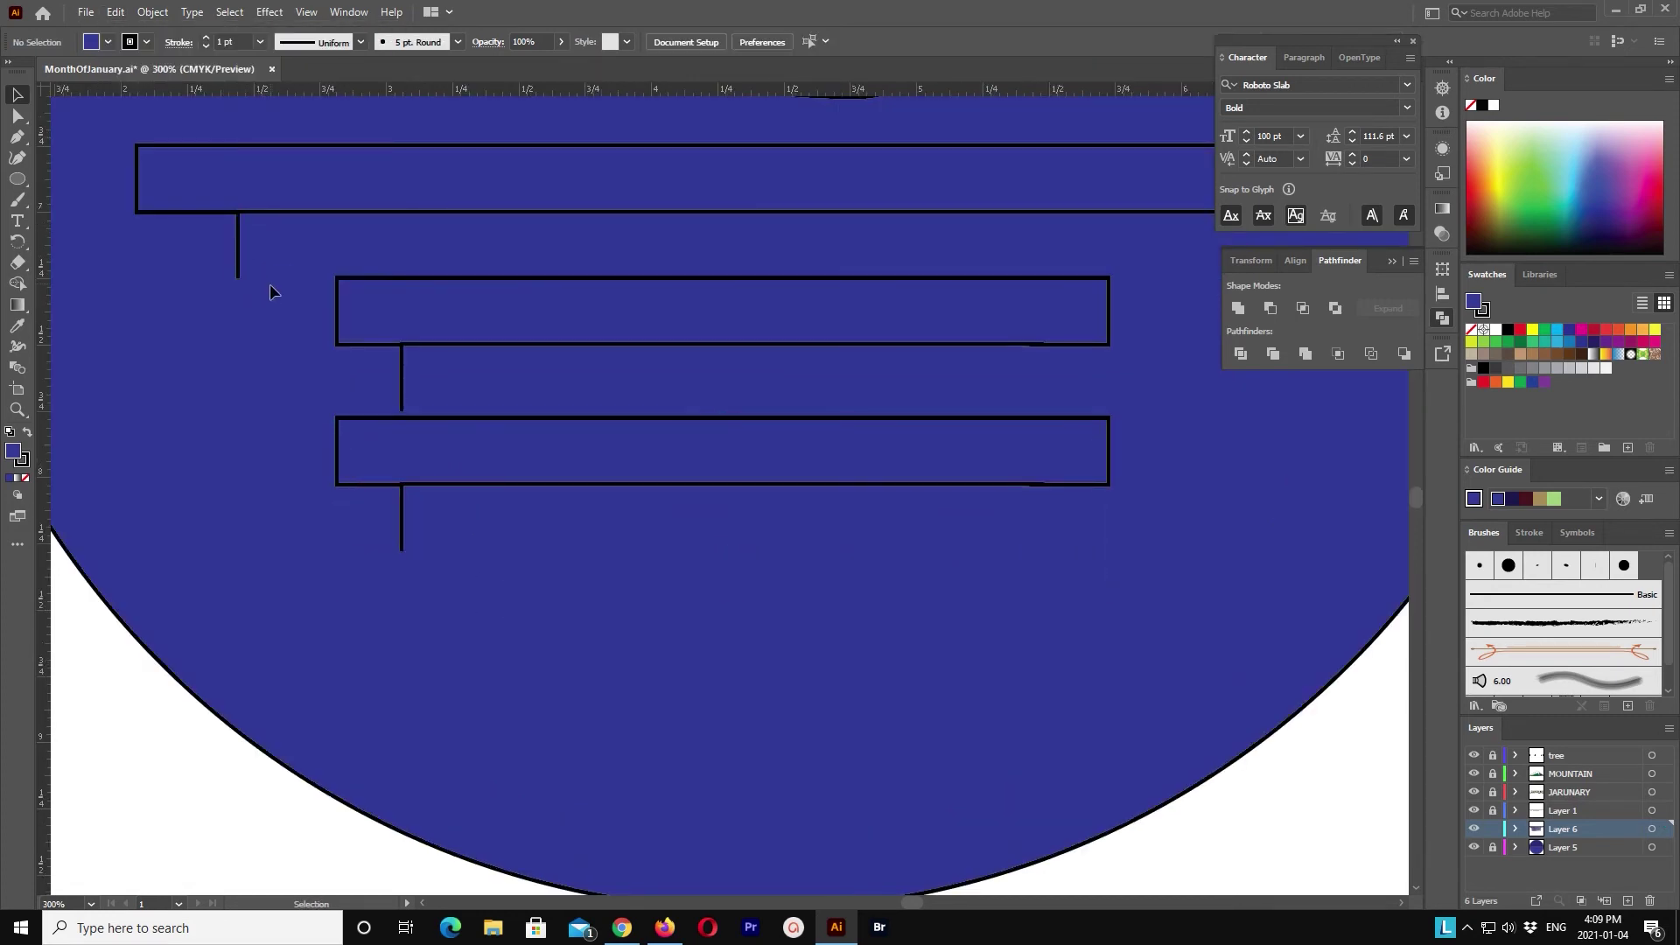
pyautogui.moveTo(273, 276); pyautogui.dragTo(268, 414)
pyautogui.hotkey('ctrl', 'z')
pyautogui.hotkey('ctrl', 'z')
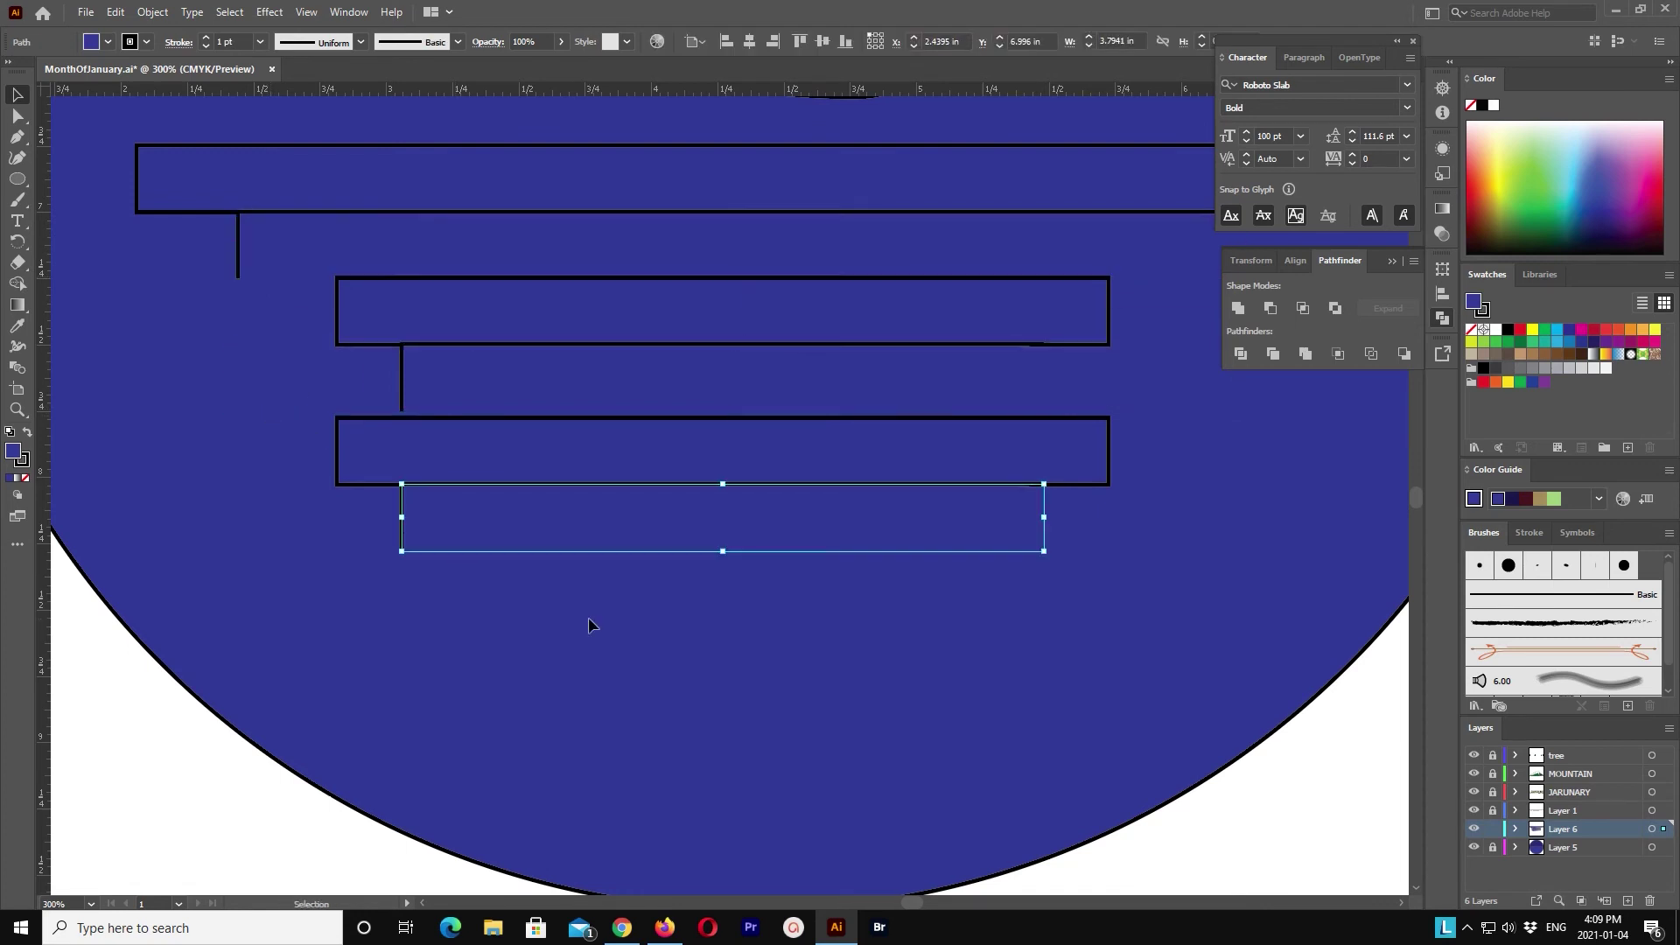
pyautogui.press('v')
pyautogui.hotkey('ctrl', 'a')
pyautogui.click(200, 286)
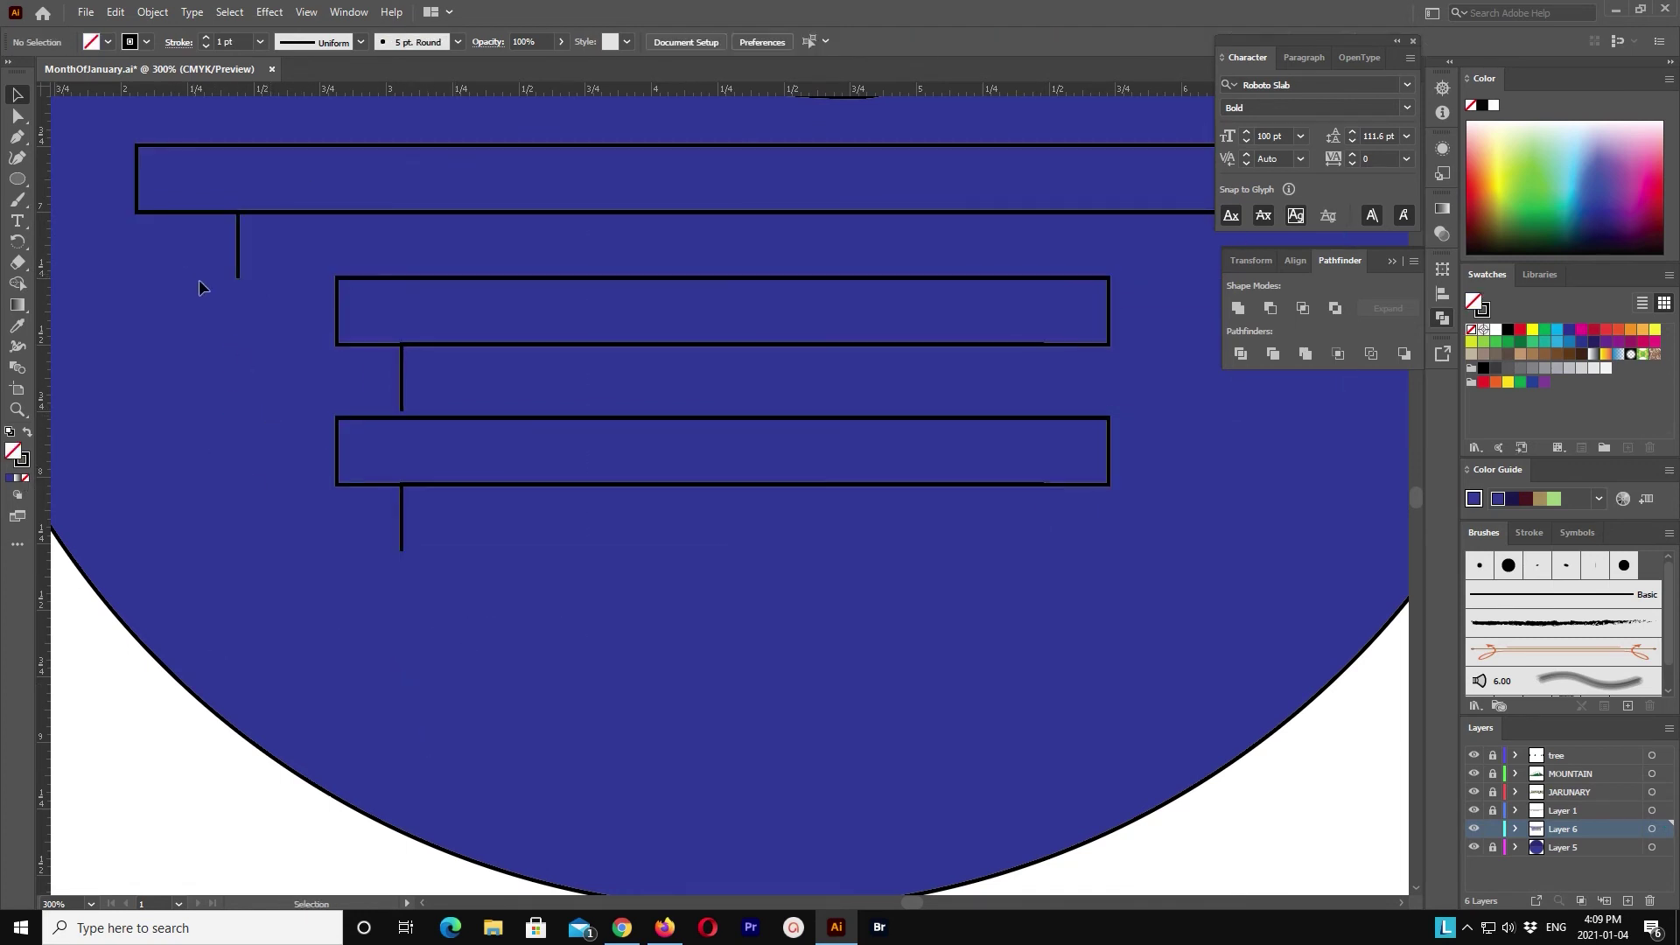
# Step: Delete the extra stacked bars and connector lines, then zoom out to the whole circle
pyautogui.click(240, 237)
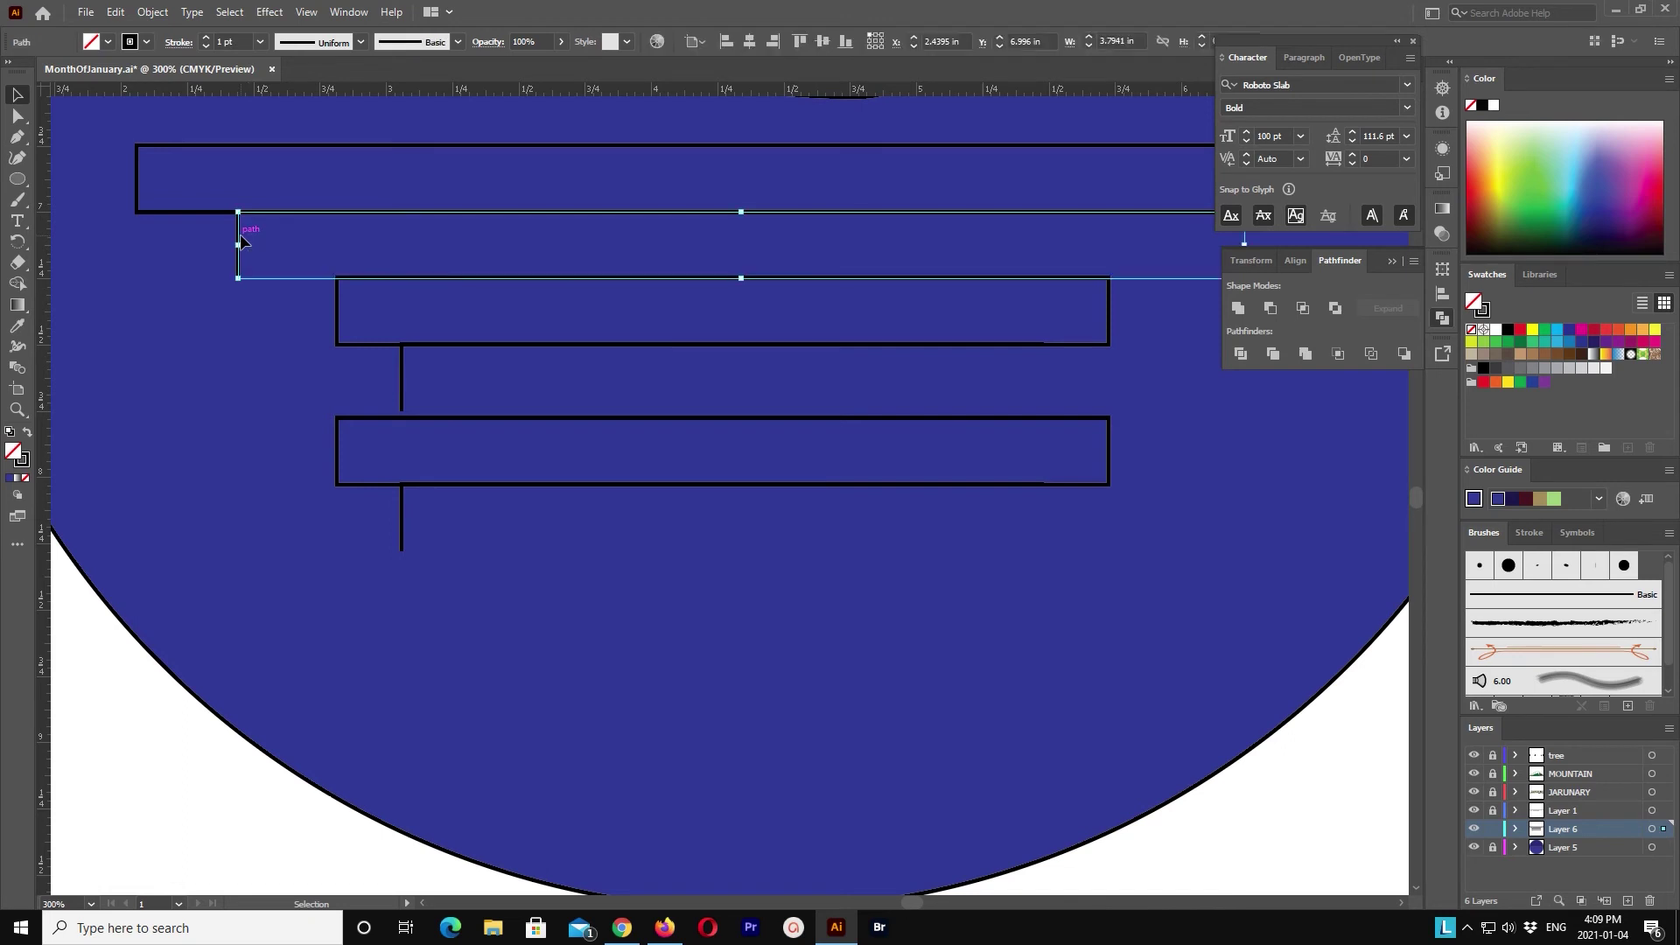
pyautogui.click(1170, 468)
pyautogui.moveTo(765, 628); pyautogui.dragTo(613, 681)
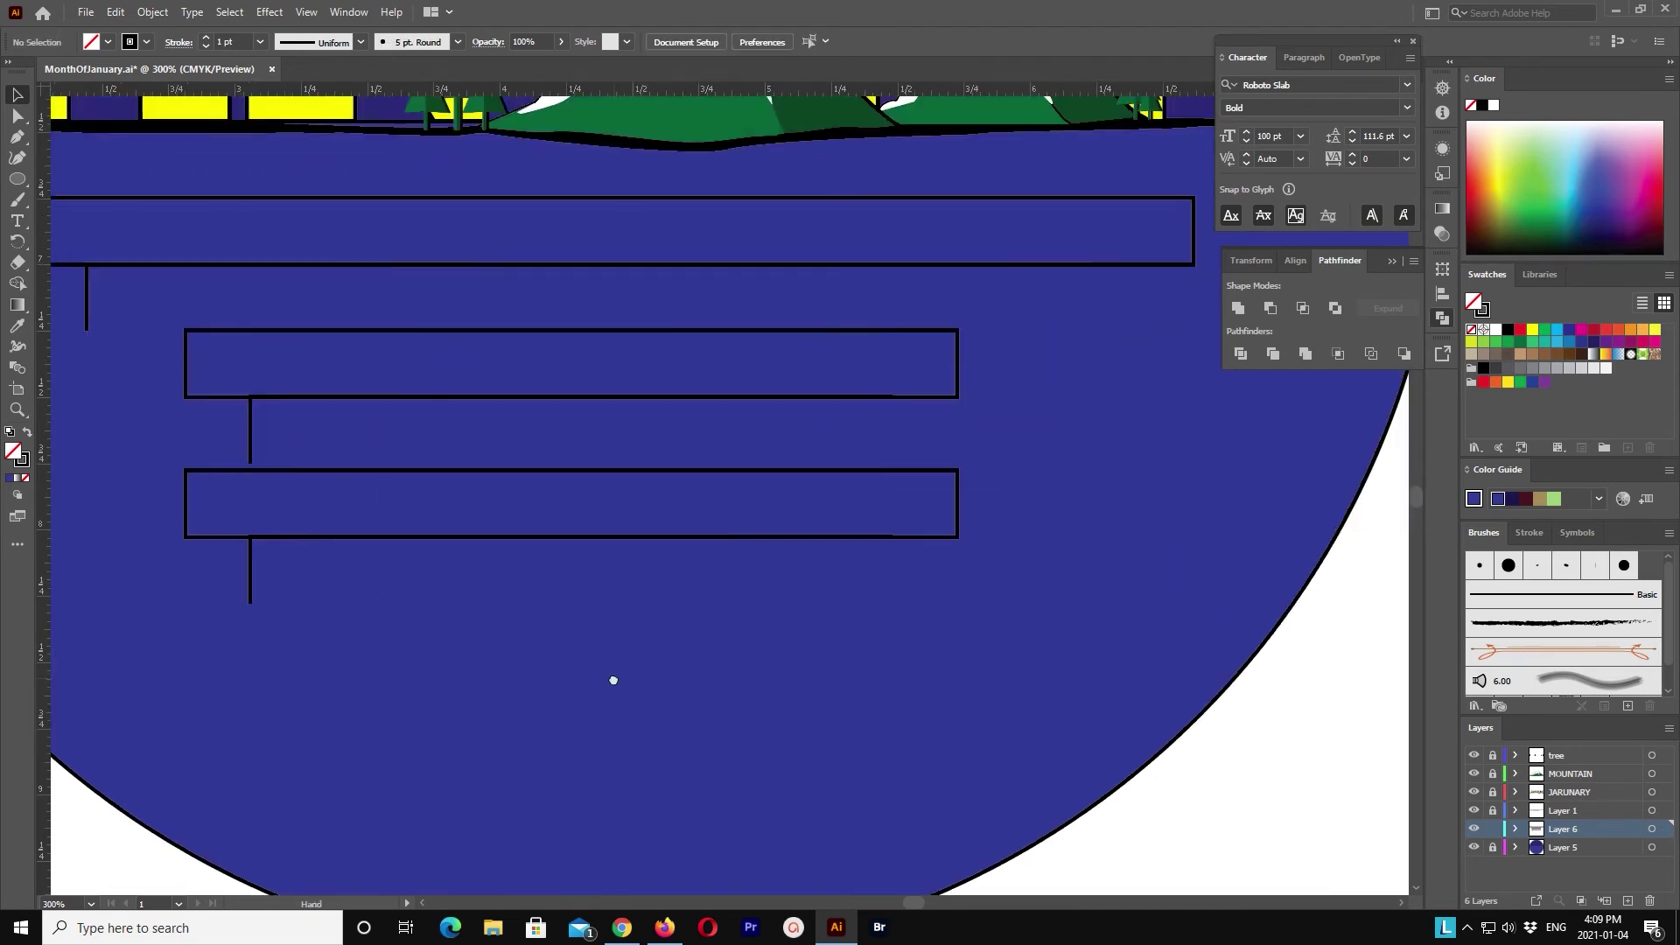
pyautogui.click(91, 298)
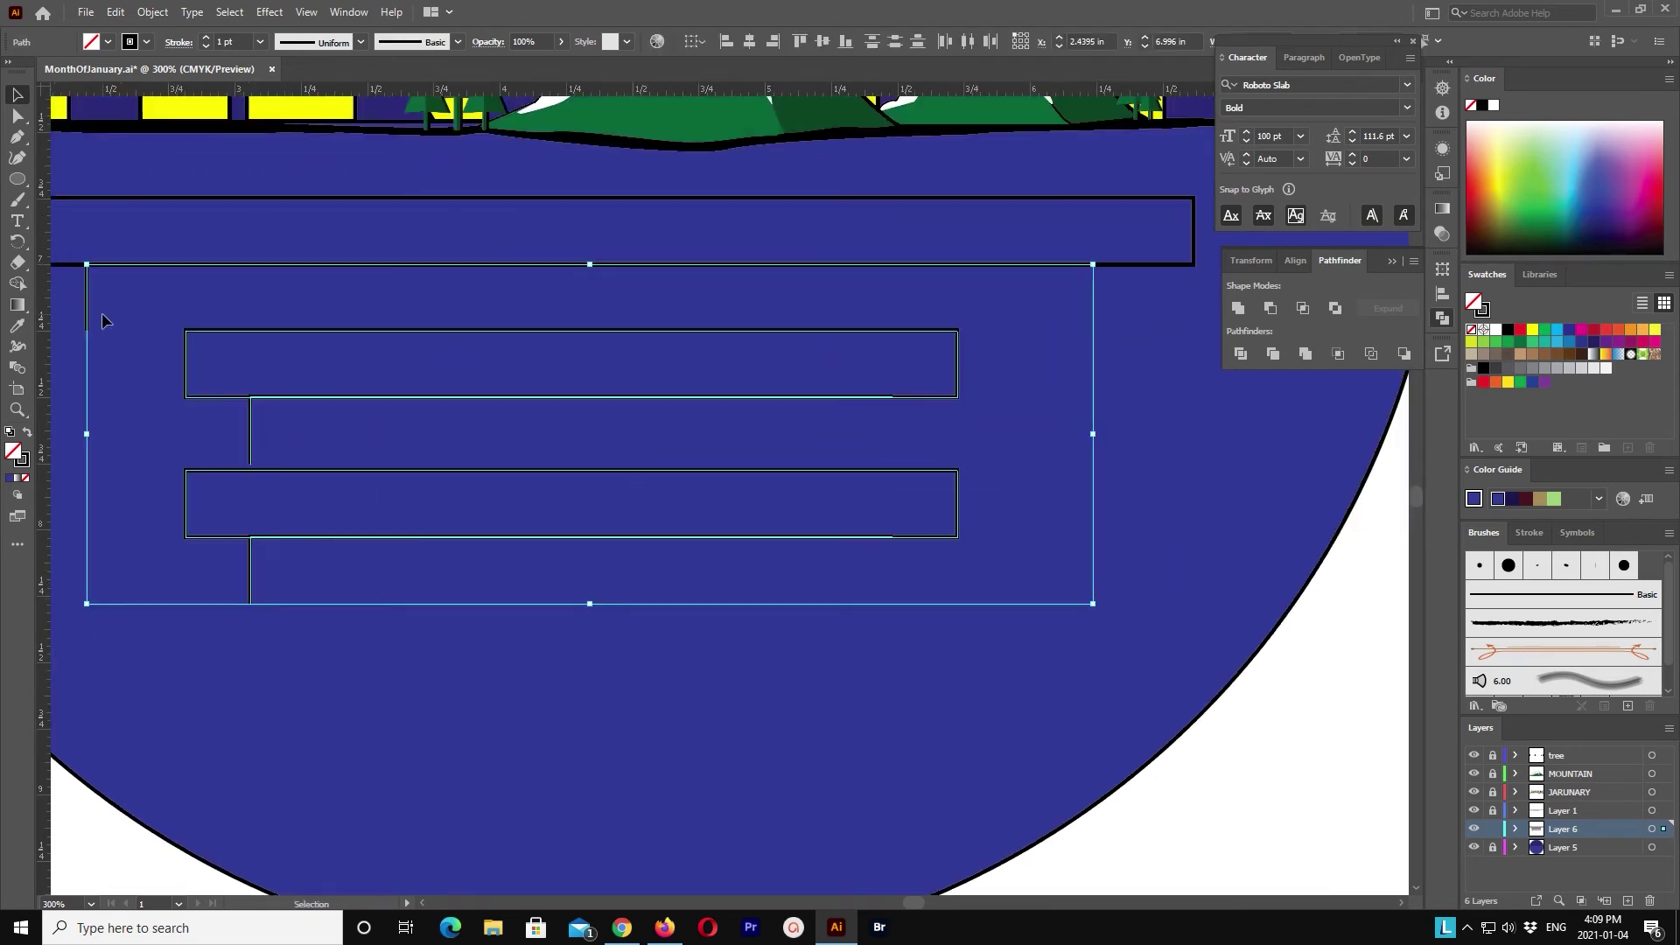
pyautogui.press('Delete')
pyautogui.hotkey('ctrl', '-')
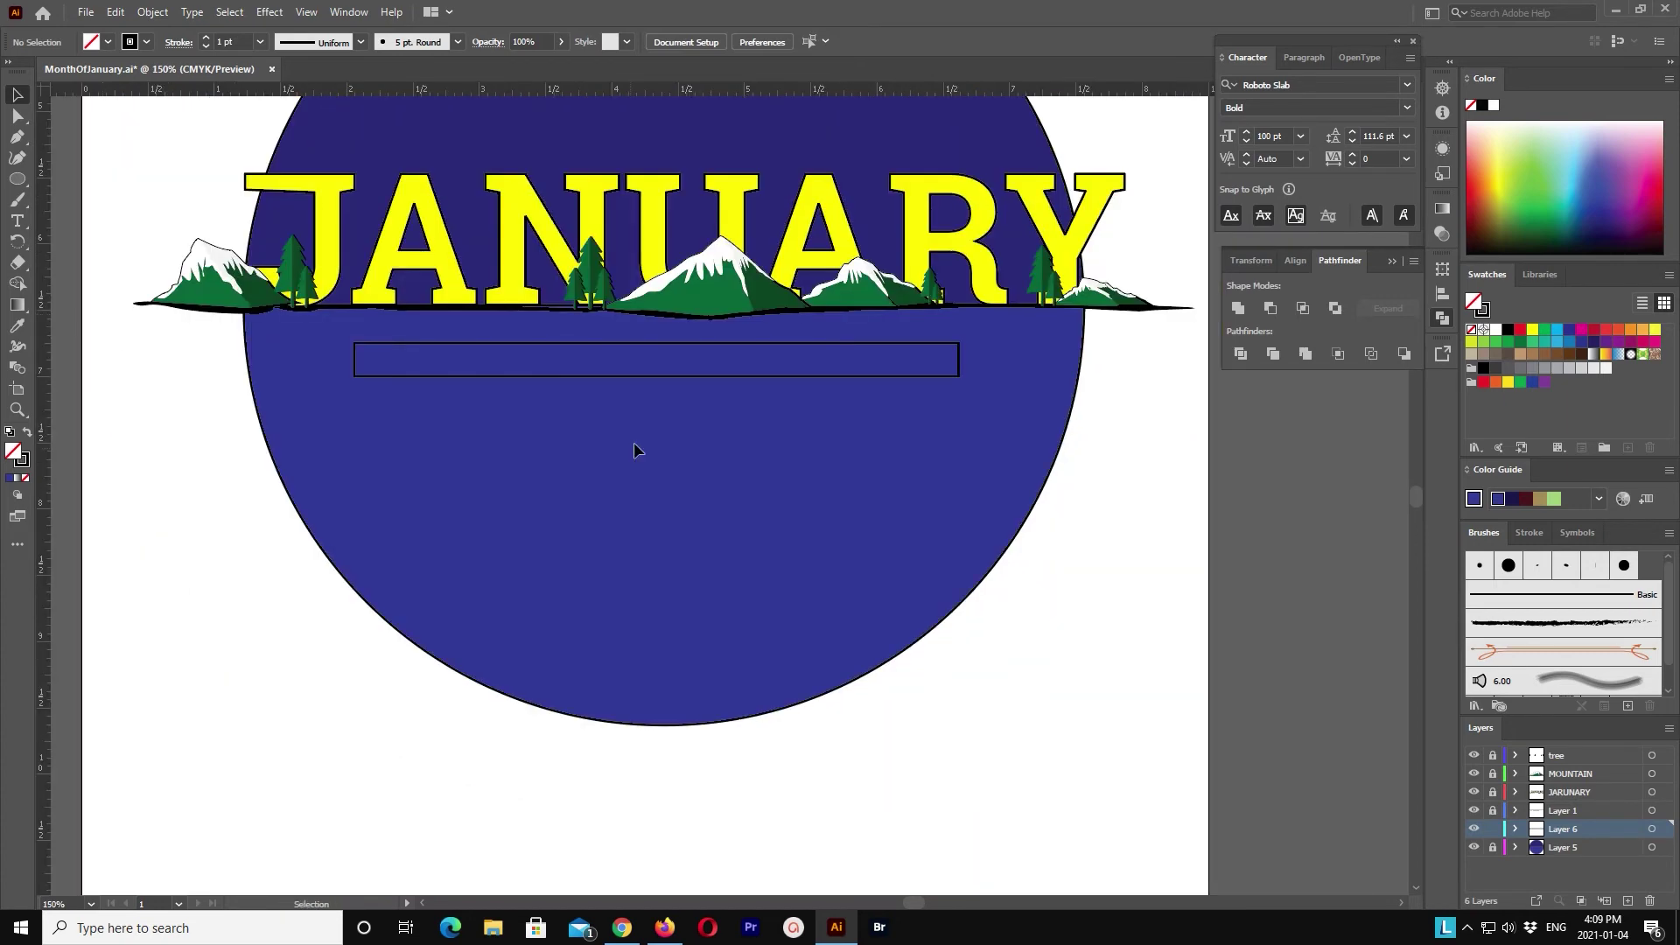
# Step: Paste a copy of the thin bar in front, move it below and adjust its width
pyautogui.click(643, 375)
pyautogui.click(116, 12)
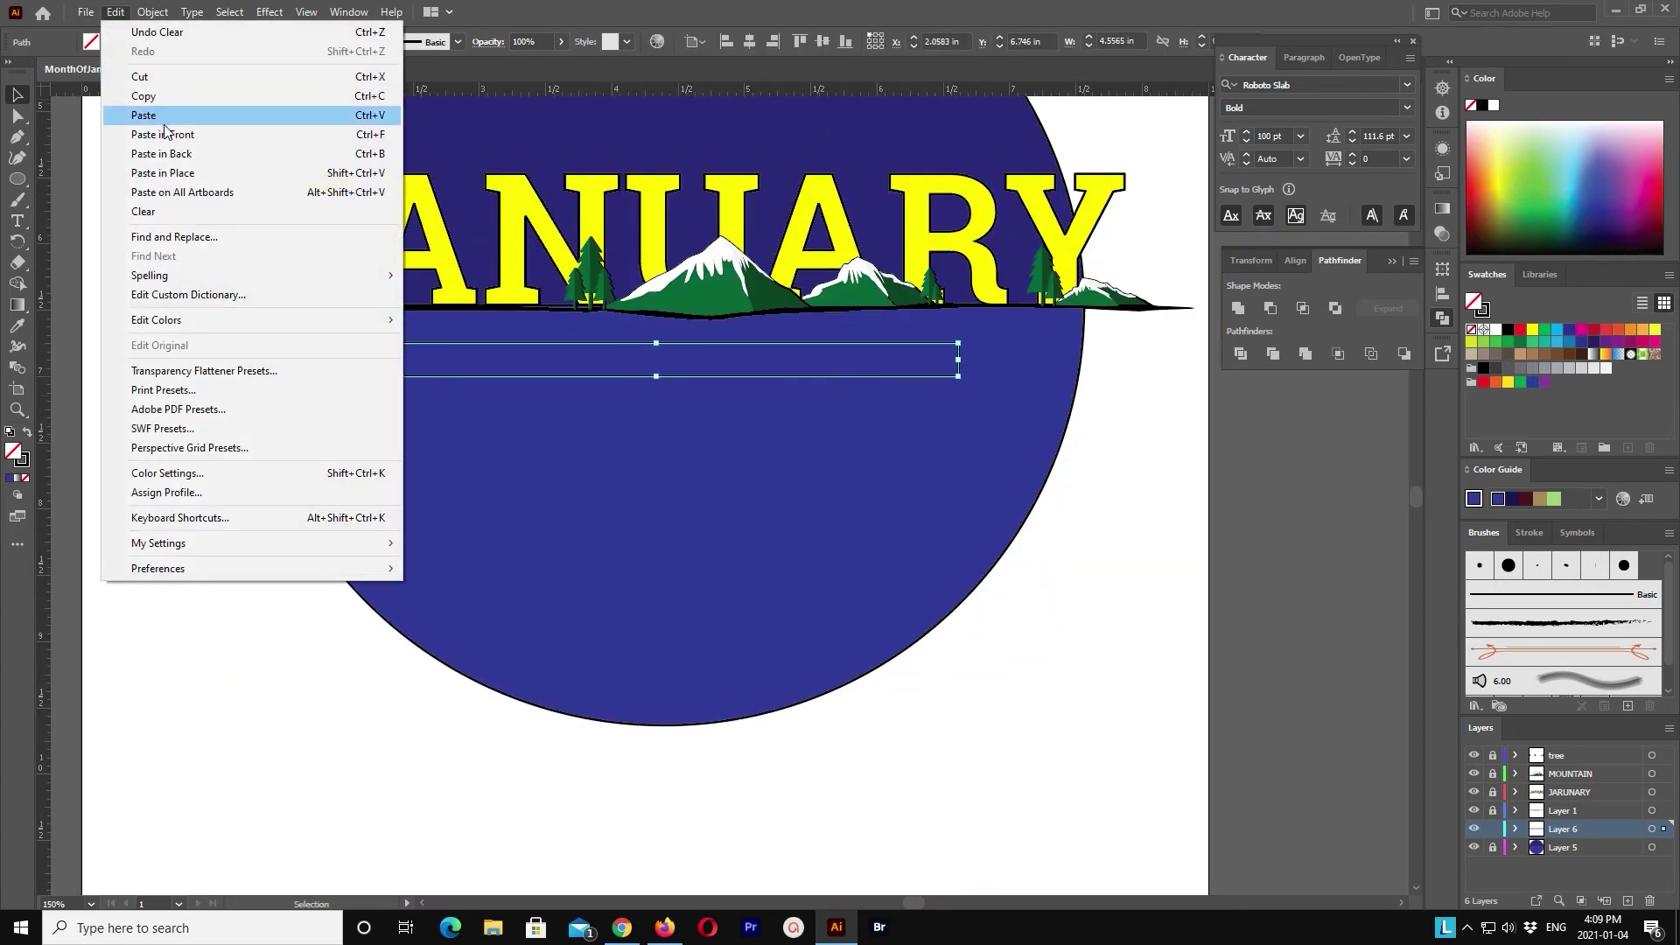
pyautogui.click(165, 134)
pyautogui.press('Down')
pyautogui.press('Down')
pyautogui.press('Down')
pyautogui.press('Down')
pyautogui.press('Down')
pyautogui.press('Down')
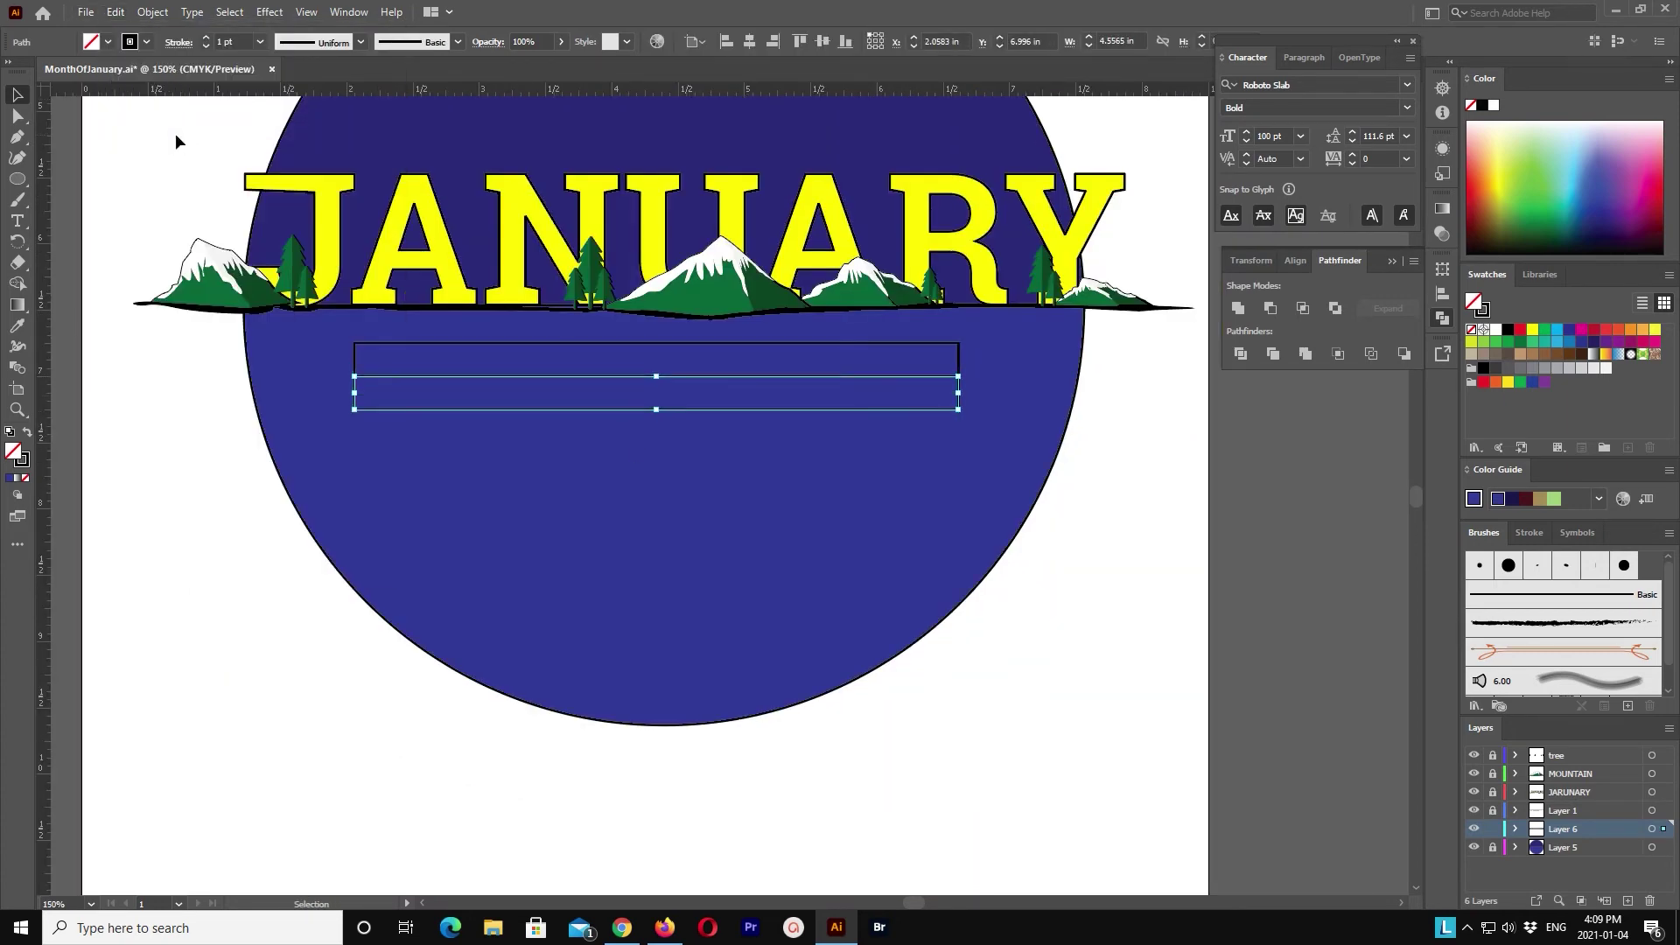
pyautogui.hotkey('ctrl', '+')
pyautogui.hotkey('ctrl', '+')
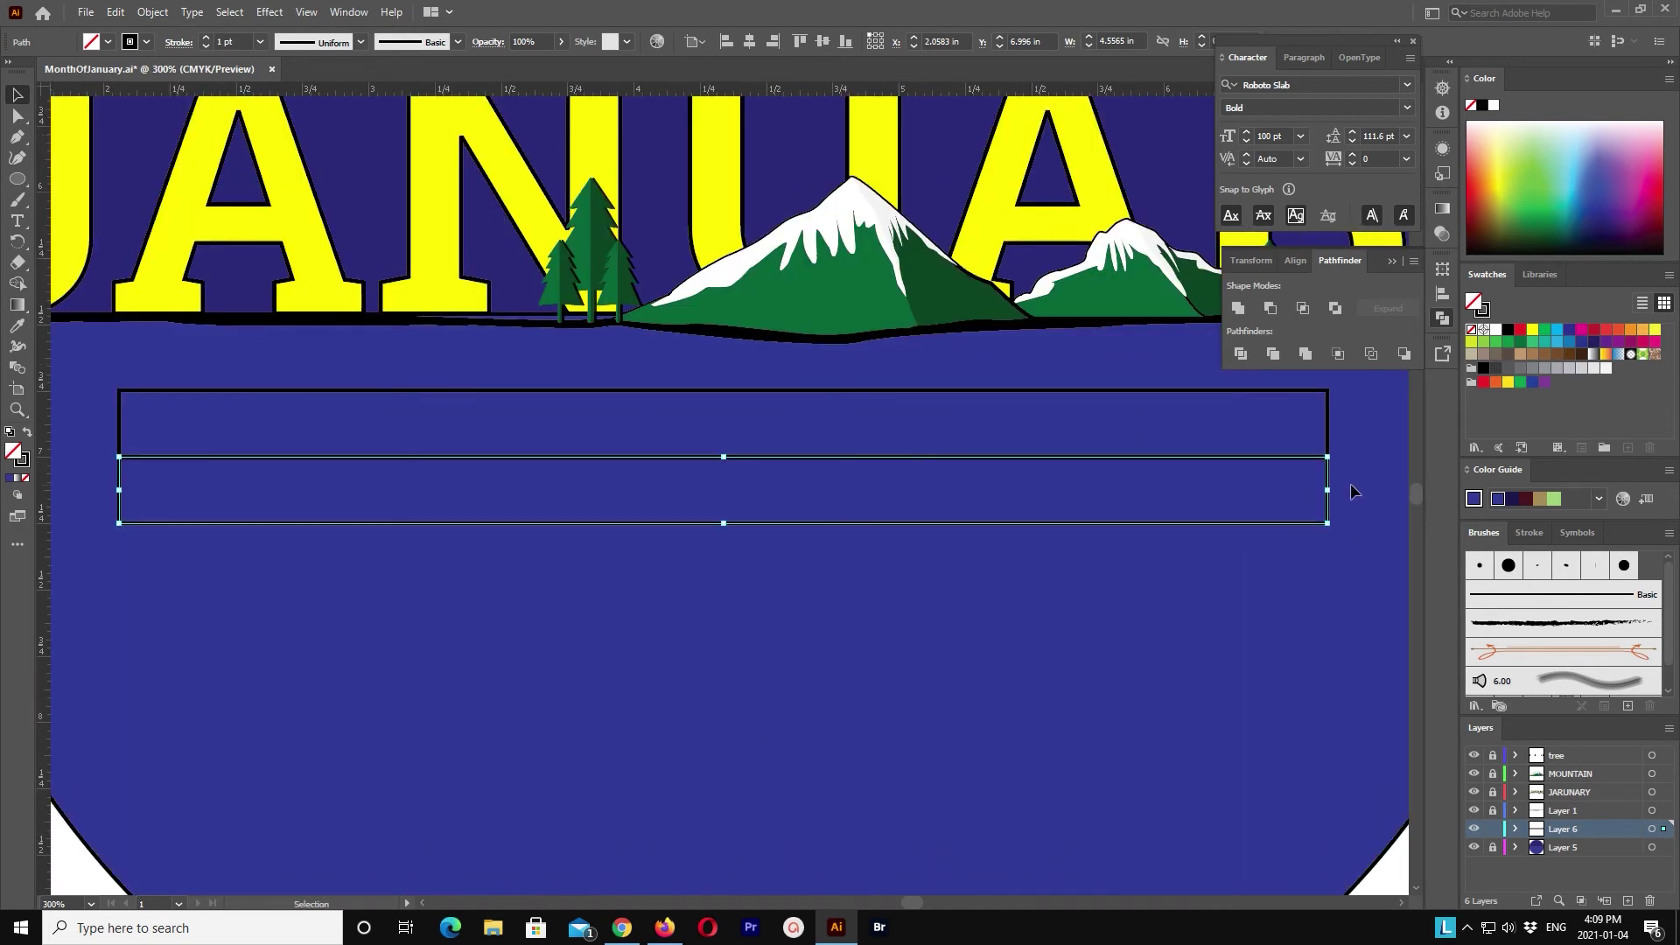
pyautogui.moveTo(1328, 490); pyautogui.dragTo(1198, 490)
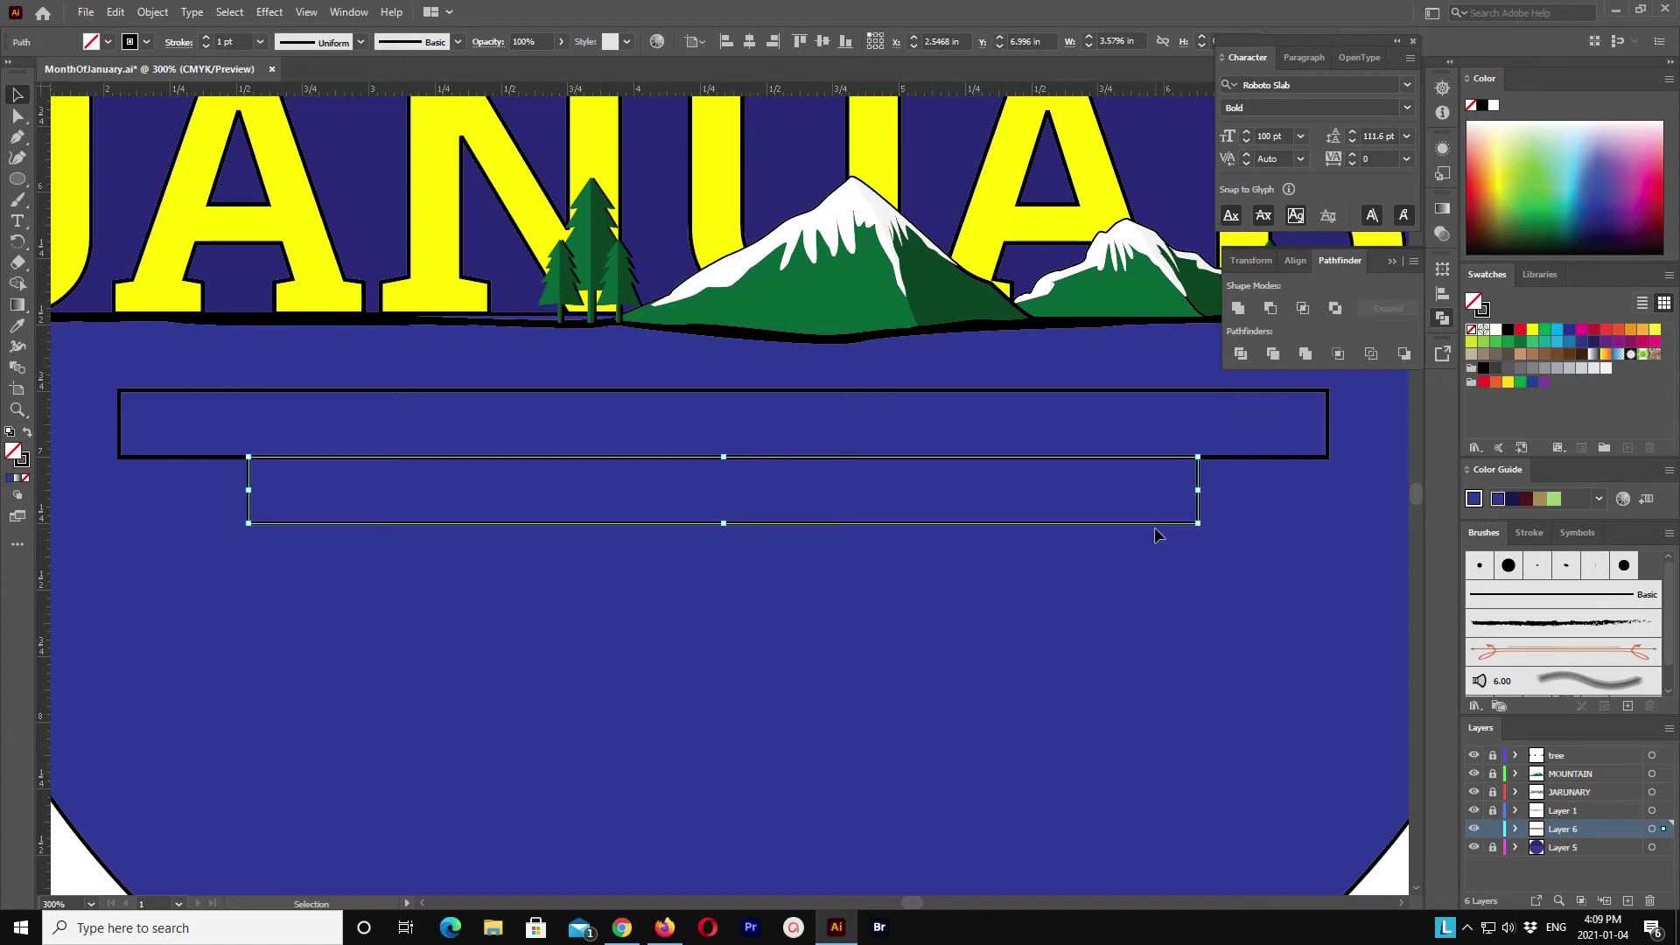
pyautogui.hotkey('ctrl', 'a')
pyautogui.click(1202, 669)
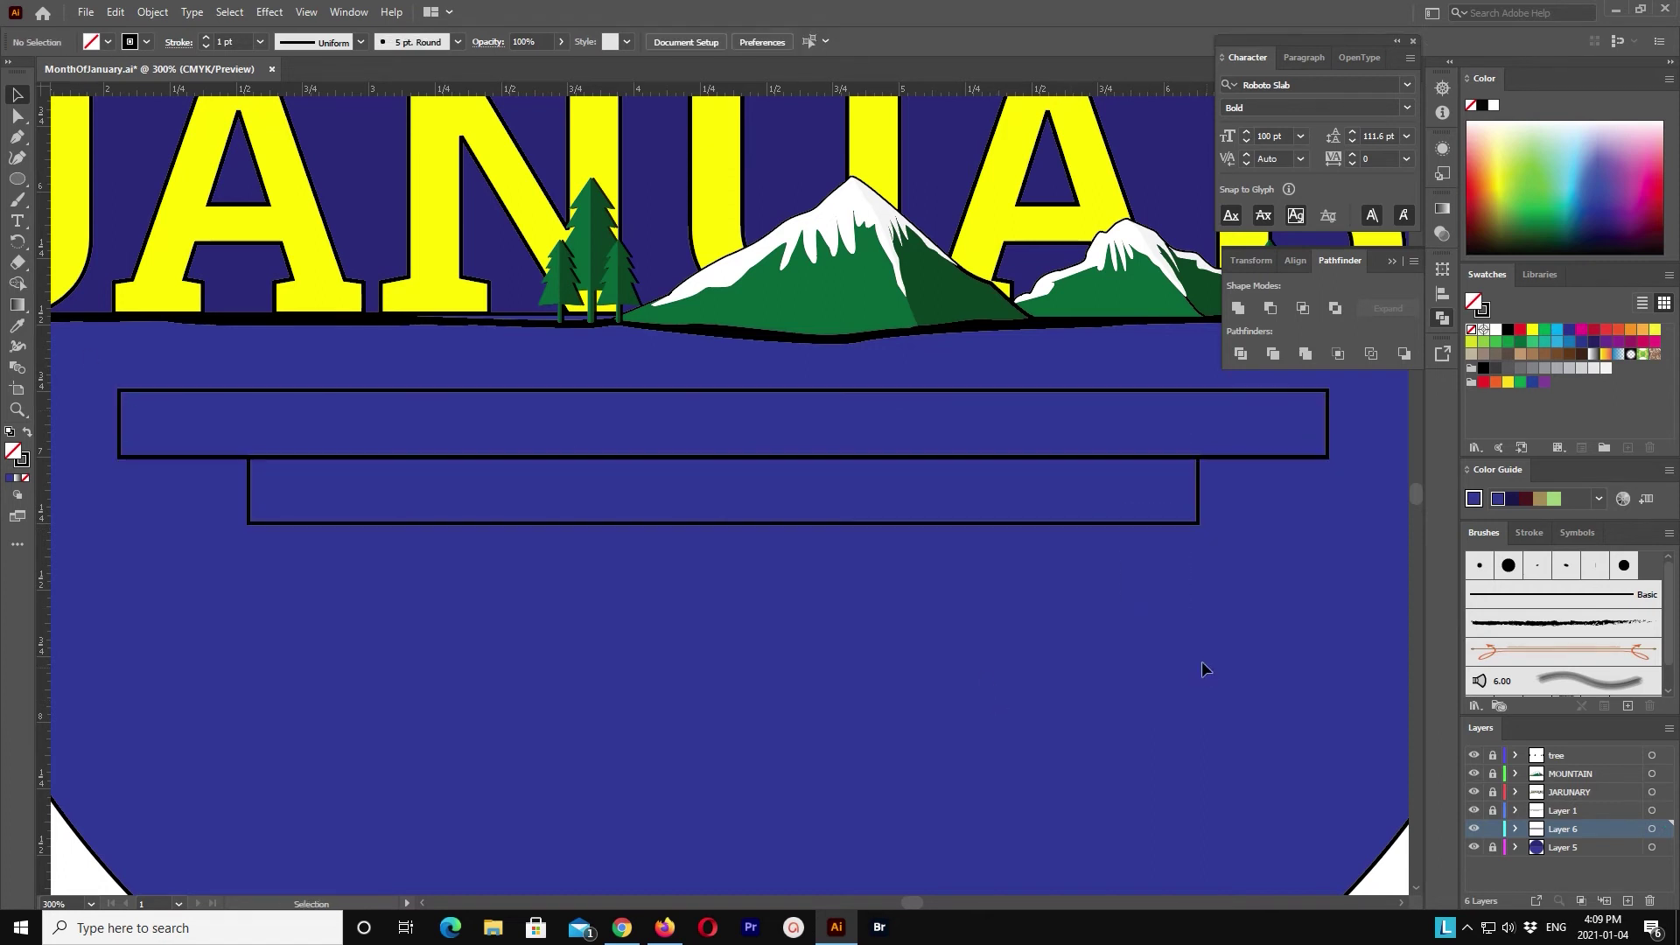
pyautogui.click(1197, 516)
pyautogui.moveTo(1211, 491); pyautogui.dragTo(1256, 491)
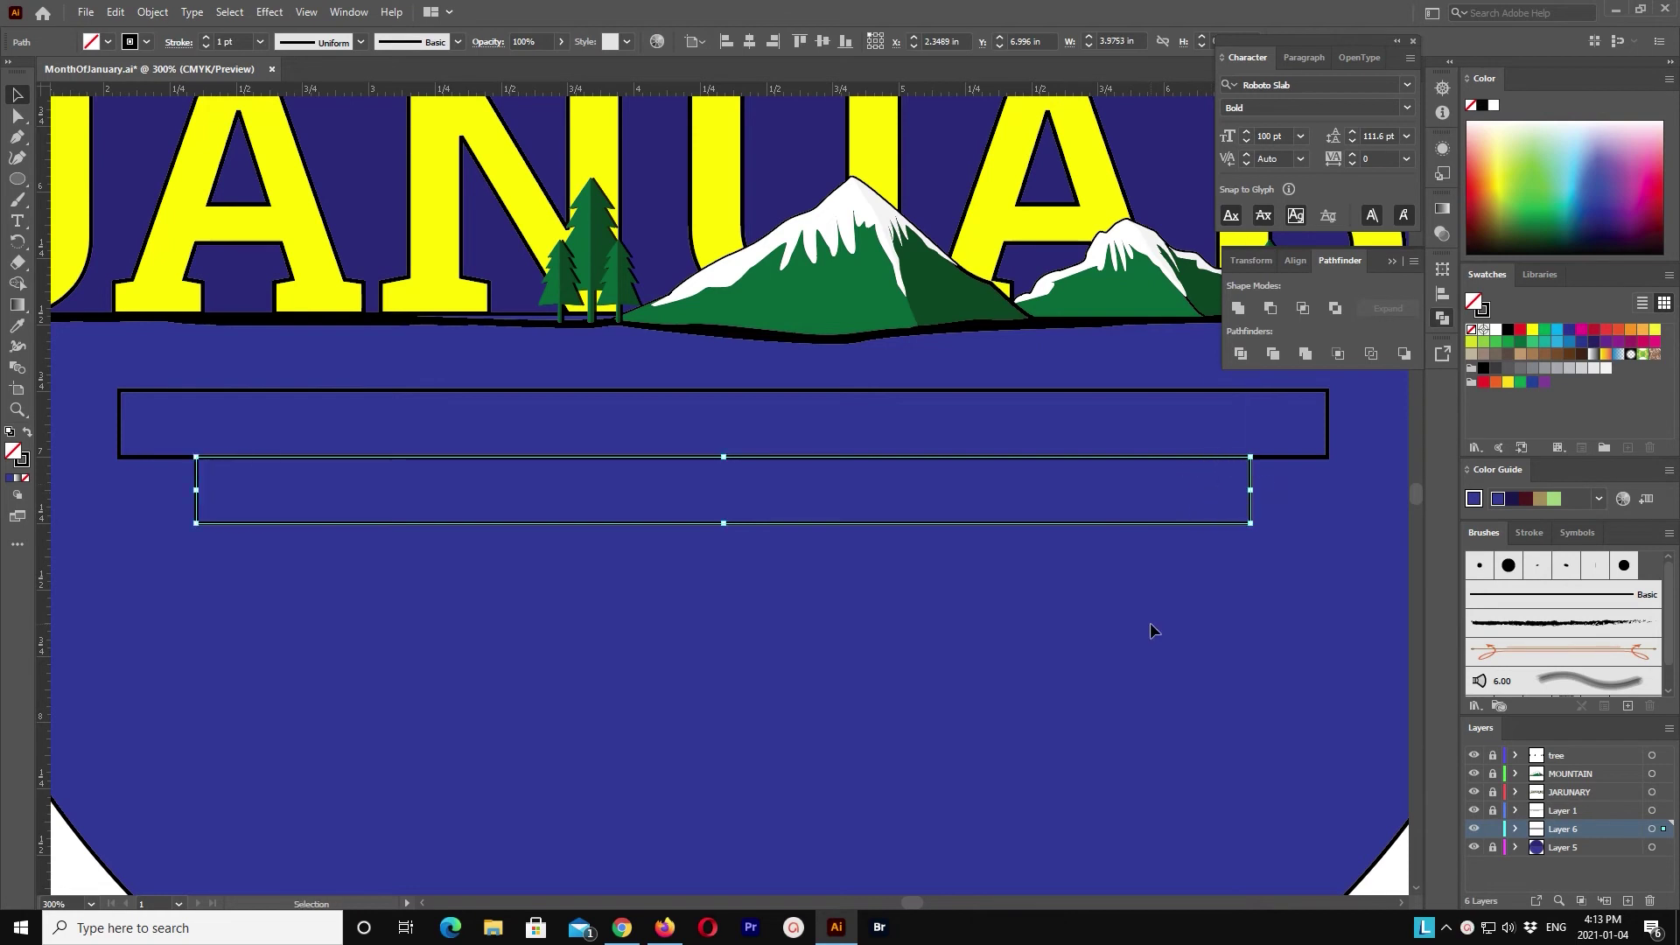
# Step: Duplicate the two-bar pair below and narrow the copies evenly from both sides
pyautogui.keyDown('shift'); pyautogui.click(1170, 423); pyautogui.keyUp('shift')
pyautogui.click(114, 11)
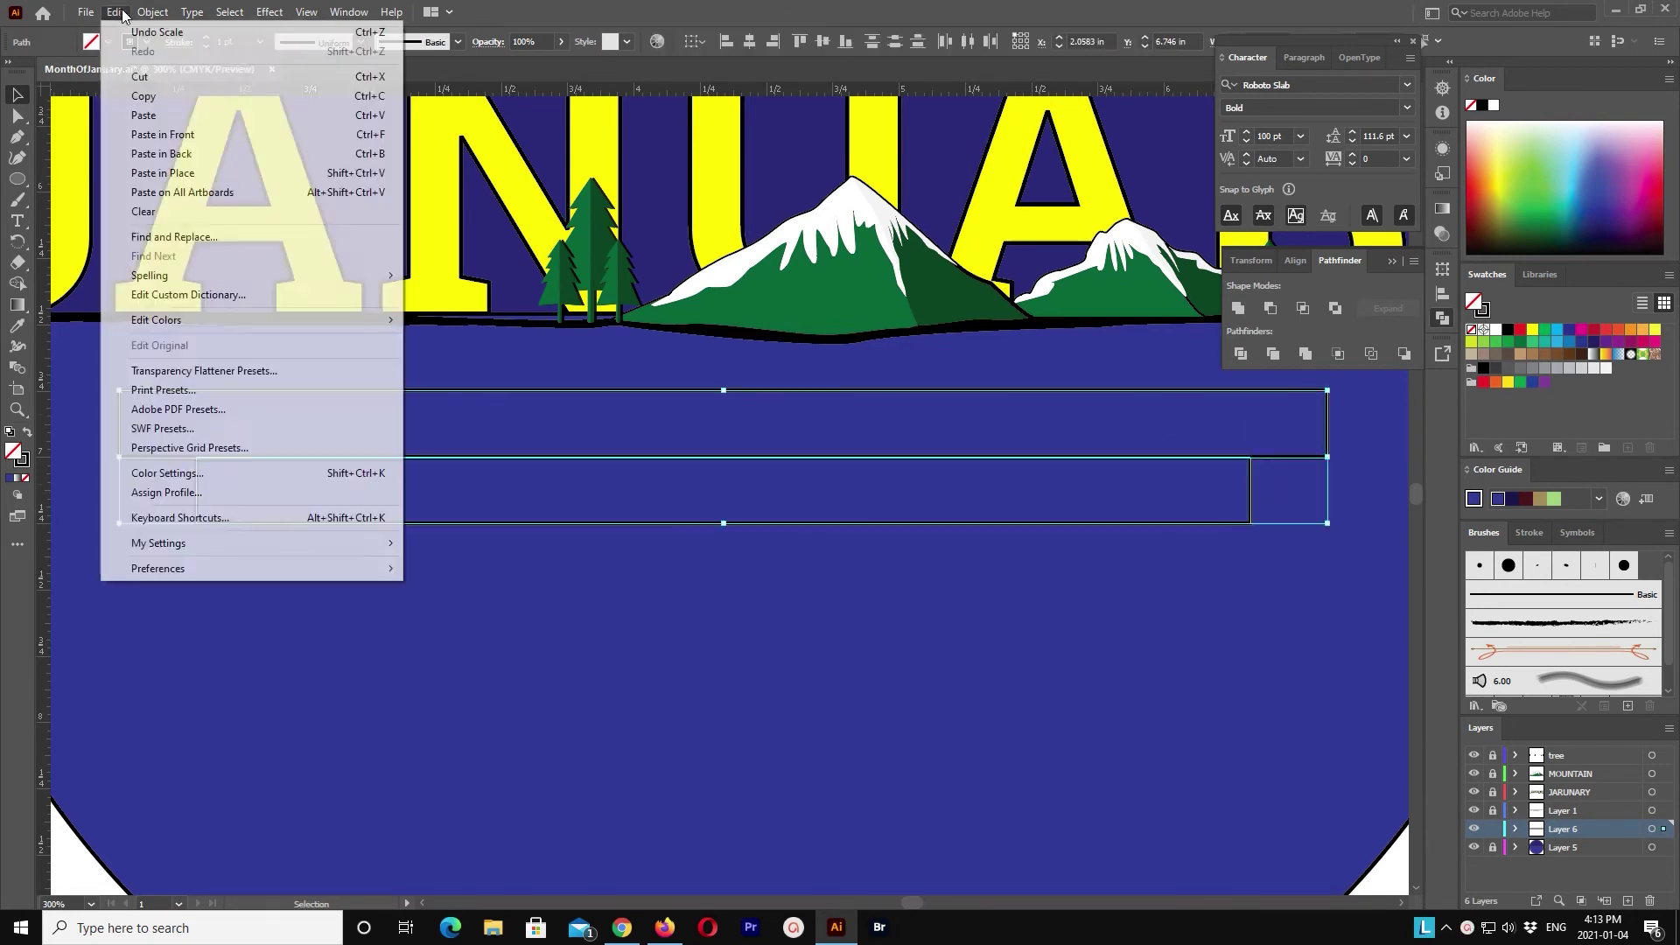
pyautogui.click(175, 134)
pyautogui.hotkey('shift', 'Down')
pyautogui.hotkey('shift', 'Down')
pyautogui.hotkey('shift', 'Down')
pyautogui.hotkey('shift', 'Down')
pyautogui.press('Up')
pyautogui.press('Up')
pyautogui.press('Up')
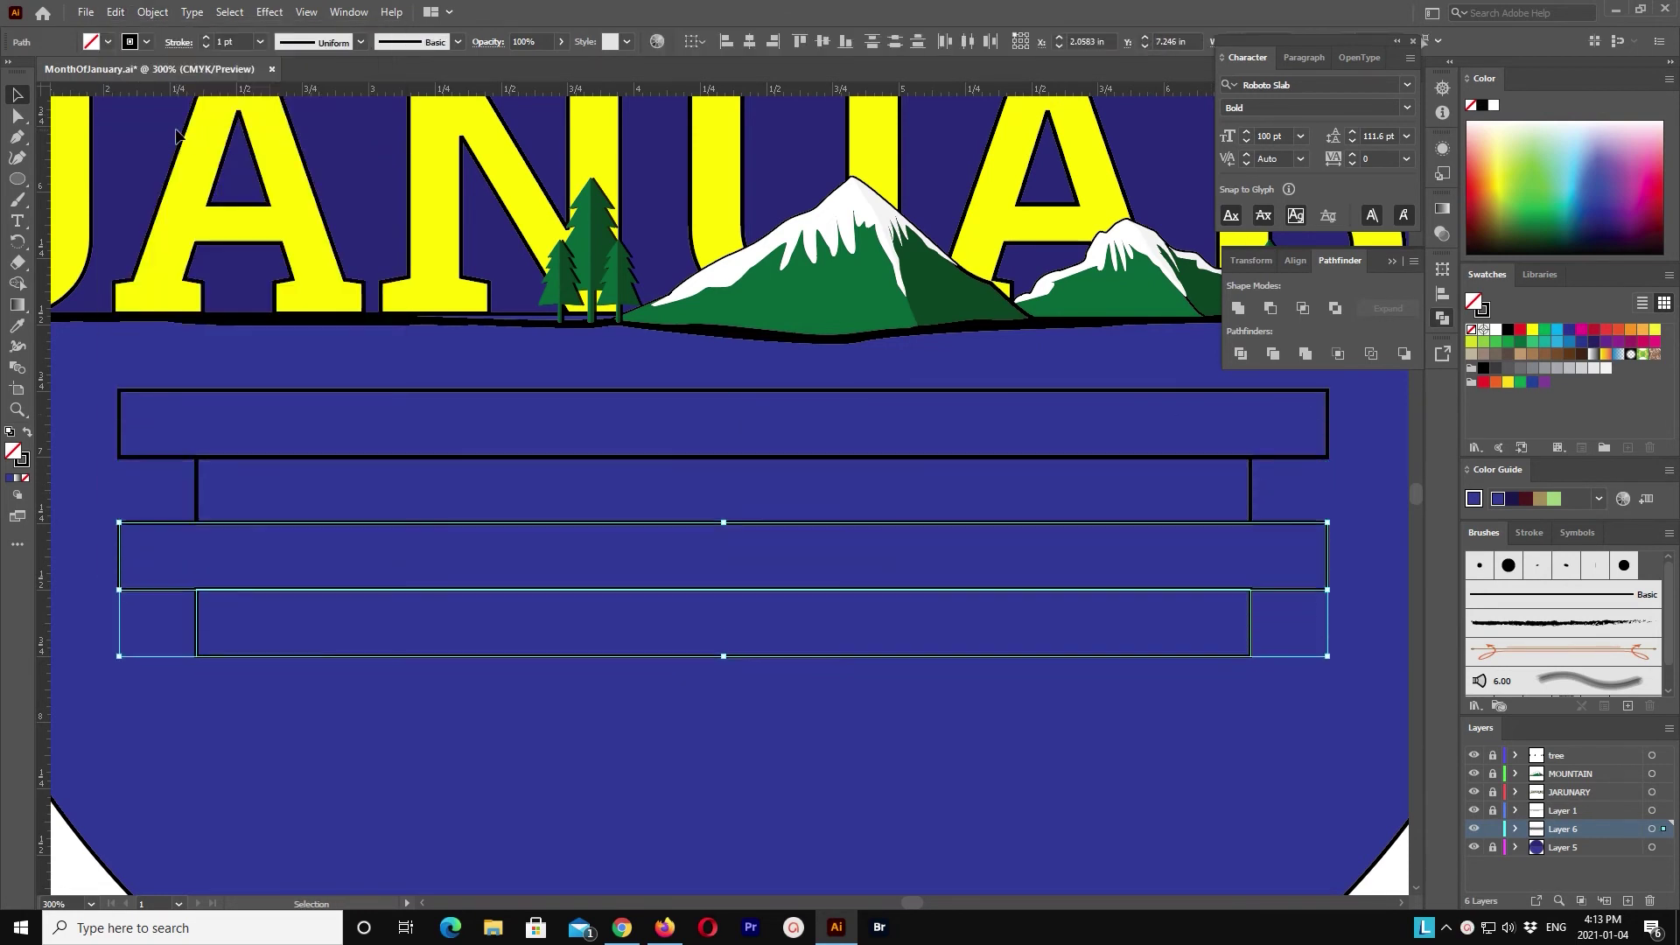
pyautogui.moveTo(1327, 590); pyautogui.dragTo(1170, 592)
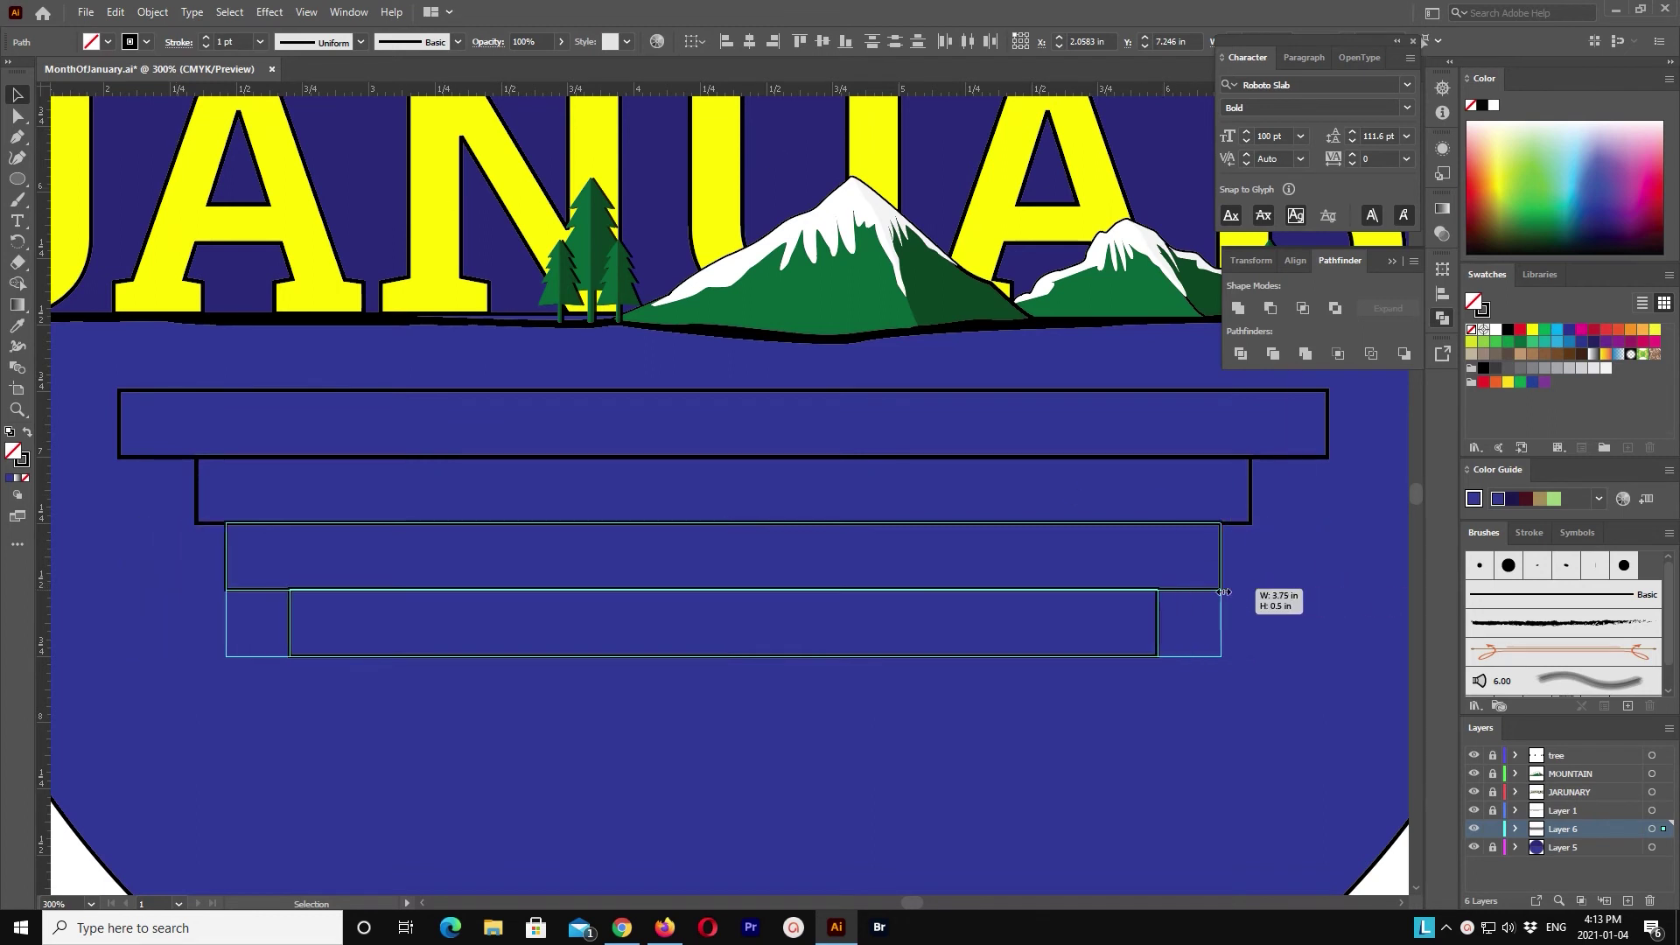
pyautogui.click(1039, 735)
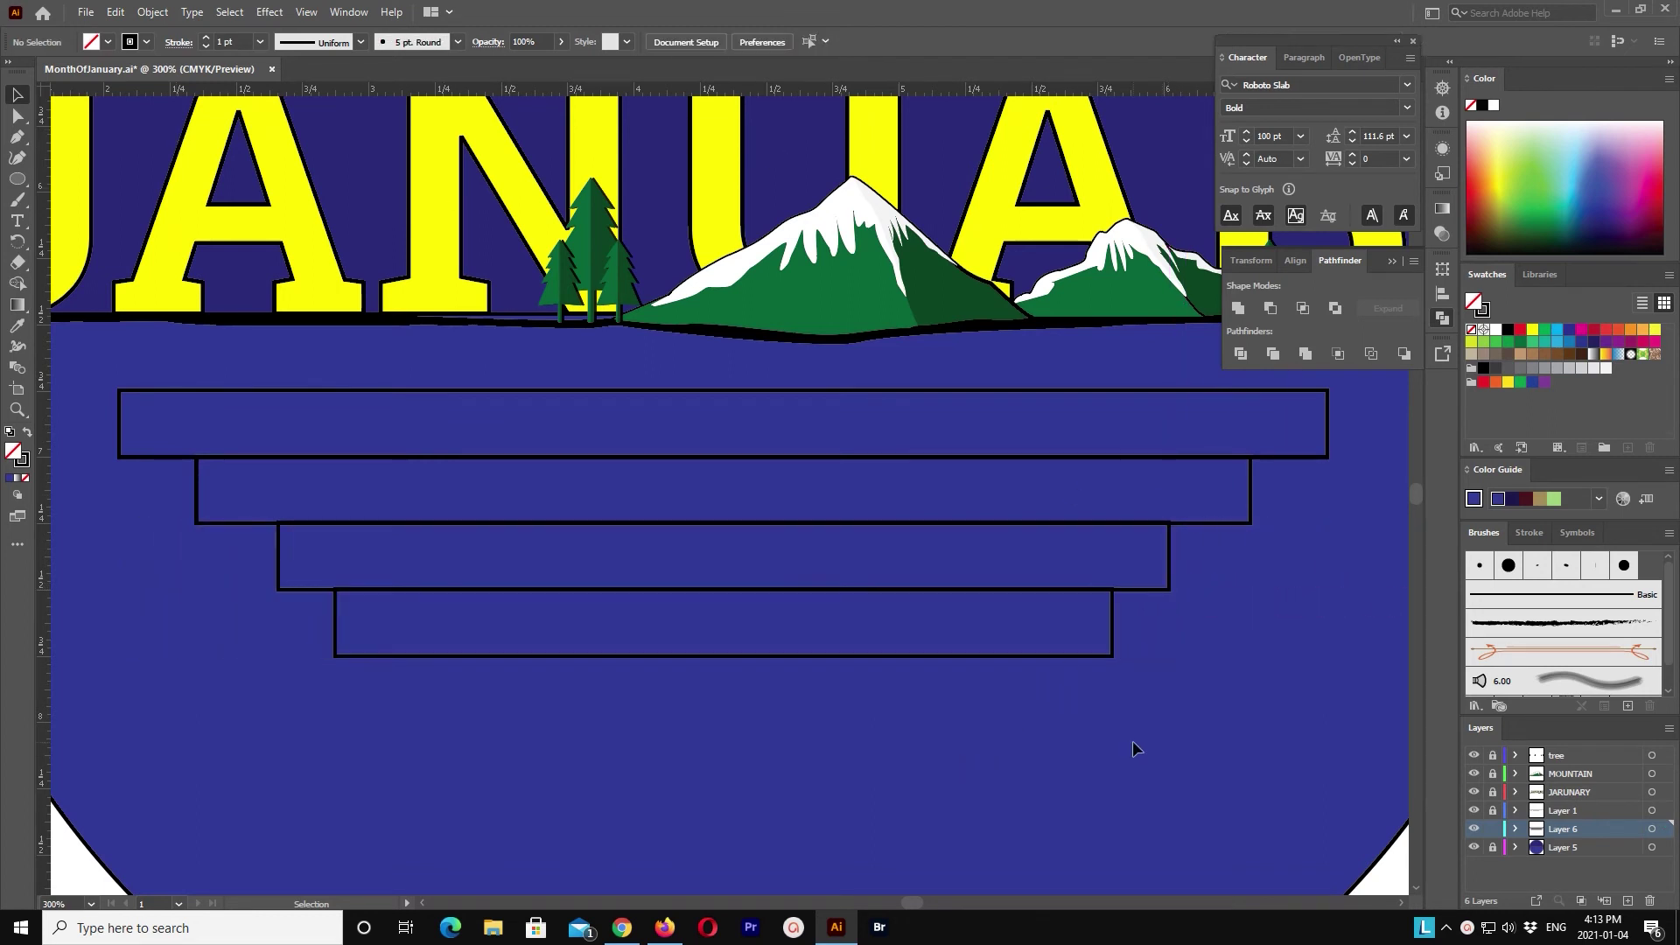
# Step: Copy the four stepped bars and paste the stack directly below them
pyautogui.click(1170, 550)
pyautogui.click(1177, 665)
pyautogui.moveTo(839, 422); pyautogui.dragTo(840, 424)
pyautogui.click(114, 13)
pyautogui.click(192, 79)
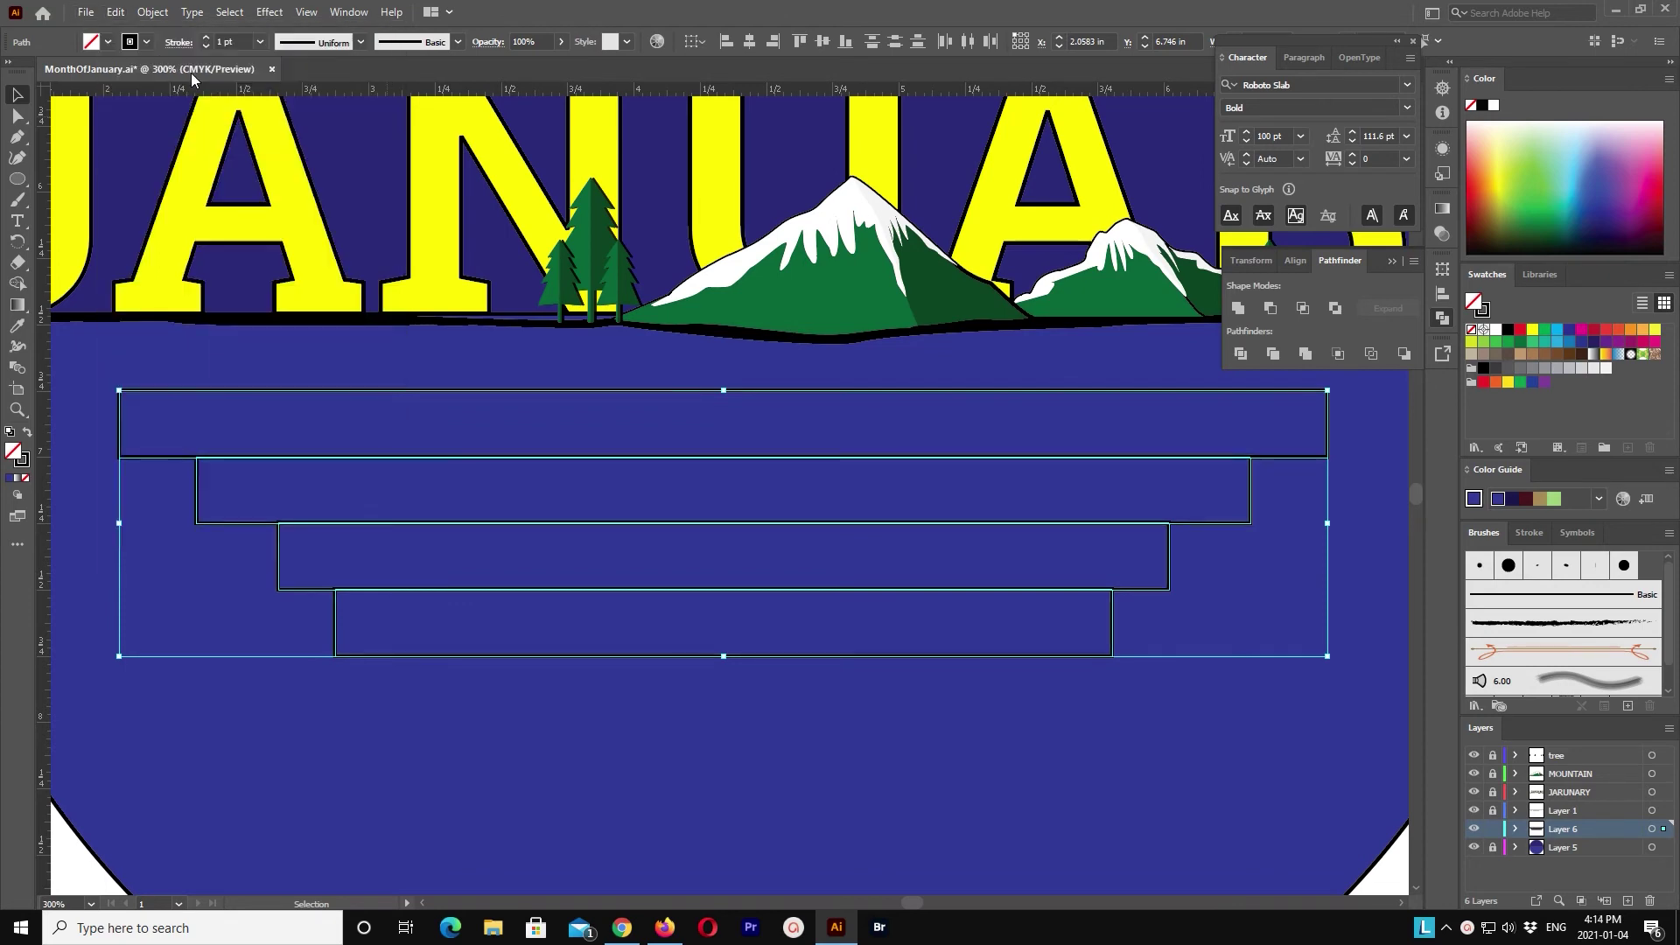
pyautogui.hotkey('ctrl', 'v')
pyautogui.press('Up')
pyautogui.press('Up')
pyautogui.press('Up')
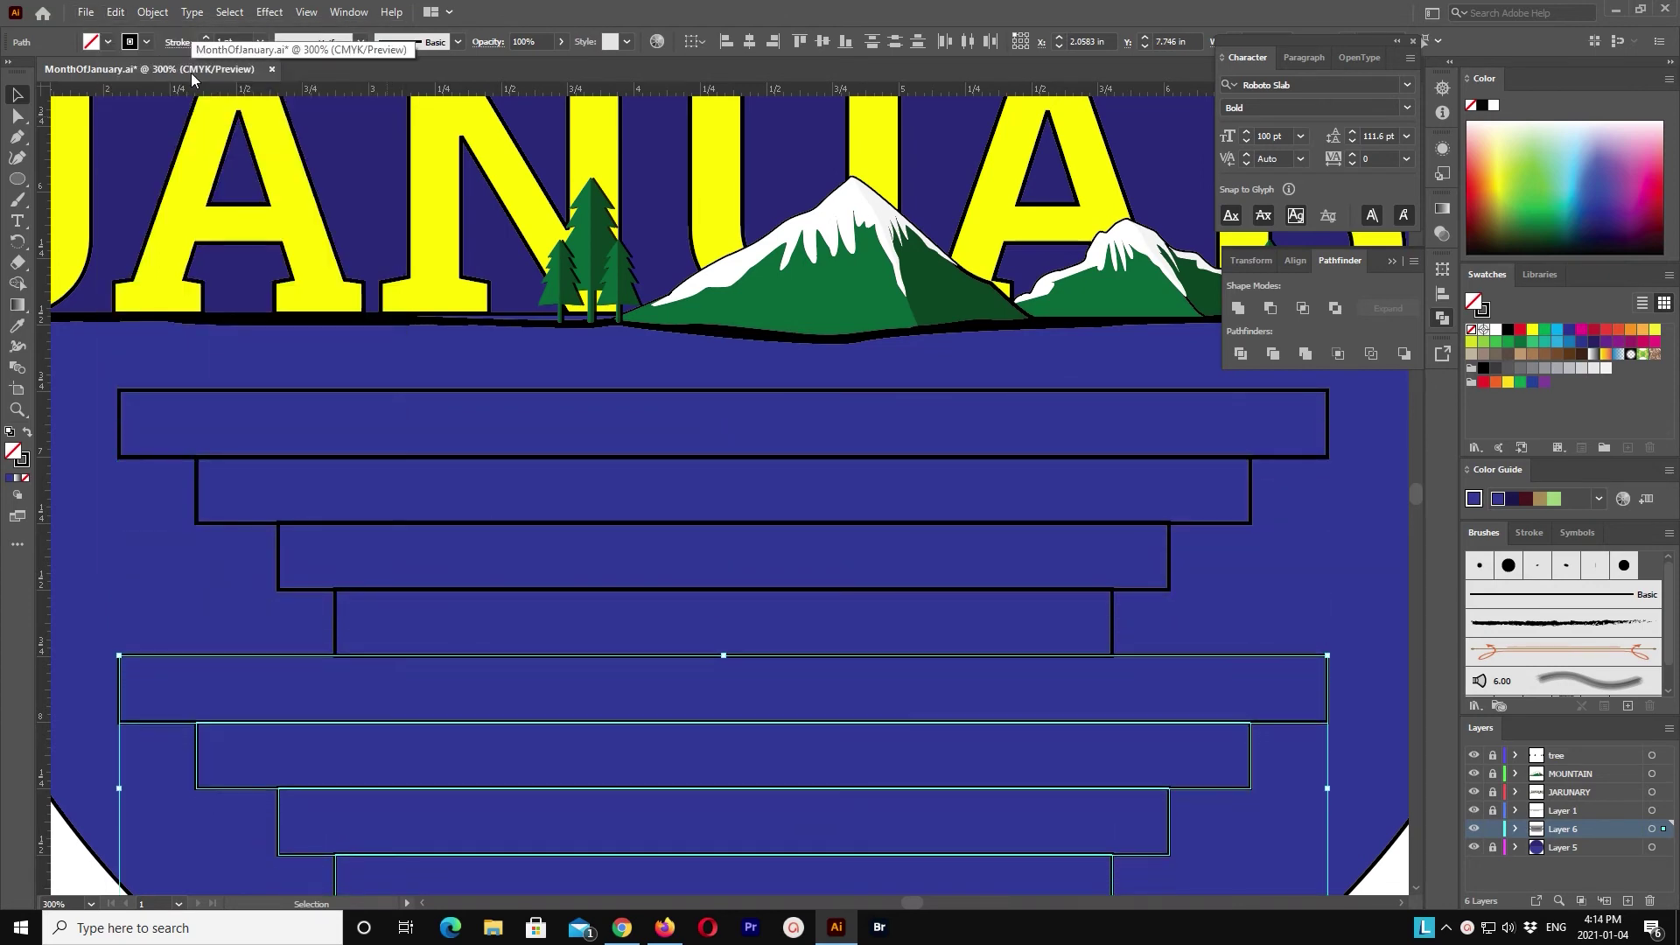
# Step: Set the lower stack's final width and narrow the widened third bar evenly
pyautogui.scroll(-3, 908, 435)
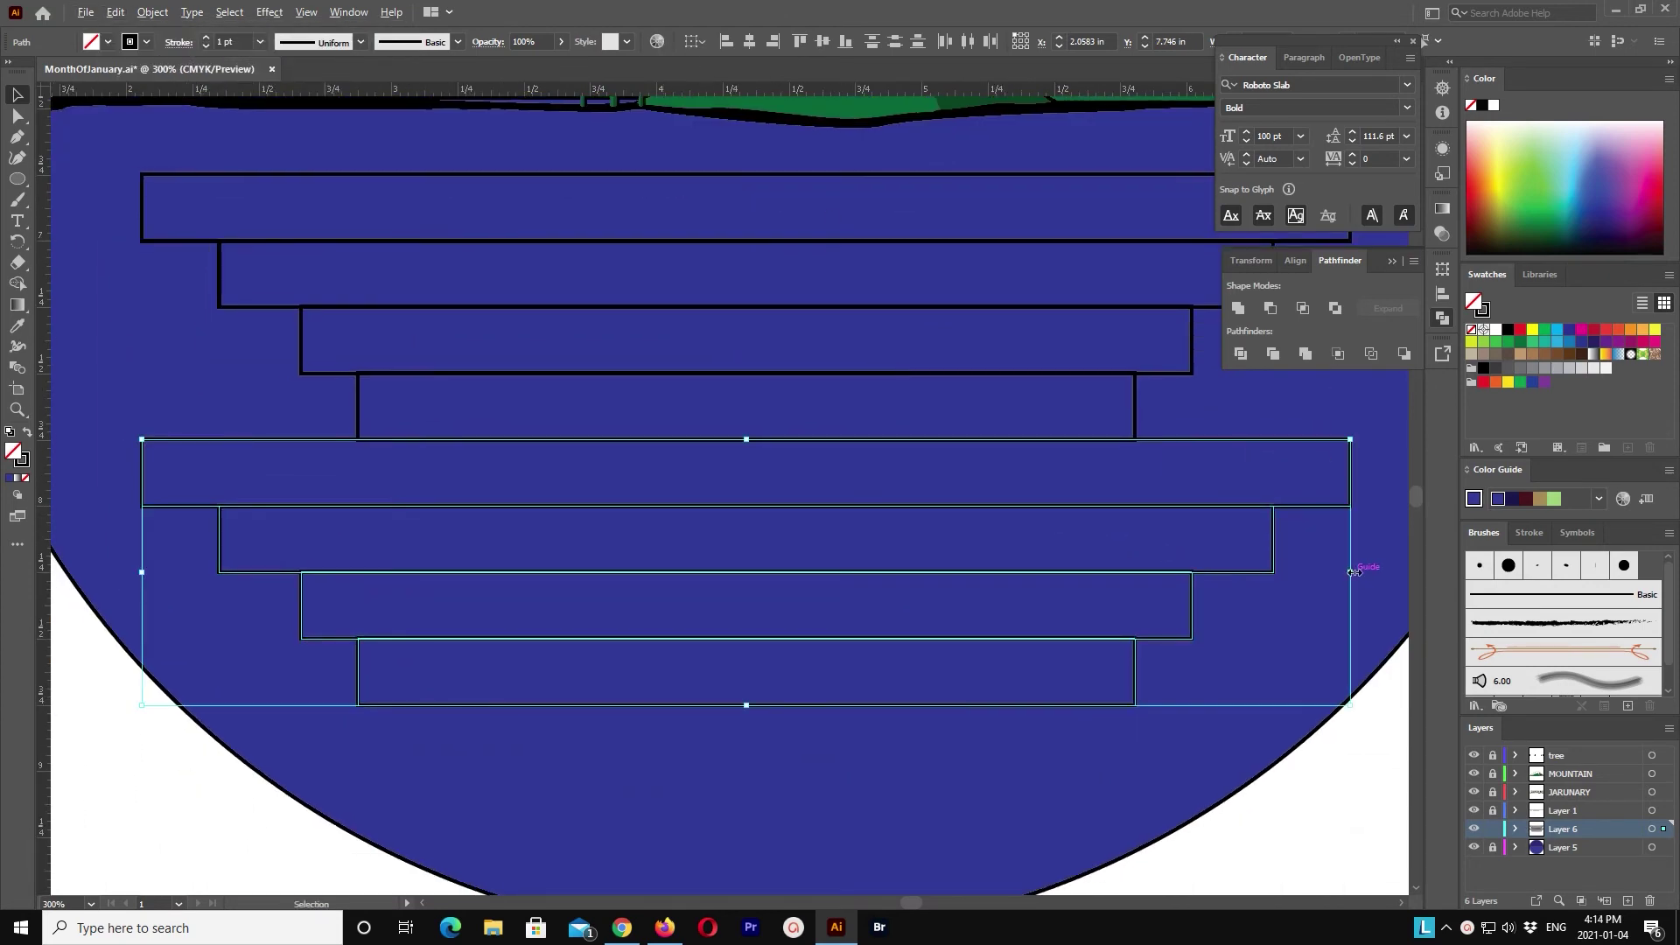
pyautogui.moveTo(1354, 571); pyautogui.dragTo(1260, 570)
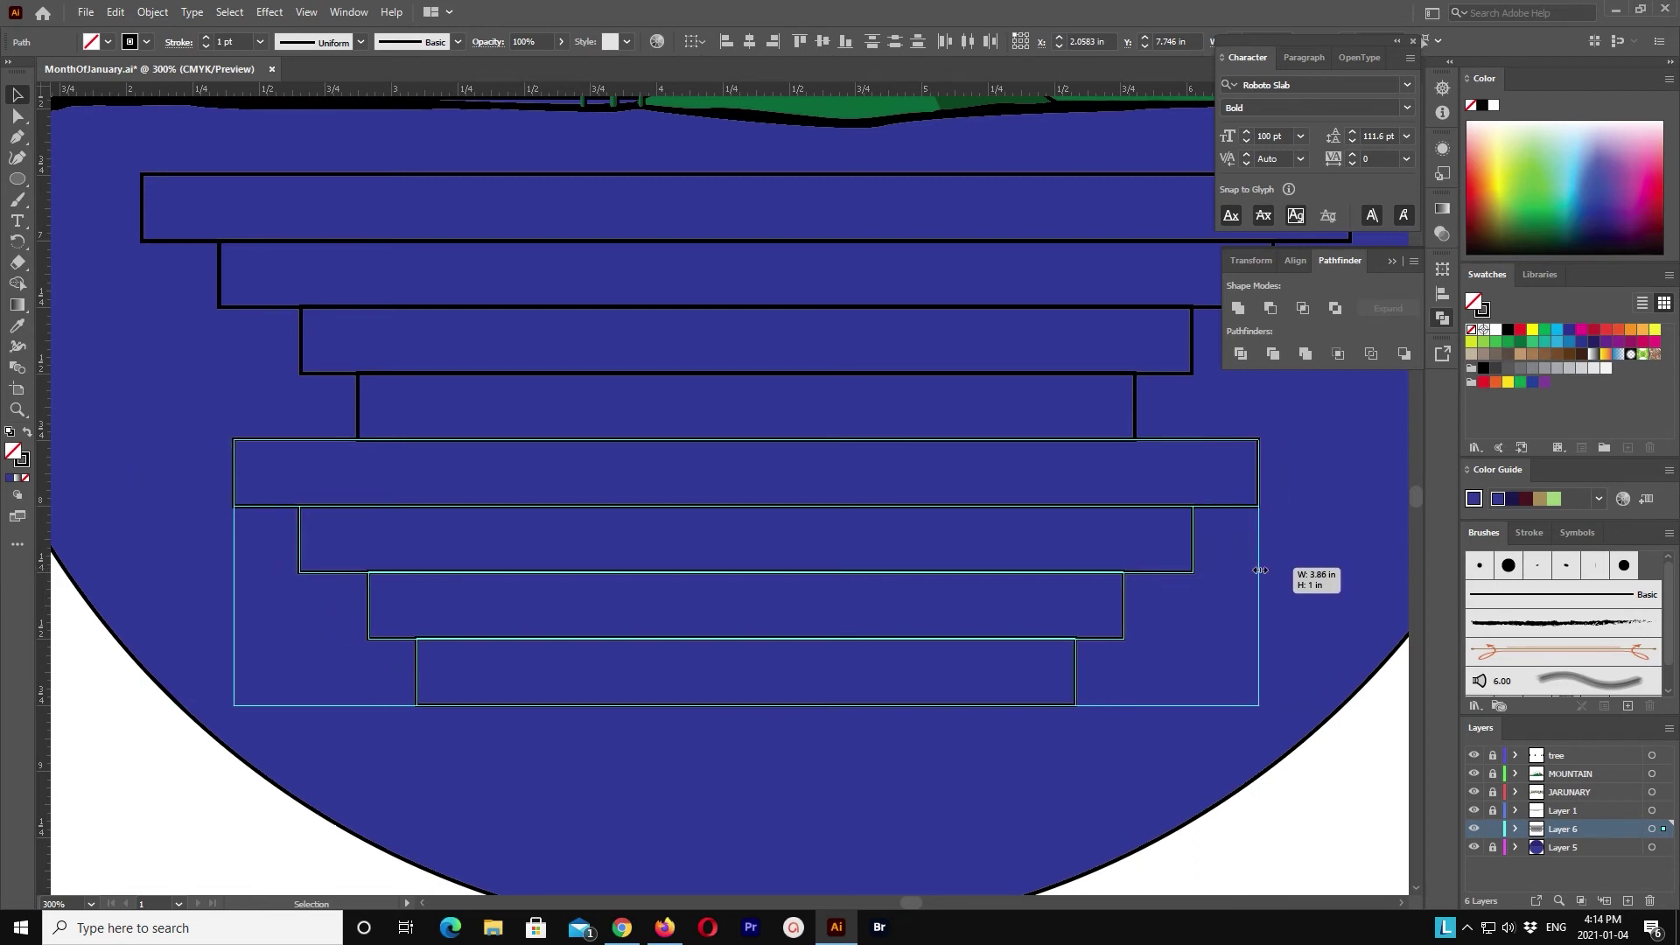
pyautogui.moveTo(1260, 570); pyautogui.dragTo(1295, 571)
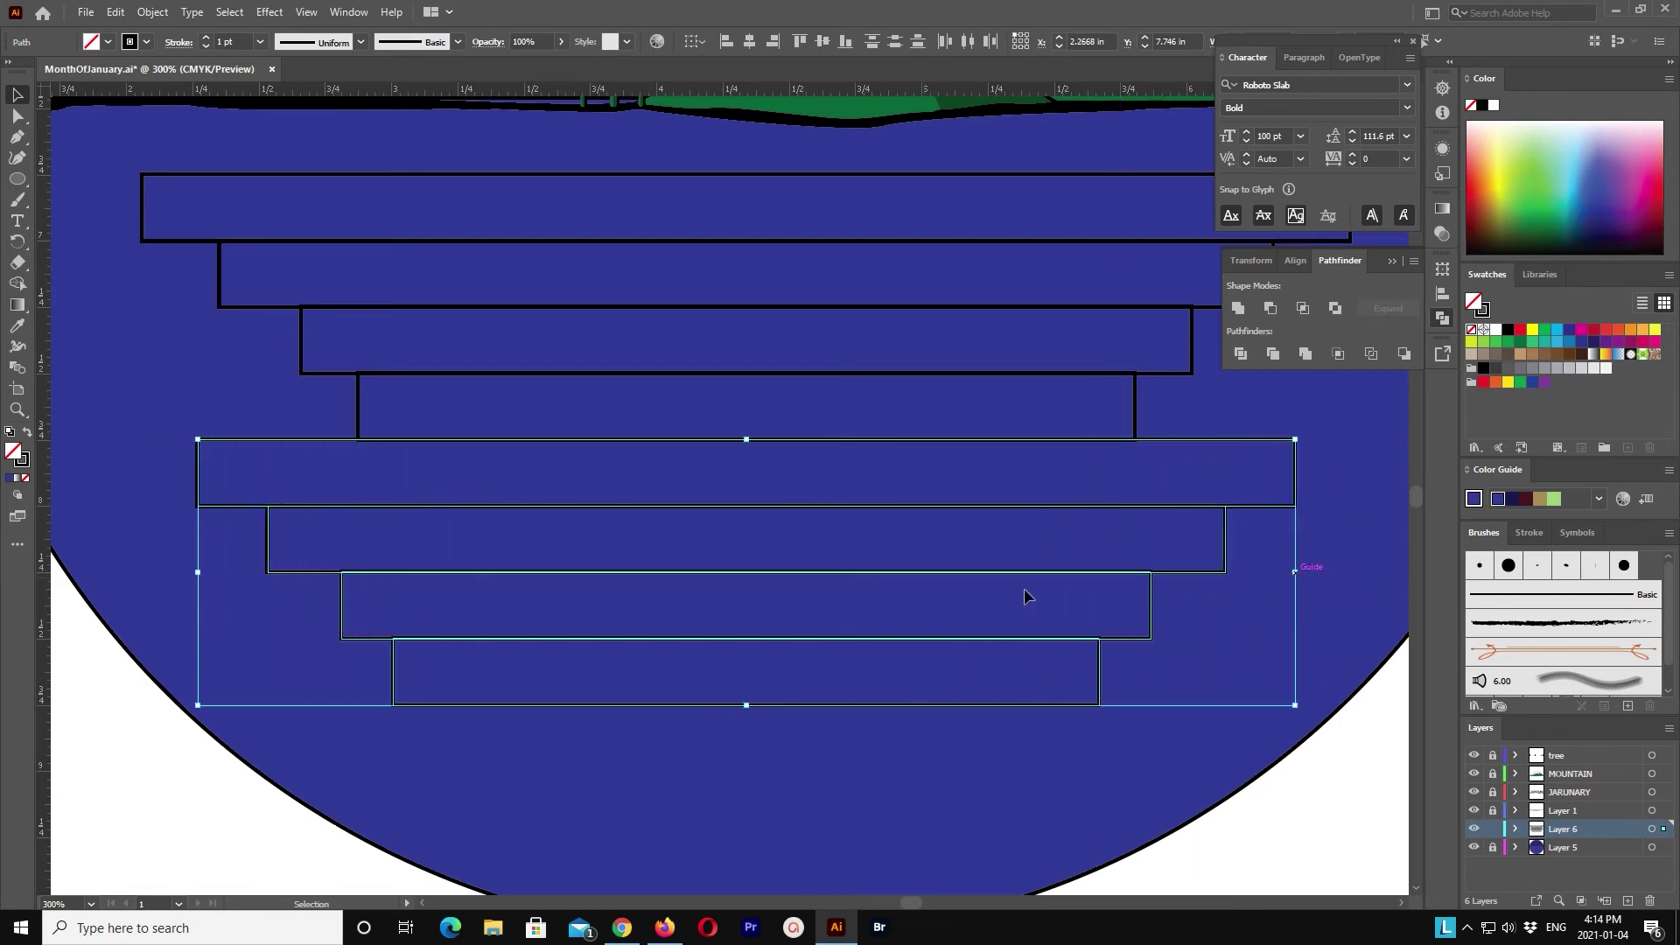
pyautogui.click(306, 364)
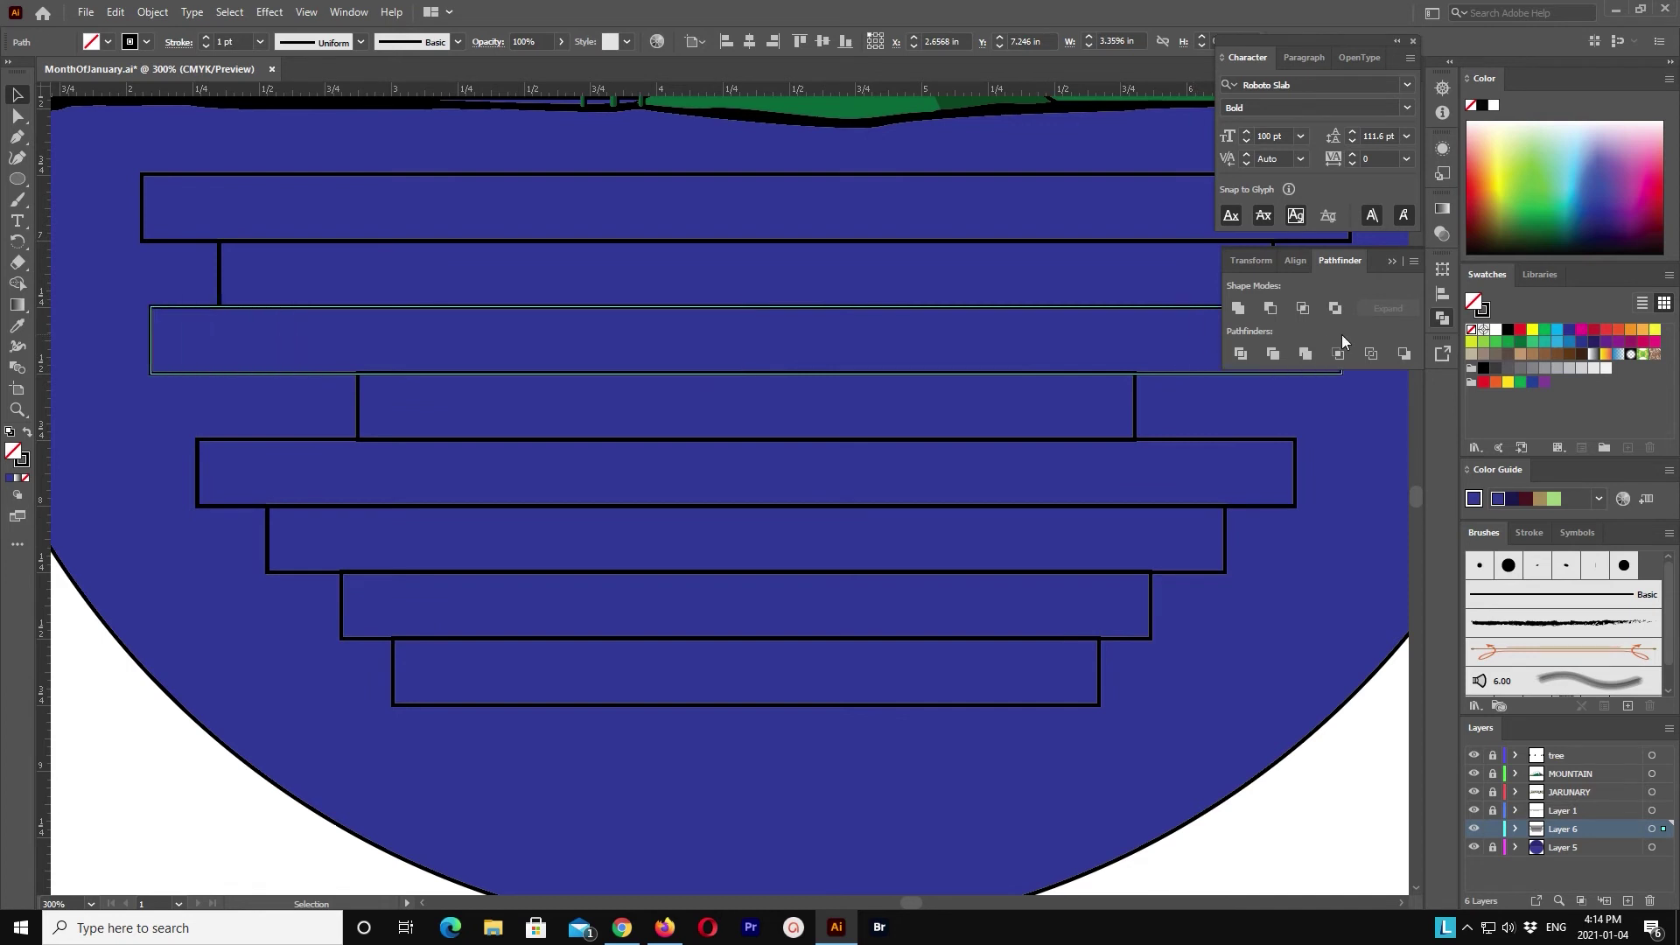
pyautogui.moveTo(1198, 348); pyautogui.dragTo(1409, 333)
pyautogui.hotkey('ctrl', '-')
pyautogui.press('a')
pyautogui.press('v')
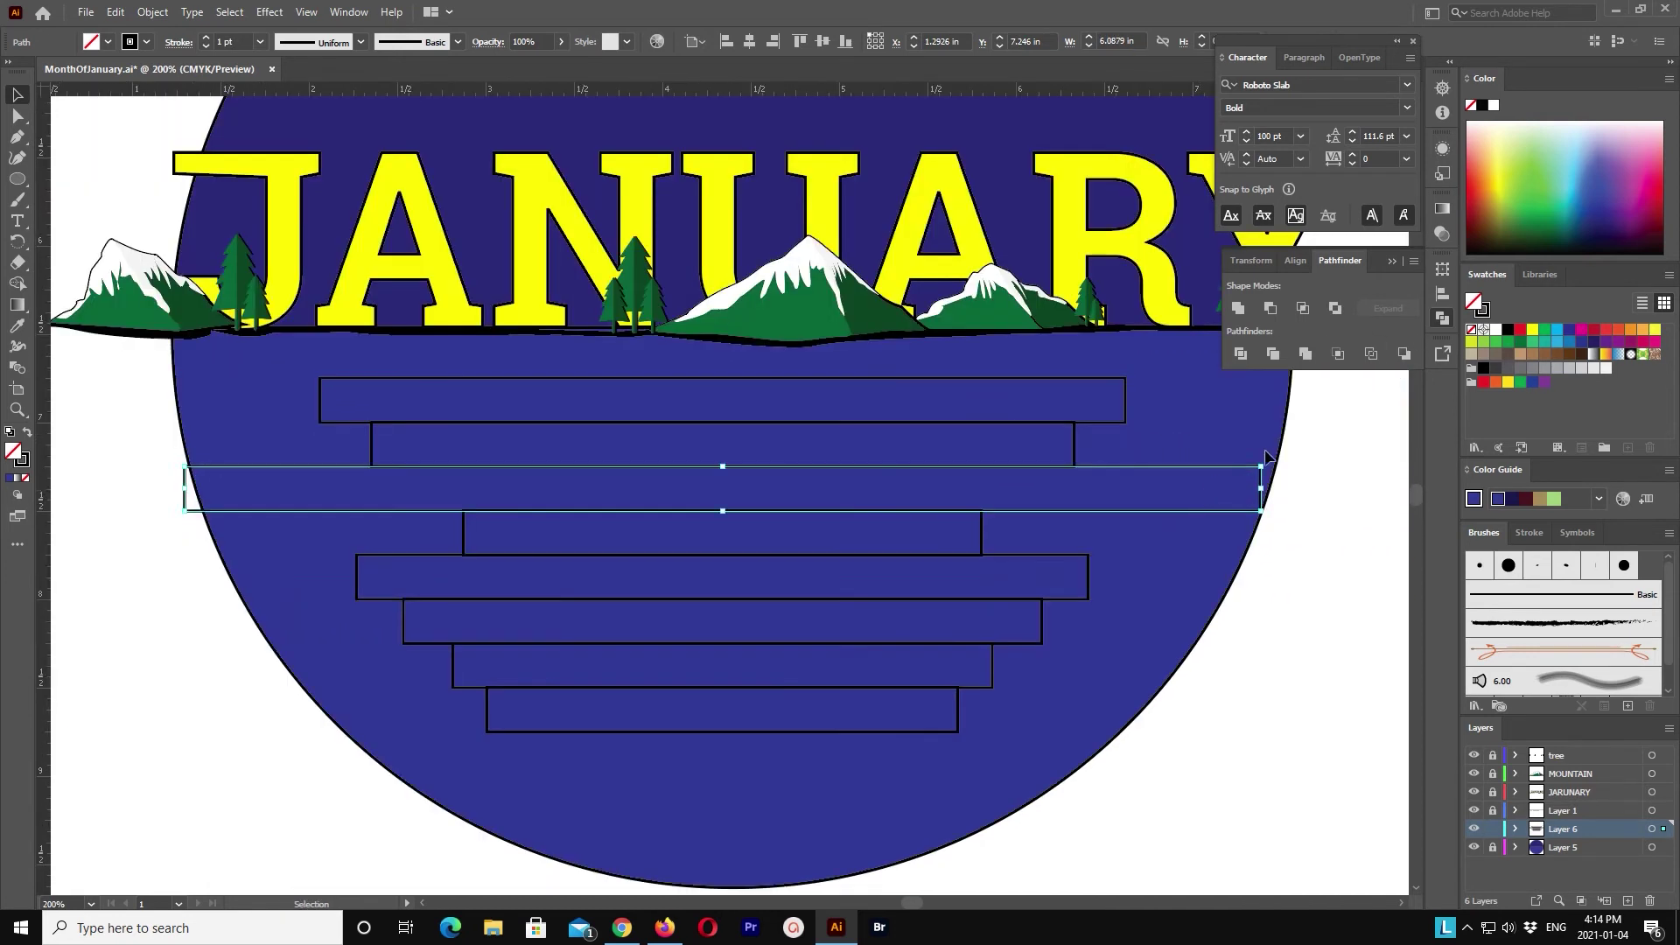
pyautogui.moveTo(1261, 488); pyautogui.dragTo(1161, 488)
# Step: Resize and offset the top, second, fourth, fifth and sixth bars into a stagger
pyautogui.click(954, 385)
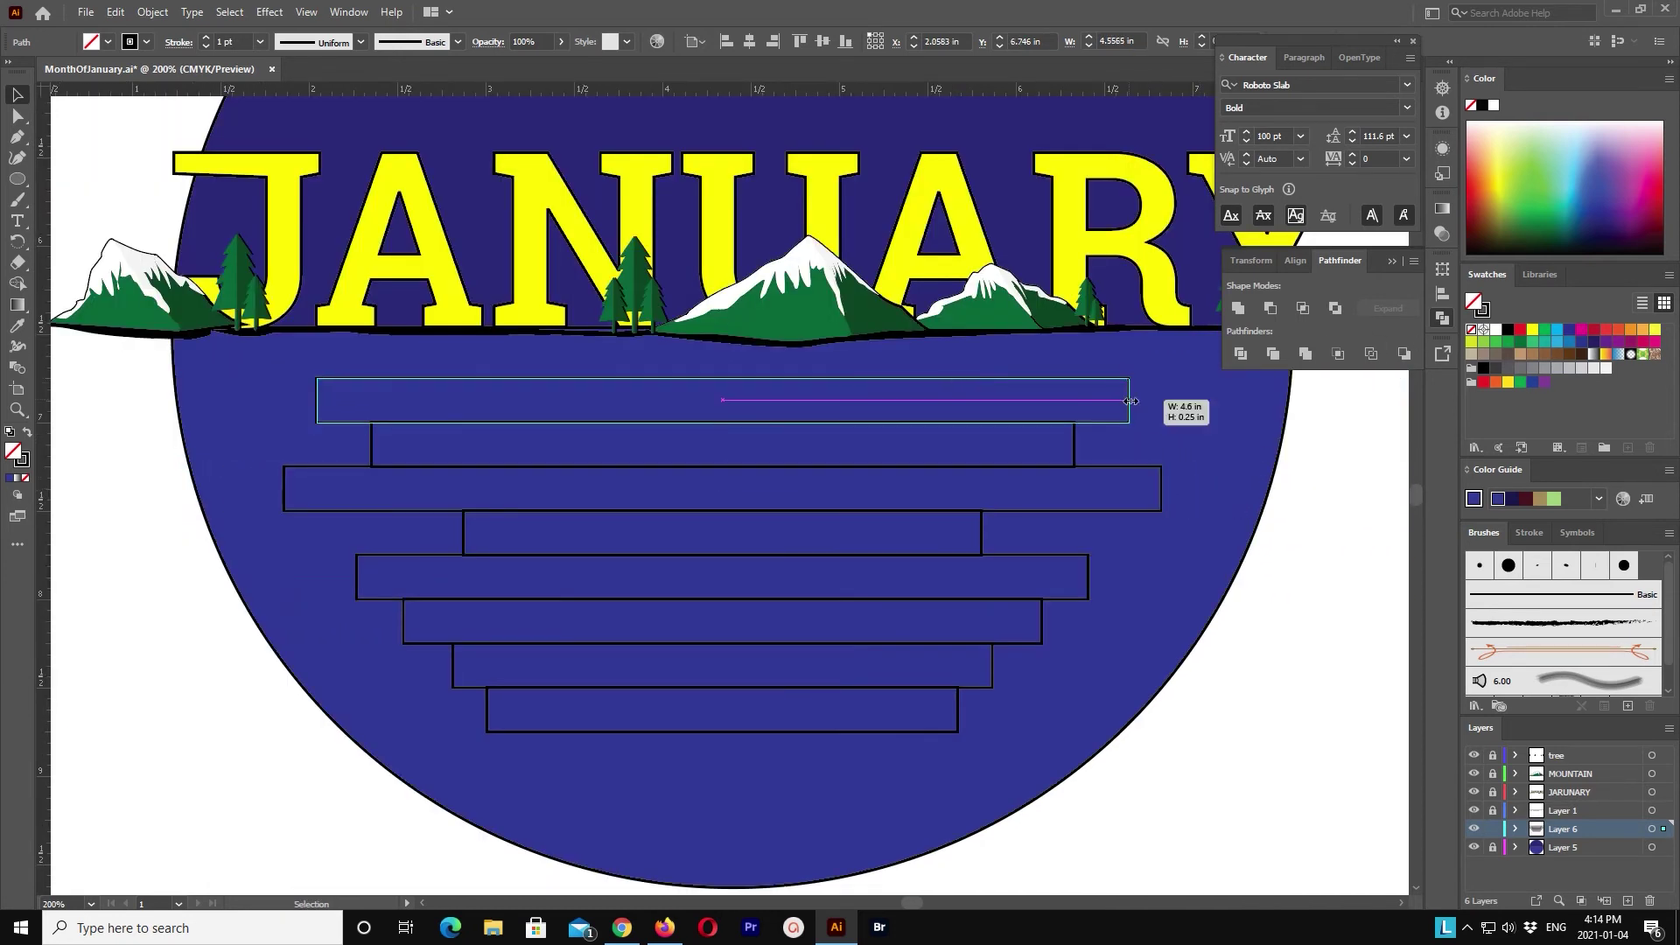
pyautogui.moveTo(1126, 400)
pyautogui.mouseDown()
pyautogui.moveTo(1027, 400)
pyautogui.moveTo(1087, 444)
pyautogui.mouseUp()
pyautogui.click(1075, 446)
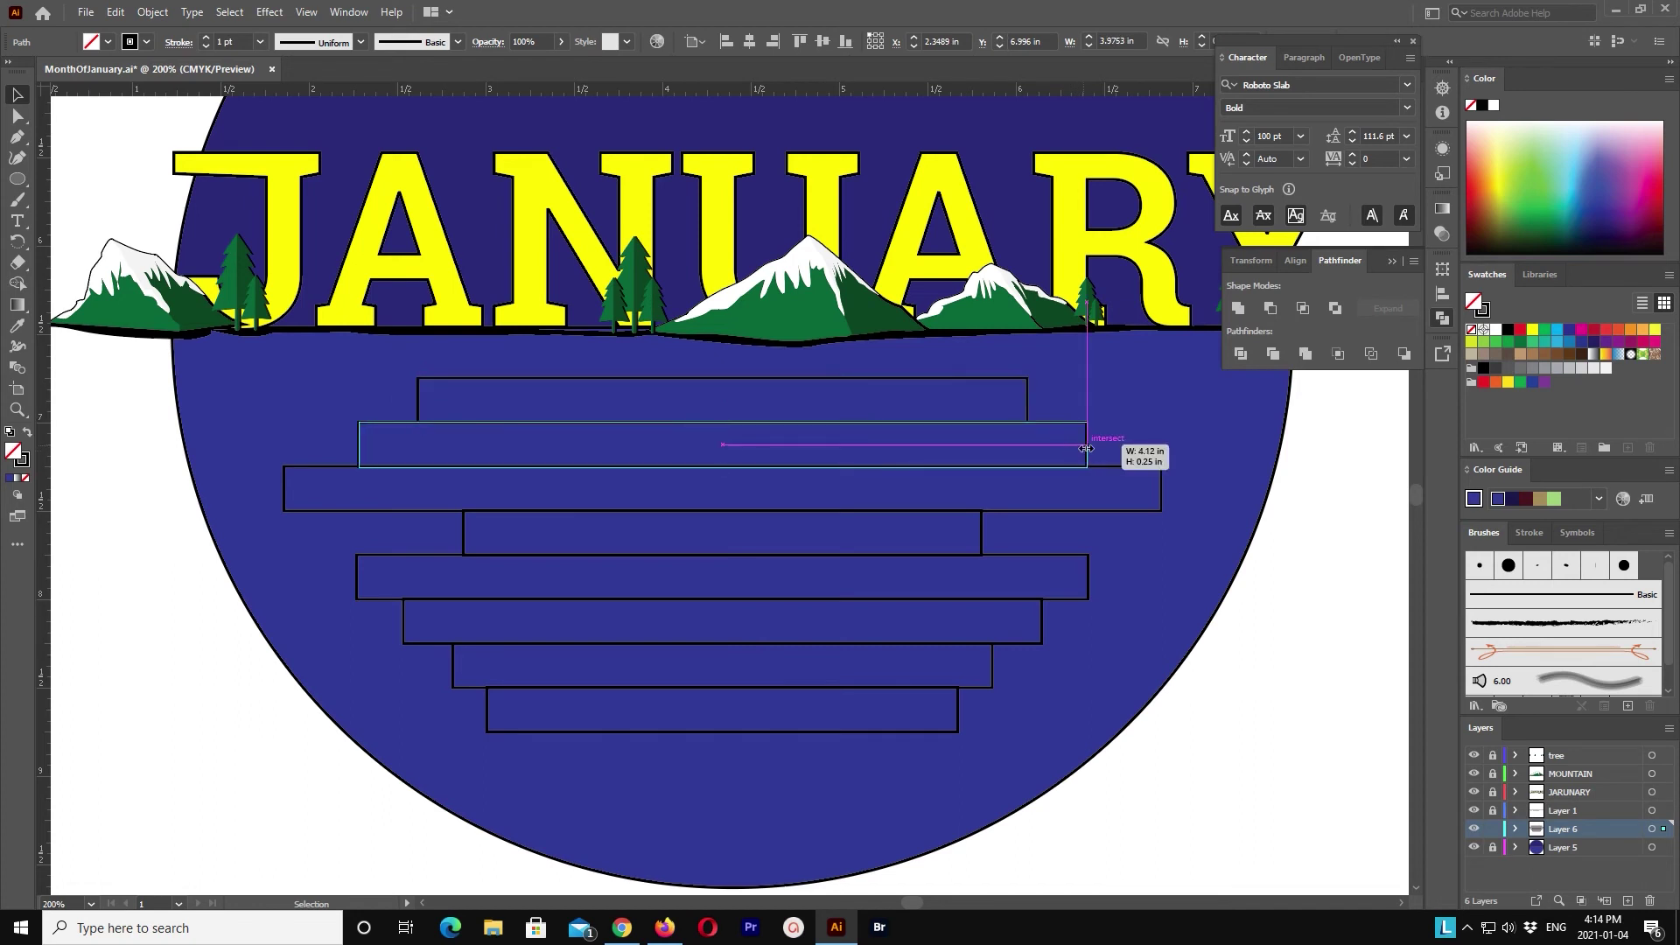
pyautogui.click(985, 541)
pyautogui.moveTo(982, 532)
pyautogui.mouseDown()
pyautogui.moveTo(1095, 526)
pyautogui.moveTo(951, 530)
pyautogui.mouseUp()
pyautogui.click(1086, 556)
pyautogui.moveTo(1088, 577); pyautogui.dragTo(917, 595)
pyautogui.hotkey('shift', 'Right')
pyautogui.hotkey('shift', 'Right')
pyautogui.hotkey('shift', 'Right')
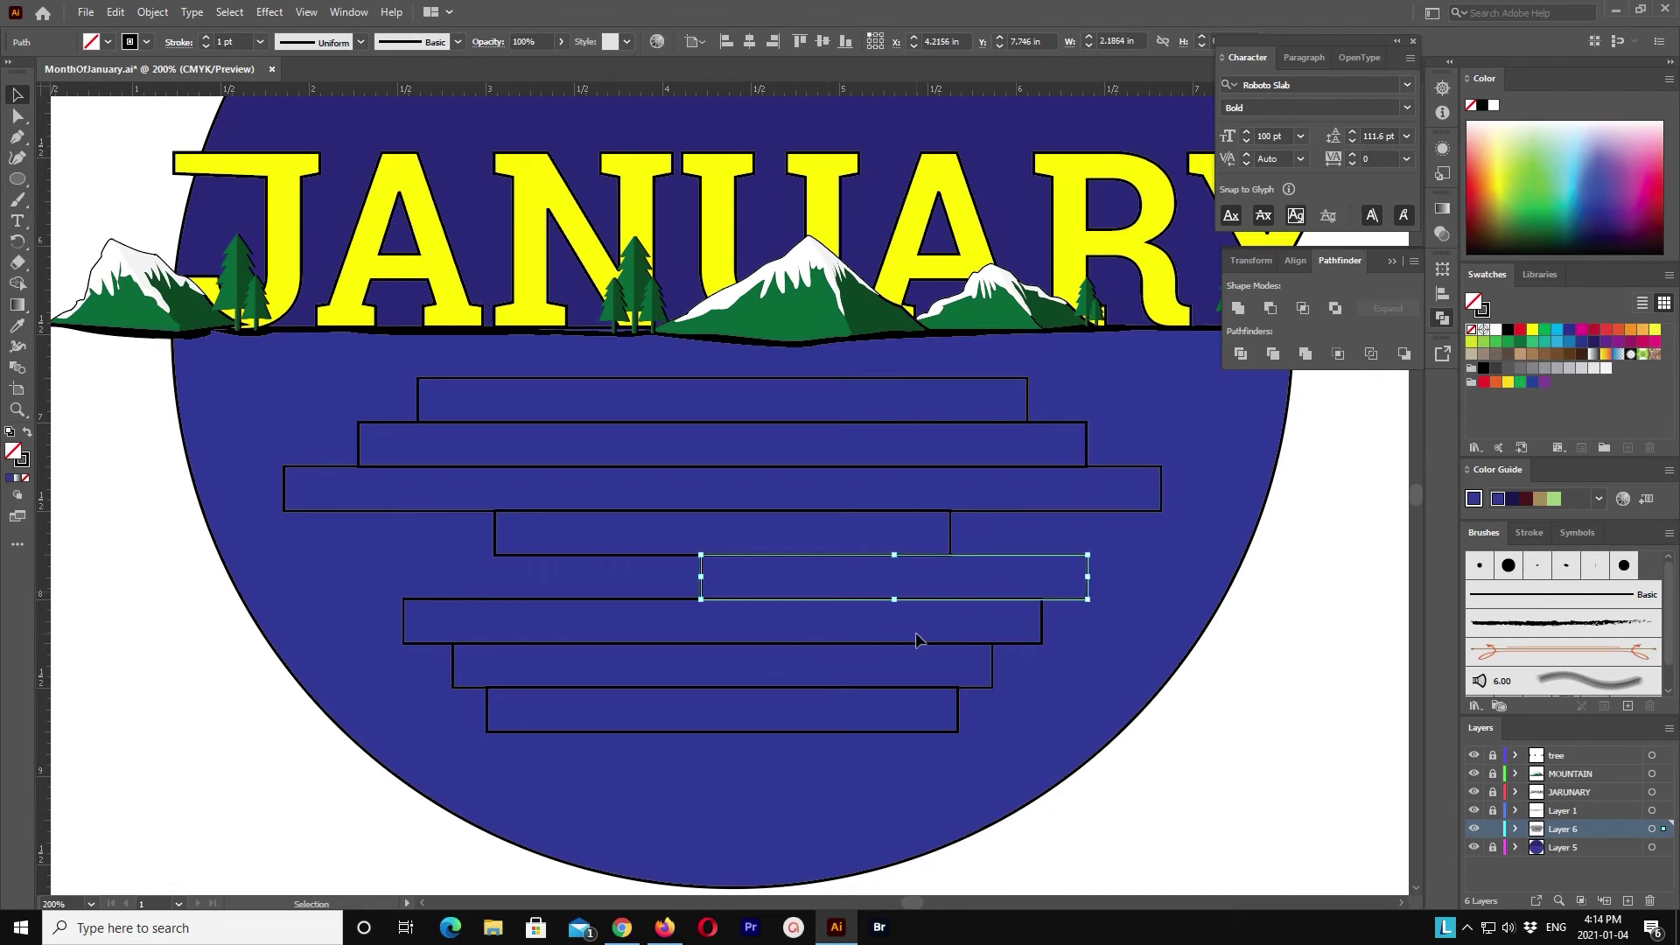
pyautogui.click(916, 640)
pyautogui.moveTo(1043, 620); pyautogui.dragTo(995, 624)
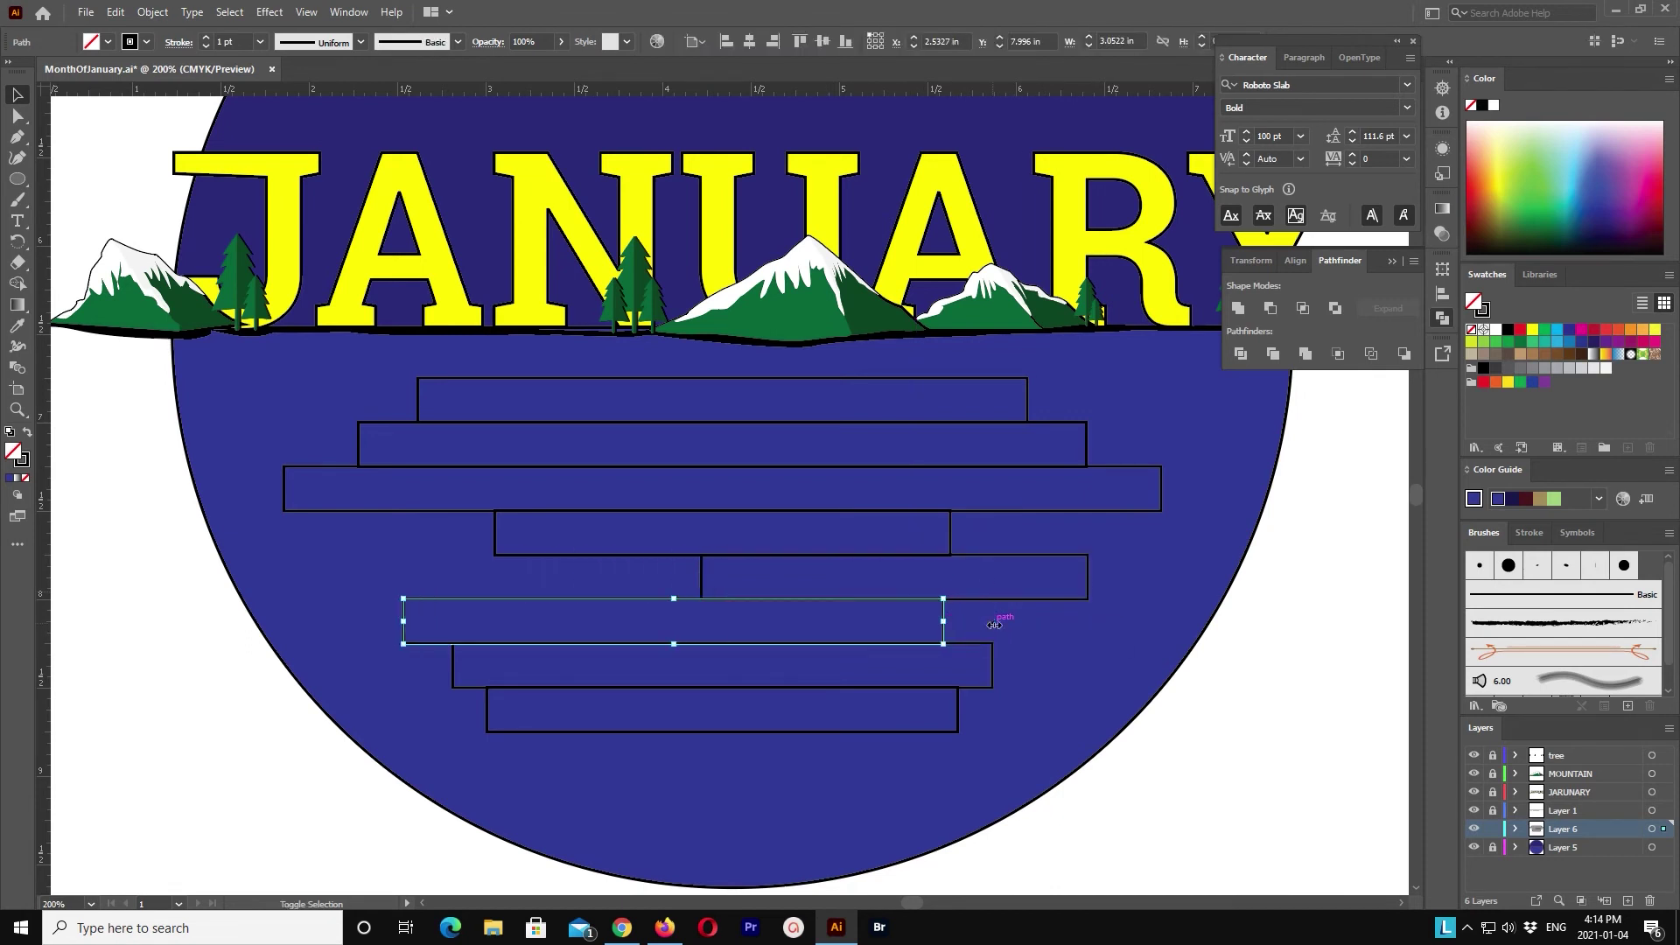
pyautogui.hotkey('shift', 'Left')
pyautogui.hotkey('shift', 'Left')
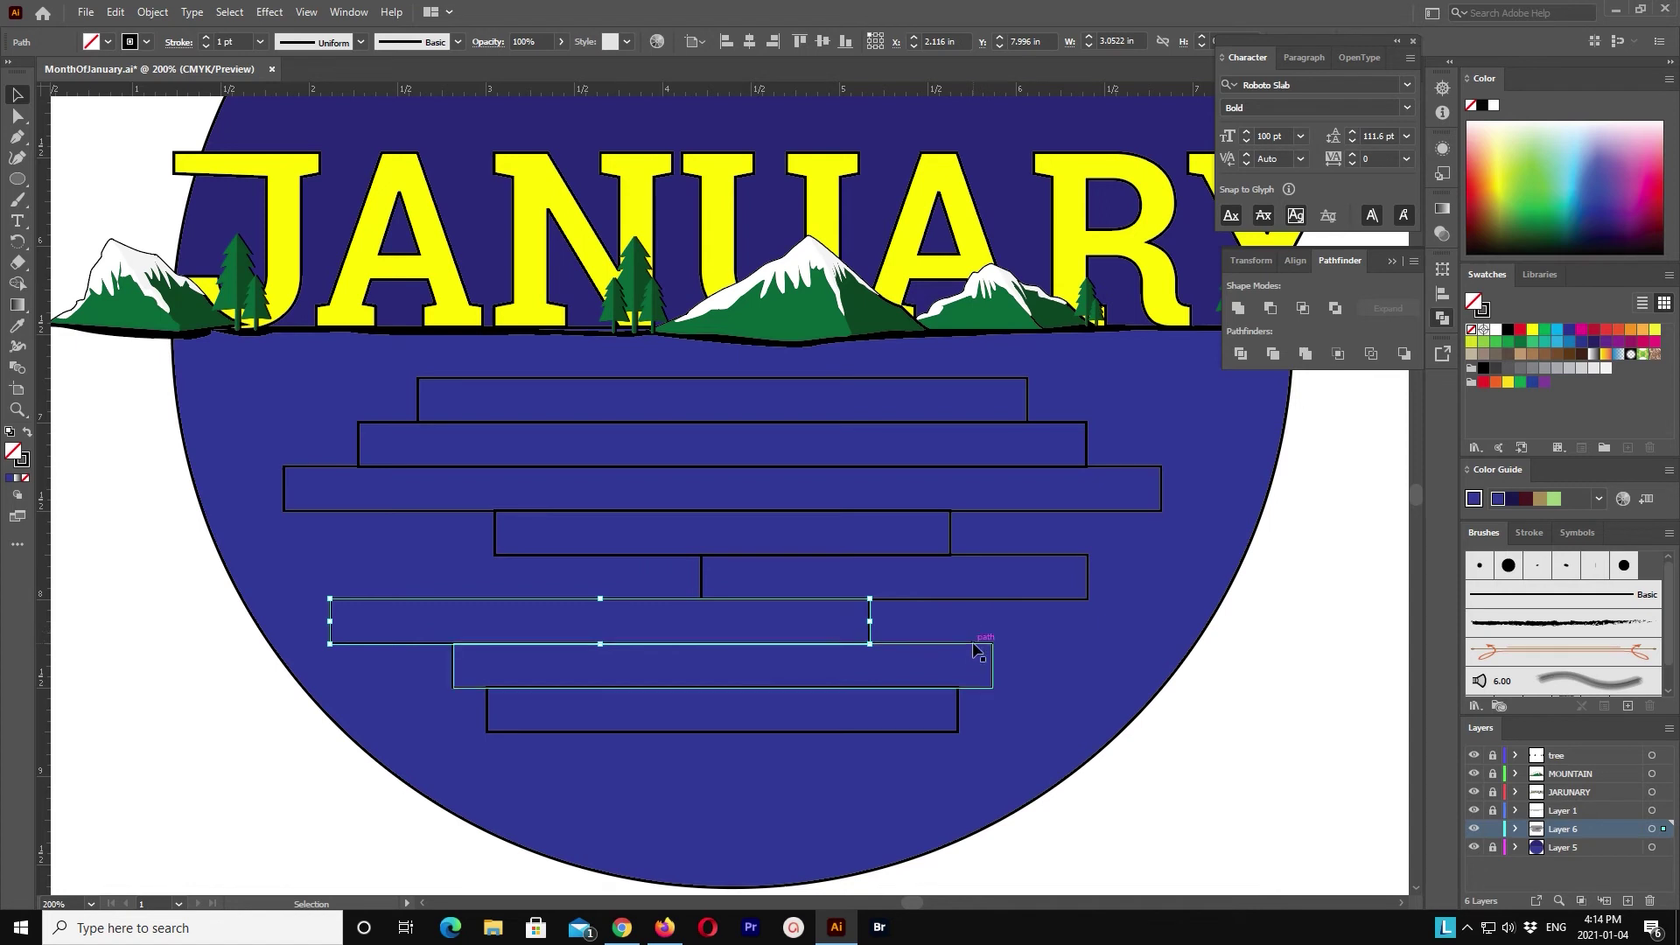
# Step: Shorten the seventh rectangle from its left side
pyautogui.click(977, 652)
pyautogui.hotkey('shift', 'Right')
pyautogui.hotkey('shift', 'Right')
pyautogui.hotkey('shift', 'Right')
pyautogui.hotkey('shift', 'Right')
pyautogui.moveTo(545, 672); pyautogui.dragTo(732, 672)
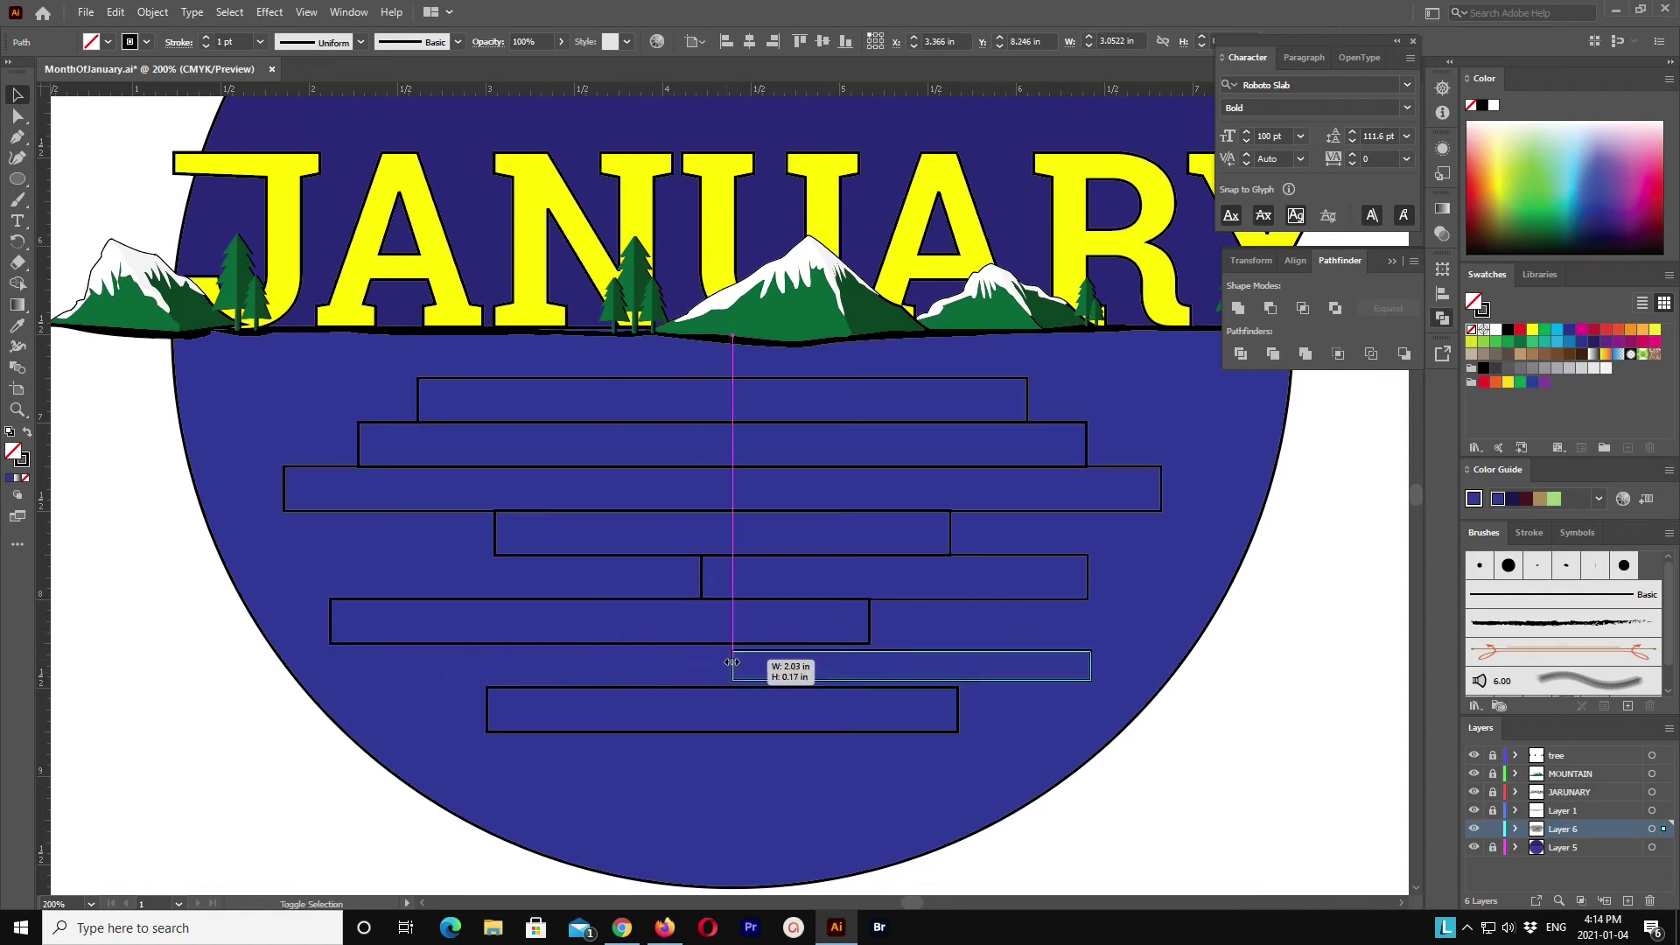
pyautogui.hotkey('ctrl', 'z')
pyautogui.press('a')
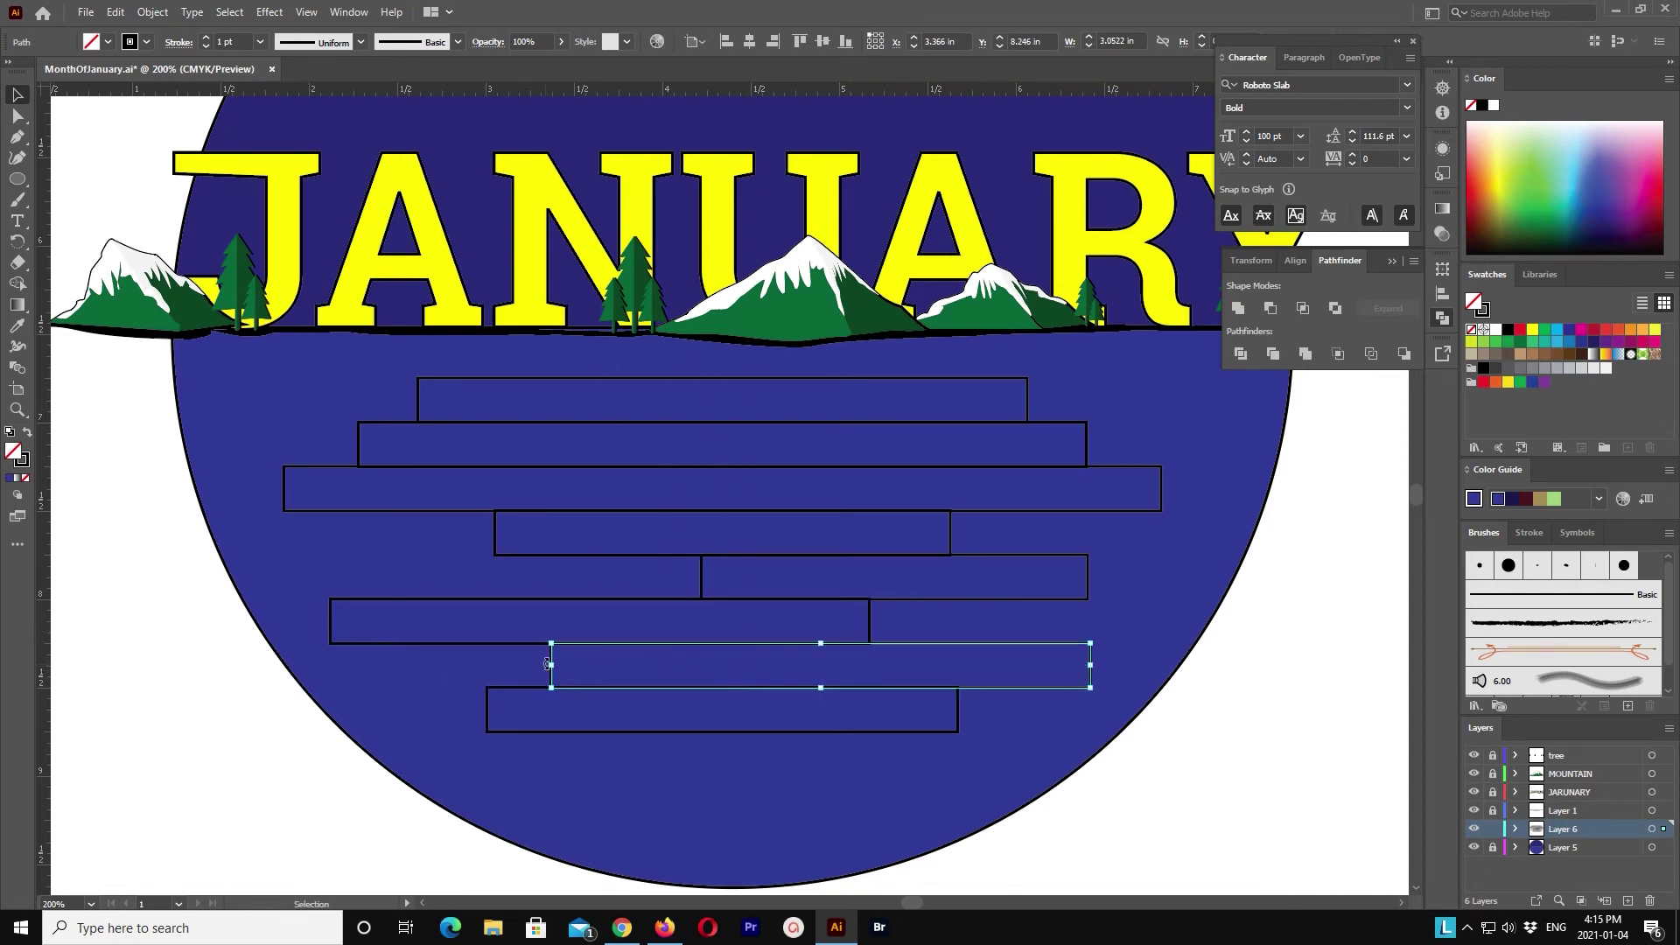
pyautogui.moveTo(547, 665); pyautogui.dragTo(745, 665)
# Step: Paste a copy of the bottom rectangle just below it and narrow it from the right
pyautogui.press('a')
pyautogui.click(604, 691)
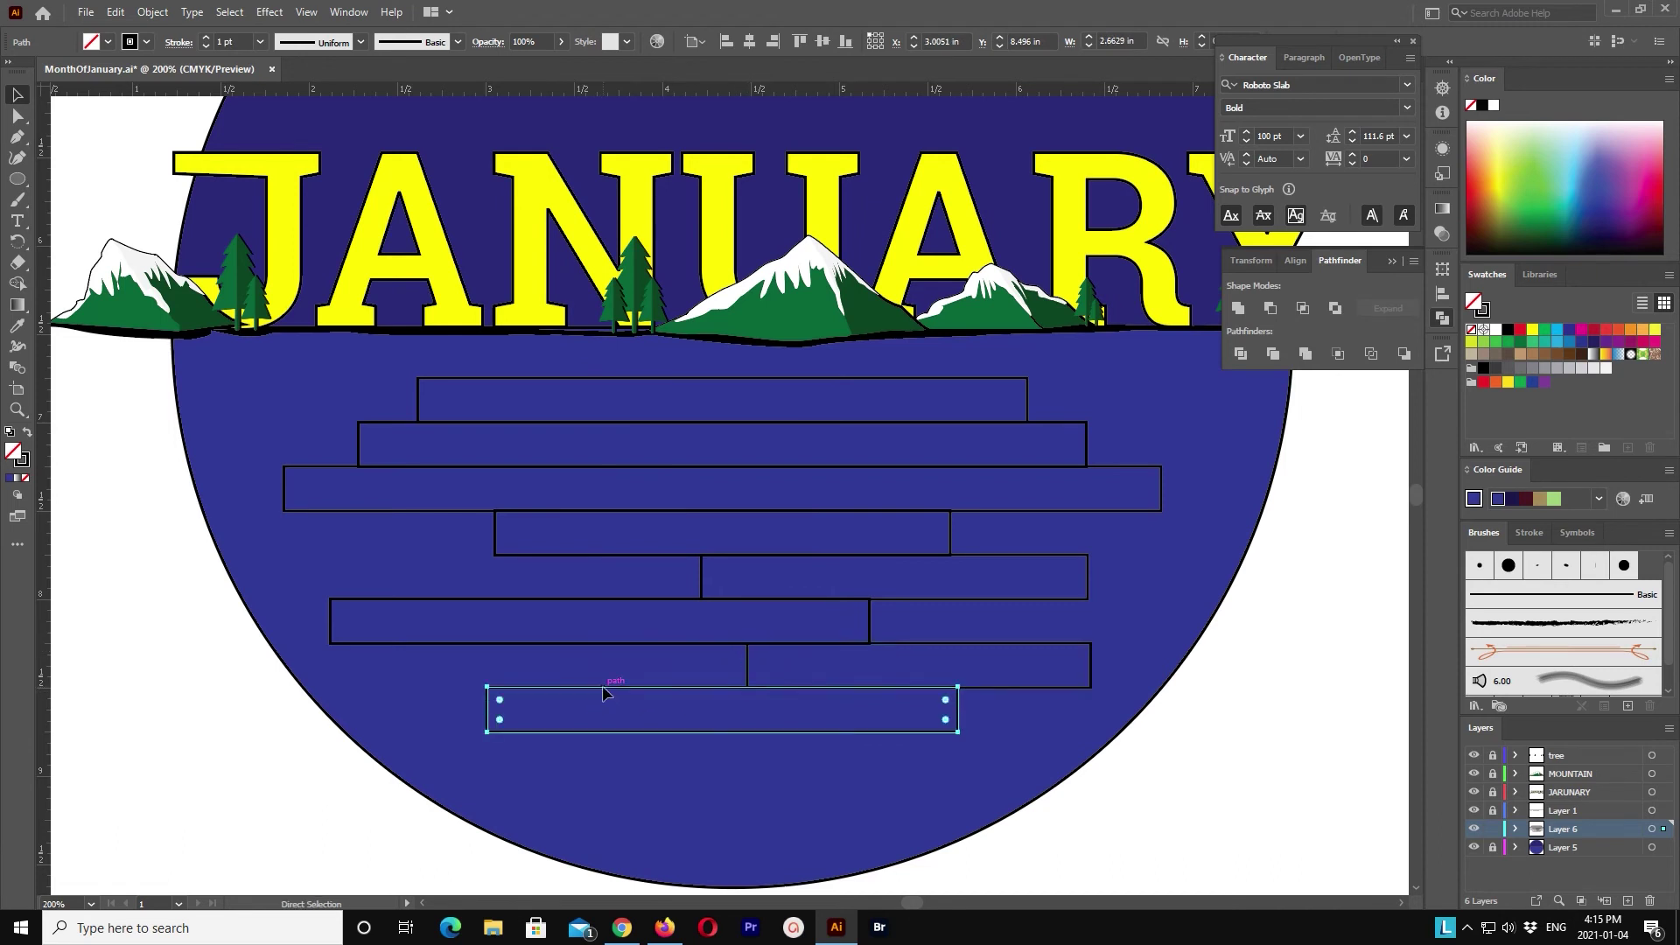
pyautogui.click(115, 11)
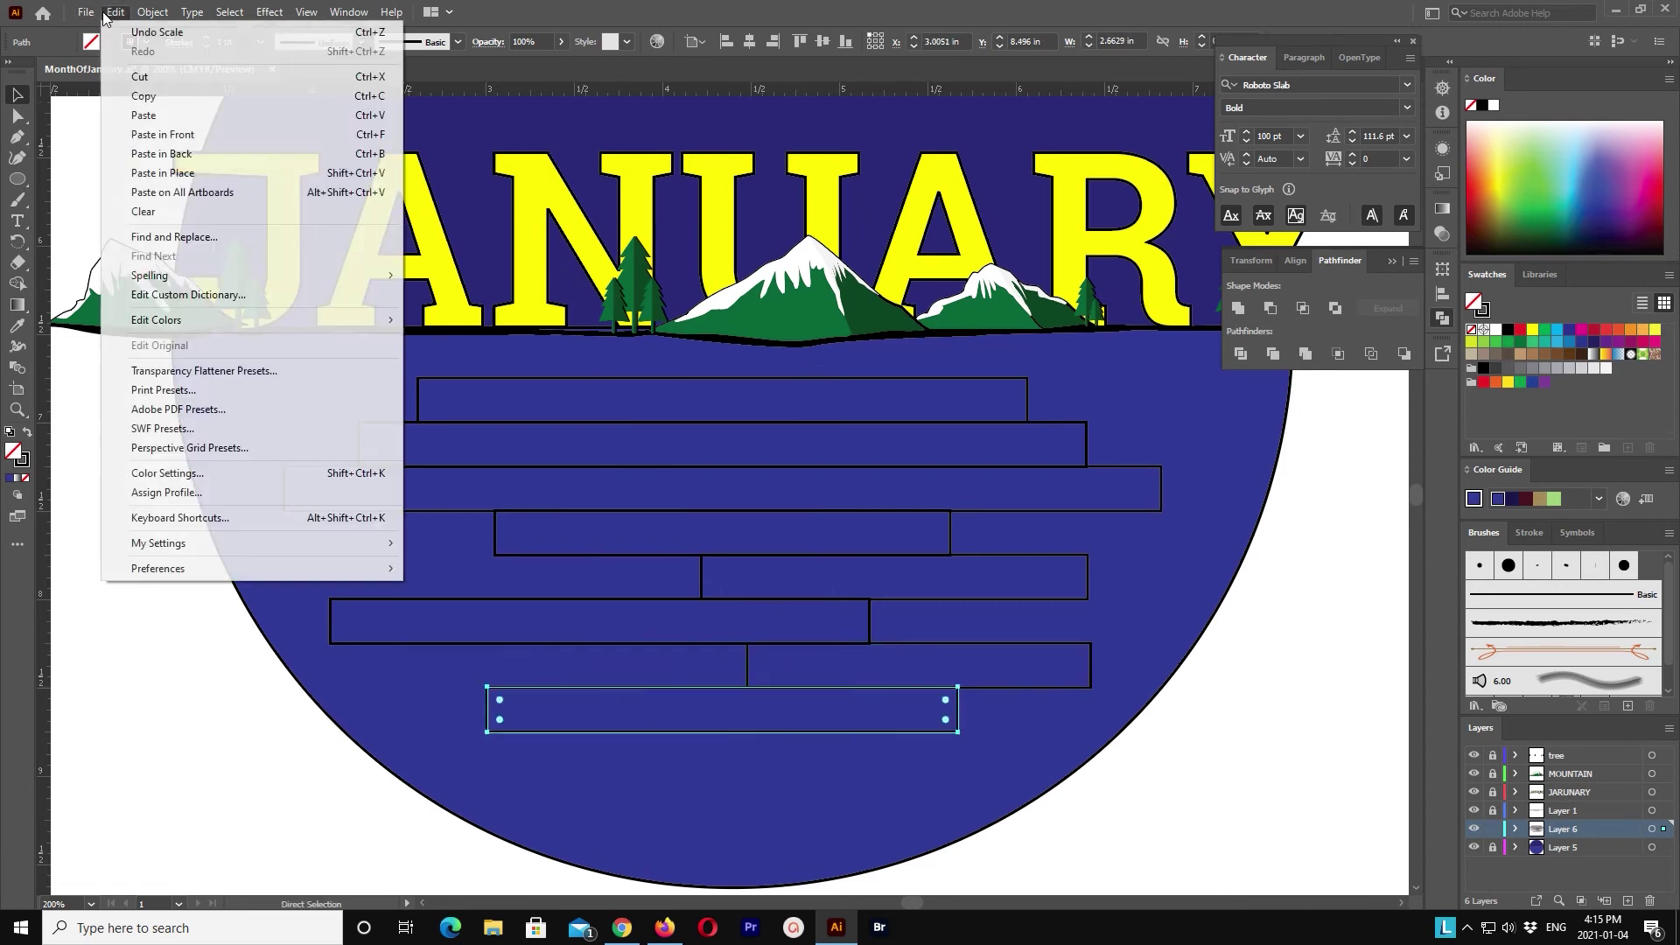
pyautogui.click(171, 128)
pyautogui.hotkey('shift', 'Down')
pyautogui.hotkey('shift', 'Down')
pyautogui.press('Up')
pyautogui.press('Up')
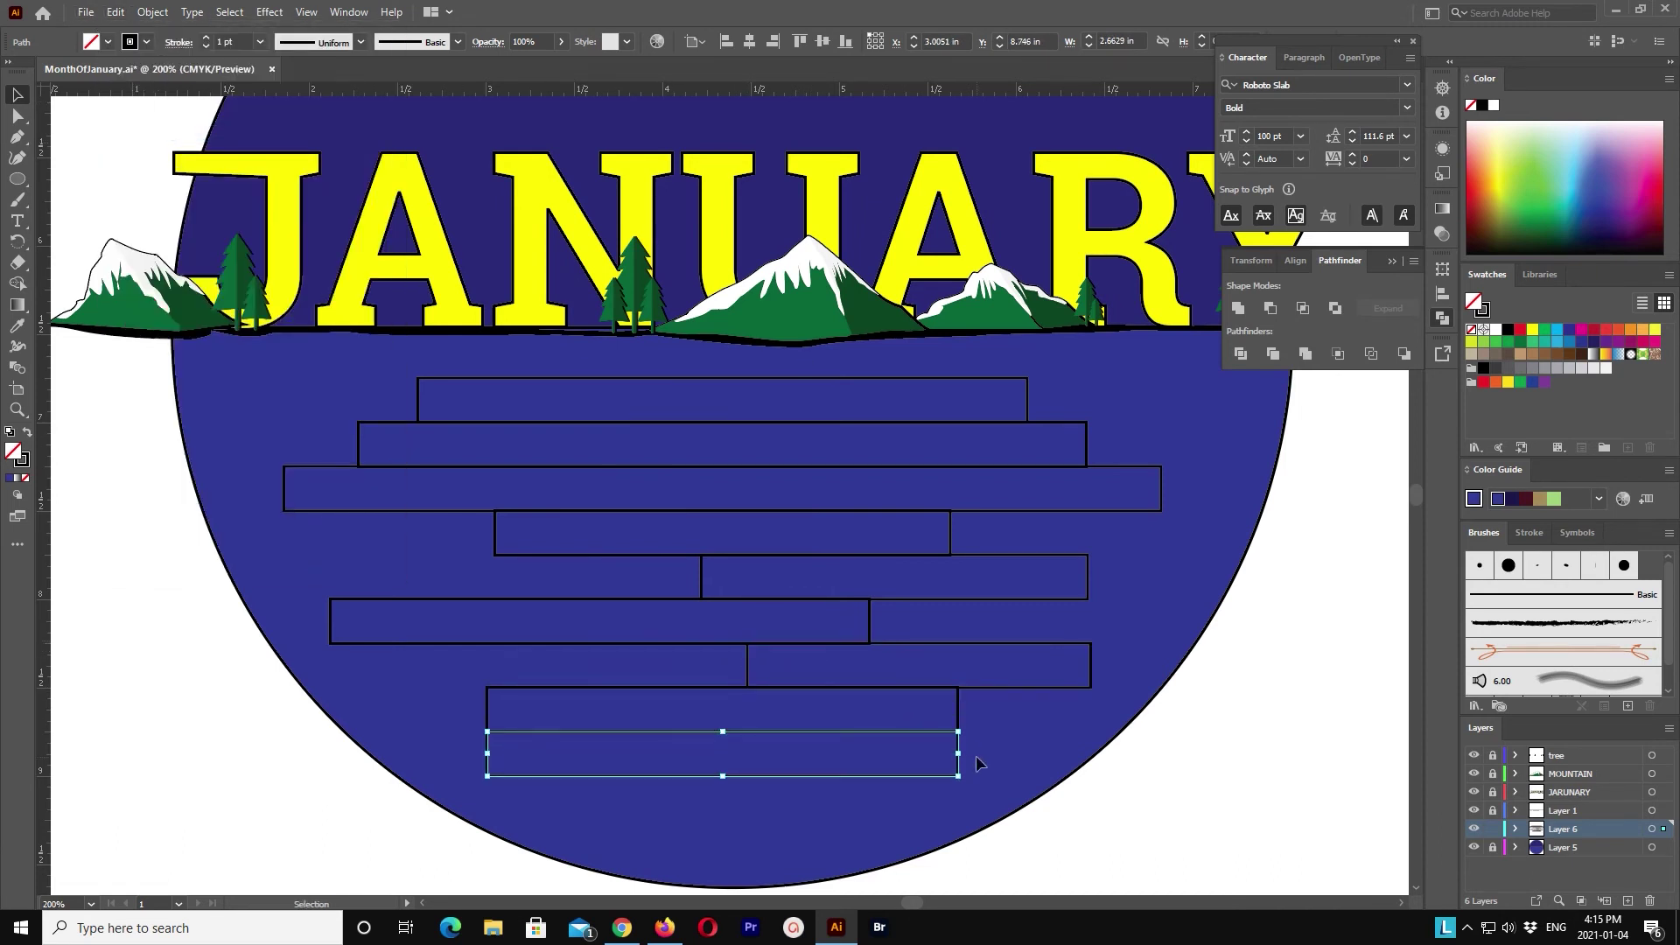
pyautogui.moveTo(960, 754); pyautogui.dragTo(880, 753)
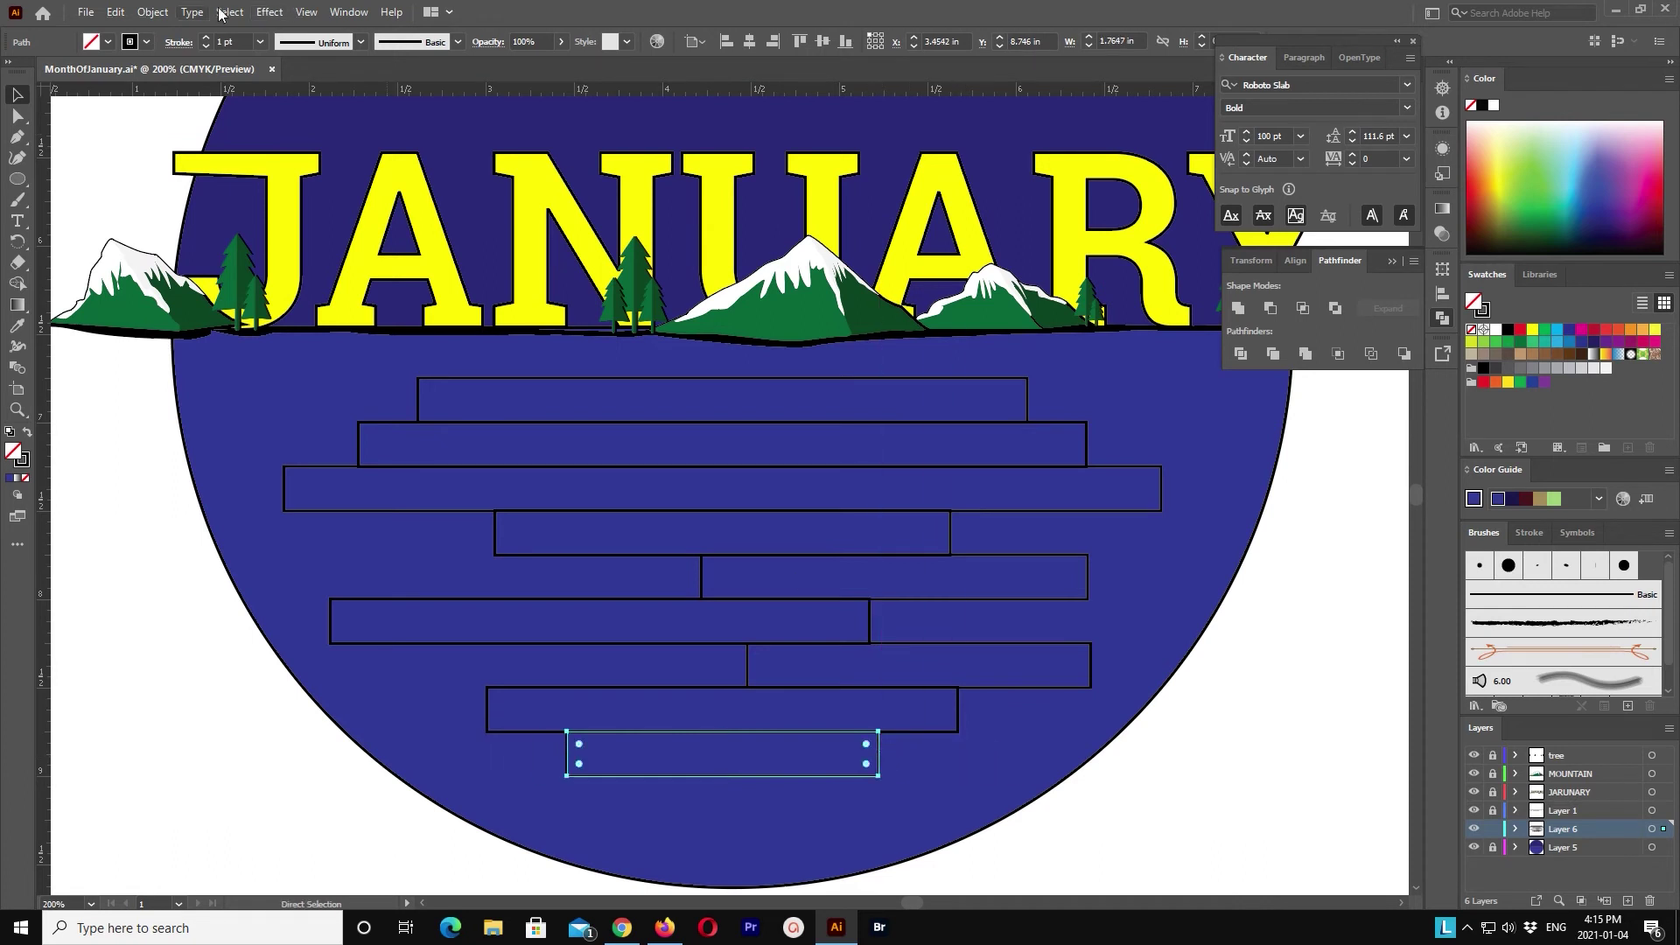
# Step: Add another rectangle underneath, shifted right and shortened from the left
pyautogui.click(114, 11)
pyautogui.click(171, 128)
pyautogui.hotkey('shift', 'Down')
pyautogui.hotkey('shift', 'Down')
pyautogui.press('Up')
pyautogui.press('Up')
pyautogui.hotkey('shift', 'Right')
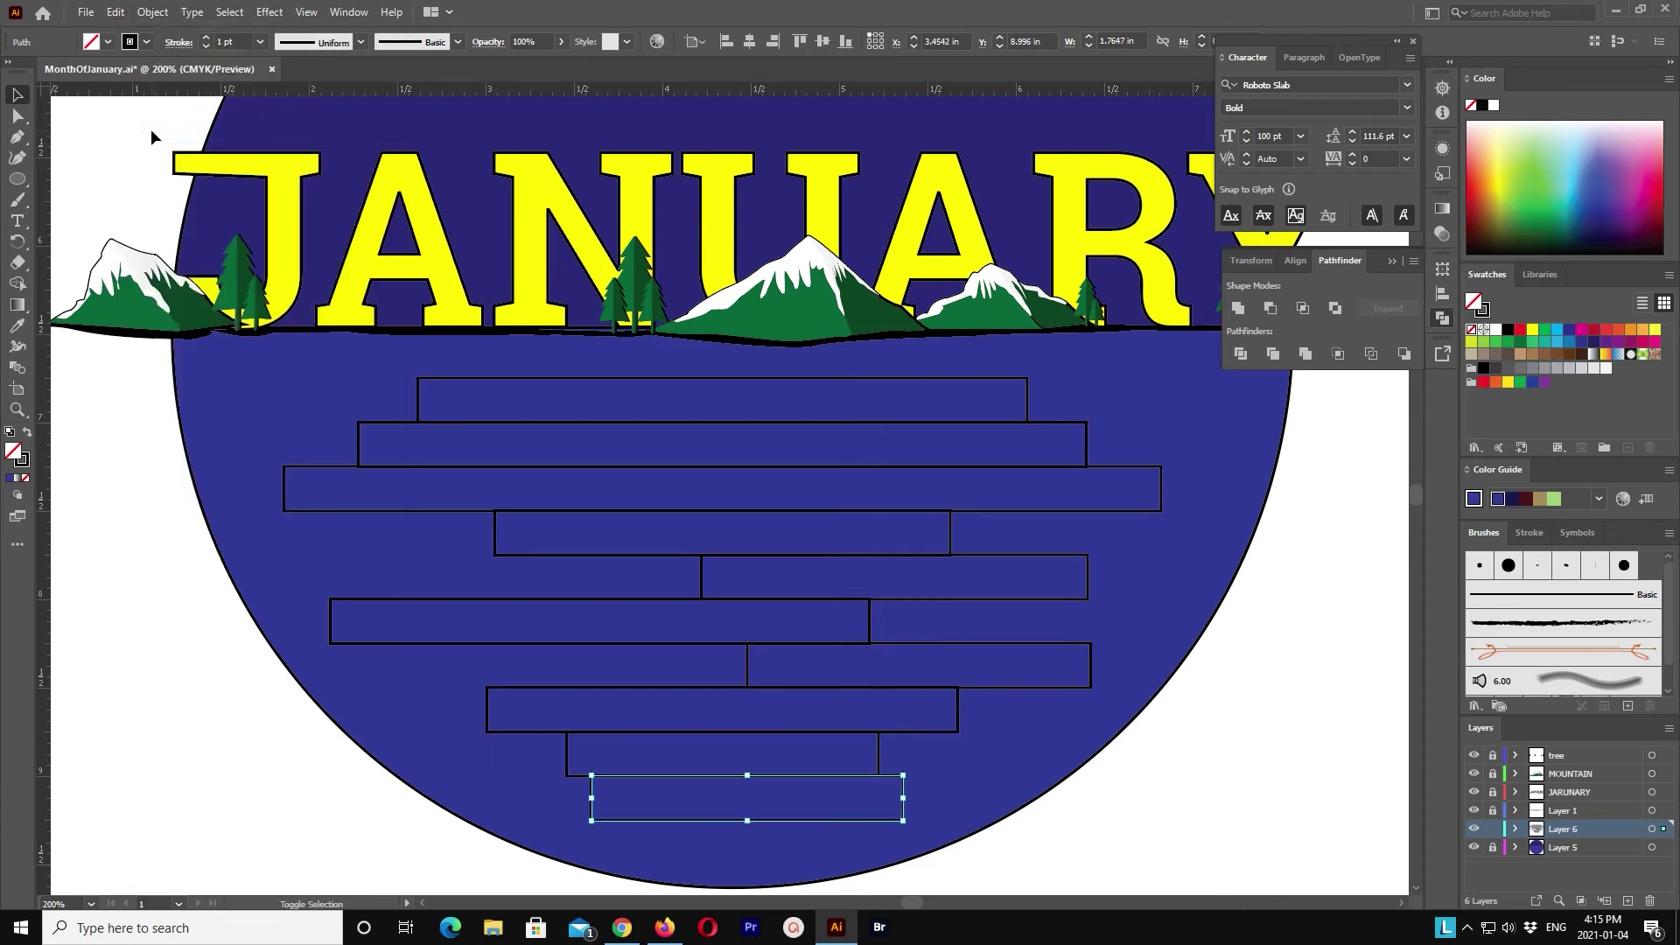
pyautogui.hotkey('shift', 'Right')
pyautogui.moveTo(617, 798); pyautogui.dragTo(744, 798)
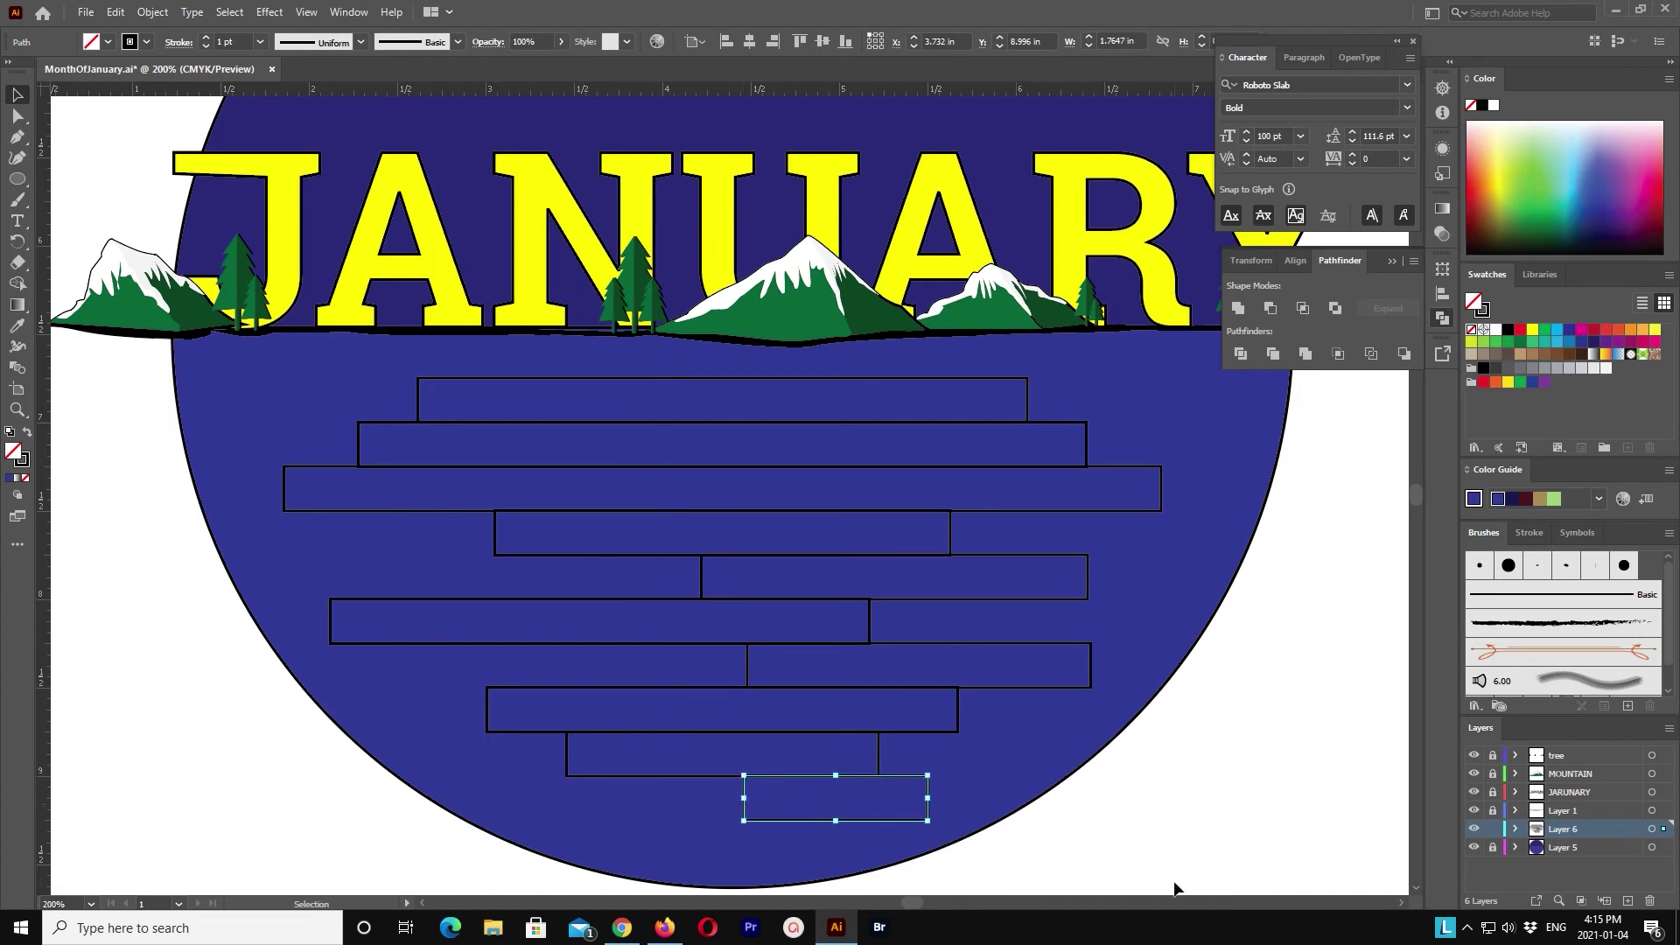
# Step: Select all the stacked rectangles and unite them with Pathfinder into one stepped shape
pyautogui.click(1155, 866)
pyautogui.moveTo(1163, 870); pyautogui.dragTo(758, 402)
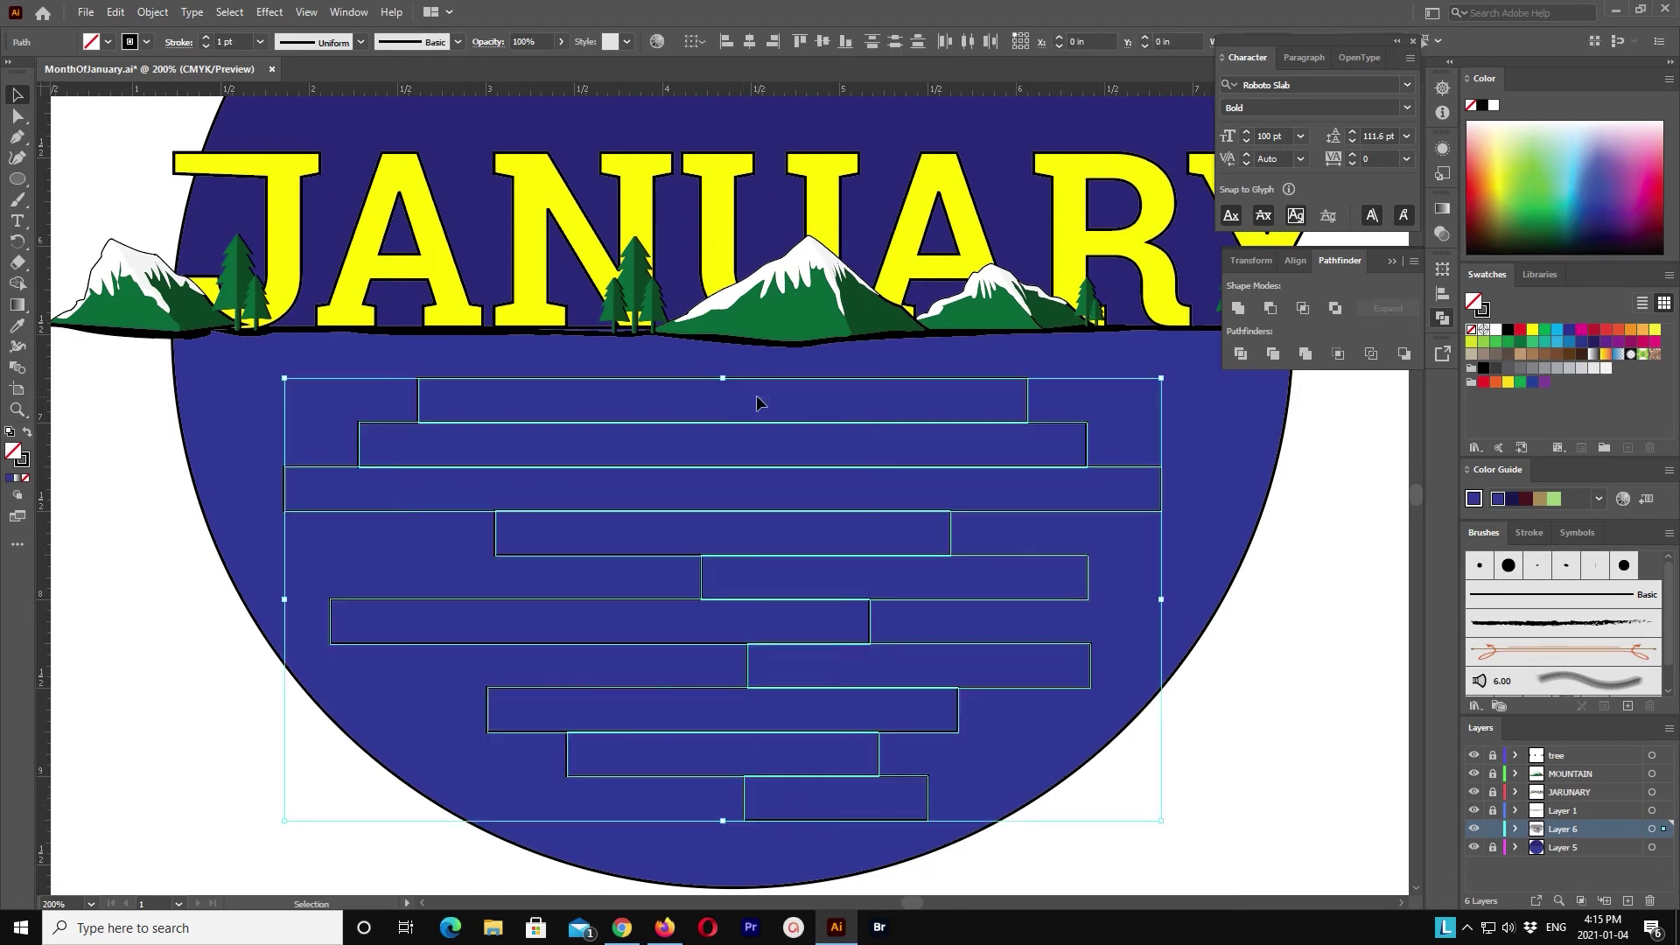
pyautogui.click(1237, 309)
pyautogui.click(1289, 601)
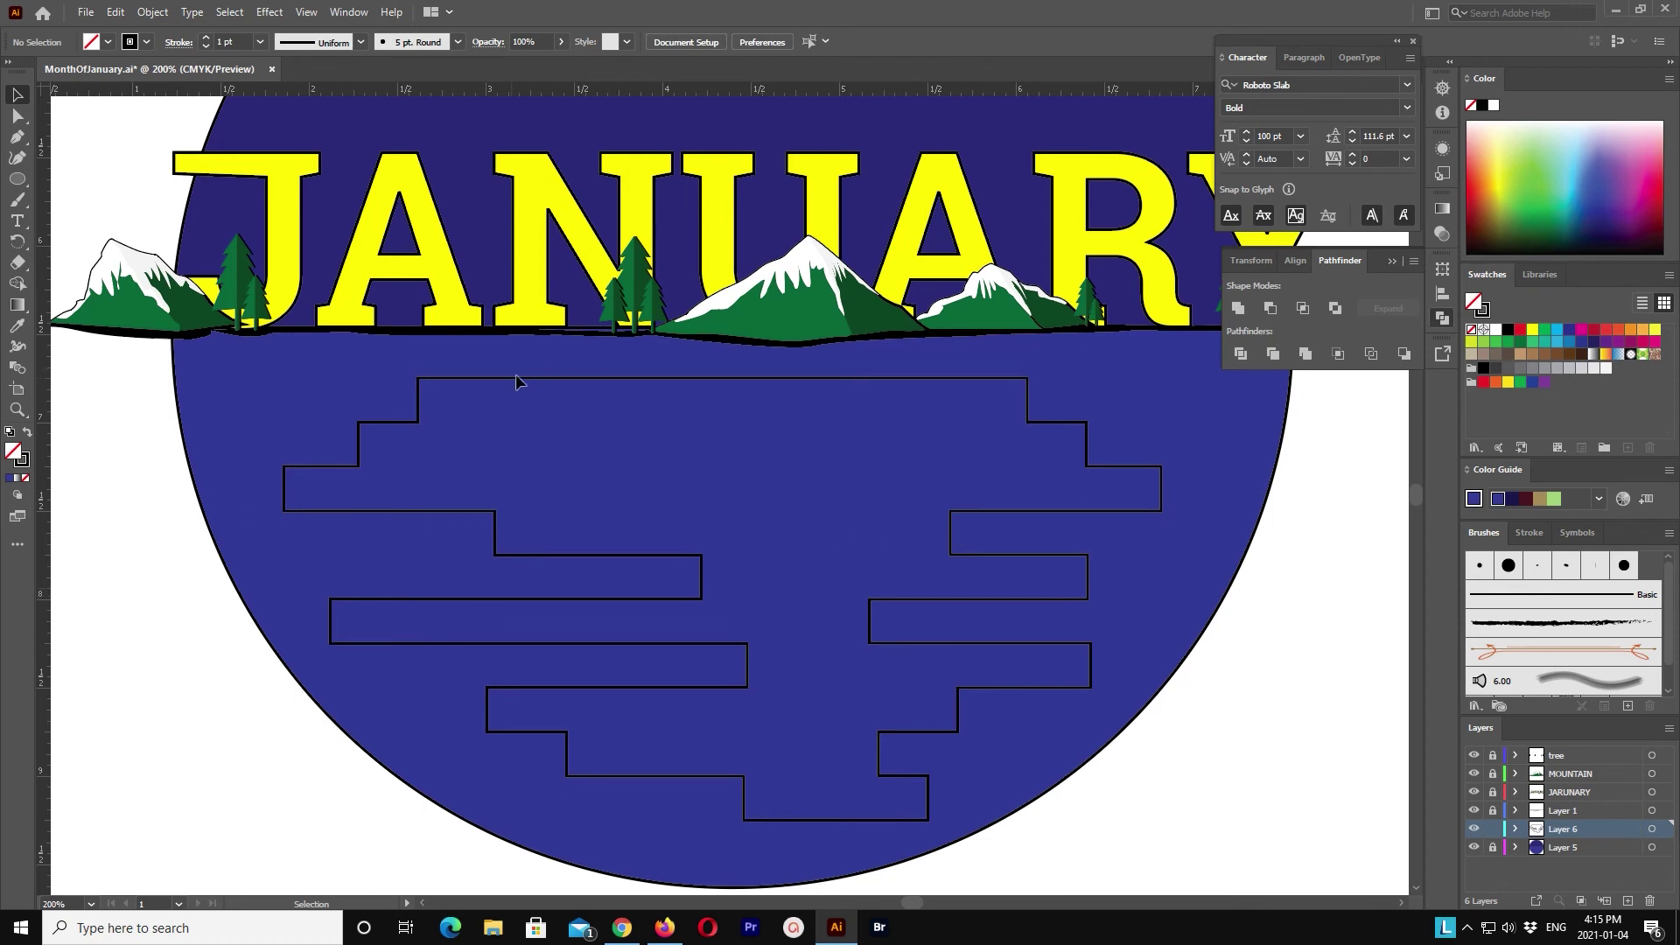
pyautogui.click(489, 379)
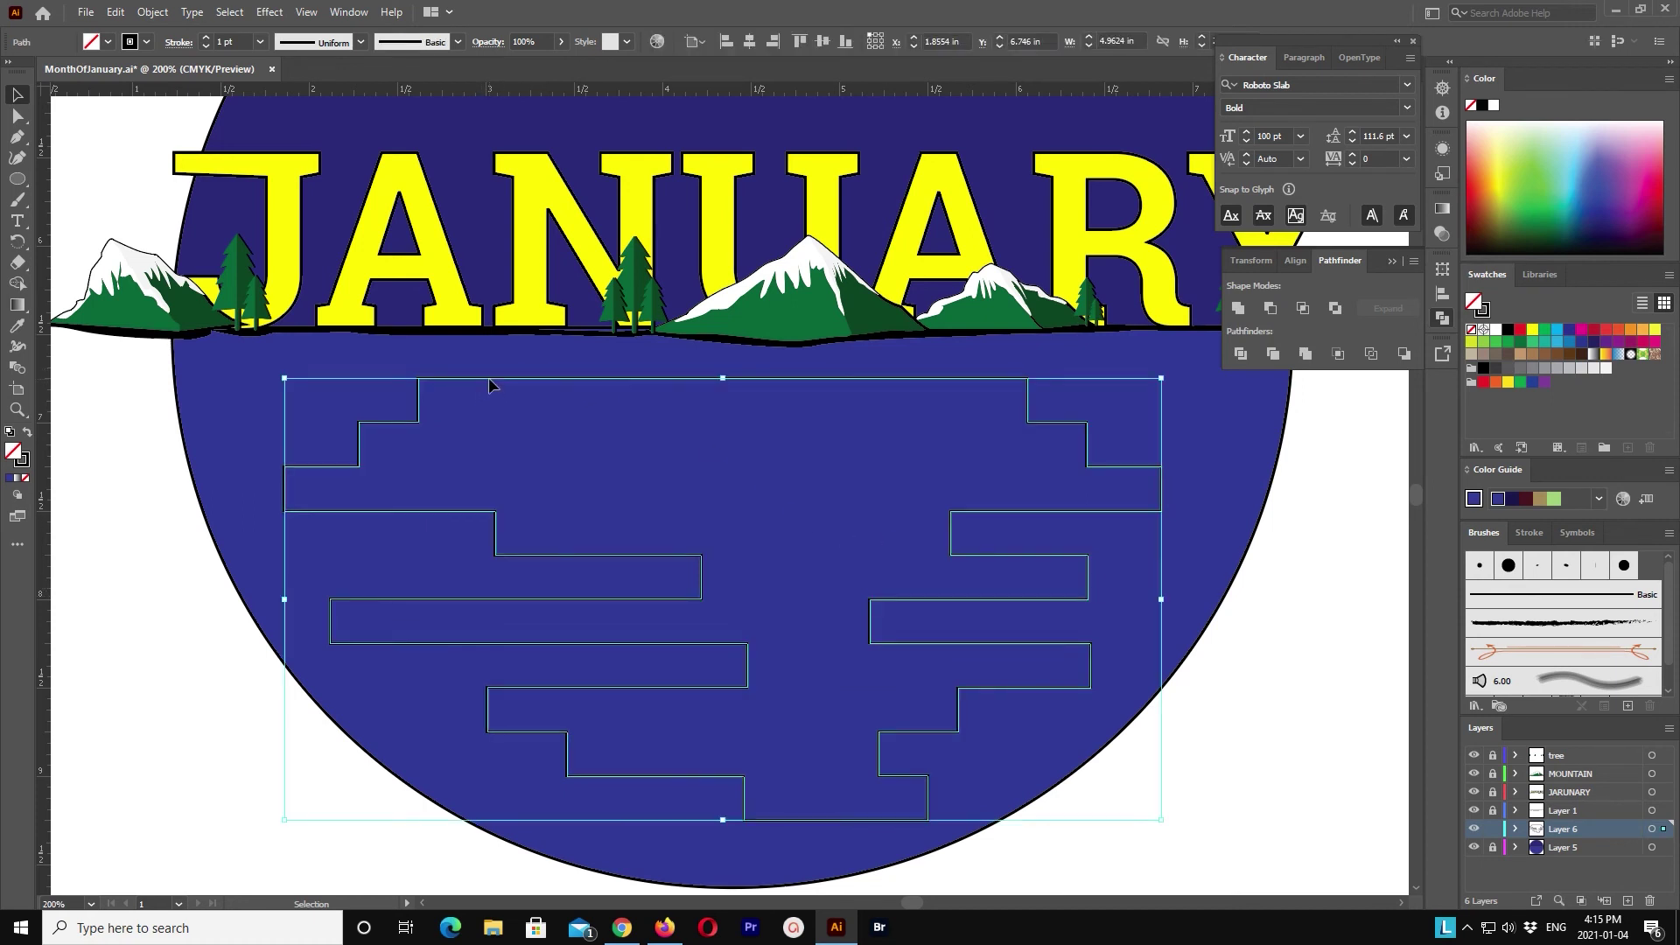
# Step: Draw a small circle at the top-left step corner and drag a copy to the top-right corner
pyautogui.press('l')
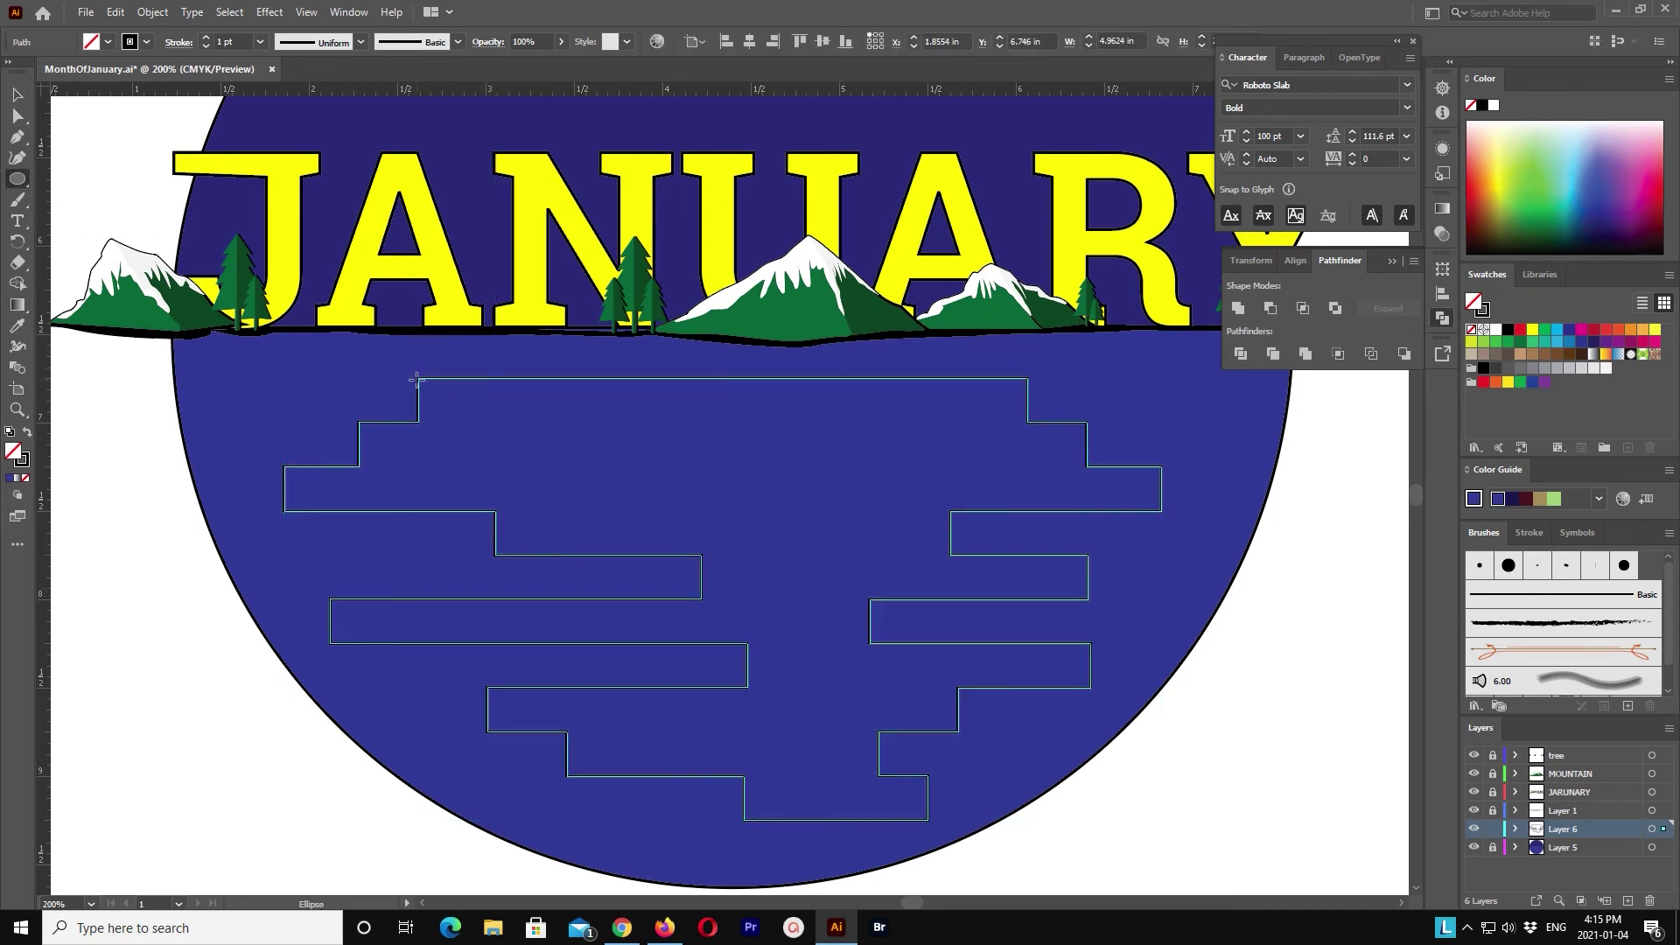
pyautogui.moveTo(415, 381)
pyautogui.mouseDown()
pyautogui.moveTo(473, 431)
pyautogui.moveTo(432, 391)
pyautogui.mouseUp()
pyautogui.click(19, 95)
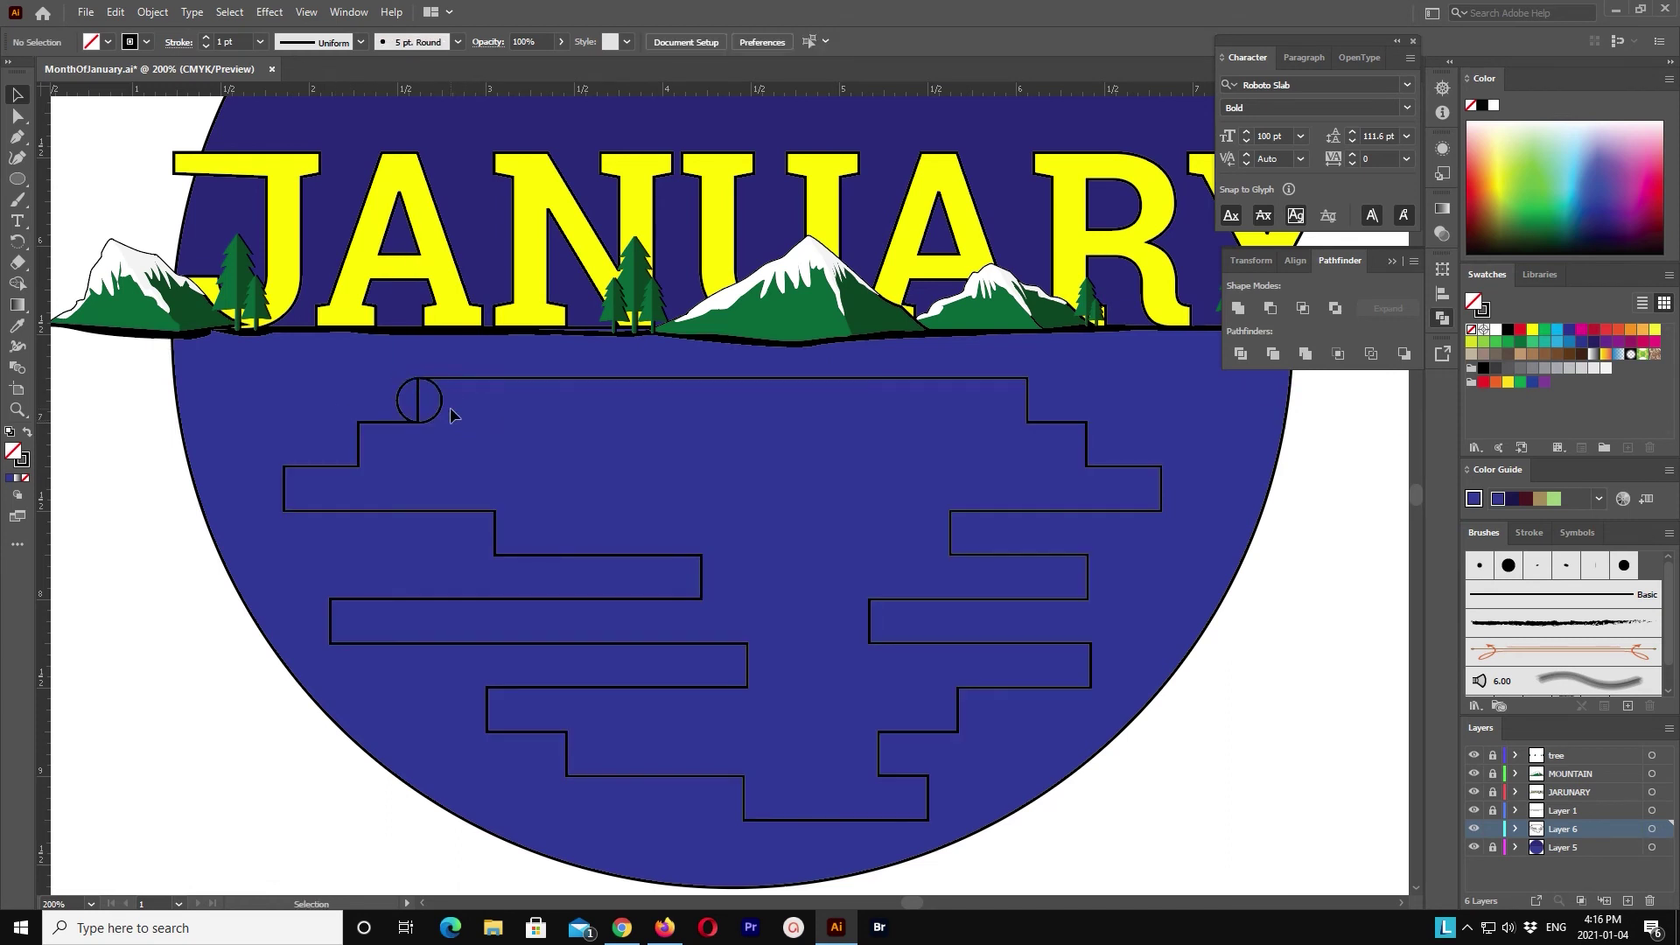
pyautogui.moveTo(443, 408); pyautogui.dragTo(933, 460)
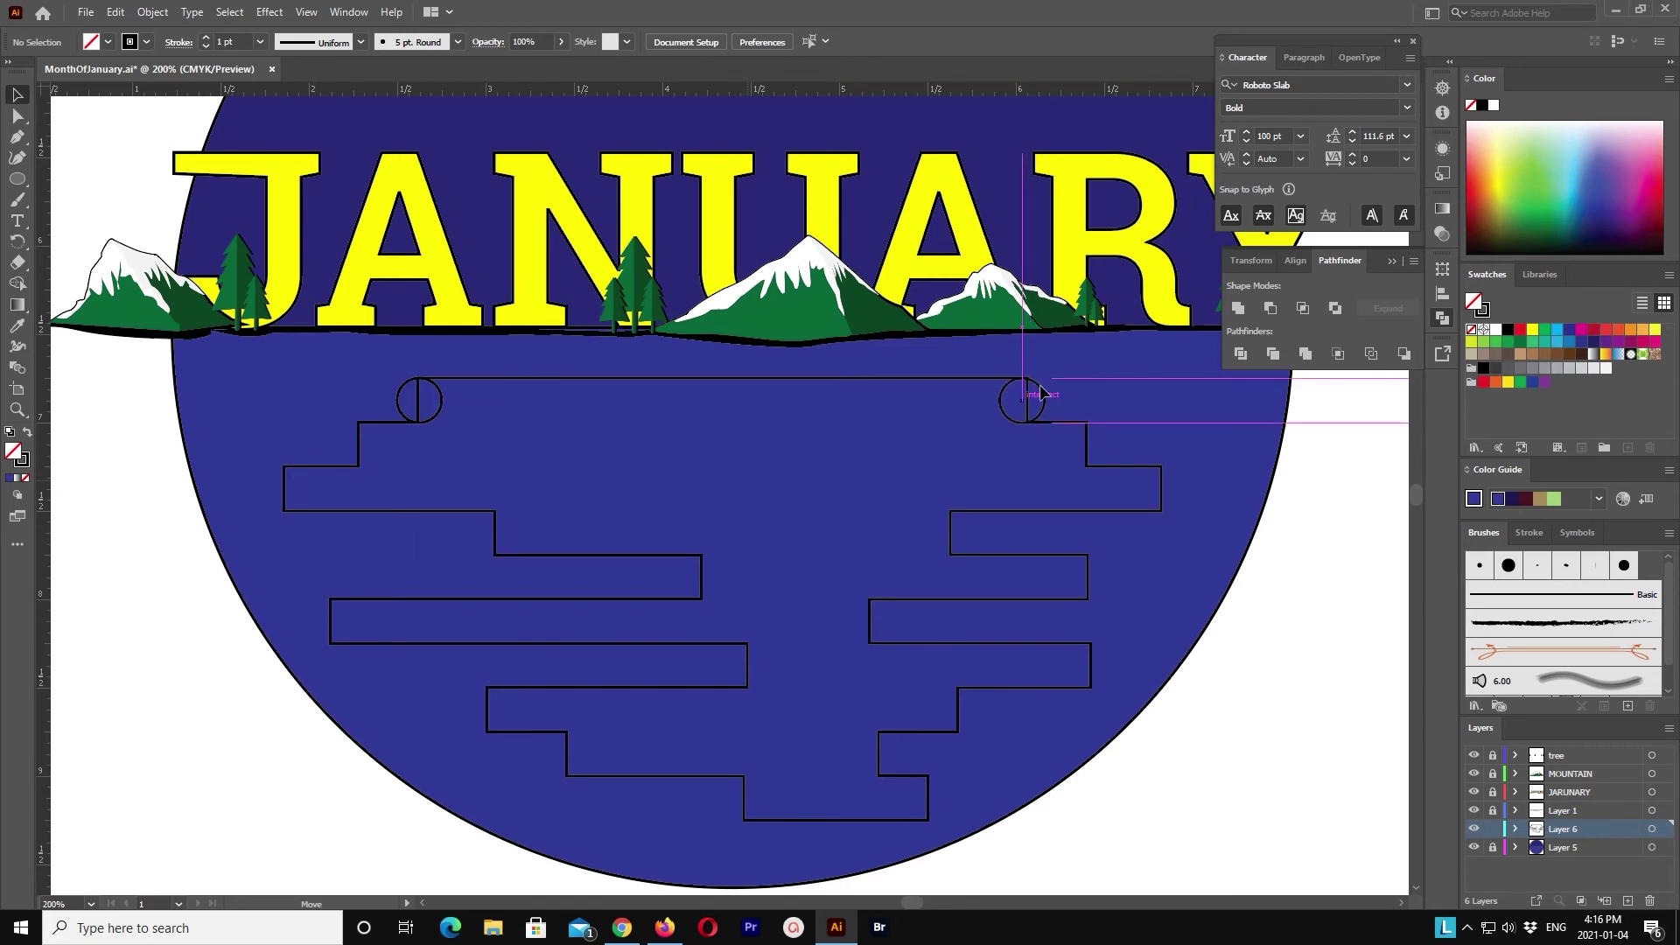
pyautogui.moveTo(933, 461); pyautogui.dragTo(1047, 393)
pyautogui.click(1274, 620)
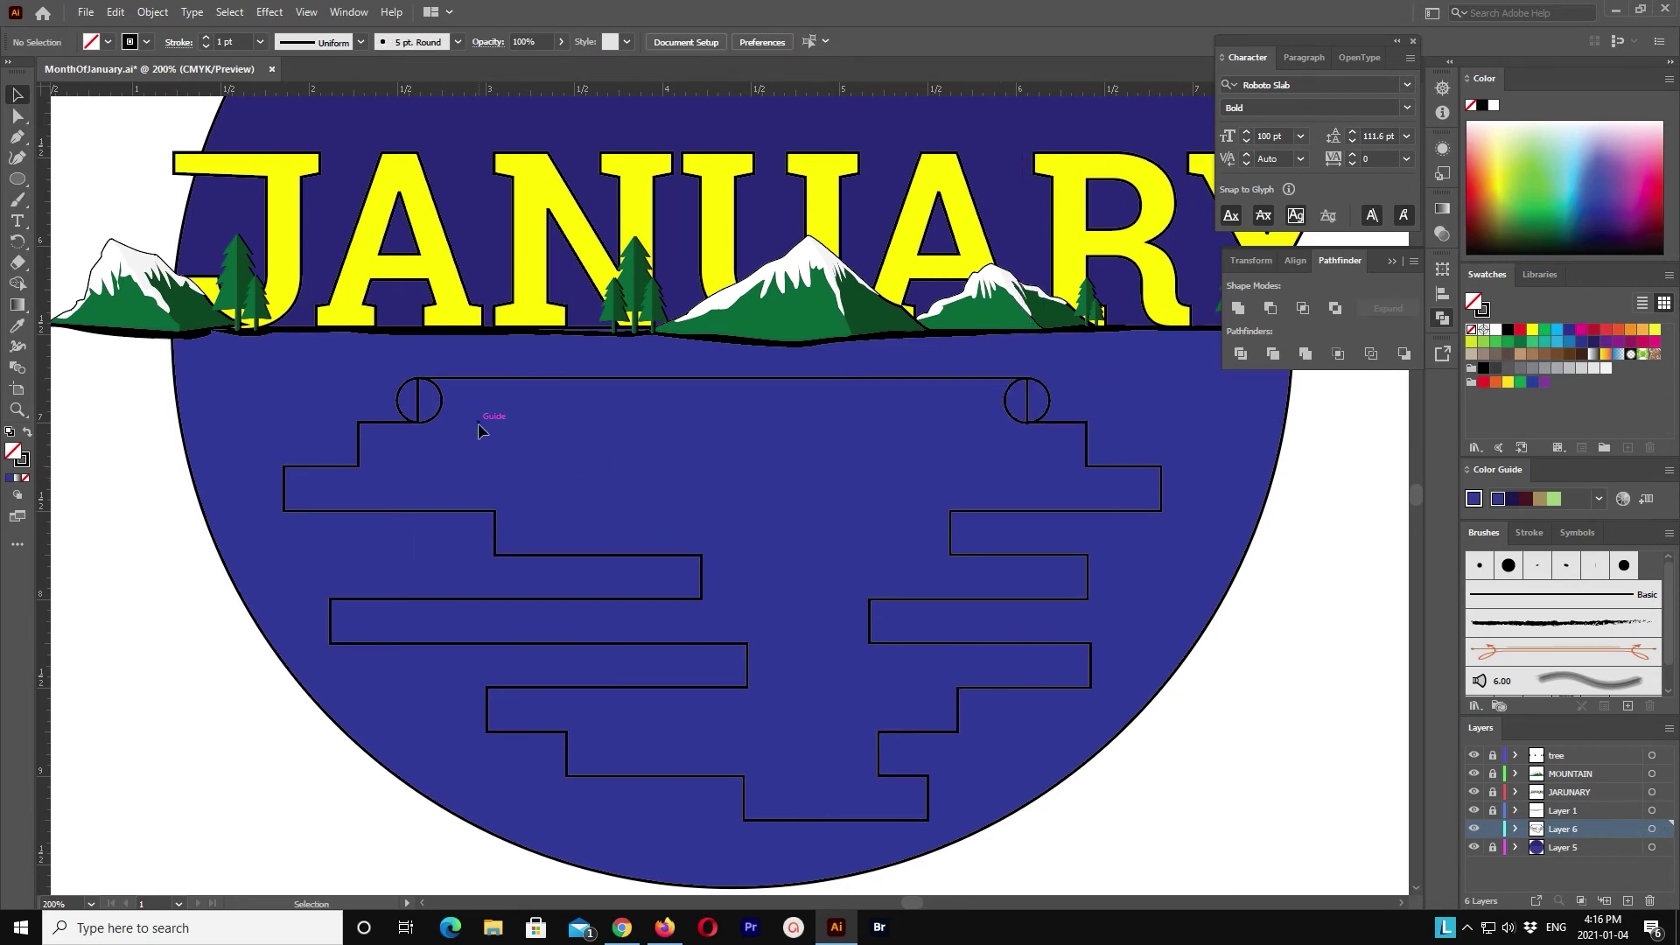
# Step: Copy the circle and paste copies onto the next four left ledge ends
pyautogui.click(438, 413)
pyautogui.hotkey('ctrl', 'c')
pyautogui.hotkey('ctrl', 'v')
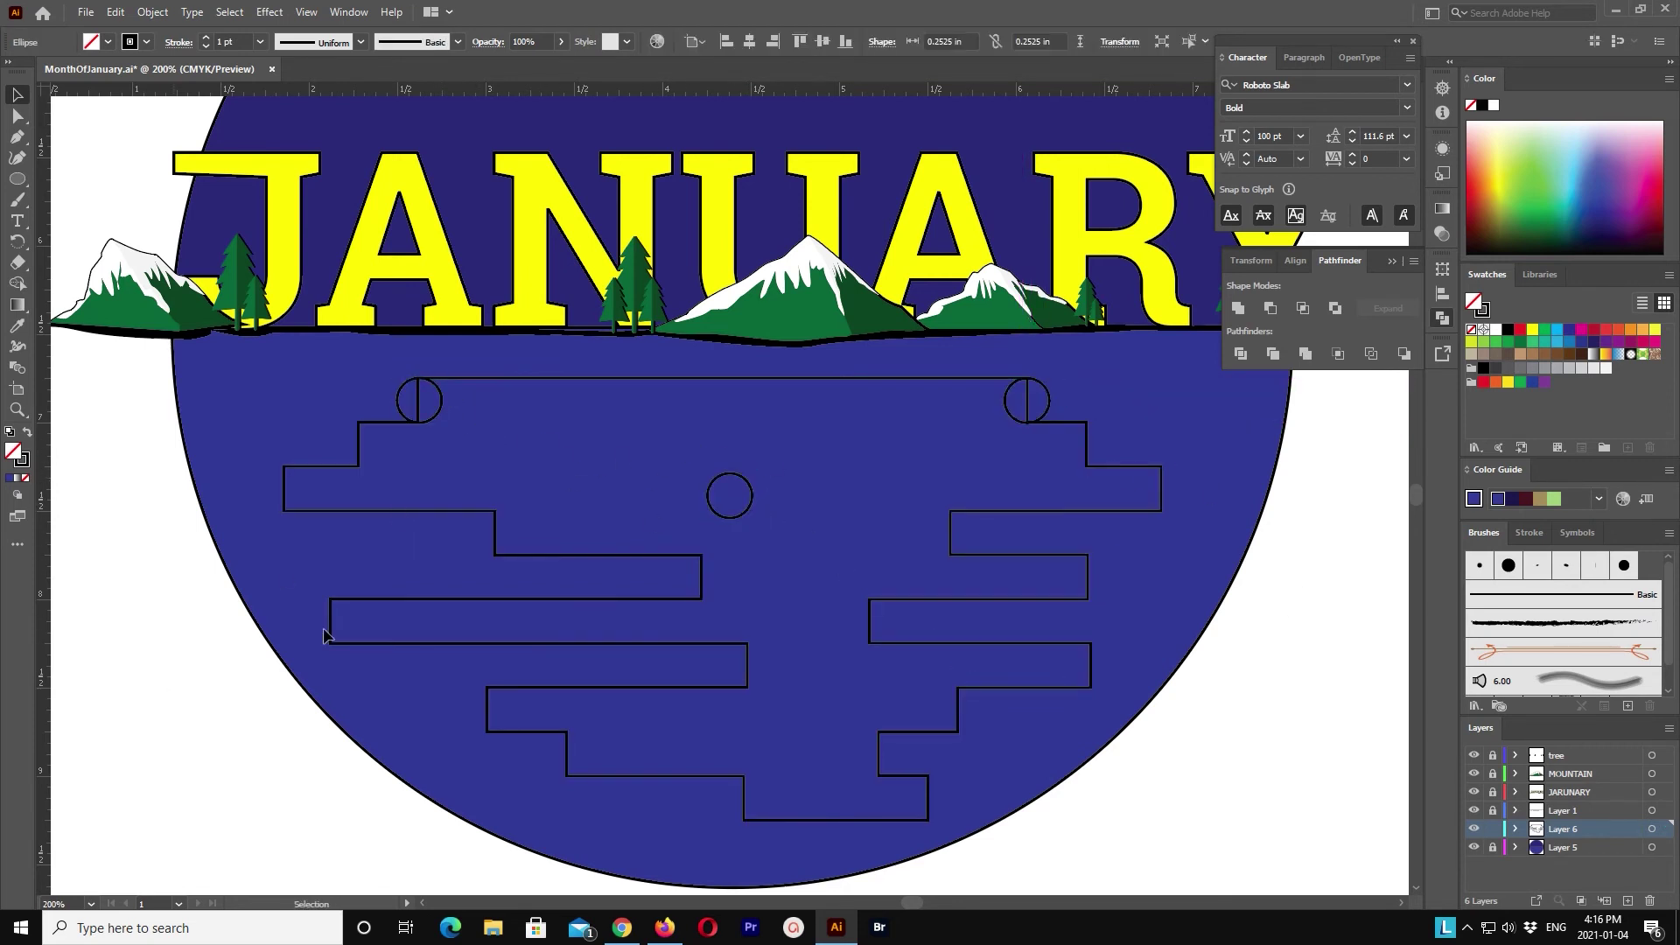
pyautogui.moveTo(735, 491); pyautogui.dragTo(363, 440)
pyautogui.click(409, 465)
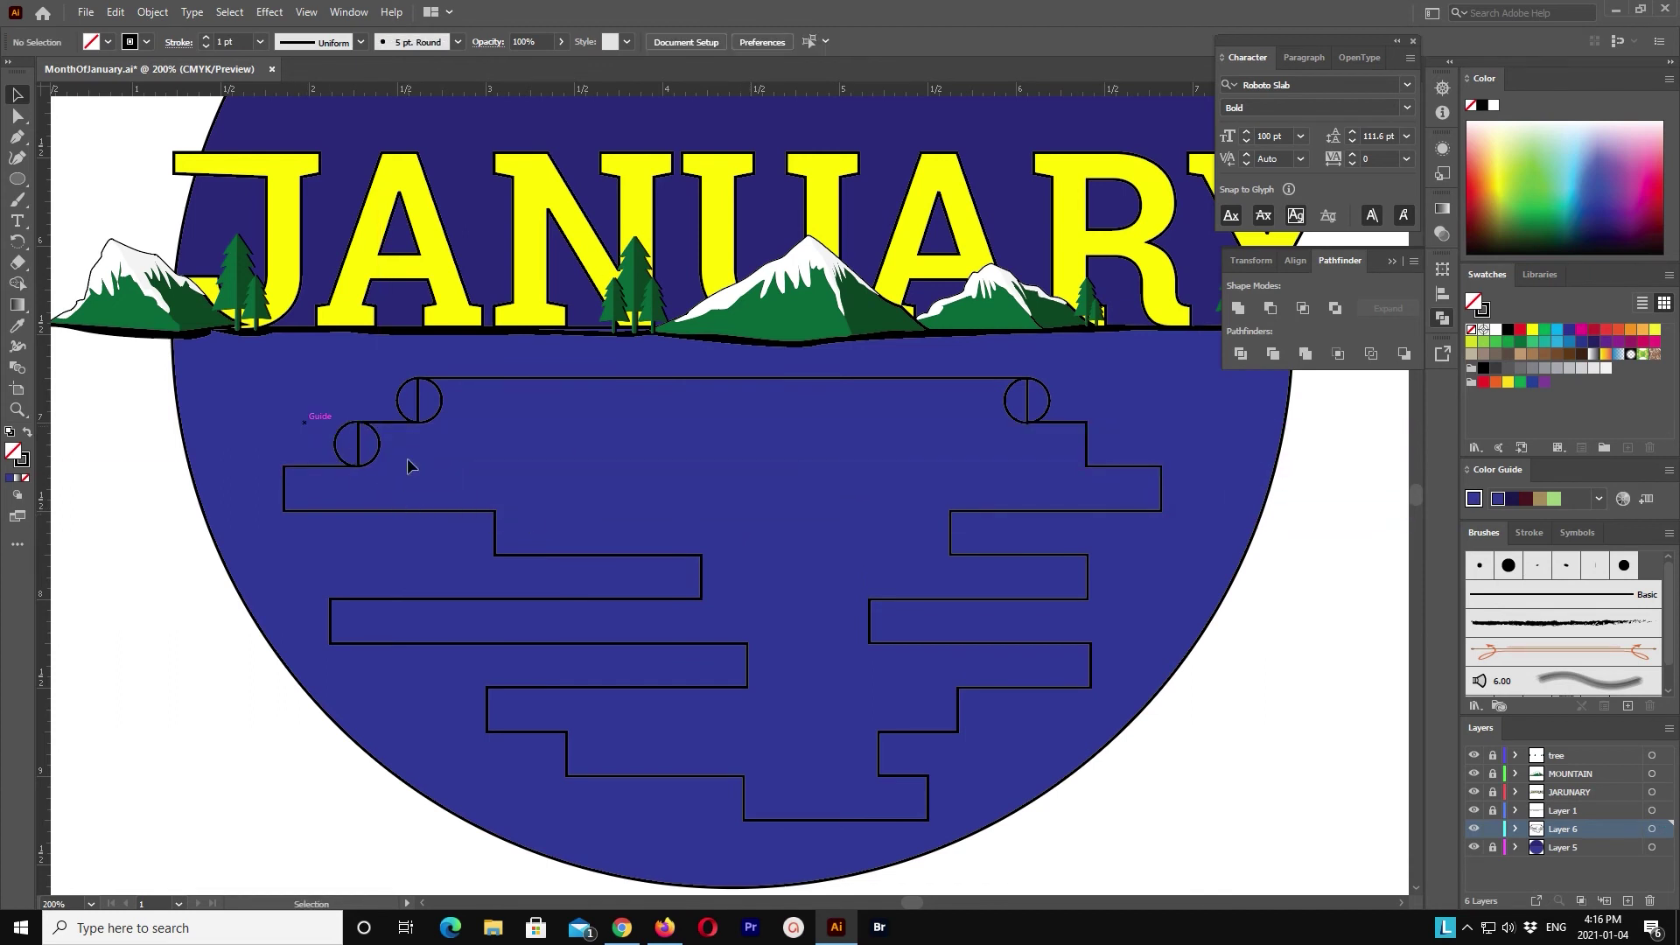
pyautogui.hotkey('ctrl', 'v')
pyautogui.moveTo(745, 517); pyautogui.dragTo(300, 510)
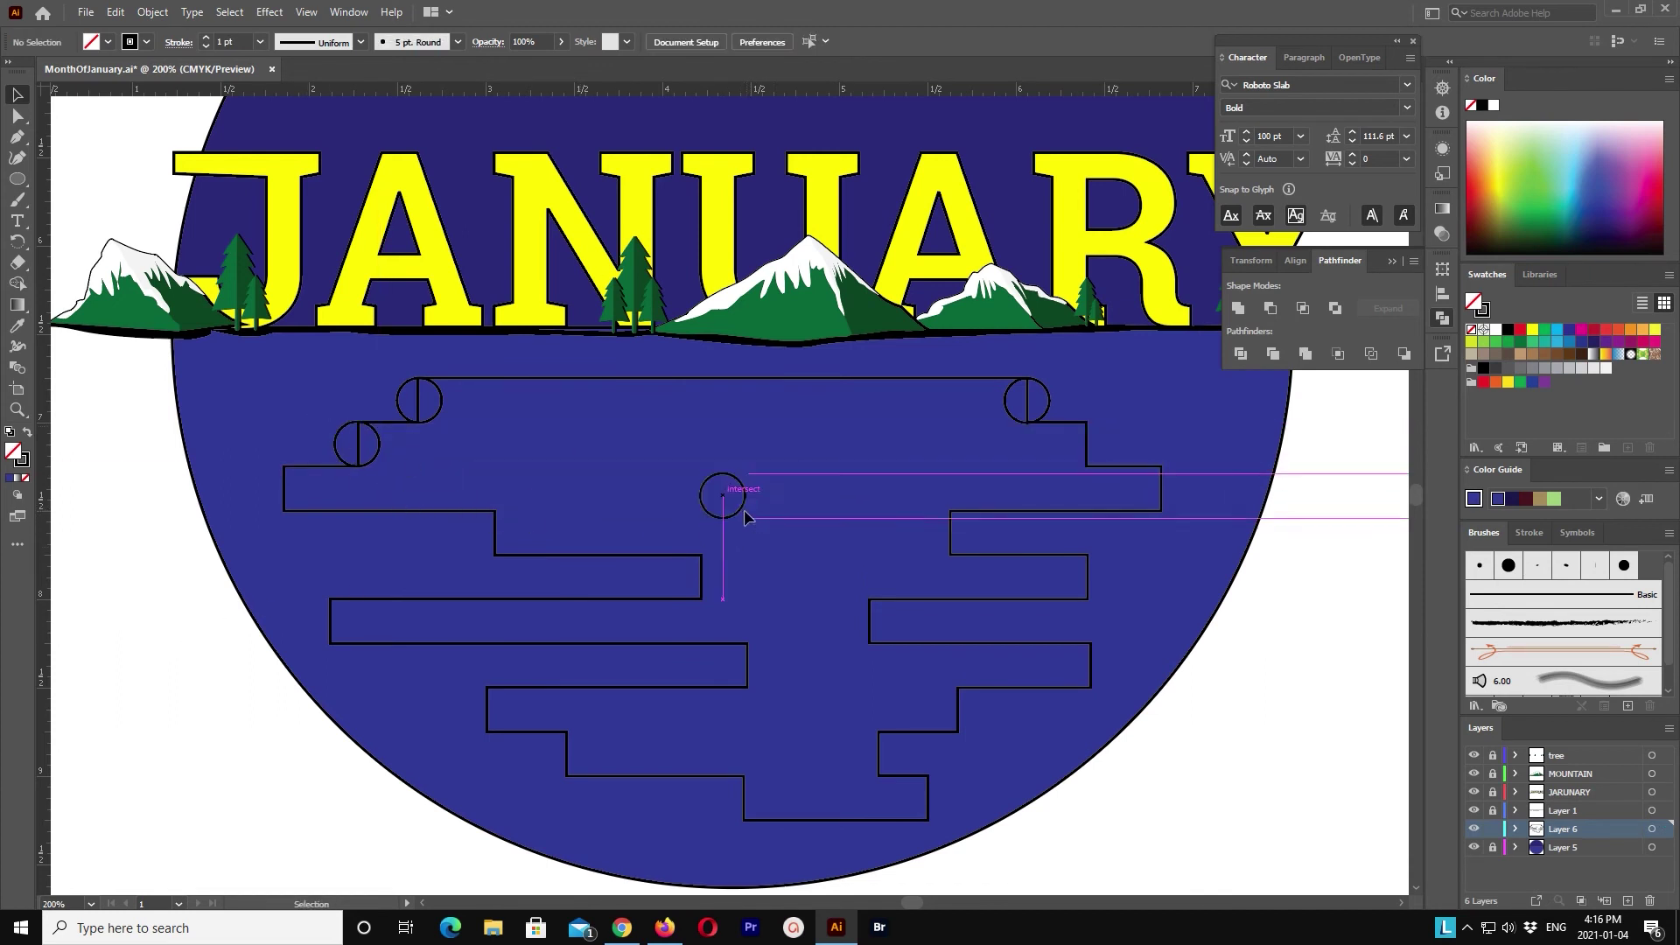
pyautogui.hotkey('ctrl', 'v')
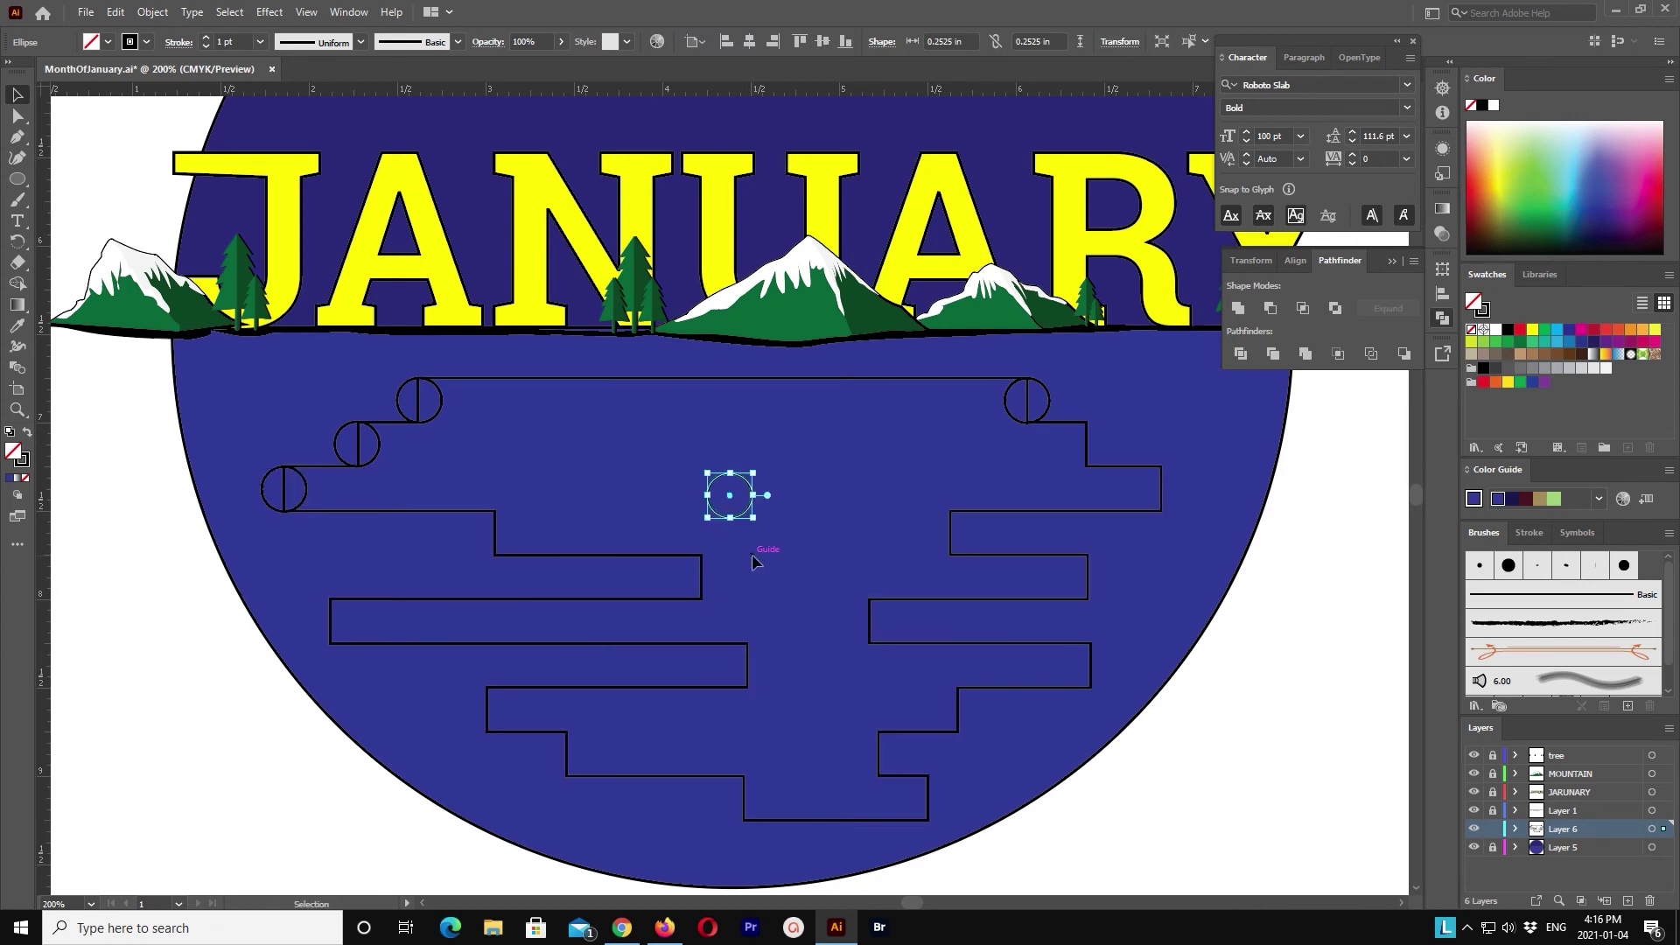
pyautogui.moveTo(744, 512)
pyautogui.mouseDown()
pyautogui.moveTo(707, 533)
pyautogui.moveTo(508, 547)
pyautogui.mouseUp()
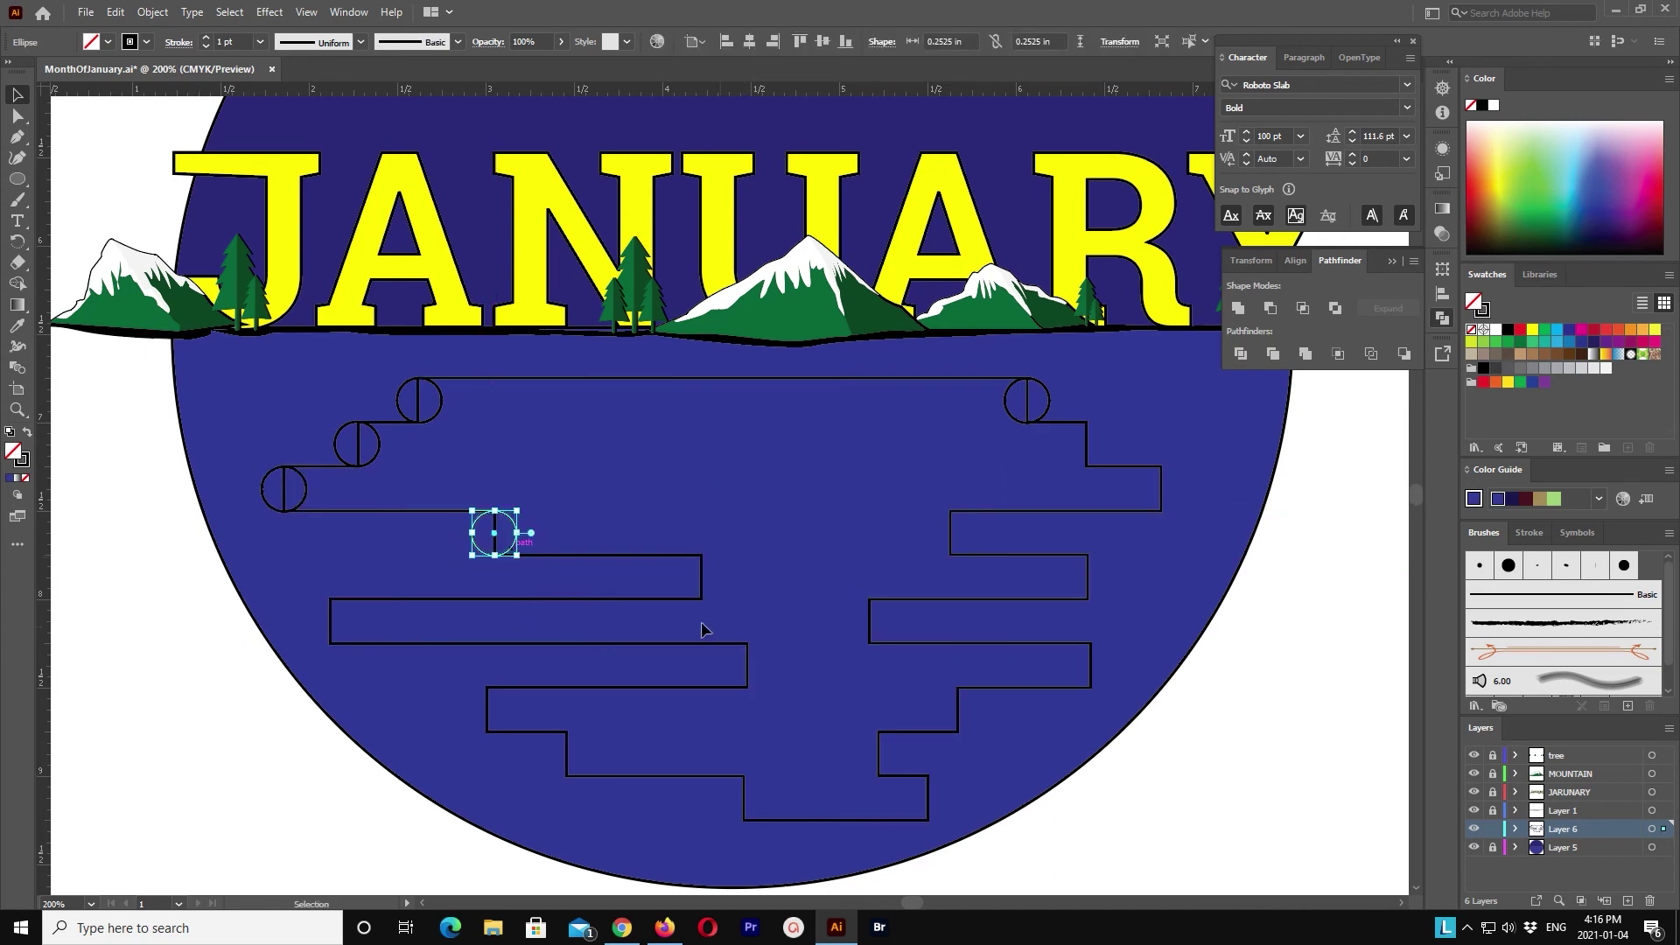
pyautogui.hotkey('ctrl', 'v')
pyautogui.moveTo(748, 517); pyautogui.dragTo(716, 597)
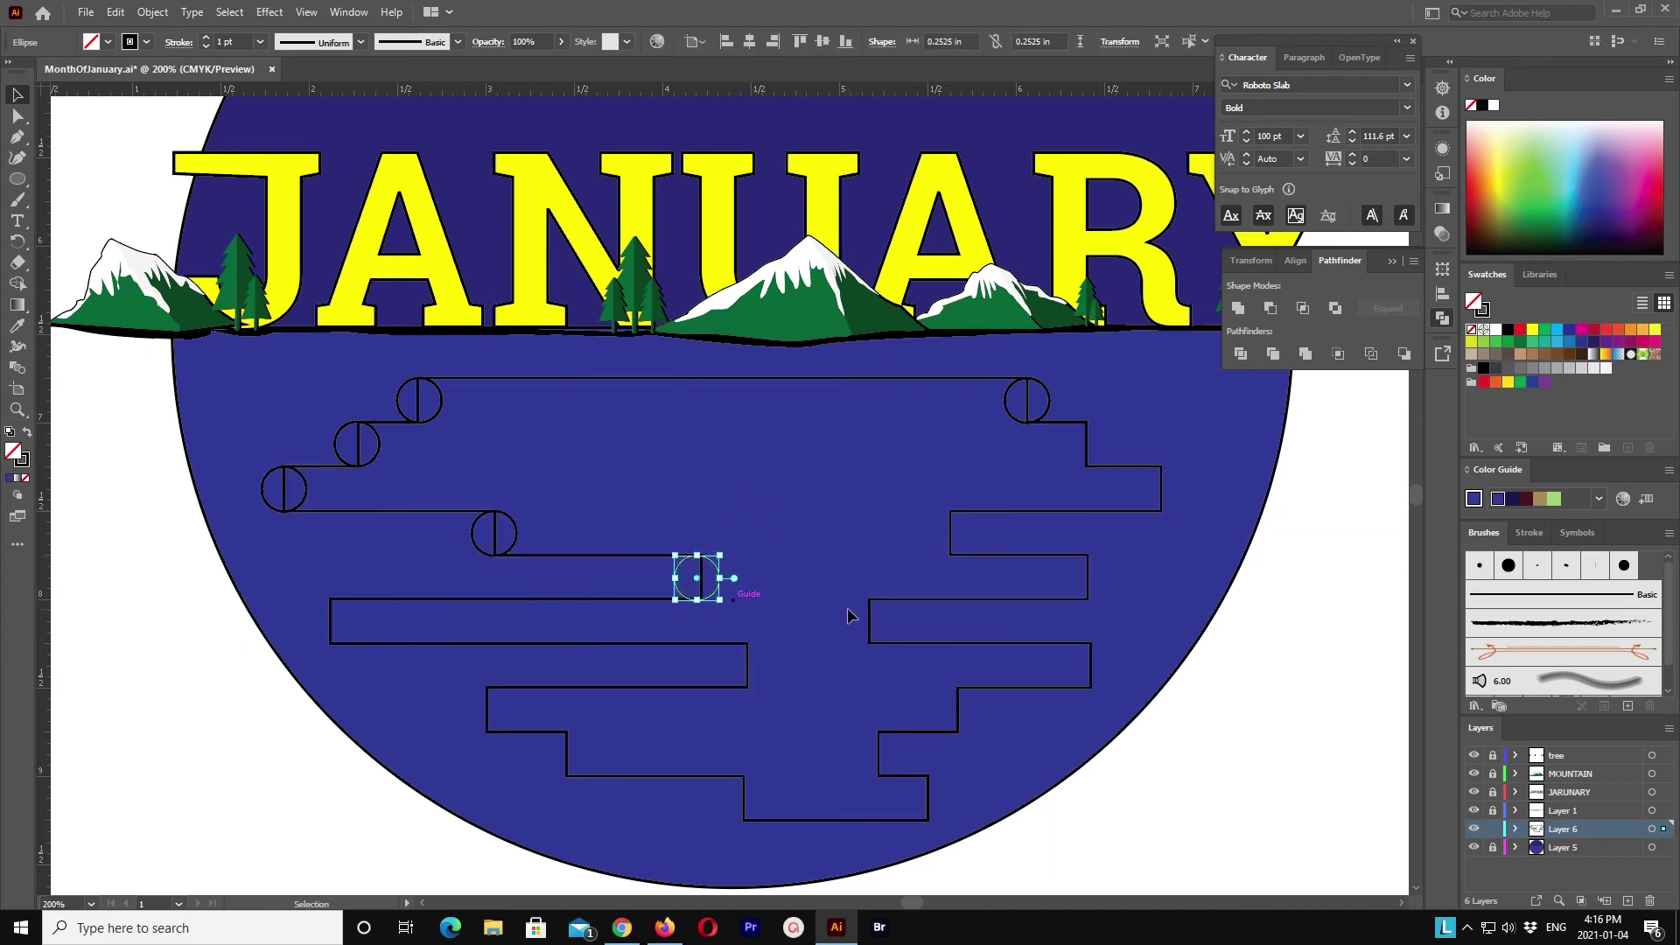
# Step: Place more circle copies on the lower-left step ends, nudging one into position
pyautogui.hotkey('ctrl', 'v')
pyautogui.click(831, 543)
pyautogui.click(895, 618)
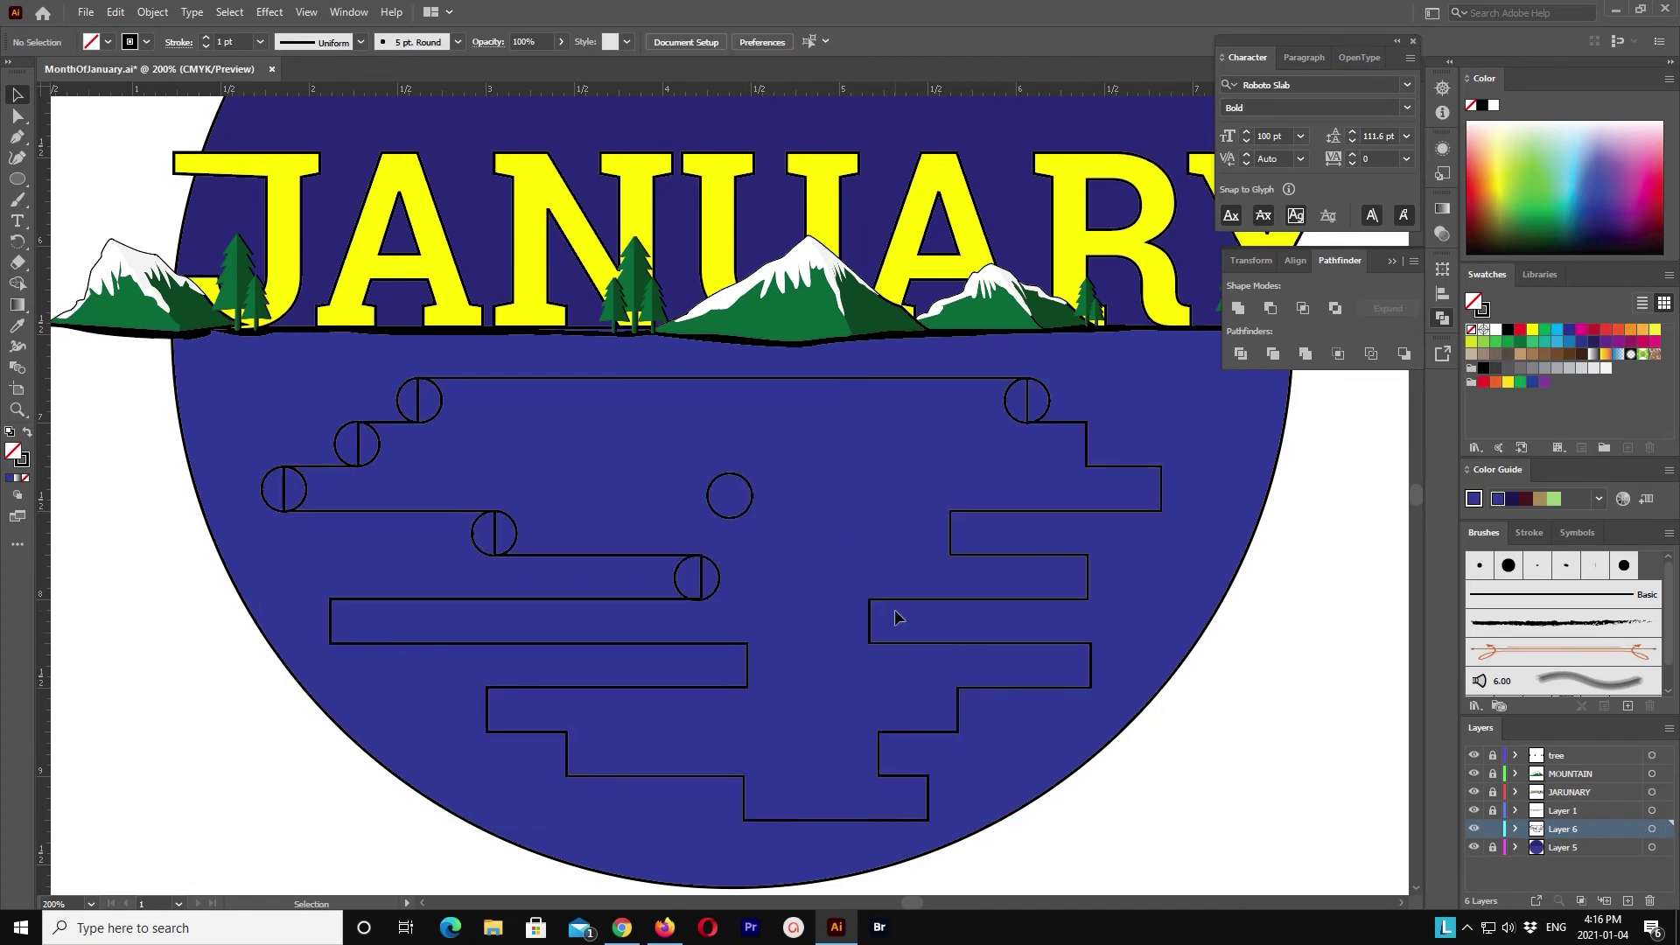
pyautogui.moveTo(751, 511); pyautogui.dragTo(349, 636)
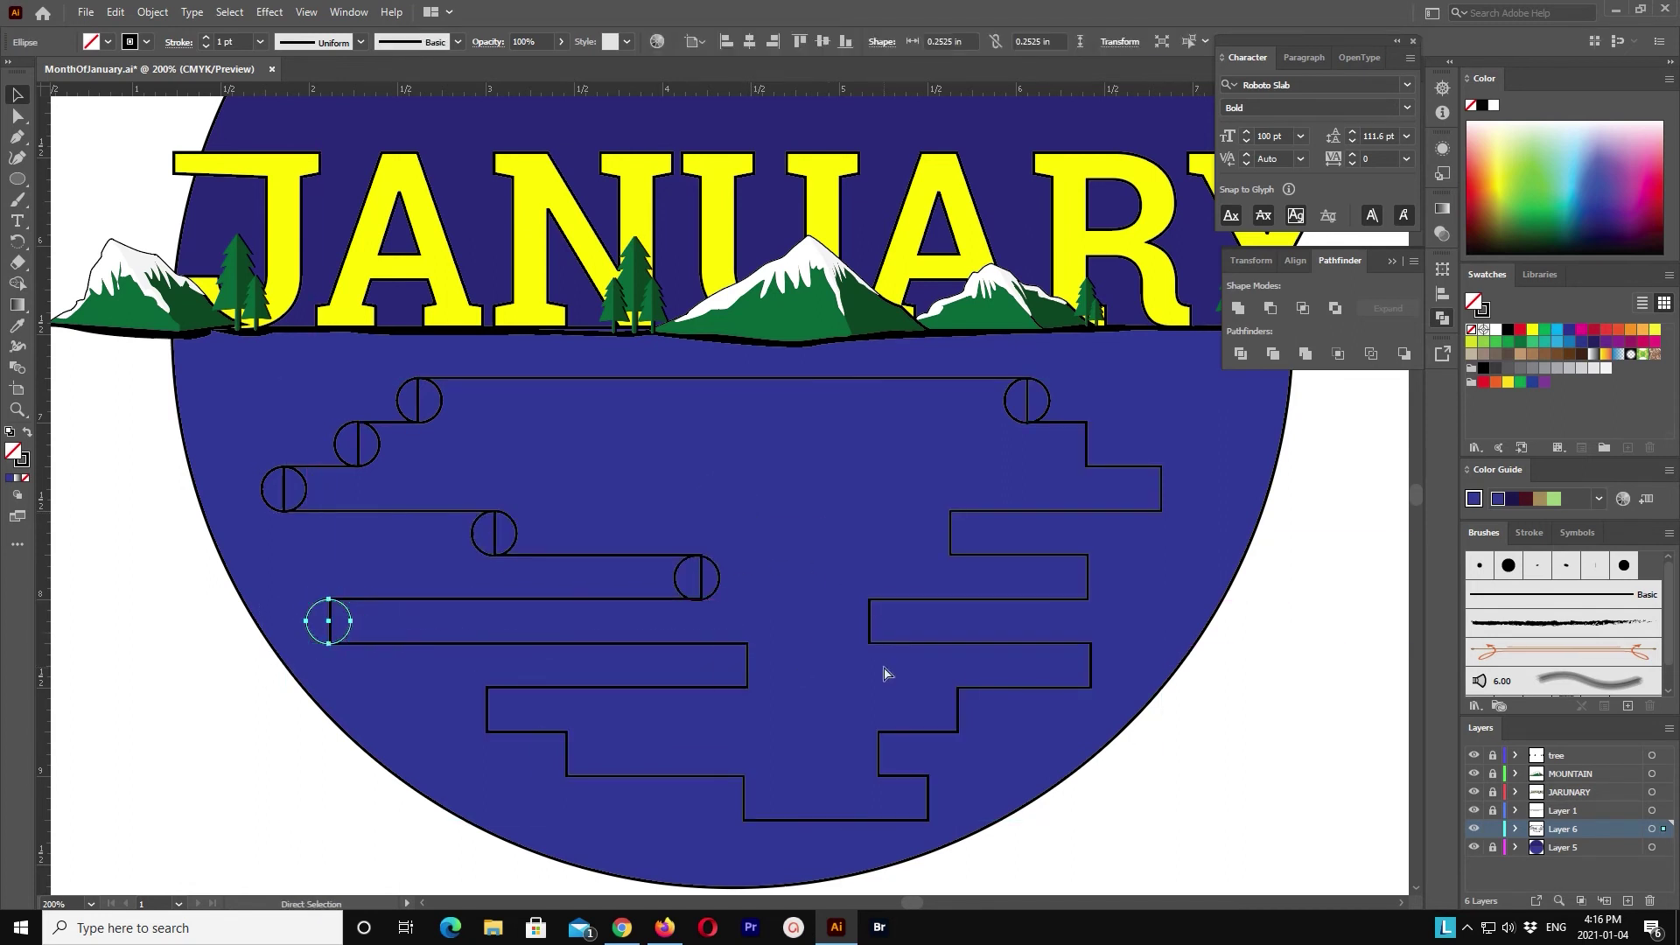
pyautogui.hotkey('ctrl', 'v')
pyautogui.moveTo(744, 509); pyautogui.dragTo(755, 680)
pyautogui.hotkey('ctrl', 'v')
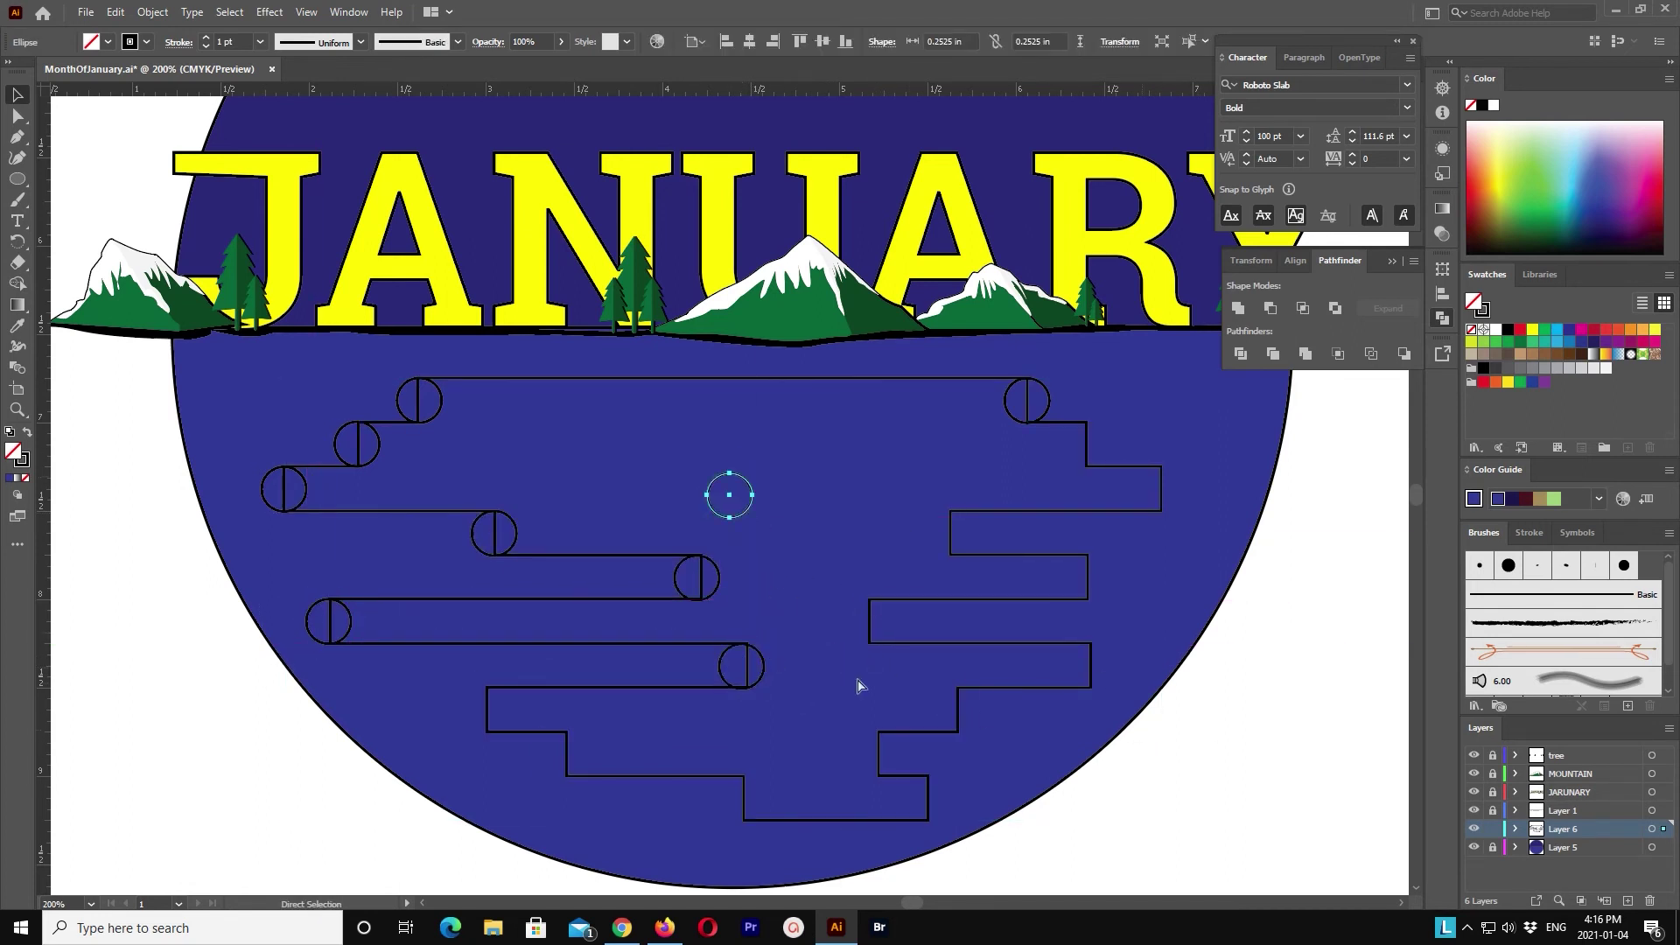
pyautogui.click(640, 486)
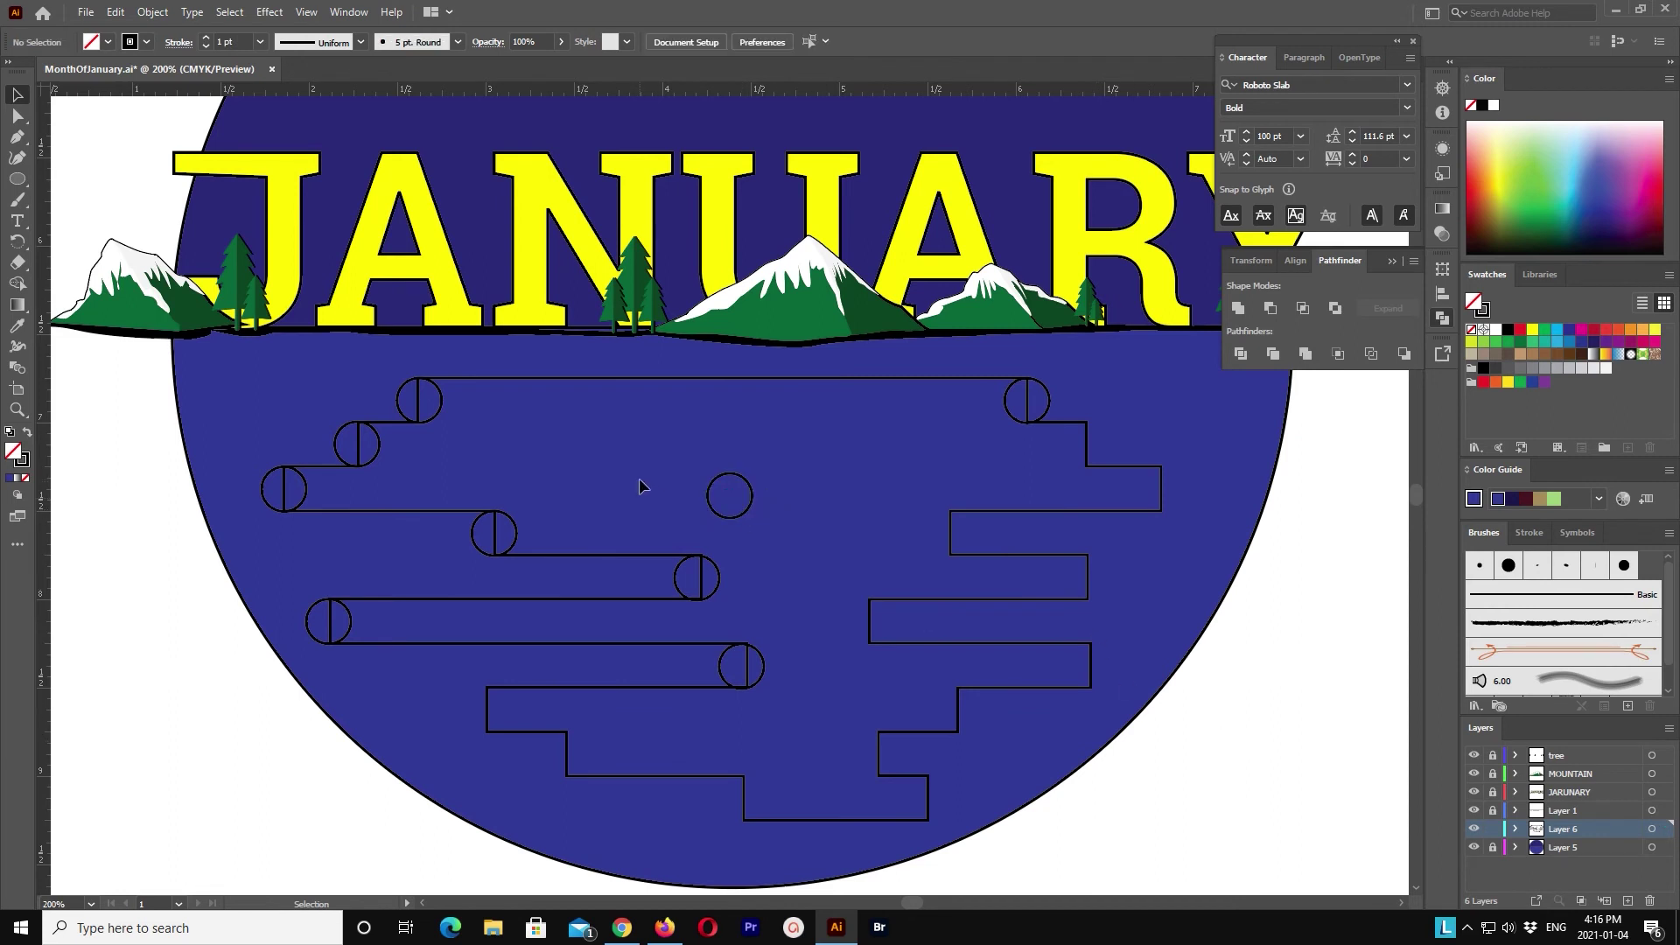
pyautogui.moveTo(746, 517)
pyautogui.mouseDown()
pyautogui.moveTo(517, 738)
pyautogui.moveTo(510, 727)
pyautogui.mouseUp()
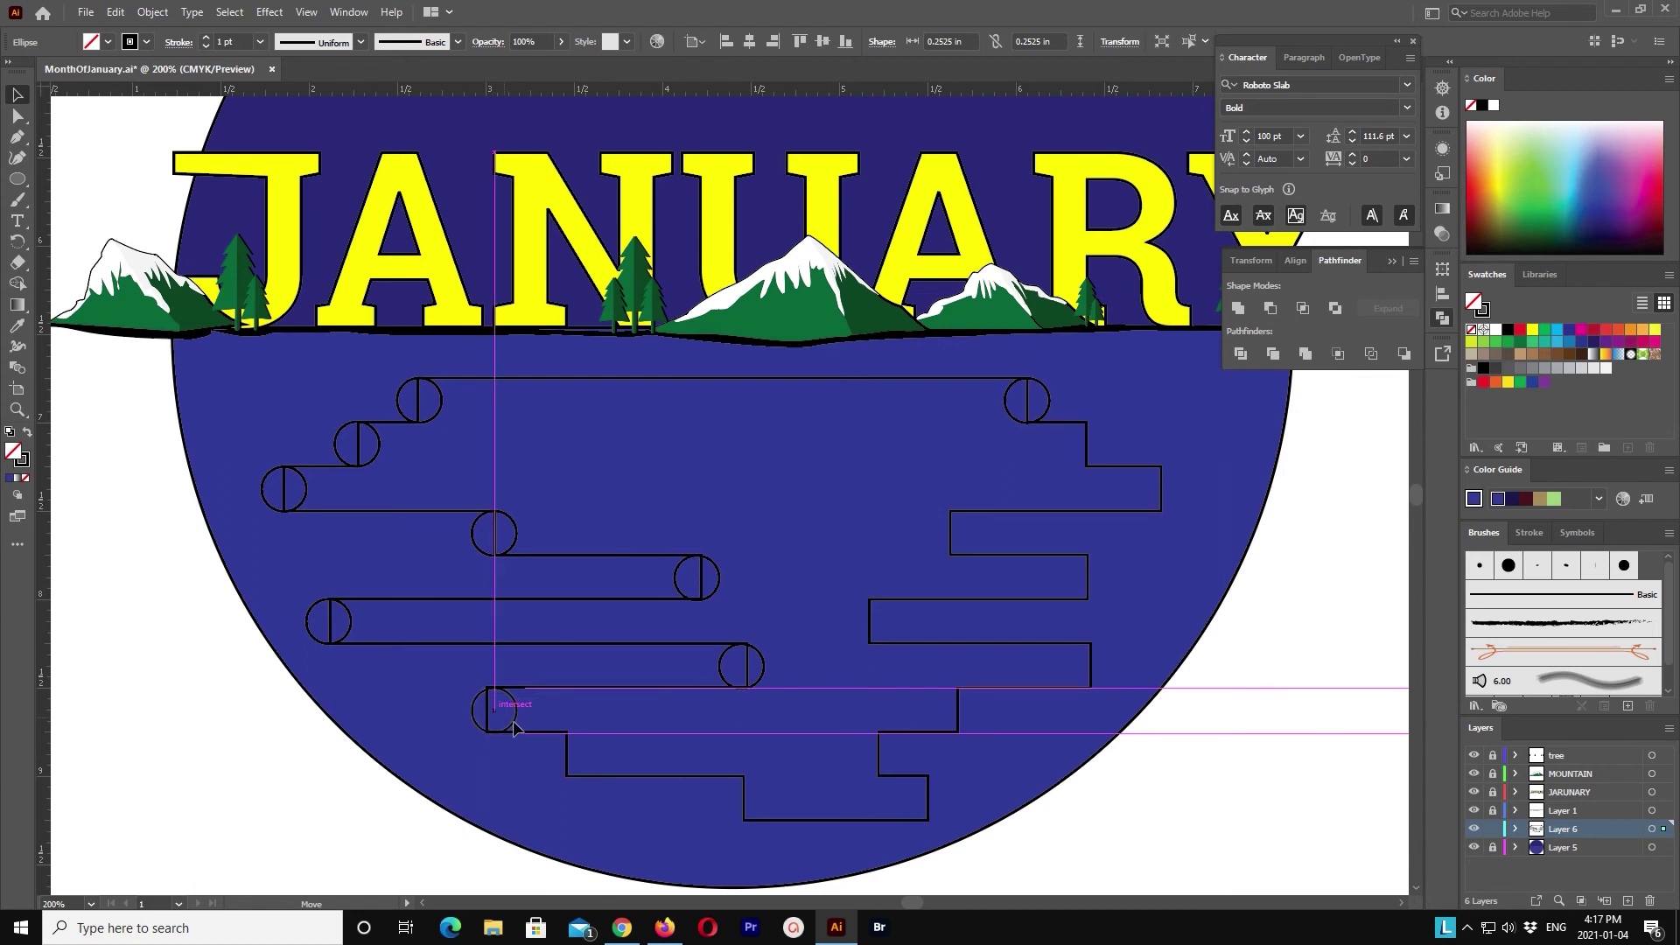
pyautogui.click(874, 713)
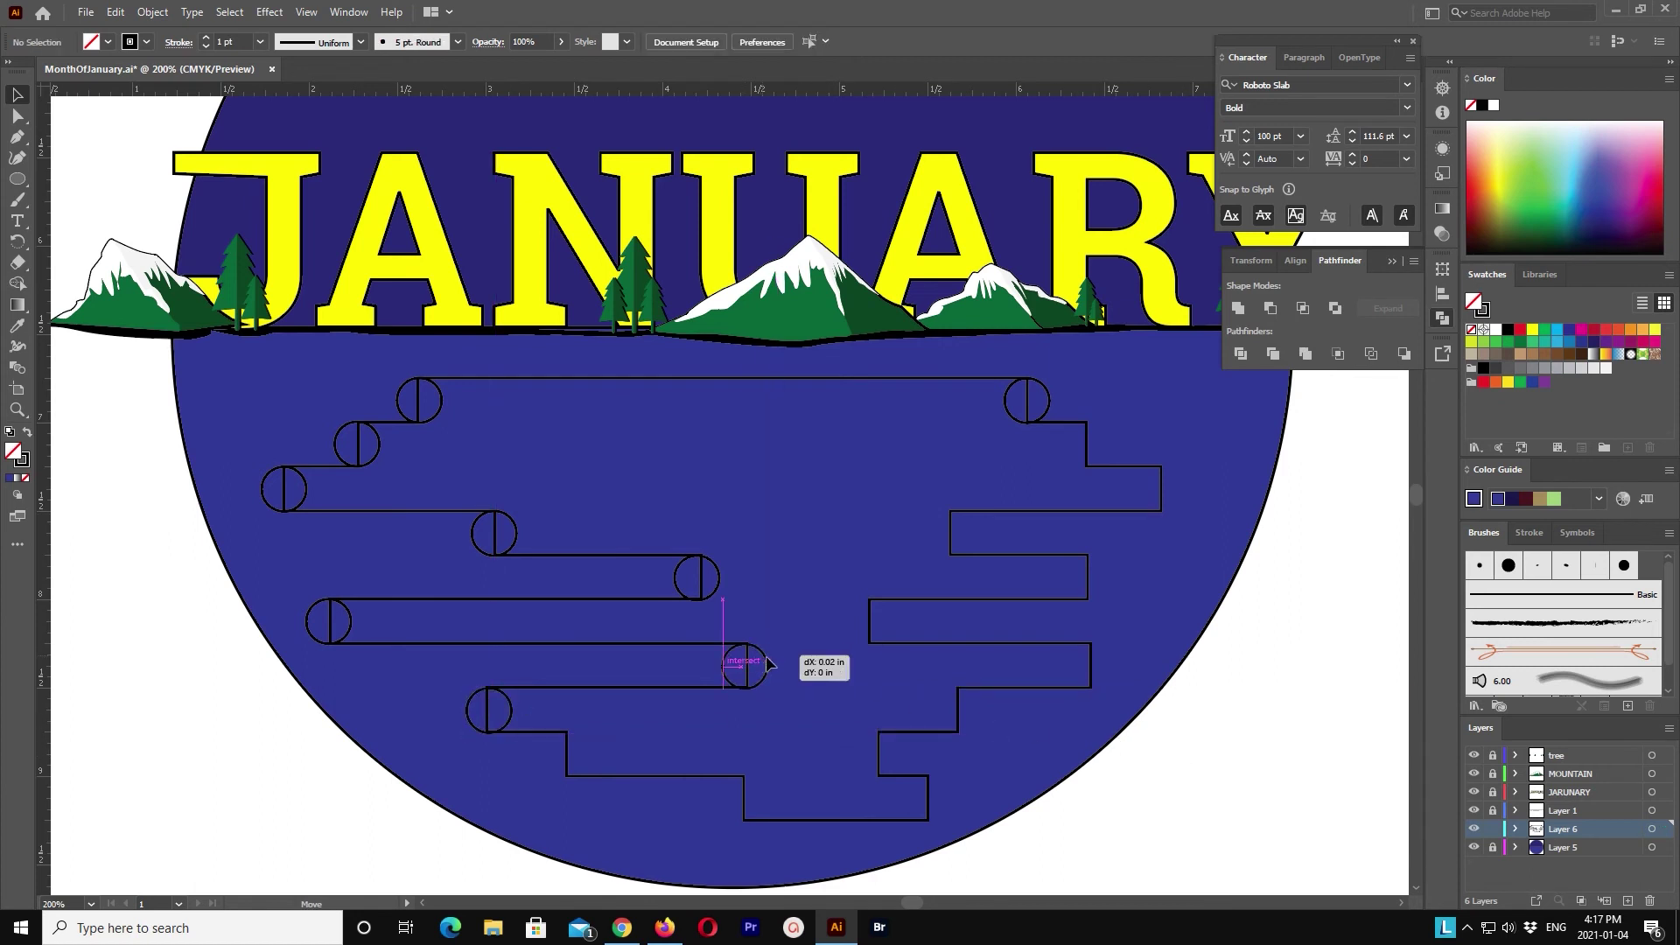
pyautogui.moveTo(760, 655); pyautogui.dragTo(745, 668)
pyautogui.click(790, 717)
# Step: Paste two more circles, one on a lower step end and one toward the right side
pyautogui.hotkey('ctrl', 'c')
pyautogui.hotkey('ctrl', 'v')
pyautogui.moveTo(732, 497); pyautogui.dragTo(575, 776)
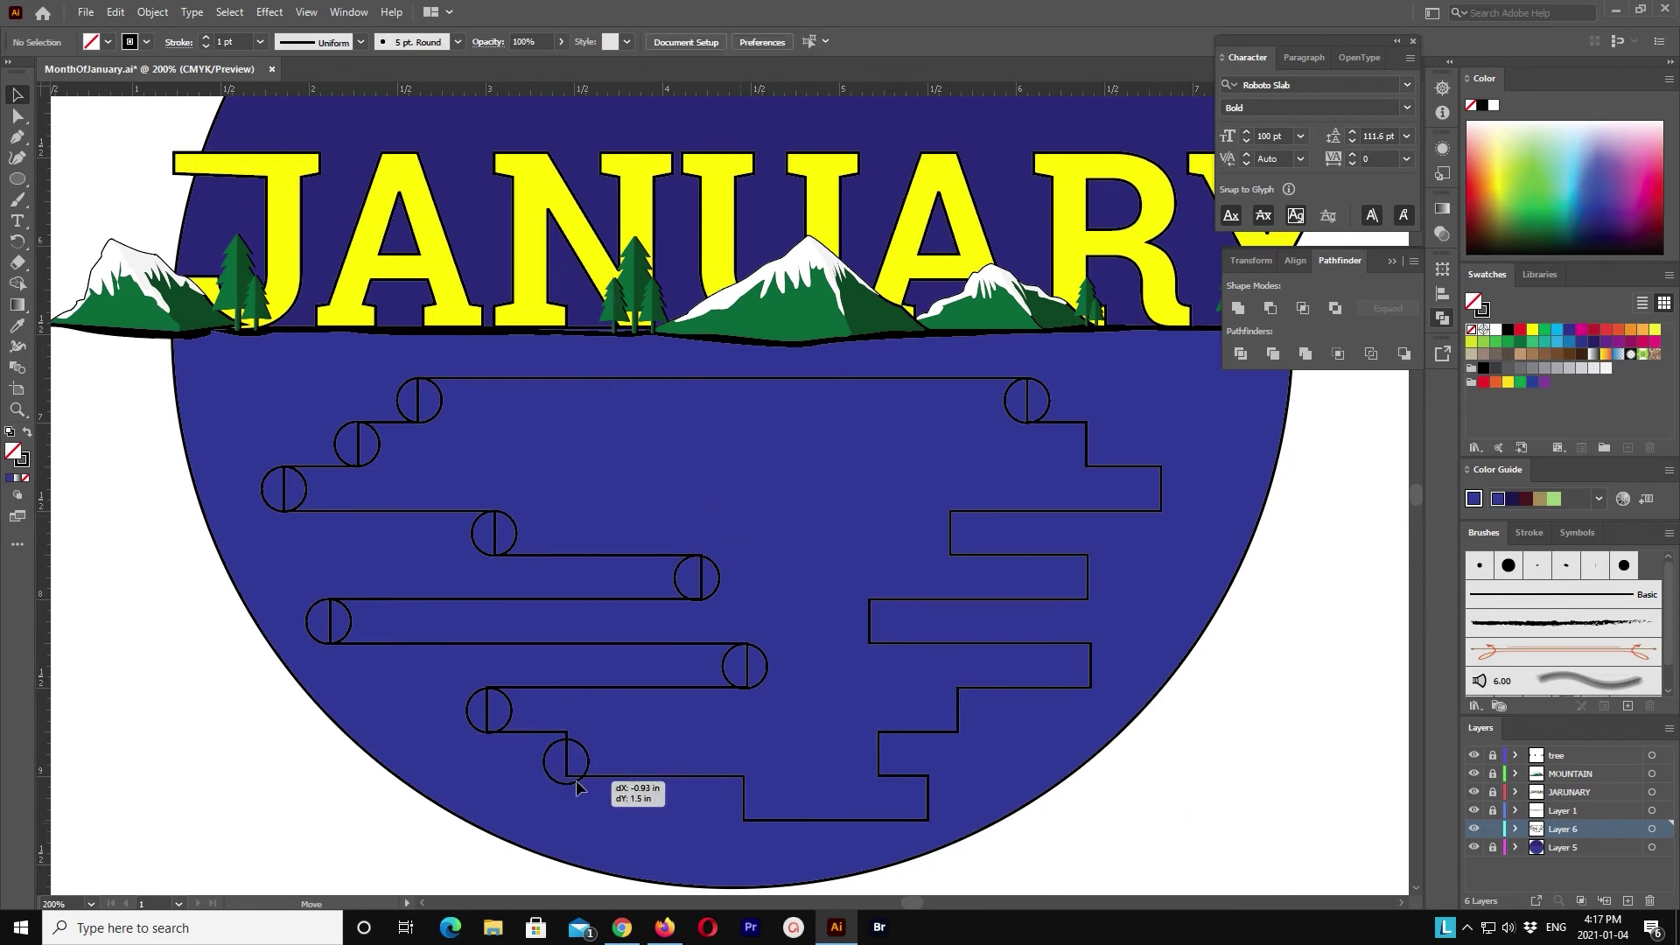
pyautogui.hotkey('ctrl', 'v')
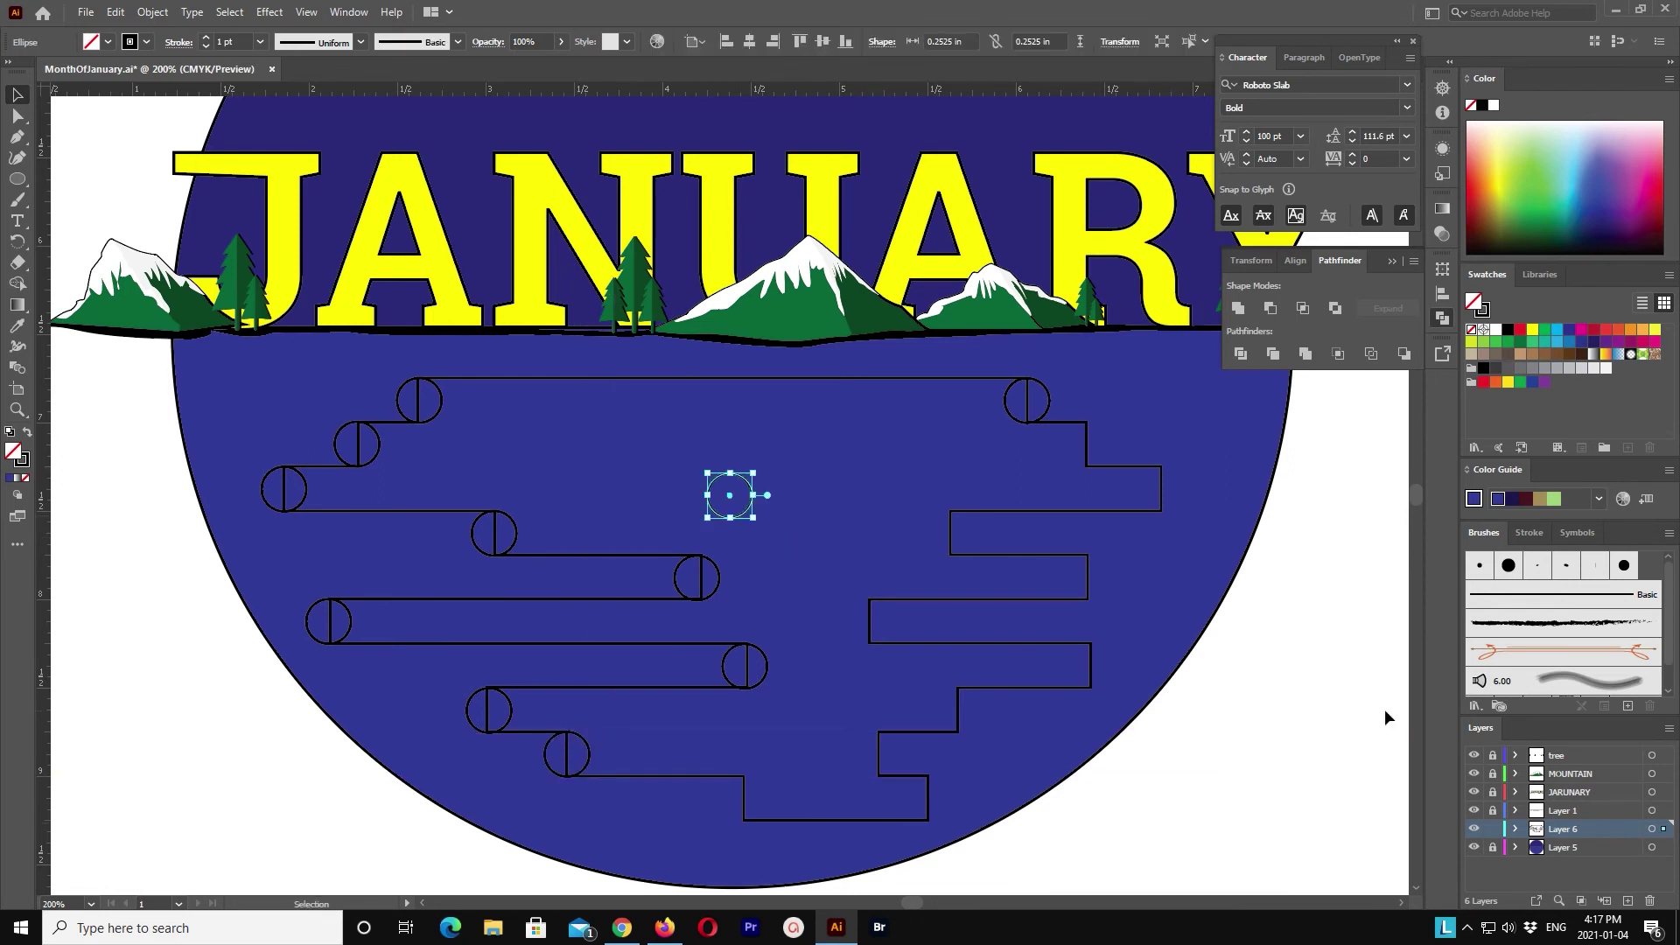
pyautogui.moveTo(733, 492); pyautogui.dragTo(1107, 462)
# Step: Place pasted circle copies on the upper step ends of the right outline
pyautogui.hotkey('ctrl', 'v')
pyautogui.moveTo(761, 501); pyautogui.dragTo(1182, 499)
pyautogui.hotkey('ctrl', 'v')
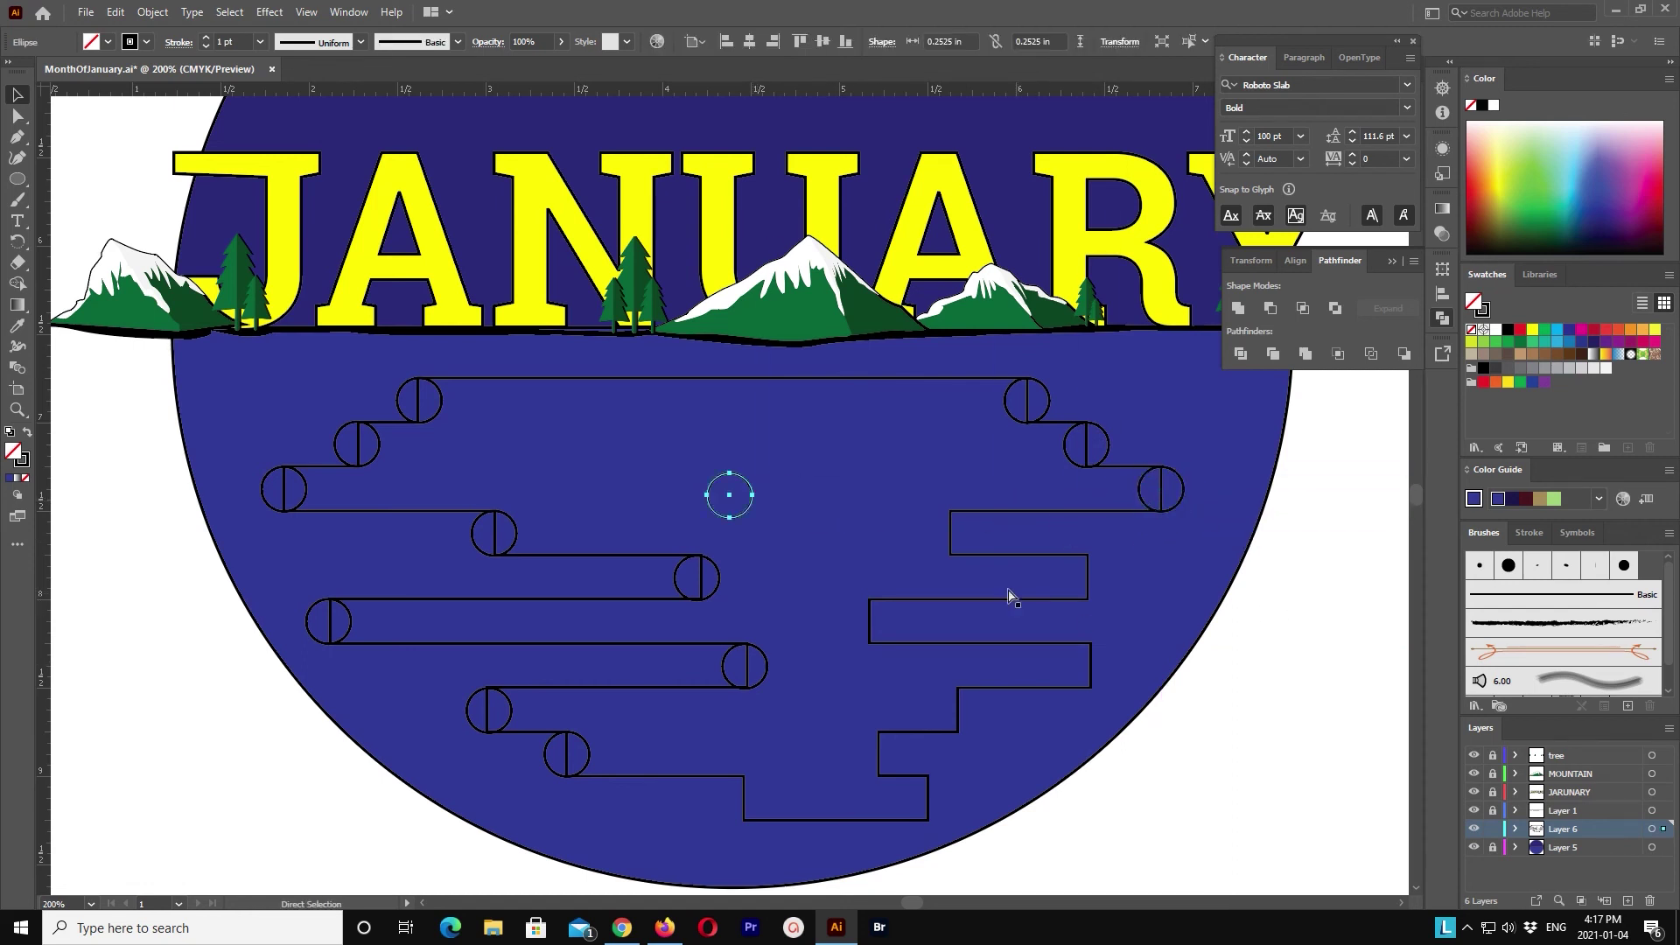
pyautogui.click(819, 523)
pyautogui.moveTo(752, 505); pyautogui.dragTo(974, 542)
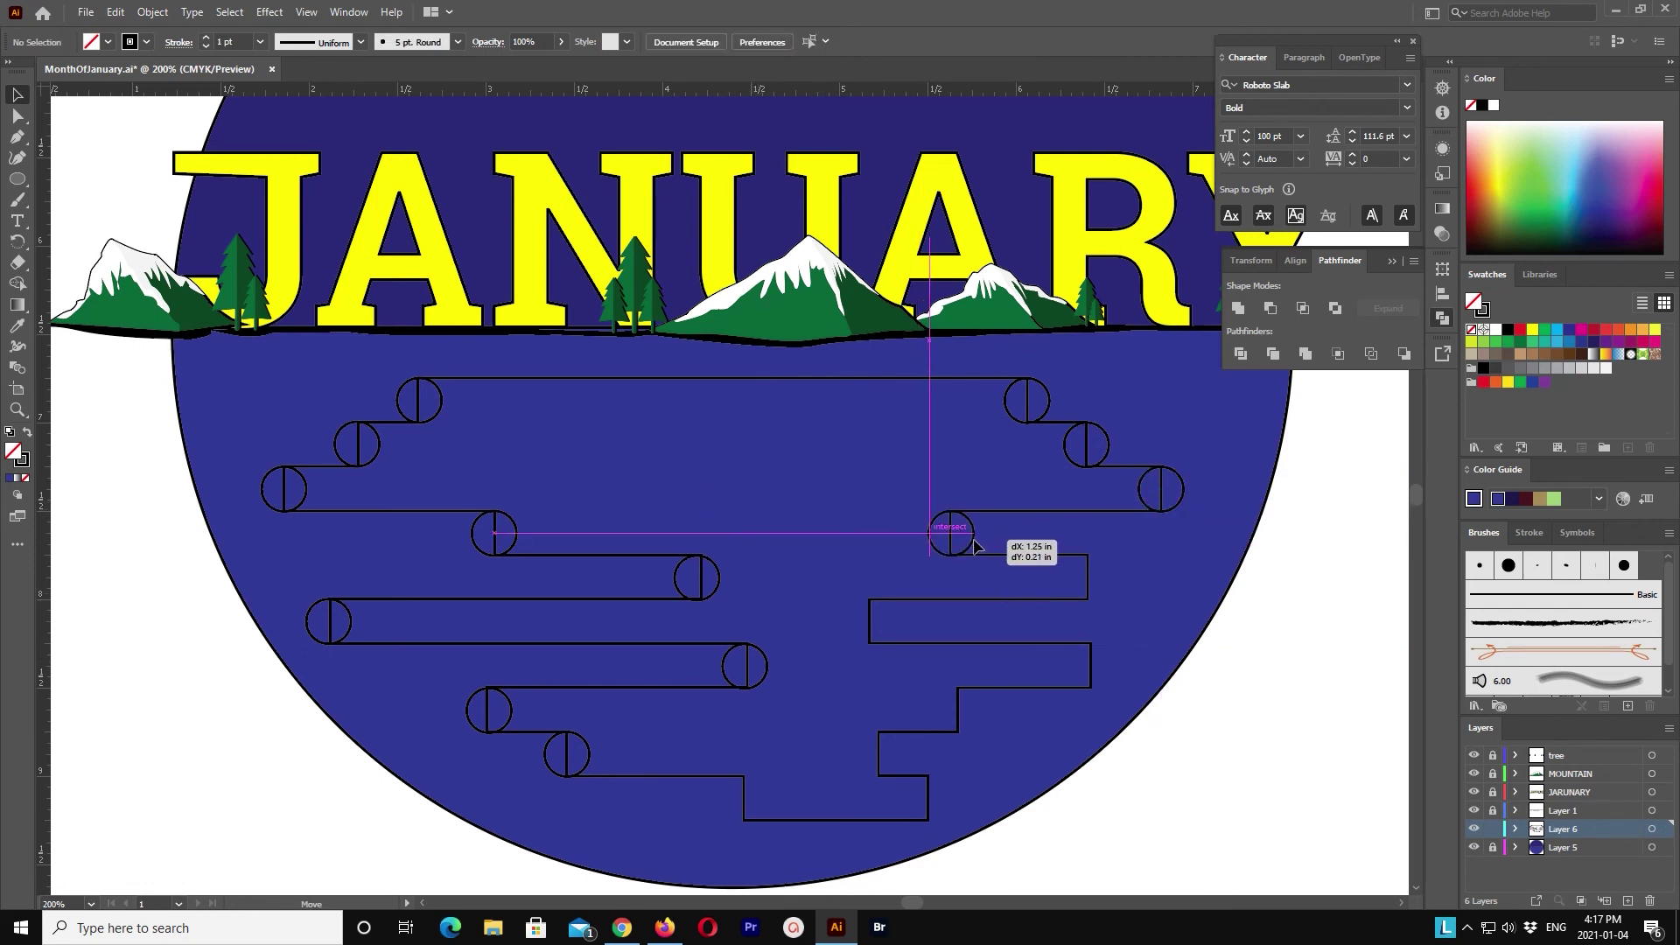
pyautogui.hotkey('ctrl', 'v')
pyautogui.moveTo(745, 492); pyautogui.dragTo(1111, 573)
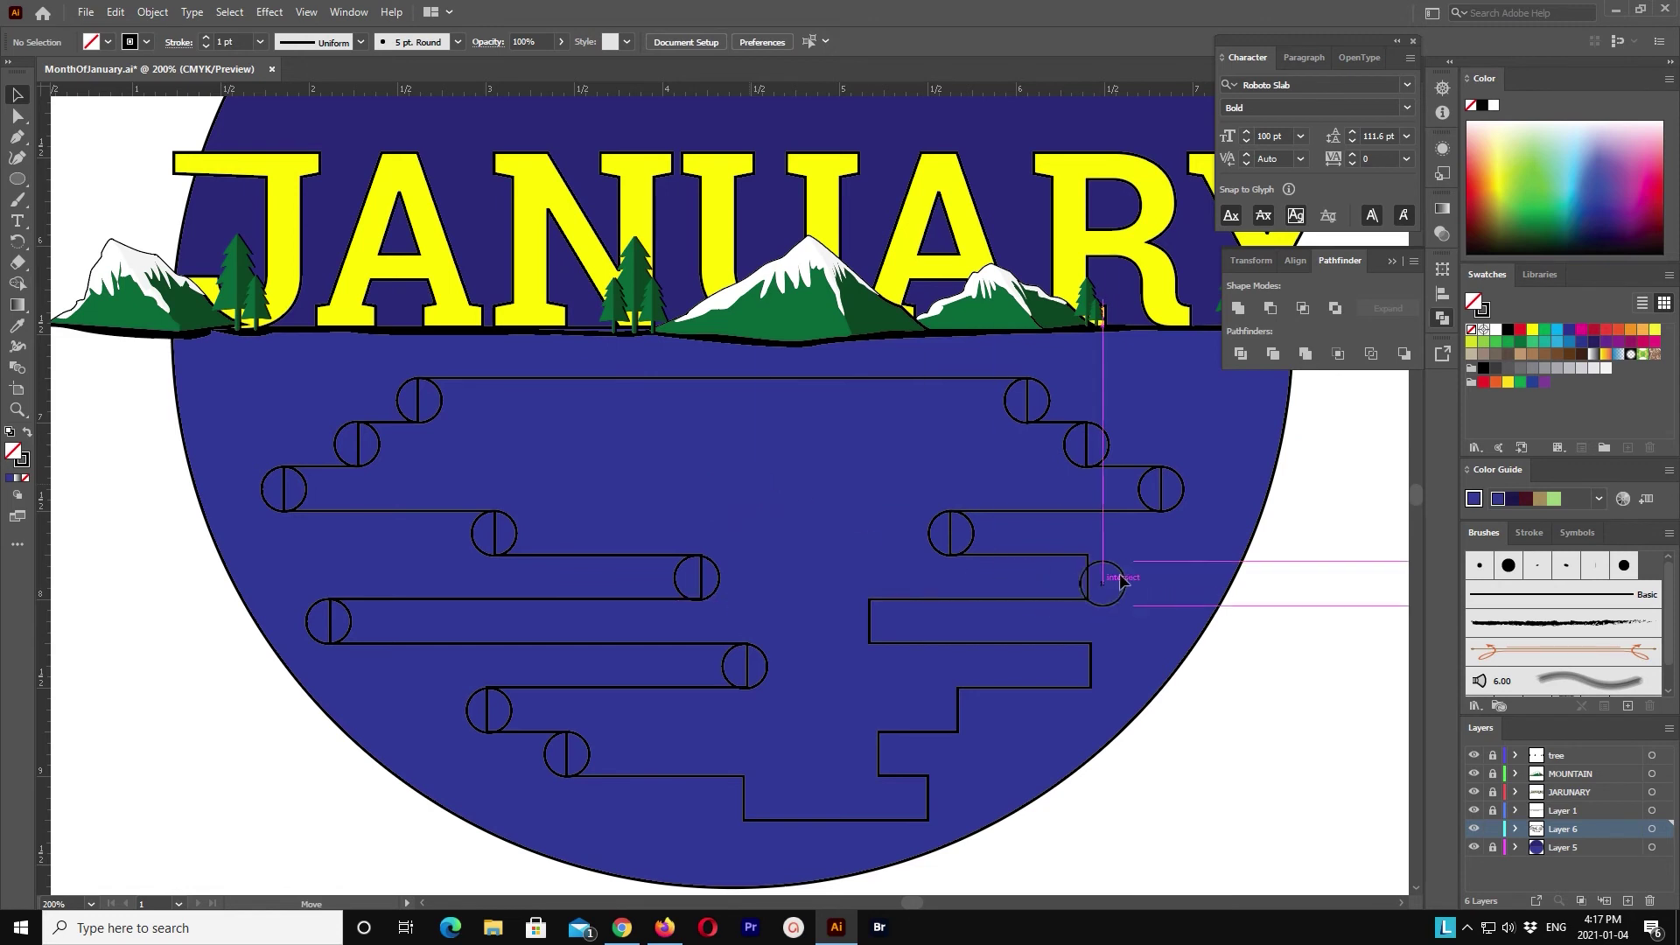
# Step: Cap the lower right steps and the bottom of the outline with more circle copies
pyautogui.hotkey('ctrl', 'v')
pyautogui.click(766, 506)
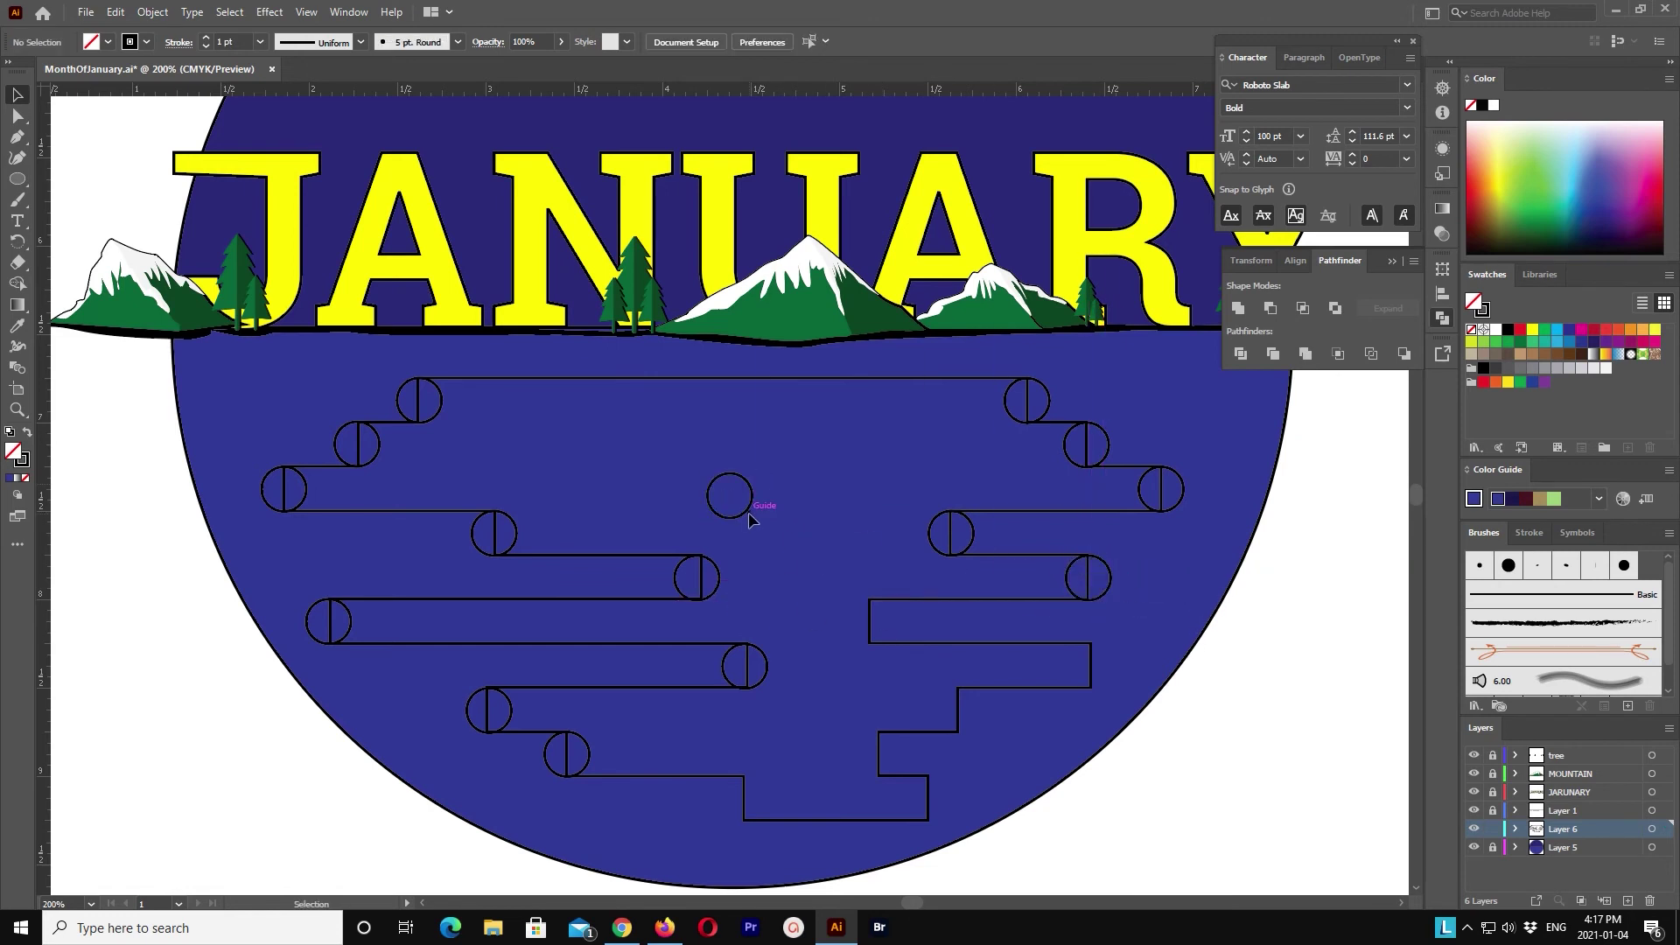
pyautogui.moveTo(745, 516); pyautogui.dragTo(882, 641)
pyautogui.hotkey('ctrl', 'v')
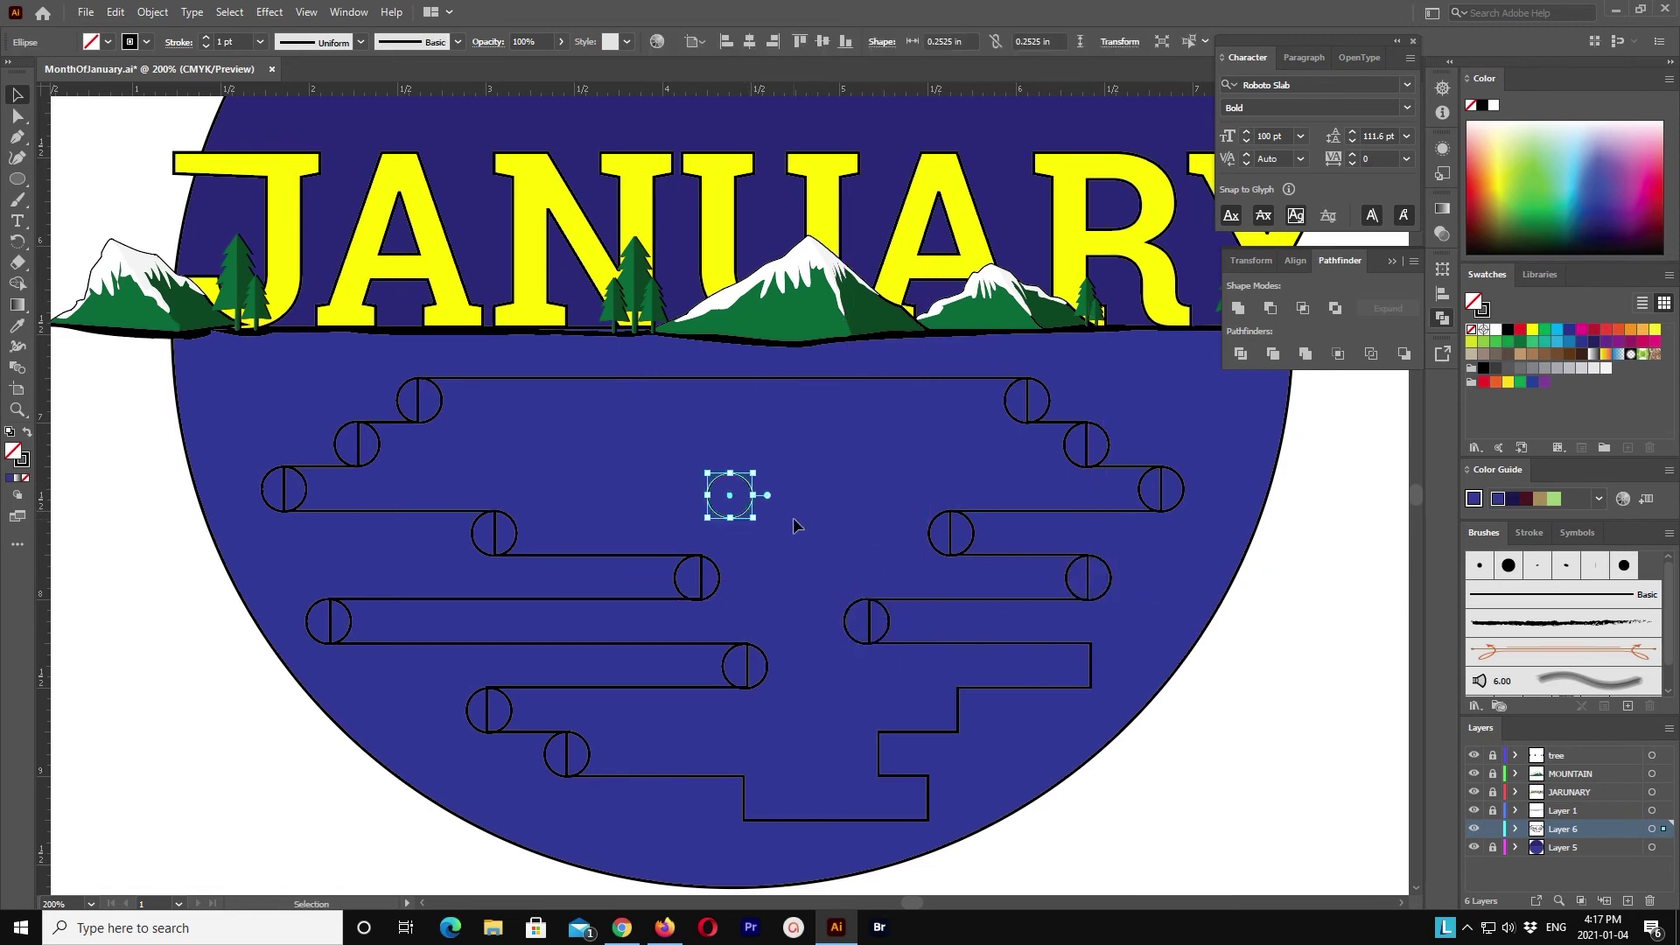
pyautogui.moveTo(752, 506); pyautogui.dragTo(1106, 680)
pyautogui.hotkey('ctrl', 'v')
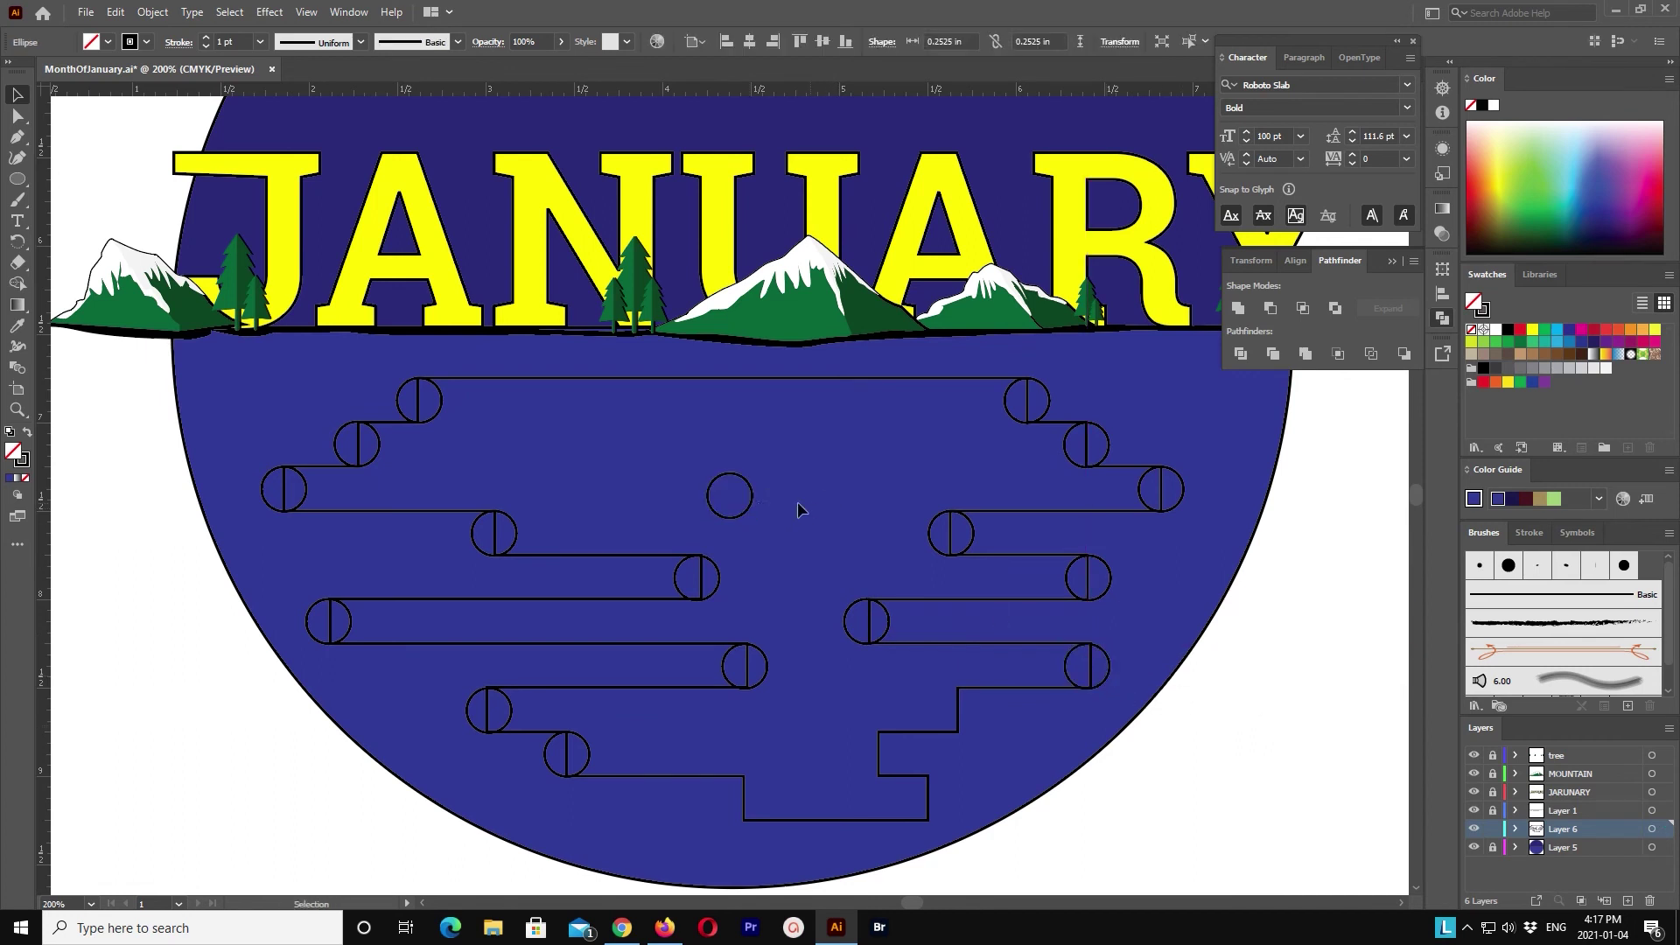
pyautogui.moveTo(744, 508)
pyautogui.mouseDown()
pyautogui.moveTo(978, 725)
pyautogui.moveTo(899, 763)
pyautogui.mouseUp()
pyautogui.hotkey('ctrl', 'v')
pyautogui.hotkey('ctrl', 'v')
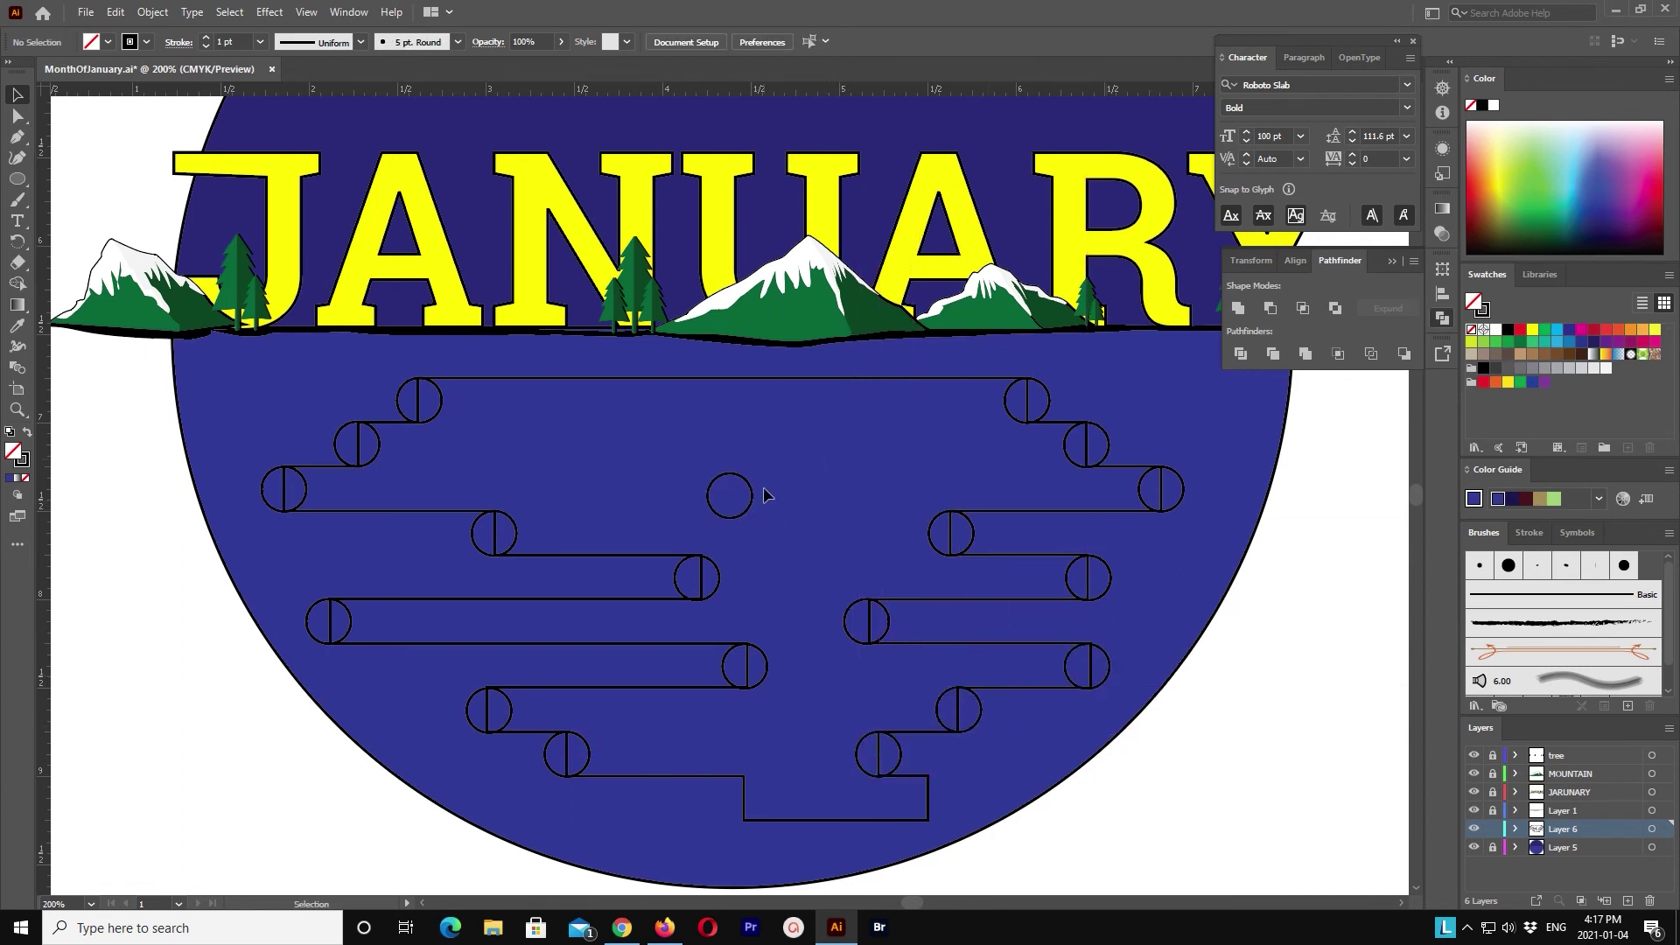
pyautogui.moveTo(765, 491); pyautogui.dragTo(951, 796)
pyautogui.hotkey('ctrl', 'v')
pyautogui.moveTo(765, 490); pyautogui.dragTo(764, 791)
# Step: Unite all circles and bars into one cloud outline, then shrink it and nudge it up-left
pyautogui.moveTo(255, 375); pyautogui.dragTo(1208, 831)
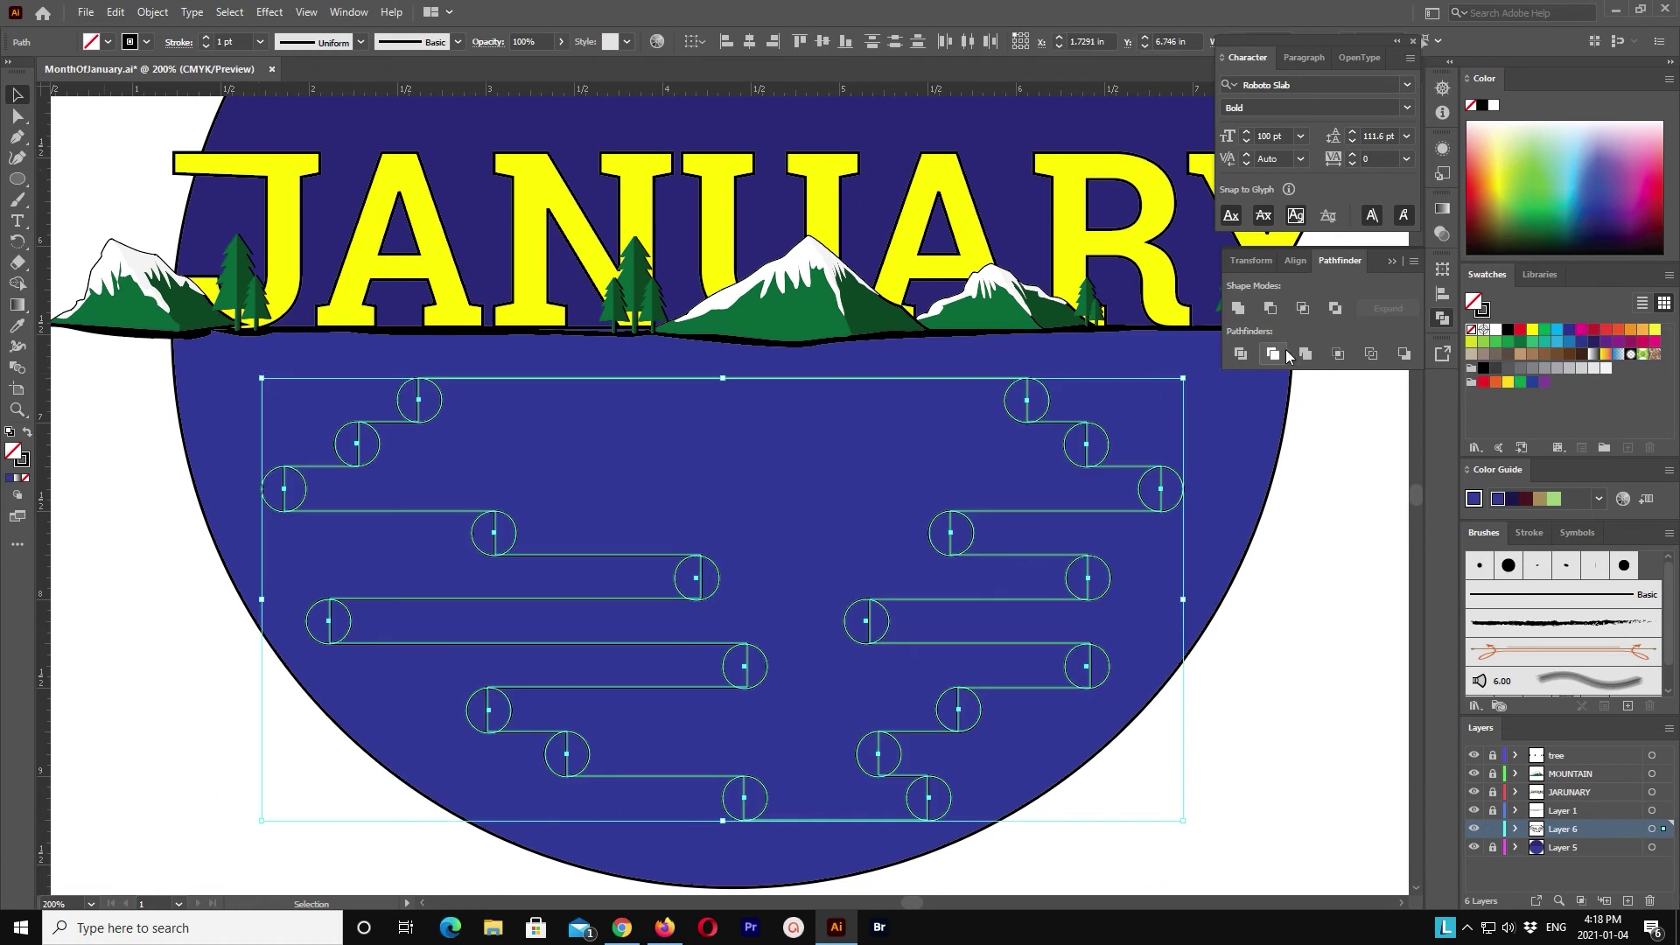
pyautogui.click(1237, 307)
pyautogui.click(1313, 650)
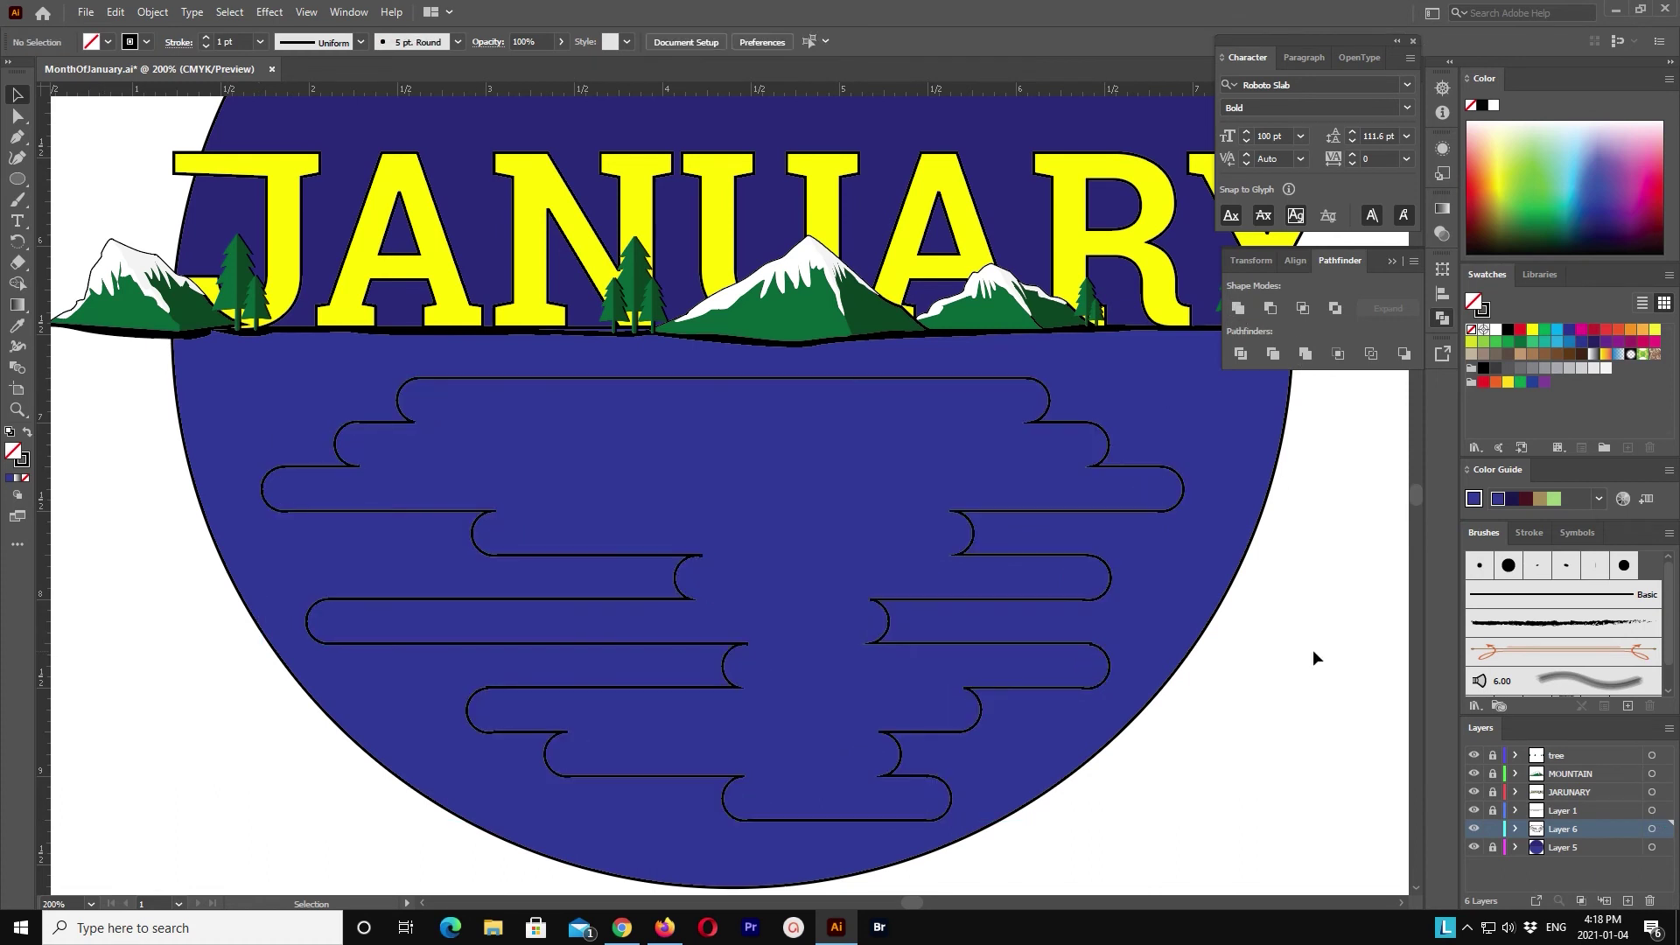
pyautogui.click(1182, 494)
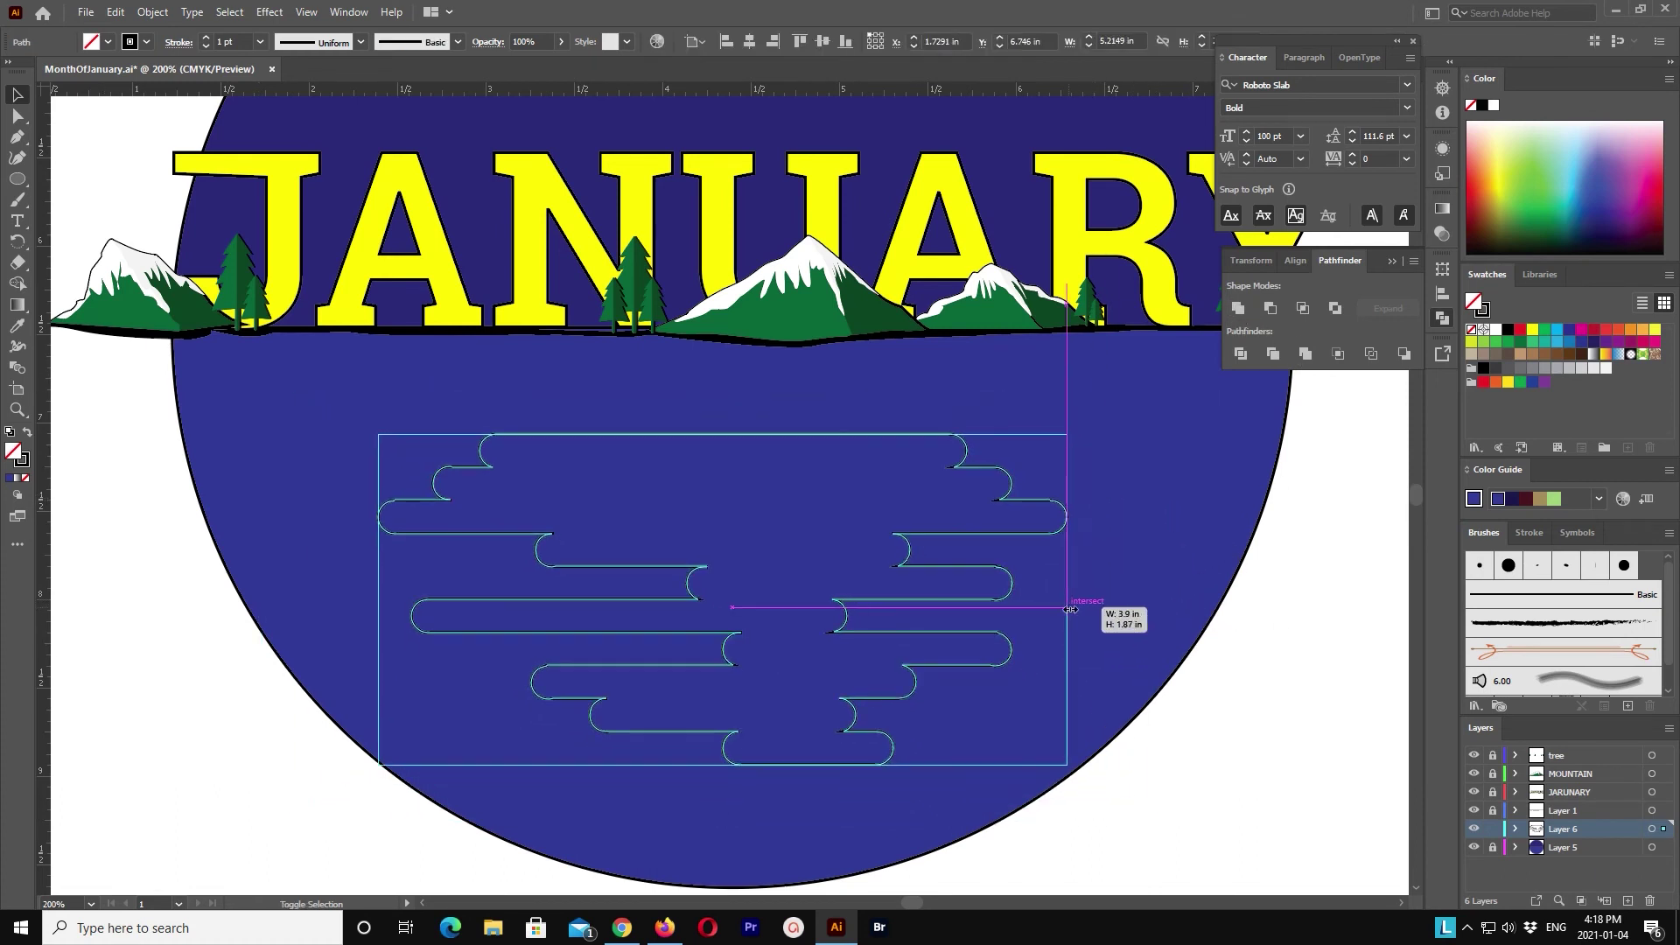
pyautogui.moveTo(1183, 600); pyautogui.dragTo(1068, 613)
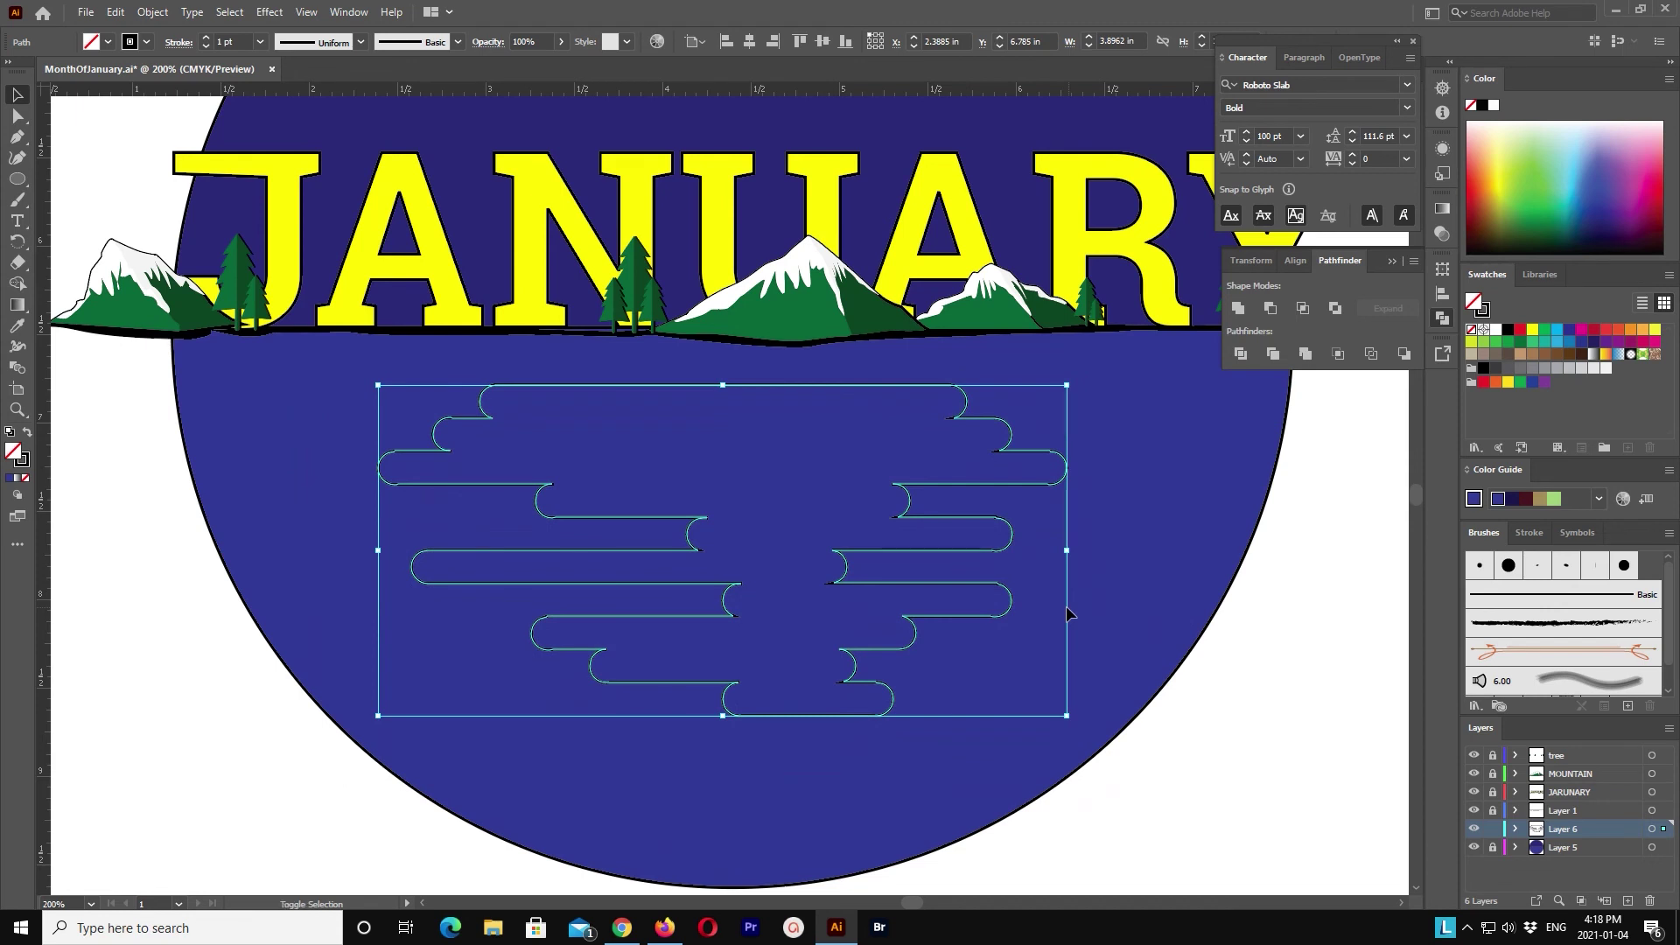
pyautogui.hotkey('shift', 'Left')
pyautogui.hotkey('shift', 'Left')
pyautogui.hotkey('shift', 'Left')
pyautogui.hotkey('shift', 'Up')
pyautogui.hotkey('shift', 'Left')
pyautogui.click(1284, 851)
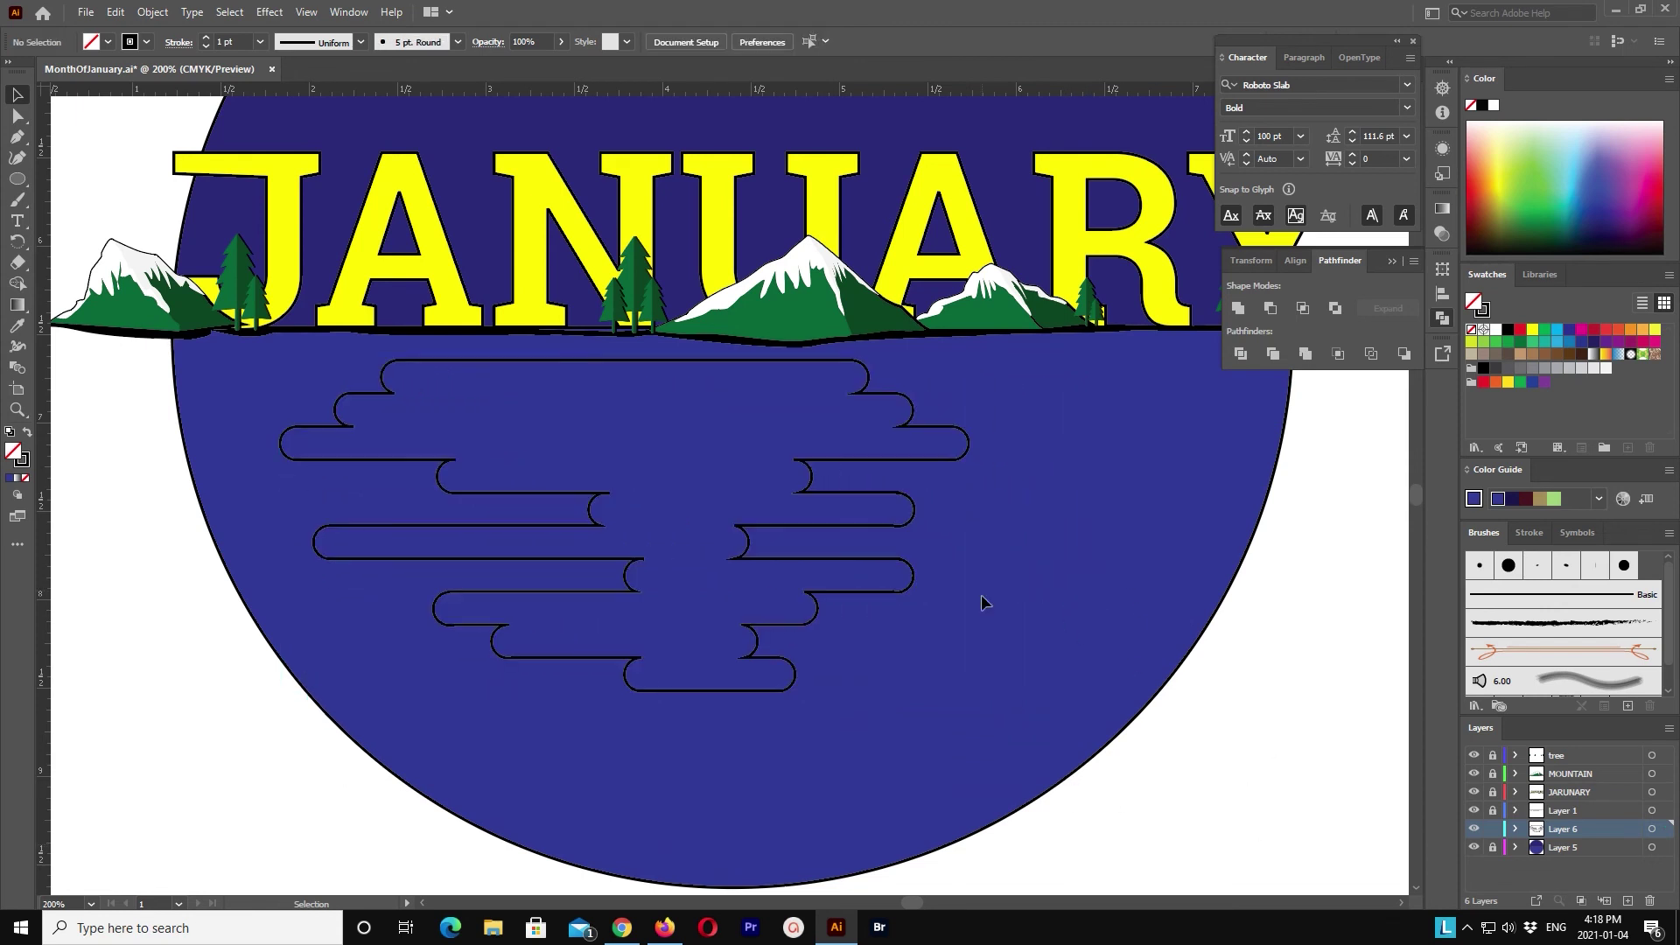
pyautogui.click(804, 487)
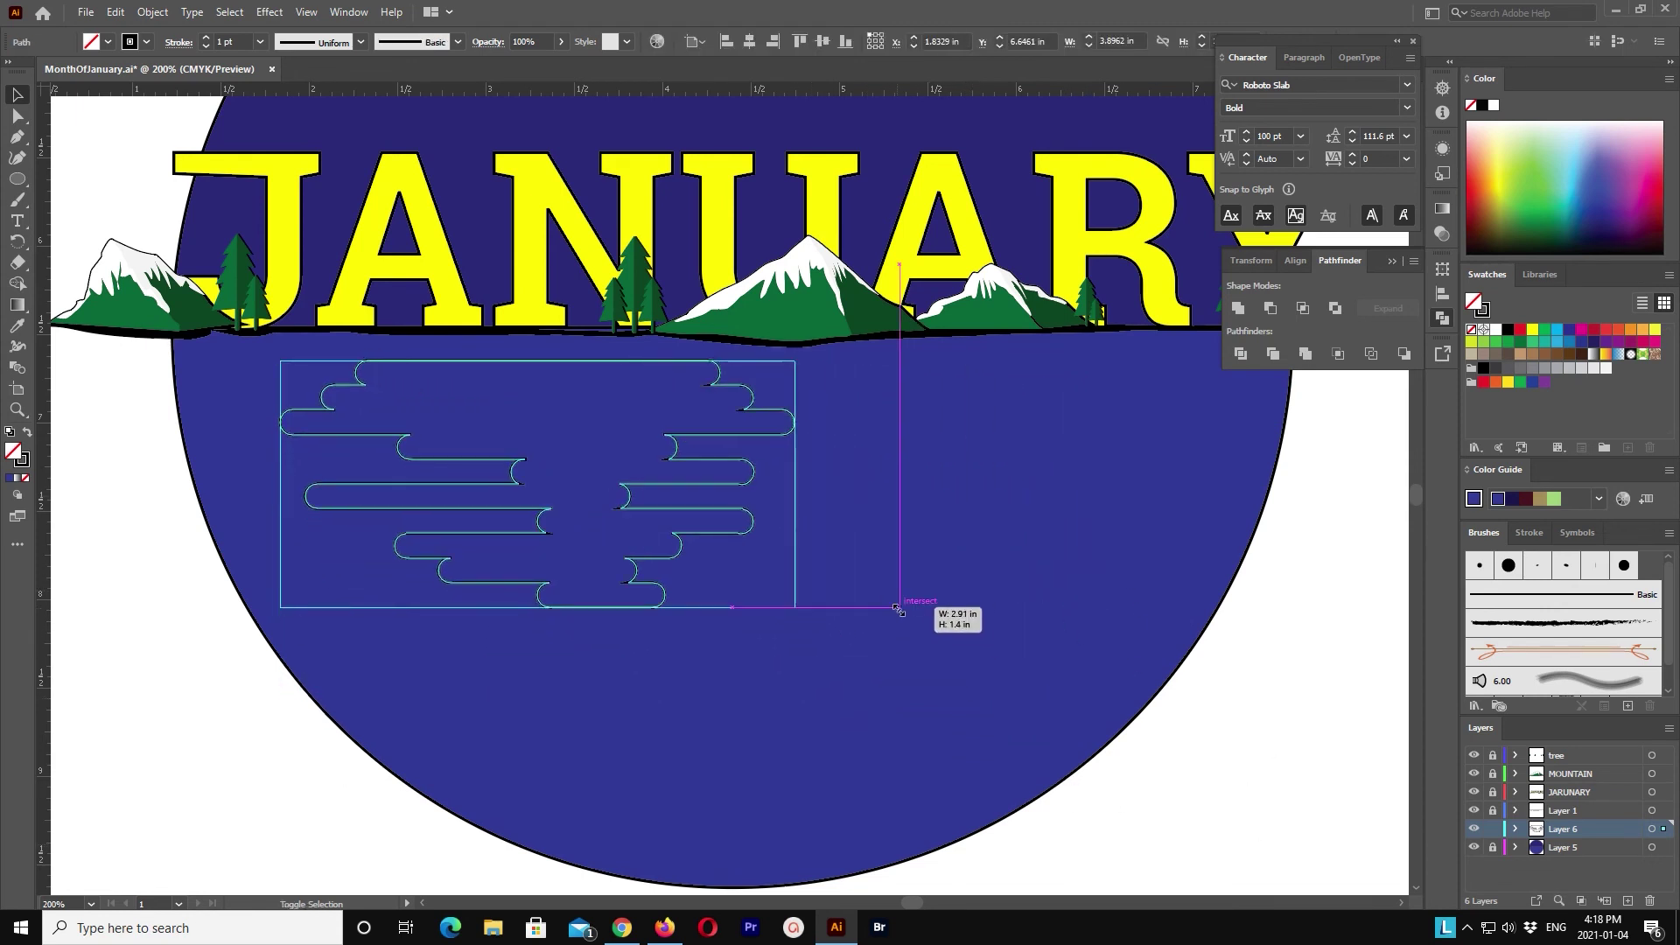
pyautogui.moveTo(968, 692); pyautogui.dragTo(795, 608)
# Step: Alt-drag a copy of the cloud to the right and delete its top-left segments
pyautogui.press('a')
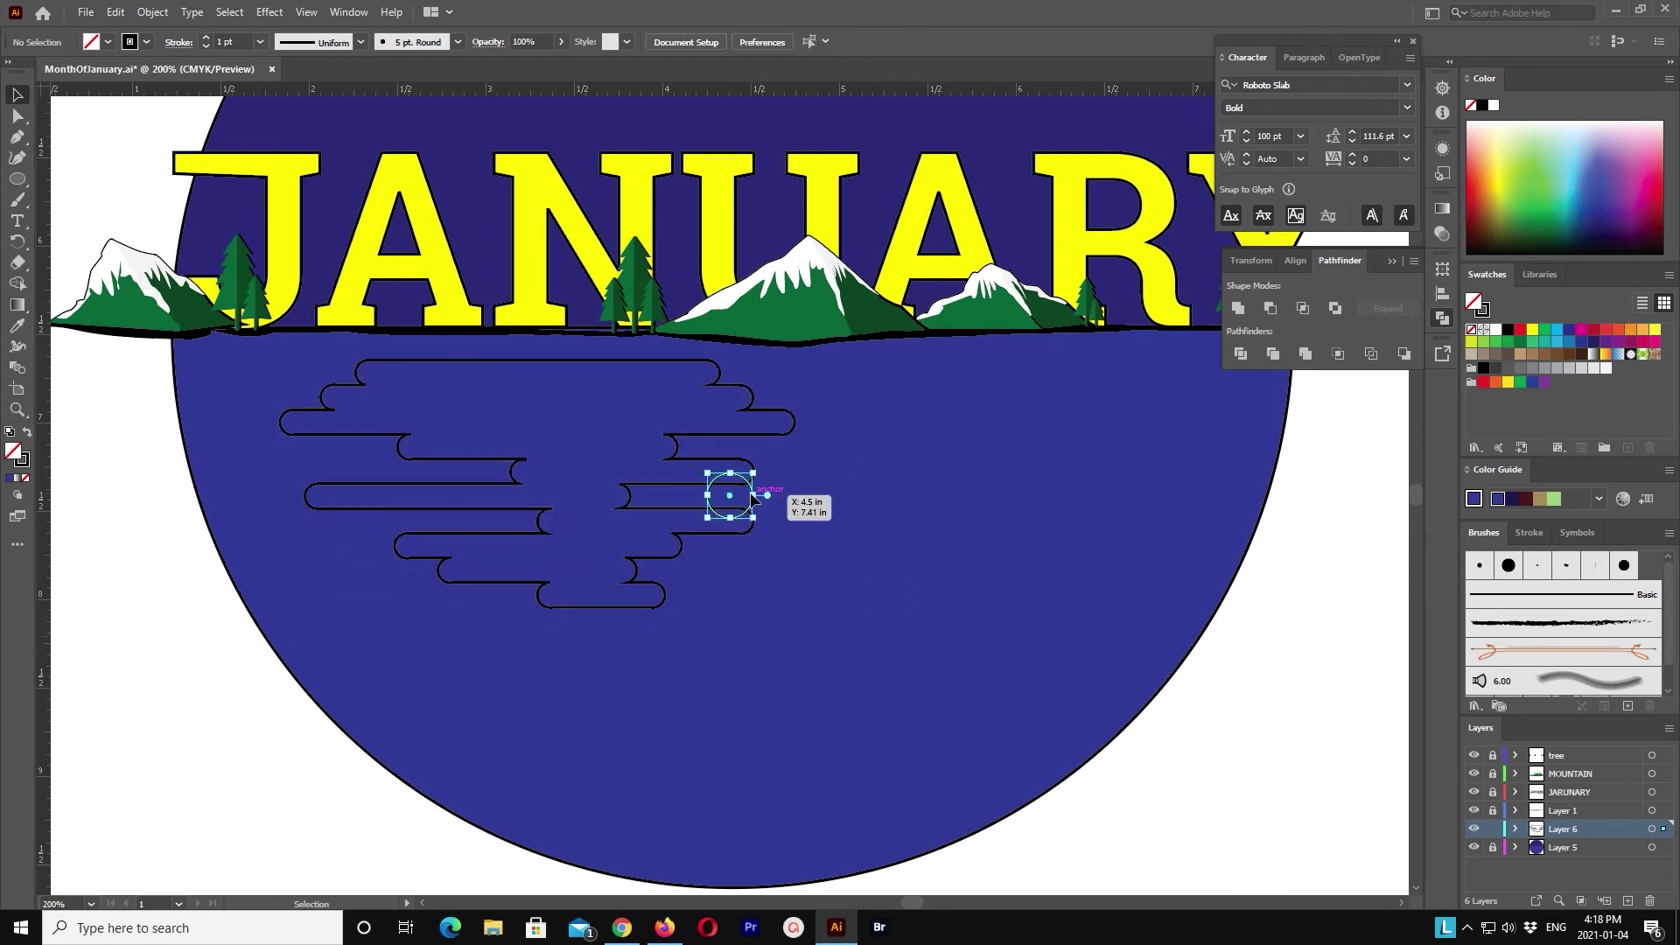
pyautogui.click(754, 481)
pyautogui.press('v')
pyautogui.moveTo(735, 388); pyautogui.dragTo(1208, 497)
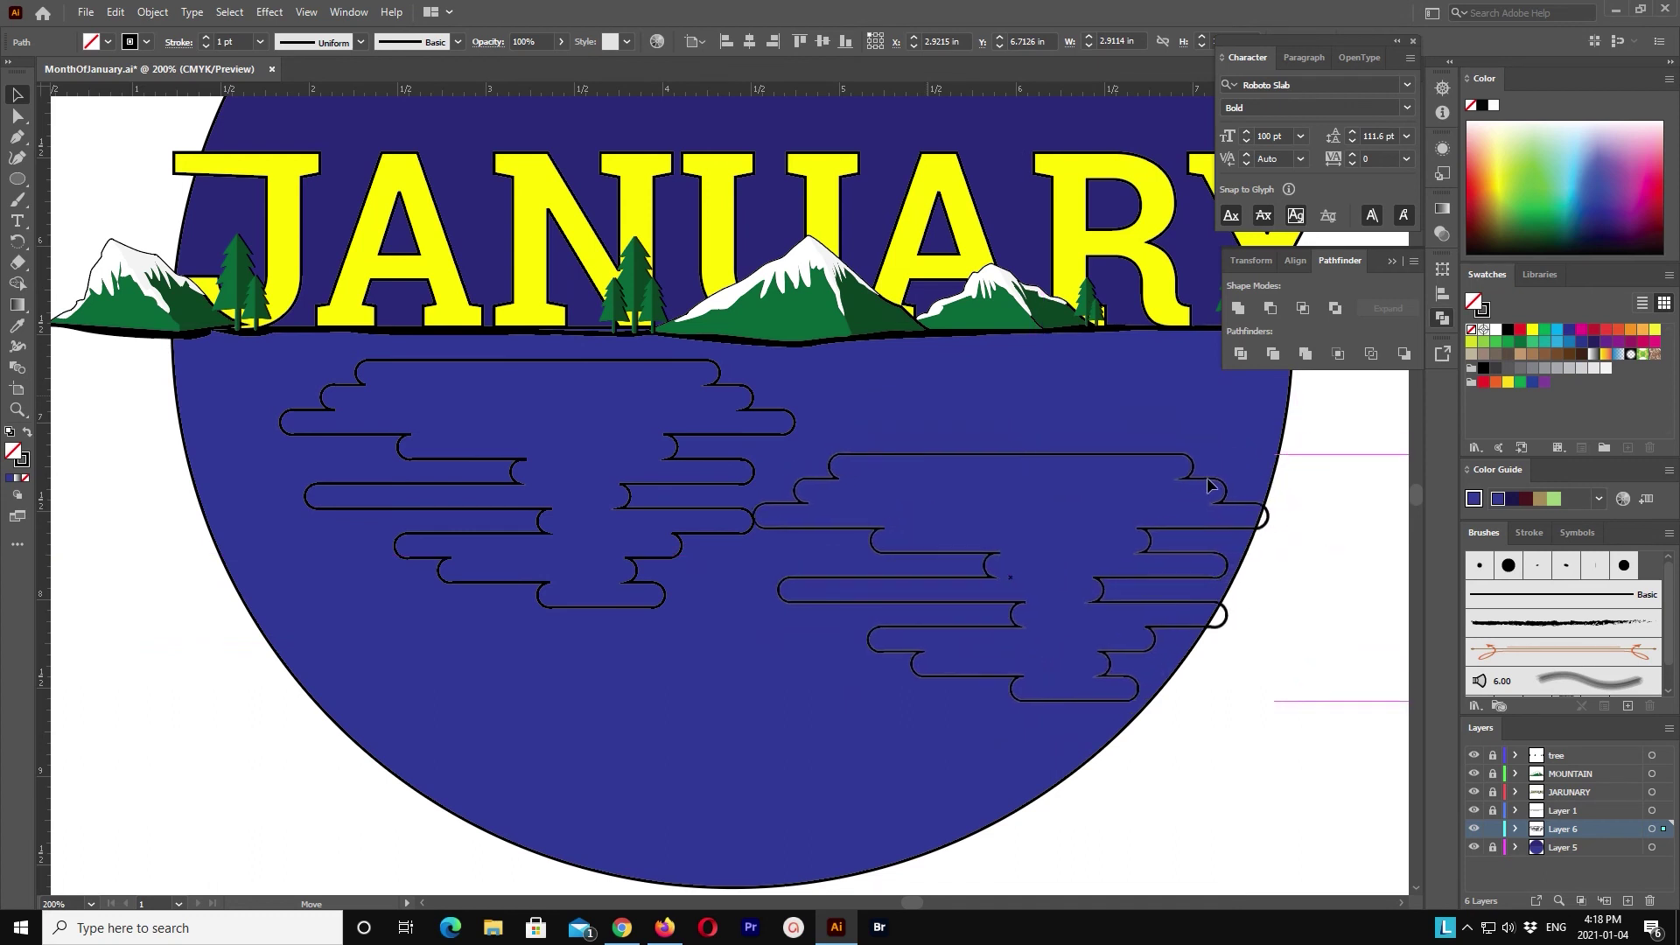
pyautogui.moveTo(1208, 497); pyautogui.dragTo(1250, 461)
pyautogui.click(941, 348)
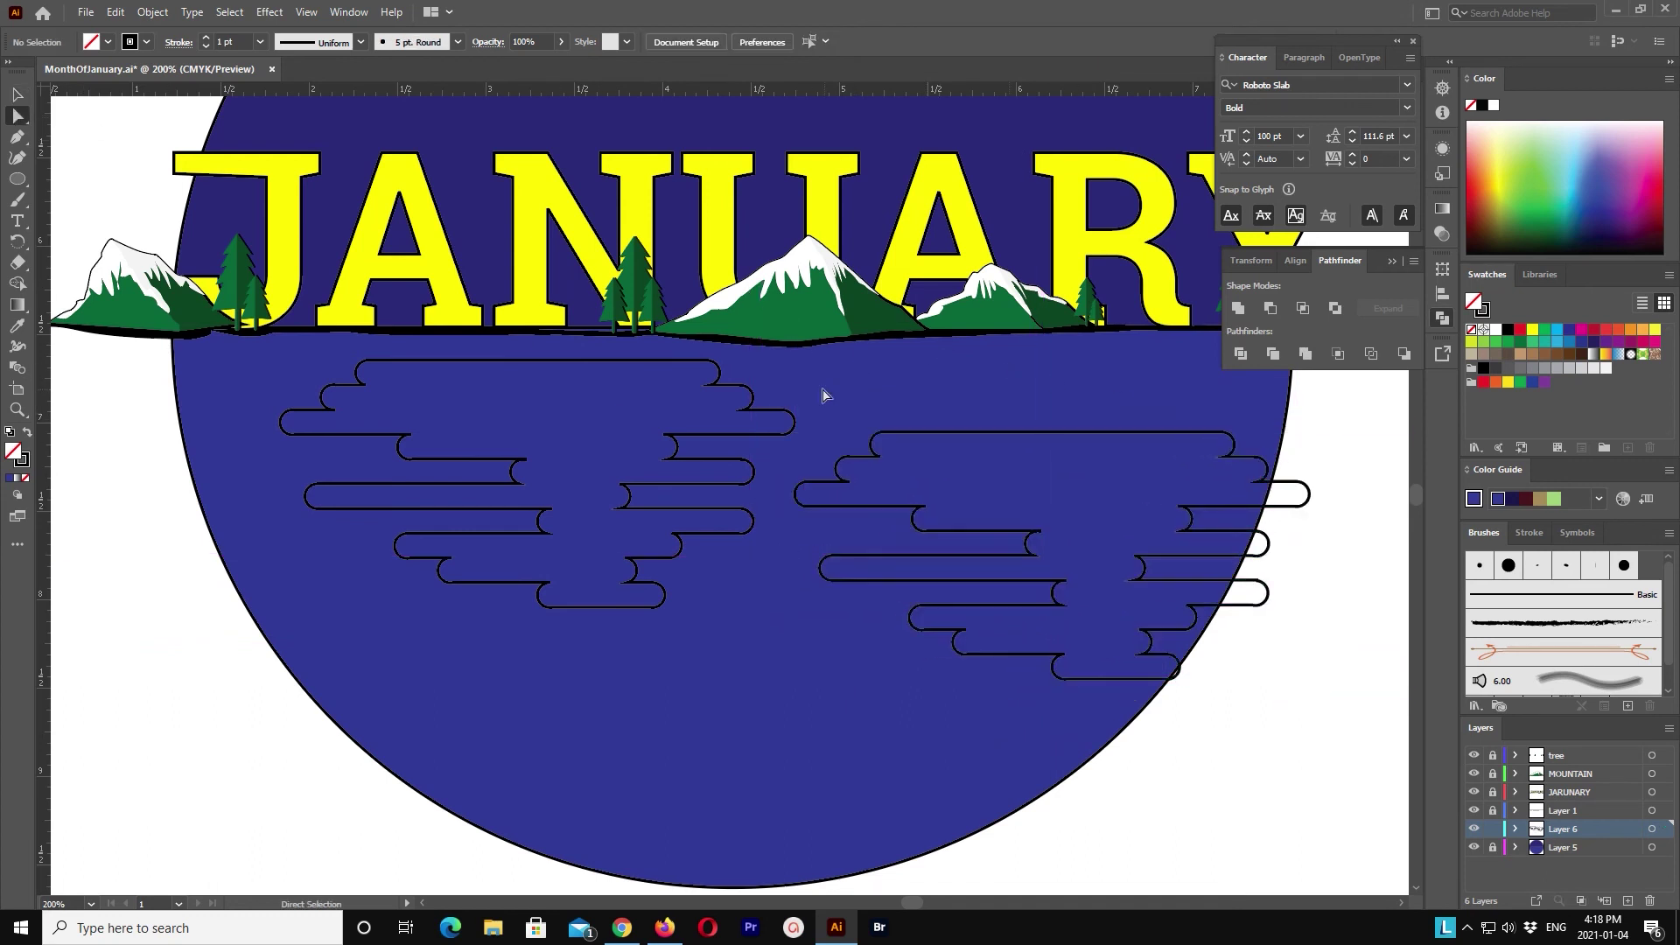
pyautogui.moveTo(823, 394); pyautogui.dragTo(966, 458)
pyautogui.press('Delete')
pyautogui.moveTo(1129, 414)
pyautogui.mouseDown()
pyautogui.moveTo(1275, 455)
pyautogui.moveTo(1336, 493)
pyautogui.mouseUp()
# Step: Remove the right cloud's top hook segments and join its open ends with a new top edge
pyautogui.press('Delete')
pyautogui.press('Delete')
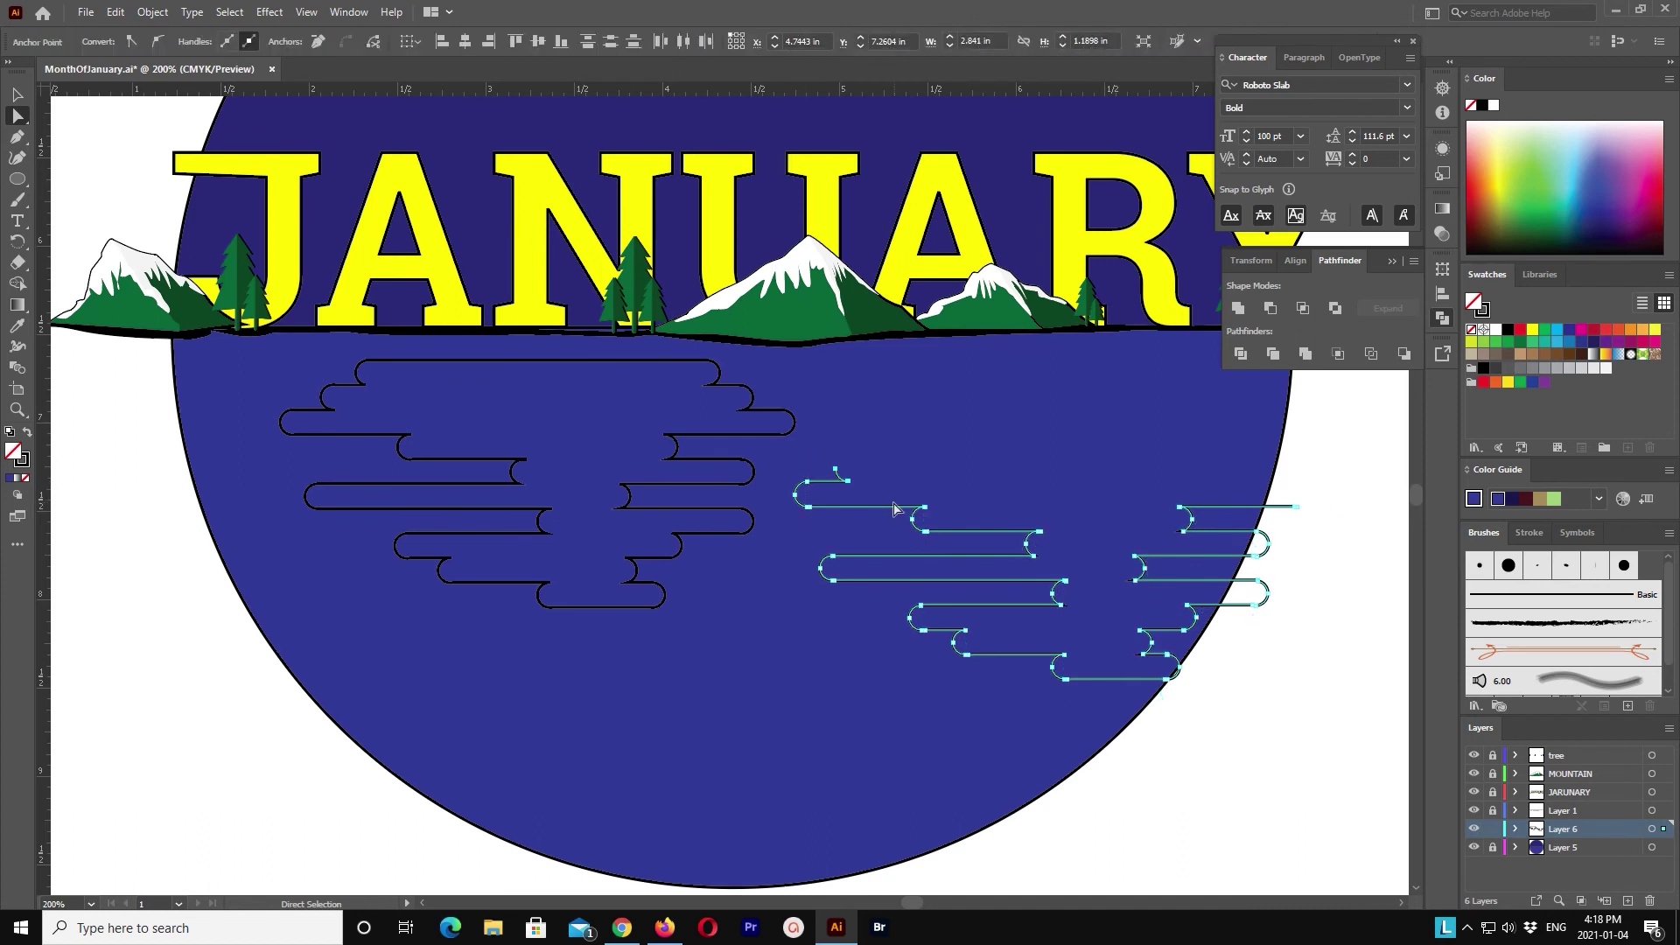
pyautogui.moveTo(790, 477); pyautogui.dragTo(849, 536)
pyautogui.press('Delete')
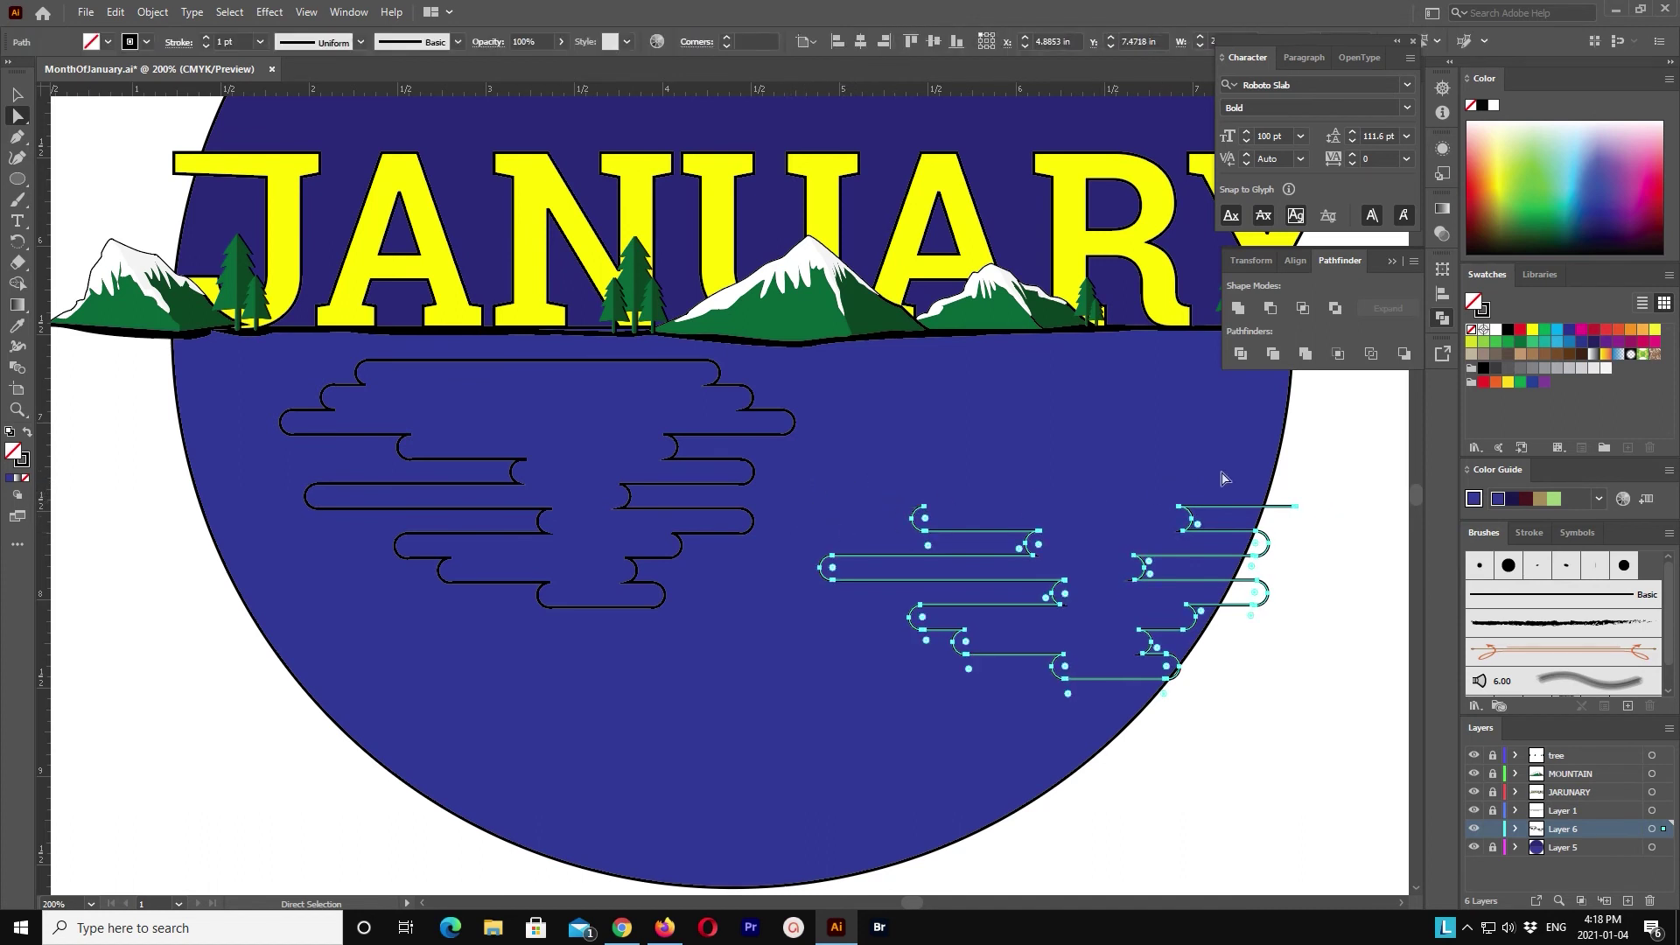
pyautogui.moveTo(1329, 524); pyautogui.dragTo(1328, 518)
pyautogui.press('Delete')
pyautogui.moveTo(1201, 519); pyautogui.dragTo(1203, 520)
pyautogui.hotkey('ctrl', 'j')
# Step: Move the right cloud left and lower it slightly
pyautogui.click(21, 94)
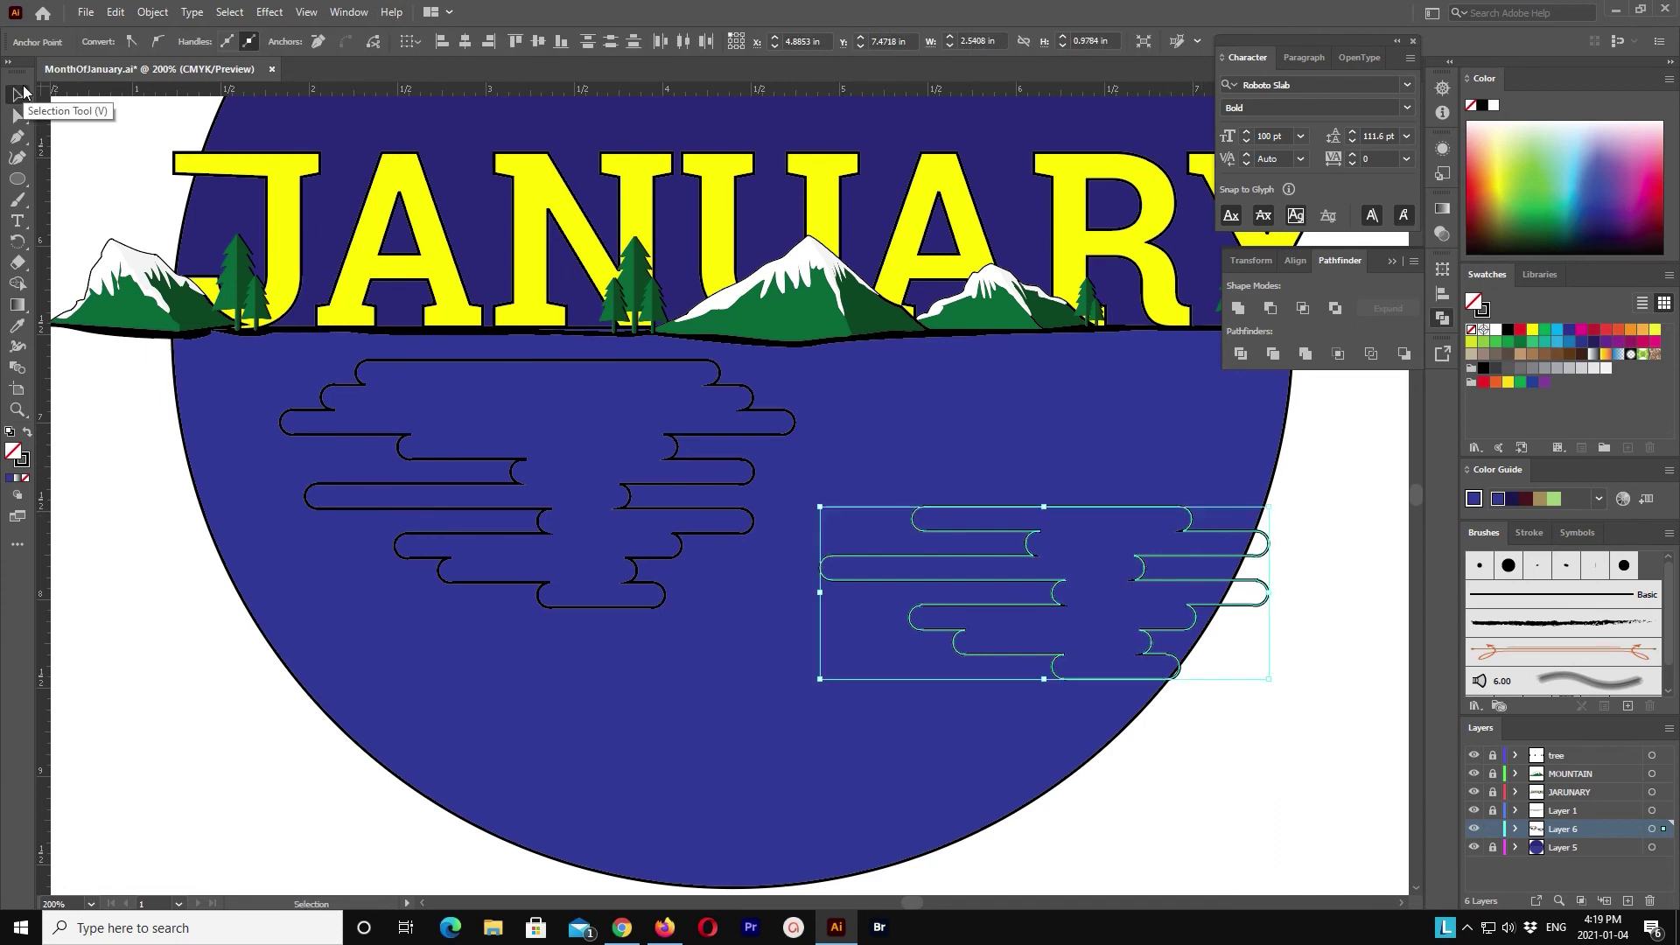
pyautogui.moveTo(1238, 522); pyautogui.dragTo(1189, 522)
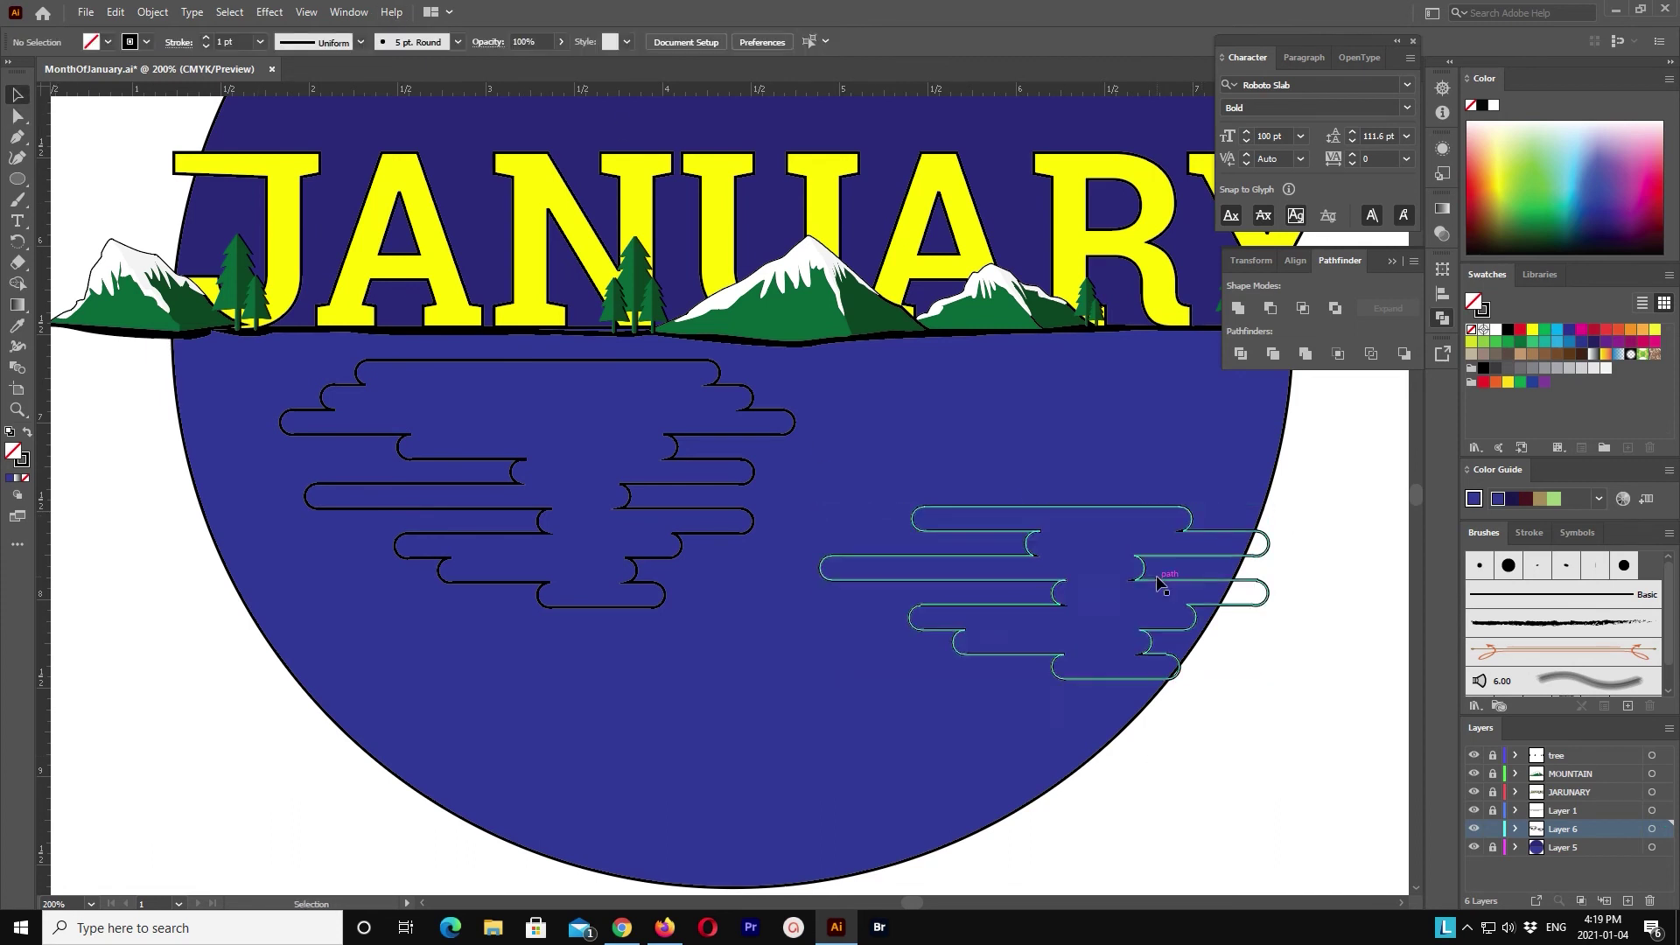
pyautogui.hotkey('shift', 'Left')
pyautogui.hotkey('shift', 'Left')
pyautogui.hotkey('shift', 'Left')
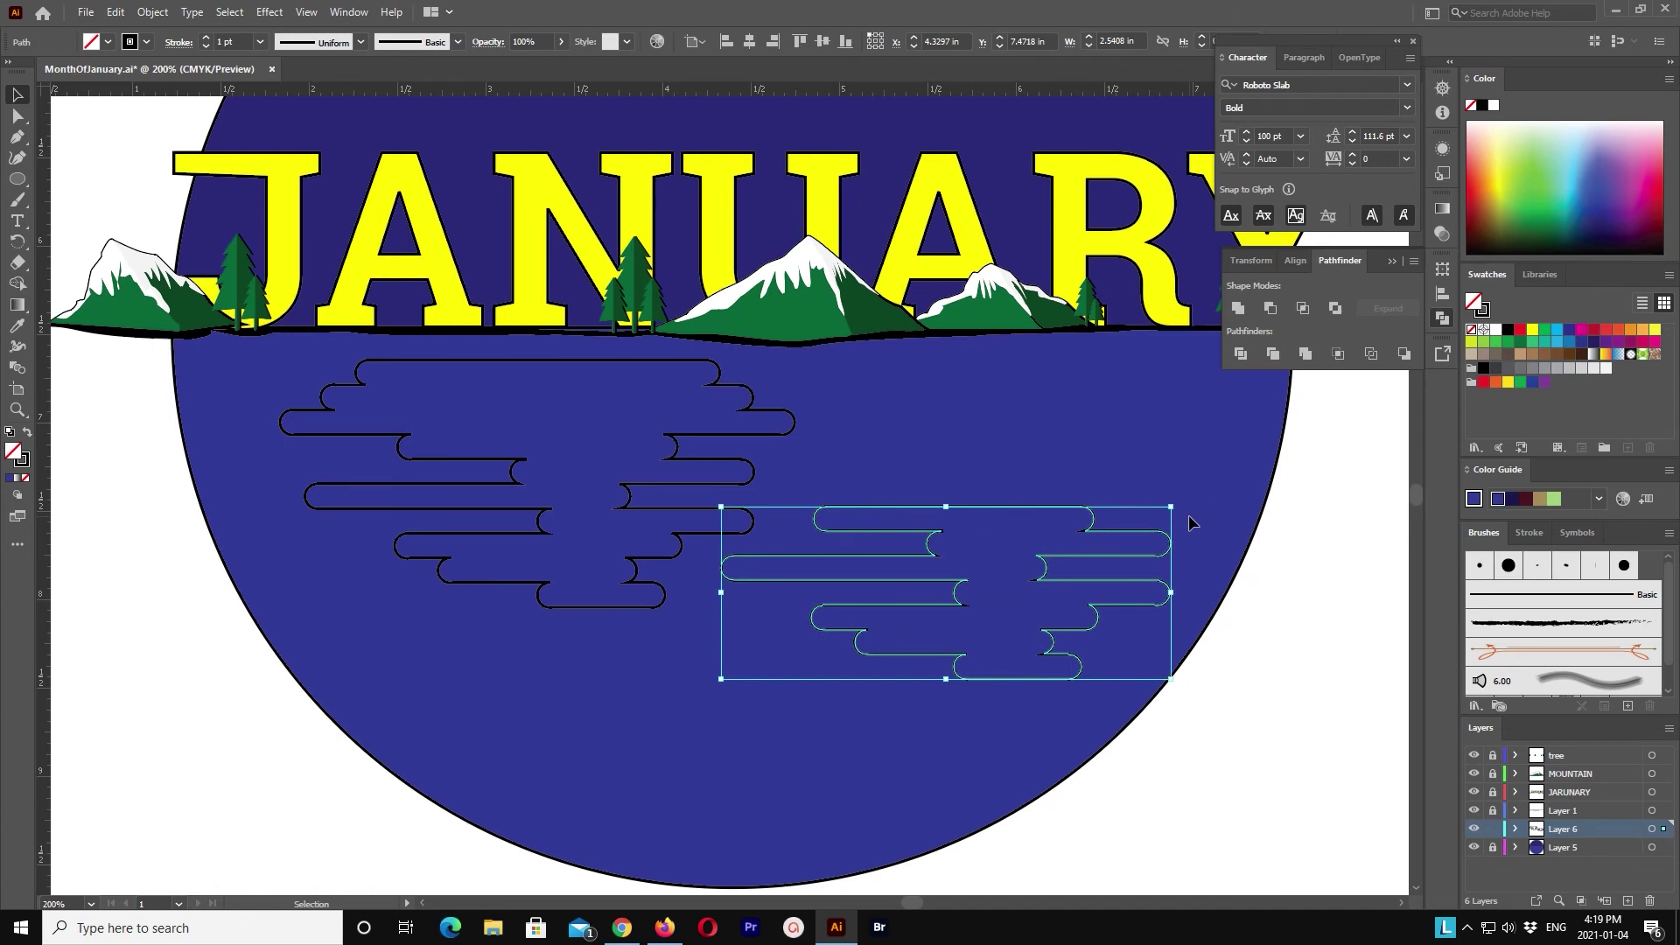
pyautogui.click(1188, 523)
pyautogui.moveTo(1100, 536); pyautogui.dragTo(1102, 585)
# Step: Paste a third cloud nudged right and up, and delete its top segments
pyautogui.hotkey('ctrl', 'c')
pyautogui.hotkey('ctrl', 'v')
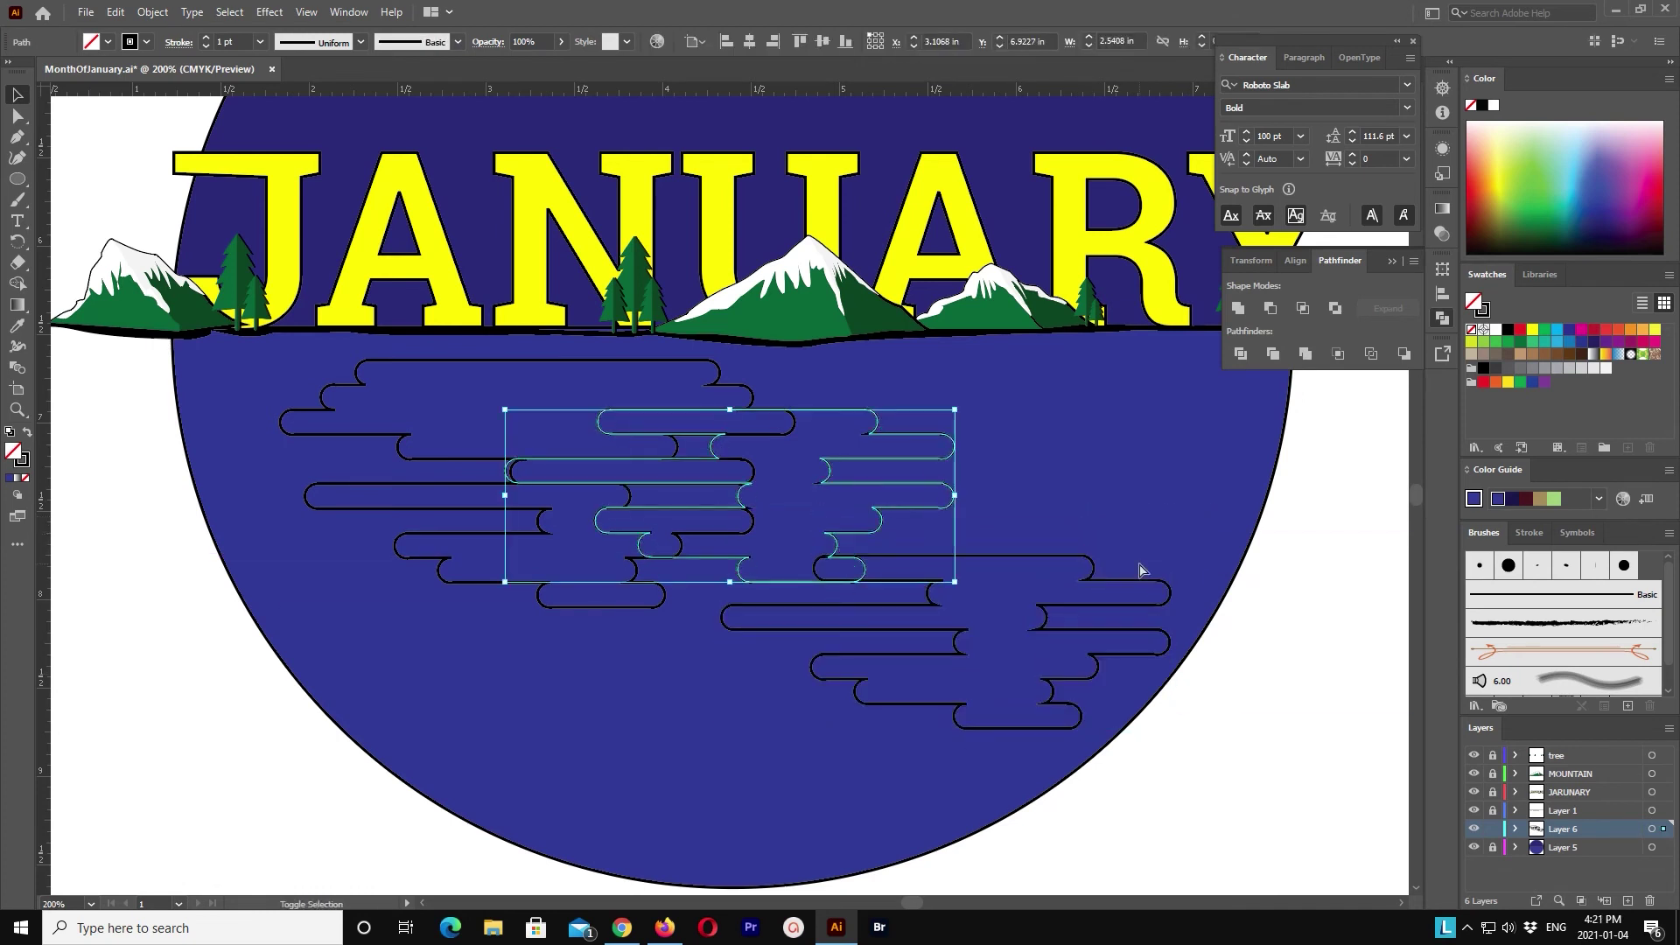
pyautogui.hotkey('shift', 'Right')
pyautogui.hotkey('shift', 'Right')
pyautogui.hotkey('shift', 'Right')
pyautogui.hotkey('shift', 'Up')
pyautogui.hotkey('shift', 'Up')
pyautogui.hotkey('shift', 'Right')
pyautogui.hotkey('shift', 'Right')
pyautogui.hotkey('shift', 'Right')
pyautogui.hotkey('shift', 'Right')
pyautogui.hotkey('shift', 'Right')
pyautogui.hotkey('shift', 'Right')
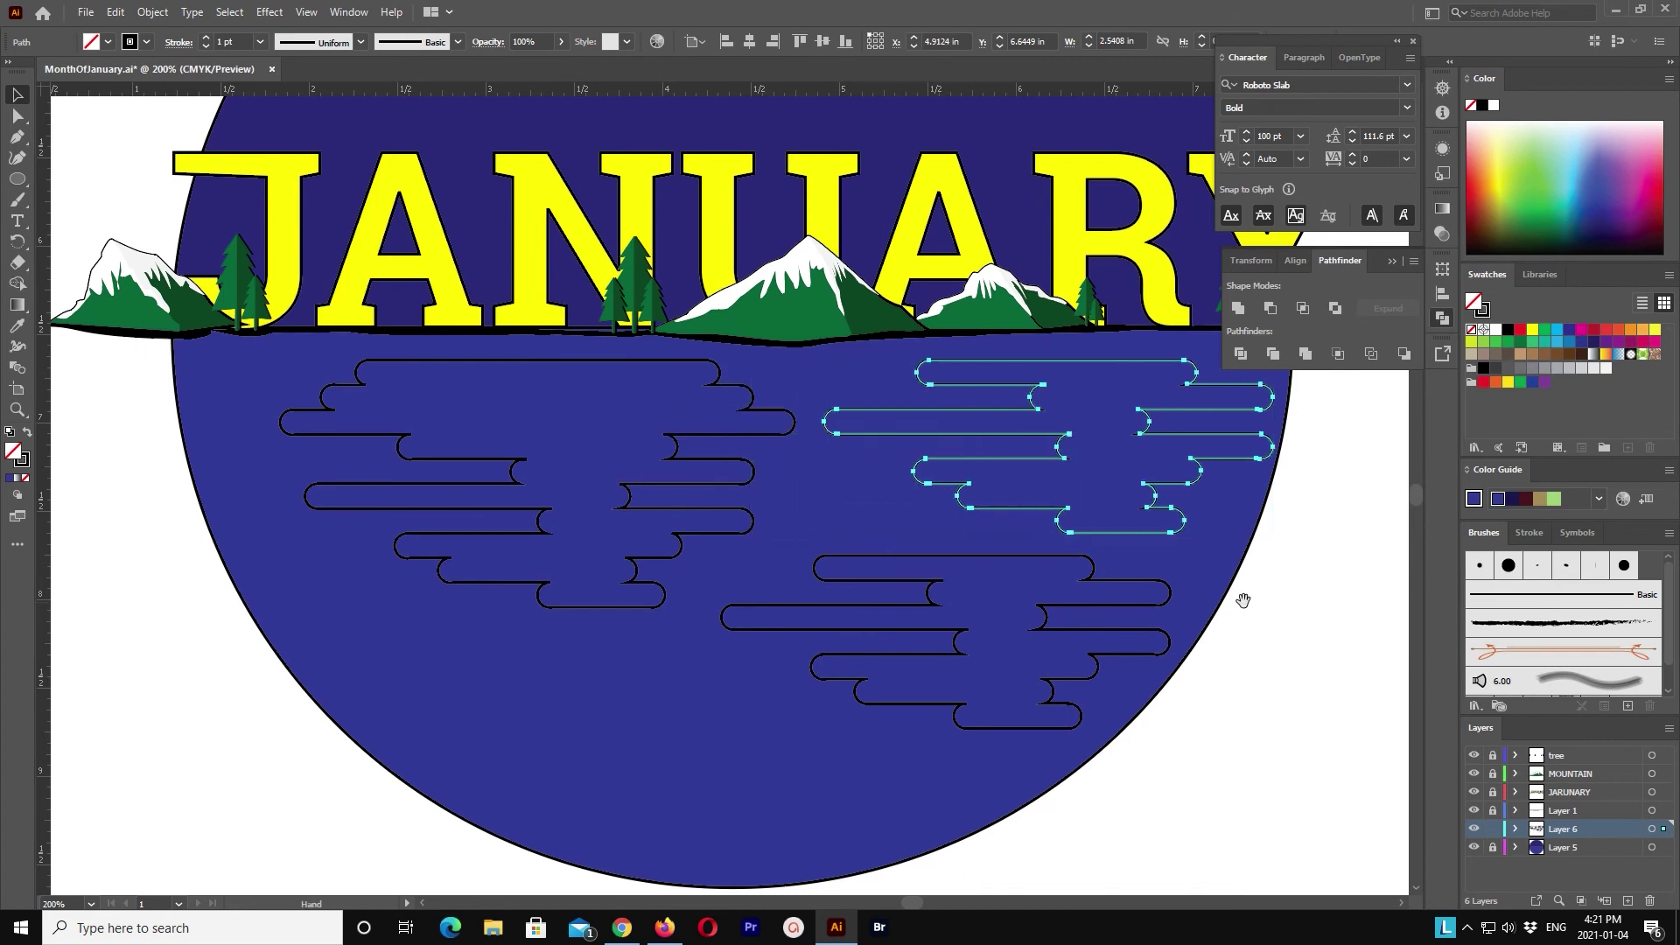
pyautogui.moveTo(1242, 601); pyautogui.dragTo(1081, 706)
pyautogui.press('a')
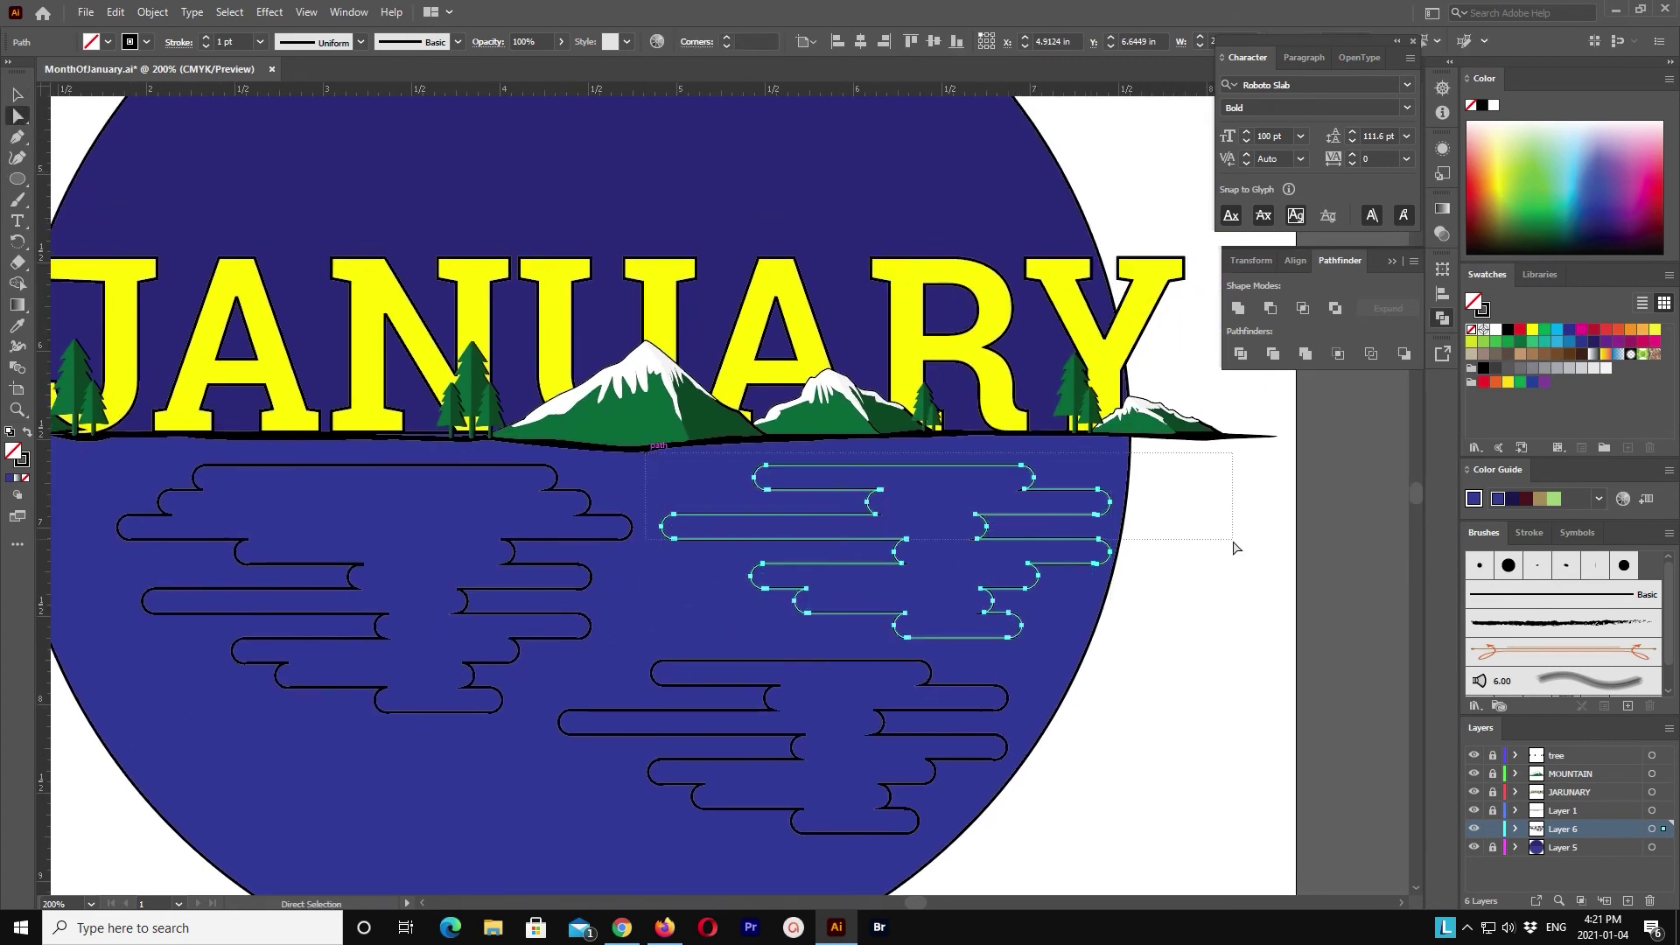
pyautogui.moveTo(1234, 547); pyautogui.dragTo(1234, 548)
pyautogui.press('Delete')
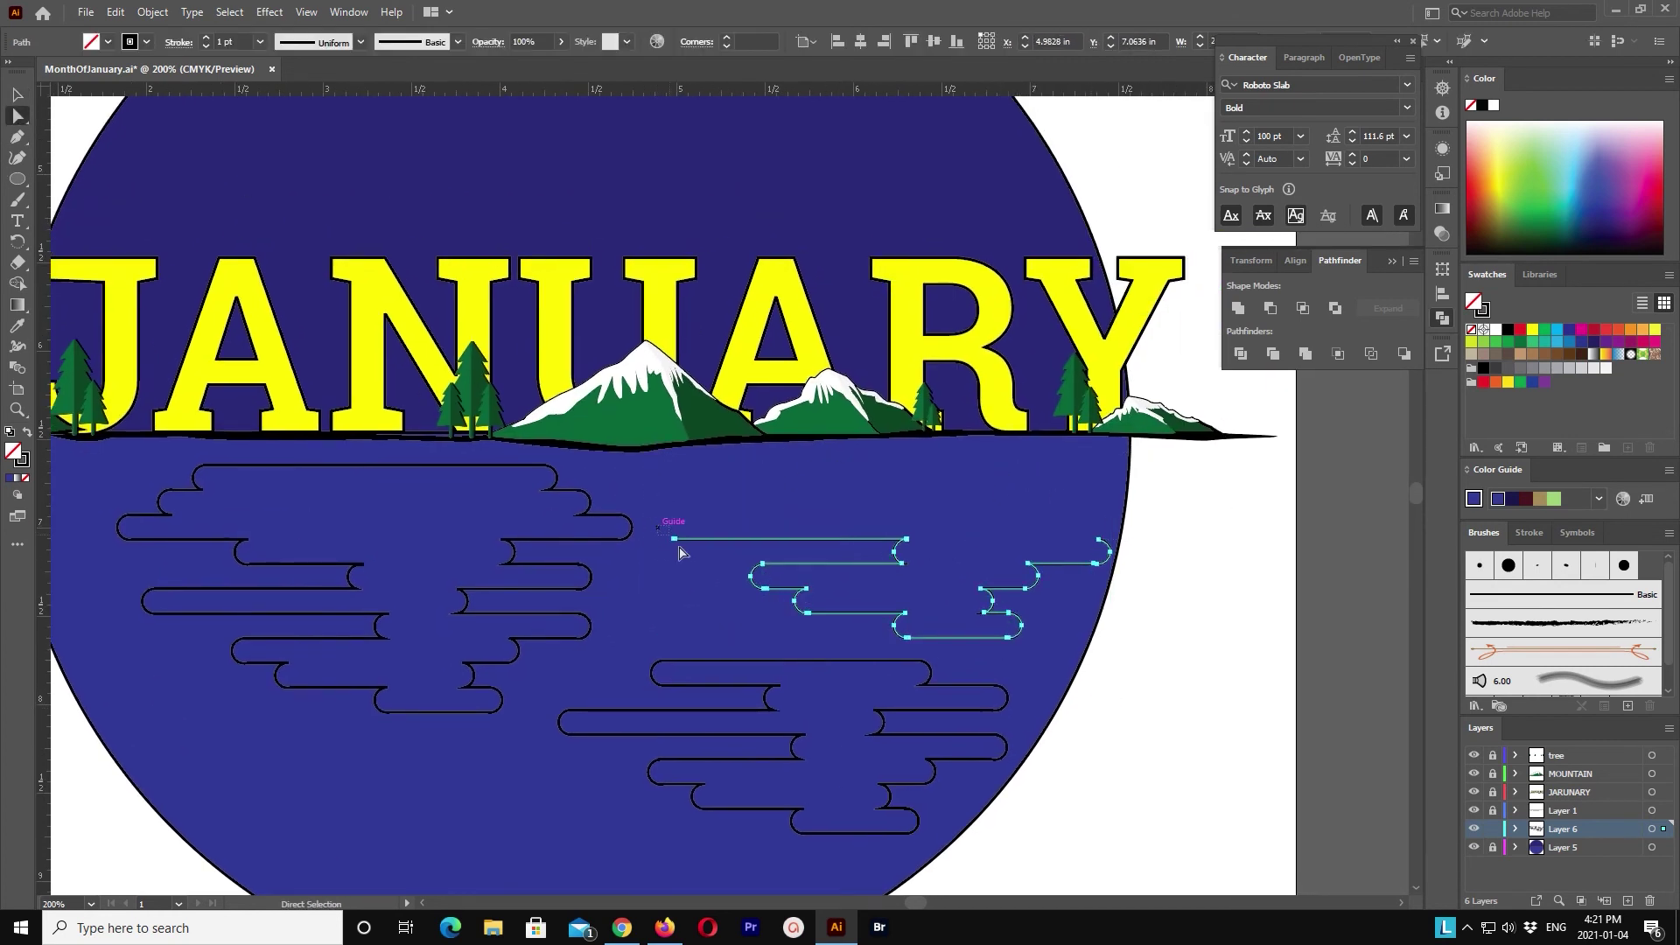
pyautogui.press('Delete')
pyautogui.hotkey('ctrl', 'j')
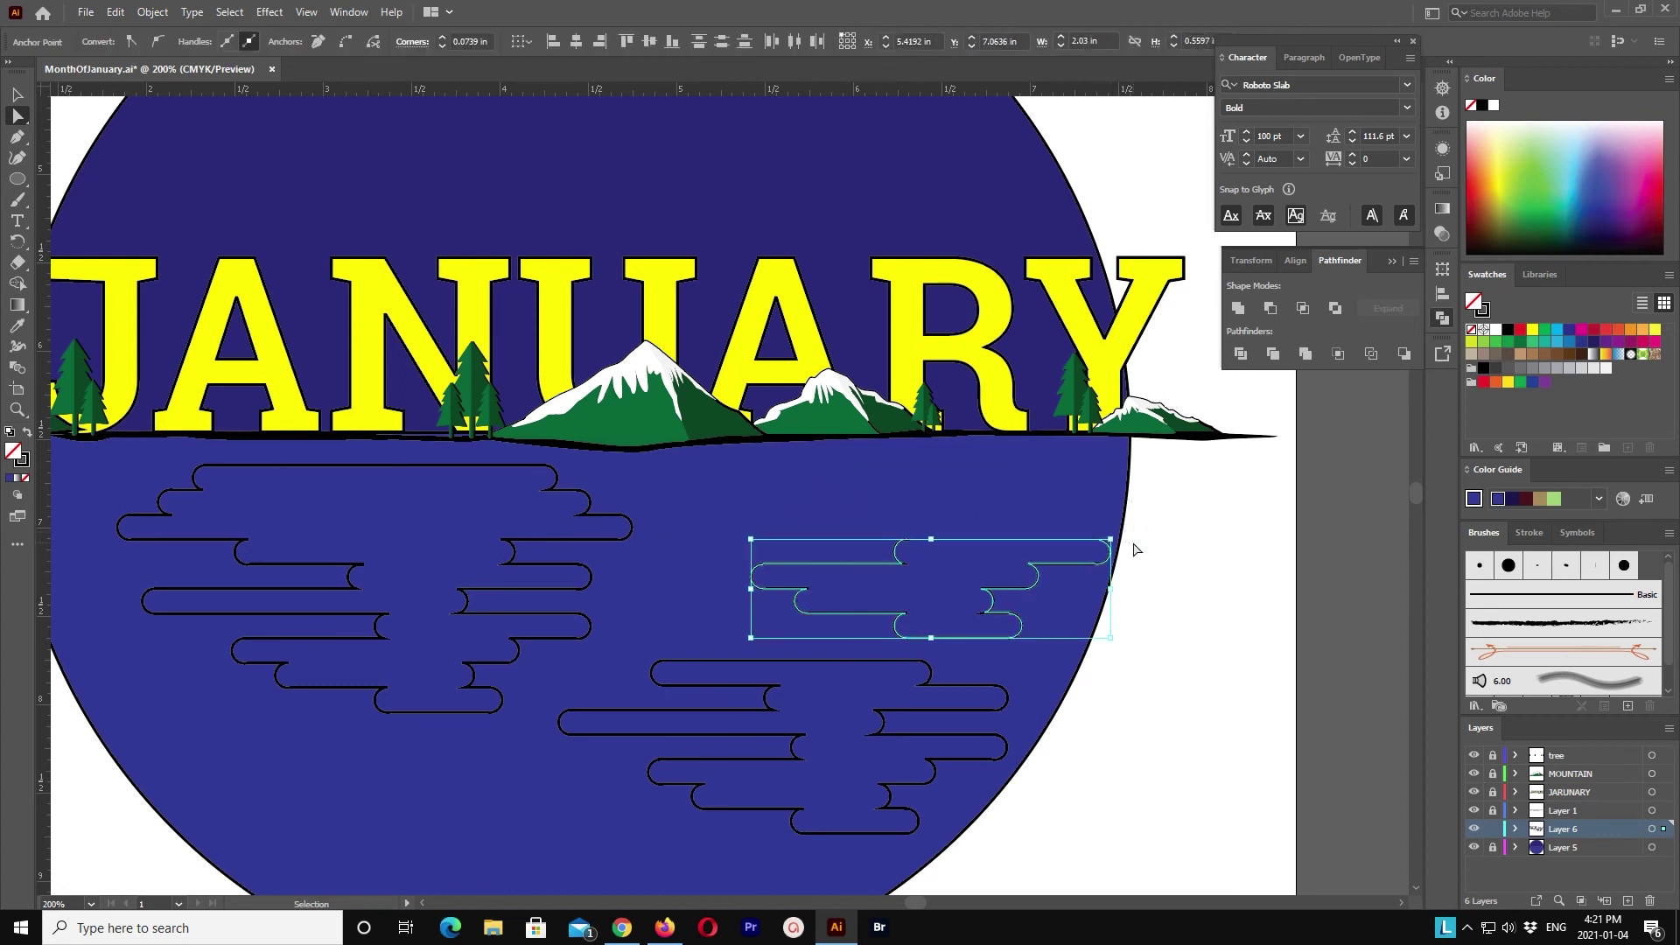
pyautogui.hotkey('ctrl', 'z')
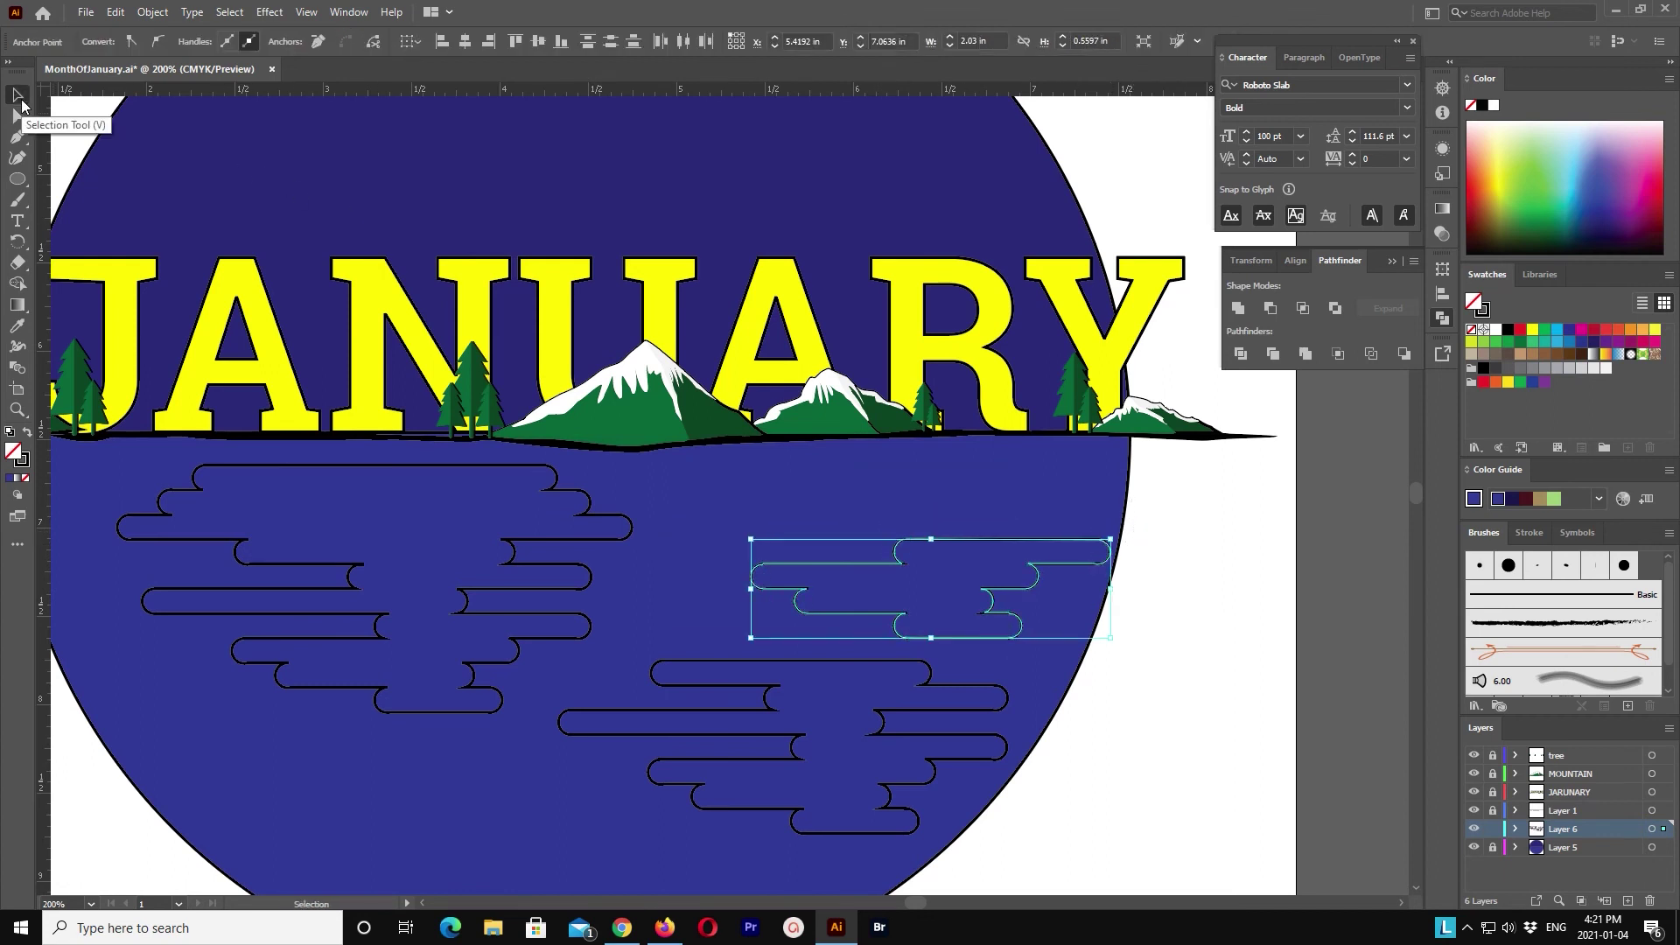
# Step: Move the new cloud copy up and to the left
pyautogui.click(21, 102)
pyautogui.click(1095, 751)
pyautogui.click(1007, 547)
pyautogui.moveTo(1007, 547); pyautogui.dragTo(982, 497)
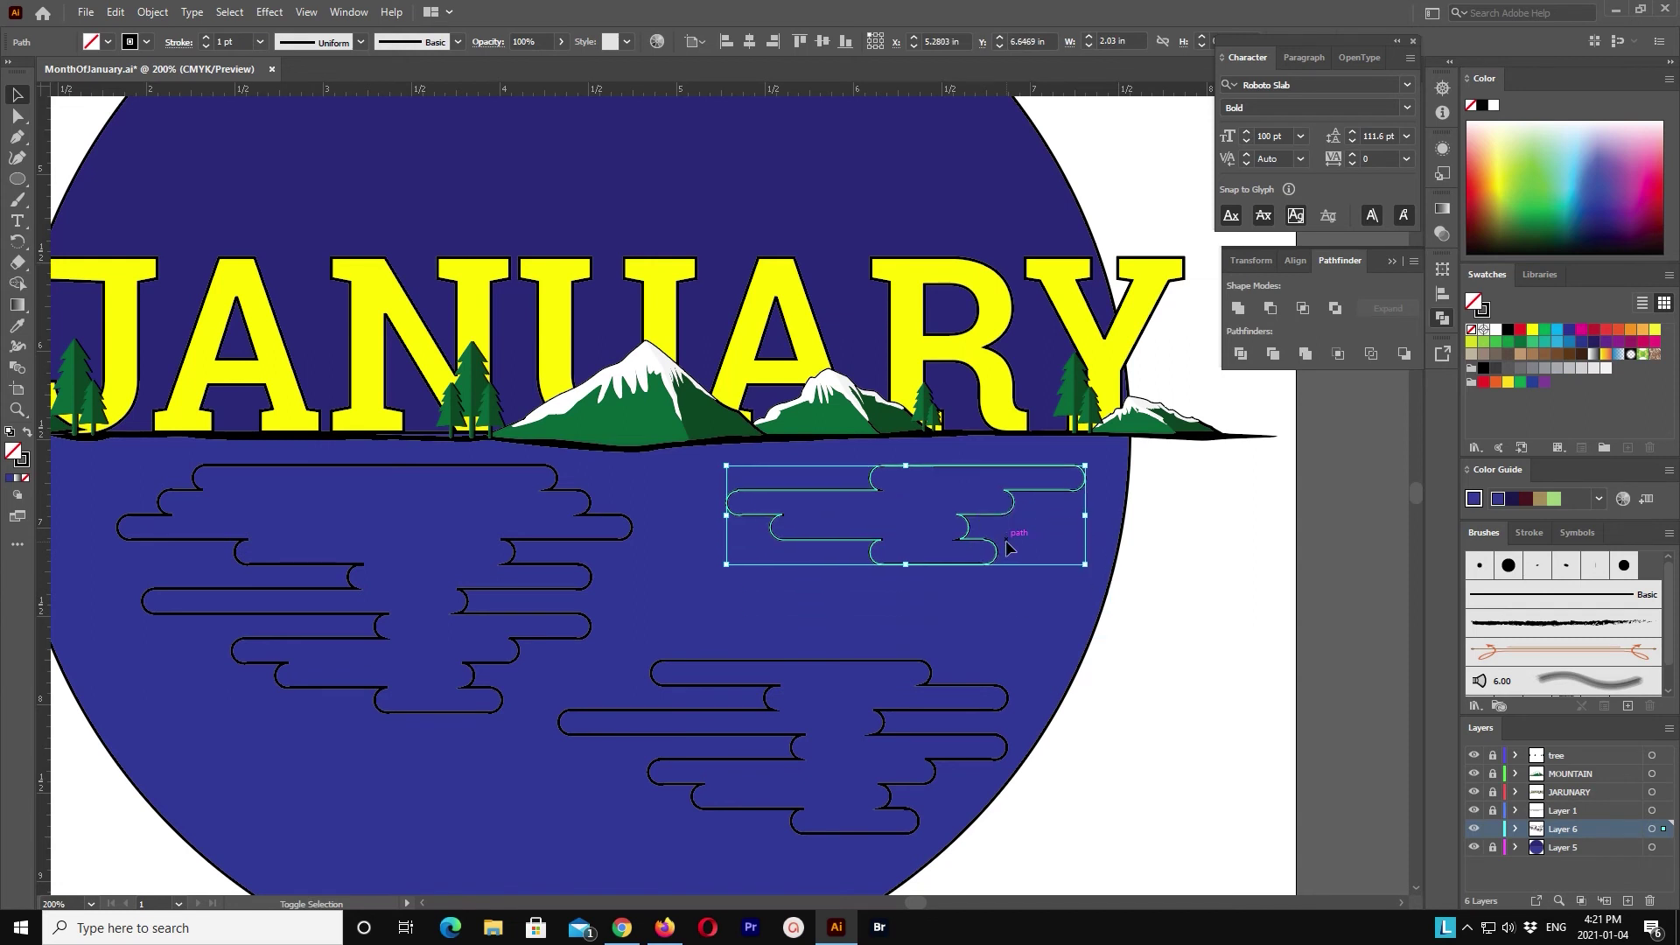
pyautogui.click(1020, 627)
pyautogui.moveTo(663, 726); pyautogui.dragTo(1007, 621)
# Step: Nudge the lower cloud left and down, shift the upper-left cloud right, and select the clouds
pyautogui.click(1103, 556)
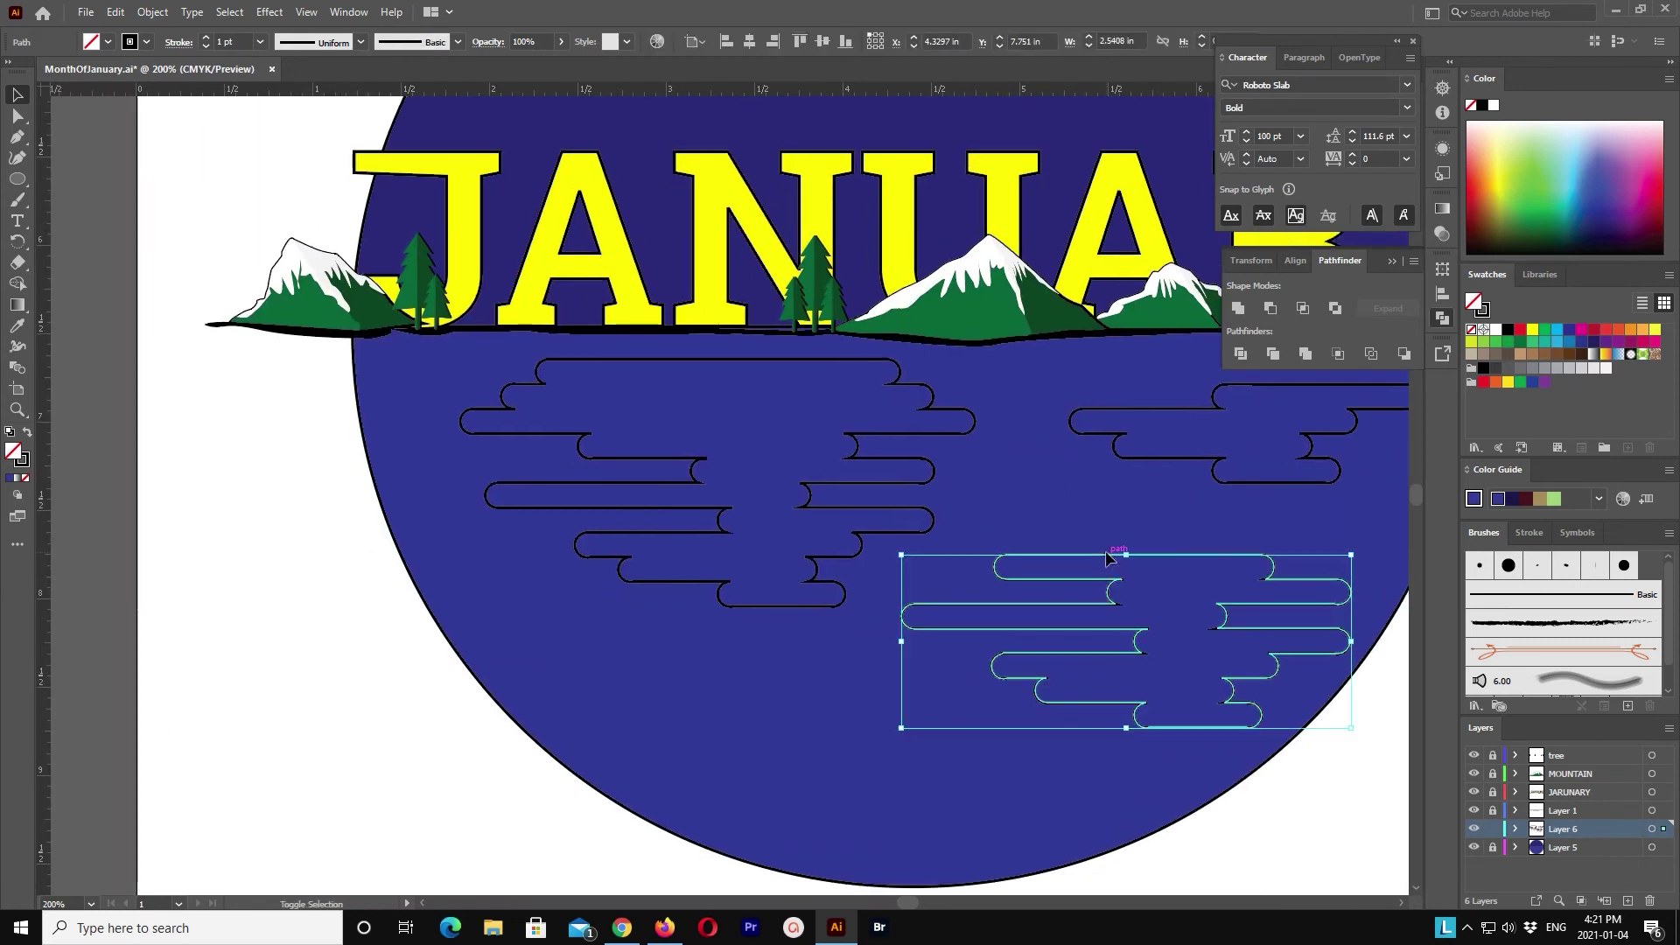
pyautogui.hotkey('shift', 'Left')
pyautogui.hotkey('shift', 'Down')
pyautogui.hotkey('shift', 'Left')
pyautogui.hotkey('shift', 'Left')
pyautogui.hotkey('shift', 'Left')
pyautogui.hotkey('shift', 'Left')
pyautogui.hotkey('shift', 'Down')
pyautogui.hotkey('shift', 'Down')
pyautogui.click(1105, 558)
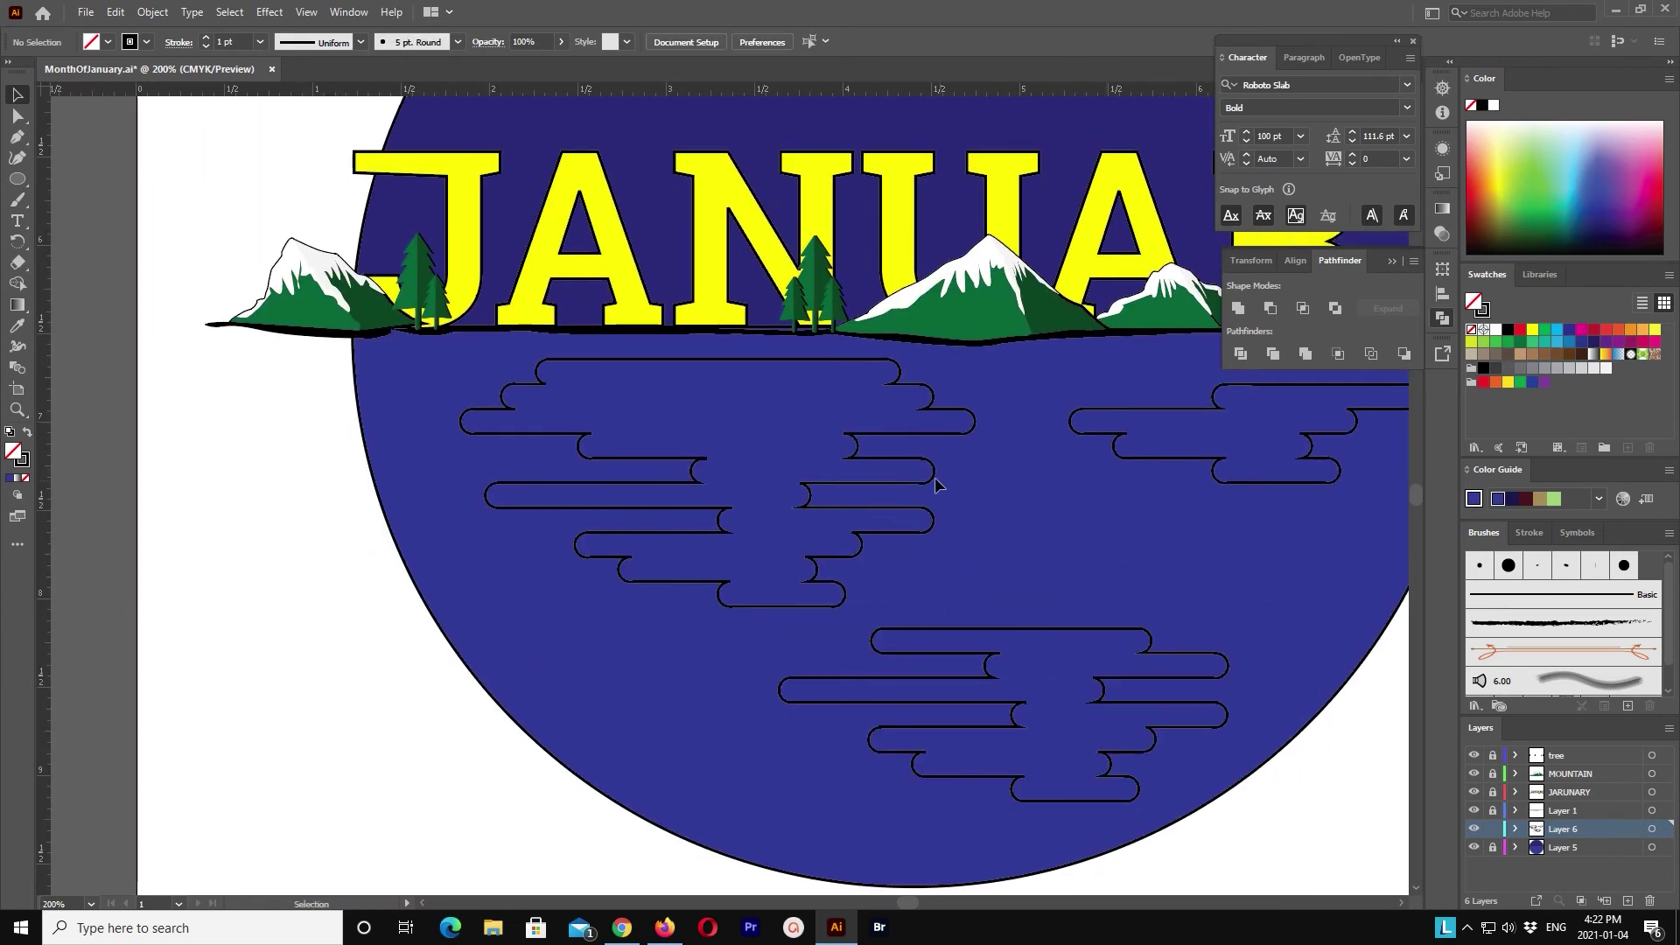
pyautogui.click(974, 422)
pyautogui.hotkey('shift', 'Right')
pyautogui.hotkey('shift', 'Right')
pyautogui.hotkey('shift', 'Right')
pyautogui.click(1321, 606)
pyautogui.hscroll(3, 1321, 607)
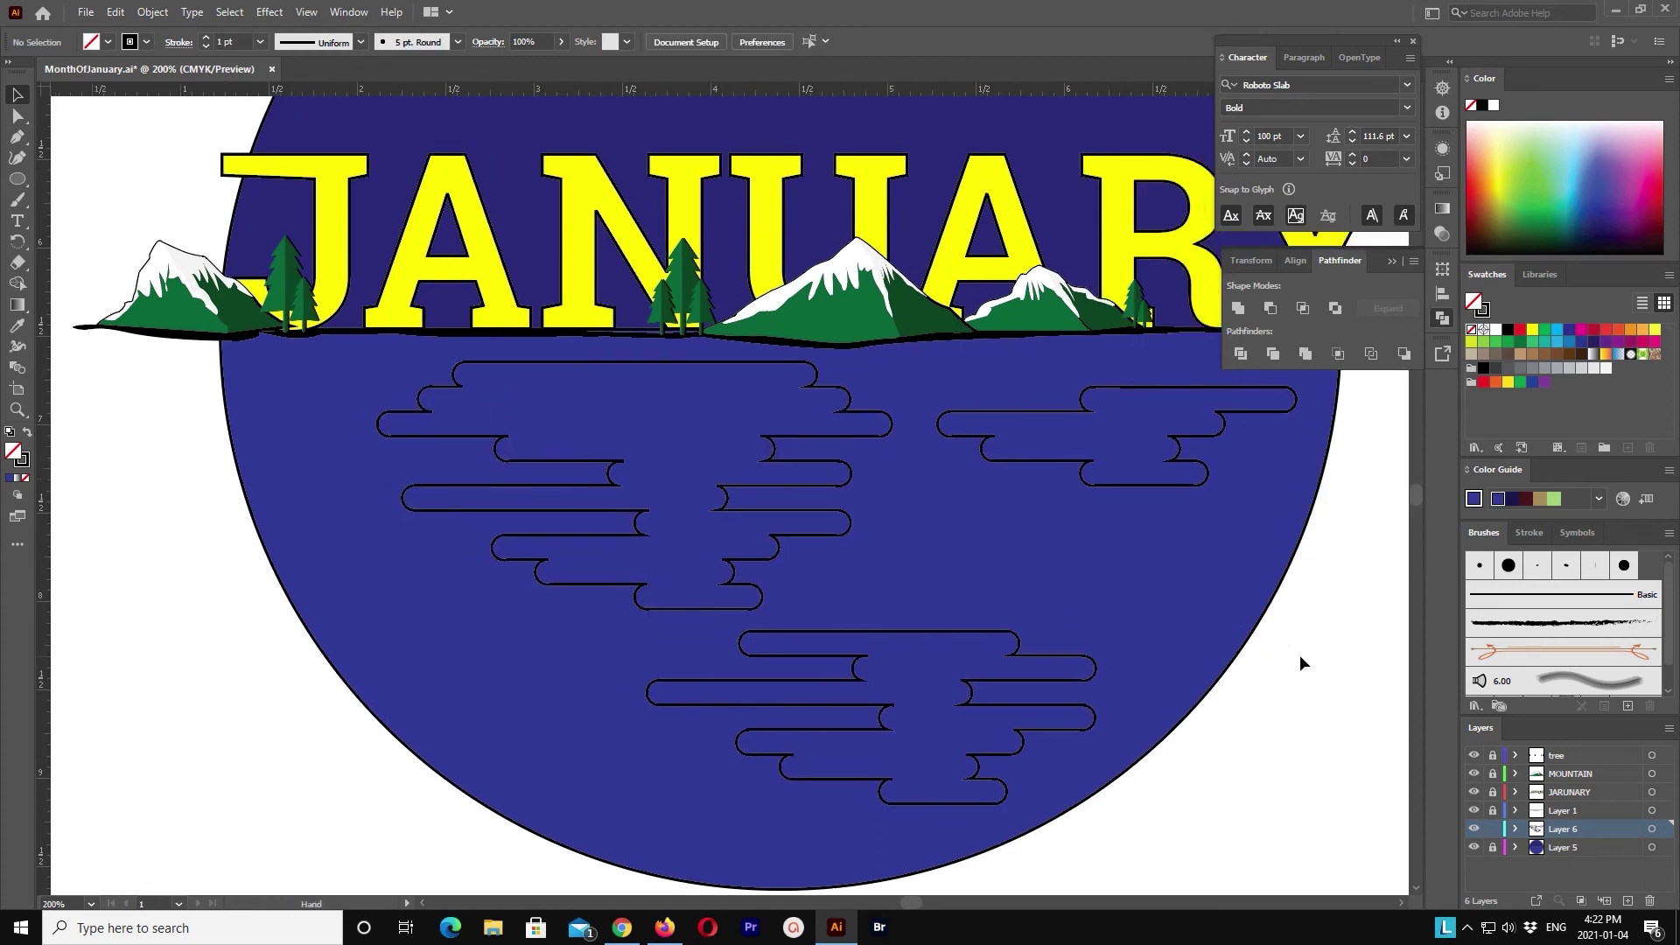
pyautogui.hscroll(3, 1303, 664)
pyautogui.moveTo(1242, 694); pyautogui.dragTo(720, 447)
# Step: Fill all three clouds with a lighter version of the circle's background blue
pyautogui.click(1116, 785)
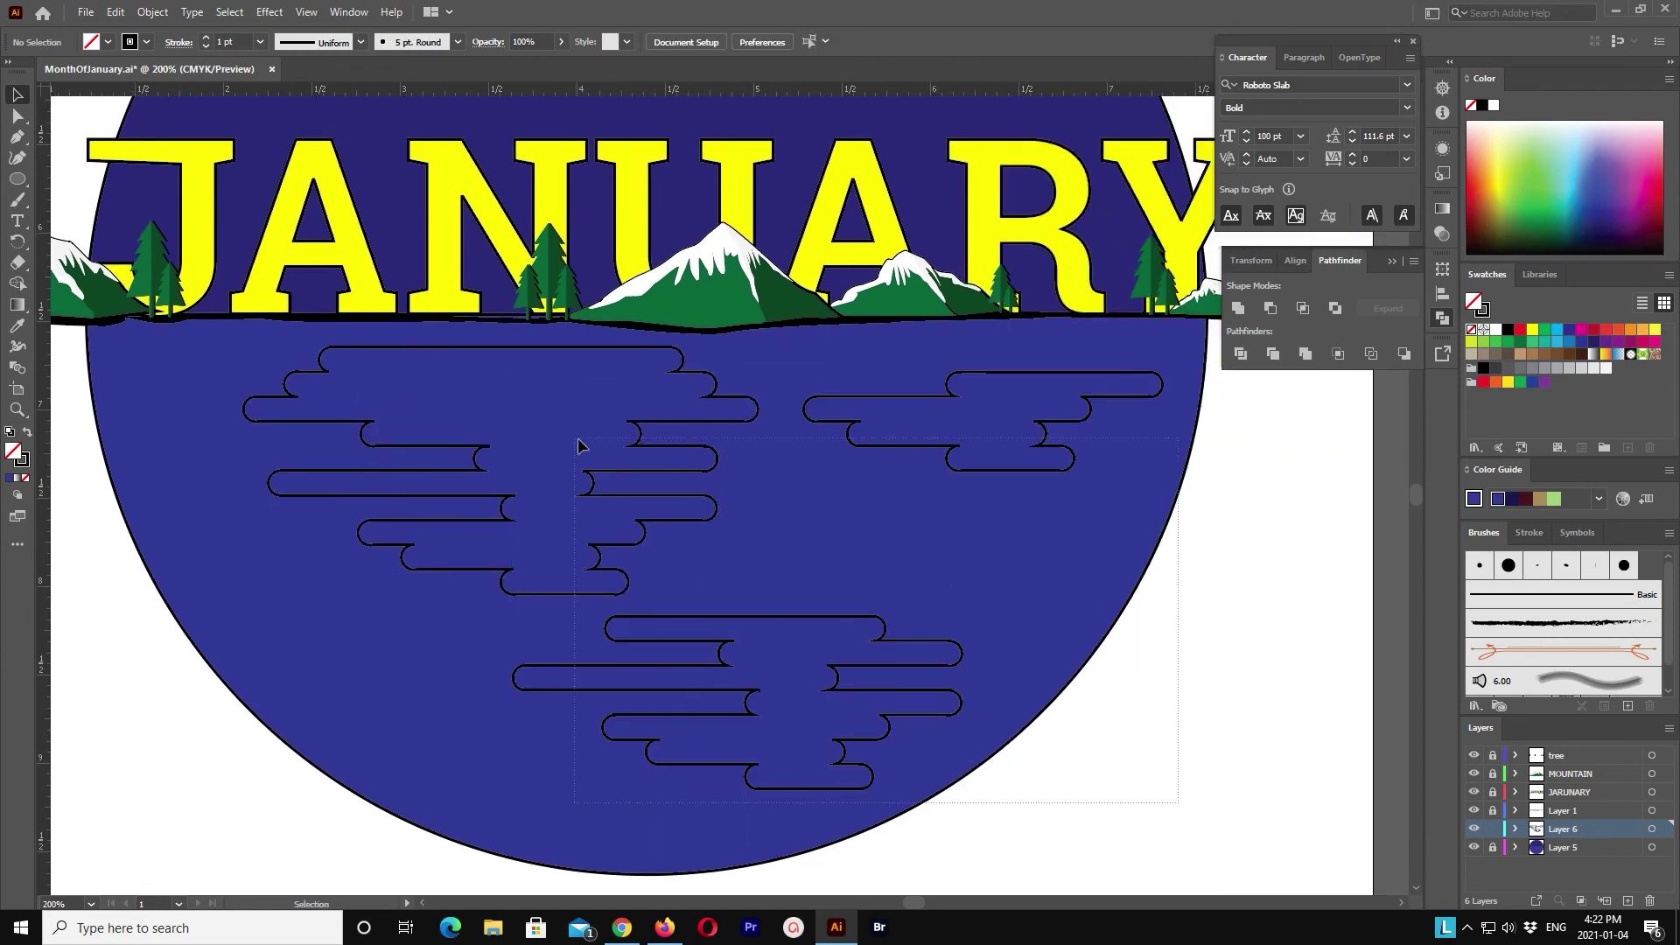
pyautogui.hotkey('ctrl', 'a')
pyautogui.doubleClick(13, 451)
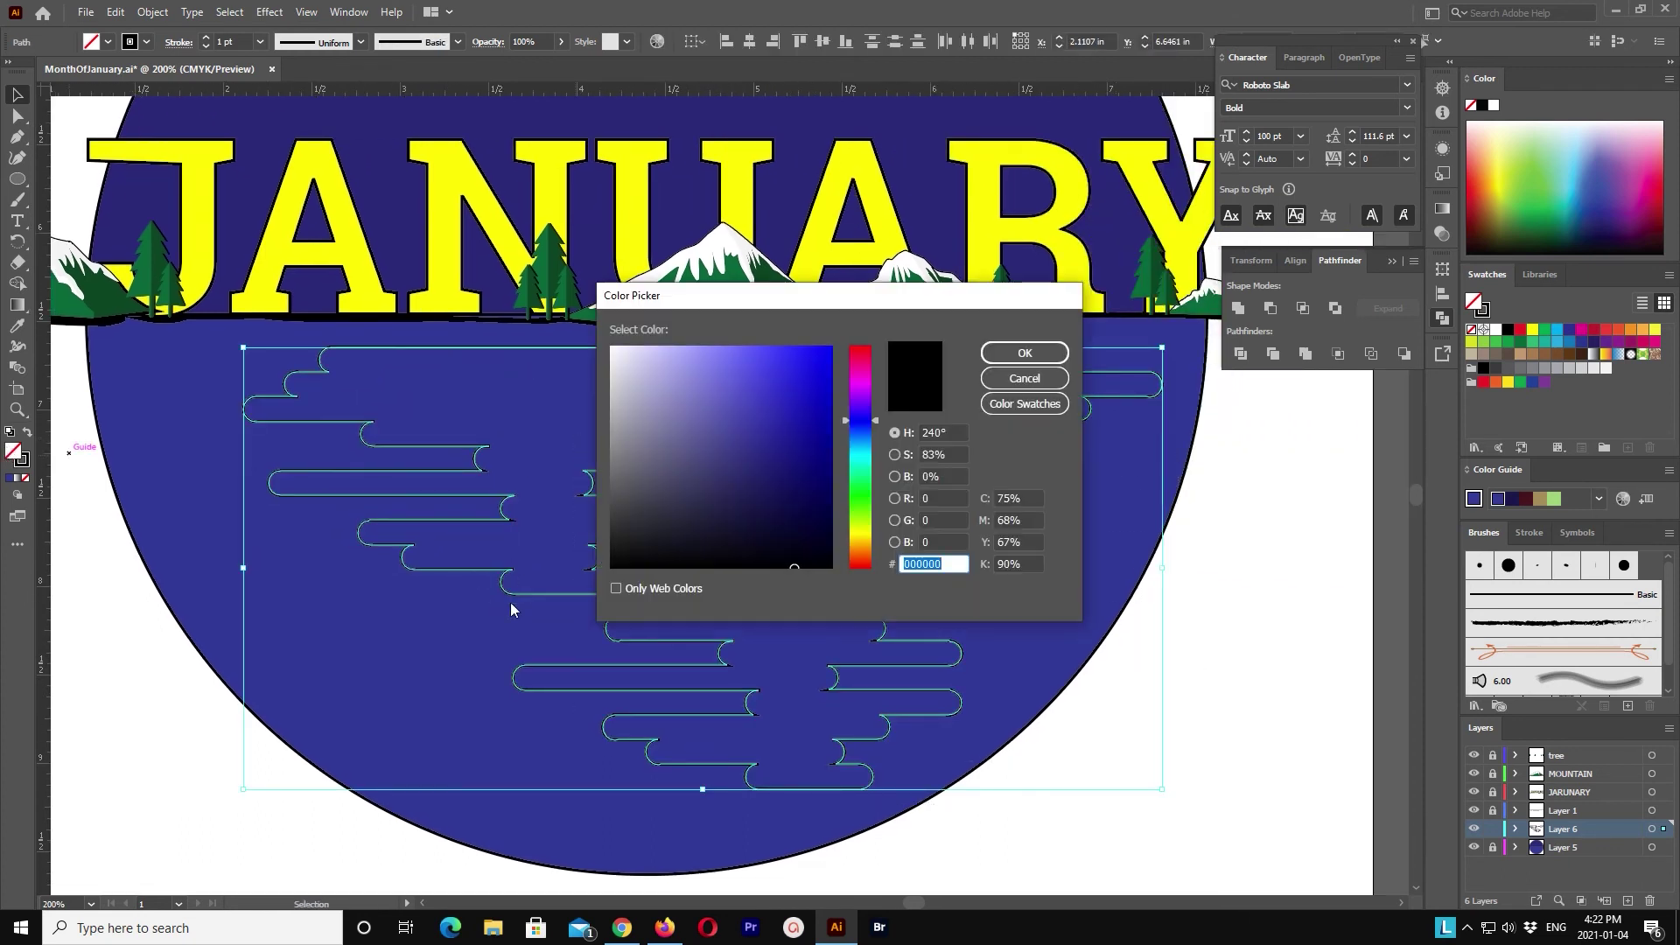
pyautogui.press('Escape')
pyautogui.click(19, 326)
pyautogui.click(188, 447)
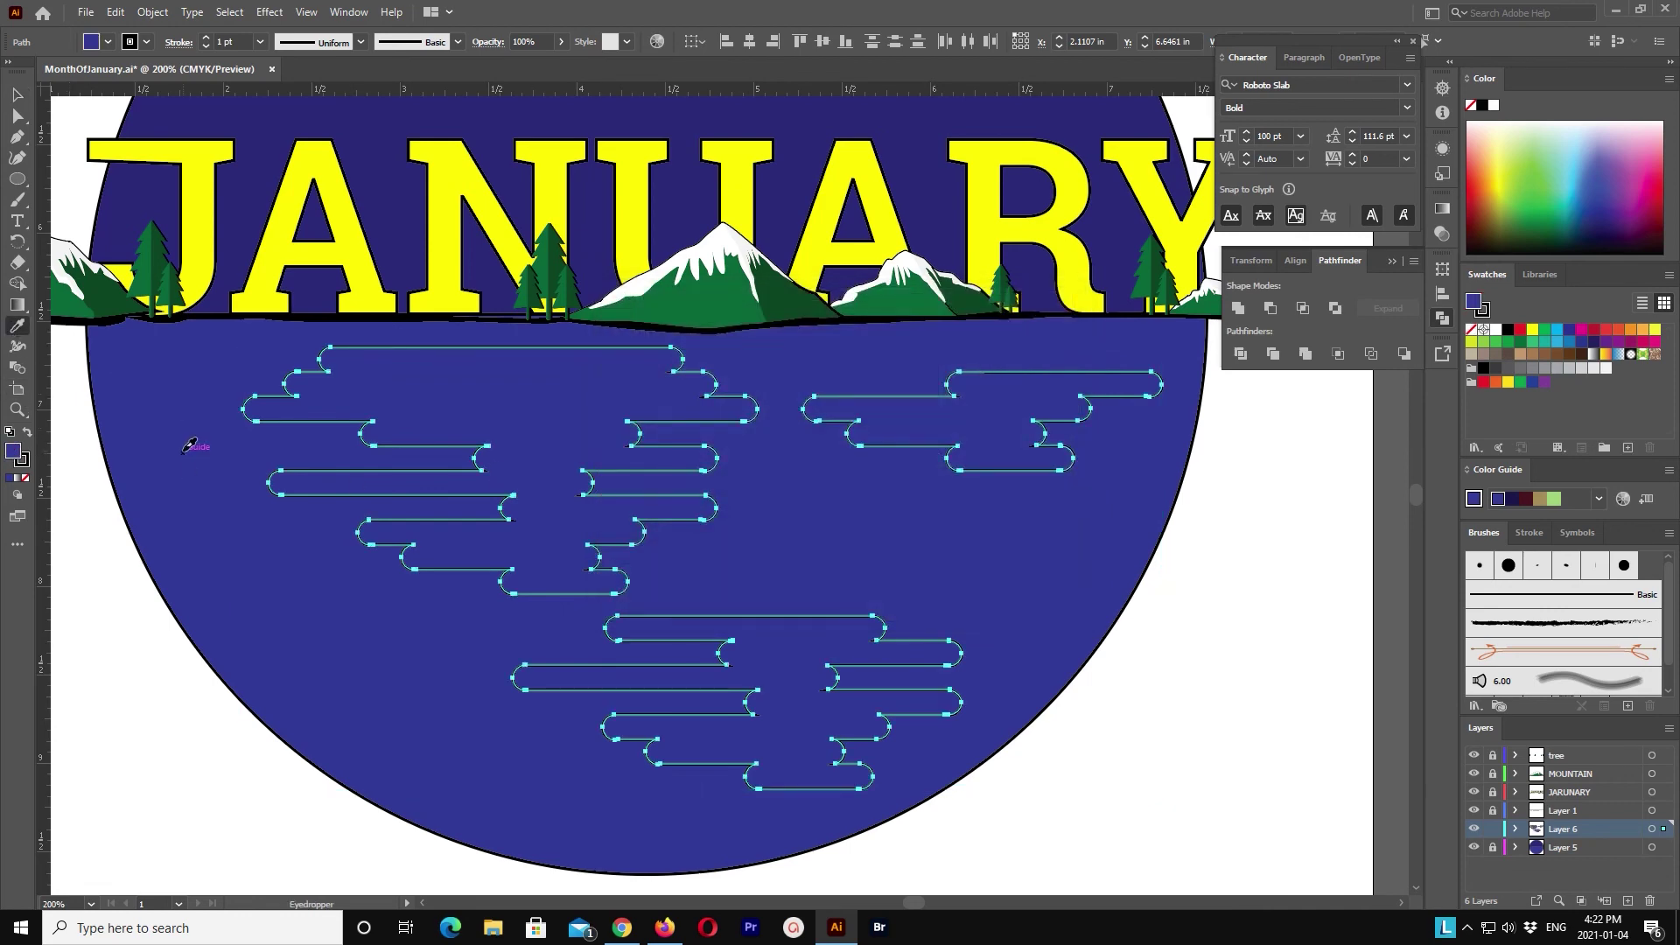
pyautogui.doubleClick(12, 451)
pyautogui.moveTo(688, 420); pyautogui.dragTo(725, 409)
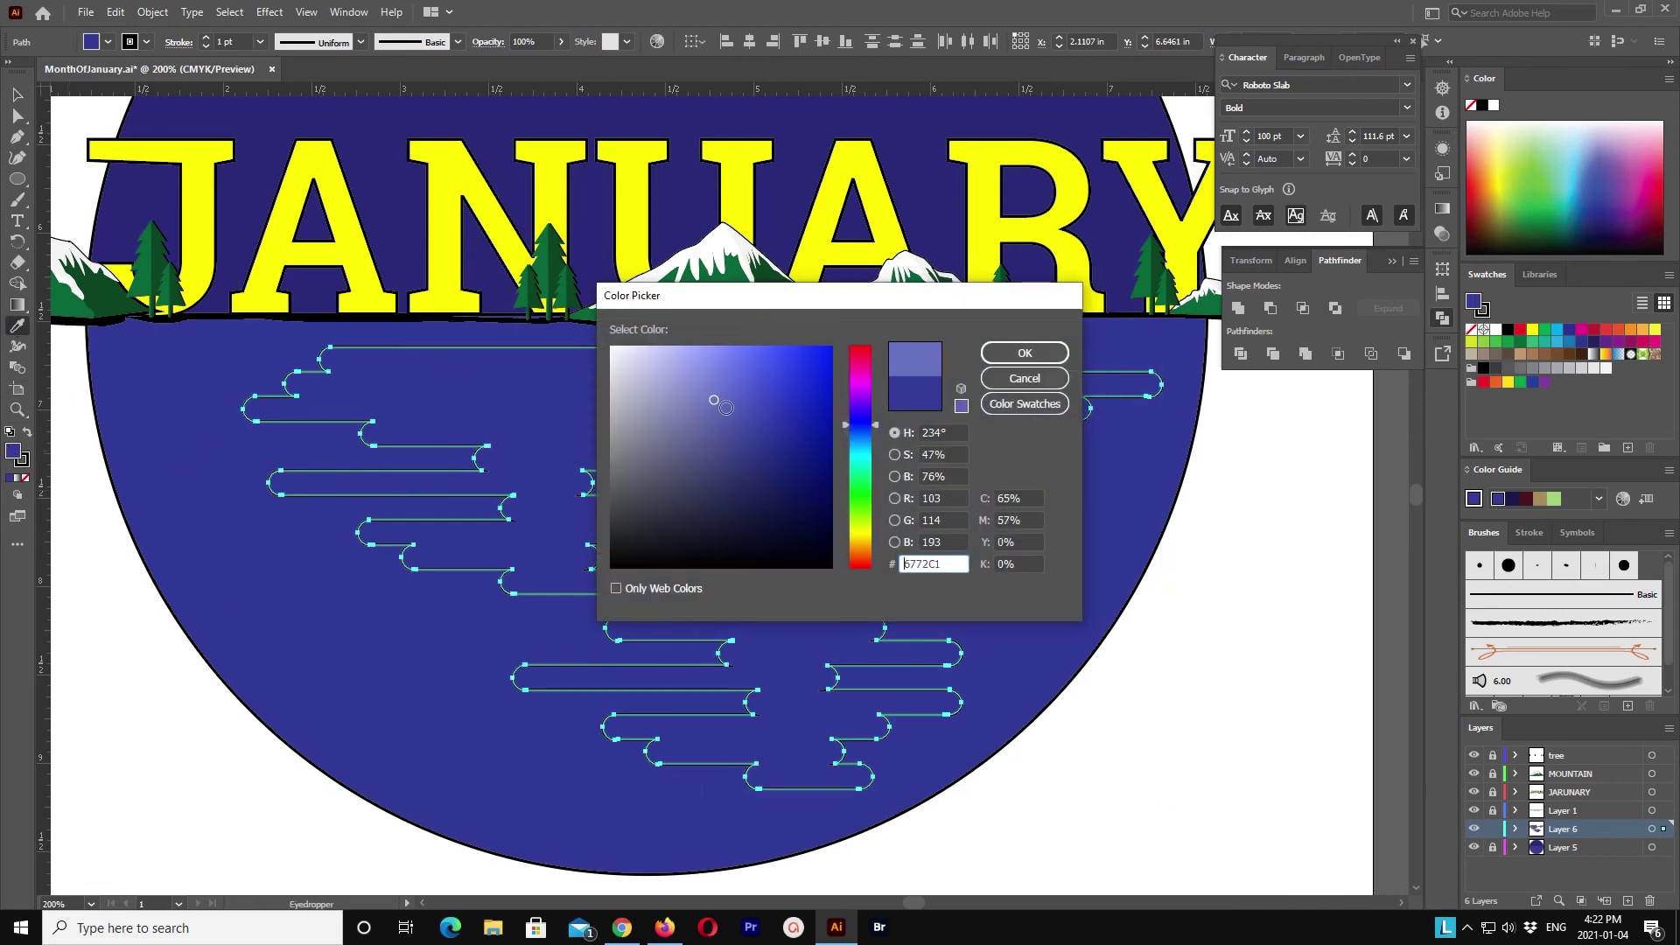
pyautogui.click(1024, 352)
# Step: Set the clouds' stroke to None and zoom to show the whole JANUARY circle
pyautogui.press('v')
pyautogui.click(1118, 638)
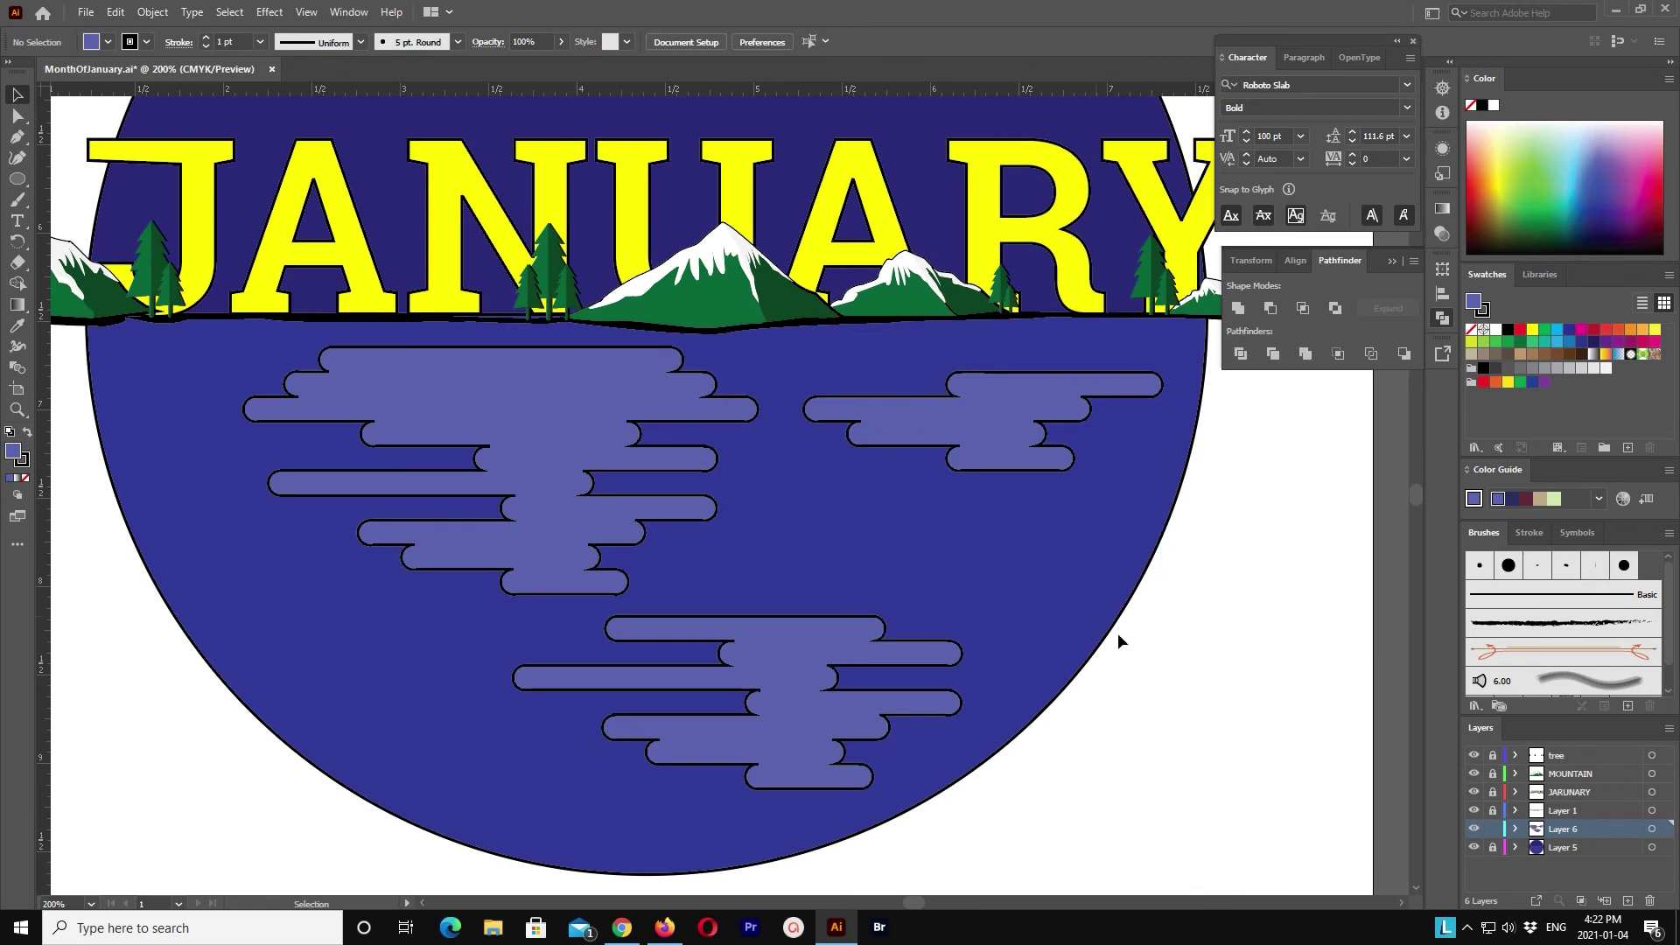
pyautogui.click(706, 436)
pyautogui.click(26, 477)
pyautogui.click(1152, 751)
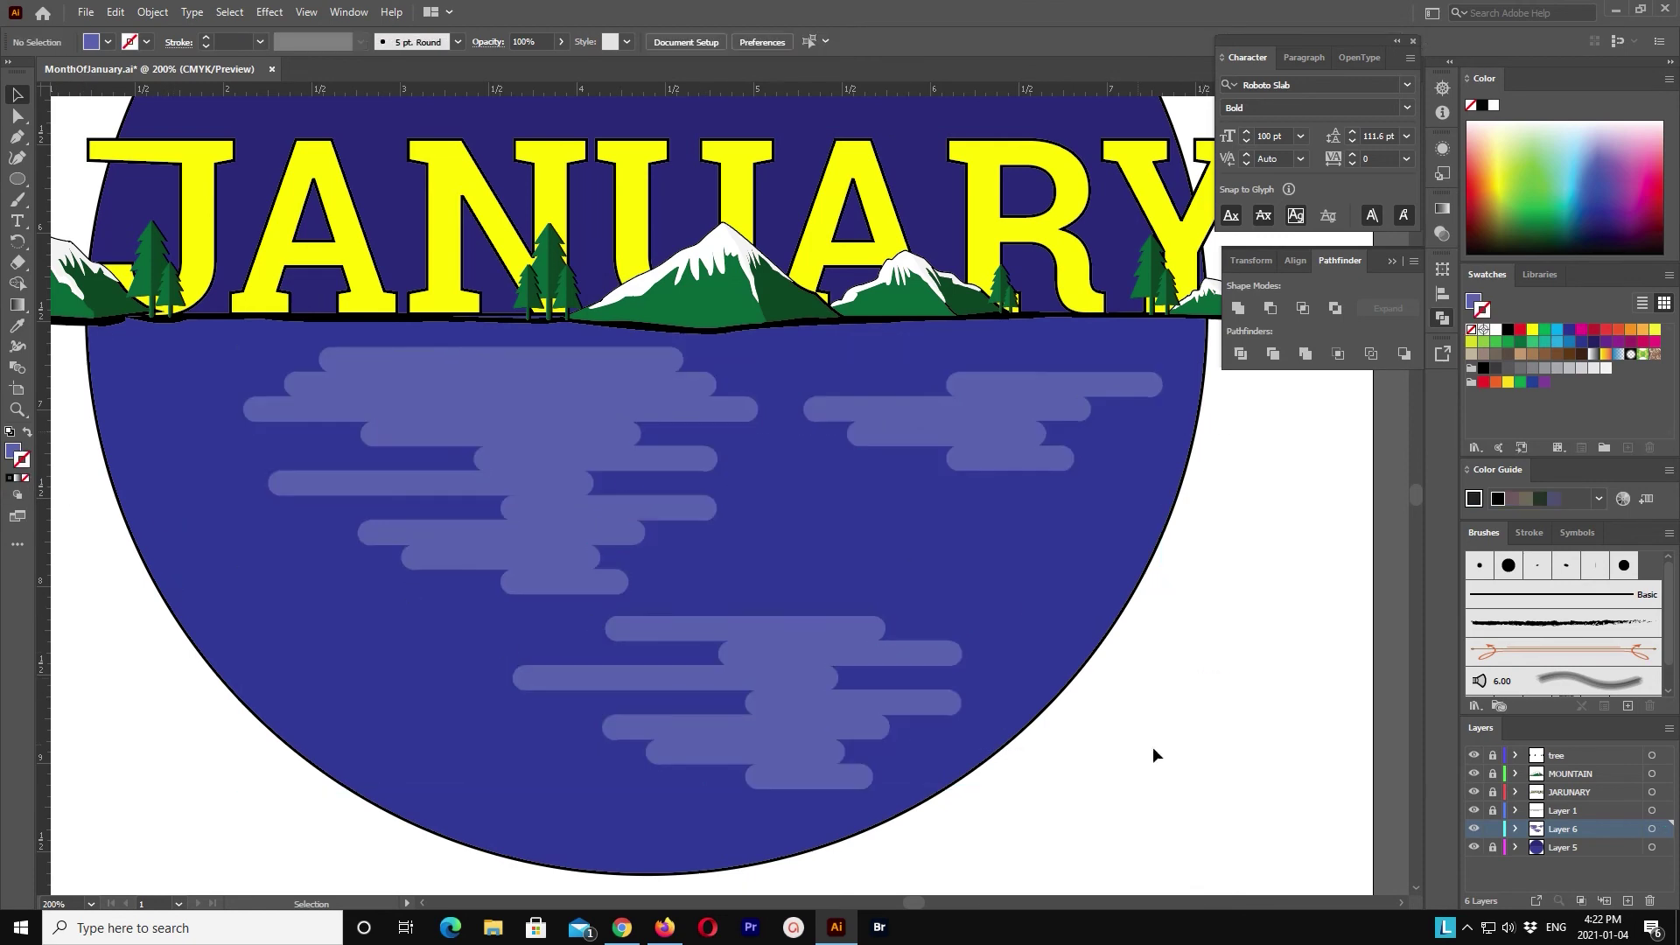
pyautogui.hotkey('ctrl', '1')
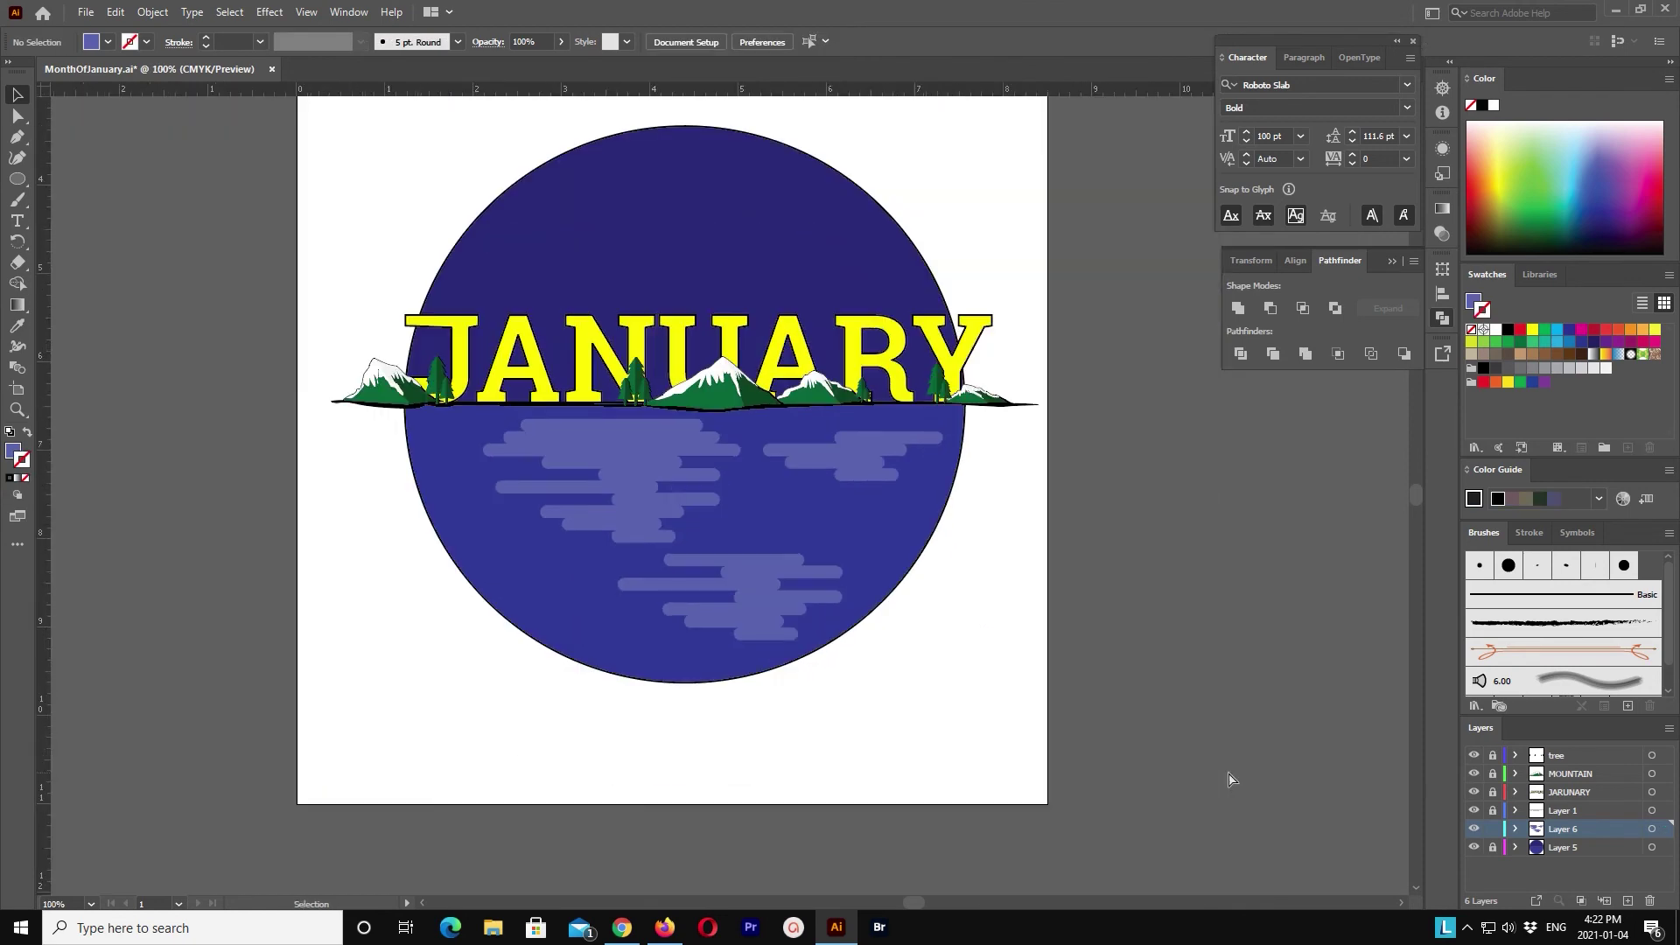
# Step: Nudge the bottom cloud further left and slightly down
pyautogui.click(772, 623)
pyautogui.hotkey('shift', 'Left')
pyautogui.hotkey('shift', 'Left')
pyautogui.hotkey('shift', 'Left')
pyautogui.hotkey('shift', 'Left')
pyautogui.hotkey('shift', 'Left')
pyautogui.hotkey('shift', 'Left')
pyautogui.hotkey('shift', 'Down')
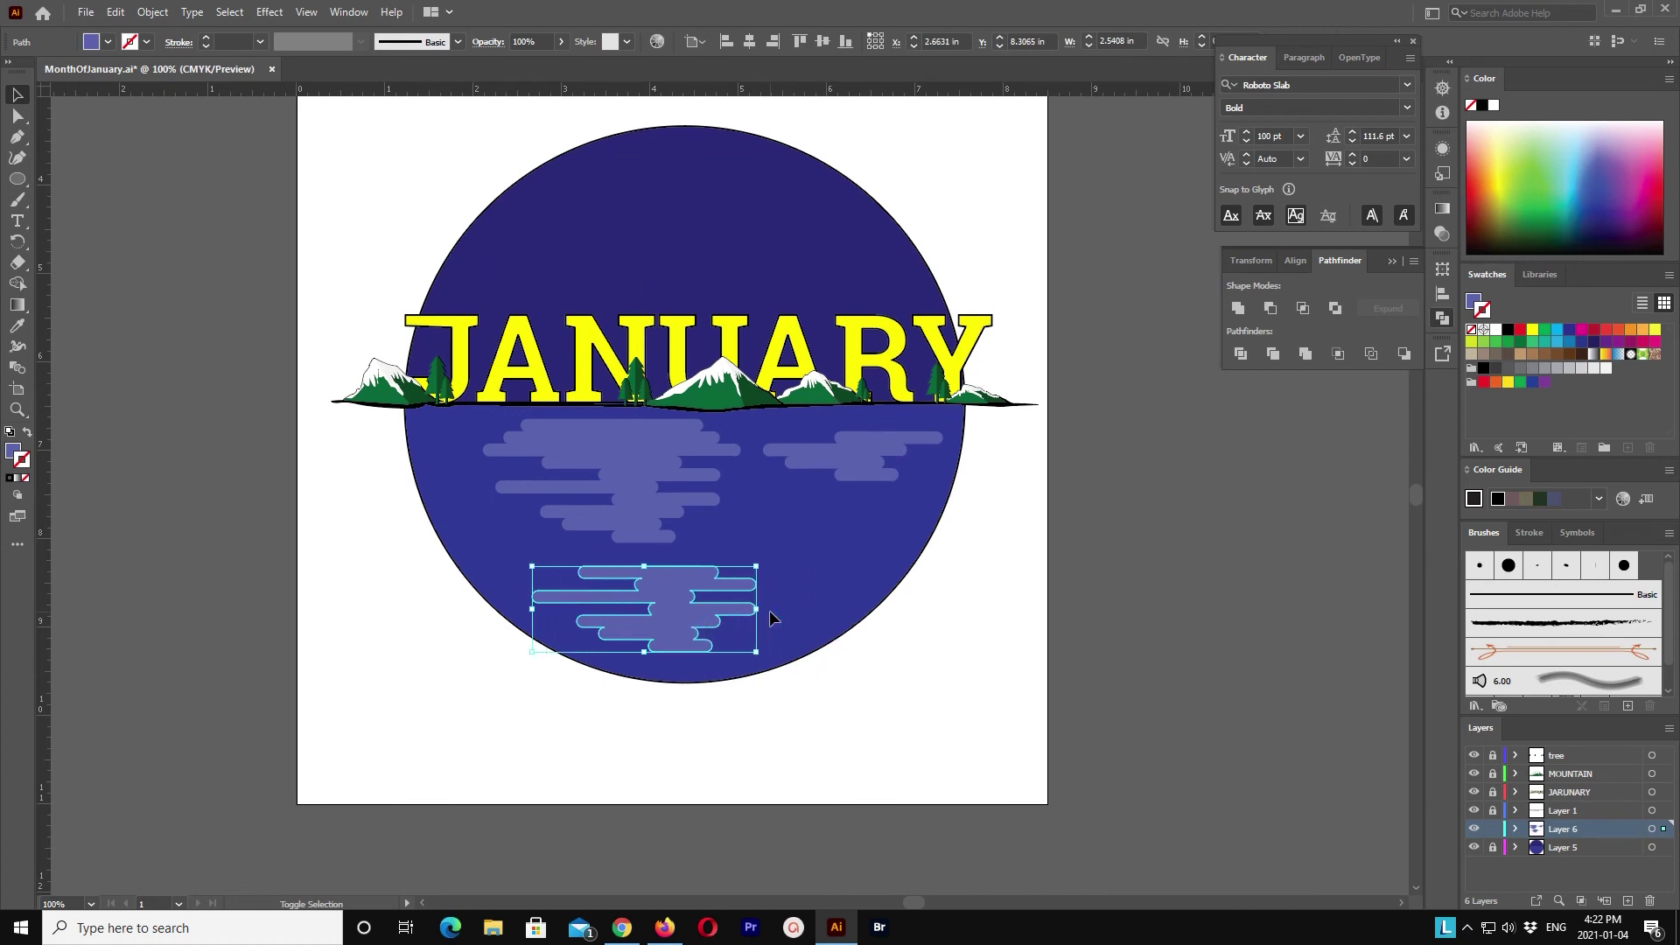
pyautogui.hotkey('shift', 'Left')
pyautogui.scroll(1, 767, 581)
# Step: Move the small right cloud lower and slightly left
pyautogui.click(838, 476)
pyautogui.hotkey('shift', 'Down')
pyautogui.hotkey('shift', 'Down')
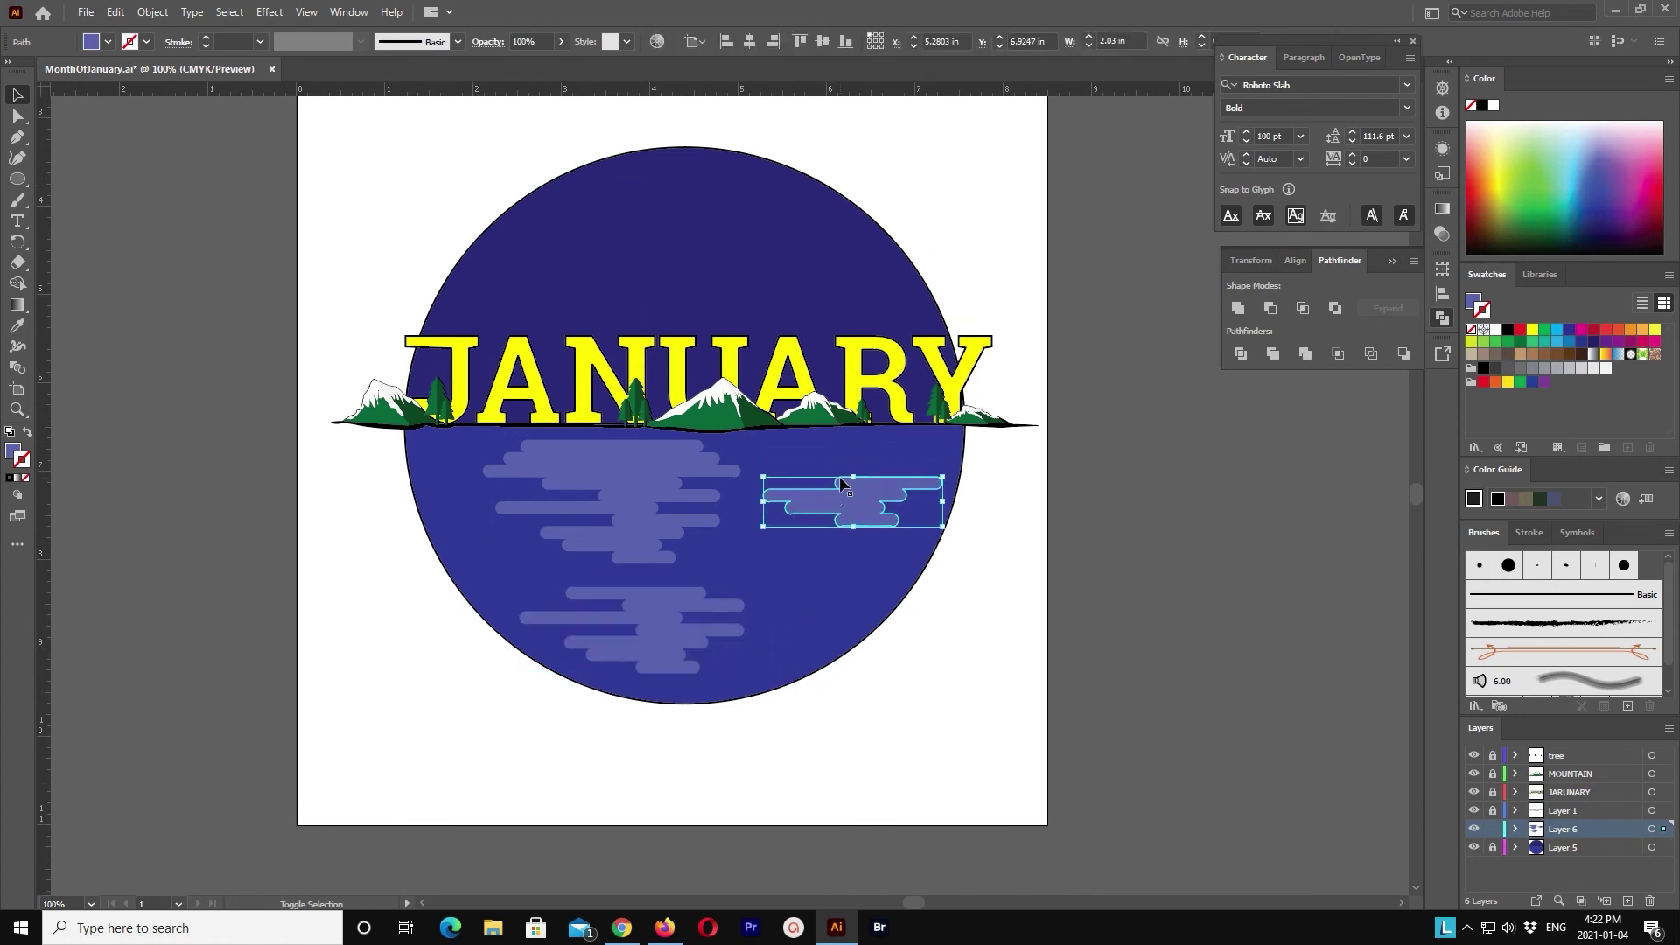
pyautogui.hotkey('shift', 'Down')
pyautogui.hotkey('shift', 'Down')
pyautogui.hotkey('shift', 'Down')
pyautogui.hotkey('shift', 'Left')
pyautogui.hotkey('shift', 'Left')
pyautogui.hotkey('shift', 'Down')
pyautogui.hotkey('shift', 'Down')
# Step: Shift the upper cloud right and drop the small right cloud a bit more
pyautogui.click(643, 477)
pyautogui.hotkey('shift', 'Right')
pyautogui.hotkey('shift', 'Right')
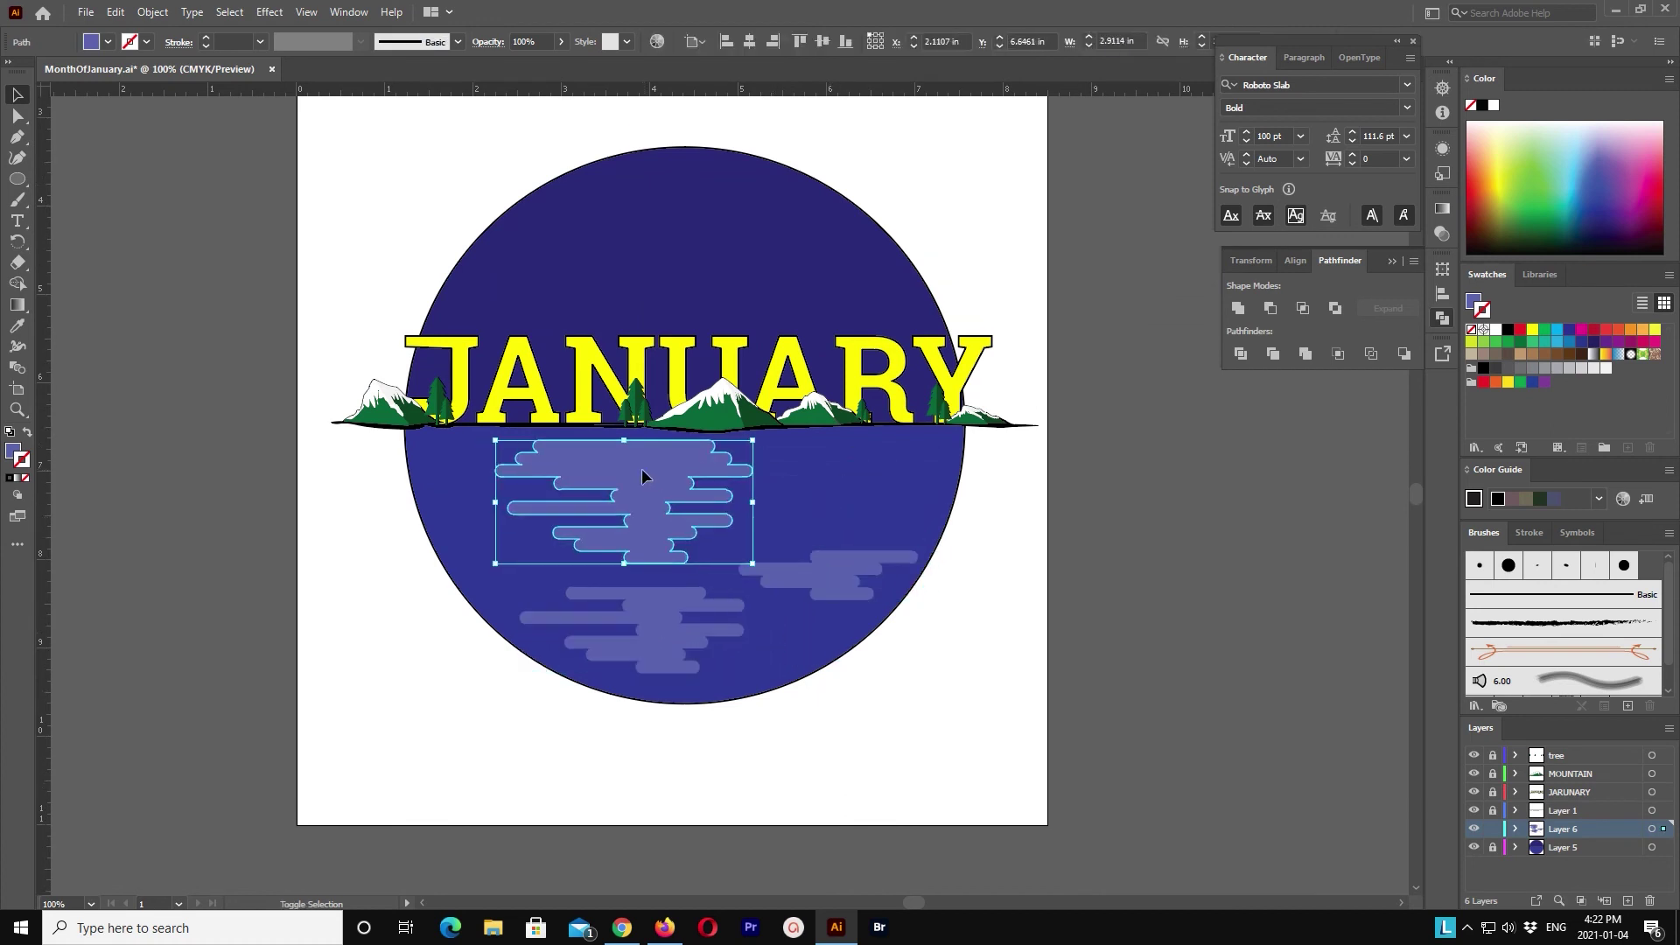
pyautogui.hotkey('shift', 'Right')
pyautogui.hotkey('shift', 'Right')
pyautogui.hotkey('shift', 'Right')
pyautogui.click(1011, 601)
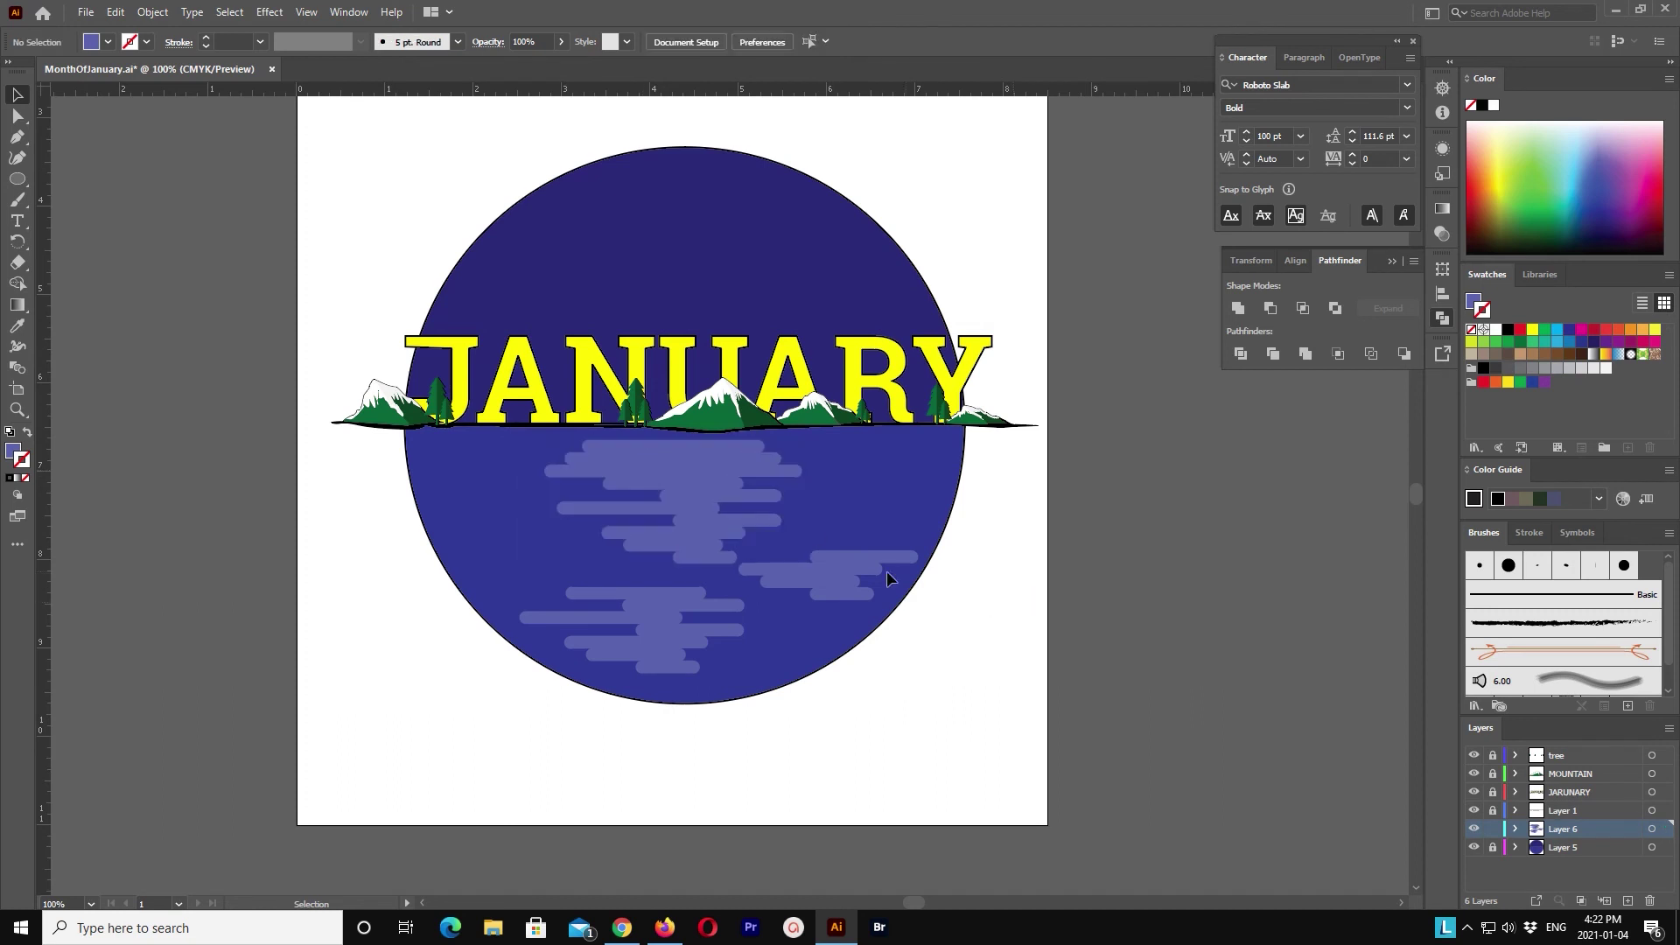
pyautogui.click(828, 582)
pyautogui.hotkey('shift', 'Down')
pyautogui.click(986, 655)
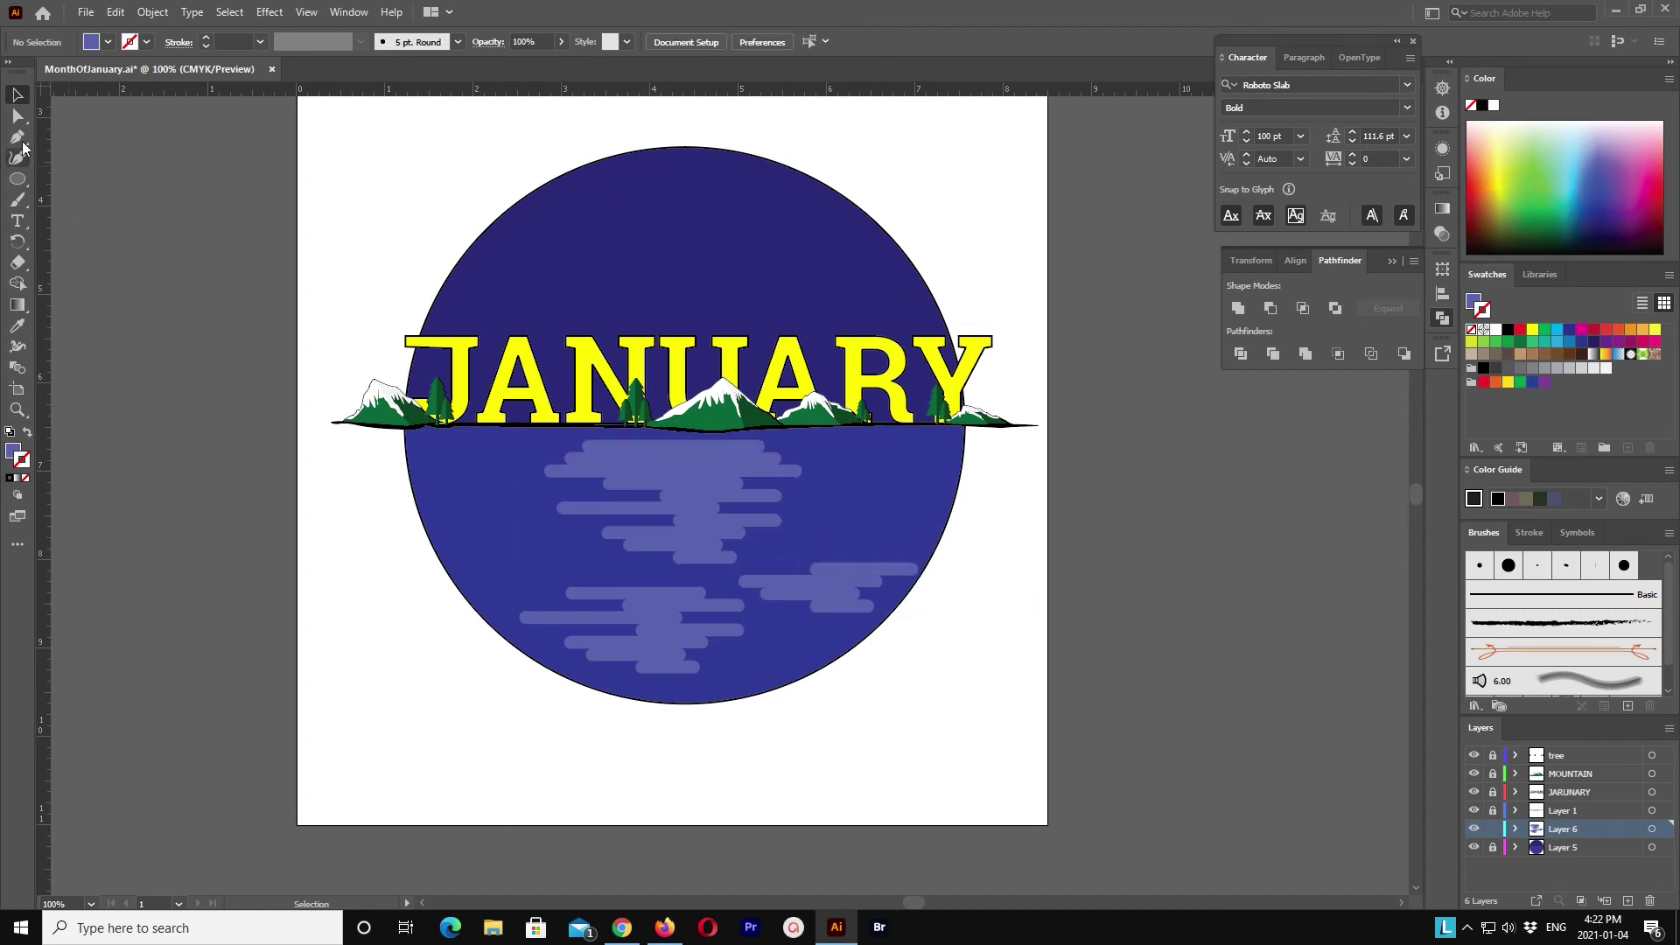
# Step: Select the upper cloud's right-side anchor points with Direct Selection
pyautogui.click(696, 445)
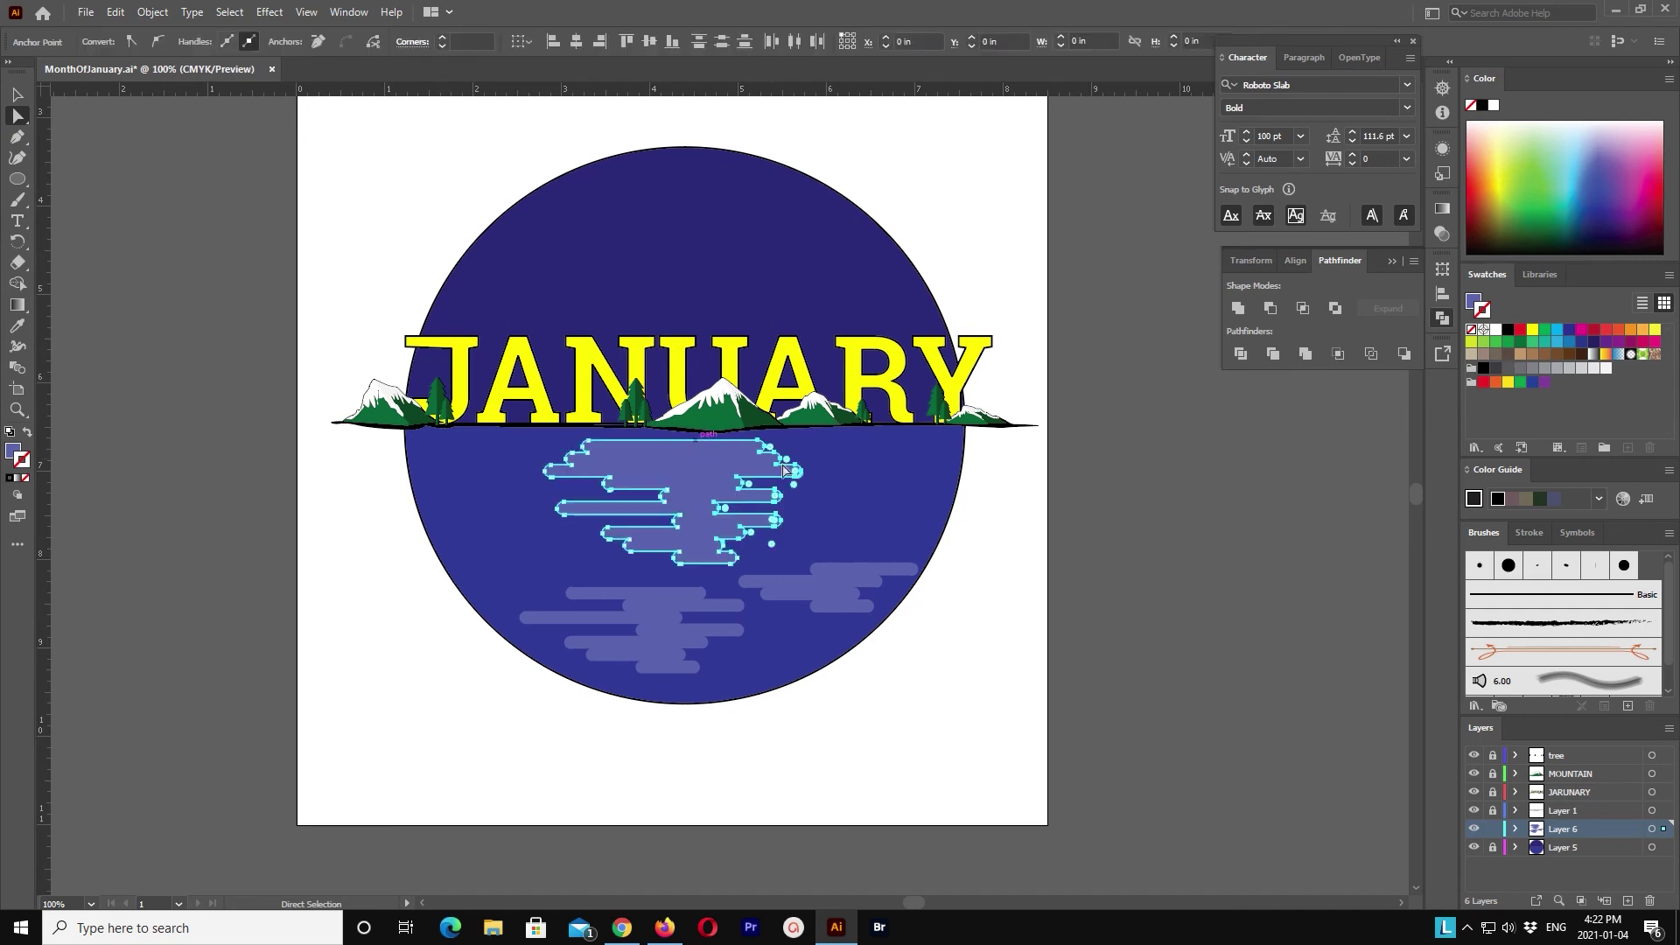
pyautogui.click(854, 486)
pyautogui.click(775, 469)
pyautogui.click(834, 539)
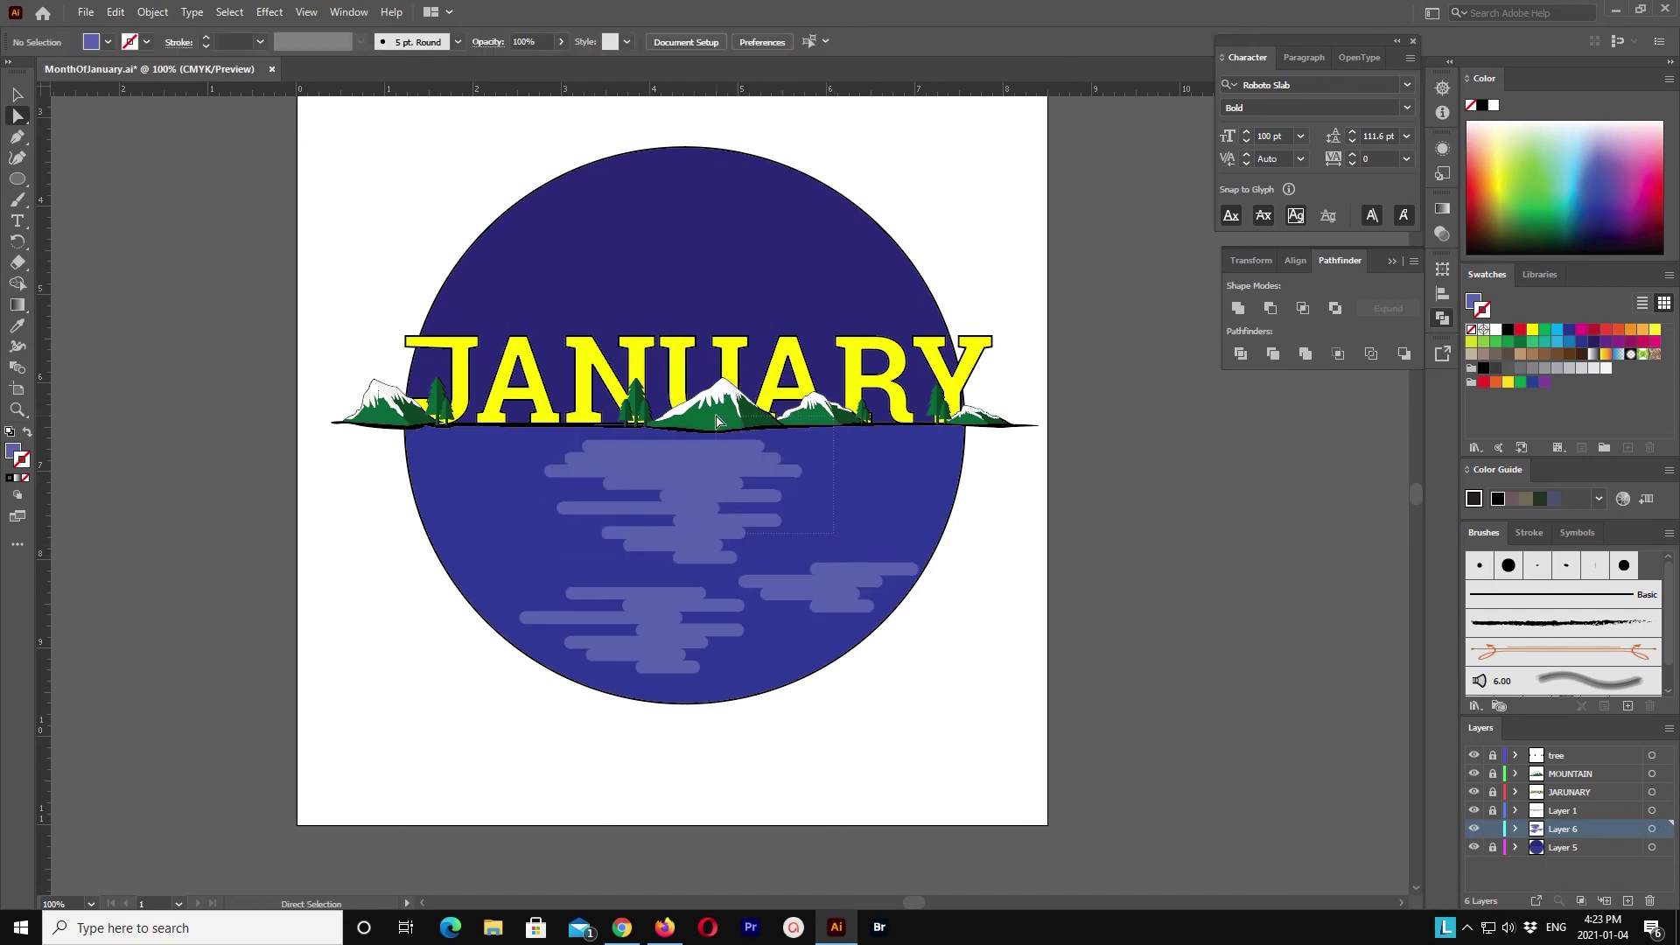
pyautogui.moveTo(716, 421); pyautogui.dragTo(807, 544)
# Step: Stretch the upper cloud's right side outward to about 3.6 in wide
pyautogui.hotkey('ctrl', '+')
pyautogui.hotkey('ctrl', '+')
pyautogui.hotkey('ctrl', '+')
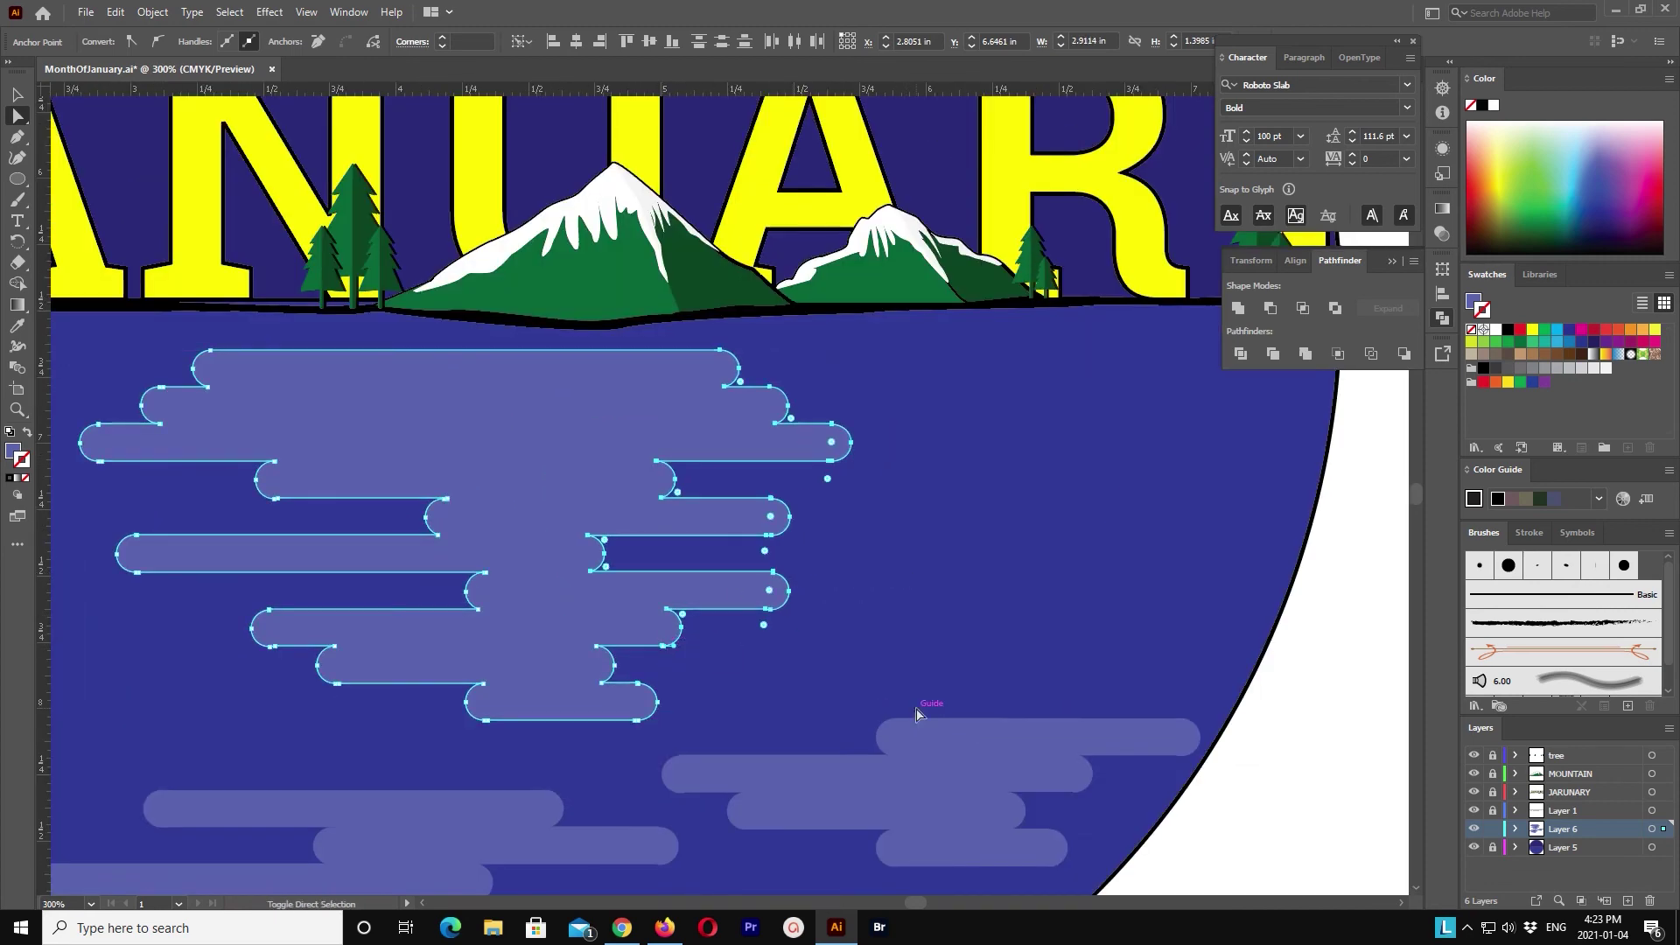
pyautogui.hotkey('shift', 'Right')
pyautogui.hotkey('shift', 'Right')
pyautogui.hotkey('shift', 'Right')
pyautogui.hotkey('shift', 'Right')
pyautogui.hotkey('shift', 'Right')
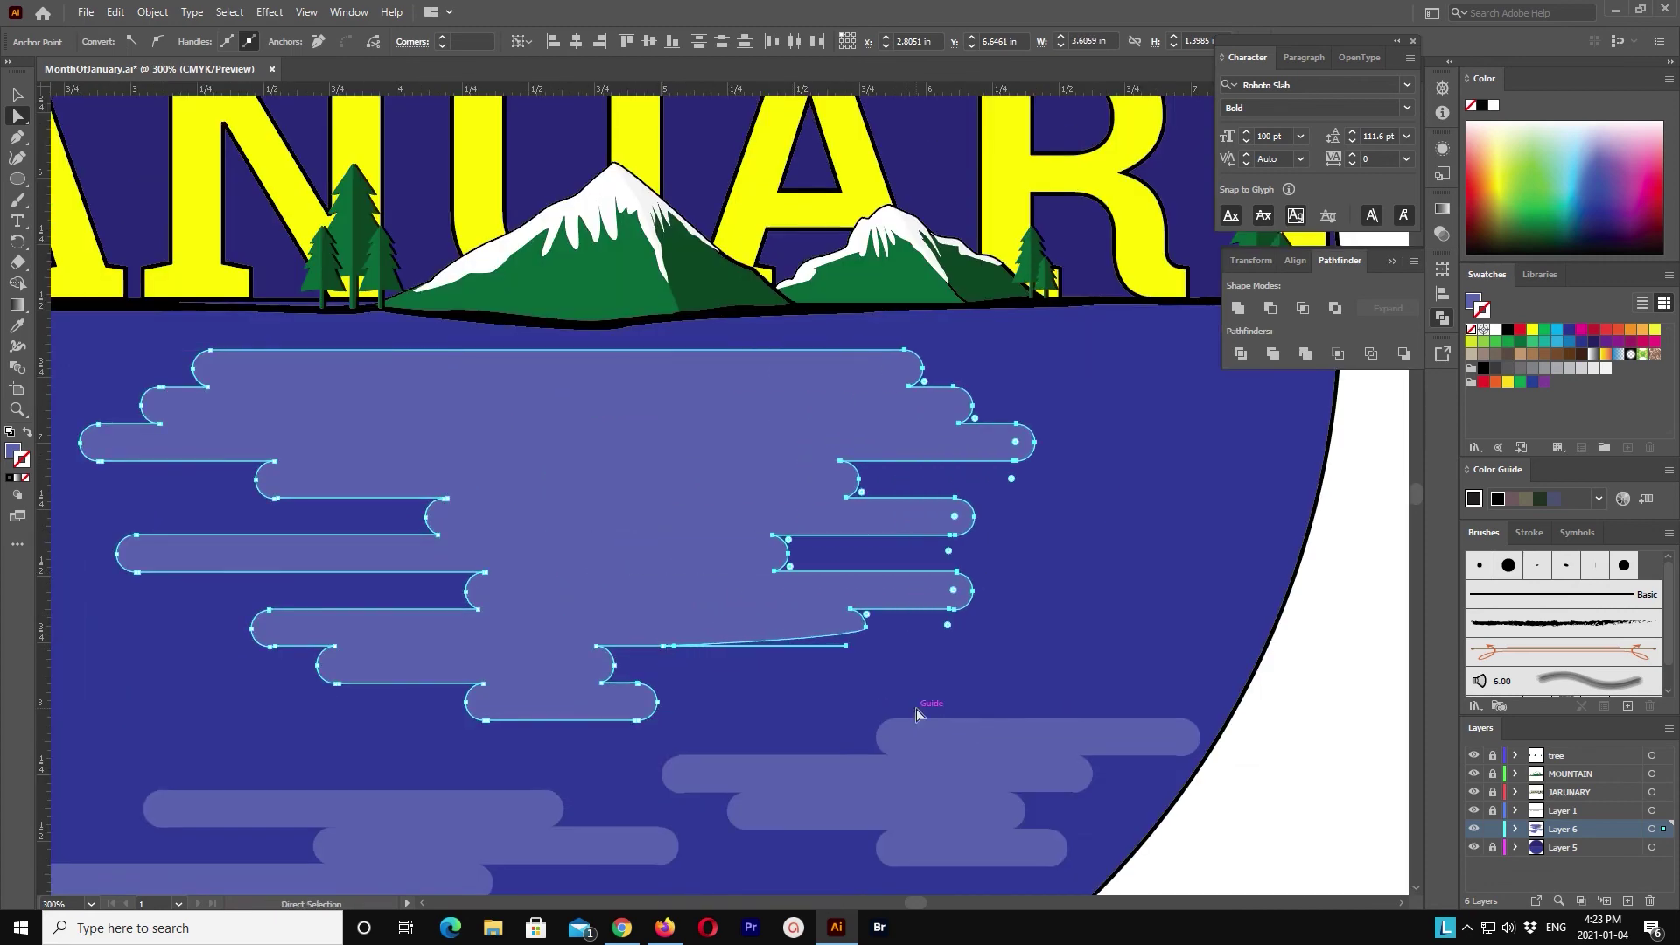
pyautogui.hotkey('ctrl', 'z')
pyautogui.hotkey('ctrl', 'z')
pyautogui.hotkey('ctrl', 'z')
pyautogui.hotkey('ctrl', 'z')
pyautogui.hotkey('ctrl', 'z')
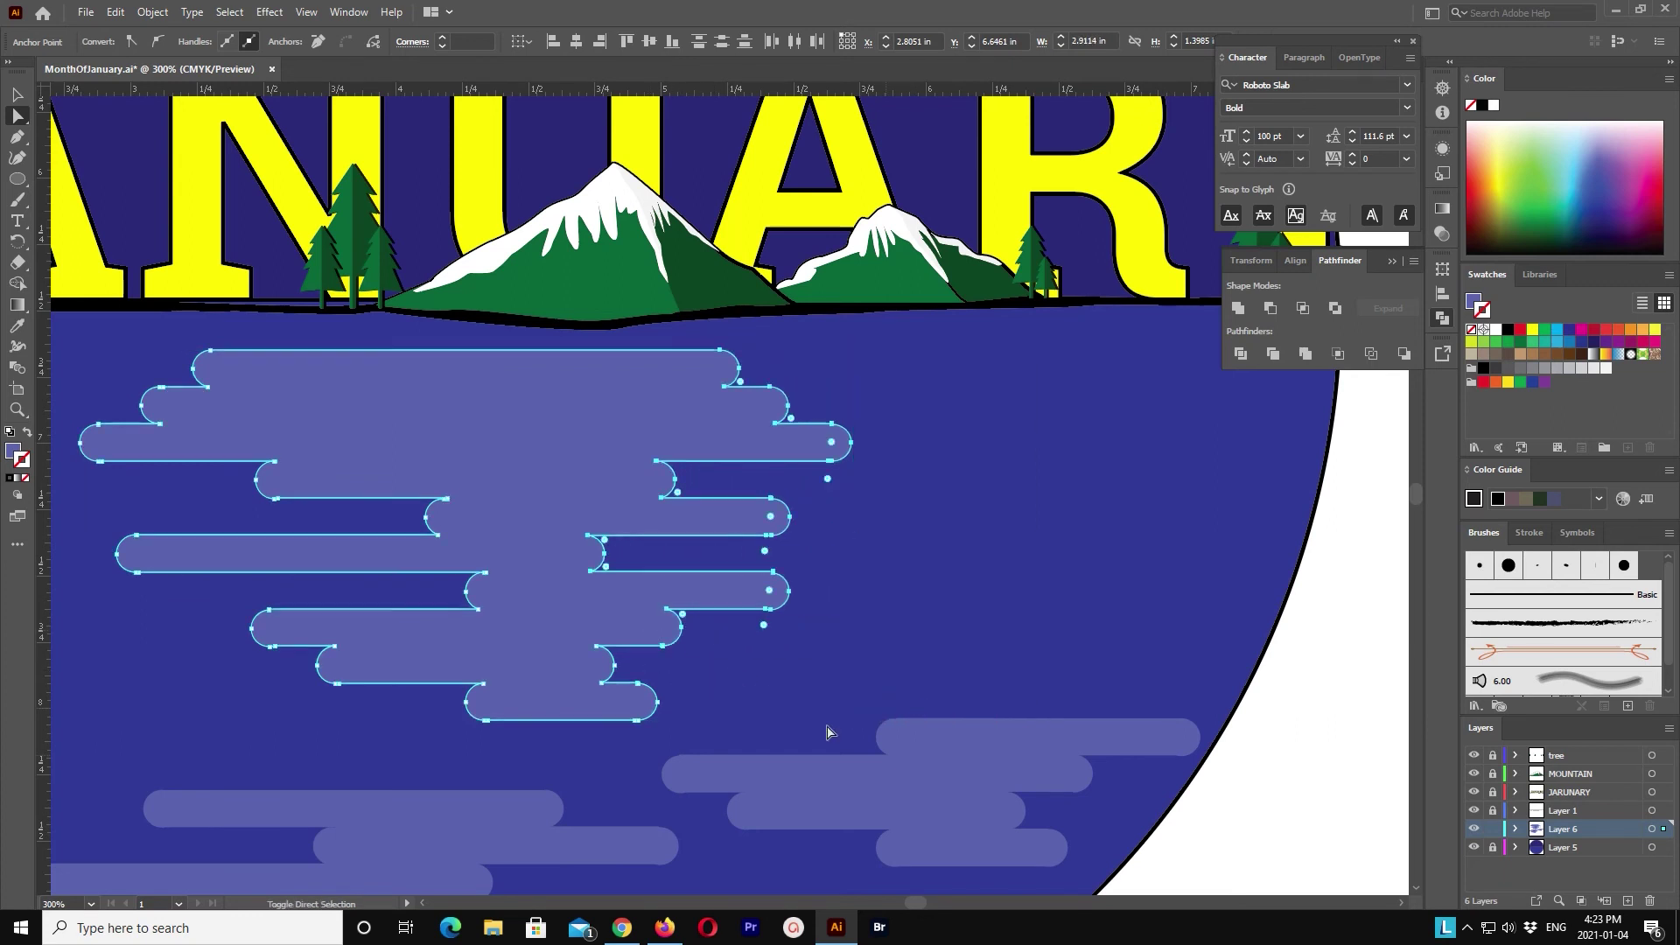
pyautogui.hotkey('ctrl', 'shift', 'z')
pyautogui.hotkey('ctrl', 'shift', 'z')
pyautogui.hotkey('ctrl', 'shift', 'z')
pyautogui.hotkey('ctrl', 'shift', 'z')
pyautogui.hotkey('ctrl', 'shift', 'z')
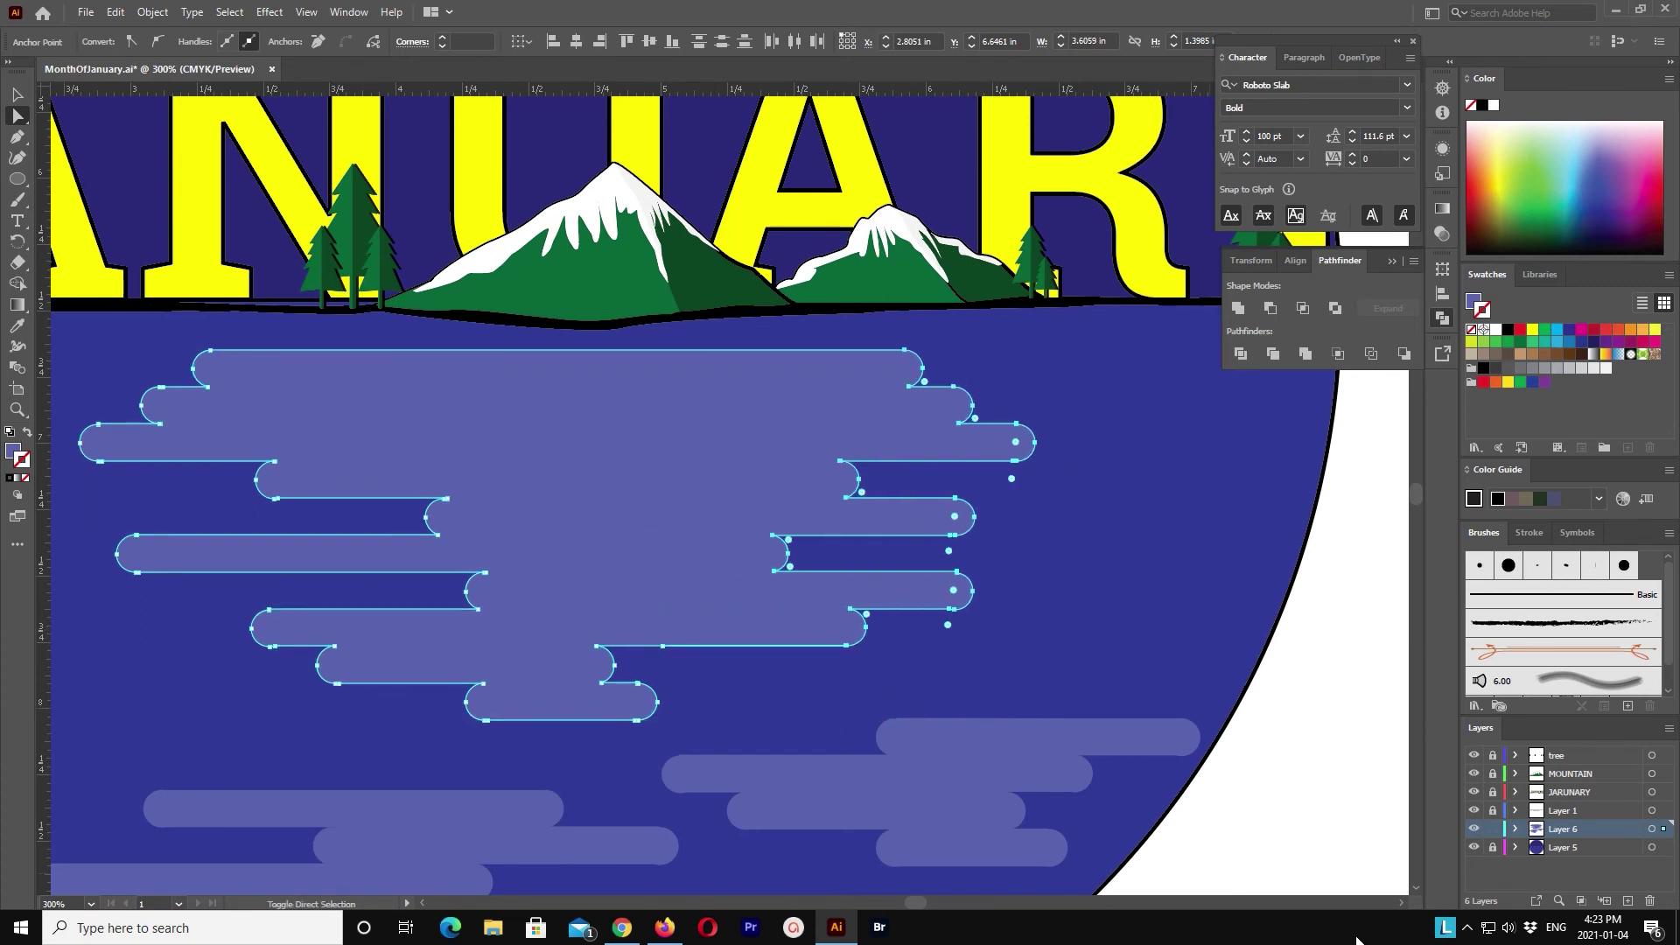
# Step: Deselect, fit the whole artboard in view, and save MonthOfJanuary.ai
pyautogui.press('v')
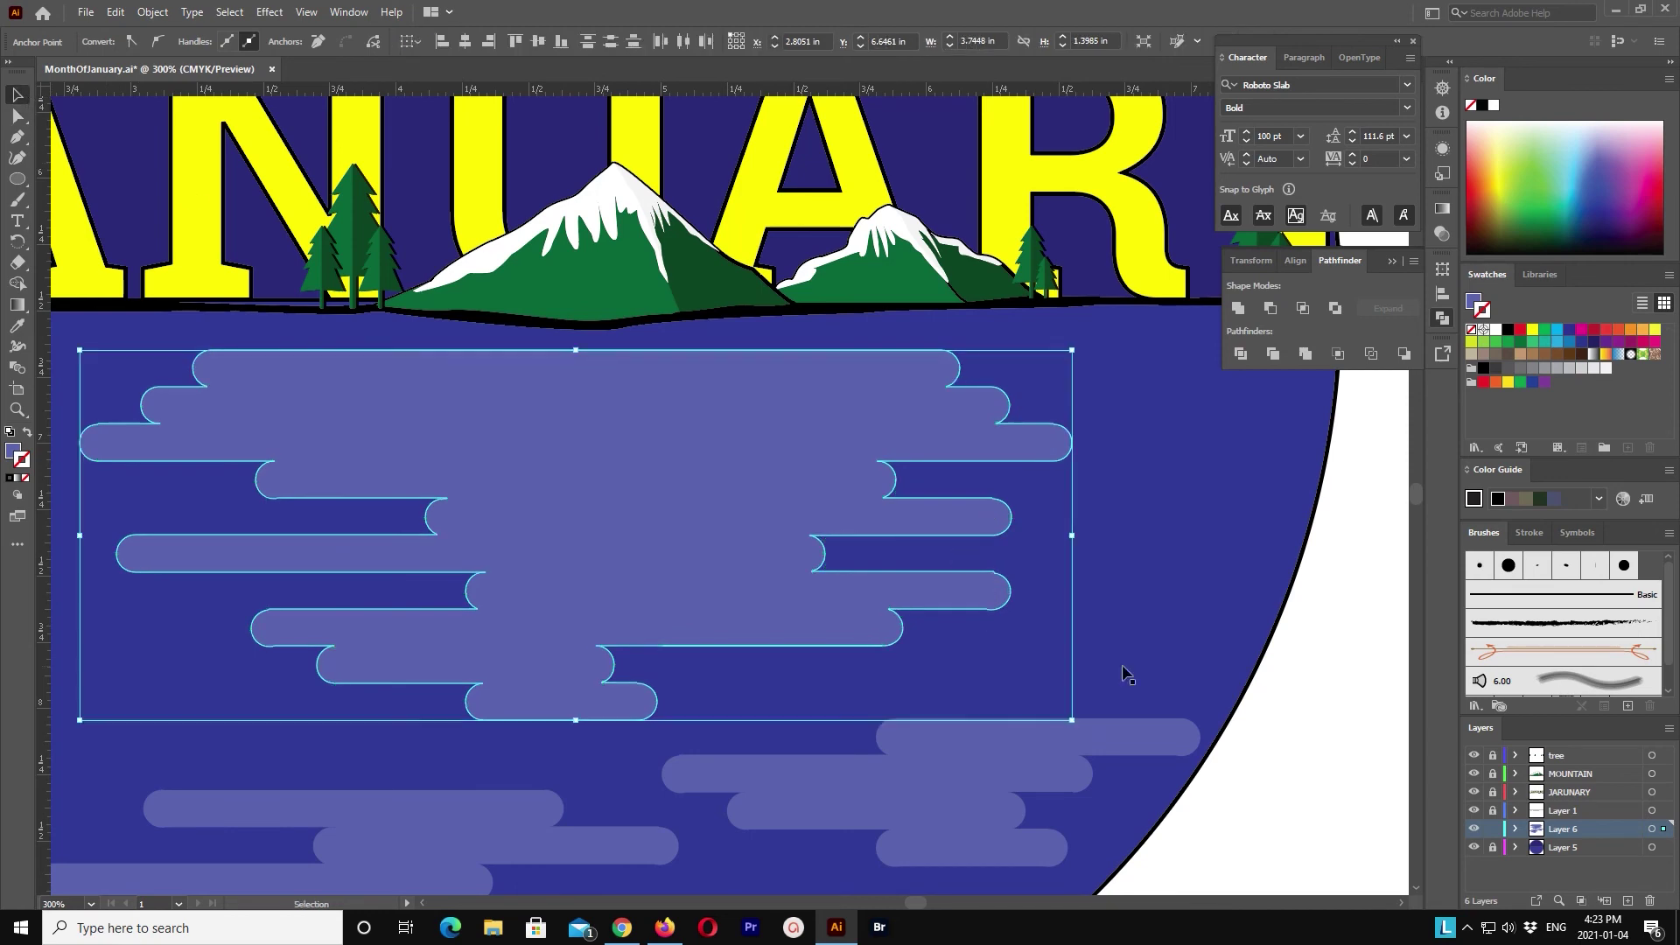
pyautogui.click(1346, 743)
pyautogui.hotkey('ctrl', '1')
pyautogui.hotkey('ctrl', 's')
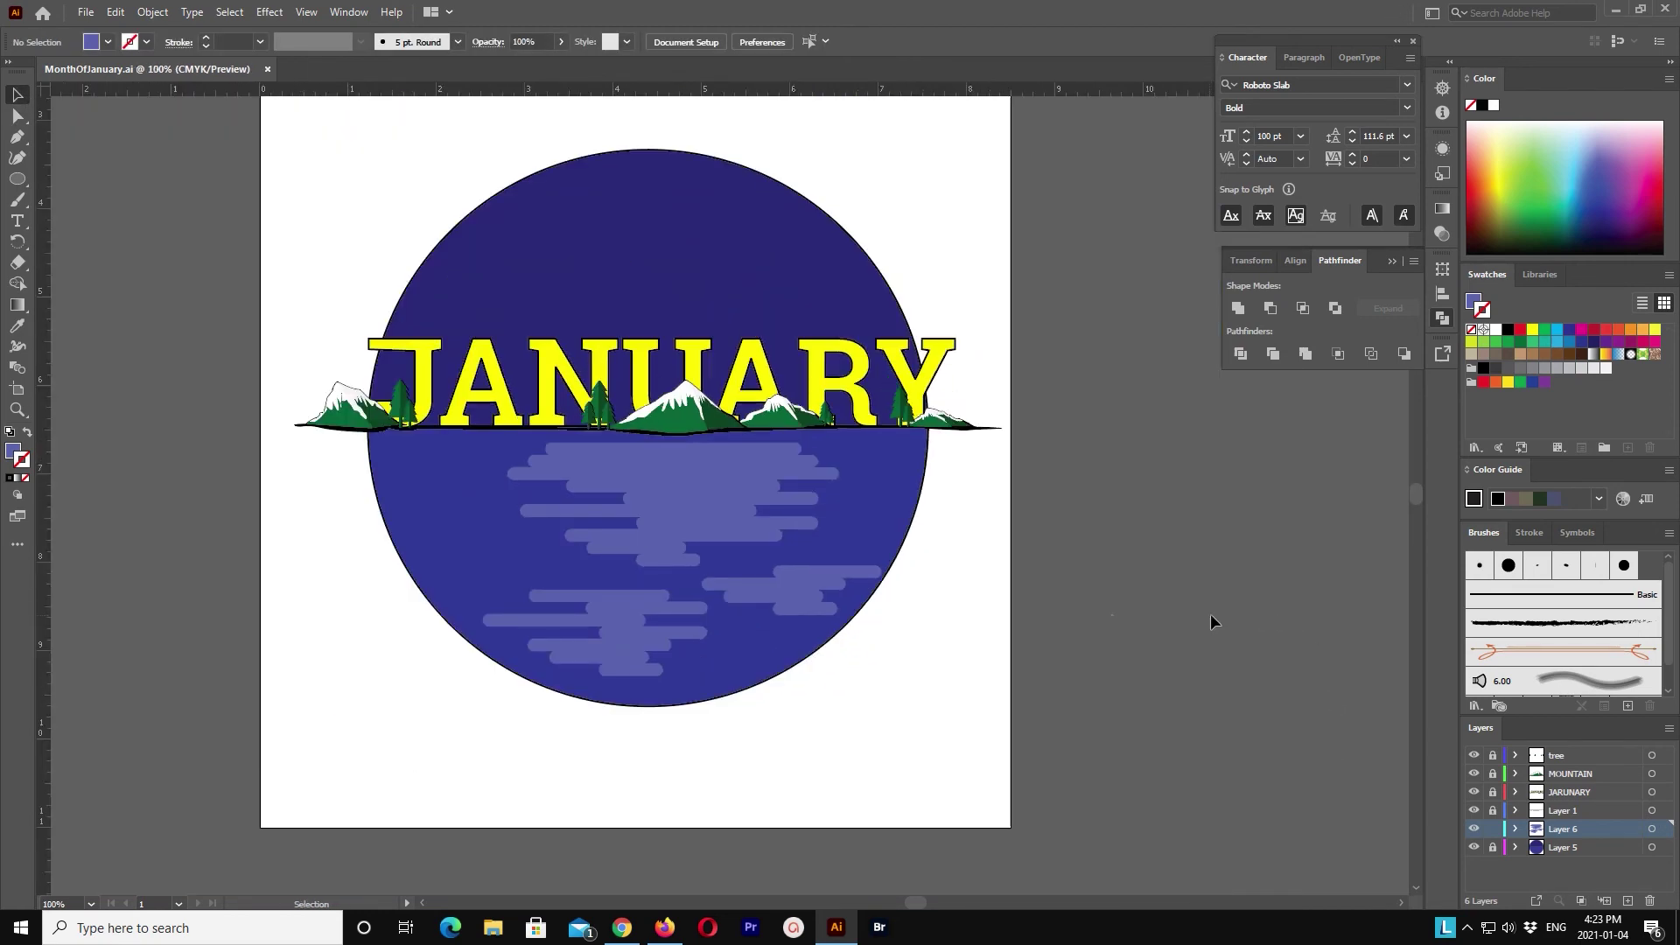
# Step: Turn on visibility for the cloud and moon layers in the Layers panel
pyautogui.click(583, 458)
pyautogui.click(978, 687)
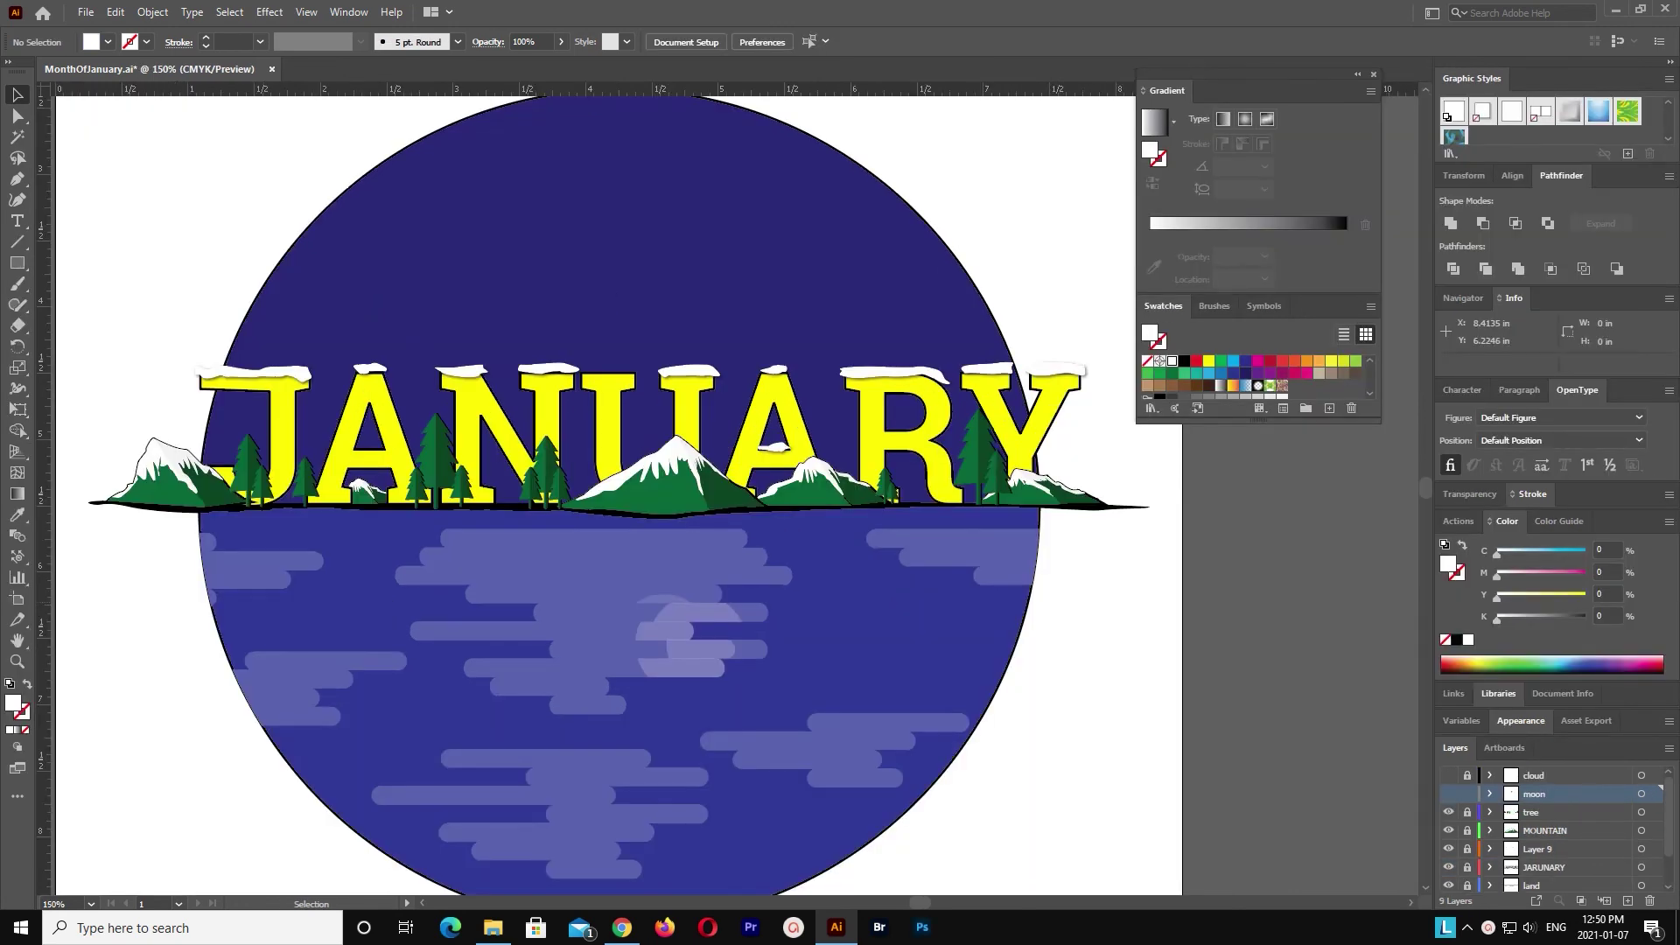
pyautogui.click(1448, 776)
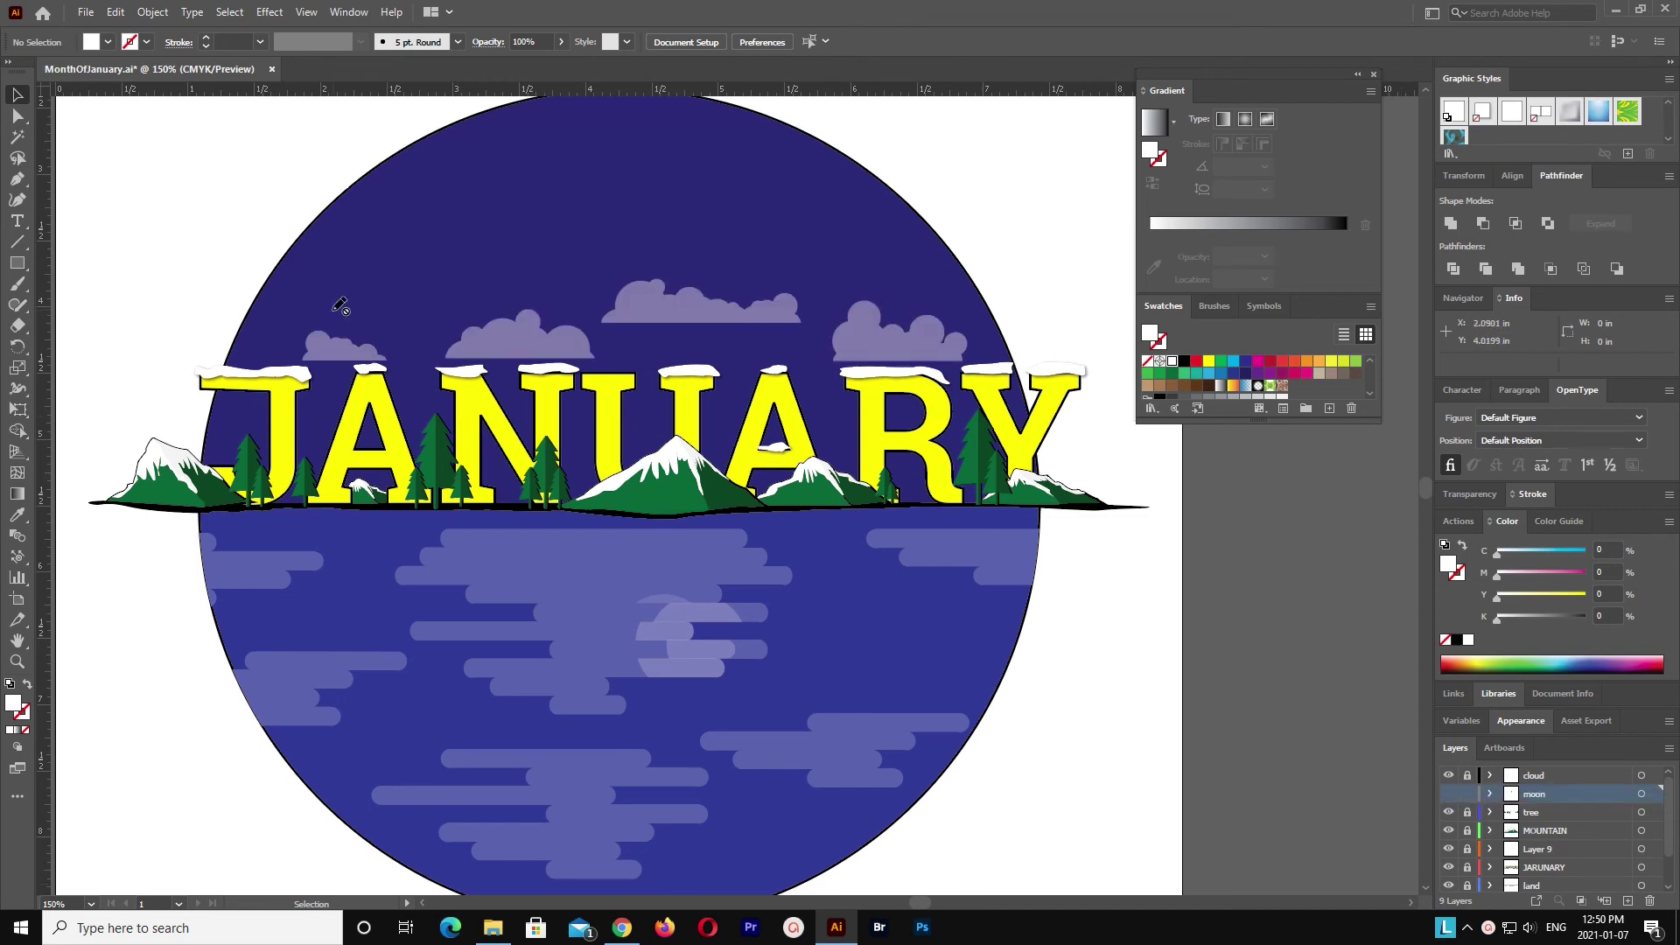
pyautogui.moveTo(331, 282); pyautogui.dragTo(402, 353)
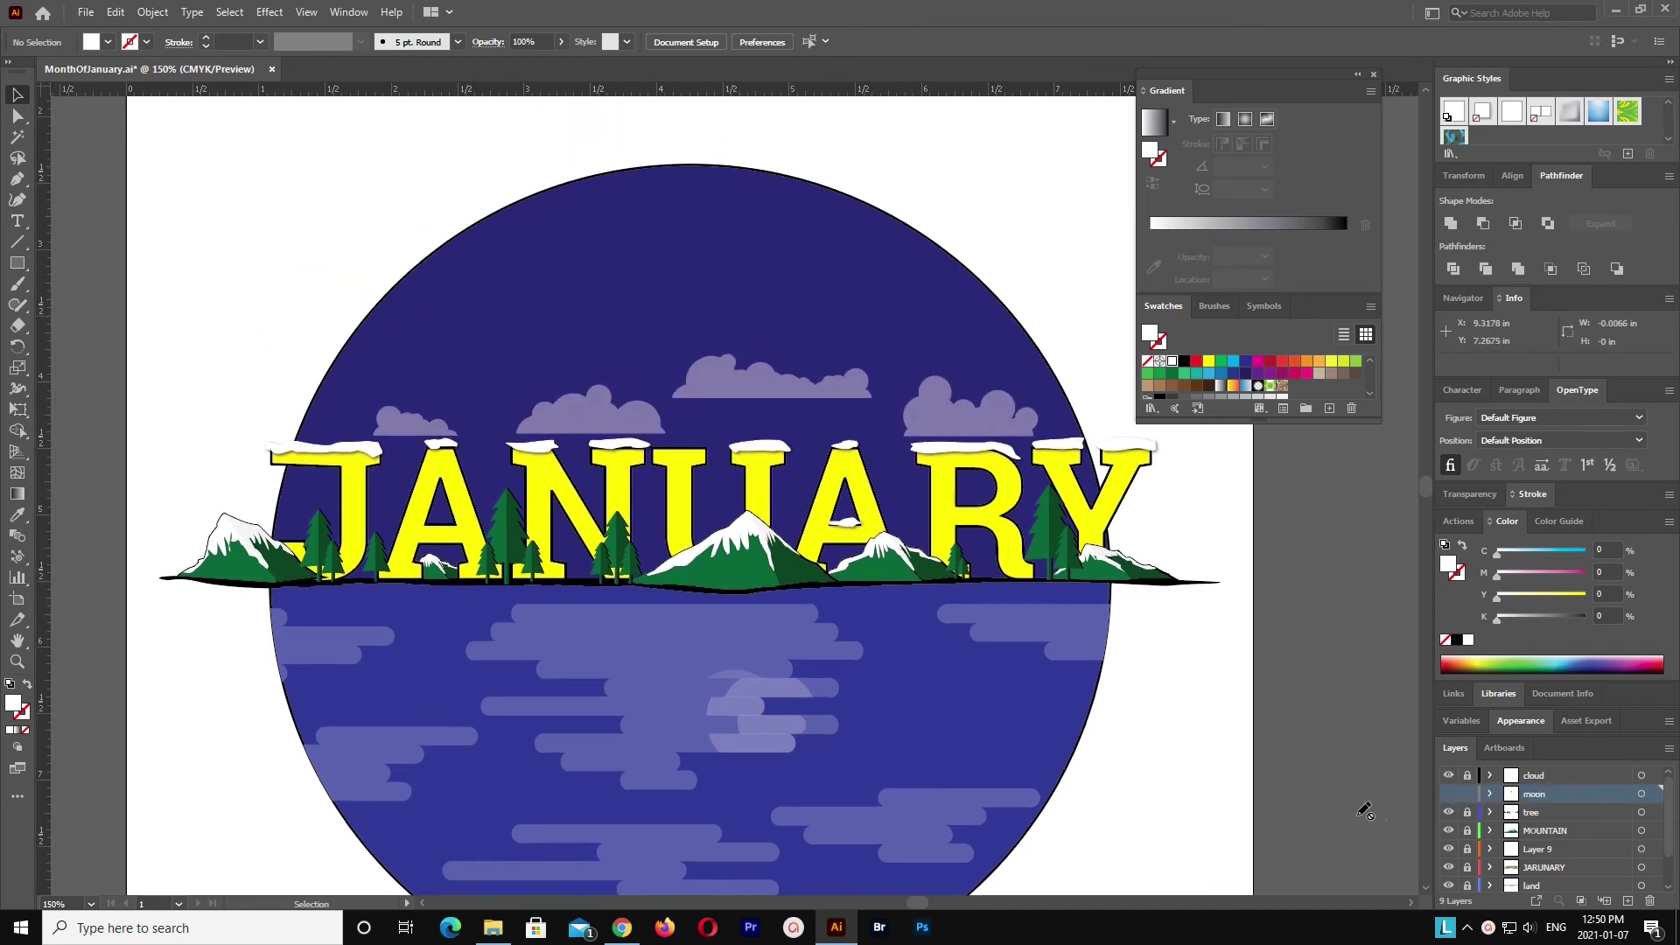
pyautogui.click(1448, 794)
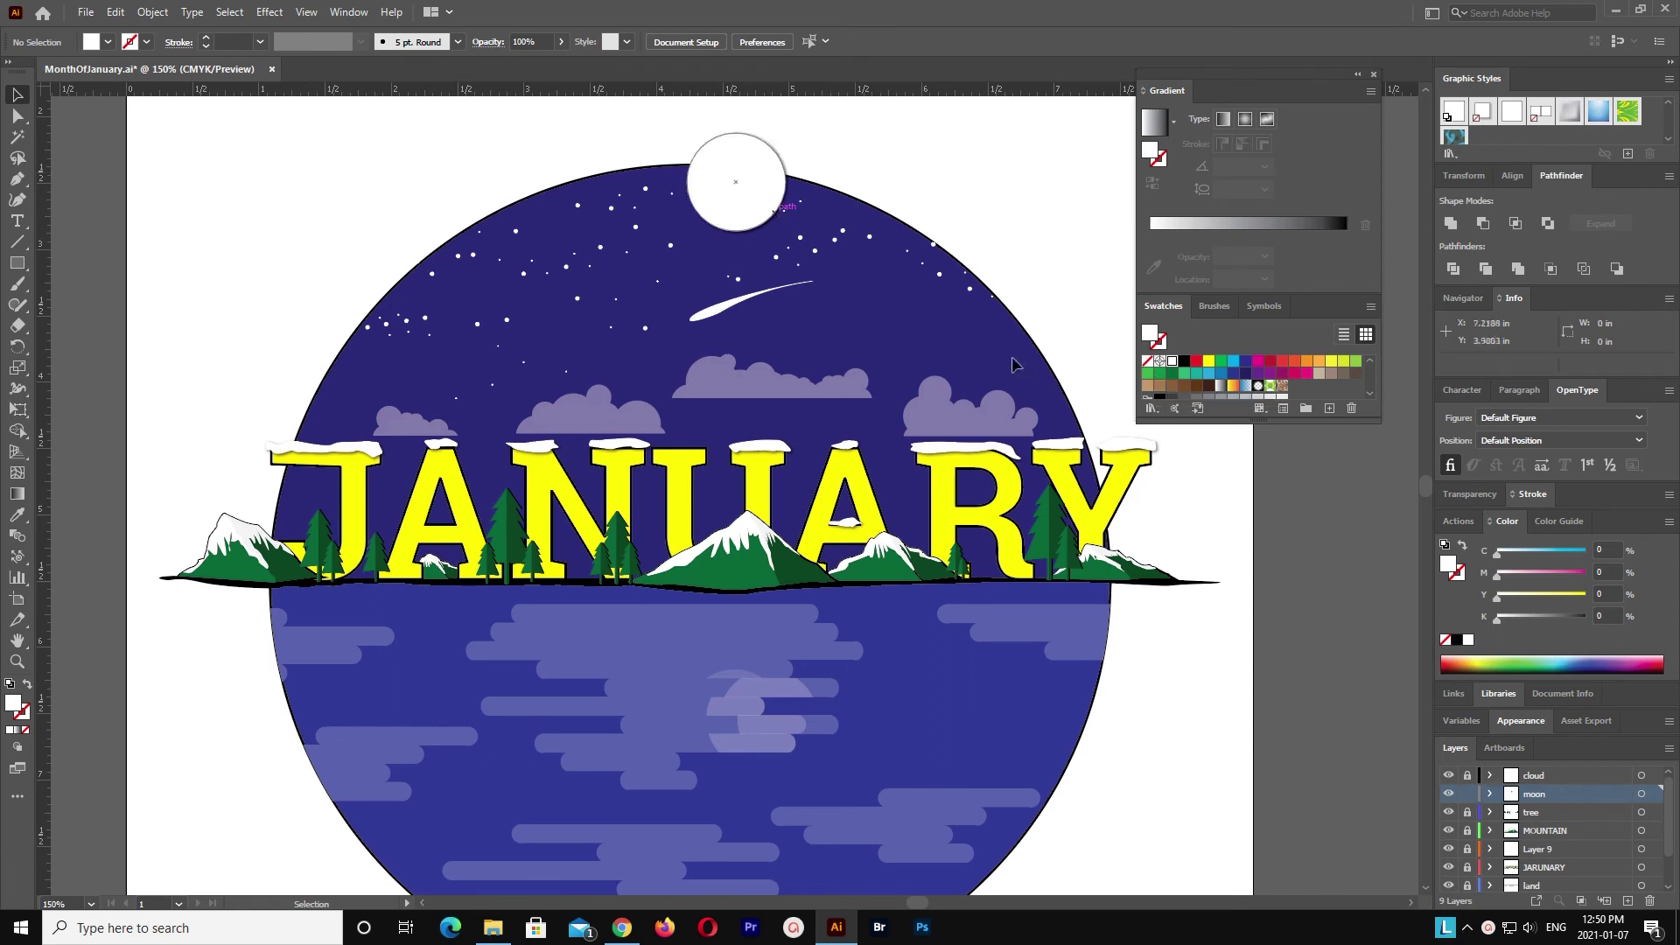
# Step: Resize the shooting star by dragging its corner handle
pyautogui.click(750, 286)
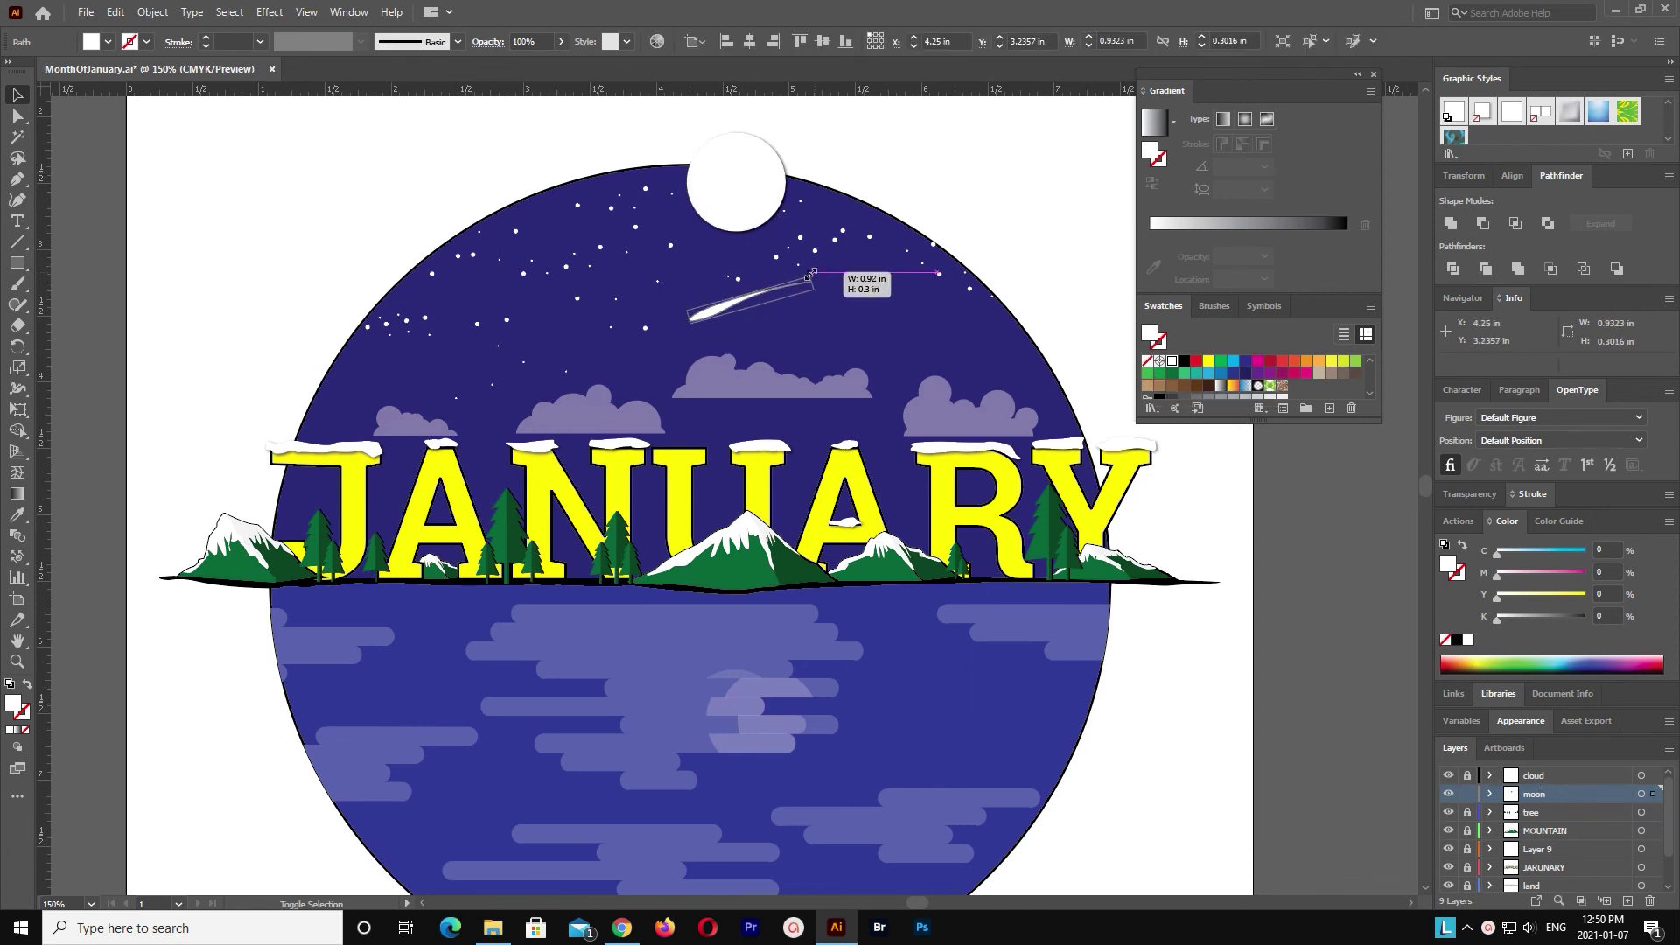
pyautogui.moveTo(813, 281); pyautogui.dragTo(799, 278)
pyautogui.click(935, 175)
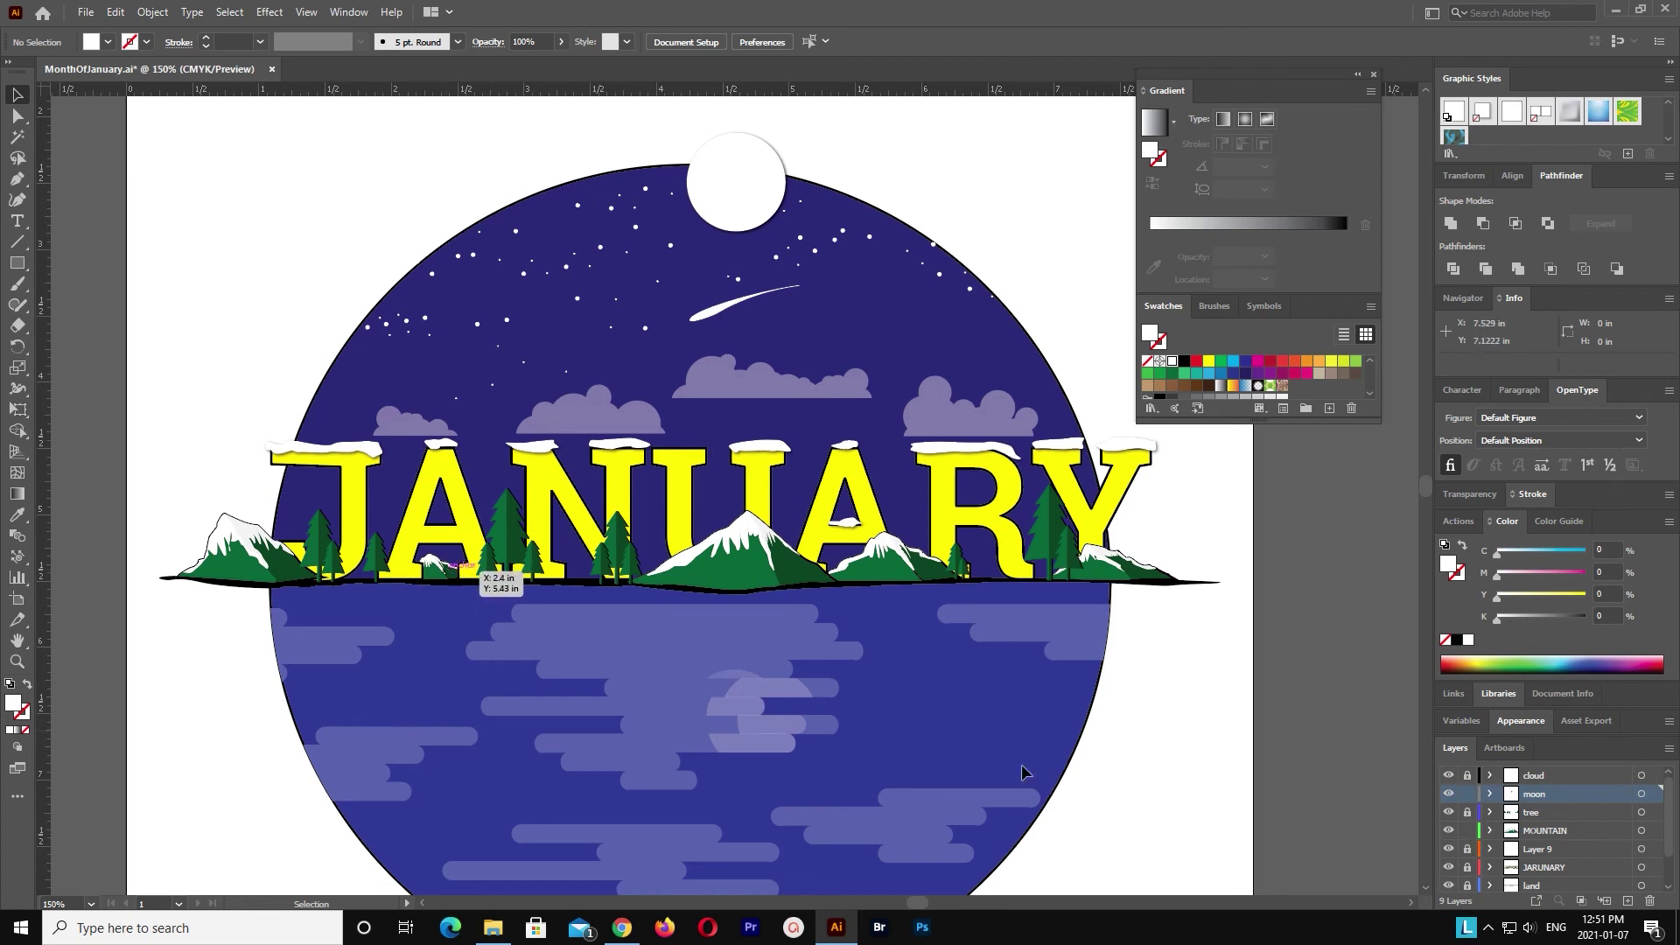
# Step: Place a mountain group at the foot of the R
pyautogui.click(451, 565)
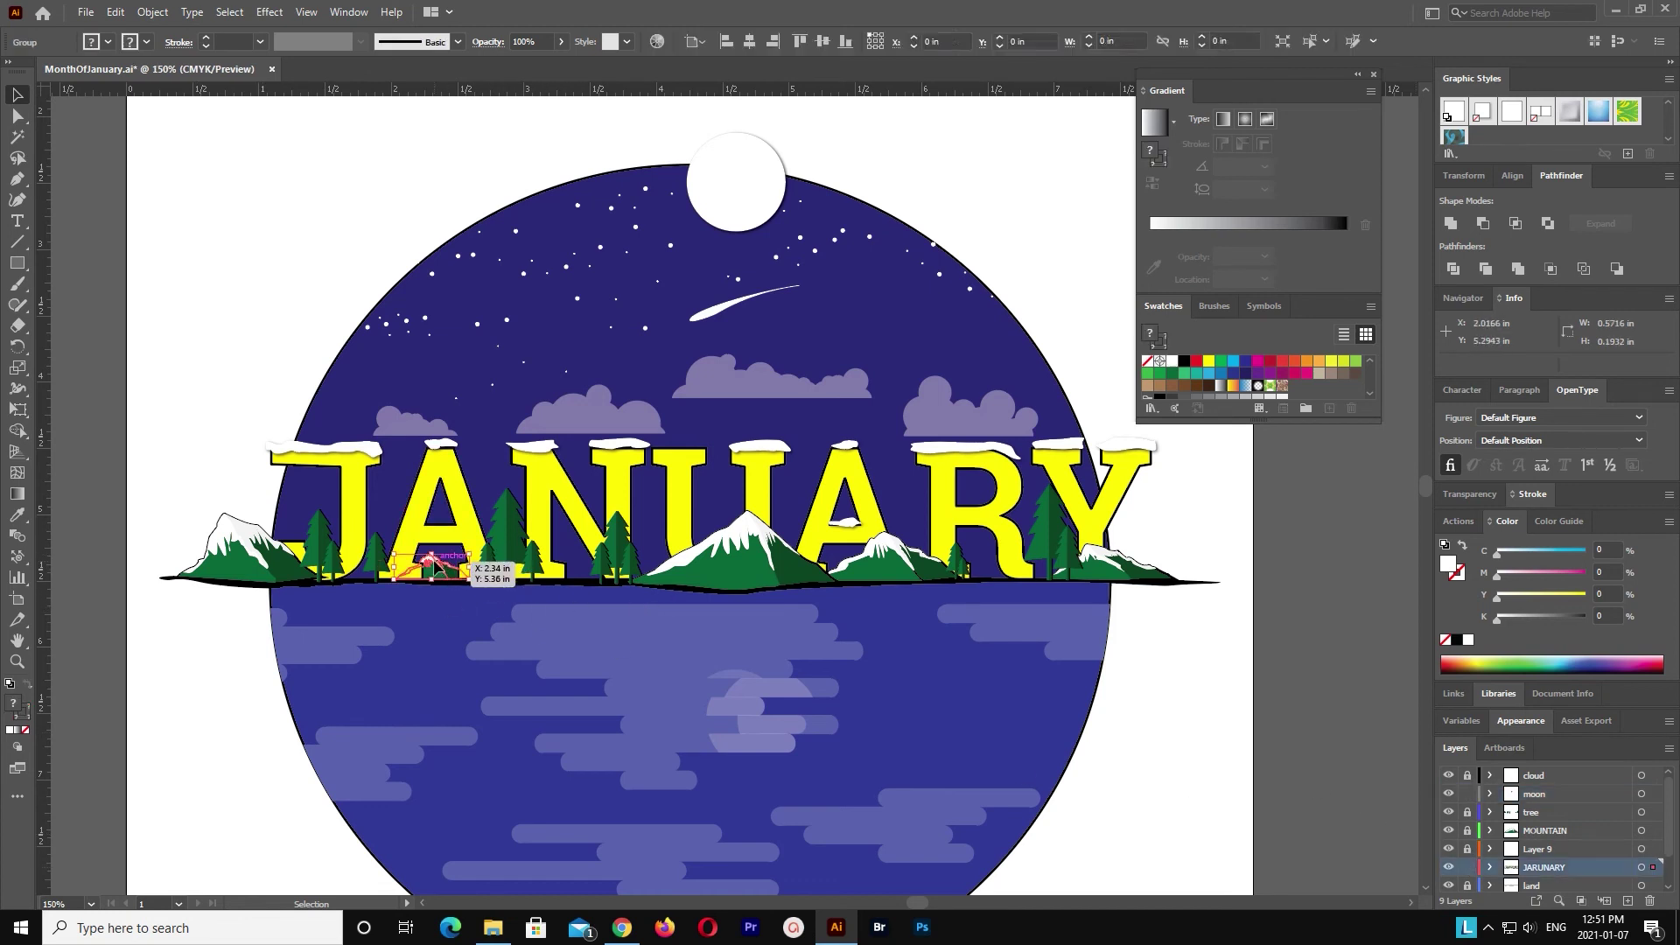
pyautogui.click(1128, 764)
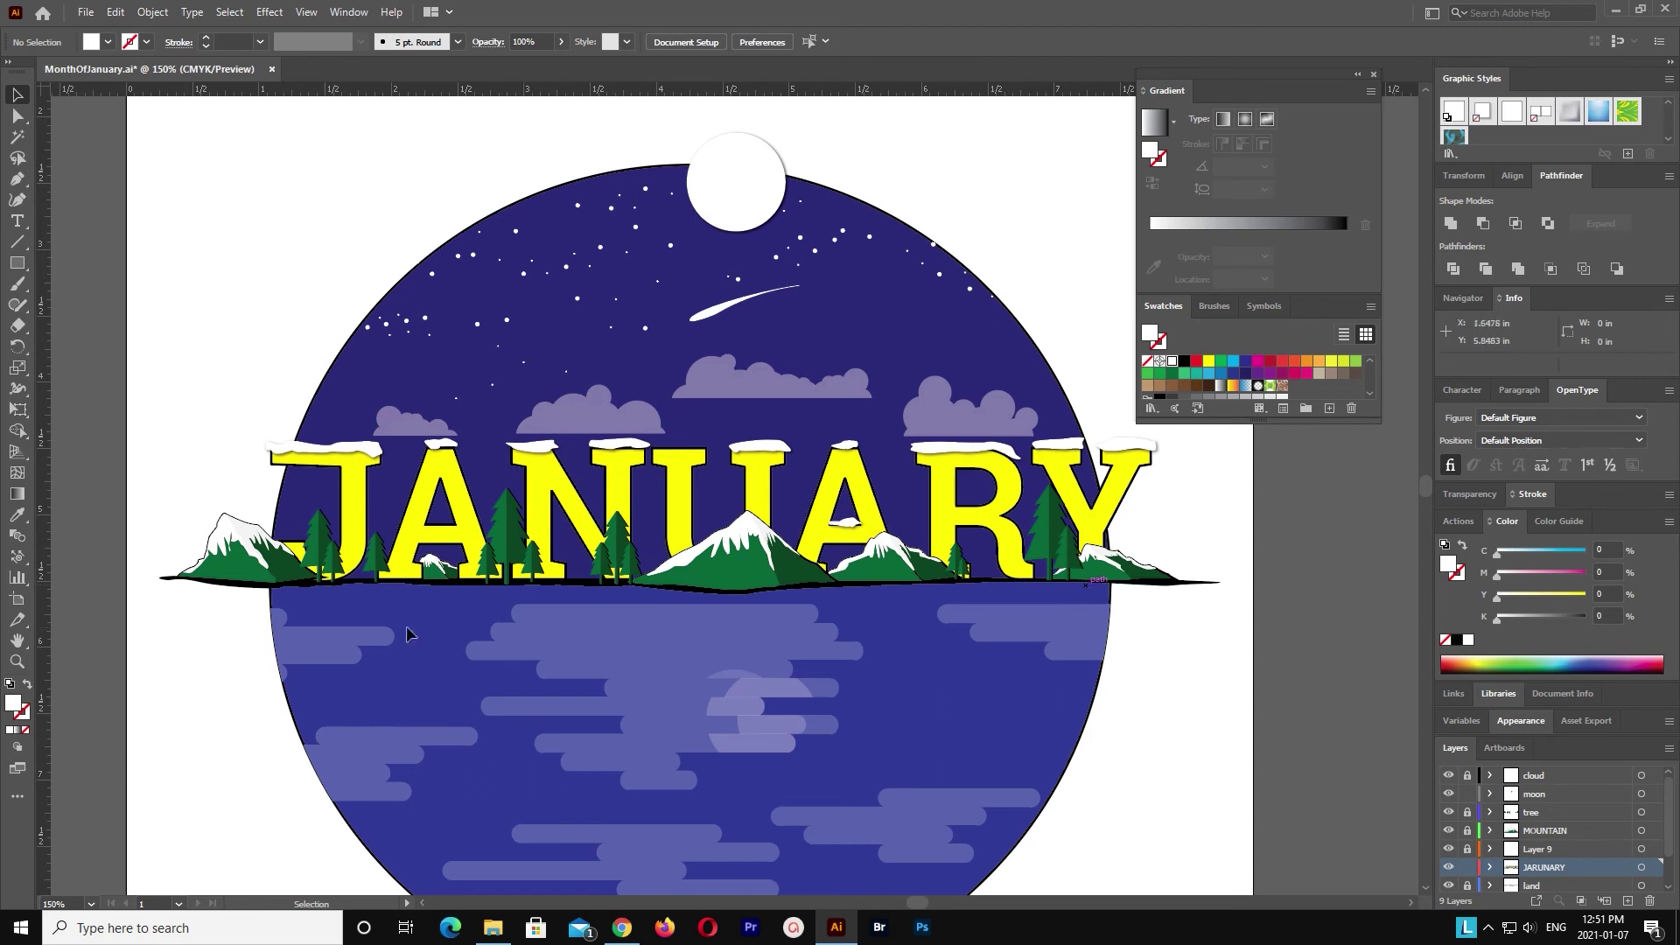
pyautogui.click(251, 551)
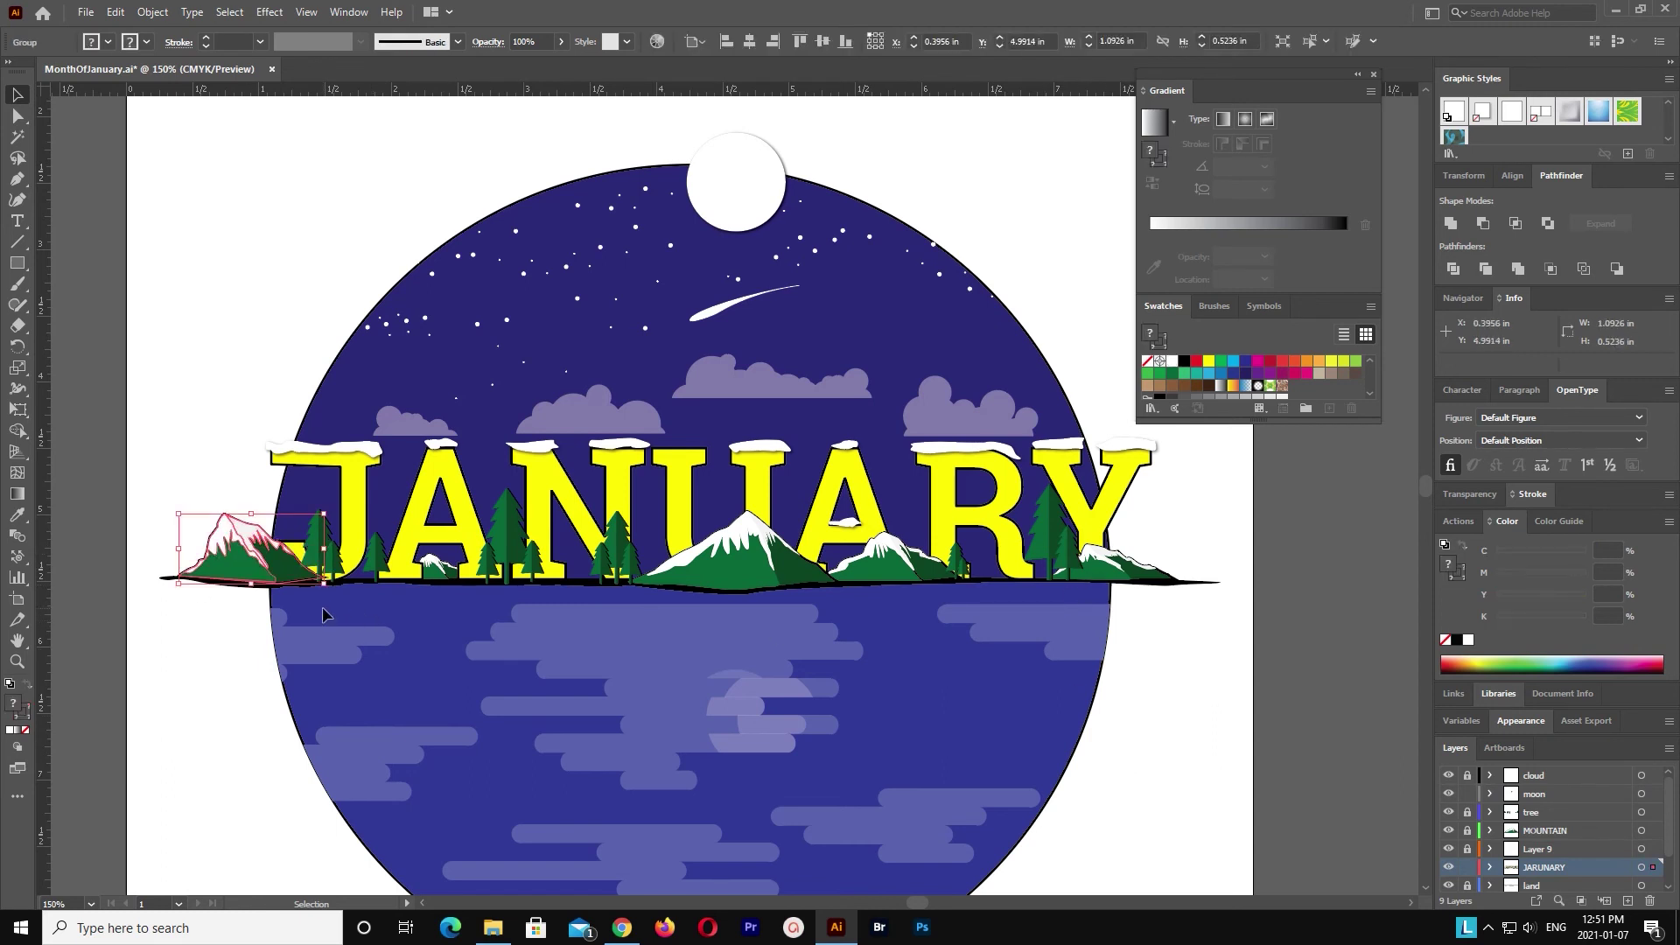
pyautogui.click(1217, 753)
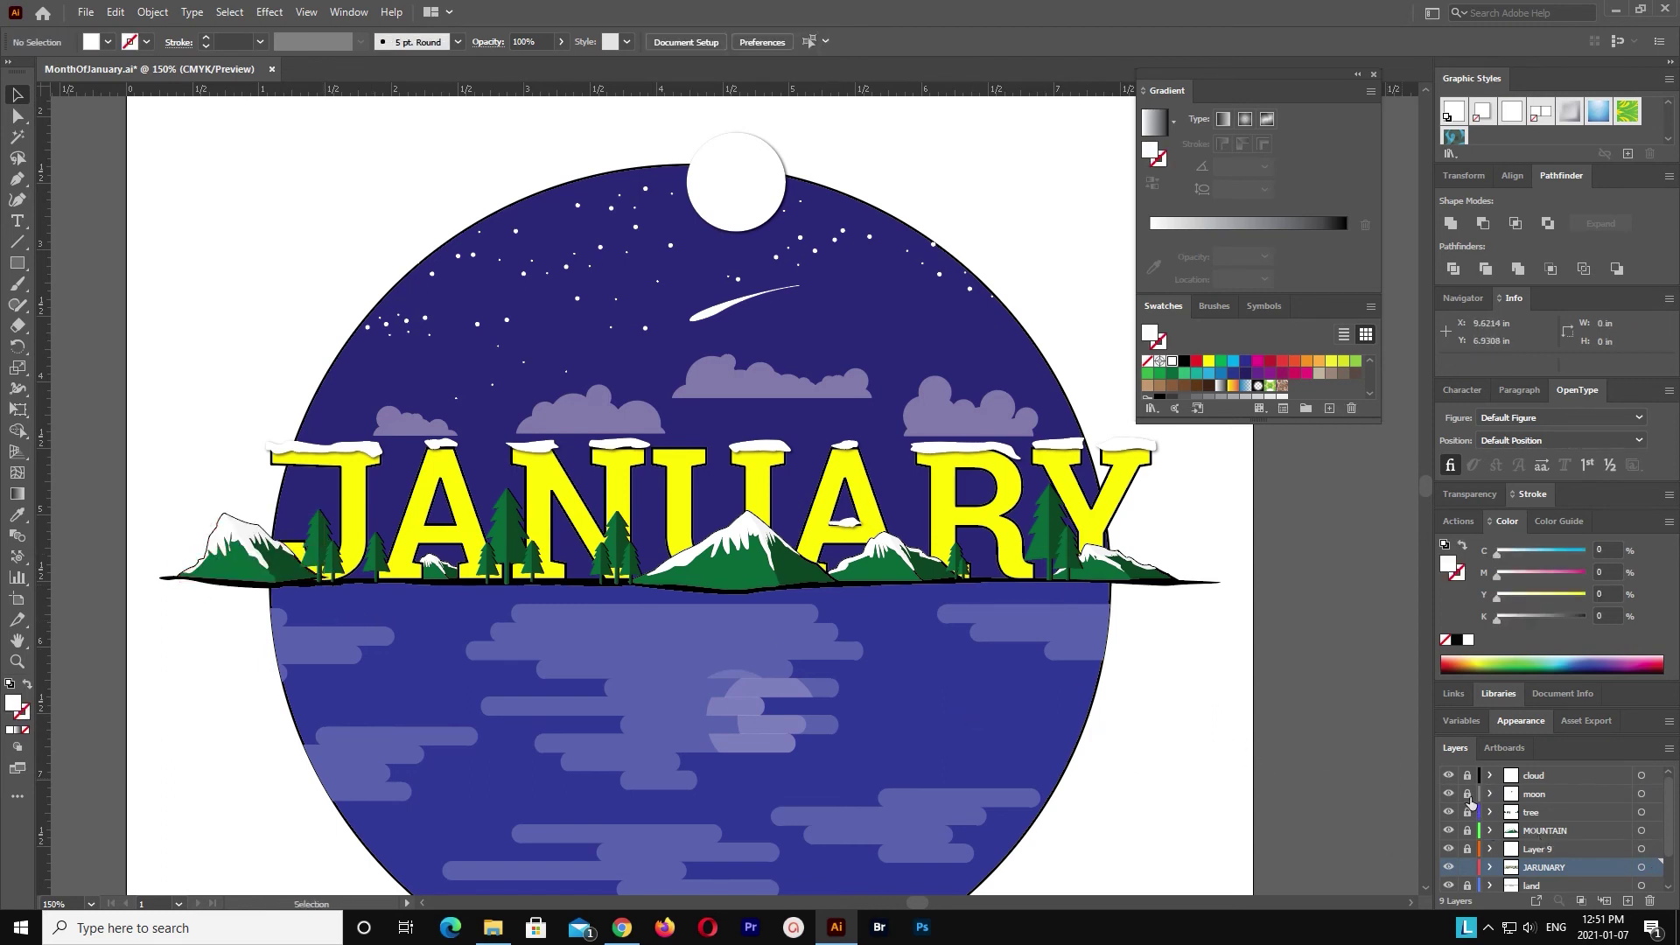
pyautogui.scroll(5, 1252, 747)
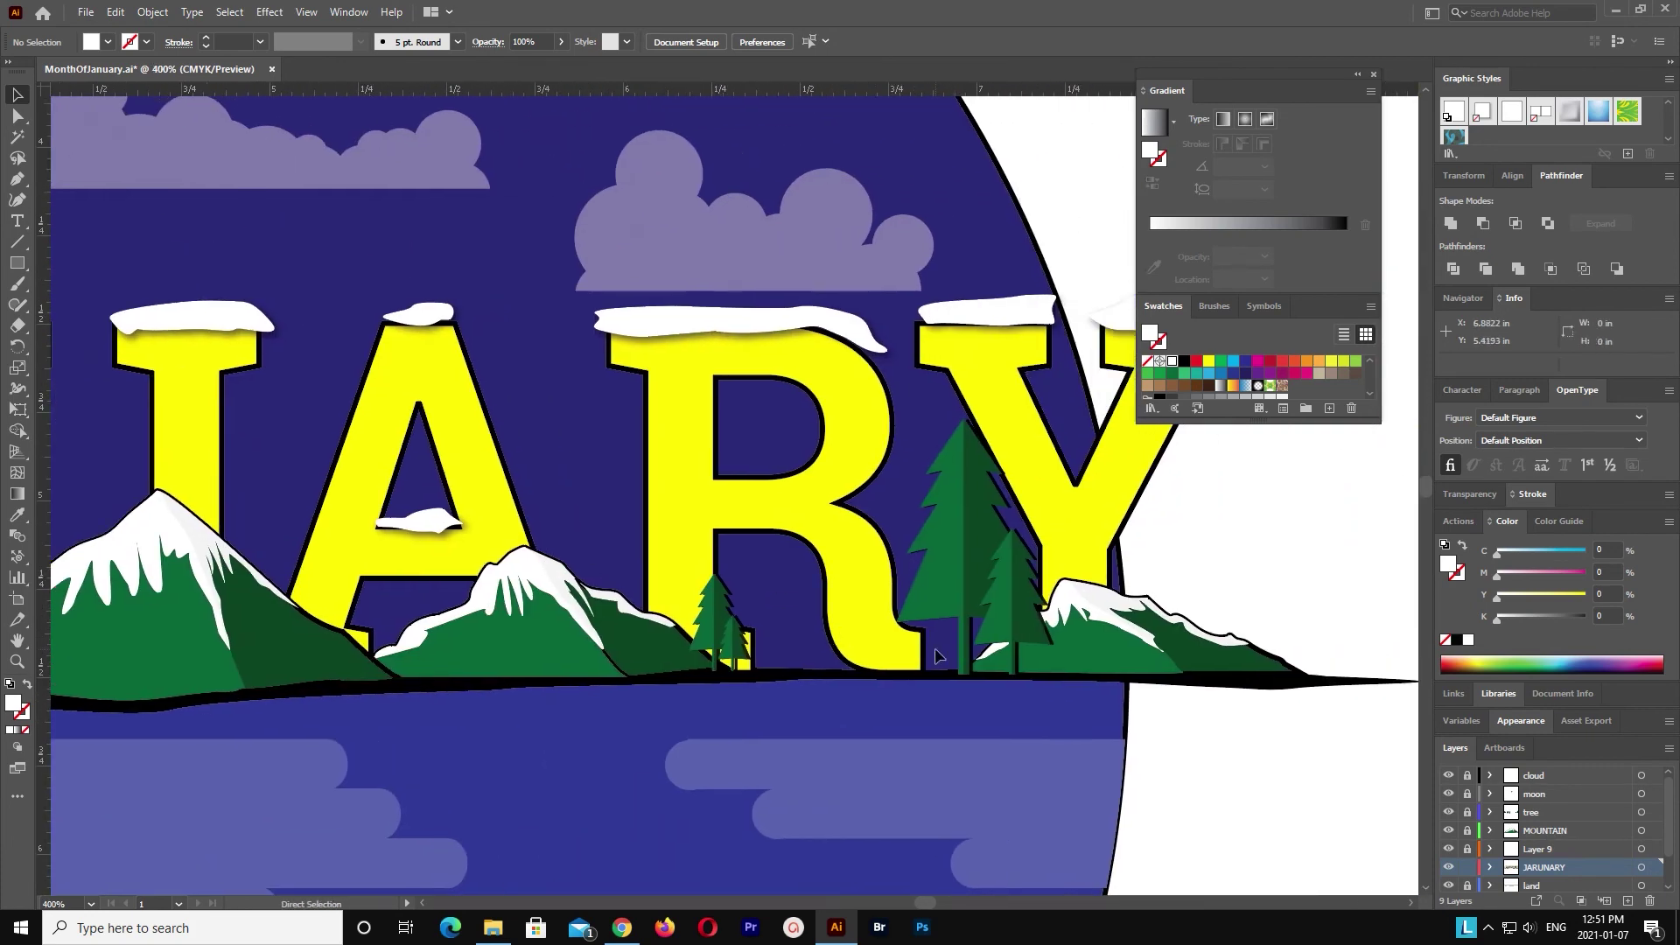
pyautogui.hotkey('ctrl', 'v')
pyautogui.moveTo(752, 514)
pyautogui.mouseDown()
pyautogui.moveTo(900, 658)
pyautogui.moveTo(894, 681)
pyautogui.mouseUp()
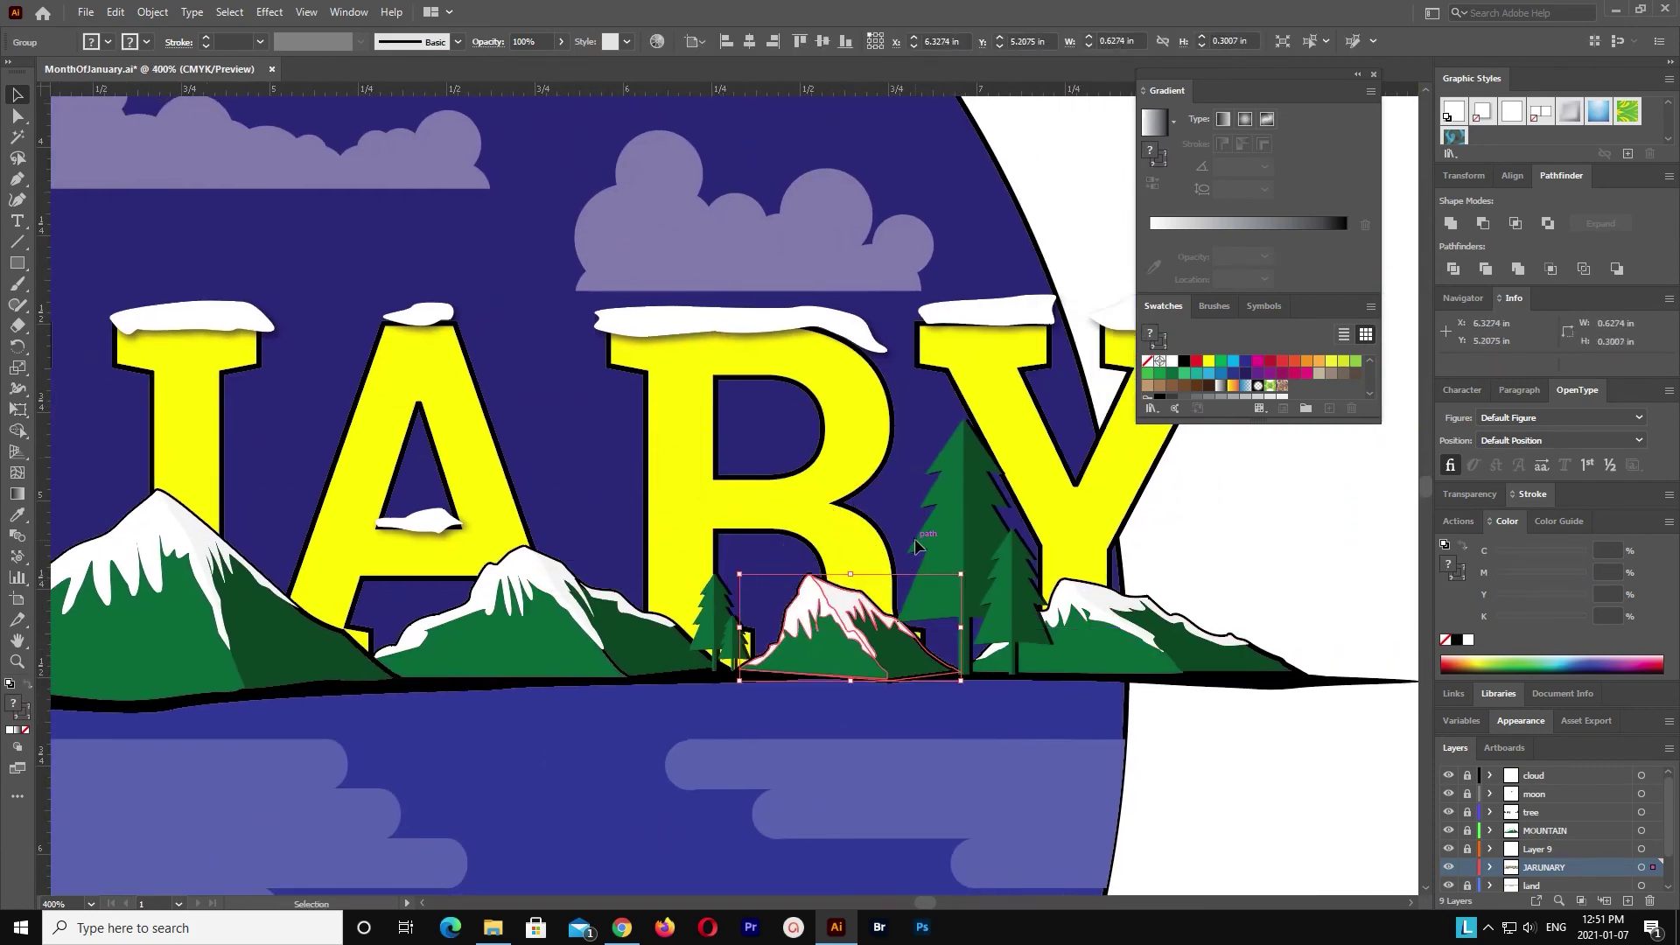
# Step: Send the mountain behind the R and nudge it slightly left
pyautogui.click(152, 13)
pyautogui.click(438, 112)
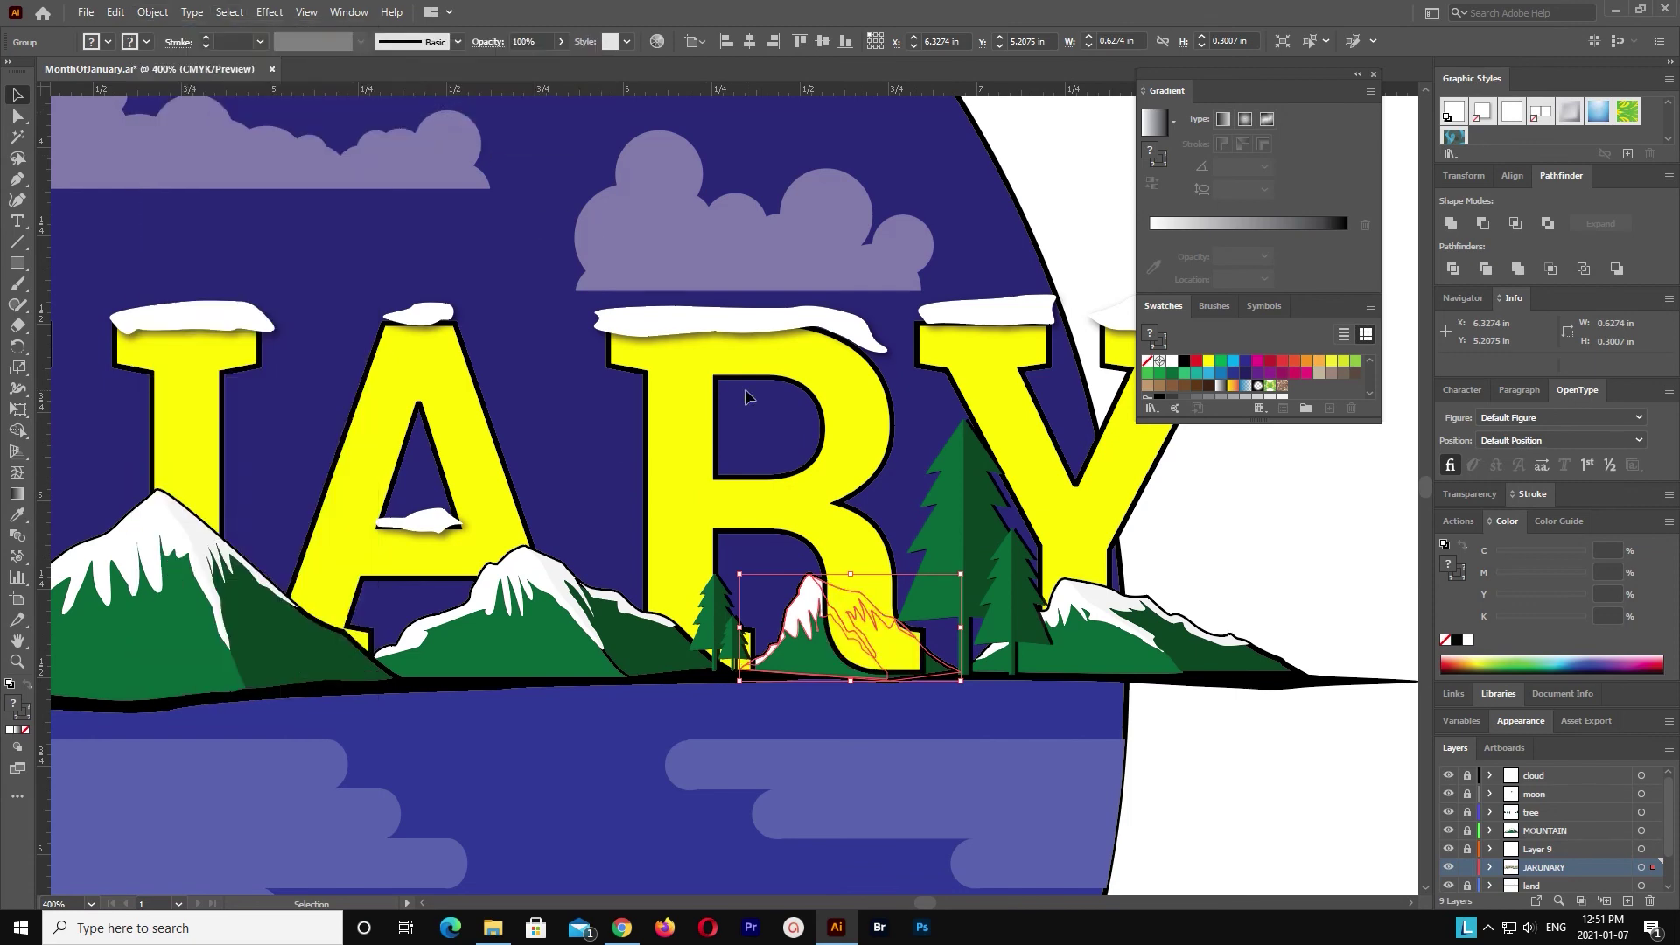
pyautogui.press('a')
pyautogui.hotkey('ctrl', '+')
pyautogui.hotkey('ctrl', '+')
pyautogui.hotkey('ctrl', '+')
pyautogui.press('v')
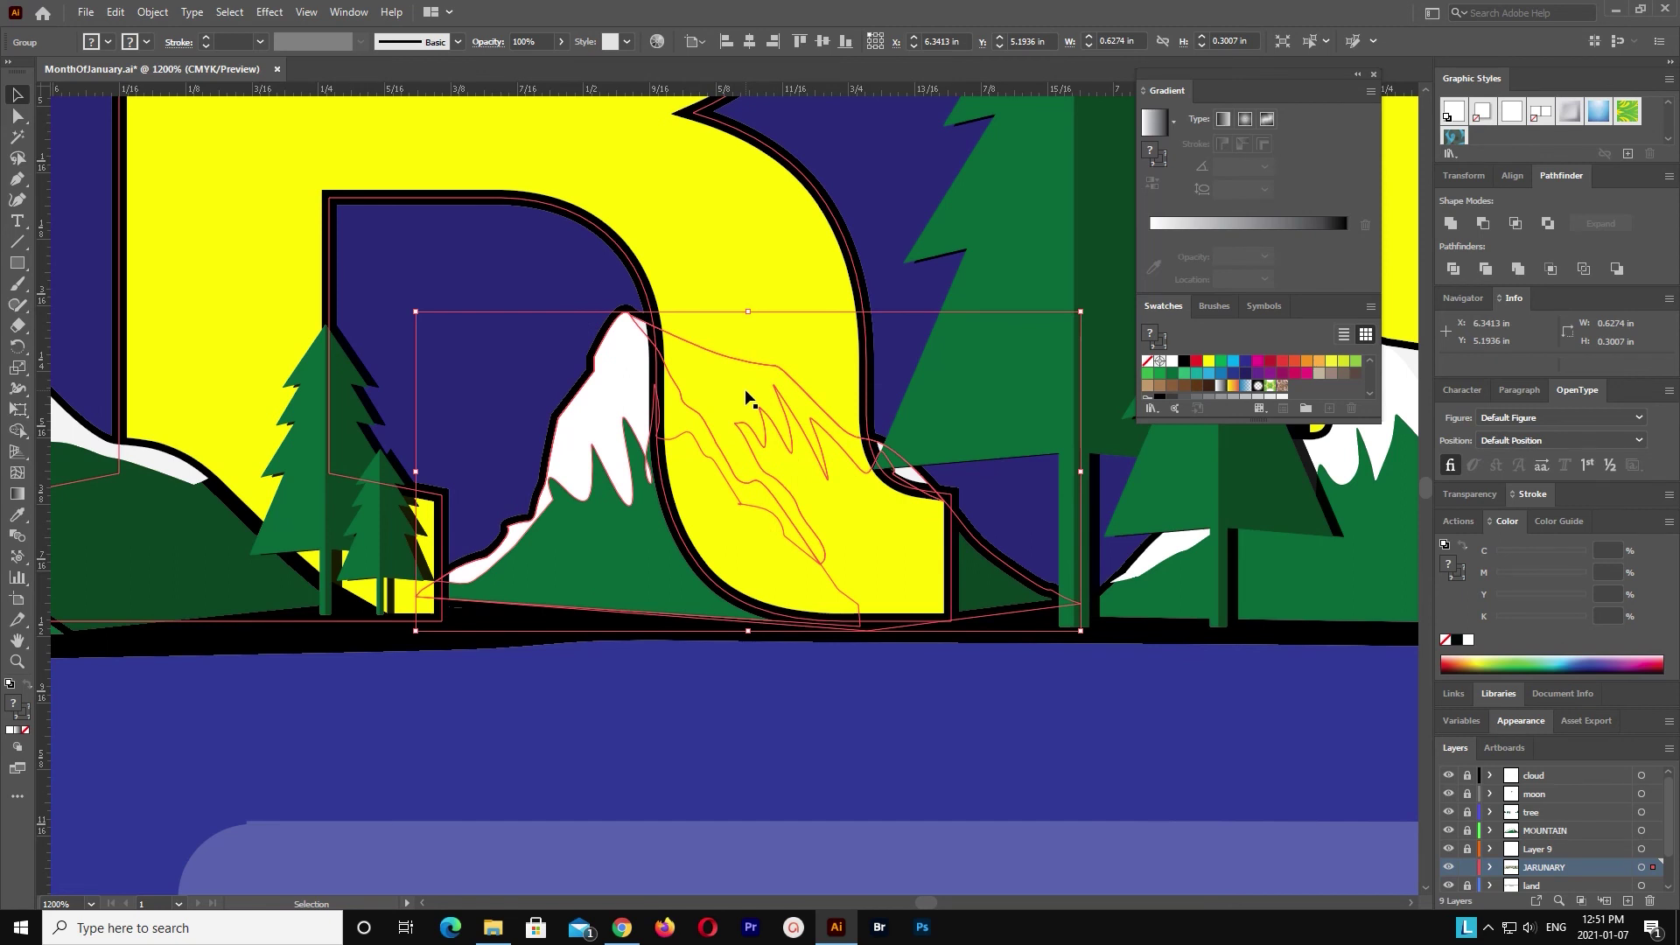
pyautogui.press('Left')
pyautogui.press('Left')
pyautogui.press('Left')
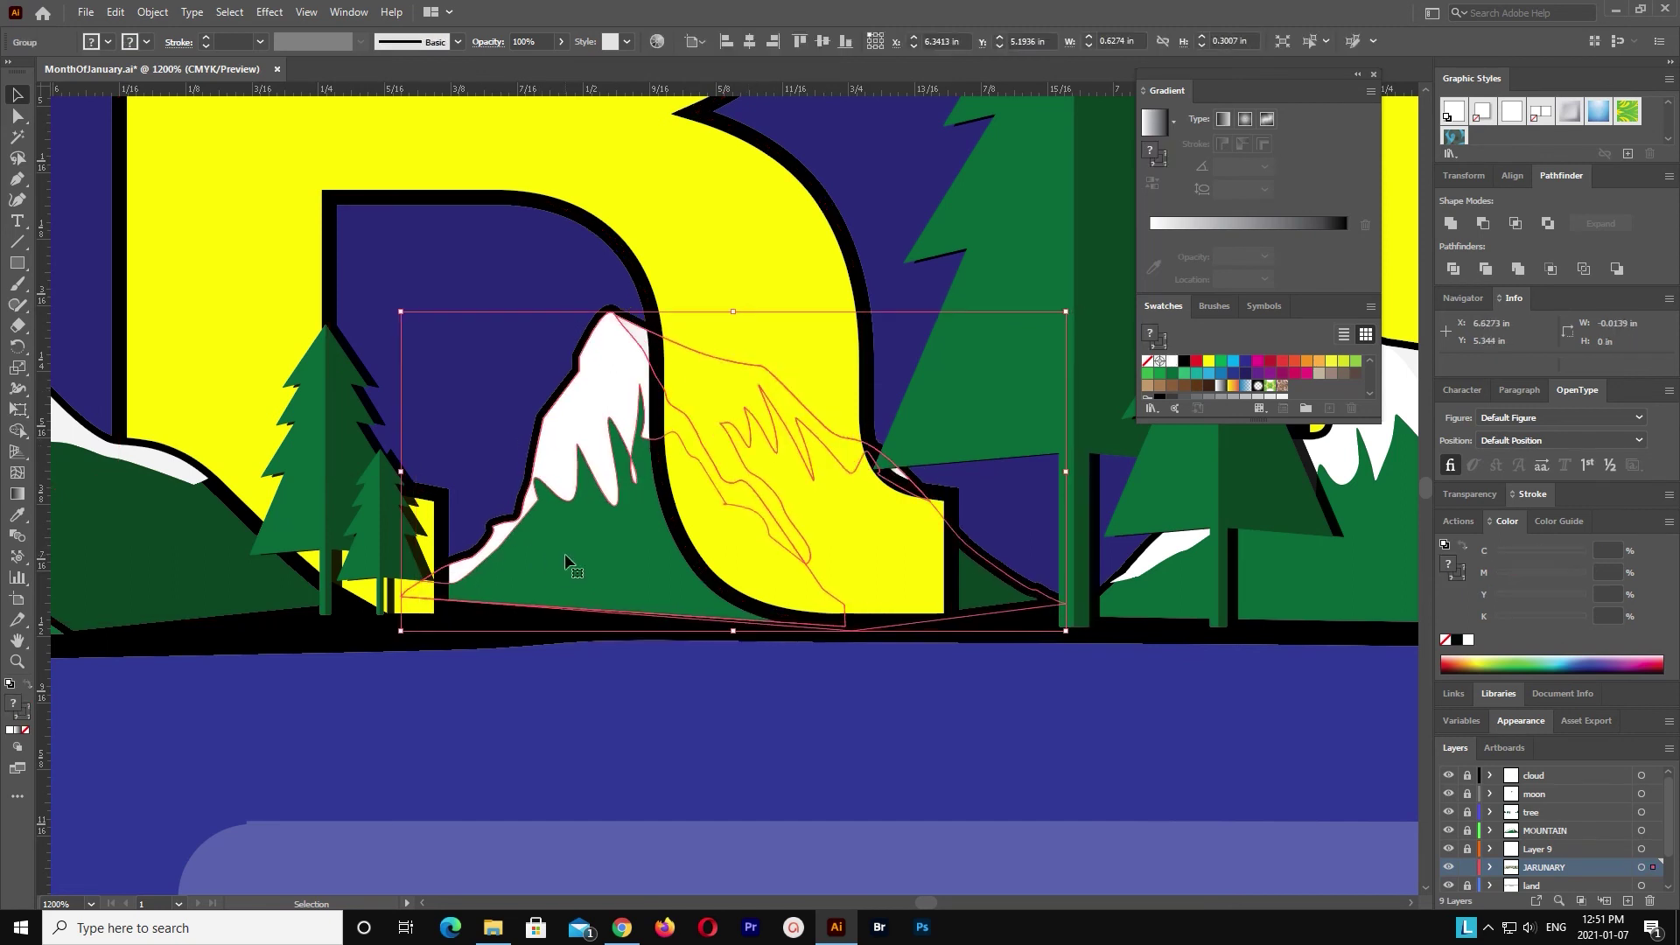
# Step: Reshape the mountain's right slope anchors so it ends at the R's base
pyautogui.click(461, 274)
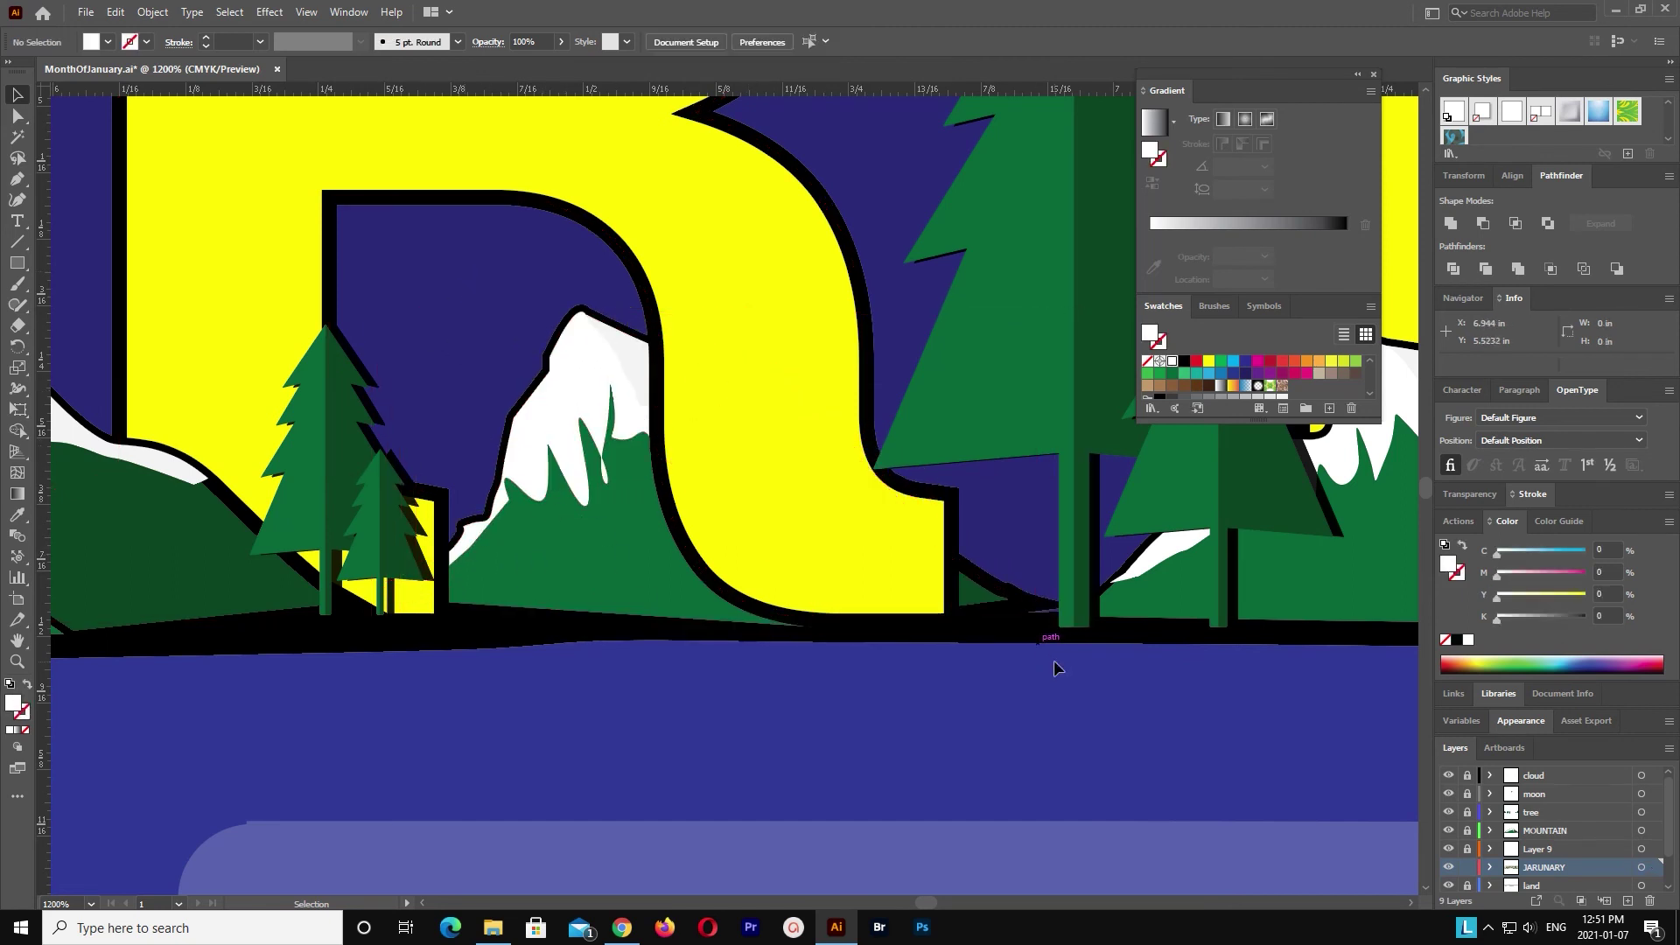
pyautogui.click(1033, 606)
pyautogui.click(16, 116)
pyautogui.click(1019, 608)
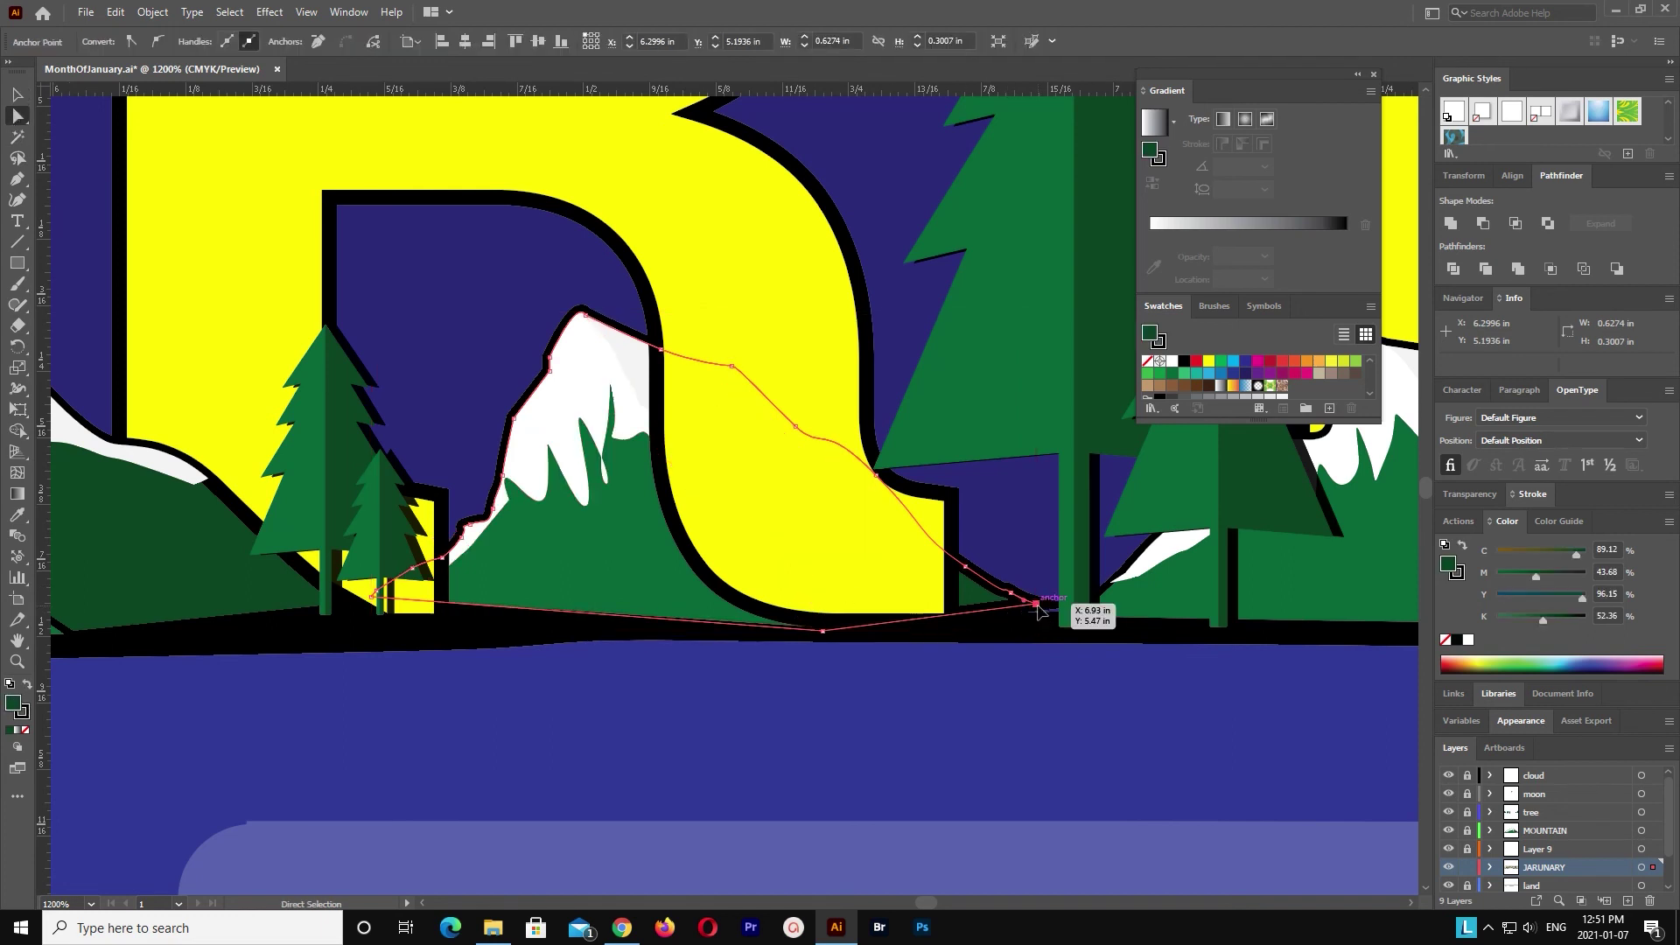
pyautogui.moveTo(1016, 597); pyautogui.dragTo(1002, 599)
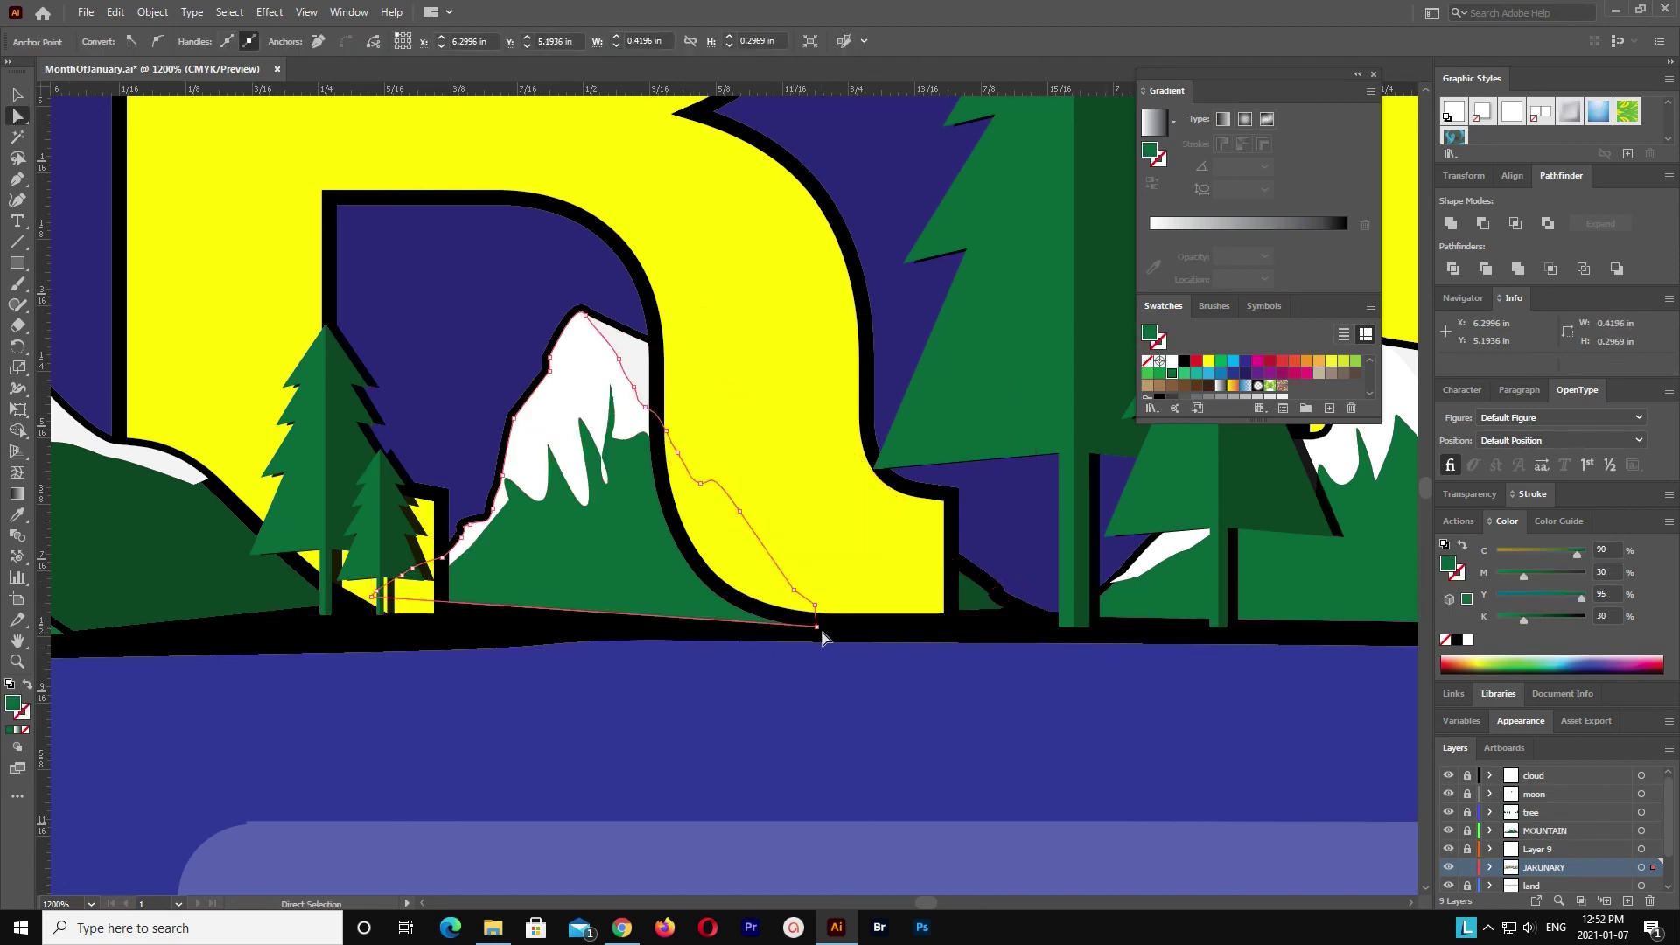
pyautogui.moveTo(813, 631); pyautogui.dragTo(812, 623)
pyautogui.click(637, 672)
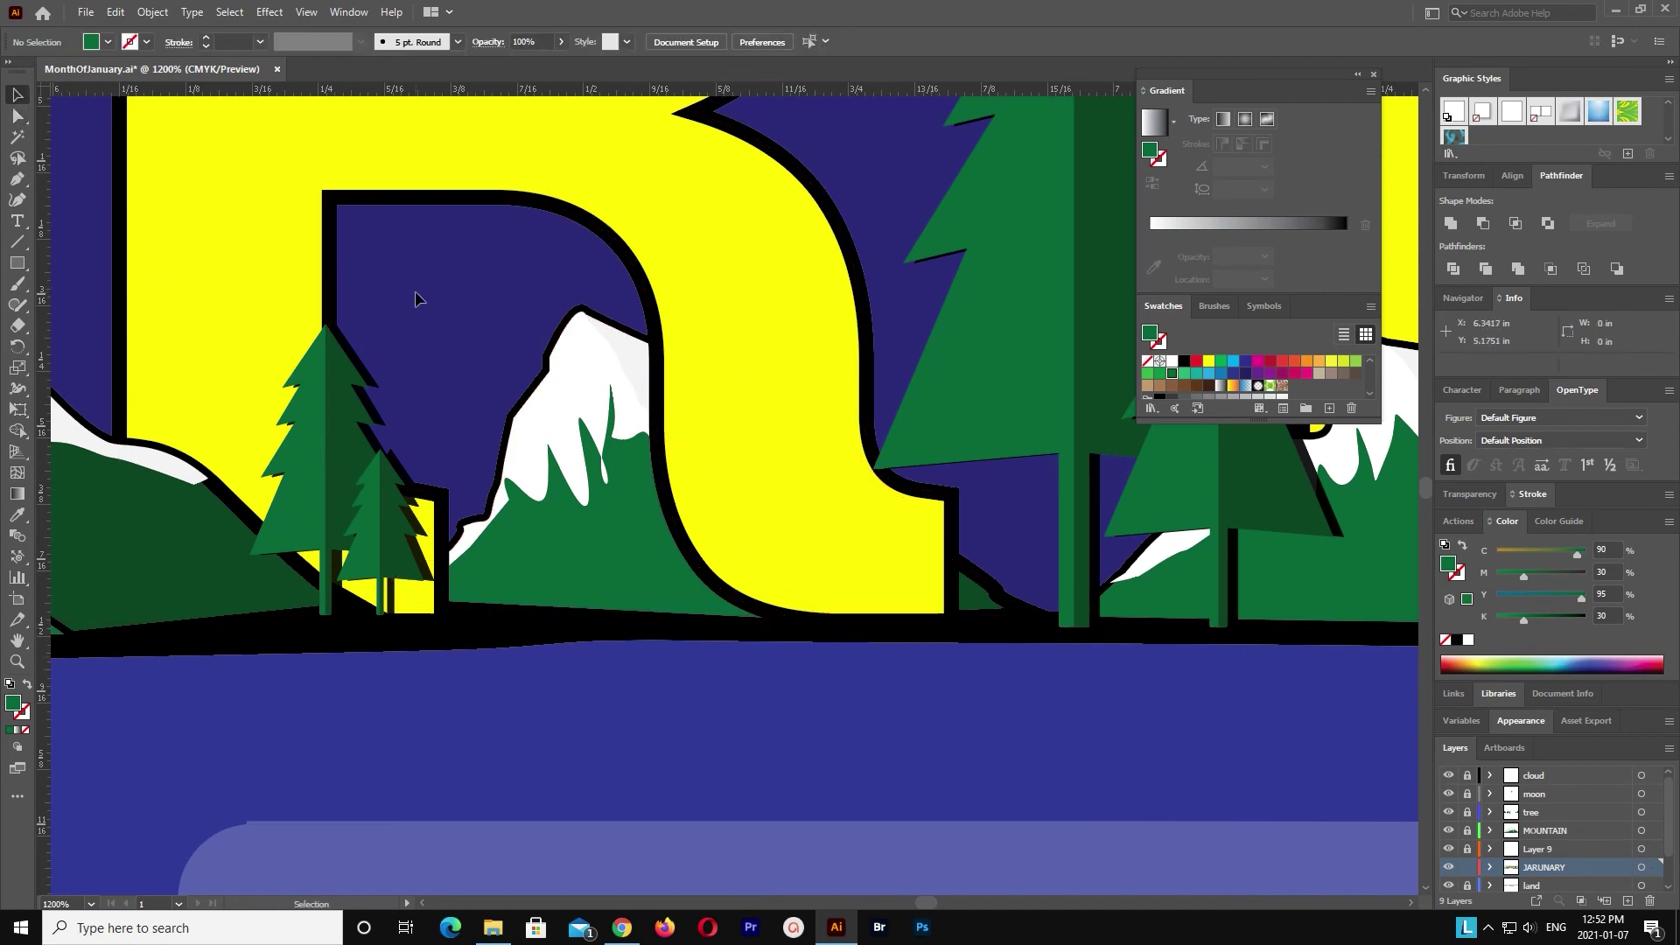
pyautogui.hotkey('ctrl', '-')
pyautogui.hotkey('ctrl', '-')
pyautogui.hotkey('ctrl', '-')
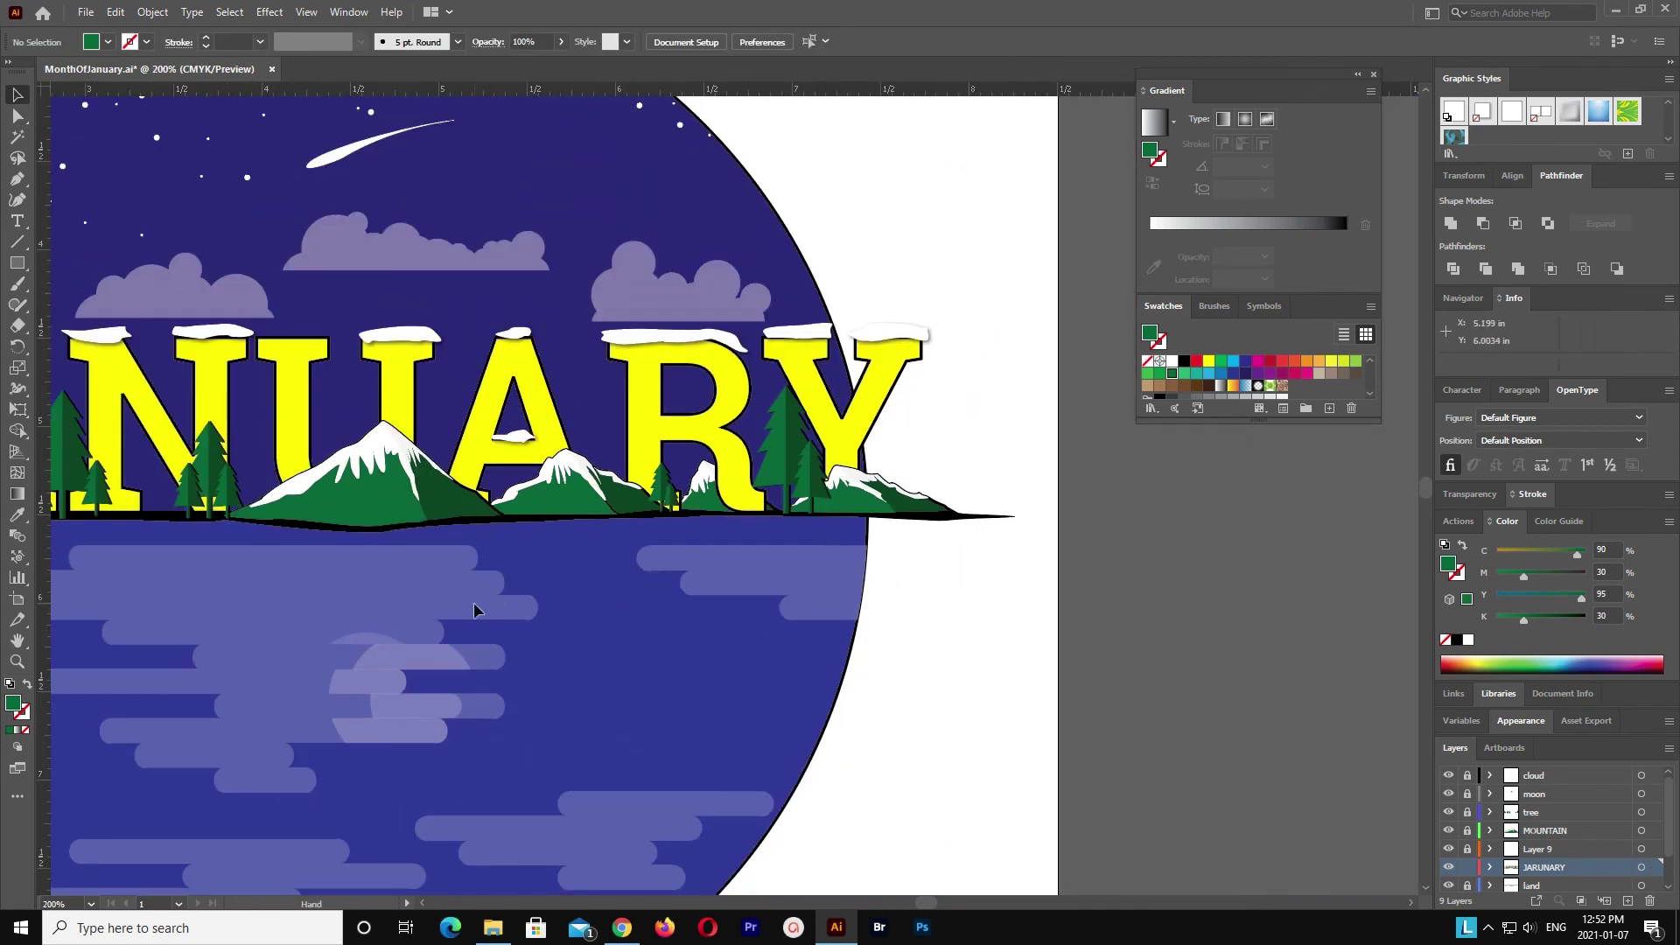
# Step: Lock the MOUNTAIN layer and unlock Layer 9 holding the snow caps
pyautogui.moveTo(473, 610); pyautogui.dragTo(813, 668)
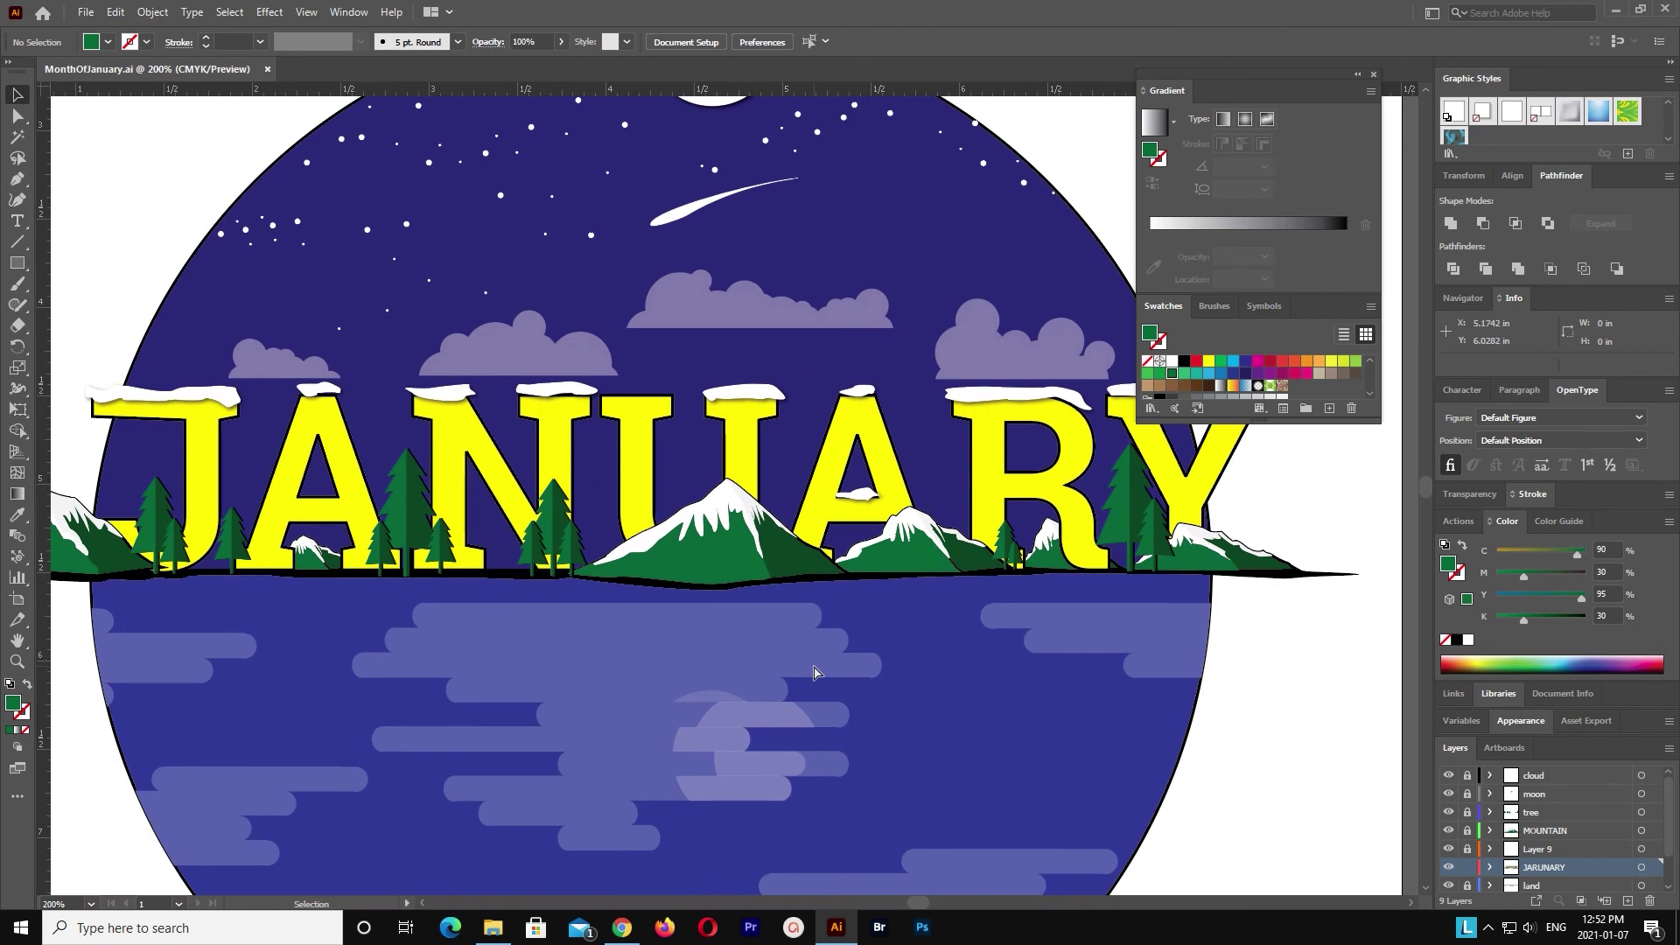
pyautogui.click(1468, 831)
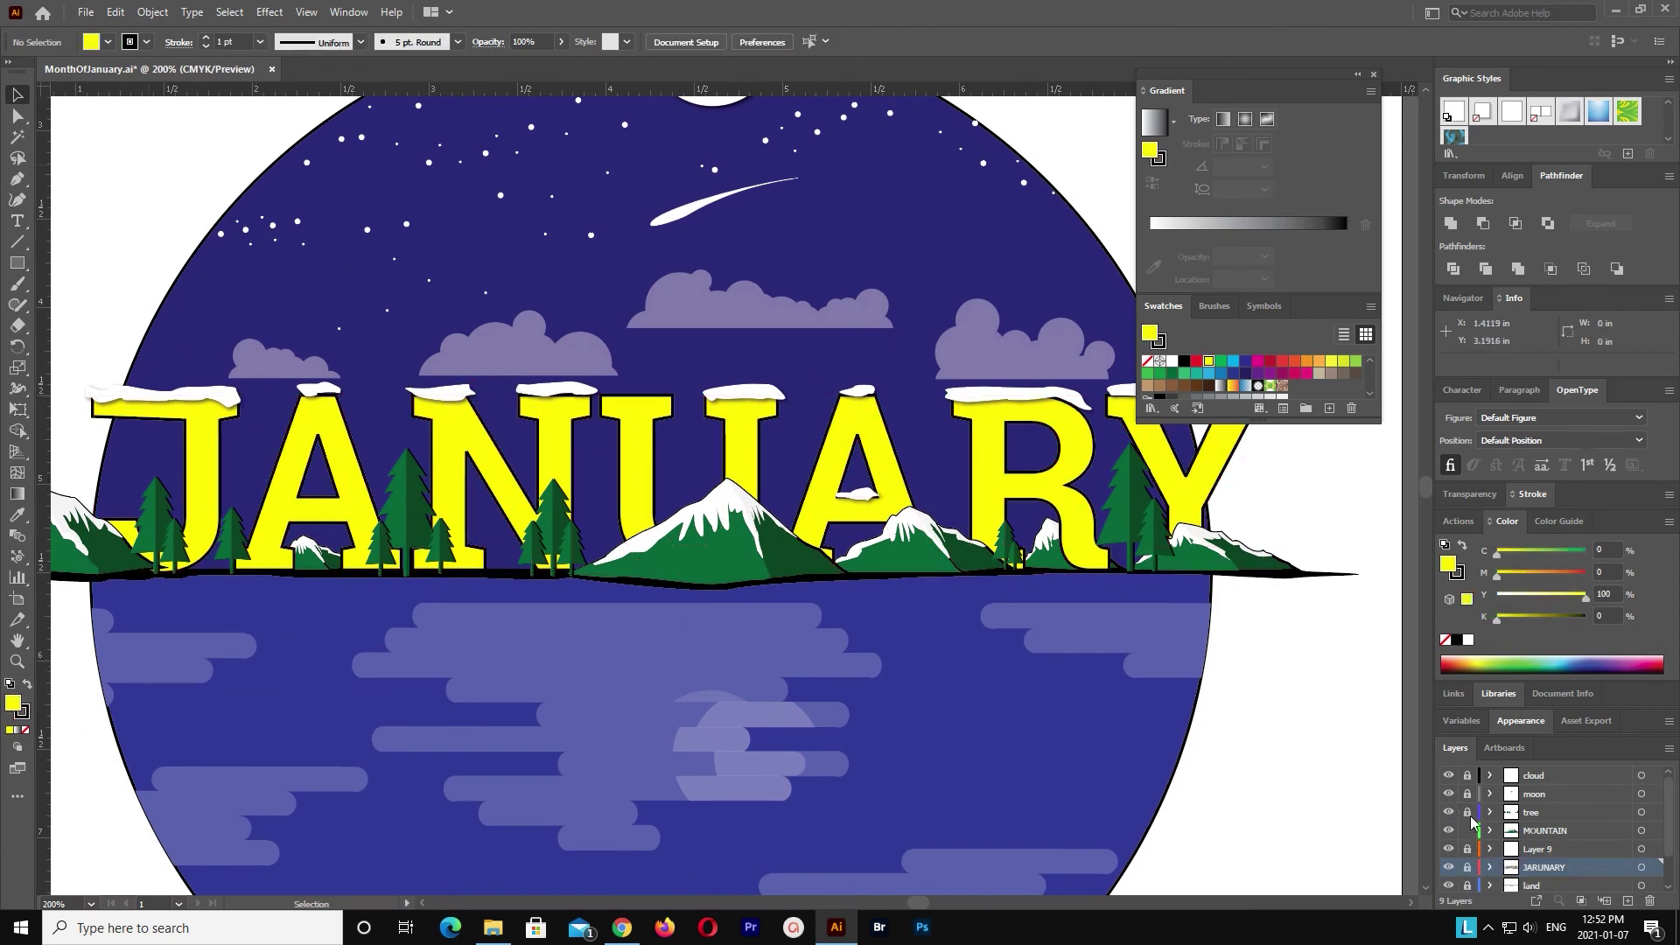
pyautogui.scroll(-2, 1531, 830)
pyautogui.scroll(2, 1472, 864)
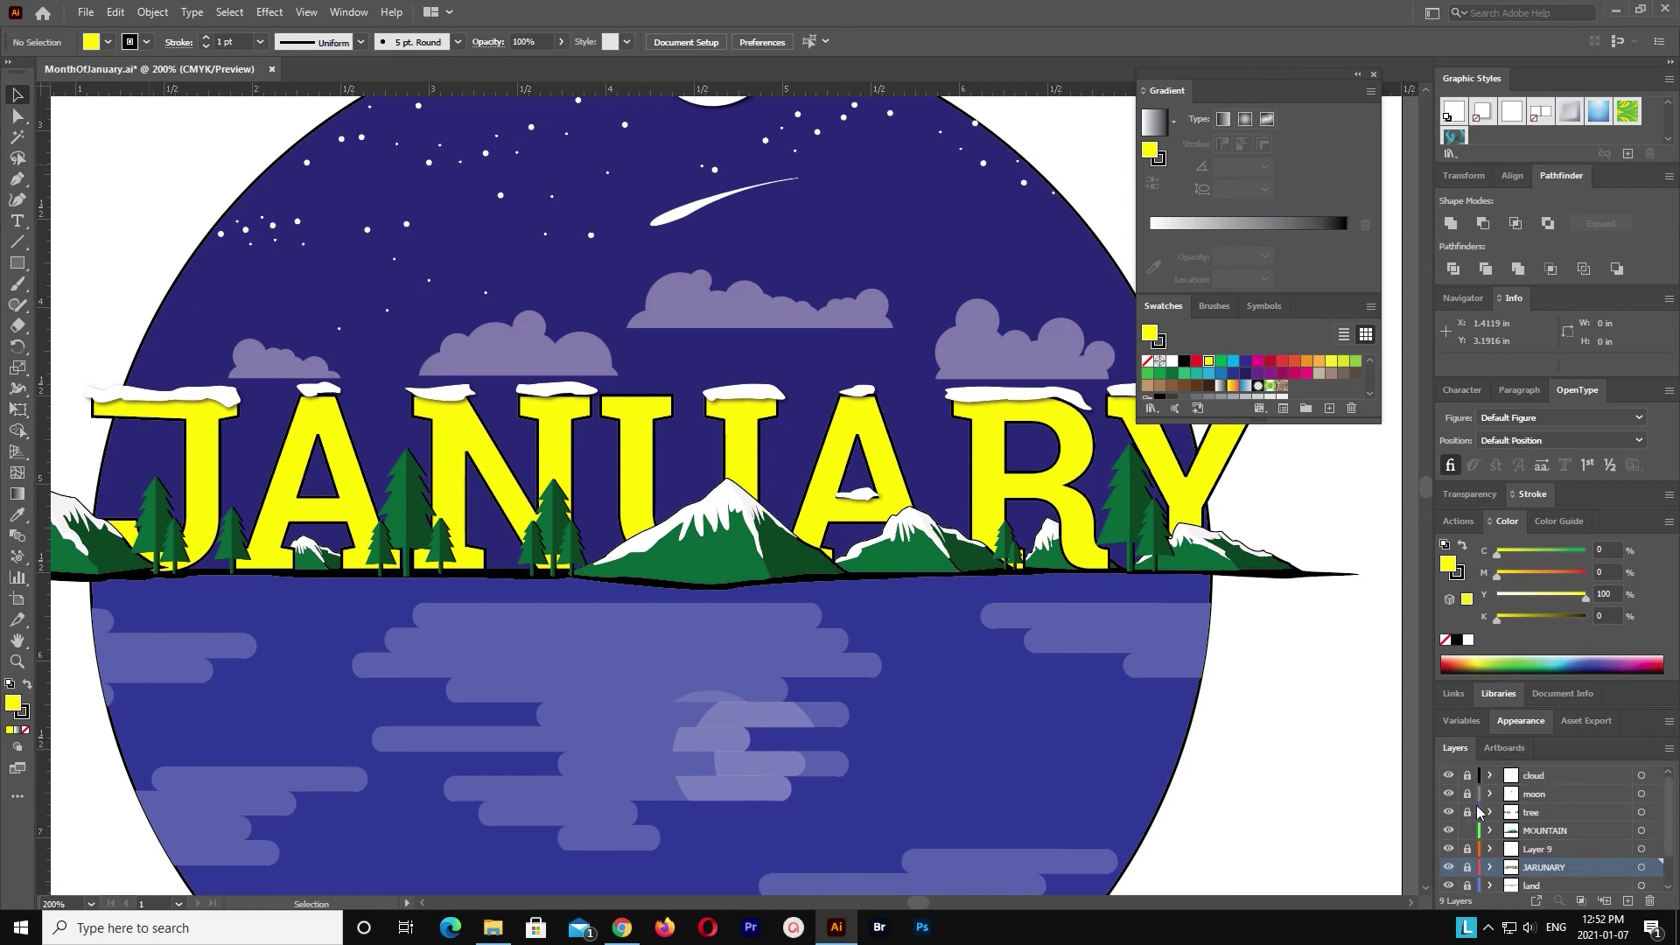
pyautogui.click(1467, 849)
pyautogui.click(1473, 832)
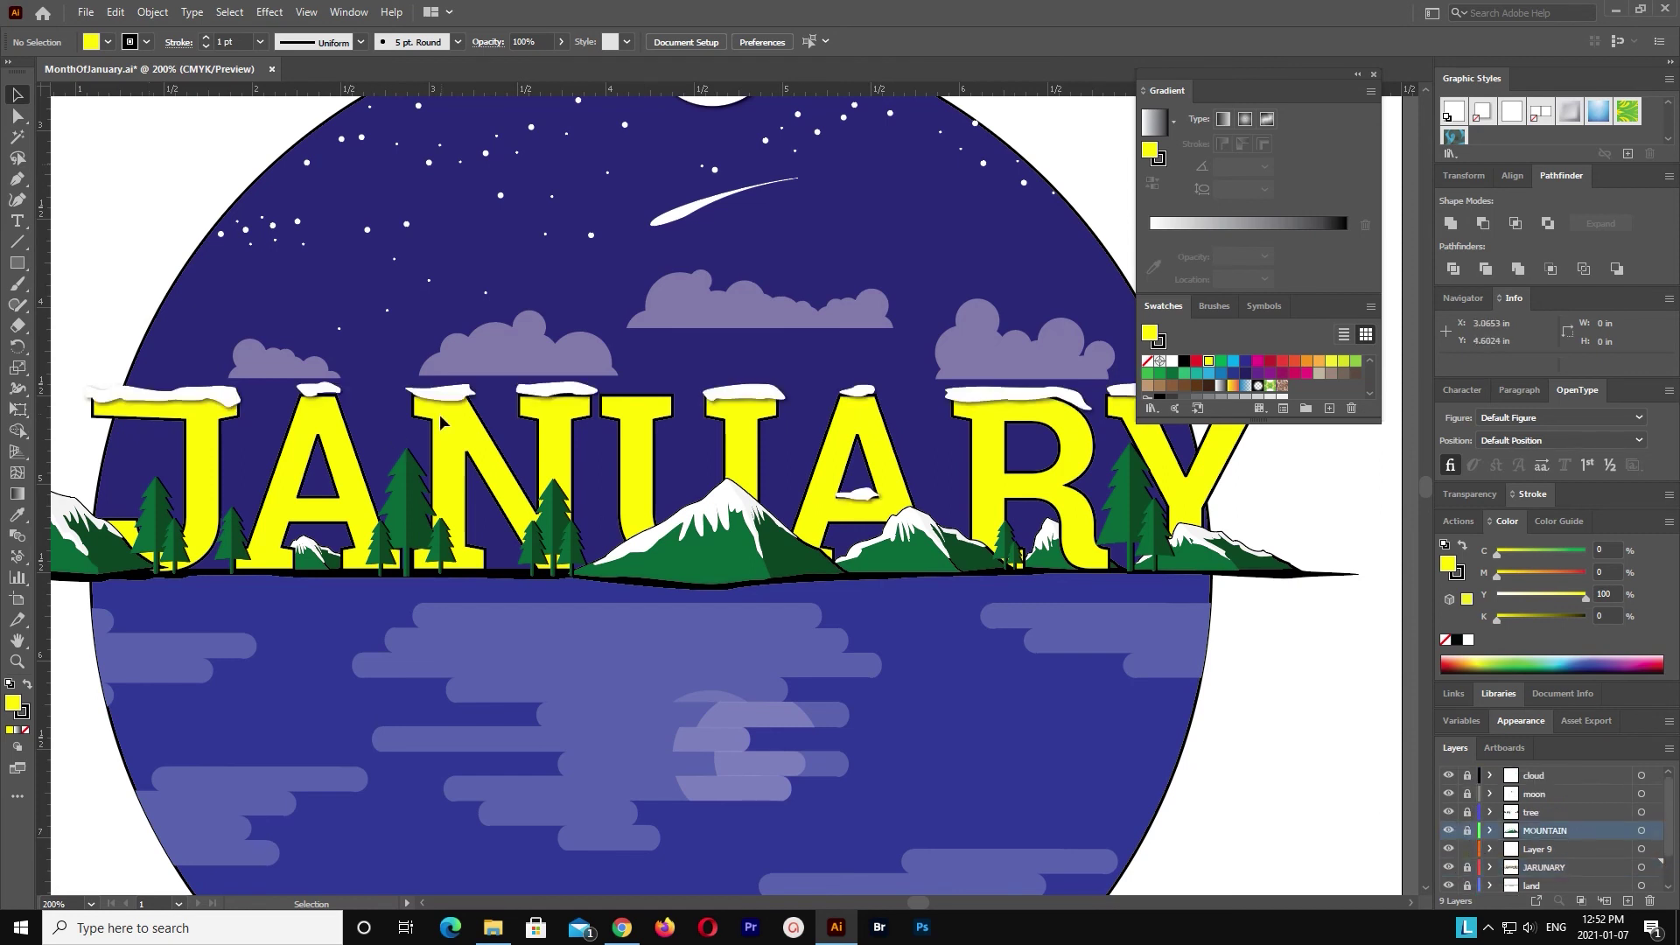
# Step: Alt-drag a copy of the N's snow cap onto the top of the U
pyautogui.click(442, 391)
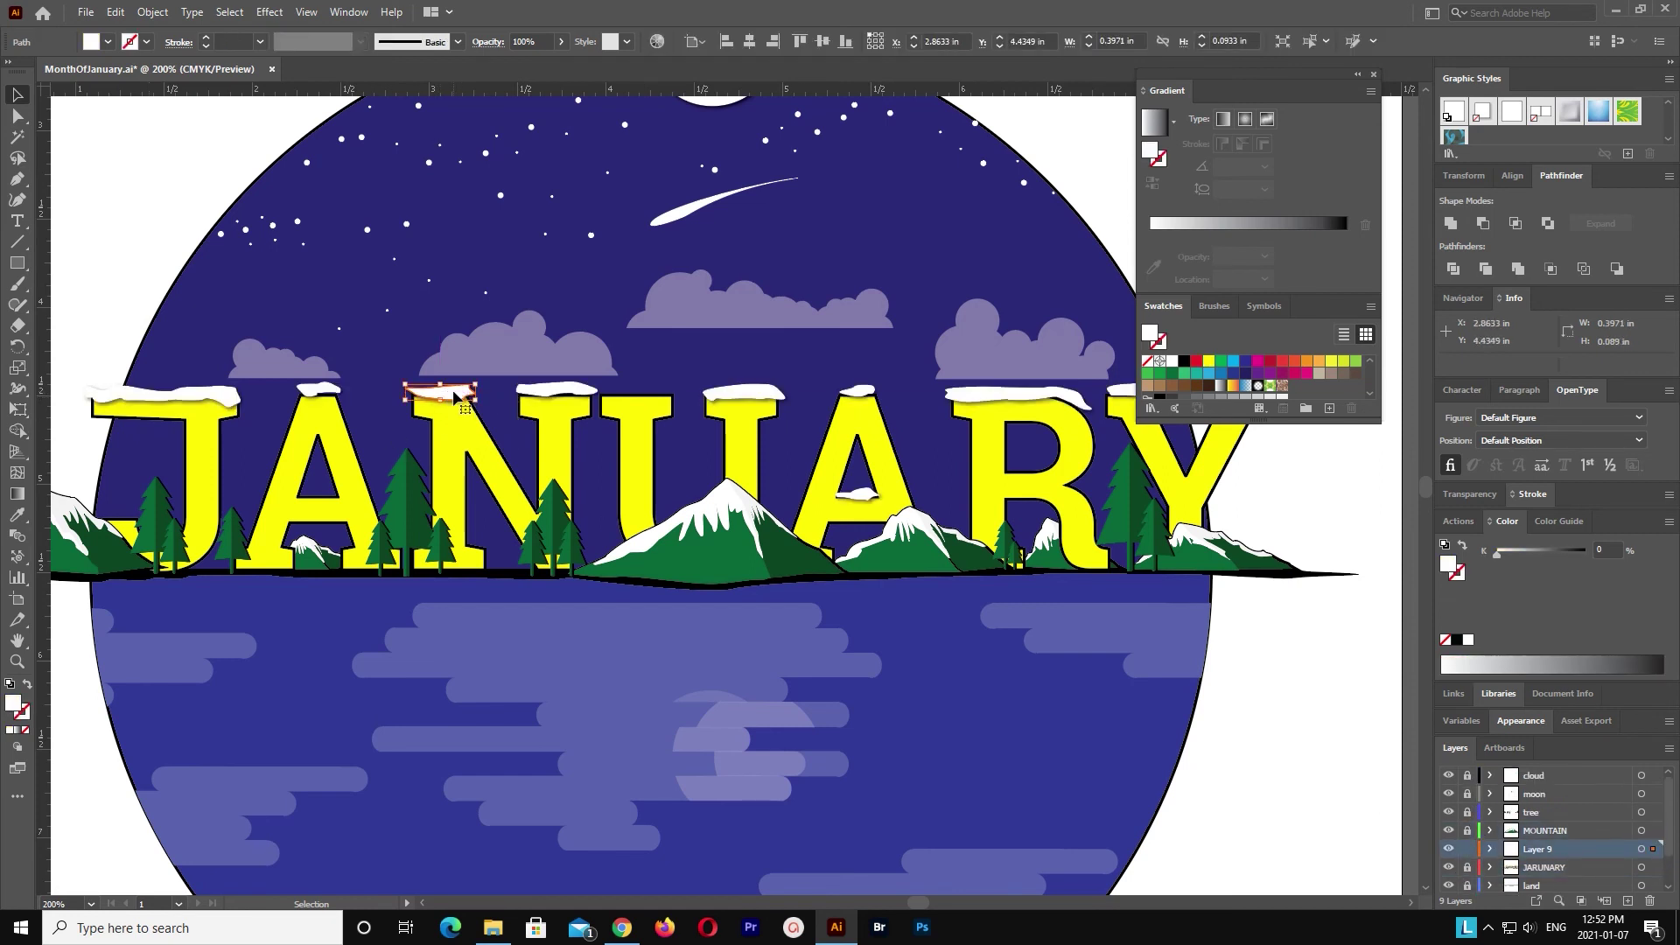
pyautogui.click(539, 346)
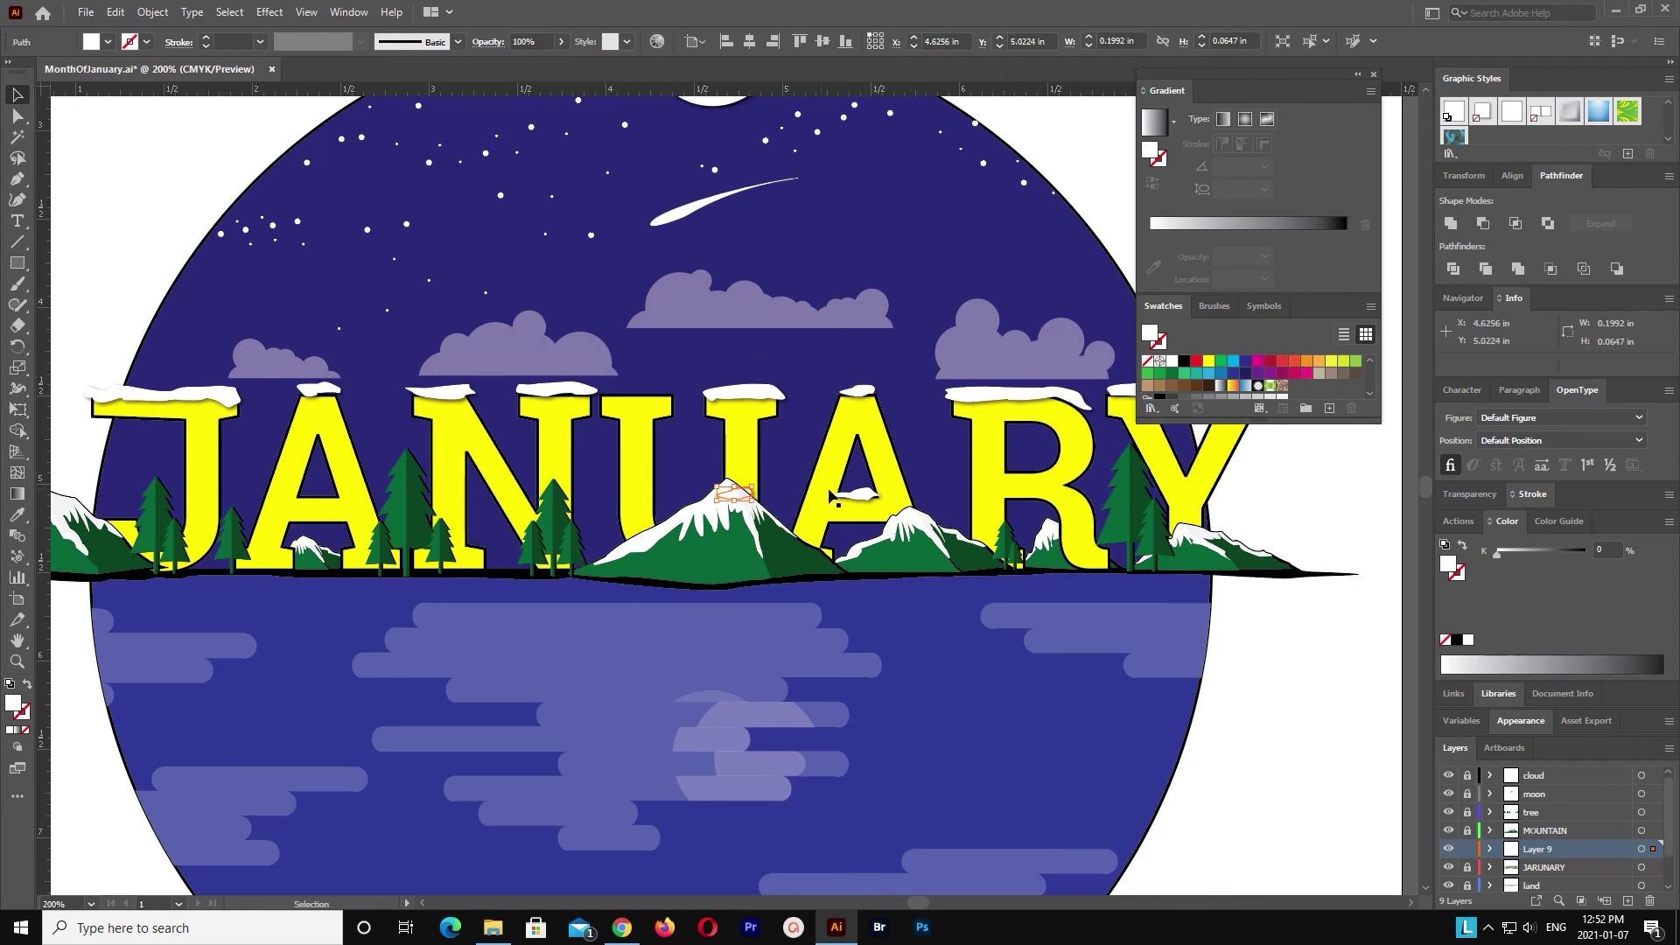
pyautogui.press('v')
pyautogui.moveTo(875, 385); pyautogui.dragTo(609, 390)
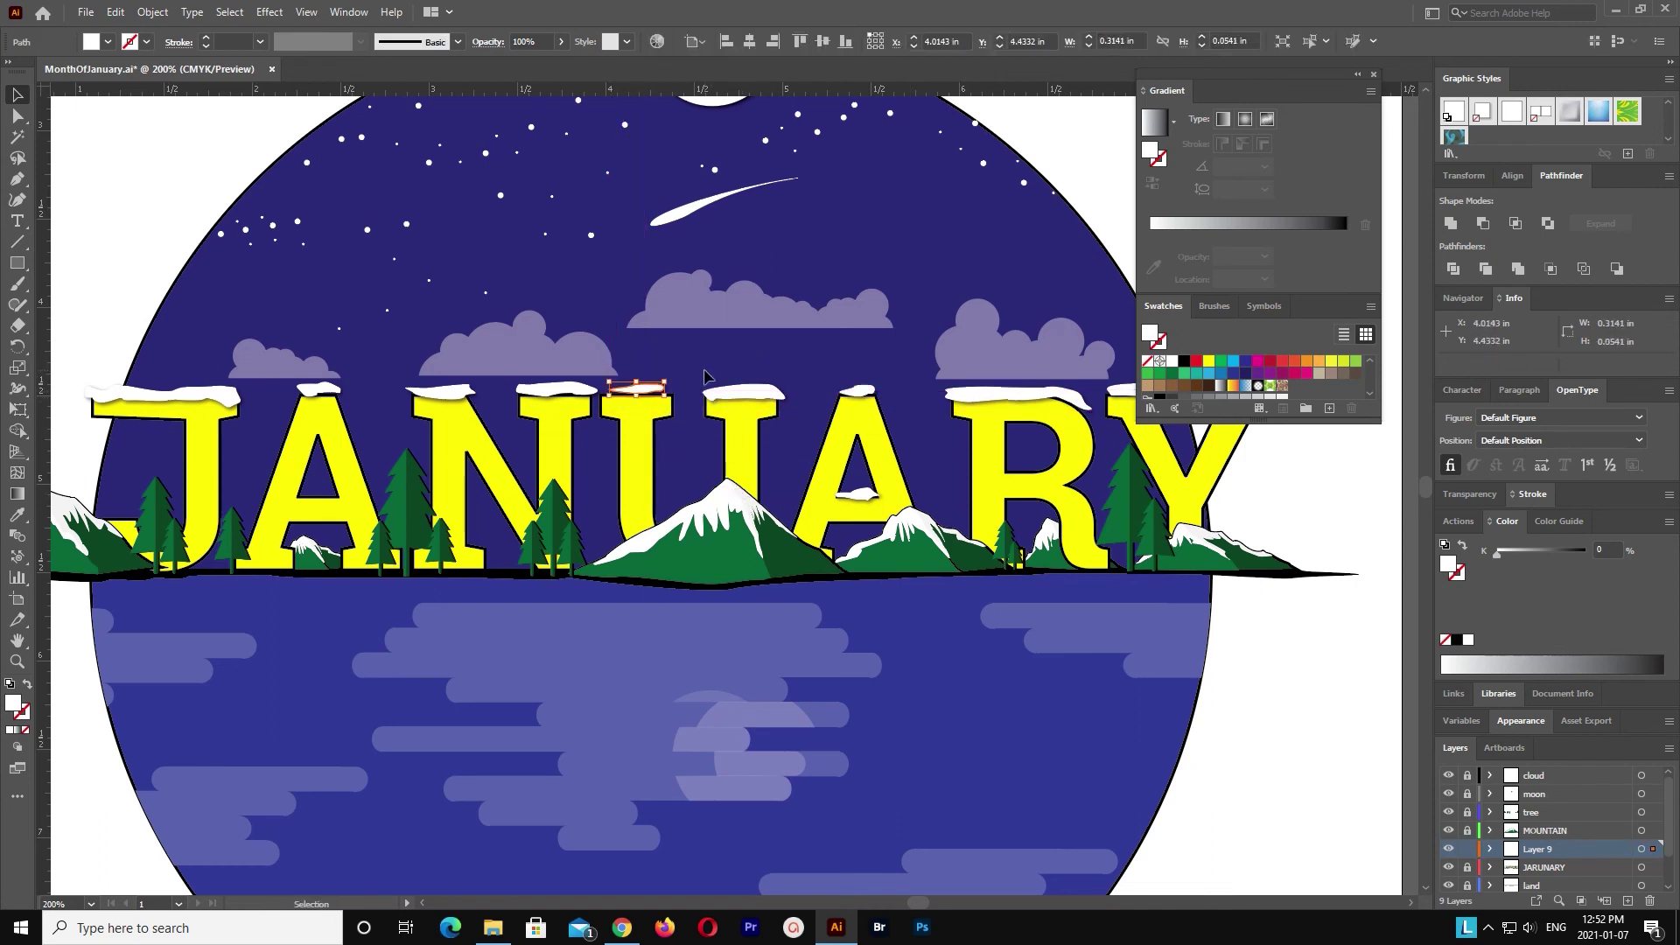
pyautogui.click(782, 375)
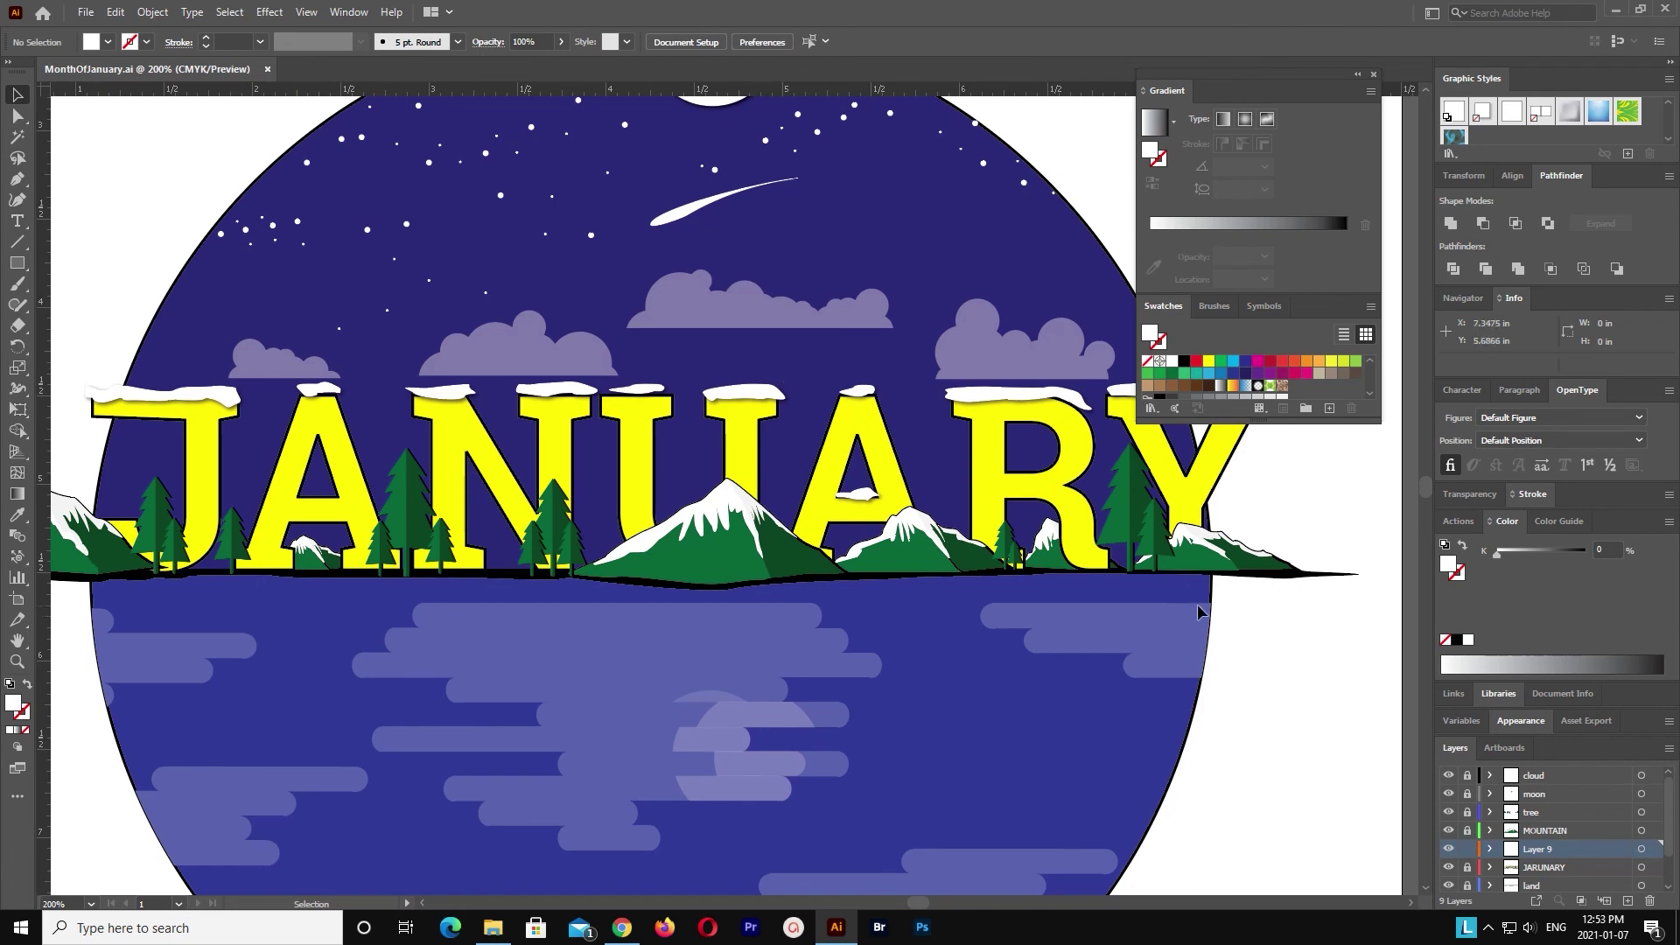
pyautogui.hotkey('ctrl', '-')
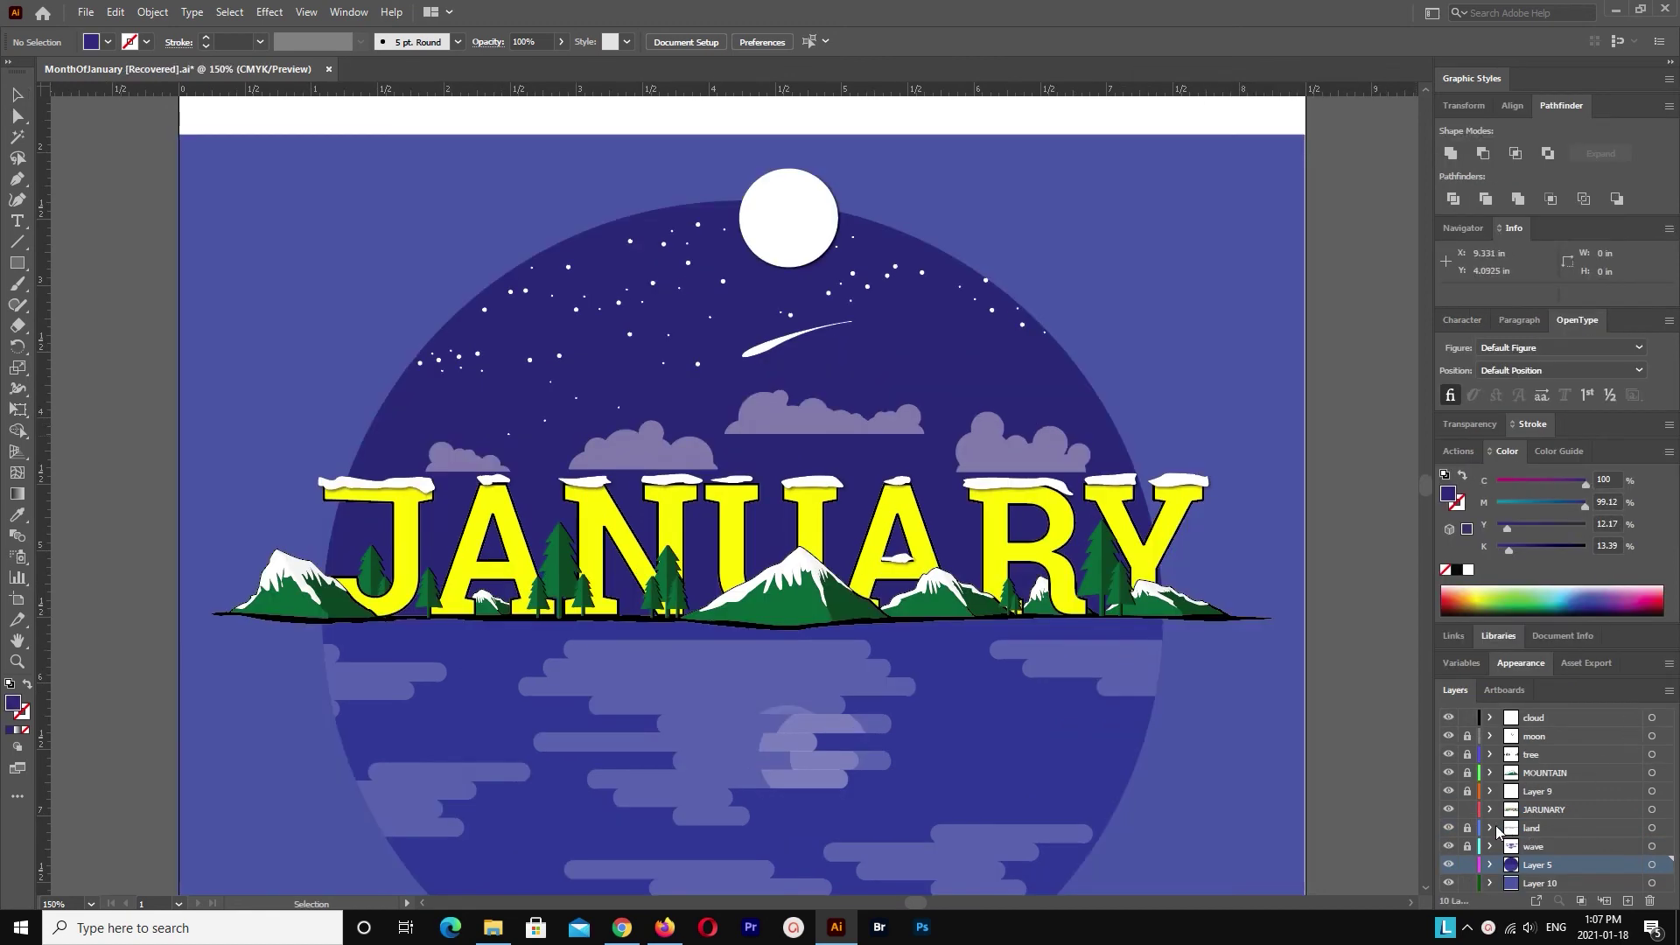
# Step: Rename Layer 9 to 'snow' in the Layers panel
pyautogui.click(1578, 795)
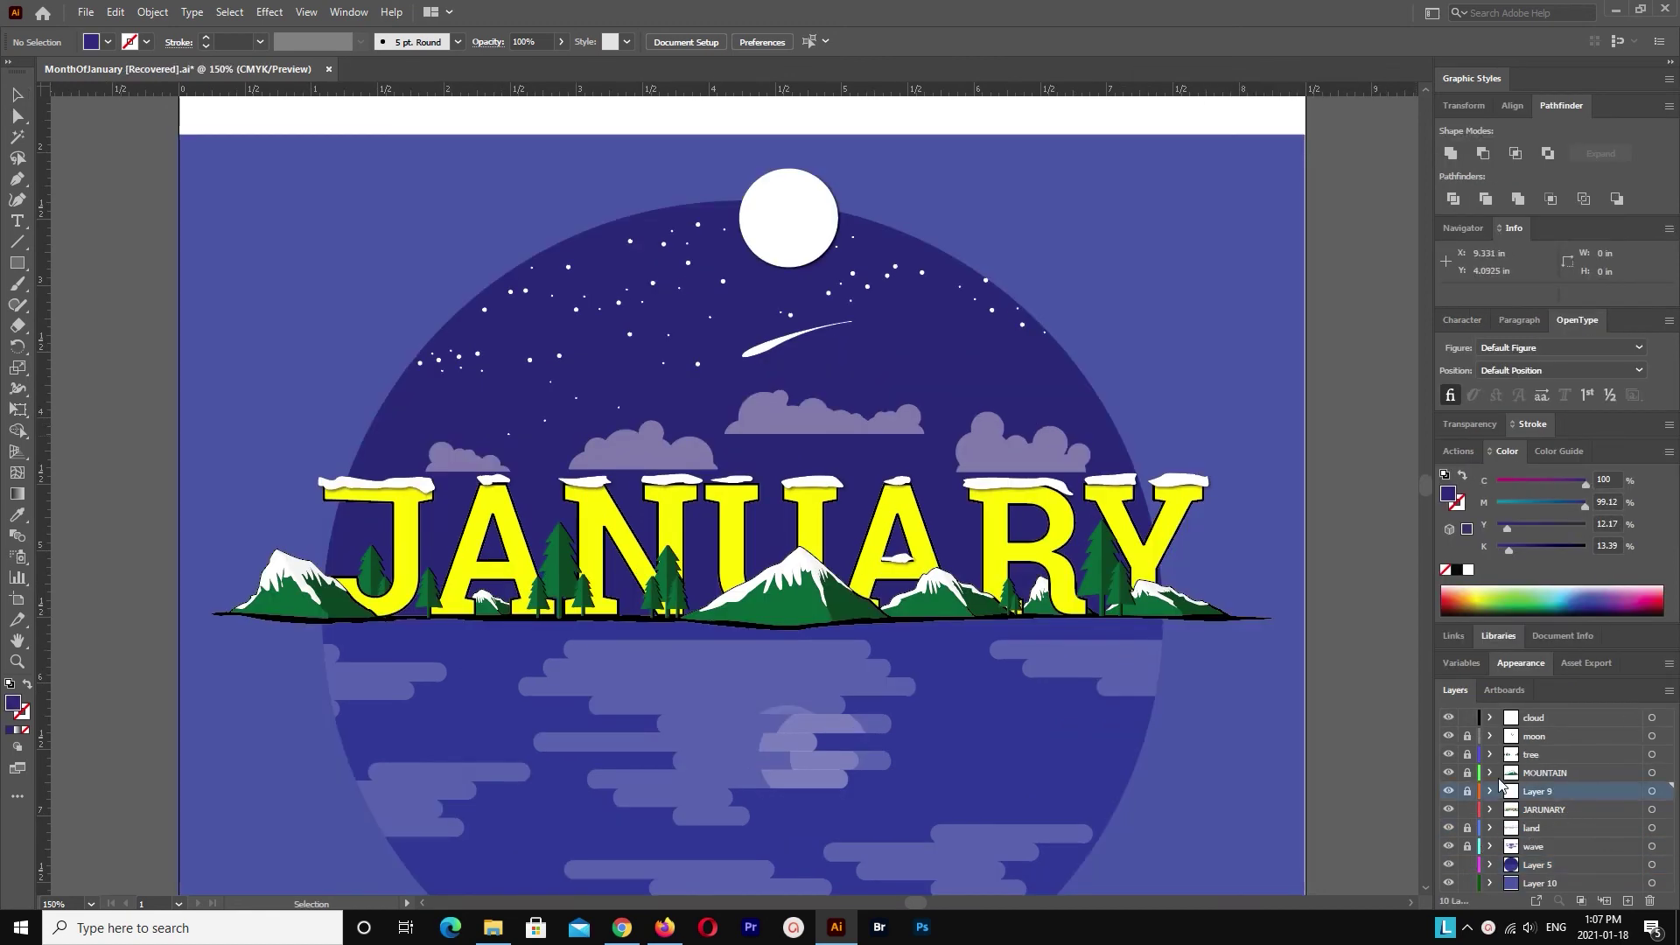
pyautogui.click(1448, 810)
pyautogui.doubleClick(1450, 794)
pyautogui.doubleClick(1538, 792)
pyautogui.write('snow')
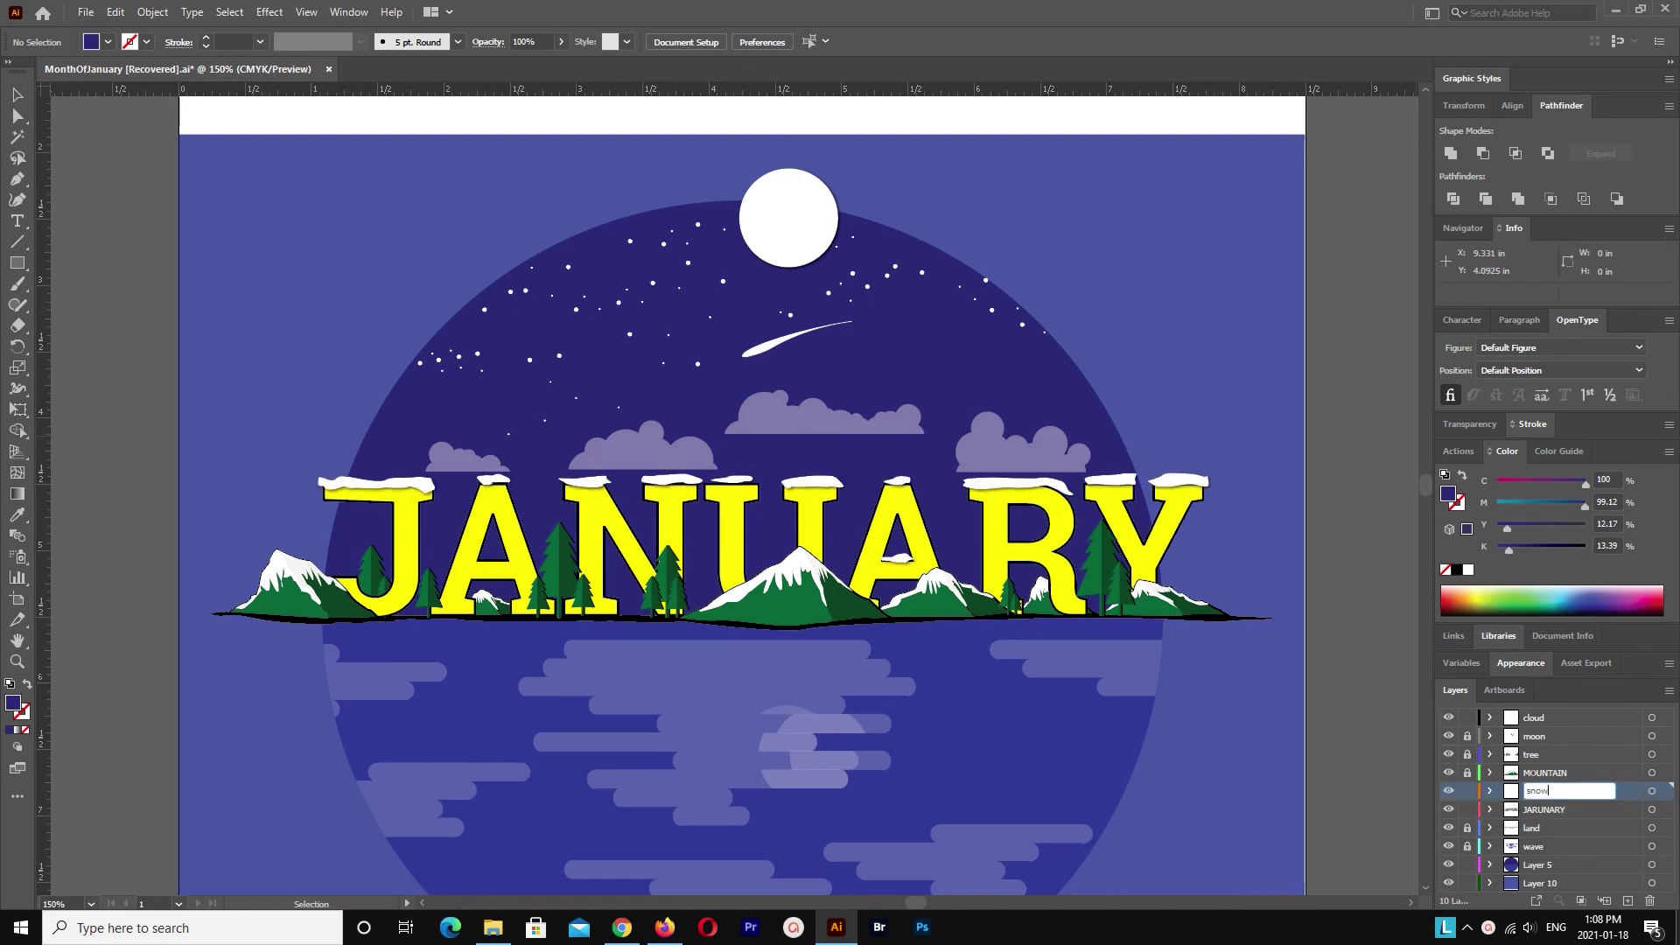
pyautogui.press('Return')
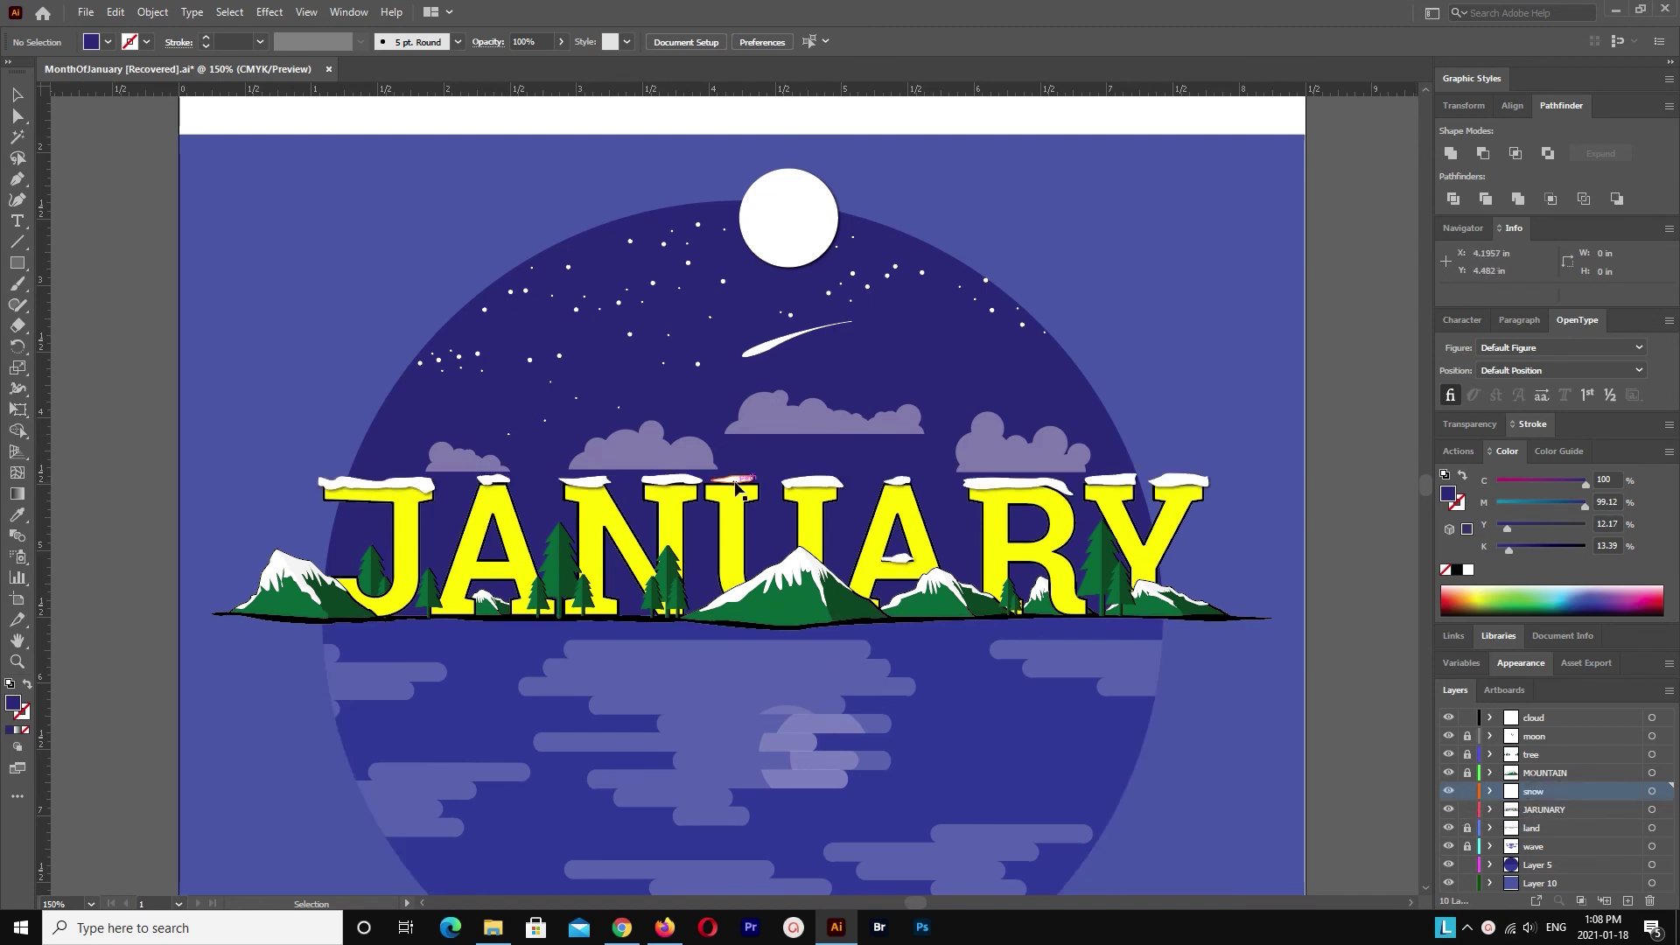
pyautogui.click(731, 479)
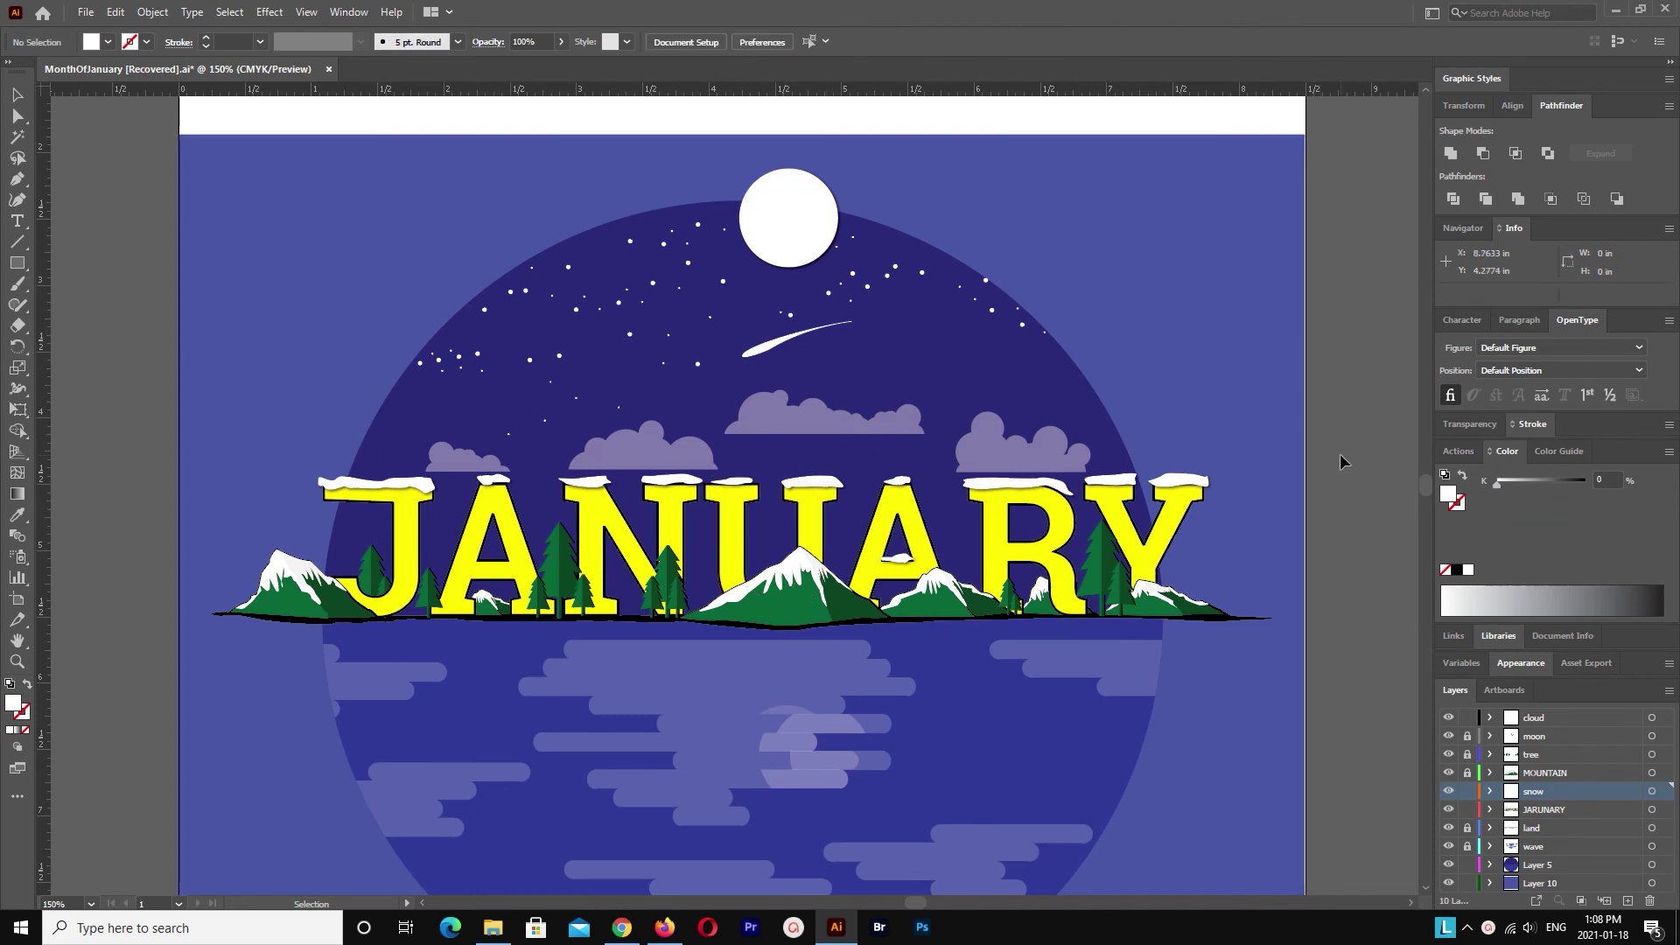
pyautogui.click(797, 189)
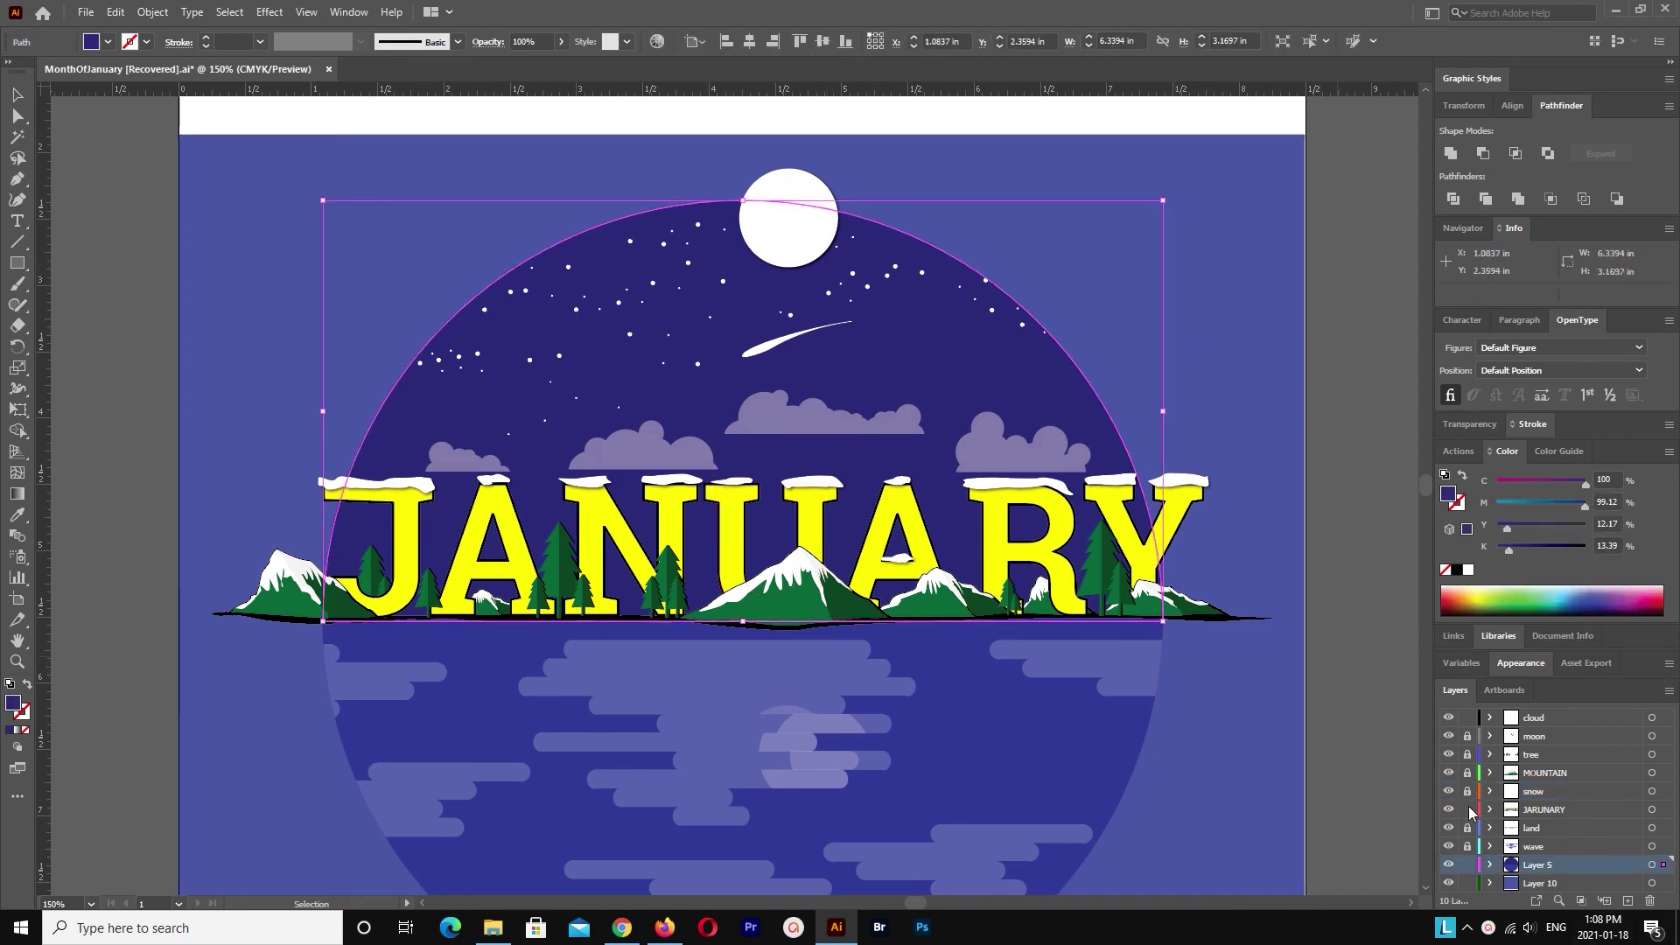
# Step: Paste a copy of the moon circle in front and move it up onto the white area
pyautogui.click(788, 200)
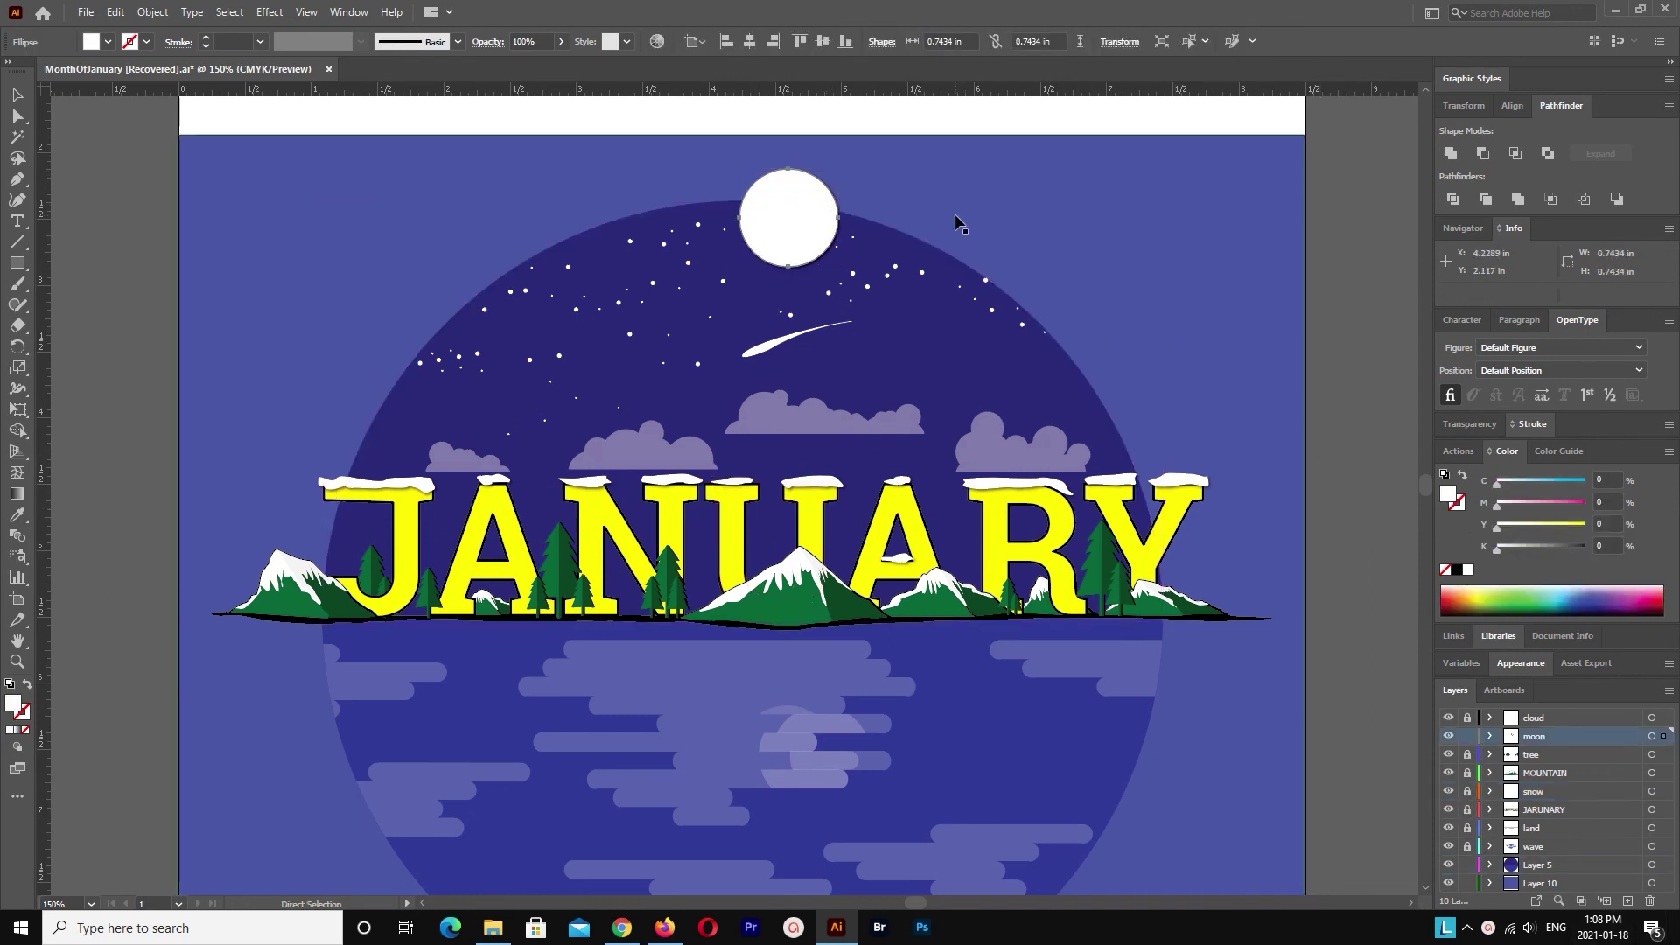
pyautogui.hotkey('ctrl', '+')
pyautogui.hotkey('ctrl', '+')
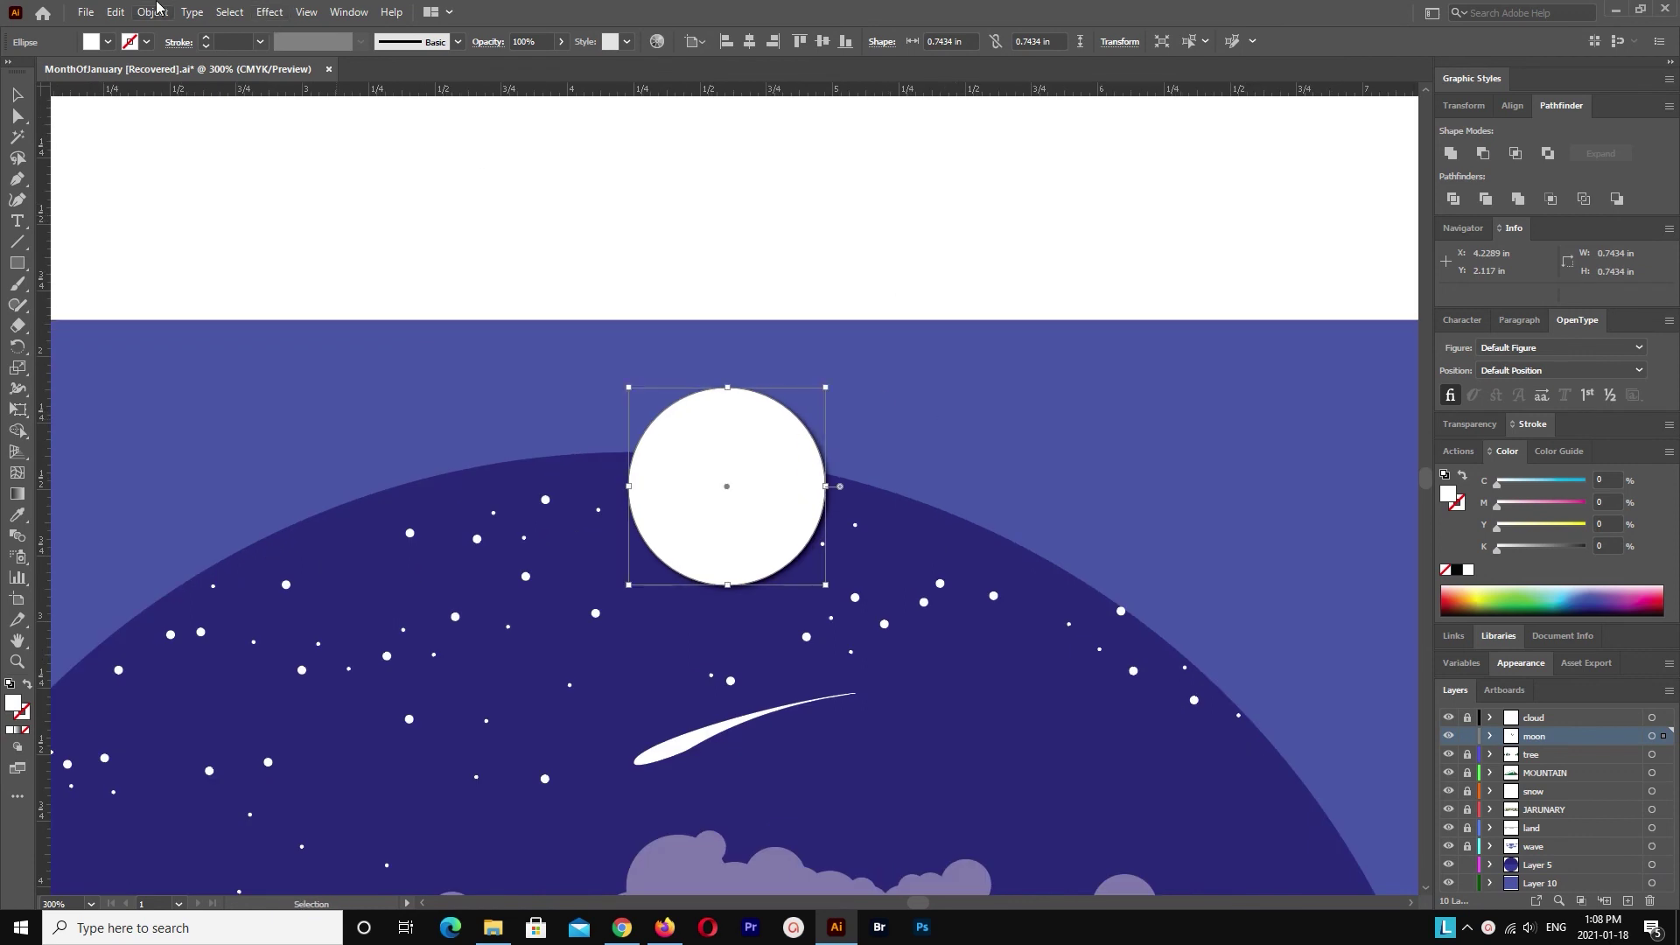
pyautogui.click(115, 11)
pyautogui.click(174, 137)
pyautogui.hotkey('ctrl', '-')
pyautogui.hotkey('shift', 'Up')
pyautogui.hotkey('shift', 'Up')
pyautogui.hotkey('shift', 'Up')
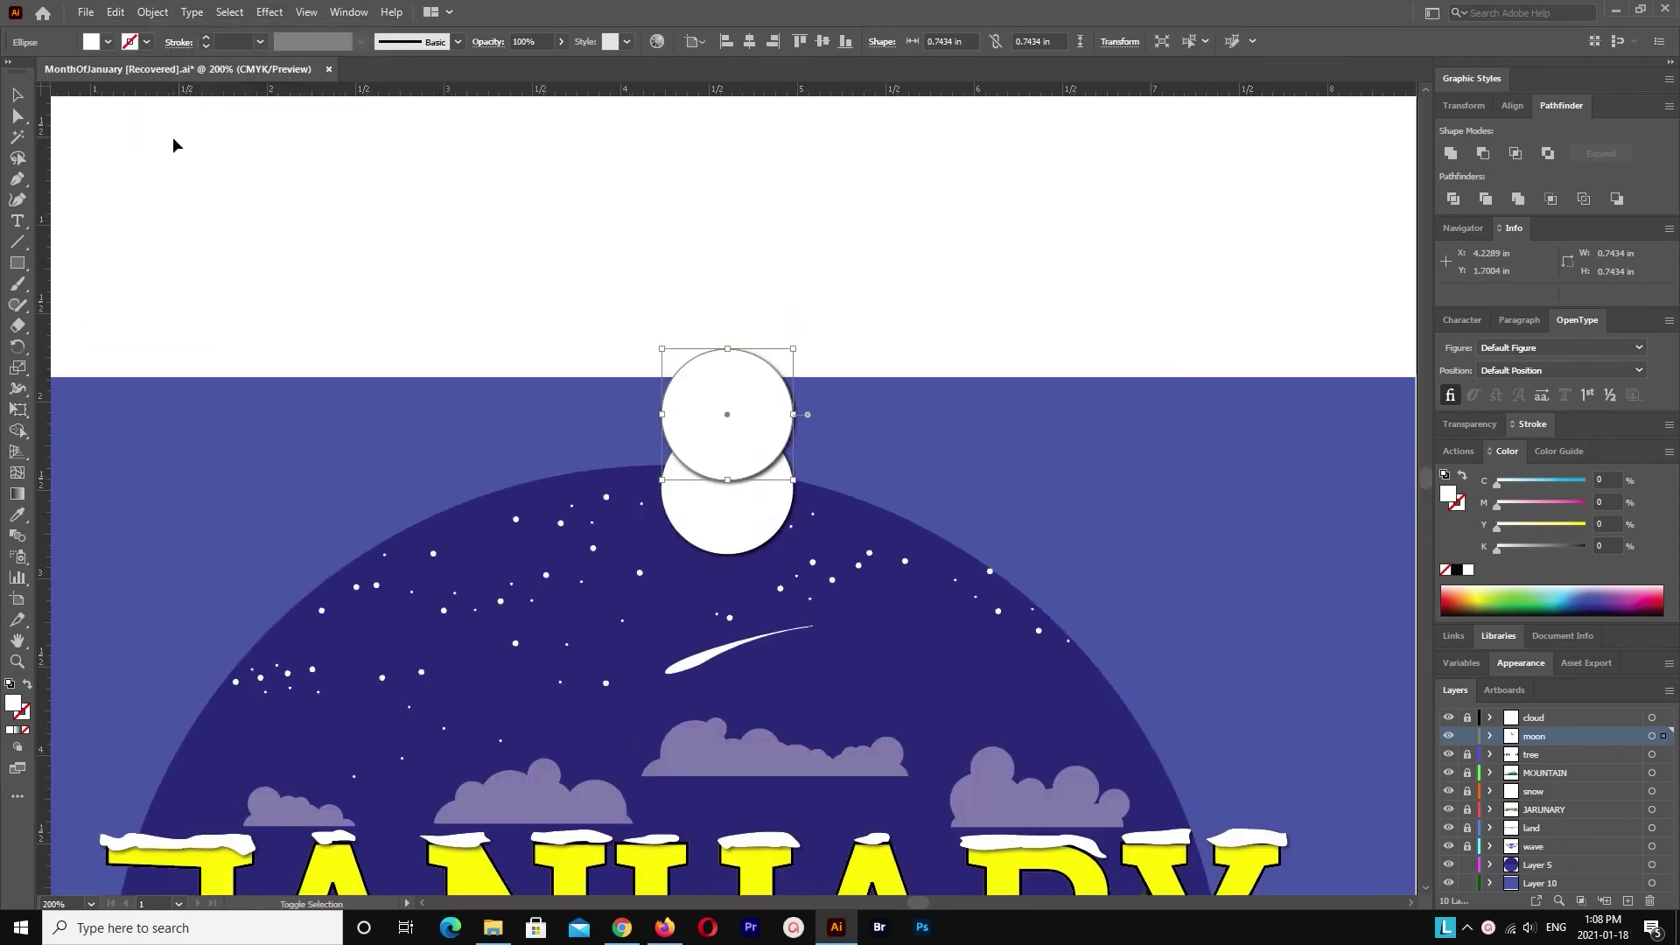
pyautogui.hotkey('shift', 'Up')
pyautogui.hotkey('shift', 'Up')
pyautogui.hotkey('shift', 'Up')
pyautogui.scroll(1, 1239, 235)
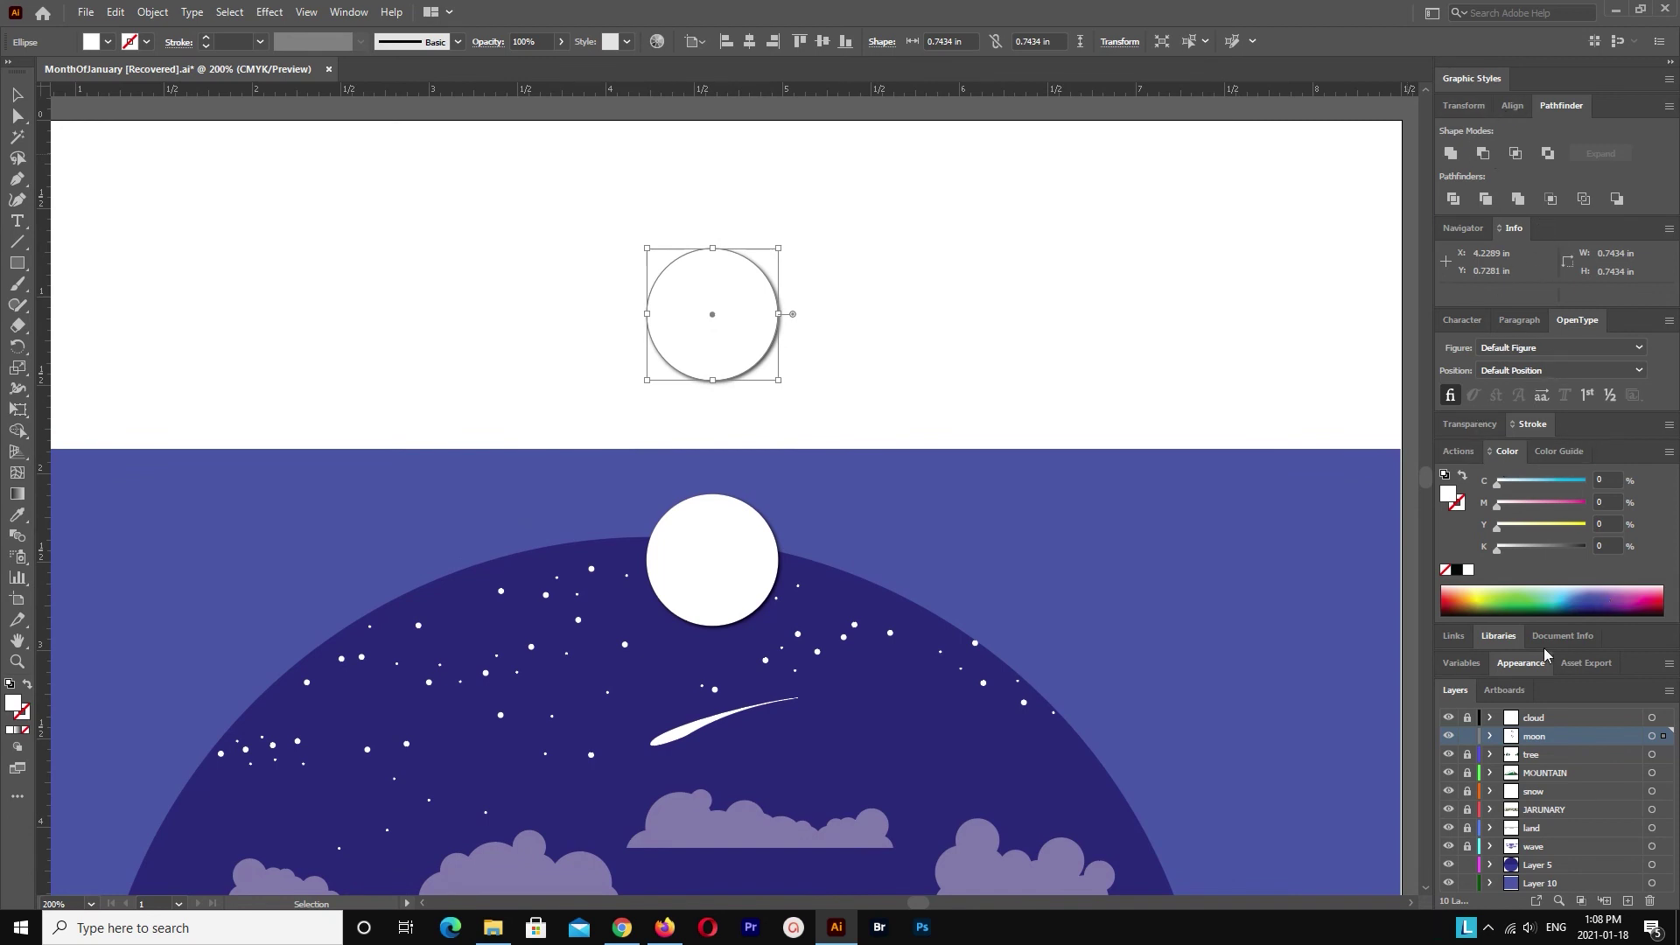
# Step: Show the Appearance panel from the Window menu
pyautogui.click(348, 12)
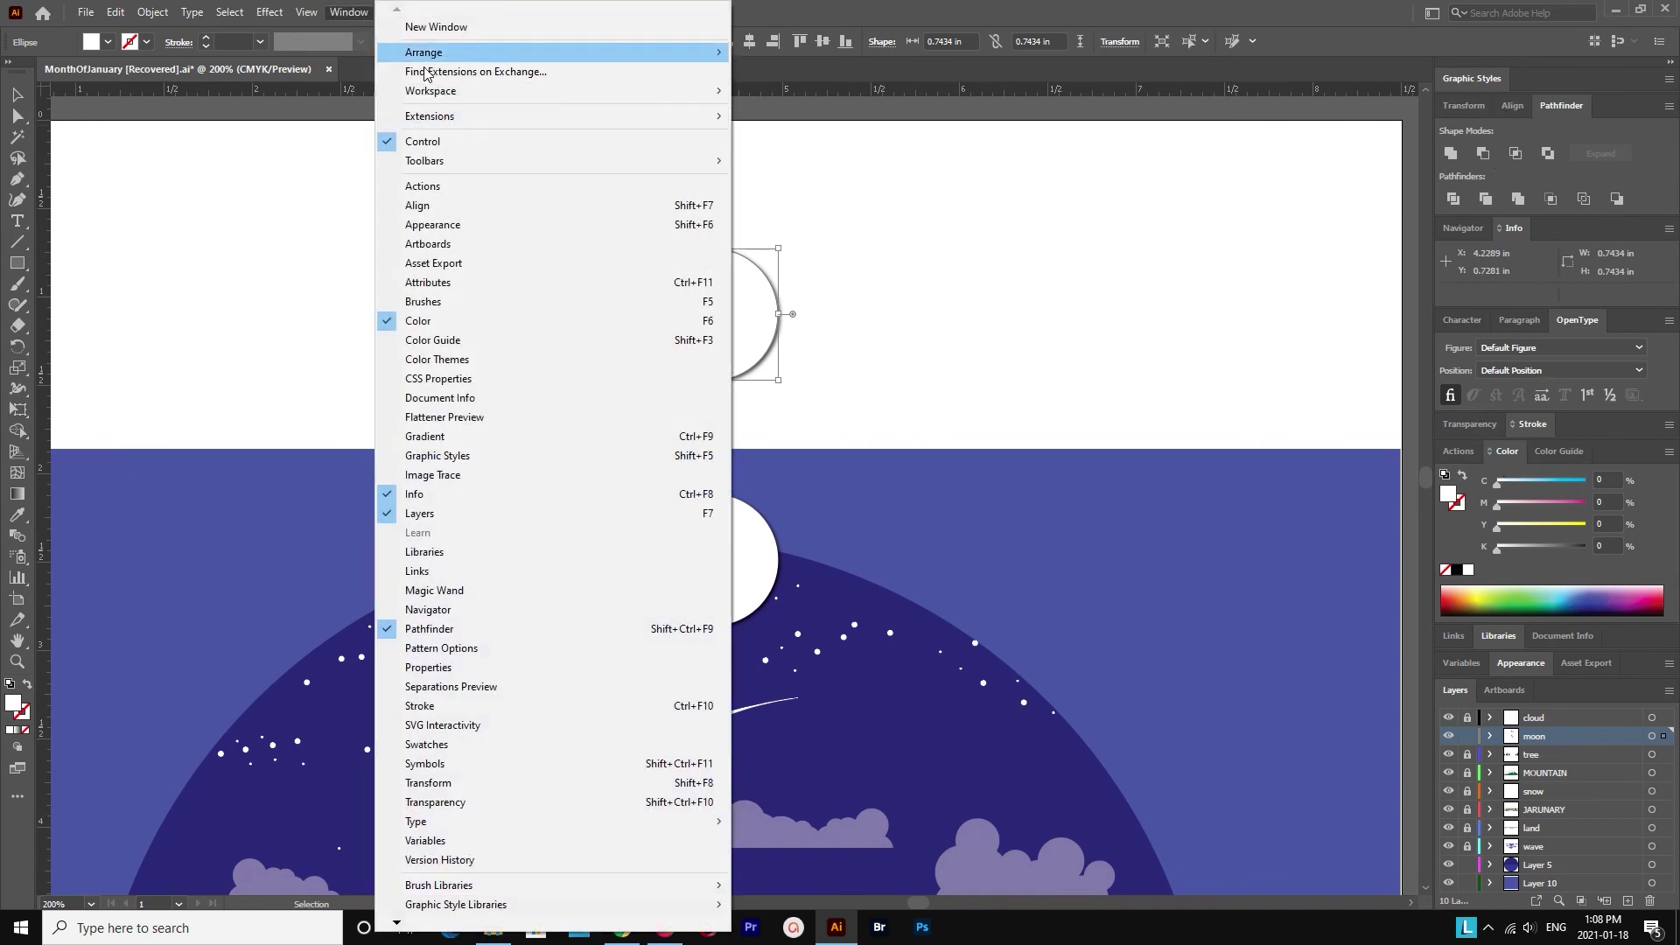
pyautogui.click(490, 224)
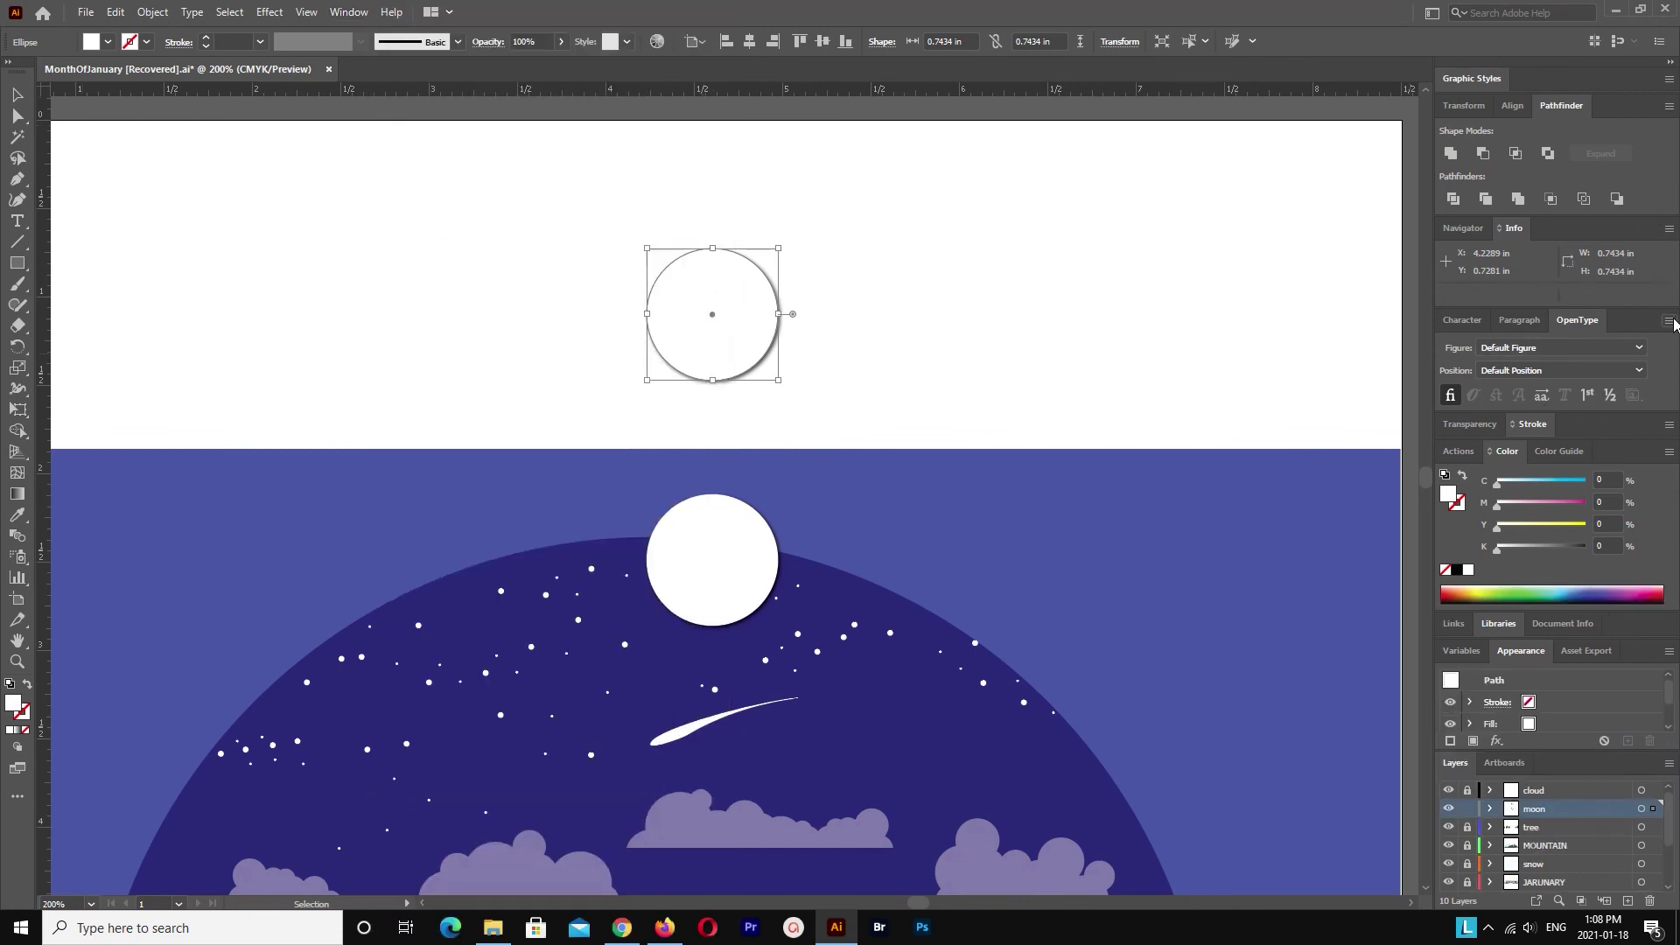
pyautogui.click(349, 11)
# Step: Delete the Drop Shadow effect from the spare circle in the Appearance panel
pyautogui.click(488, 225)
pyautogui.click(349, 11)
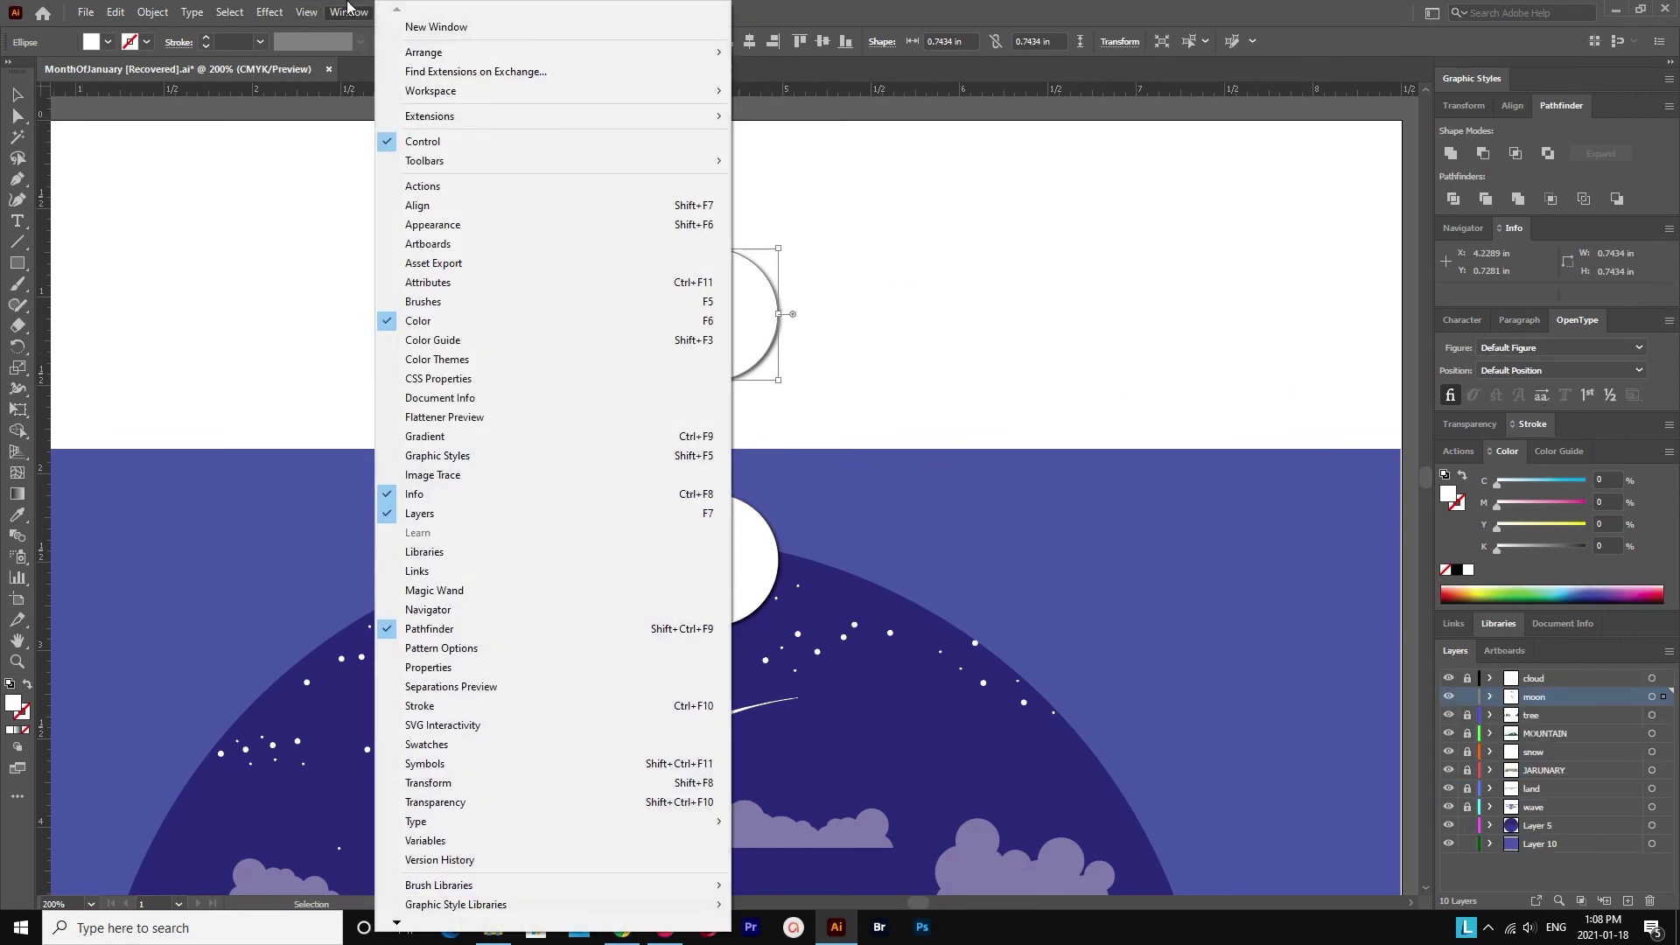
pyautogui.click(447, 224)
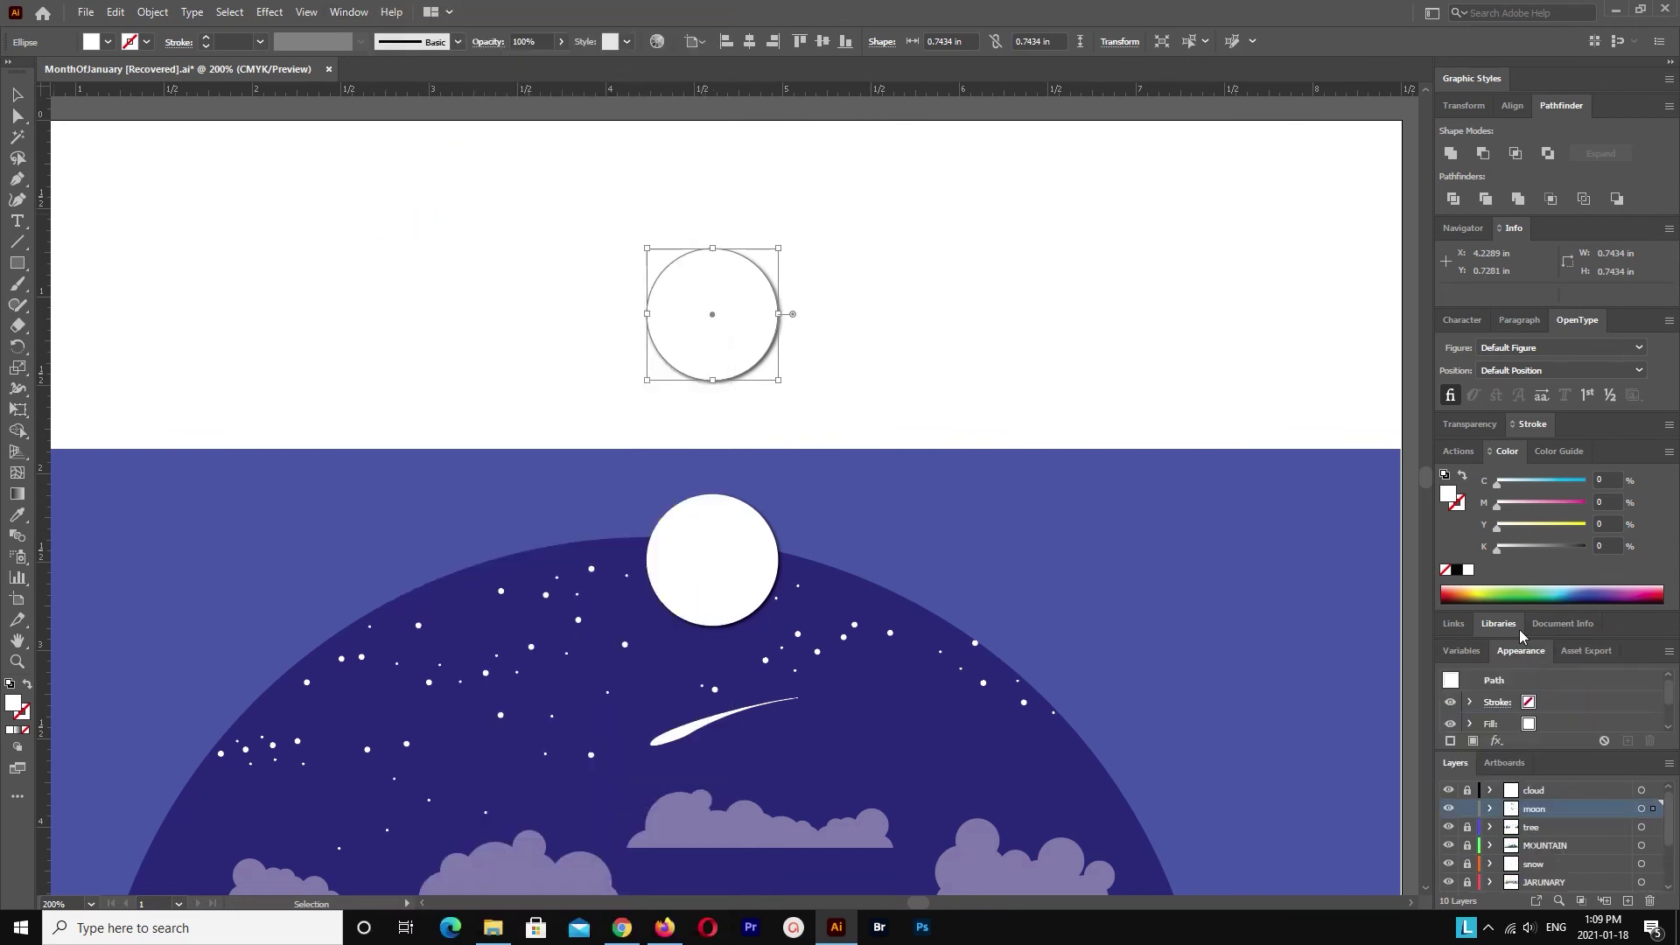
pyautogui.doubleClick(1603, 450)
pyautogui.click(1510, 602)
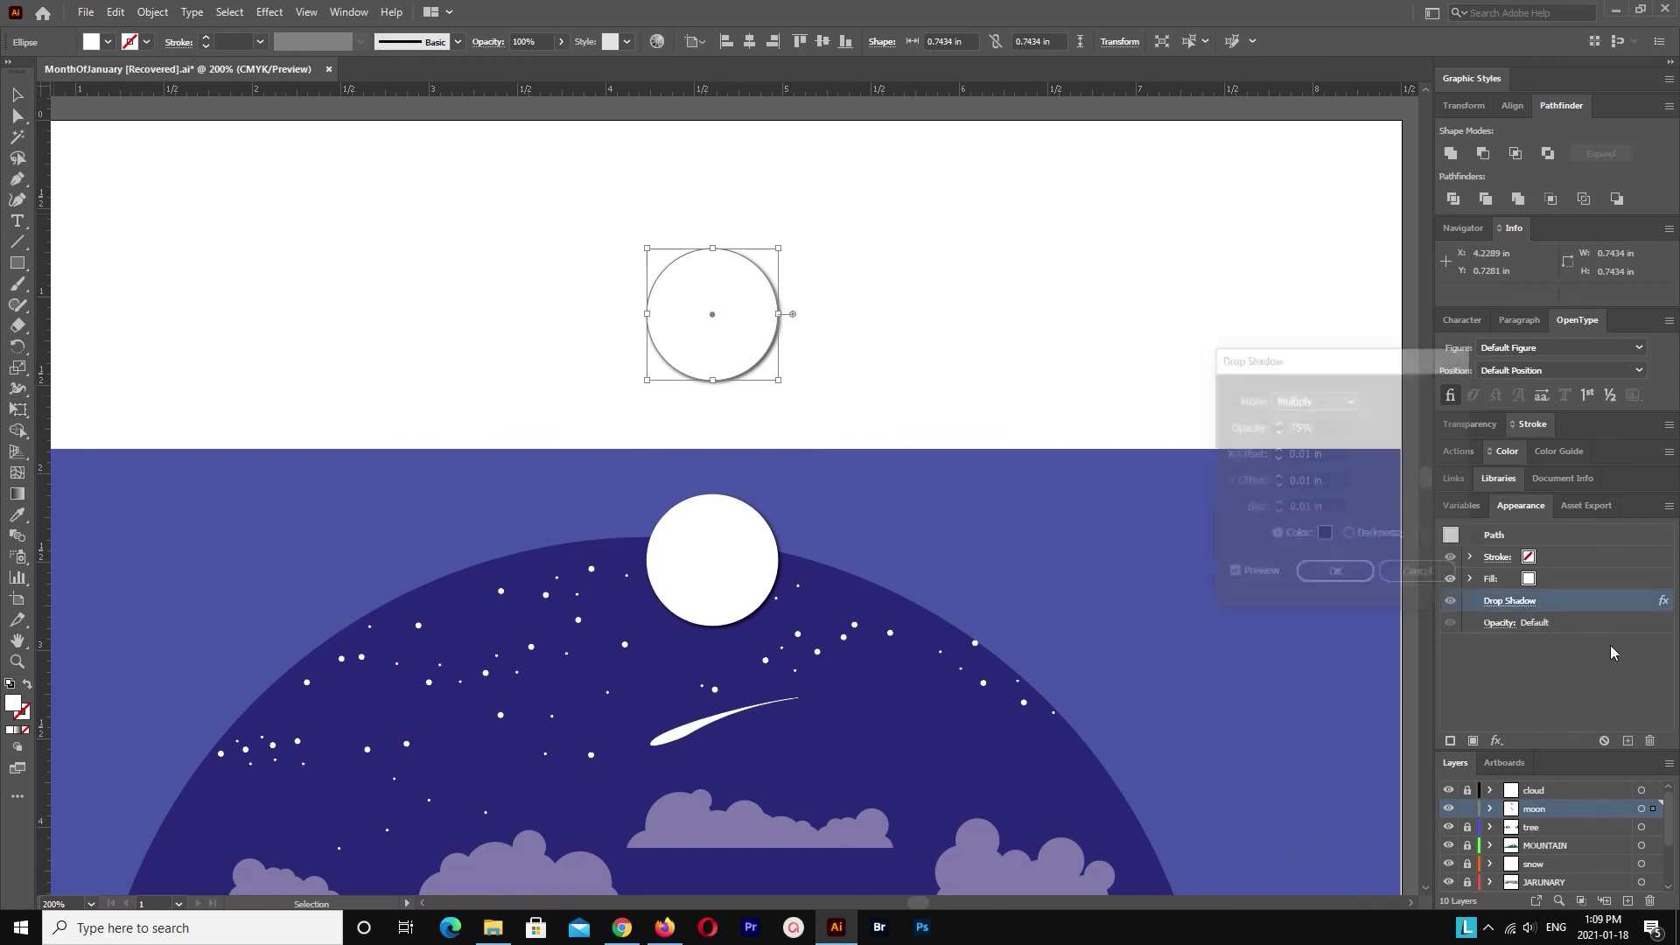
pyautogui.click(1417, 571)
pyautogui.click(1650, 741)
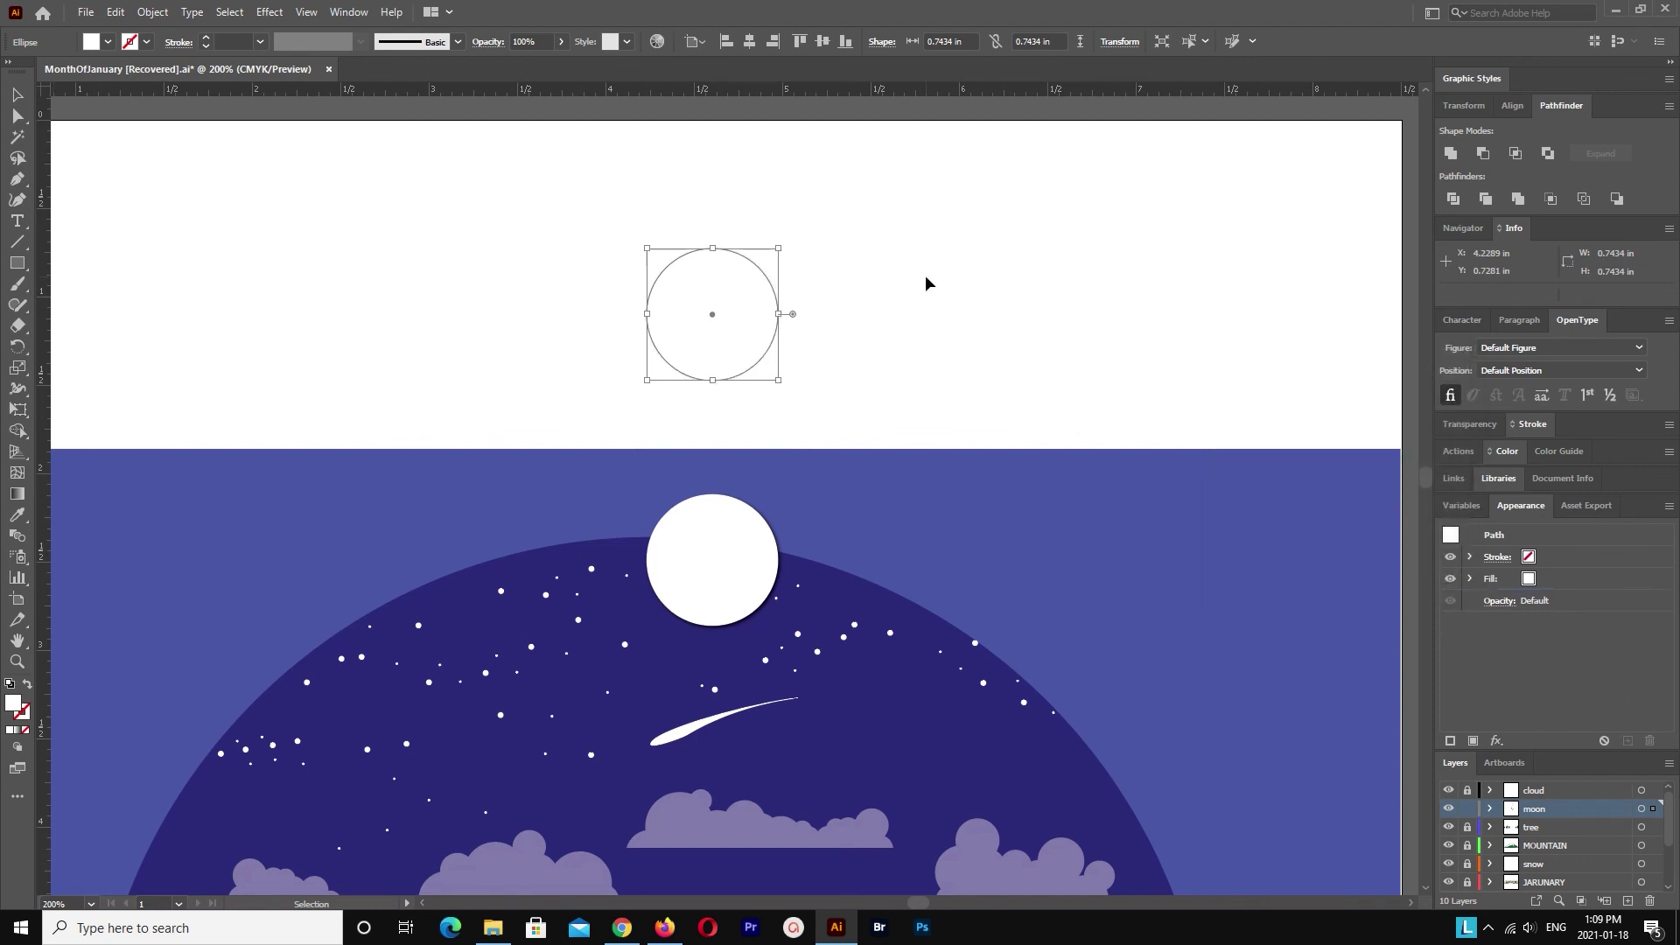
# Step: Paste a copy of the circle in front, offset it, and select both circles
pyautogui.press('a')
pyautogui.click(738, 334)
pyautogui.click(115, 12)
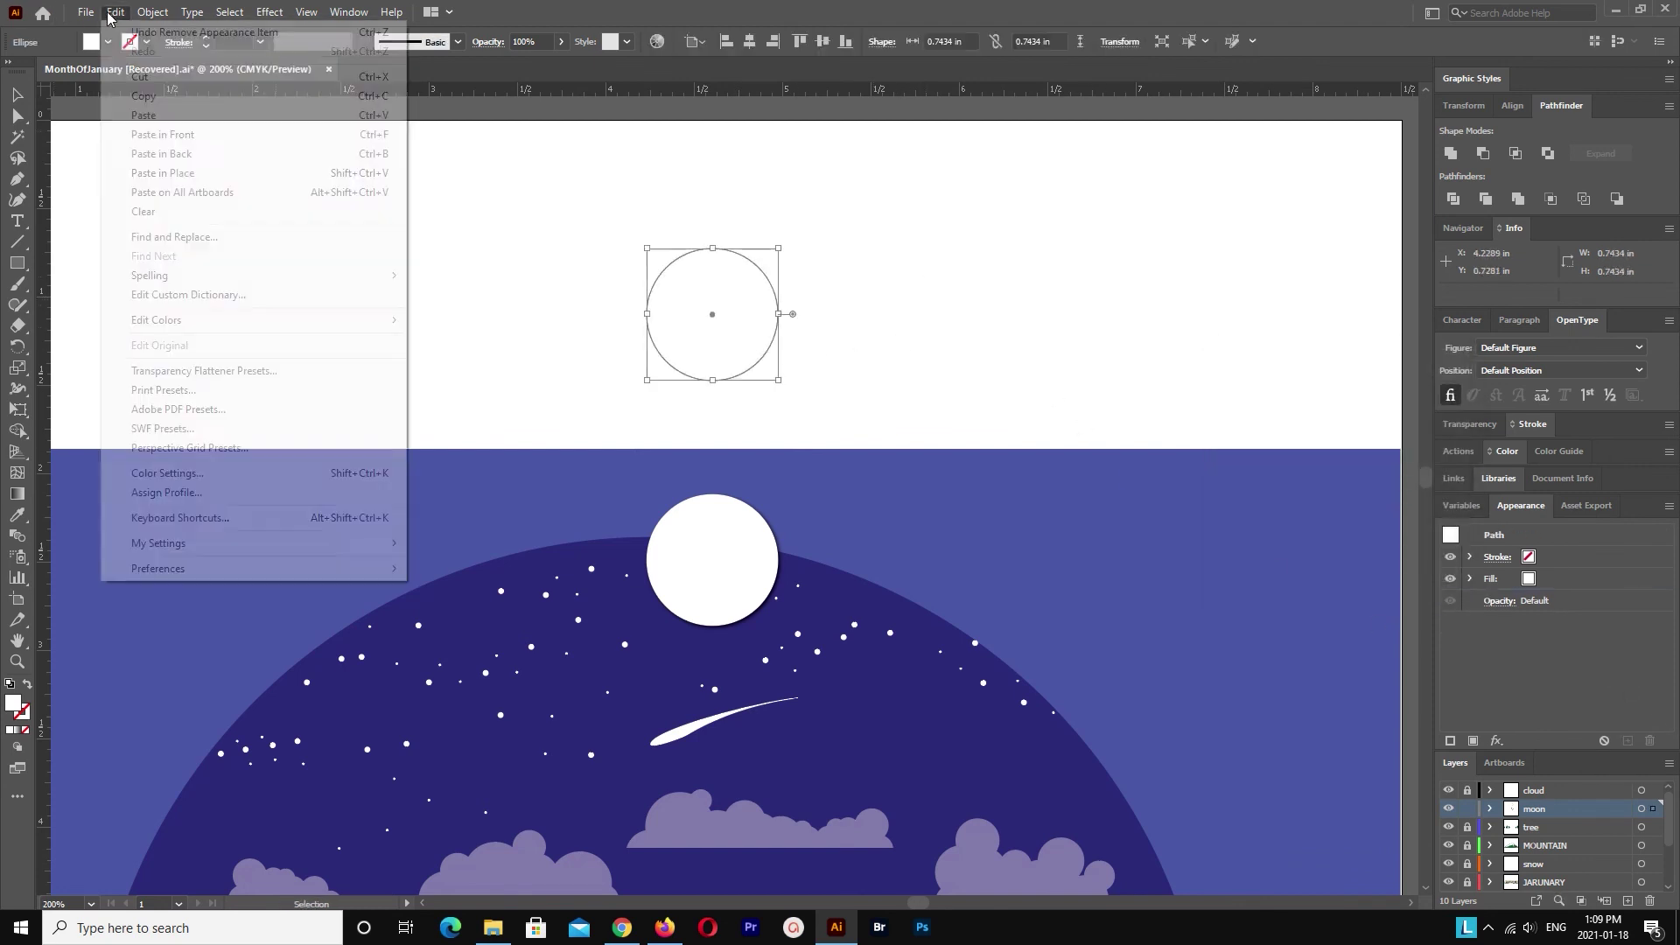
pyautogui.click(191, 140)
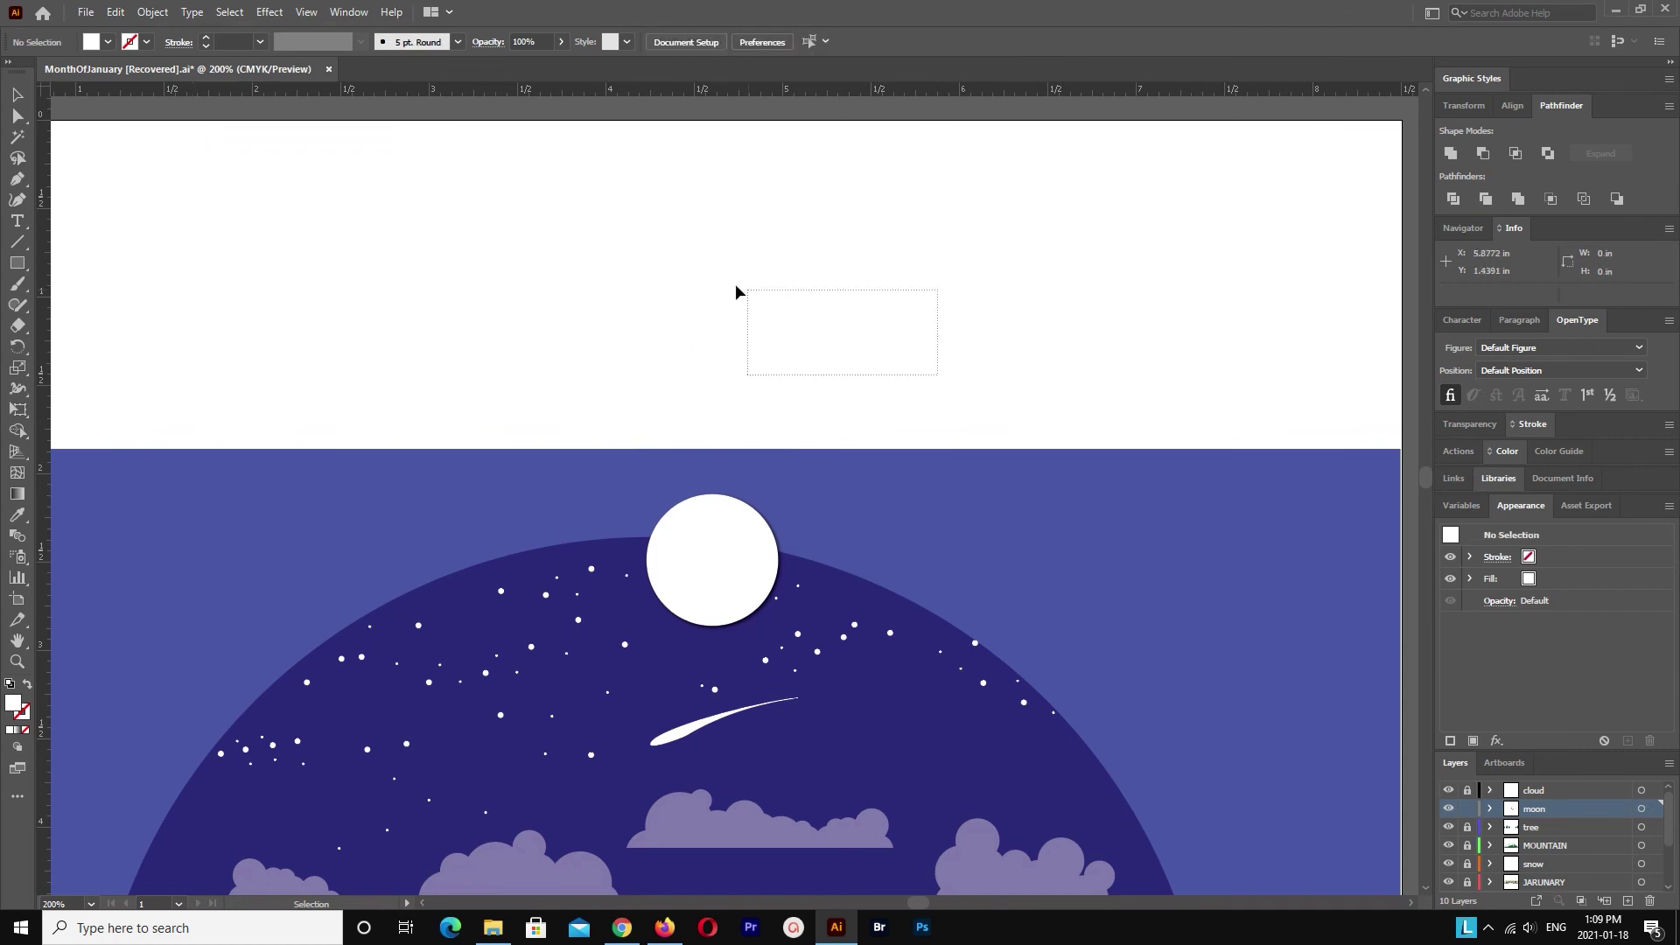
pyautogui.moveTo(935, 375); pyautogui.dragTo(742, 289)
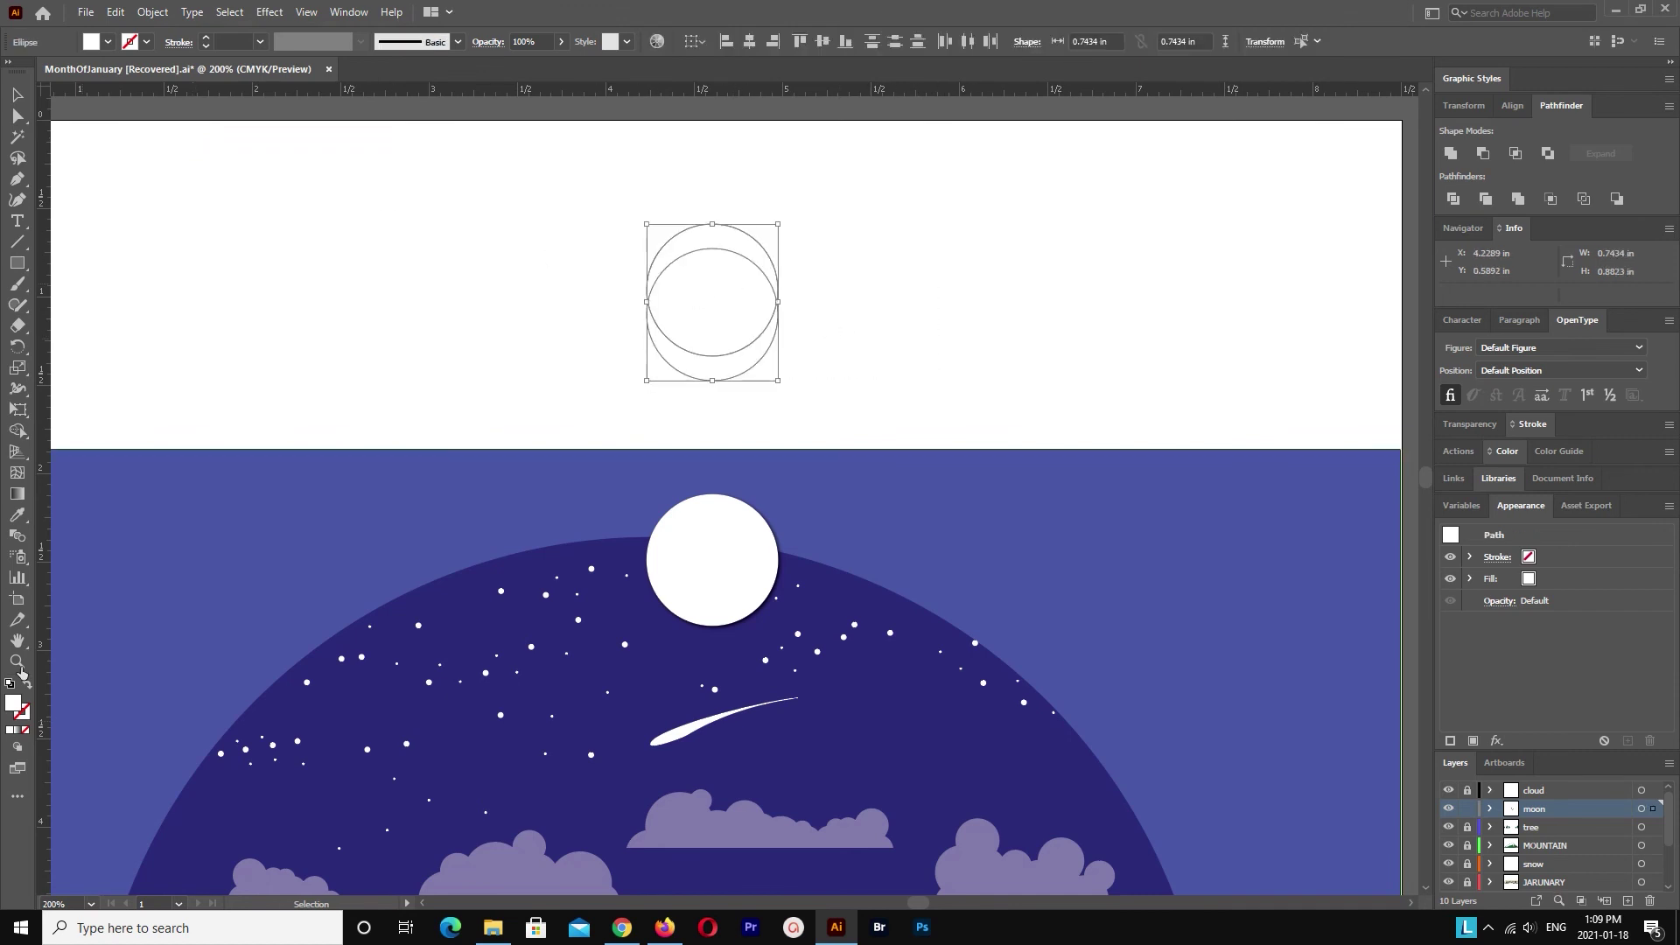
# Step: Cut a crescent with Pathfinder Minus Front and nudge it down onto the moon
pyautogui.click(1483, 153)
pyautogui.hotkey('ctrl', 'z')
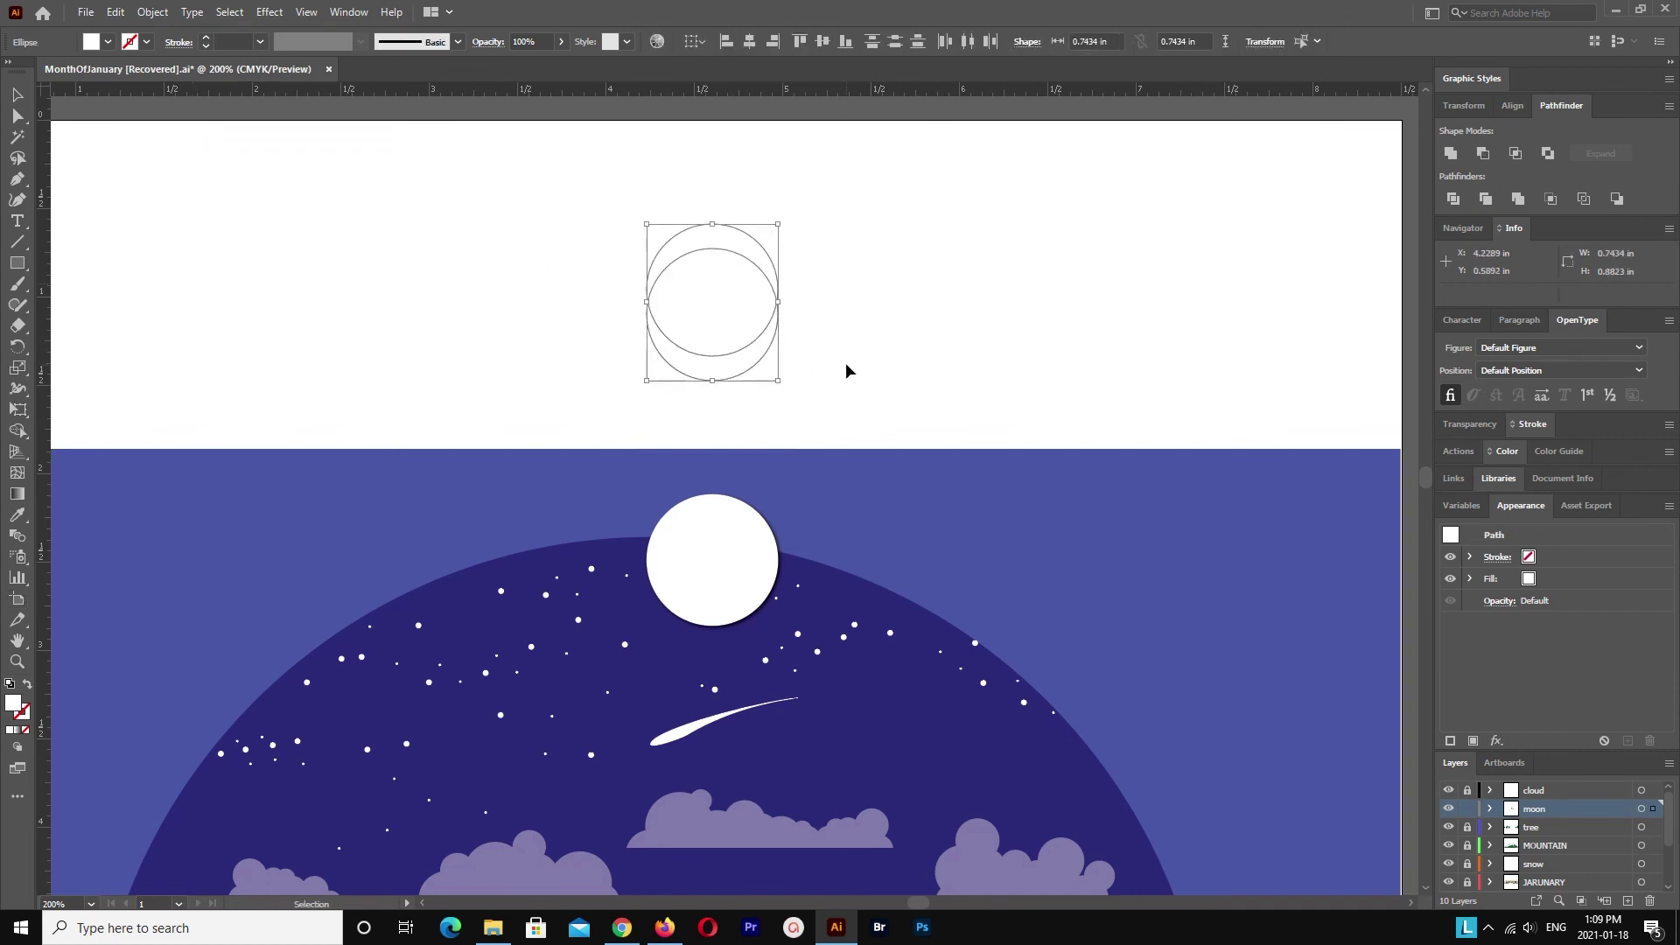
pyautogui.hotkey('ctrl', 'z')
pyautogui.hotkey('ctrl', 'shift', 'z')
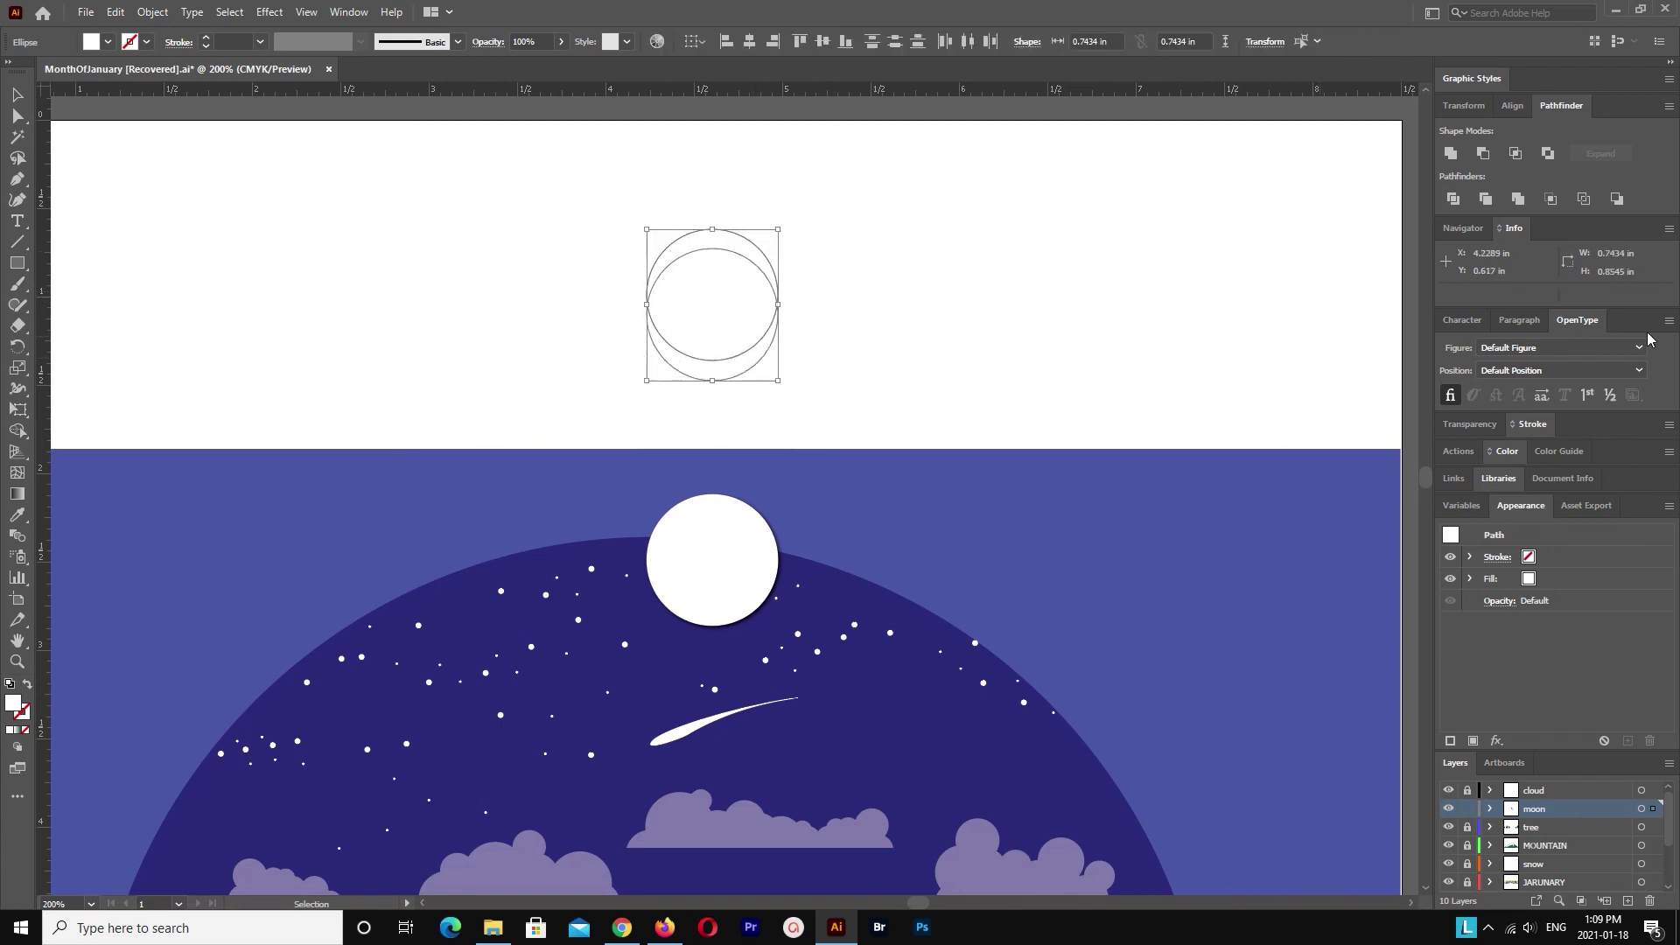
pyautogui.click(1482, 154)
pyautogui.hotkey('shift', 'Down')
pyautogui.hotkey('shift', 'Down')
pyautogui.hotkey('shift', 'Down')
pyautogui.hotkey('shift', 'Down')
pyautogui.hotkey('shift', 'Down')
pyautogui.hotkey('shift', 'Down')
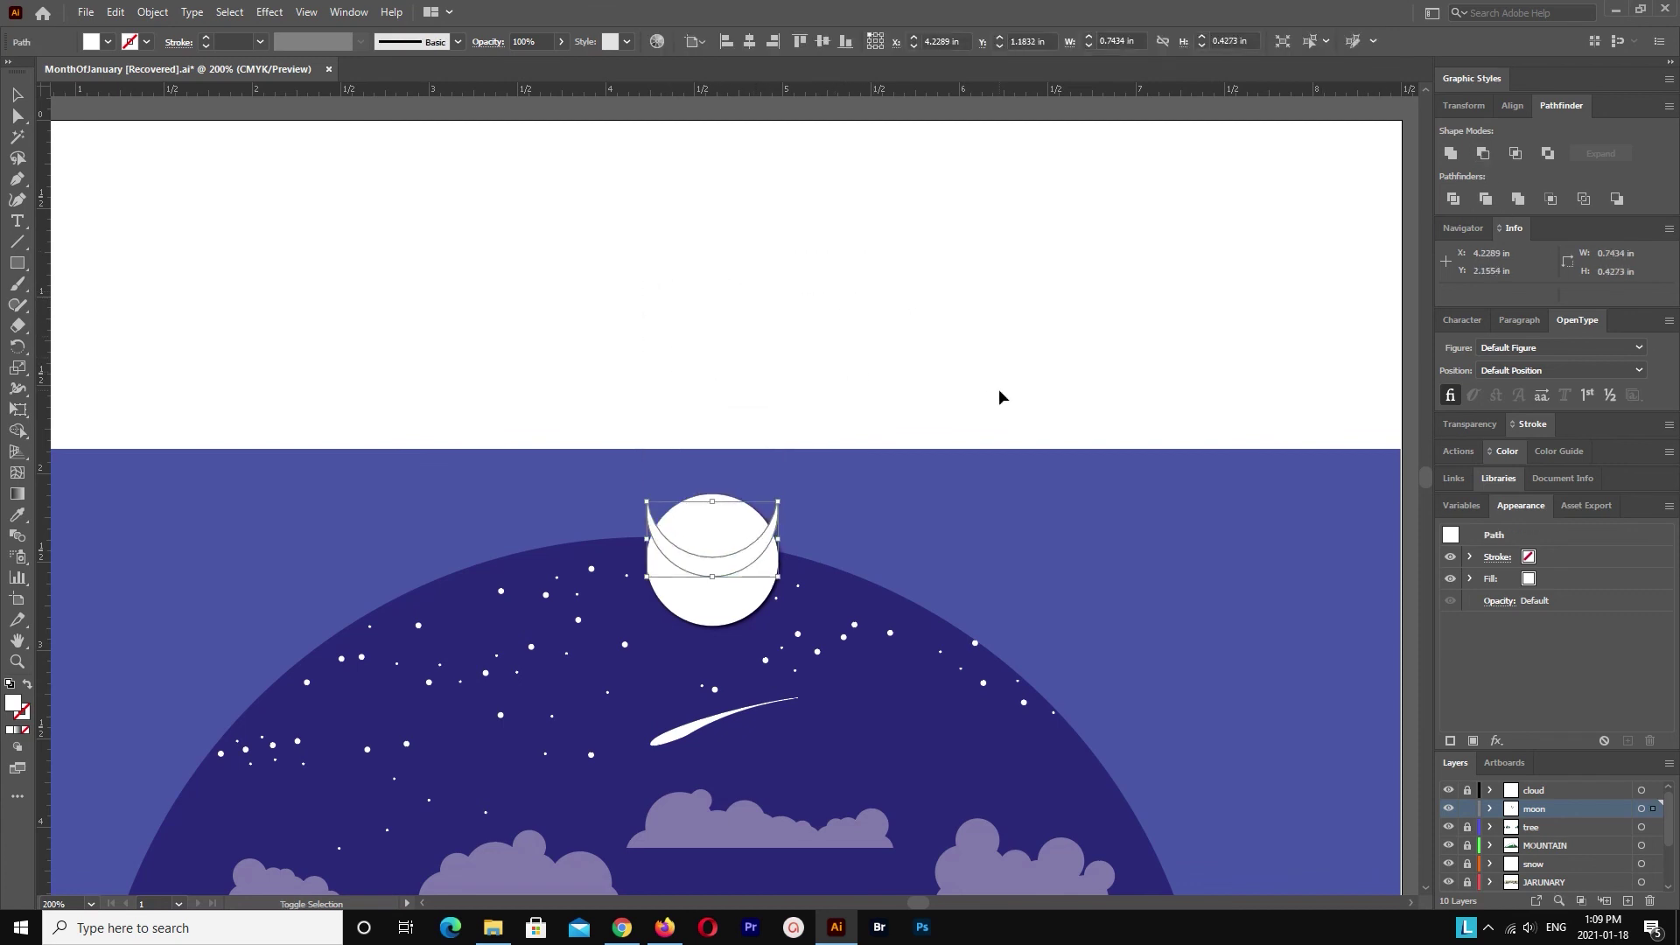
pyautogui.hotkey('shift', 'Down')
pyautogui.hotkey('shift', 'Down')
# Step: Fill the crescent with a light grey, then refine it to a greyer shade
pyautogui.doubleClick(13, 703)
pyautogui.write('EFEFEF')
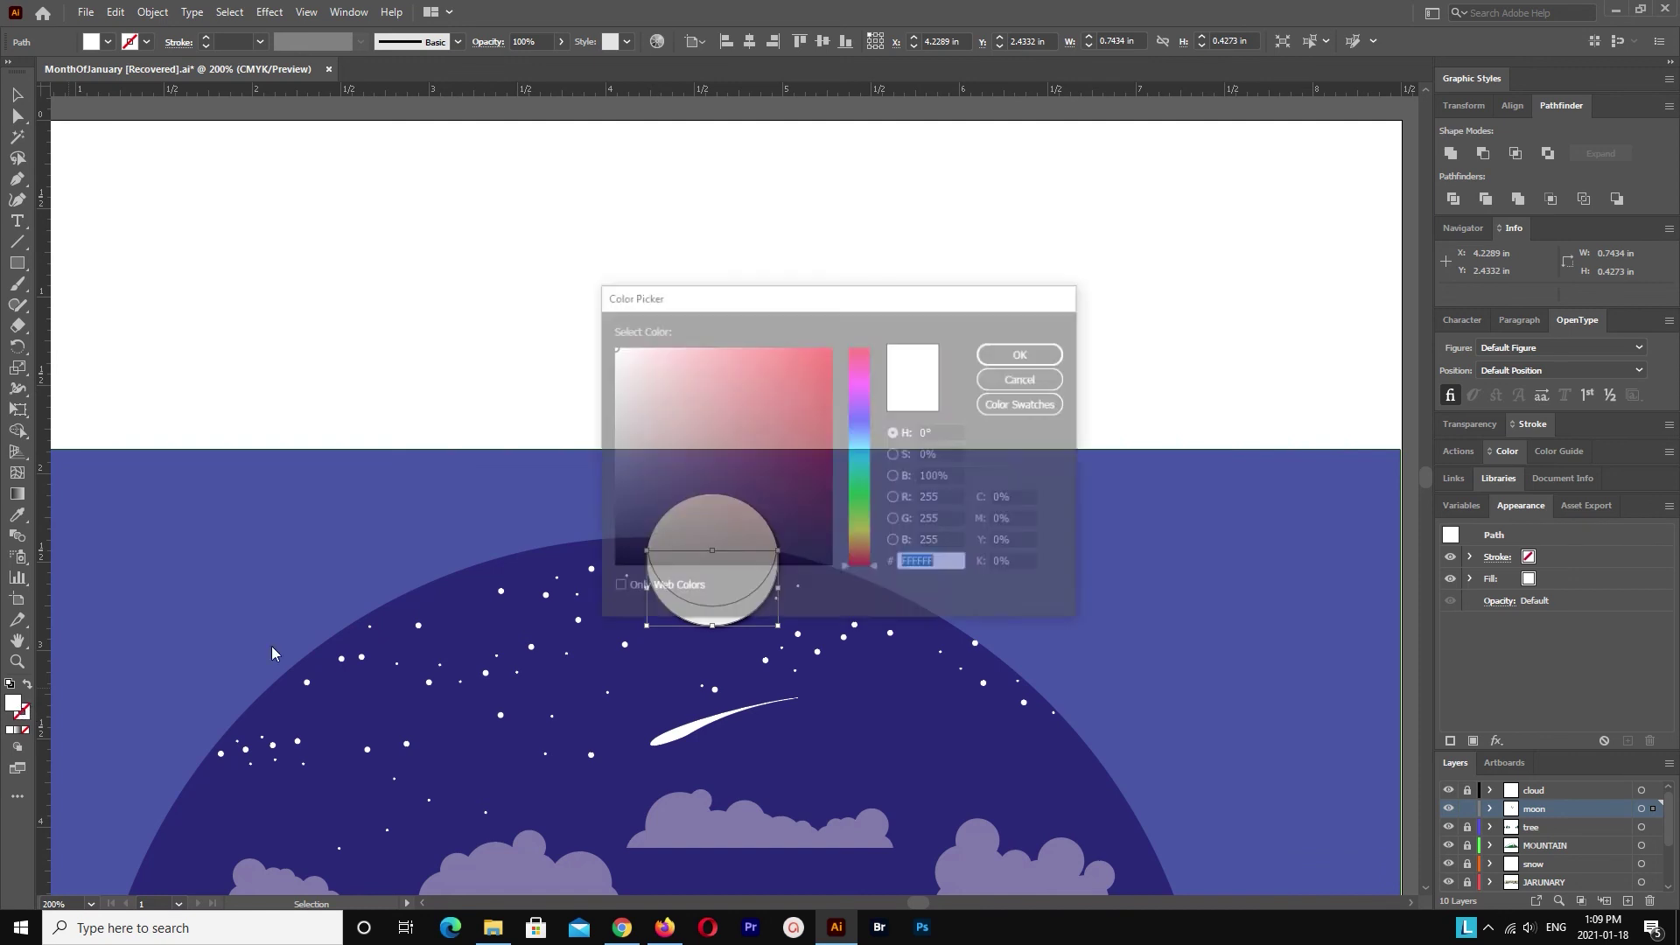
pyautogui.click(1024, 352)
pyautogui.click(998, 274)
pyautogui.hotkey('ctrl', '+')
pyautogui.hotkey('ctrl', '+')
pyautogui.scroll(-3, 997, 274)
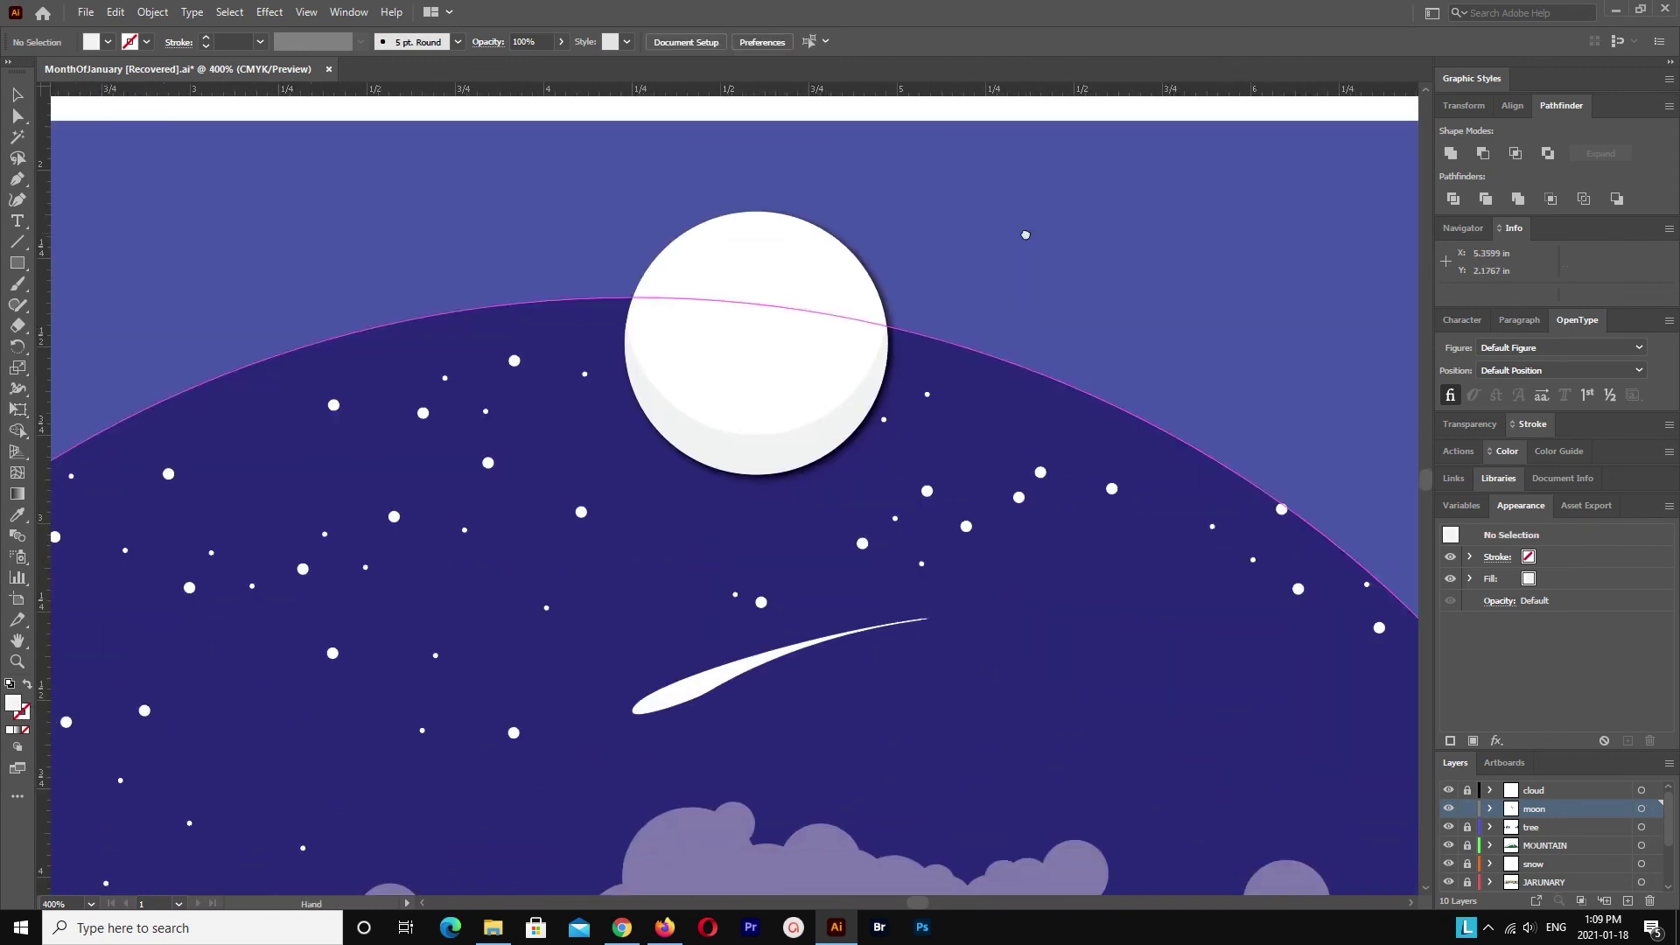
pyautogui.press('v')
pyautogui.click(756, 451)
pyautogui.doubleClick(13, 704)
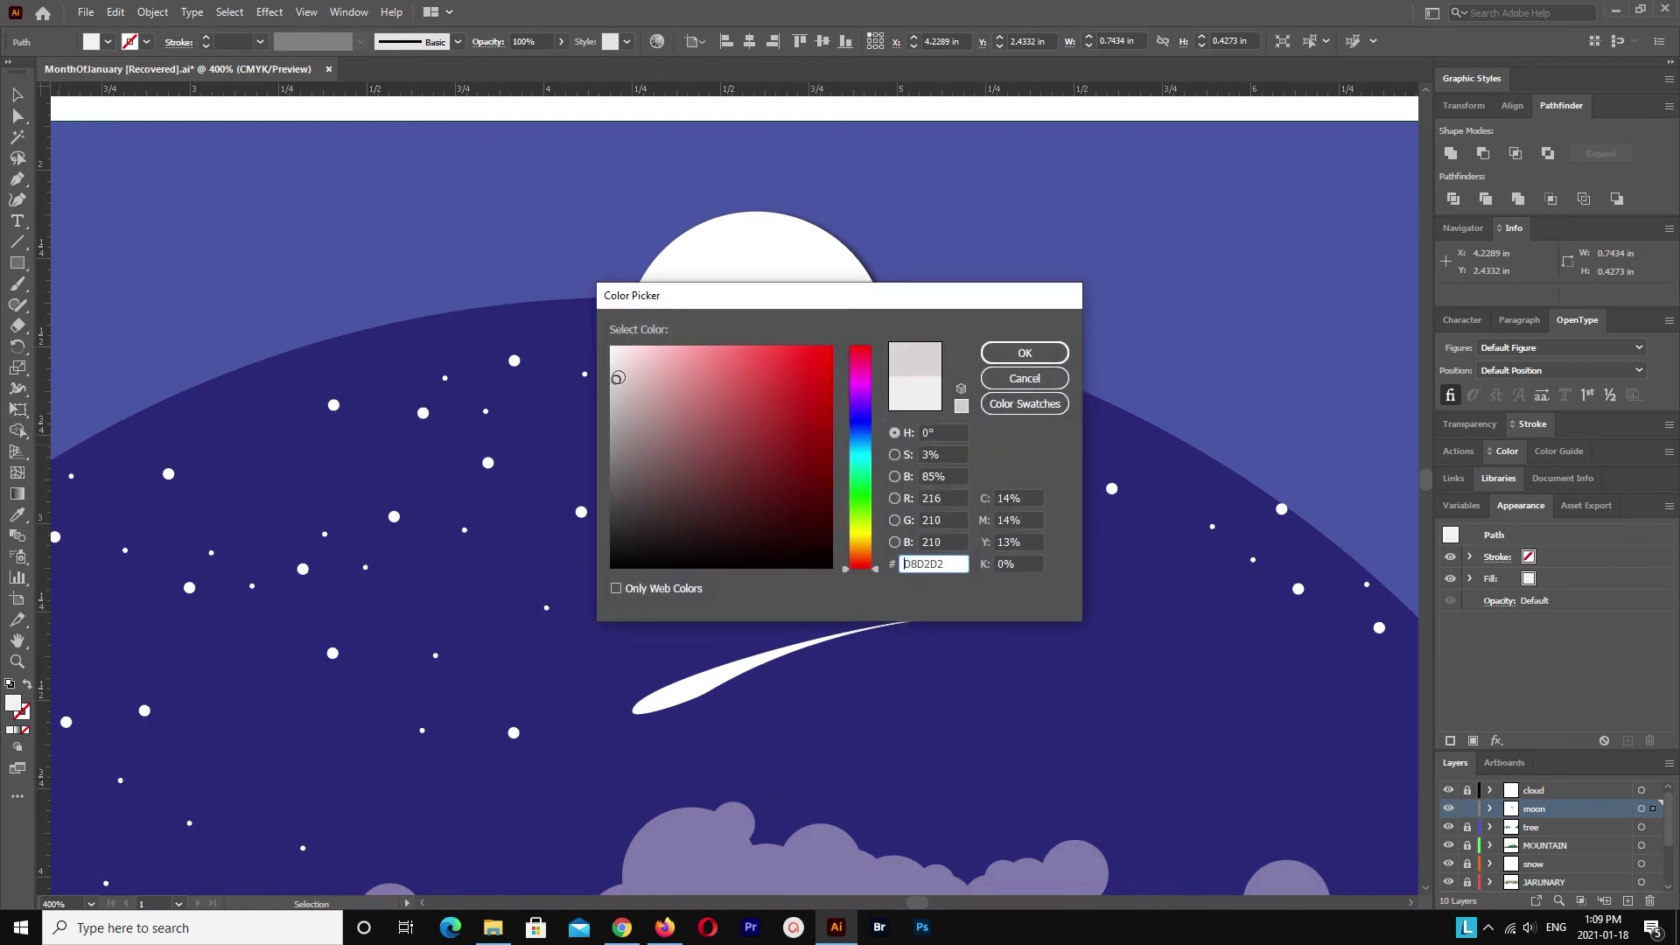
pyautogui.click(1024, 353)
pyautogui.scroll(2, 1094, 289)
pyautogui.click(1142, 260)
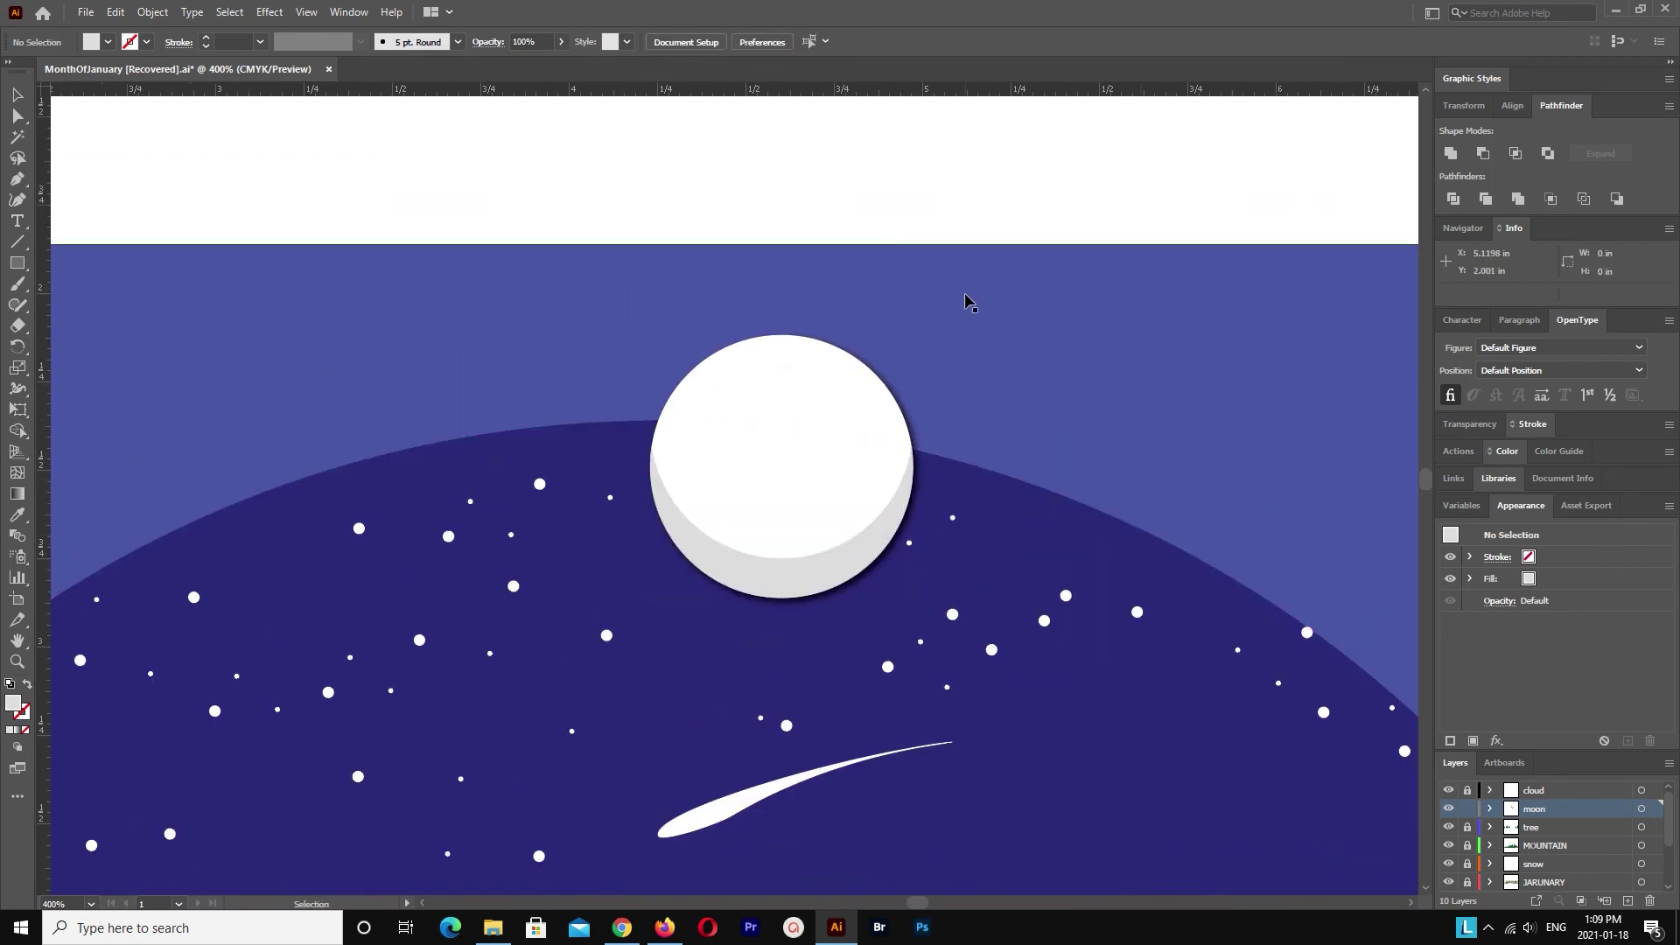
pyautogui.hotkey('ctrl', '-')
pyautogui.hotkey('ctrl', '-')
pyautogui.hotkey('ctrl', '-')
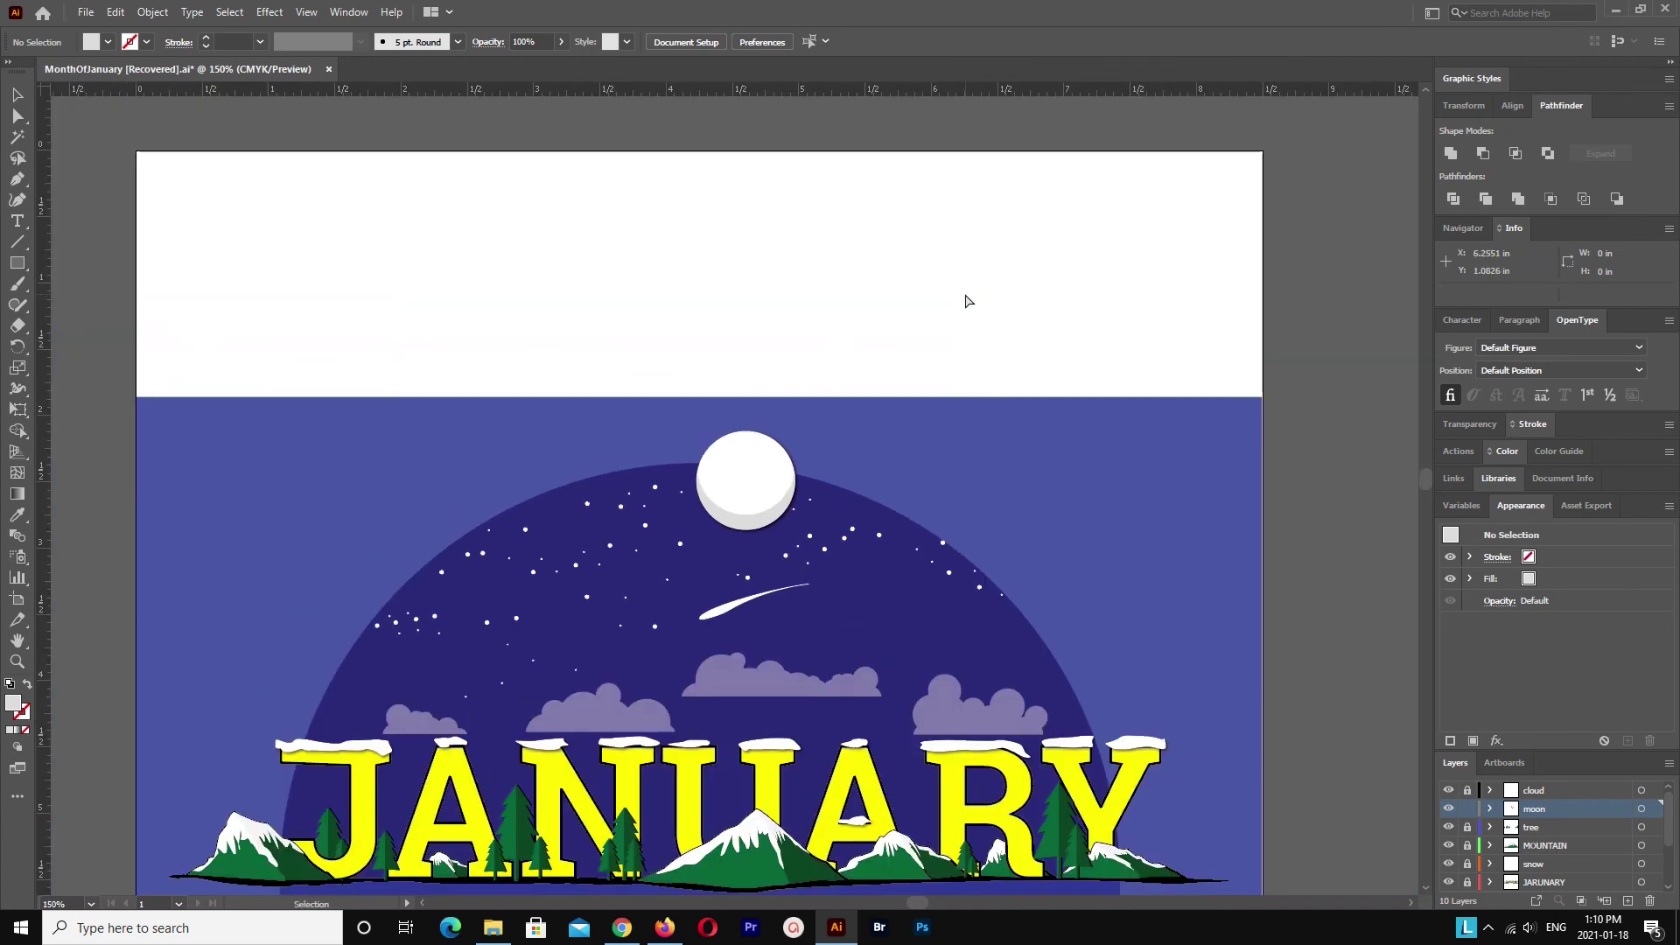
# Step: Undo back to the two overlapping circles with a narrower offset
pyautogui.moveTo(725, 437); pyautogui.dragTo(761, 137)
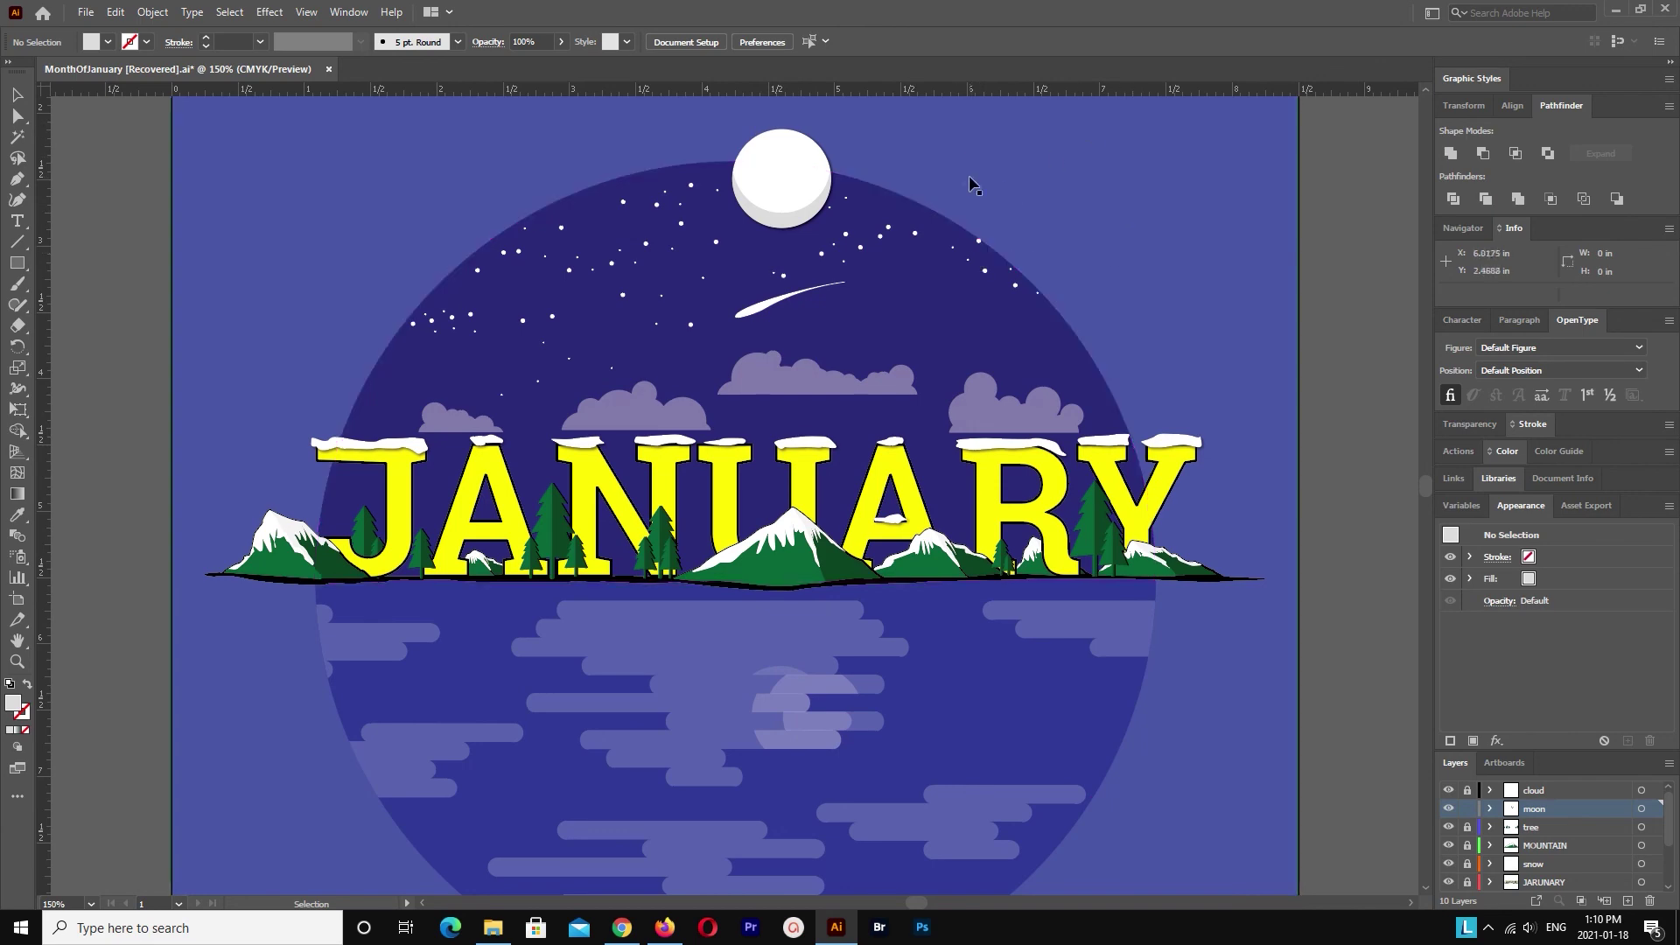
pyautogui.moveTo(962, 152); pyautogui.dragTo(956, 167)
pyautogui.hotkey('ctrl', '-')
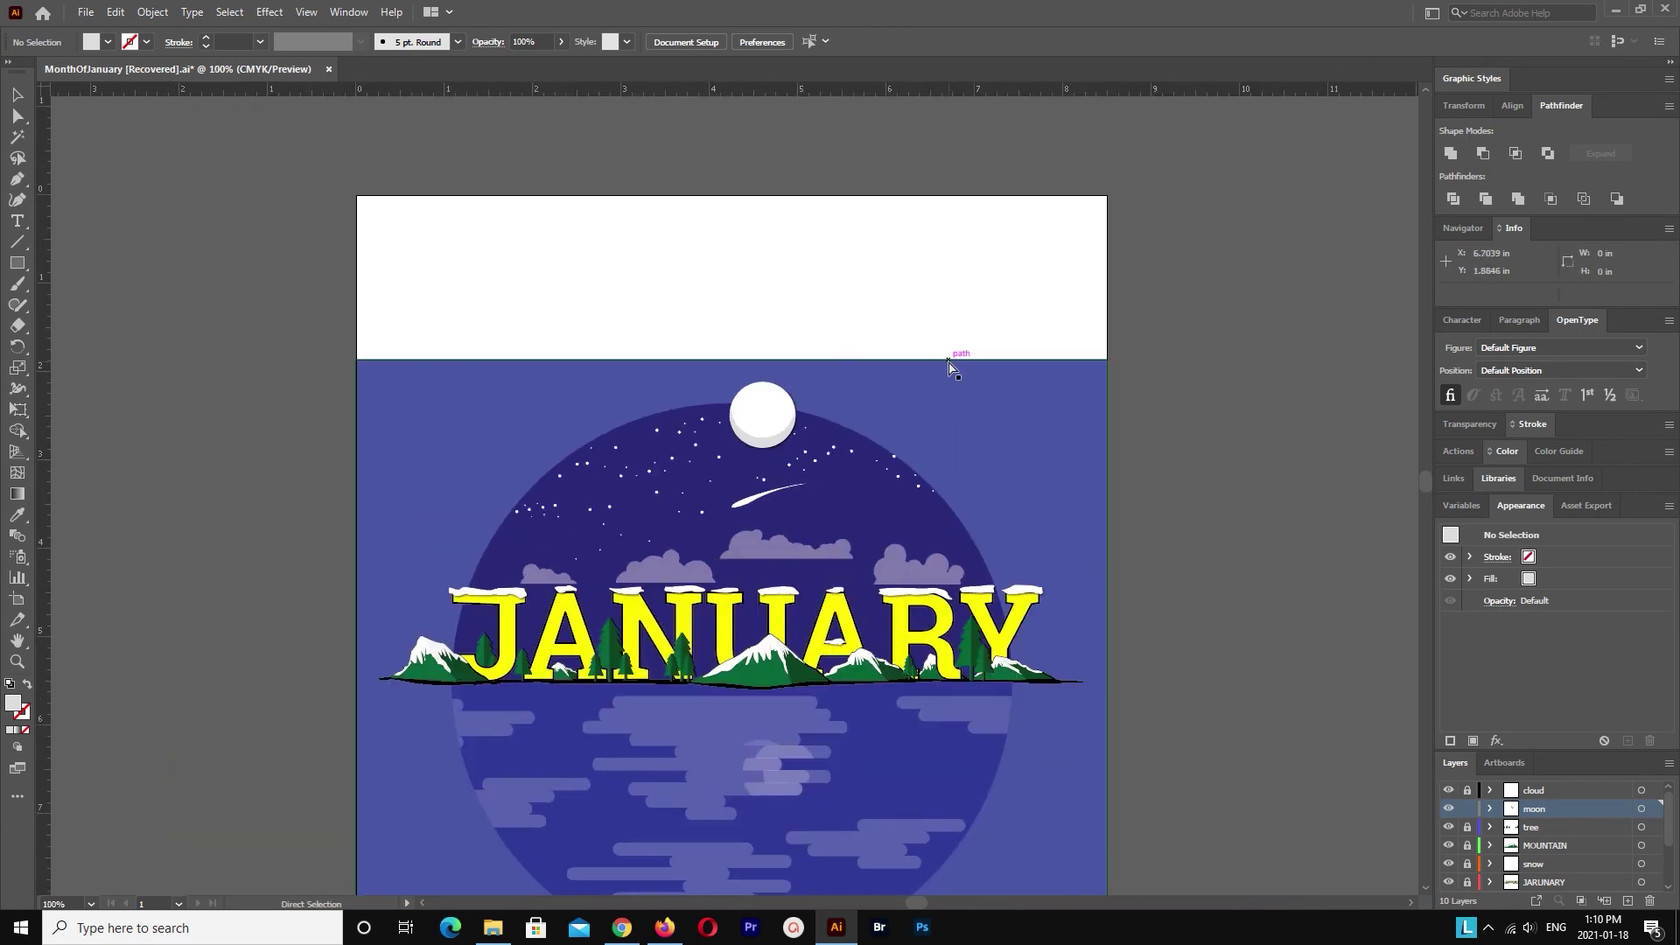
pyautogui.hotkey('ctrl', '+')
pyautogui.hotkey('ctrl', '+')
pyautogui.hotkey('ctrl', 'z')
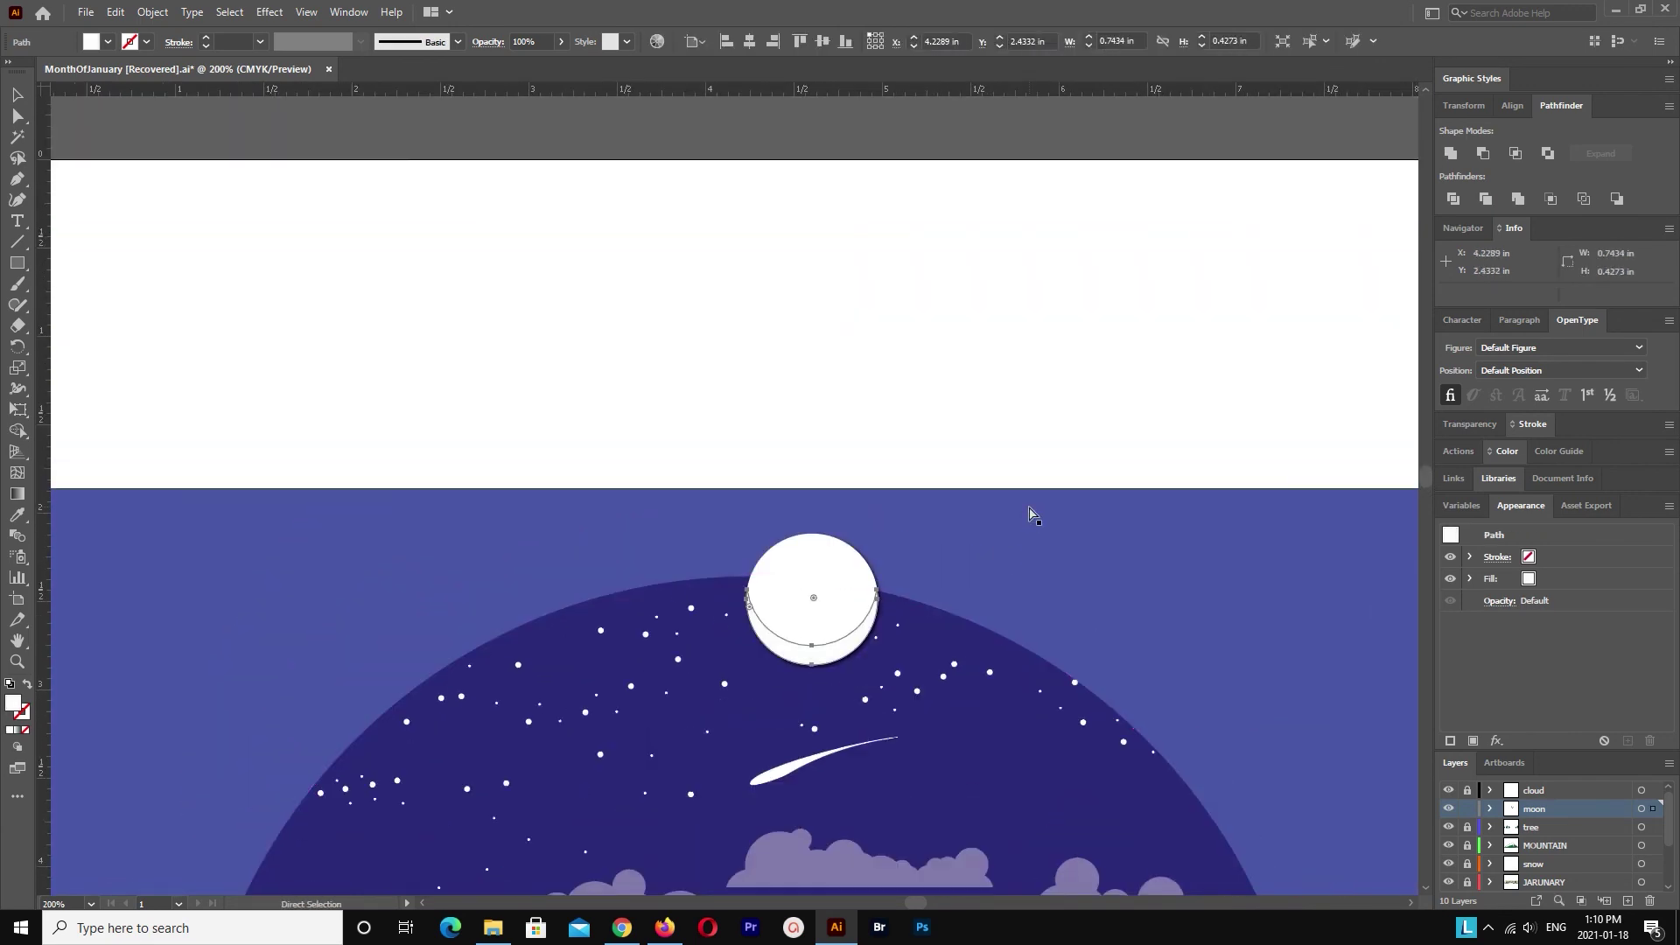
pyautogui.hotkey('ctrl', 'z')
pyautogui.hotkey('ctrl', 'z')
pyautogui.hotkey('ctrl', 'z')
pyautogui.hotkey('ctrl', 'z')
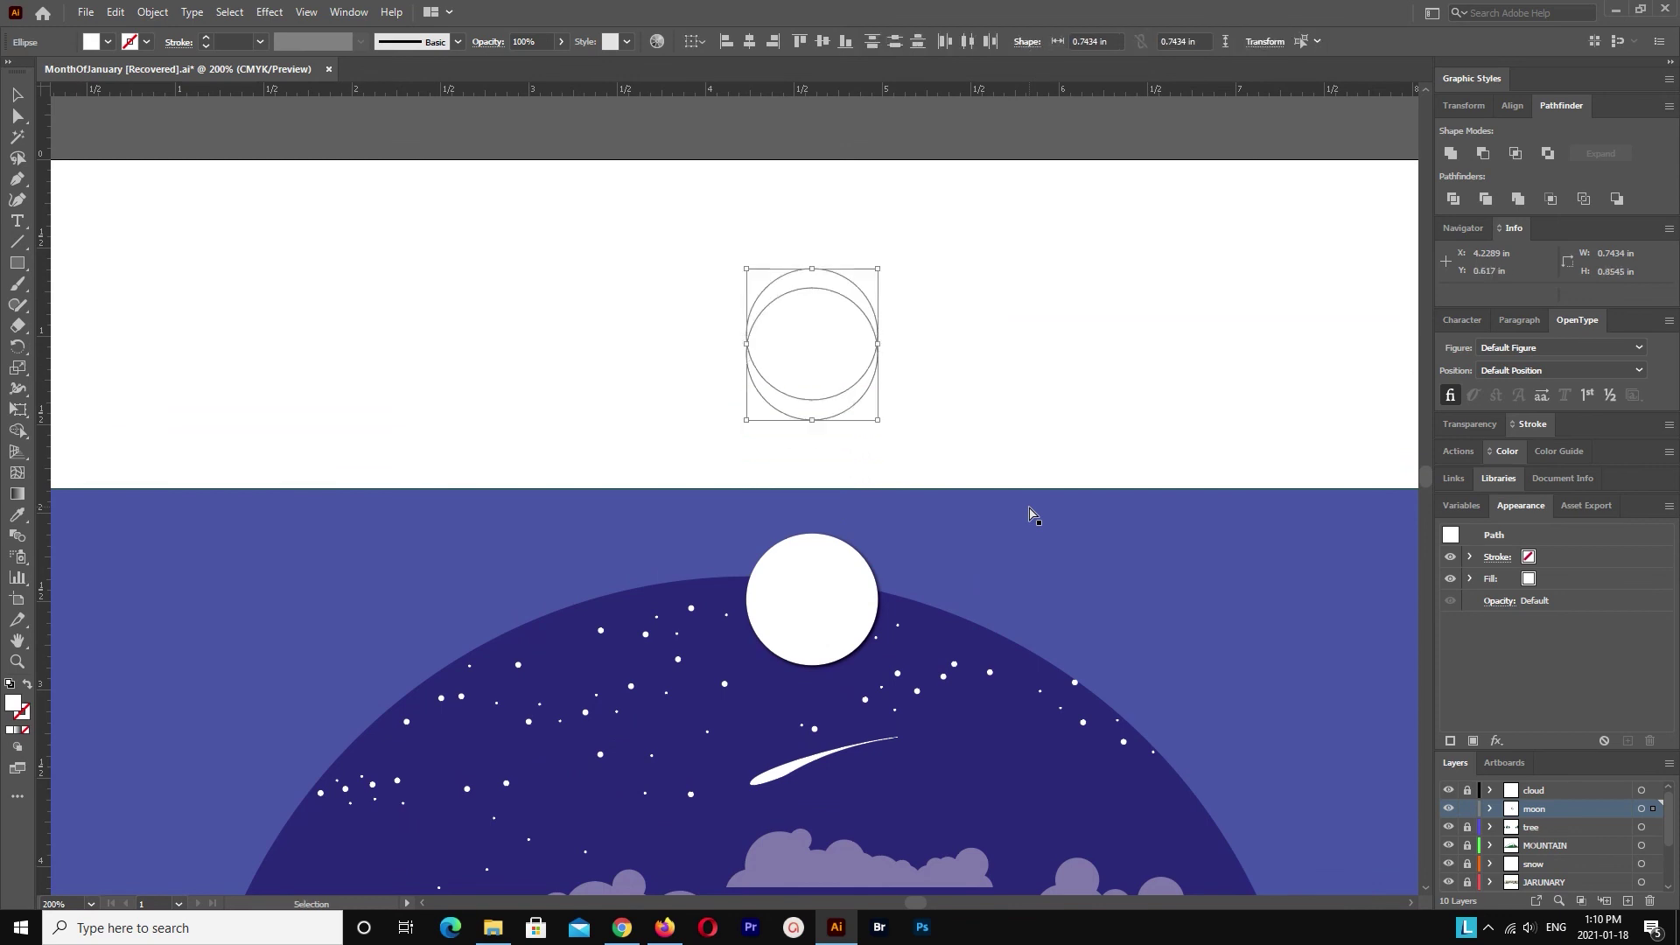
pyautogui.hotkey('ctrl', 'z')
pyautogui.hotkey('ctrl', 'z')
pyautogui.hotkey('ctrl', 'z')
pyautogui.hotkey('ctrl', 'z')
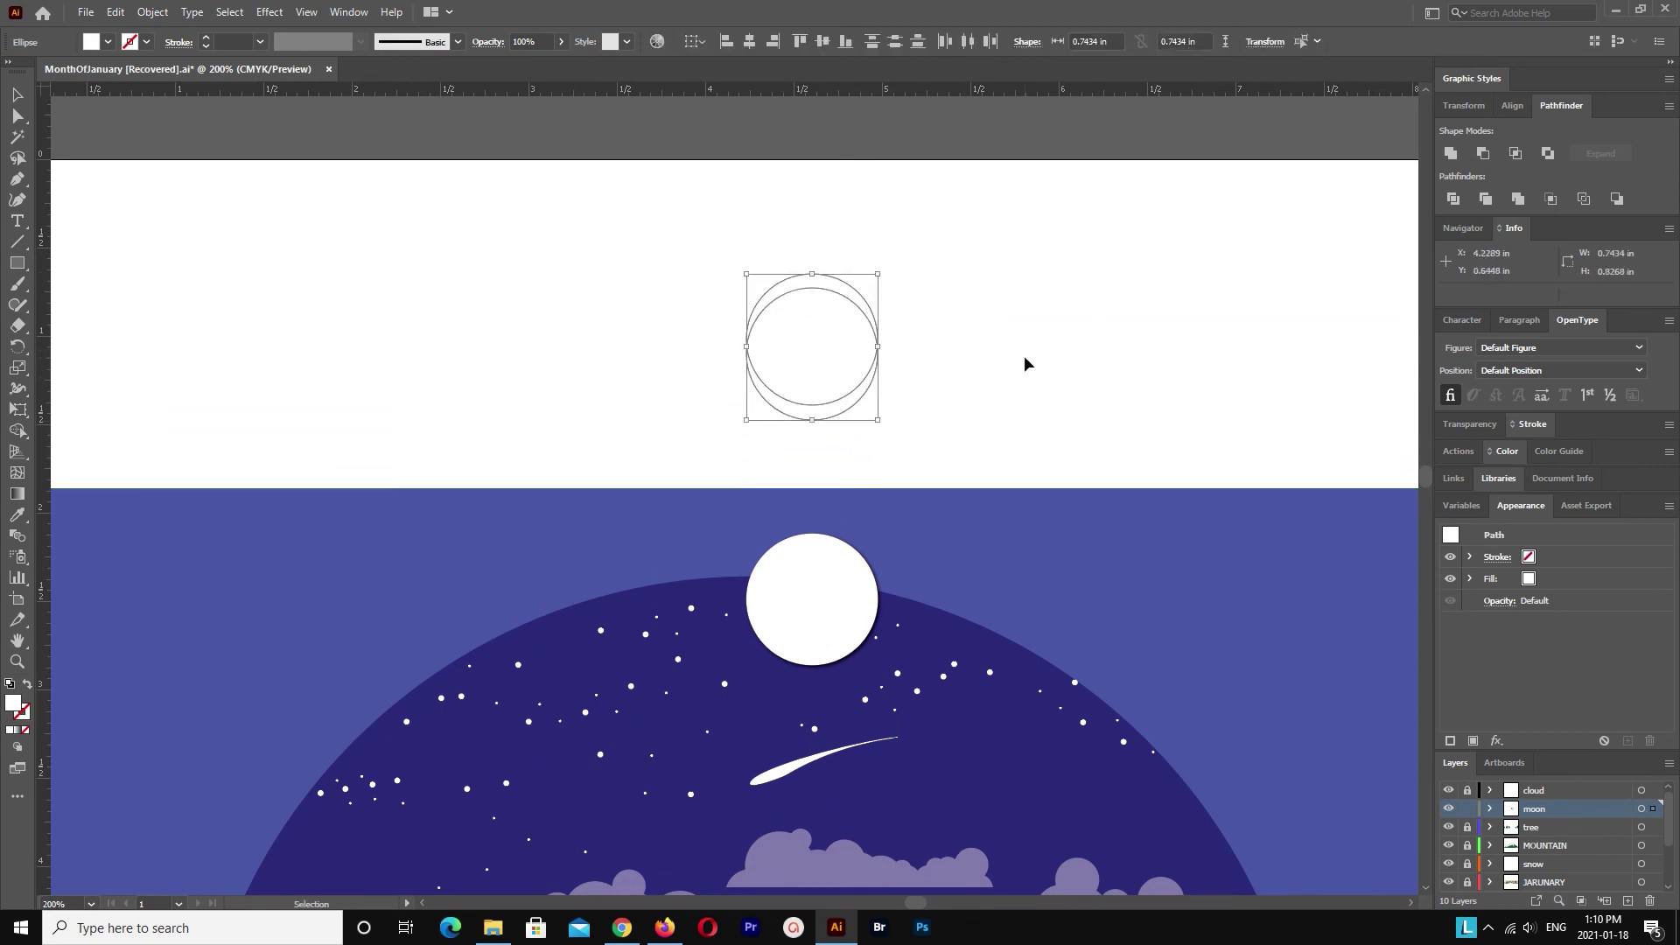
pyautogui.hotkey('ctrl', 'z')
pyautogui.hotkey('ctrl', 'z')
pyautogui.hotkey('ctrl', 'z')
pyautogui.hotkey('ctrl', 'z')
pyautogui.hotkey('ctrl', 'z')
pyautogui.hotkey('ctrl', 'z')
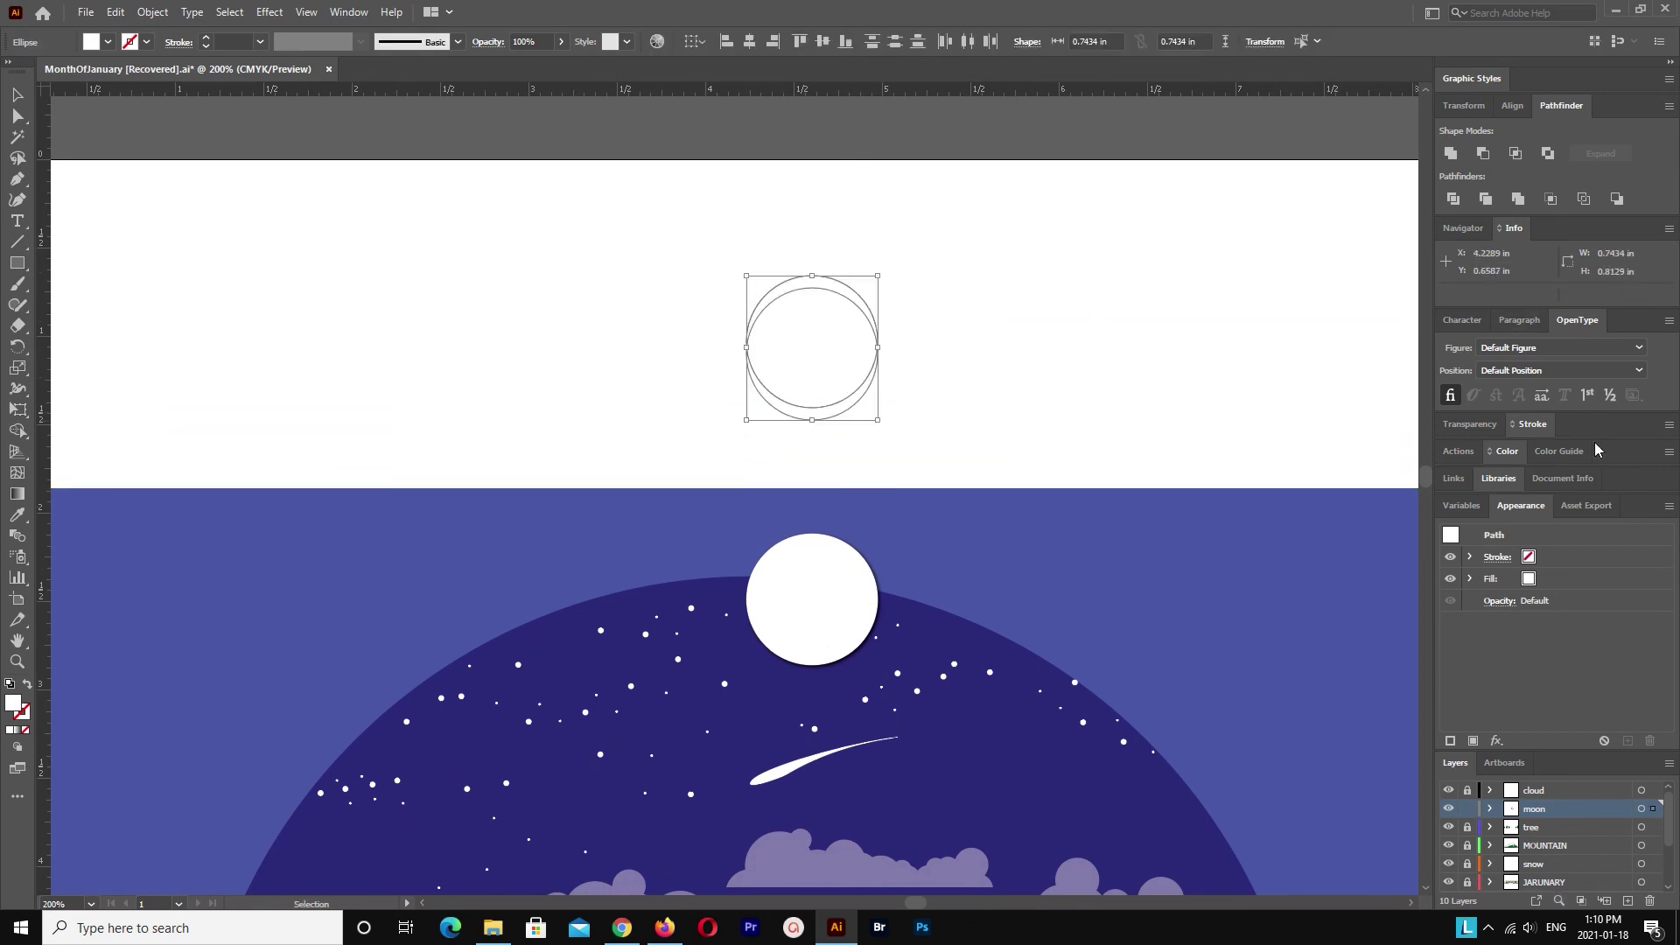
# Step: Cut a thinner crescent with Minus Front, move it onto the moon, fill it light grey
pyautogui.click(1482, 155)
pyautogui.hotkey('shift', 'Down')
pyautogui.hotkey('shift', 'Down')
pyautogui.hotkey('shift', 'Down')
pyautogui.hotkey('shift', 'Down')
pyautogui.hotkey('shift', 'Down')
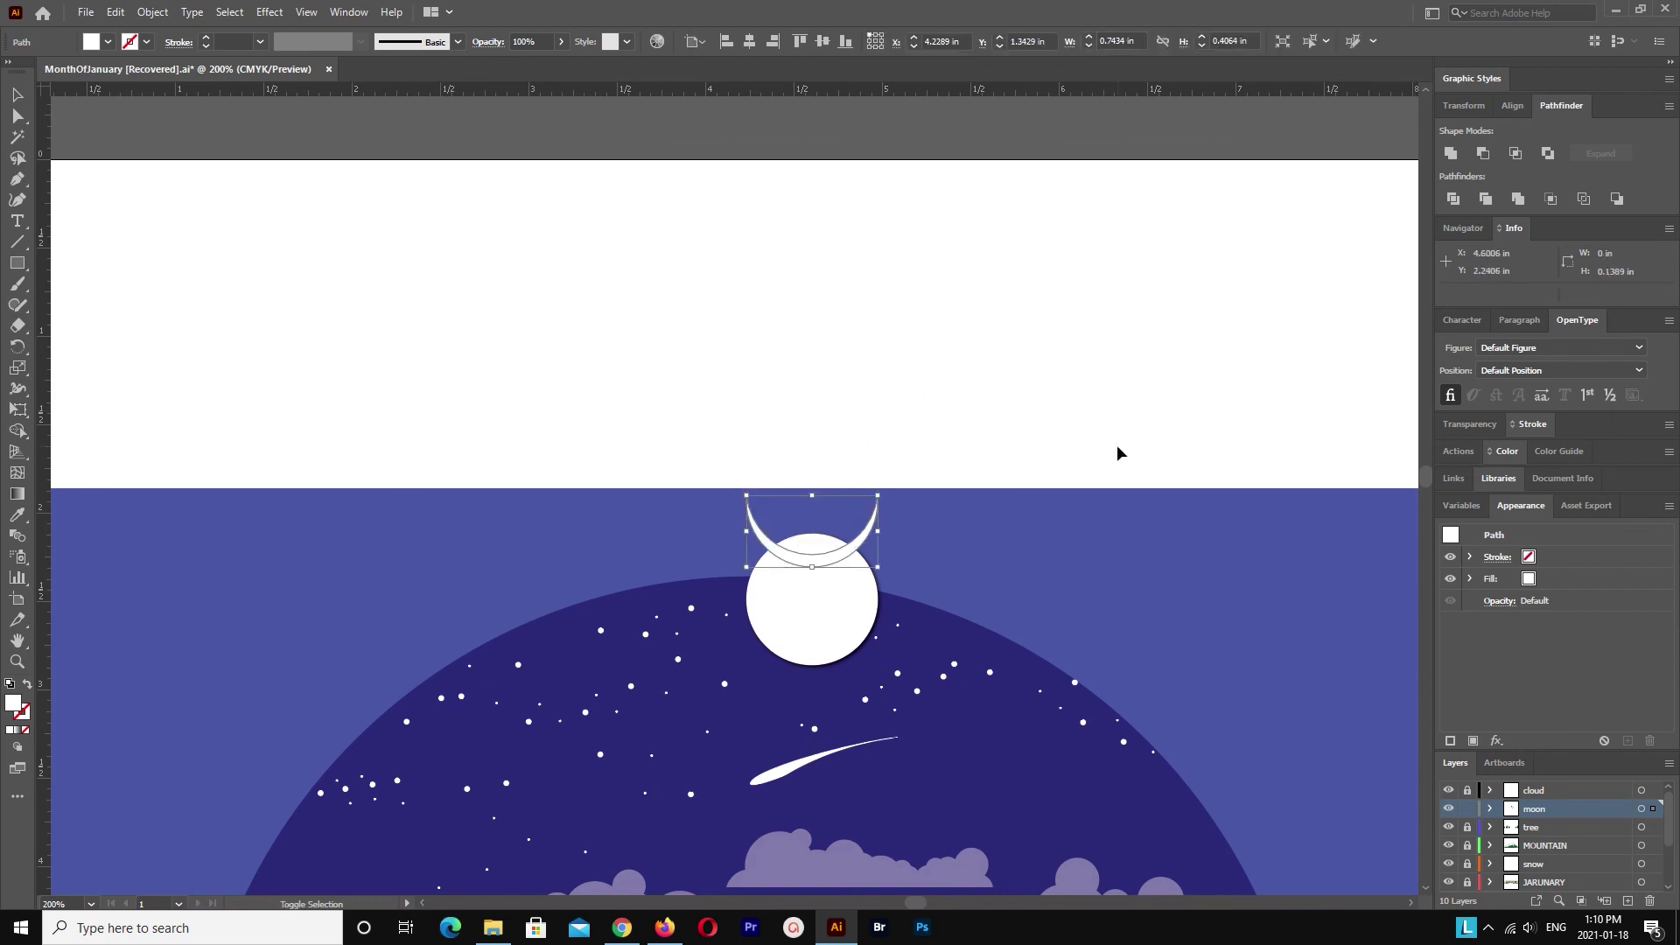
pyautogui.hotkey('shift', 'Down')
pyautogui.hotkey('shift', 'Down')
pyautogui.hotkey('shift', 'Down')
pyautogui.doubleClick(10, 706)
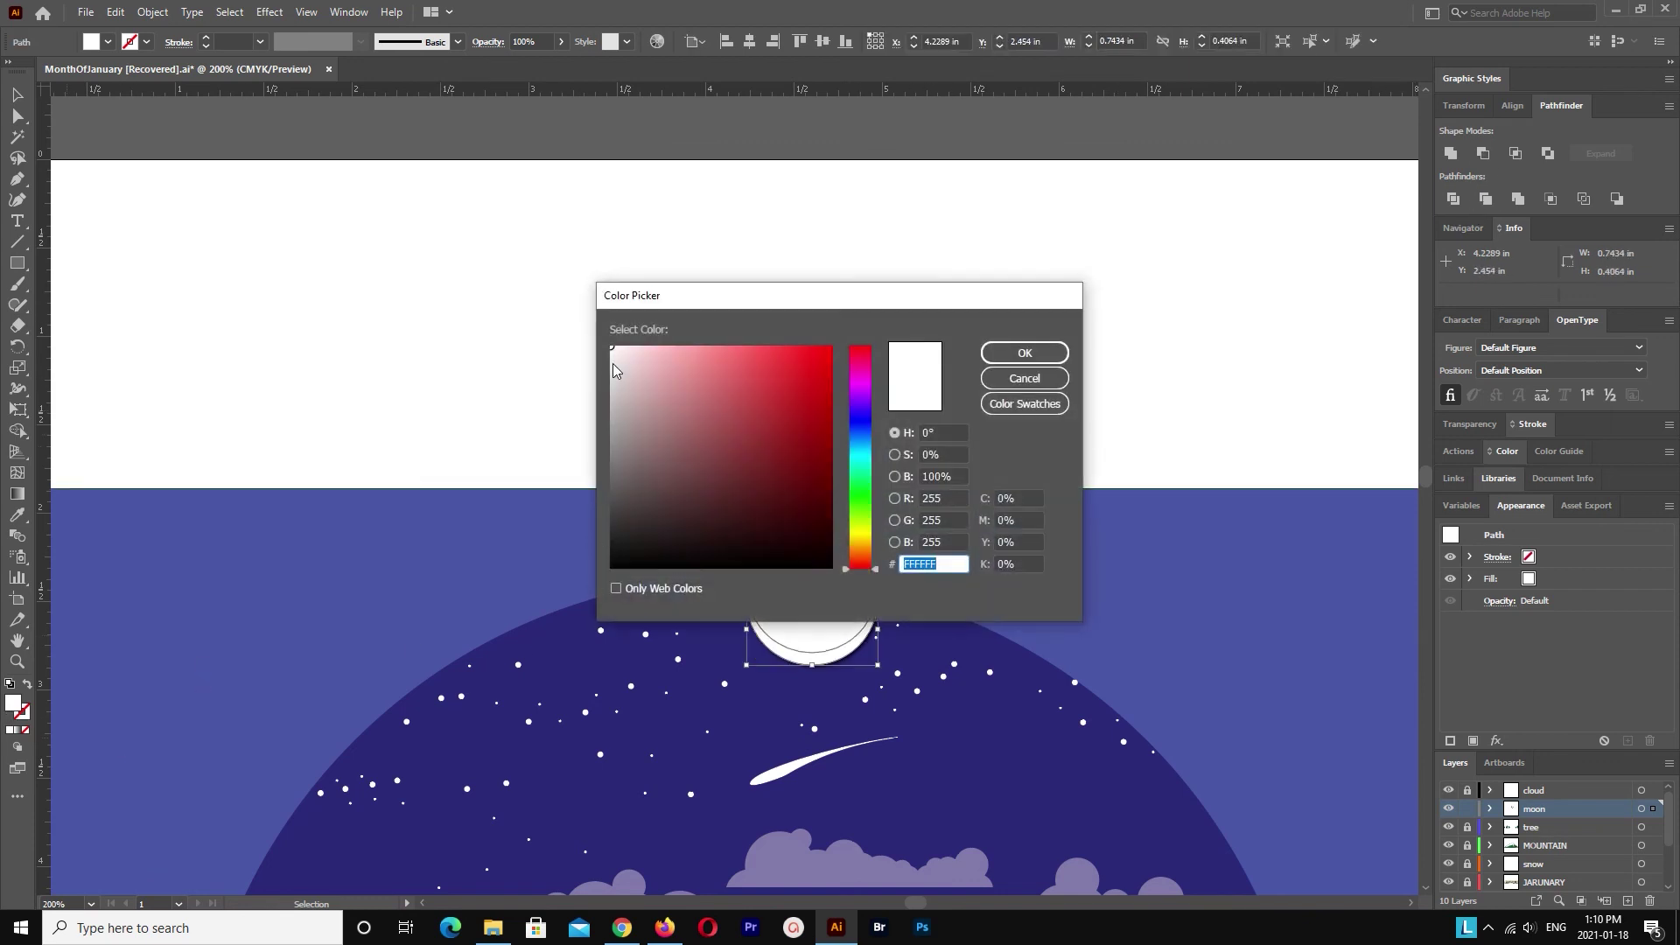
pyautogui.click(1019, 349)
pyautogui.click(1000, 284)
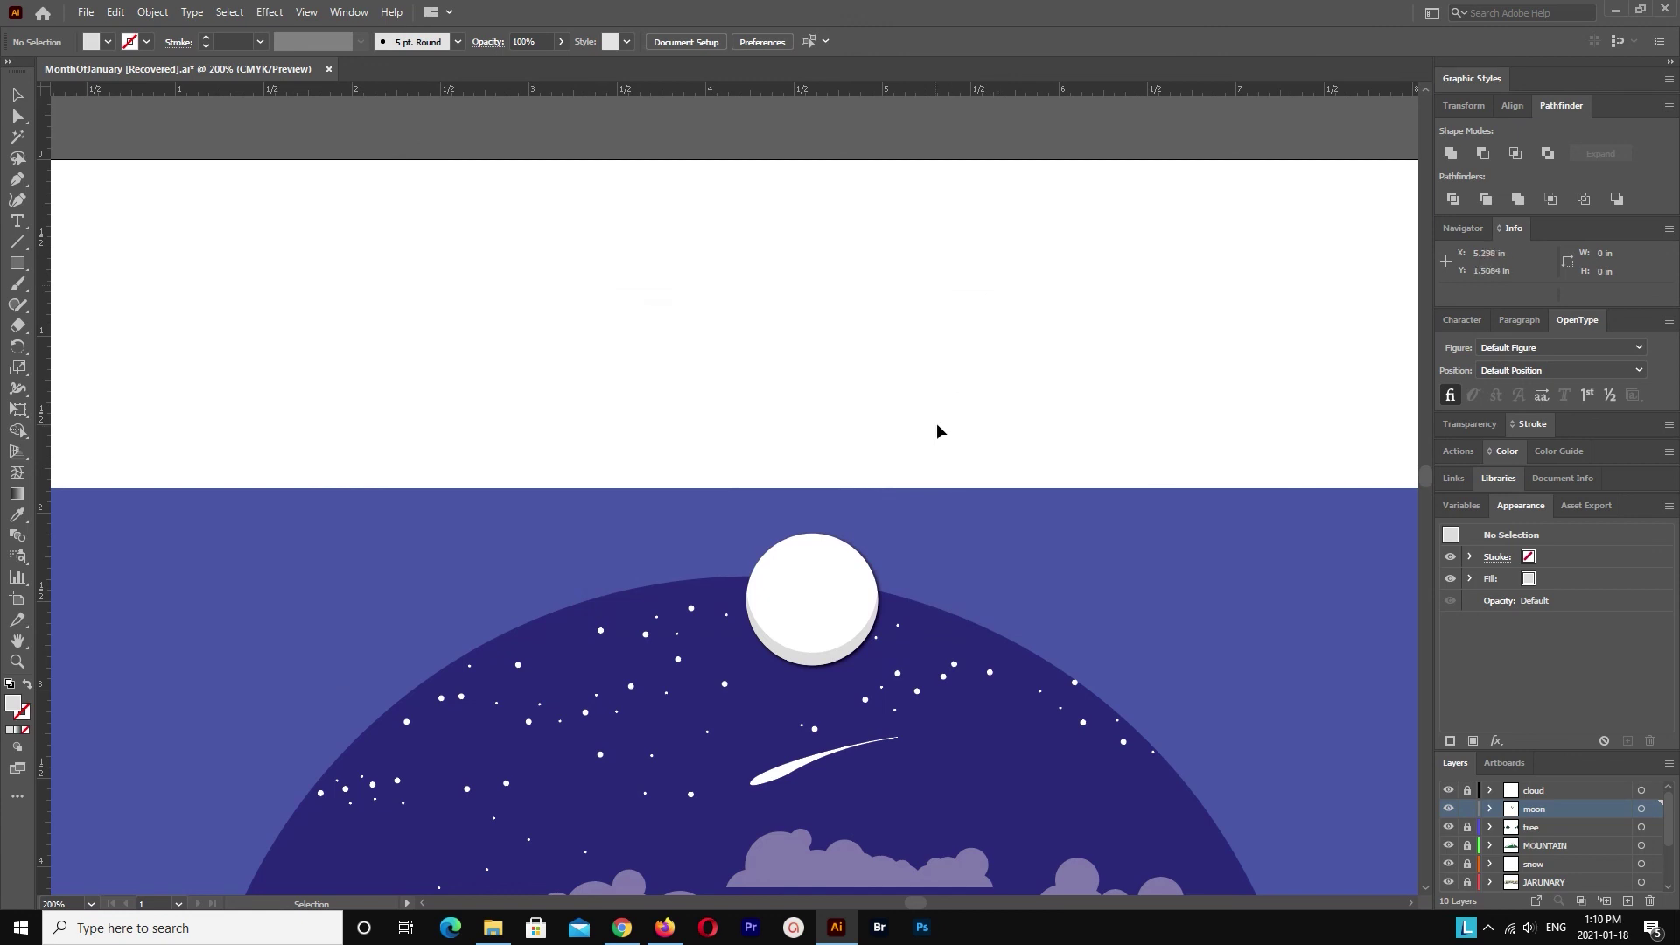
pyautogui.hotkey('ctrl', '=')
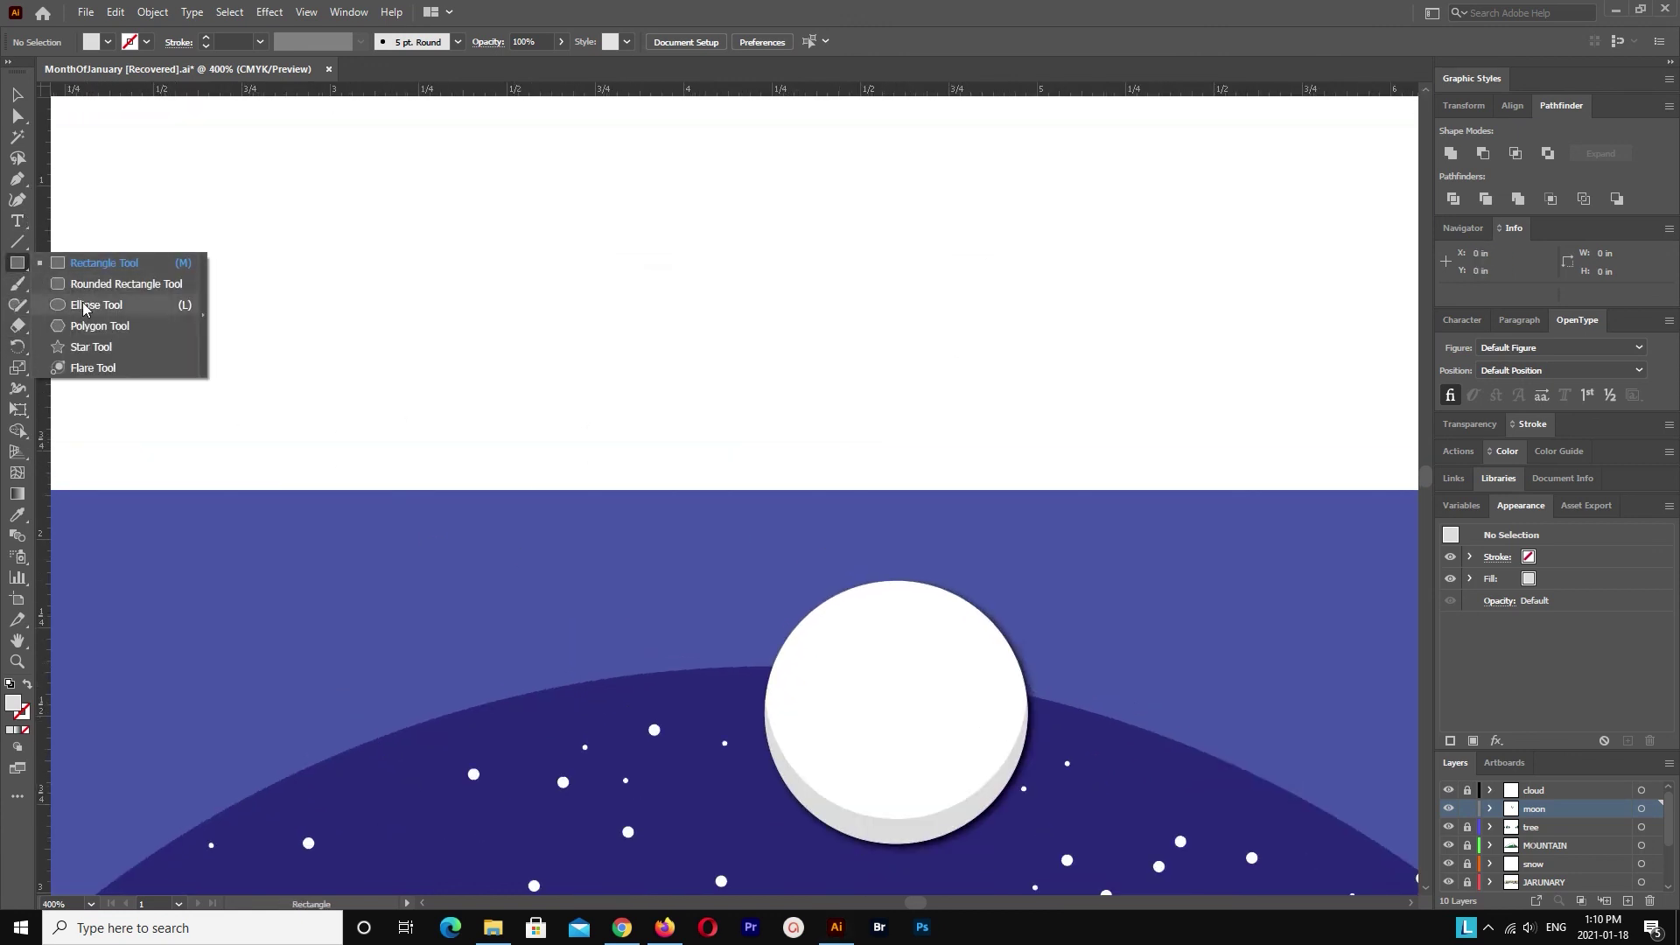
# Step: Draw a tiny 0.099 in circle above the moon and fill it white
pyautogui.moveTo(23, 266); pyautogui.dragTo(114, 305)
pyautogui.moveTo(693, 334); pyautogui.dragTo(730, 370)
pyautogui.click(19, 95)
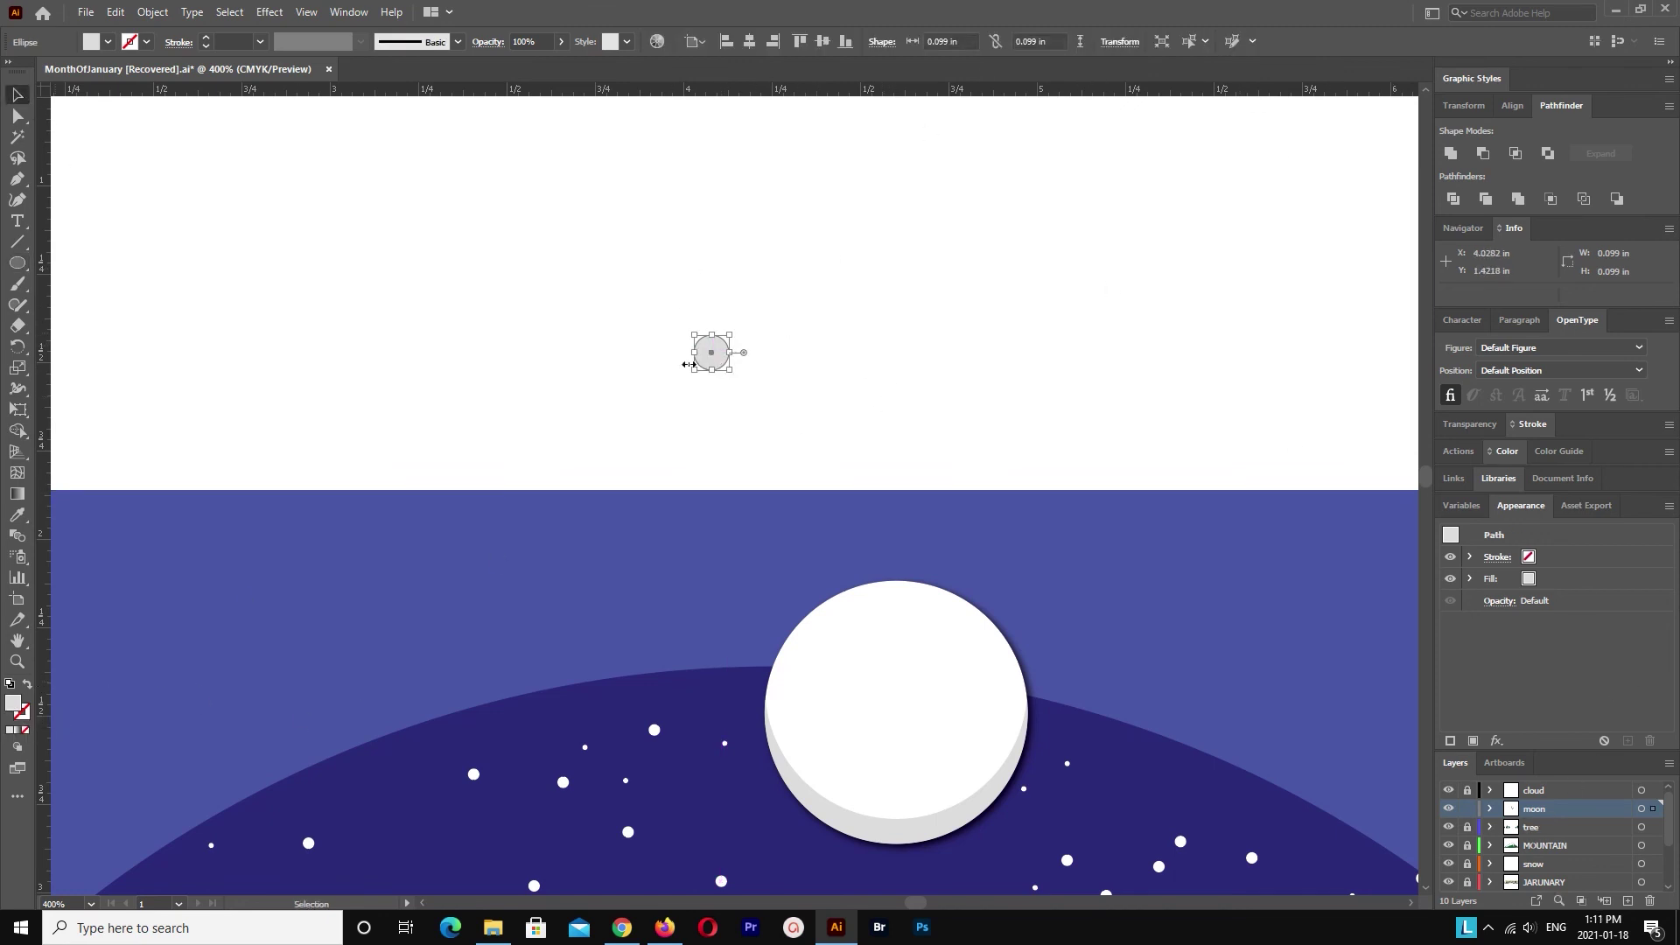
pyautogui.doubleClick(12, 702)
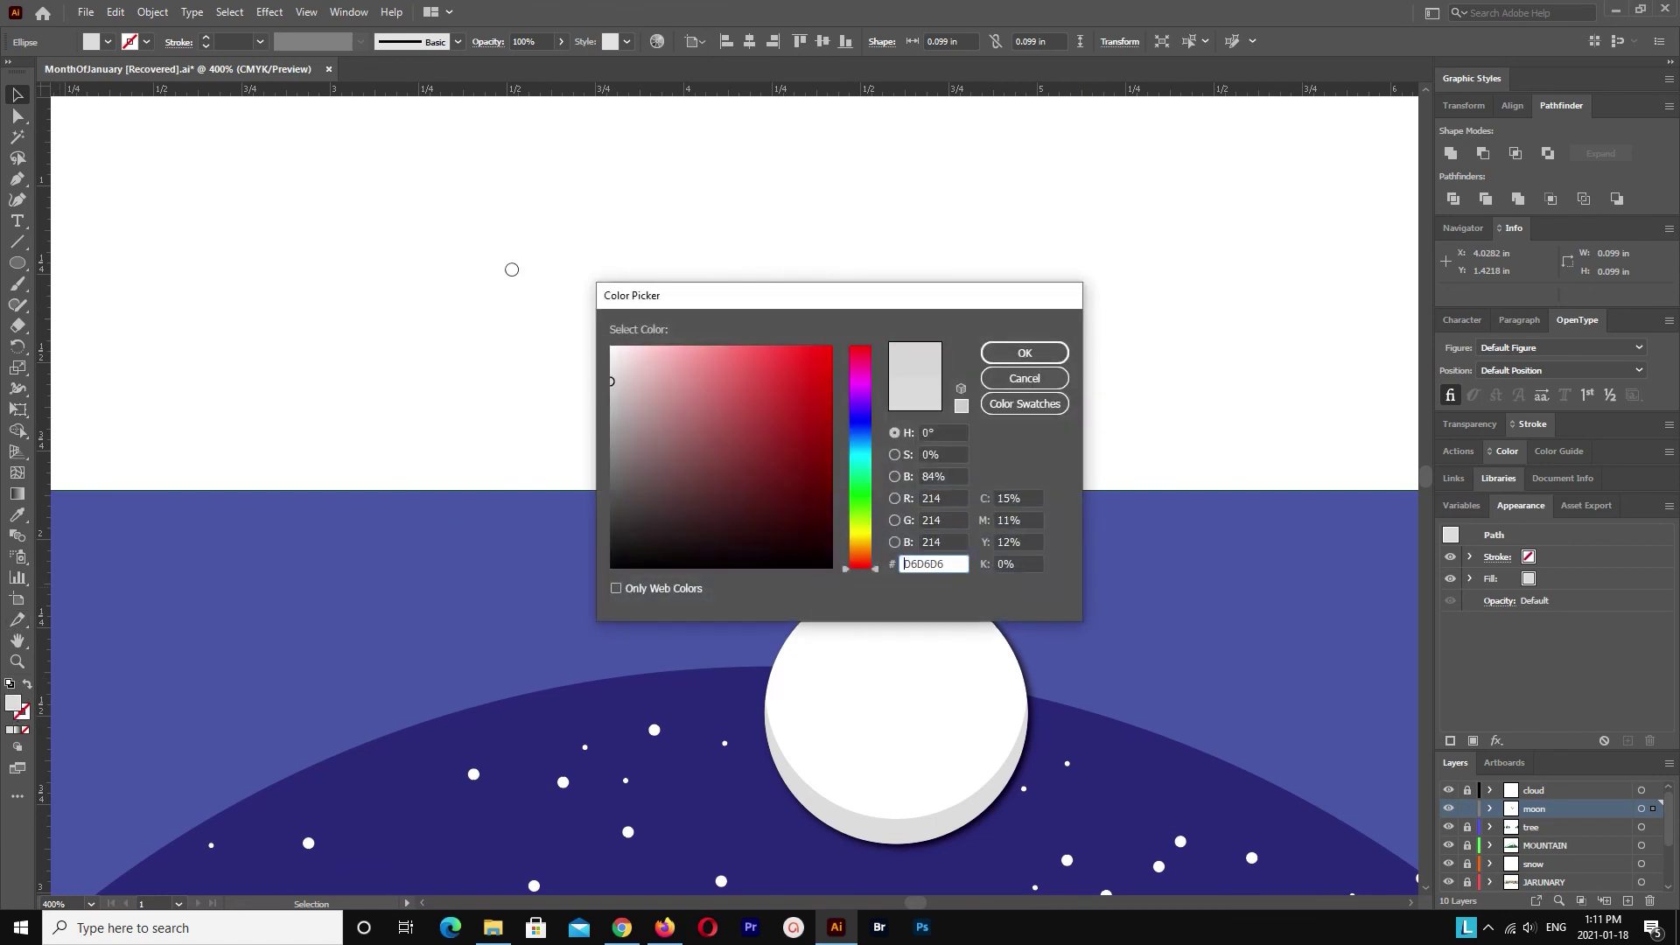
pyautogui.moveTo(566, 307); pyautogui.dragTo(582, 323)
pyautogui.click(1025, 353)
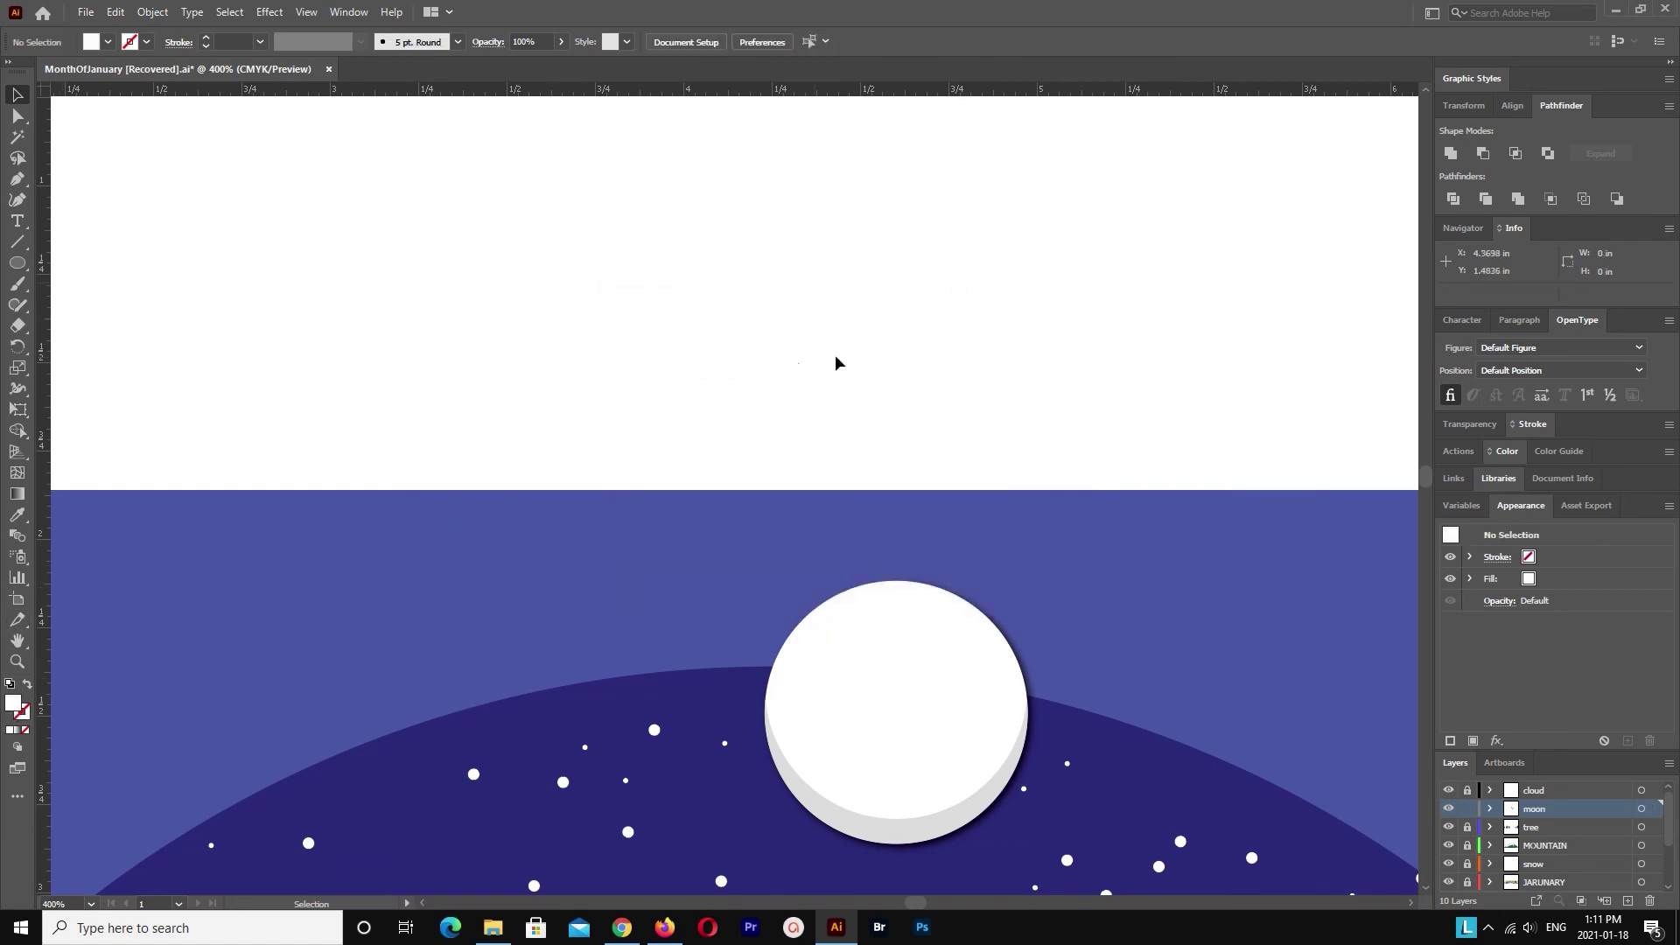
# Step: Apply a grey Inner Glow to the small circle, trying Normal then Screen mode
pyautogui.click(348, 13)
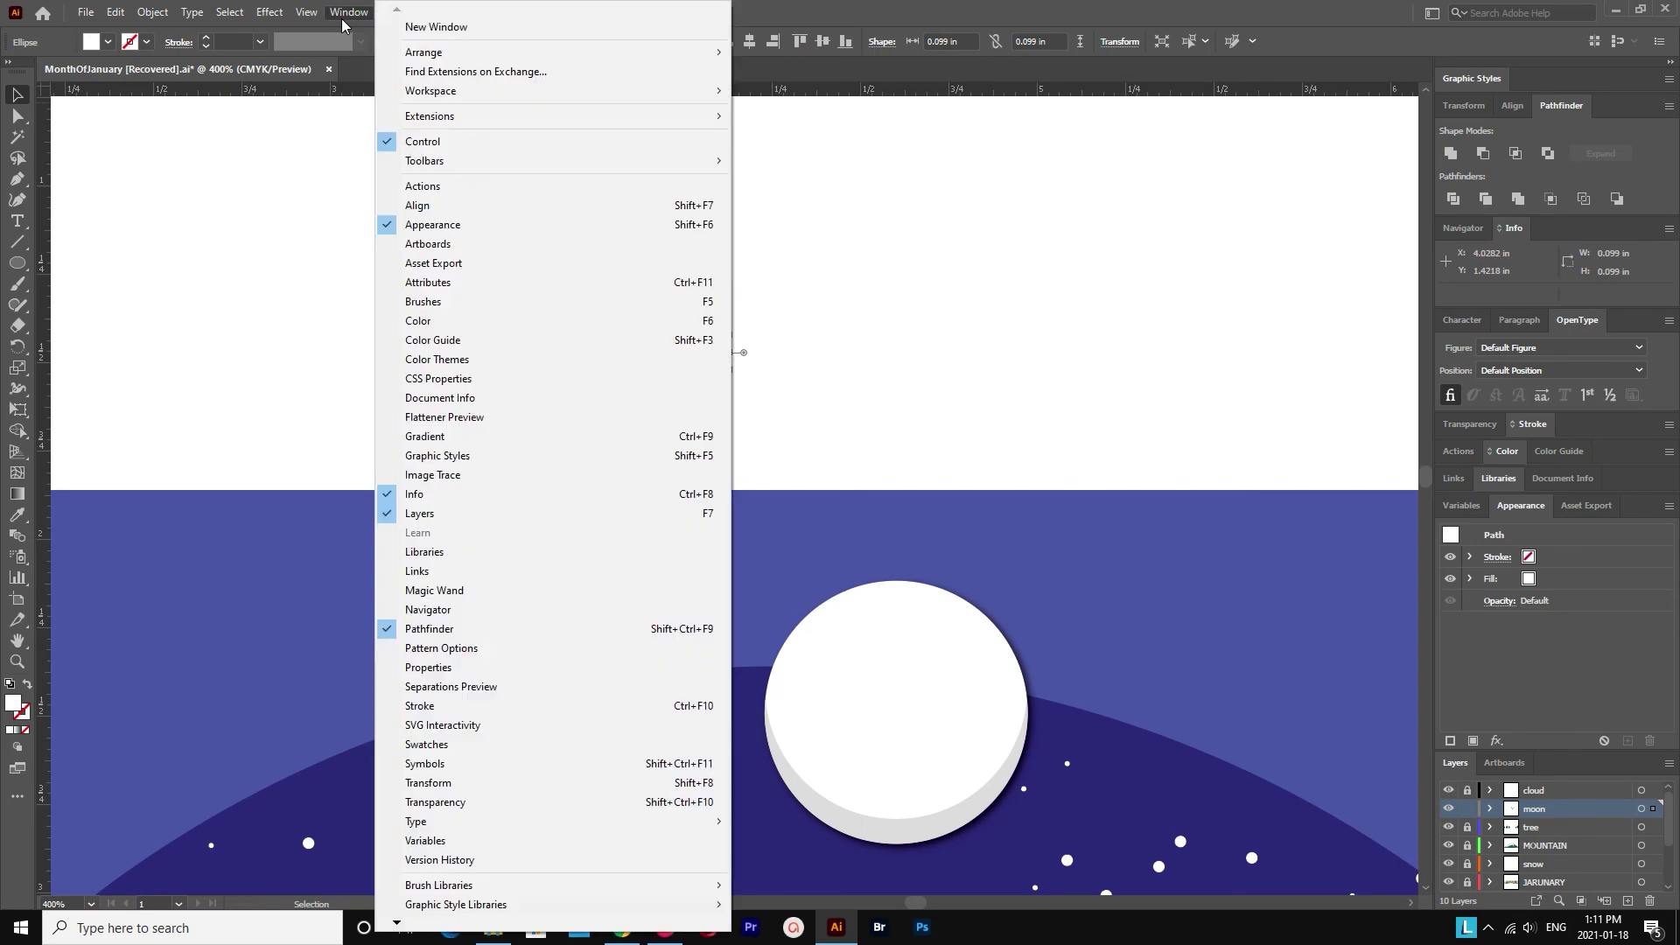
pyautogui.click(343, 13)
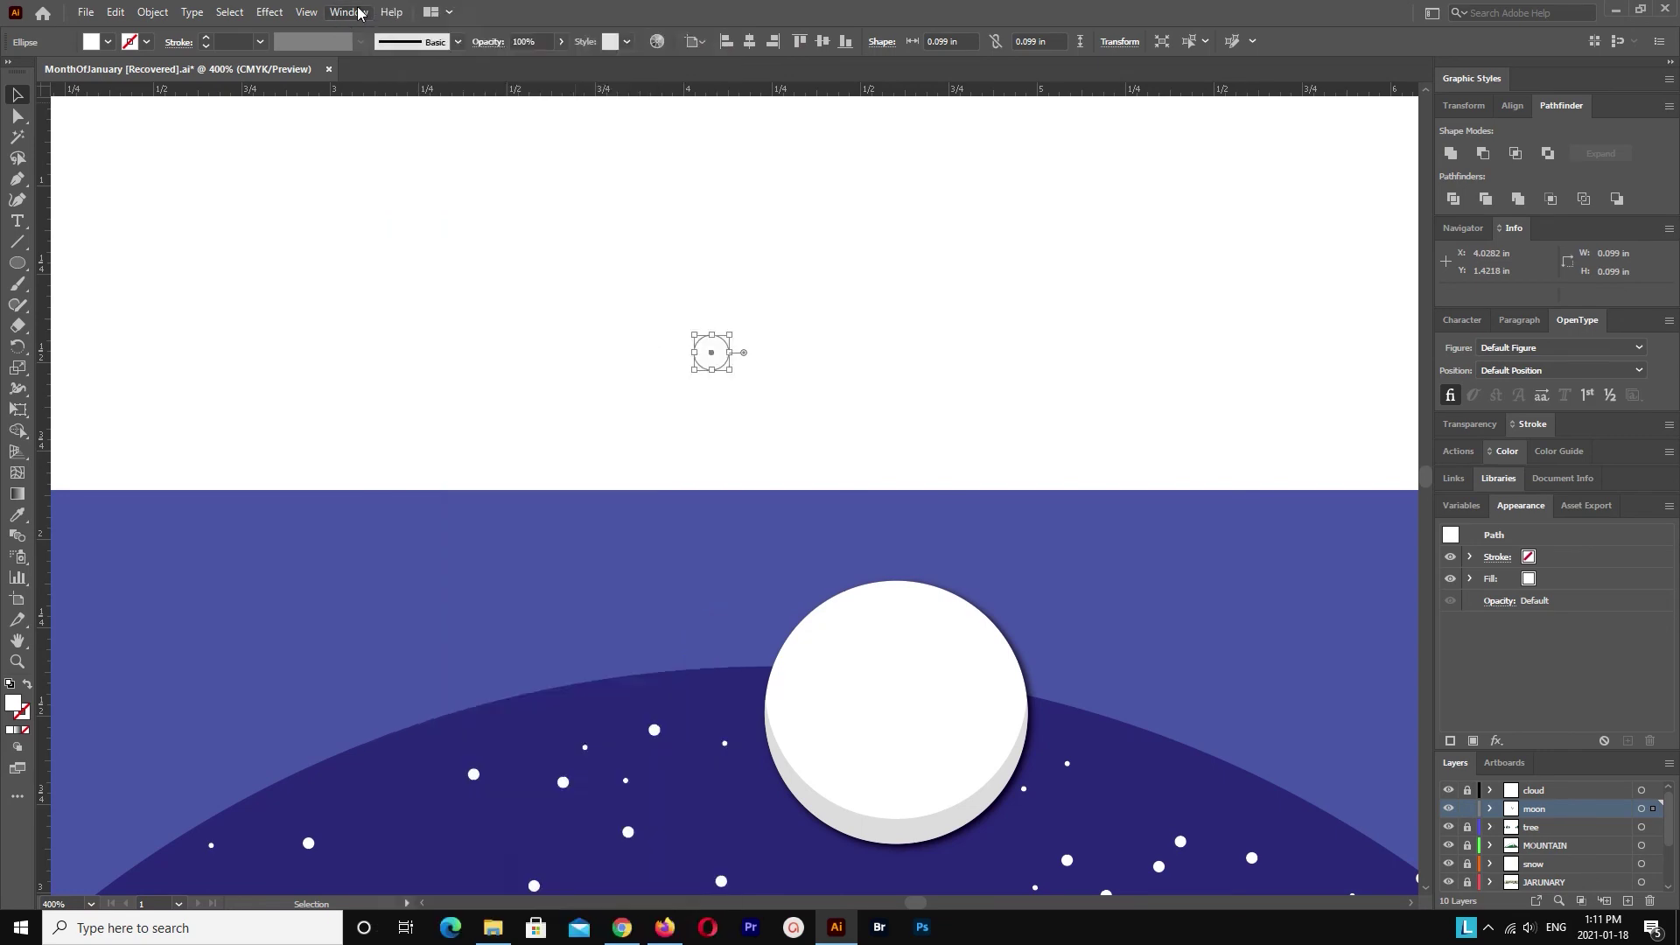
pyautogui.moveTo(293, 210)
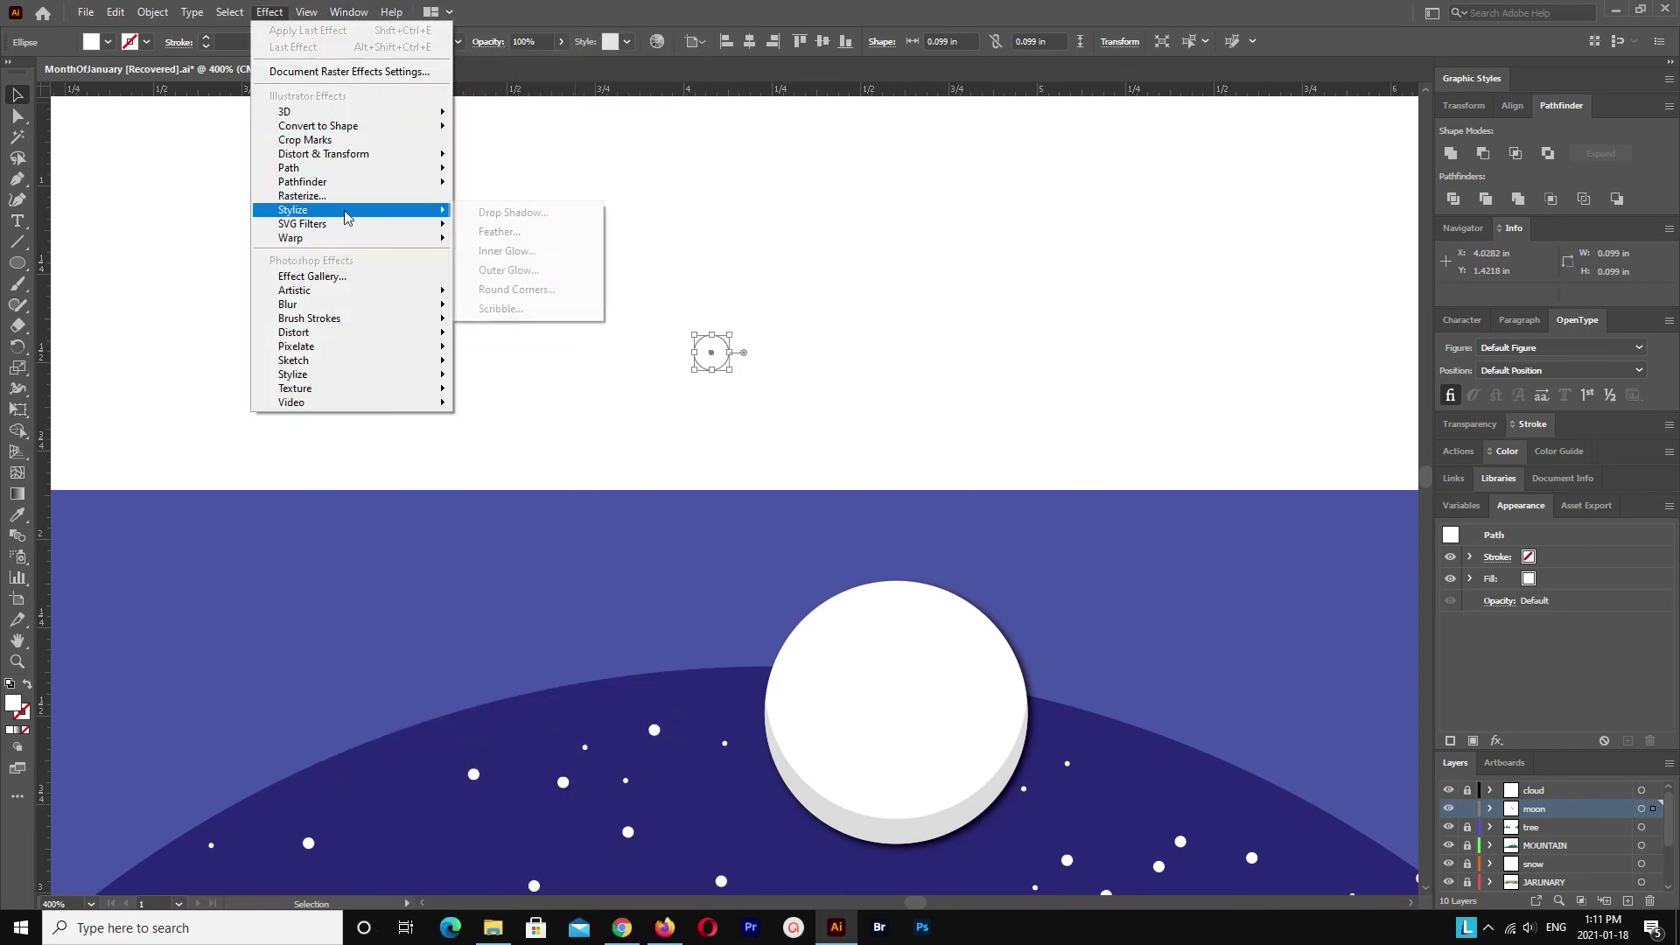
pyautogui.click(517, 251)
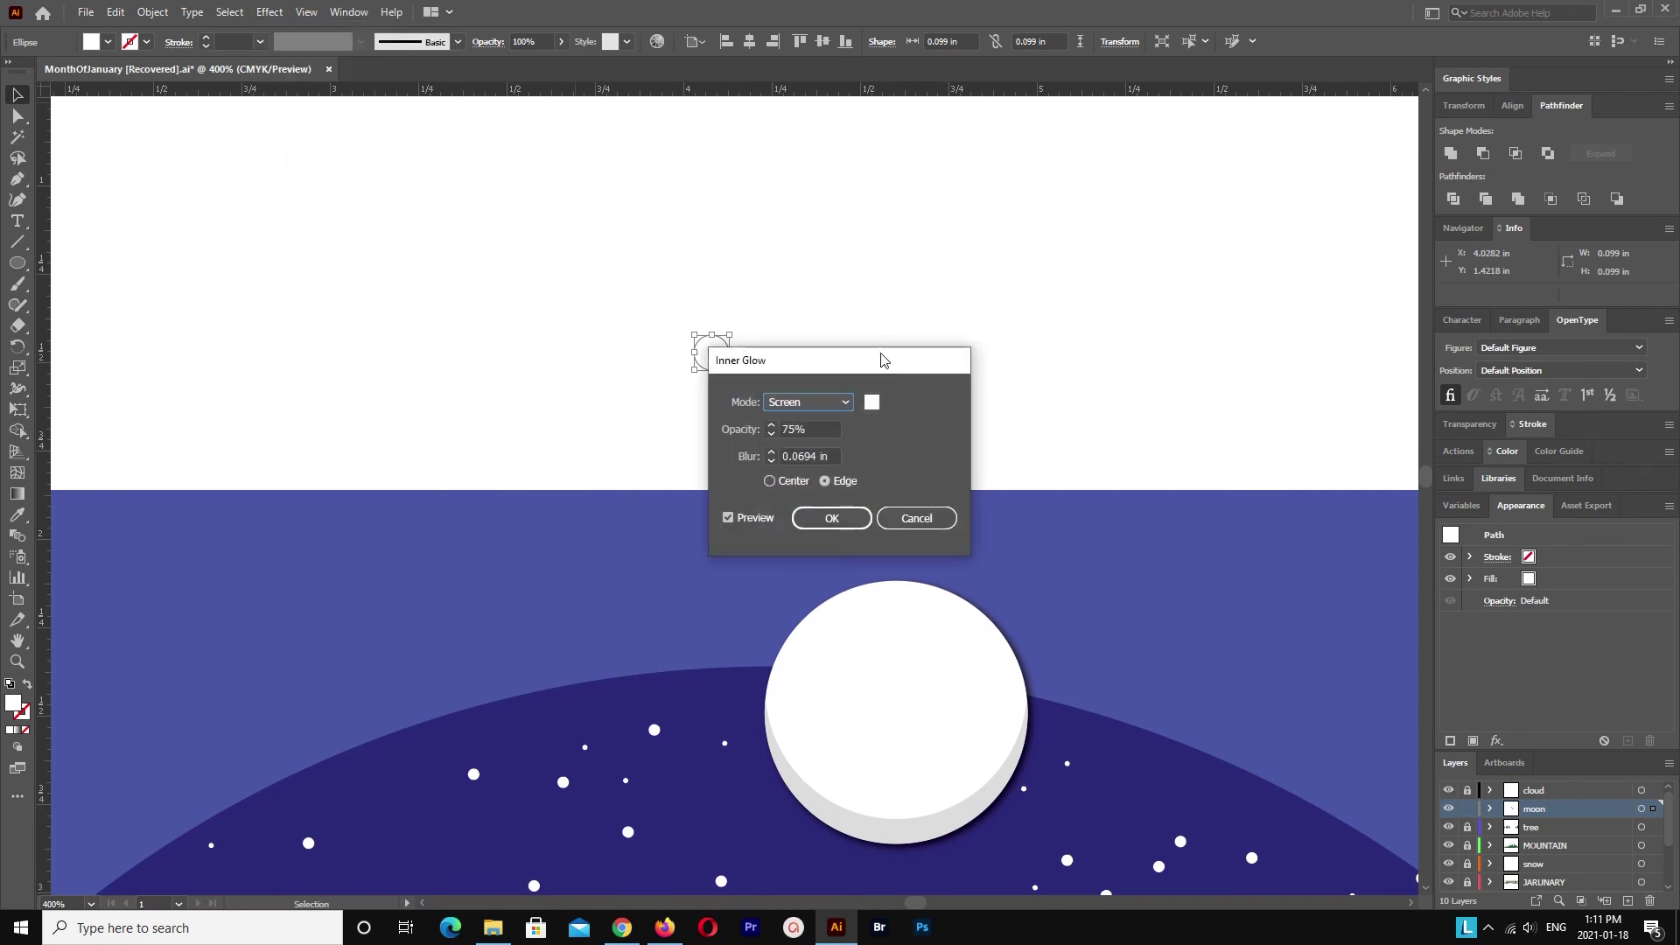
pyautogui.moveTo(881, 360); pyautogui.dragTo(1270, 285)
pyautogui.click(1260, 328)
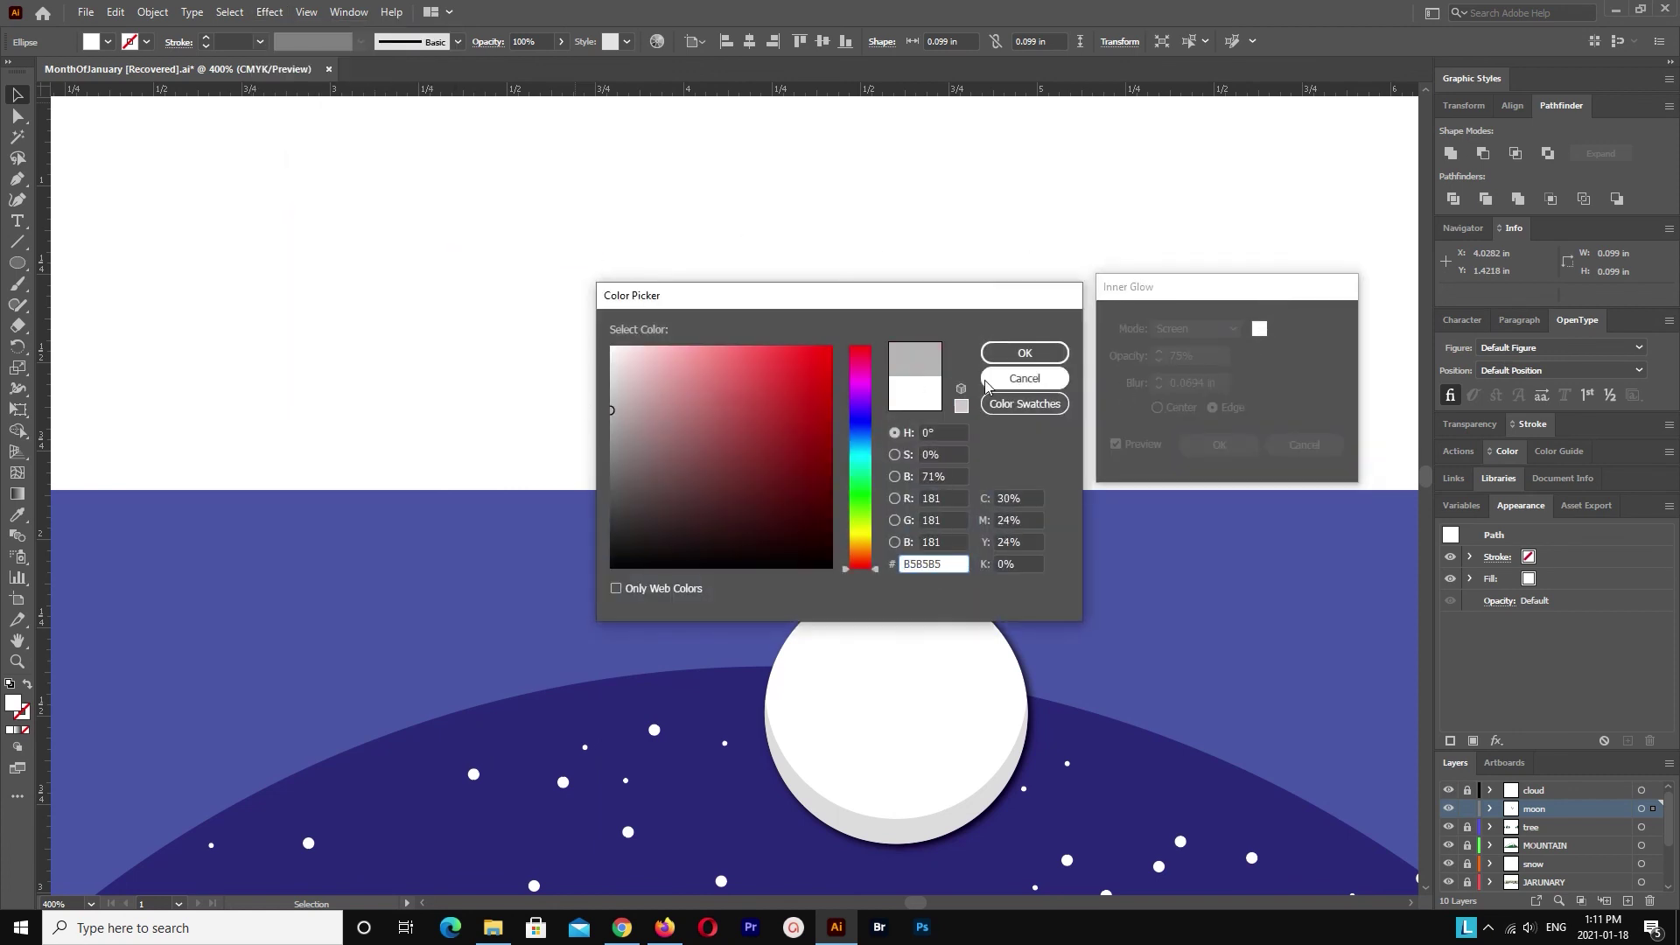
pyautogui.click(1025, 353)
pyautogui.click(1195, 328)
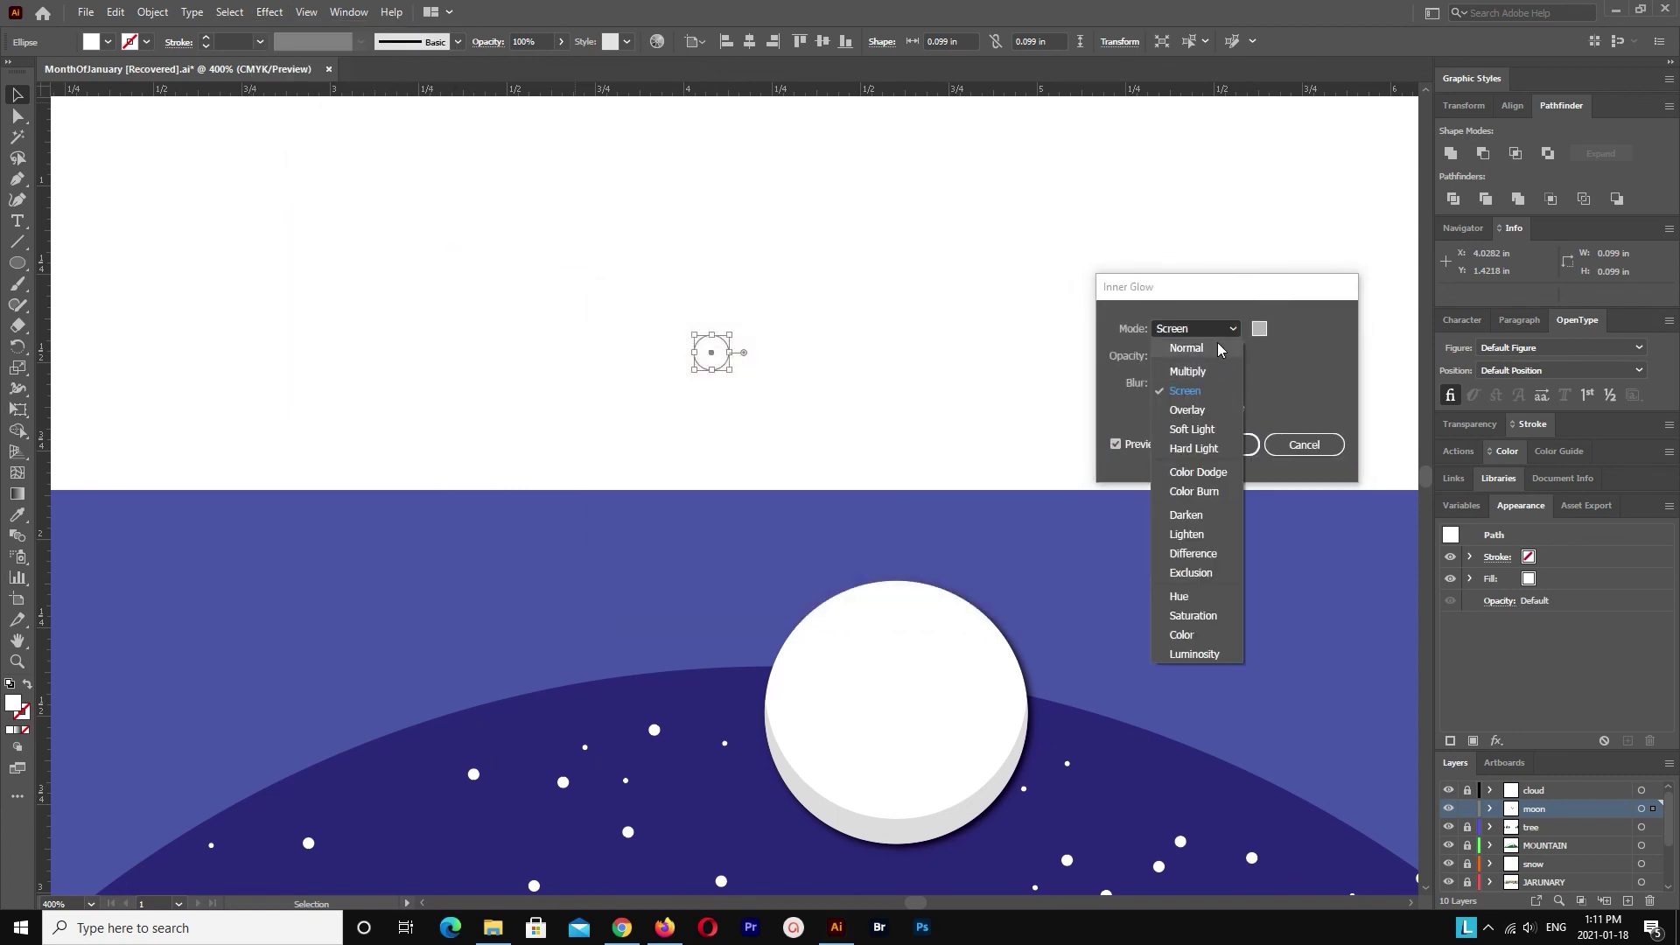
pyautogui.click(1190, 348)
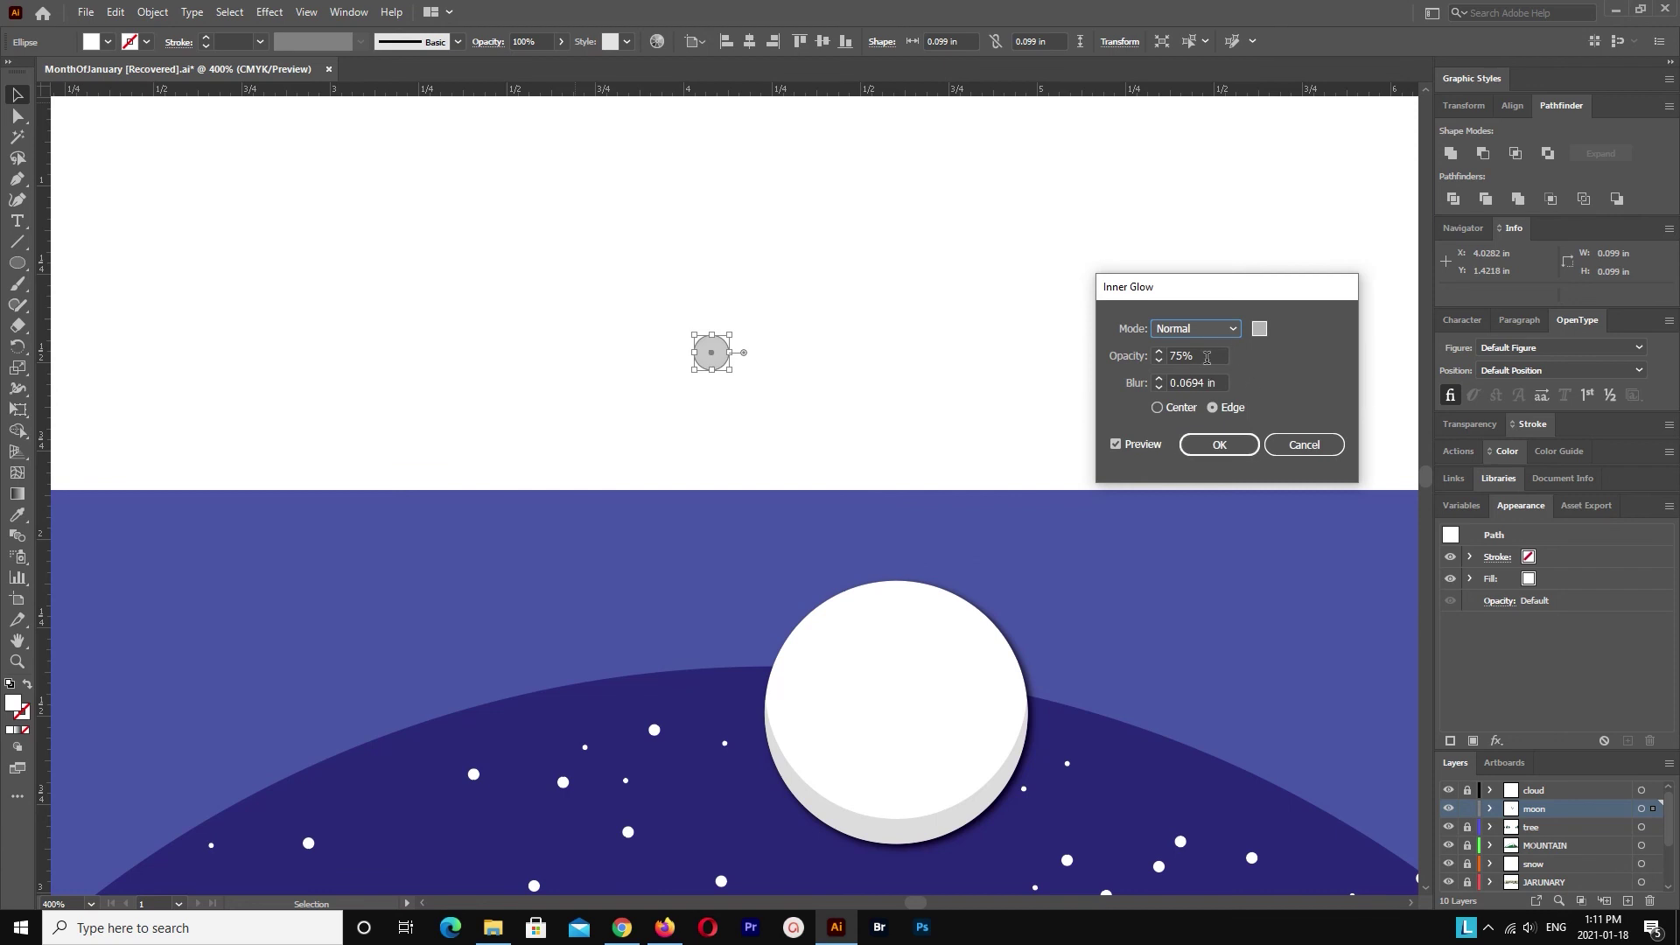
pyautogui.click(1144, 445)
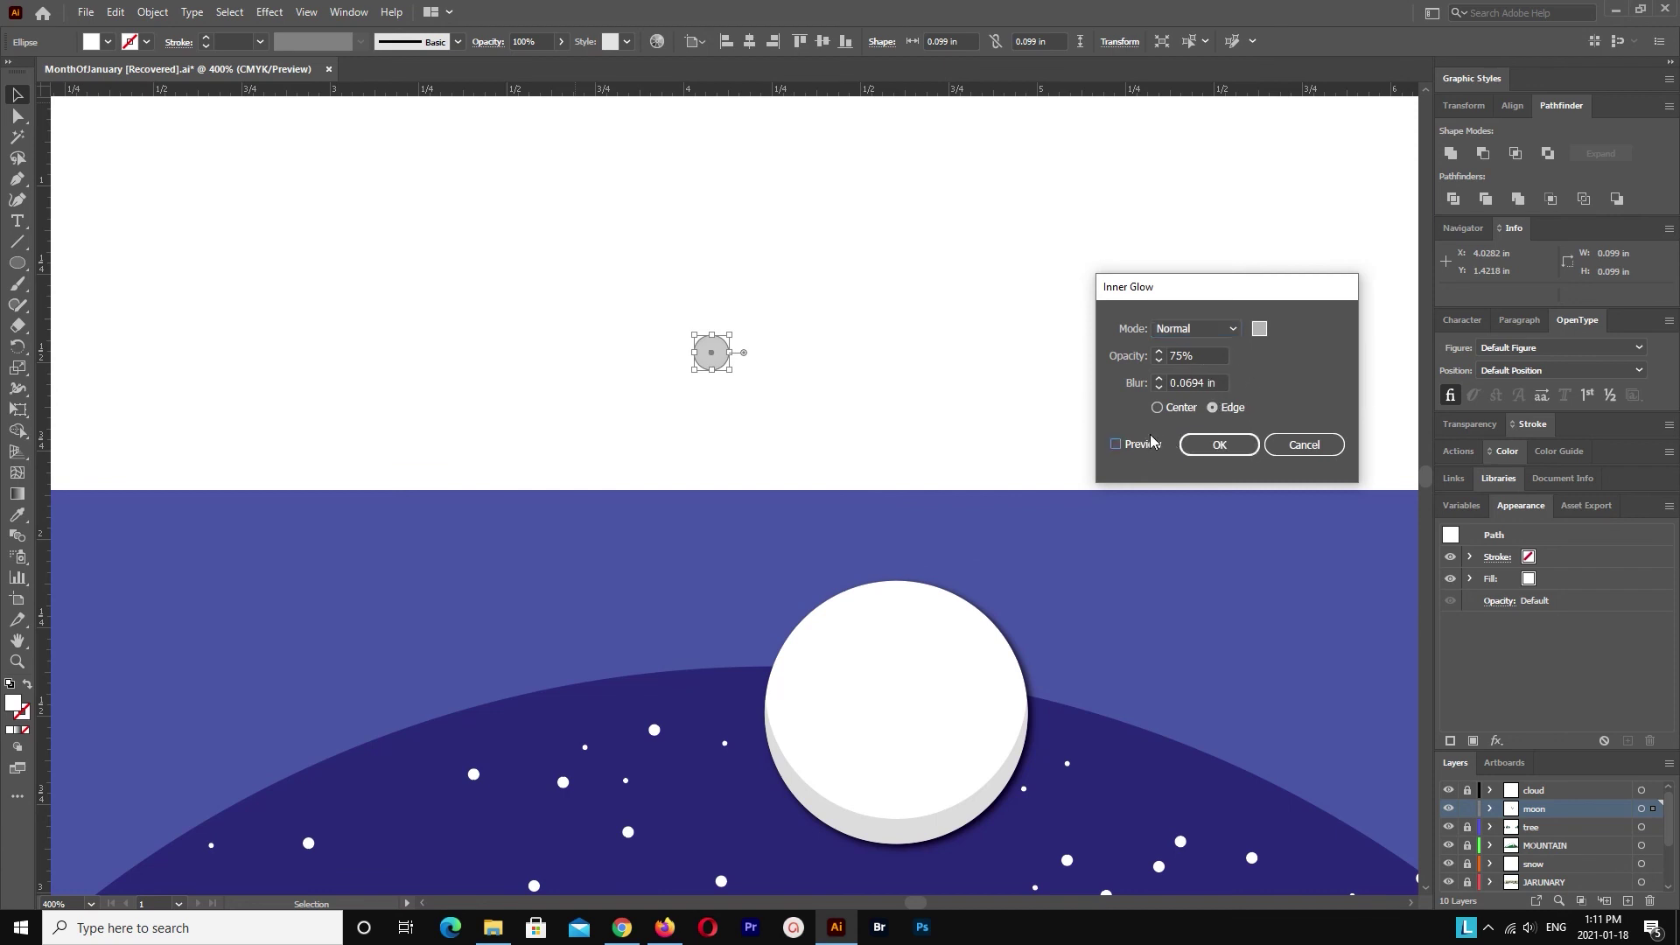
pyautogui.click(1196, 328)
pyautogui.click(1196, 405)
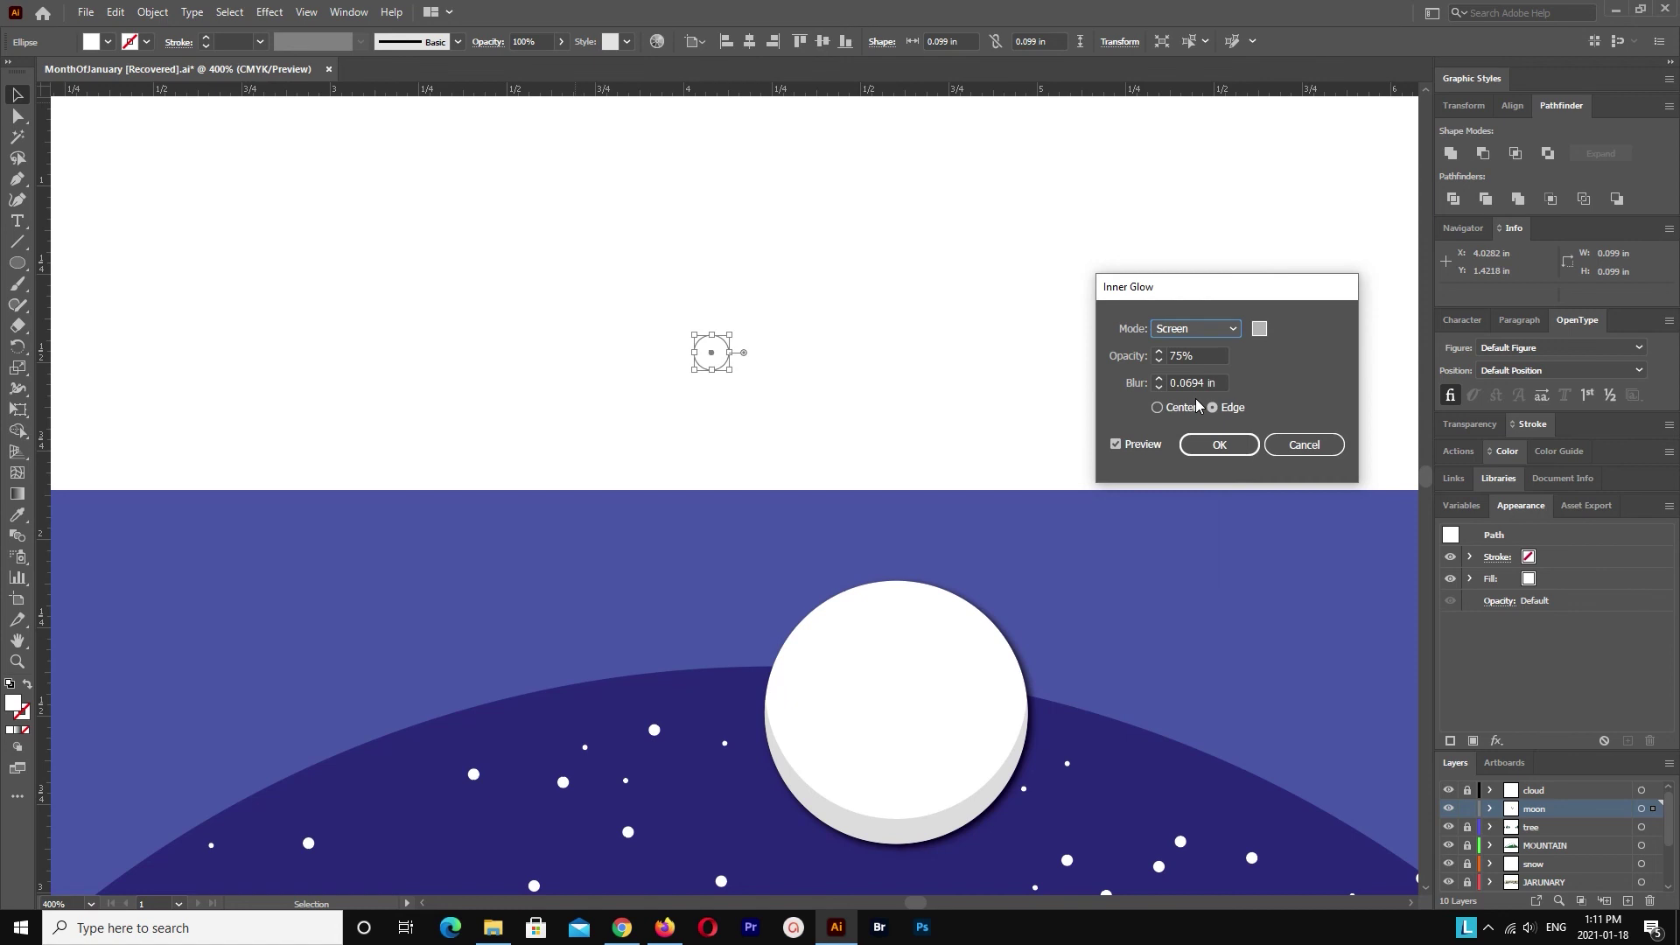
pyautogui.click(1219, 445)
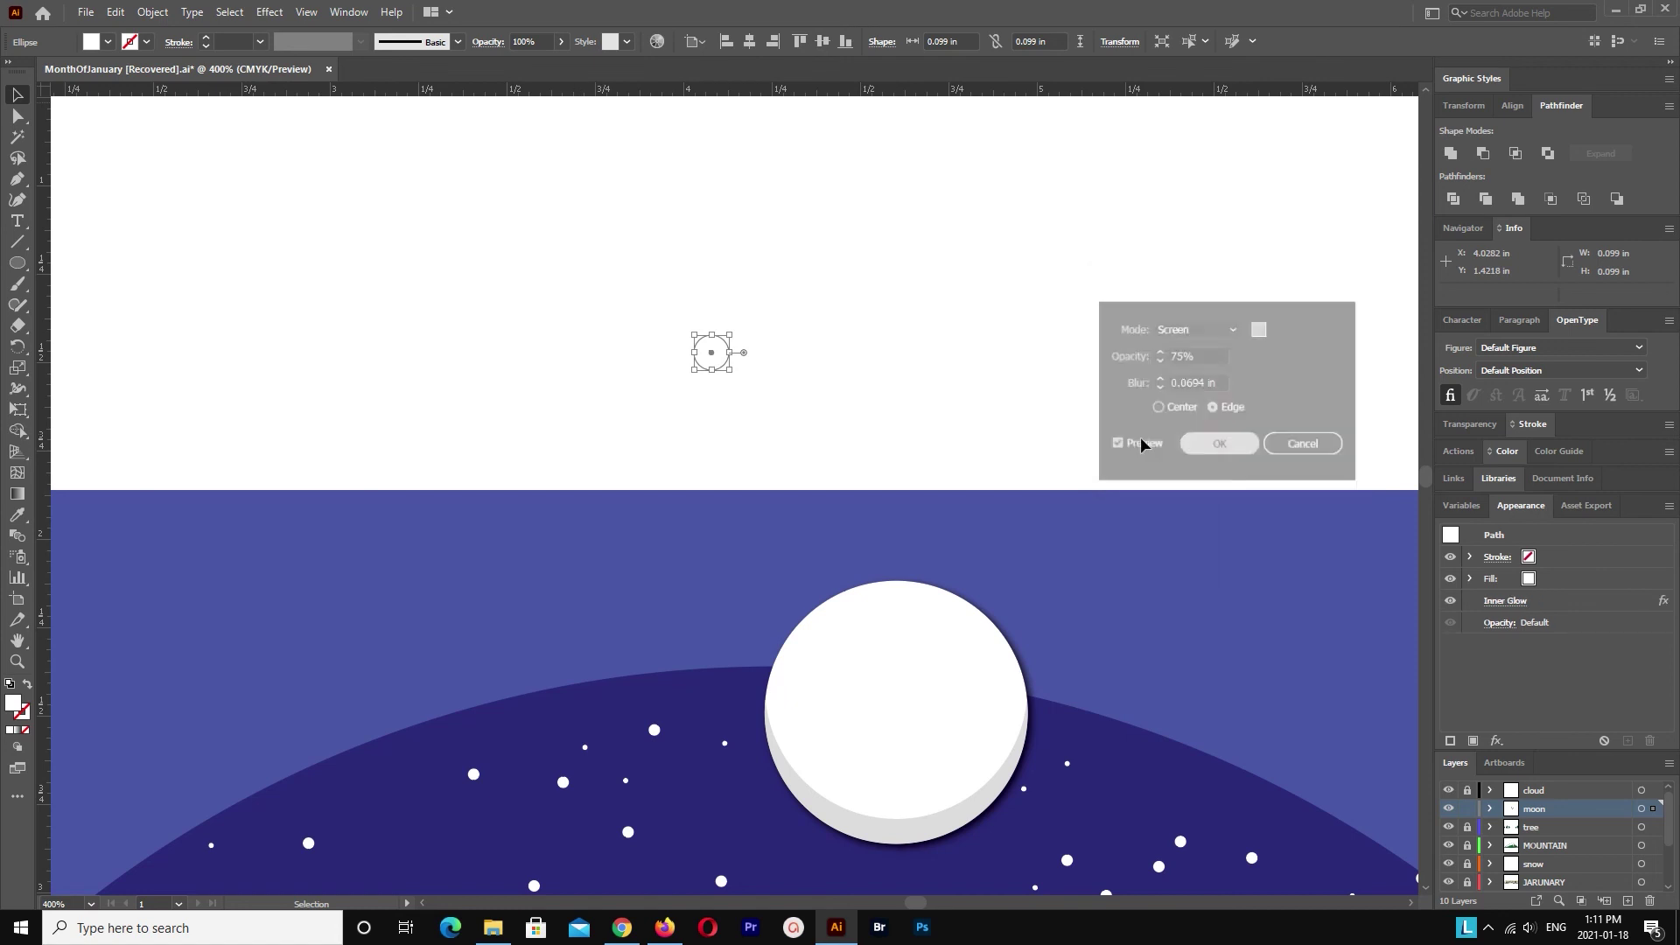
# Step: Revise the Inner Glow to Overlay mode, keeping the grey colour, and apply it
pyautogui.moveTo(733, 308)
pyautogui.mouseDown()
pyautogui.moveTo(744, 342)
pyautogui.moveTo(711, 352)
pyautogui.mouseUp()
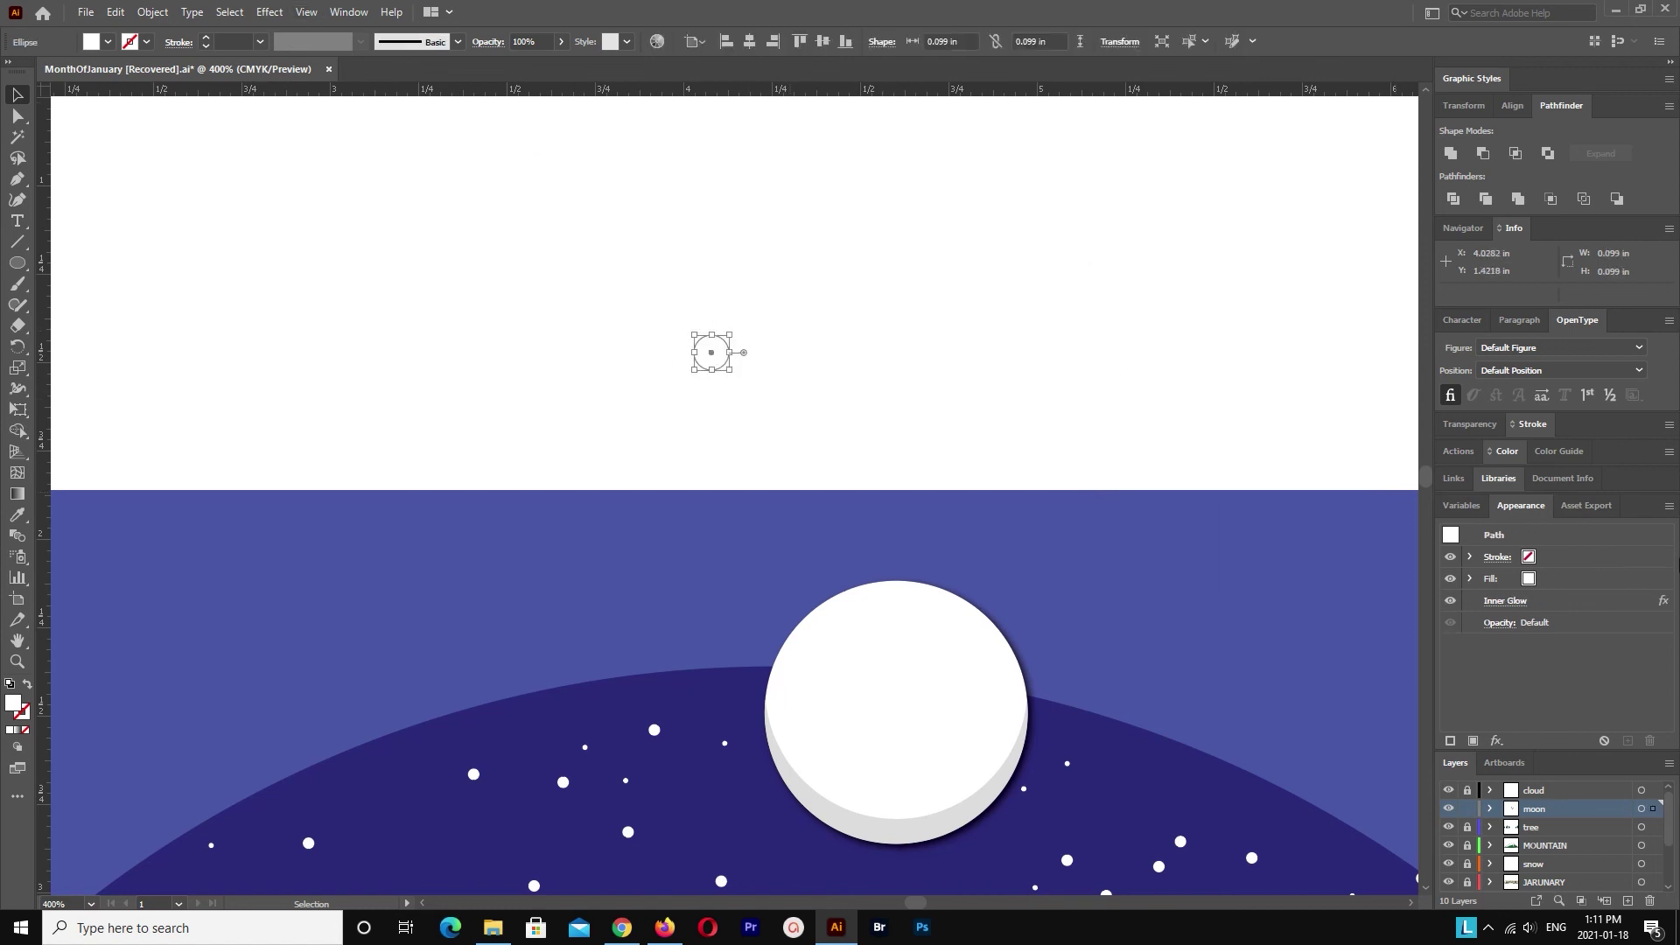
pyautogui.click(1493, 600)
pyautogui.click(1195, 328)
pyautogui.click(1195, 494)
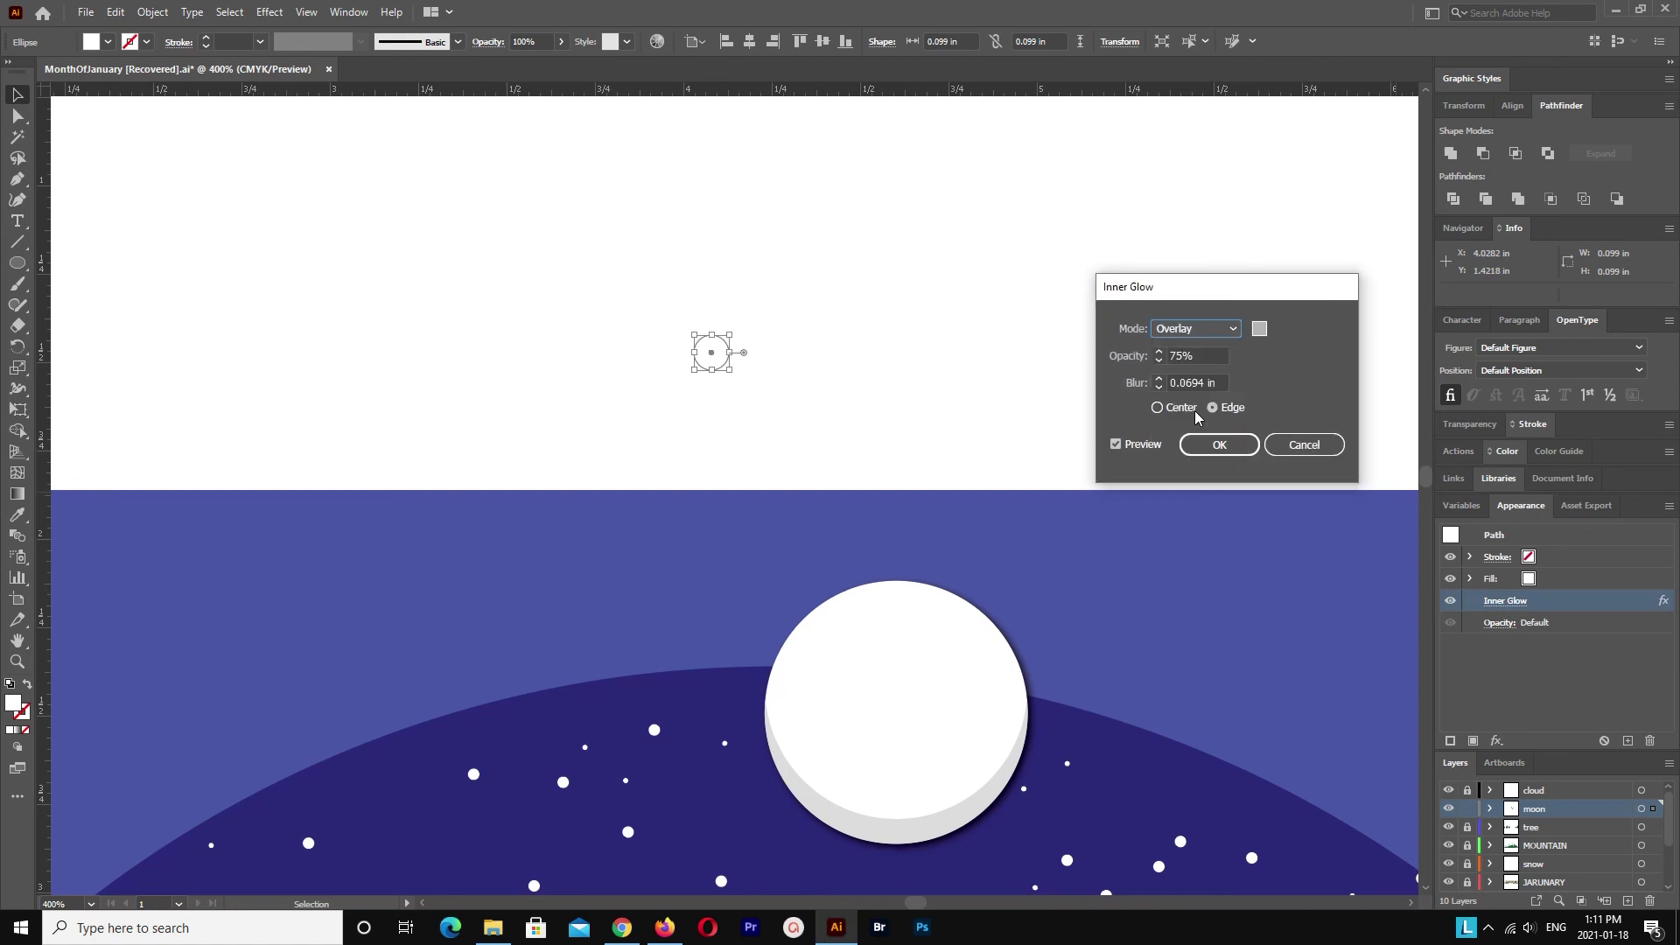
pyautogui.click(1258, 329)
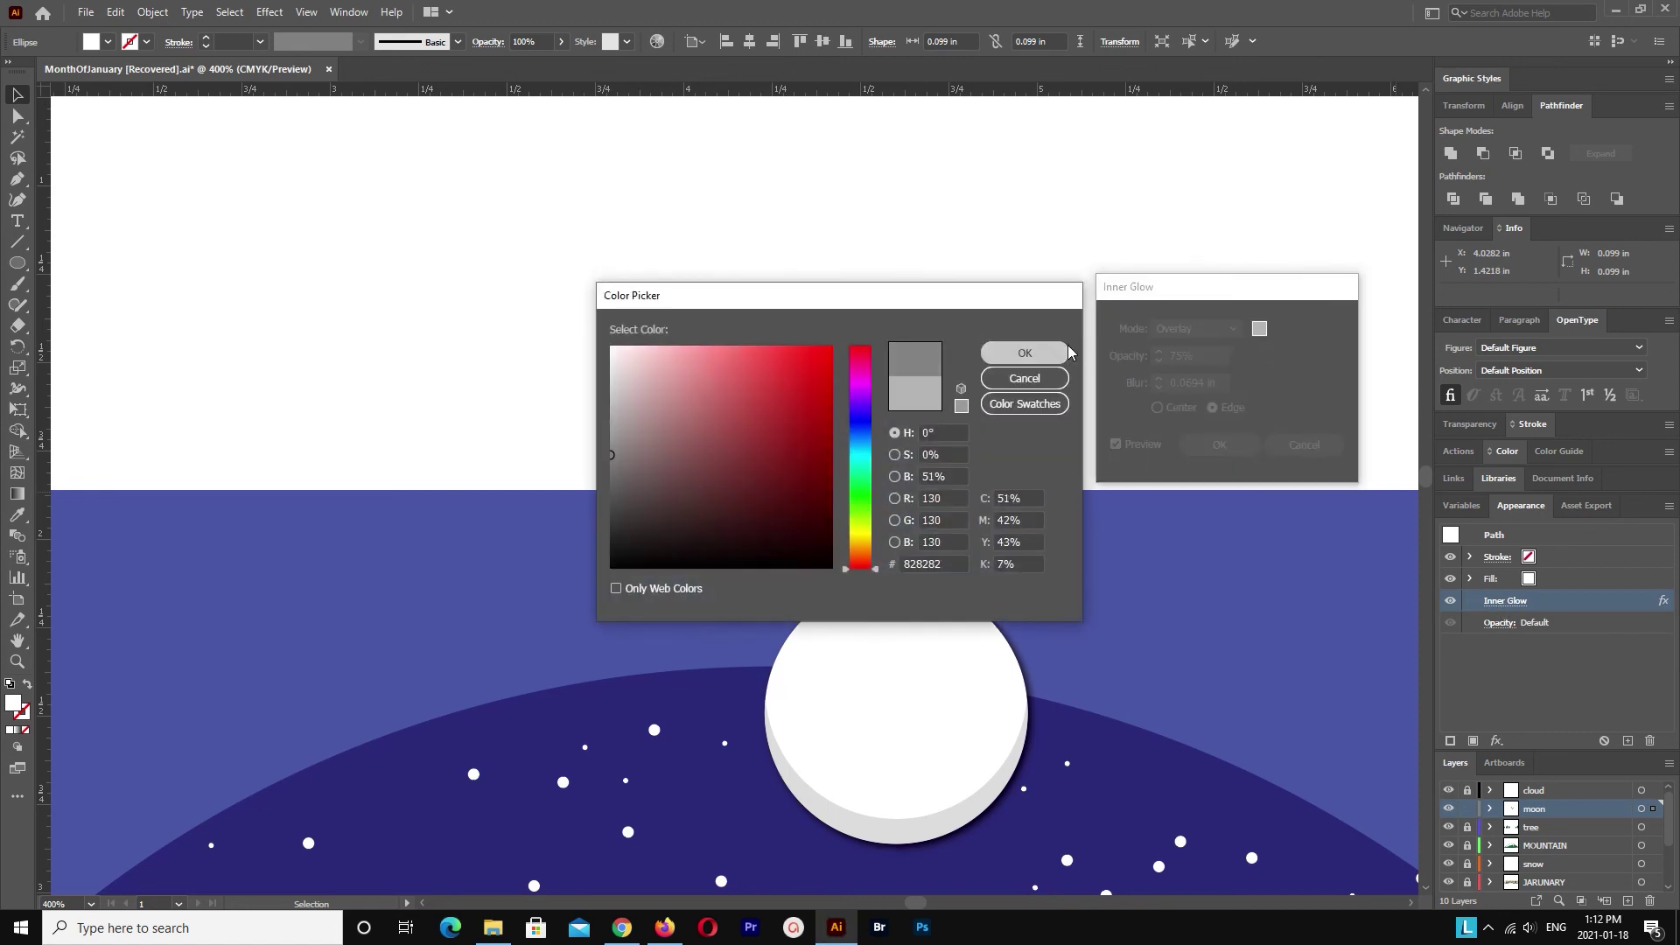
pyautogui.click(1030, 353)
pyautogui.click(1250, 451)
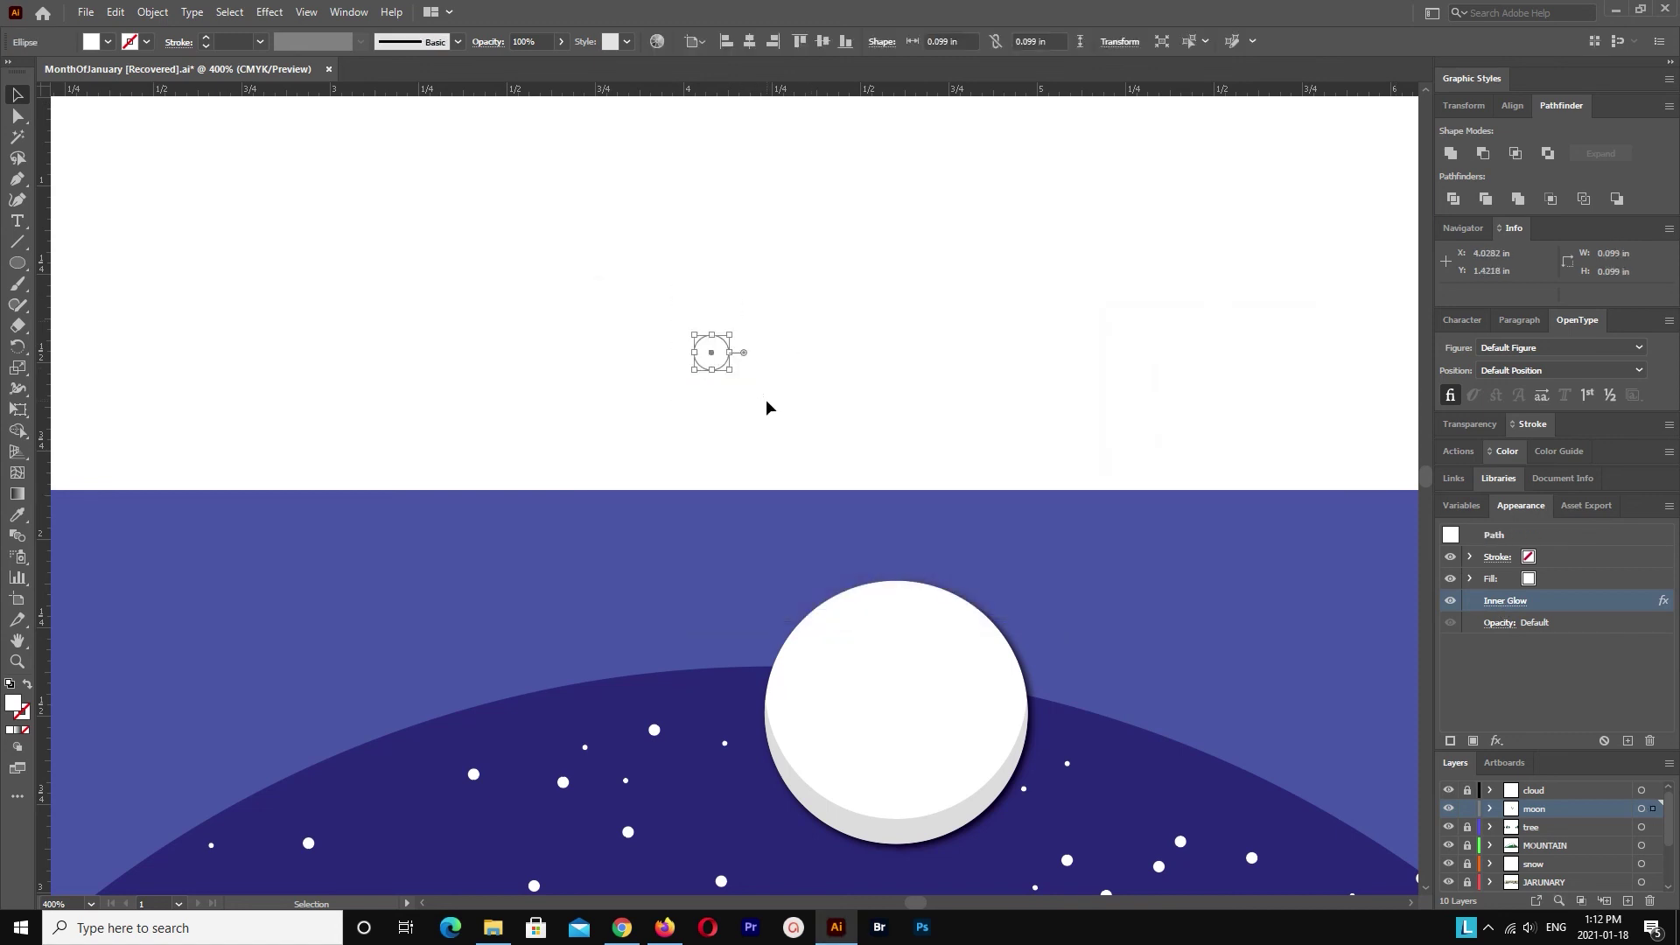
pyautogui.hotkey('ctrl', 'shift', 'a')
# Step: Draw a small circle in the sky and paste an upward-offset copy in front
pyautogui.click(16, 263)
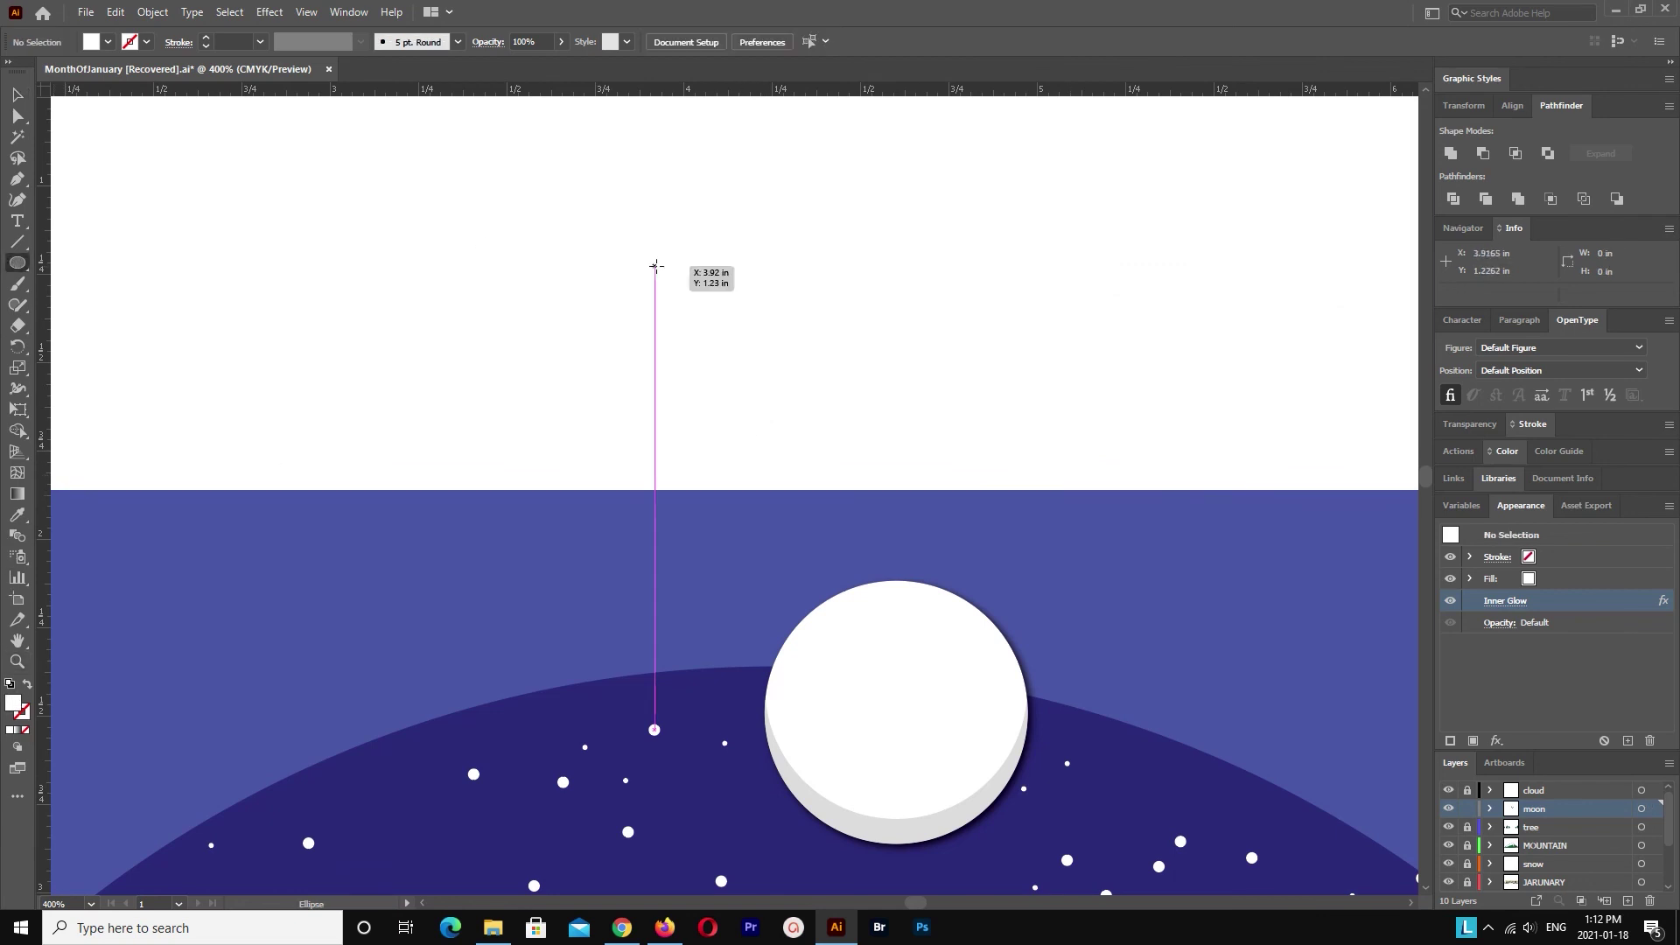
pyautogui.moveTo(731, 344); pyautogui.dragTo(763, 374)
pyautogui.click(17, 96)
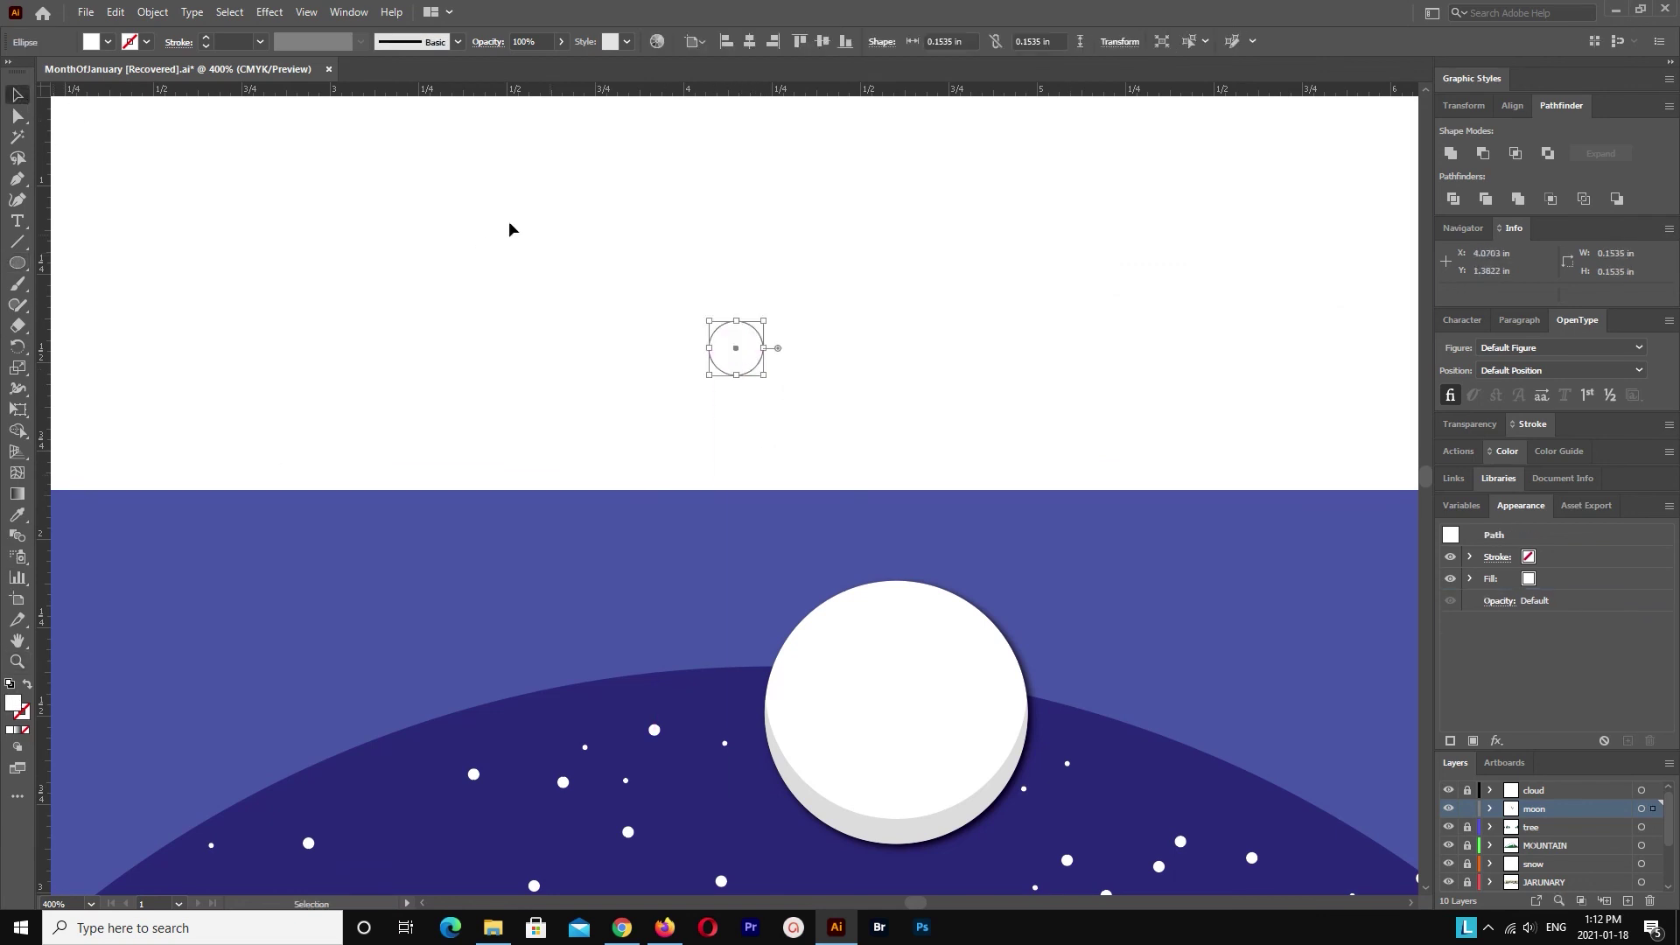
pyautogui.click(115, 12)
pyautogui.click(175, 131)
pyautogui.hotkey('shift', 'Left')
pyautogui.hotkey('shift', 'Right')
pyautogui.hotkey('shift', 'Up')
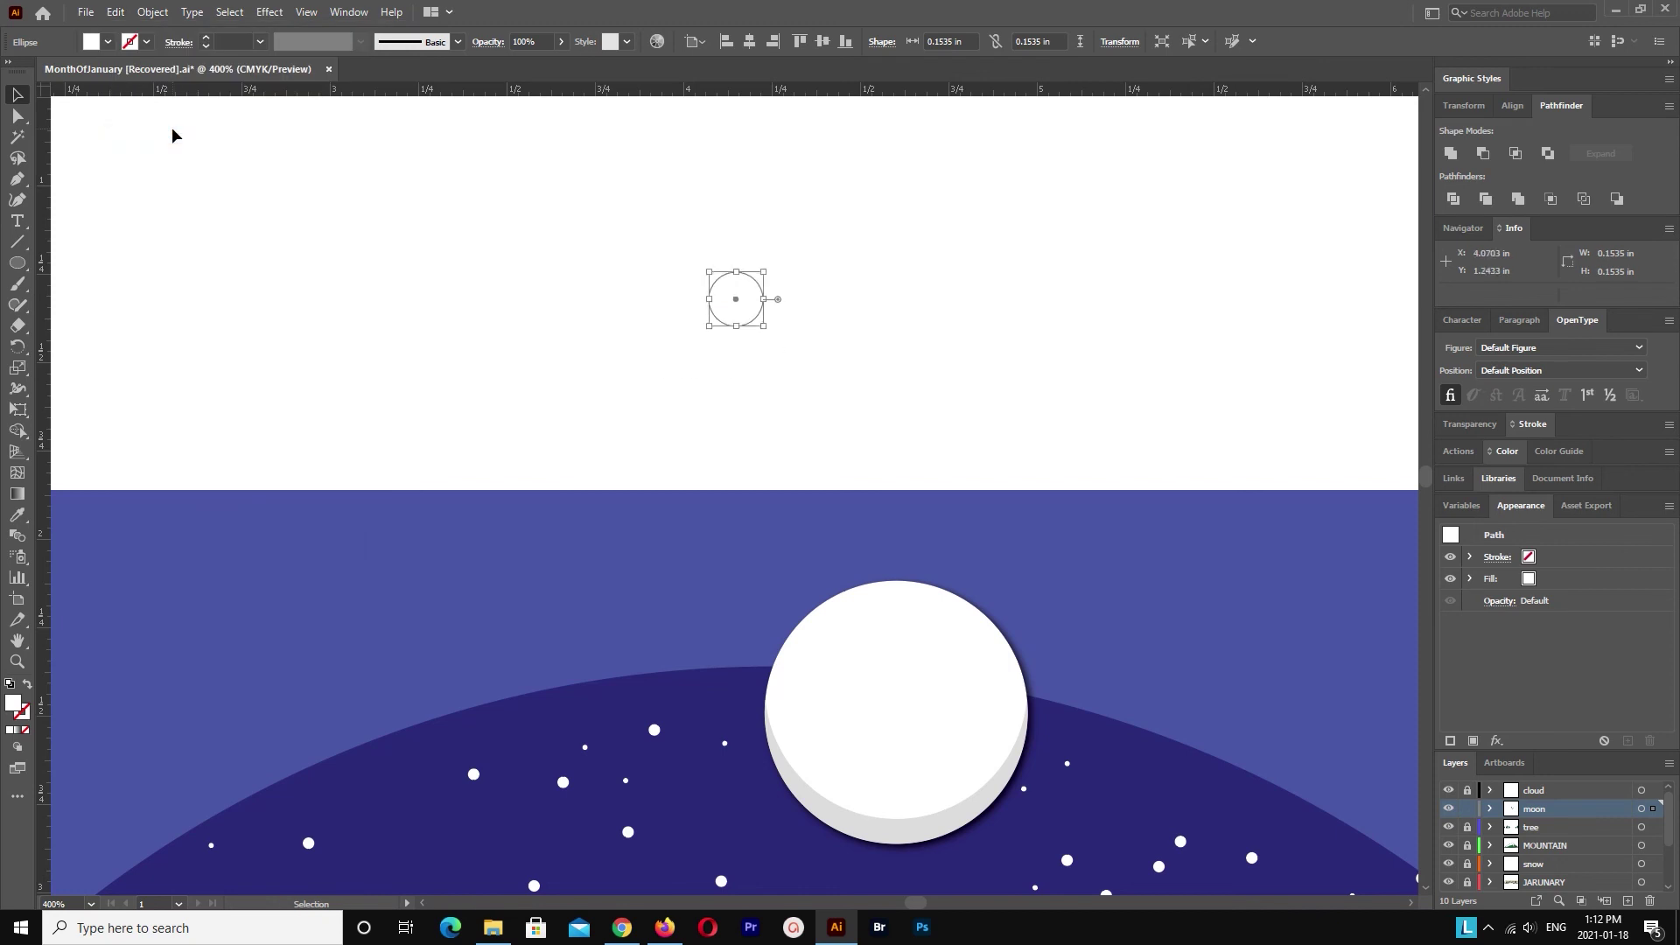
# Step: Give both circles a 0.25 pt outline and adjust the upper copy's offset
pyautogui.moveTo(870, 380); pyautogui.dragTo(711, 213)
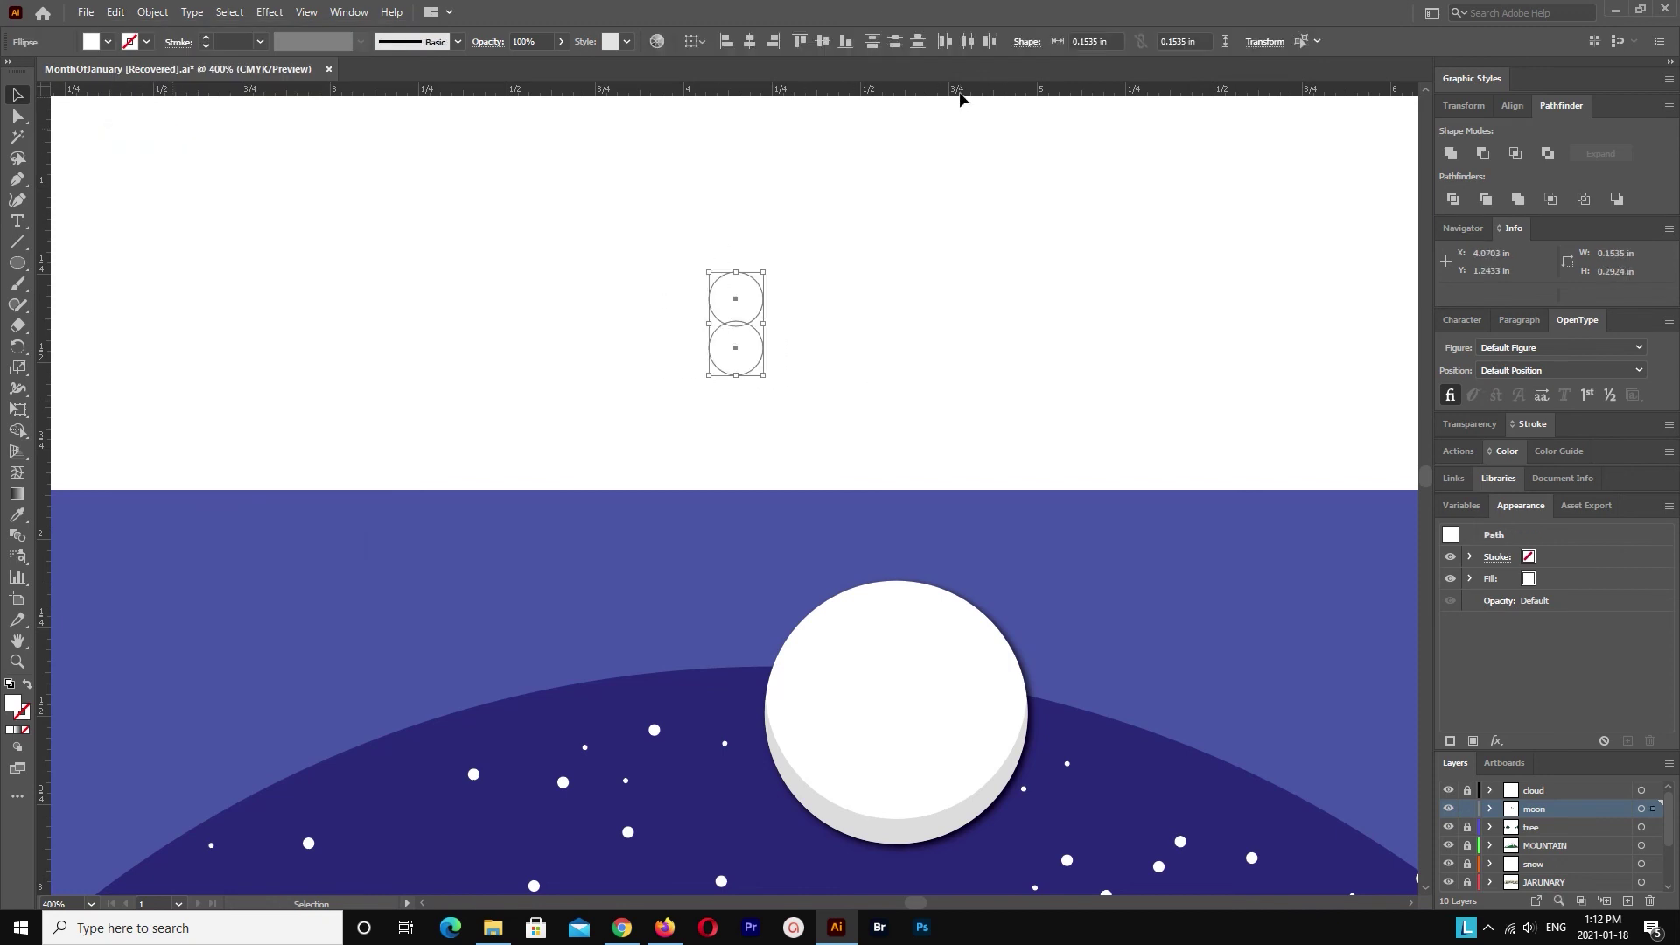
pyautogui.click(822, 41)
pyautogui.click(771, 219)
pyautogui.hotkey('ctrl', 'z')
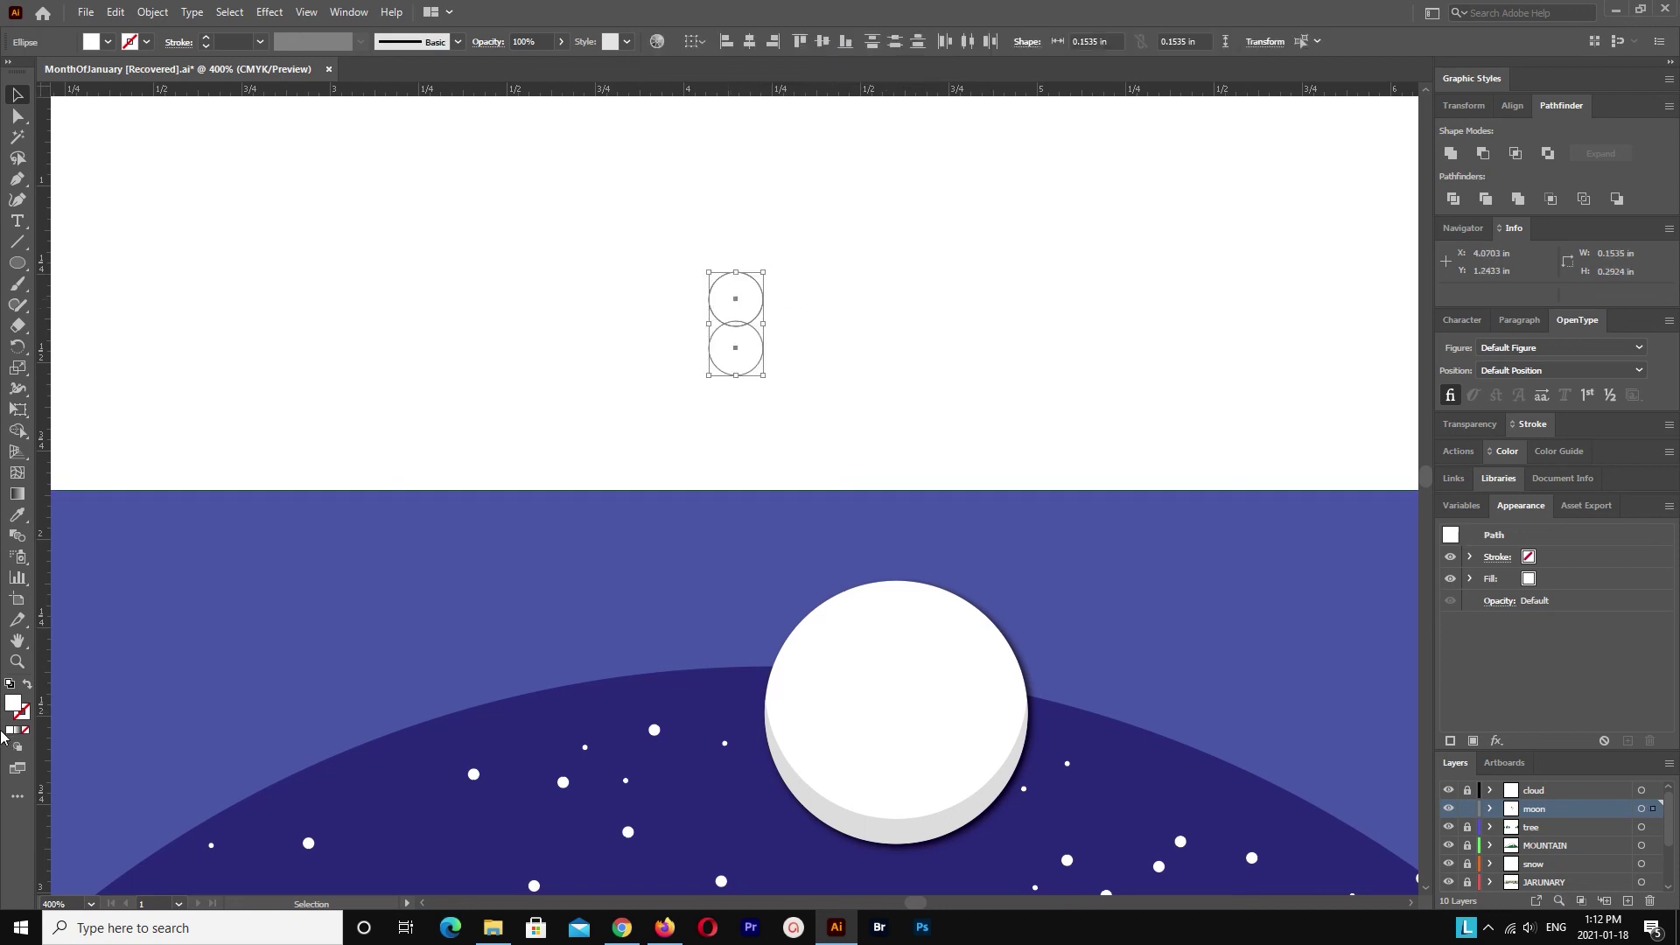
pyautogui.click(259, 42)
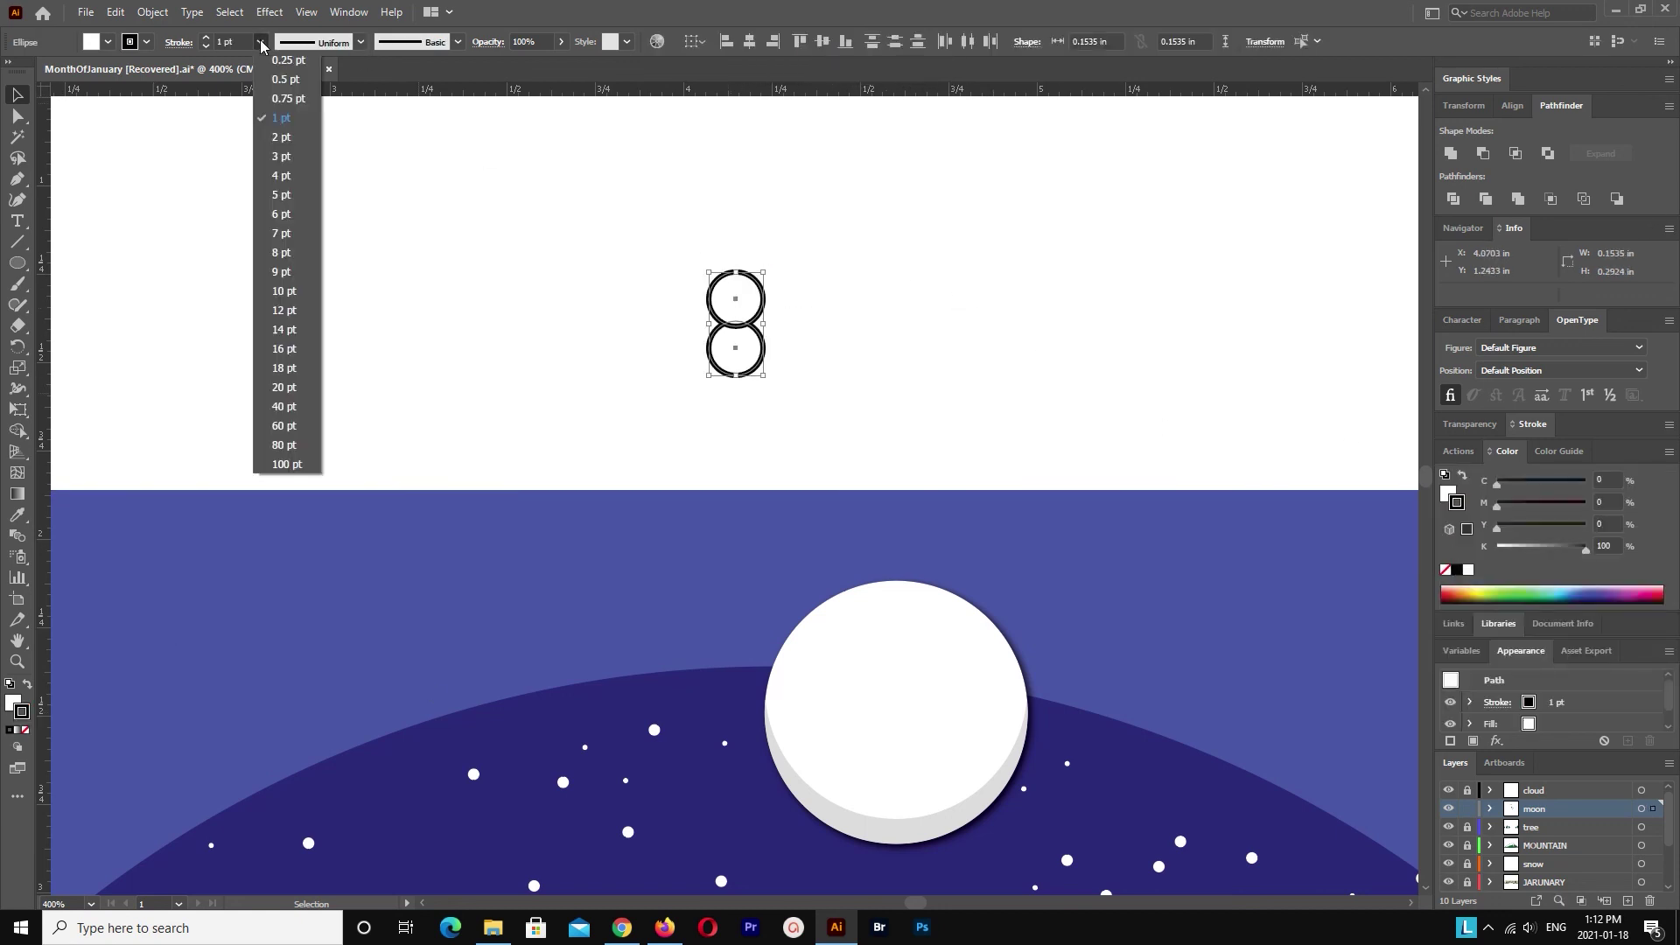
pyautogui.click(280, 69)
pyautogui.moveTo(700, 238); pyautogui.dragTo(788, 289)
pyautogui.hotkey('shift', 'Down')
pyautogui.press('Up')
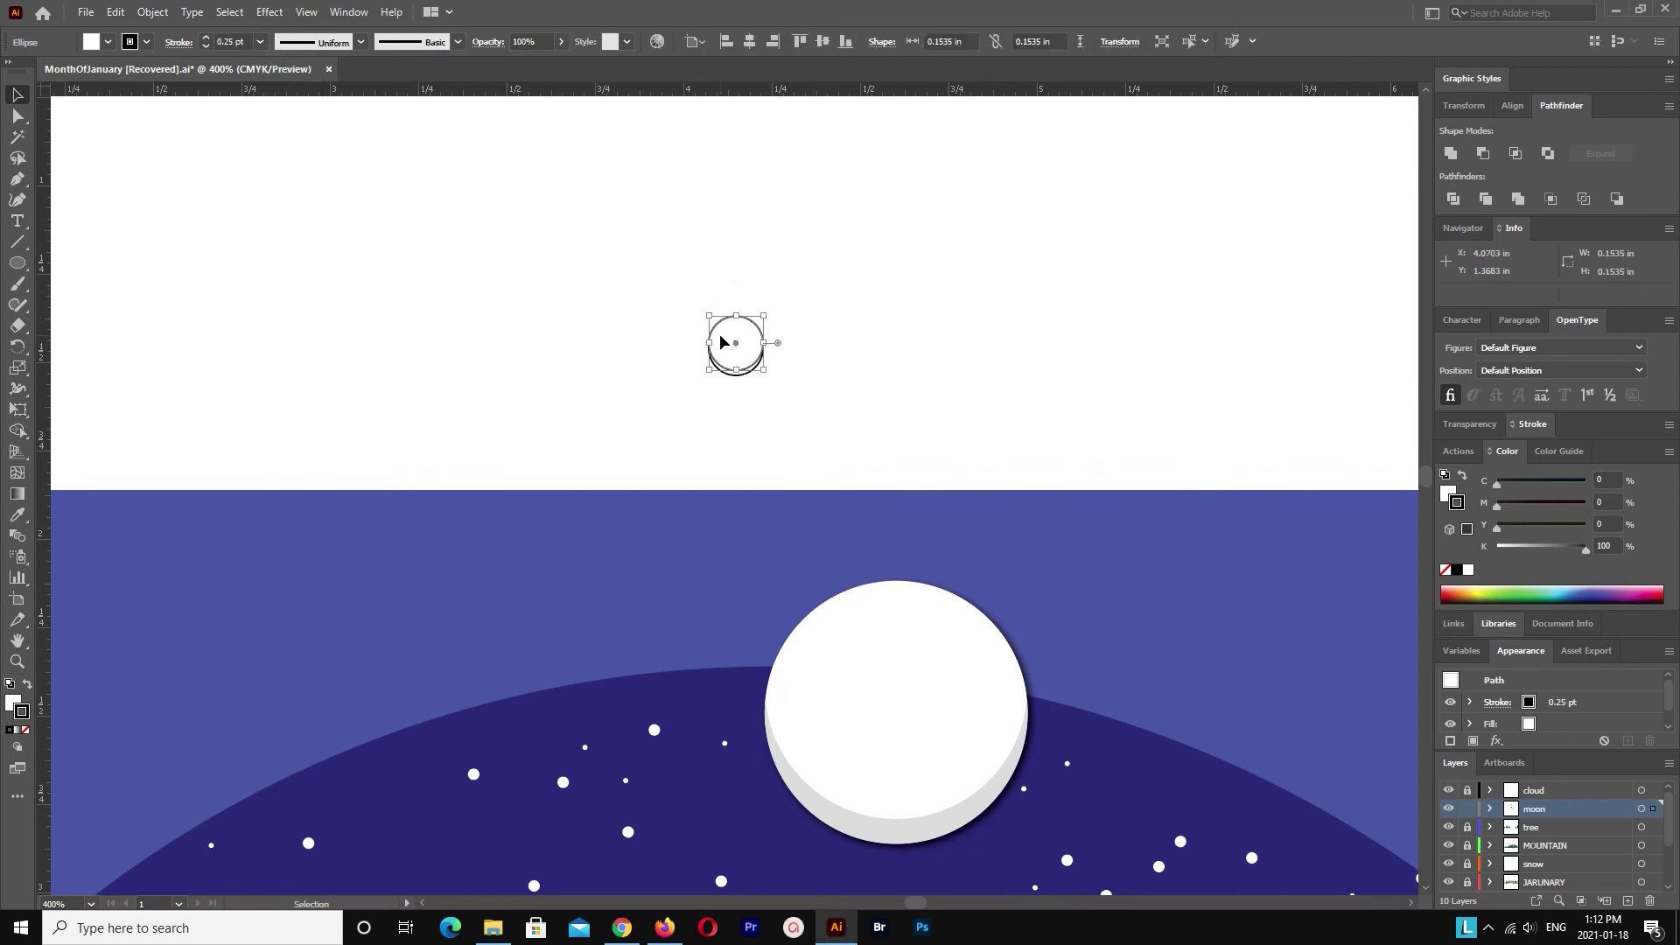
pyautogui.hotkey('shift', 'Up')
pyautogui.hotkey('shift', 'Up')
pyautogui.hotkey('shift', 'Up')
pyautogui.hotkey('shift', 'Down')
pyautogui.hotkey('shift', 'Down')
pyautogui.hotkey('shift', 'Down')
pyautogui.hotkey('shift', 'Up')
pyautogui.hotkey('shift', 'Up')
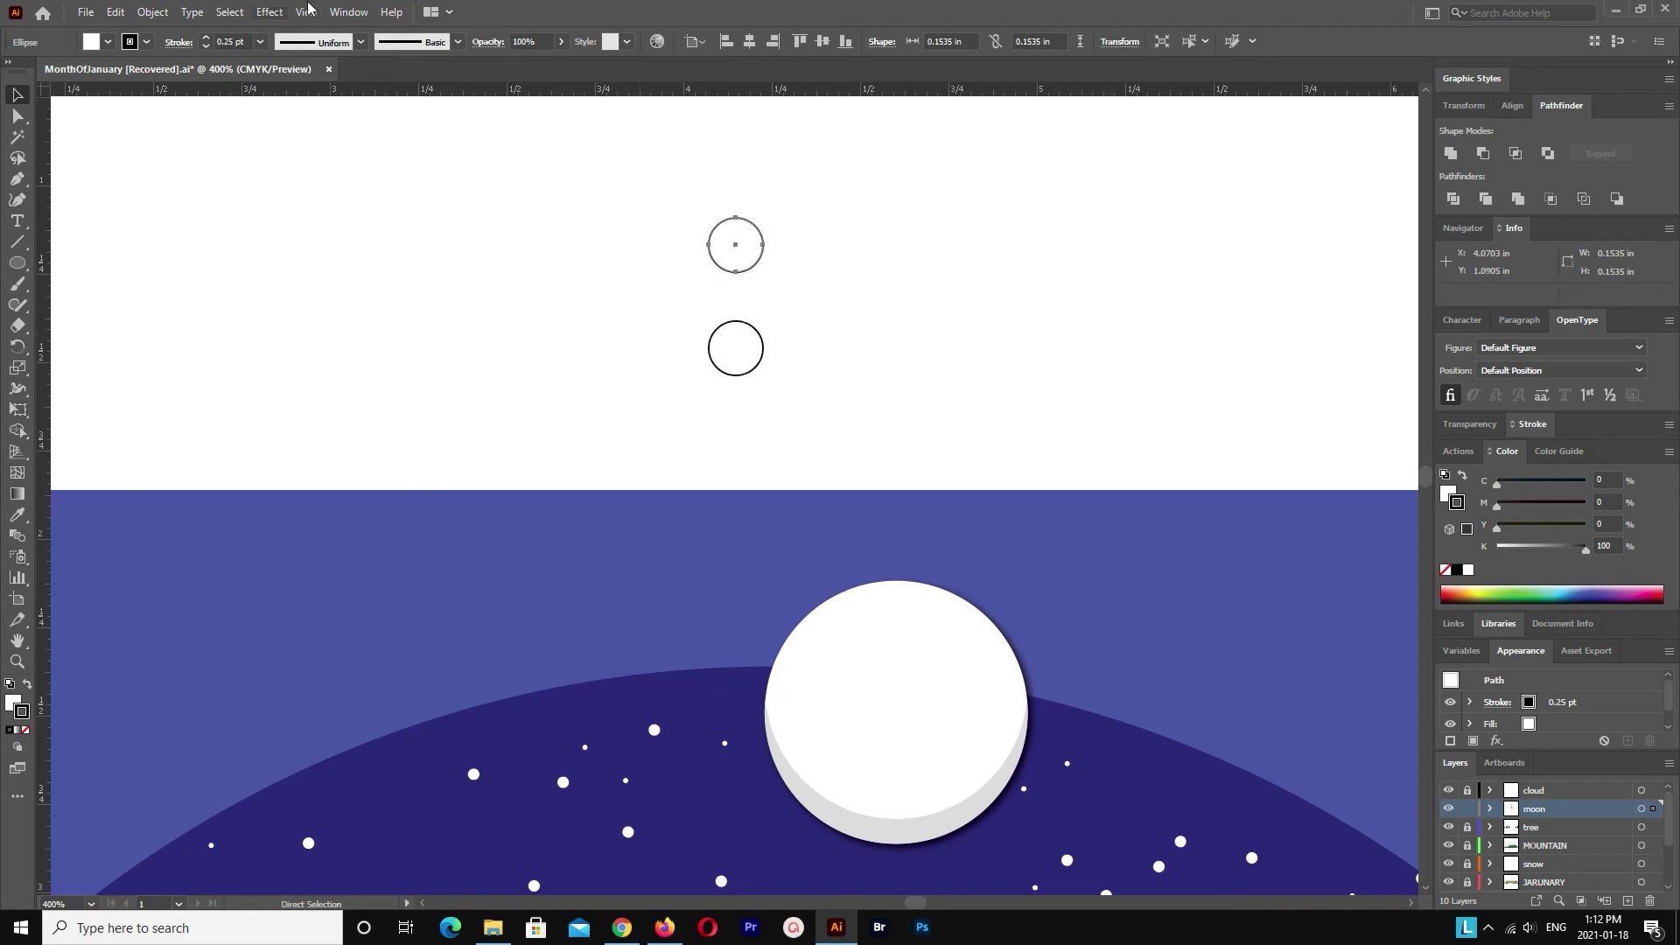
# Step: Use Paste in Front and Pathfinder Minus Front to cut a crescent from the circle
pyautogui.click(115, 12)
pyautogui.click(198, 136)
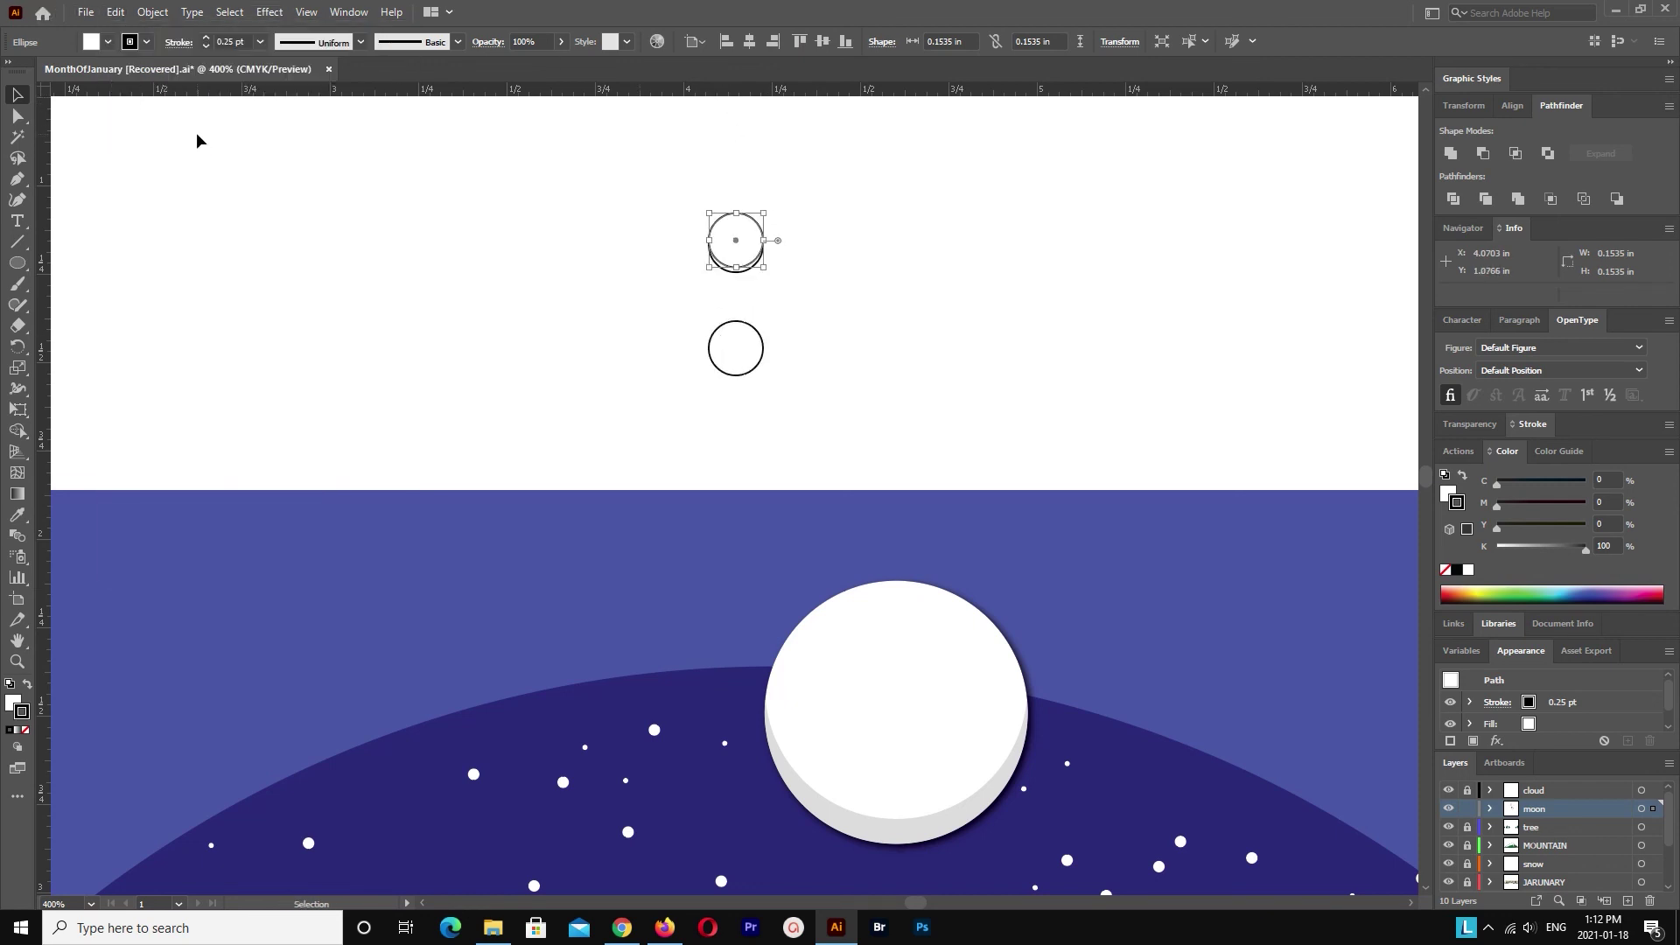
pyautogui.click(1482, 153)
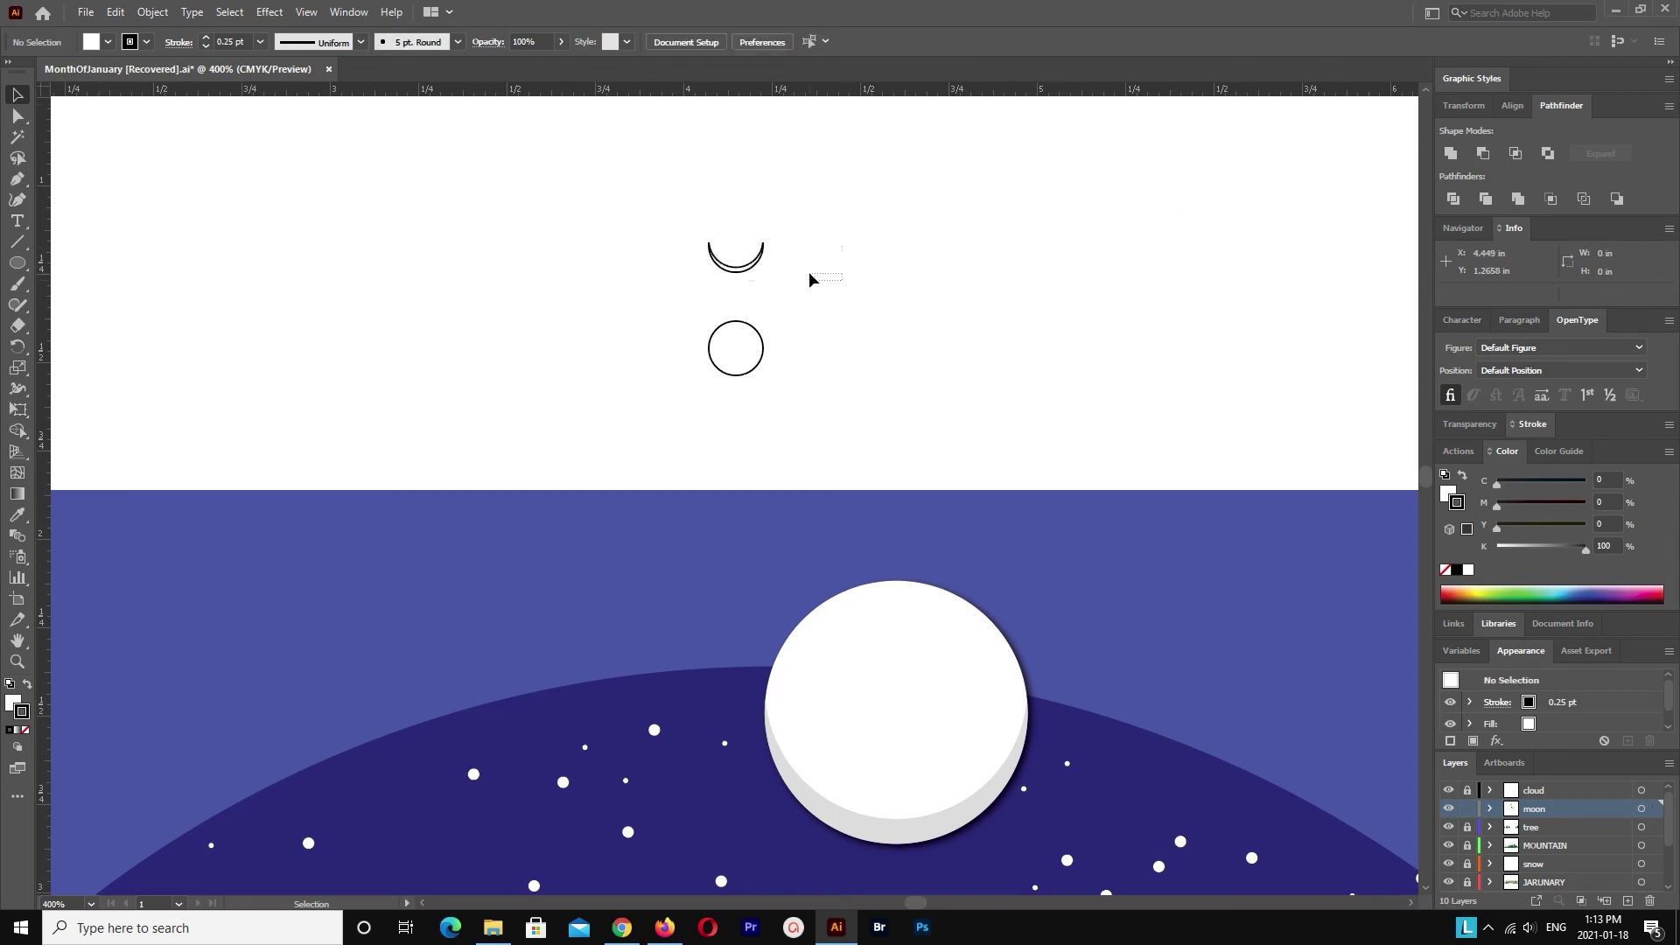
pyautogui.moveTo(894, 398); pyautogui.dragTo(734, 248)
pyautogui.click(735, 255)
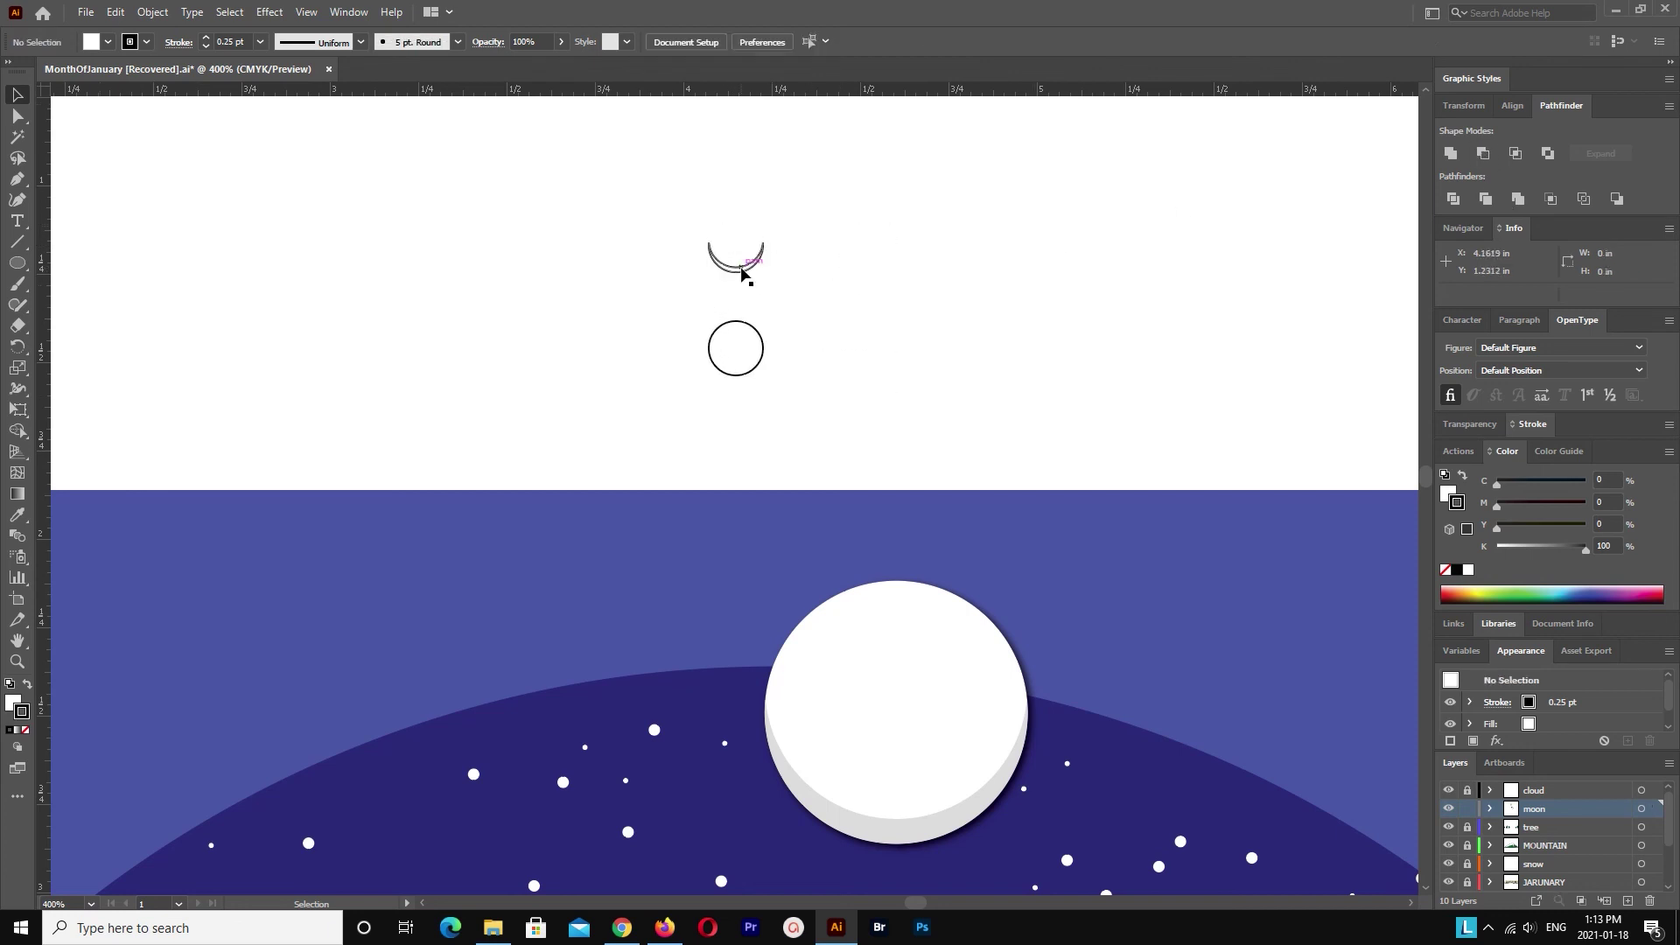
# Step: Fill the crescent with a slightly darkened D8D8D8 grey and the circle light grey
pyautogui.doubleClick(14, 703)
pyautogui.write('D8D8D8')
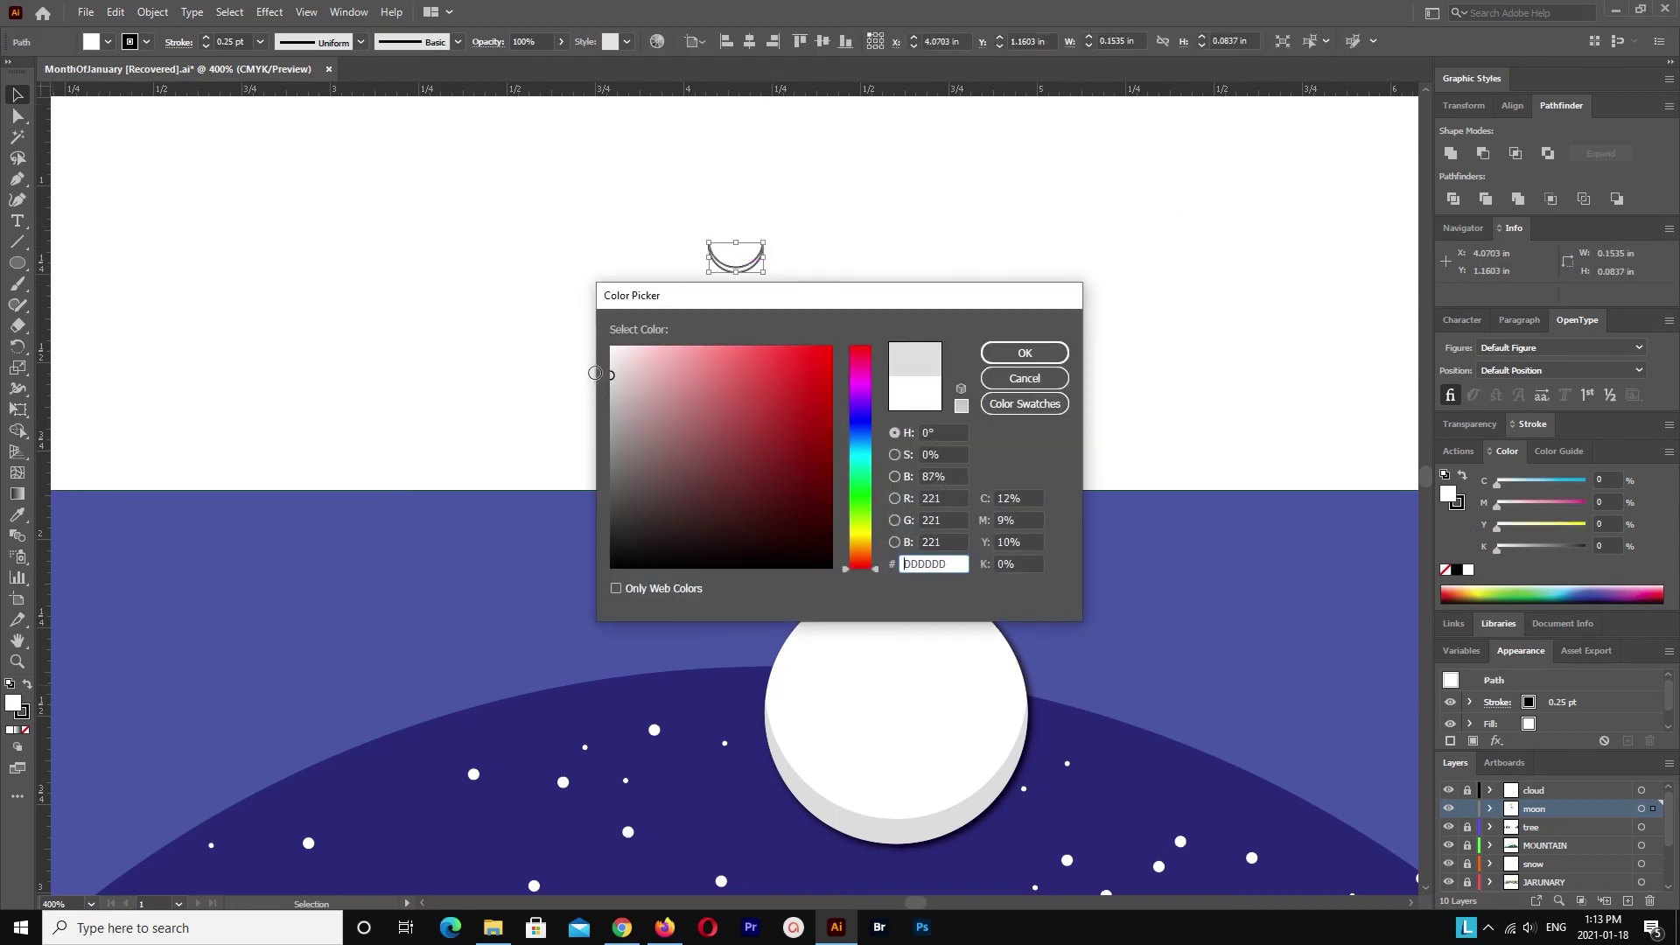
pyautogui.moveTo(590, 376); pyautogui.dragTo(590, 388)
pyautogui.click(1037, 350)
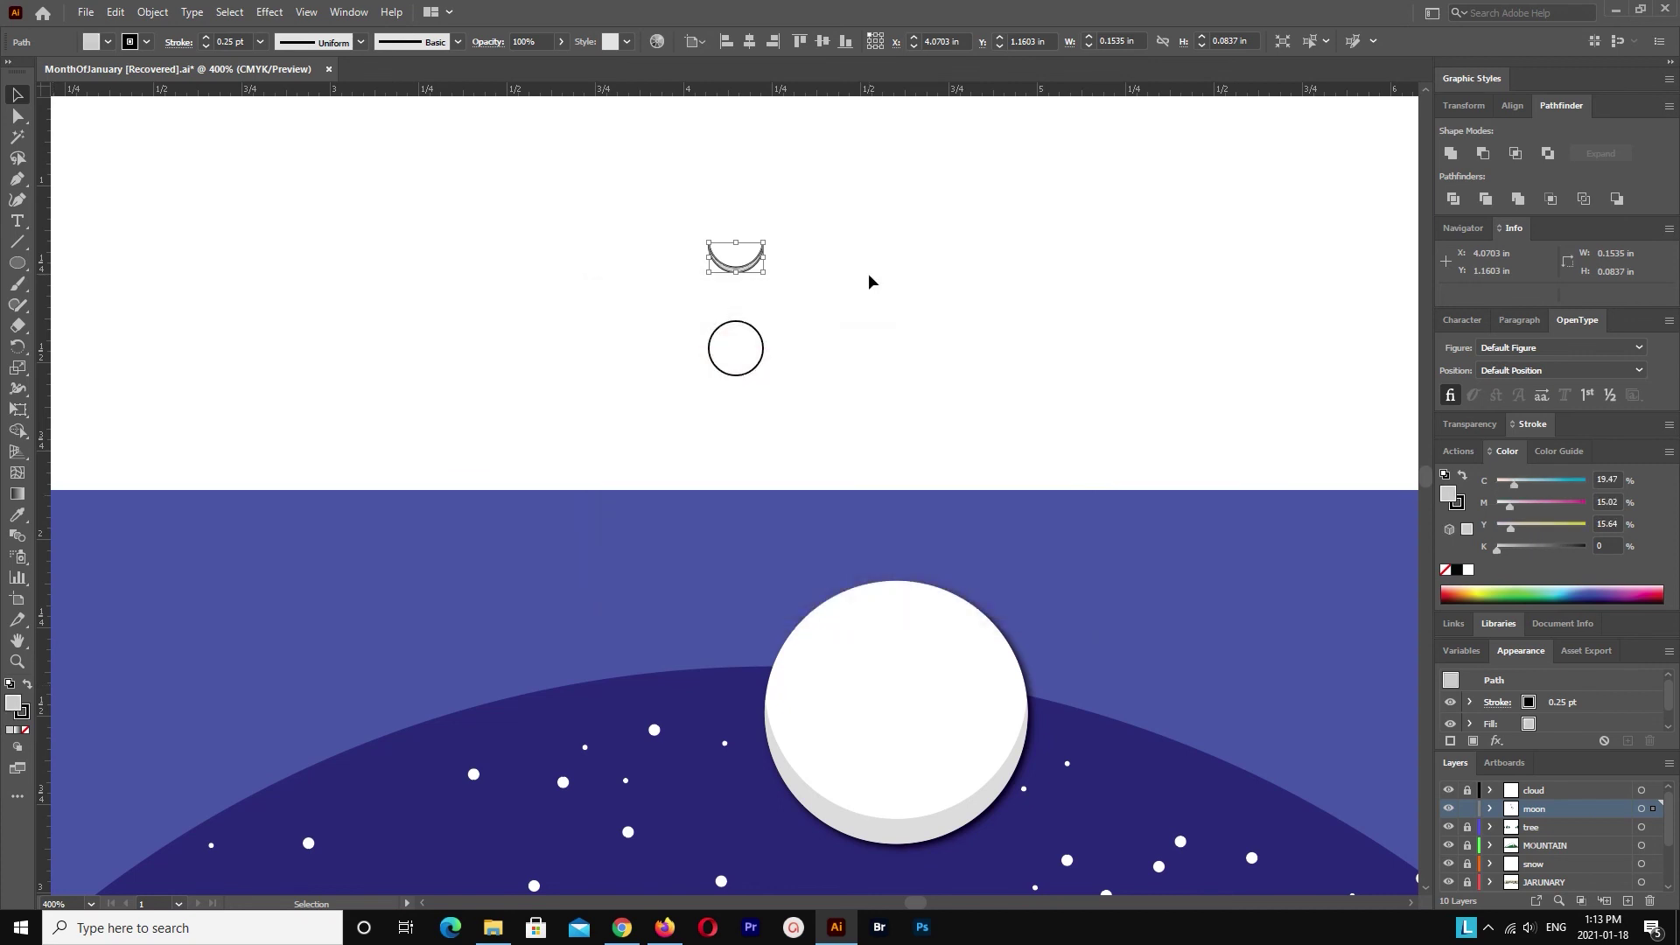
pyautogui.click(750, 355)
pyautogui.doubleClick(11, 705)
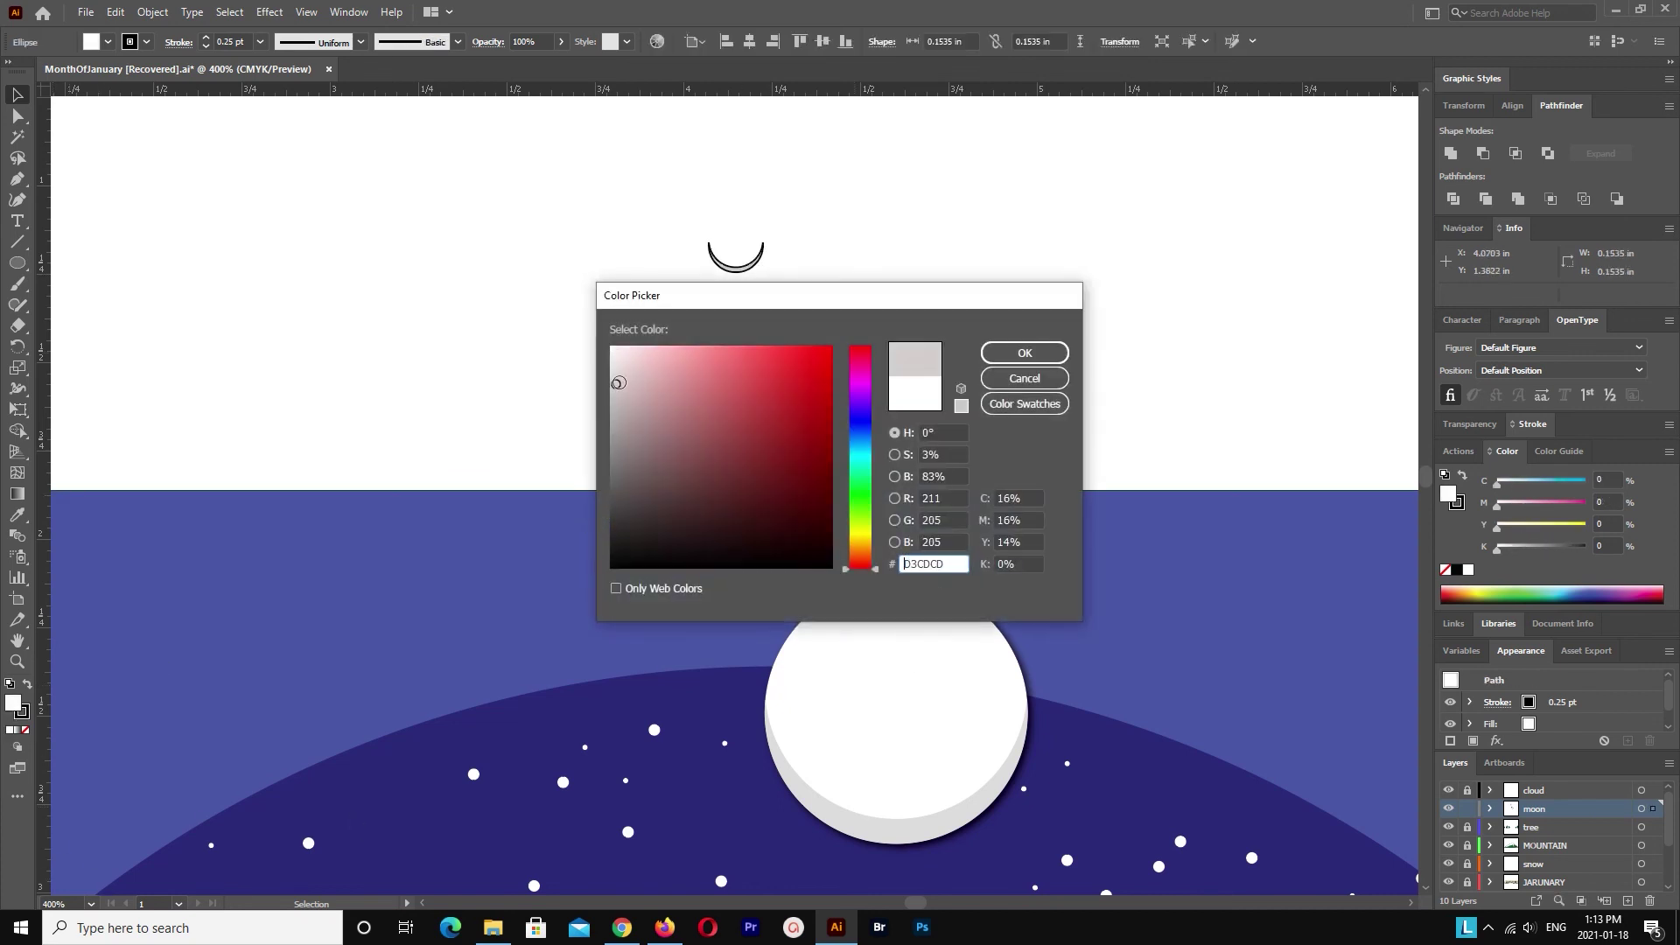
pyautogui.click(1025, 353)
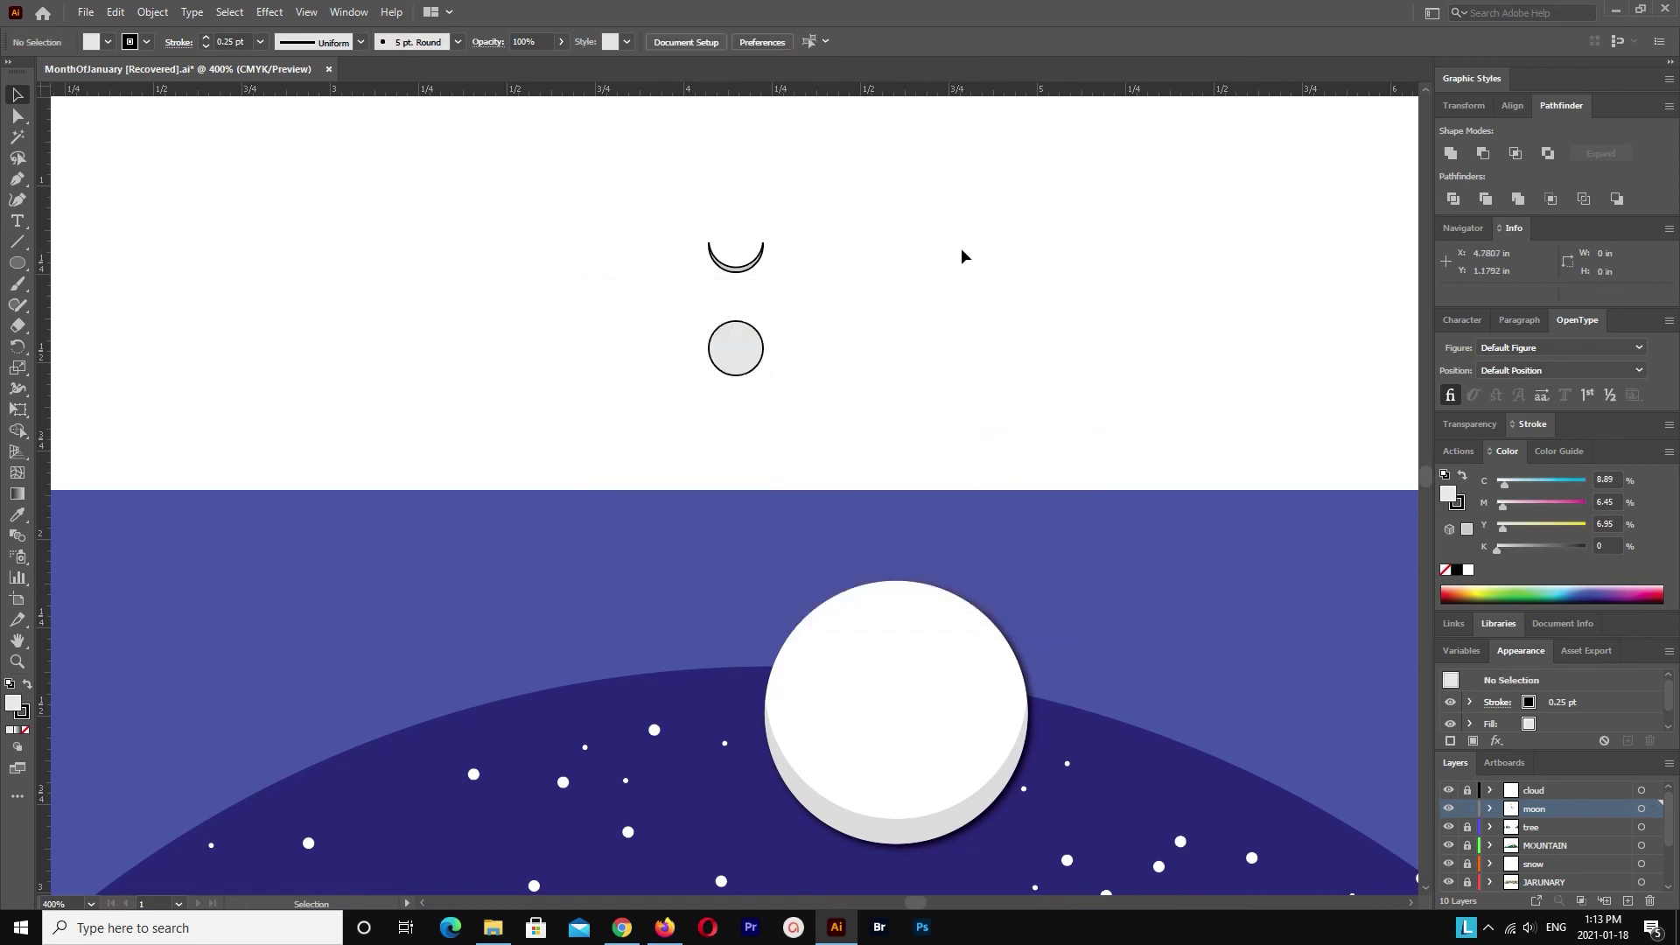
# Step: Bottom-align crescent and circle, remove the outline, and move the crater onto the moon
pyautogui.moveTo(745, 223); pyautogui.dragTo(816, 353)
pyautogui.click(845, 41)
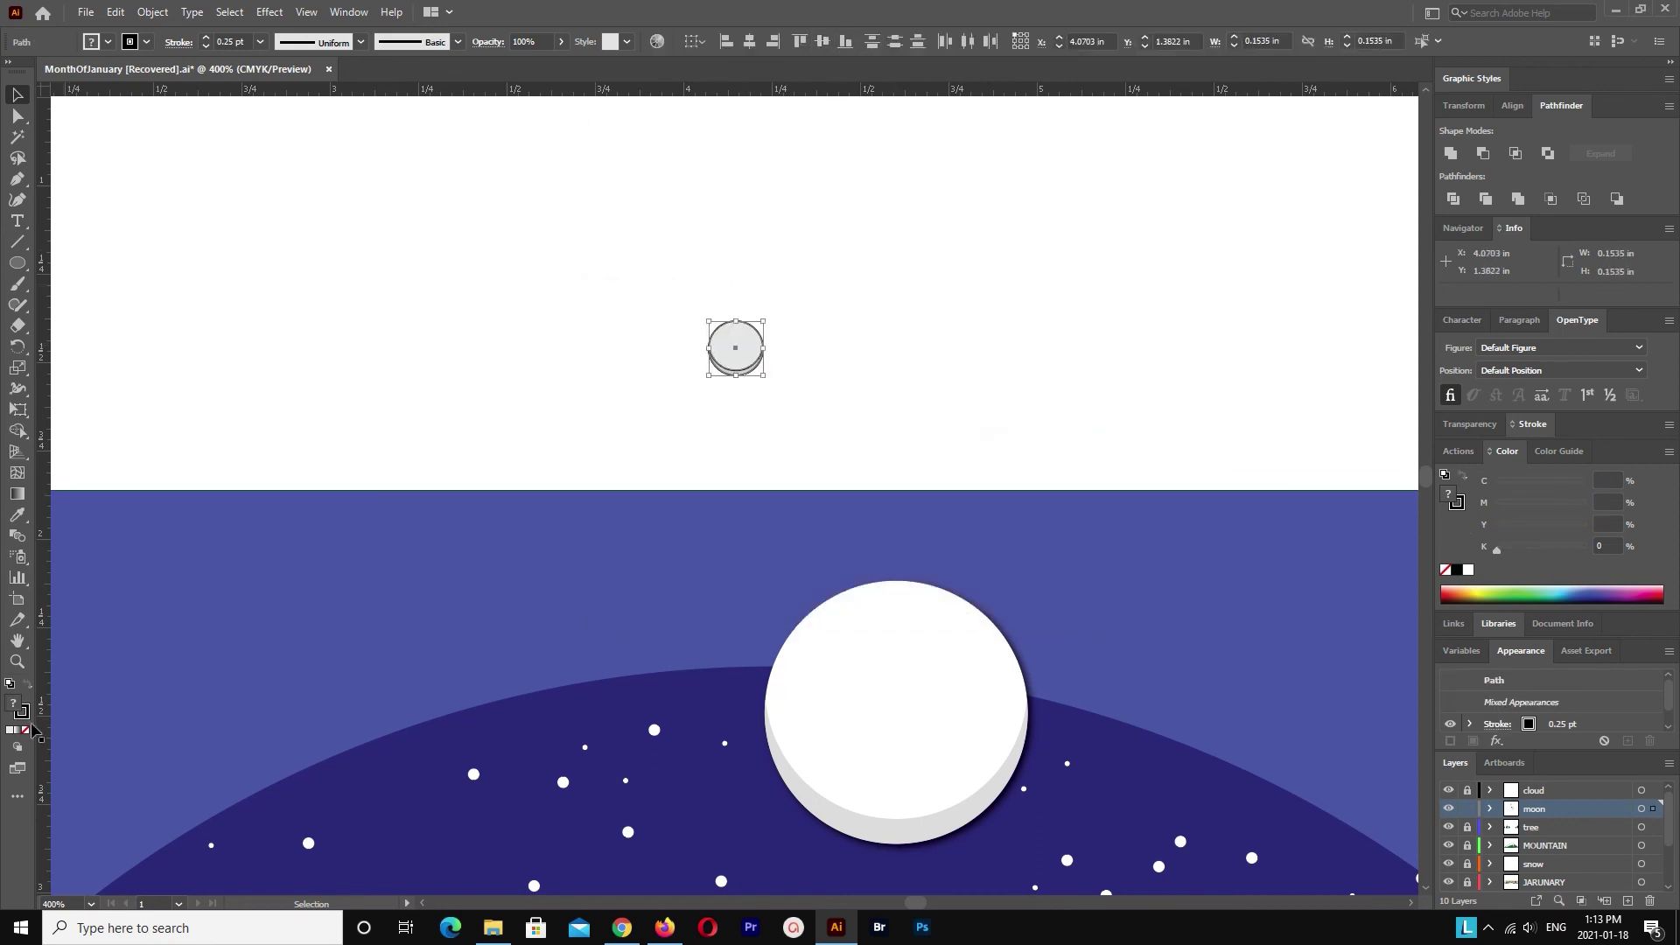
pyautogui.click(835, 320)
pyautogui.click(735, 348)
pyautogui.hotkey('shift', 'Down')
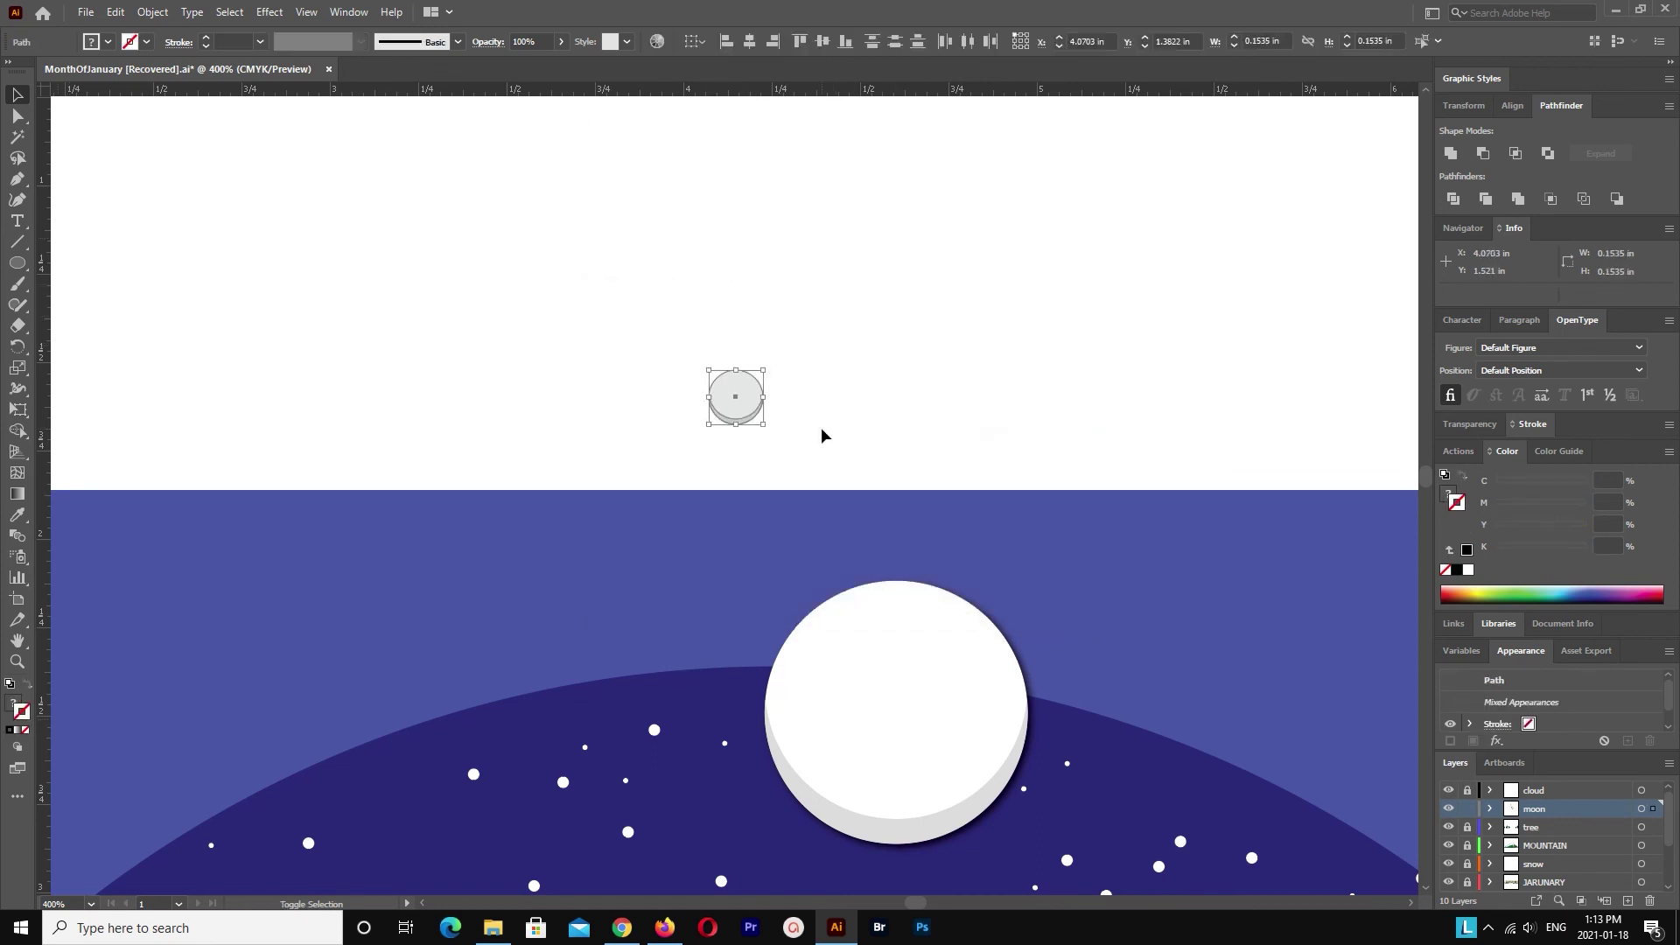
pyautogui.hotkey('shift', 'Down')
pyautogui.hotkey('shift', 'Down')
pyautogui.hotkey('shift', 'Down')
pyautogui.hotkey('shift', 'Right')
pyautogui.hotkey('shift', 'Right')
pyautogui.hotkey('shift', 'Right')
pyautogui.hotkey('shift', 'Right')
pyautogui.hotkey('shift', 'Down')
pyautogui.hotkey('shift', 'Down')
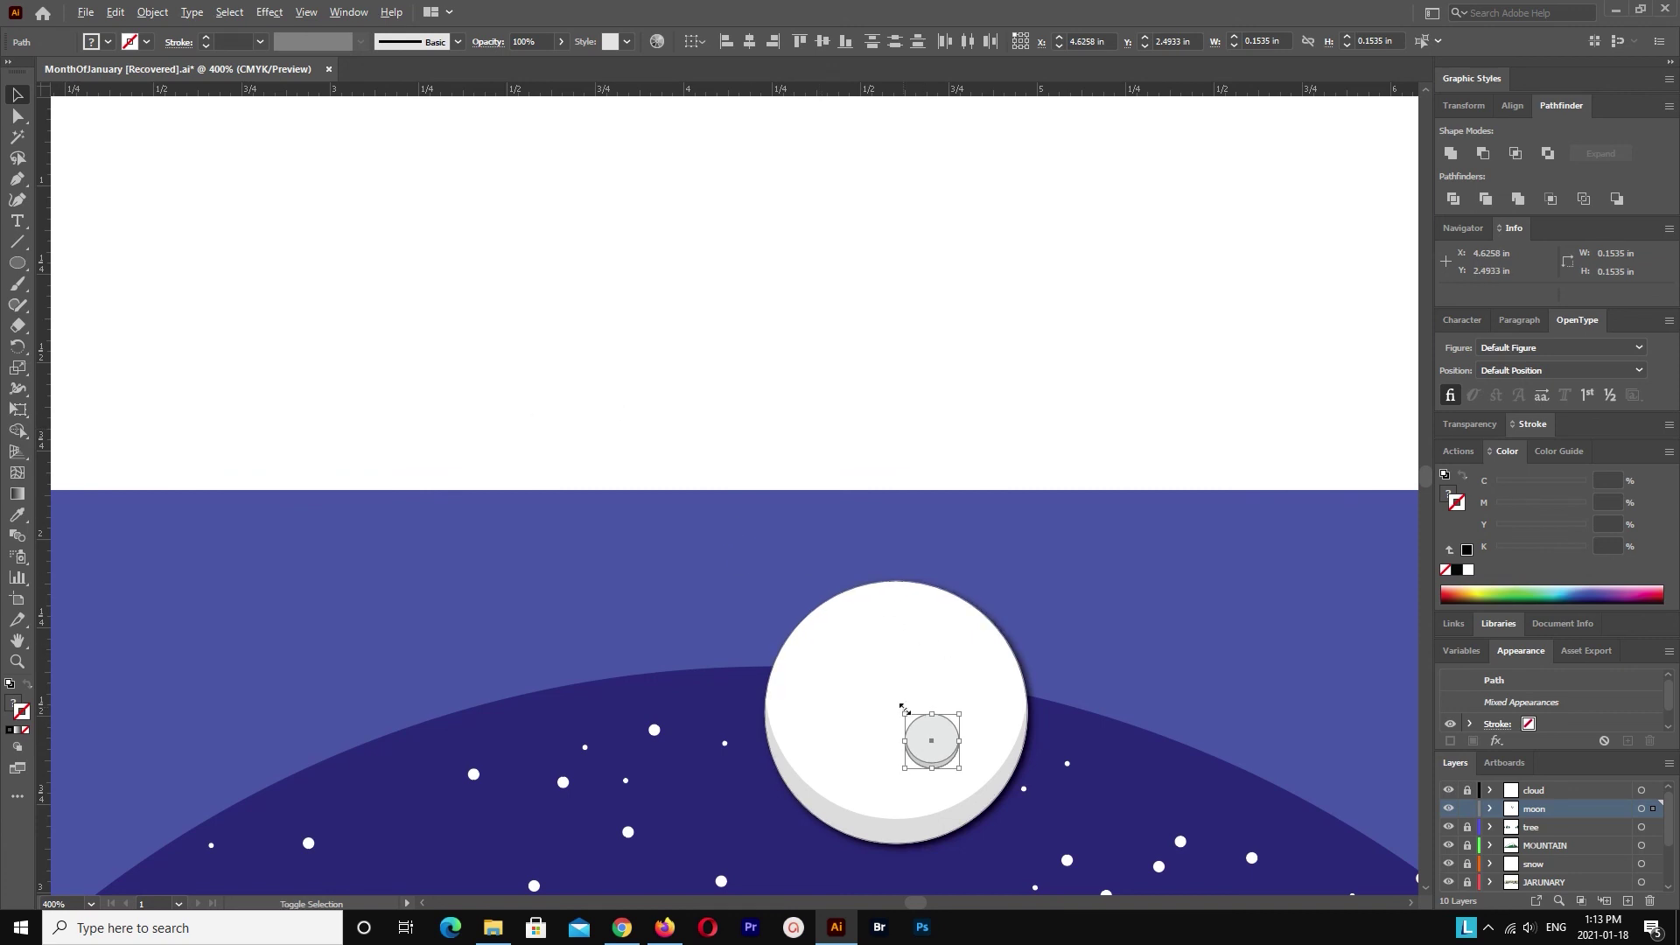
# Step: Shrink the crater about its centre
pyautogui.moveTo(905, 715); pyautogui.dragTo(913, 722)
pyautogui.click(1075, 381)
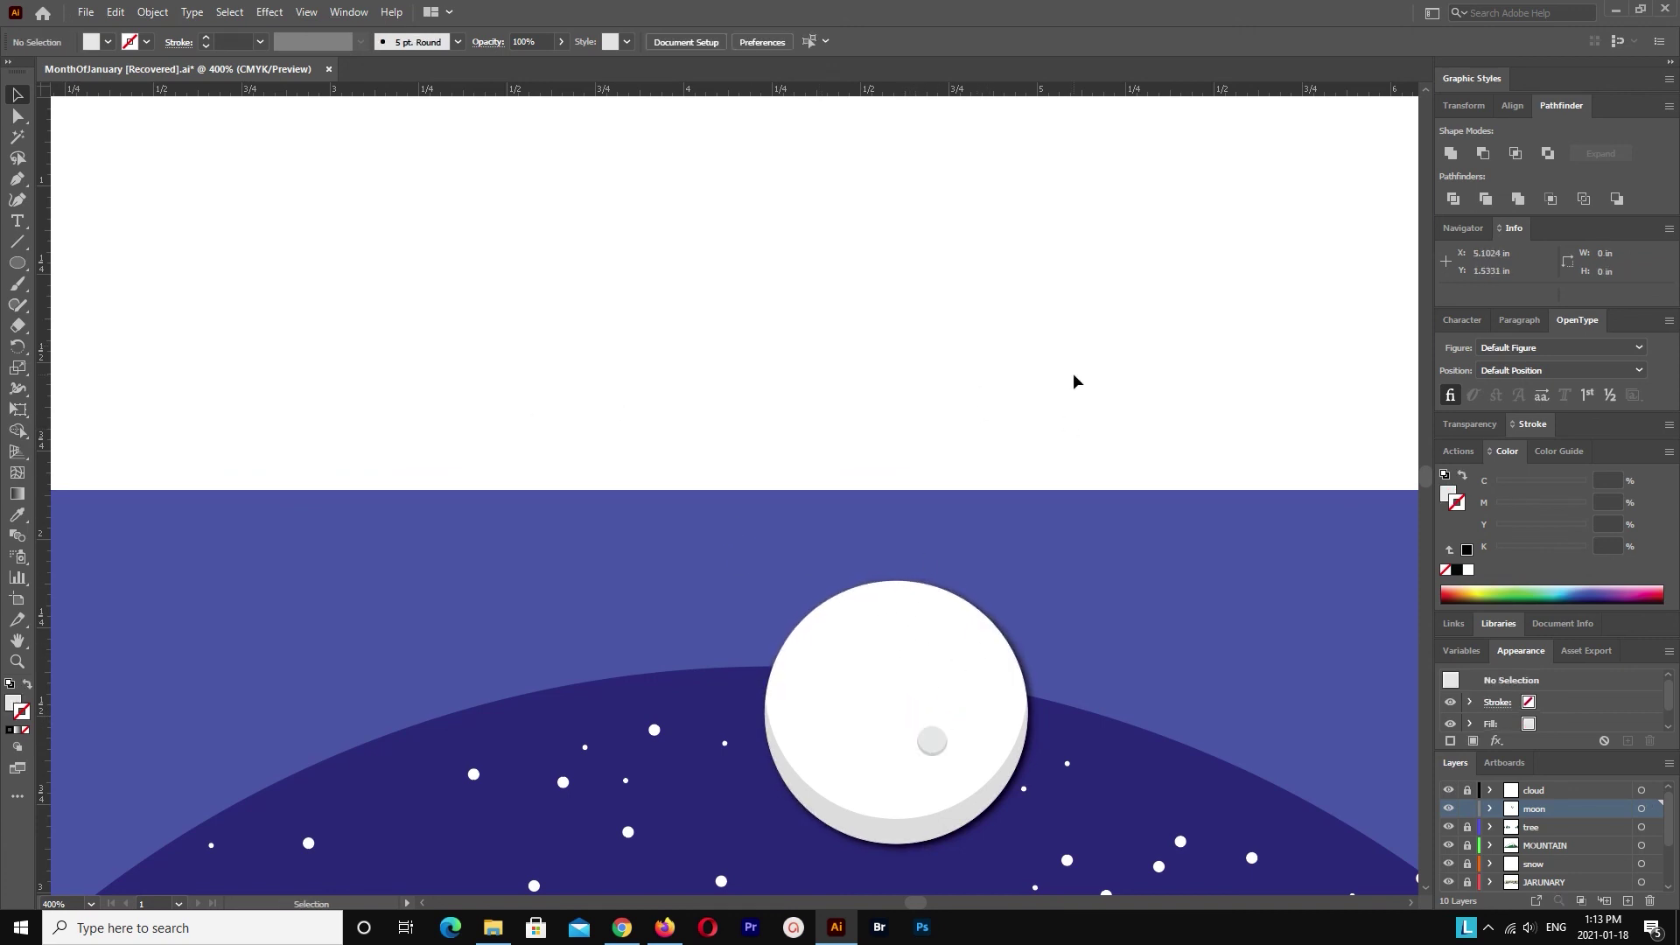
pyautogui.click(932, 741)
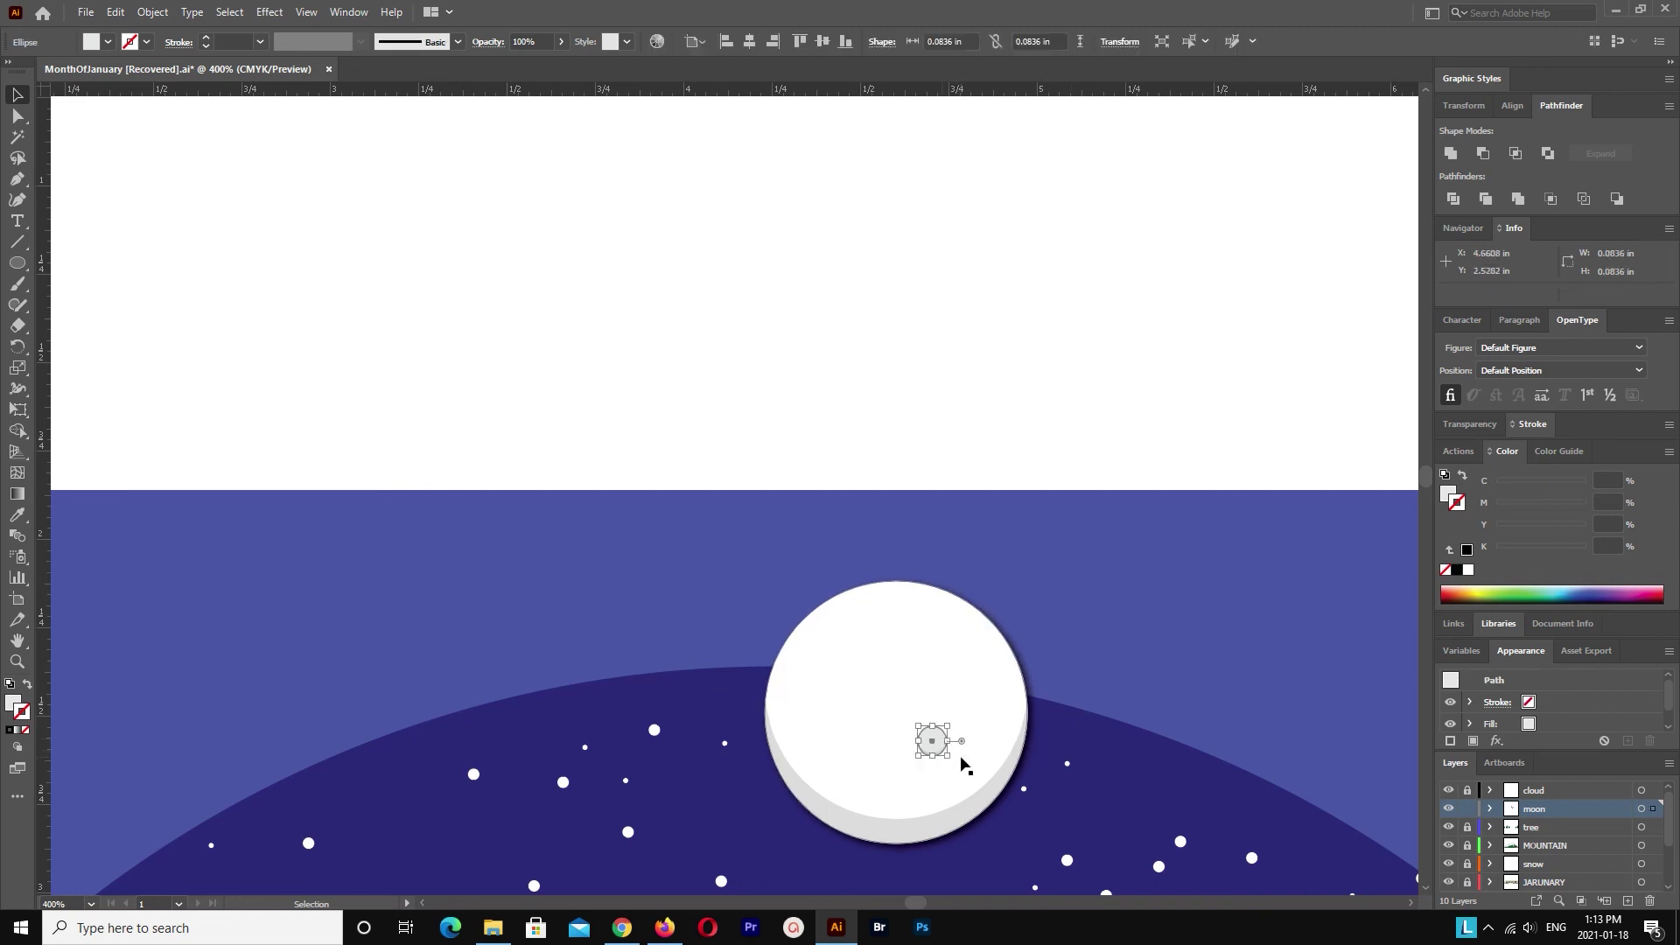
pyautogui.press('a')
pyautogui.press('v')
pyautogui.moveTo(959, 714); pyautogui.dragTo(948, 725)
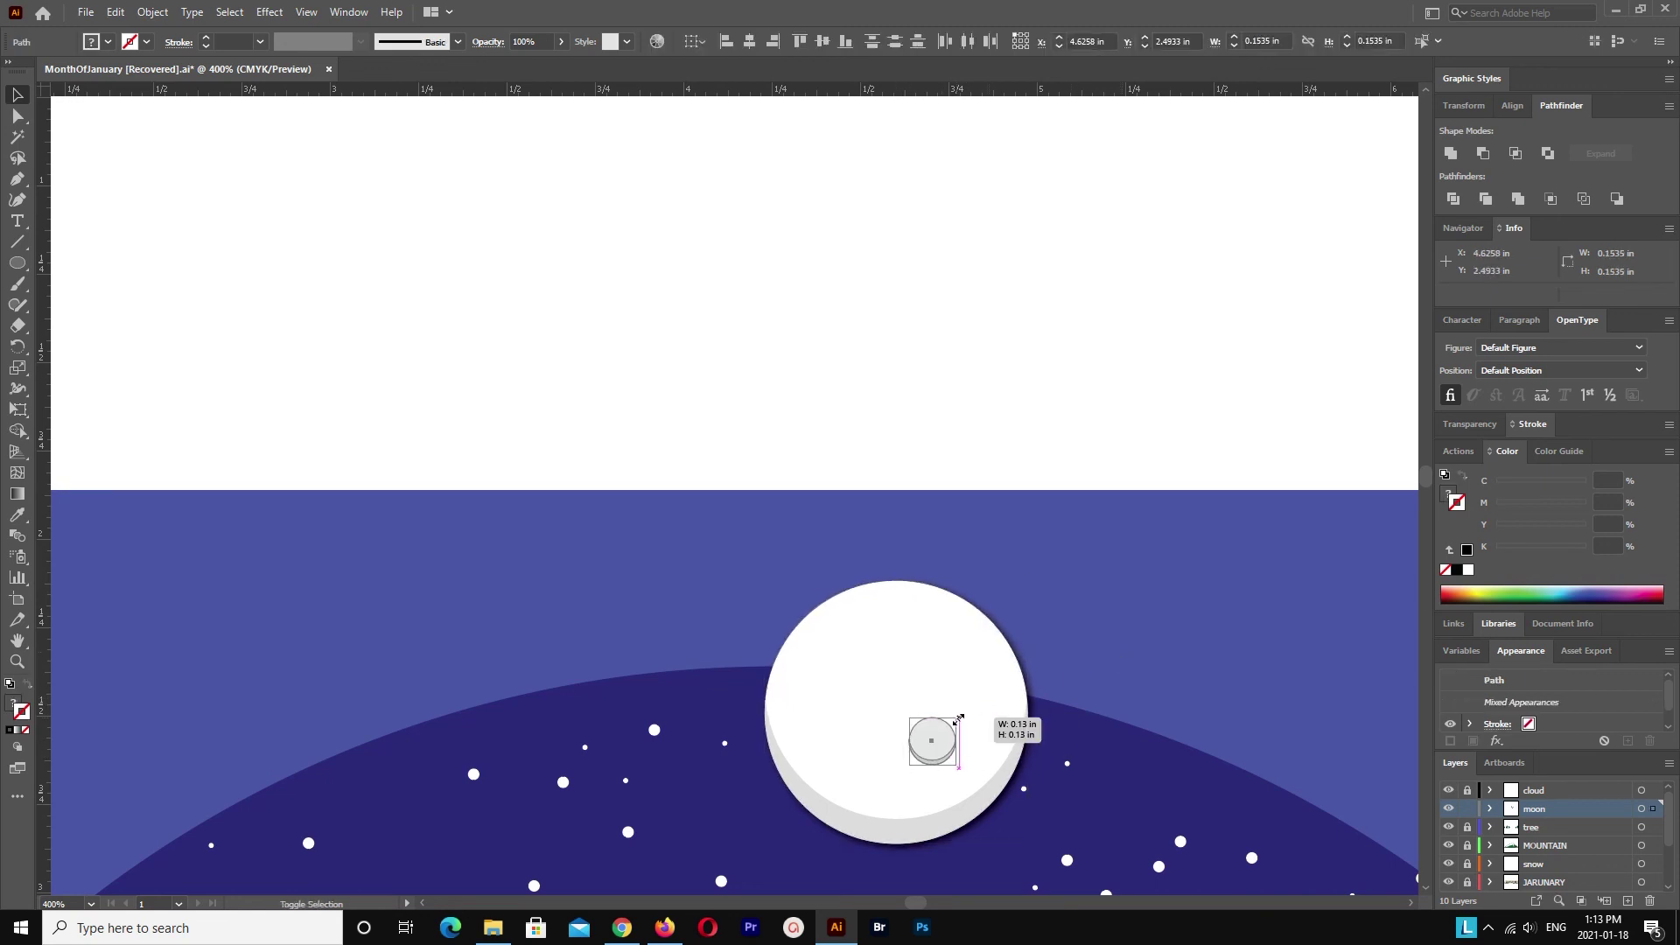
pyautogui.hotkey('ctrl', '+')
pyautogui.hotkey('ctrl', '+')
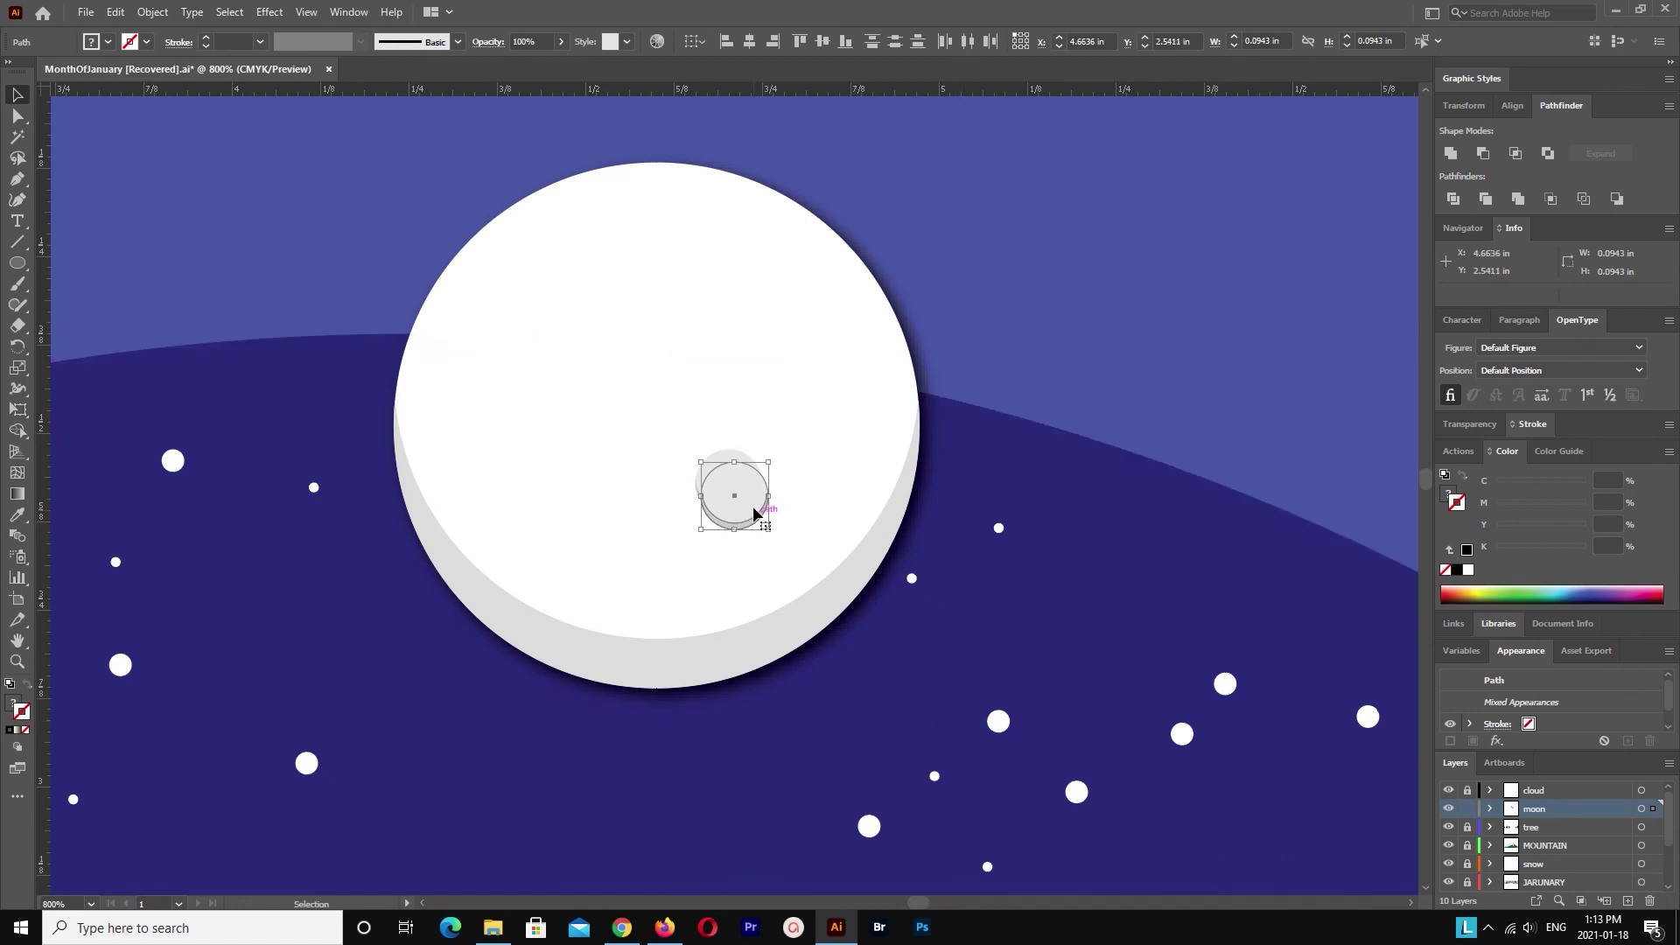
# Step: Duplicate the crater, then resize and reposition the copies across the moon
pyautogui.keyDown('alt'); pyautogui.moveTo(740, 490); pyautogui.dragTo(569, 324); pyautogui.keyUp('alt')
pyautogui.press('a')
pyautogui.click(735, 485)
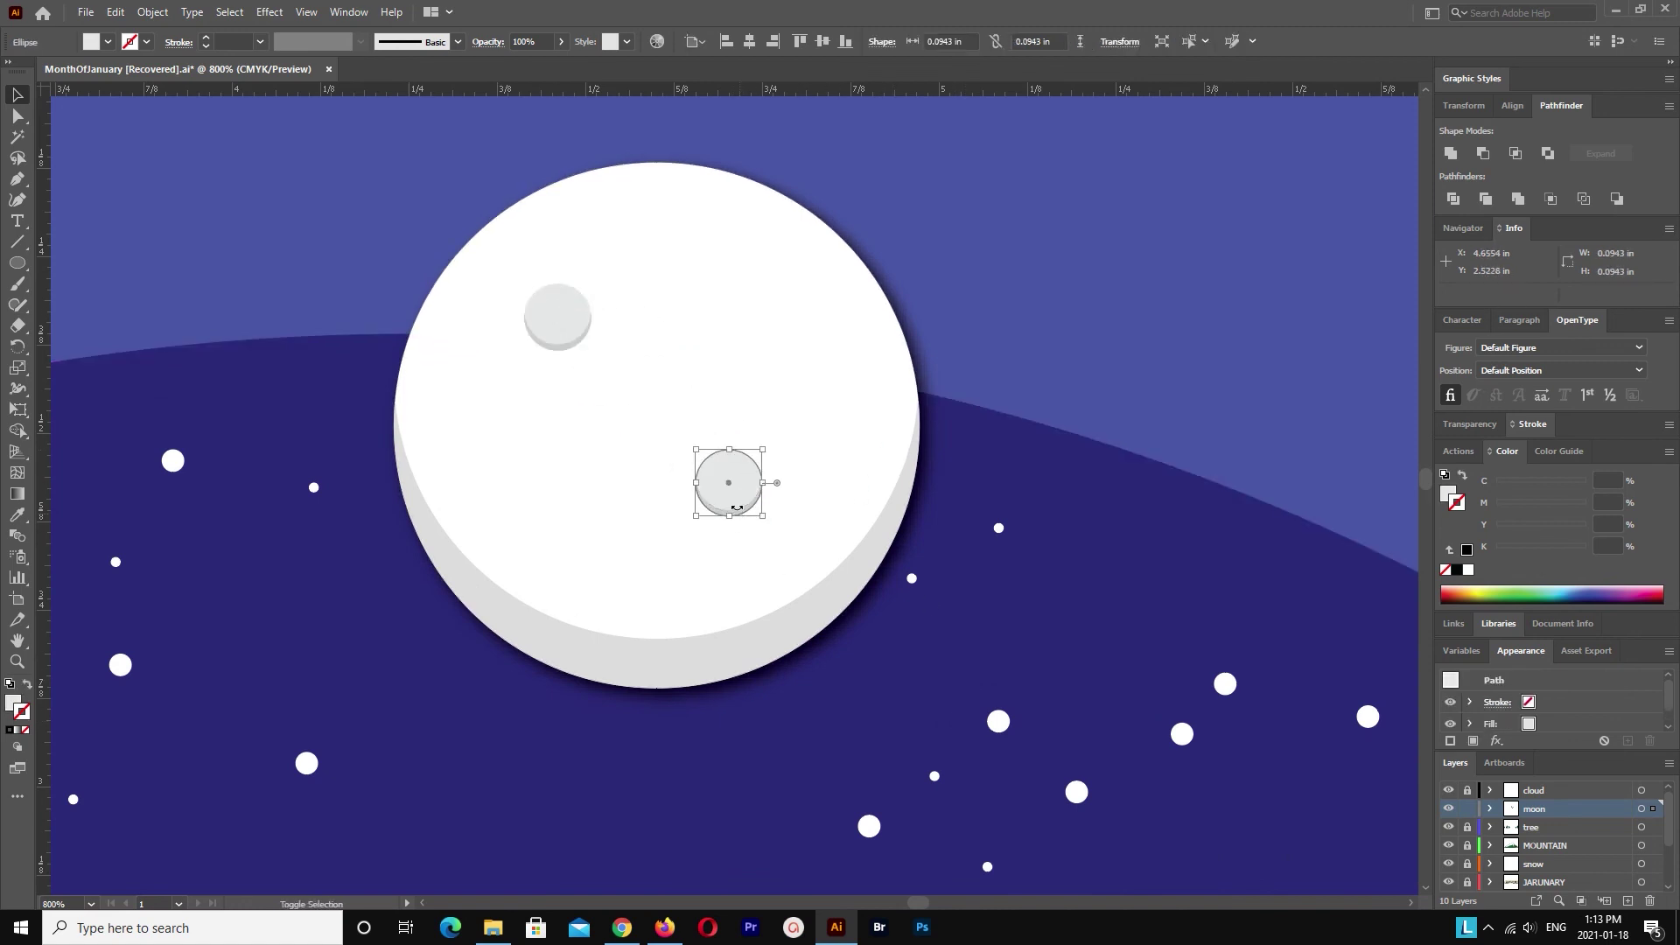
pyautogui.keyDown('shift'); pyautogui.click(718, 514); pyautogui.keyUp('shift')
pyautogui.click(748, 477)
pyautogui.moveTo(763, 450)
pyautogui.mouseDown()
pyautogui.moveTo(758, 472)
pyautogui.moveTo(771, 335)
pyautogui.mouseUp()
pyautogui.moveTo(748, 456); pyautogui.dragTo(744, 541)
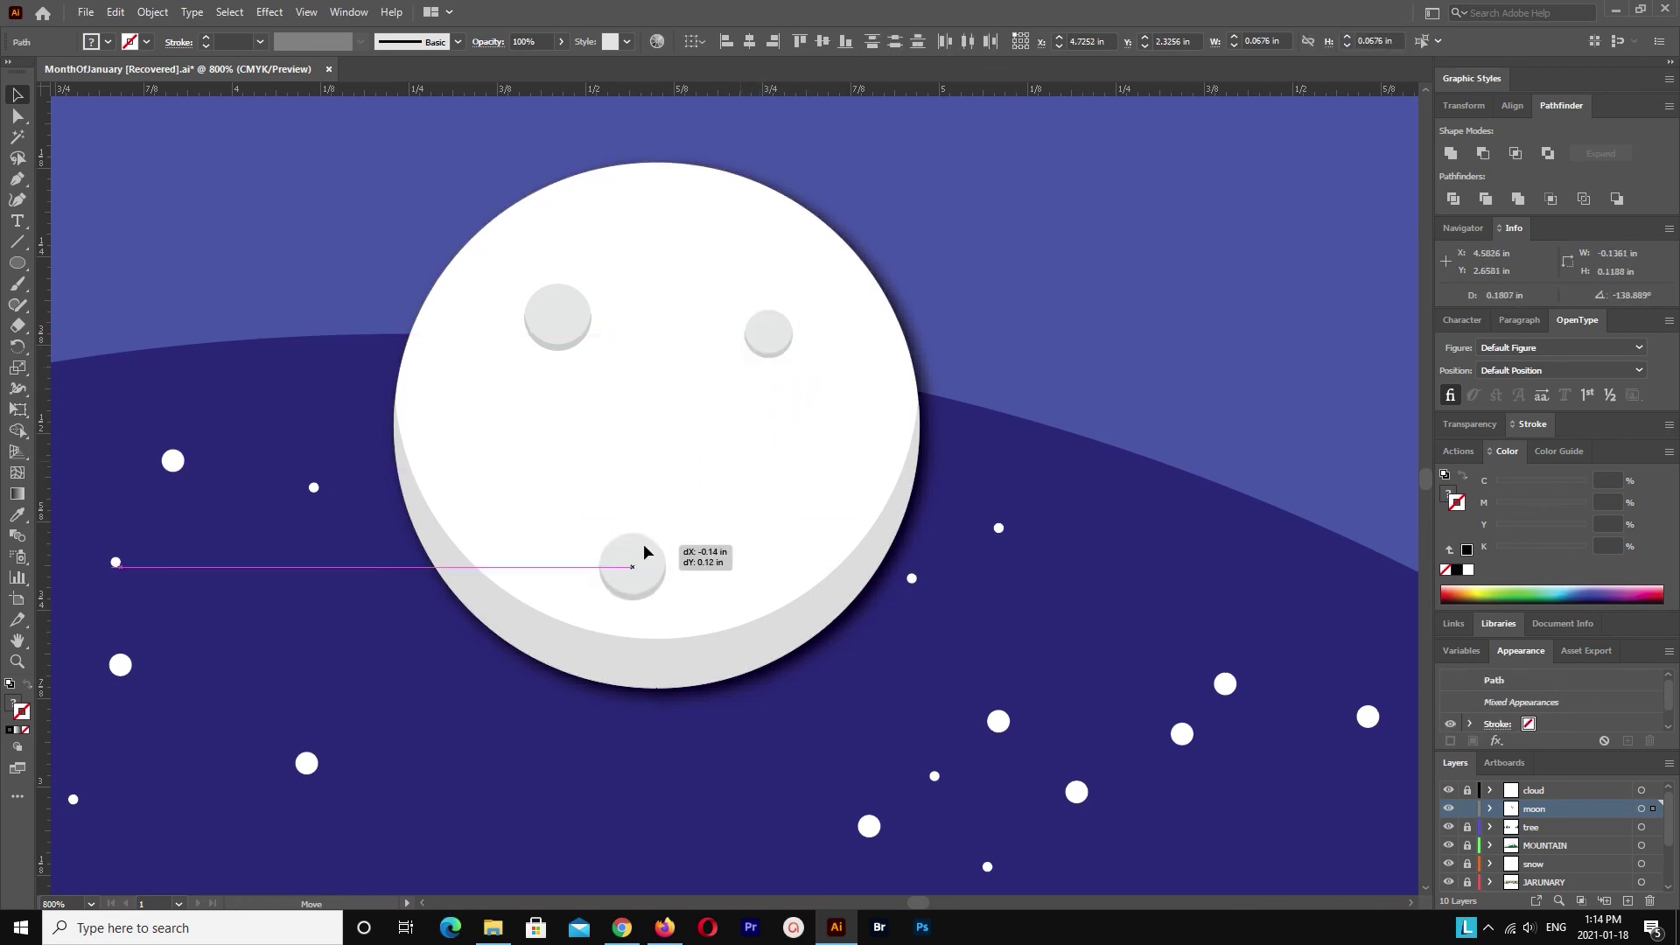
pyautogui.moveTo(785, 334)
pyautogui.mouseDown()
pyautogui.moveTo(849, 411)
pyautogui.moveTo(799, 337)
pyautogui.moveTo(848, 375)
pyautogui.mouseUp()
# Step: Paste another crater near the top, enlarge the upper-left one, and place the lower one
pyautogui.hotkey('ctrl', 'c')
pyautogui.hotkey('ctrl', 'v')
pyautogui.moveTo(742, 497); pyautogui.dragTo(763, 283)
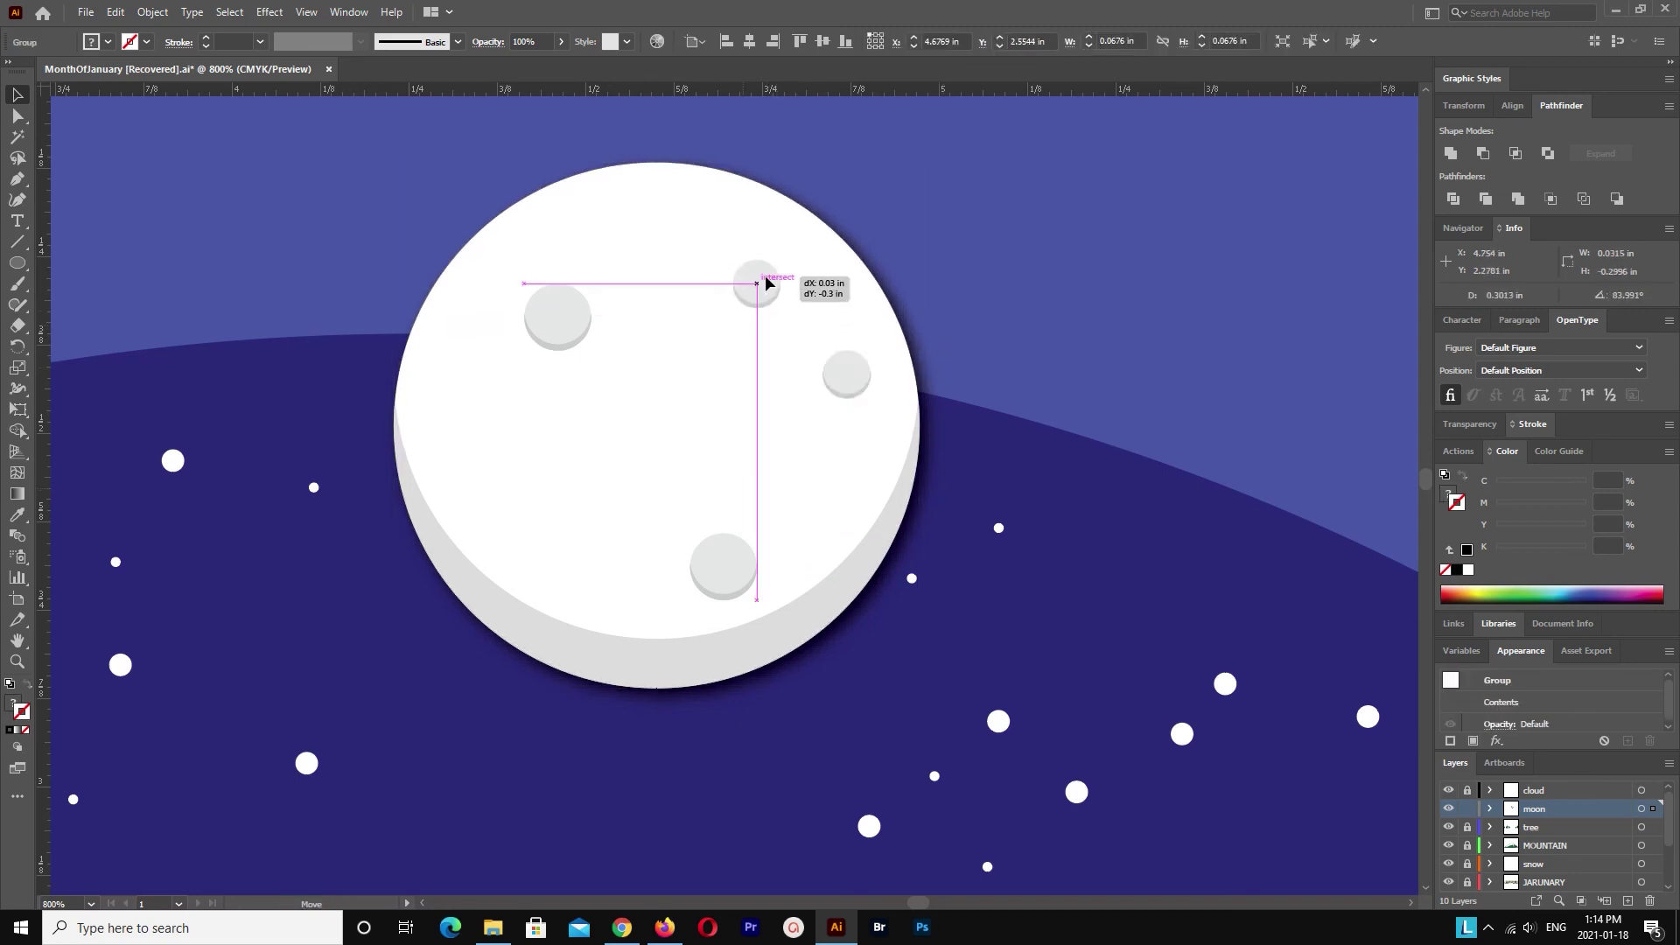
pyautogui.moveTo(845, 374); pyautogui.dragTo(848, 384)
pyautogui.moveTo(582, 337); pyautogui.dragTo(645, 396)
pyautogui.moveTo(587, 343); pyautogui.dragTo(538, 293)
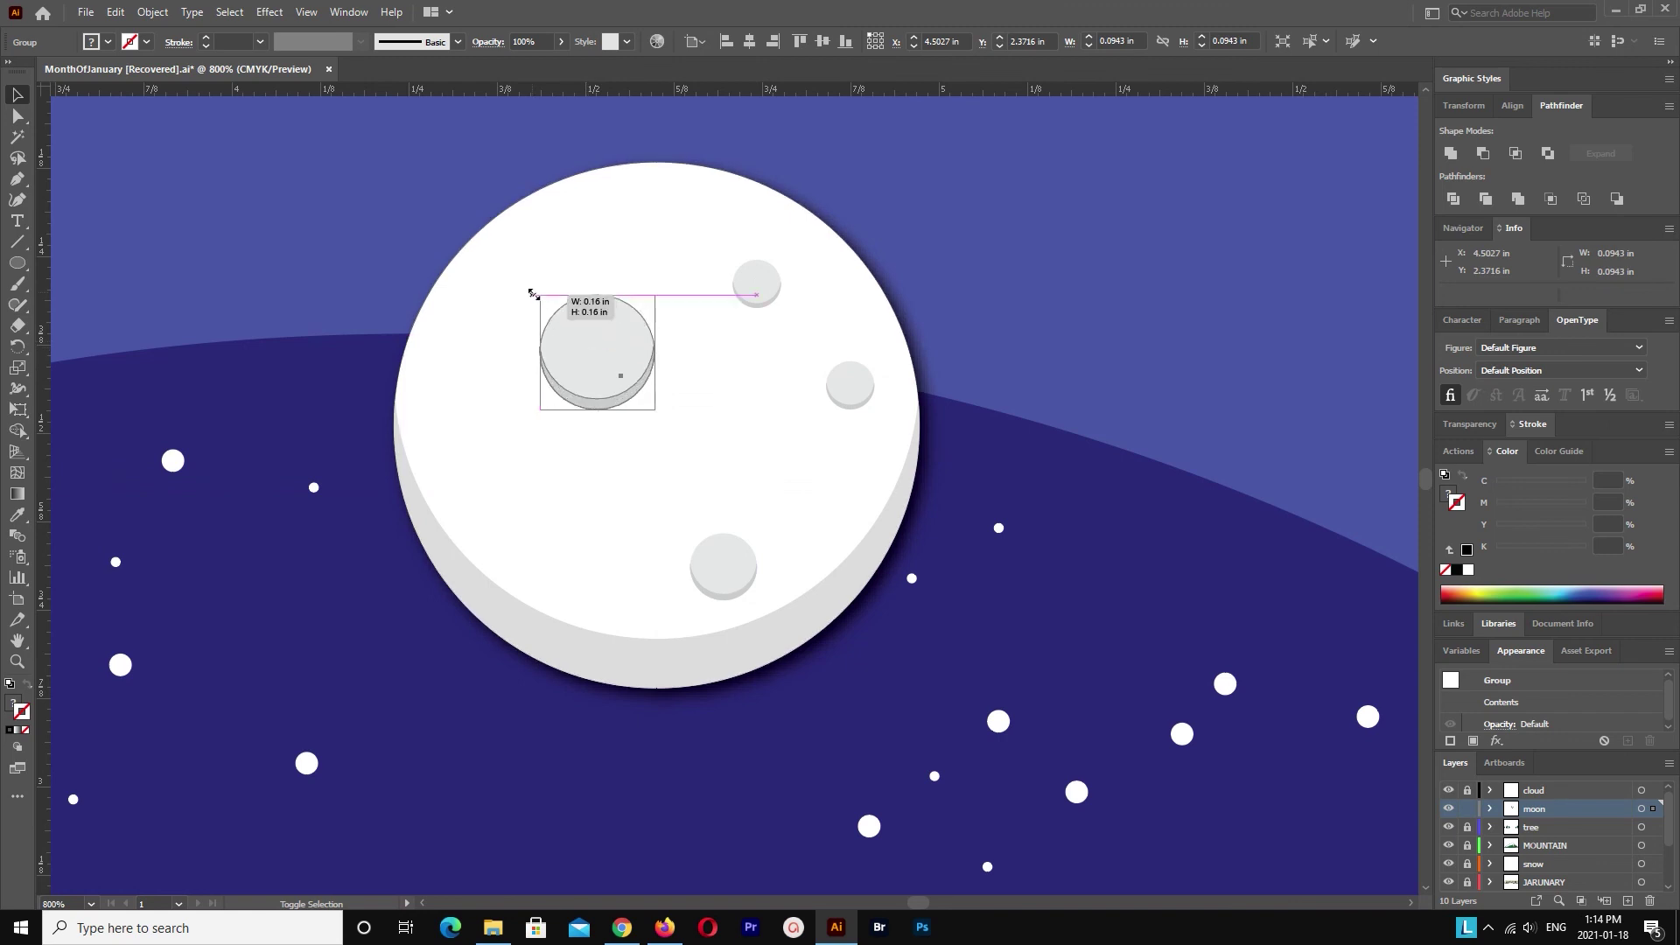
pyautogui.click(1036, 218)
pyautogui.moveTo(723, 566)
pyautogui.mouseDown()
pyautogui.moveTo(792, 536)
pyautogui.moveTo(803, 592)
pyautogui.mouseUp()
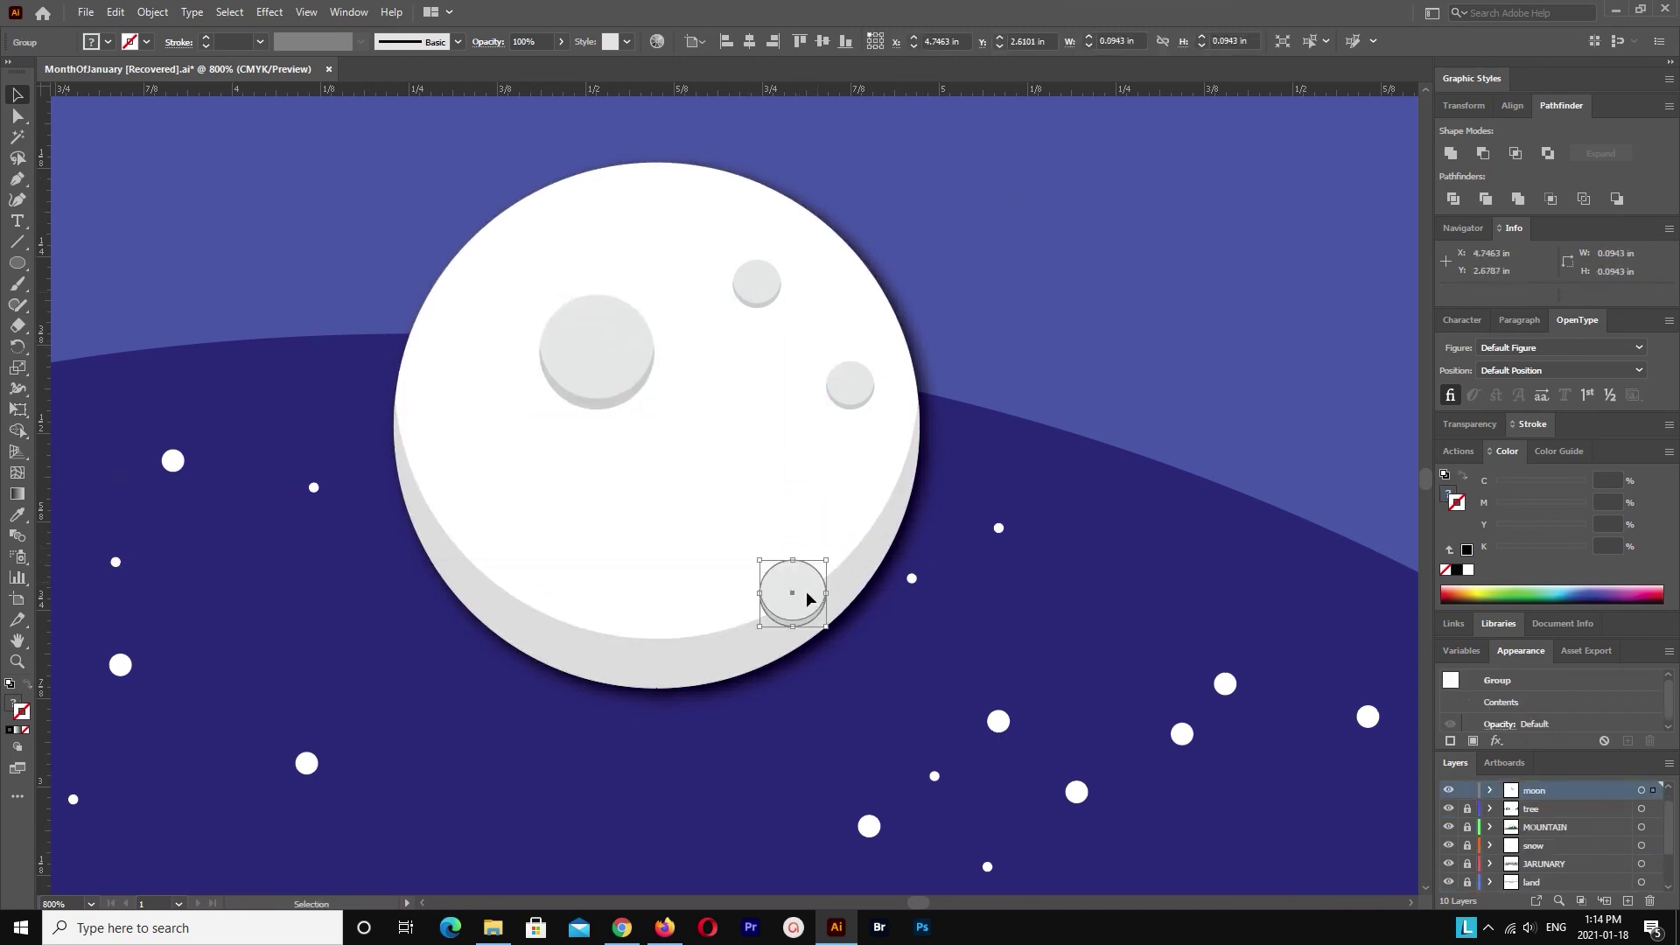
# Step: Rotate the lower crater group 180° so its shading flips
pyautogui.click(1090, 284)
pyautogui.click(792, 588)
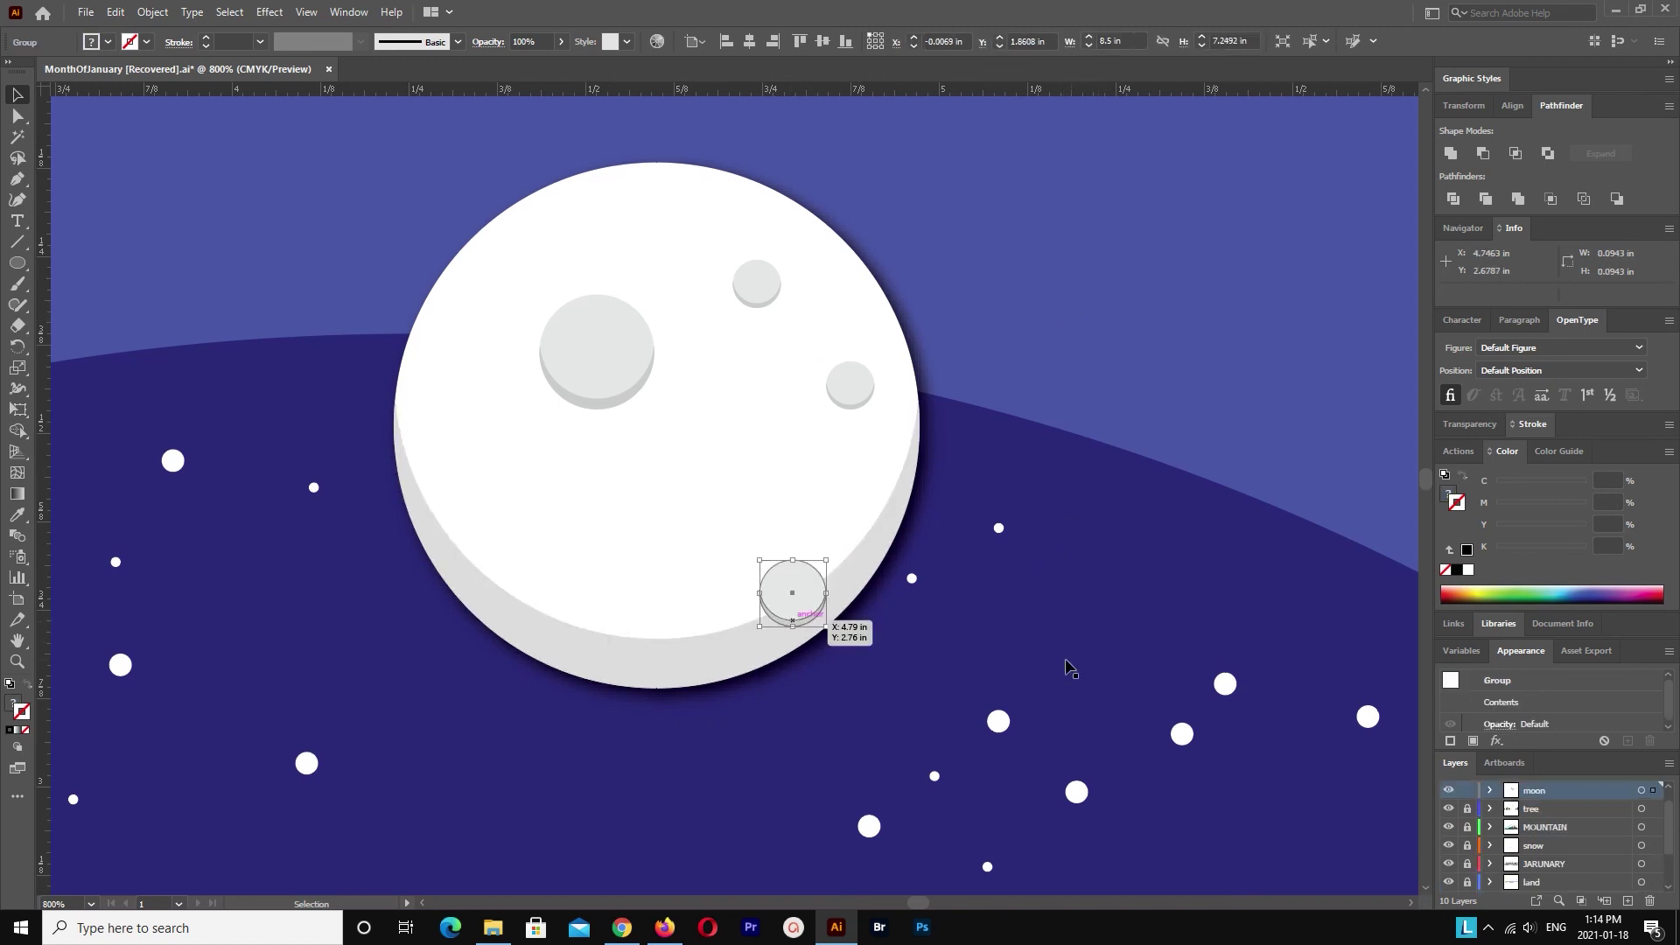
pyautogui.hotkey('ctrl', '+')
pyautogui.doubleClick(700, 528)
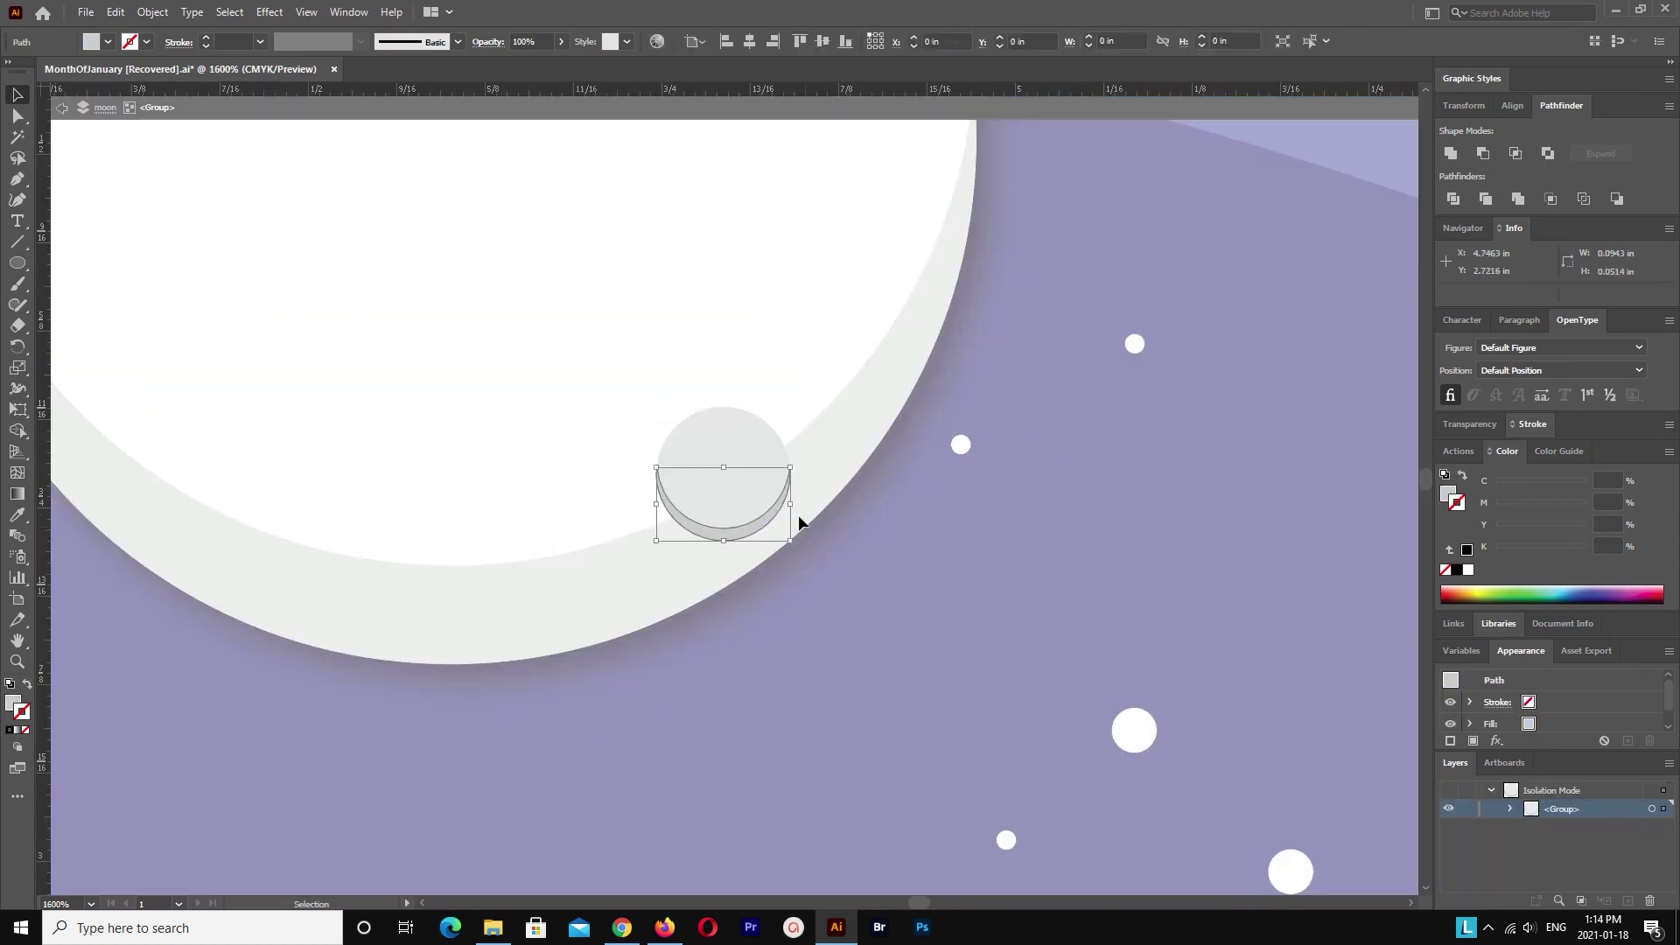
pyautogui.doubleClick(843, 480)
pyautogui.click(780, 488)
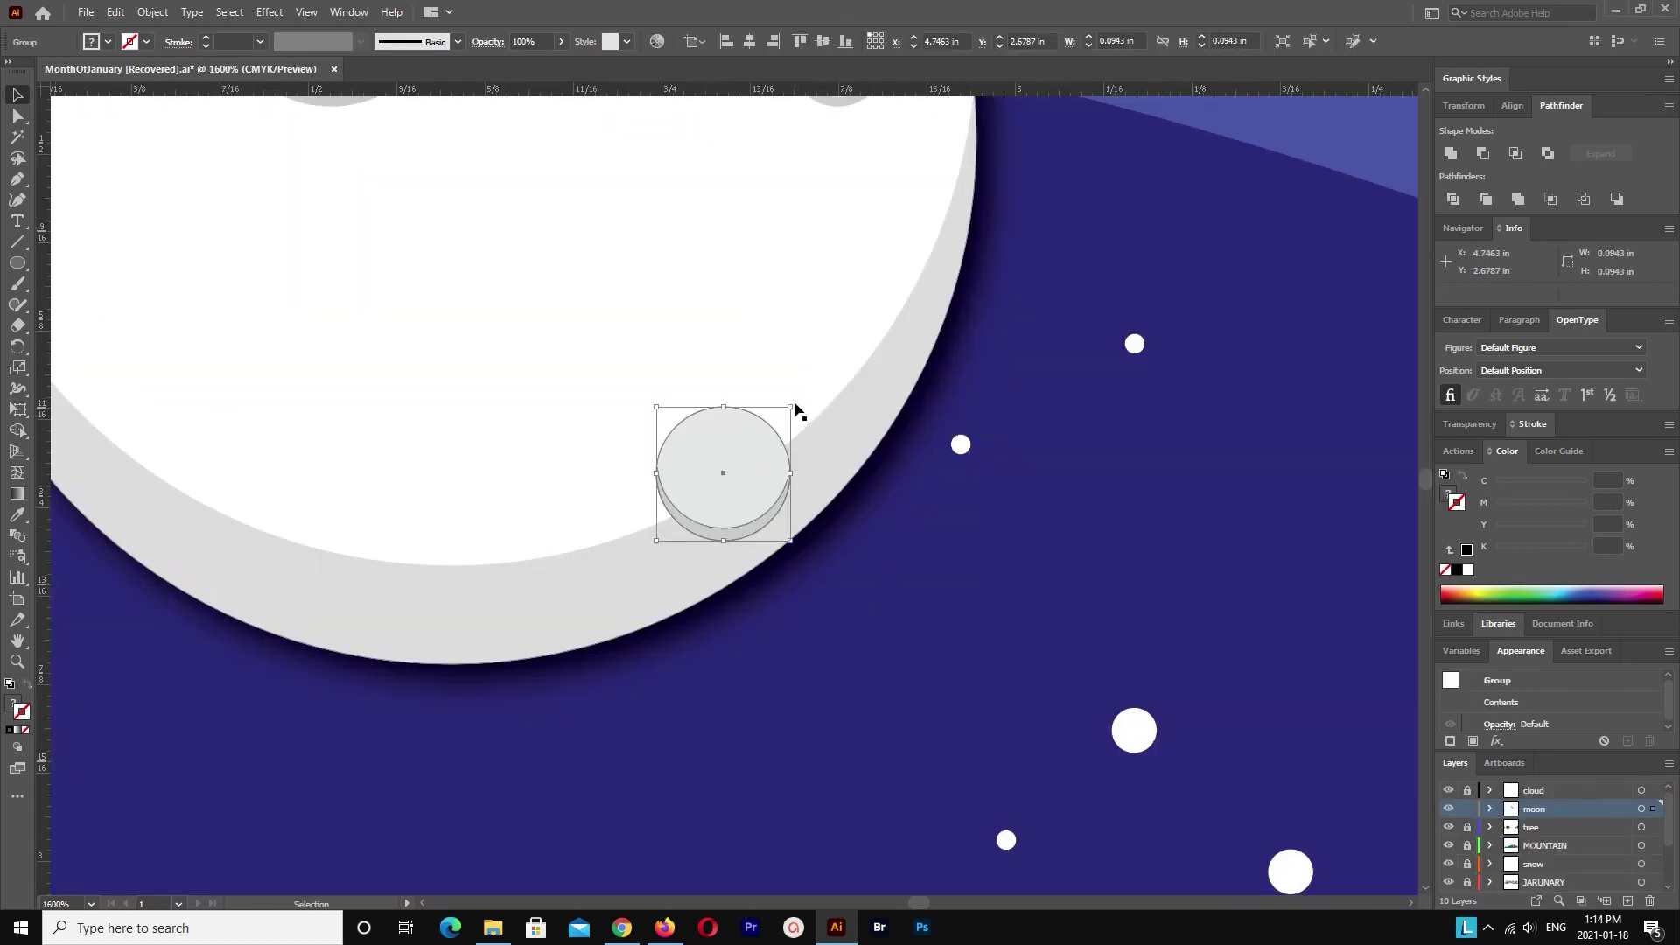
pyautogui.moveTo(796, 405); pyautogui.dragTo(568, 486)
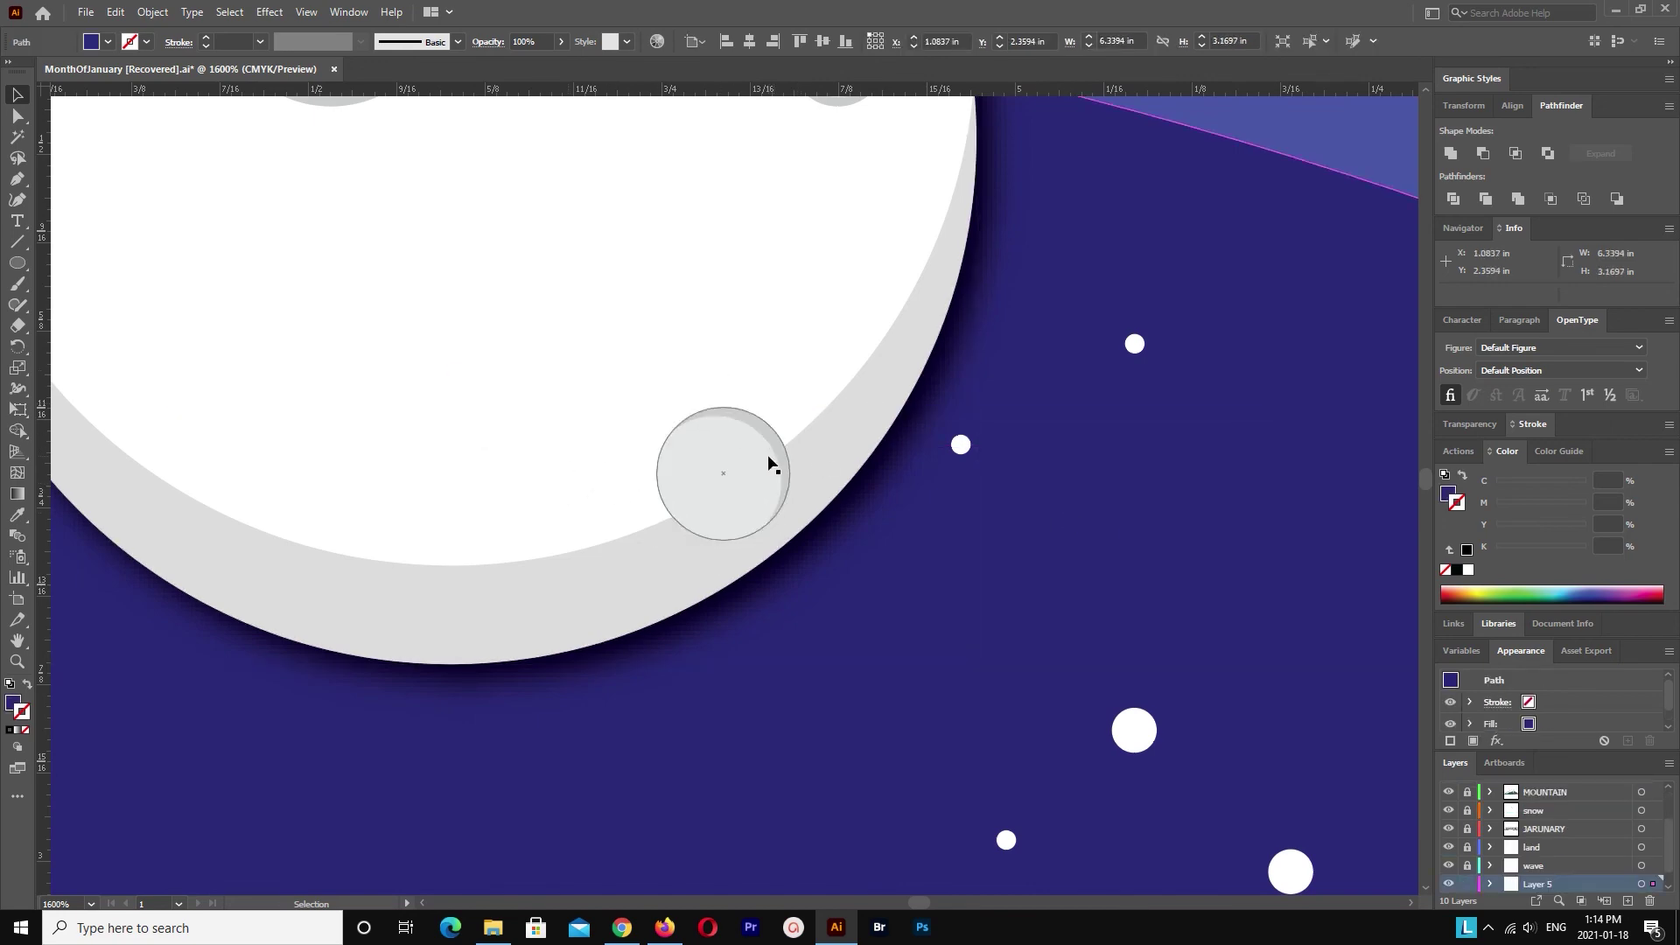
pyautogui.moveTo(769, 386); pyautogui.dragTo(674, 385)
pyautogui.scroll(-5, 1213, 570)
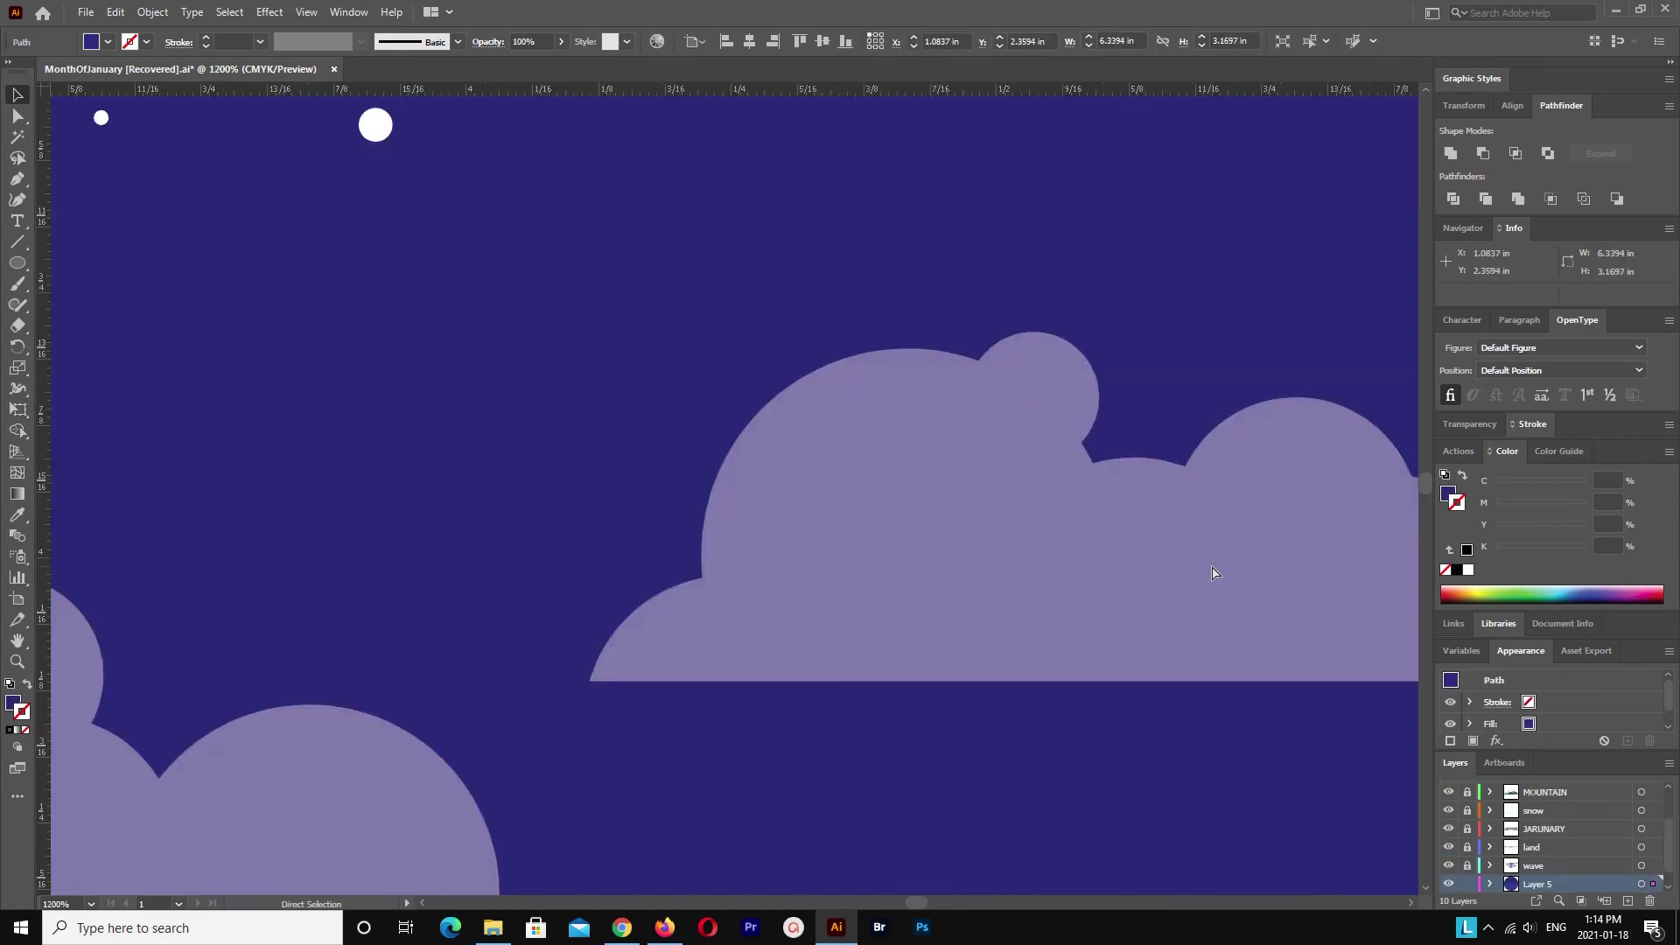
pyautogui.scroll(-2, 1214, 570)
pyautogui.scroll(-2, 1213, 571)
pyautogui.scroll(5, 1213, 571)
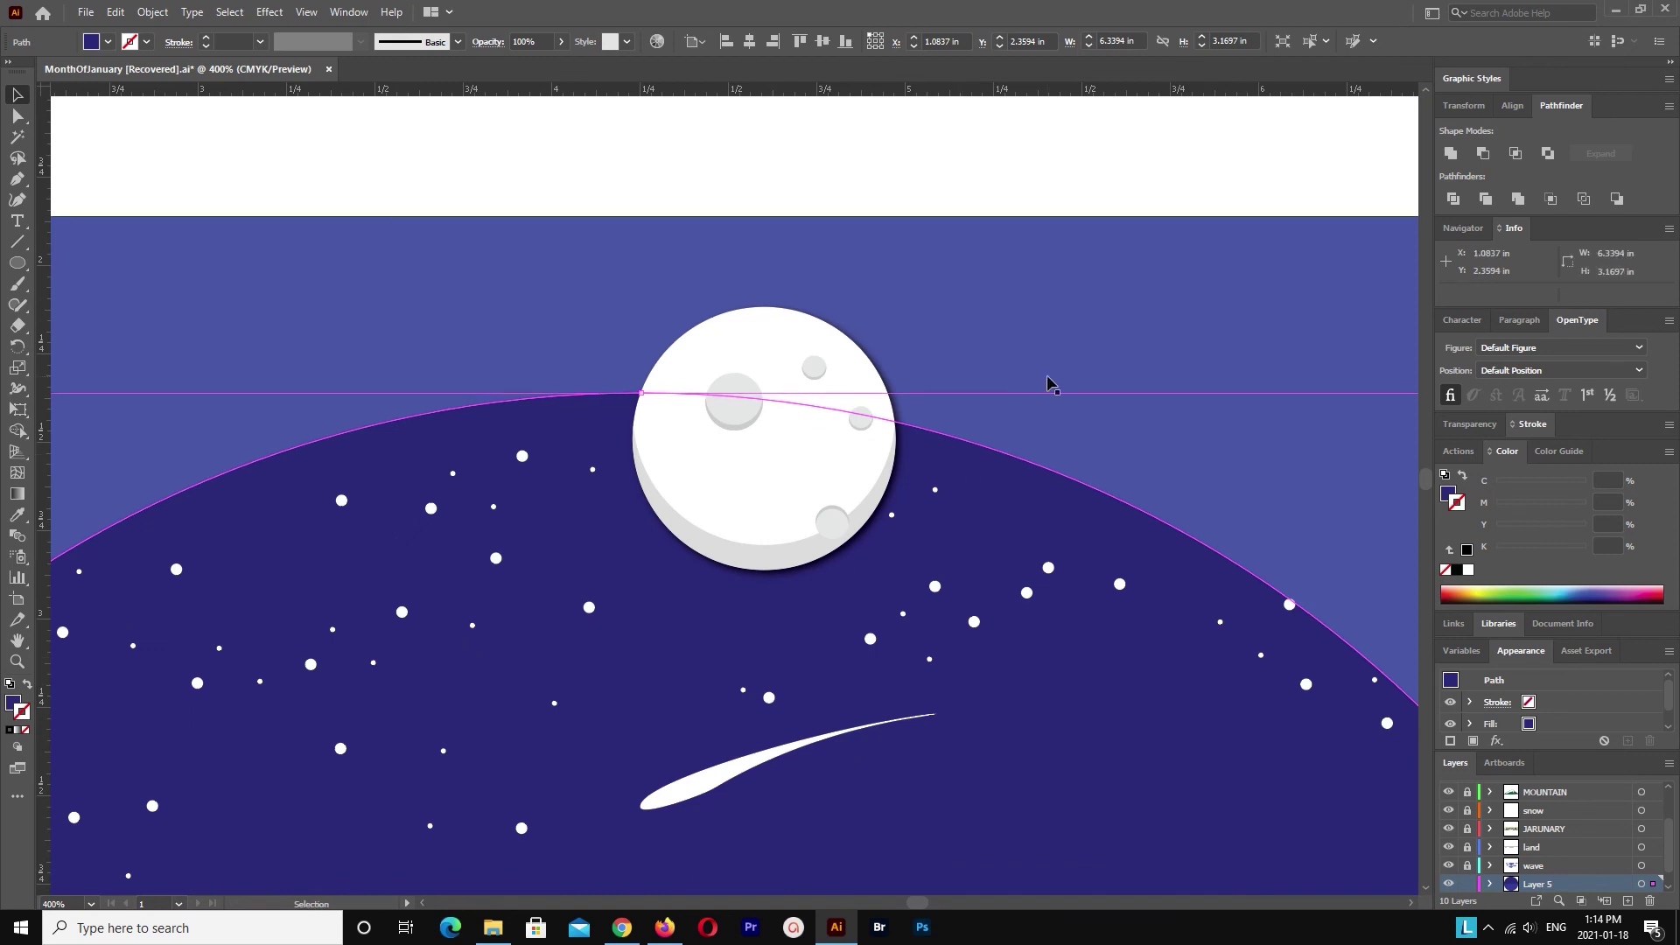
# Step: Rotate the large upper-left crater 180°, small upper 90°, and right-hand 135°
pyautogui.click(986, 153)
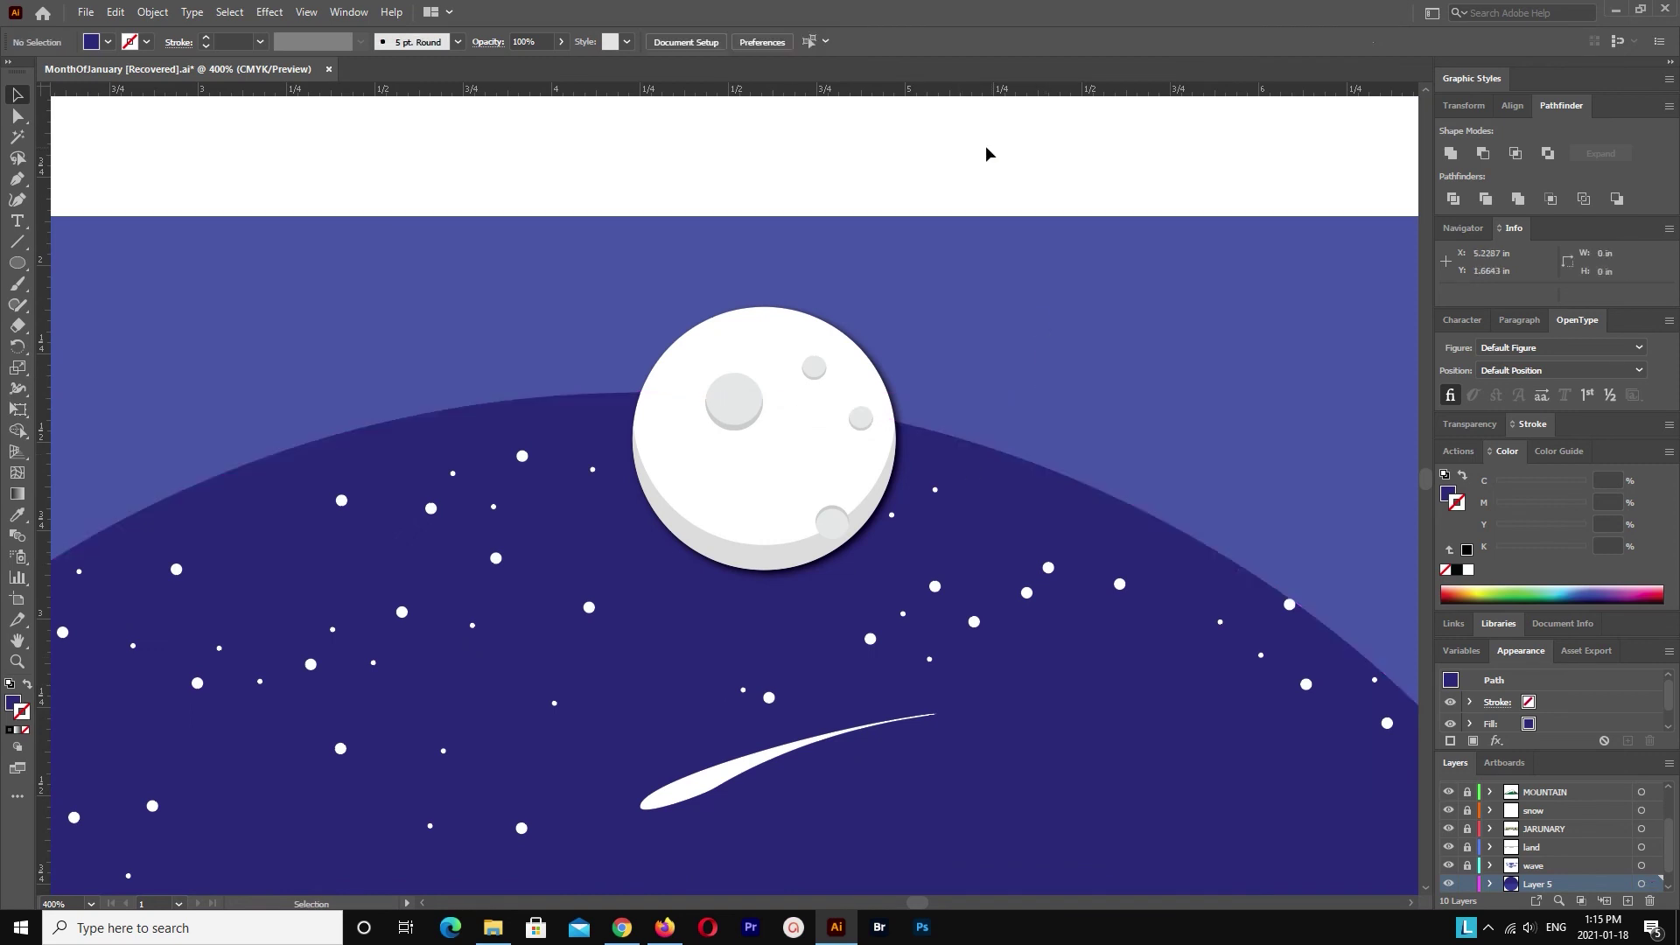
pyautogui.click(750, 405)
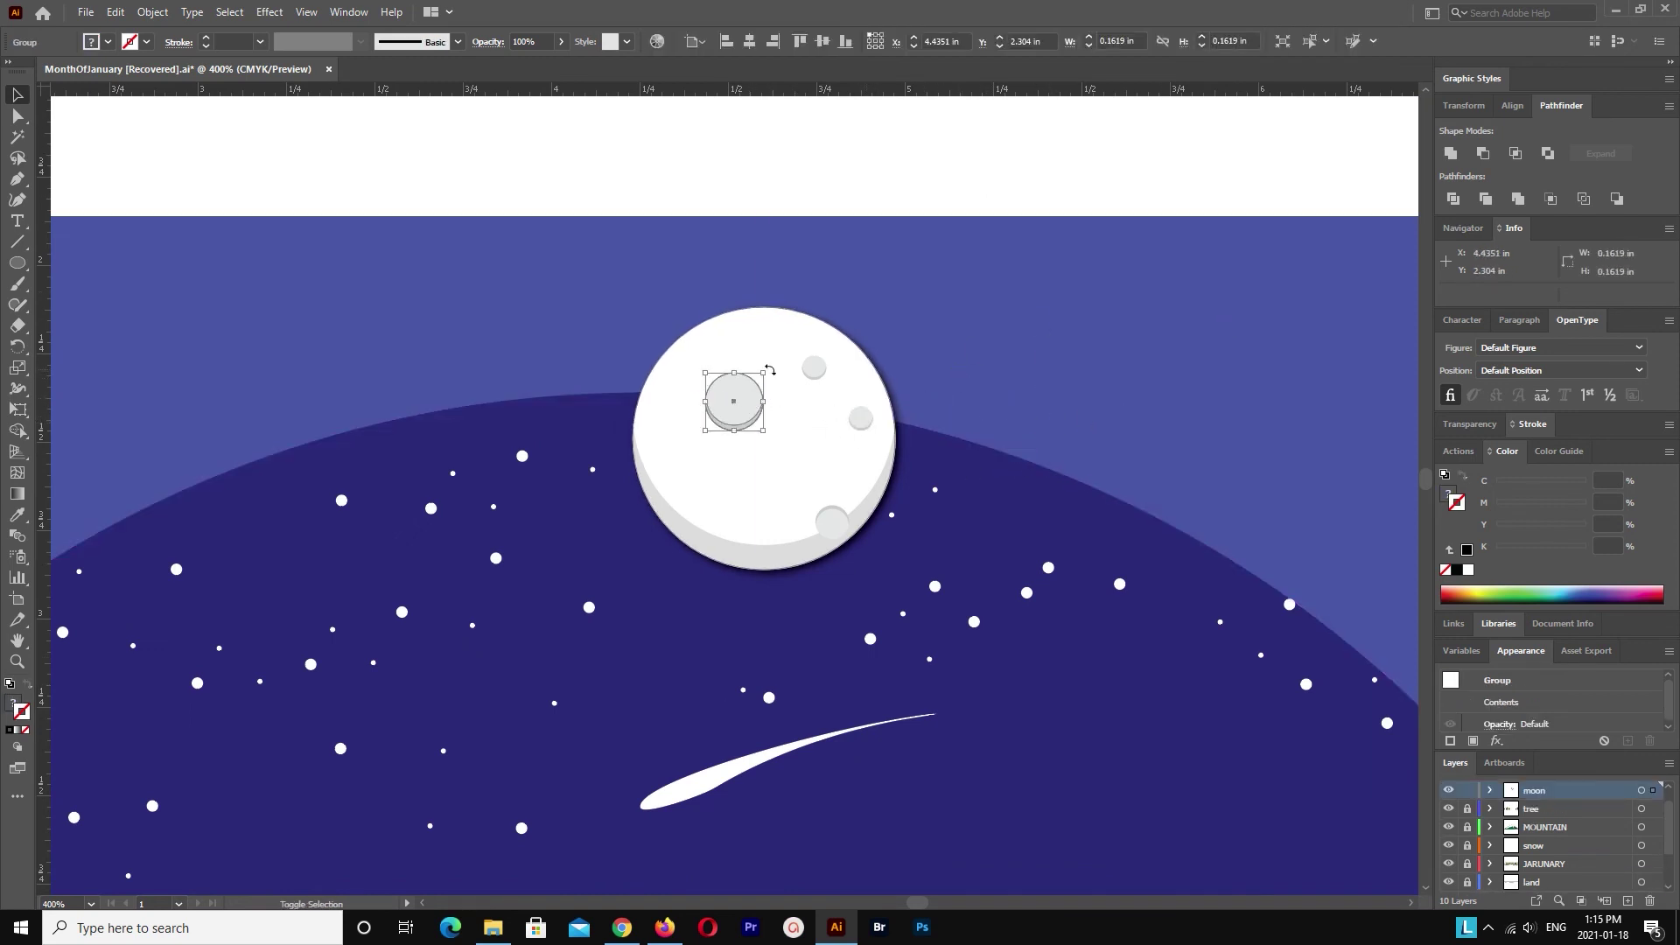
pyautogui.moveTo(769, 372); pyautogui.dragTo(684, 438)
pyautogui.click(972, 364)
pyautogui.click(814, 368)
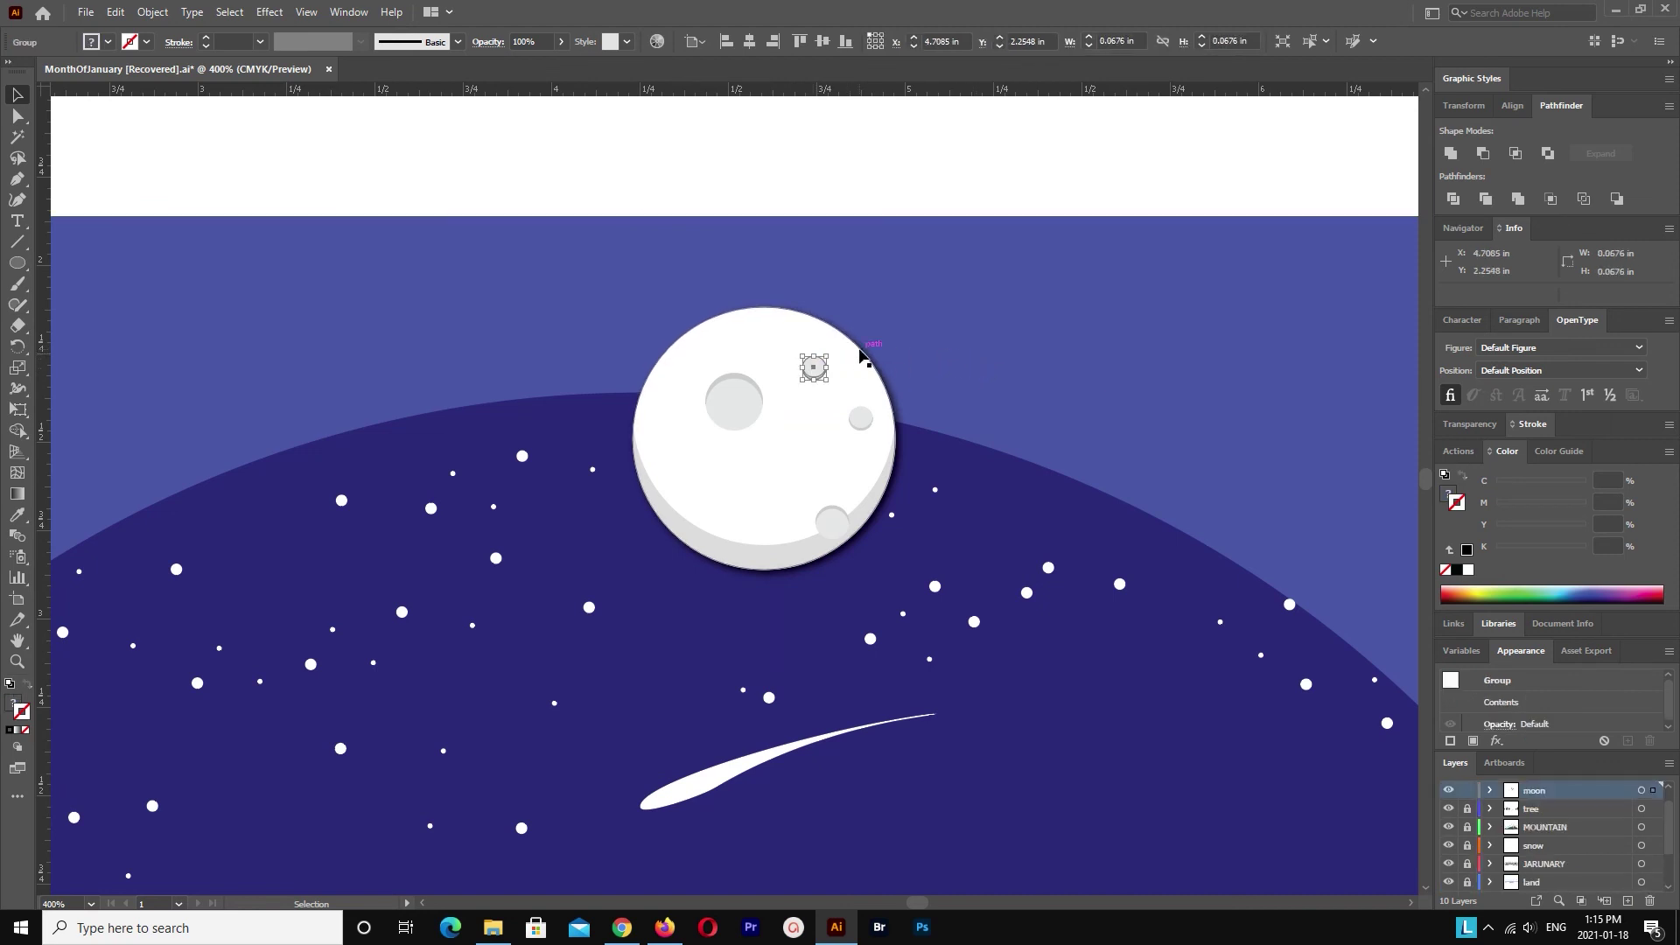
pyautogui.moveTo(863, 353); pyautogui.dragTo(792, 344)
pyautogui.click(1039, 333)
pyautogui.click(862, 418)
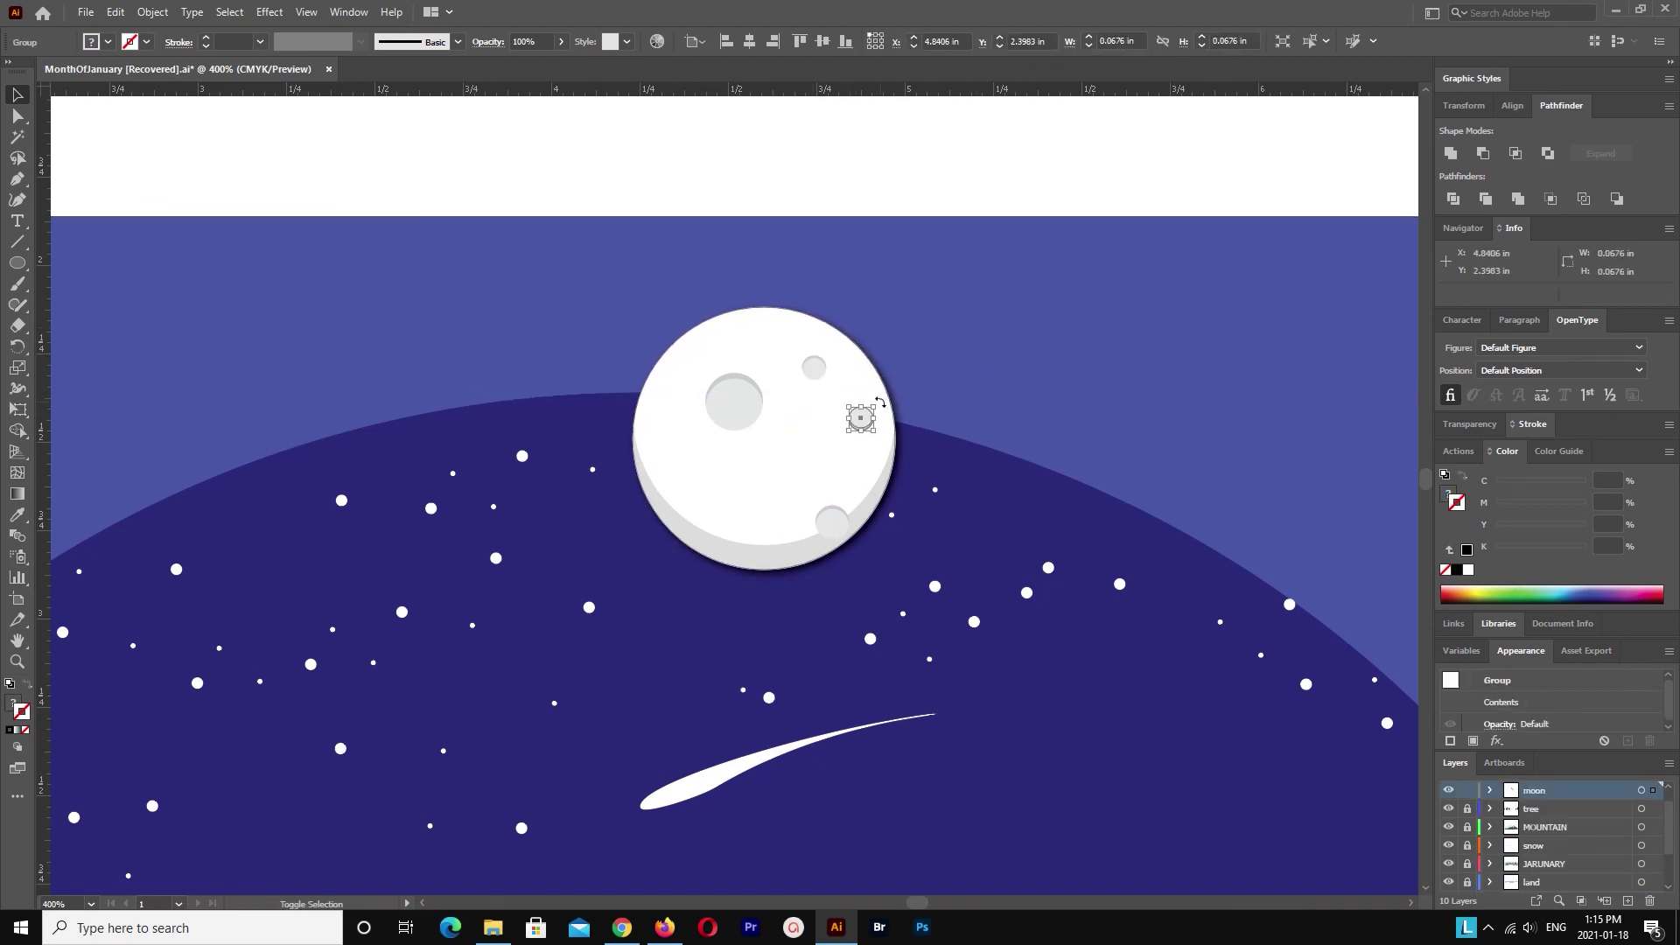
pyautogui.moveTo(875, 403)
pyautogui.mouseDown()
pyautogui.moveTo(817, 411)
pyautogui.moveTo(850, 395)
pyautogui.mouseUp()
pyautogui.click(1069, 394)
# Step: Enlarge the small lower-left crater
pyautogui.click(863, 418)
pyautogui.click(1088, 327)
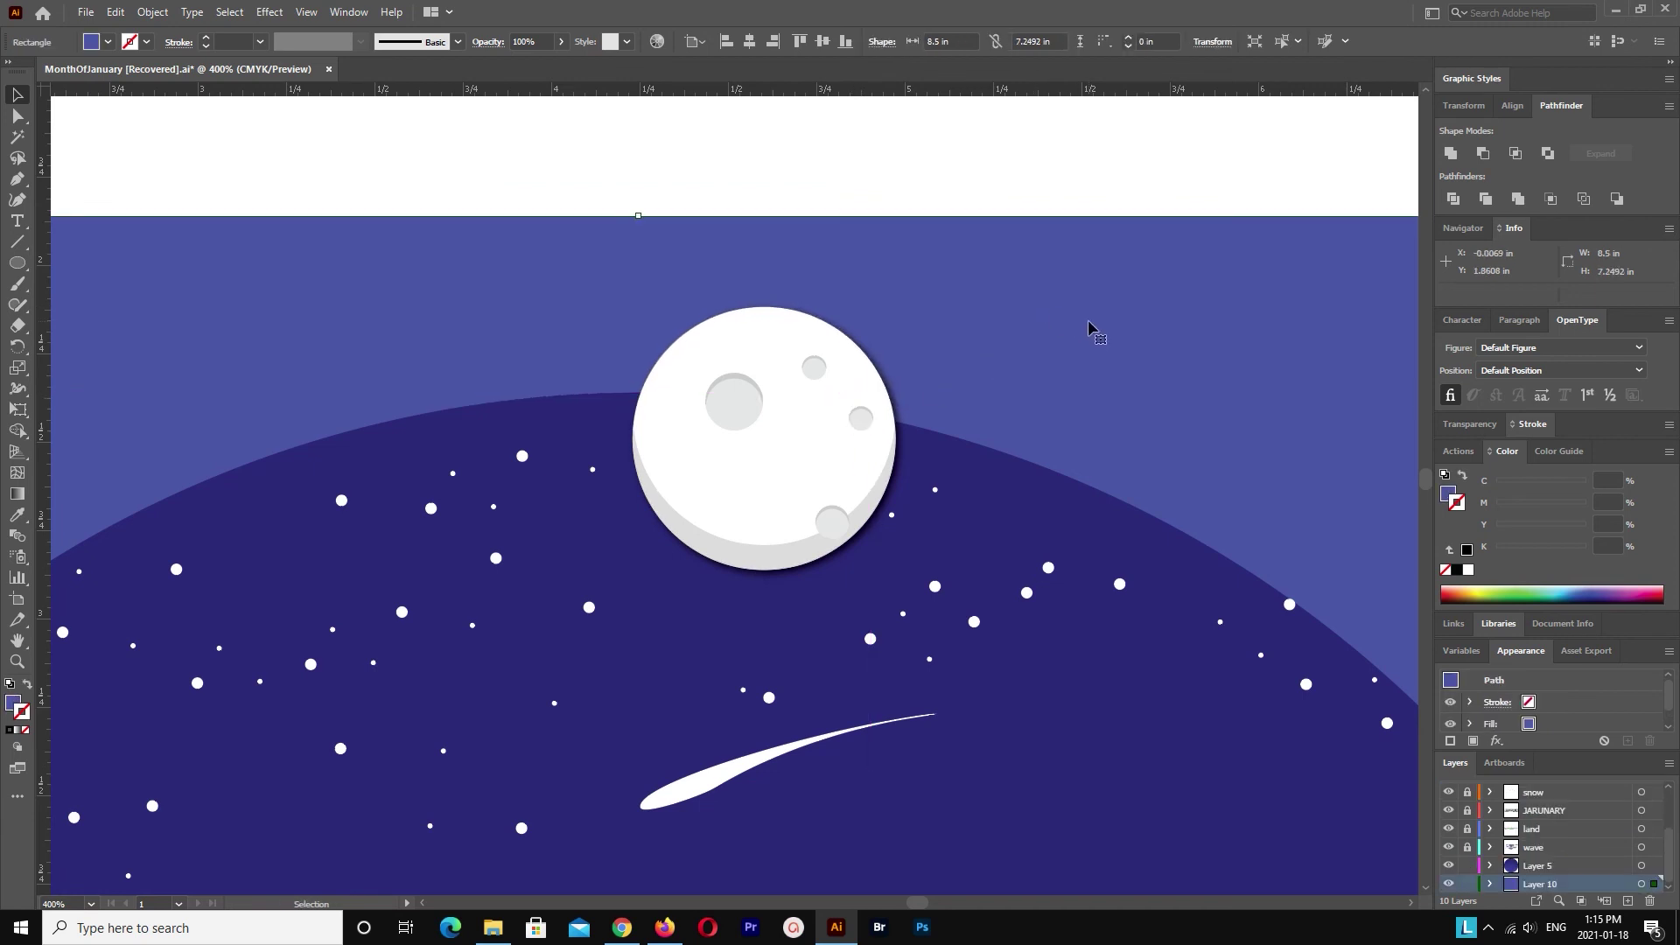
pyautogui.click(833, 522)
pyautogui.click(734, 495)
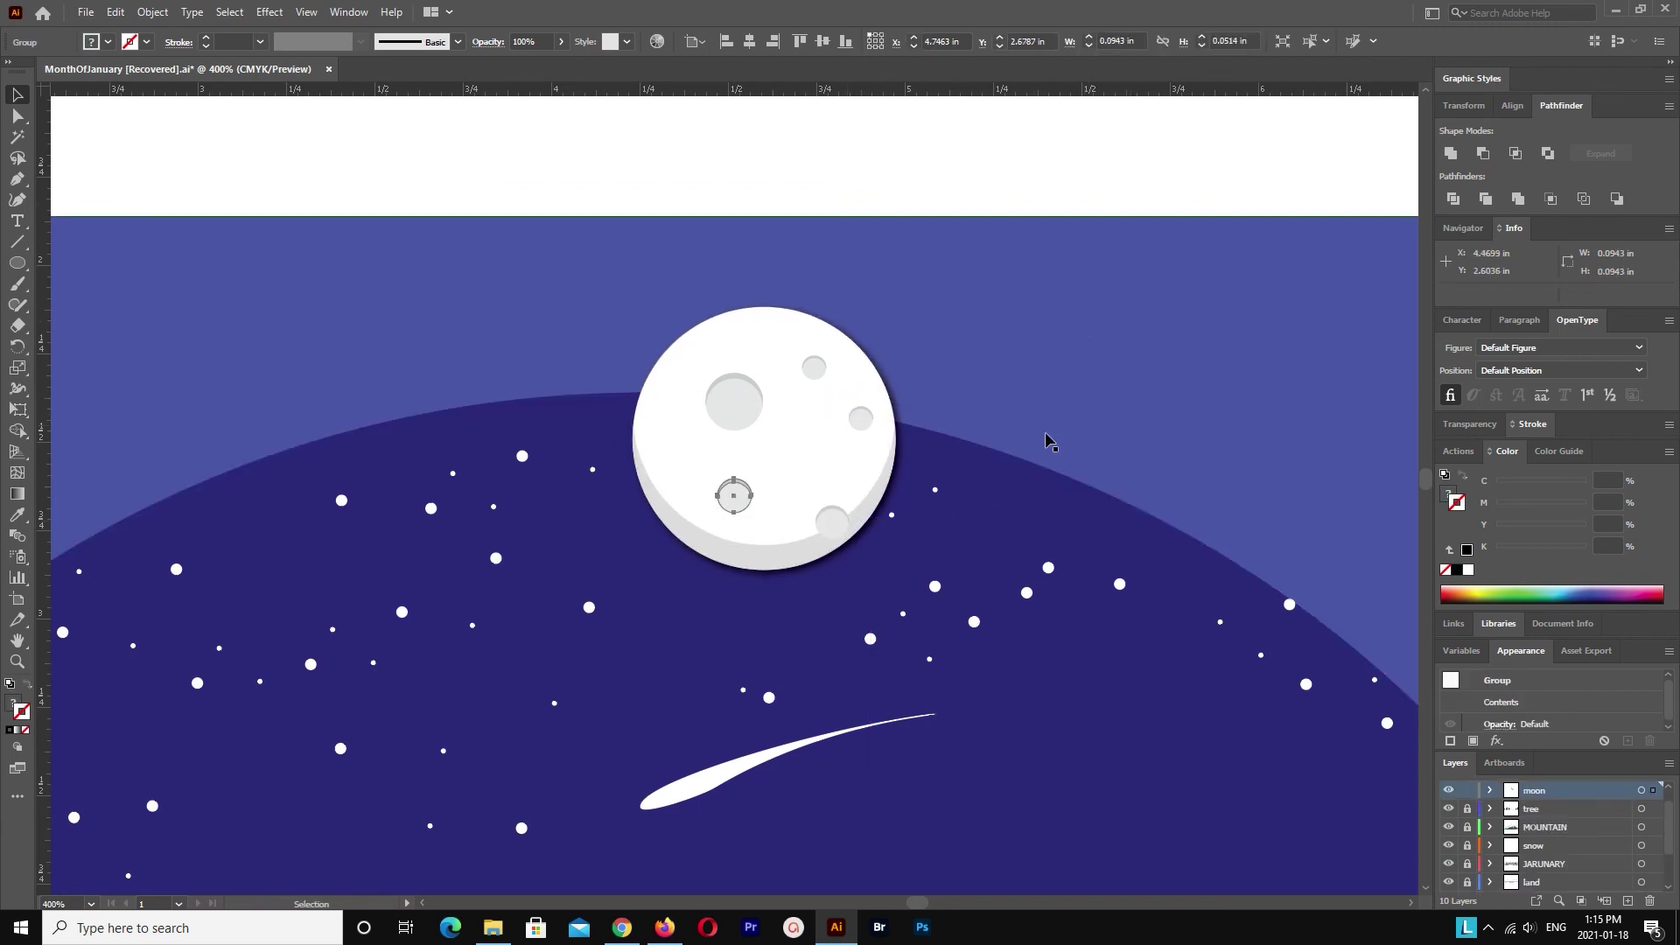
pyautogui.moveTo(714, 477); pyautogui.dragTo(690, 451)
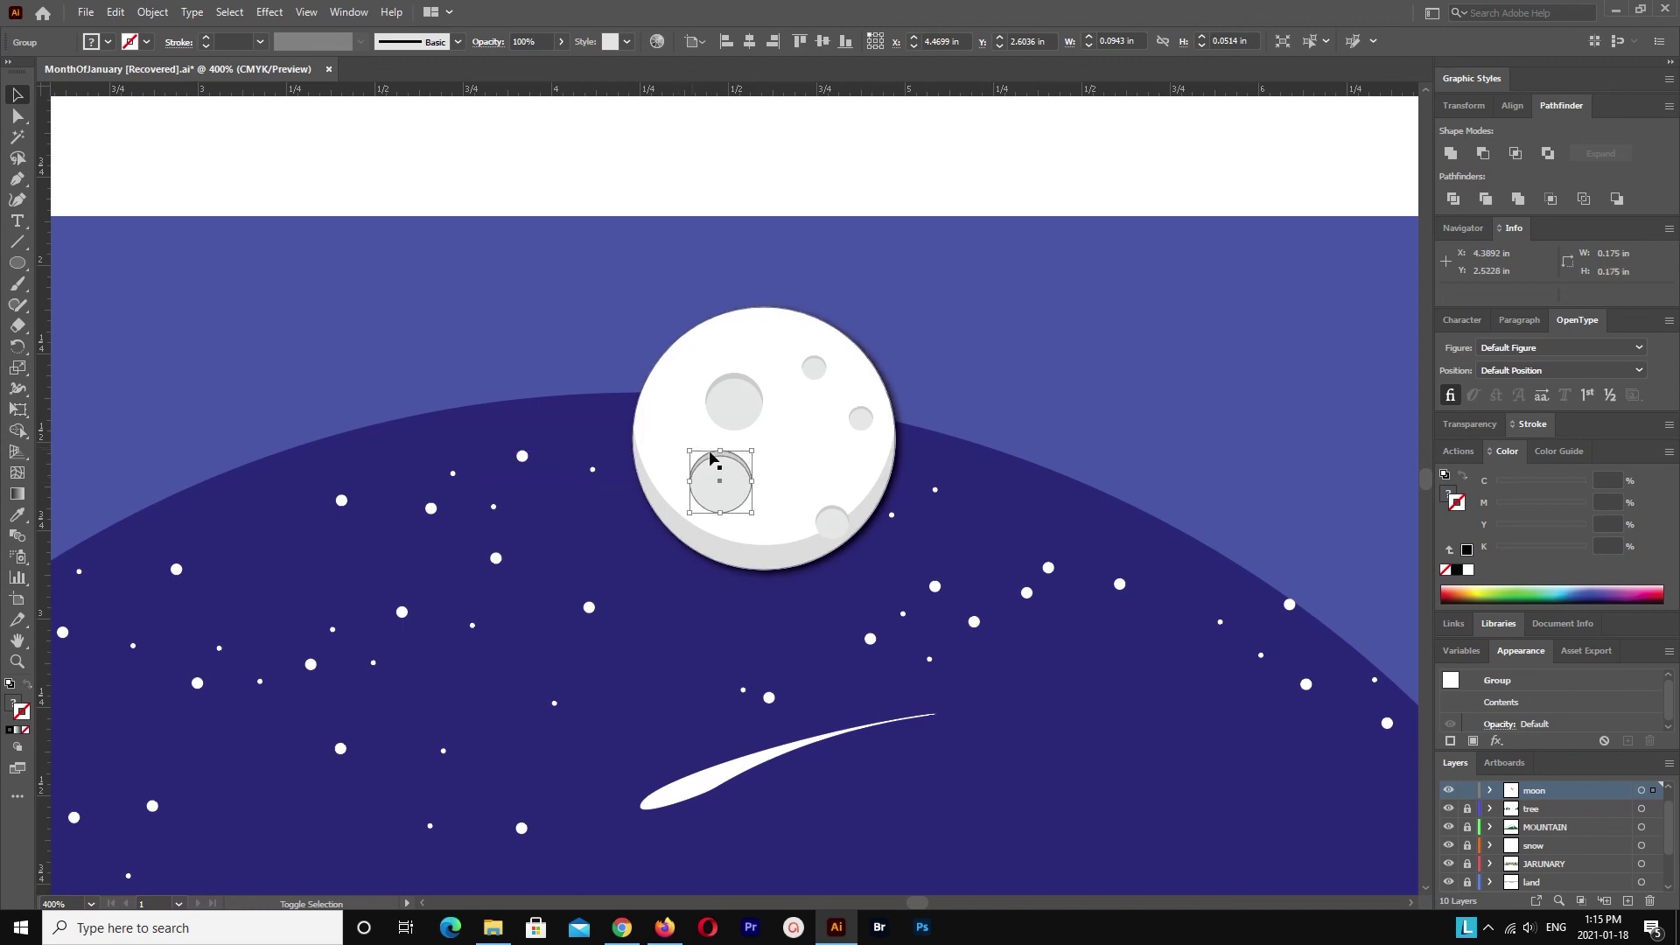
pyautogui.click(1028, 359)
# Step: Save the artwork as MonthOfJanuary.ai, replacing the existing file with default Illustrator options
pyautogui.hotkey('ctrl', '-')
pyautogui.hotkey('ctrl', '-')
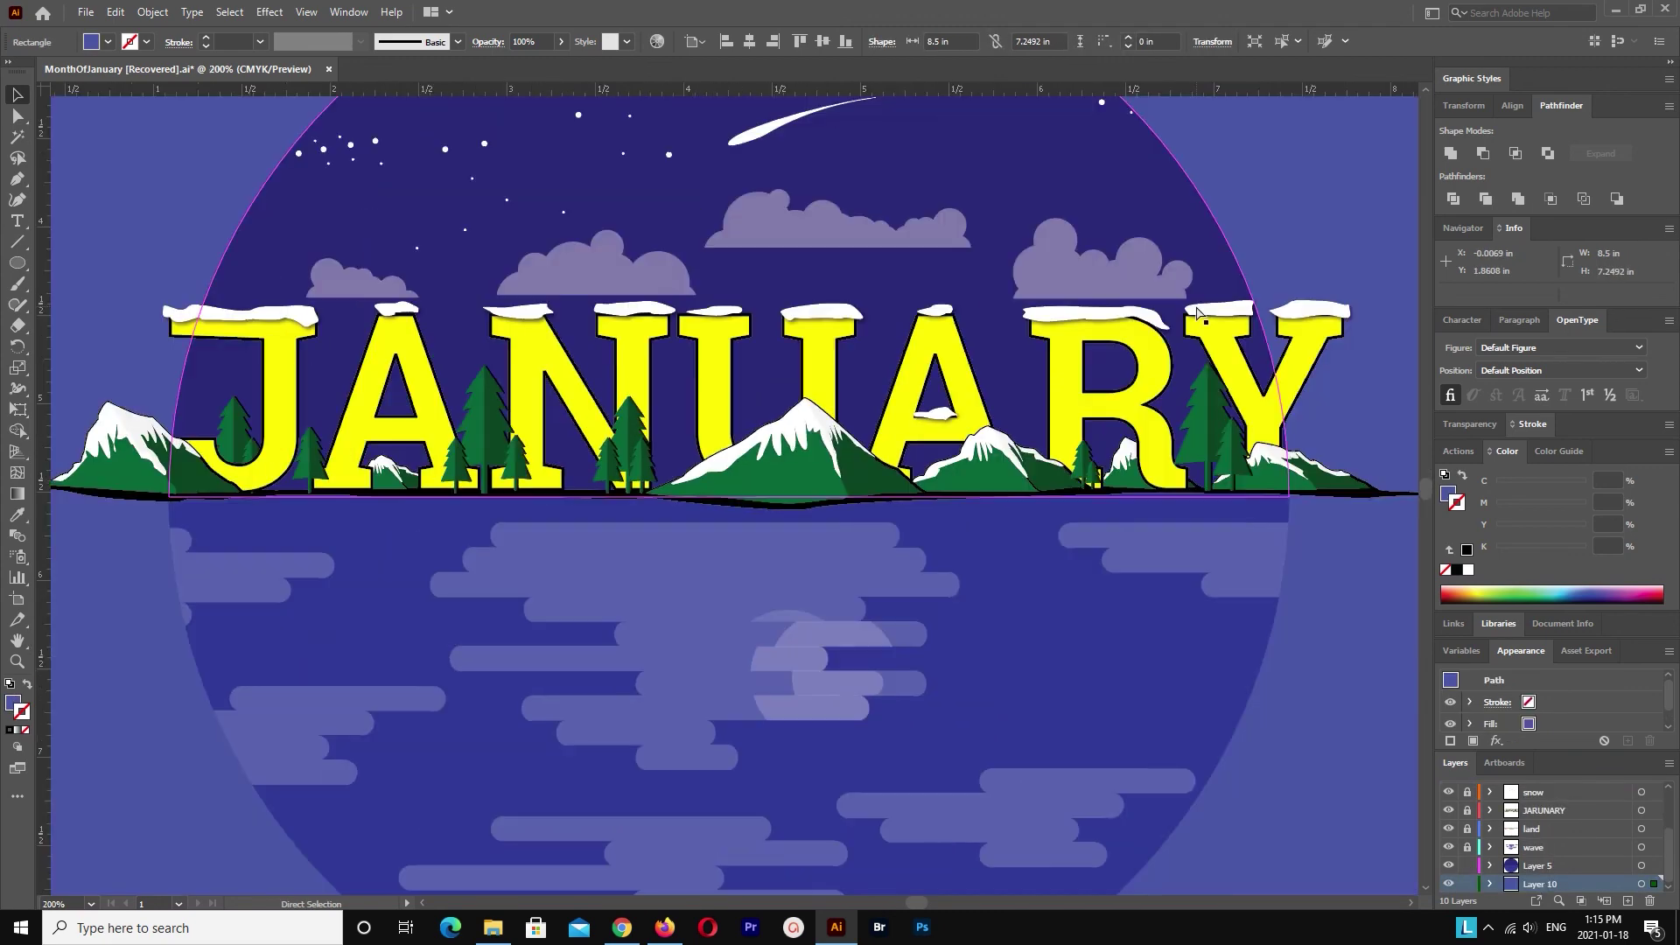
pyautogui.hotkey('ctrl', '-')
pyautogui.hotkey('ctrl', '-')
pyautogui.click(1252, 336)
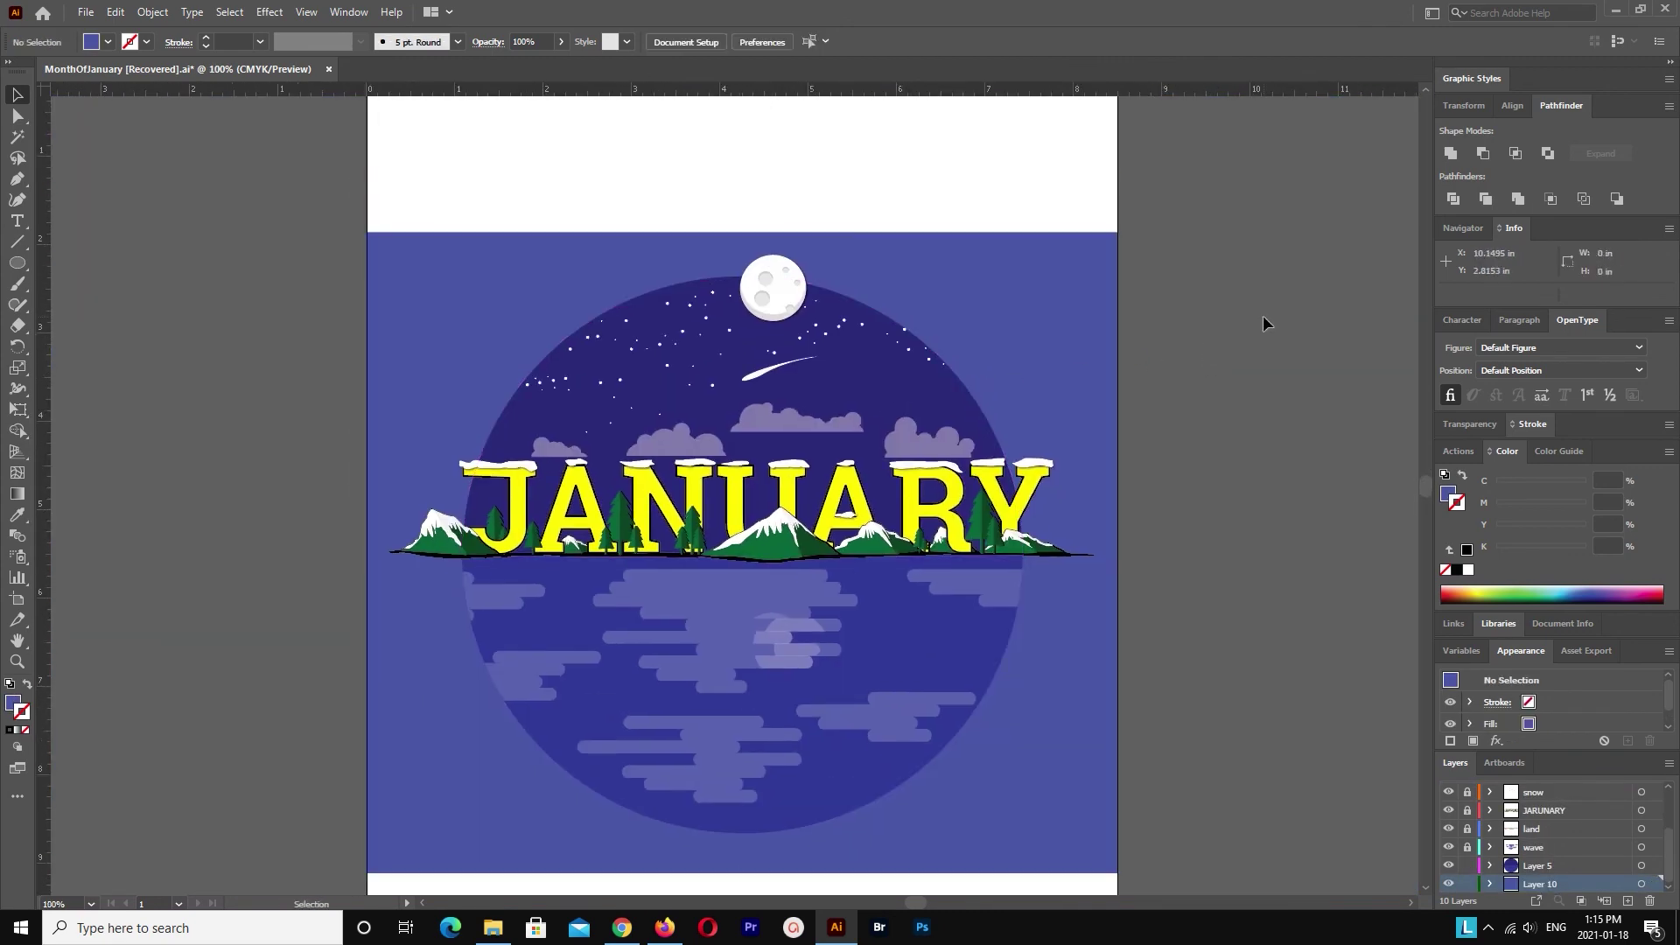
pyautogui.hotkey('ctrl', 's')
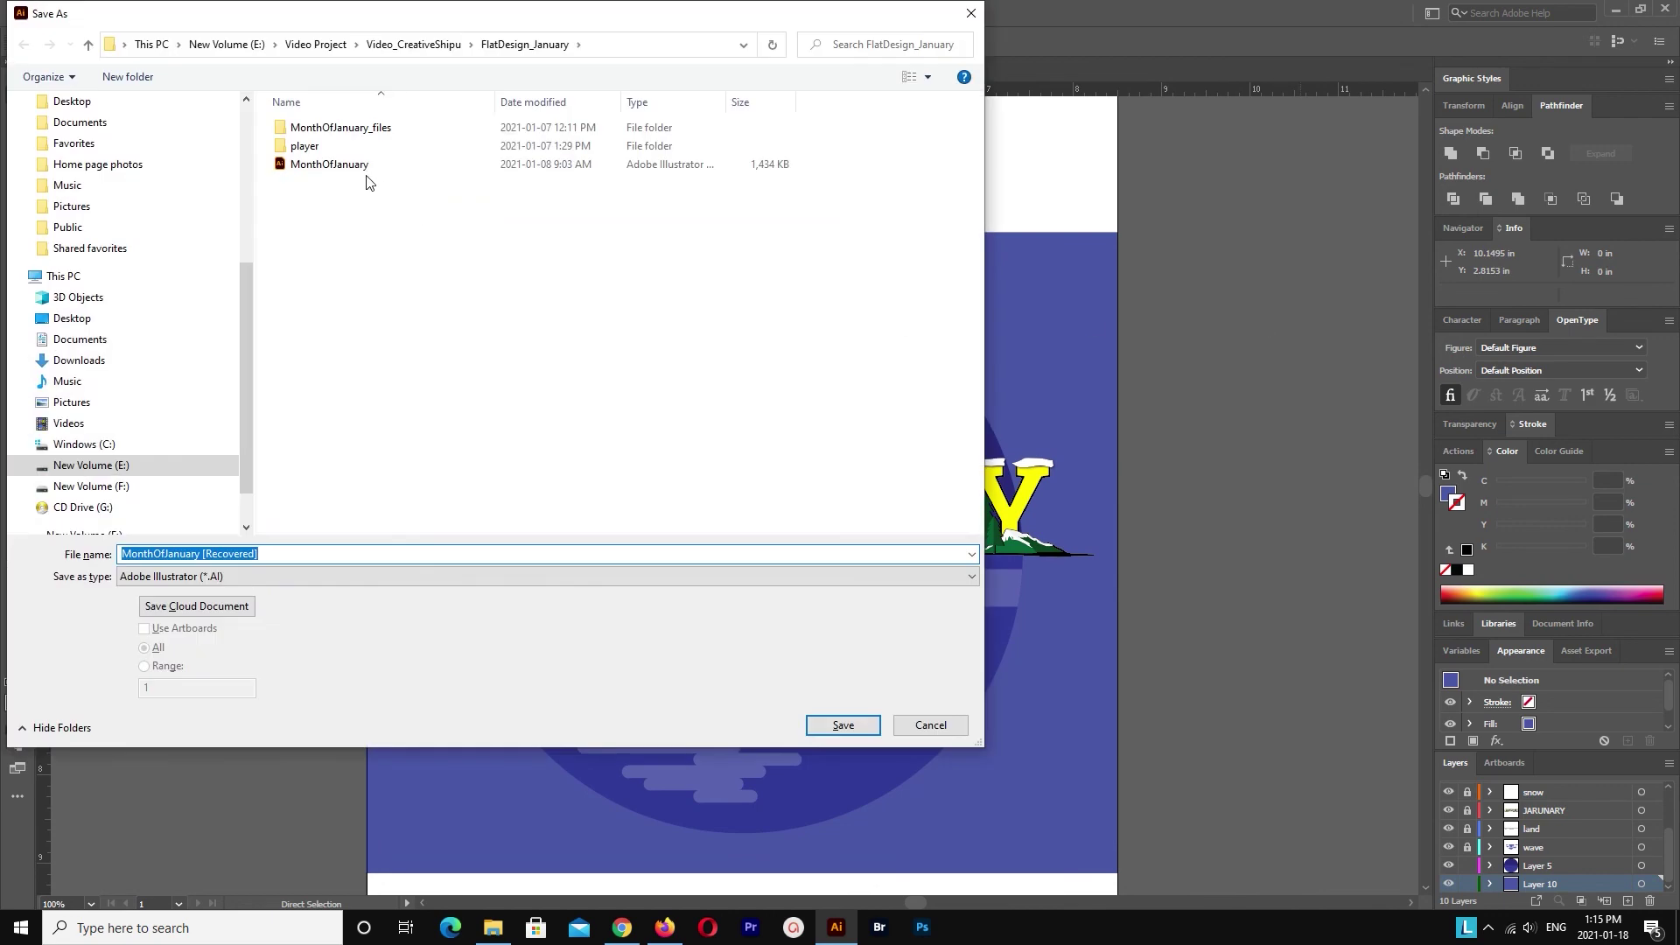
pyautogui.click(350, 164)
pyautogui.click(843, 725)
pyautogui.click(901, 535)
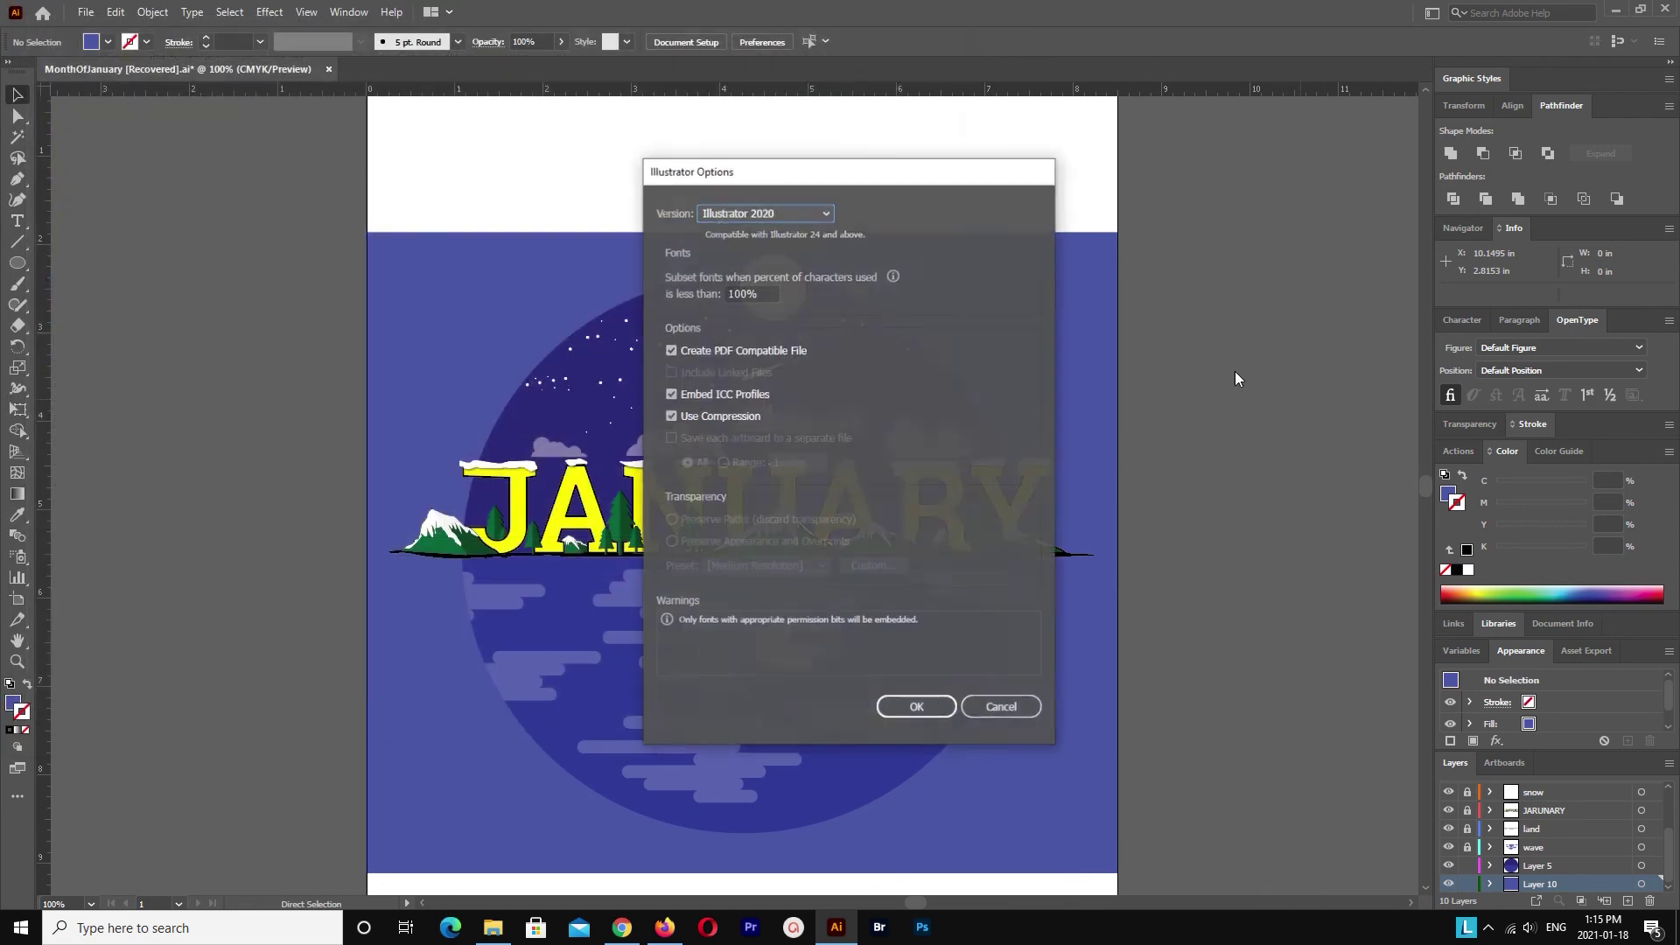
pyautogui.click(916, 707)
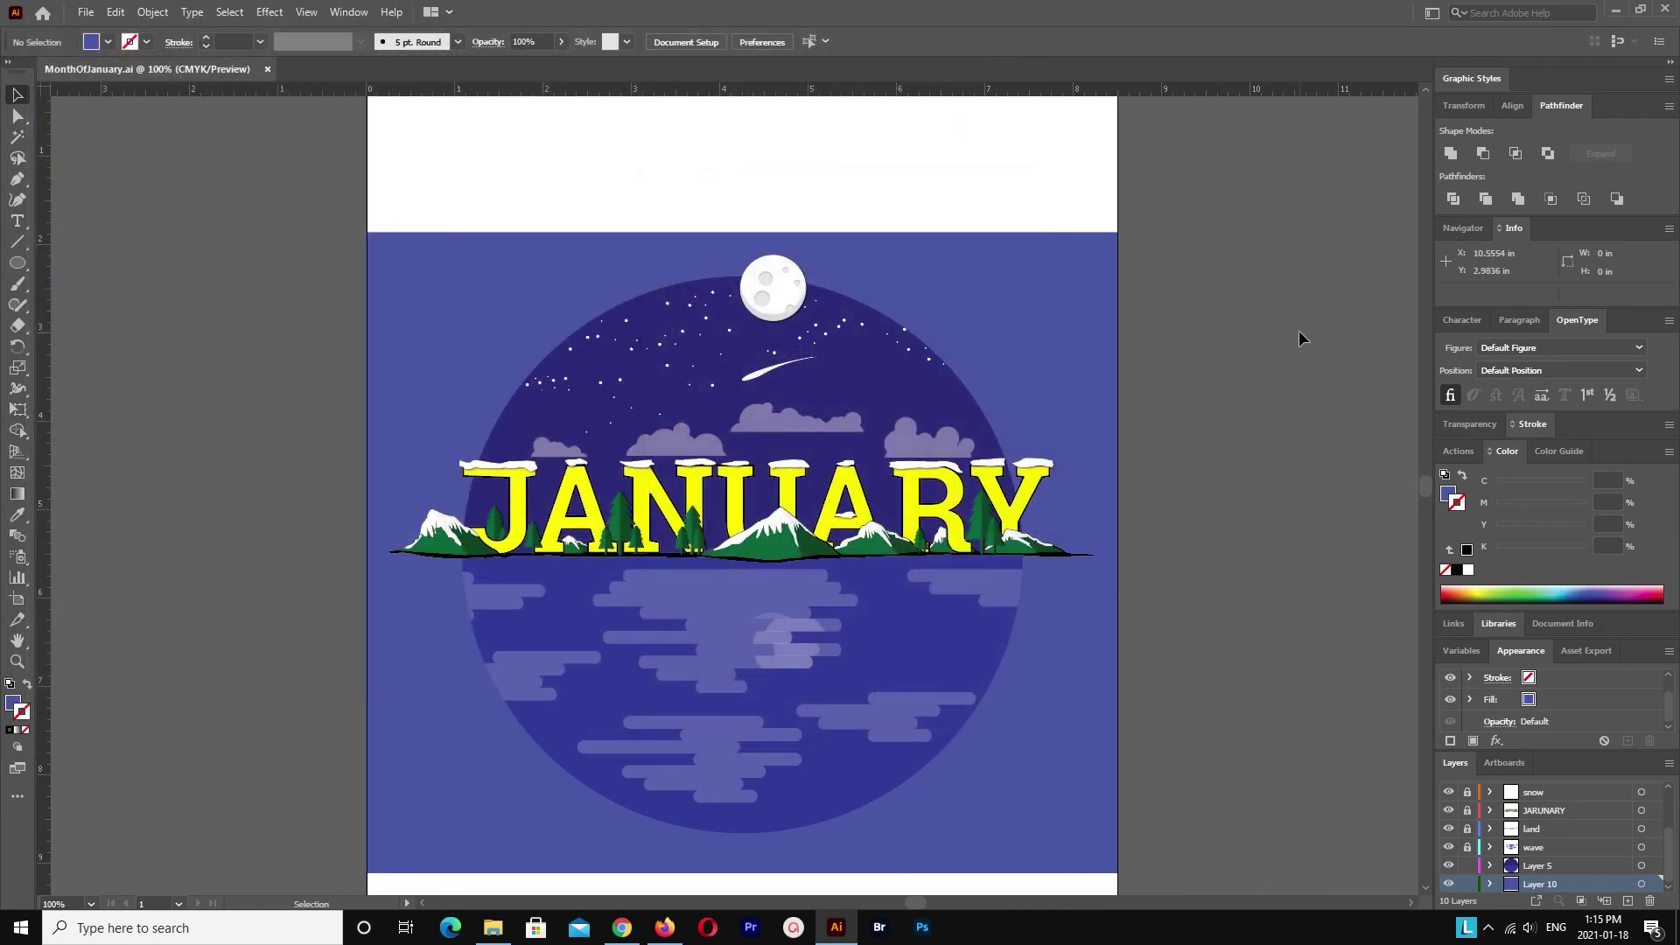
# Step: Zoom in slightly and check the shooting star
pyautogui.hotkey('ctrl', '+')
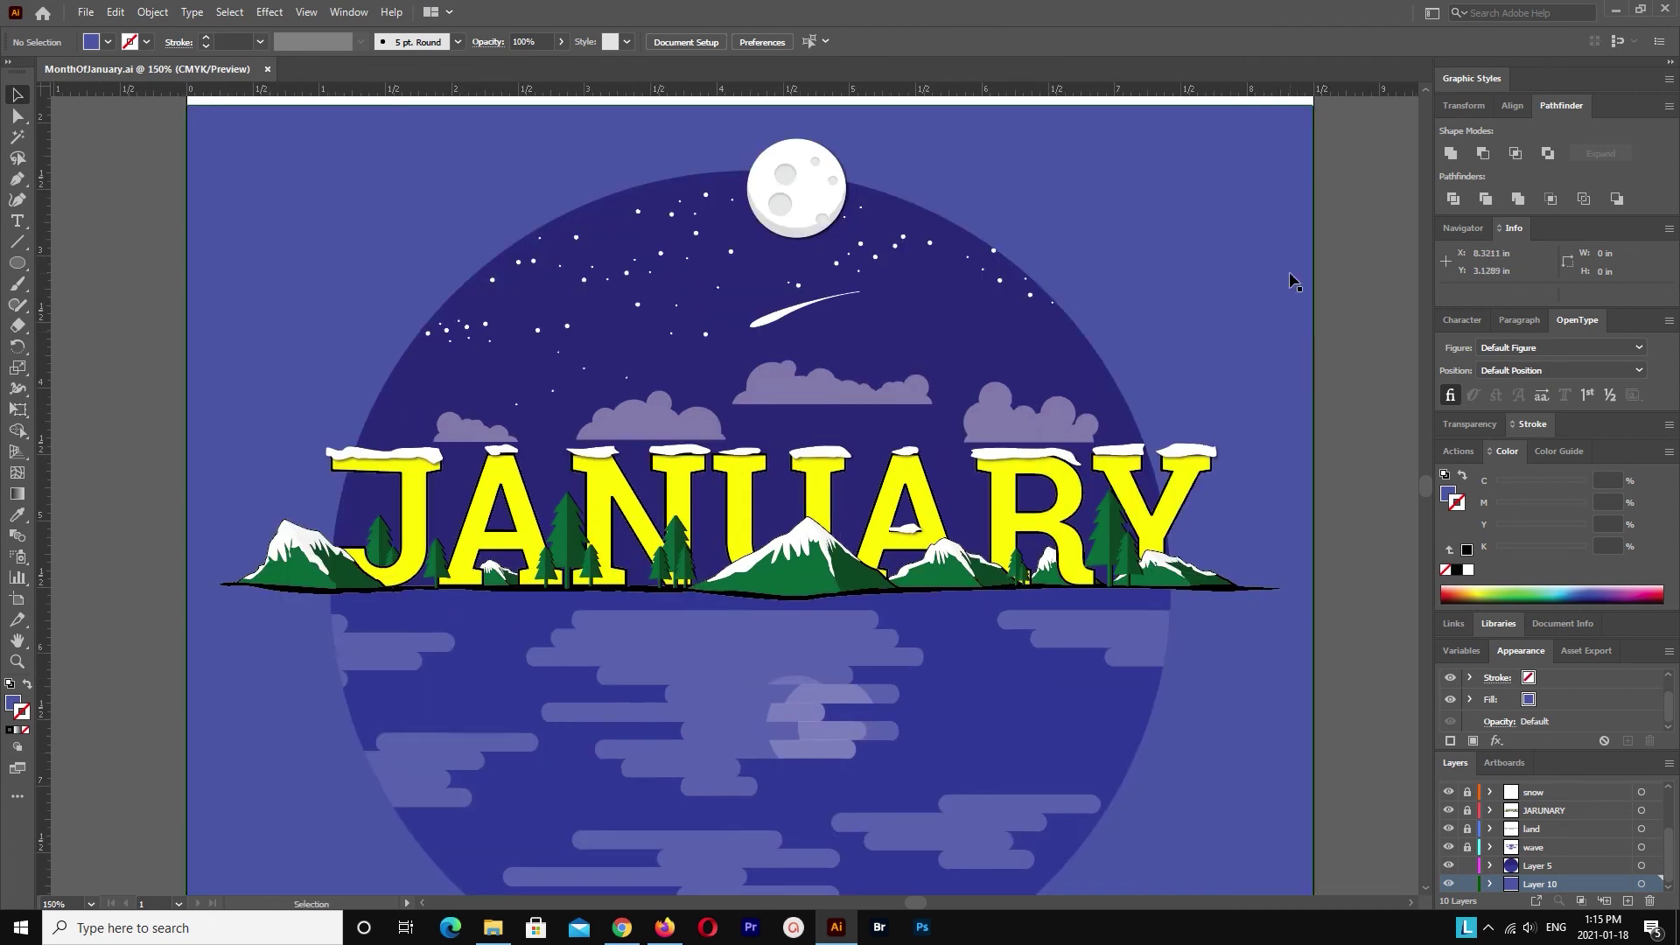
pyautogui.click(831, 300)
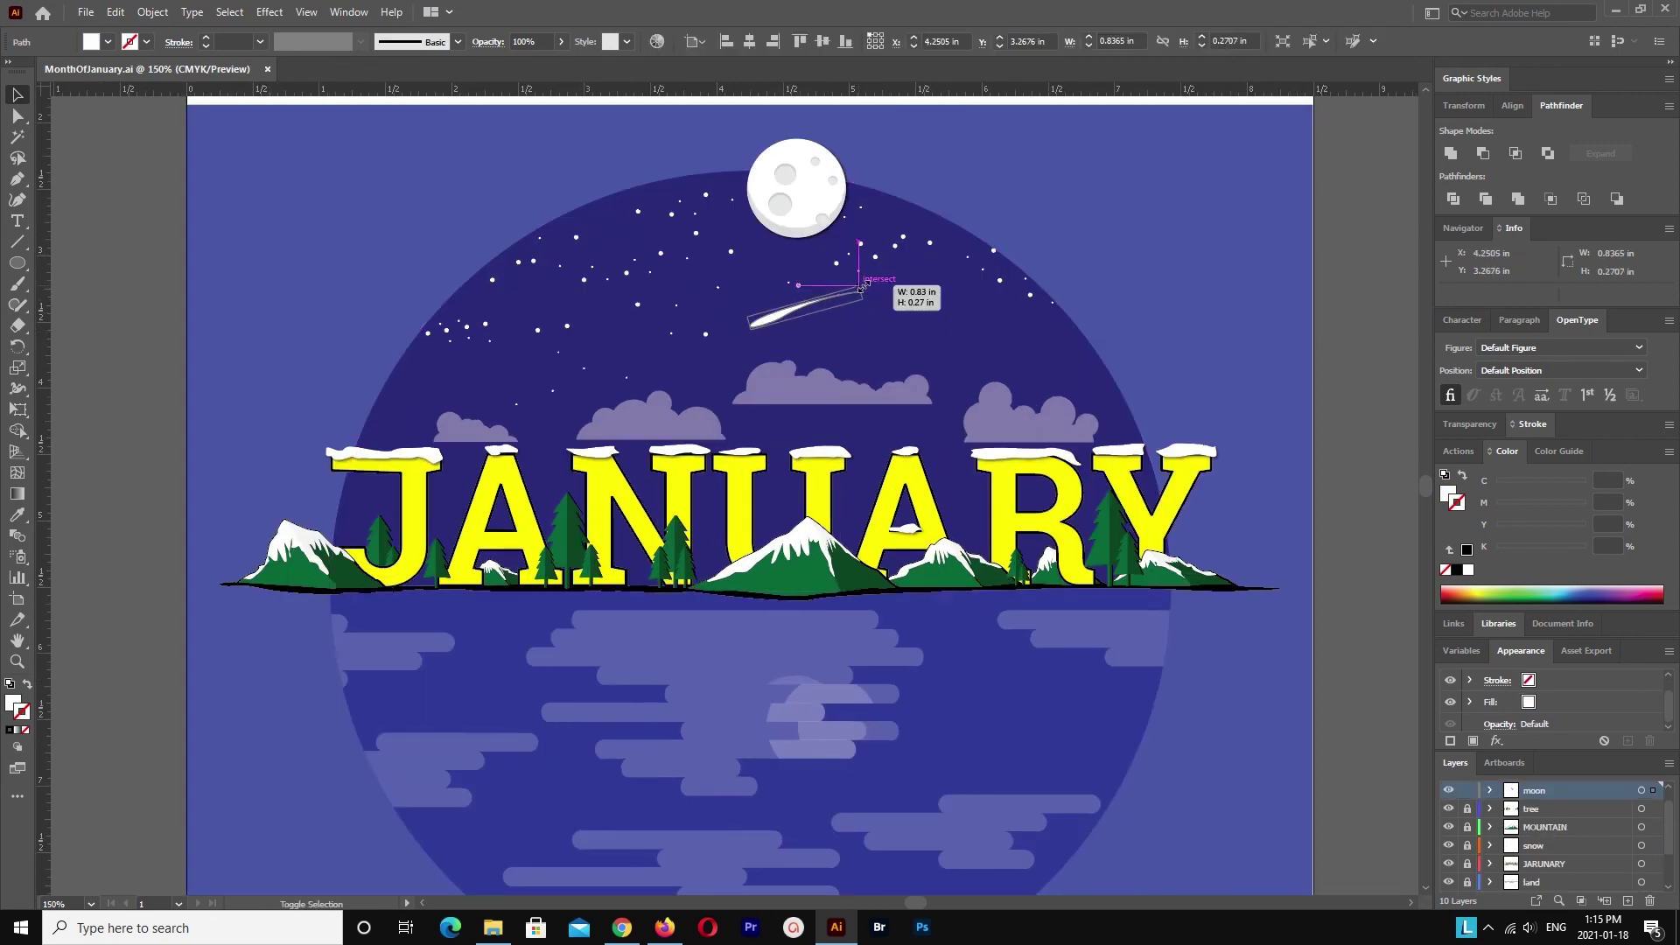
pyautogui.click(1393, 369)
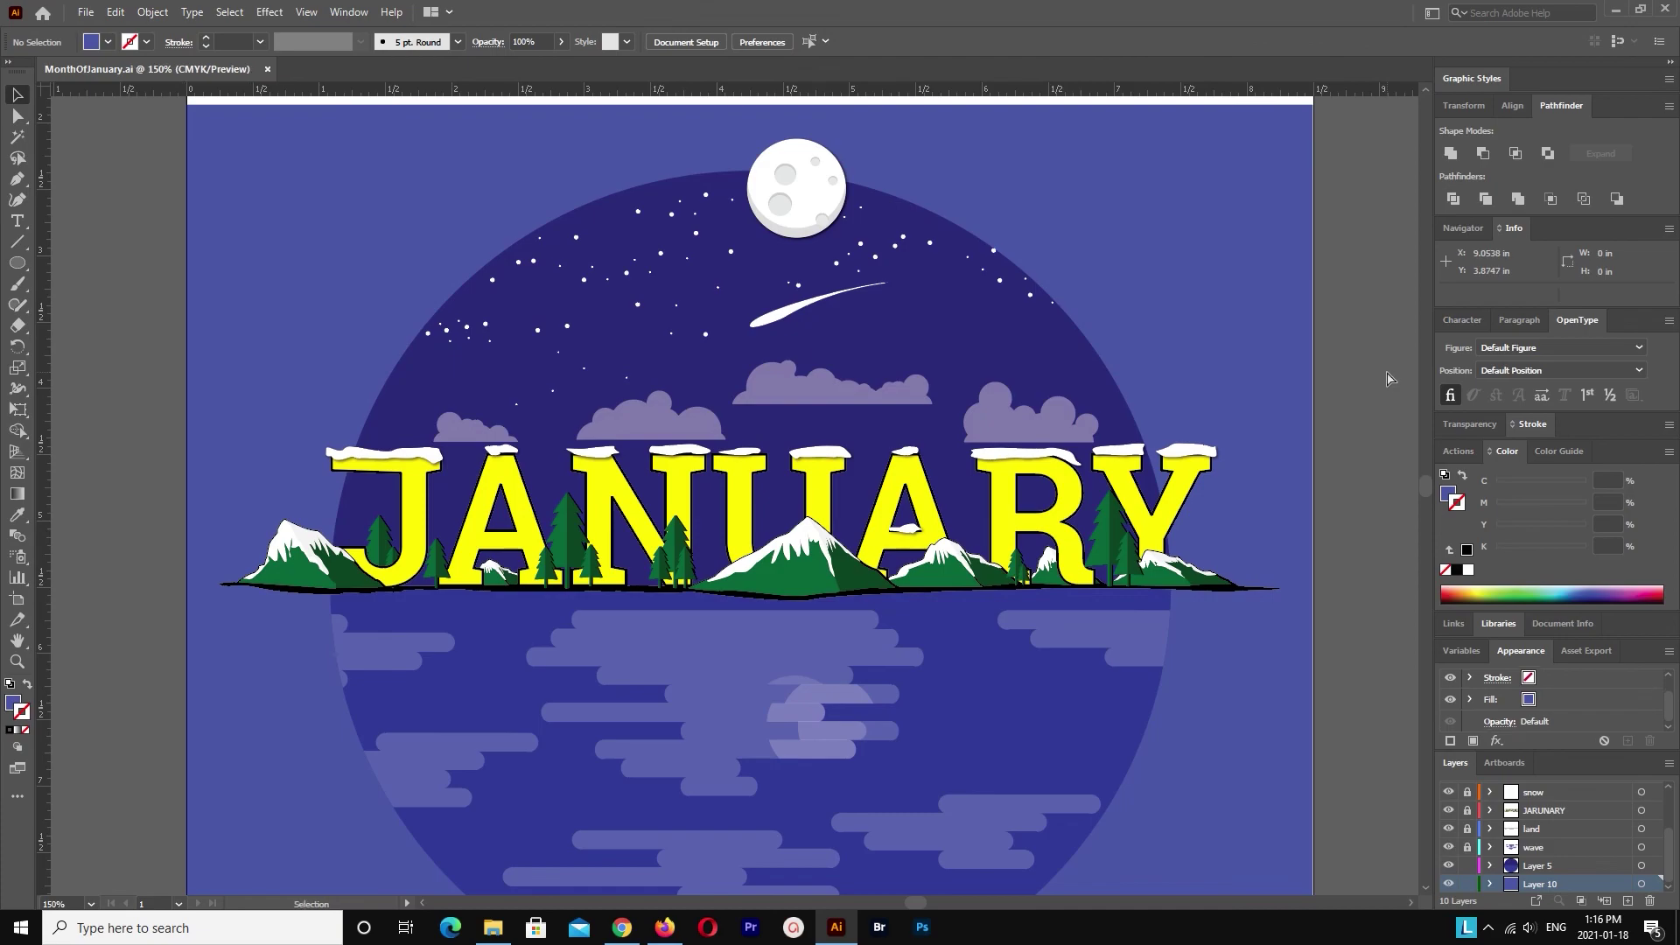